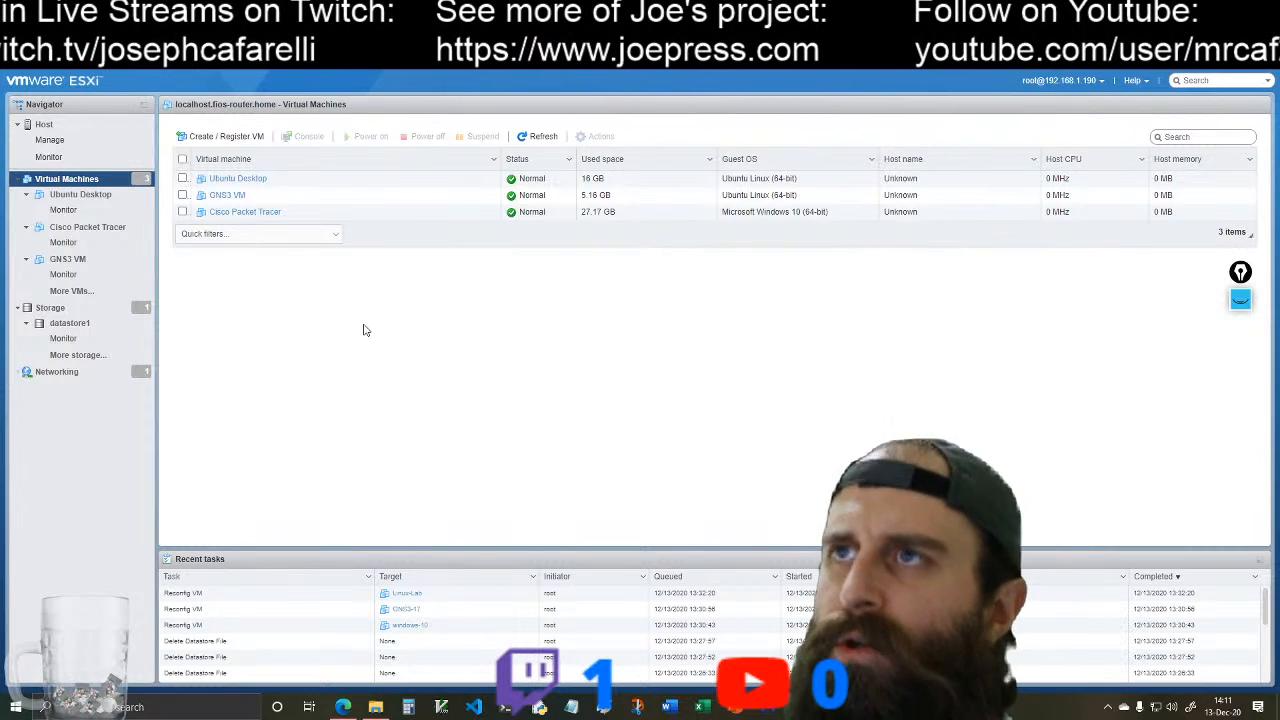
Step: Review the summaries and hardware configurations of the Ubuntu Desktop, Cisco Packet Tracer and GNS3 VM virtual machines
{"action": "left_click", "coordinate": [85, 196]}
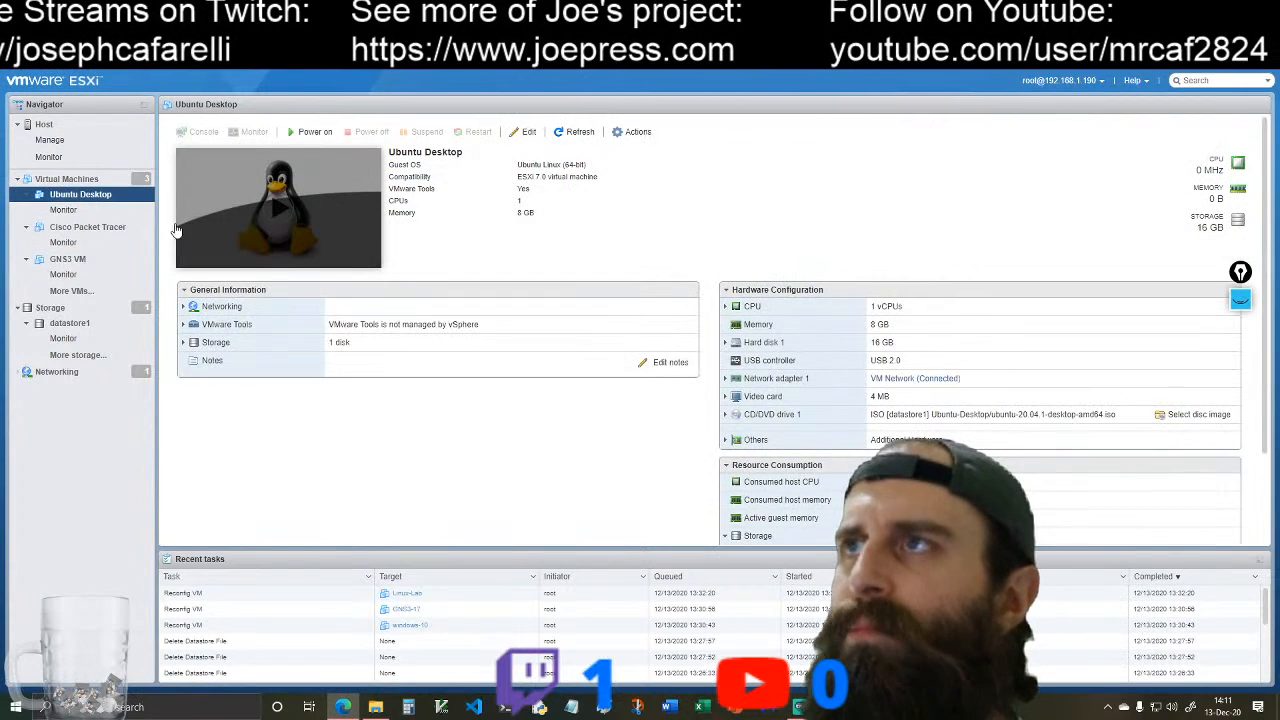
{"action": "left_click", "coordinate": [118, 230]}
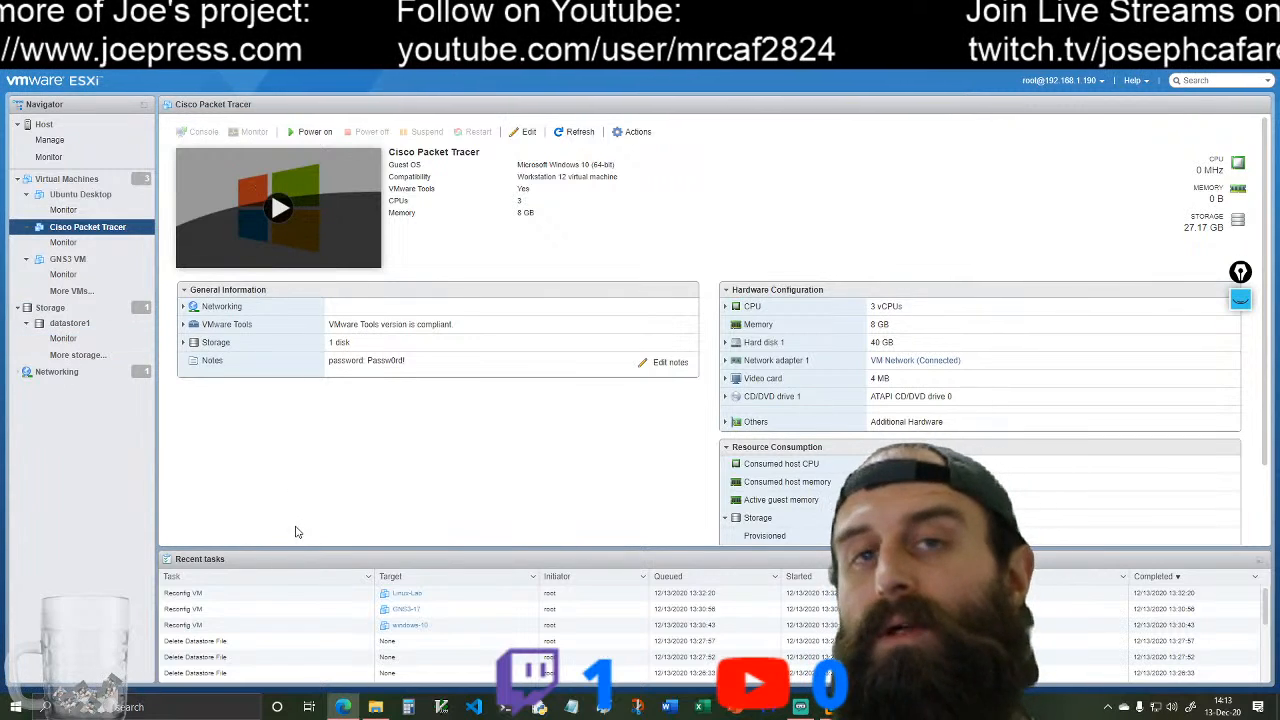
{"action": "left_click", "coordinate": [68, 259]}
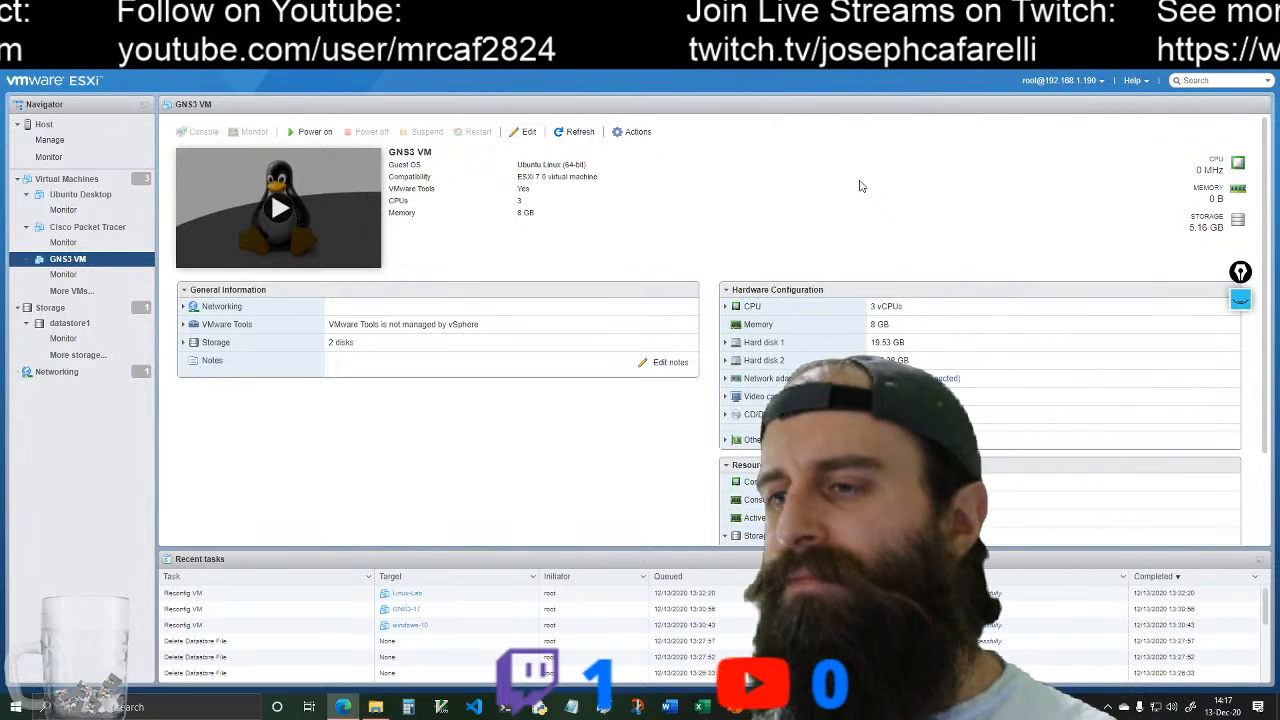
Step: Start creating a new virtual machine deployed from an OVF or OVA file
{"action": "left_click", "coordinate": [62, 178]}
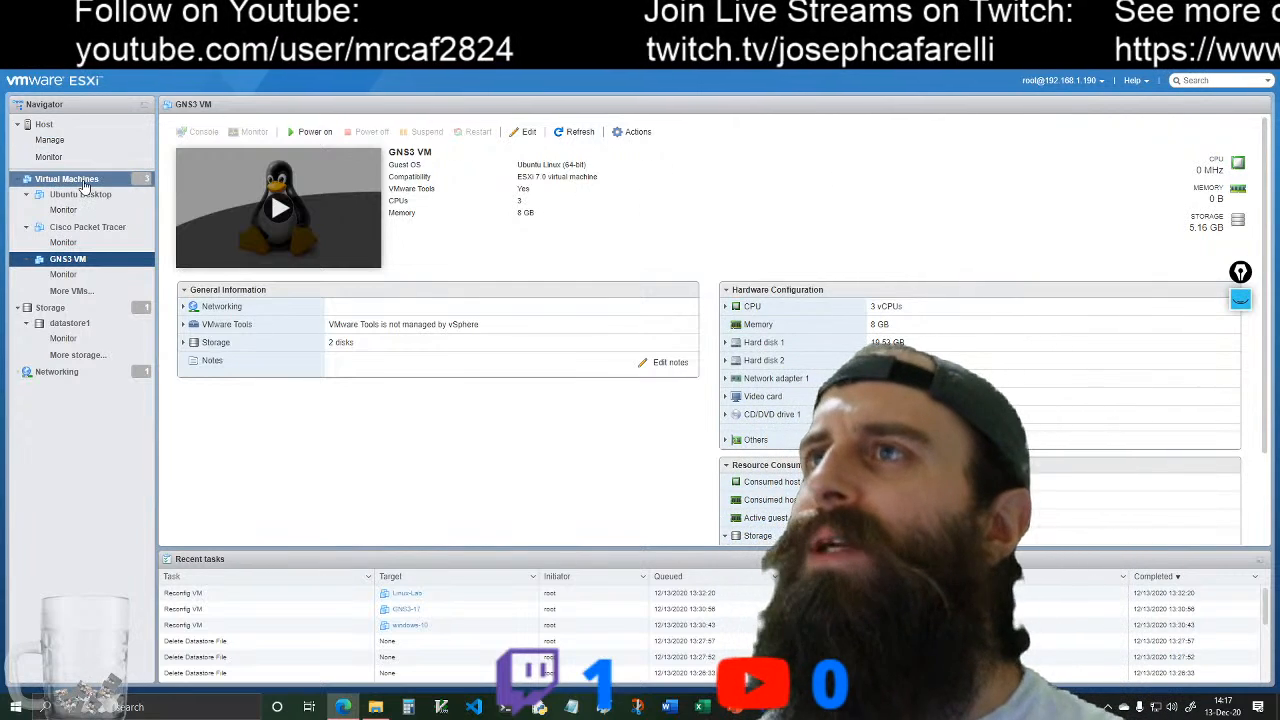
{"action": "left_click", "coordinate": [229, 137]}
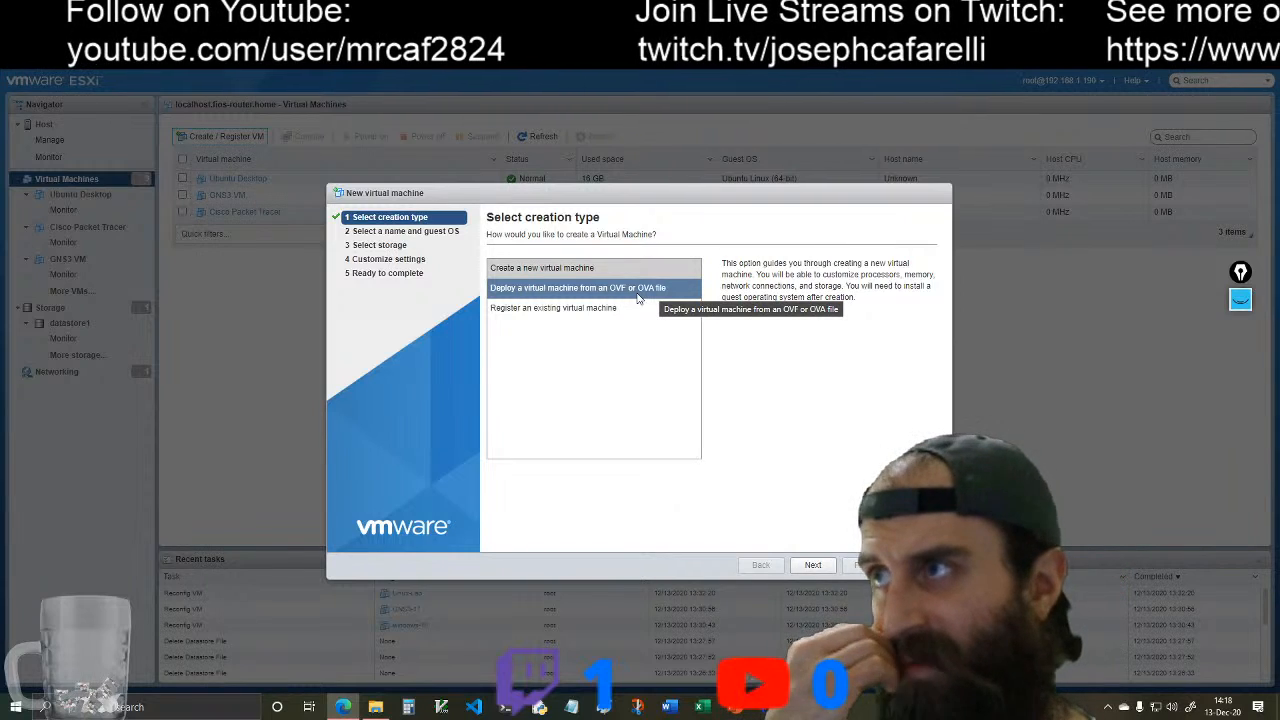
{"action": "left_click", "coordinate": [583, 297]}
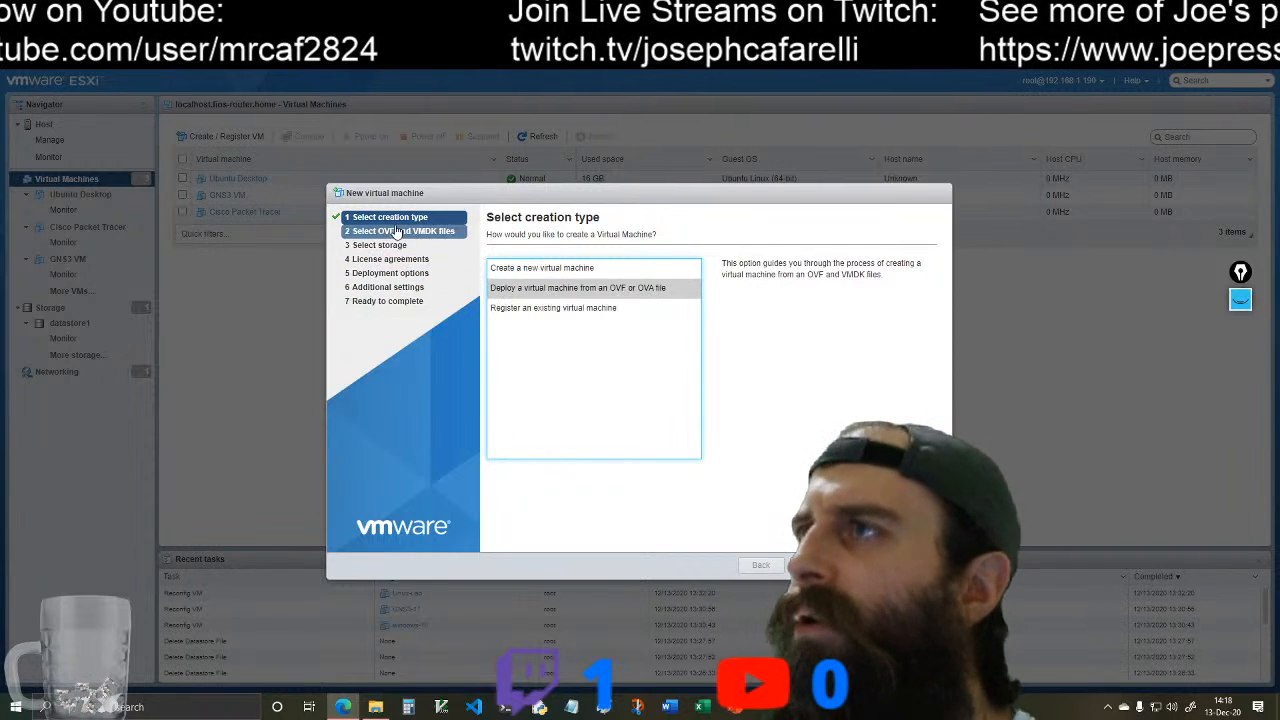
{"action": "left_click", "coordinate": [815, 565]}
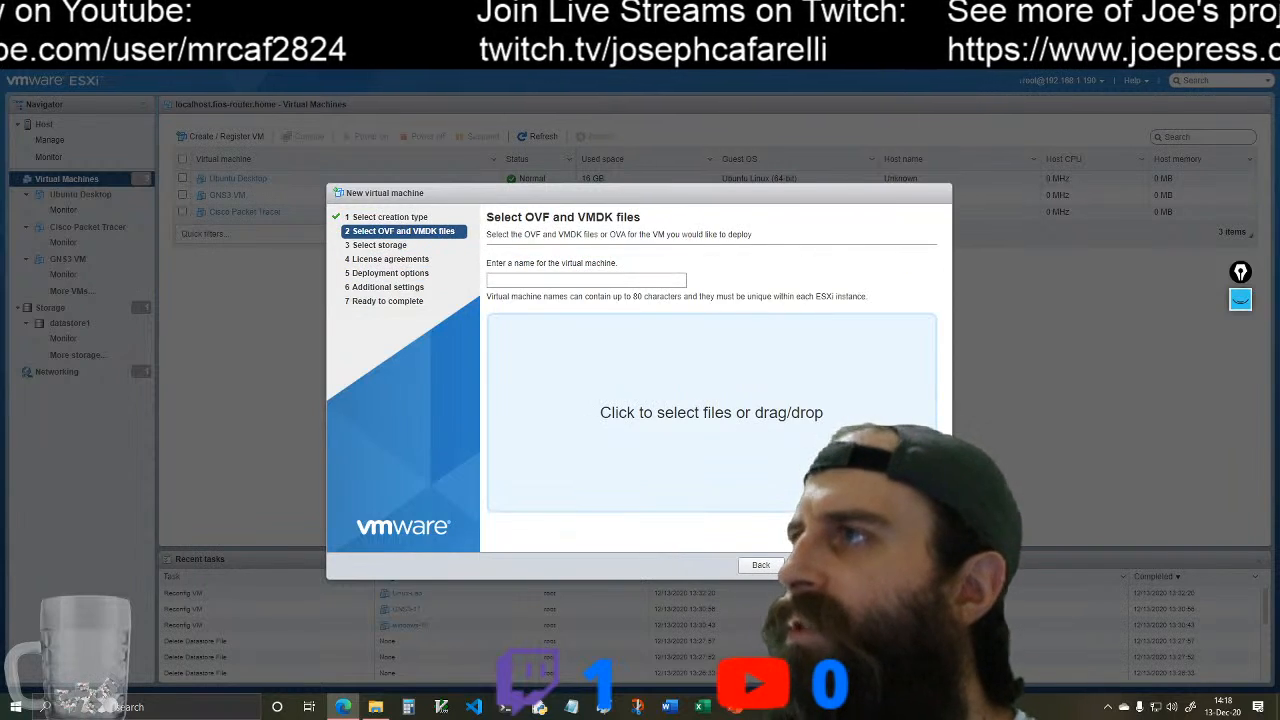
Step: Name the virtual machine CML 2.1.1 and supply the cml2_p_controller-2.1.1 OVA file from the Updated-CML-2.1.1 folder
{"action": "left_click", "coordinate": [592, 282]}
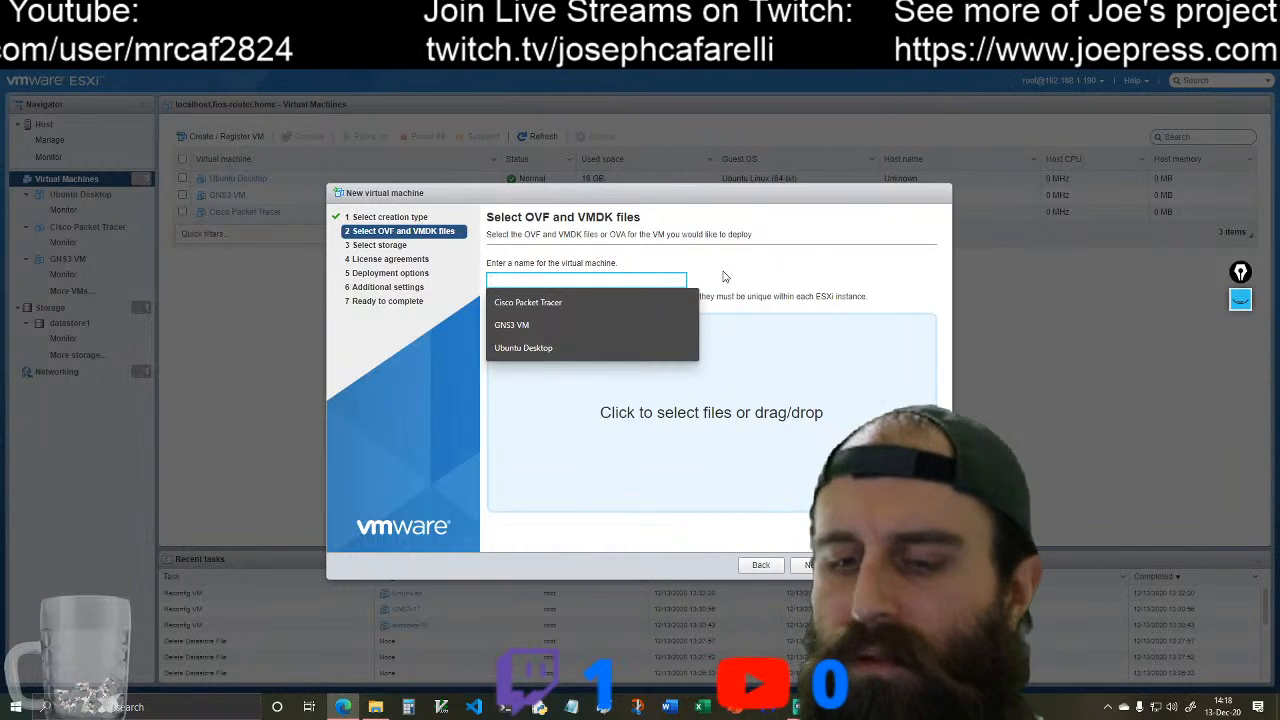
{"action": "type", "text": "Cisco"}
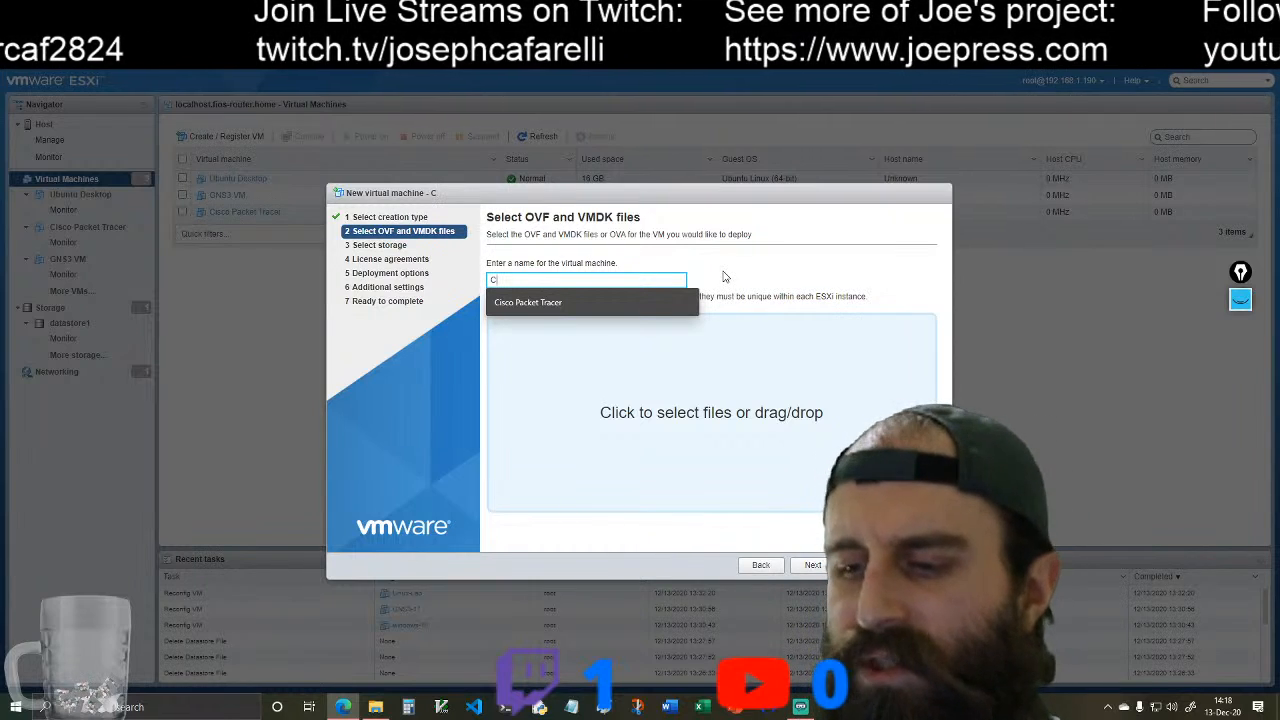
{"action": "type", "text": "ML 2.1.1"}
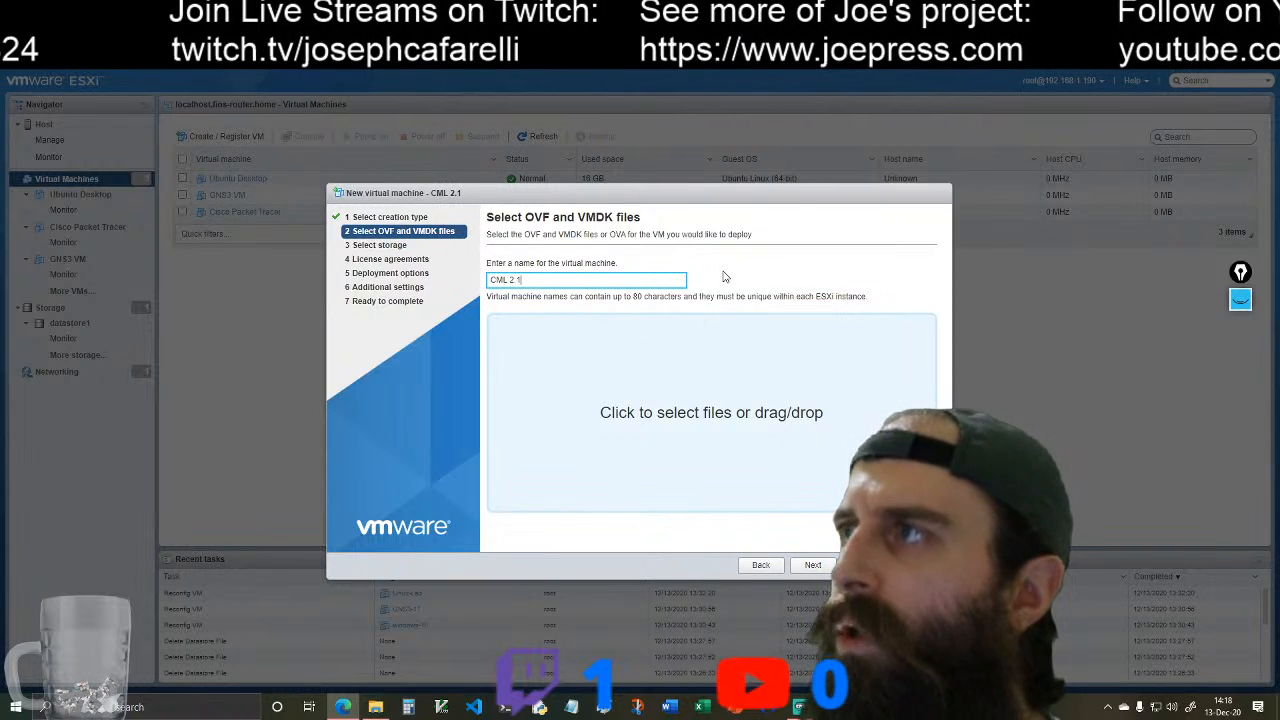
{"action": "left_click", "coordinate": [366, 708]}
{"action": "left_click_drag", "start_coordinate": [595, 112], "coordinate": [482, 208]}
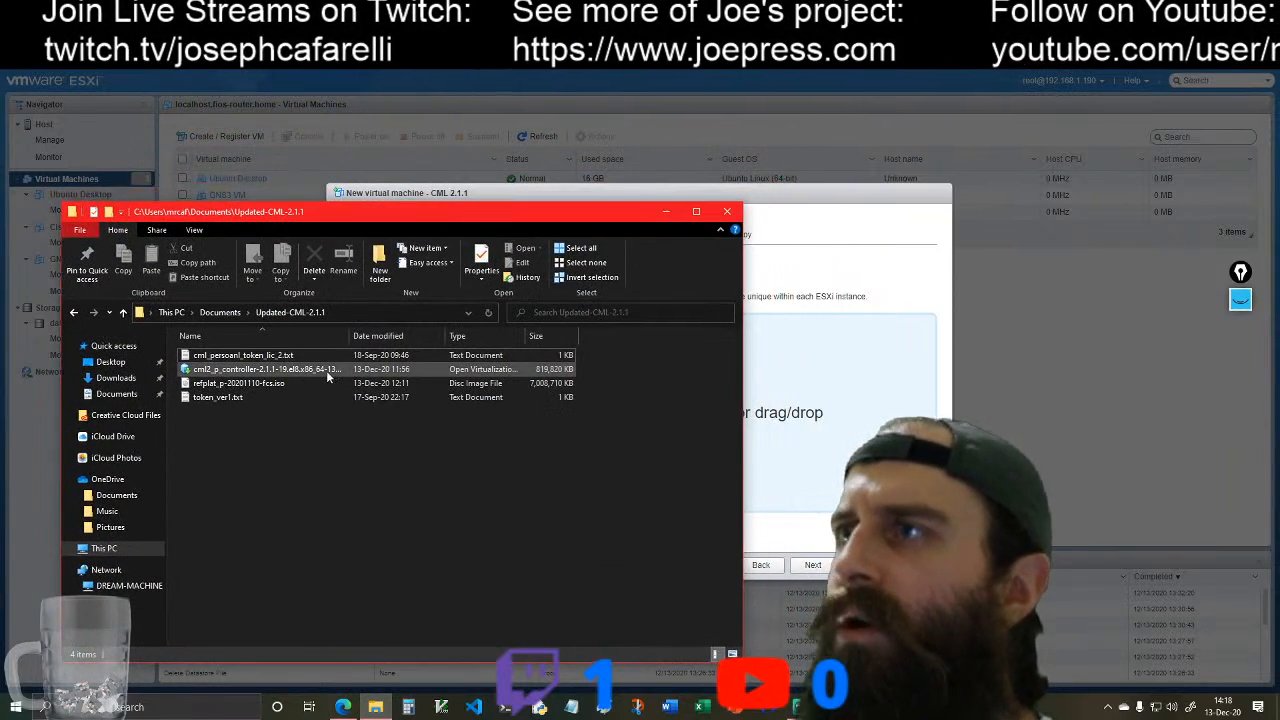
{"action": "left_click", "coordinate": [247, 371]}
{"action": "left_click_drag", "start_coordinate": [247, 371], "coordinate": [850, 422]}
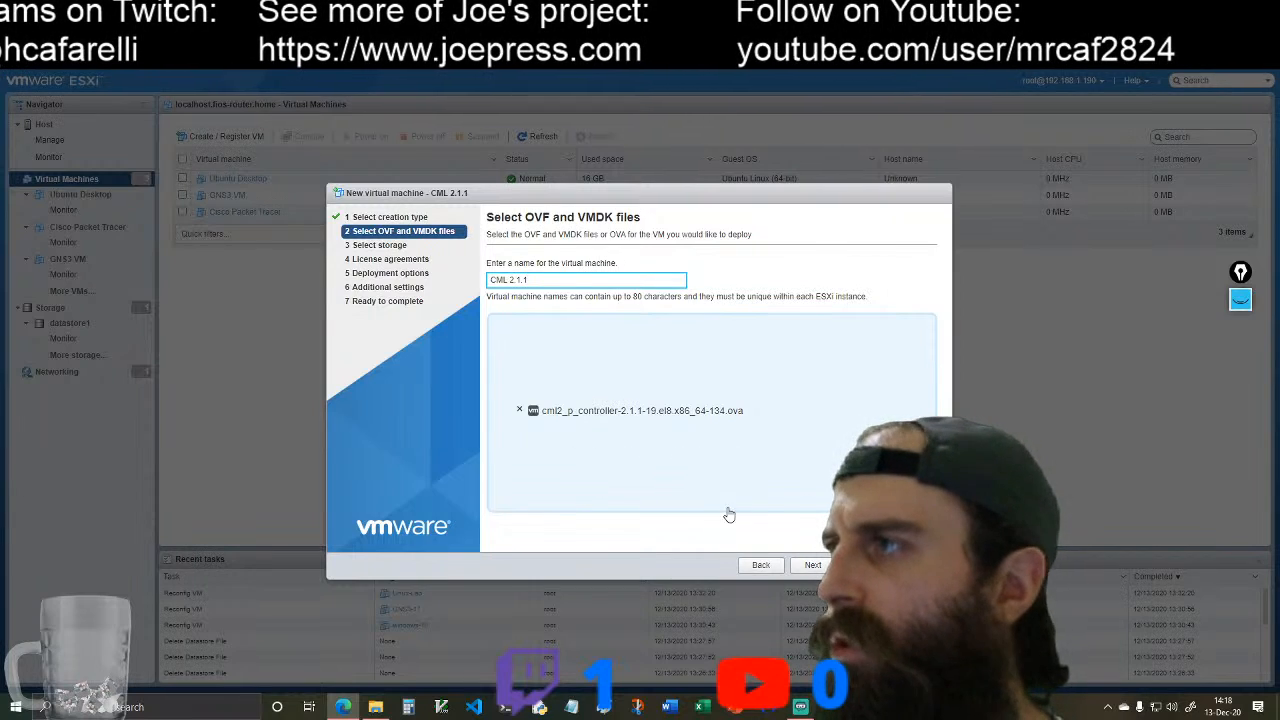
{"action": "left_click", "coordinate": [812, 566]}
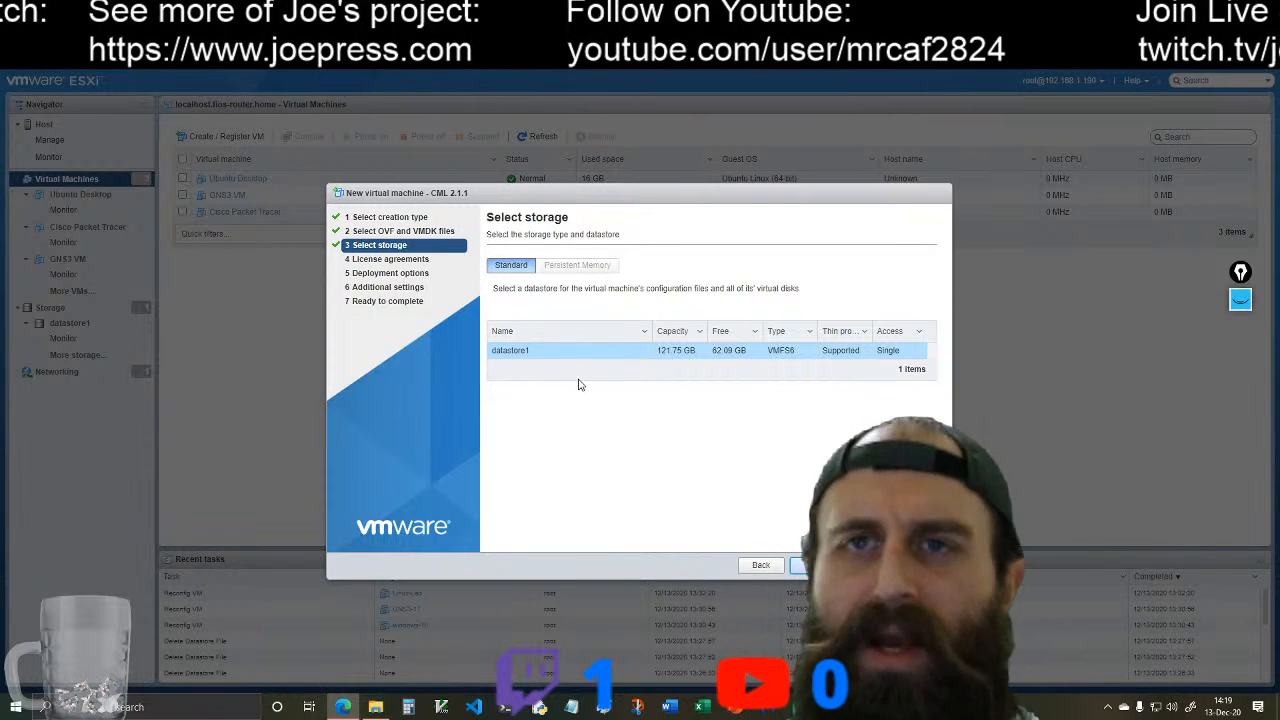
Step: Deploy the virtual machine to datastore1 with thin provisioning on VM Network, with automatic power-on disabled
{"action": "left_click", "coordinate": [815, 565]}
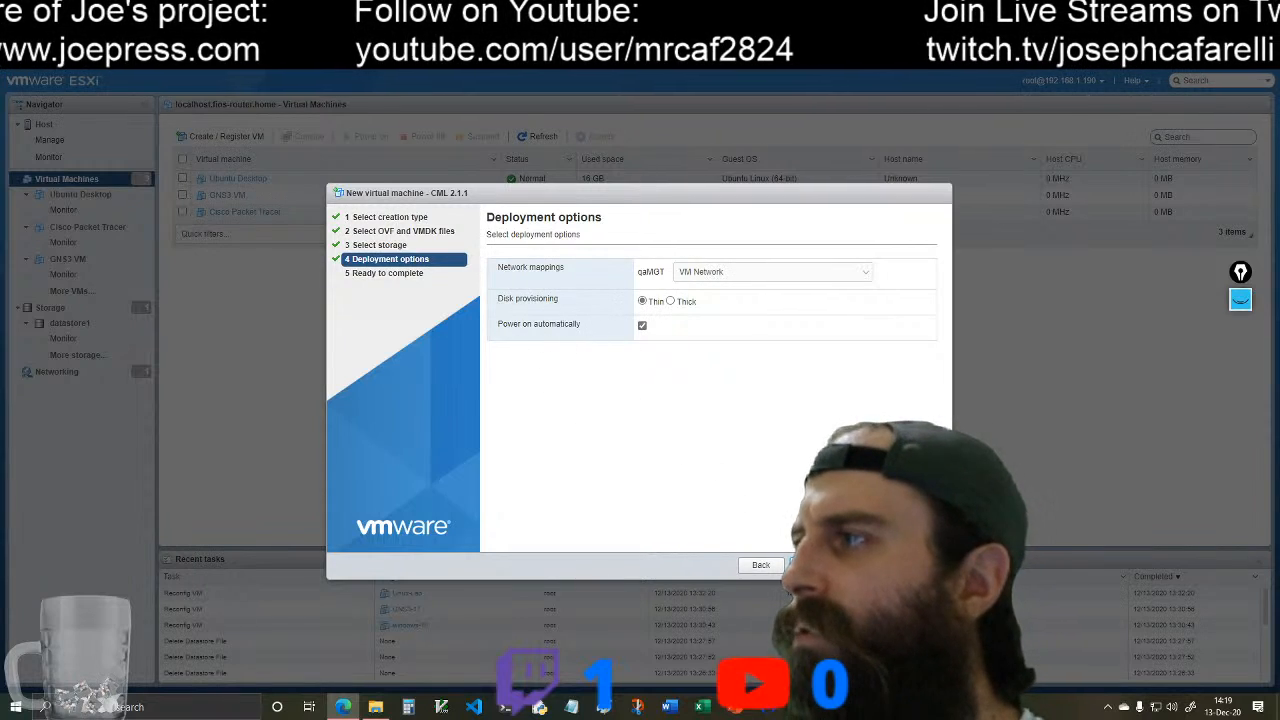
{"action": "left_click", "coordinate": [813, 565]}
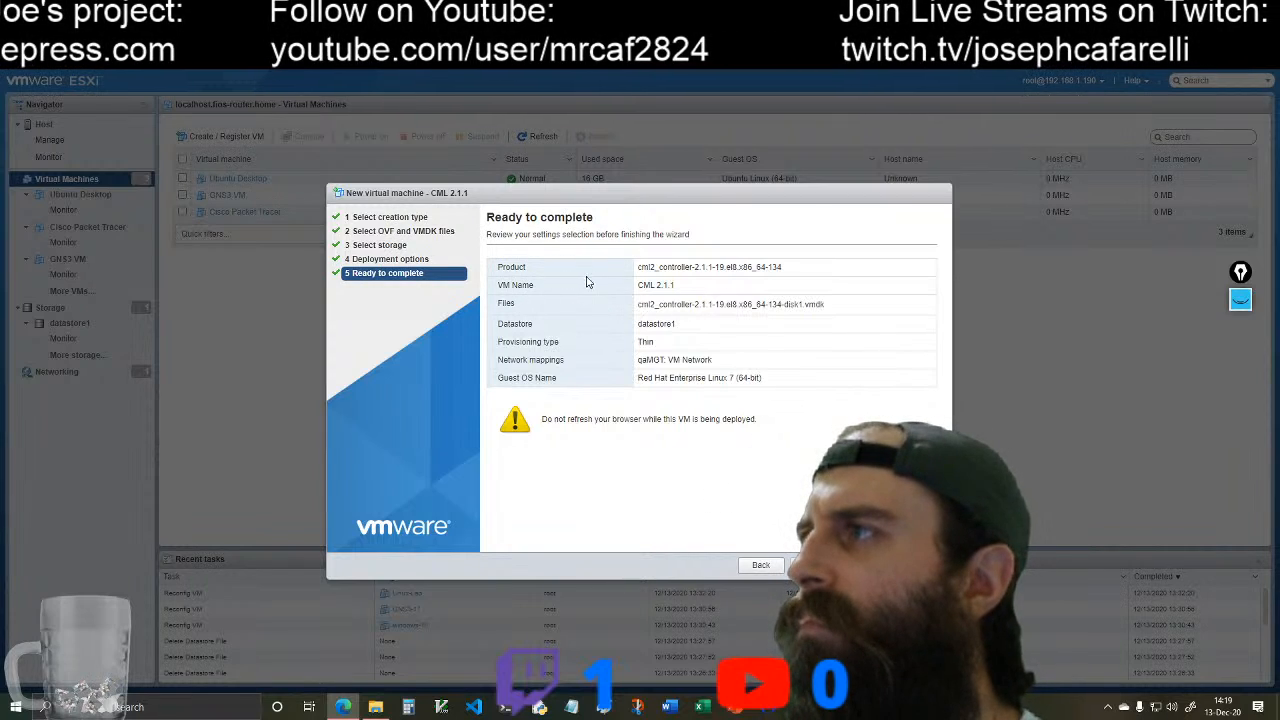
{"action": "left_click", "coordinate": [761, 567]}
{"action": "left_click", "coordinate": [642, 326]}
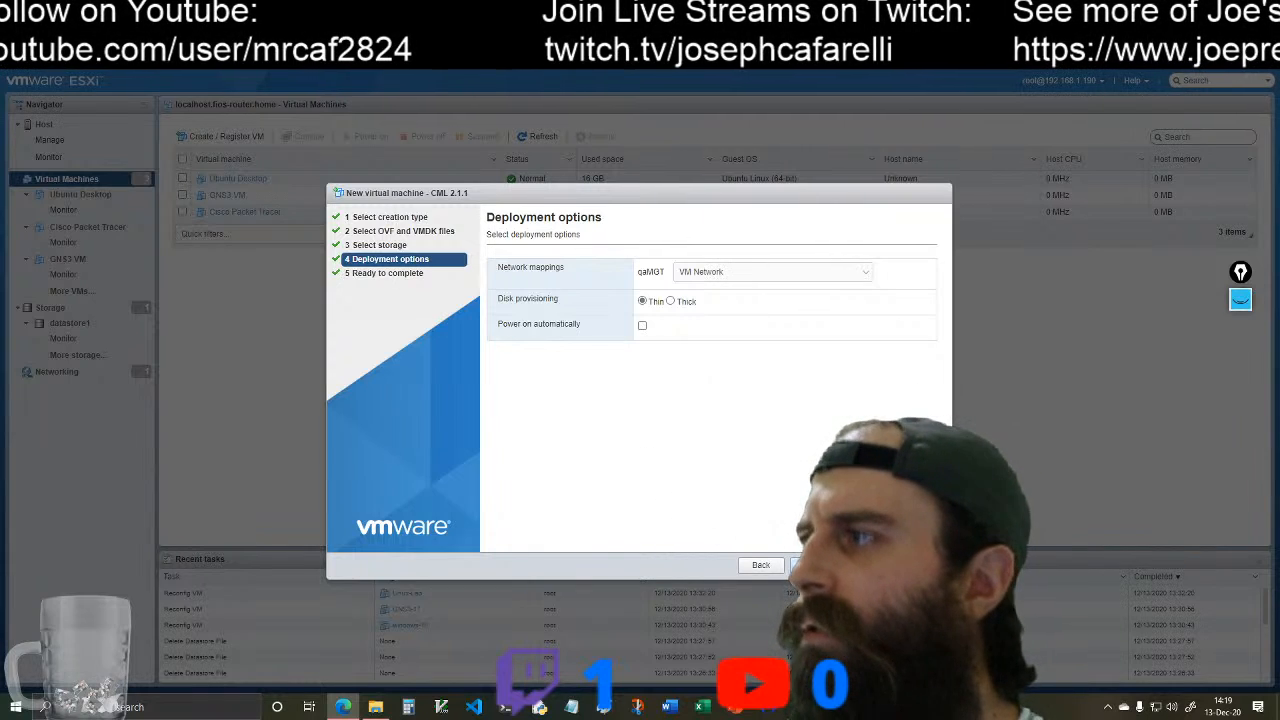
{"action": "left_click", "coordinate": [815, 565]}
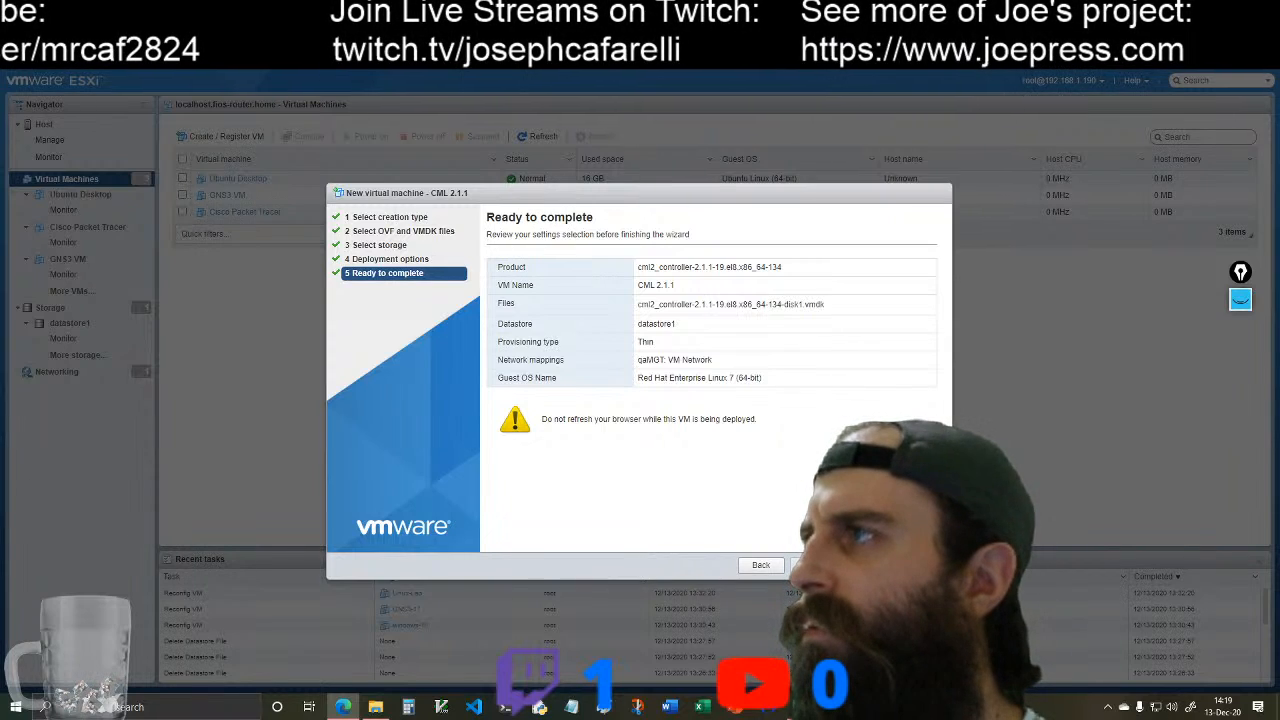
{"action": "left_click", "coordinate": [869, 565]}
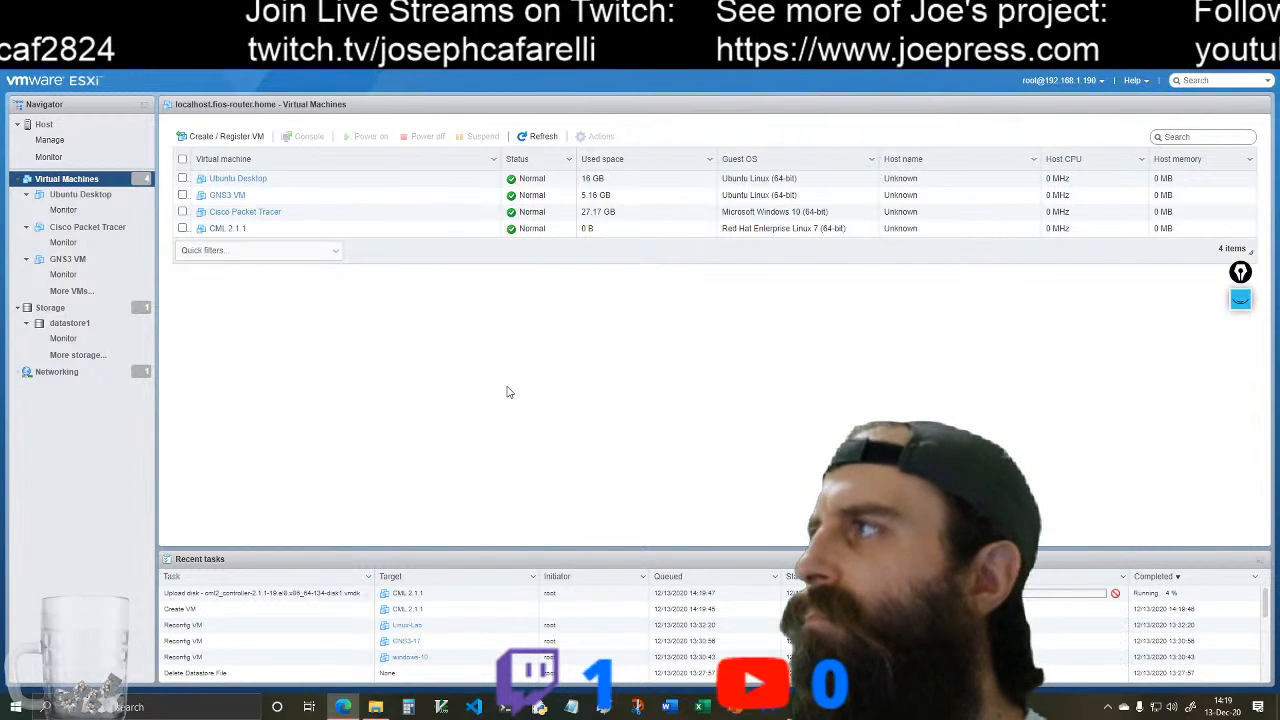
Step: Edit the CML 2.1.1 virtual machine's hardware to 6 CPUs, 16 GB of memory and a 50 GB hard disk
{"action": "left_click", "coordinate": [227, 229]}
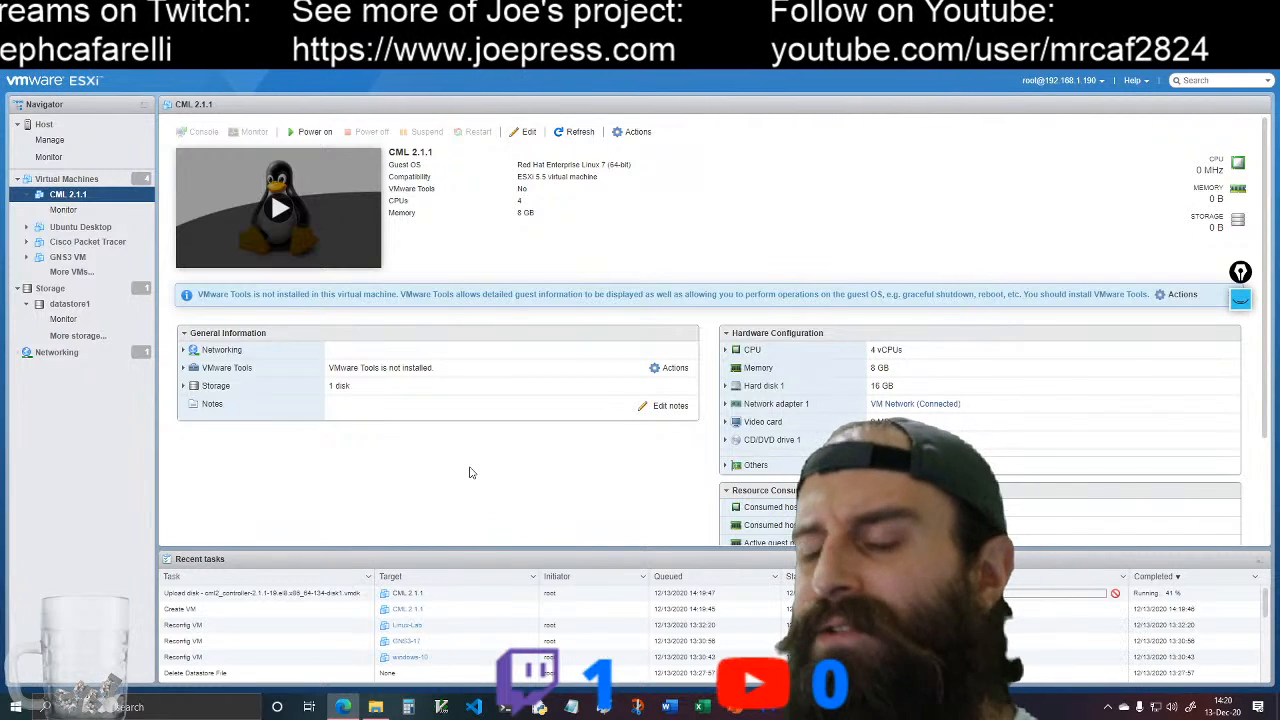
{"action": "left_click", "coordinate": [525, 131]}
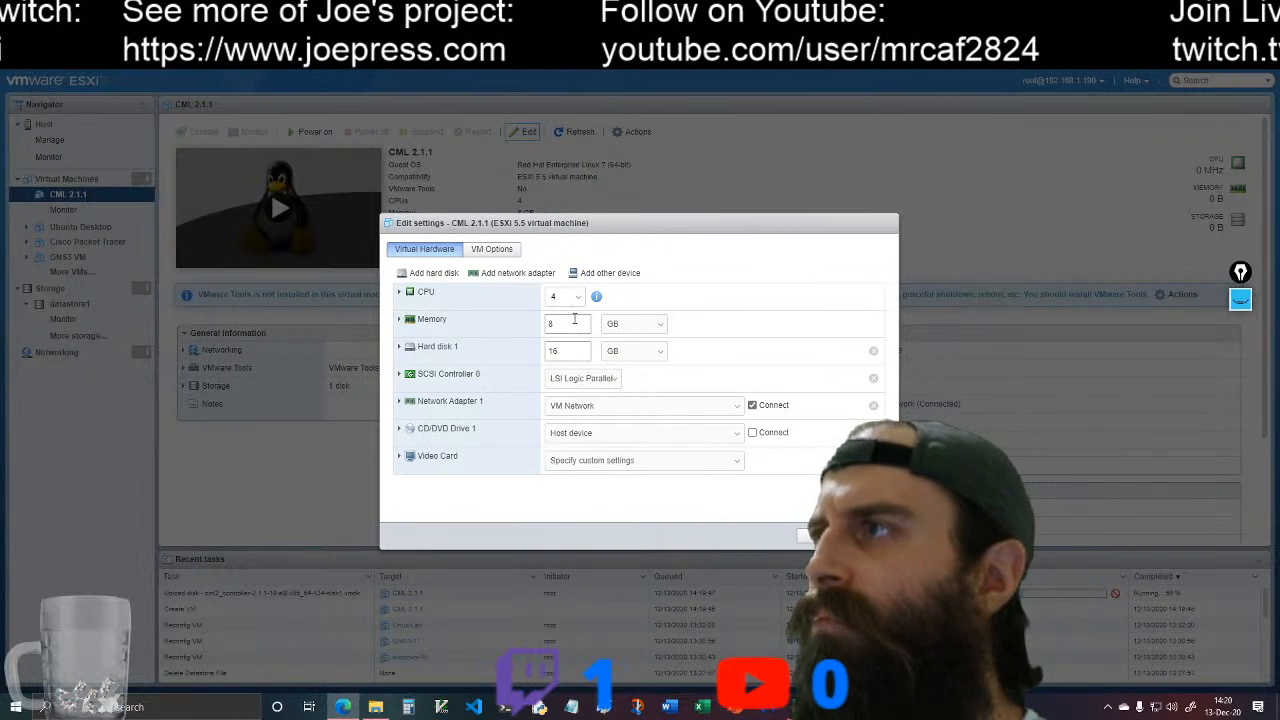
{"action": "left_click", "coordinate": [578, 298]}
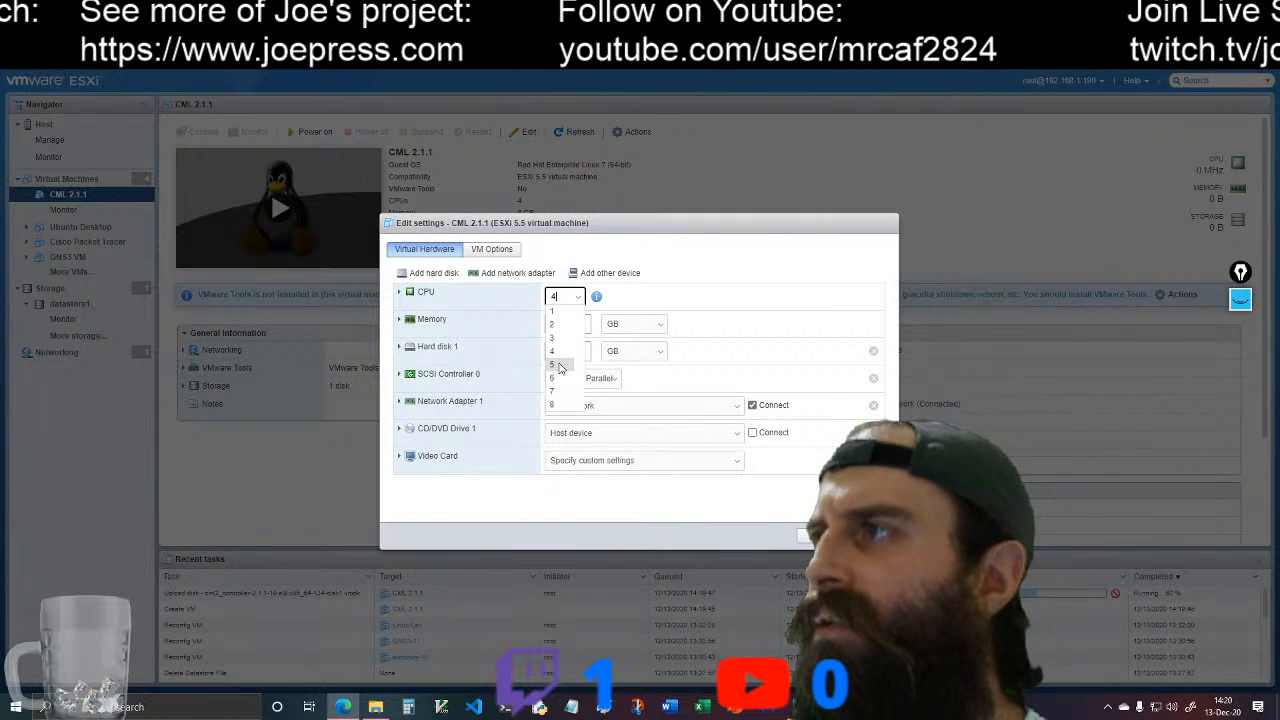
{"action": "left_click", "coordinate": [559, 380]}
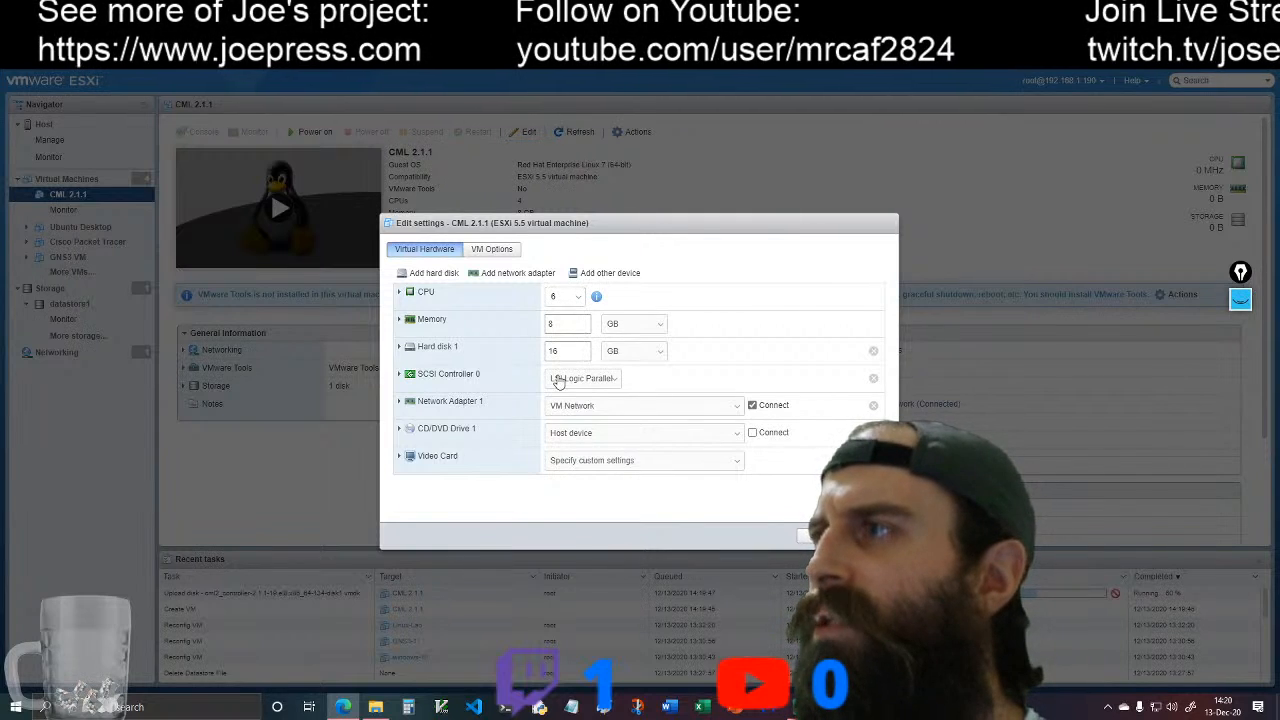
{"action": "left_click_drag", "start_coordinate": [566, 326], "coordinate": [545, 331]}
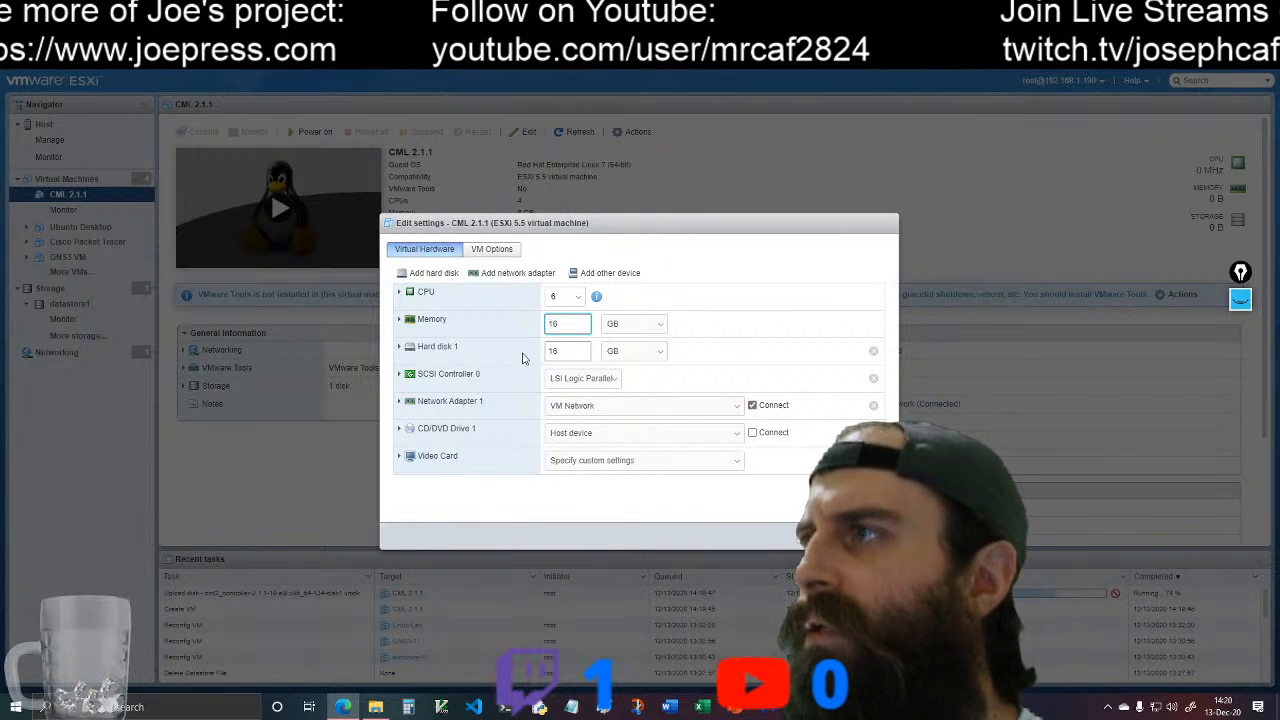
{"action": "left_click_drag", "start_coordinate": [575, 357], "coordinate": [520, 362]}
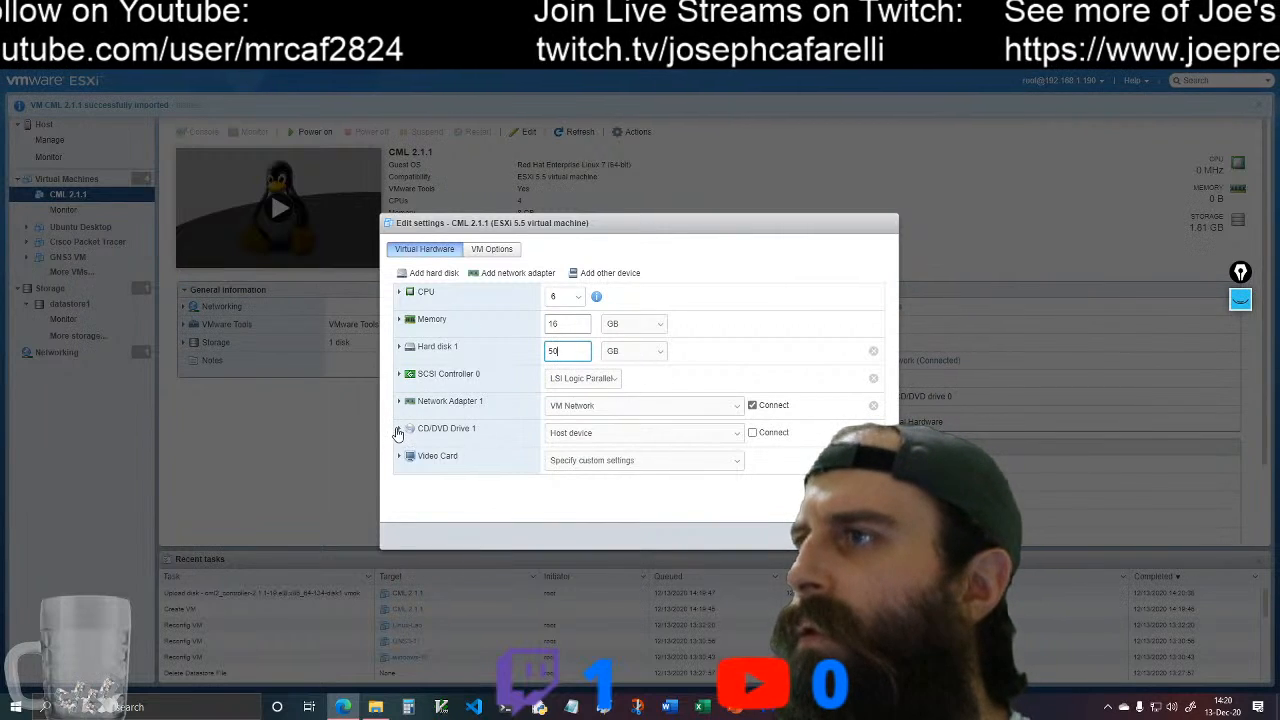
Step: Assign the datastore ISO update-cml-2.1.1/refplat_p-20201110-fcs.iso to CD/DVD Drive 1 and enable Connect at power on
{"action": "left_click", "coordinate": [398, 433]}
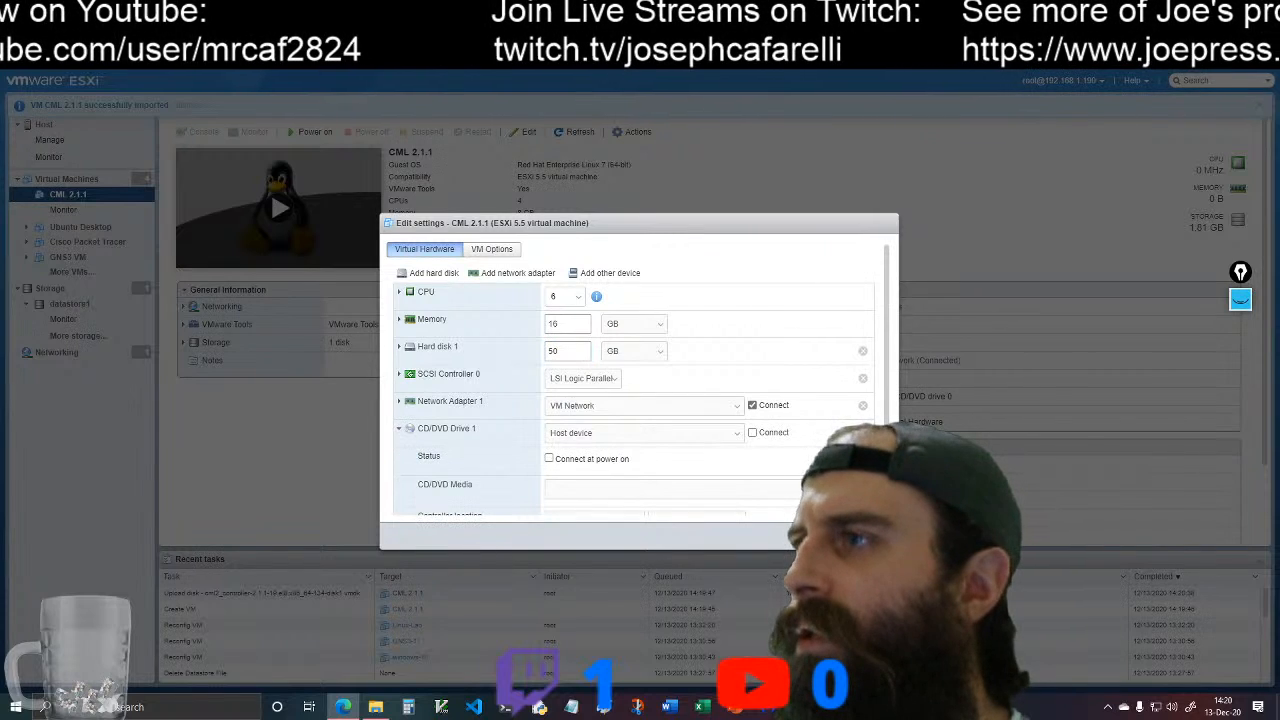
{"action": "scroll", "coordinate": [810, 450], "scroll_direction": "down", "scroll_amount": 1}
{"action": "left_click", "coordinate": [738, 380]}
{"action": "left_click", "coordinate": [686, 406]}
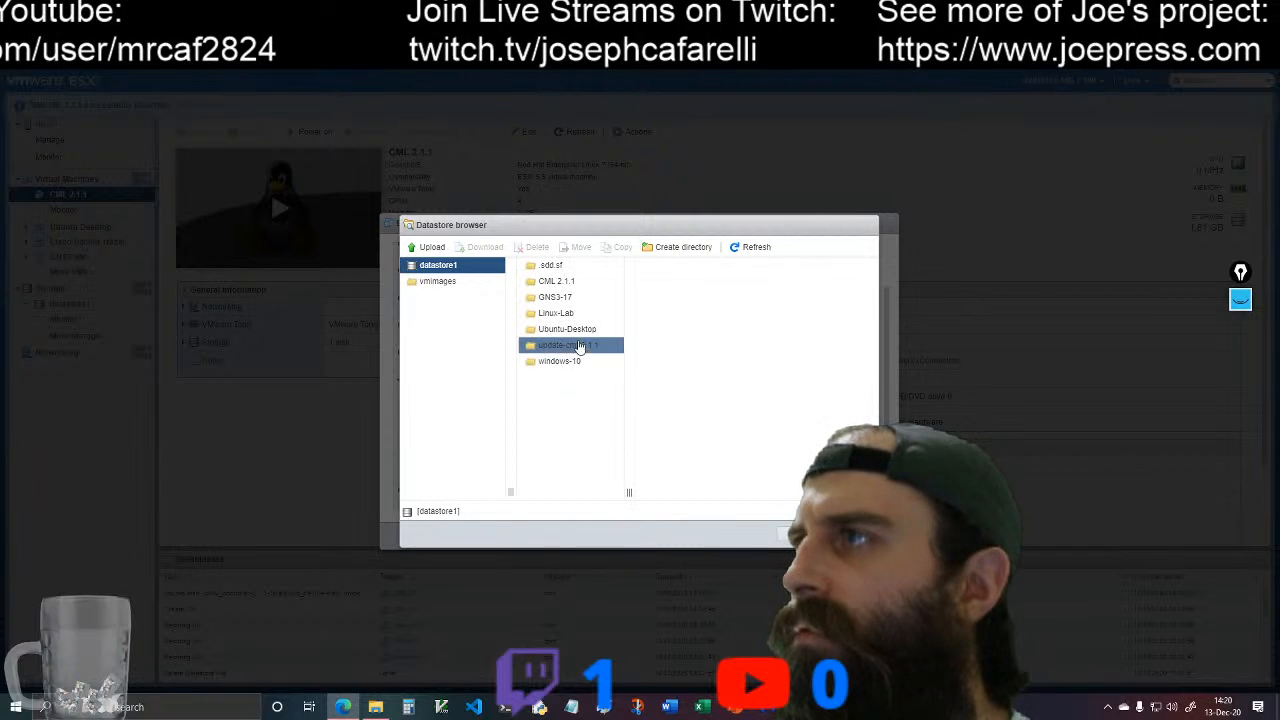
{"action": "left_click", "coordinate": [576, 346]}
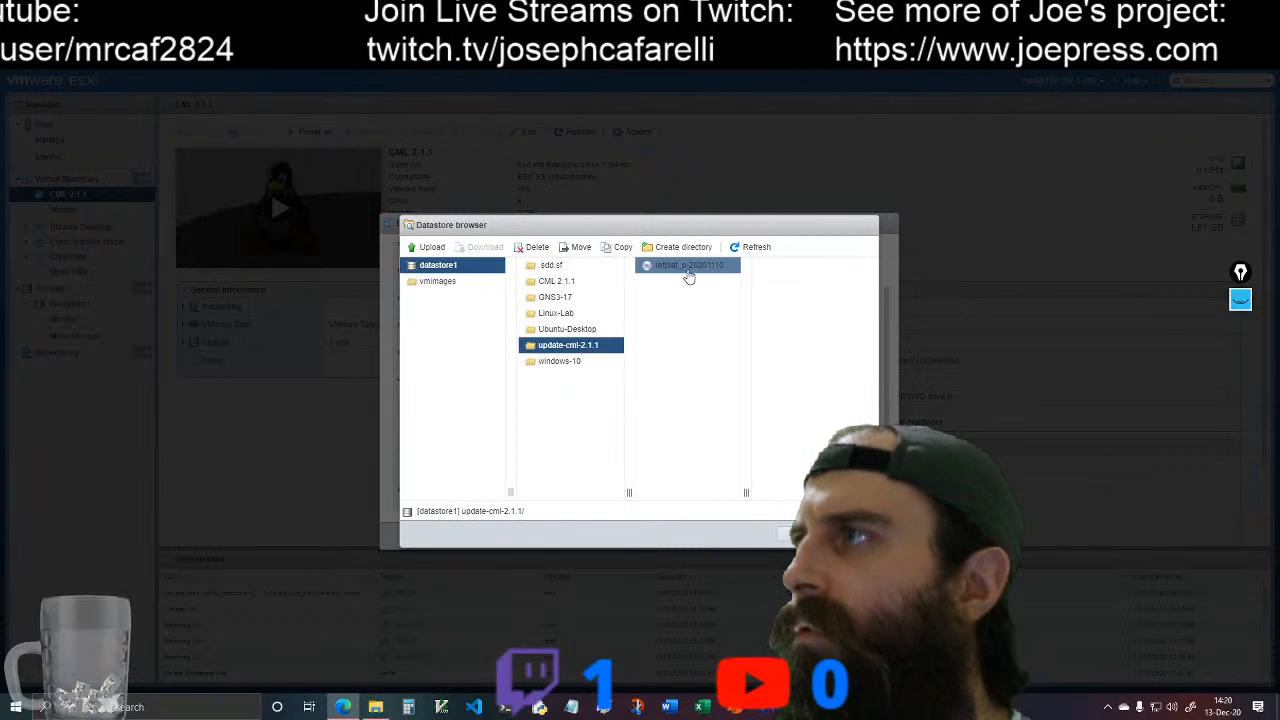
{"action": "left_click", "coordinate": [689, 272]}
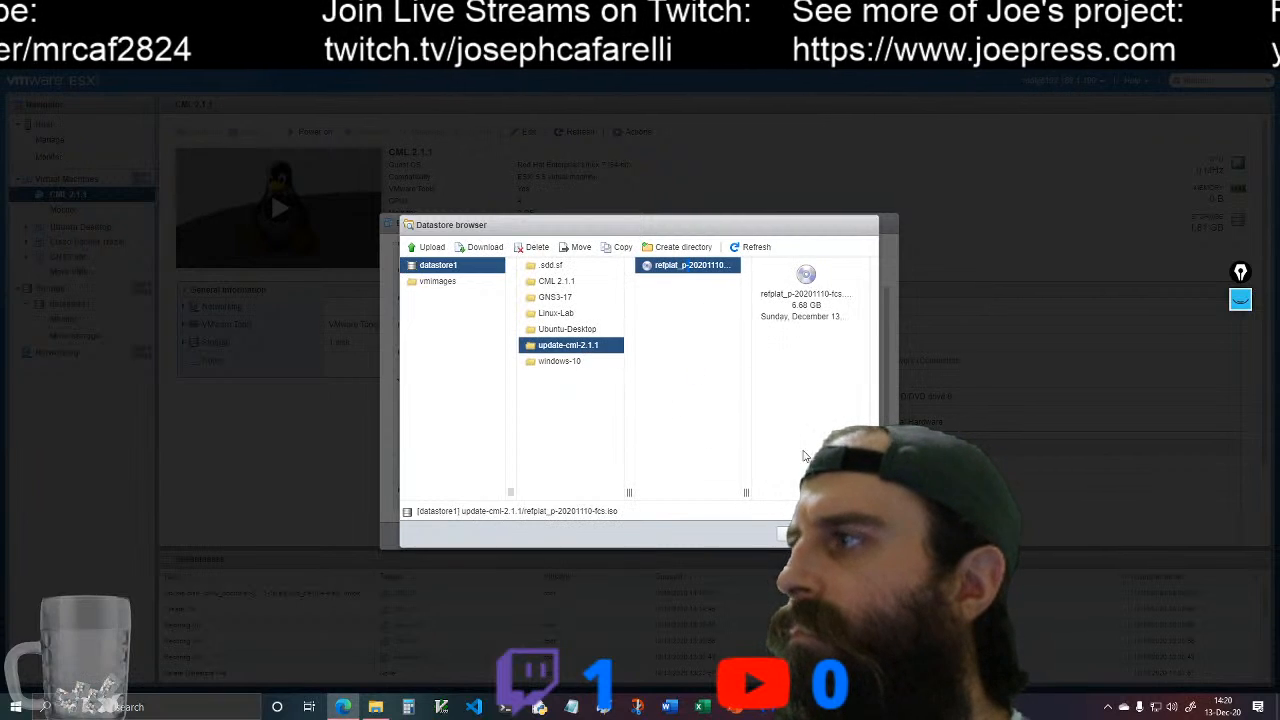
{"action": "left_click", "coordinate": [803, 534]}
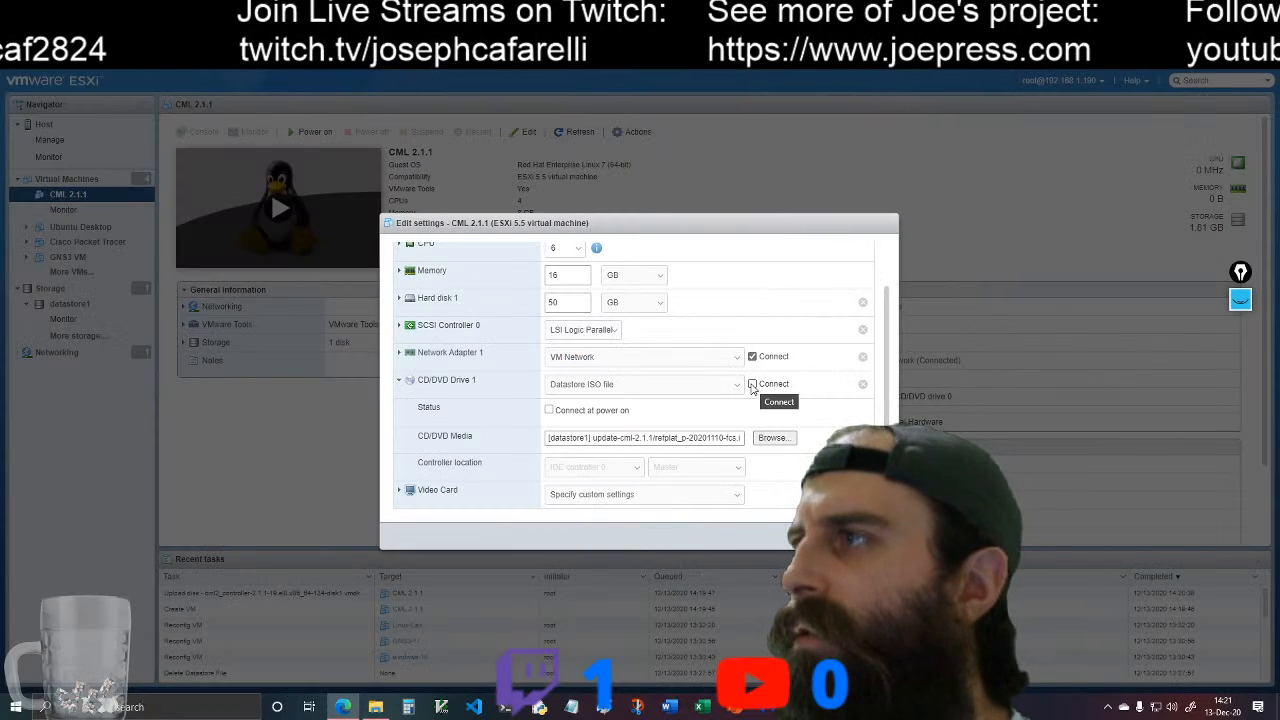
{"action": "left_click", "coordinate": [548, 410]}
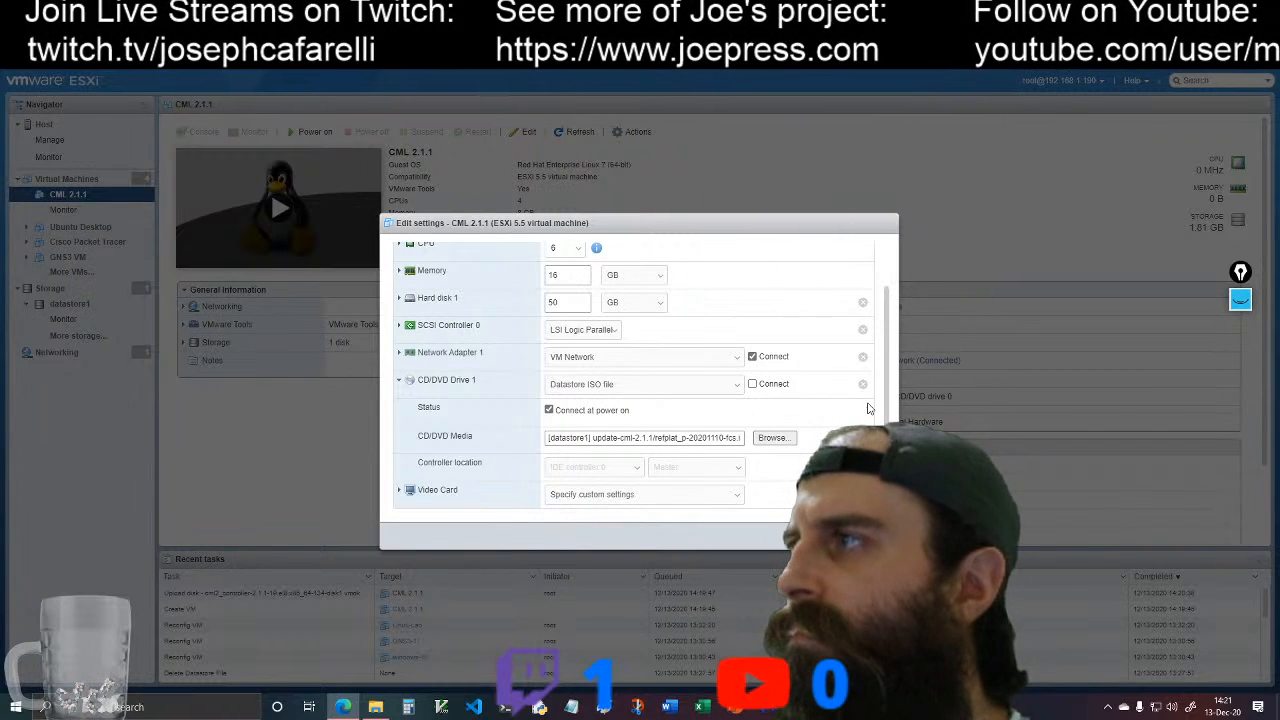
{"action": "left_click", "coordinate": [752, 385]}
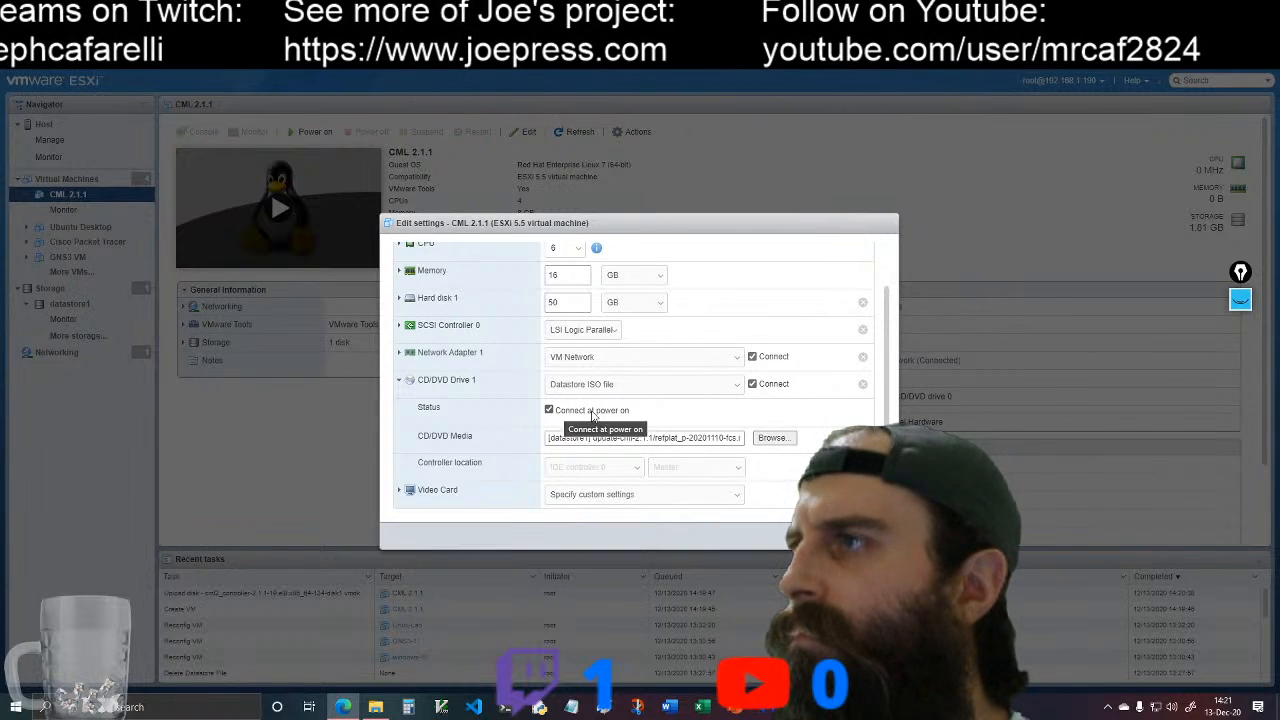
{"action": "scroll", "coordinate": [512, 424], "scroll_direction": "up", "scroll_amount": 1}
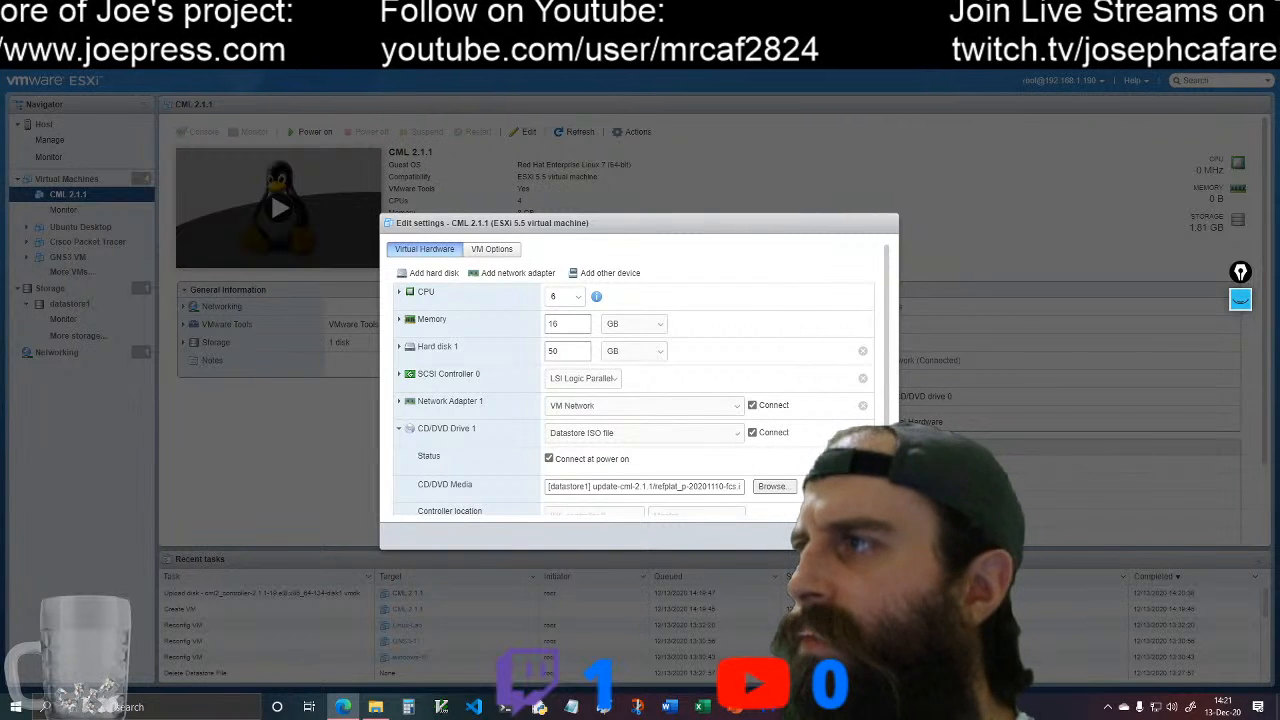
{"action": "scroll", "coordinate": [630, 380], "scroll_direction": "down", "scroll_amount": 1}
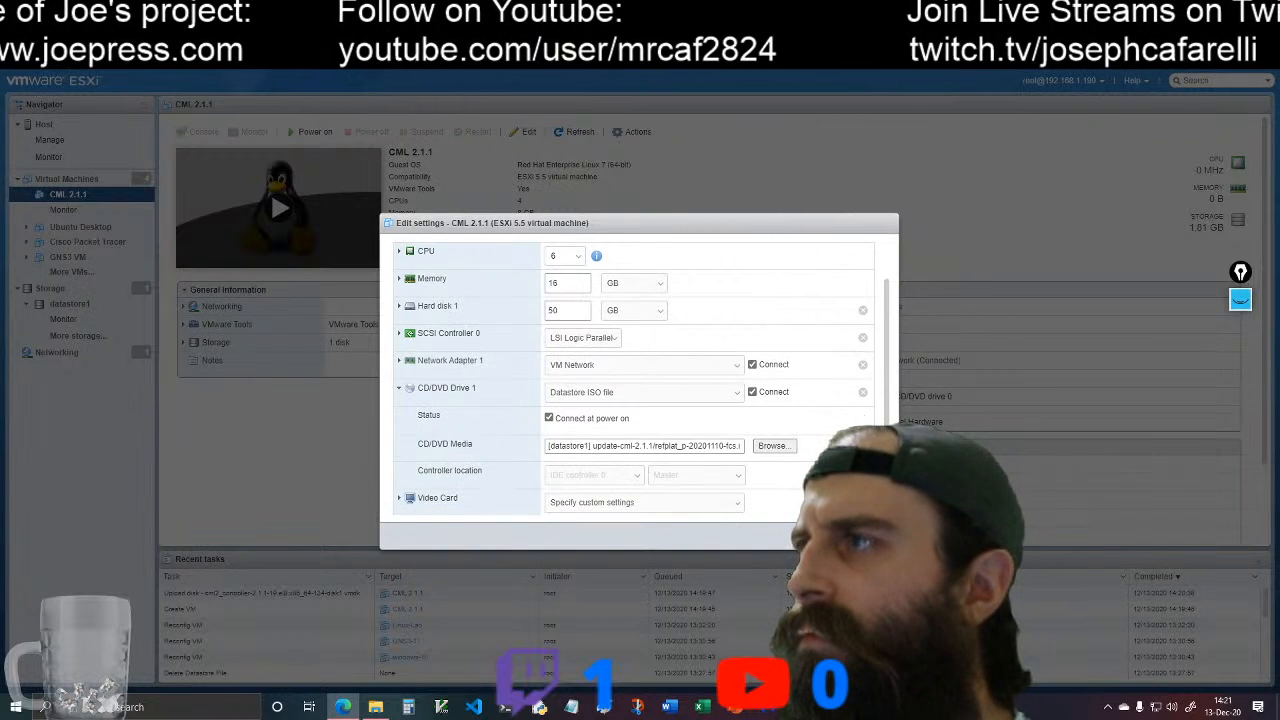
{"action": "scroll", "coordinate": [630, 380], "scroll_direction": "down", "scroll_amount": 1}
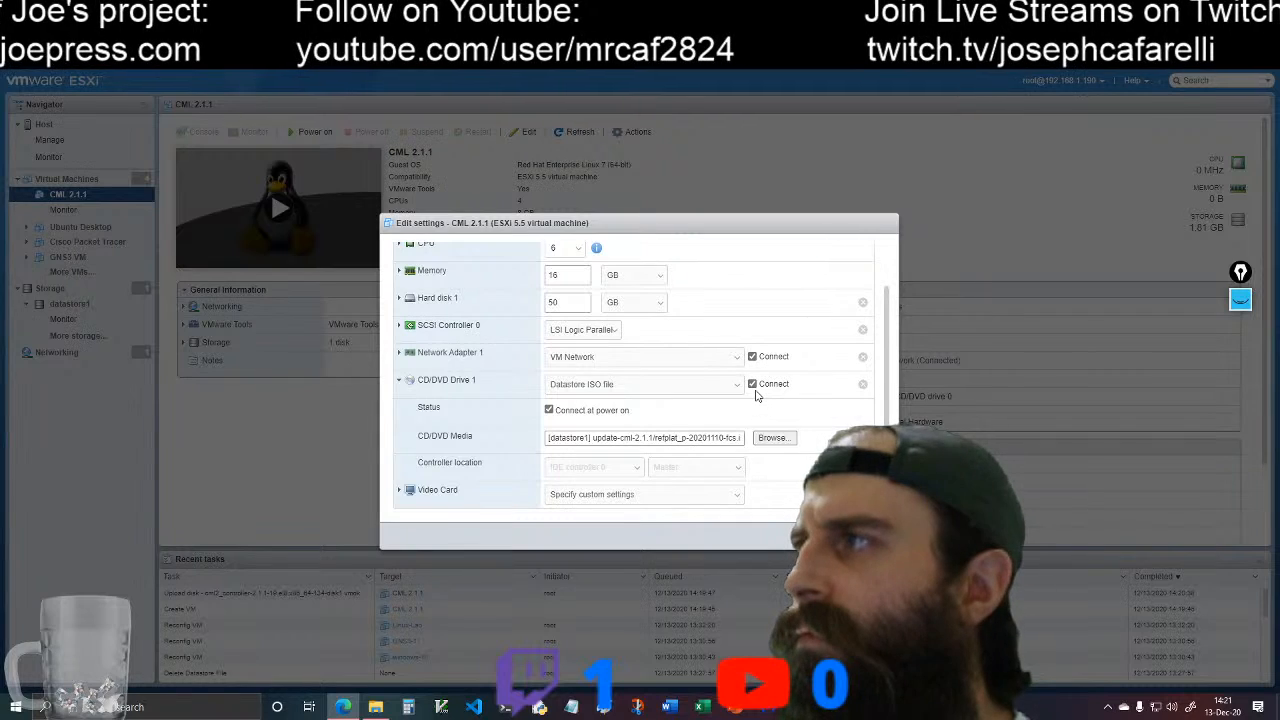
{"action": "left_click", "coordinate": [755, 386]}
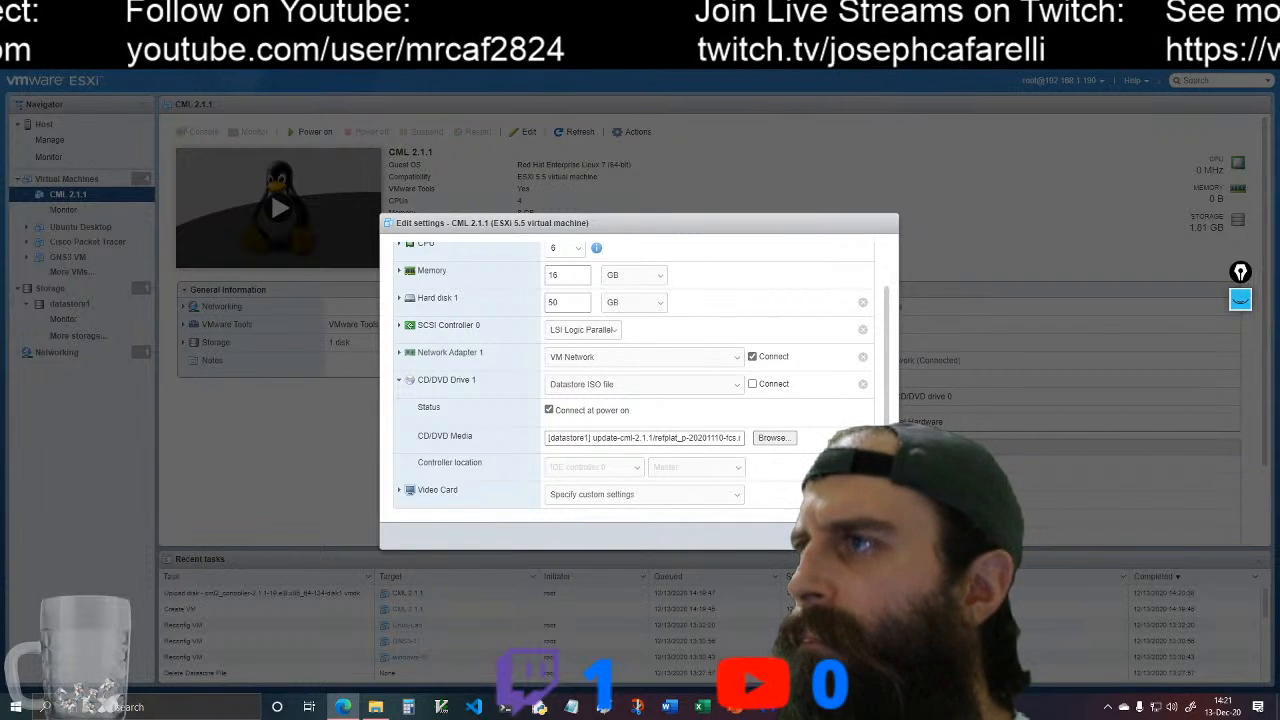
Step: Set CD/DVD Drive 1 of CML 2.1.1 to Connect and save the virtual machine's settings
{"action": "left_click", "coordinate": [755, 385]}
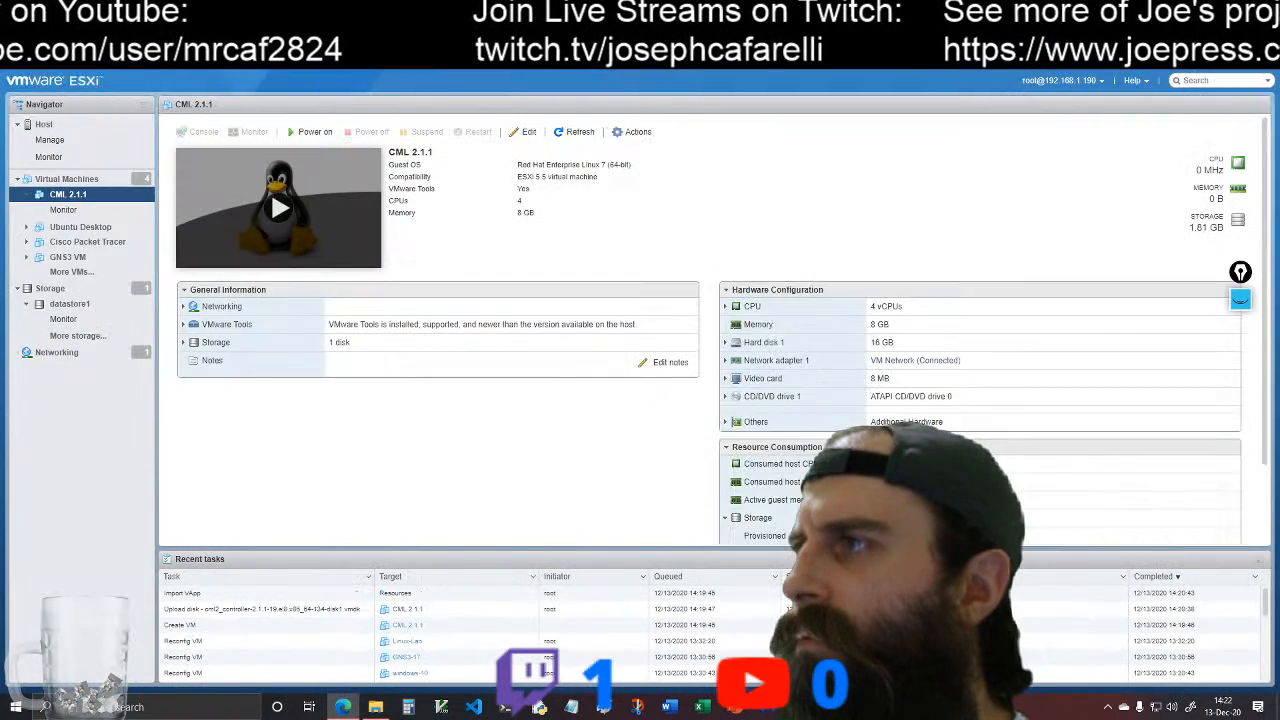
{"action": "left_click", "coordinate": [845, 536]}
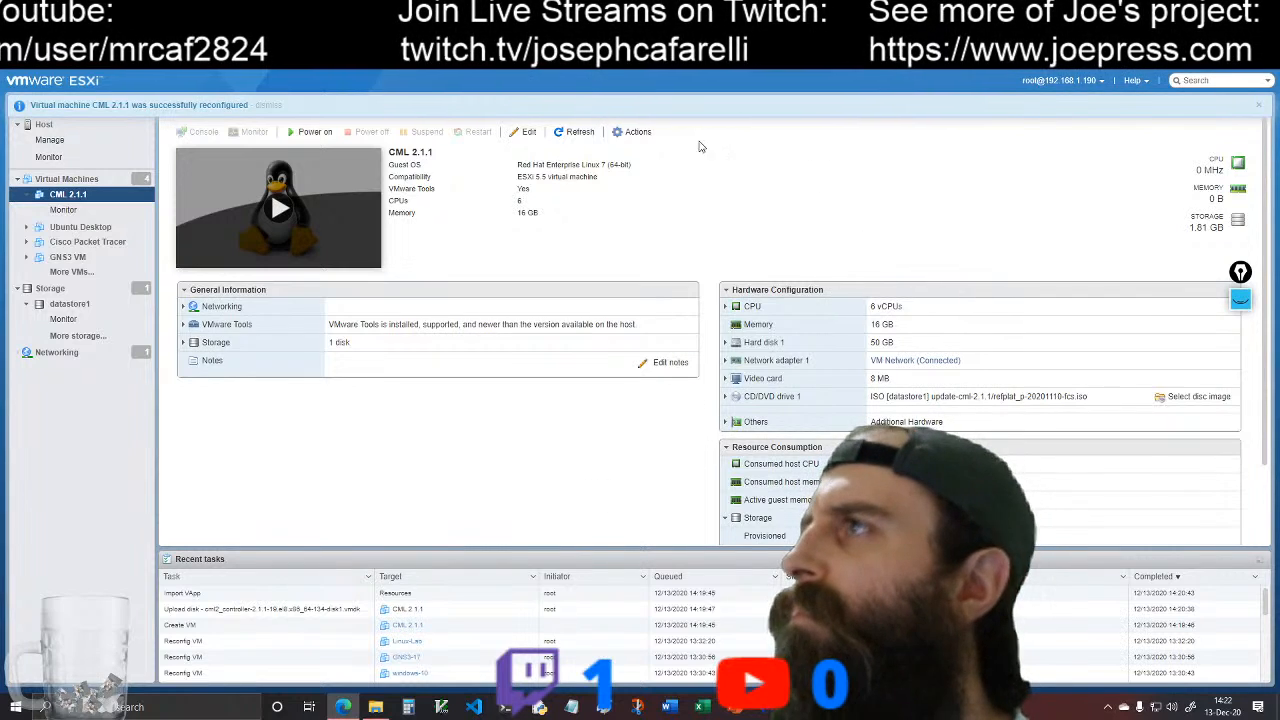
Step: Upgrade the CML 2.1.1 virtual machine's compatibility to ESXi 7.0 virtual machine
{"action": "left_click", "coordinate": [634, 131]}
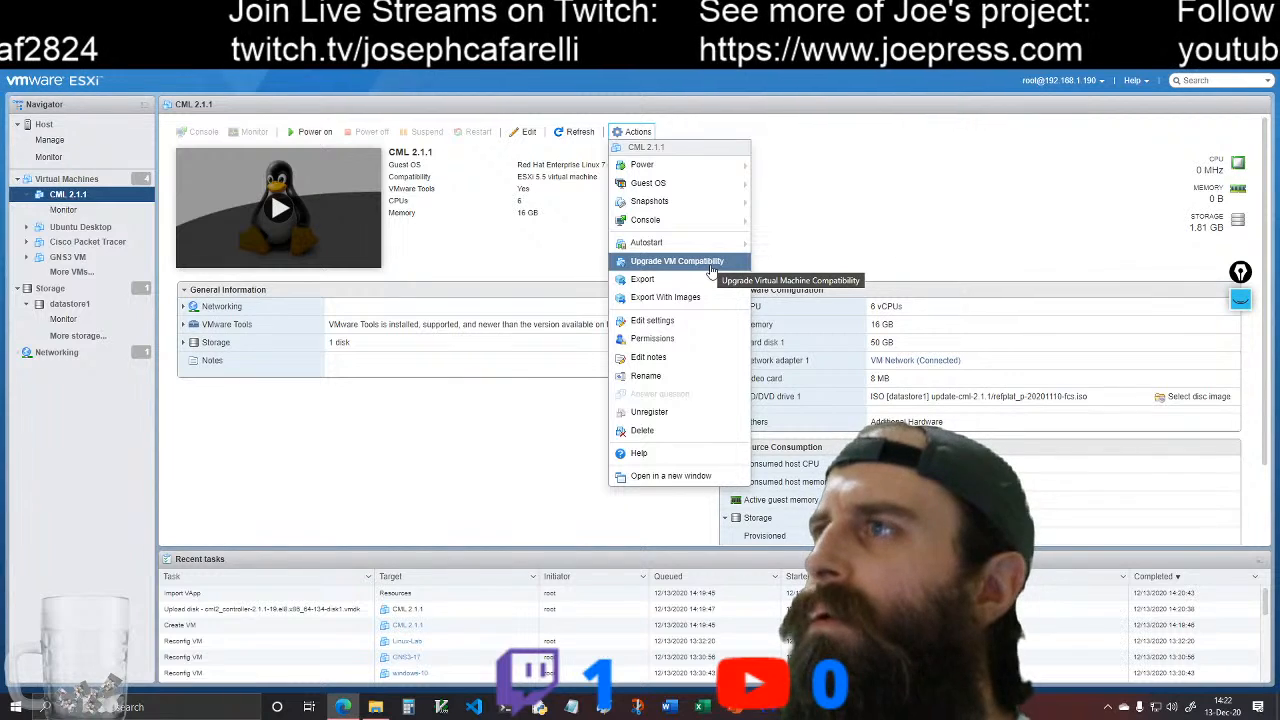
{"action": "left_click", "coordinate": [691, 266]}
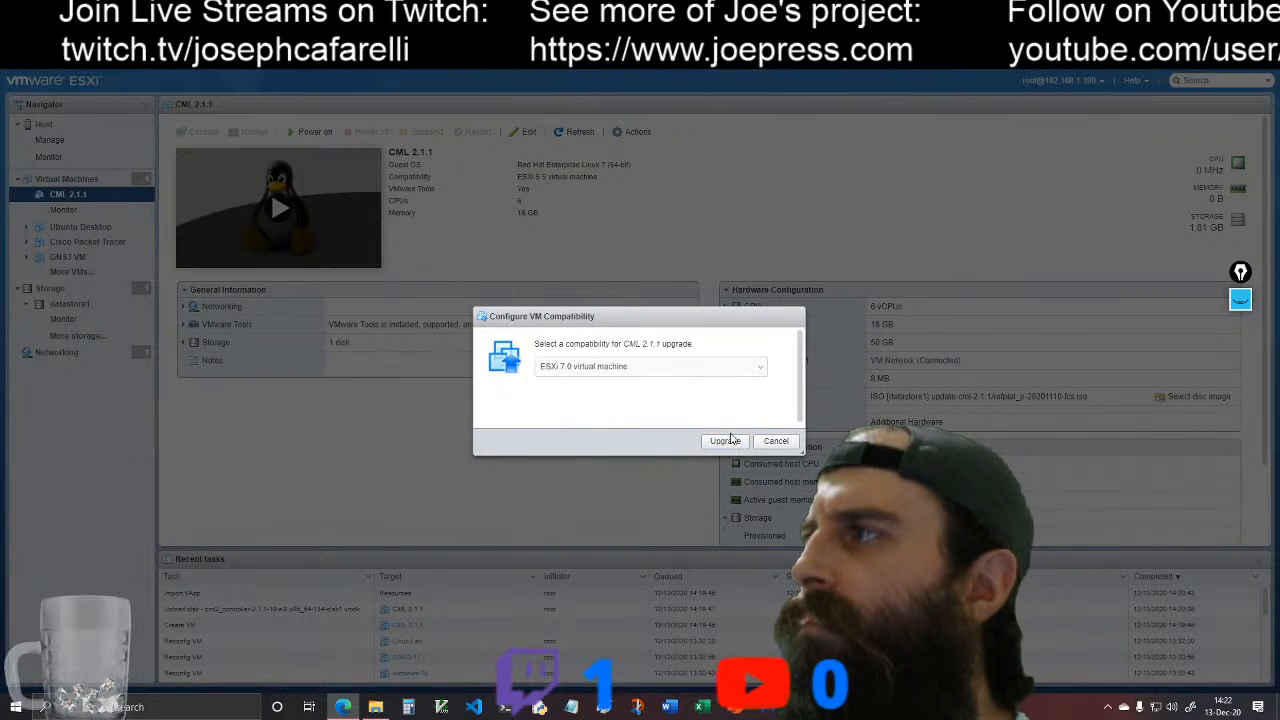
{"action": "left_click", "coordinate": [726, 442]}
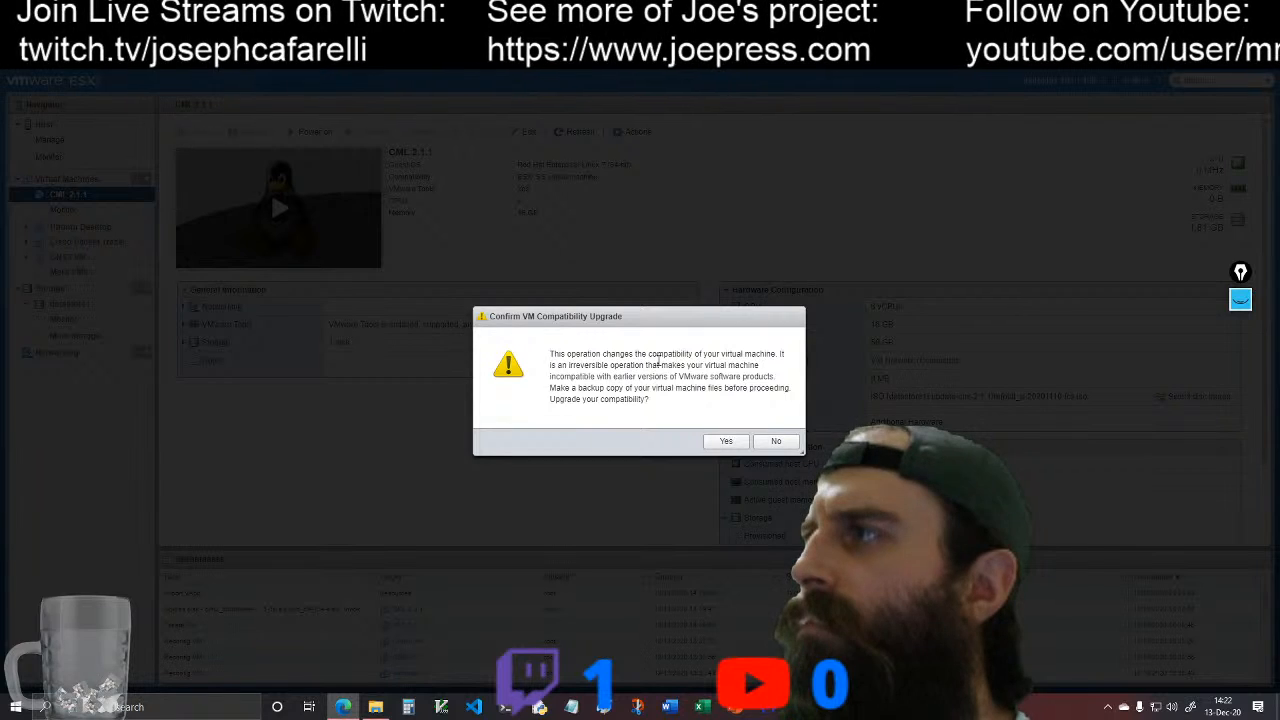
{"action": "left_click", "coordinate": [727, 441]}
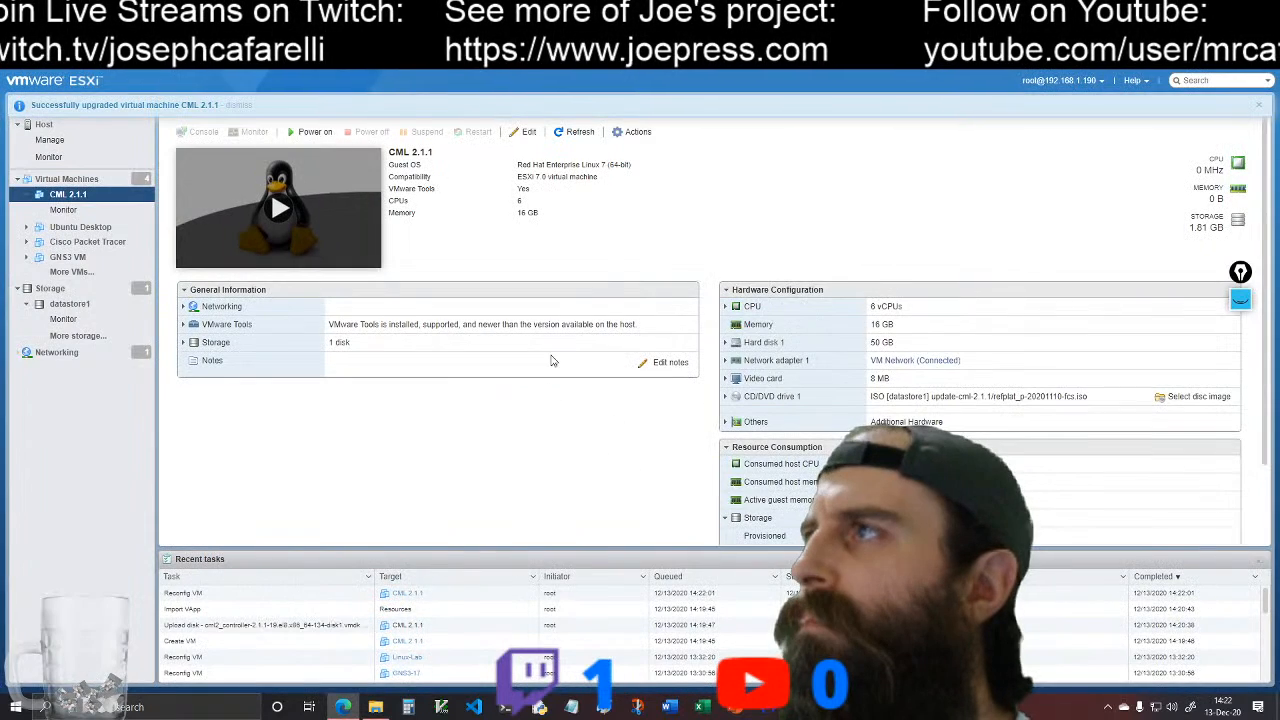
{"action": "left_click", "coordinate": [634, 131]}
{"action": "mouse_move", "coordinate": [724, 219]}
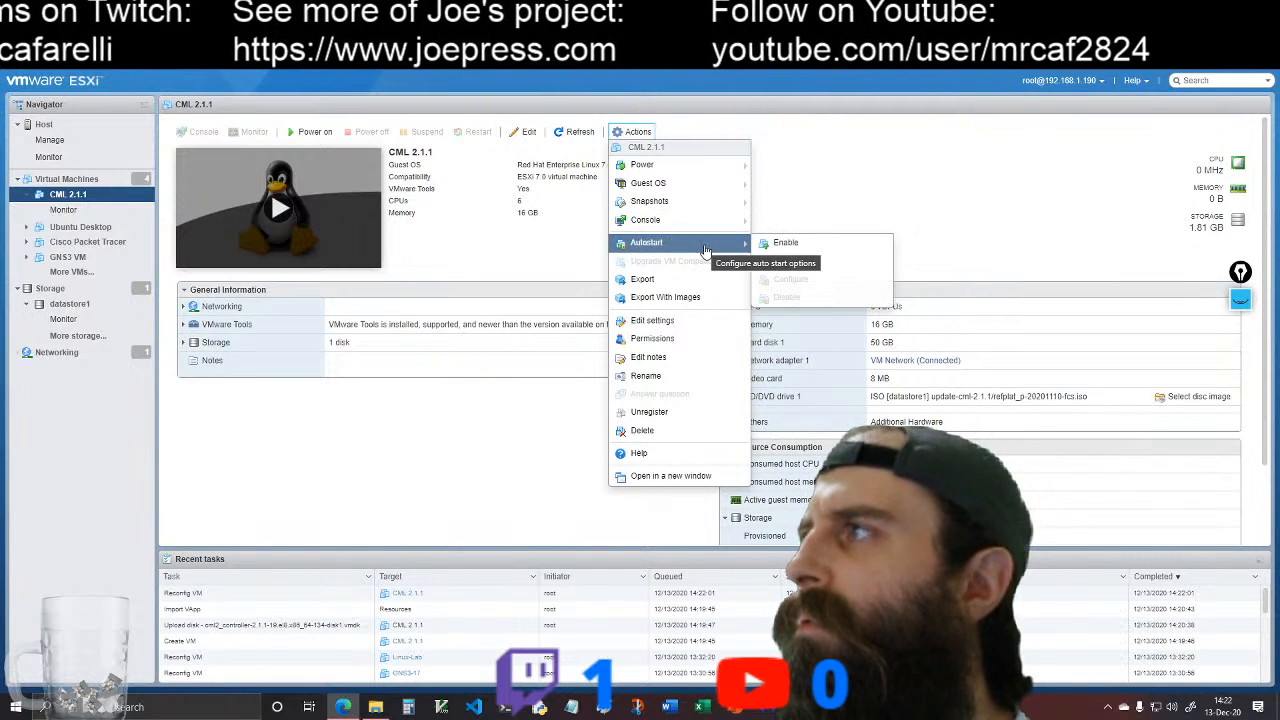
{"action": "mouse_move", "coordinate": [703, 190]}
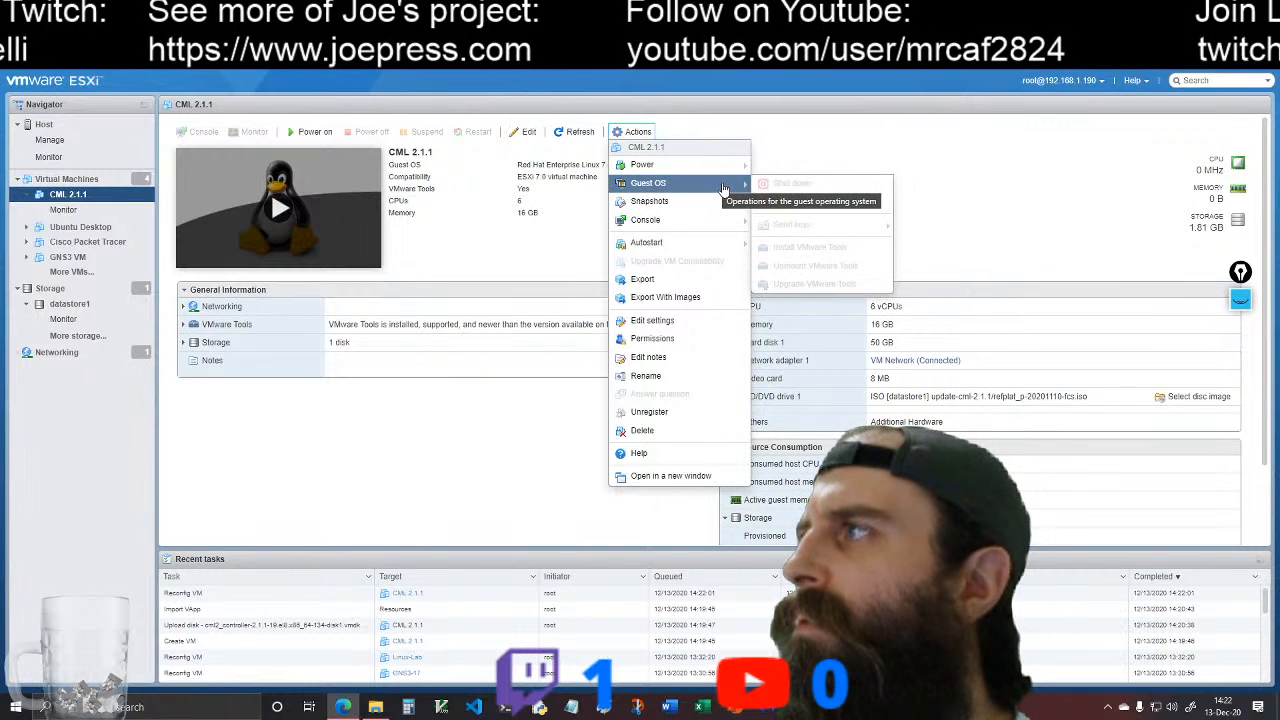
{"action": "left_click", "coordinate": [530, 249]}
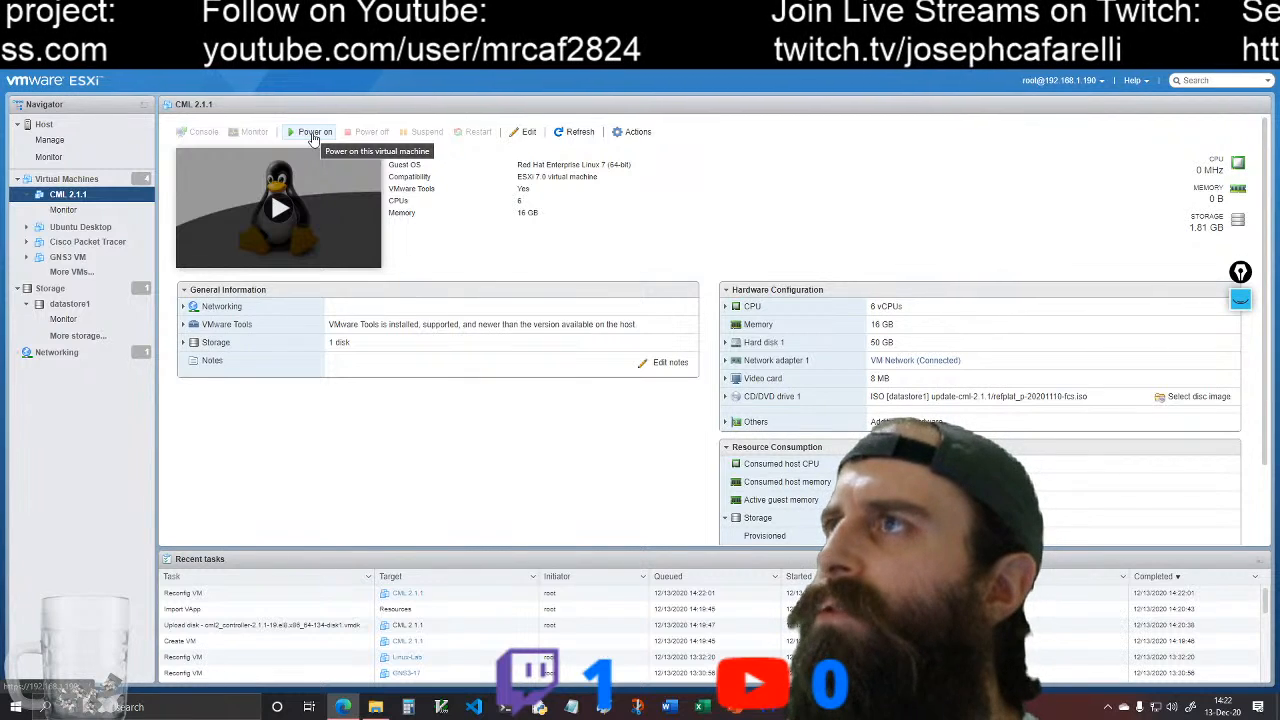
{"action": "left_click", "coordinate": [632, 132]}
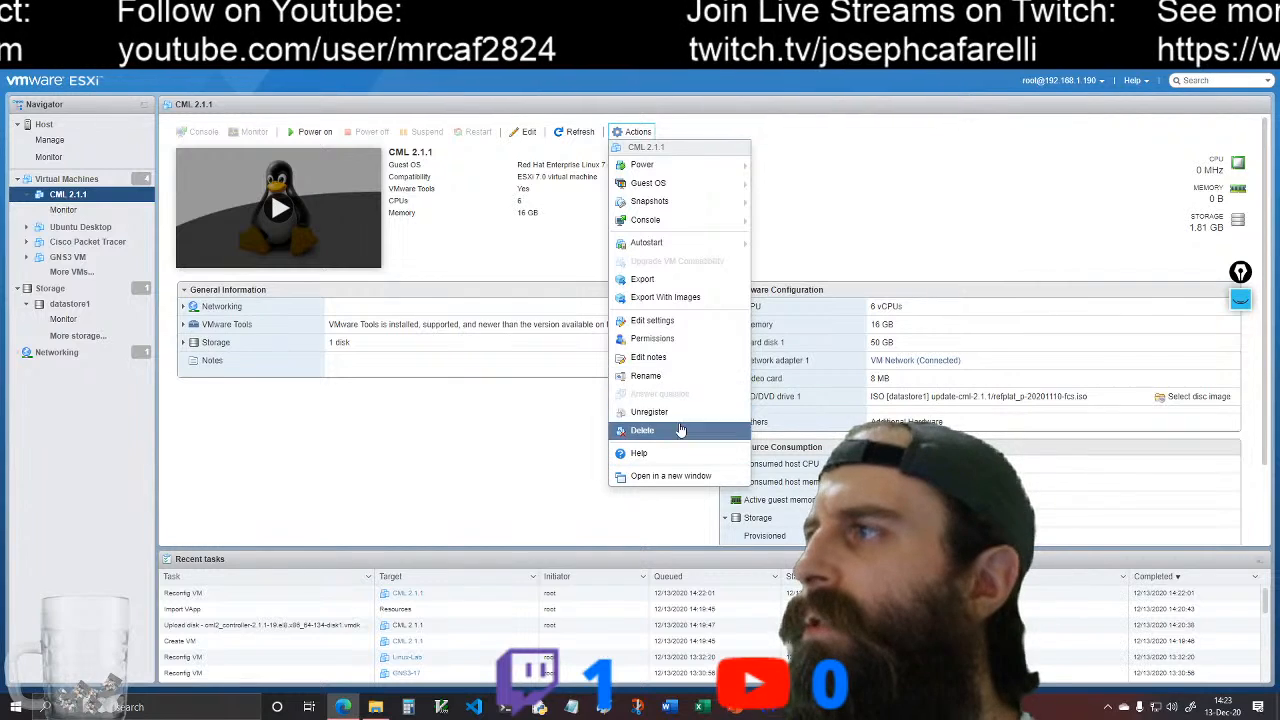
{"action": "left_click", "coordinate": [471, 409]}
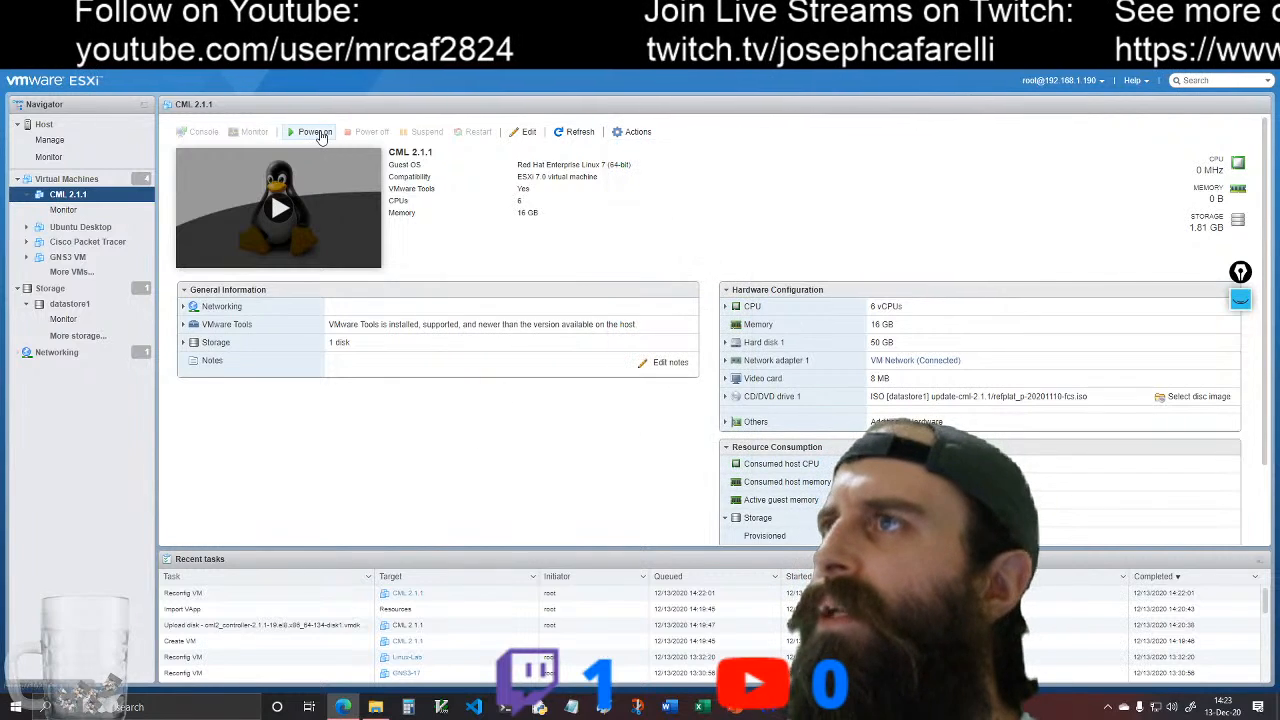
Step: Power on the CML 2.1.1 virtual machine and open its browser console
{"action": "left_click", "coordinate": [318, 133]}
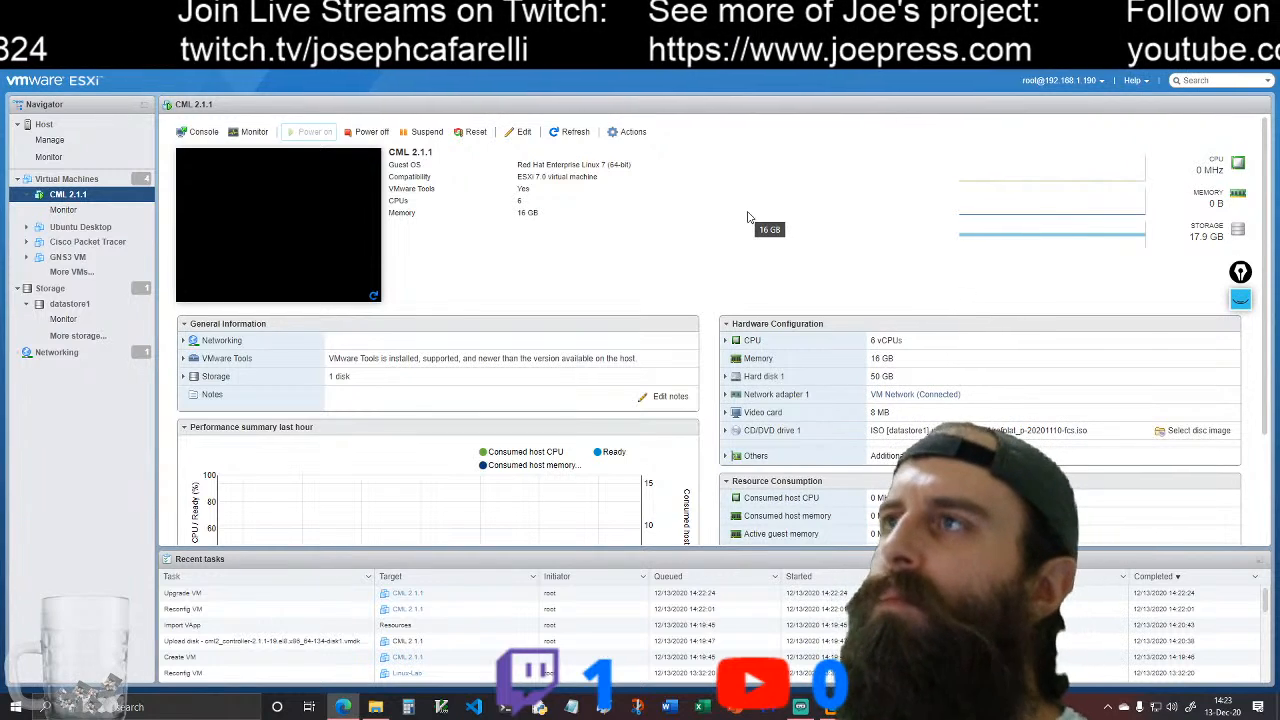
{"action": "left_click", "coordinate": [335, 260]}
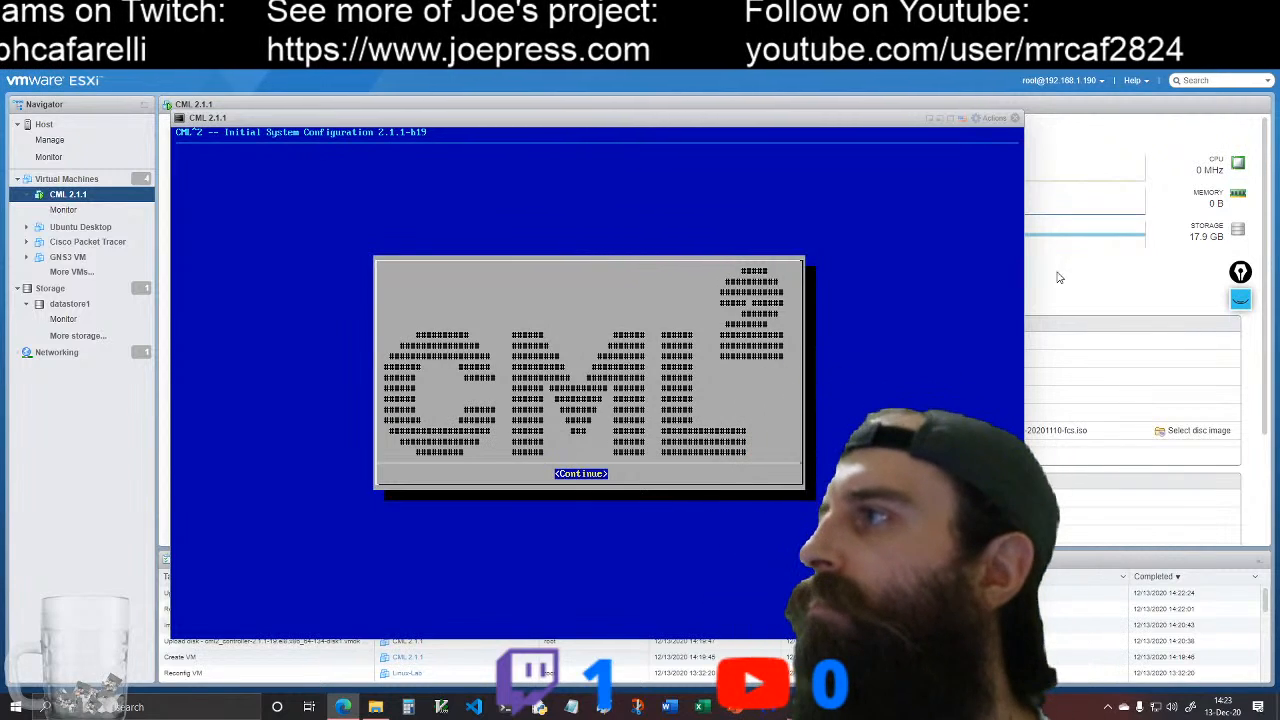
Step: Accept the EULA in the CML initial system configuration and proceed through the introduction screens to the system user account setup
{"action": "key", "text": "Return"}
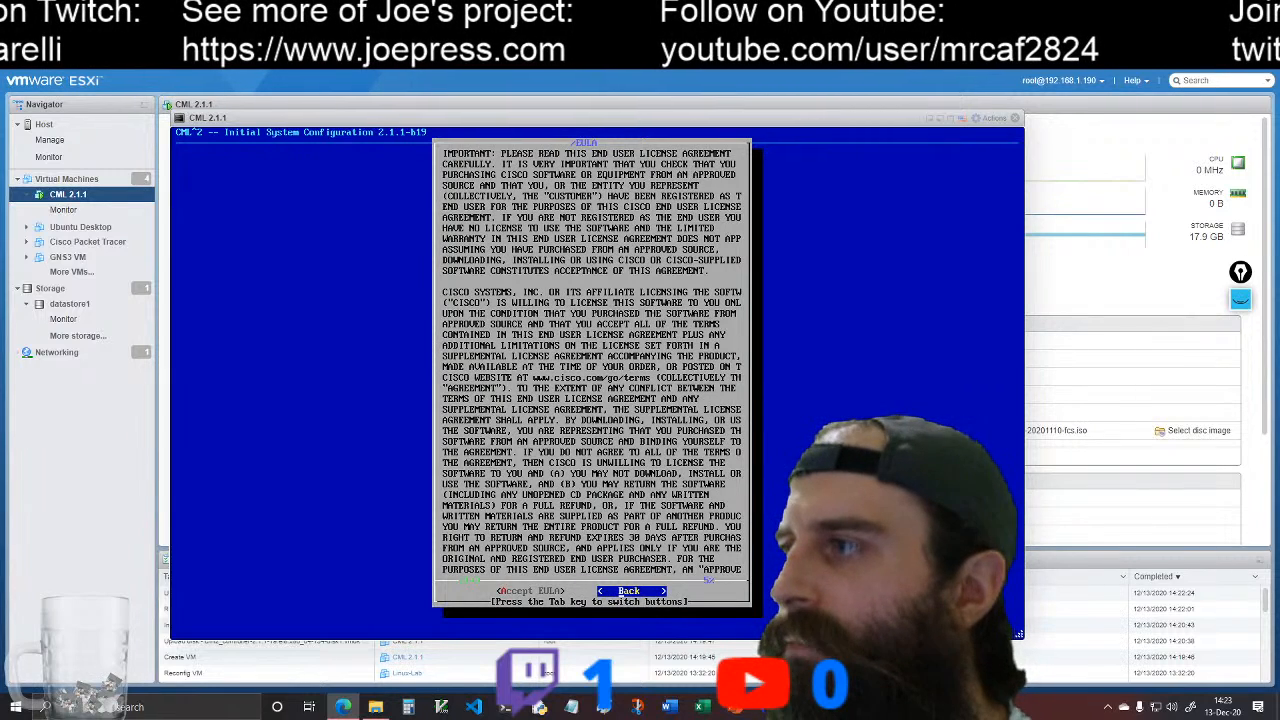
{"action": "key", "text": "Tab"}
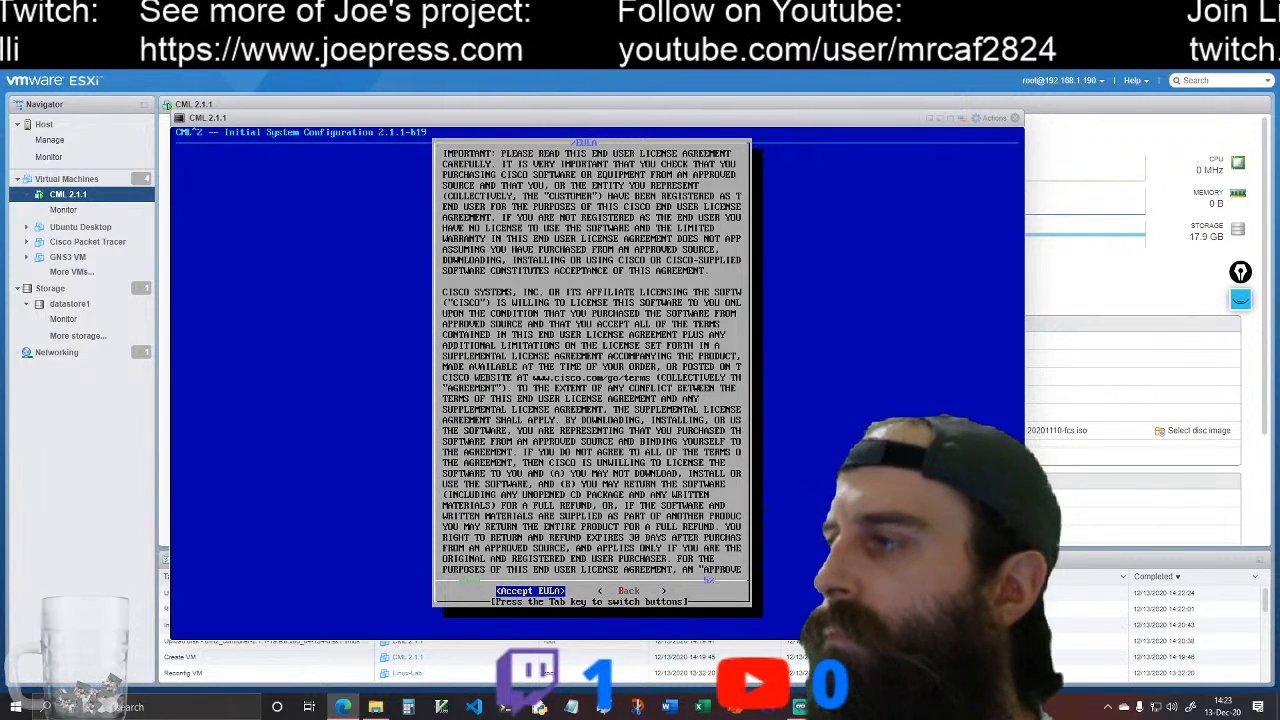
{"action": "key", "text": "Return"}
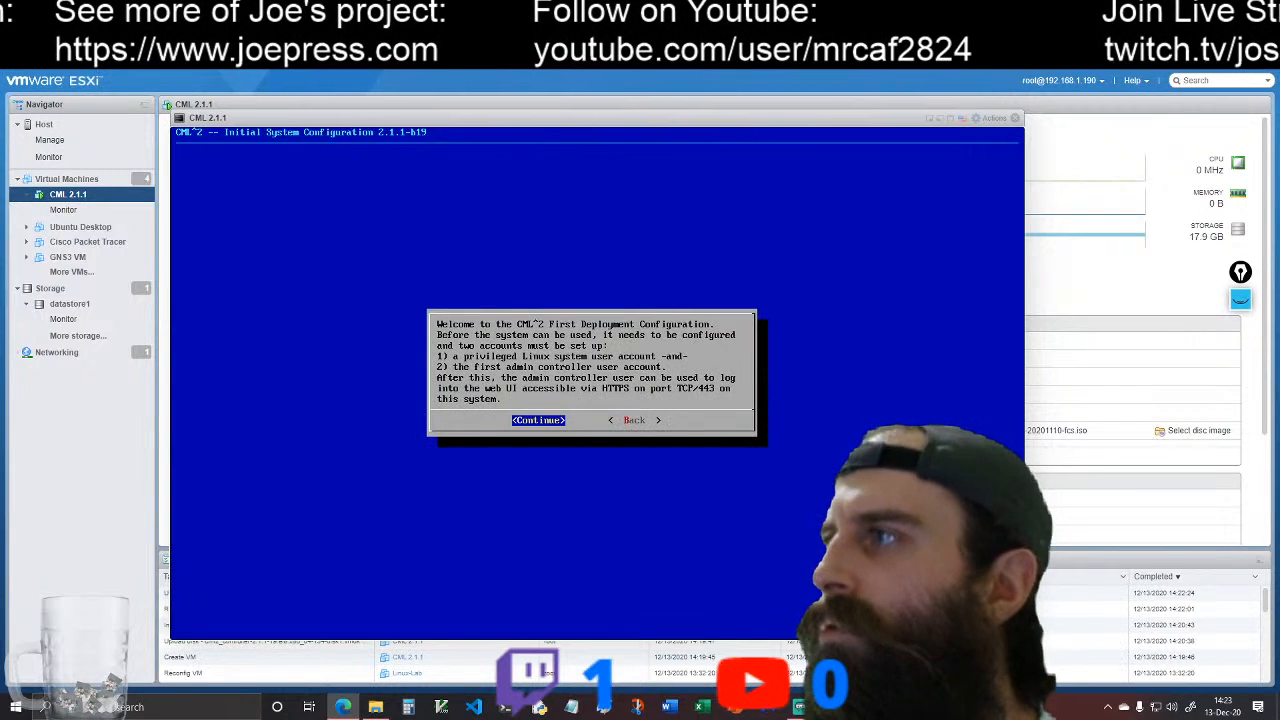
{"action": "key", "text": "Return"}
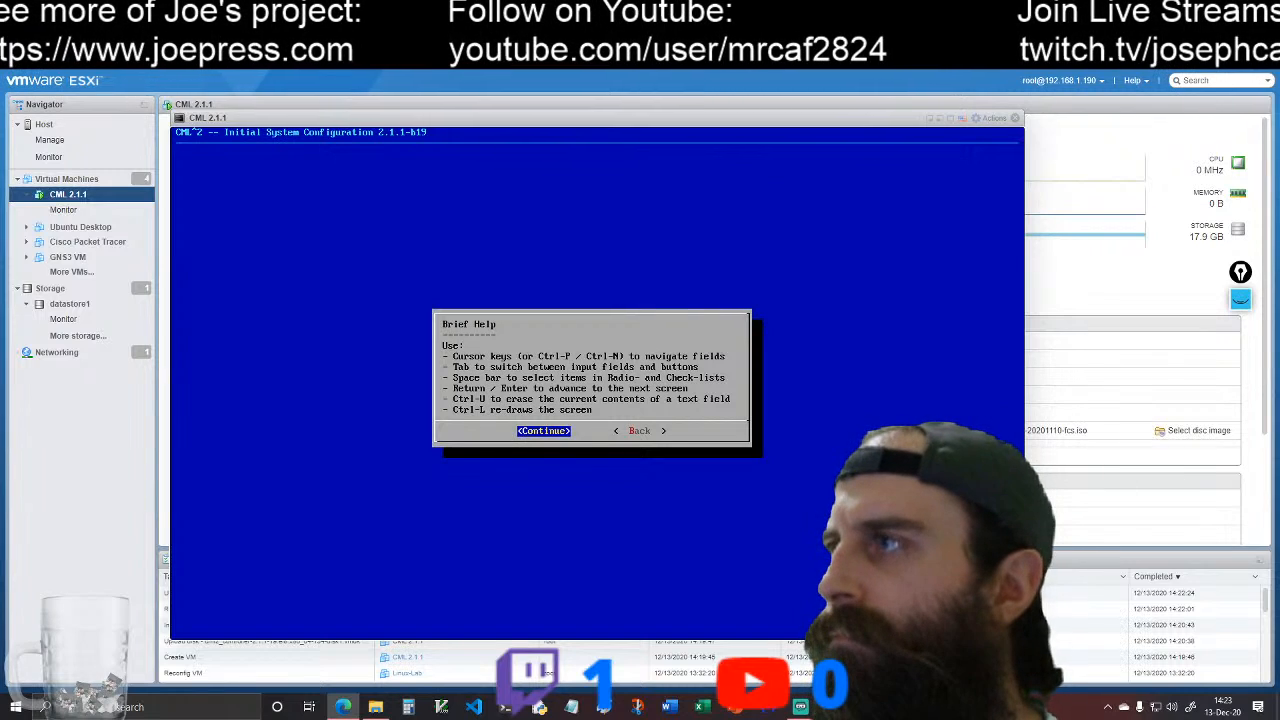
{"action": "key", "text": "Return"}
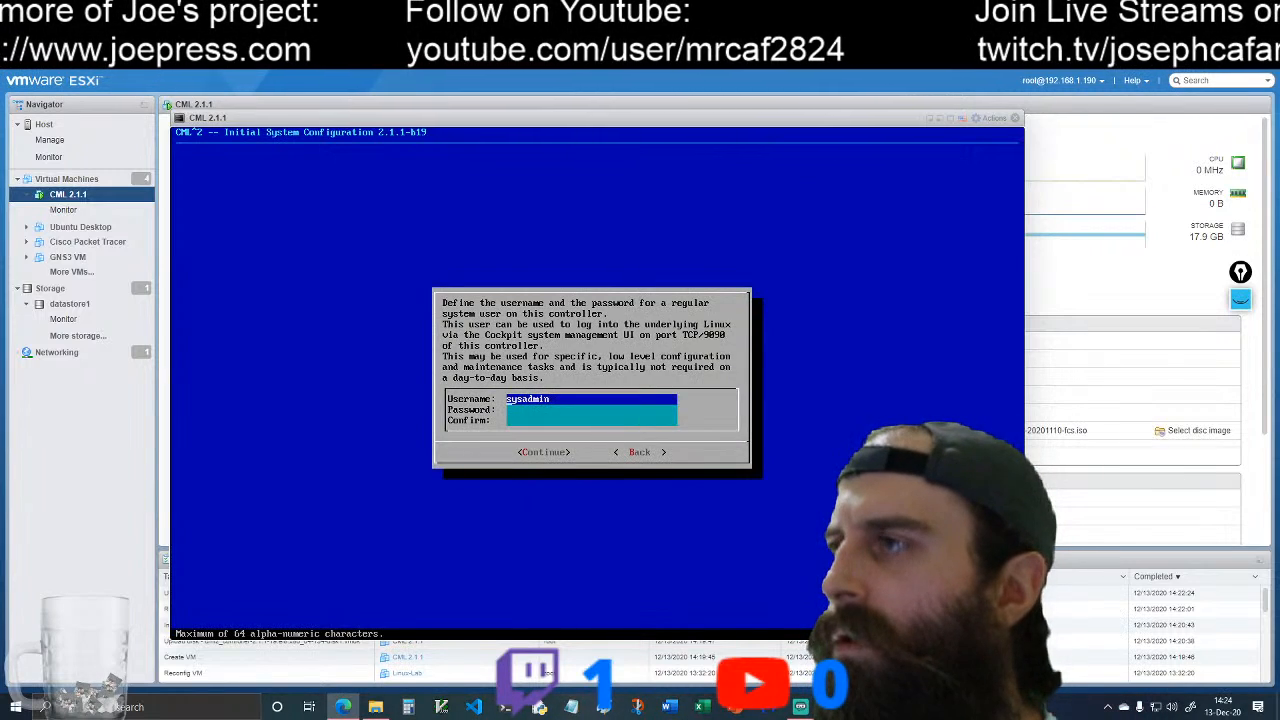
Step: Keep sysadmin as the system user's name and go to its password entry
{"action": "key", "text": "Tab"}
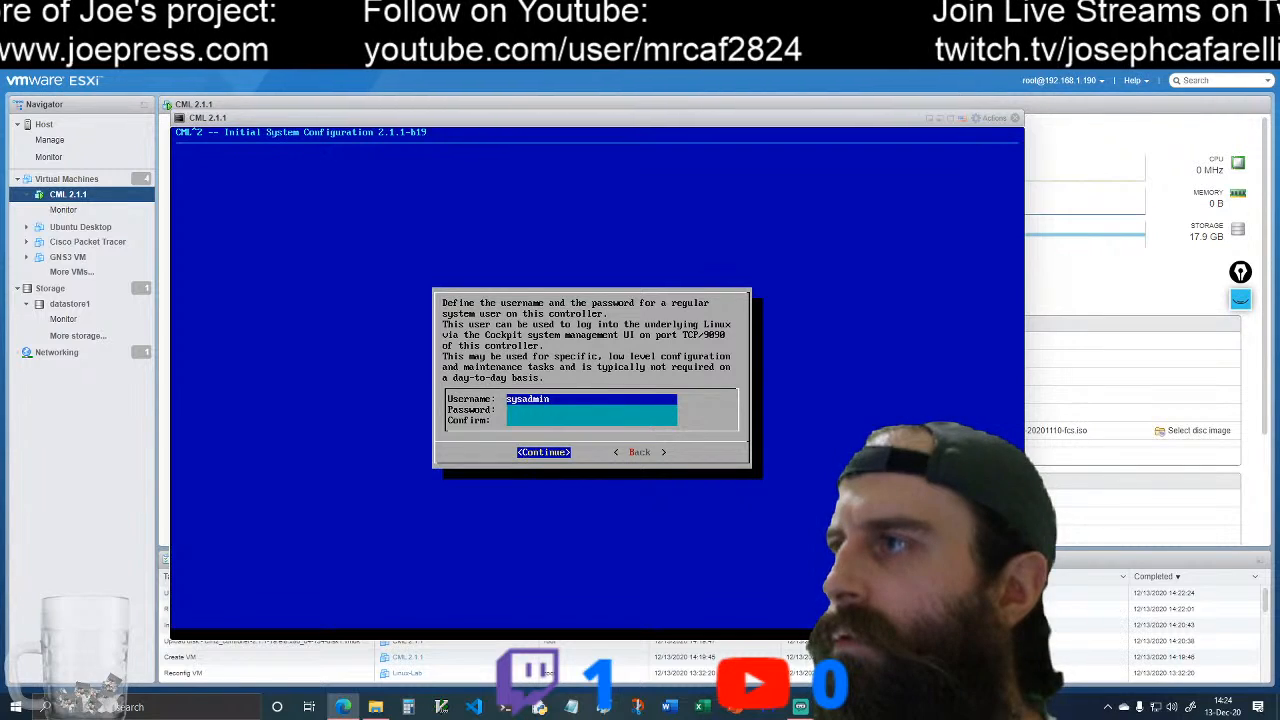
{"action": "key", "text": "Tab"}
{"action": "key", "text": "Tab"}
{"action": "key", "text": "Tab"}
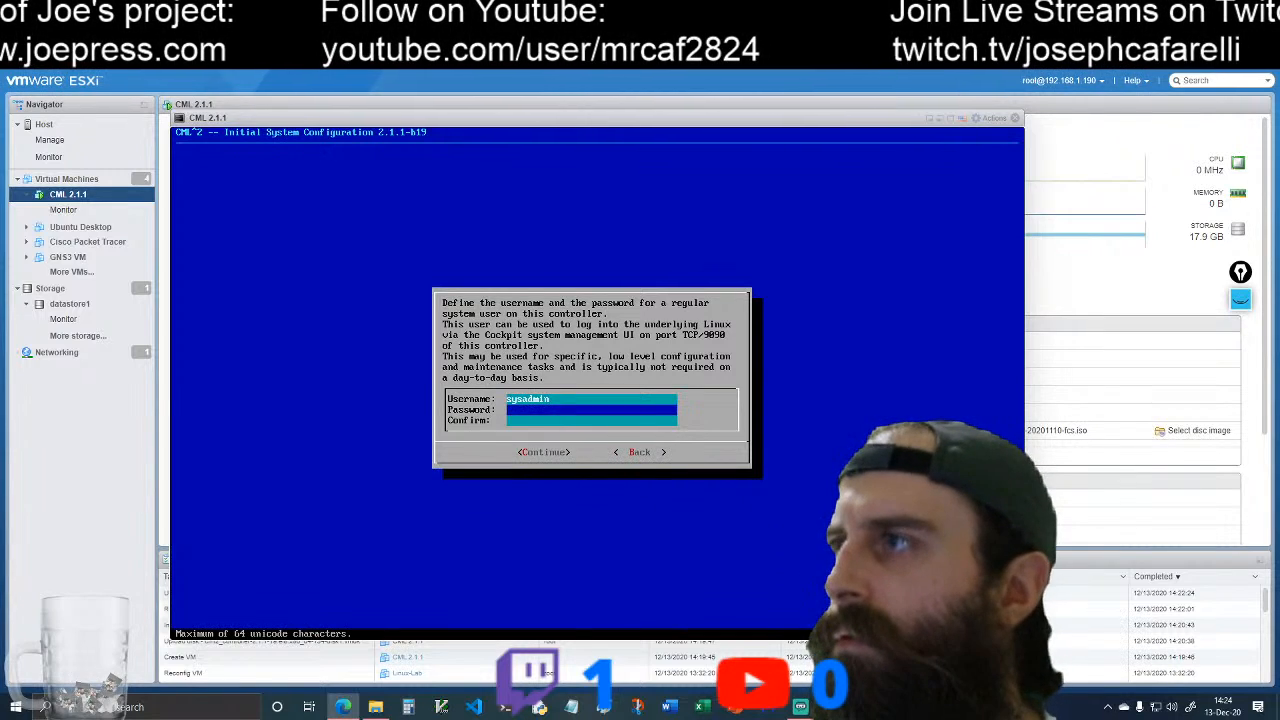
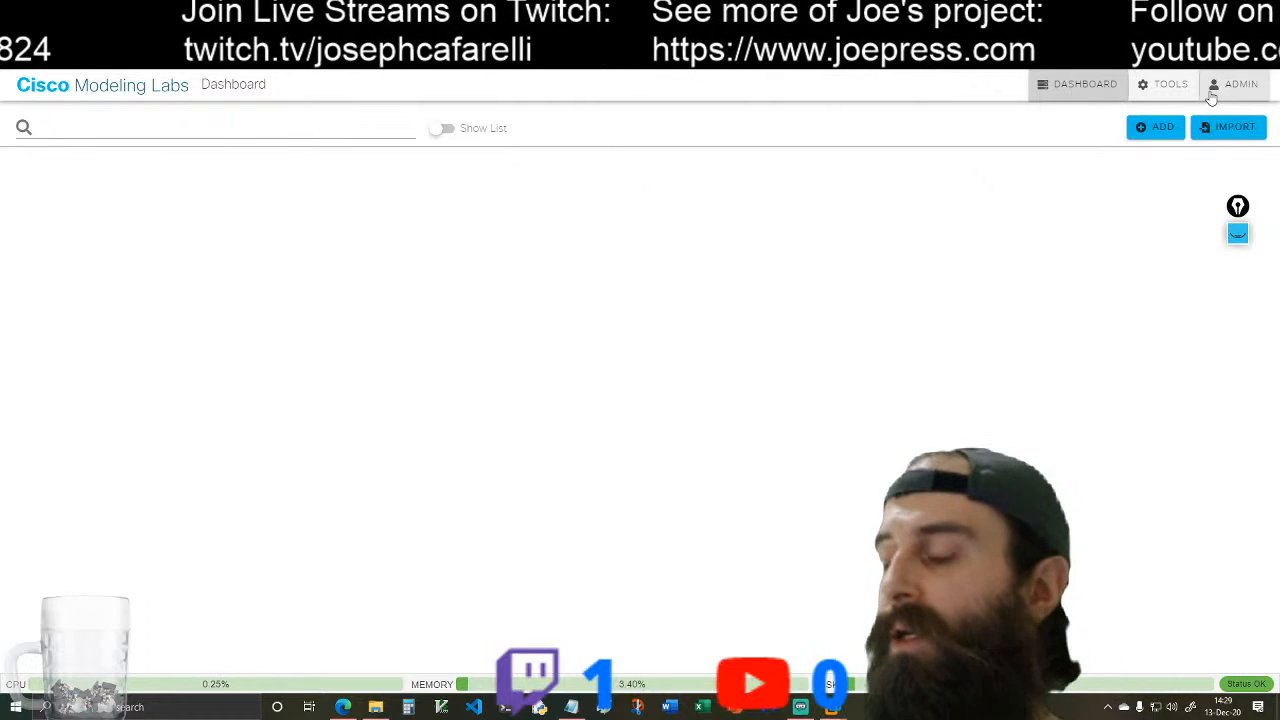
Step: Check the Smart Software Licensing status and return to the dashboard
{"action": "left_click", "coordinate": [1155, 90]}
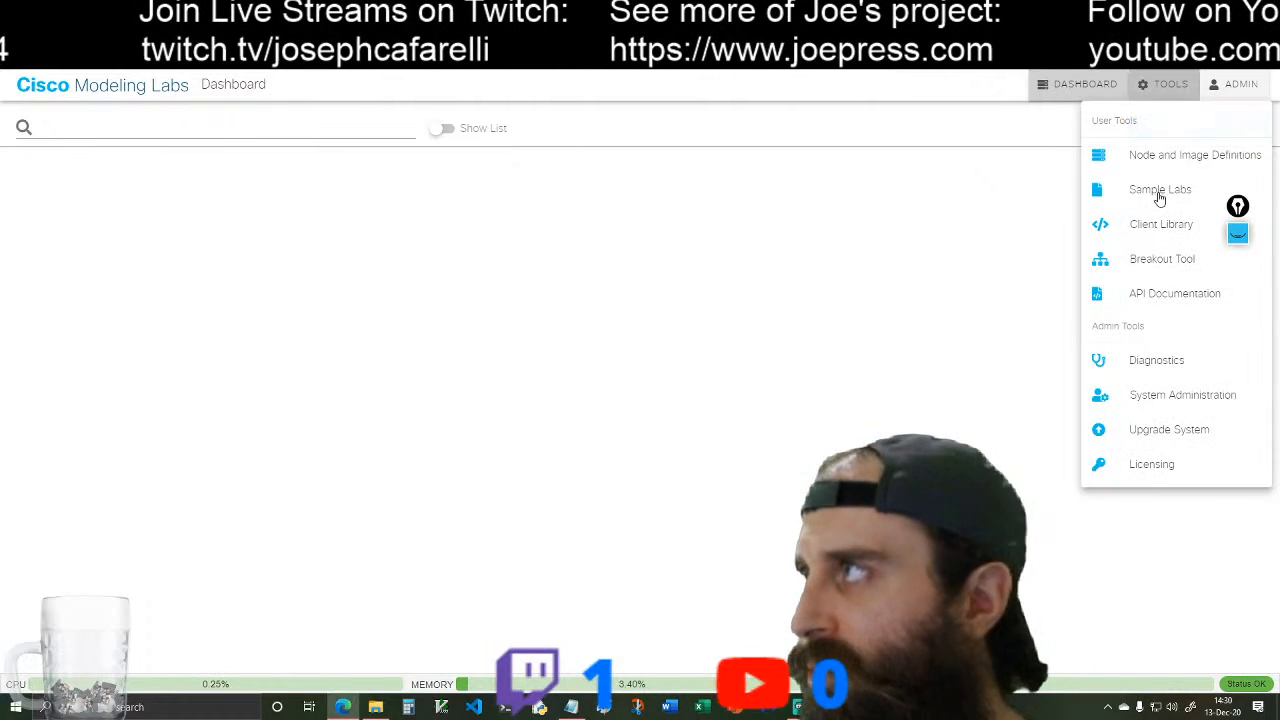
{"action": "left_click", "coordinate": [1150, 465]}
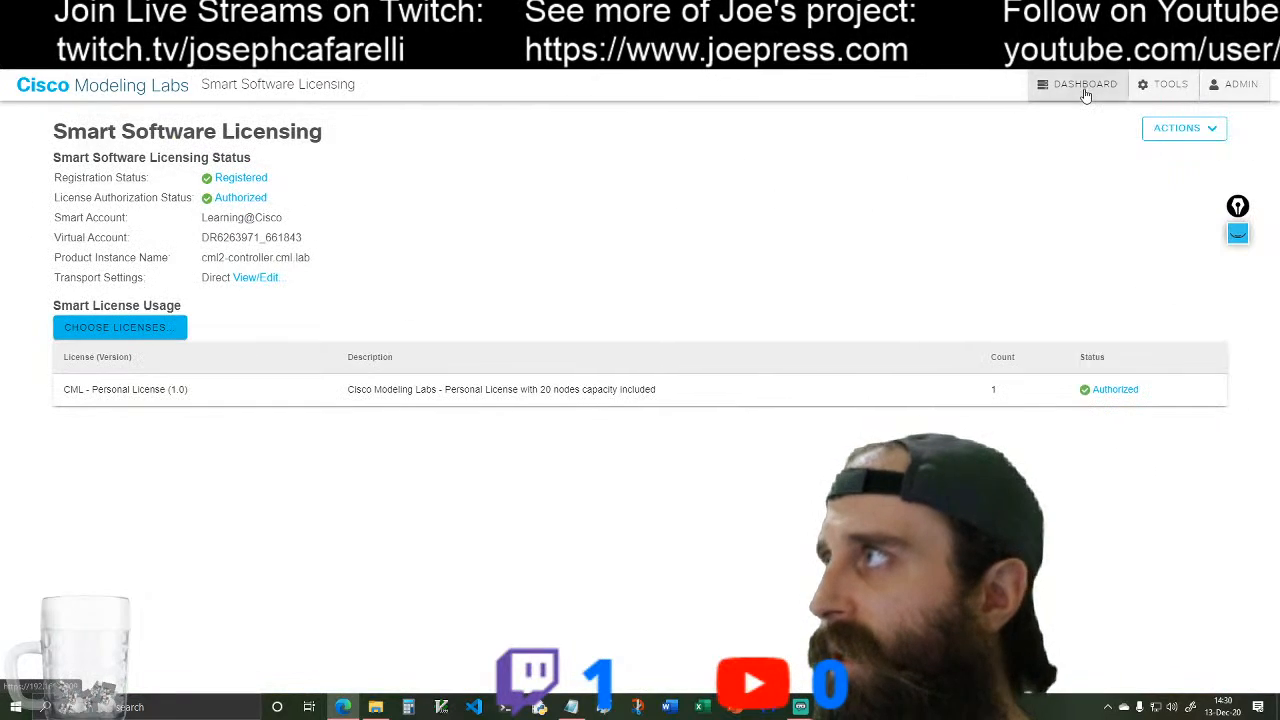
{"action": "left_click", "coordinate": [1085, 90]}
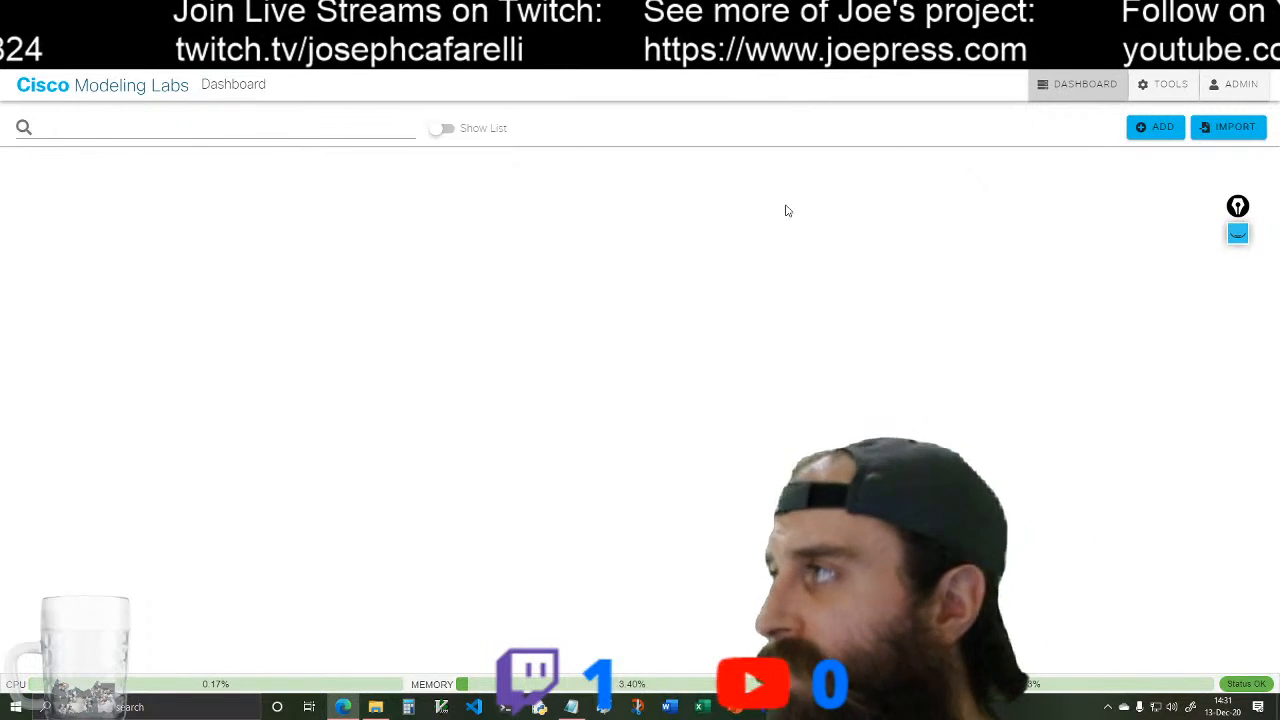
Step: Switch the interface to the dark theme and create a new lab
{"action": "left_click", "coordinate": [1213, 87]}
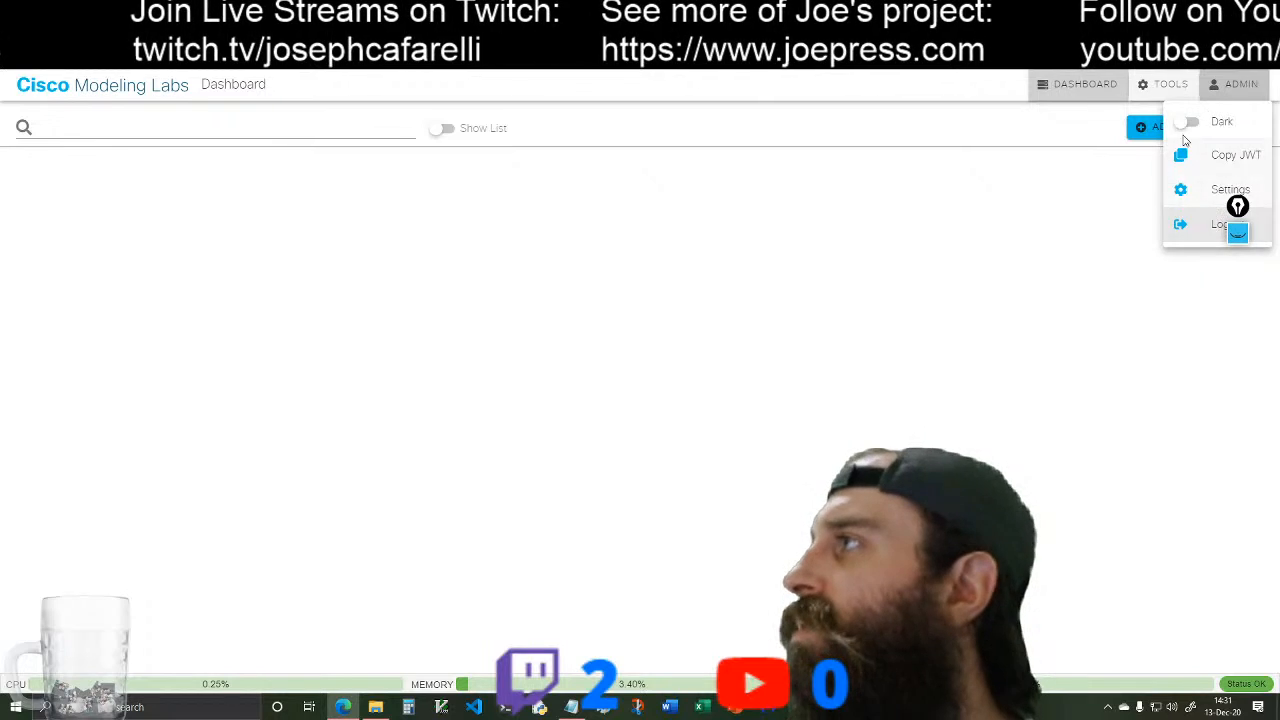
{"action": "left_click", "coordinate": [1182, 120]}
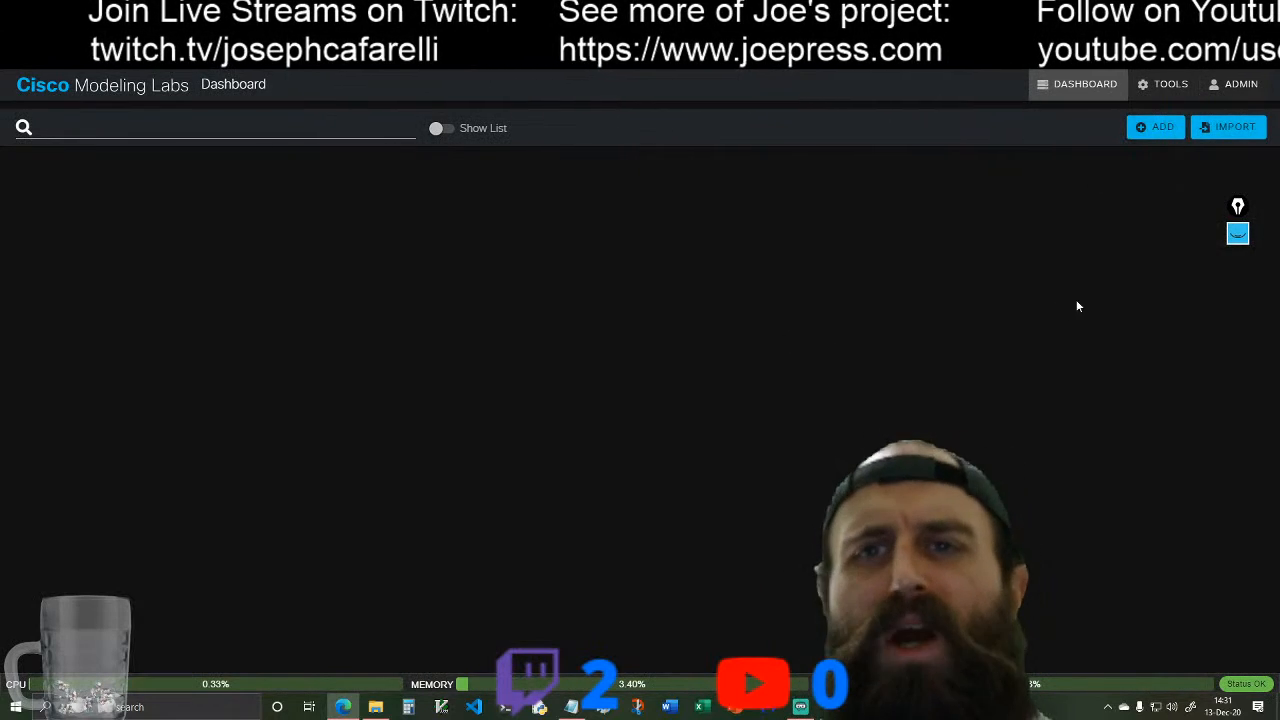
{"action": "left_click", "coordinate": [1165, 137]}
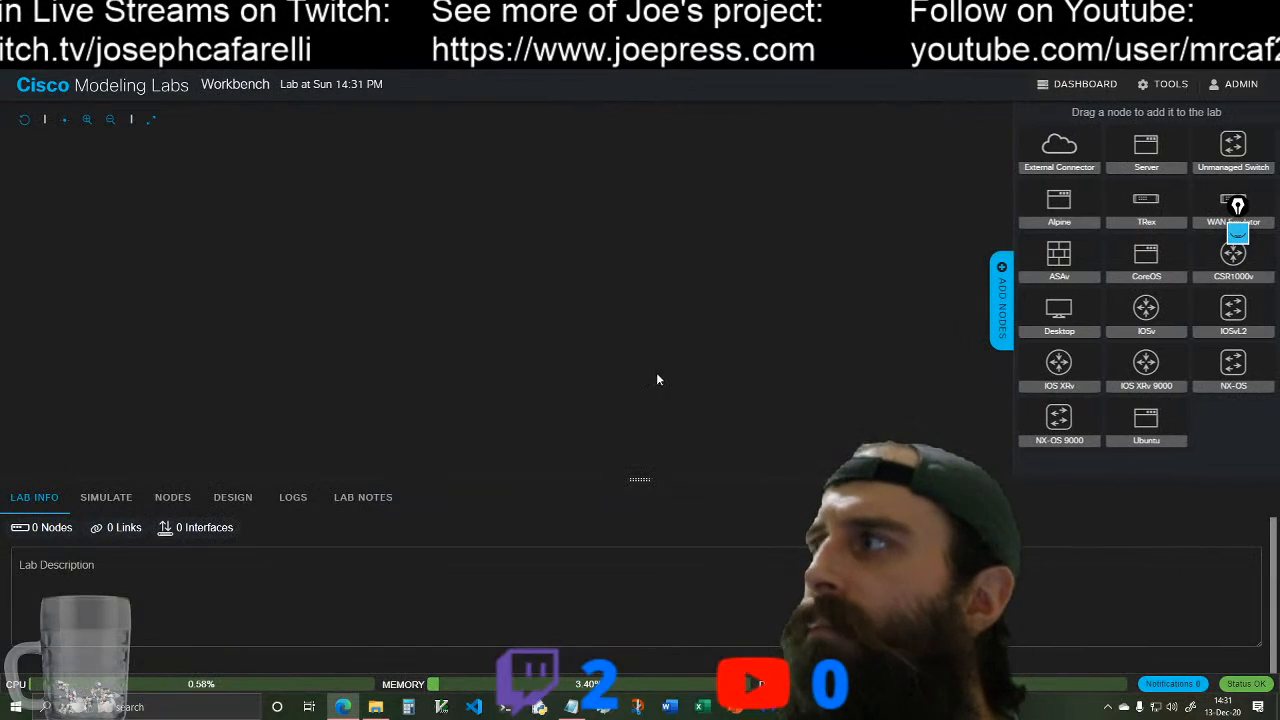
{"action": "left_click_drag", "start_coordinate": [1238, 205], "coordinate": [891, 183]}
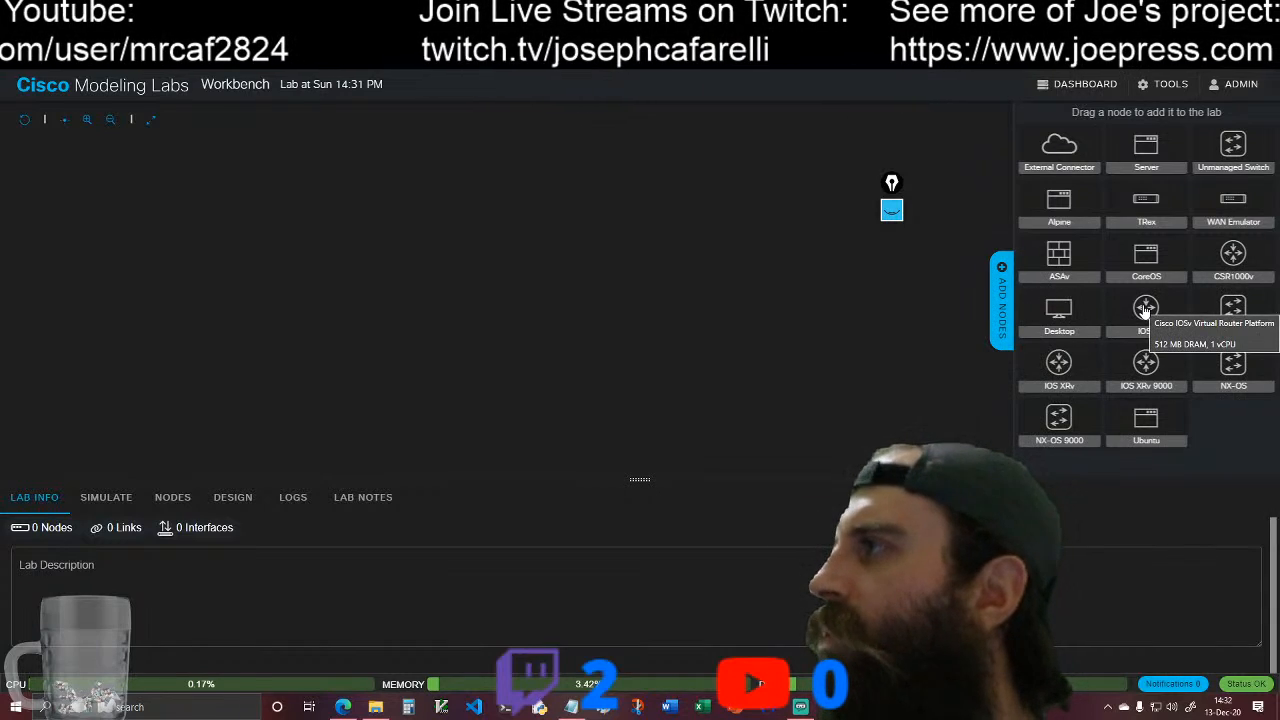
Step: Add an IOSv router, an IOSvL2 switch beside it, and two unmanaged switches stacked on the far side of the IOSvL2 switch
{"action": "left_click_drag", "start_coordinate": [1145, 310], "coordinate": [652, 222]}
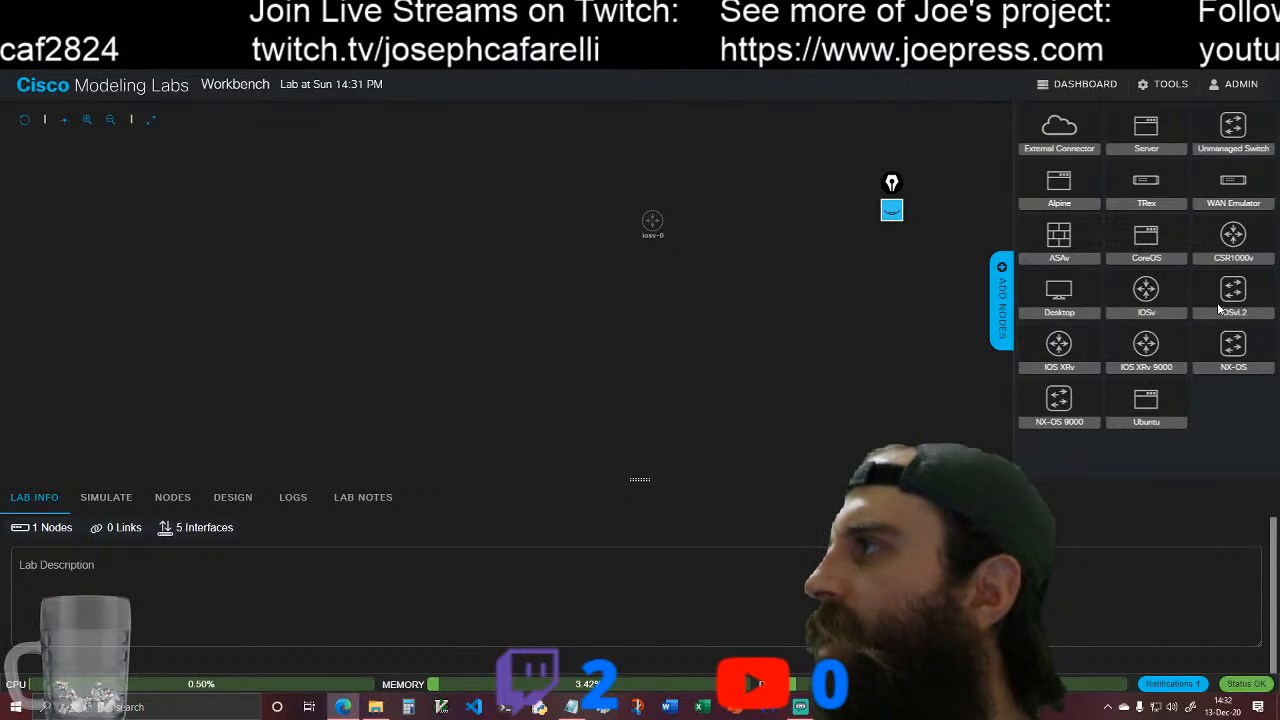
{"action": "left_click_drag", "start_coordinate": [1229, 296], "coordinate": [494, 229]}
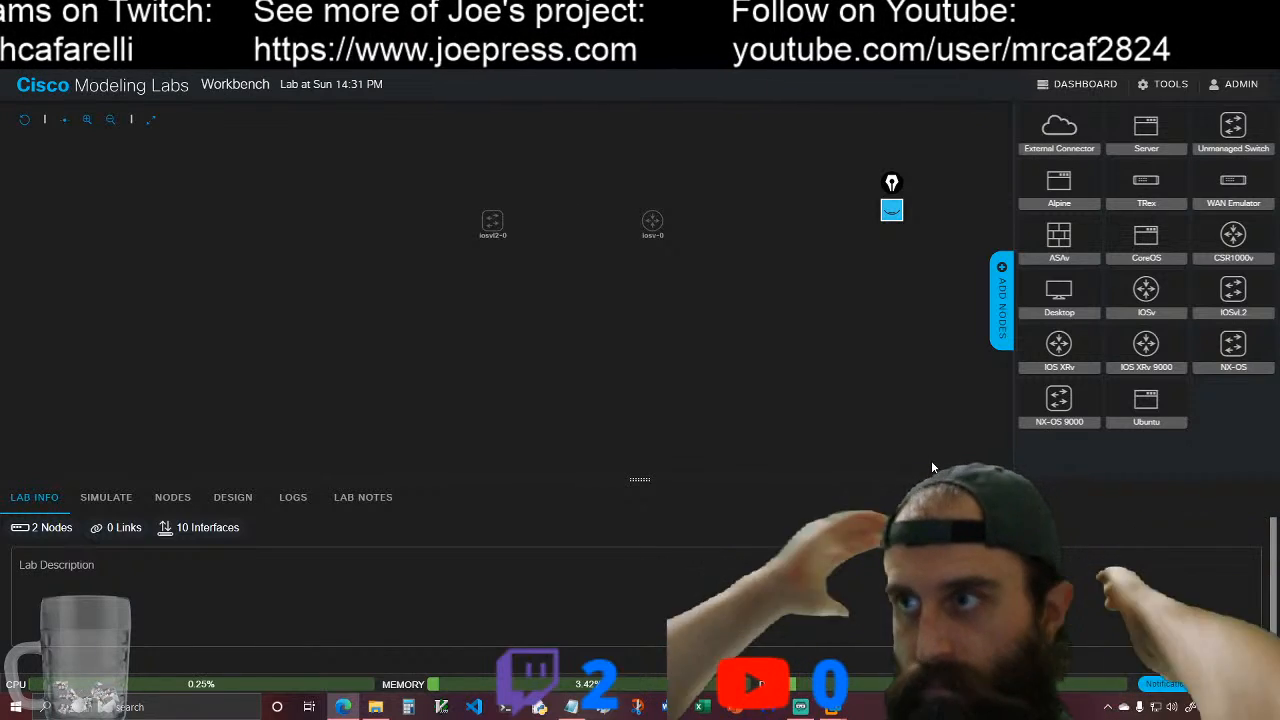
{"action": "left_click_drag", "start_coordinate": [1234, 127], "coordinate": [362, 212]}
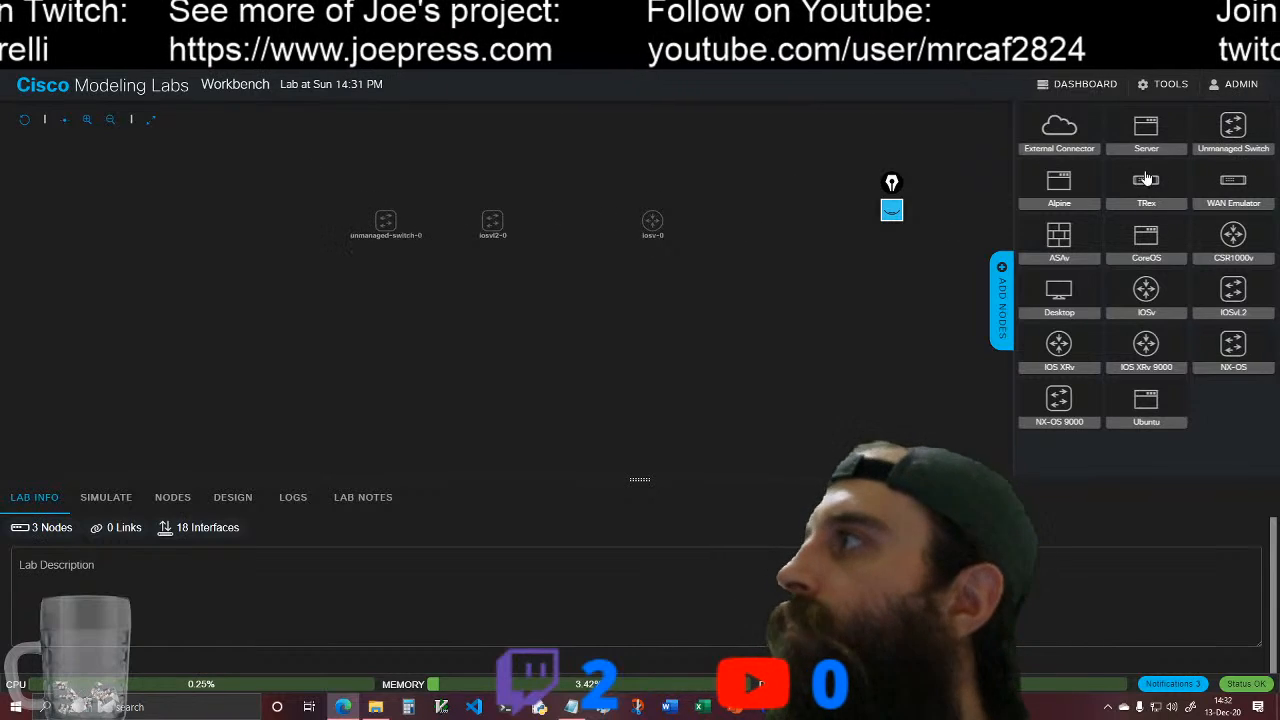
{"action": "left_click_drag", "start_coordinate": [1234, 127], "coordinate": [390, 282]}
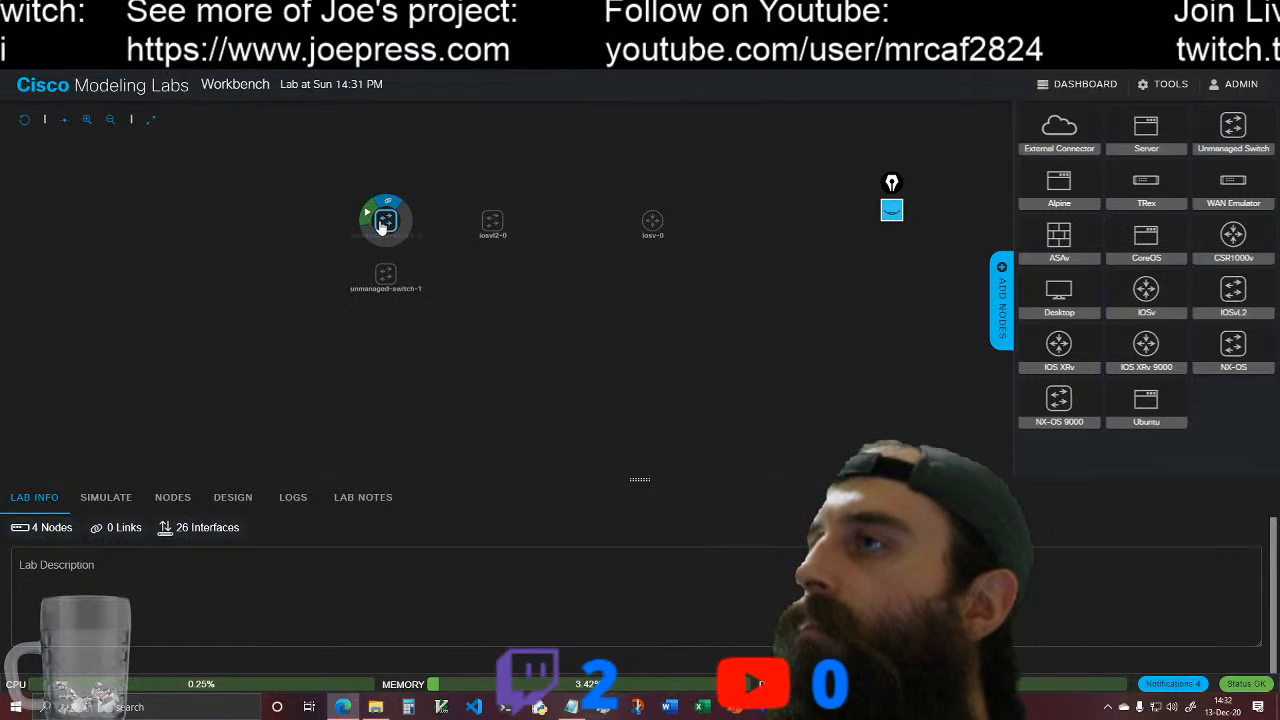
{"action": "left_click", "coordinate": [386, 194]}
{"action": "left_click", "coordinate": [492, 220]}
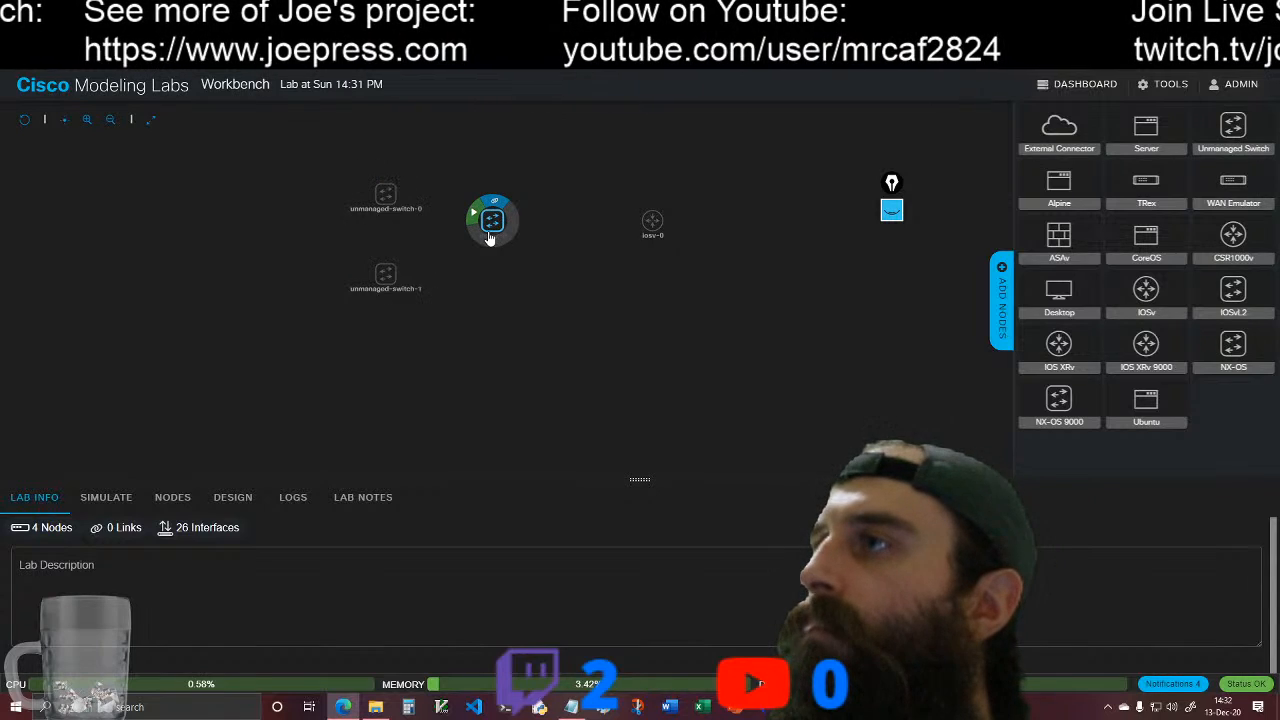
{"action": "left_click", "coordinate": [582, 255]}
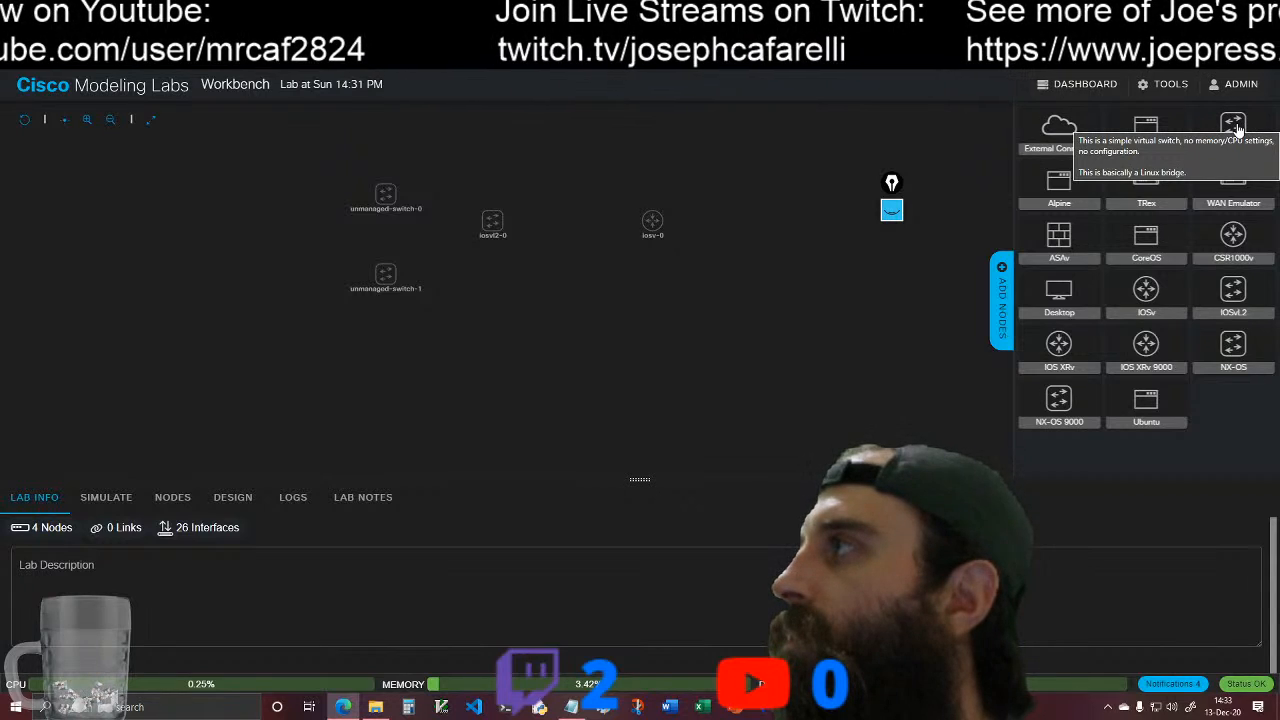
Step: Add a third unmanaged switch below the IOSv router, an external connector beside the router, and an Ubuntu node beneath that switch
{"action": "left_click_drag", "start_coordinate": [1237, 127], "coordinate": [591, 270]}
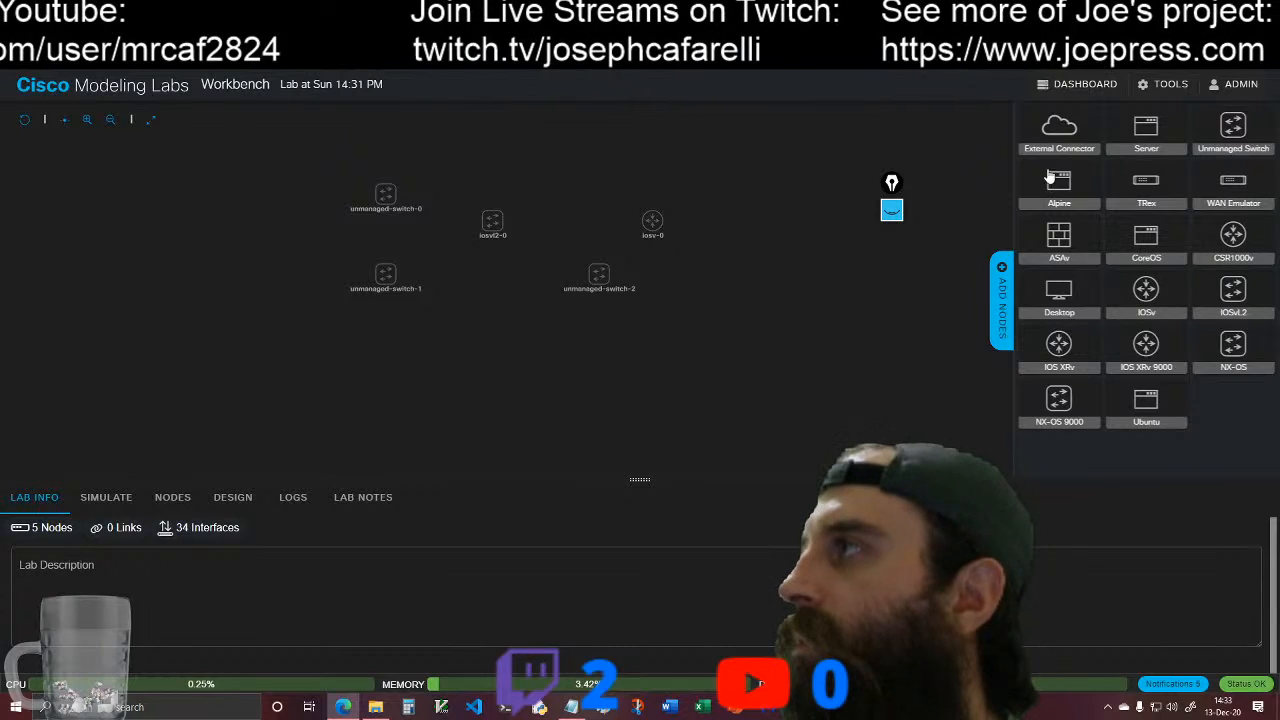
{"action": "left_click_drag", "start_coordinate": [1052, 140], "coordinate": [752, 210]}
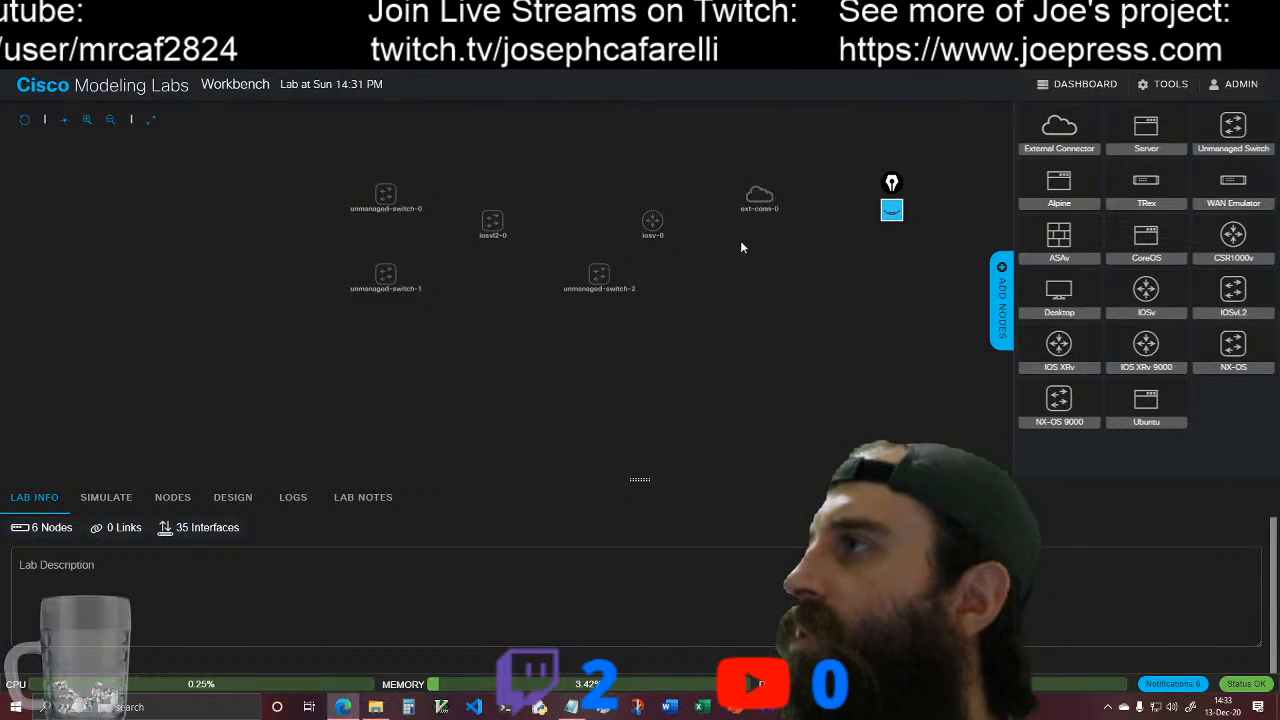
{"action": "left_click_drag", "start_coordinate": [1148, 410], "coordinate": [655, 330]}
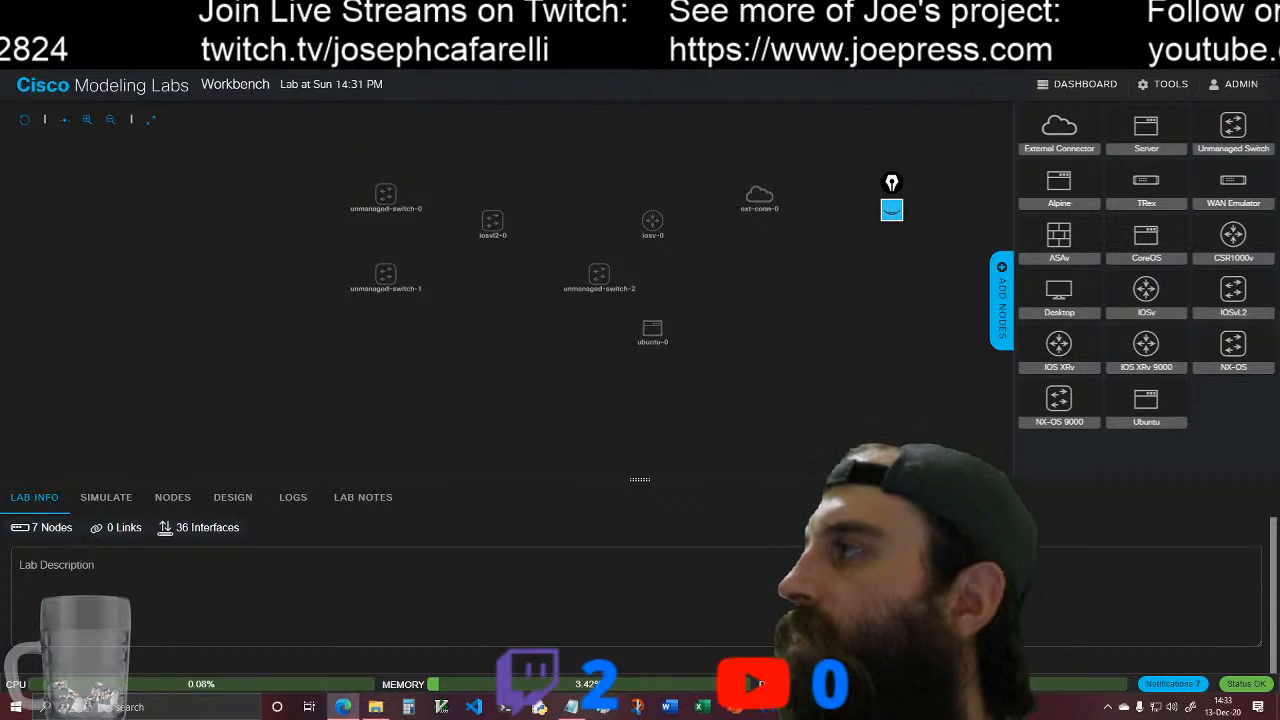
Step: Add four Desktop nodes in a column beside the first two unmanaged switches, and hide the node palette
{"action": "left_click_drag", "start_coordinate": [1043, 314], "coordinate": [306, 172]}
{"action": "left_click_drag", "start_coordinate": [1055, 313], "coordinate": [299, 220]}
{"action": "left_click_drag", "start_coordinate": [1062, 293], "coordinate": [304, 278]}
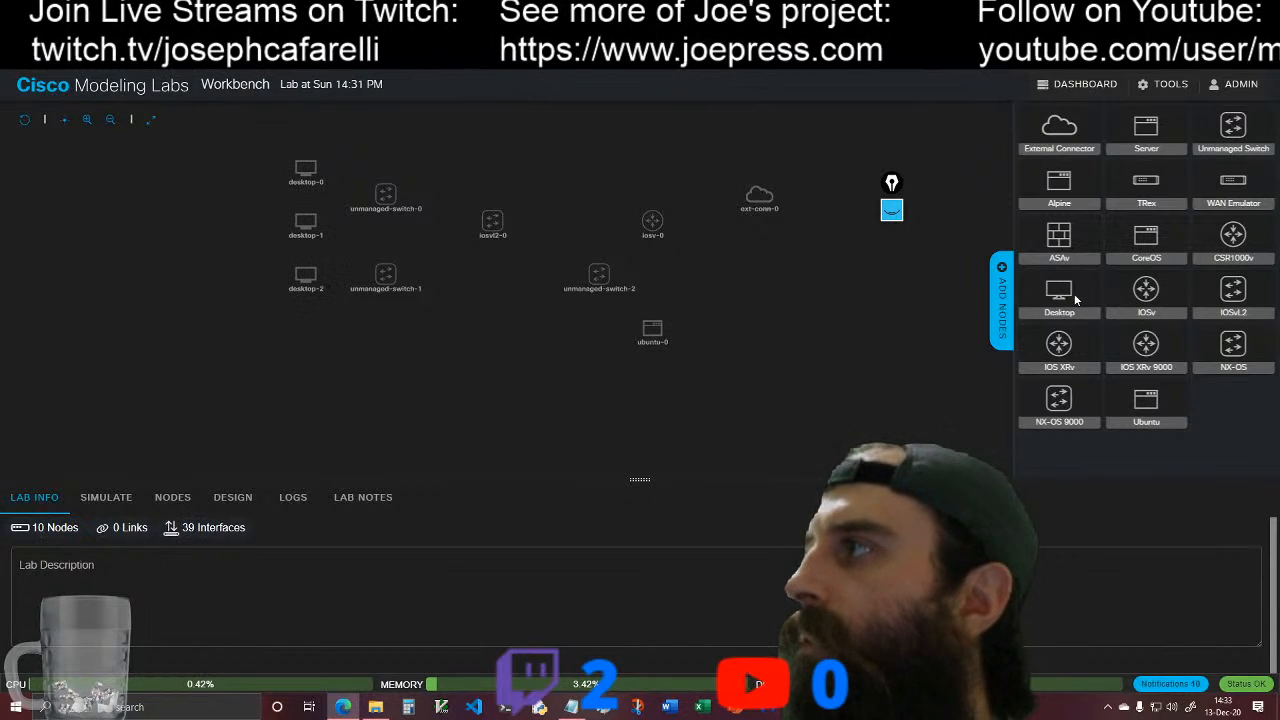
{"action": "left_click_drag", "start_coordinate": [740, 370], "coordinate": [306, 330]}
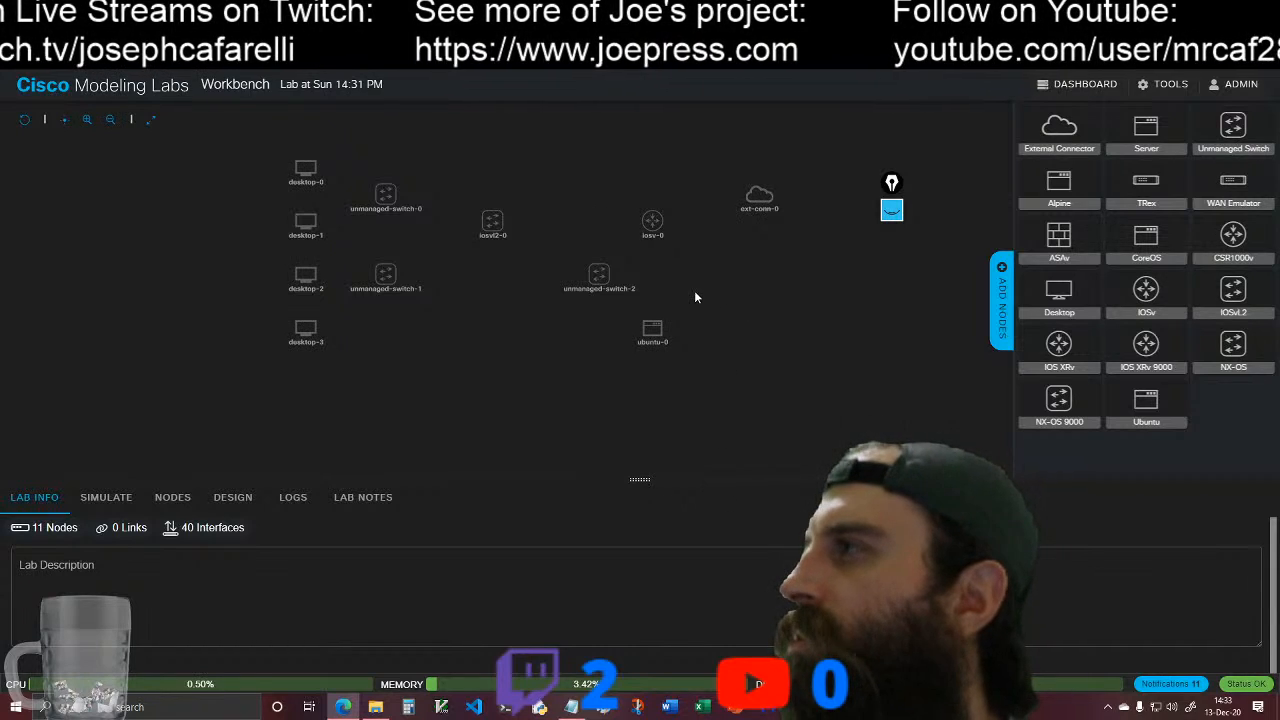
{"action": "left_click", "coordinate": [998, 282]}
{"action": "left_click_drag", "start_coordinate": [892, 187], "coordinate": [1228, 164]}
Step: Line up iosv-0 with ext-conn-0, and stack unmanaged-switch-2 and ubuntu-0 in a column beneath iosv-0
{"action": "left_click", "coordinate": [88, 120]}
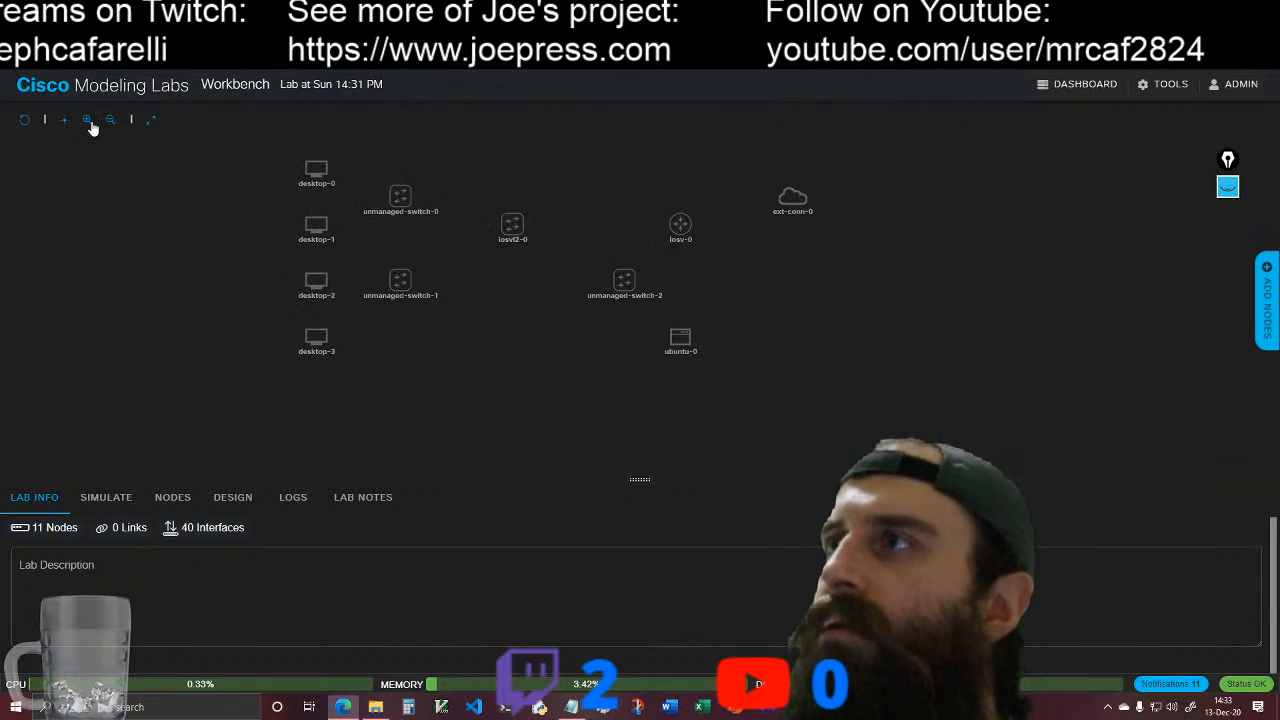
{"action": "left_click", "coordinate": [88, 120]}
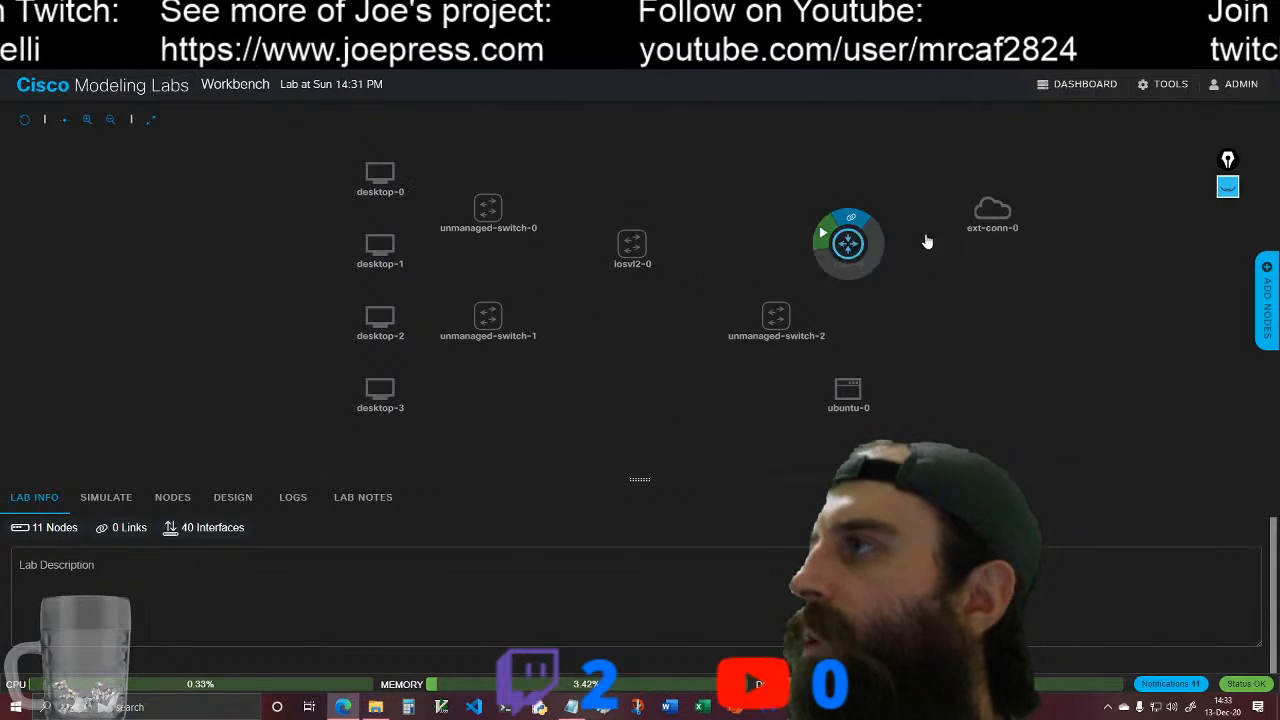
{"action": "mouse_move", "coordinate": [846, 250]}
{"action": "left_click_drag", "start_coordinate": [846, 250], "coordinate": [830, 193]}
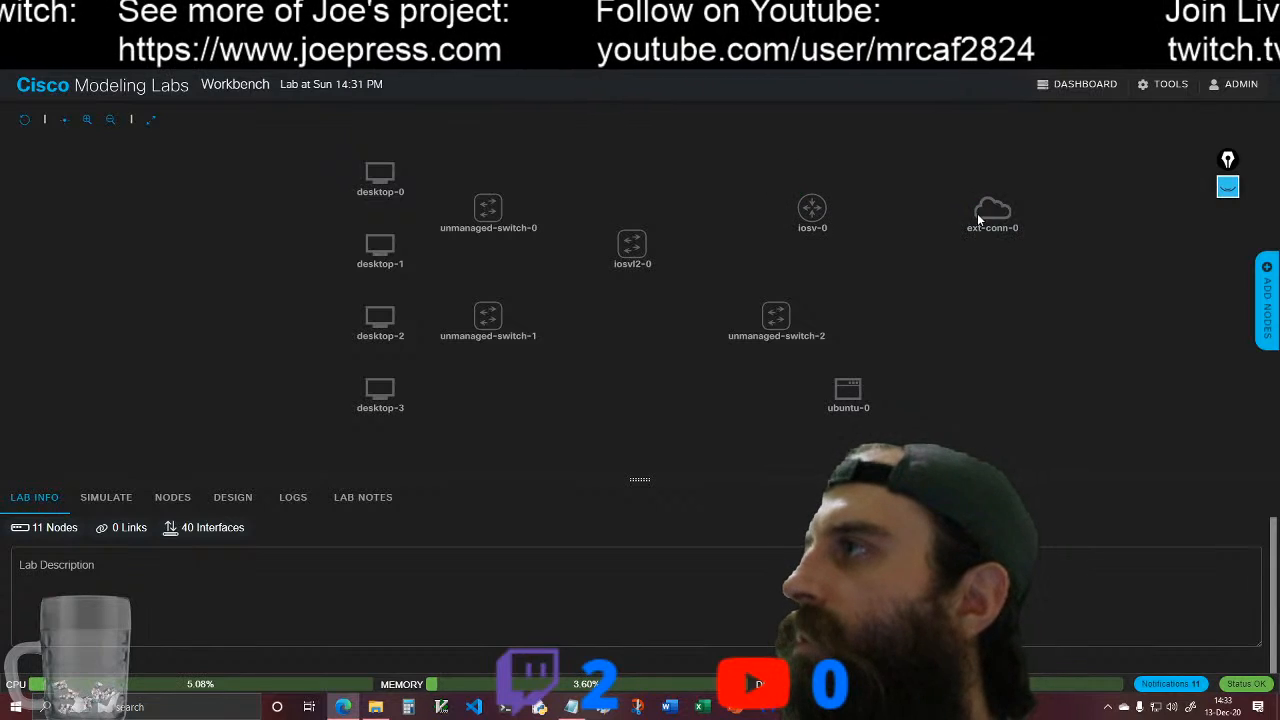
{"action": "left_click_drag", "start_coordinate": [978, 210], "coordinate": [941, 210]}
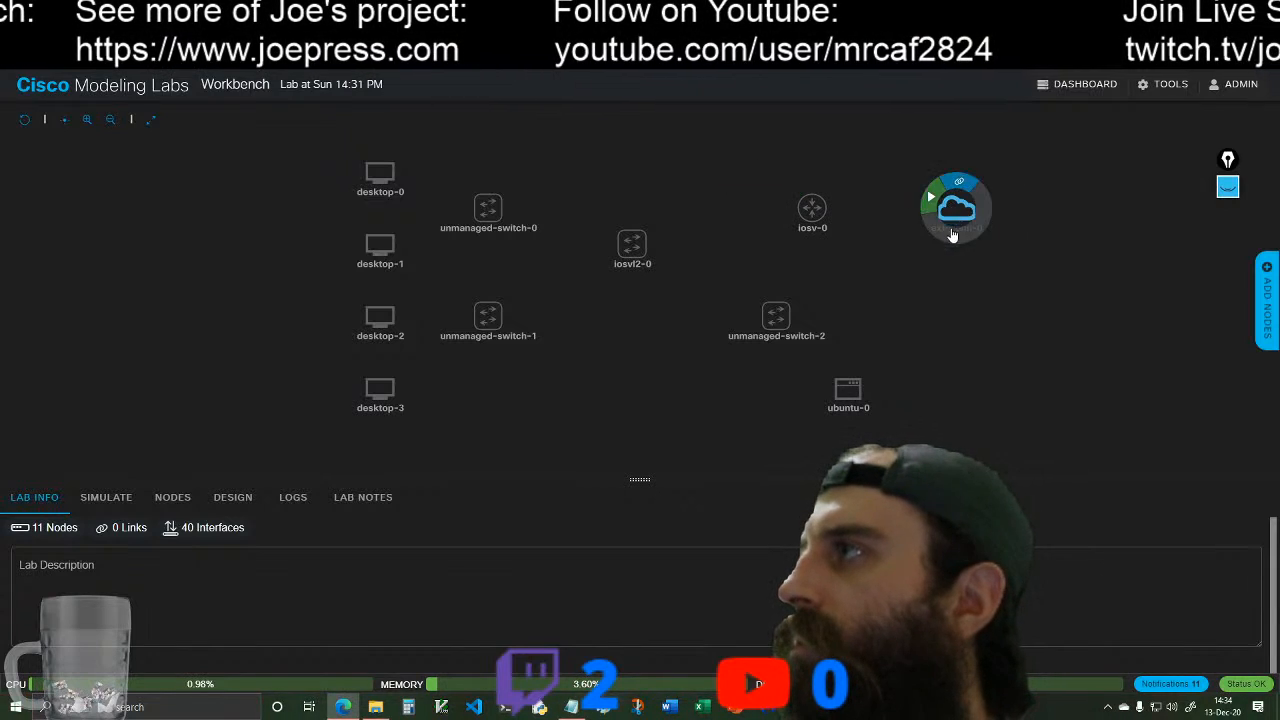
{"action": "mouse_move", "coordinate": [776, 316]}
{"action": "left_click_drag", "start_coordinate": [779, 320], "coordinate": [813, 284]}
{"action": "mouse_move", "coordinate": [848, 388]}
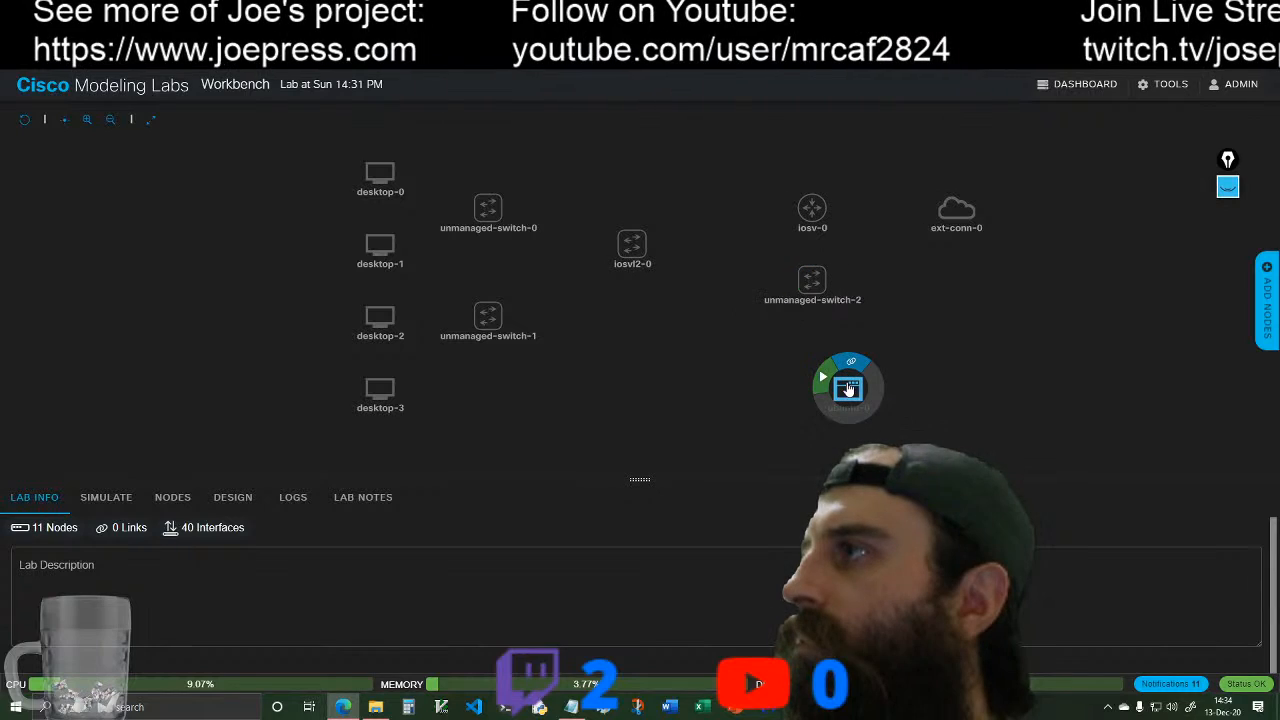
{"action": "left_click_drag", "start_coordinate": [848, 396], "coordinate": [813, 352]}
Step: Align iosvl2-0 with iosv-0, and move unmanaged-switch-0 and unmanaged-switch-1 up and closer to iosvl2-0
{"action": "left_click_drag", "start_coordinate": [634, 245], "coordinate": [668, 207]}
{"action": "left_click_drag", "start_coordinate": [489, 208], "coordinate": [552, 167]}
{"action": "mouse_move", "coordinate": [600, 149]}
{"action": "left_click_drag", "start_coordinate": [488, 316], "coordinate": [560, 280]}
Step: Shift desktop-0, desktop-1 and desktop-2 closer to the unmanaged switches in one column, and lower unmanaged-switch-1 to even the spacing
{"action": "left_click_drag", "start_coordinate": [380, 175], "coordinate": [416, 178]}
{"action": "left_click", "coordinate": [380, 246]}
{"action": "left_click_drag", "start_coordinate": [380, 246], "coordinate": [416, 246]}
{"action": "left_click", "coordinate": [558, 284]}
{"action": "left_click_drag", "start_coordinate": [558, 284], "coordinate": [558, 356]}
{"action": "left_click_drag", "start_coordinate": [390, 320], "coordinate": [426, 320]}
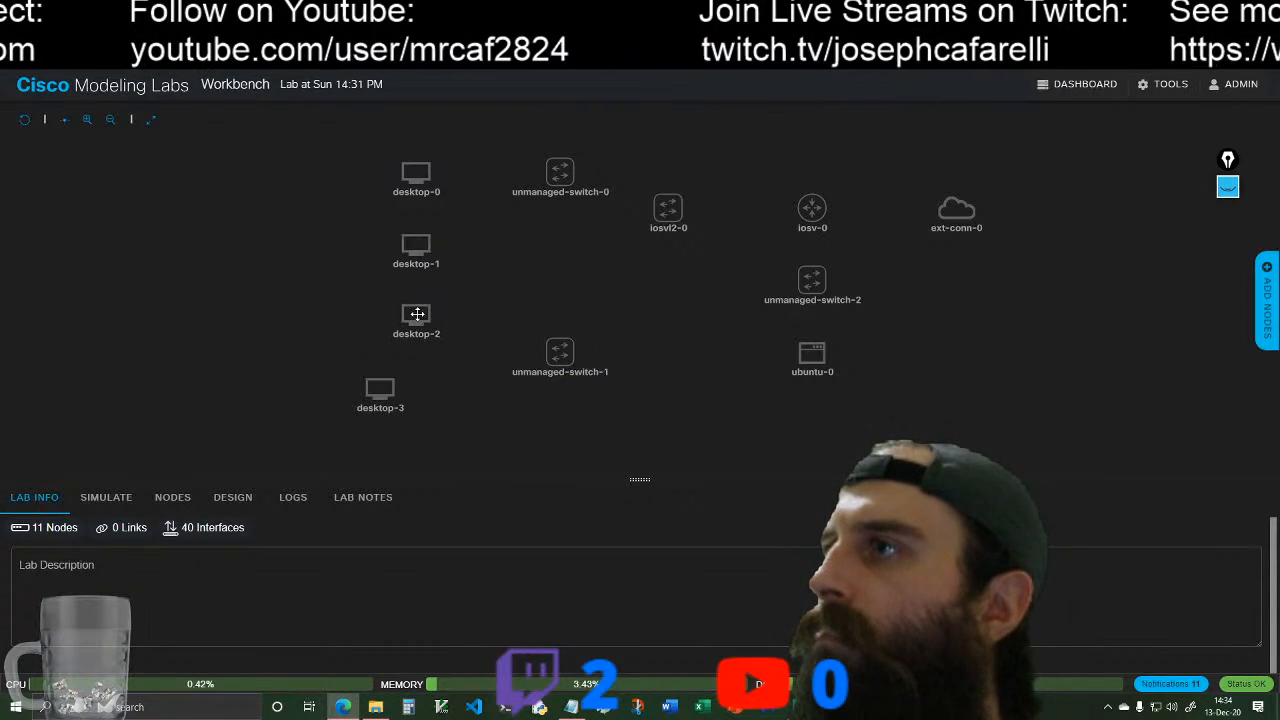
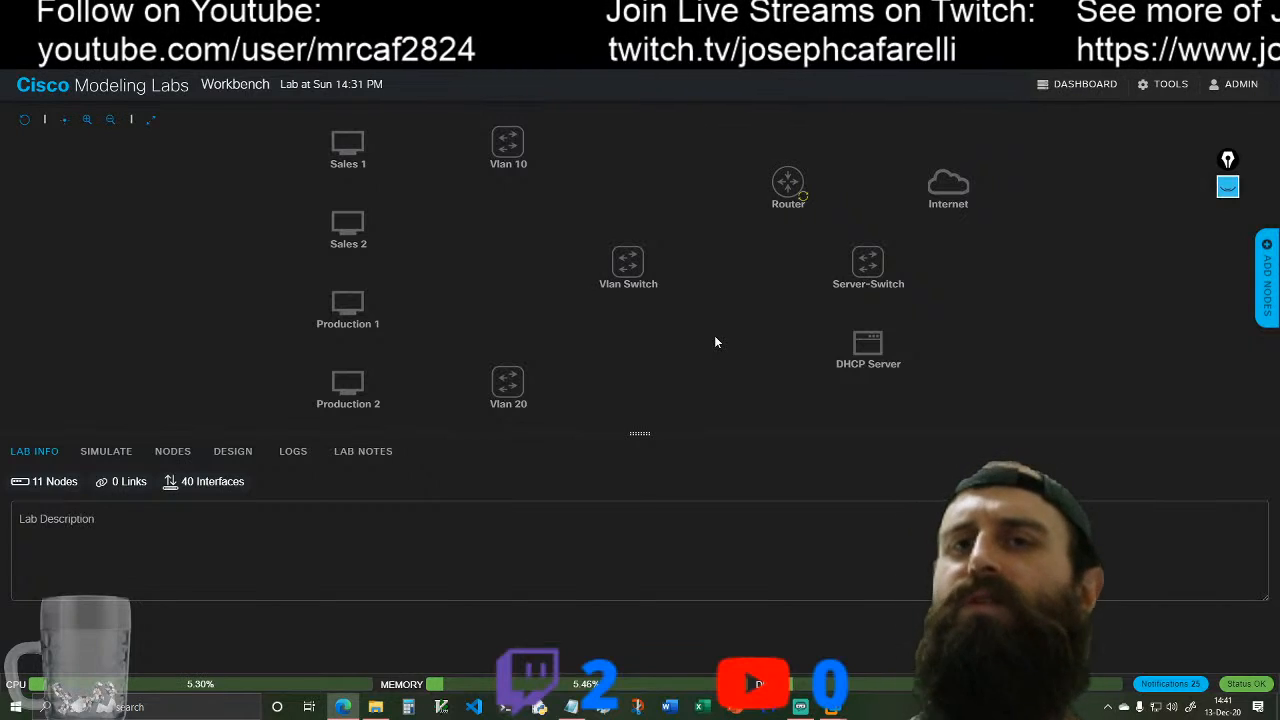
Step: Circle the Sales and Production desktop pairs with a yellow pen annotation, and underline the Vlan 10 and Vlan 20 labels
{"action": "mouse_move", "coordinate": [847, 358]}
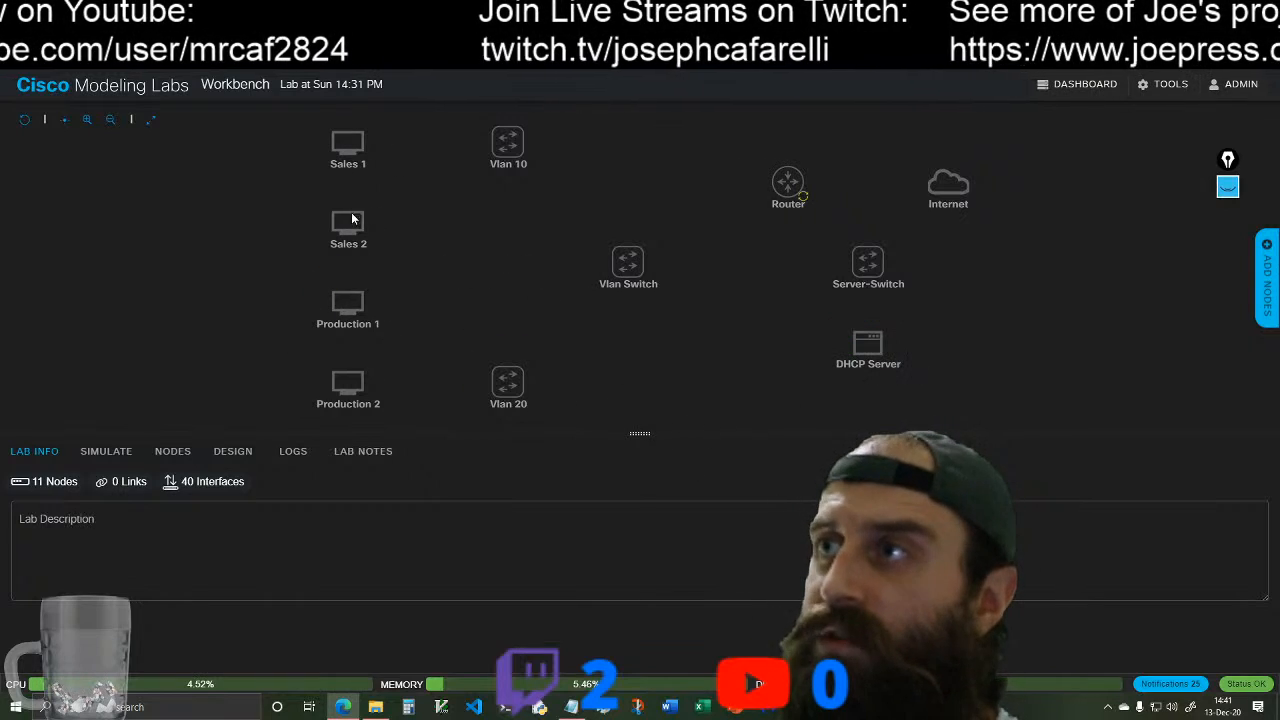
{"action": "left_click", "coordinate": [1229, 188]}
{"action": "mouse_move", "coordinate": [1228, 247]}
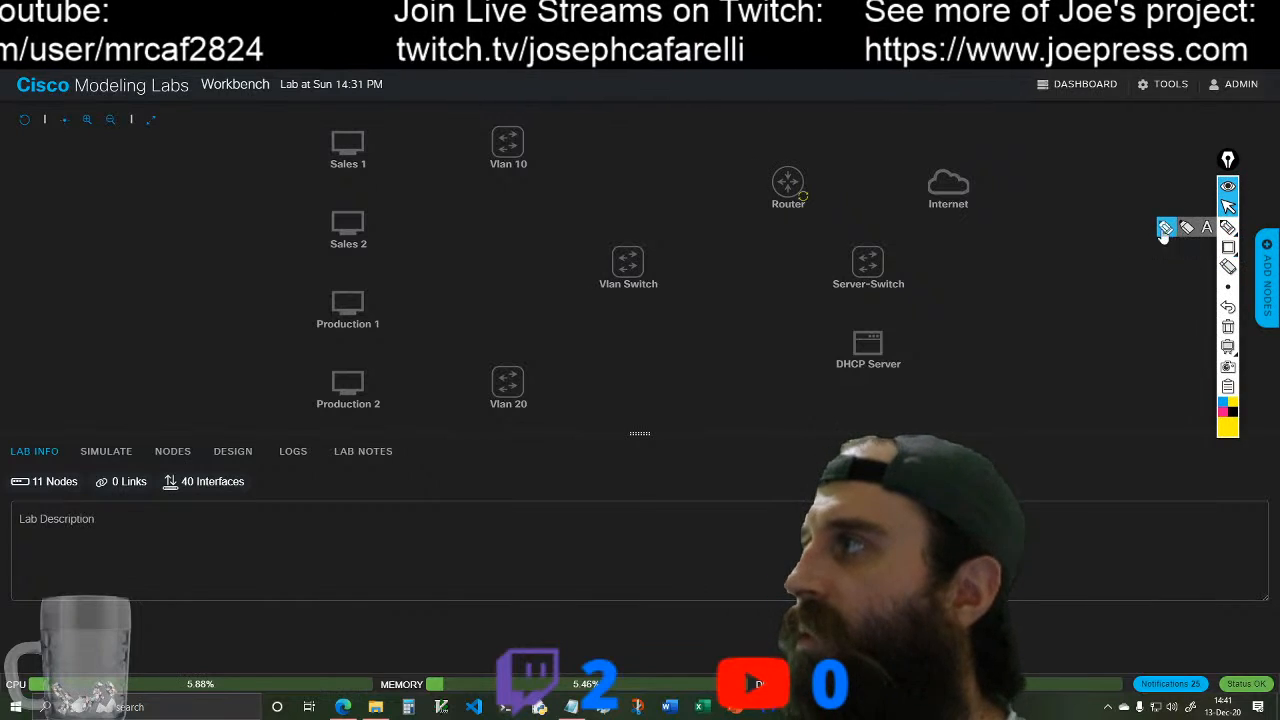
{"action": "left_click", "coordinate": [1167, 230]}
{"action": "mouse_move", "coordinate": [284, 259]}
{"action": "left_mouse_down"}
{"action": "mouse_move", "coordinate": [386, 264]}
{"action": "mouse_move", "coordinate": [420, 143]}
{"action": "mouse_move", "coordinate": [294, 149]}
{"action": "mouse_move", "coordinate": [290, 257]}
{"action": "left_mouse_up"}
{"action": "left_click_drag", "start_coordinate": [478, 172], "coordinate": [533, 177]}
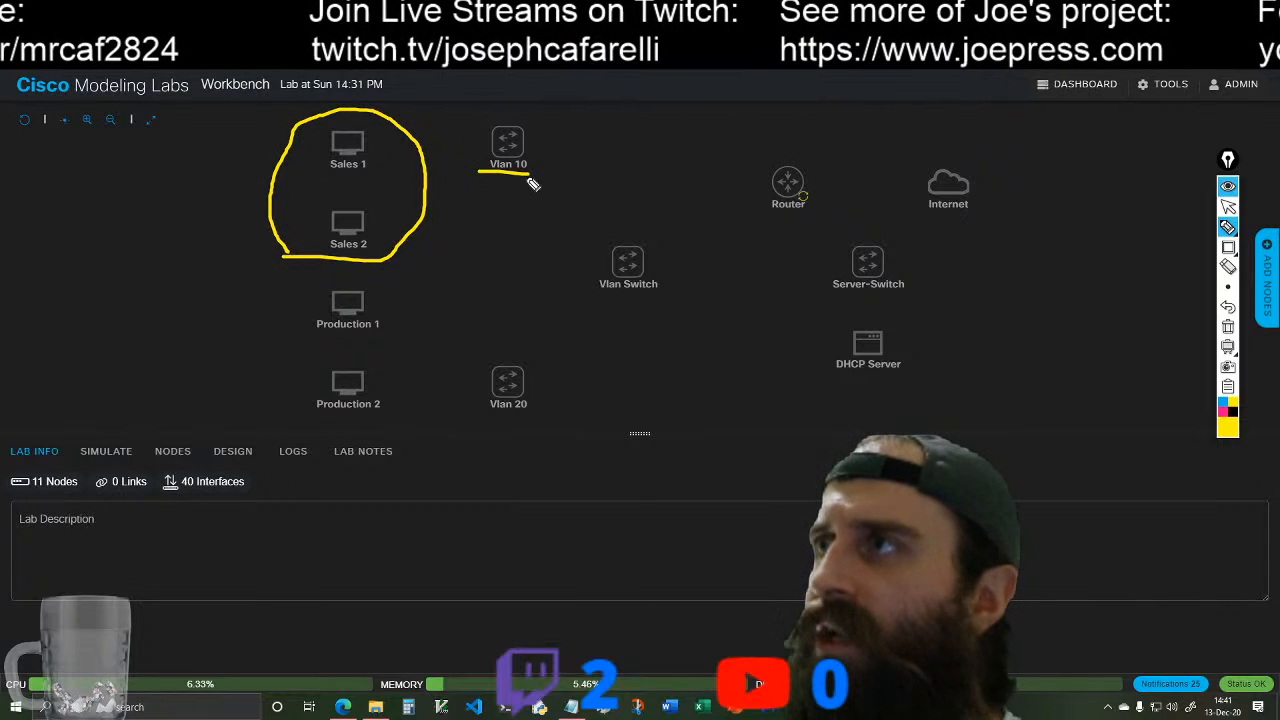
{"action": "mouse_move", "coordinate": [322, 288]}
{"action": "left_mouse_down"}
{"action": "mouse_move", "coordinate": [410, 418]}
{"action": "mouse_move", "coordinate": [324, 272]}
{"action": "left_mouse_up"}
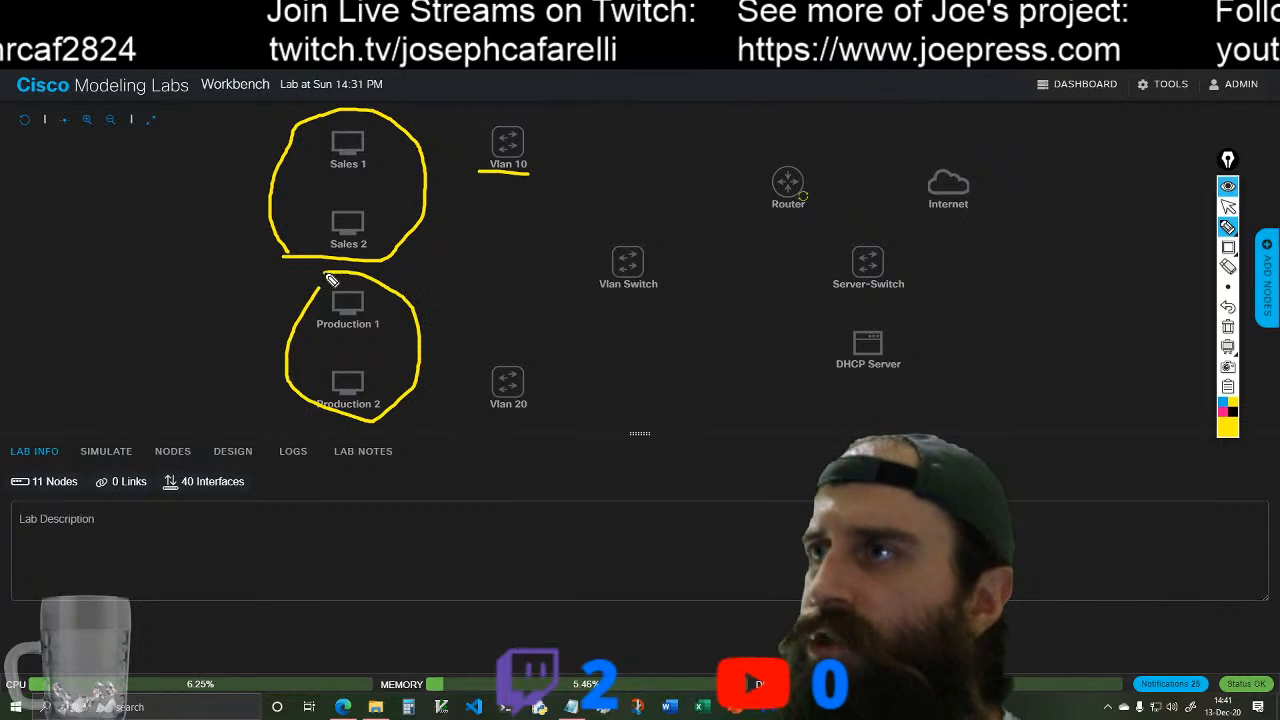
{"action": "left_click_drag", "start_coordinate": [488, 413], "coordinate": [562, 409]}
Step: Annotate the Vlan Switch with handwritten 10, 20 and a circled 1, circle the whole group, and clear all pen annotations
{"action": "left_click_drag", "start_coordinate": [604, 265], "coordinate": [656, 264]}
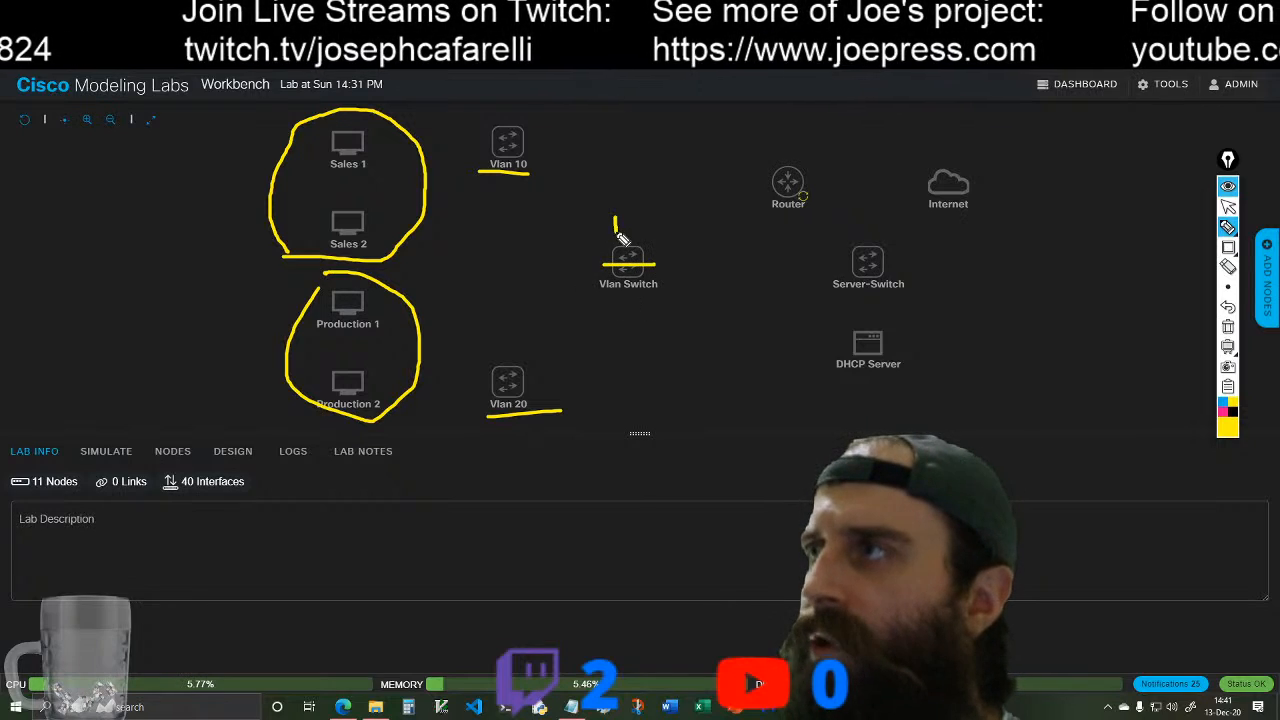
{"action": "mouse_move", "coordinate": [598, 292]}
{"action": "left_mouse_down"}
{"action": "mouse_move", "coordinate": [657, 325]}
{"action": "mouse_move", "coordinate": [660, 296]}
{"action": "left_mouse_up"}
{"action": "left_click_drag", "start_coordinate": [606, 234], "coordinate": [656, 232]}
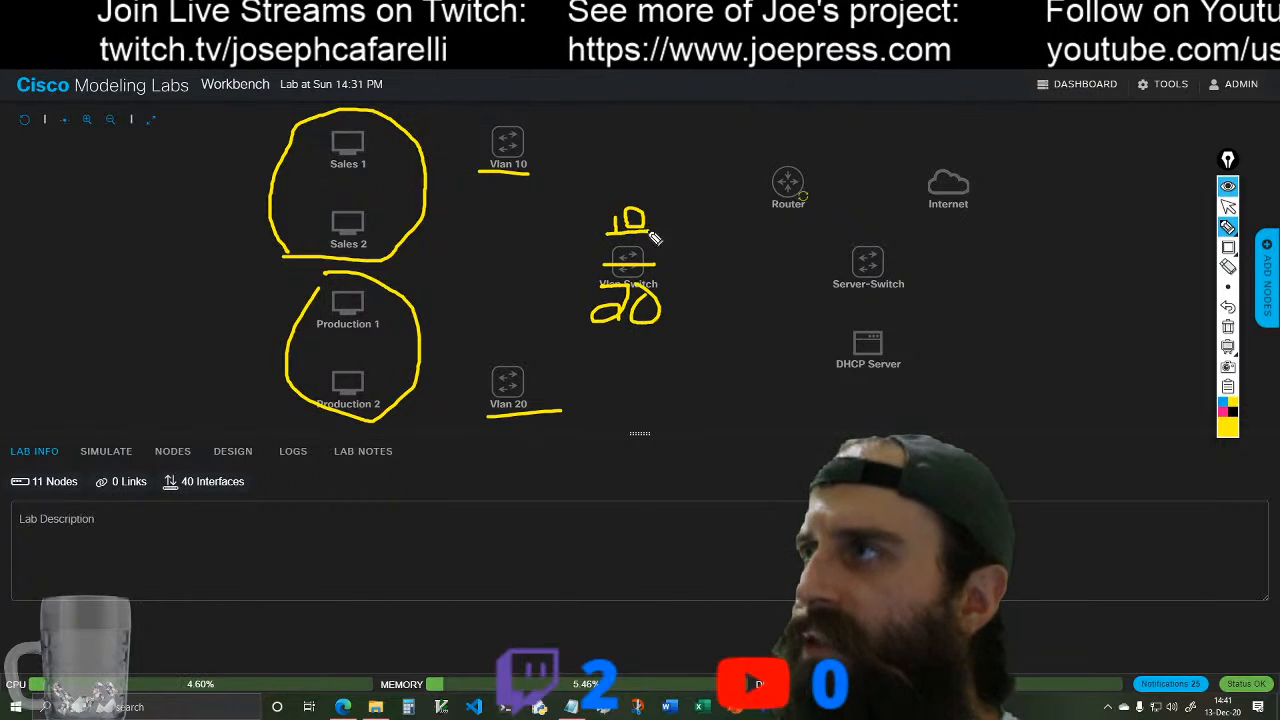
{"action": "left_click_drag", "start_coordinate": [622, 331], "coordinate": [664, 326]}
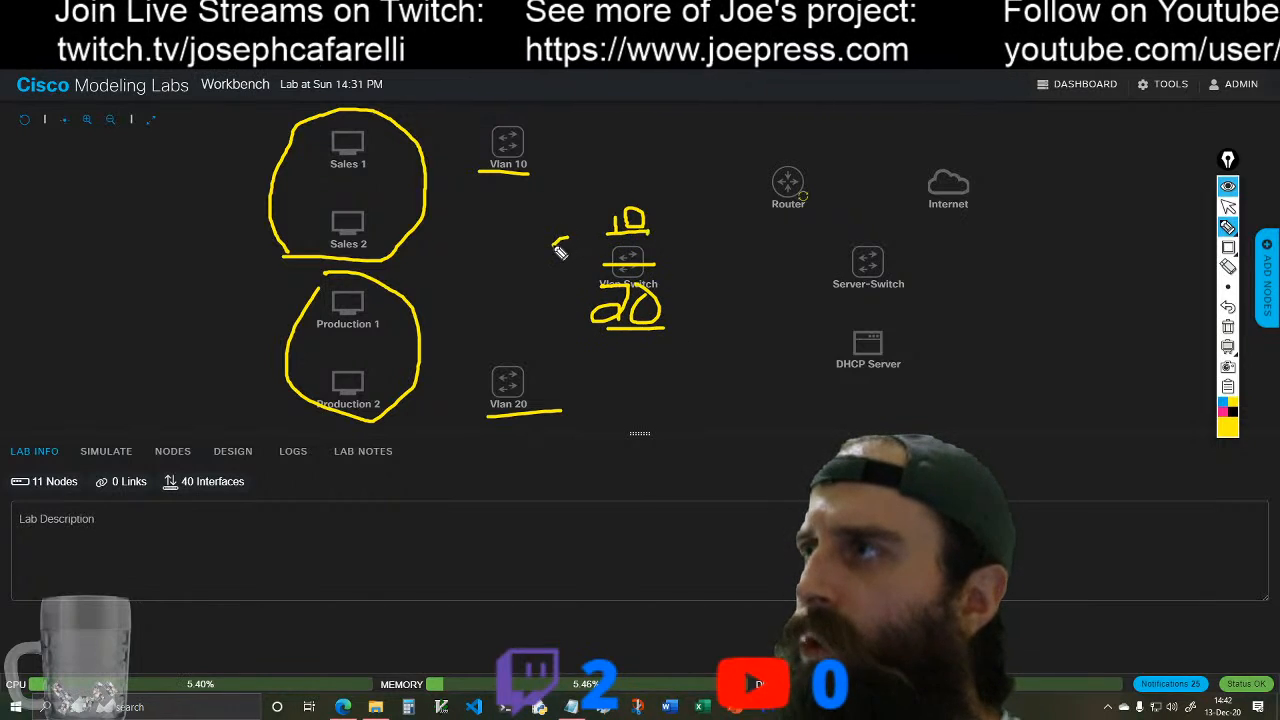
{"action": "mouse_move", "coordinate": [551, 268]}
{"action": "left_mouse_down"}
{"action": "mouse_move", "coordinate": [593, 270]}
{"action": "mouse_move", "coordinate": [542, 298]}
{"action": "mouse_move", "coordinate": [600, 292]}
{"action": "left_mouse_up"}
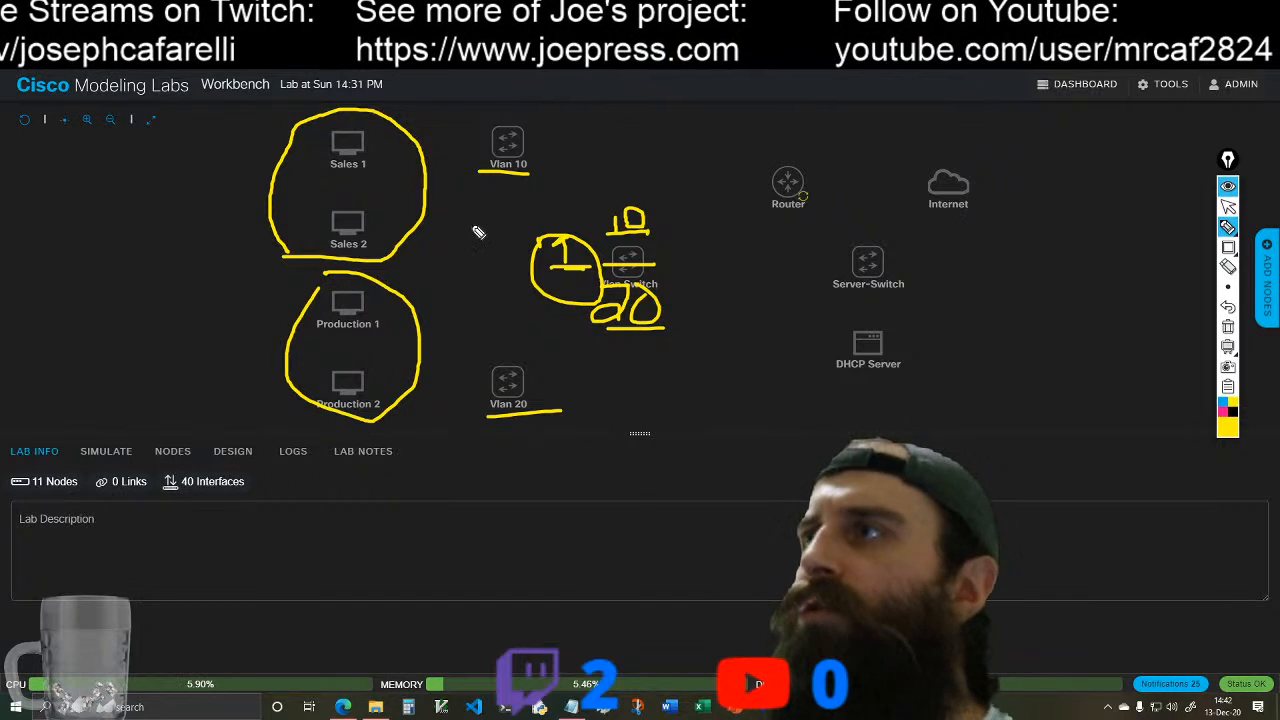
{"action": "mouse_move", "coordinate": [575, 196]}
{"action": "left_mouse_down"}
{"action": "mouse_move", "coordinate": [720, 274]}
{"action": "mouse_move", "coordinate": [558, 332]}
{"action": "mouse_move", "coordinate": [570, 200]}
{"action": "left_mouse_up"}
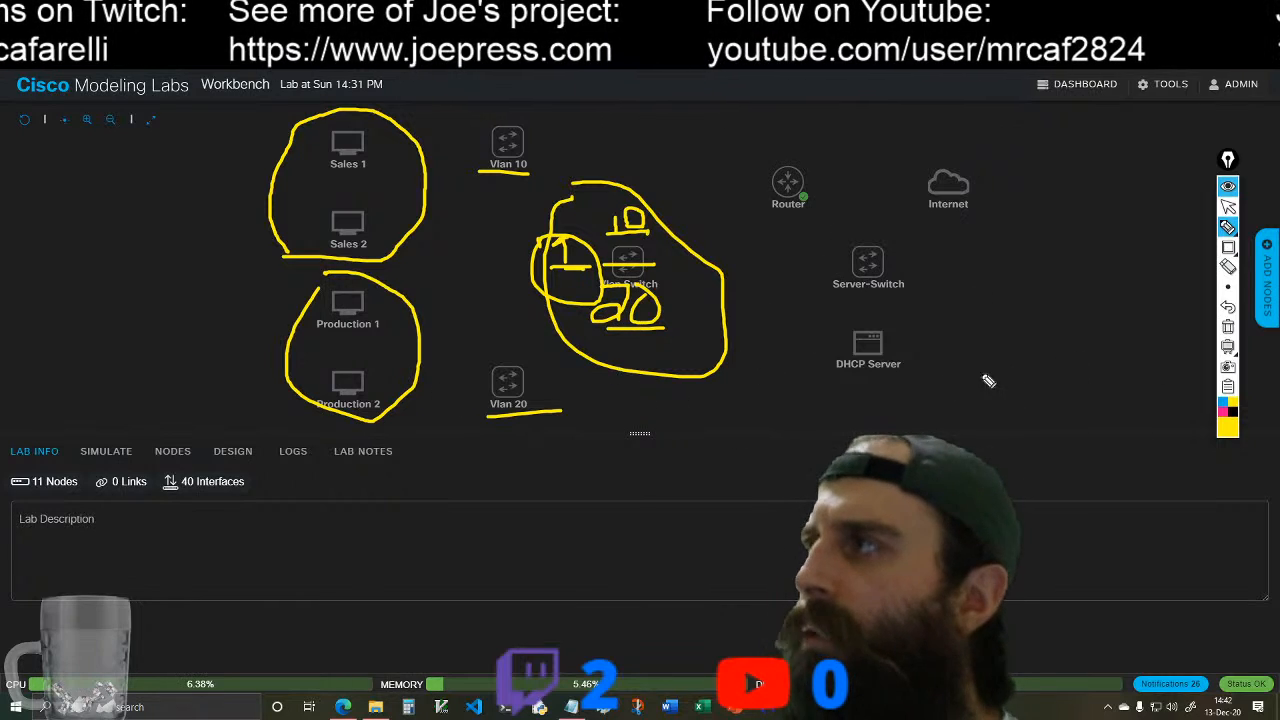
{"action": "left_click", "coordinate": [1228, 206]}
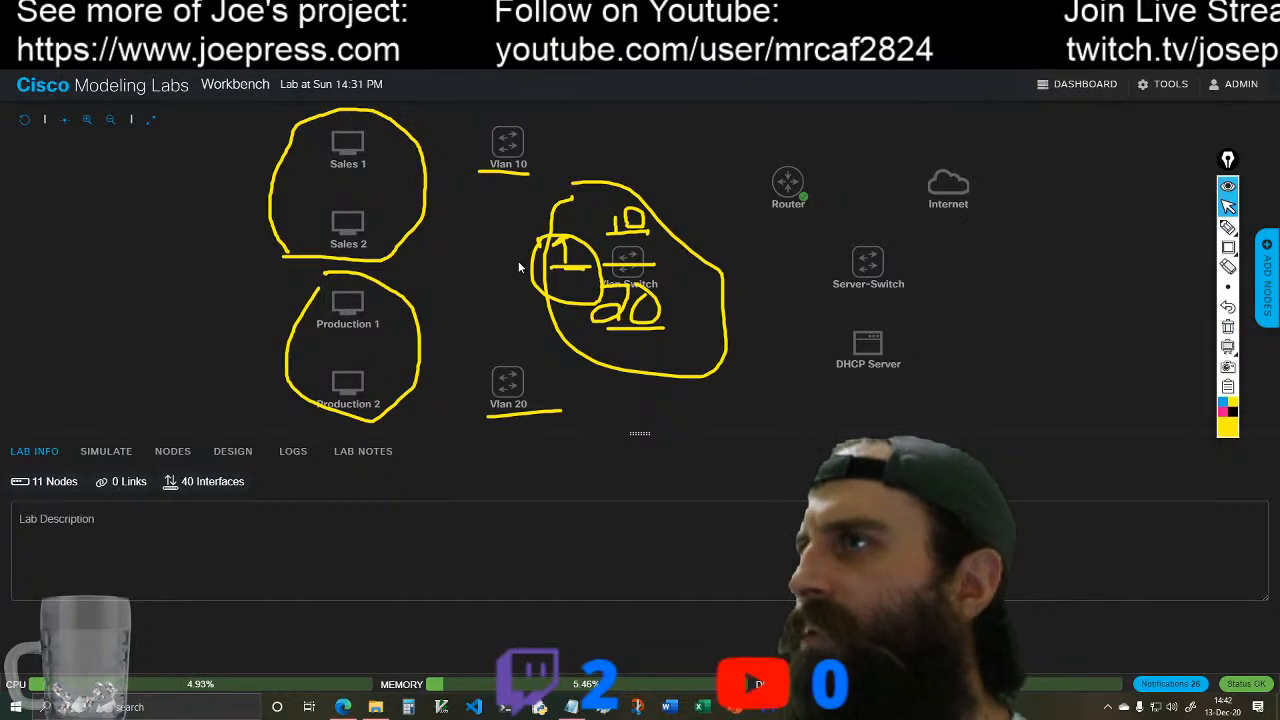
{"action": "left_click", "coordinate": [1228, 327]}
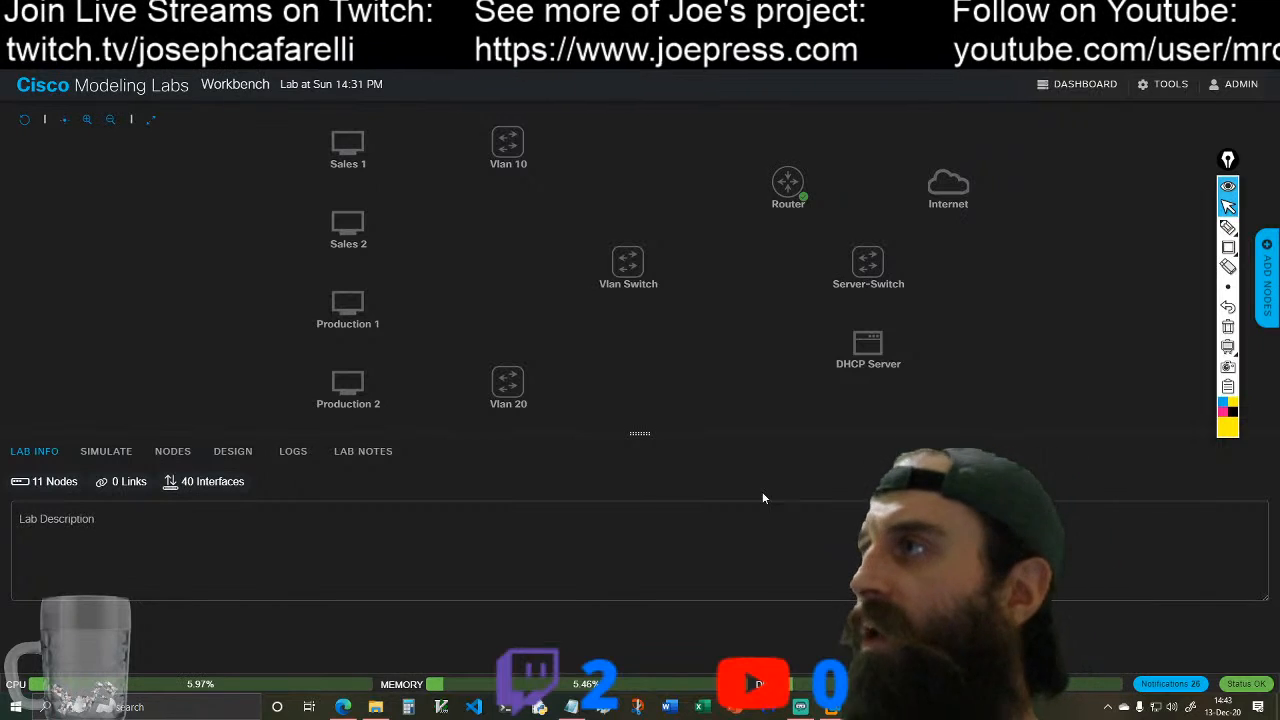
Step: Open the Router node's console, activate the terminal, and answer no to the initial configuration dialog
{"action": "left_click", "coordinate": [790, 182]}
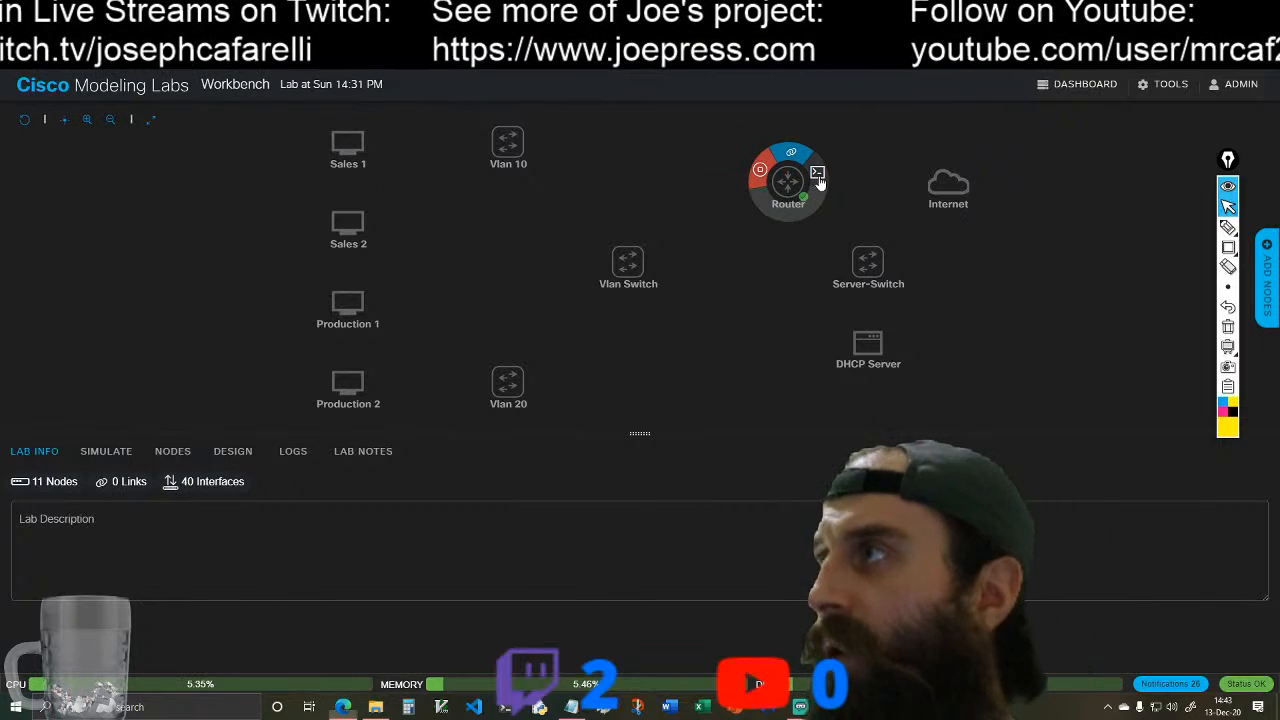
{"action": "left_click", "coordinate": [818, 176]}
{"action": "left_click", "coordinate": [590, 578]}
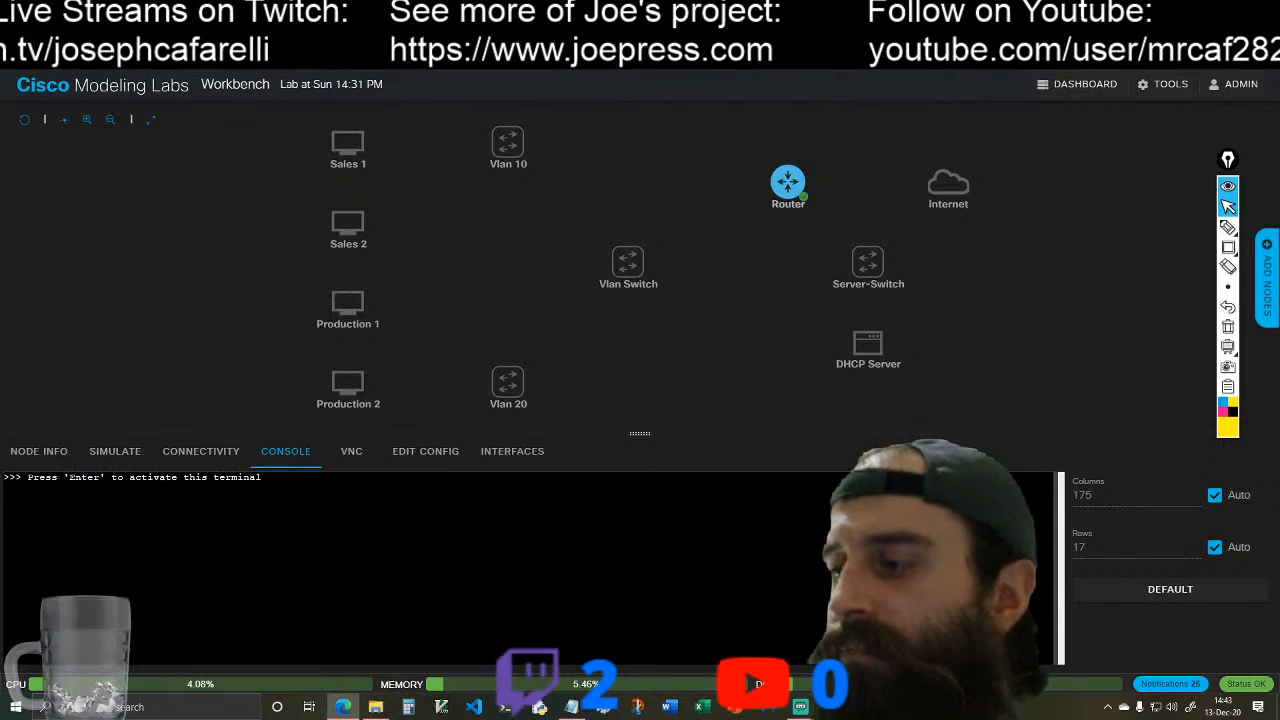
{"action": "key", "text": "Return"}
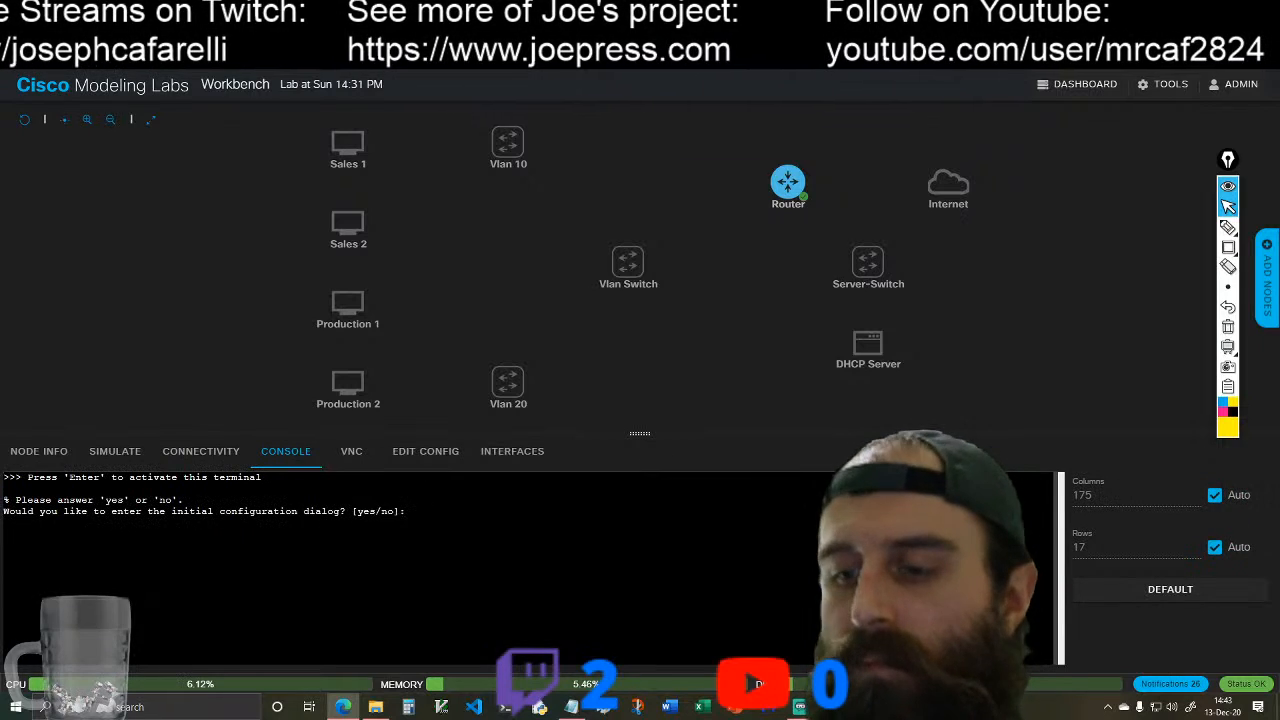
{"action": "type", "text": "no"}
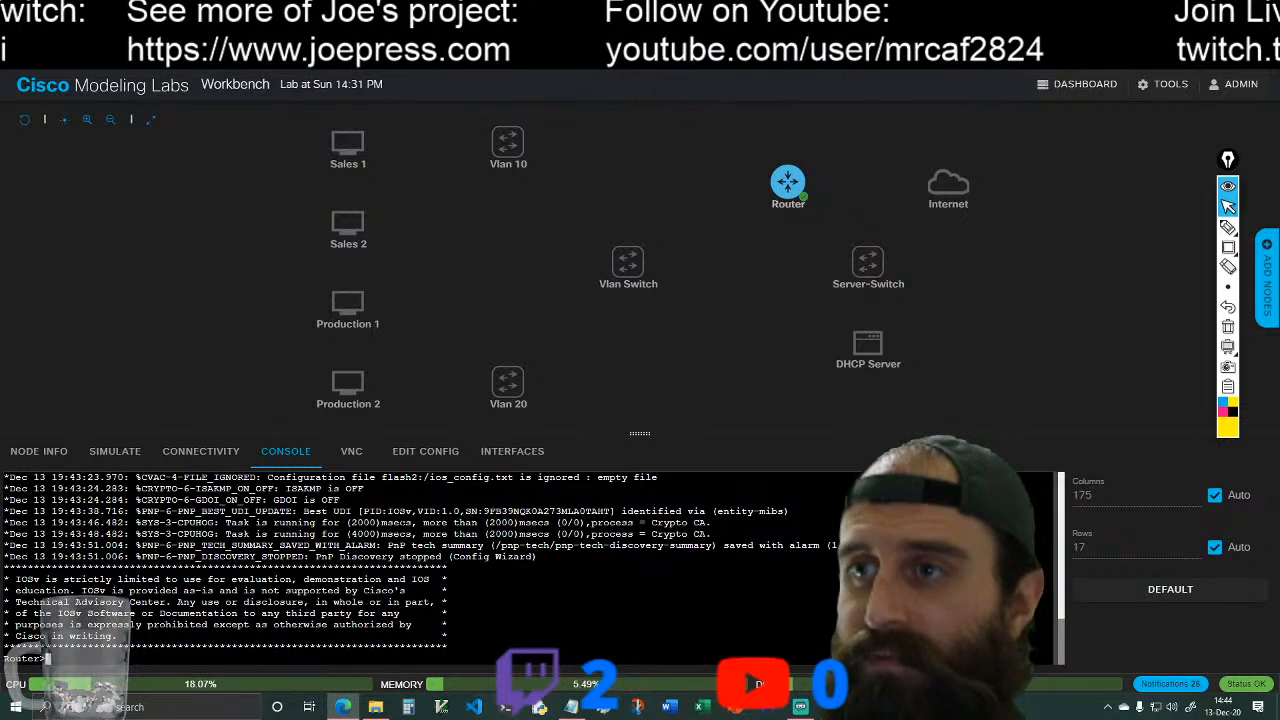
Step: Enter privileged EXEC mode on the Router with the en command
{"action": "key", "text": "Return"}
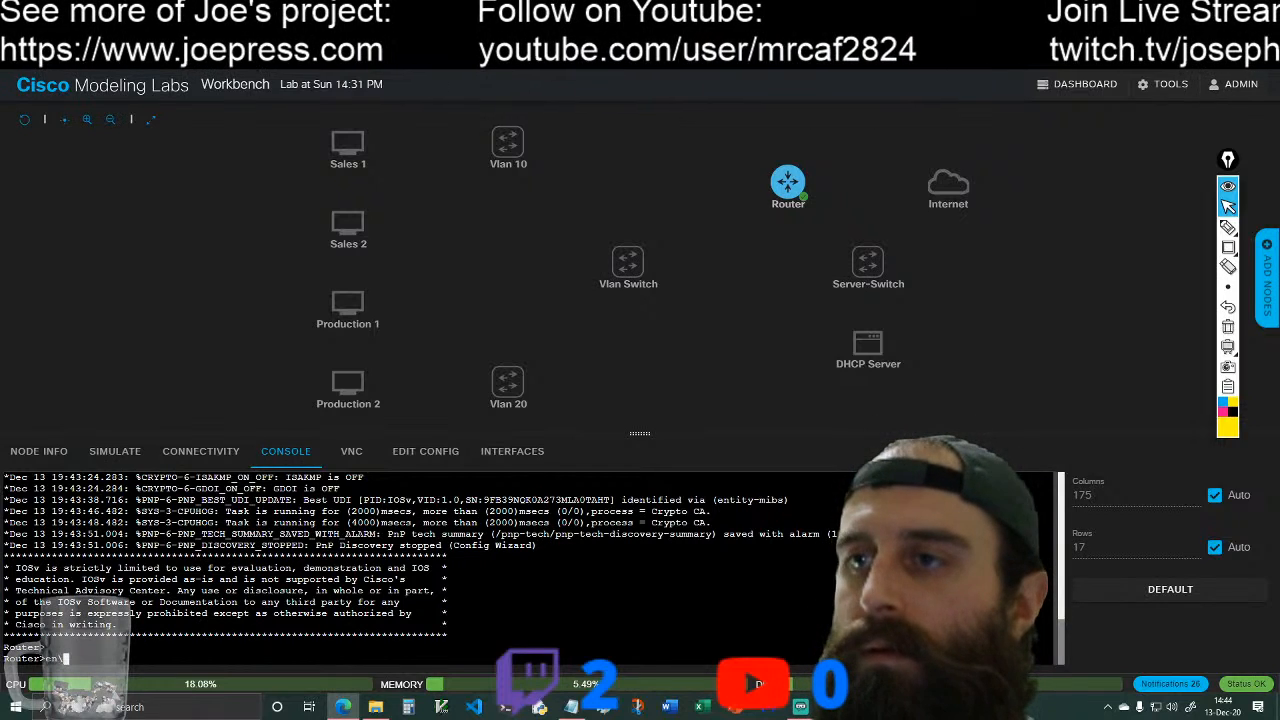
{"action": "type", "text": "en"}
{"action": "key", "text": "Return"}
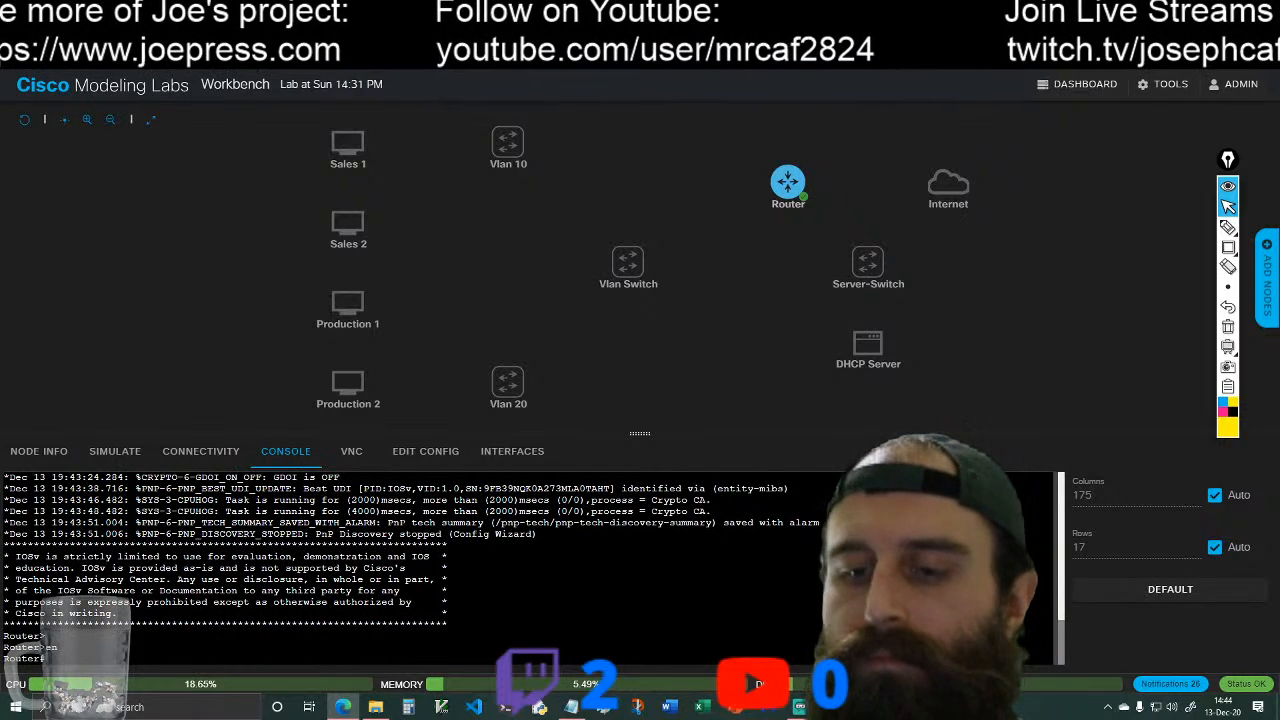
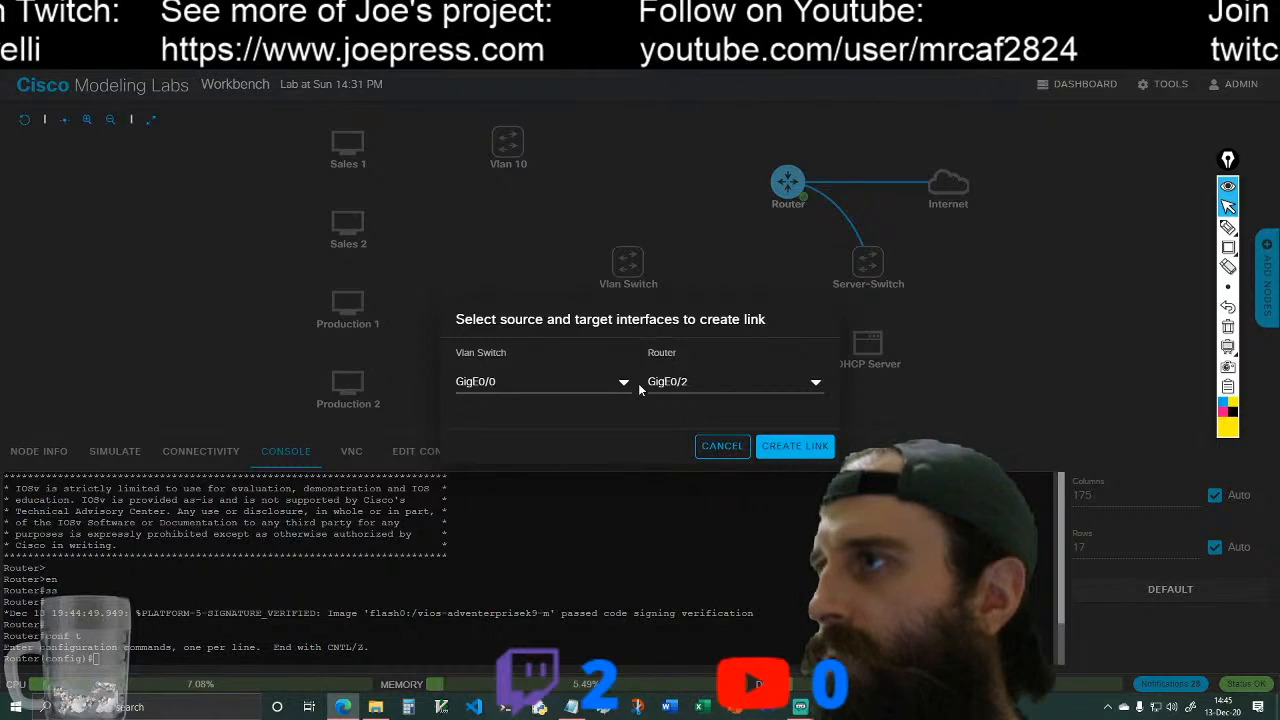
Step: Create the link between the Vlan Switch's GigE0/0 interface and the Router's GigE0/2 interface
{"action": "left_click", "coordinate": [810, 456]}
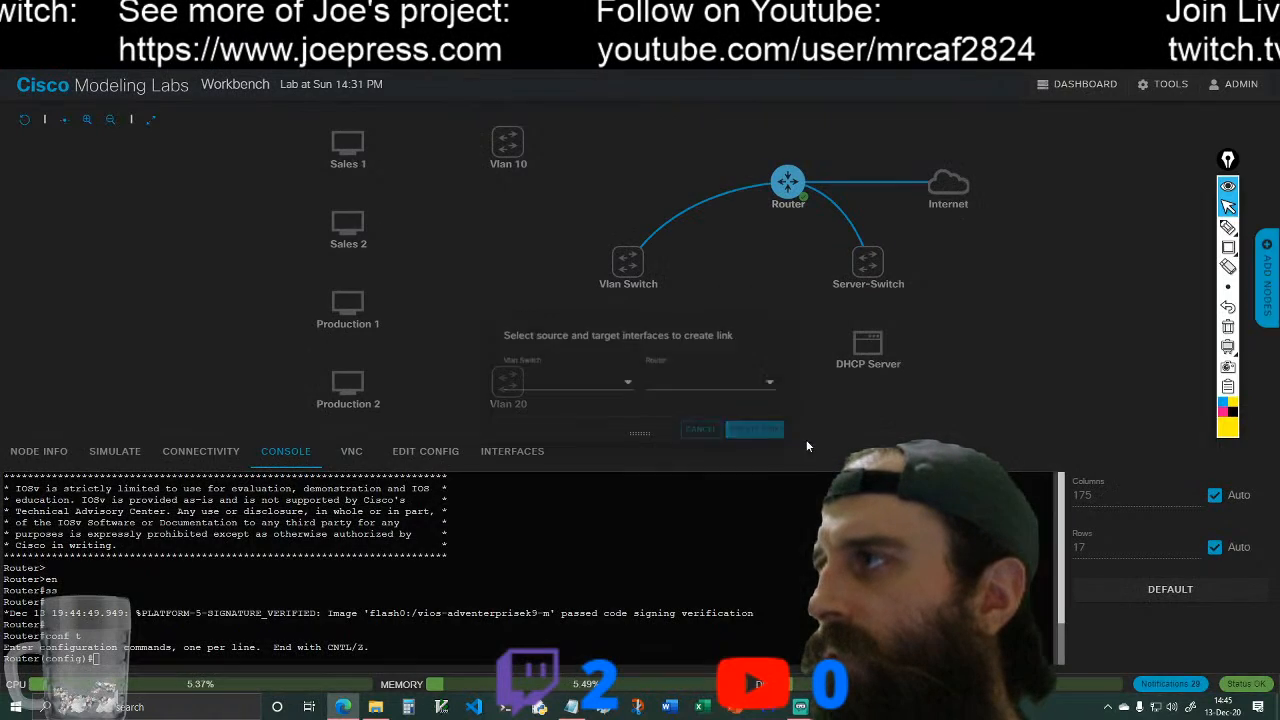
Step: Write the blue text annotation "Router: G0/0 = IP DHCP" in the empty canvas area beside the Sales desktops
{"action": "mouse_move", "coordinate": [1226, 228]}
{"action": "left_click", "coordinate": [1187, 228]}
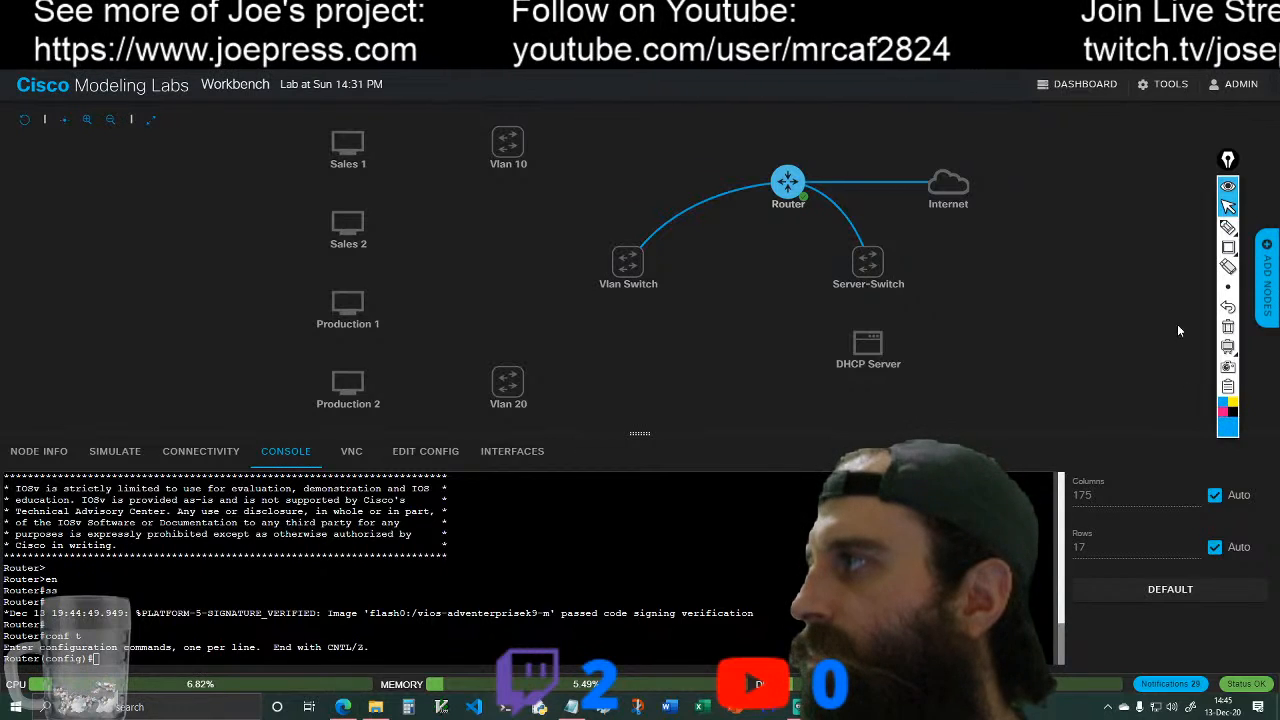
{"action": "left_click", "coordinate": [1207, 229]}
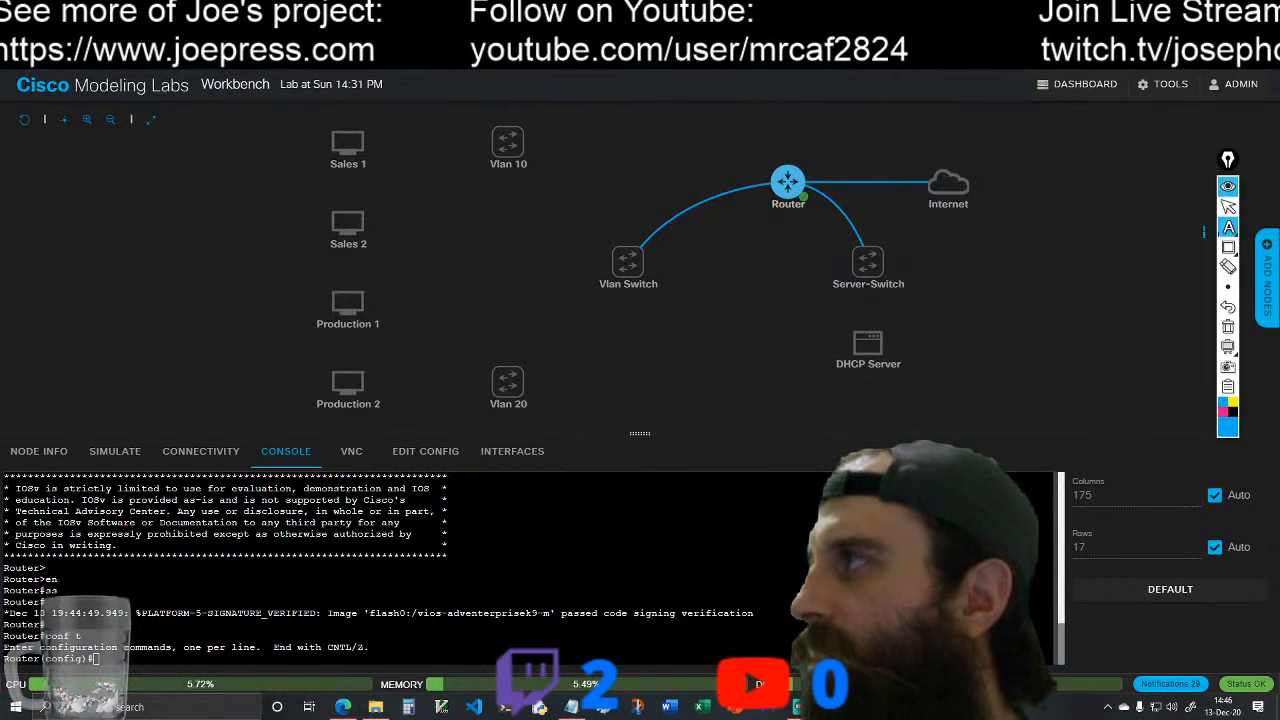
{"action": "mouse_move", "coordinate": [1220, 250]}
{"action": "mouse_move", "coordinate": [1226, 287]}
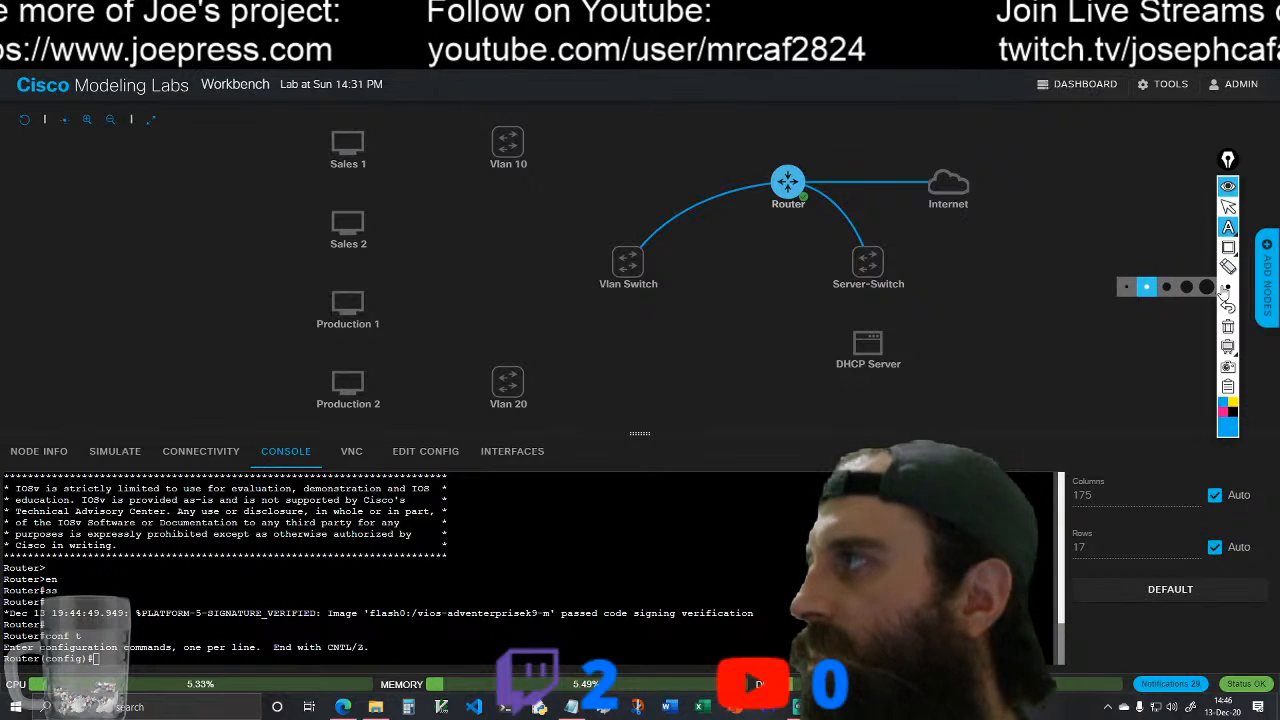
{"action": "left_click", "coordinate": [1168, 287]}
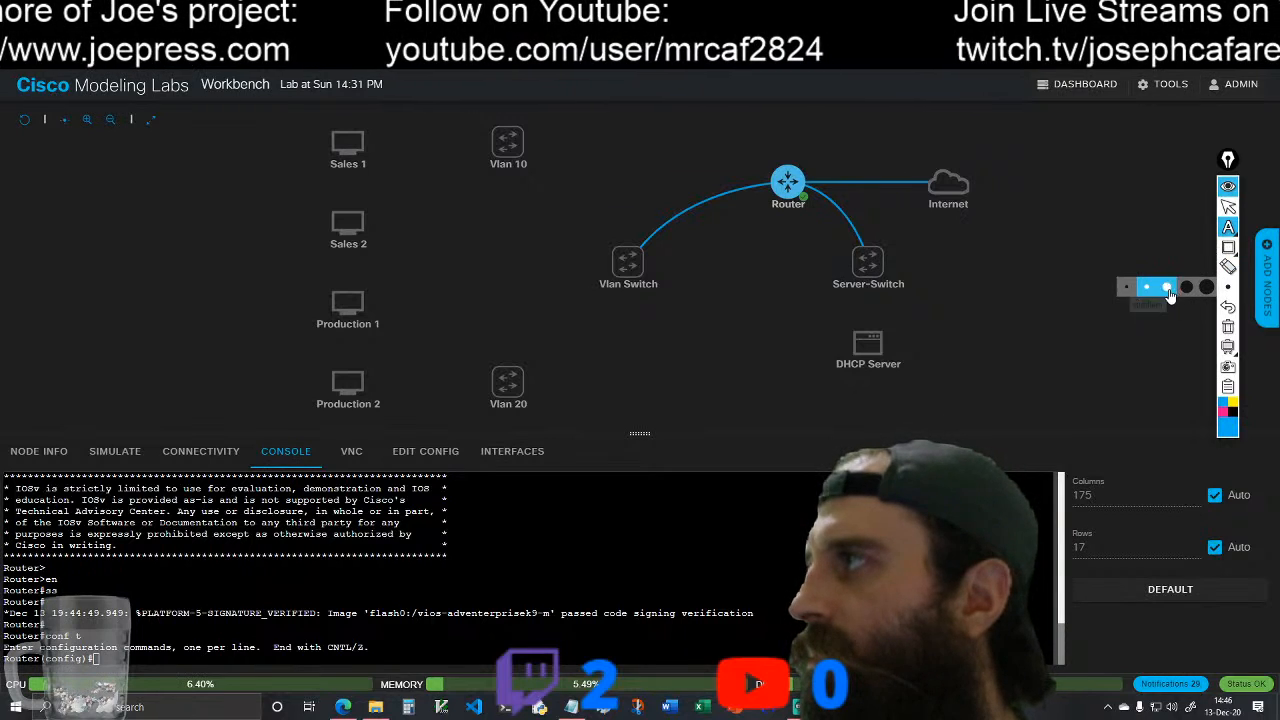
{"action": "mouse_move", "coordinate": [1226, 288]}
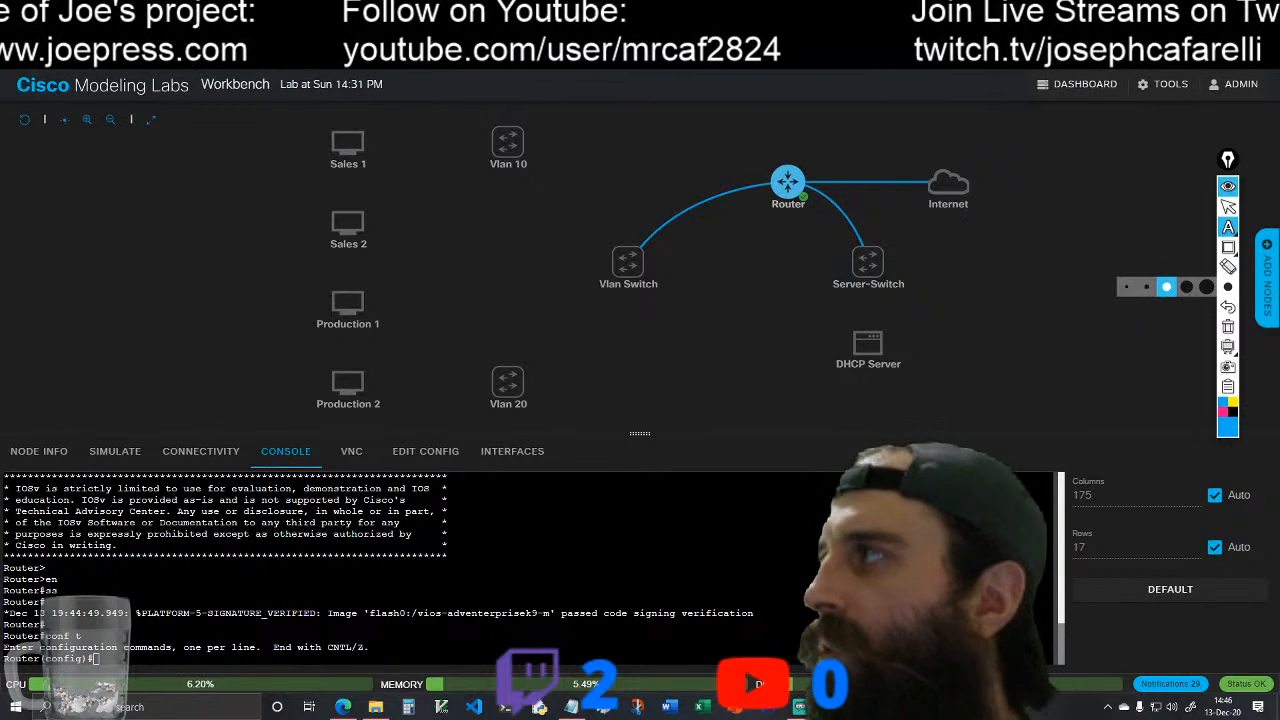
{"action": "left_click", "coordinate": [1147, 289]}
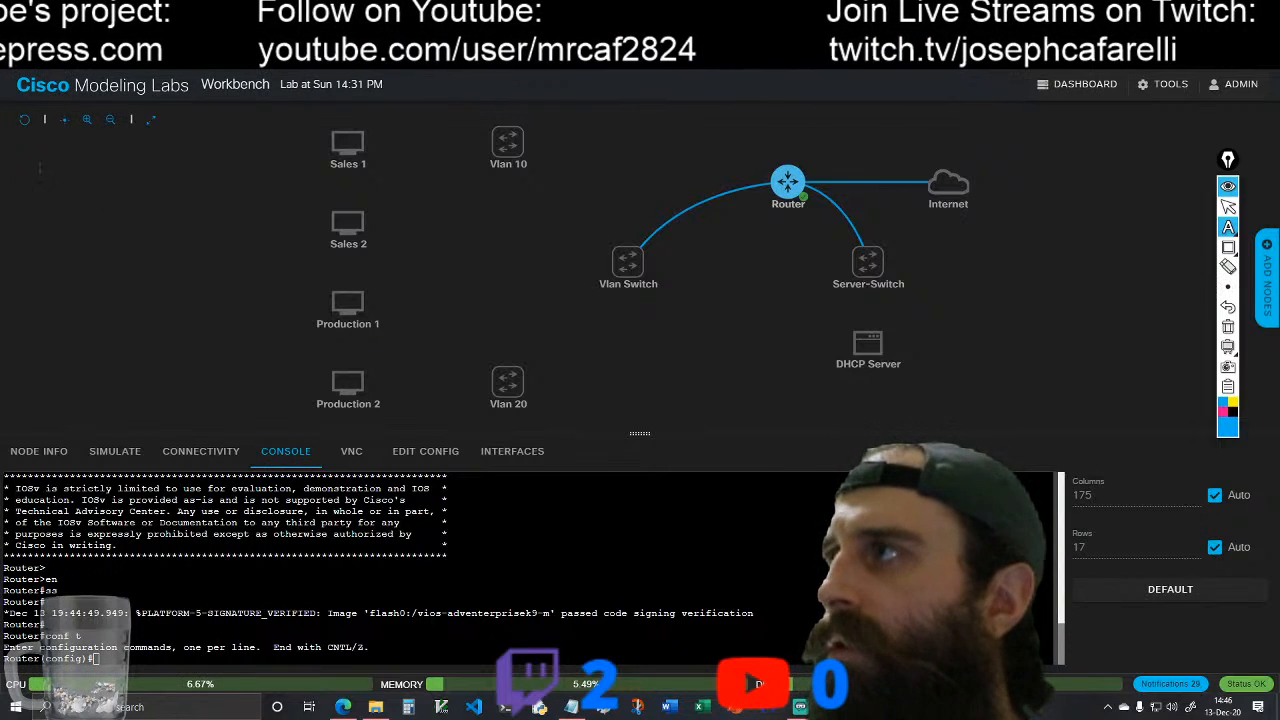
{"action": "left_click", "coordinate": [40, 167]}
{"action": "type", "text": "Router:"}
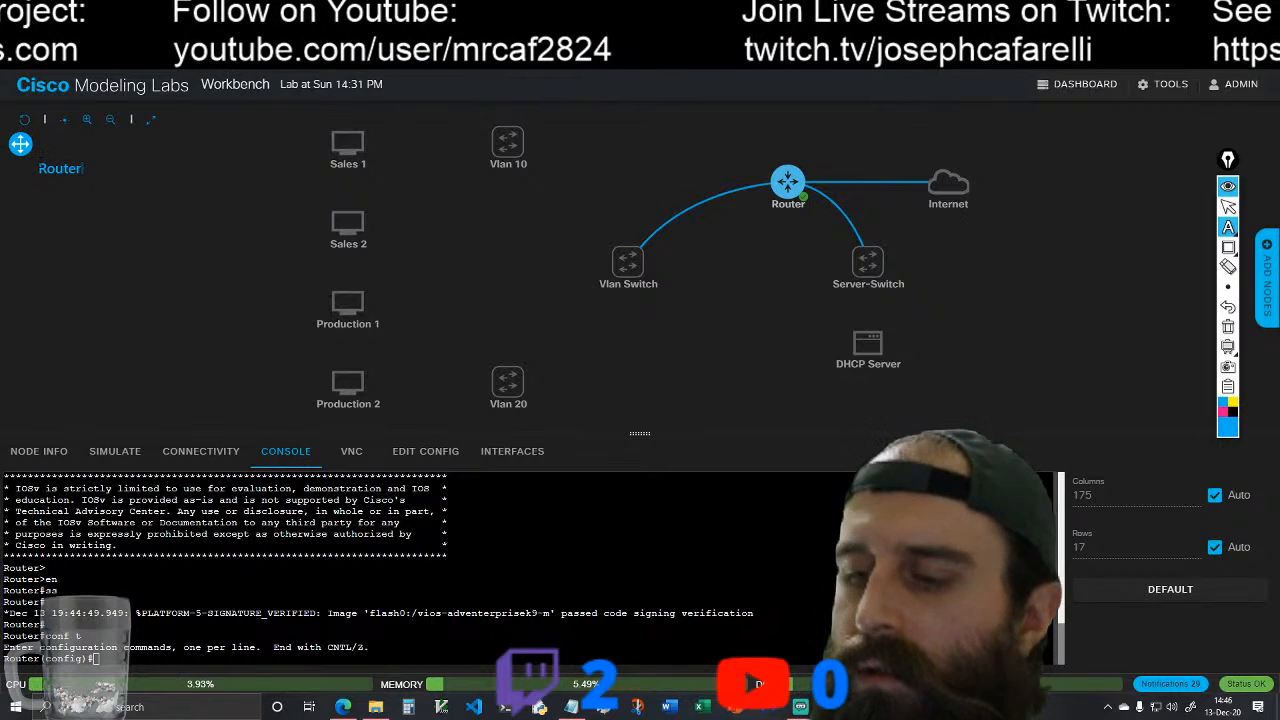
{"action": "type", "text": " G"}
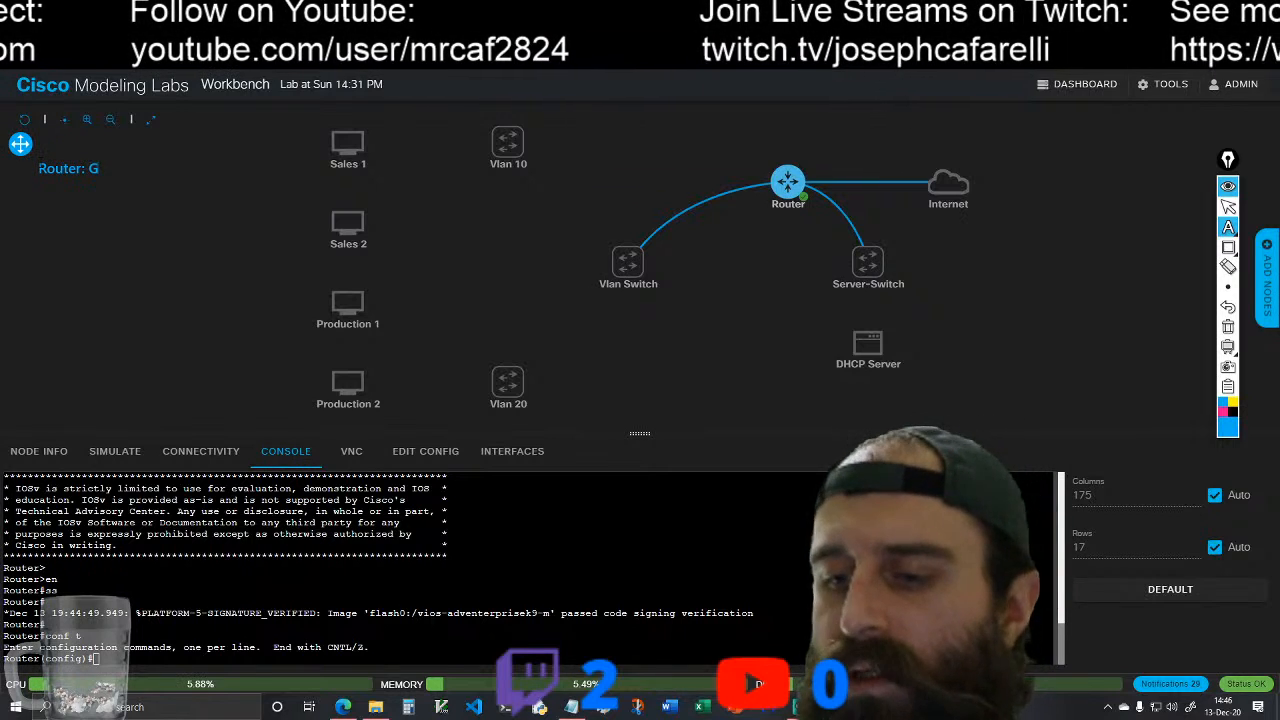
{"action": "type", "text": "0/0 ="}
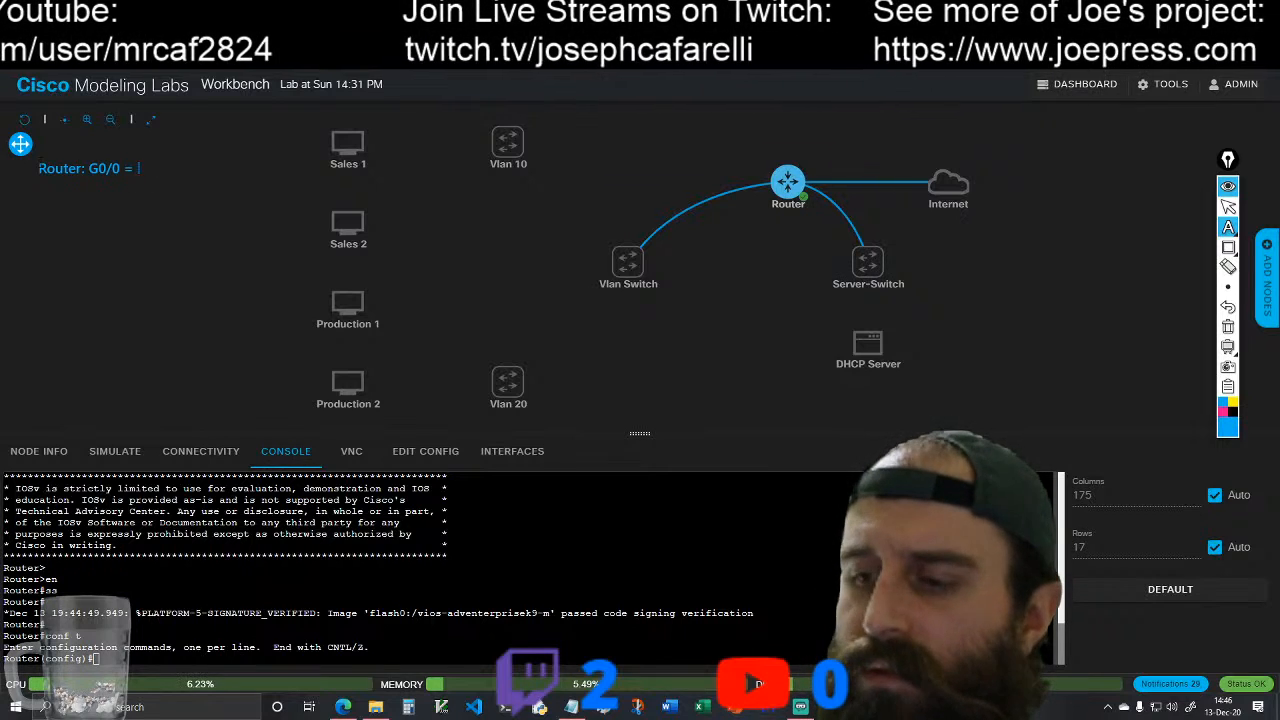
{"action": "type", "text": "DHCP"}
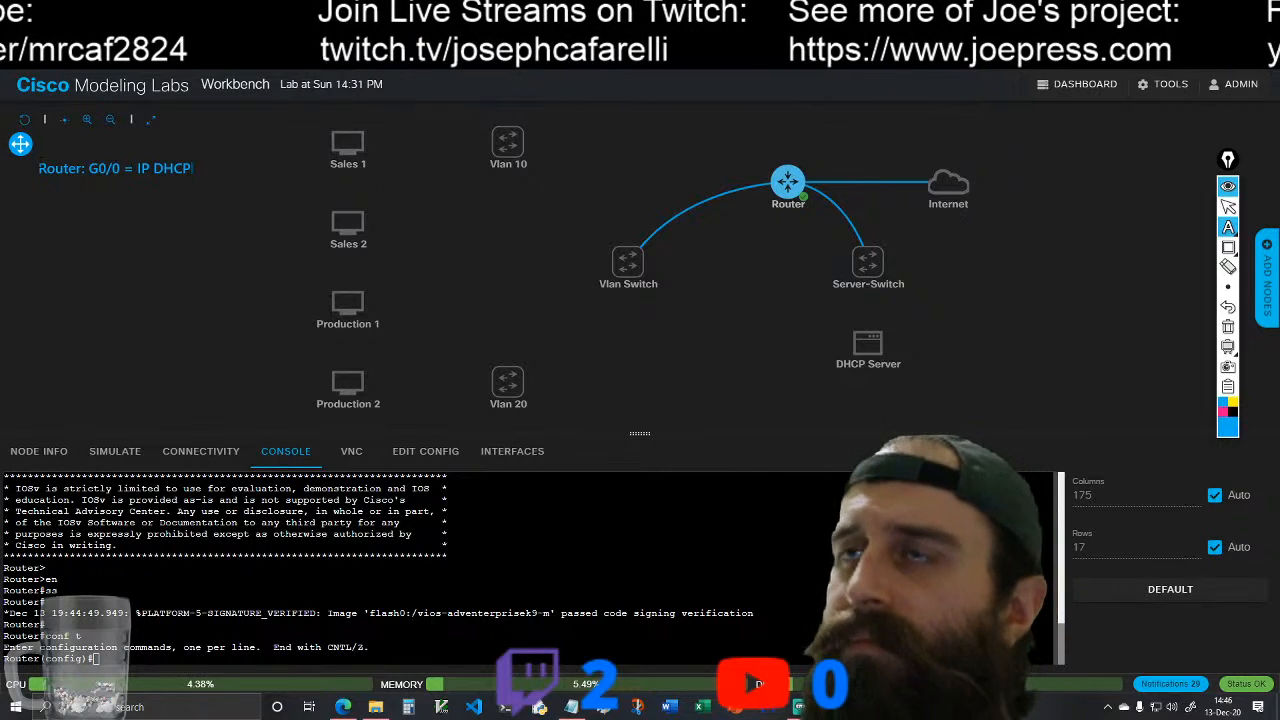
{"action": "key", "text": "Return"}
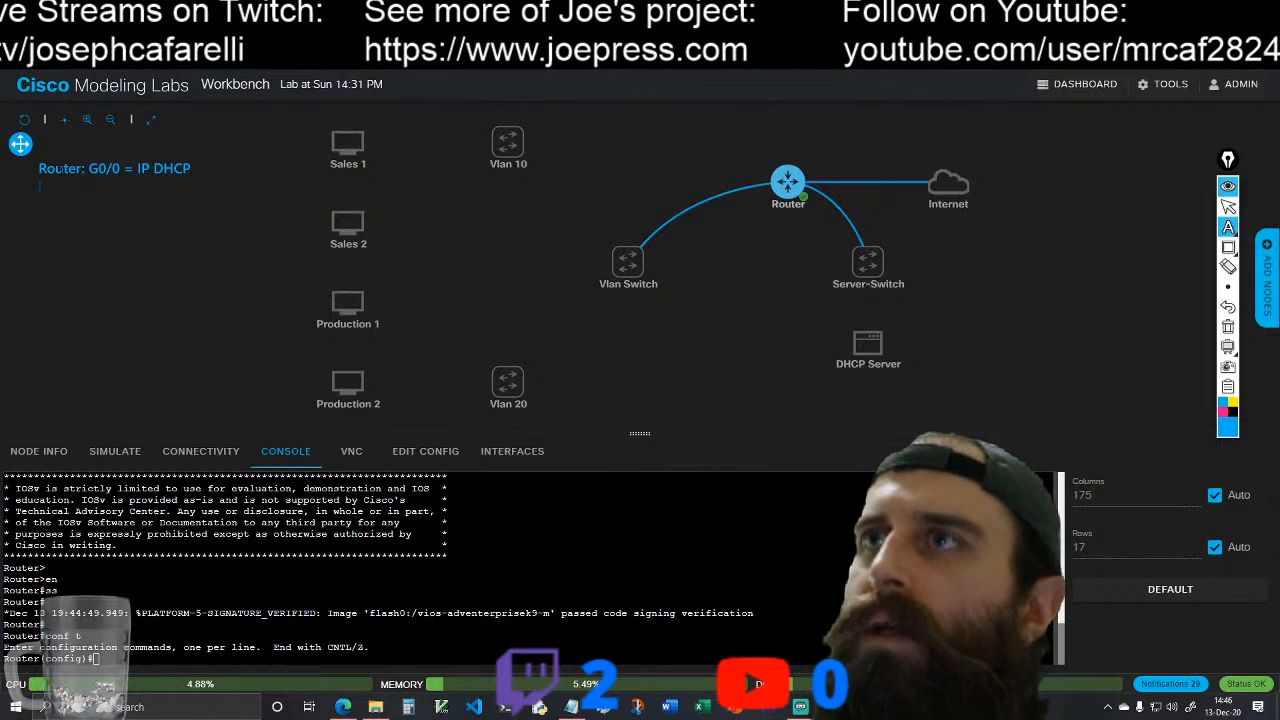
{"action": "left_click", "coordinate": [1228, 206]}
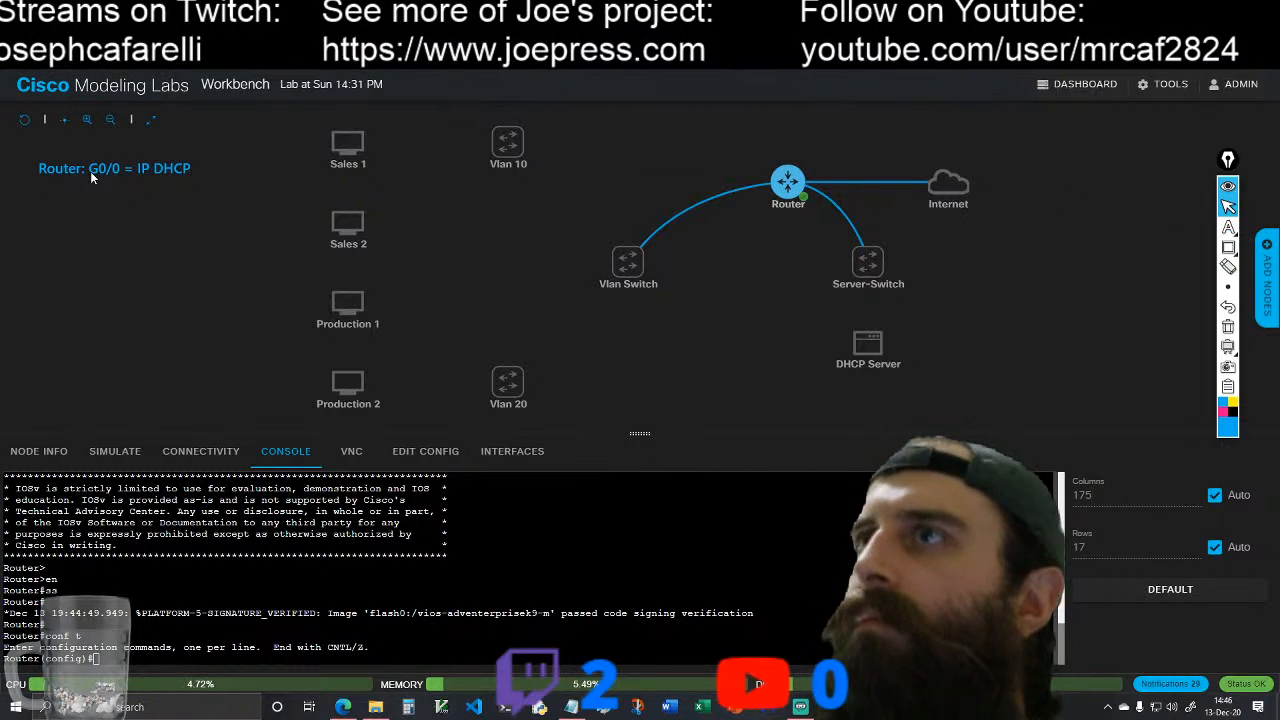
Step: Add the text annotation "G0/1 =172.16.0.1/24" beneath the G0/0 line
{"action": "left_click", "coordinate": [1228, 227]}
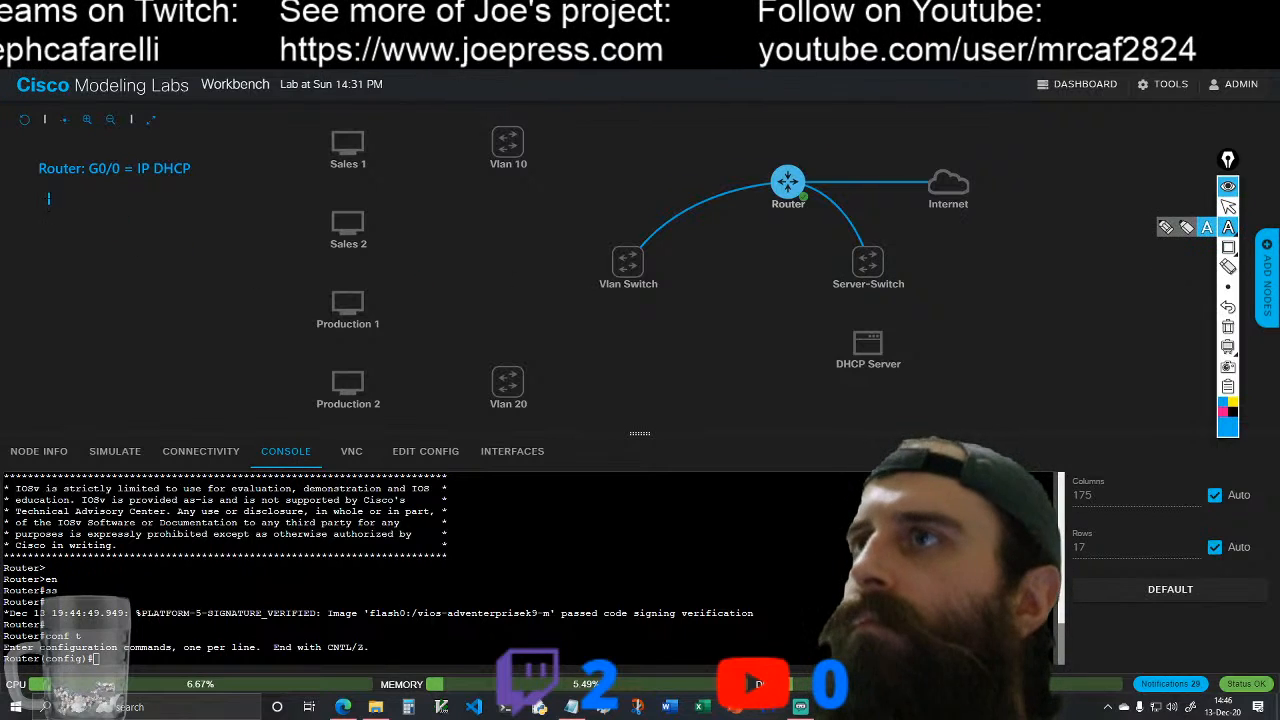
{"action": "left_click", "coordinate": [87, 188]}
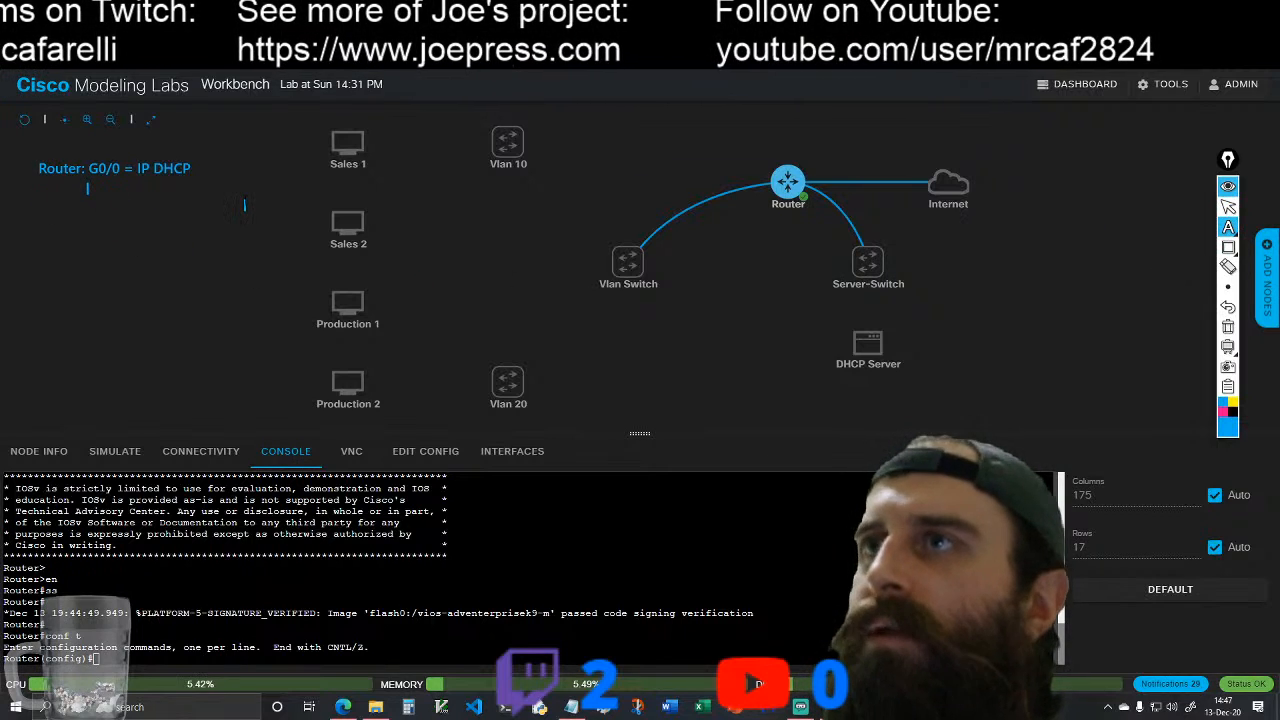
{"action": "type", "text": "G0/1 ="}
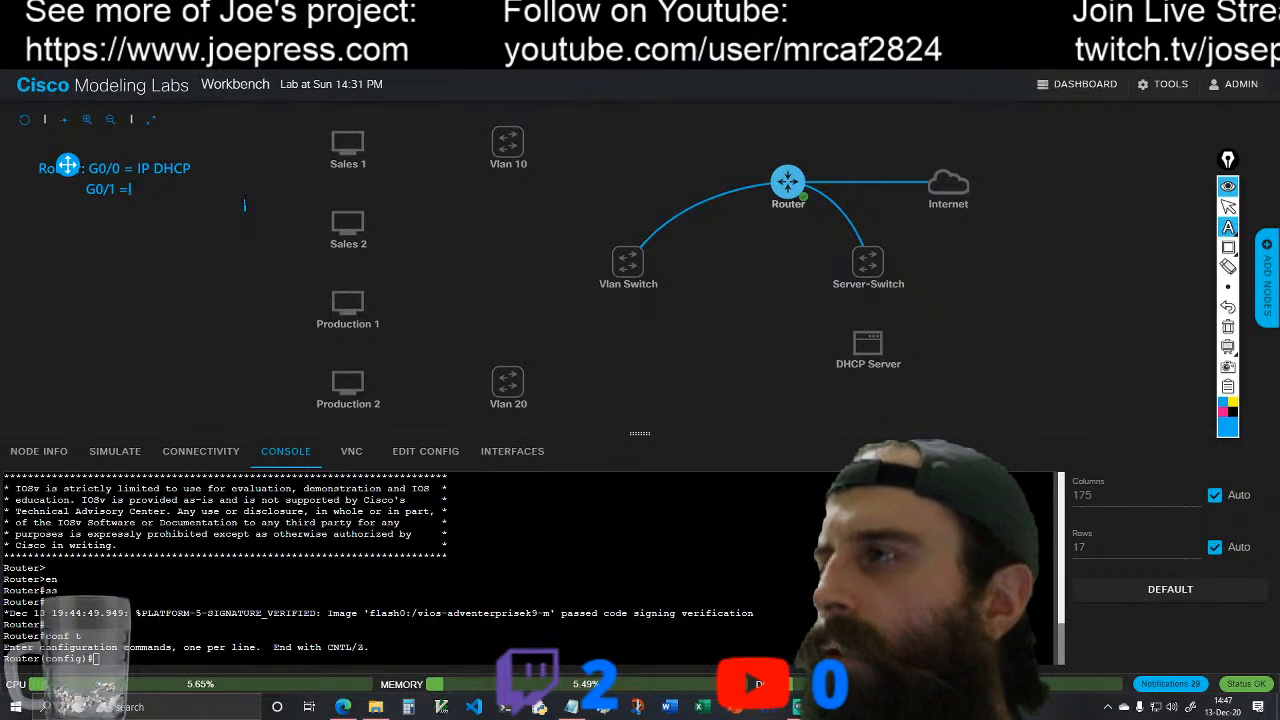
{"action": "type", "text": "172."}
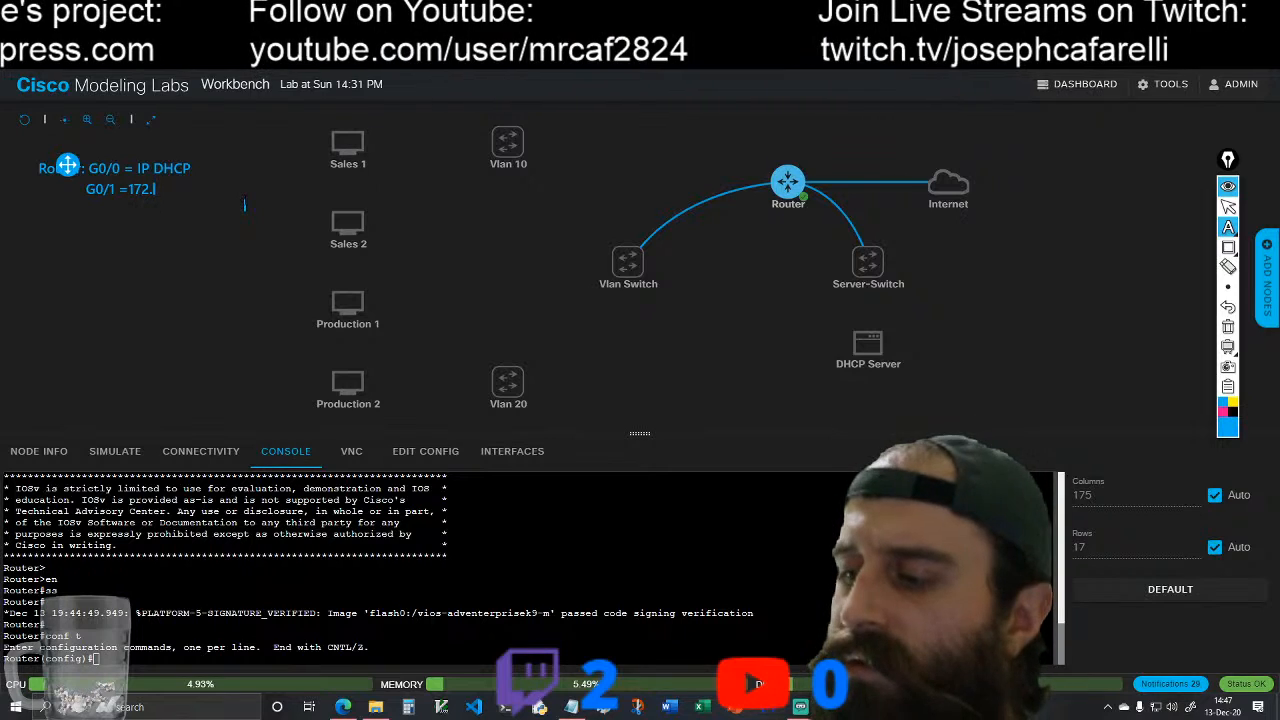
{"action": "type", "text": "16"}
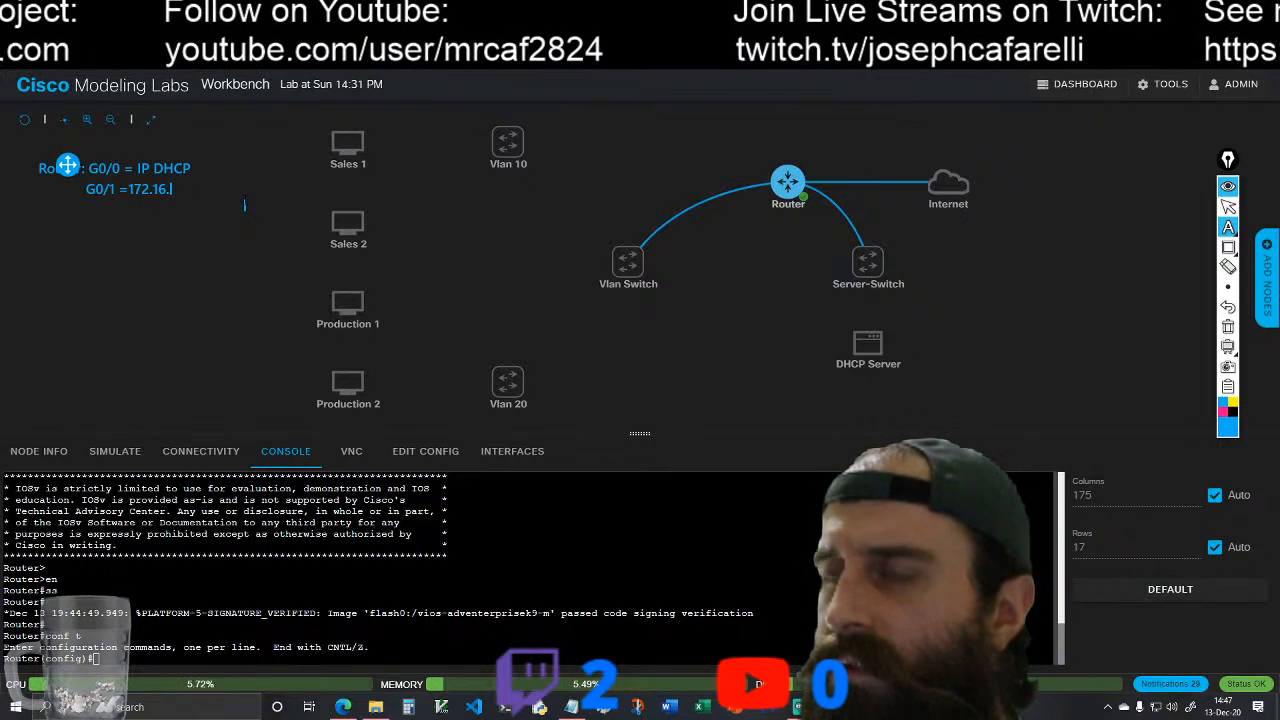
{"action": "type", "text": ".0.0"}
{"action": "key", "text": "BackSpace"}
{"action": "key", "text": "BackSpace"}
{"action": "type", "text": ".1"}
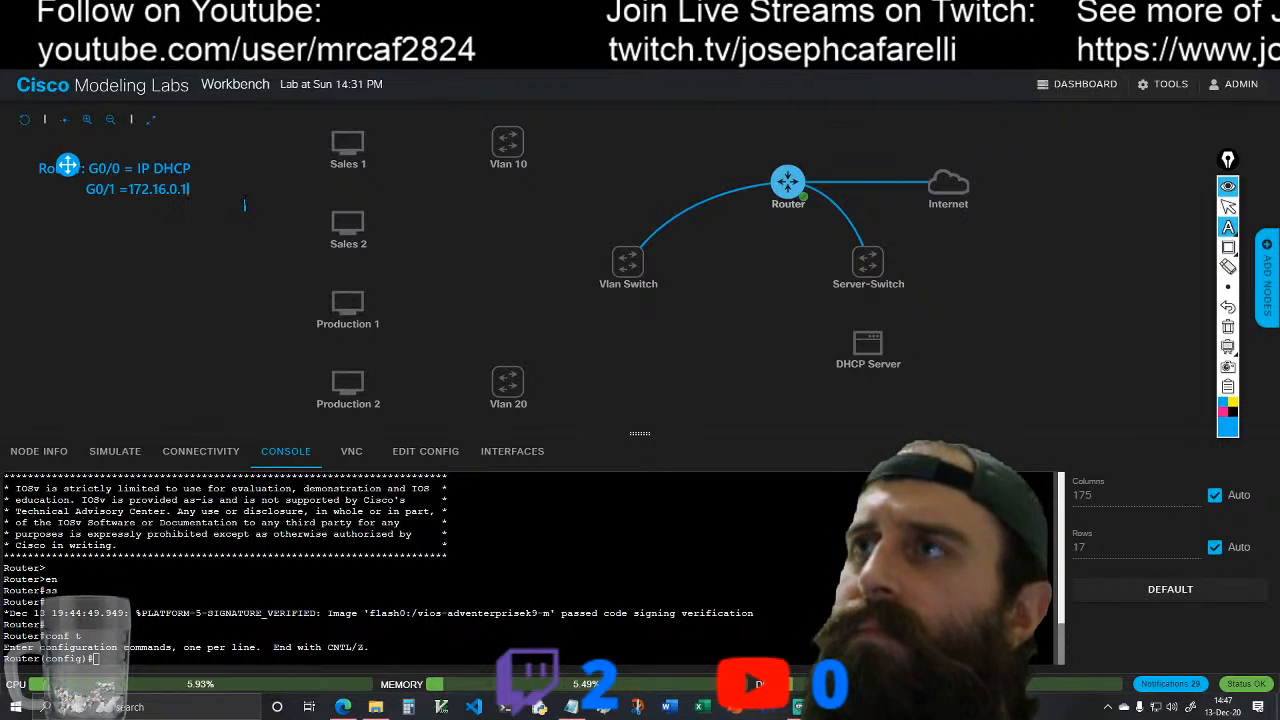
{"action": "type", "text": "/"}
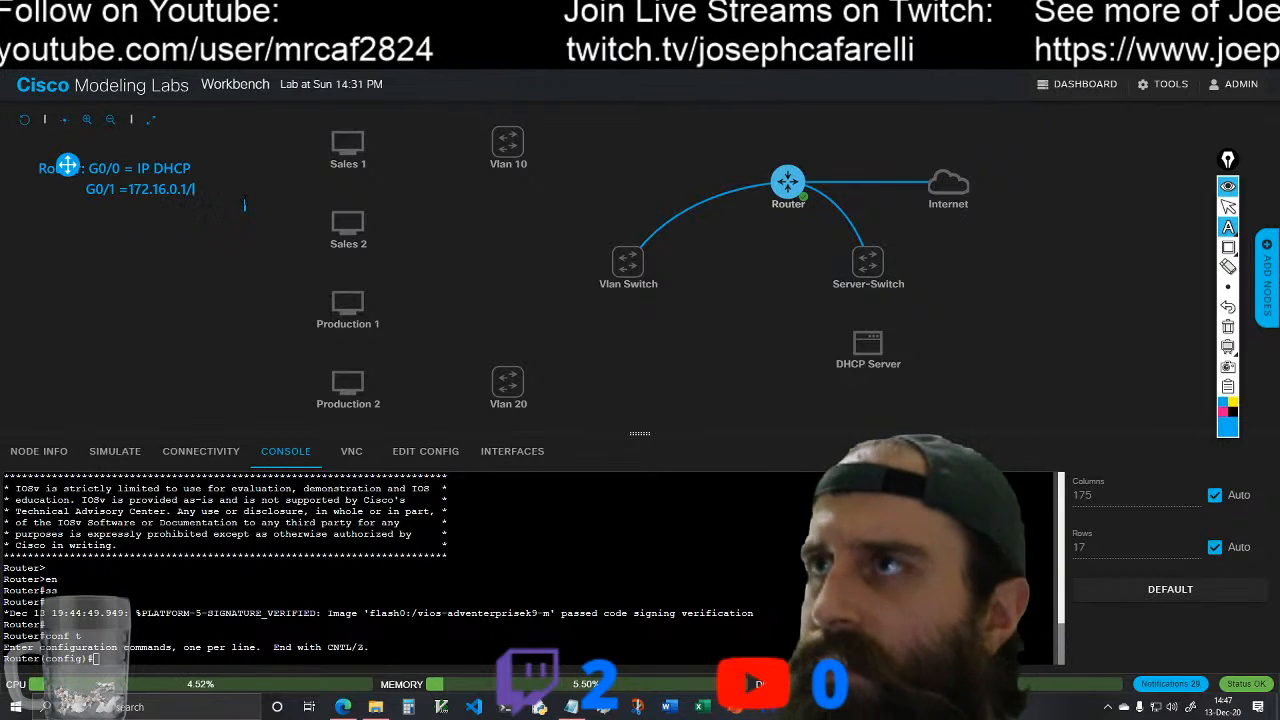
{"action": "type", "text": "24"}
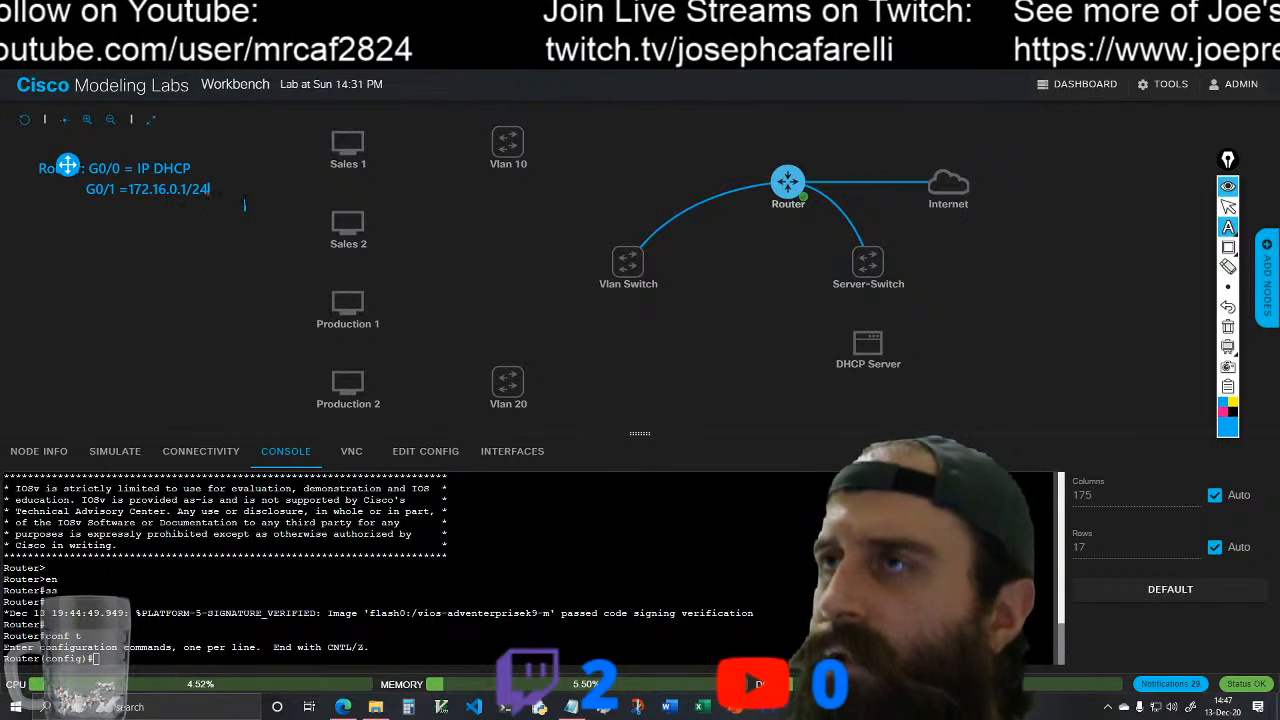
{"action": "left_click", "coordinate": [1230, 208]}
Step: Add the text annotation "G0/2 =192.168.0.1/24" beneath the G0/1 line
{"action": "left_click", "coordinate": [1228, 227]}
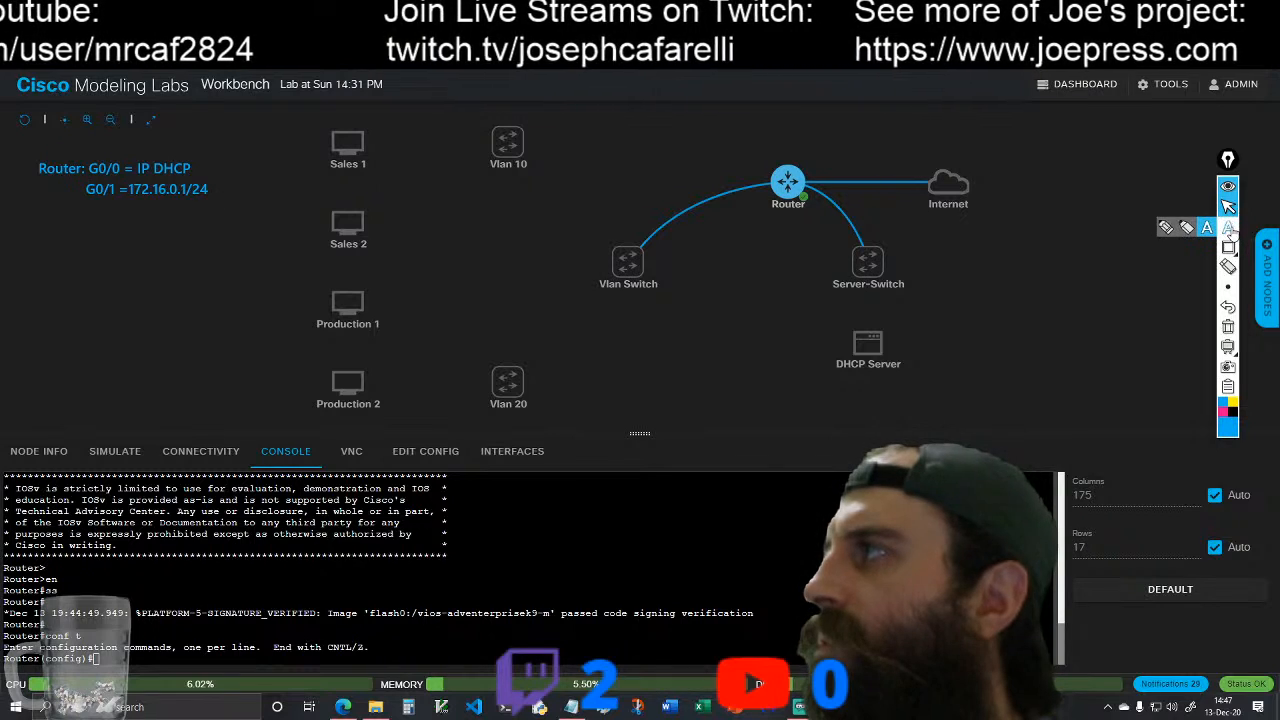
{"action": "left_click", "coordinate": [91, 210]}
{"action": "type", "text": "G"}
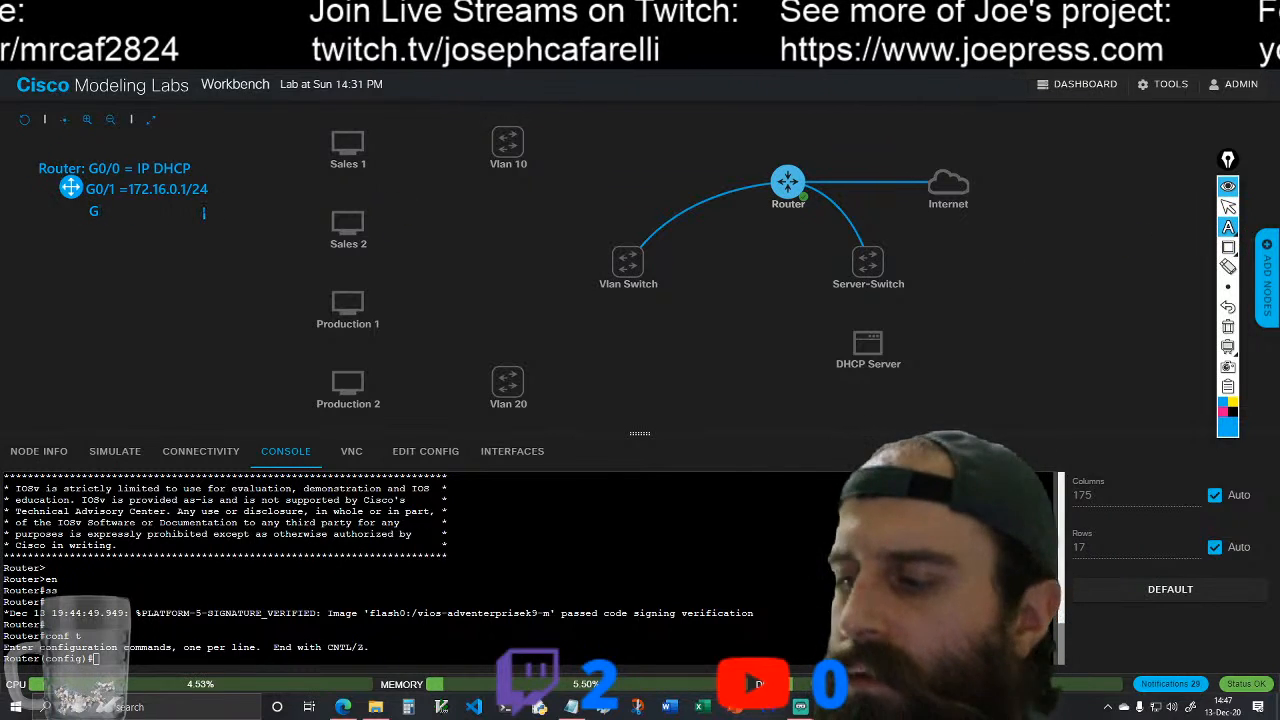
{"action": "type", "text": "0/2 ="}
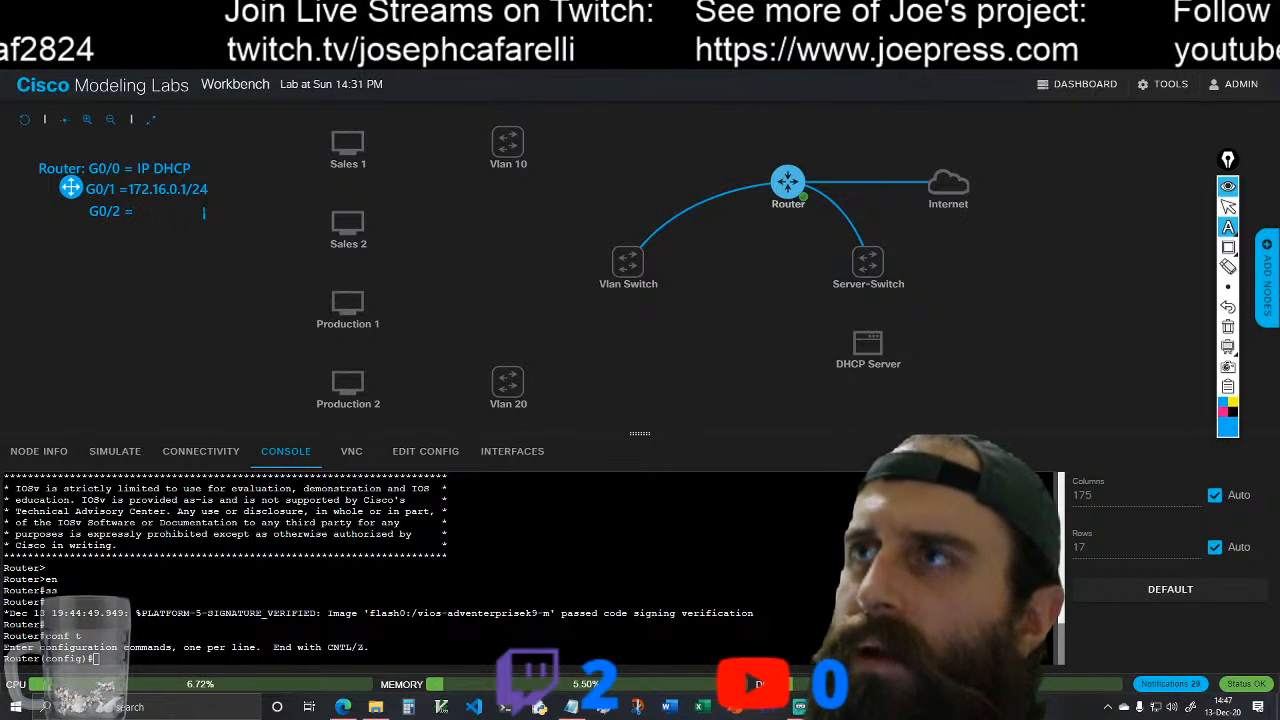
{"action": "type", "text": "192.16"}
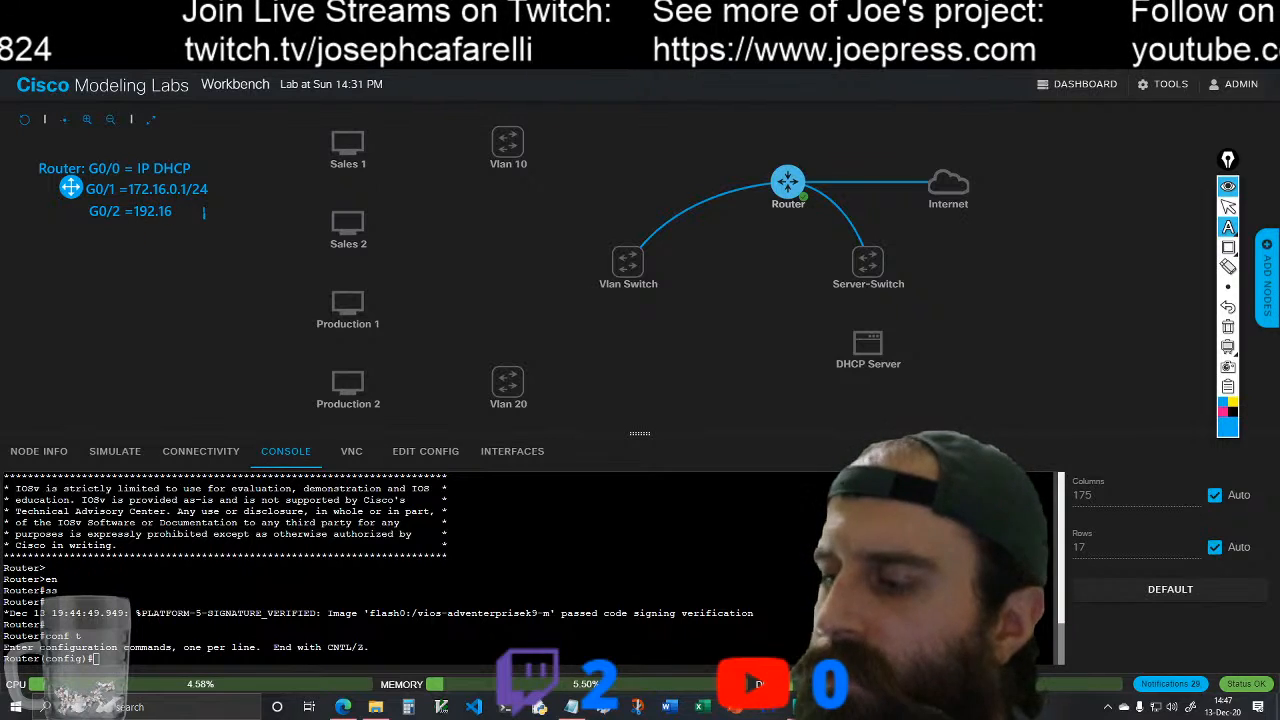
{"action": "type", "text": "8.0.1"}
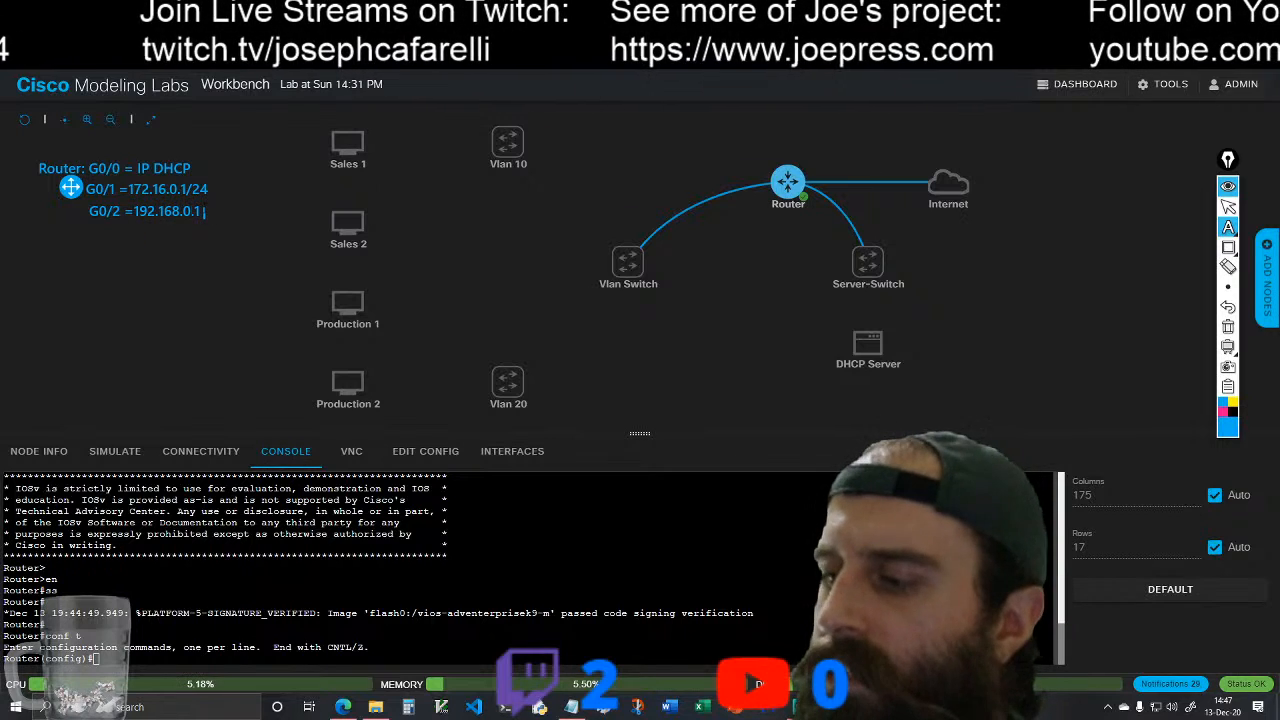
{"action": "type", "text": "/24"}
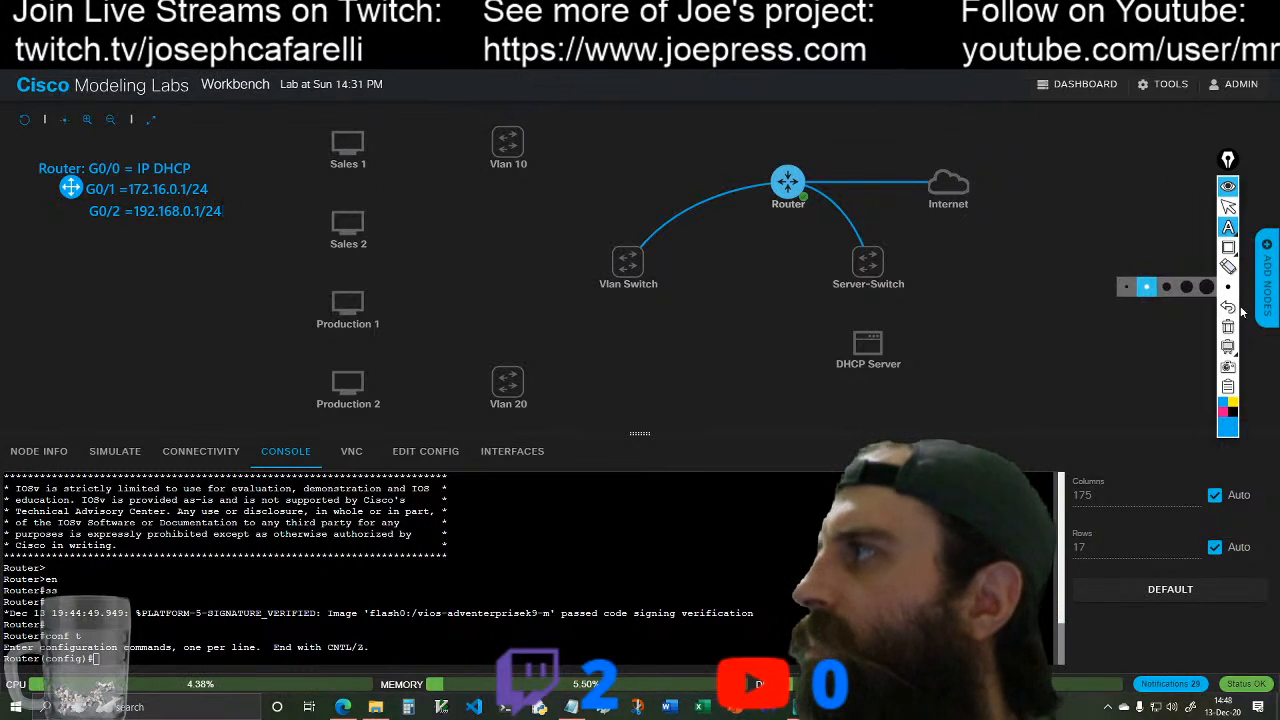
Step: Try to erase only the G0/1 annotation, undoing each erasure that also takes out the G0/0 line
{"action": "left_click", "coordinate": [1228, 266]}
{"action": "left_click", "coordinate": [169, 195]}
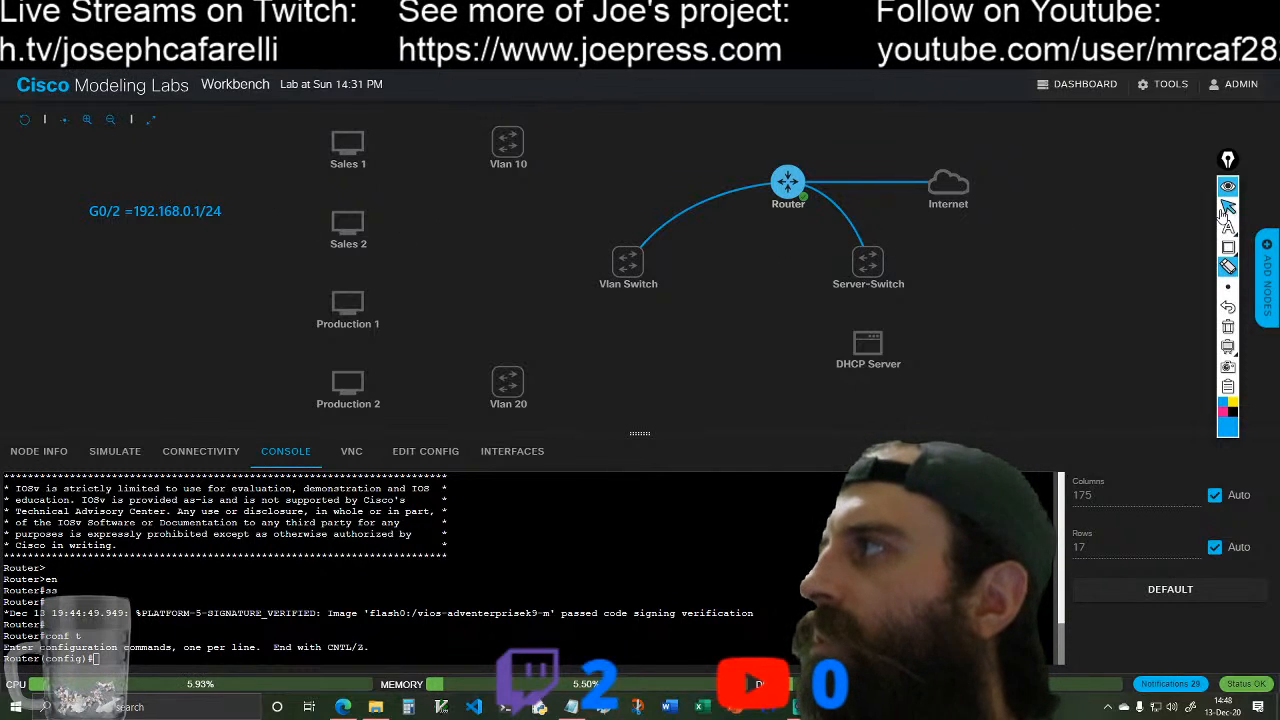
{"action": "left_click", "coordinate": [1228, 306]}
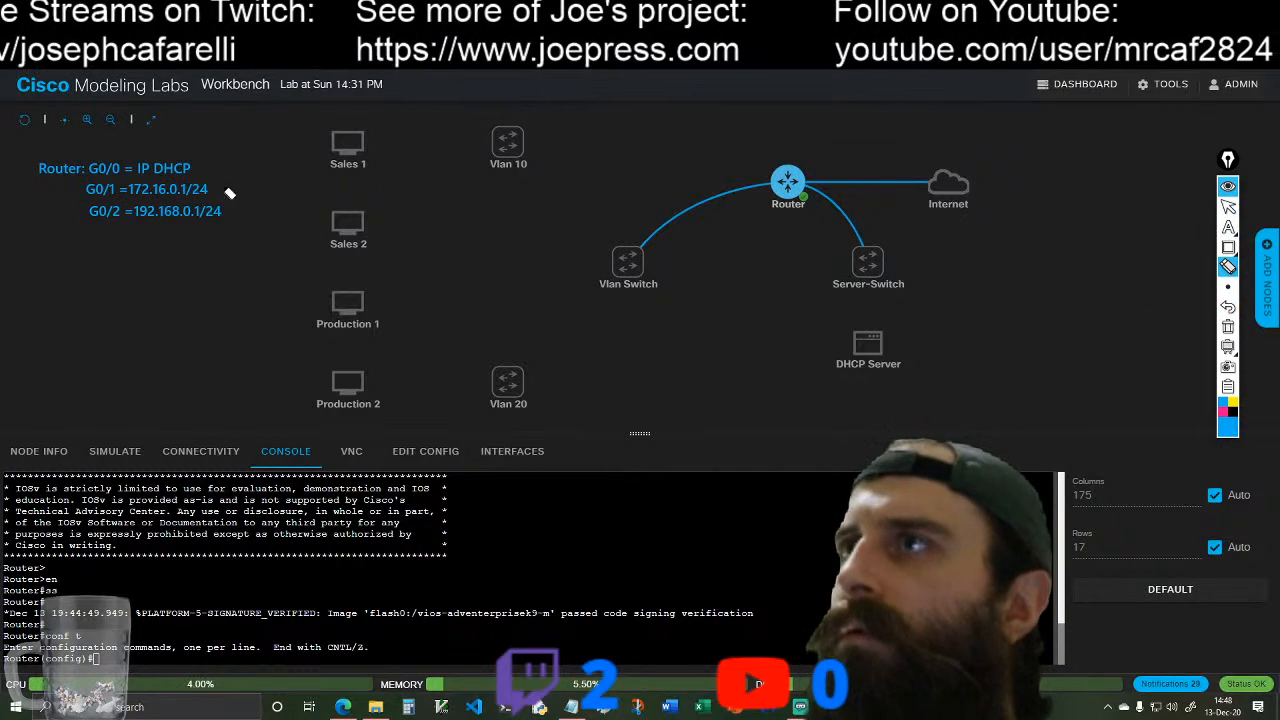
{"action": "left_click_drag", "start_coordinate": [62, 203], "coordinate": [123, 190]}
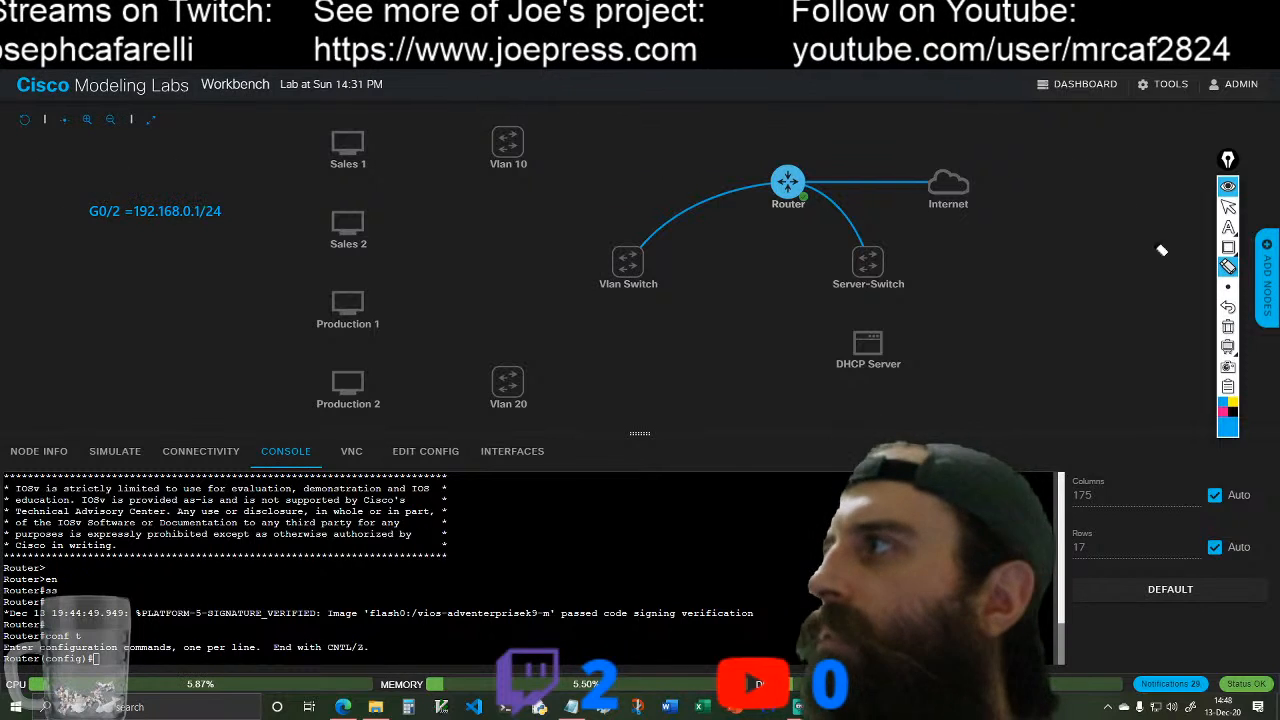
{"action": "left_click", "coordinate": [1228, 306]}
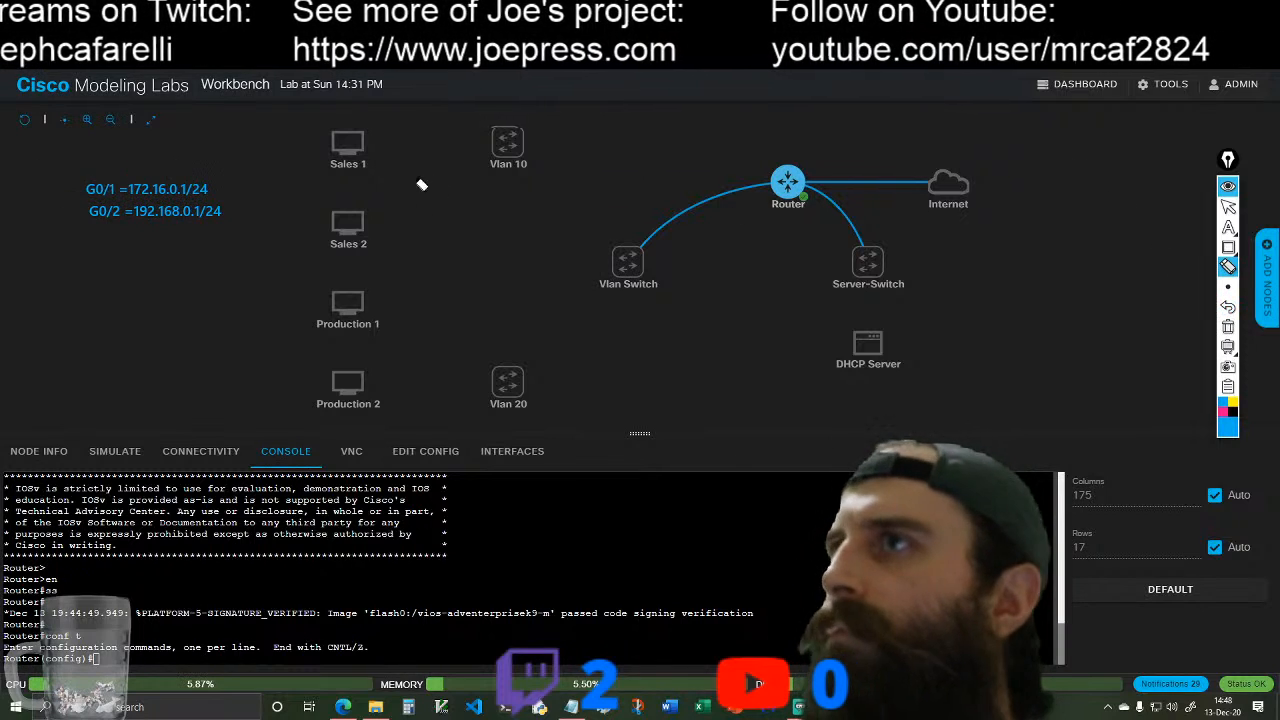
{"action": "left_click", "coordinate": [1228, 306]}
Step: Erase the G0/1 annotation and write "G0/1 = 10.0.0.1/24" in its place between the G0/0 and G0/2 lines
{"action": "left_click_drag", "start_coordinate": [226, 196], "coordinate": [212, 195]}
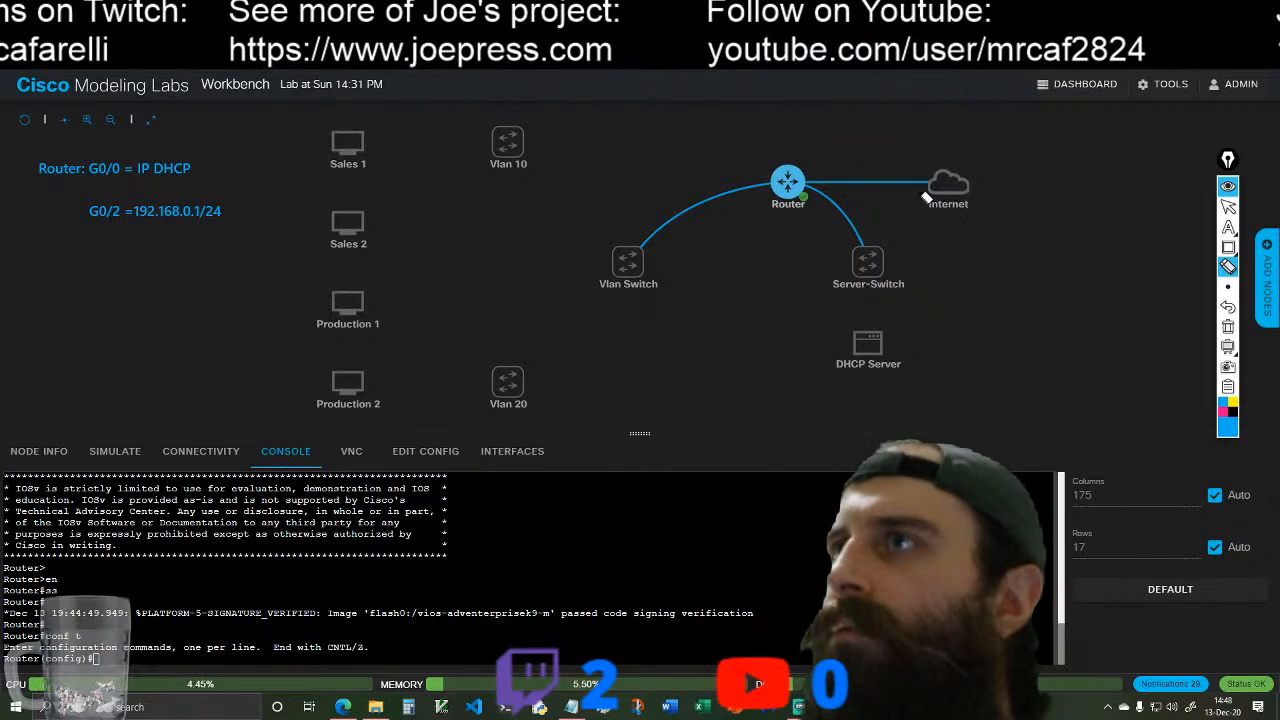
{"action": "left_click", "coordinate": [1228, 227]}
{"action": "left_click", "coordinate": [1078, 239]}
{"action": "left_click", "coordinate": [90, 196]}
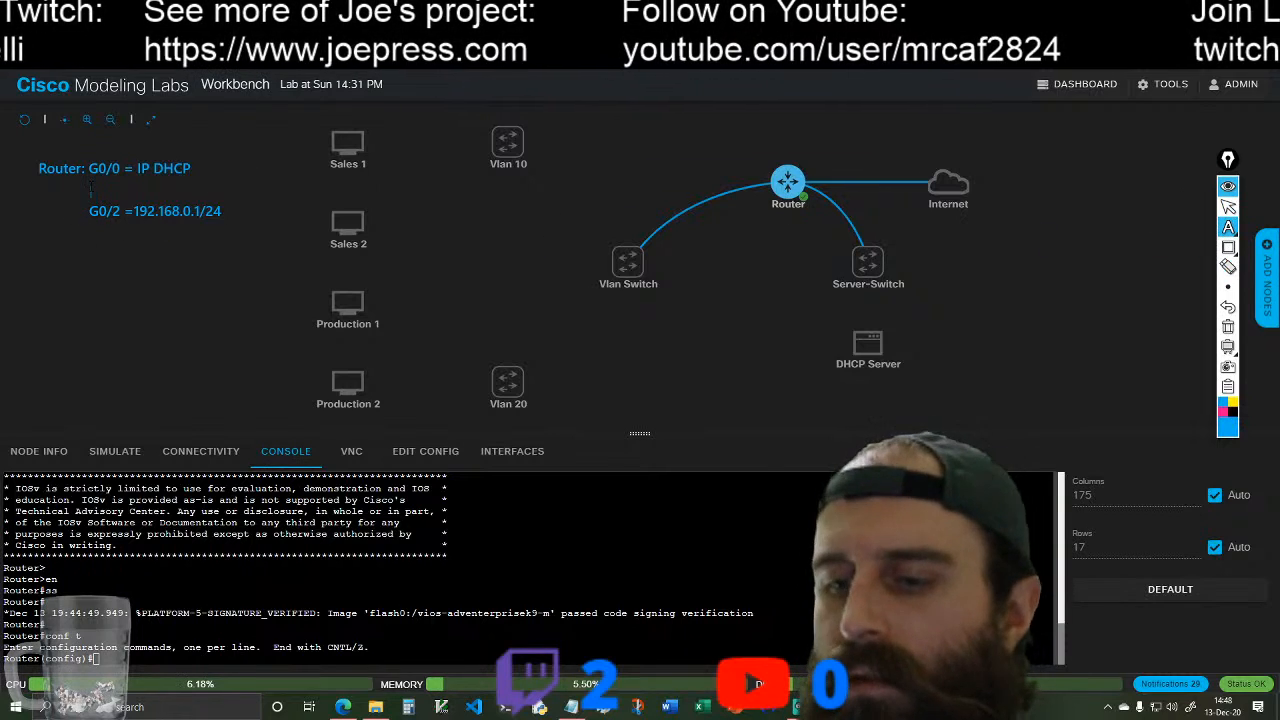
{"action": "type", "text": "G0/1 ="}
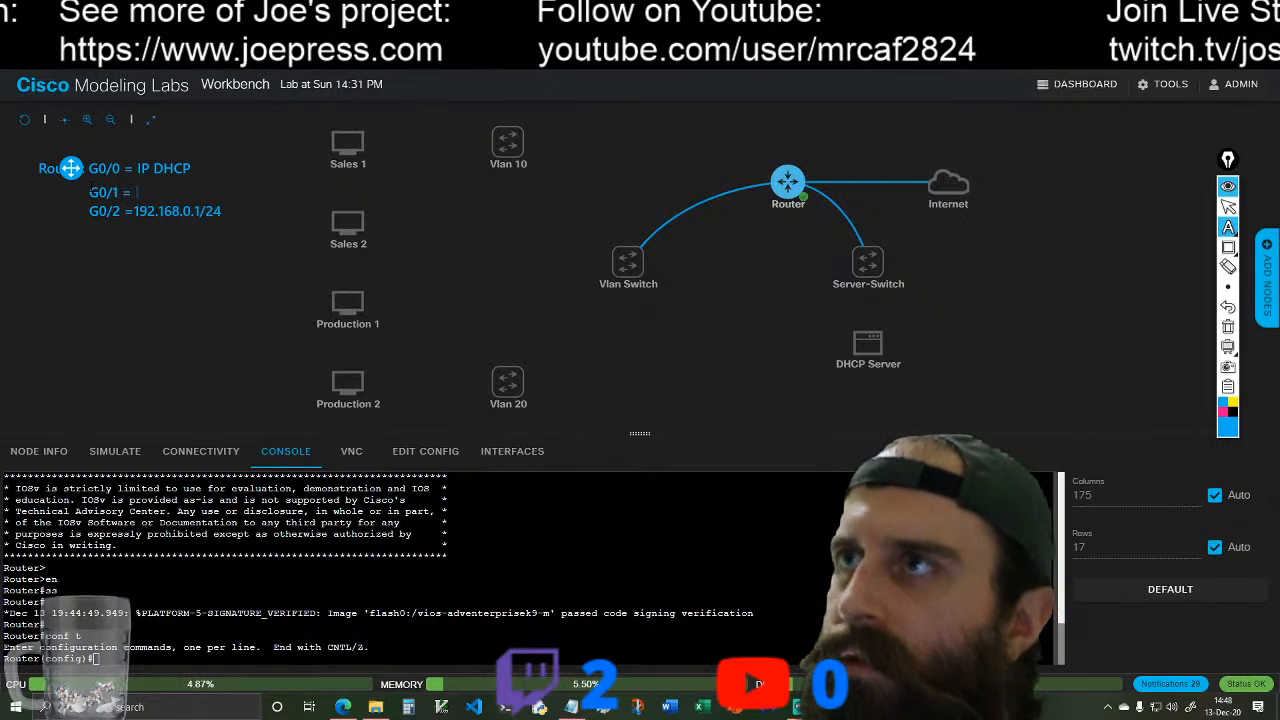
{"action": "type", "text": " 10.0.0.1/24"}
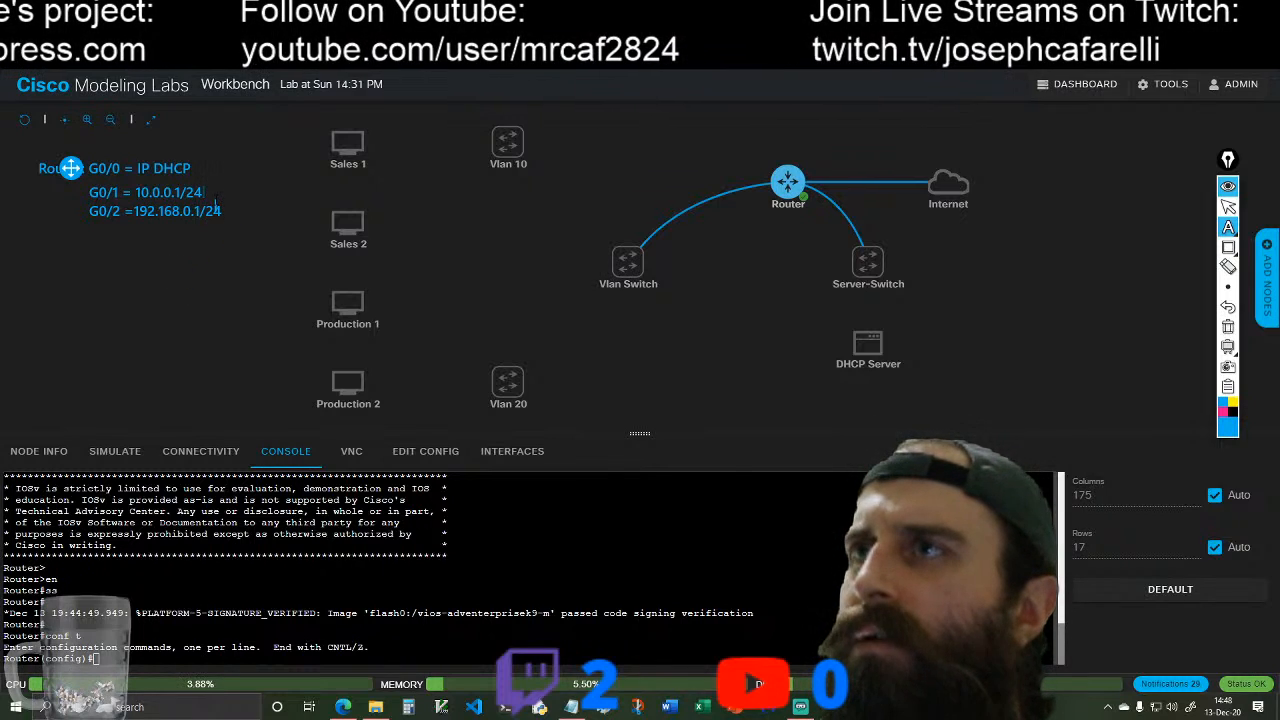
Step: Leave annotation mode and configure router interface g0/0 to get its IP address by DHCP in the console
{"action": "left_click", "coordinate": [1228, 205]}
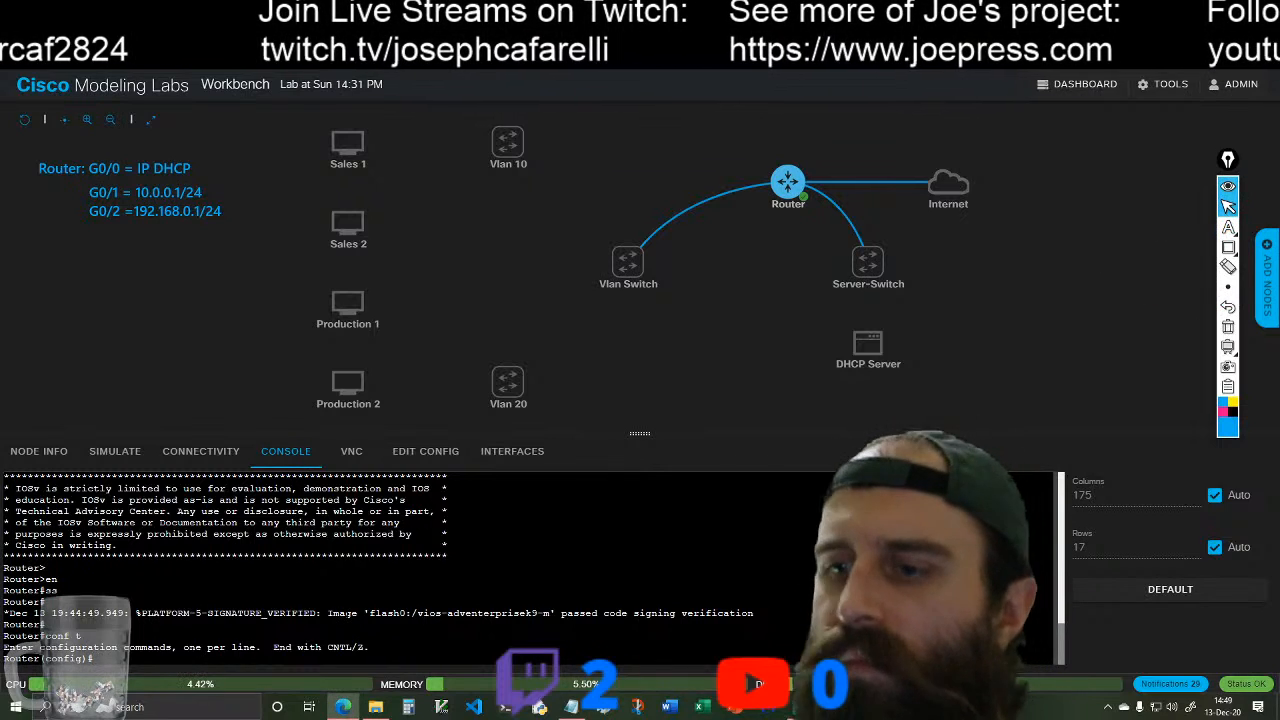
{"action": "type", "text": "int "}
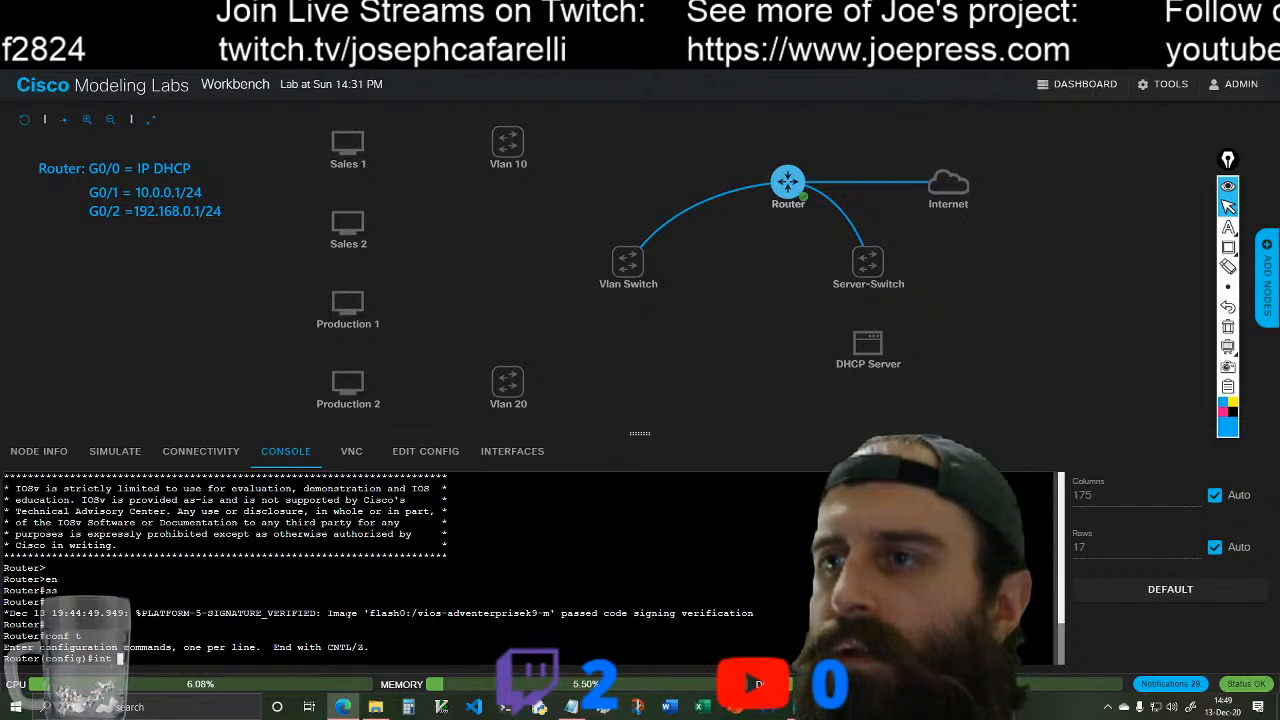
{"action": "type", "text": "g"}
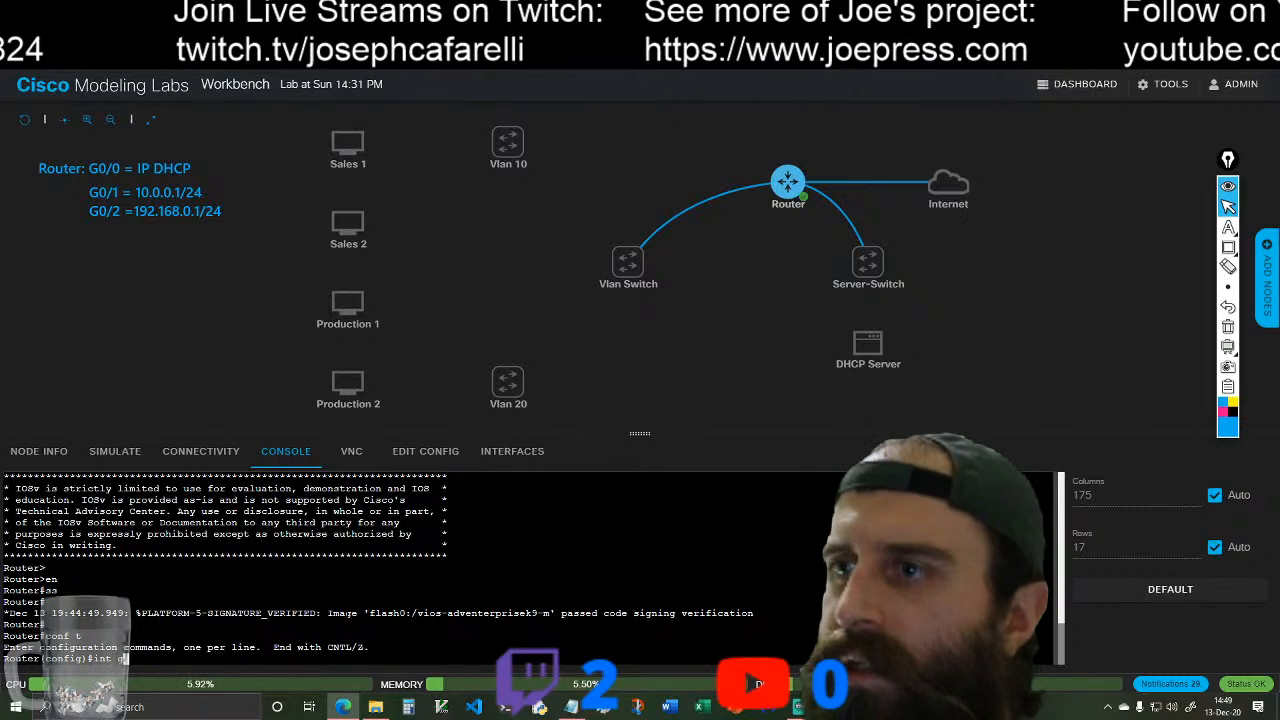
{"action": "type", "text": "0/0"}
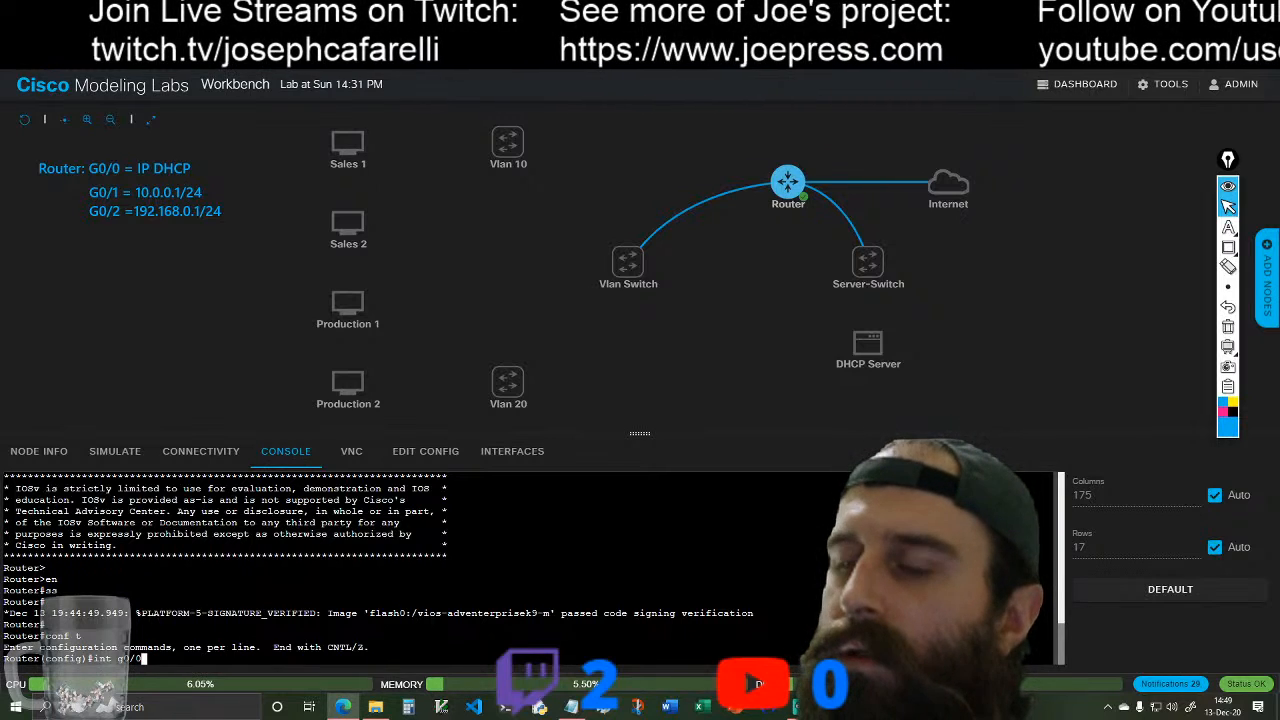
{"action": "key", "text": "Return"}
{"action": "type", "text": "ip"}
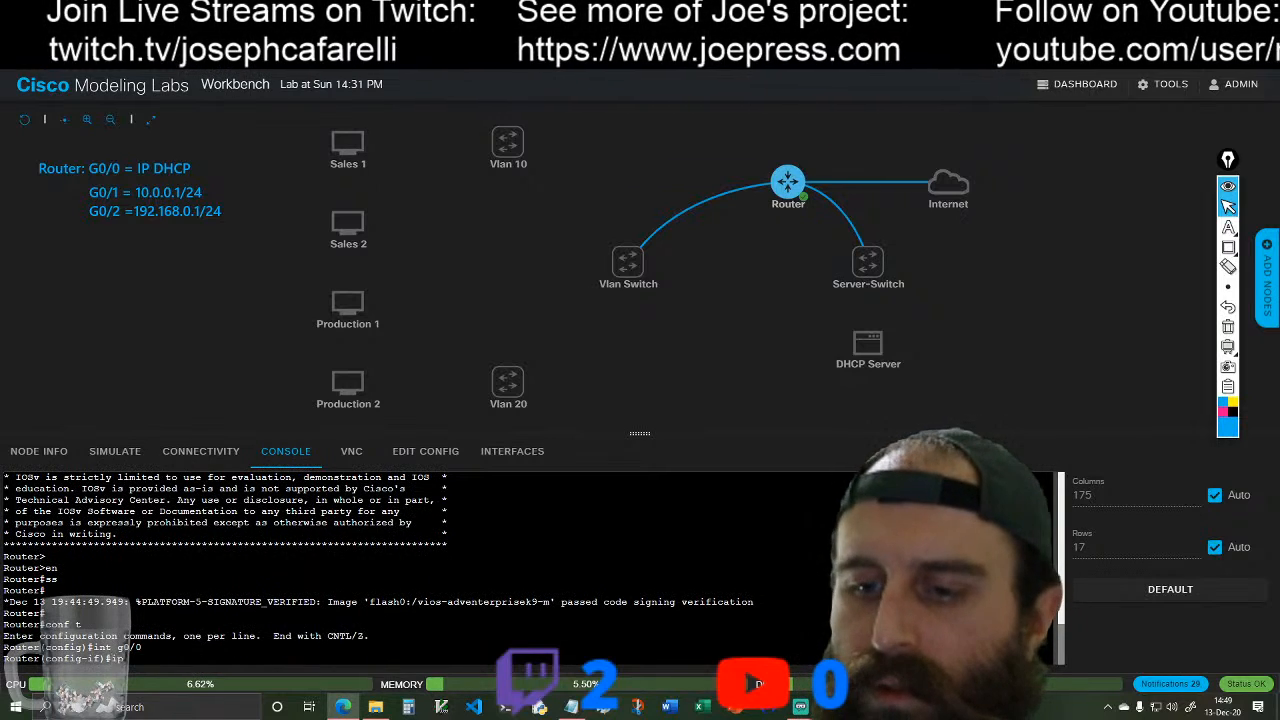
{"action": "type", "text": " add"}
{"action": "key", "text": "Tab"}
{"action": "type", "text": "dh"}
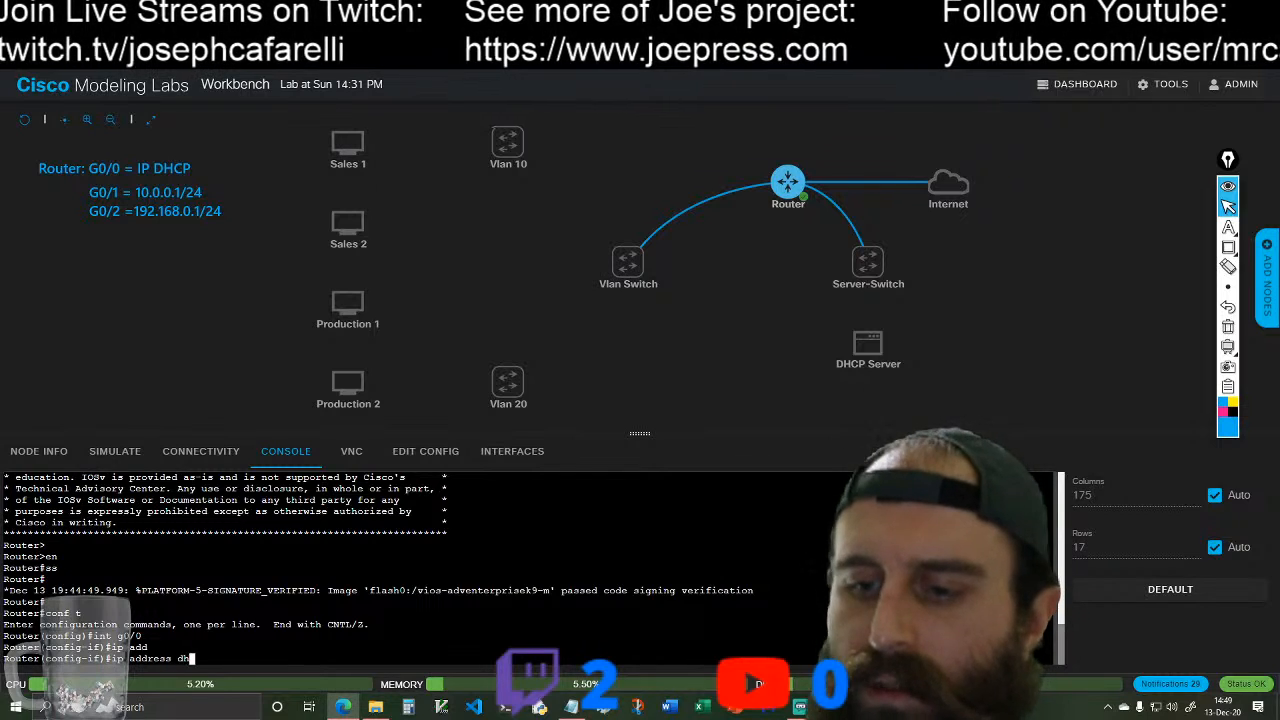
{"action": "key", "text": "Tab"}
{"action": "key", "text": "Return"}
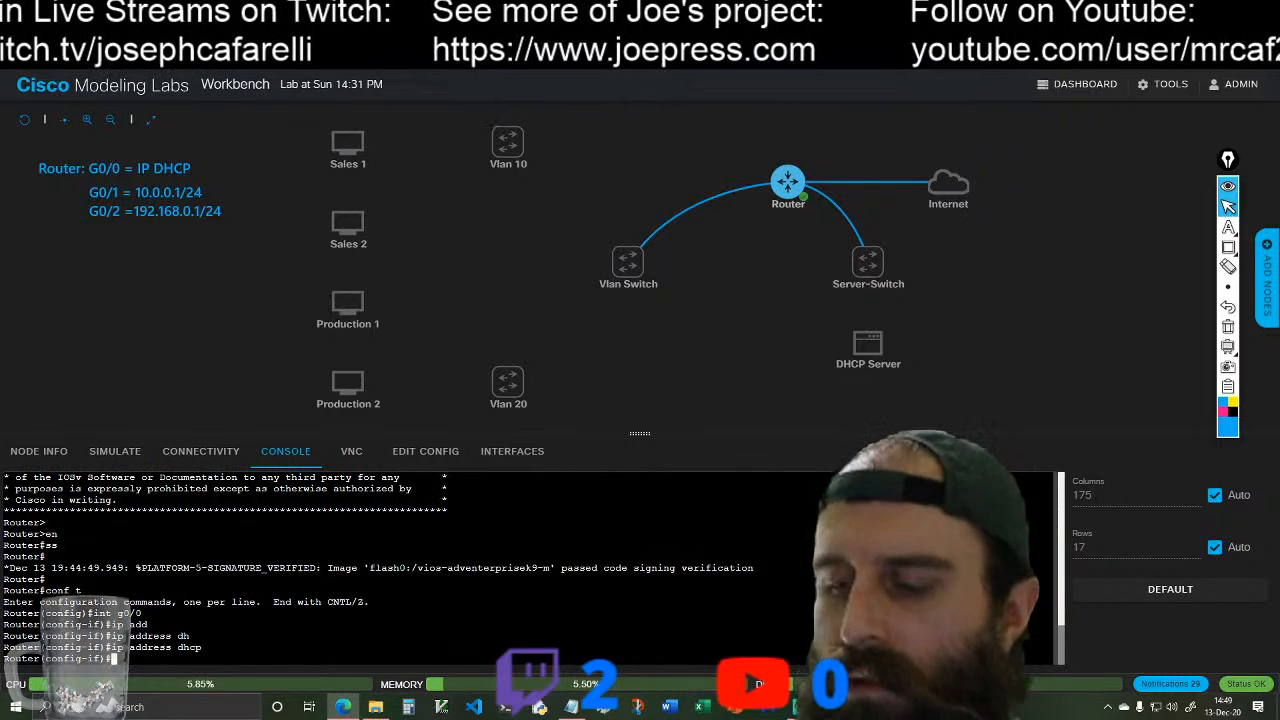
Step: Enable interface g0/0 with no shutdown and give it the description "Interface to Internet"
{"action": "type", "text": "no sh"}
{"action": "key", "text": "Tab"}
{"action": "key", "text": "Return"}
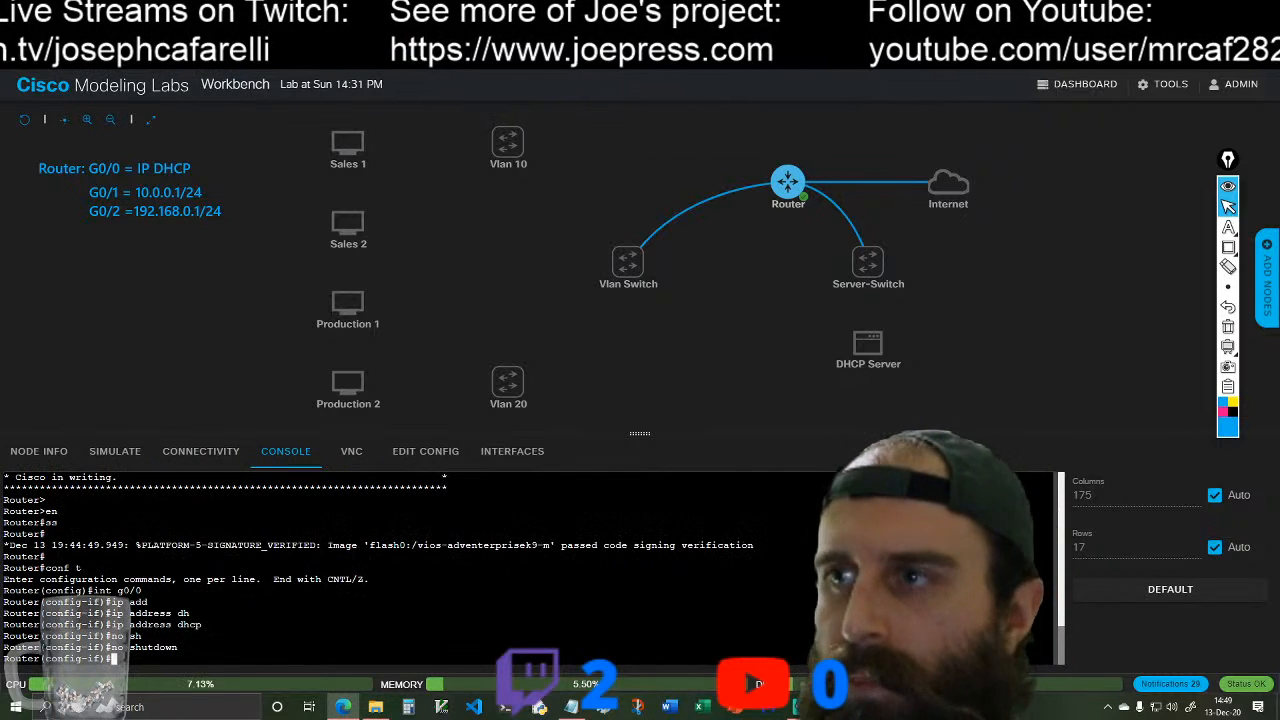
{"action": "type", "text": "des"}
{"action": "key", "text": "Tab"}
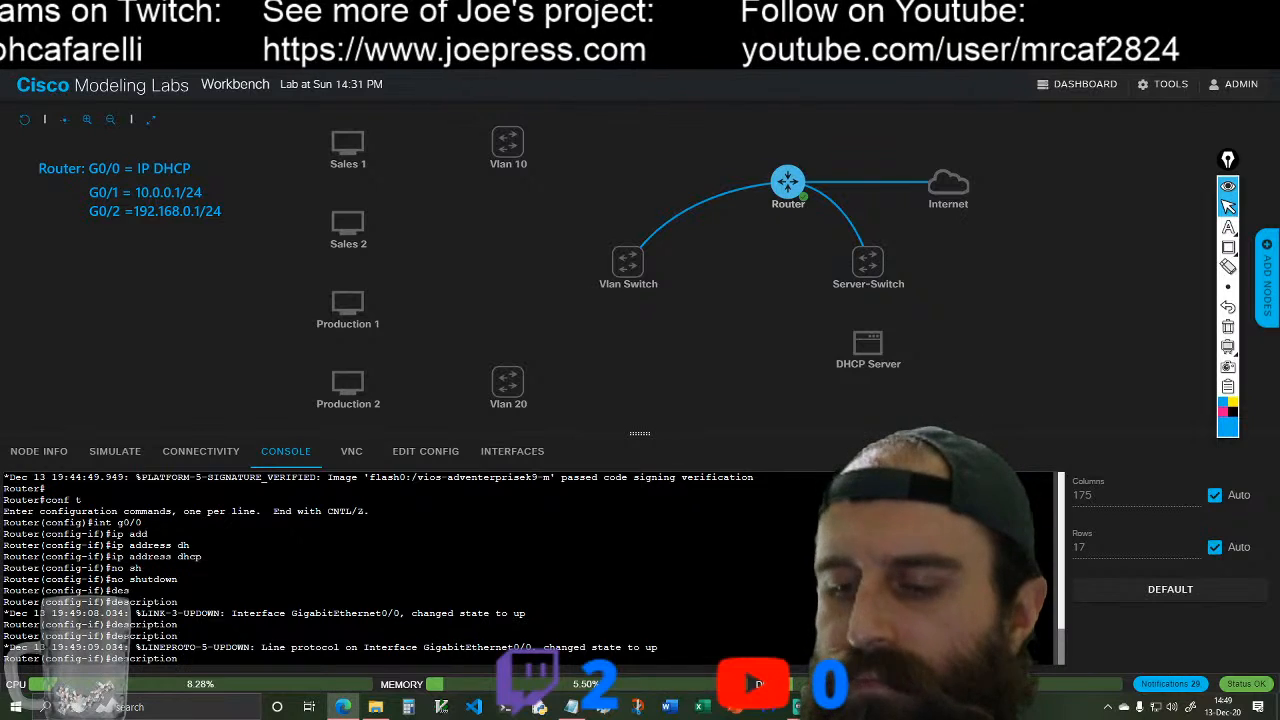
{"action": "type", "text": "Interfac"}
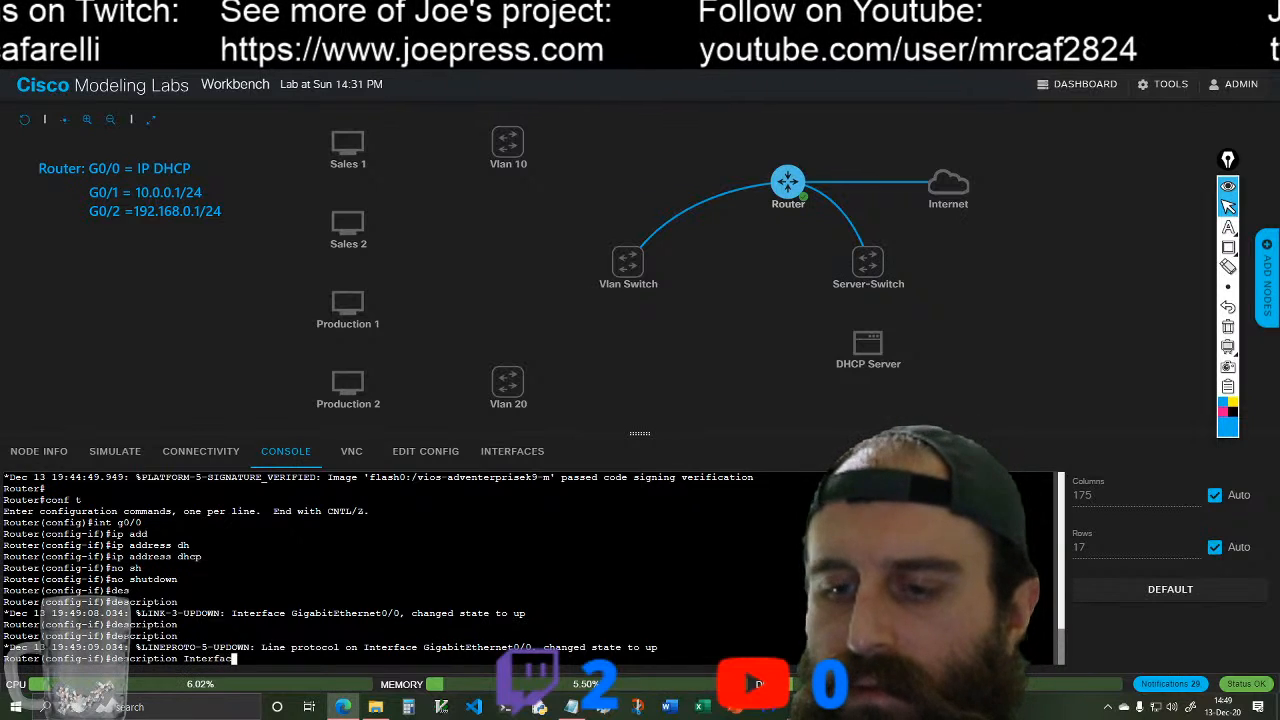
{"action": "type", "text": "e to In"}
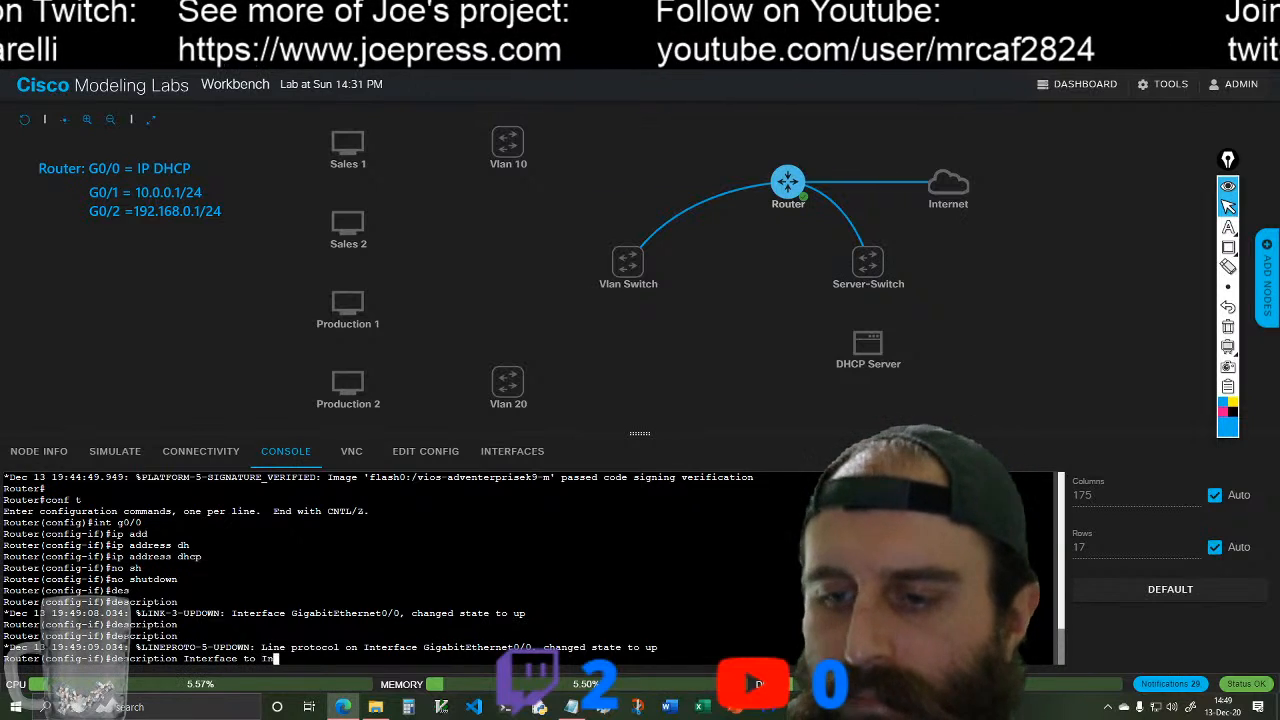
{"action": "type", "text": "ternet"}
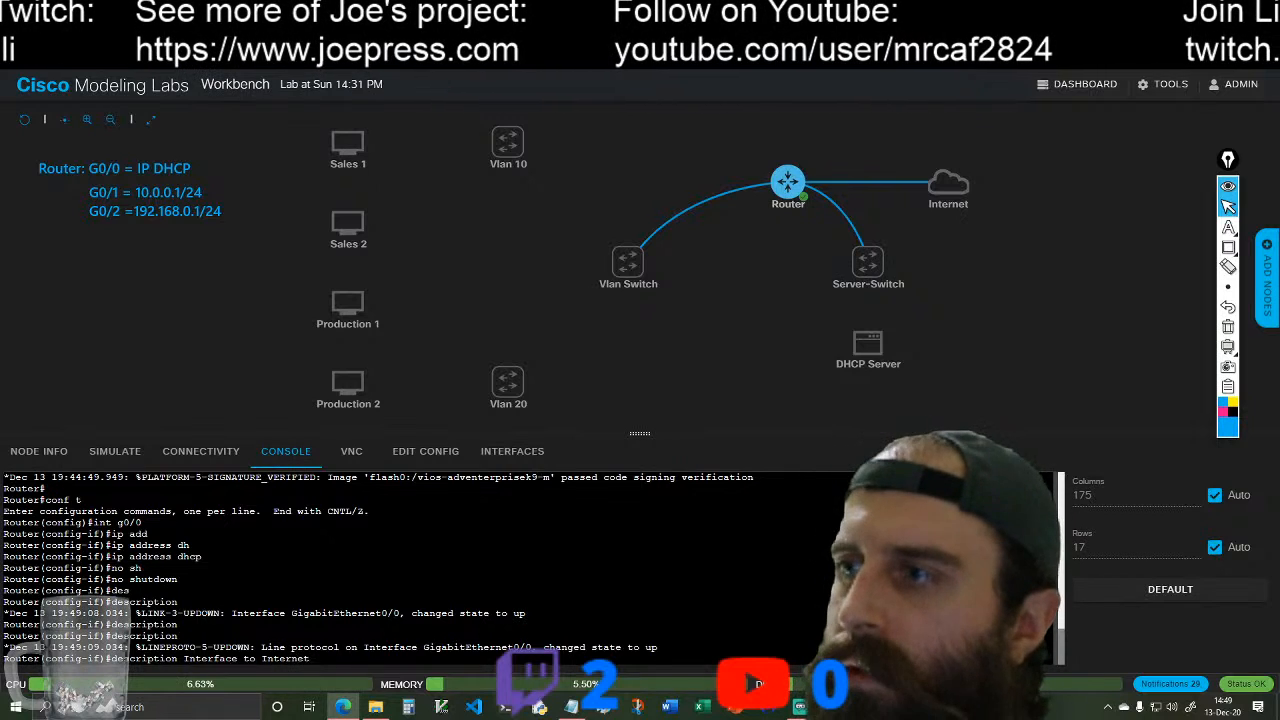
{"action": "key", "text": "Return"}
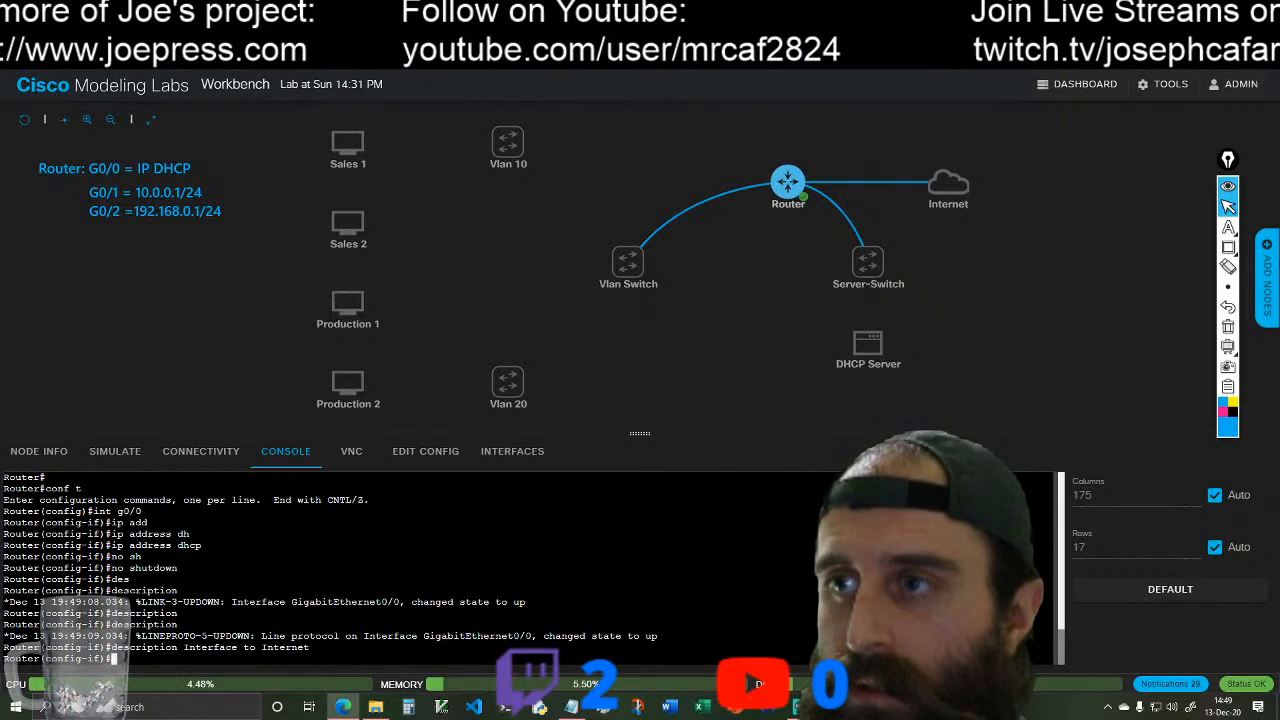
Step: Switch the router console to configuring interface g0/1
{"action": "type", "text": "g-if)#i"}
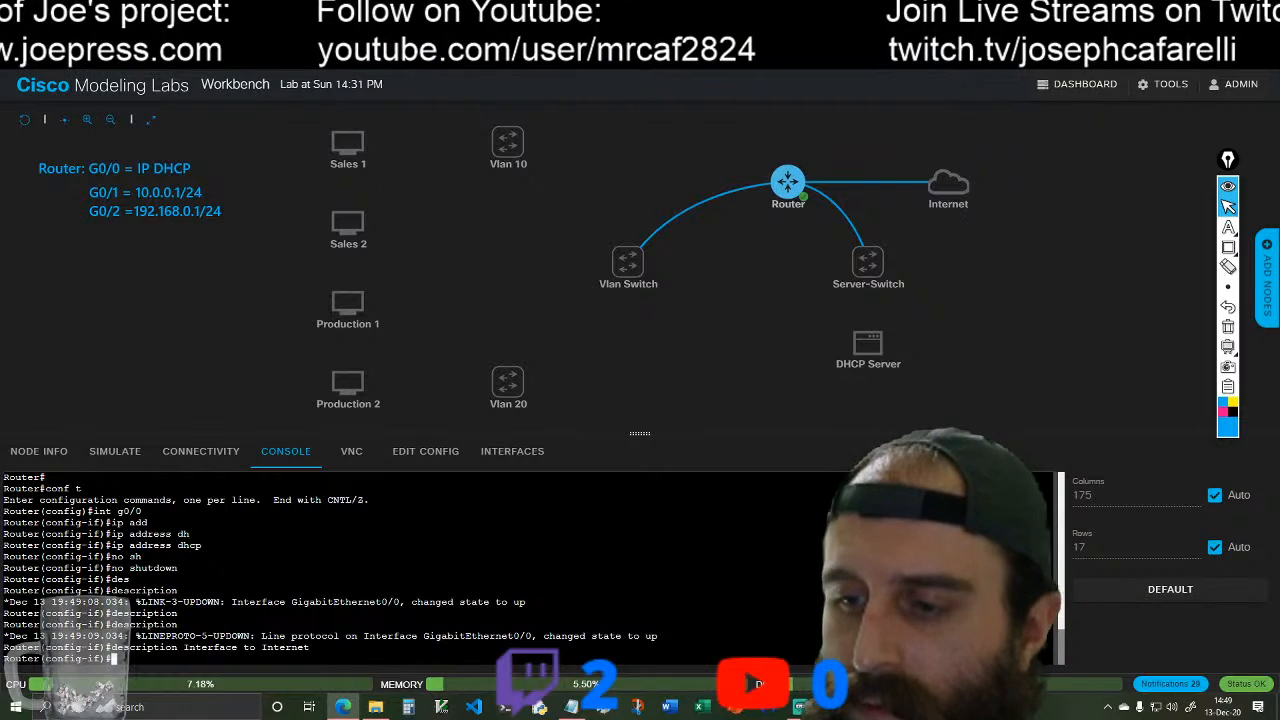
{"action": "type", "text": "nt g0/"}
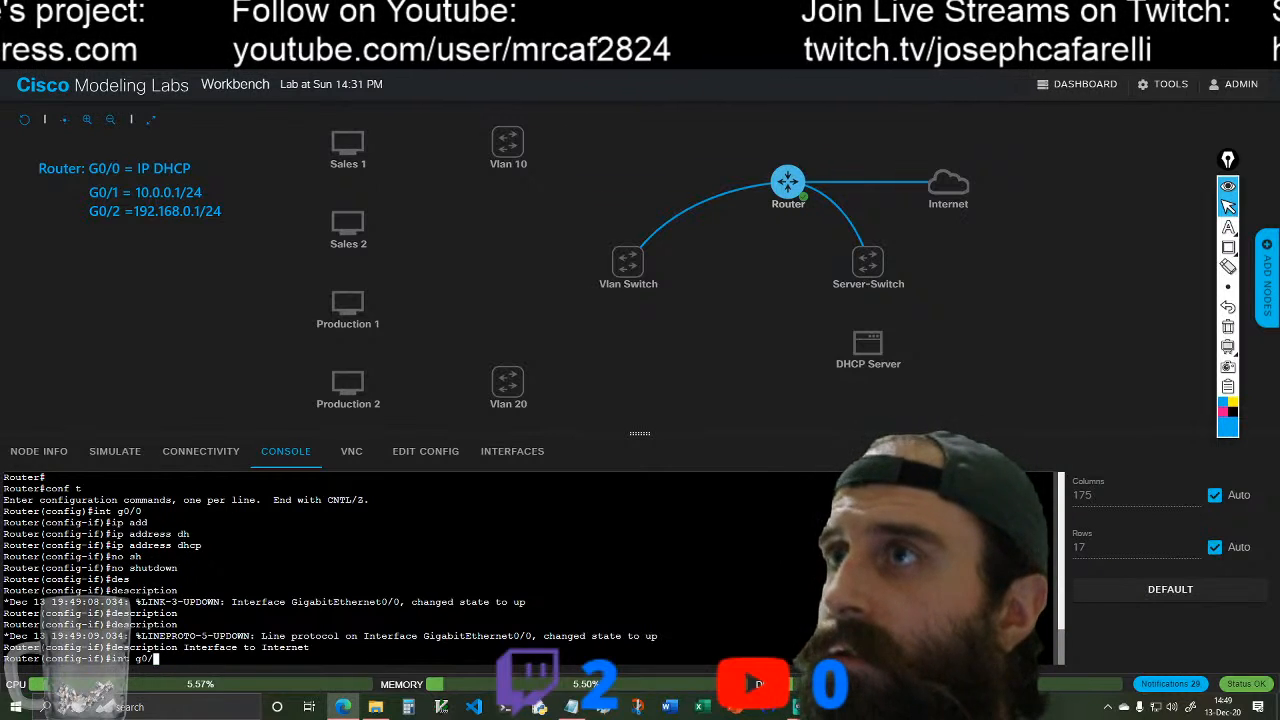
{"action": "type", "text": "1"}
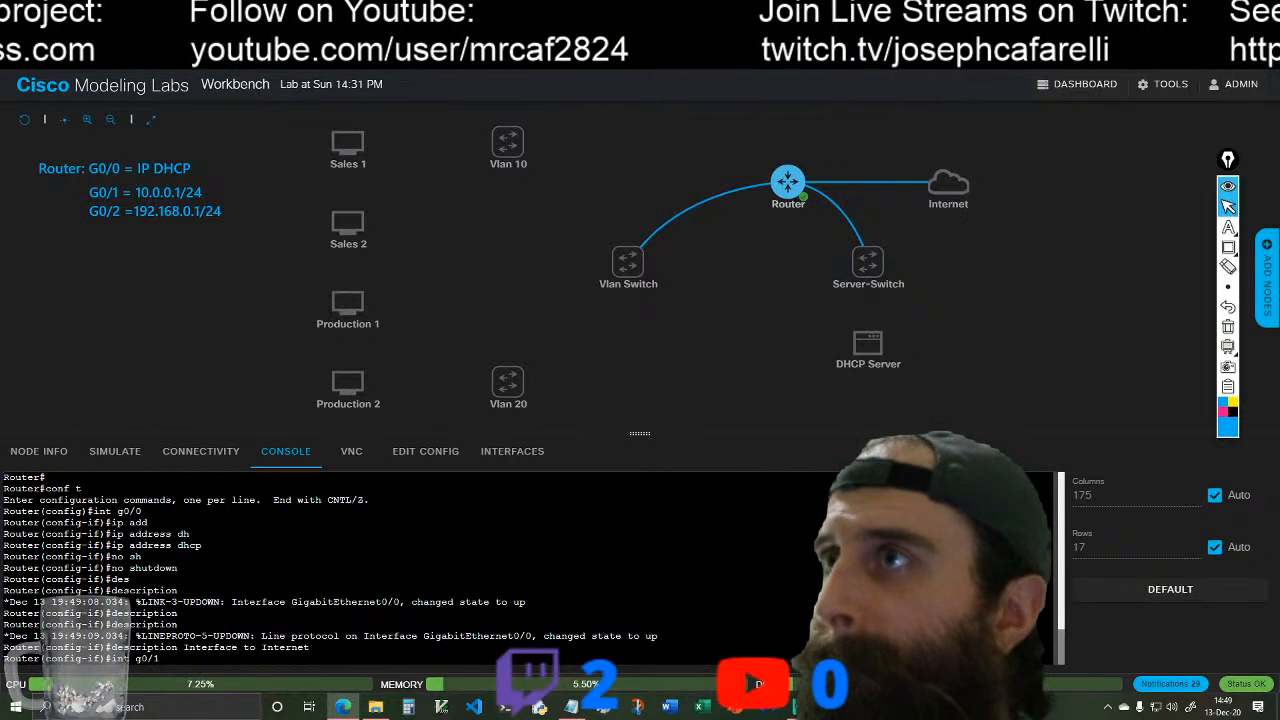
{"action": "key", "text": "Return"}
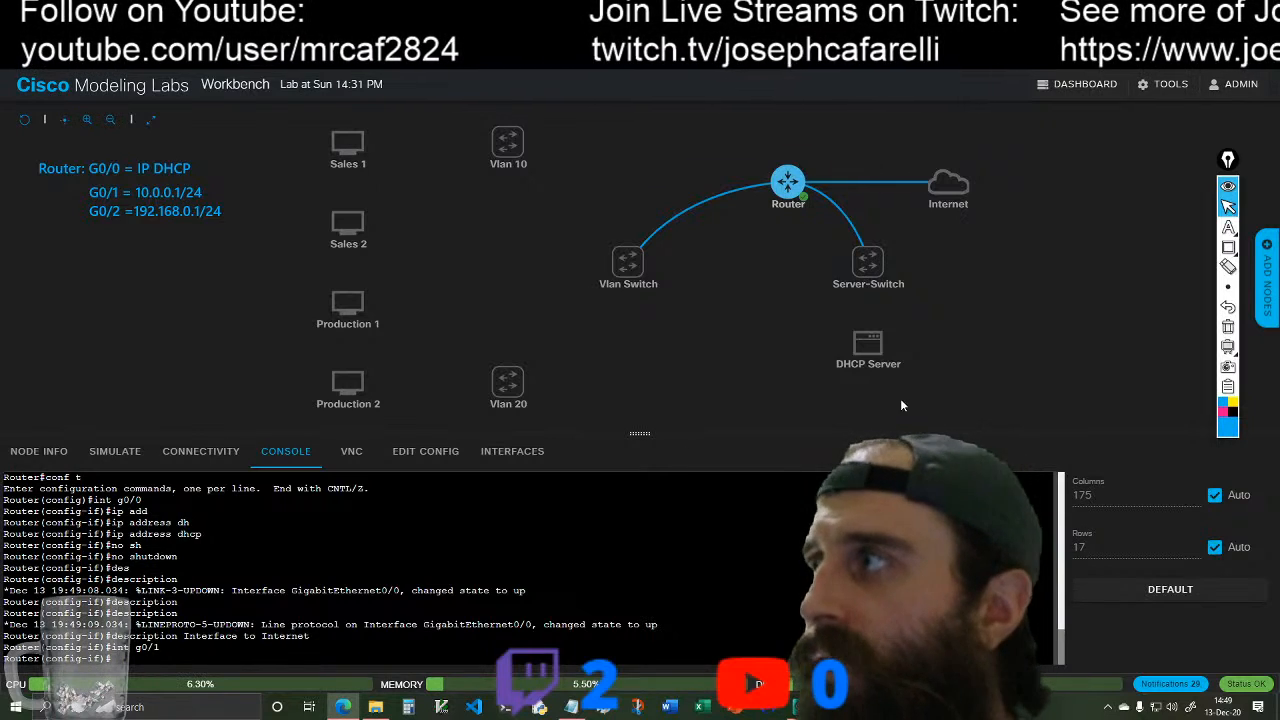
Step: Erase the G0/1 and G0/2 annotations, undoing erasures as needed to keep the "Router: G0/0 = IP DHCP" line
{"action": "mouse_move", "coordinate": [837, 362]}
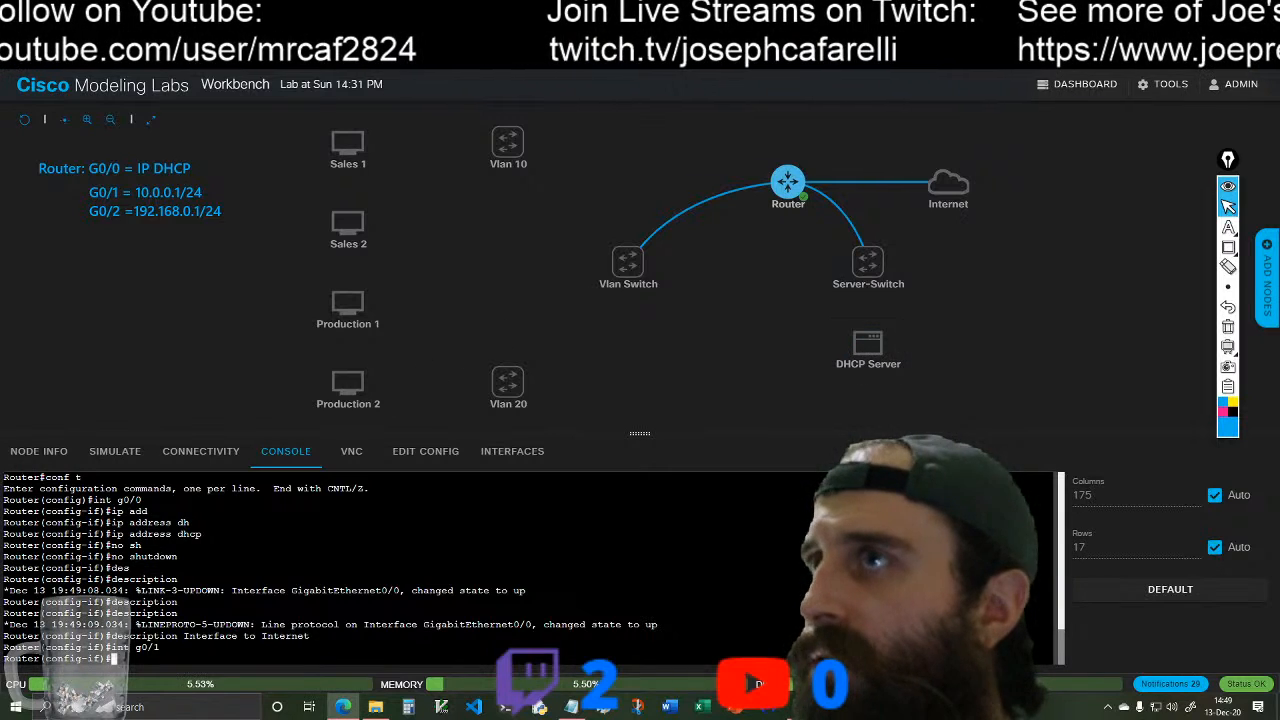
{"action": "left_click", "coordinate": [1230, 270]}
{"action": "mouse_move", "coordinate": [28, 206]}
{"action": "left_mouse_down"}
{"action": "mouse_move", "coordinate": [120, 203]}
{"action": "mouse_move", "coordinate": [172, 226]}
{"action": "left_mouse_up"}
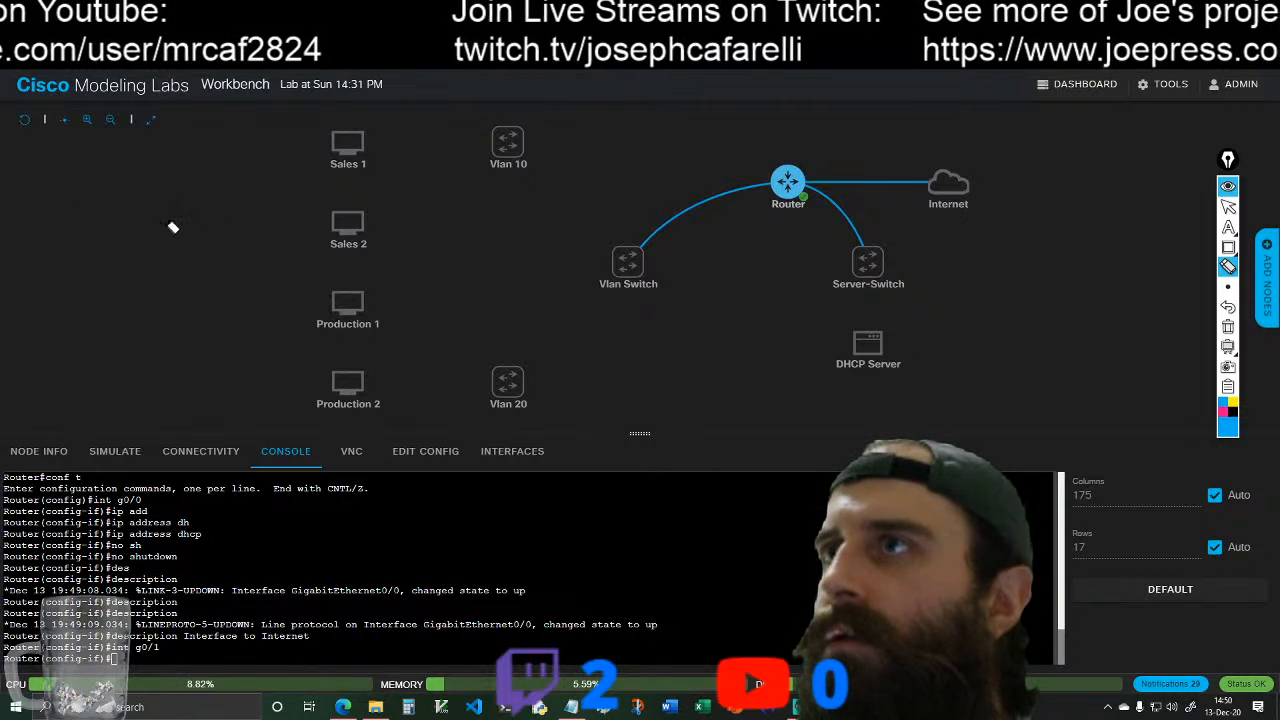
{"action": "left_click", "coordinate": [1228, 307]}
{"action": "left_click", "coordinate": [1228, 307]}
{"action": "left_click", "coordinate": [1228, 307]}
{"action": "left_click_drag", "start_coordinate": [160, 243], "coordinate": [160, 200]}
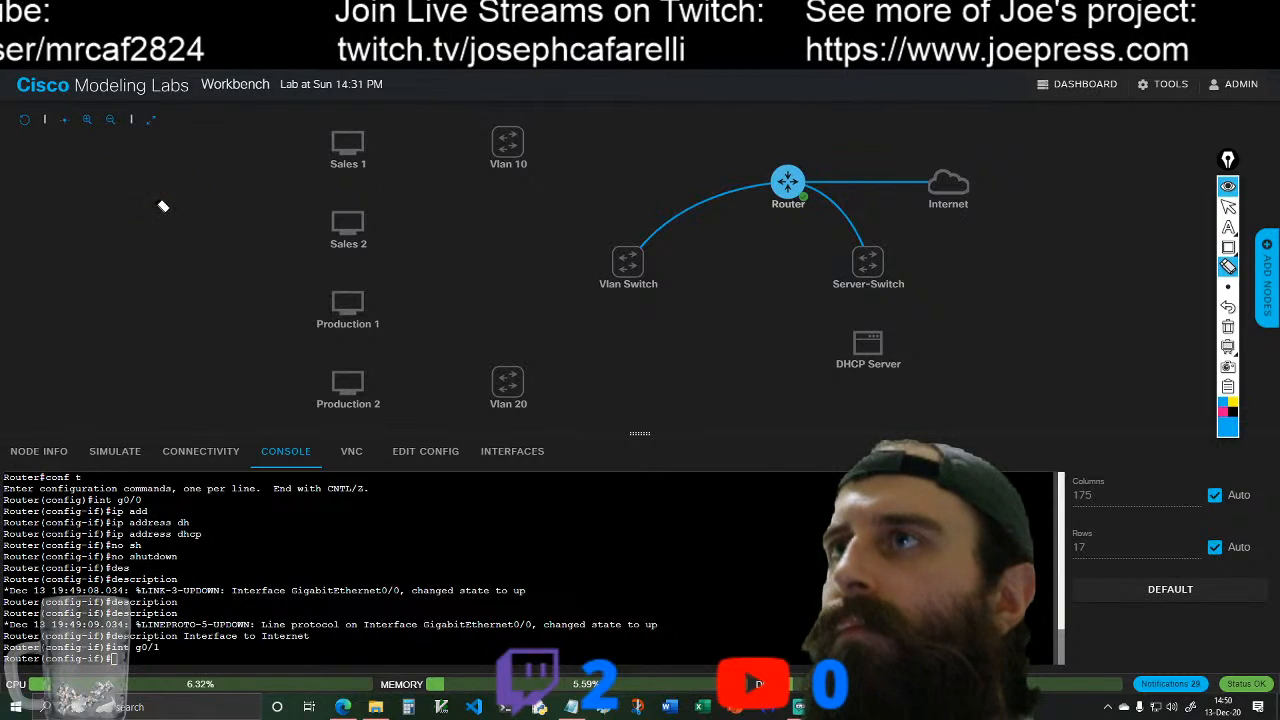
{"action": "left_click", "coordinate": [1228, 310]}
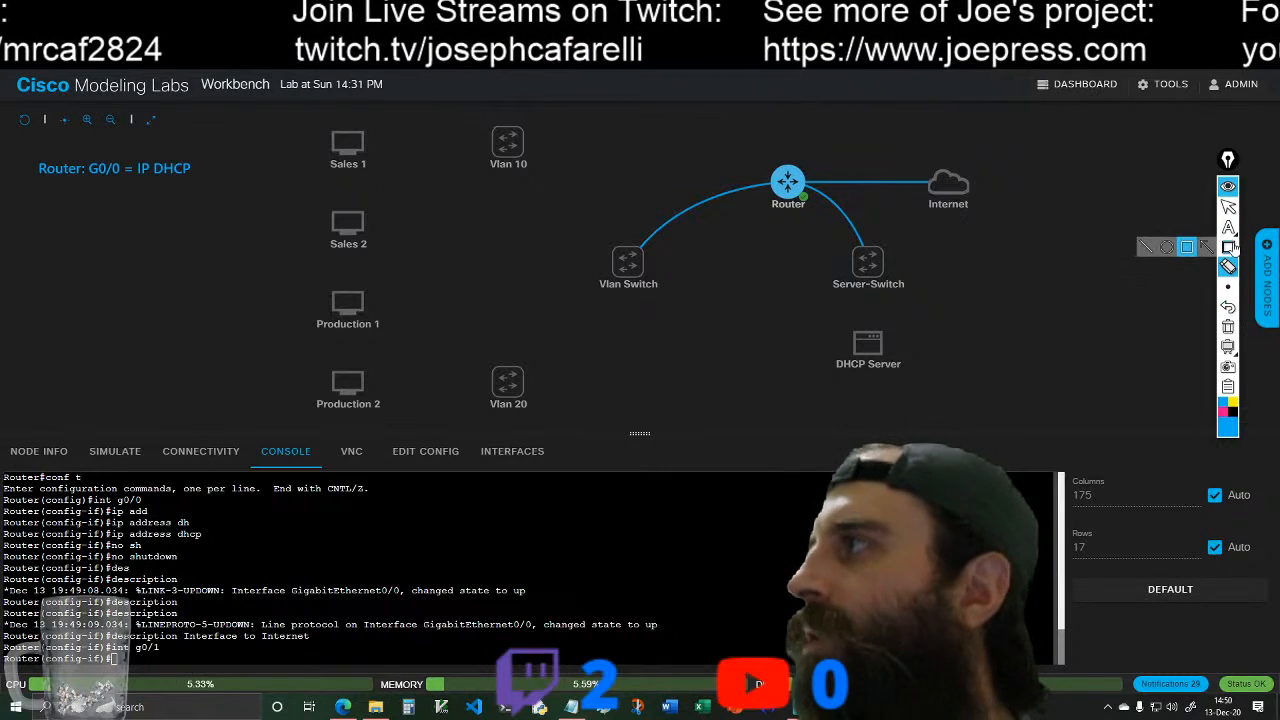
Step: Add the text annotation "G0/1 = 192.168.0.1/24" beneath the G0/0 line
{"action": "left_click", "coordinate": [1228, 227]}
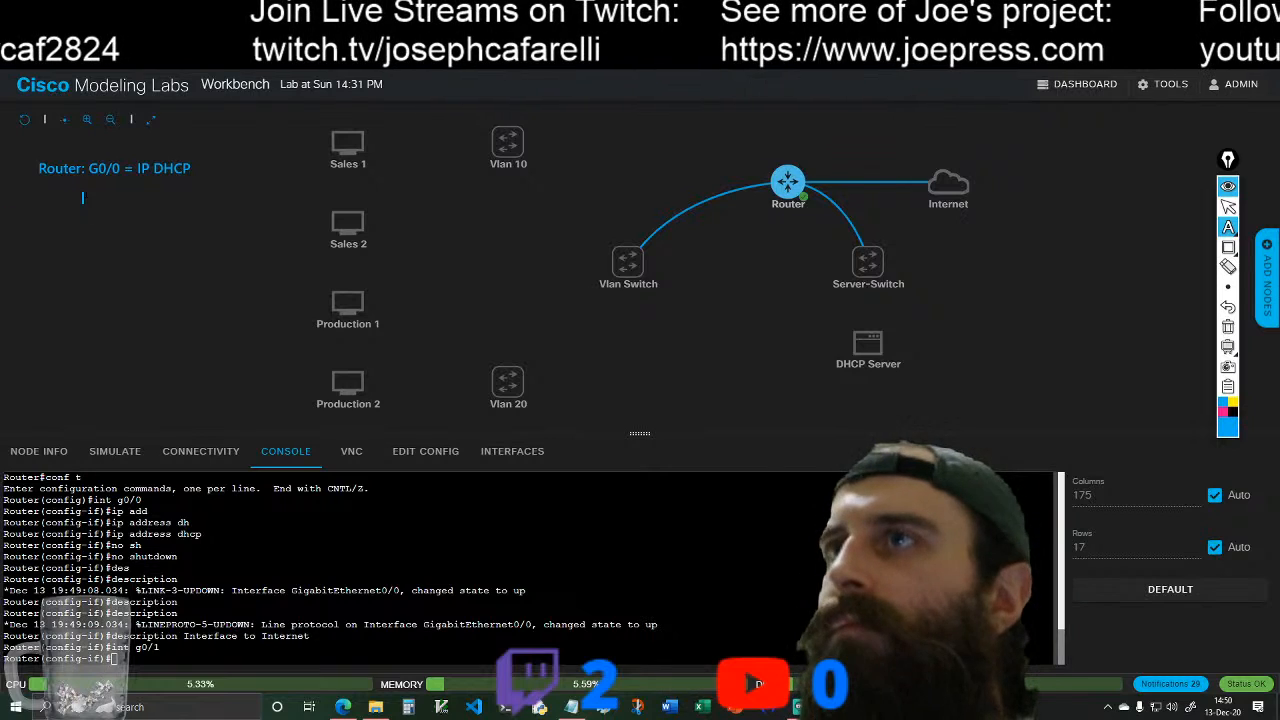
{"action": "left_click", "coordinate": [90, 192]}
{"action": "type", "text": "Gi"}
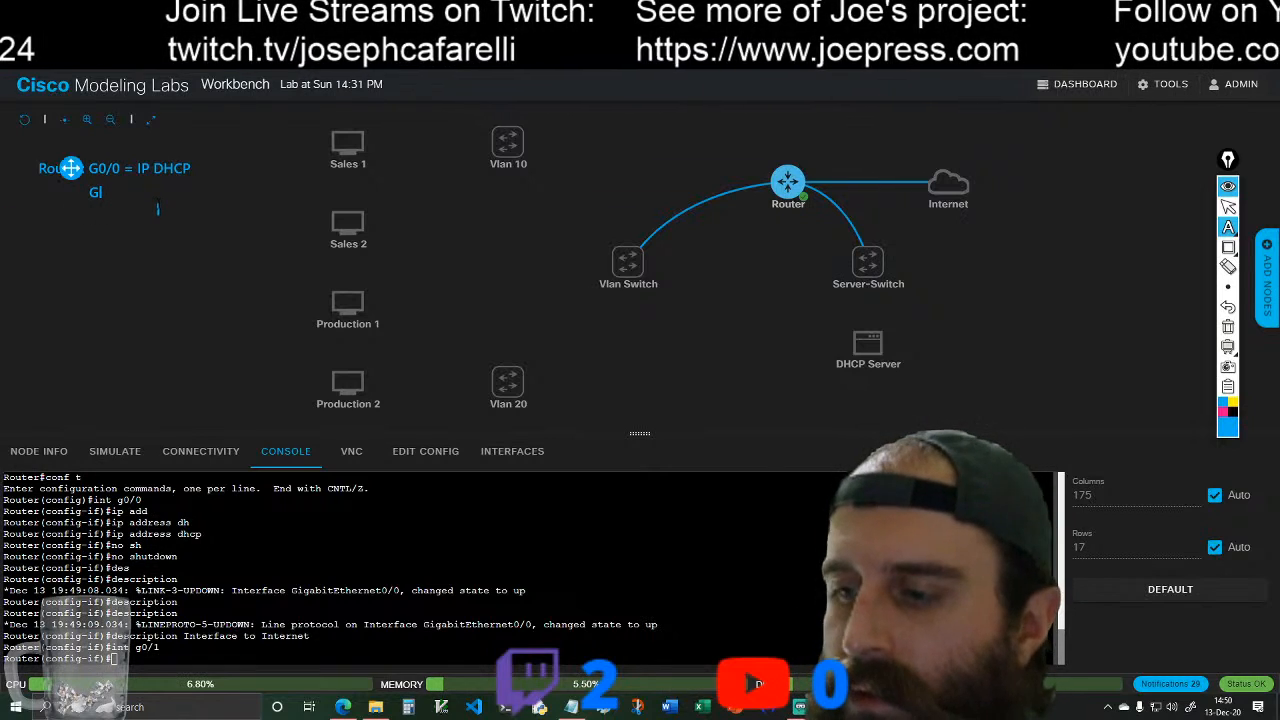
{"action": "type", "text": "0/1"}
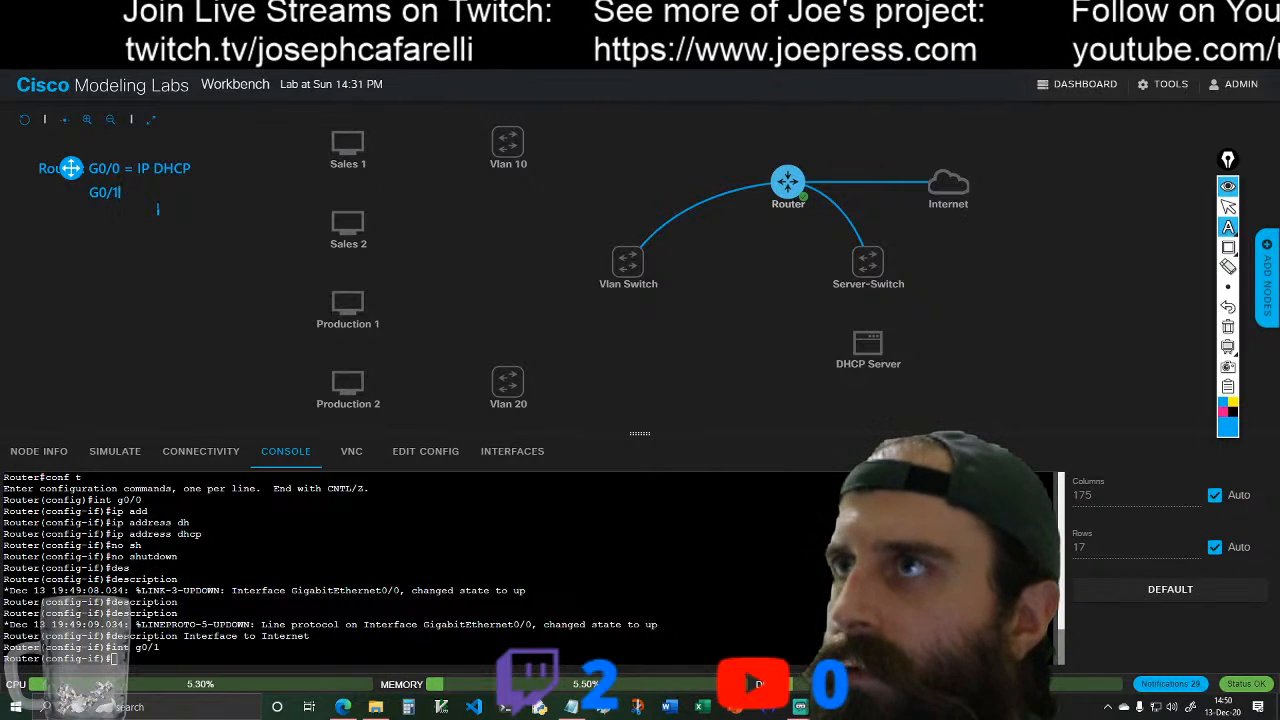
{"action": "type", "text": " = 192.168"}
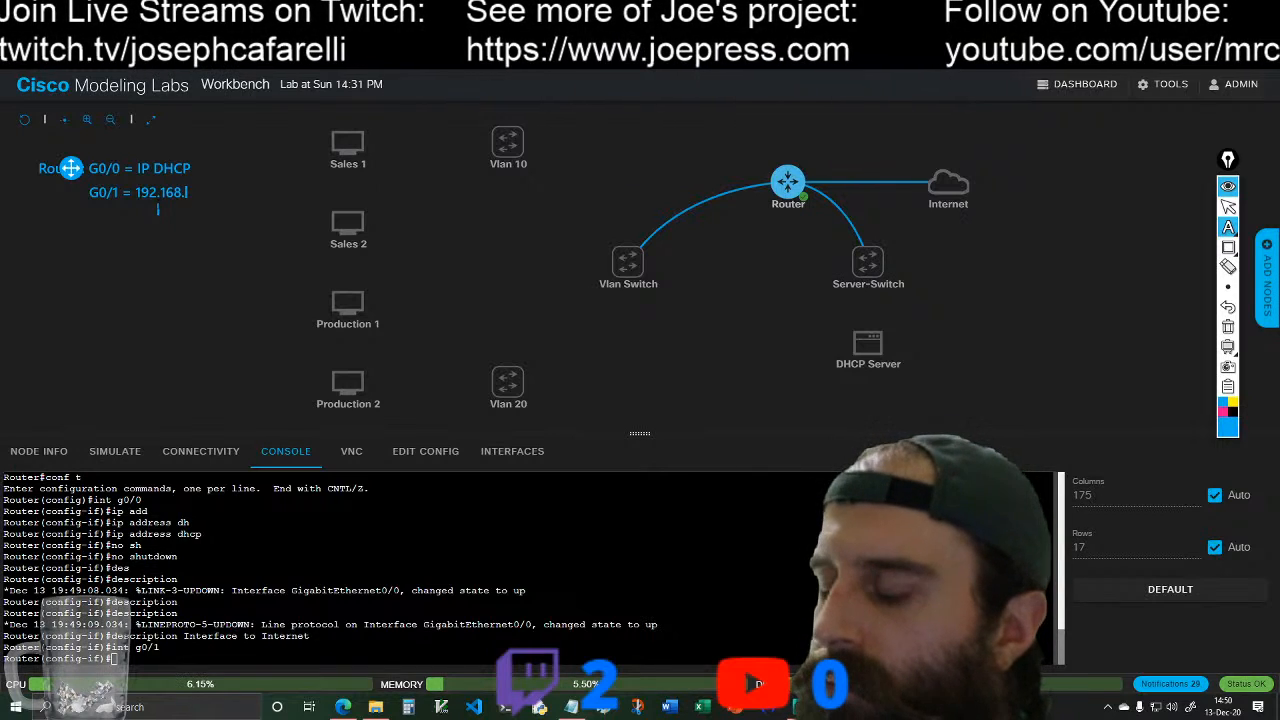
{"action": "type", "text": ".0.1/"}
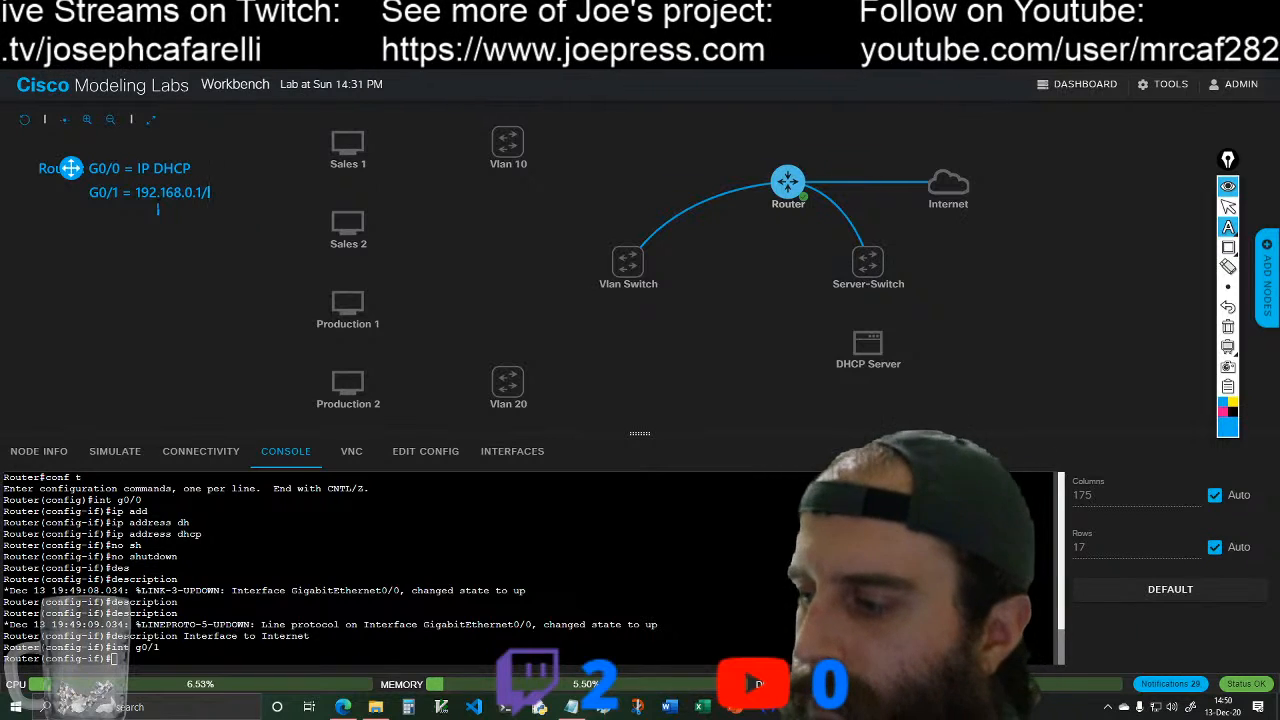
{"action": "type", "text": "24"}
Step: Add the text annotation "G0/2 = 10.0.0.1/24" beneath the G0/1 line and return to normal pointer mode
{"action": "left_click", "coordinate": [1229, 229]}
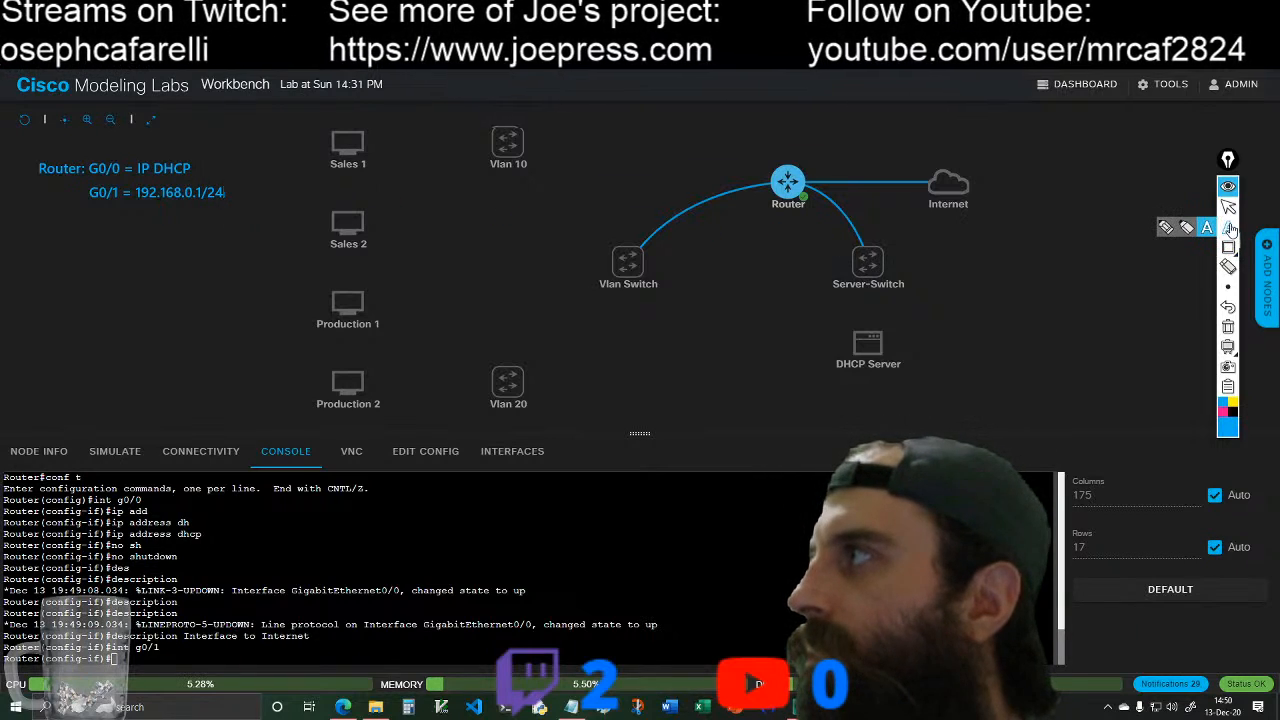
{"action": "left_click", "coordinate": [90, 216]}
{"action": "type", "text": "G"}
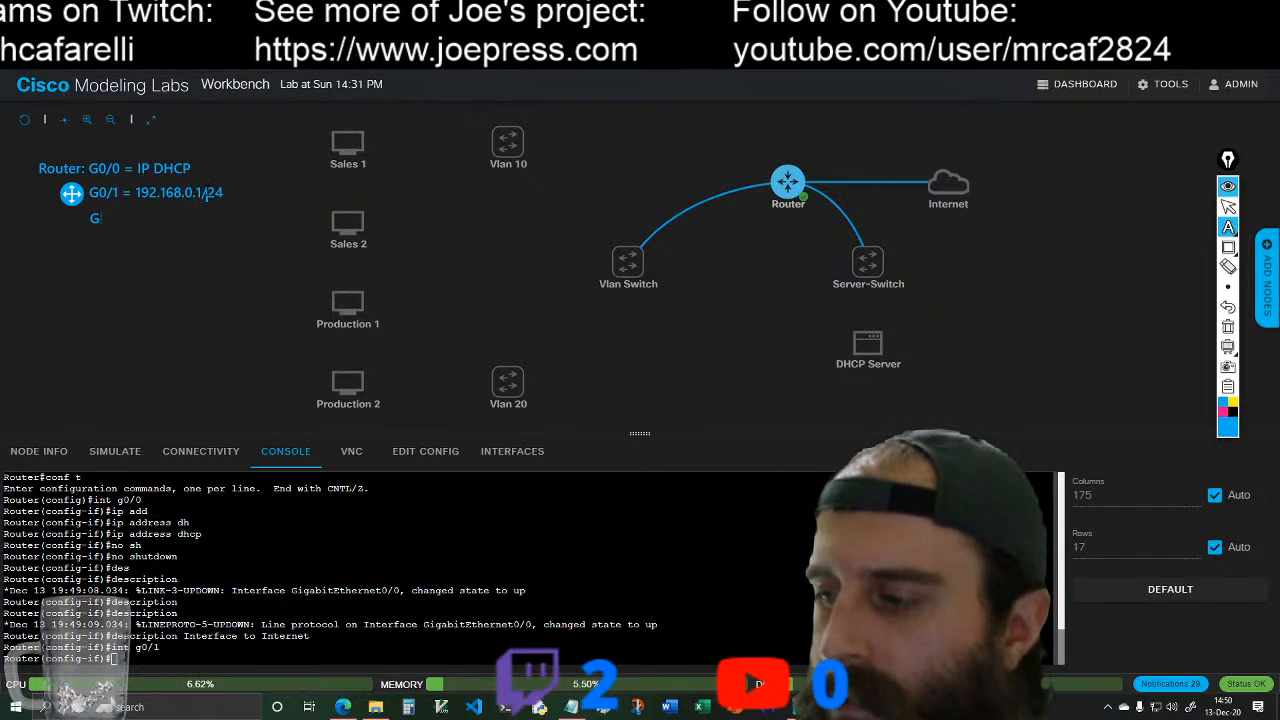
{"action": "type", "text": "0/2 = 10.0"}
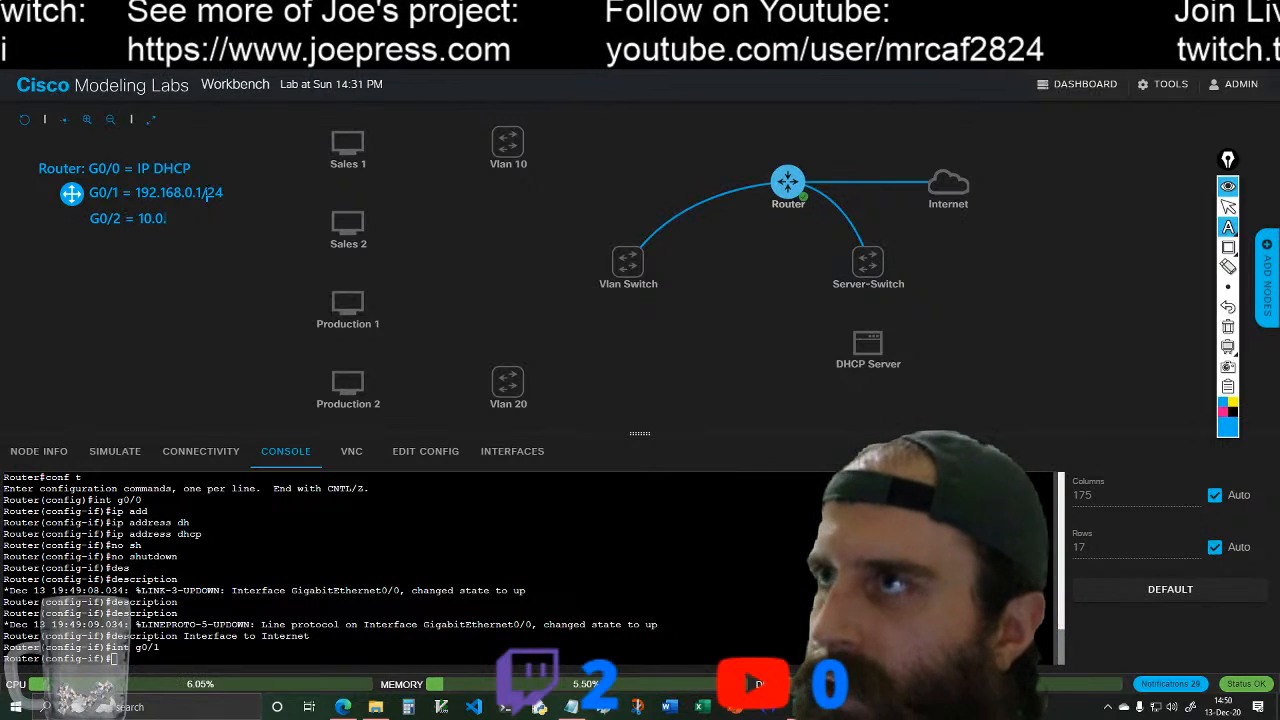
{"action": "type", "text": ".0.1/24"}
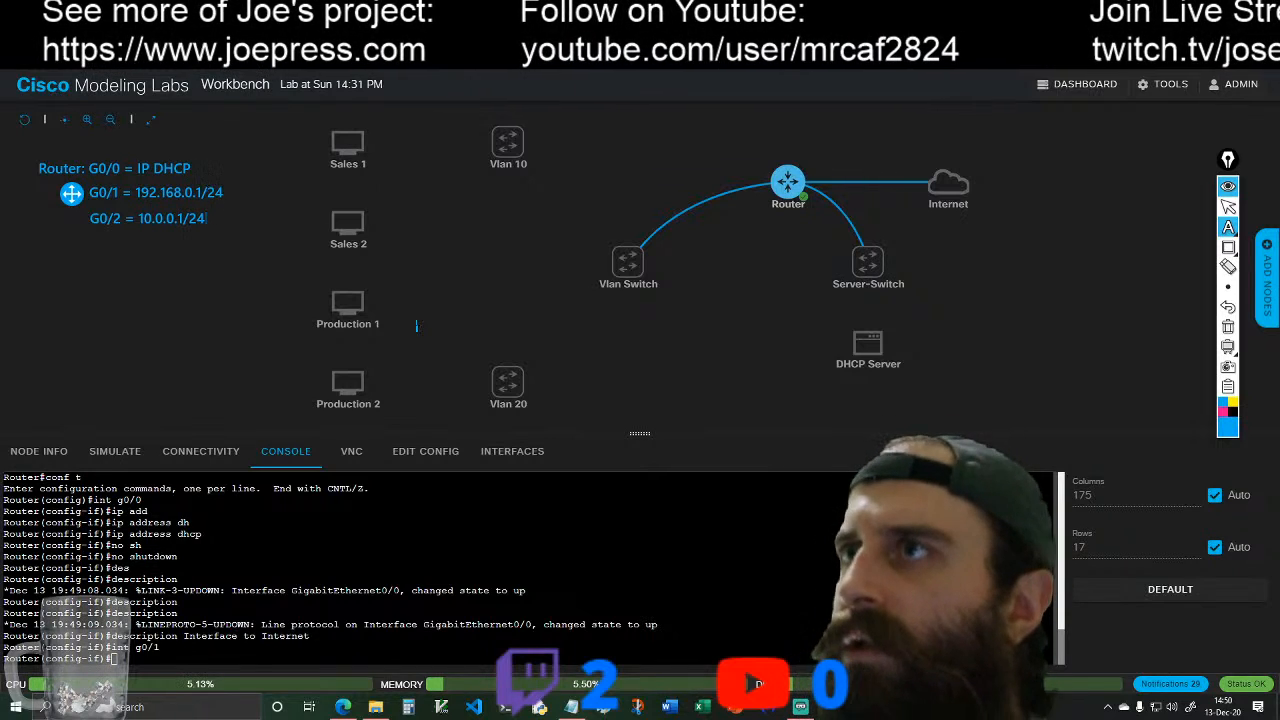
{"action": "left_click", "coordinate": [1228, 206]}
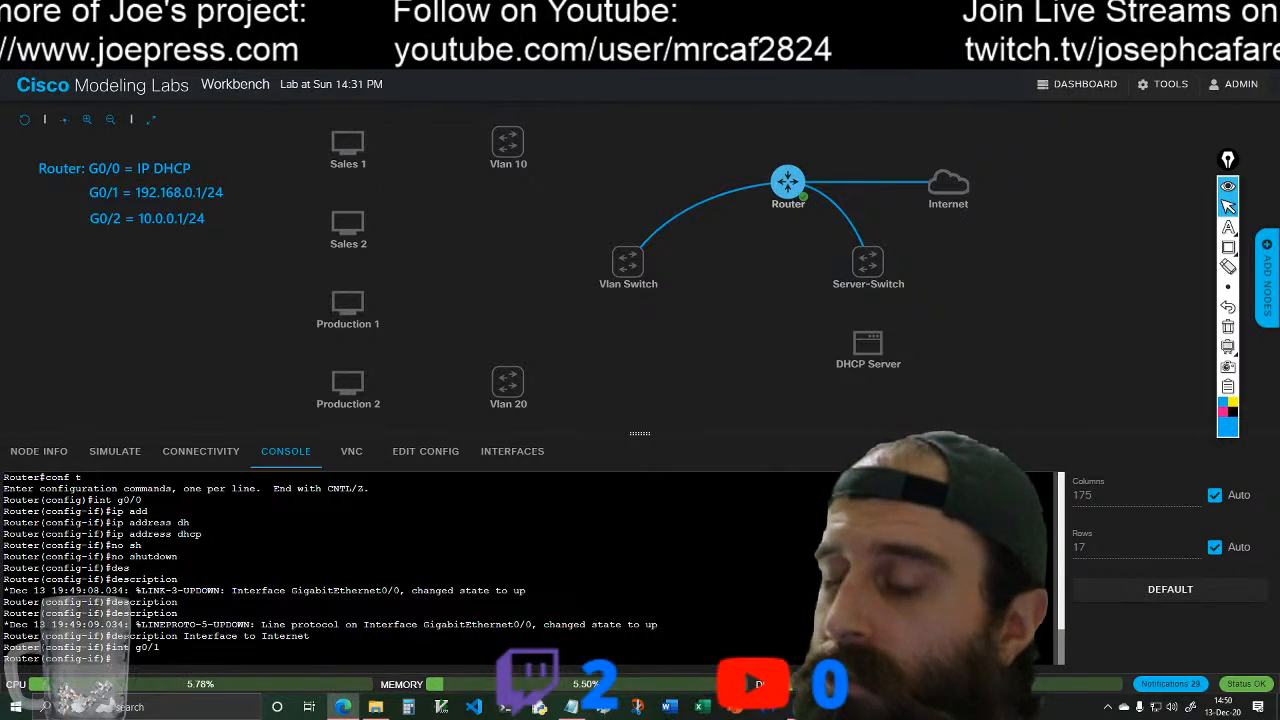
Step: Assign router interface g0/1 the IP address 192.168.0.1 with subnet mask 255.255.255.0
{"action": "type", "text": "ip "}
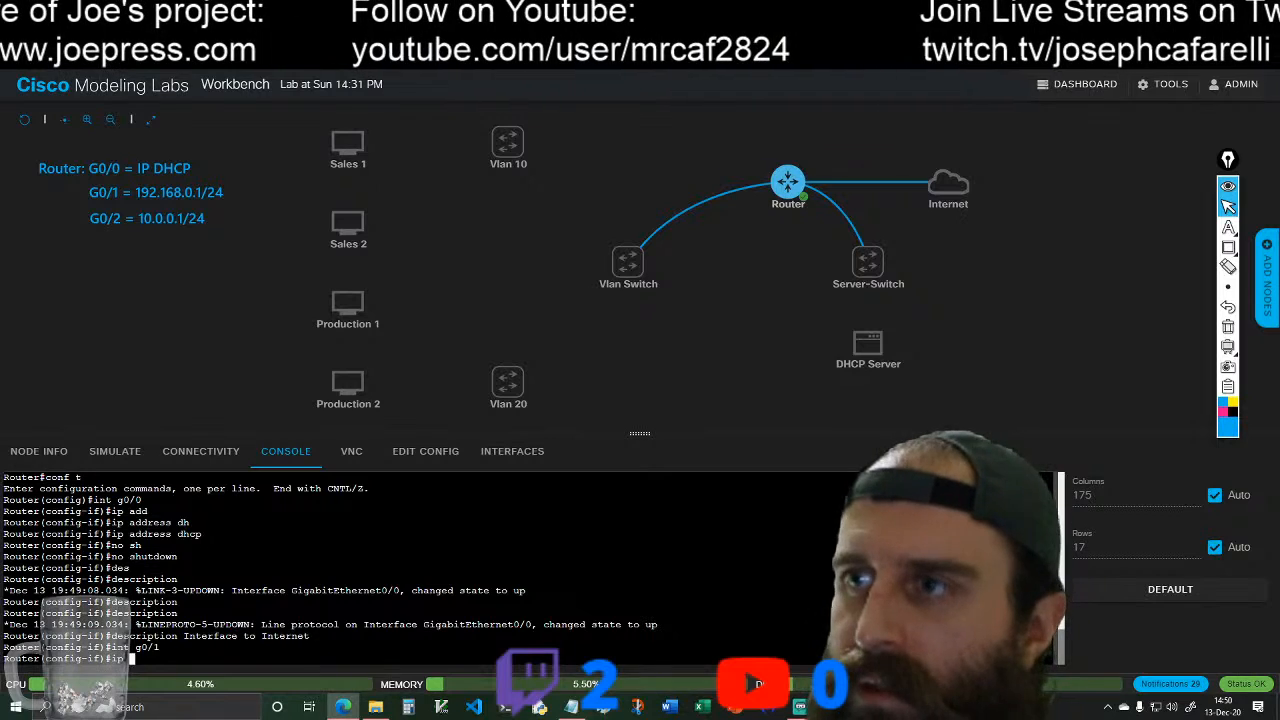
{"action": "type", "text": "ad"}
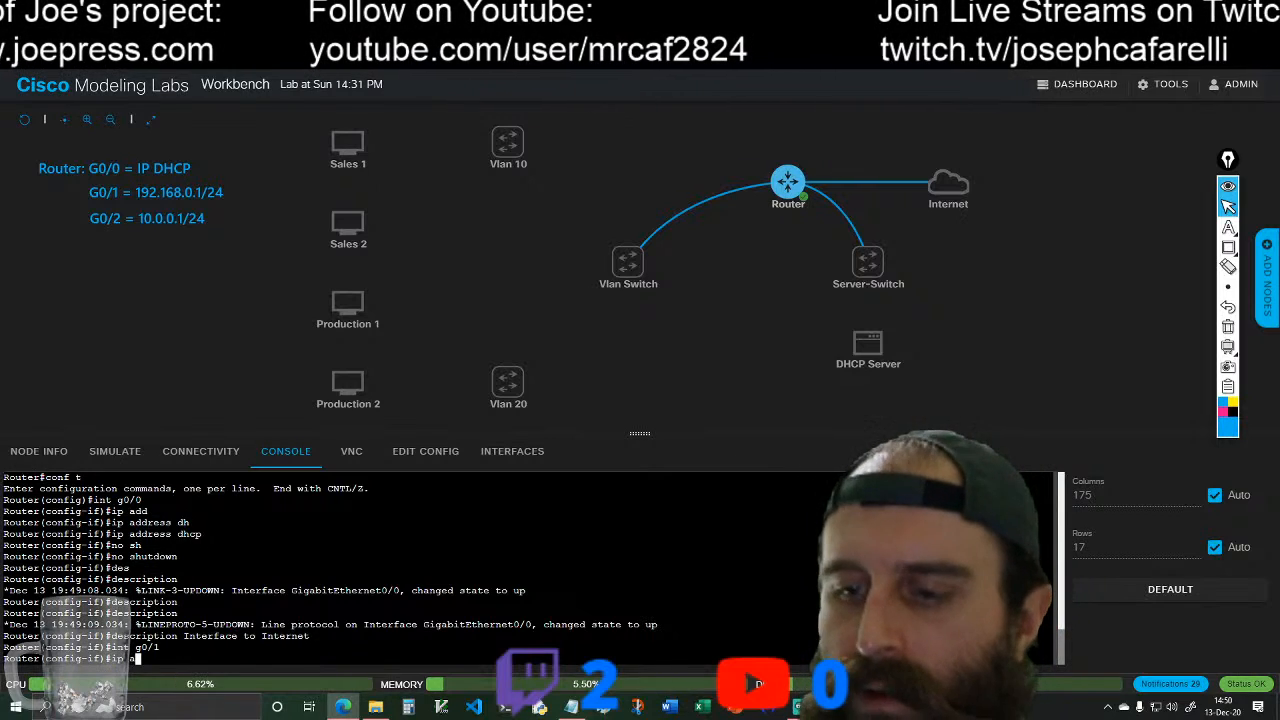
{"action": "key", "text": "Tab"}
{"action": "type", "text": "d"}
{"action": "key", "text": "Tab"}
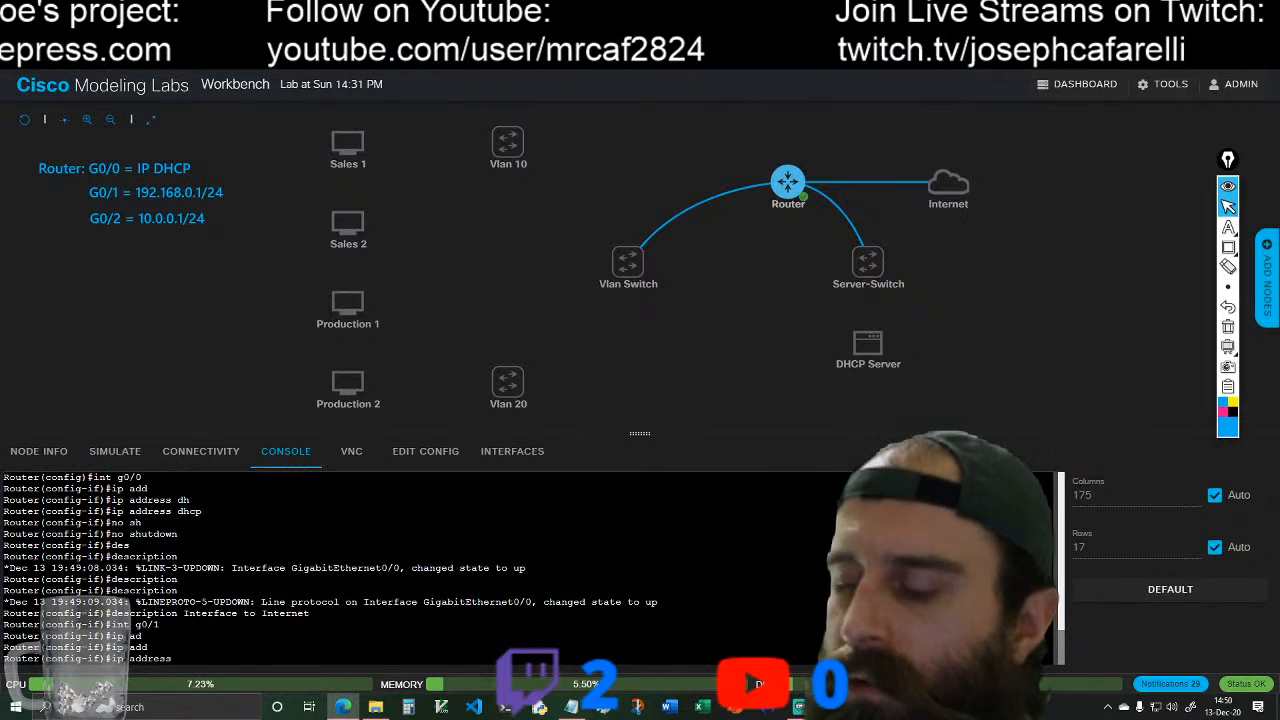
{"action": "type", "text": "192.168"}
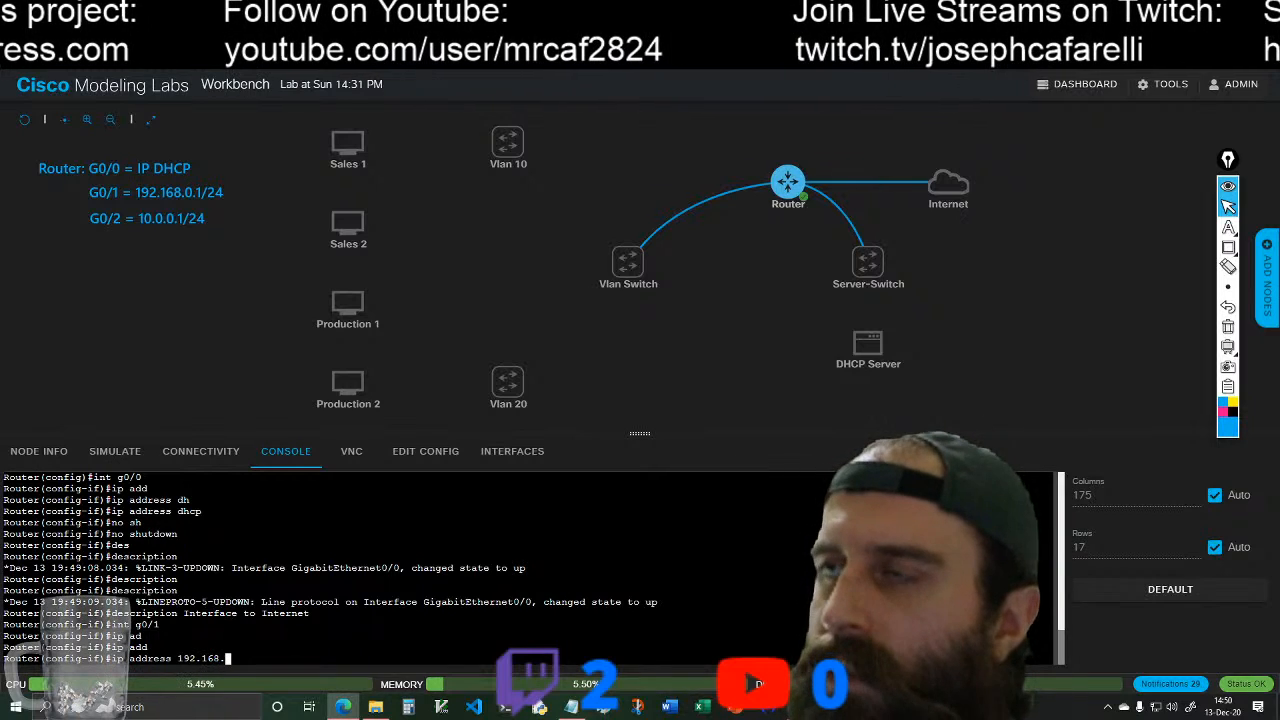
{"action": "type", "text": ".0.1"}
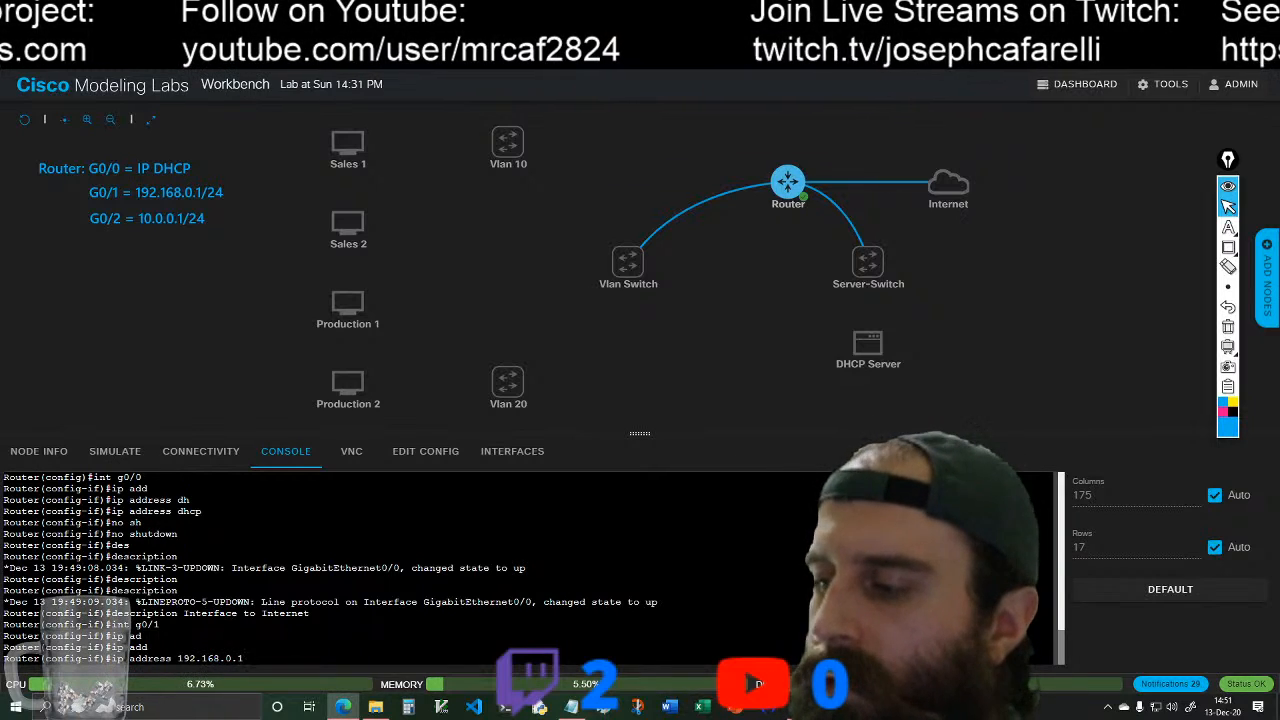
{"action": "type", "text": " 255.2"}
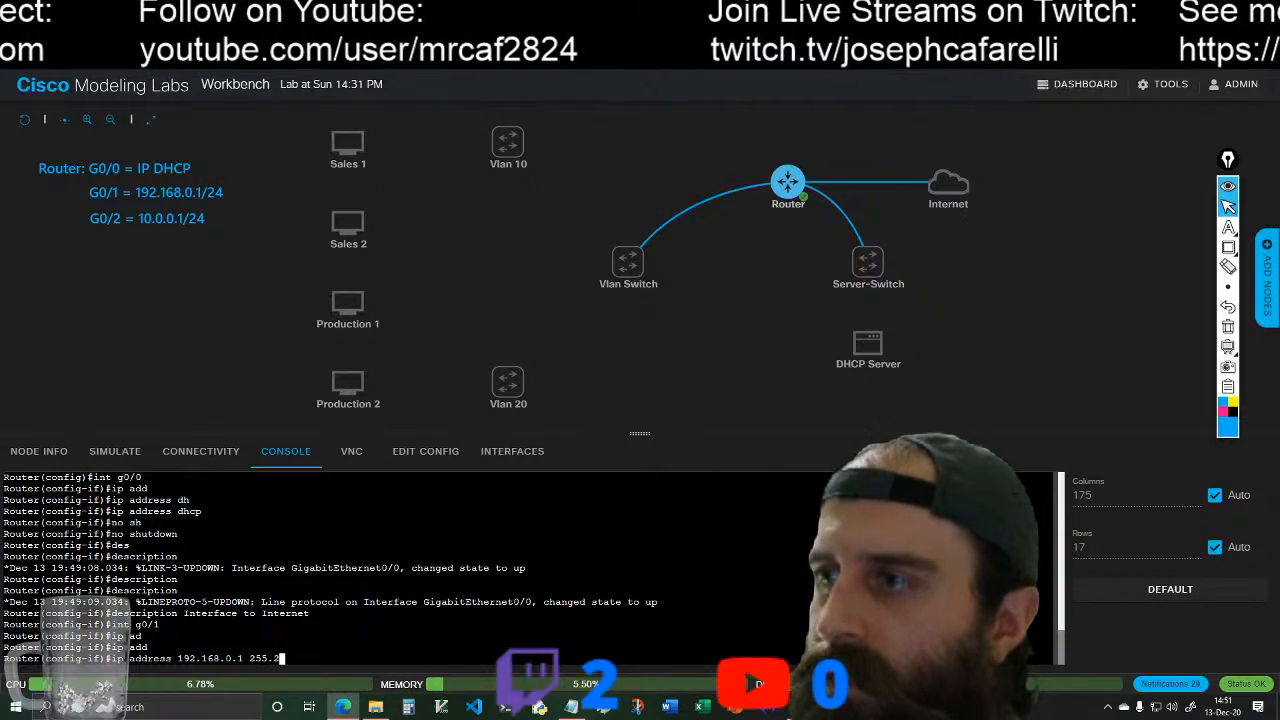
{"action": "type", "text": "55.255.0"}
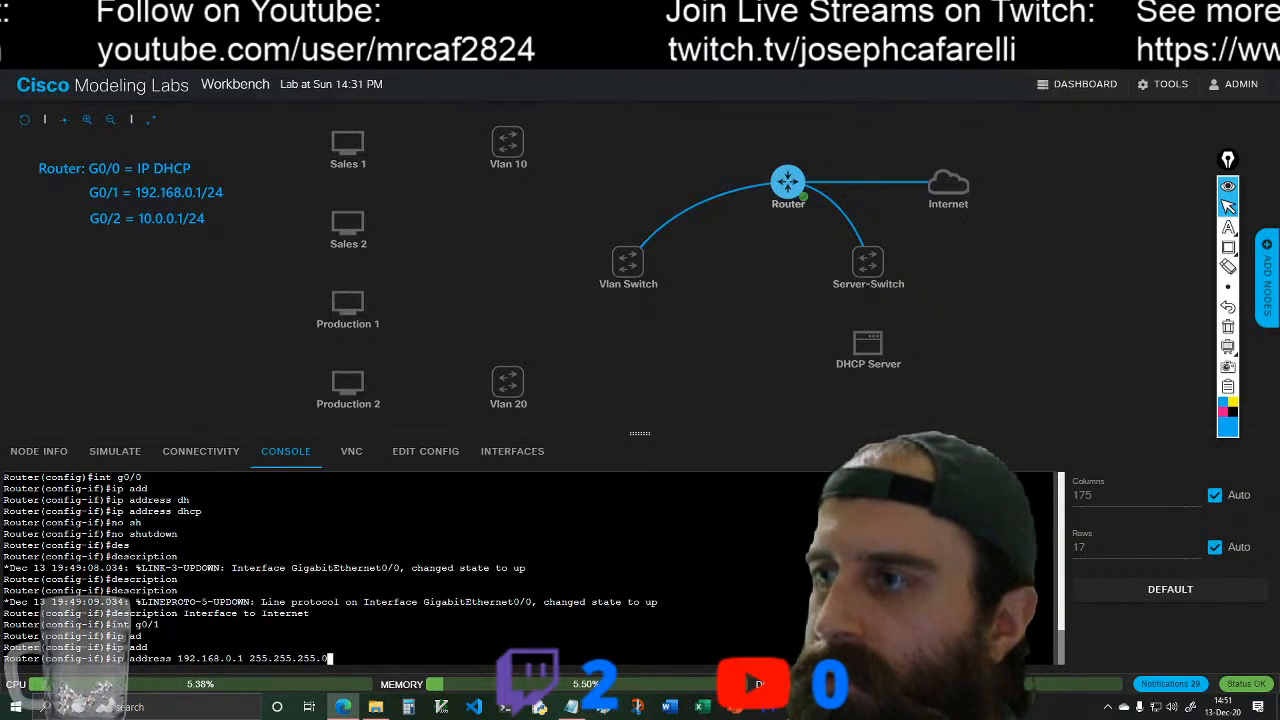
{"action": "key", "text": "Return"}
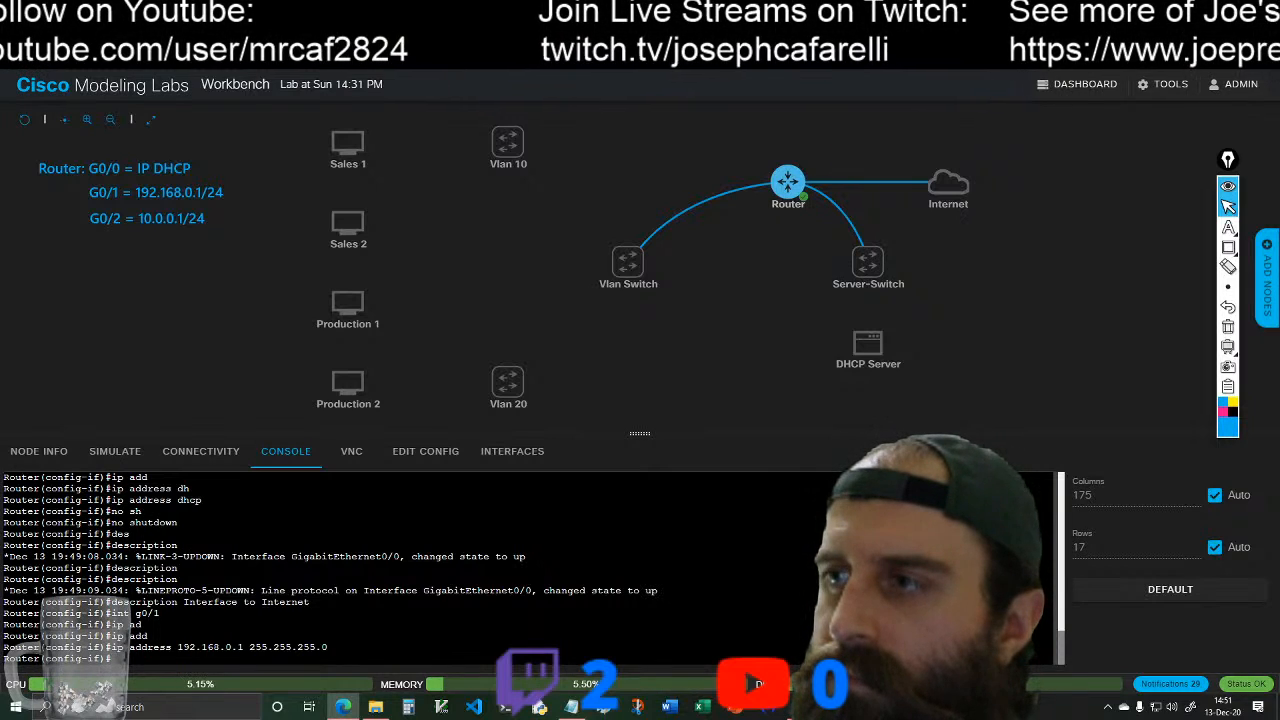
{"action": "type", "text": "no"}
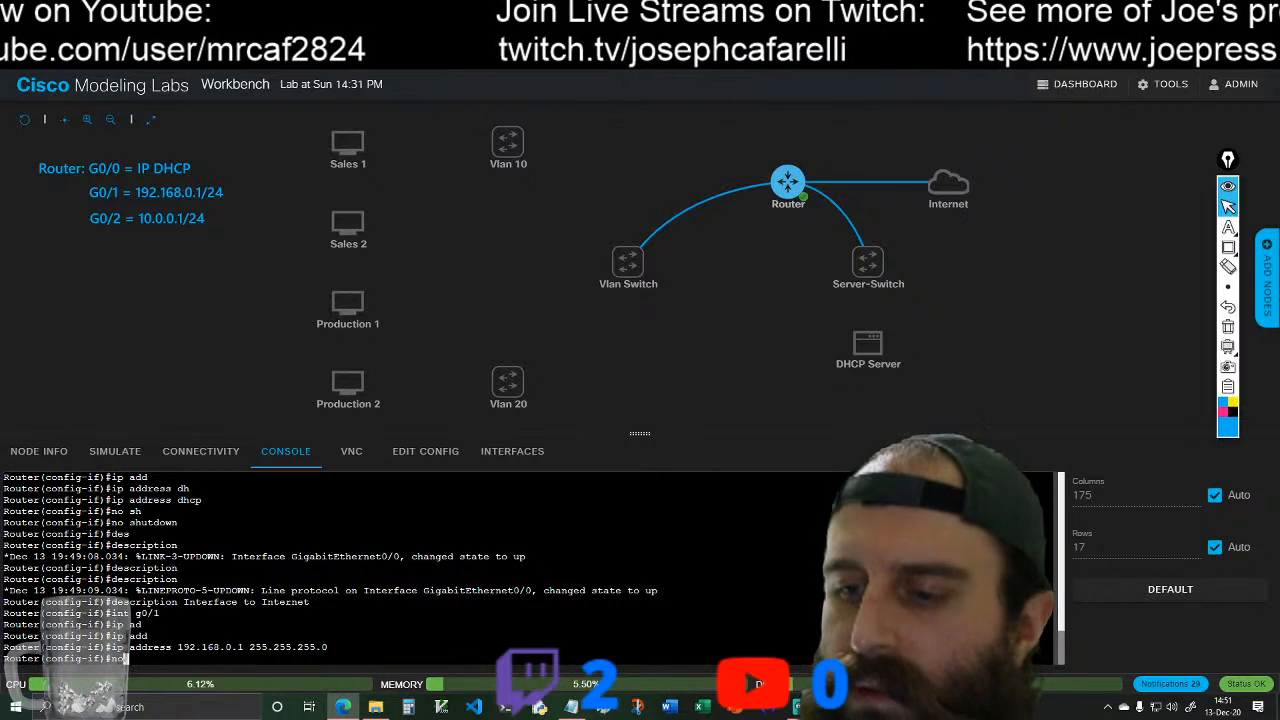
{"action": "key", "text": "BackSpace"}
{"action": "key", "text": "BackSpace"}
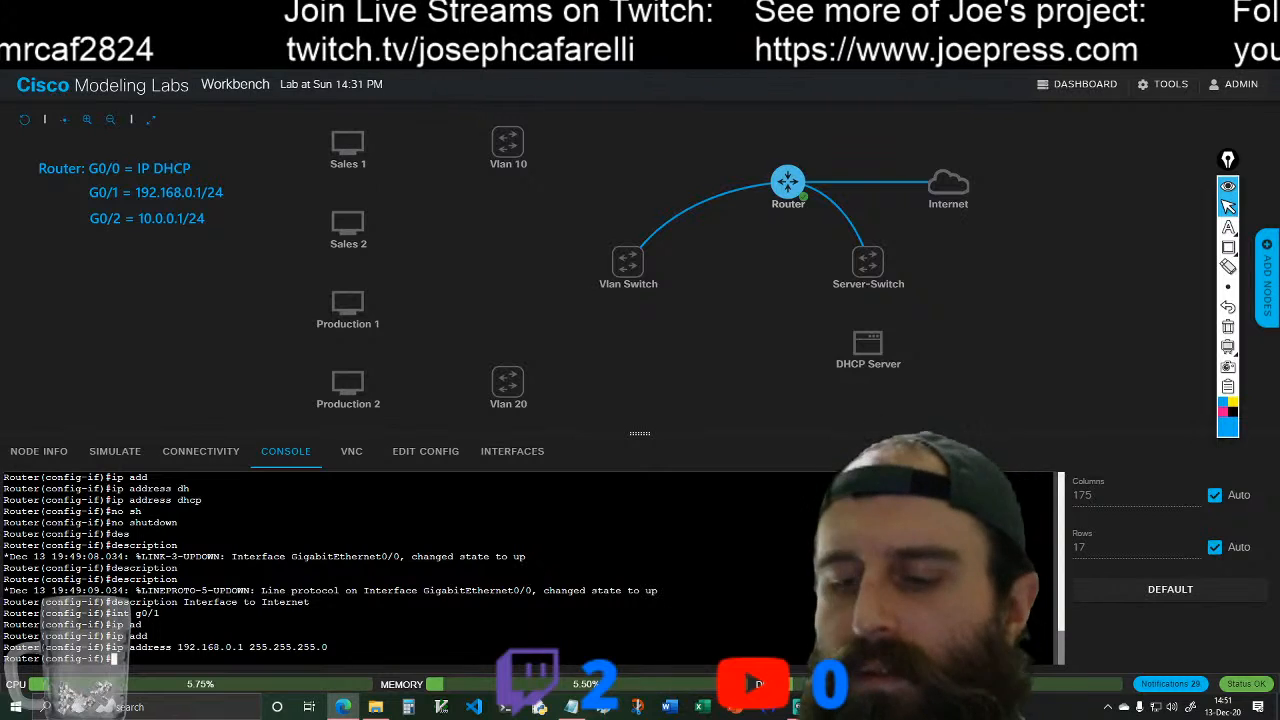
Step: Switch to configuring interface g0/2 and assign it the IP address 10.0.0.1 with subnet mask 255.255.255.0
{"action": "type", "text": "n"}
{"action": "type", "text": "nt g0/2"}
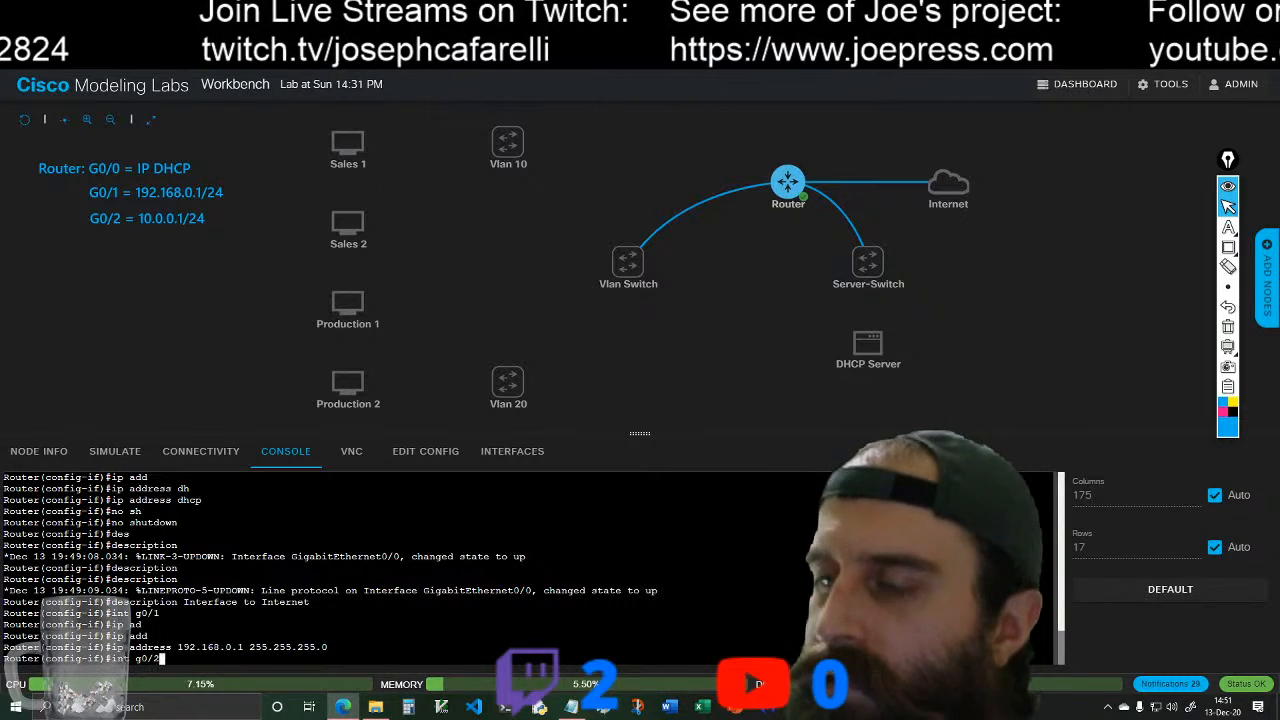
{"action": "key", "text": "Return"}
{"action": "type", "text": "ip add"}
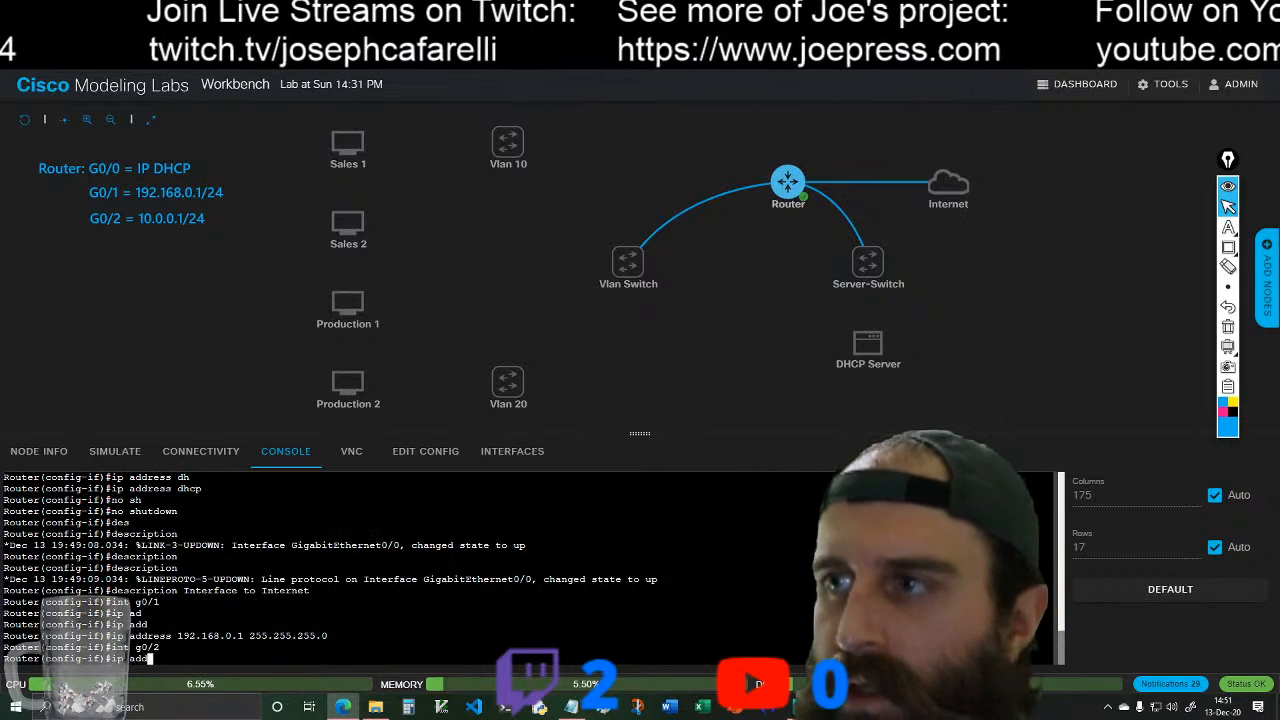
{"action": "key", "text": "Tab"}
{"action": "type", "text": "10"}
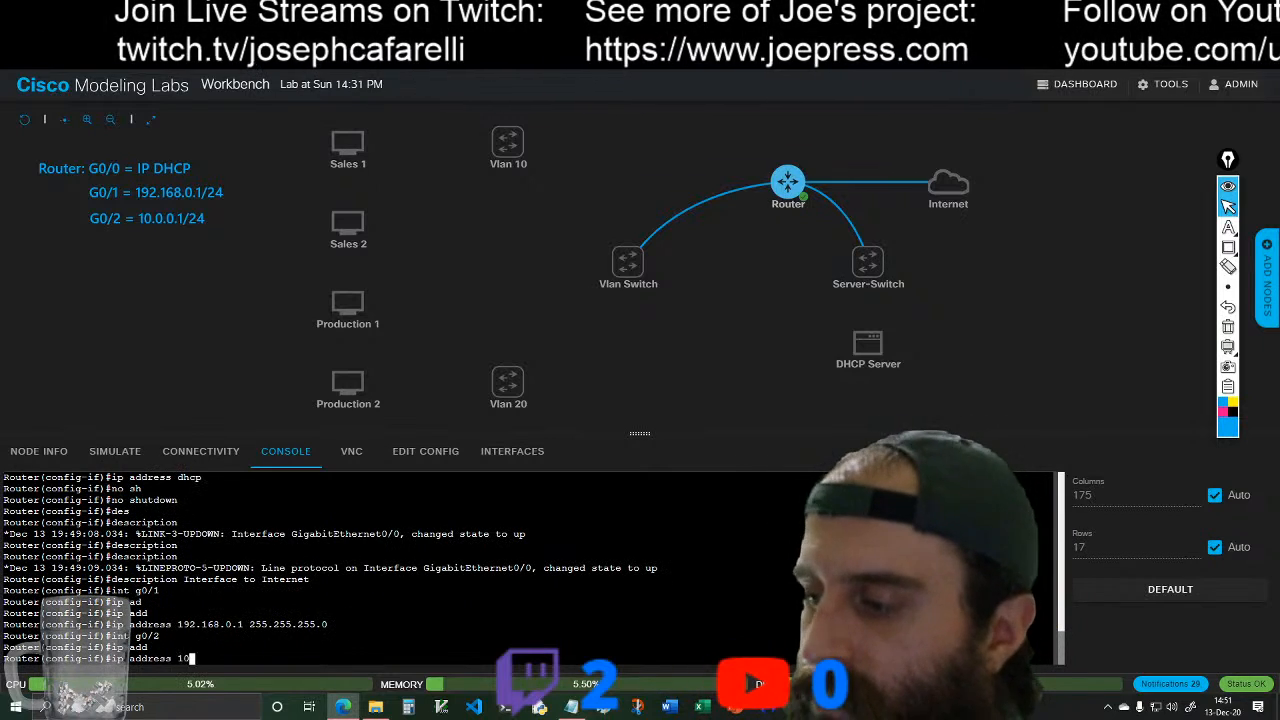
{"action": "type", "text": ".0.0.1"}
{"action": "type", "text": " 2"}
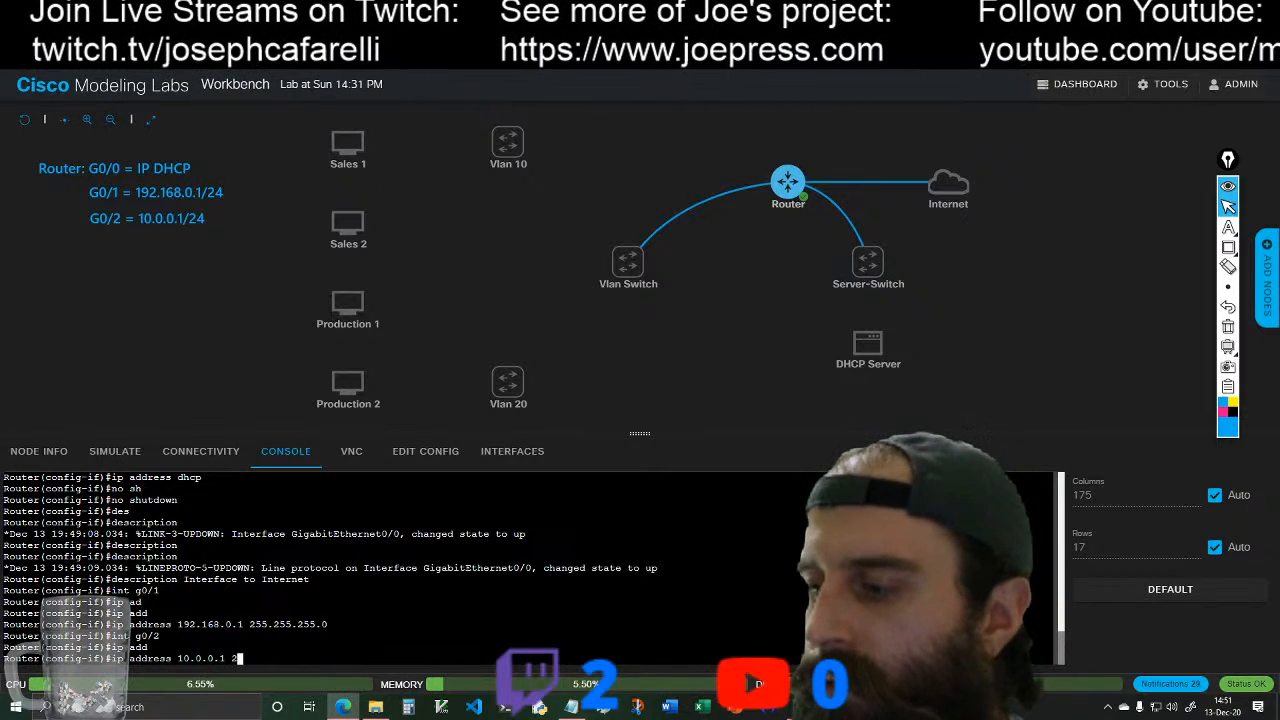
{"action": "type", "text": "55.255.255.0"}
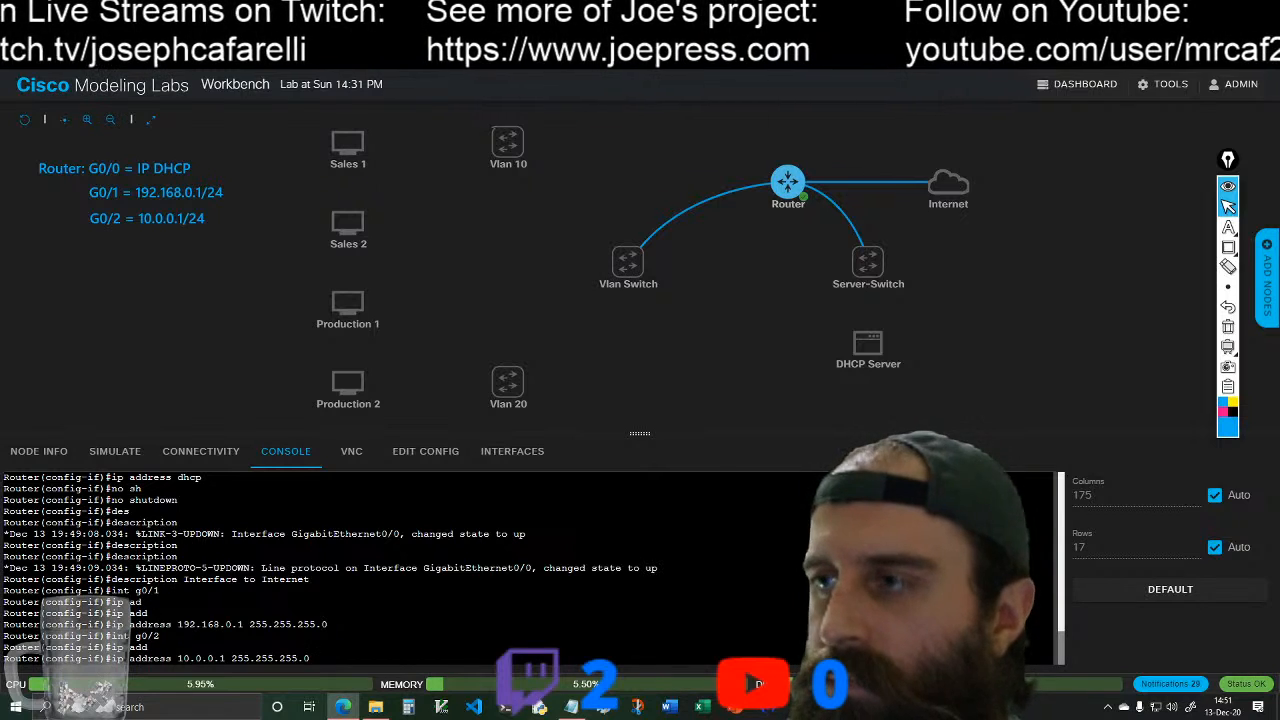
{"action": "key", "text": "Return"}
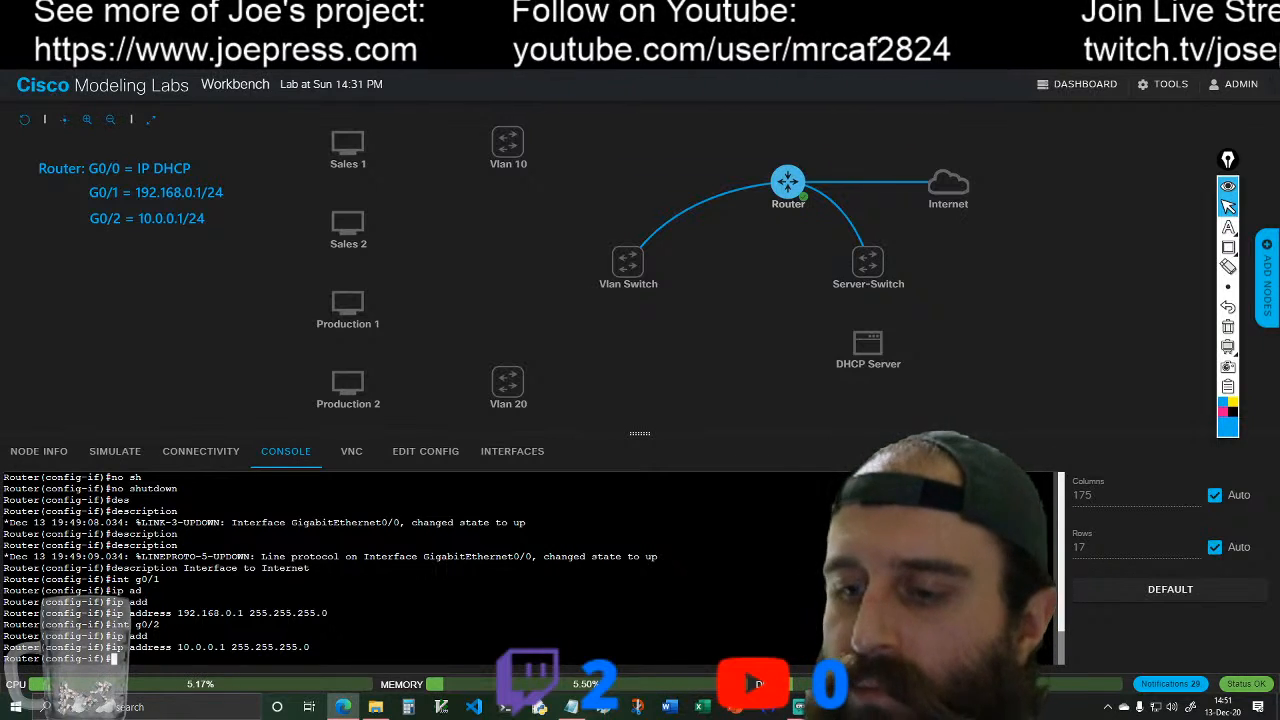
Step: Create subinterface g0/2.1 on the router and list the commands available in its configuration mode
{"action": "type", "text": "int "}
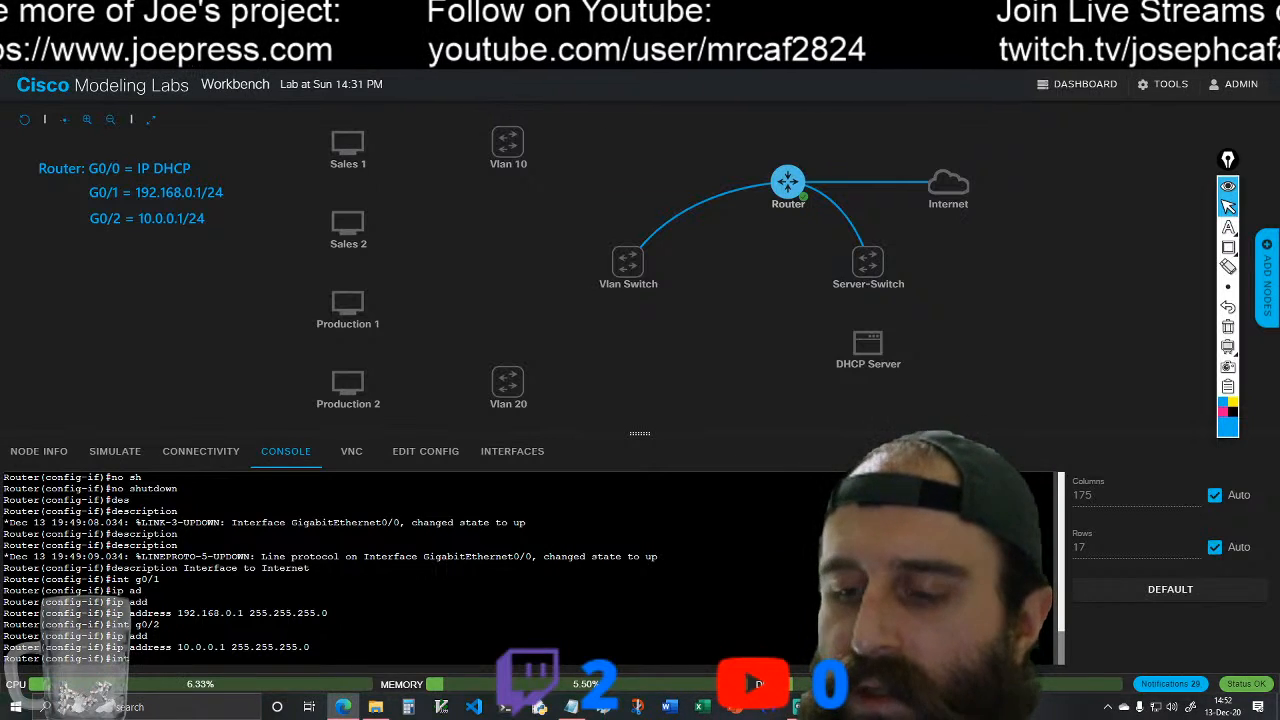
{"action": "type", "text": "g"}
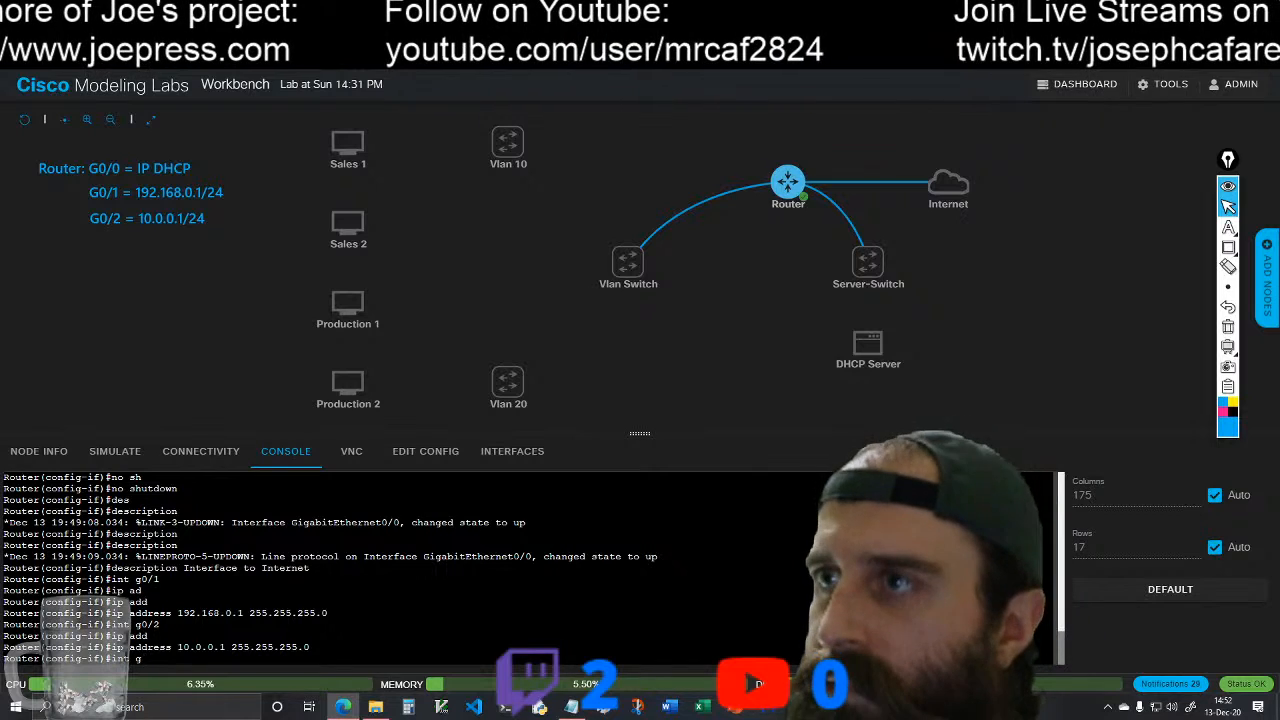
{"action": "type", "text": "0/2"}
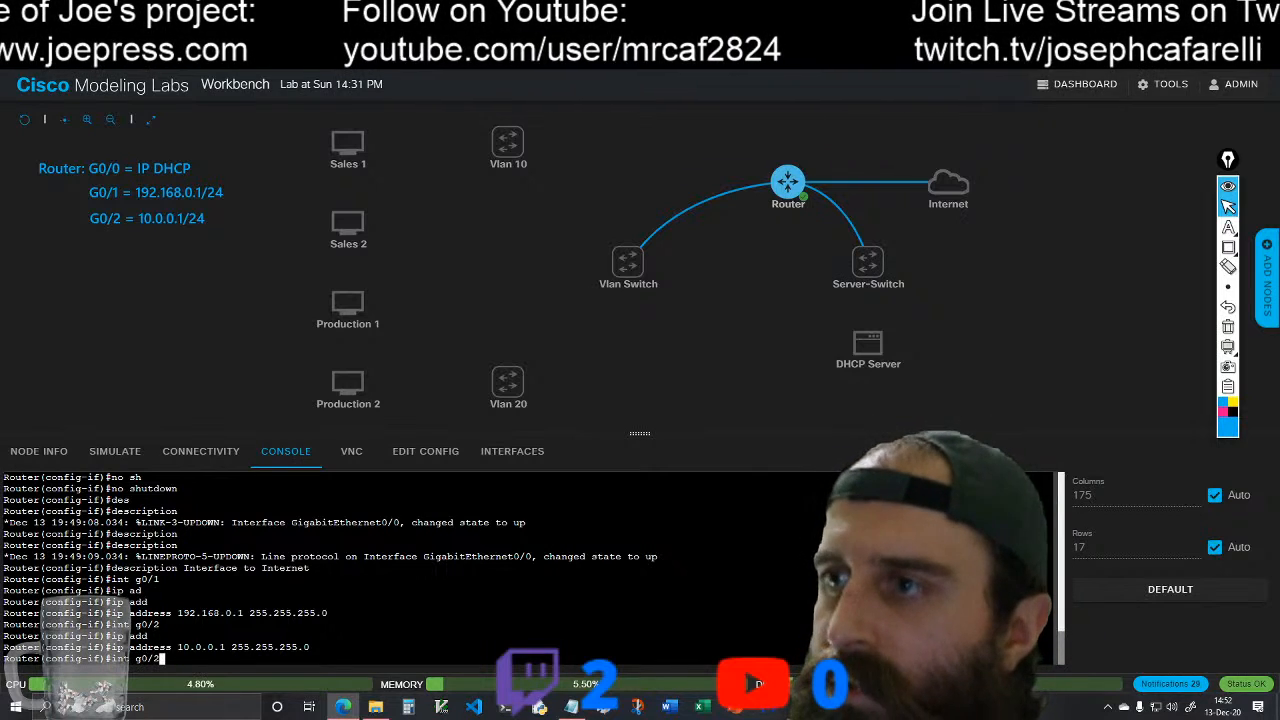
{"action": "type", "text": ".1"}
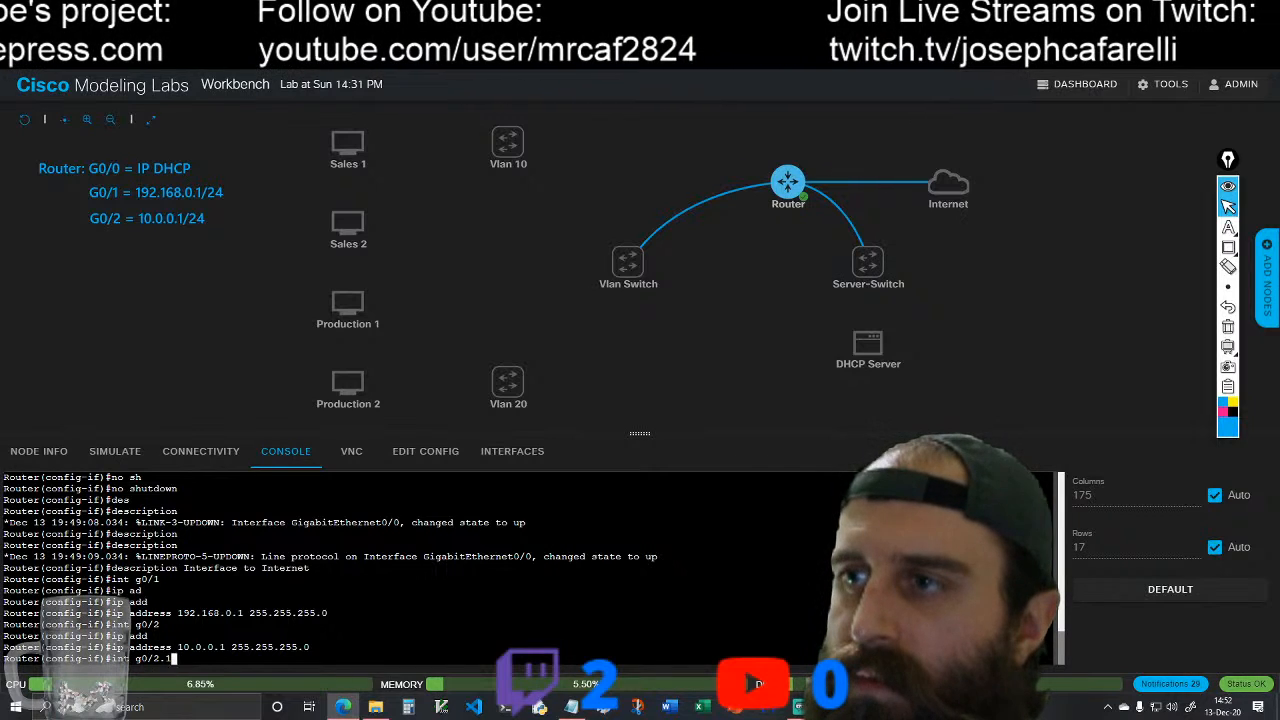
{"action": "key", "text": "Return"}
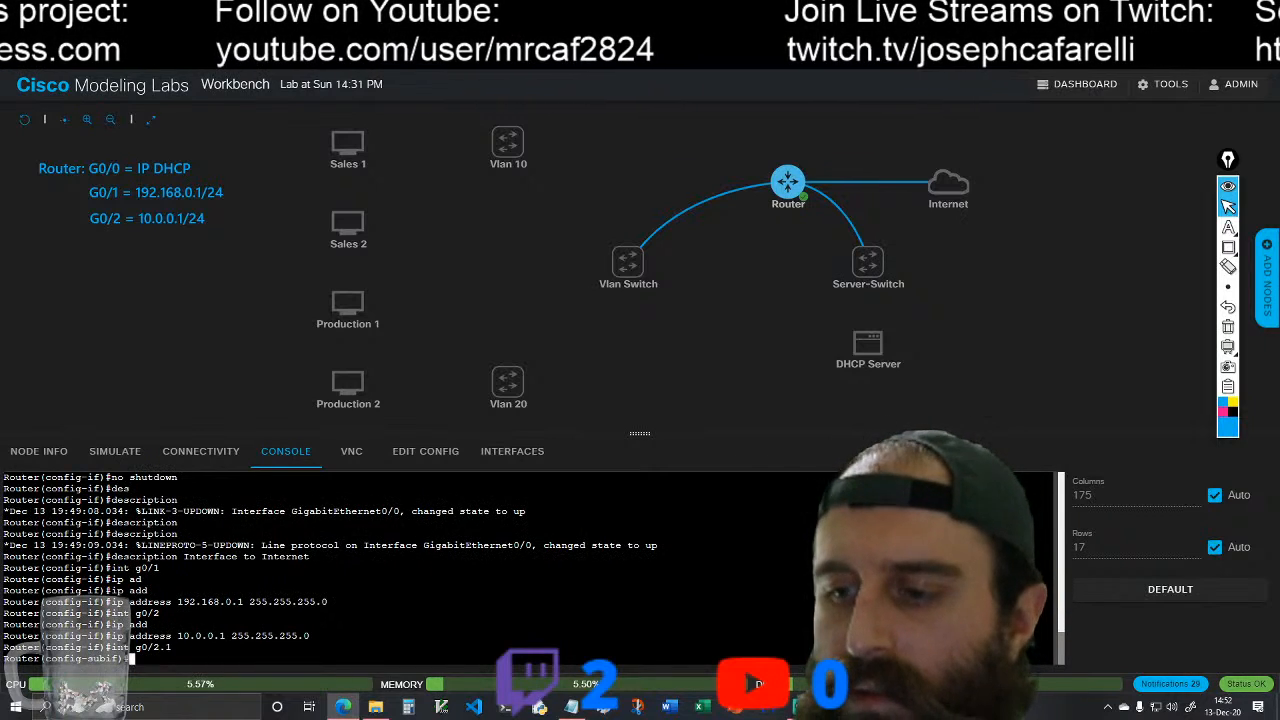
{"action": "type", "text": "?"}
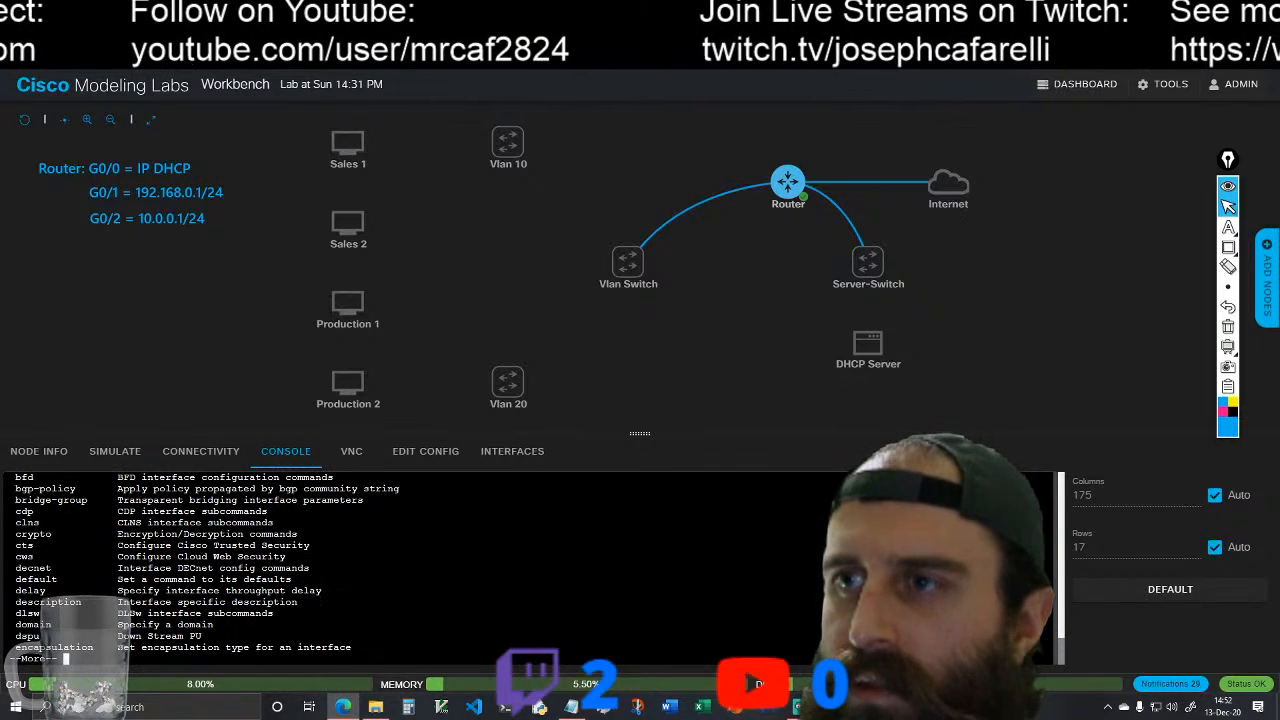
{"action": "key", "text": "Return"}
{"action": "key", "text": "Return"}
{"action": "key", "text": "Return"}
{"action": "key", "text": "Return"}
{"action": "key", "text": "Return"}
{"action": "key", "text": "Return"}
{"action": "key", "text": "Return"}
{"action": "key", "text": "Return"}
{"action": "key", "text": "Return"}
{"action": "key", "text": "Return"}
{"action": "key", "text": "Return"}
{"action": "key", "text": "Return"}
{"action": "key", "text": "Return"}
{"action": "key", "text": "Return"}
{"action": "key", "text": "Return"}
{"action": "key", "text": "Return"}
{"action": "key", "text": "Return"}
{"action": "key", "text": "Return"}
{"action": "key", "text": "Return"}
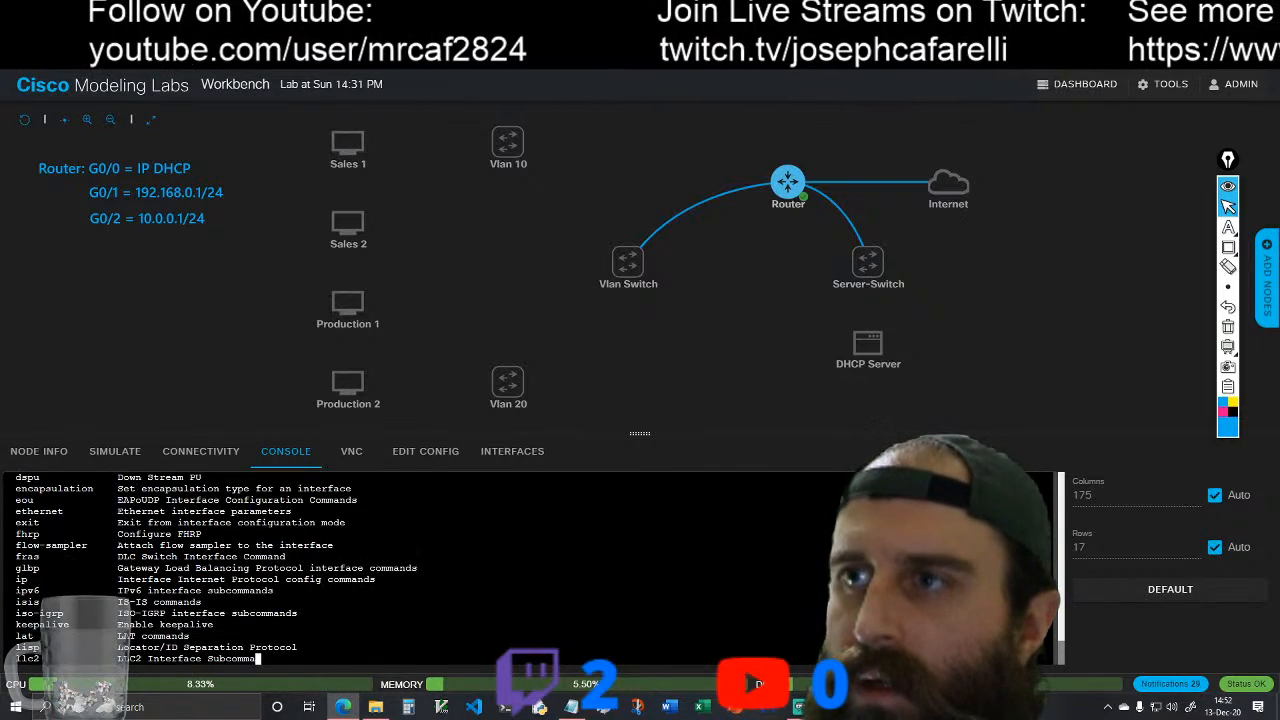
{"action": "key", "text": "q"}
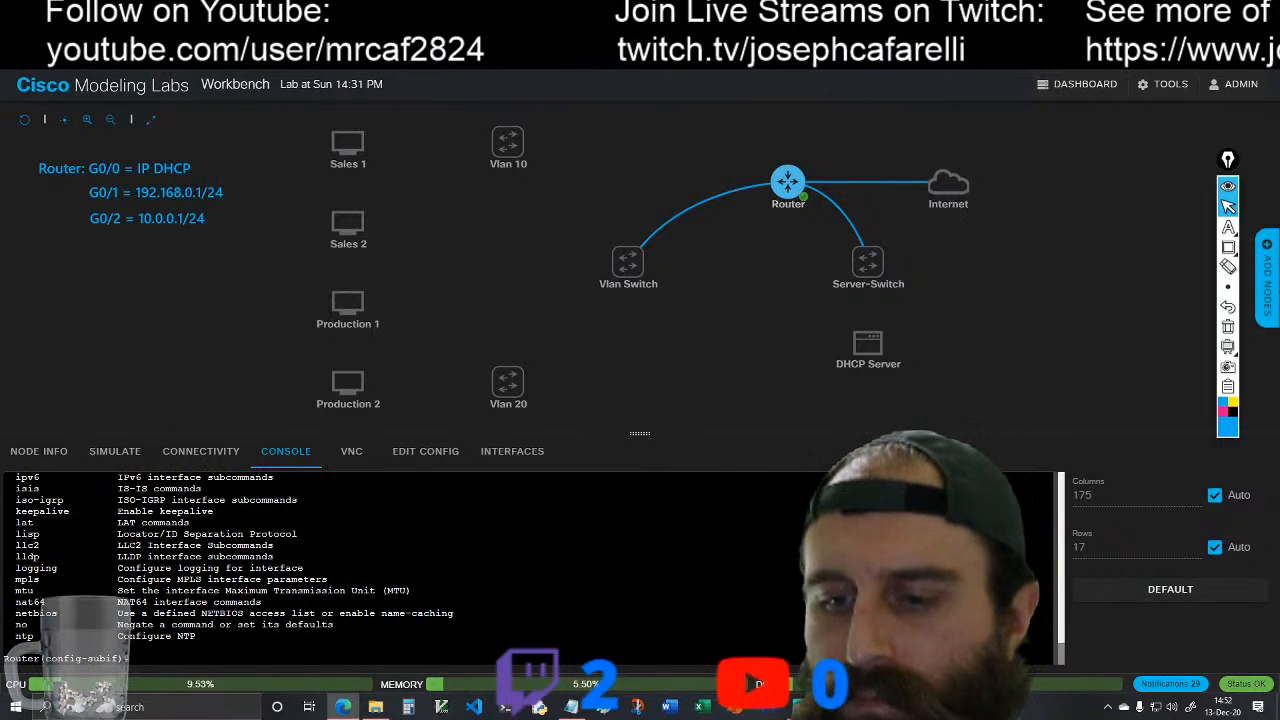
Step: Set subinterface g0/2.1 to dot1Q encapsulation with VLAN ID 1, consulting the command help for the options
{"action": "type", "text": "en"}
{"action": "key", "text": "Tab"}
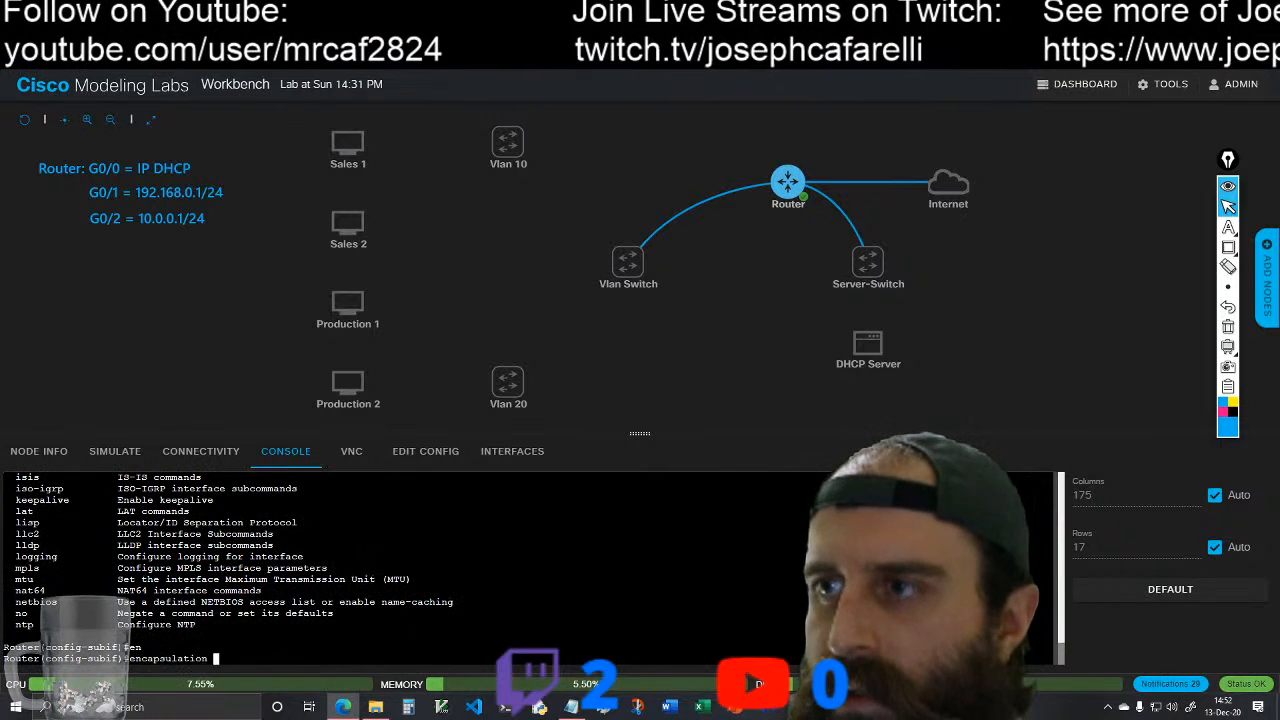
{"action": "type", "text": "?"}
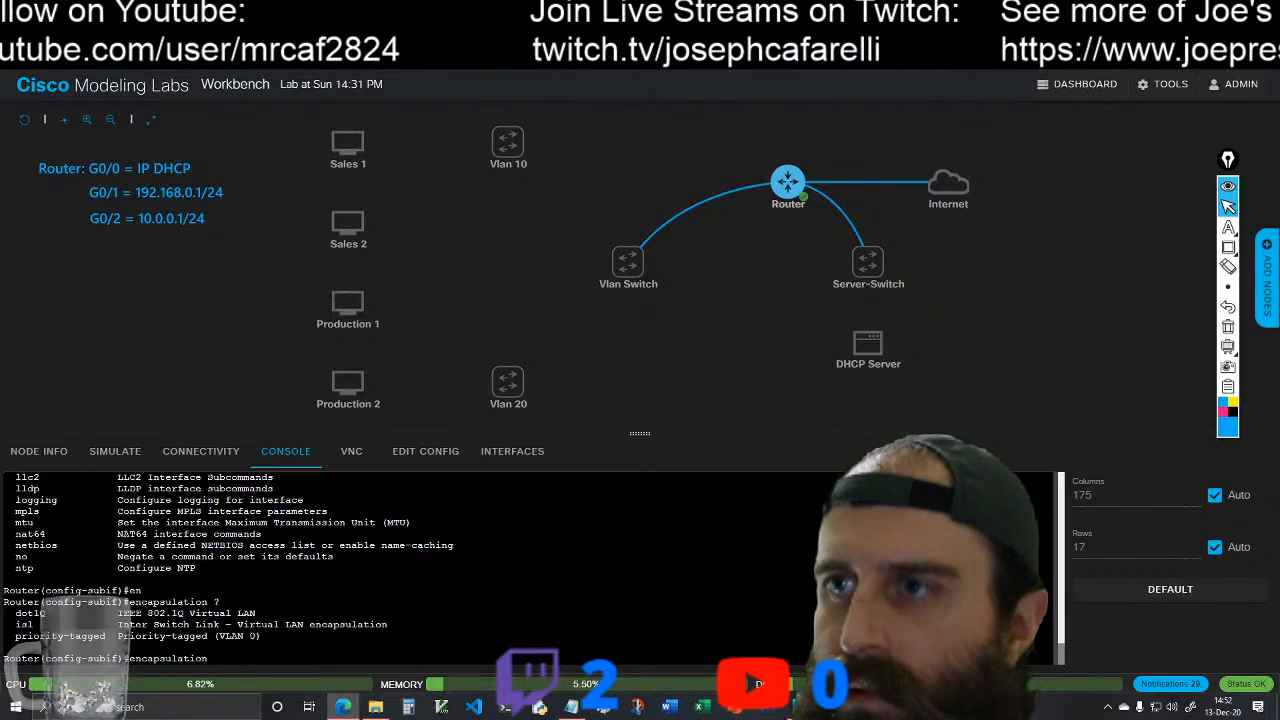
{"action": "type", "text": "do"}
{"action": "key", "text": "Tab"}
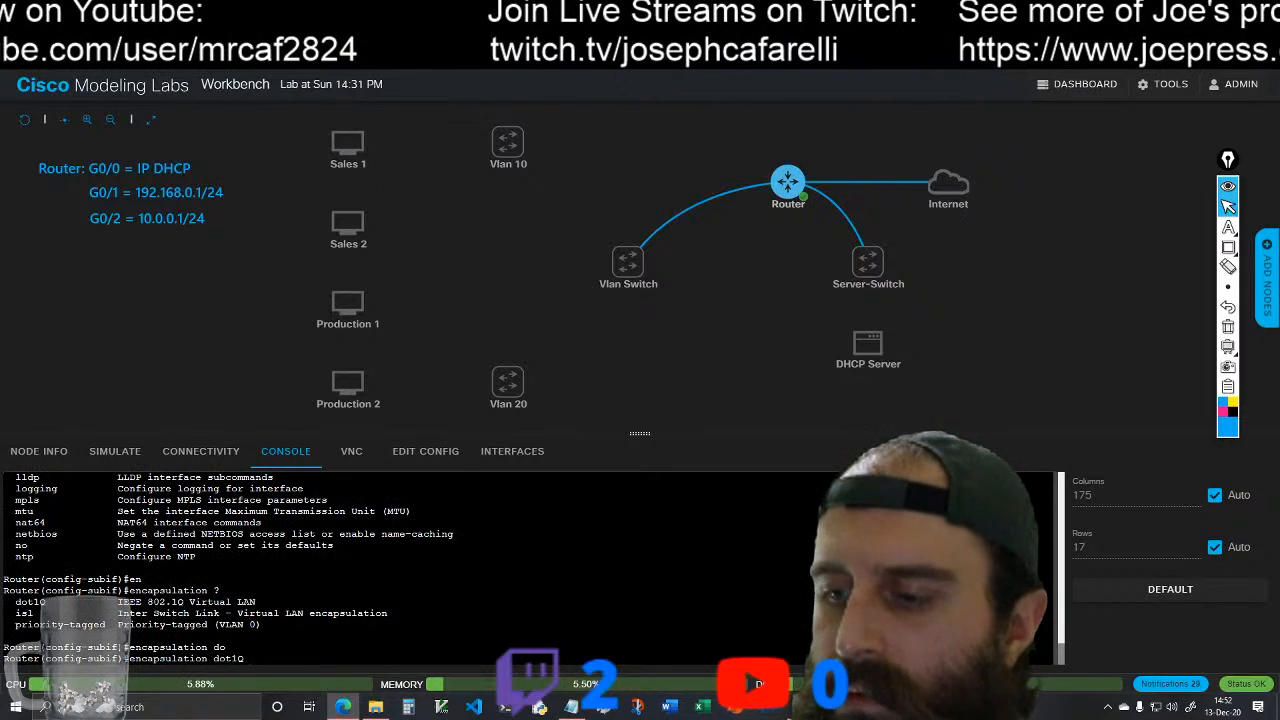
{"action": "type", "text": "?"}
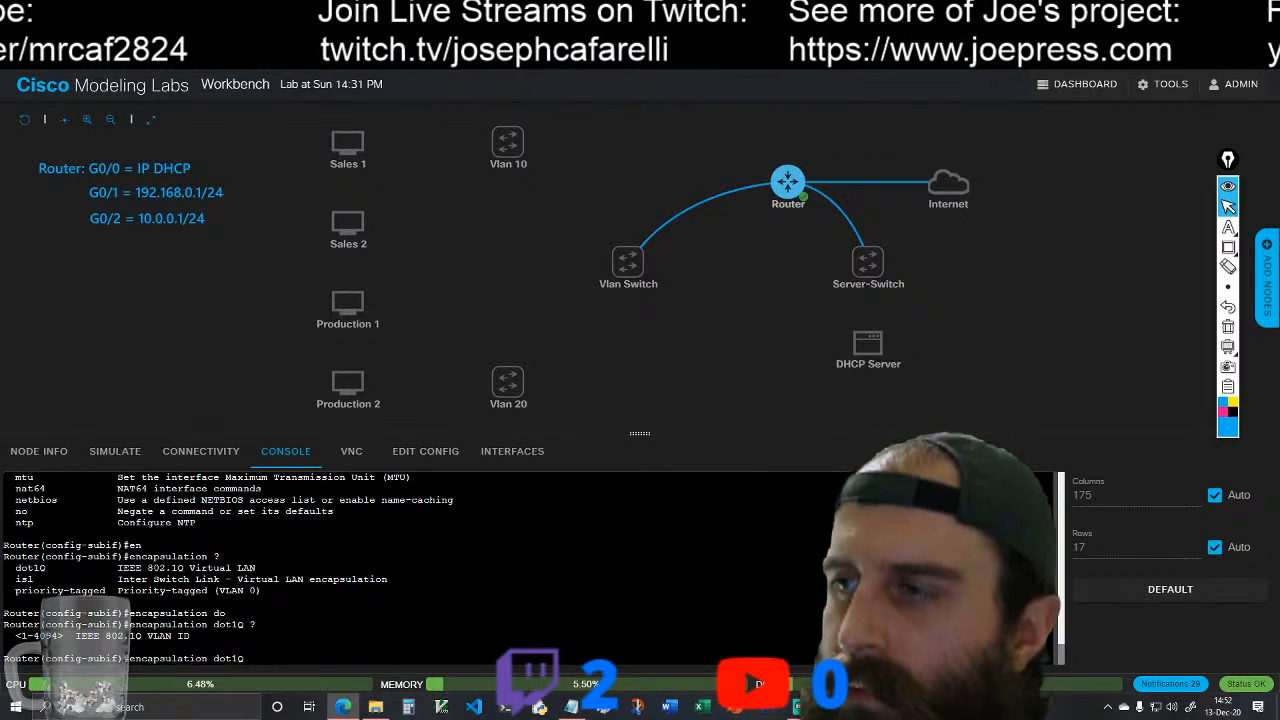
{"action": "type", "text": "1"}
{"action": "key", "text": "Tab"}
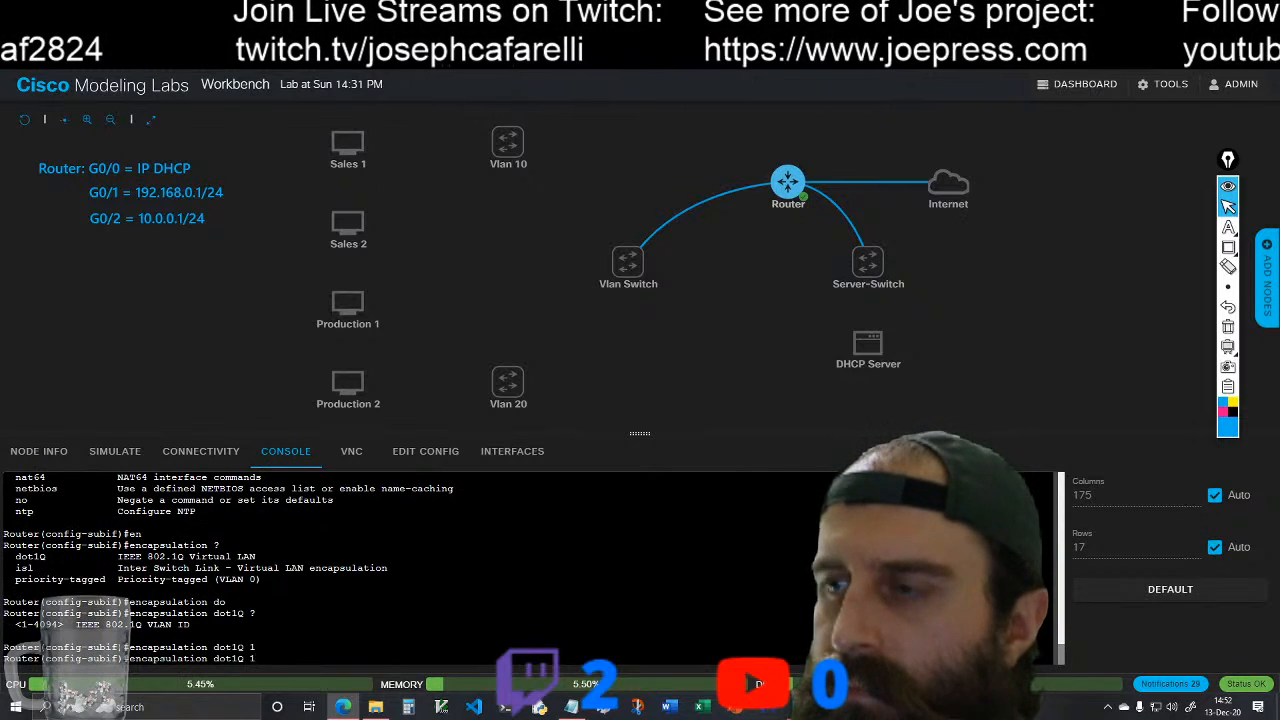
{"action": "key", "text": "Return"}
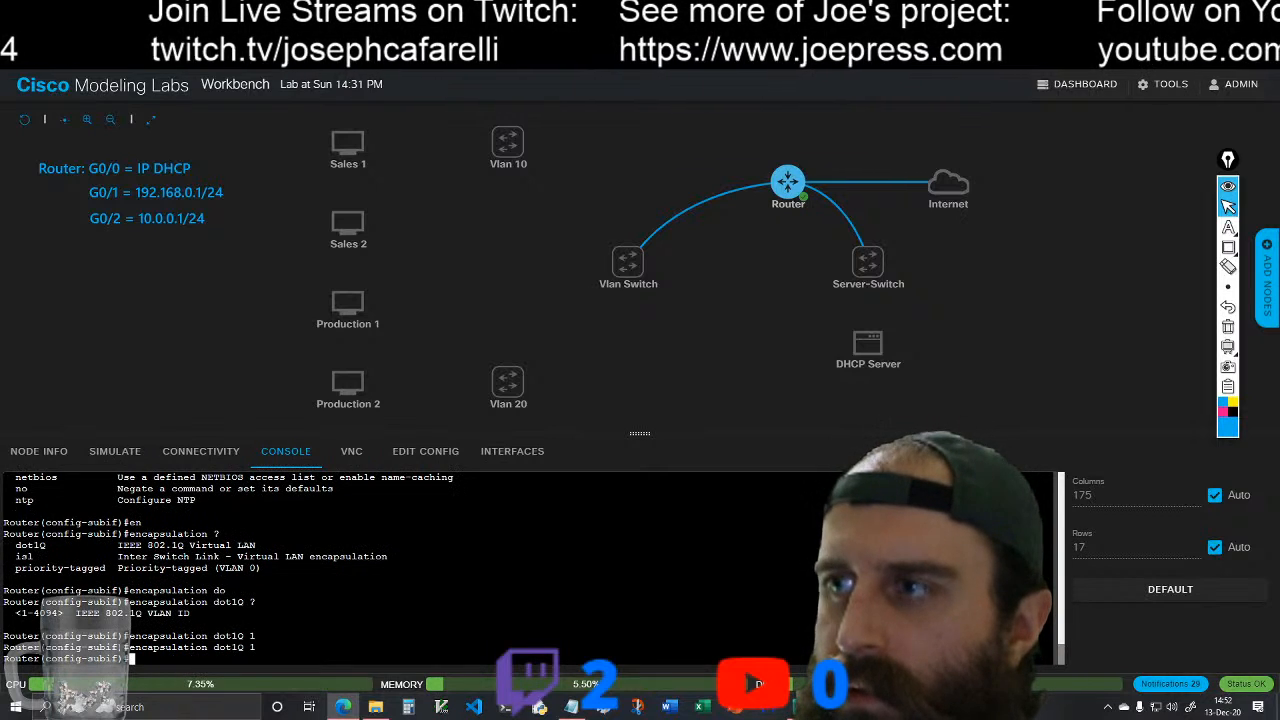
Step: Assign subinterface g0/2.1 the IP address 10.0.1.1 with subnet mask 255.255.255.0
{"action": "type", "text": "ip add"}
{"action": "key", "text": "Tab"}
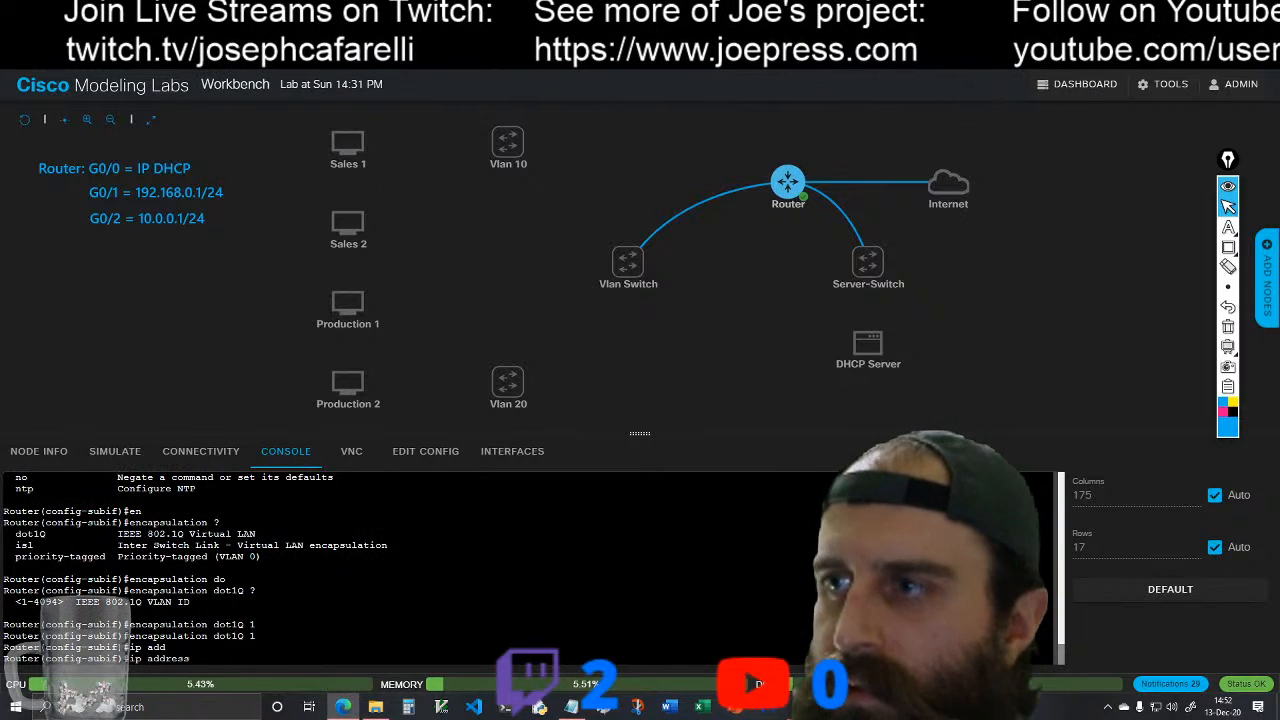
{"action": "type", "text": "10.0.0."}
{"action": "key", "text": "BackSpace"}
{"action": "key", "text": "BackSpace"}
{"action": "type", "text": "1."}
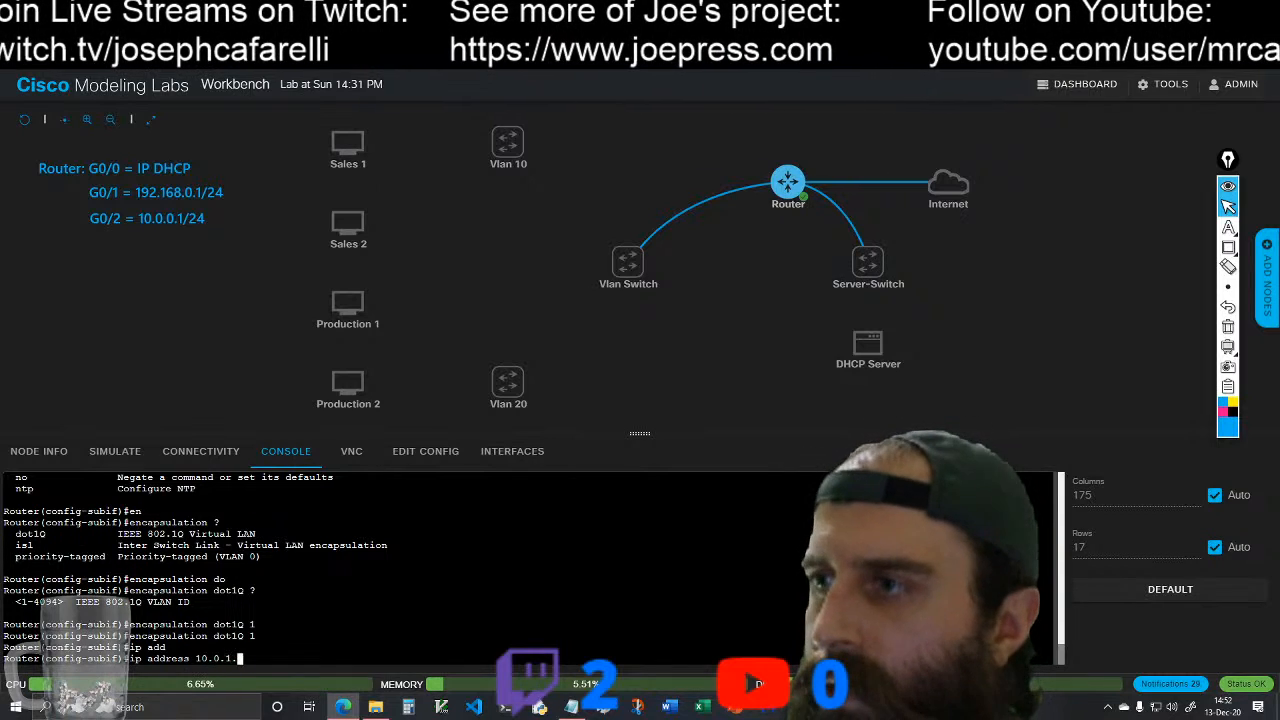
{"action": "type", "text": "1 255.255.255.0"}
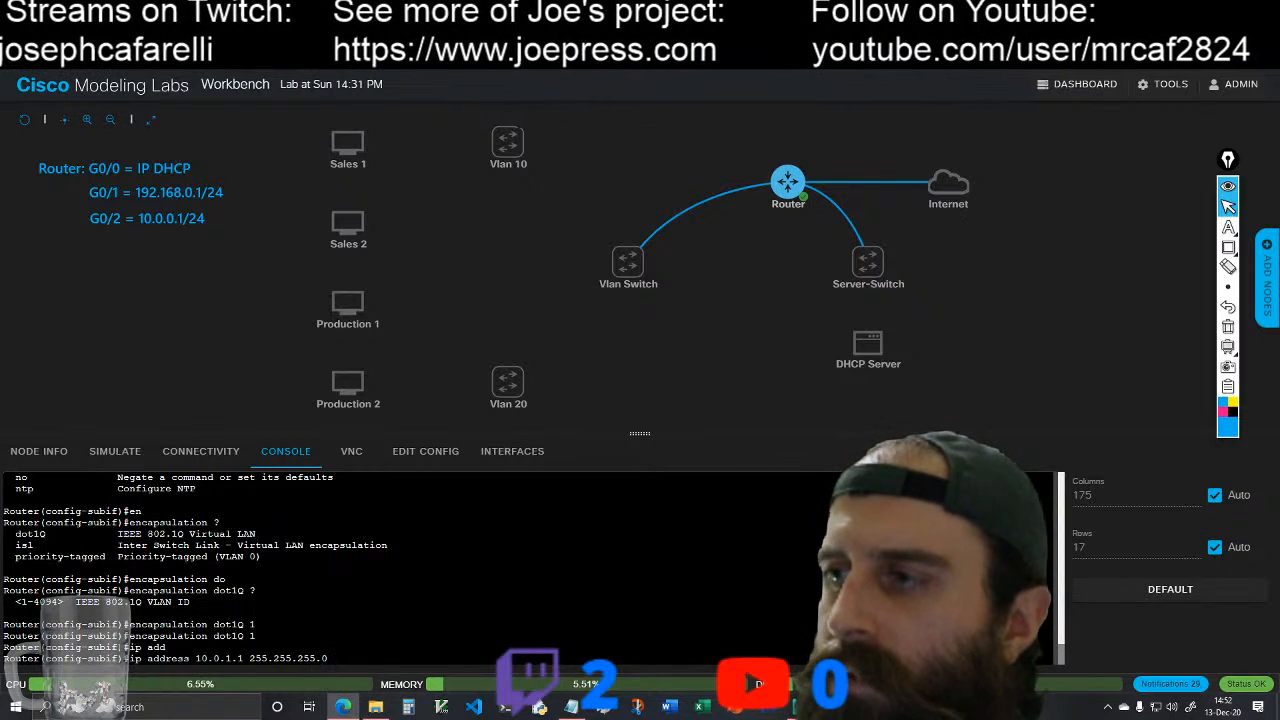
{"action": "key", "text": "Return"}
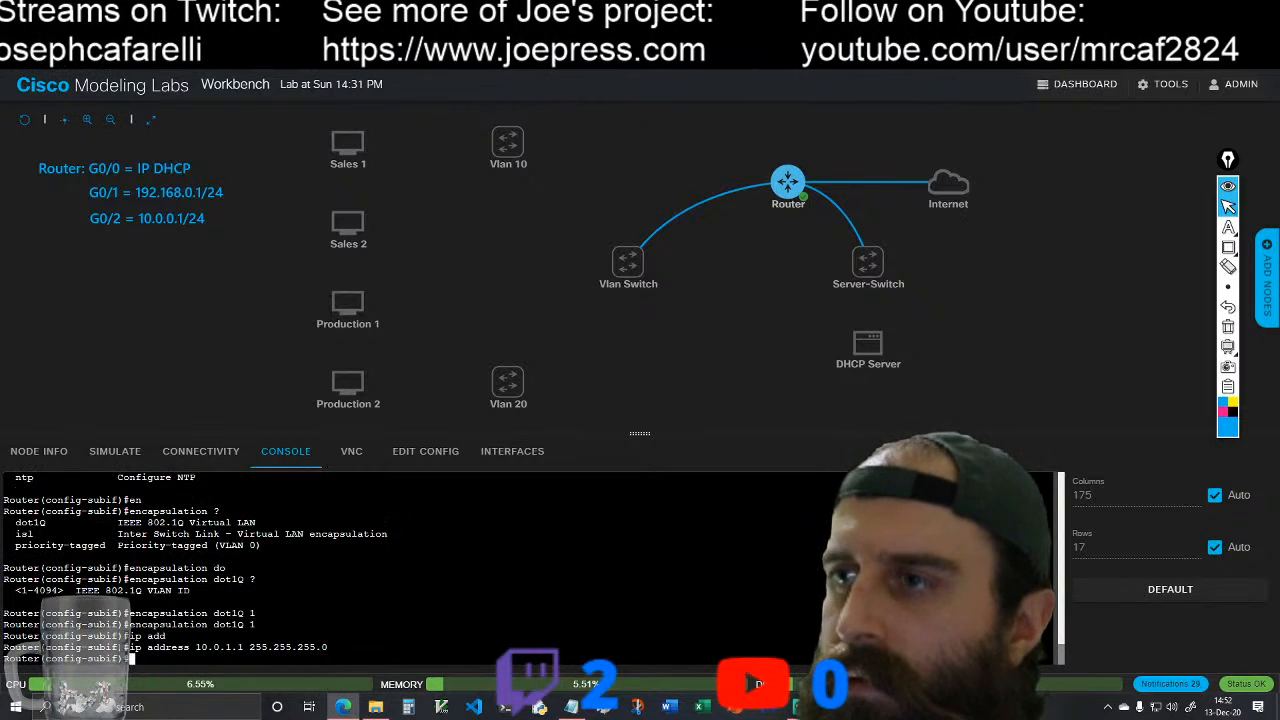
Step: Enable subinterface g0/2.1 with the no shutdown command
{"action": "type", "text": "no shu"}
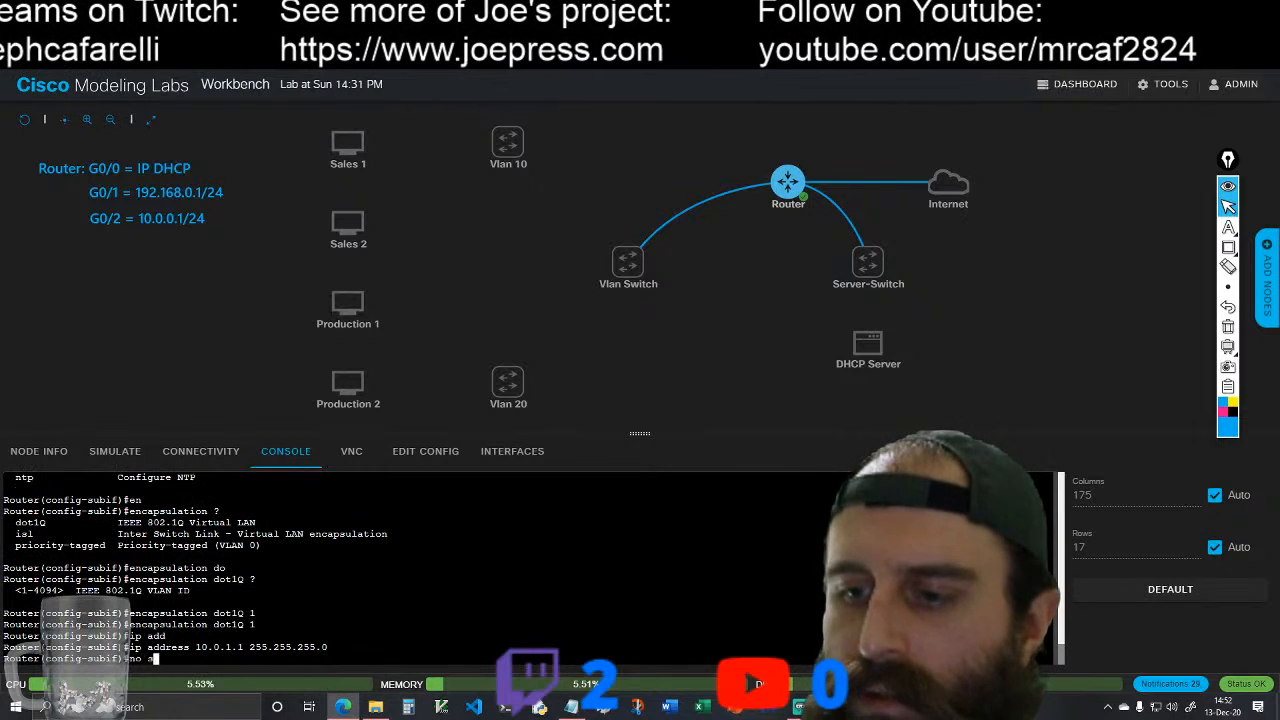
{"action": "key", "text": "Tab"}
{"action": "key", "text": "Return"}
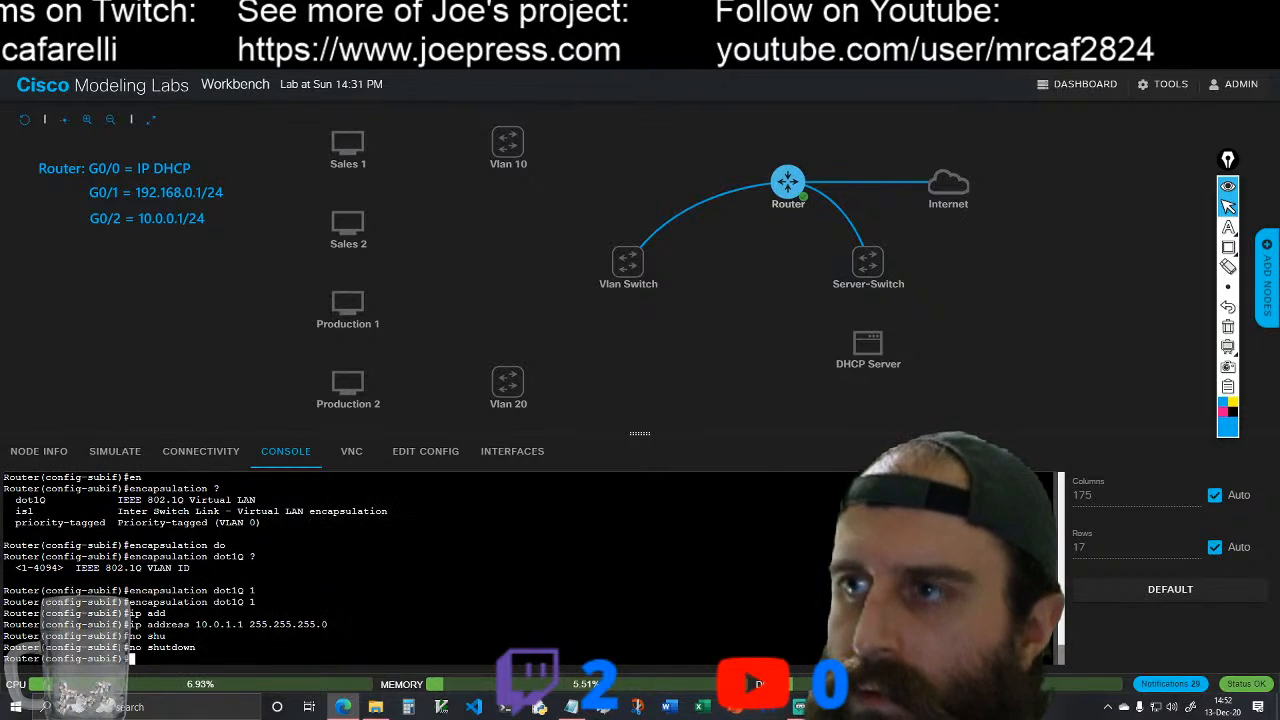
Step: Give subinterface g0/2.1 the description "Sub Int to Vlan 1"
{"action": "type", "text": "des"}
{"action": "key", "text": "Tab"}
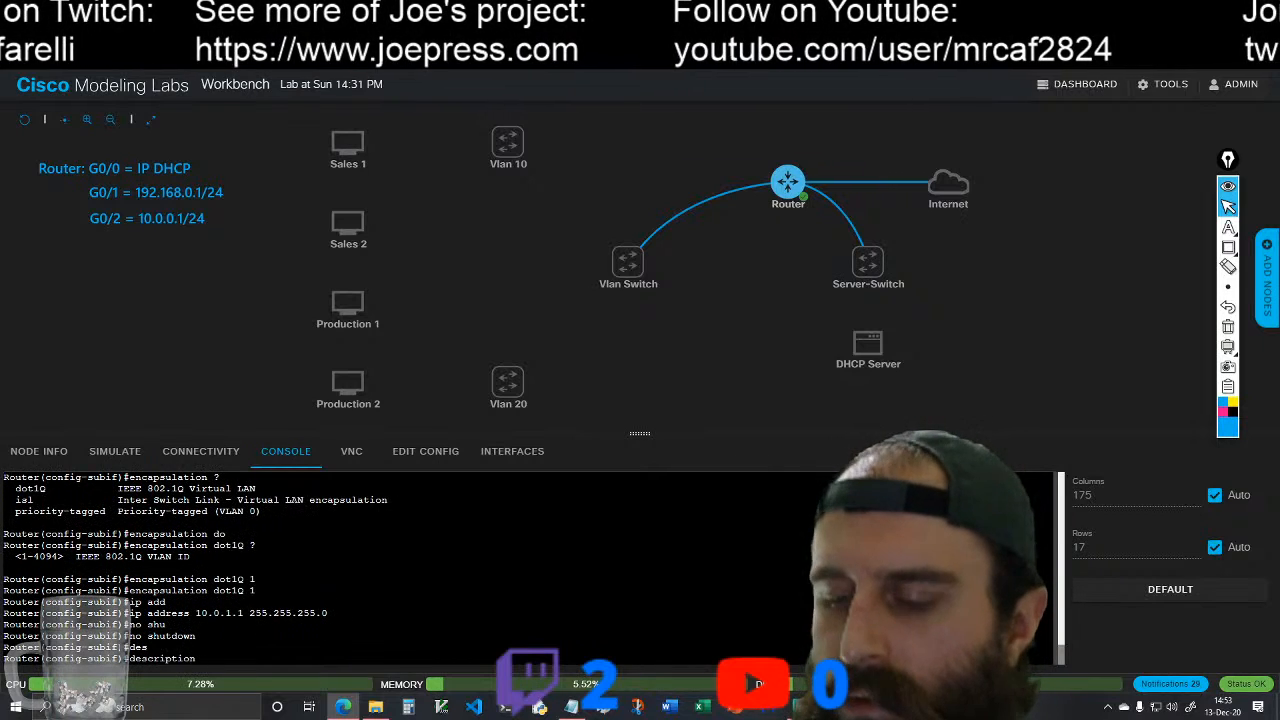
{"action": "type", "text": "Sub"}
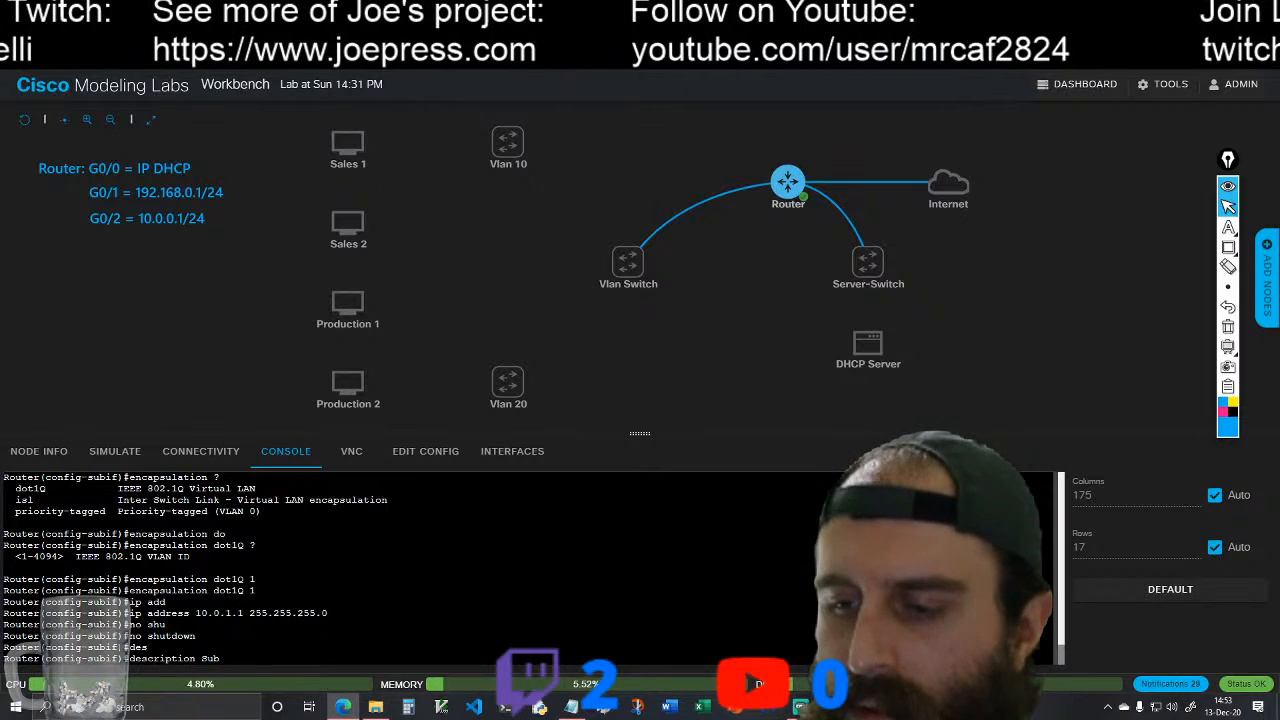
{"action": "type", "text": "Int"}
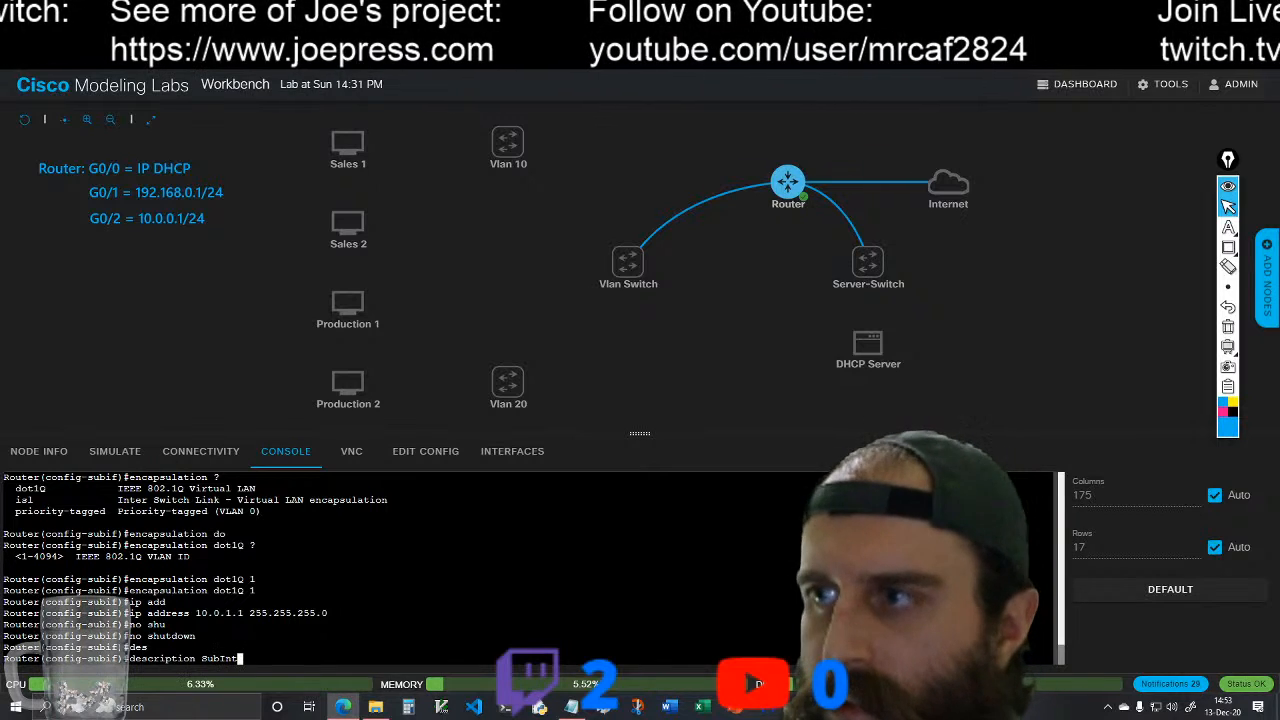
{"action": "key", "text": "BackSpace"}
{"action": "key", "text": "BackSpace"}
{"action": "key", "text": "BackSpace"}
{"action": "type", "text": "Int"}
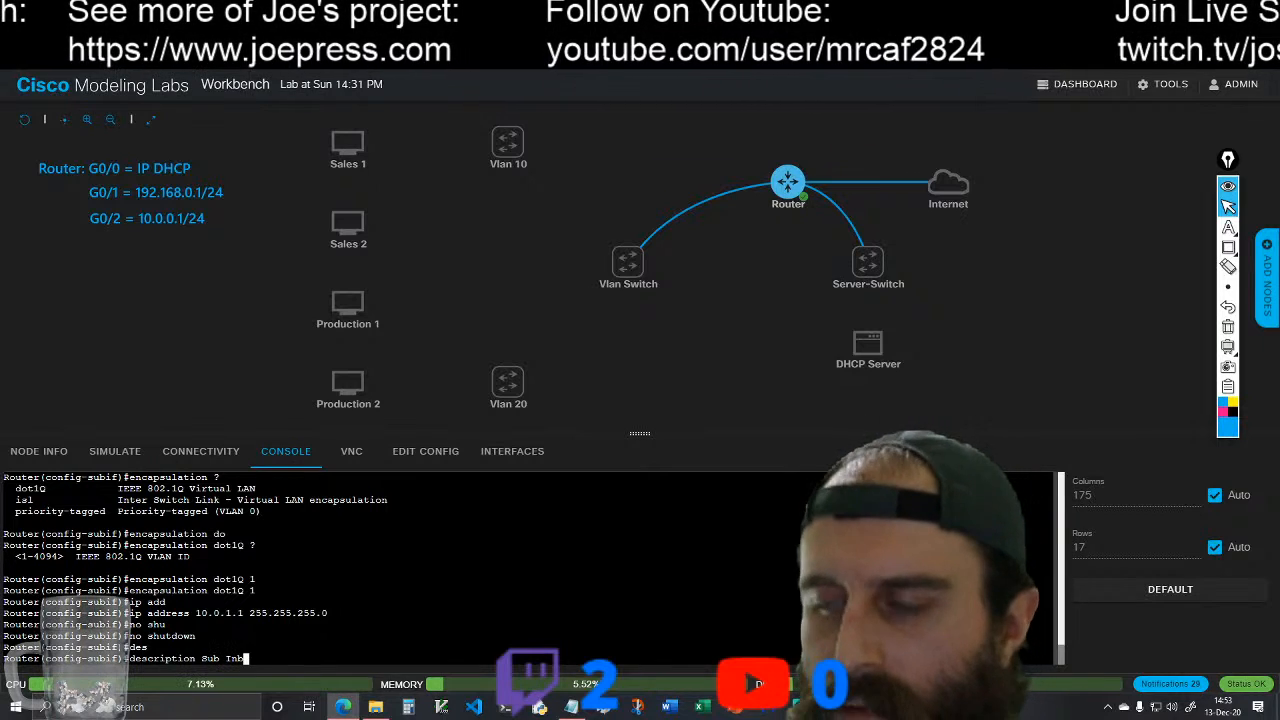
{"action": "type", "text": " to "}
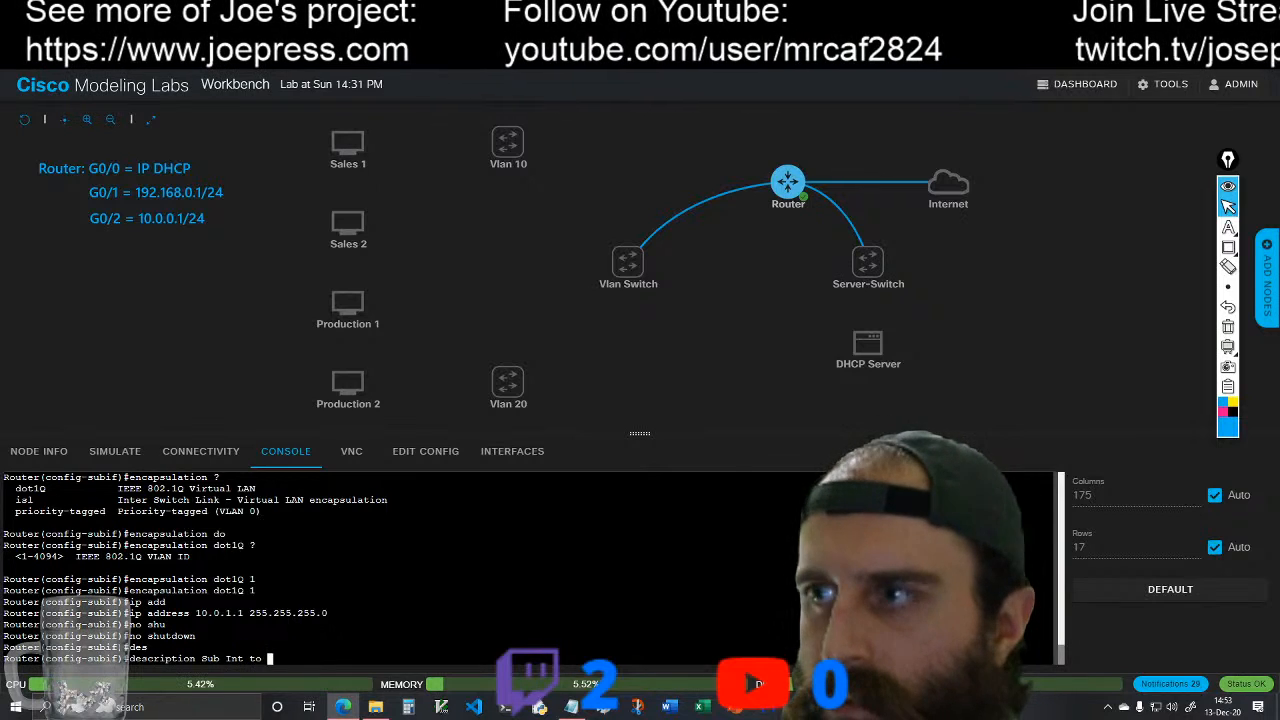
{"action": "type", "text": "Vlan 1"}
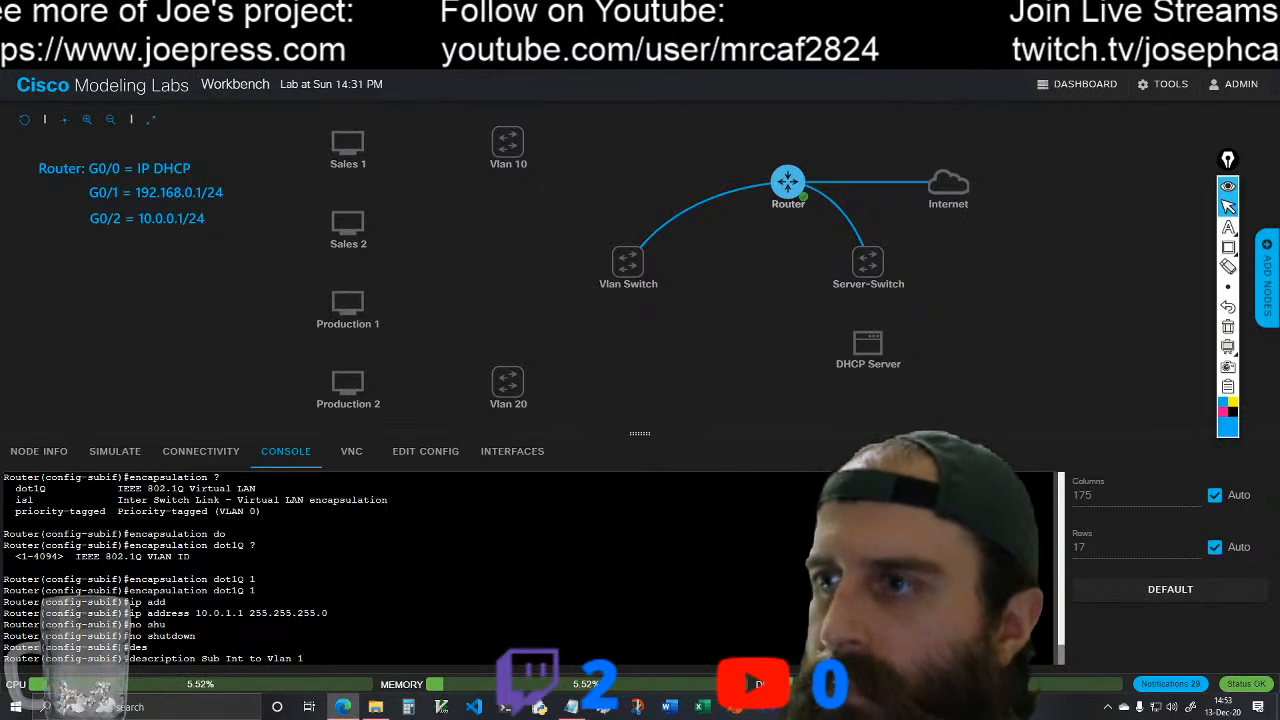
{"action": "key", "text": "Return"}
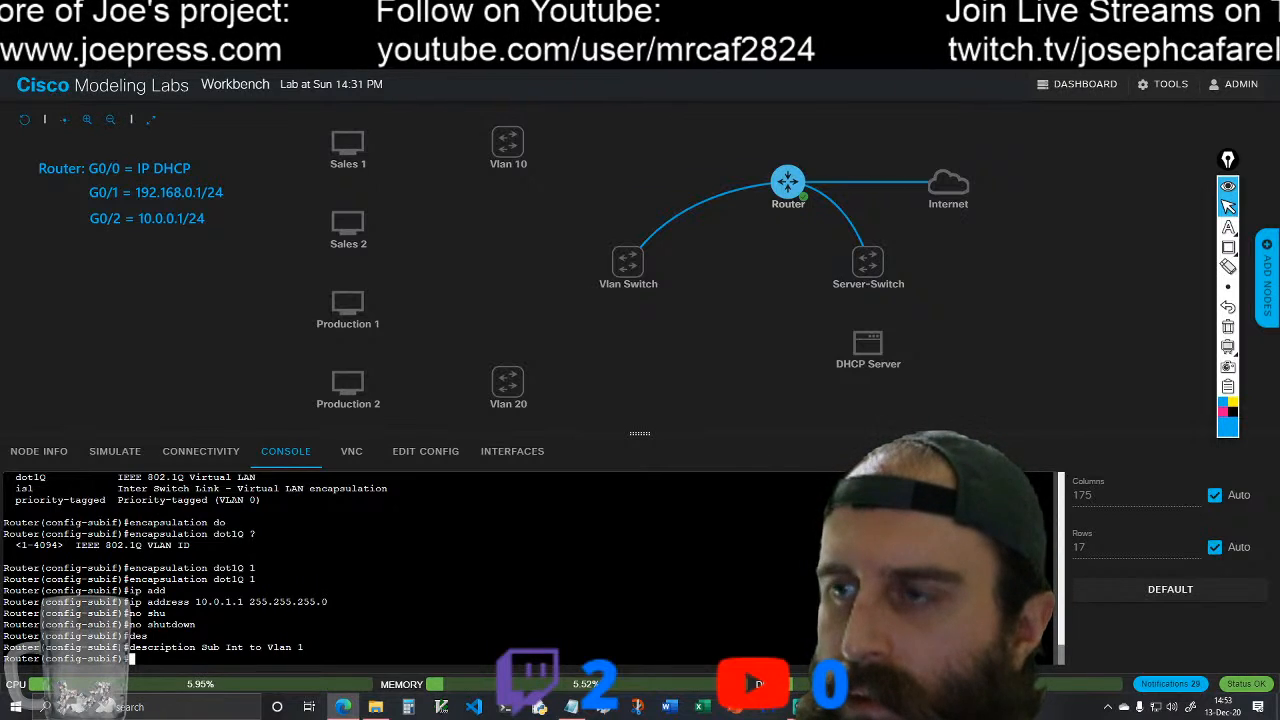
Step: Switch to configuring interface g0/1 on the router and enable it with no shutdown
{"action": "type", "text": "int"}
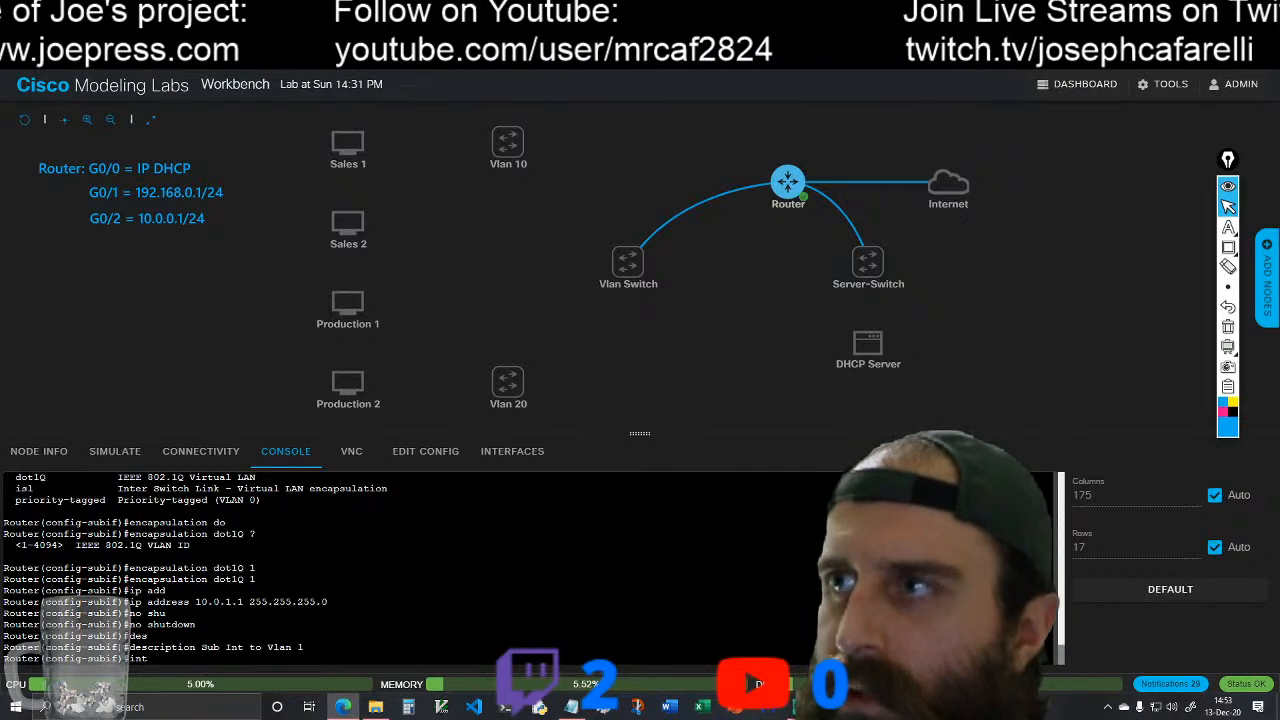
{"action": "scroll", "coordinate": [330, 570], "scroll_direction": "up", "scroll_amount": 10}
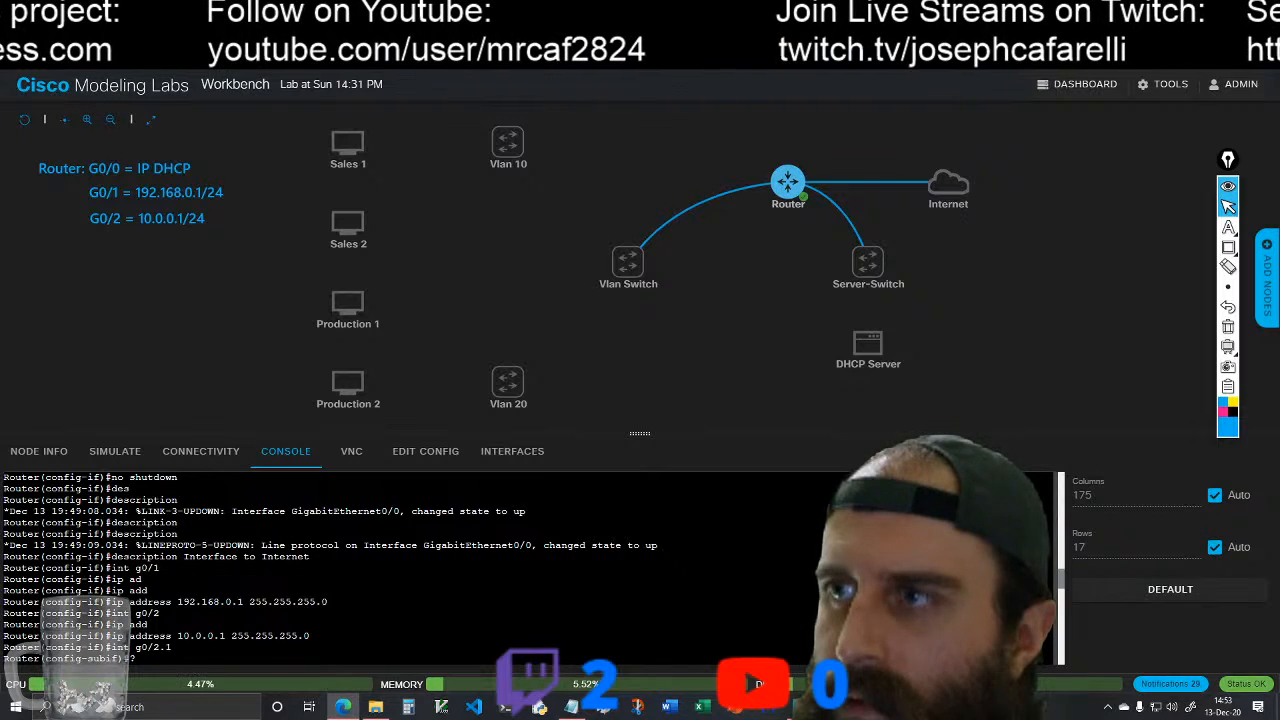
{"action": "scroll", "coordinate": [330, 570], "scroll_direction": "down", "scroll_amount": 10}
{"action": "type", "text": "g0/"}
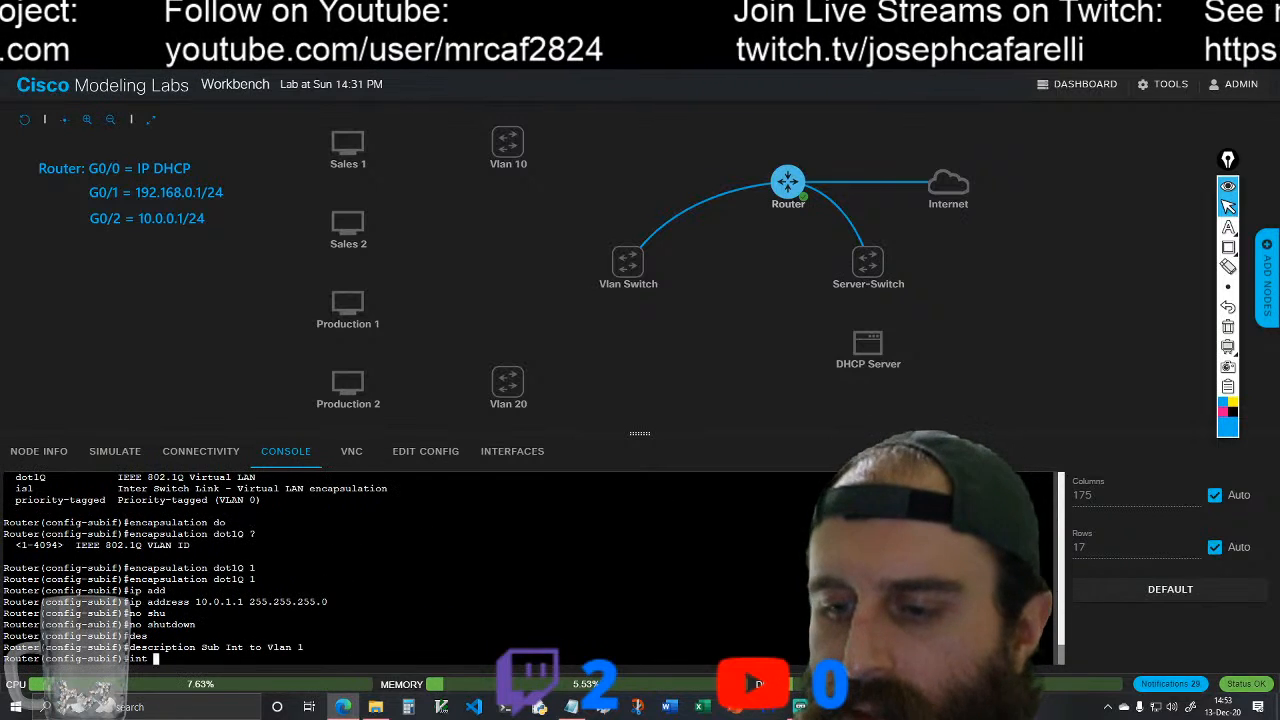
{"action": "key", "text": "BackSpace"}
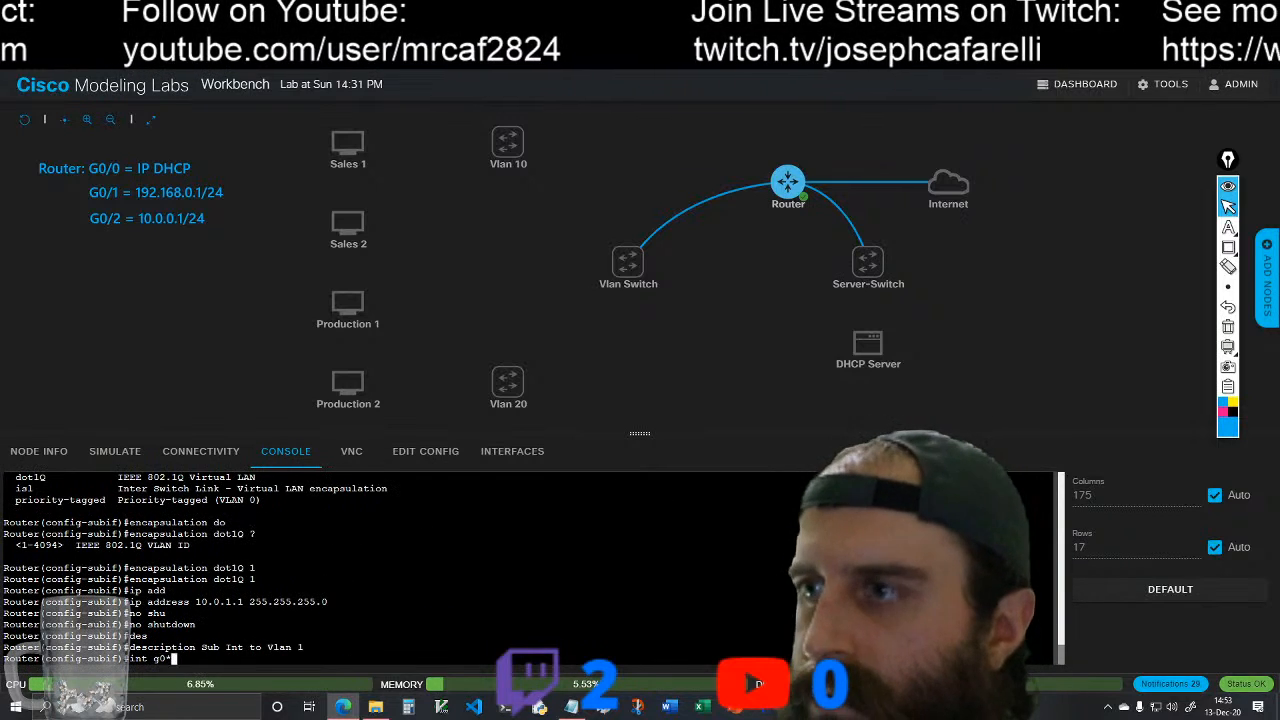
{"action": "type", "text": "/1"}
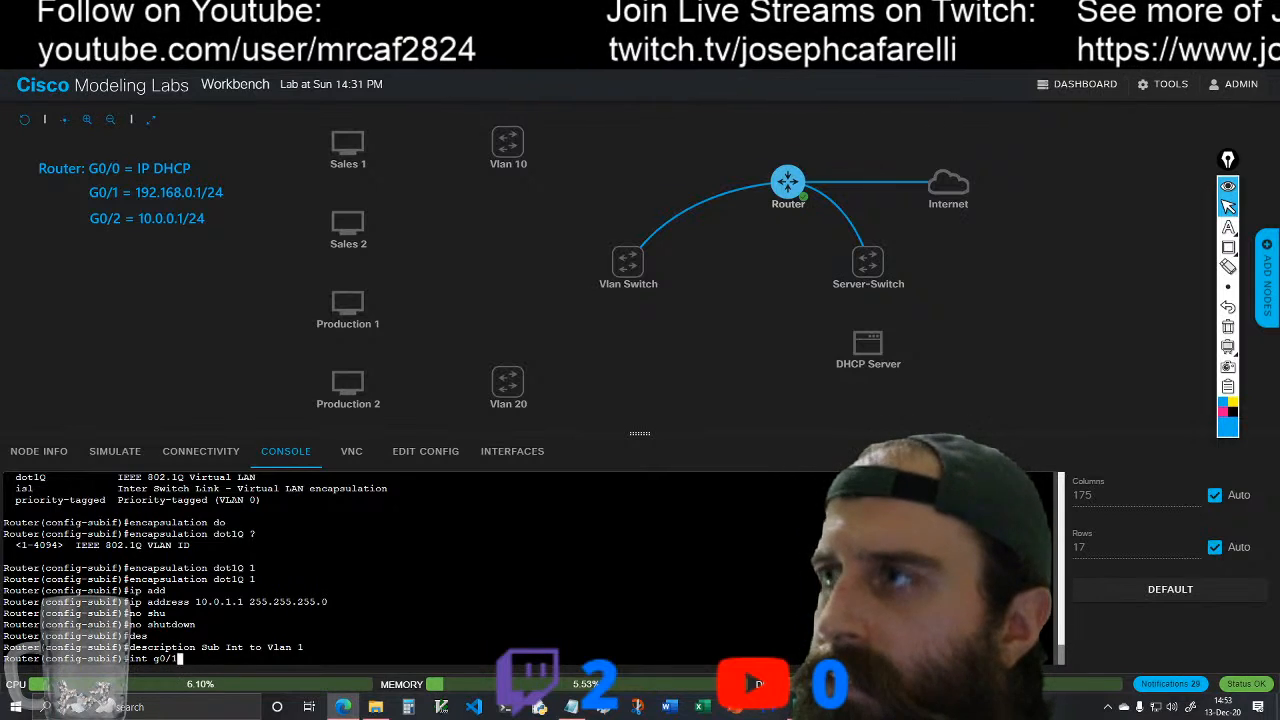
{"action": "key", "text": "Return"}
{"action": "type", "text": "no shutdown"}
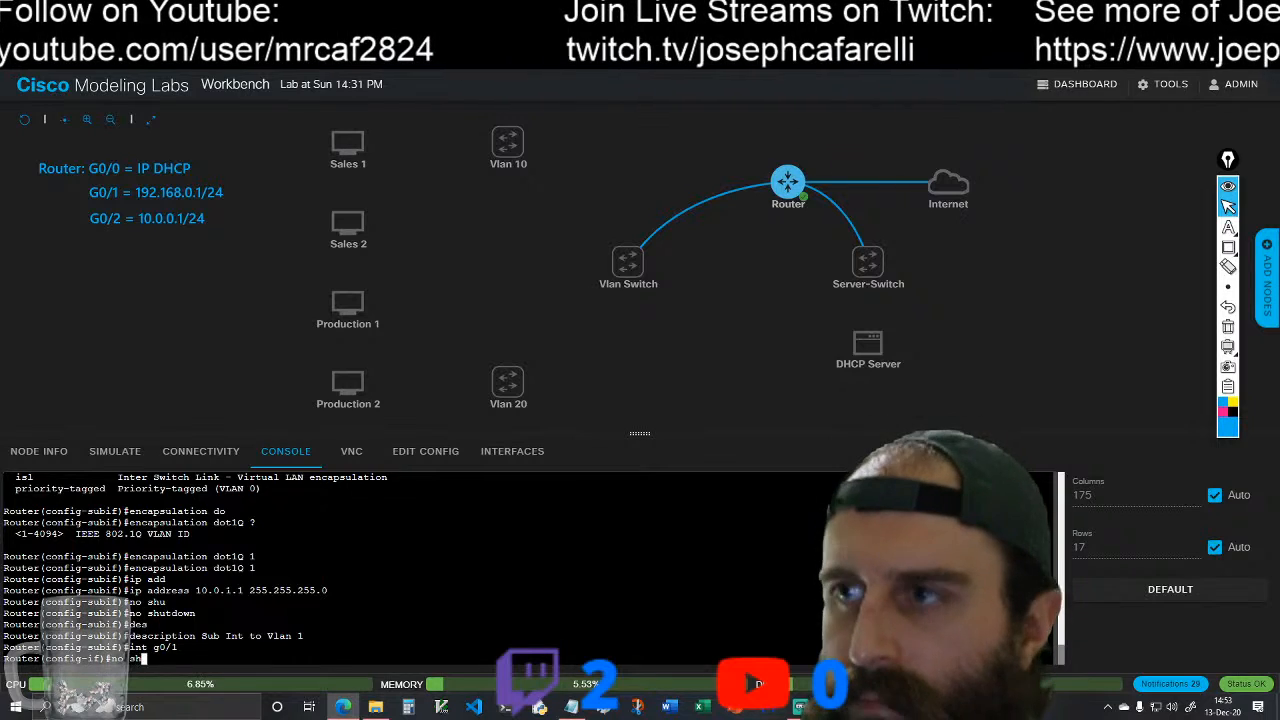
{"action": "key", "text": "Tab"}
{"action": "key", "text": "Return"}
Step: Give interface g0/1 the description "Interface to Server Farm"
{"action": "type", "text": "des"}
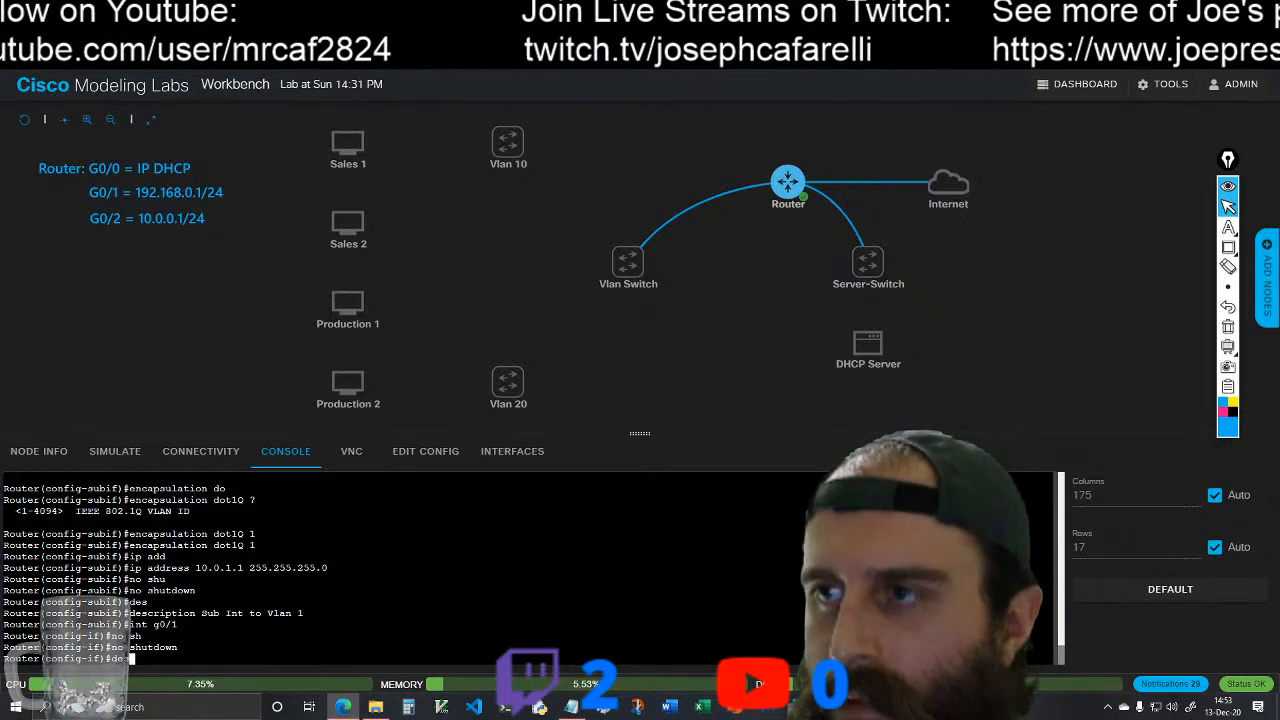
{"action": "key", "text": "Tab"}
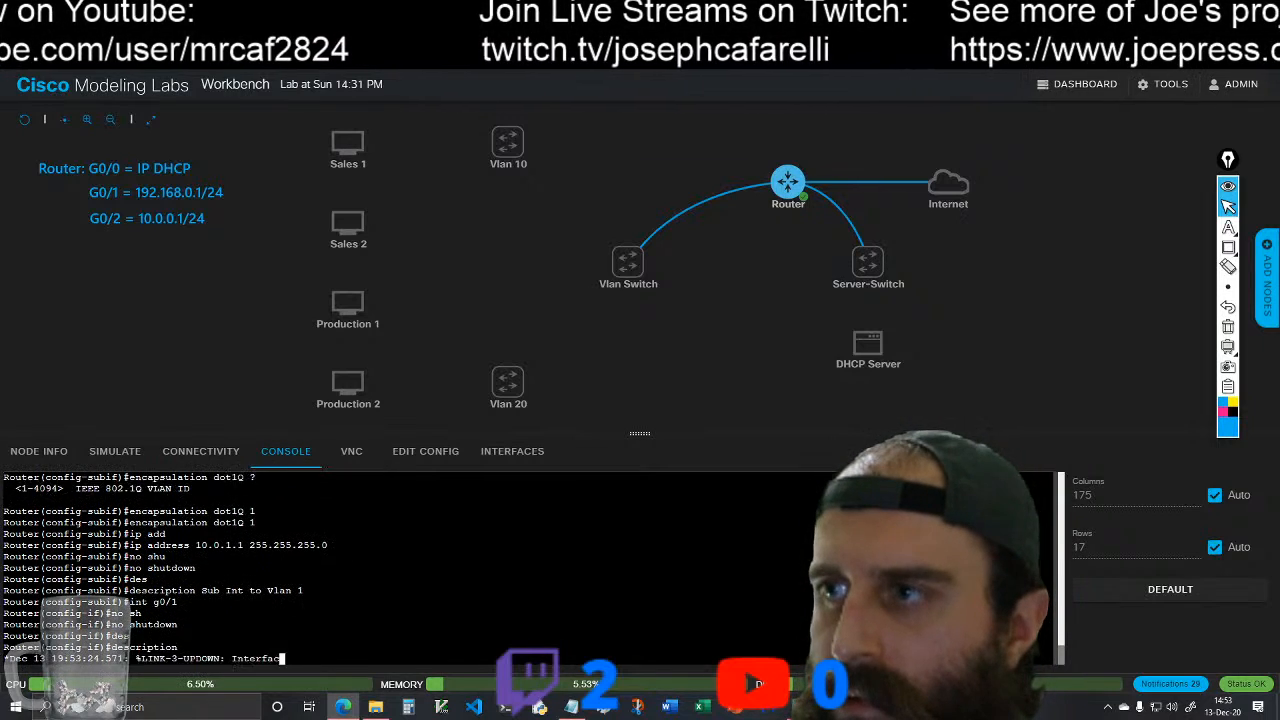
{"action": "key", "text": "Tab"}
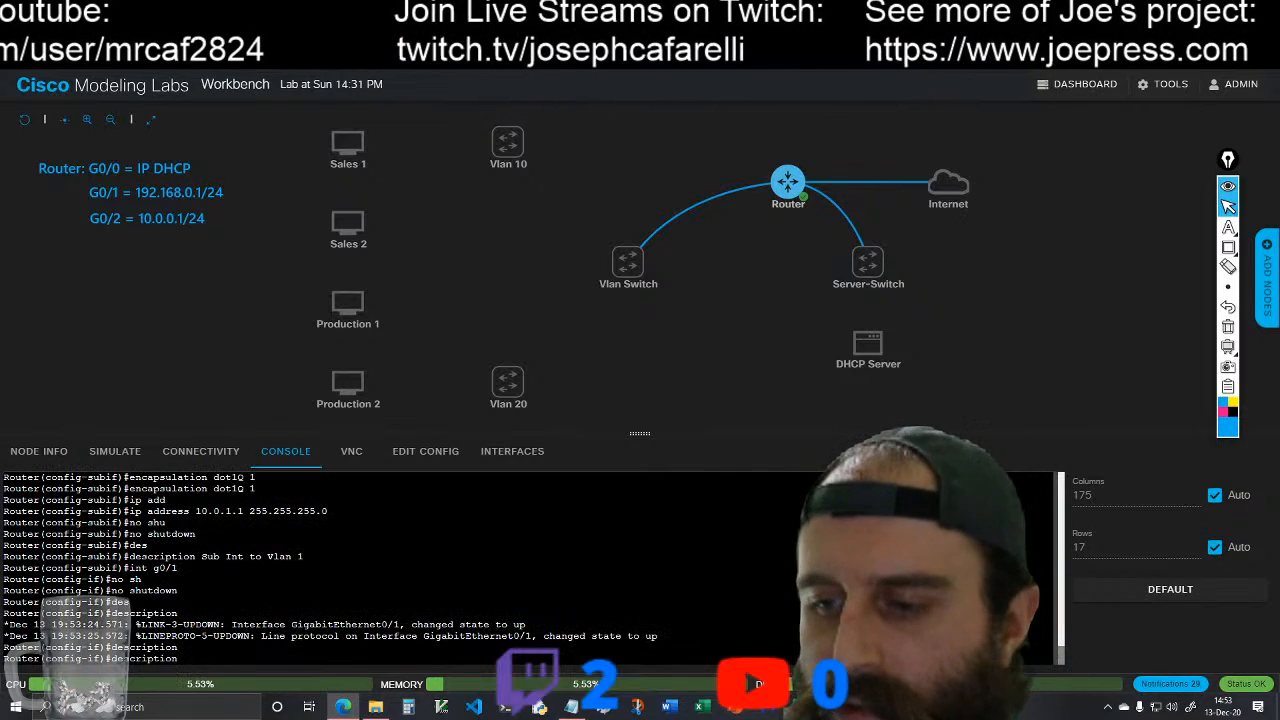
{"action": "type", "text": "Int "}
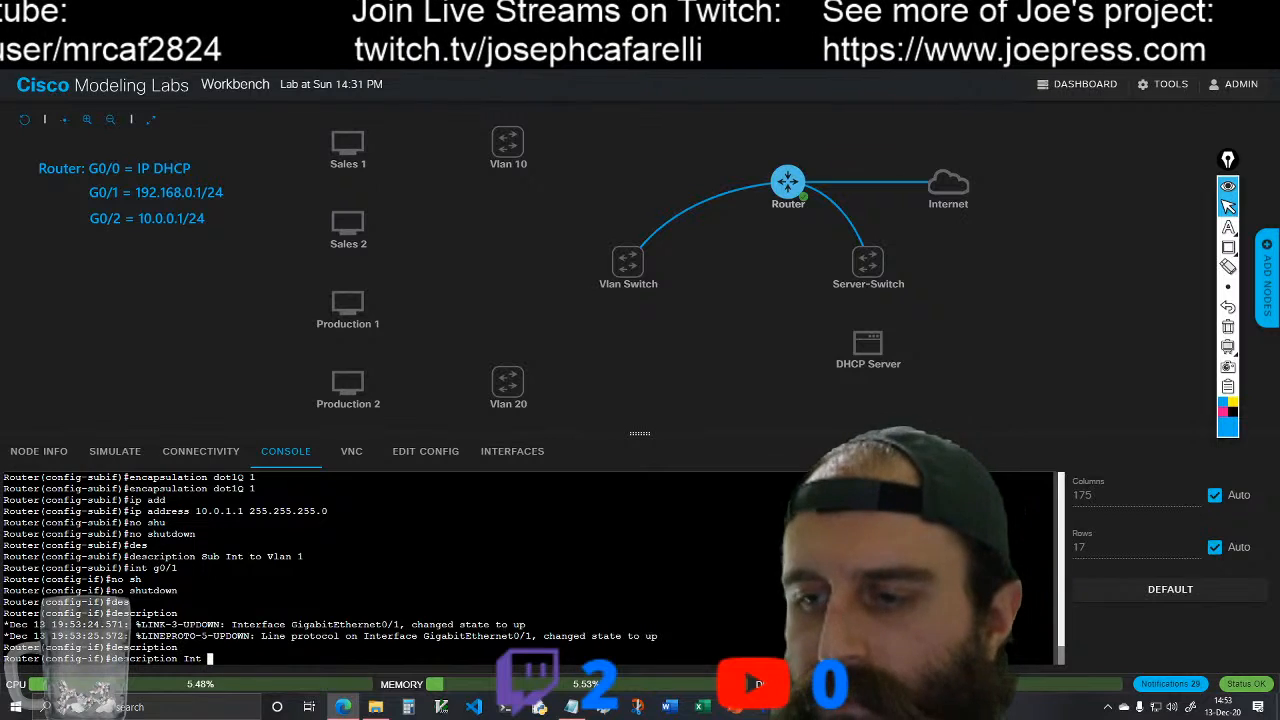
{"action": "type", "text": "erfa"}
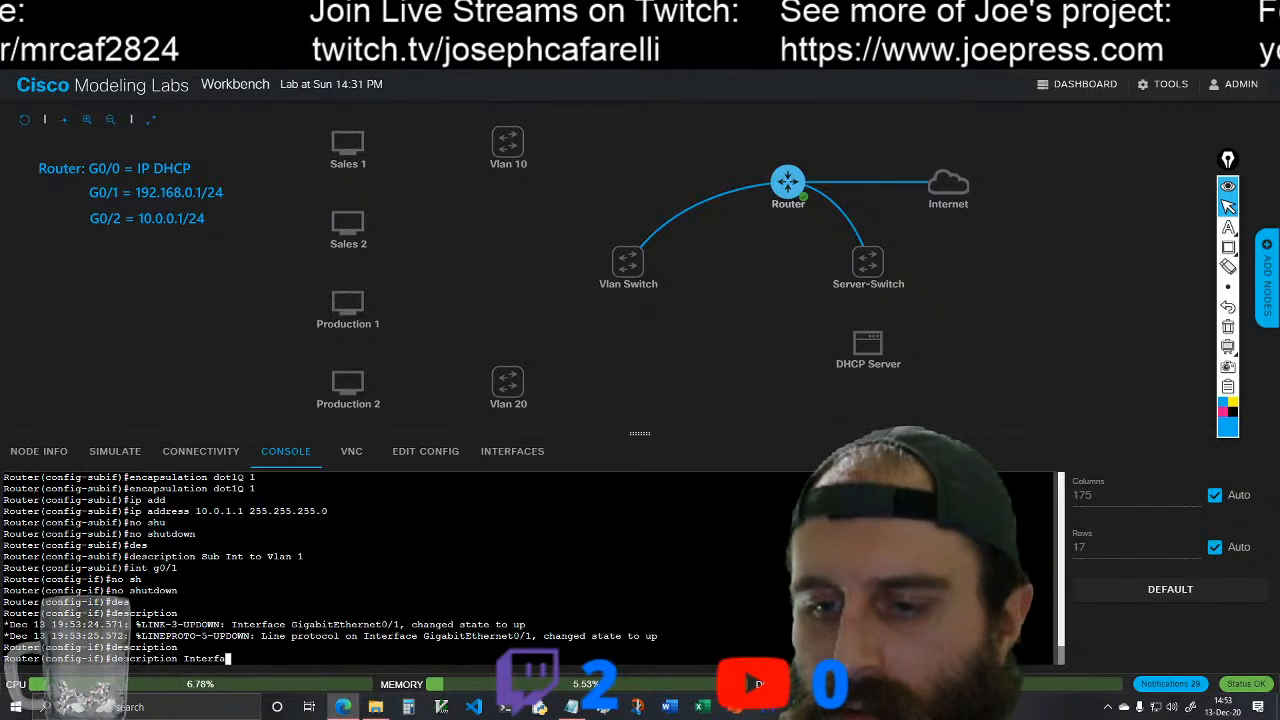
{"action": "type", "text": "ce to "}
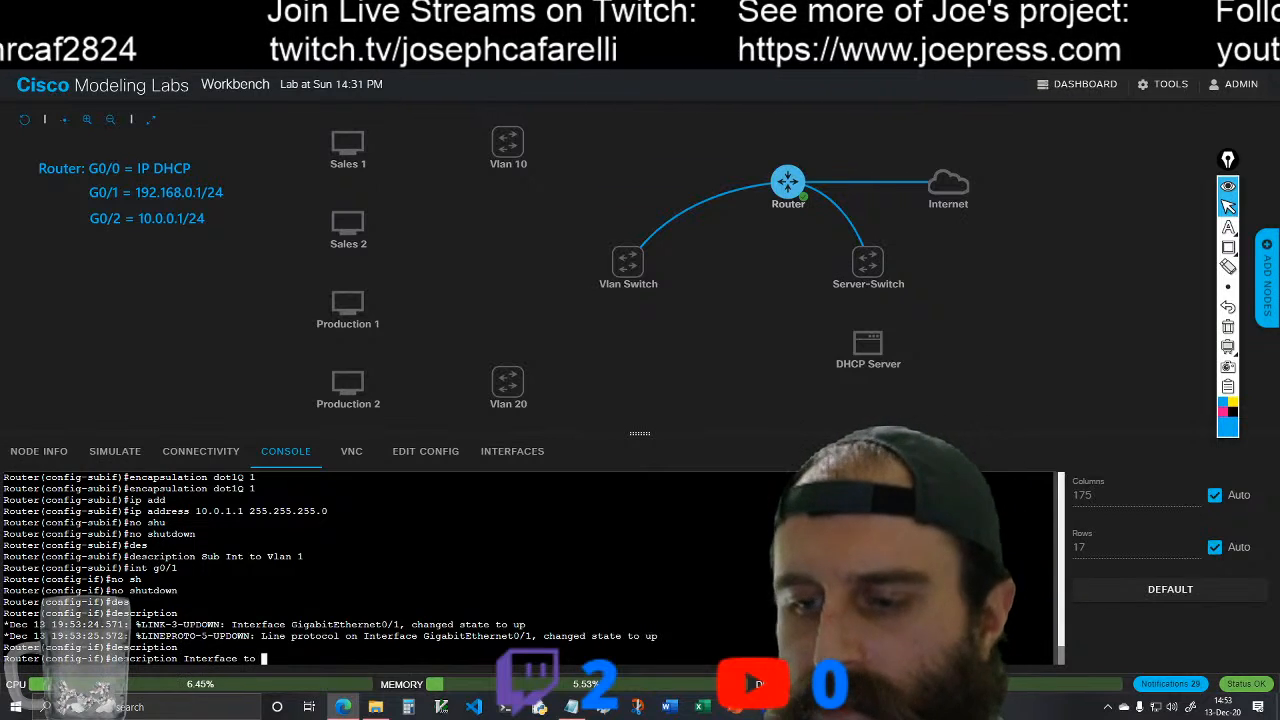
{"action": "type", "text": "Ser"}
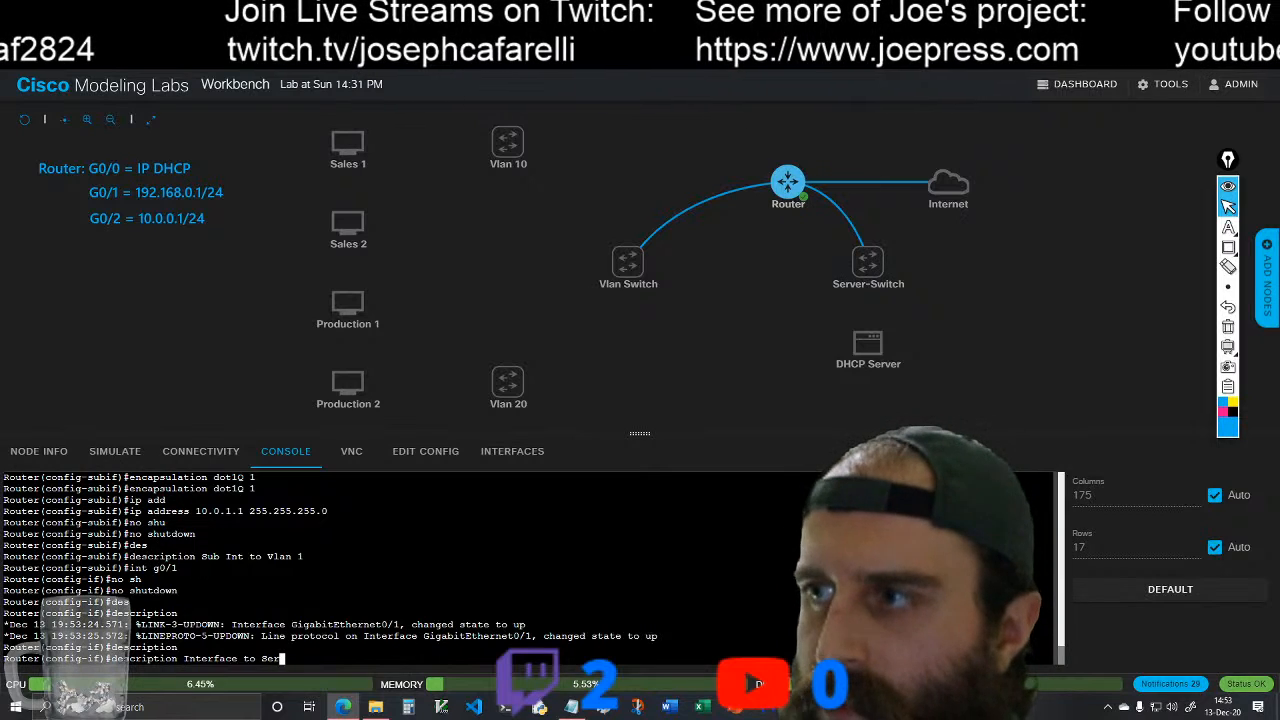
{"action": "type", "text": "ver"}
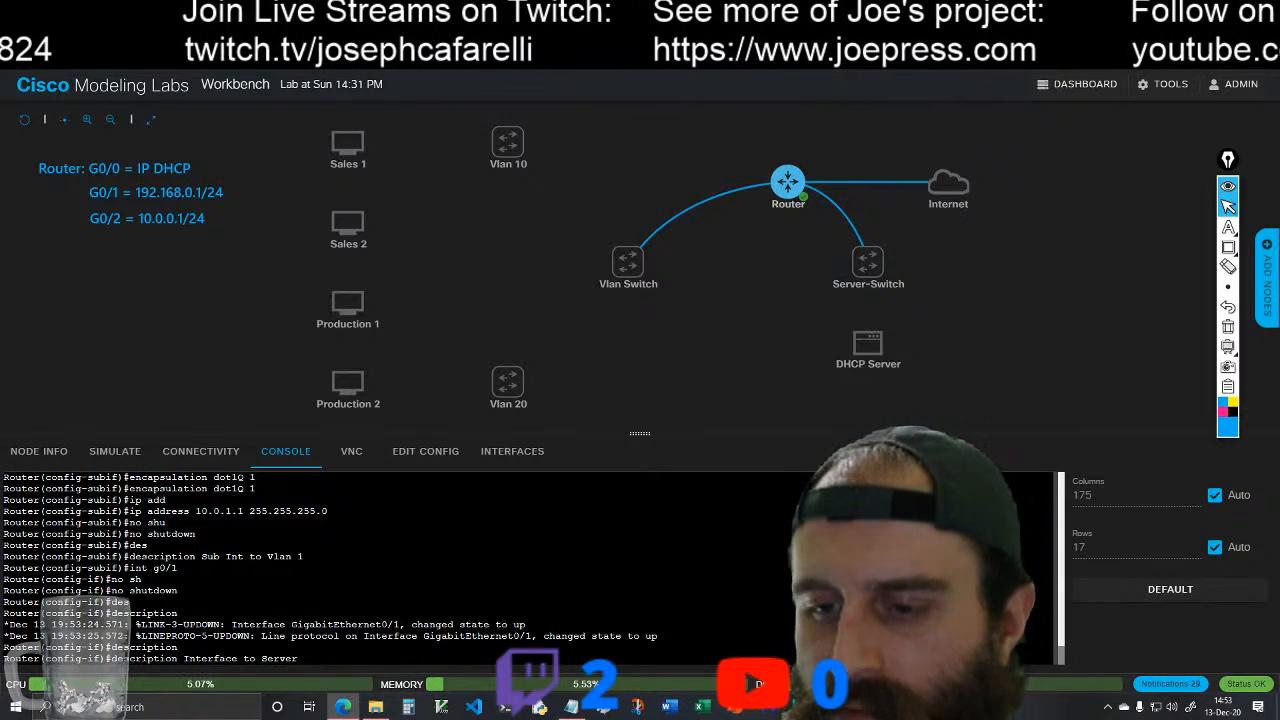
{"action": "type", "text": " Far"}
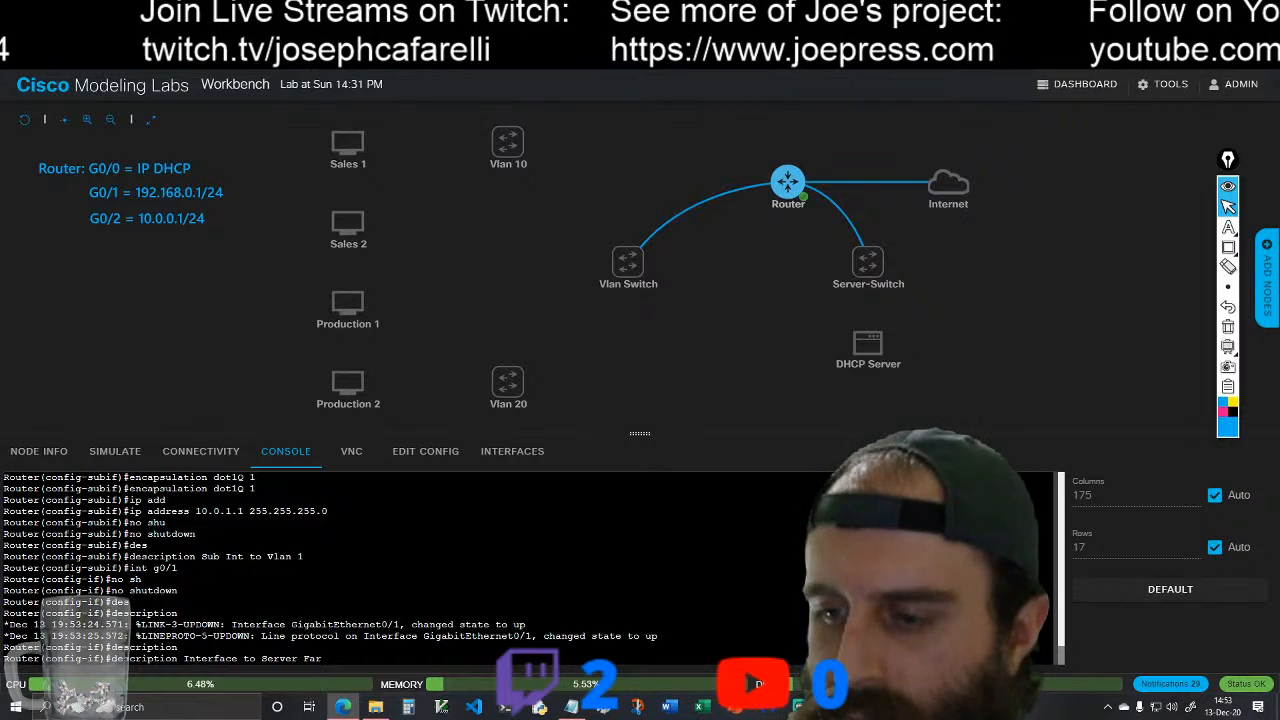
{"action": "type", "text": "m"}
{"action": "key", "text": "Return"}
Step: Switch to configuring interface g0/2 on the router and enable it with no shutdown
{"action": "type", "text": "int "}
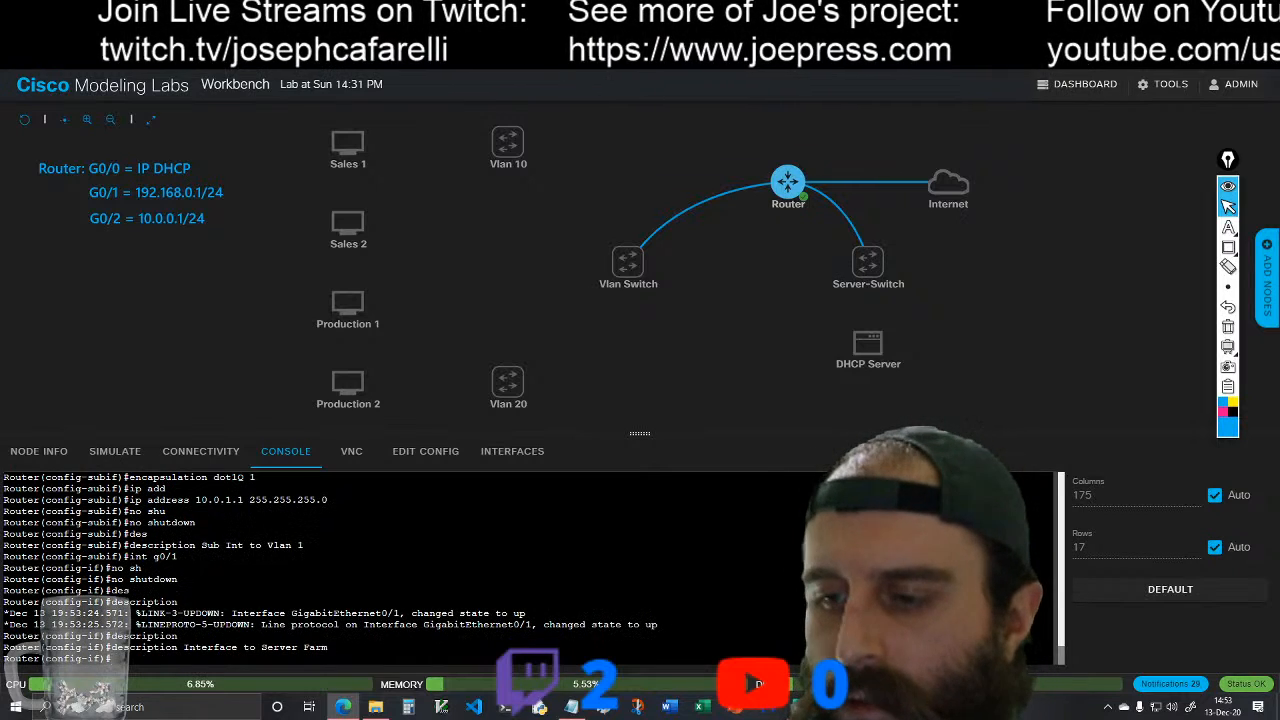
{"action": "type", "text": "g0/2"}
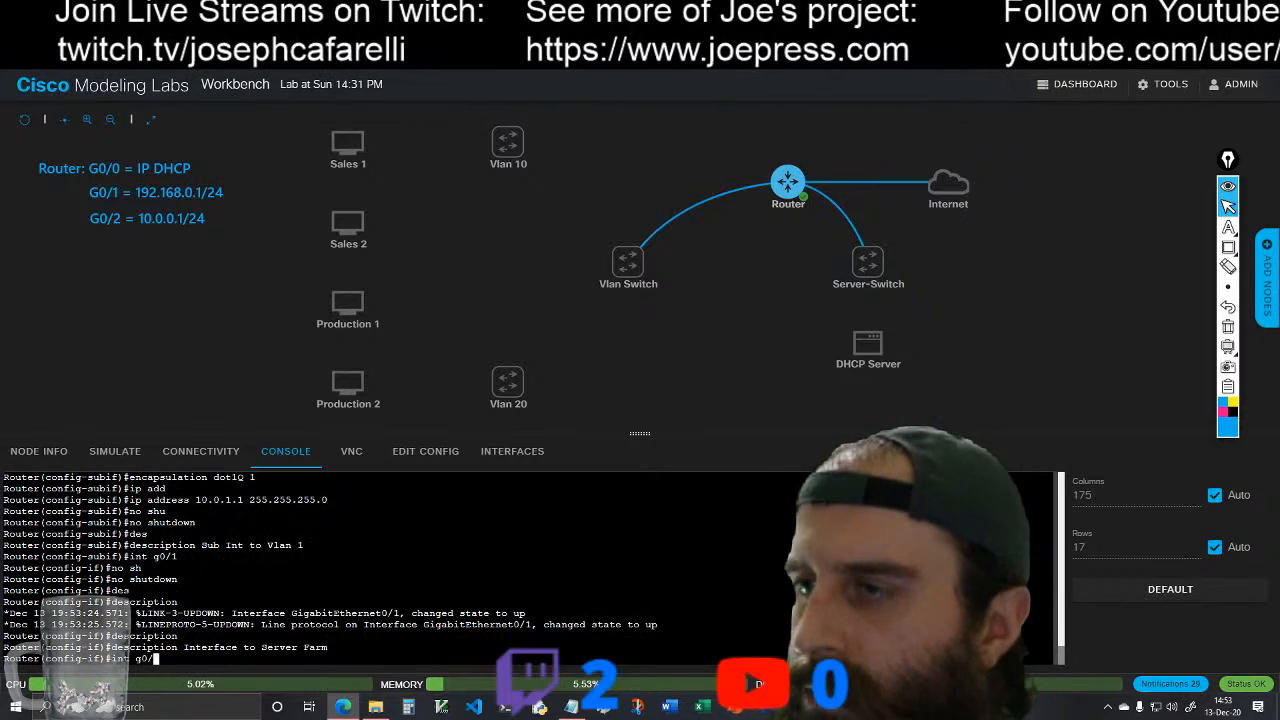
{"action": "key", "text": "Return"}
{"action": "type", "text": "no sh"}
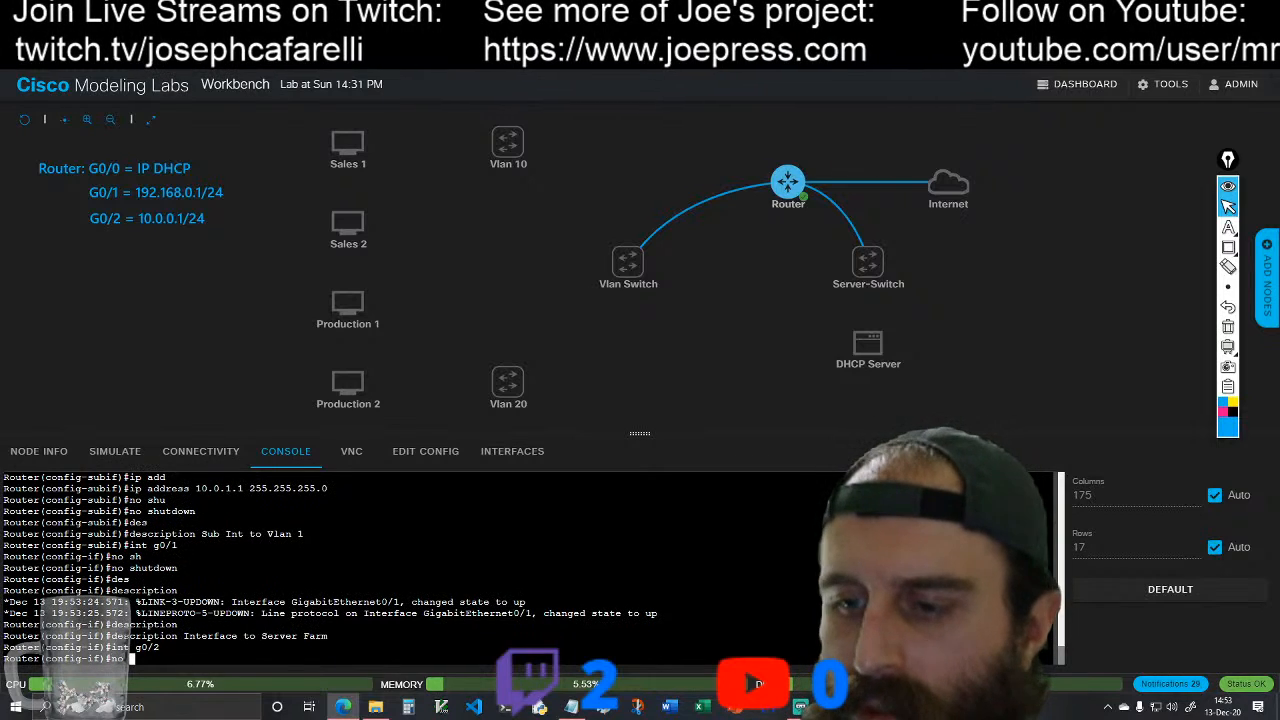
{"action": "key", "text": "Tab"}
{"action": "key", "text": "Return"}
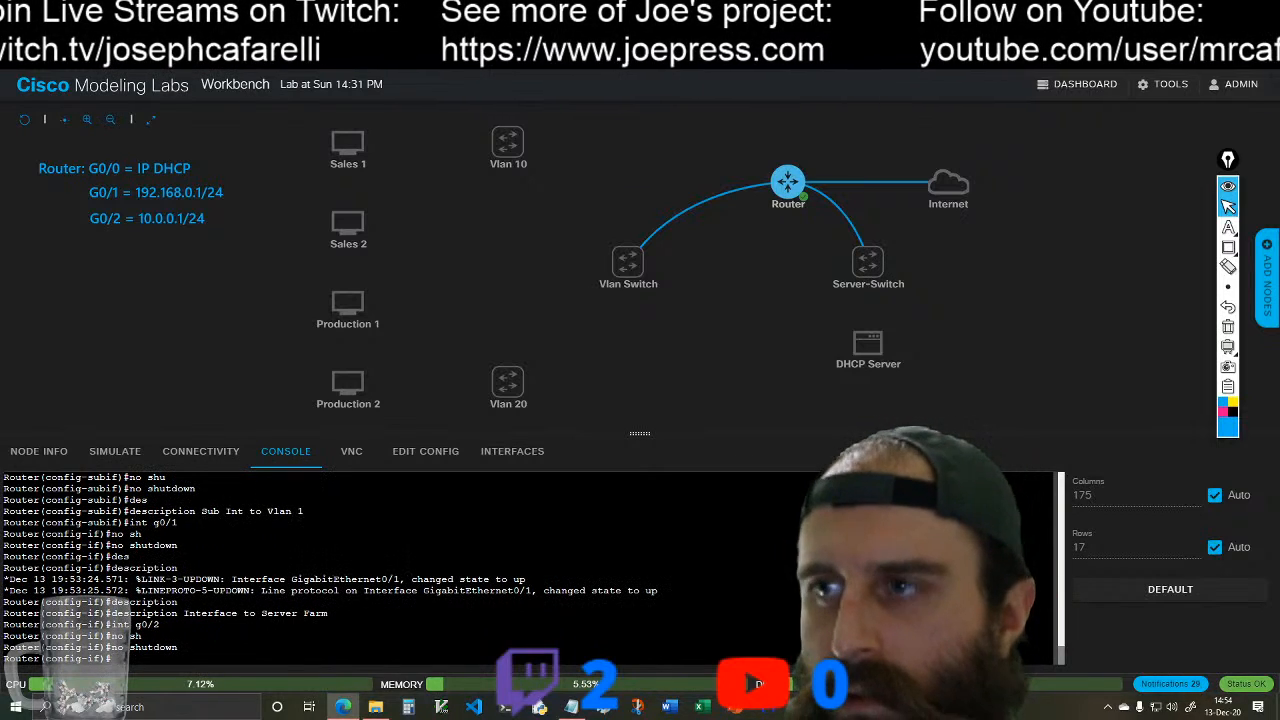
{"action": "key", "text": "Return"}
{"action": "key", "text": "Return"}
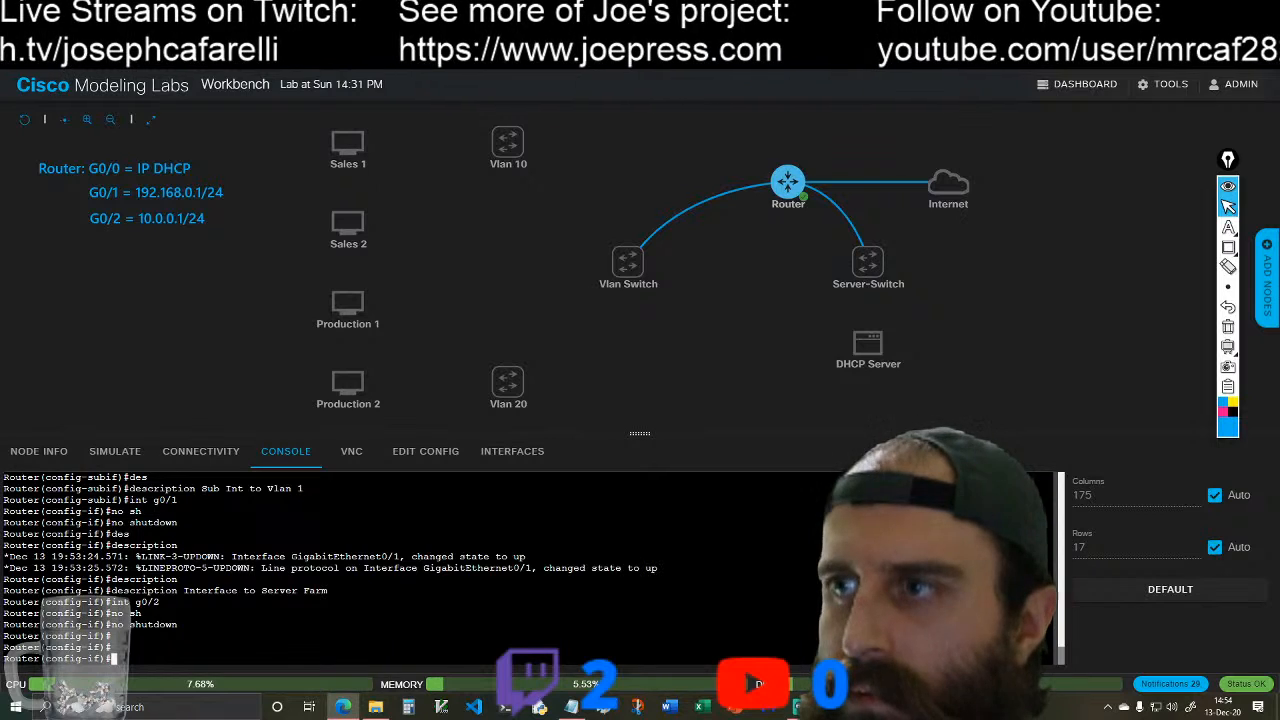
Step: Give interface g0/2 the description "Interface to Host Farm"
{"action": "type", "text": "des"}
{"action": "key", "text": "Tab"}
{"action": "type", "text": "Interface to"}
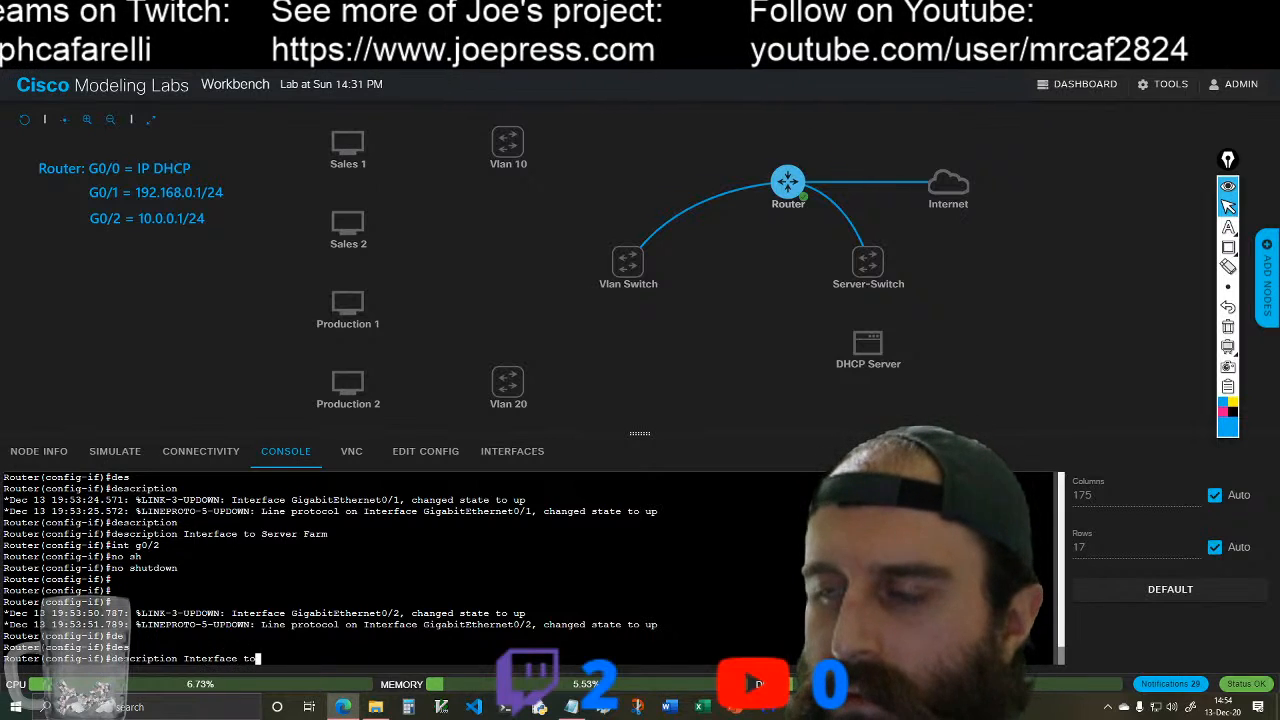
{"action": "type", "text": " Host"}
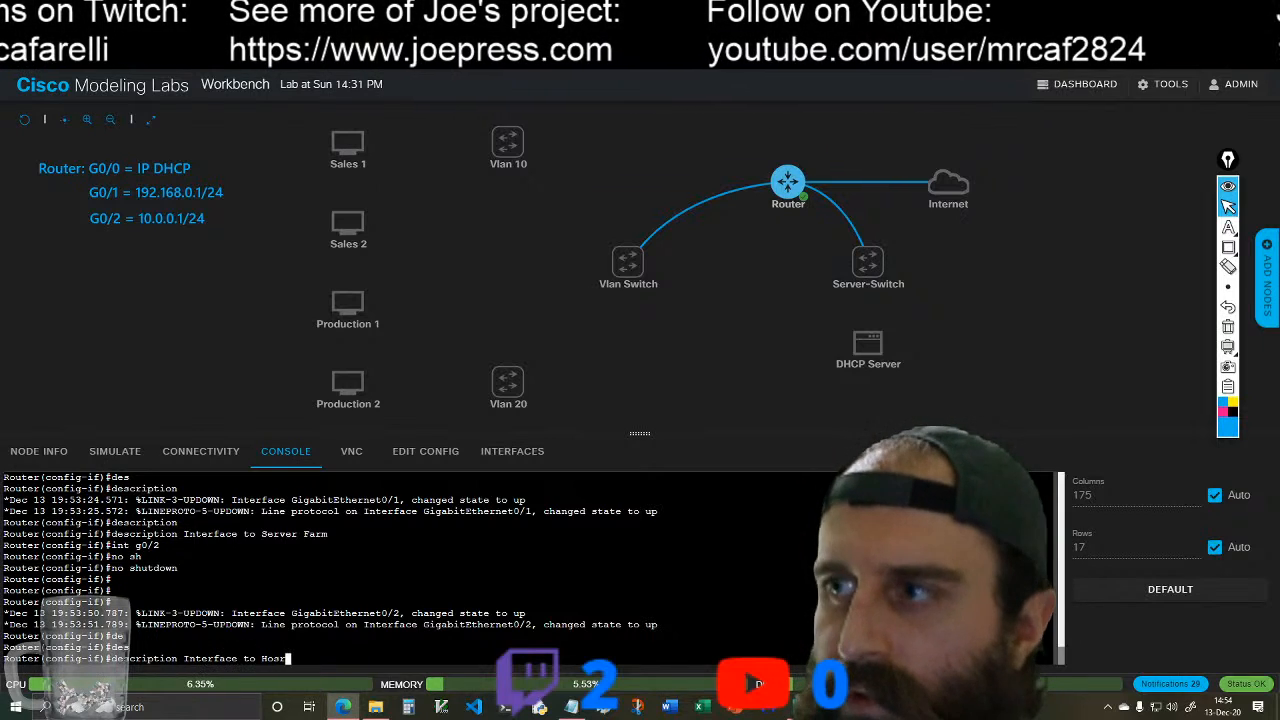
{"action": "type", "text": " Farm"}
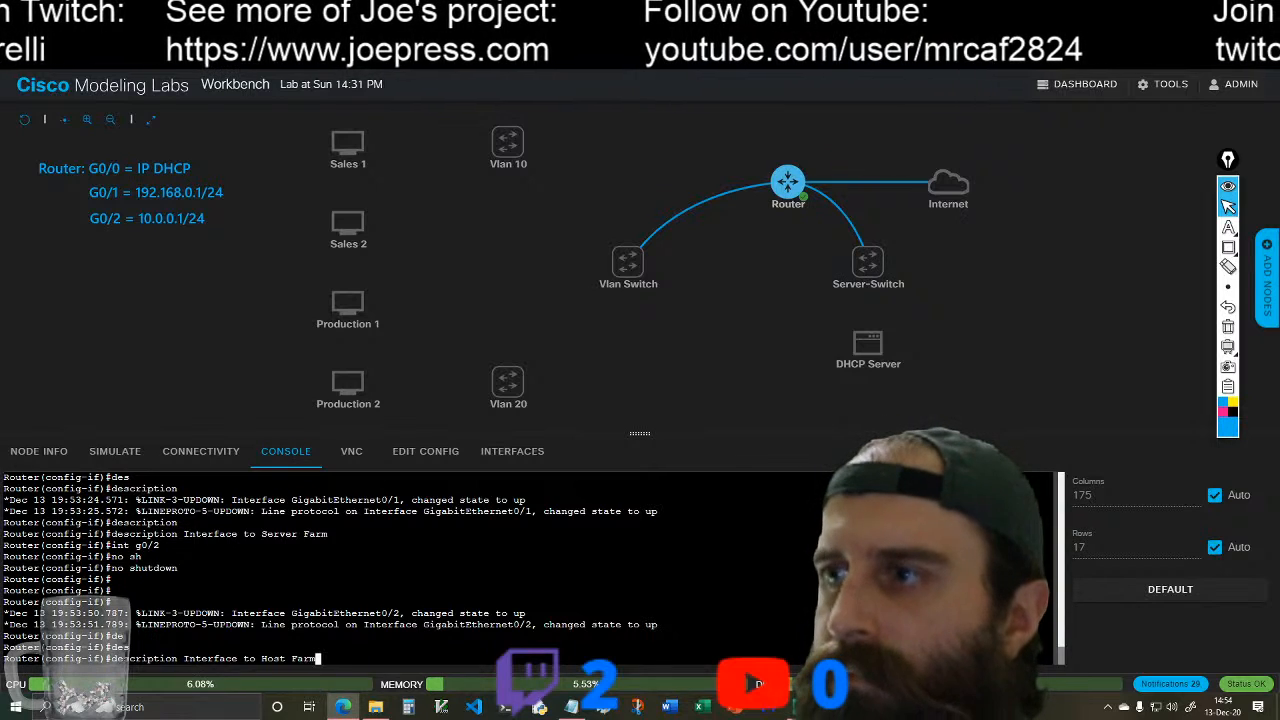
{"action": "key", "text": "Return"}
Step: Create subinterface g0/2.10 on the router and enter its configuration mode
{"action": "type", "text": "int "}
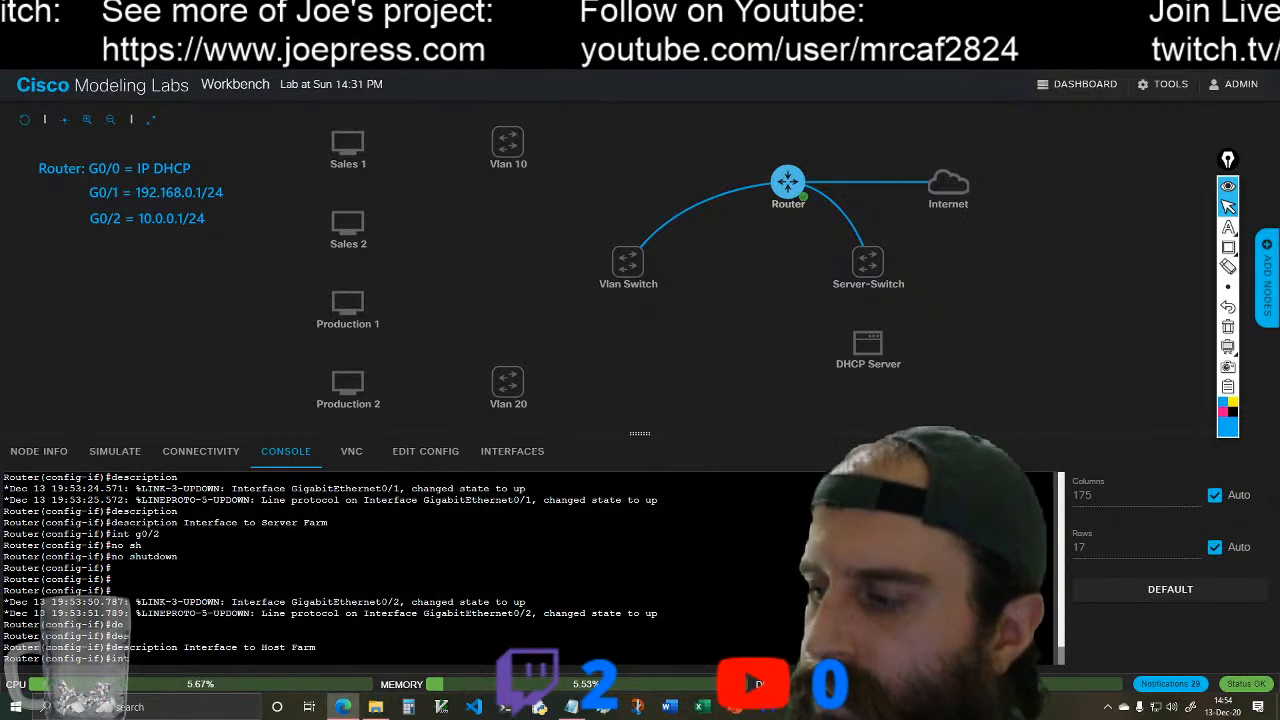
{"action": "type", "text": "g"}
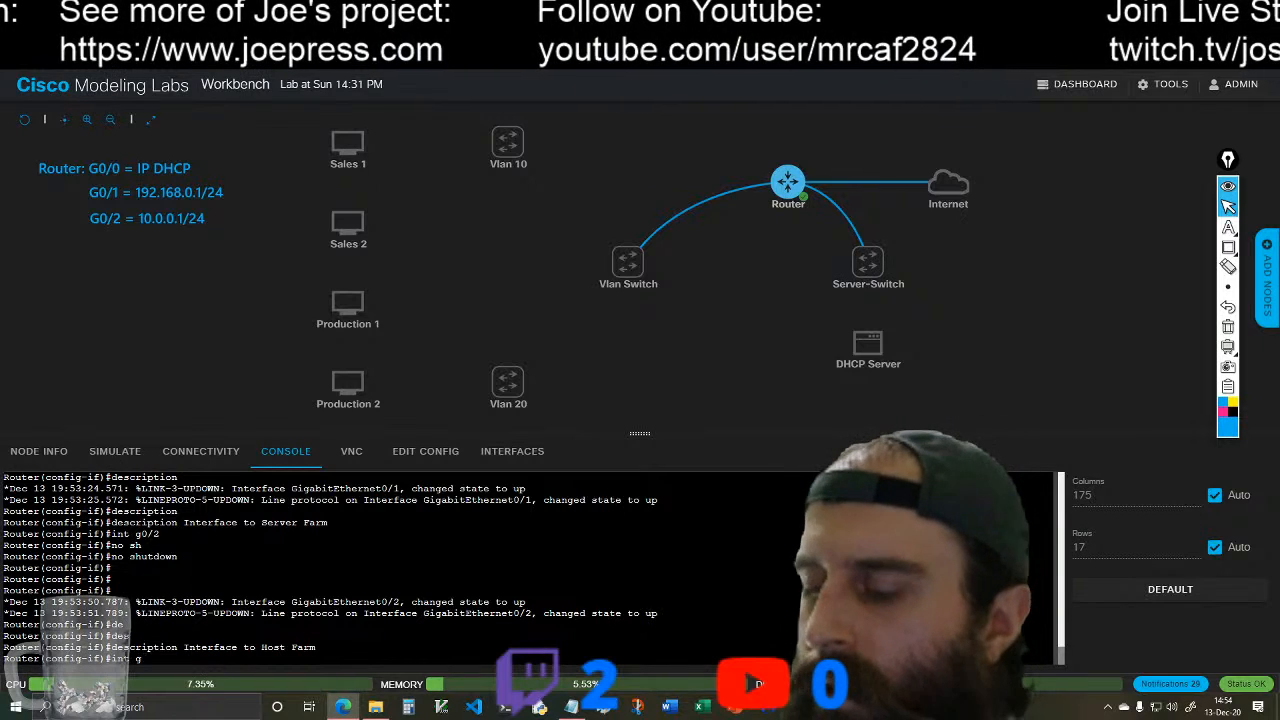
{"action": "type", "text": "0/2.10"}
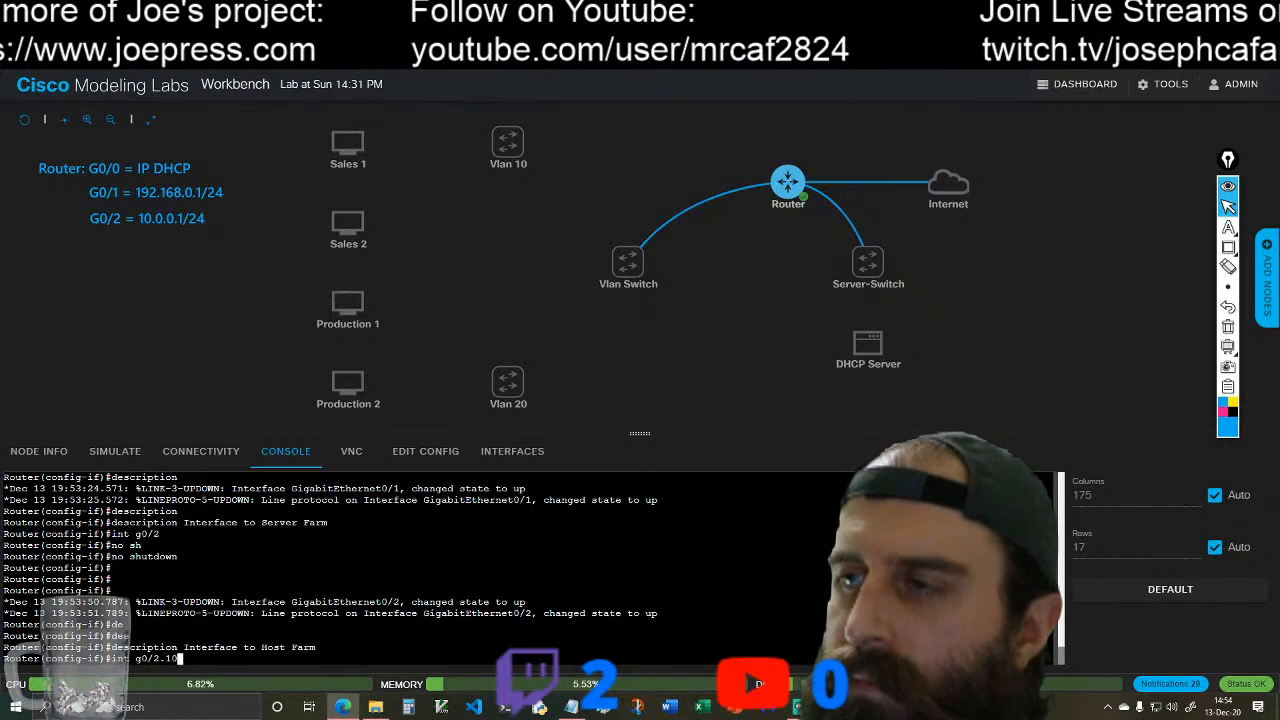
{"action": "key", "text": "BackSpace"}
{"action": "key", "text": "BackSpace"}
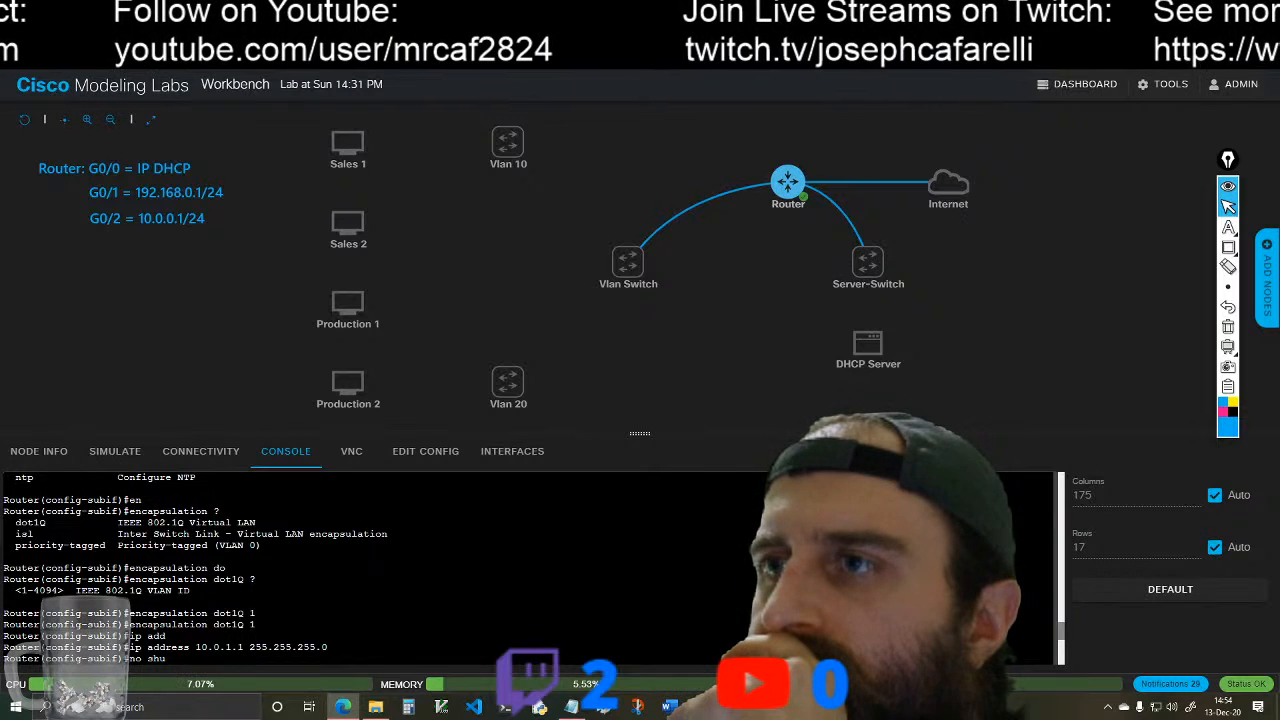
{"action": "scroll", "coordinate": [530, 568], "scroll_direction": "up", "scroll_amount": 3}
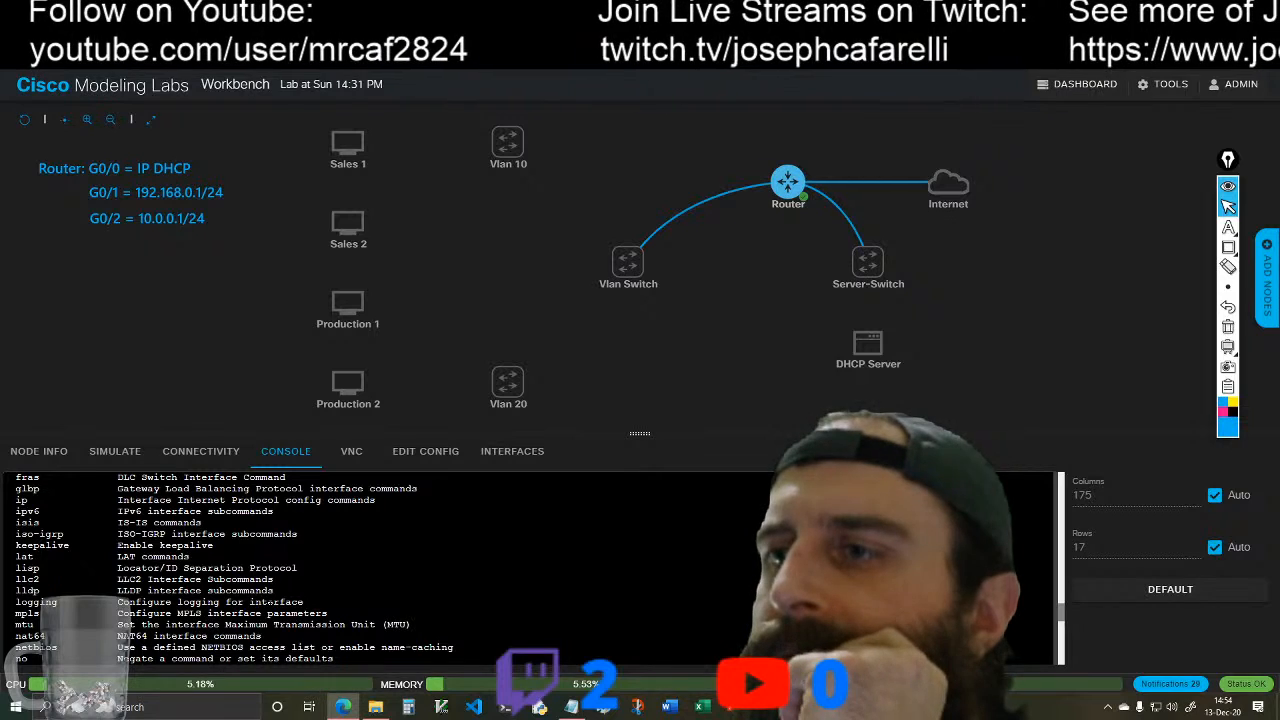
{"action": "scroll", "coordinate": [530, 568], "scroll_direction": "up", "scroll_amount": 2}
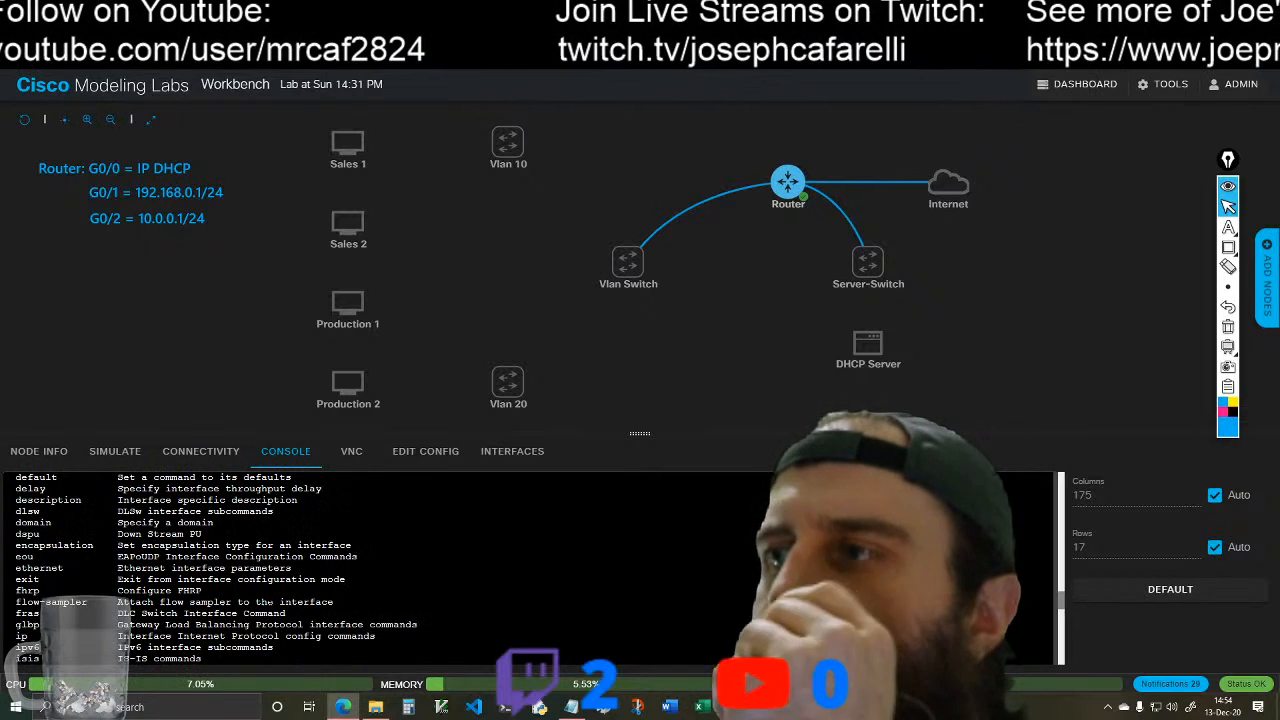
{"action": "scroll", "coordinate": [530, 568], "scroll_direction": "down", "scroll_amount": 6}
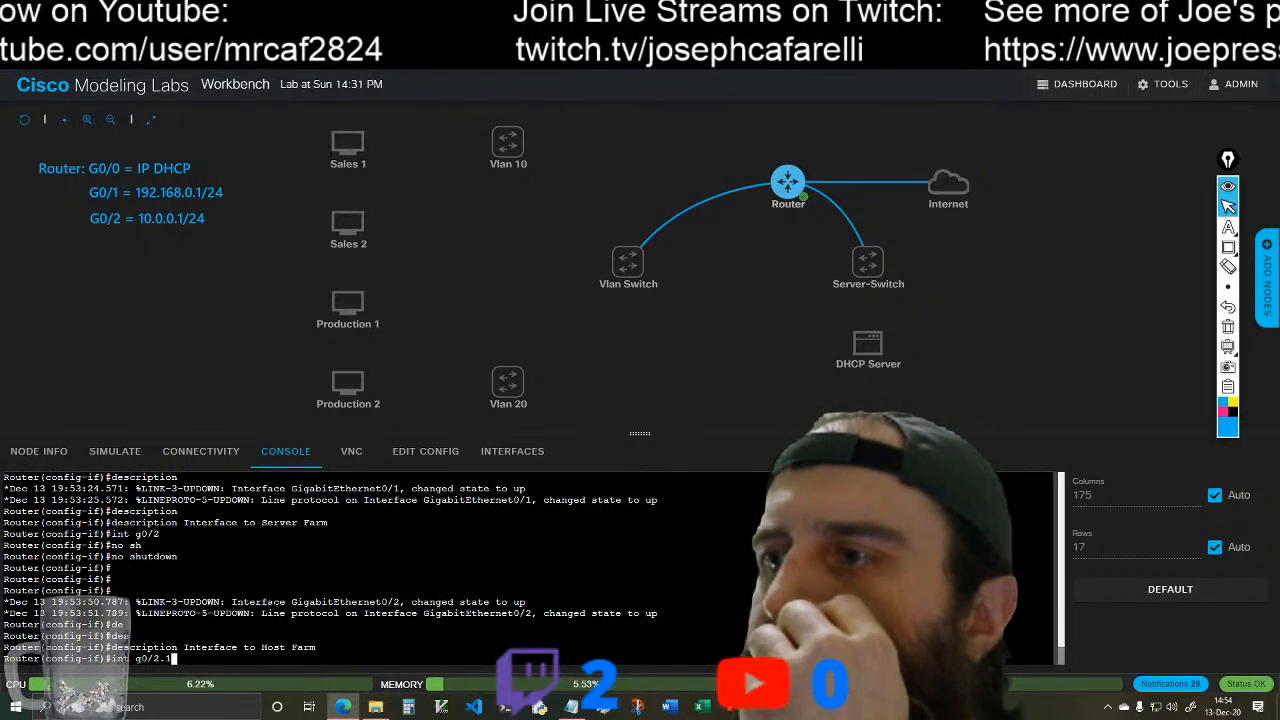
{"action": "type", "text": "0"}
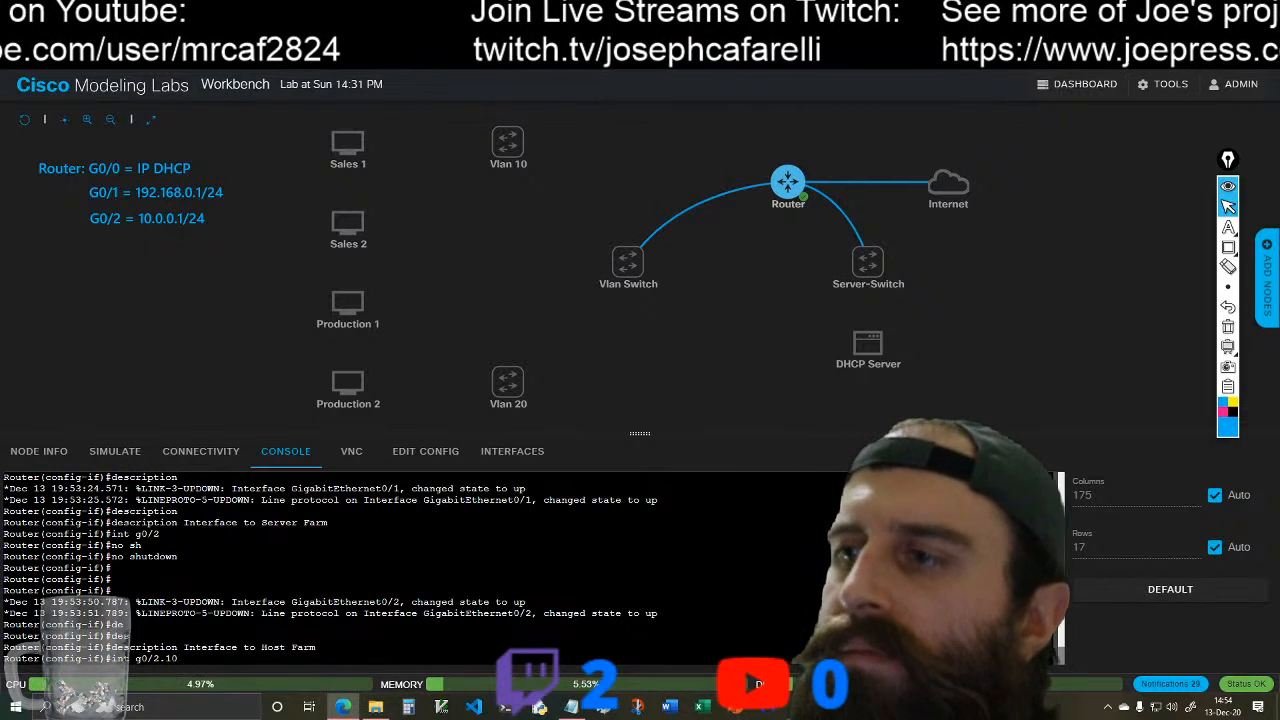
{"action": "key", "text": "Return"}
Step: Set the encapsulation of subinterface g0/2.10 to dot1Q with VLAN ID 10
{"action": "type", "text": "en"}
{"action": "key", "text": "Tab"}
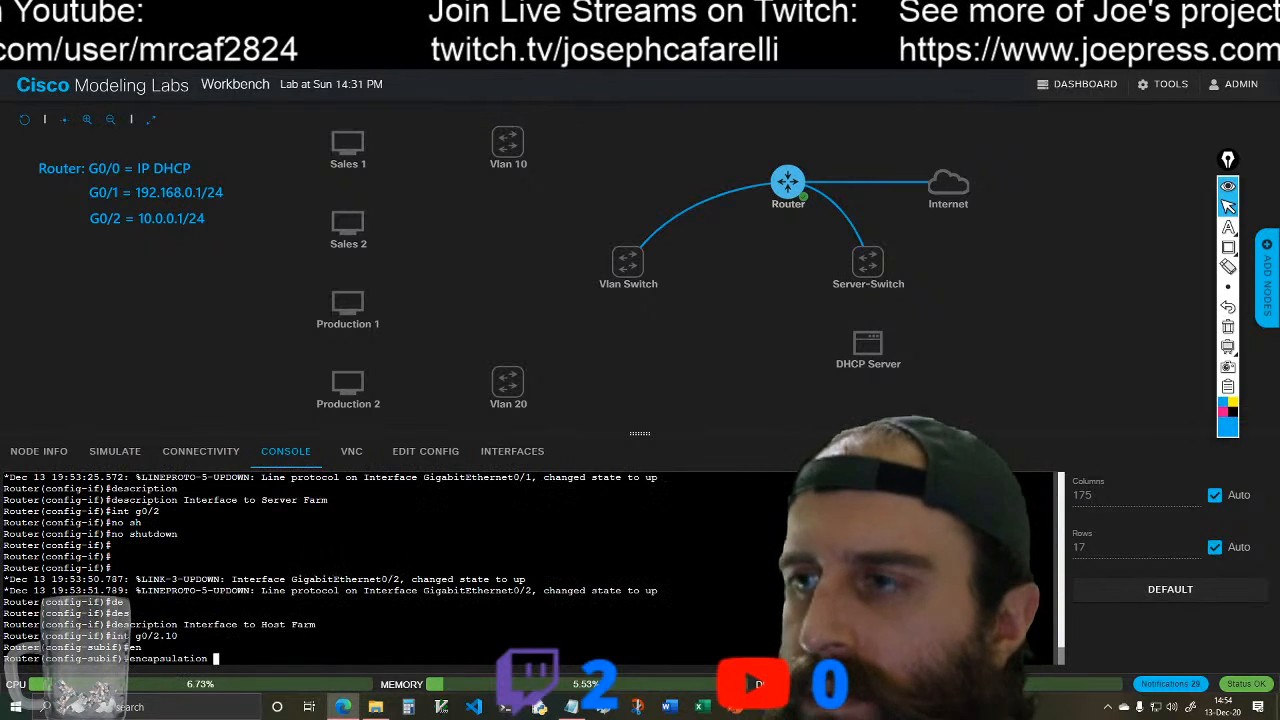
{"action": "type", "text": "do"}
{"action": "key", "text": "Tab"}
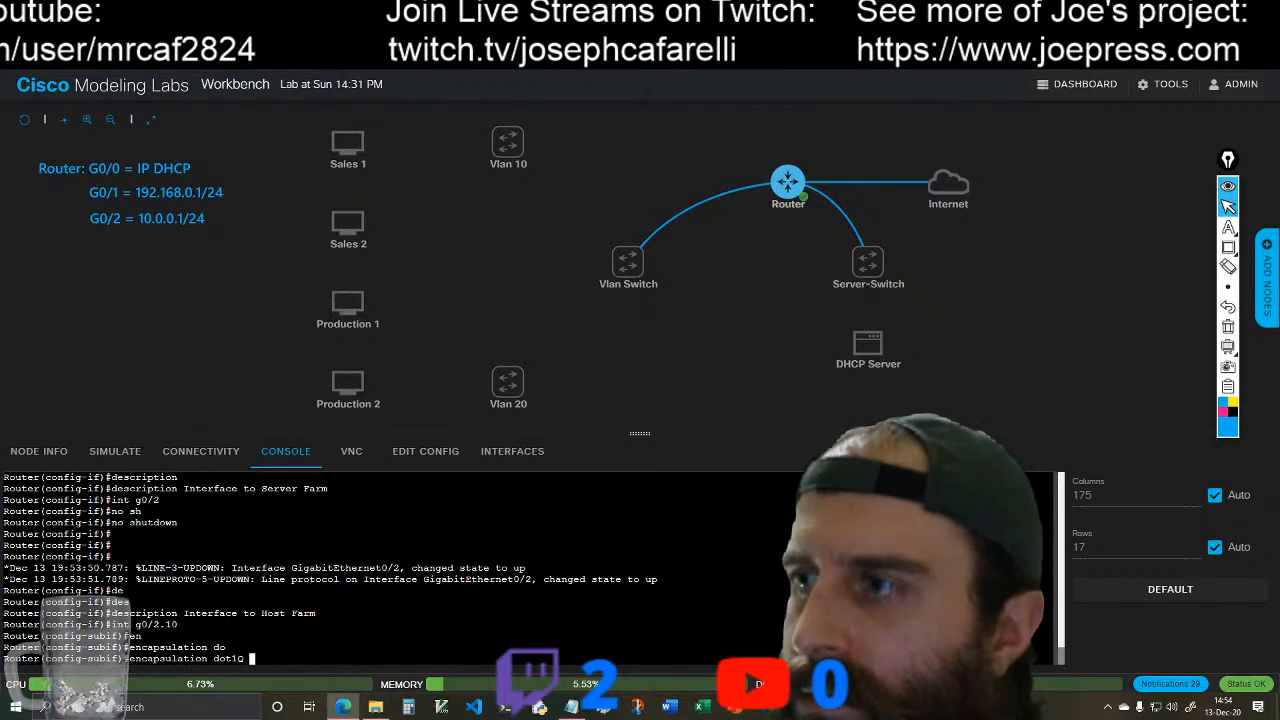
{"action": "type", "text": "10"}
{"action": "key", "text": "Tab"}
{"action": "key", "text": "Return"}
Step: Assign IP address 10.0.10.1 with mask 255.255.255.0 to subinterface g0/2.10 and enable it with no shutdown
{"action": "type", "text": "ip "}
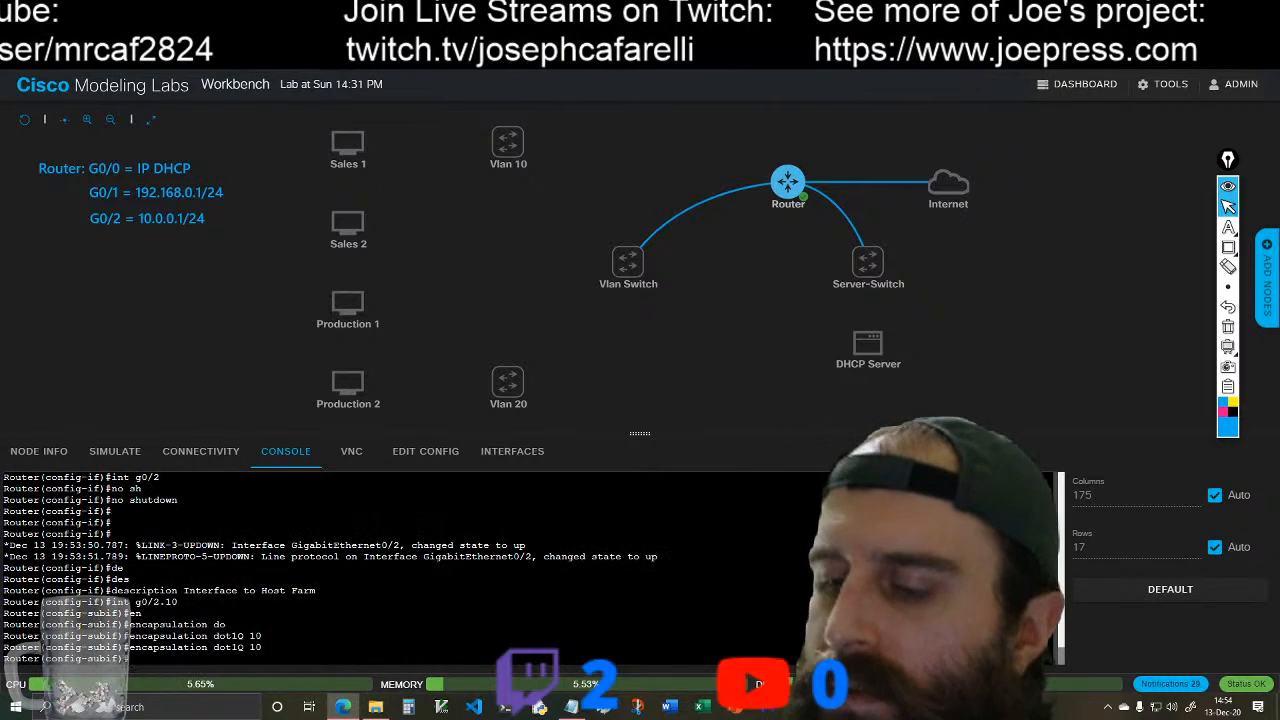
{"action": "type", "text": "ad"}
{"action": "key", "text": "Tab"}
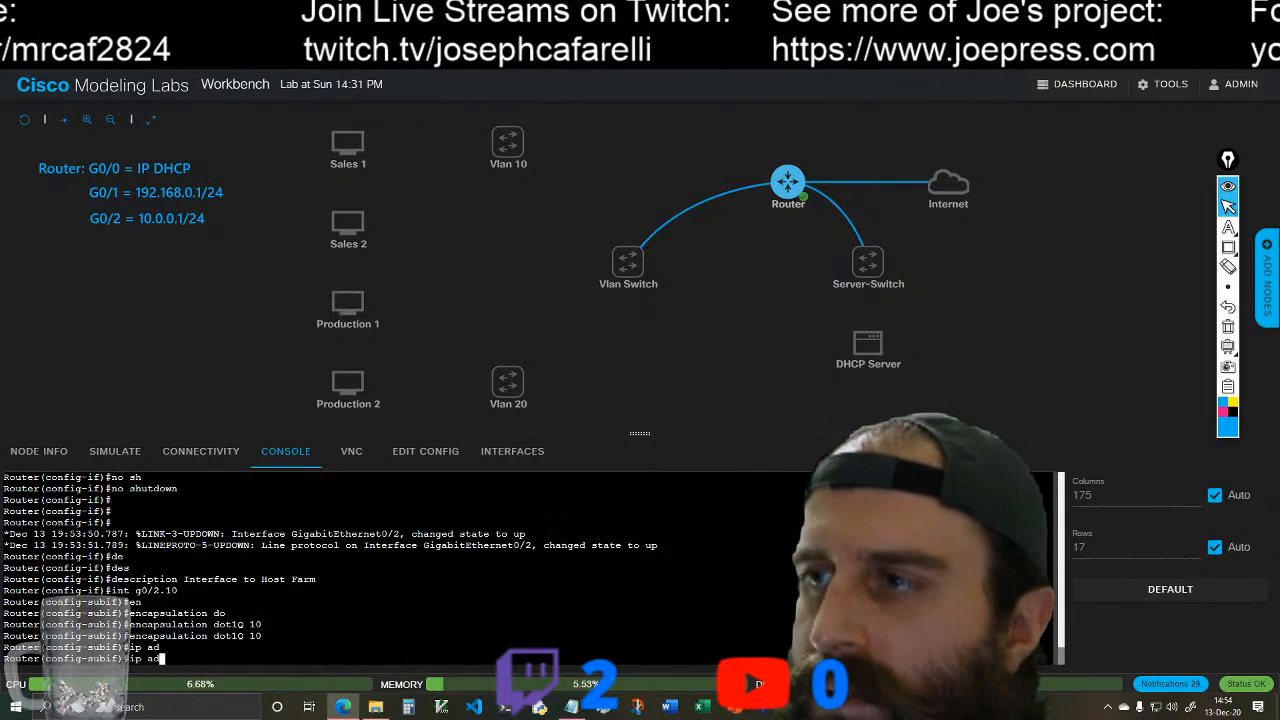
{"action": "type", "text": "d"}
{"action": "key", "text": "Tab"}
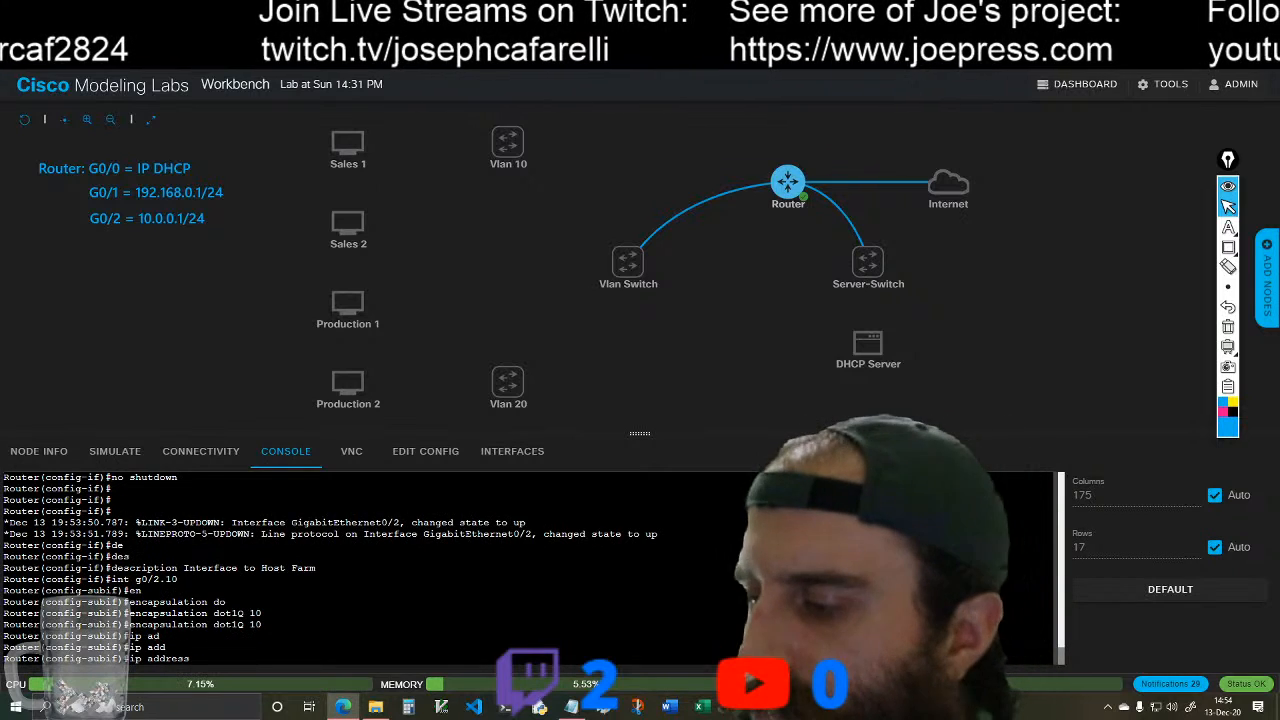
{"action": "type", "text": "10.0."}
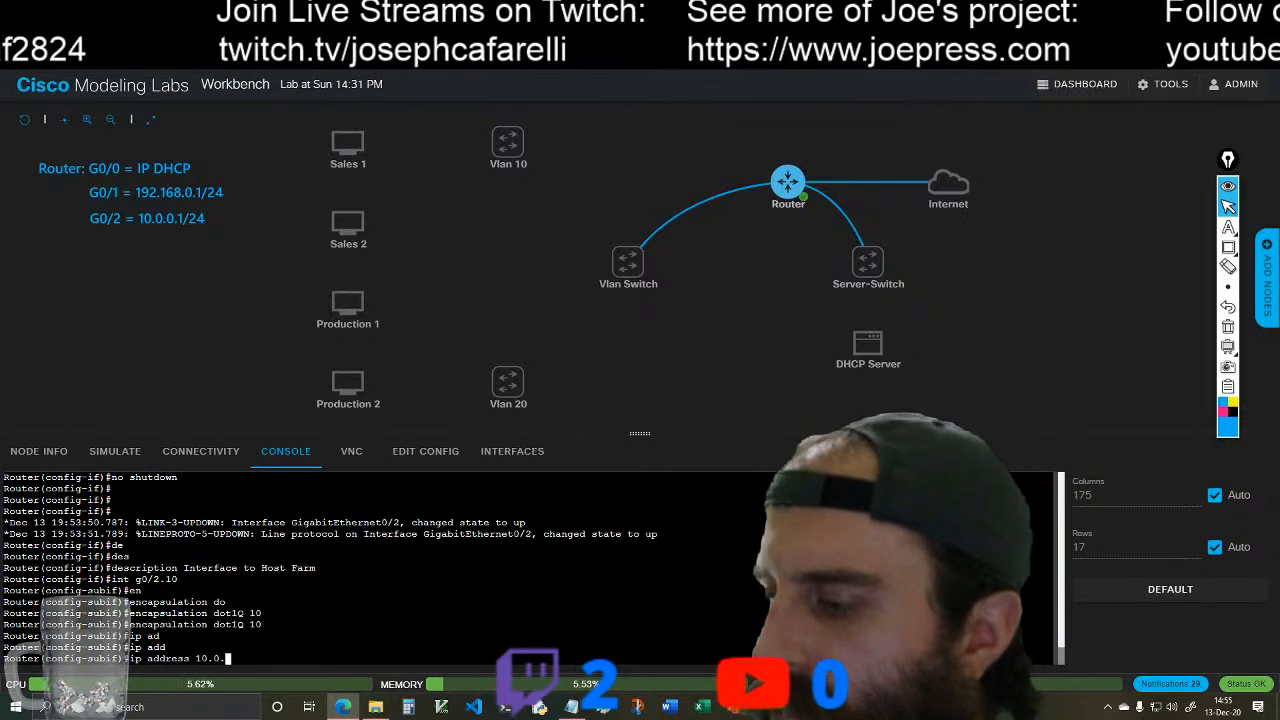
{"action": "type", "text": "010."}
{"action": "type", "text": "1"}
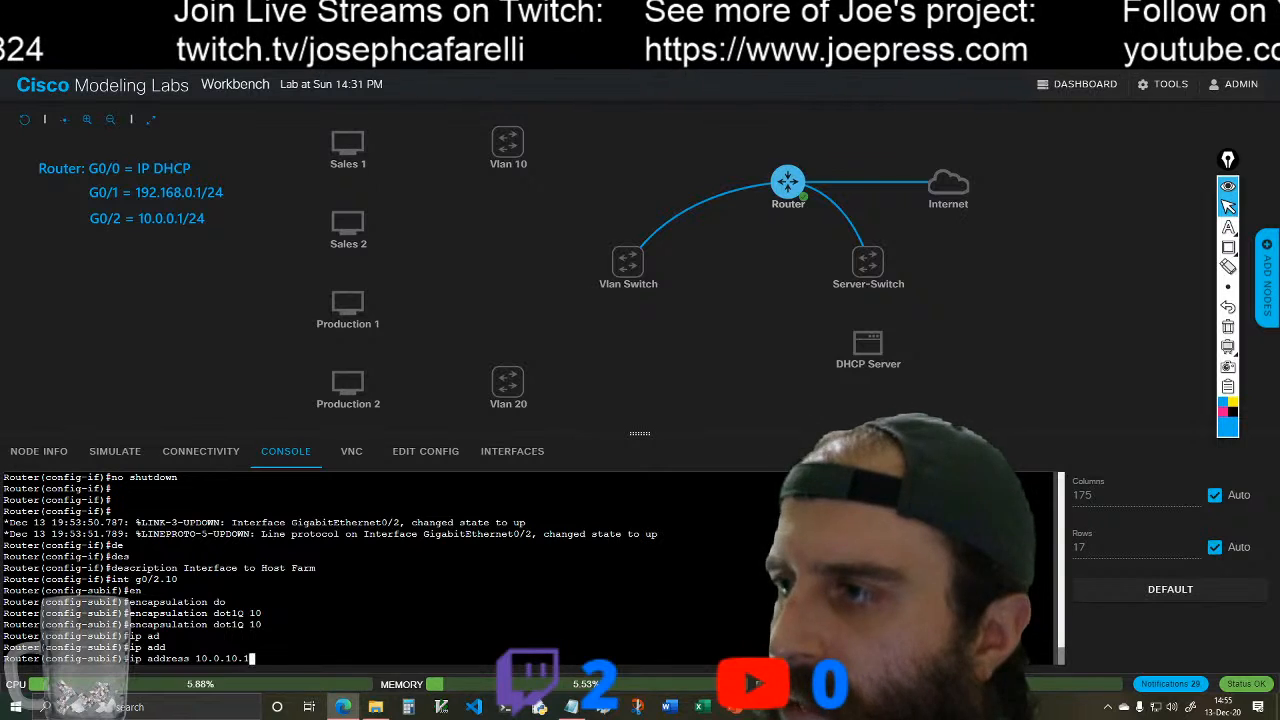
{"action": "type", "text": " 255.255.255.0"}
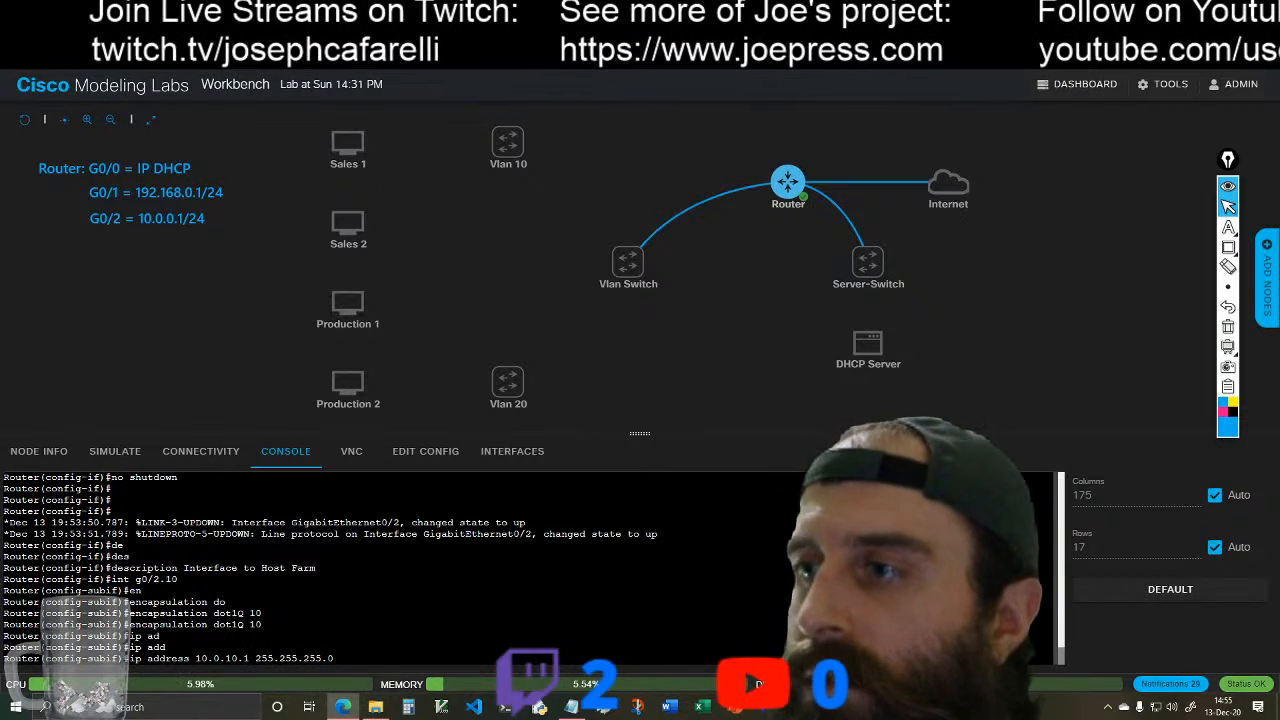
{"action": "key", "text": "Return"}
{"action": "type", "text": "no sh"}
{"action": "key", "text": "Tab"}
{"action": "key", "text": "Return"}
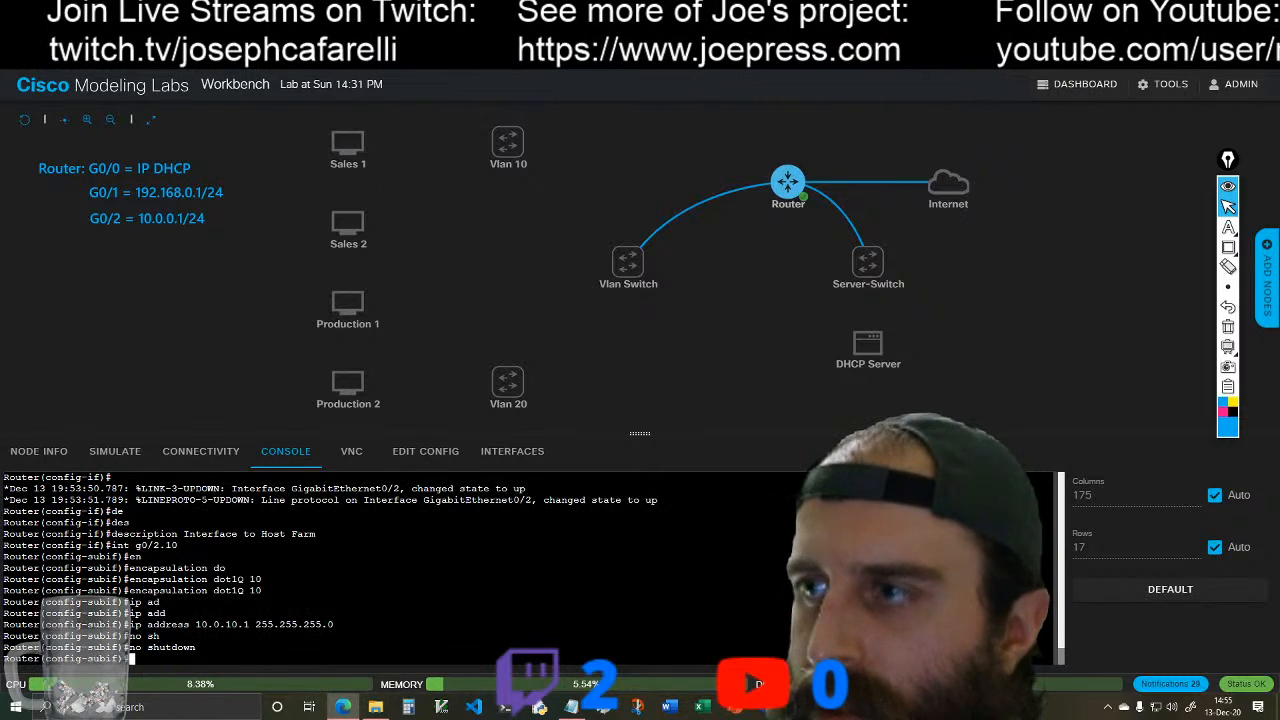
Step: Give subinterface g0/2.10 the description "Sub Int to Vlan 10"
{"action": "type", "text": "des"}
{"action": "key", "text": "Tab"}
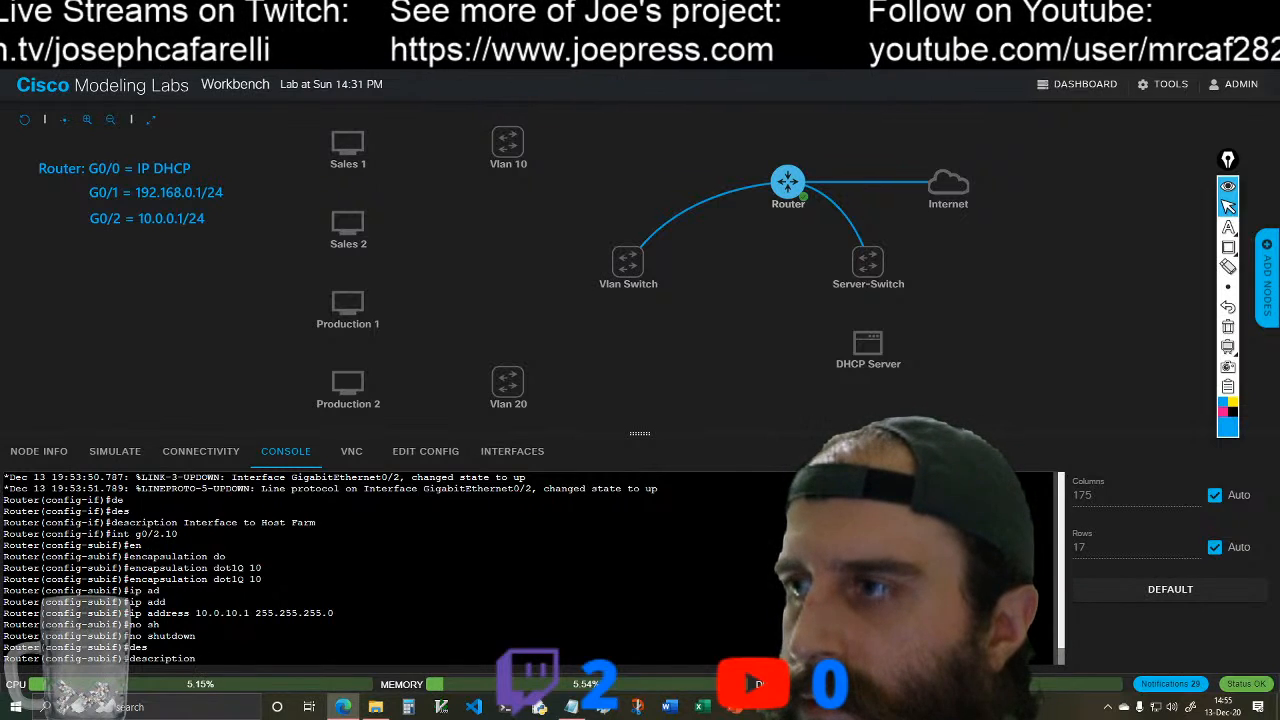
{"action": "key", "text": "Tab"}
{"action": "key", "text": "Tab"}
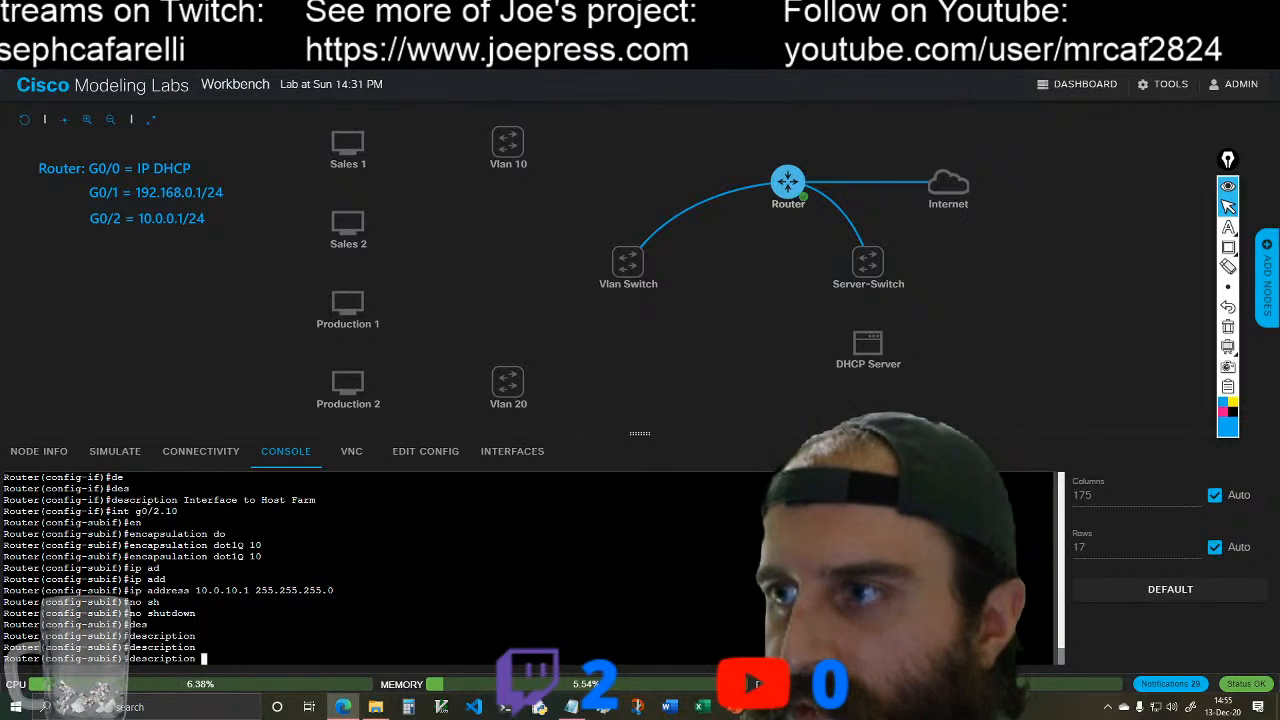
{"action": "type", "text": "In"}
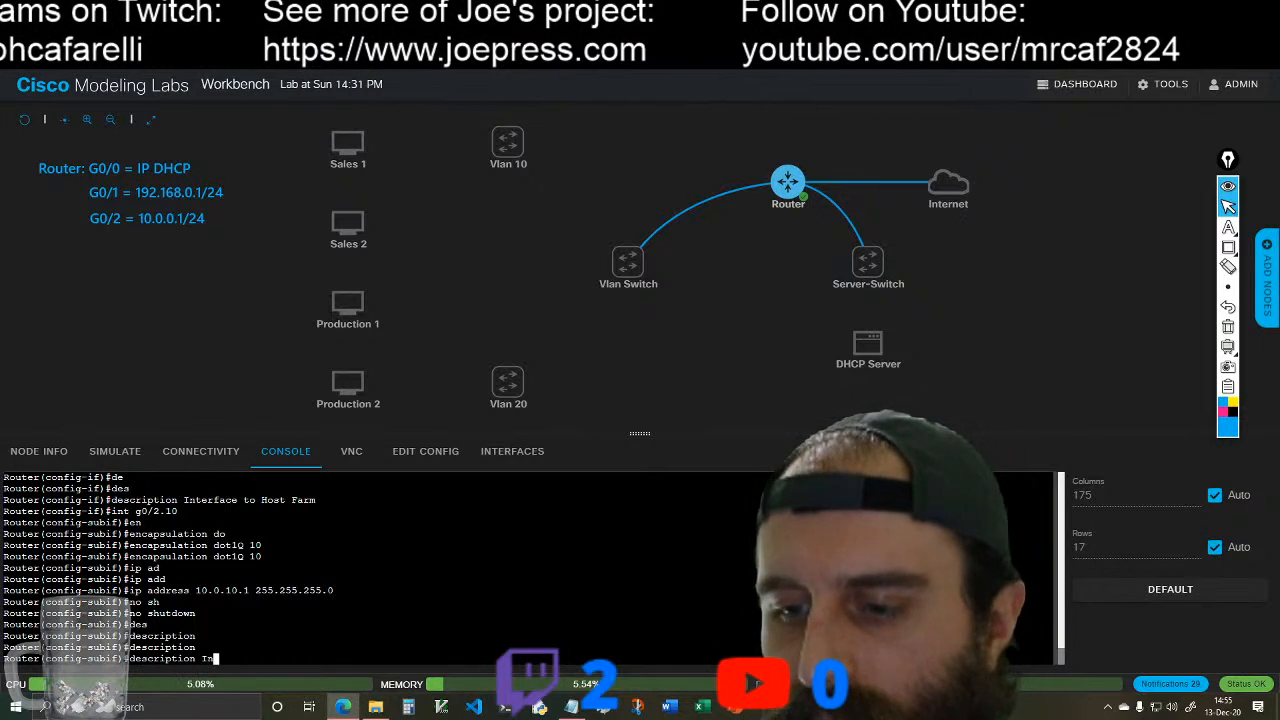
{"action": "type", "text": "t"}
{"action": "key", "text": "BackSpace"}
{"action": "key", "text": "BackSpace"}
{"action": "key", "text": "BackSpace"}
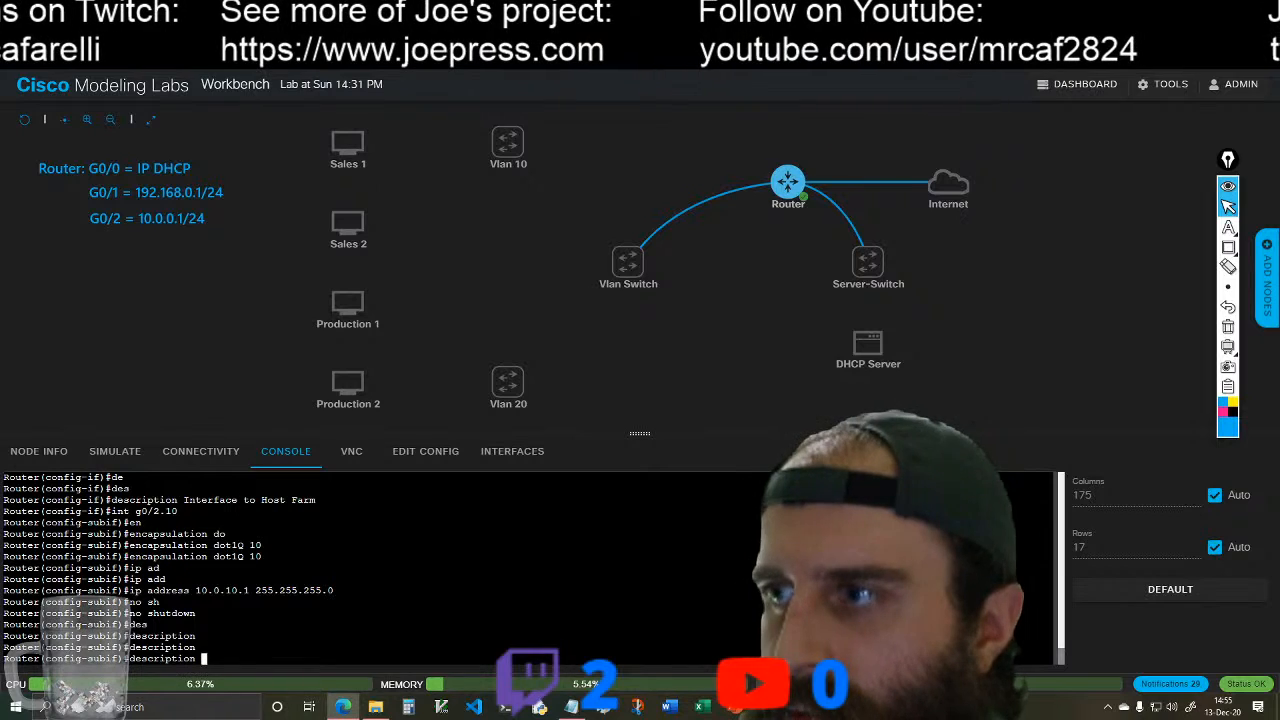
{"action": "type", "text": "Sub "}
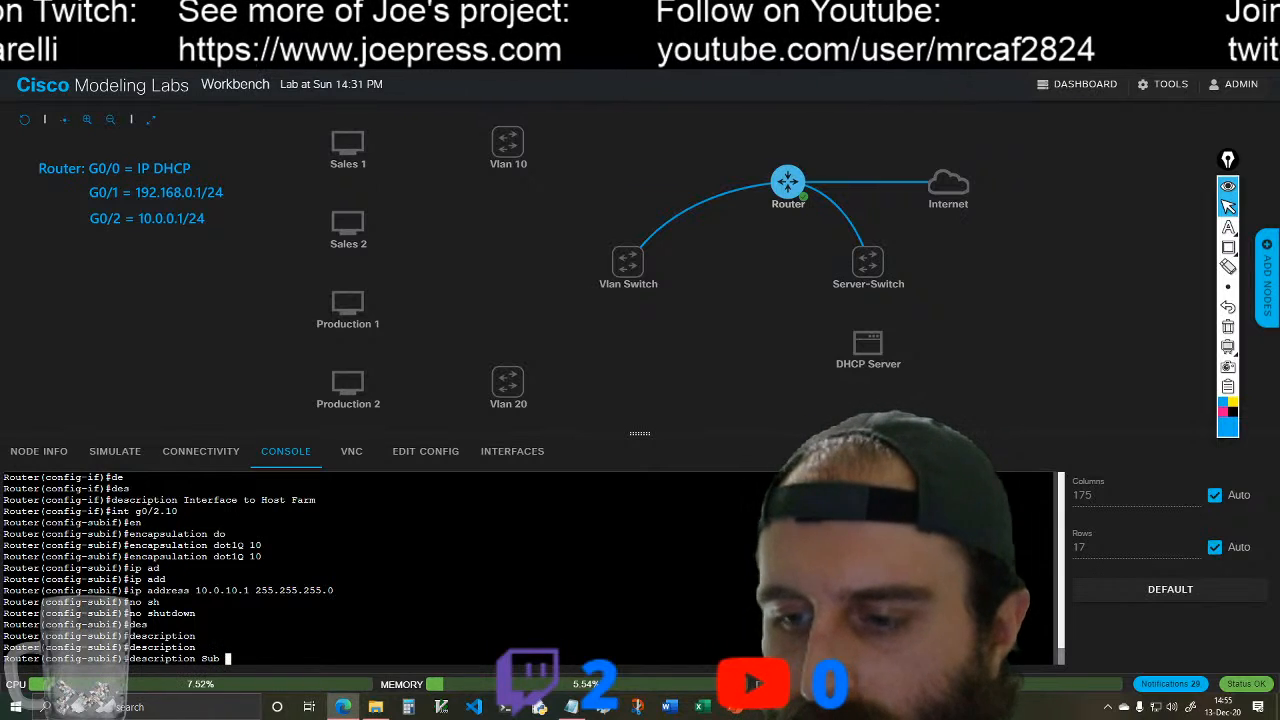
{"action": "type", "text": "Int to Vlan 10"}
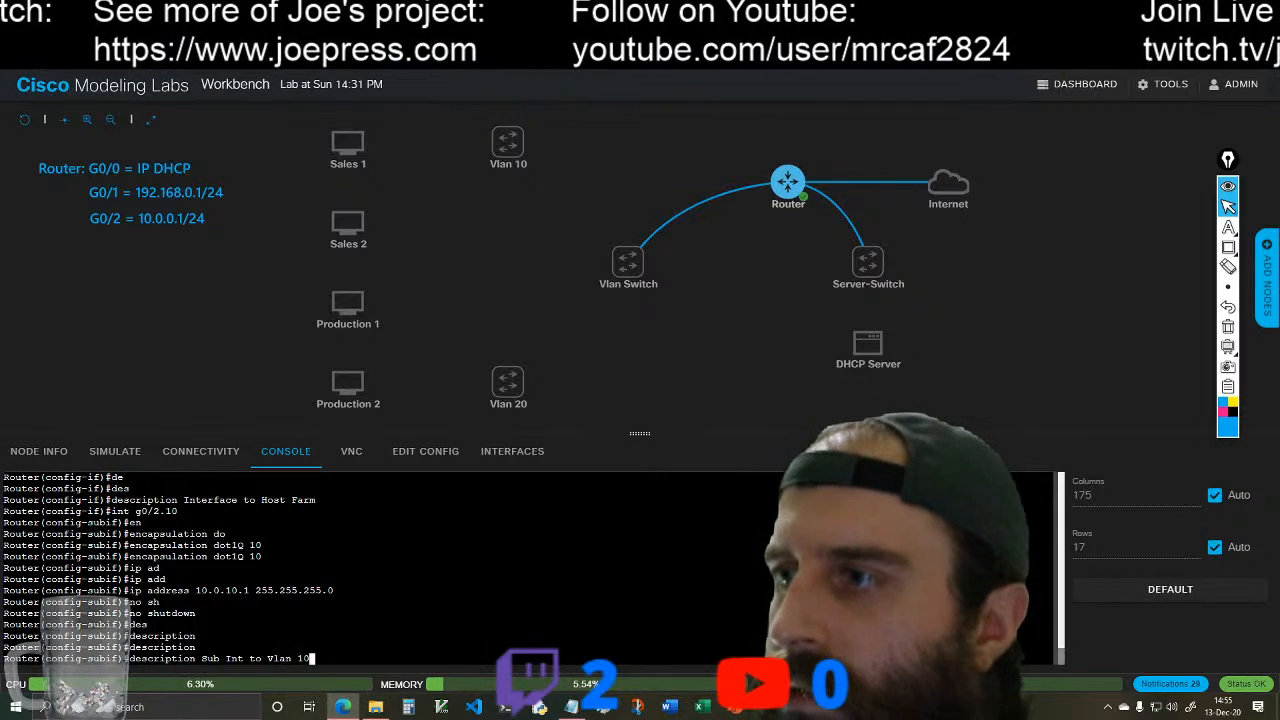
{"action": "key", "text": "Return"}
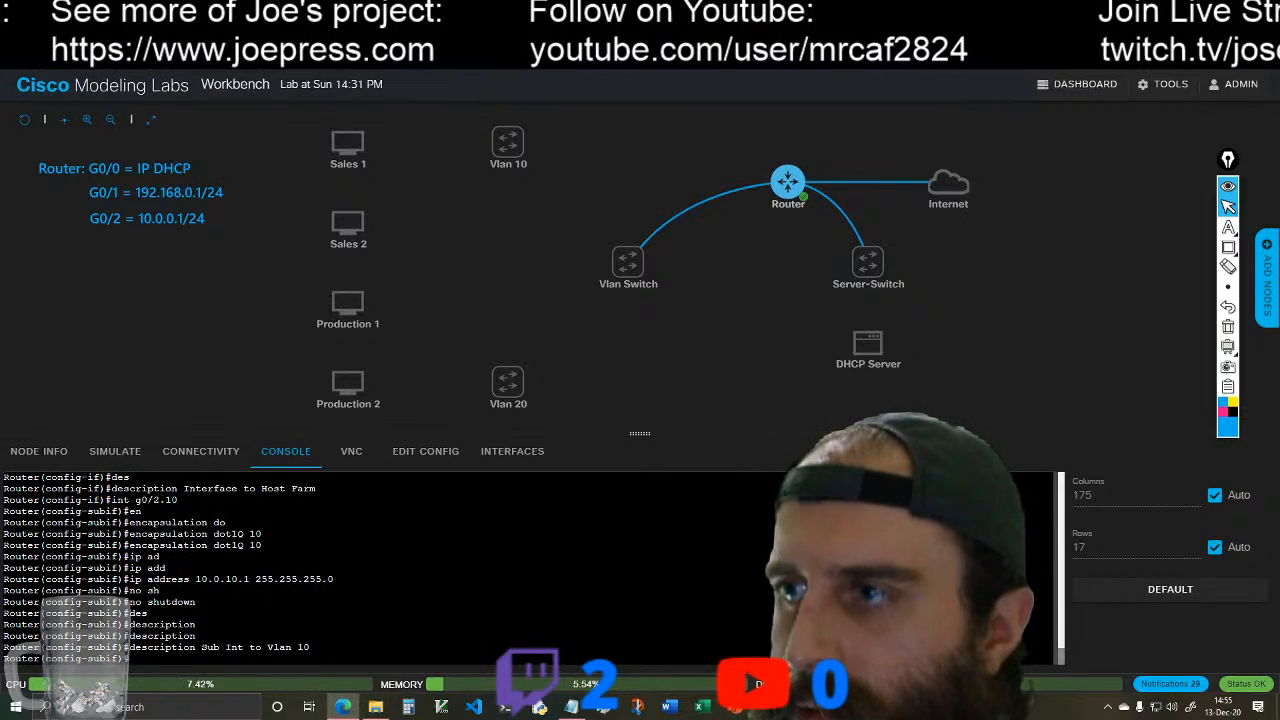
Step: Create subinterface g0/2.20 on the router and set its encapsulation to dot1Q with VLAN ID 20
{"action": "type", "text": "int"}
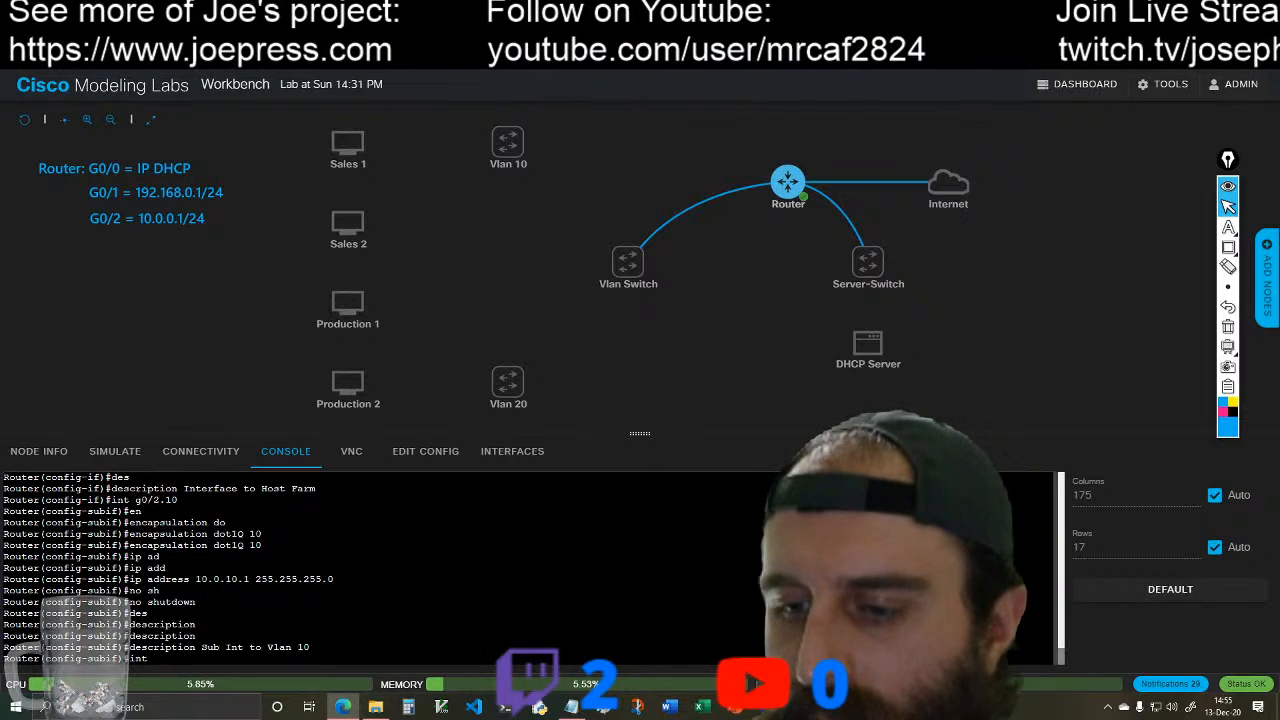
{"action": "type", "text": " g0/2.20"}
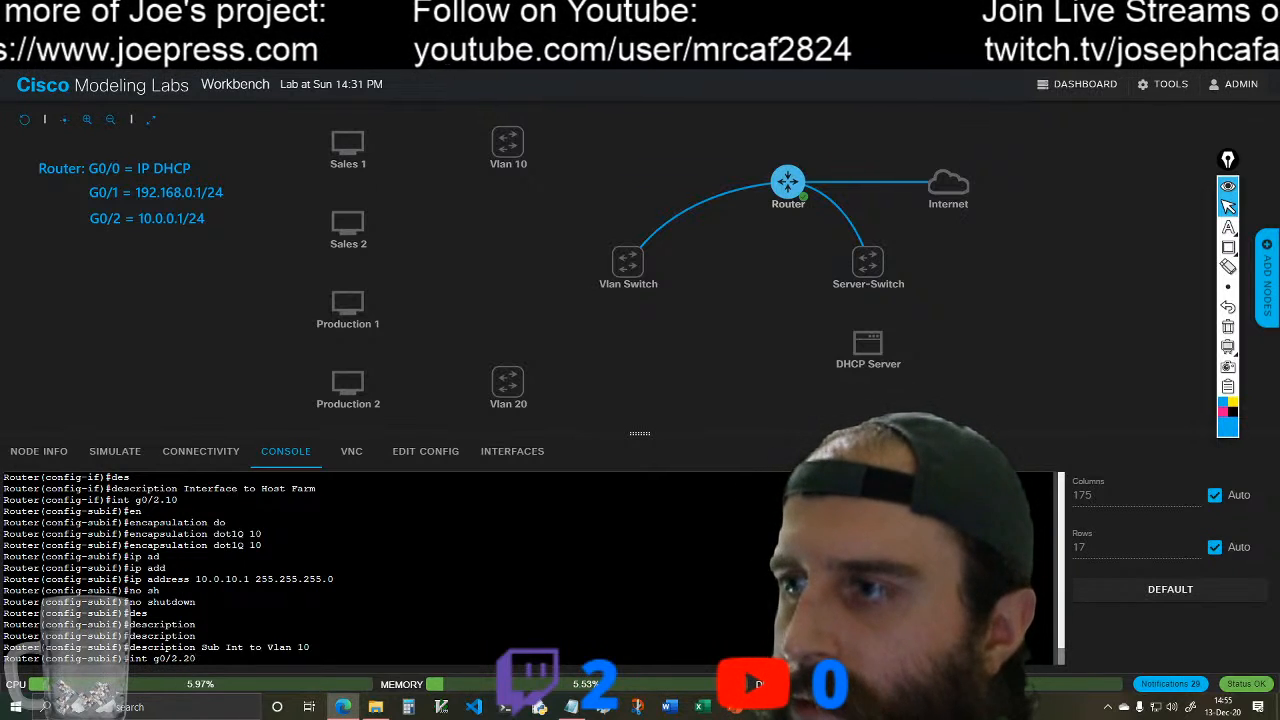
{"action": "key", "text": "Return"}
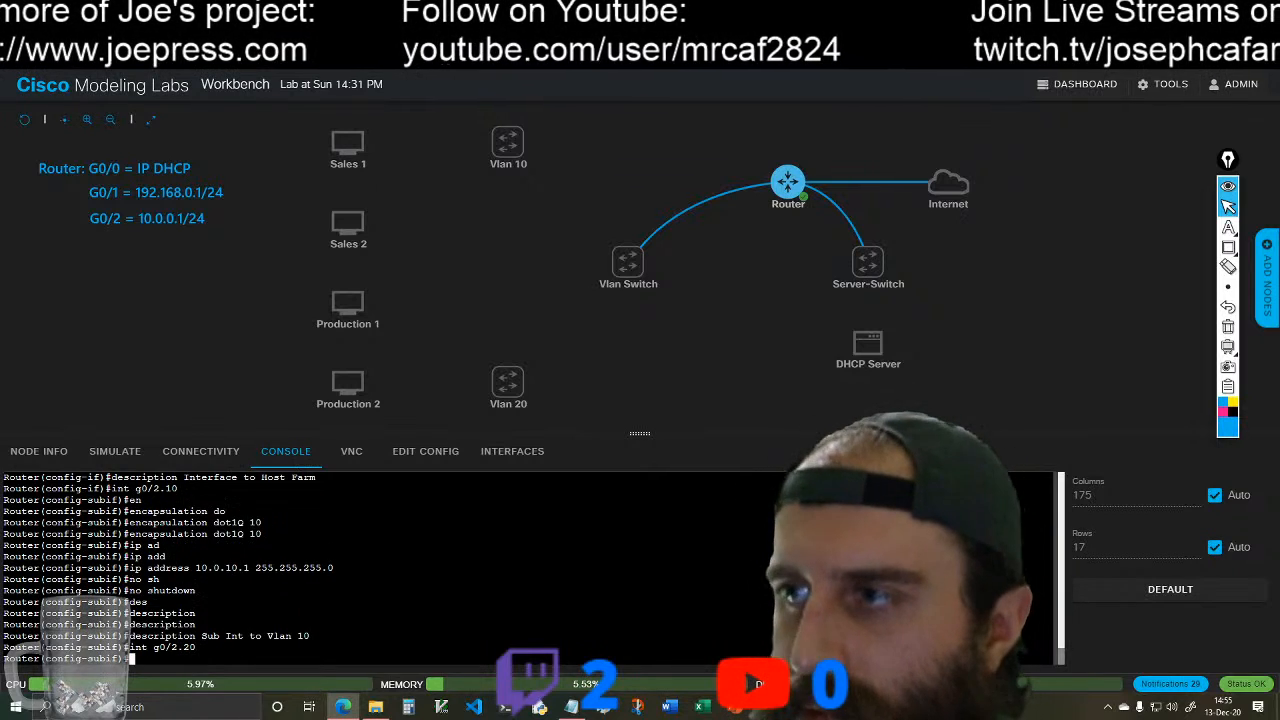
{"action": "type", "text": "en"}
{"action": "key", "text": "Tab"}
{"action": "type", "text": "do"}
{"action": "key", "text": "Tab"}
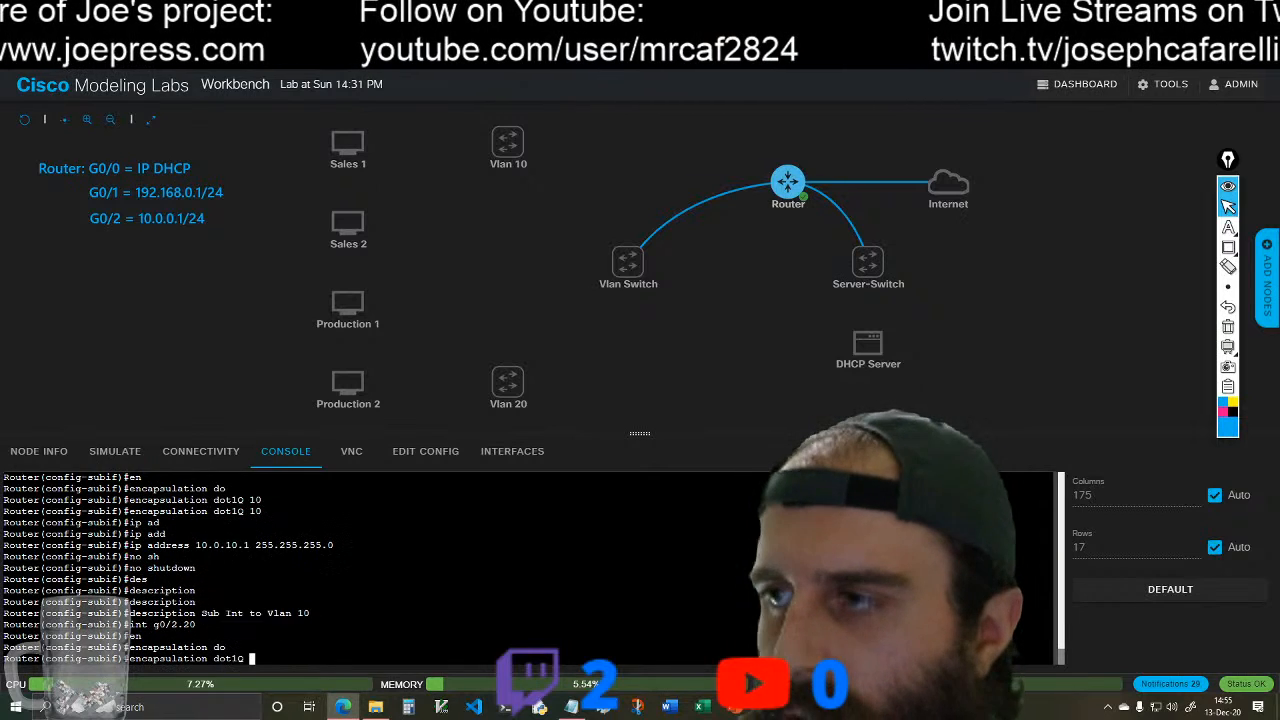
{"action": "type", "text": "20"}
{"action": "key", "text": "Return"}
Step: Assign IP address 10.0.20.1 with mask 255.255.255.0 to subinterface g0/2.20 and enable it with no shutdown
{"action": "type", "text": "ip add"}
{"action": "key", "text": "Tab"}
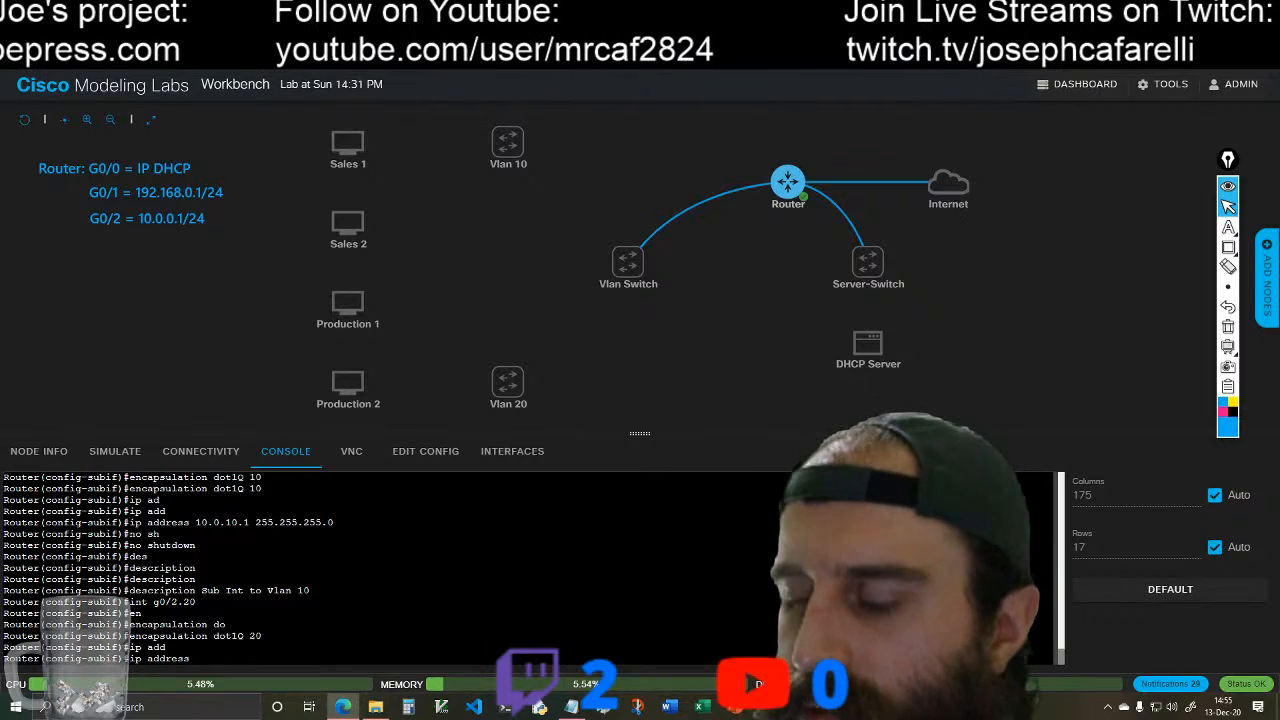
{"action": "type", "text": "10.0."}
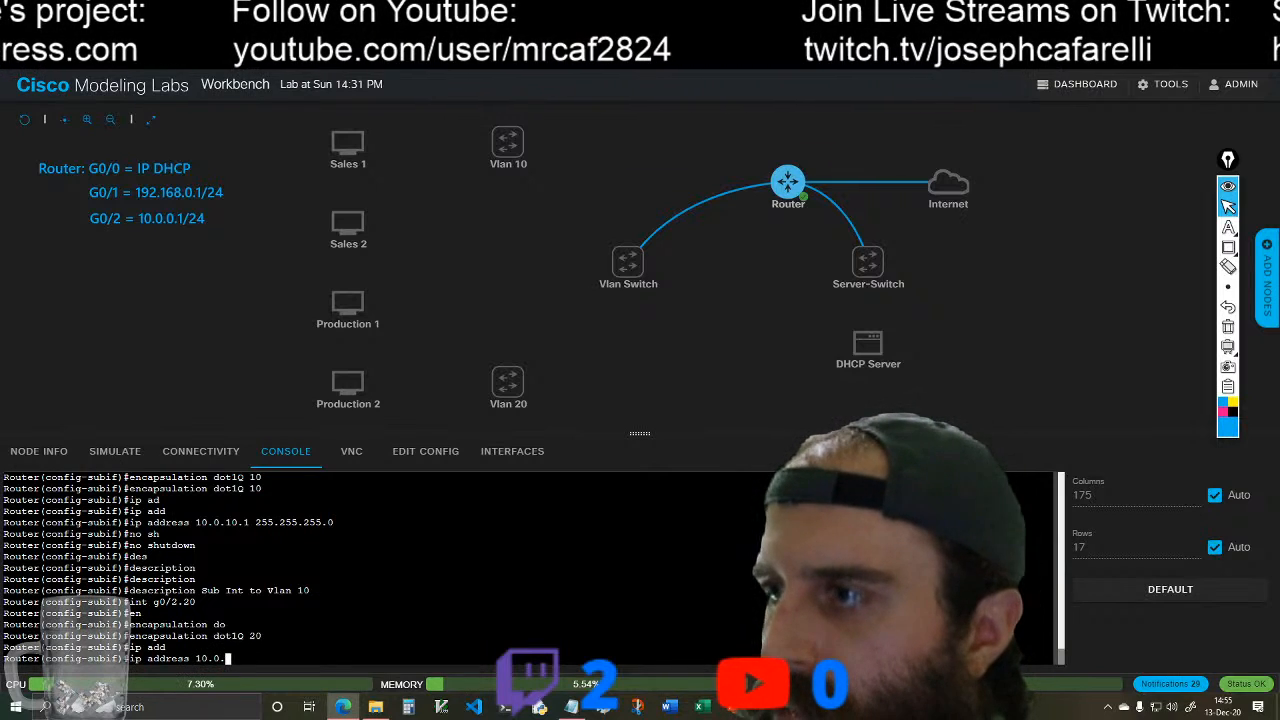
{"action": "type", "text": "20.1 25"}
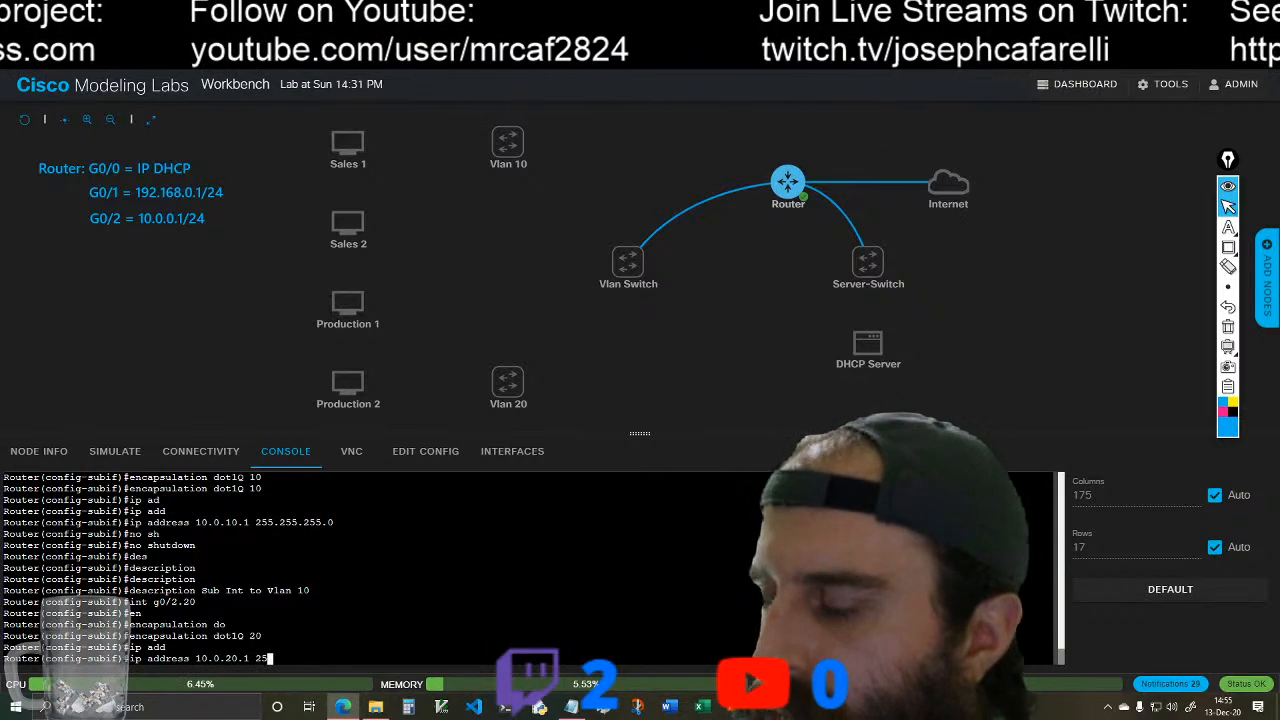
{"action": "type", "text": "5.255.255."}
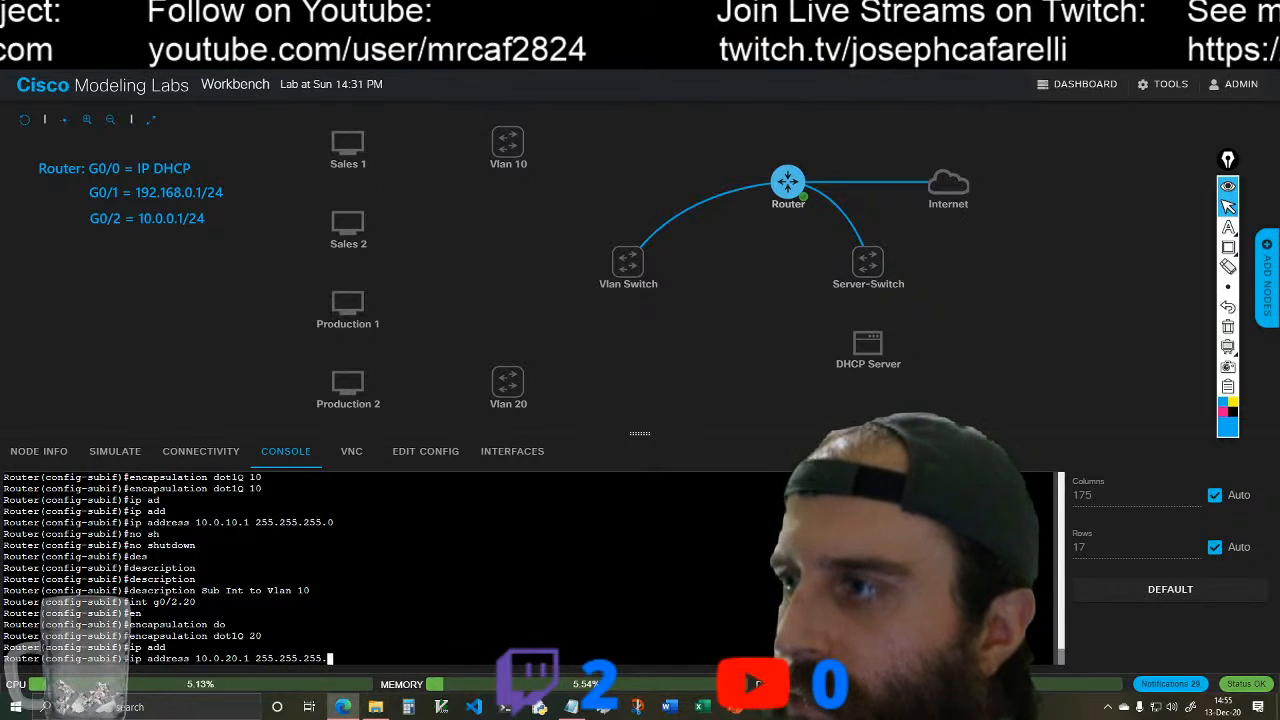
{"action": "type", "text": "0"}
{"action": "key", "text": "Return"}
{"action": "type", "text": "no shutdown"}
{"action": "key", "text": "Return"}
Step: Give subinterface g0/2.20 the description "Sub Int to Vlan 20"
{"action": "type", "text": "des"}
{"action": "key", "text": "Tab"}
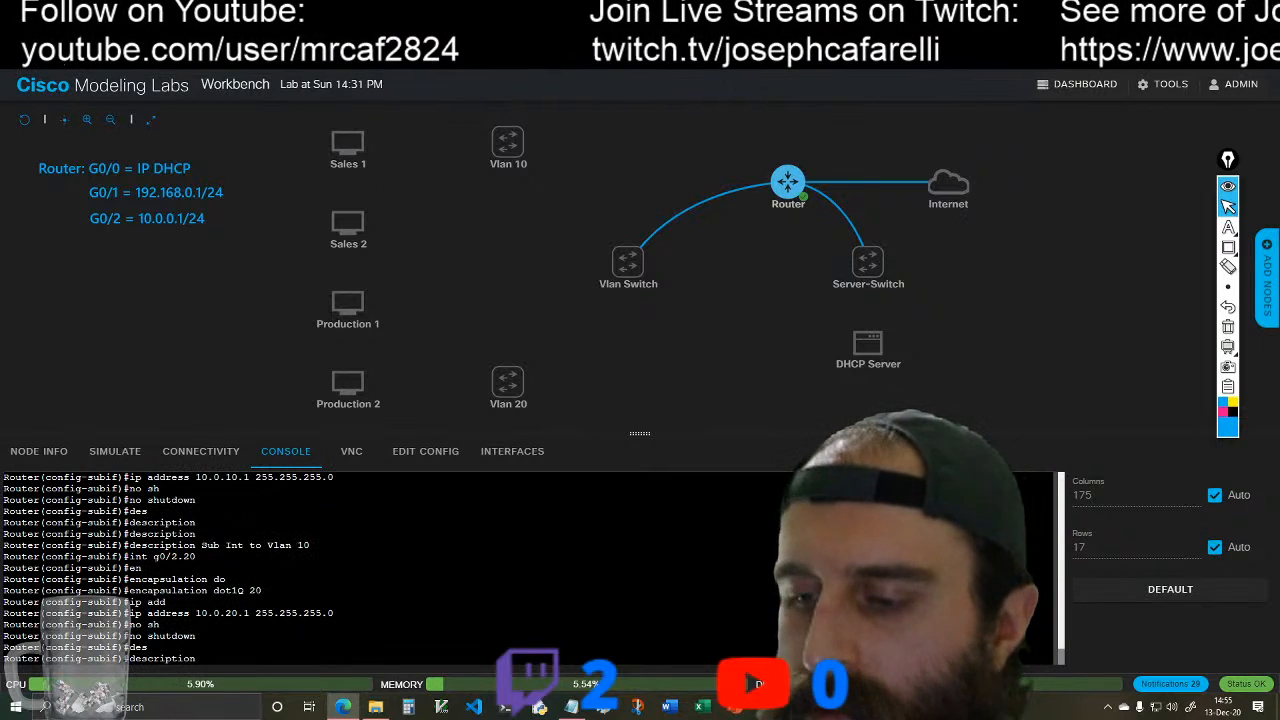
{"action": "type", "text": "S"}
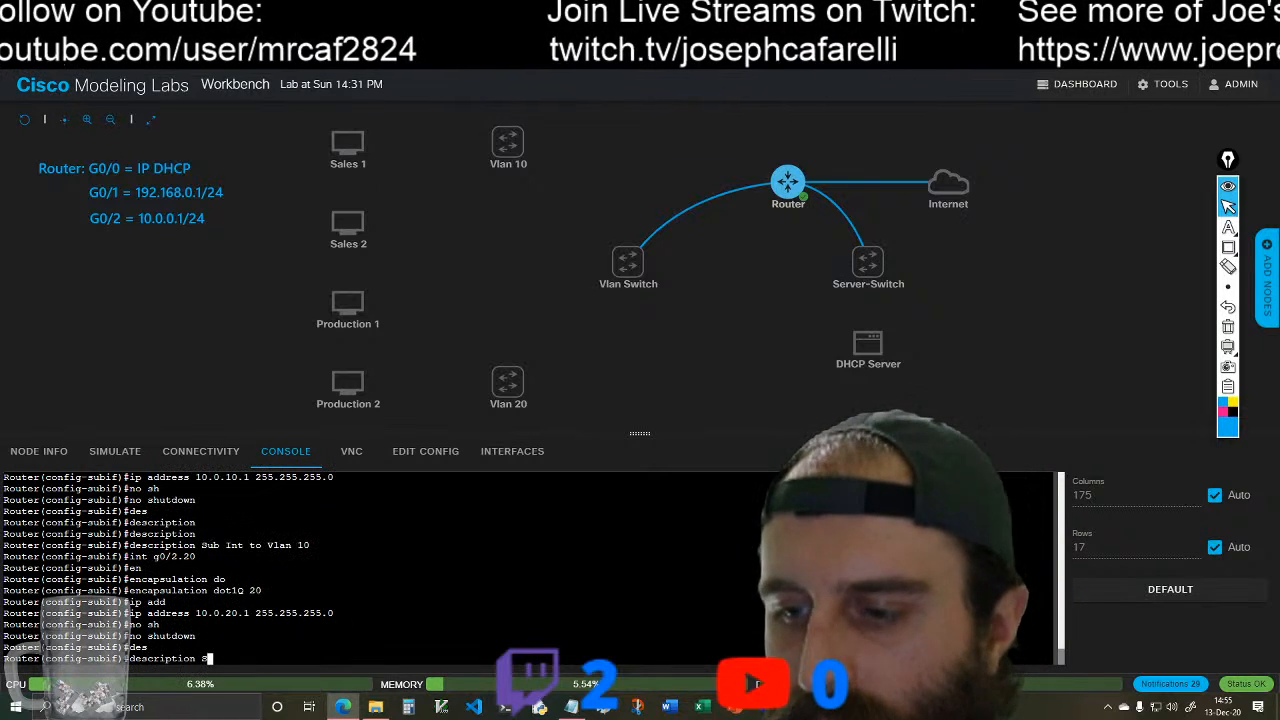
{"action": "type", "text": "ub Int to Vlan "}
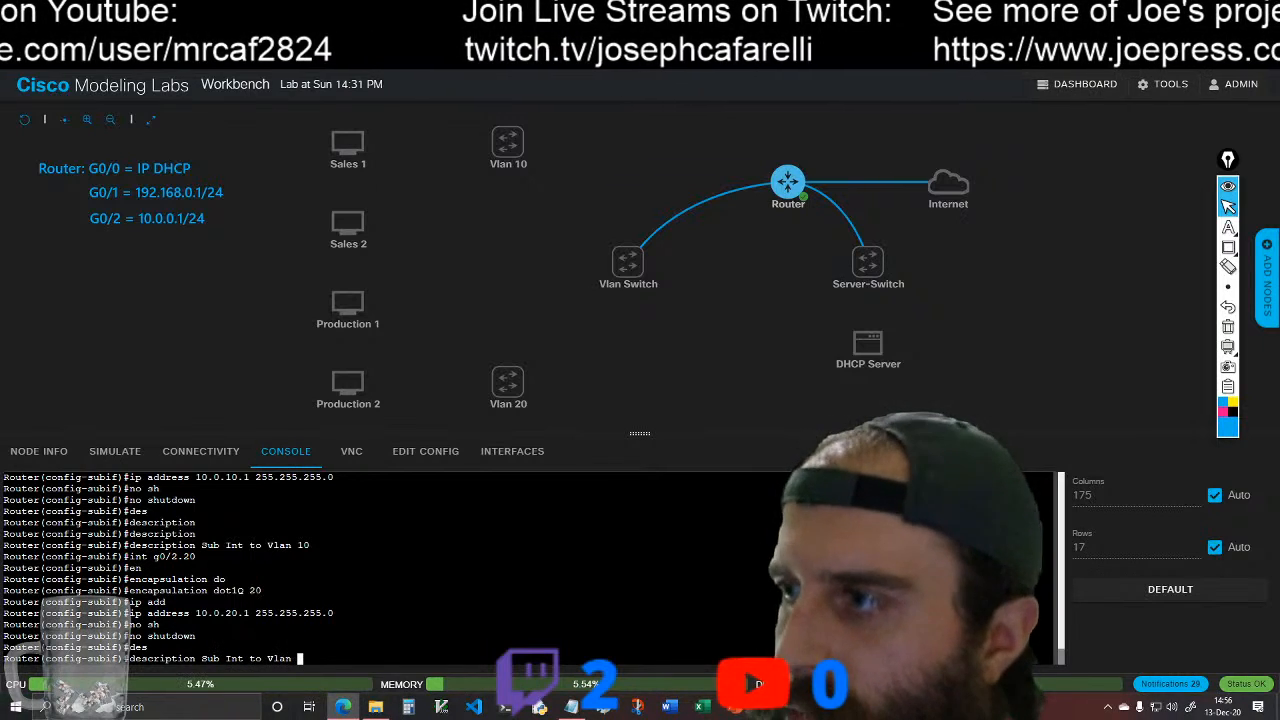
{"action": "type", "text": "20"}
{"action": "key", "text": "Return"}
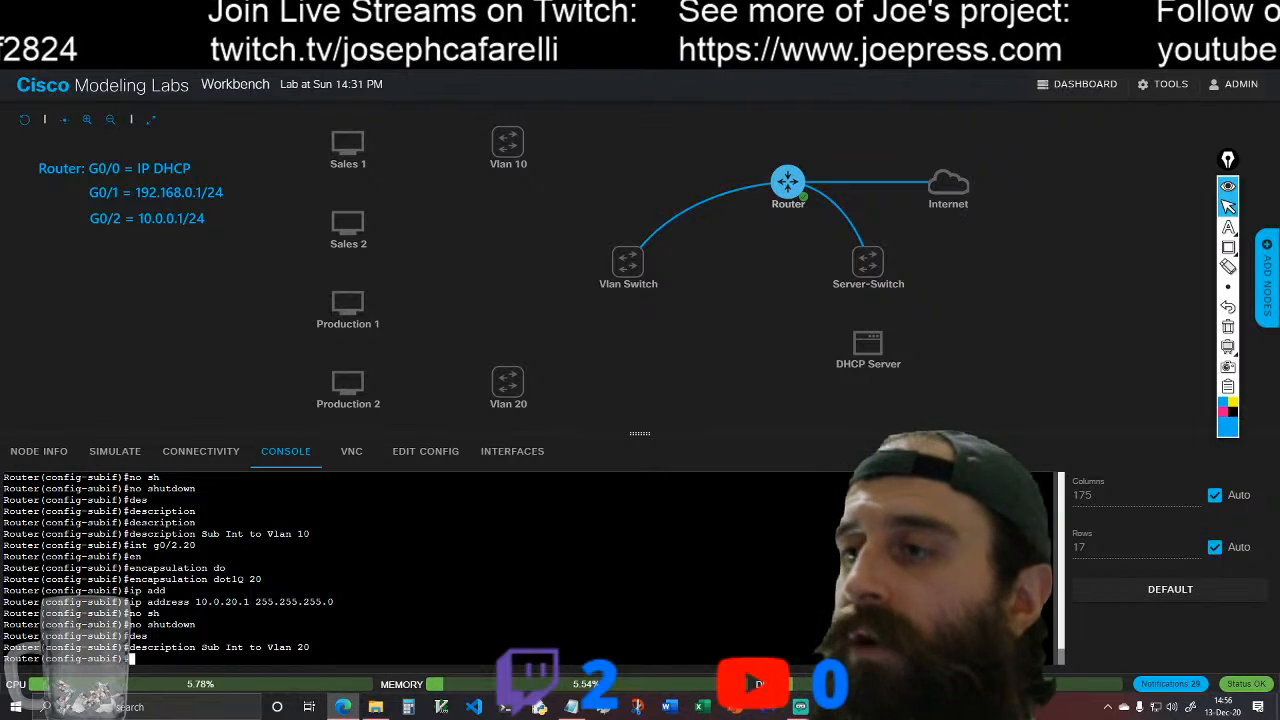
Step: Return to global configuration mode and save the router's configuration with do wr
{"action": "type", "text": "exit"}
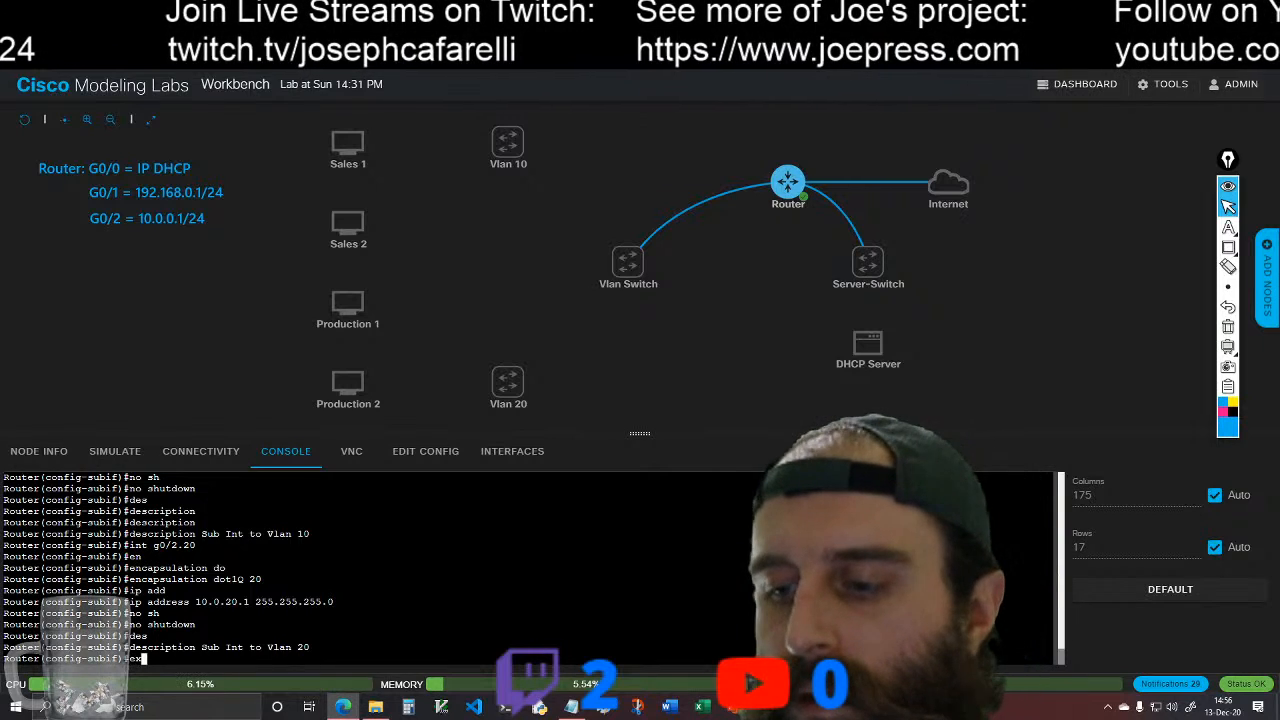
{"action": "key", "text": "Return"}
{"action": "type", "text": "do wr"}
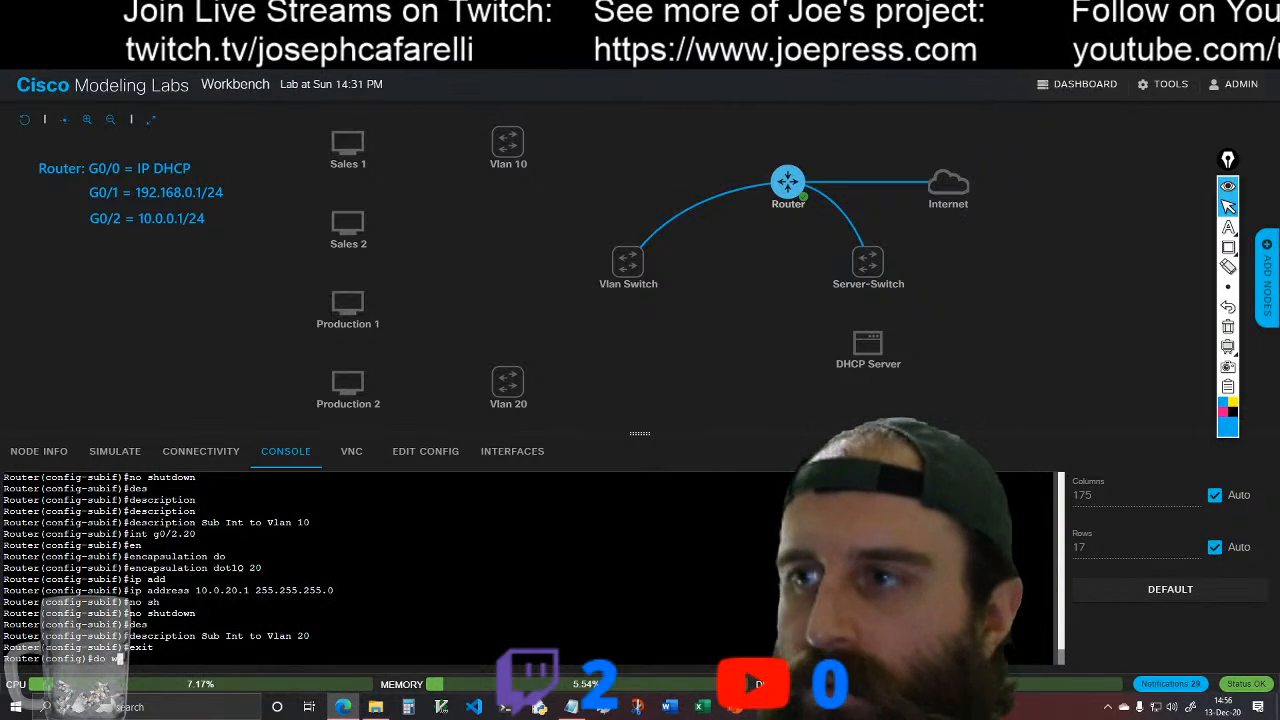
{"action": "key", "text": "Return"}
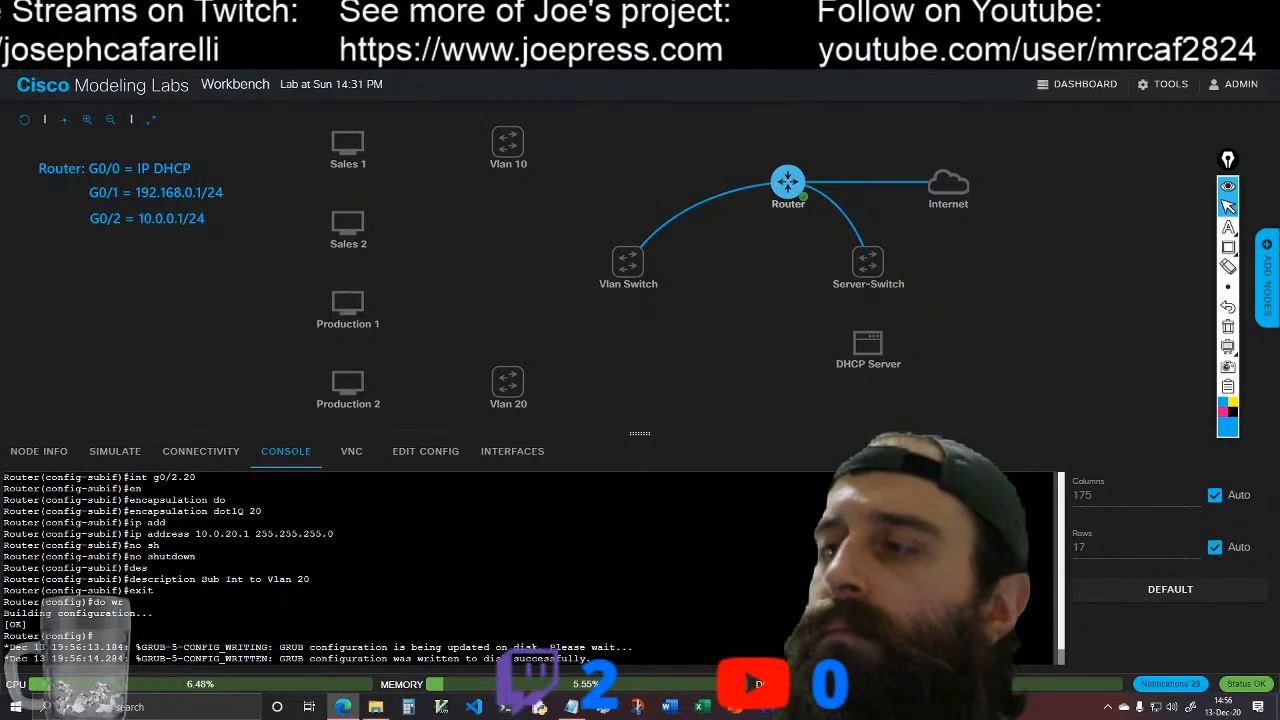
{"action": "key", "text": "Return"}
{"action": "key", "text": "Return"}
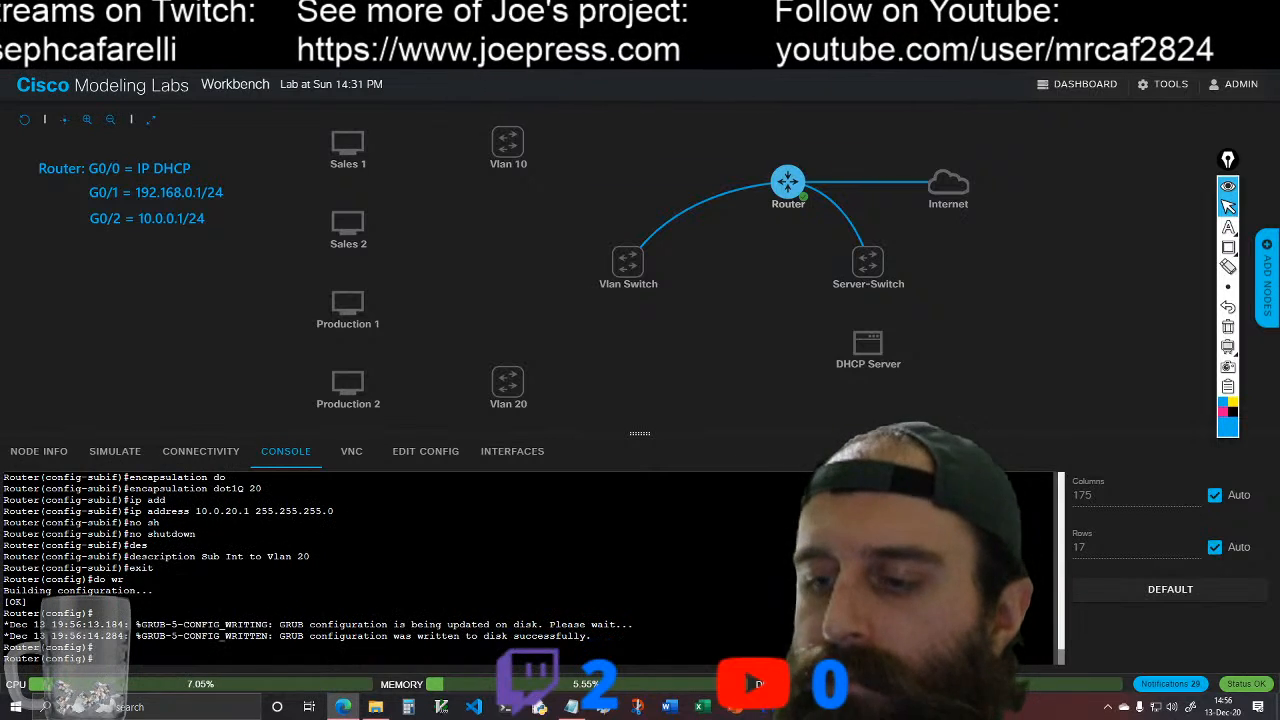
Step: Create a DHCP pool named Server-Farm on the router
{"action": "type", "text": "ip dh"}
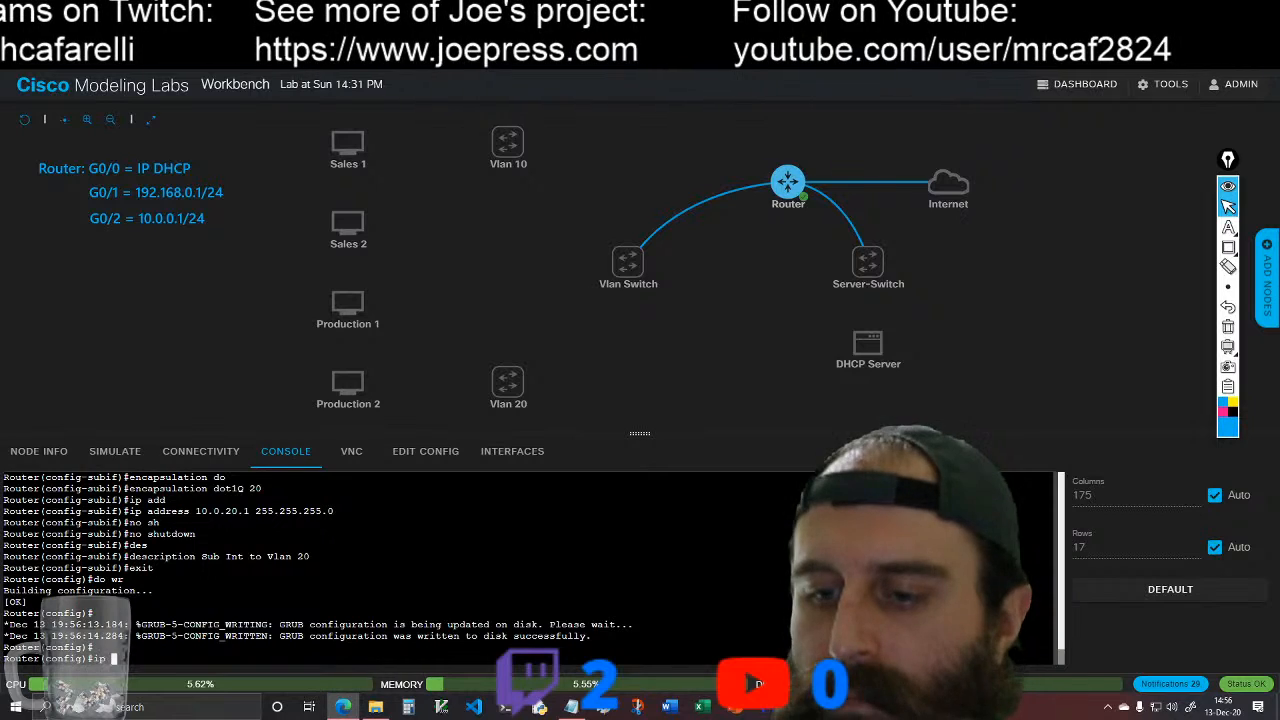
{"action": "key", "text": "Tab"}
{"action": "type", "text": "po"}
{"action": "key", "text": "Tab"}
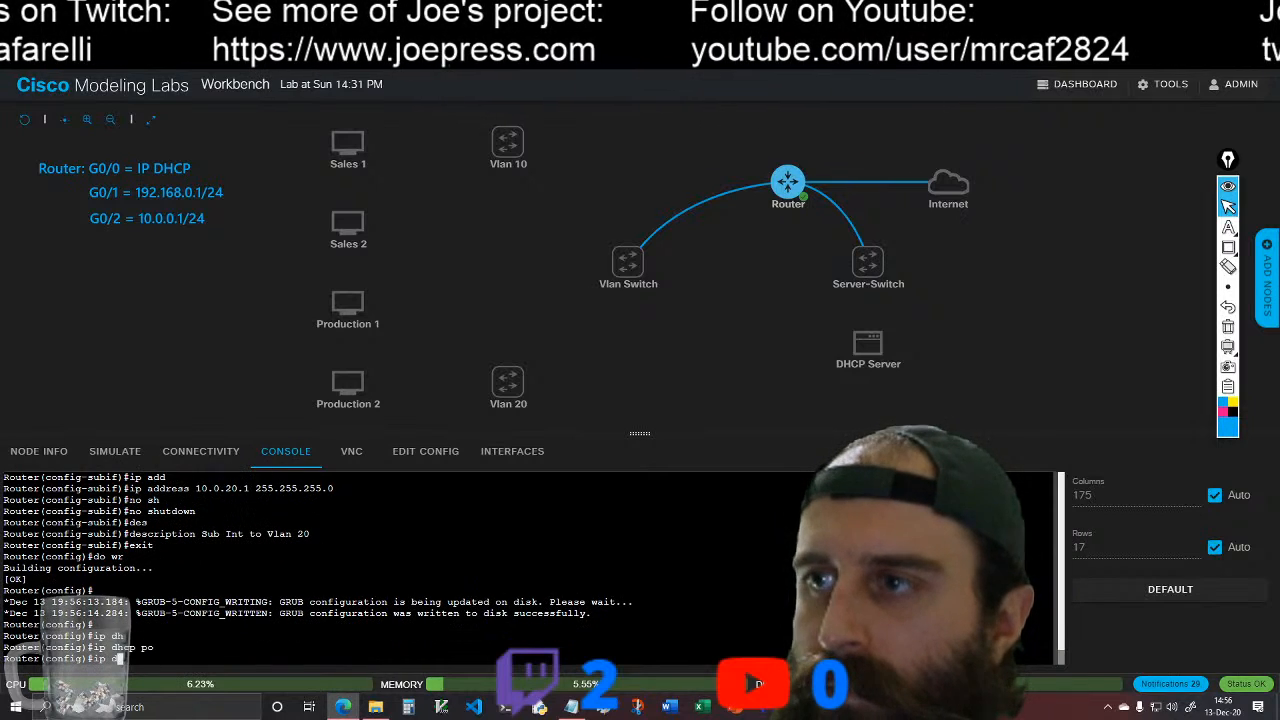
{"action": "type", "text": "Serve"}
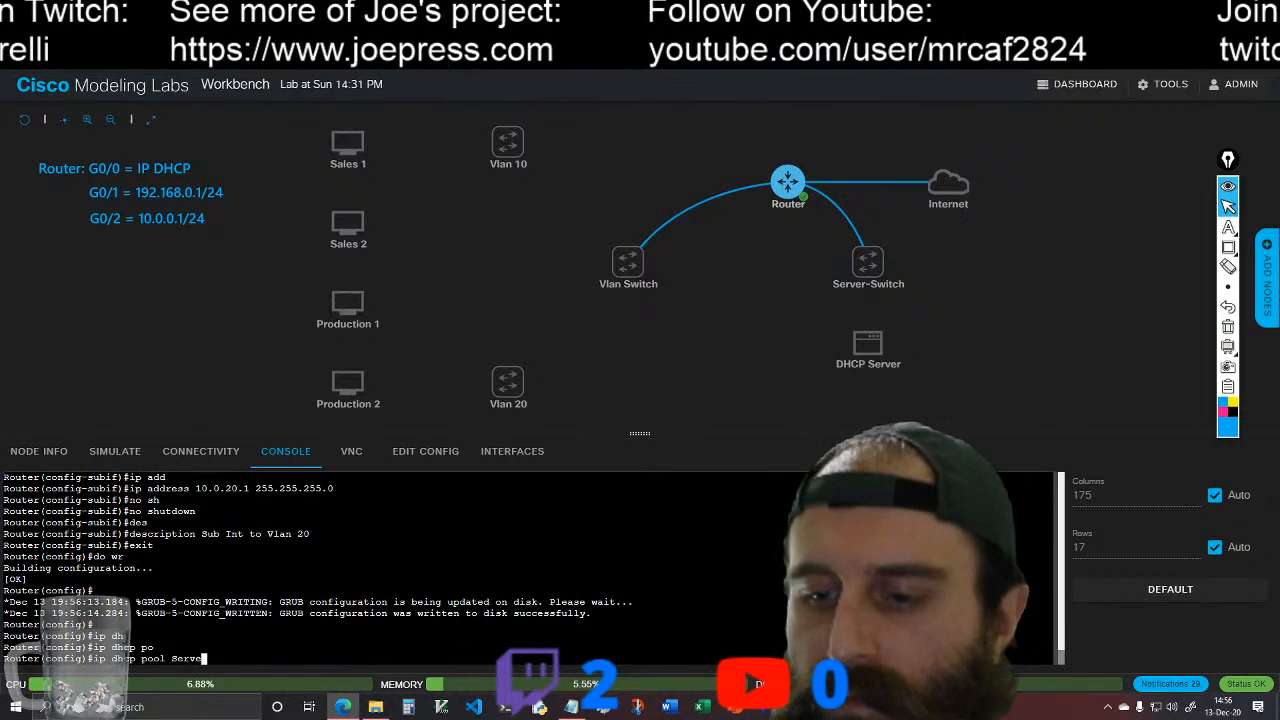
{"action": "type", "text": "r-Farm"}
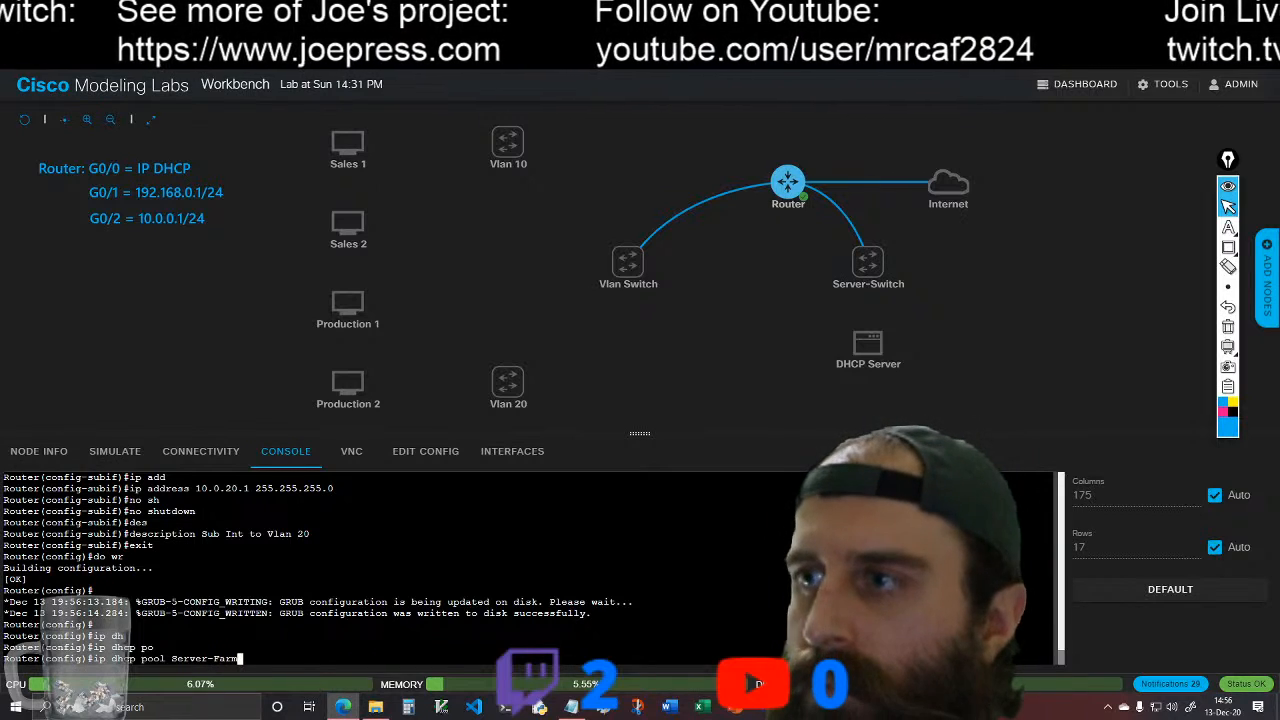
{"action": "key", "text": "Return"}
Step: Set the Server-Farm pool's network to 192.168.0.0 with mask 255.255.255.0
{"action": "type", "text": "netw"}
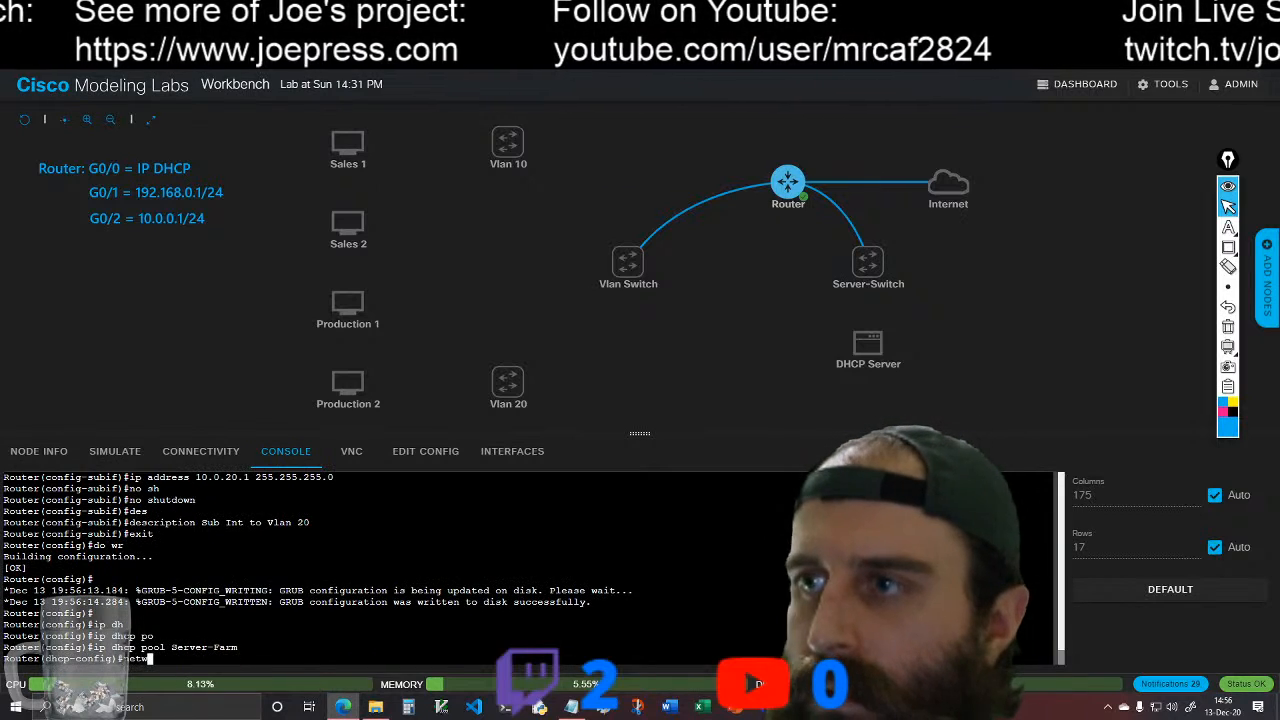
{"action": "key", "text": "Tab"}
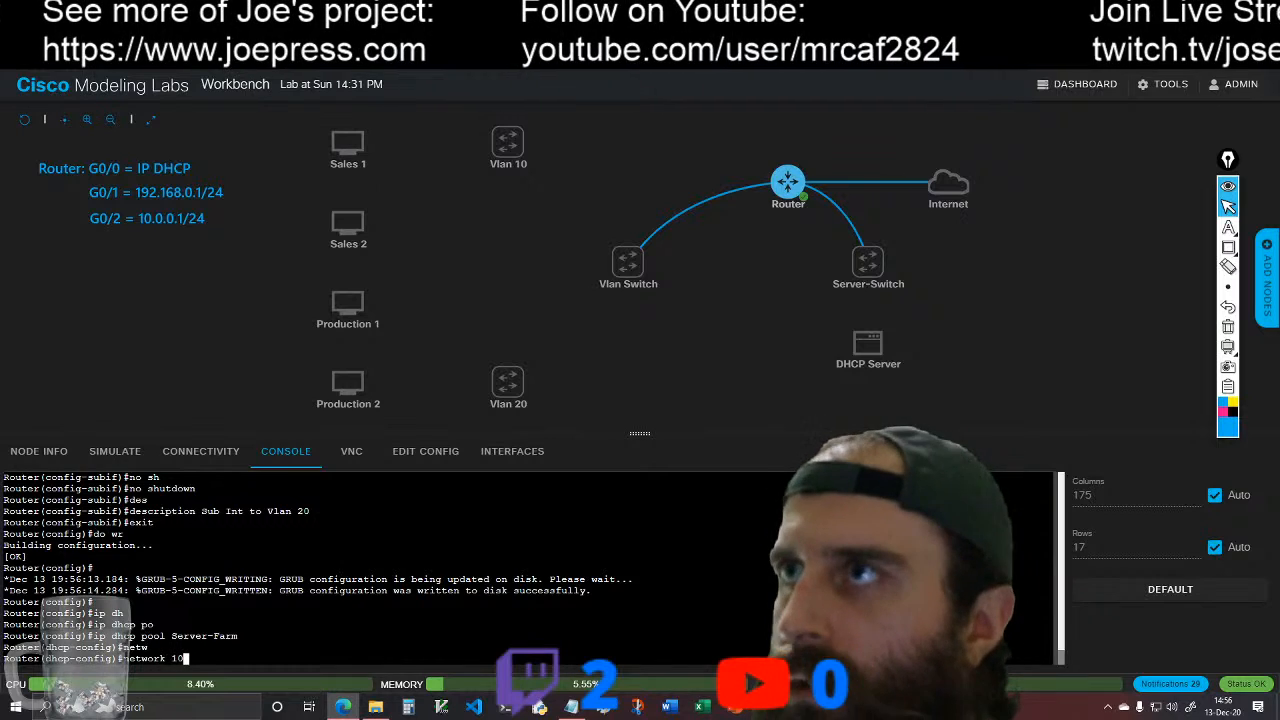
{"action": "type", "text": "192.1"}
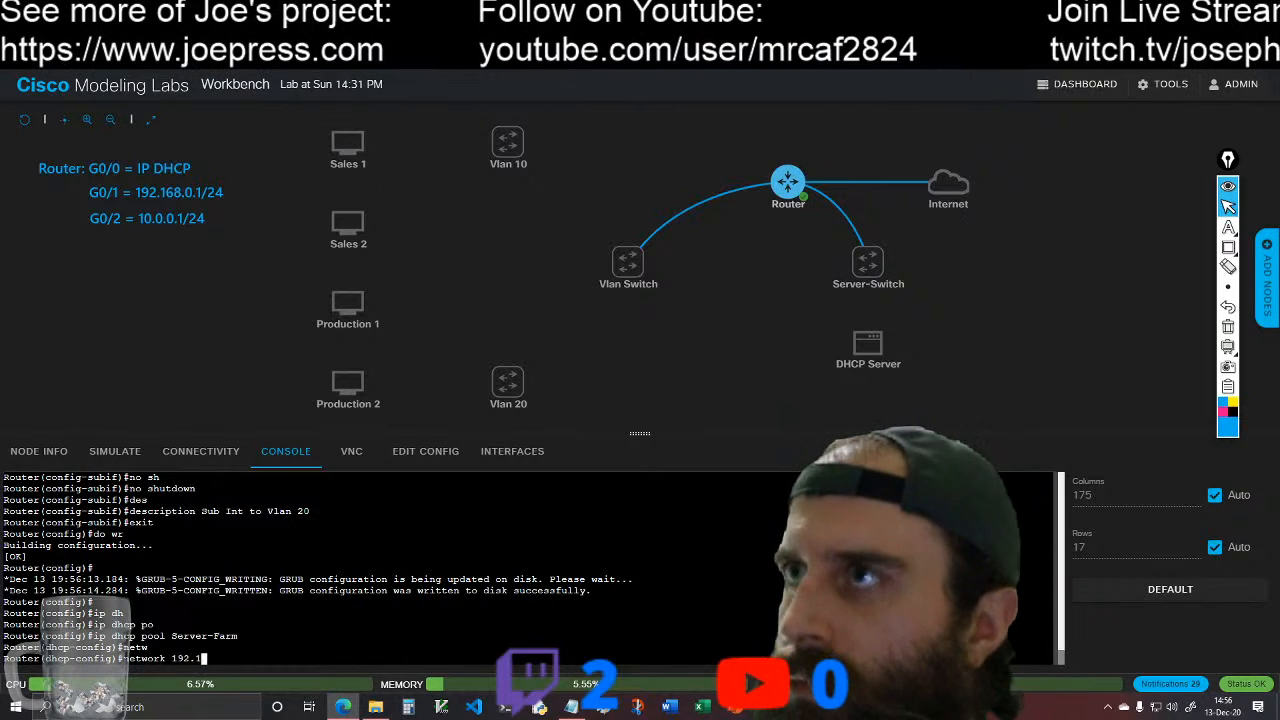
{"action": "type", "text": "68.0.0"}
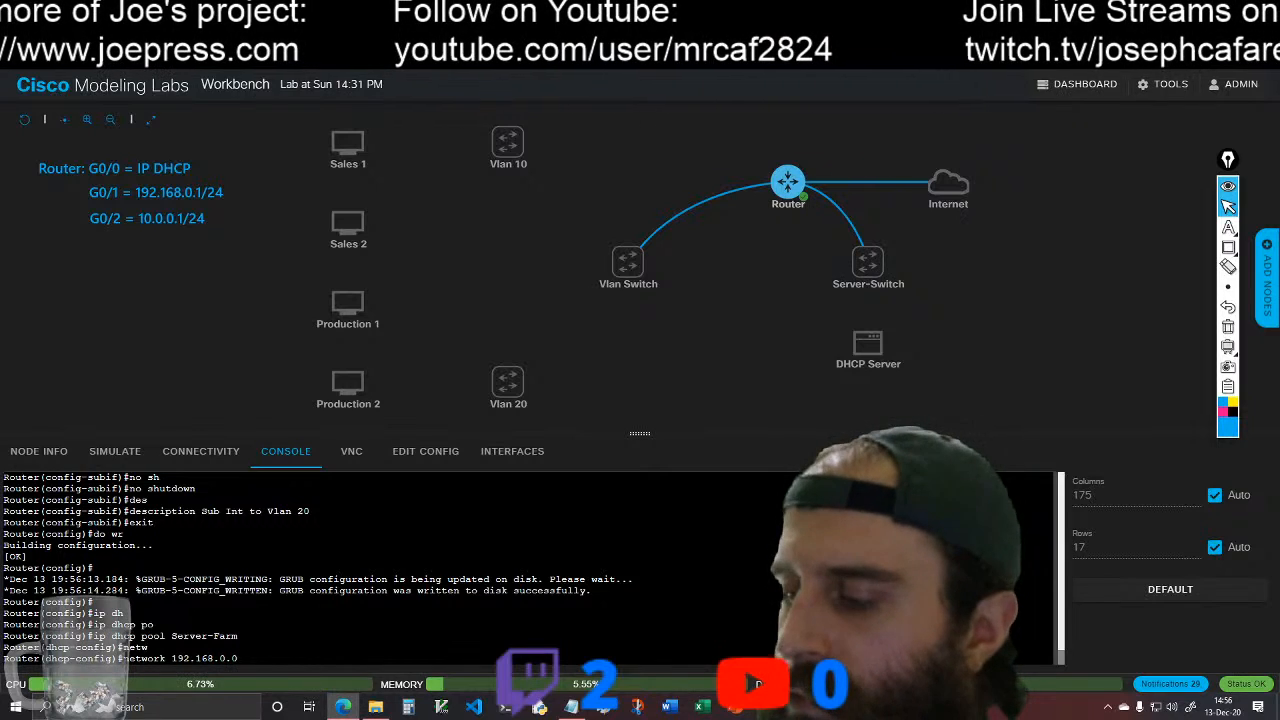
{"action": "type", "text": " 255.255"}
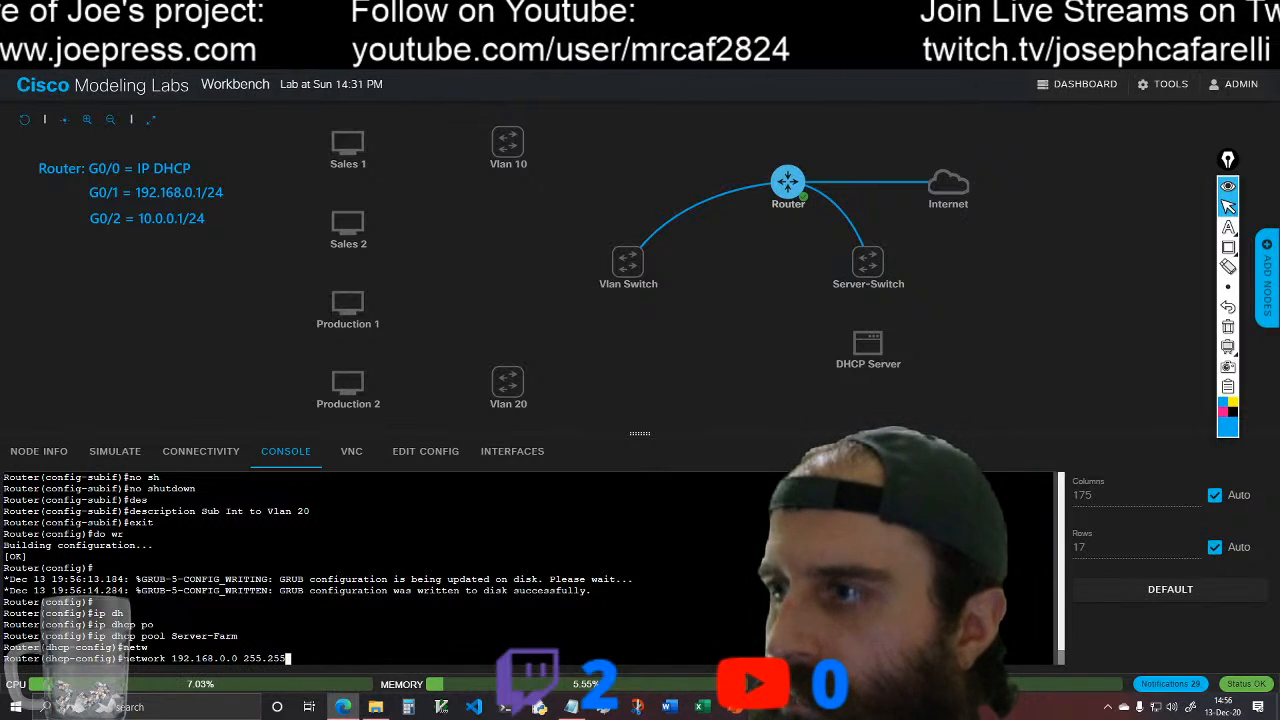
{"action": "type", "text": ".255.0"}
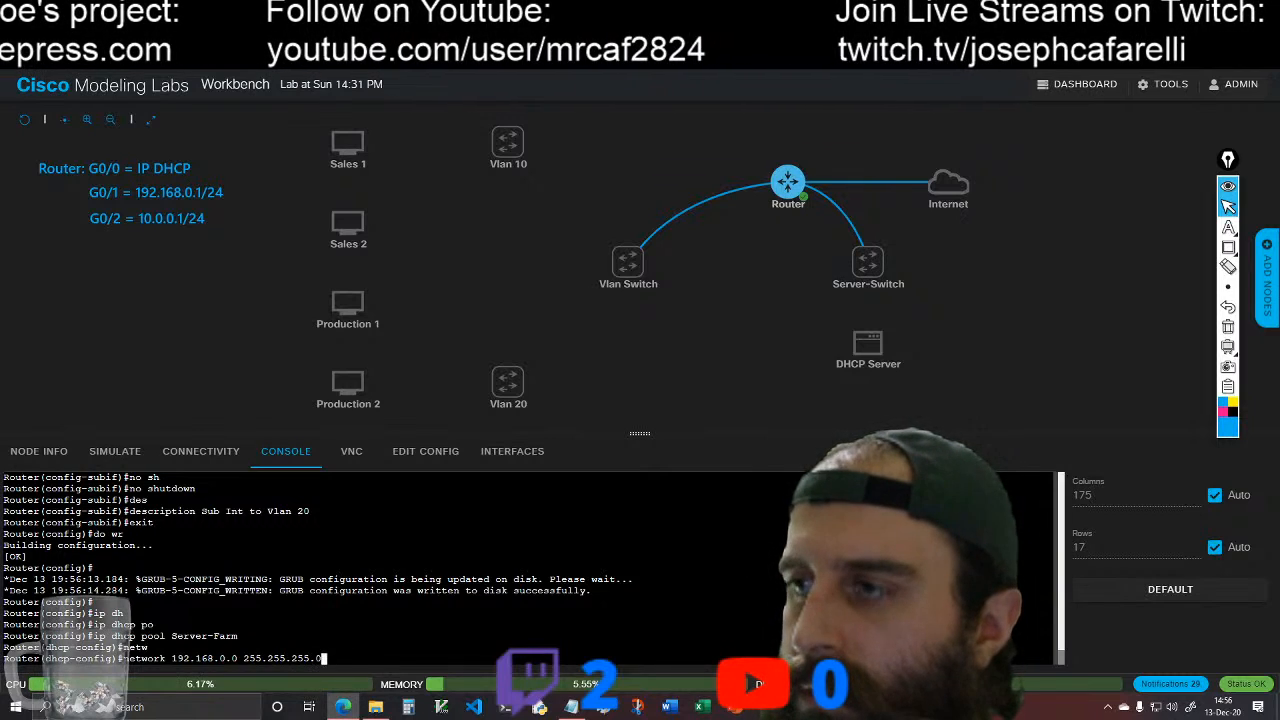
{"action": "key", "text": "Return"}
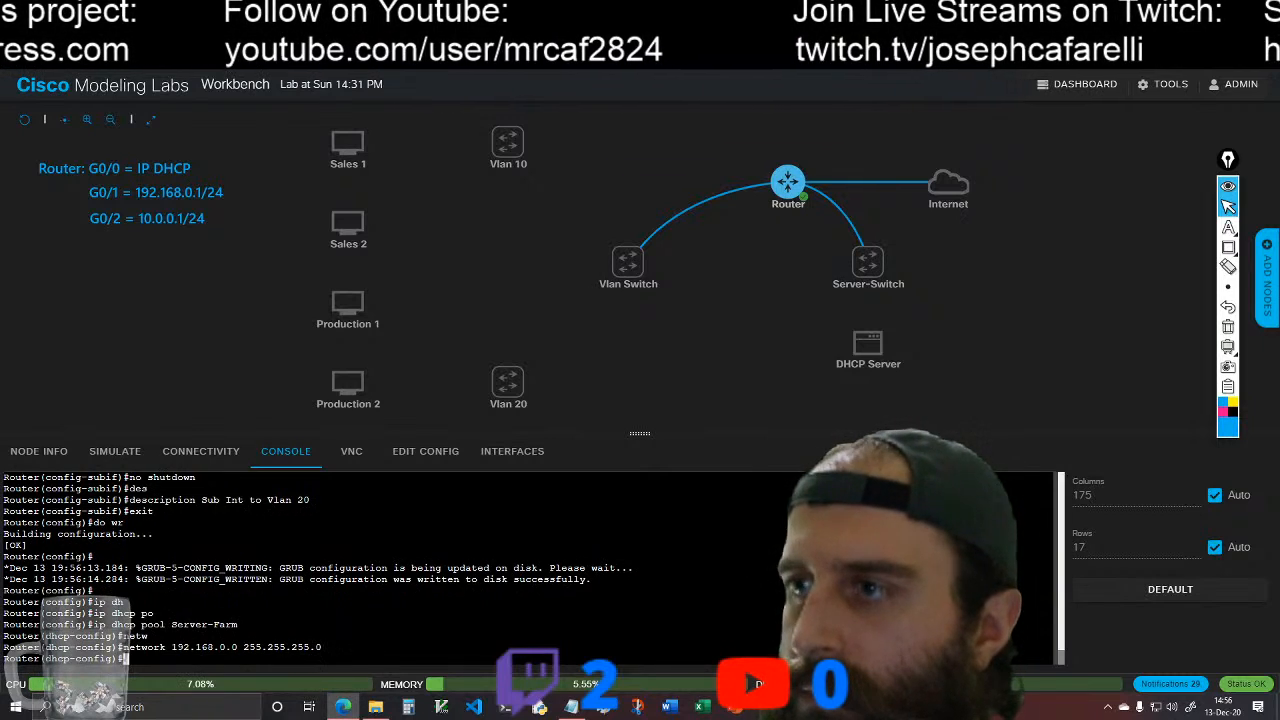
Step: Set the Server-Farm pool's default router to 192.168.0.1
{"action": "type", "text": "de"}
{"action": "key", "text": "Tab"}
{"action": "type", "text": "192.168."}
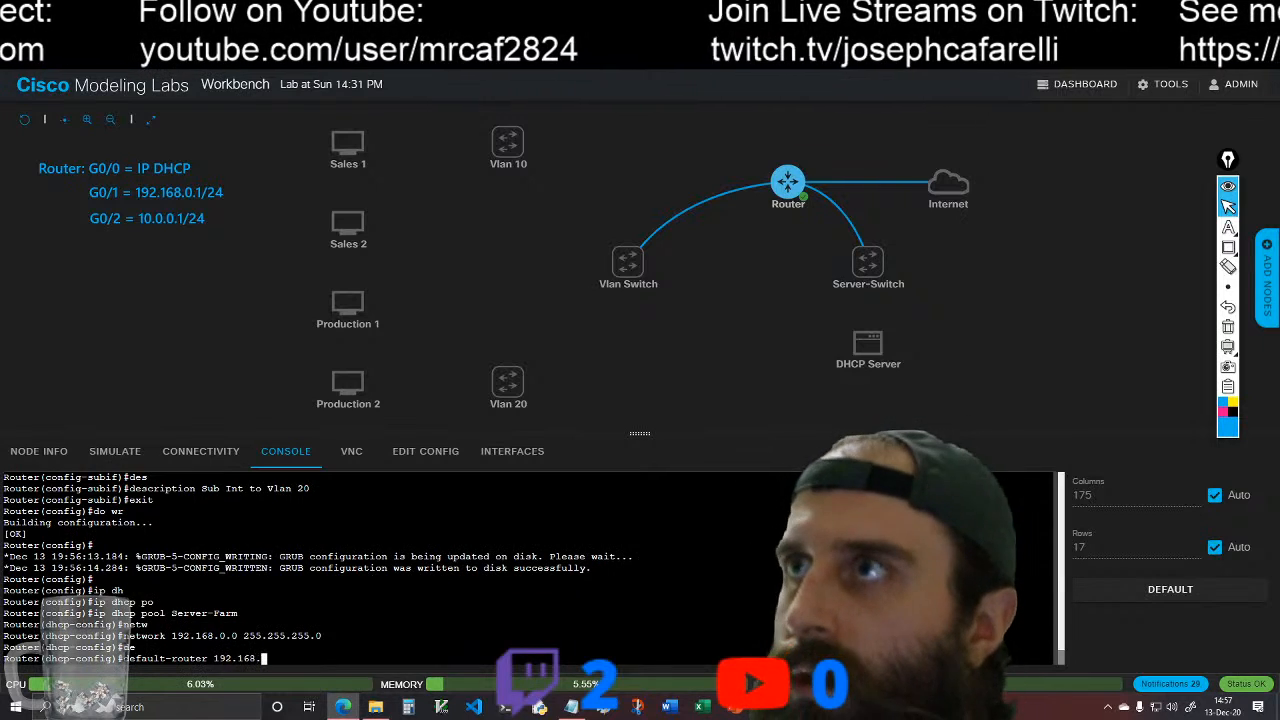
{"action": "type", "text": "0.1"}
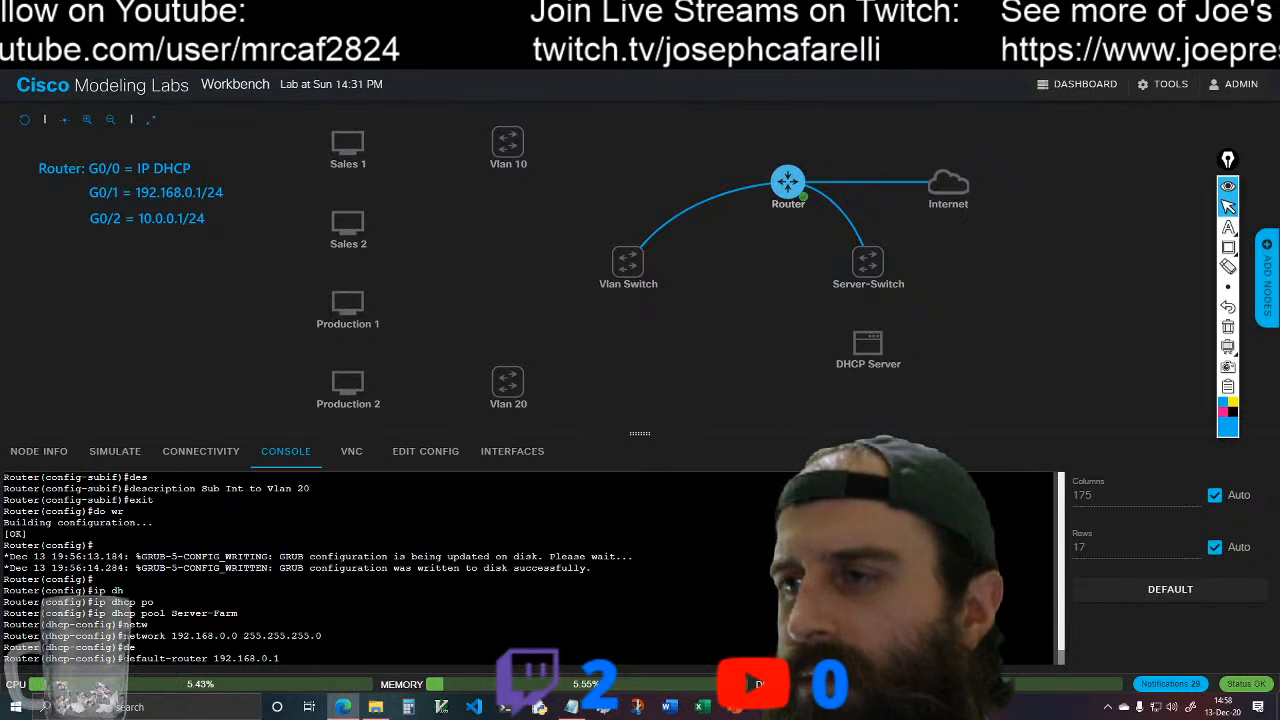
{"action": "key", "text": "Return"}
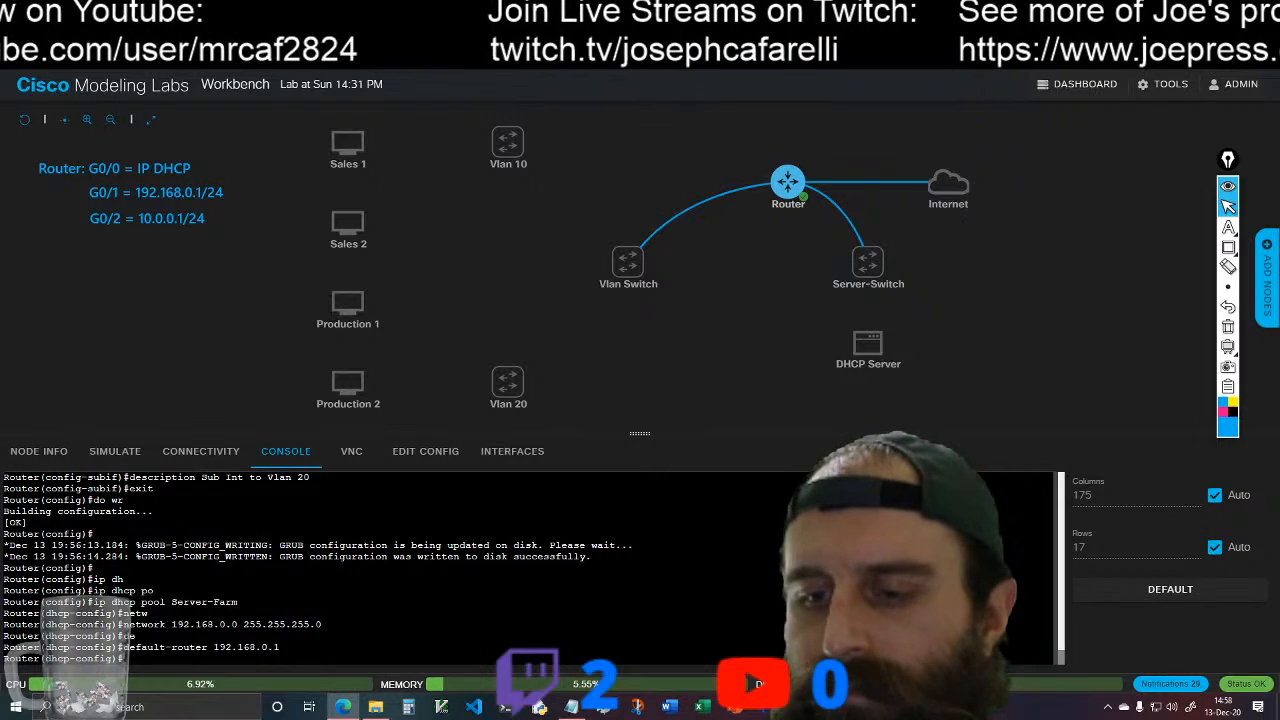
Step: Set the Server-Farm pool's DNS server to 192.168.0.1
{"action": "type", "text": "dn"}
{"action": "key", "text": "Tab"}
{"action": "type", "text": "1"}
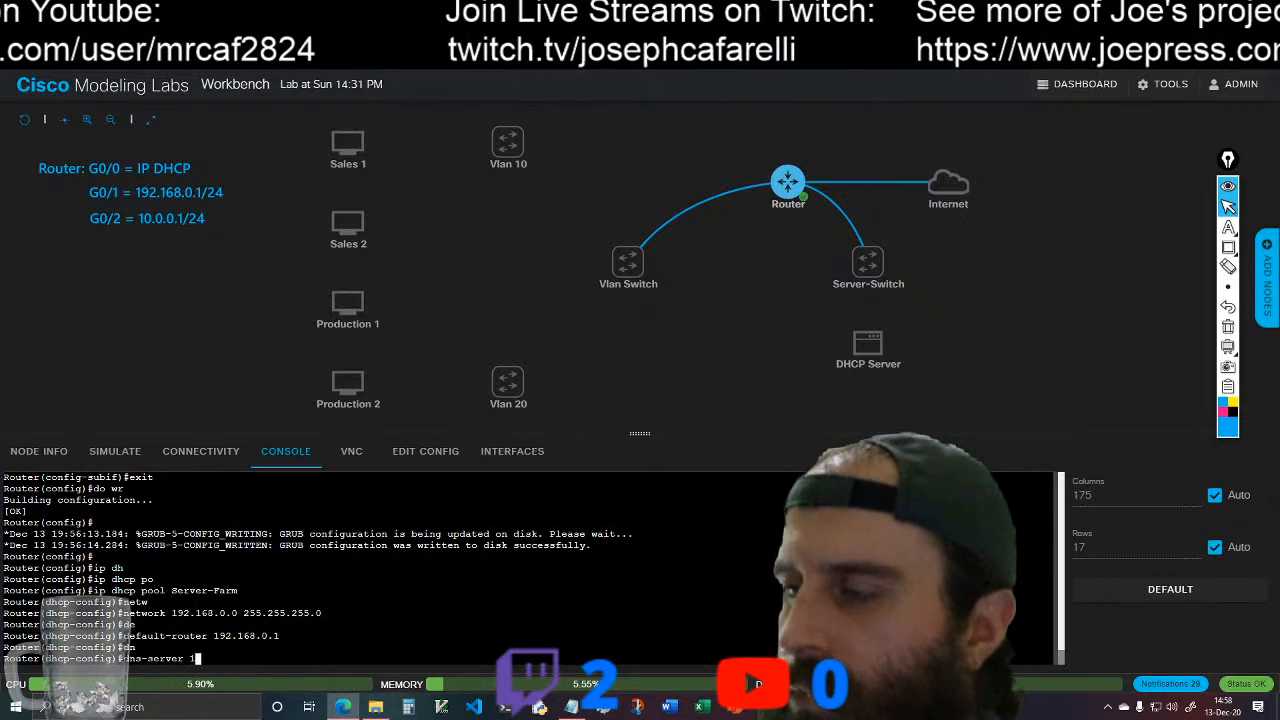
{"action": "type", "text": "92.168"}
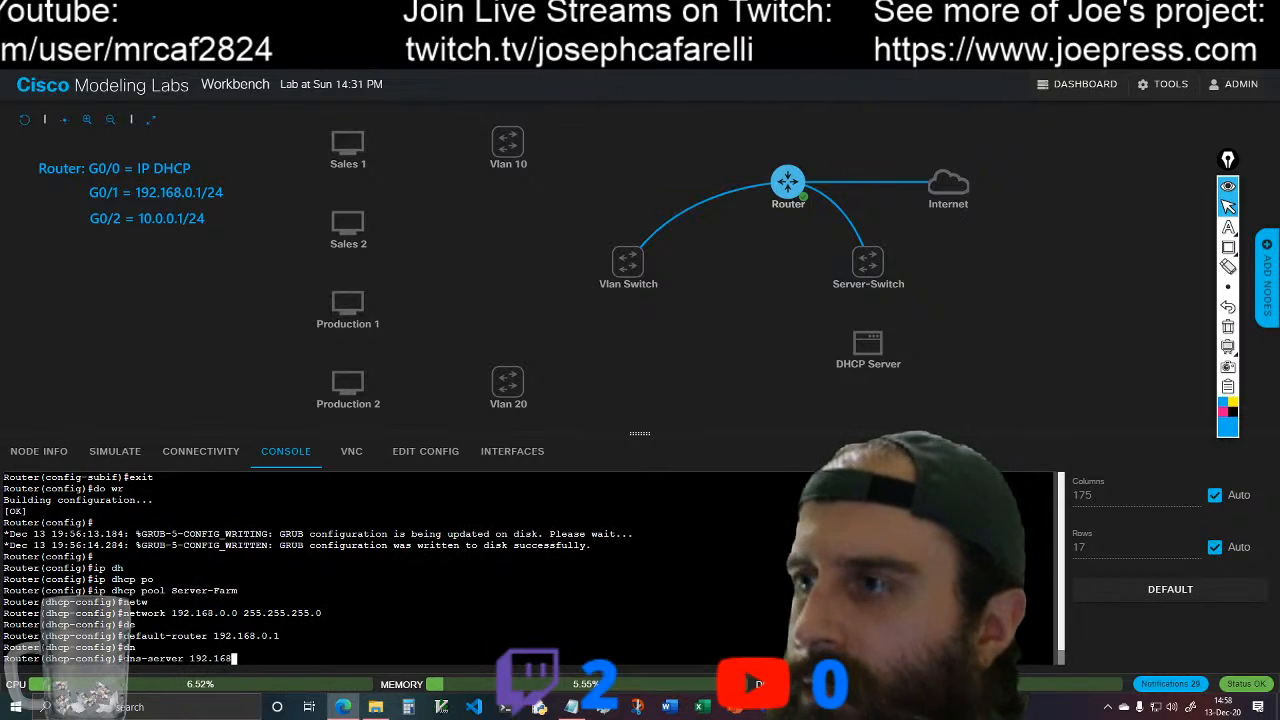
{"action": "type", "text": ".0.1"}
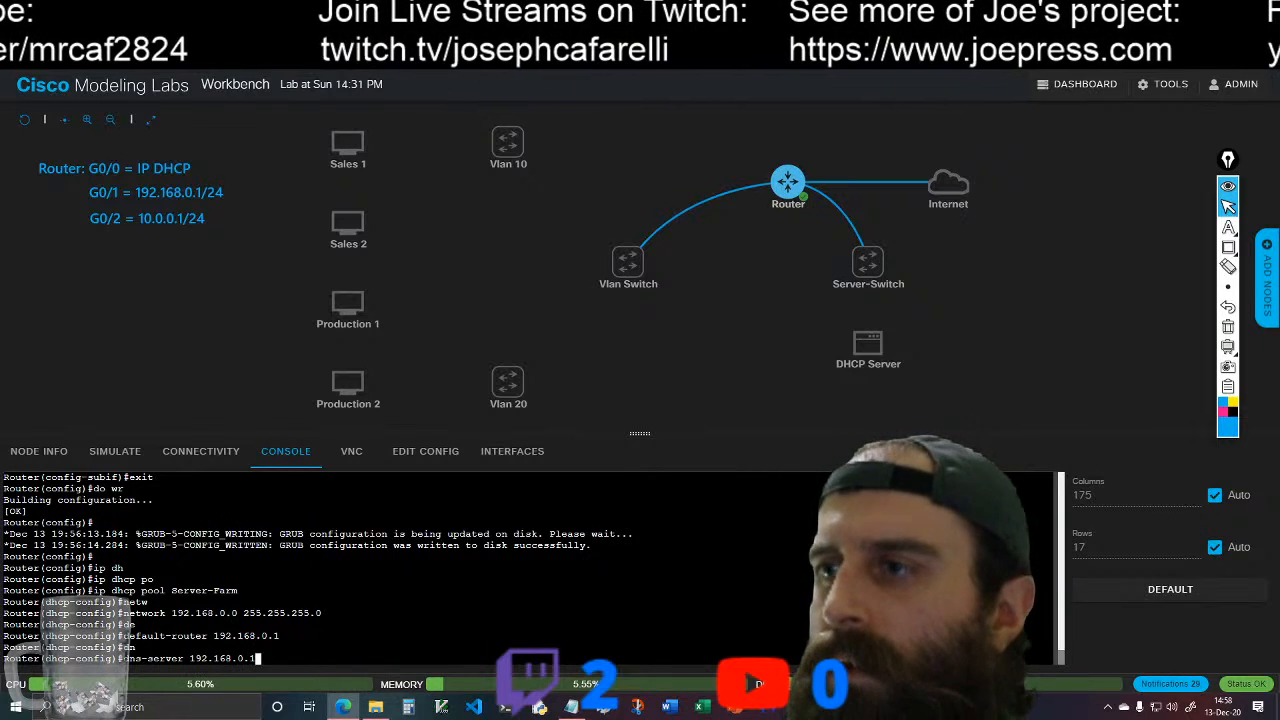
{"action": "key", "text": "Return"}
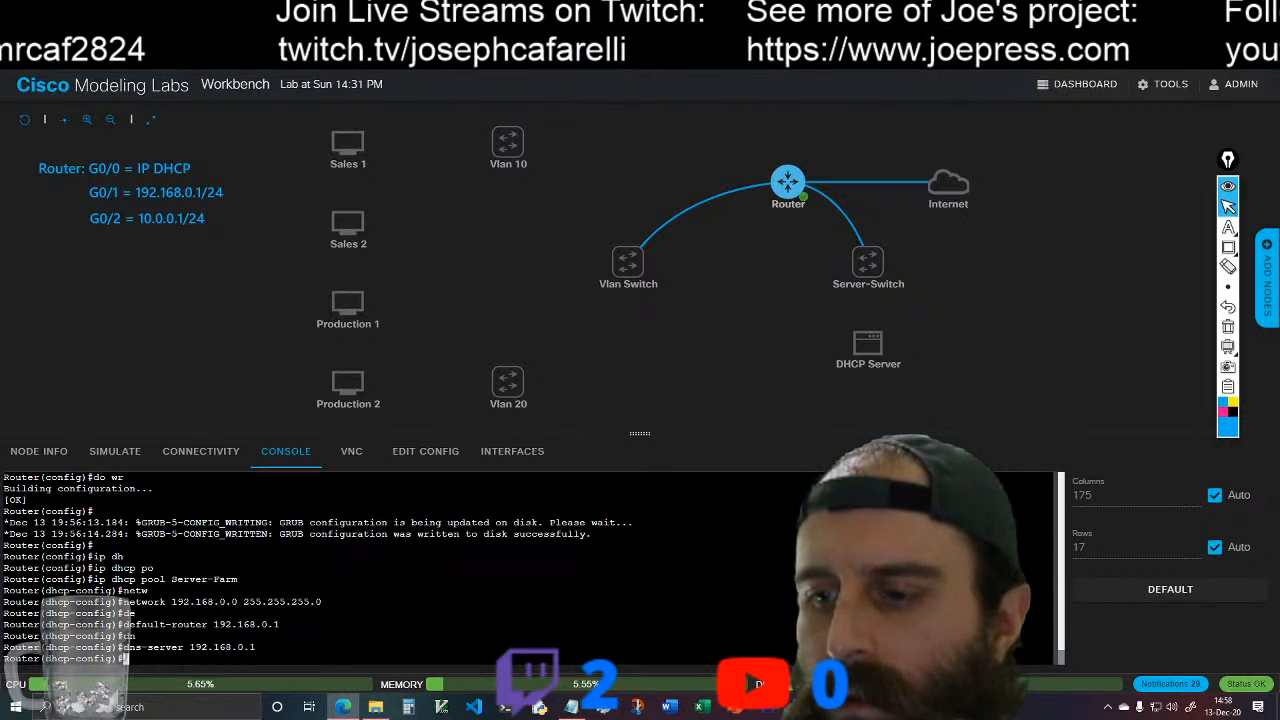
Step: List the available DHCP pool commands, set the Server-Farm pool's lease to infinite, and exit to global configuration mode
{"action": "type", "text": "?"}
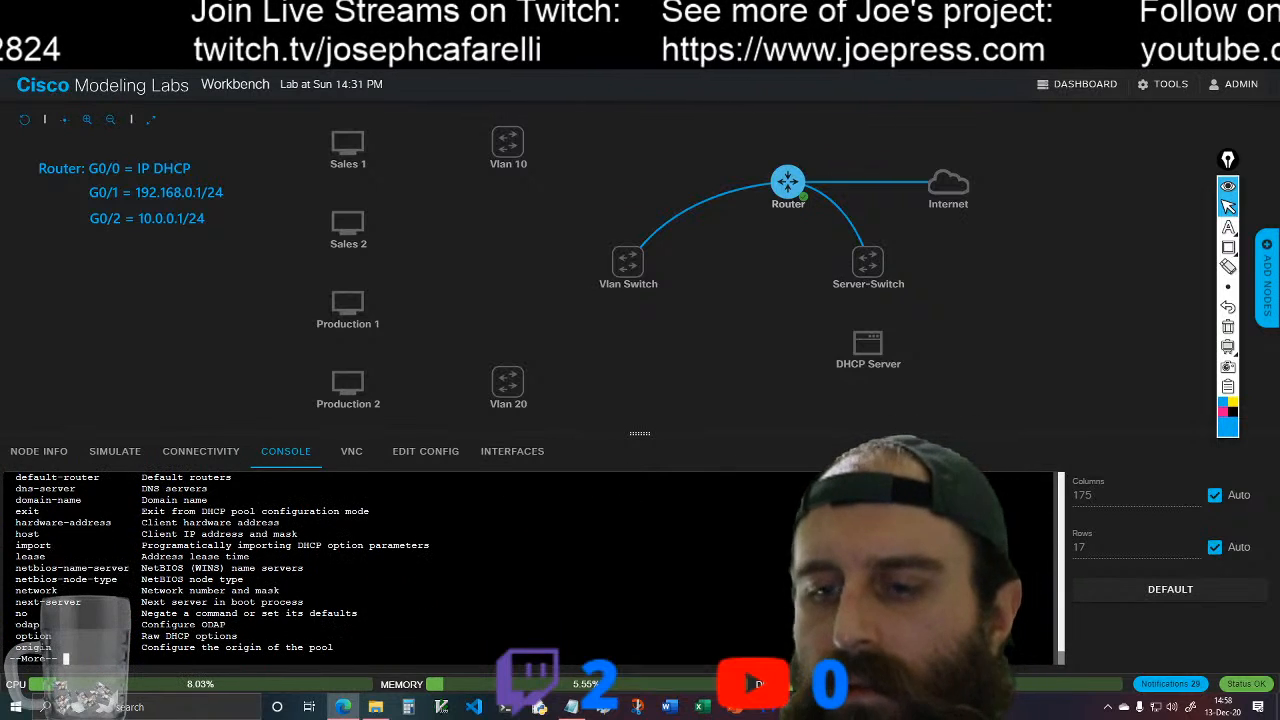
{"action": "key", "text": "space"}
{"action": "type", "text": "lea"}
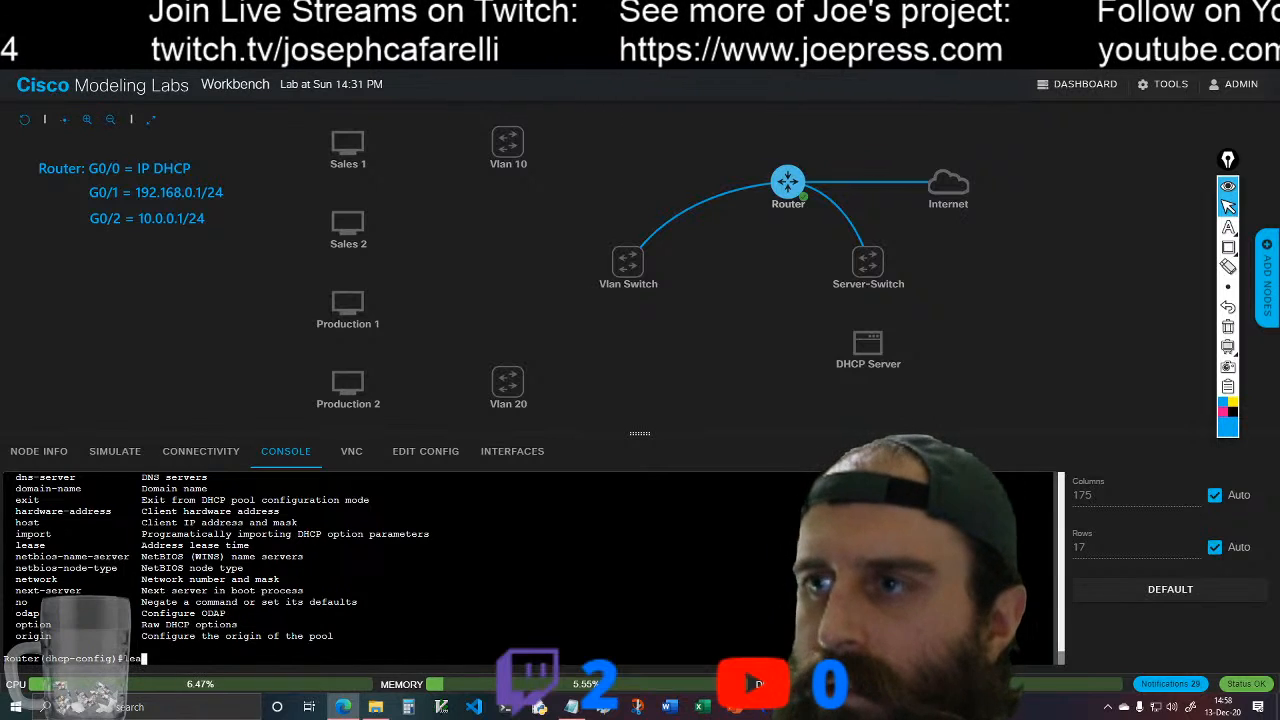
{"action": "key", "text": "Tab"}
{"action": "type", "text": "in"}
{"action": "key", "text": "Tab"}
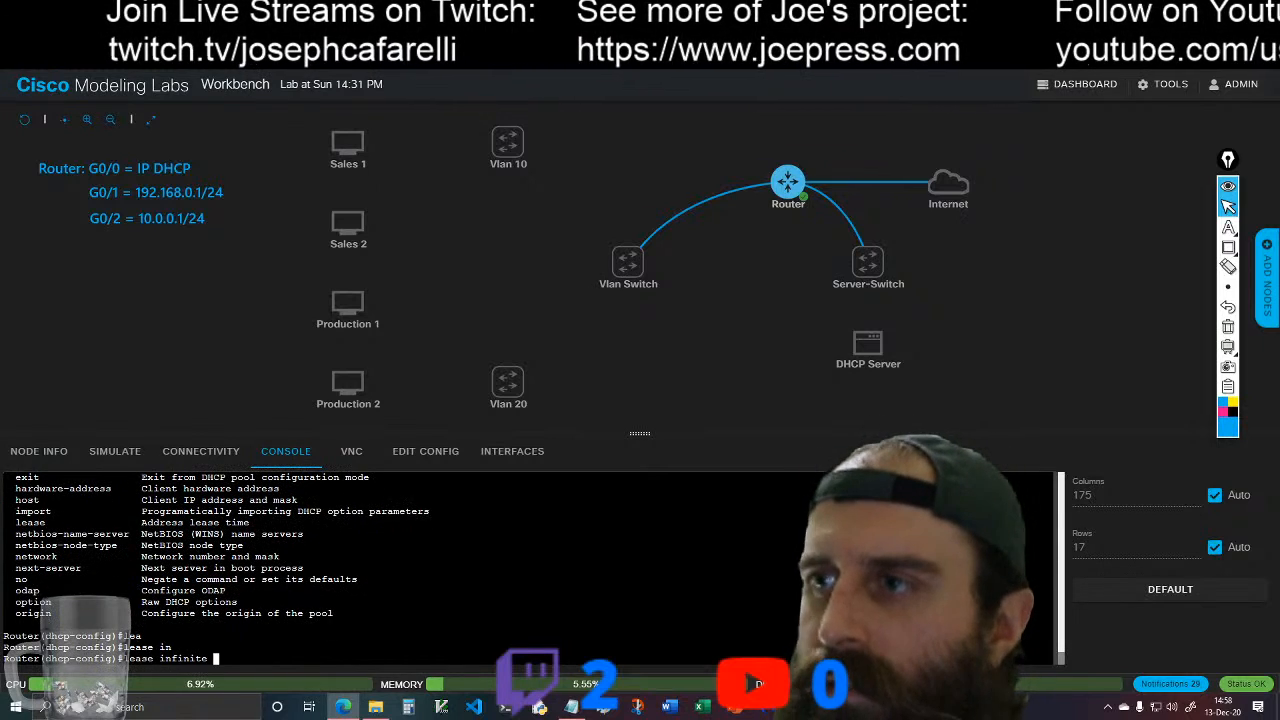
{"action": "key", "text": "Return"}
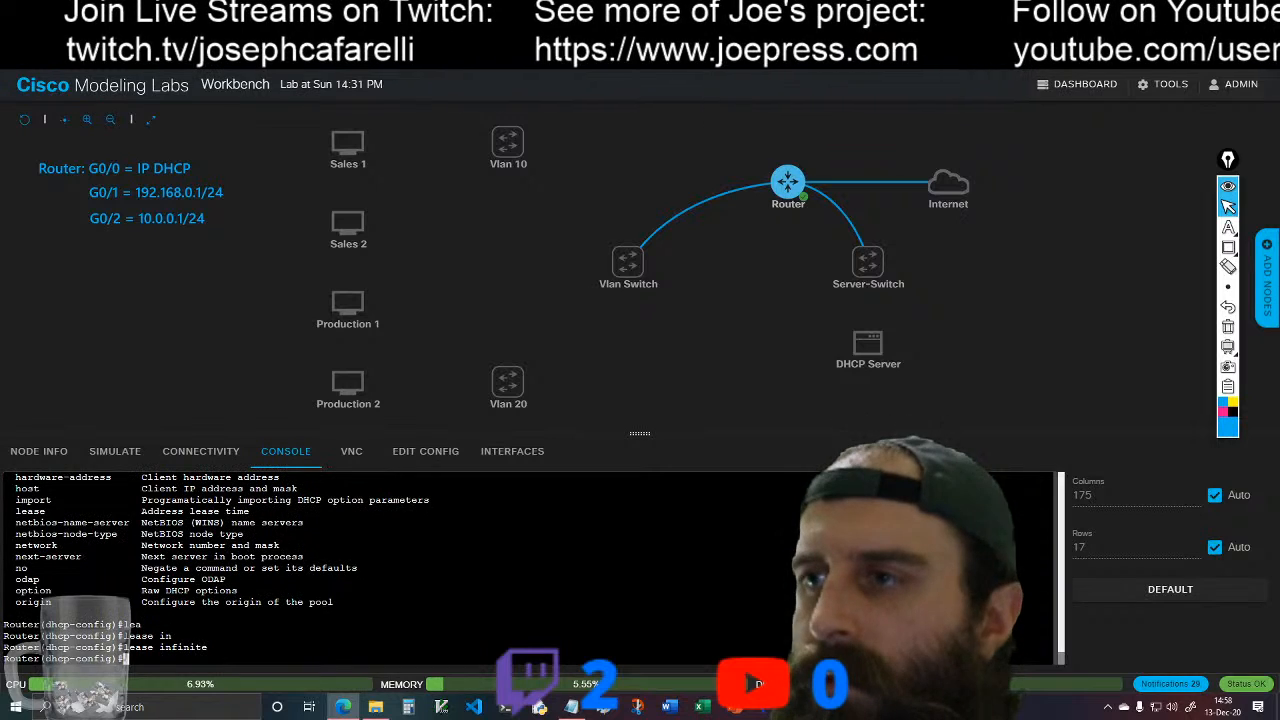
{"action": "type", "text": "eixt"}
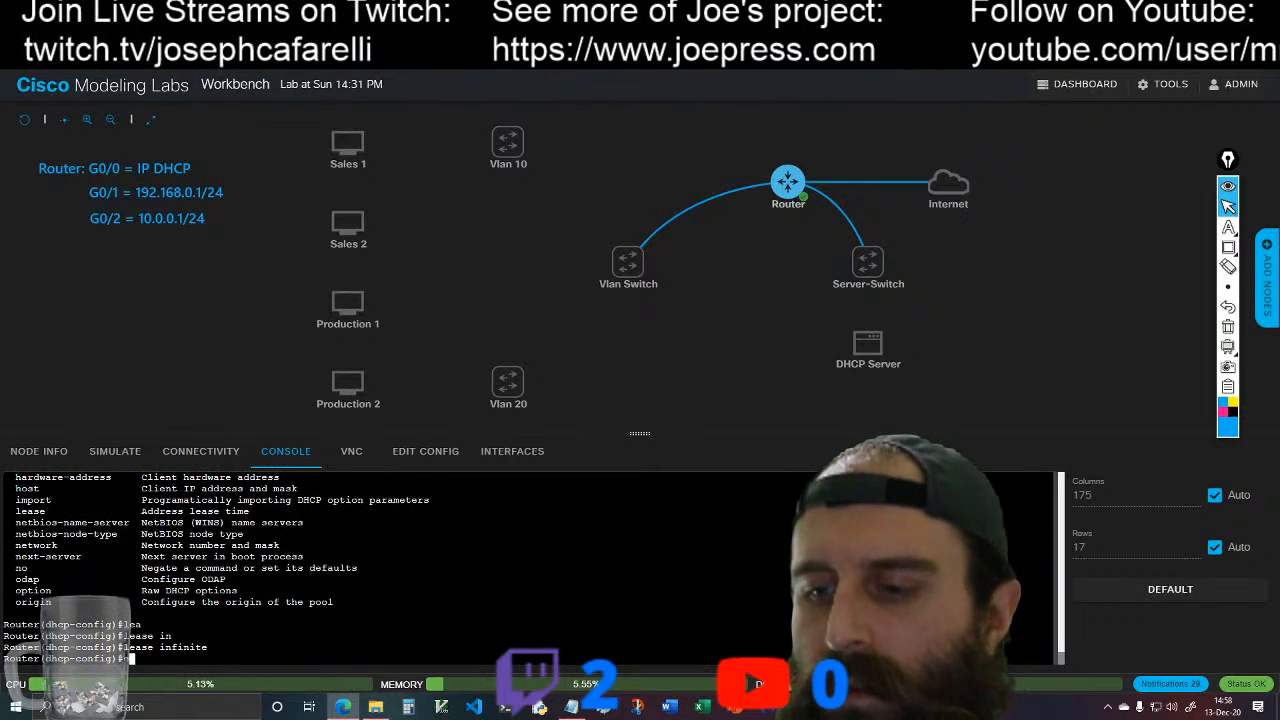
{"action": "key", "text": "Return"}
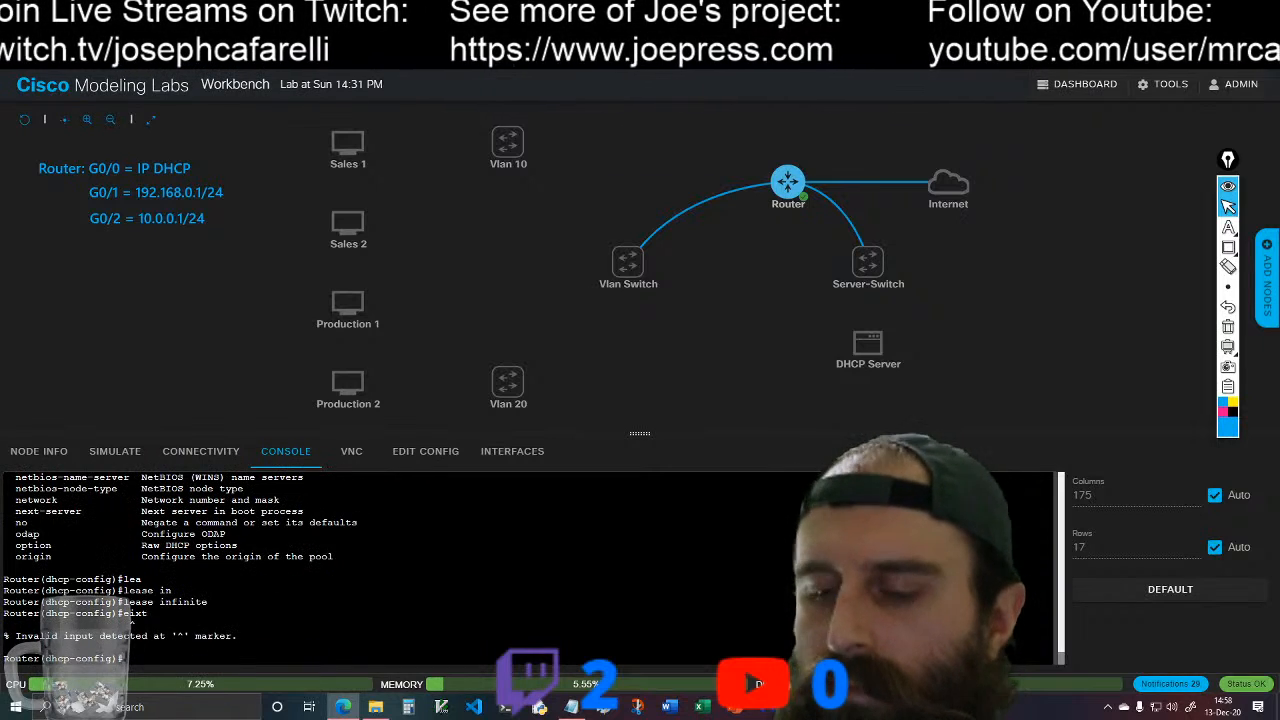
{"action": "type", "text": "exit"}
{"action": "key", "text": "Return"}
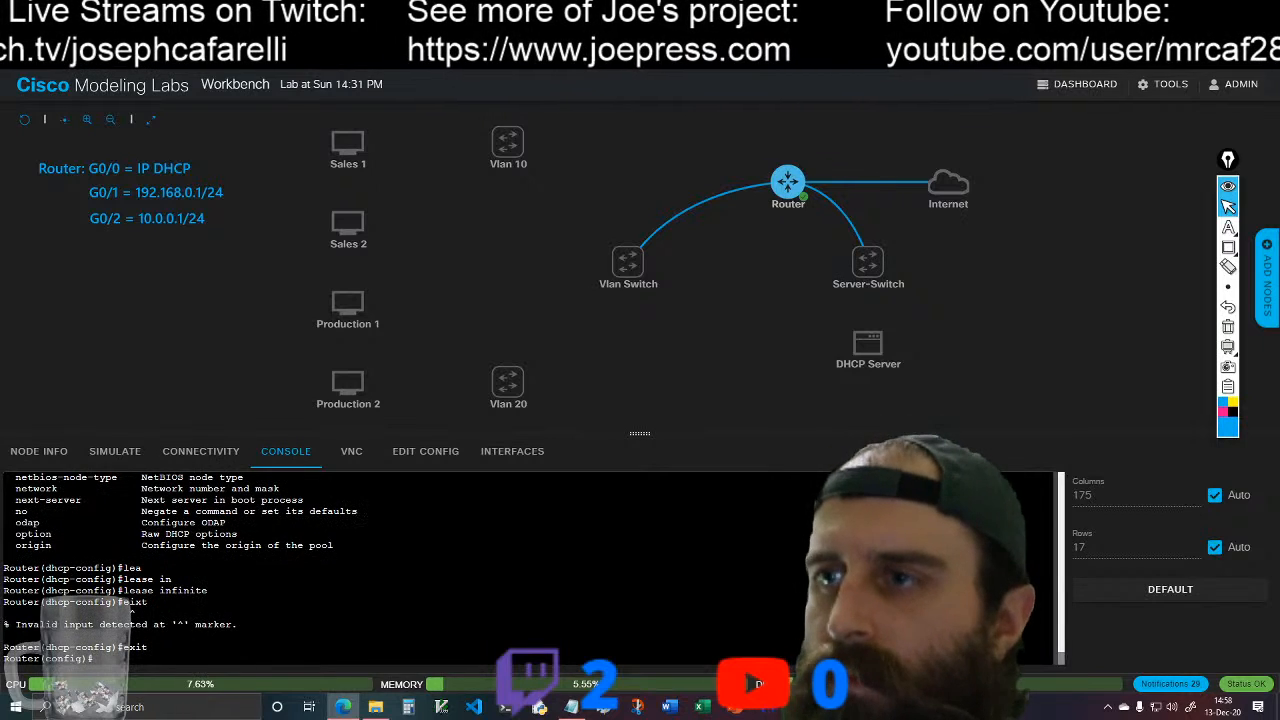
Step: Exclude the addresses 192.168.0.0 through 192.168.0.100 from DHCP assignment on the router
{"action": "type", "text": "ip d"}
{"action": "key", "text": "Tab"}
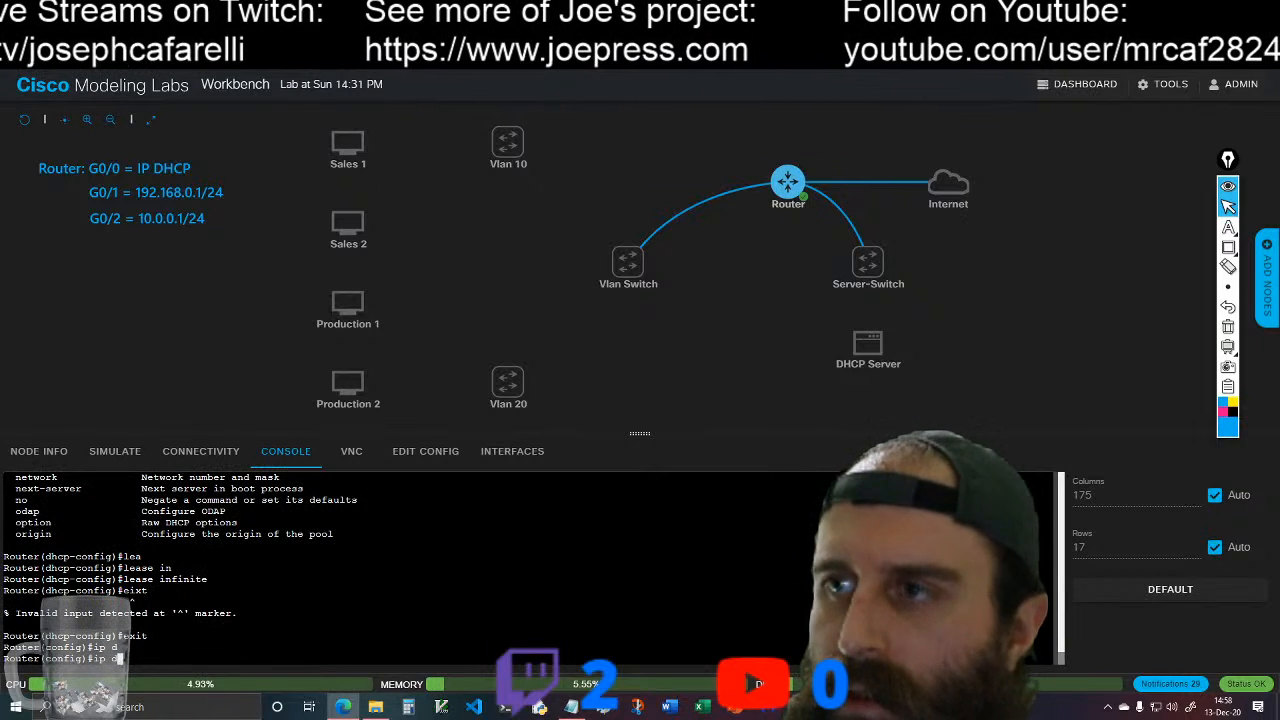
{"action": "type", "text": "hc"}
{"action": "key", "text": "Tab"}
{"action": "type", "text": "p"}
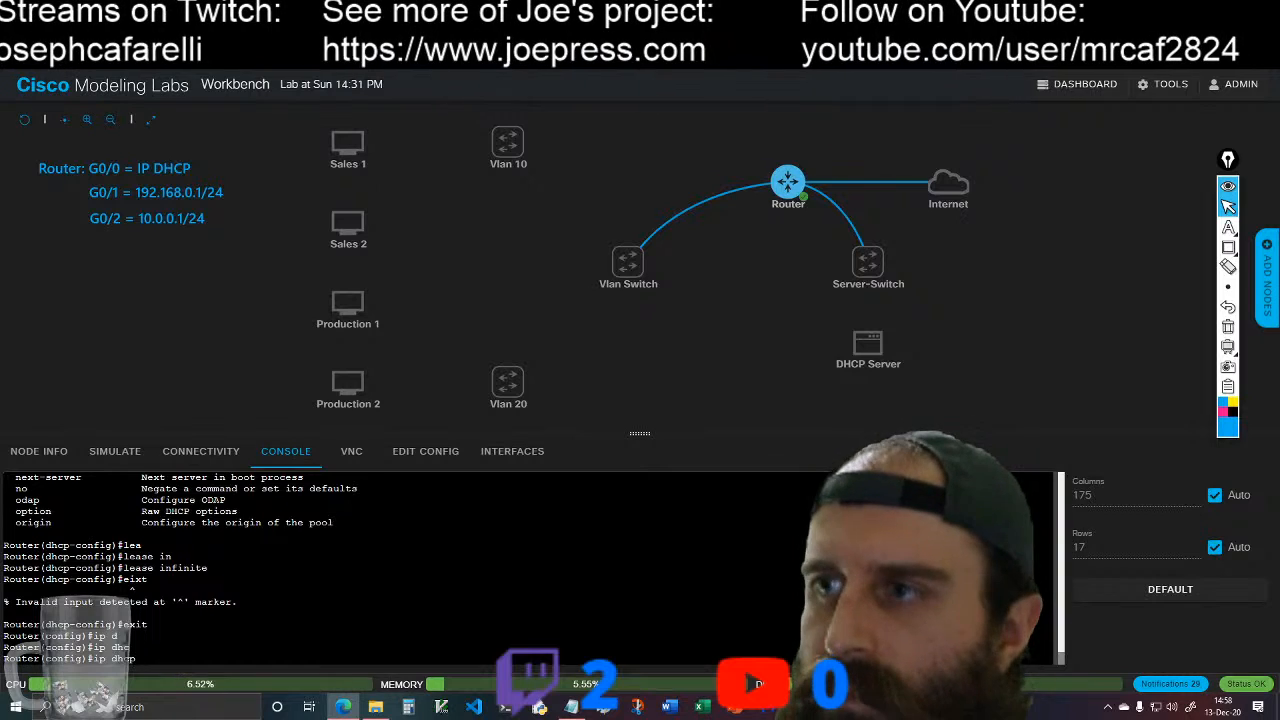
{"action": "key", "text": "Tab"}
{"action": "key", "text": "Tab"}
{"action": "type", "text": "e"}
{"action": "key", "text": "Tab"}
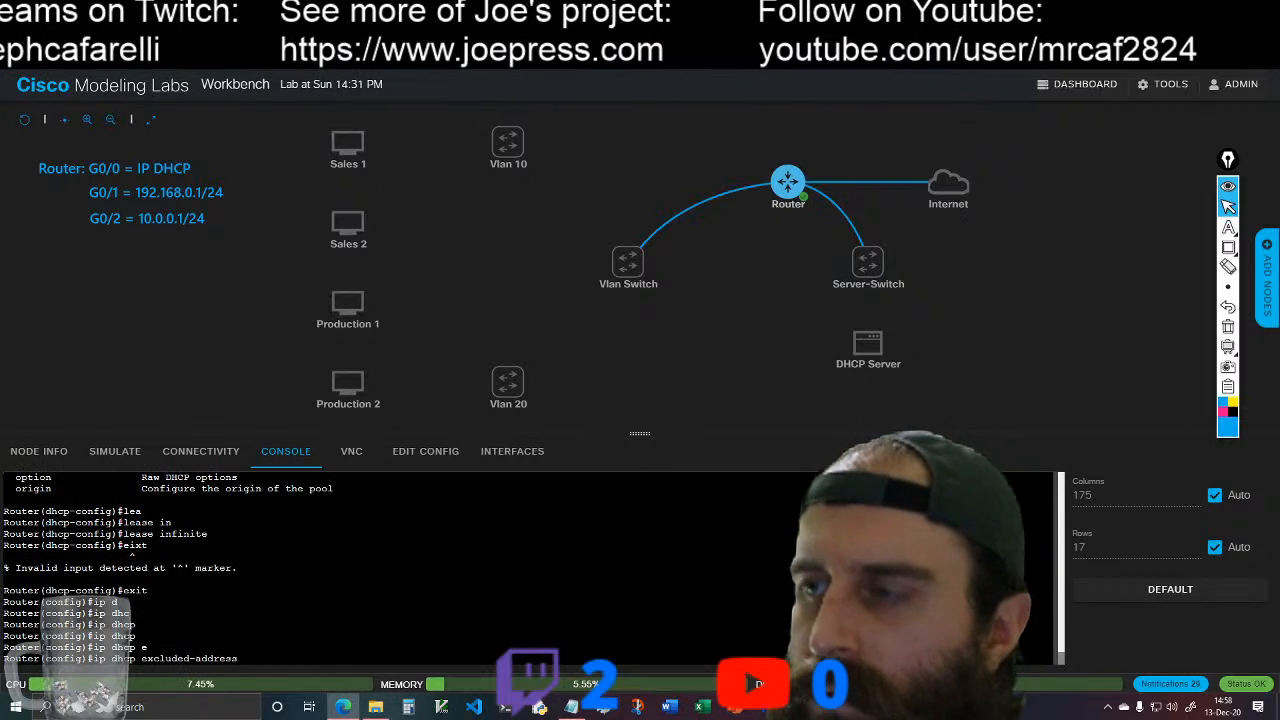
{"action": "type", "text": "192.168."}
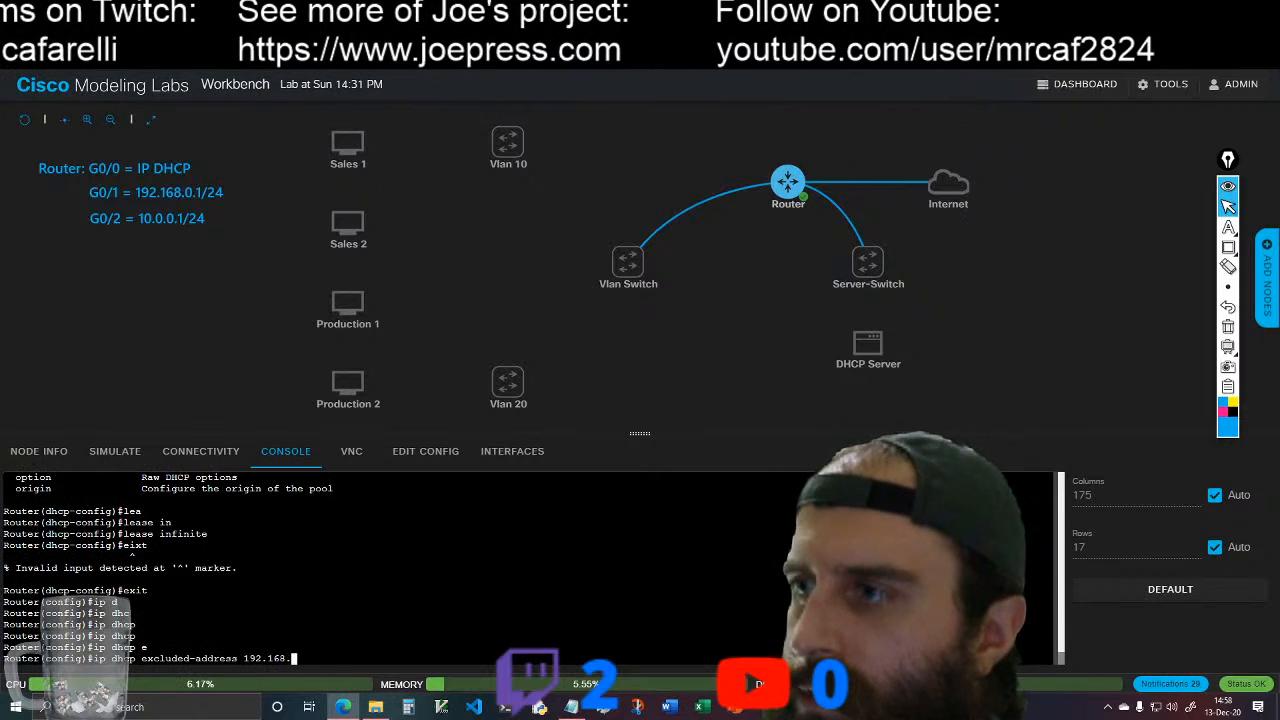
{"action": "type", "text": "0.0 "}
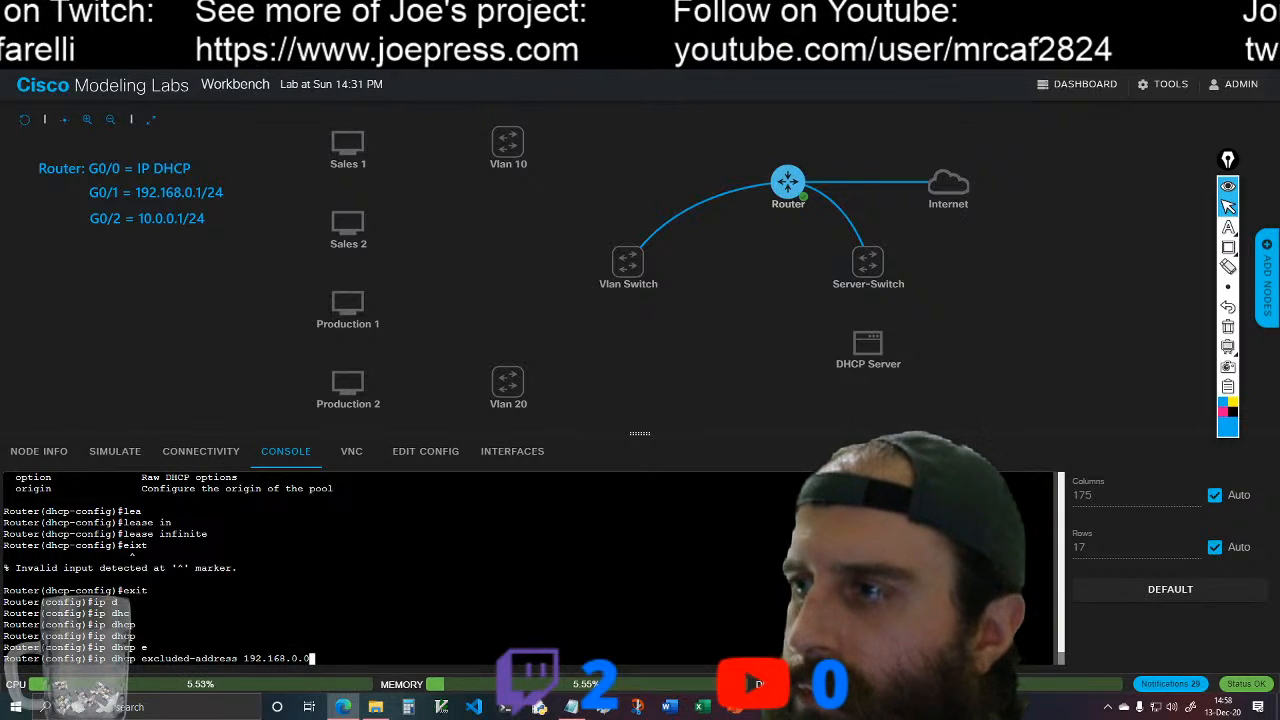
{"action": "type", "text": "192.168."}
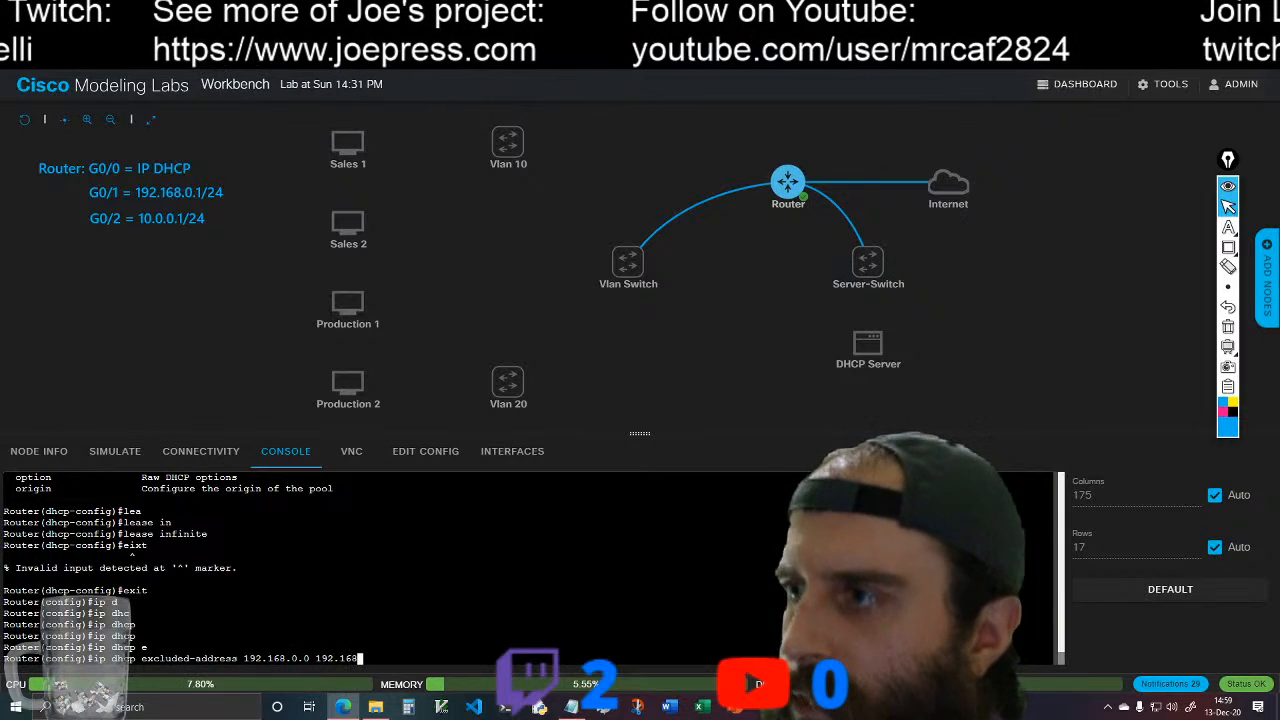
{"action": "type", "text": "0.100"}
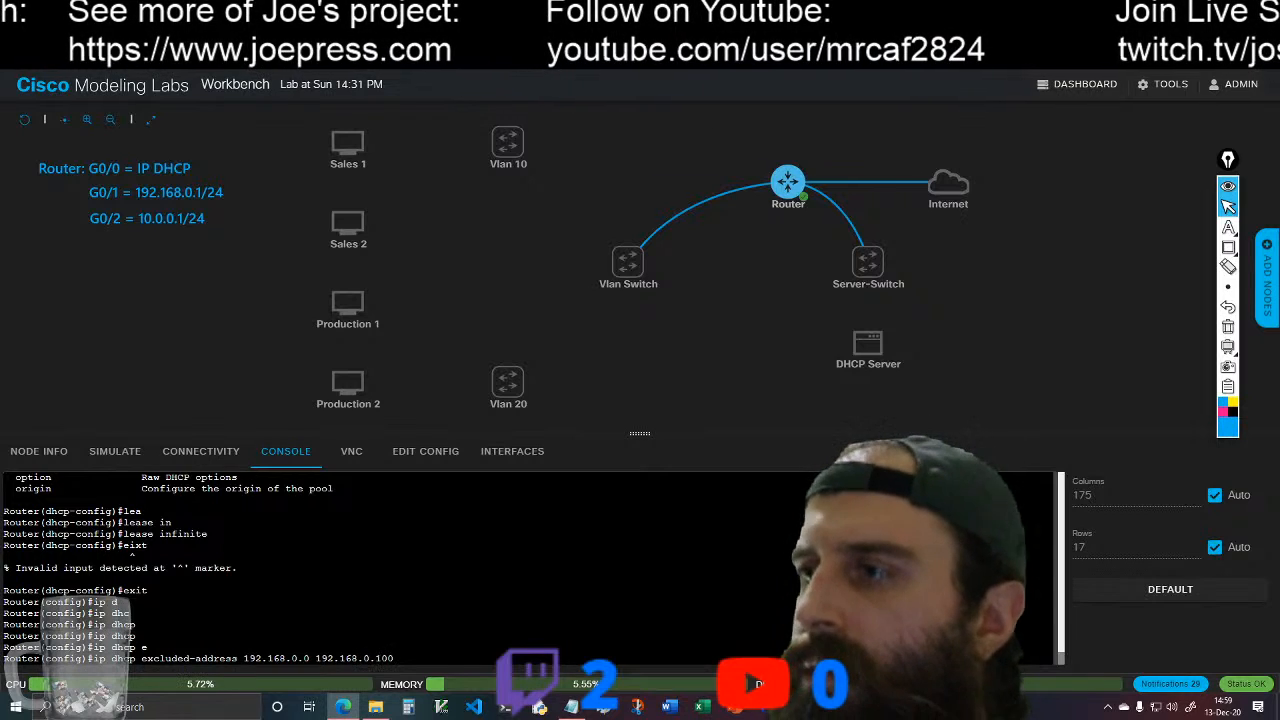
{"action": "key", "text": "Return"}
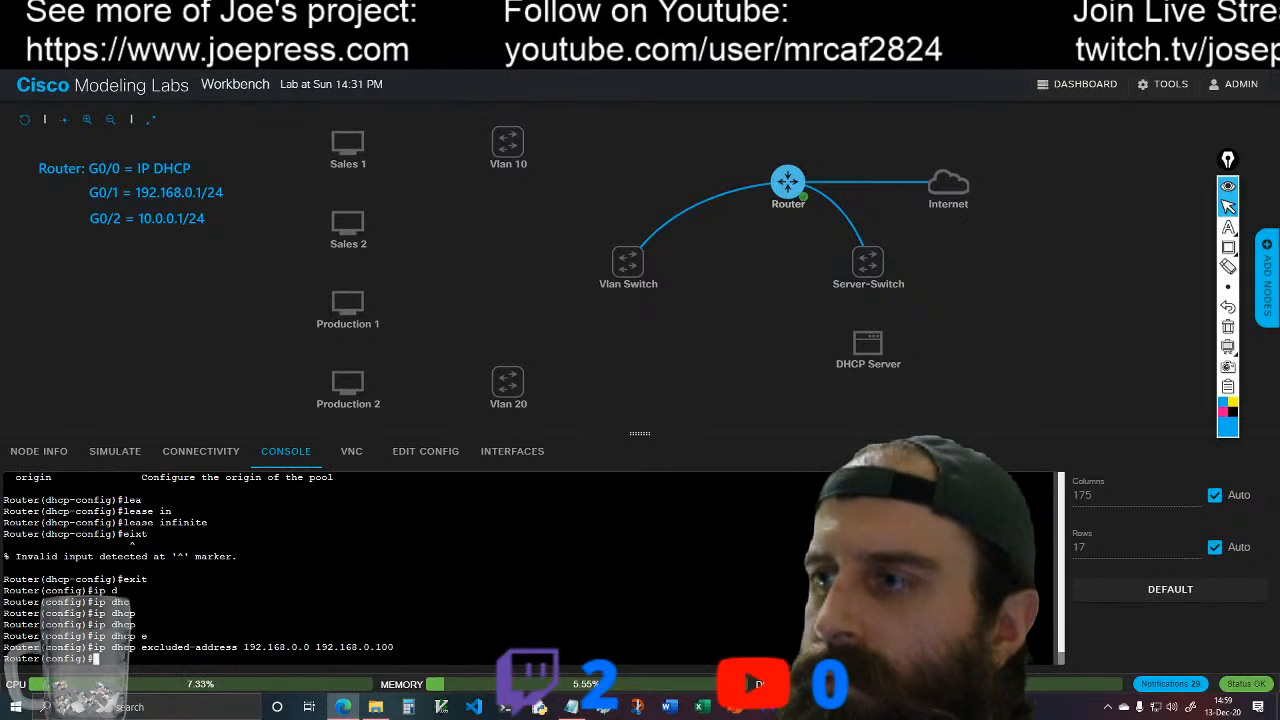
Step: Save the router's running configuration from global configuration mode
{"action": "type", "text": "do wr"}
{"action": "key", "text": "Return"}
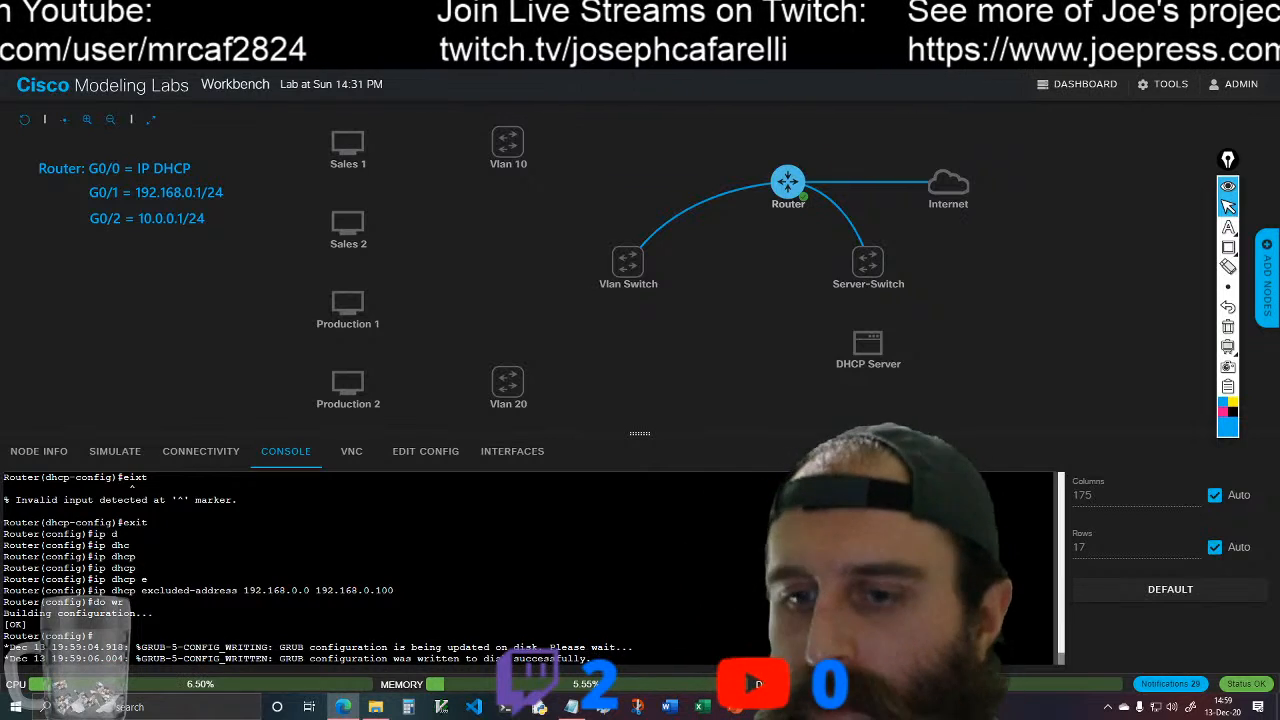
{"action": "key", "text": "Return"}
{"action": "key", "text": "Return"}
Step: Try to add an access list 1 entry permitting 192.168.0.0 with the wildcard 0.0
{"action": "type", "text": "ac"}
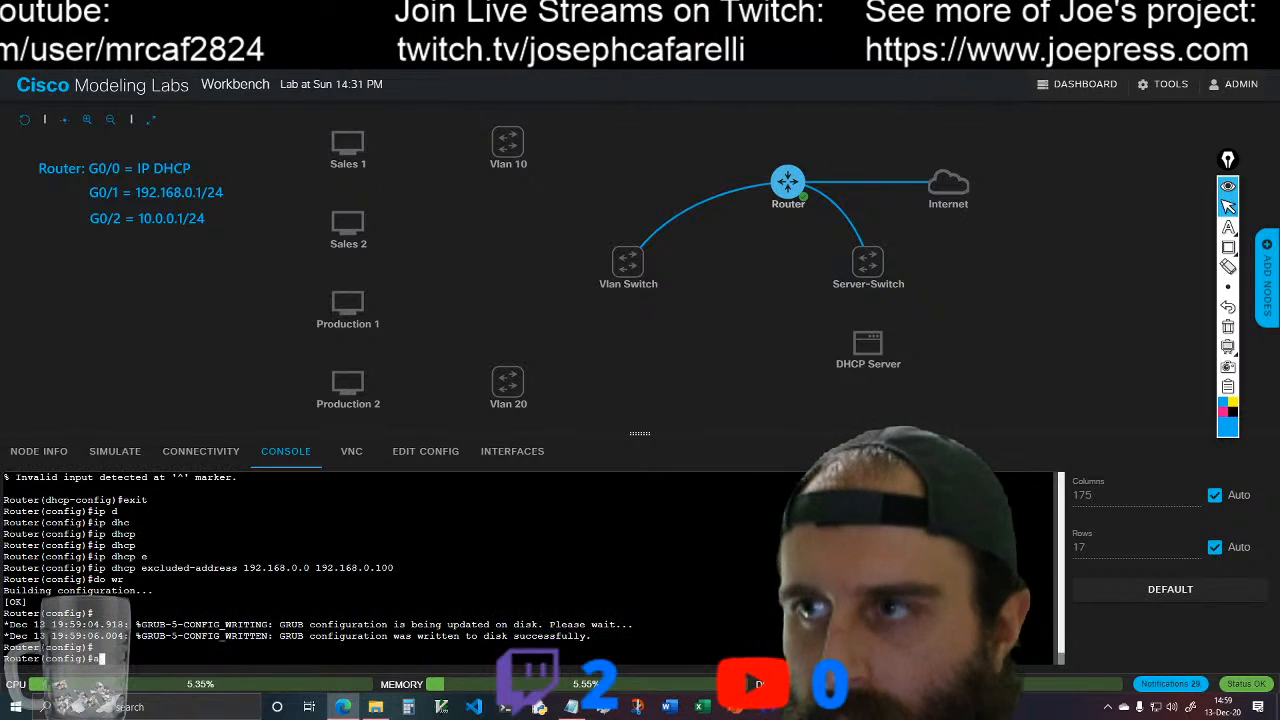
{"action": "key", "text": "Tab"}
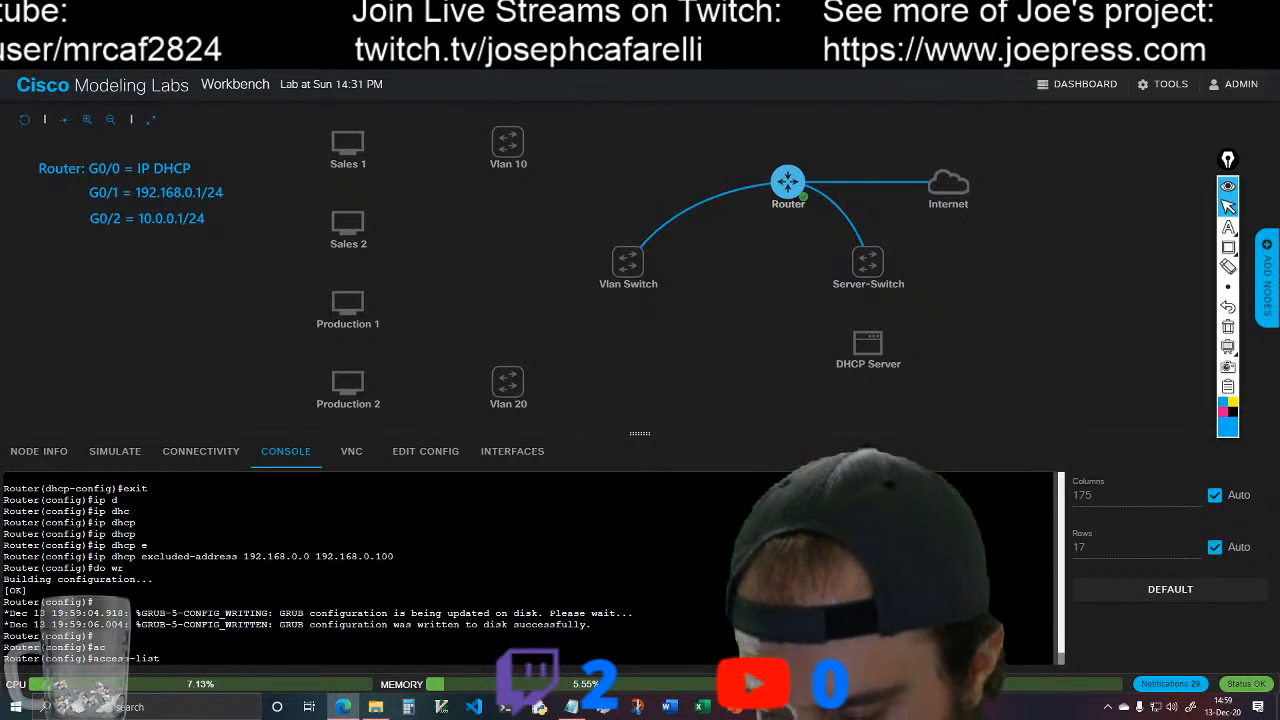
{"action": "type", "text": "1"}
{"action": "key", "text": "Tab"}
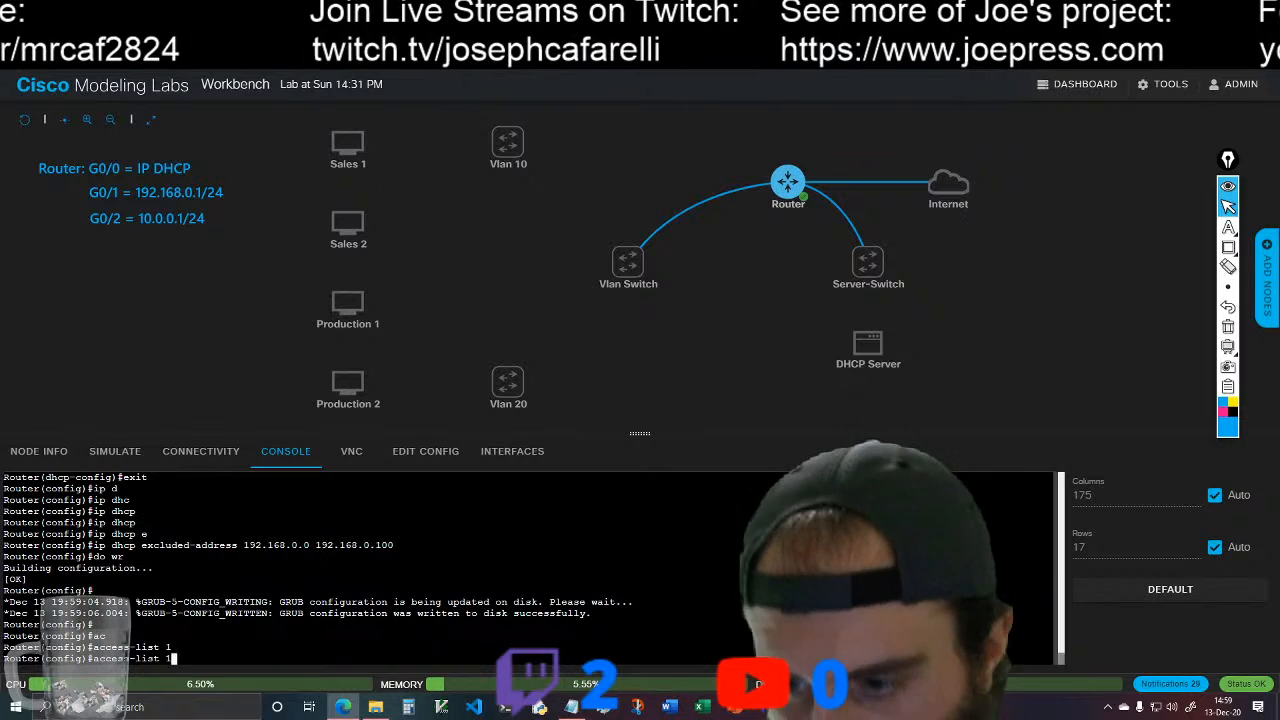
{"action": "type", "text": "per"}
{"action": "key", "text": "Tab"}
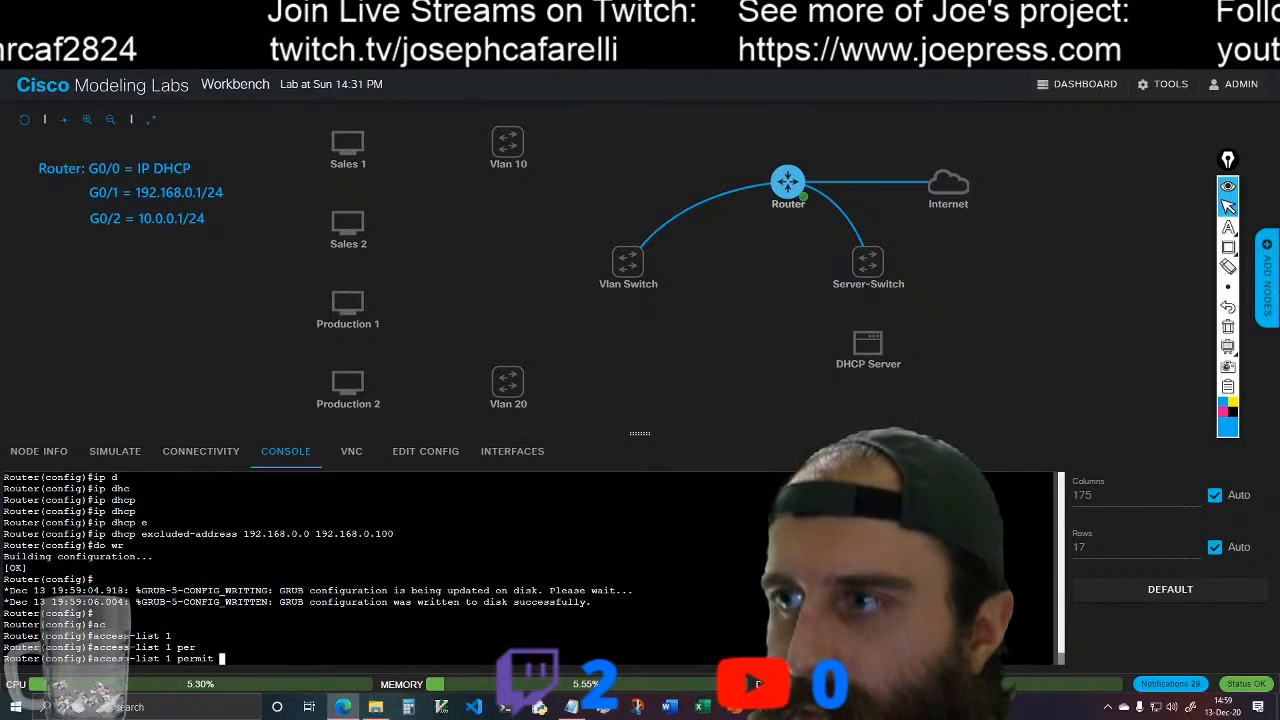
{"action": "type", "text": "1"}
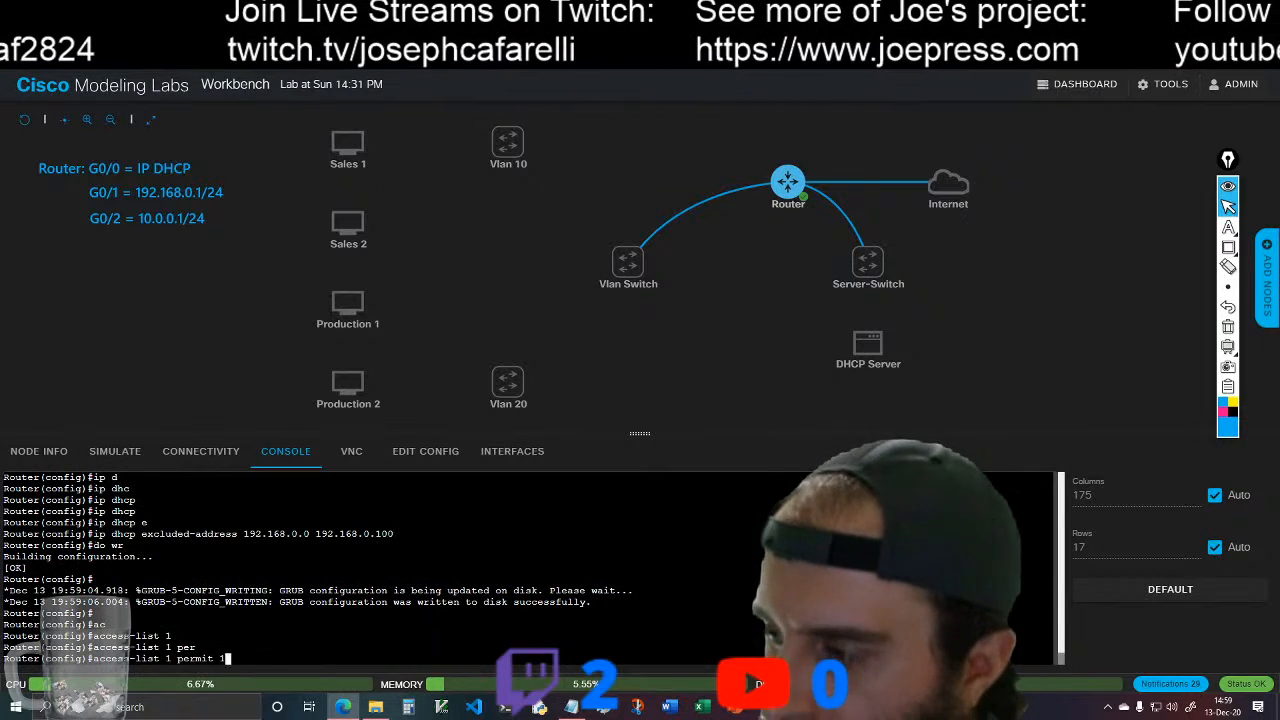
{"action": "type", "text": "92.168.0."}
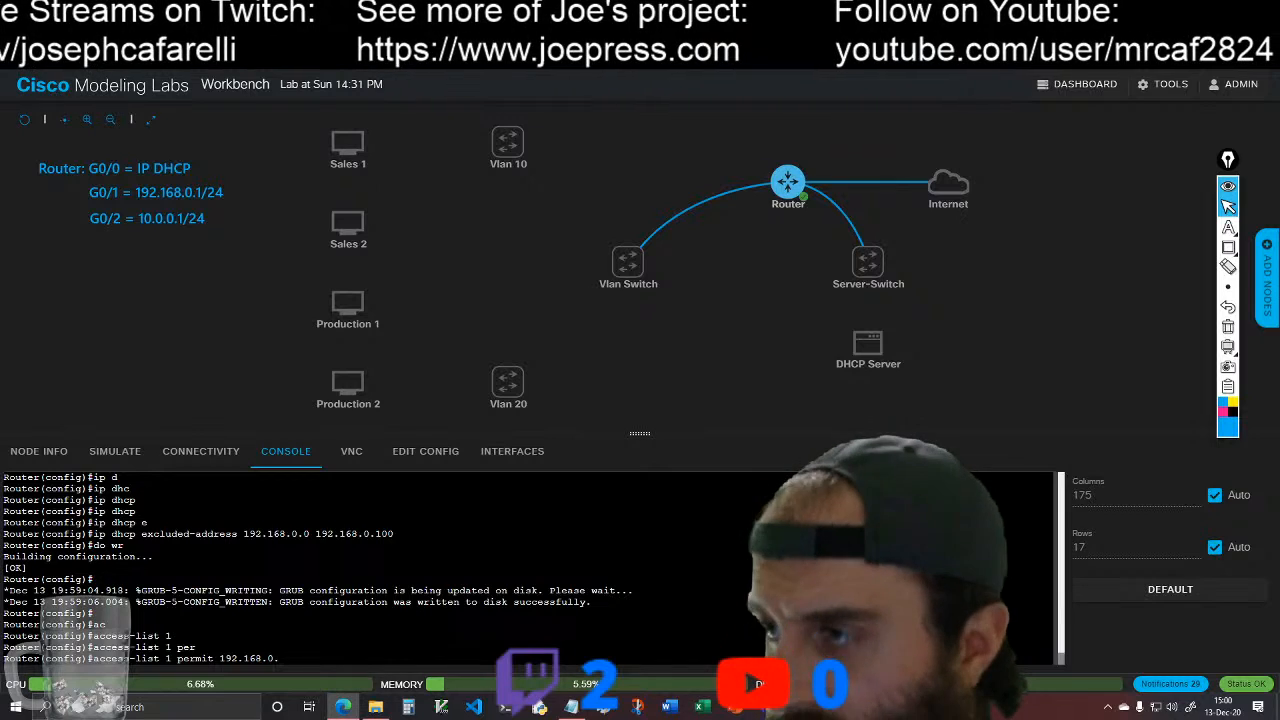
{"action": "type", "text": "0"}
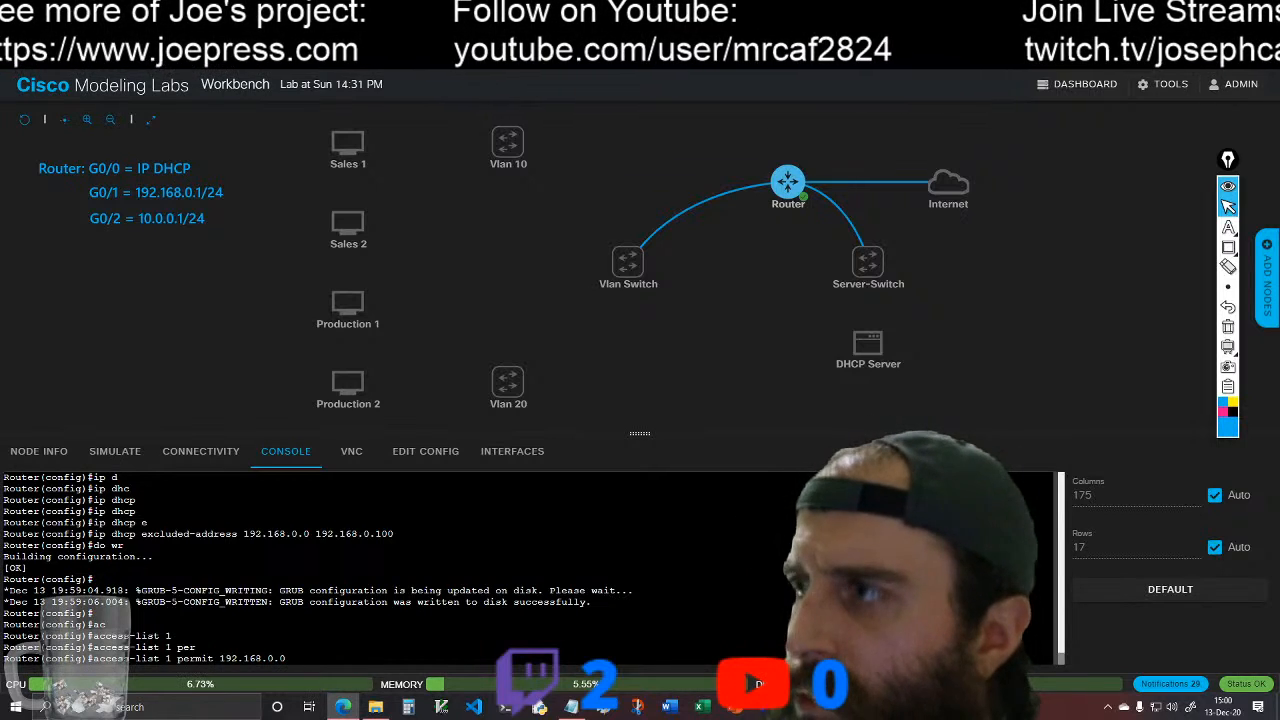
{"action": "type", "text": "0."}
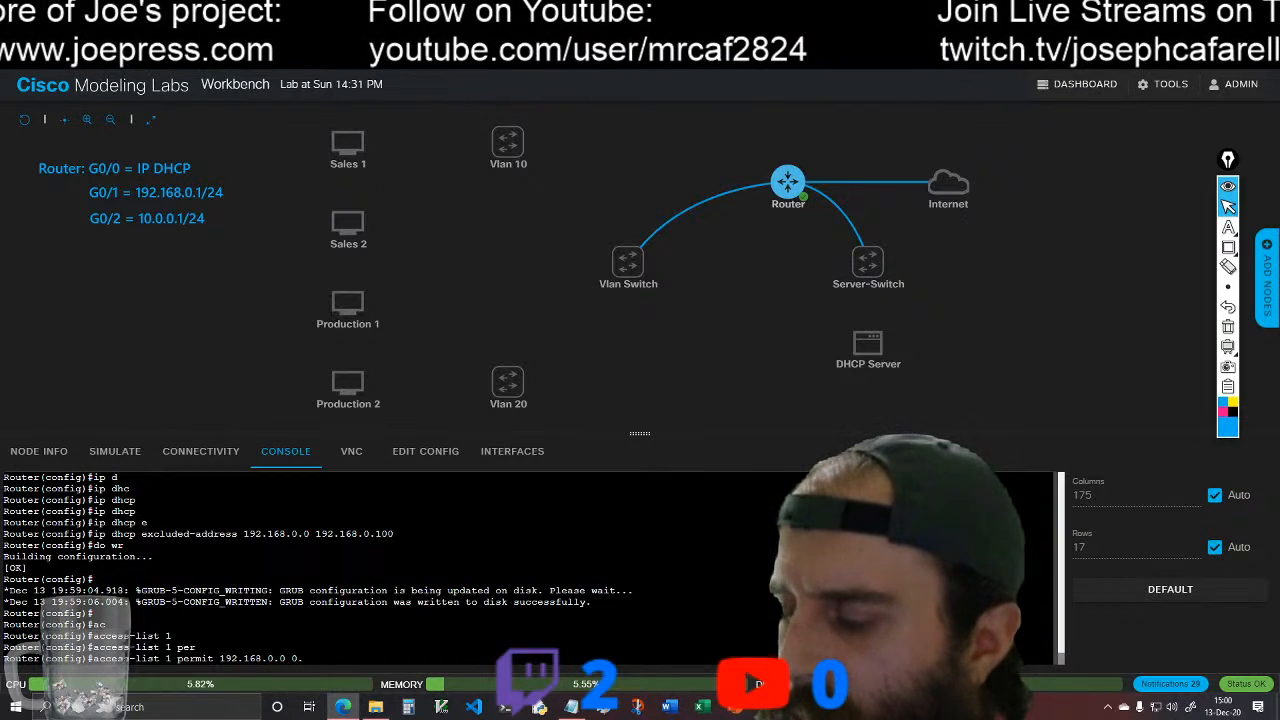
{"action": "type", "text": "0"}
{"action": "key", "text": "Return"}
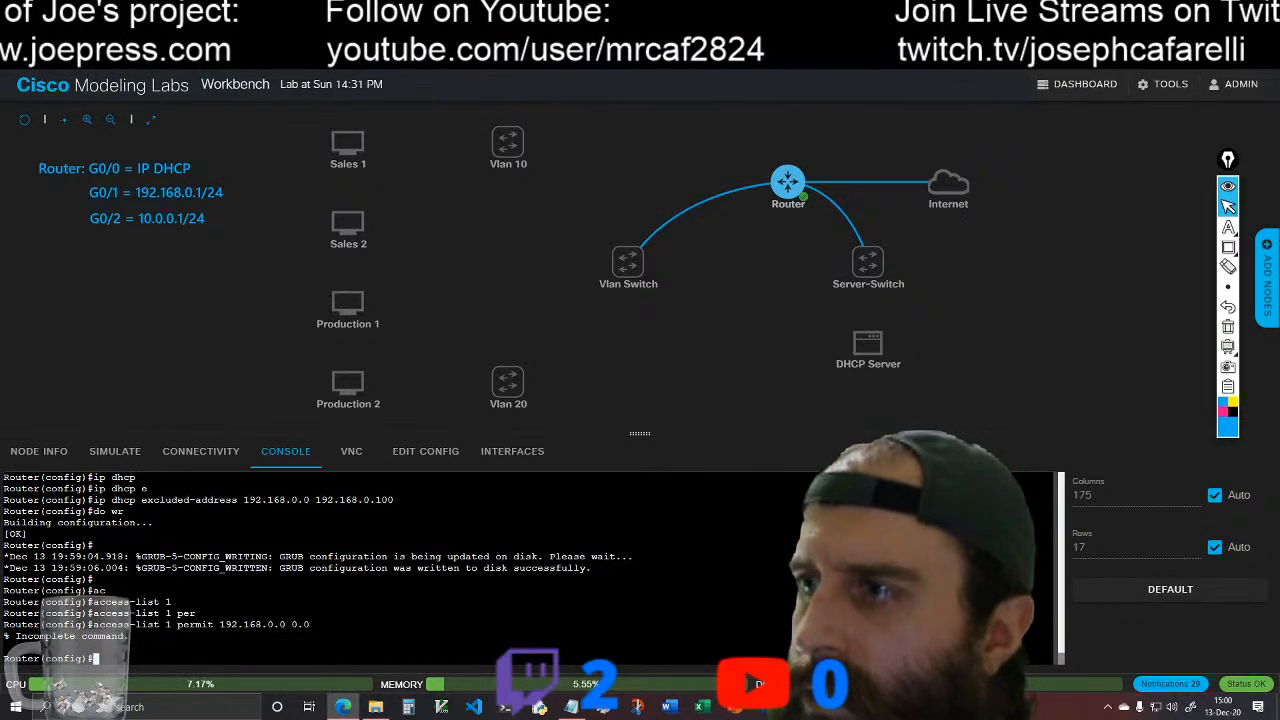
Step: Complete the access list 1 entry so it permits 192.168.0.0 with wildcard mask 0.0.0.255
{"action": "key", "text": "Up"}
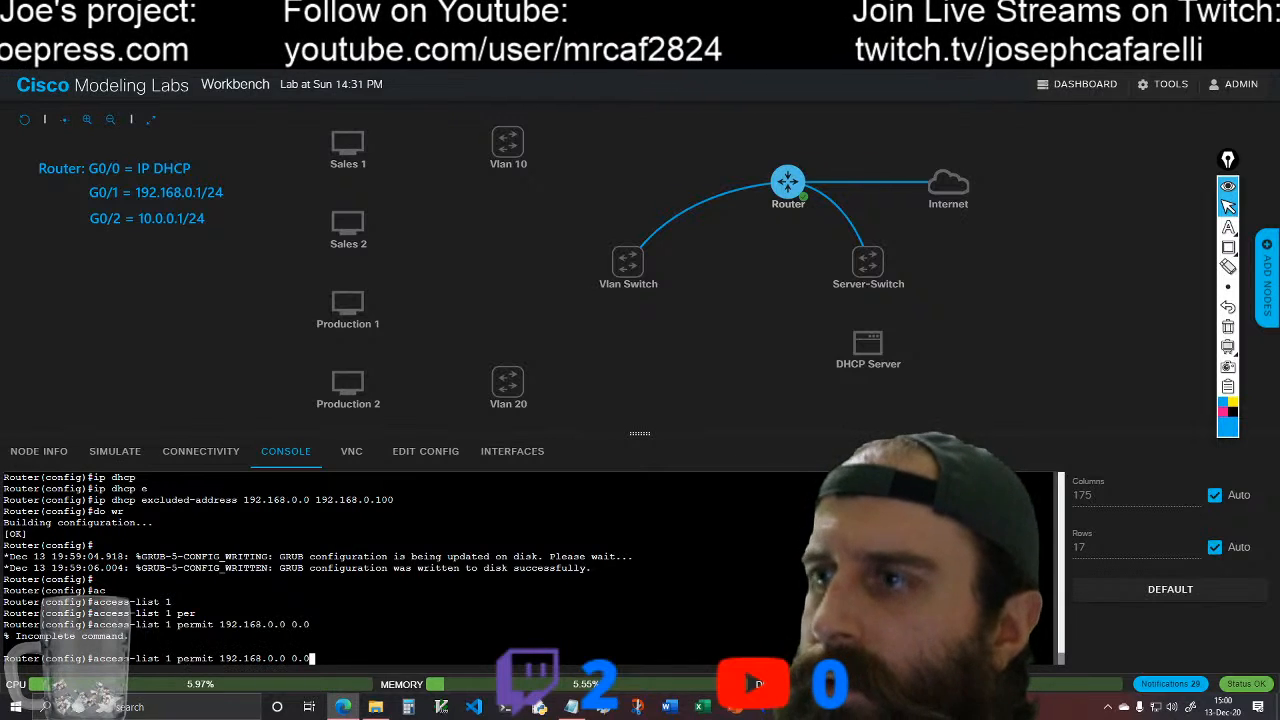
{"action": "type", "text": ".255."}
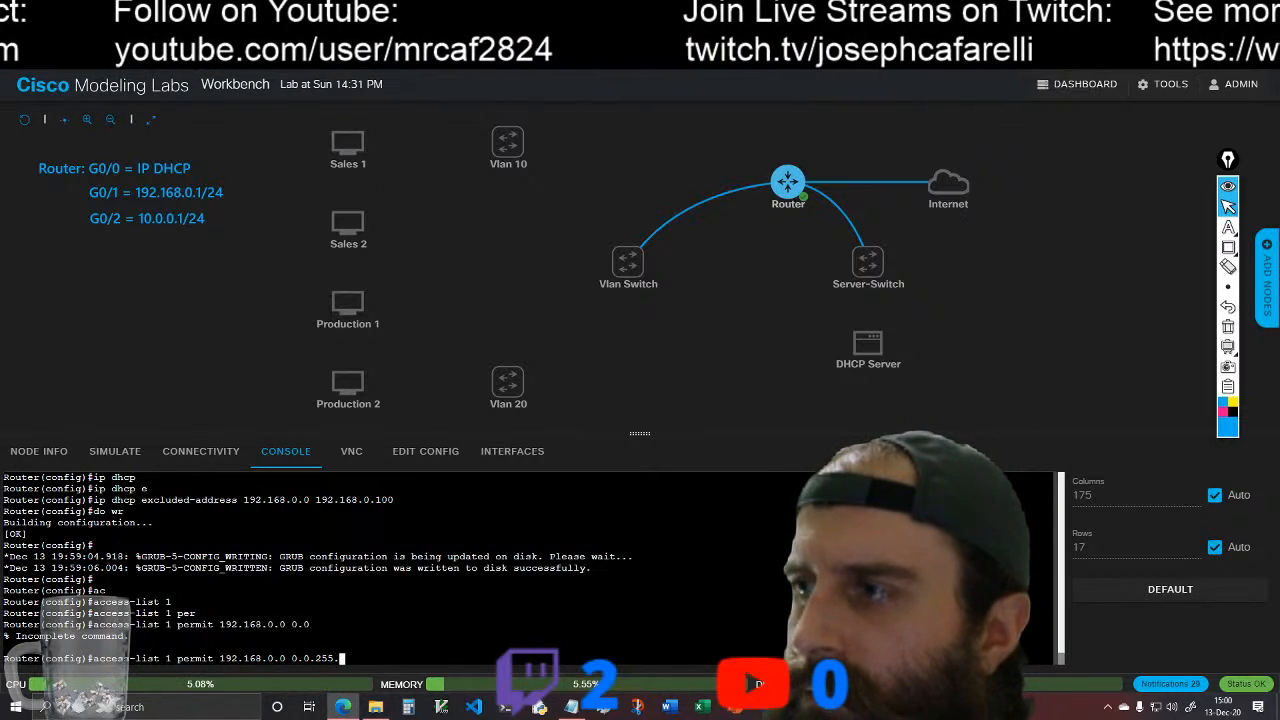
{"action": "key", "text": "BackSpace"}
{"action": "key", "text": "BackSpace"}
{"action": "key", "text": "BackSpace"}
{"action": "key", "text": "BackSpace"}
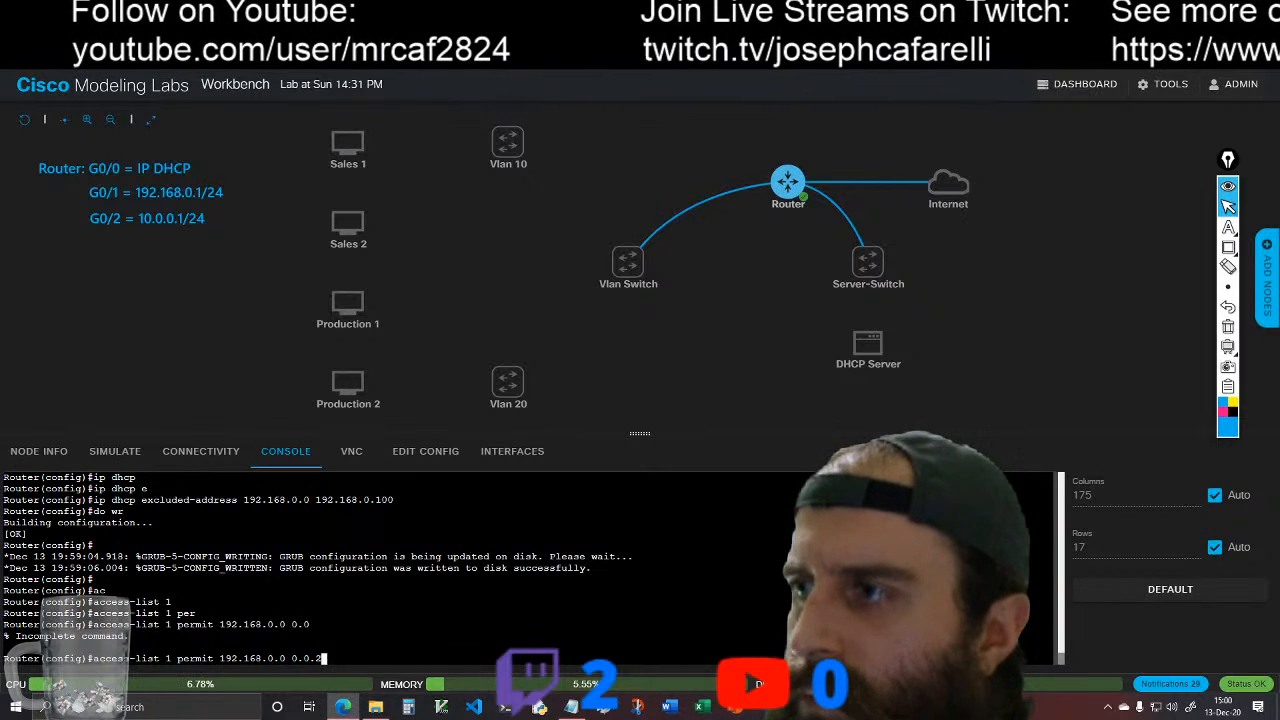
{"action": "type", "text": "0.255"}
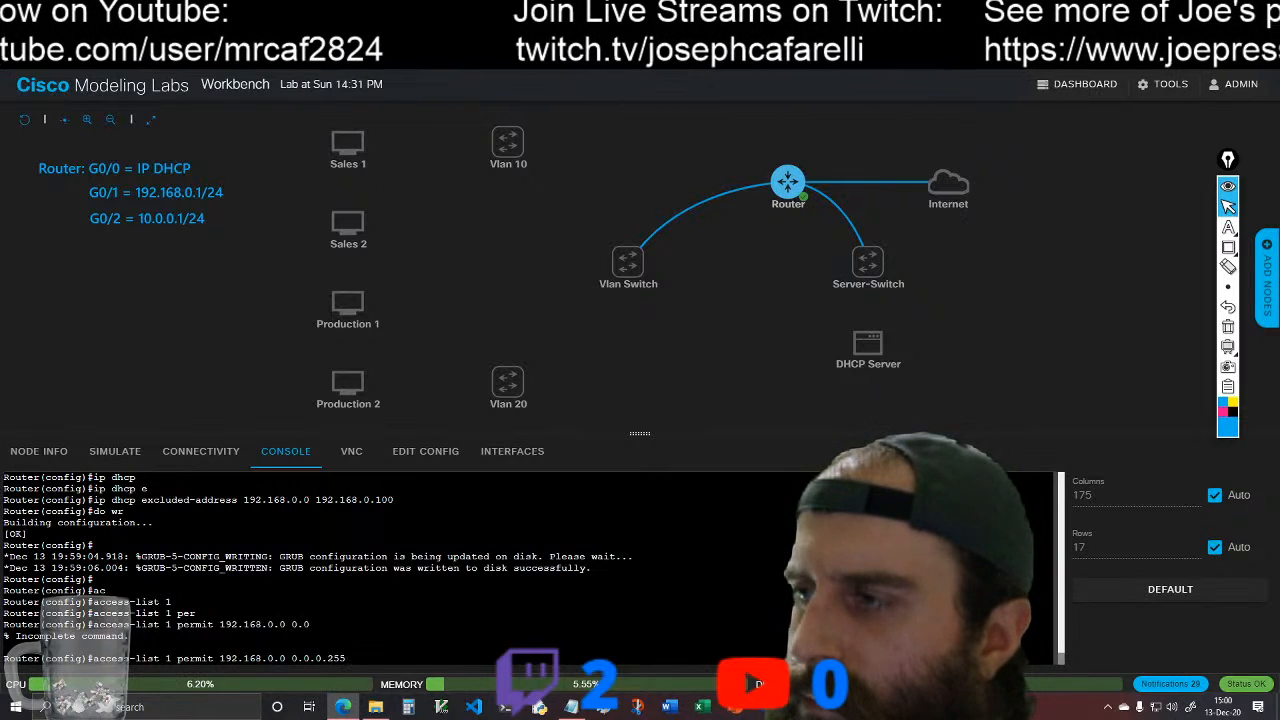
{"action": "key", "text": "Return"}
{"action": "key", "text": "Up"}
{"action": "key", "text": "Return"}
{"action": "key", "text": "Up"}
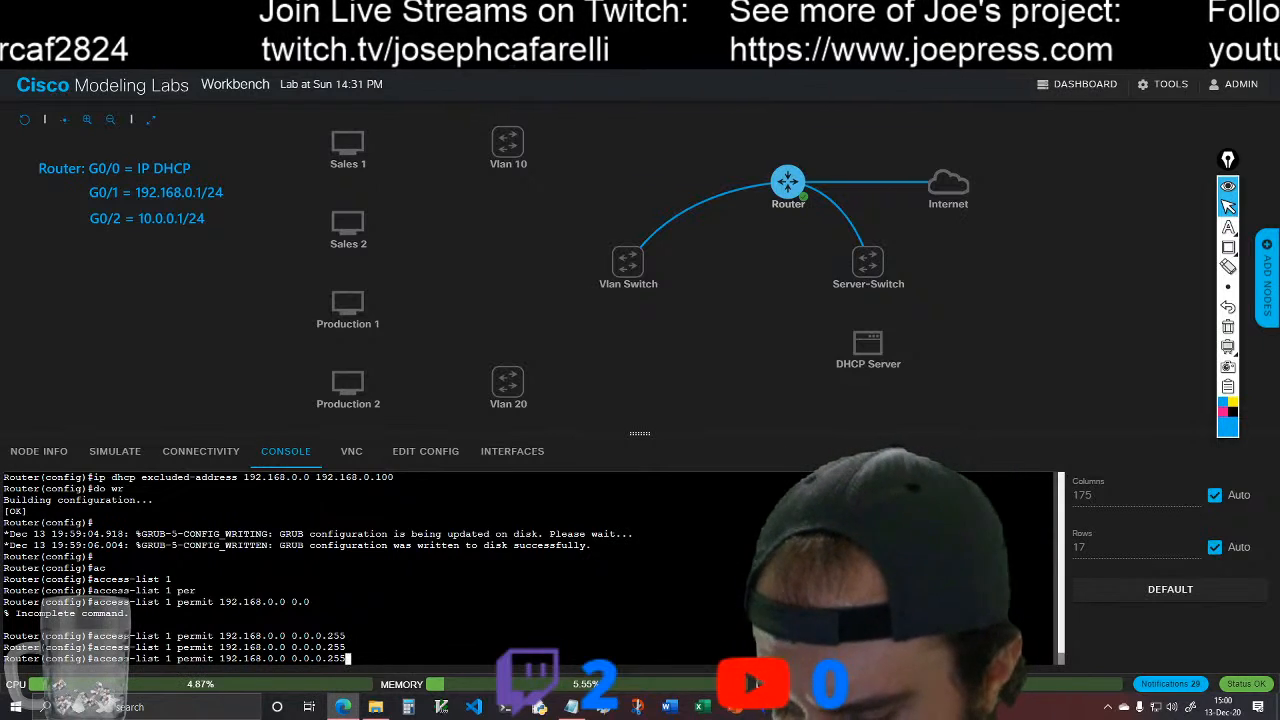
{"action": "key", "text": "Return"}
Step: Create access list 2 permitting 10.0.0.0 with wildcard mask 0.0.255.255
{"action": "type", "text": "ac"}
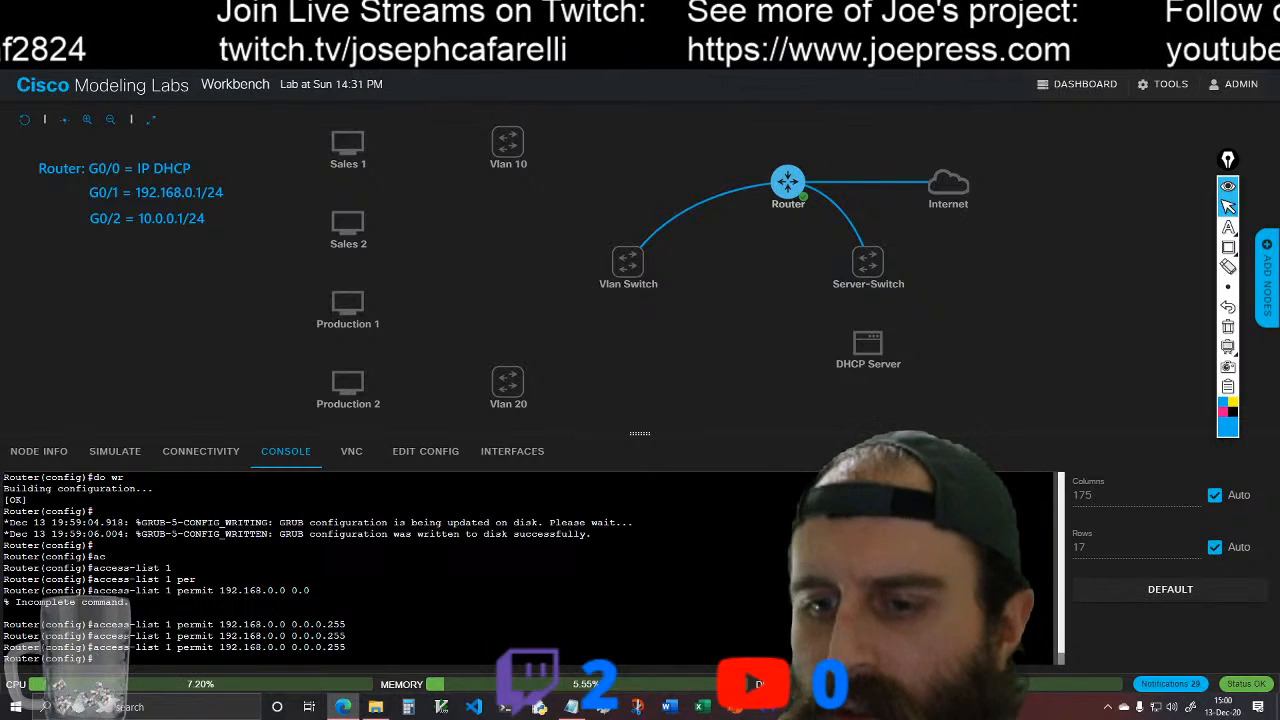
{"action": "key", "text": "Tab"}
{"action": "type", "text": "2 per"}
{"action": "key", "text": "Tab"}
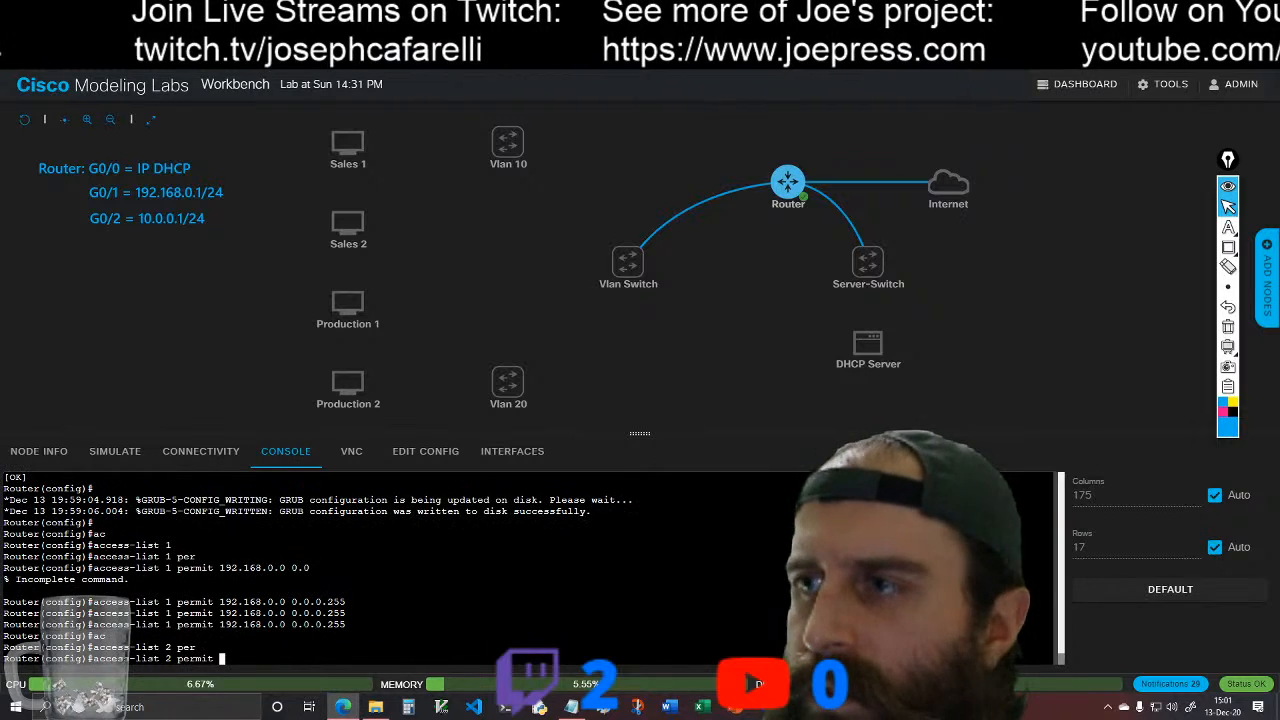
{"action": "type", "text": "10.0.0."}
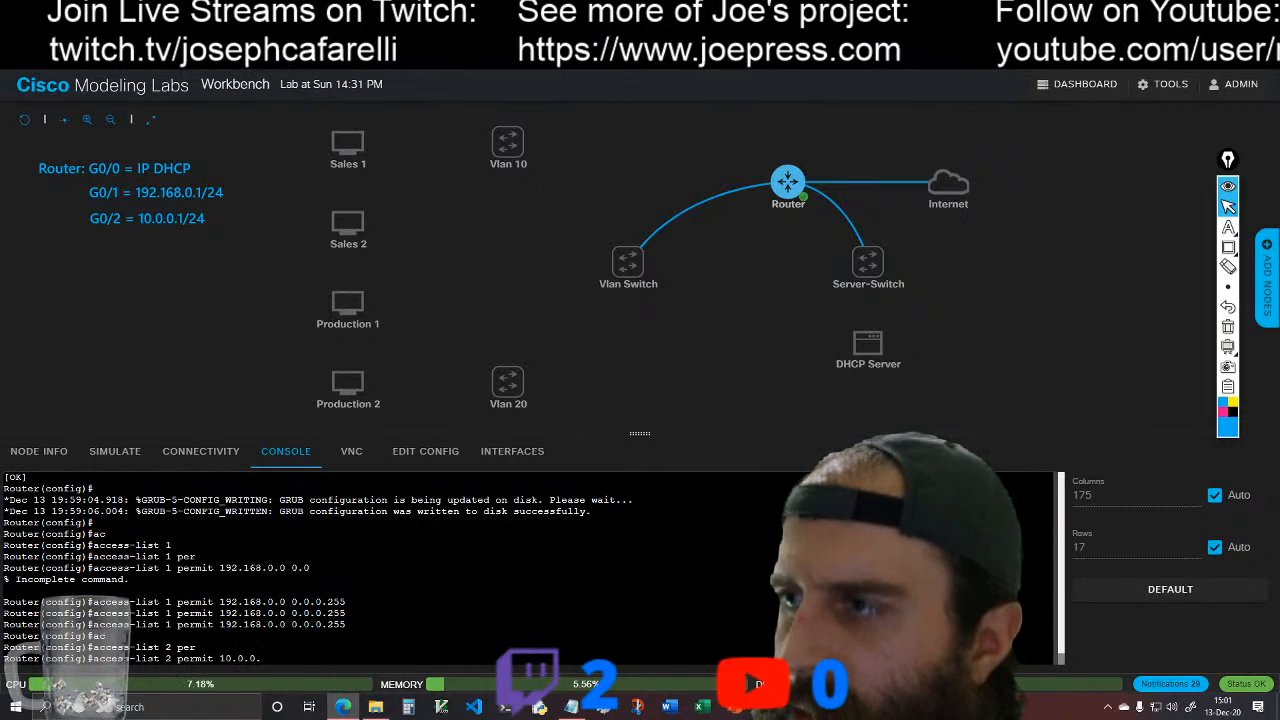
{"action": "type", "text": "0"}
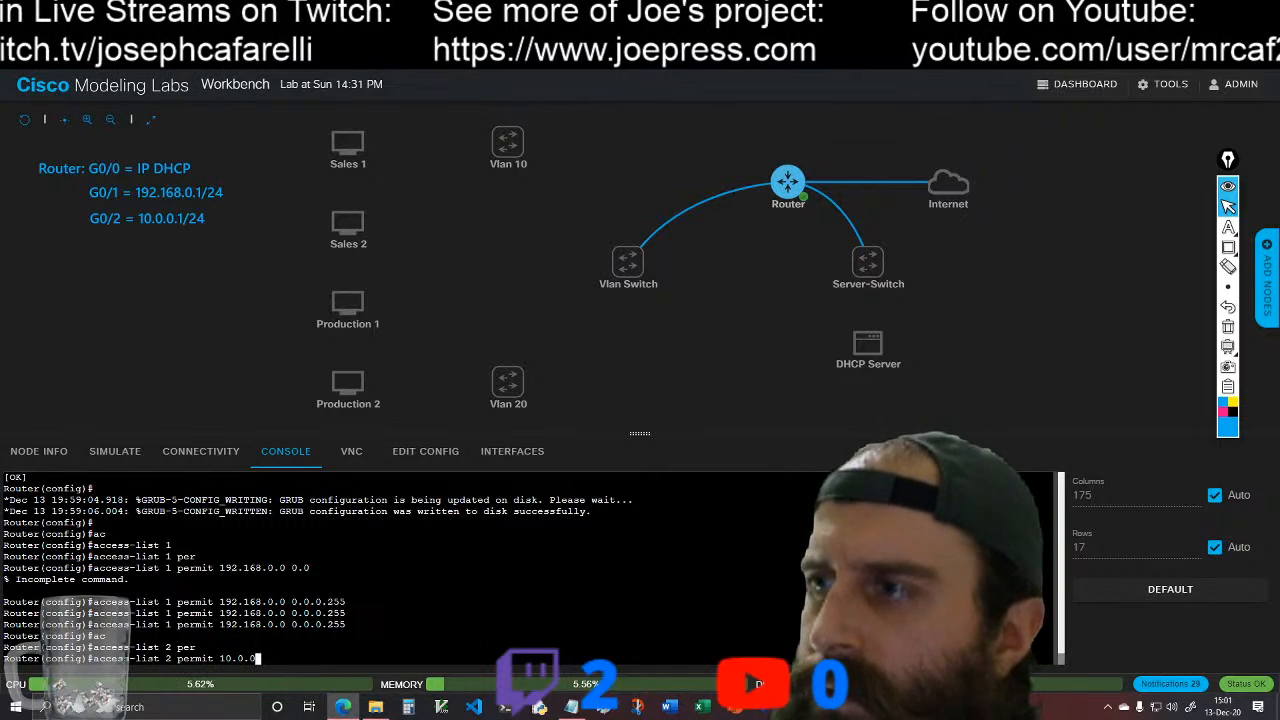
{"action": "type", "text": " 0"}
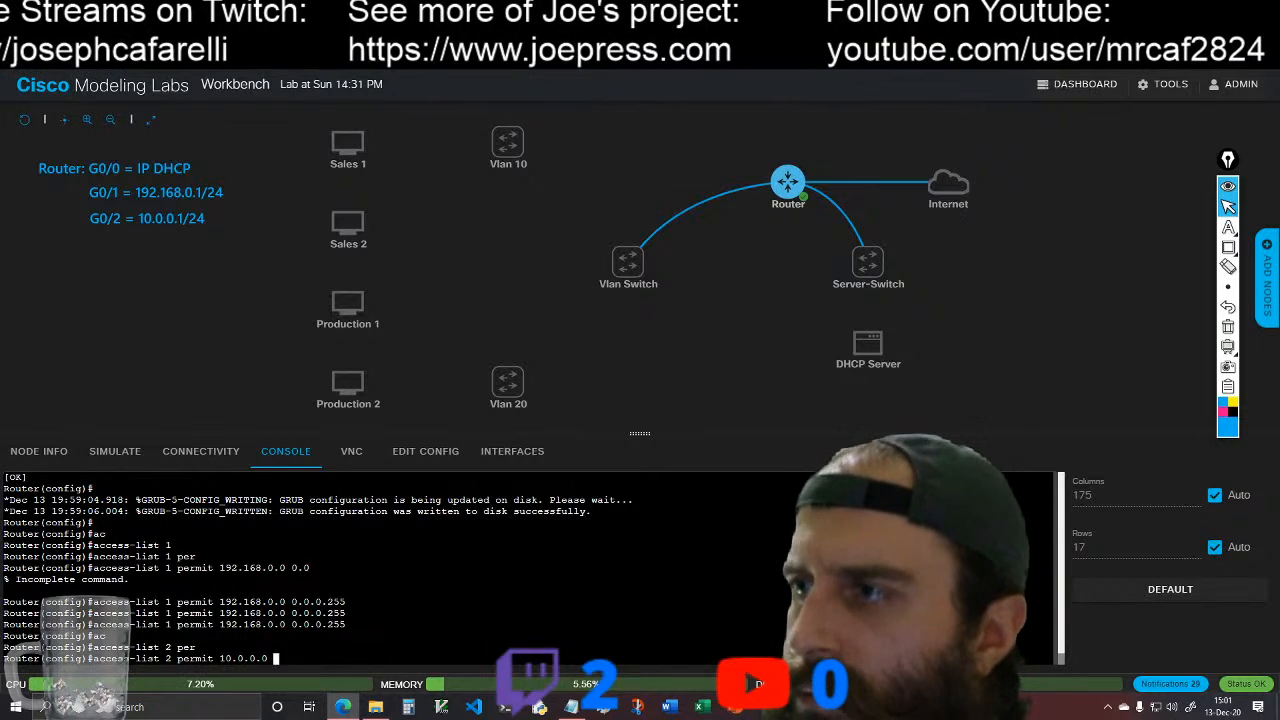
{"action": "type", "text": " 0.0"}
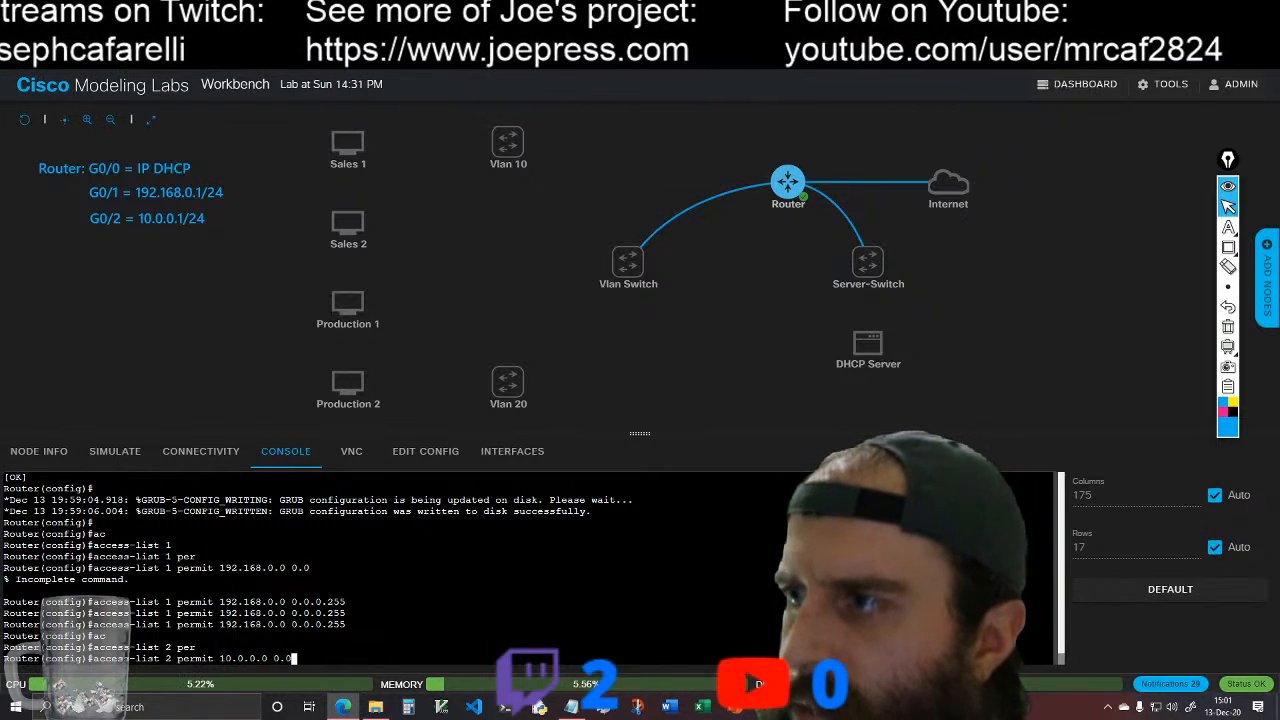
{"action": "type", "text": ".2"}
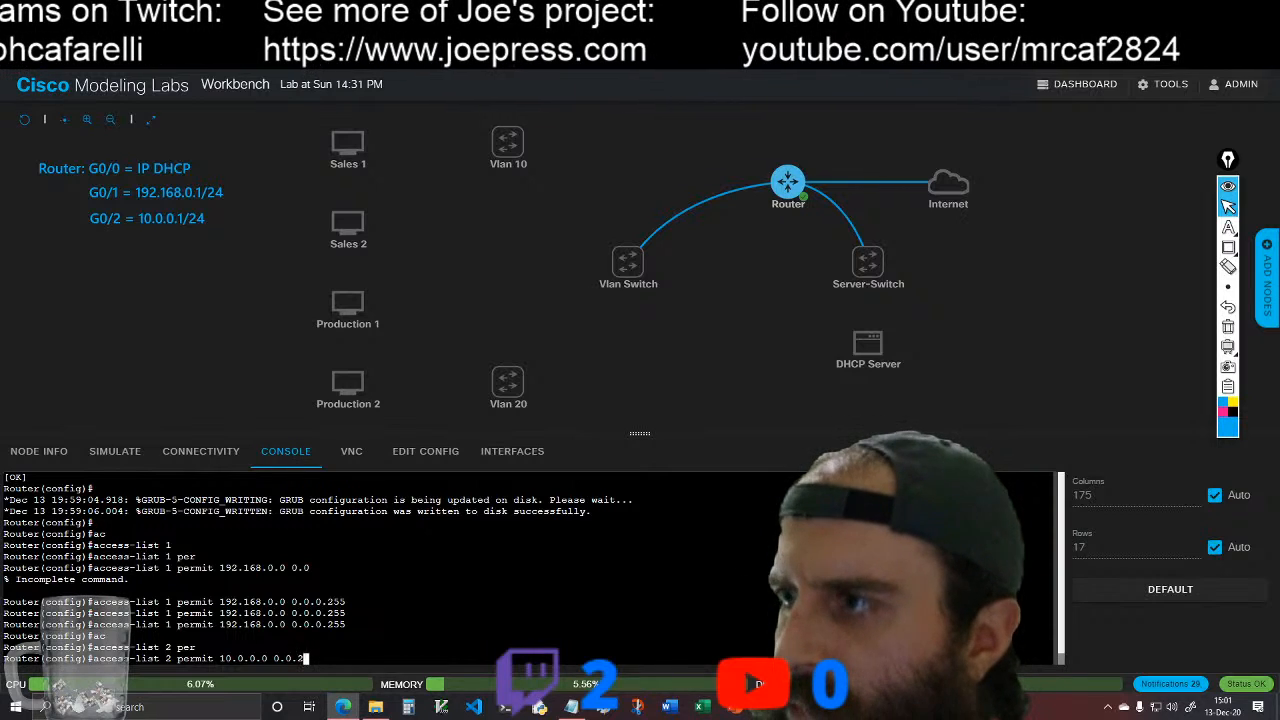
{"action": "type", "text": "55.255"}
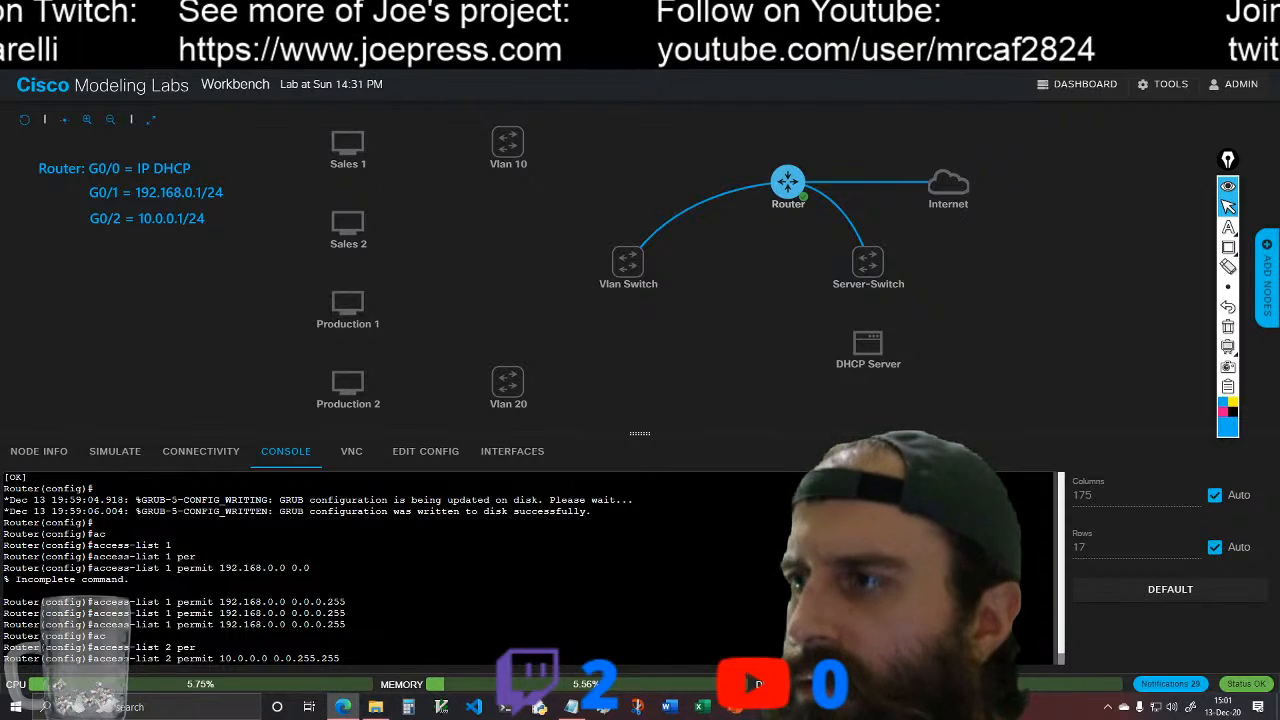
{"action": "key", "text": "Return"}
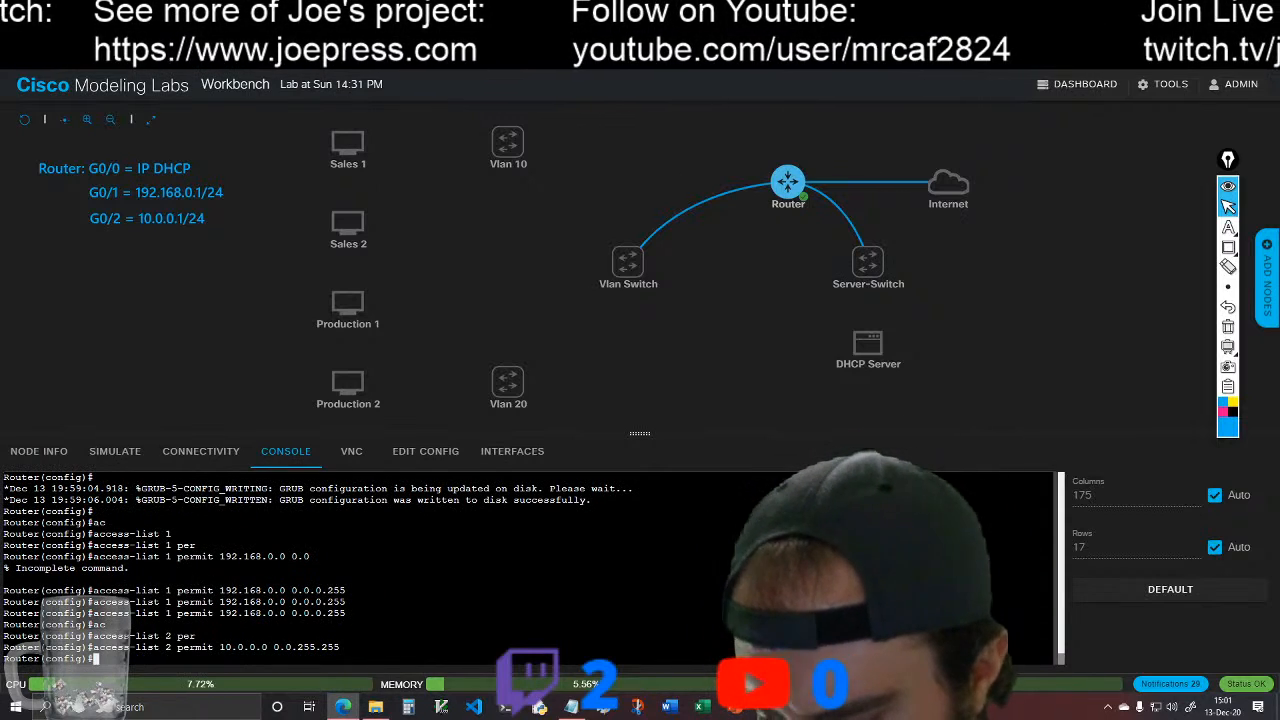
Step: Begin an inside source NAT rule for access list 1, checking which list identifiers the command accepts
{"action": "type", "text": "ip nat"}
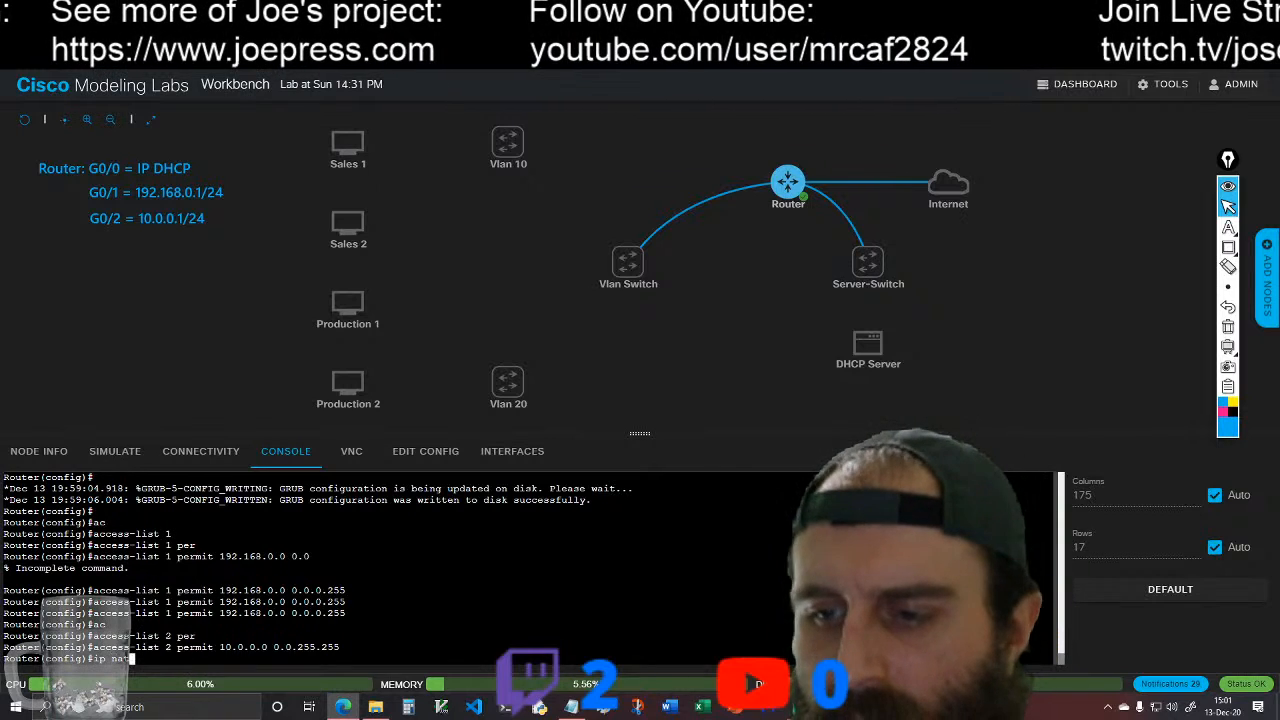
{"action": "key", "text": "Tab"}
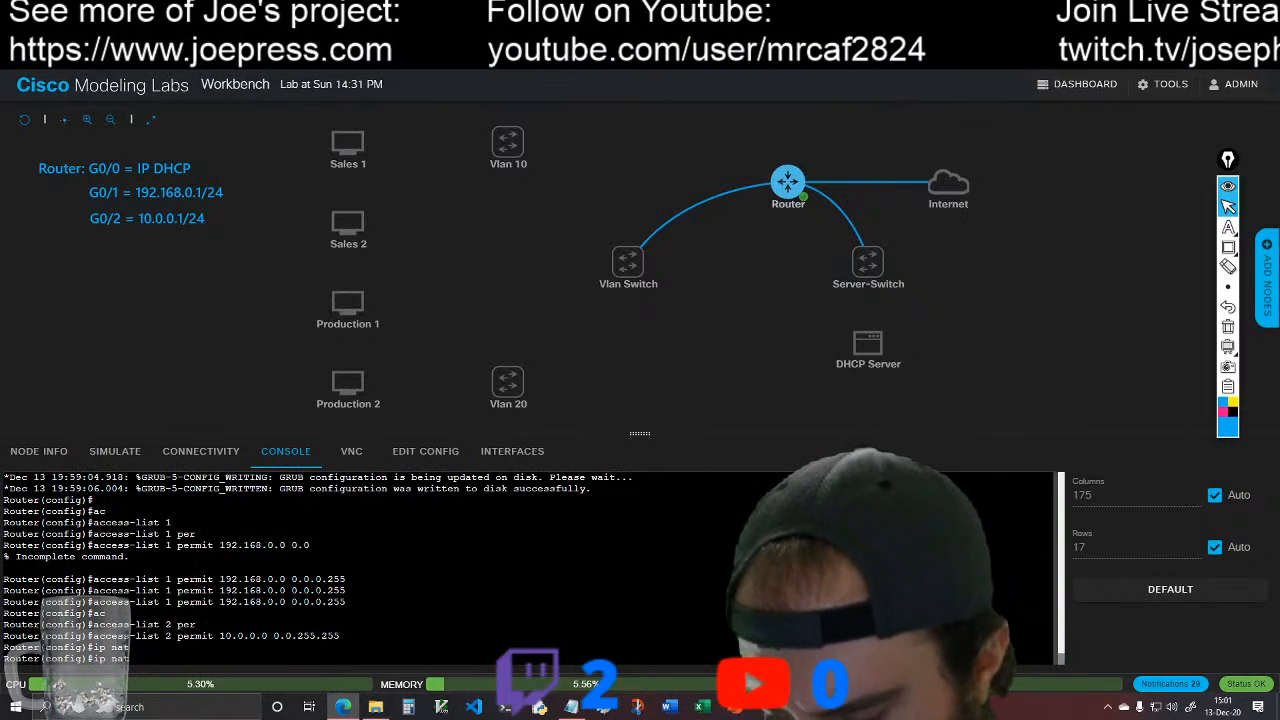
{"action": "type", "text": "in"}
{"action": "key", "text": "Tab"}
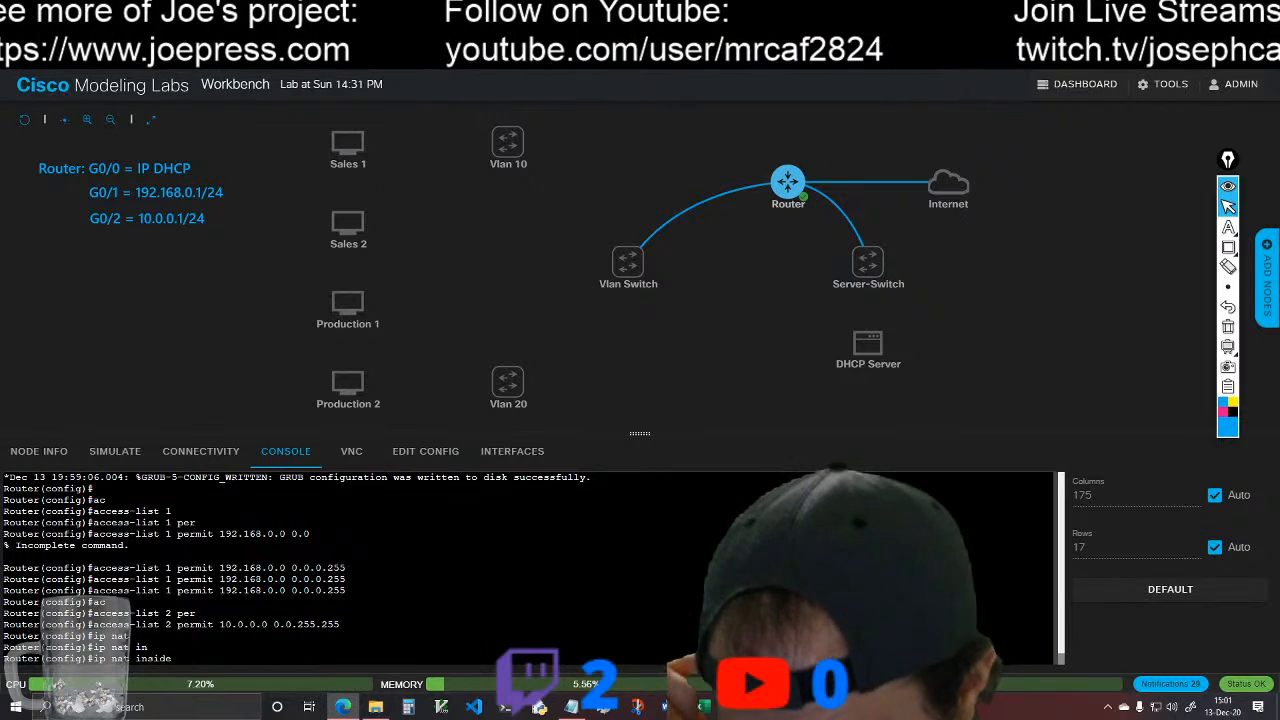
{"action": "type", "text": "so"}
{"action": "key", "text": "Tab"}
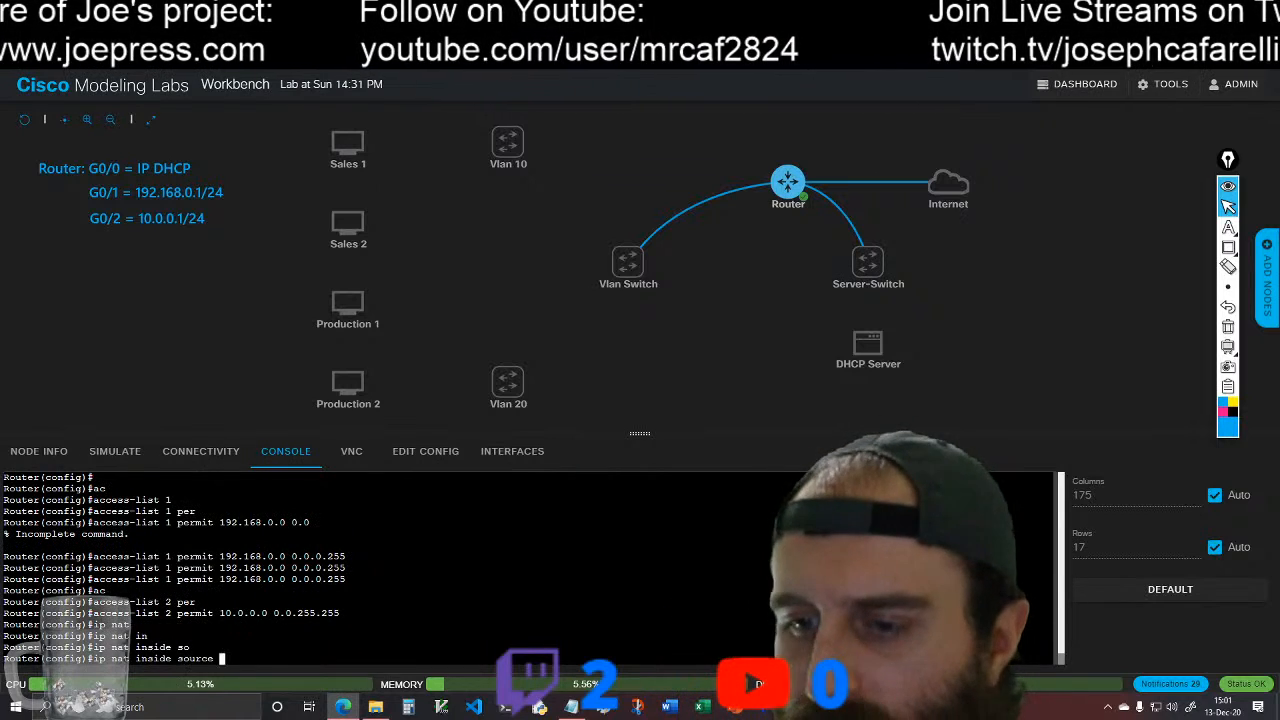
{"action": "type", "text": "li"}
{"action": "key", "text": "Tab"}
{"action": "type", "text": "?"}
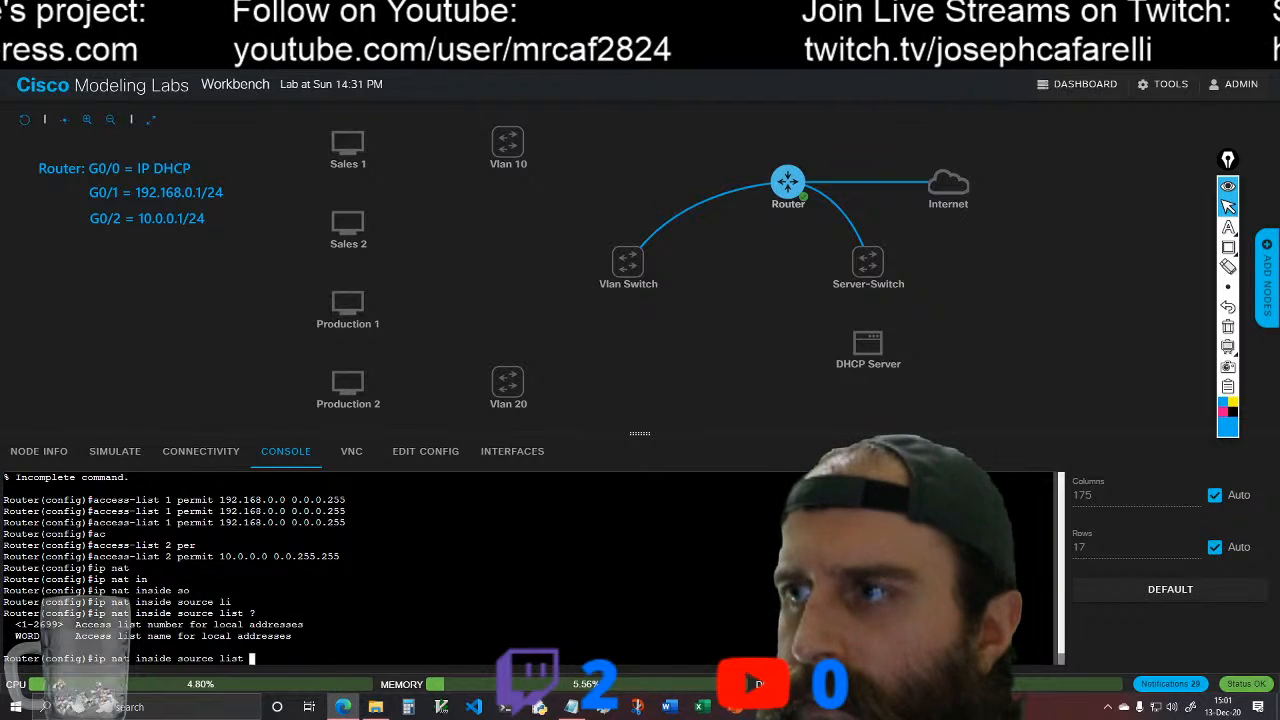
{"action": "type", "text": "1 "}
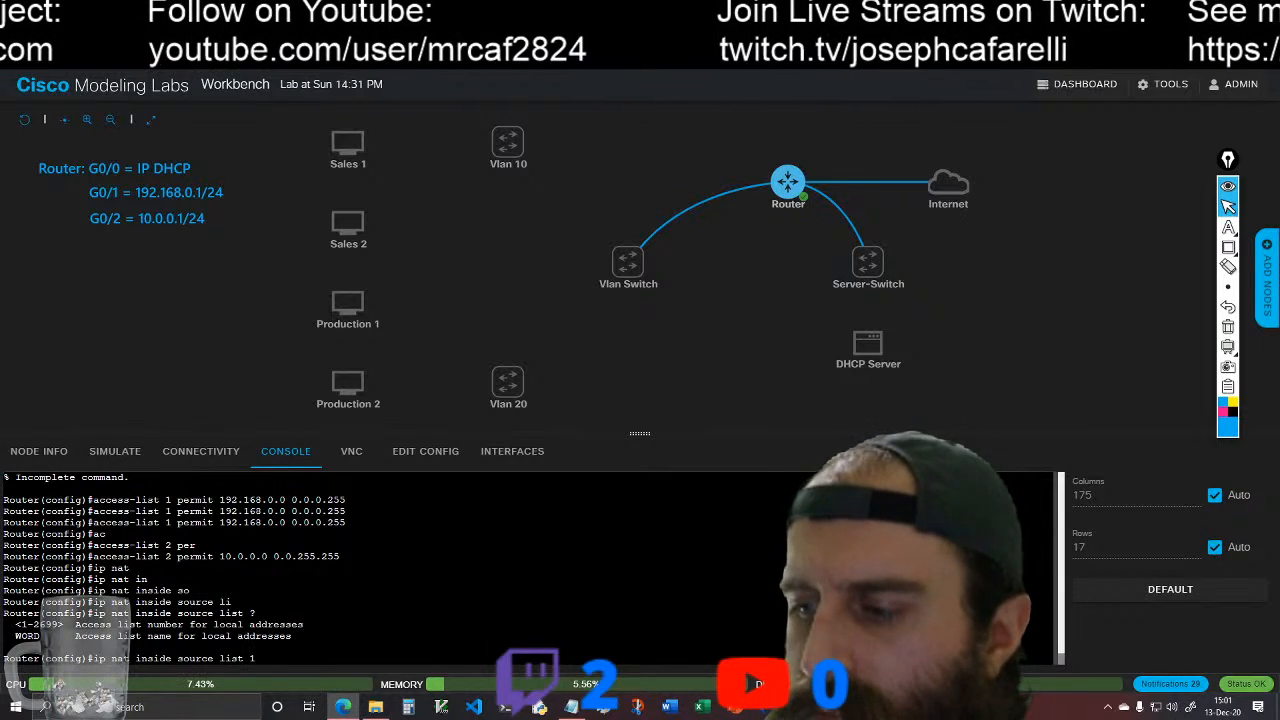
{"action": "type", "text": "2"}
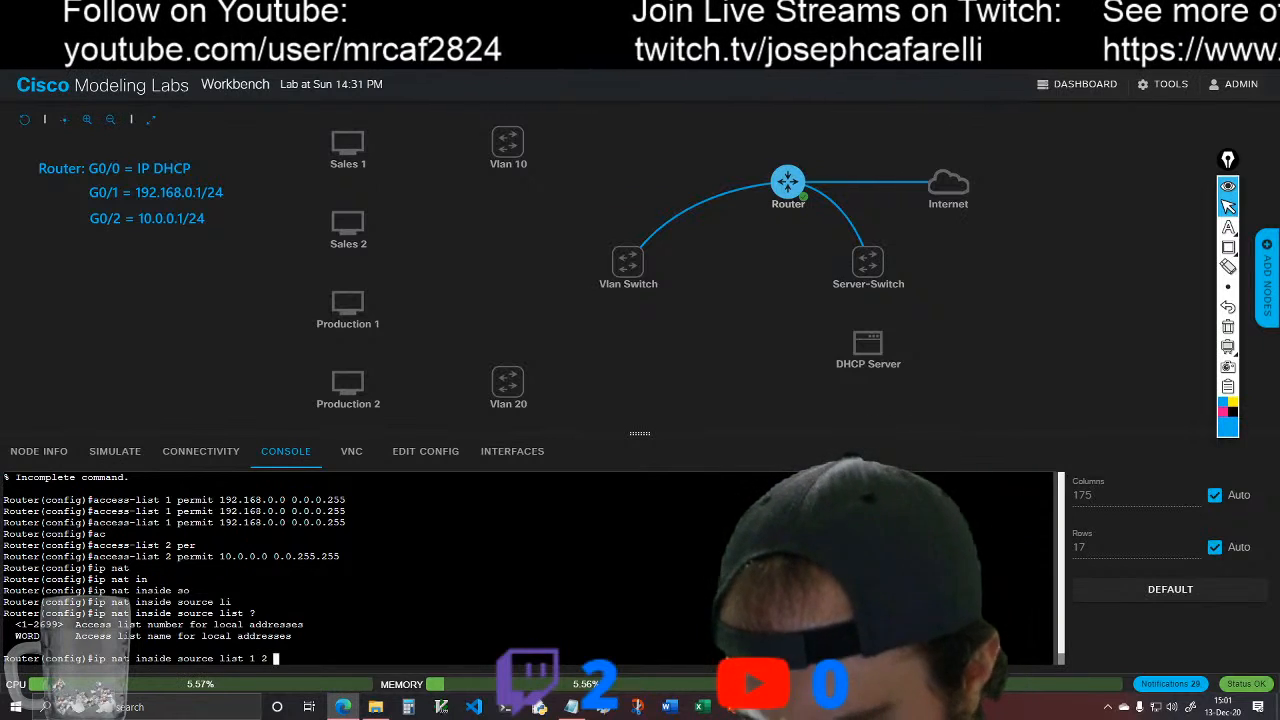
{"action": "type", "text": " in"}
Step: Try to add access list 2 alongside list 1 in the same inside source NAT rule
{"action": "key", "text": "Tab"}
{"action": "key", "text": "Tab"}
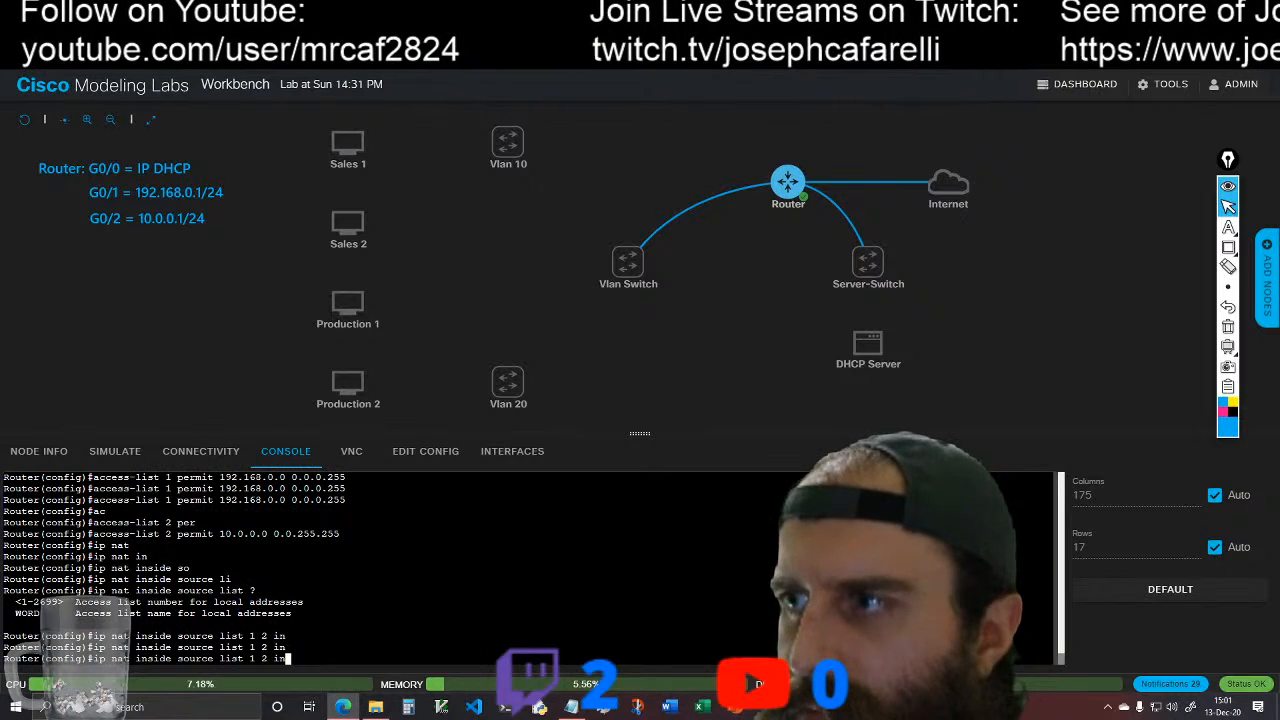
{"action": "type", "text": "t"}
{"action": "key", "text": "Tab"}
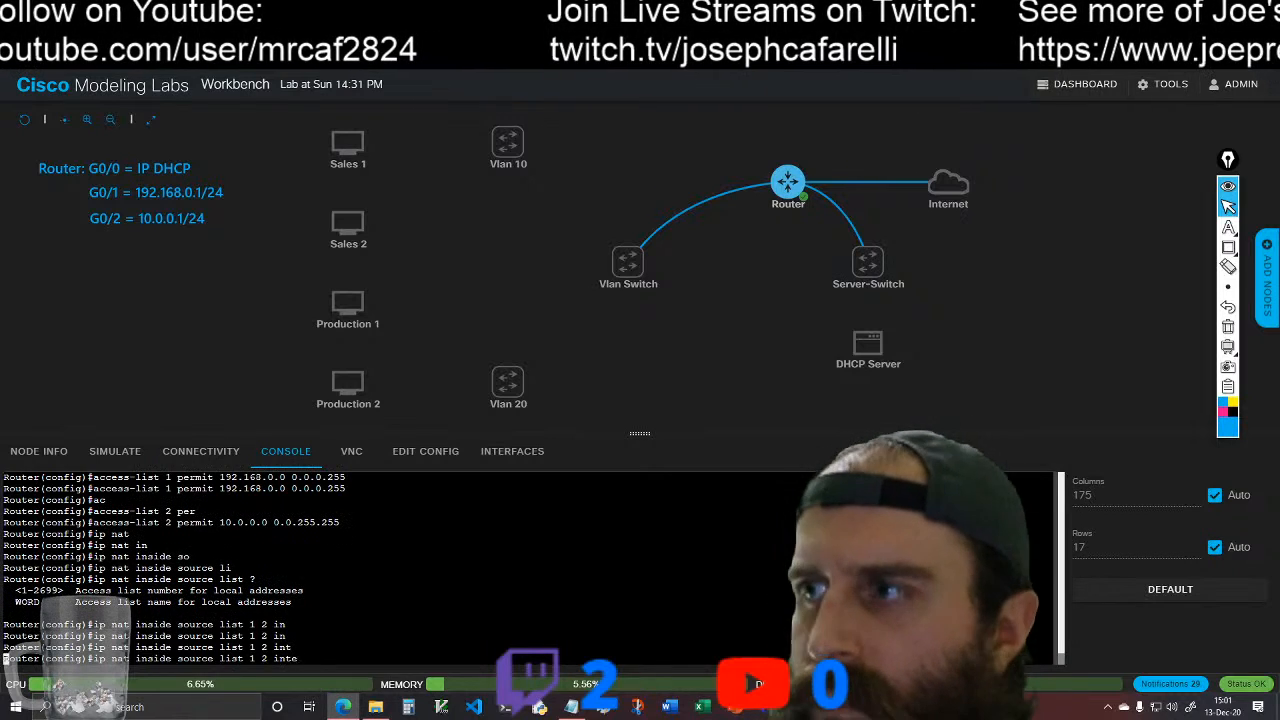
{"action": "type", "text": "e"}
{"action": "key", "text": "Tab"}
{"action": "key", "text": "BackSpace"}
{"action": "key", "text": "BackSpace"}
{"action": "key", "text": "BackSpace"}
{"action": "key", "text": "BackSpace"}
{"action": "key", "text": "BackSpace"}
{"action": "key", "text": "BackSpace"}
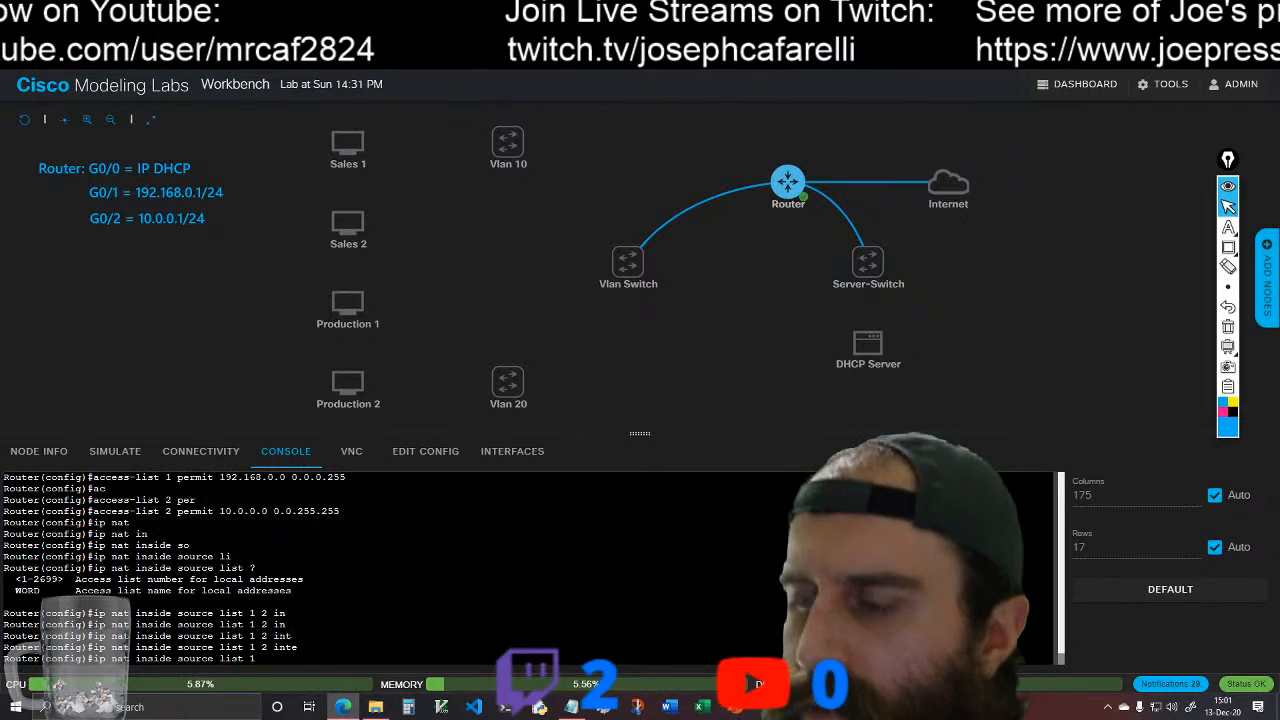
{"action": "type", "text": "t"}
{"action": "key", "text": "Tab"}
{"action": "key", "text": "BackSpace"}
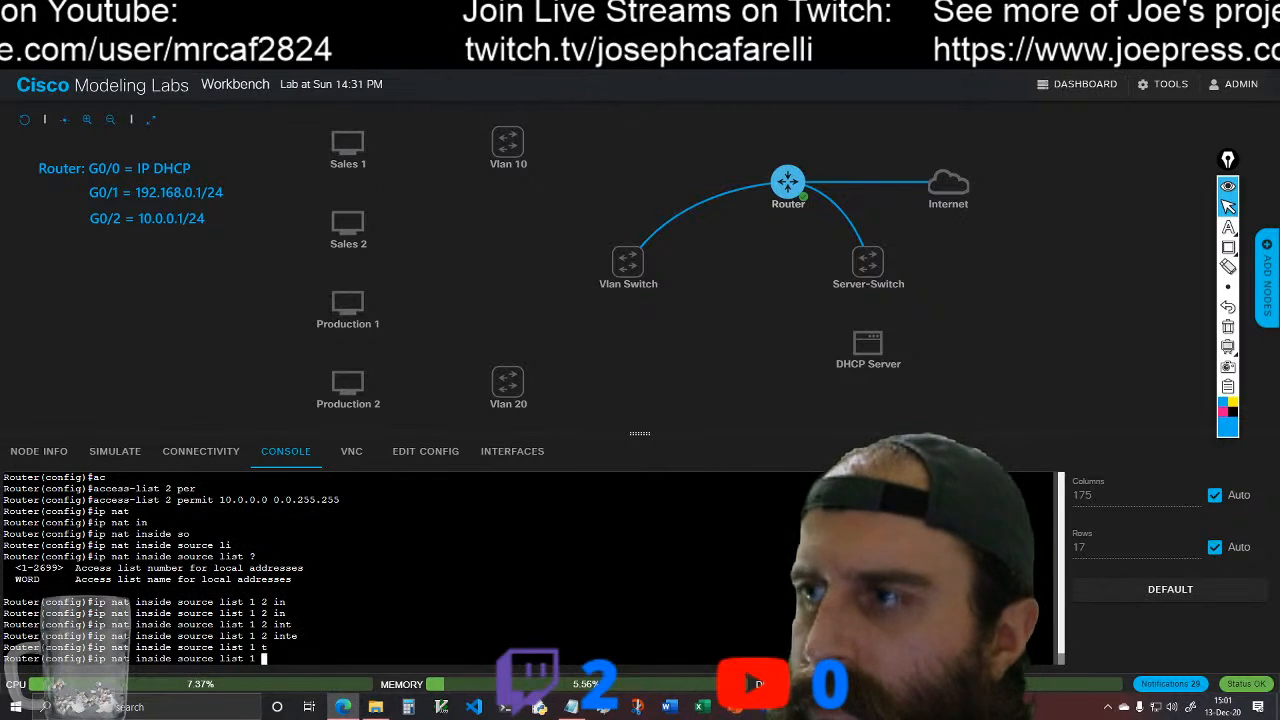
Step: Complete the access list 1 NAT rule with interface g0/0 and overload
{"action": "type", "text": "in"}
{"action": "key", "text": "Tab"}
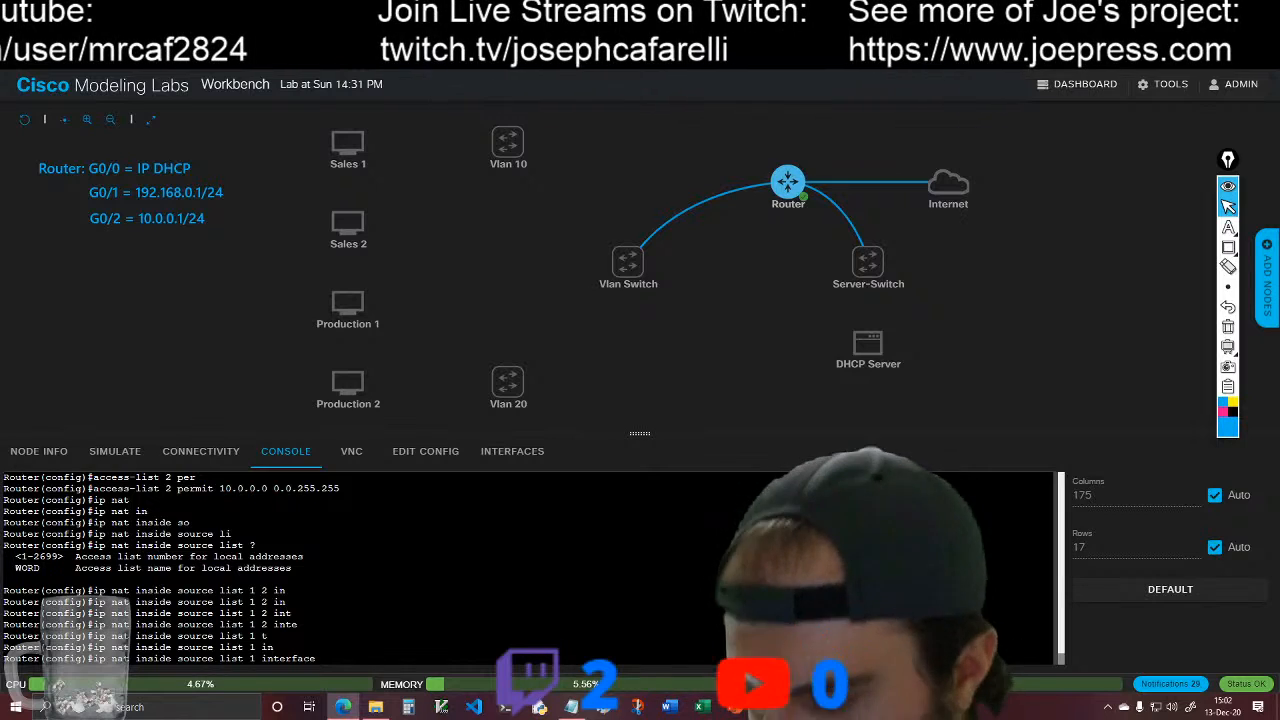
{"action": "type", "text": "g"}
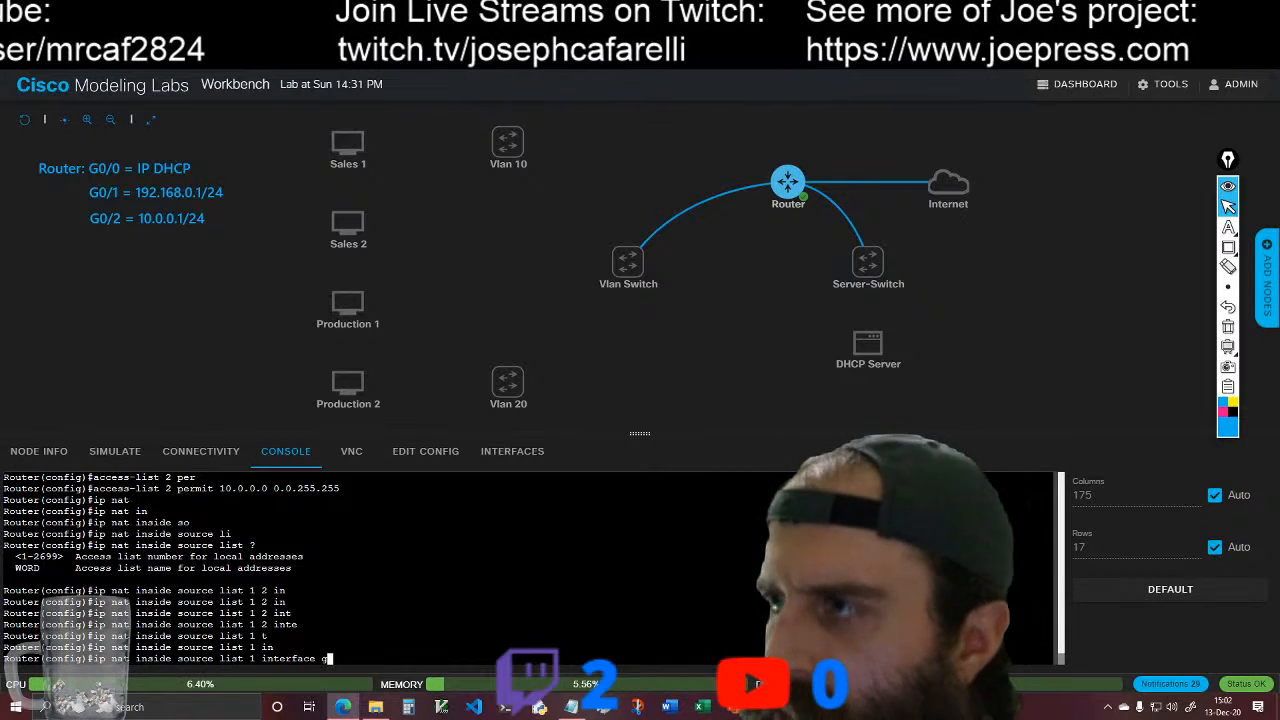
{"action": "type", "text": "0/0"}
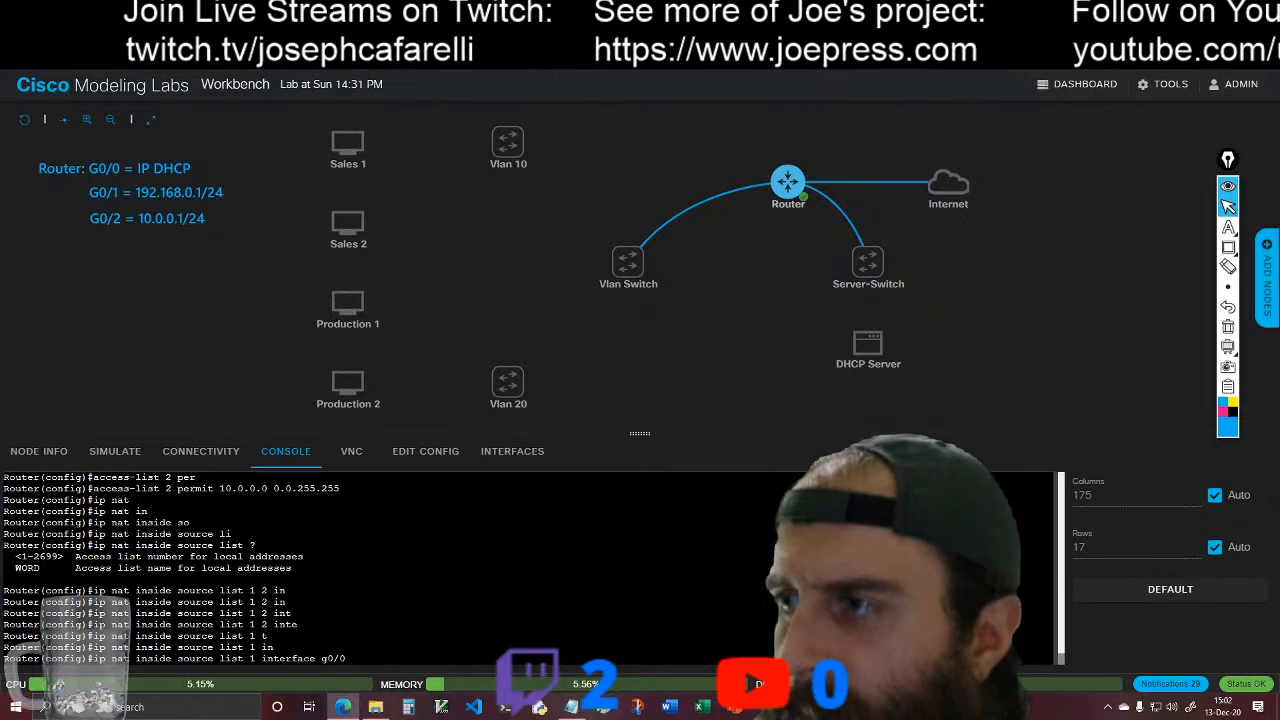
{"action": "type", "text": "ov"}
{"action": "key", "text": "Tab"}
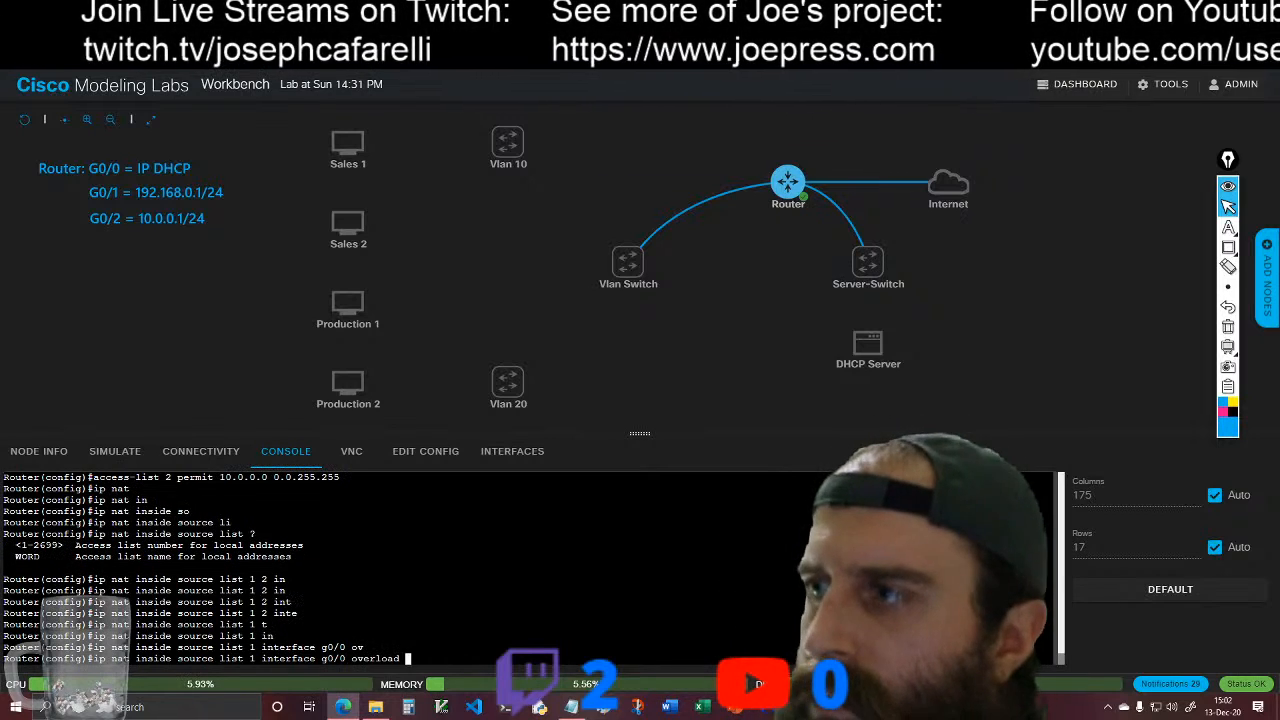
{"action": "key", "text": "Return"}
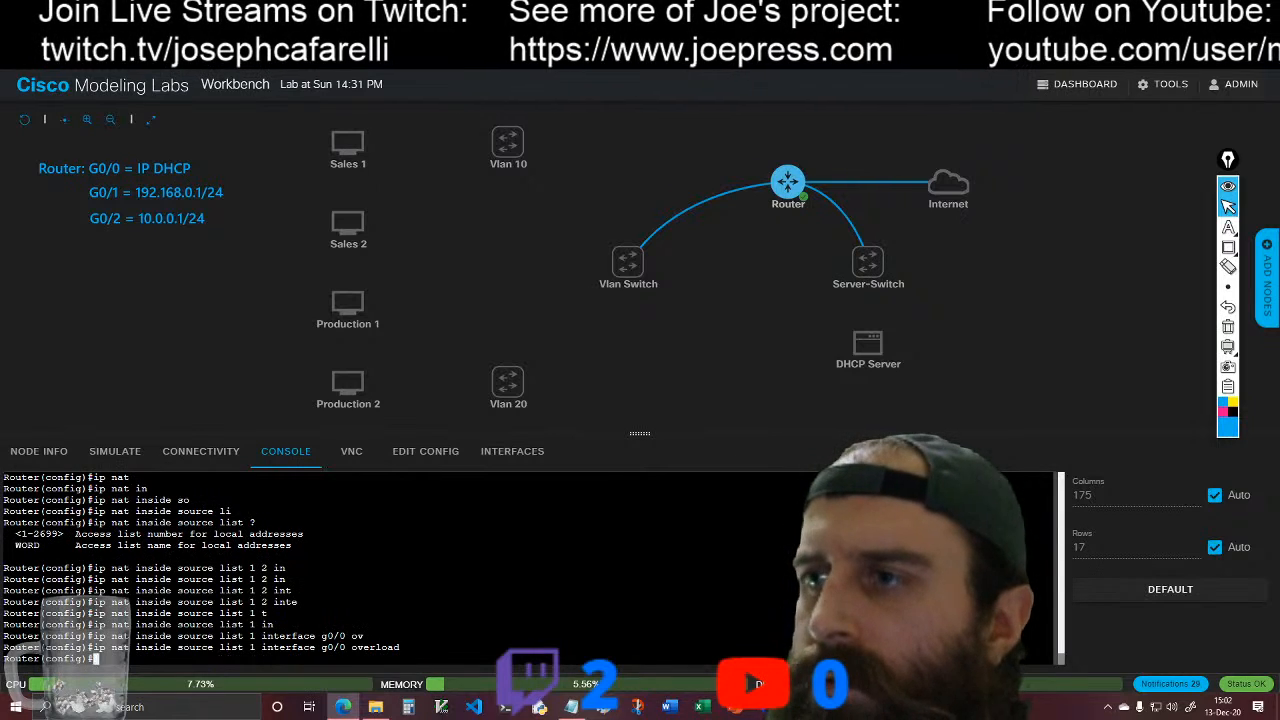
Step: Reuse the previous NAT command for access list 2, keeping interface g0/0 and overload
{"action": "key", "text": "Up"}
{"action": "key", "text": "Left"}
{"action": "key", "text": "Tab"}
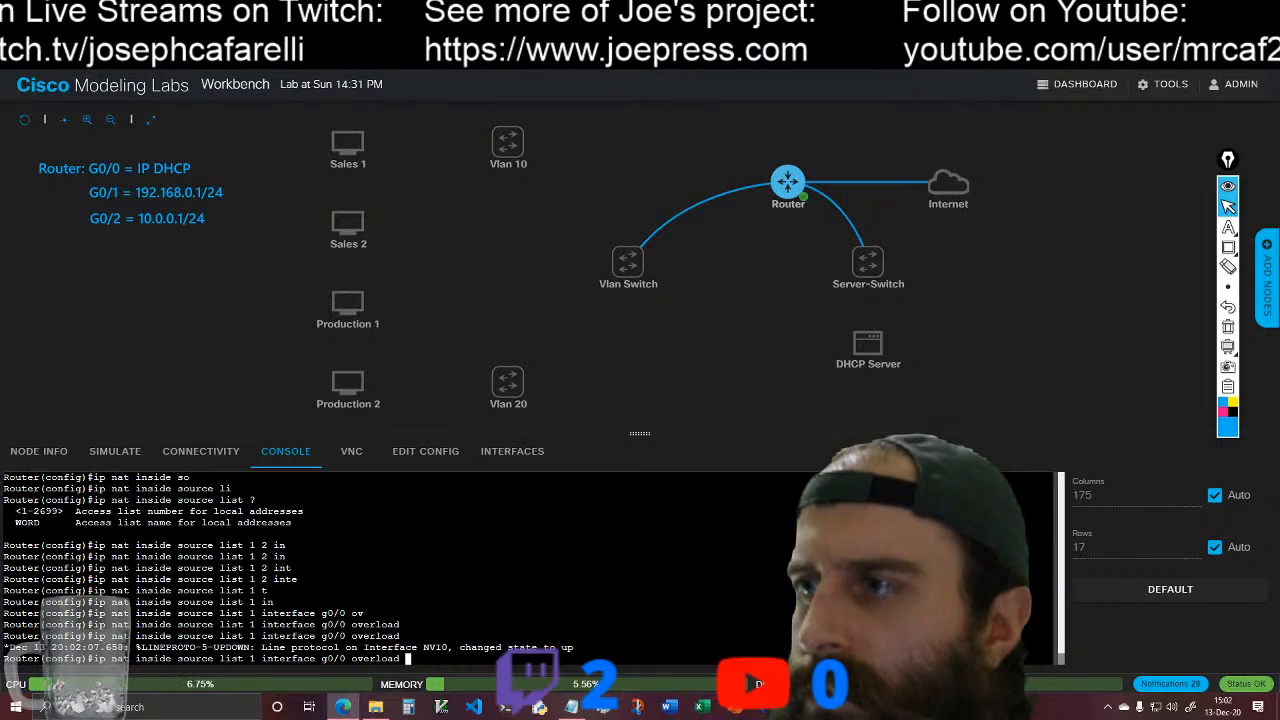
{"action": "key", "text": "Left"}
{"action": "key", "text": "Left"}
{"action": "key", "text": "Left"}
{"action": "key", "text": "Left"}
{"action": "key", "text": "Left"}
{"action": "key", "text": "Left"}
{"action": "key", "text": "Left"}
{"action": "key", "text": "Left"}
{"action": "key", "text": "Left"}
{"action": "key", "text": "Left"}
{"action": "key", "text": "Left"}
{"action": "key", "text": "Left"}
{"action": "key", "text": "Left"}
{"action": "key", "text": "Left"}
{"action": "key", "text": "Left"}
{"action": "key", "text": "Left"}
{"action": "key", "text": "Left"}
{"action": "key", "text": "Left"}
{"action": "key", "text": "Left"}
{"action": "key", "text": "Left"}
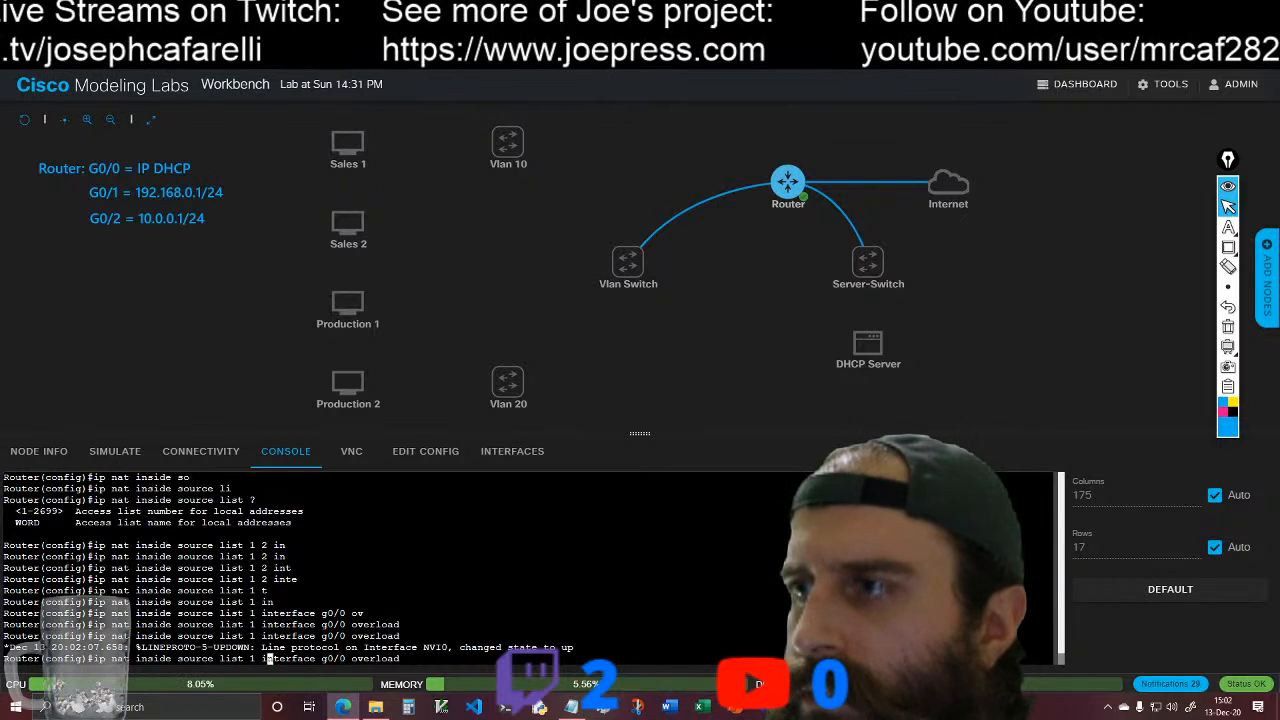
{"action": "key", "text": "BackSpace"}
{"action": "type", "text": "2"}
{"action": "key", "text": "Right"}
{"action": "key", "text": "Right"}
{"action": "key", "text": "Right"}
{"action": "key", "text": "Right"}
{"action": "key", "text": "Right"}
{"action": "key", "text": "Right"}
{"action": "key", "text": "Right"}
{"action": "key", "text": "Right"}
{"action": "key", "text": "Right"}
{"action": "key", "text": "Right"}
{"action": "key", "text": "Right"}
{"action": "key", "text": "Right"}
{"action": "key", "text": "Right"}
{"action": "key", "text": "Right"}
{"action": "key", "text": "Right"}
{"action": "key", "text": "Right"}
{"action": "key", "text": "Right"}
{"action": "key", "text": "Right"}
{"action": "key", "text": "Right"}
{"action": "key", "text": "Right"}
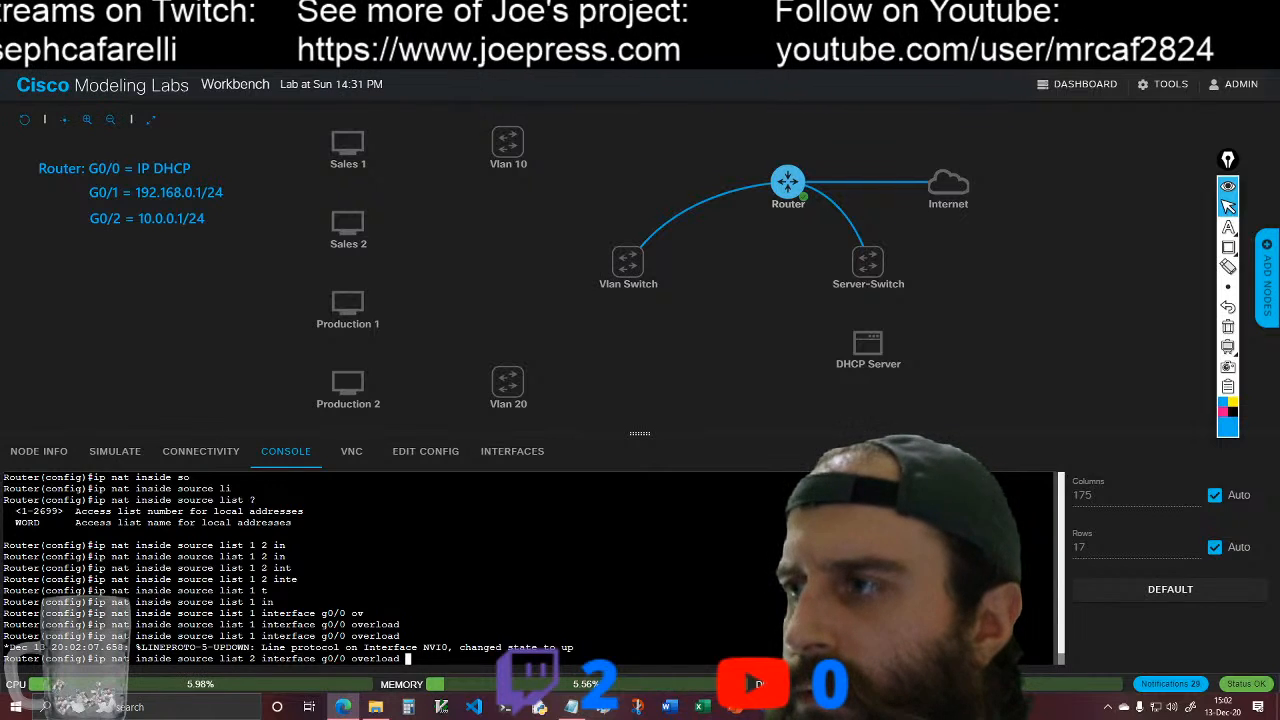
{"action": "key", "text": "Return"}
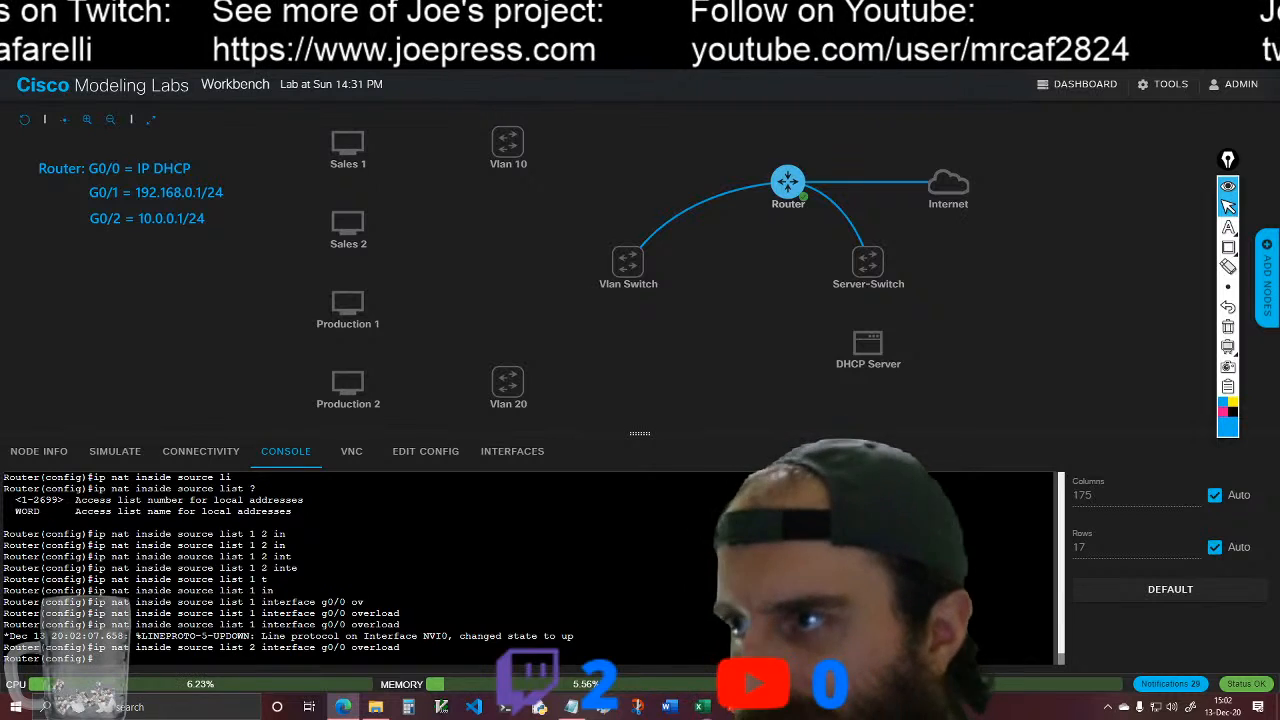
{"action": "key", "text": "Return"}
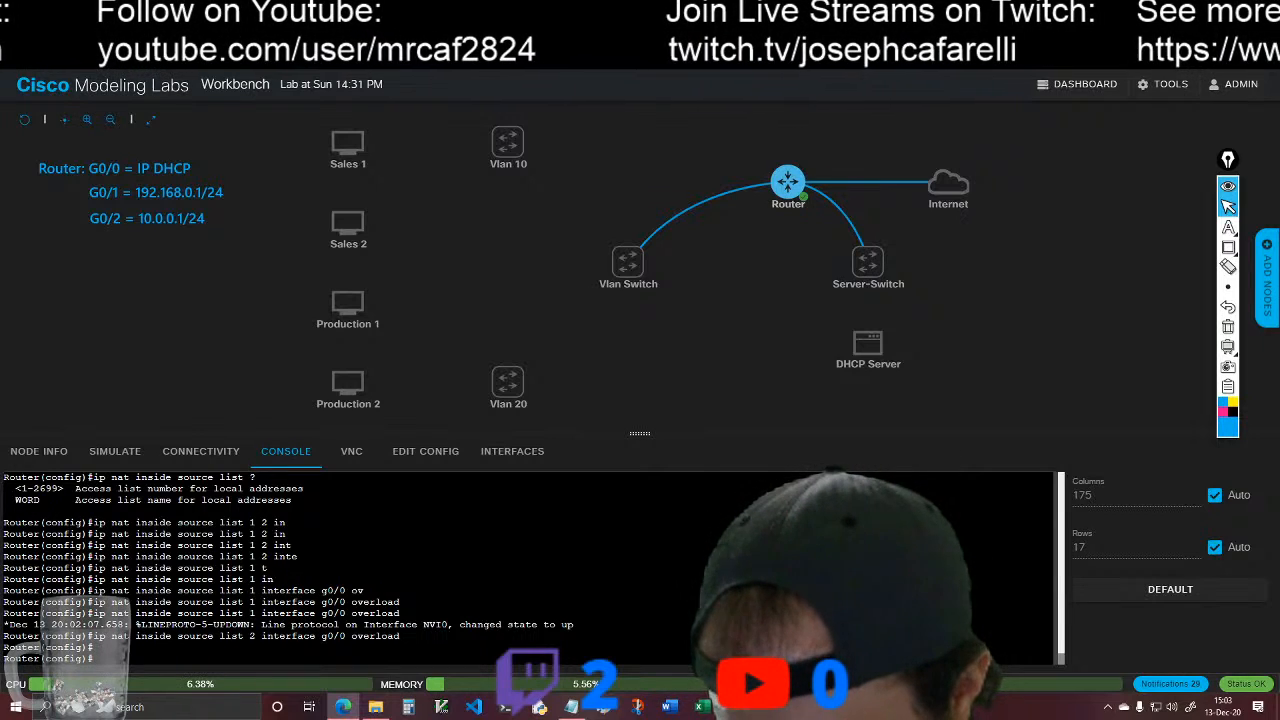
Step: Configure interface g0/1 as a NAT inside interface
{"action": "type", "text": "int"}
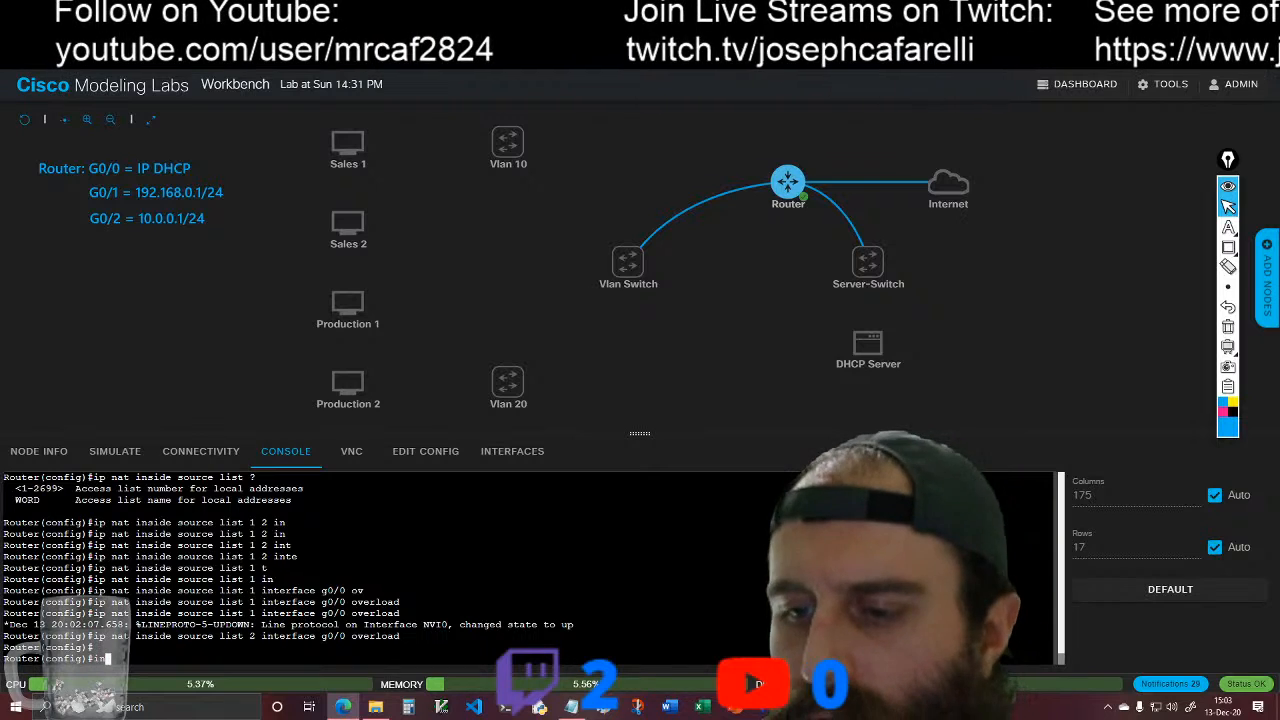
{"action": "type", "text": " g0"}
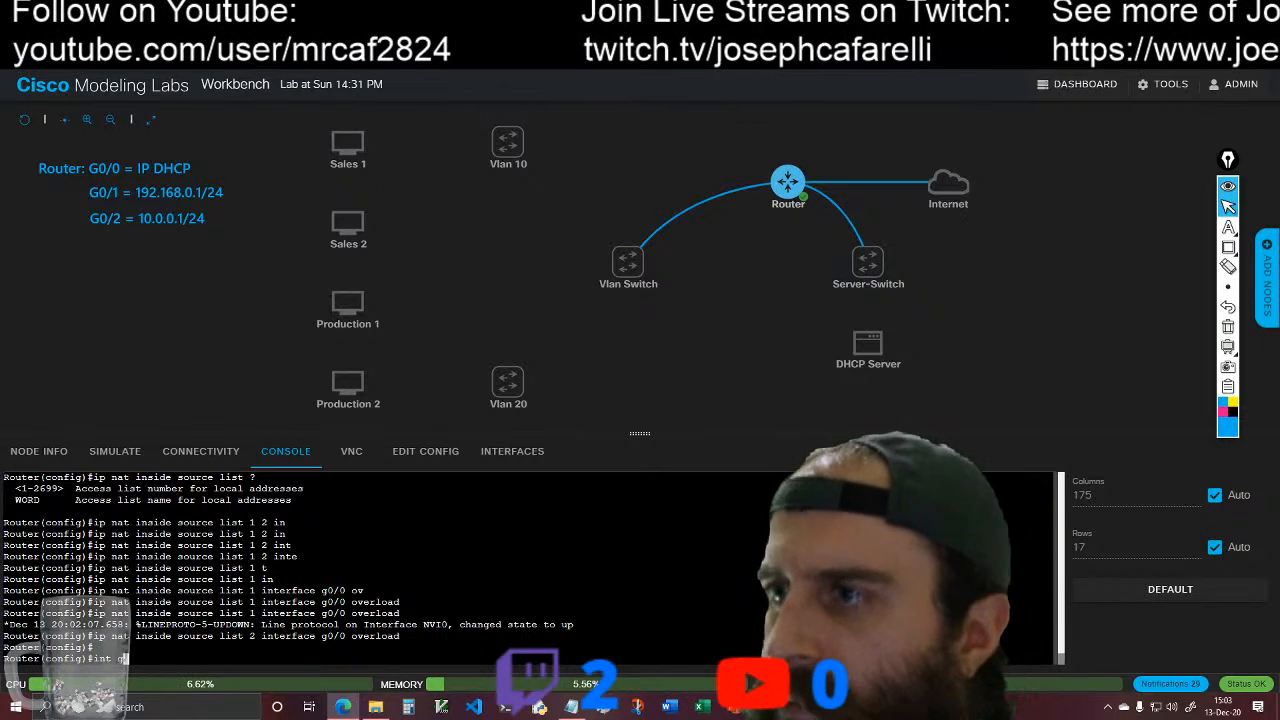
{"action": "type", "text": "/"}
{"action": "key", "text": "BackSpace"}
{"action": "type", "text": "0"}
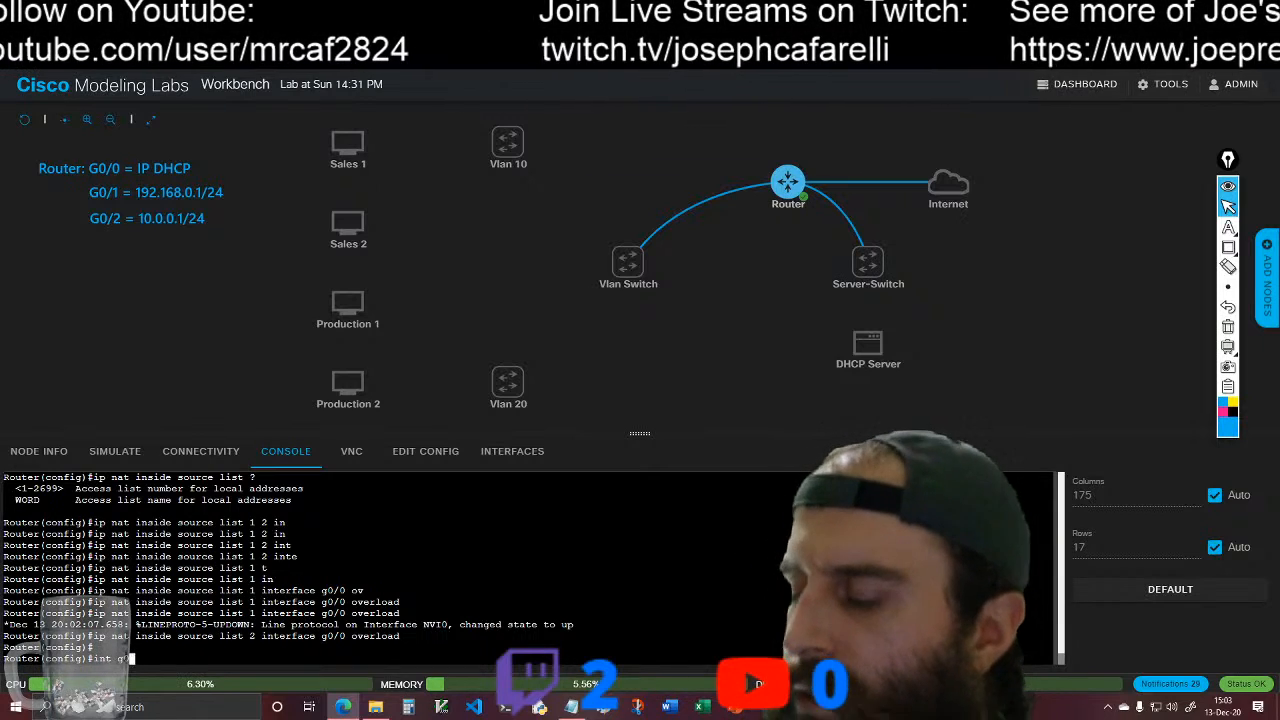
{"action": "type", "text": "1/1"}
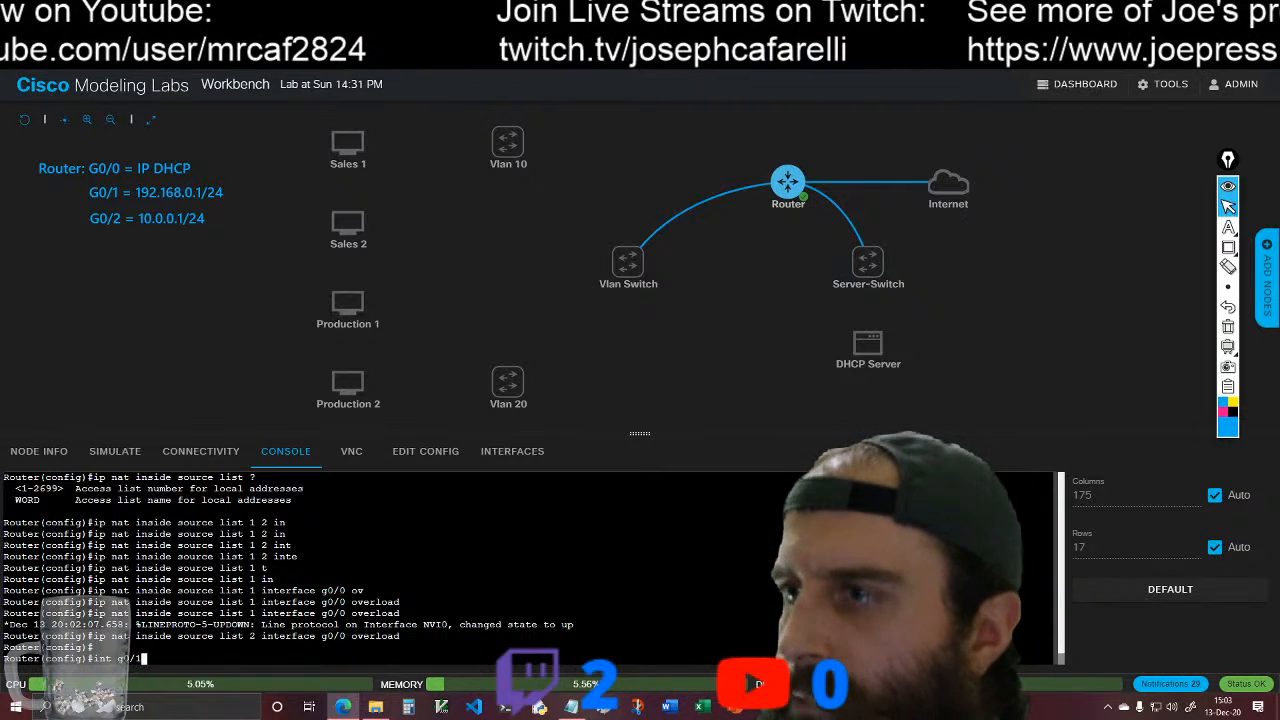
{"action": "key", "text": "Return"}
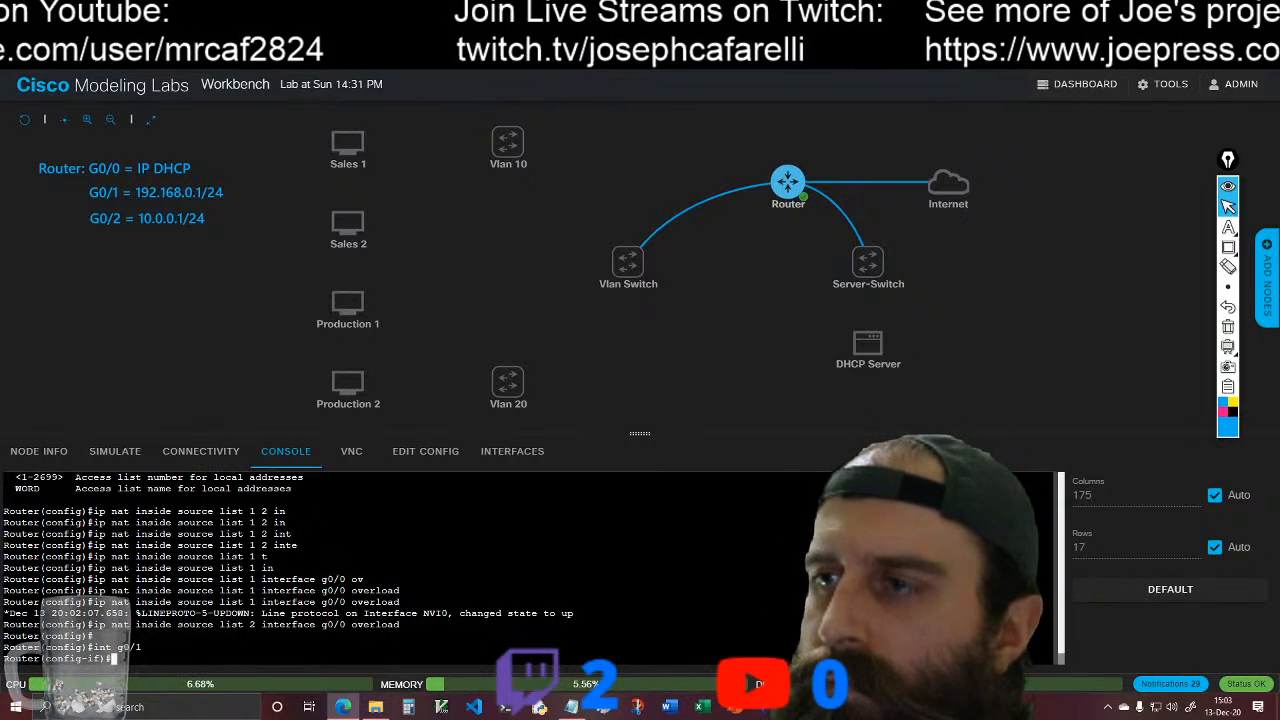
{"action": "type", "text": "ip "}
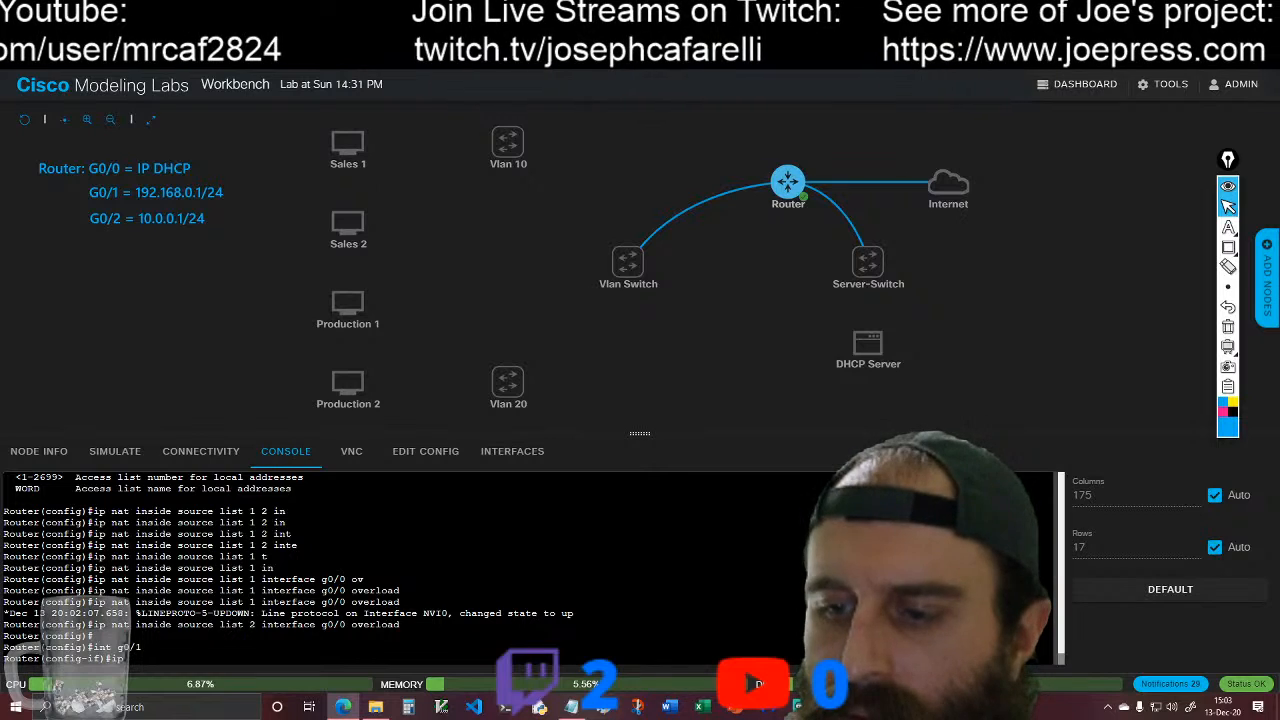
{"action": "type", "text": "nat"}
{"action": "key", "text": "Tab"}
{"action": "type", "text": "in"}
{"action": "key", "text": "Tab"}
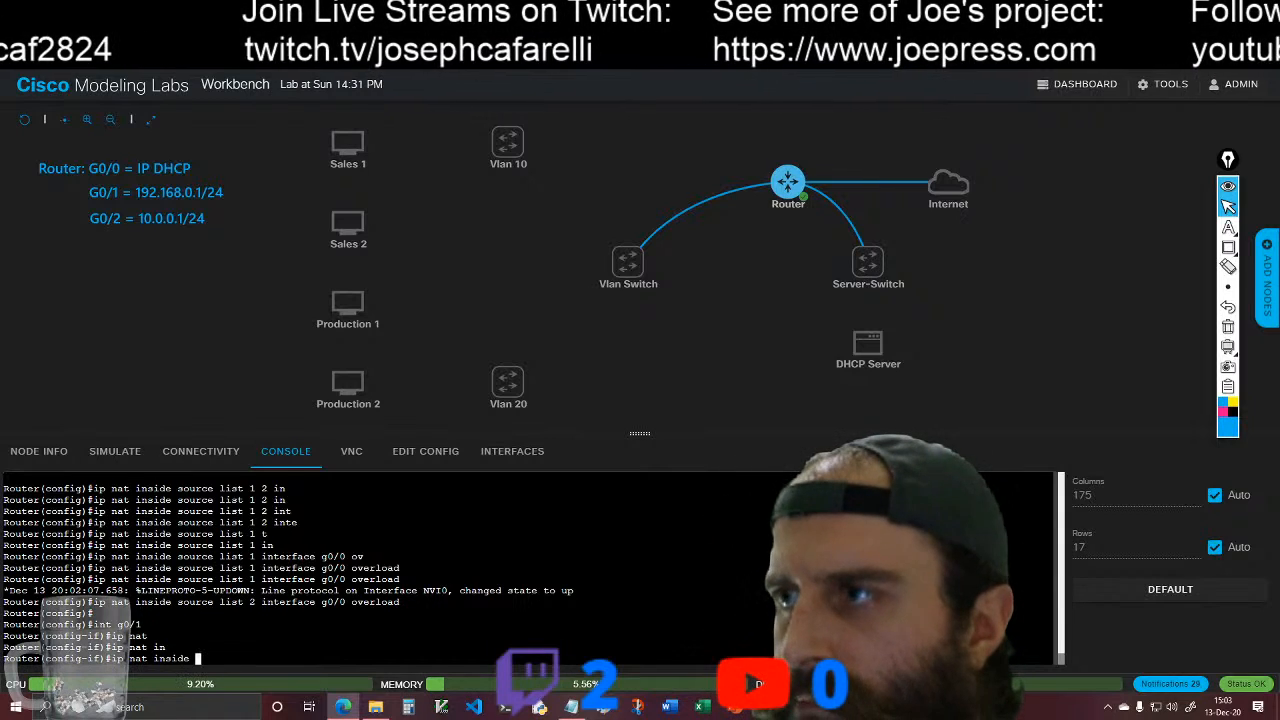
{"action": "key", "text": "Return"}
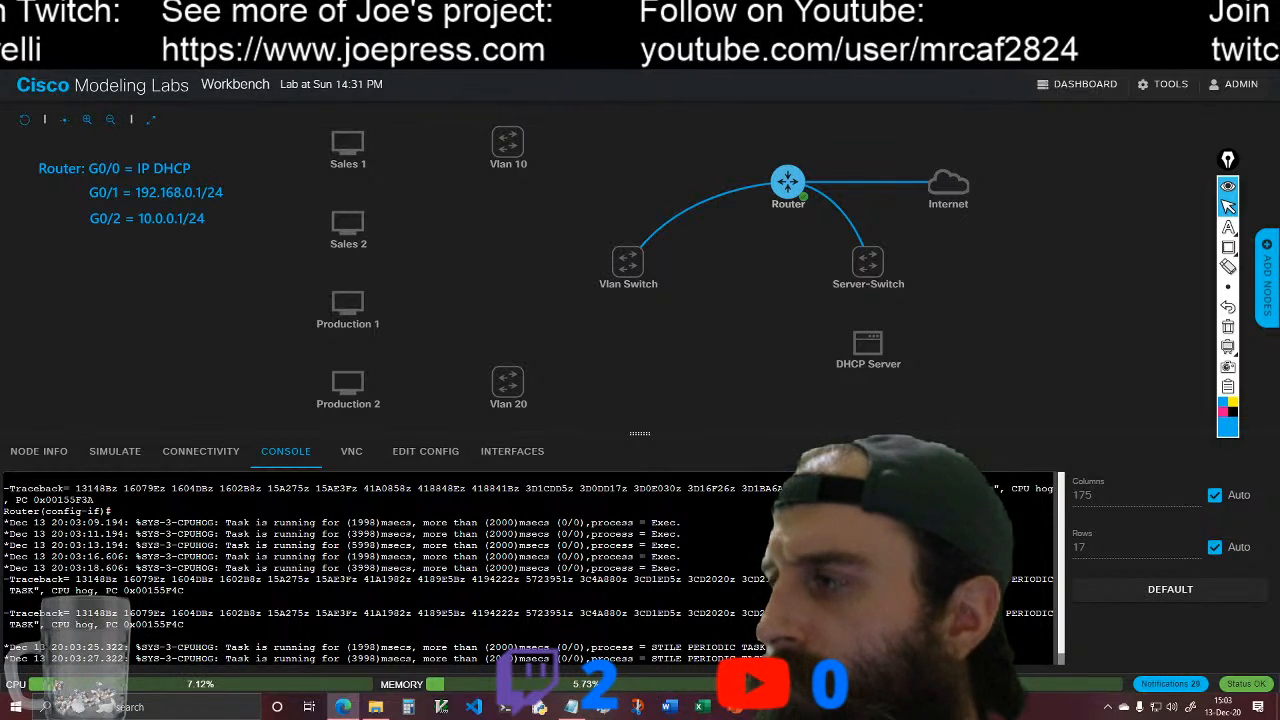
Step: Return to a clean prompt and configure interface g0/2 as a NAT inside interface
{"action": "key", "text": "Return"}
{"action": "key", "text": "Return"}
{"action": "key", "text": "Return"}
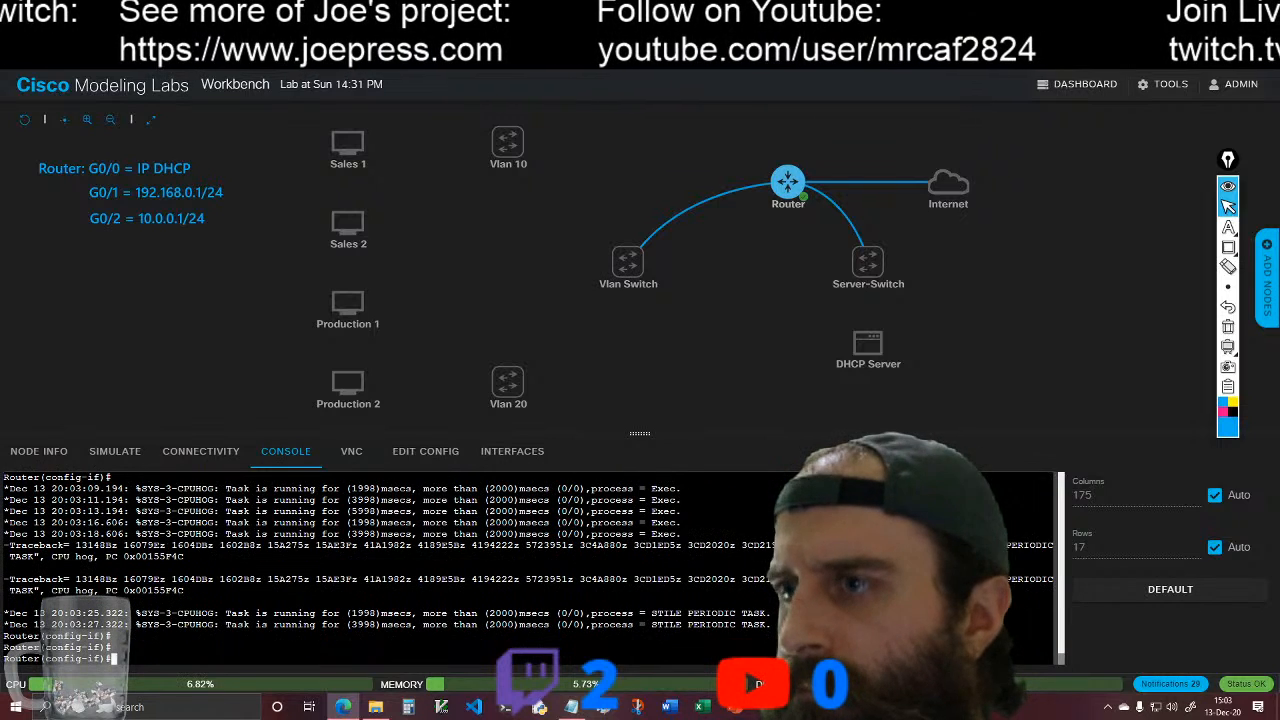
{"action": "type", "text": "int "}
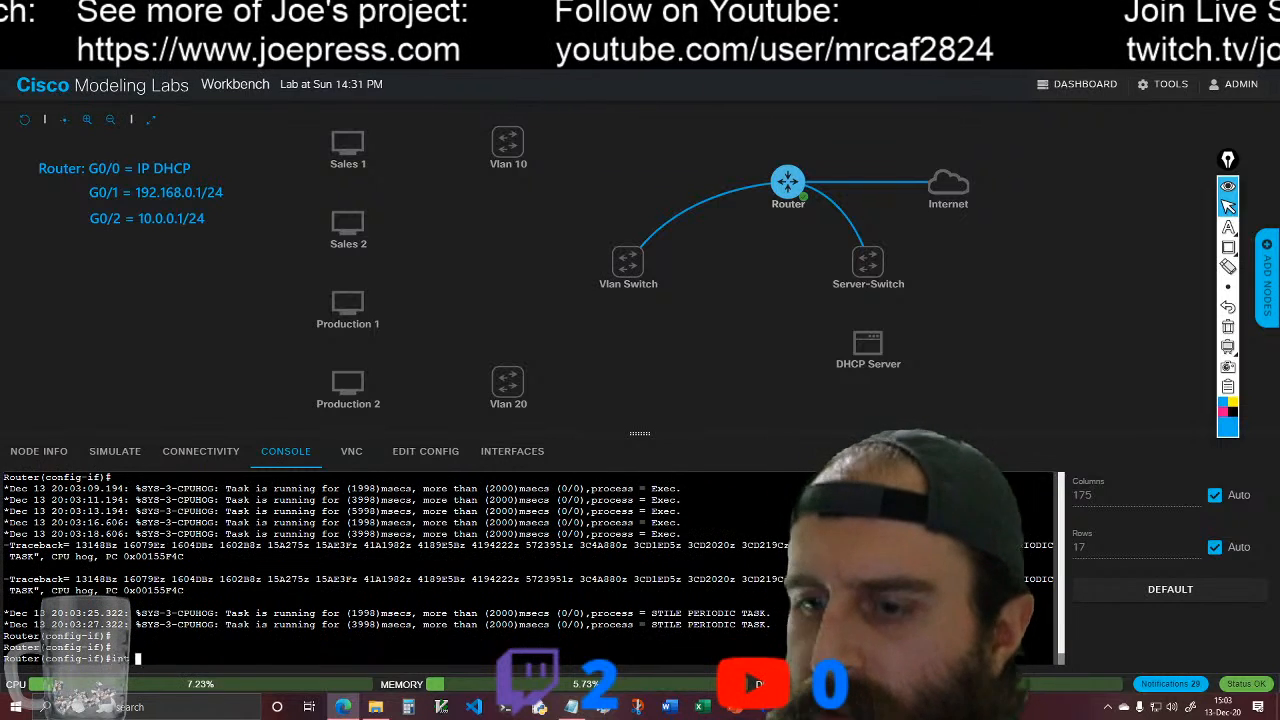
{"action": "type", "text": "g0/"}
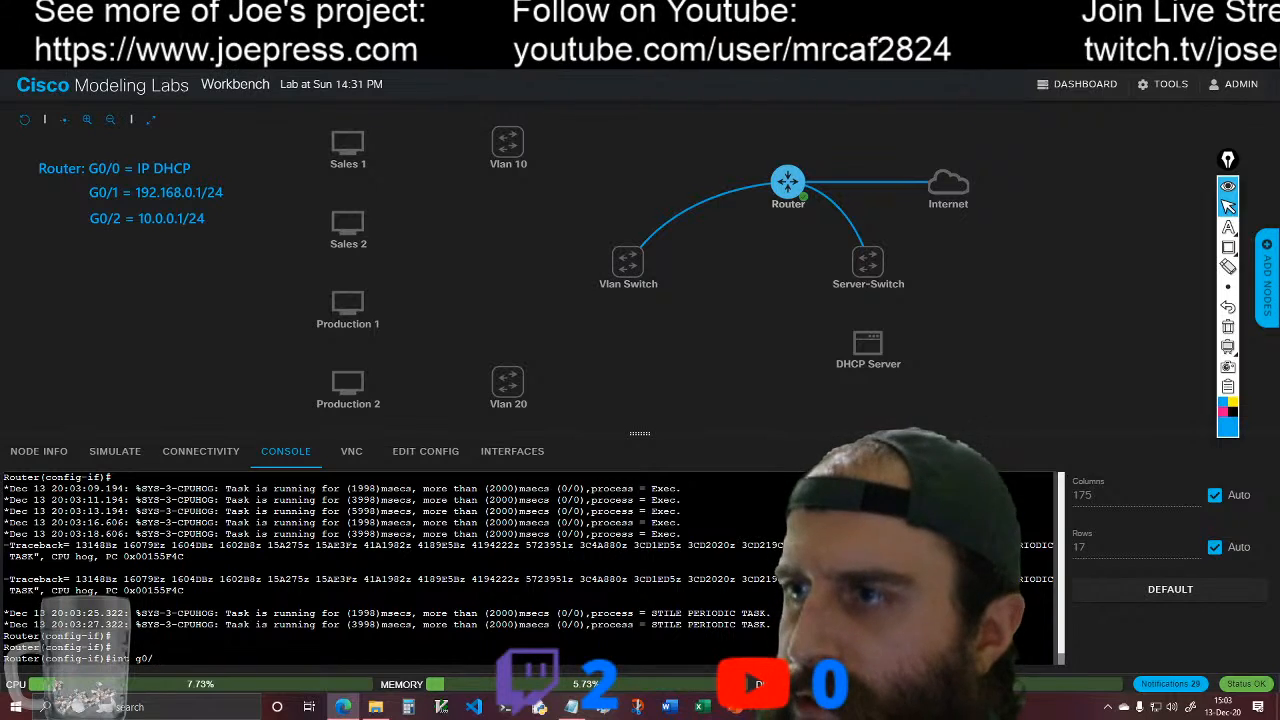
{"action": "key", "text": "Return"}
{"action": "type", "text": "ip nat"}
{"action": "key", "text": "Tab"}
{"action": "type", "text": "i"}
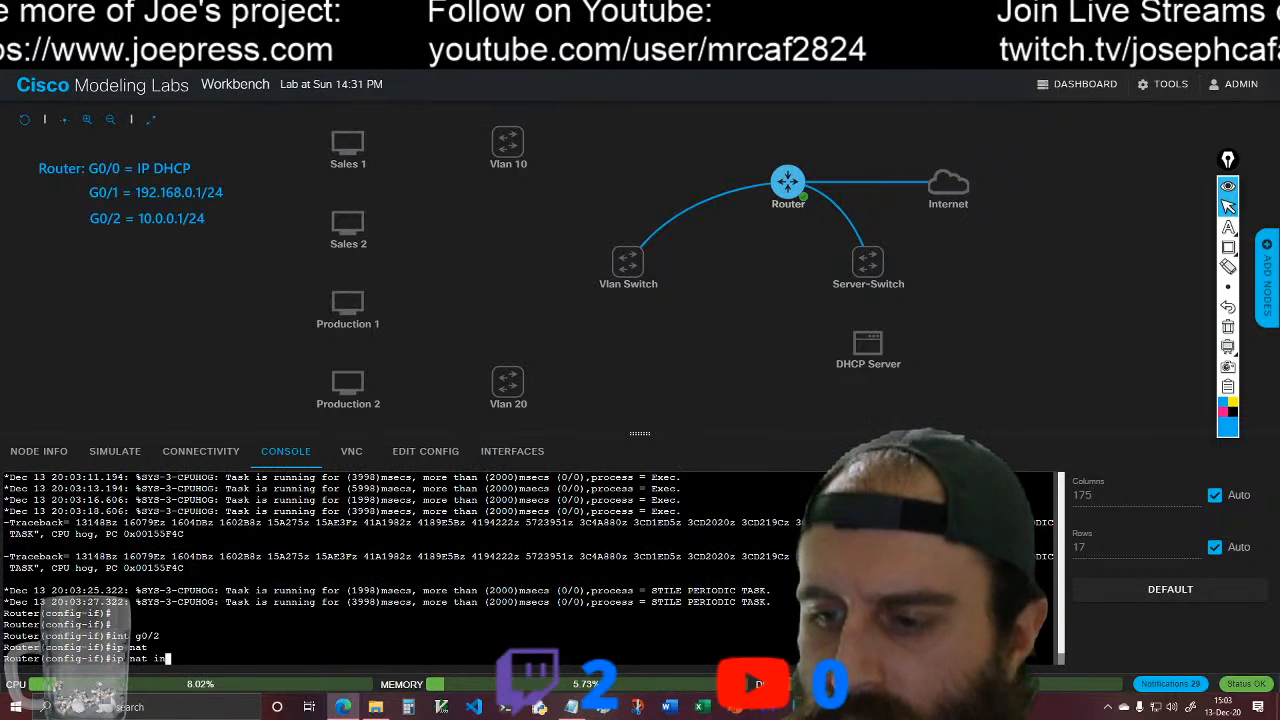
{"action": "type", "text": "ns"}
{"action": "key", "text": "Tab"}
{"action": "key", "text": "Return"}
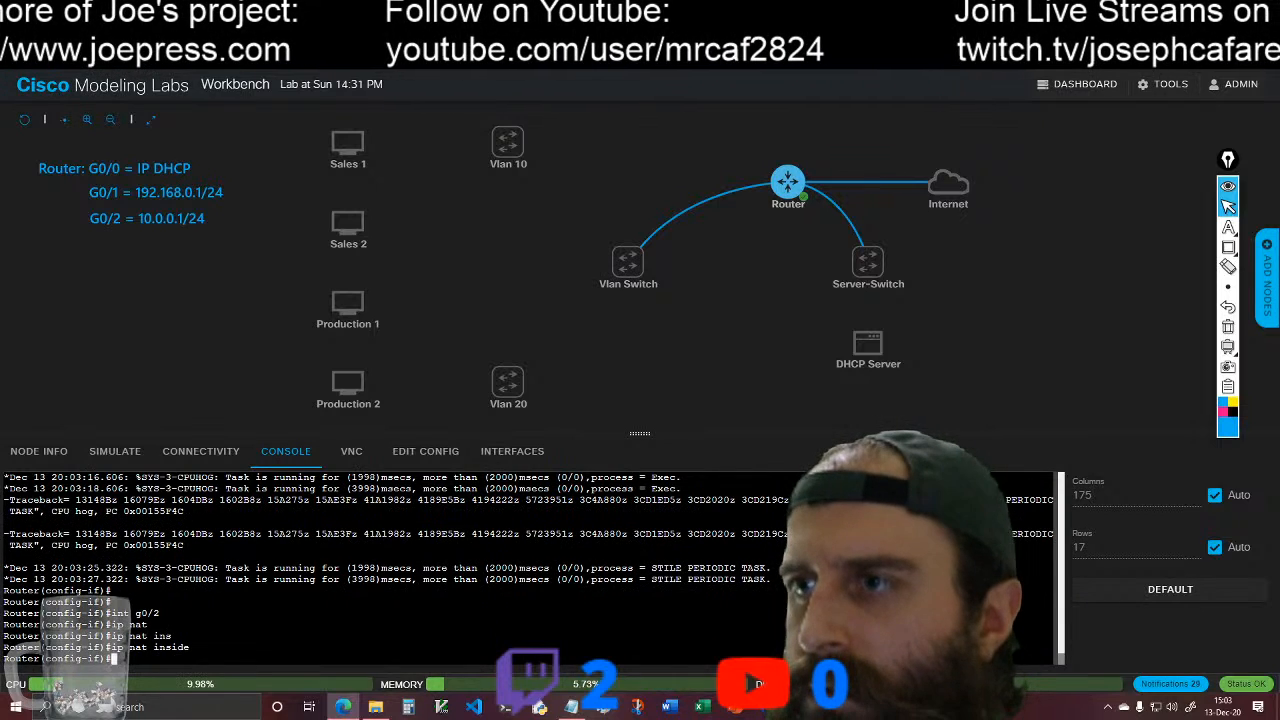
Step: Configure interface g0/0 as the NAT outside interface
{"action": "type", "text": "int "}
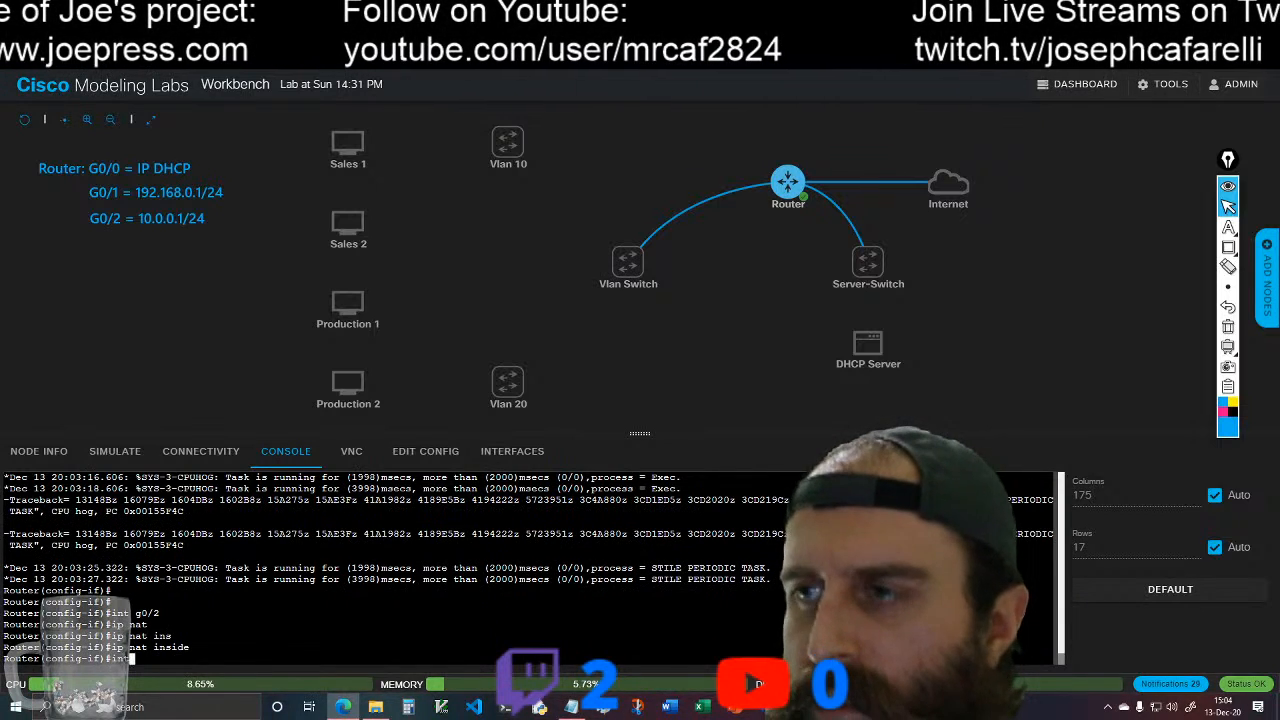
{"action": "type", "text": "g0/0"}
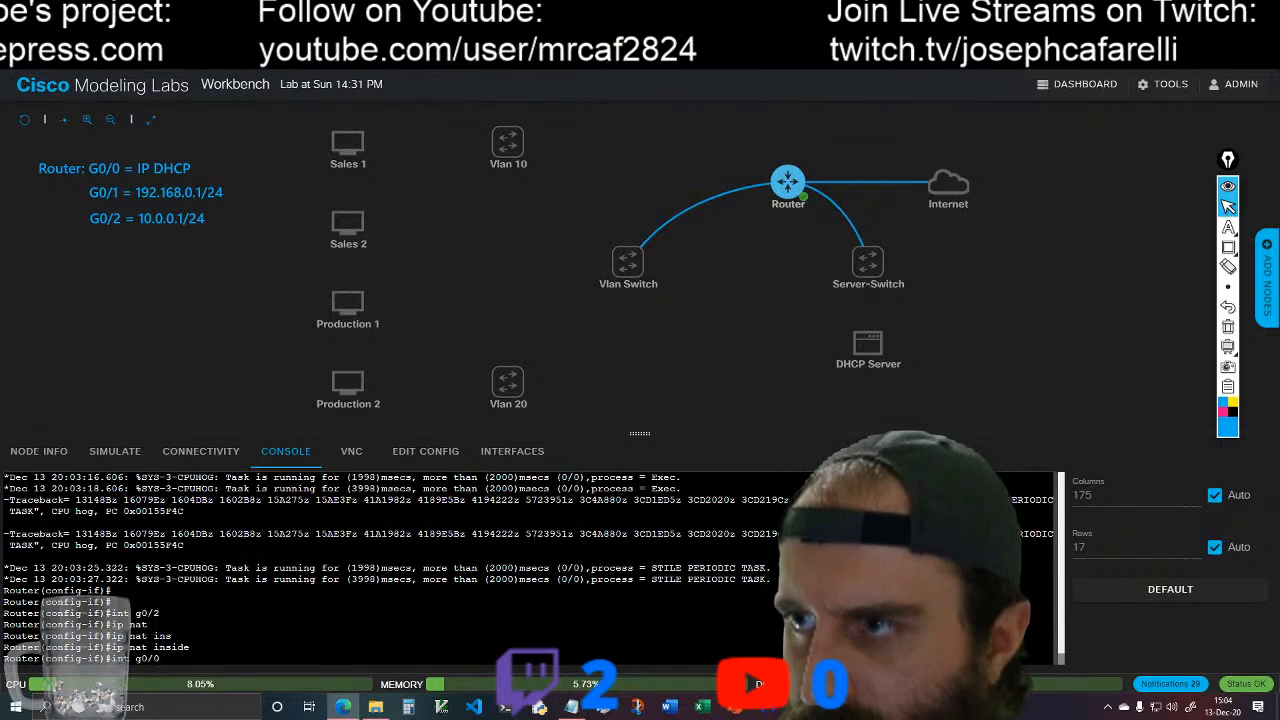
{"action": "key", "text": "Return"}
{"action": "type", "text": "ip nat"}
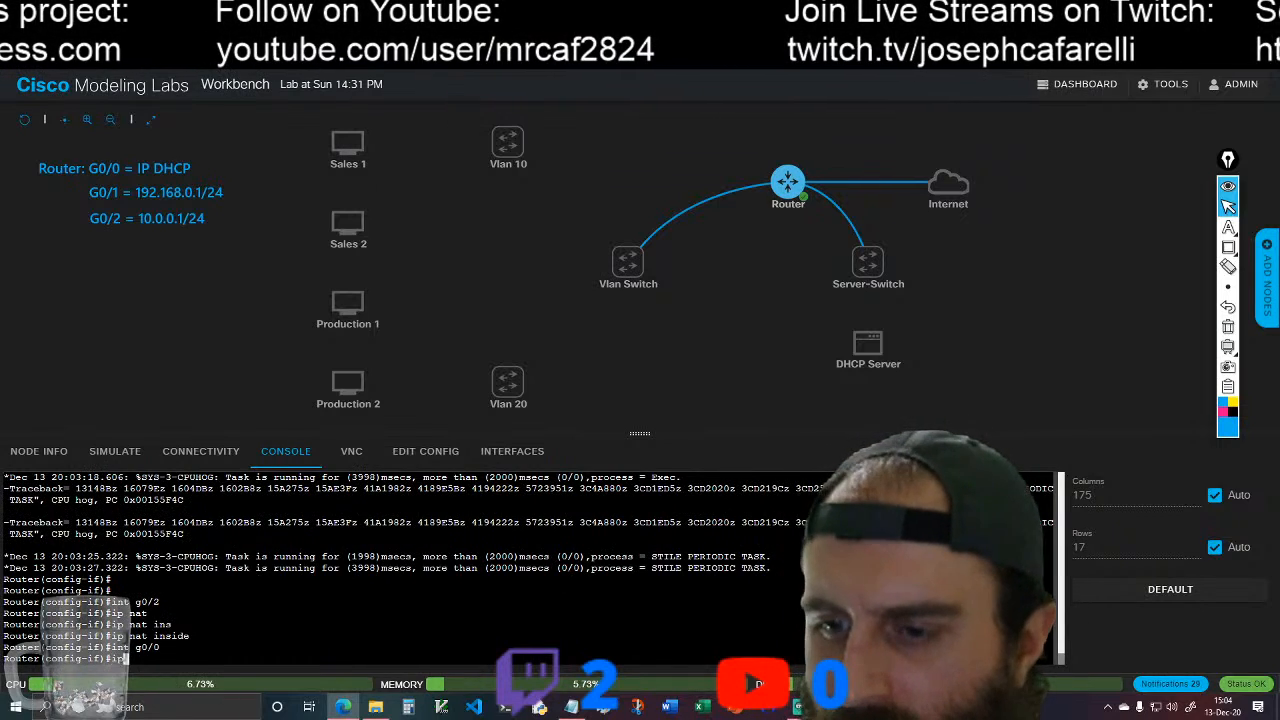
{"action": "key", "text": "Tab"}
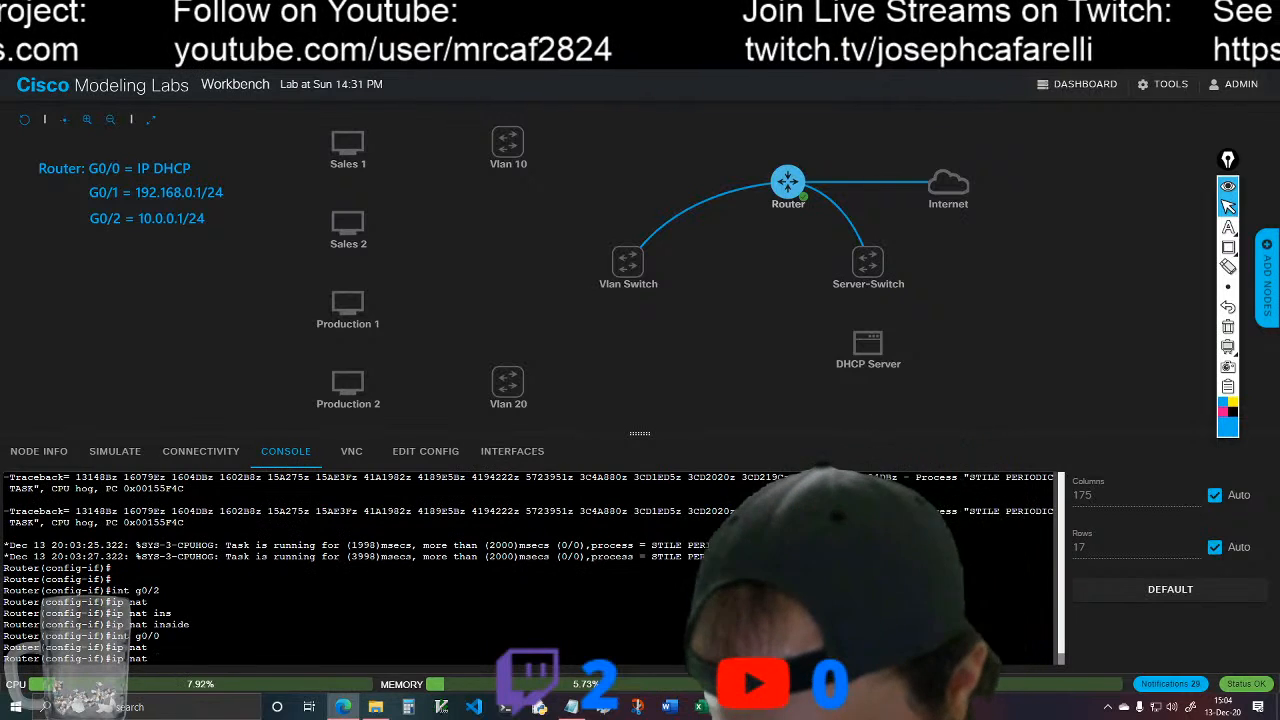
{"action": "type", "text": "ou"}
{"action": "key", "text": "Tab"}
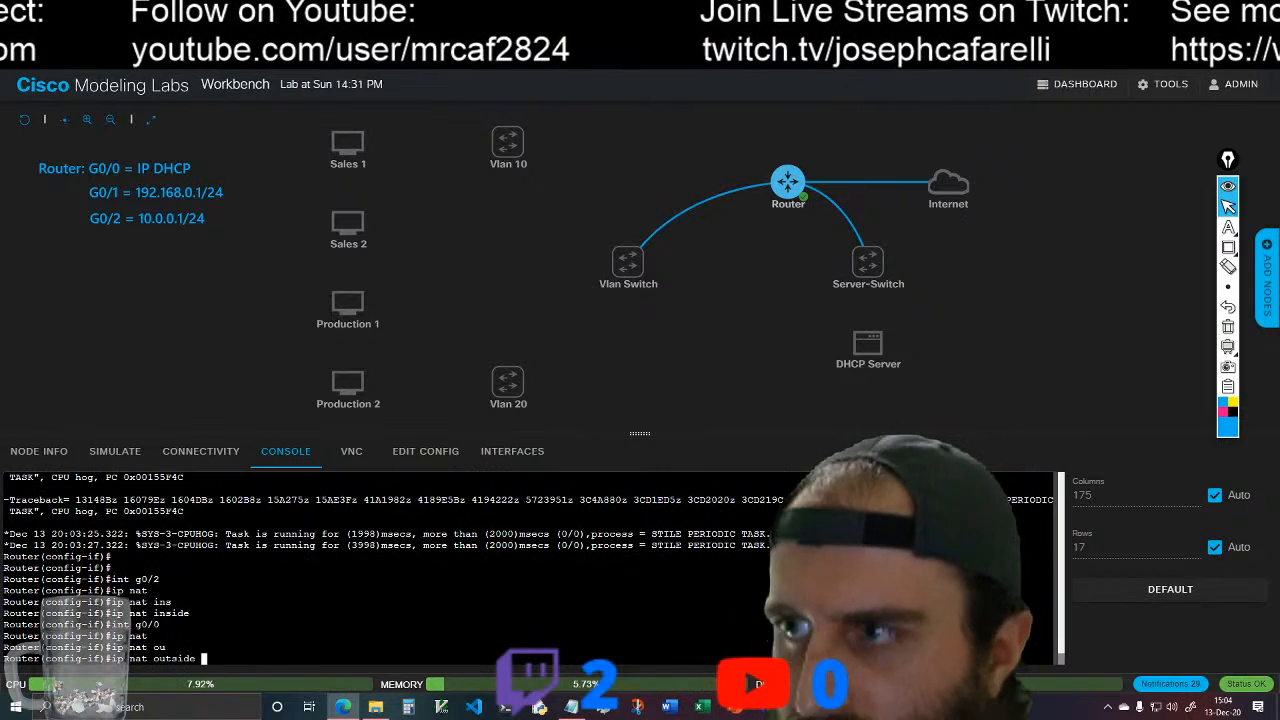
{"action": "key", "text": "Return"}
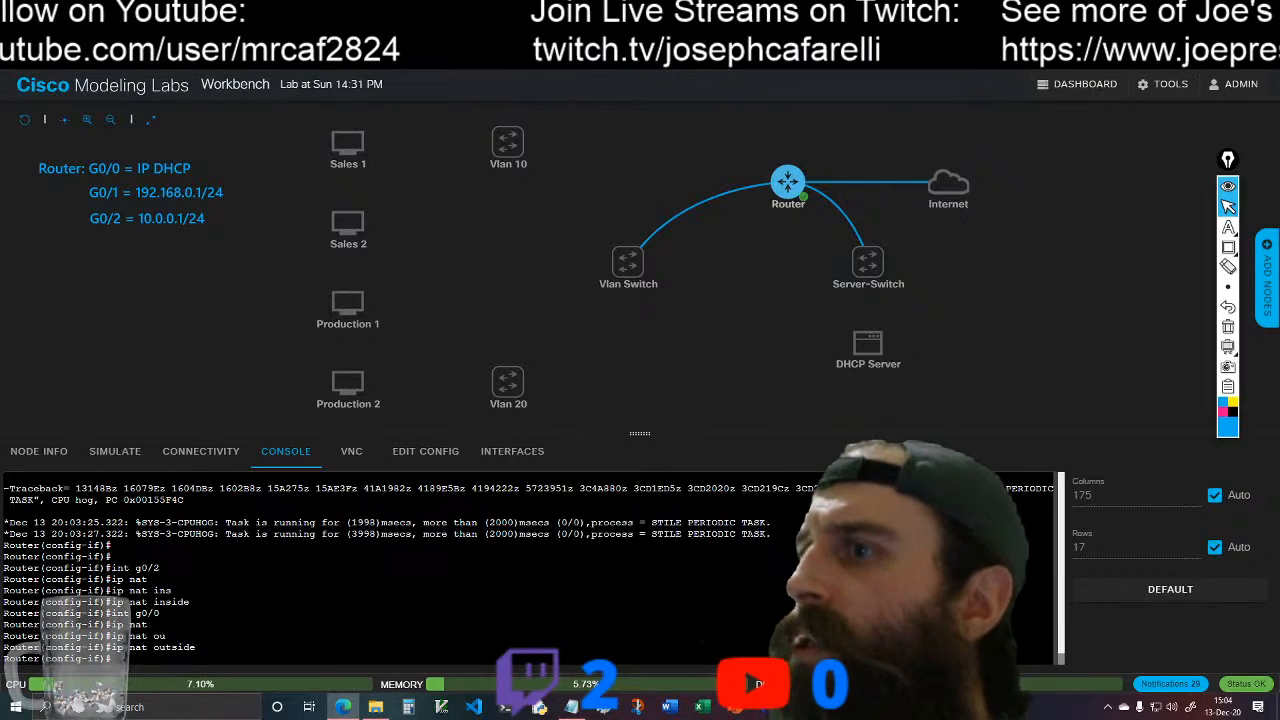
Step: Exit interface configuration and save the router's configuration with do wr
{"action": "type", "text": "ex"}
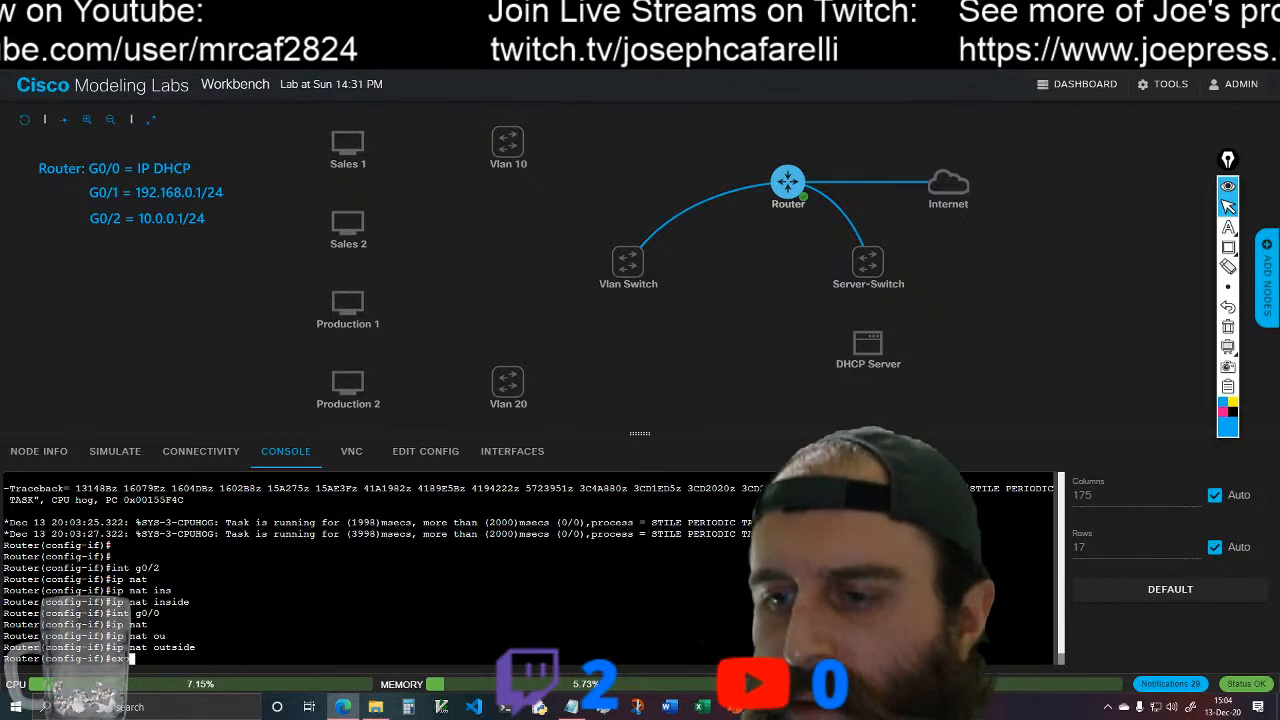
{"action": "type", "text": "it"}
{"action": "key", "text": "Return"}
{"action": "type", "text": "do wr"}
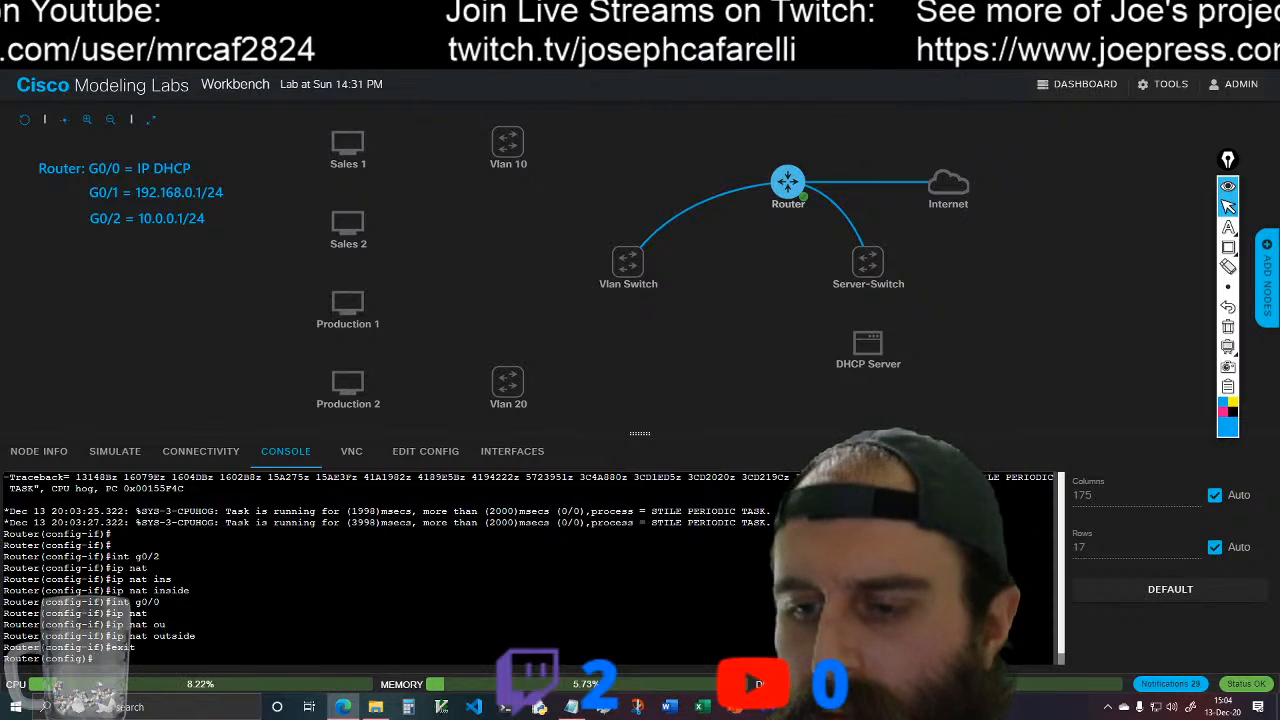
{"action": "key", "text": "Return"}
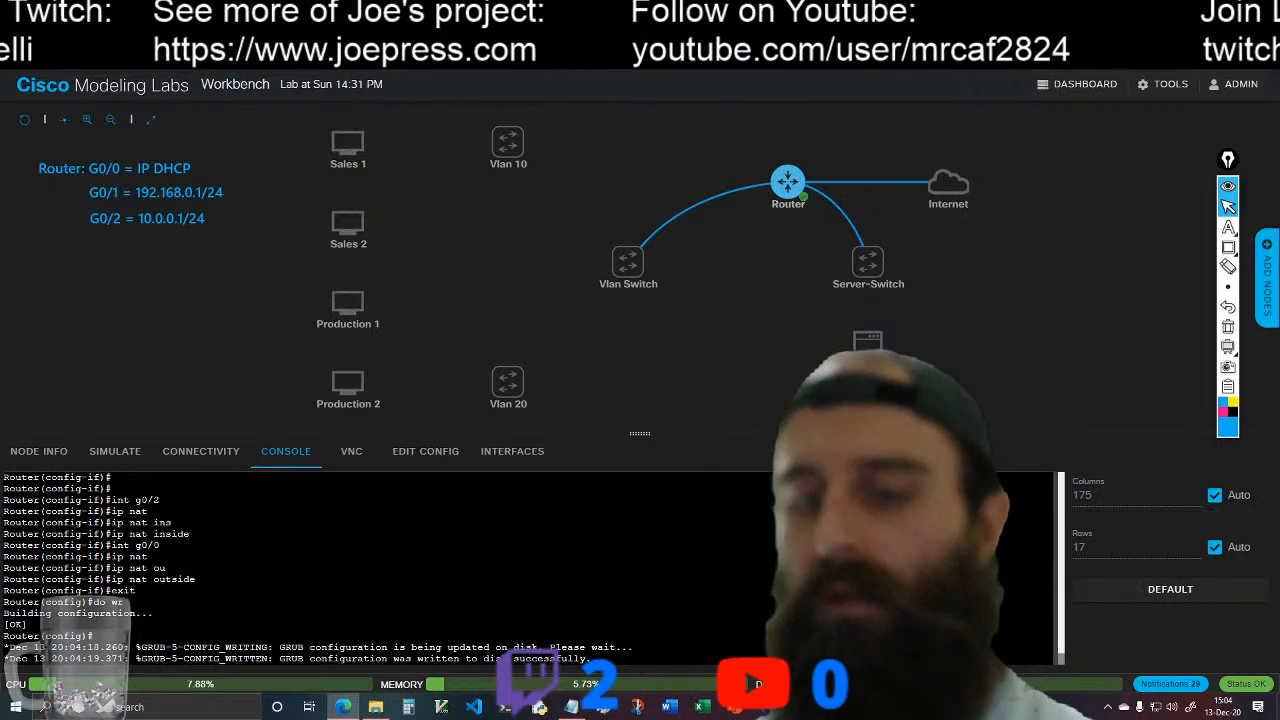
Step: Display the router's running configuration from configuration mode with do show run
{"action": "key", "text": "Return"}
{"action": "key", "text": "Return"}
{"action": "type", "text": "do show run"}
{"action": "key", "text": "Return"}
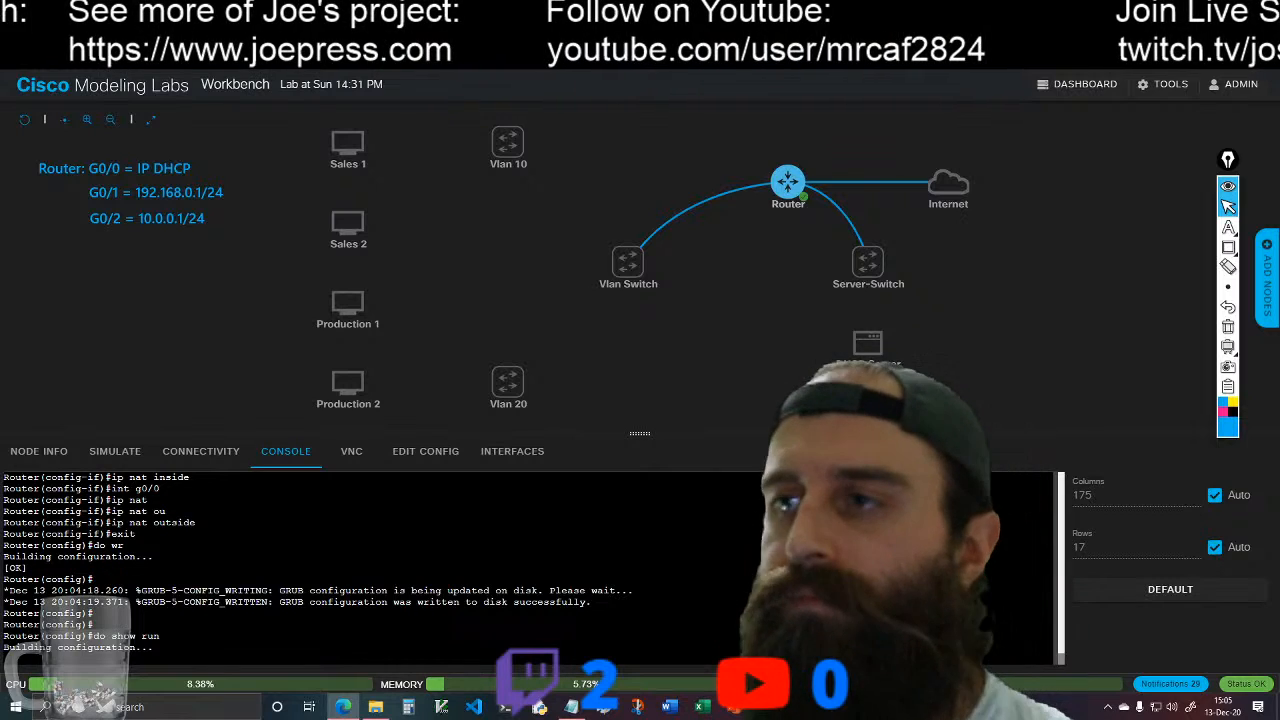
{"action": "scroll", "coordinate": [353, 569], "scroll_direction": "up", "scroll_amount": 2}
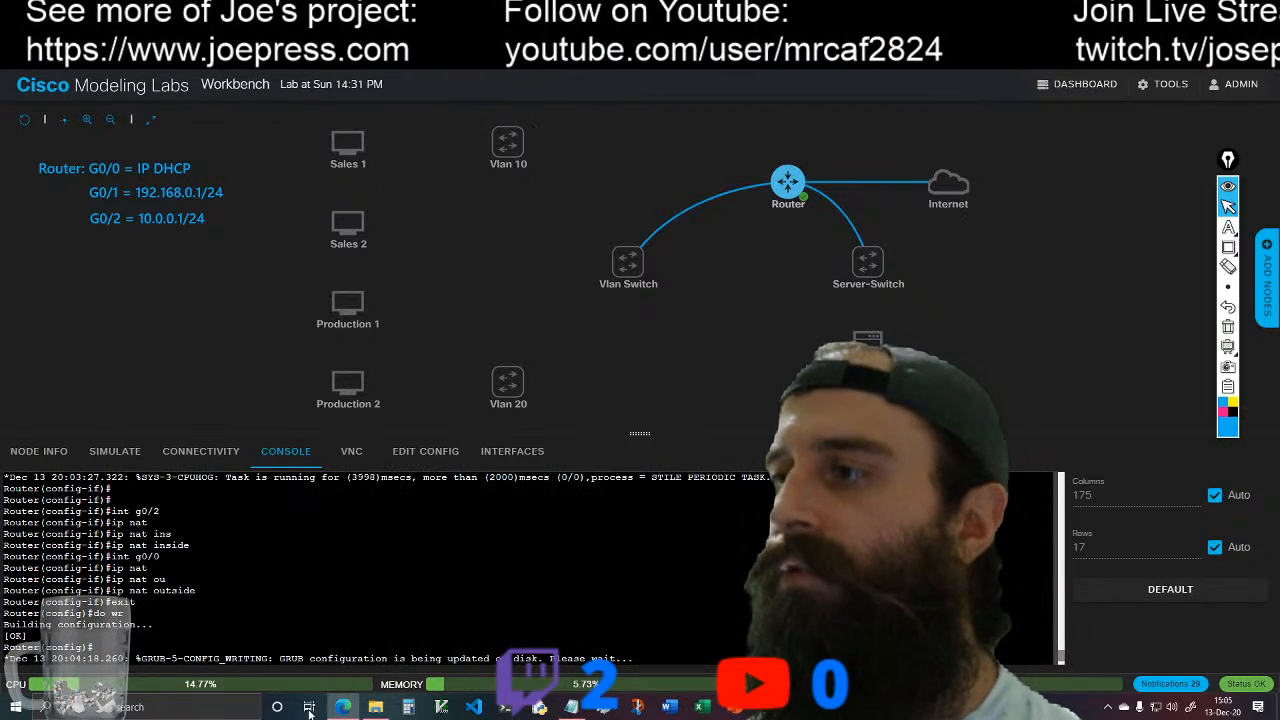
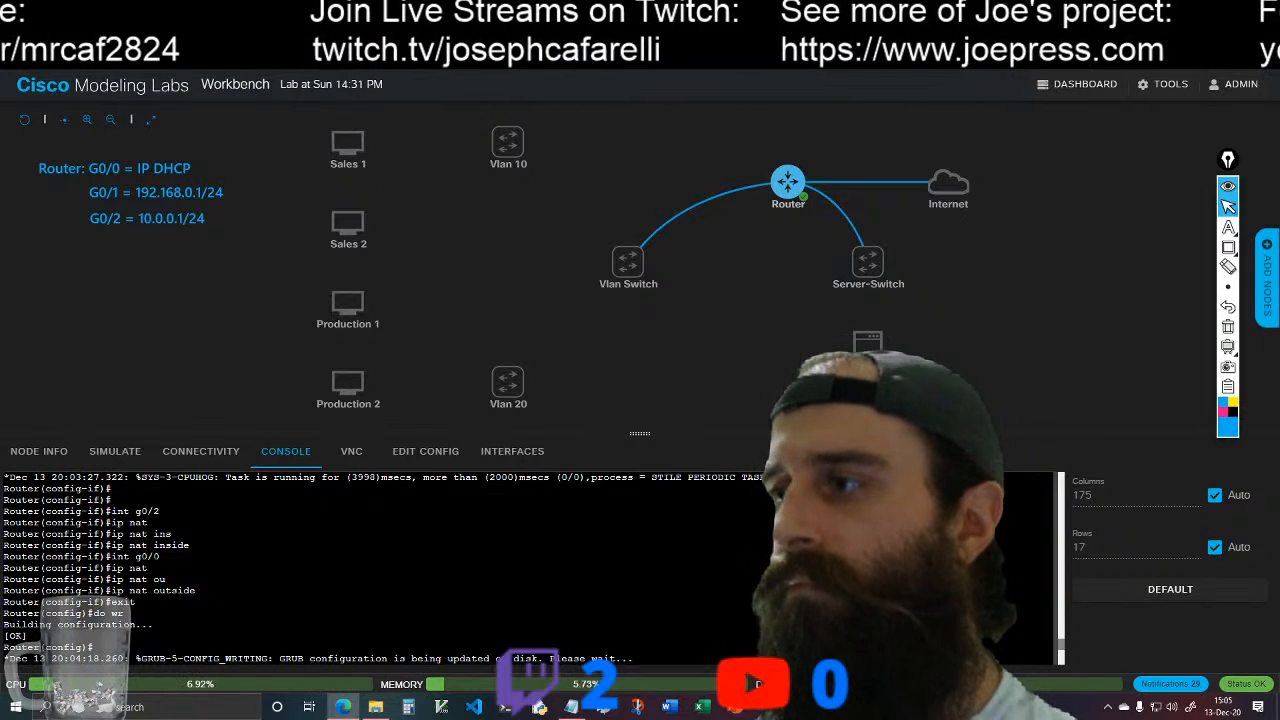
Step: Display the router's running configuration again with do show run and review its DHCP pool and physical interface settings
{"action": "scroll", "coordinate": [530, 568], "scroll_direction": "down", "scroll_amount": 3}
{"action": "scroll", "coordinate": [530, 568], "scroll_direction": "up", "scroll_amount": 5}
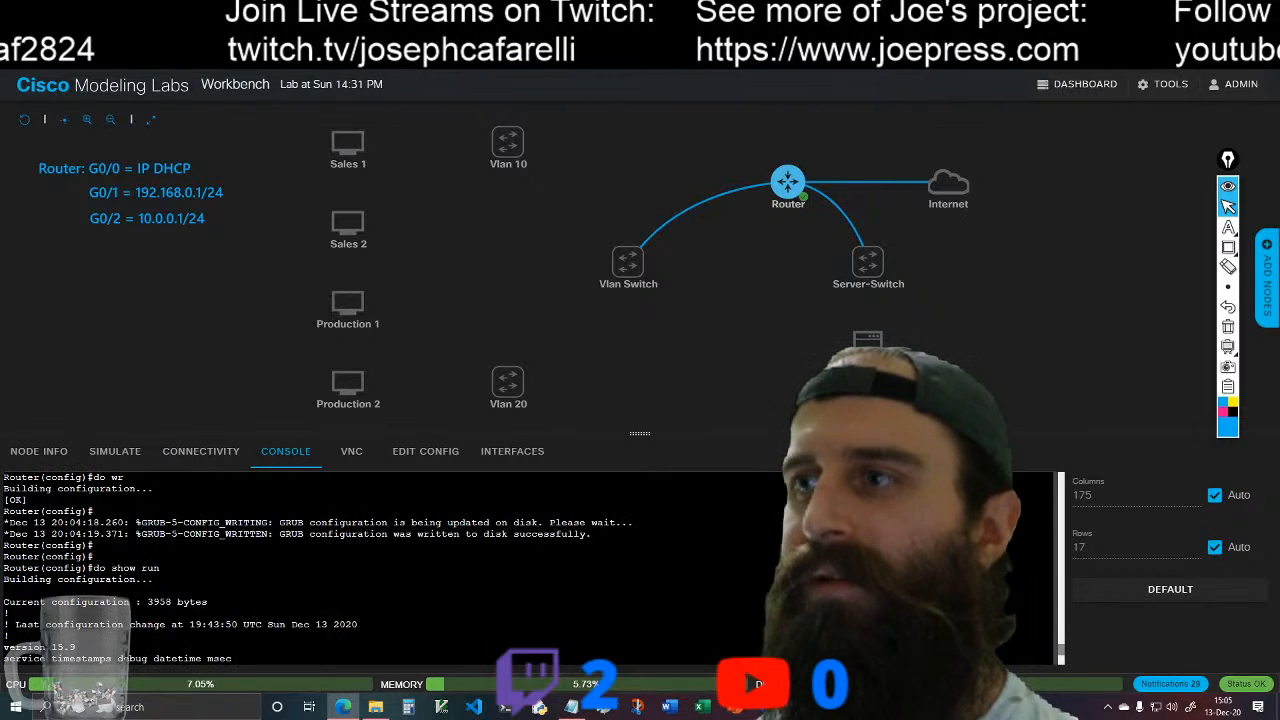
{"action": "scroll", "coordinate": [530, 568], "scroll_direction": "down", "scroll_amount": 2}
{"action": "scroll", "coordinate": [530, 568], "scroll_direction": "down", "scroll_amount": 4}
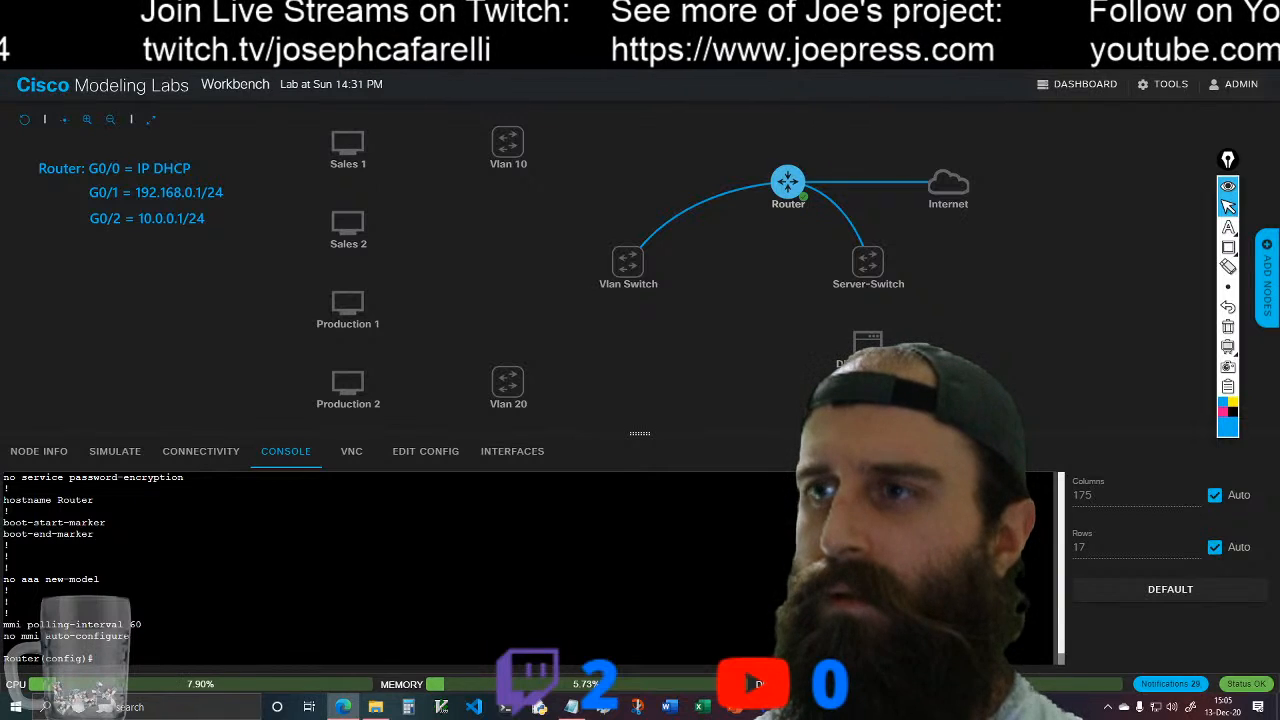
{"action": "type", "text": "do show run"}
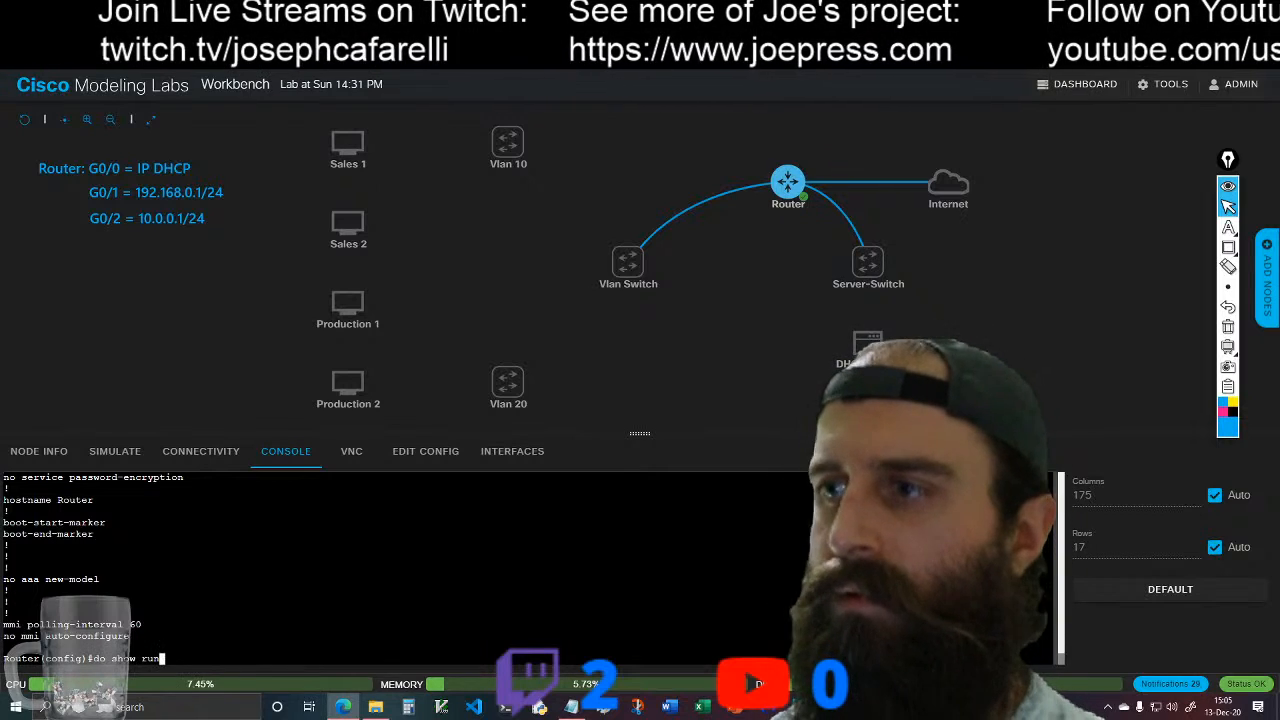
{"action": "key", "text": "Return"}
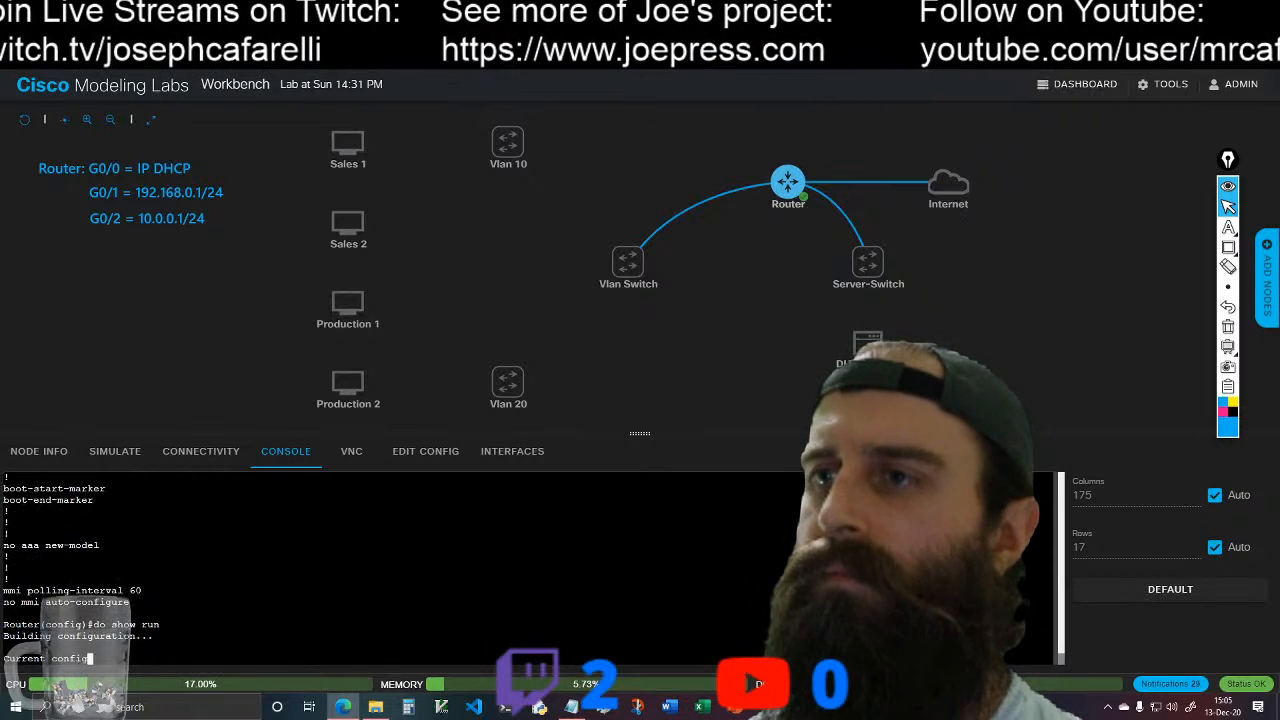
{"action": "key", "text": "space"}
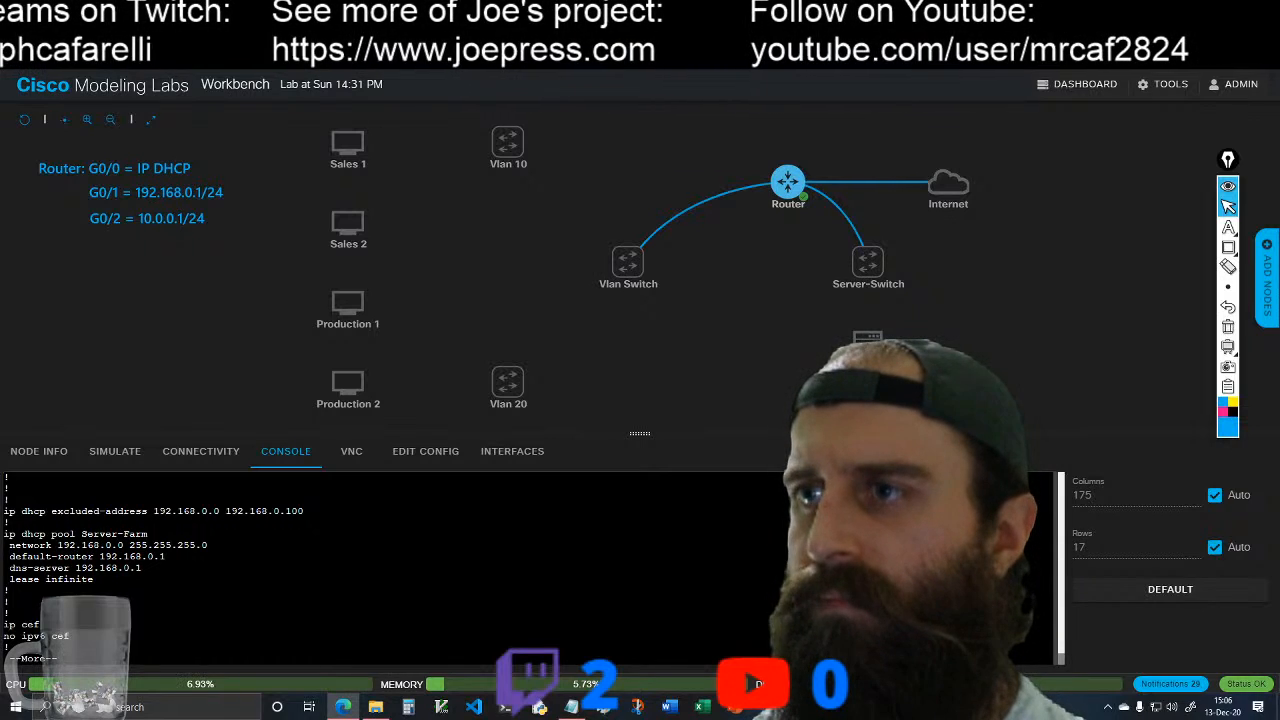
{"action": "key", "text": "space"}
{"action": "scroll", "coordinate": [530, 568], "scroll_direction": "up", "scroll_amount": 2}
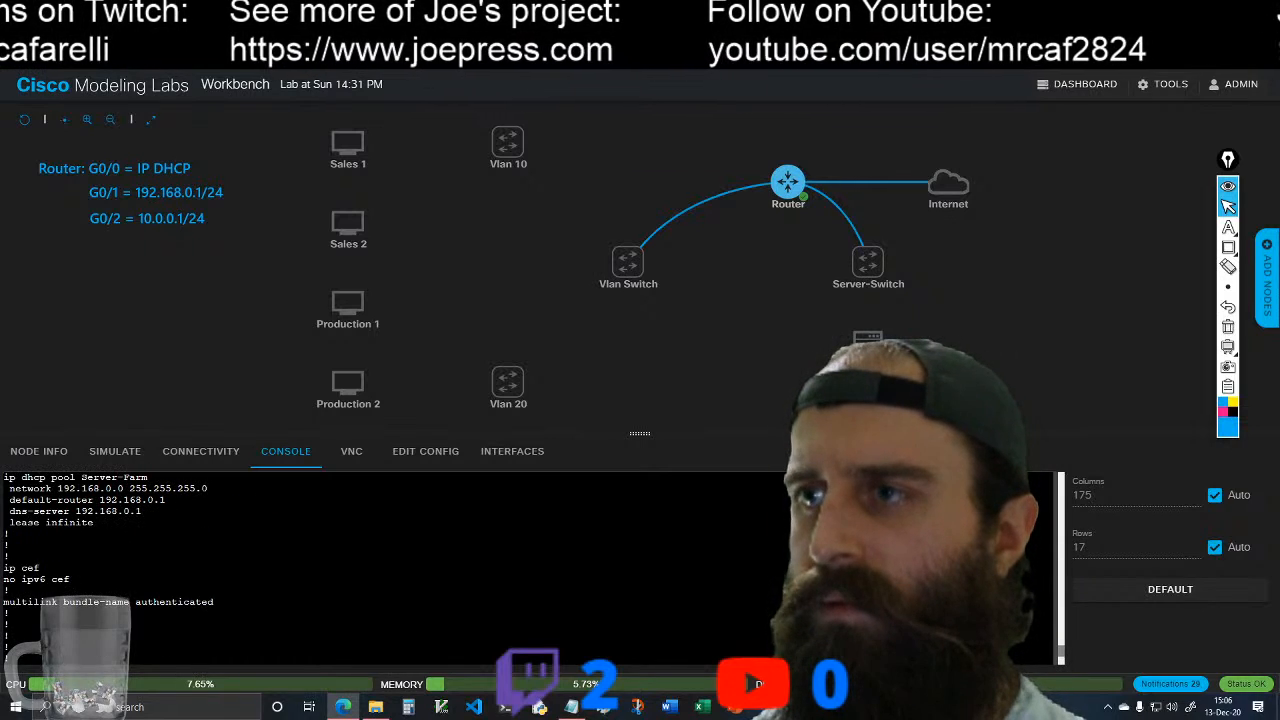
{"action": "key", "text": "space"}
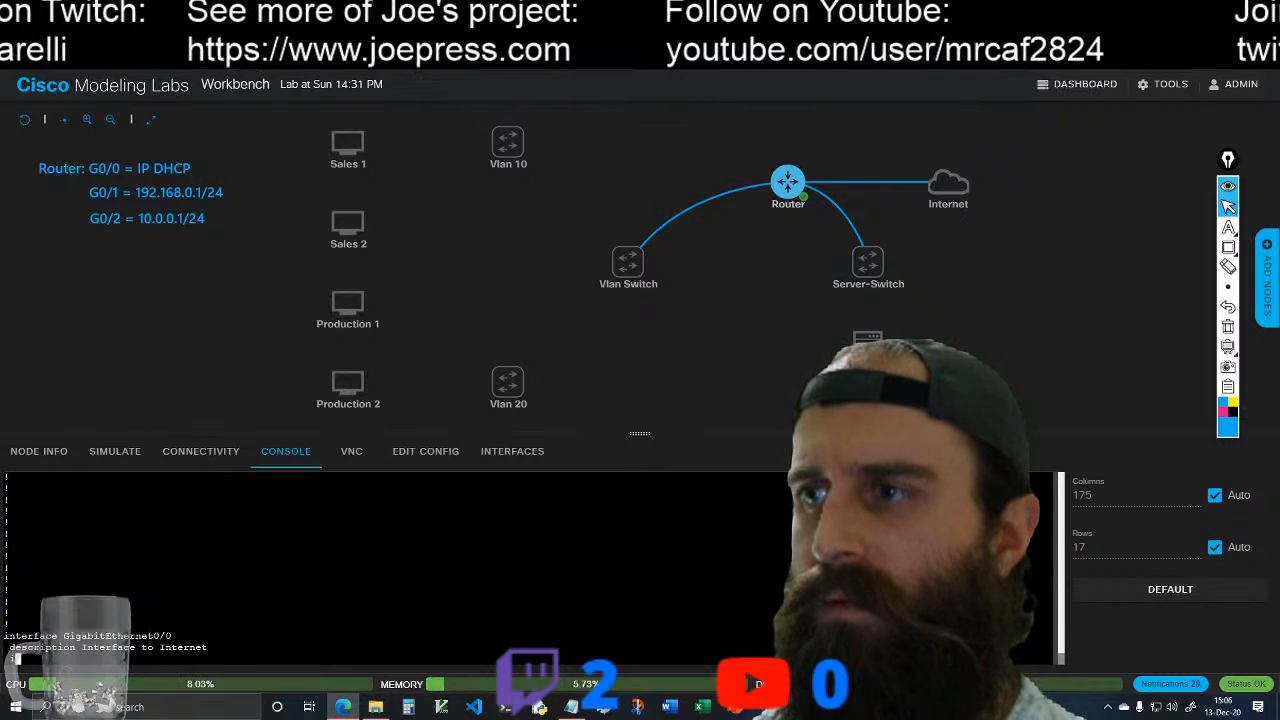
{"action": "scroll", "coordinate": [530, 568], "scroll_direction": "up", "scroll_amount": 2}
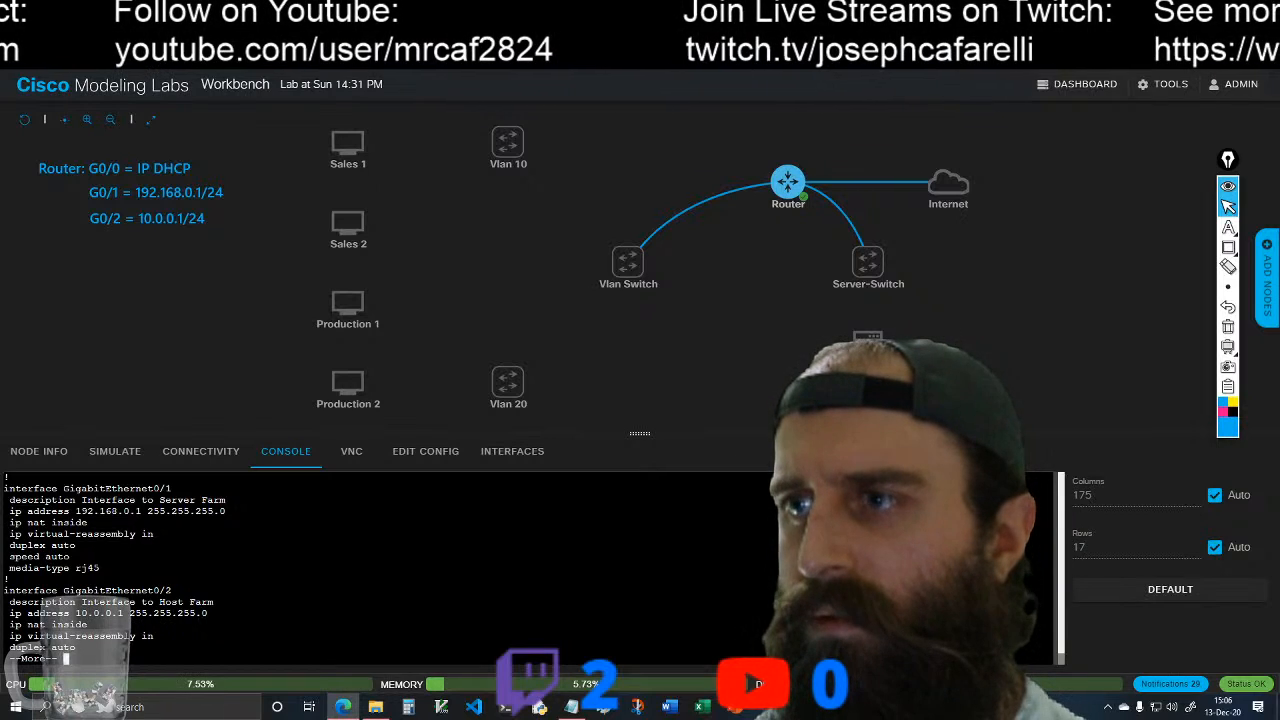
Step: Review the GigabitEthernet0/2 settings and its VLAN 1, 10 and 20 subinterfaces in the running configuration
{"action": "key", "text": "space"}
{"action": "scroll", "coordinate": [400, 565], "scroll_direction": "up", "scroll_amount": 4}
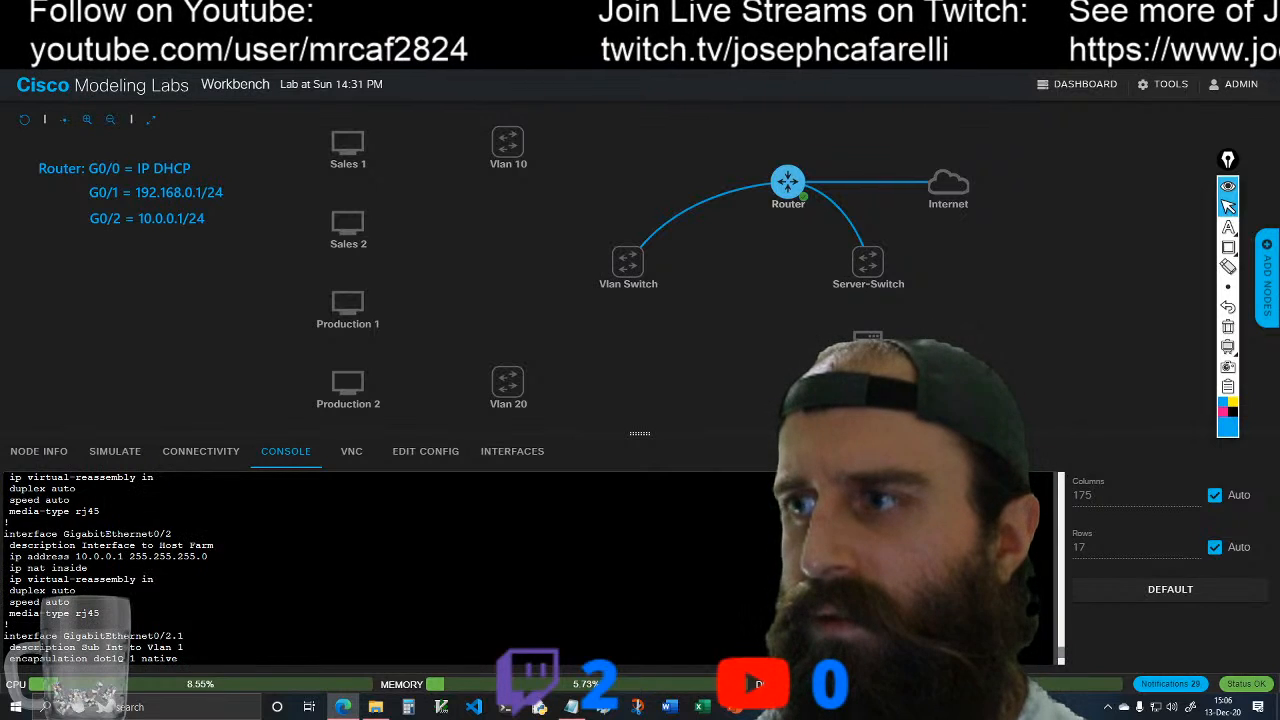
{"action": "scroll", "coordinate": [400, 565], "scroll_direction": "down", "scroll_amount": 2}
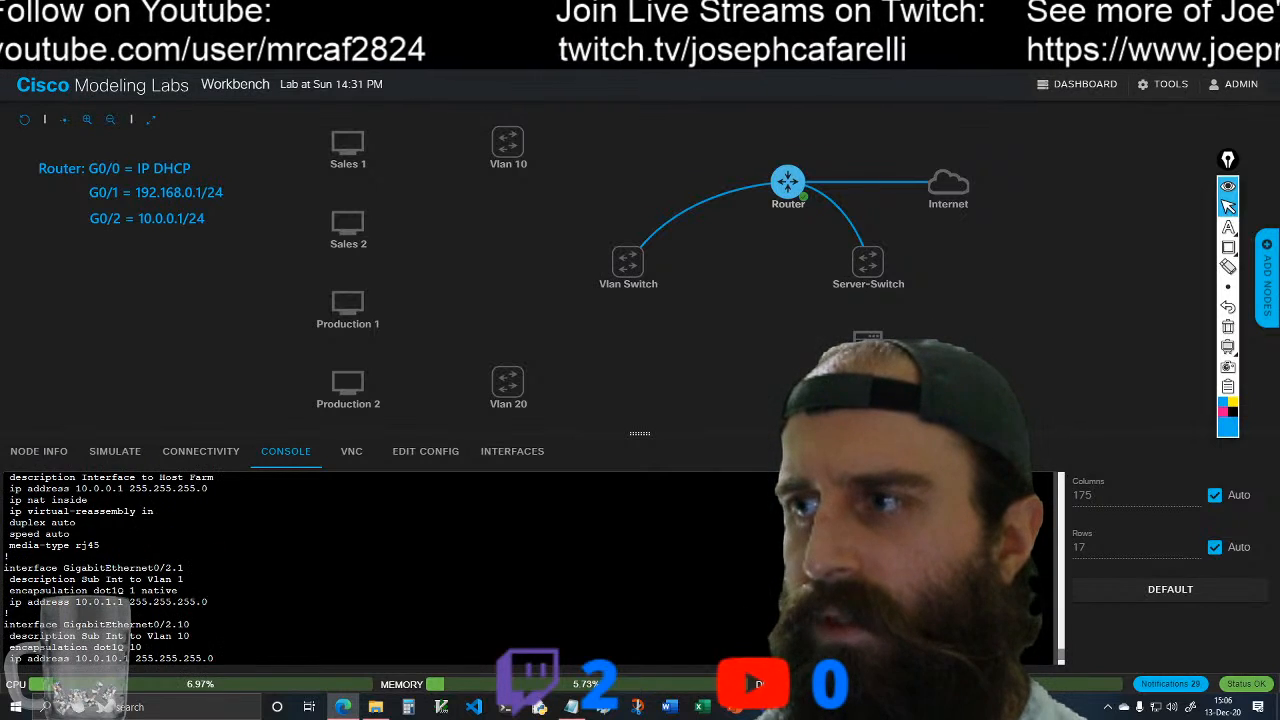
{"action": "scroll", "coordinate": [400, 565], "scroll_direction": "down", "scroll_amount": 2}
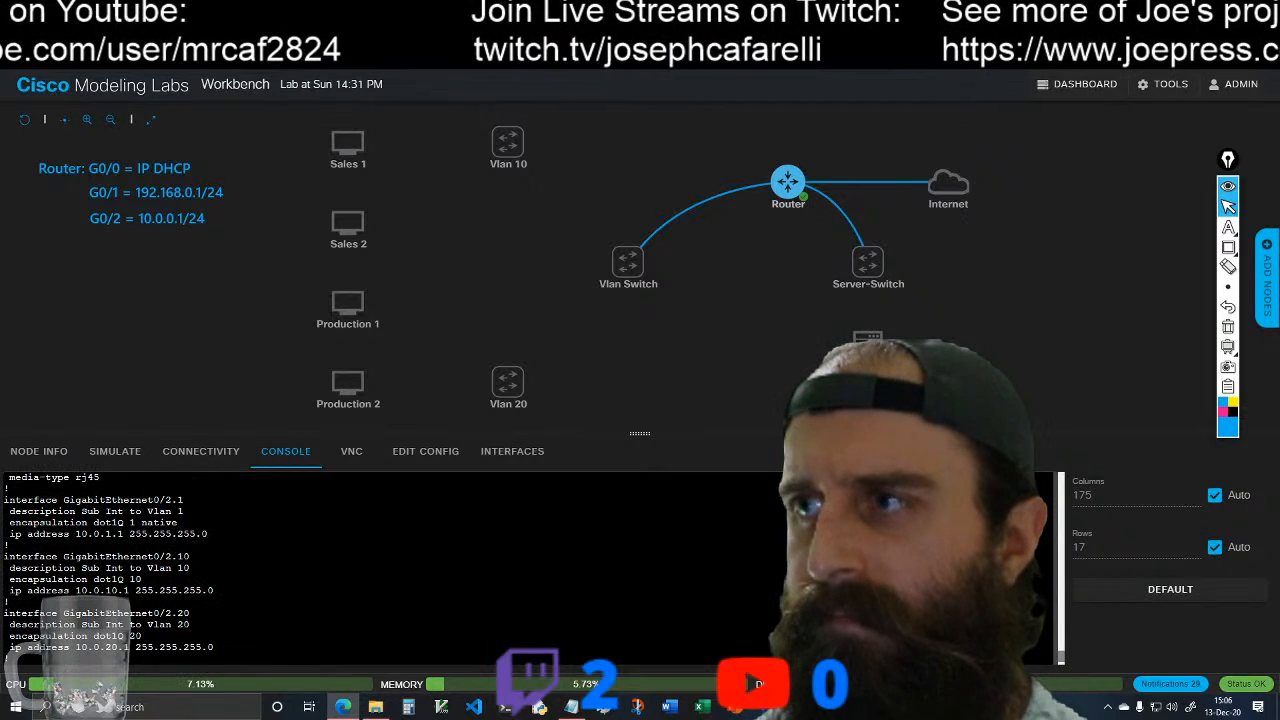
{"action": "scroll", "coordinate": [400, 565], "scroll_direction": "down", "scroll_amount": 2}
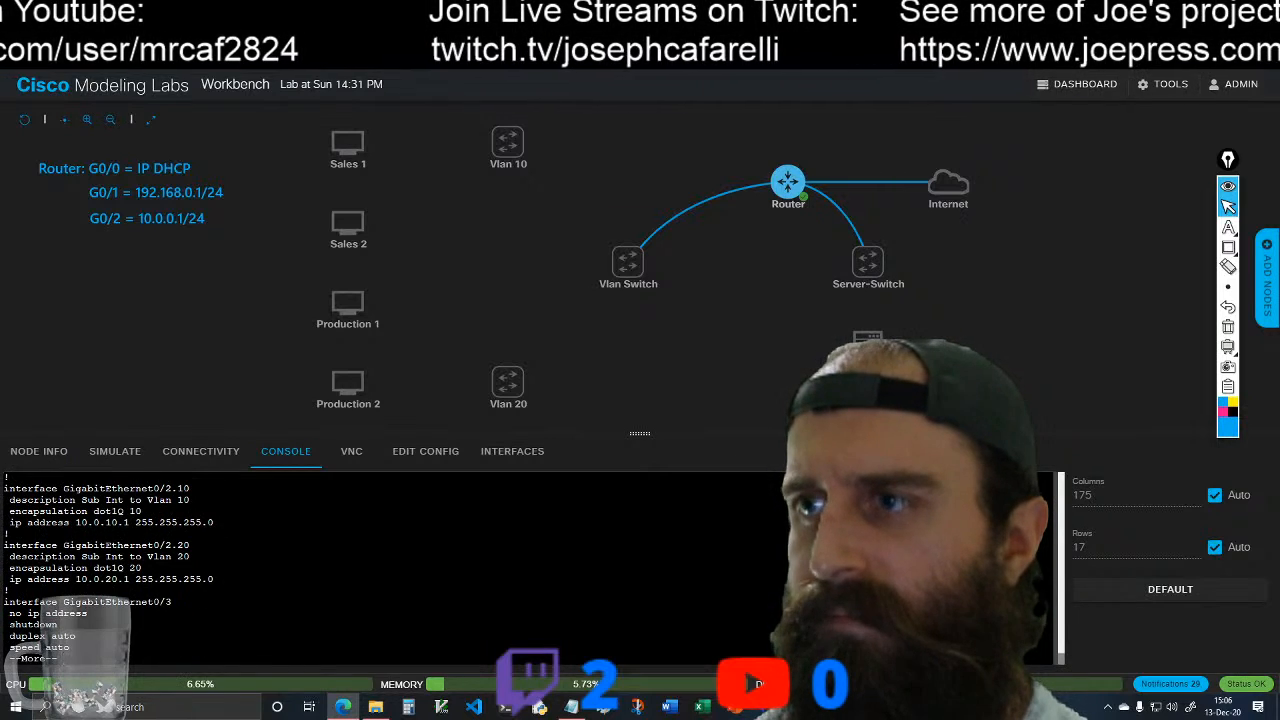
{"action": "scroll", "coordinate": [400, 565], "scroll_direction": "up", "scroll_amount": 4}
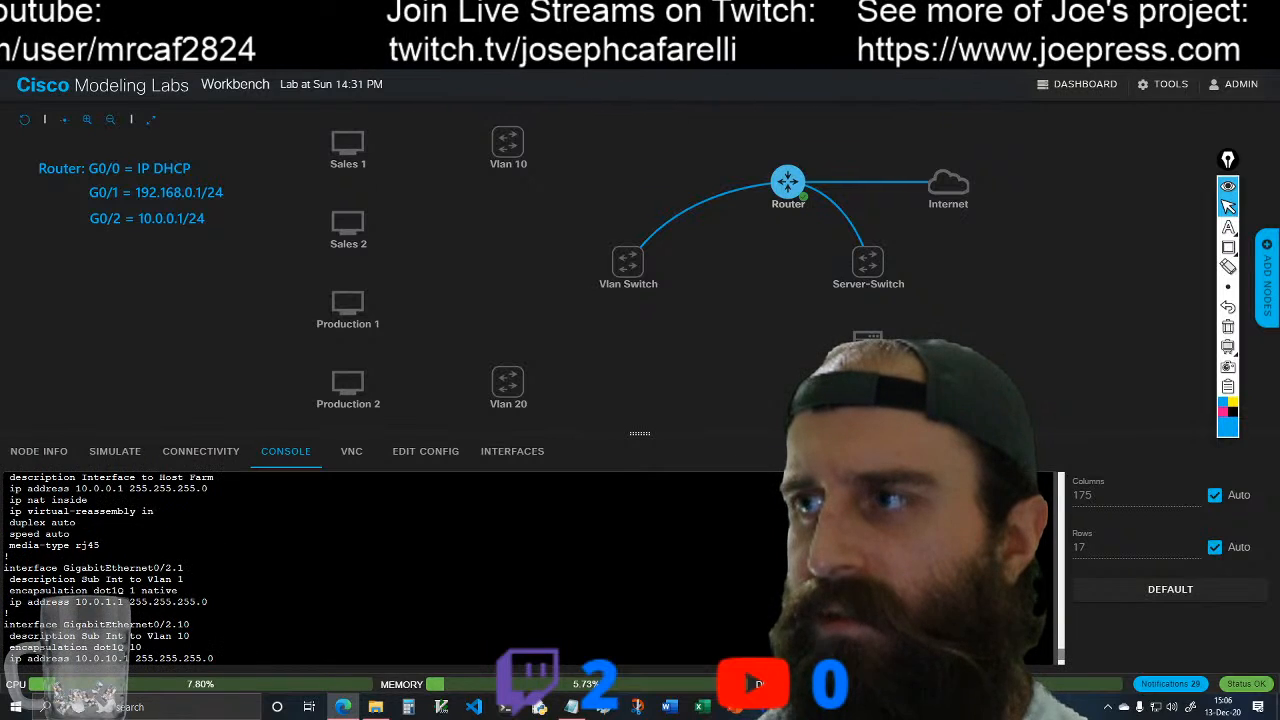
{"action": "scroll", "coordinate": [400, 565], "scroll_direction": "down", "scroll_amount": 4}
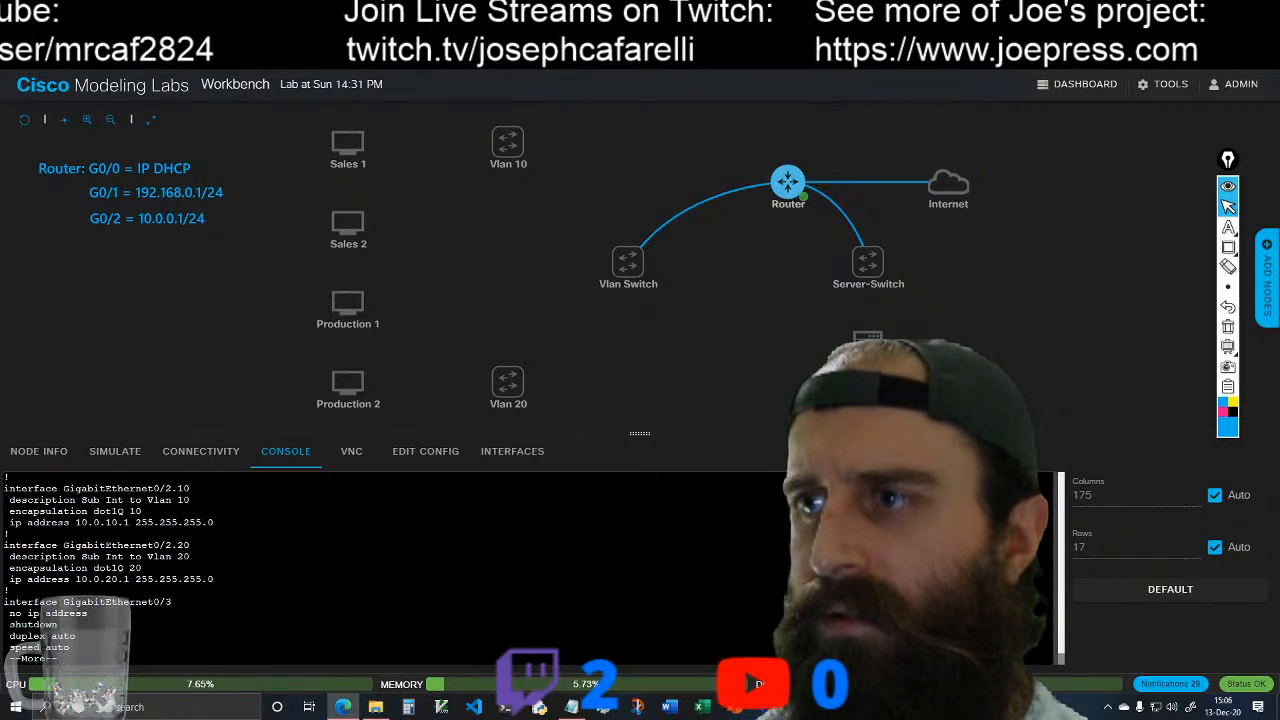
Step: Review the NAT overload rules and access lists in the running configuration and page through to its end
{"action": "key", "text": "space"}
{"action": "scroll", "coordinate": [400, 565], "scroll_direction": "up", "scroll_amount": 4}
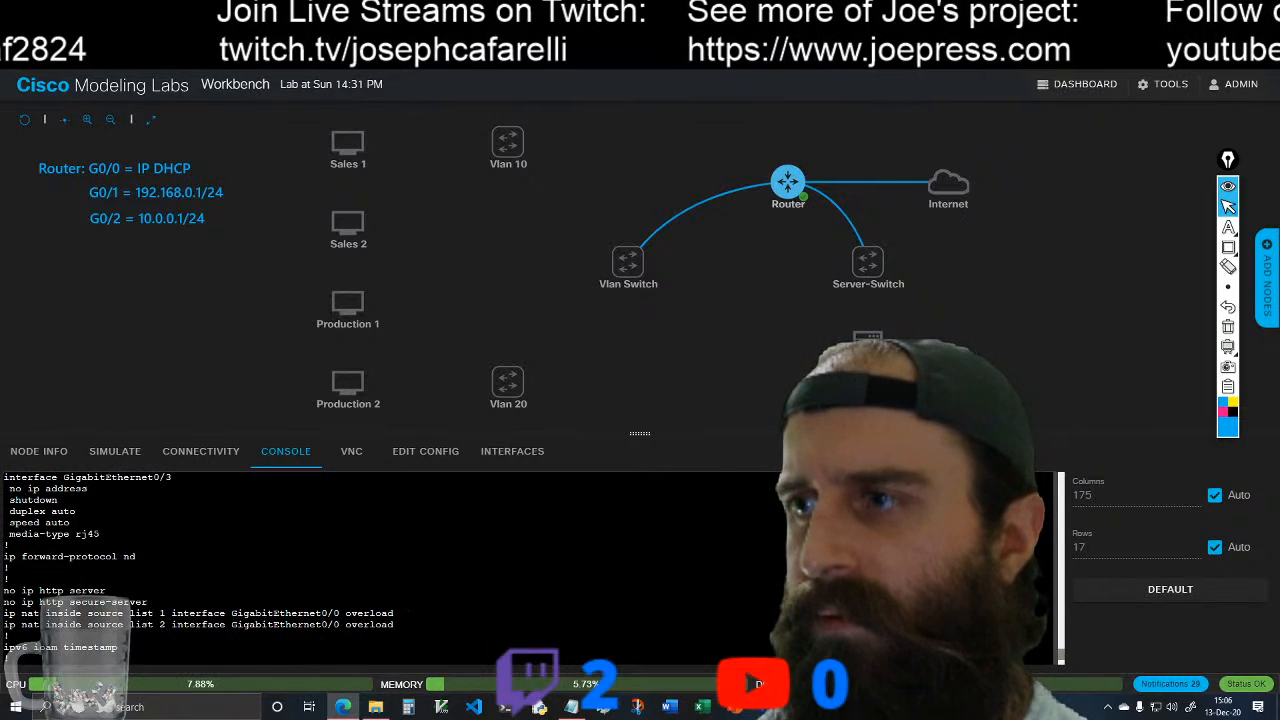
{"action": "scroll", "coordinate": [400, 565], "scroll_direction": "down", "scroll_amount": 2}
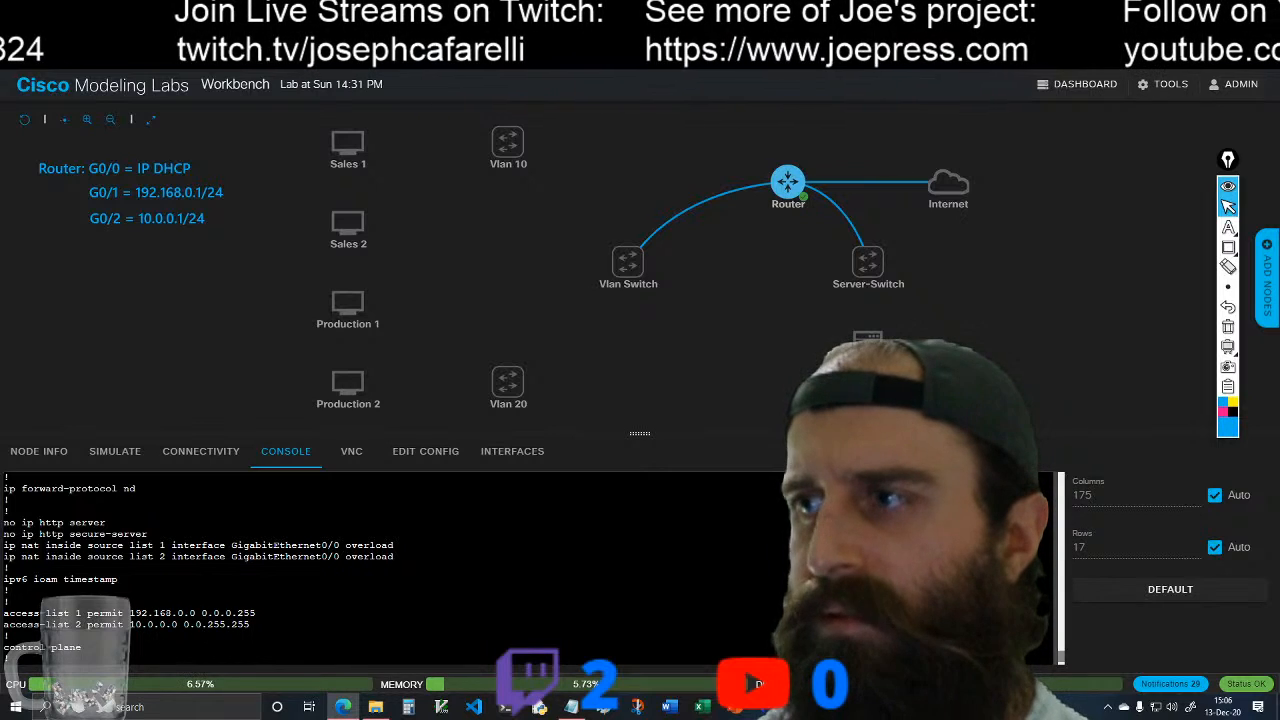
{"action": "scroll", "coordinate": [400, 565], "scroll_direction": "down", "scroll_amount": 2}
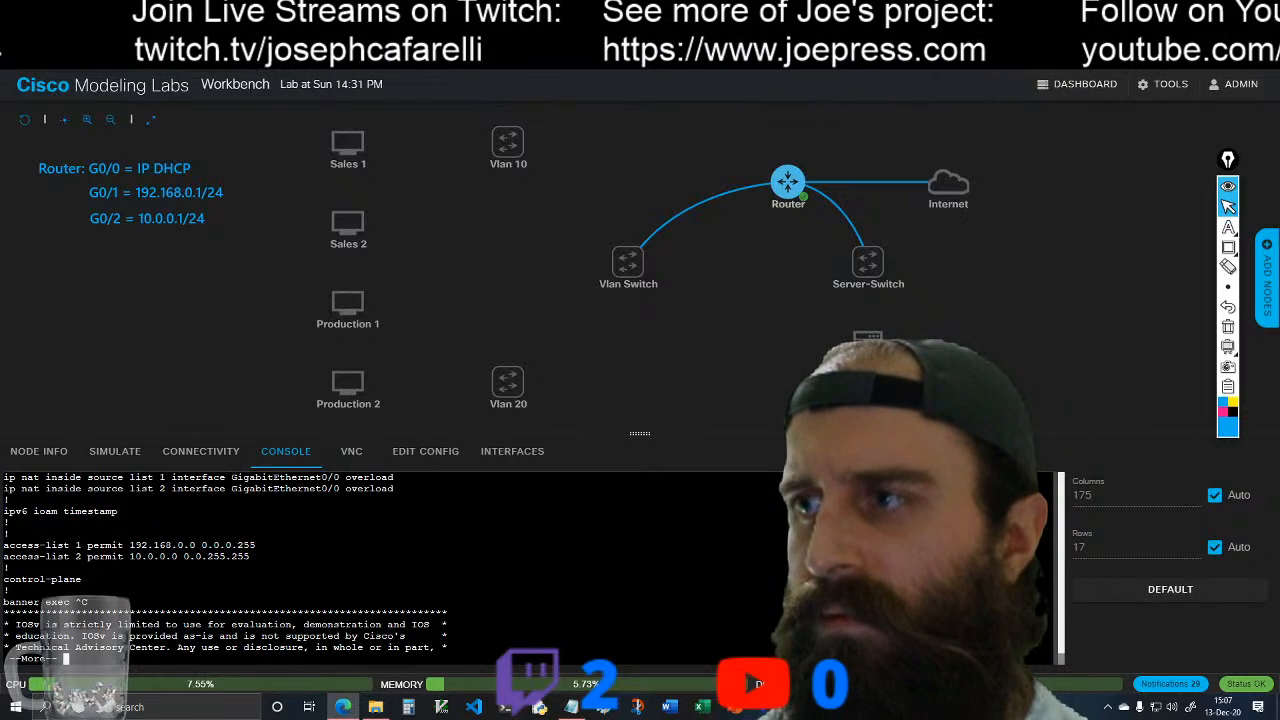
{"action": "key", "text": "space"}
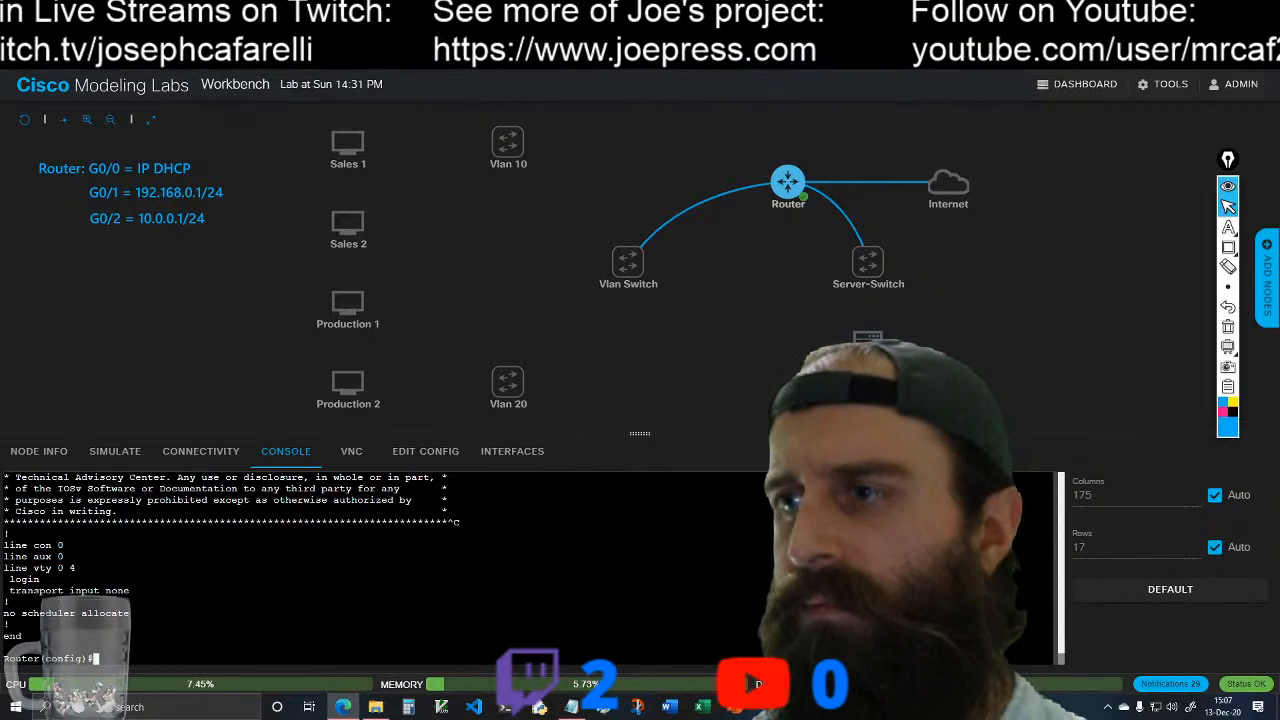
Step: Save the router's configuration from configuration mode with do wr
{"action": "type", "text": "do "}
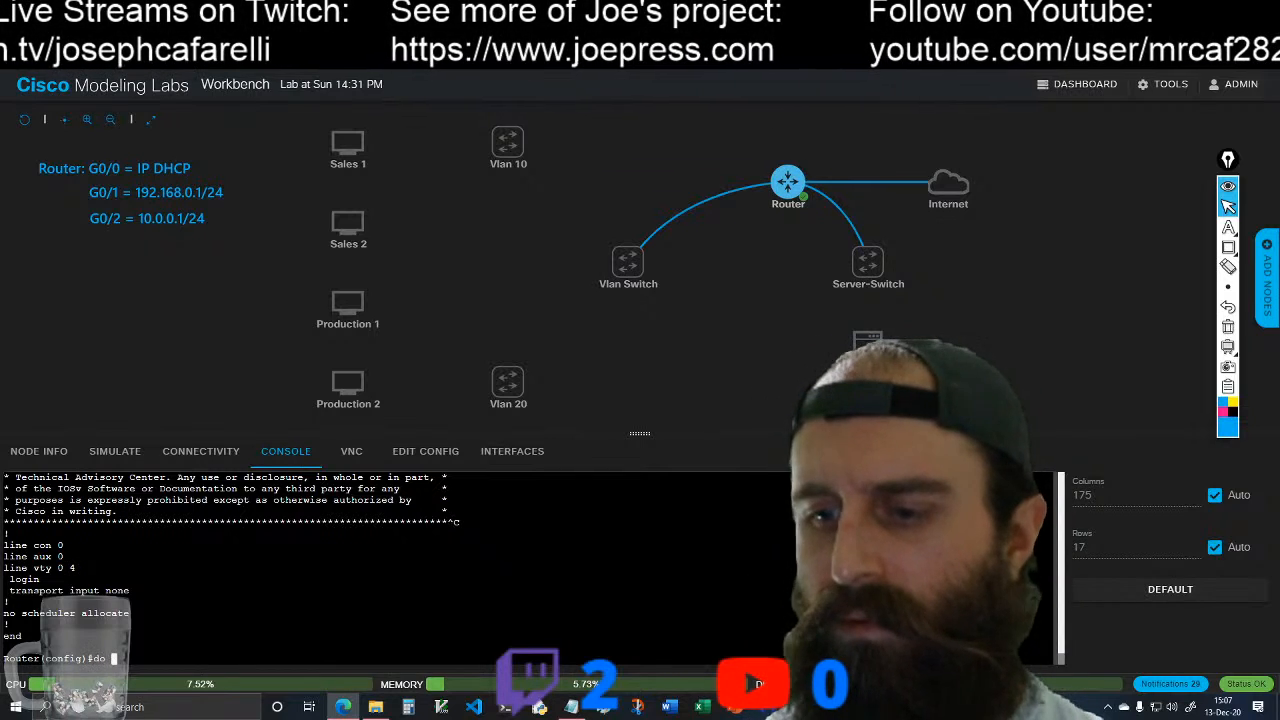
{"action": "type", "text": "wr"}
{"action": "key", "text": "Return"}
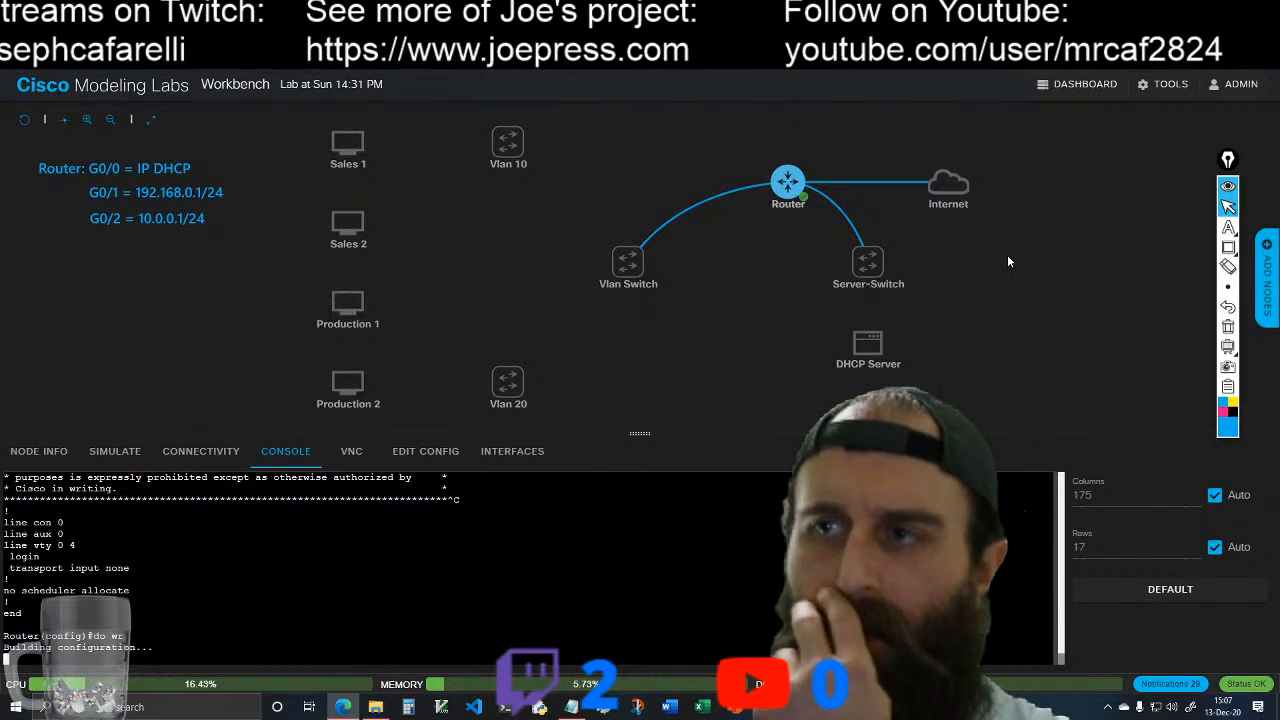
Step: Start the Internet node in the lab topology and deselect the router
{"action": "mouse_move", "coordinate": [967, 186]}
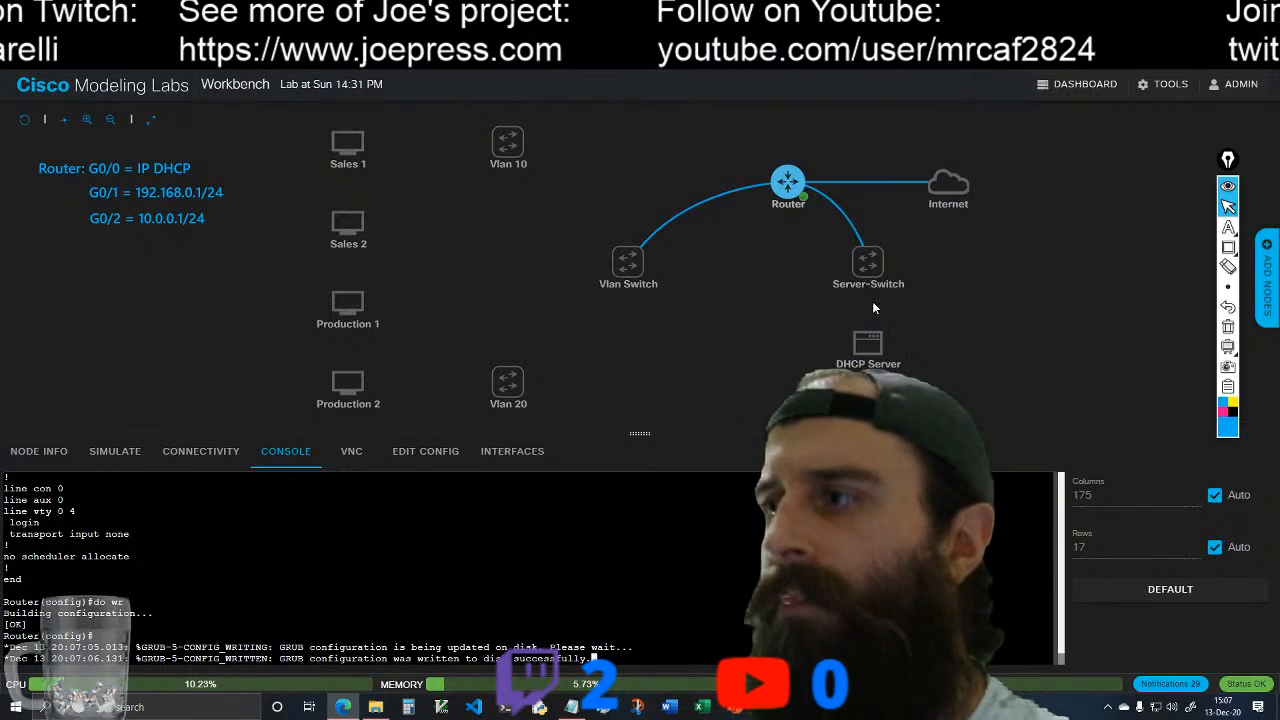
{"action": "mouse_move", "coordinate": [931, 174]}
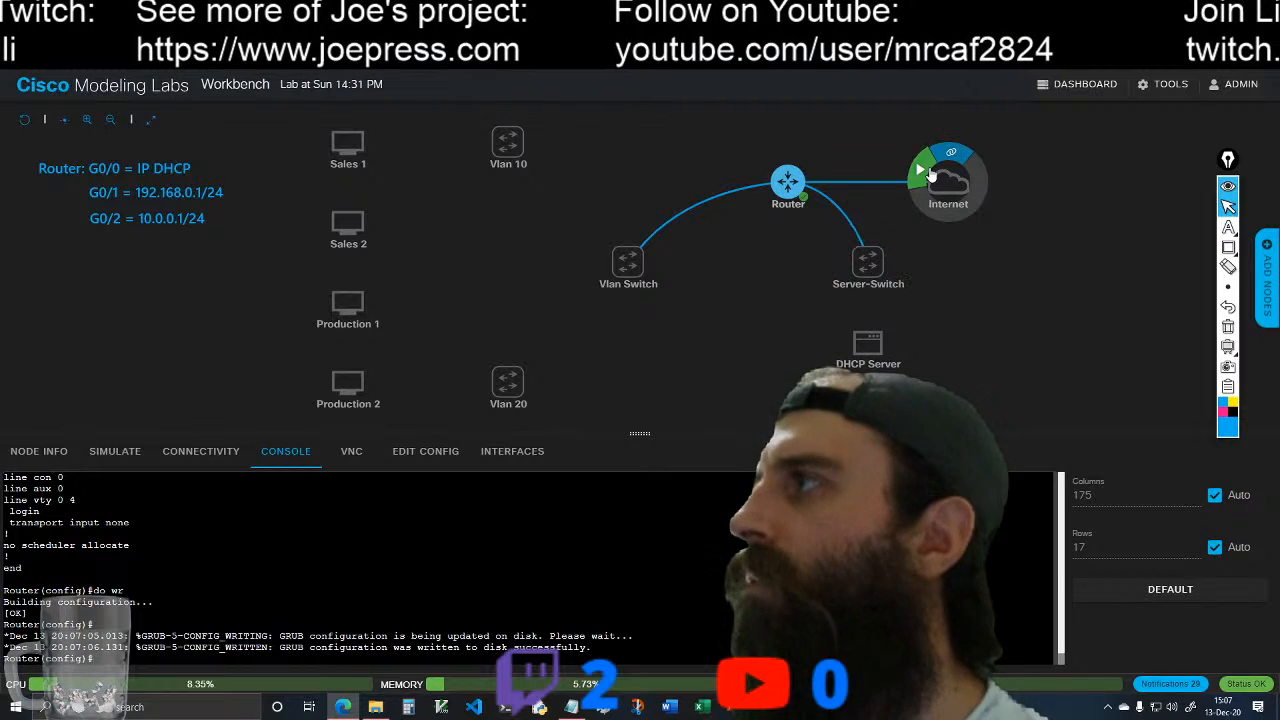
{"action": "left_click", "coordinate": [979, 274]}
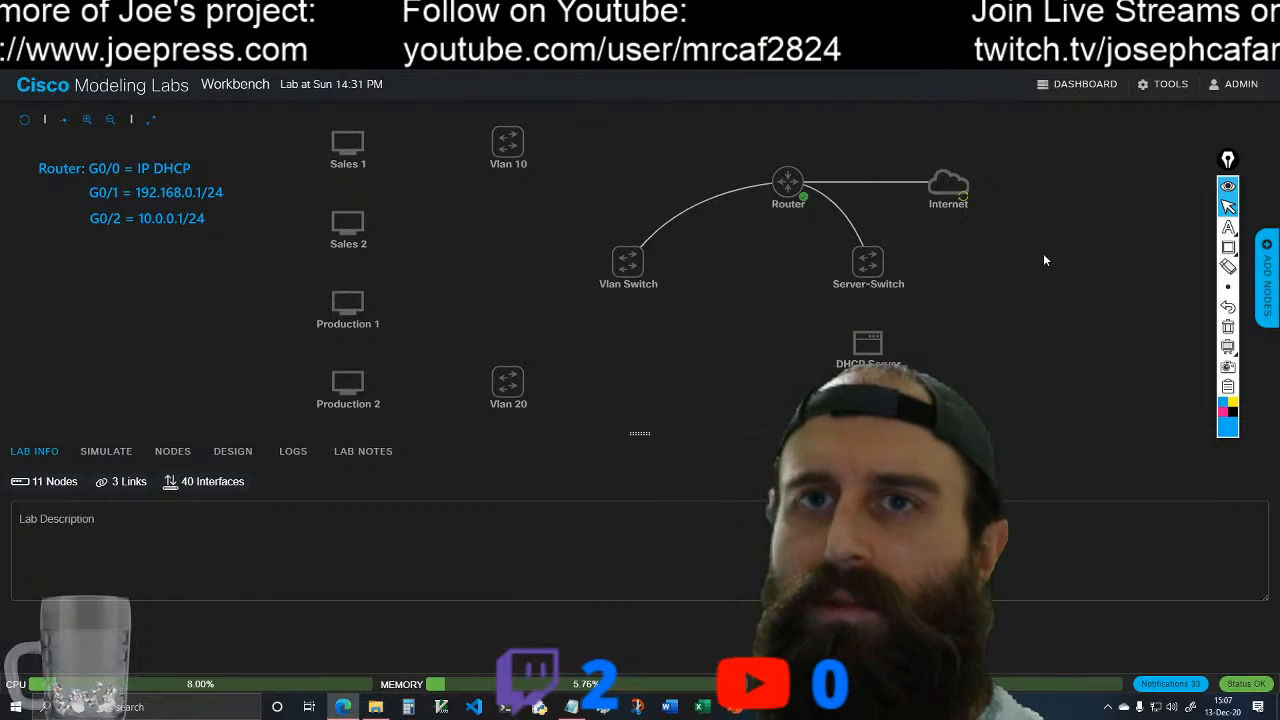
Step: Reopen the router's console, exit configuration mode and get a clean privileged prompt
{"action": "mouse_move", "coordinate": [803, 193]}
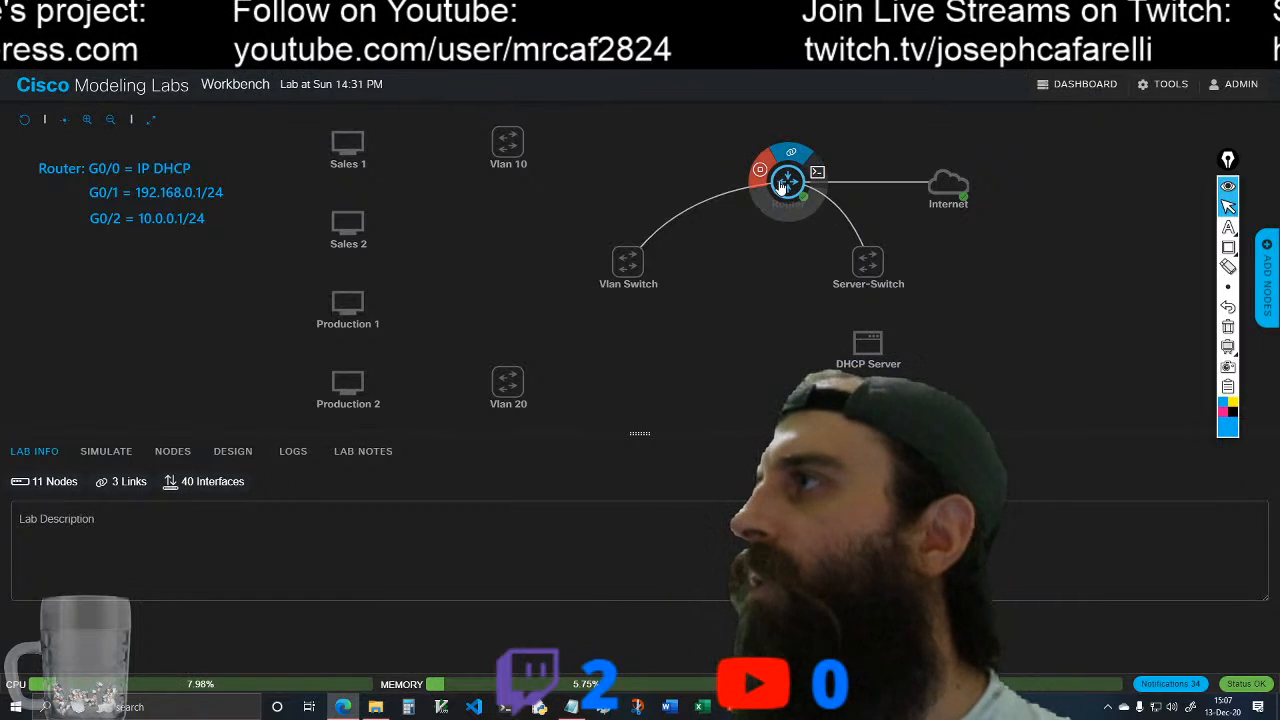
{"action": "left_click", "coordinate": [816, 173]}
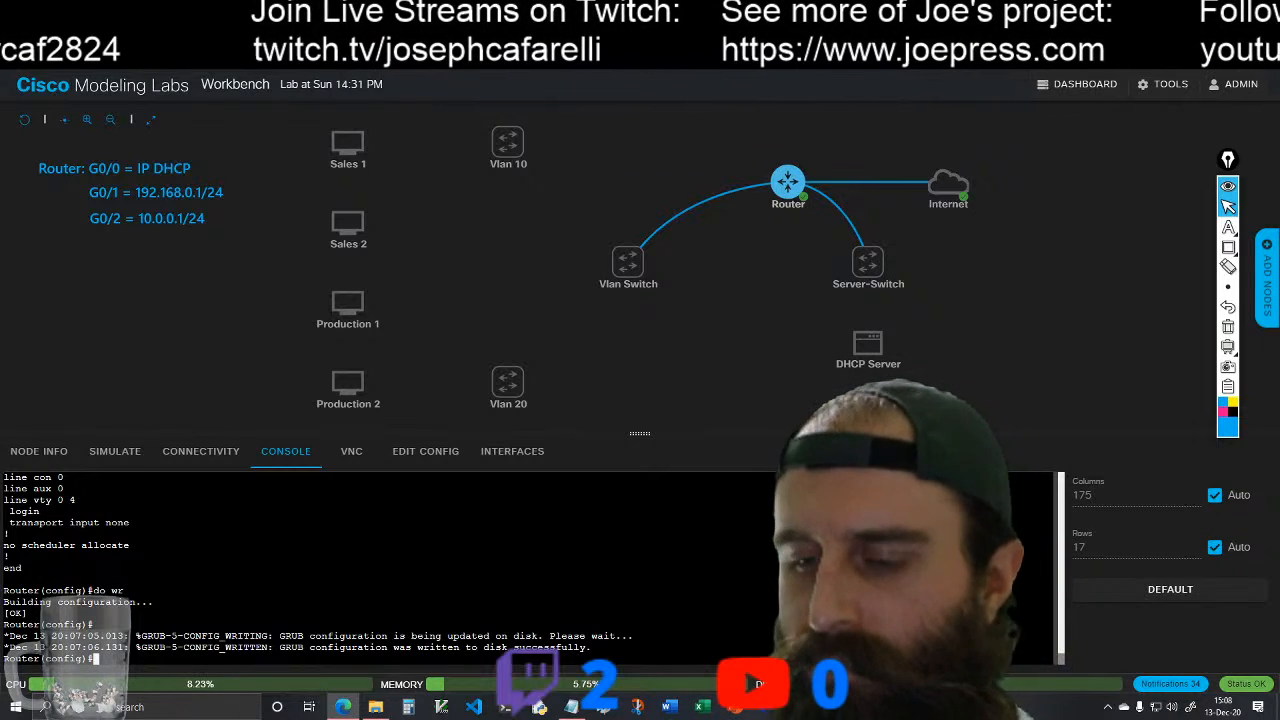
{"action": "type", "text": "xit"}
{"action": "key", "text": "Return"}
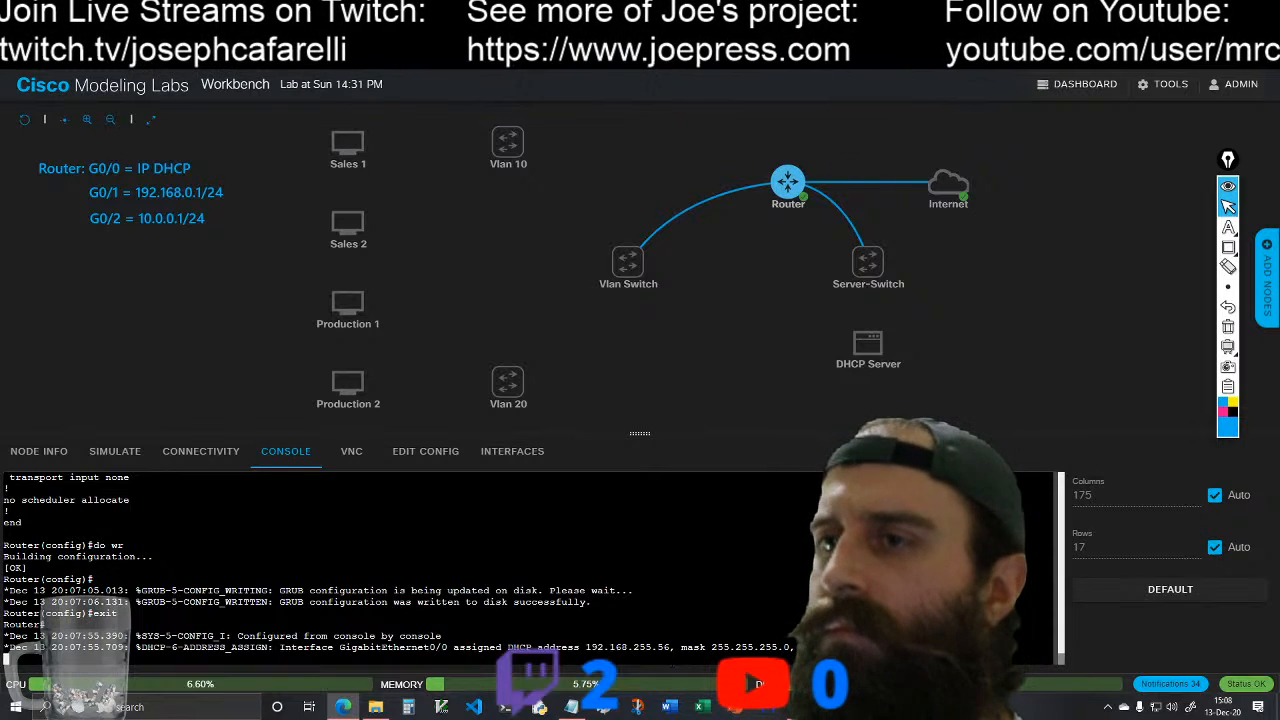
{"action": "key", "text": "Return"}
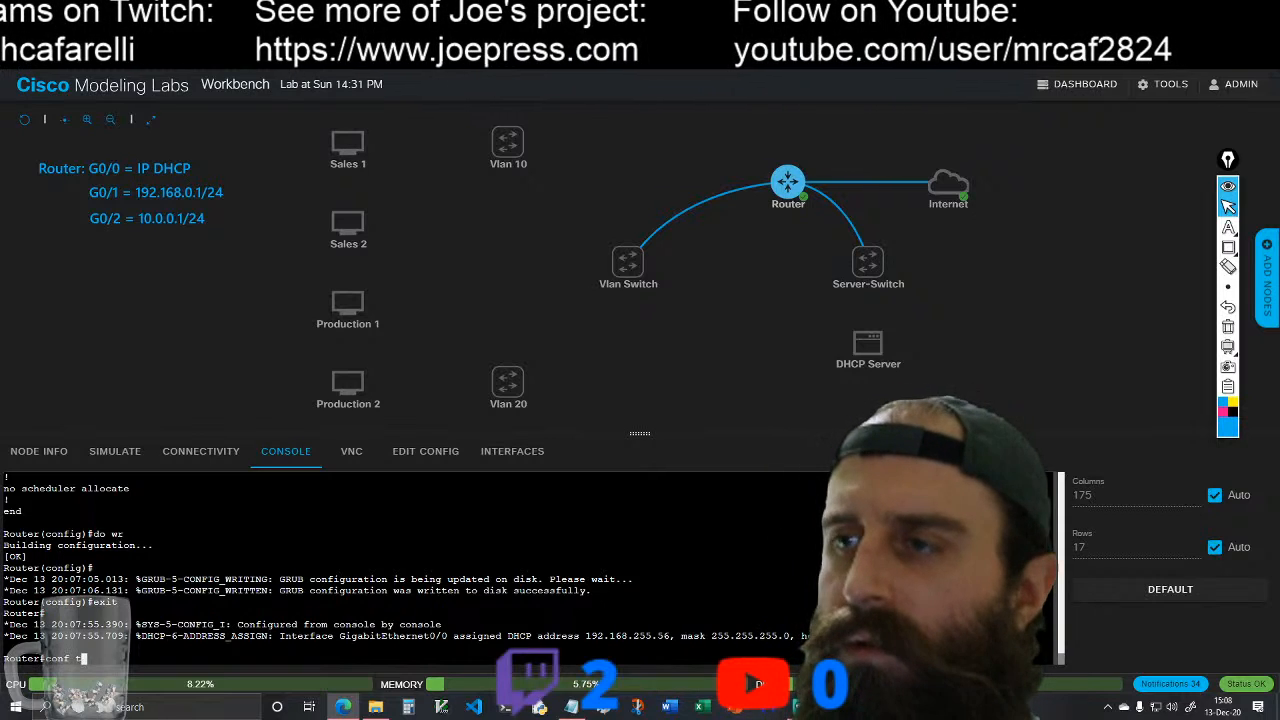
Step: Enter global configuration mode with conf t and start OSPF process 1 with router ospf 1
{"action": "key", "text": "Return"}
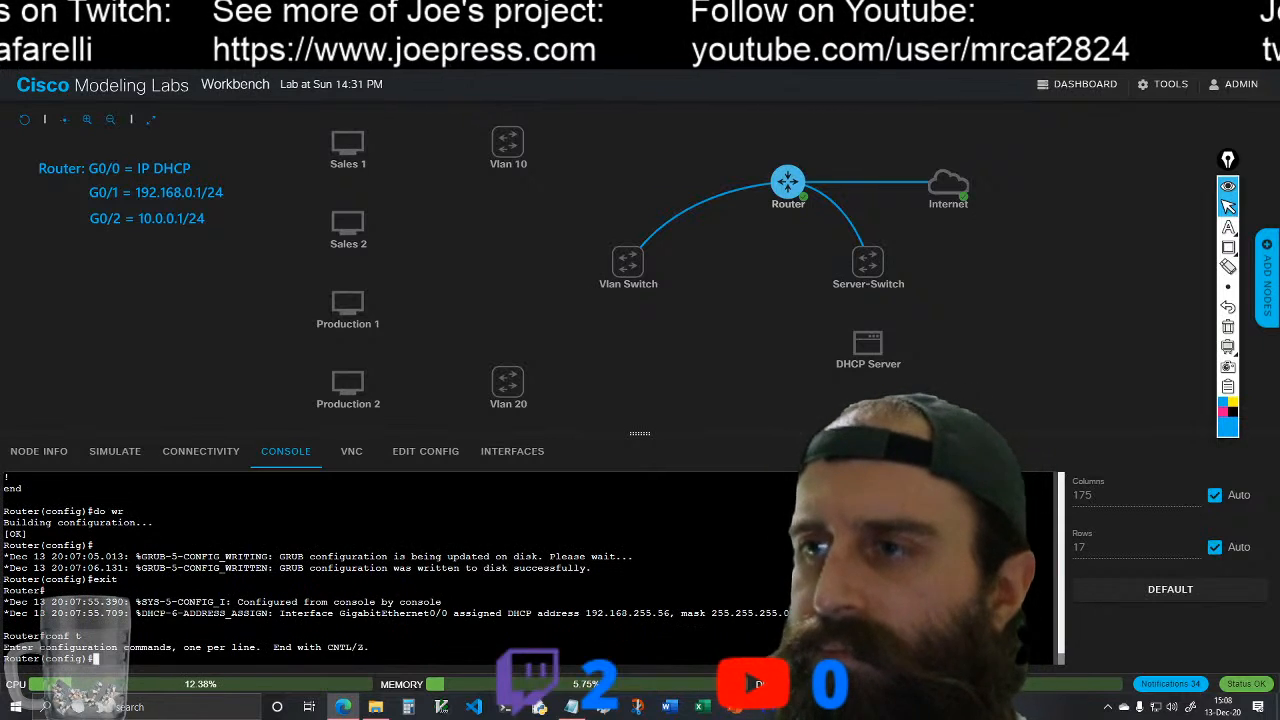
{"action": "type", "text": "route"}
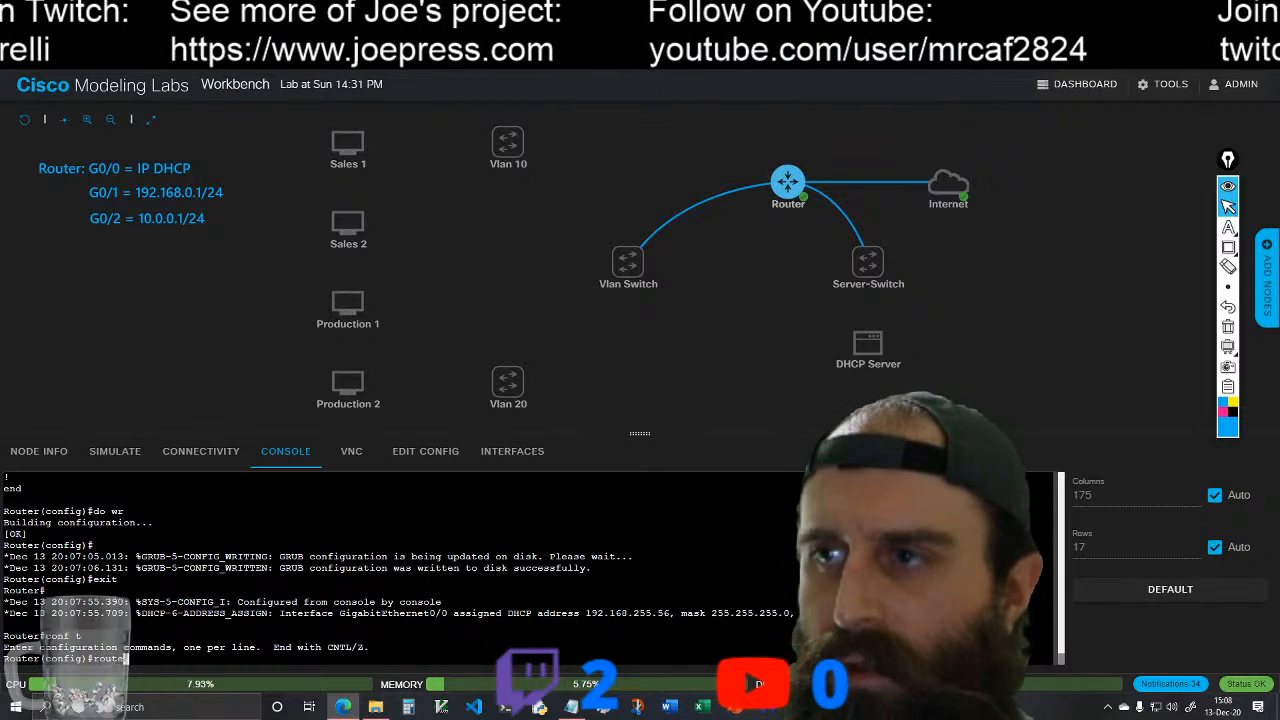
{"action": "type", "text": "r"}
{"action": "key", "text": "Tab"}
{"action": "type", "text": "os"}
{"action": "key", "text": "Tab"}
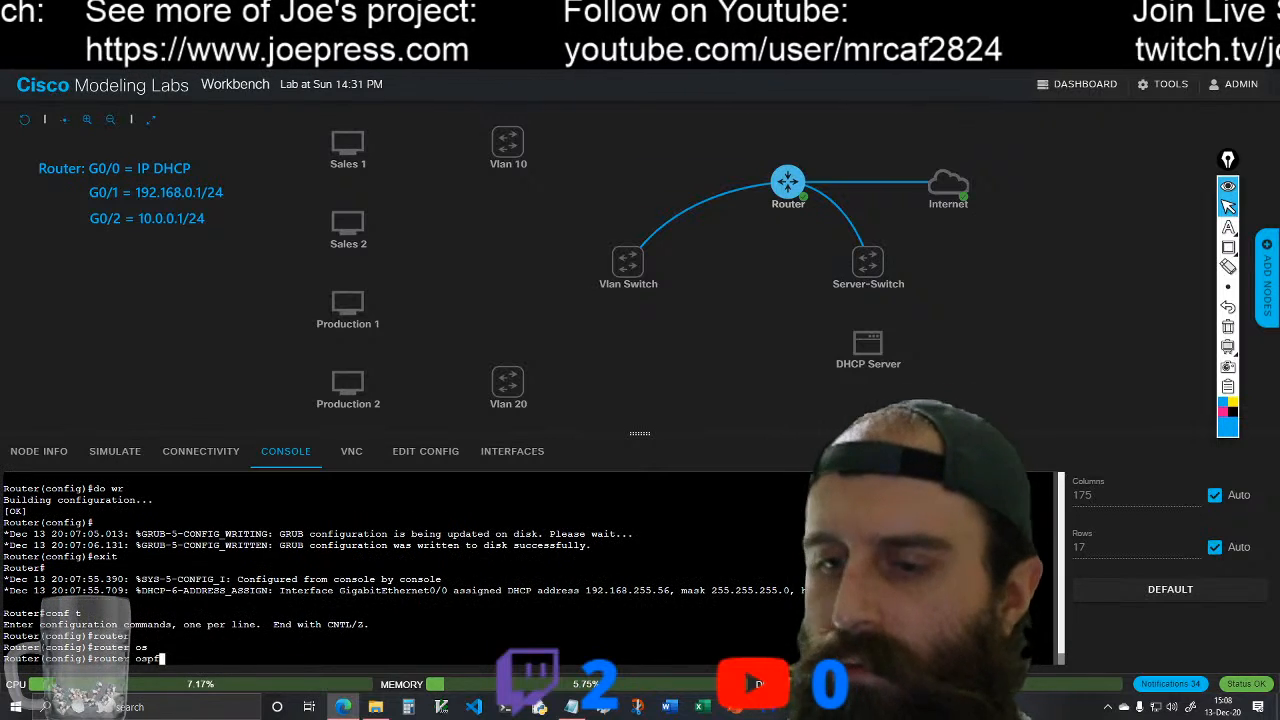
{"action": "type", "text": "1"}
{"action": "key", "text": "Return"}
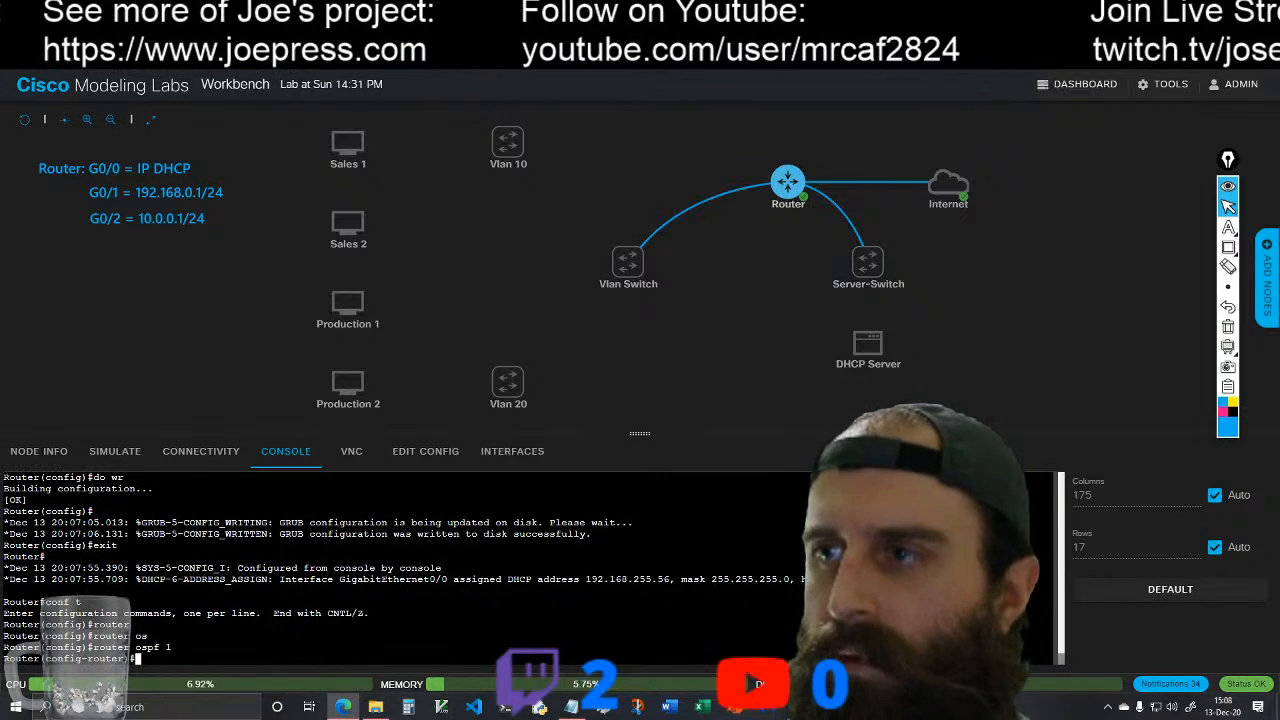
Step: Advertise network 192.168.0.0 with wildcard 0.0.0.255 in area 0 of OSPF process 1
{"action": "type", "text": "netw"}
{"action": "key", "text": "Tab"}
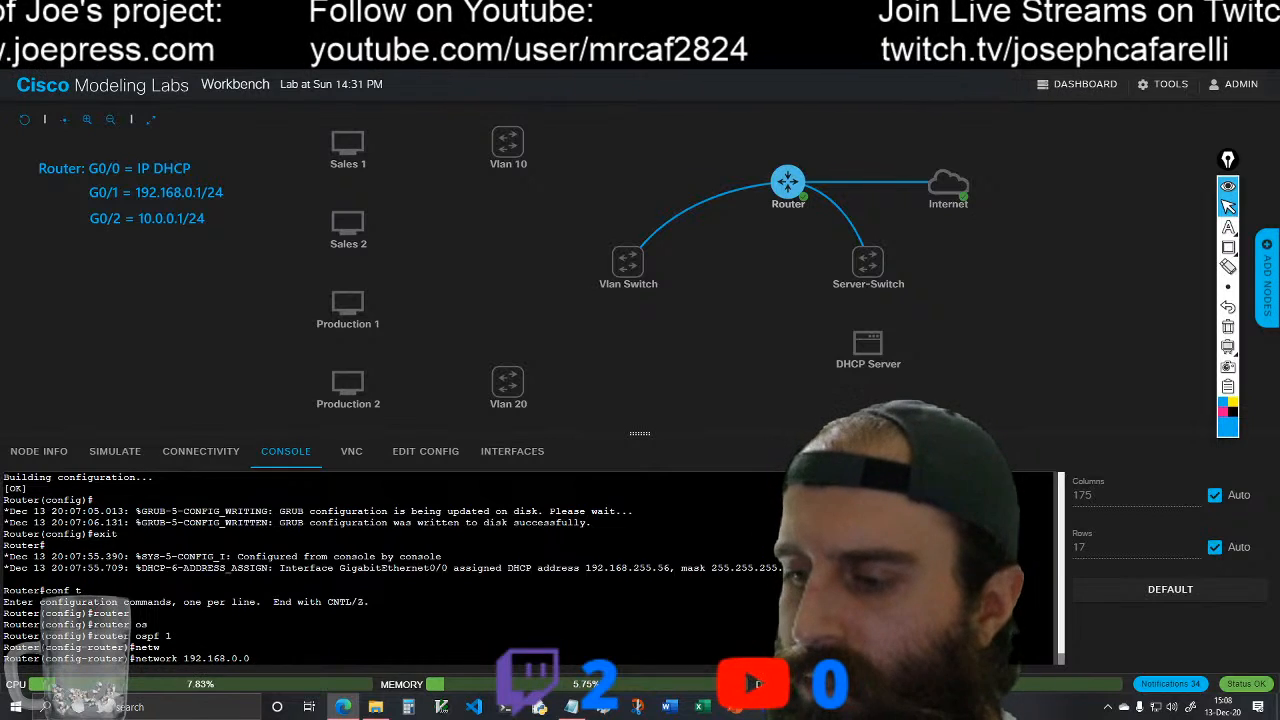
{"action": "type", "text": "?"}
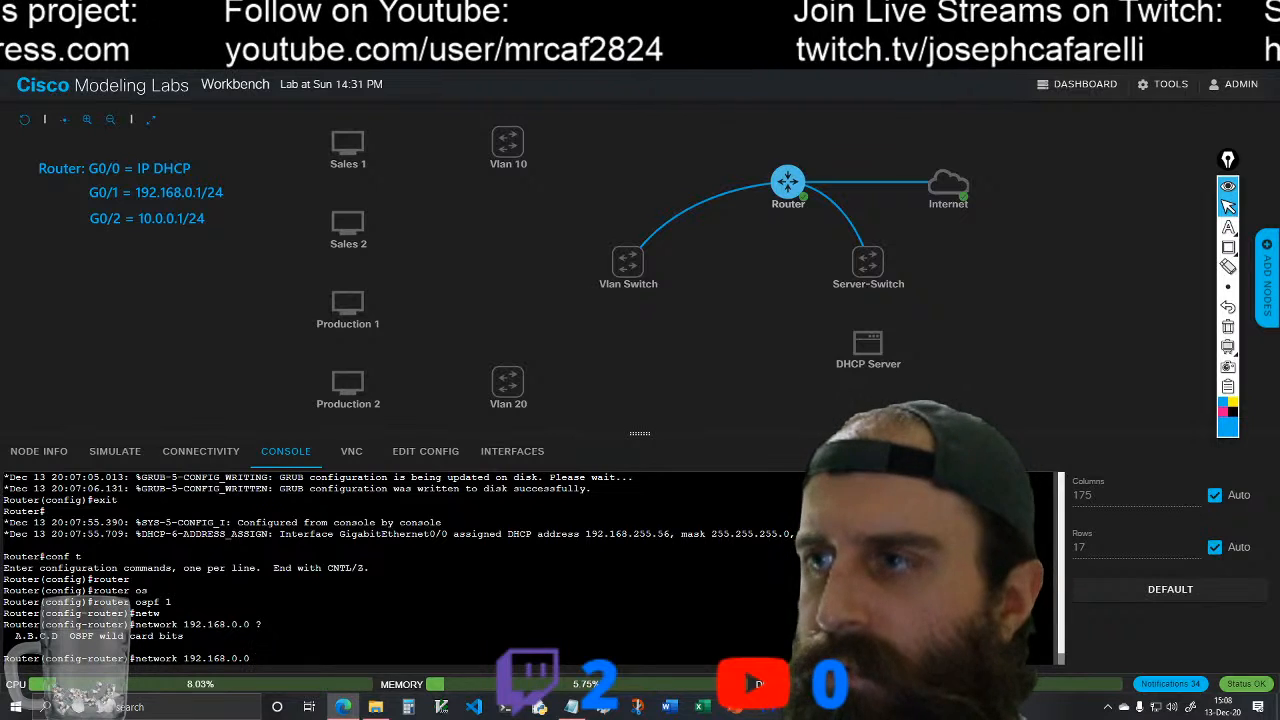
{"action": "type", "text": "0.0.255 a"}
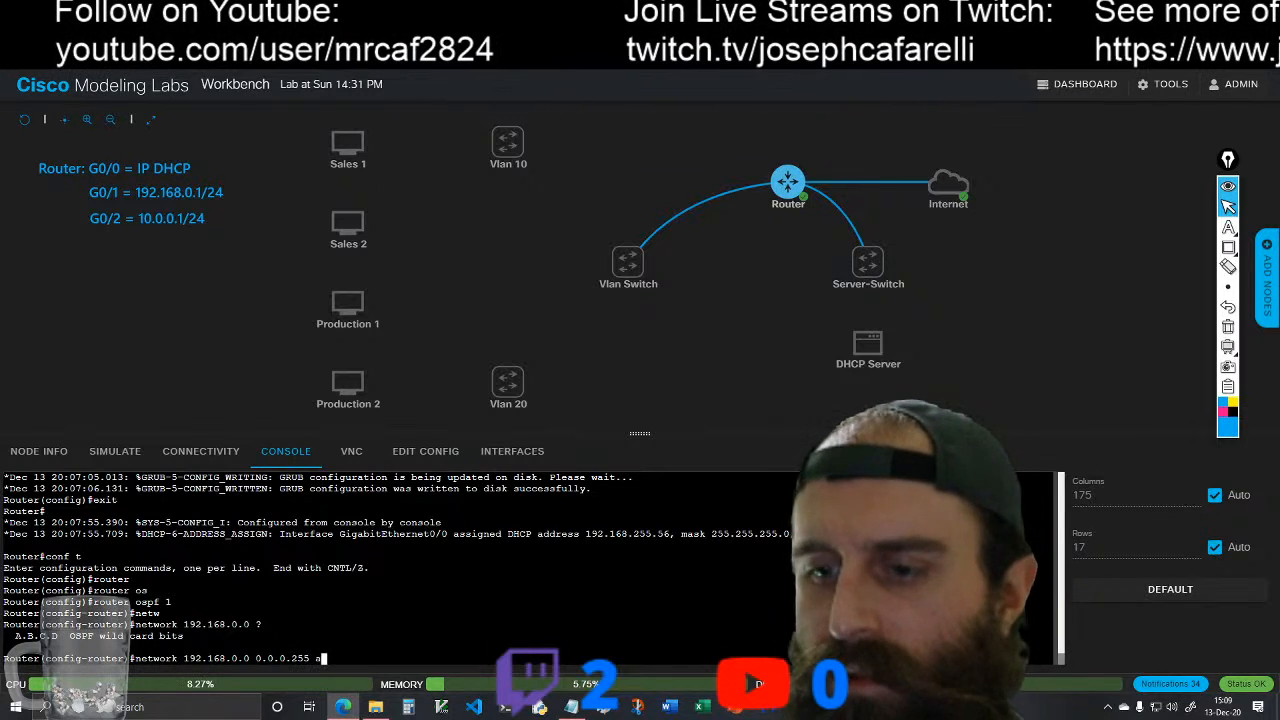
{"action": "type", "text": "rea"}
{"action": "key", "text": "Tab"}
{"action": "type", "text": "0"}
{"action": "key", "text": "Tab"}
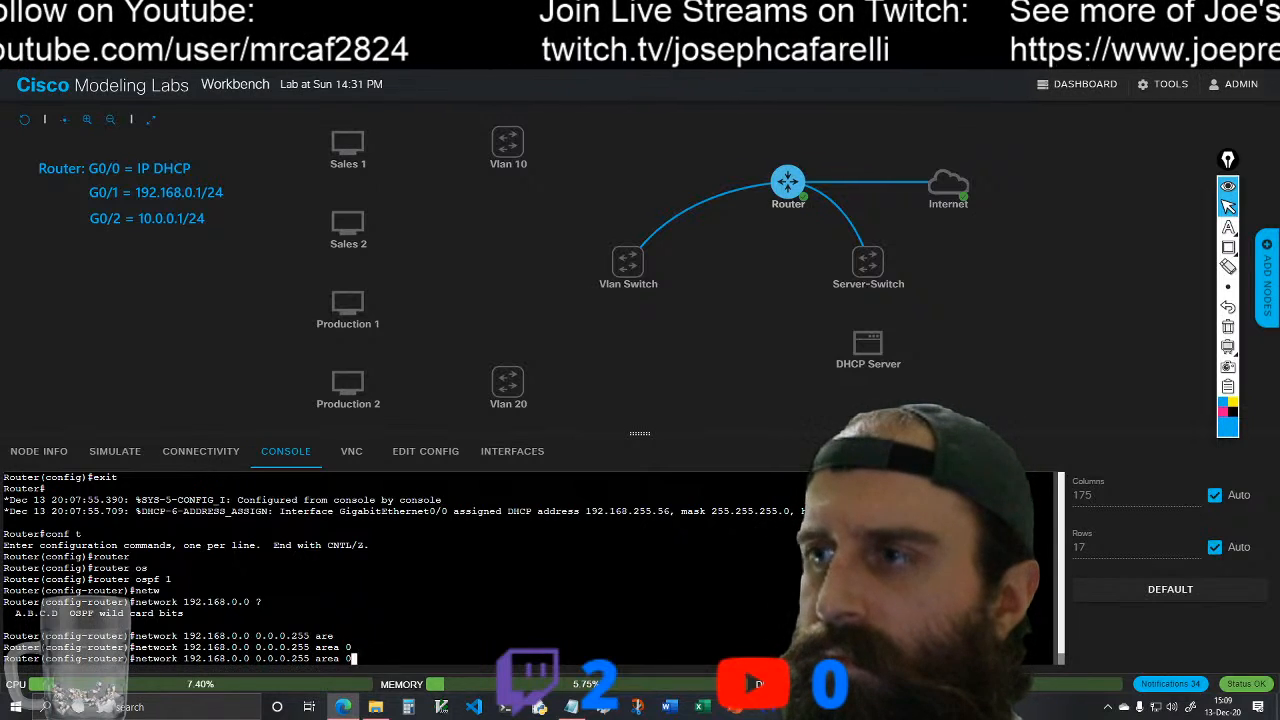
{"action": "key", "text": "Return"}
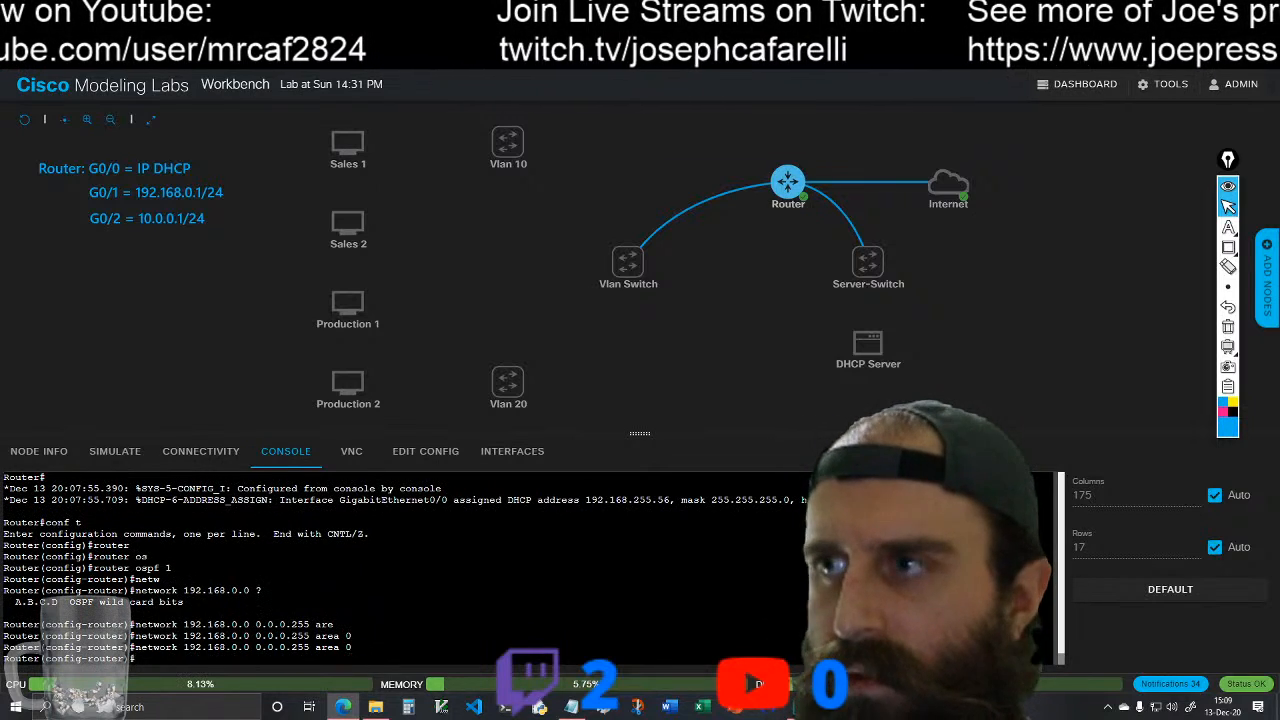
Step: Add network 10.0.0.0 with wildcard 0.0.255.255 to OSPF area 0
{"action": "type", "text": "ne"}
{"action": "key", "text": "Tab"}
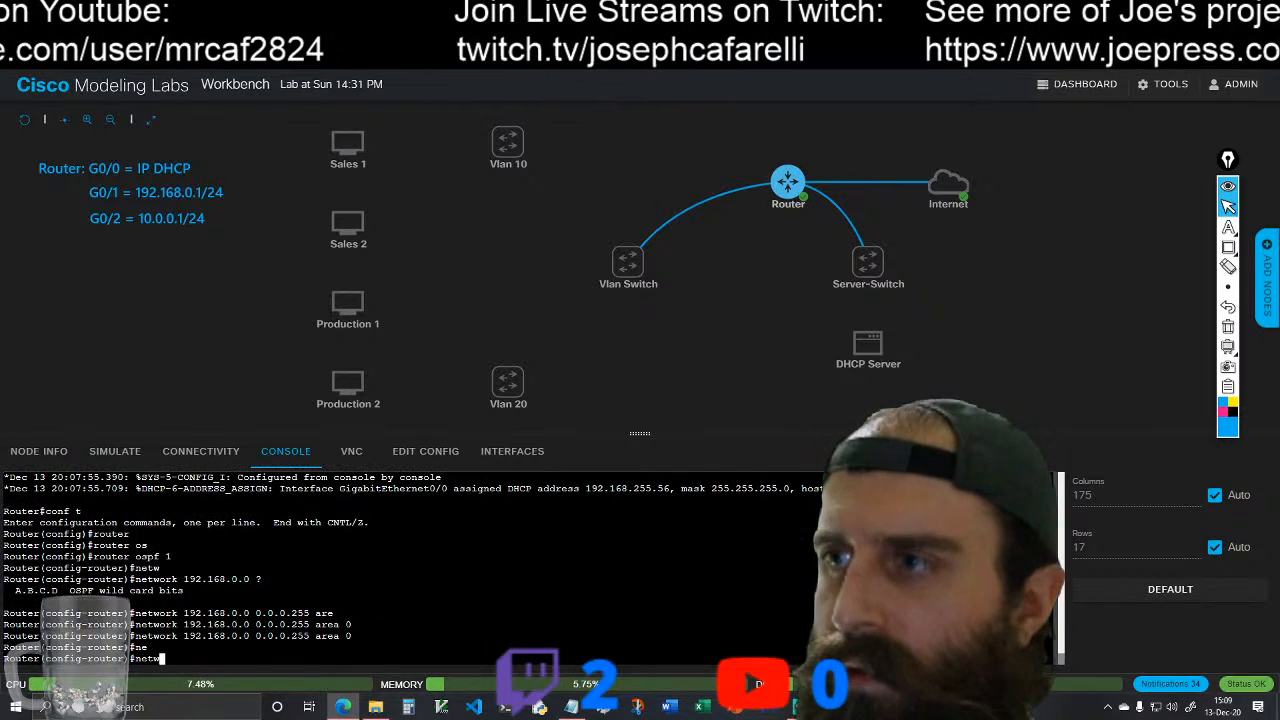
{"action": "type", "text": "tw"}
{"action": "key", "text": "Tab"}
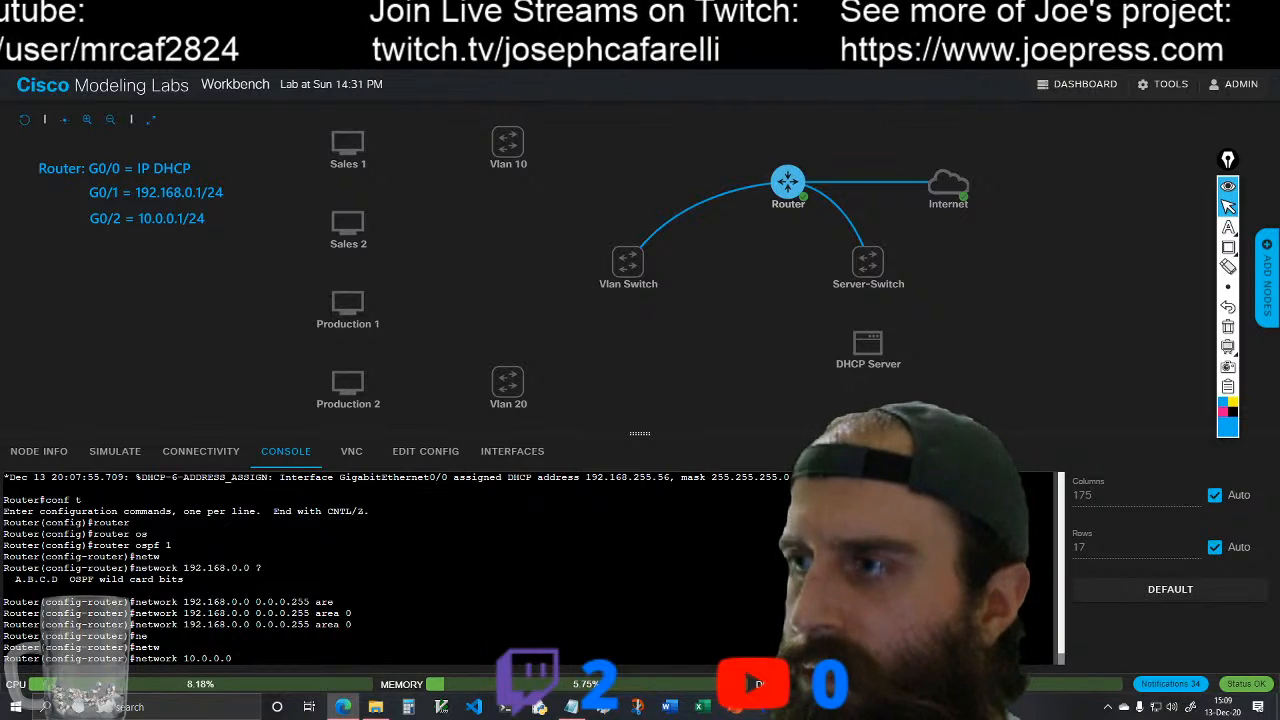
{"action": "type", "text": "0.0"}
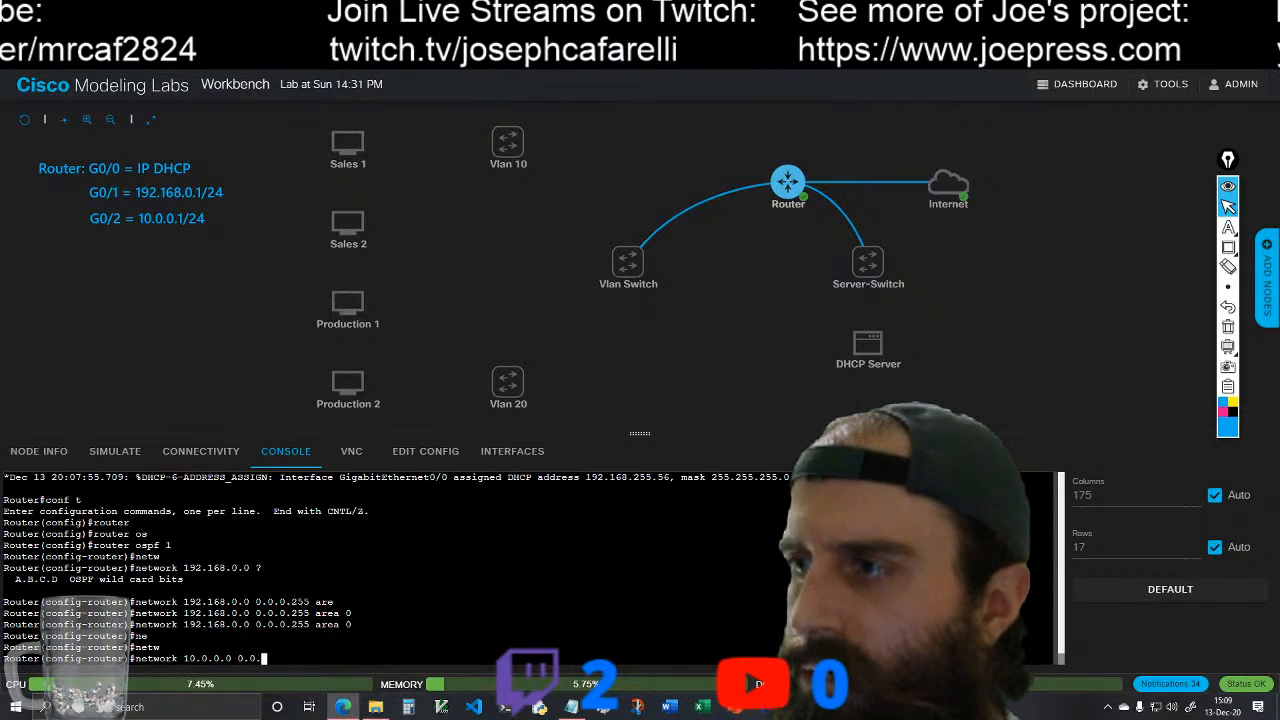
{"action": "type", "text": ".255.255 are"}
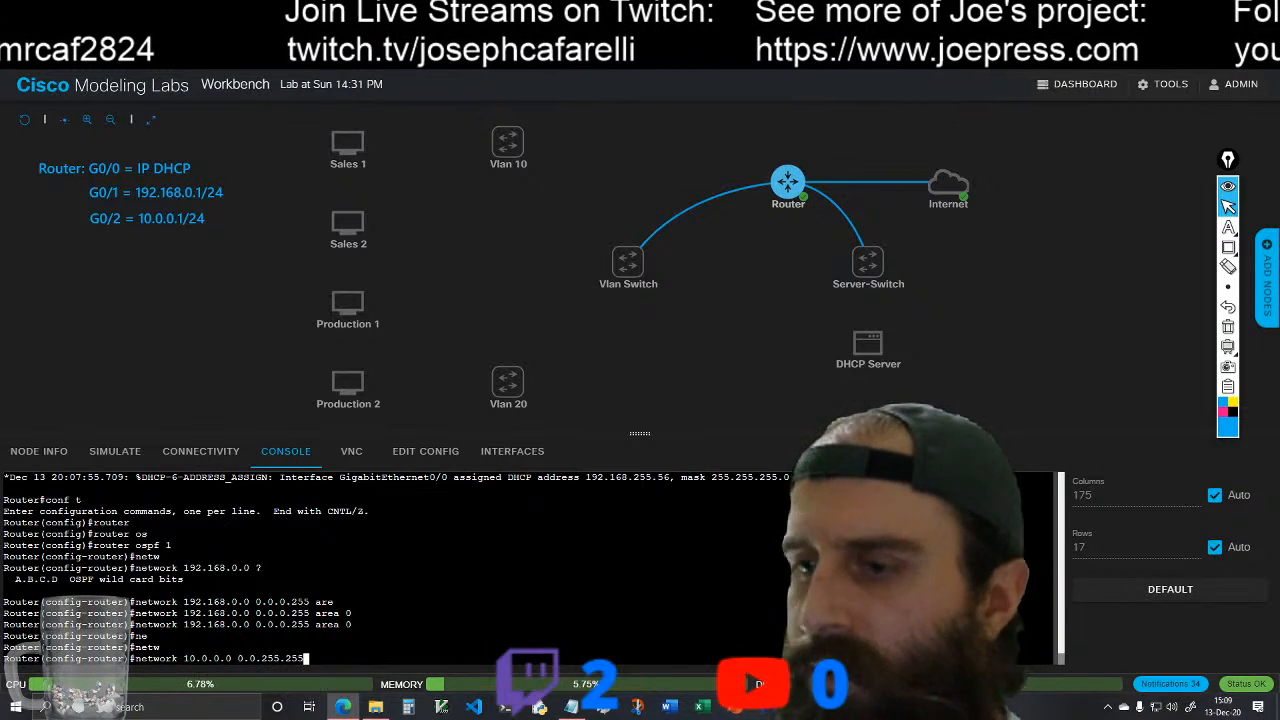
{"action": "key", "text": "Tab"}
{"action": "type", "text": "0"}
{"action": "key", "text": "Return"}
{"action": "key", "text": "Up"}
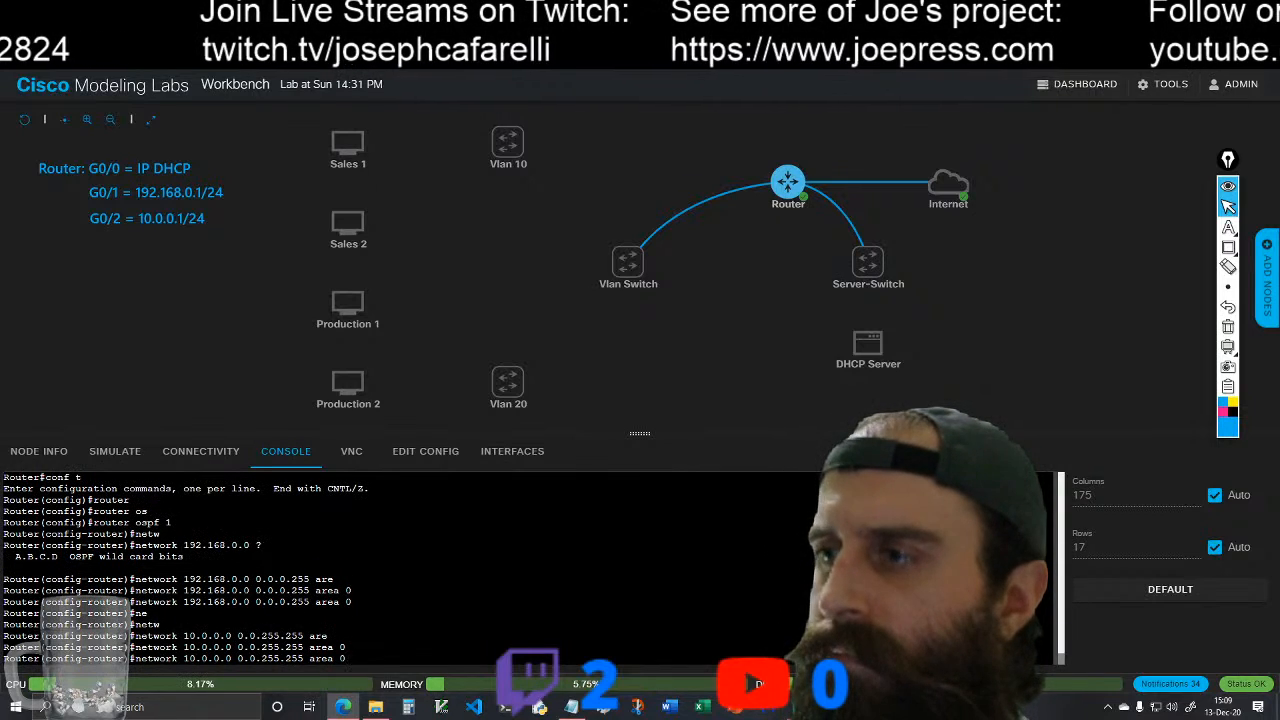
{"action": "key", "text": "Return"}
{"action": "type", "text": "int "}
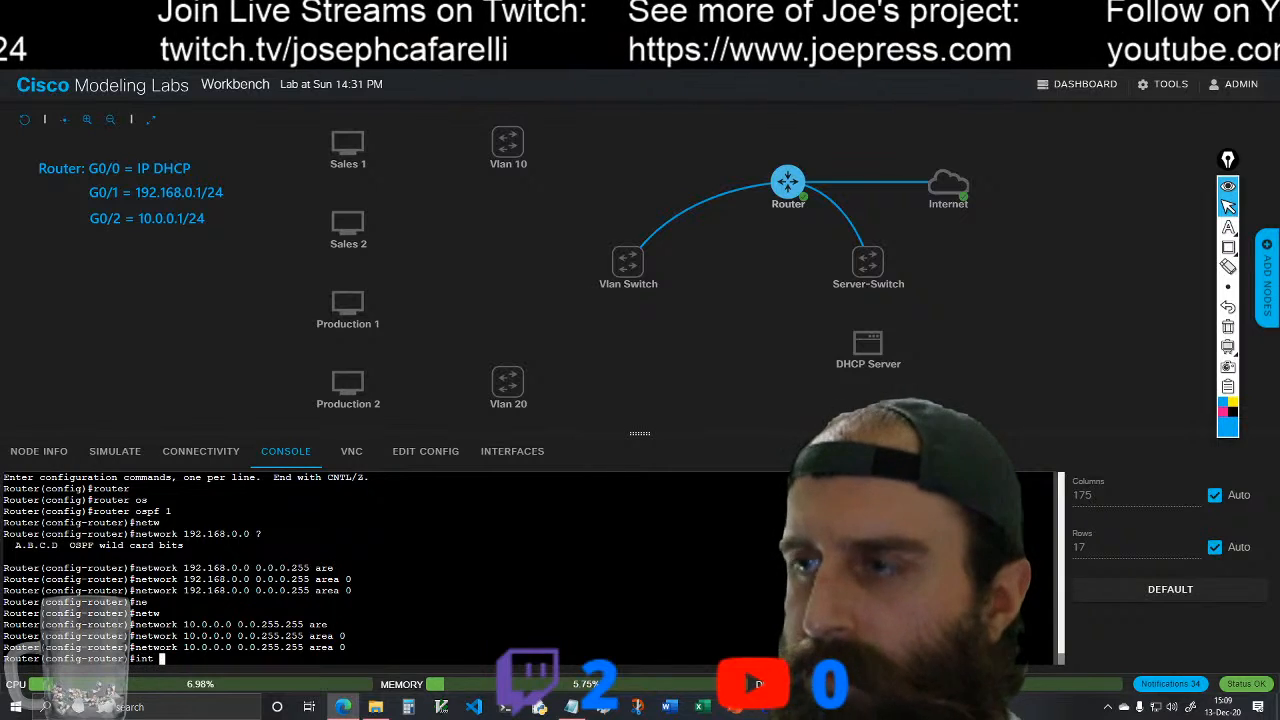
{"action": "type", "text": "loo"}
{"action": "key", "text": "Tab"}
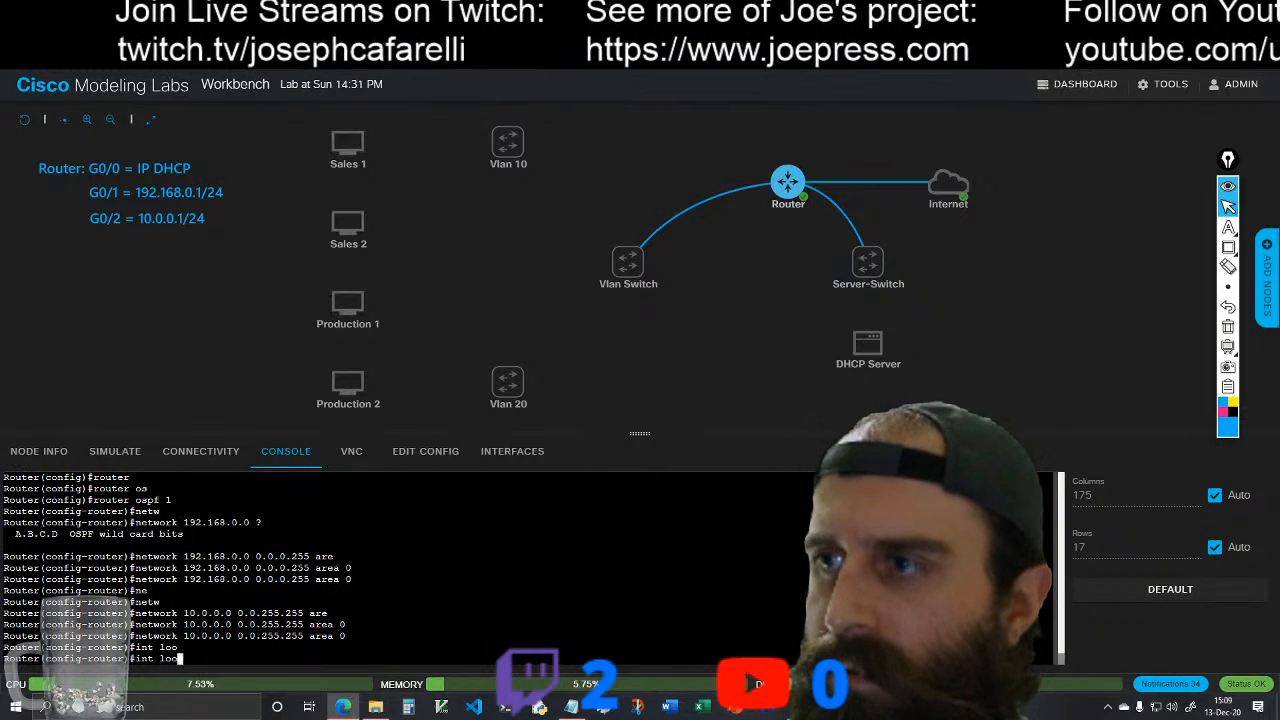
{"action": "key", "text": "BackSpace"}
{"action": "key", "text": "BackSpace"}
{"action": "key", "text": "BackSpace"}
{"action": "key", "text": "BackSpace"}
{"action": "key", "text": "BackSpace"}
{"action": "key", "text": "BackSpace"}
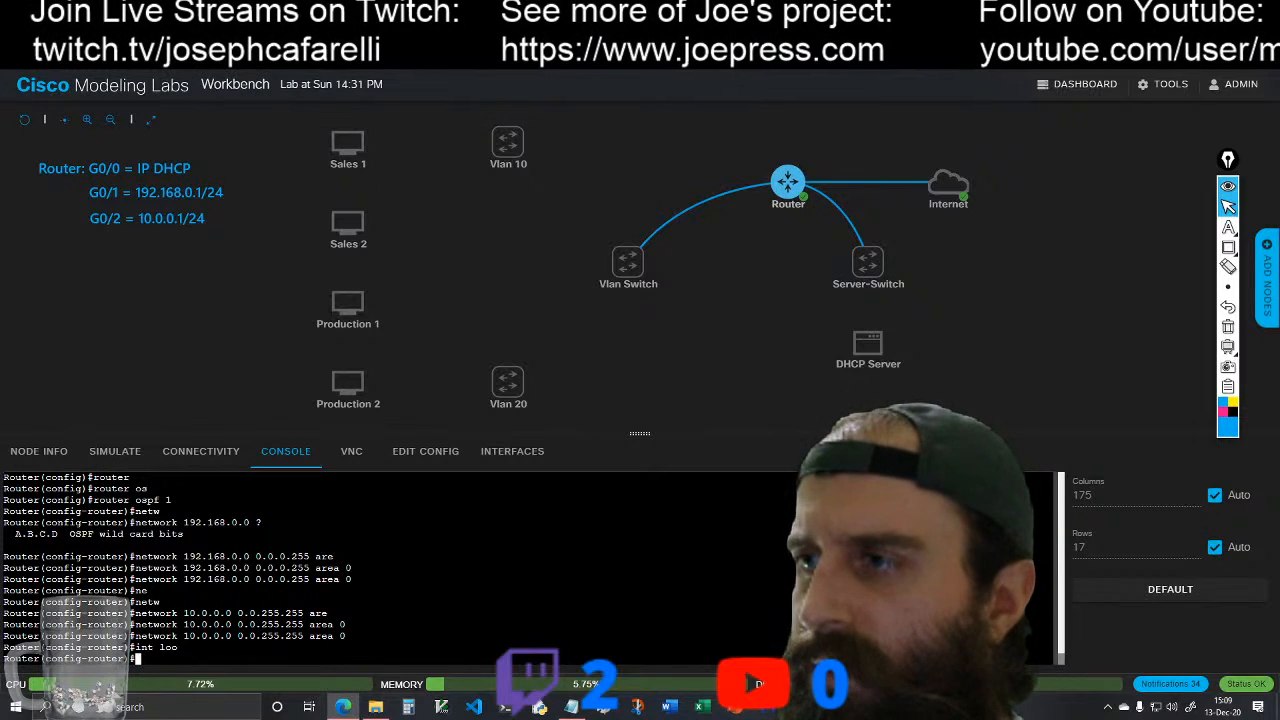
Step: Exit OSPF router configuration and create the interface loopback 1 from global configuration mode
{"action": "type", "text": "exit"}
{"action": "key", "text": "Return"}
{"action": "type", "text": "int loo"}
{"action": "key", "text": "Tab"}
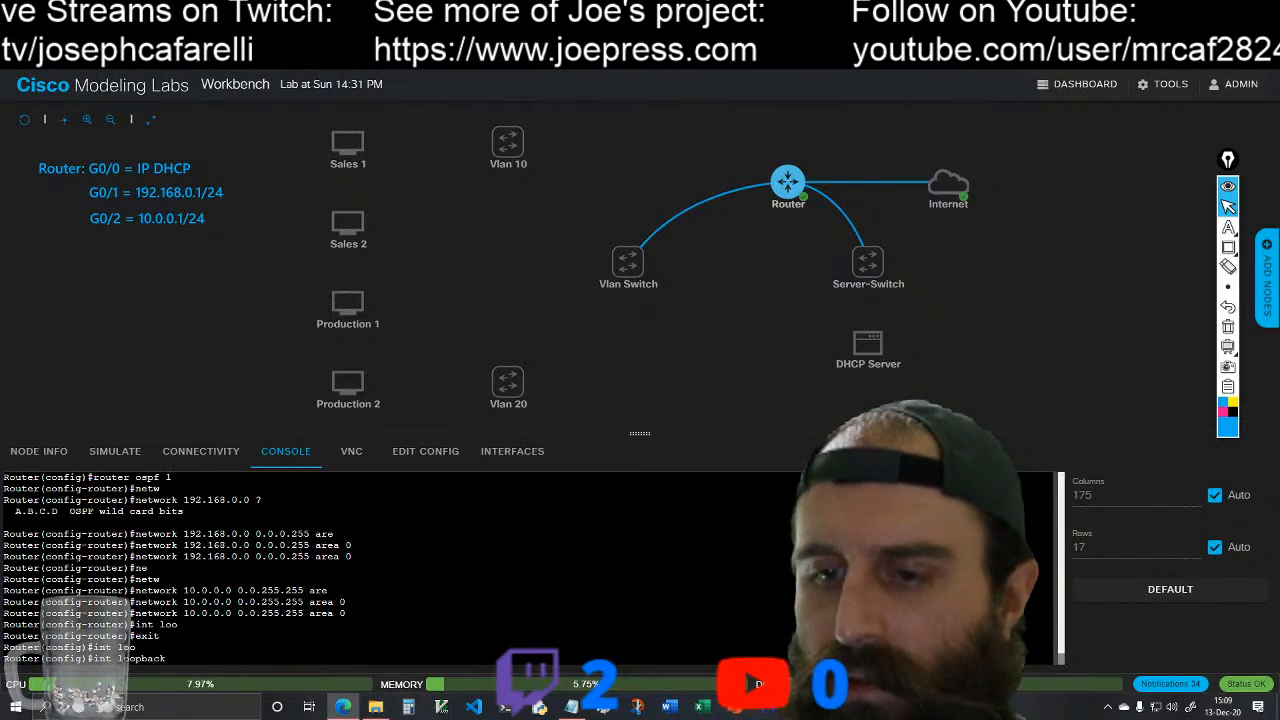
{"action": "type", "text": "1"}
{"action": "key", "text": "Return"}
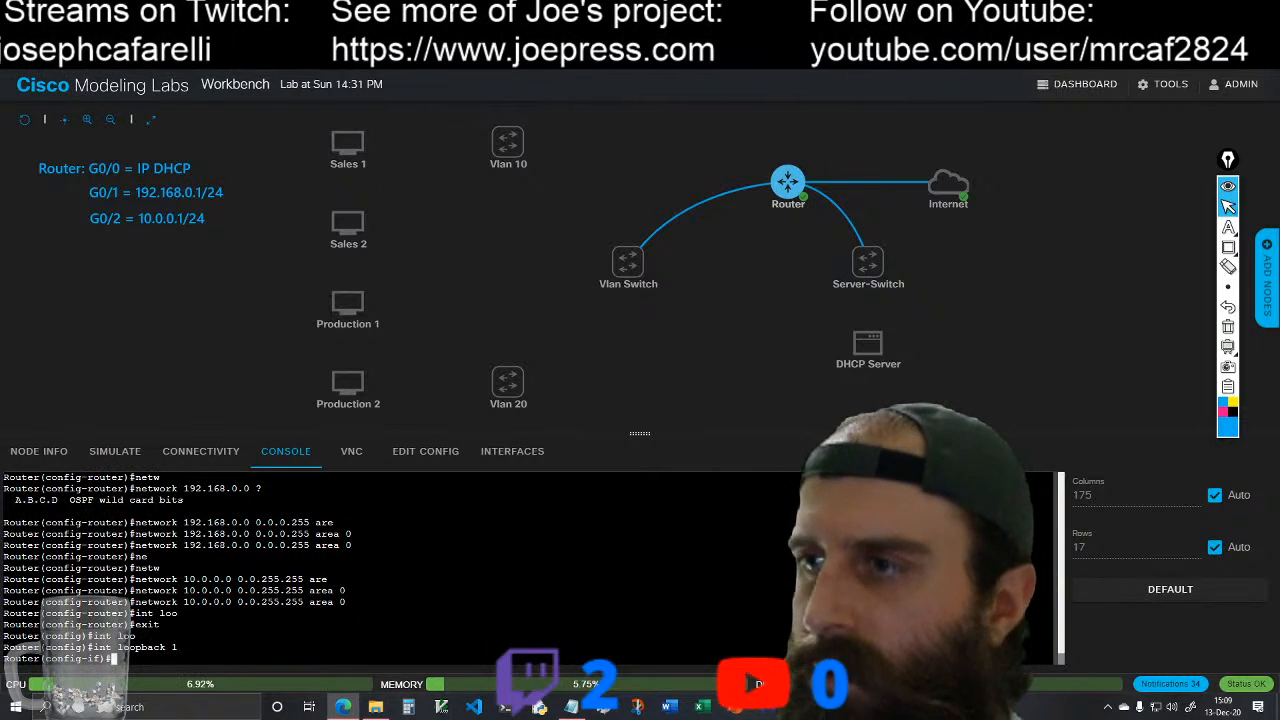
Step: Assign the loopback interface the IP address 1.1.1.1 with mask 255.255.255.255
{"action": "type", "text": "ip add"}
{"action": "key", "text": "Tab"}
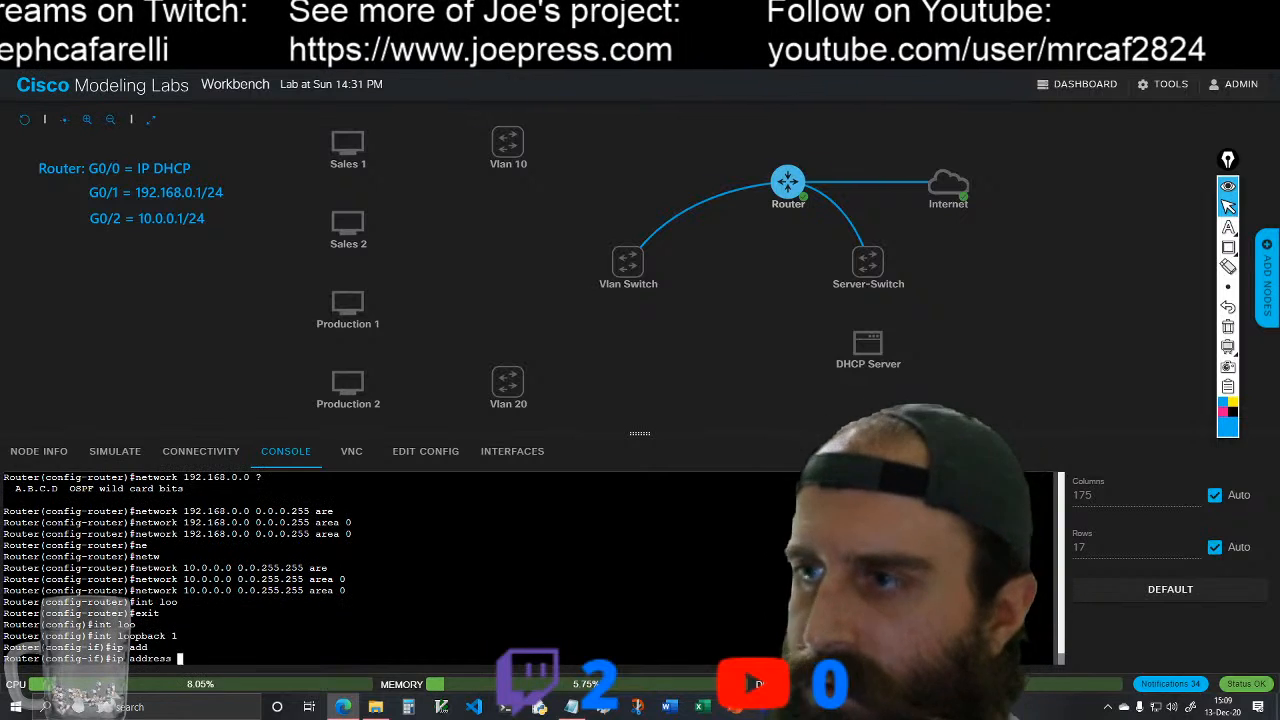
{"action": "type", "text": "1.1.1.1"}
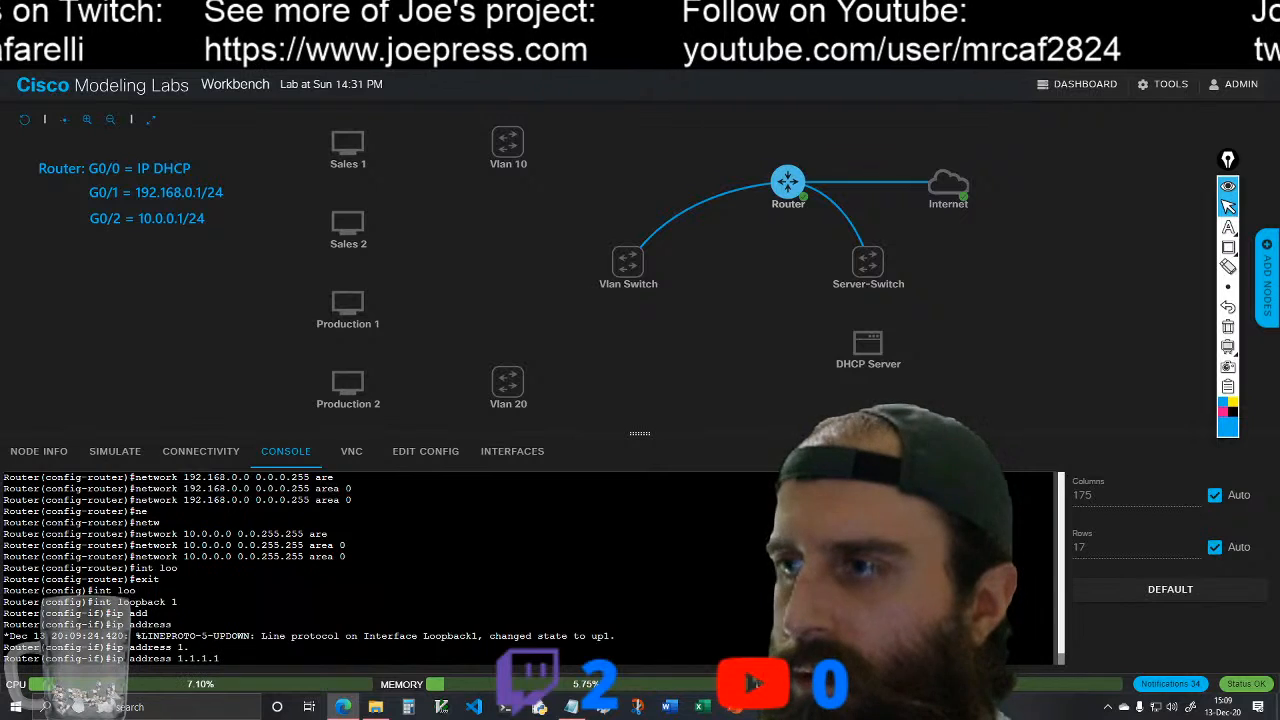
{"action": "type", "text": " 255.255.255.255"}
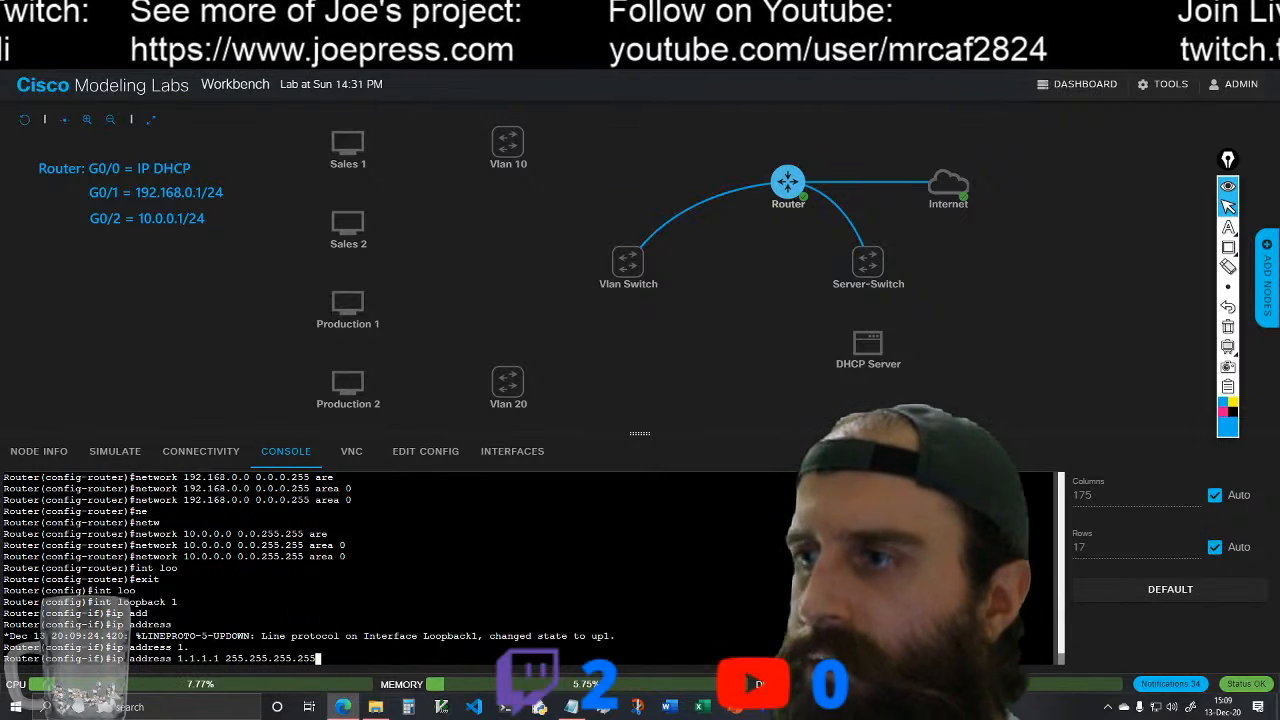
{"action": "key", "text": "Return"}
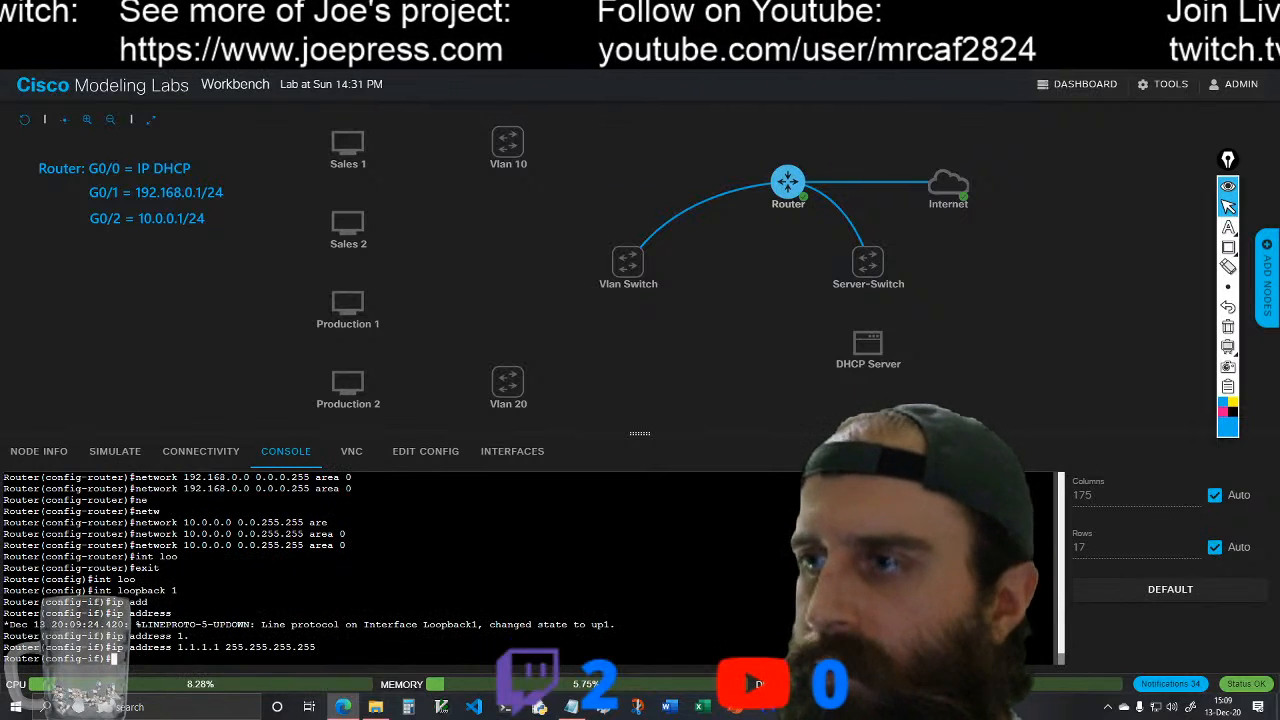
Step: Enable the loopback interface with no shutdown and exit to global configuration mode
{"action": "type", "text": "no sh"}
{"action": "key", "text": "Tab"}
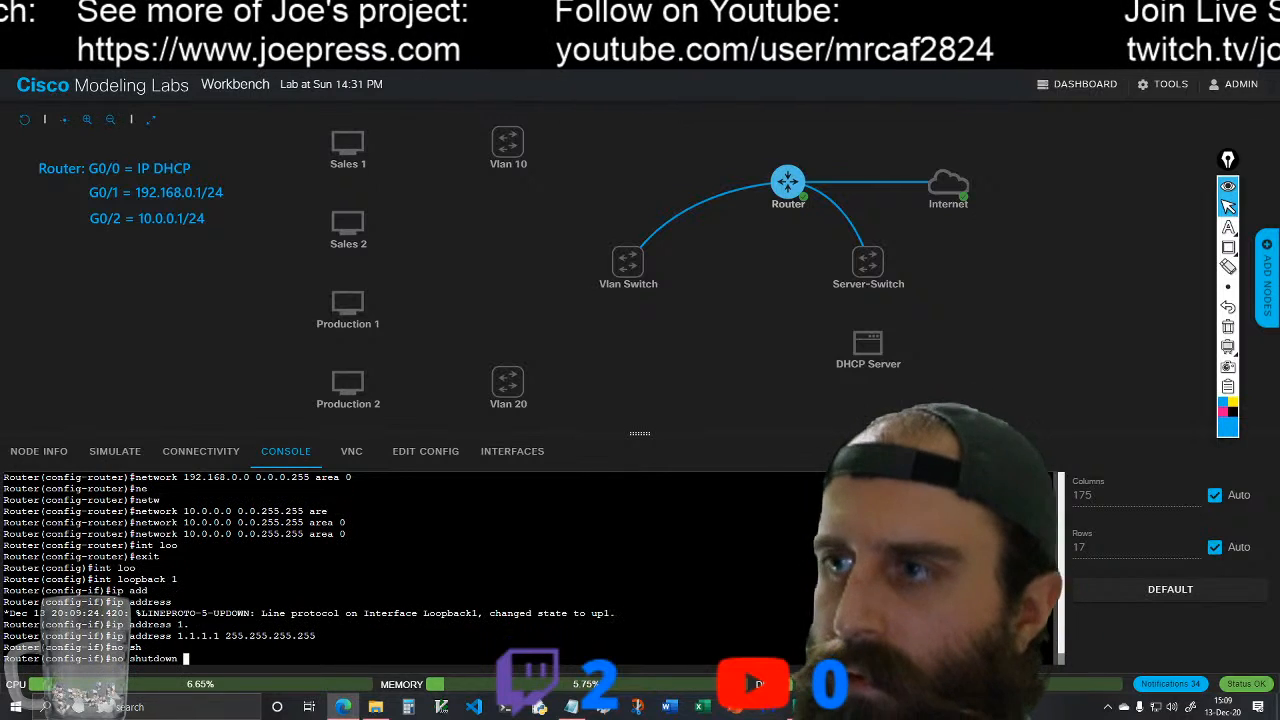
{"action": "key", "text": "Return"}
{"action": "type", "text": "ex"}
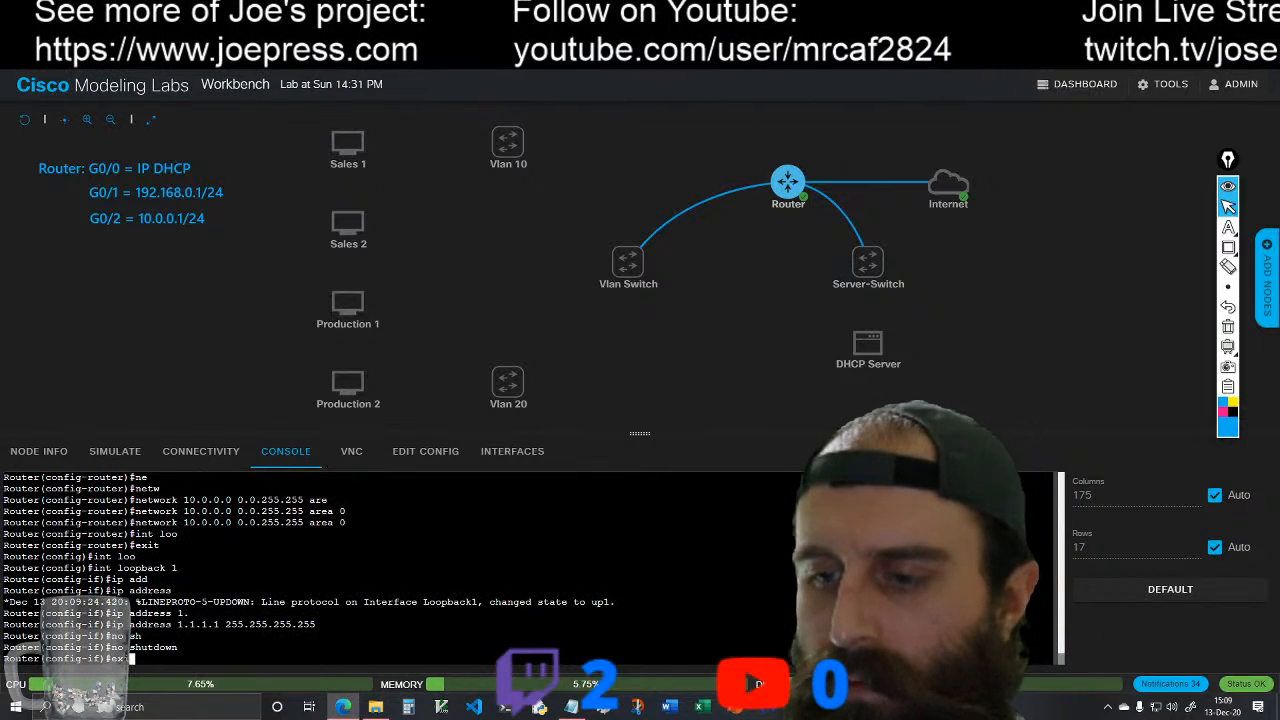
{"action": "type", "text": "it"}
{"action": "key", "text": "Return"}
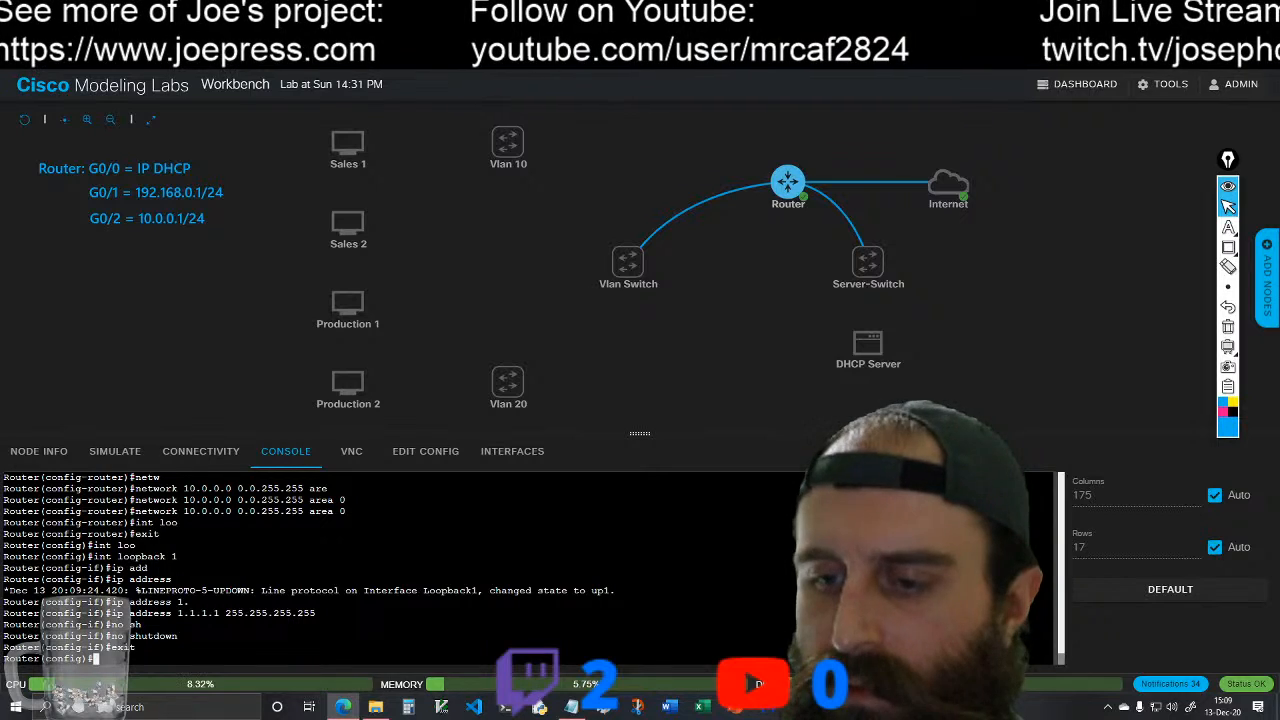
Step: Save the router's configuration with do wr and get a clean configuration prompt
{"action": "type", "text": "do wr"}
{"action": "key", "text": "Return"}
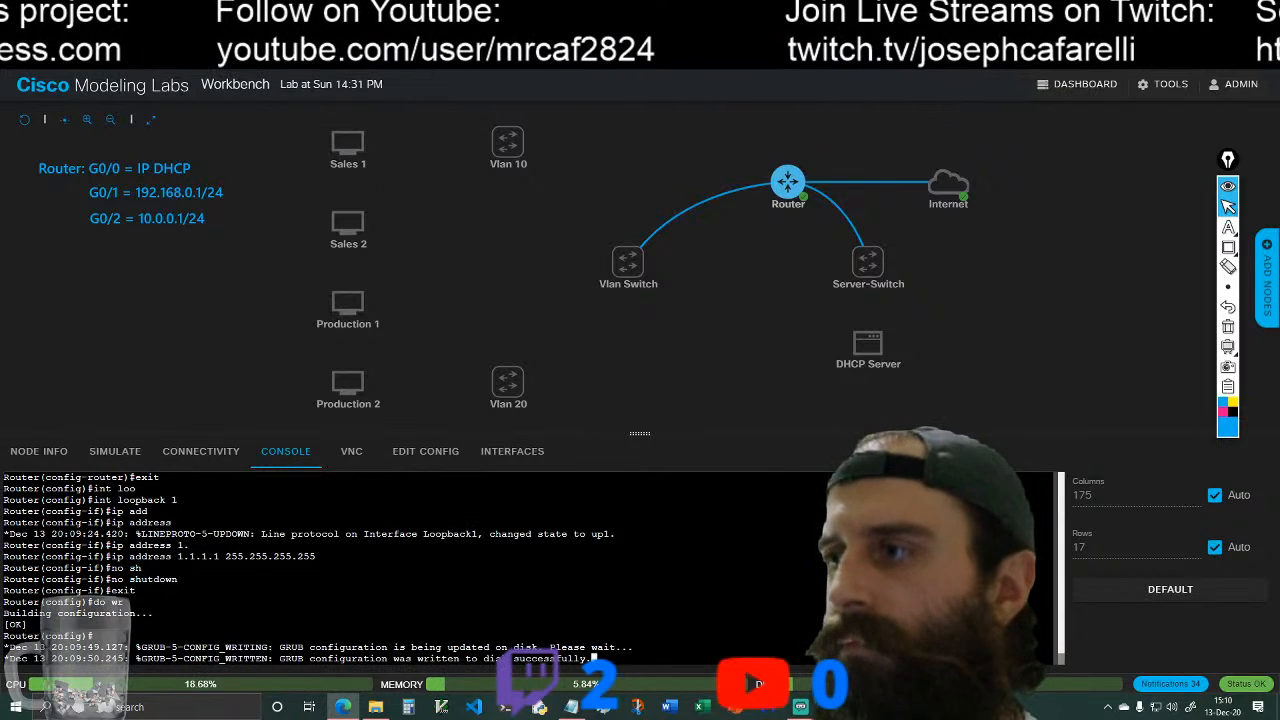
{"action": "key", "text": "Return"}
{"action": "key", "text": "Return"}
{"action": "key", "text": "Return"}
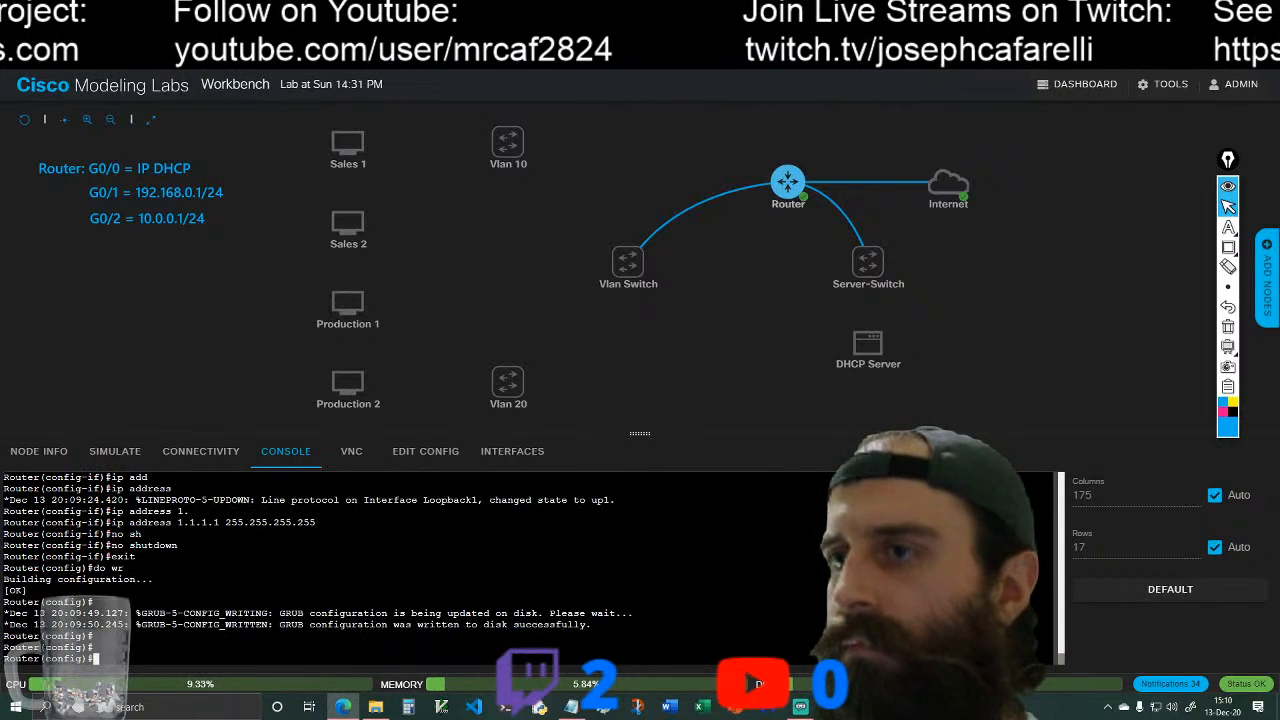
Step: Exit configuration mode and review the router's full routing table with show ip route
{"action": "type", "text": "exit"}
{"action": "key", "text": "Return"}
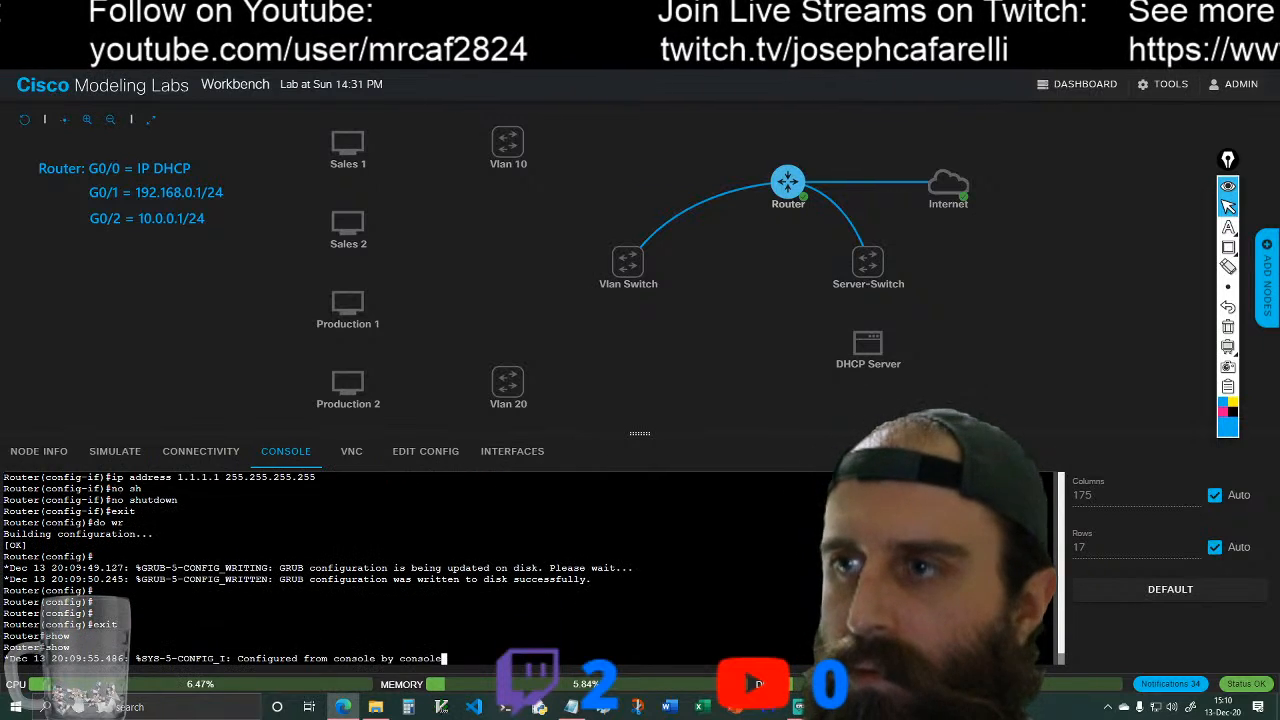
{"action": "type", "text": "show ip"}
{"action": "key", "text": "Tab"}
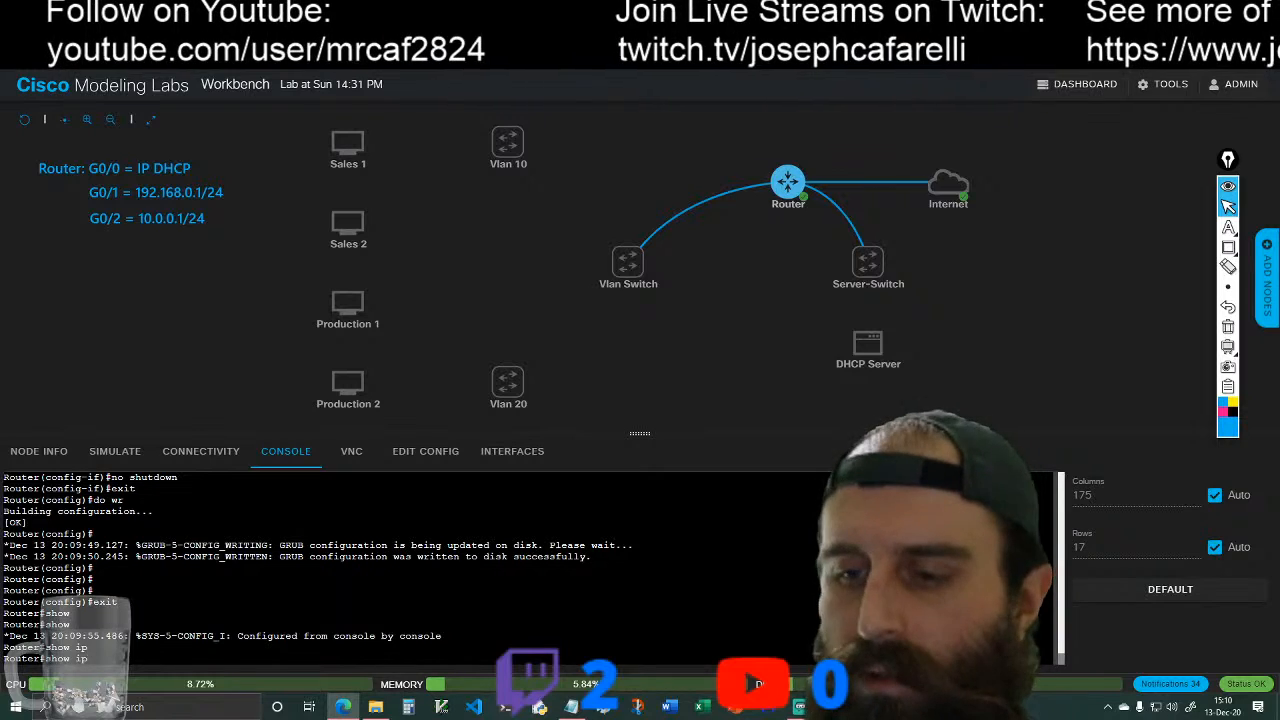
{"action": "type", "text": "r"}
{"action": "key", "text": "Tab"}
{"action": "type", "text": "ou"}
{"action": "key", "text": "Tab"}
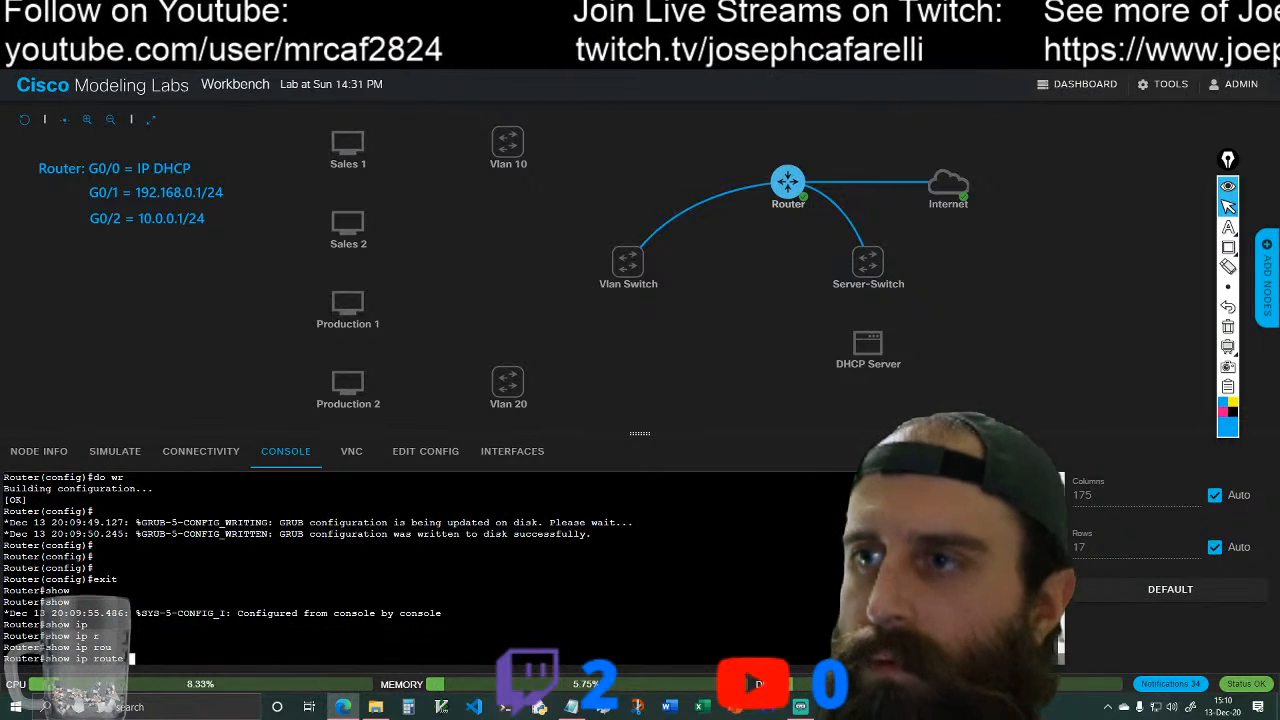
{"action": "type", "text": "te"}
{"action": "key", "text": "Return"}
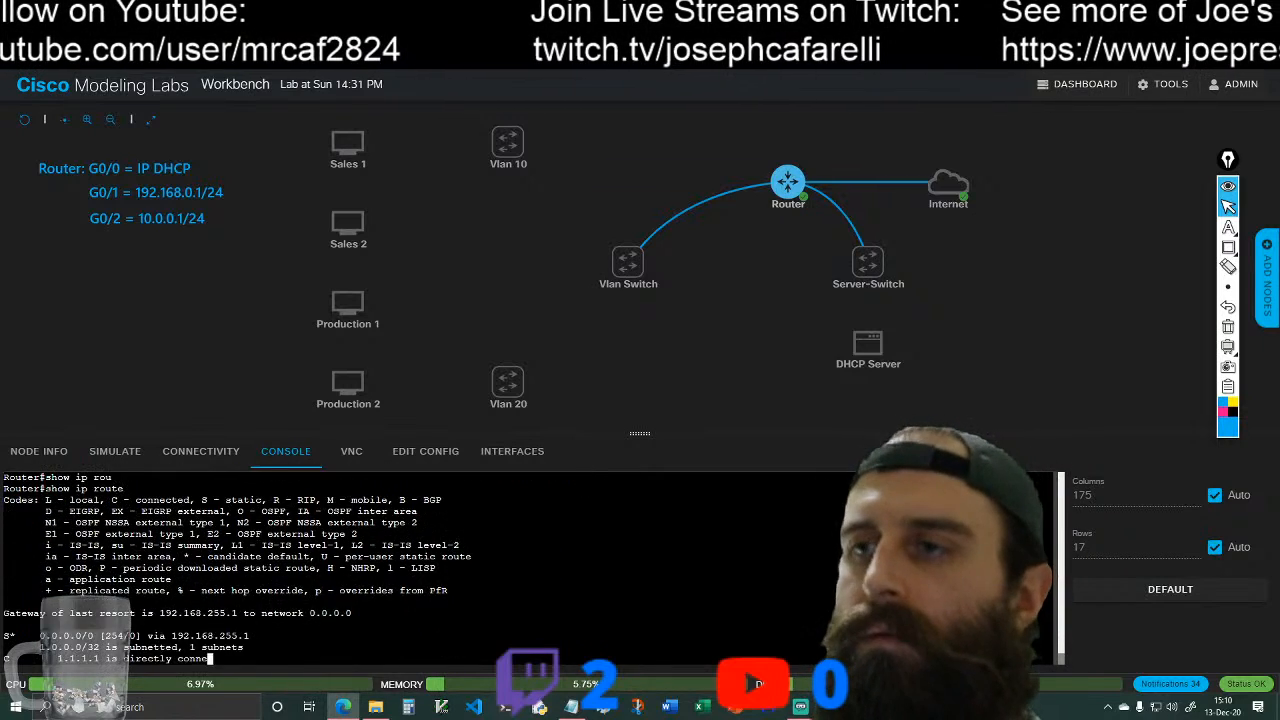
{"action": "key", "text": "space"}
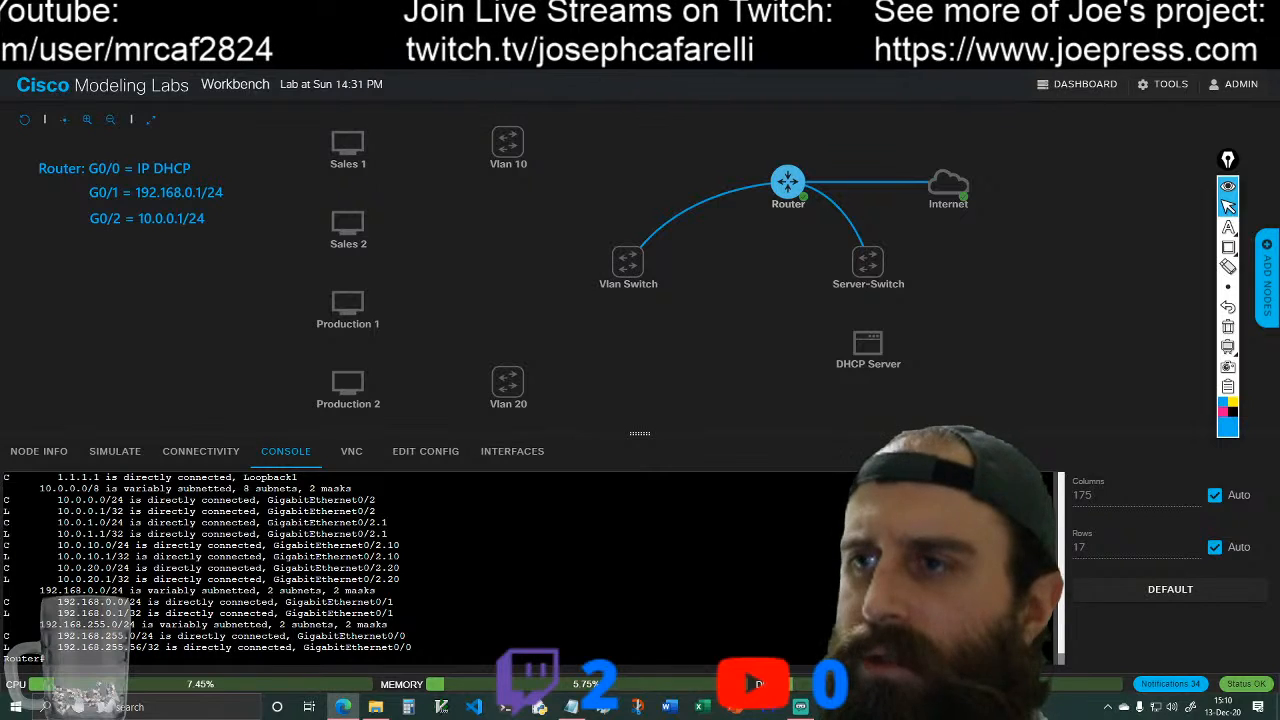
{"action": "scroll", "coordinate": [226, 580], "scroll_direction": "up", "scroll_amount": 2}
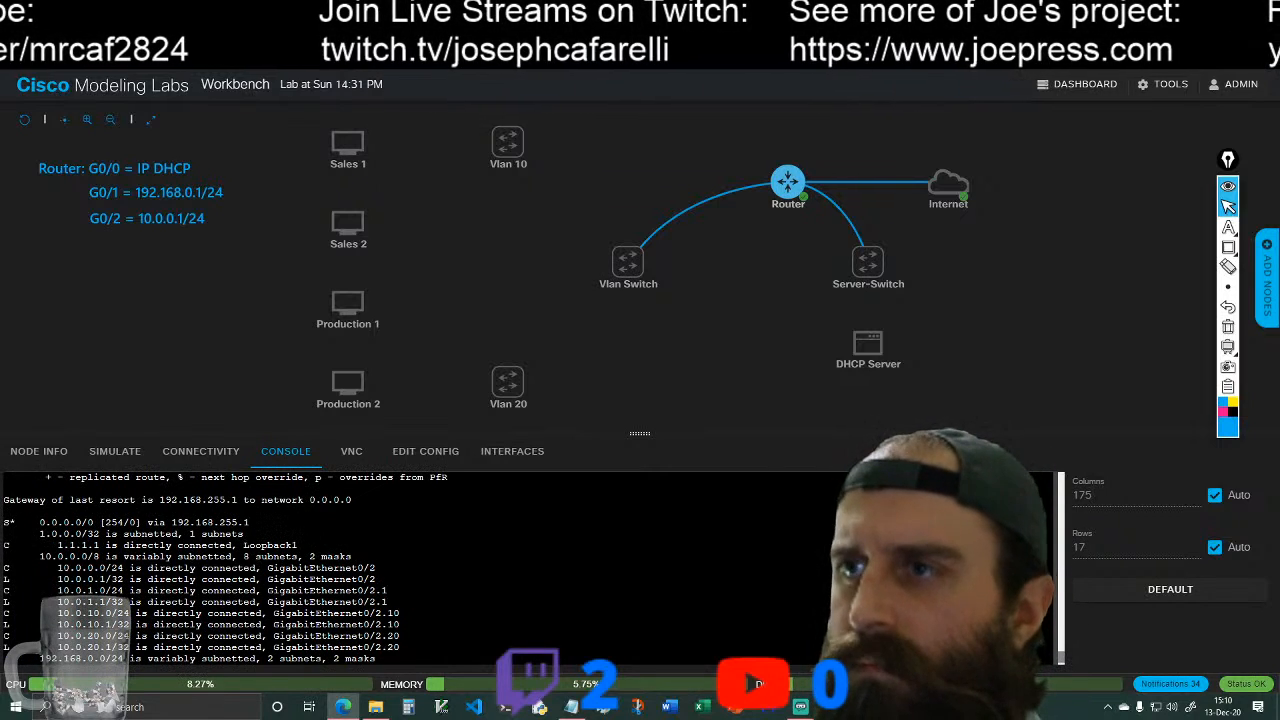
{"action": "scroll", "coordinate": [226, 580], "scroll_direction": "down", "scroll_amount": 2}
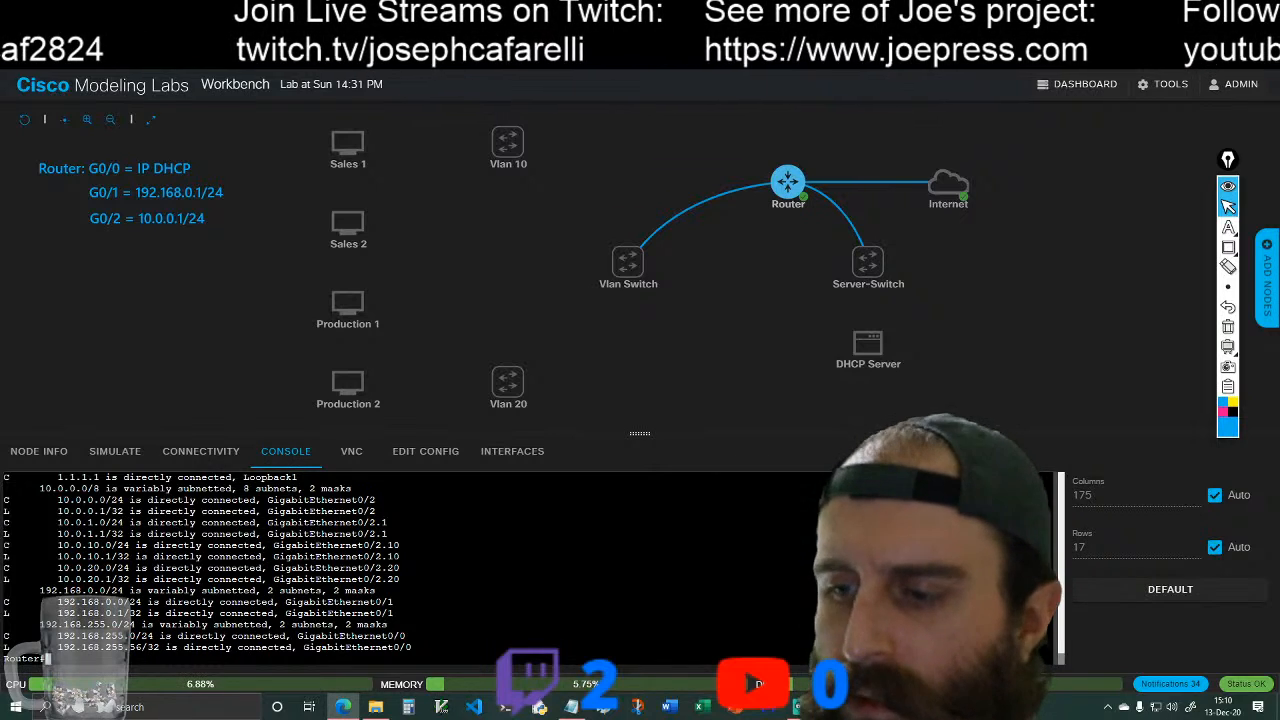
Step: Test the router's internet connectivity with ping 8.8.8.8
{"action": "type", "text": "ng 8.8."}
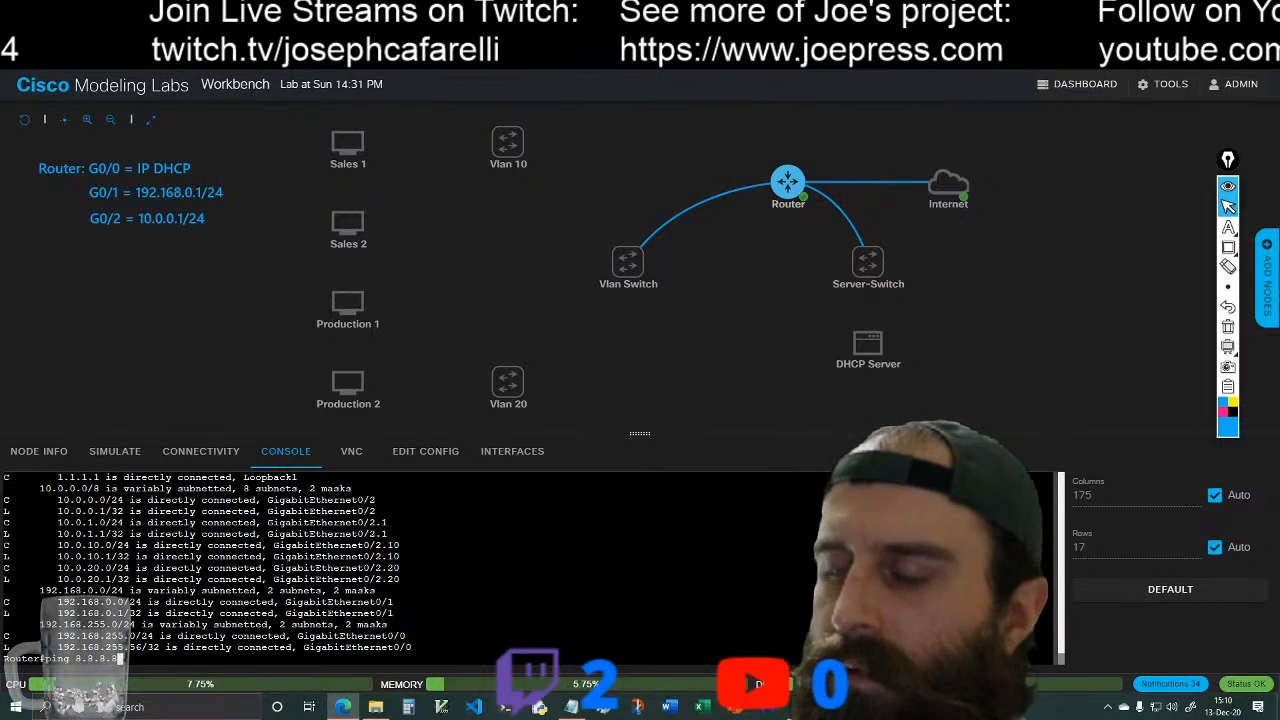
{"action": "type", "text": "8.8"}
{"action": "key", "text": "Return"}
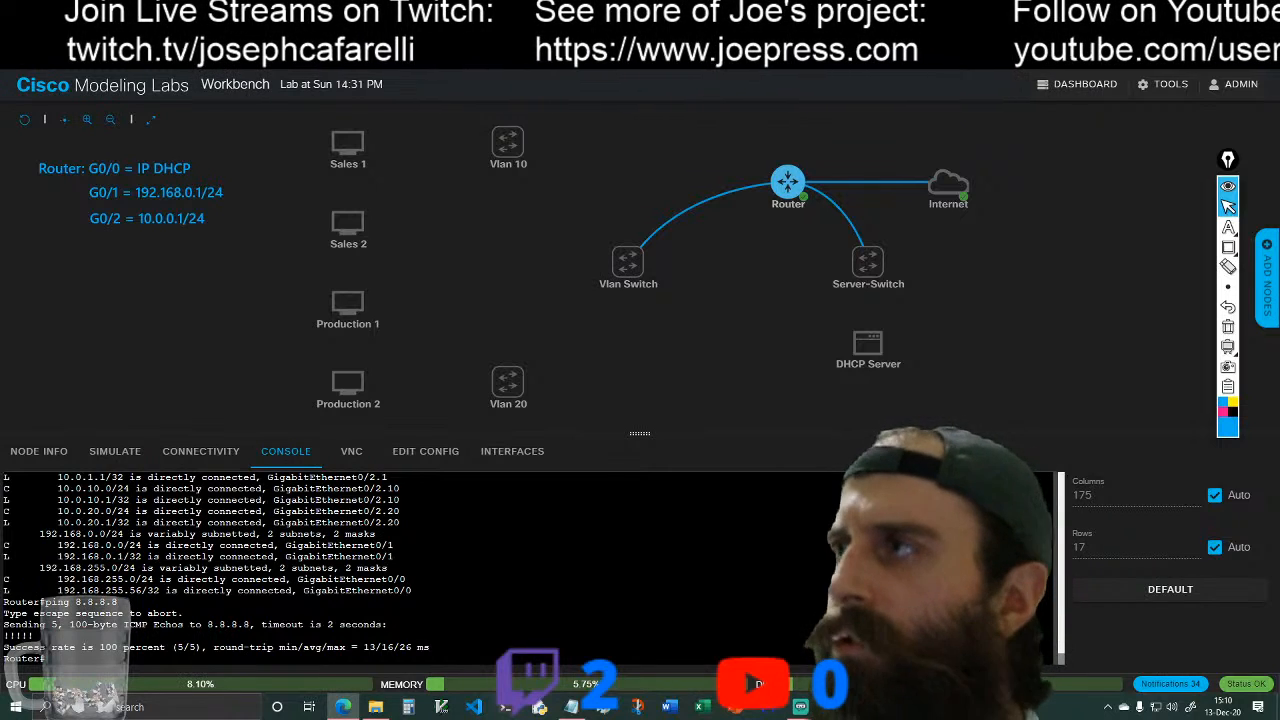
Step: Link the DHCP Server's enp0s2 interface to port1 on the Server-Switch
{"action": "mouse_move", "coordinate": [869, 284]}
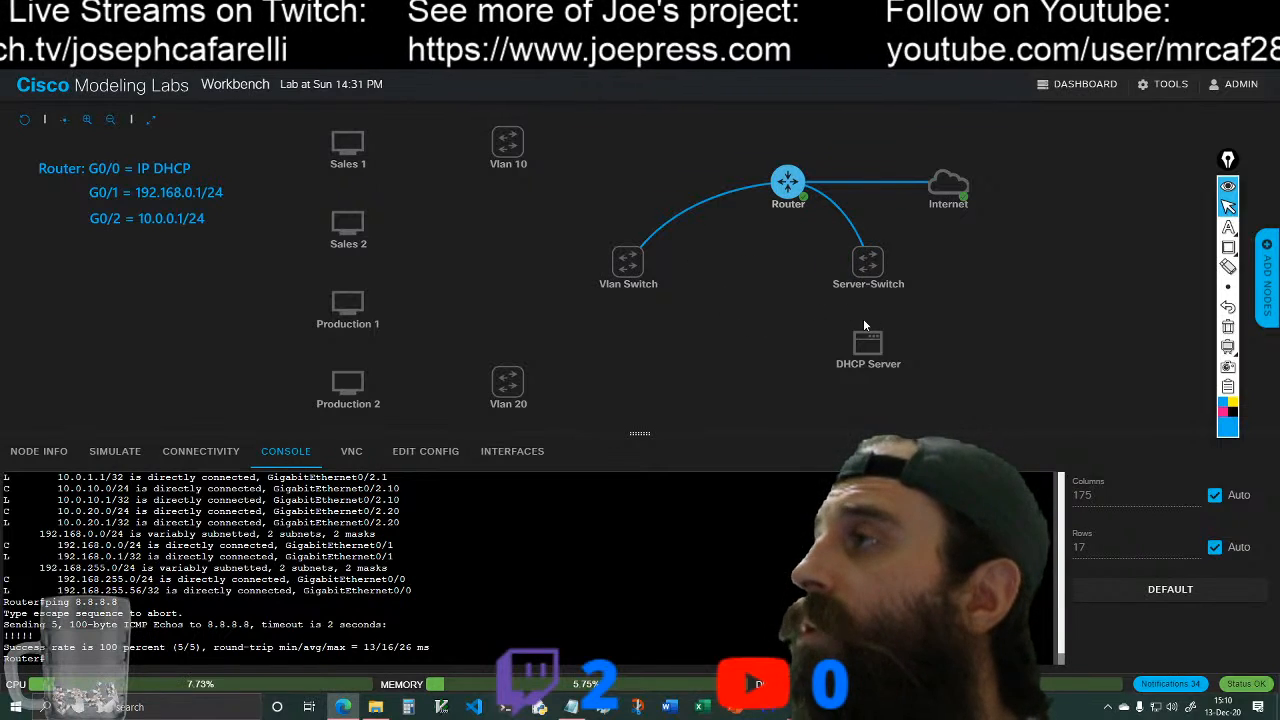
{"action": "mouse_move", "coordinate": [838, 262]}
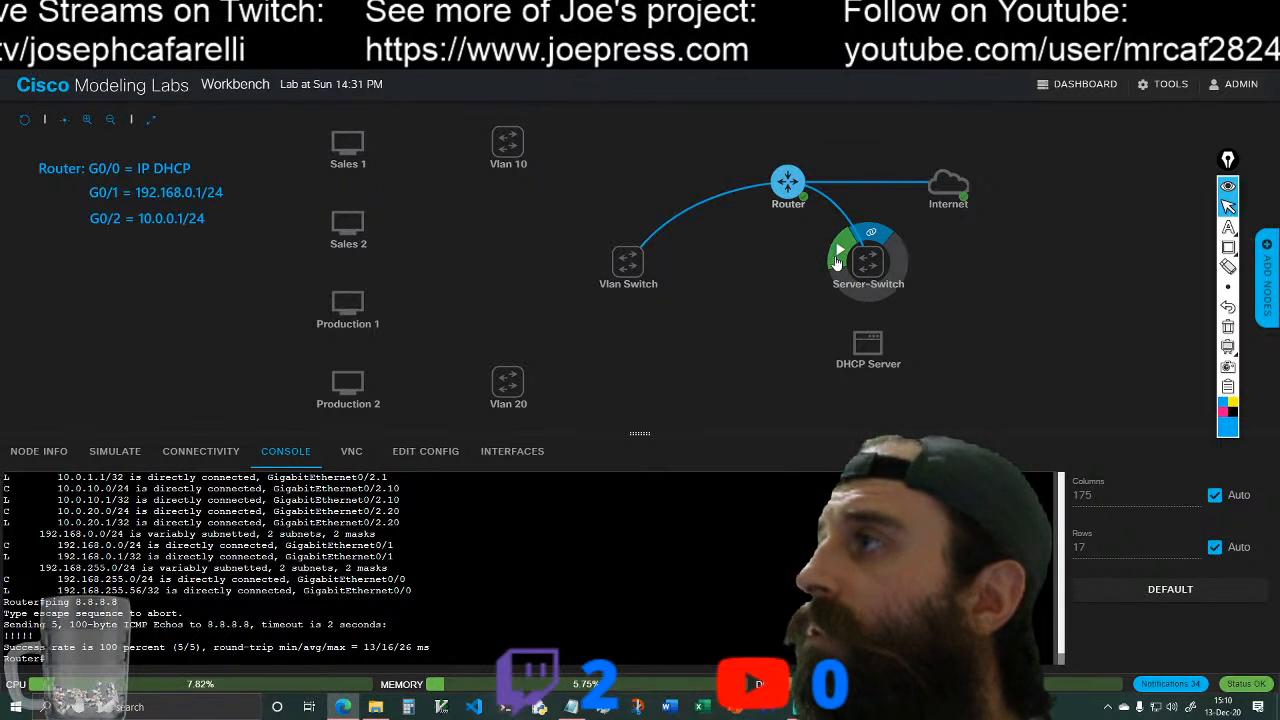
{"action": "mouse_move", "coordinate": [868, 342]}
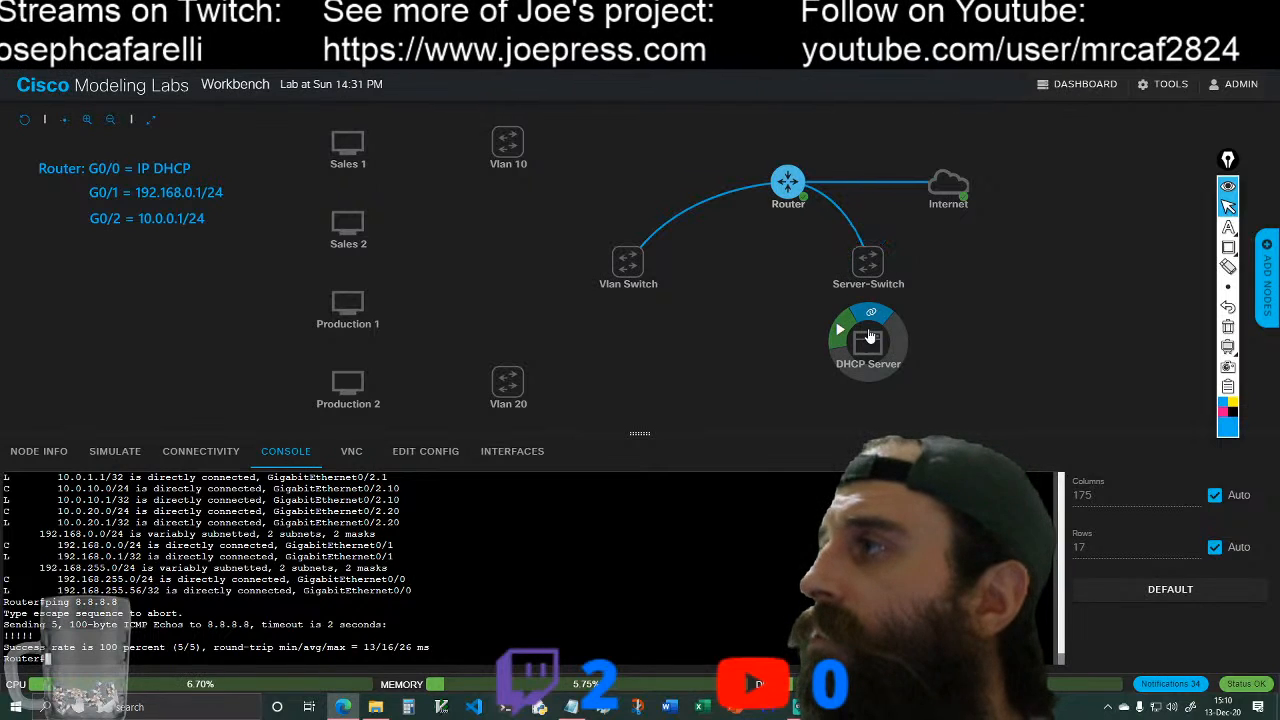
{"action": "left_click_drag", "start_coordinate": [871, 314], "coordinate": [865, 267]}
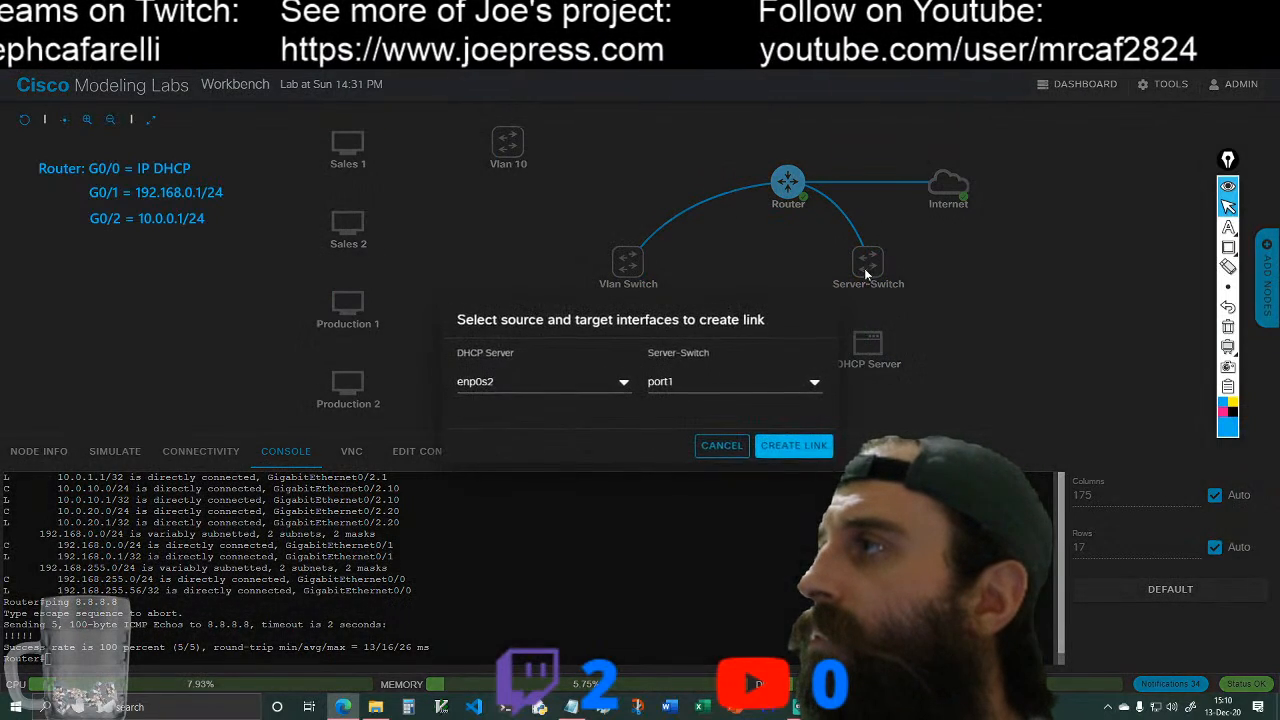
{"action": "left_click", "coordinate": [800, 445]}
Step: Start the Server-Switch node and the DHCP Server node
{"action": "mouse_move", "coordinate": [864, 272]}
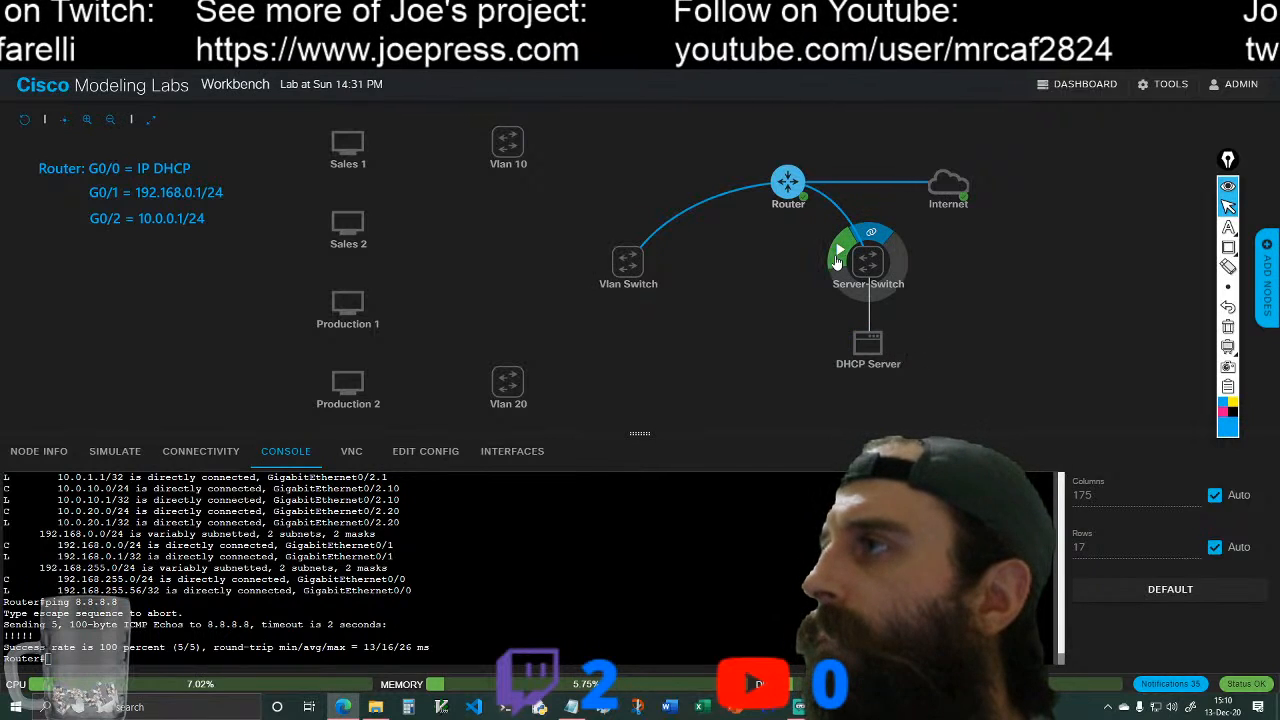
{"action": "left_click", "coordinate": [838, 262]}
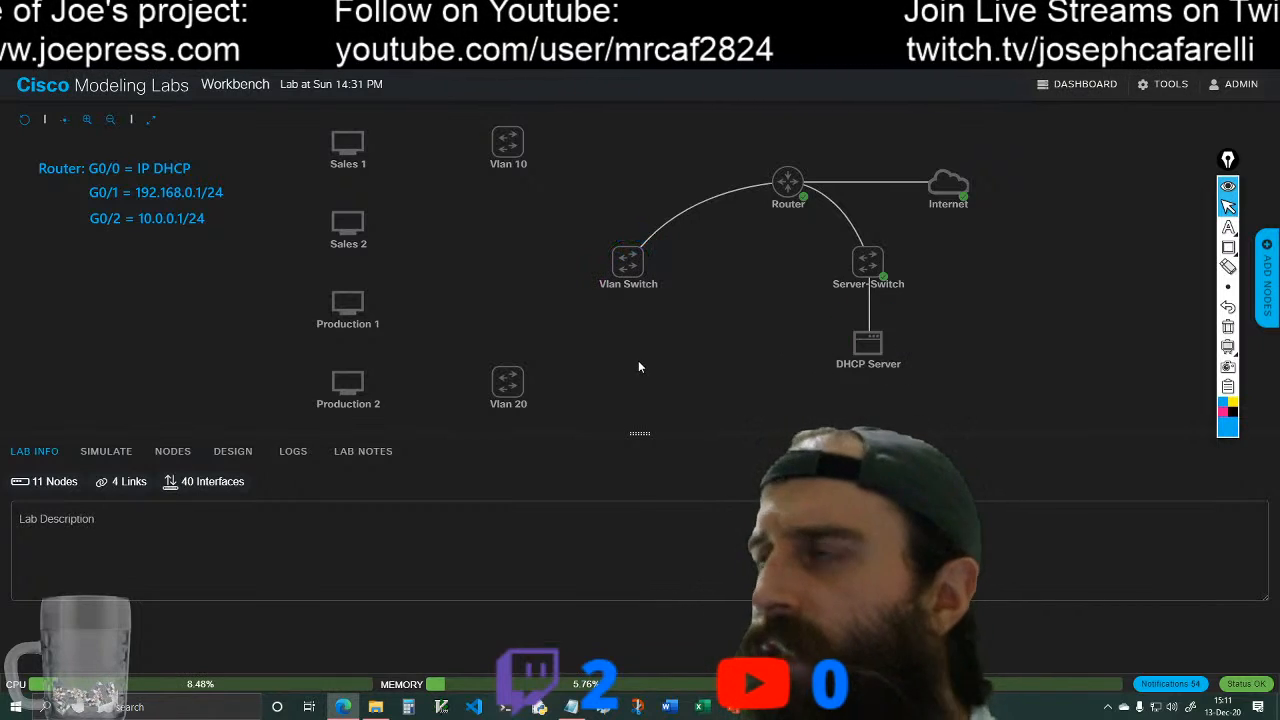
{"action": "mouse_move", "coordinate": [835, 340]}
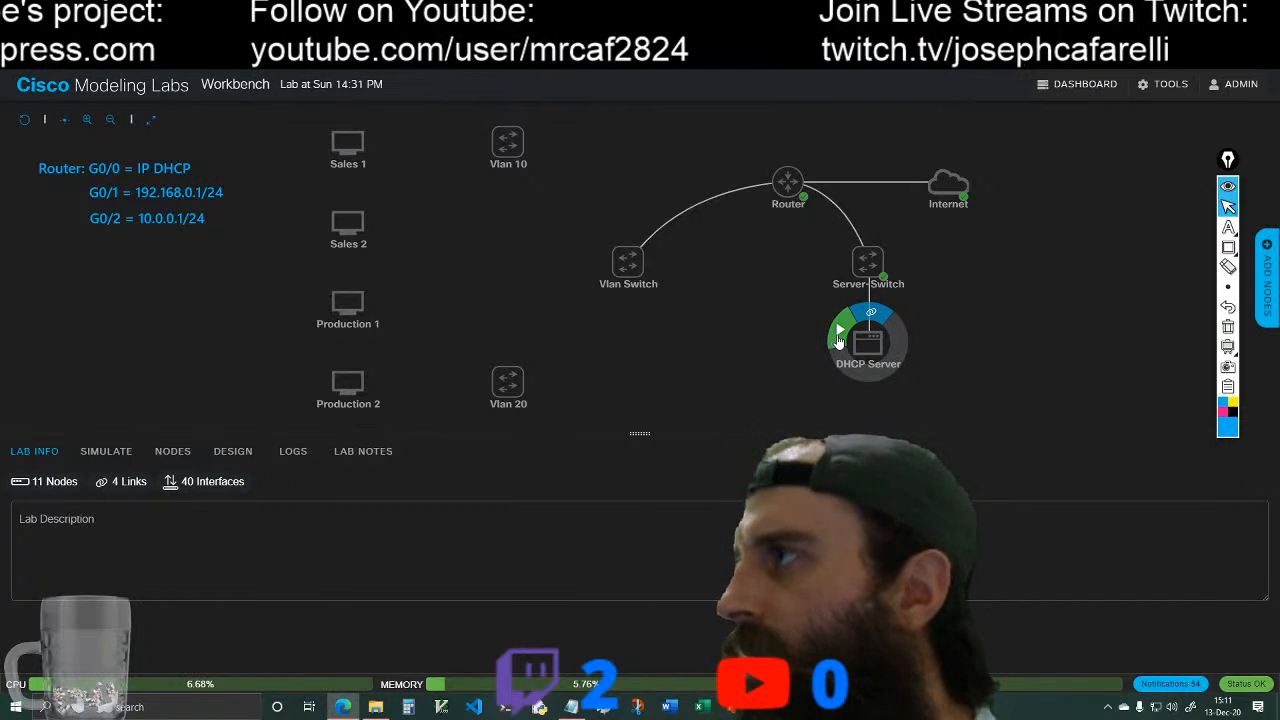
{"action": "left_click", "coordinate": [838, 341]}
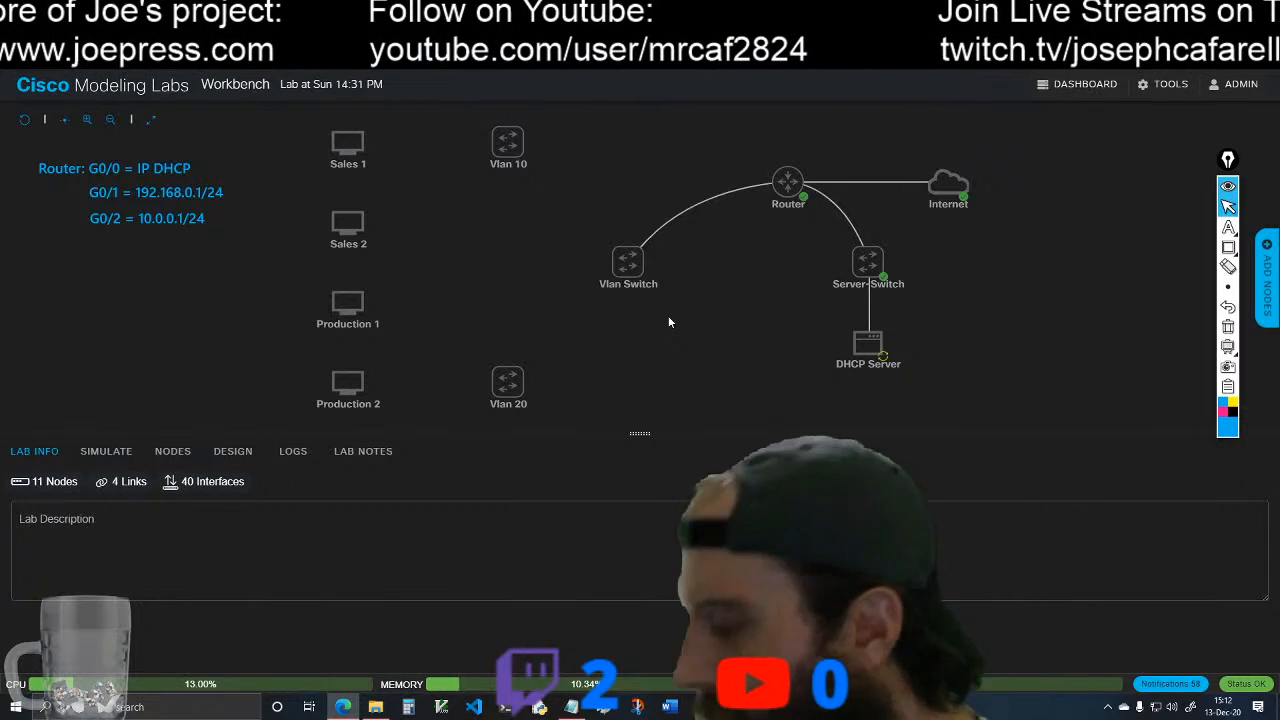
Step: Add the on-screen note "G0/2.1 = 10.0.1.1" below the G0/2 line of the router's address list
{"action": "left_click", "coordinate": [1229, 226]}
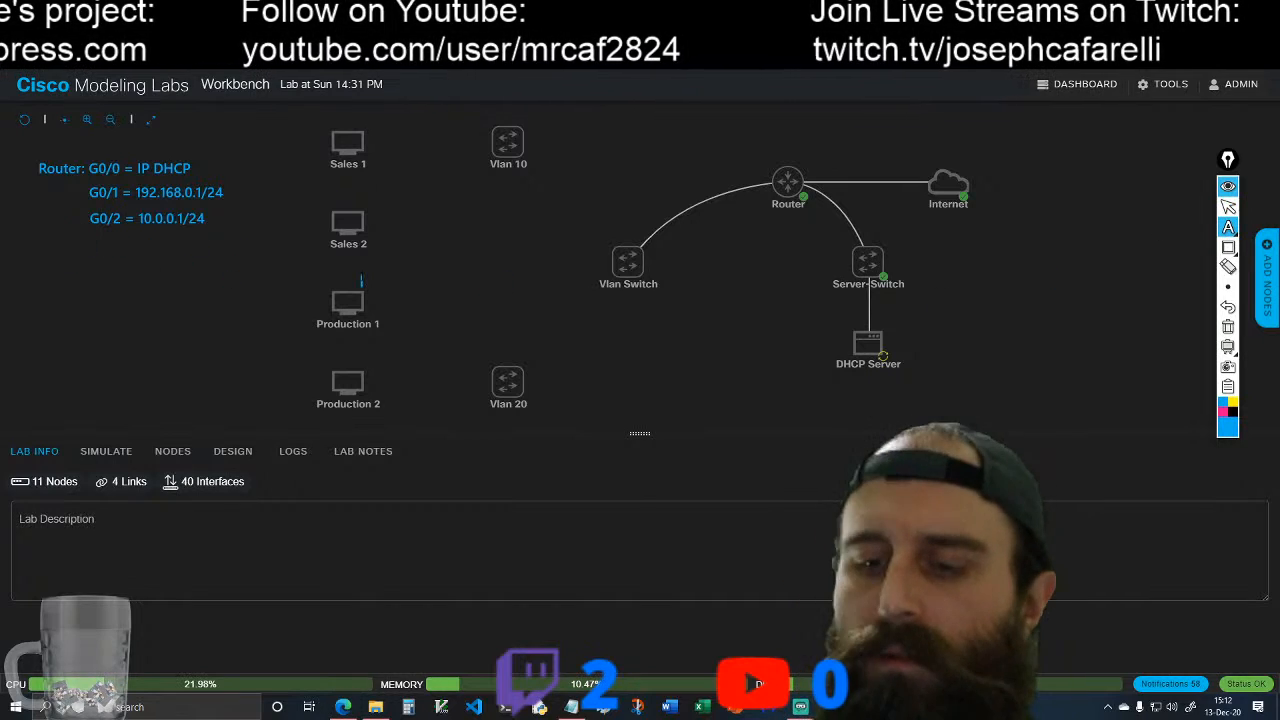
{"action": "type", "text": "G0/2."}
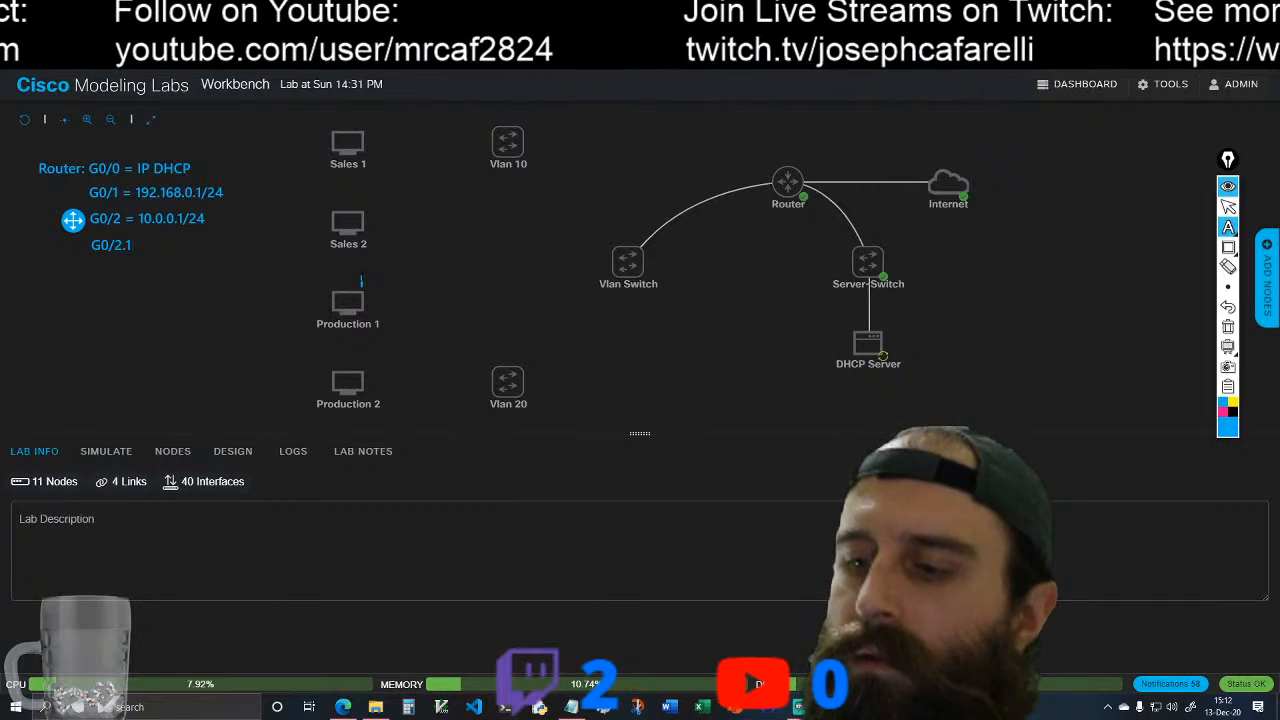
{"action": "type", "text": "10.0.1.1"}
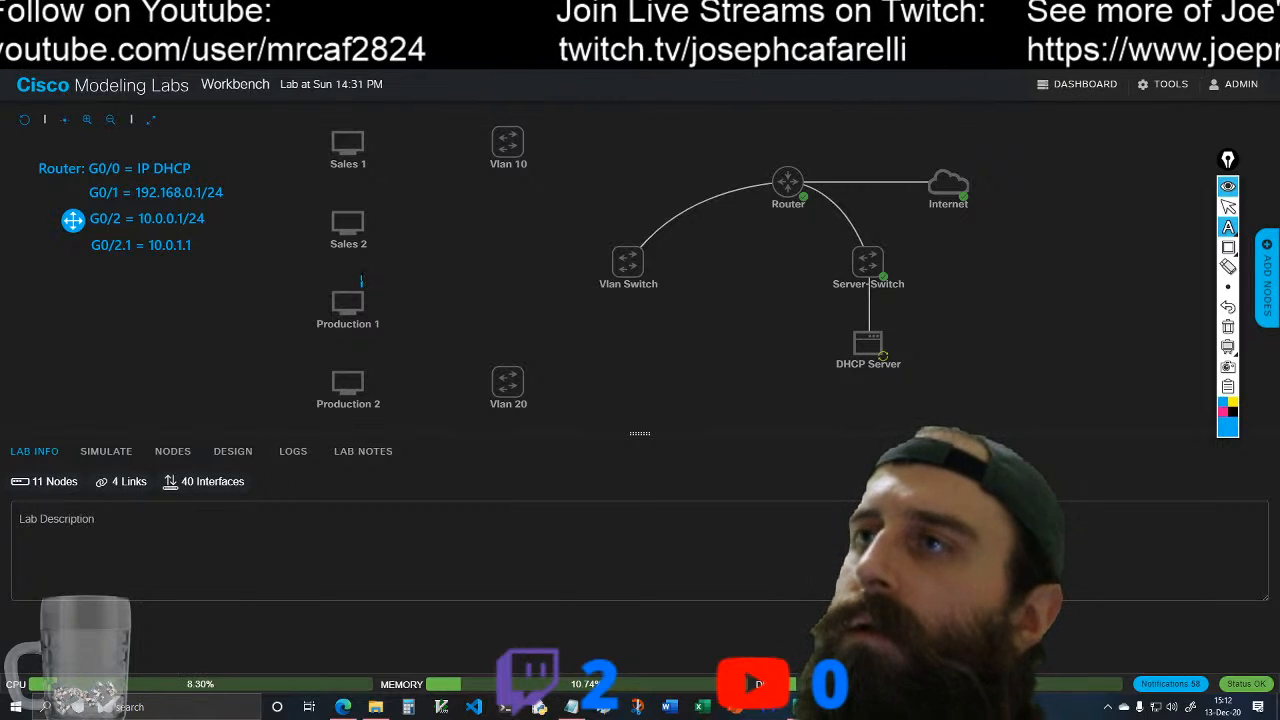
Step: Add the note "G0/2.10 = 10.0.10.1" beneath the G0/2.1 line of the router's address list
{"action": "left_click", "coordinate": [1229, 231]}
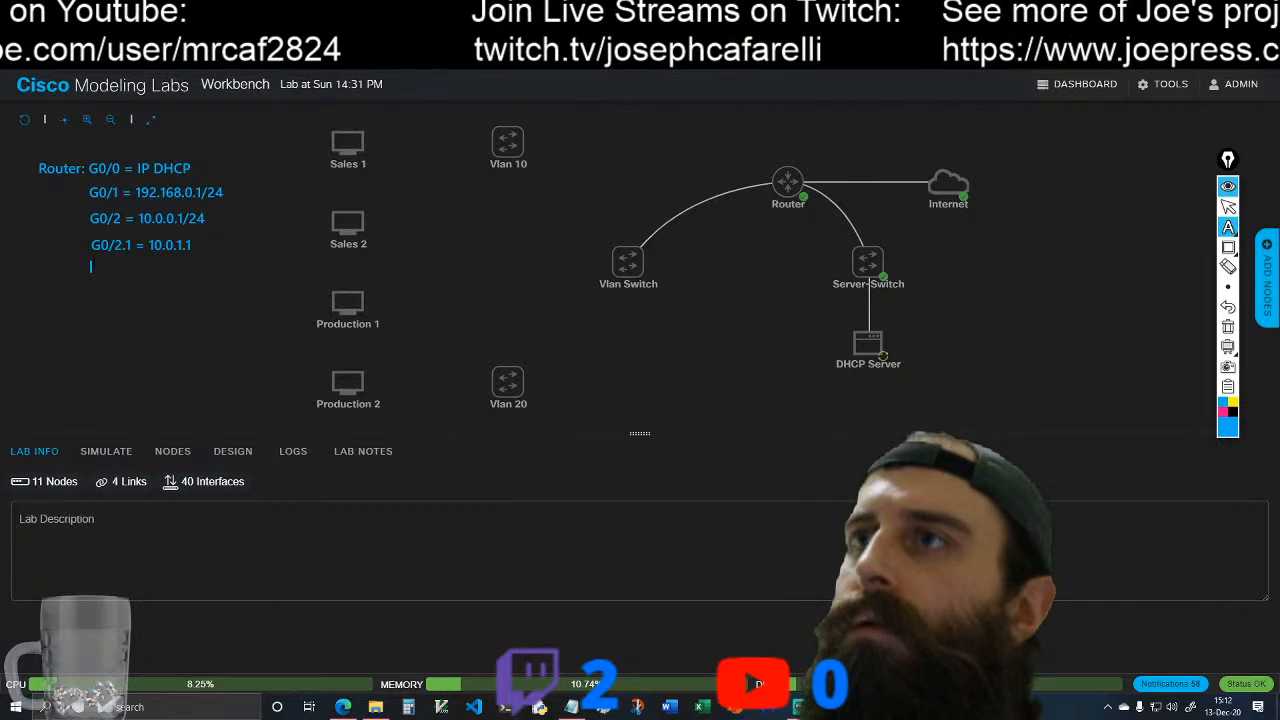
{"action": "type", "text": "G0"}
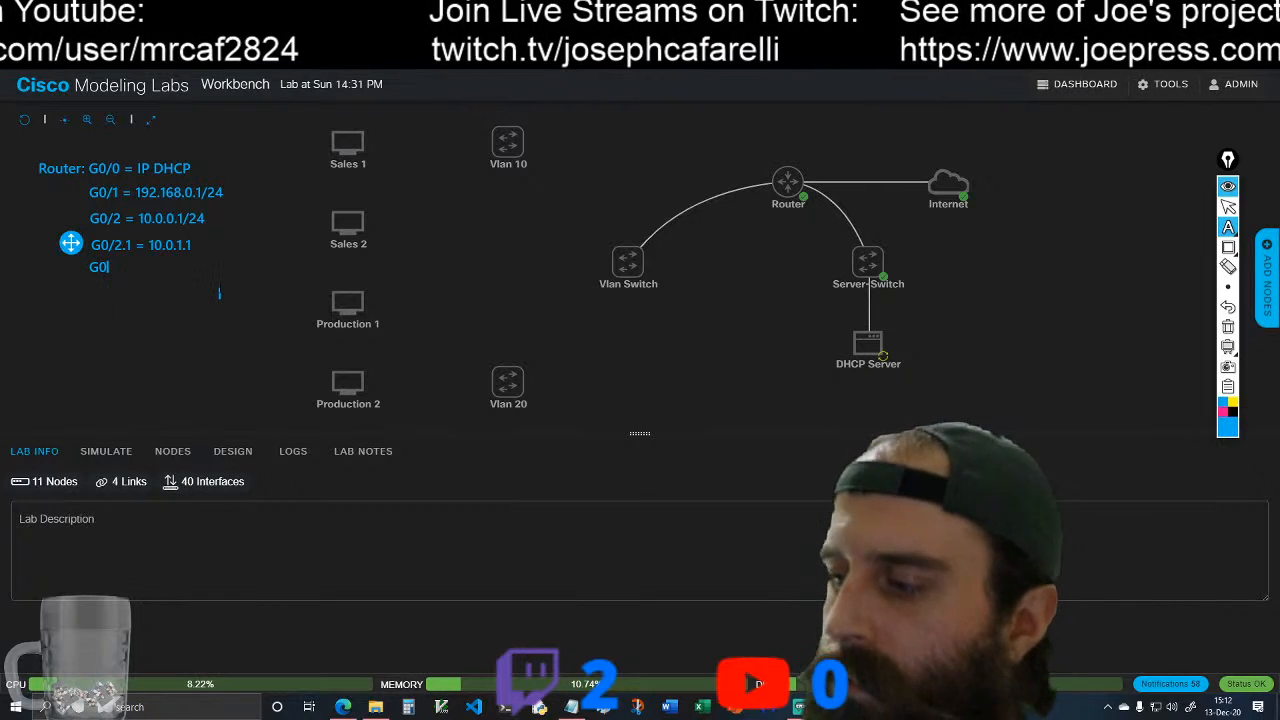
{"action": "type", "text": "/2.10 = 10.0.10.1"}
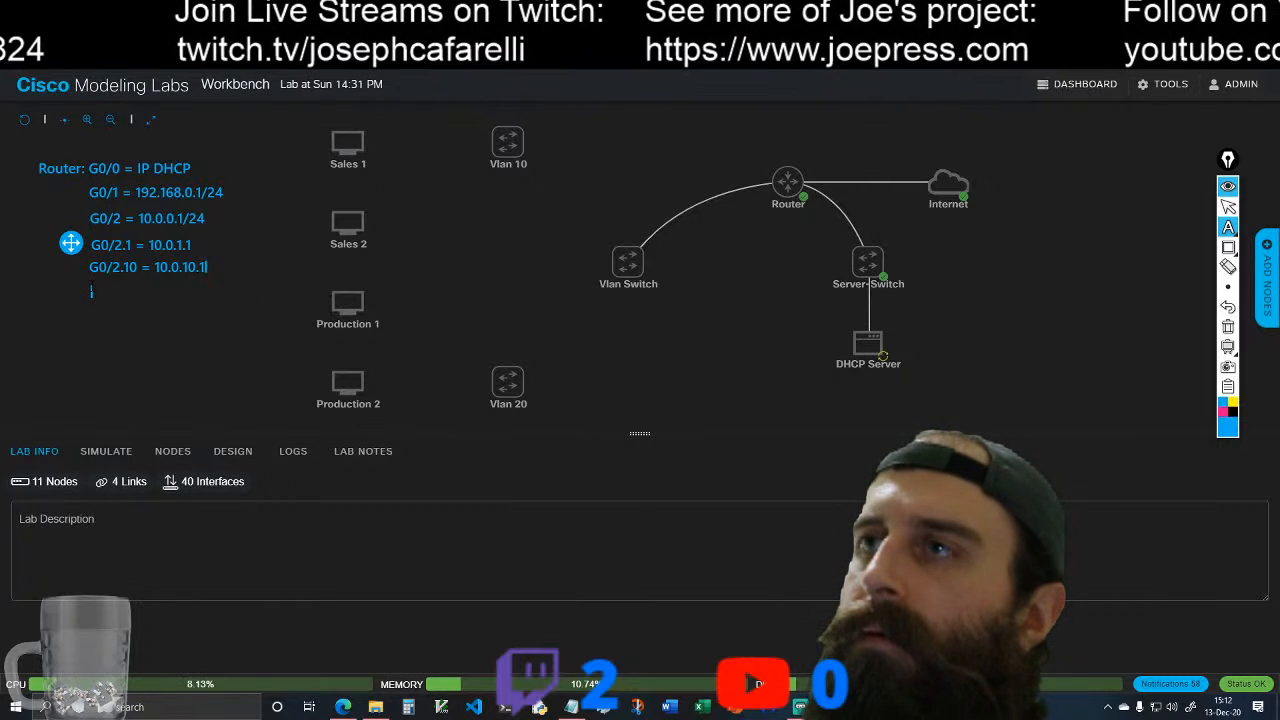
Step: Add the note "G0/2.20 = 10.0.20.1" beneath the G0/2.10 line and return to the normal pointer
{"action": "key", "text": "Return"}
{"action": "type", "text": "G"}
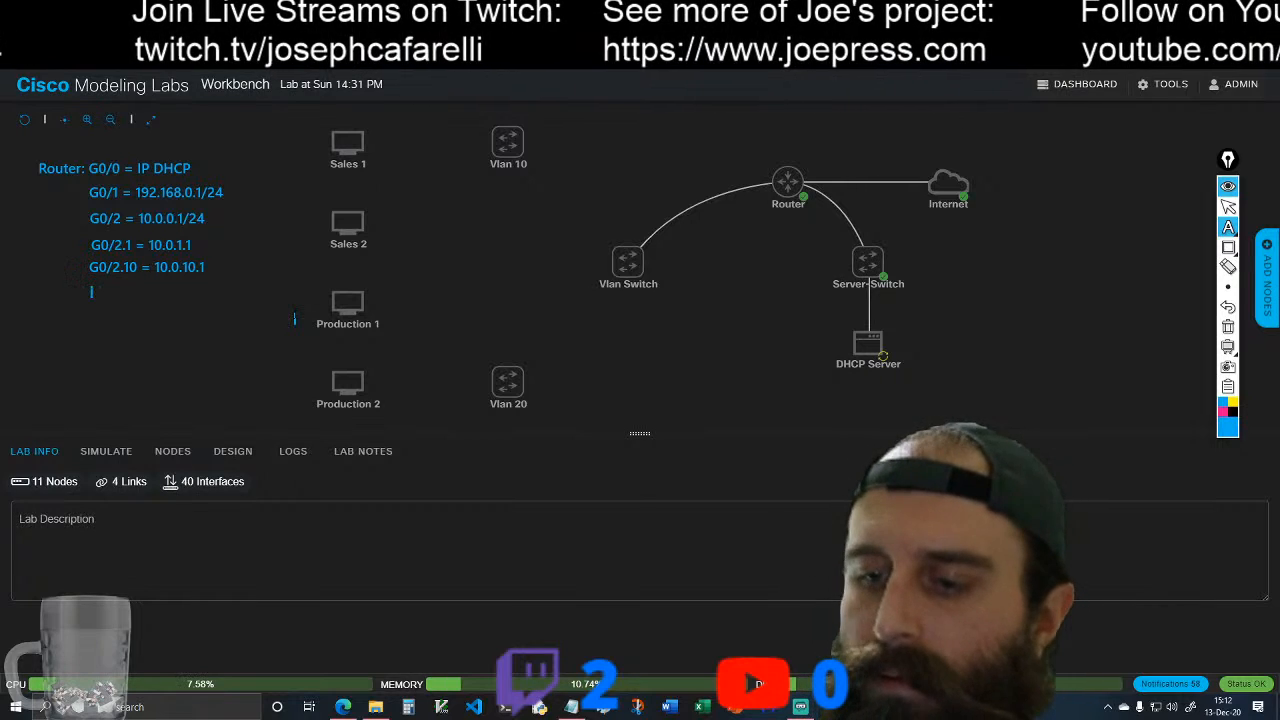
{"action": "type", "text": "0/"}
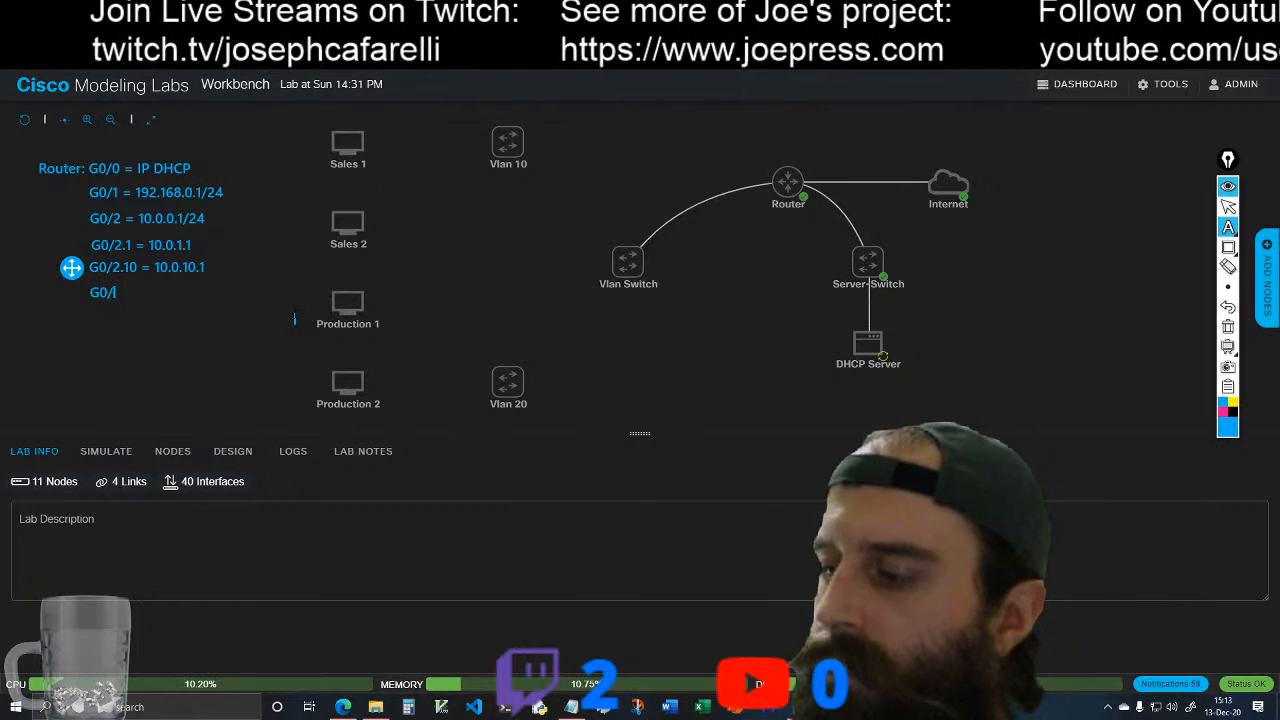
{"action": "type", "text": "2.20"}
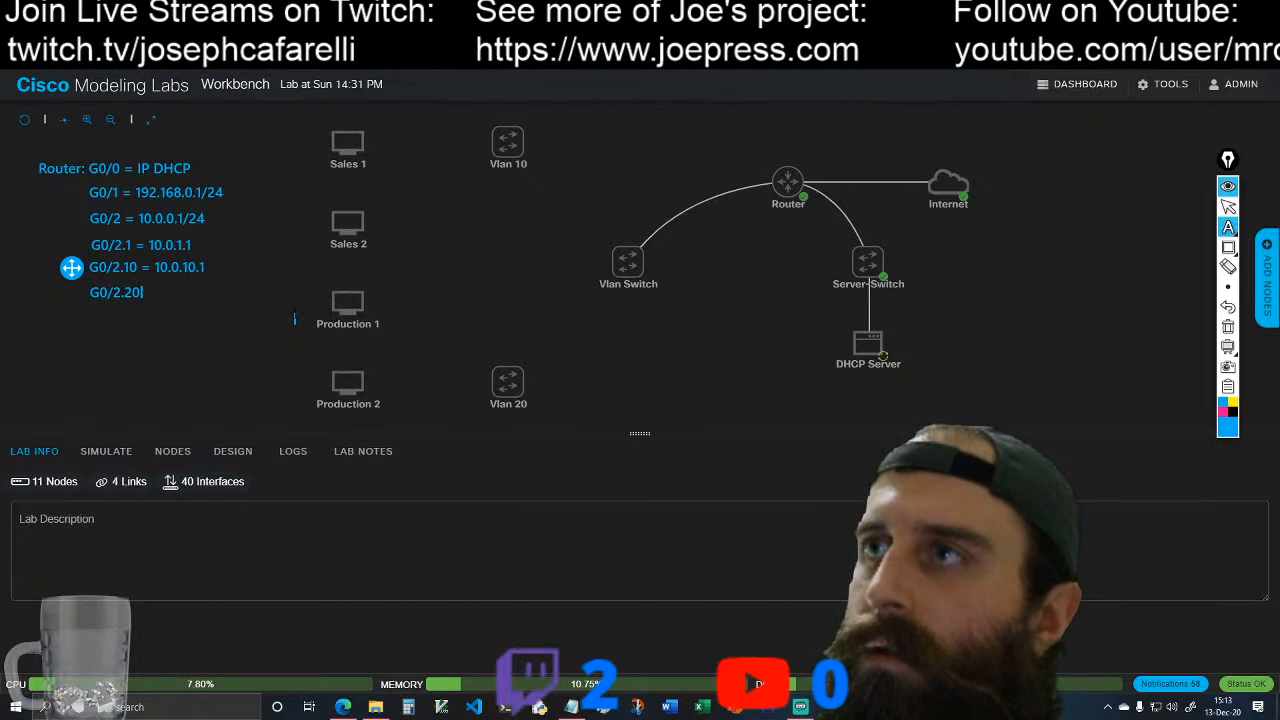
{"action": "type", "text": " -"}
{"action": "key", "text": "BackSpace"}
{"action": "key", "text": "BackSpace"}
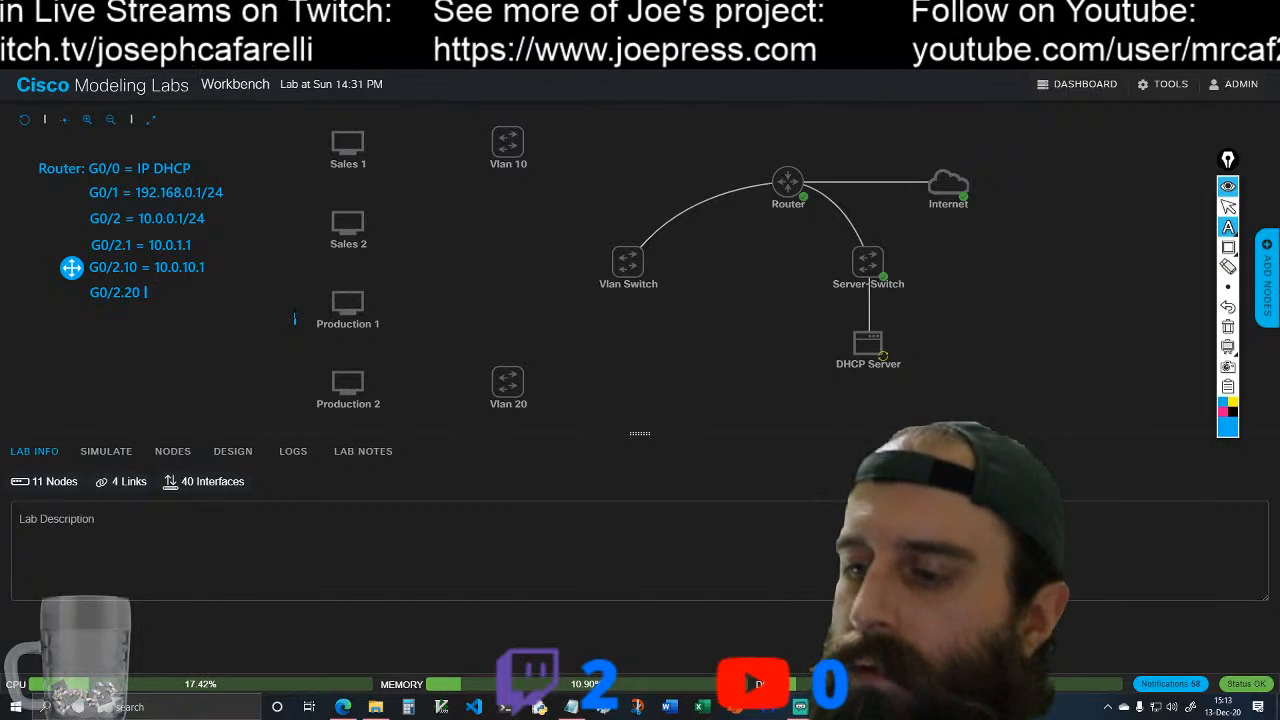
{"action": "type", "text": "= 10.0.20.1"}
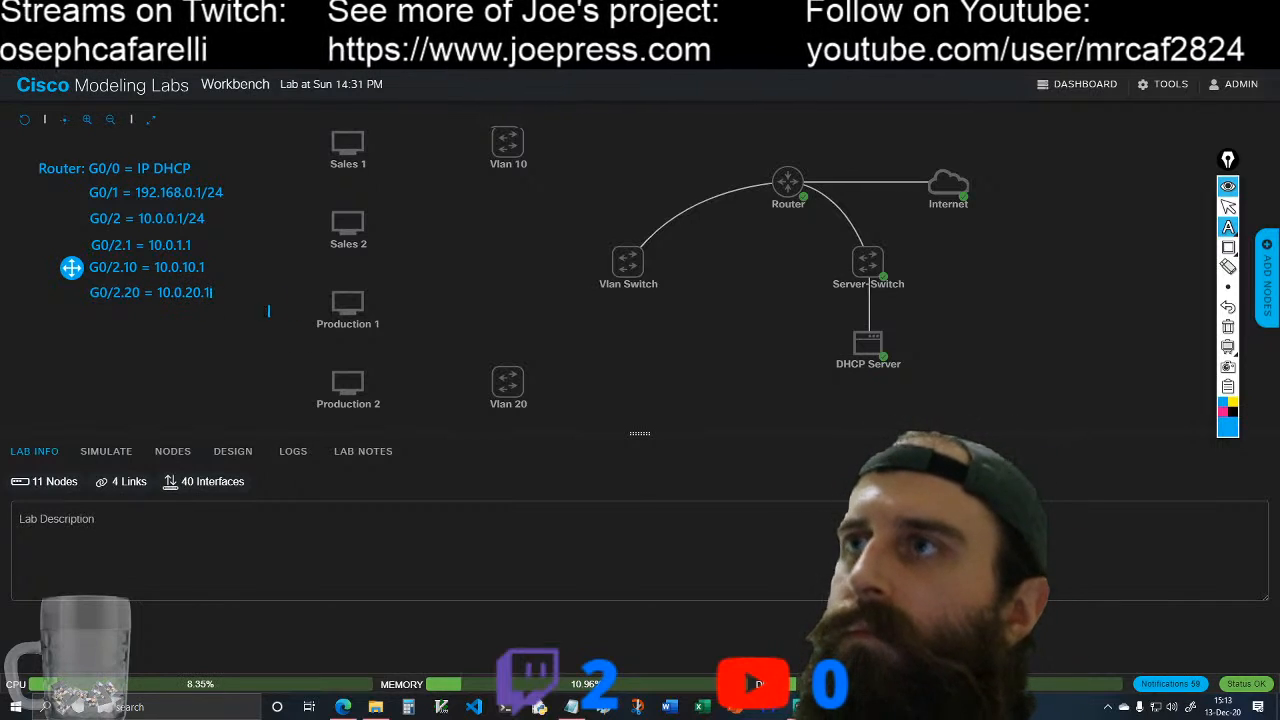
{"action": "left_click", "coordinate": [1228, 227]}
{"action": "left_click", "coordinate": [875, 343]}
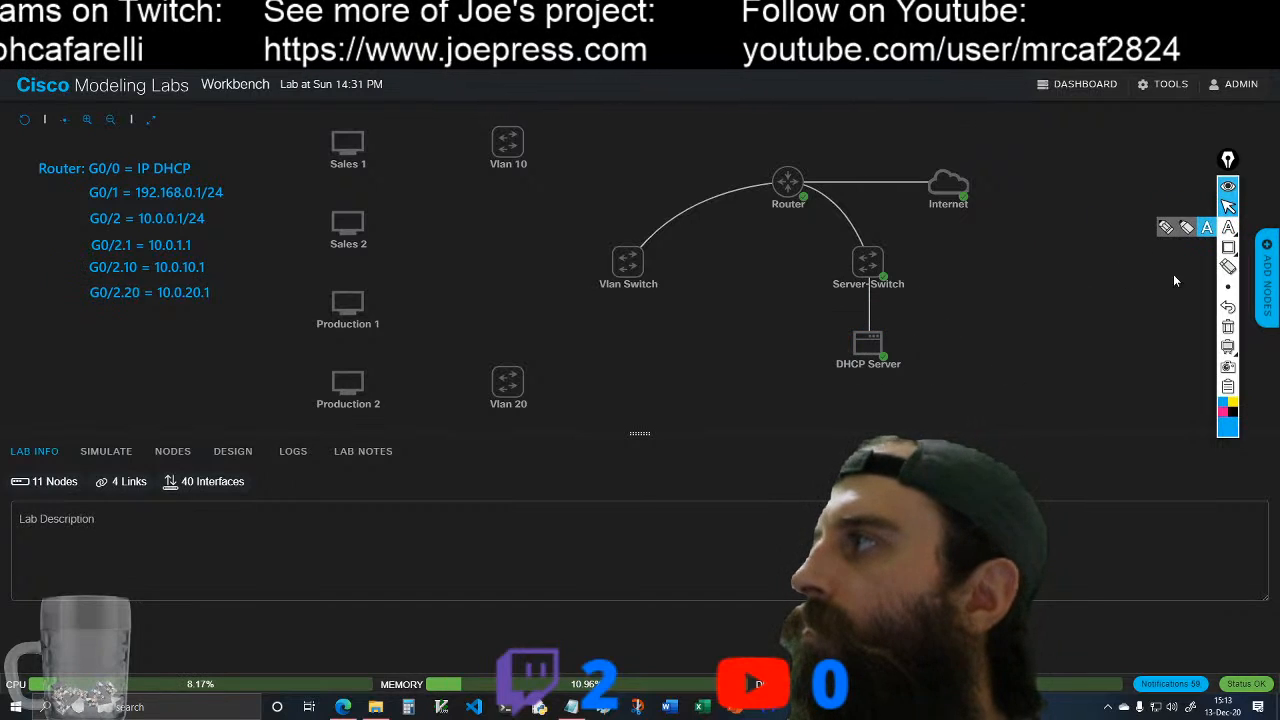
{"action": "left_click", "coordinate": [1229, 207]}
Step: Open the DHCP Server's console and log in as ubuntu with the account password
{"action": "left_click", "coordinate": [868, 343]}
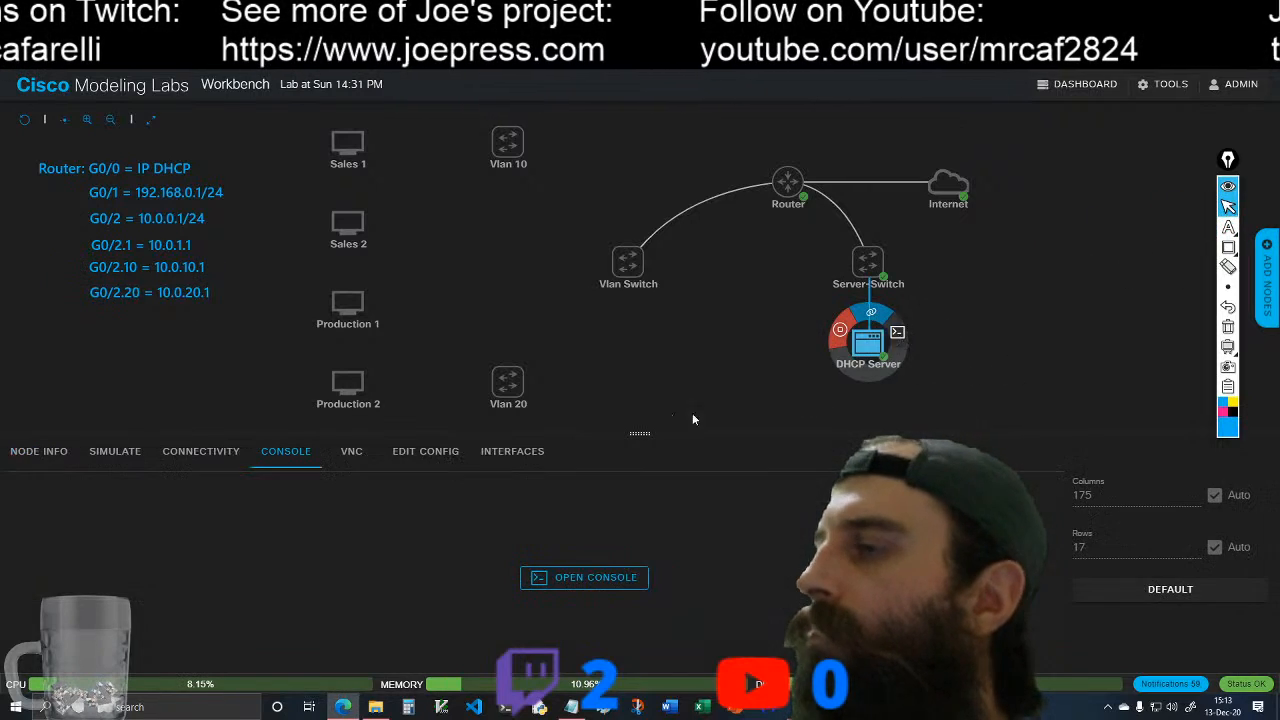
{"action": "left_click", "coordinate": [590, 577]}
{"action": "key", "text": "Return"}
{"action": "type", "text": "ubuntu login: ubuntu"}
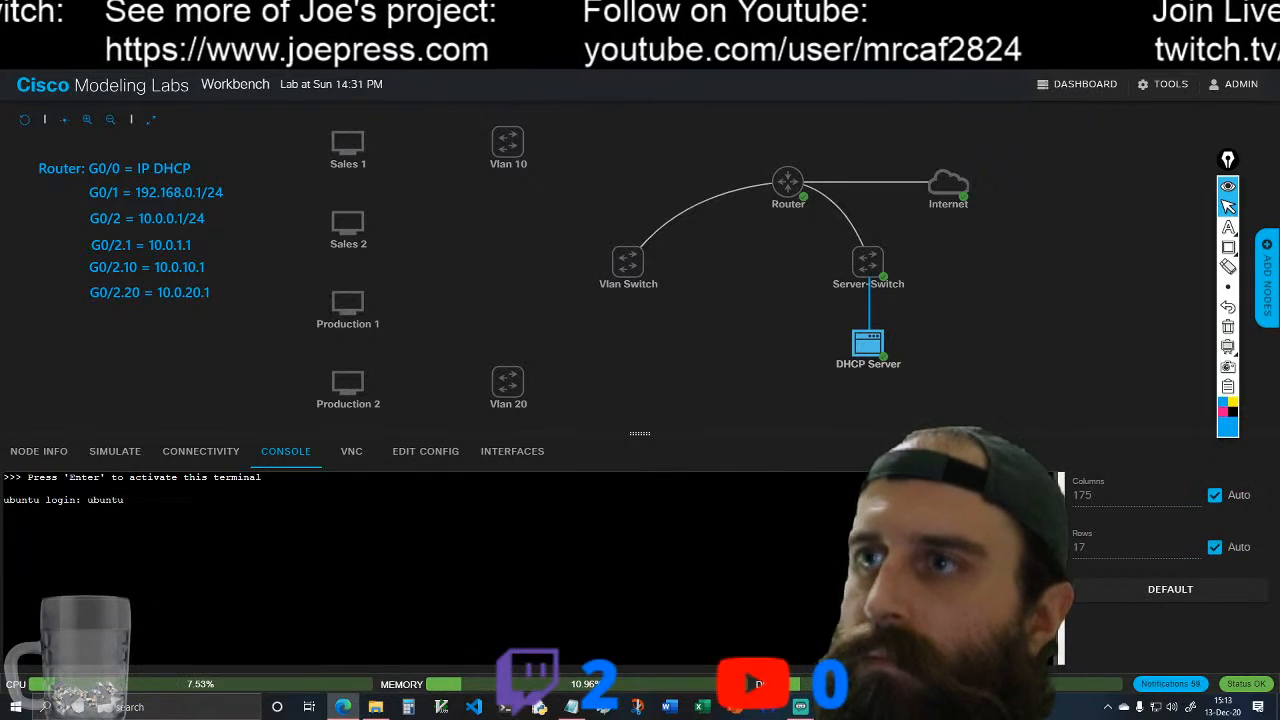
{"action": "key", "text": "Return"}
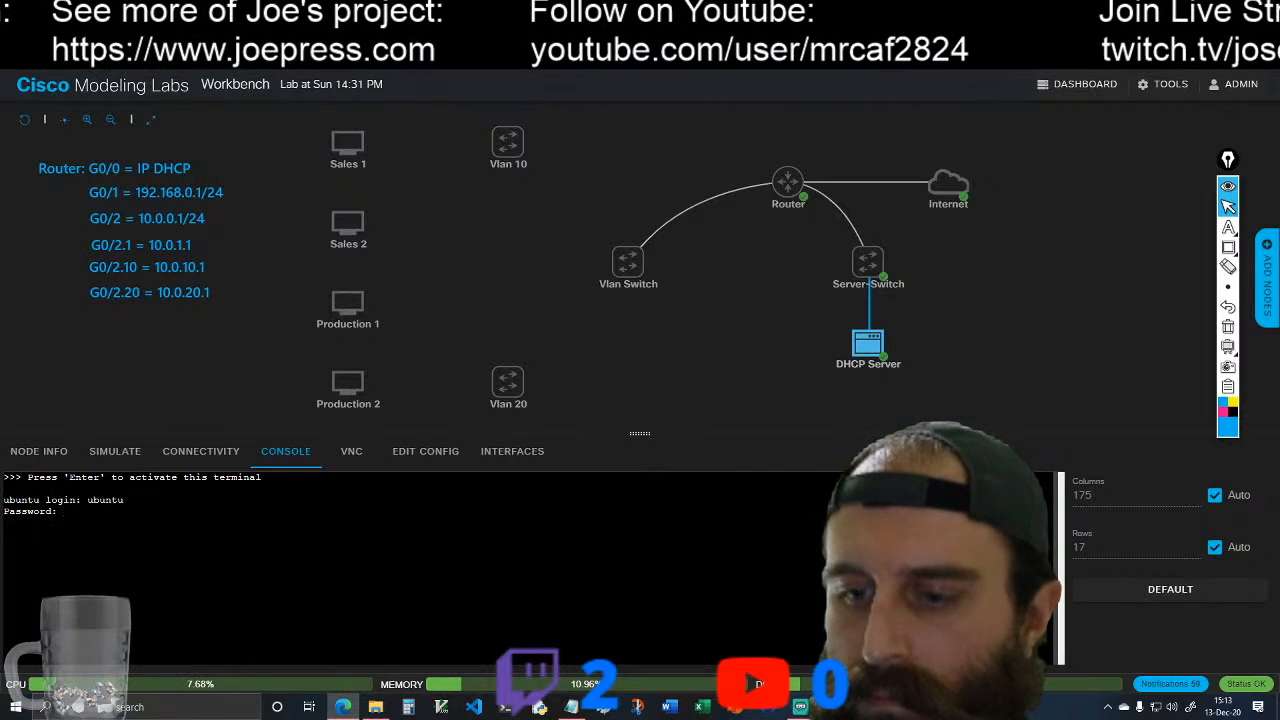
{"action": "key", "text": "Return"}
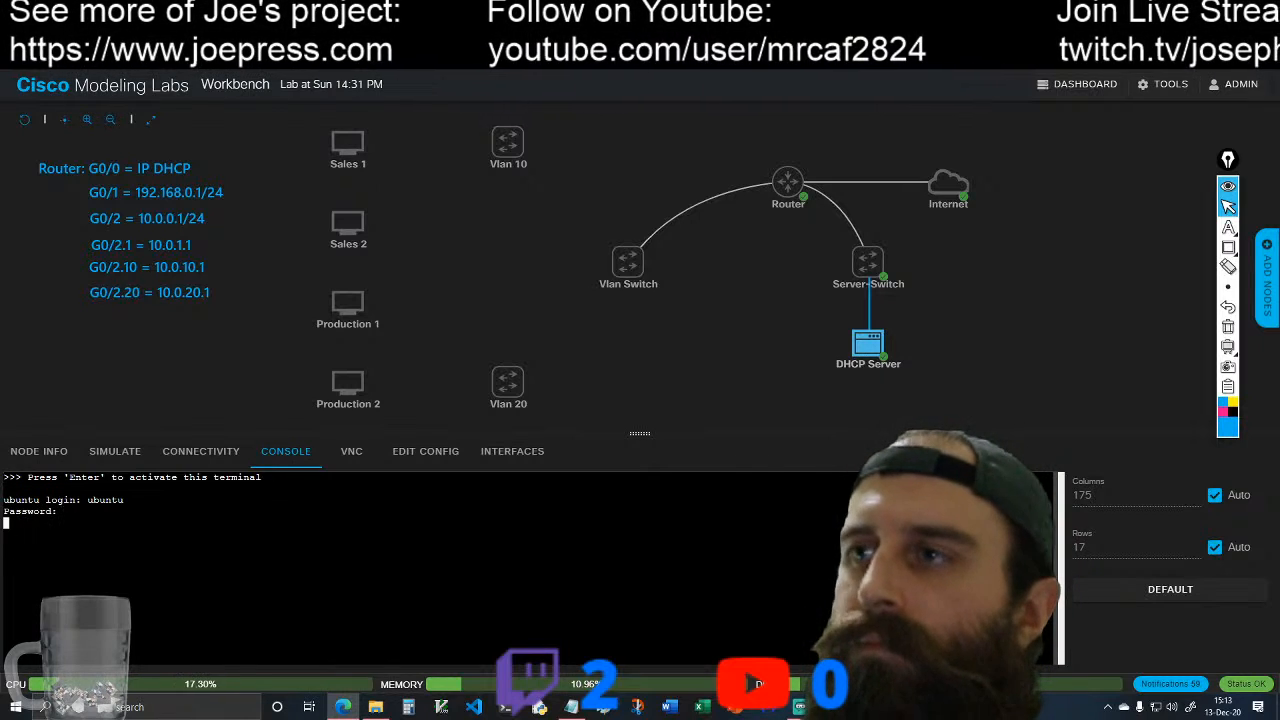
Step: Check the IPv4 address for ens2 in the DHCP Server's login system information
{"action": "scroll", "coordinate": [530, 568], "scroll_direction": "up", "scroll_amount": 2}
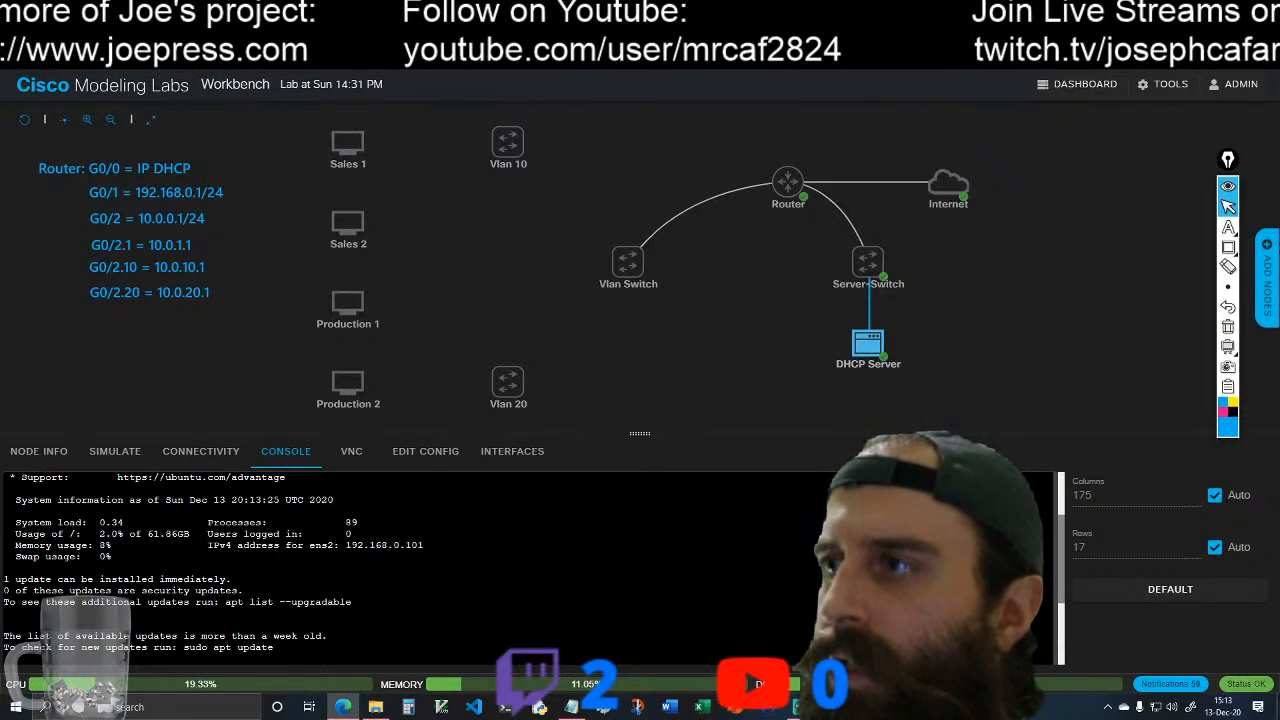
{"action": "left_click_drag", "start_coordinate": [345, 545], "coordinate": [412, 545]}
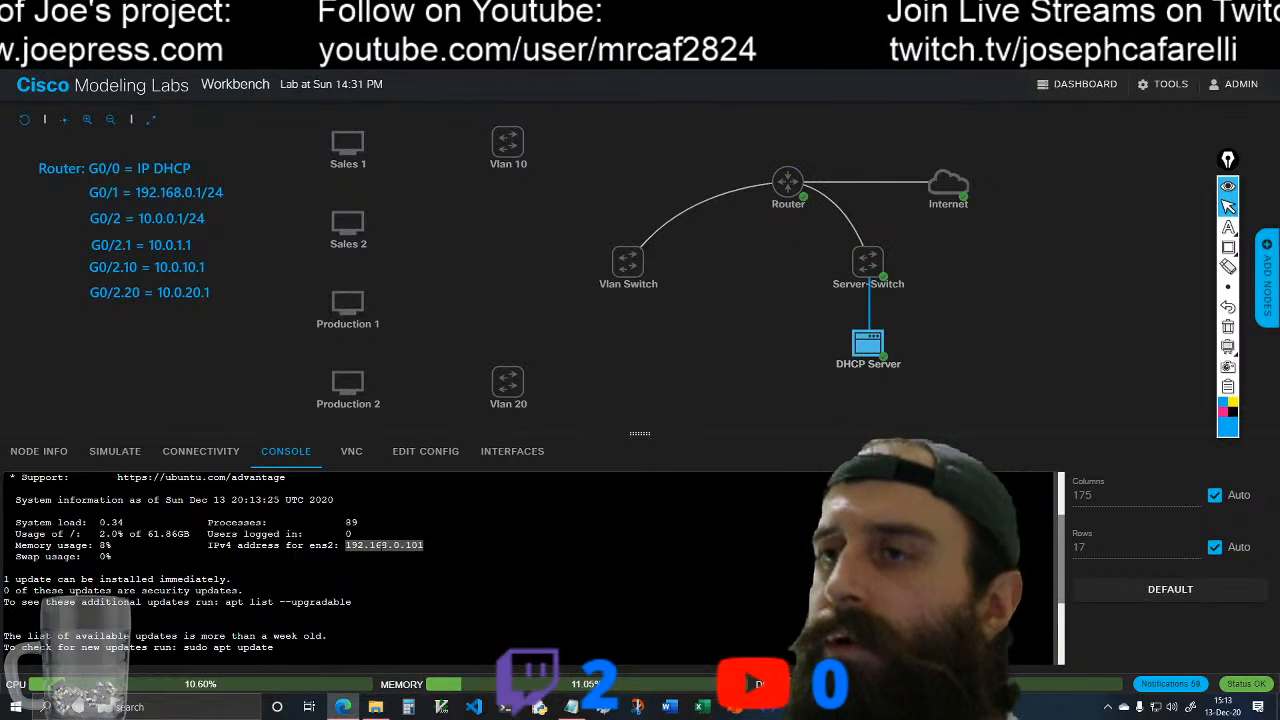
{"action": "scroll", "coordinate": [530, 568], "scroll_direction": "down", "scroll_amount": 3}
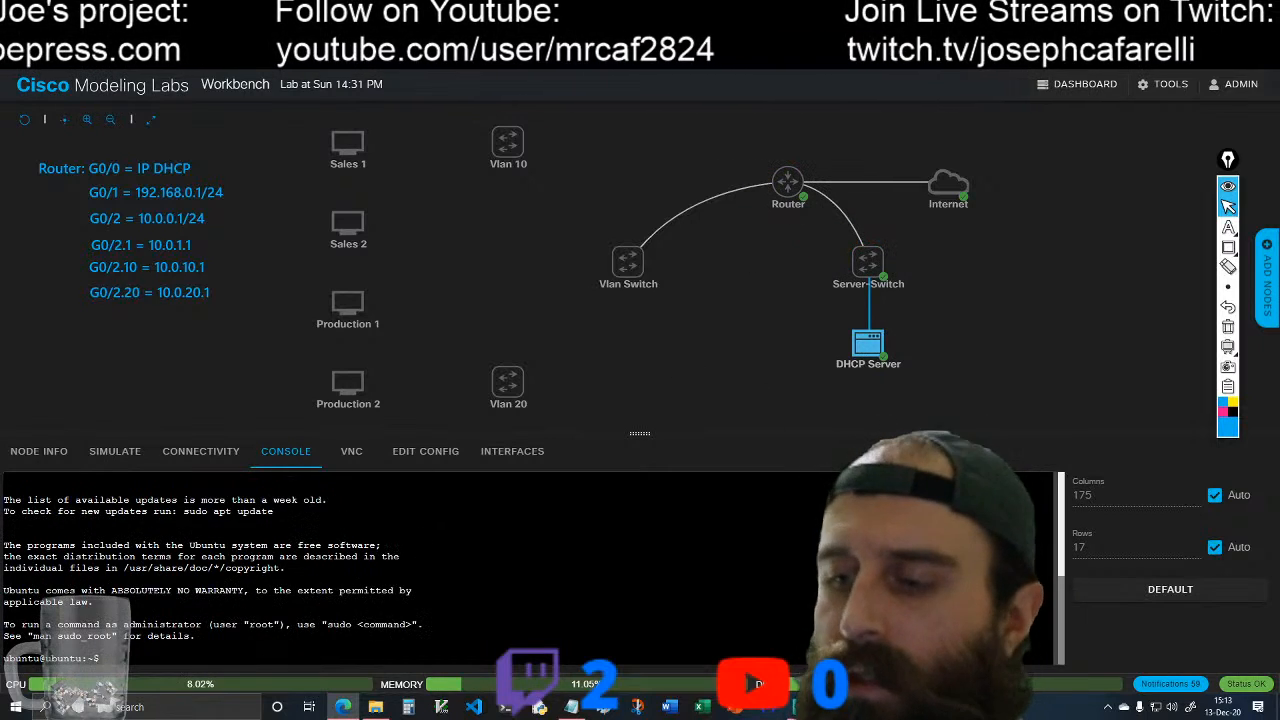
Step: Test the DHCP Server's internet connectivity with ping 8.8.8.8 and stop the ping after a few replies
{"action": "type", "text": "ping 8.8.8.8"}
{"action": "key", "text": "Return"}
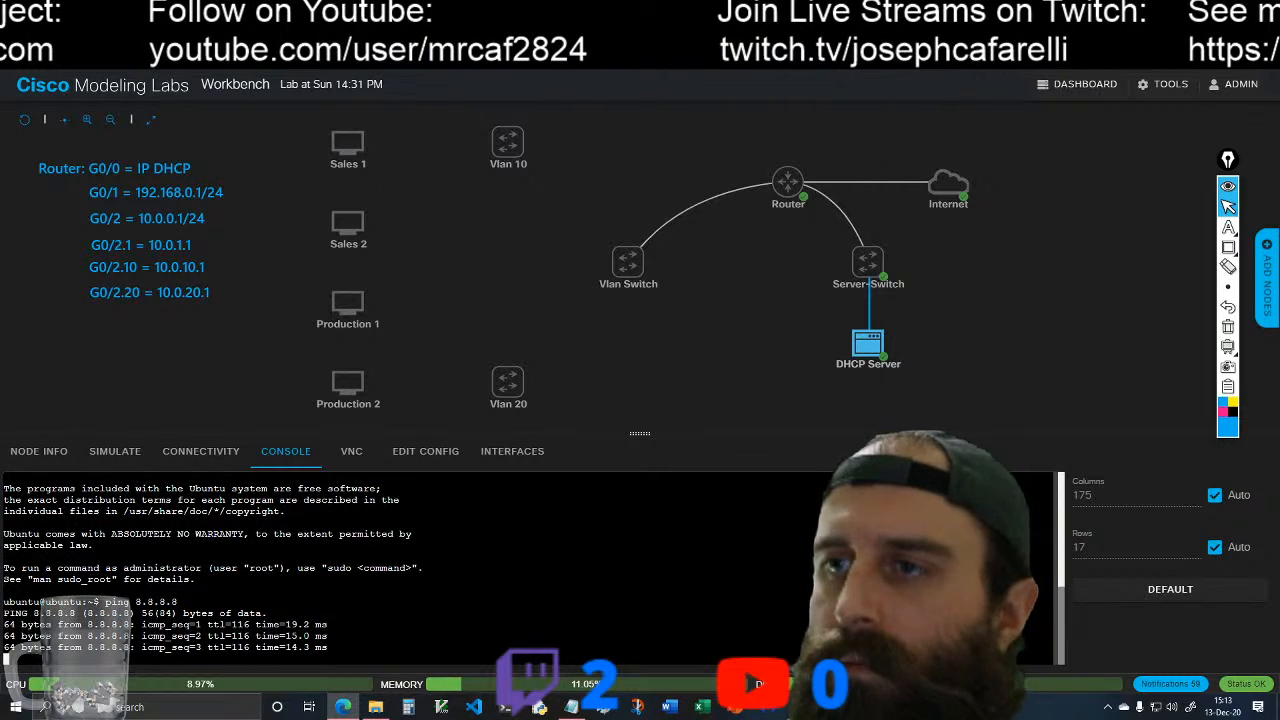
{"action": "key", "text": "ctrl+c"}
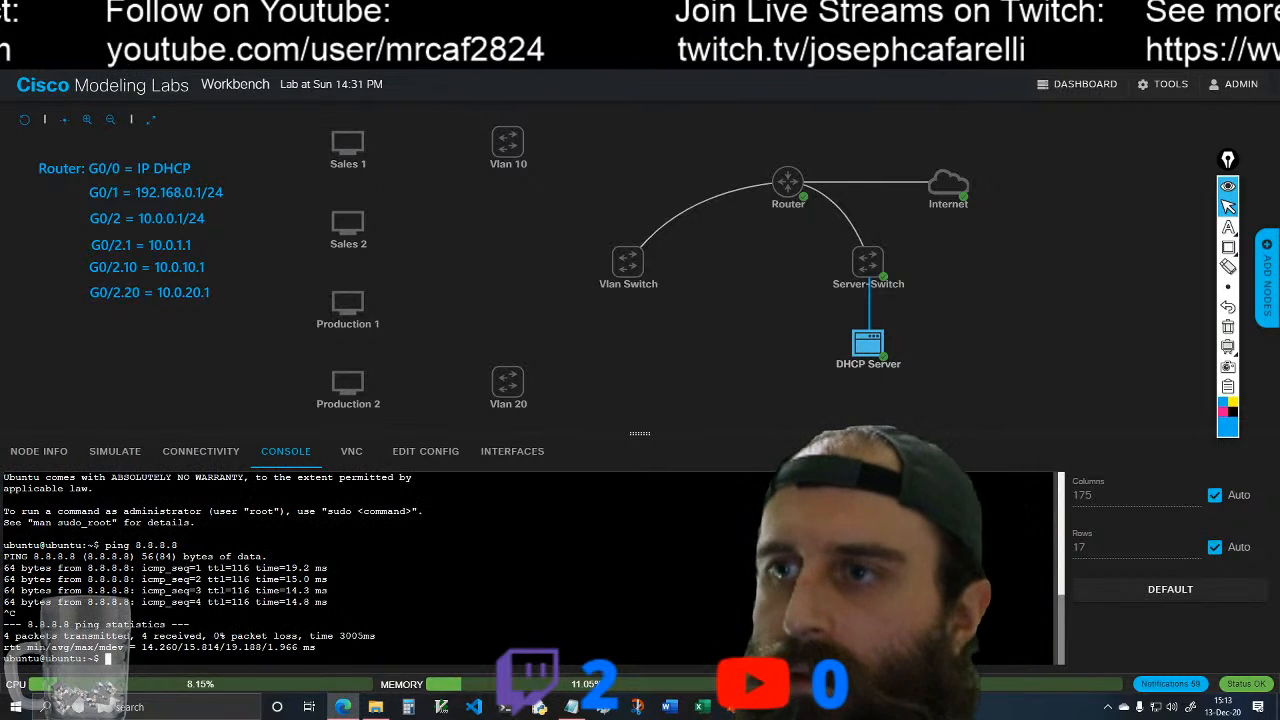
{"action": "type", "text": "ping "}
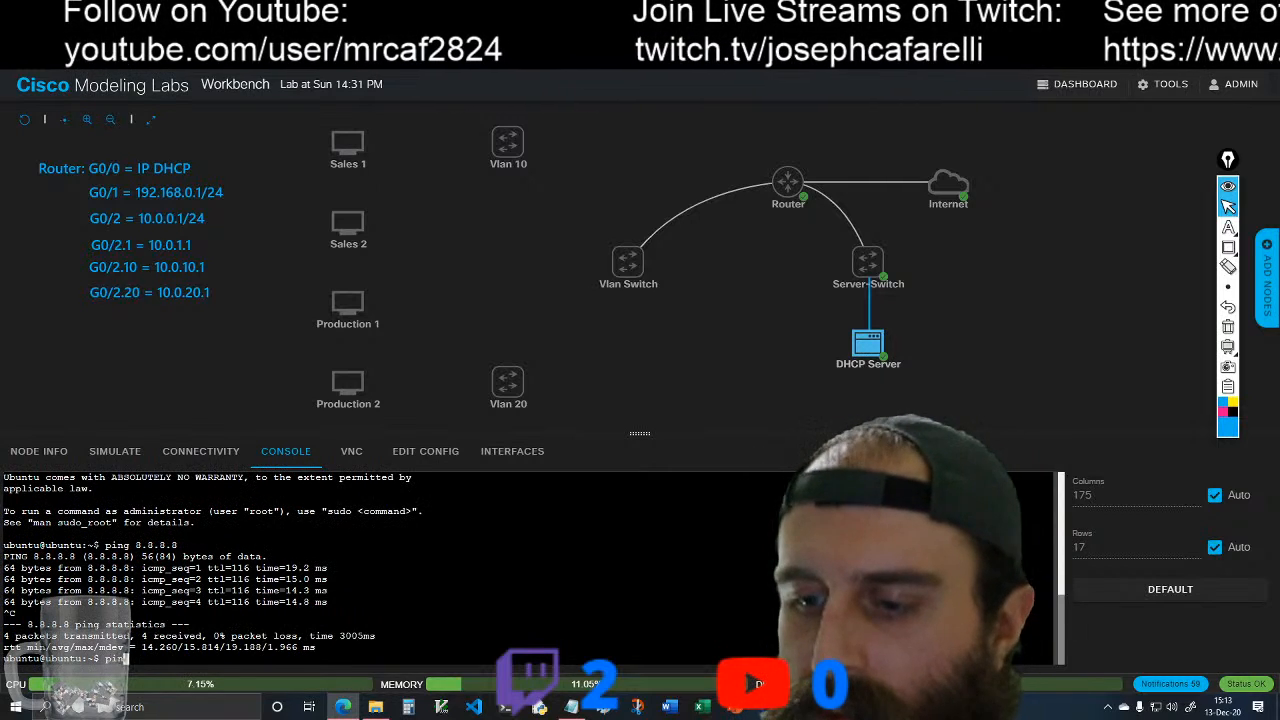
{"action": "type", "text": "www"}
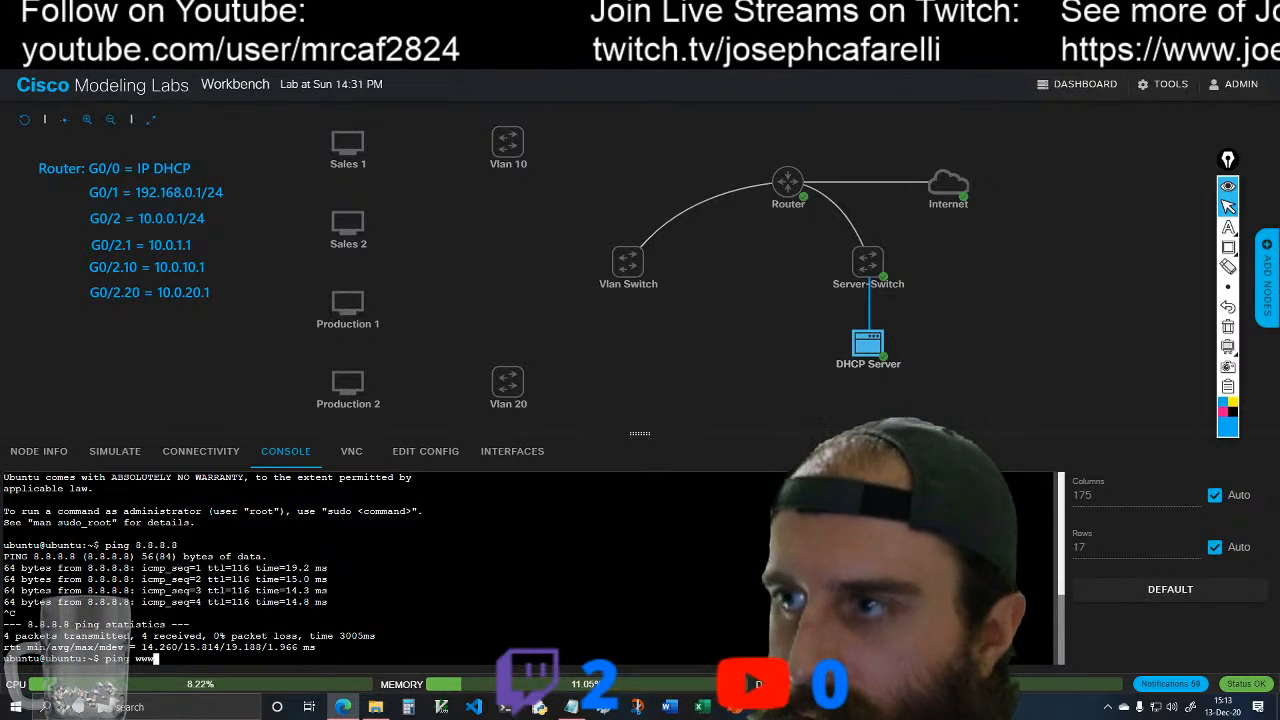
{"action": "type", "text": ".goole"}
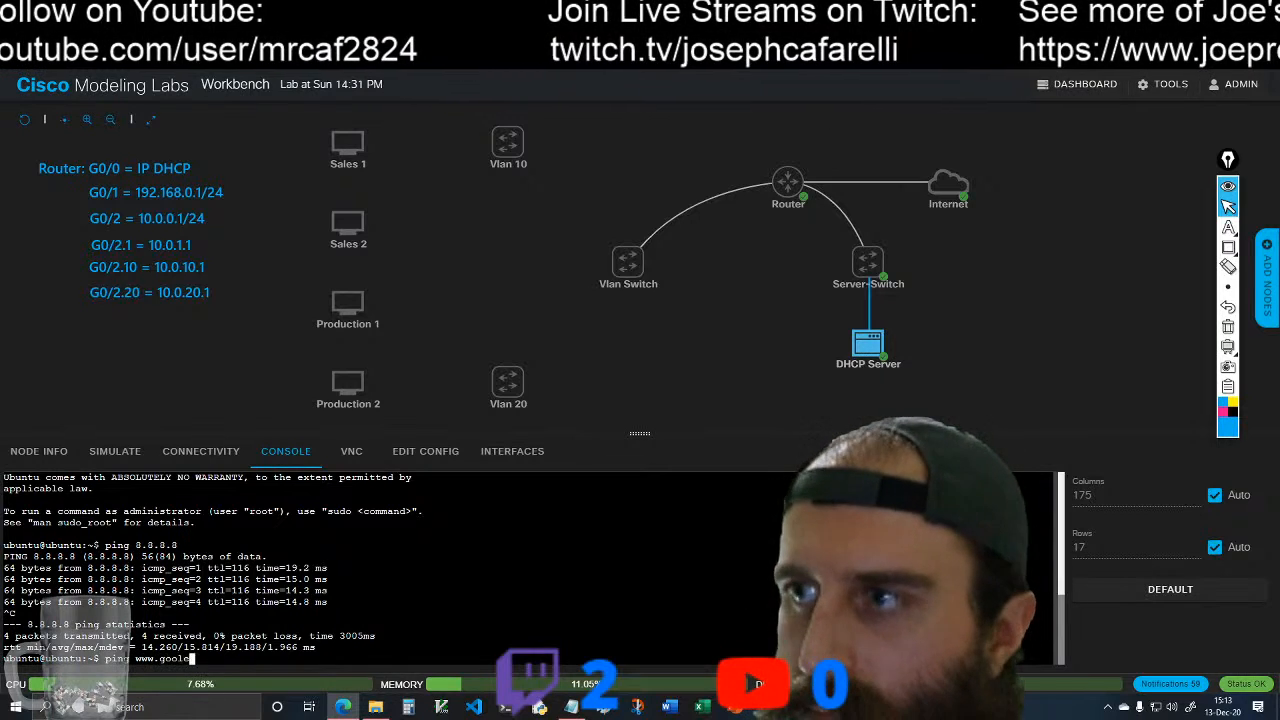
{"action": "key", "text": "BackSpace"}
{"action": "key", "text": "BackSpace"}
{"action": "type", "text": "g"}
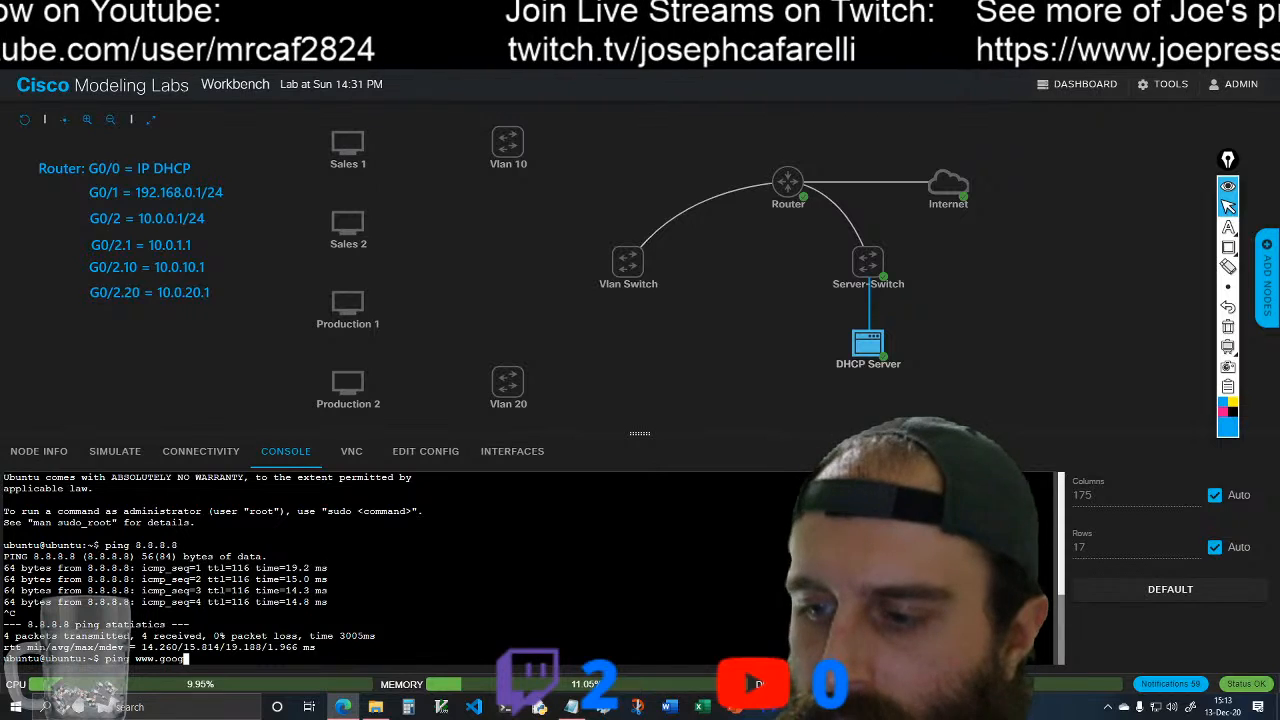
{"action": "type", "text": "le.com"}
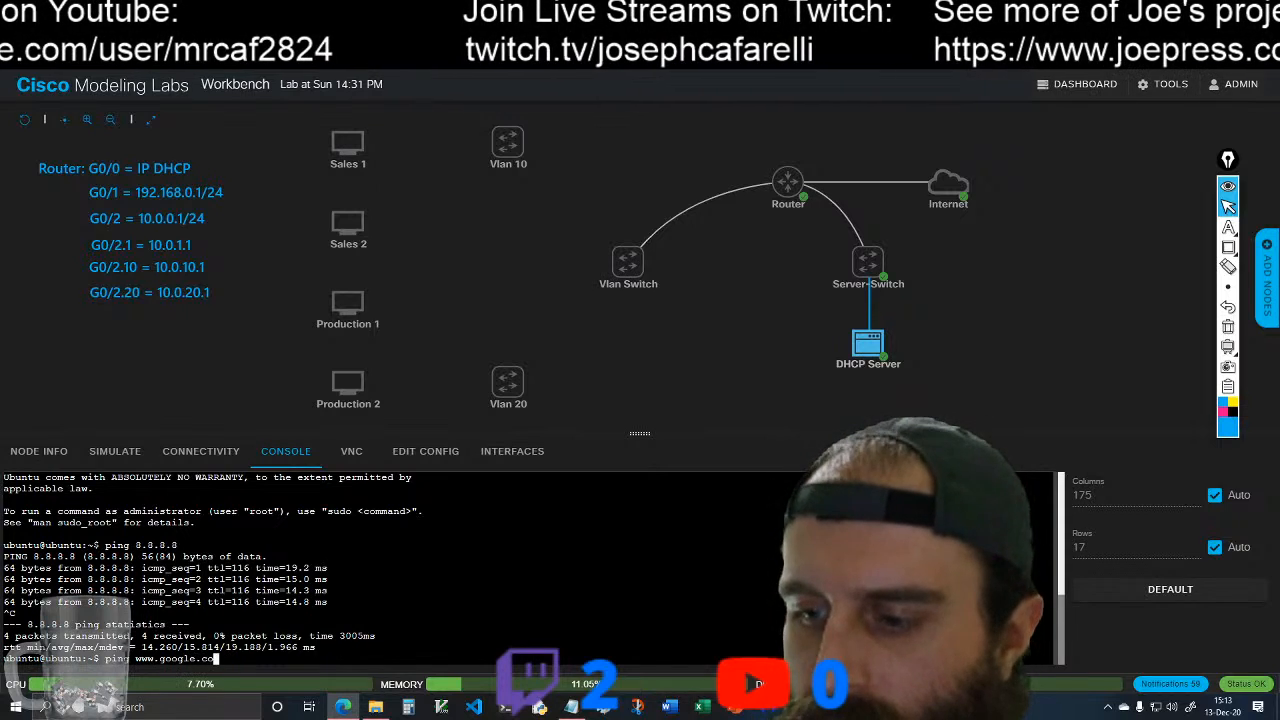
{"action": "key", "text": "Return"}
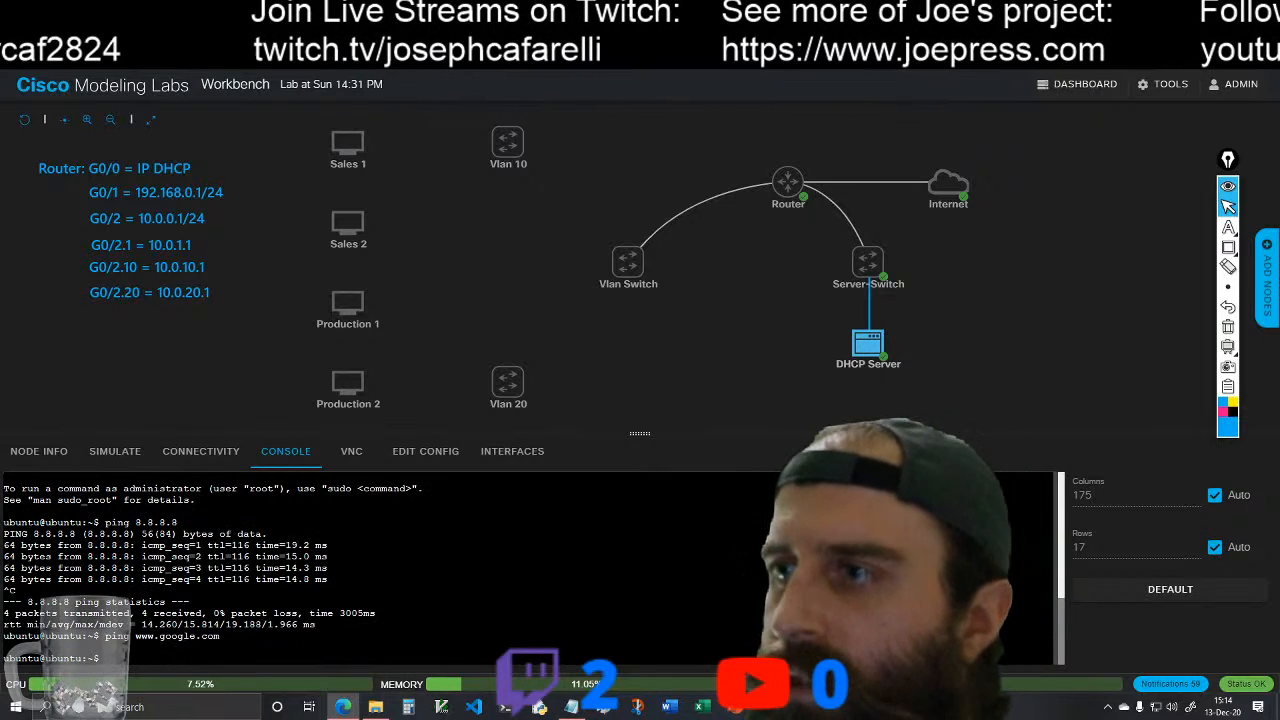
Step: Open the Router's console and review its earlier output to find the DHCP pool configuration for the server network
{"action": "left_click", "coordinate": [800, 180]}
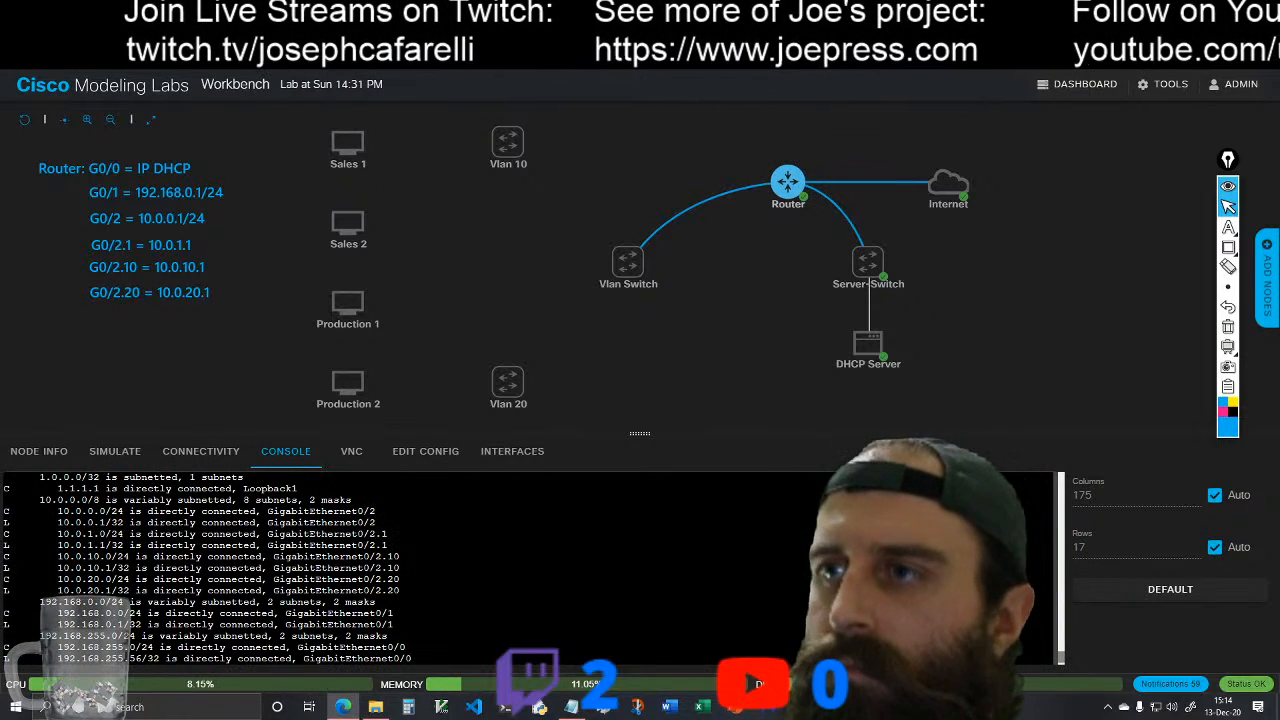
{"action": "scroll", "coordinate": [237, 568], "scroll_direction": "up", "scroll_amount": 10}
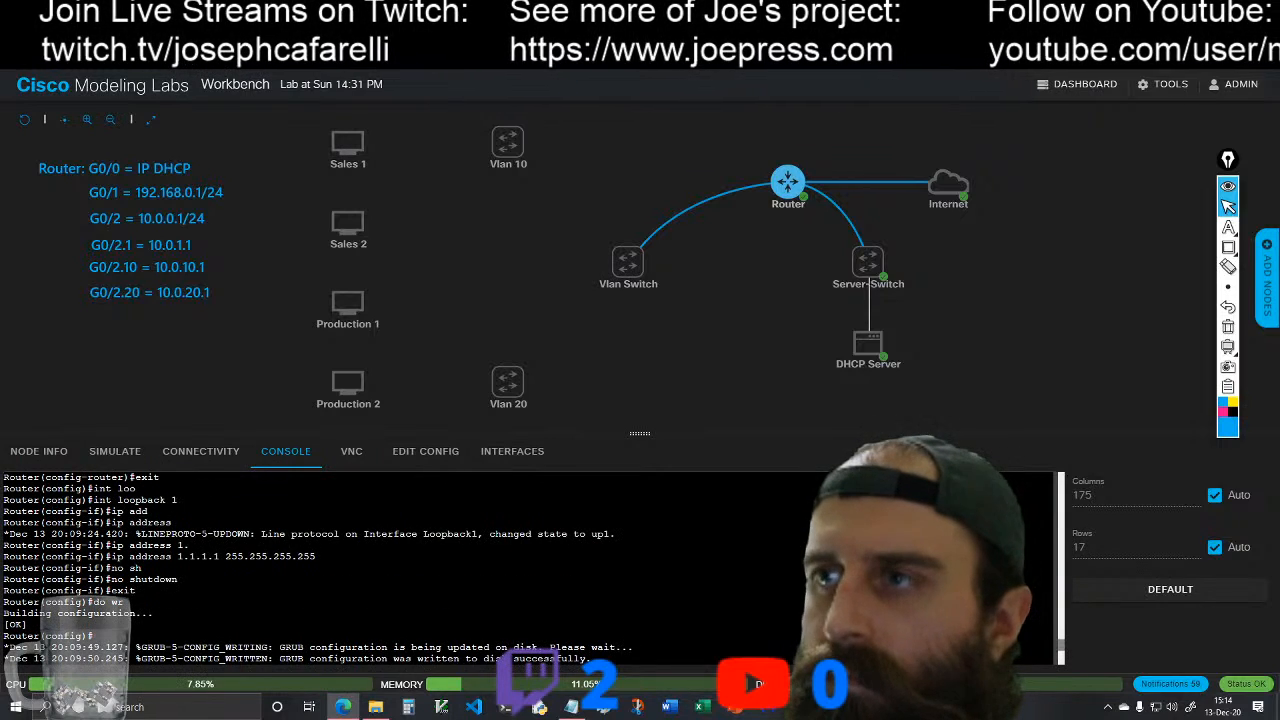
{"action": "scroll", "coordinate": [320, 568], "scroll_direction": "down", "scroll_amount": 4}
{"action": "scroll", "coordinate": [320, 568], "scroll_direction": "up", "scroll_amount": 4}
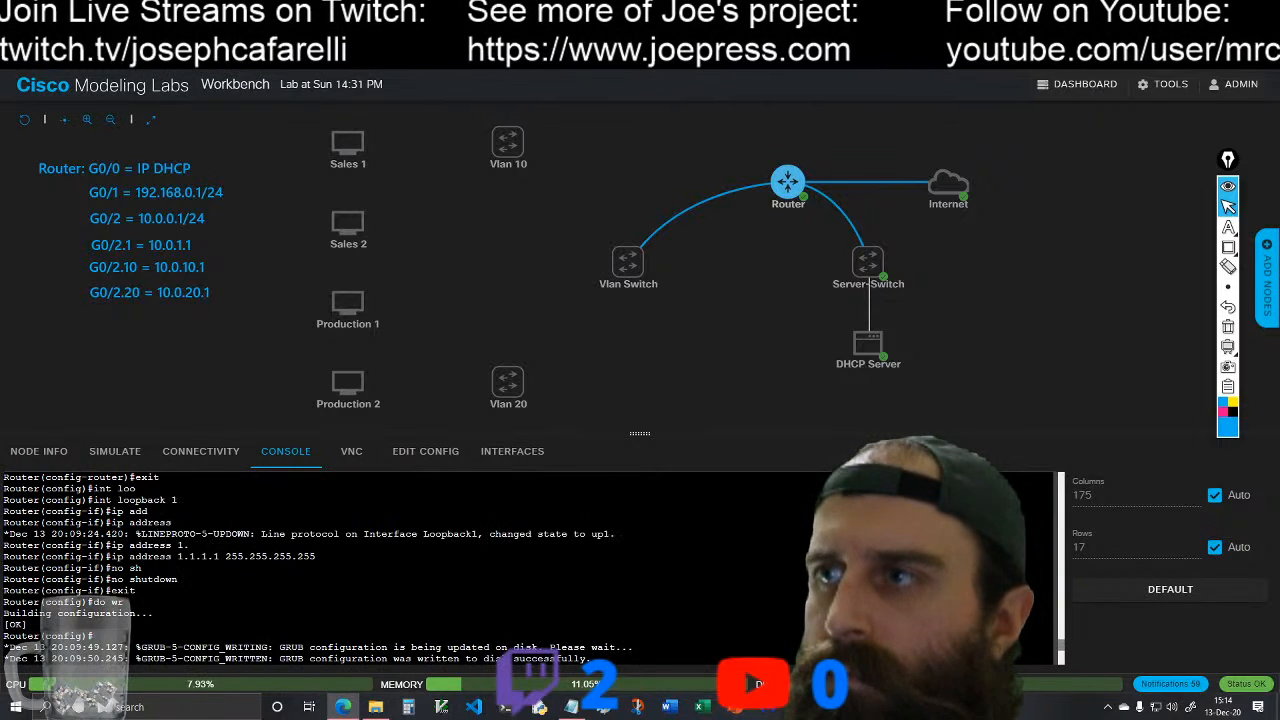
{"action": "scroll", "coordinate": [320, 568], "scroll_direction": "up", "scroll_amount": 6}
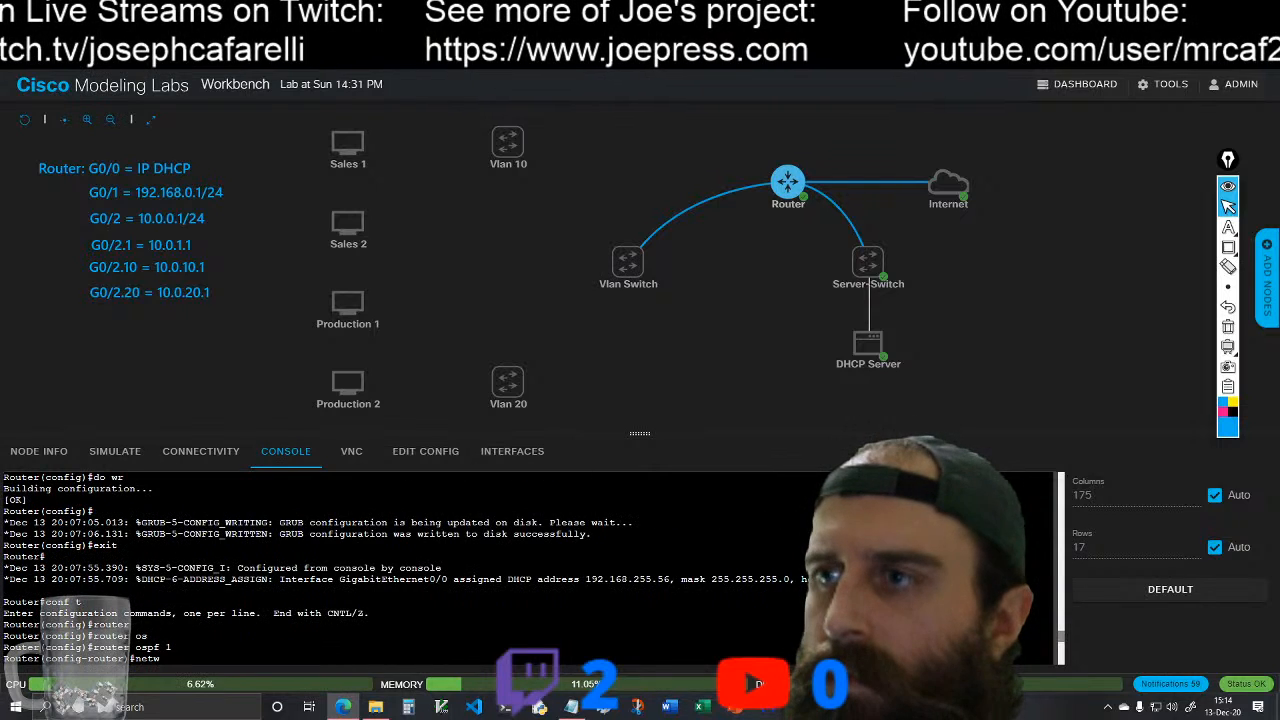
{"action": "scroll", "coordinate": [320, 568], "scroll_direction": "up", "scroll_amount": 2}
{"action": "scroll", "coordinate": [320, 568], "scroll_direction": "down", "scroll_amount": 4}
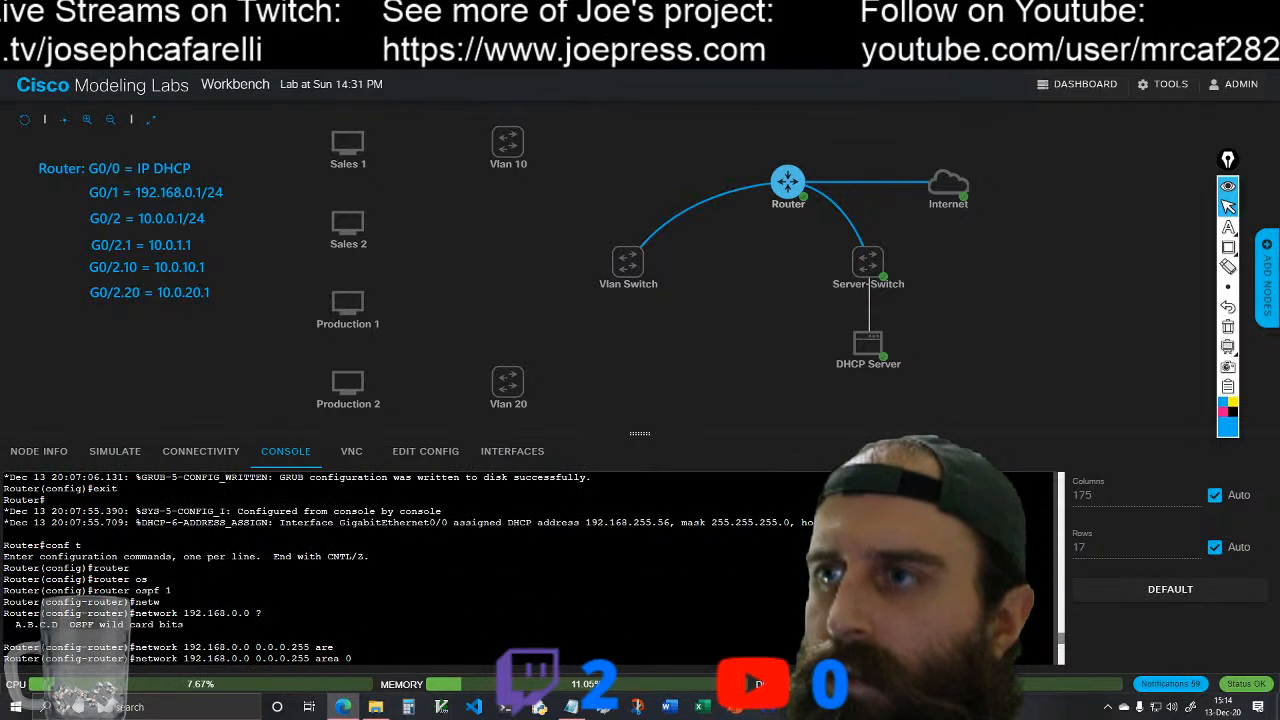
{"action": "scroll", "coordinate": [320, 568], "scroll_direction": "up", "scroll_amount": 2}
{"action": "scroll", "coordinate": [320, 568], "scroll_direction": "up", "scroll_amount": 3}
{"action": "scroll", "coordinate": [320, 568], "scroll_direction": "down", "scroll_amount": 3}
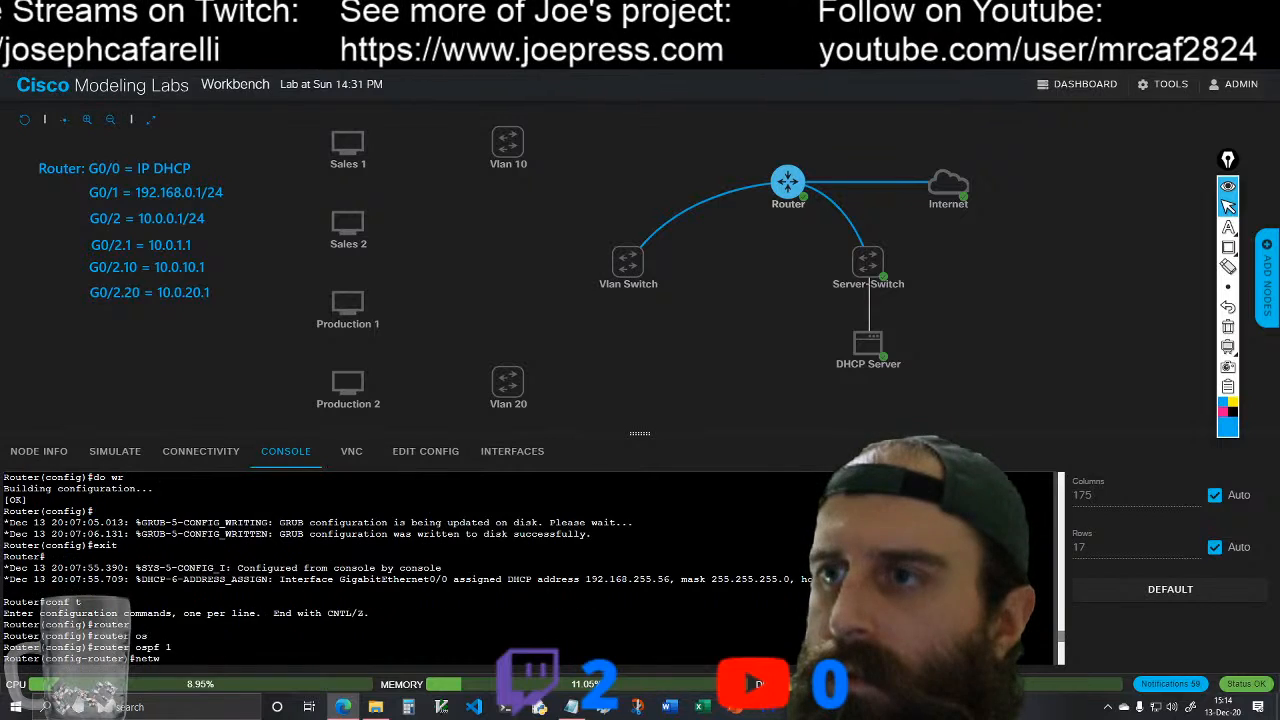
{"action": "scroll", "coordinate": [320, 568], "scroll_direction": "down", "scroll_amount": 2}
{"action": "scroll", "coordinate": [530, 568], "scroll_direction": "up", "scroll_amount": 1}
{"action": "scroll", "coordinate": [530, 568], "scroll_direction": "down", "scroll_amount": 4}
{"action": "scroll", "coordinate": [530, 568], "scroll_direction": "up", "scroll_amount": 3}
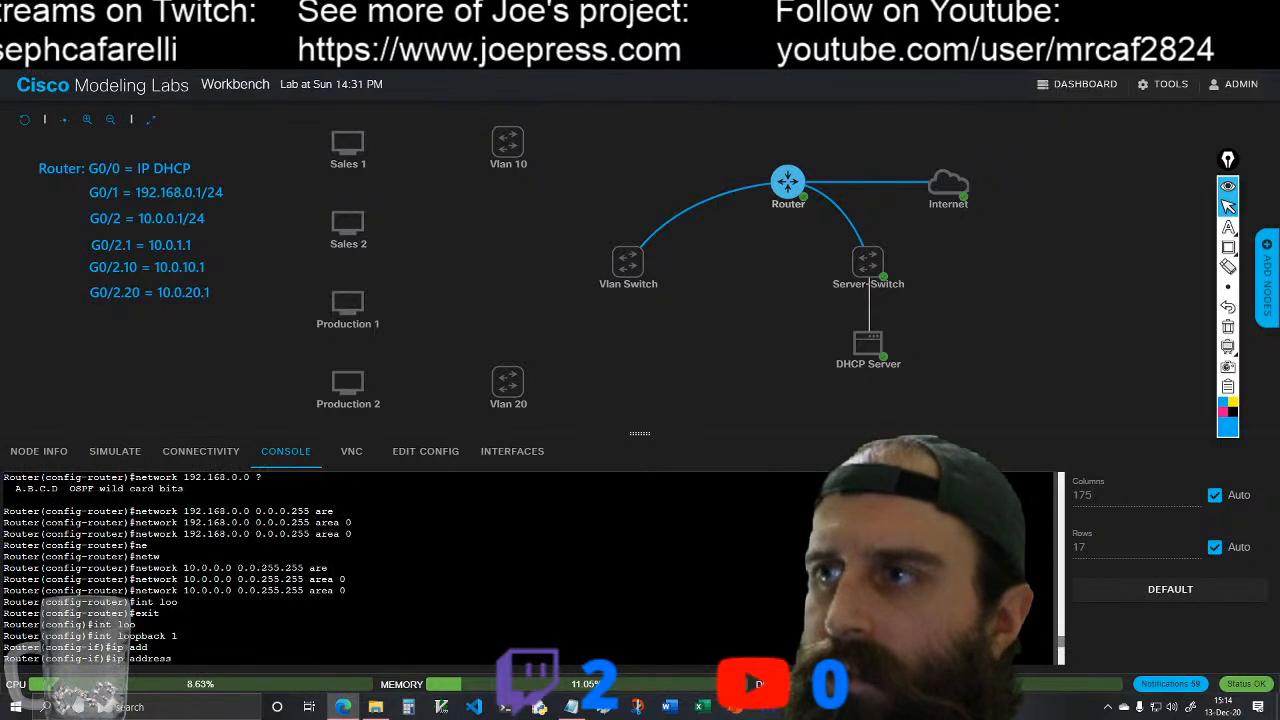
{"action": "scroll", "coordinate": [530, 568], "scroll_direction": "up", "scroll_amount": 9}
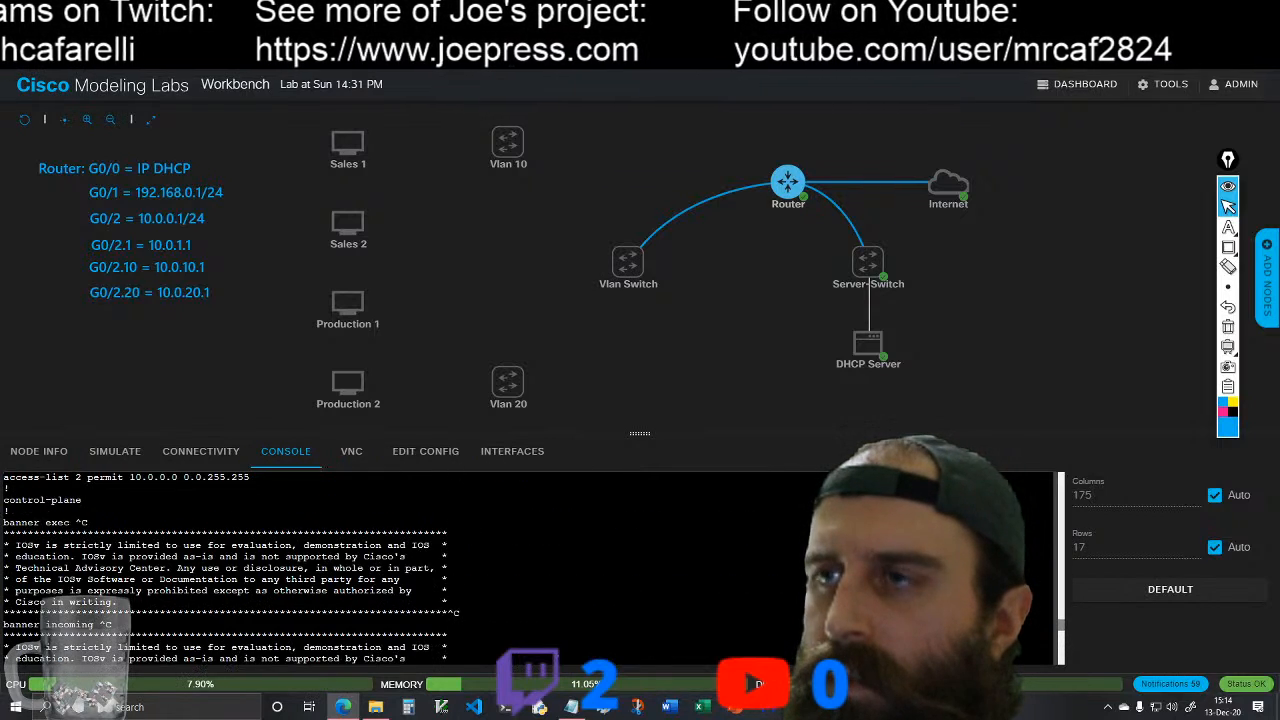
{"action": "scroll", "coordinate": [530, 568], "scroll_direction": "up", "scroll_amount": 6}
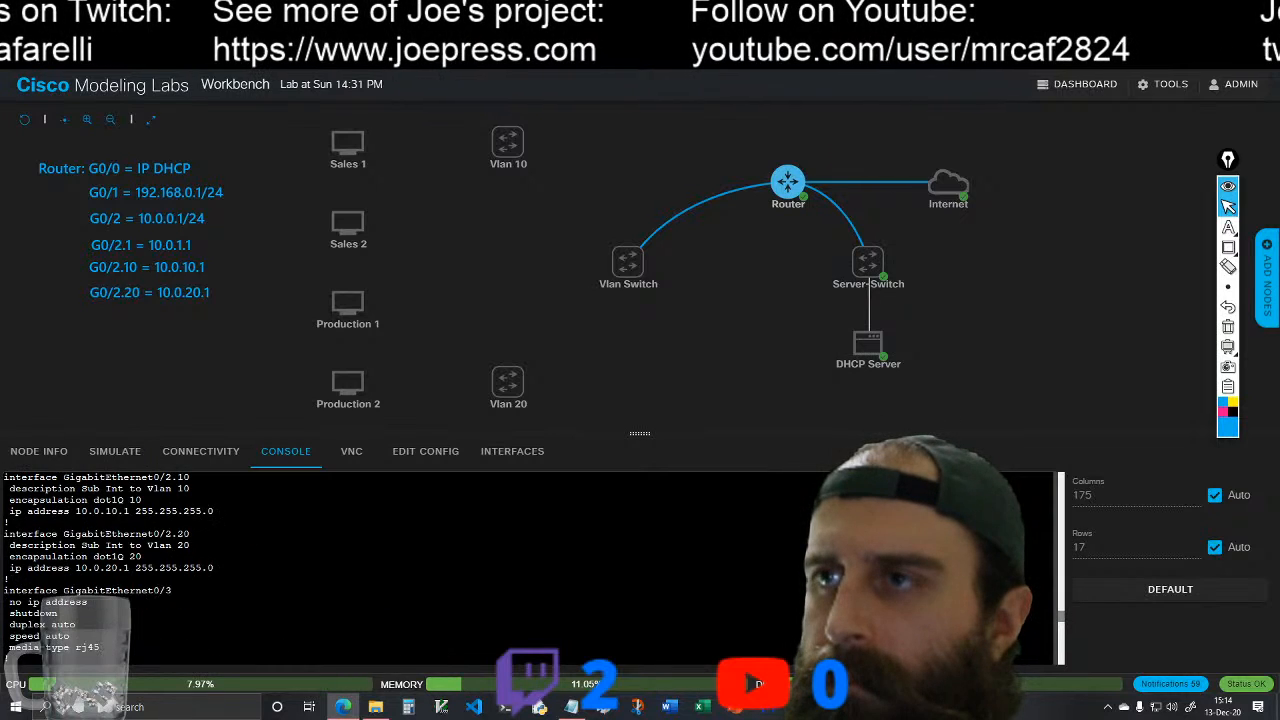
{"action": "scroll", "coordinate": [530, 568], "scroll_direction": "up", "scroll_amount": 6}
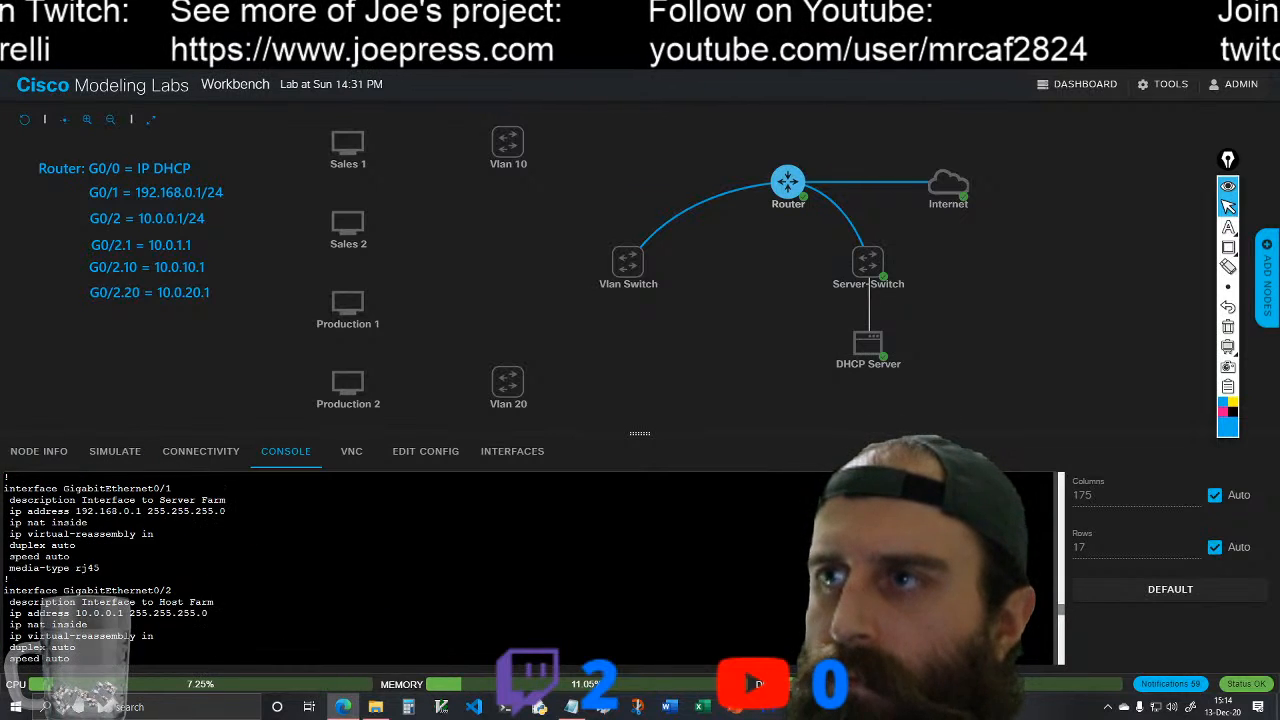
{"action": "scroll", "coordinate": [530, 568], "scroll_direction": "down", "scroll_amount": 8}
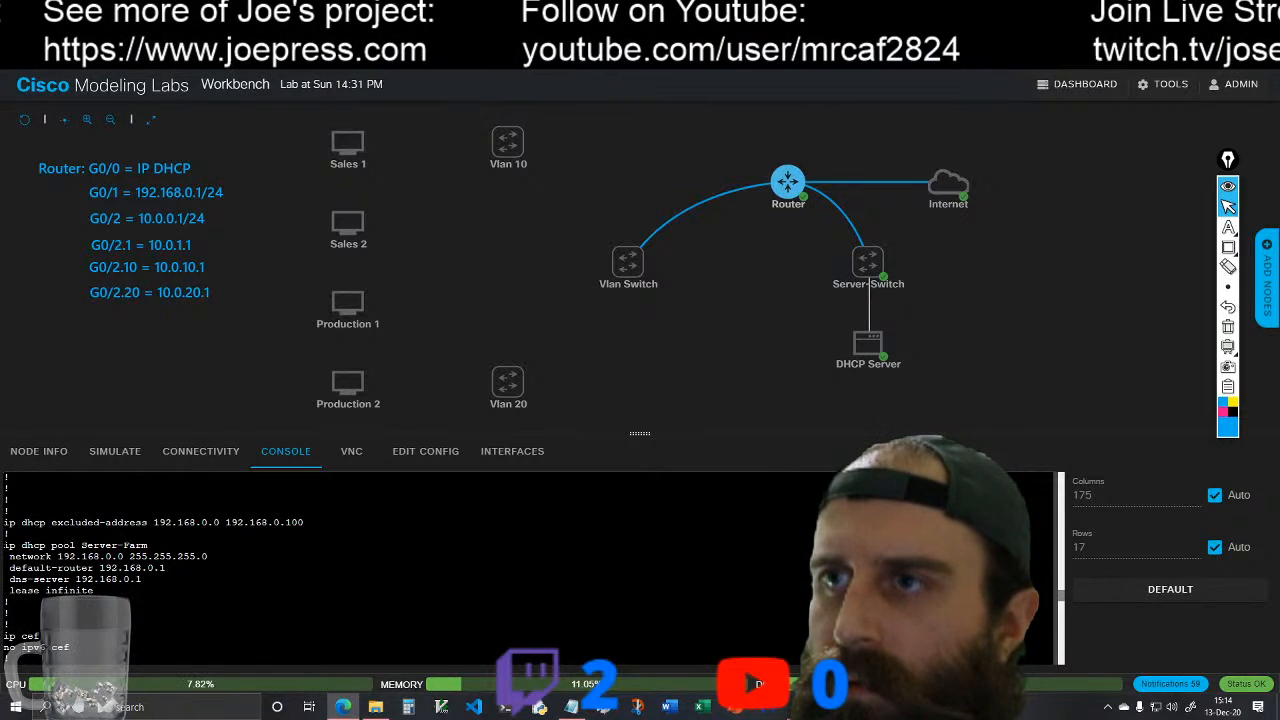
Step: Copy the line ip dhcp pool Server-Farm from the Router's displayed running configuration
{"action": "left_click_drag", "start_coordinate": [4, 546], "coordinate": [150, 547]}
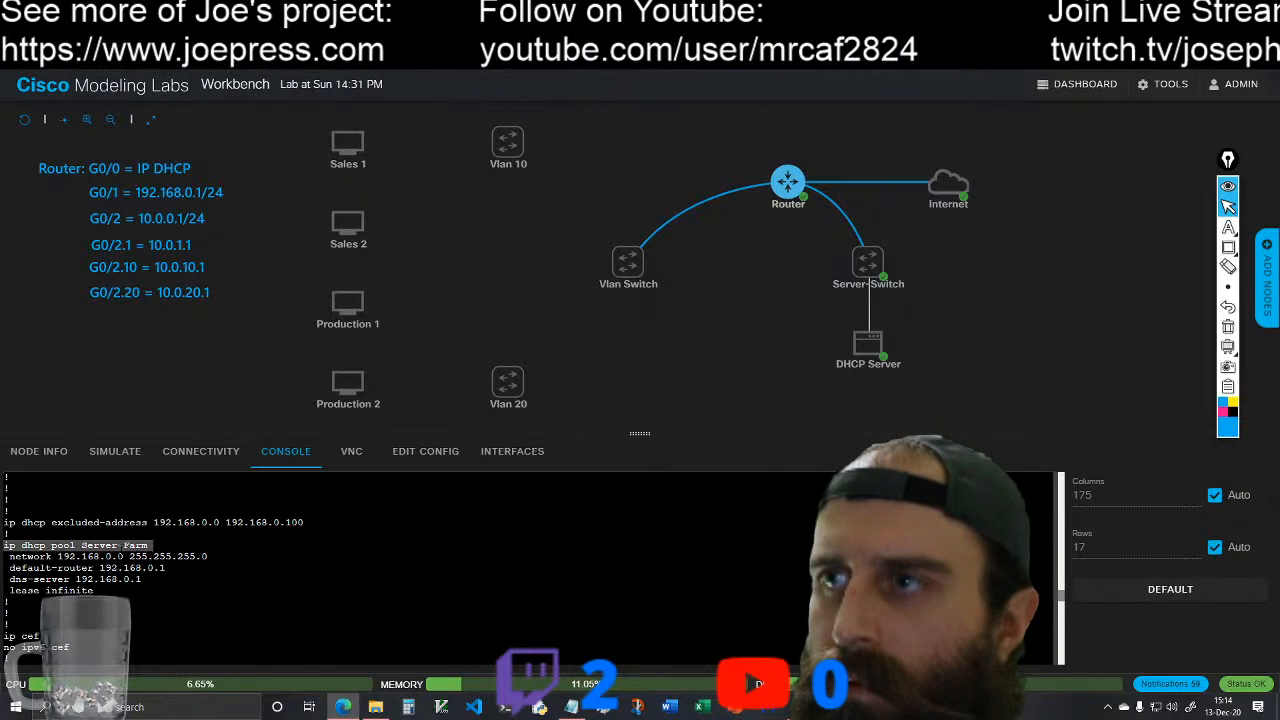
{"action": "right_click", "coordinate": [120, 552]}
{"action": "left_click", "coordinate": [246, 232]}
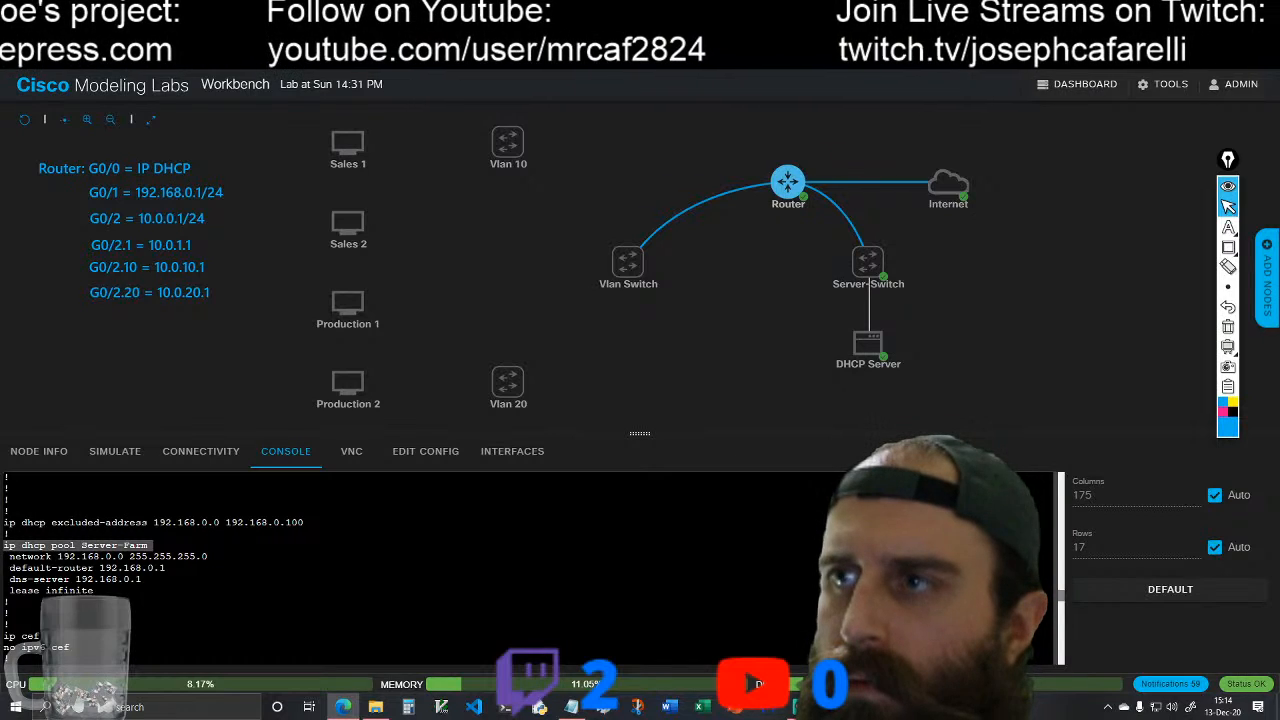
{"action": "left_click", "coordinate": [152, 546]}
Step: Enter configuration mode on the Router with conf t and run the copied ip dhcp pool Server-Farm command
{"action": "scroll", "coordinate": [528, 568], "scroll_direction": "down", "scroll_amount": 14}
{"action": "scroll", "coordinate": [230, 568], "scroll_direction": "down", "scroll_amount": 10}
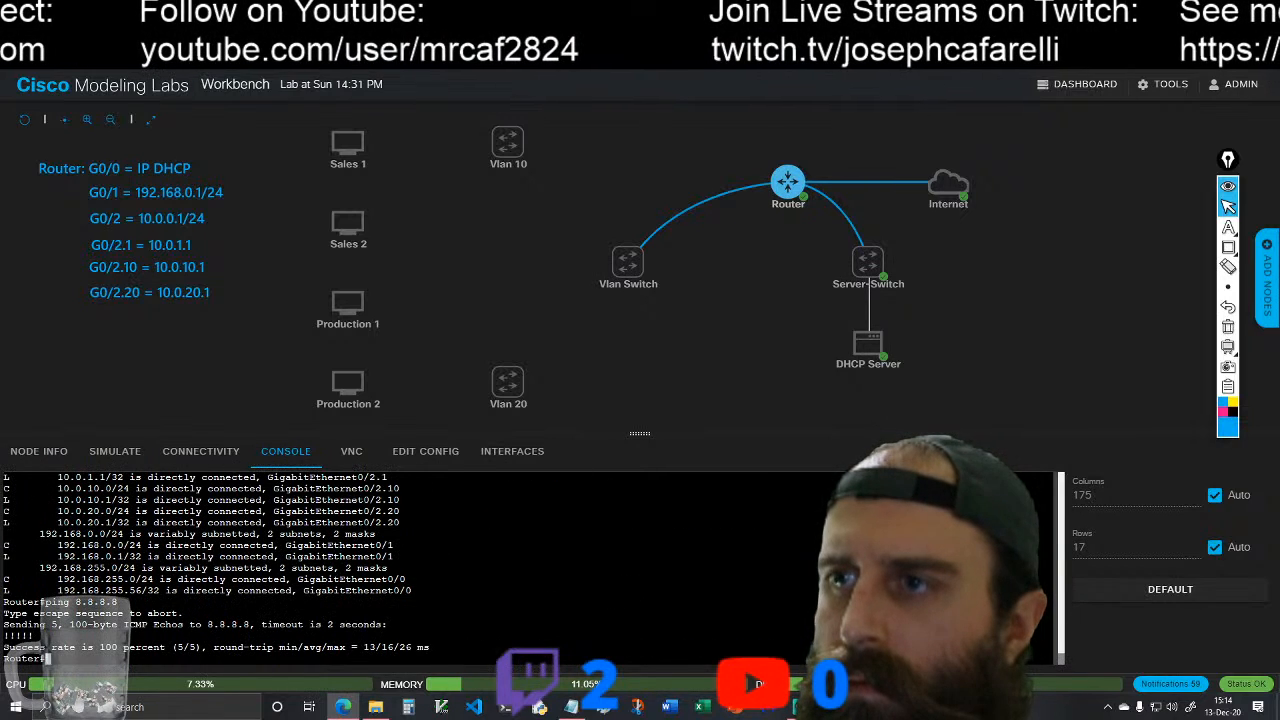
{"action": "type", "text": "conf"}
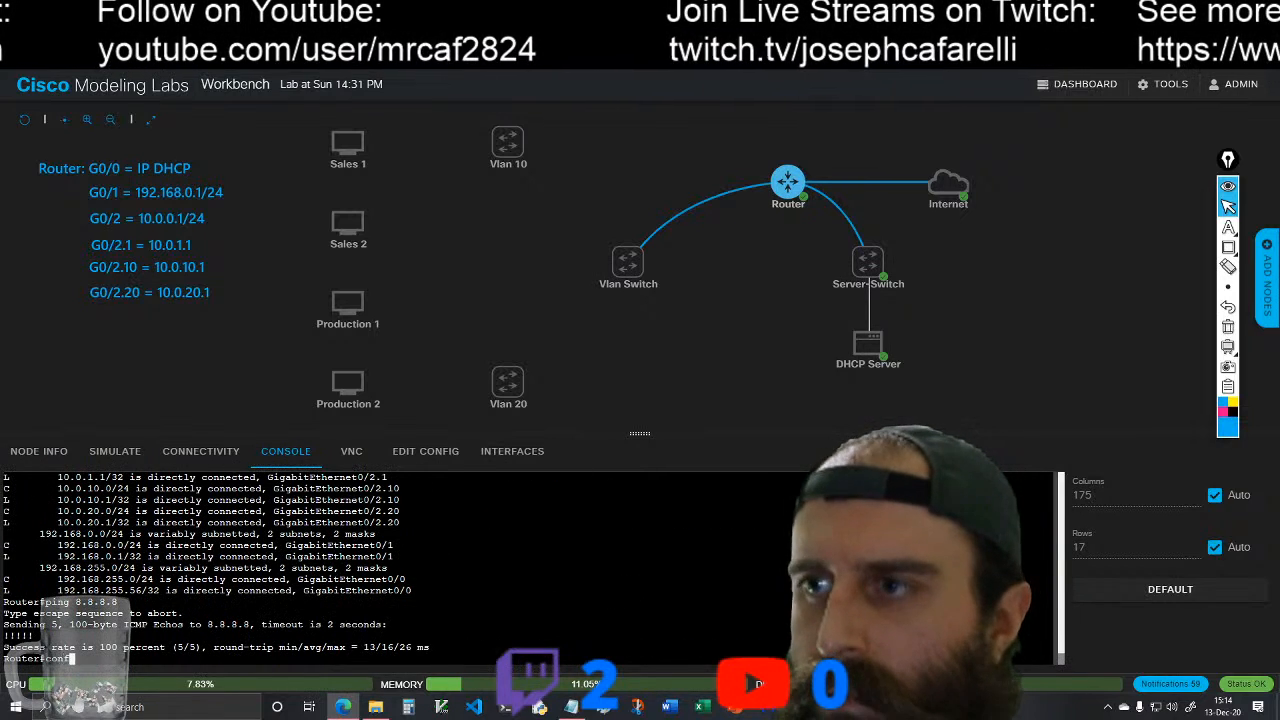
{"action": "type", "text": " t"}
{"action": "key", "text": "Return"}
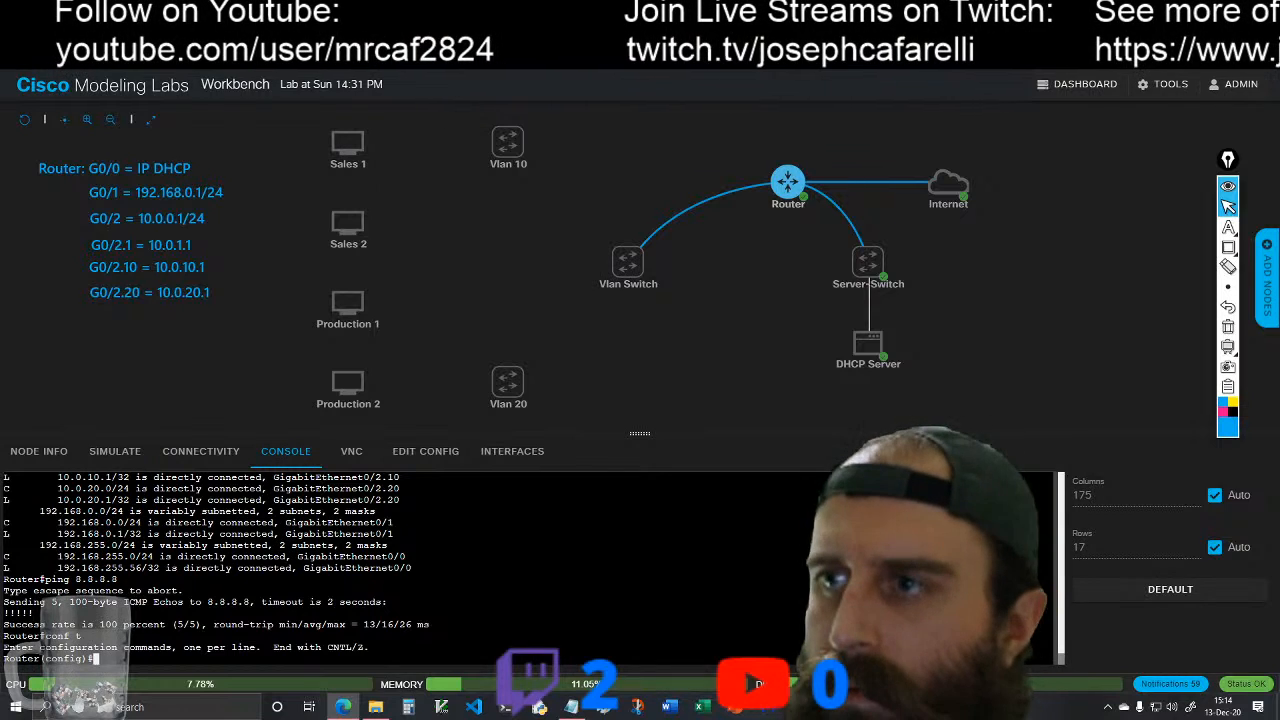
{"action": "right_click", "coordinate": [97, 660]}
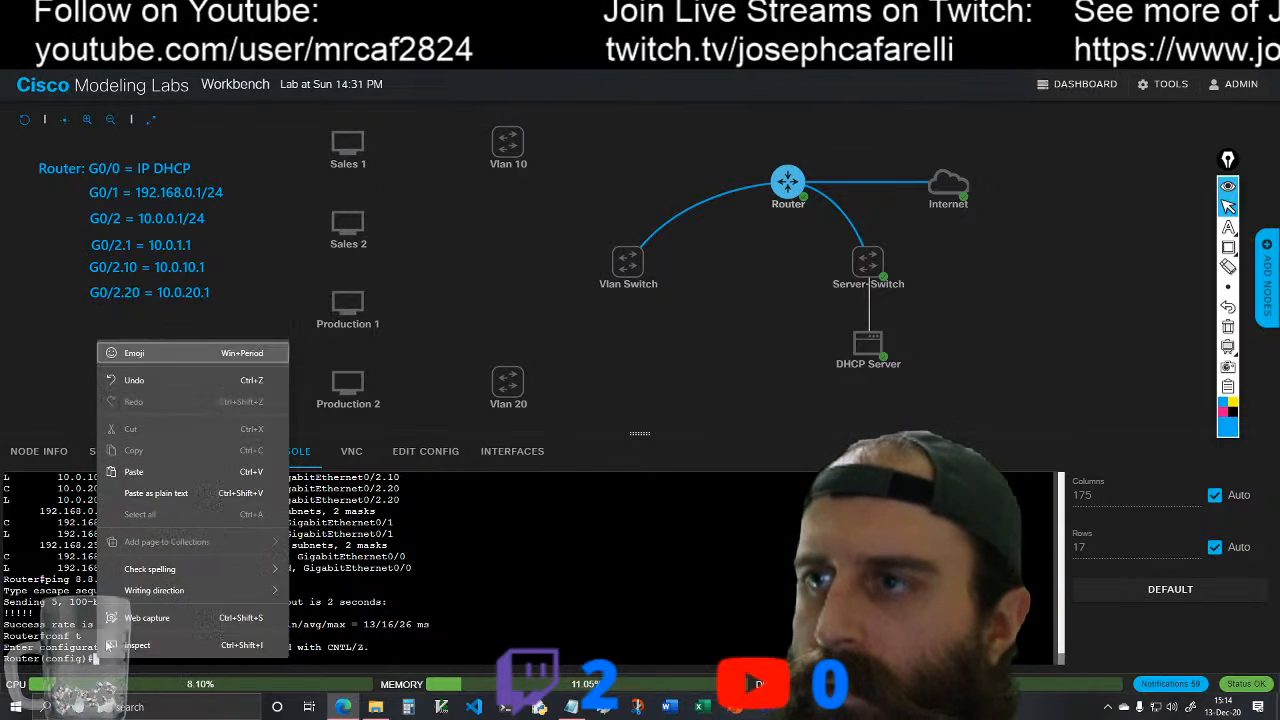
{"action": "left_click", "coordinate": [158, 470]}
{"action": "key", "text": "Return"}
Step: Remove the DNS server 192.168.0.1 from the Server-Farm DHCP pool
{"action": "type", "text": "net"}
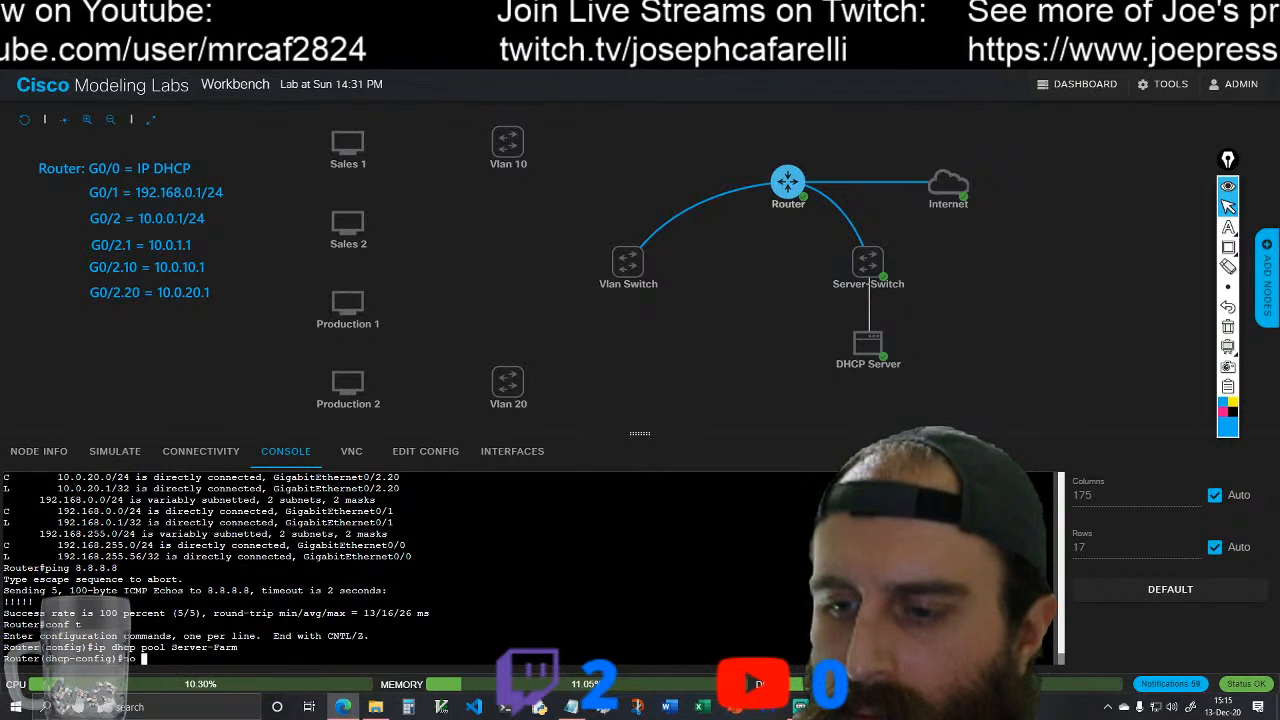
{"action": "type", "text": " dn"}
{"action": "key", "text": "Tab"}
{"action": "type", "text": "192.168.0."}
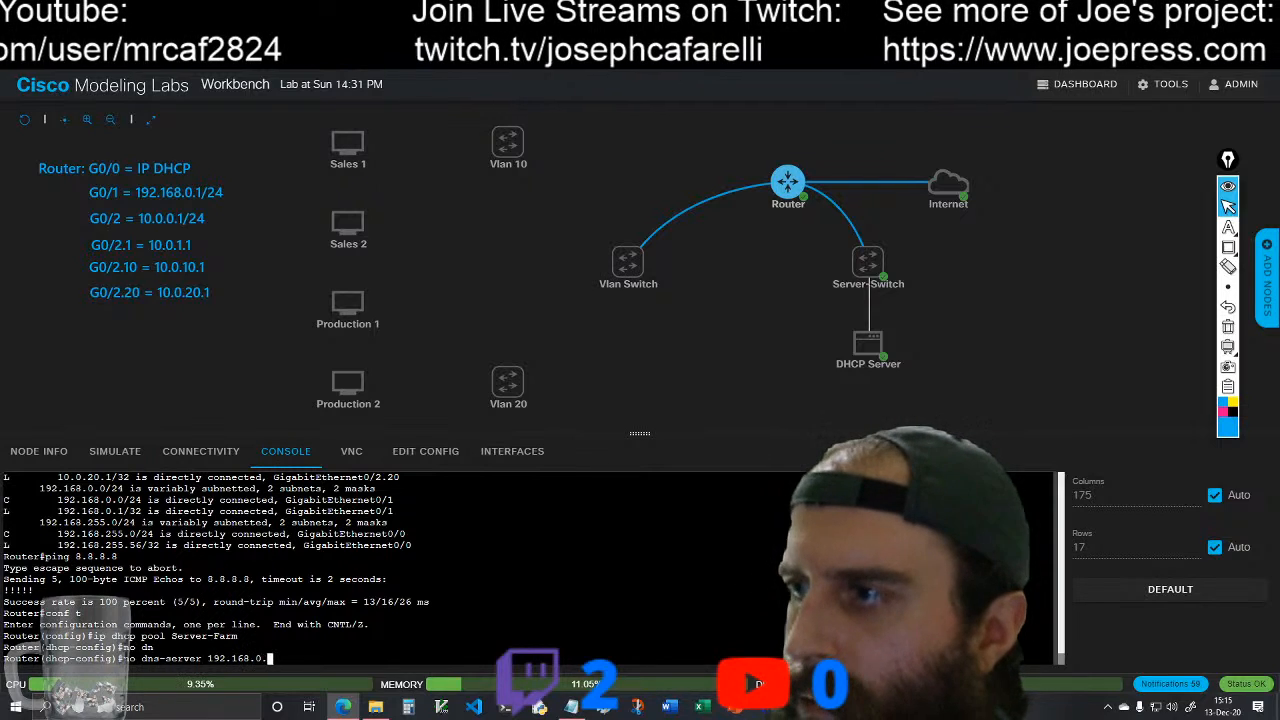
{"action": "type", "text": "1"}
{"action": "key", "text": "Return"}
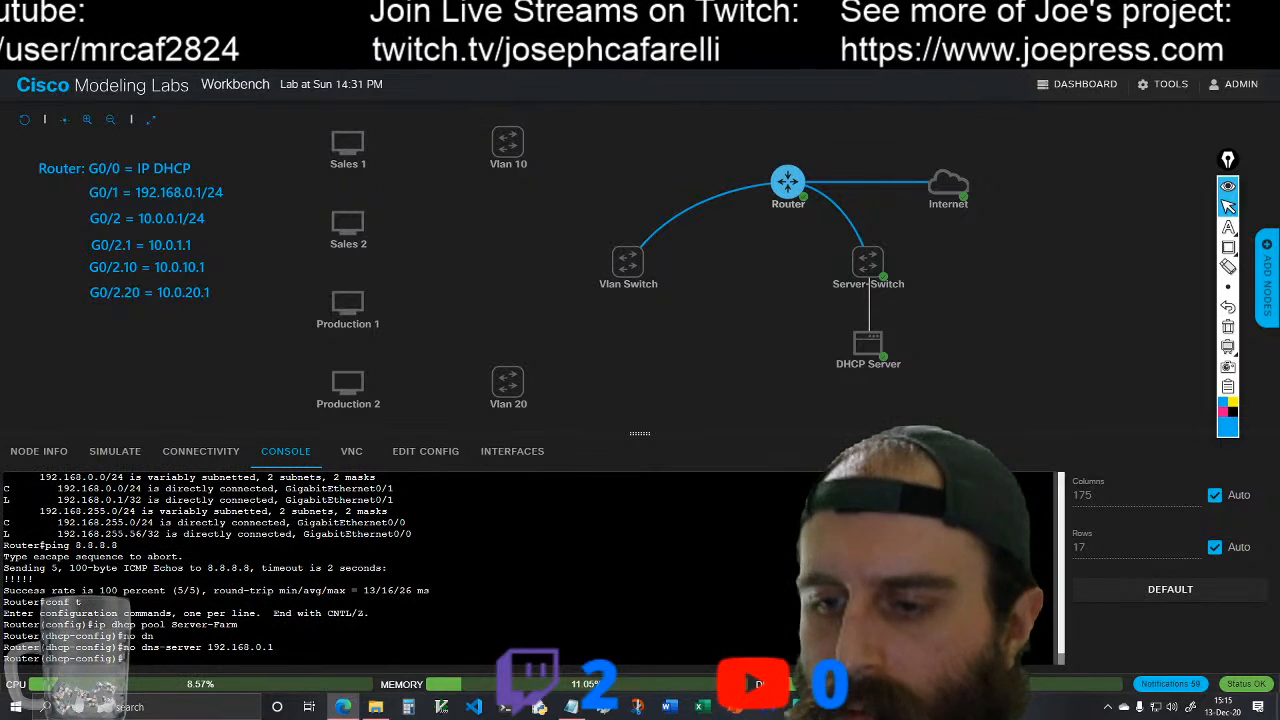
Step: Set the Server-Farm pool's DNS server to 192.168.1.1 with the dns-server command
{"action": "type", "text": "dn"}
{"action": "key", "text": "Tab"}
{"action": "type", "text": "192"}
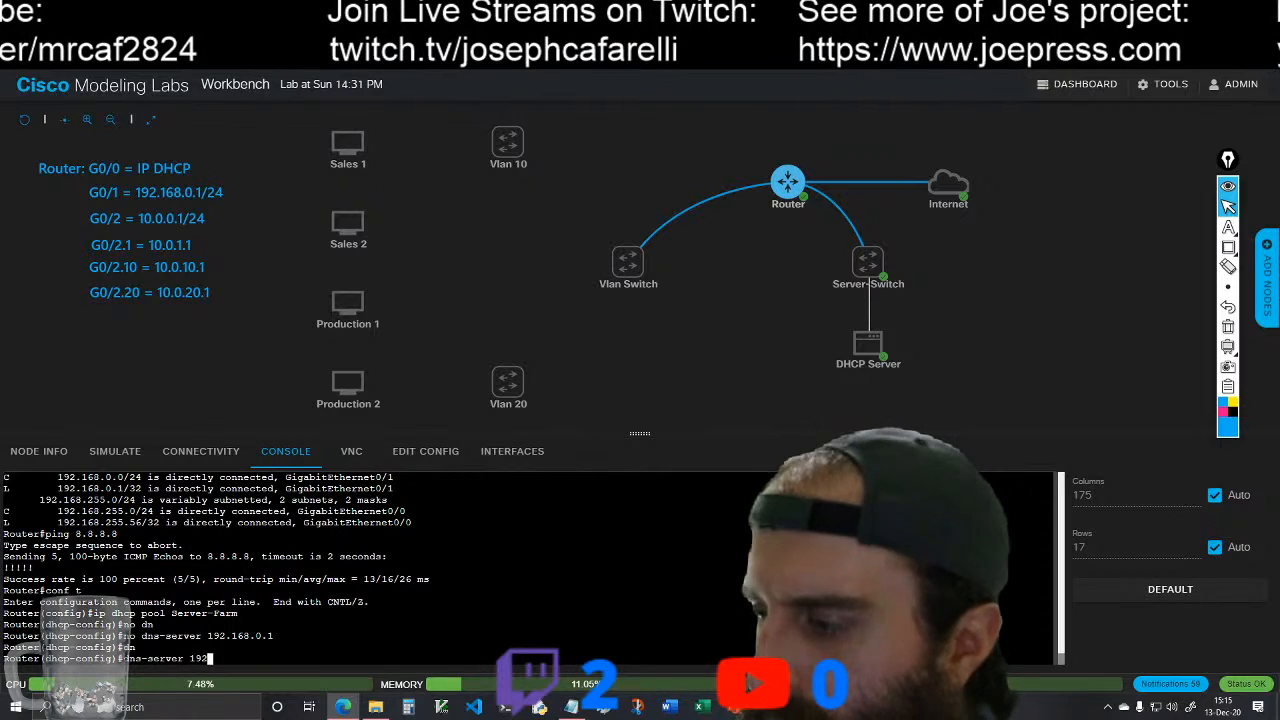
{"action": "type", "text": ".168.1.1"}
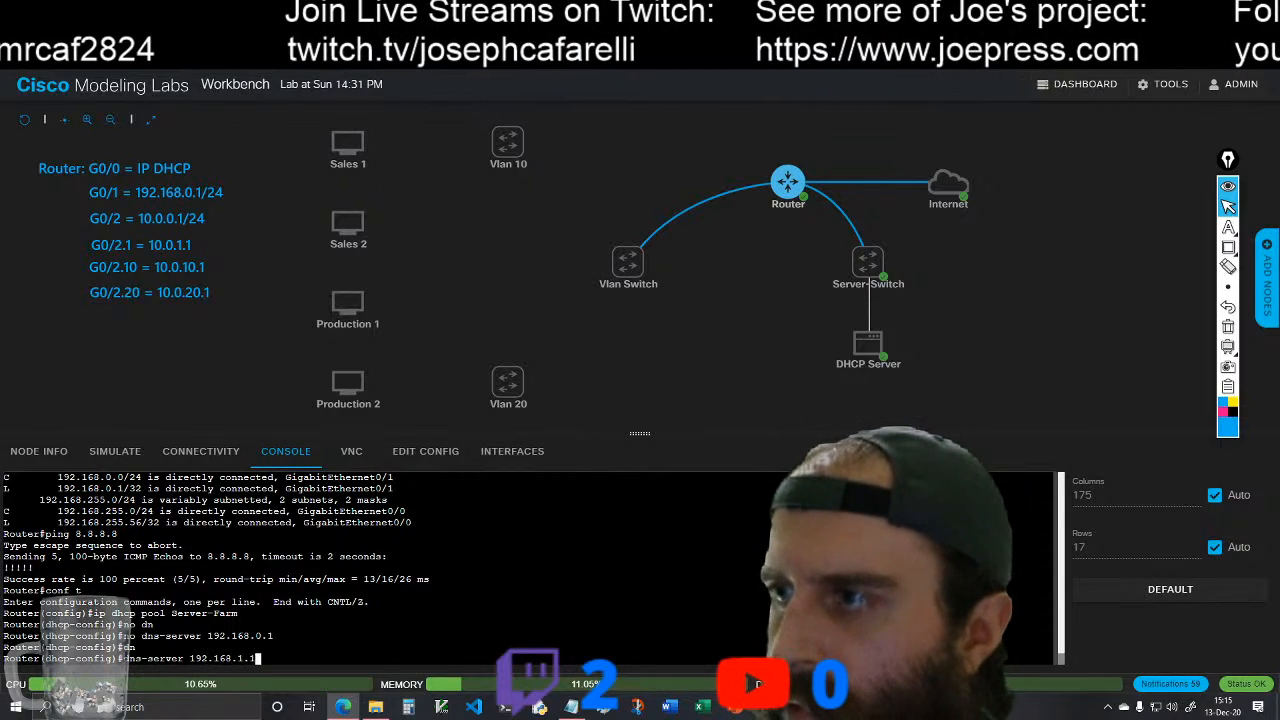
{"action": "key", "text": "Return"}
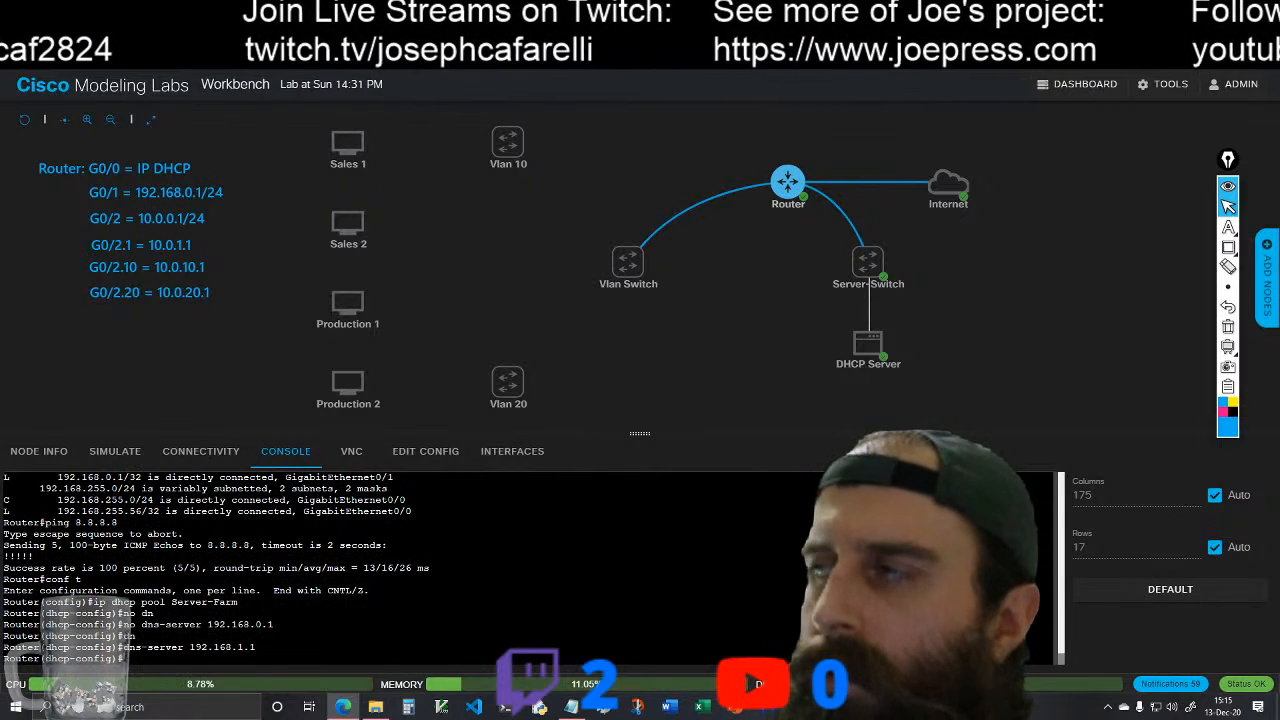
{"action": "left_click", "coordinate": [868, 343]}
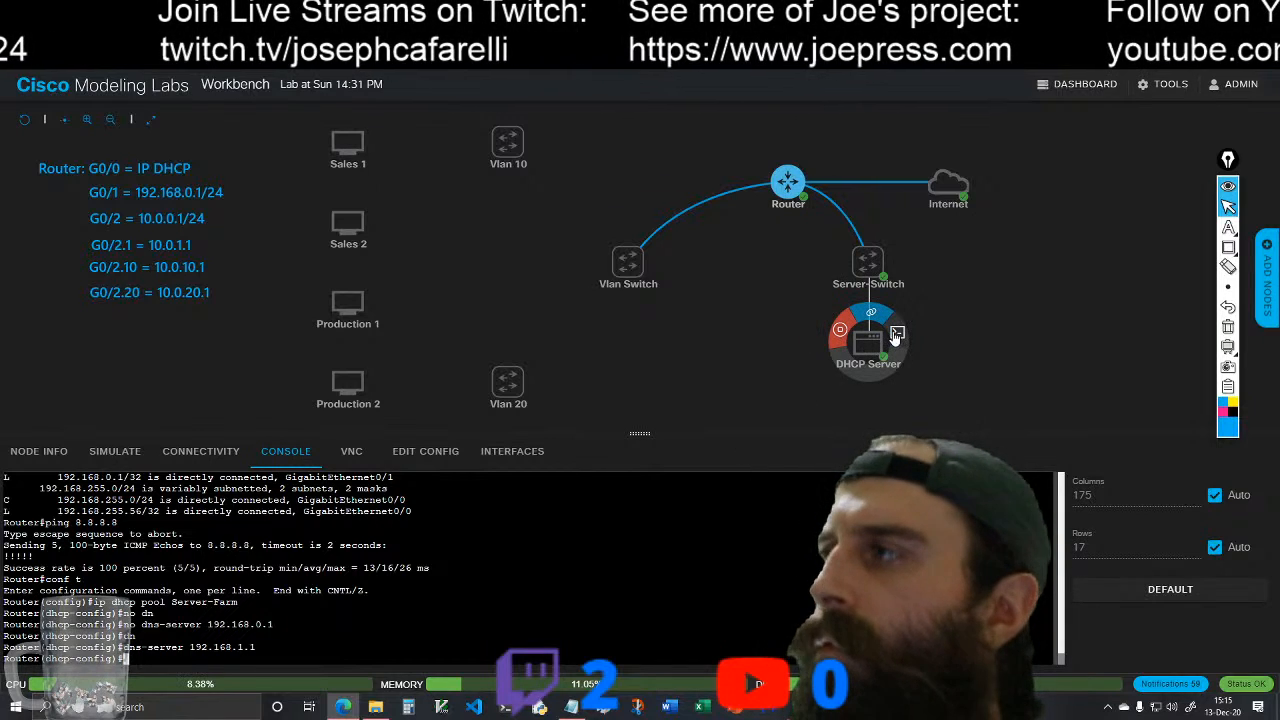
{"action": "left_click", "coordinate": [897, 335]}
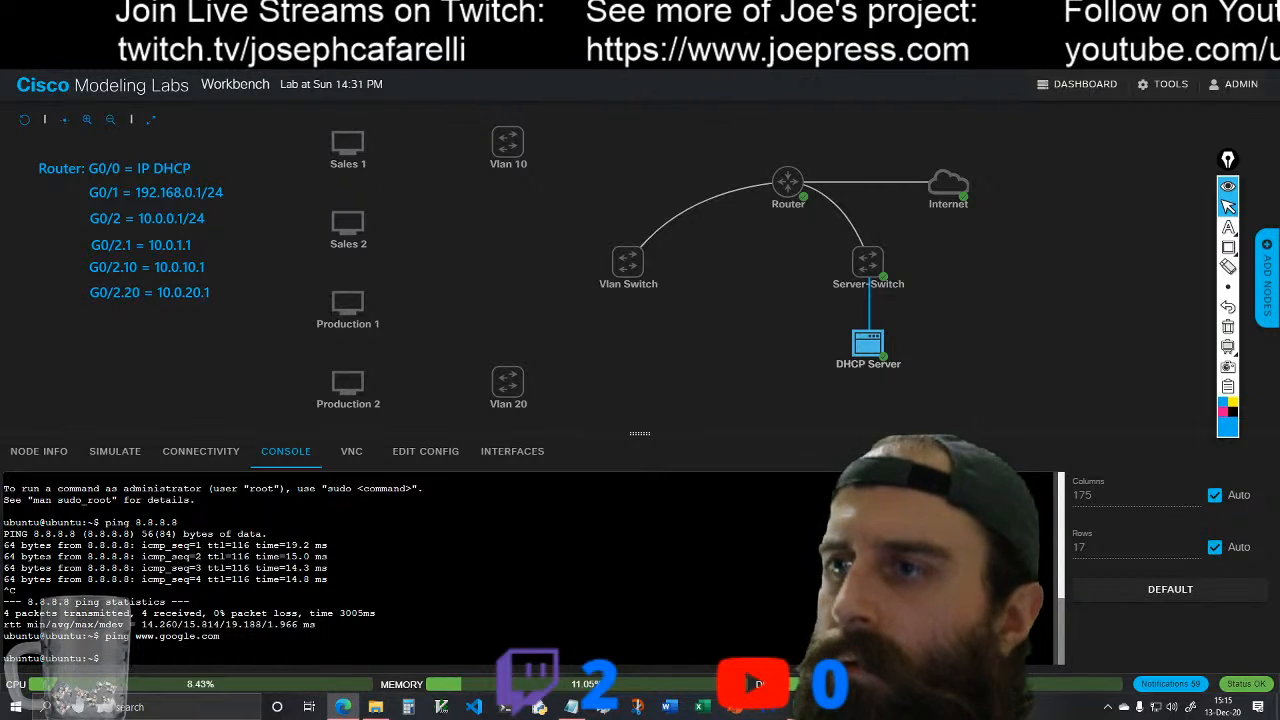
{"action": "key", "text": "Up"}
{"action": "key", "text": "Return"}
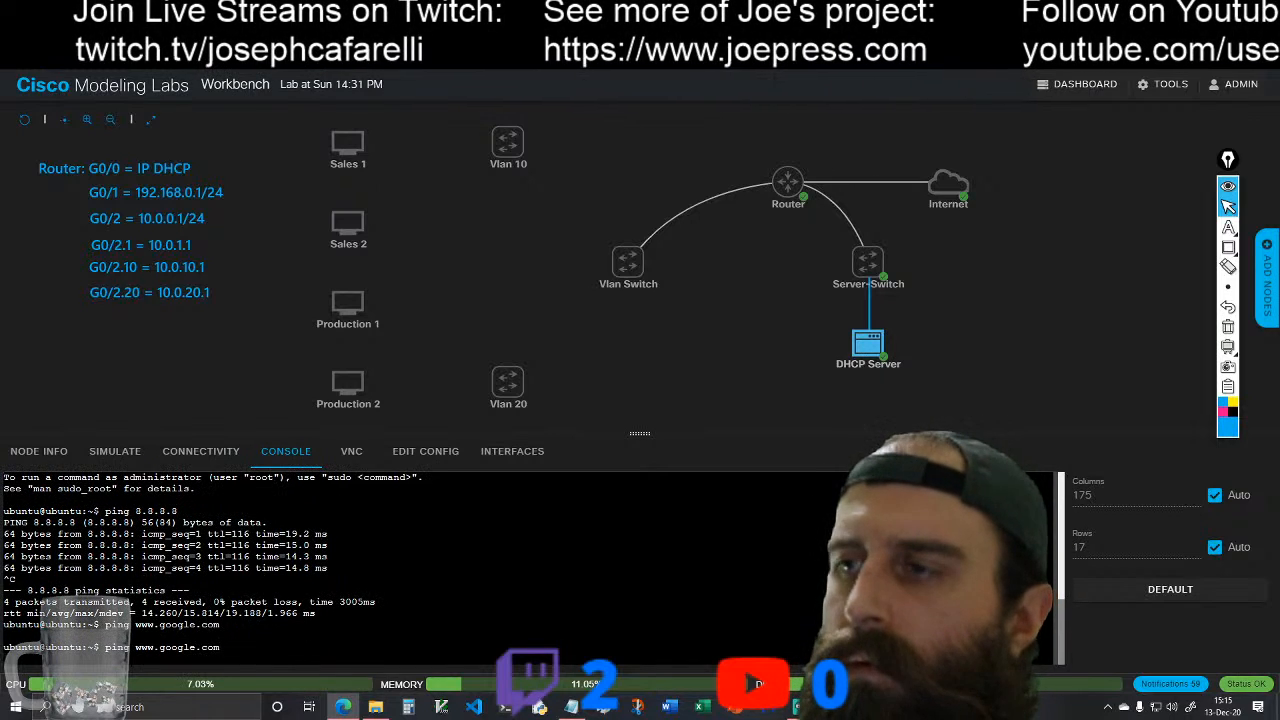
{"action": "key", "text": "ctrl+c"}
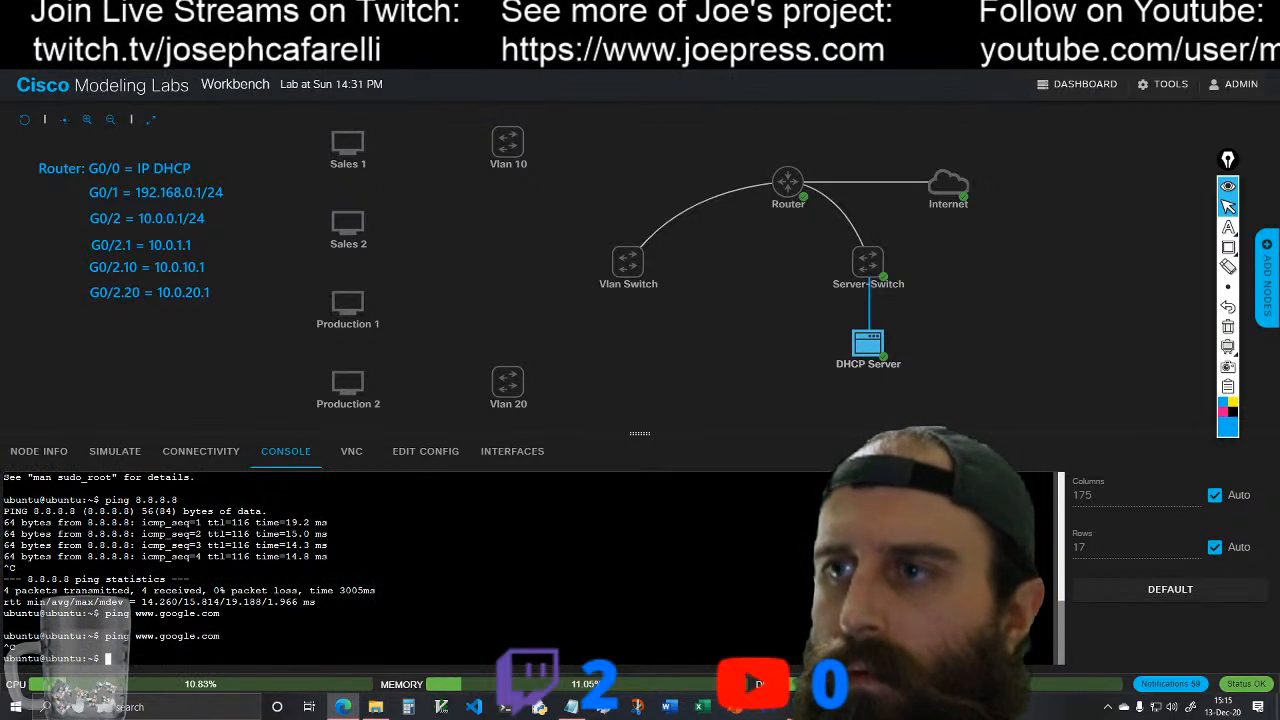
Step: Reboot the DHCP Server with administrator rights using sudo reboot
{"action": "type", "text": "reboot"}
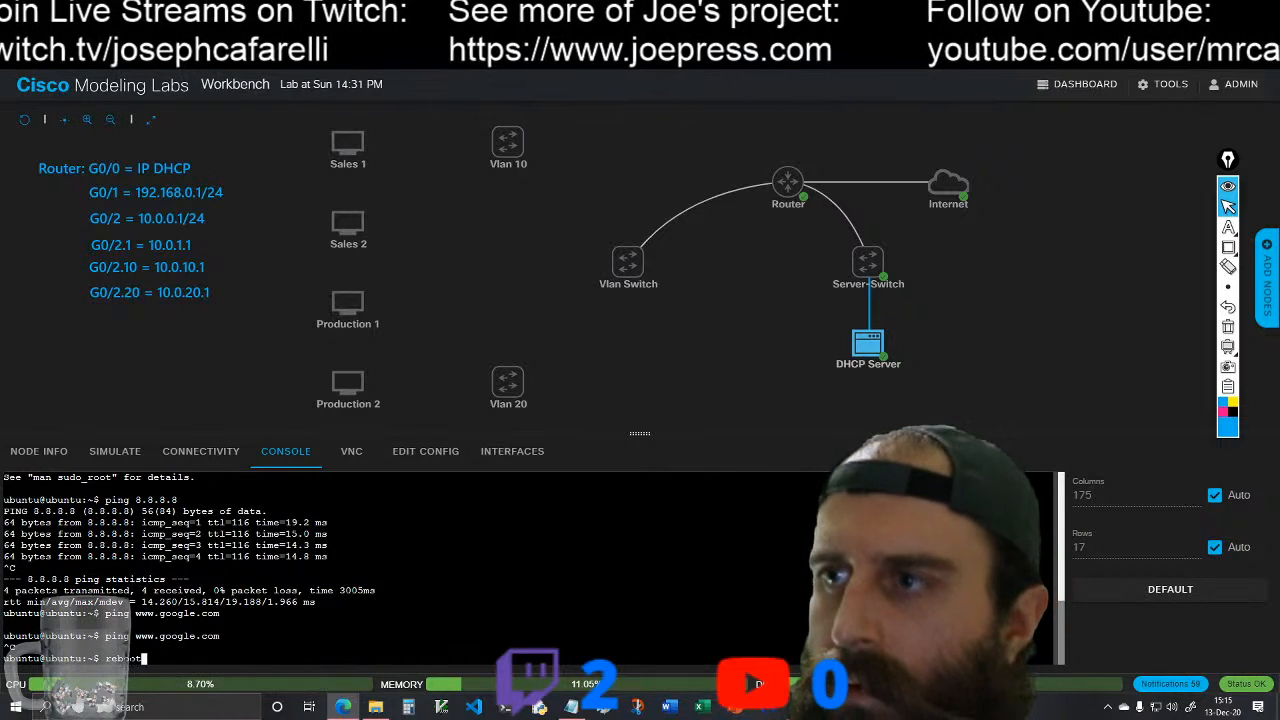
{"action": "key", "text": "Return"}
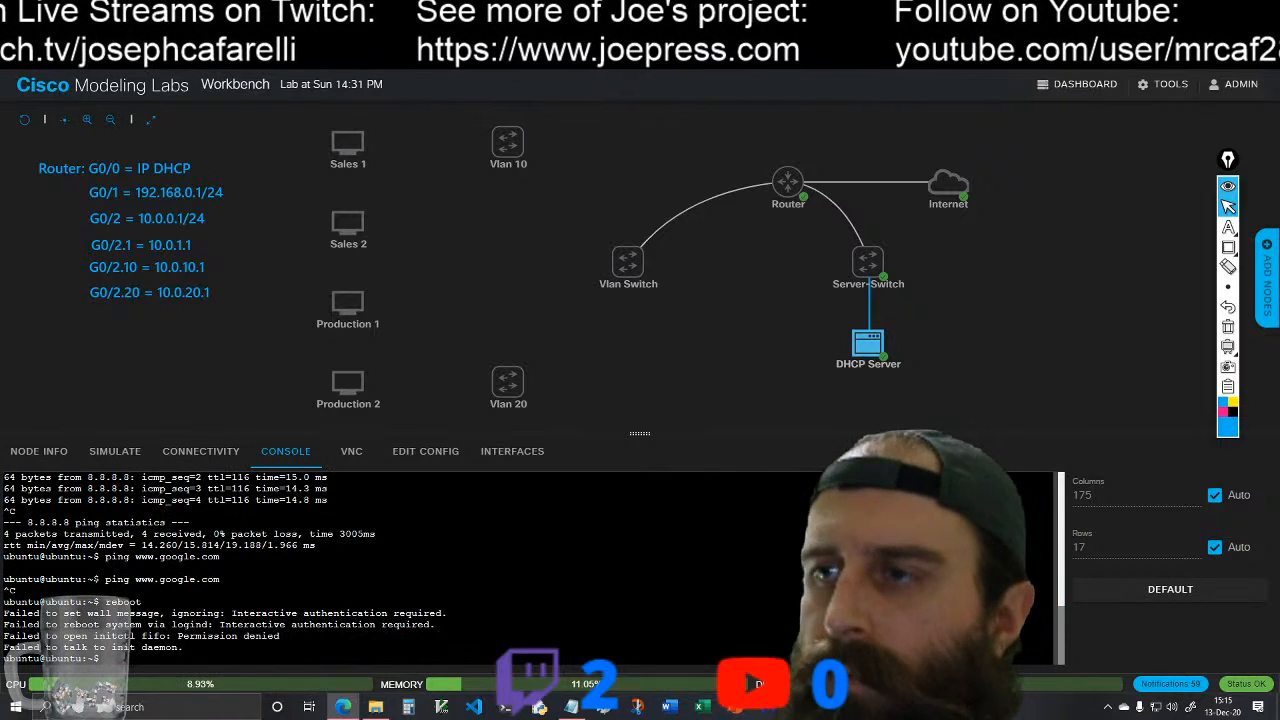
{"action": "type", "text": "sudo reboot"}
{"action": "key", "text": "Return"}
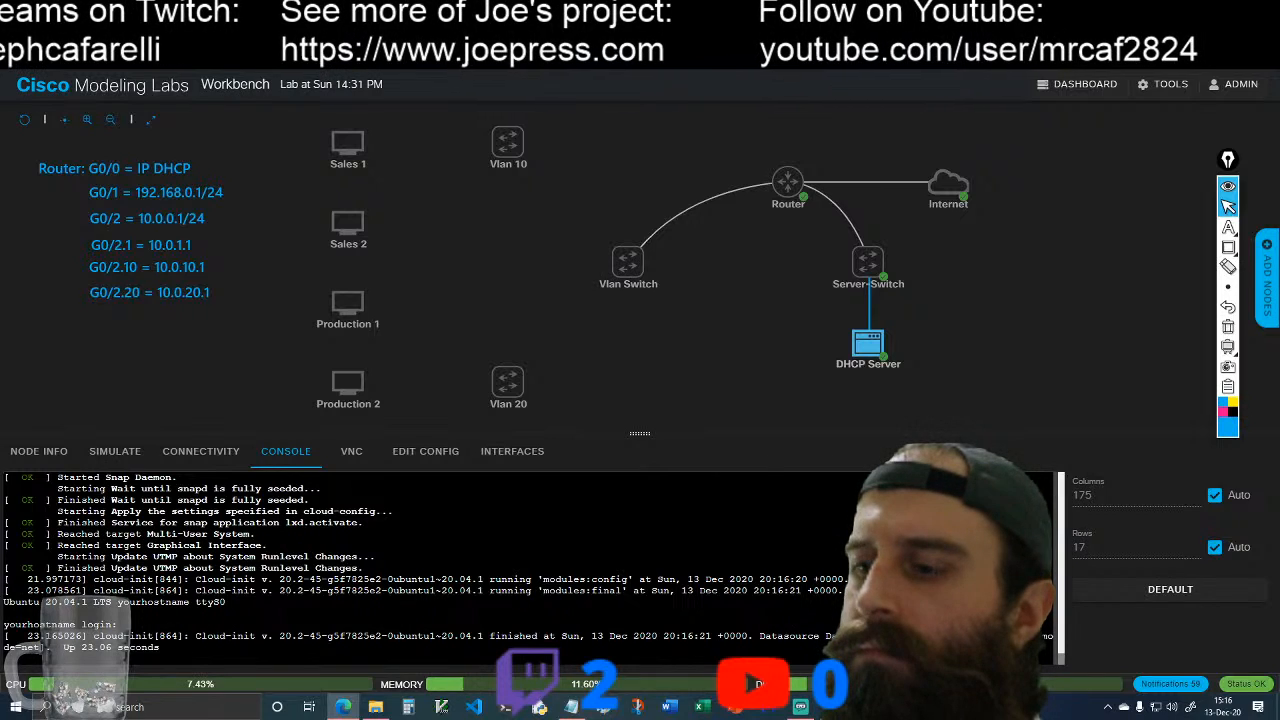
Step: Log back in to the rebooted DHCP Server as ubuntu with the account password
{"action": "key", "text": "Return"}
{"action": "key", "text": "Return"}
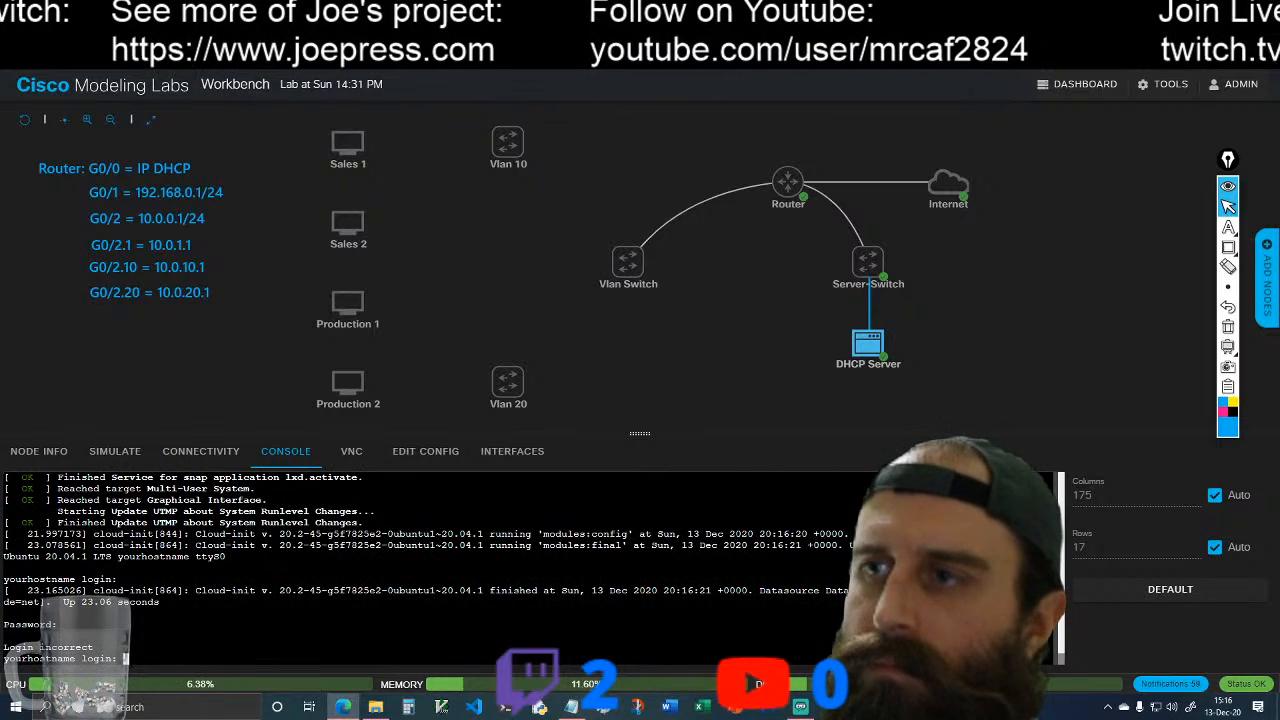
{"action": "type", "text": "ubunt"}
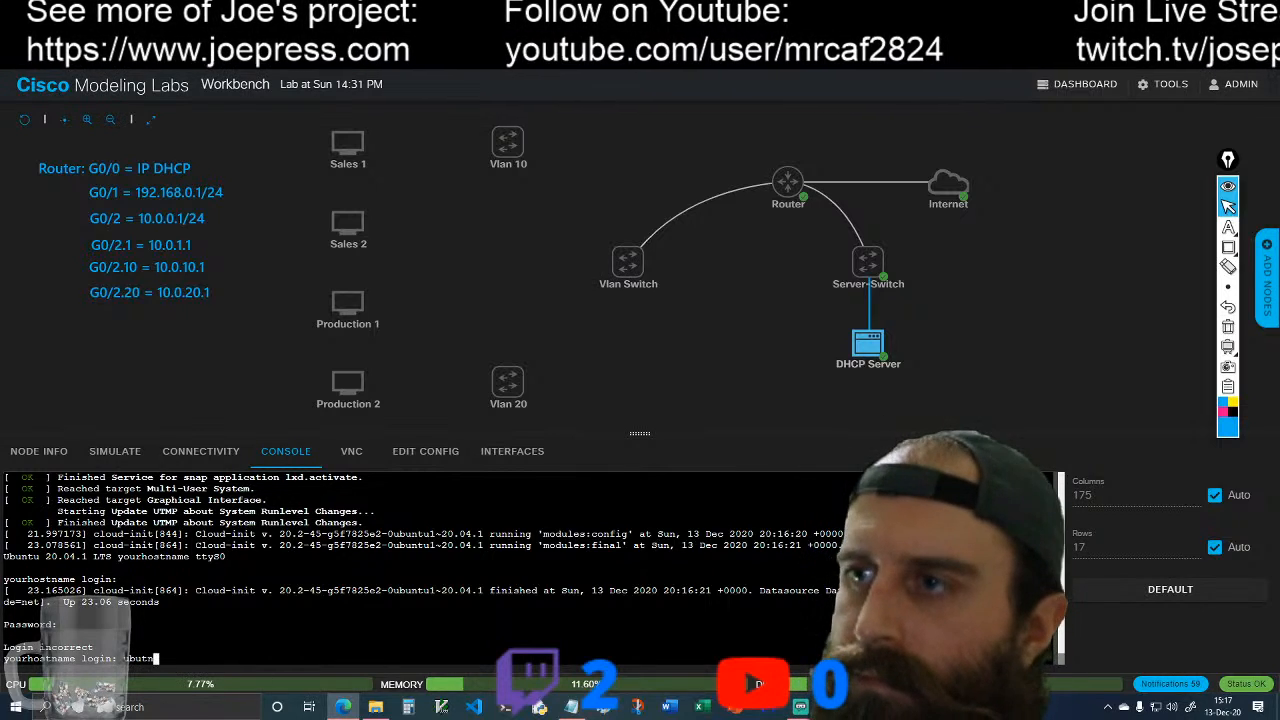
{"action": "key", "text": "BackSpace"}
{"action": "key", "text": "BackSpace"}
{"action": "key", "text": "BackSpace"}
{"action": "type", "text": "untu"}
{"action": "key", "text": "Return"}
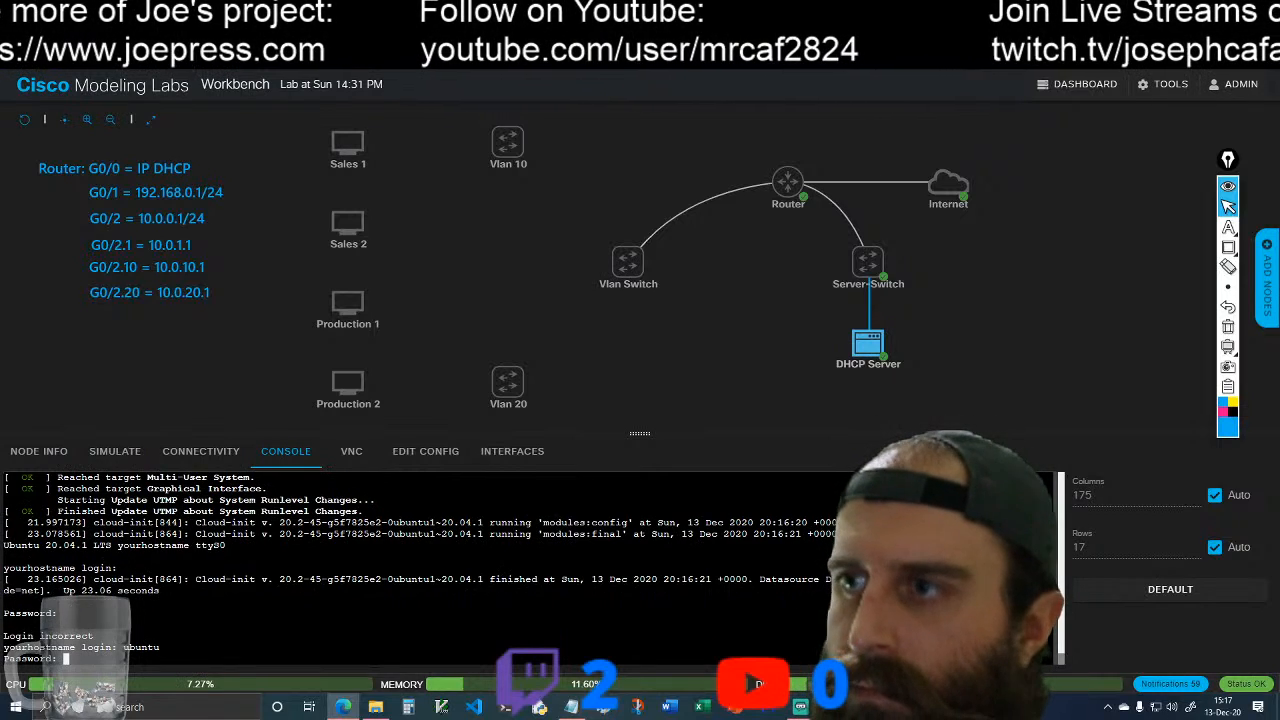
{"action": "key", "text": "Return"}
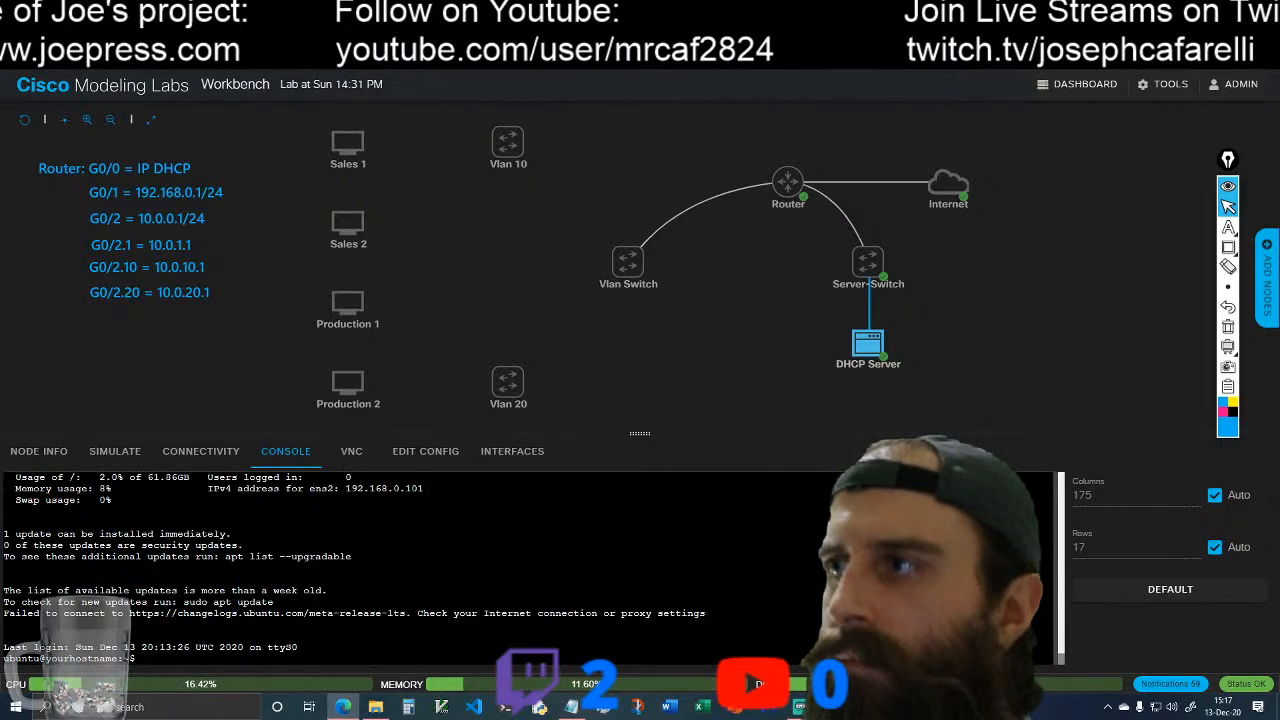
{"action": "type", "text": "ping ww"}
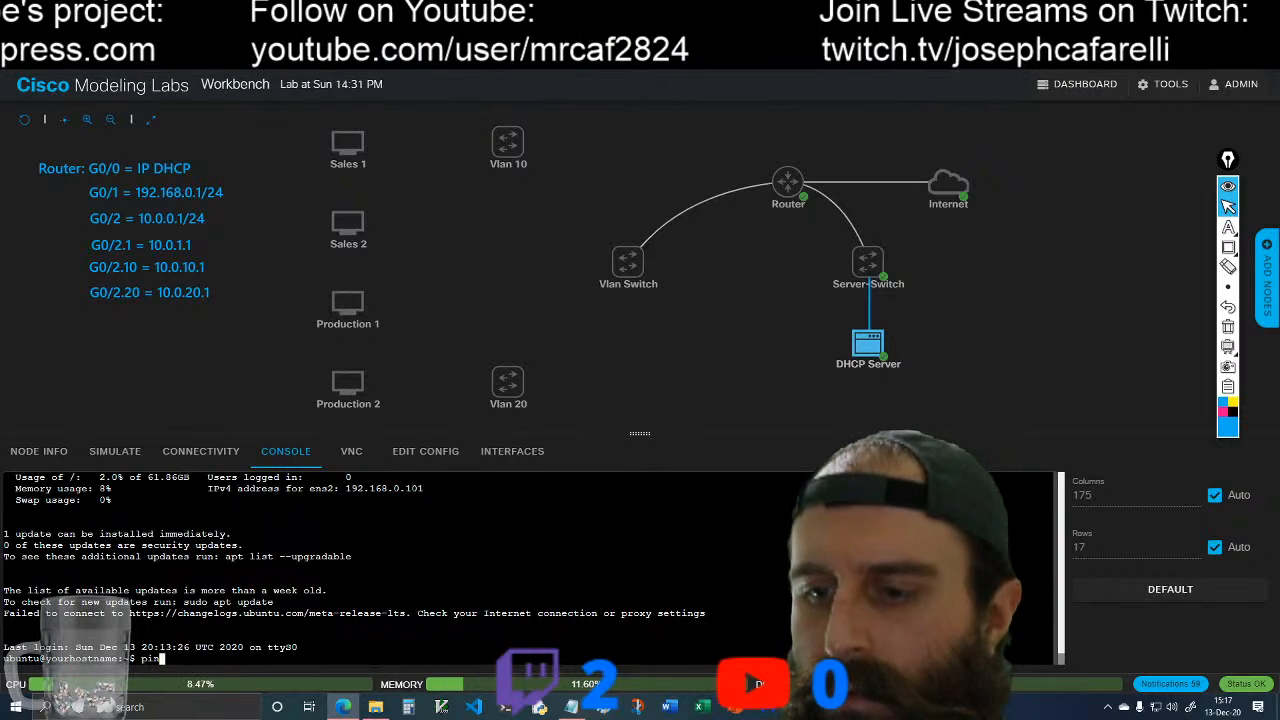
{"action": "type", "text": "w"}
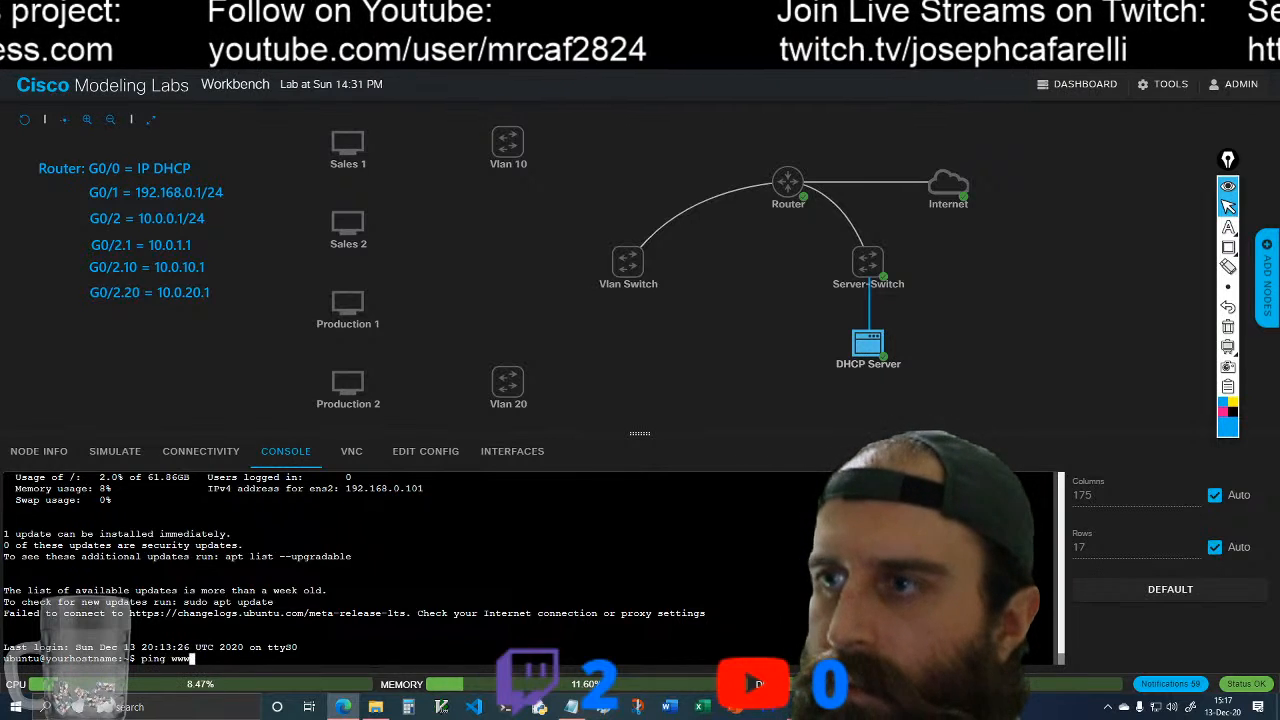
{"action": "type", "text": ".goog"}
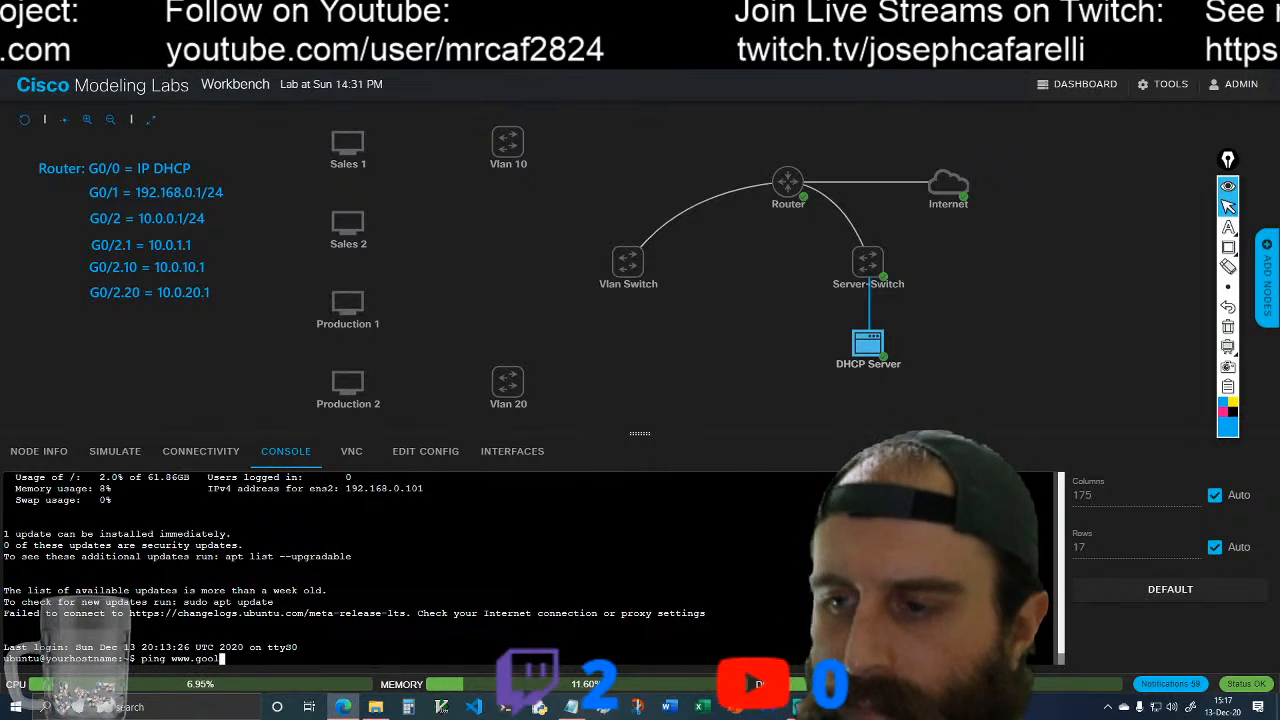
{"action": "type", "text": "le"}
{"action": "key", "text": "BackSpace"}
{"action": "key", "text": "BackSpace"}
{"action": "key", "text": "BackSpace"}
{"action": "type", "text": "gle."}
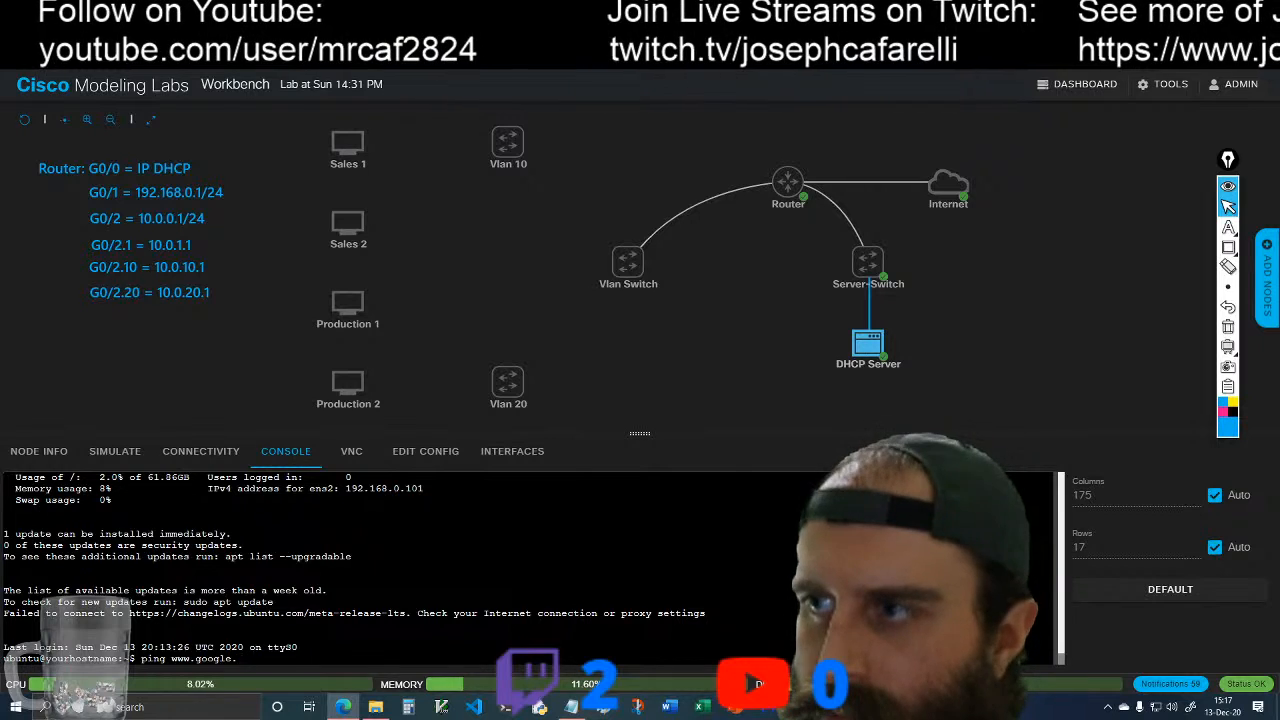
{"action": "type", "text": "com"}
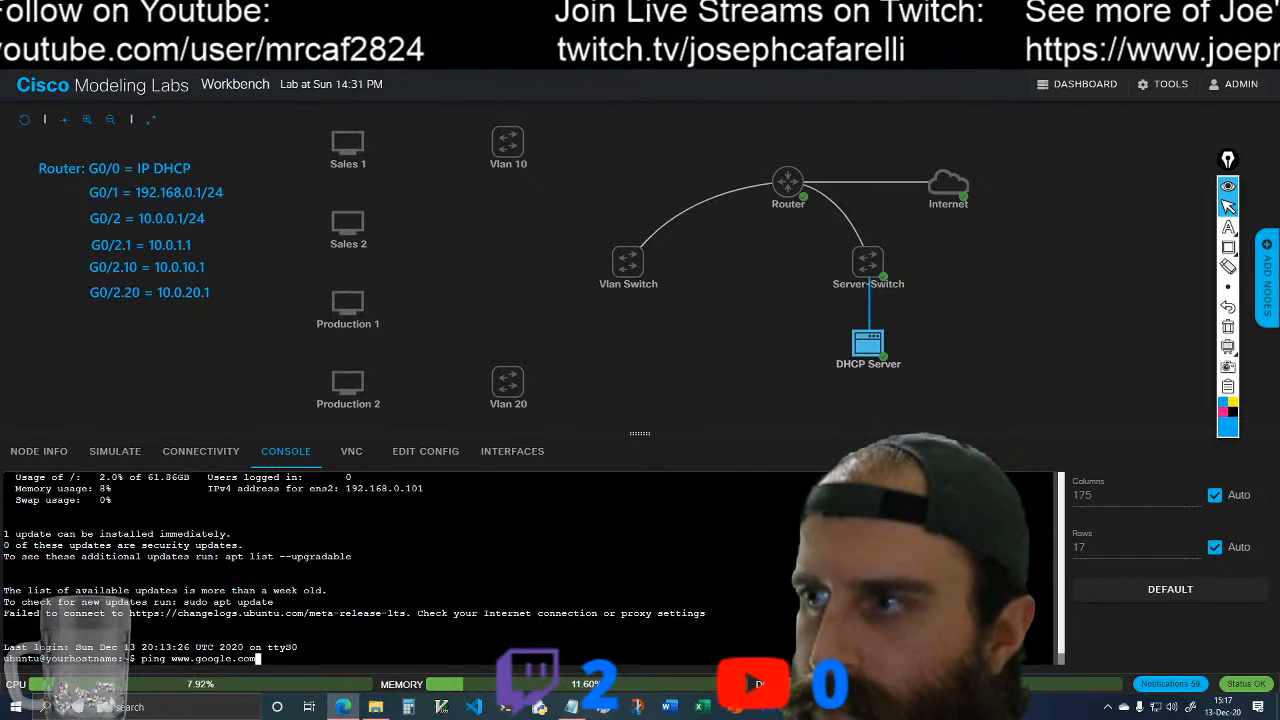
{"action": "key", "text": "Return"}
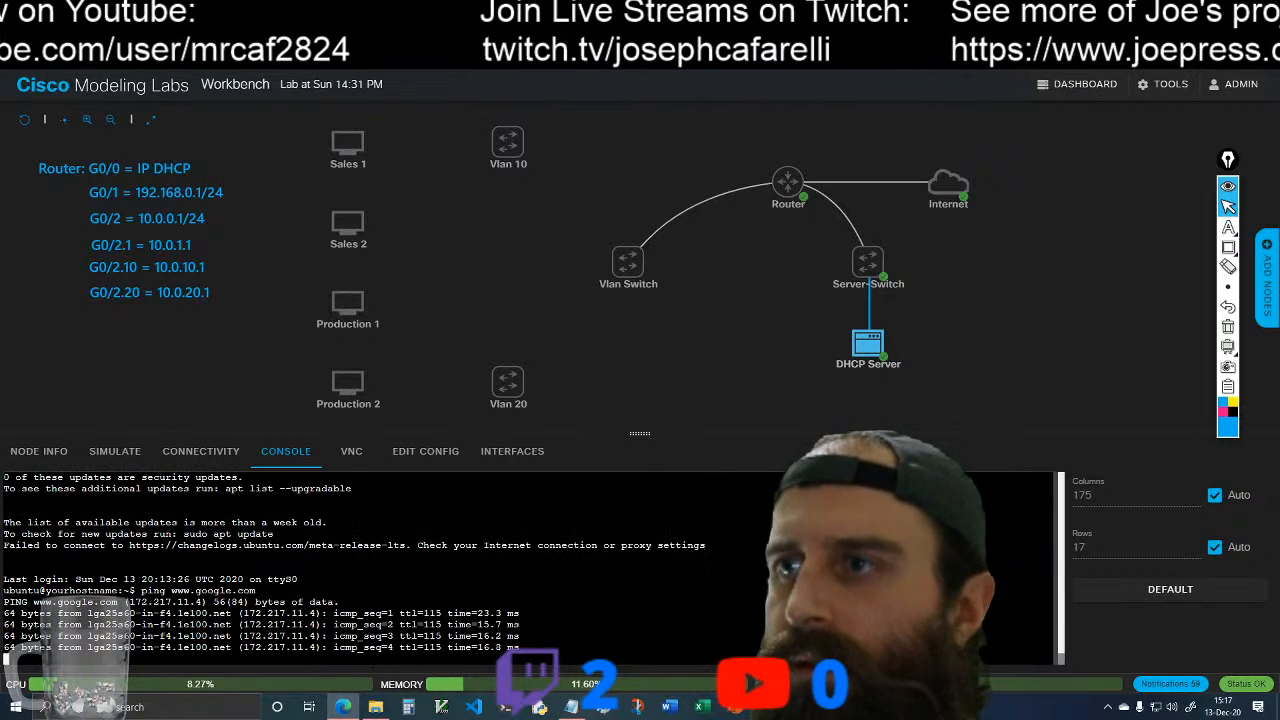
{"action": "key", "text": "ctrl+c"}
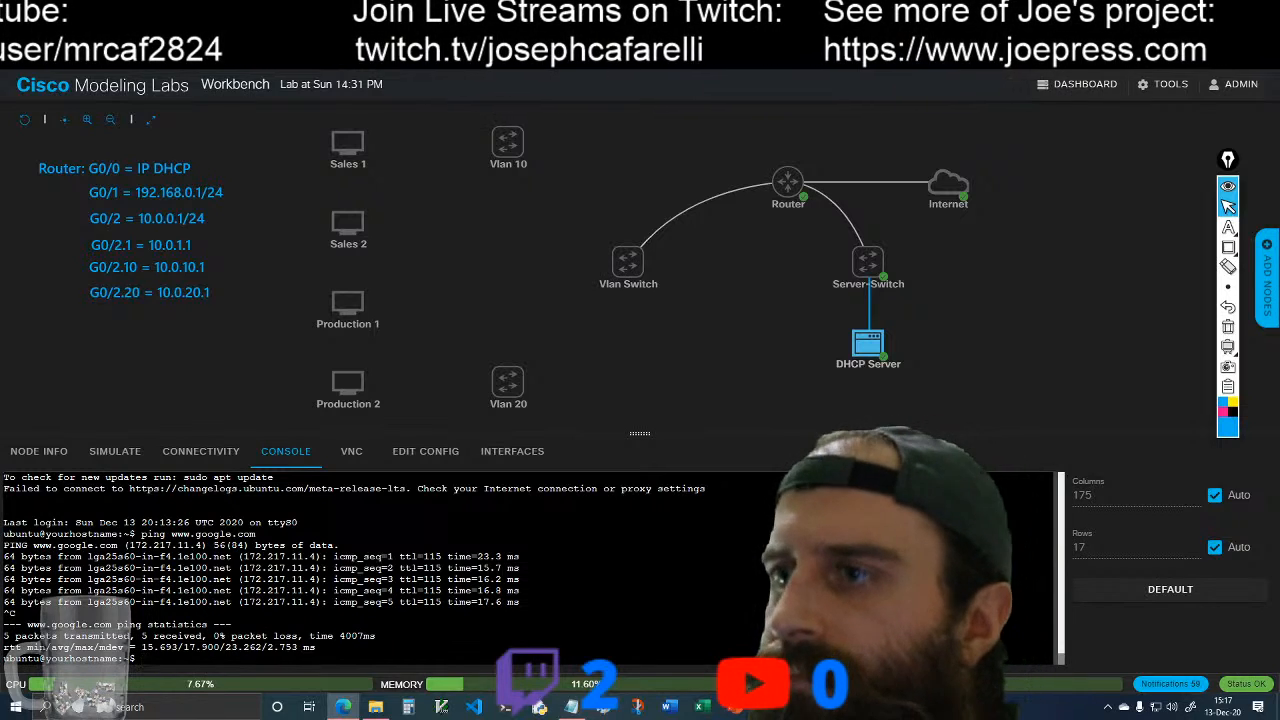
Step: Refresh the DHCP Server's package lists with sudo apt-get update
{"action": "type", "text": "su"}
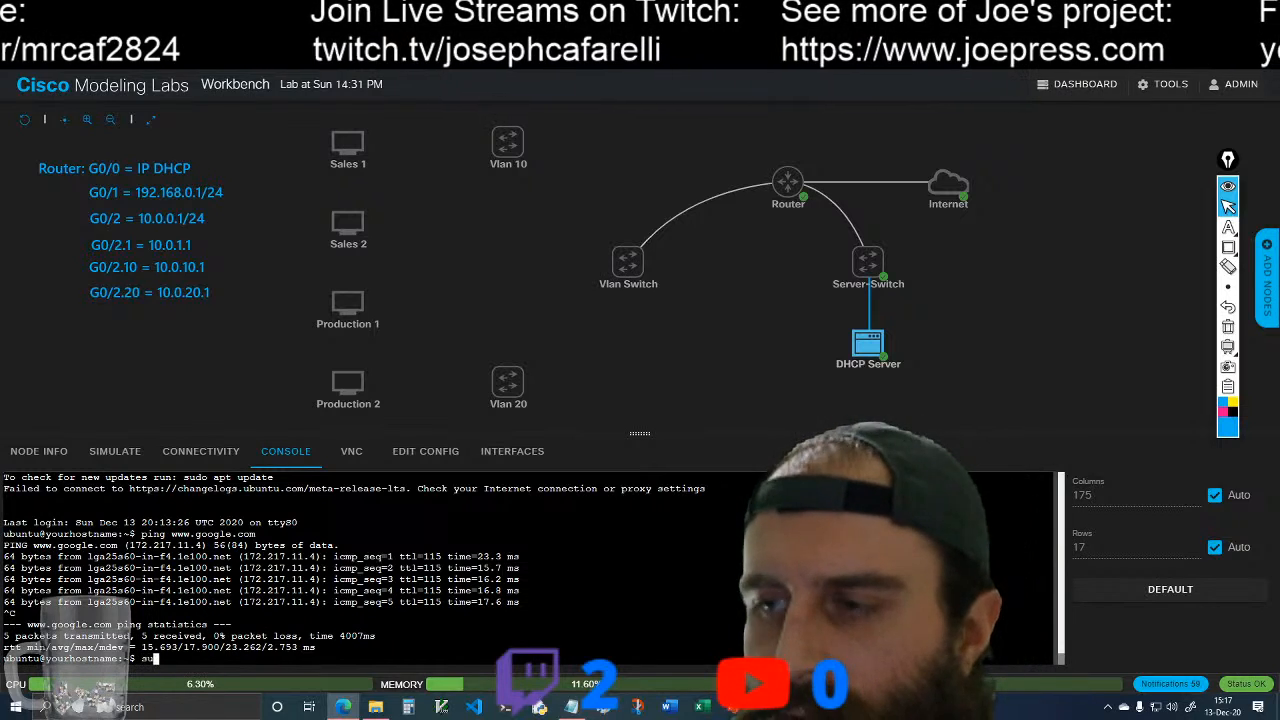
{"action": "type", "text": "do "}
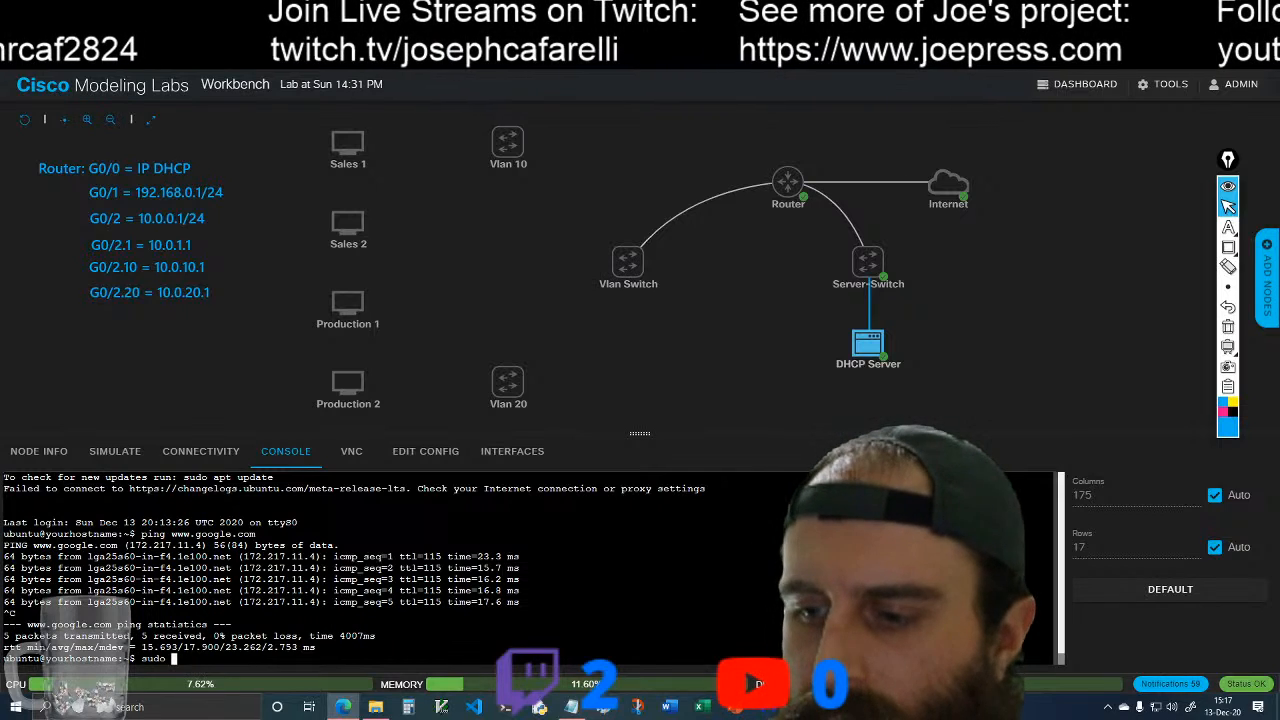
{"action": "type", "text": "apt-get"}
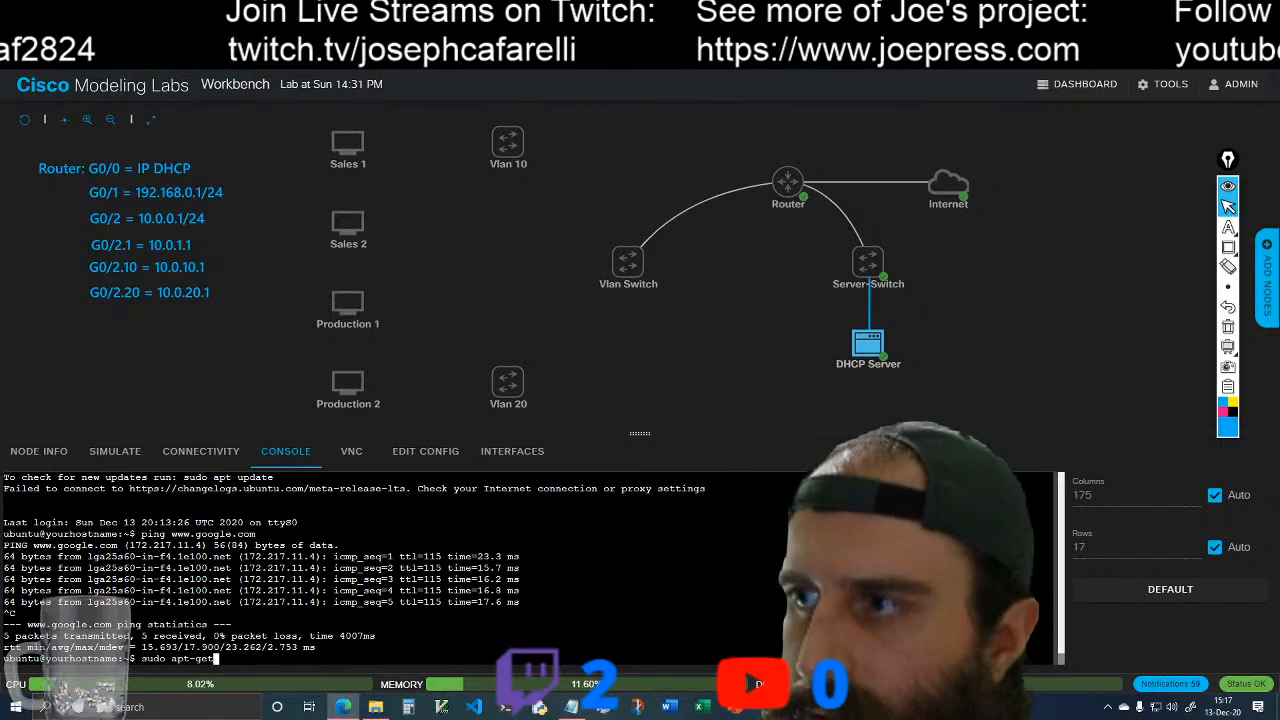
{"action": "type", "text": " upda"}
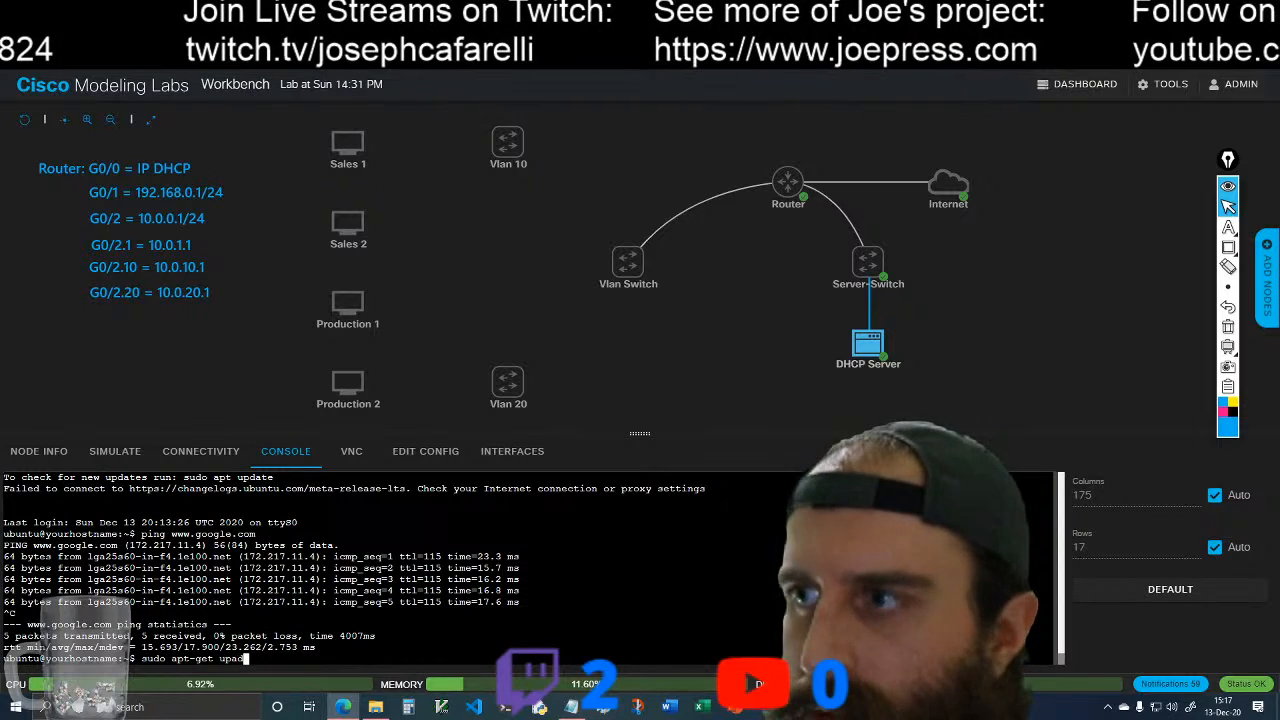
{"action": "key", "text": "BackSpace"}
{"action": "key", "text": "BackSpace"}
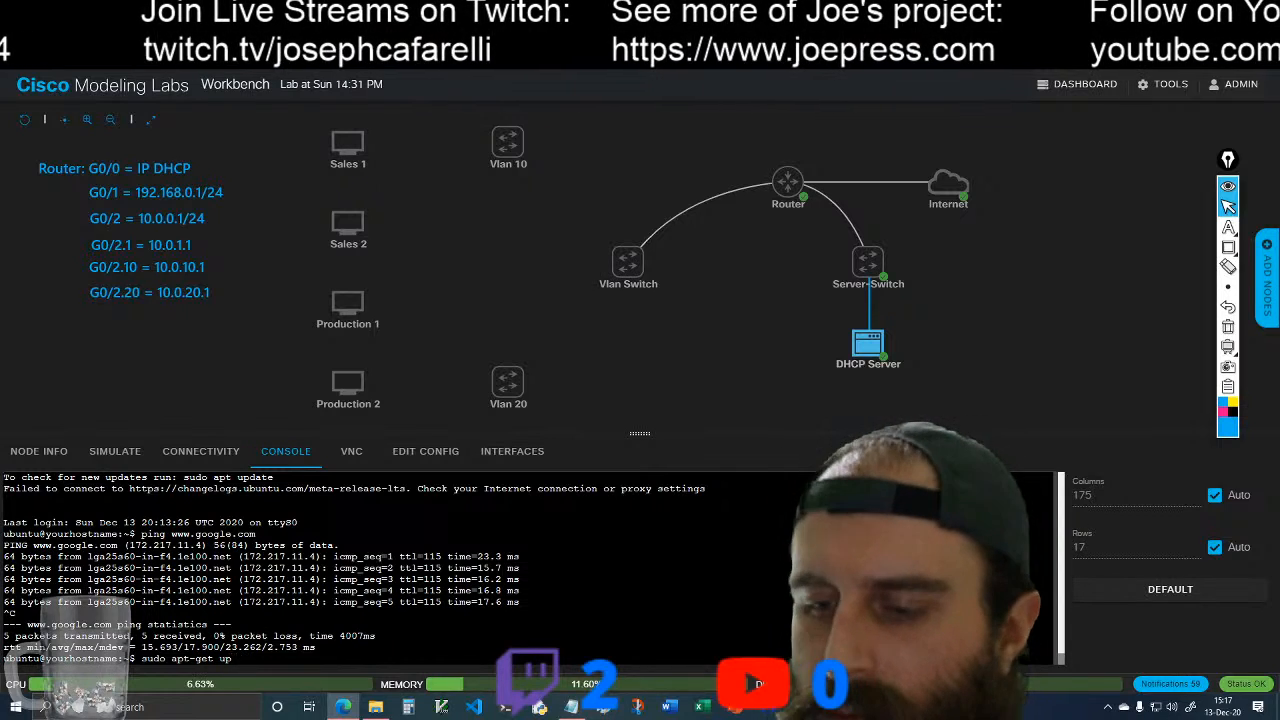
{"action": "type", "text": "date"}
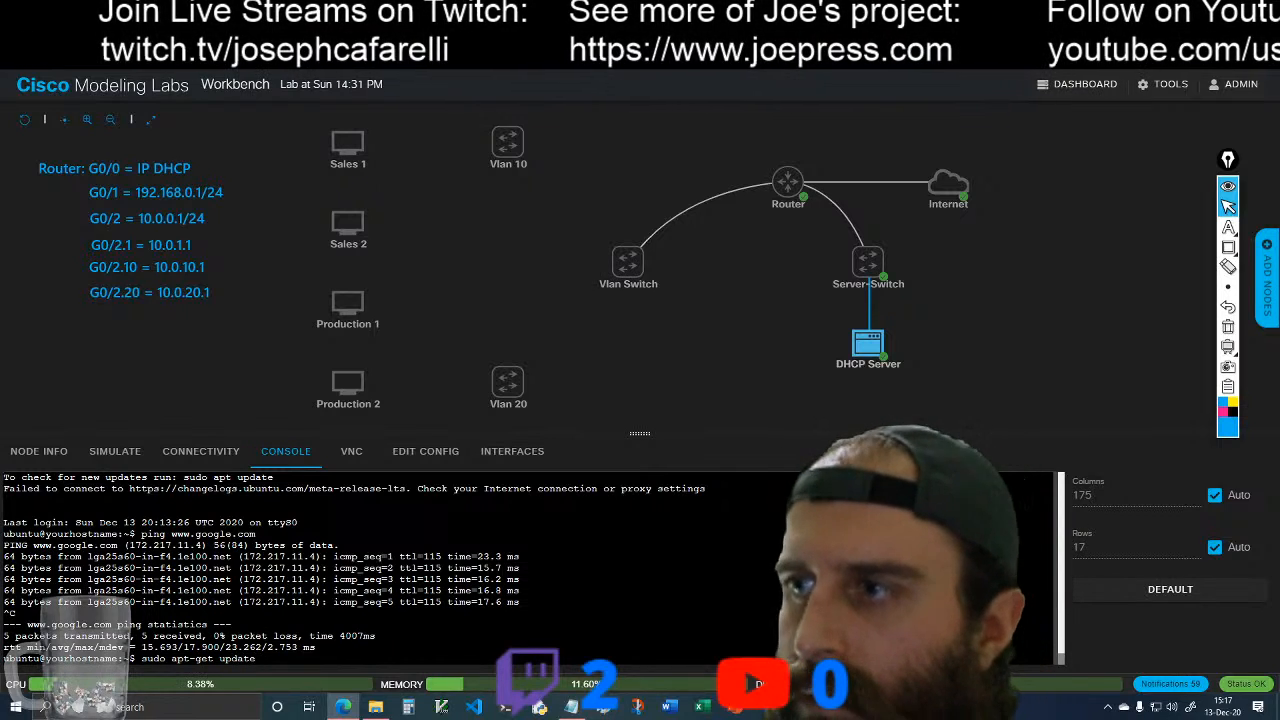
{"action": "key", "text": "Return"}
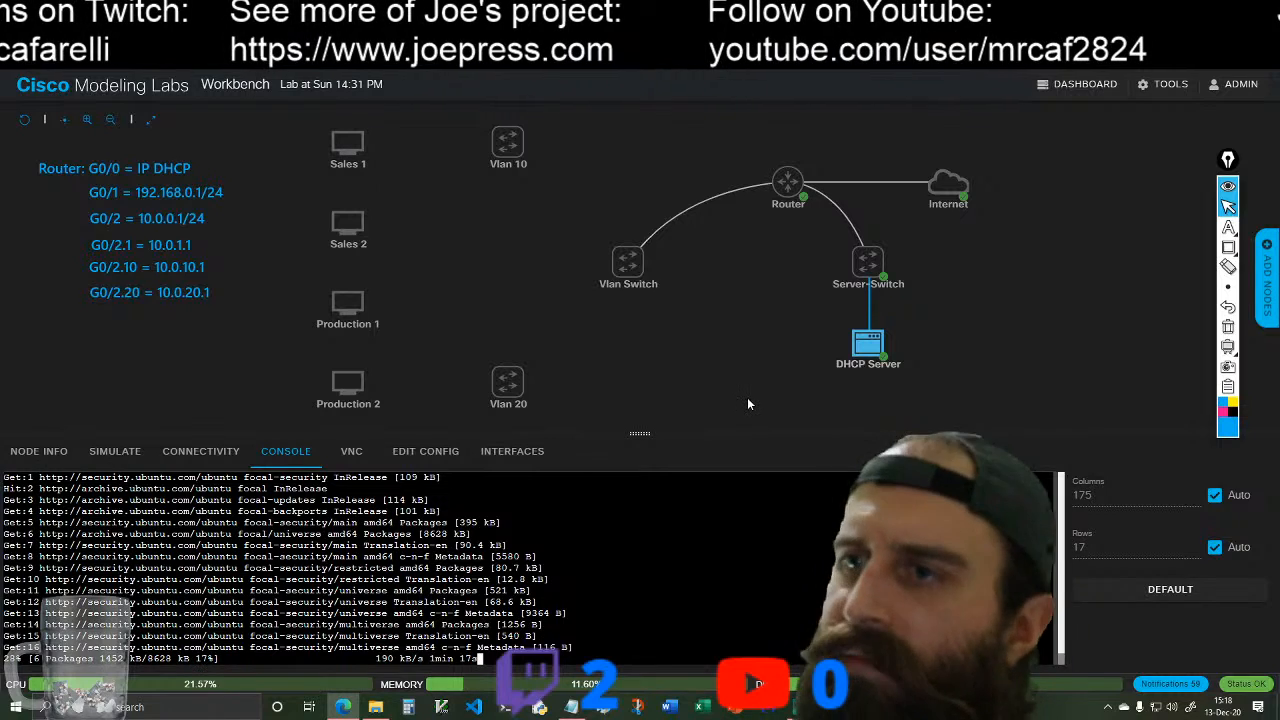
Step: Start the Vlan Switch node in the topology
{"action": "left_click", "coordinate": [625, 262]}
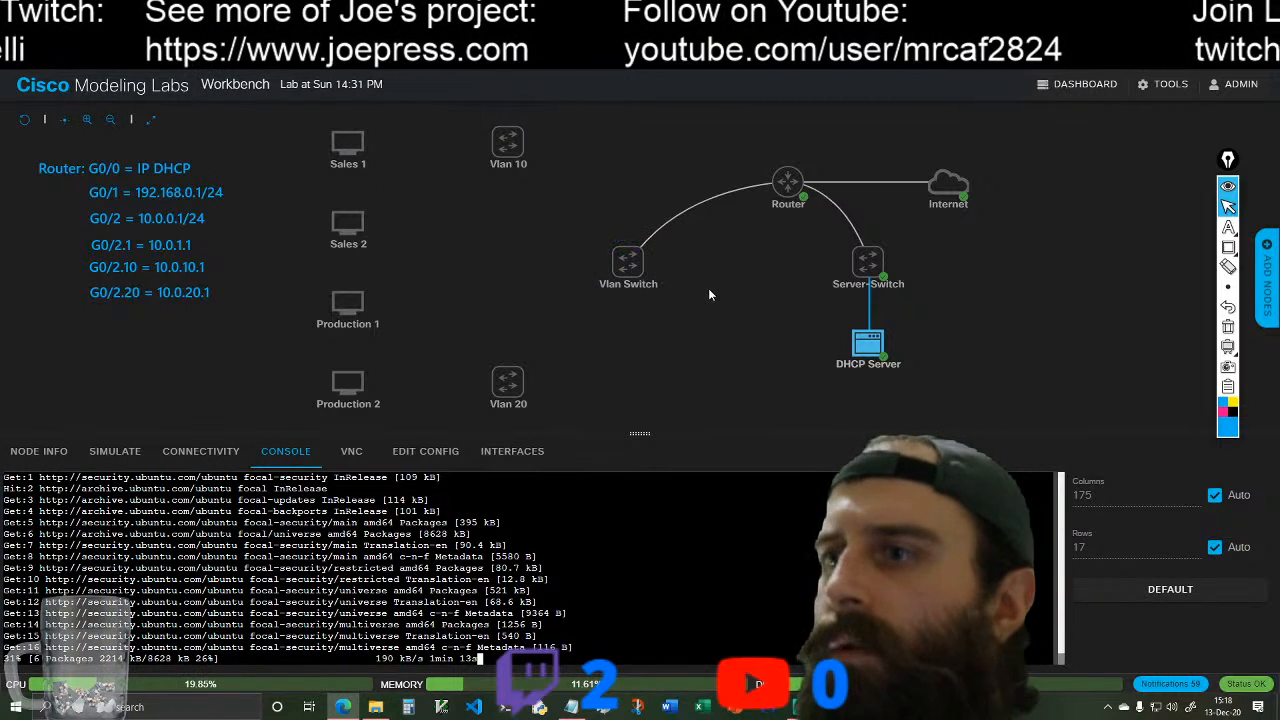
{"action": "mouse_move", "coordinate": [642, 271]}
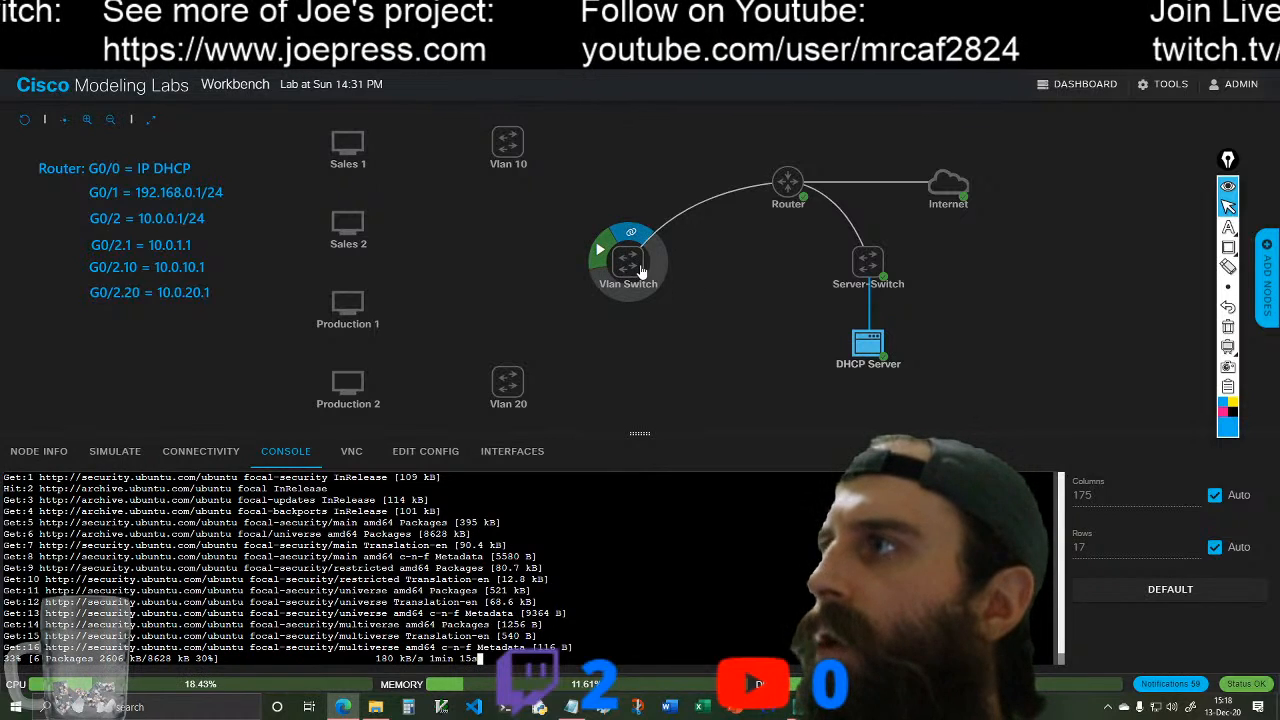
{"action": "left_click", "coordinate": [700, 270]}
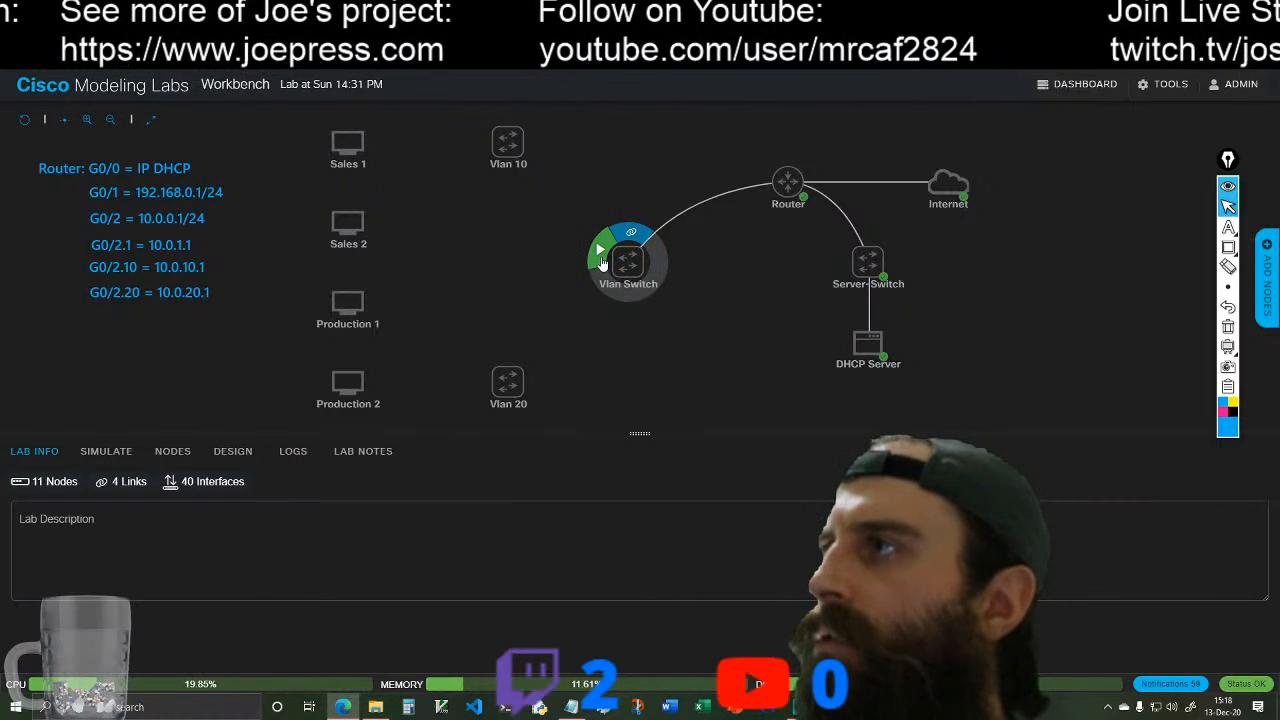
{"action": "left_click", "coordinate": [598, 254]}
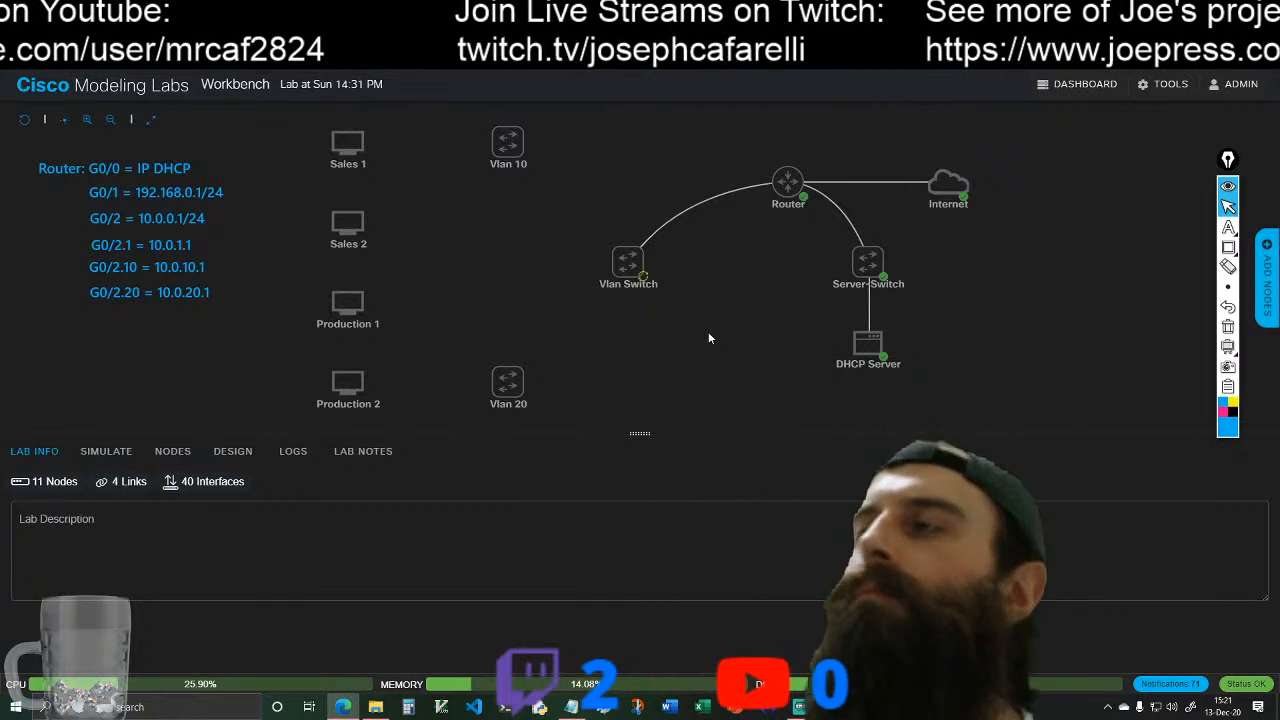
Step: Reopen the DHCP Server's console, run sudo apt-get upgrade, and accept the installation of the upgrades
{"action": "left_click", "coordinate": [866, 343]}
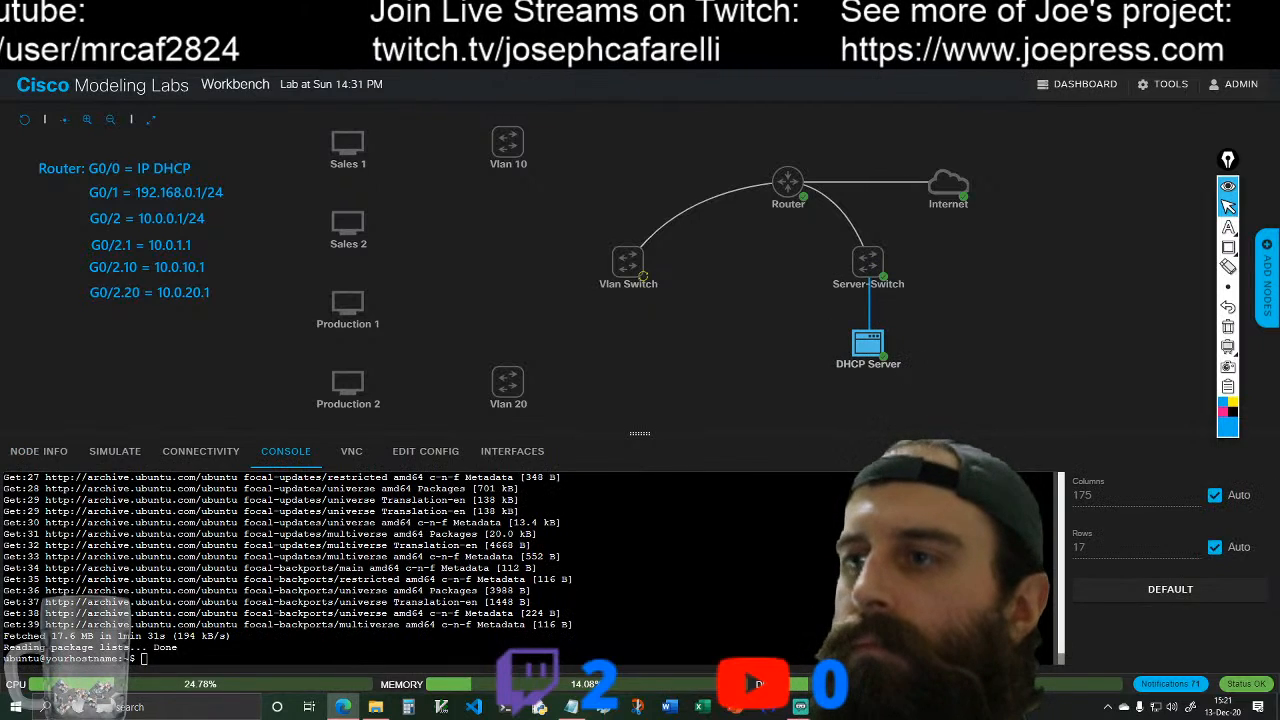
{"action": "type", "text": "sudo apt-get update"}
{"action": "key", "text": "BackSpace"}
{"action": "key", "text": "BackSpace"}
{"action": "key", "text": "BackSpace"}
{"action": "key", "text": "BackSpace"}
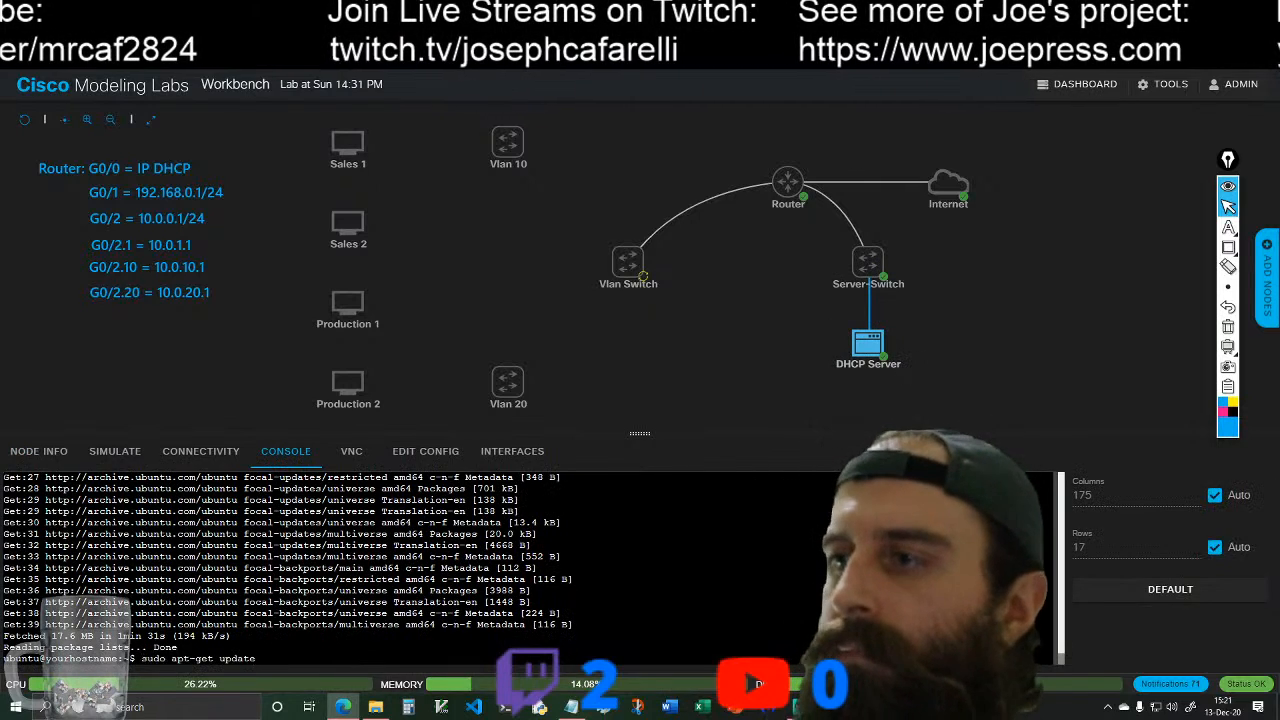
{"action": "type", "text": "grade"}
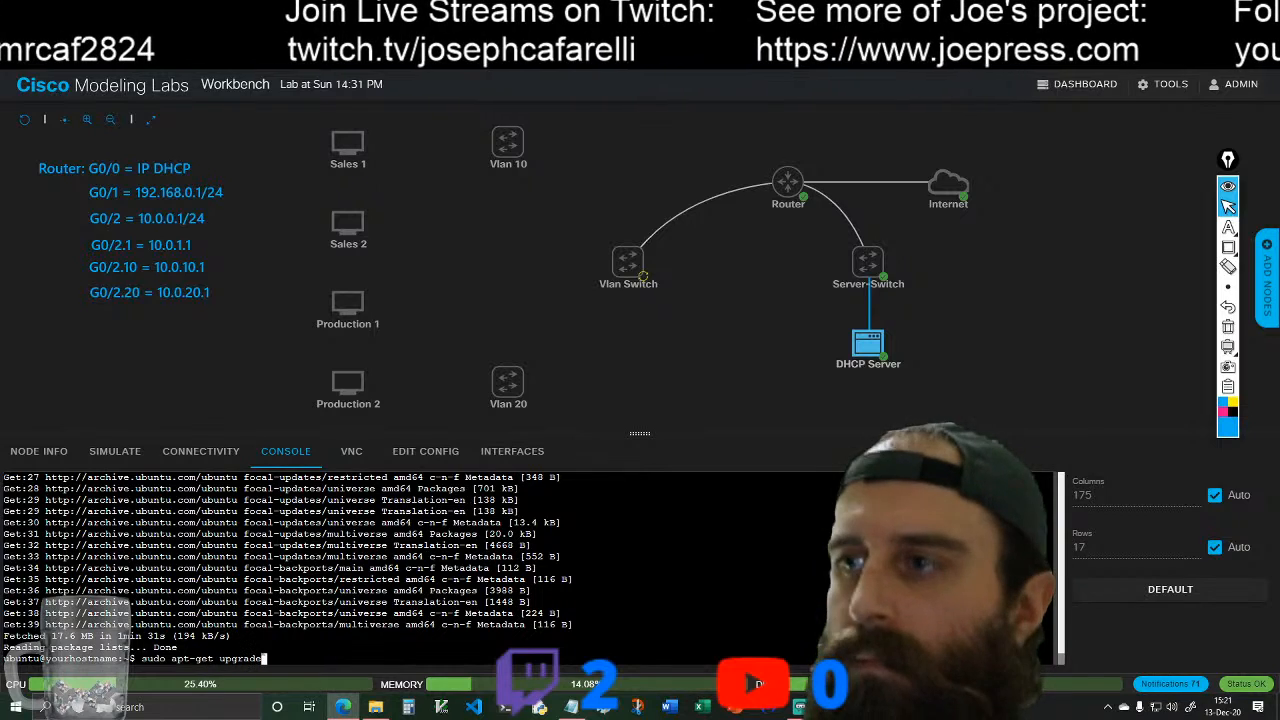
{"action": "key", "text": "Return"}
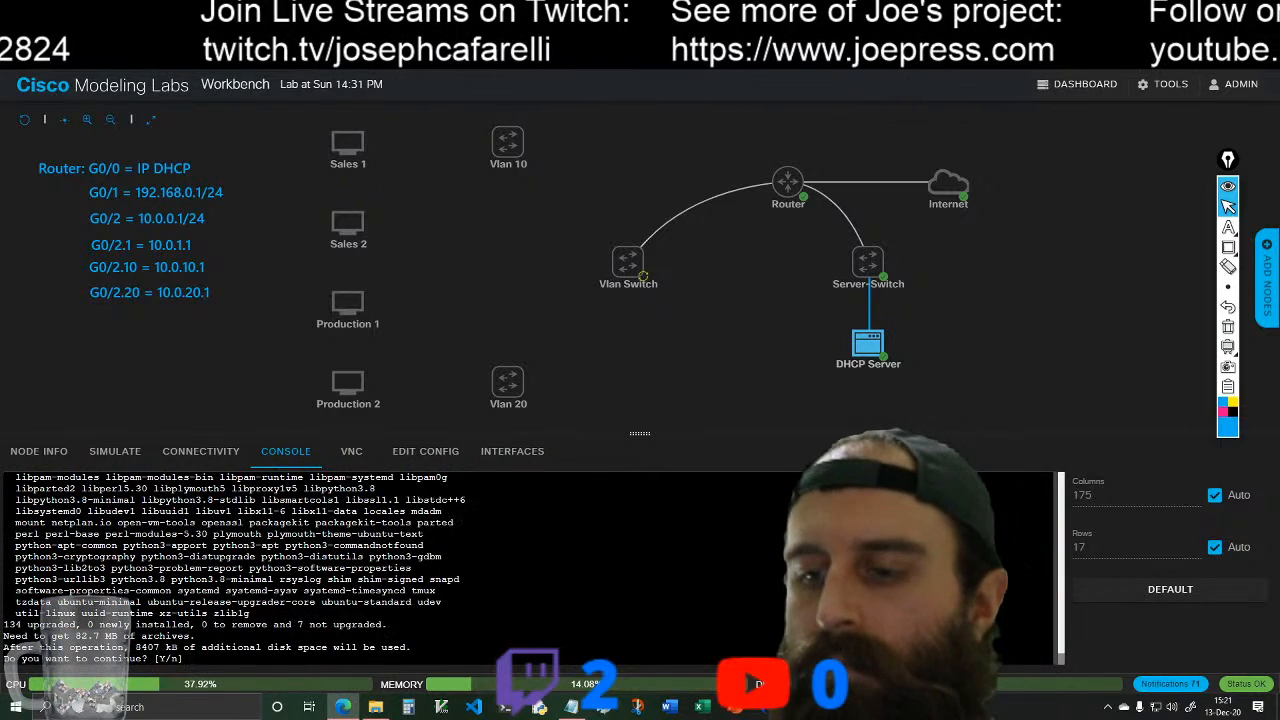
{"action": "type", "text": "y"}
{"action": "key", "text": "Return"}
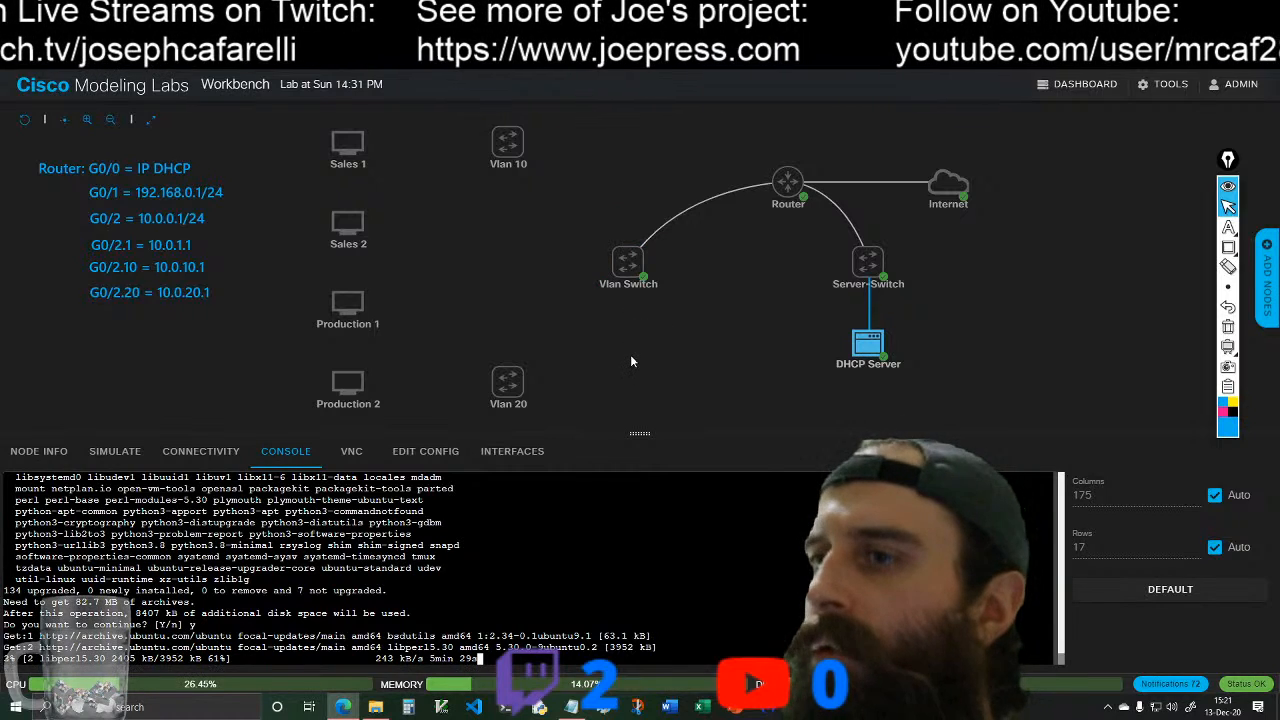
Step: Open the Vlan Switch's console and activate its terminal
{"action": "mouse_move", "coordinate": [634, 270]}
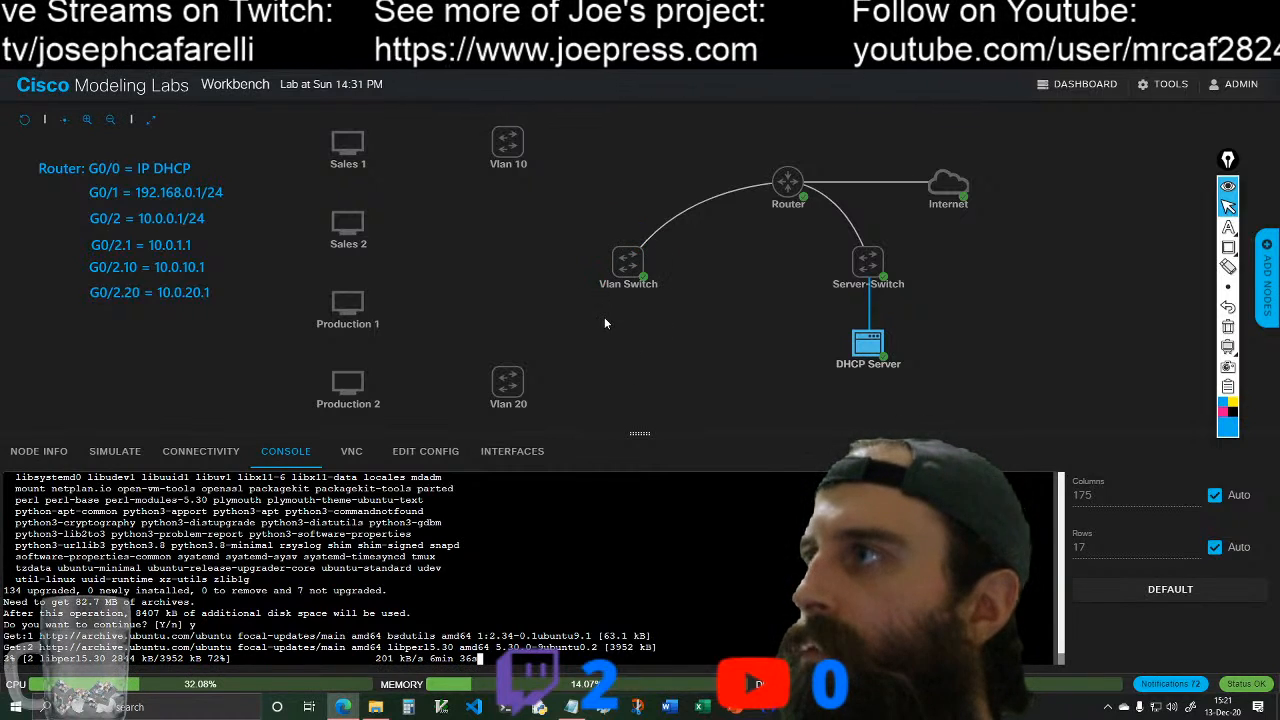
{"action": "left_click", "coordinate": [726, 315]}
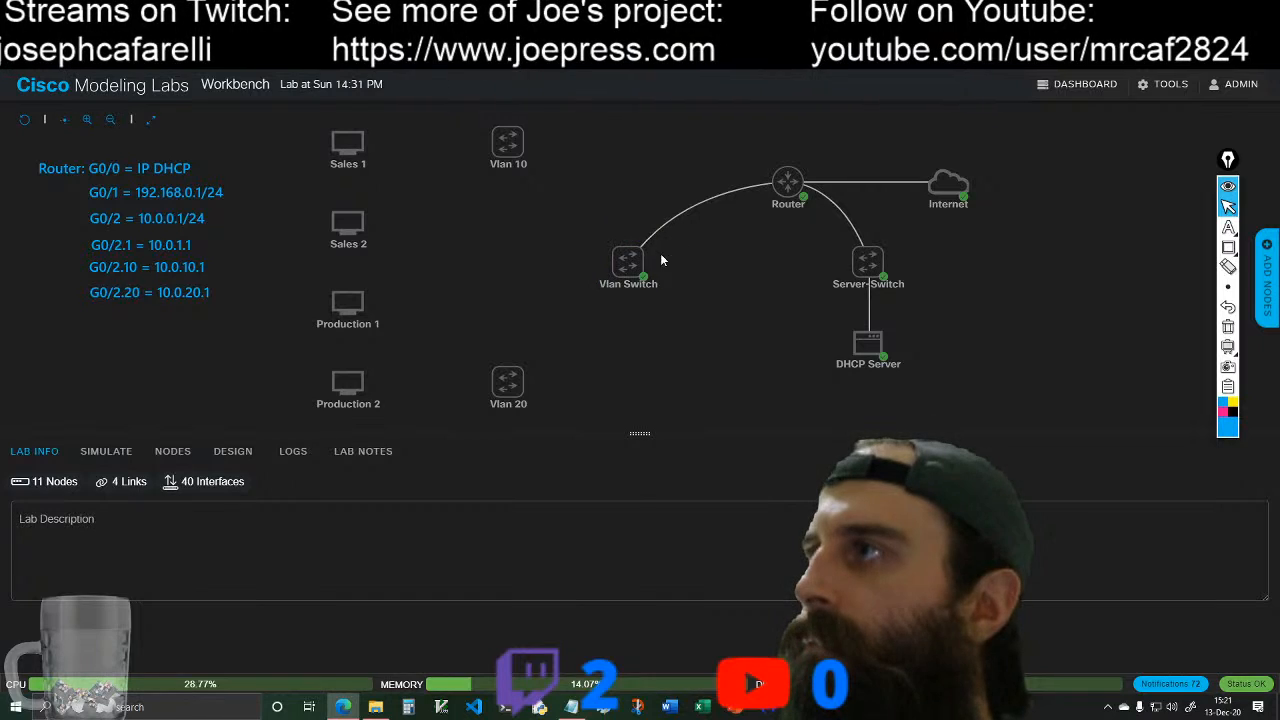
{"action": "left_click", "coordinate": [641, 270]}
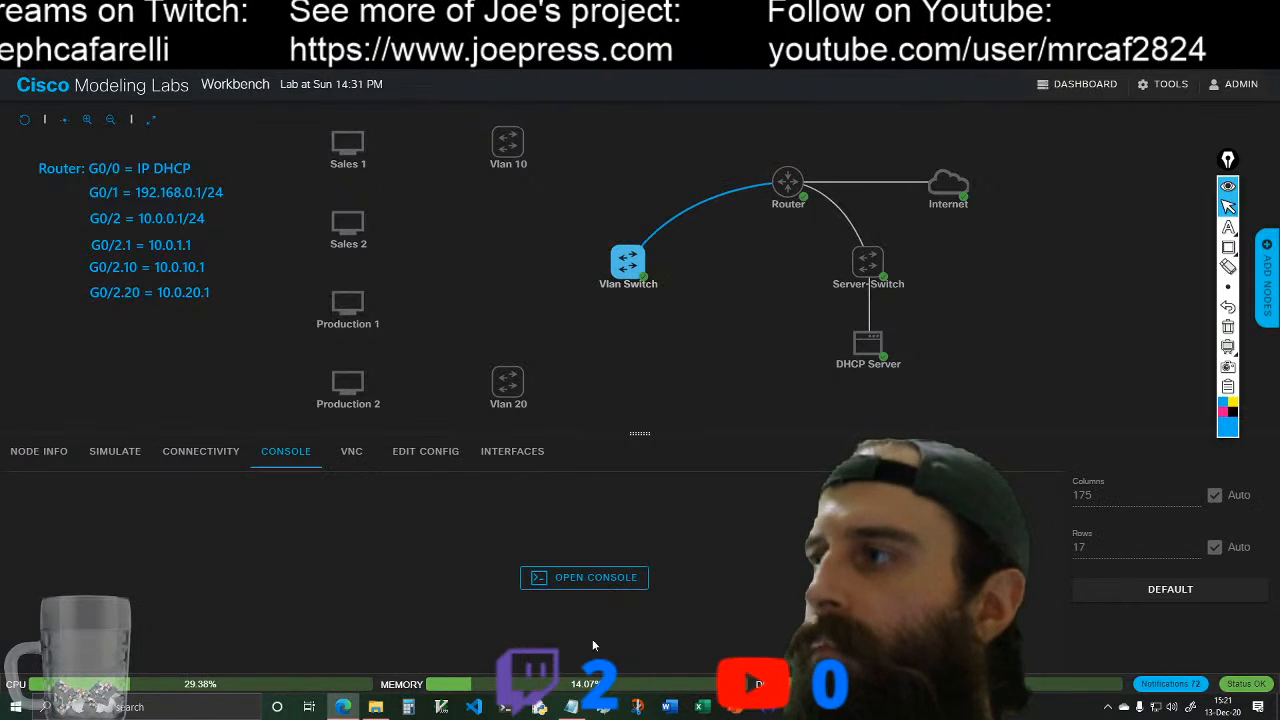
{"action": "left_click", "coordinate": [615, 580]}
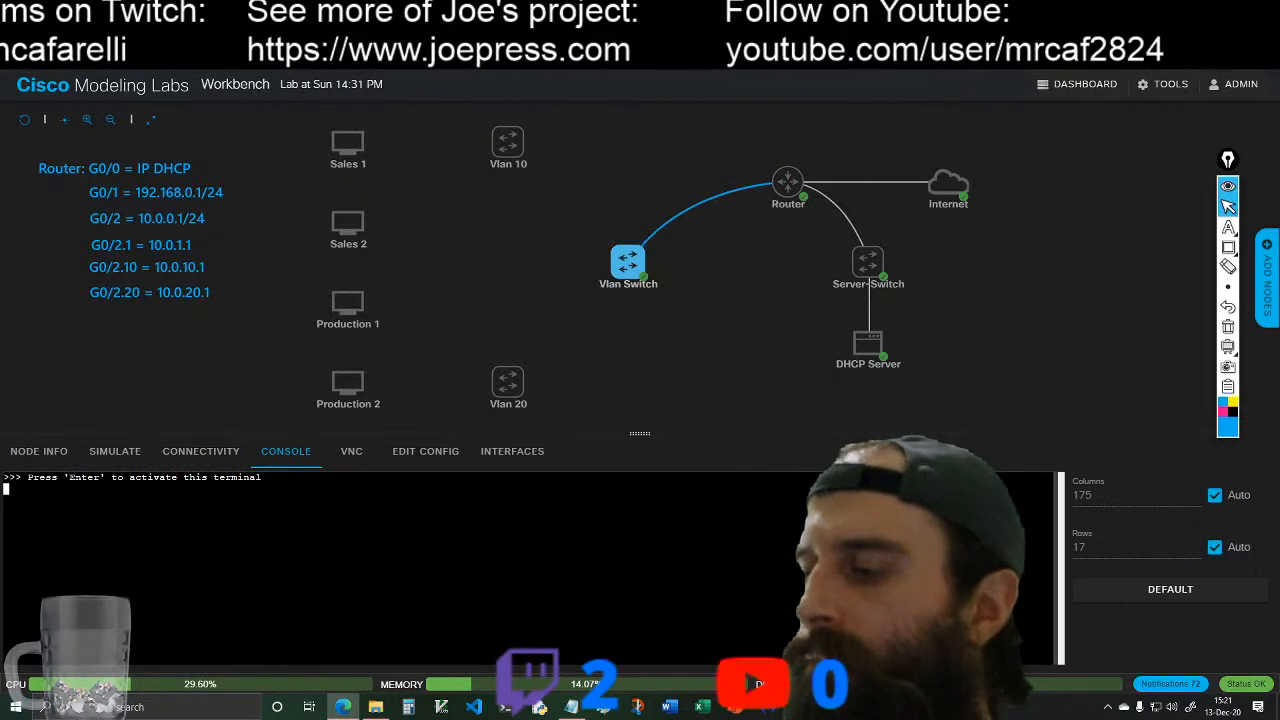
{"action": "key", "text": "Return"}
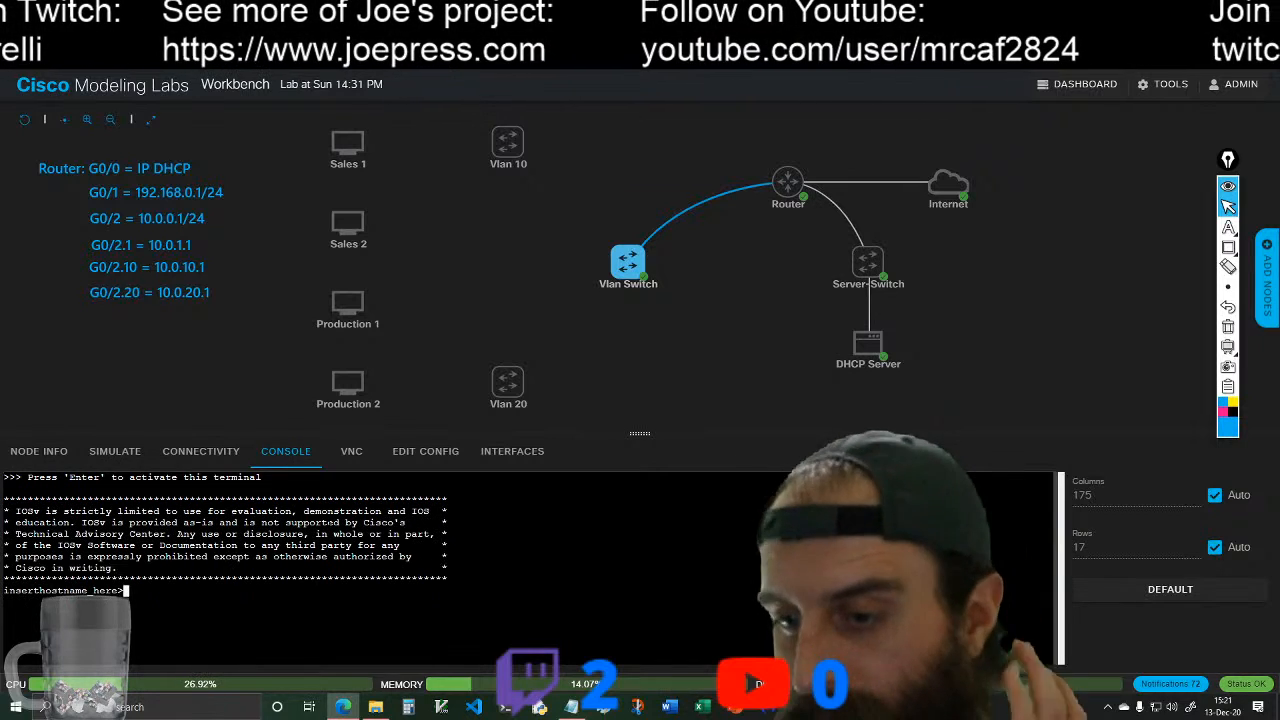
Step: Enter global configuration mode on the Vlan Switch and set its hostname to Switch
{"action": "type", "text": "en"}
{"action": "key", "text": "Return"}
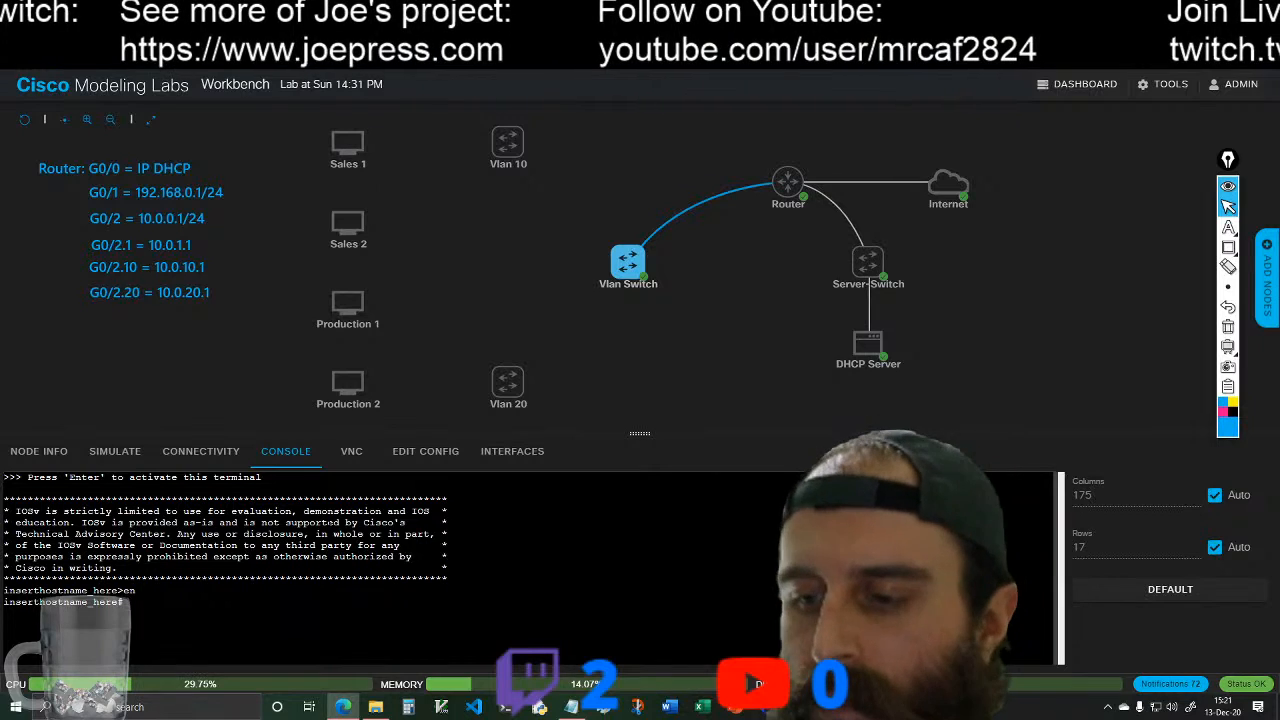
{"action": "type", "text": "conf t"}
{"action": "key", "text": "Return"}
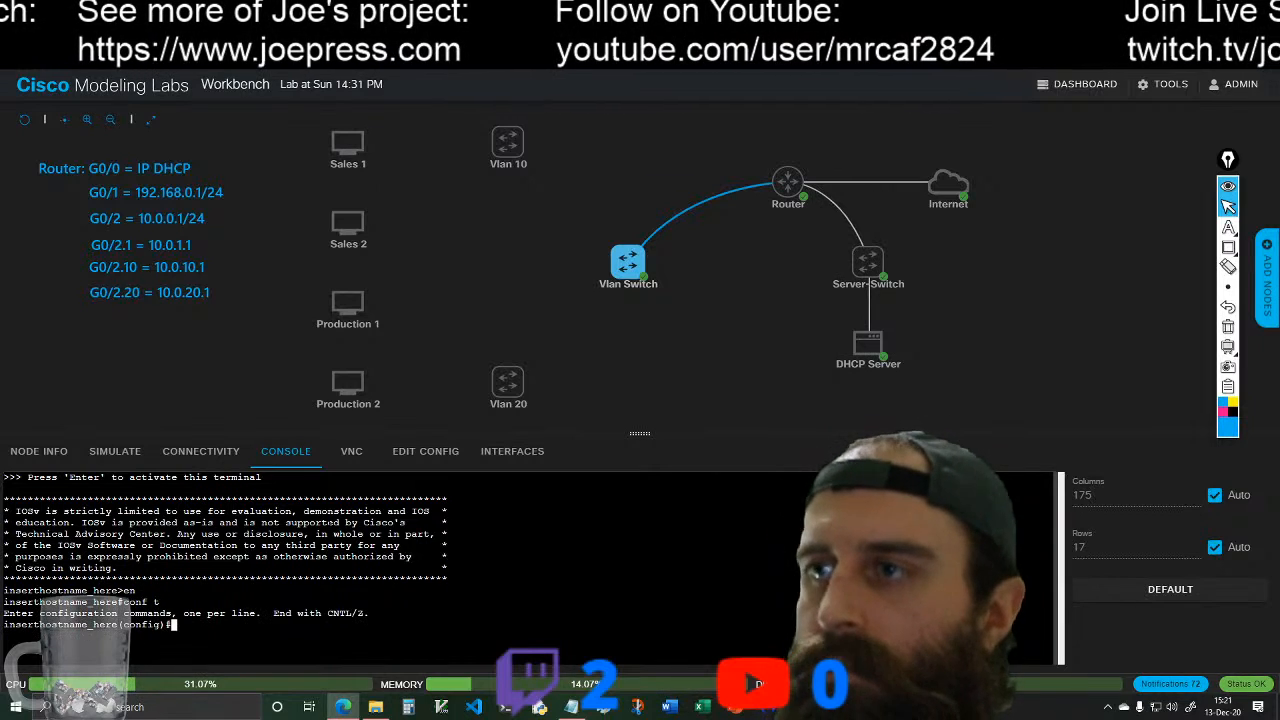
{"action": "type", "text": "host"}
{"action": "key", "text": "Tab"}
{"action": "type", "text": "Swit"}
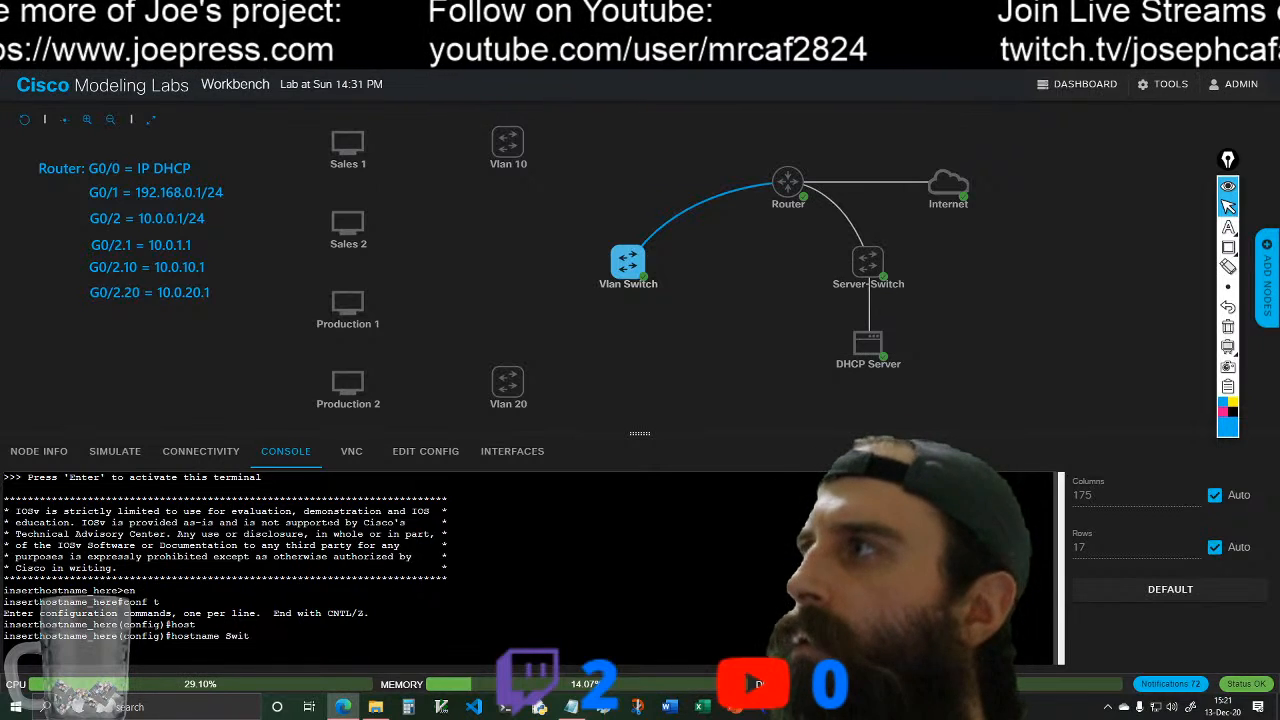
{"action": "type", "text": "ch"}
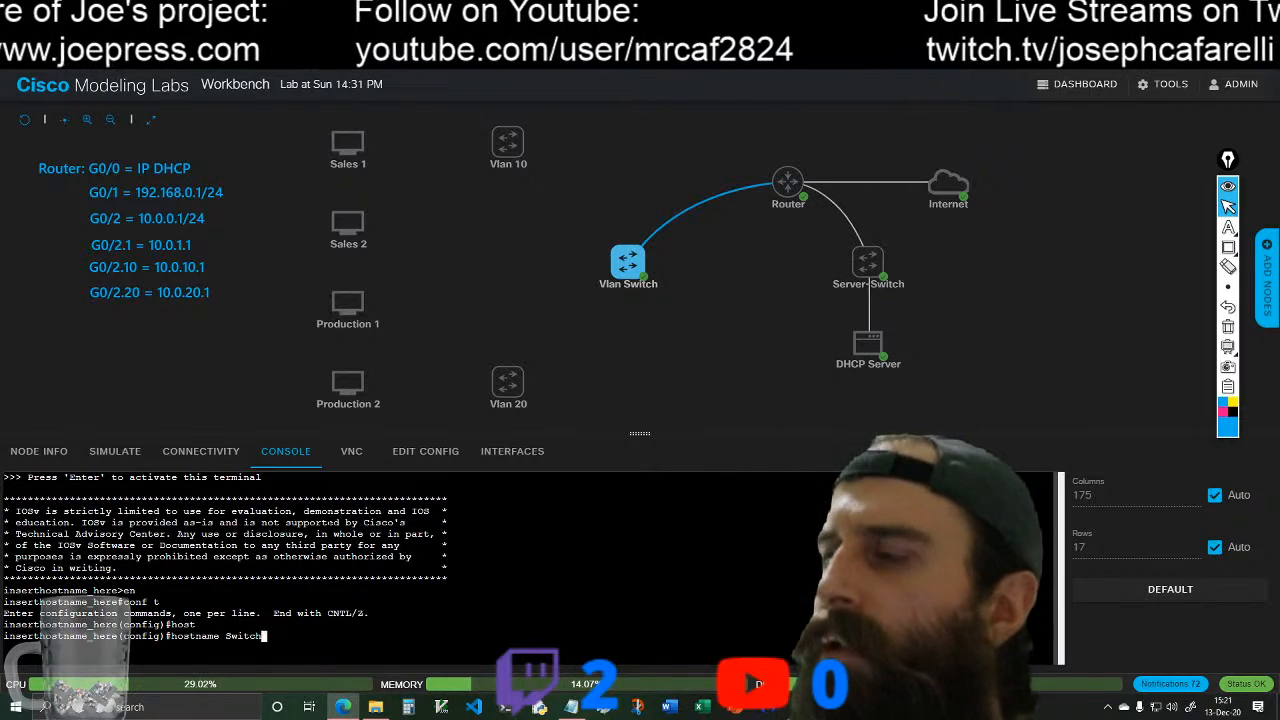
{"action": "key", "text": "Return"}
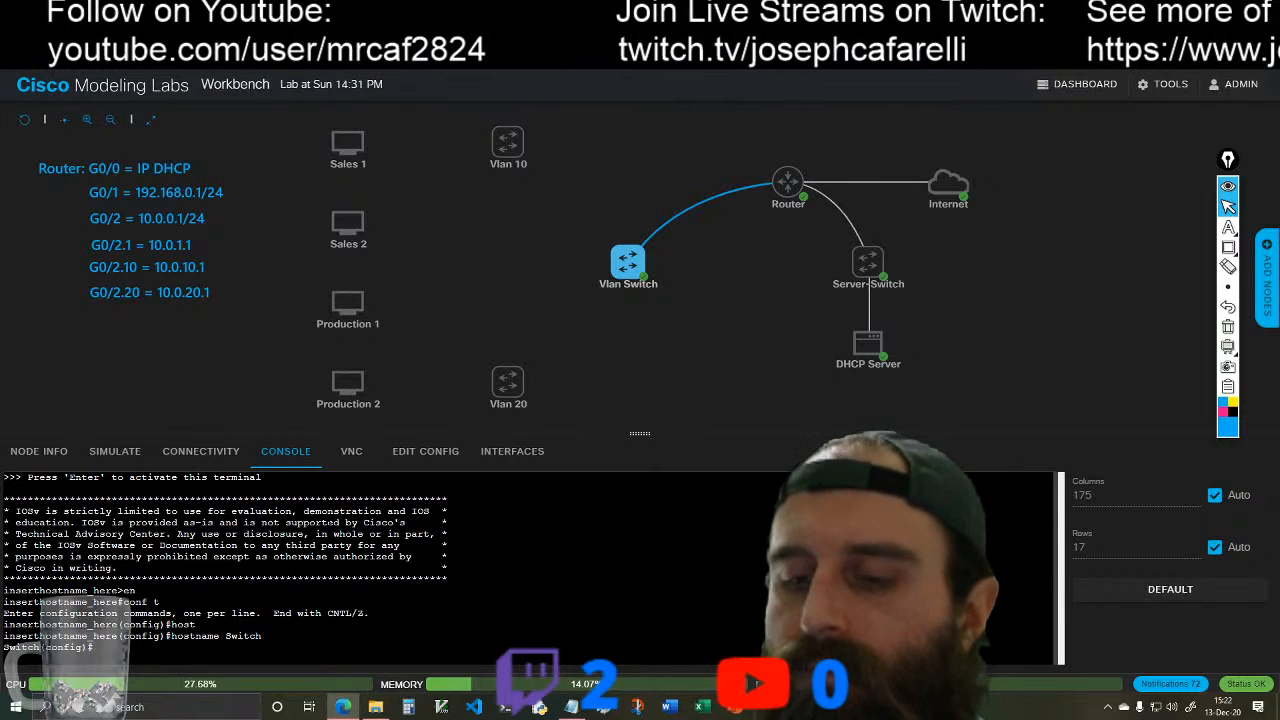
Step: Create VLAN 10 on the Vlan Switch and name it Sales
{"action": "type", "text": "vlan 10"}
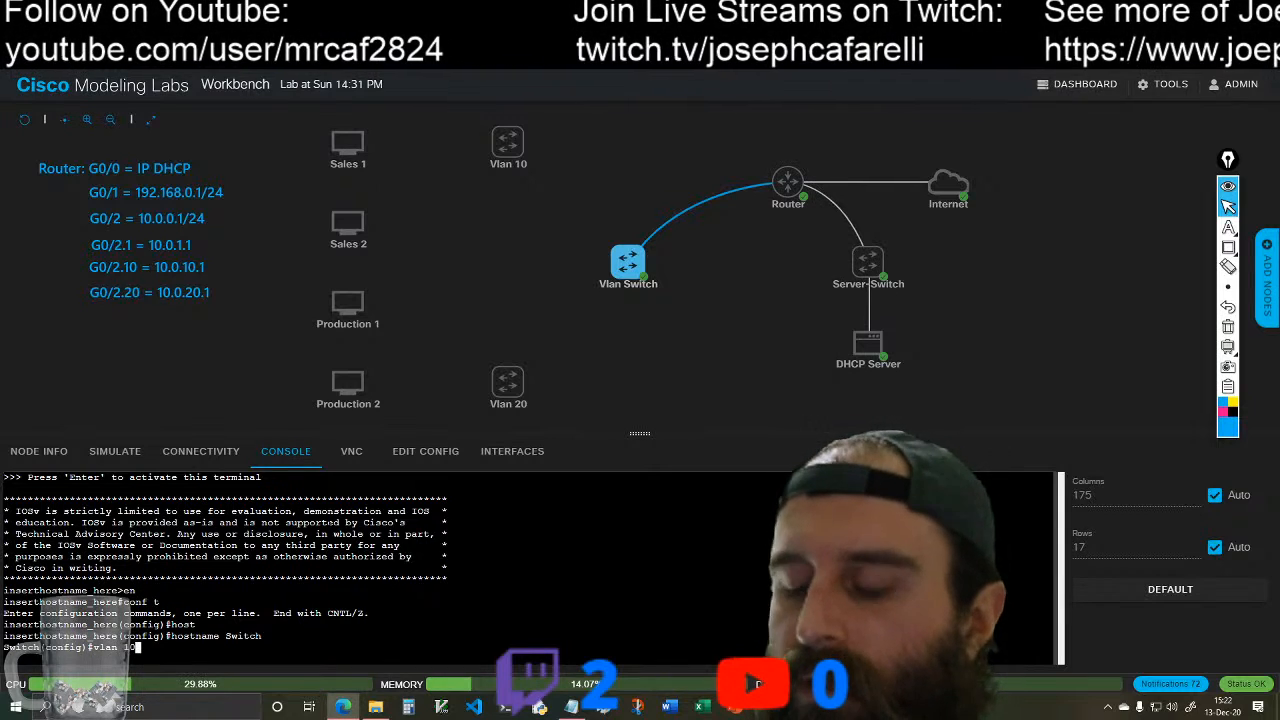
{"action": "key", "text": "Return"}
{"action": "type", "text": "name"}
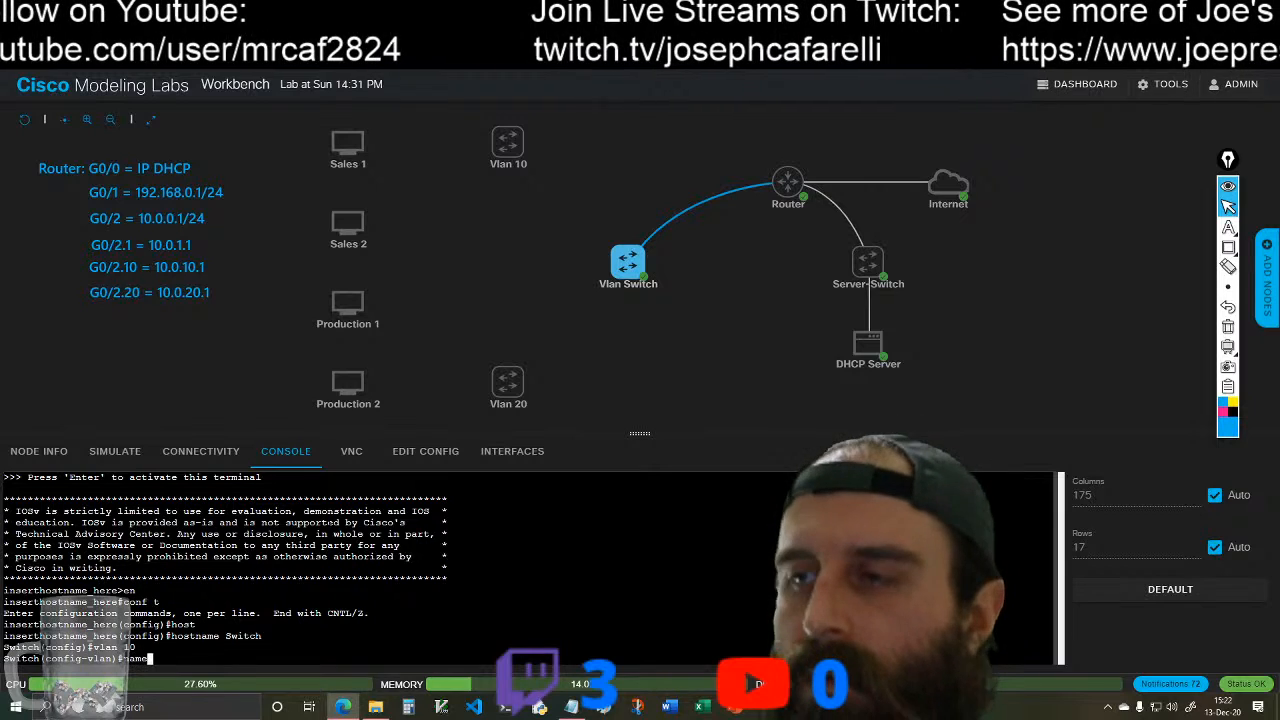
{"action": "key", "text": "BackSpace"}
{"action": "type", "text": "e Sales"}
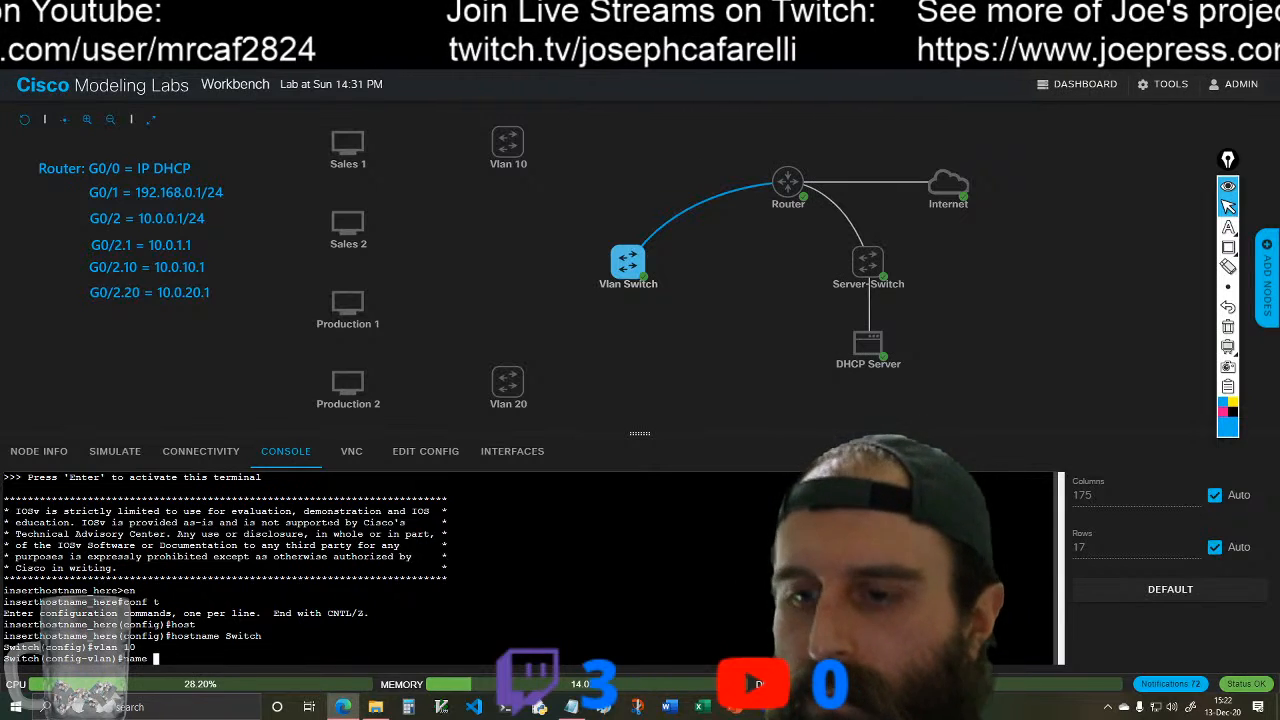
{"action": "key", "text": "Return"}
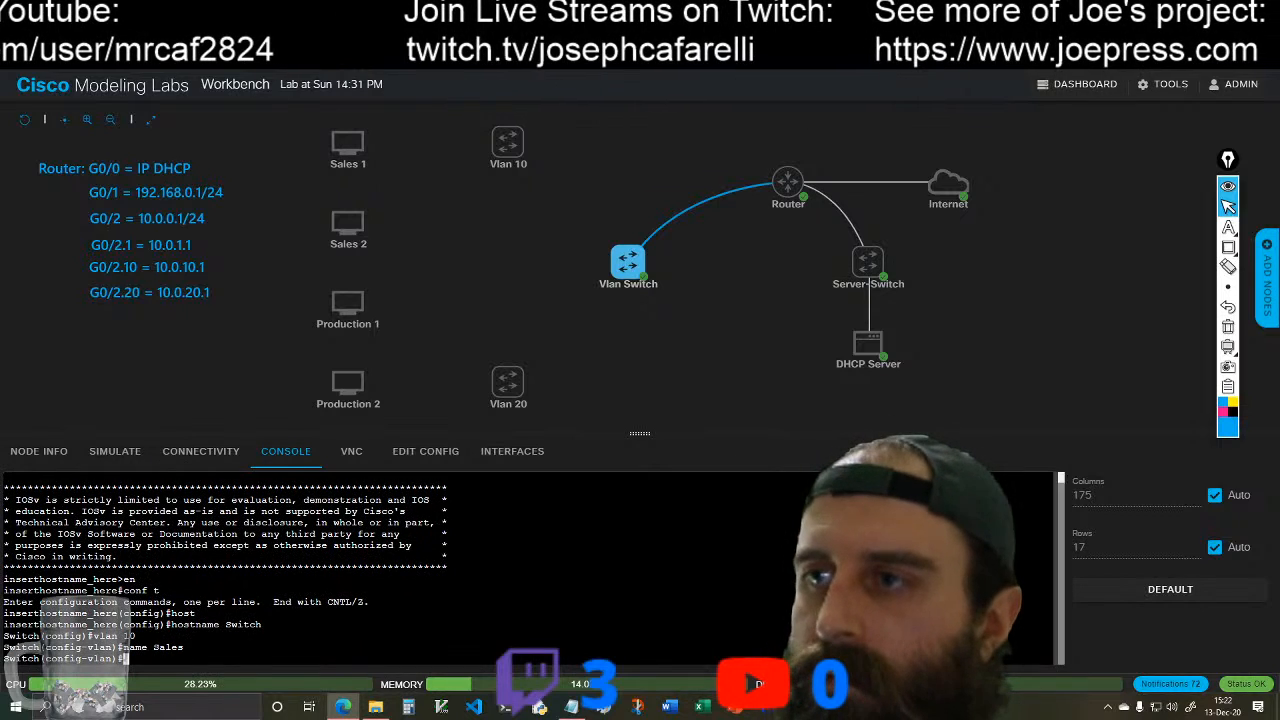
Step: Create VLAN 20 on the Vlan Switch and name it Production
{"action": "type", "text": "vlan 2"}
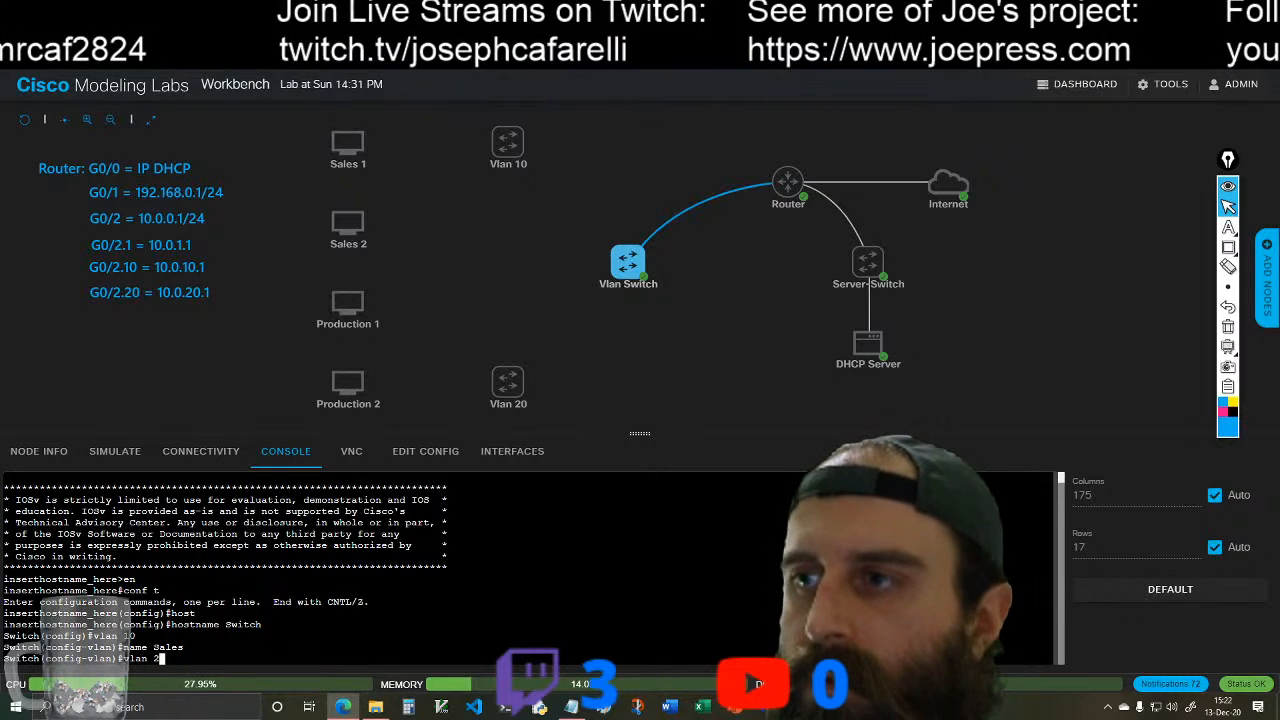
{"action": "type", "text": "0"}
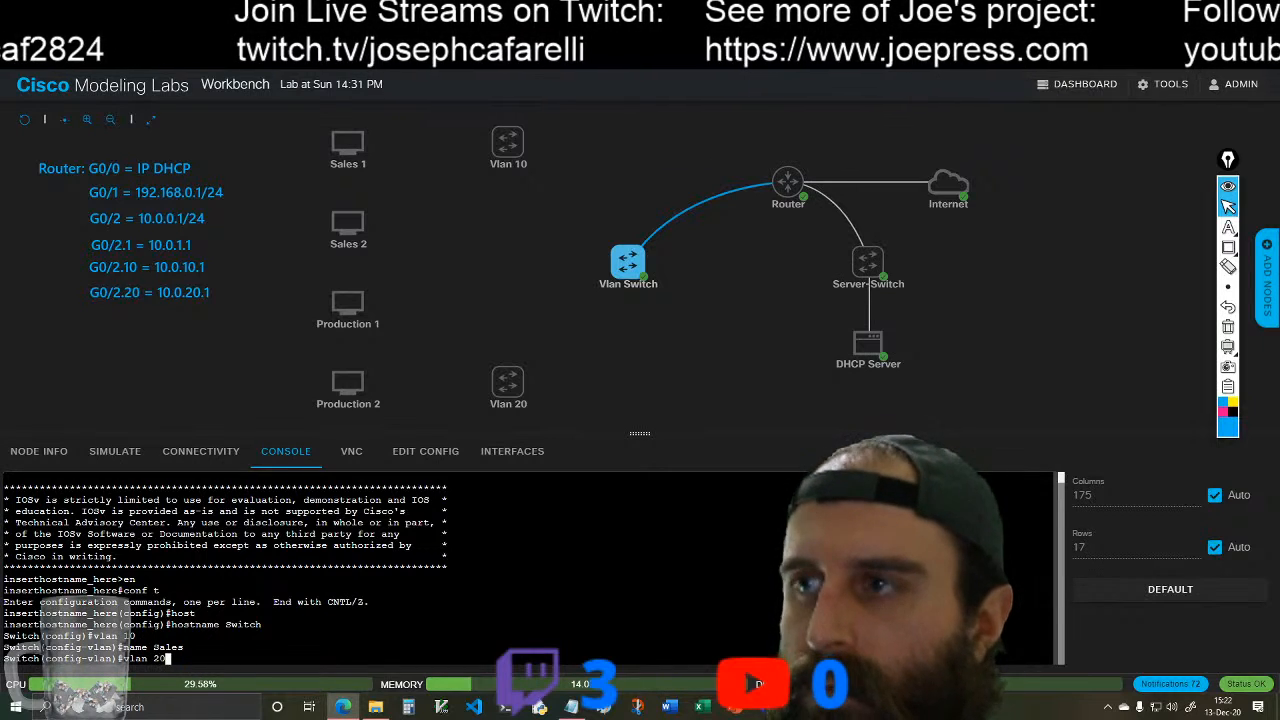
{"action": "key", "text": "Return"}
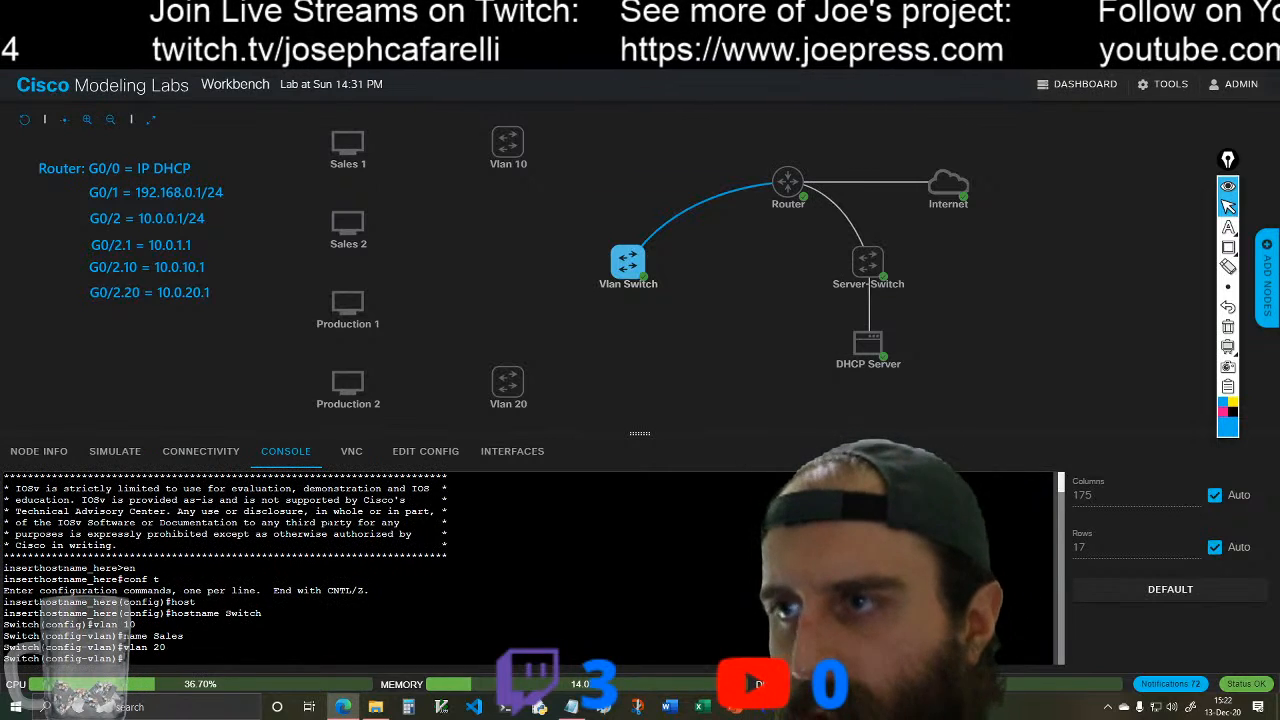
{"action": "type", "text": "name"}
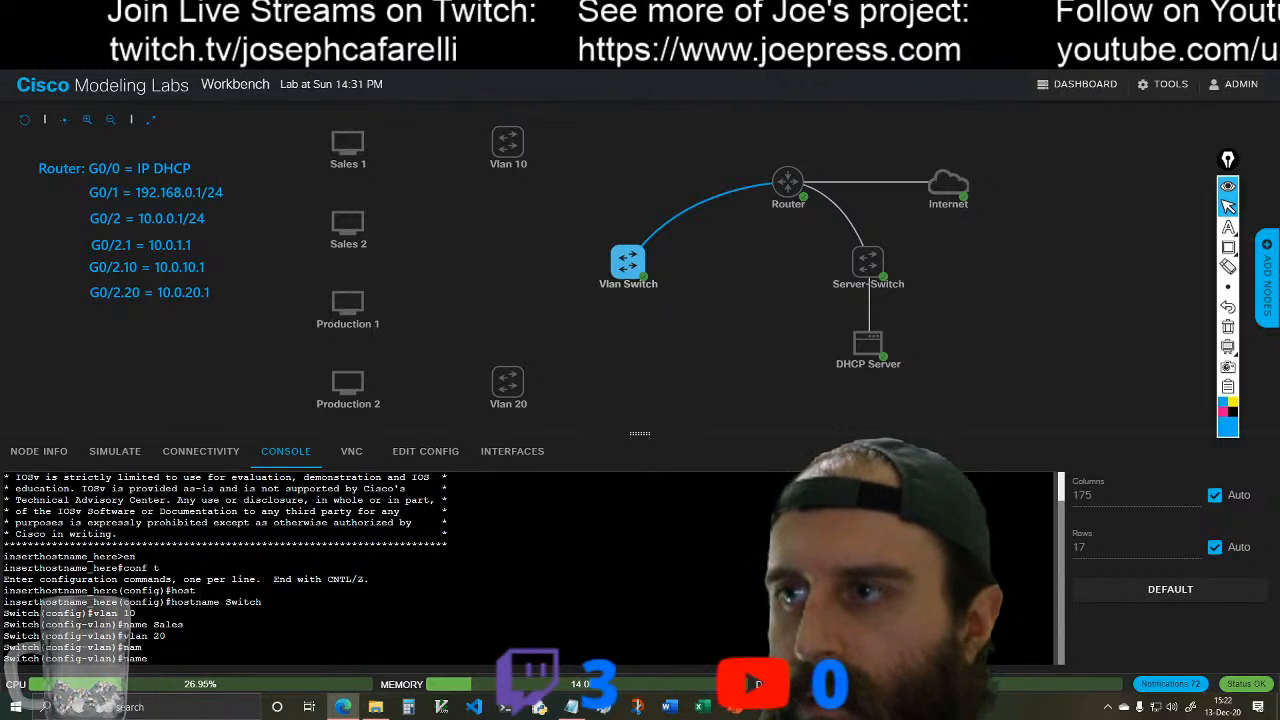
{"action": "type", "text": "Produc"}
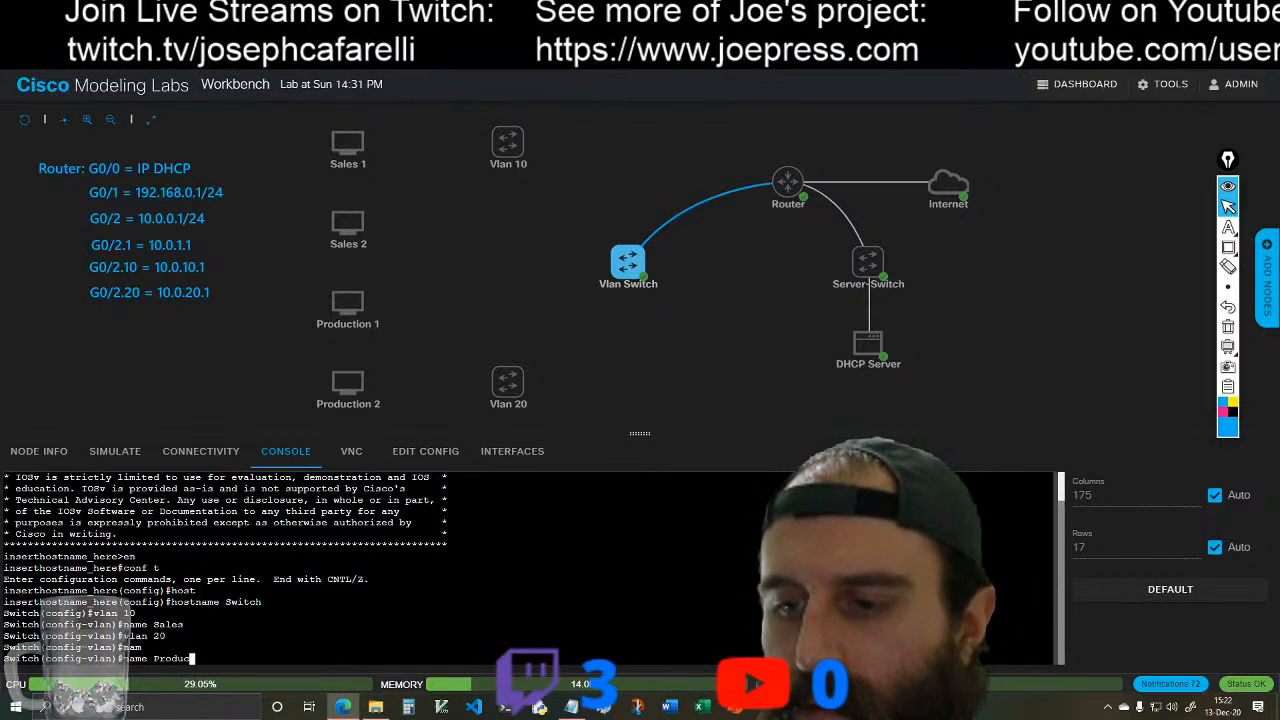
{"action": "type", "text": "tion"}
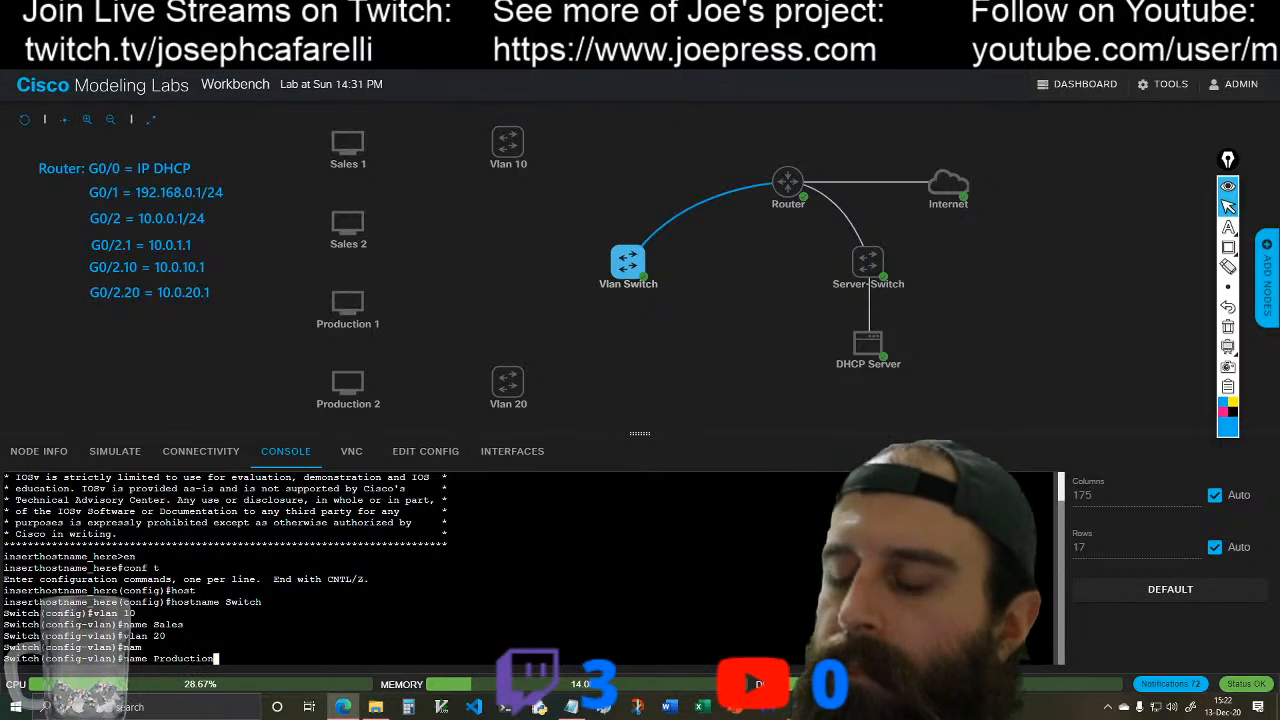
{"action": "key", "text": "Return"}
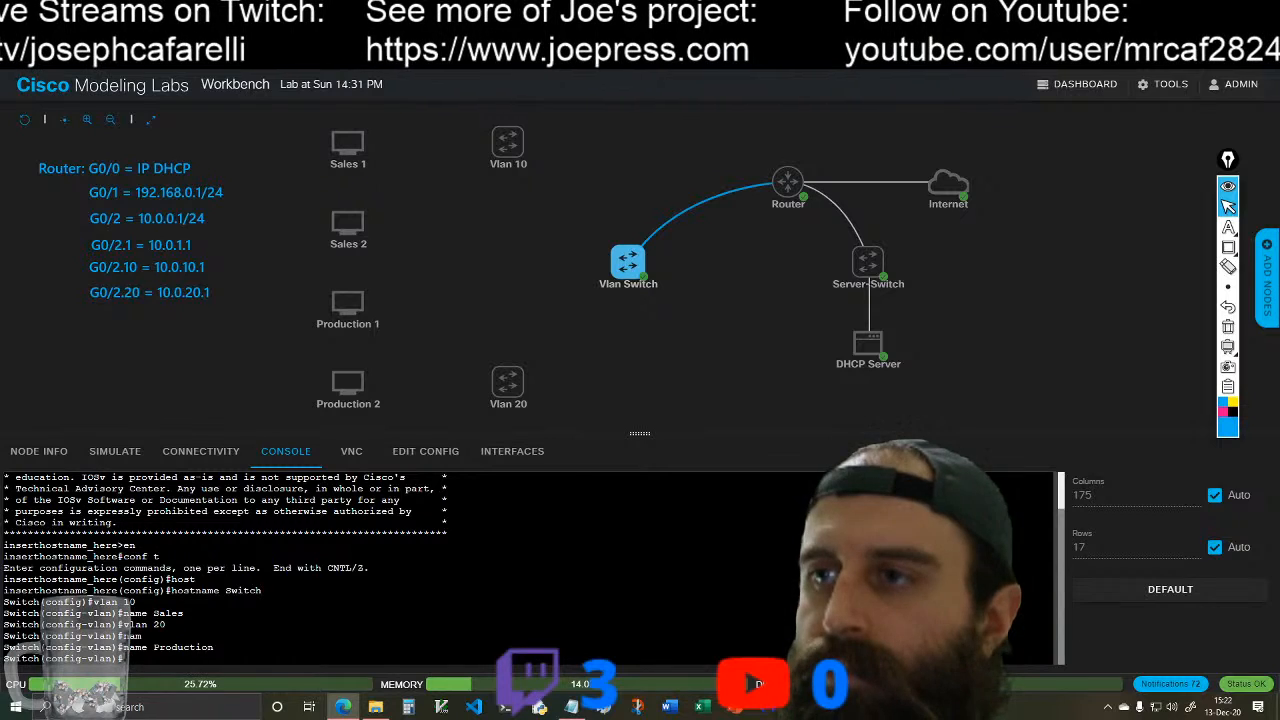
Step: Enter interface configuration mode for VLAN 1 on the Vlan Switch
{"action": "type", "text": "int vlan 1"}
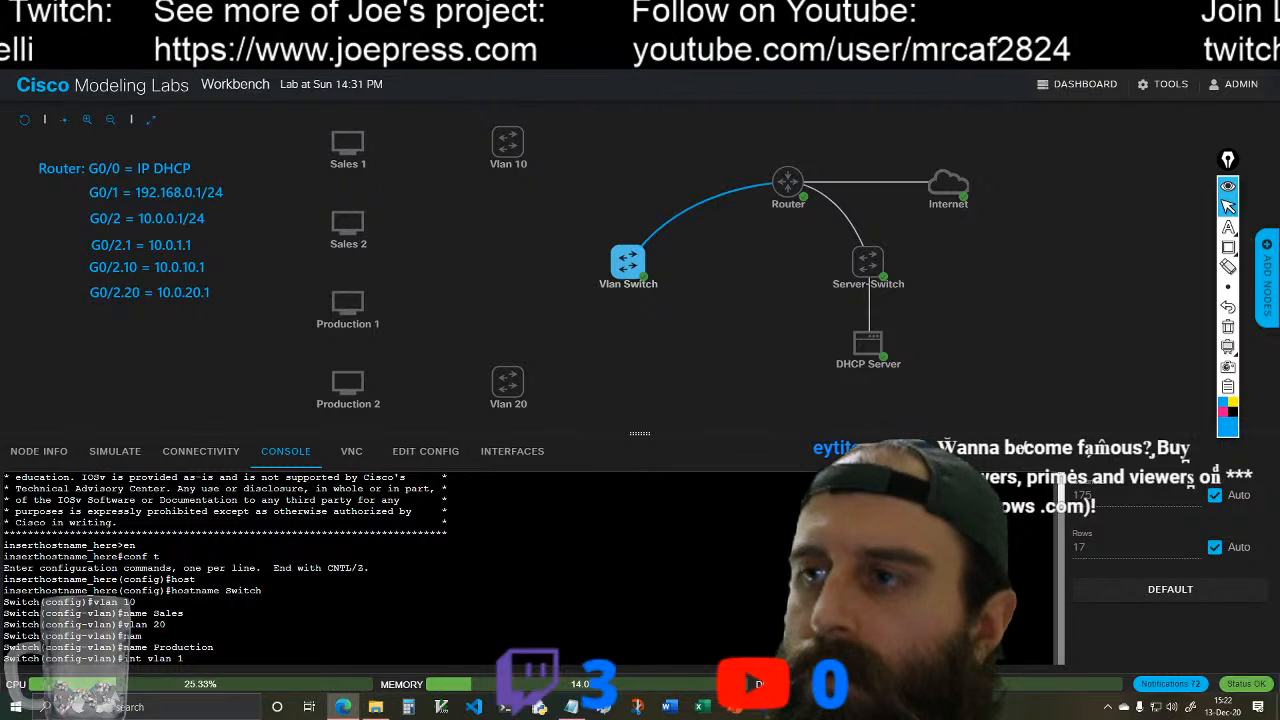
{"action": "key", "text": "Return"}
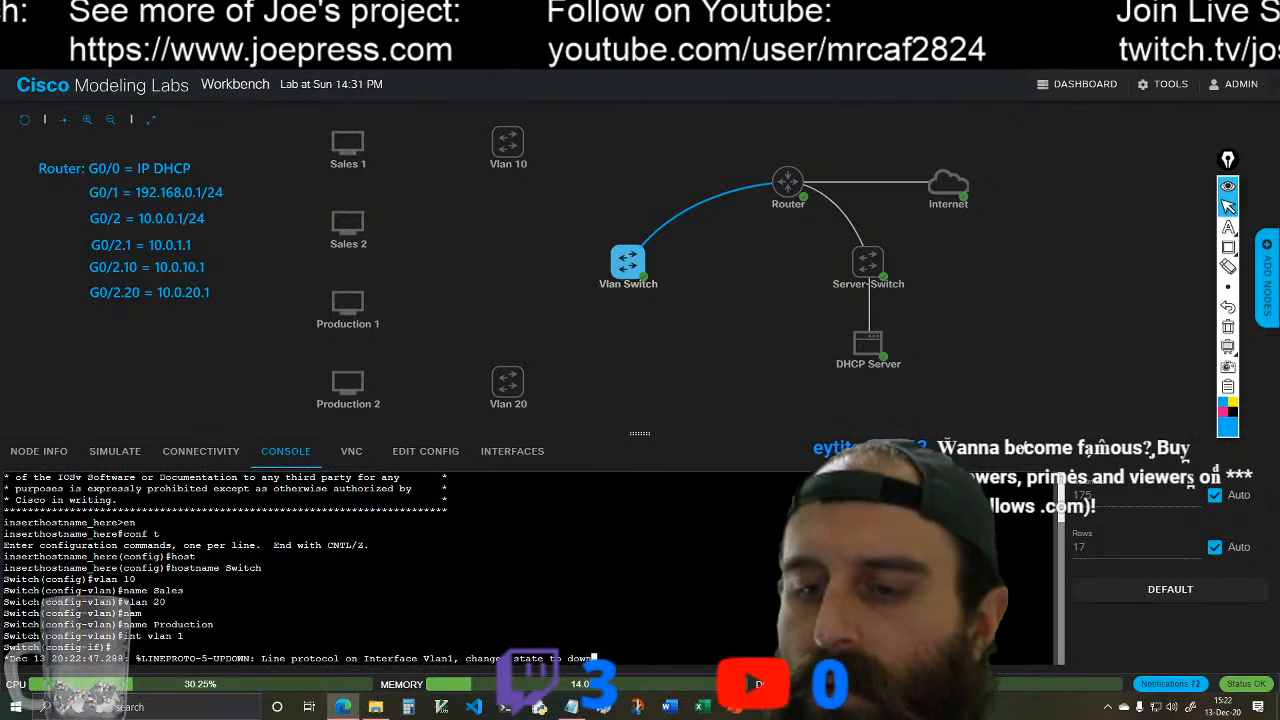
{"action": "key", "text": "Return"}
{"action": "key", "text": "Return"}
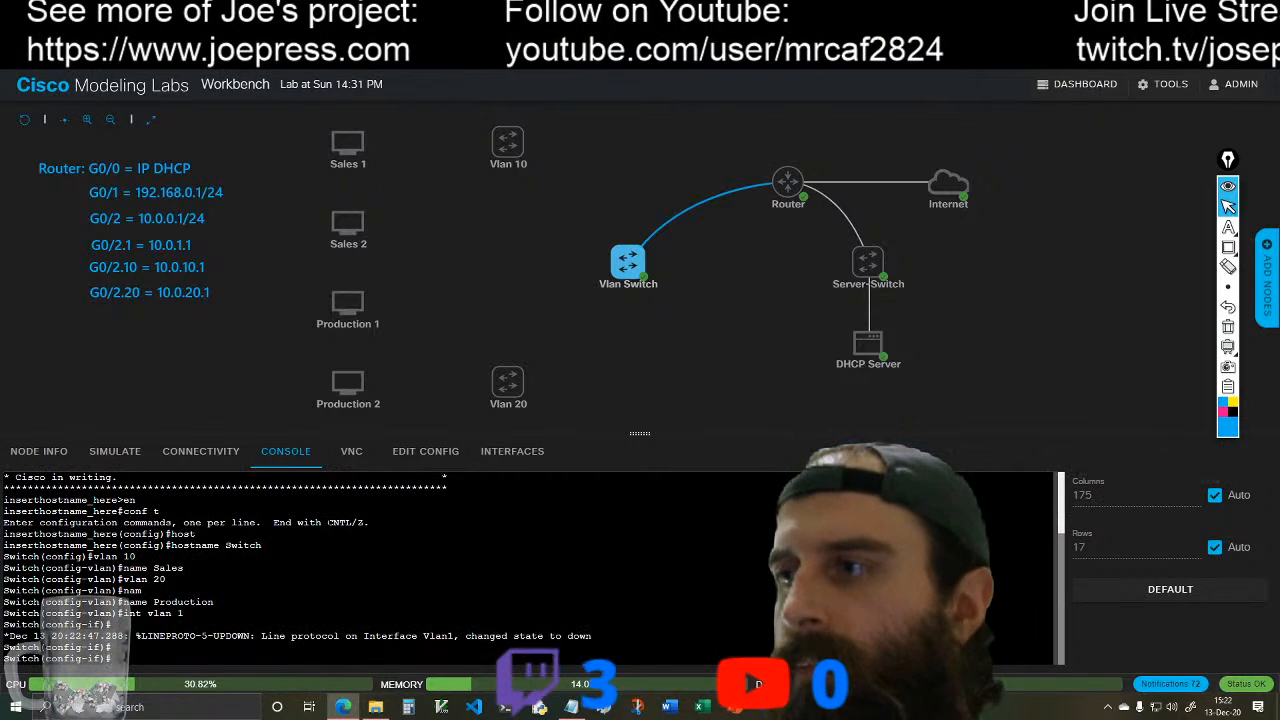
{"action": "type", "text": "swi"}
{"action": "key", "text": "Tab"}
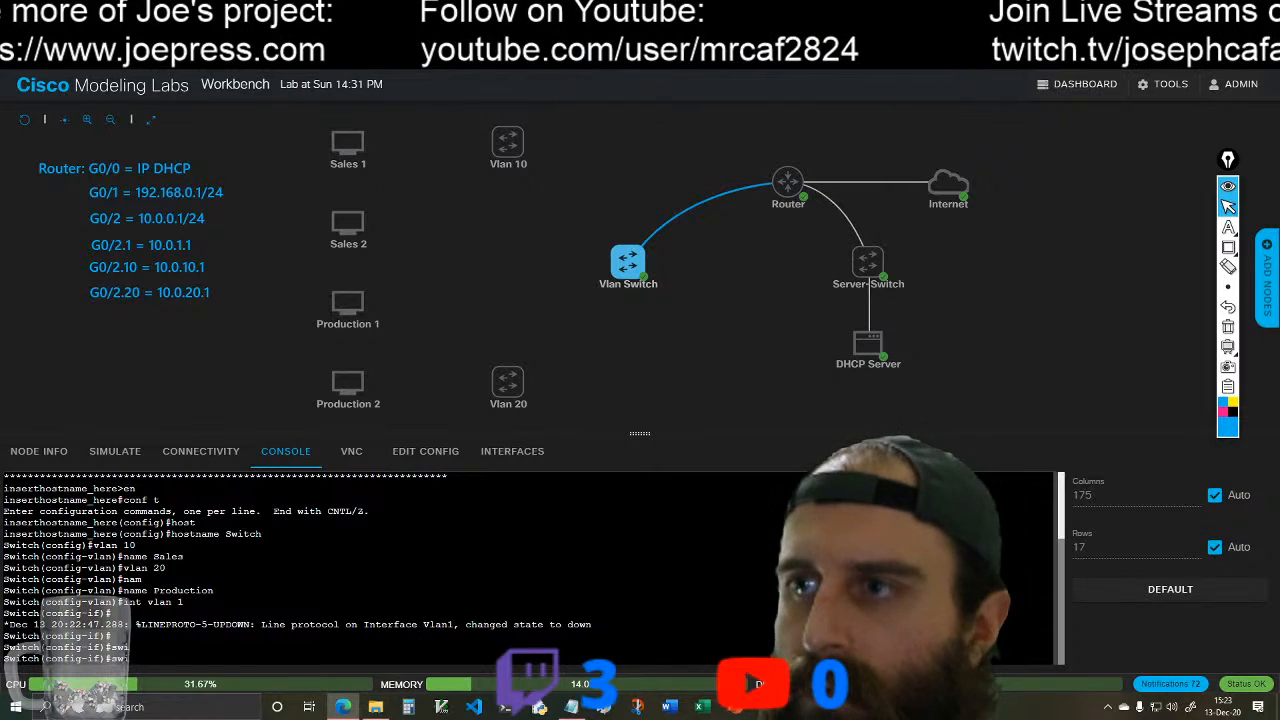
{"action": "key", "text": "Tab"}
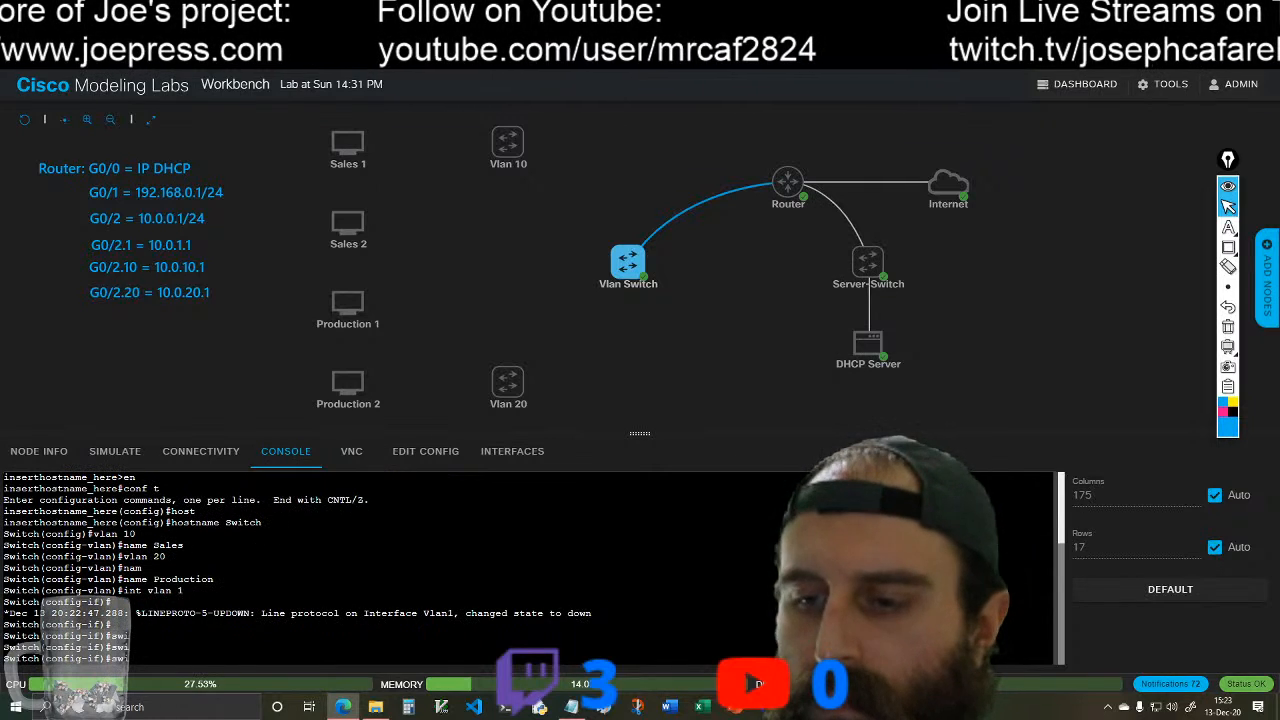
{"action": "type", "text": "tc"}
{"action": "key", "text": "Tab"}
{"action": "key", "text": "BackSpace"}
{"action": "key", "text": "BackSpace"}
{"action": "key", "text": "BackSpace"}
{"action": "key", "text": "BackSpace"}
{"action": "key", "text": "BackSpace"}
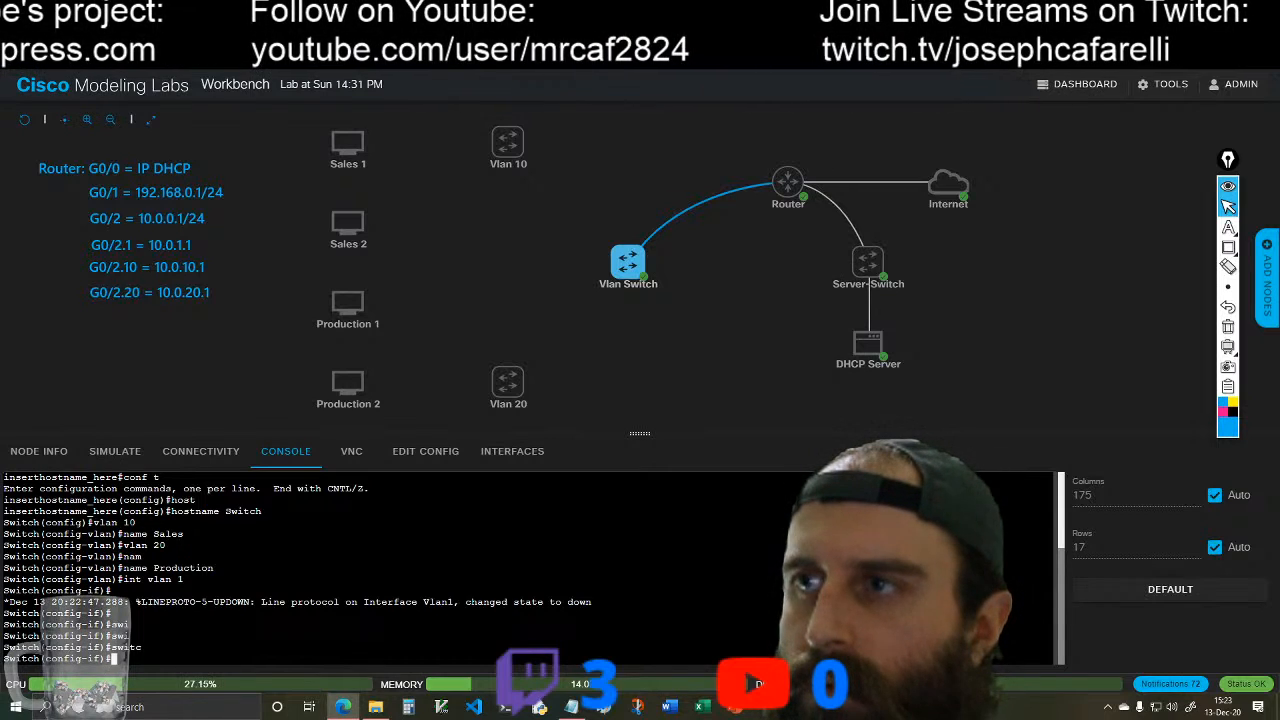
{"action": "type", "text": "swi"}
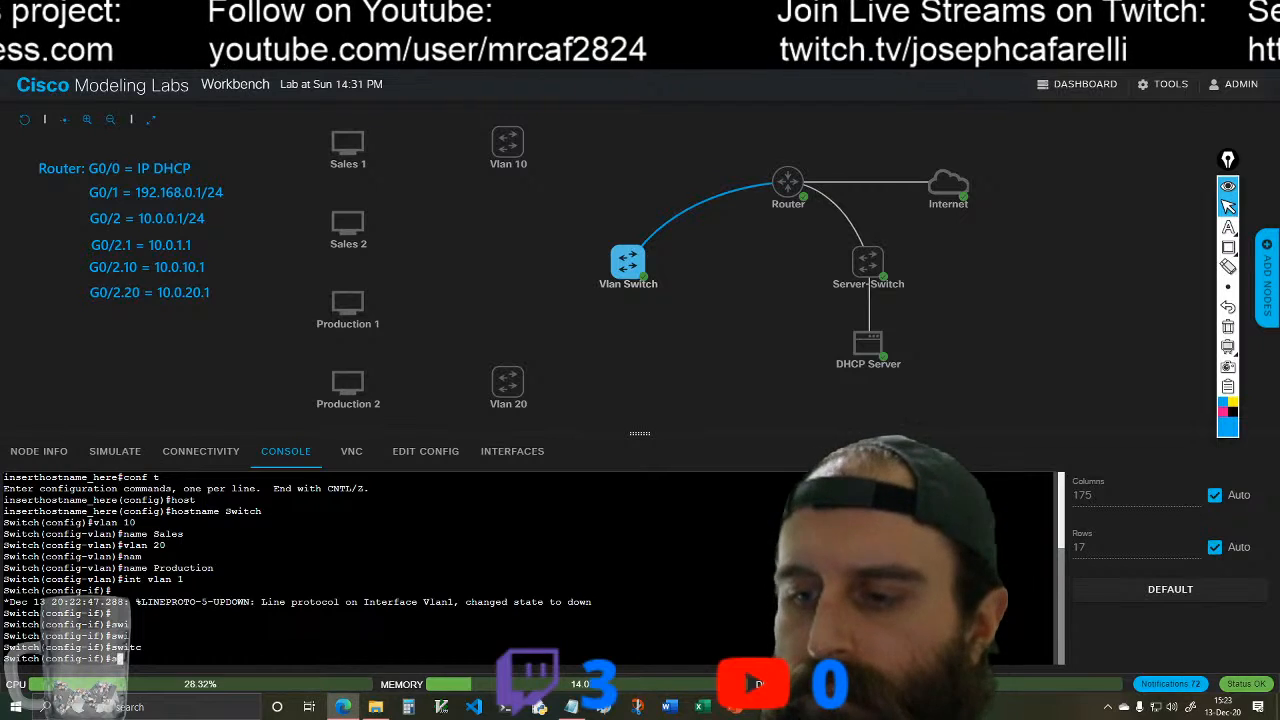
{"action": "key", "text": "Tab"}
{"action": "key", "text": "BackSpace"}
{"action": "key", "text": "BackSpace"}
{"action": "key", "text": "BackSpace"}
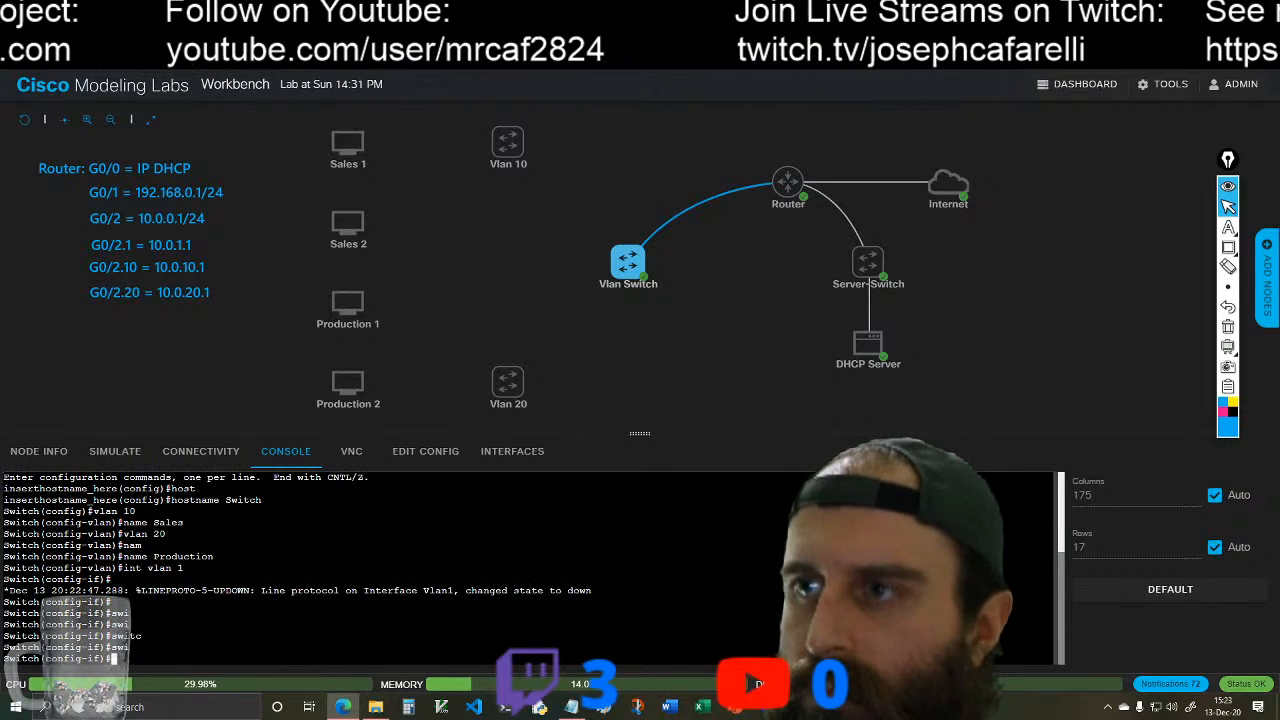
Step: List all interface configuration commands available for VLAN 1 in the Vlan Switch's console, paging through the help output
{"action": "type", "text": "?"}
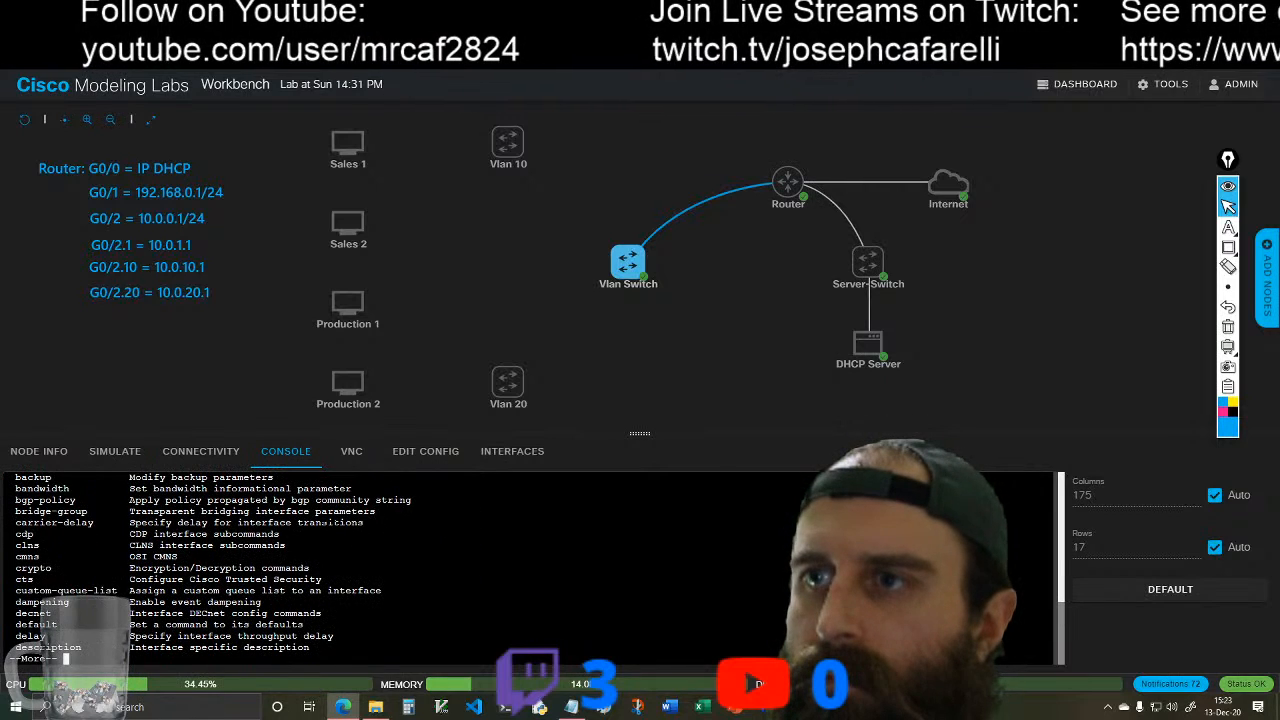
{"action": "key", "text": "alt+f"}
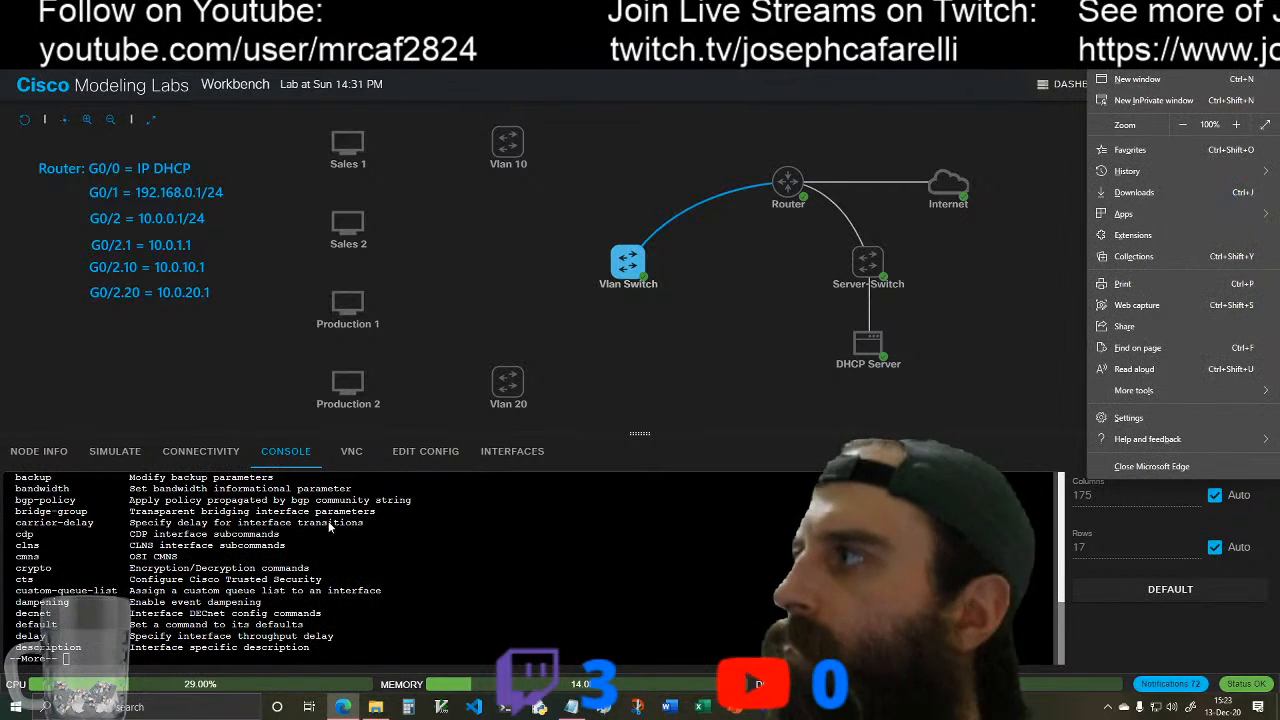
{"action": "left_click", "coordinate": [1006, 260]}
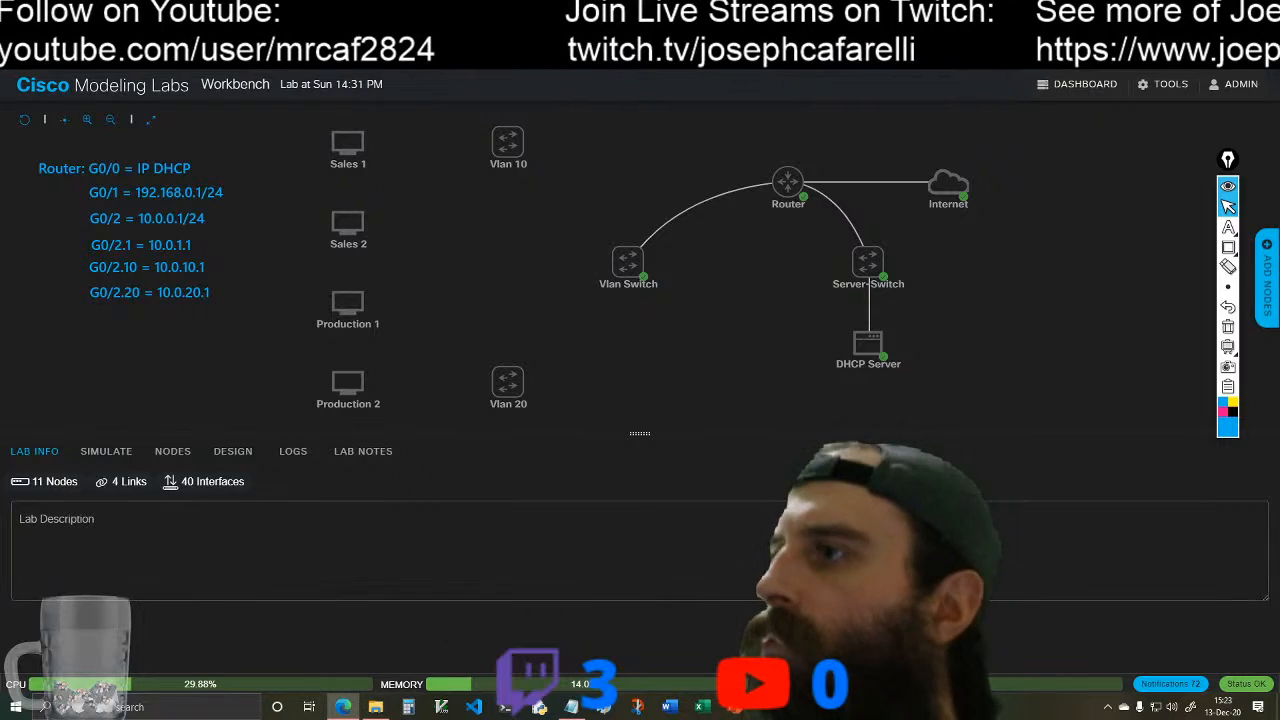
{"action": "left_click", "coordinate": [659, 250]}
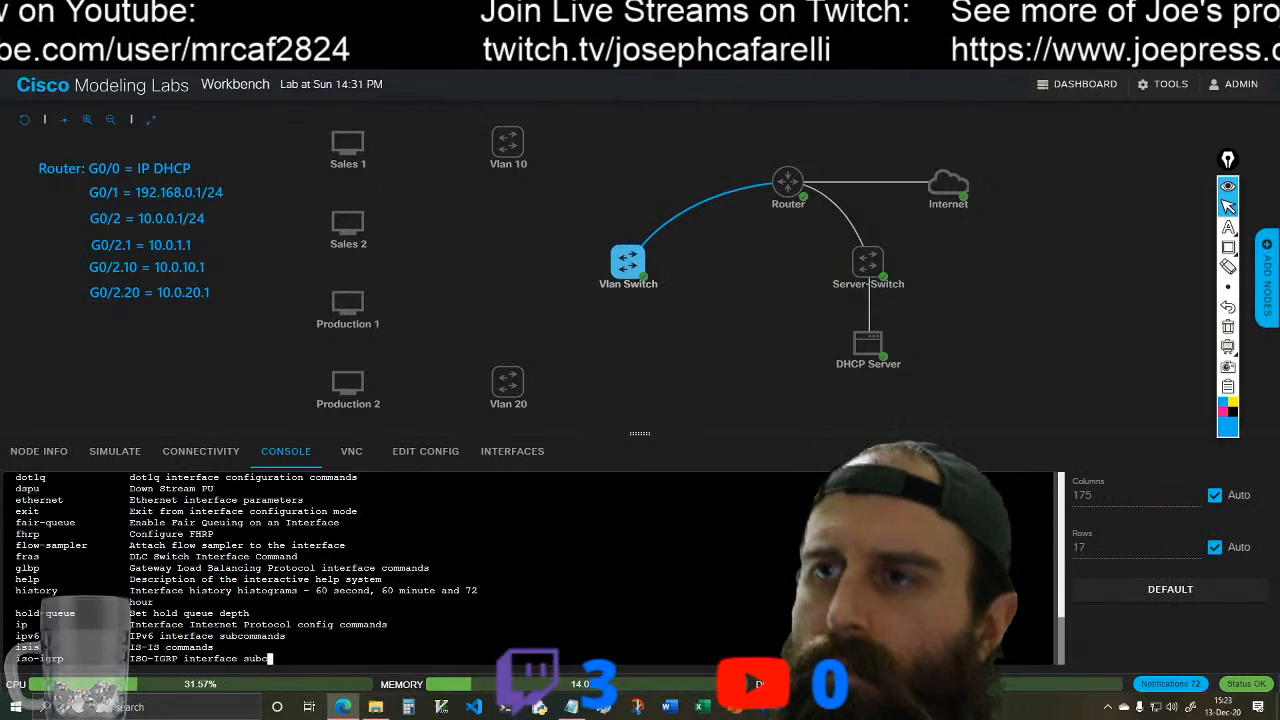
{"action": "key", "text": "space"}
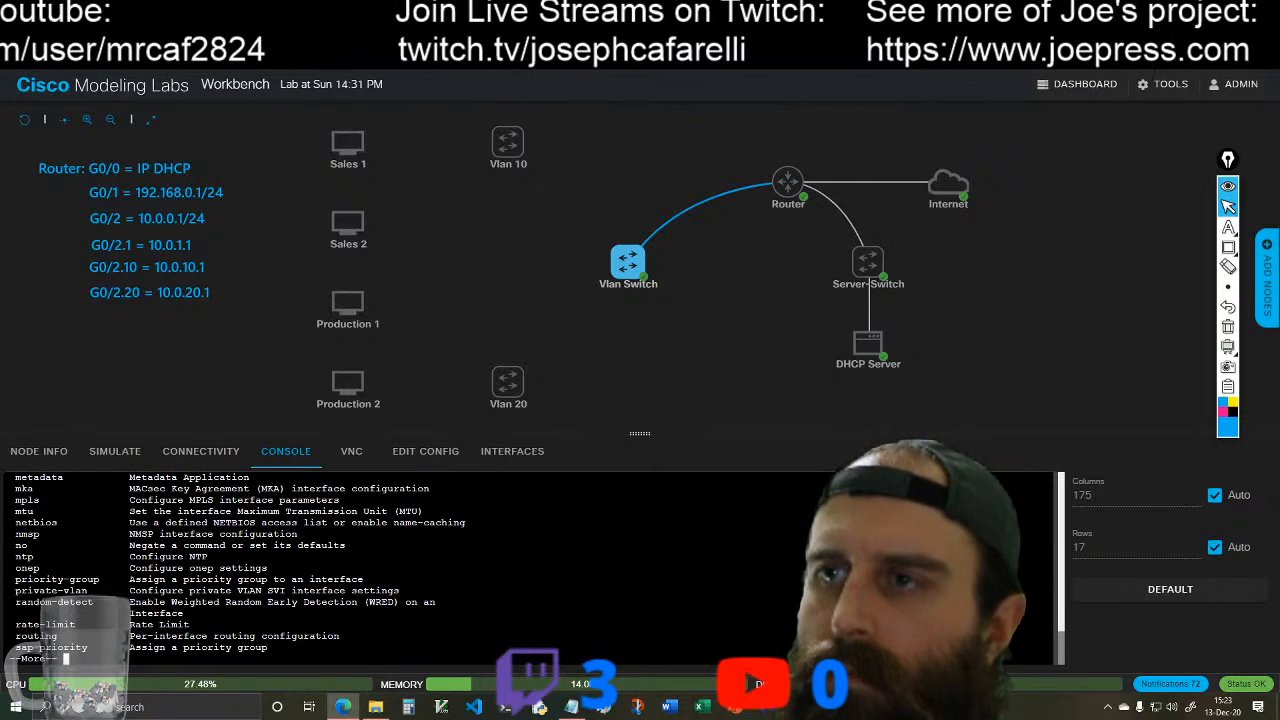
{"action": "key", "text": "space"}
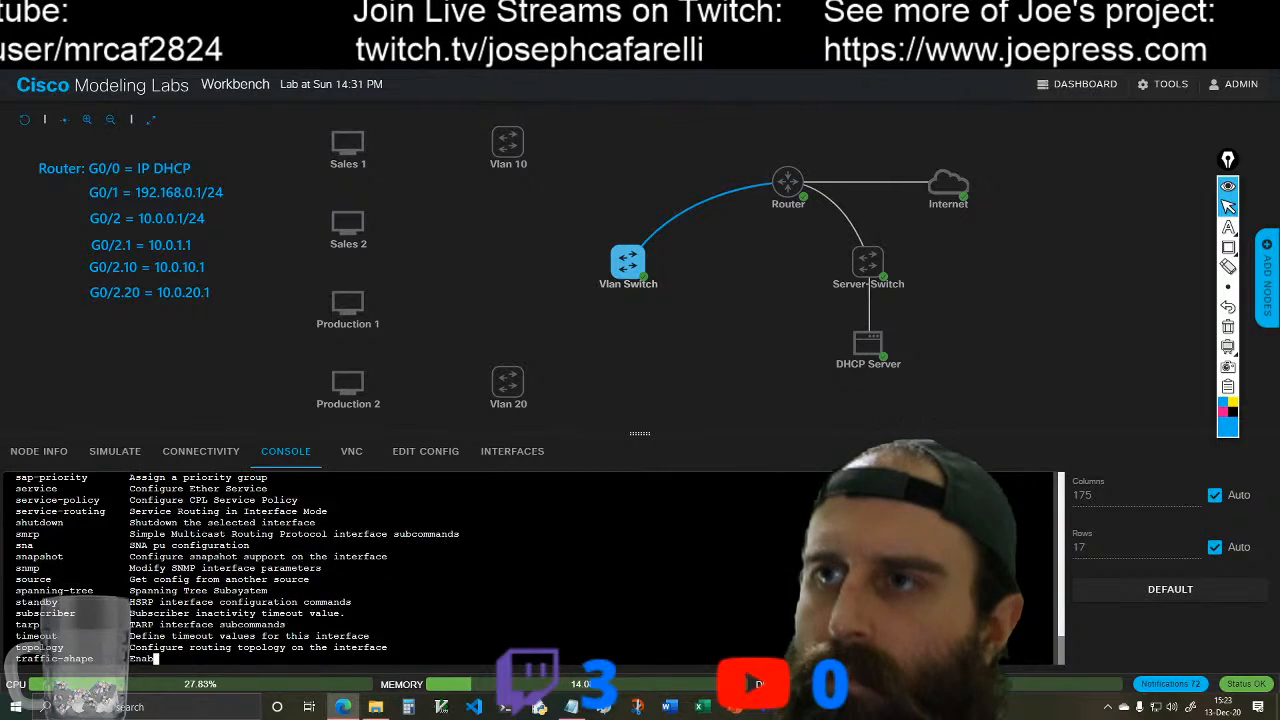
Step: Examine the listed interface configuration commands and the configuration commands entered before them in the Vlan Switch's console output
{"action": "scroll", "coordinate": [530, 568], "scroll_direction": "up", "scroll_amount": 3}
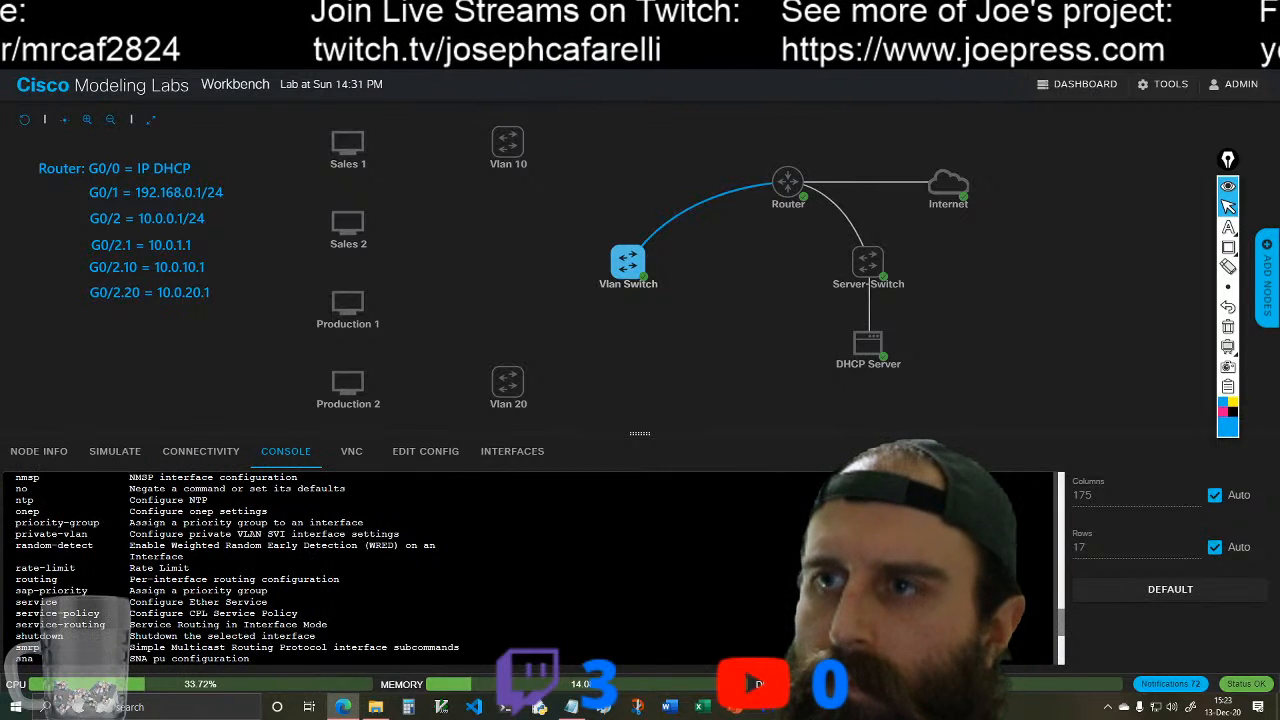
{"action": "scroll", "coordinate": [530, 568], "scroll_direction": "down", "scroll_amount": 2}
{"action": "scroll", "coordinate": [530, 568], "scroll_direction": "down", "scroll_amount": 2}
{"action": "scroll", "coordinate": [530, 568], "scroll_direction": "up", "scroll_amount": 4}
{"action": "scroll", "coordinate": [530, 568], "scroll_direction": "up", "scroll_amount": 2}
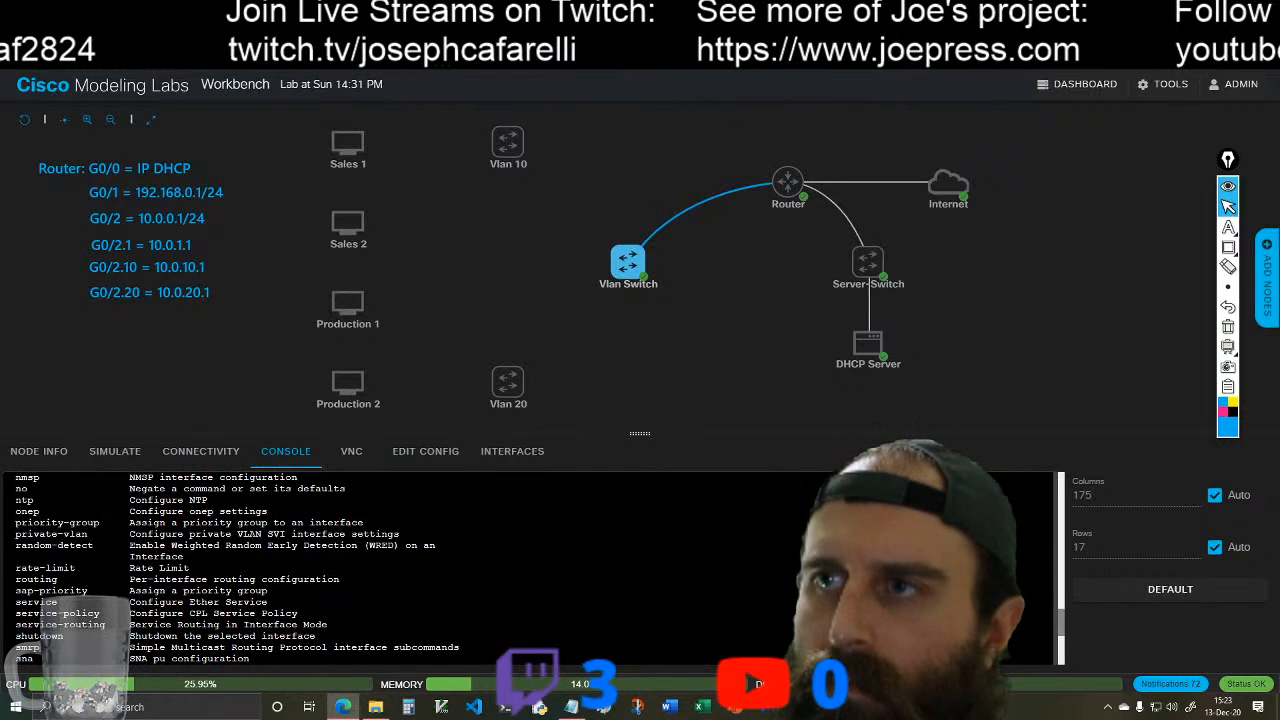
{"action": "scroll", "coordinate": [530, 568], "scroll_direction": "up", "scroll_amount": 8}
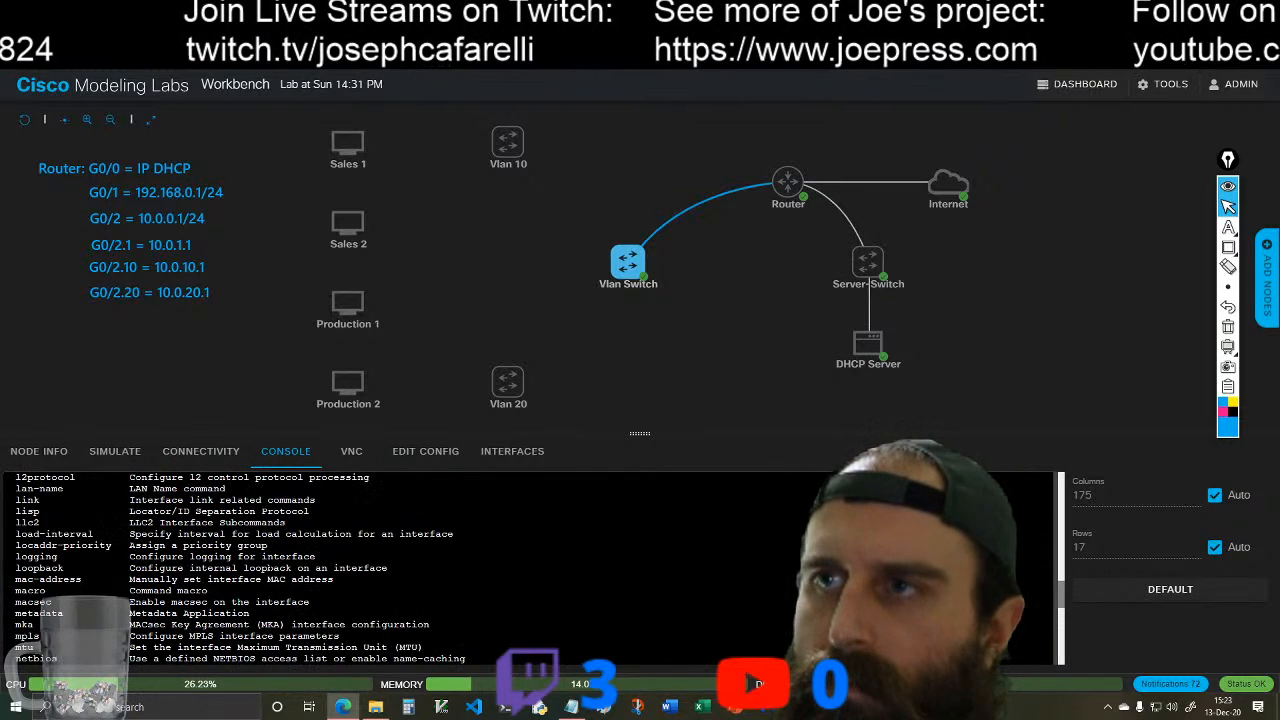
{"action": "scroll", "coordinate": [530, 568], "scroll_direction": "up", "scroll_amount": 4}
{"action": "scroll", "coordinate": [530, 568], "scroll_direction": "up", "scroll_amount": 8}
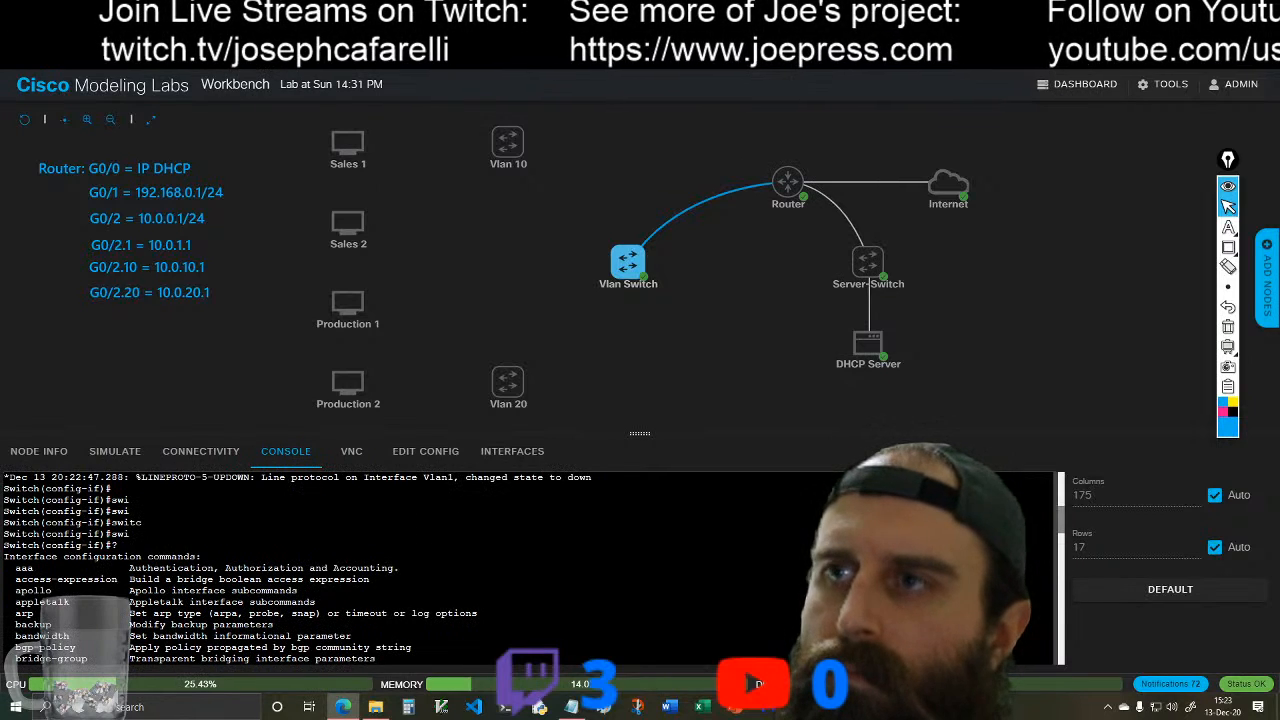
{"action": "scroll", "coordinate": [530, 568], "scroll_direction": "down", "scroll_amount": 7}
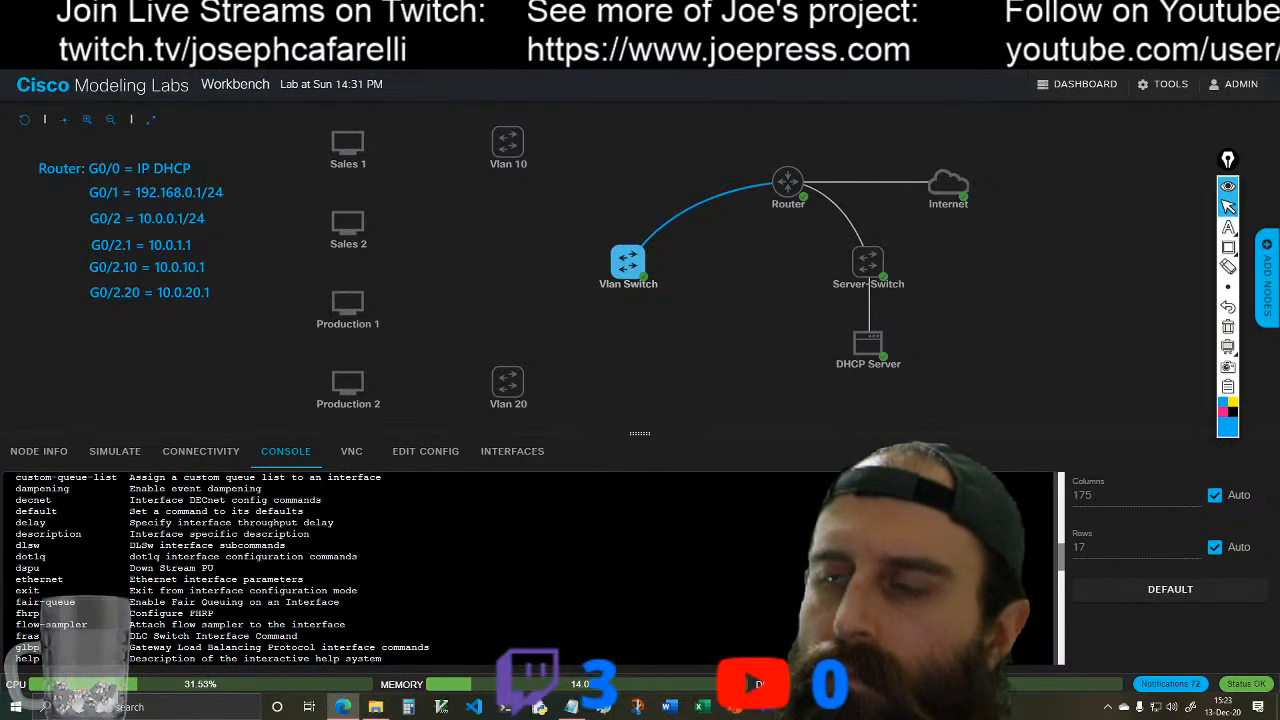
{"action": "scroll", "coordinate": [530, 568], "scroll_direction": "down", "scroll_amount": 12}
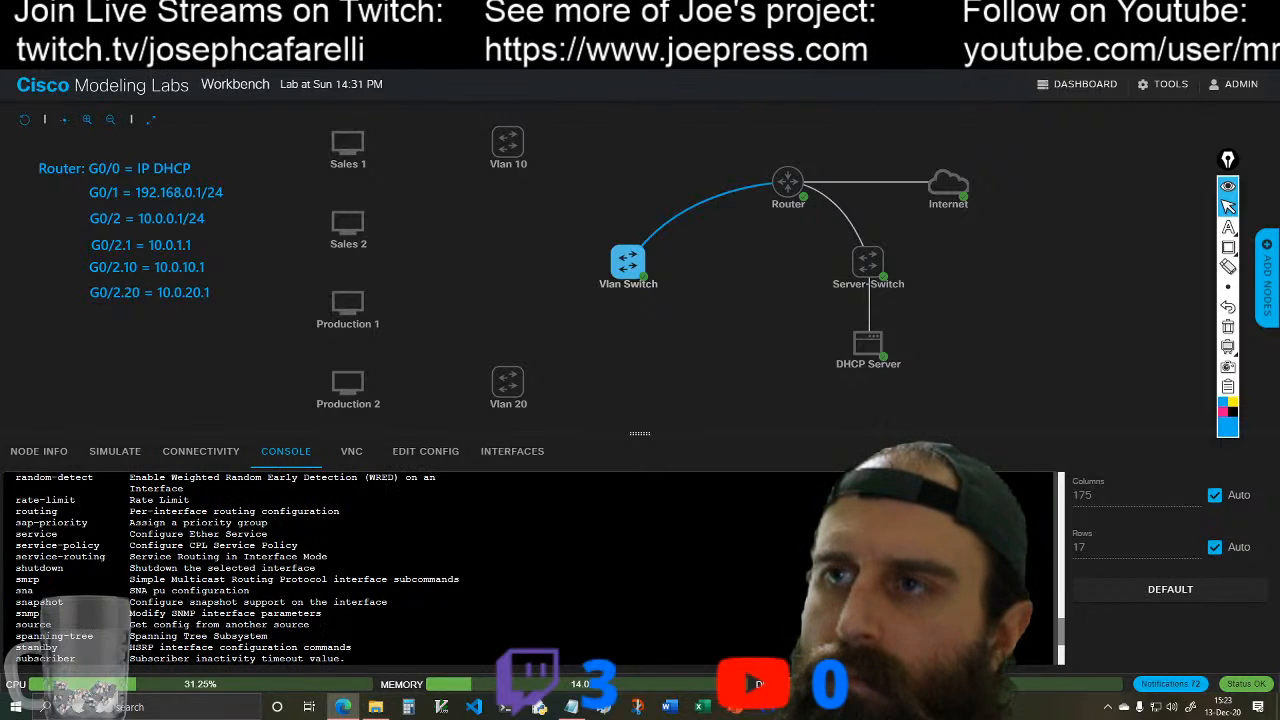
{"action": "scroll", "coordinate": [530, 568], "scroll_direction": "up", "scroll_amount": 2}
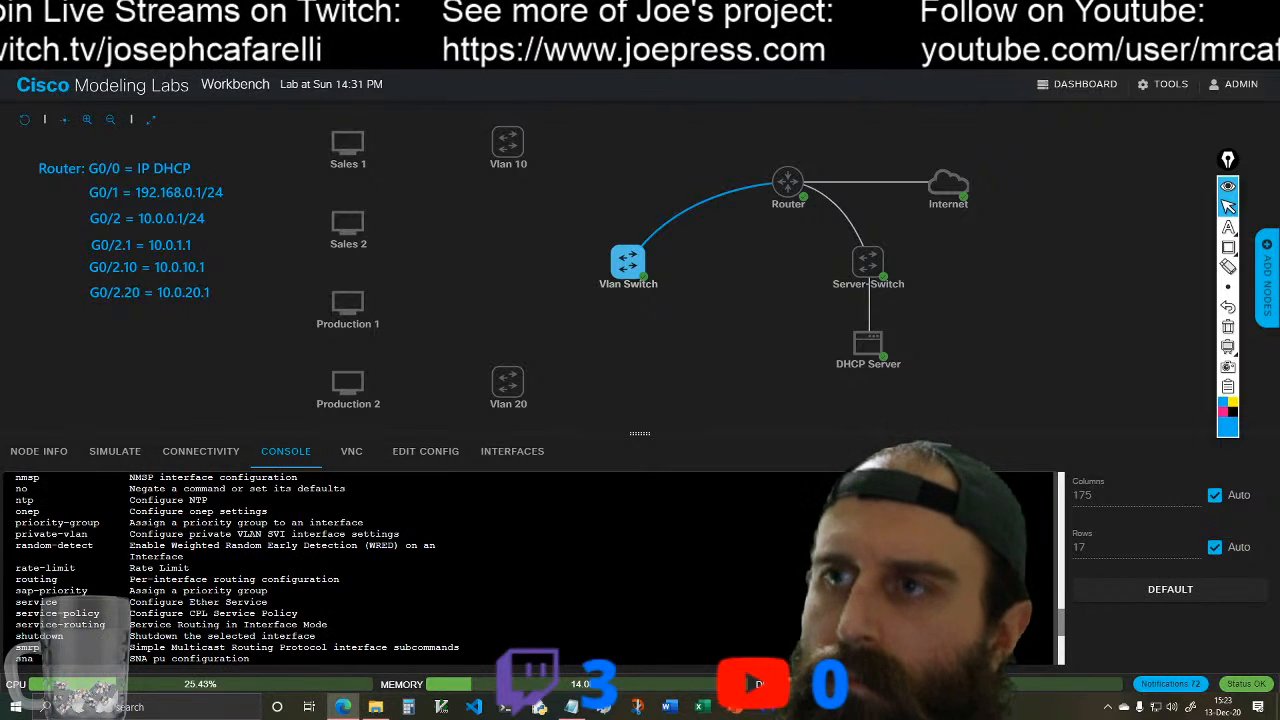
{"action": "scroll", "coordinate": [530, 568], "scroll_direction": "down", "scroll_amount": 6}
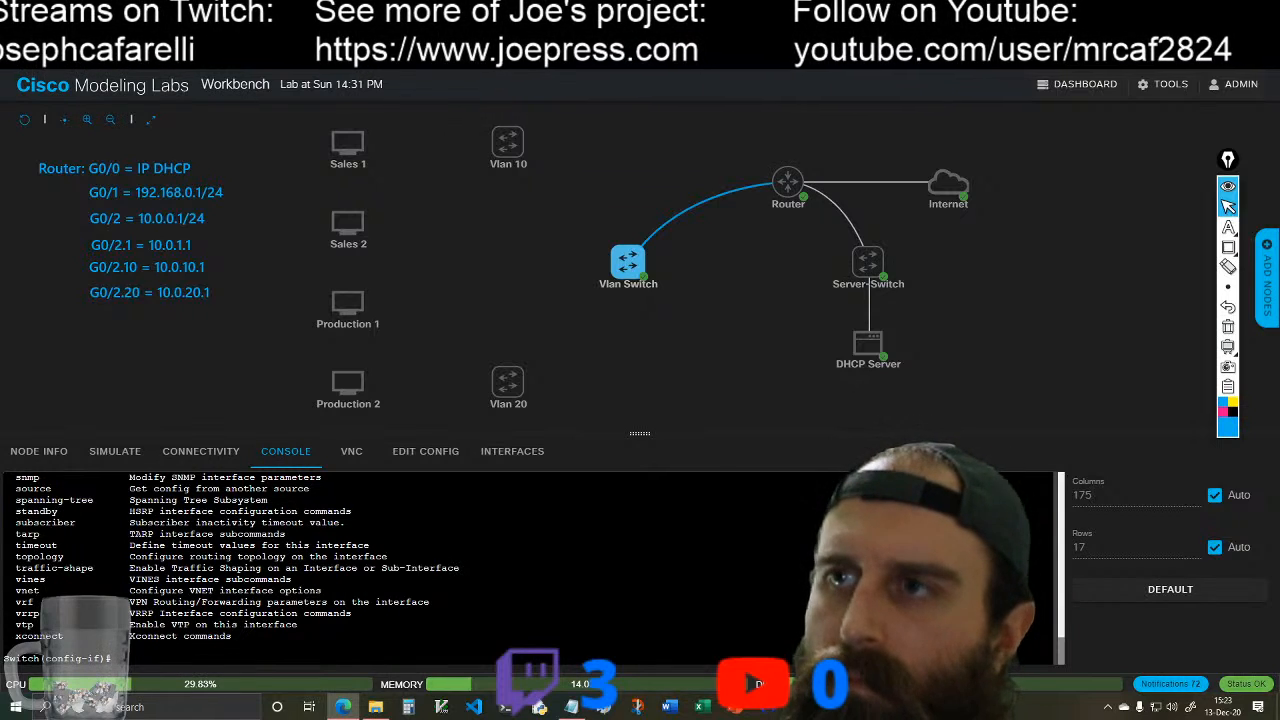
{"action": "scroll", "coordinate": [530, 568], "scroll_direction": "up", "scroll_amount": 5}
{"action": "scroll", "coordinate": [530, 568], "scroll_direction": "up", "scroll_amount": 10}
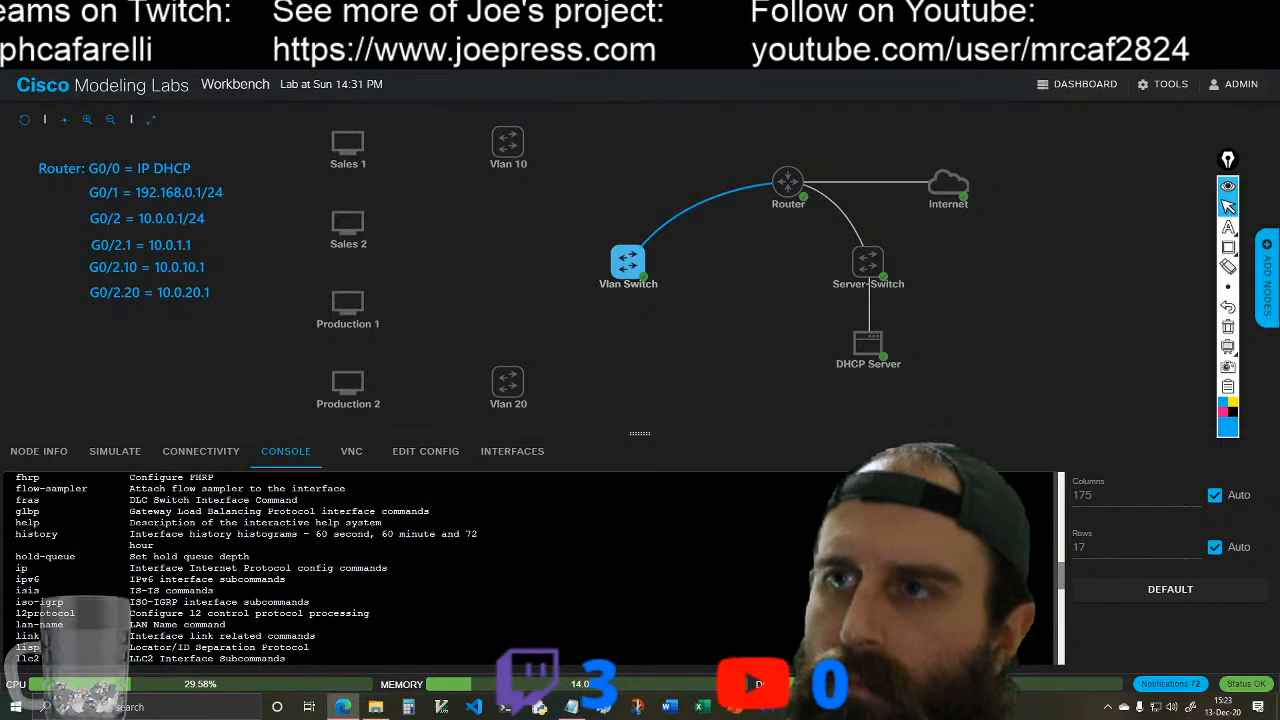
{"action": "scroll", "coordinate": [530, 568], "scroll_direction": "up", "scroll_amount": 6}
{"action": "scroll", "coordinate": [530, 568], "scroll_direction": "up", "scroll_amount": 6}
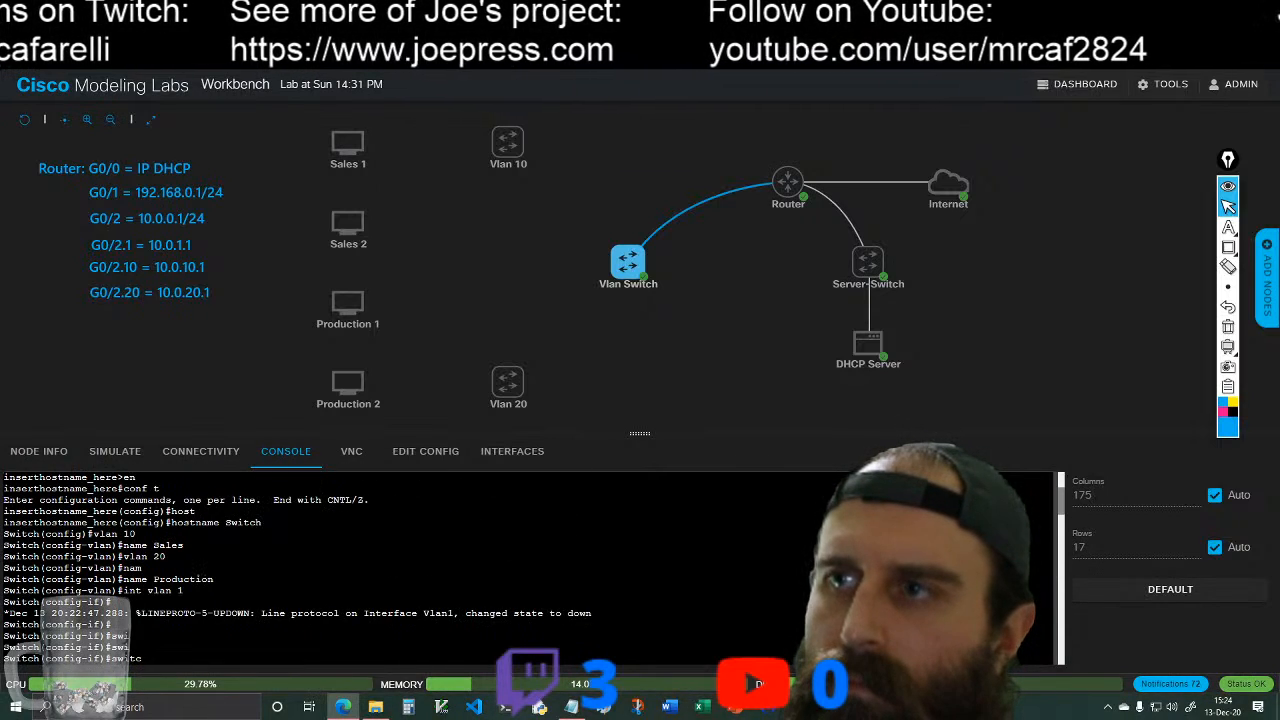
Step: Examine the listed VLAN 1 interface configuration commands down to the end of the Vlan Switch's console output, looking for a switchport command
{"action": "scroll", "coordinate": [530, 568], "scroll_direction": "down", "scroll_amount": 6}
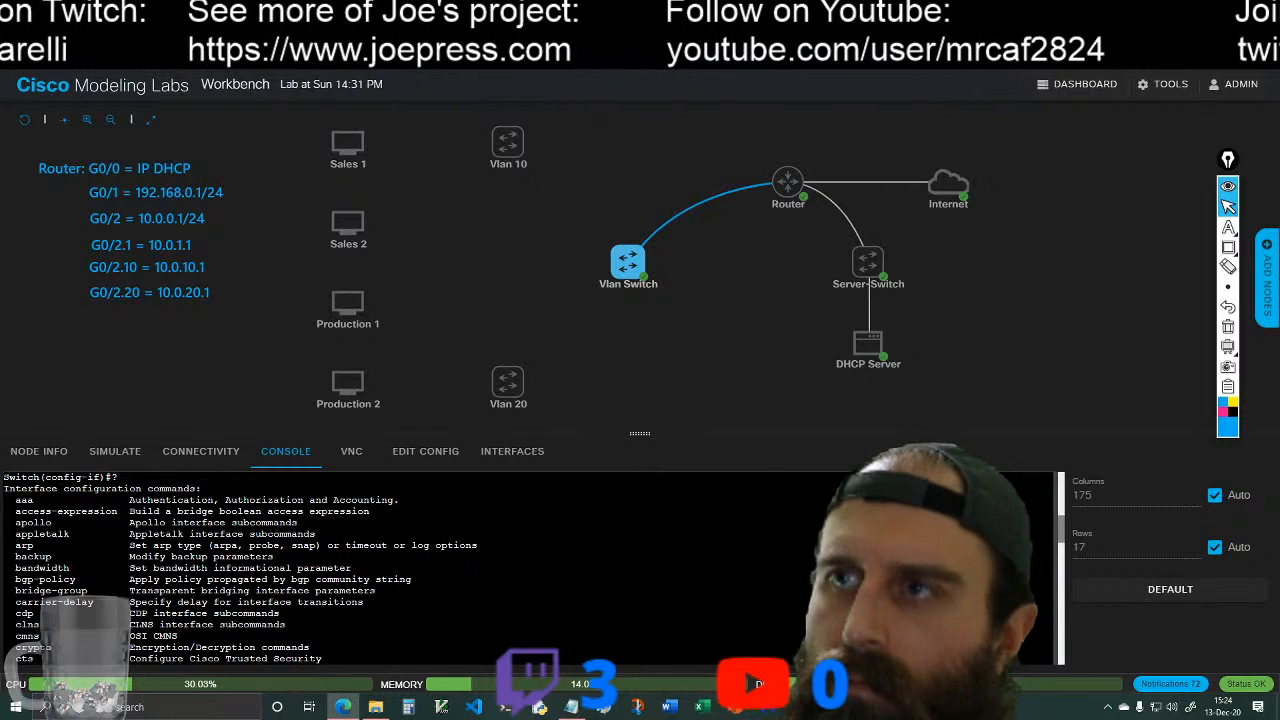
{"action": "scroll", "coordinate": [530, 568], "scroll_direction": "down", "scroll_amount": 4}
{"action": "scroll", "coordinate": [530, 568], "scroll_direction": "down", "scroll_amount": 6}
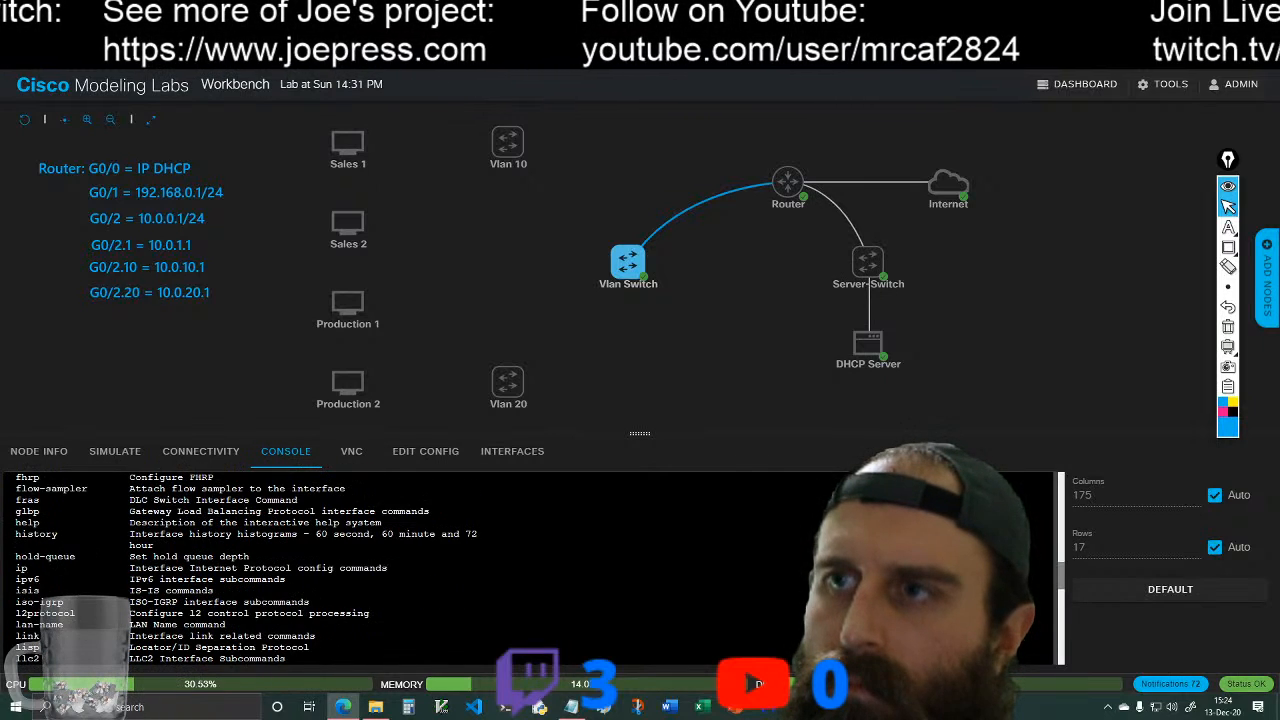
{"action": "scroll", "coordinate": [530, 568], "scroll_direction": "down", "scroll_amount": 2}
{"action": "scroll", "coordinate": [530, 568], "scroll_direction": "down", "scroll_amount": 2}
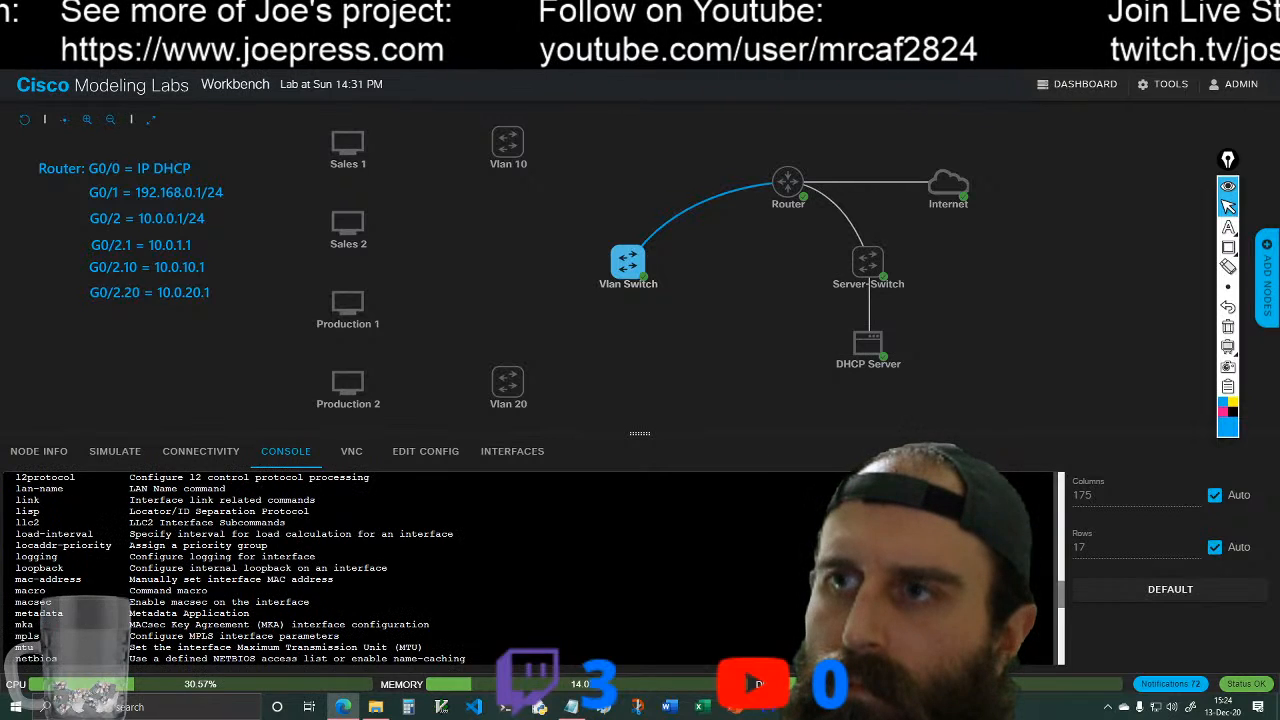
{"action": "scroll", "coordinate": [530, 568], "scroll_direction": "down", "scroll_amount": 2}
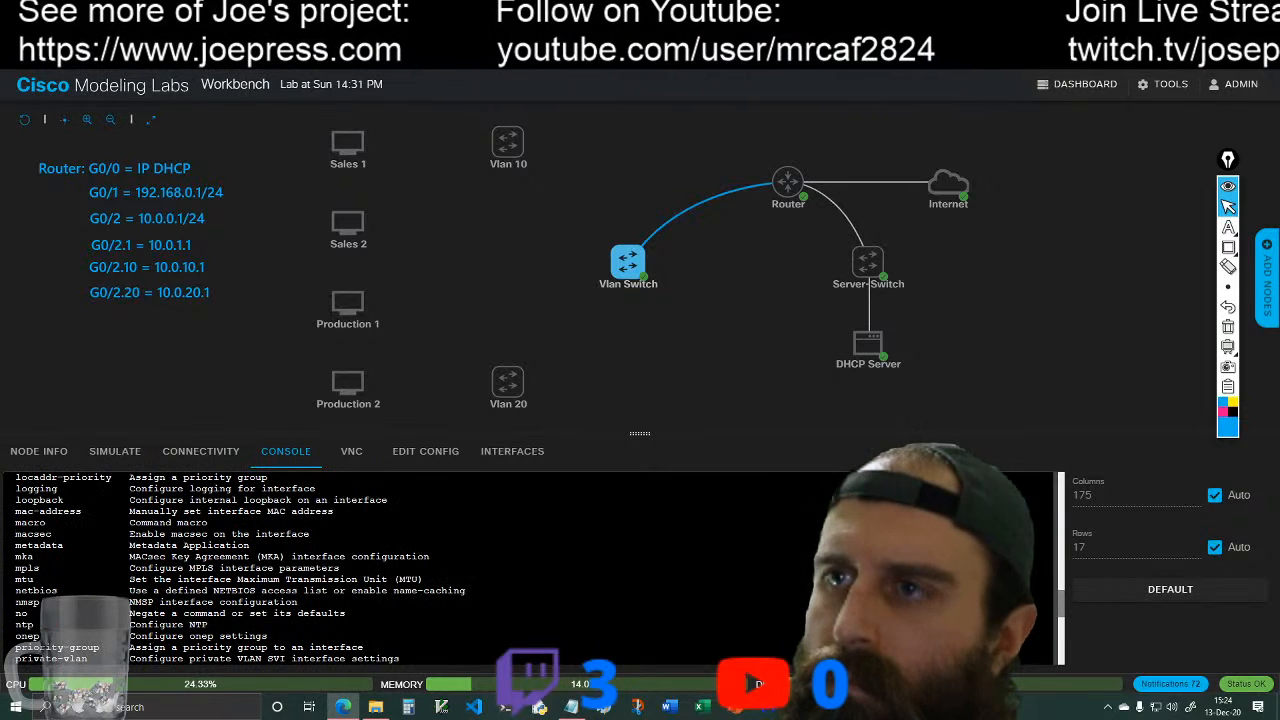
{"action": "scroll", "coordinate": [530, 568], "scroll_direction": "down", "scroll_amount": 2}
{"action": "scroll", "coordinate": [530, 568], "scroll_direction": "down", "scroll_amount": 2}
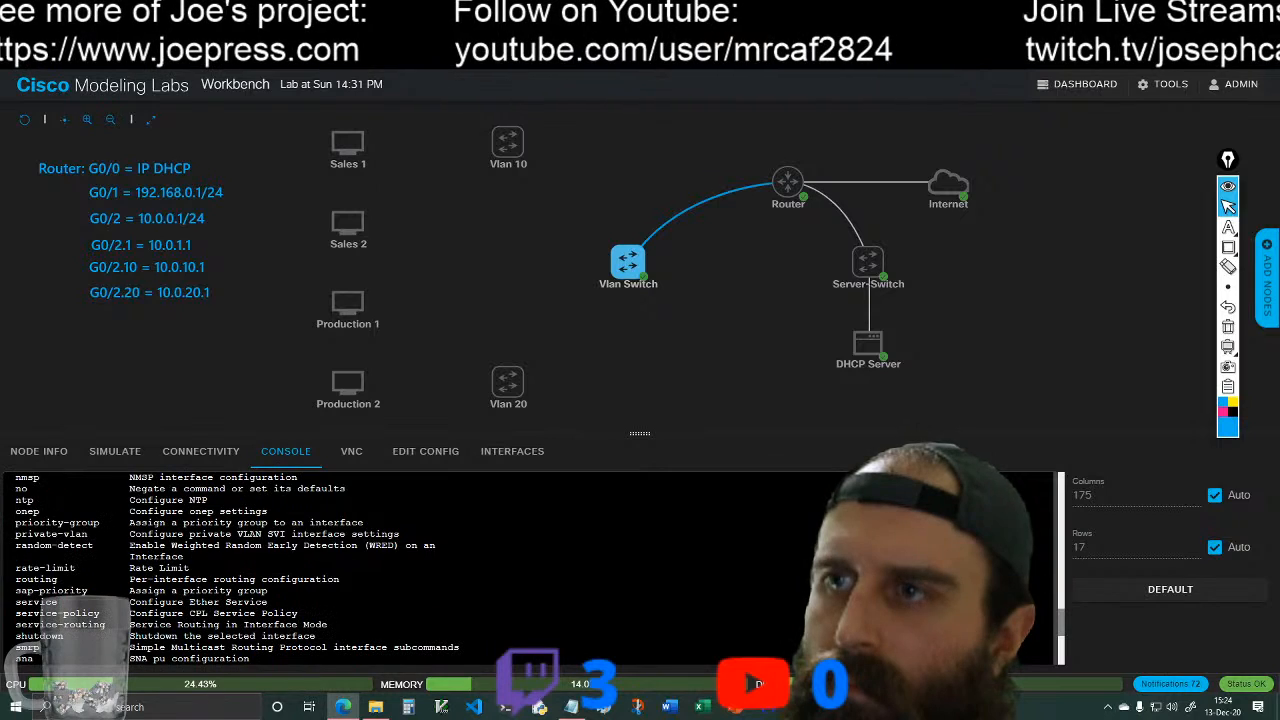
{"action": "scroll", "coordinate": [530, 568], "scroll_direction": "down", "scroll_amount": 2}
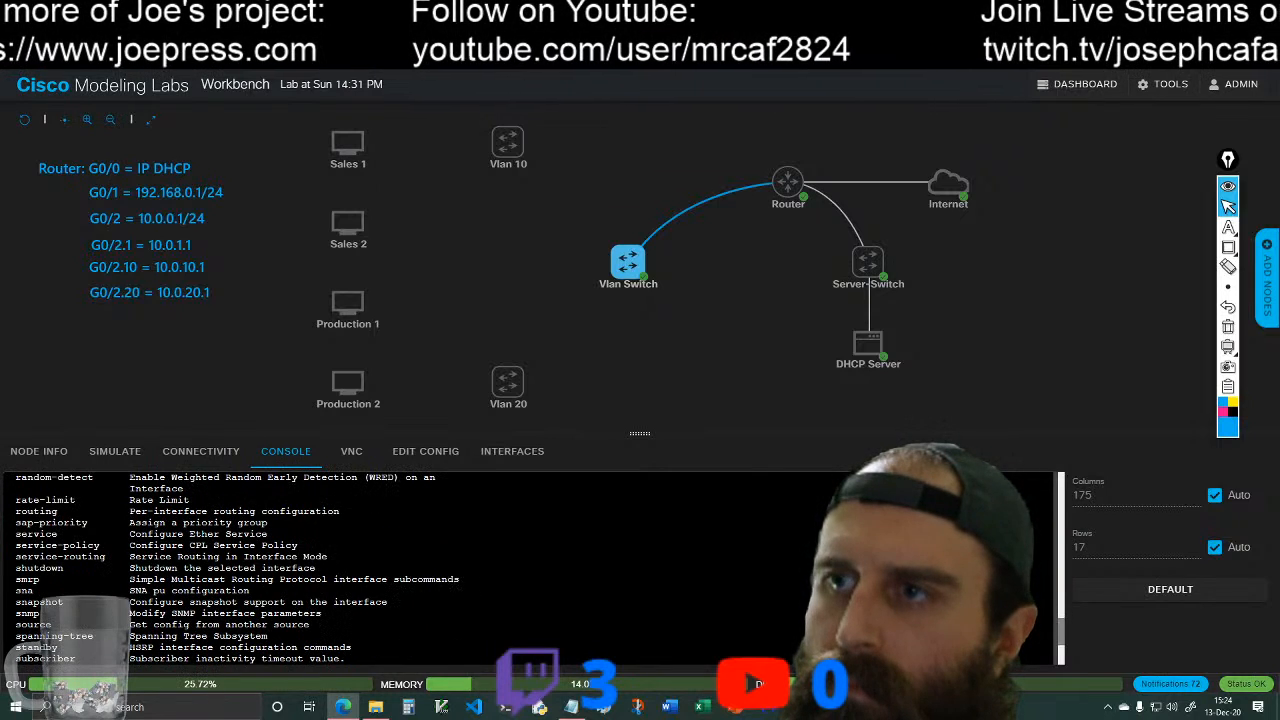
{"action": "scroll", "coordinate": [530, 568], "scroll_direction": "down", "scroll_amount": 2}
{"action": "scroll", "coordinate": [530, 568], "scroll_direction": "down", "scroll_amount": 2}
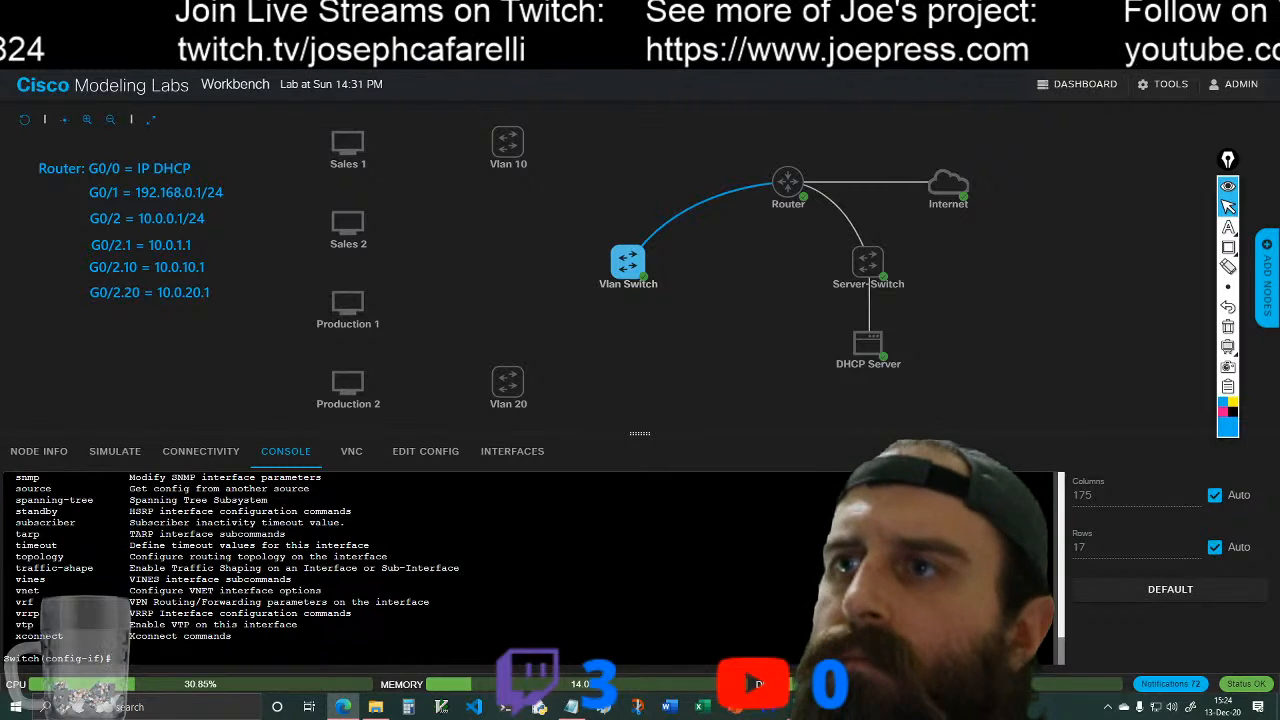
{"action": "scroll", "coordinate": [400, 570], "scroll_direction": "up", "scroll_amount": 4}
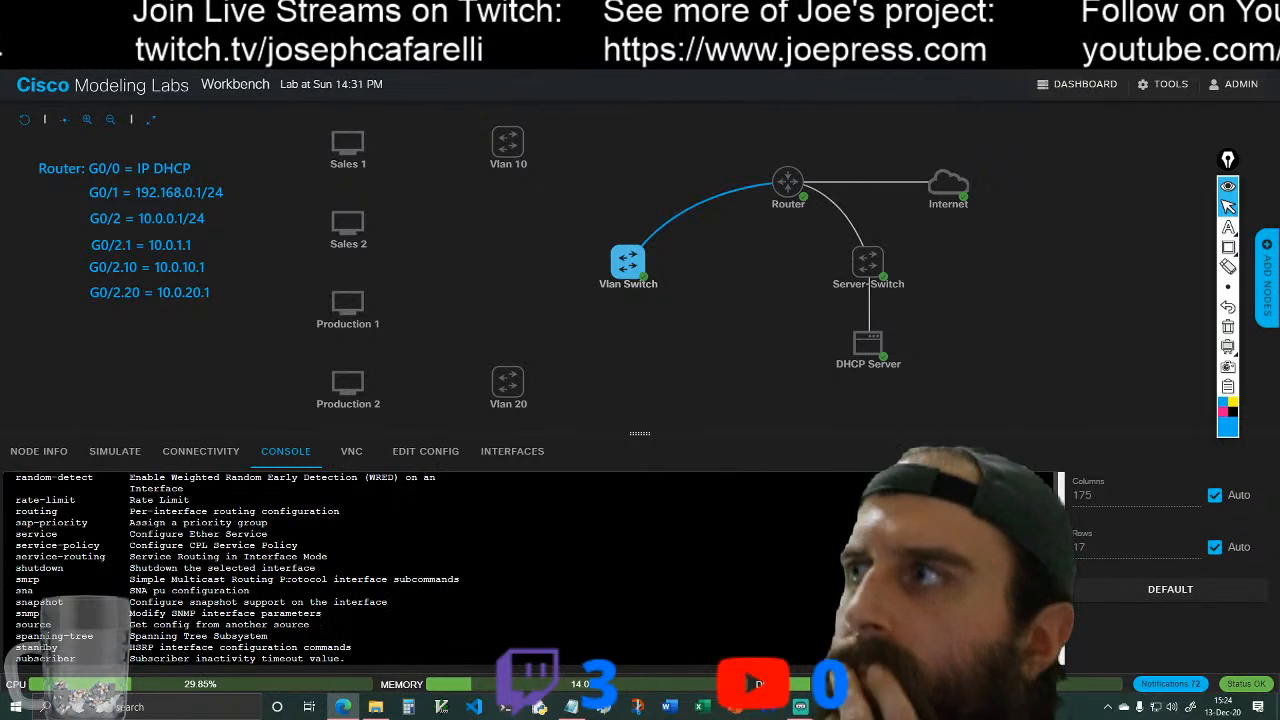
{"action": "scroll", "coordinate": [400, 570], "scroll_direction": "up", "scroll_amount": 2}
{"action": "scroll", "coordinate": [400, 570], "scroll_direction": "down", "scroll_amount": 2}
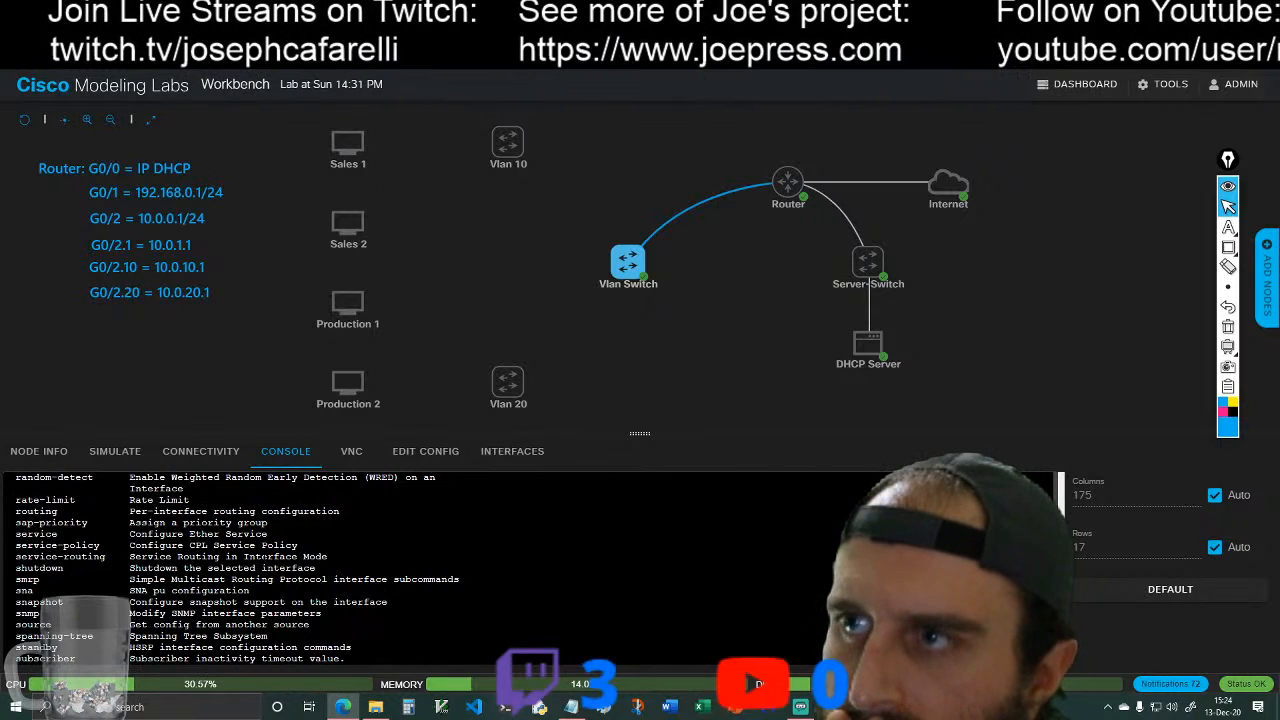
{"action": "scroll", "coordinate": [400, 570], "scroll_direction": "down", "scroll_amount": 2}
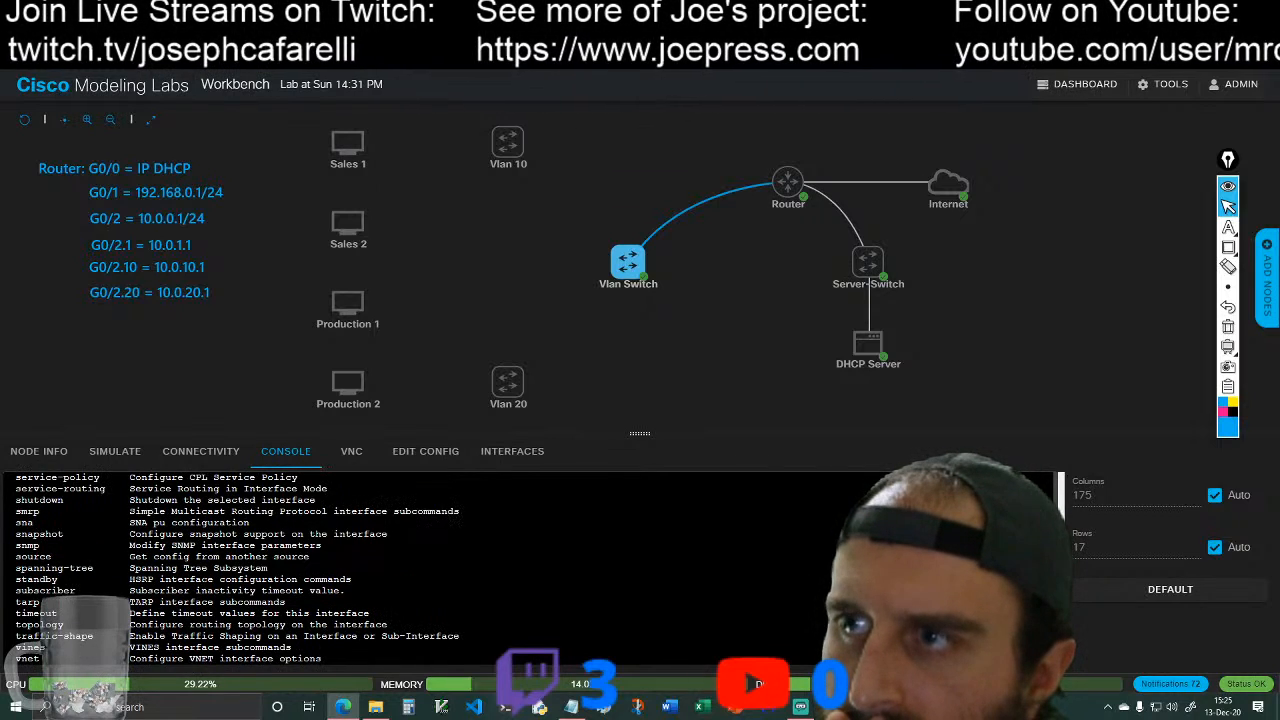
{"action": "scroll", "coordinate": [232, 569], "scroll_direction": "down", "scroll_amount": 2}
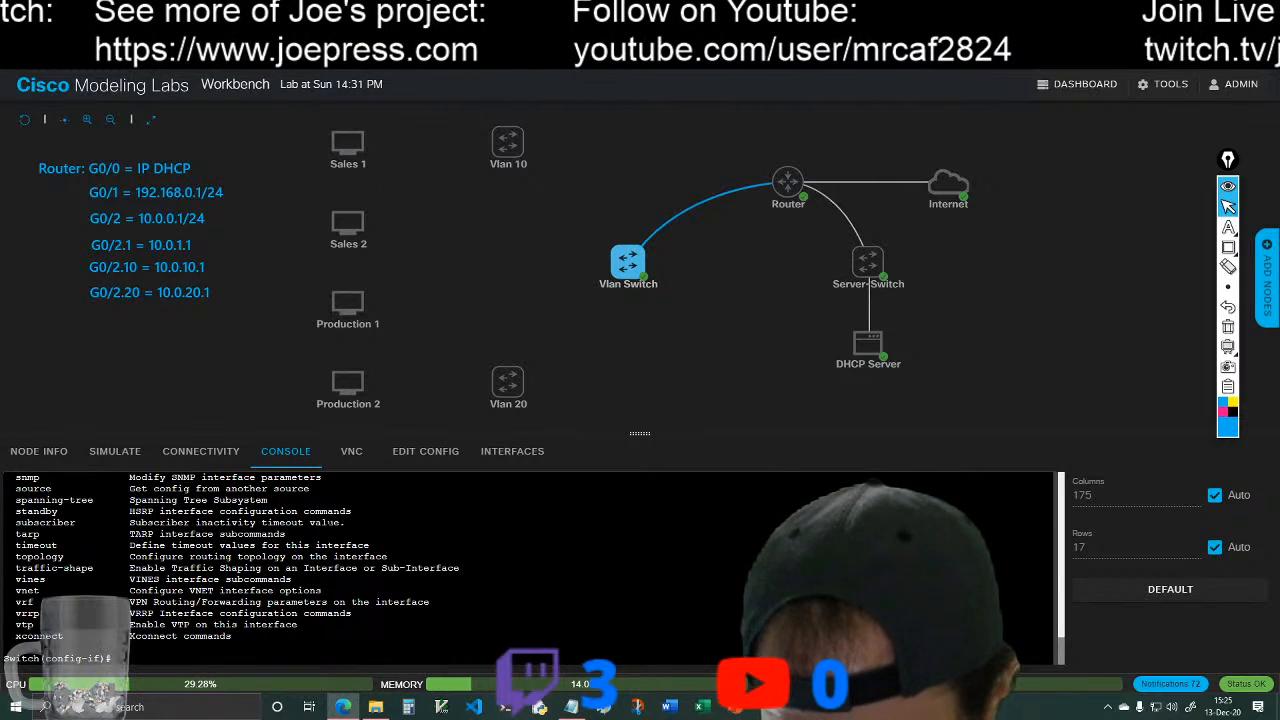
Step: Exit the current interface configuration mode on the Vlan Switch and re-enter it for VLAN 1
{"action": "type", "text": "exir"}
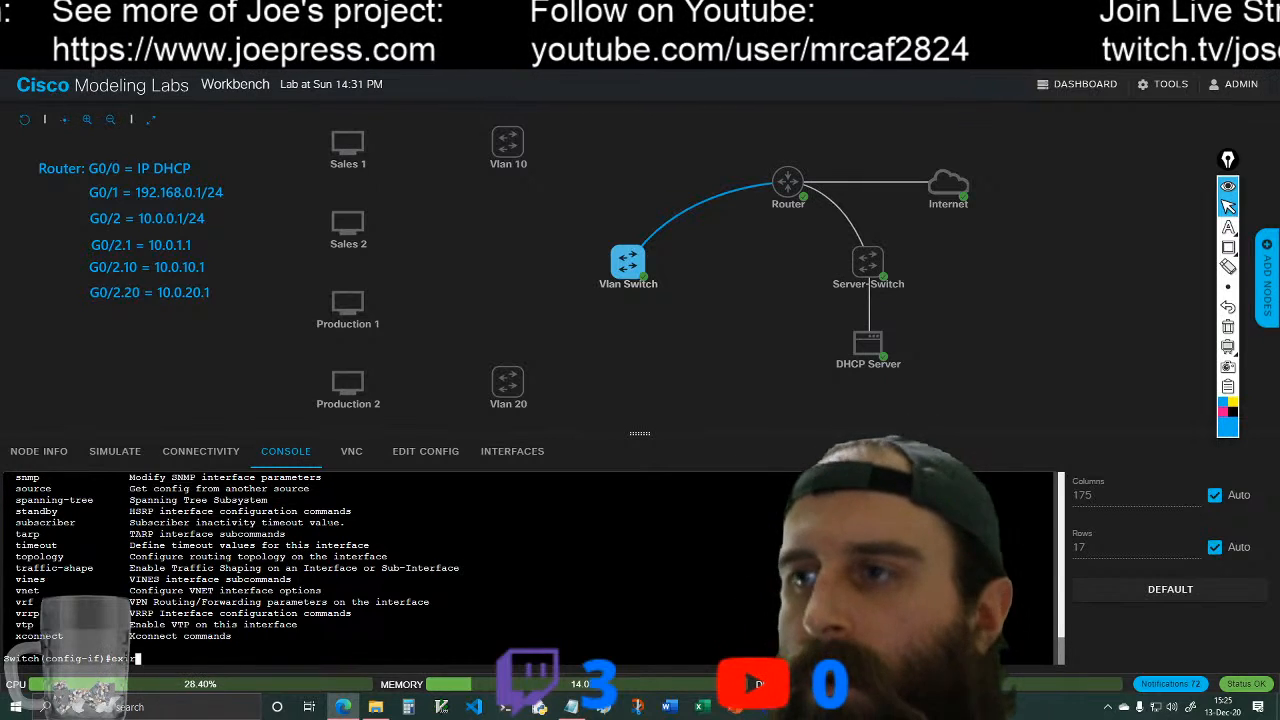
{"action": "key", "text": "Return"}
{"action": "type", "text": "exit"}
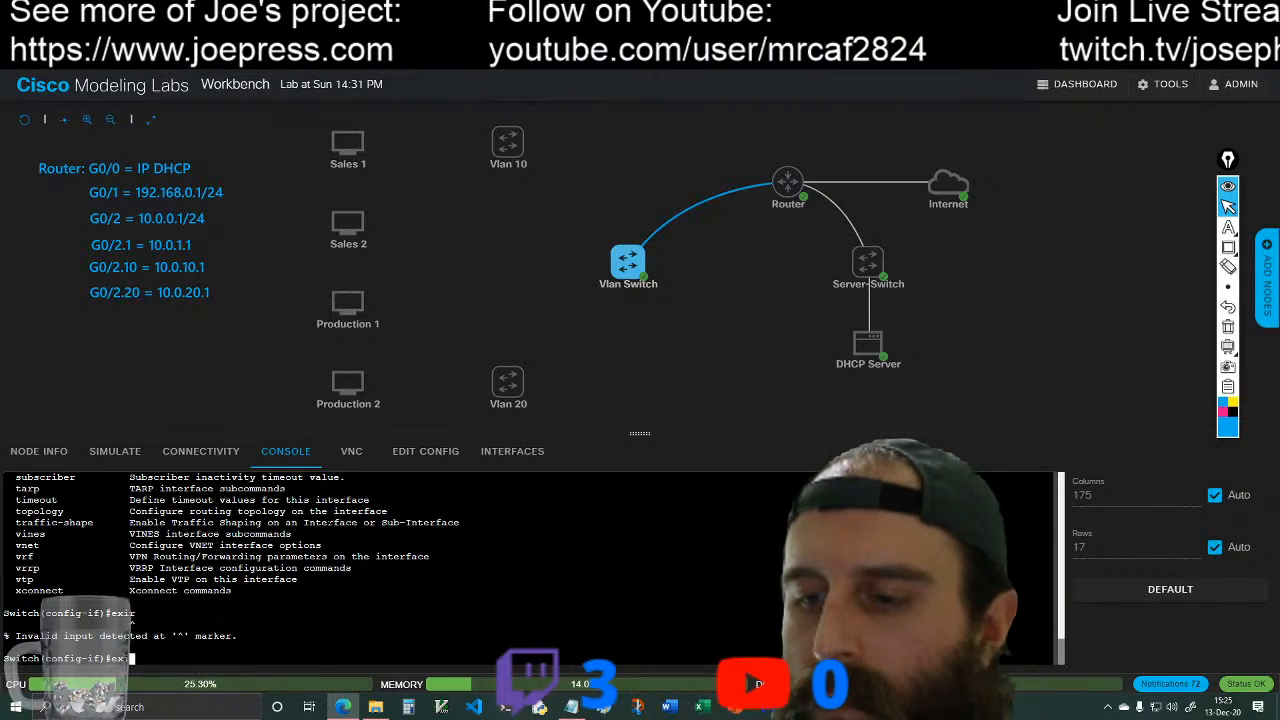
{"action": "key", "text": "Return"}
{"action": "type", "text": "i"}
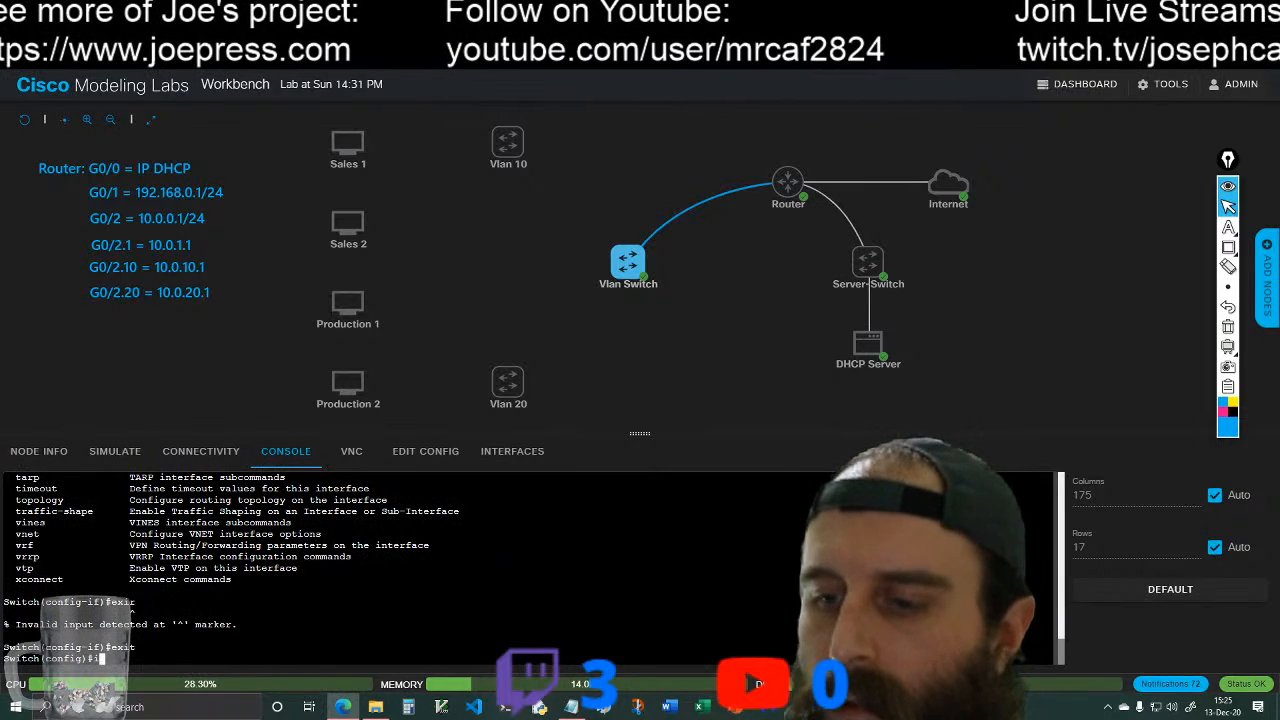
{"action": "type", "text": "nt vlan 1"}
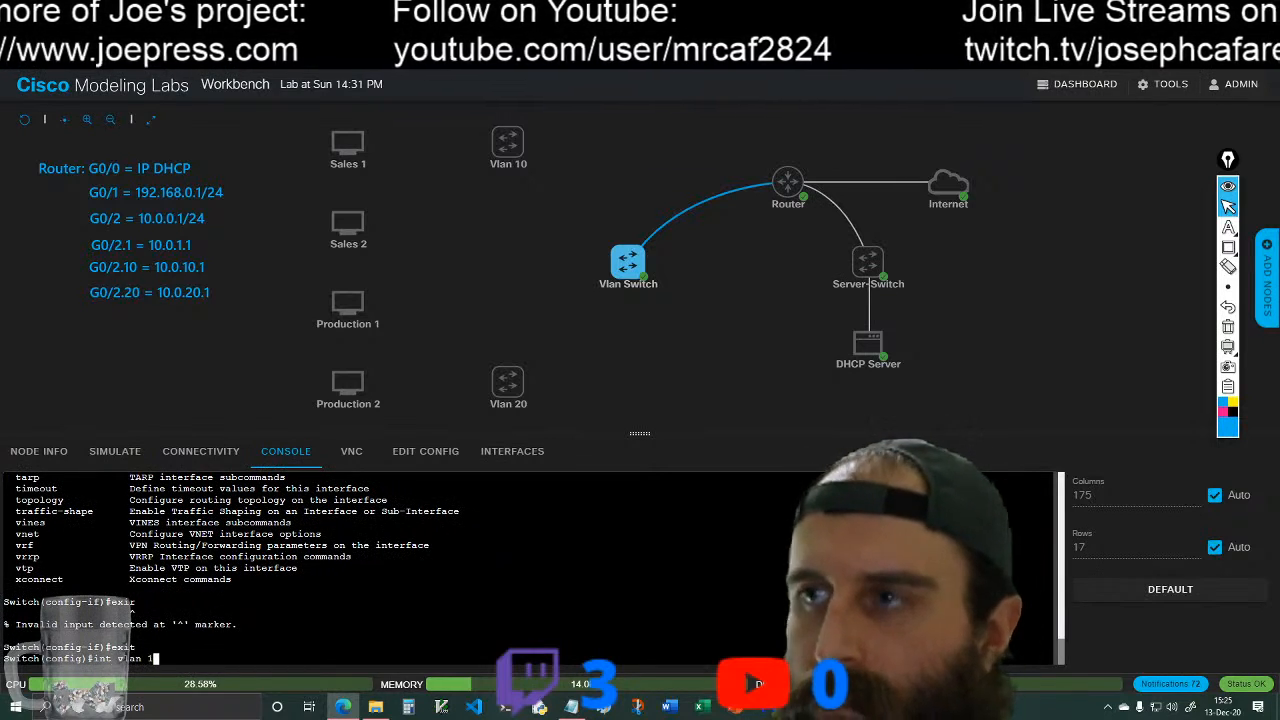
{"action": "key", "text": "Return"}
Step: Try to complete a switchport command in VLAN 1 interface configuration mode on the Vlan Switch, and clear the partial entry
{"action": "type", "text": "sw"}
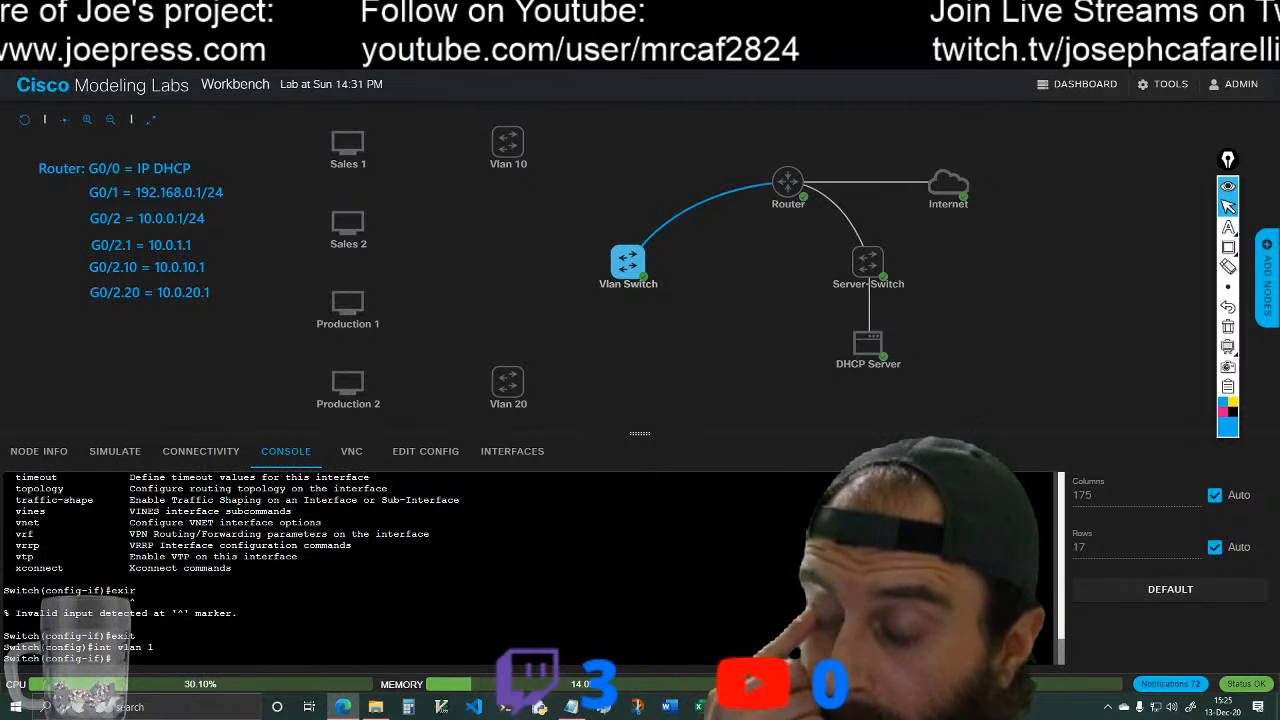
{"action": "key", "text": "Tab"}
{"action": "key", "text": "Tab"}
{"action": "key", "text": "Tab"}
{"action": "key", "text": "Tab"}
{"action": "key", "text": "Tab"}
{"action": "key", "text": "Tab"}
{"action": "key", "text": "Tab"}
{"action": "key", "text": "Tab"}
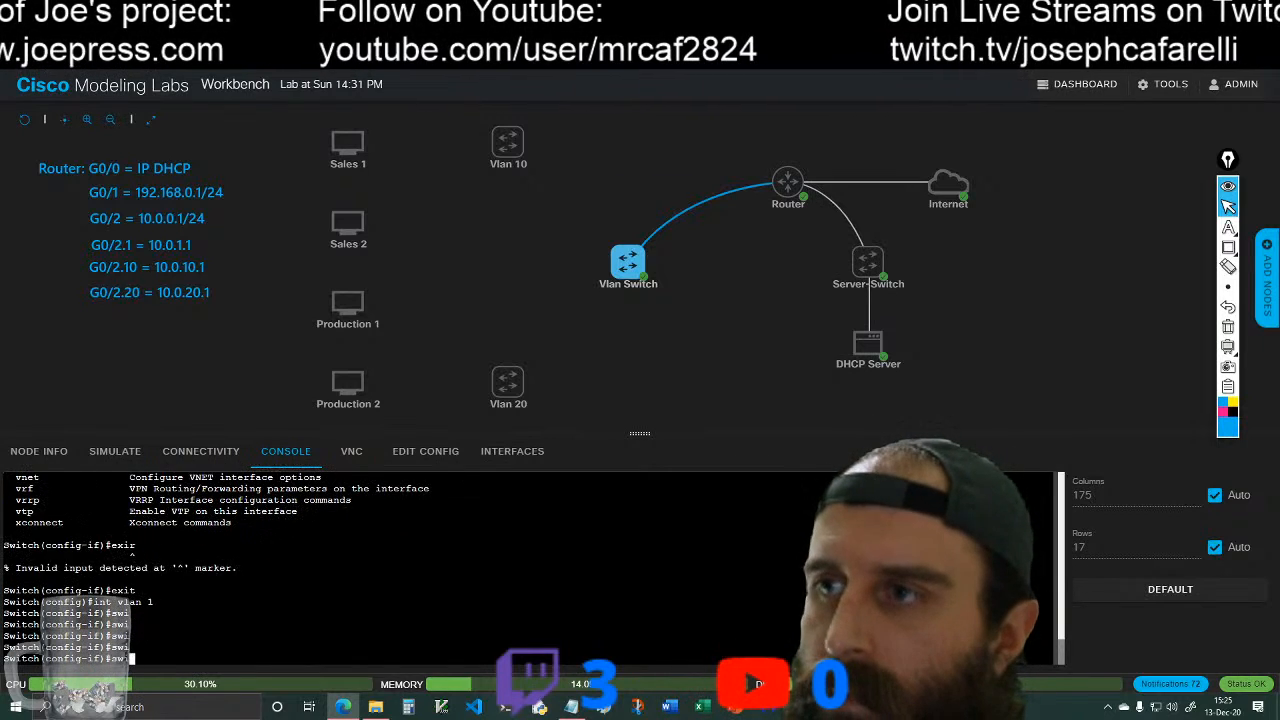
{"action": "type", "text": "t"}
{"action": "key", "text": "Tab"}
{"action": "key", "text": "Tab"}
{"action": "key", "text": "Tab"}
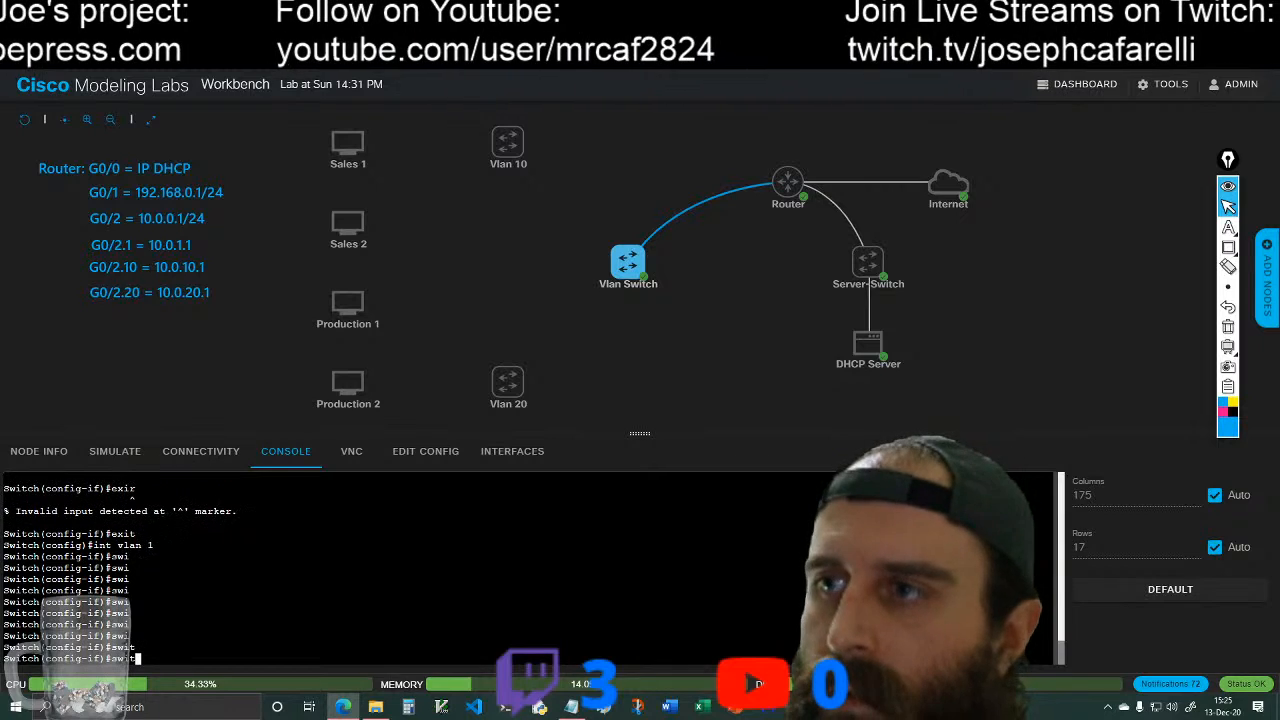
{"action": "type", "text": "ch"}
{"action": "key", "text": "Tab"}
{"action": "type", "text": "po"}
{"action": "key", "text": "Tab"}
{"action": "key", "text": "Tab"}
{"action": "key", "text": "Tab"}
{"action": "key", "text": "Tab"}
{"action": "key", "text": "Tab"}
{"action": "key", "text": "Tab"}
{"action": "key", "text": "Tab"}
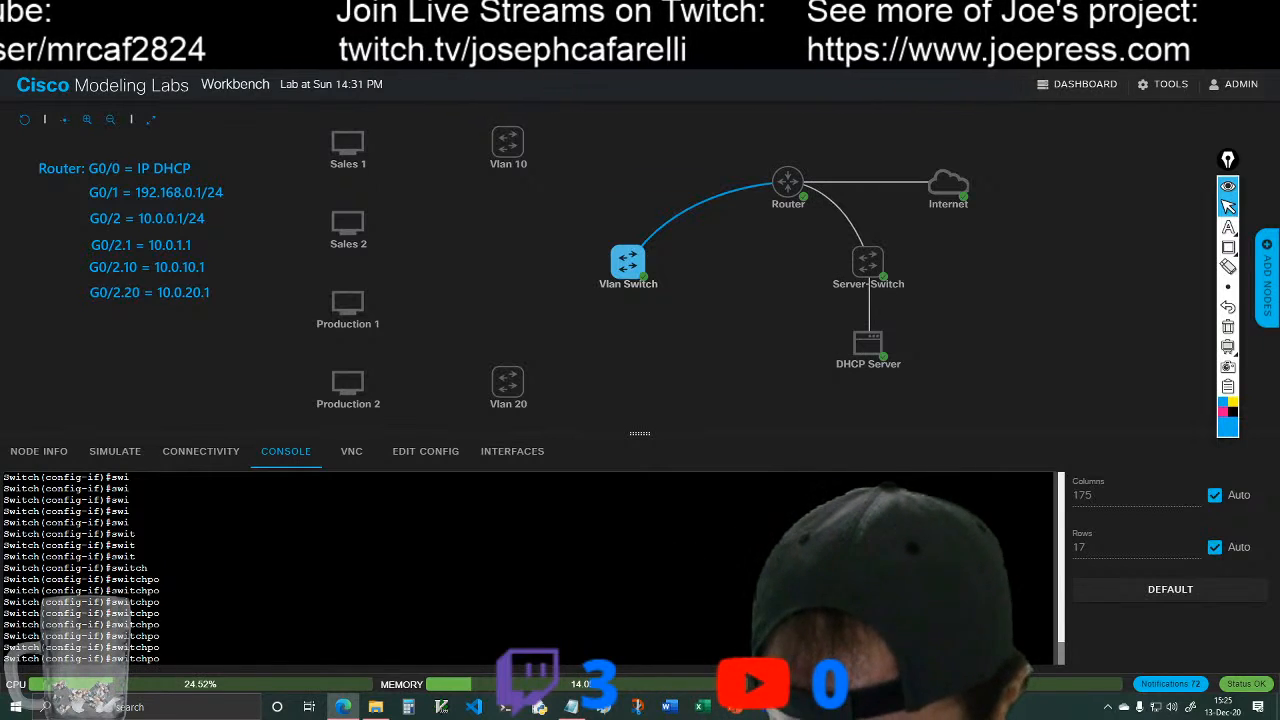
{"action": "key", "text": "BackSpace"}
{"action": "key", "text": "BackSpace"}
{"action": "key", "text": "BackSpace"}
{"action": "key", "text": "BackSpace"}
{"action": "key", "text": "BackSpace"}
{"action": "key", "text": "BackSpace"}
{"action": "key", "text": "BackSpace"}
{"action": "key", "text": "BackSpace"}
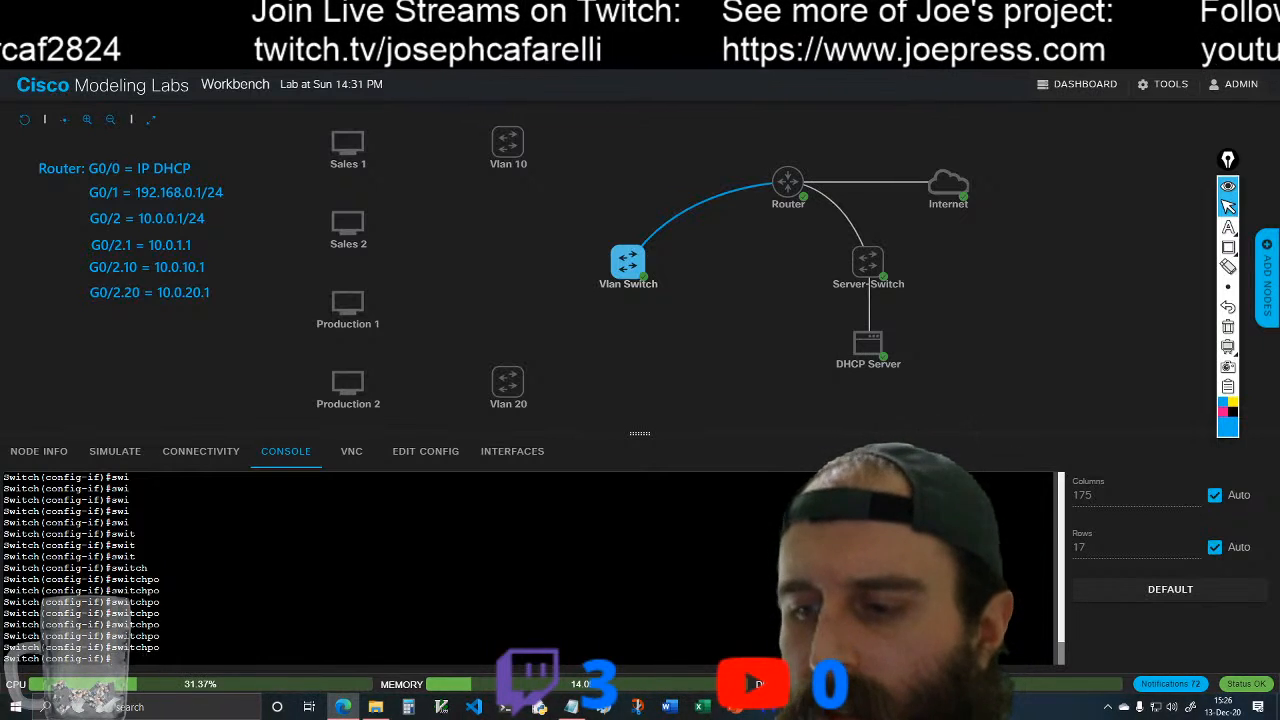
Step: Exit VLAN 1 interface configuration and enter interface configuration mode for g0/0 on the Vlan Switch
{"action": "type", "text": "exit"}
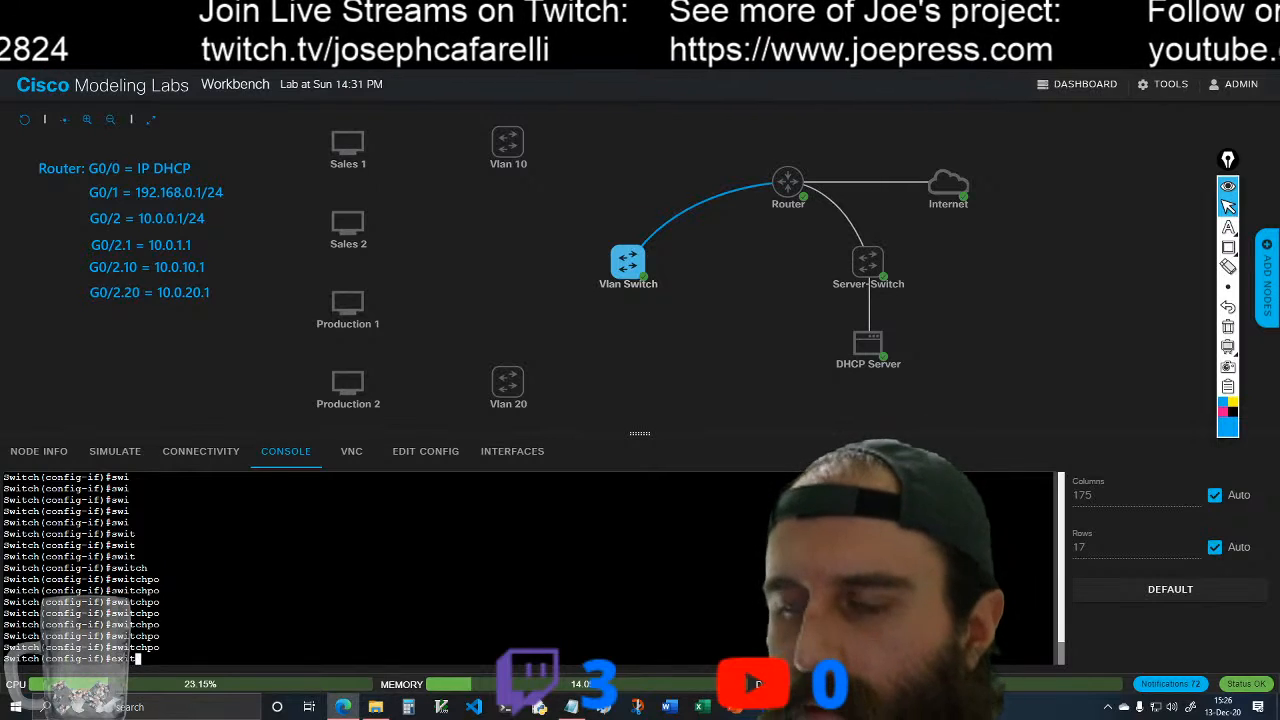
{"action": "key", "text": "Return"}
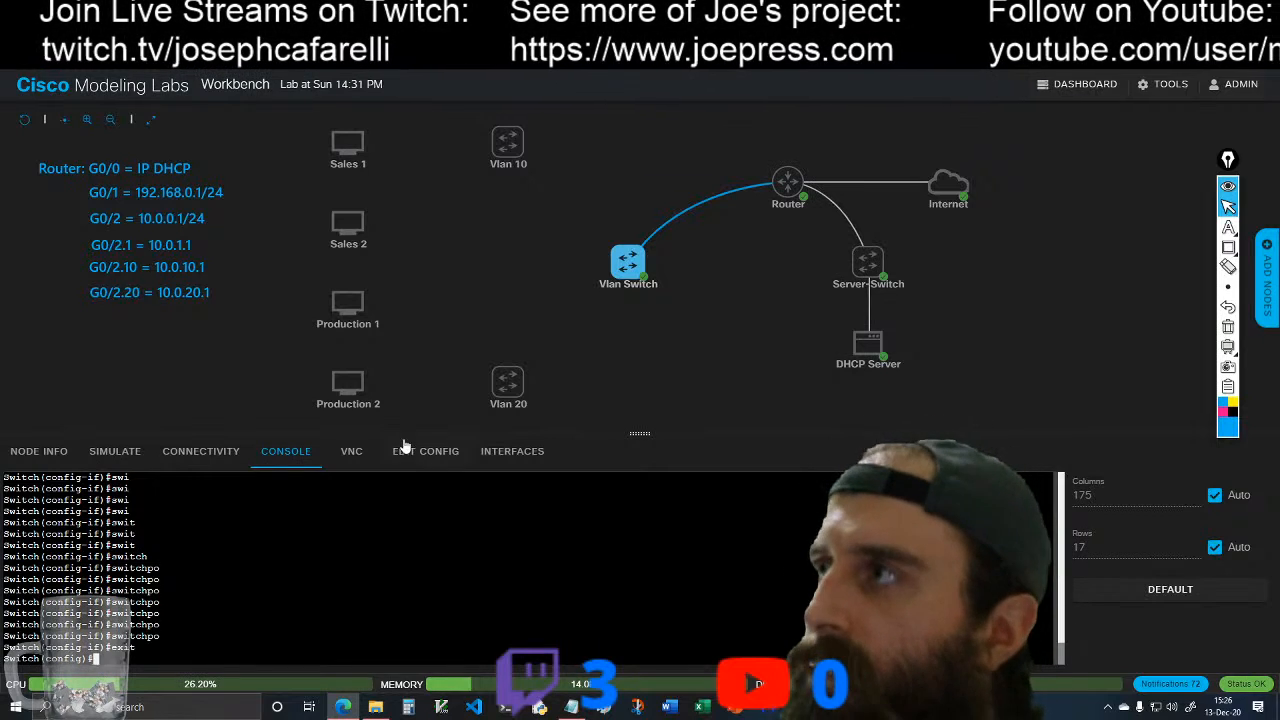
{"action": "mouse_move", "coordinate": [632, 268]}
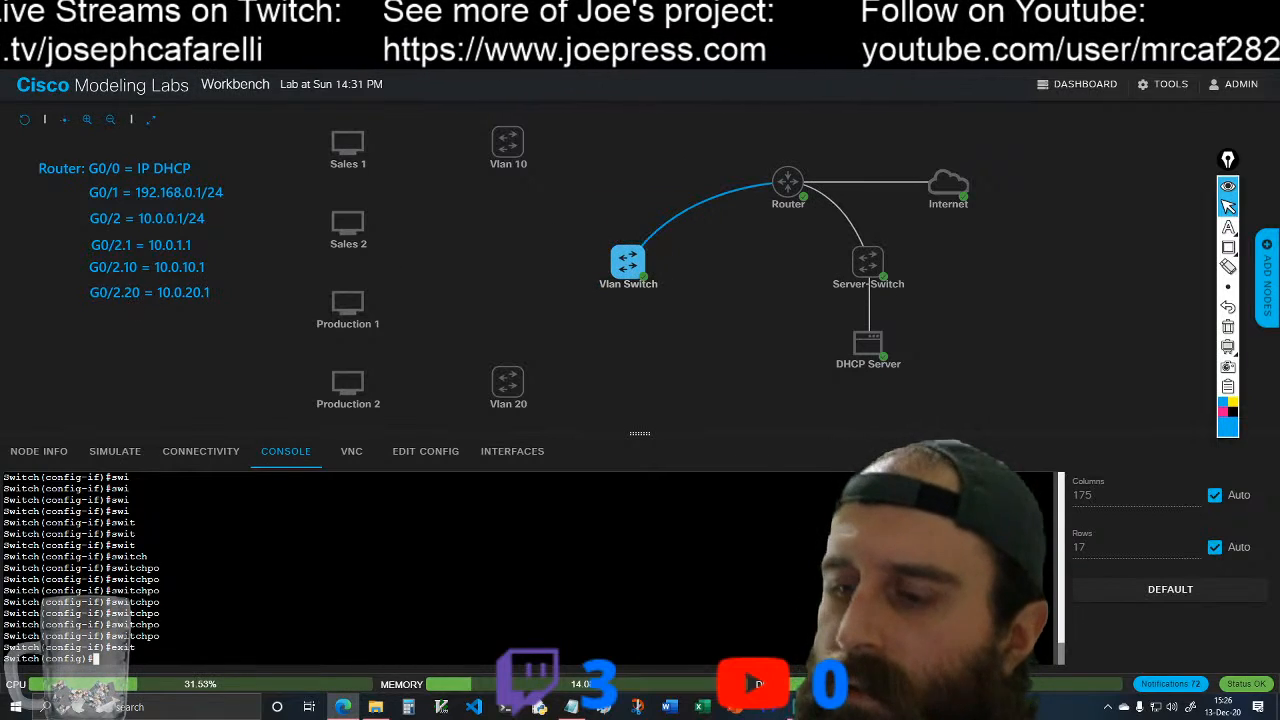
{"action": "type", "text": "nt g0/0"}
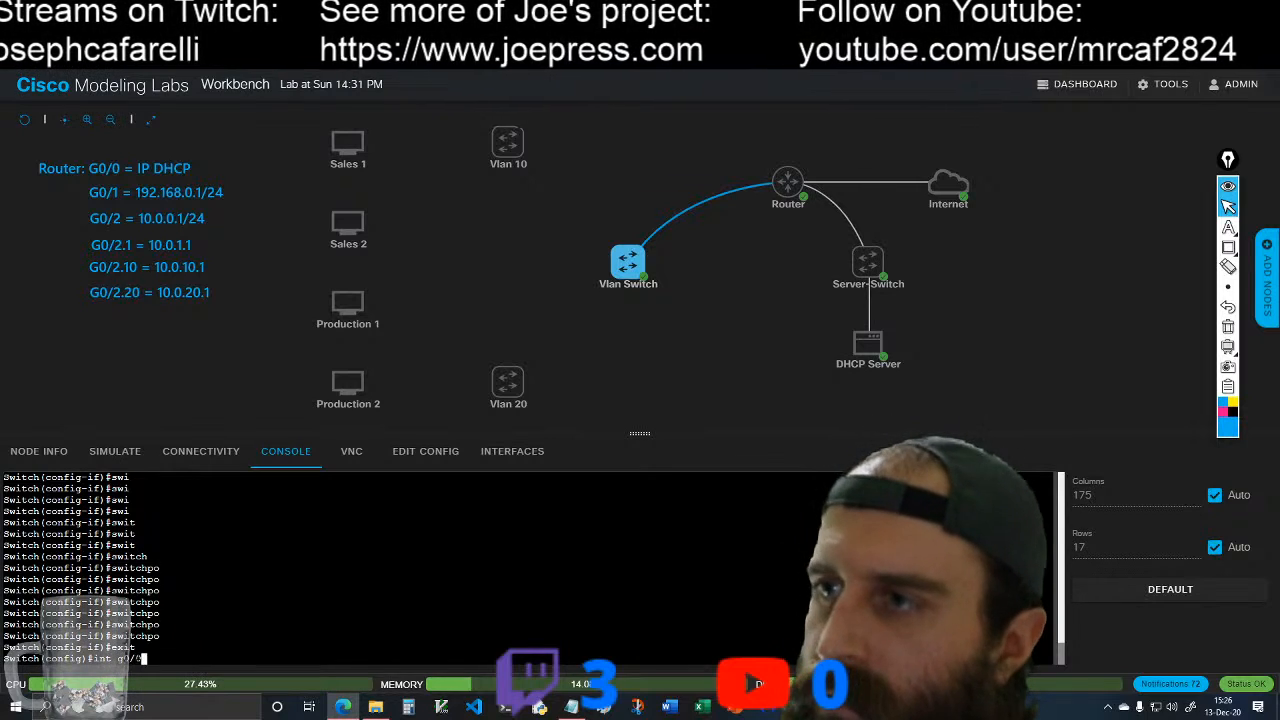
{"action": "key", "text": "Return"}
Step: List the options of the switchport mode command for interface g0/0 on the Vlan Switch
{"action": "type", "text": "swi"}
{"action": "key", "text": "Tab"}
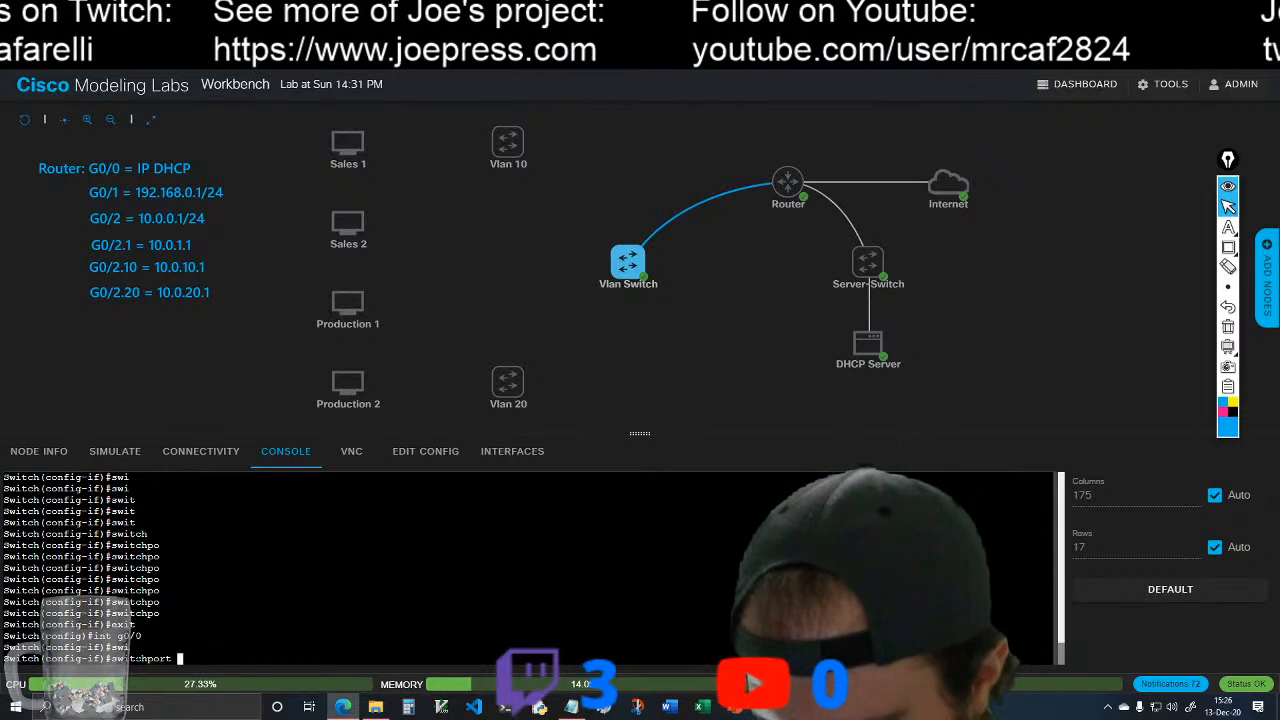
{"action": "type", "text": "mo"}
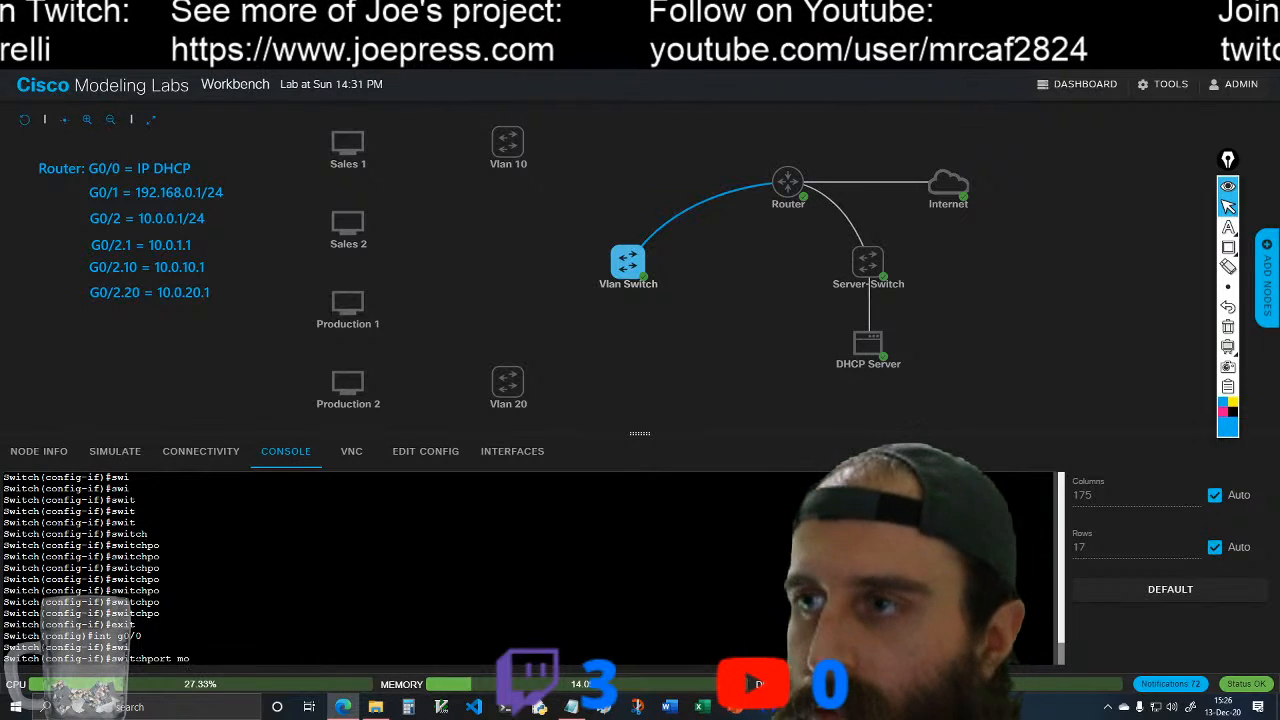
{"action": "type", "text": "d"}
{"action": "key", "text": "Tab"}
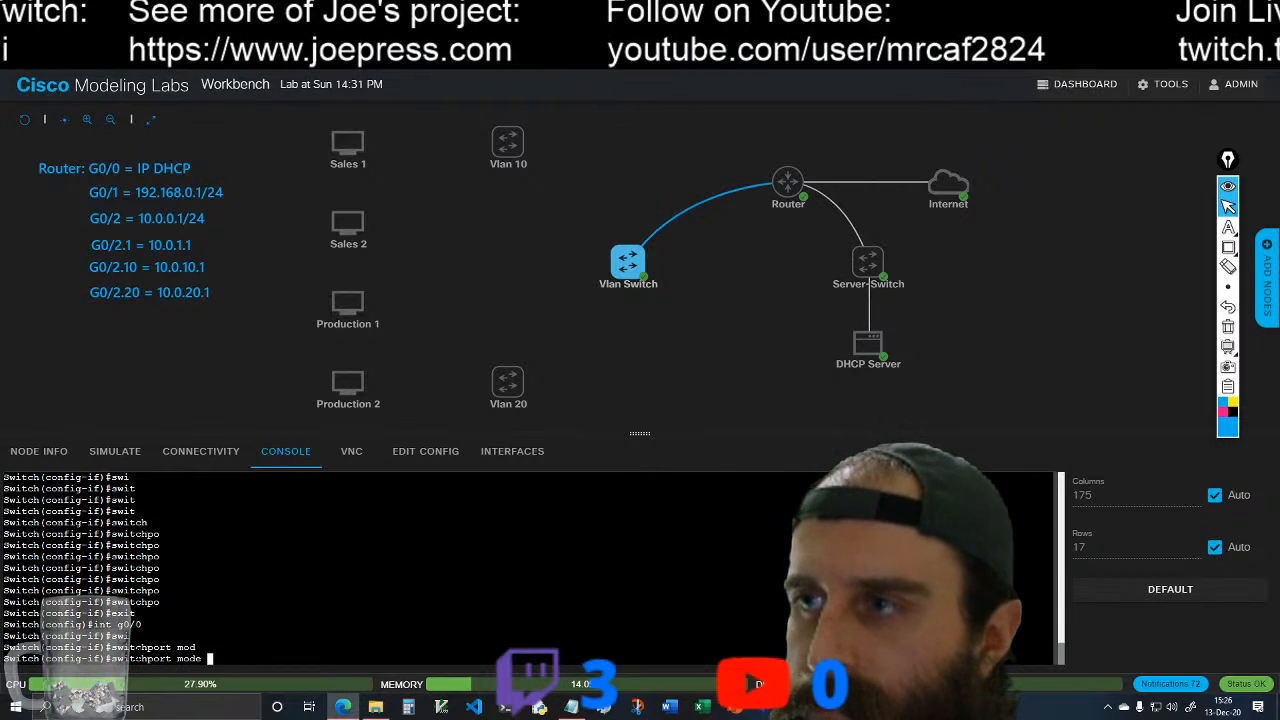
{"action": "type", "text": "?"}
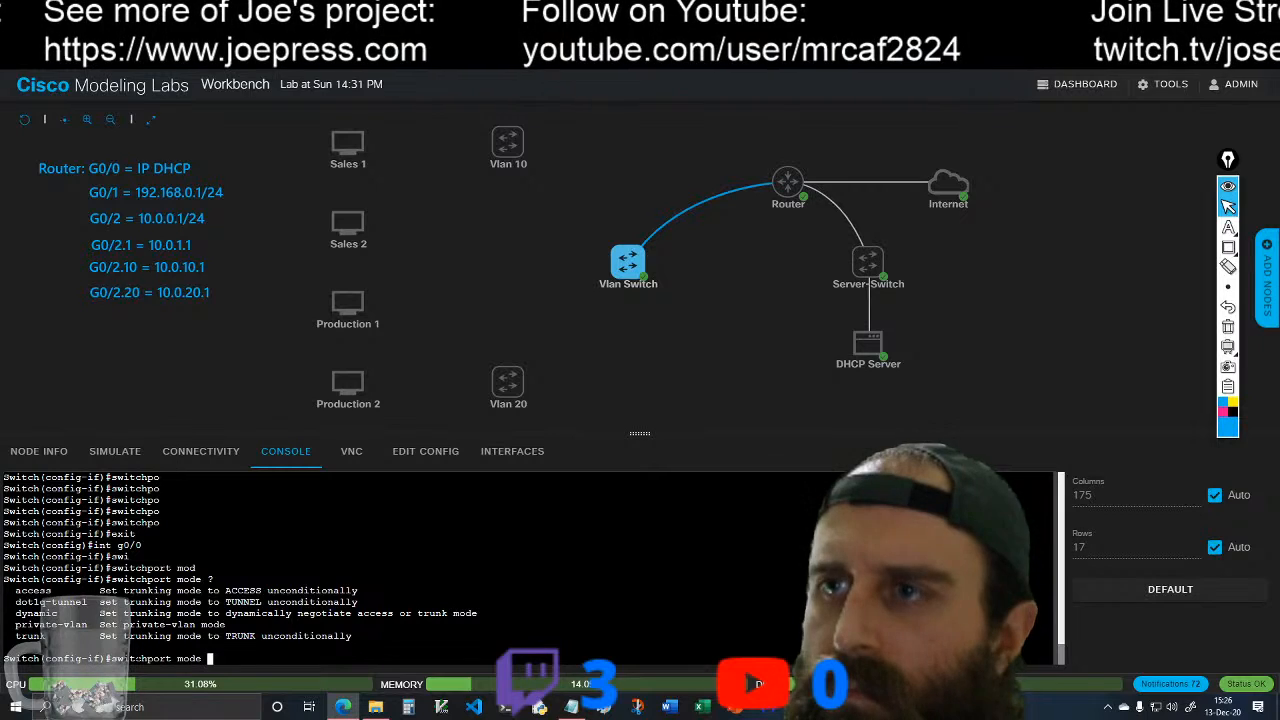
{"action": "type", "text": "tr"}
Step: Try to set interface g0/0 of the Vlan Switch to switchport mode trunk
{"action": "key", "text": "Tab"}
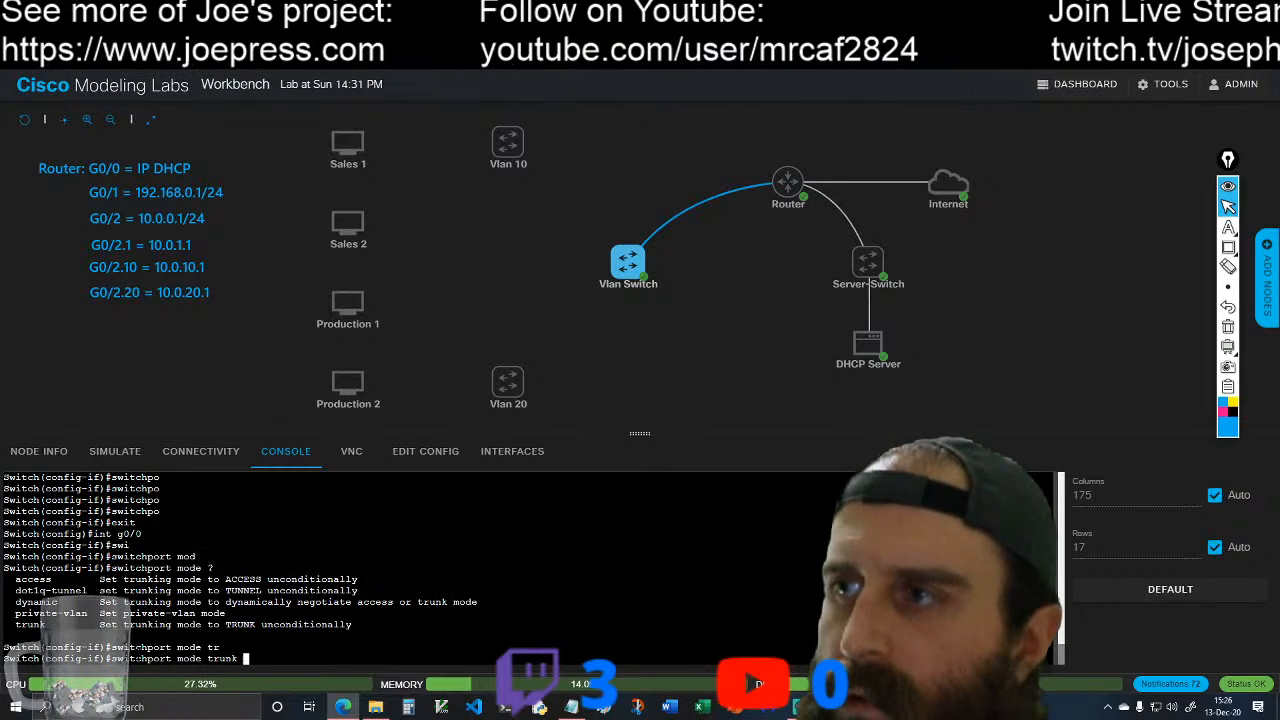
{"action": "key", "text": "Return"}
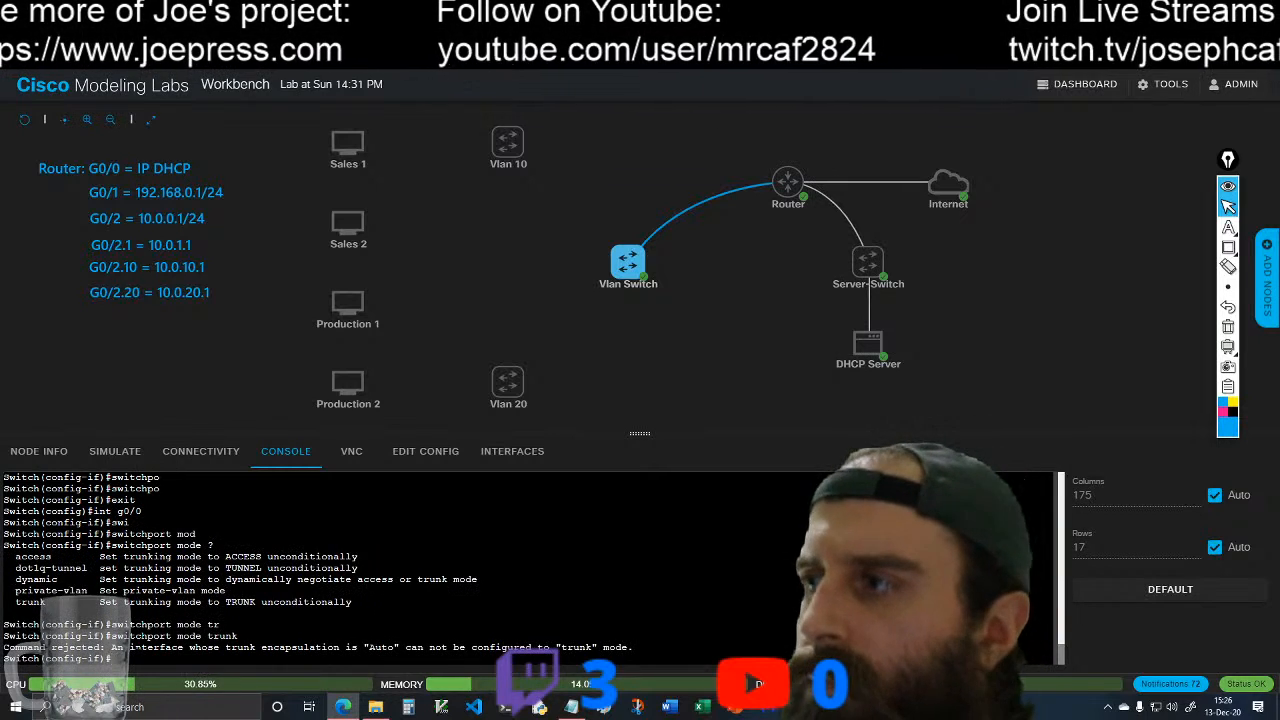
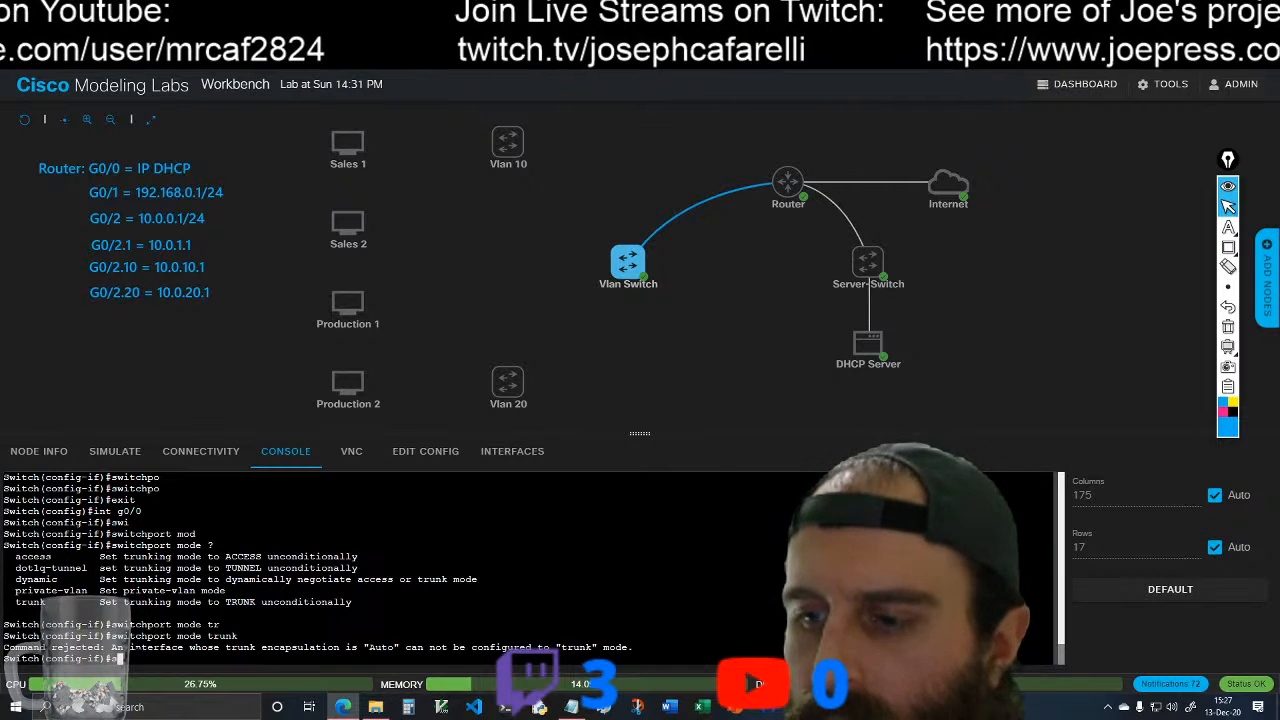
Step: Set the trunk encapsulation of interface g0/0 on the Vlan Switch to dot1q, listing the command's remaining options before running it
{"action": "key", "text": "Return"}
{"action": "type", "text": "swi"}
{"action": "key", "text": "Tab"}
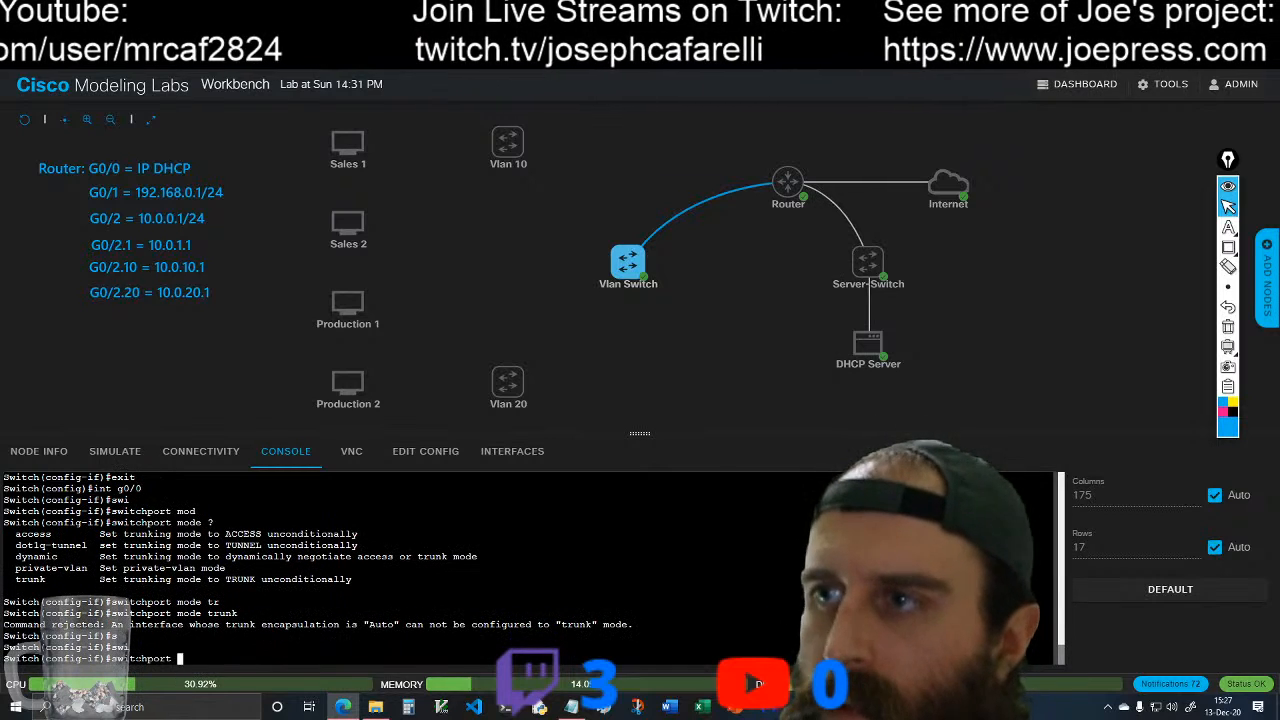
{"action": "type", "text": "tr"}
{"action": "key", "text": "Tab"}
{"action": "type", "text": "en"}
{"action": "key", "text": "Tab"}
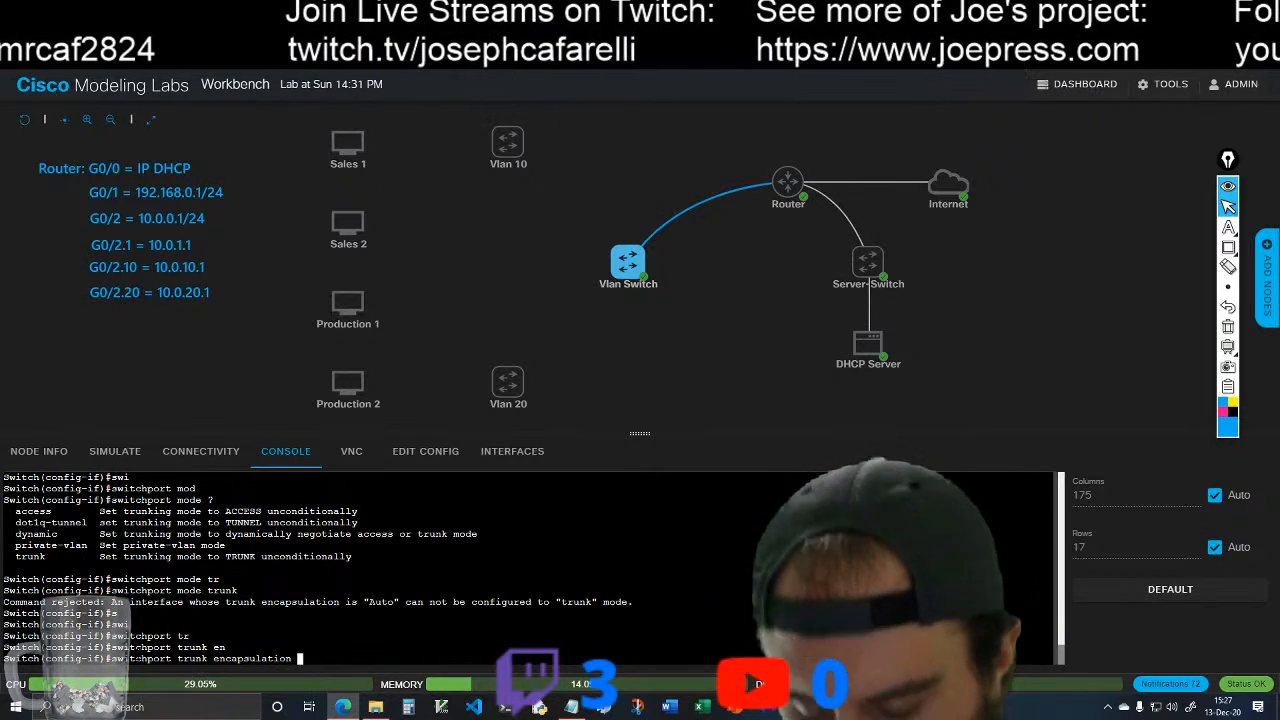
{"action": "type", "text": "do"}
{"action": "key", "text": "Tab"}
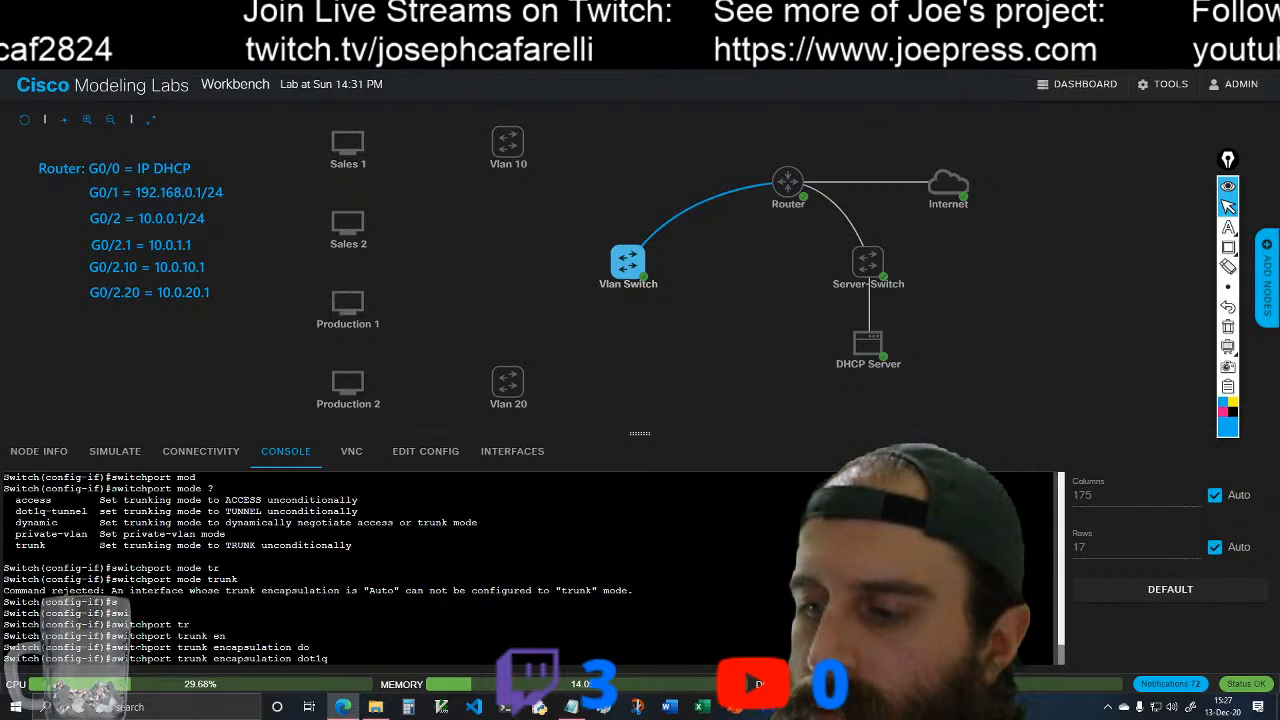
{"action": "type", "text": "?"}
{"action": "key", "text": "Return"}
Step: Set interface g0/0 of the Vlan Switch to switchport mode trunk
{"action": "type", "text": "swi"}
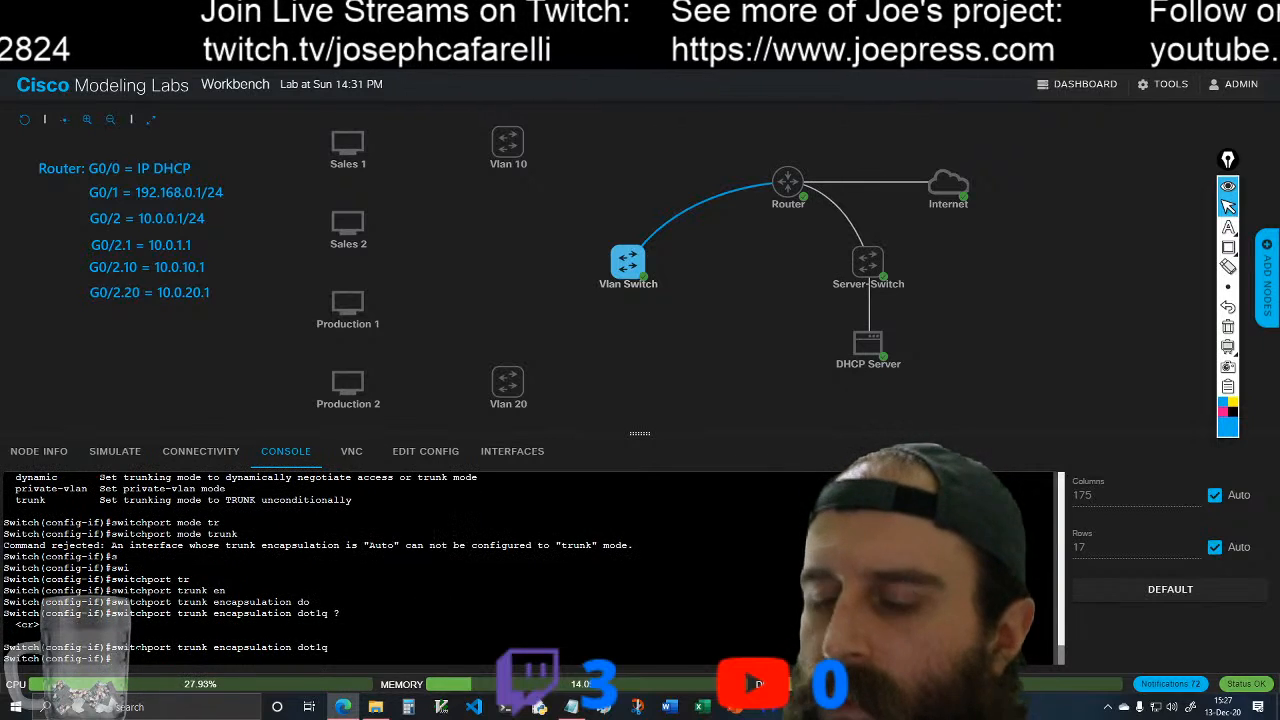
{"action": "key", "text": "Tab"}
{"action": "type", "text": "mo"}
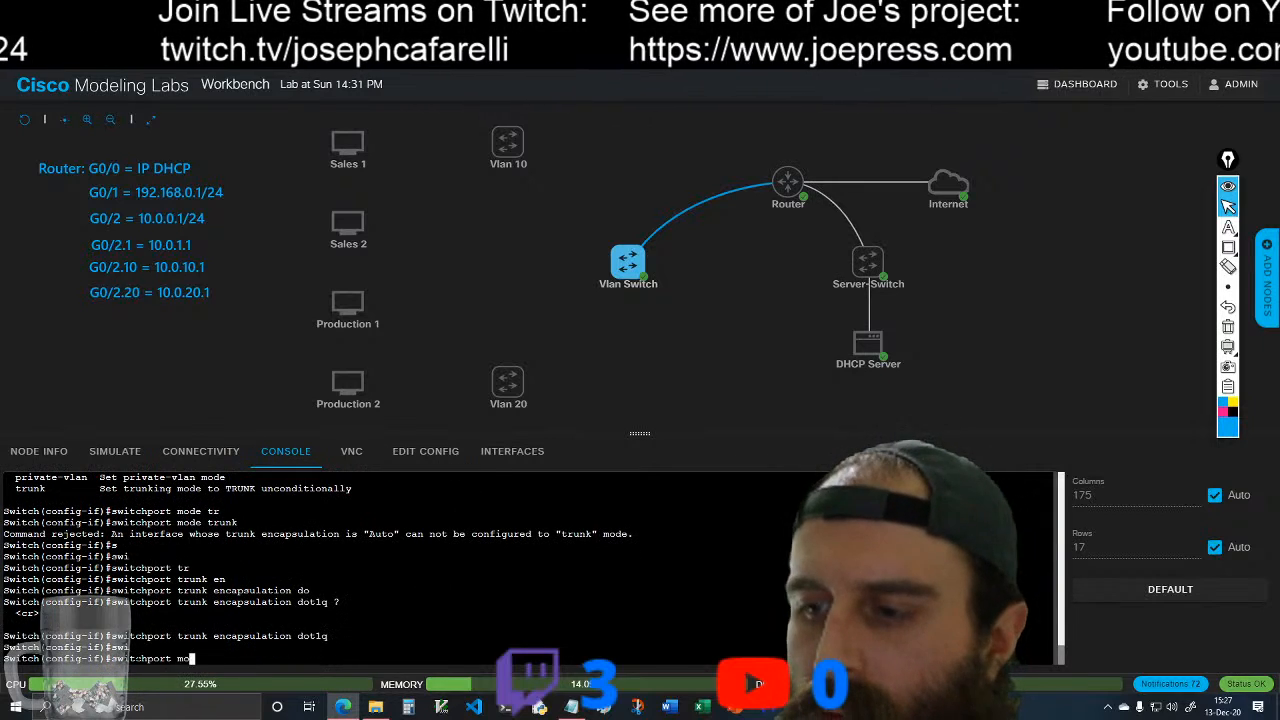
{"action": "key", "text": "Tab"}
{"action": "type", "text": "tr"}
{"action": "key", "text": "Tab"}
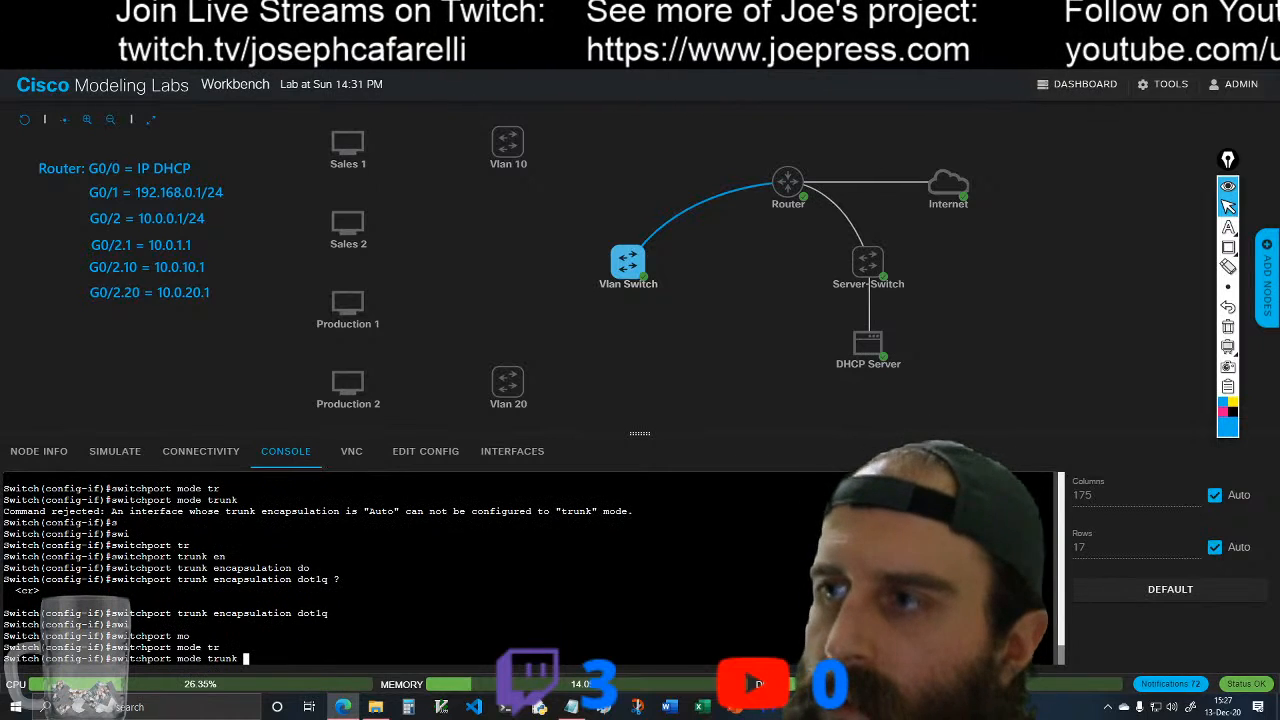
{"action": "key", "text": "Return"}
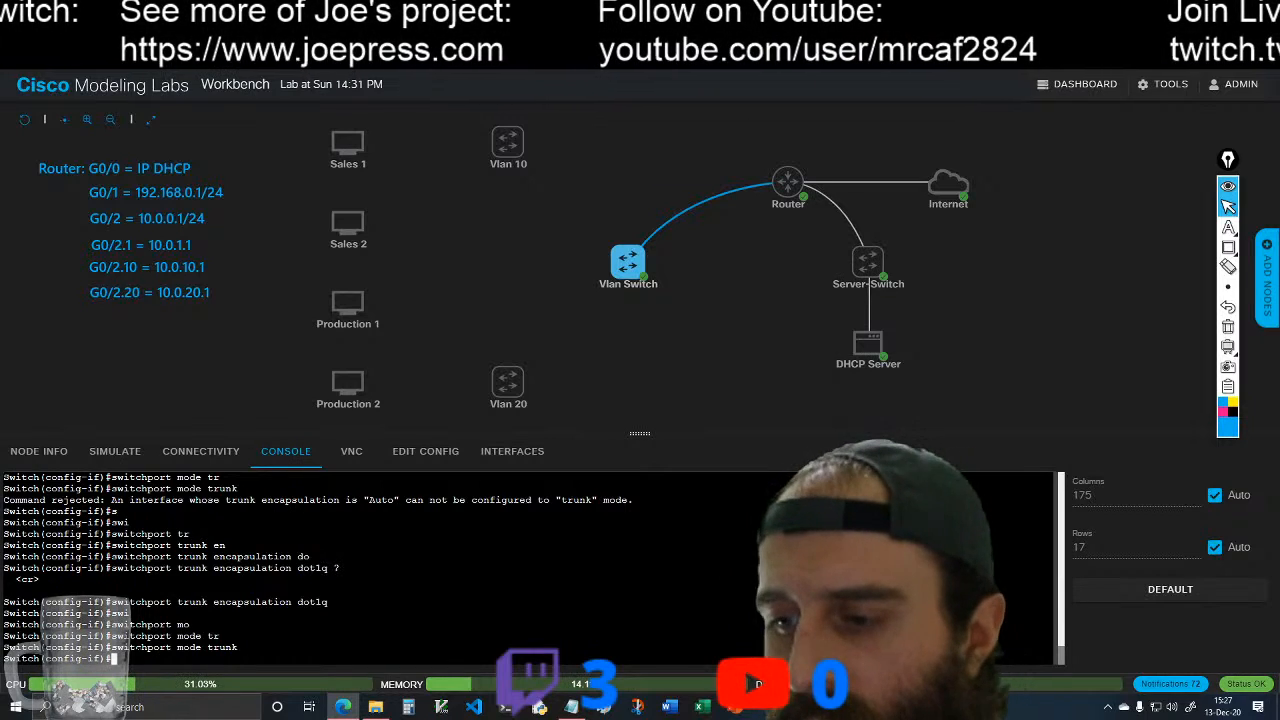
{"action": "type", "text": "int"}
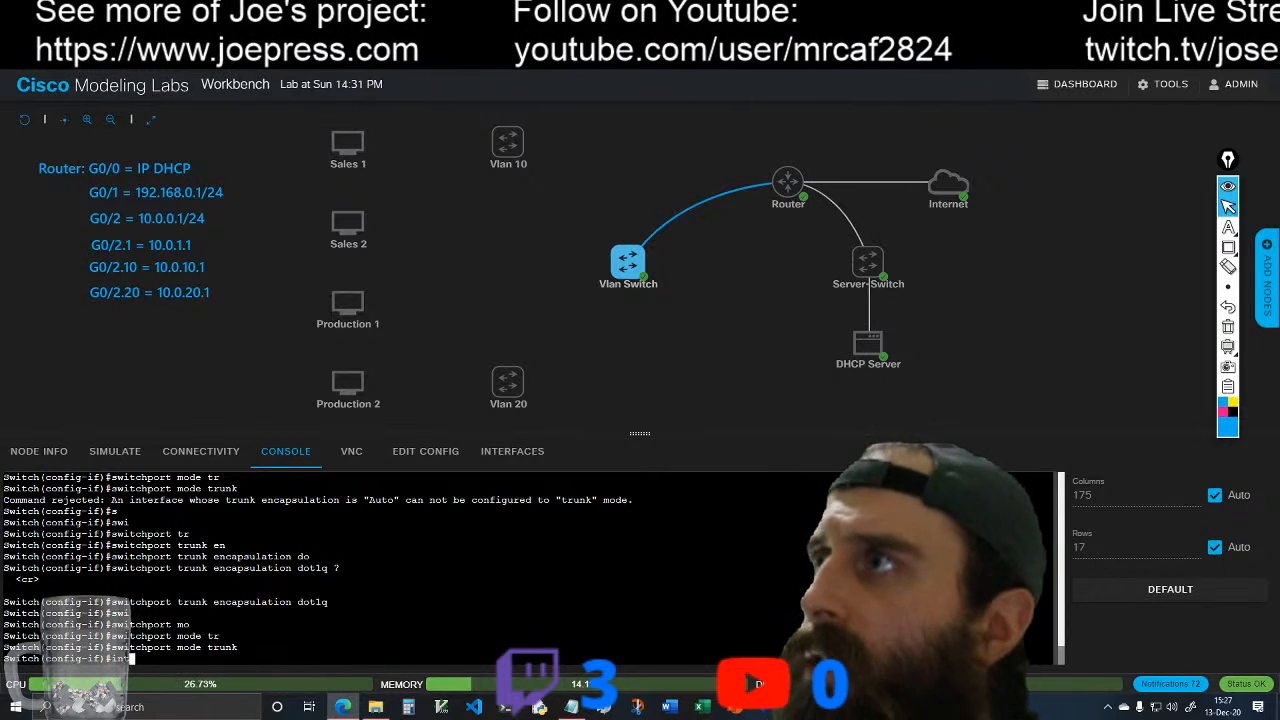
{"action": "key", "text": "BackSpace"}
{"action": "key", "text": "BackSpace"}
{"action": "key", "text": "BackSpace"}
Step: Link port0 of the Vlan 10 switch to GigE0/1 and port0 of the Vlan 20 switch to GigE0/2 on the Vlan Switch
{"action": "left_click", "coordinate": [479, 160]}
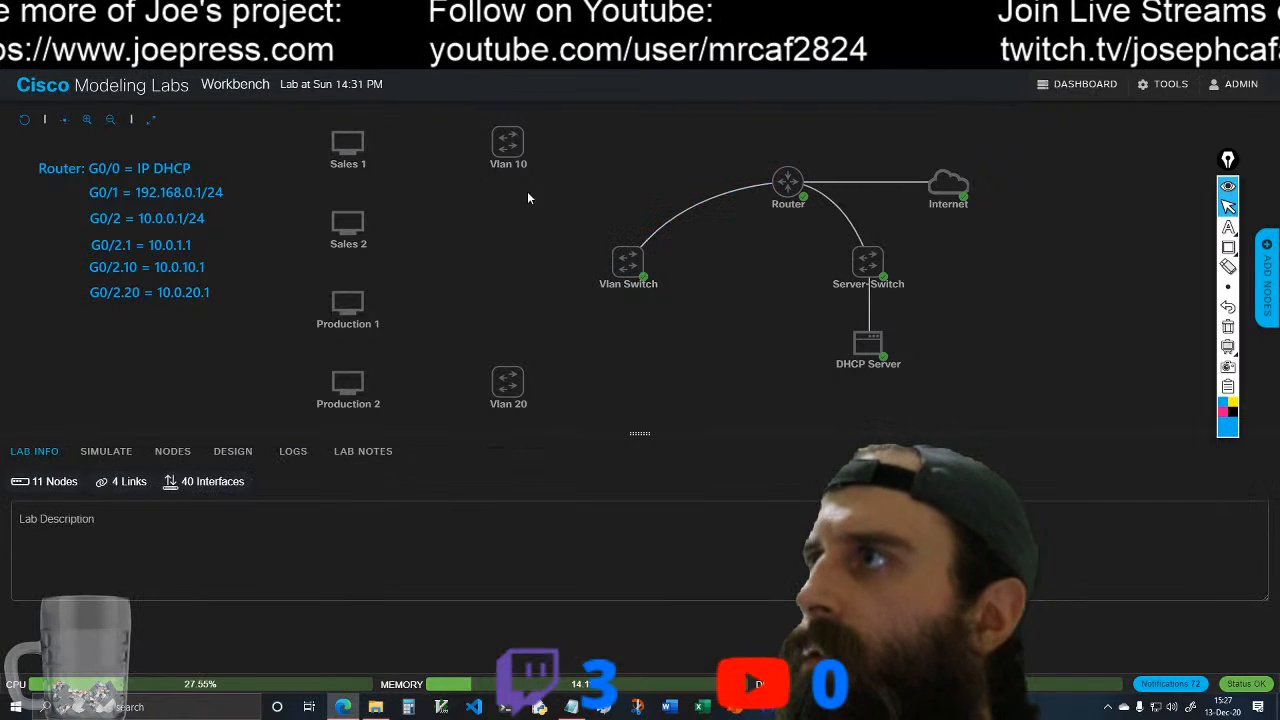
{"action": "left_click_drag", "start_coordinate": [507, 145], "coordinate": [630, 266]}
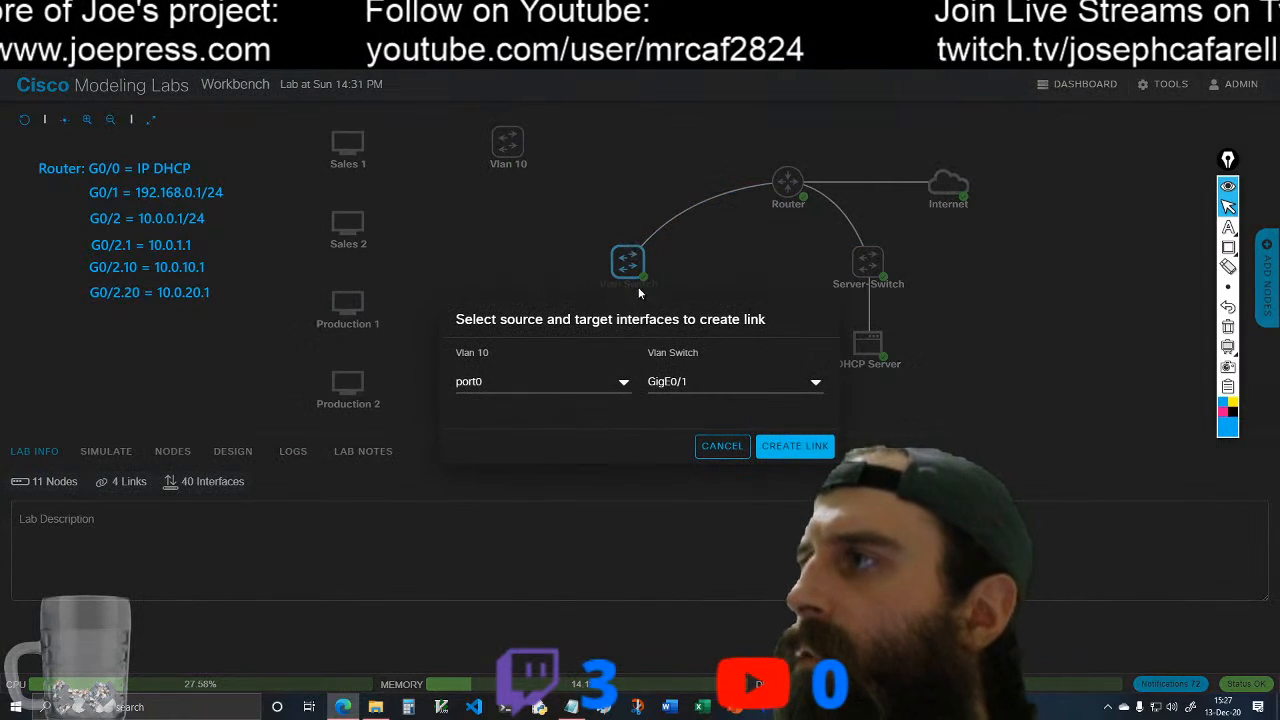
{"action": "left_click", "coordinate": [806, 445]}
{"action": "mouse_move", "coordinate": [524, 381]}
{"action": "left_click_drag", "start_coordinate": [511, 352], "coordinate": [626, 264]}
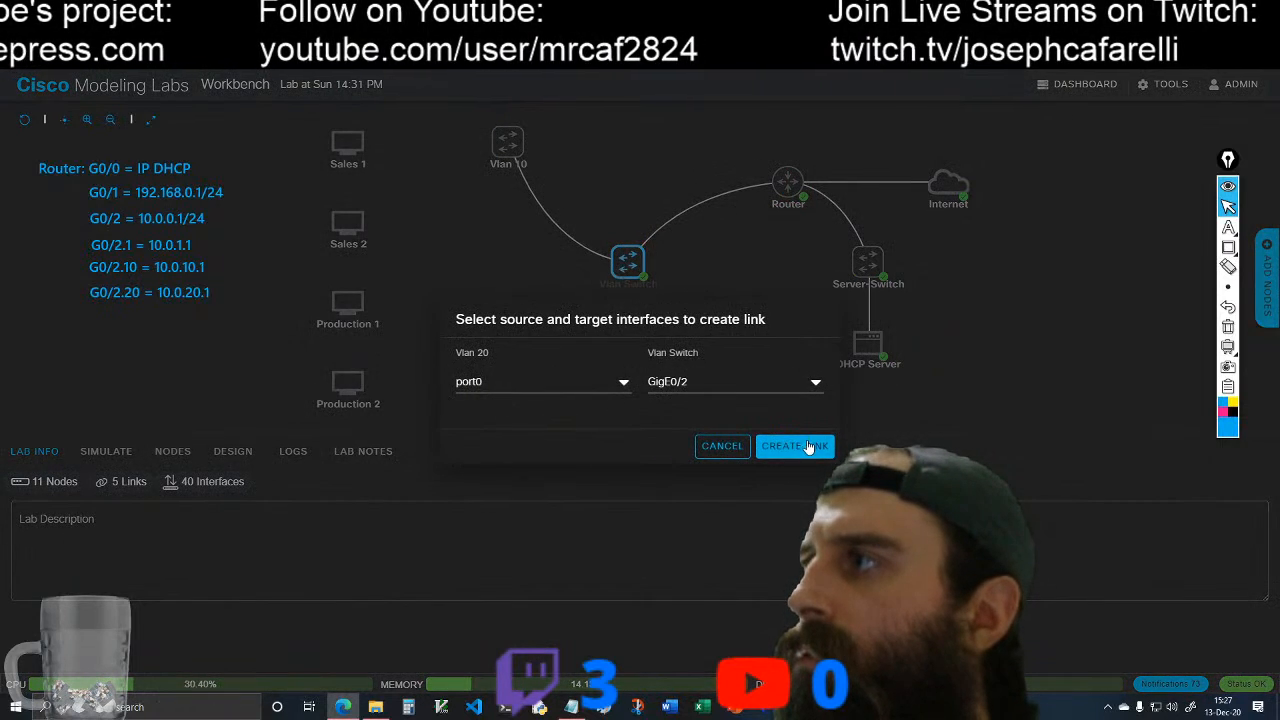
{"action": "left_click", "coordinate": [800, 446]}
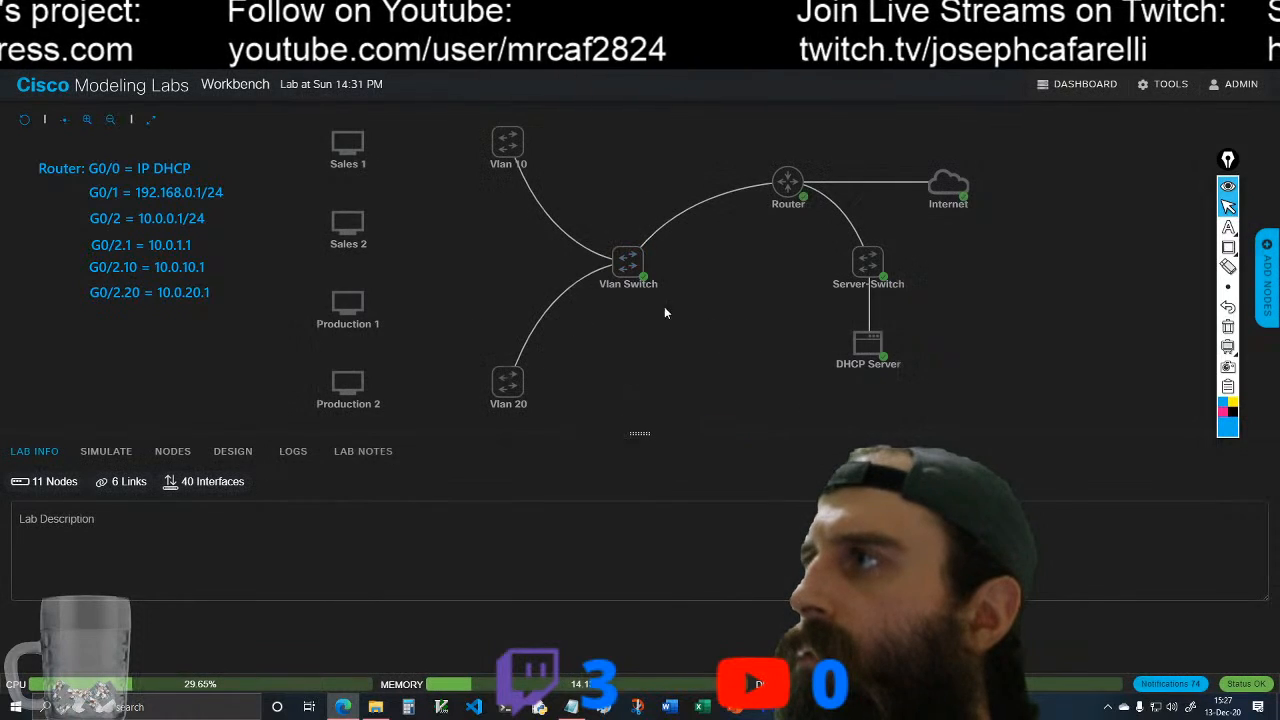
Step: Check the package download progress in the DHCP Server's console, and return to the Vlan Switch console
{"action": "left_click", "coordinate": [627, 260]}
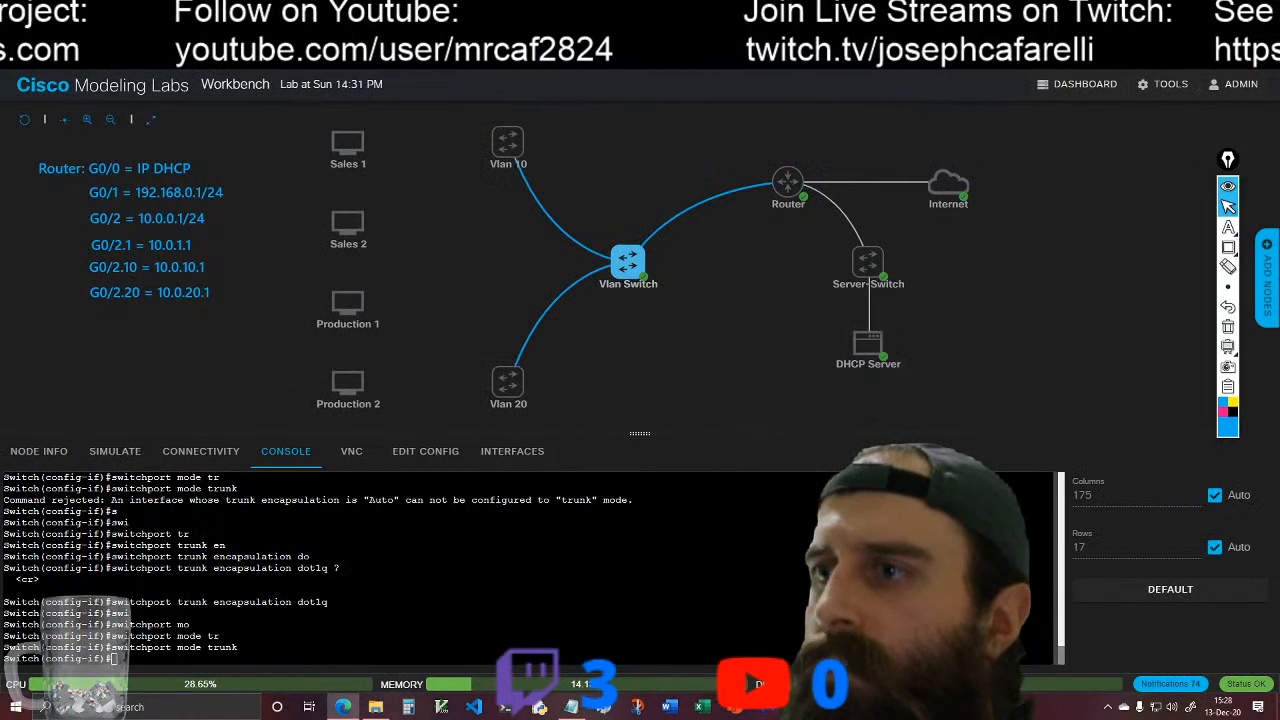
{"action": "left_click", "coordinate": [866, 342]}
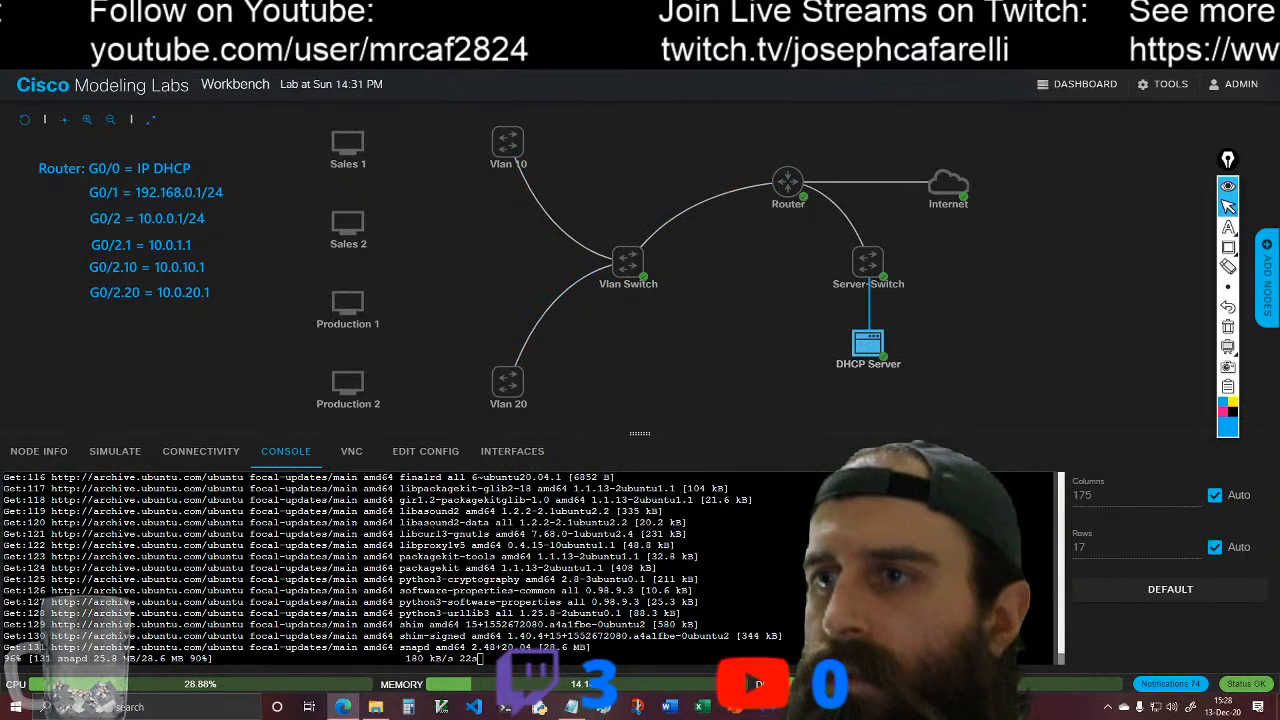
{"action": "left_click", "coordinate": [628, 260]}
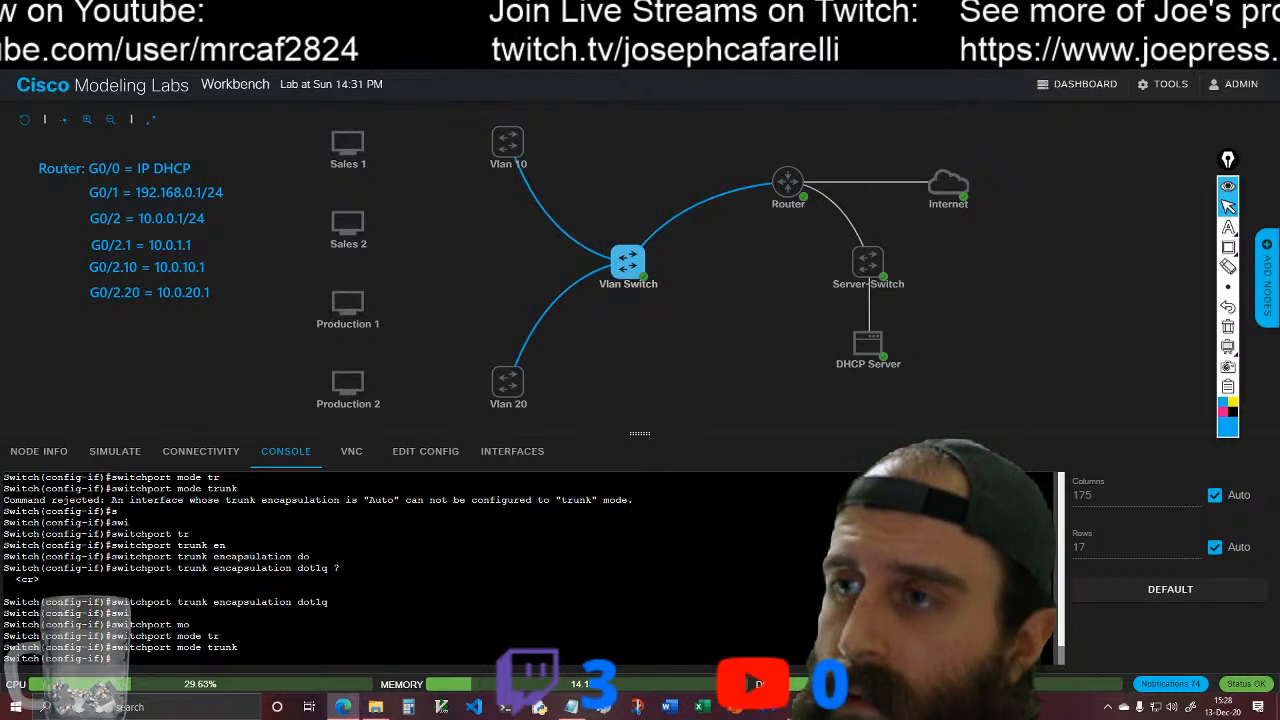
Step: Enter interface configuration mode for VLAN 1 on the Vlan Switch and enable the interface with no shutdown
{"action": "type", "text": "int vlan 1"}
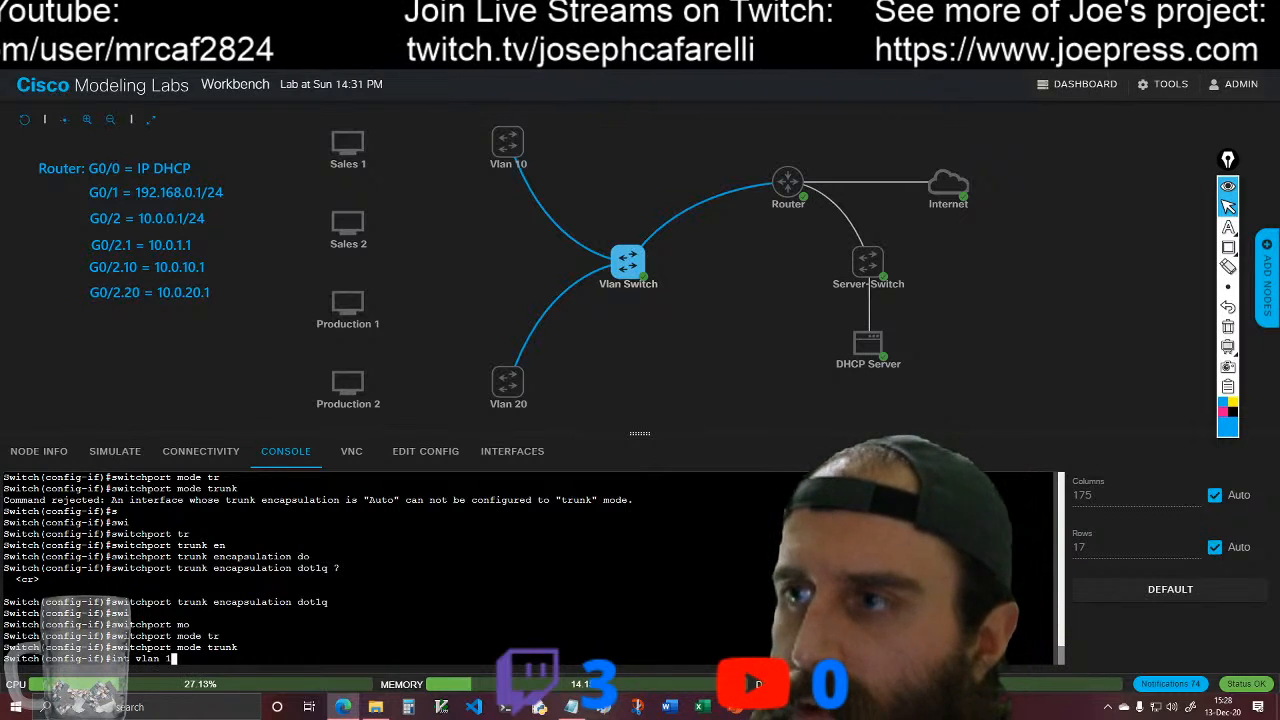
{"action": "key", "text": "Return"}
{"action": "key", "text": "Up"}
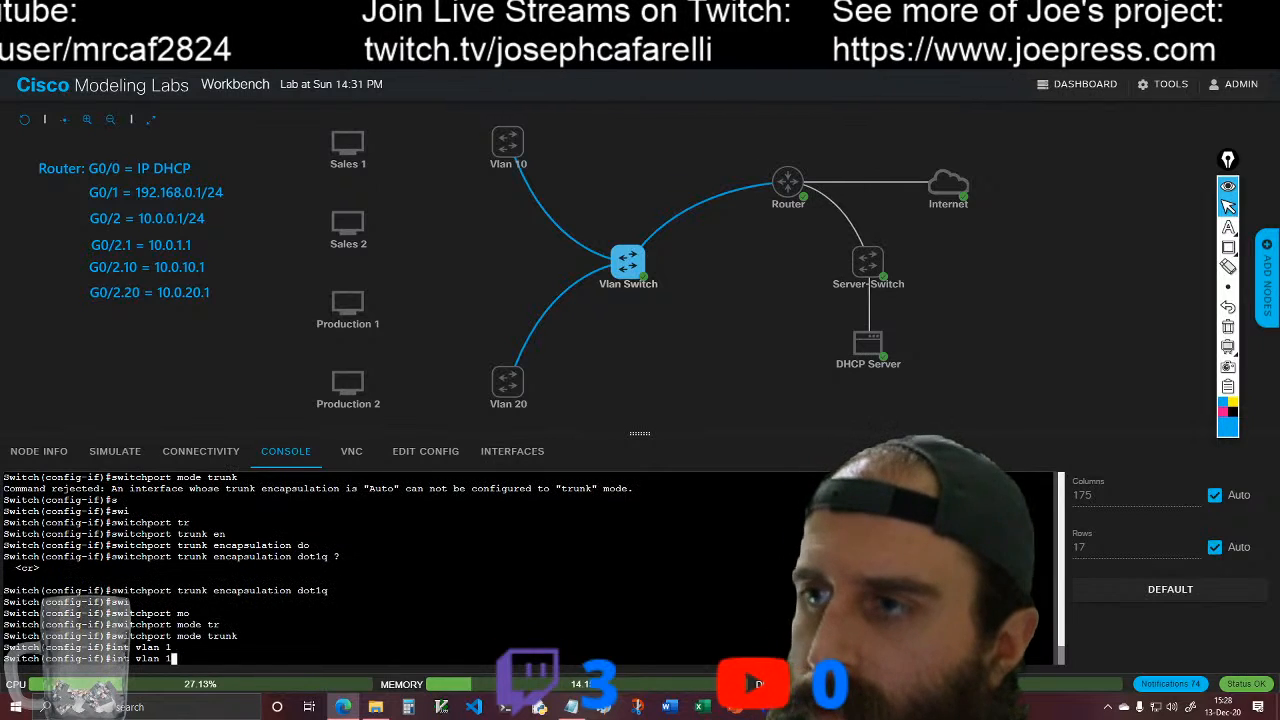
{"action": "key", "text": "Return"}
{"action": "type", "text": "no sh"}
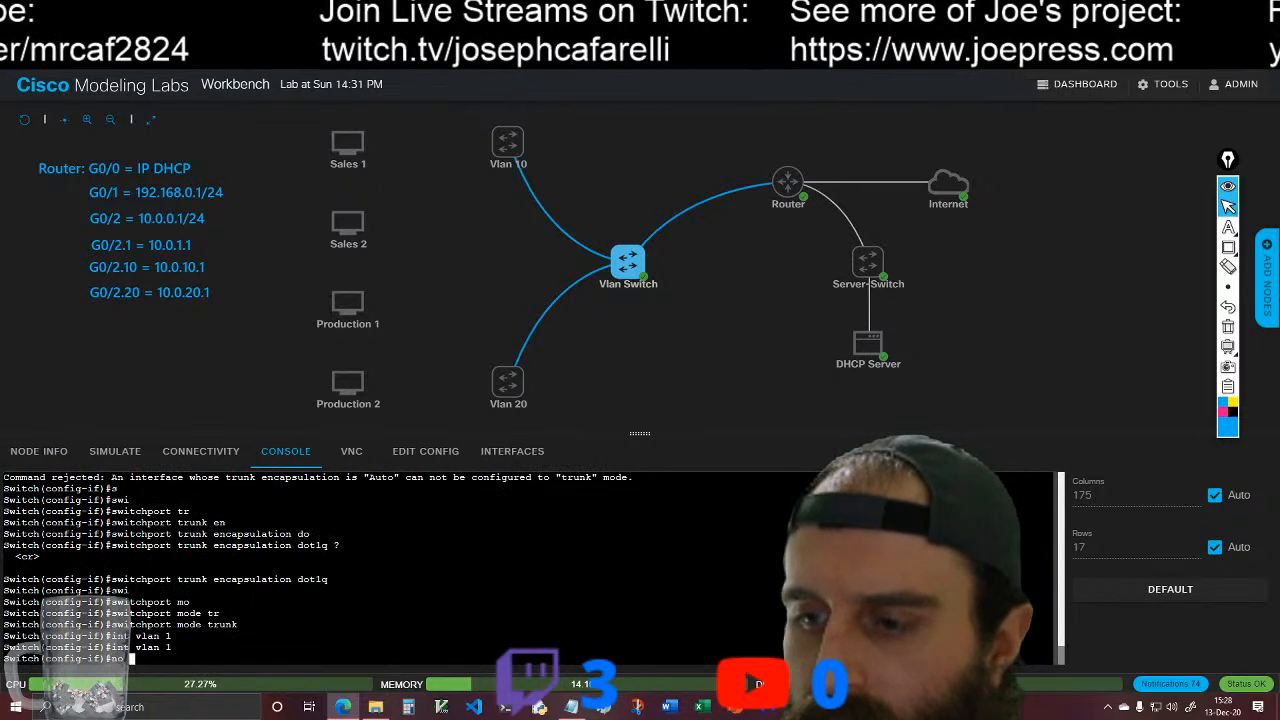
{"action": "key", "text": "Tab"}
{"action": "key", "text": "Return"}
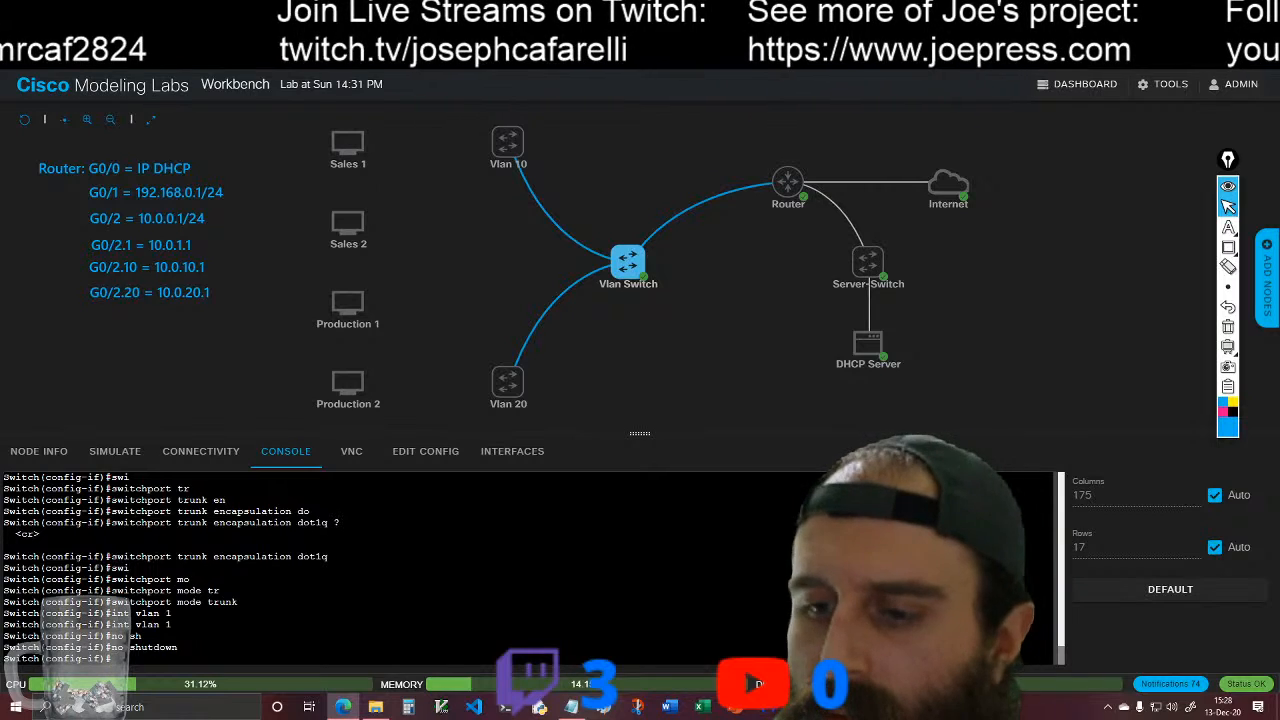
Step: Set the description of the VLAN 1 interface on the Vlan Switch to "Native Vlan"
{"action": "type", "text": "des"}
{"action": "key", "text": "Tab"}
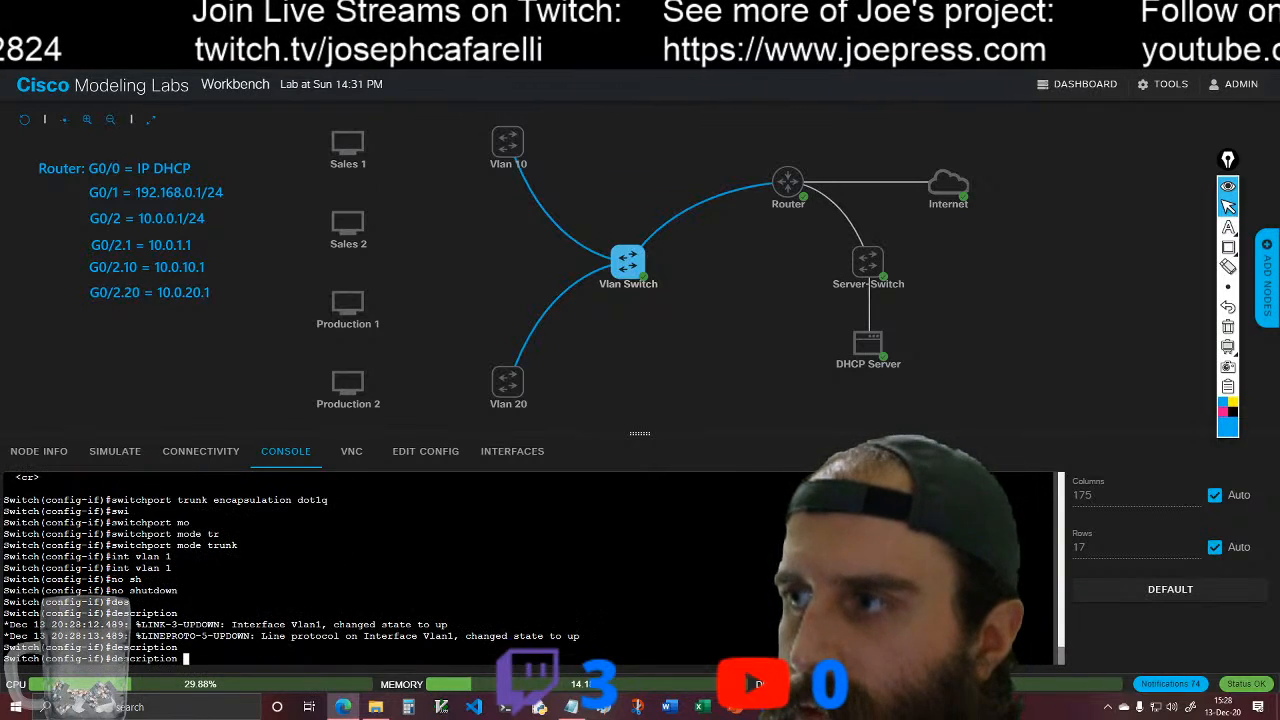
{"action": "type", "text": "Nativ"}
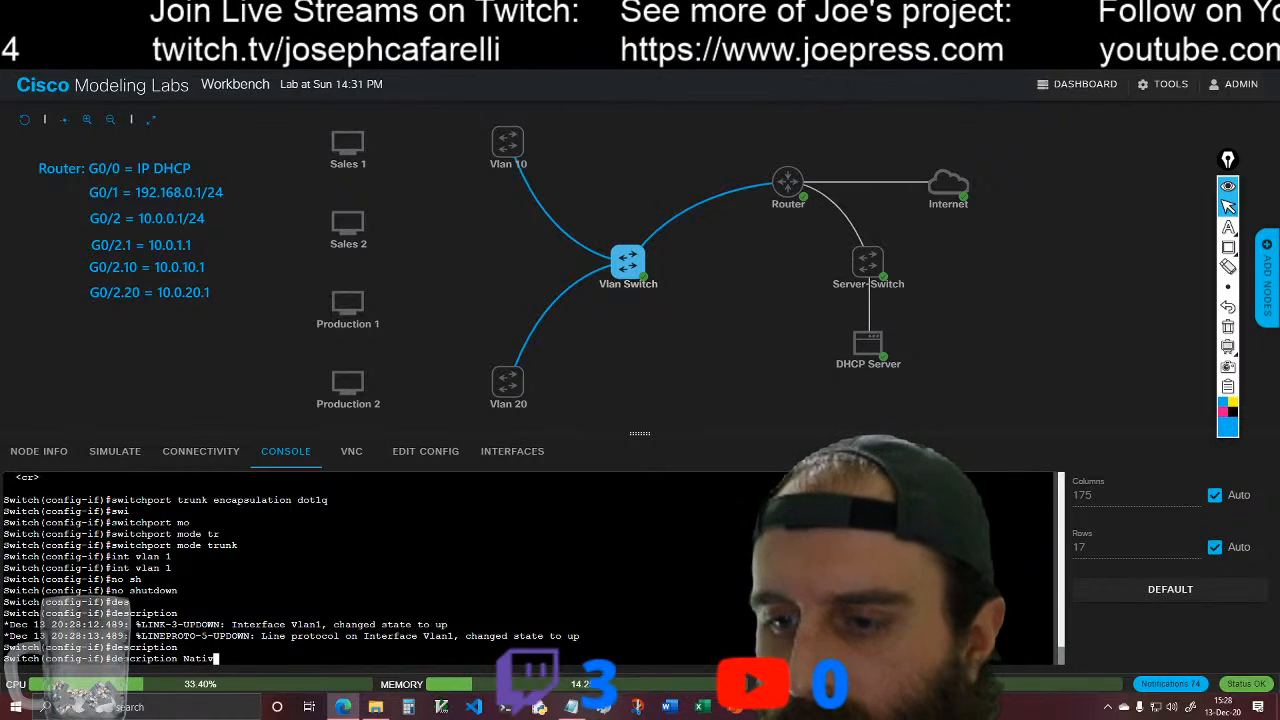
{"action": "type", "text": "e Vlan"}
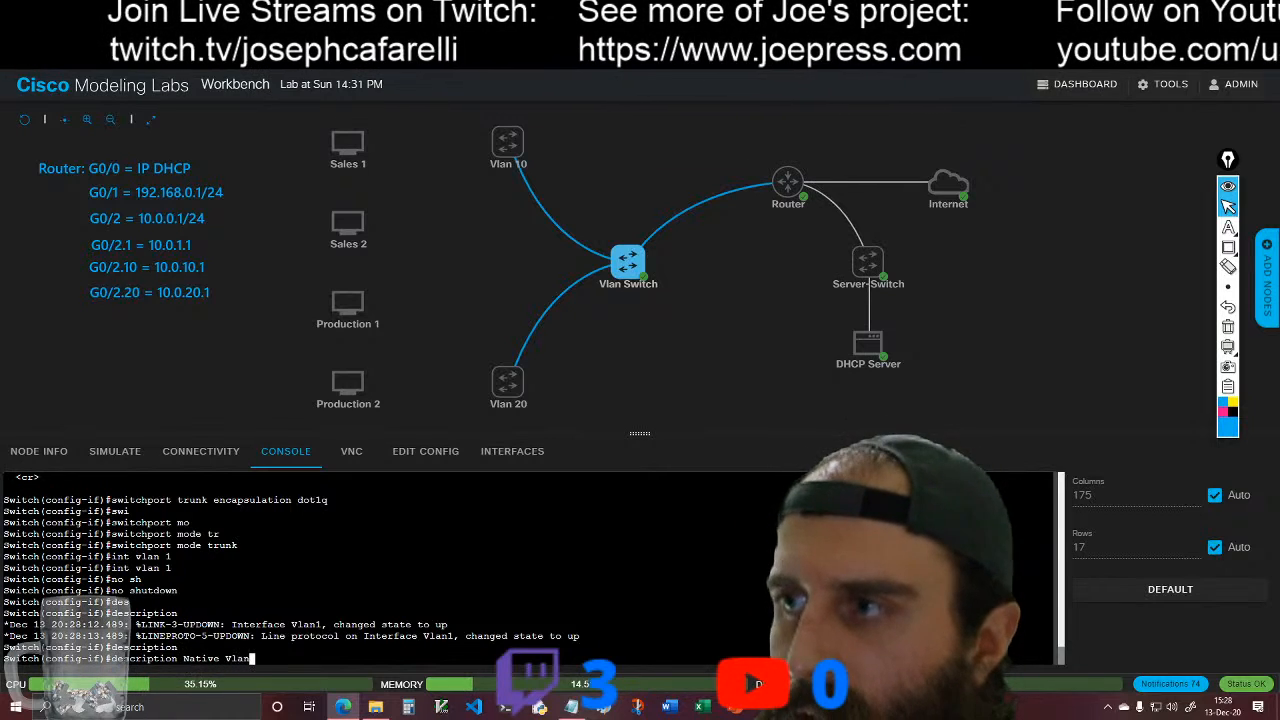
{"action": "key", "text": "Return"}
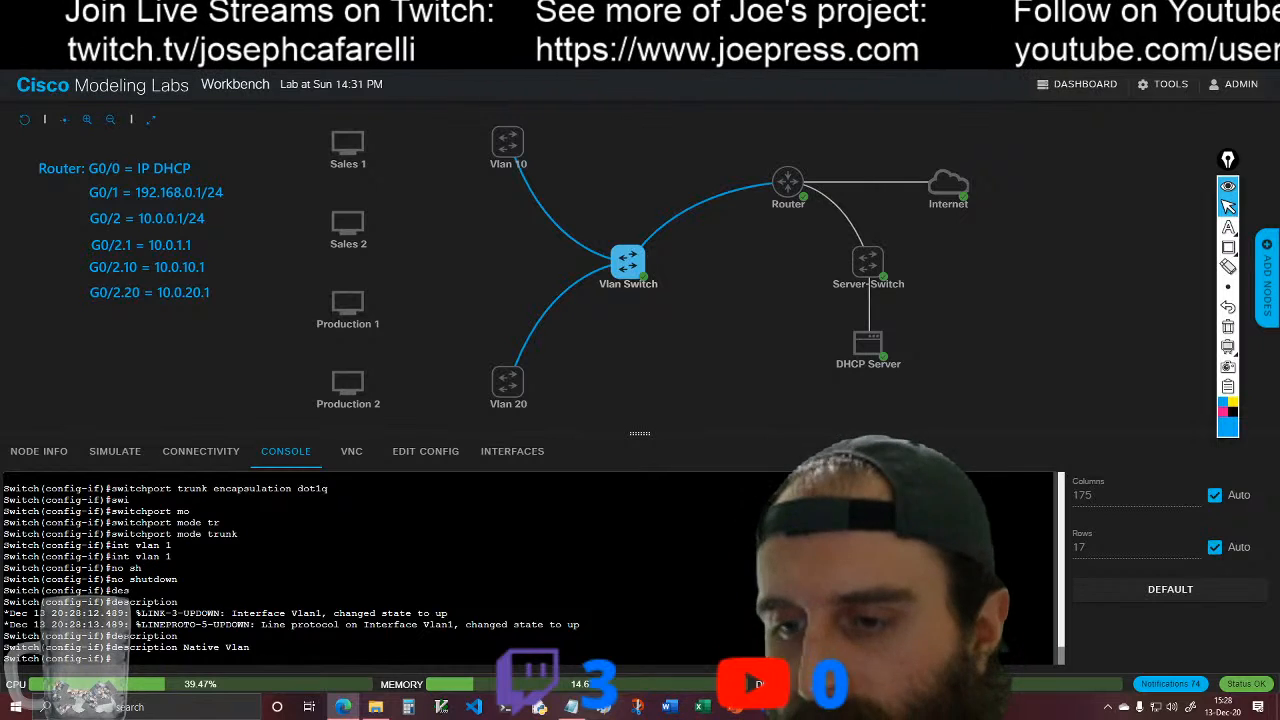
Step: Exit VLAN 1 interface configuration and enter interface configuration mode for g0/1 on the Vlan Switch
{"action": "type", "text": "exit"}
{"action": "key", "text": "Return"}
{"action": "type", "text": "i"}
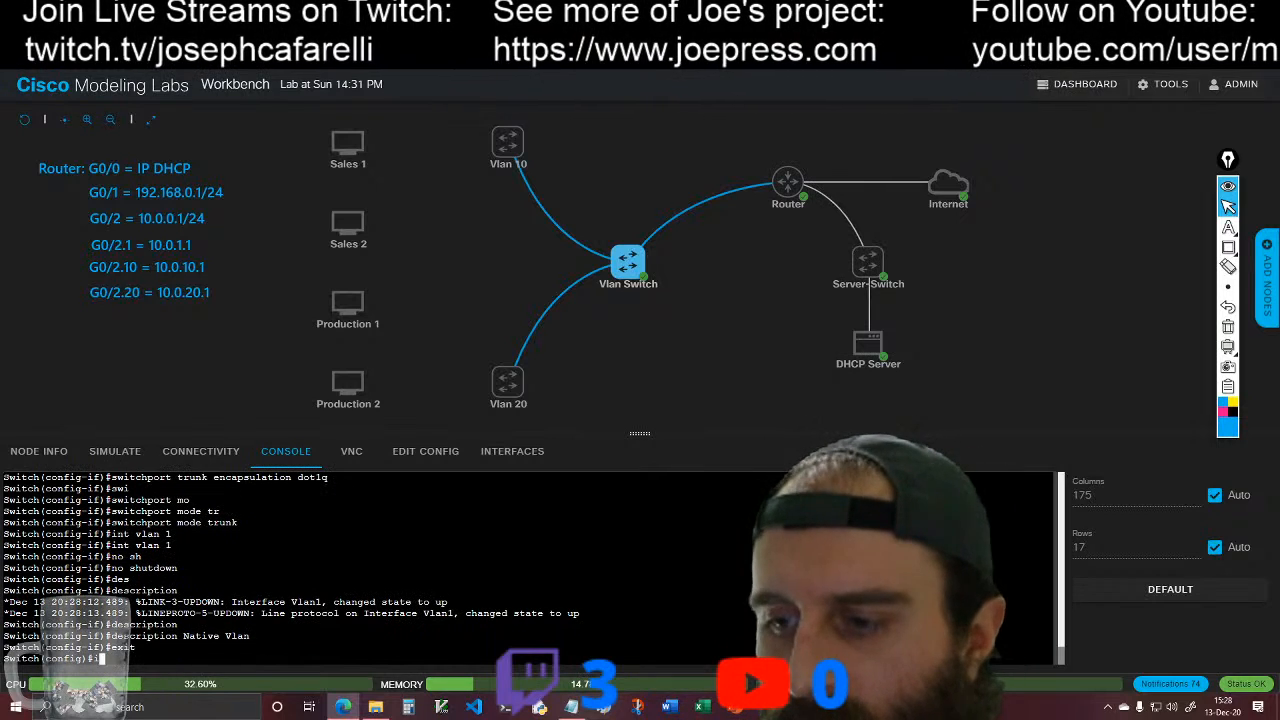
{"action": "type", "text": "nt g0/1"}
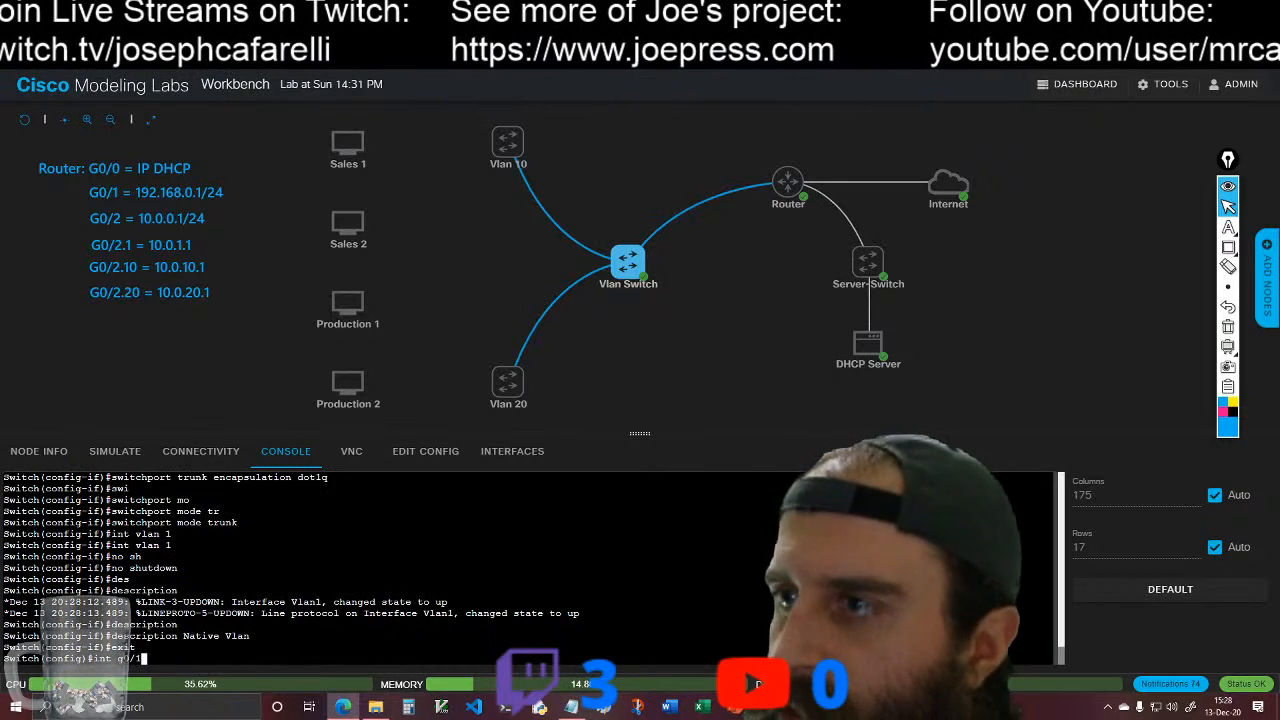
{"action": "key", "text": "Return"}
Step: Try to configure interface g0/1 of the Vlan Switch with the command switchport mode access vlan 10
{"action": "type", "text": "swiq"}
{"action": "key", "text": "Tab"}
{"action": "key", "text": "BackSpace"}
{"action": "type", "text": "i"}
{"action": "key", "text": "Tab"}
{"action": "type", "text": "tchport mo"}
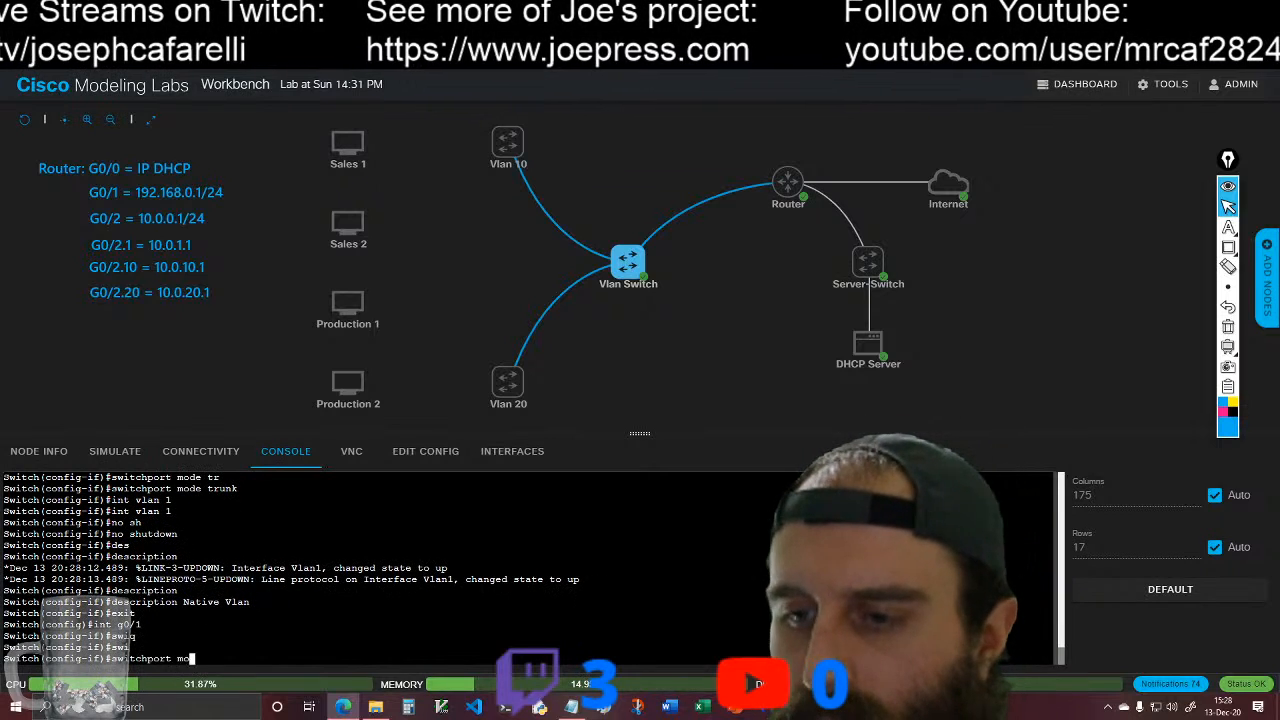
{"action": "key", "text": "Tab"}
{"action": "type", "text": "de ac"}
{"action": "key", "text": "Tab"}
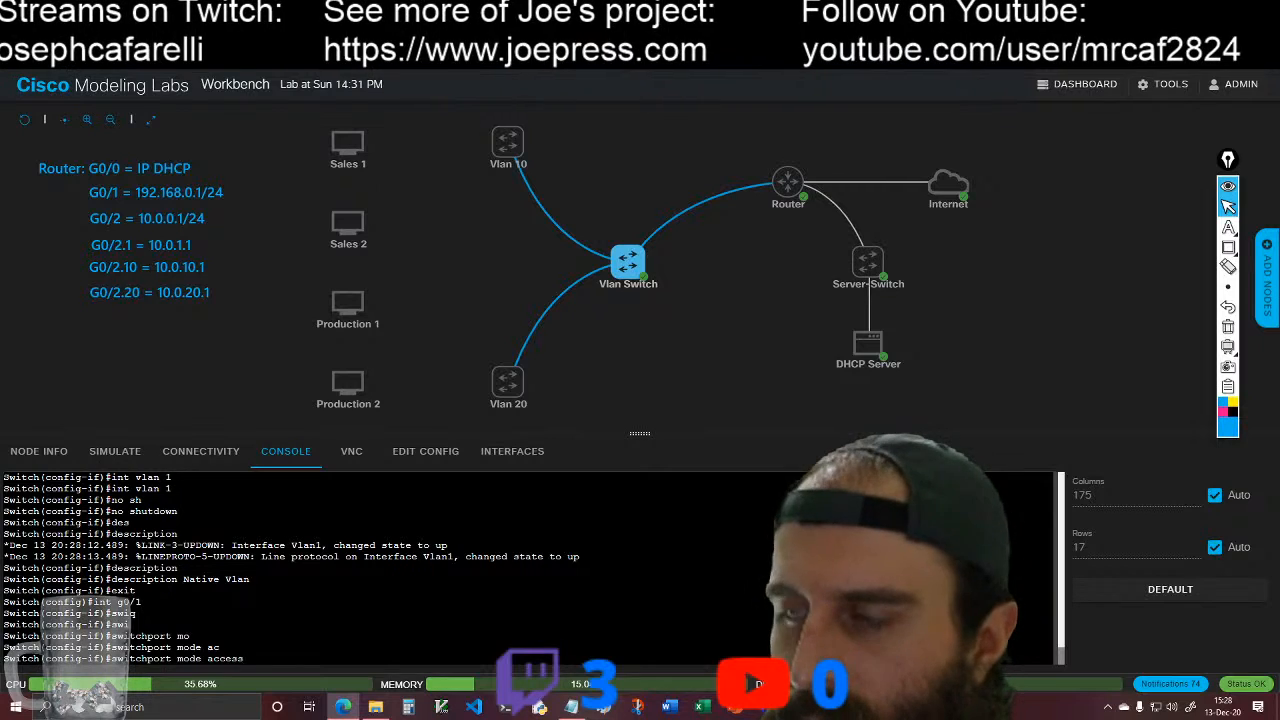
{"action": "type", "text": "vlan"}
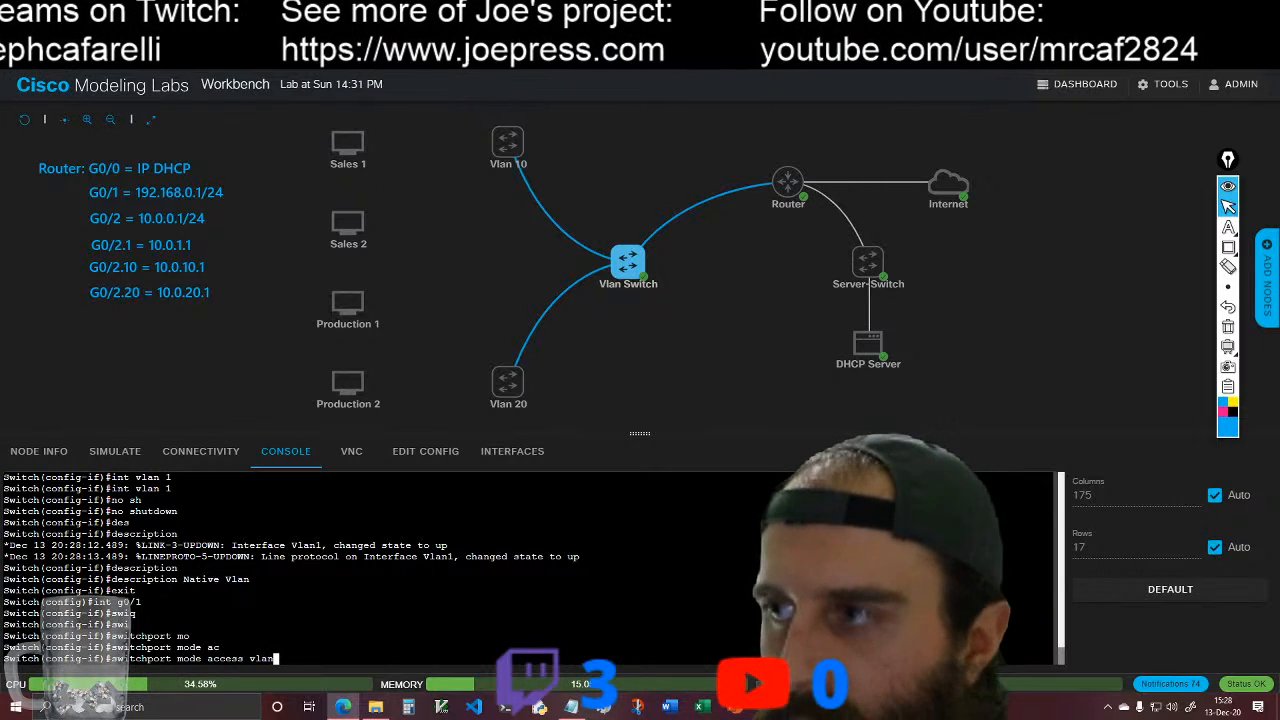
{"action": "type", "text": " 10"}
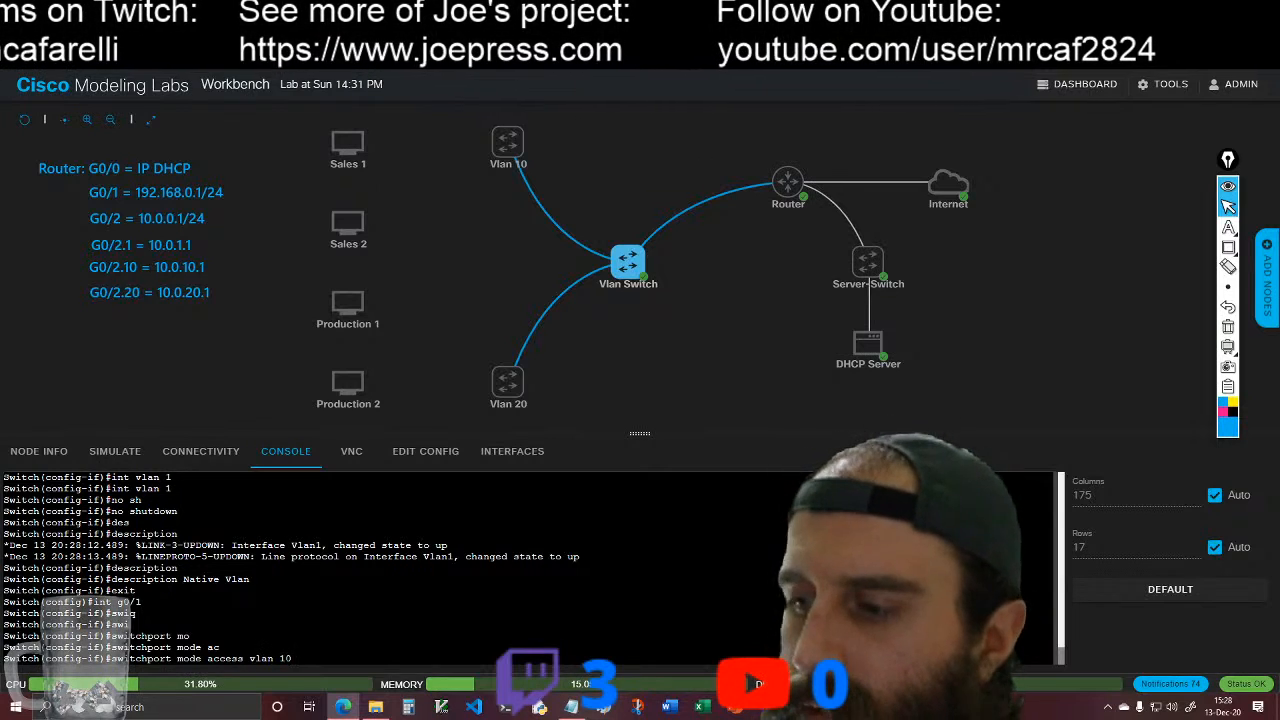
{"action": "key", "text": "Return"}
Step: Set interface g0/1 of the Vlan Switch to switchport mode access
{"action": "key", "text": "Up"}
{"action": "key", "text": "BackSpace"}
{"action": "key", "text": "BackSpace"}
{"action": "key", "text": "BackSpace"}
{"action": "key", "text": "BackSpace"}
{"action": "key", "text": "BackSpace"}
{"action": "key", "text": "BackSpace"}
{"action": "key", "text": "BackSpace"}
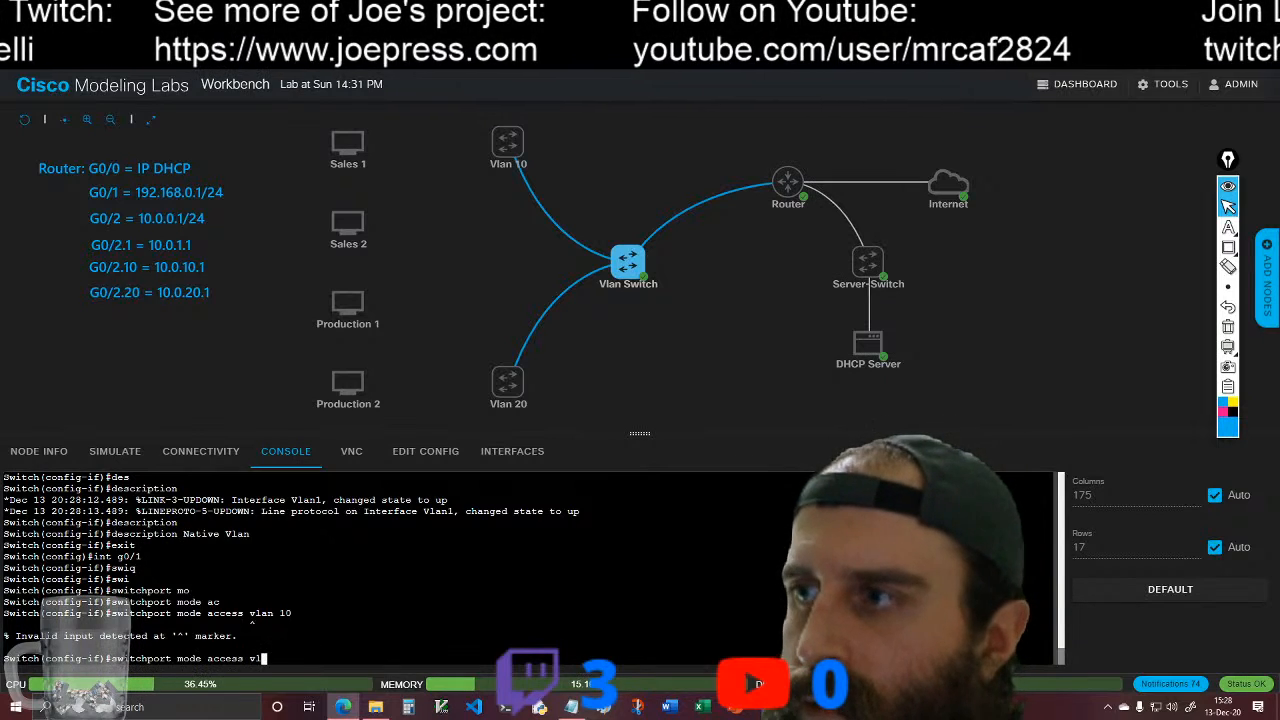
{"action": "key", "text": "Return"}
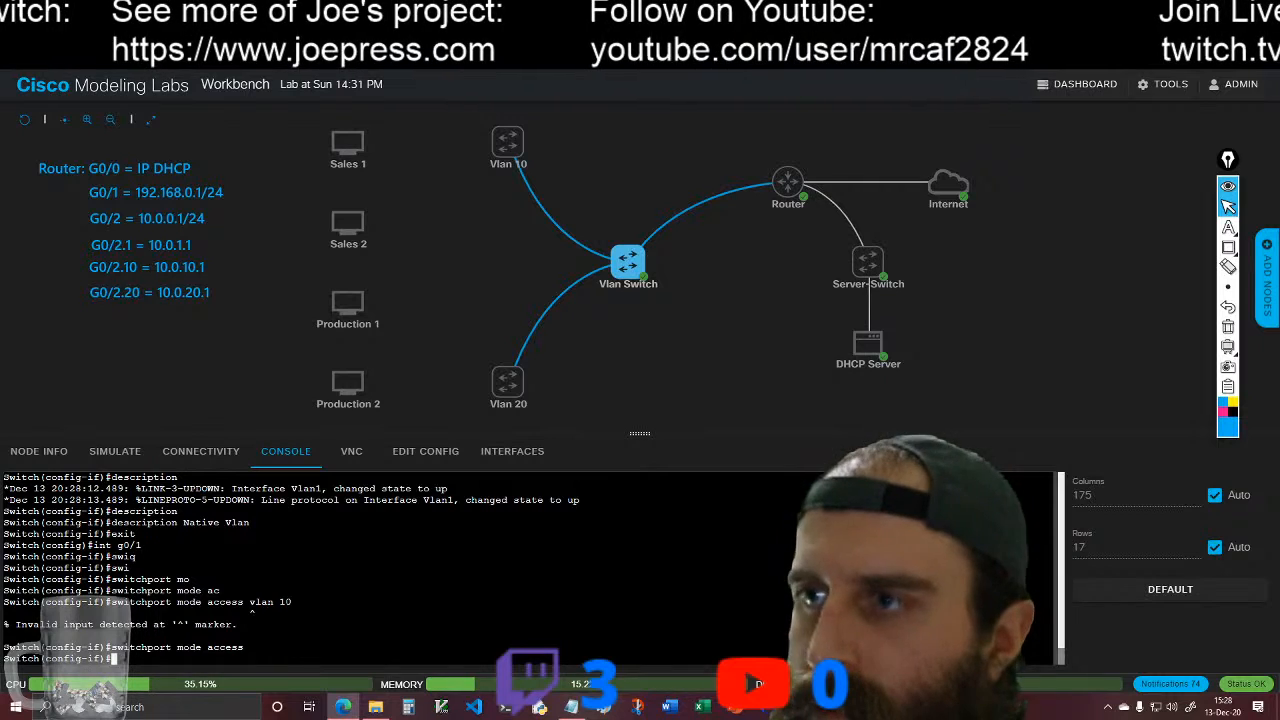
Step: Assign interface g0/1 of the Vlan Switch to access VLAN 10
{"action": "type", "text": "swi"}
{"action": "key", "text": "Tab"}
{"action": "type", "text": "ac"}
{"action": "key", "text": "Tab"}
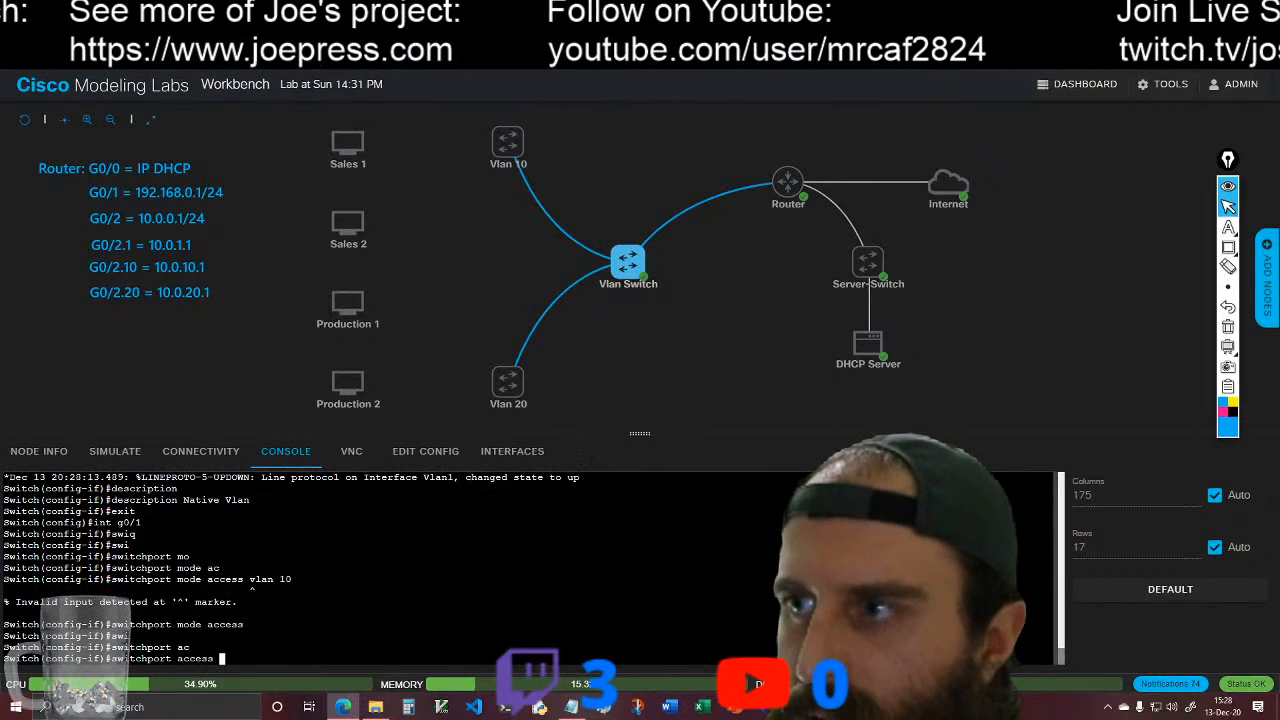
{"action": "type", "text": "vlan"}
{"action": "key", "text": "Tab"}
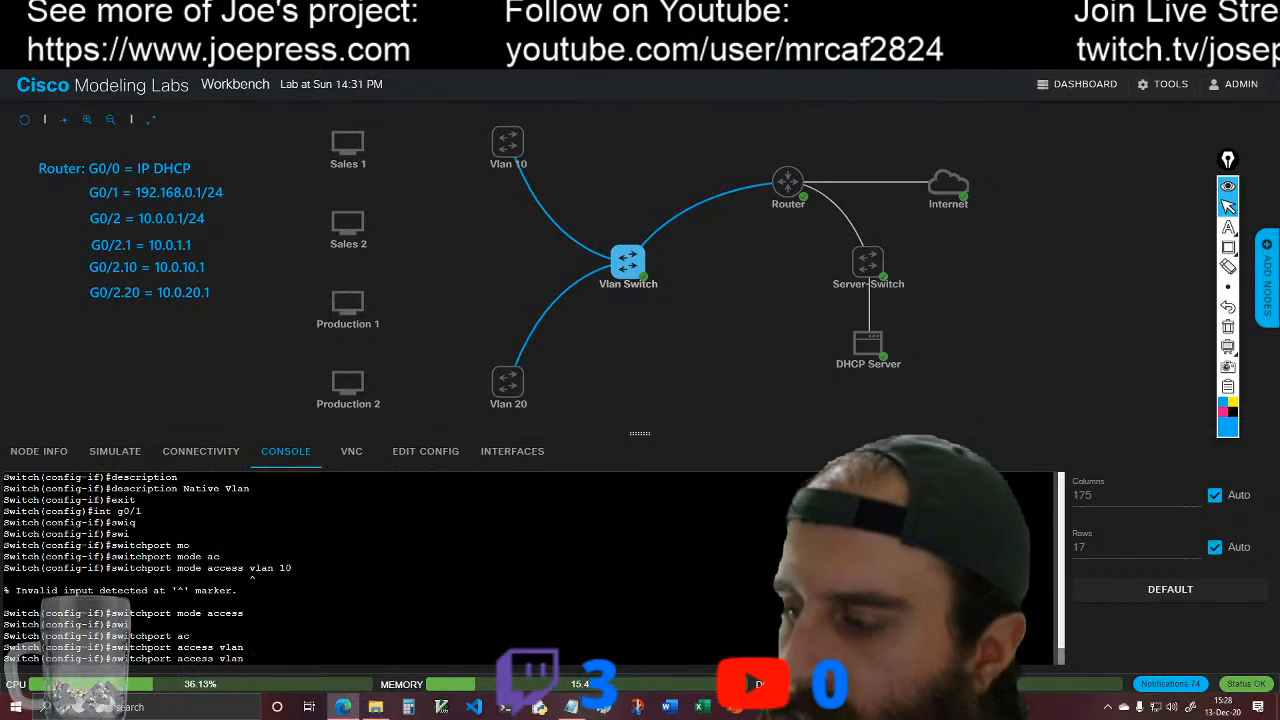
{"action": "type", "text": "10"}
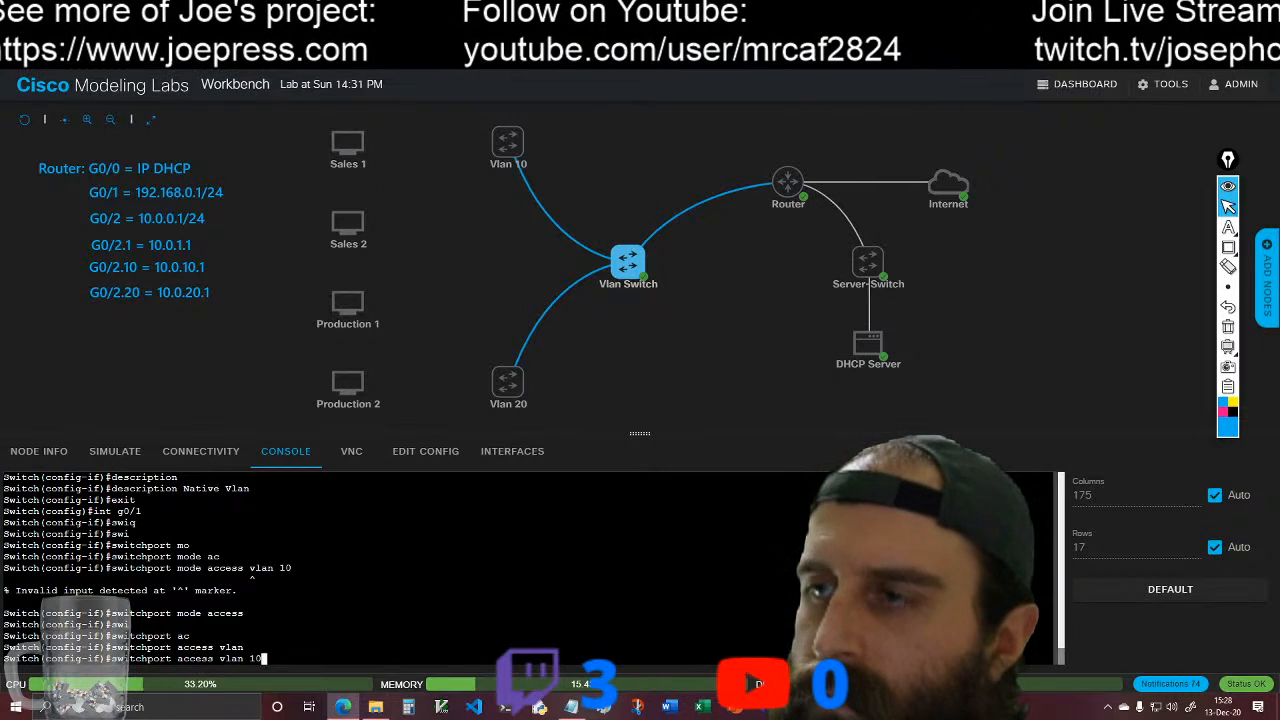
{"action": "key", "text": "Return"}
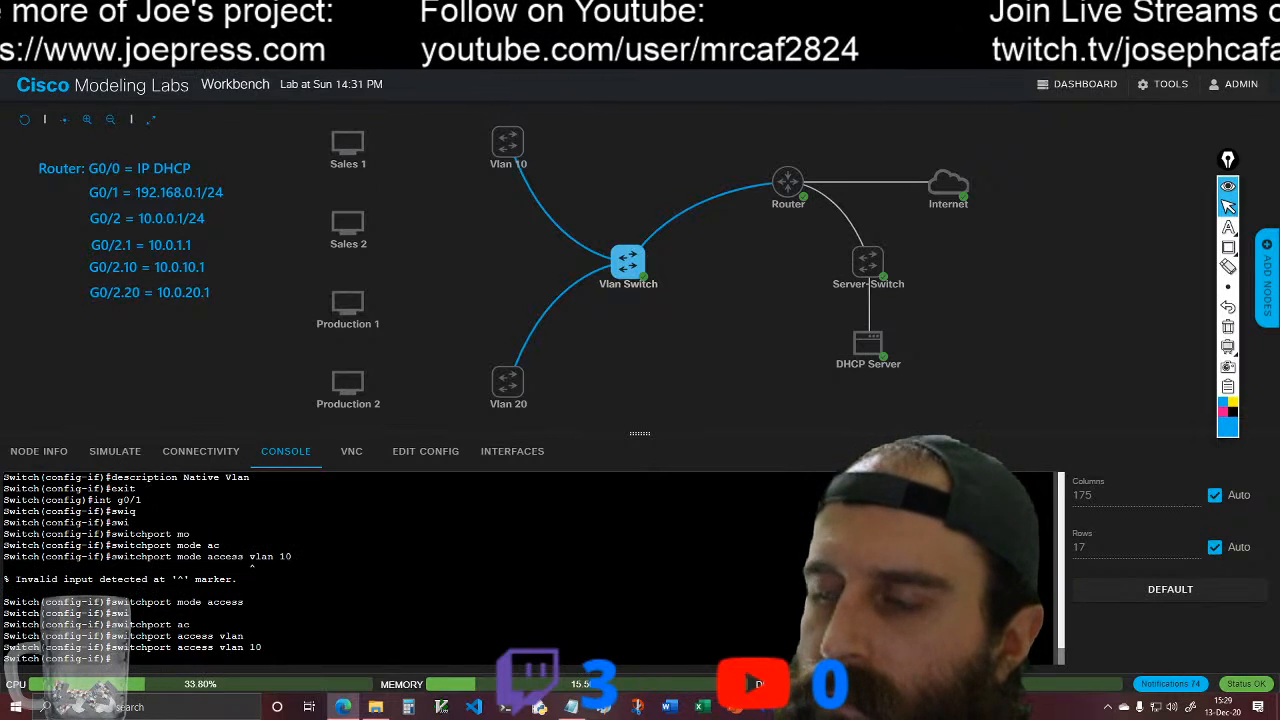
Step: Enter configuration of interface g0/2 on the Vlan Switch and set it to switchport mode access
{"action": "type", "text": "int"}
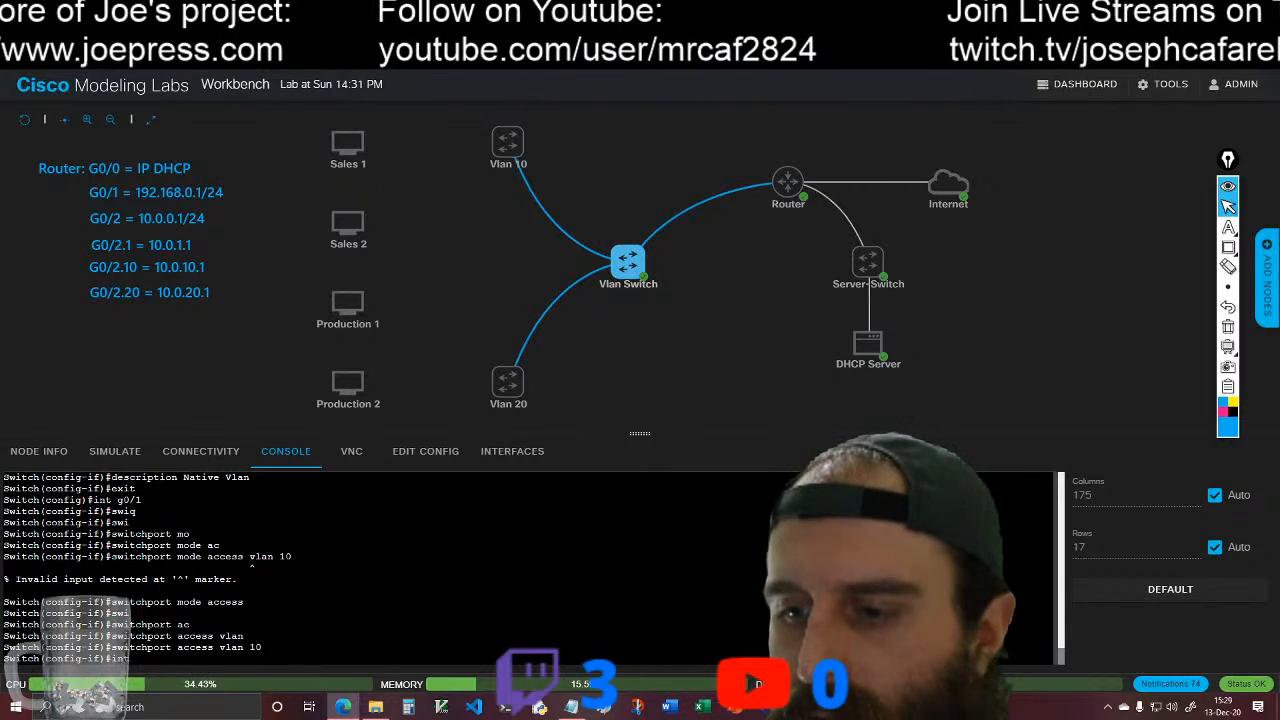
{"action": "type", "text": " g0/2"}
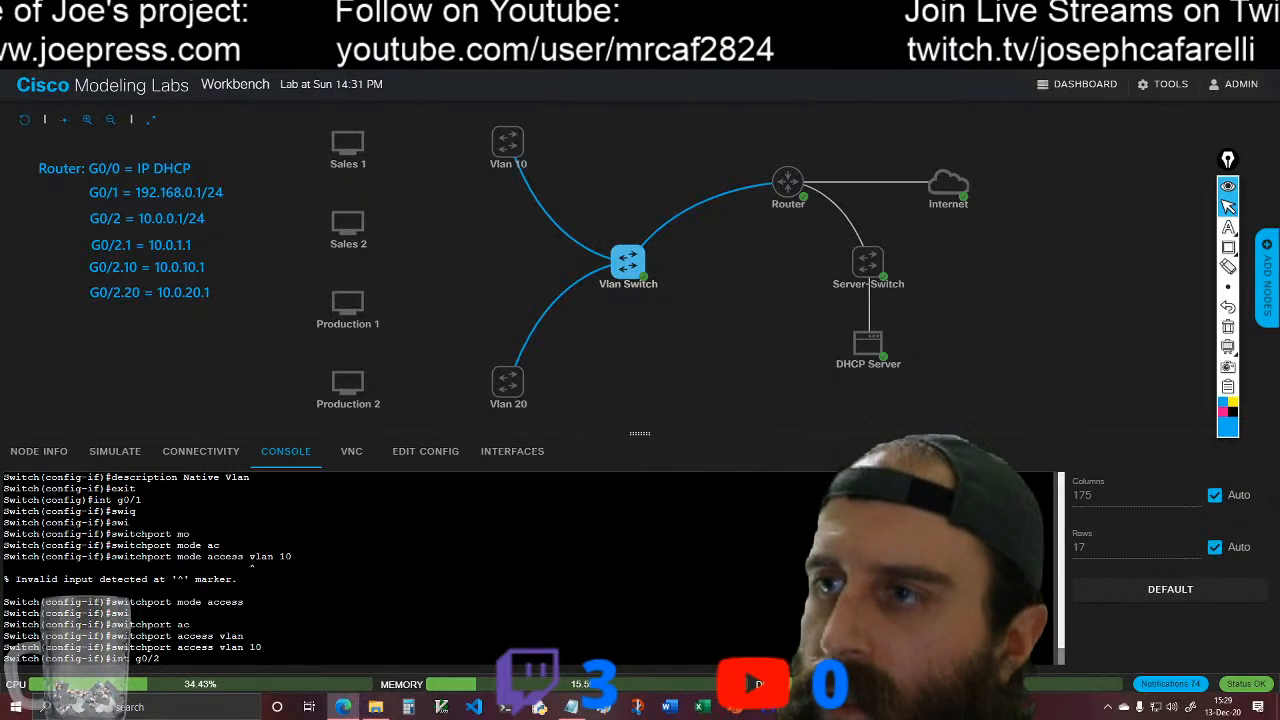
{"action": "key", "text": "Return"}
{"action": "type", "text": "swi"}
{"action": "key", "text": "Tab"}
{"action": "type", "text": "mo"}
{"action": "key", "text": "Tab"}
{"action": "type", "text": "ac"}
{"action": "key", "text": "Tab"}
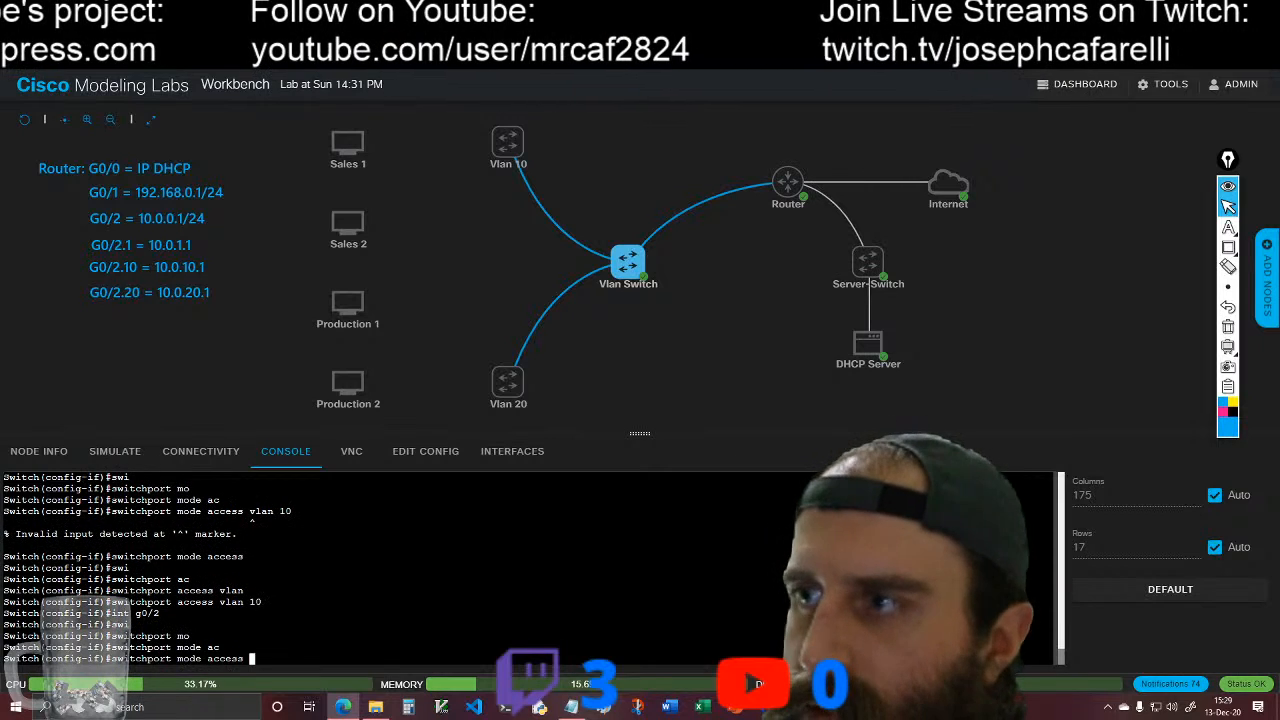
{"action": "key", "text": "Return"}
Step: Assign interface g0/2 of the Vlan Switch to access VLAN 20
{"action": "type", "text": "swi"}
{"action": "key", "text": "Tab"}
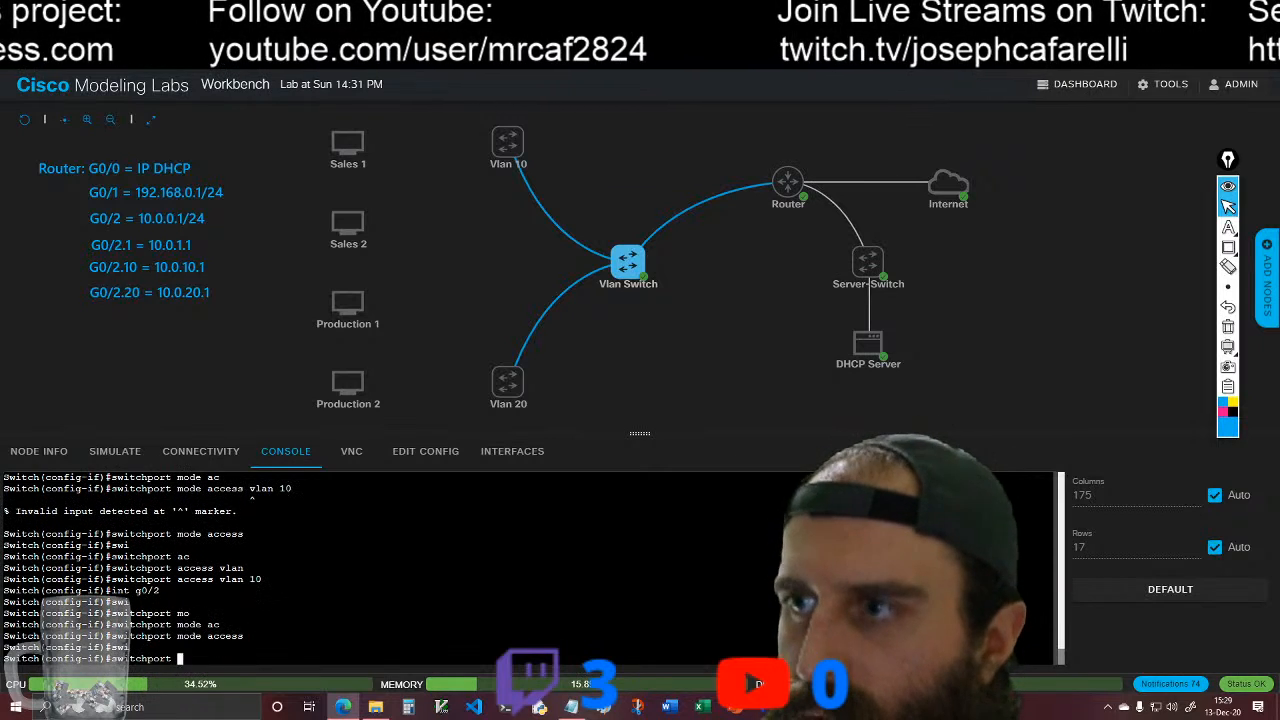
{"action": "type", "text": "ac"}
{"action": "key", "text": "Tab"}
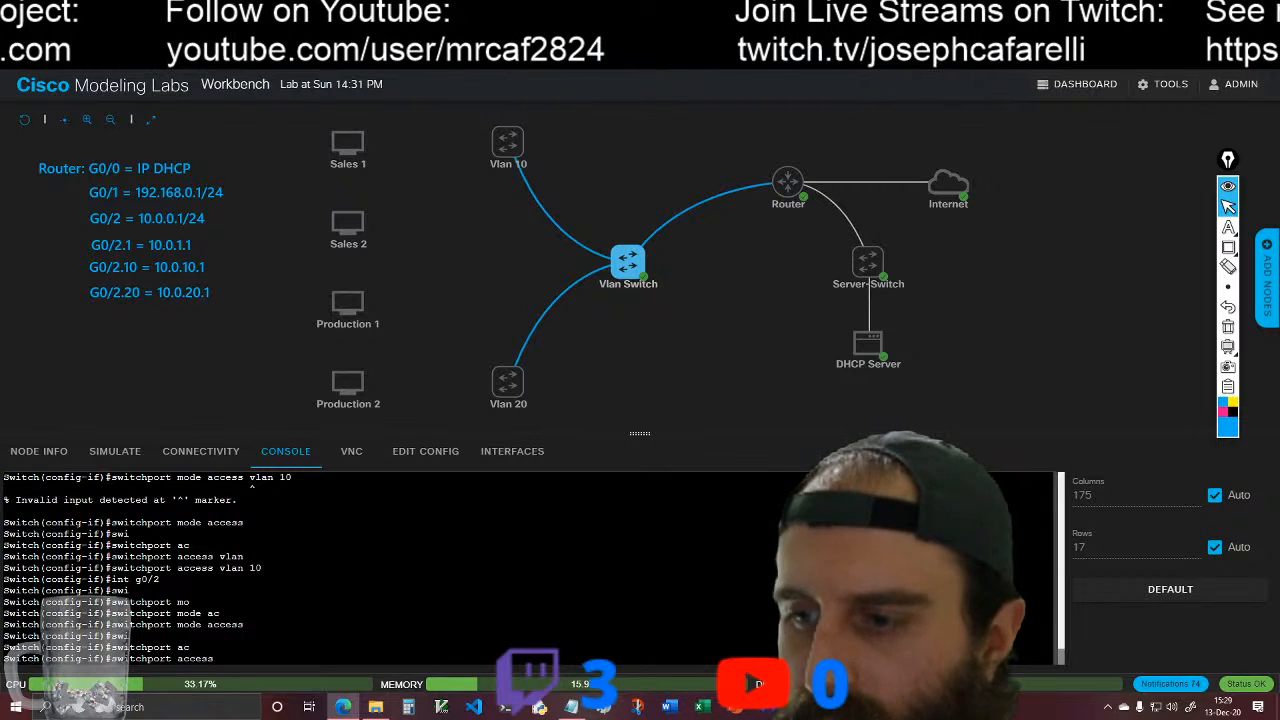
{"action": "type", "text": "an 20"}
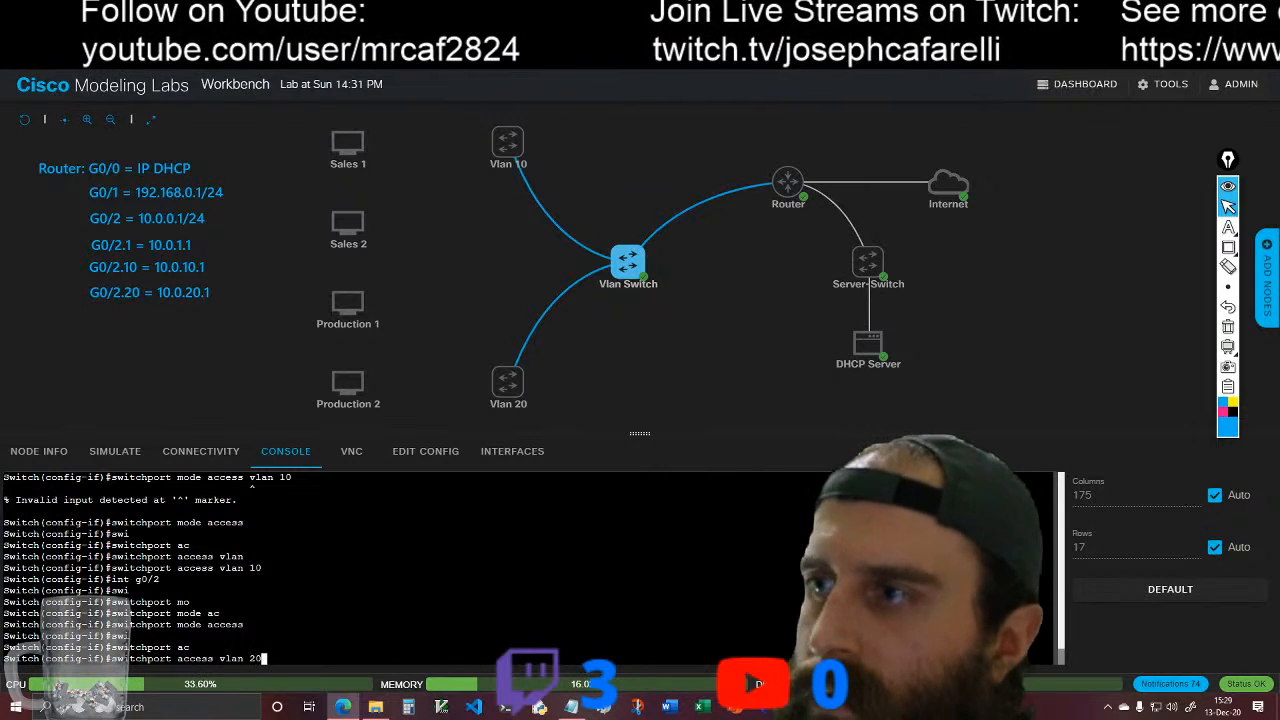
{"action": "key", "text": "Return"}
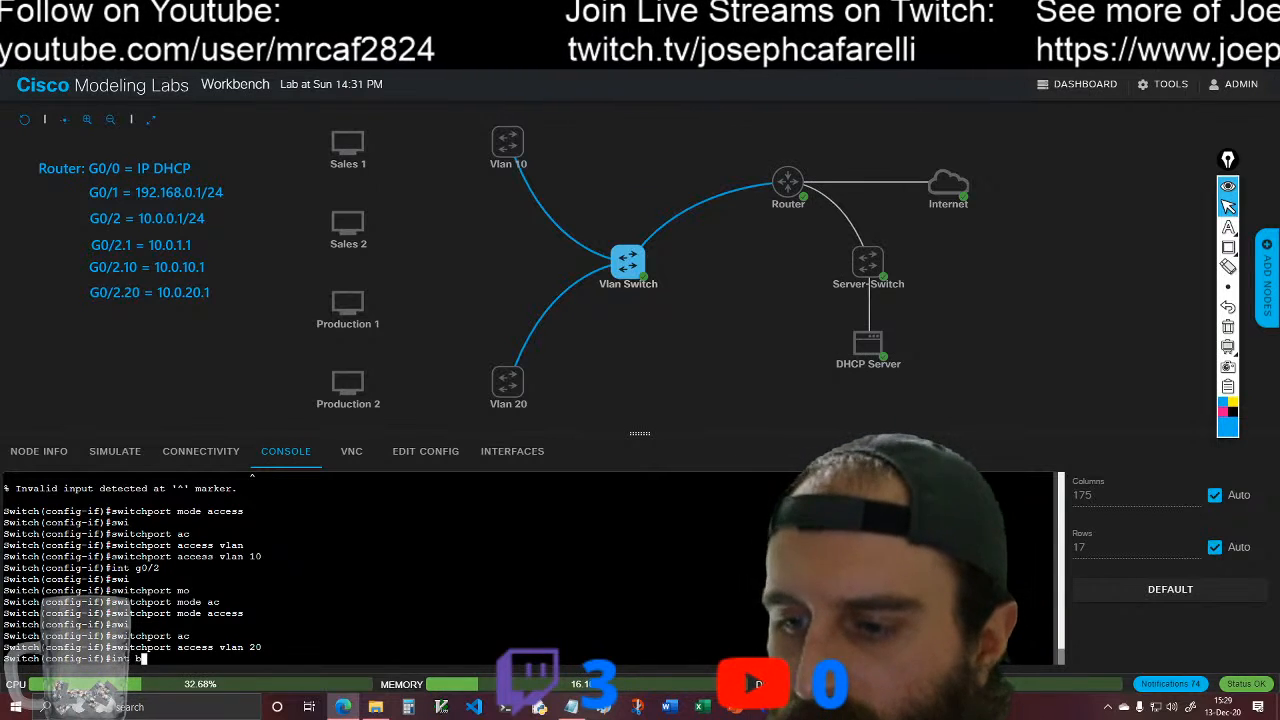
Step: Enter configuration of interface vlan 10 on the Vlan Switch and enable it with no shutdown
{"action": "type", "text": "int vlan 10"}
{"action": "key", "text": "Return"}
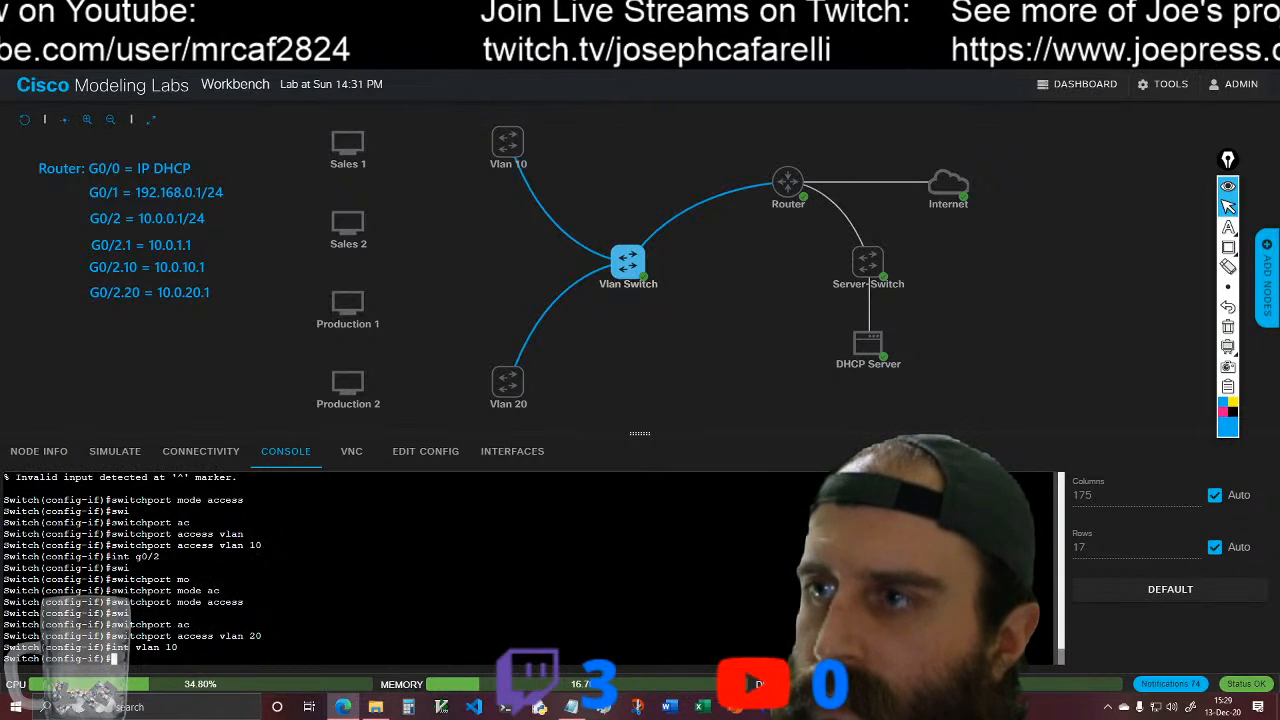
{"action": "type", "text": "no sh"}
{"action": "key", "text": "Tab"}
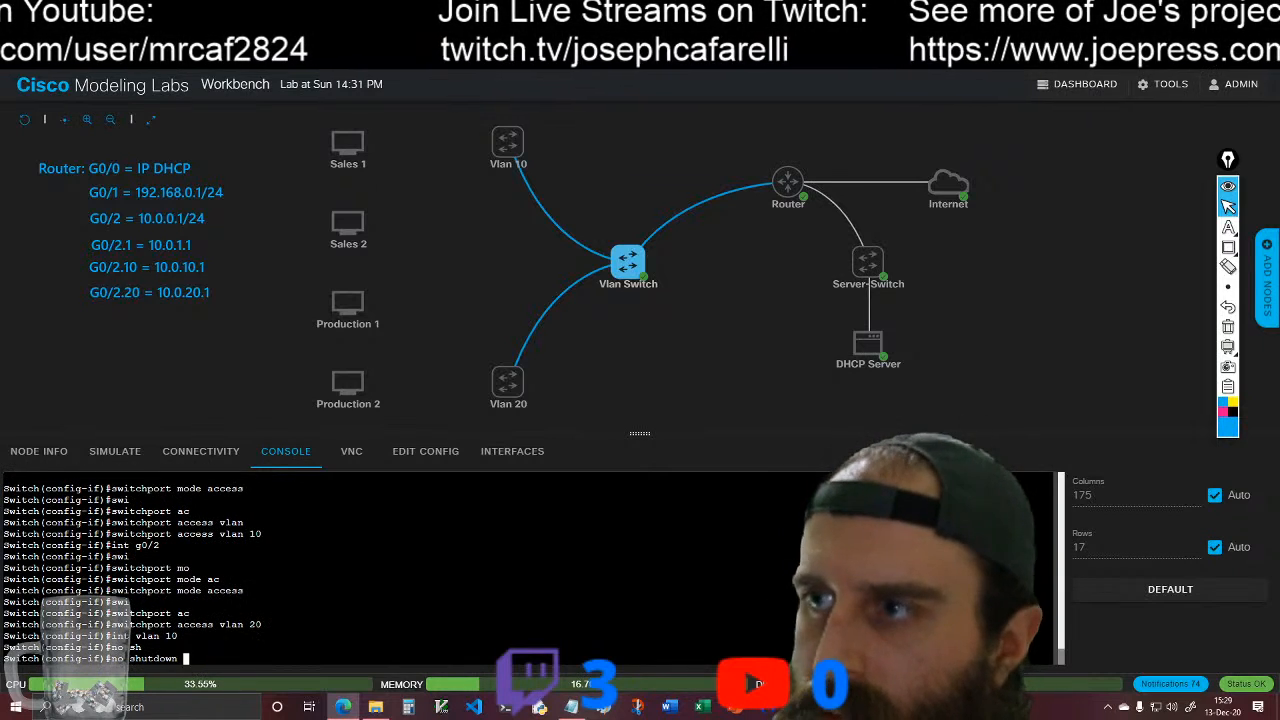
{"action": "key", "text": "Return"}
{"action": "key", "text": "Return"}
{"action": "key", "text": "Return"}
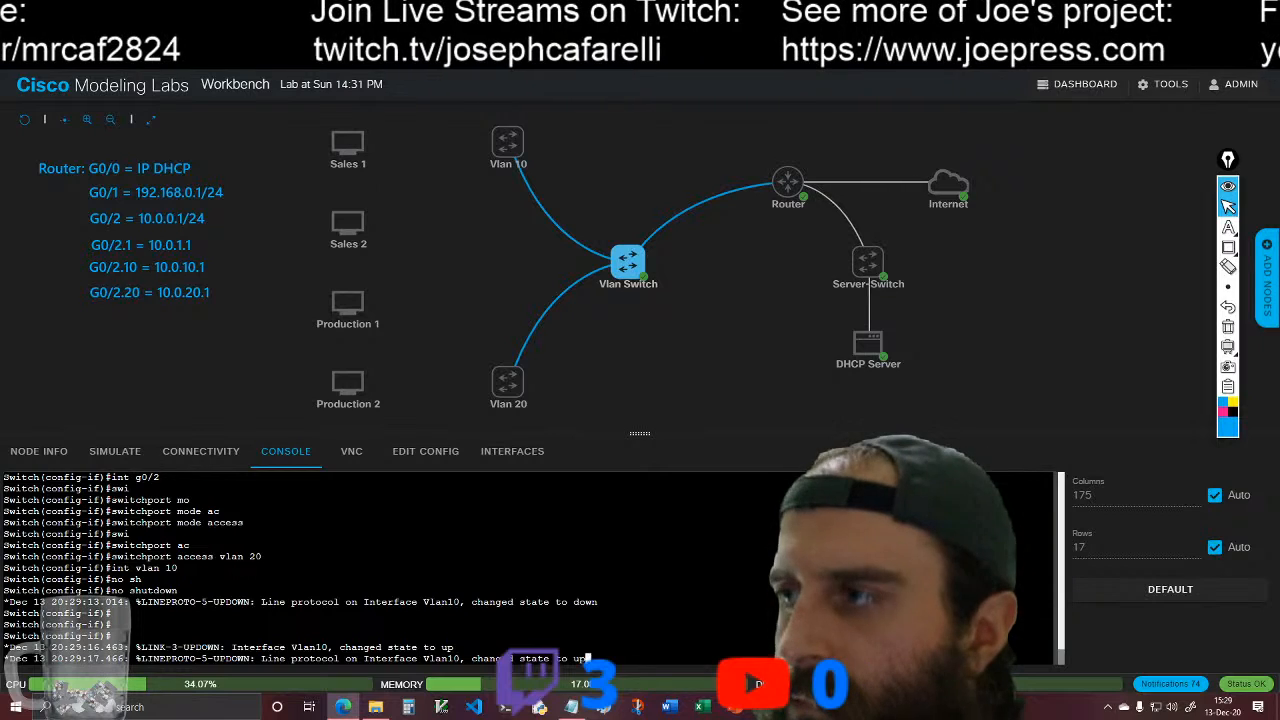
{"action": "key", "text": "Return"}
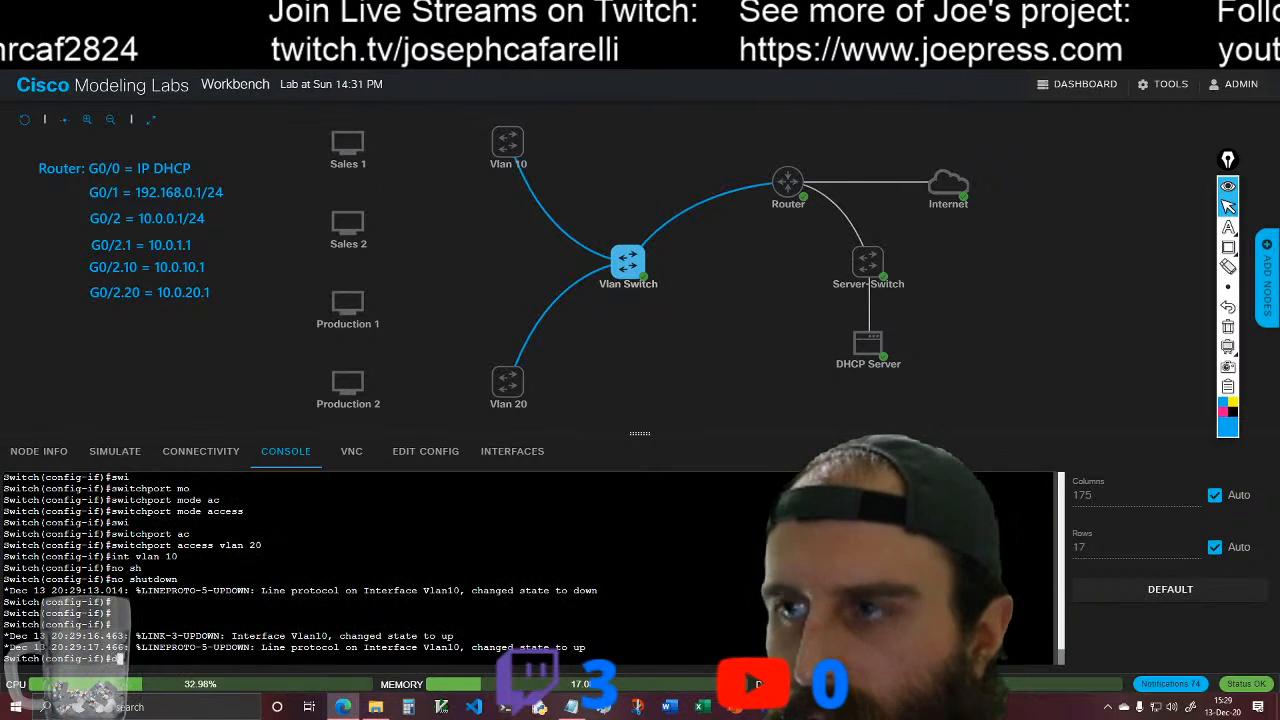
Step: Give the VLAN 10 interface the description "Vlan to Sales Dept"
{"action": "type", "text": "de"}
{"action": "key", "text": "Tab"}
{"action": "type", "text": "s"}
{"action": "key", "text": "Tab"}
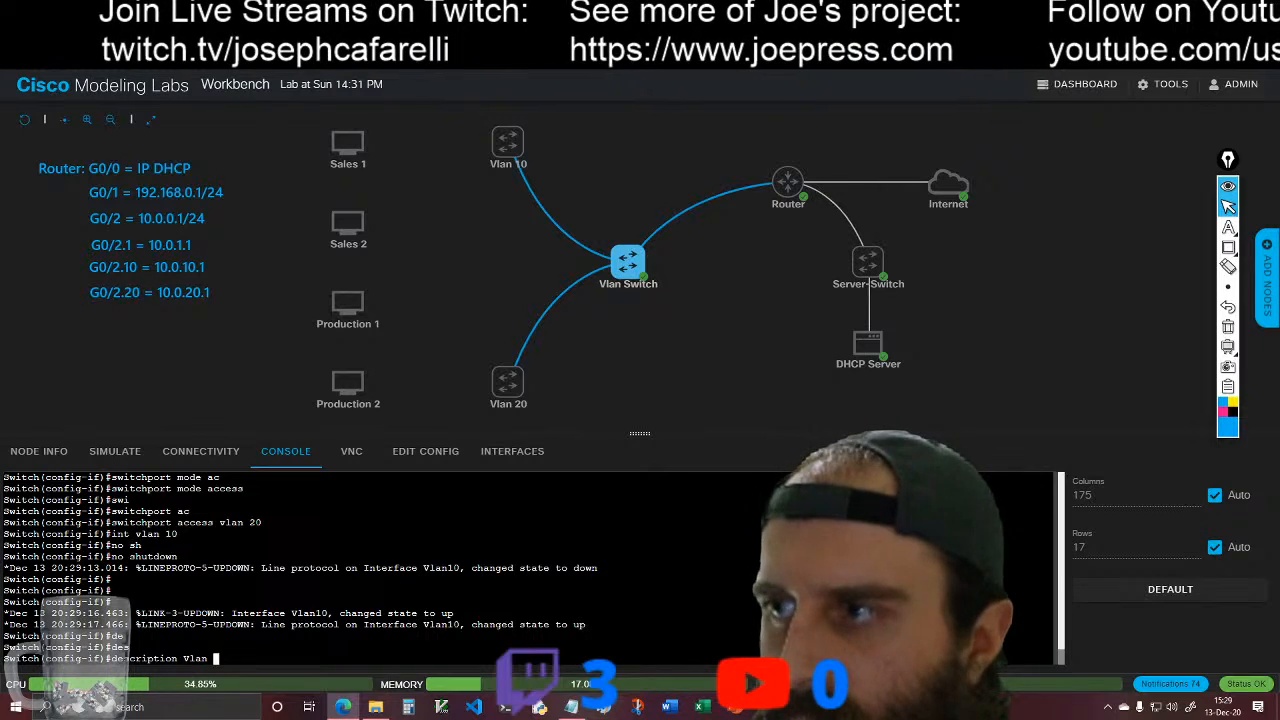
{"action": "type", "text": "Vlan to Sales Dept"}
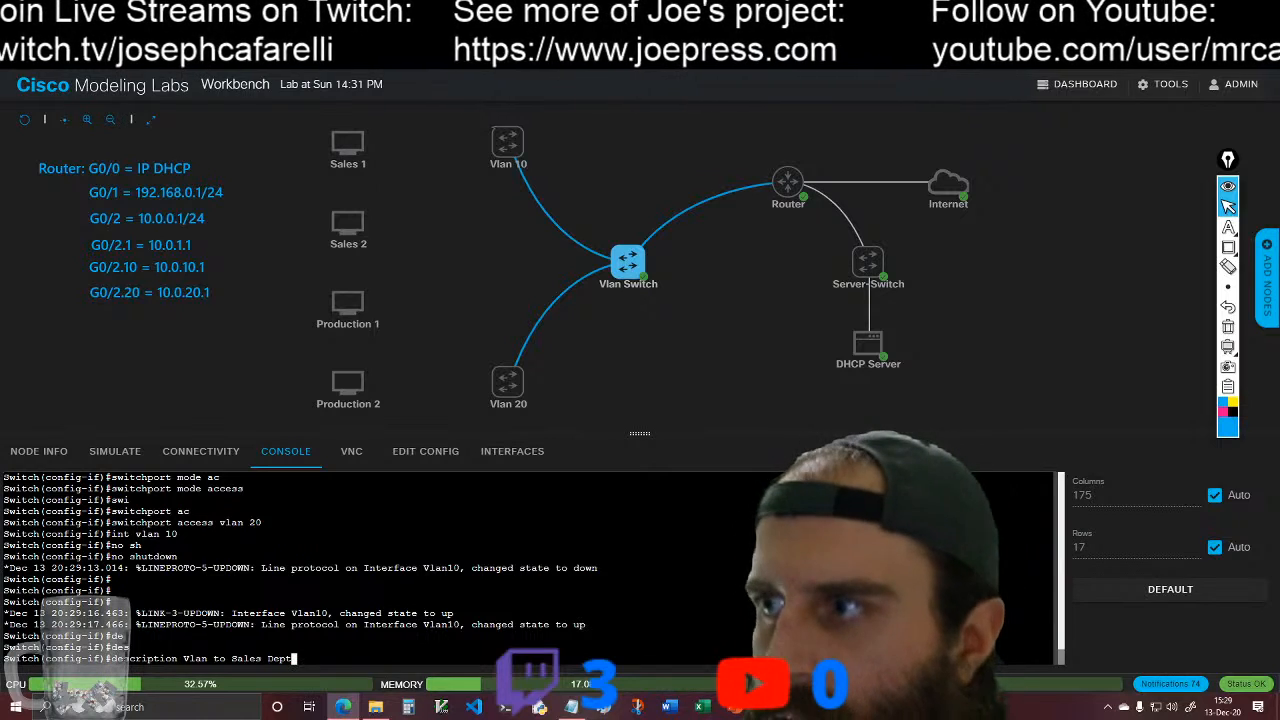
{"action": "key", "text": "Return"}
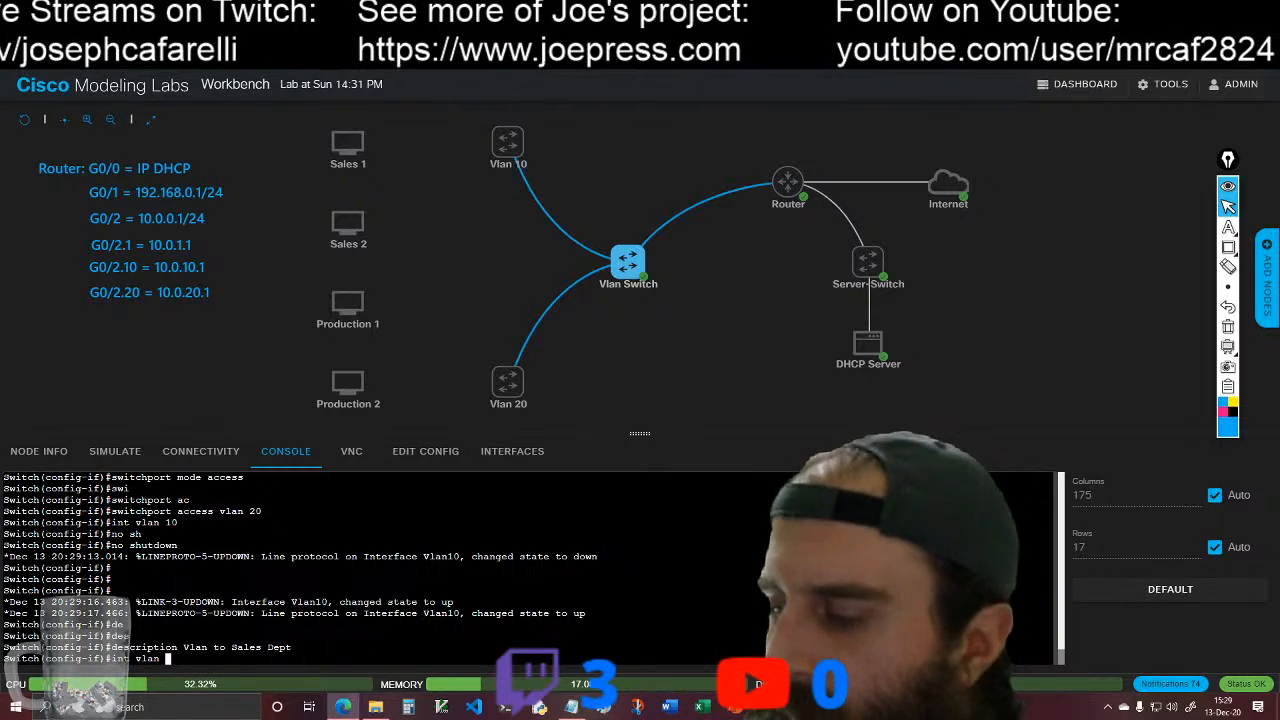
Step: Enter configuration of interface vlan 20 on the Vlan Switch and enable it with no shutdown
{"action": "type", "text": "int vlan 20"}
{"action": "key", "text": "Return"}
{"action": "type", "text": "no shu"}
{"action": "key", "text": "Tab"}
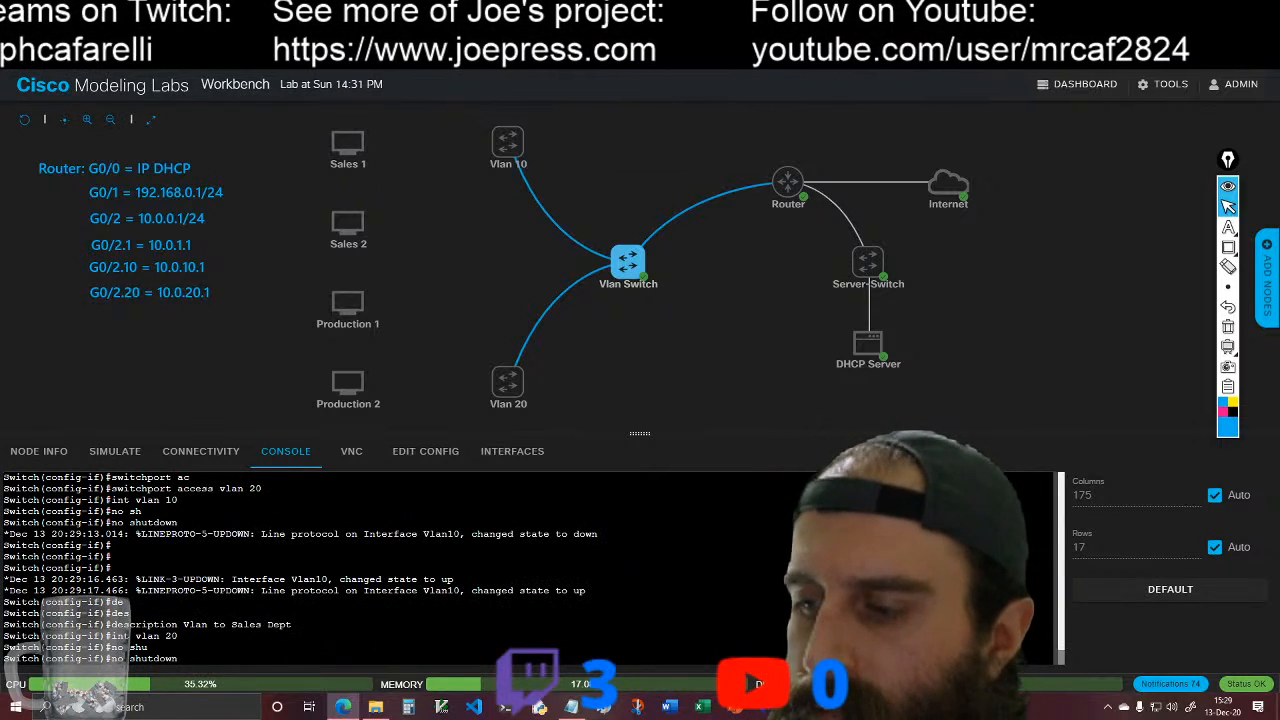
{"action": "key", "text": "Return"}
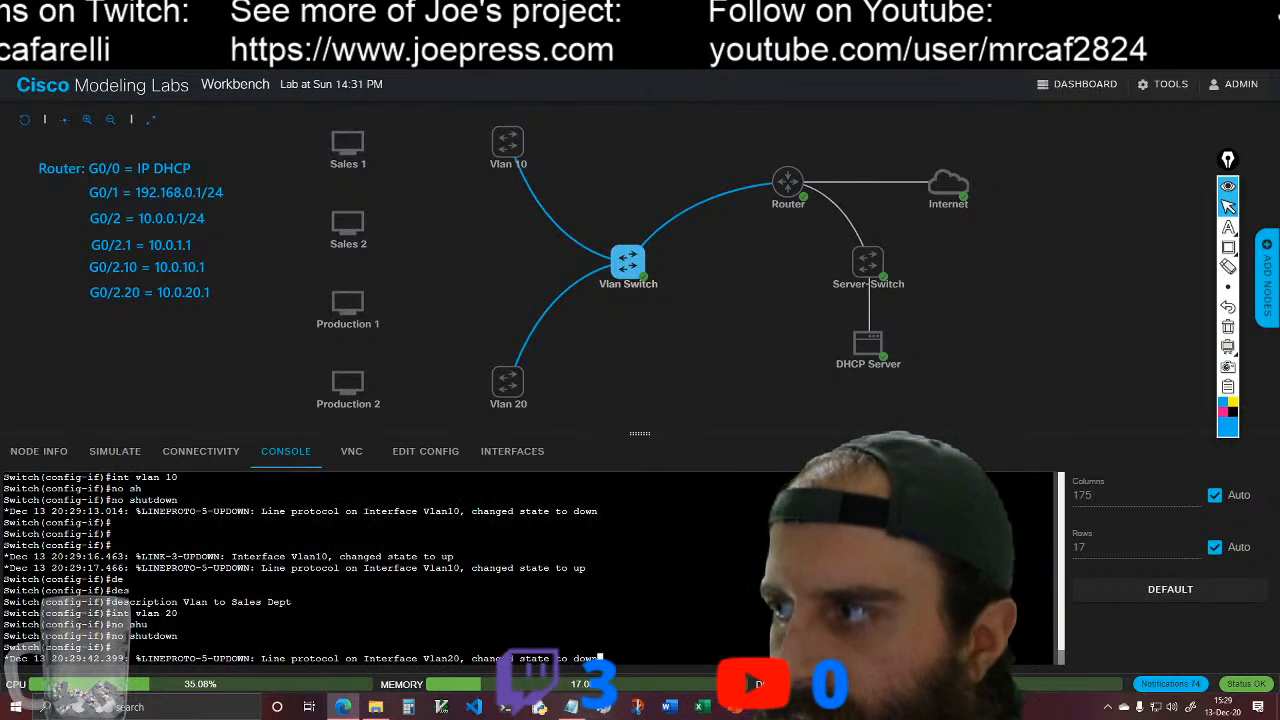
{"action": "key", "text": "Return"}
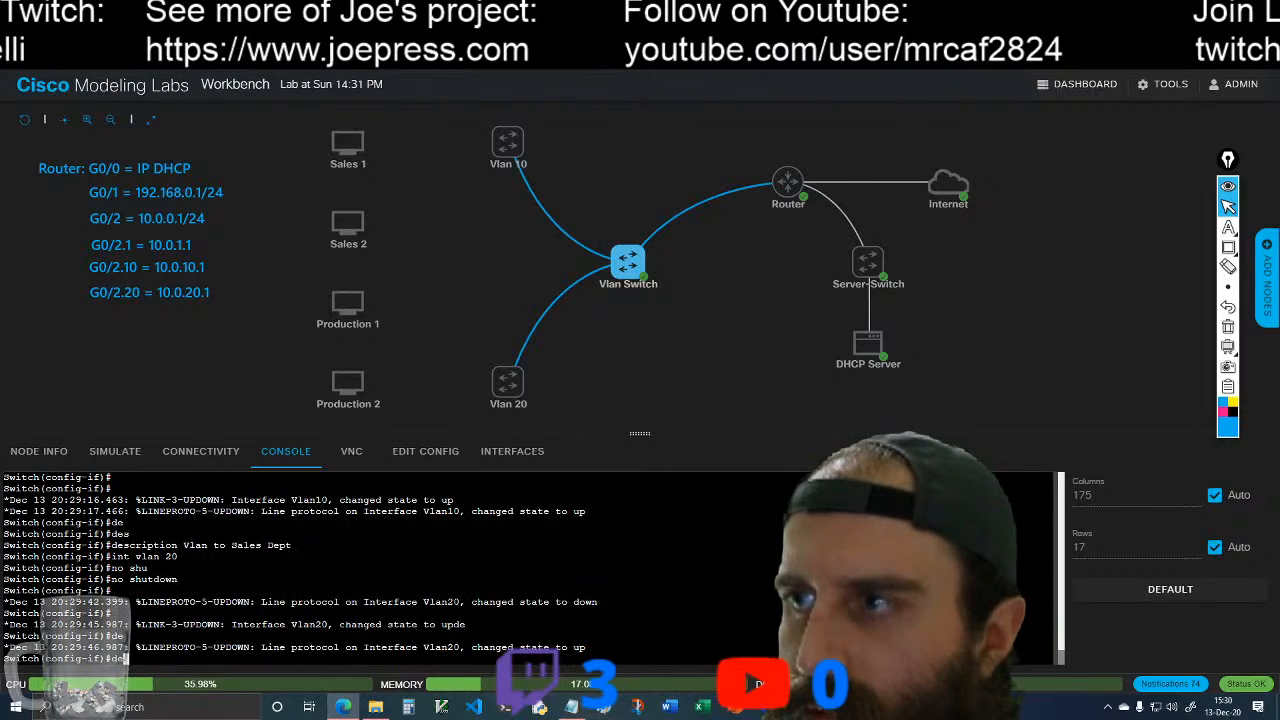
Step: Give the VLAN 20 interface the description "Vlan to Production Dept"
{"action": "type", "text": "s"}
{"action": "key", "text": "Tab"}
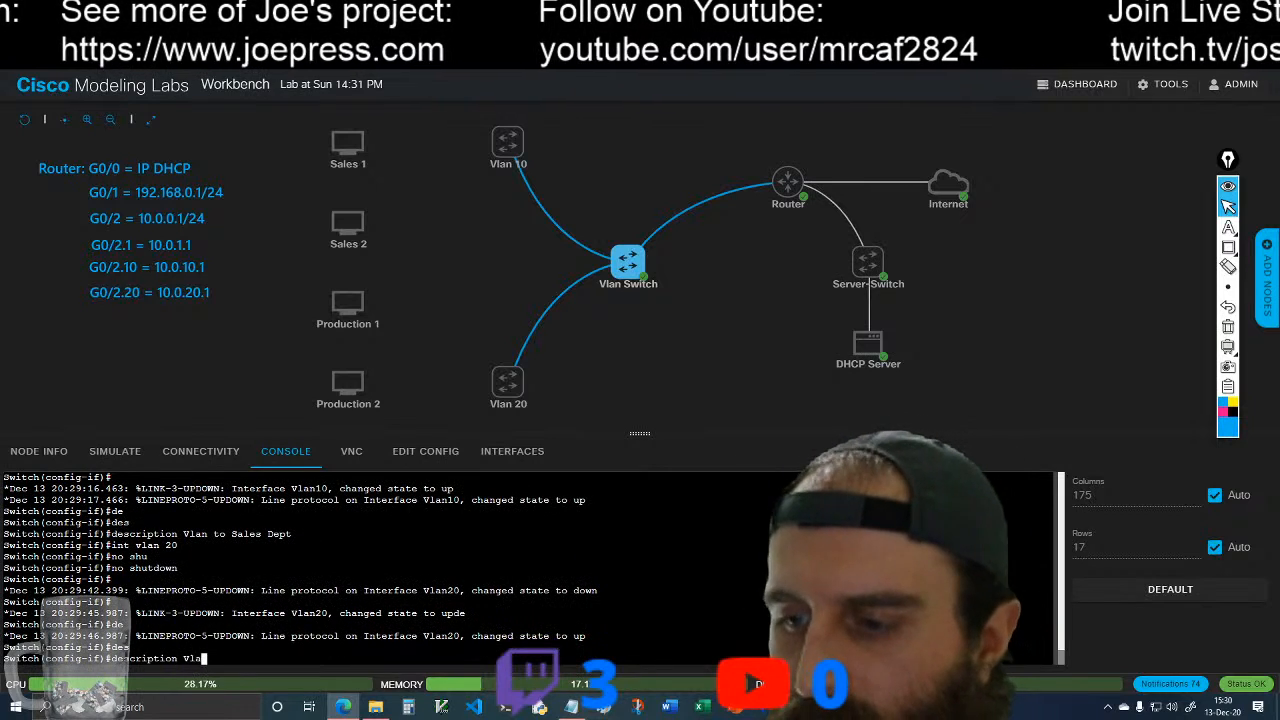
{"action": "type", "text": "Vlan to Production Dept"}
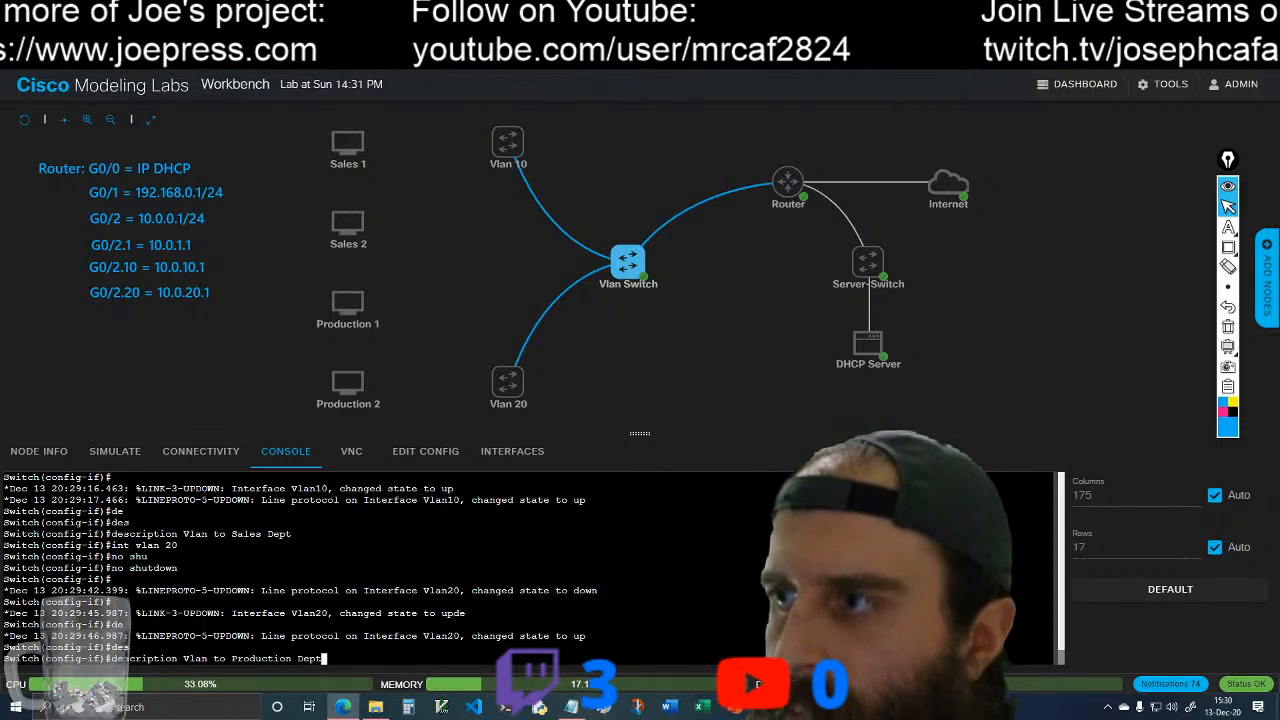
{"action": "key", "text": "Return"}
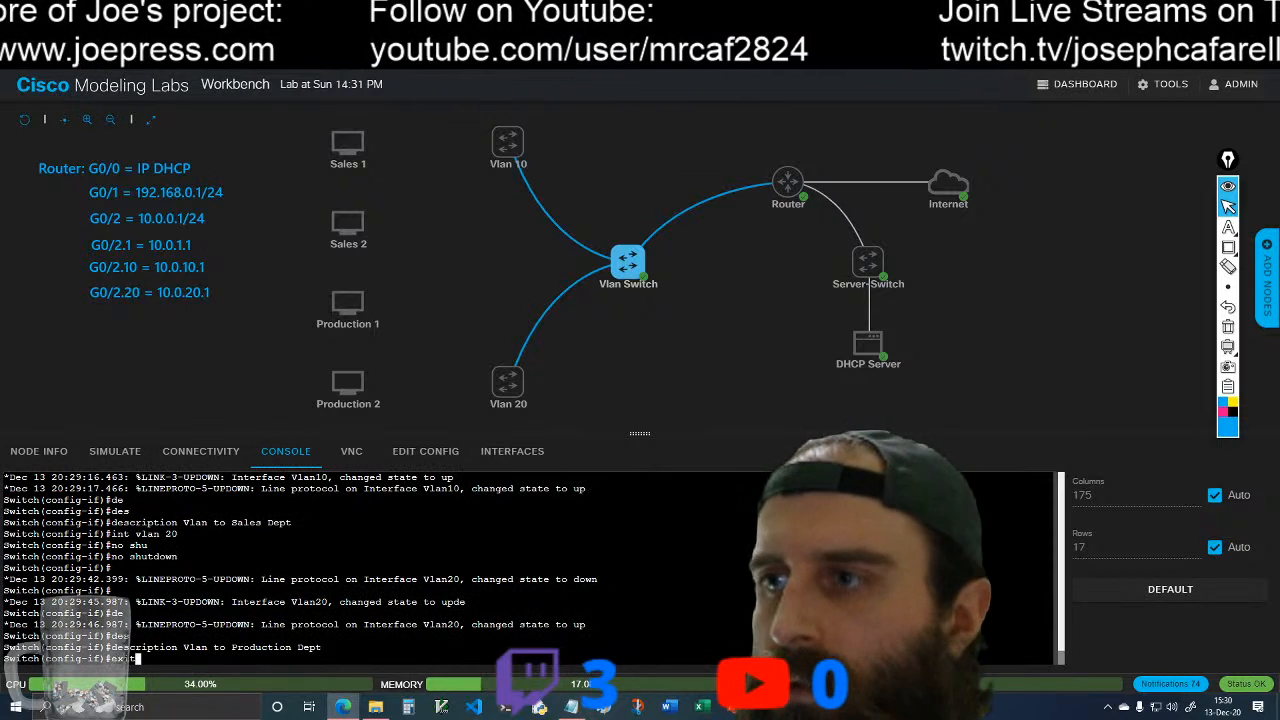
Step: Exit interface configuration on the Vlan Switch and save the configuration with do wr
{"action": "type", "text": "exit"}
{"action": "key", "text": "Return"}
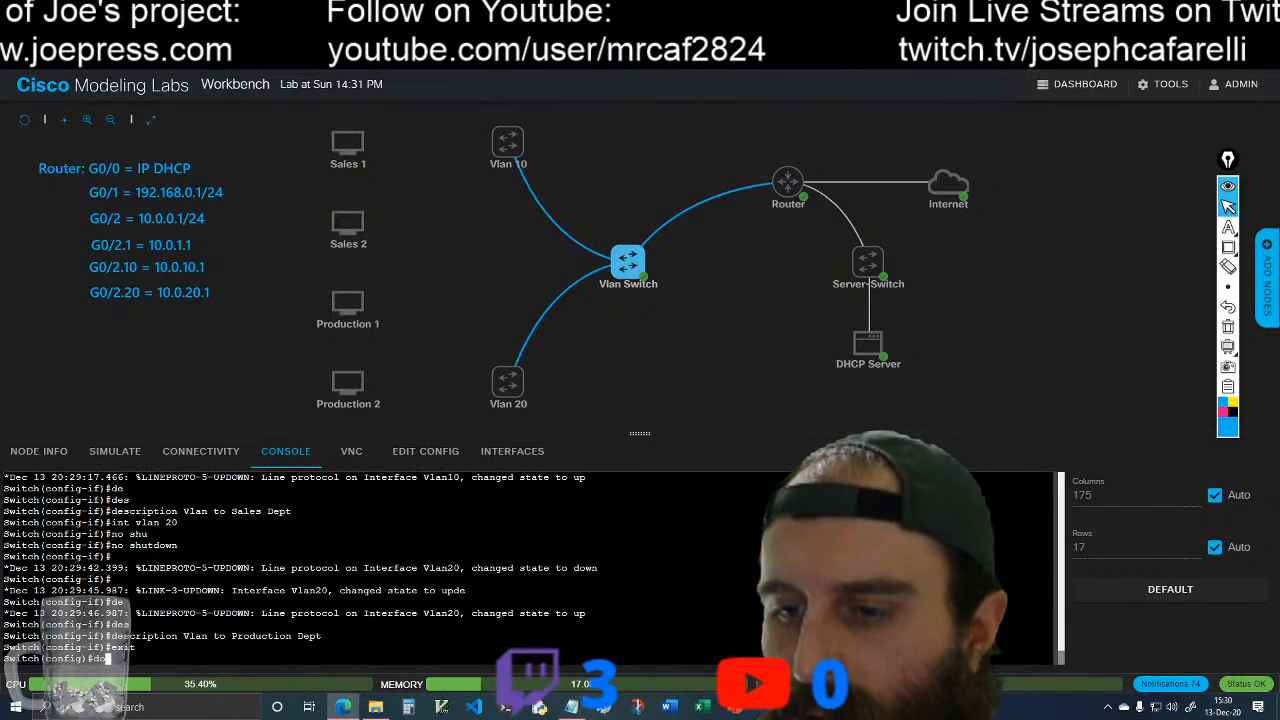
{"action": "type", "text": "do wr"}
{"action": "key", "text": "Return"}
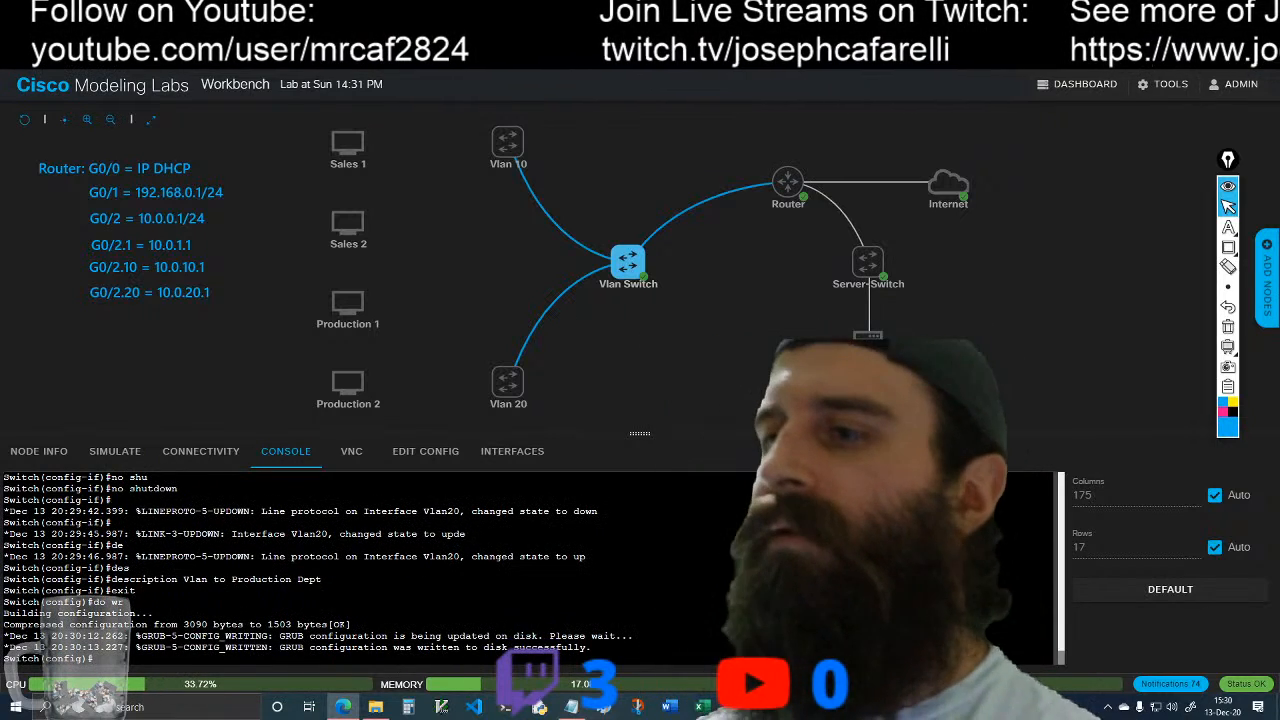
{"action": "key", "text": "Return"}
{"action": "key", "text": "Return"}
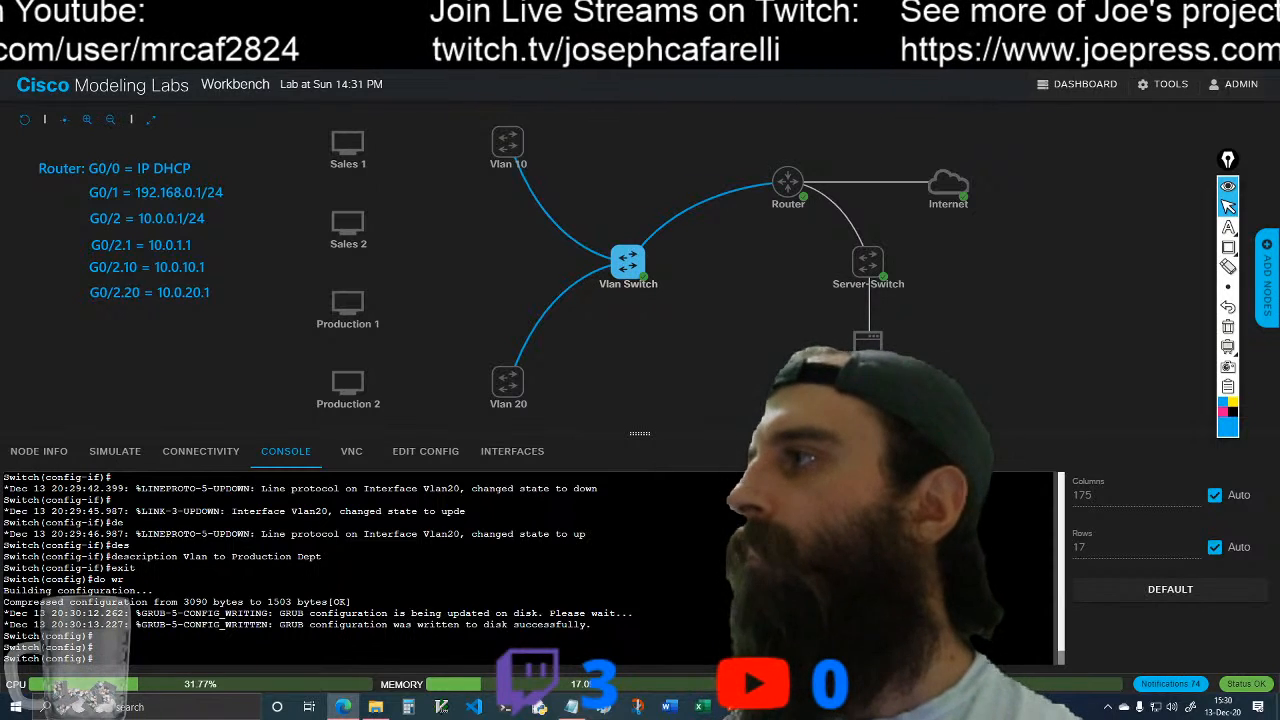
Step: Check the package update progress in the DHCP Server's console, and return to the Vlan Switch console
{"action": "left_click", "coordinate": [868, 337]}
{"action": "left_click", "coordinate": [897, 341]}
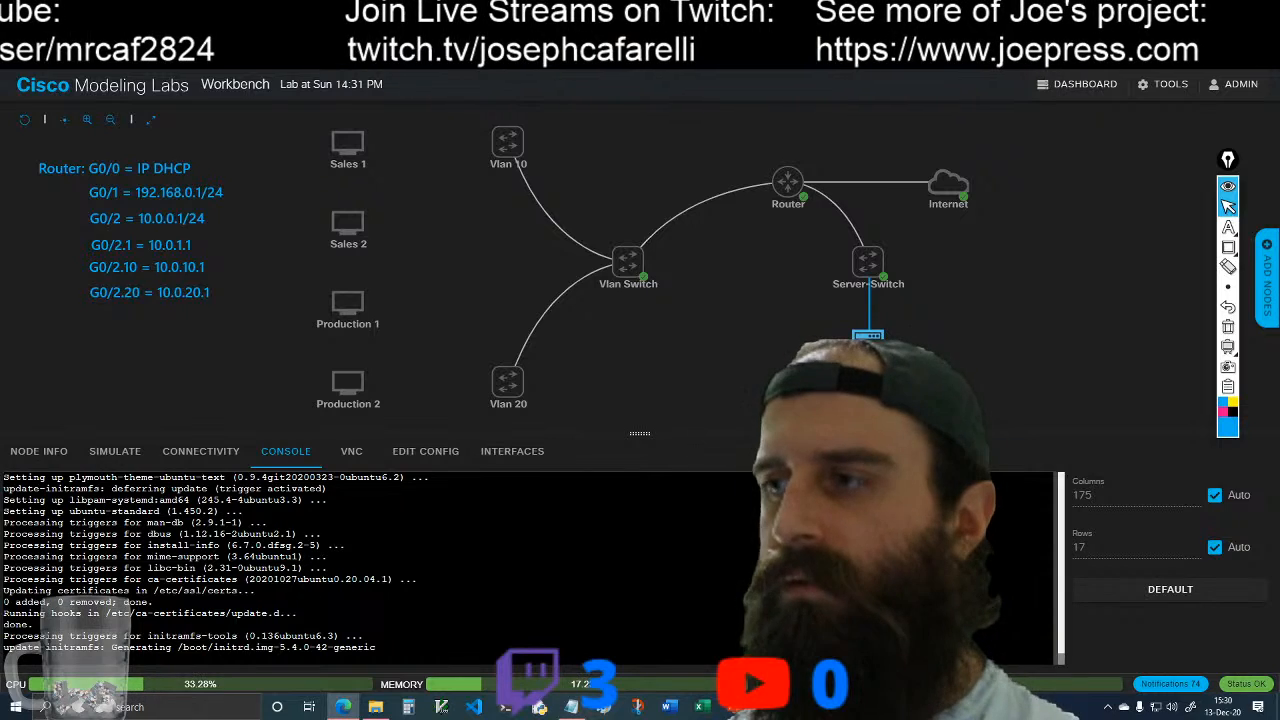
{"action": "left_click", "coordinate": [650, 272]}
{"action": "left_click", "coordinate": [673, 320]}
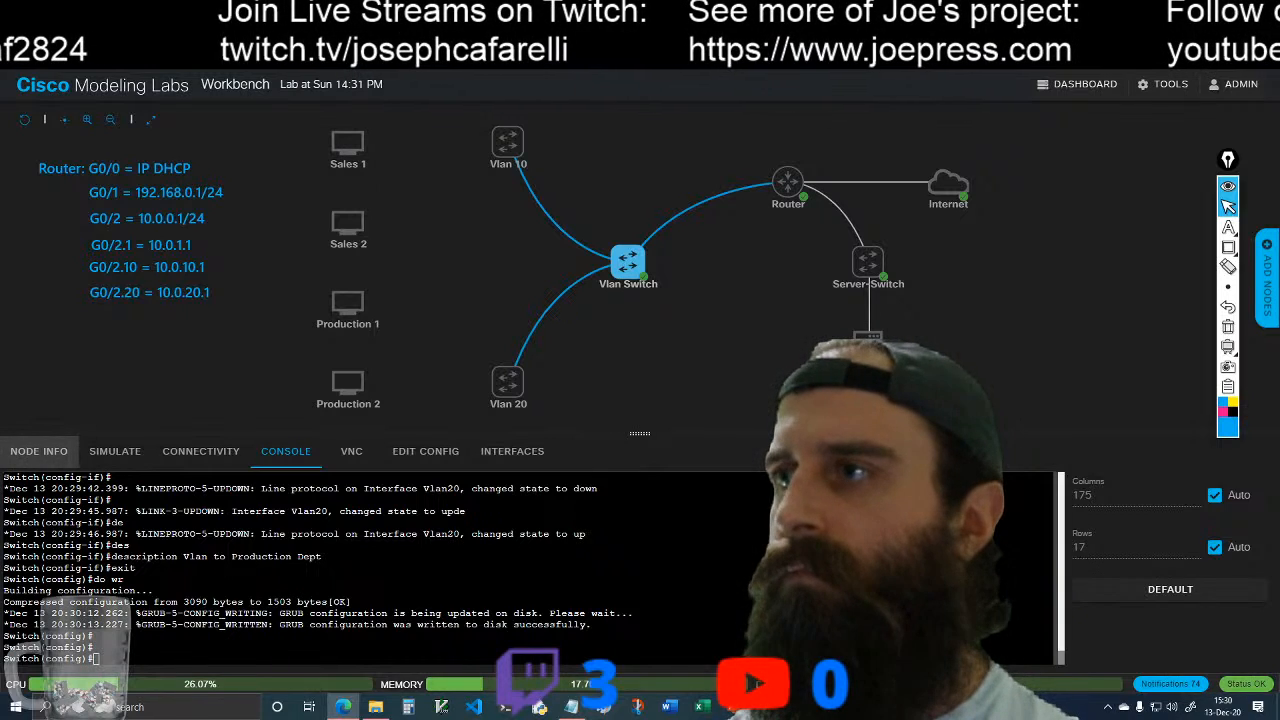
Step: Display the Vlan Switch's running configuration with do show run and review its GigabitEthernet and VLAN interface settings
{"action": "key", "text": "Return"}
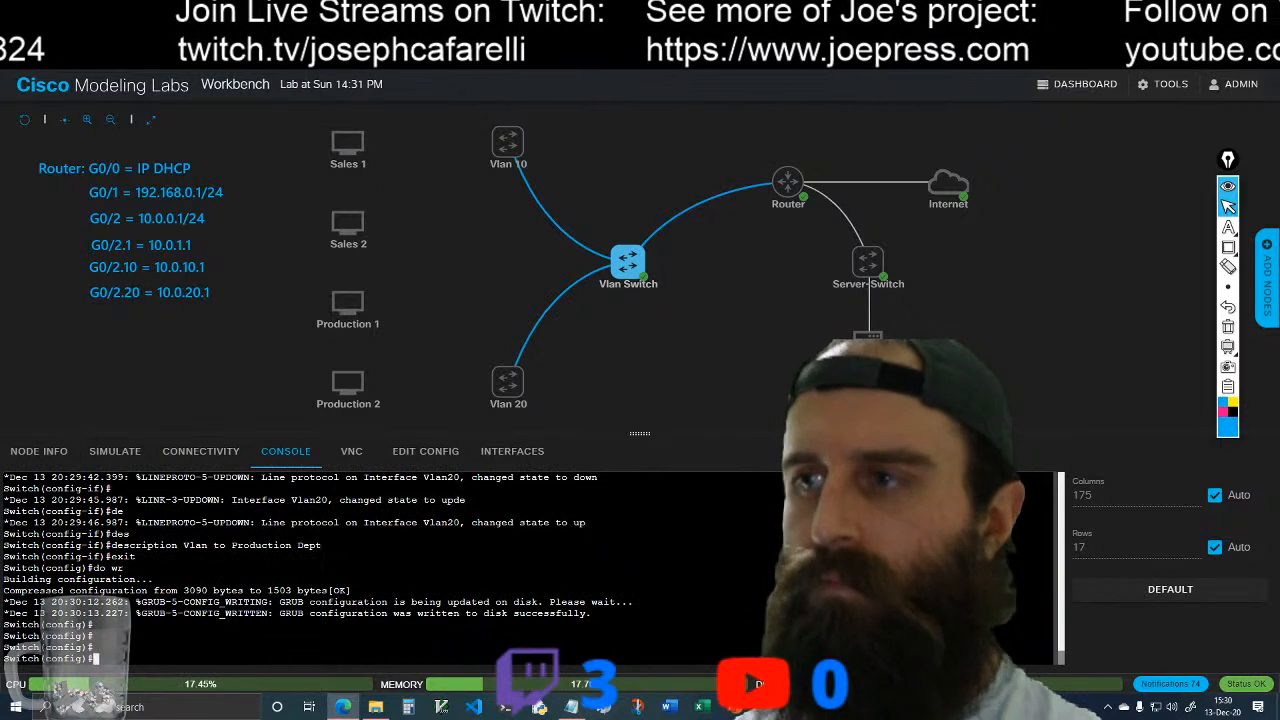
{"action": "type", "text": "do show run"}
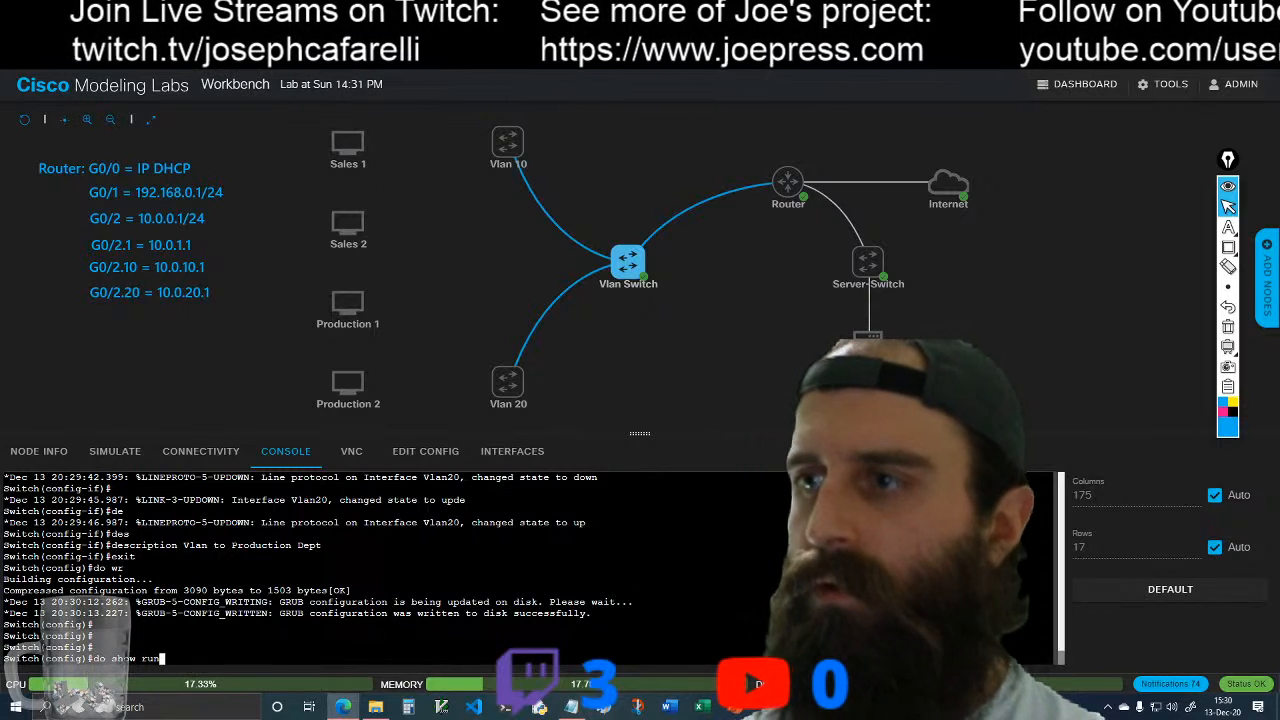
{"action": "key", "text": "Return"}
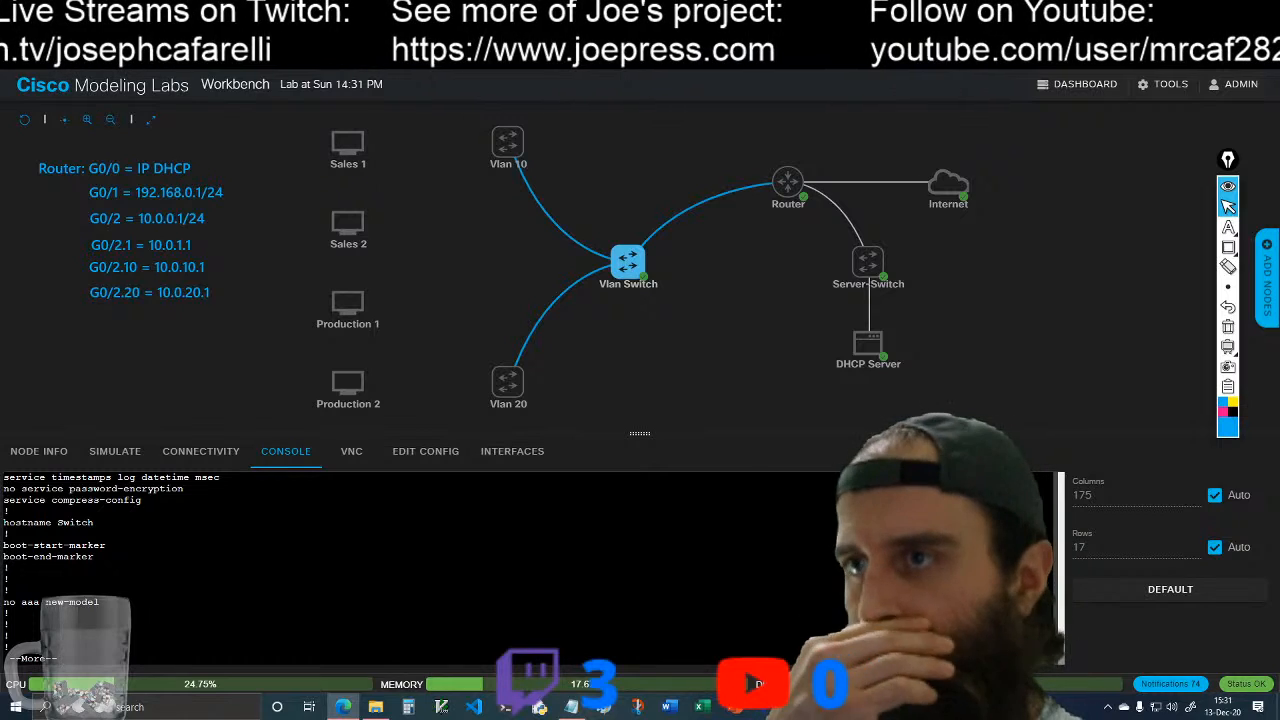
{"action": "key", "text": "space"}
{"action": "scroll", "coordinate": [530, 568], "scroll_direction": "up", "scroll_amount": 3}
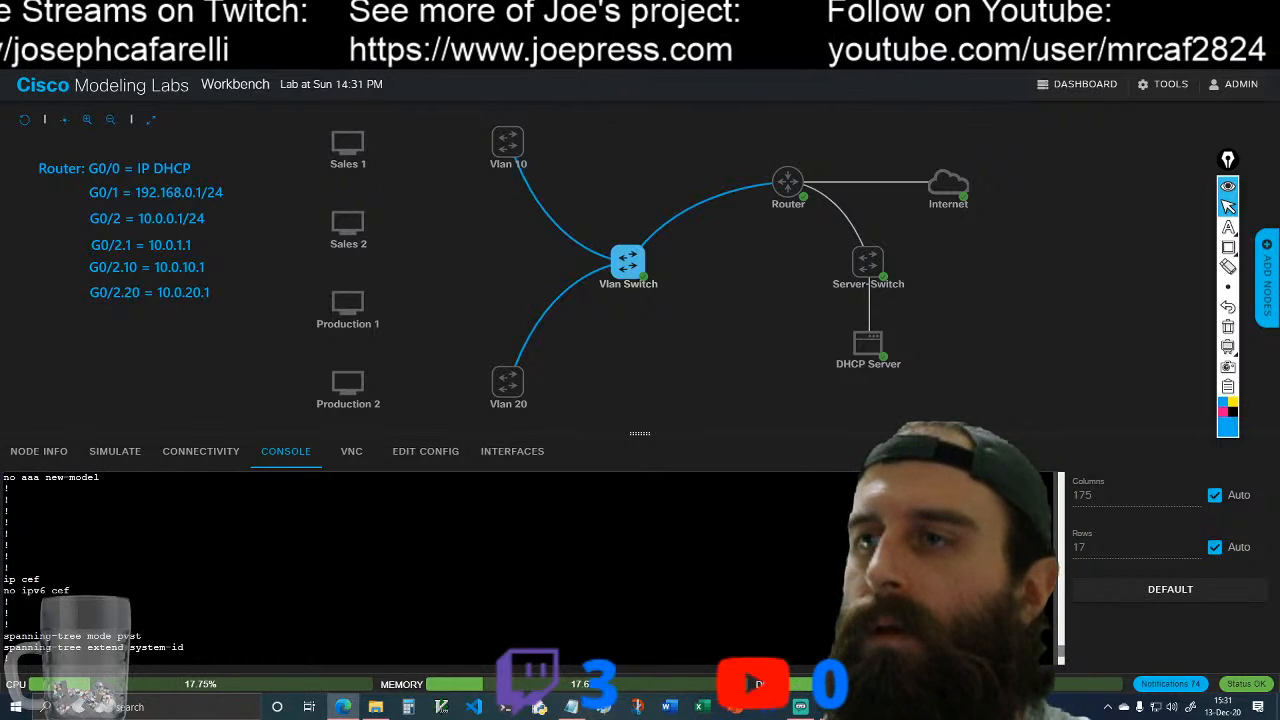
{"action": "scroll", "coordinate": [530, 568], "scroll_direction": "down", "scroll_amount": 3}
{"action": "key", "text": "space"}
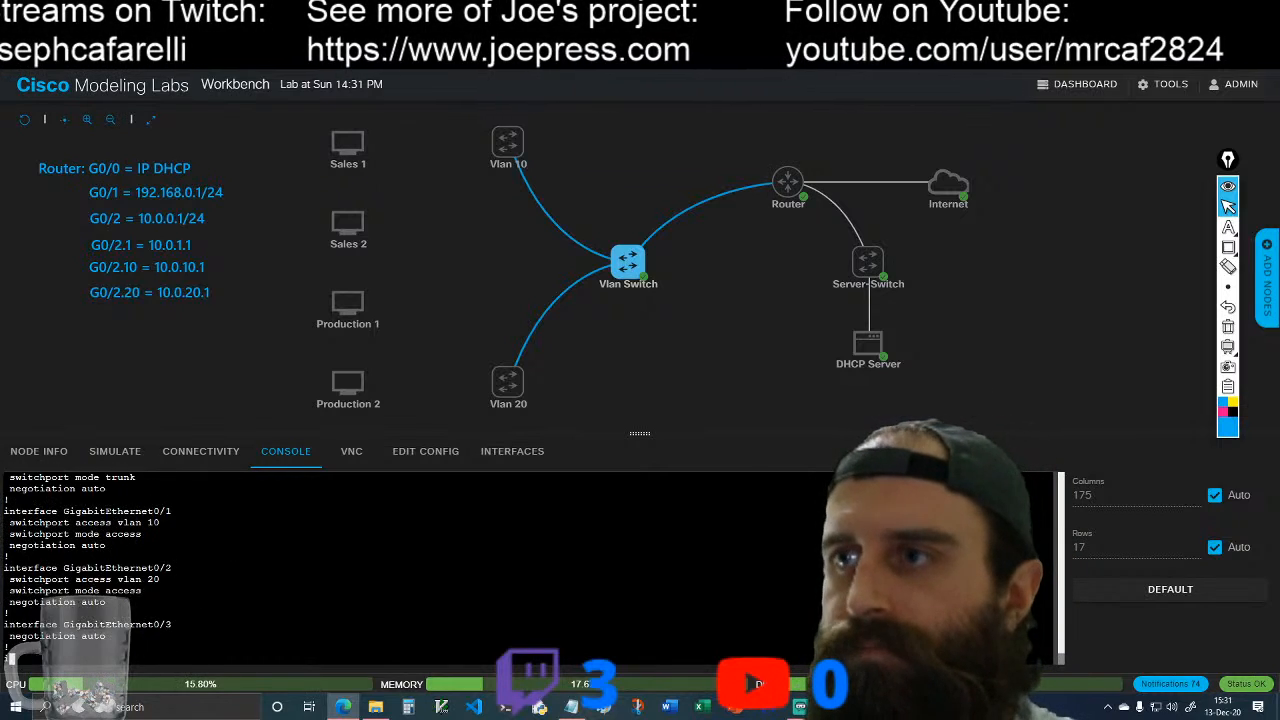
{"action": "scroll", "coordinate": [530, 568], "scroll_direction": "up", "scroll_amount": 2}
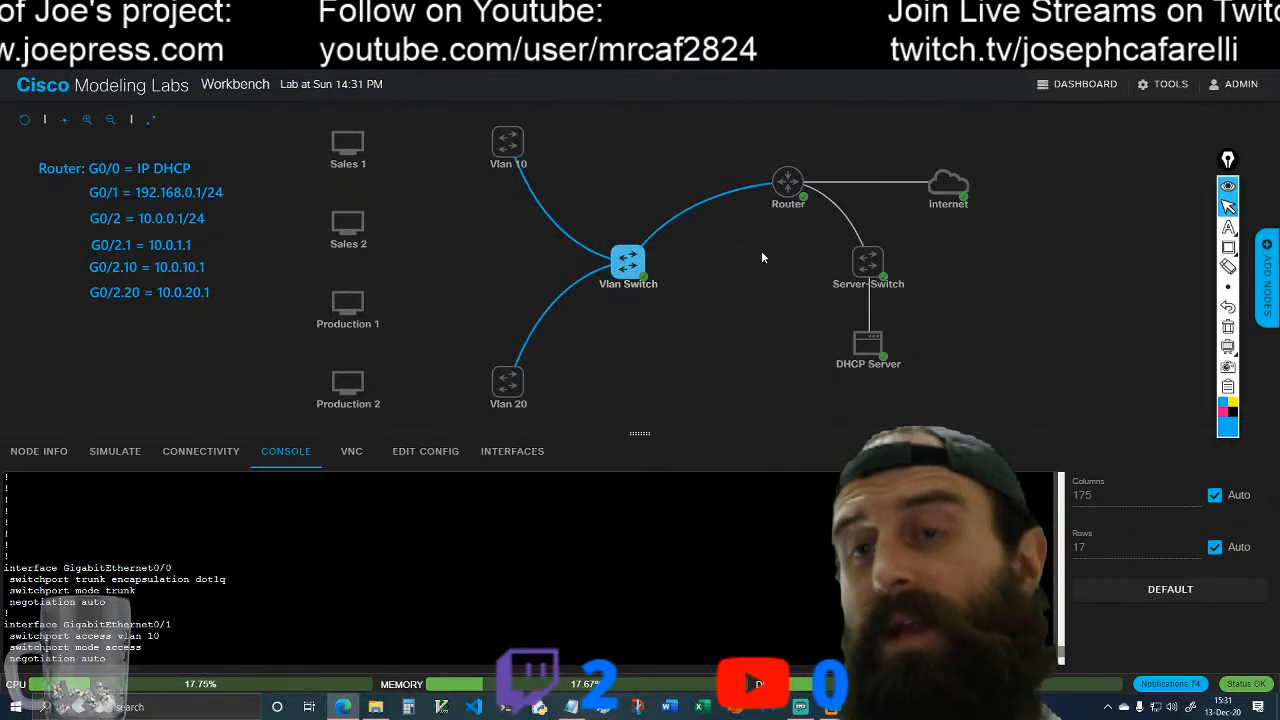
{"action": "mouse_move", "coordinate": [868, 342]}
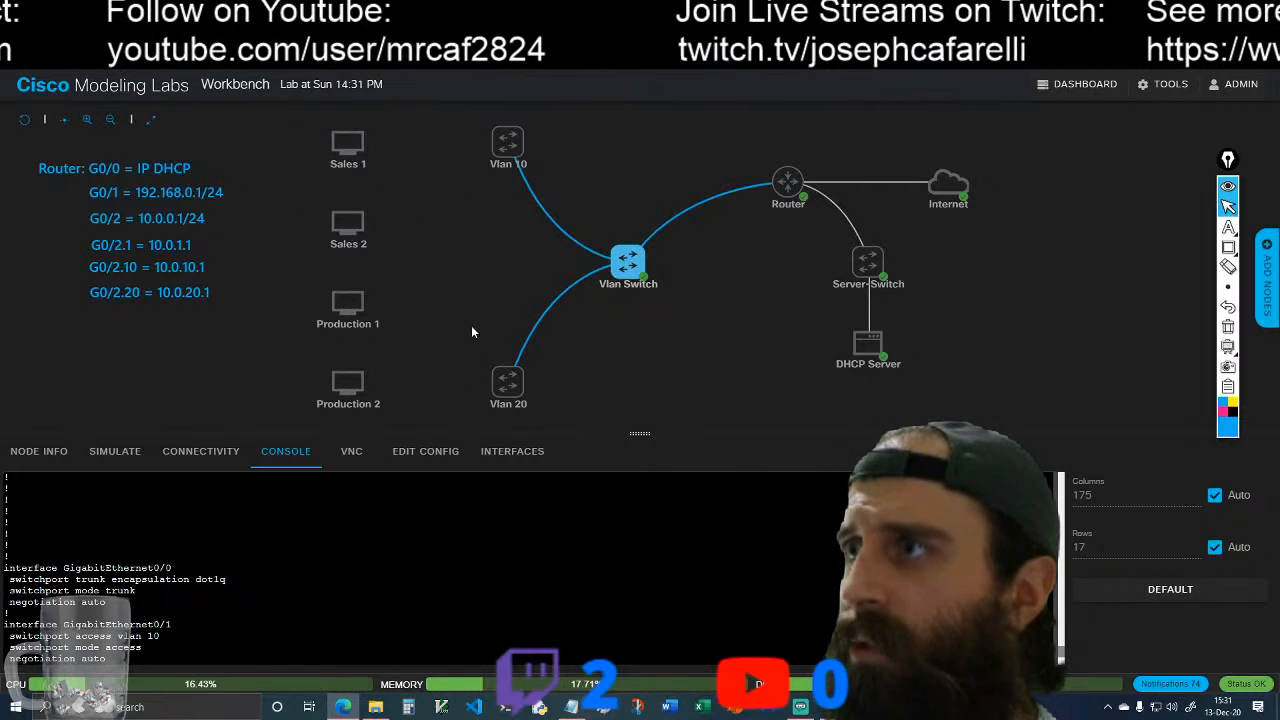
{"action": "mouse_move", "coordinate": [358, 282]}
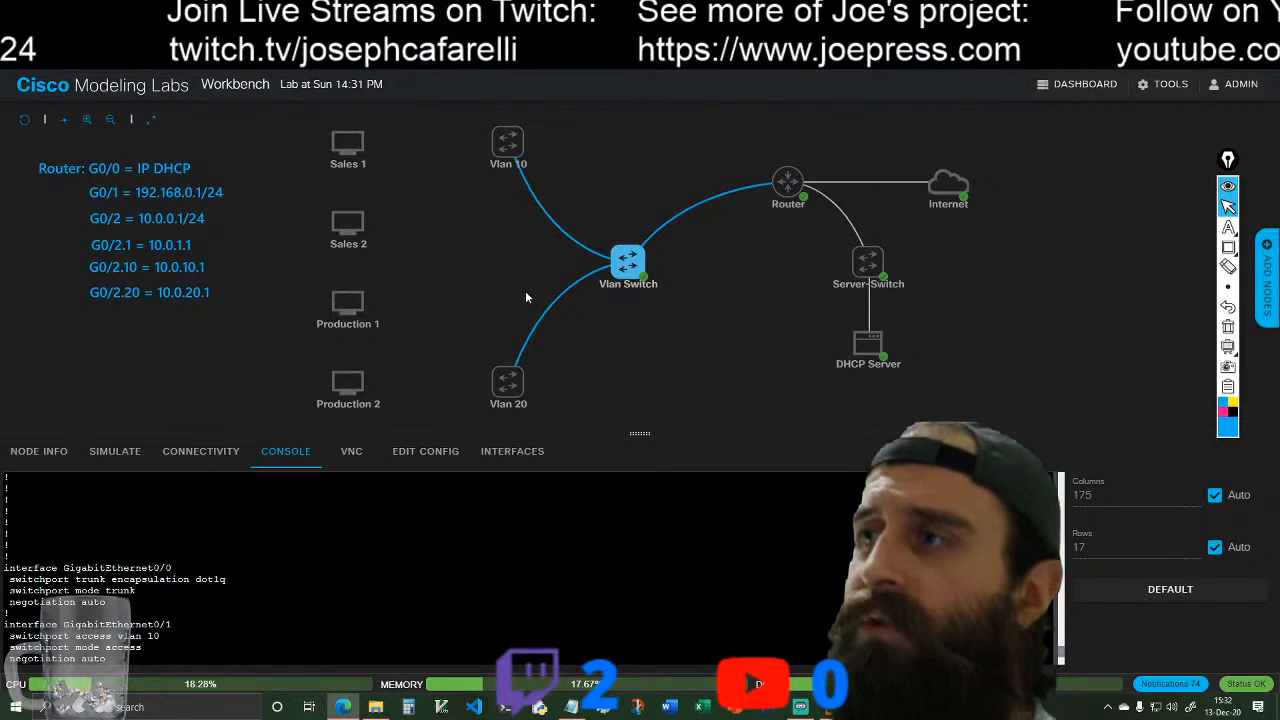
{"action": "key", "text": "space"}
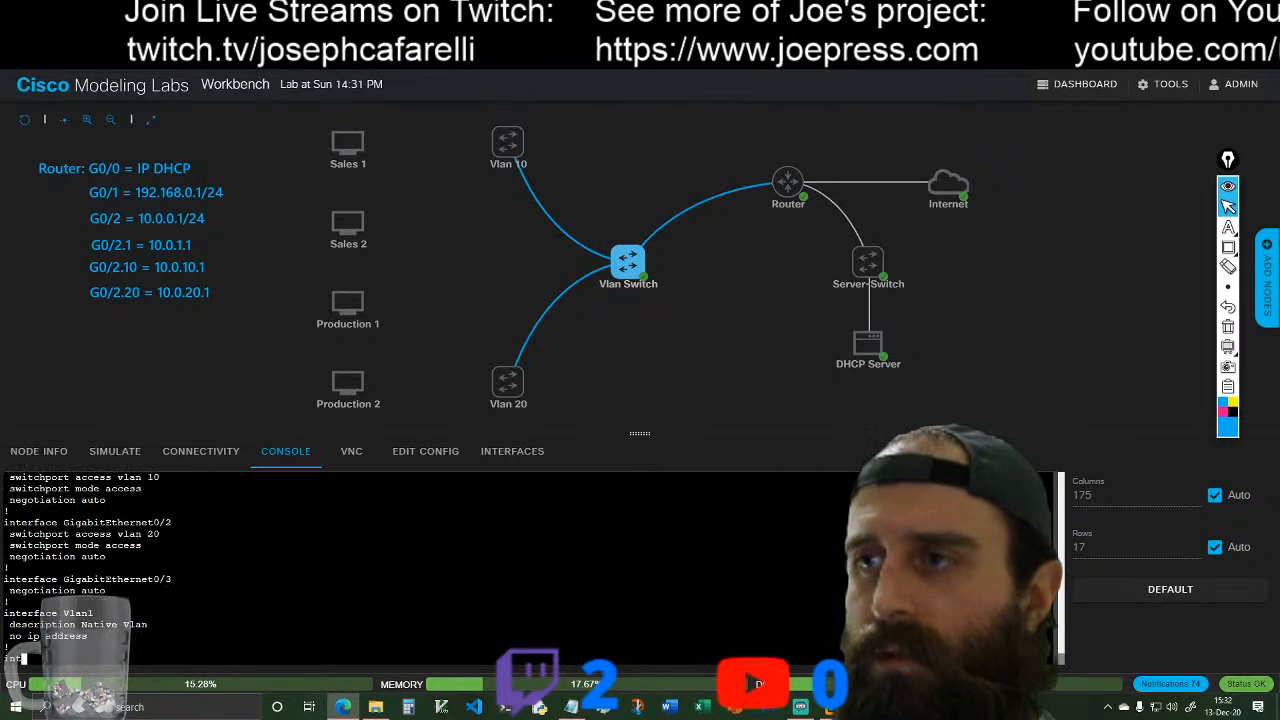
{"action": "scroll", "coordinate": [530, 568], "scroll_direction": "up", "scroll_amount": 4}
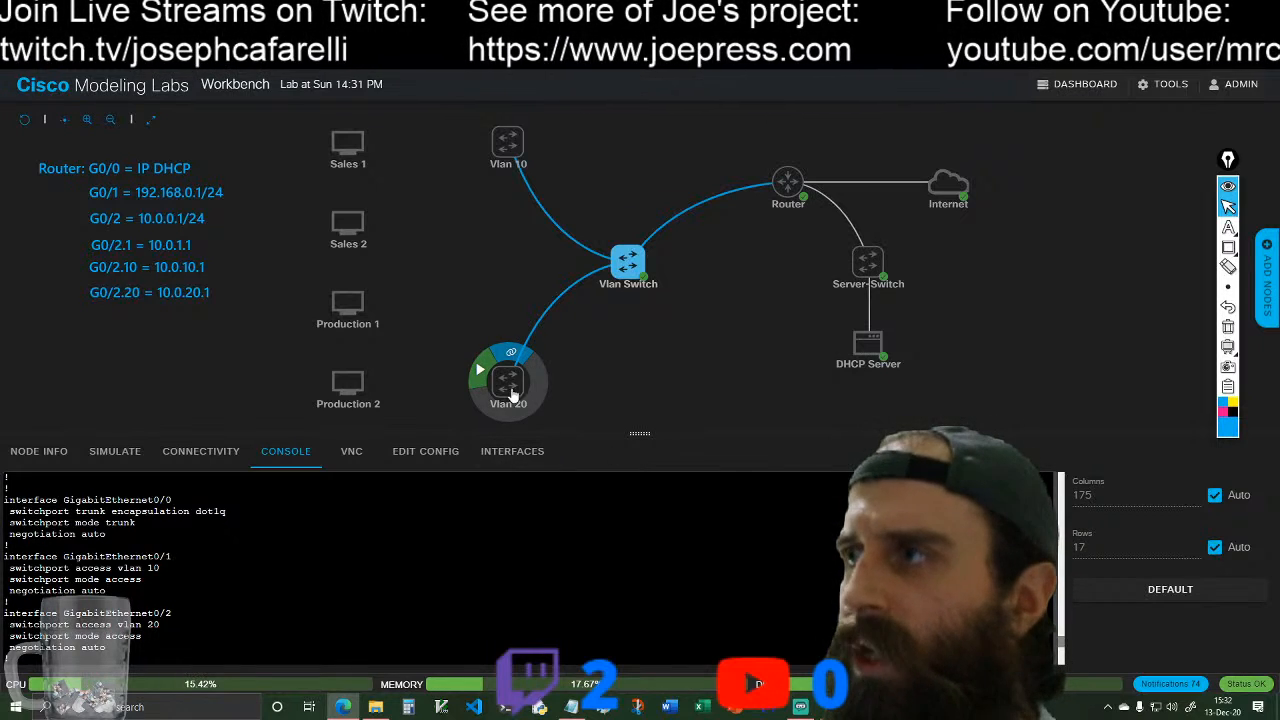
Step: Review the rest of the Vlan Switch's running configuration, from the VLAN interface descriptions through to the end of the listing
{"action": "scroll", "coordinate": [530, 568], "scroll_direction": "down", "scroll_amount": 4}
{"action": "scroll", "coordinate": [530, 568], "scroll_direction": "down", "scroll_amount": 5}
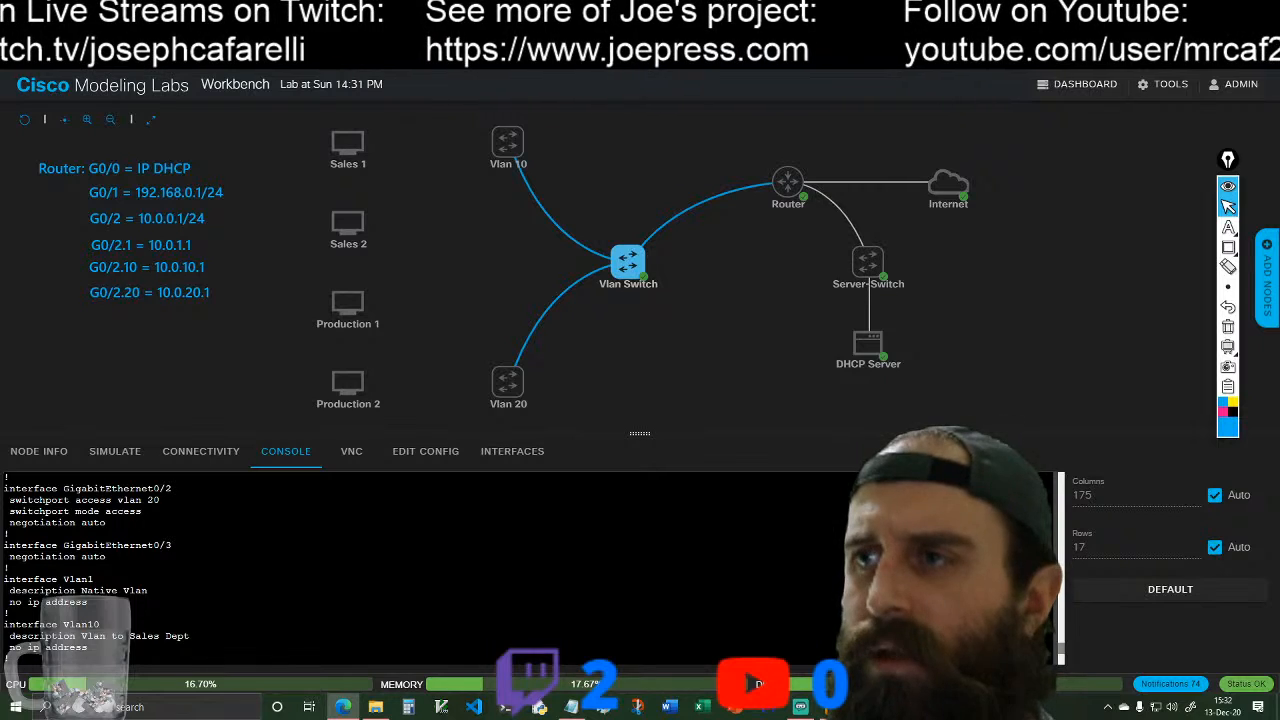
{"action": "scroll", "coordinate": [530, 568], "scroll_direction": "up", "scroll_amount": 4}
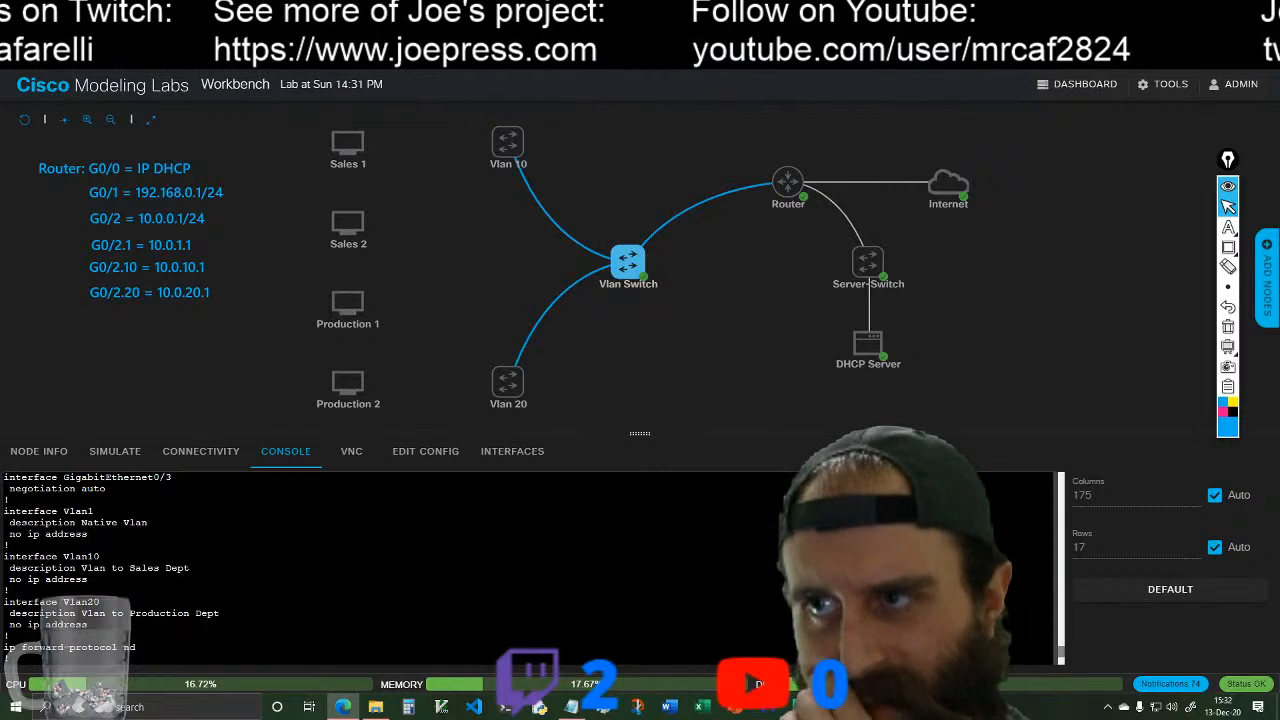
{"action": "scroll", "coordinate": [530, 568], "scroll_direction": "down", "scroll_amount": 4}
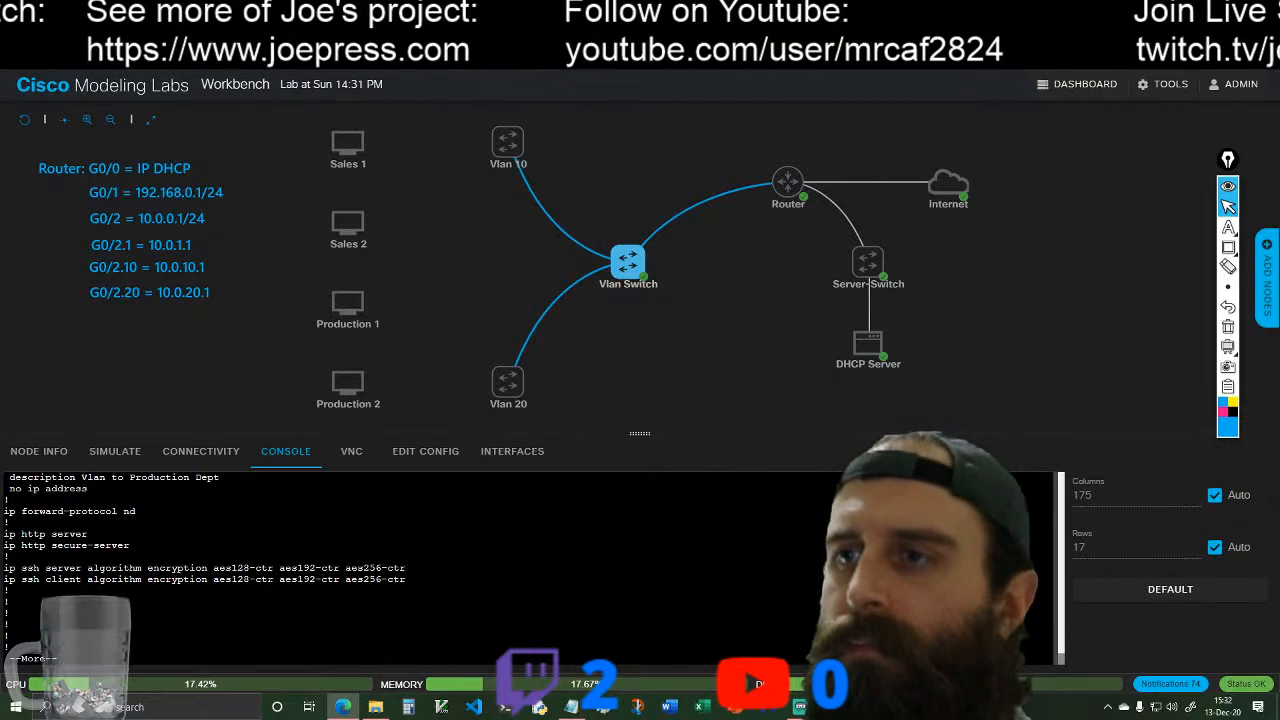
{"action": "key", "text": "space"}
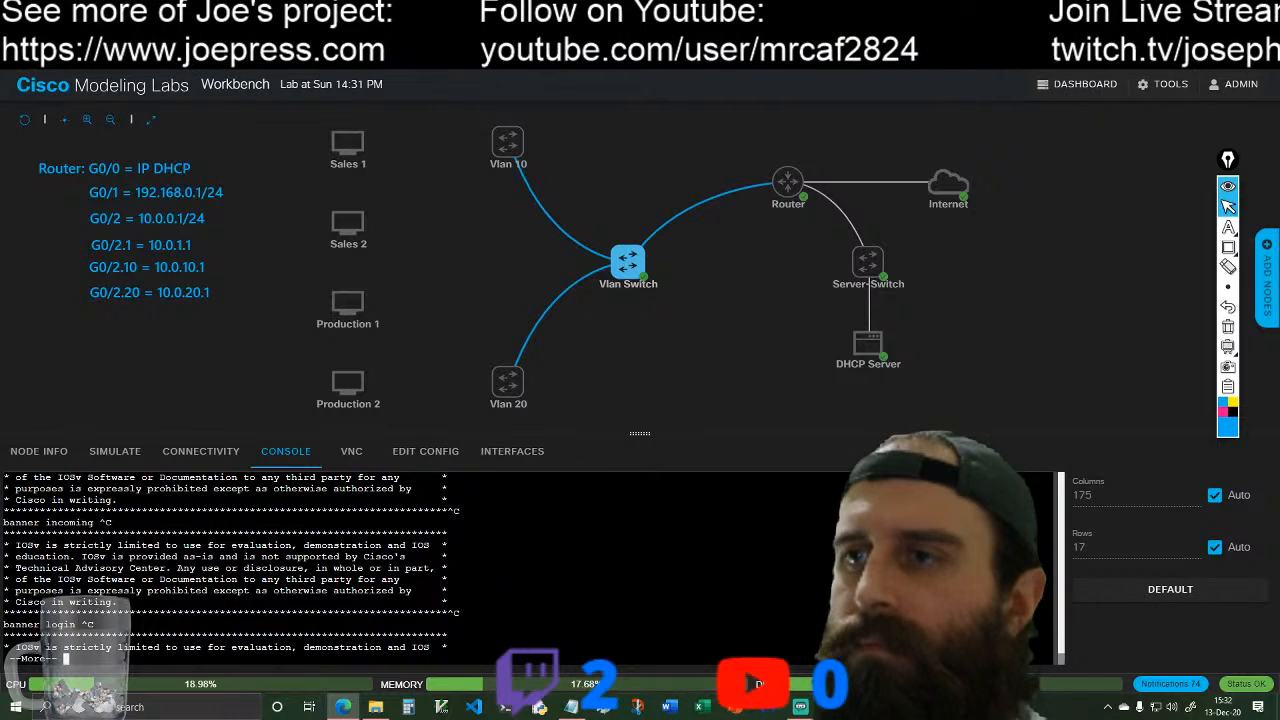
{"action": "key", "text": "space"}
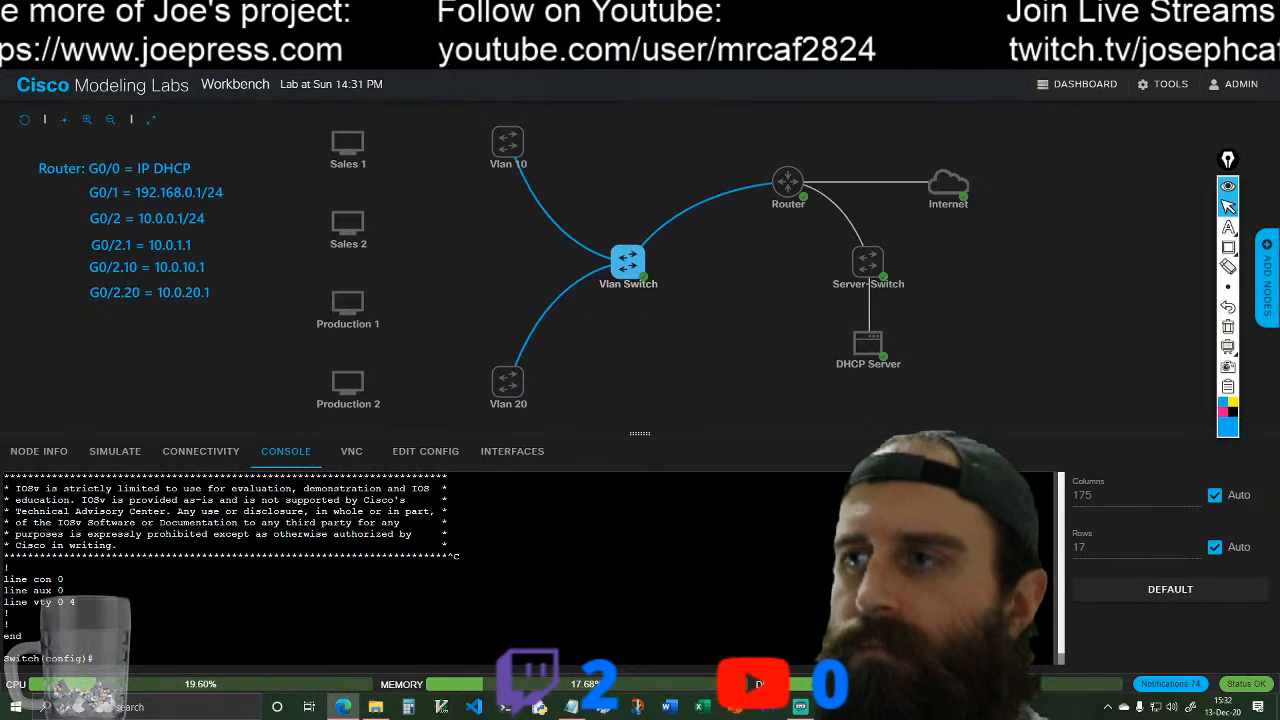
{"action": "key", "text": "Return"}
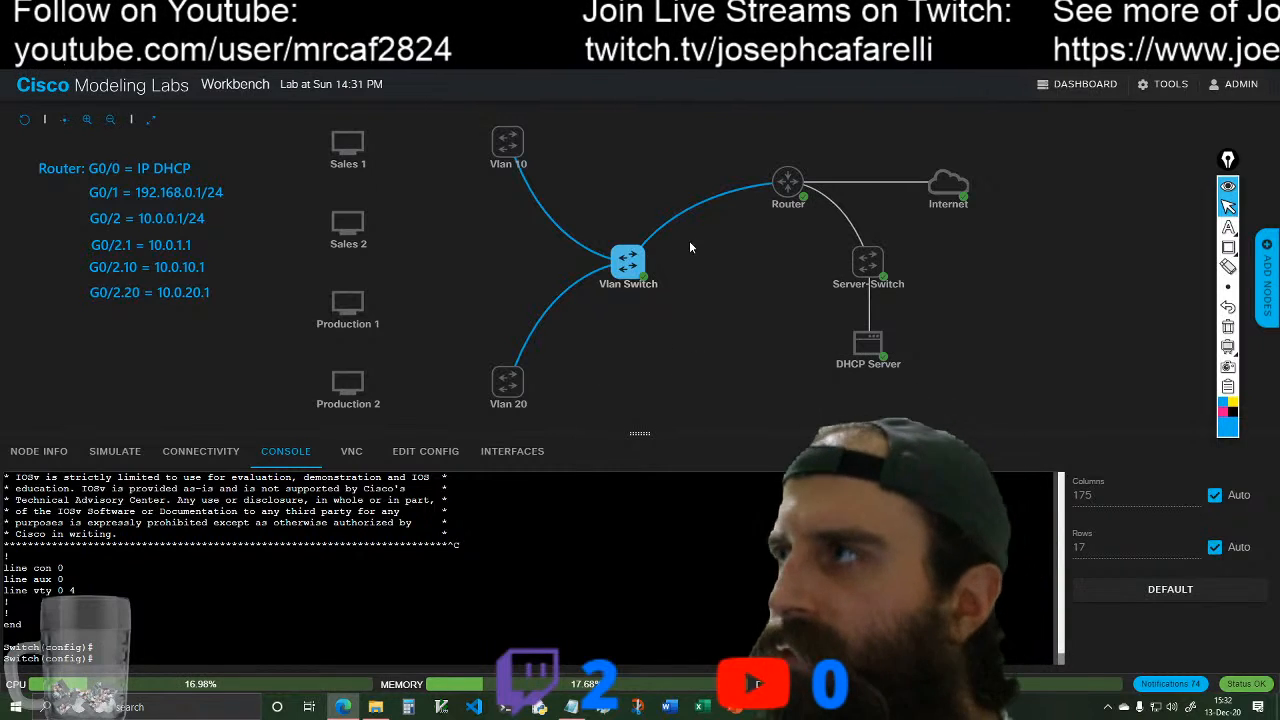
Step: Open the Router's console and enter global configuration mode with en and conf t
{"action": "mouse_move", "coordinate": [792, 178]}
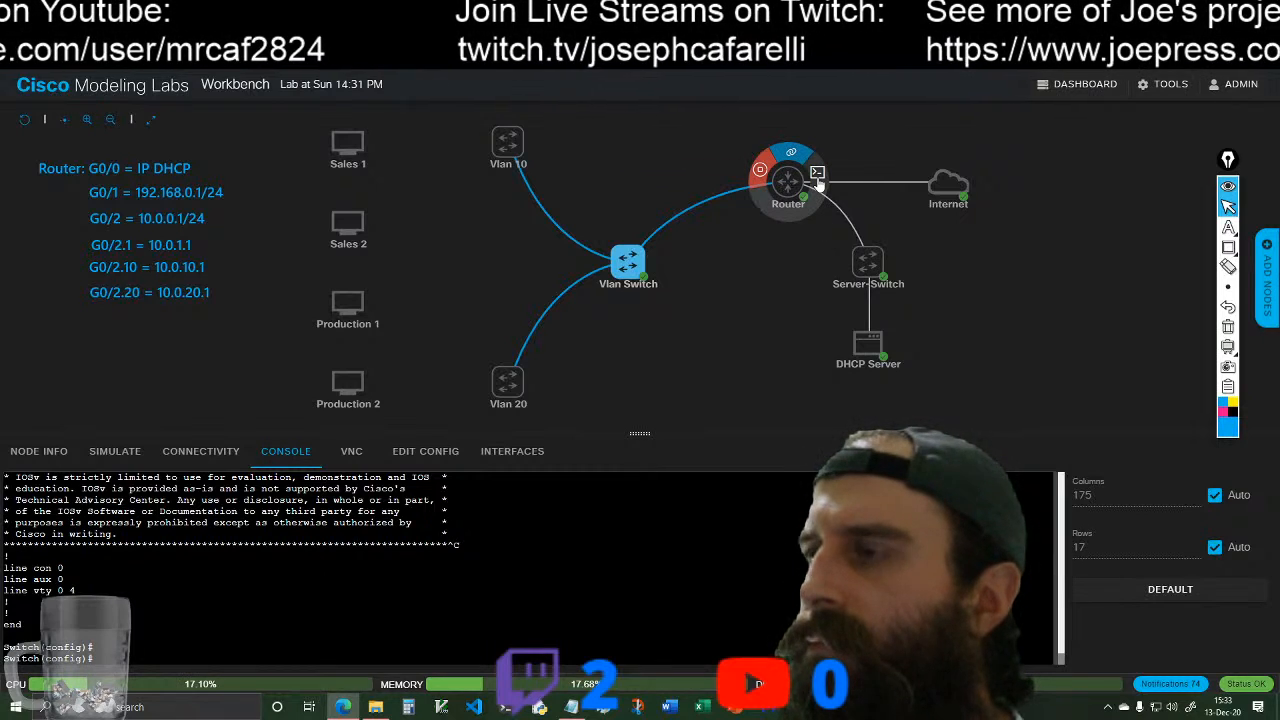
{"action": "left_click", "coordinate": [817, 174]}
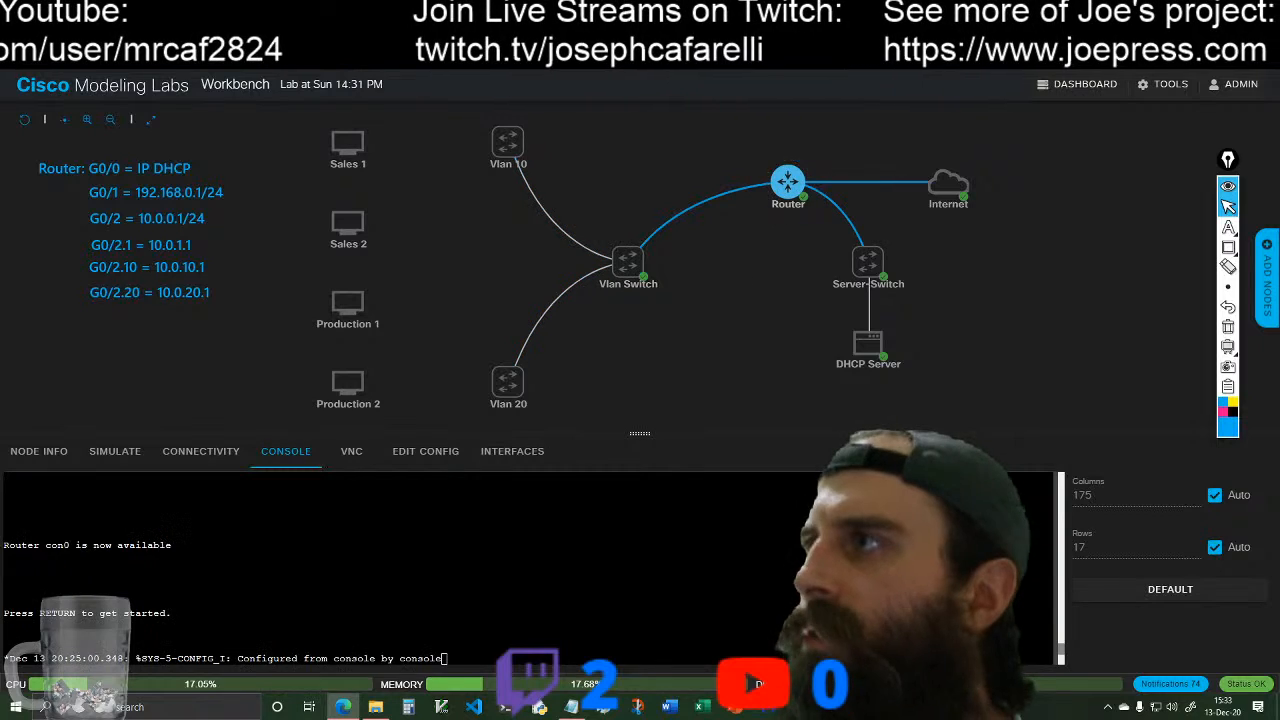
{"action": "key", "text": "Return"}
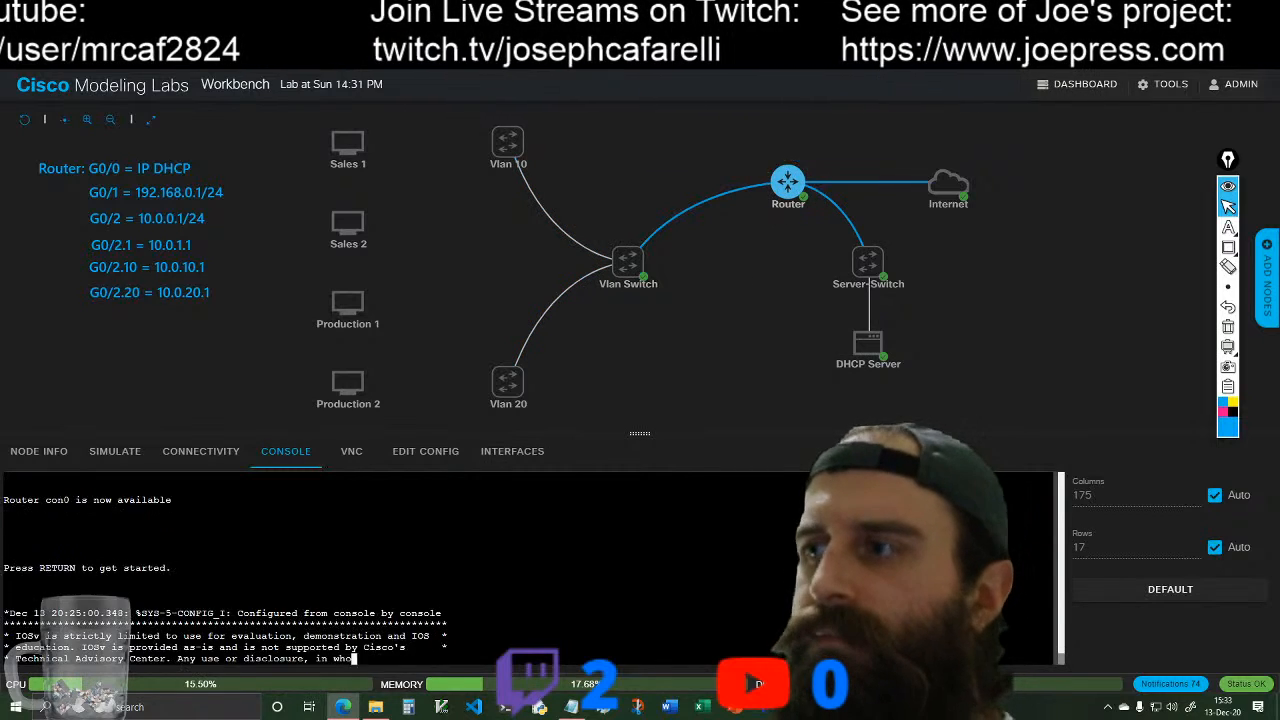
{"action": "type", "text": "en"}
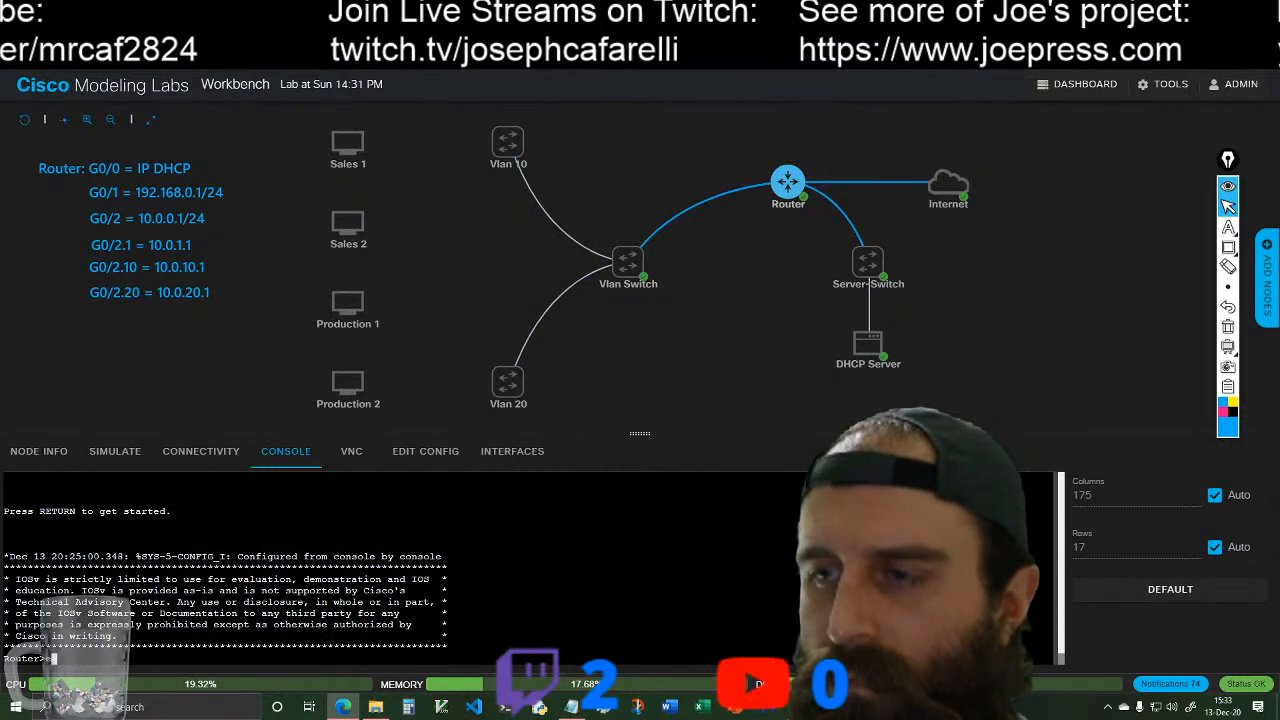
{"action": "key", "text": "Return"}
{"action": "type", "text": "conf "}
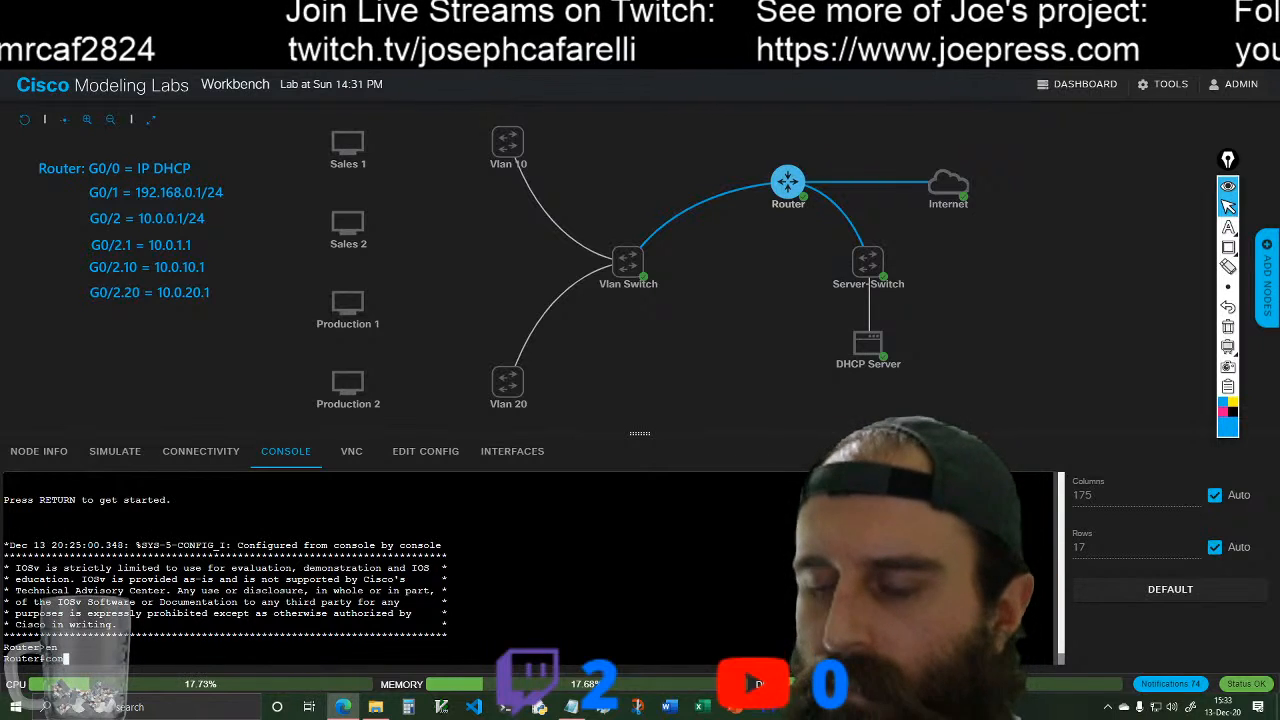
{"action": "type", "text": "t"}
{"action": "key", "text": "Return"}
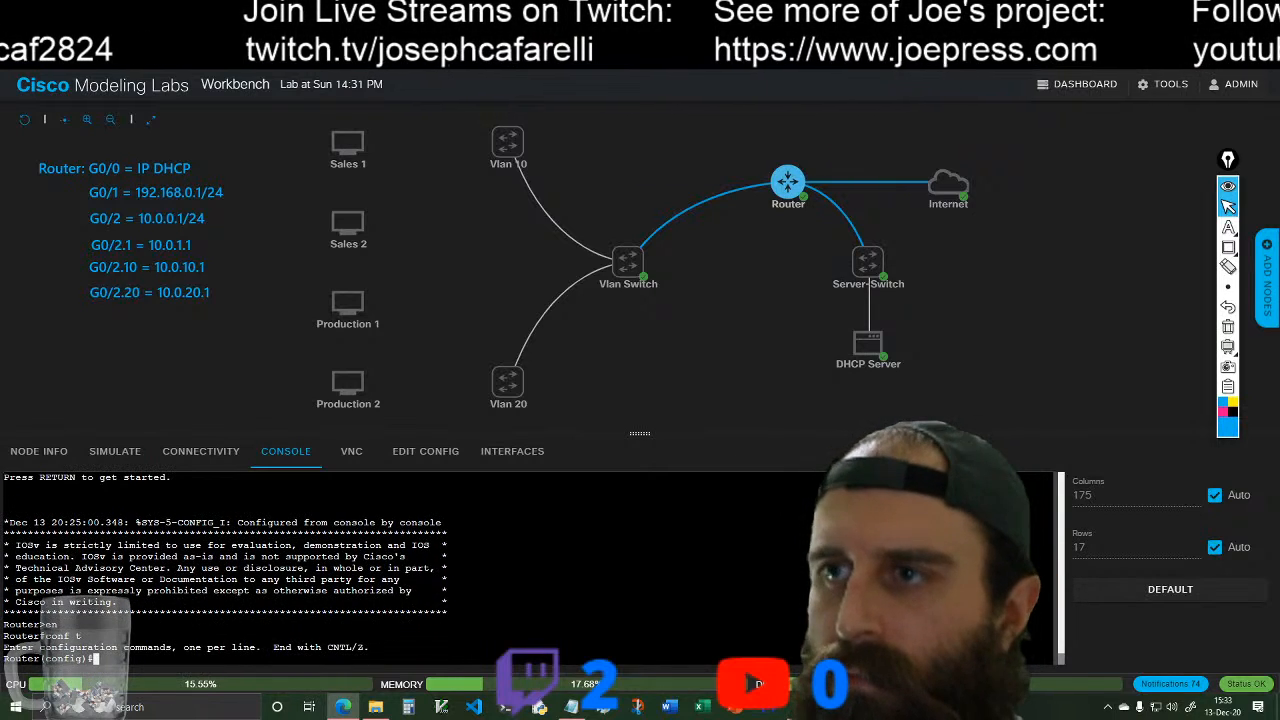
Step: Enter configuration of the Router's subinterface g0/2.1
{"action": "type", "text": "int "}
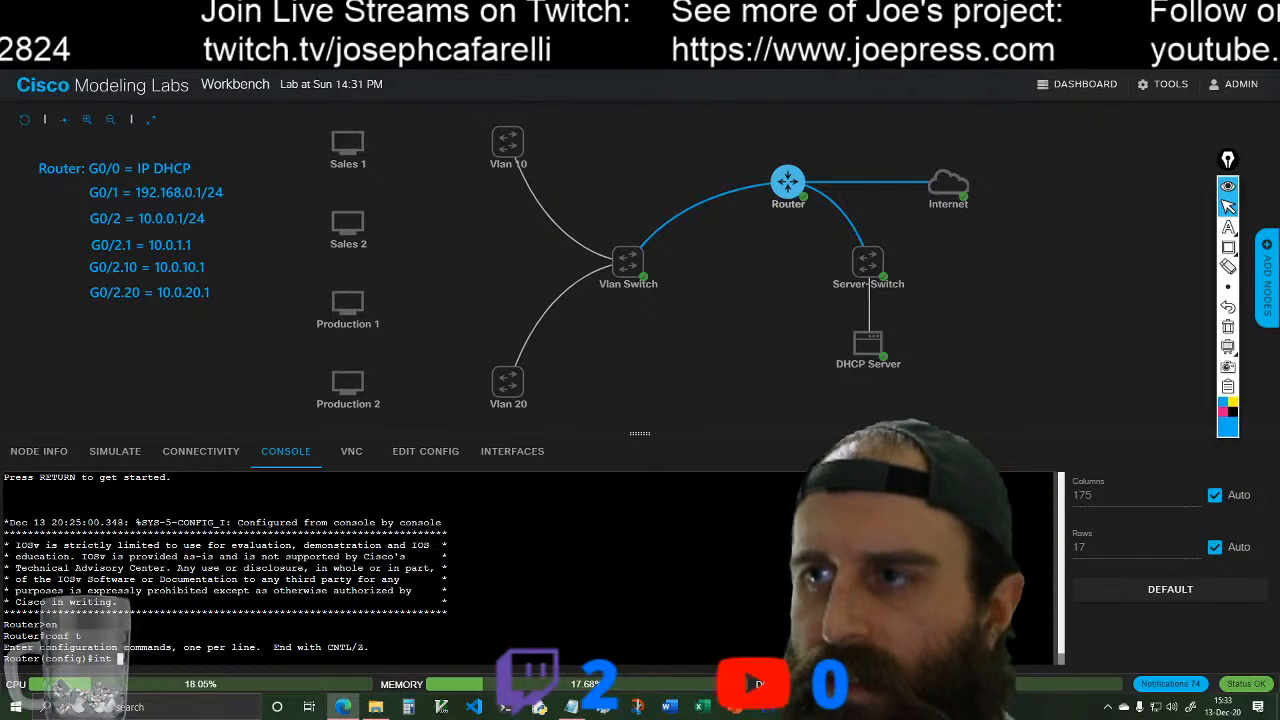
{"action": "type", "text": "g"}
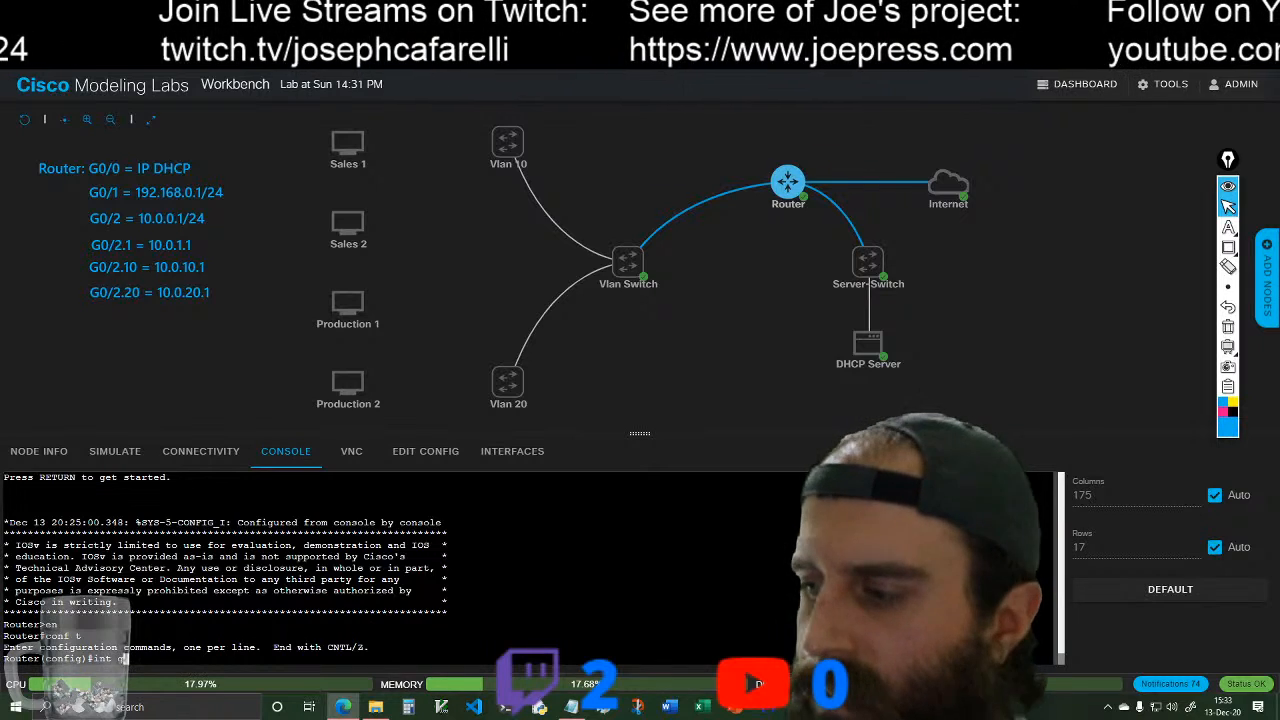
{"action": "type", "text": "0/"}
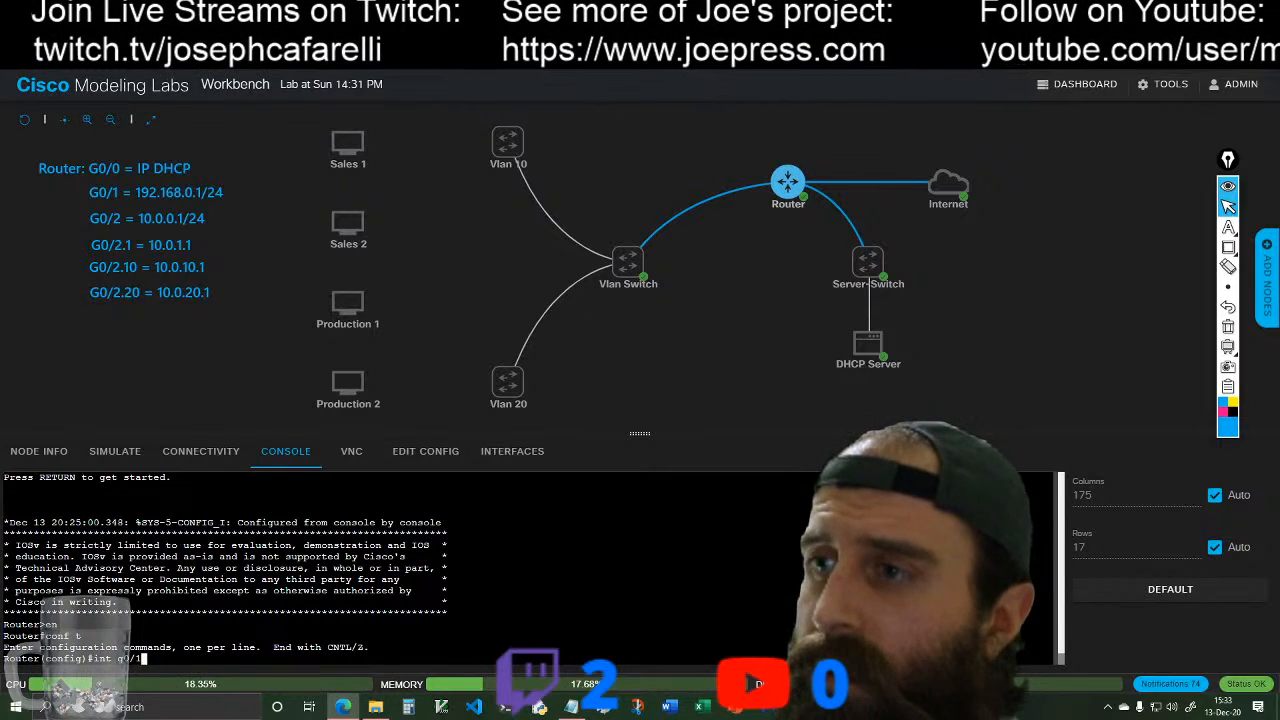
{"action": "type", "text": "2"}
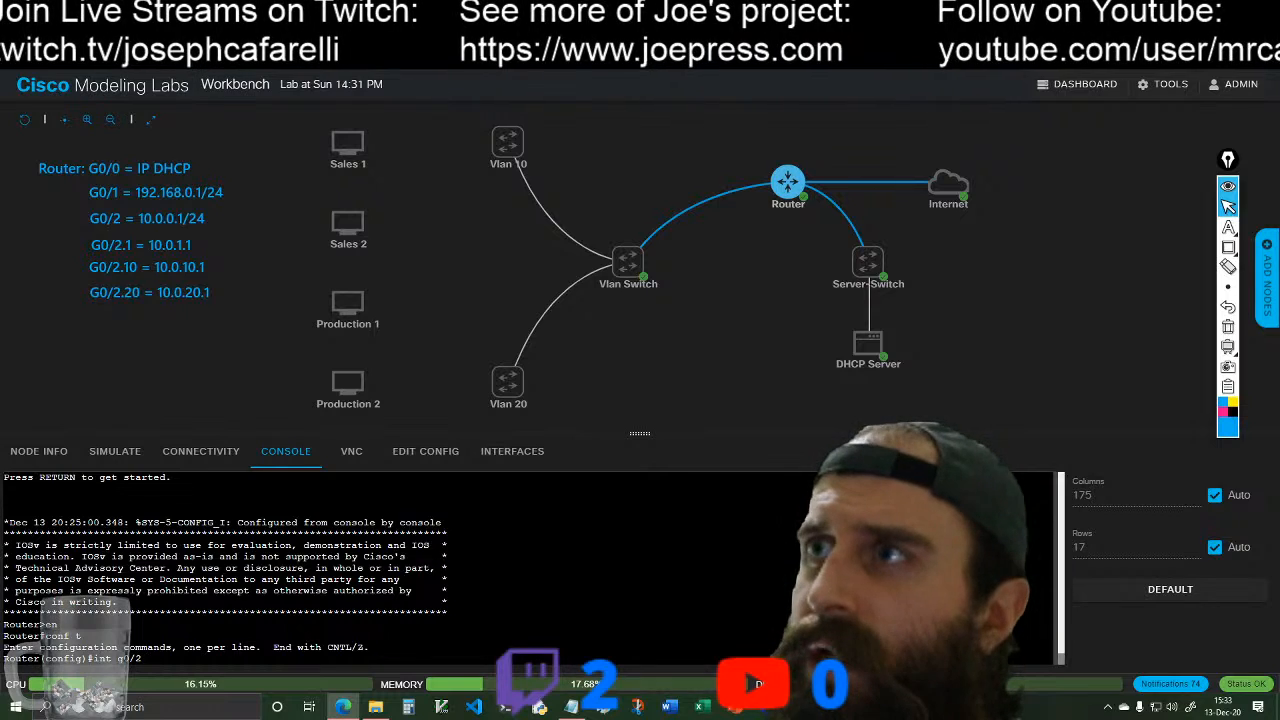
{"action": "type", "text": ".1"}
{"action": "key", "text": "Return"}
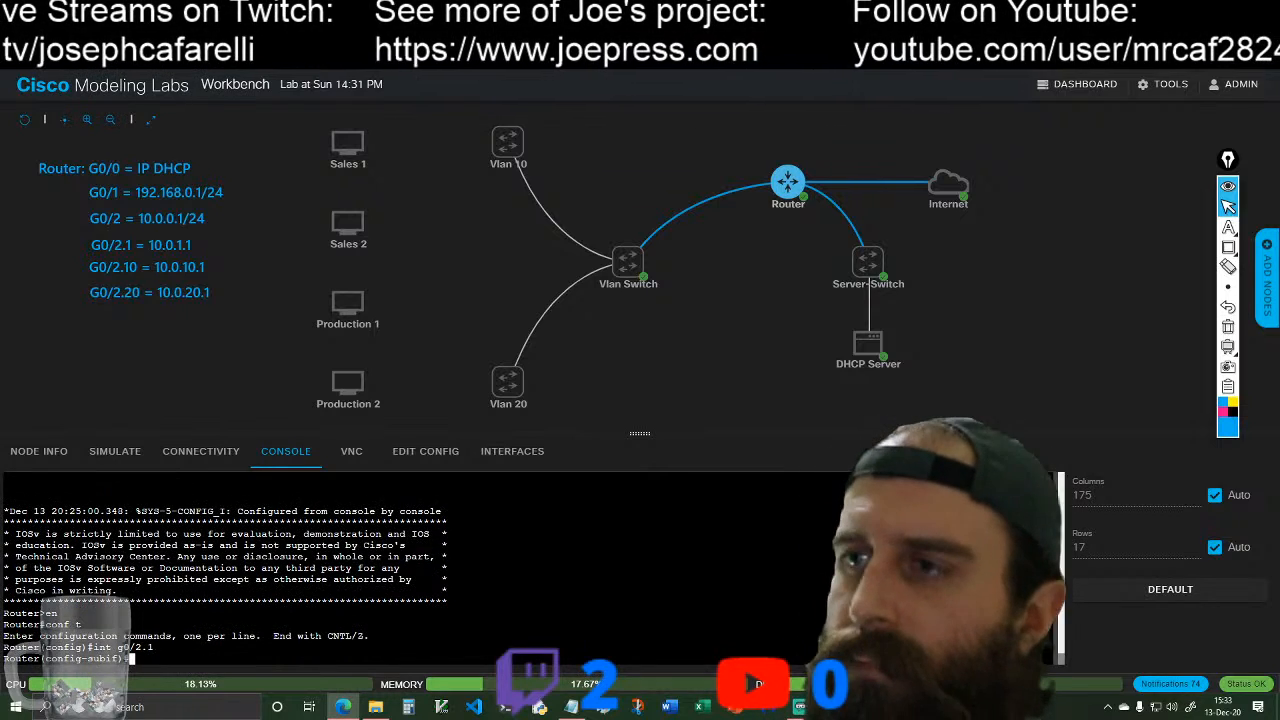
Step: Look up the ip helper-address command and its available arguments with the console's completion and inline help
{"action": "type", "text": "ip h"}
{"action": "key", "text": "Tab"}
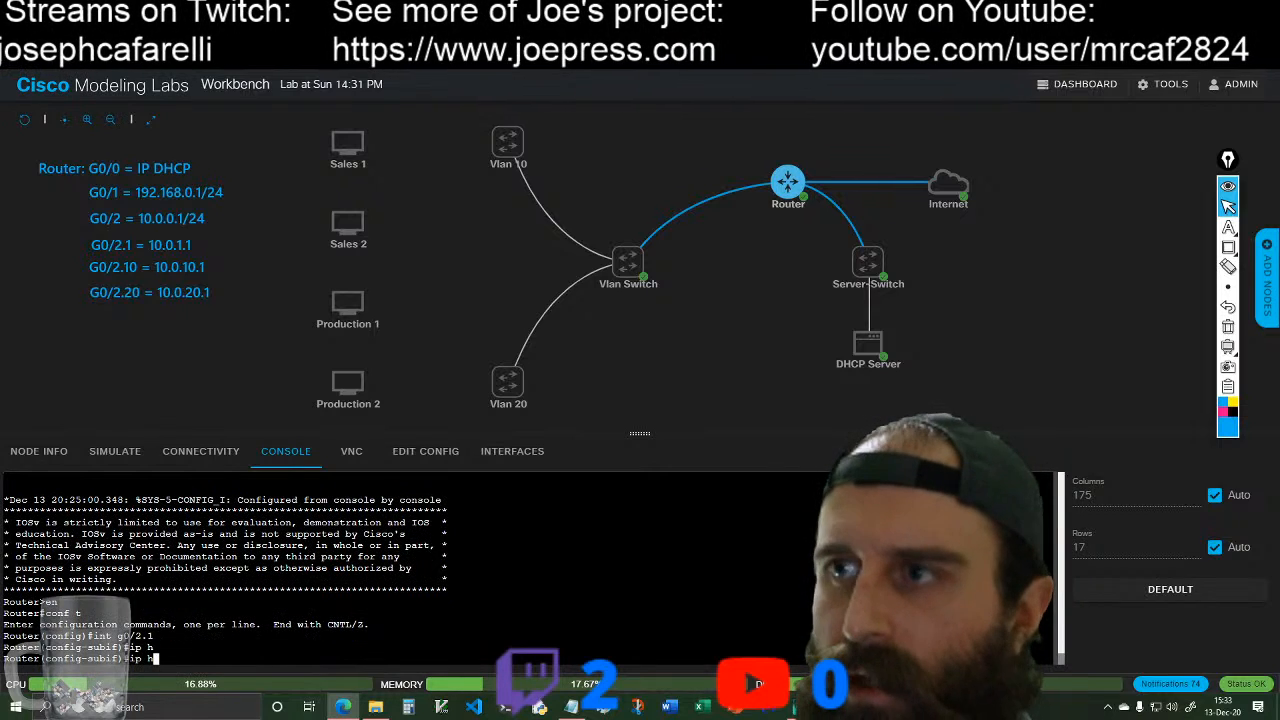
{"action": "key", "text": "Tab"}
{"action": "type", "text": "elp"}
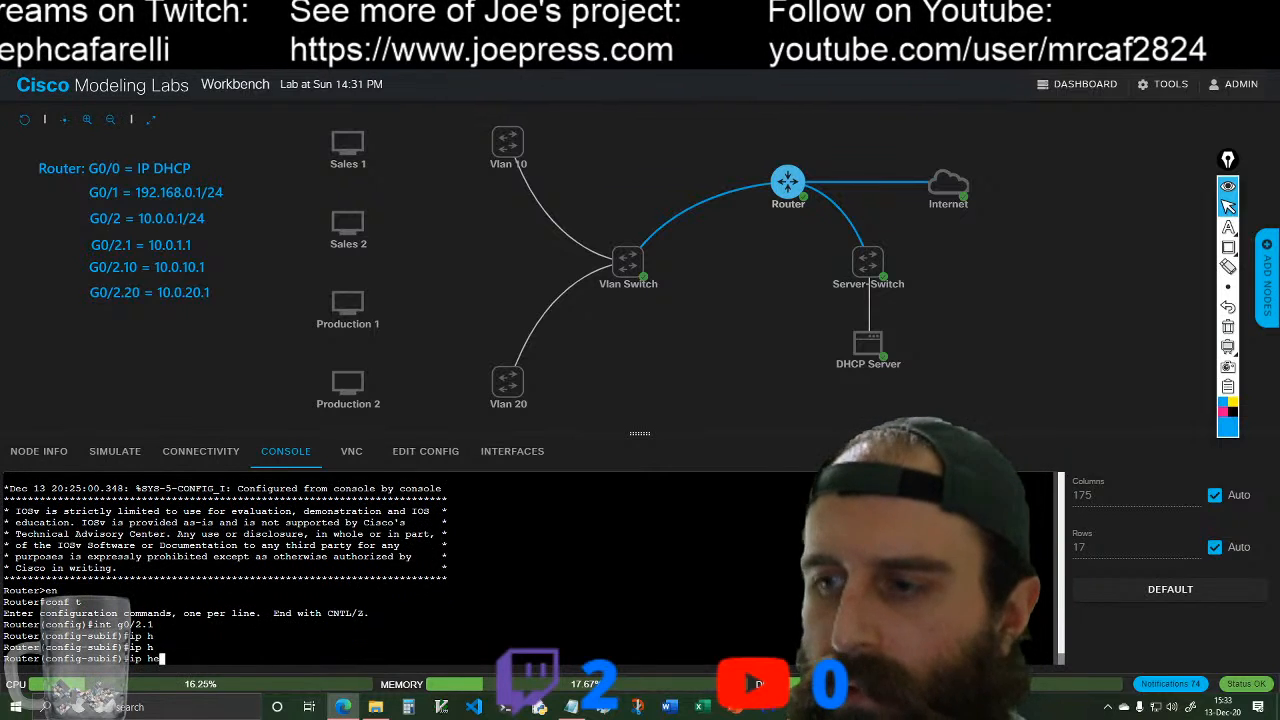
{"action": "key", "text": "Tab"}
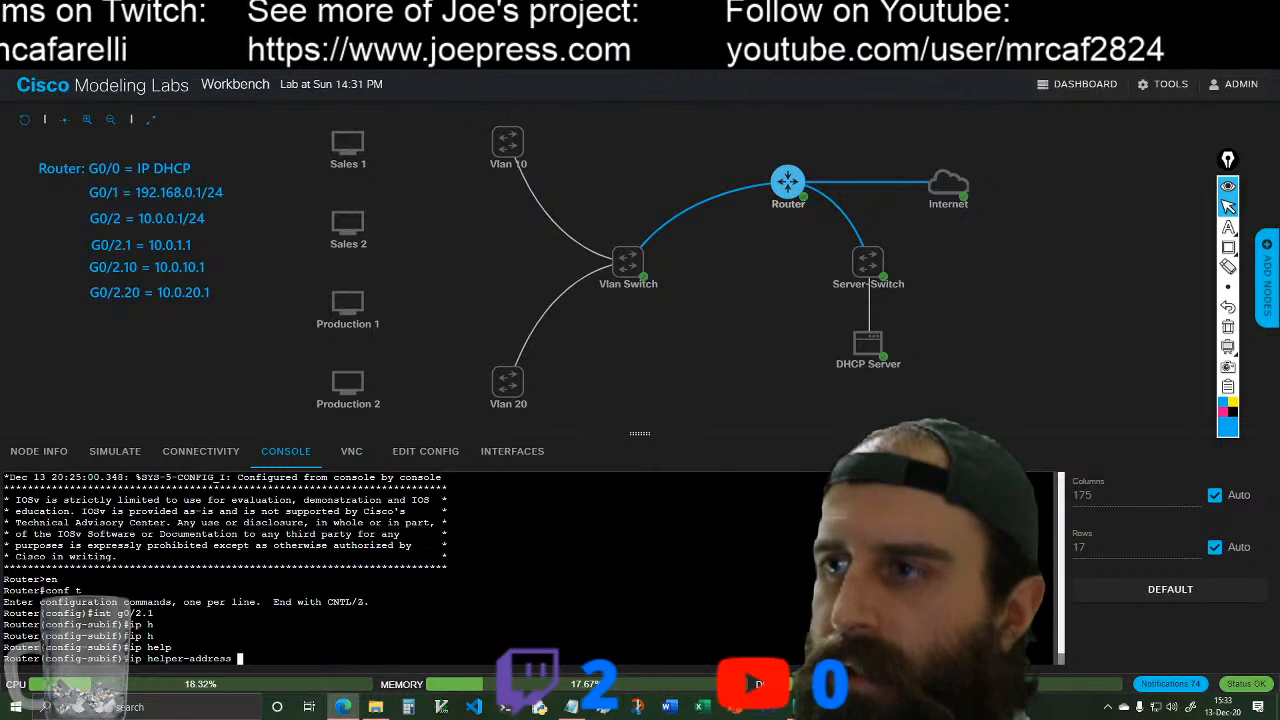
{"action": "key", "text": "Return"}
{"action": "key", "text": "Up"}
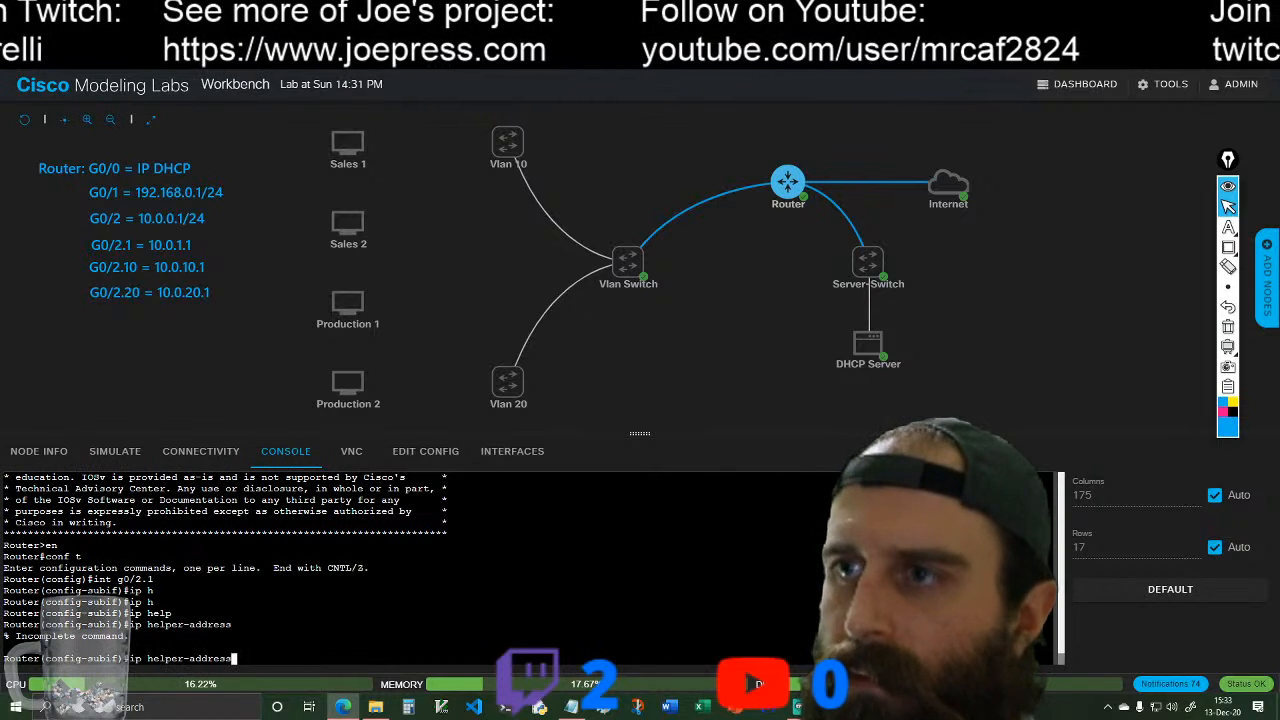
{"action": "key", "text": "Return"}
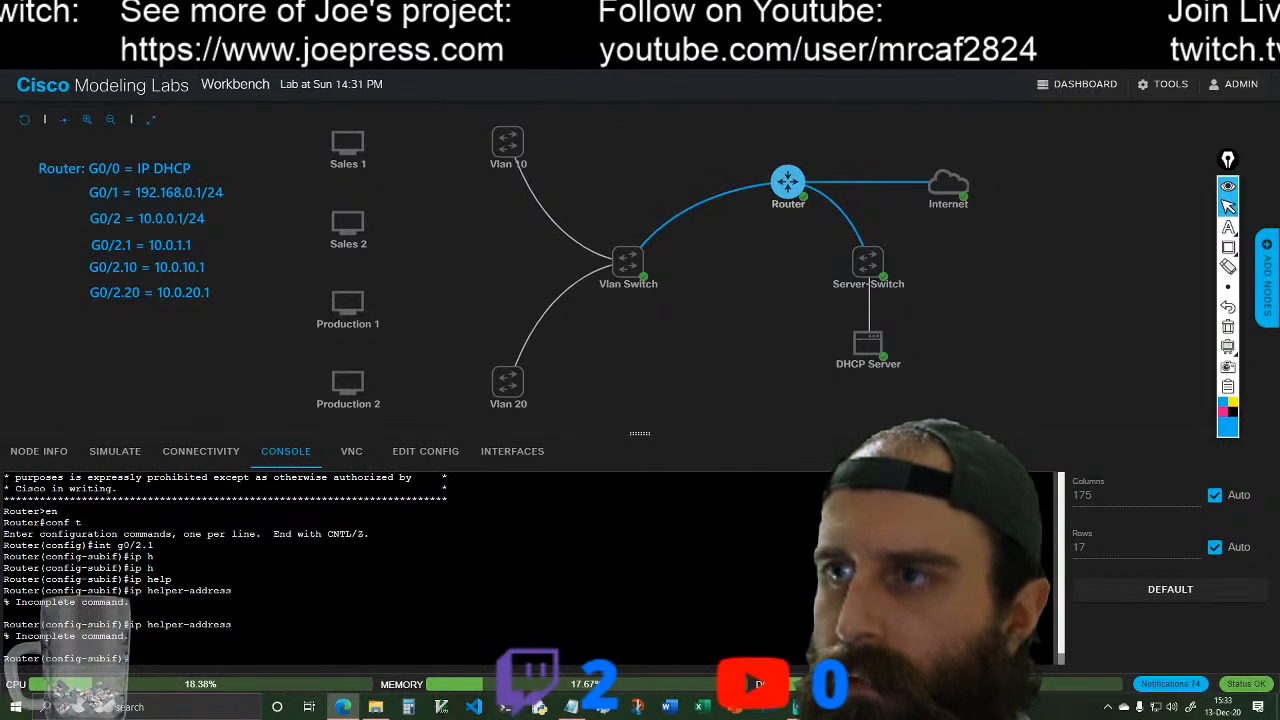
{"action": "key", "text": "Up"}
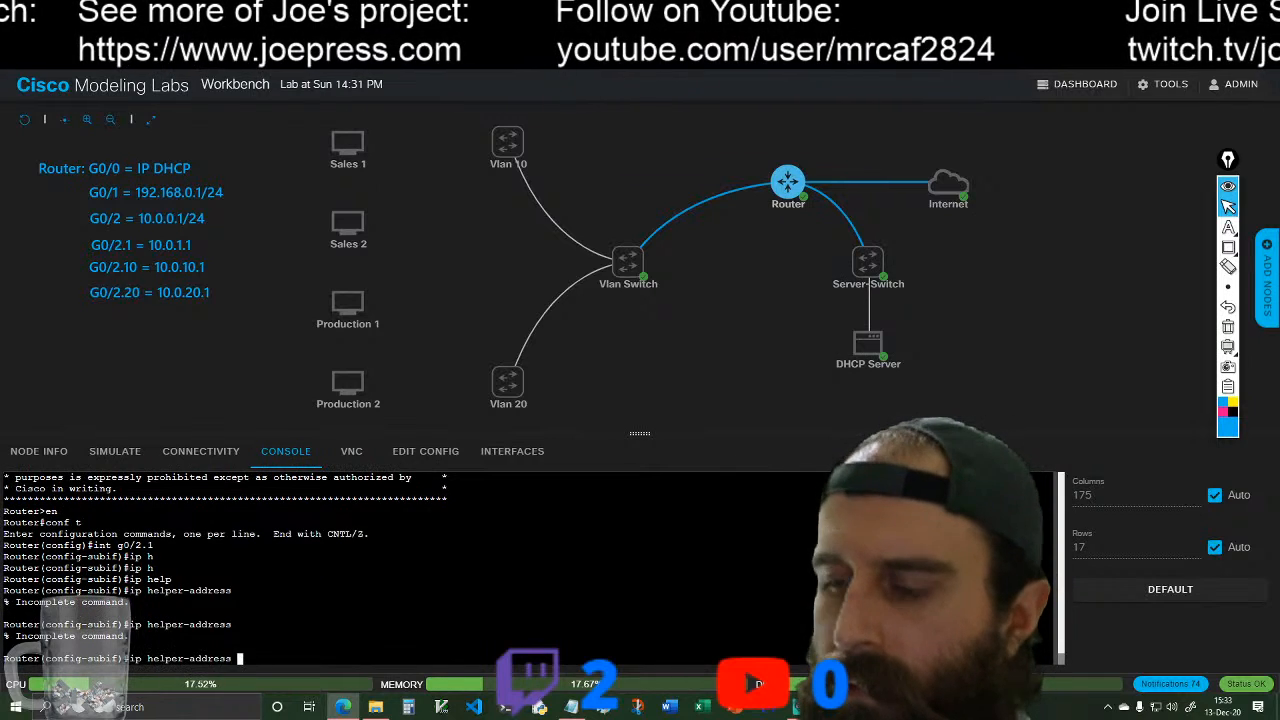
{"action": "type", "text": "?"}
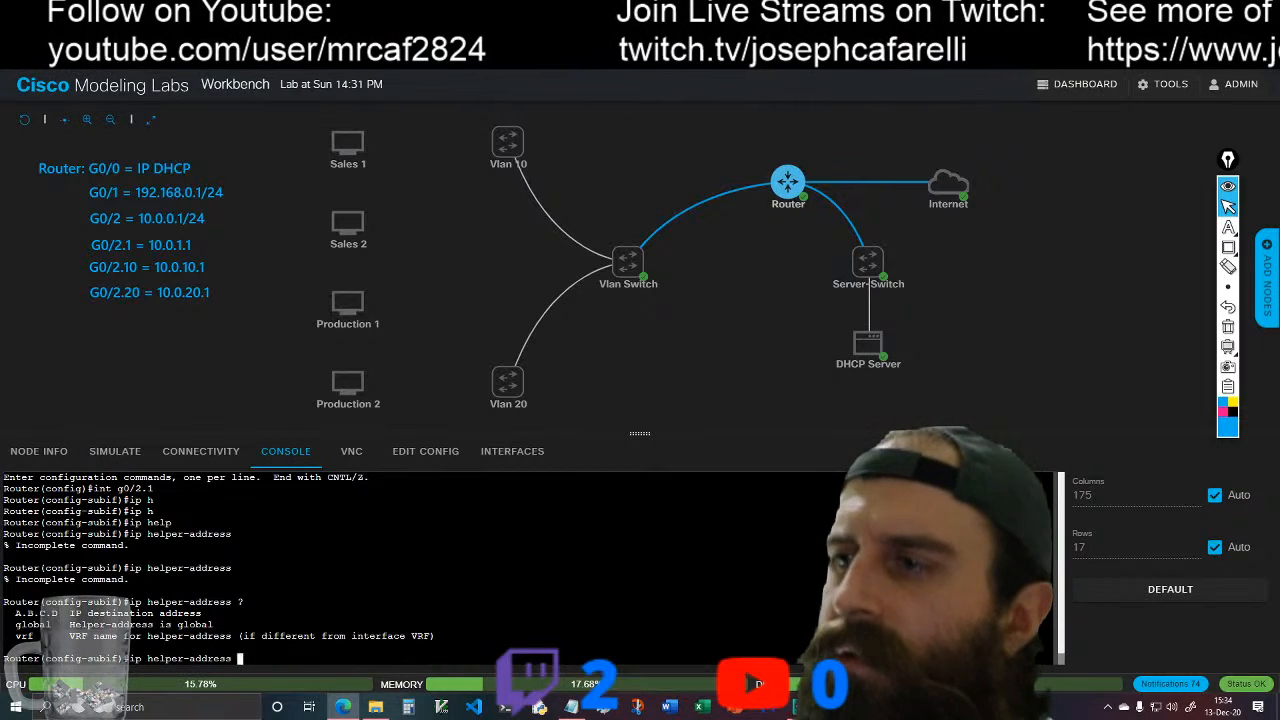
Step: Fill in 192.168.0.101 as the ip helper-address for subinterface g0/2.1, without submitting the command
{"action": "type", "text": "192.168."}
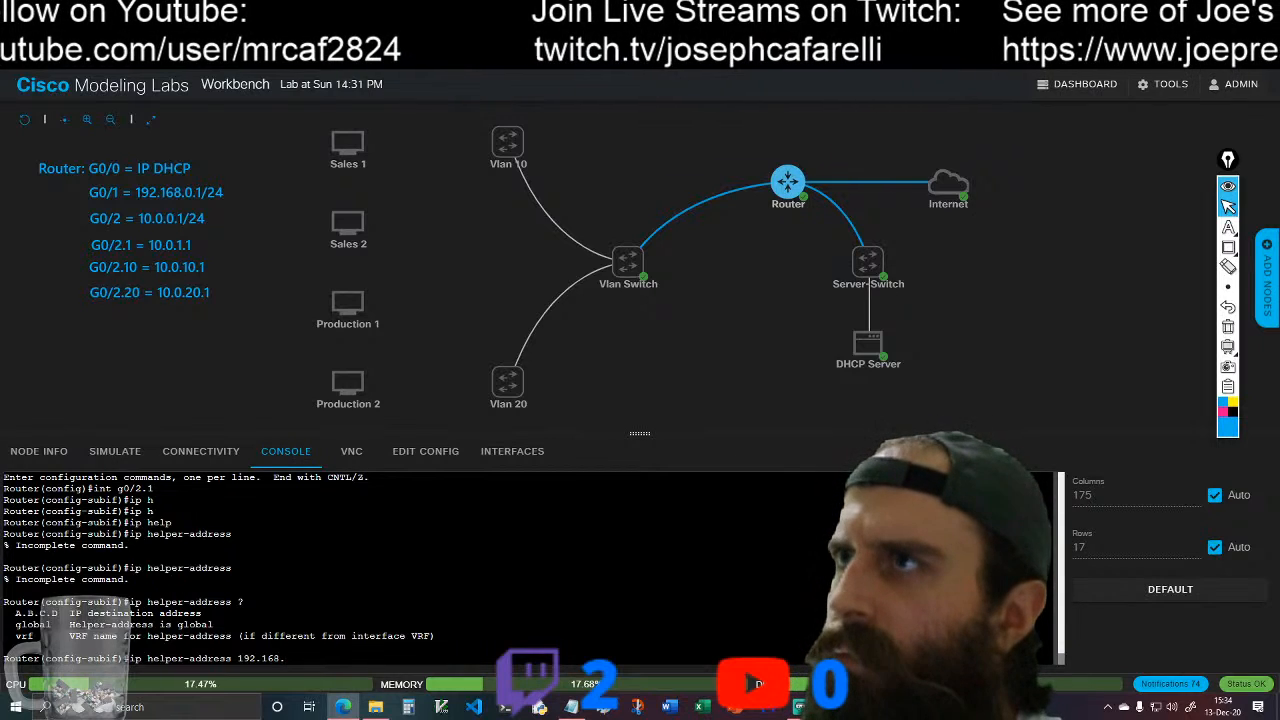
{"action": "type", "text": "1"}
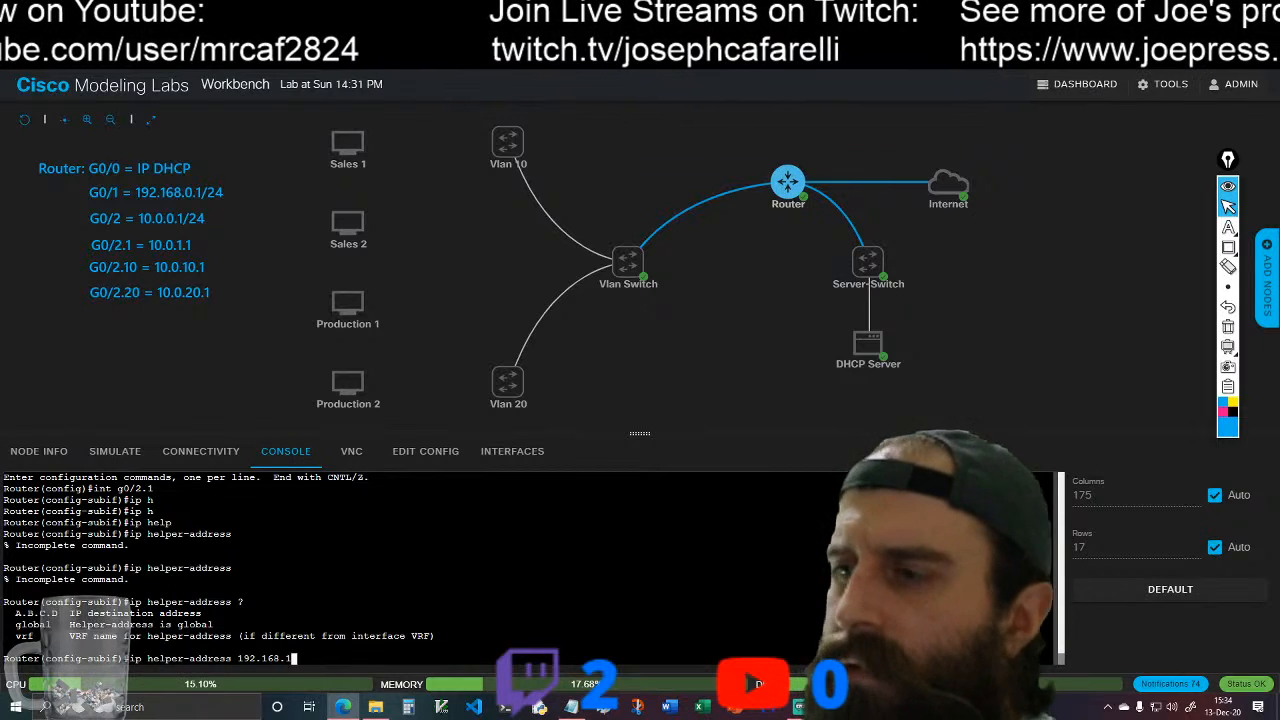
{"action": "key", "text": "BackSpace"}
{"action": "key", "text": "BackSpace"}
{"action": "key", "text": "BackSpace"}
{"action": "key", "text": "BackSpace"}
{"action": "type", "text": "68.1.101"}
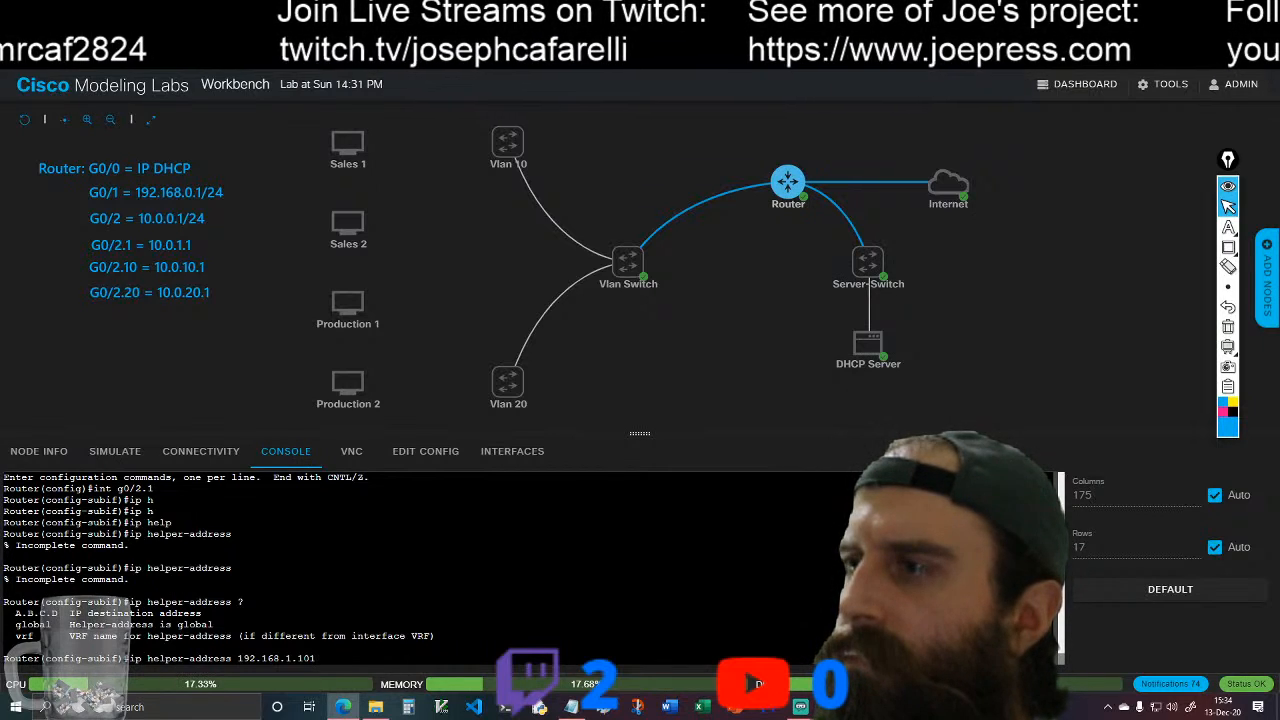
{"action": "key", "text": "BackSpace"}
{"action": "key", "text": "BackSpace"}
{"action": "key", "text": "BackSpace"}
{"action": "key", "text": "BackSpace"}
{"action": "key", "text": "BackSpace"}
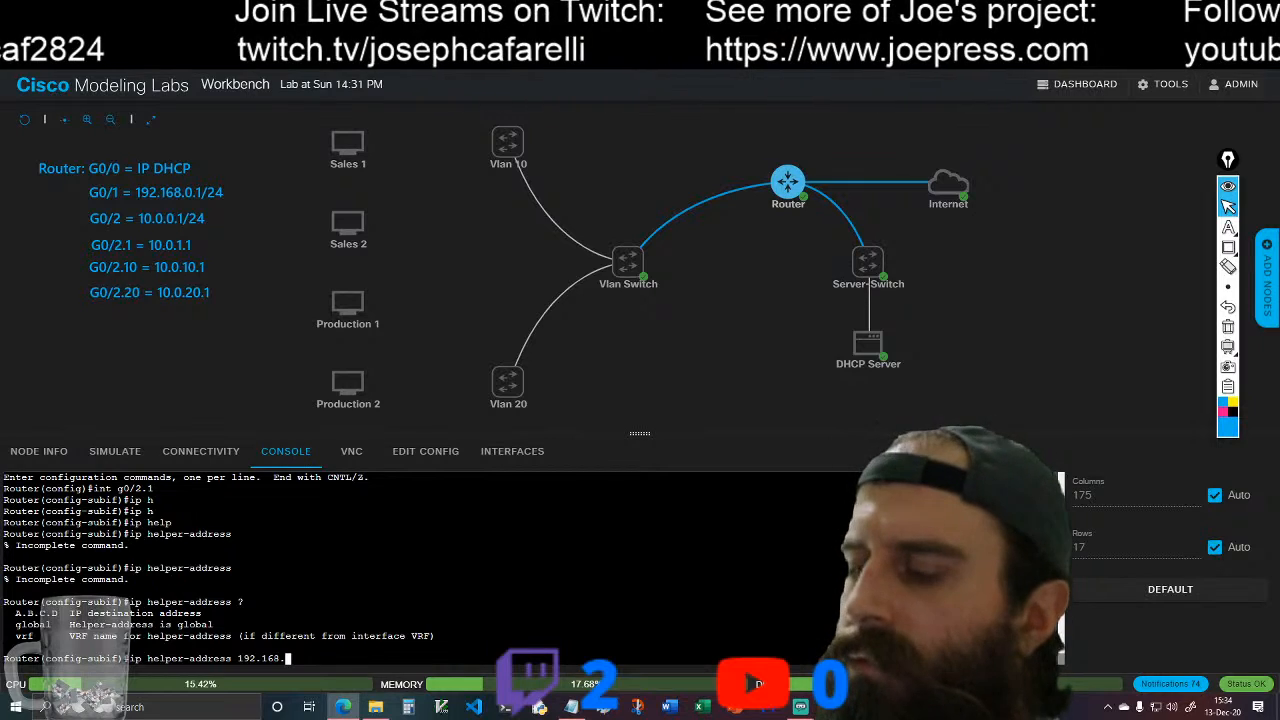
{"action": "type", "text": "0.101"}
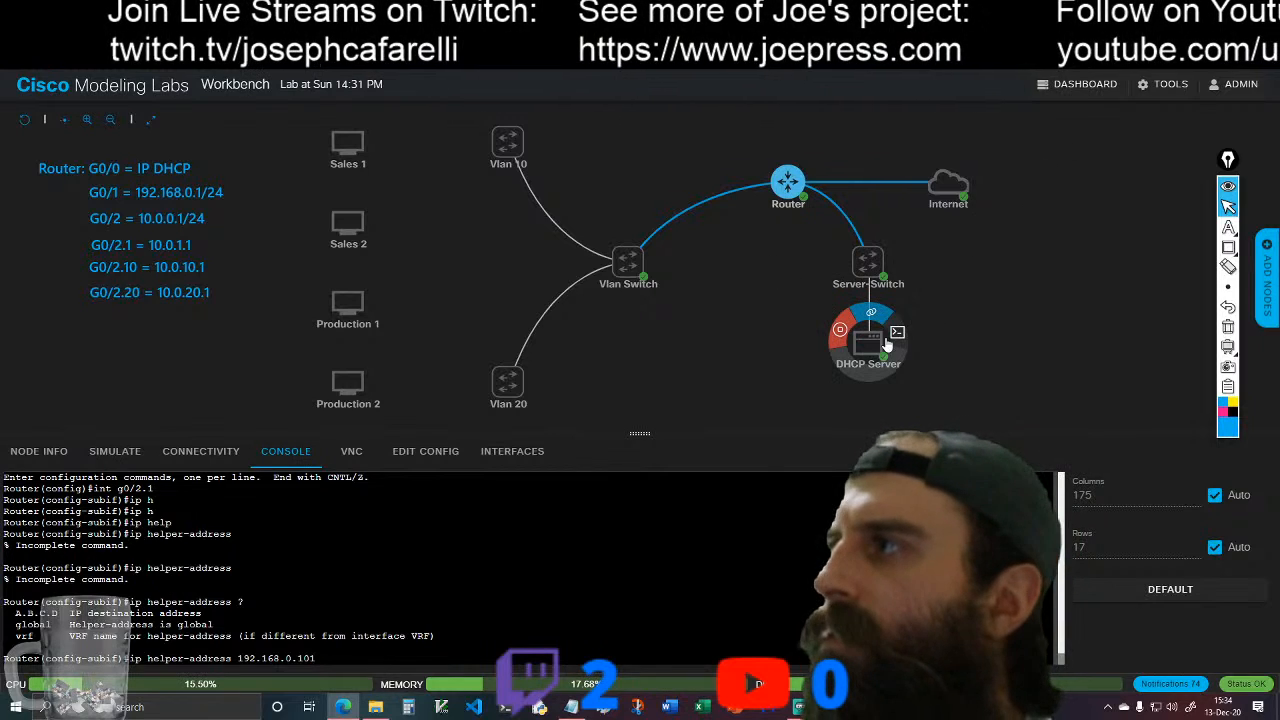
Step: Check the DHCP Server's address with ip addr, and submit the pending ip helper-address 192.168.0.101 command in the Router's console
{"action": "left_click", "coordinate": [858, 348]}
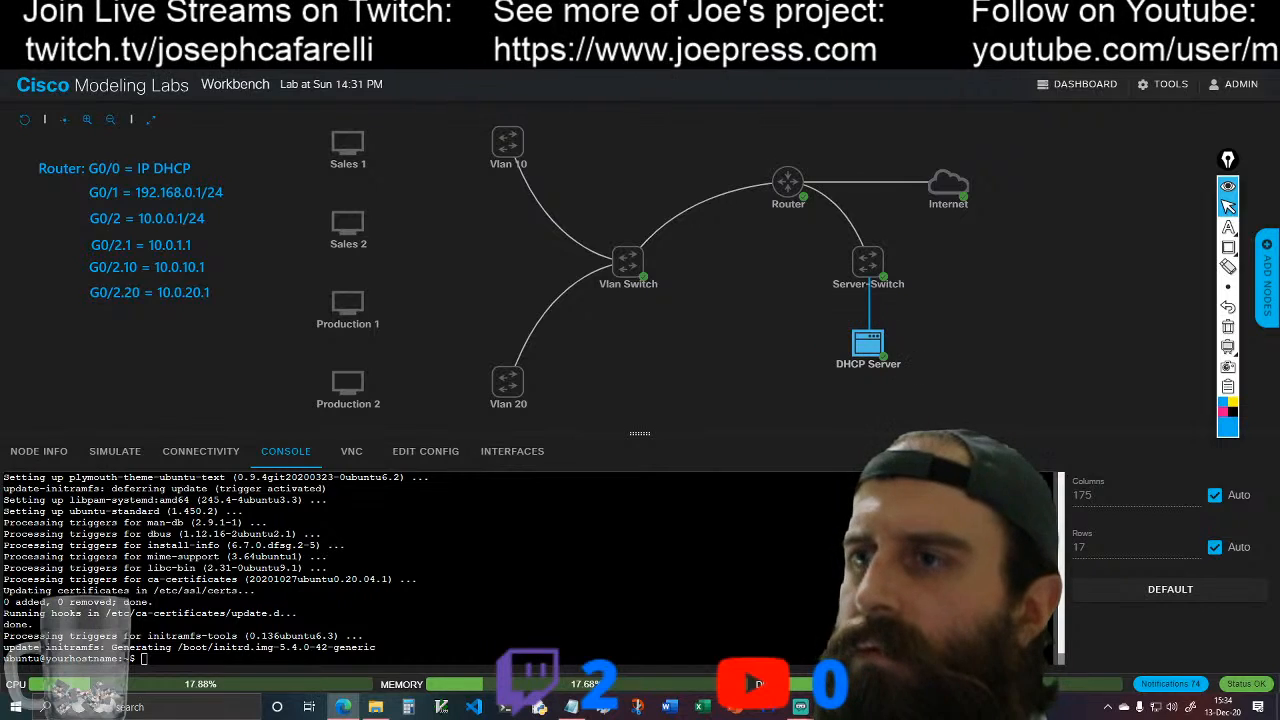
{"action": "type", "text": "ip addr"}
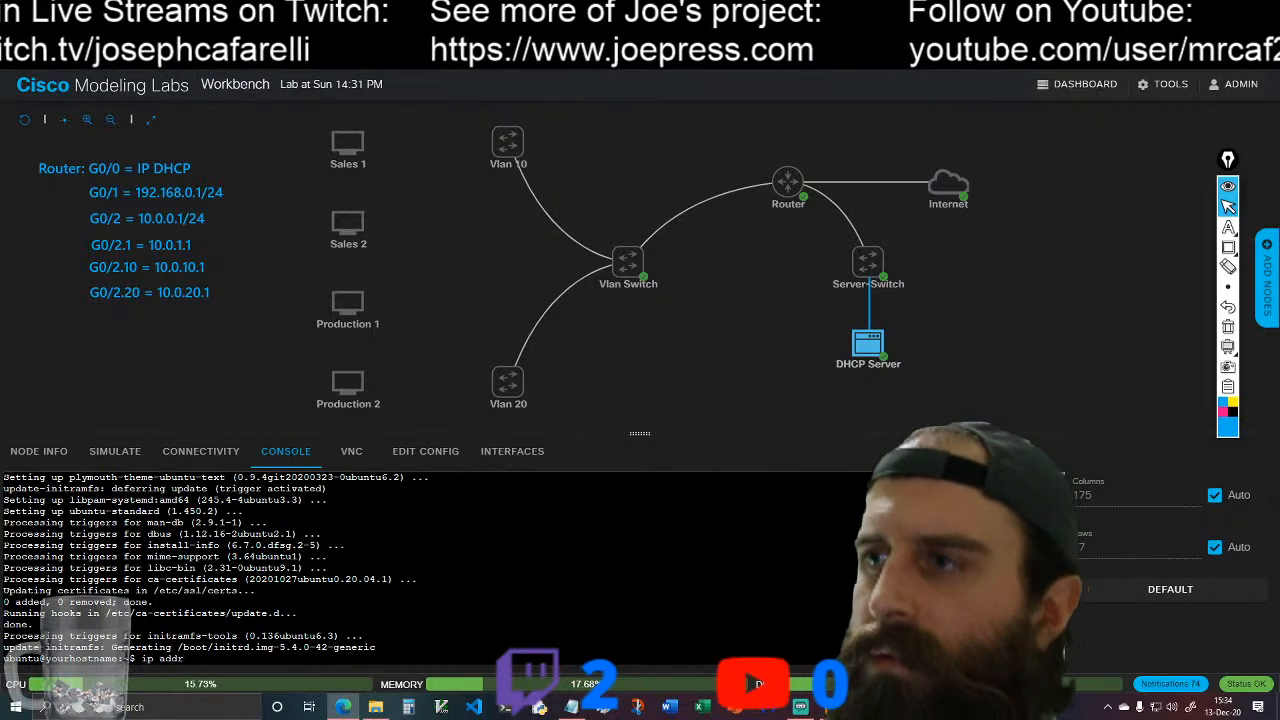
{"action": "key", "text": "Return"}
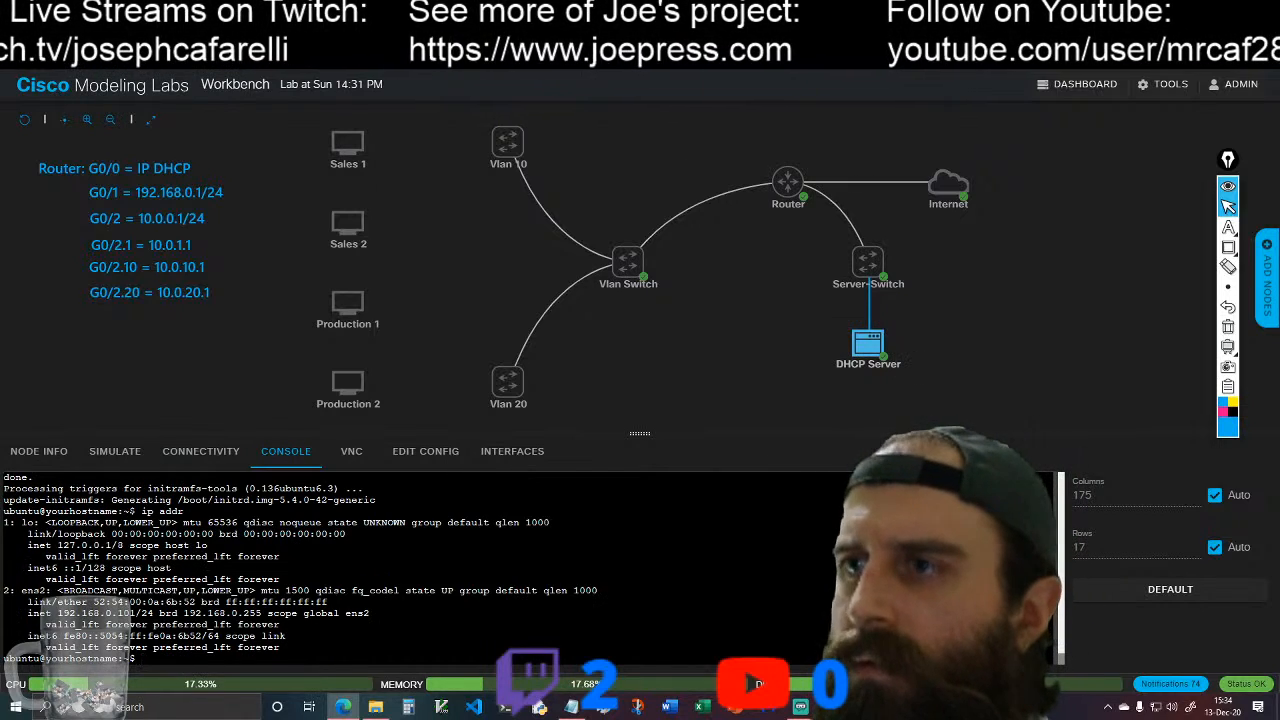
{"action": "left_click", "coordinate": [788, 181]}
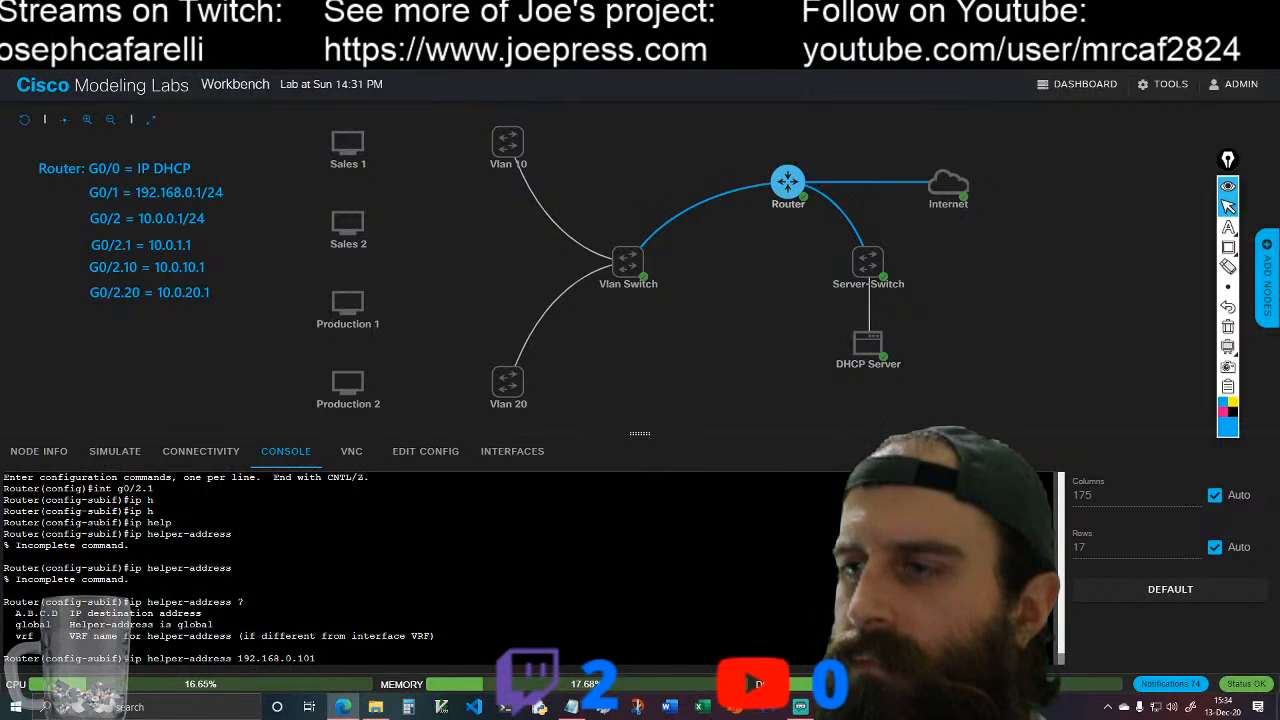
{"action": "key", "text": "Return"}
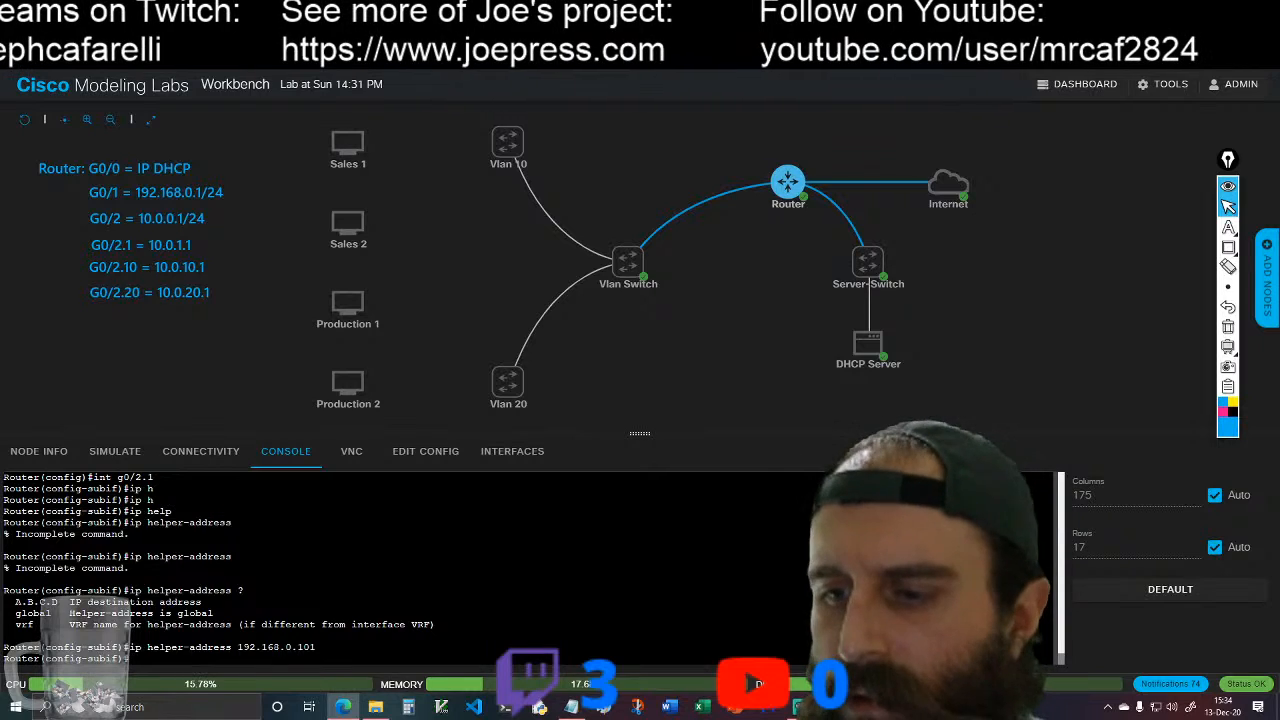
Step: Set 192.168.0.101 as the ip helper-address on the Router's subinterface g0/2.10
{"action": "type", "text": "int g0/"}
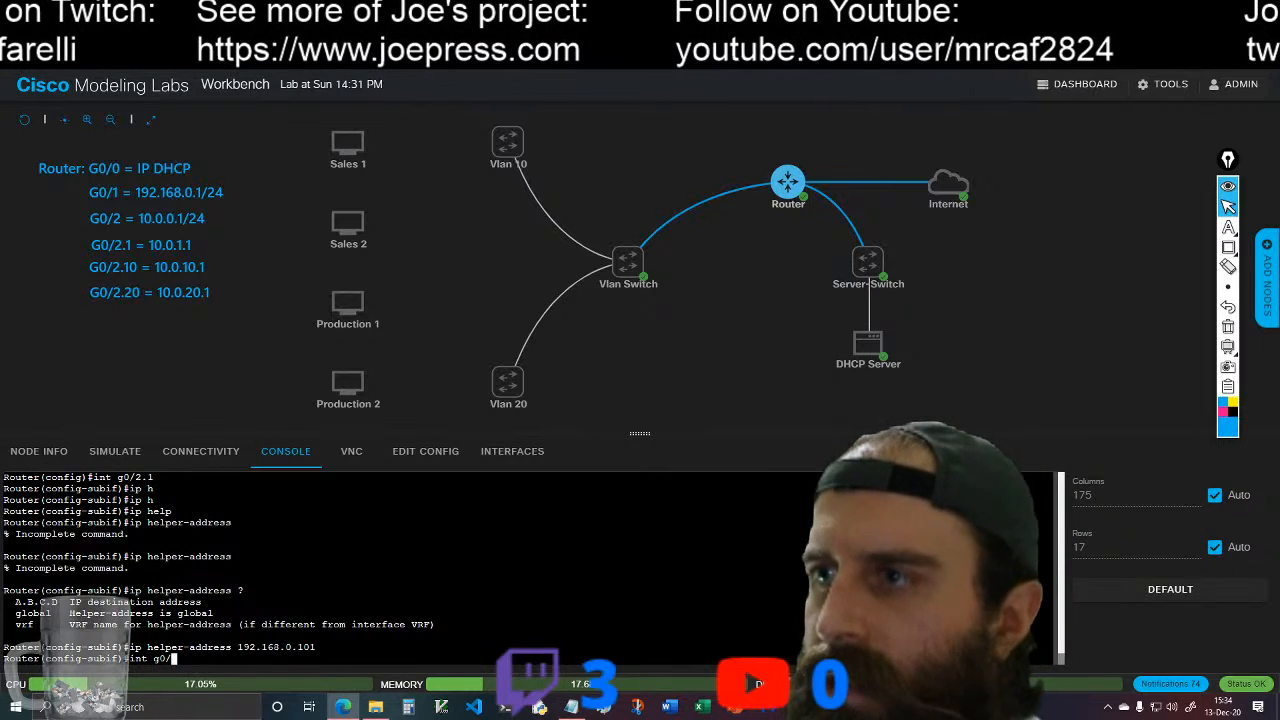
{"action": "type", "text": "2.10"}
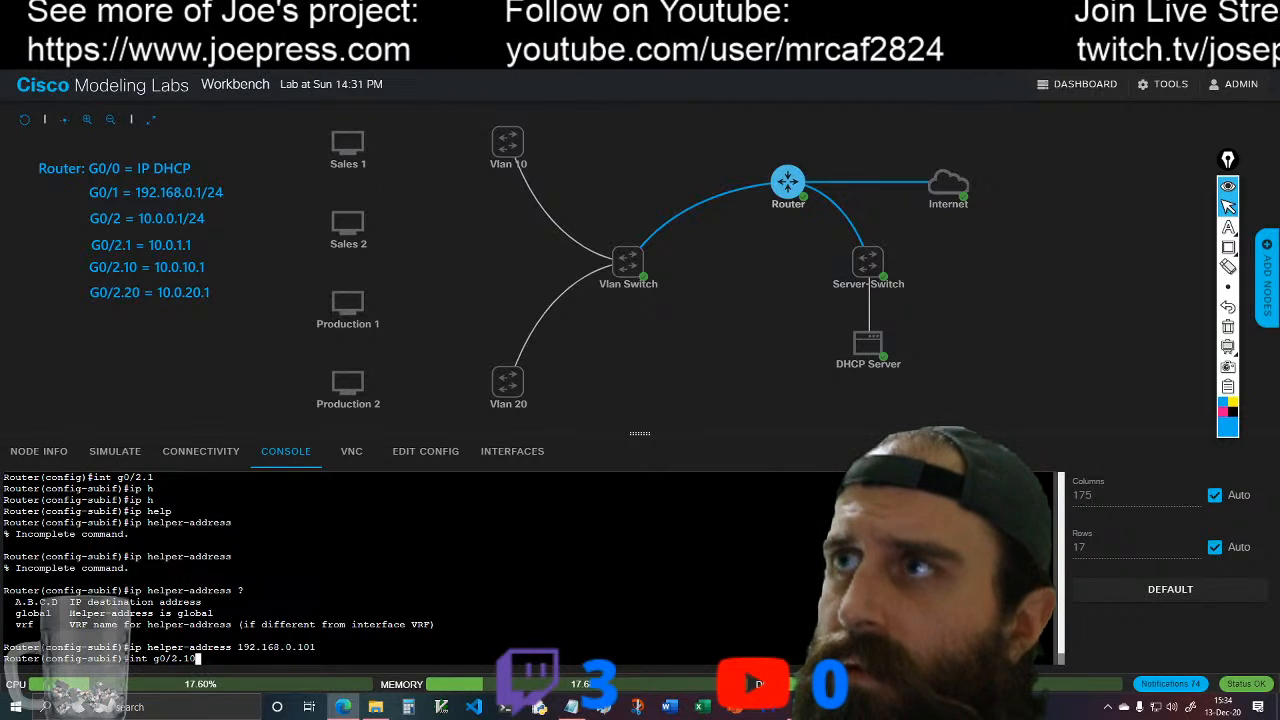
{"action": "key", "text": "Return"}
{"action": "key", "text": "Up"}
{"action": "key", "text": "Up"}
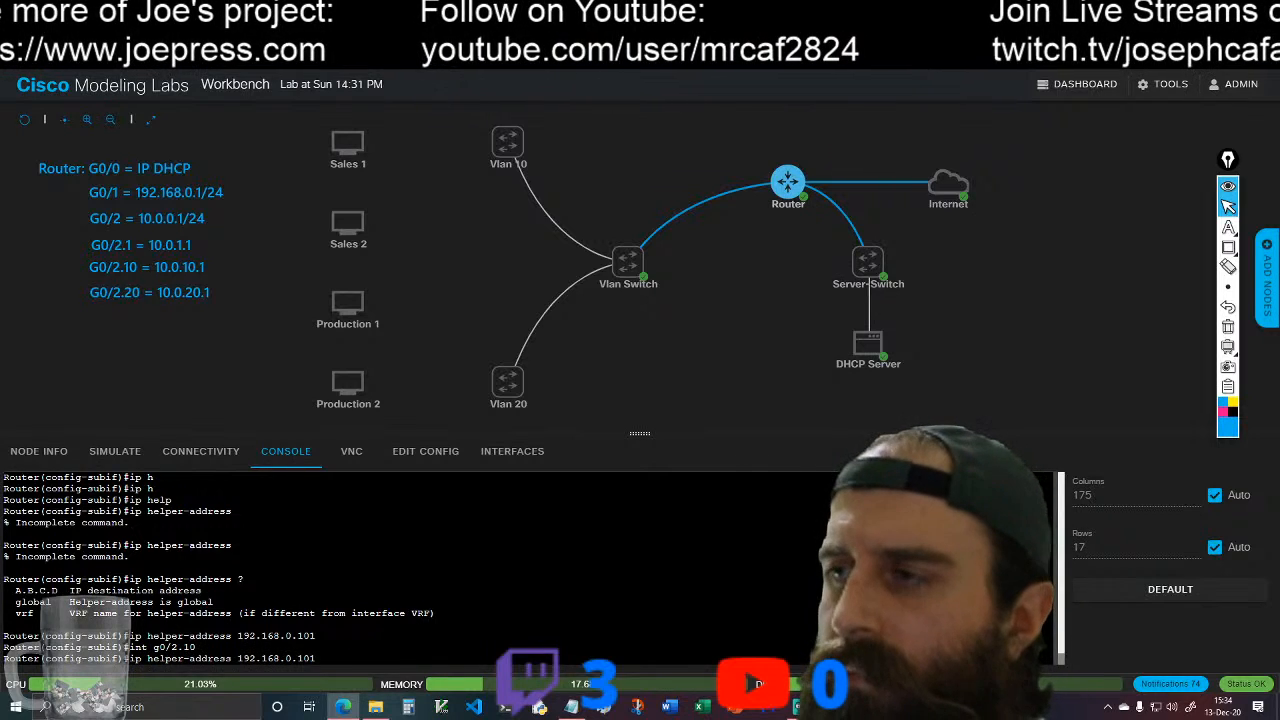
{"action": "key", "text": "Return"}
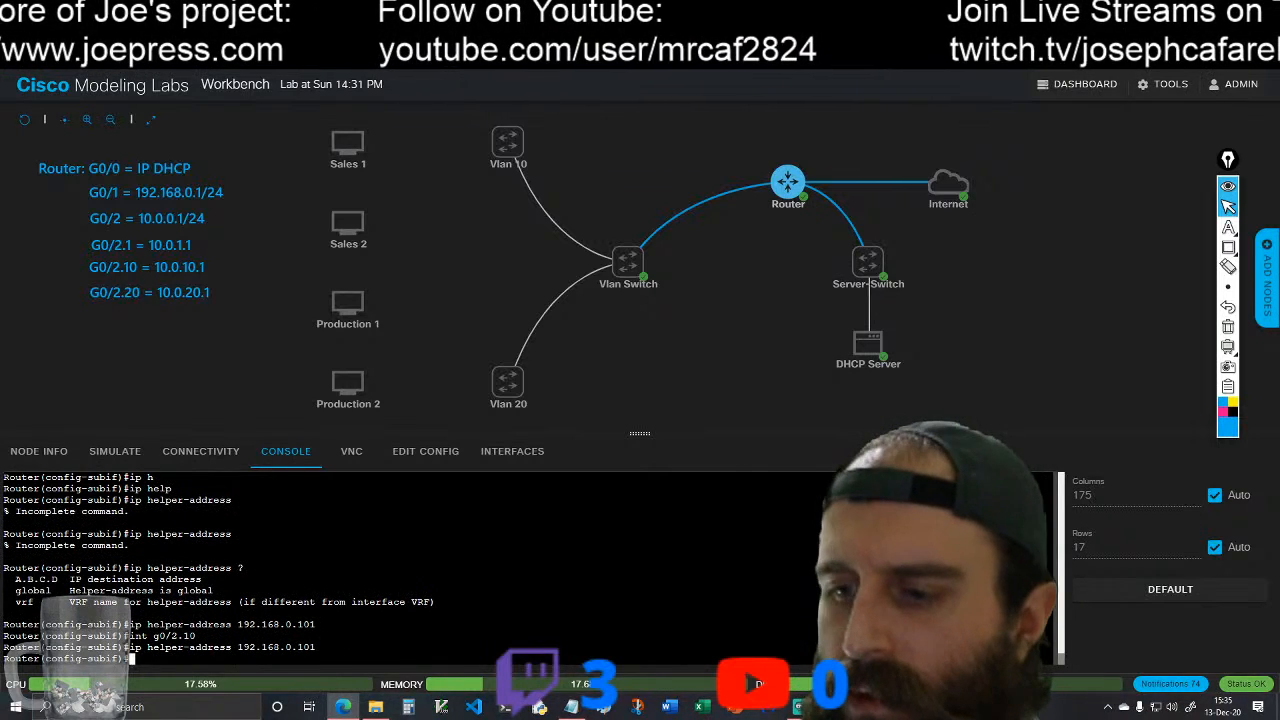
Step: Set 192.168.0.101 as the ip helper-address on the Router's subinterface g0/2.20
{"action": "type", "text": "int"}
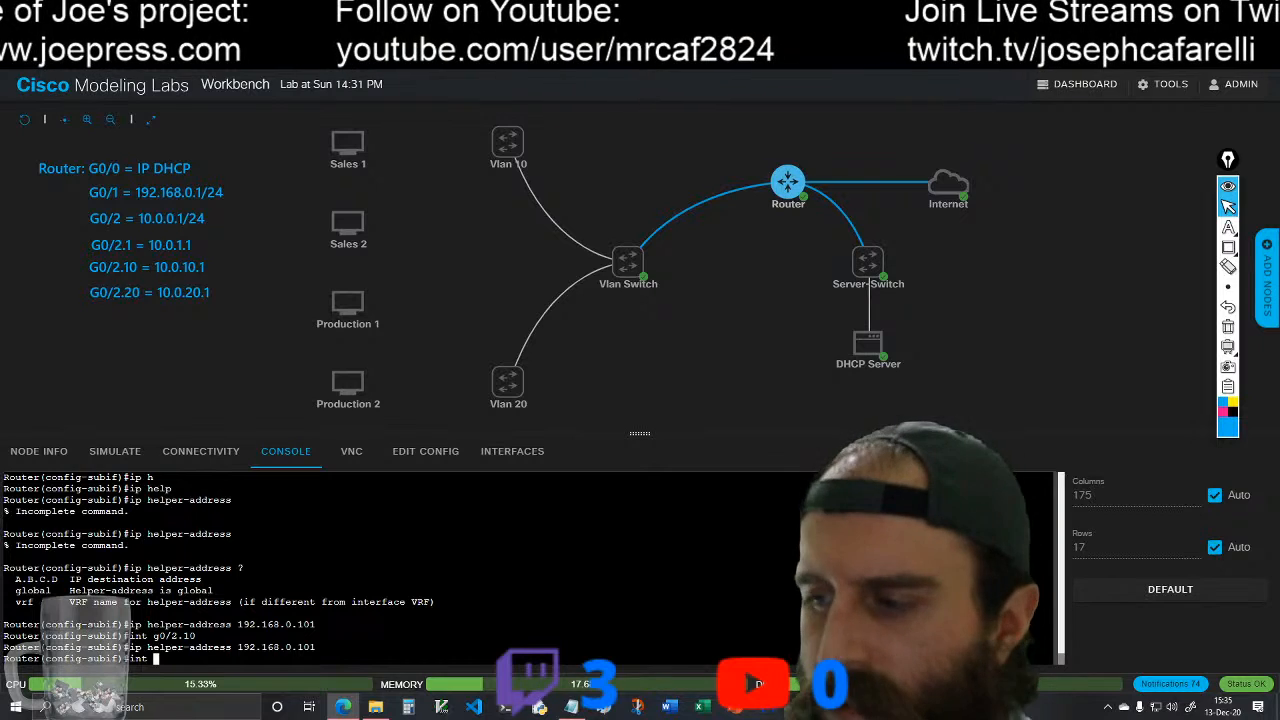
{"action": "type", "text": " g"}
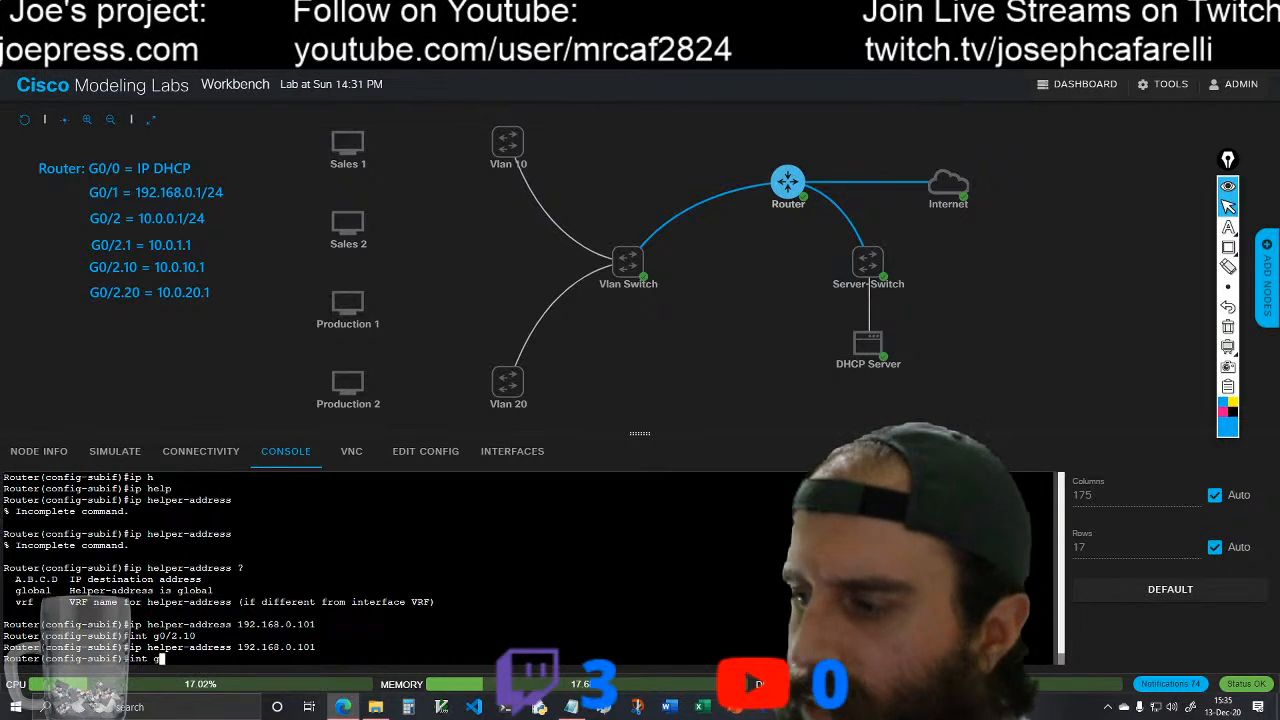
{"action": "type", "text": "0/2.20"}
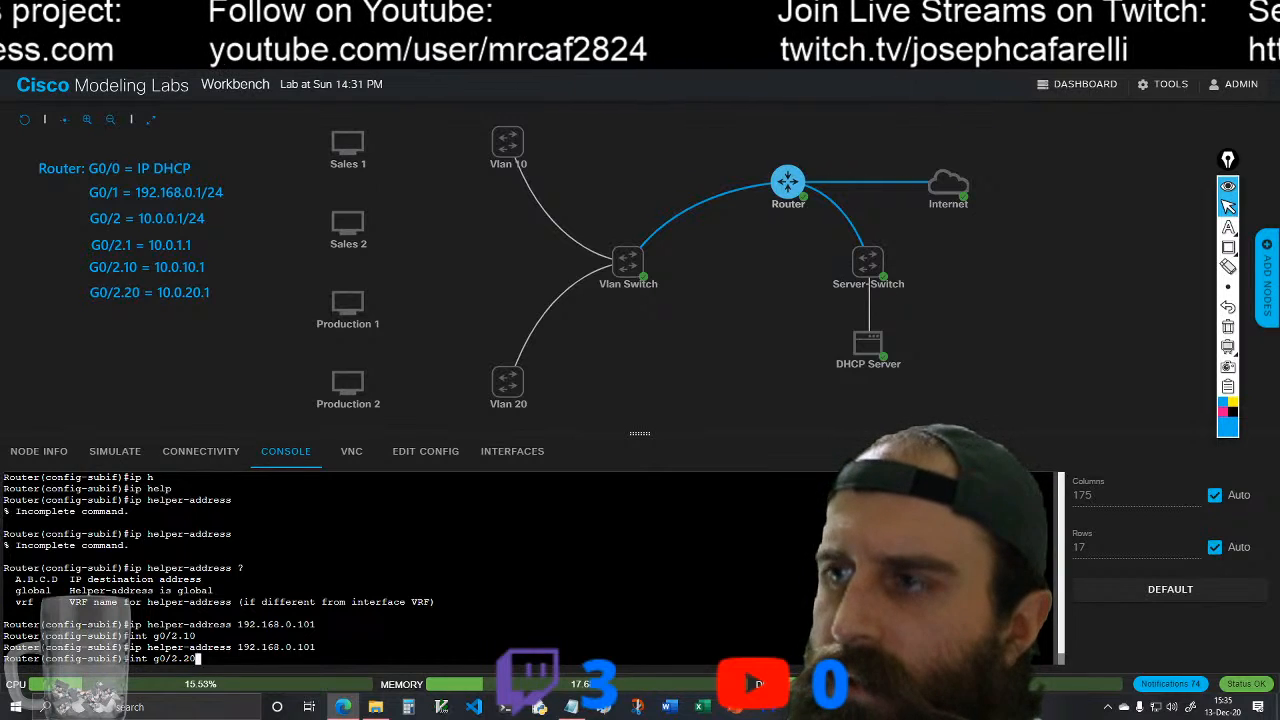
{"action": "key", "text": "Return"}
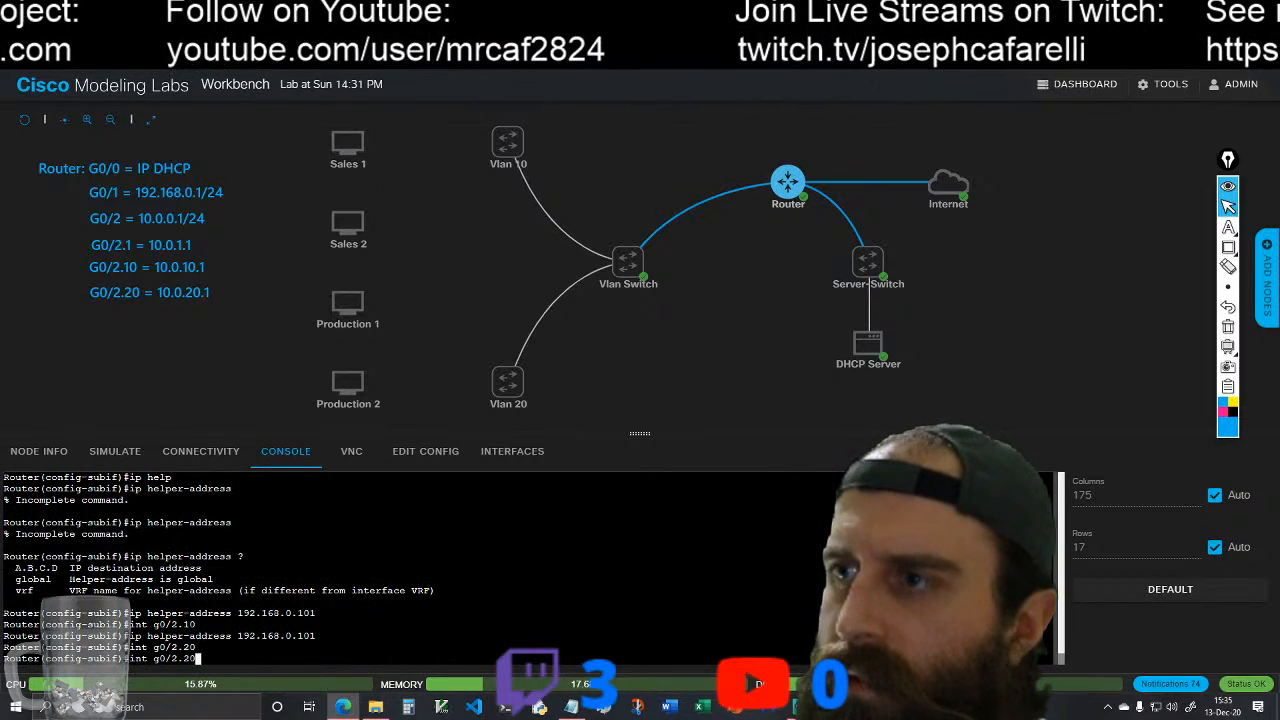
{"action": "key", "text": "Up"}
{"action": "key", "text": "Up"}
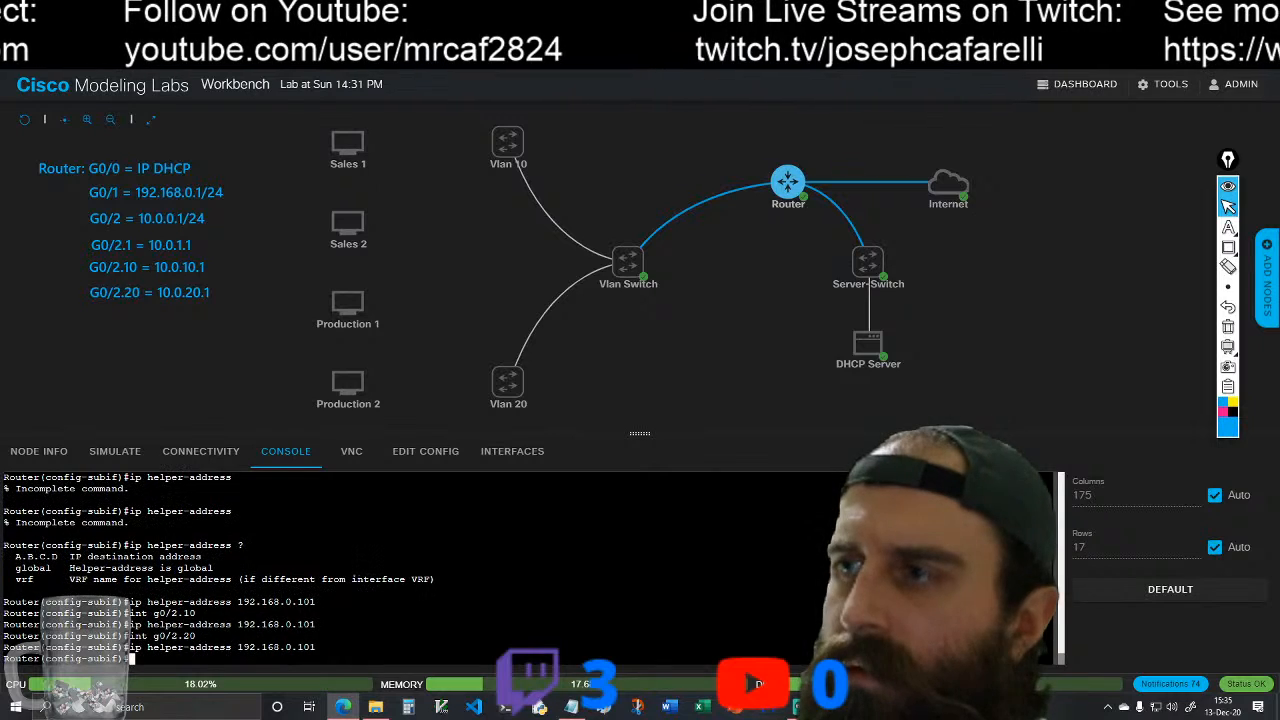
{"action": "scroll", "coordinate": [220, 570], "scroll_direction": "up", "scroll_amount": 3}
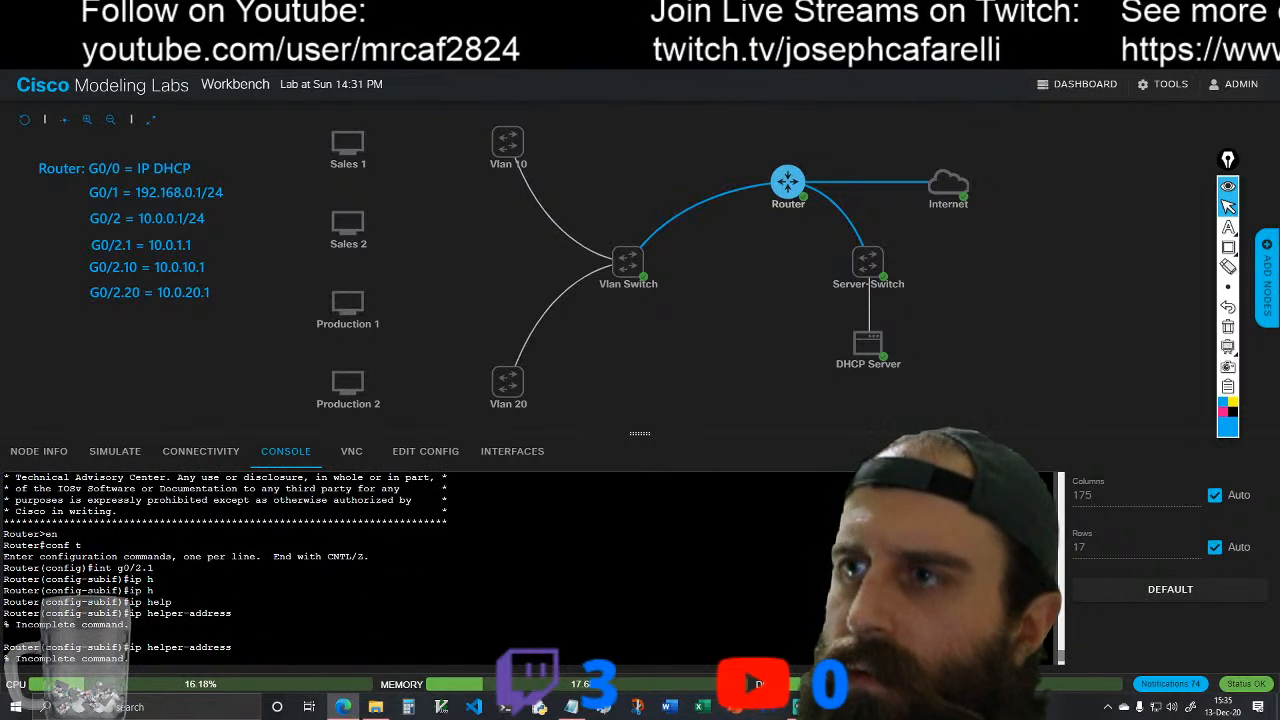
{"action": "key", "text": "Return"}
Step: Exit the Router's subinterface configuration and save the running configuration with do wr
{"action": "type", "text": "exit"}
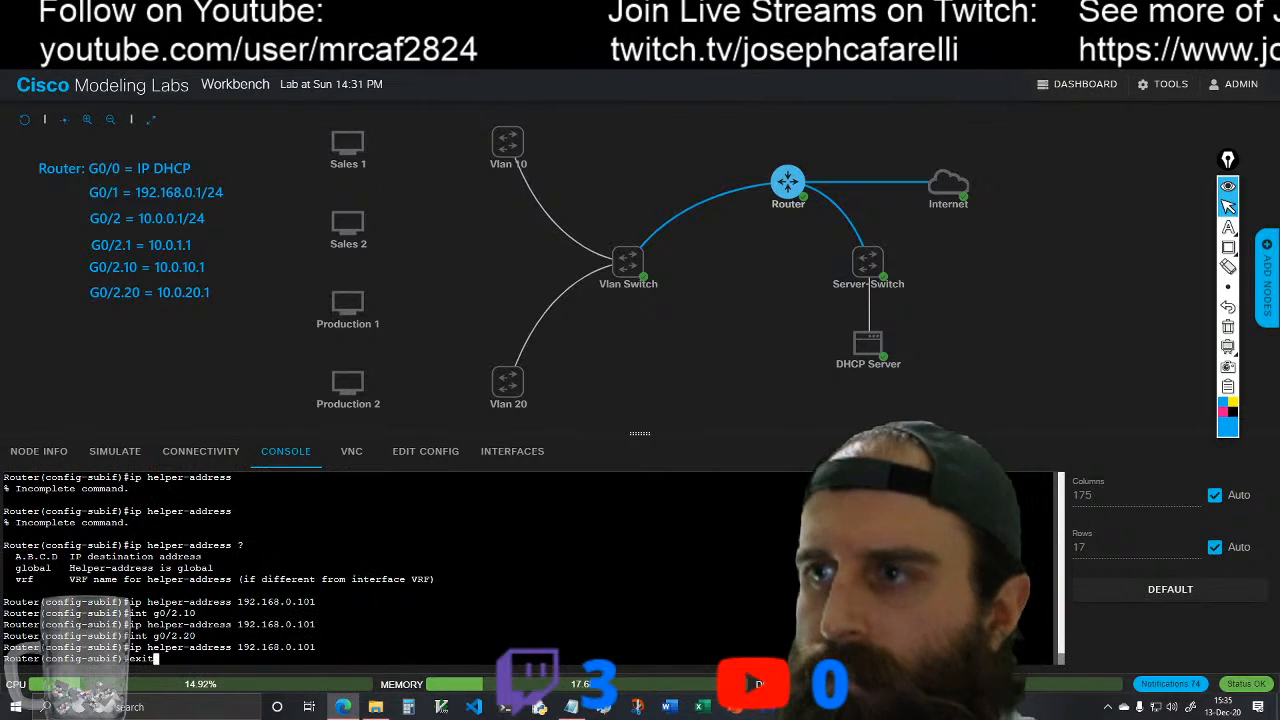
{"action": "key", "text": "Return"}
{"action": "type", "text": "do wr"}
{"action": "key", "text": "Return"}
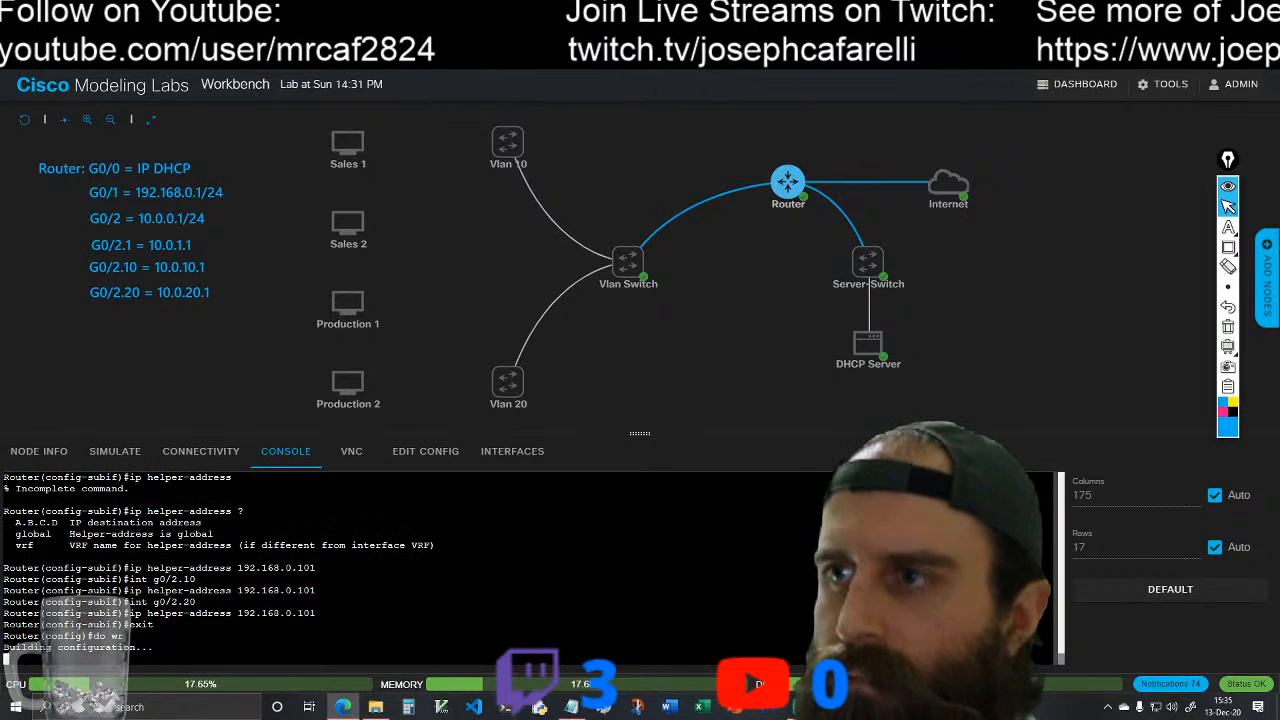
Step: Bring up the DHCP Server's console, and open dhcp-server-config.txt from the Server-Config folder in Documents
{"action": "mouse_move", "coordinate": [877, 353]}
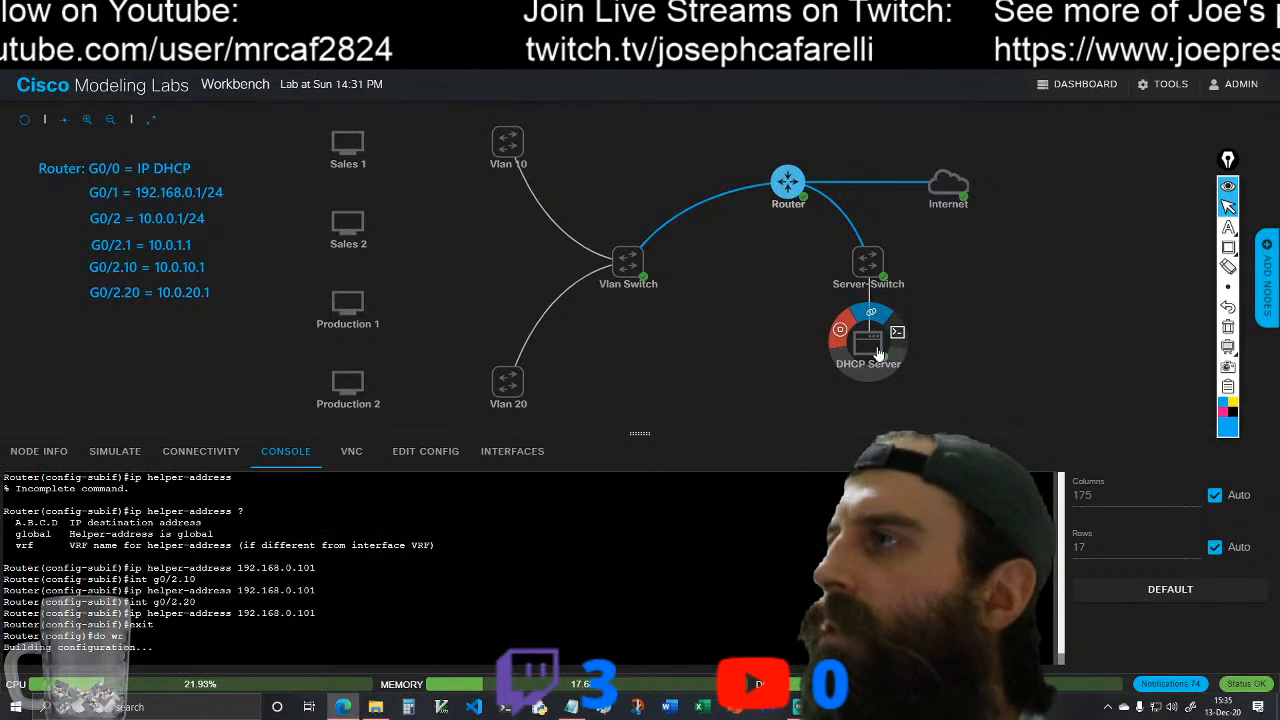
{"action": "left_click", "coordinate": [896, 333]}
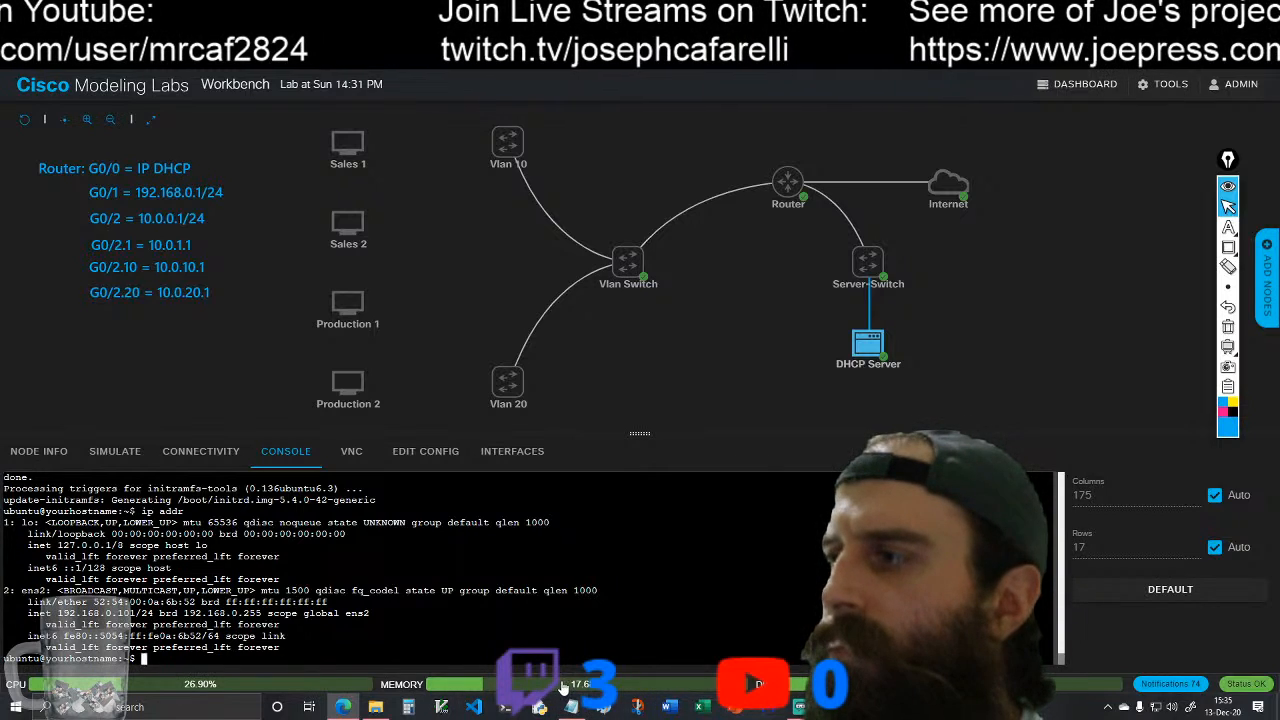
{"action": "mouse_move", "coordinate": [375, 702]}
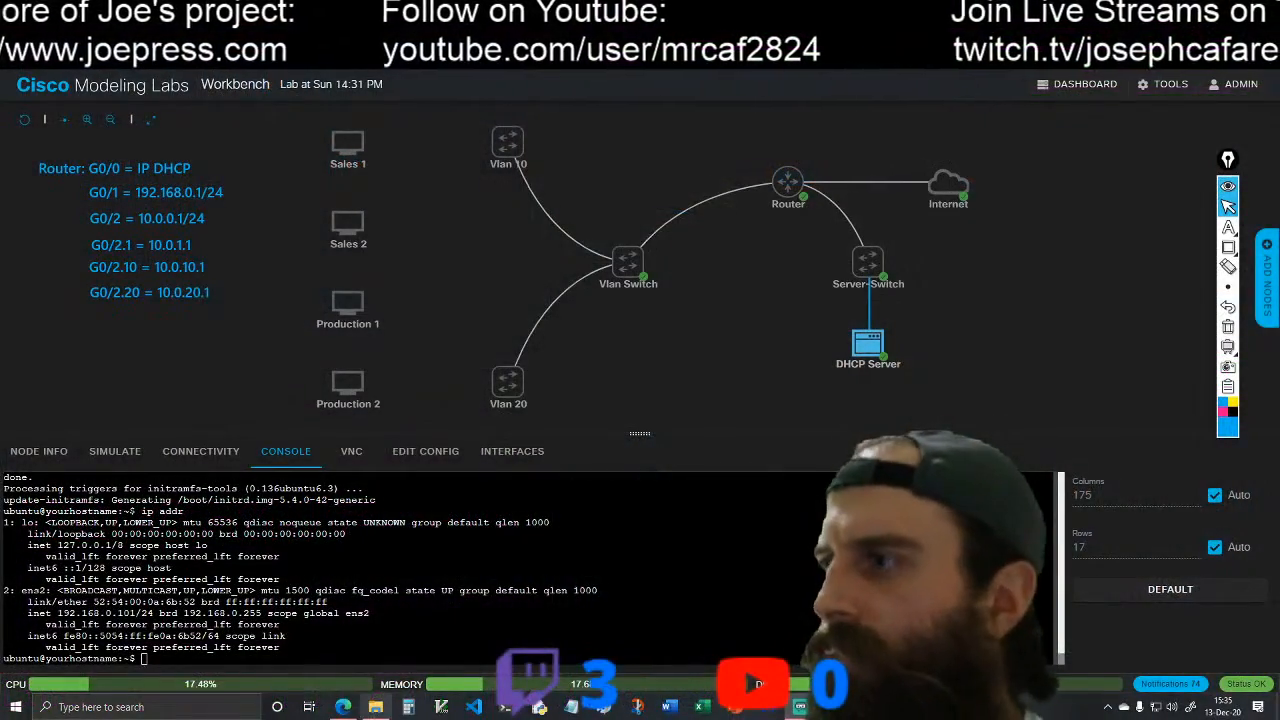
{"action": "left_click", "coordinate": [375, 707]}
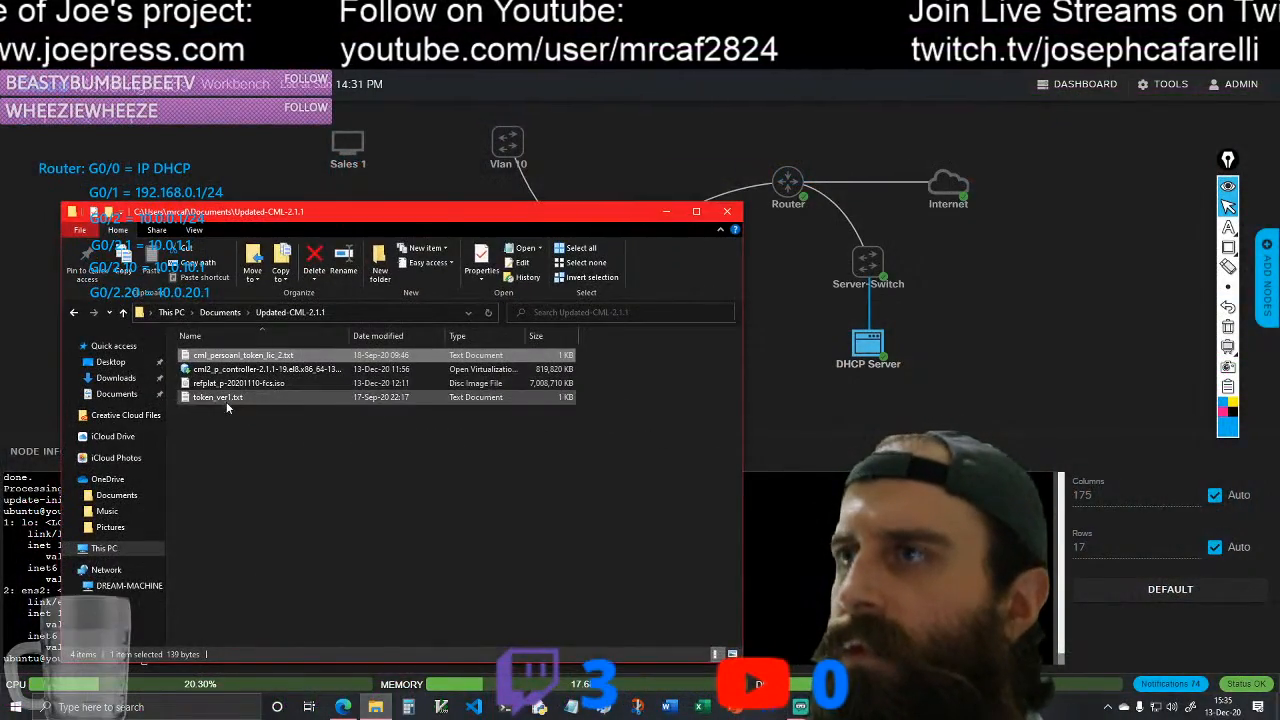
{"action": "left_click_drag", "start_coordinate": [365, 215], "coordinate": [594, 209]}
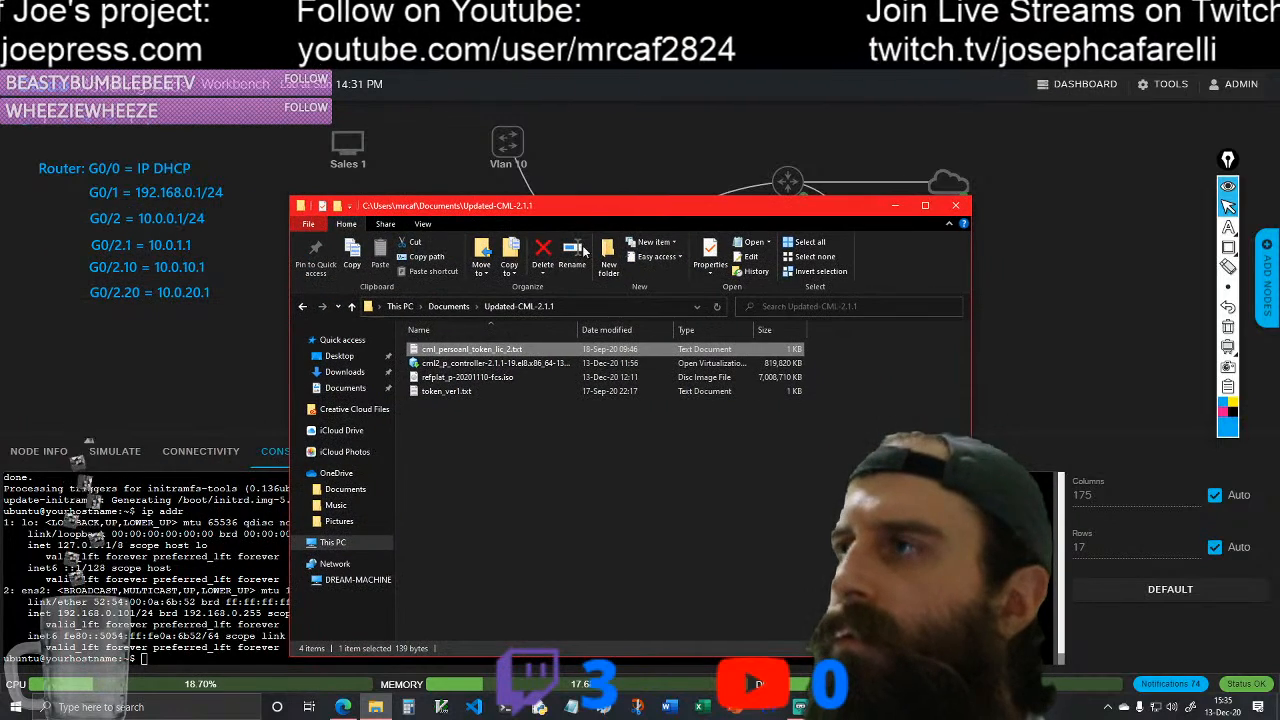
{"action": "left_click", "coordinate": [448, 306]}
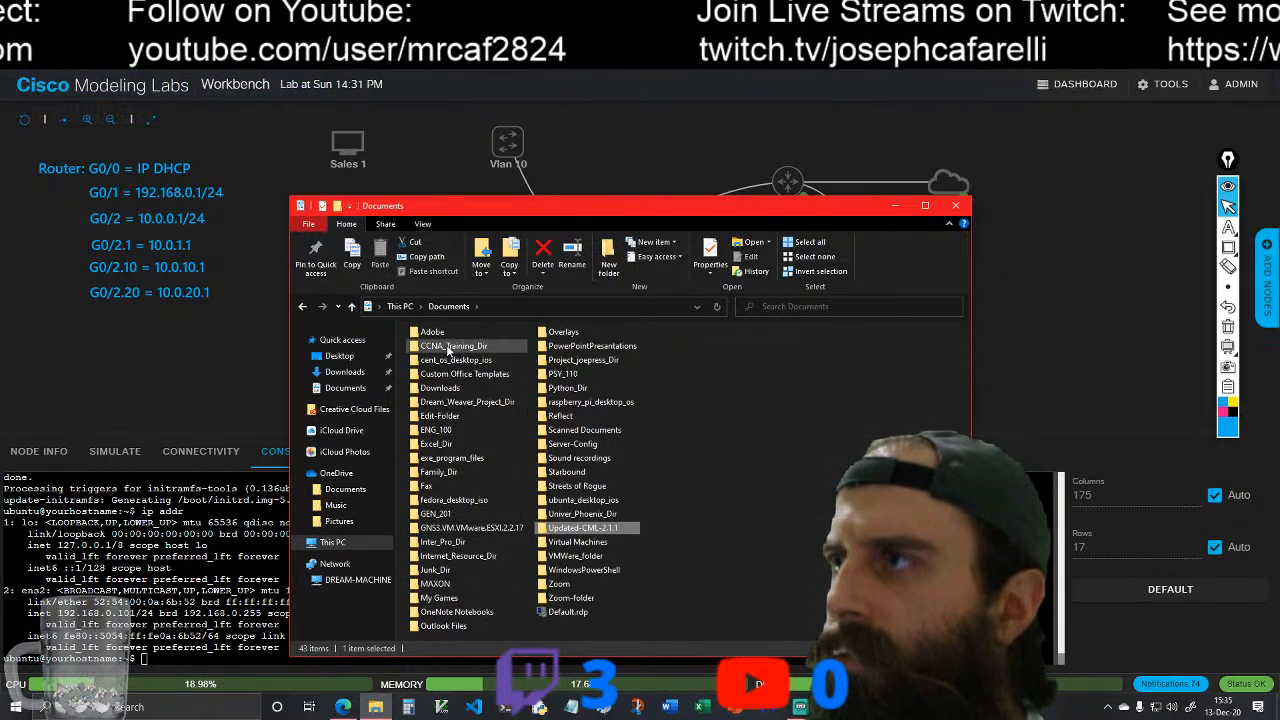
{"action": "double_click", "coordinate": [576, 447]}
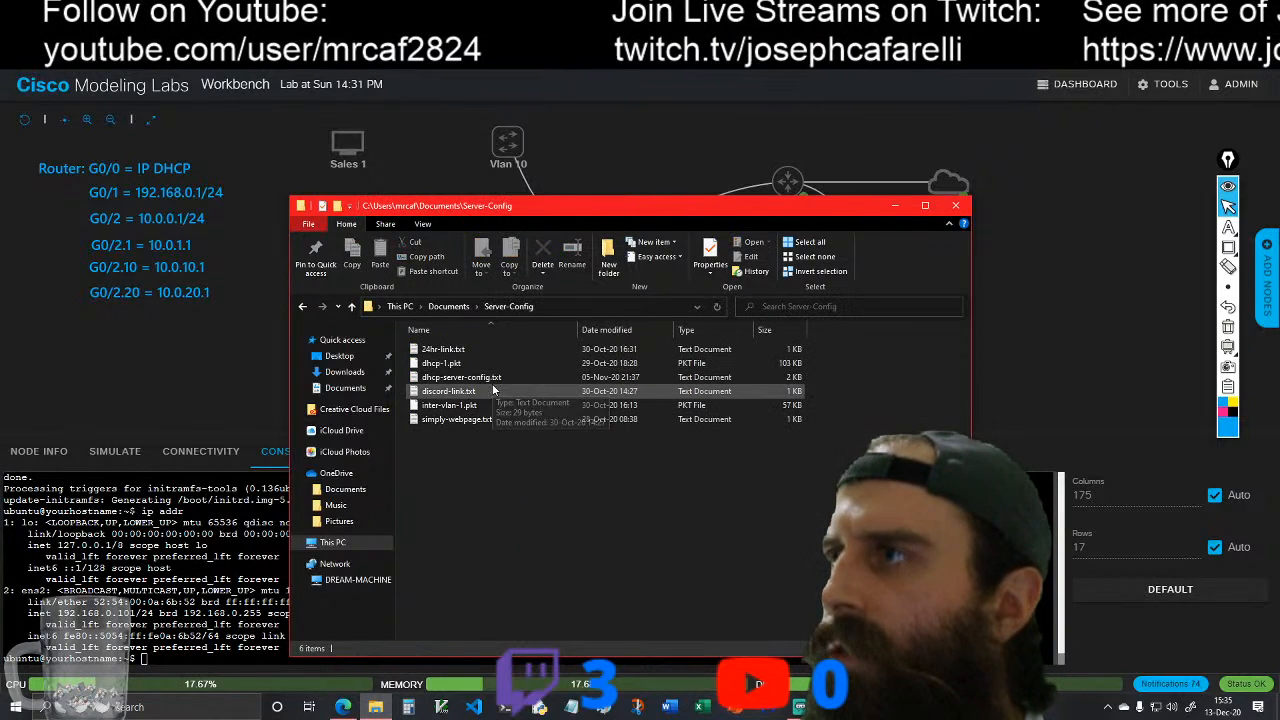
{"action": "double_click", "coordinate": [481, 378]}
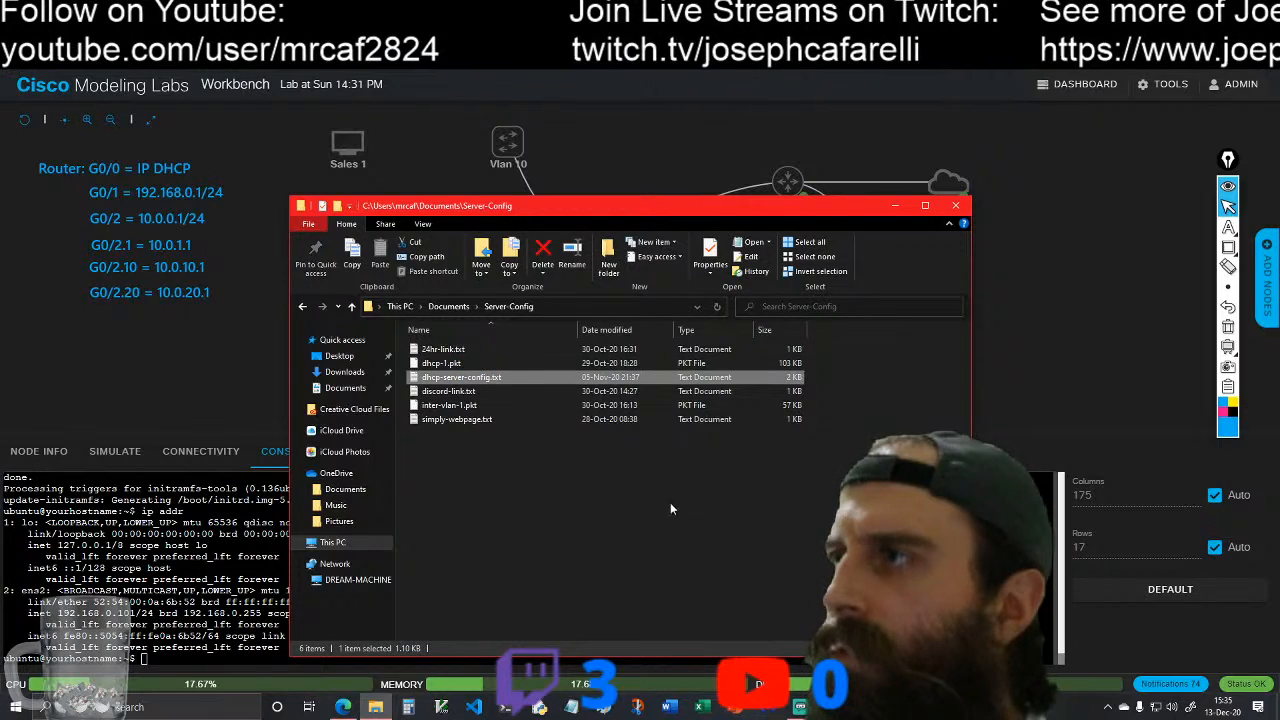
{"action": "left_click", "coordinate": [805, 210]}
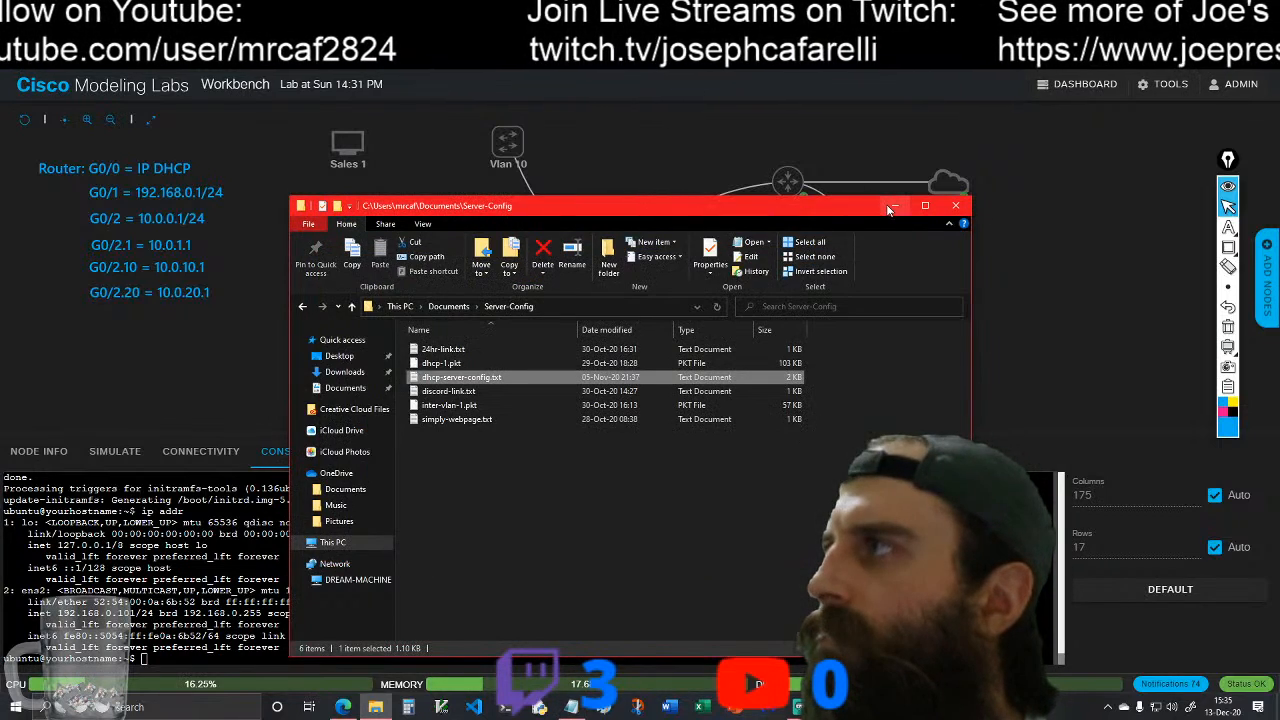
{"action": "left_click", "coordinate": [895, 205]}
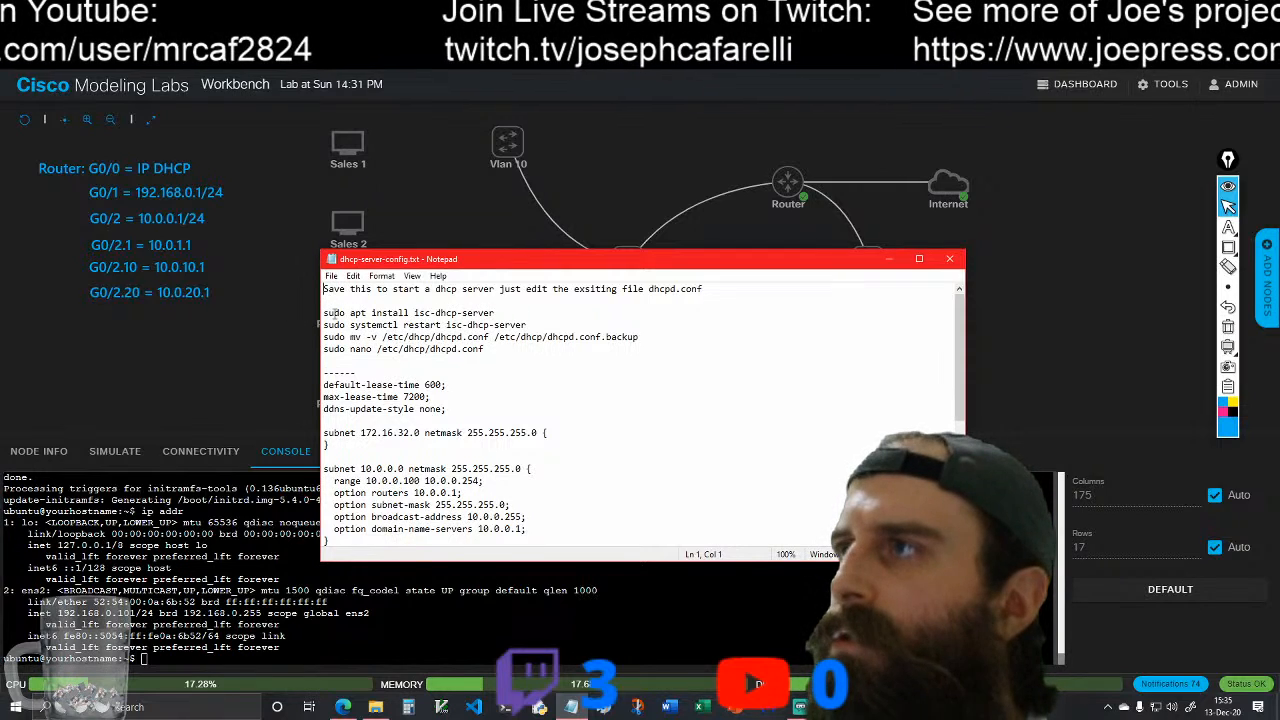
Step: Copy sudo apt install isc-dhcp-server from the notes and run it in the DHCP Server's console, accepting the installation
{"action": "left_click_drag", "start_coordinate": [323, 313], "coordinate": [497, 313]}
{"action": "key", "text": "ctrl+c"}
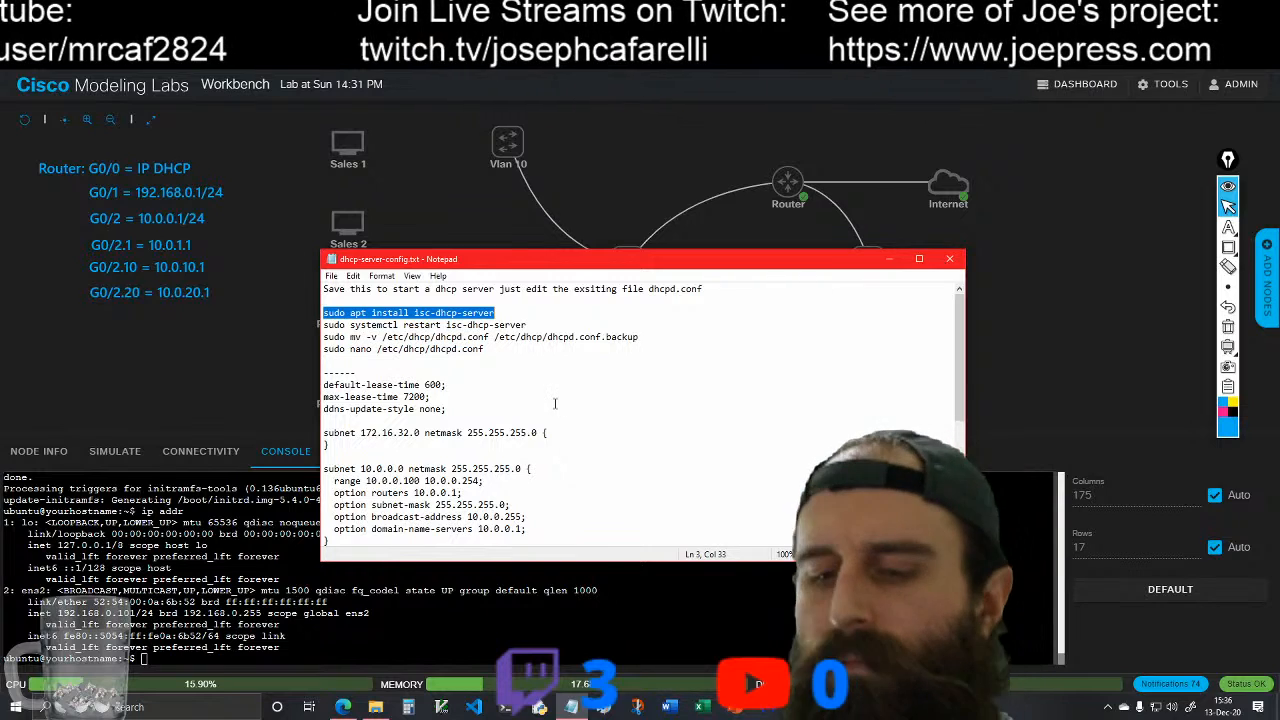
{"action": "left_click", "coordinate": [888, 260]}
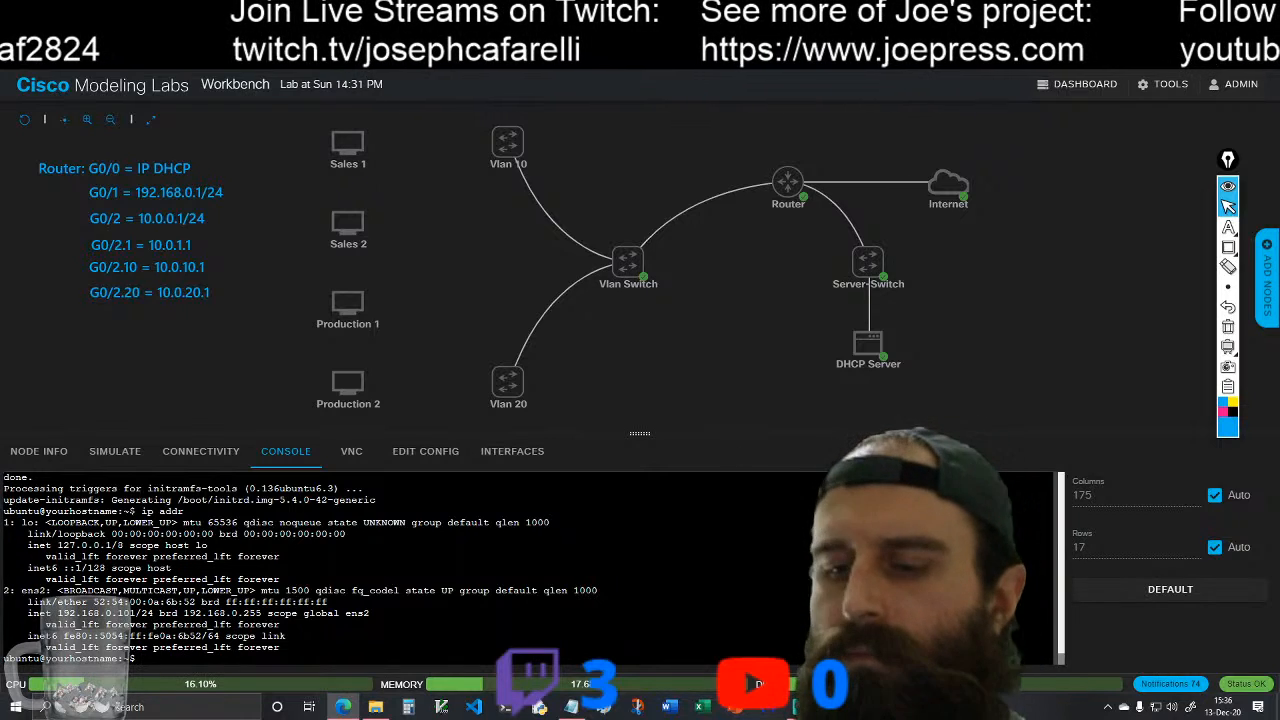
{"action": "right_click", "coordinate": [141, 662]}
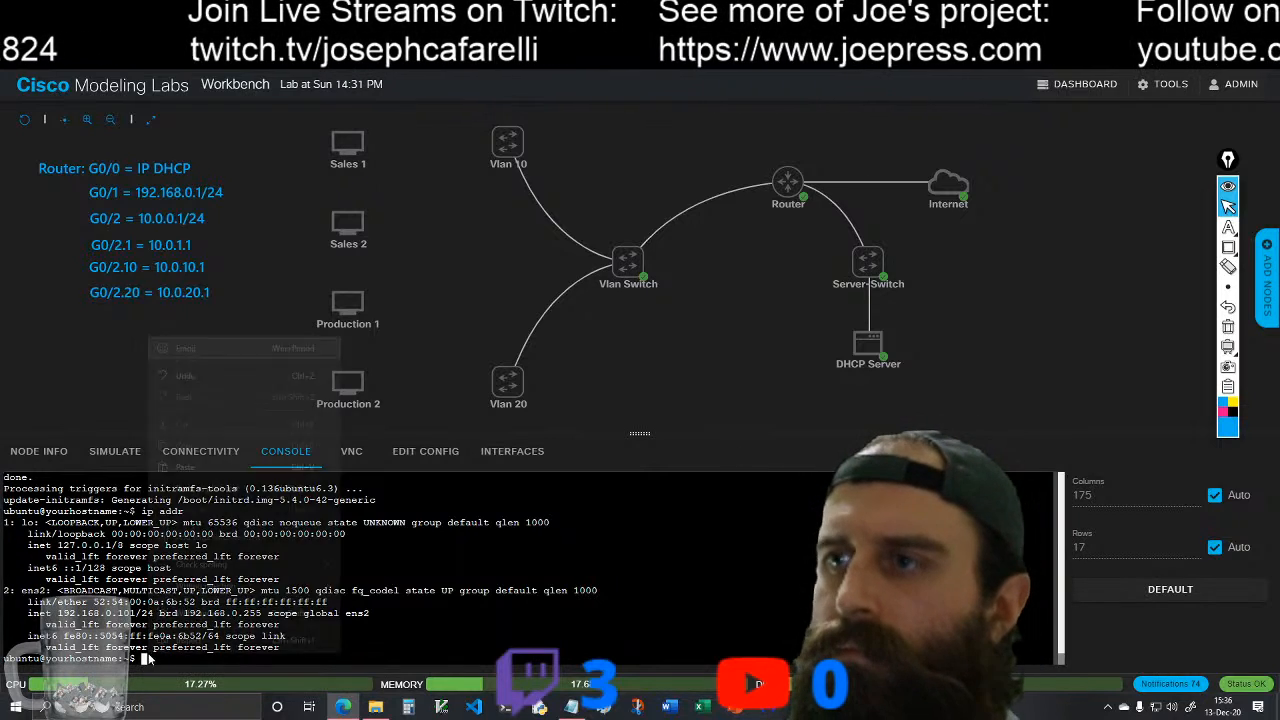
{"action": "left_click", "coordinate": [208, 460]}
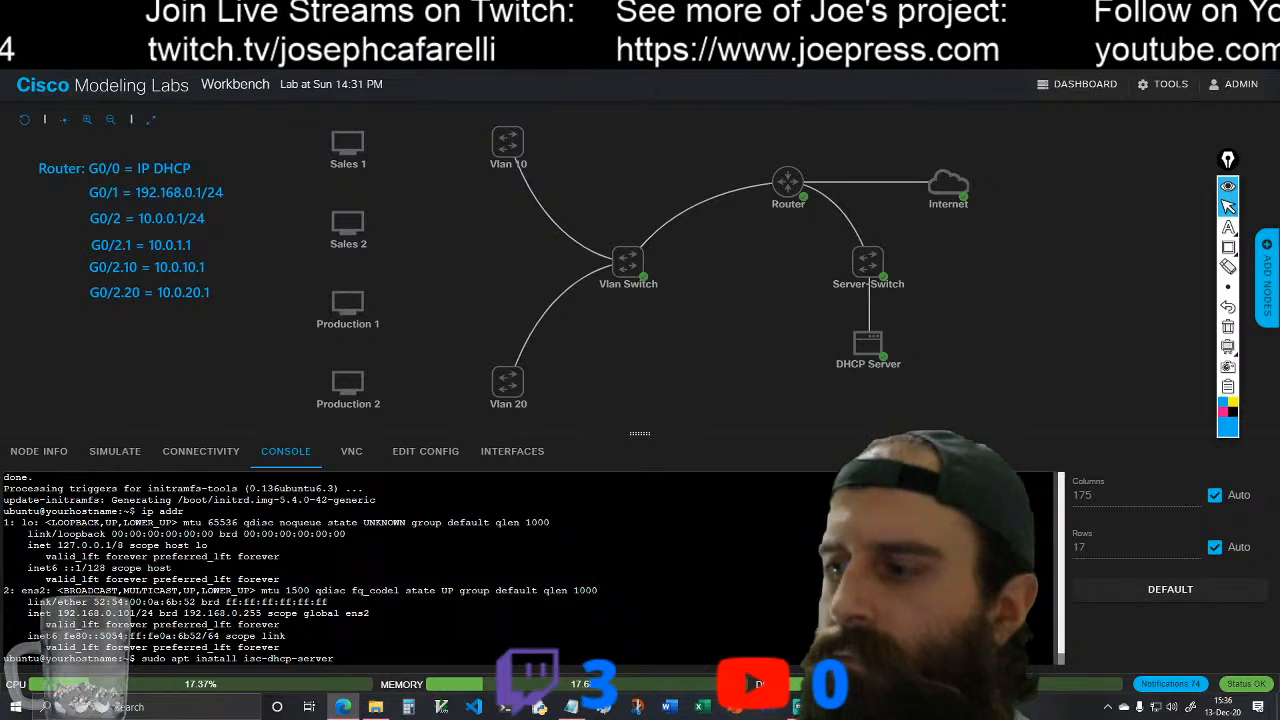
{"action": "key", "text": "Return"}
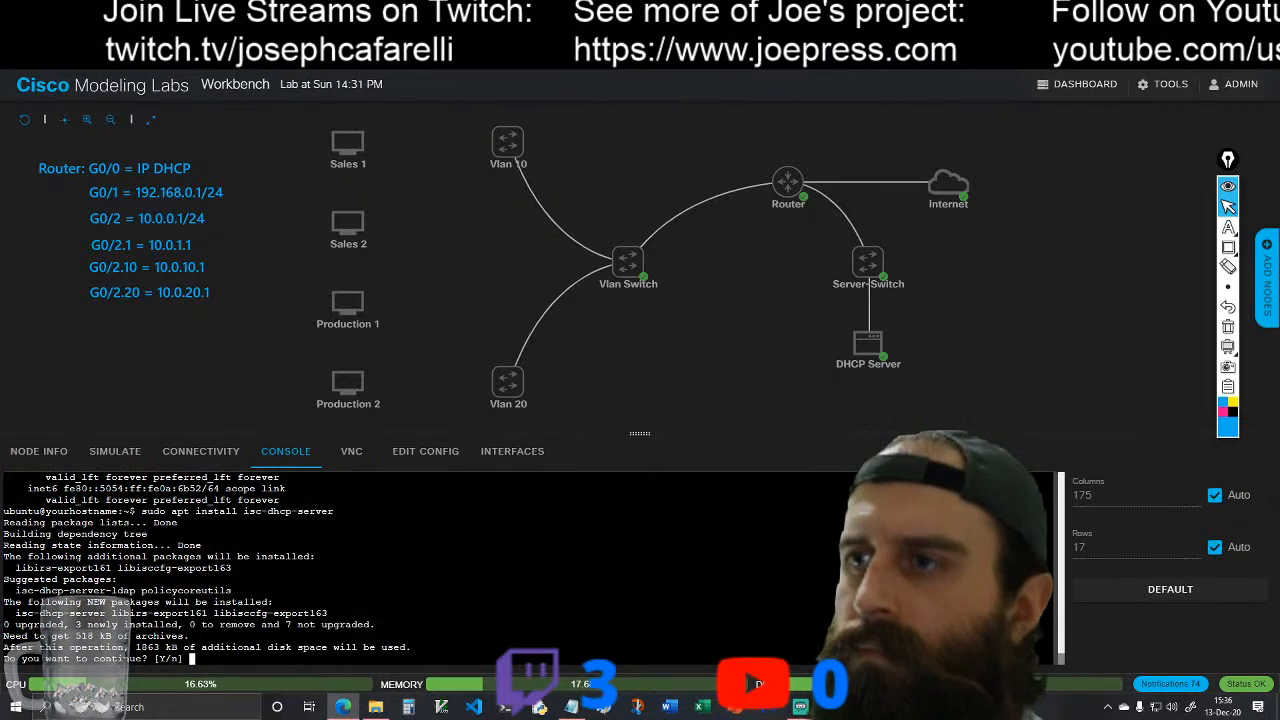
{"action": "type", "text": "y"}
{"action": "key", "text": "Return"}
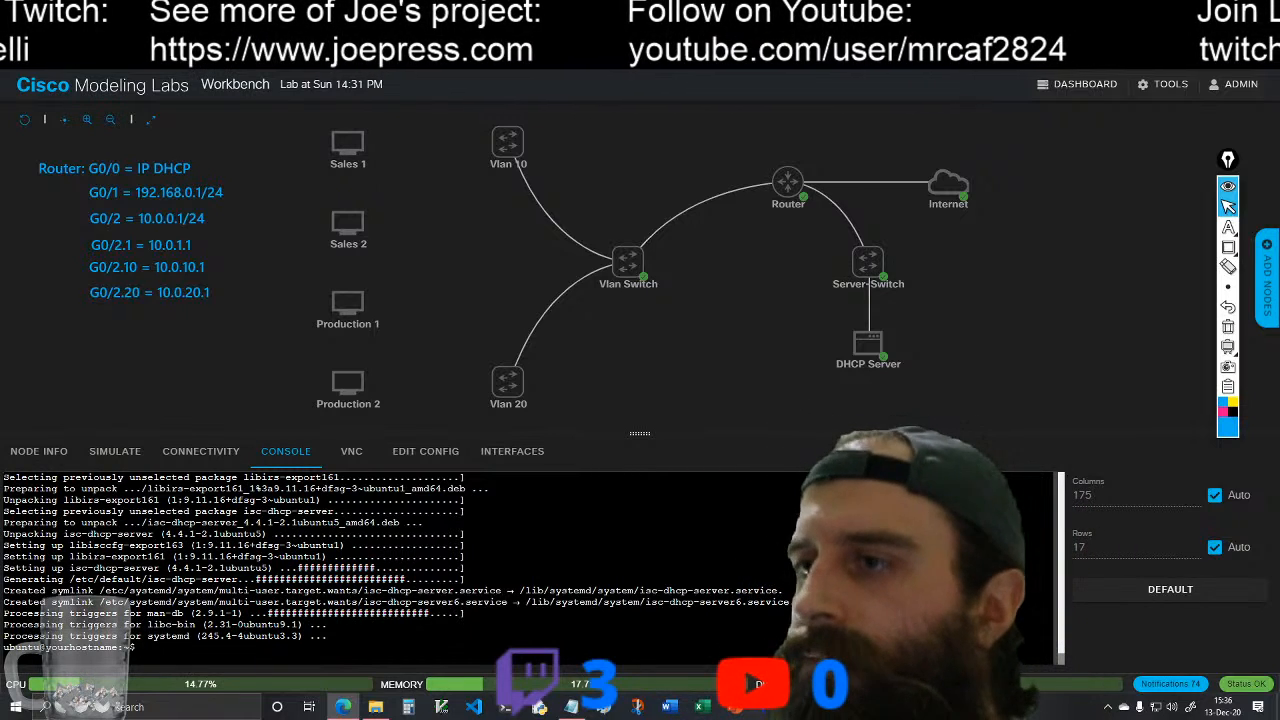
Step: Copy sudo systemctl restart isc-dhcp-server from the notes and run it in the DHCP Server's console
{"action": "left_click", "coordinate": [569, 707]}
{"action": "left_click_drag", "start_coordinate": [323, 325], "coordinate": [527, 326]}
{"action": "key", "text": "ctrl+c"}
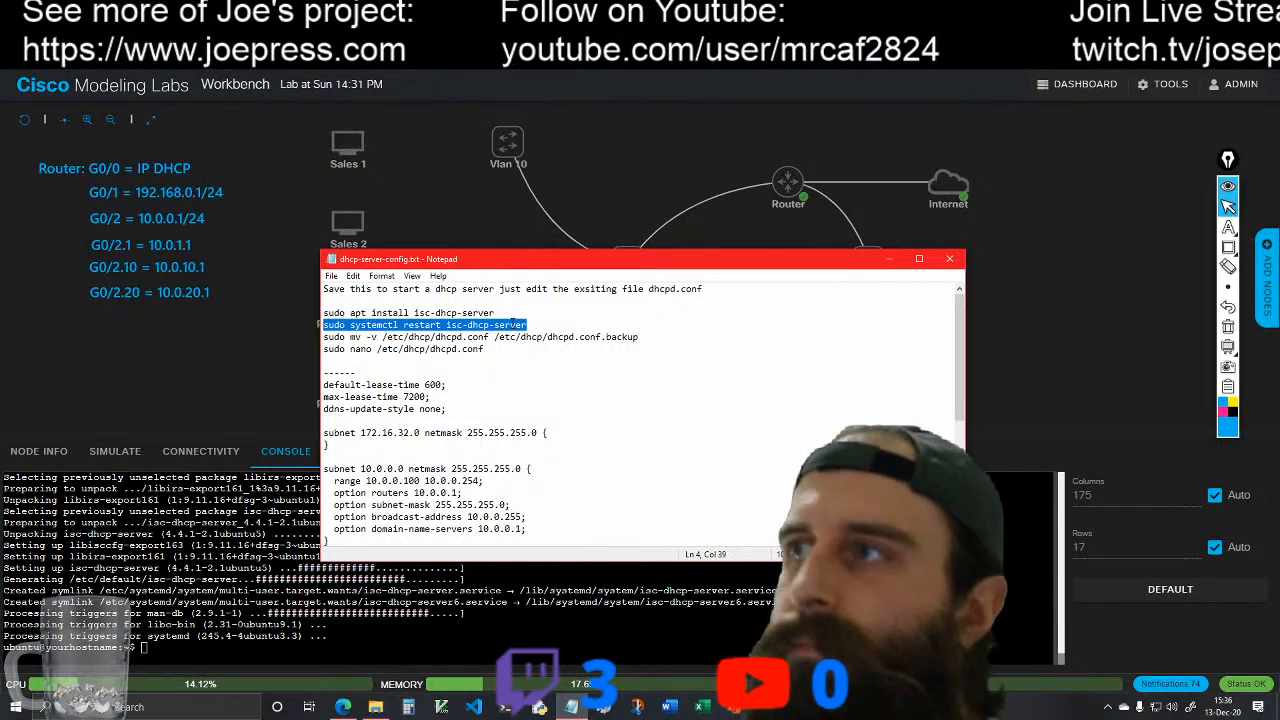
{"action": "left_click", "coordinate": [888, 259]}
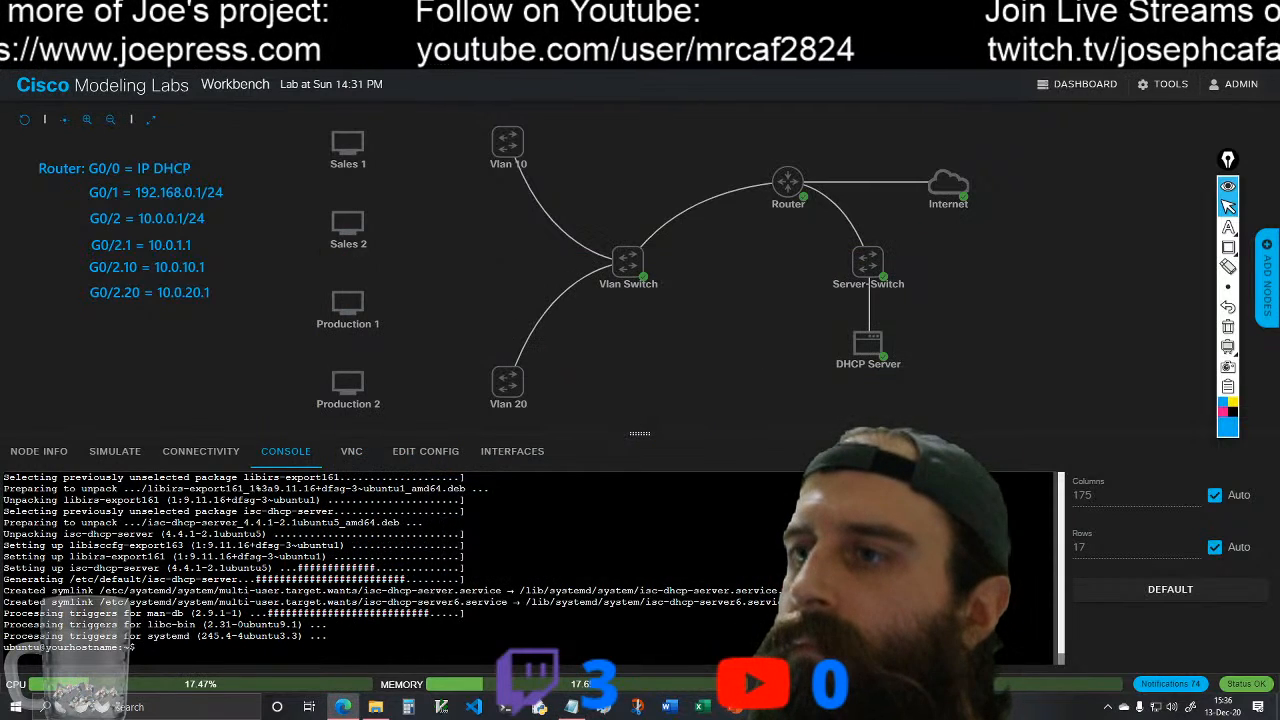
{"action": "right_click", "coordinate": [153, 656]}
{"action": "left_click", "coordinate": [252, 452]}
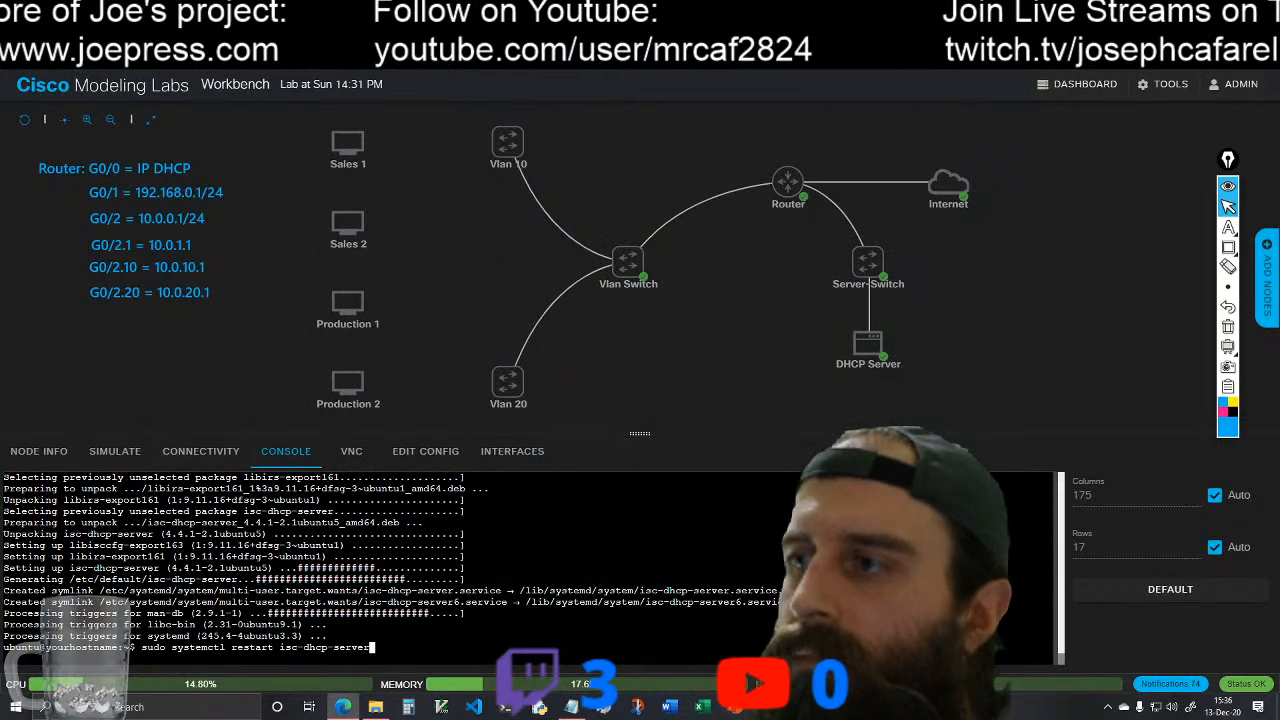
{"action": "key", "text": "Return"}
{"action": "left_click", "coordinate": [848, 372]}
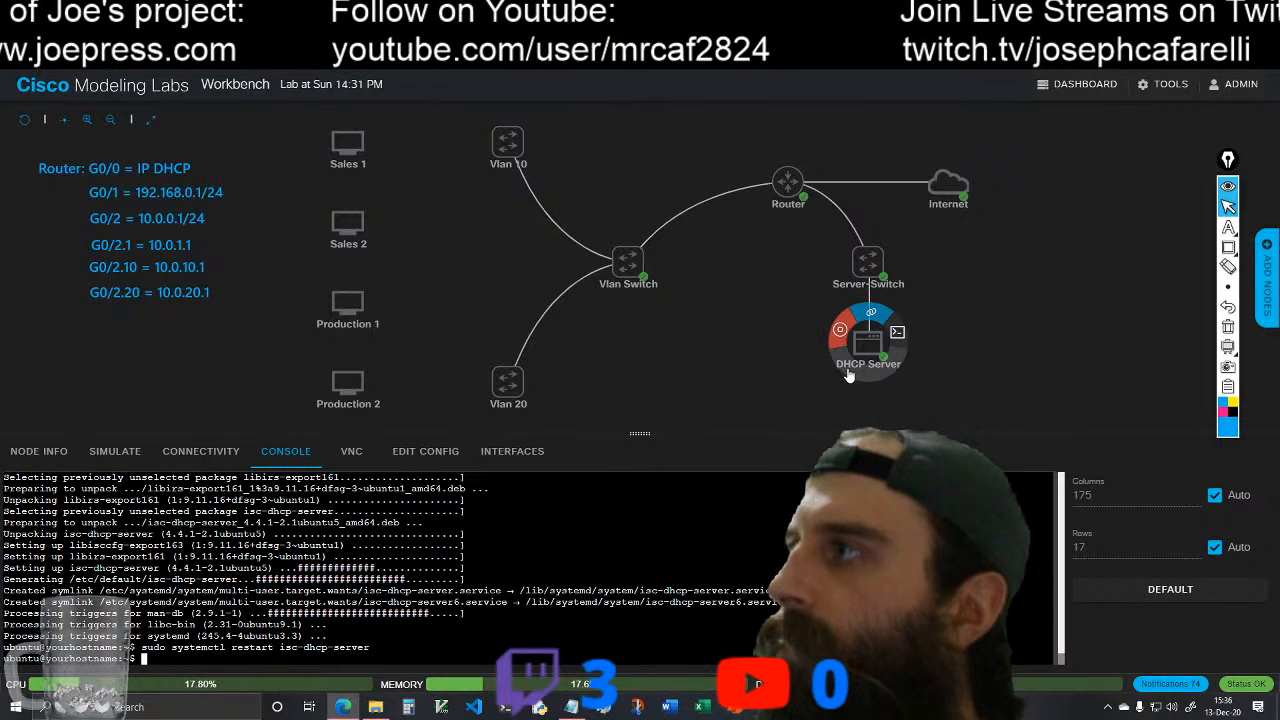
Step: Change to the /etc/dhcp/ directory in the DHCP Server's console and list its files with la
{"action": "left_click", "coordinate": [571, 708]}
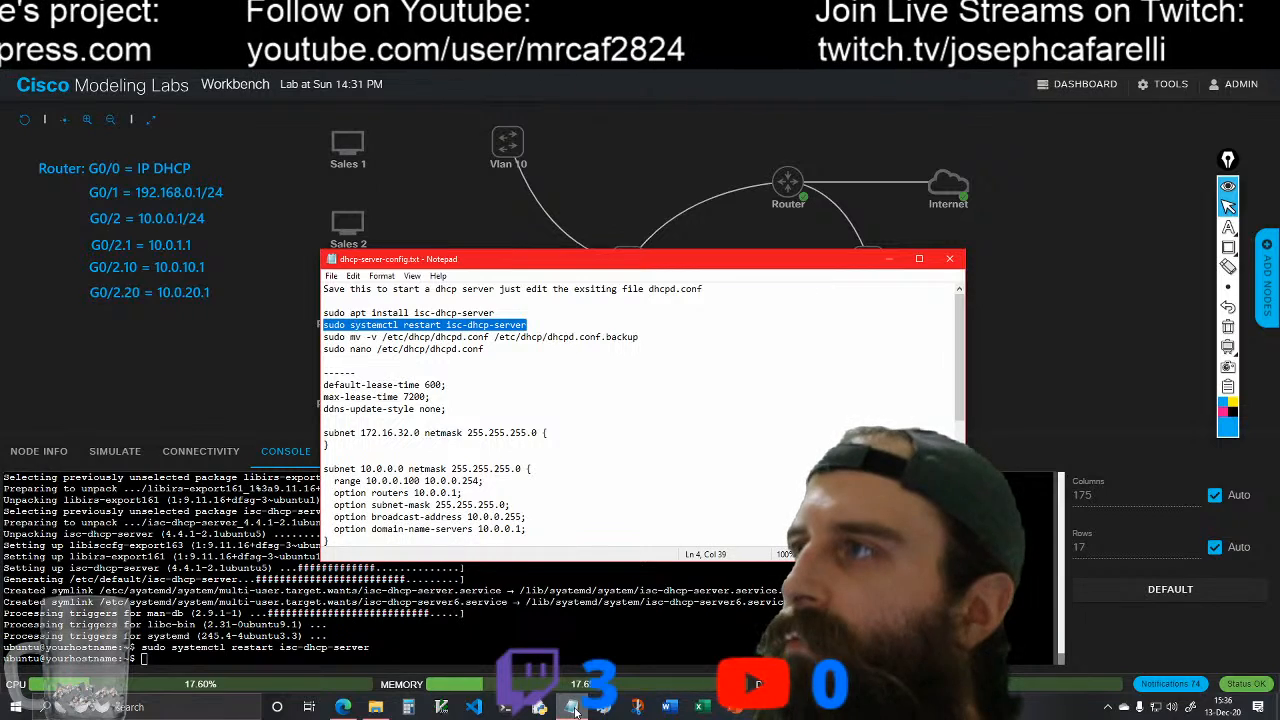
{"action": "left_click", "coordinate": [887, 263]}
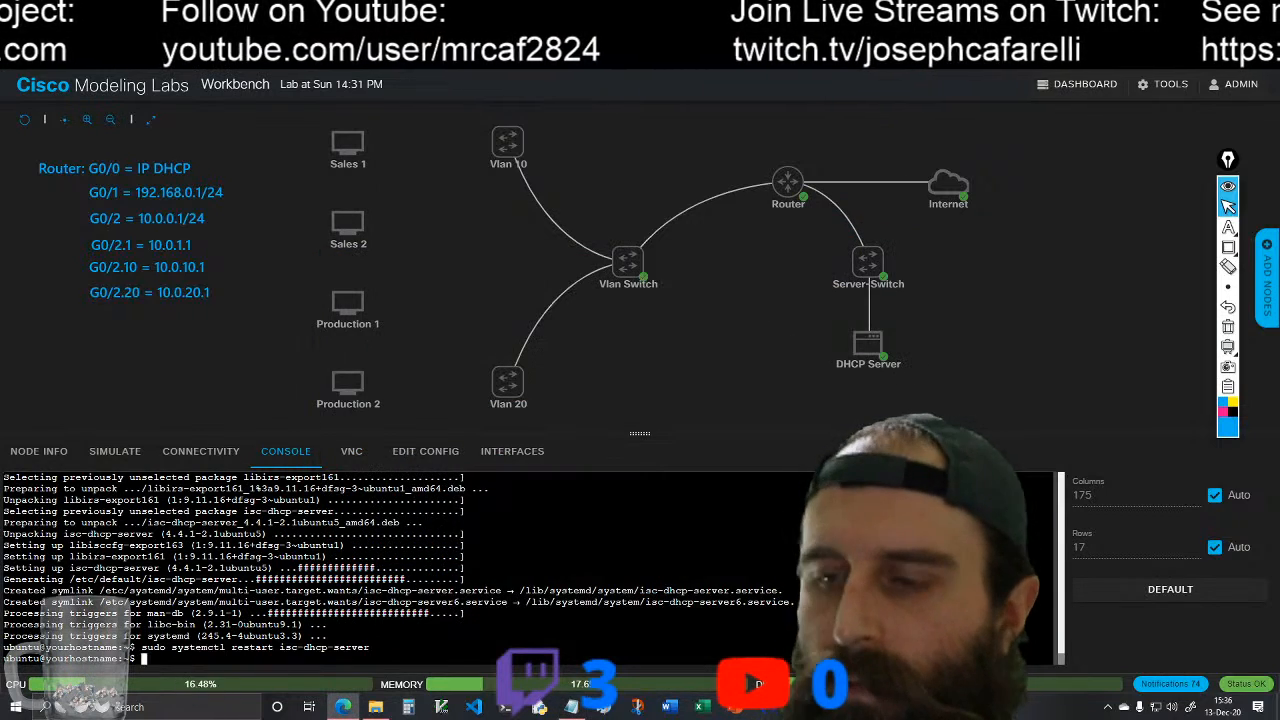
{"action": "type", "text": "cd /e"}
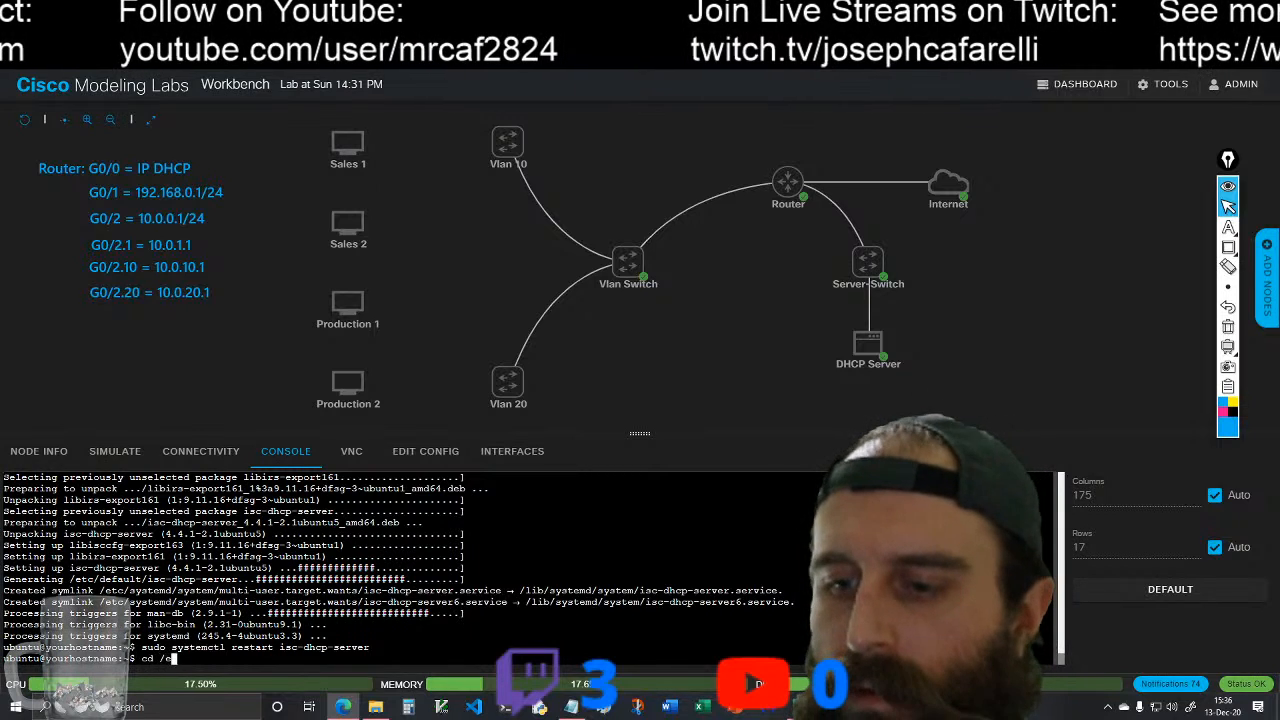
{"action": "type", "text": "tc/"}
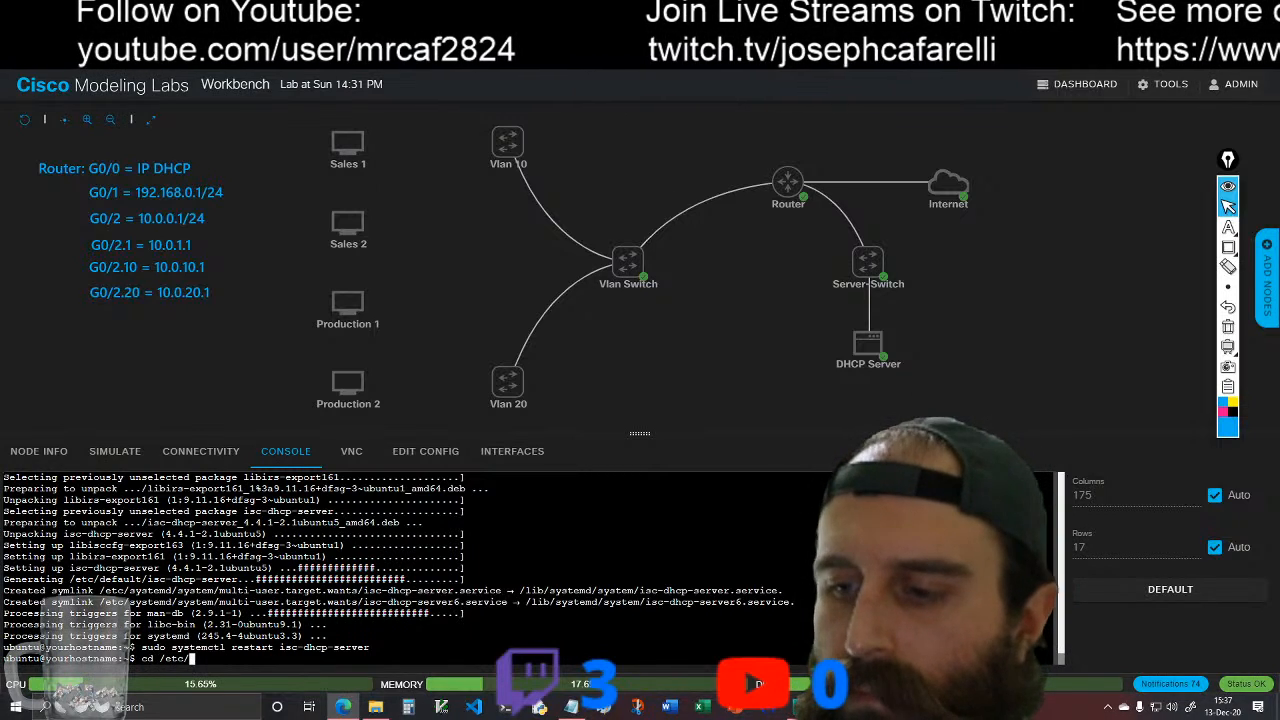
{"action": "type", "text": "console-setup/"}
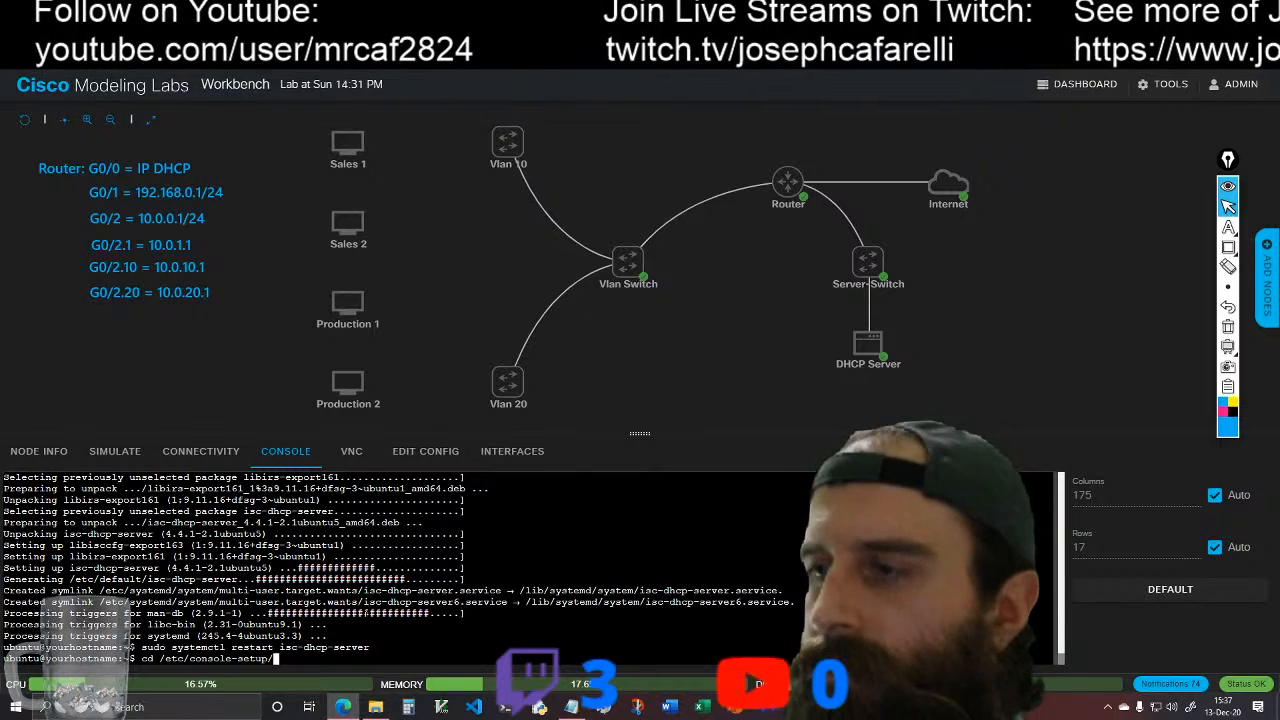
{"action": "key", "text": "BackSpace"}
{"action": "key", "text": "BackSpace"}
{"action": "key", "text": "BackSpace"}
{"action": "key", "text": "BackSpace"}
{"action": "key", "text": "BackSpace"}
{"action": "key", "text": "BackSpace"}
{"action": "key", "text": "BackSpace"}
{"action": "key", "text": "BackSpace"}
{"action": "key", "text": "BackSpace"}
{"action": "key", "text": "BackSpace"}
{"action": "key", "text": "BackSpace"}
{"action": "key", "text": "BackSpace"}
{"action": "key", "text": "BackSpace"}
{"action": "key", "text": "BackSpace"}
{"action": "type", "text": "dhcp/"}
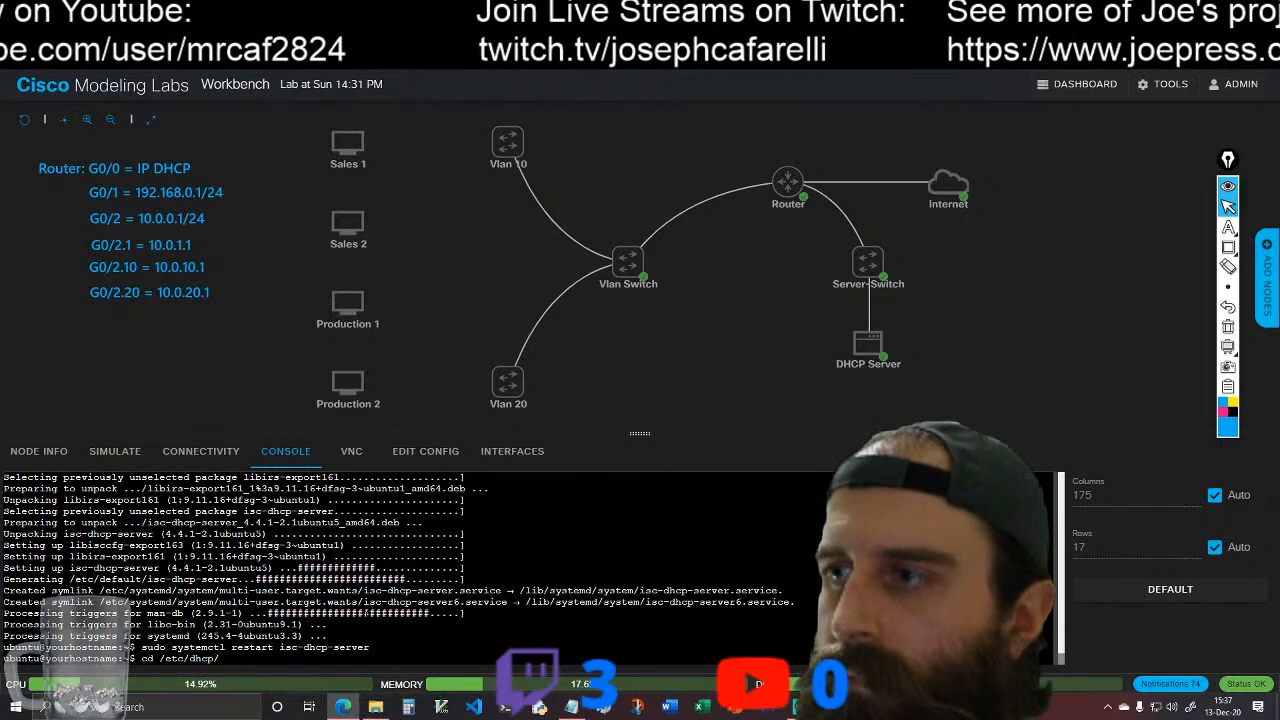
{"action": "key", "text": "Return"}
{"action": "type", "text": "ls"}
{"action": "key", "text": "Return"}
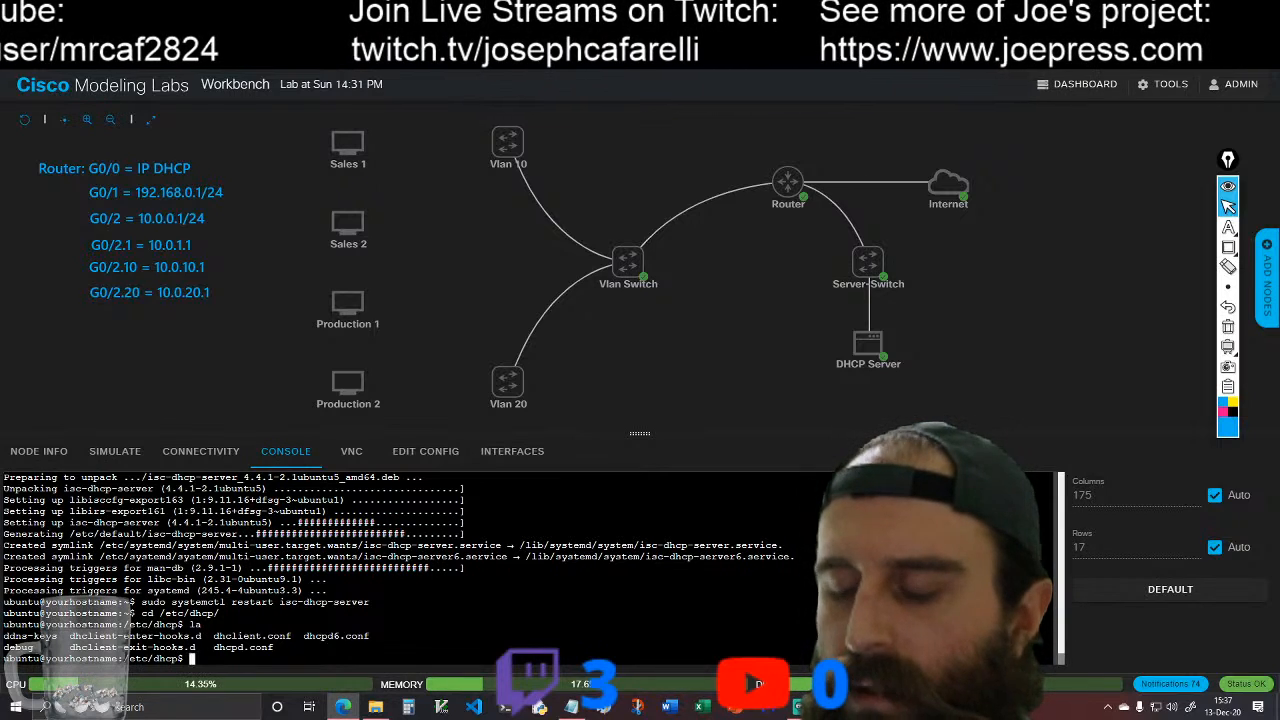
Step: Rename dhcpd.conf to dhcpd.conf.backup with sudo mv, and list the /etc/dhcp directory again with la
{"action": "left_click", "coordinate": [572, 707]}
{"action": "left_click", "coordinate": [572, 707]}
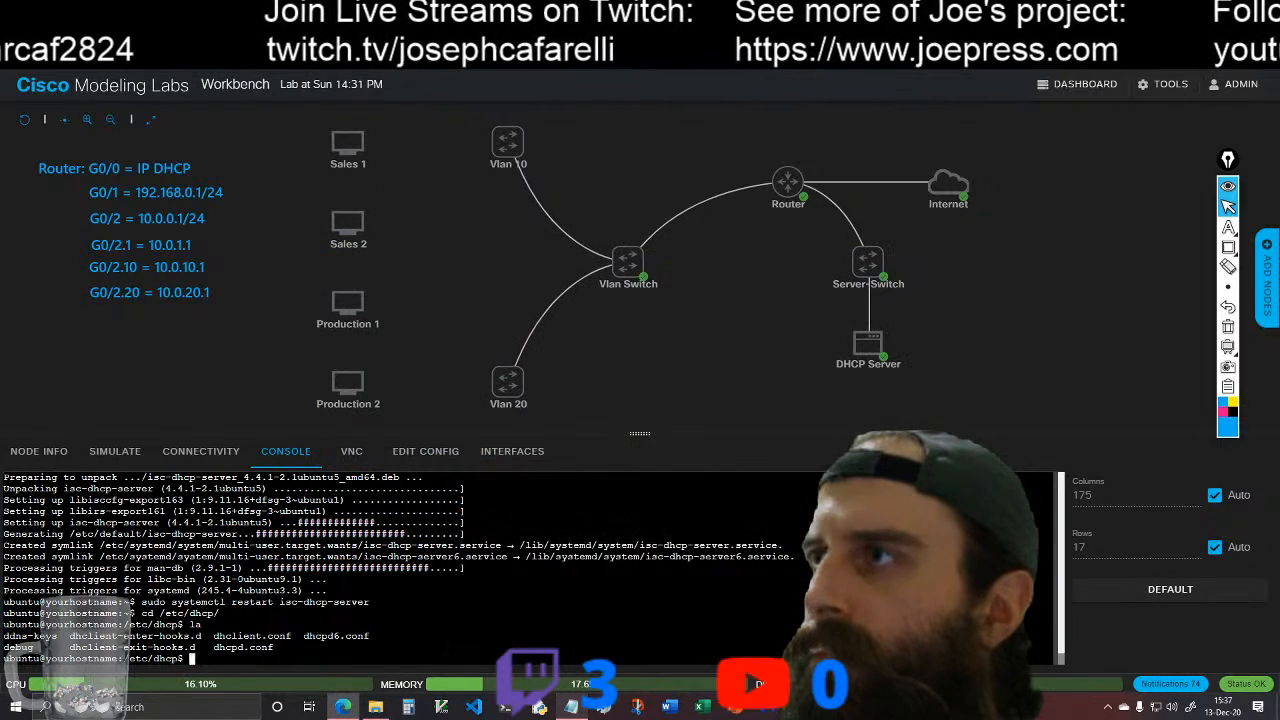
{"action": "type", "text": "sudo m"}
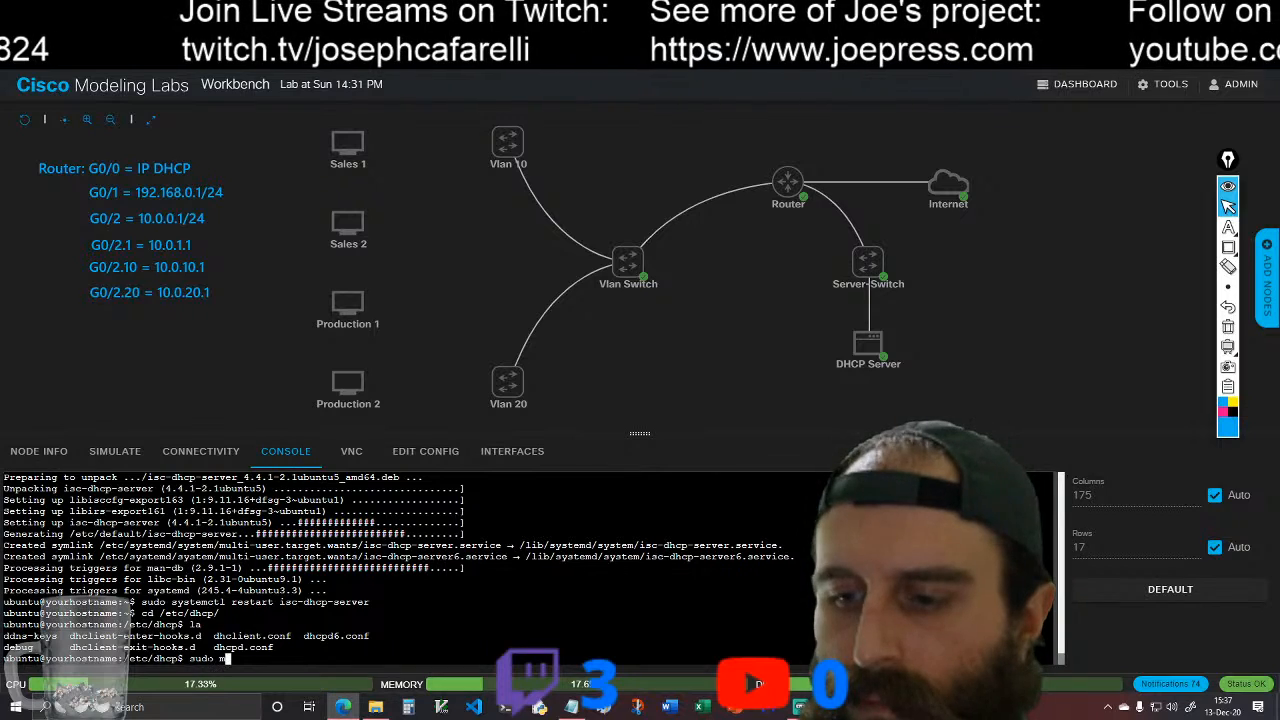
{"action": "type", "text": "v "}
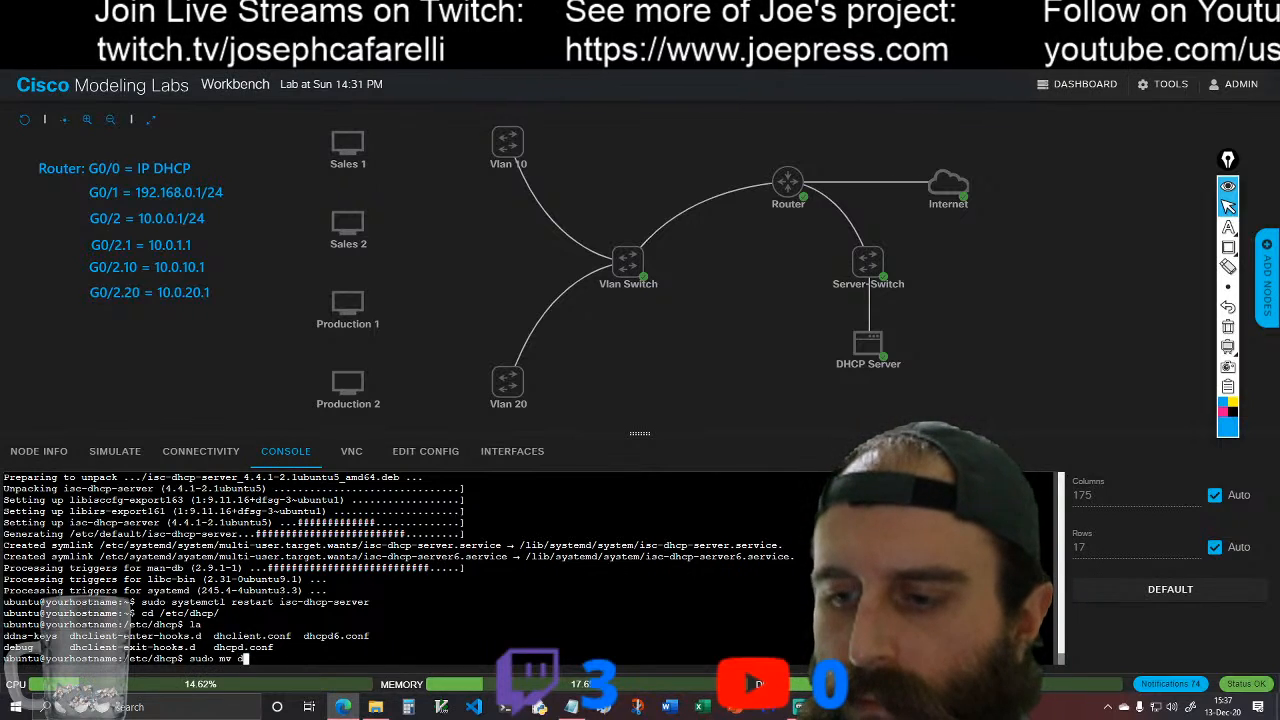
{"action": "type", "text": "dhcp"}
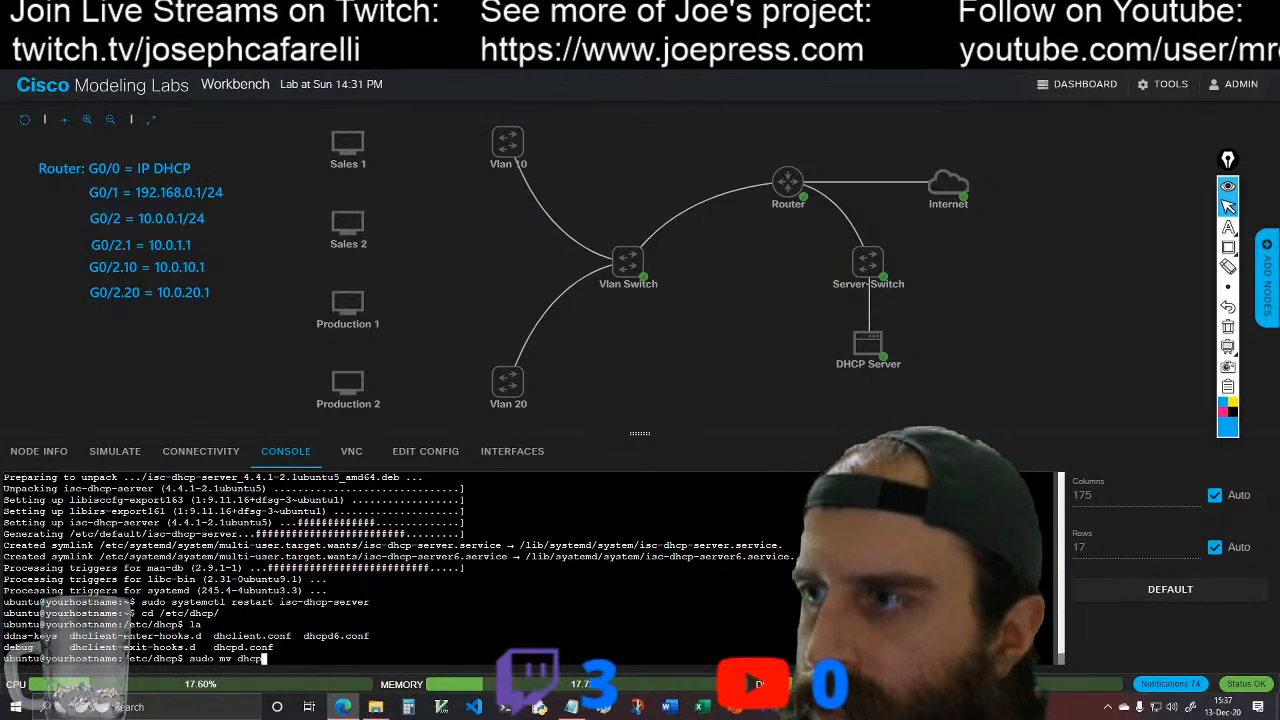
{"action": "type", "text": "d.conf "}
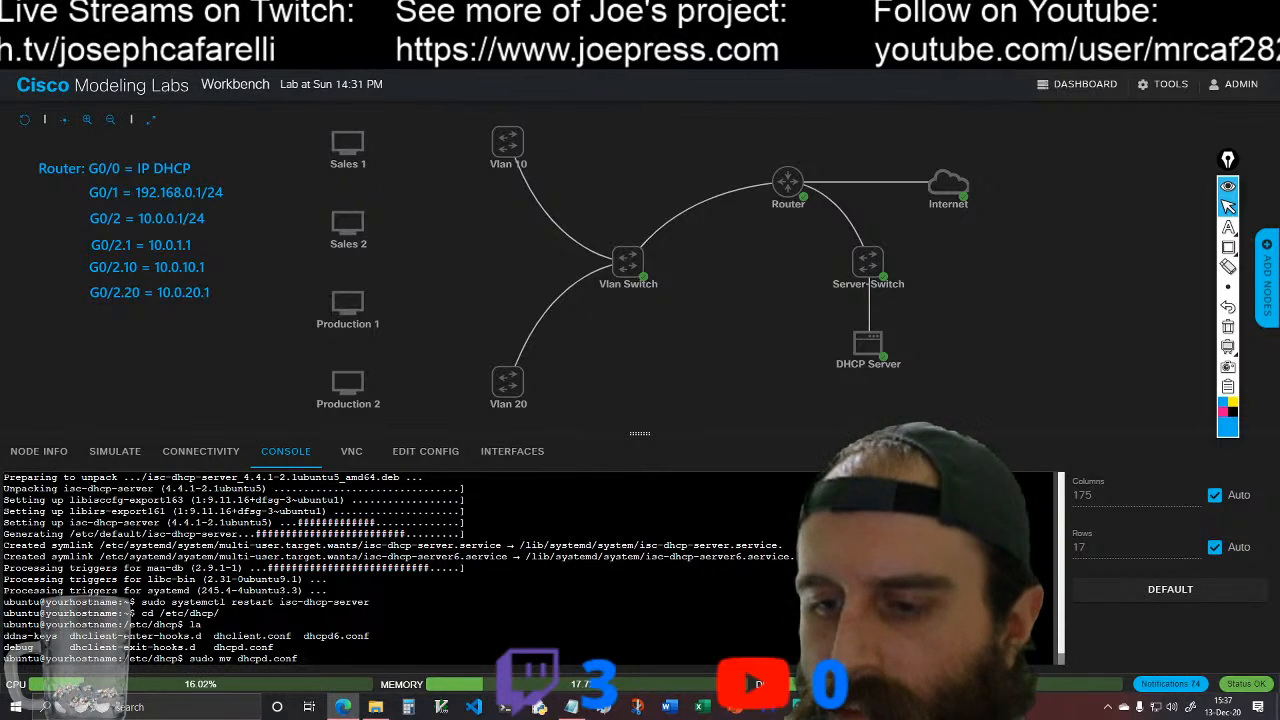
{"action": "type", "text": "dhcpd"}
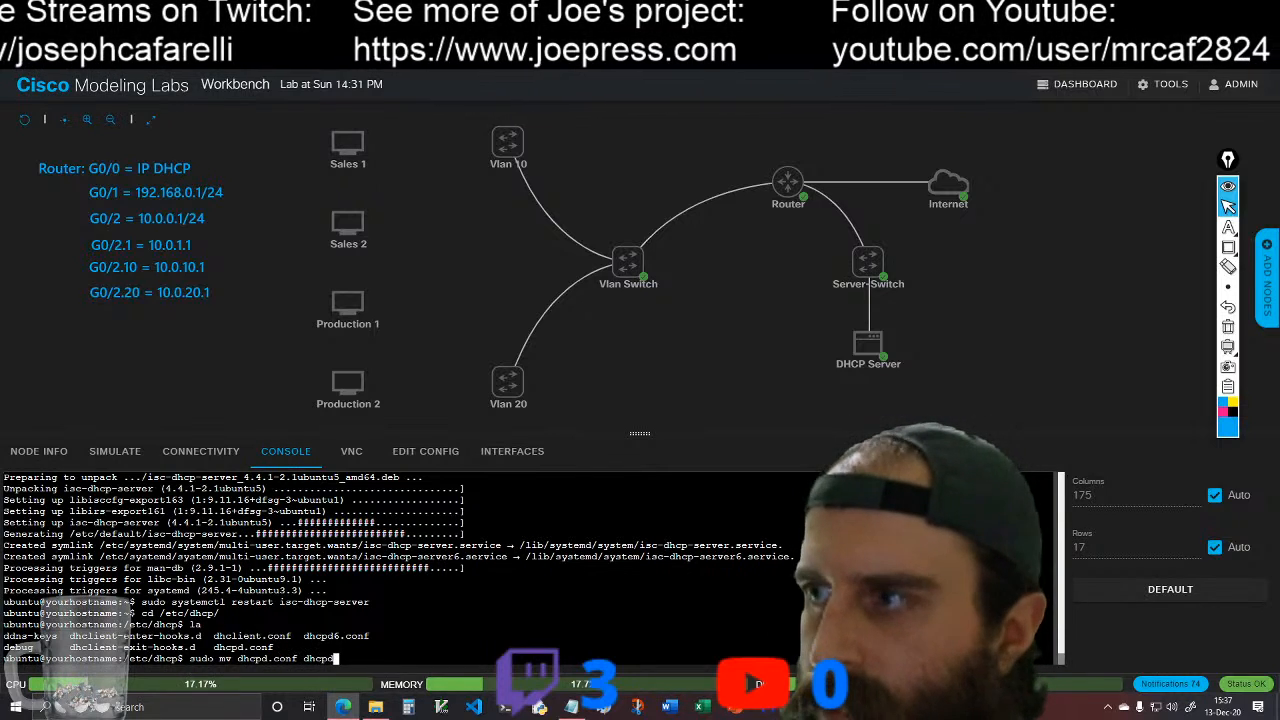
{"action": "type", "text": ".conf "}
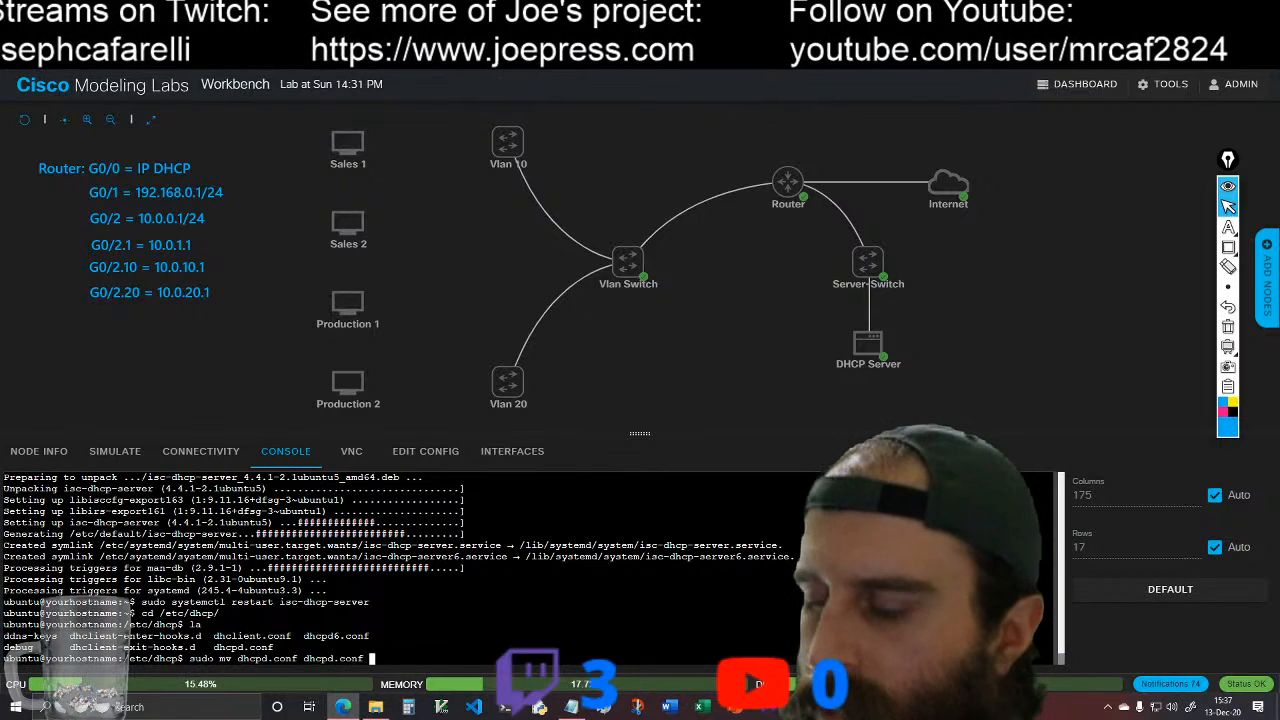
{"action": "type", "text": "backup"}
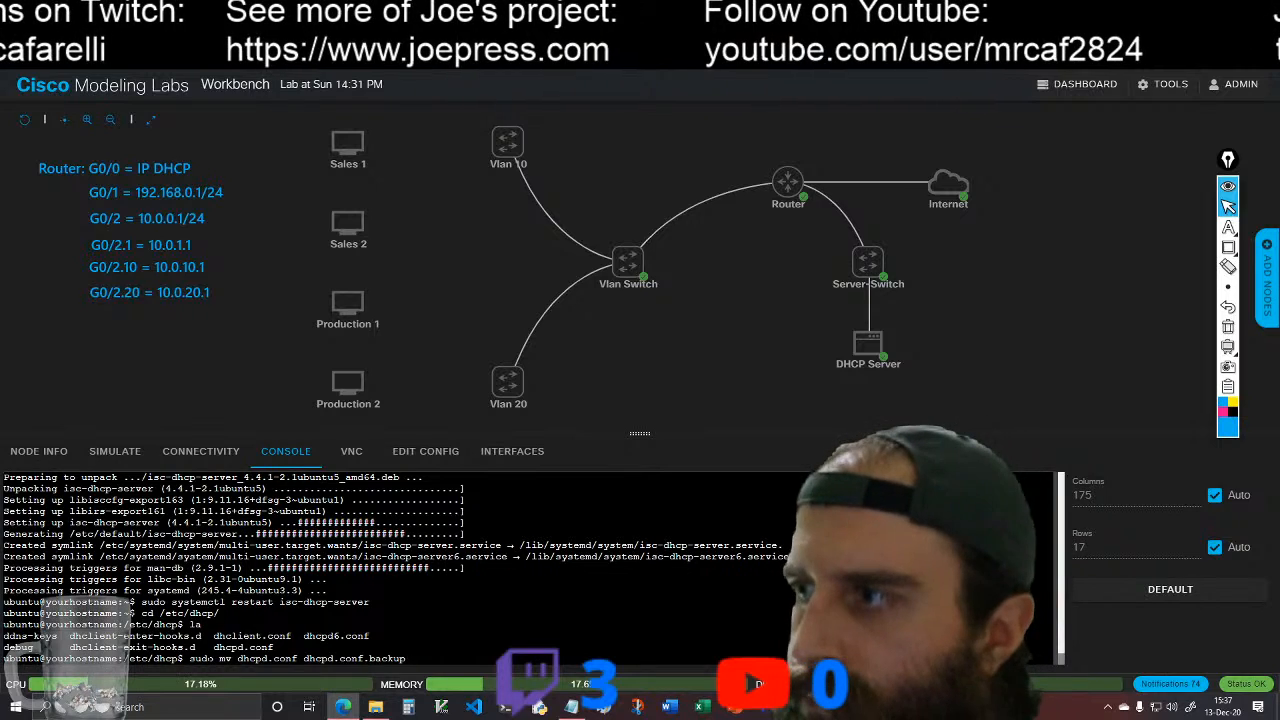
{"action": "key", "text": "BackSpace"}
{"action": "key", "text": "BackSpace"}
{"action": "key", "text": "BackSpace"}
{"action": "key", "text": "BackSpace"}
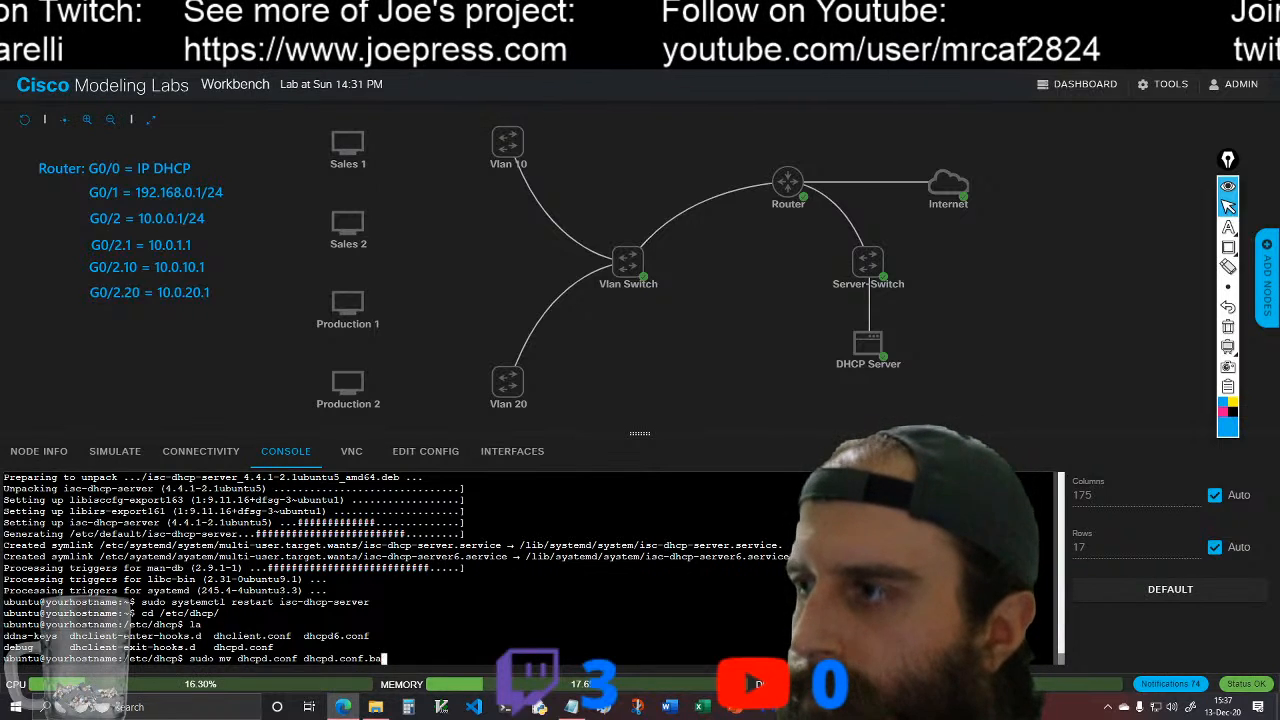
{"action": "type", "text": "ackup"}
{"action": "key", "text": "Return"}
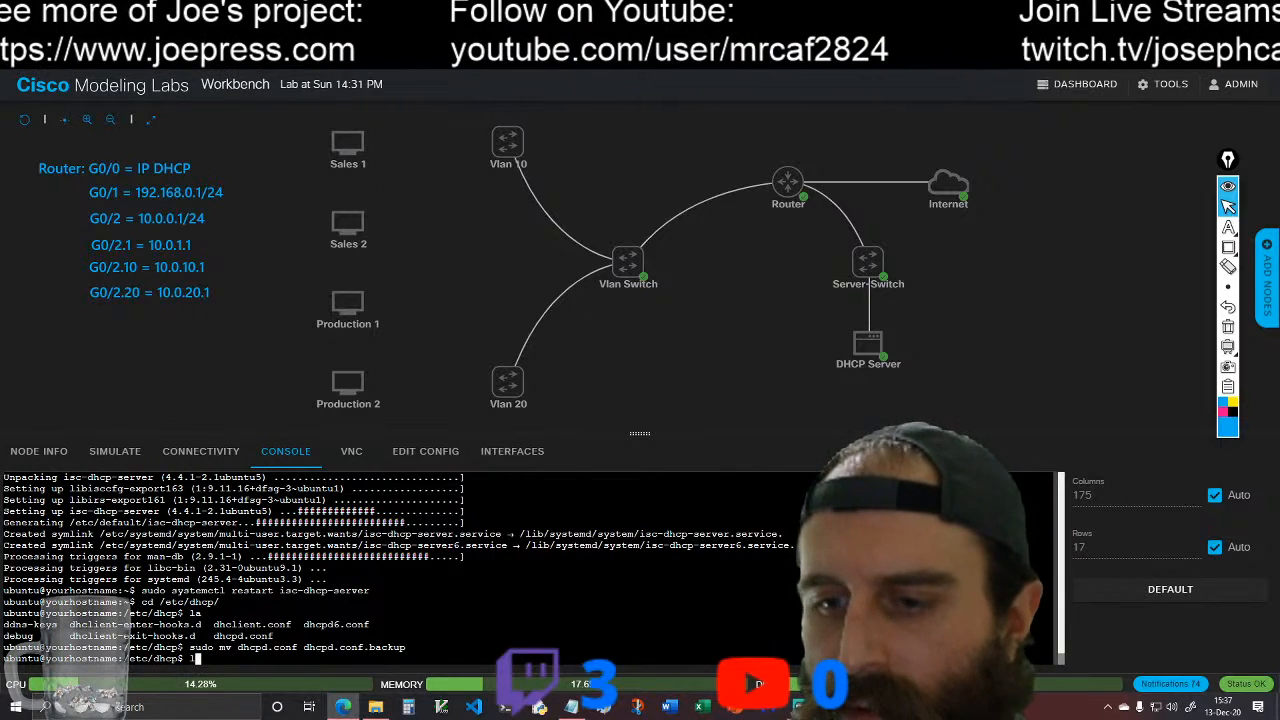
{"action": "type", "text": "la"}
{"action": "key", "text": "Return"}
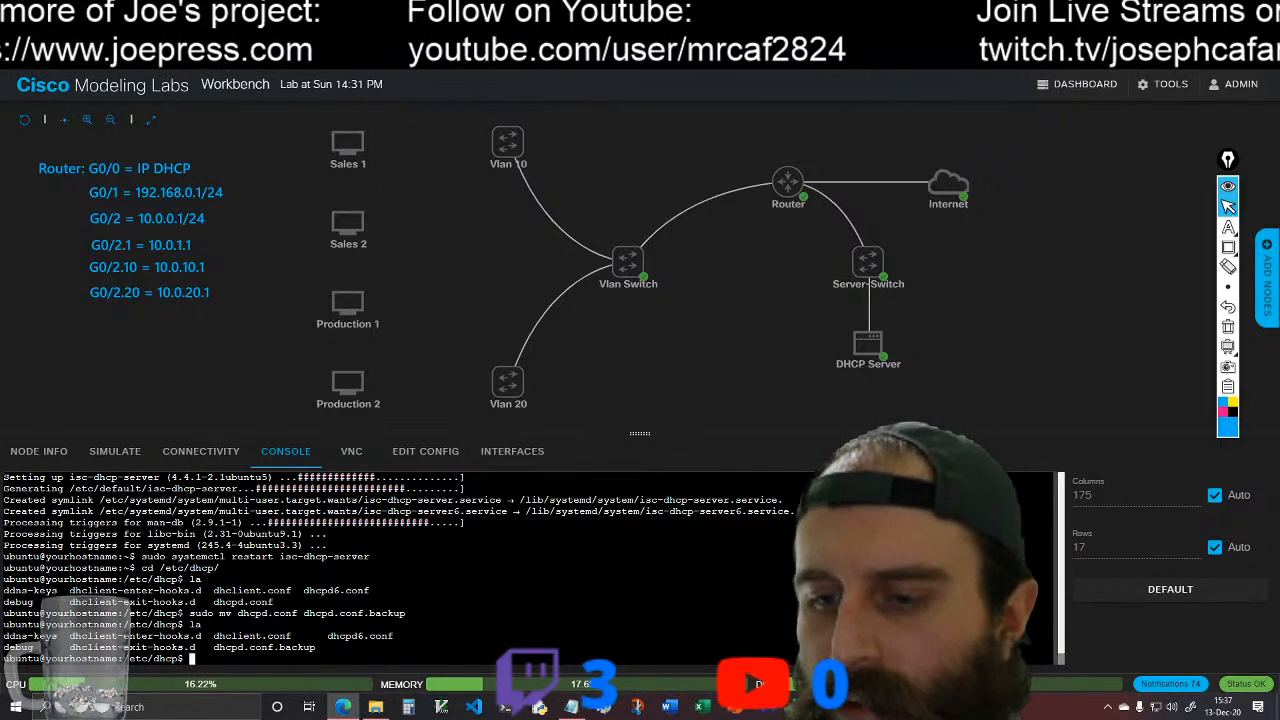
Step: Try to remove dhcpd.conf from /etc/dhcp with sudo rm -r
{"action": "type", "text": "sudo"}
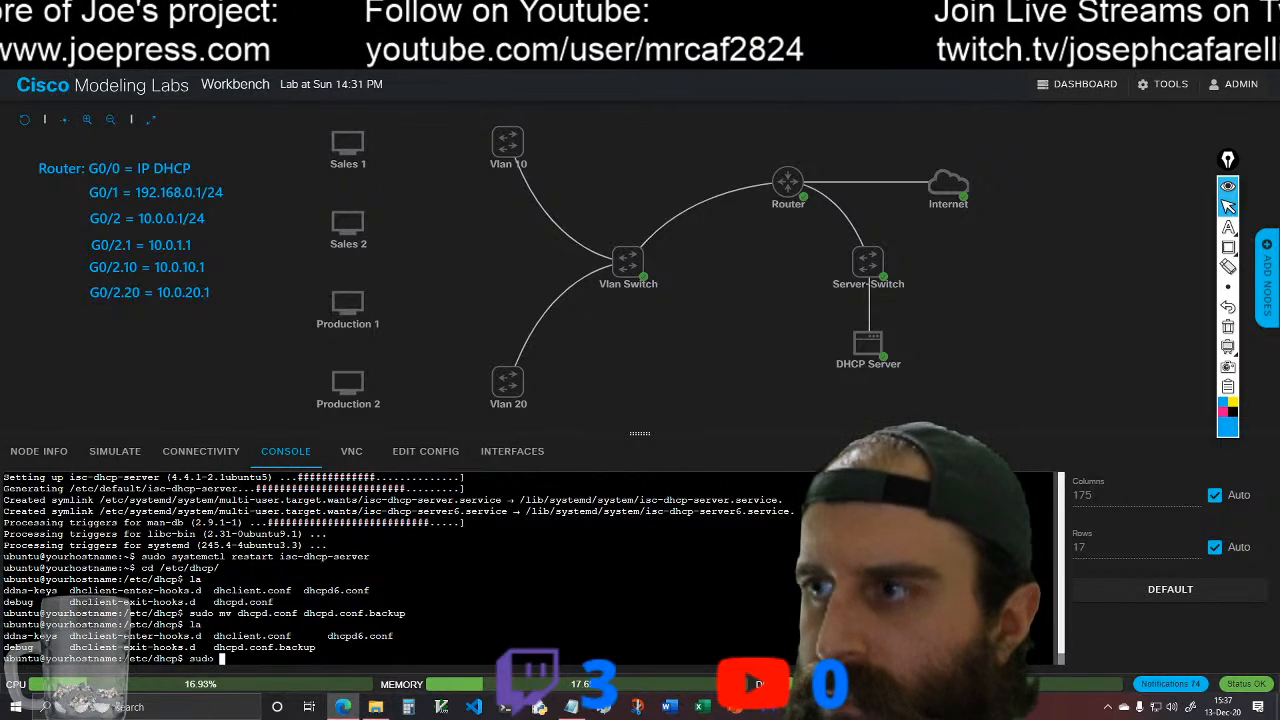
{"action": "type", "text": " rm"}
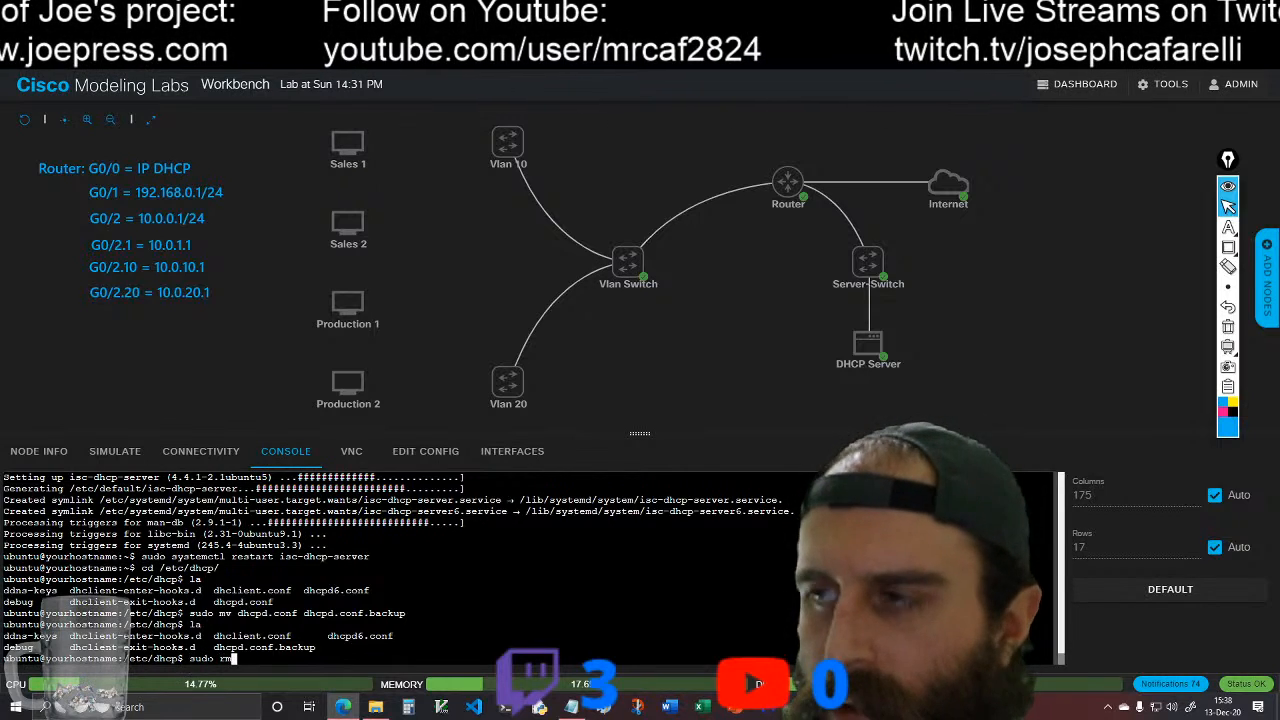
{"action": "type", "text": " -"}
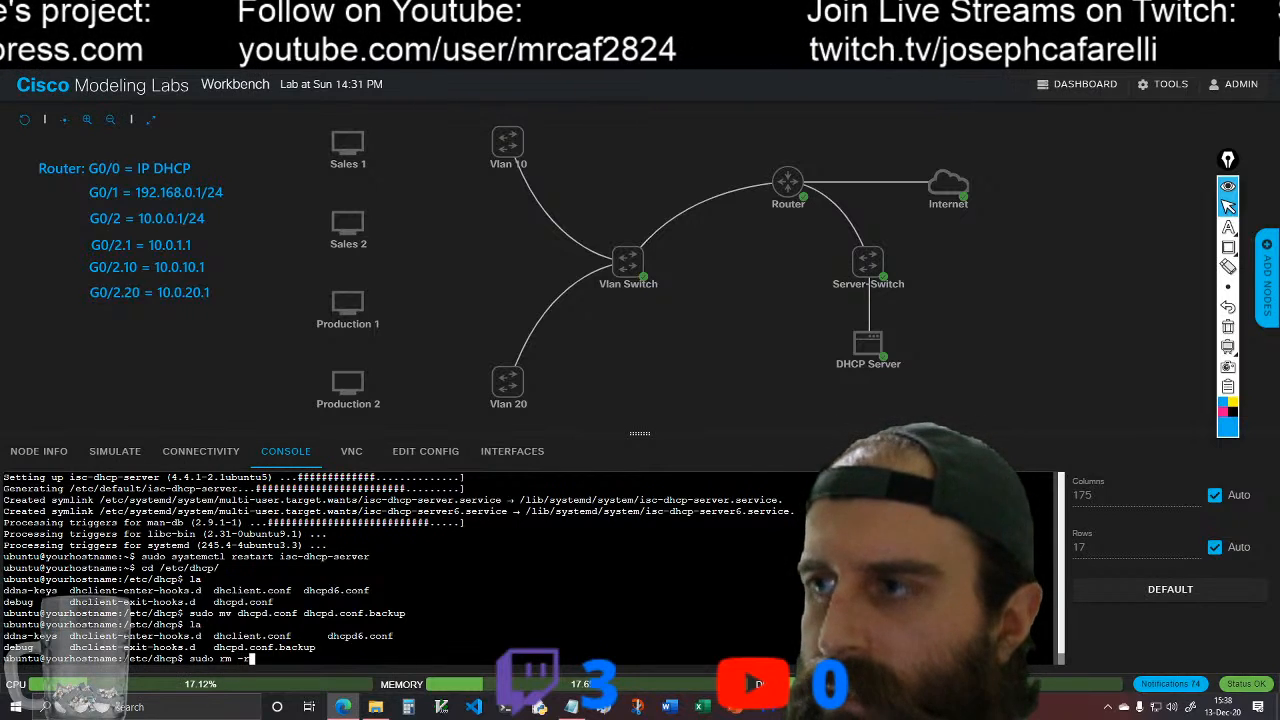
{"action": "type", "text": "r "}
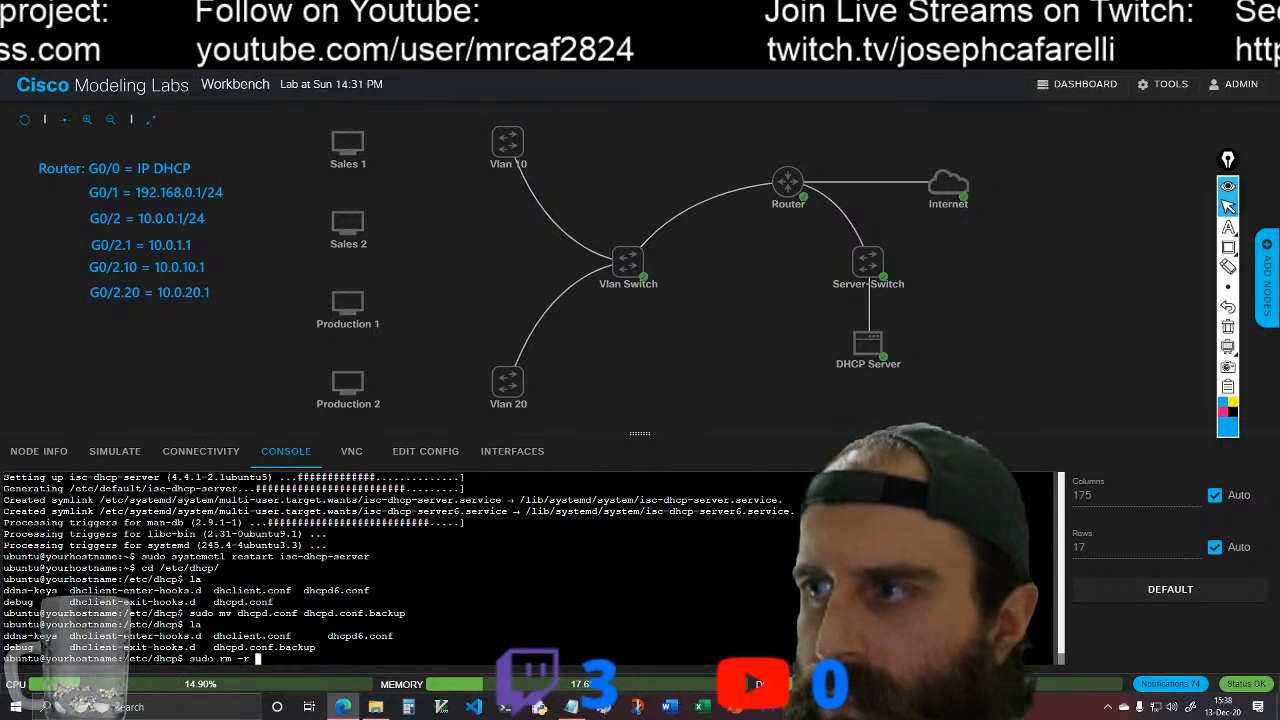
{"action": "type", "text": "dhc"}
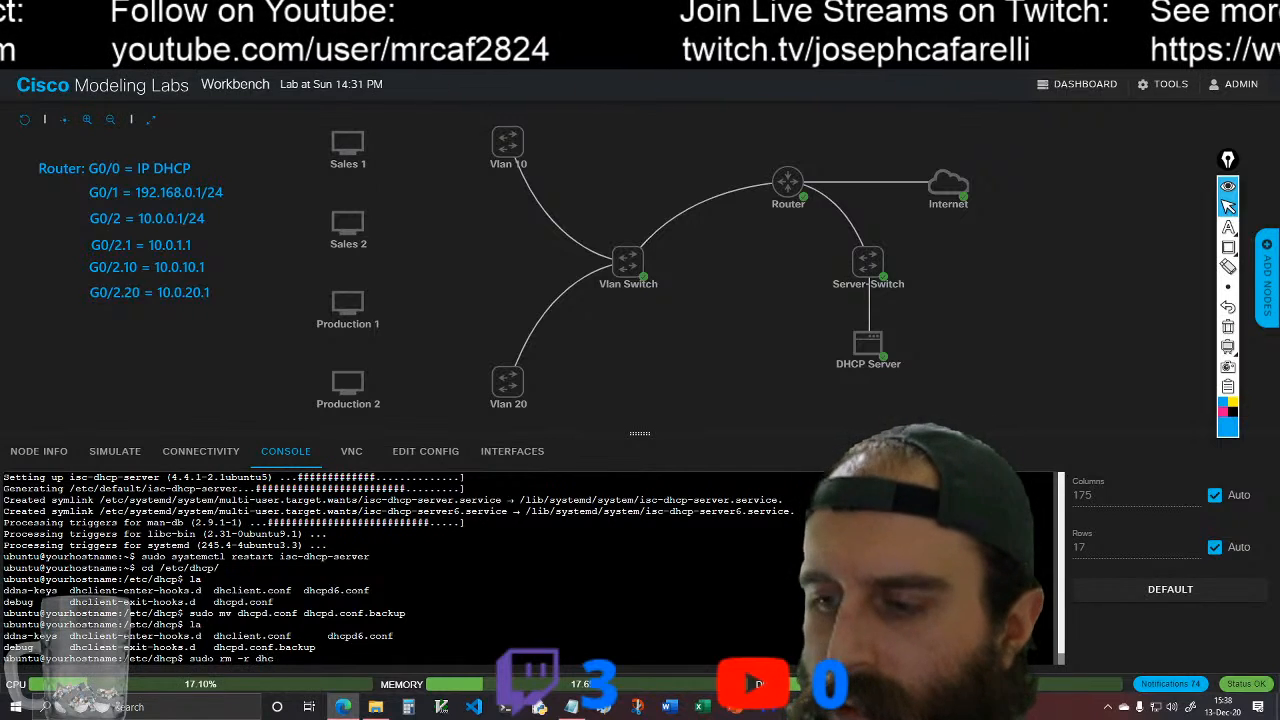
{"action": "type", "text": "pd."}
{"action": "key", "text": "Tab"}
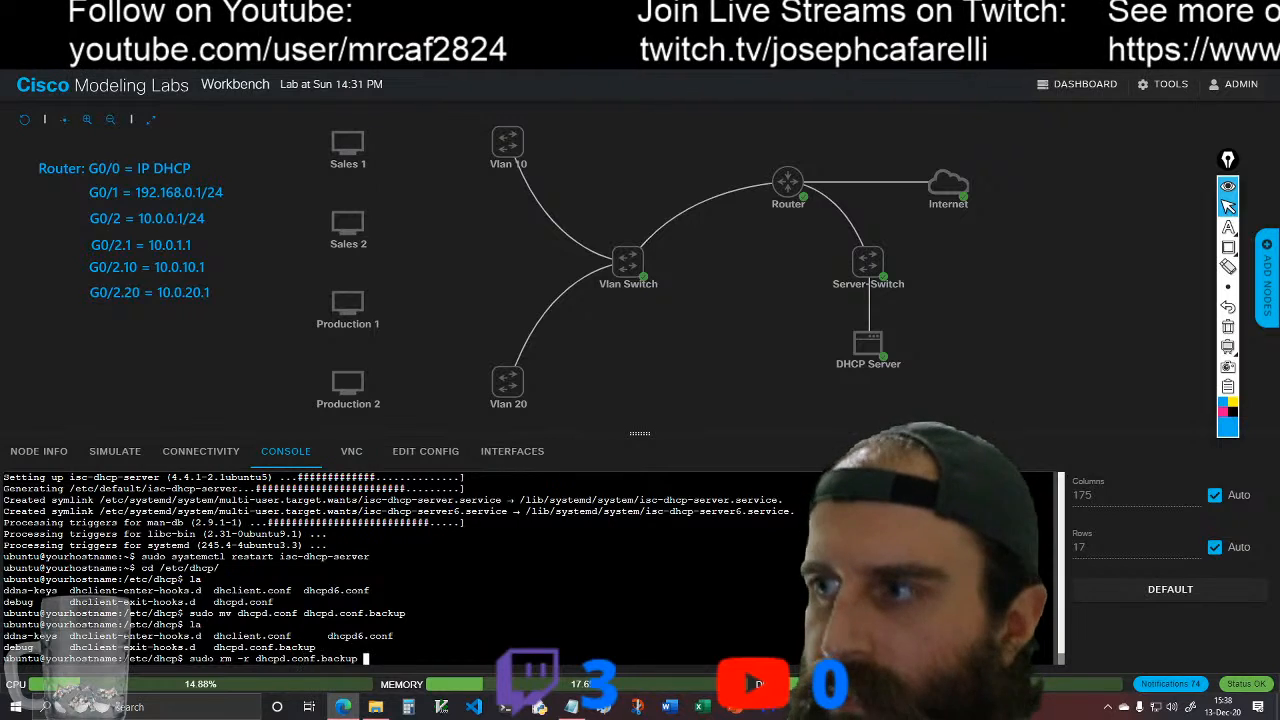
{"action": "key", "text": "BackSpace"}
{"action": "key", "text": "BackSpace"}
{"action": "key", "text": "BackSpace"}
{"action": "key", "text": "BackSpace"}
{"action": "key", "text": "BackSpace"}
{"action": "key", "text": "BackSpace"}
{"action": "key", "text": "BackSpace"}
{"action": "key", "text": "BackSpace"}
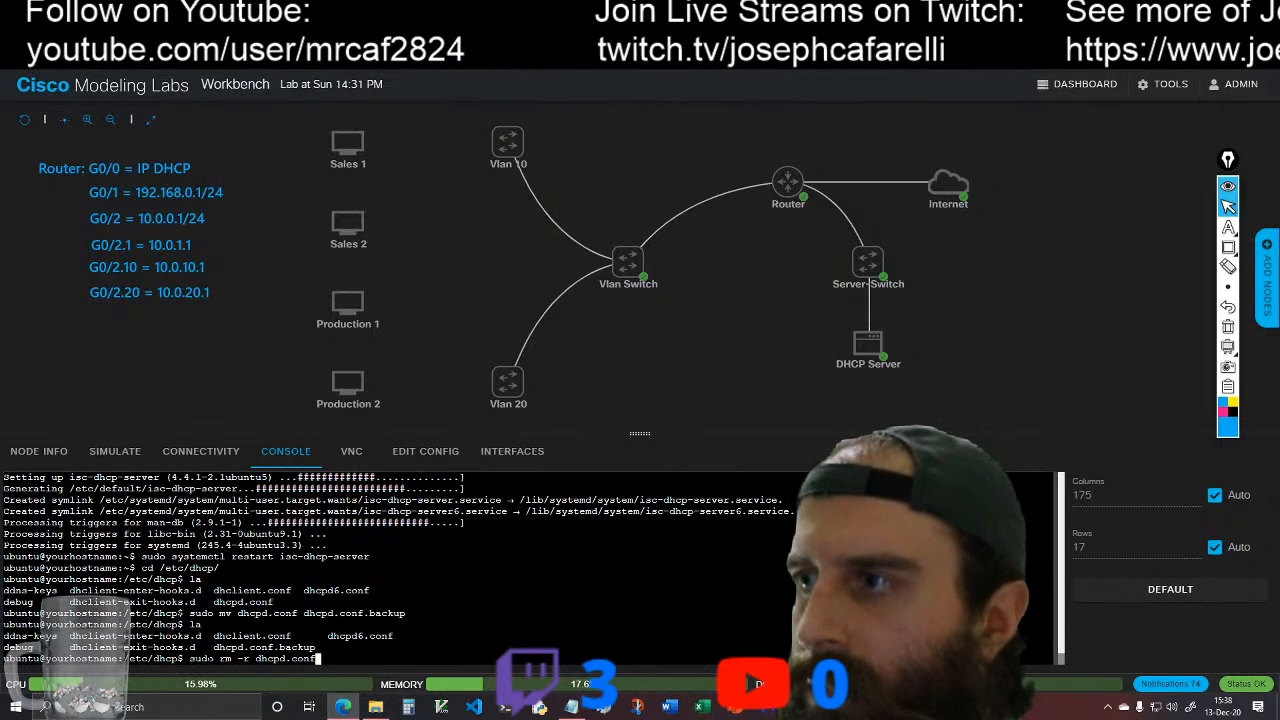
{"action": "key", "text": "Return"}
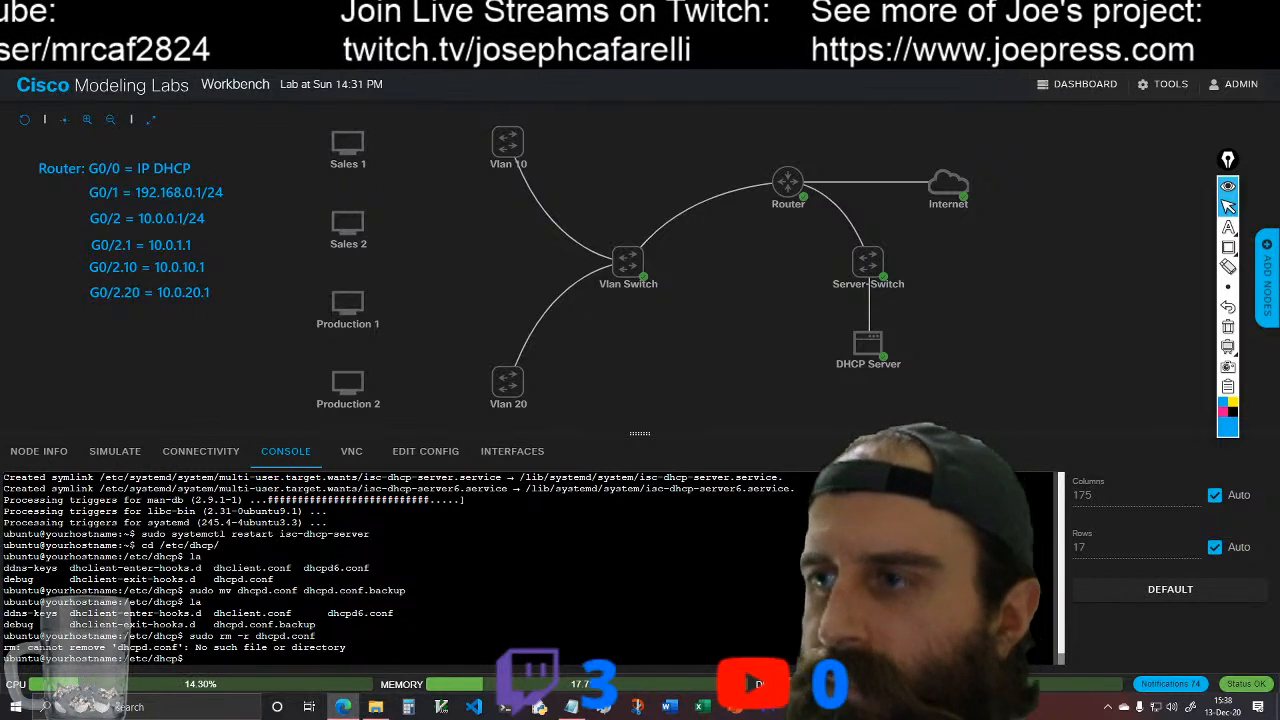
Step: Try to create an empty dhcpd.conf in /etc/dhcp using touch without sudo
{"action": "type", "text": "touch"}
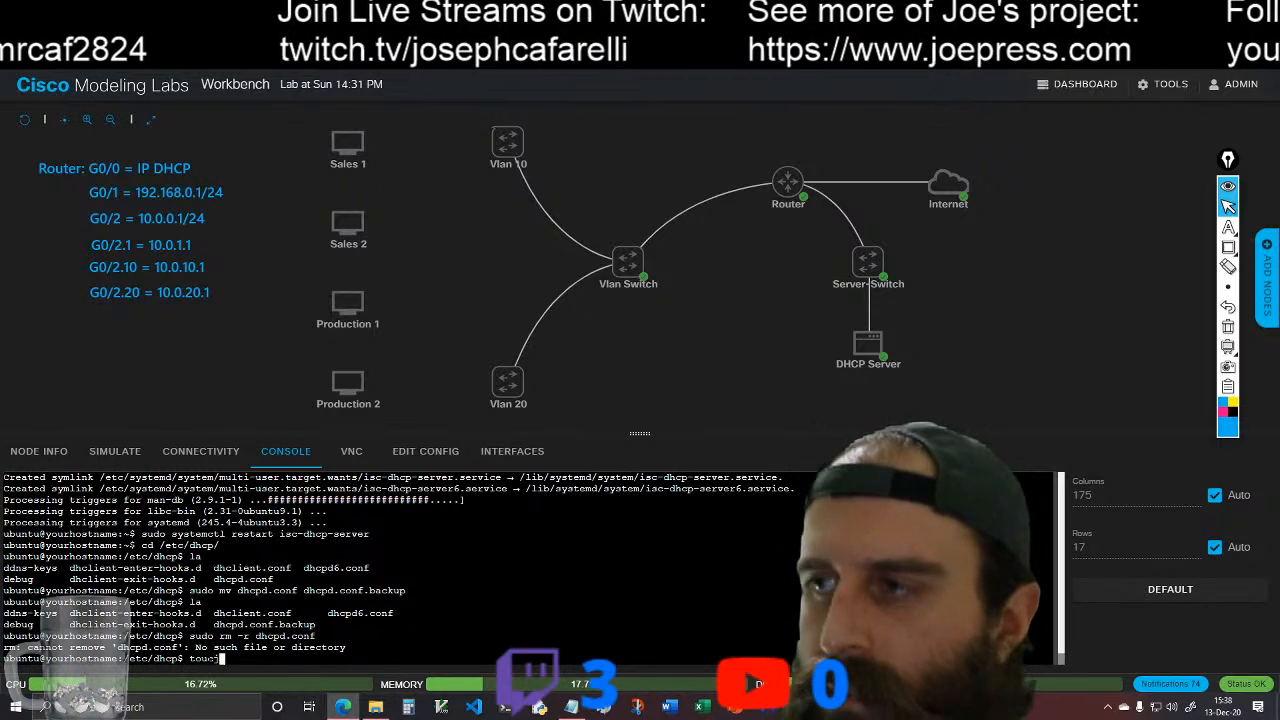
{"action": "key", "text": "BackSpace"}
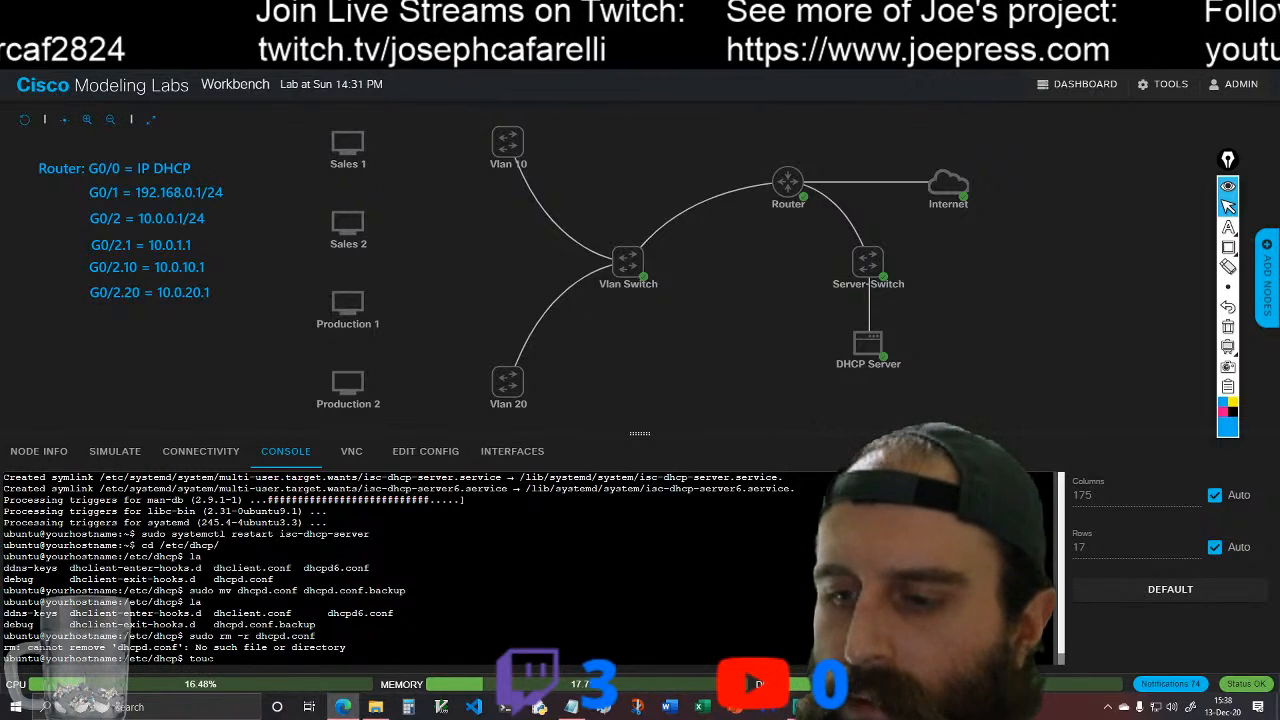
{"action": "type", "text": "h "}
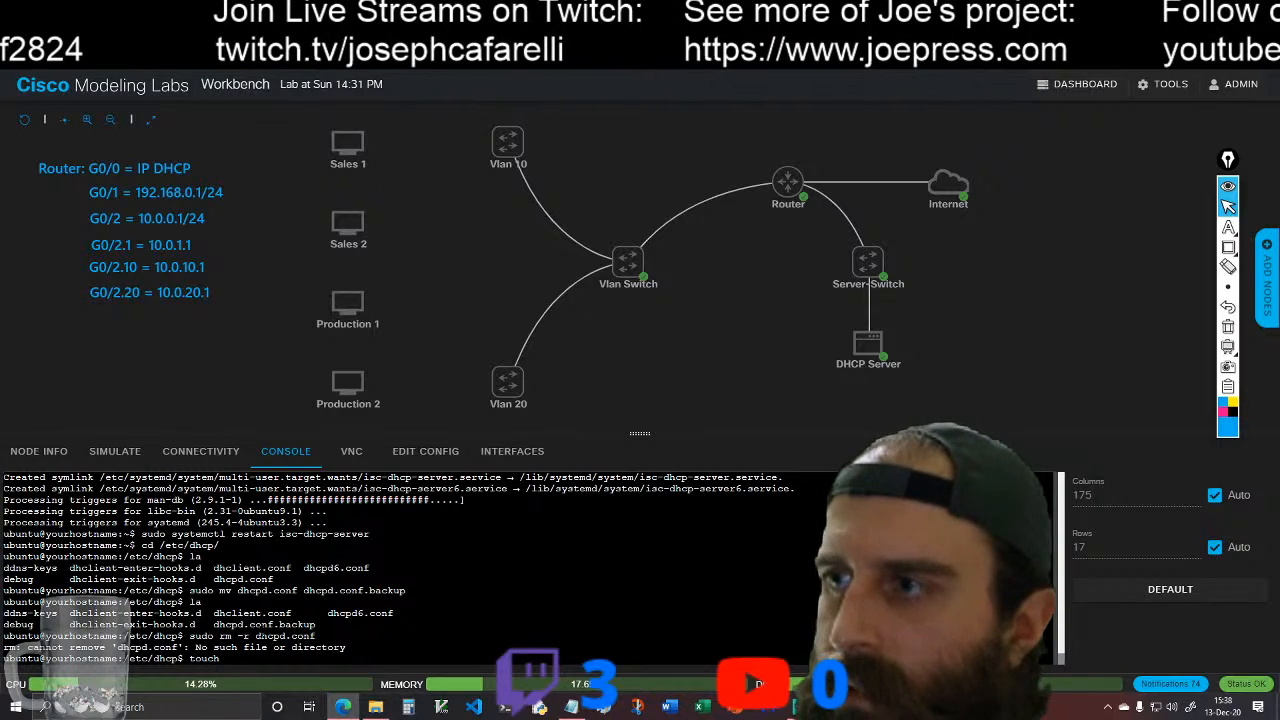
{"action": "type", "text": "dhcp"}
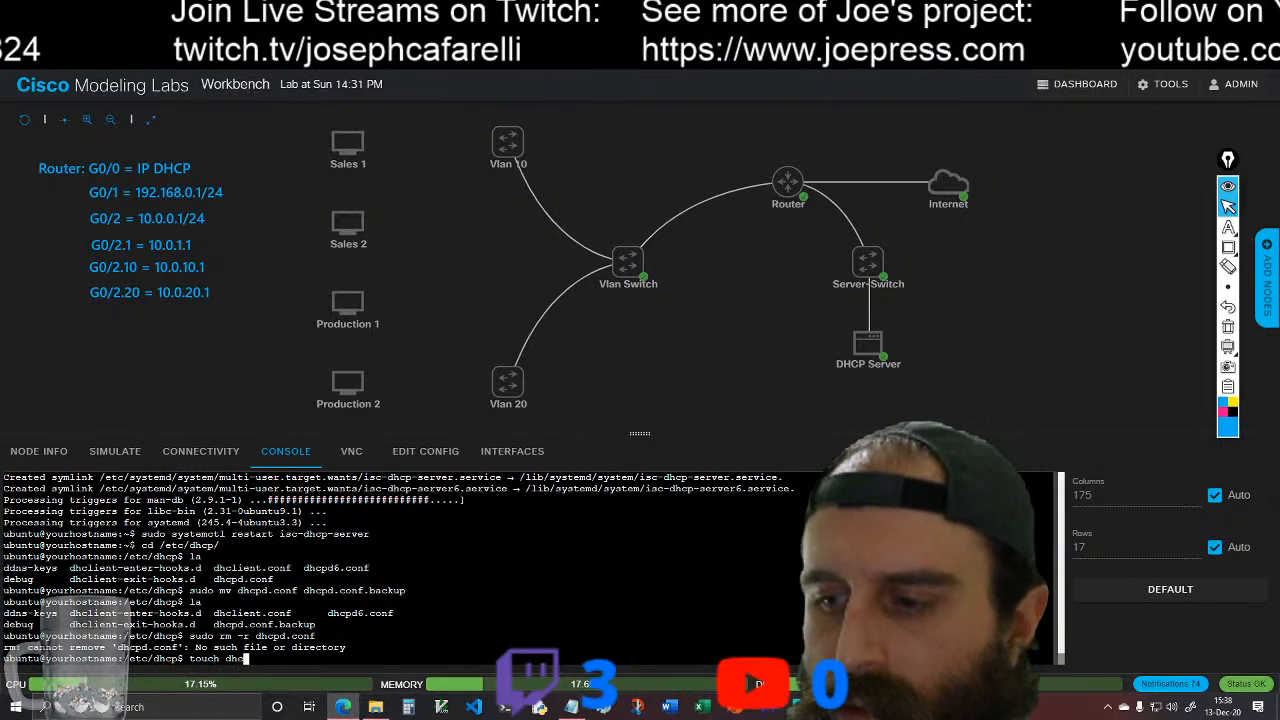
{"action": "type", "text": "d.con"}
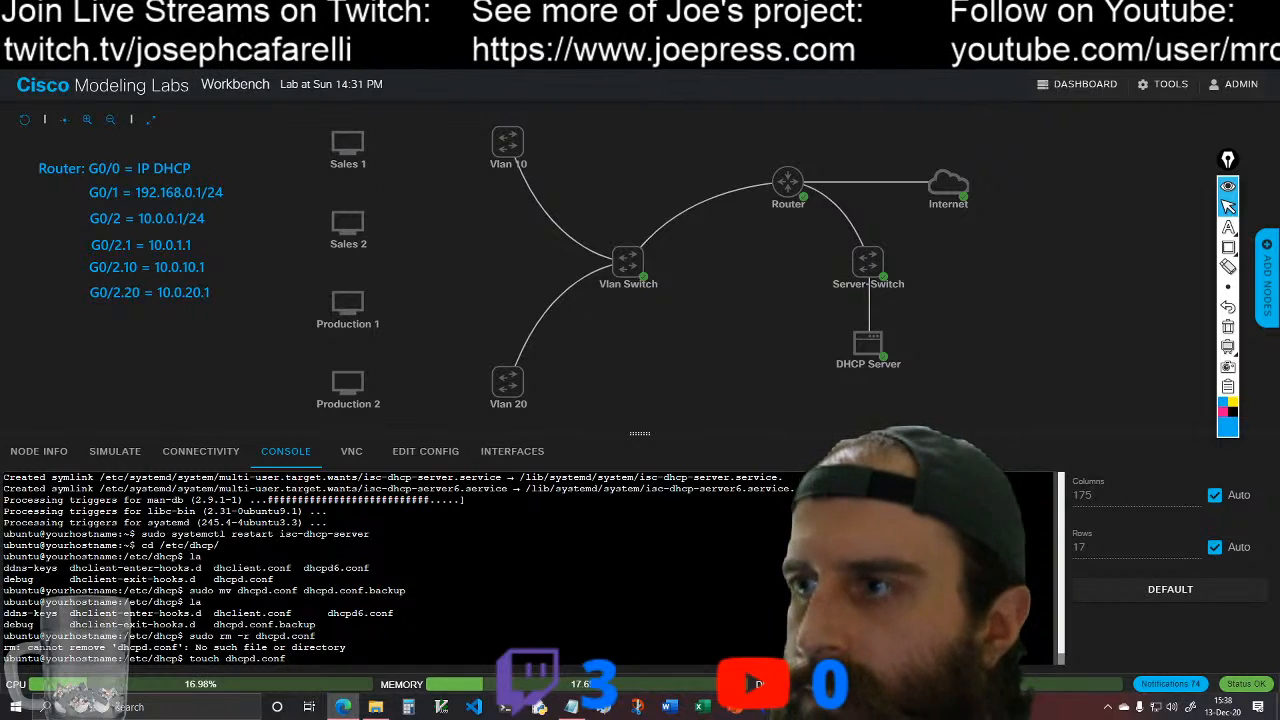
{"action": "type", "text": "f"}
{"action": "key", "text": "Return"}
Step: Create an empty dhcpd.conf in /etc/dhcp by rerunning the touch command with sudo
{"action": "key", "text": "Up"}
{"action": "key", "text": "Left"}
{"action": "key", "text": "Left"}
{"action": "key", "text": "Left"}
{"action": "key", "text": "Left"}
{"action": "key", "text": "Left"}
{"action": "key", "text": "Left"}
{"action": "key", "text": "Left"}
{"action": "key", "text": "Left"}
{"action": "key", "text": "Left"}
{"action": "key", "text": "Left"}
{"action": "key", "text": "Left"}
{"action": "key", "text": "Left"}
{"action": "key", "text": "Left"}
{"action": "key", "text": "Left"}
{"action": "key", "text": "Left"}
{"action": "key", "text": "Left"}
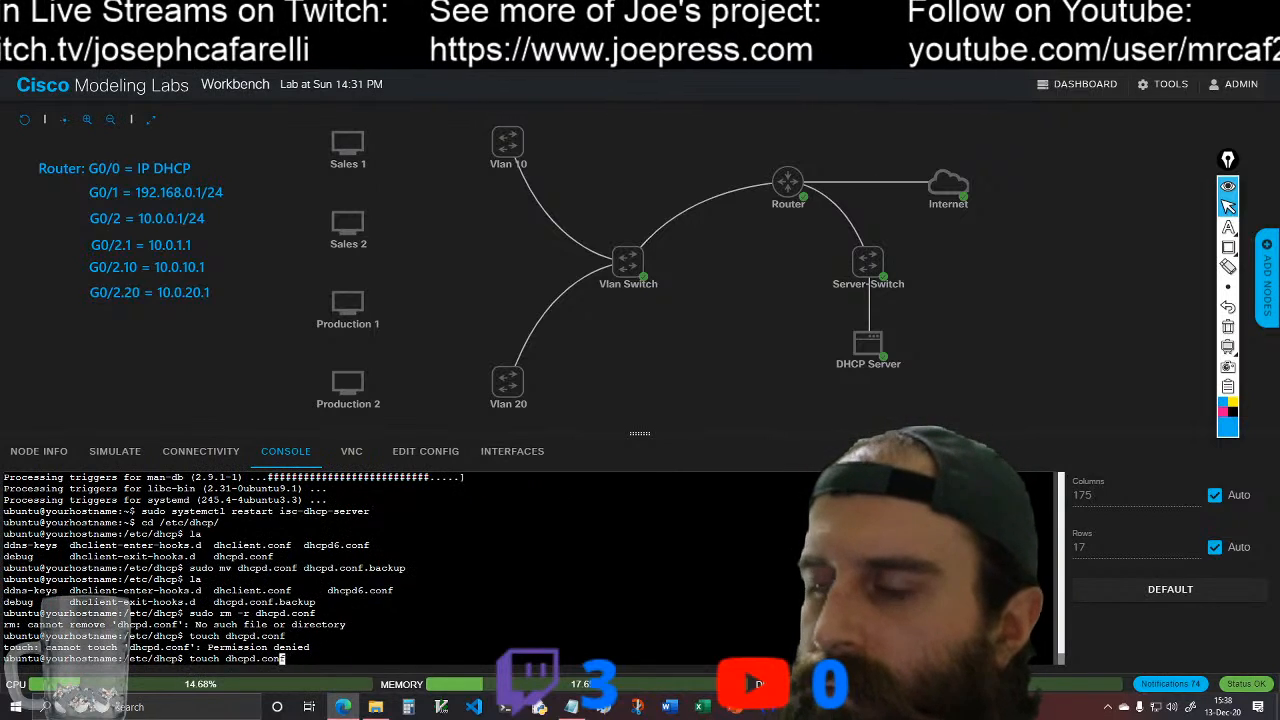
{"action": "type", "text": "sudo"}
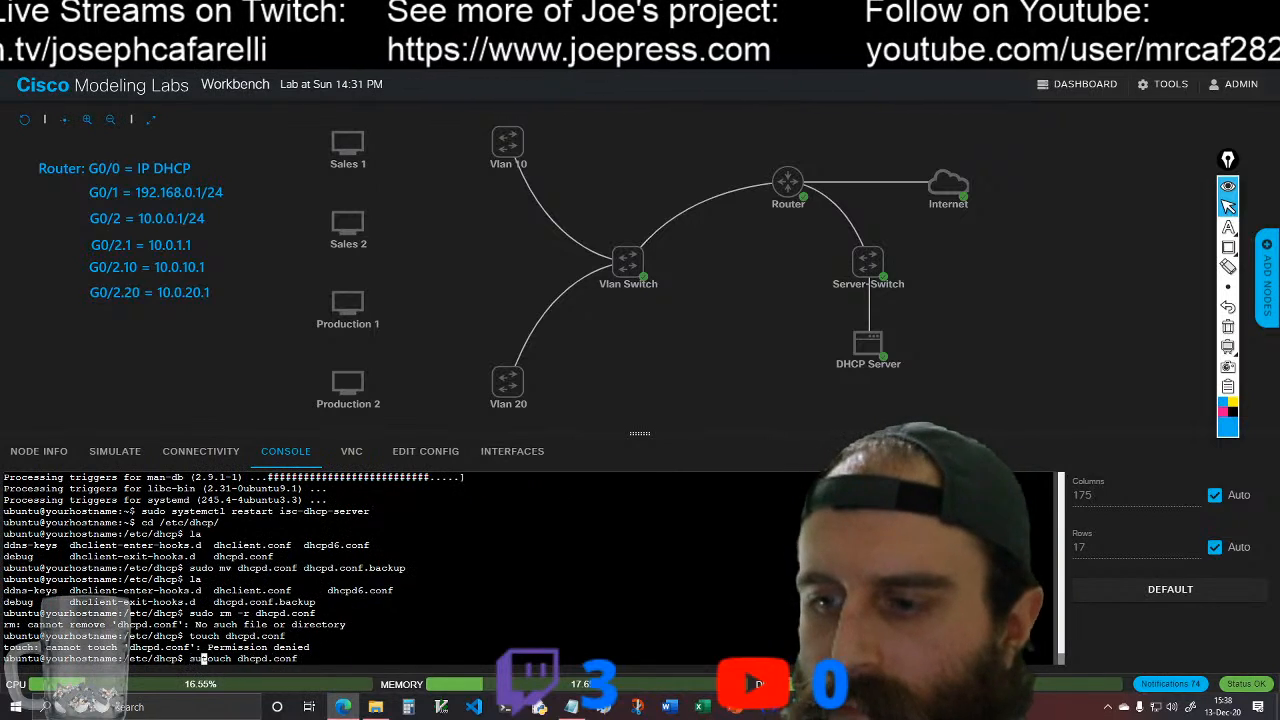
{"action": "key", "text": "Right"}
{"action": "key", "text": "Right"}
{"action": "key", "text": "Right"}
{"action": "key", "text": "Right"}
{"action": "key", "text": "Right"}
{"action": "key", "text": "Right"}
{"action": "key", "text": "Right"}
{"action": "key", "text": "Right"}
{"action": "key", "text": "Right"}
{"action": "key", "text": "Right"}
{"action": "key", "text": "Right"}
{"action": "key", "text": "Right"}
{"action": "key", "text": "Right"}
{"action": "key", "text": "Right"}
{"action": "key", "text": "Right"}
{"action": "key", "text": "Right"}
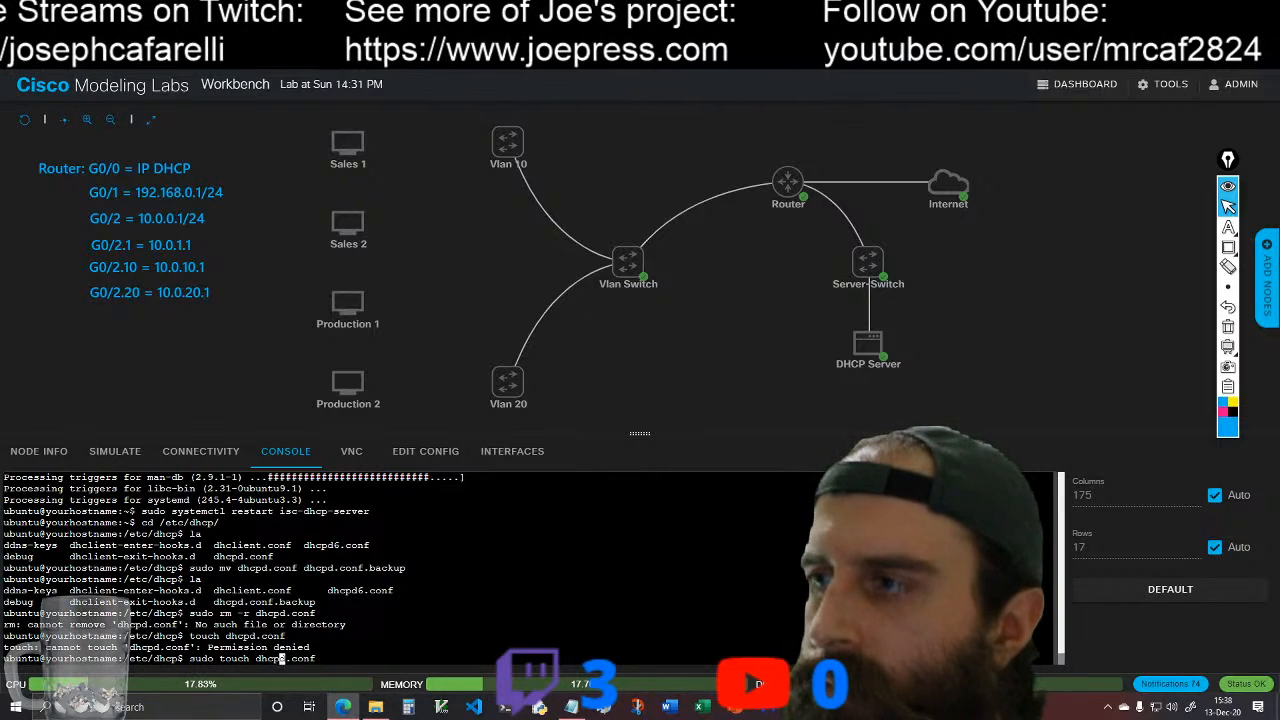
{"action": "key", "text": "Return"}
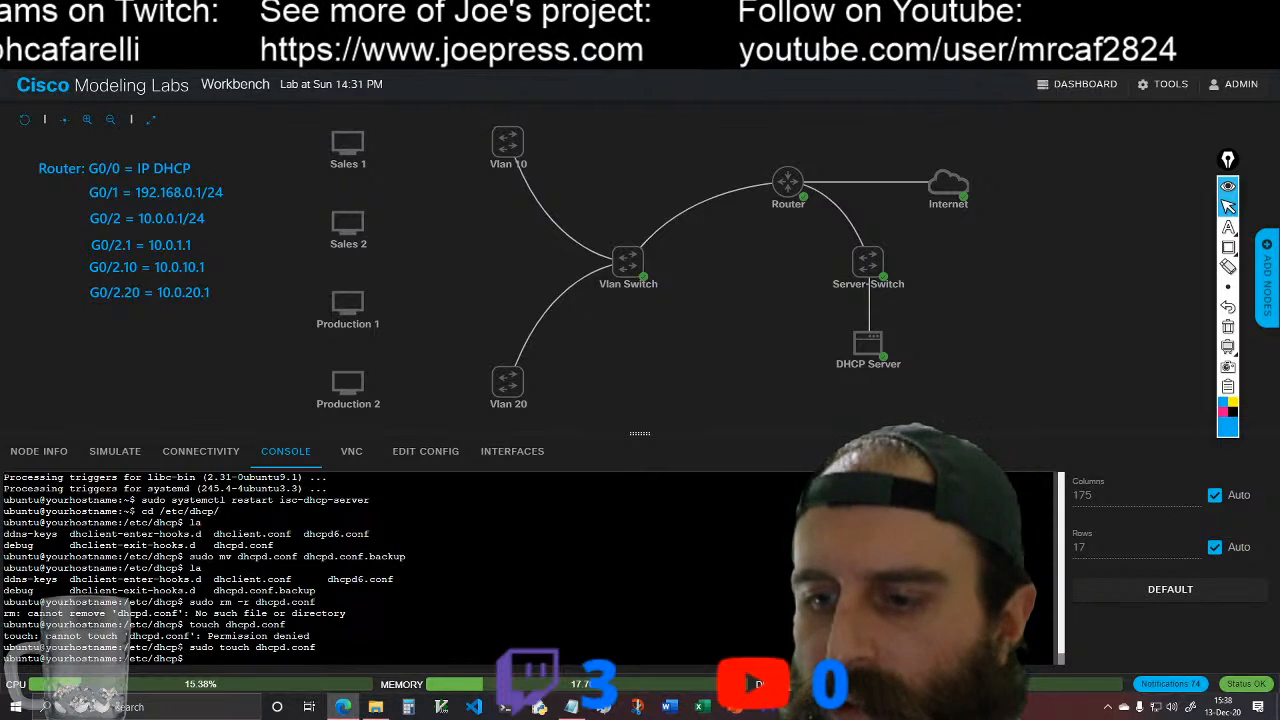
Step: Open dhcpd.conf in /etc/dhcp with sudo vim and switch to insert mode
{"action": "type", "text": "vi"}
{"action": "key", "text": "Tab"}
{"action": "key", "text": "Tab"}
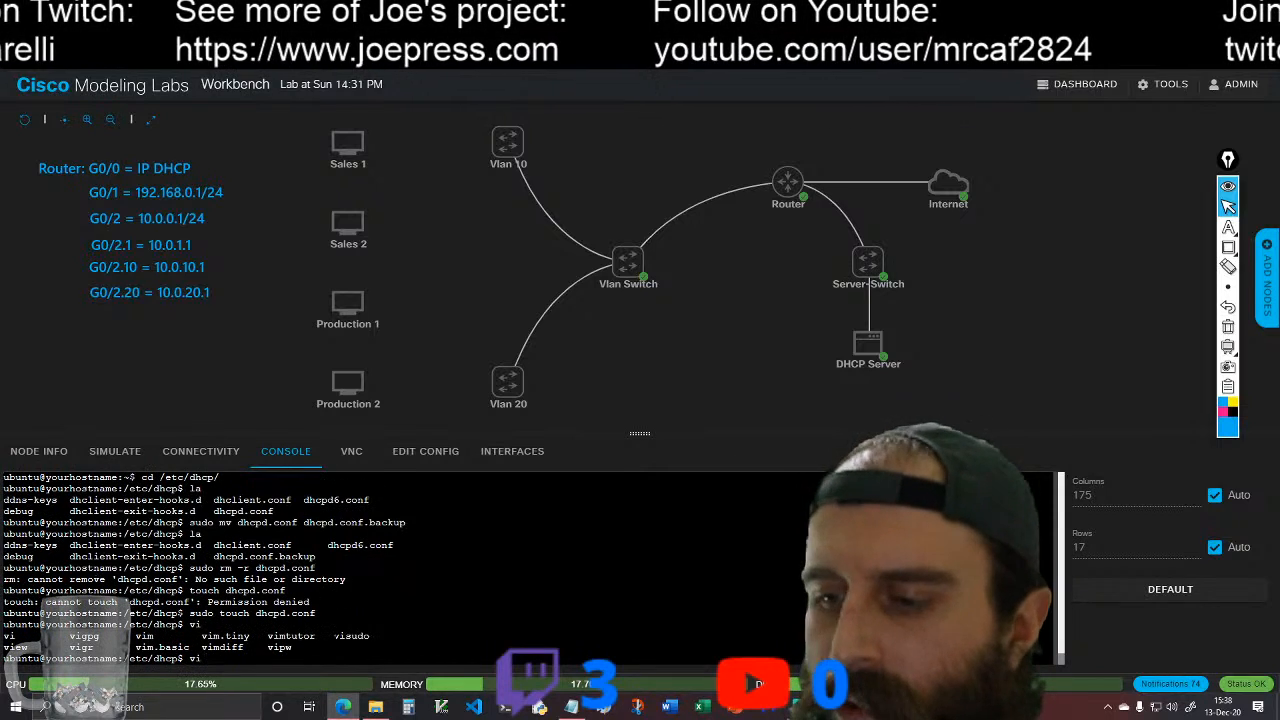
{"action": "key", "text": "BackSpace"}
{"action": "key", "text": "BackSpace"}
{"action": "type", "text": "sud"}
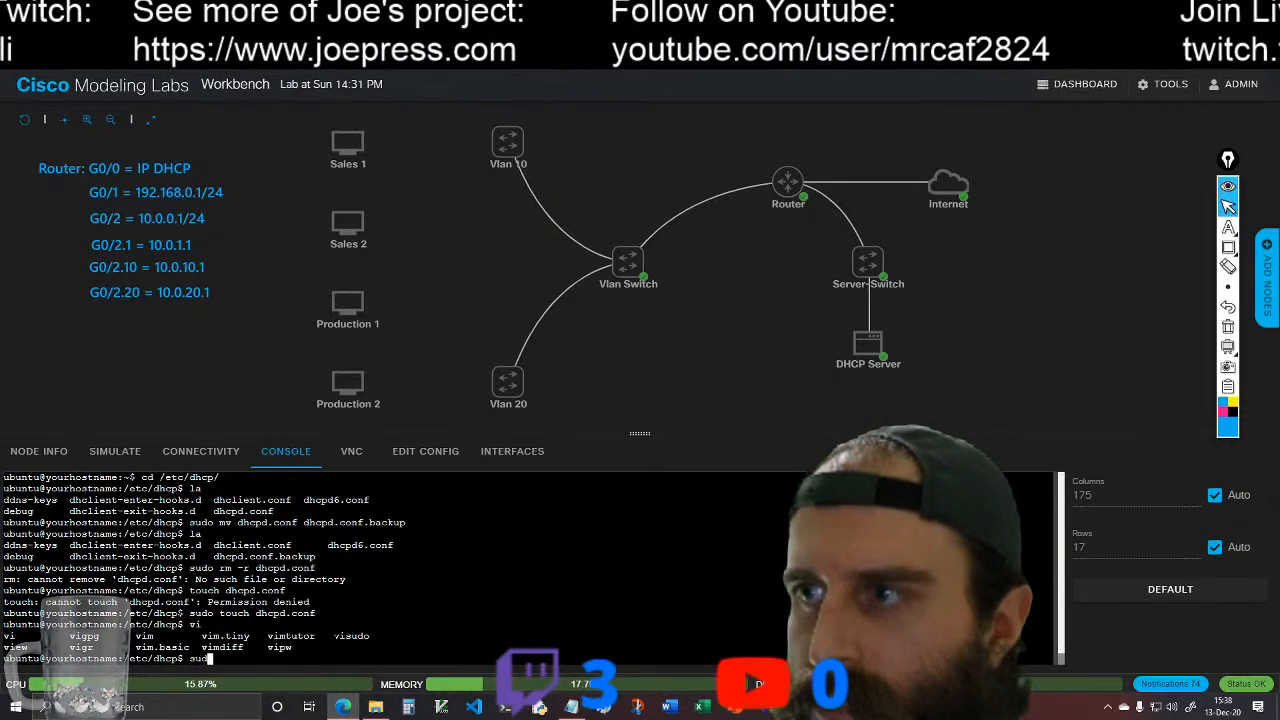
{"action": "type", "text": "o v"}
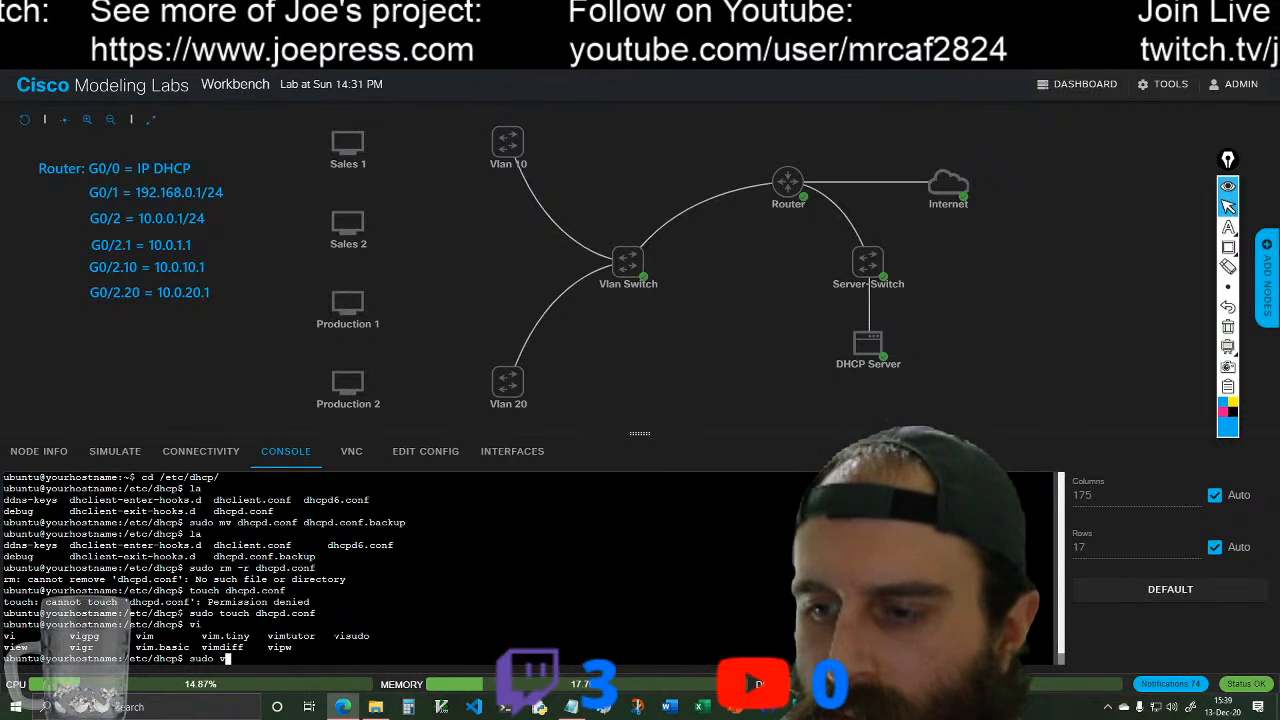
{"action": "type", "text": "im d"}
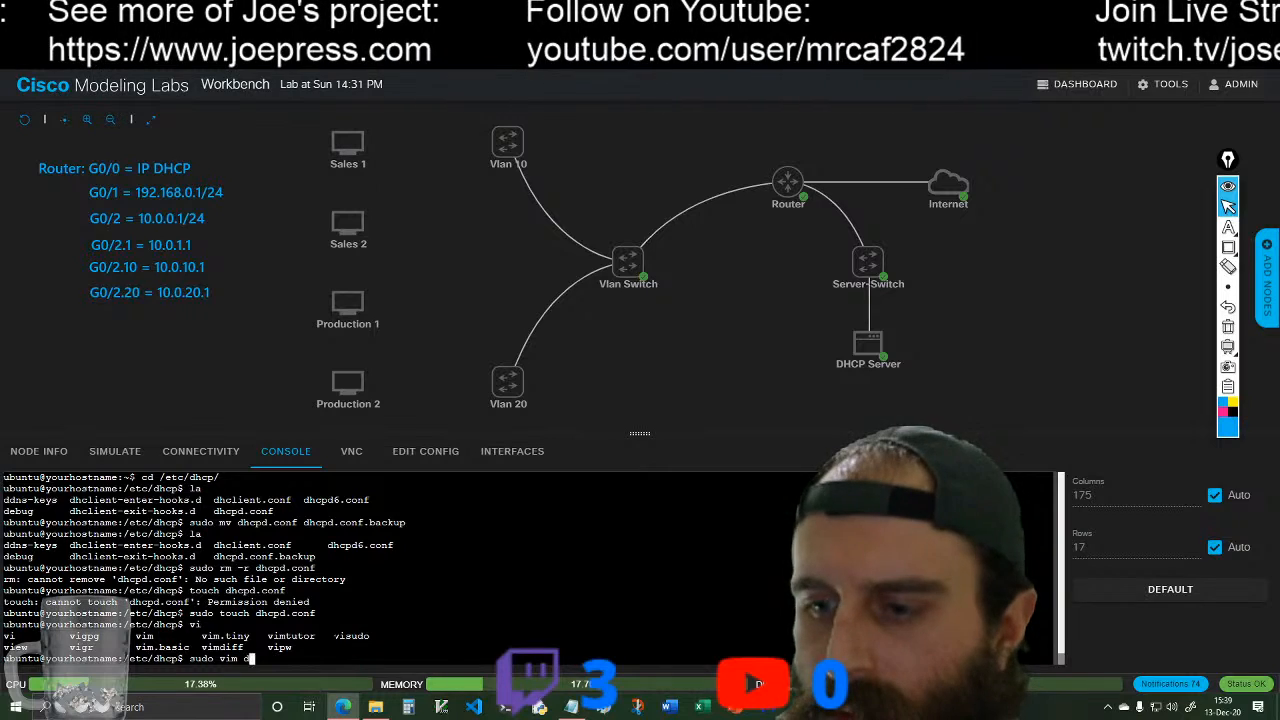
{"action": "type", "text": "hcpd"}
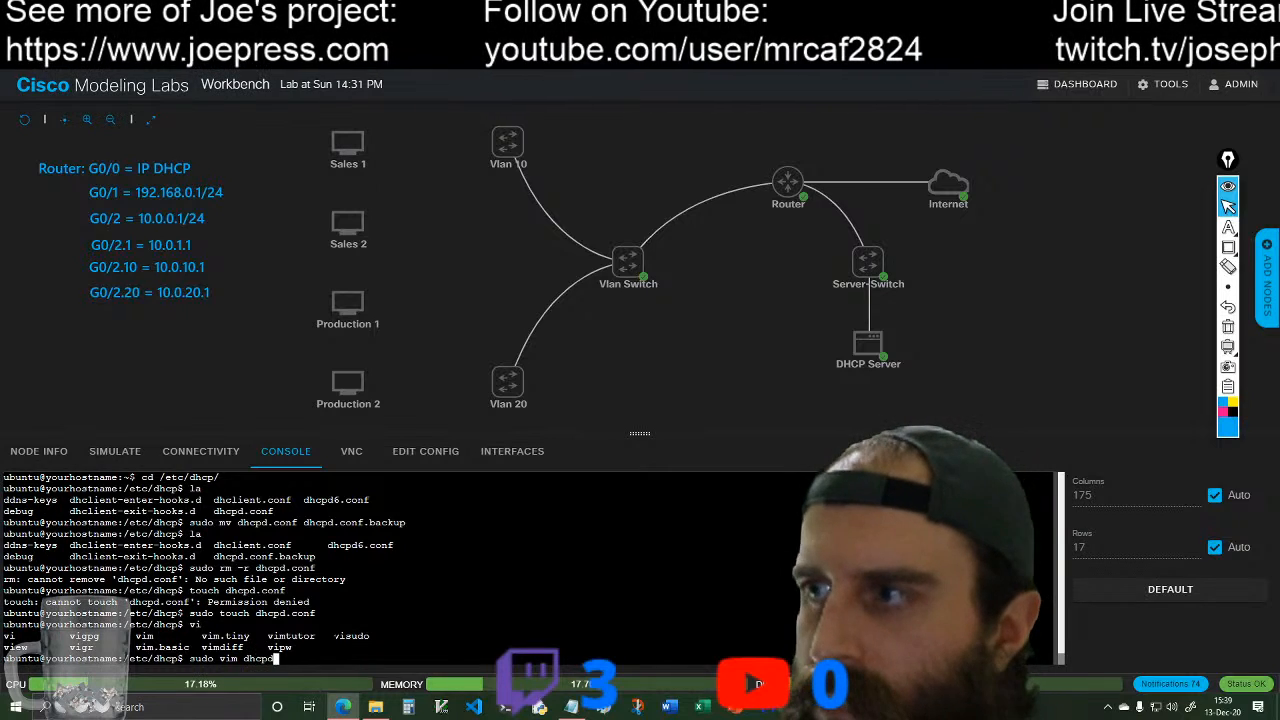
{"action": "type", "text": ".conf"}
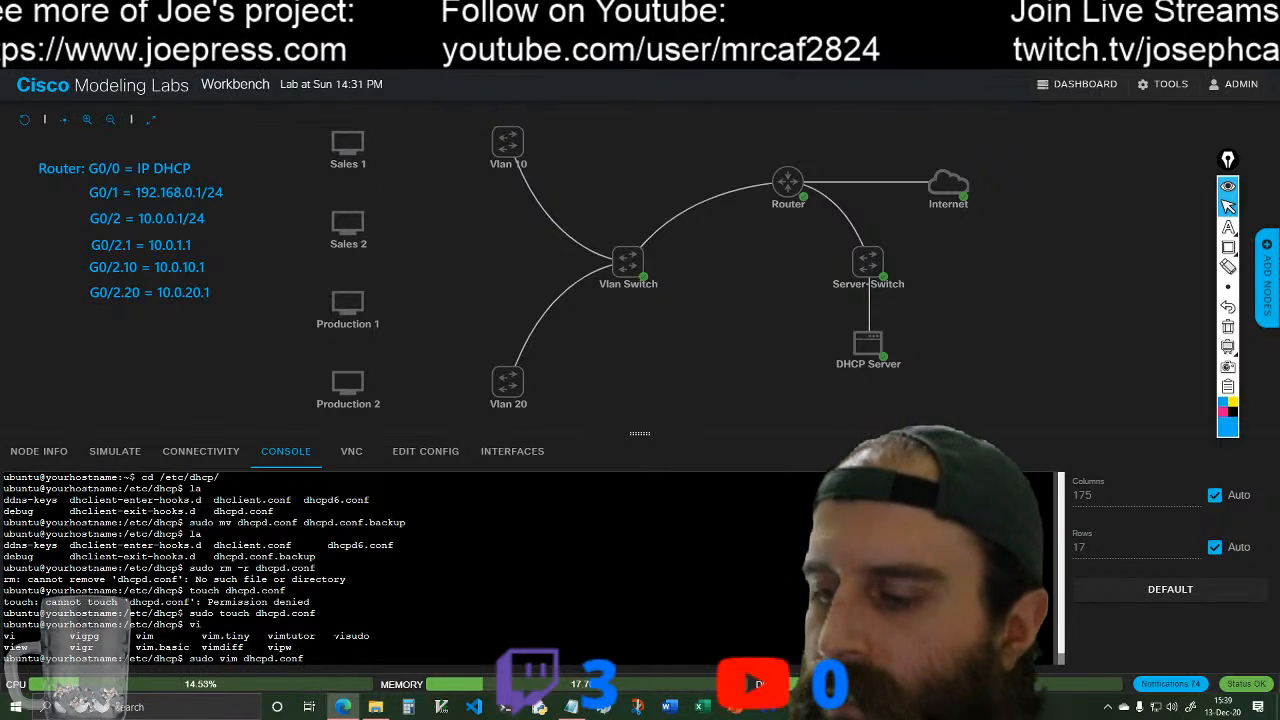
{"action": "key", "text": "Return"}
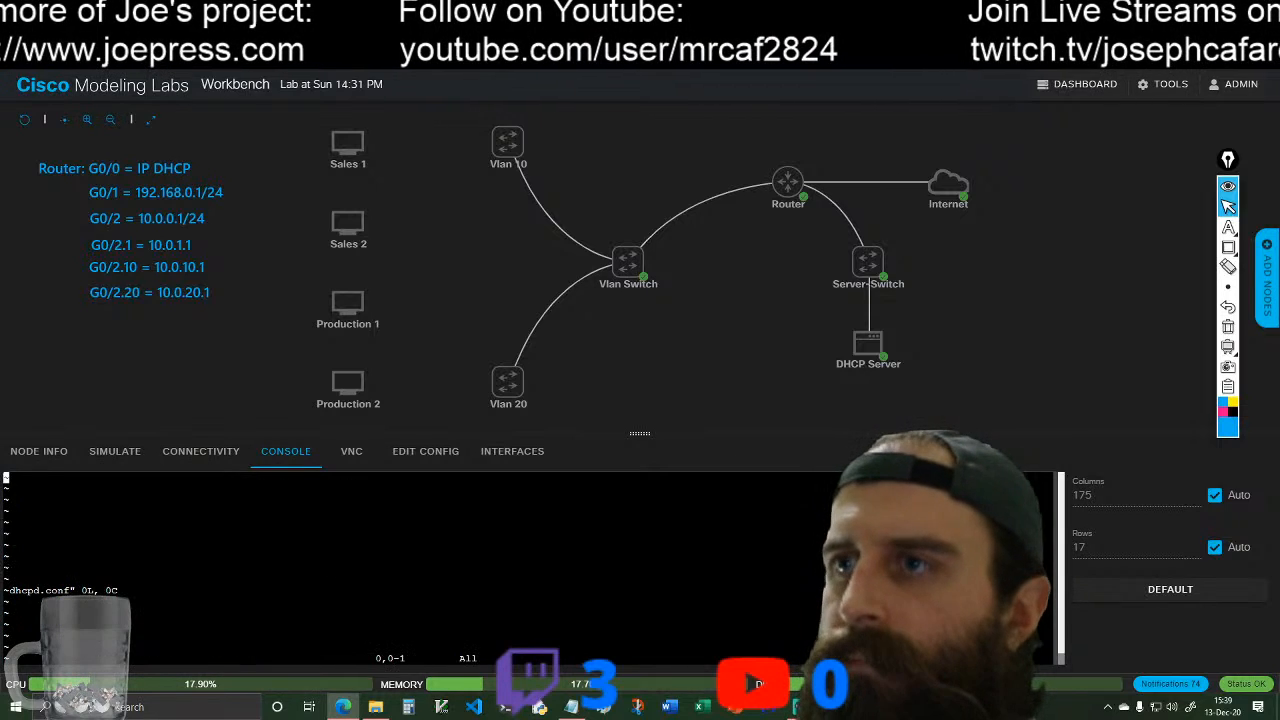
{"action": "key", "text": "i"}
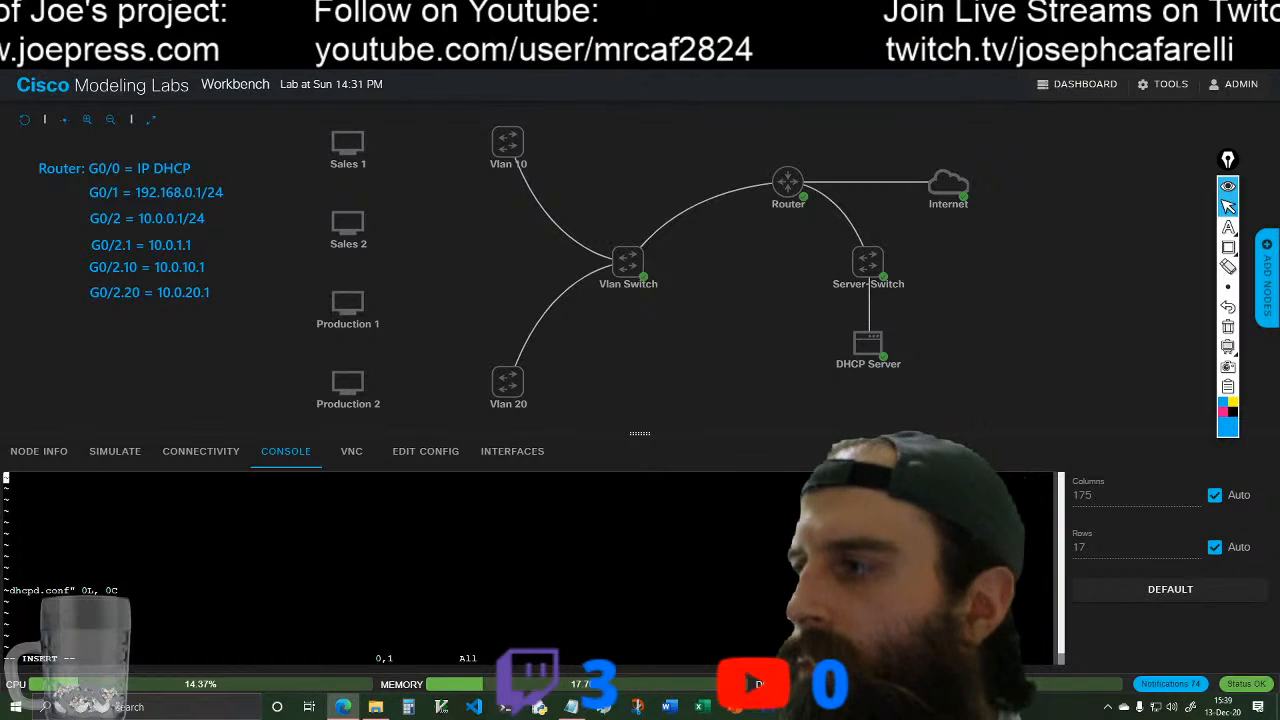
Step: Bring up the dhcp-server-config.txt notes in Notepad, then move and narrow the window beside the console
{"action": "left_click", "coordinate": [571, 707]}
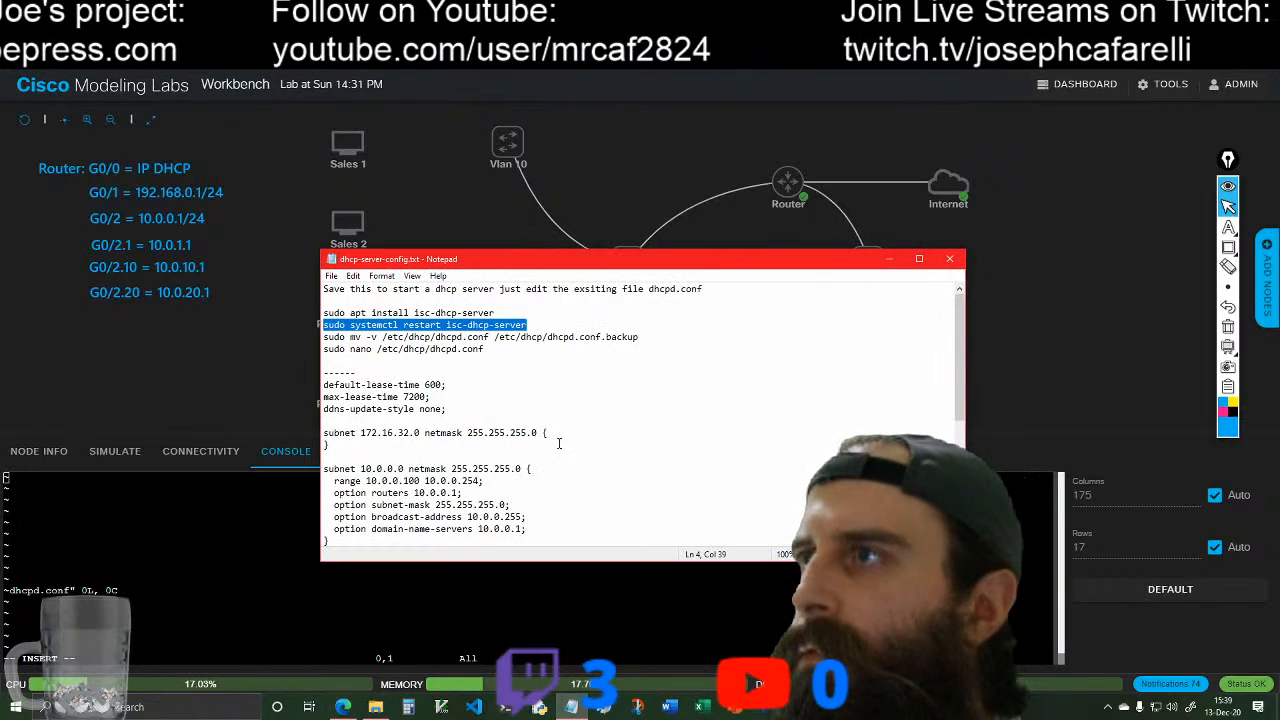
{"action": "left_click", "coordinate": [322, 373]}
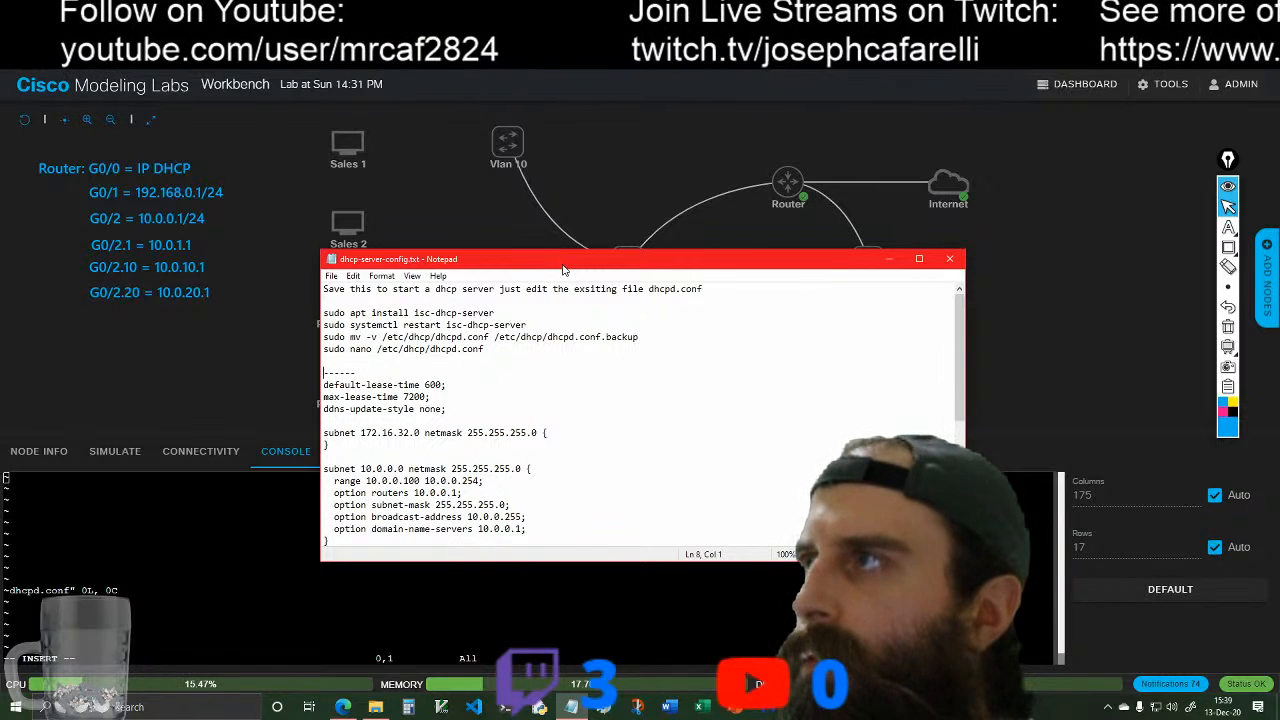
{"action": "left_click_drag", "start_coordinate": [566, 262], "coordinate": [662, 214]}
{"action": "left_click", "coordinate": [569, 708]}
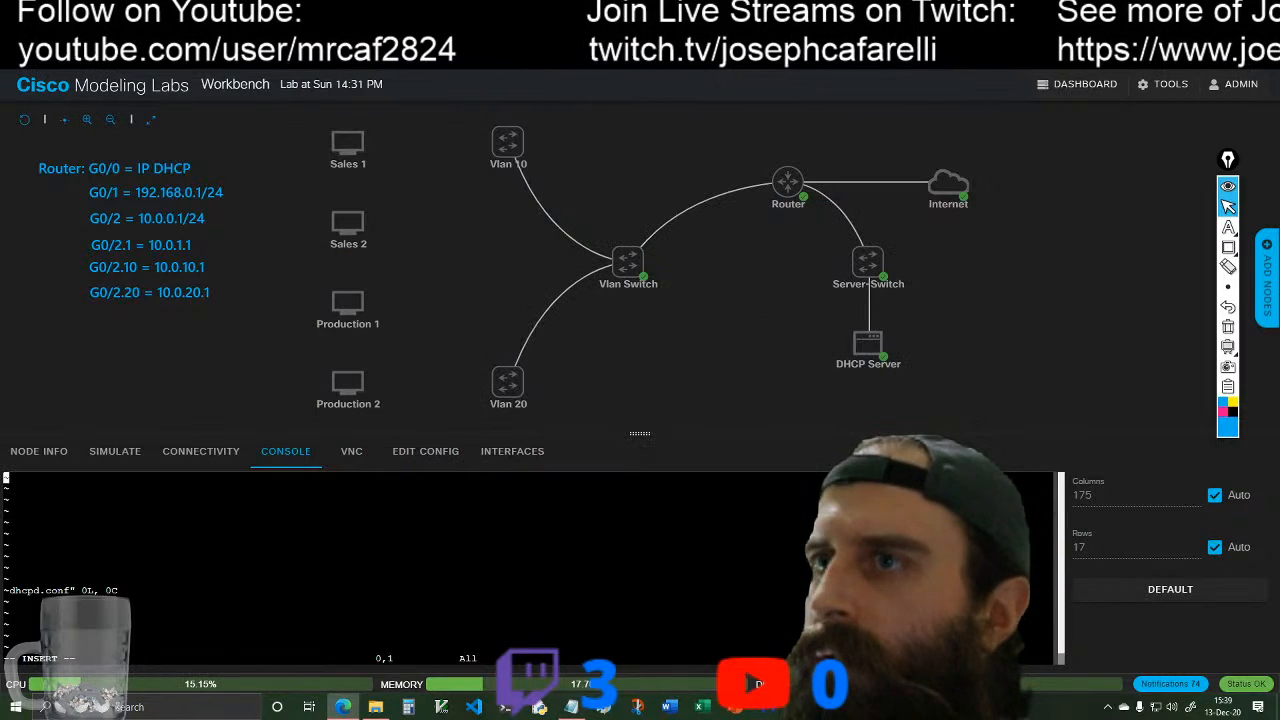
{"action": "left_click", "coordinate": [558, 709]}
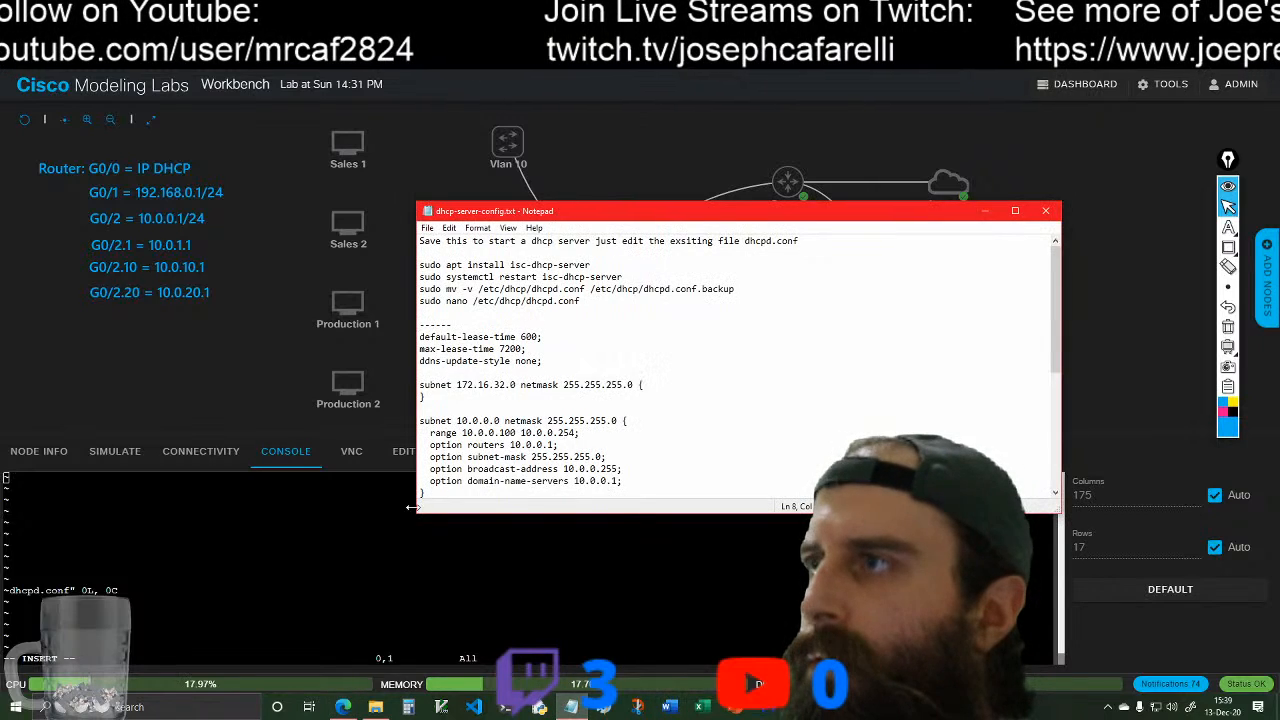
{"action": "left_click_drag", "start_coordinate": [419, 352], "coordinate": [657, 362]}
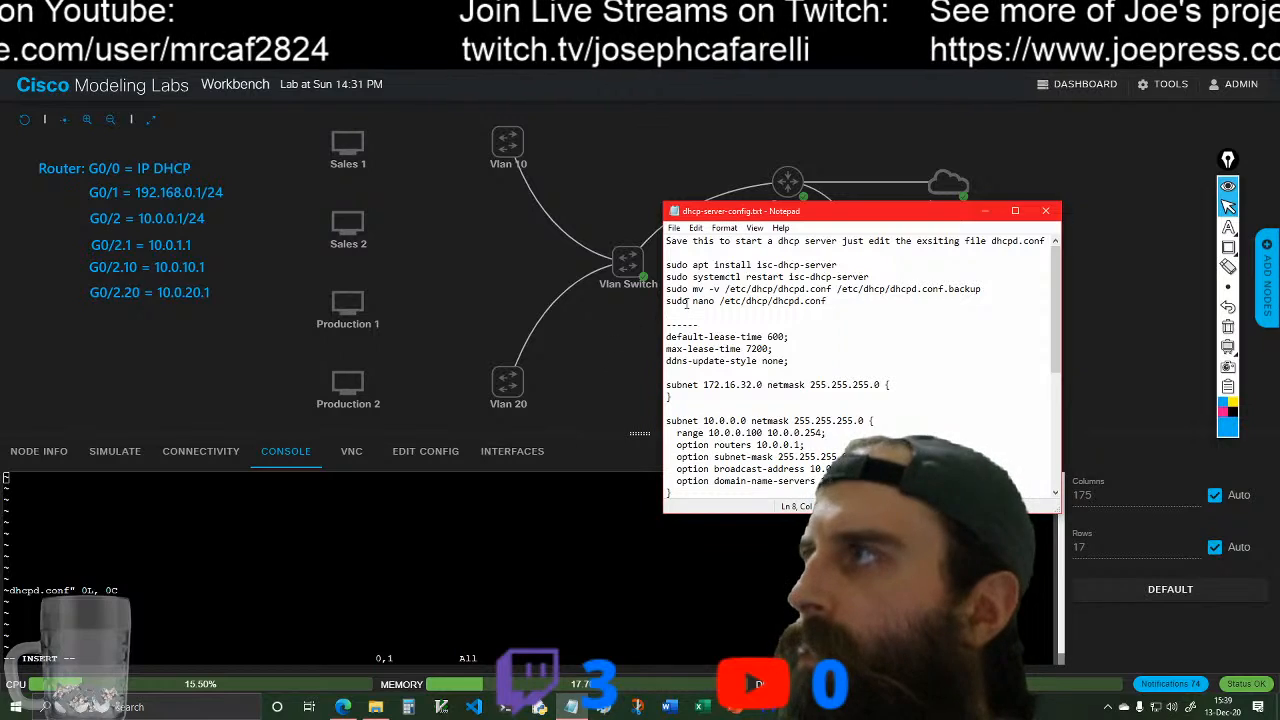
{"action": "left_click_drag", "start_coordinate": [891, 214], "coordinate": [920, 199]}
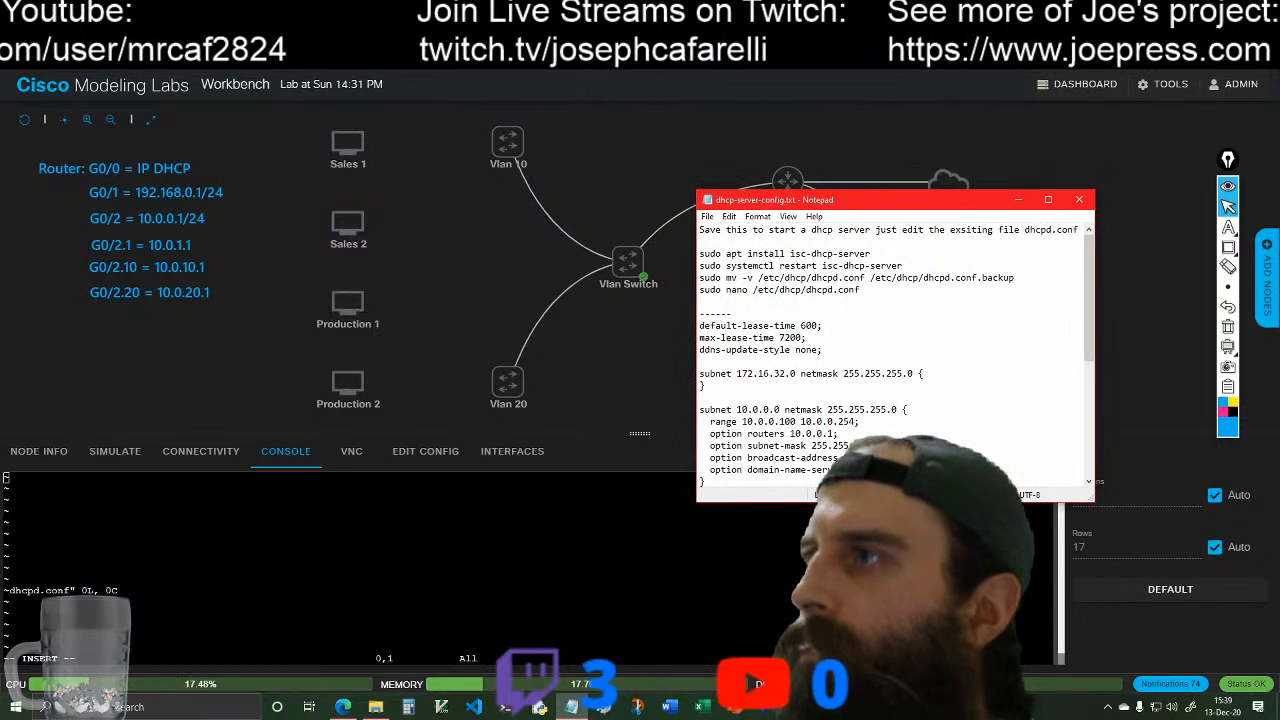
Step: Enter --- as the first line of dhcpd.conf and start a new line below it
{"action": "left_click", "coordinate": [790, 570]}
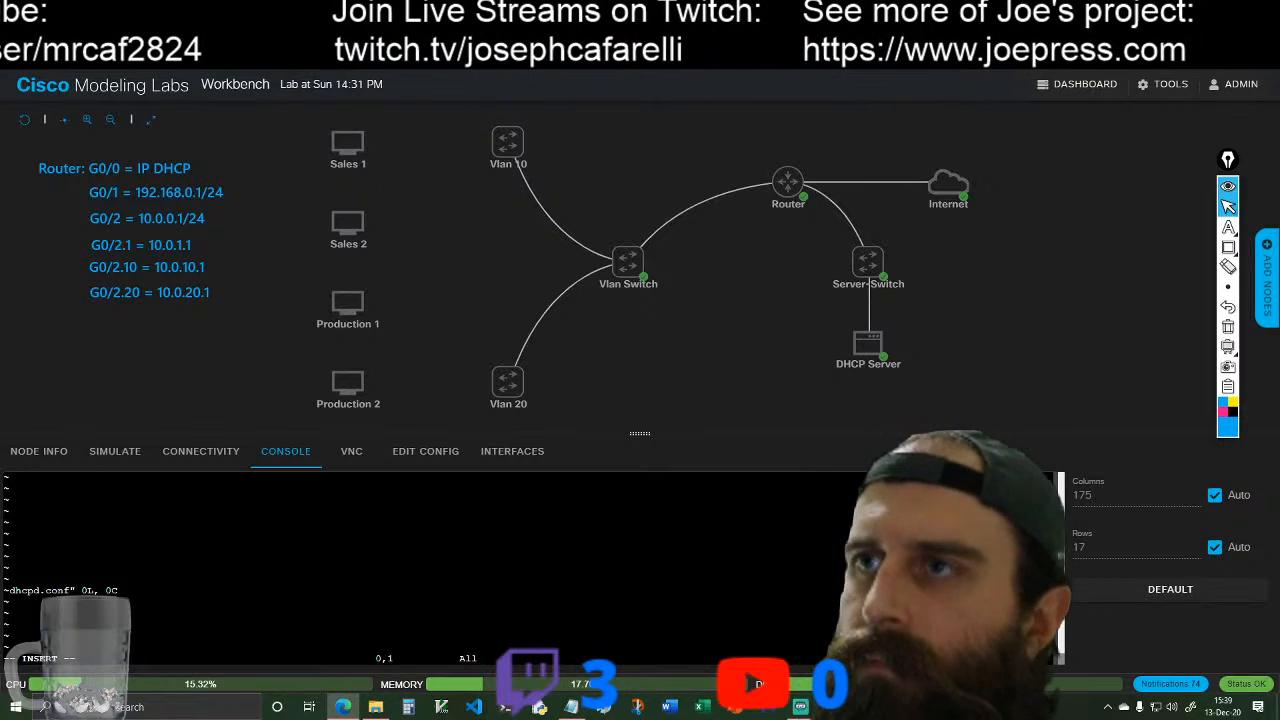
{"action": "type", "text": "-"}
{"action": "key", "text": "Return"}
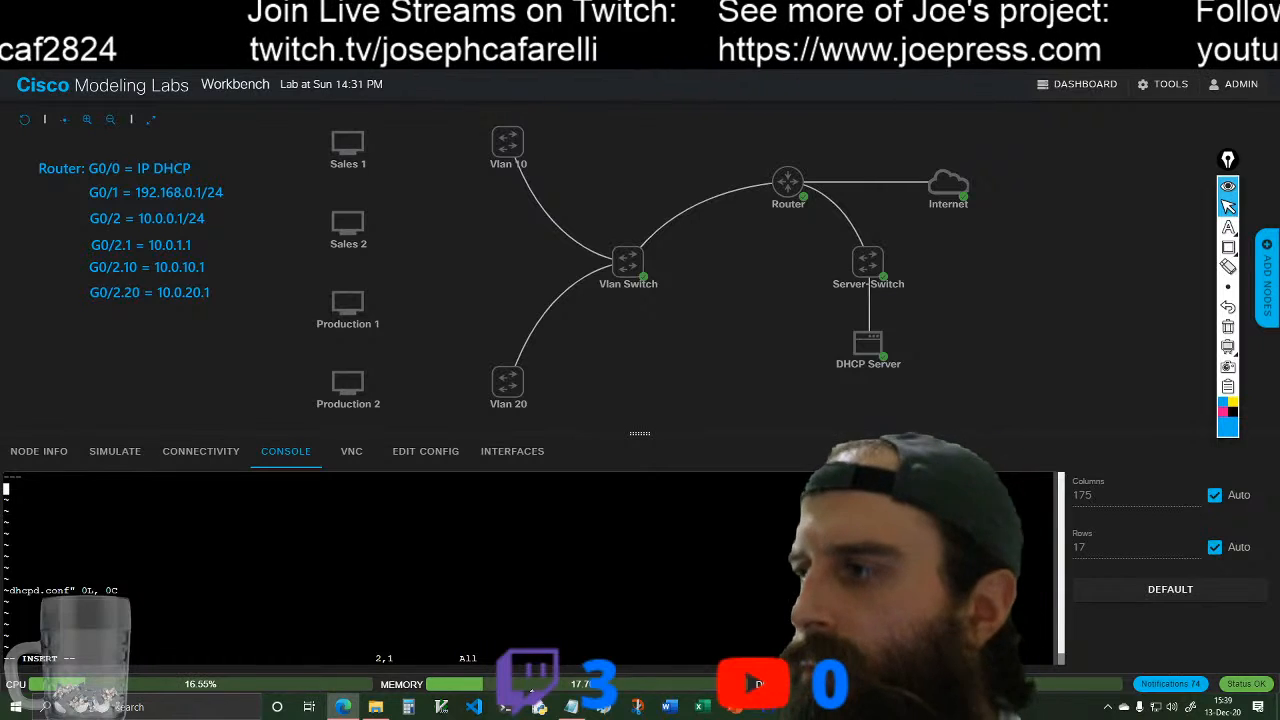
Step: Try to copy the DHCP settings from default-lease-time through the 10.0.10.0 subnet block into dhcpd.conf
{"action": "left_click", "coordinate": [571, 707]}
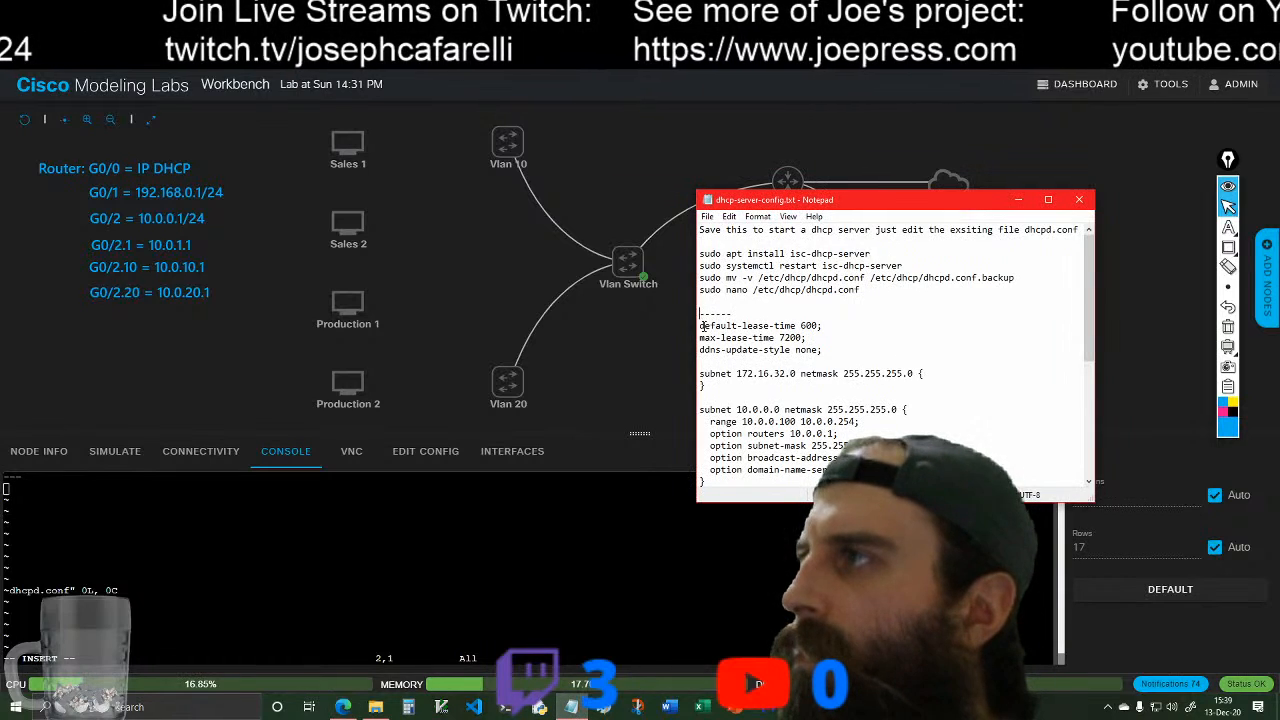
{"action": "left_click_drag", "start_coordinate": [700, 322], "coordinate": [871, 388]}
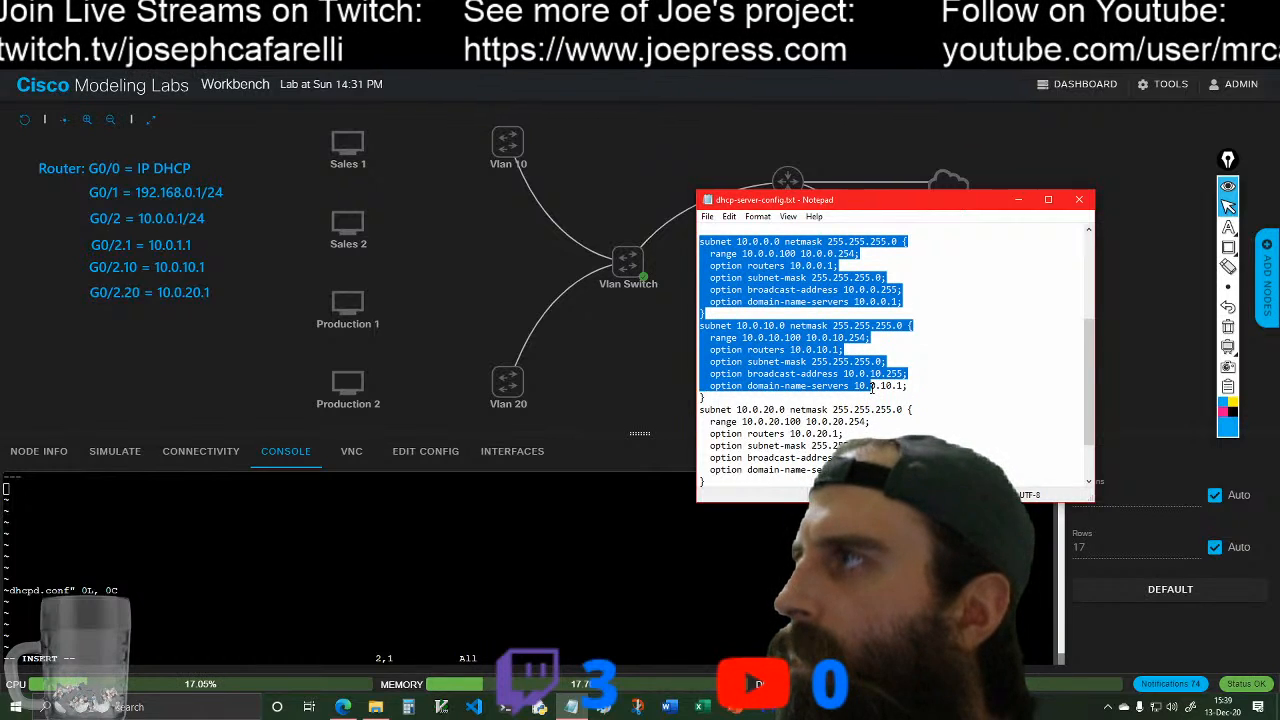
{"action": "left_click_drag", "start_coordinate": [875, 386], "coordinate": [915, 386]}
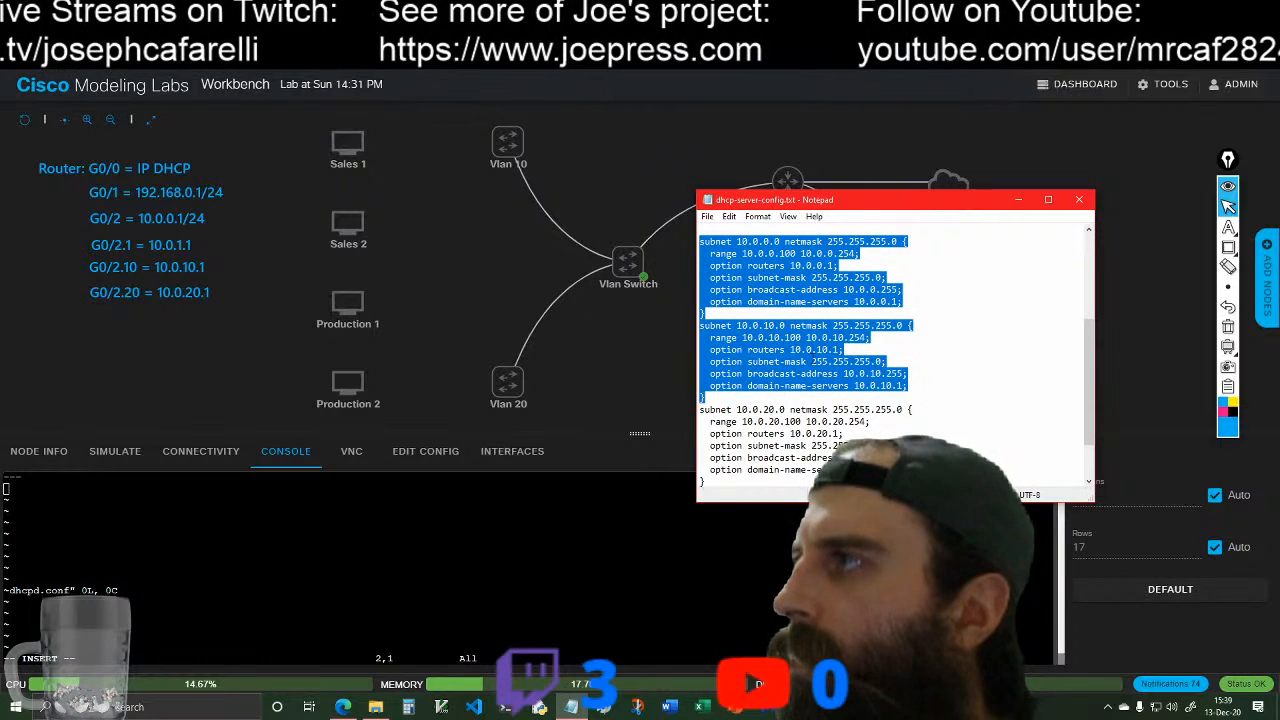
{"action": "right_click", "coordinate": [623, 350]}
{"action": "left_click", "coordinate": [651, 414]}
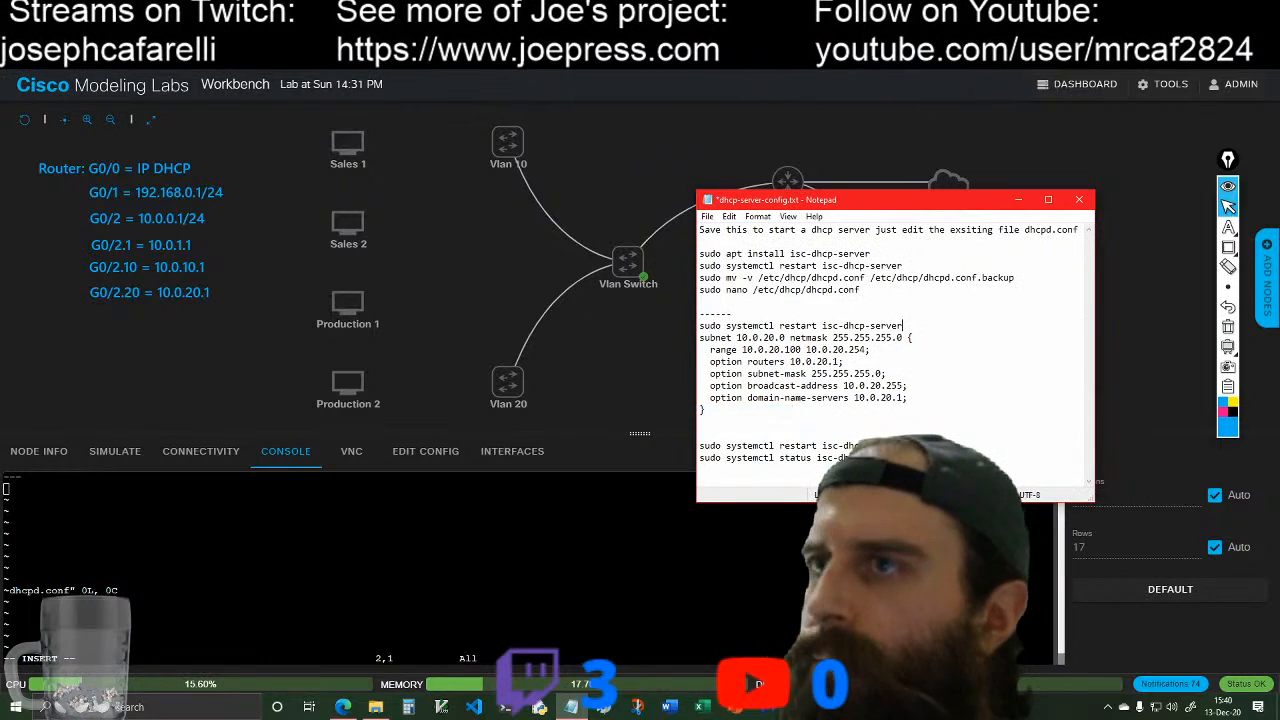
{"action": "left_click", "coordinate": [195, 505]}
{"action": "right_click", "coordinate": [10, 490]}
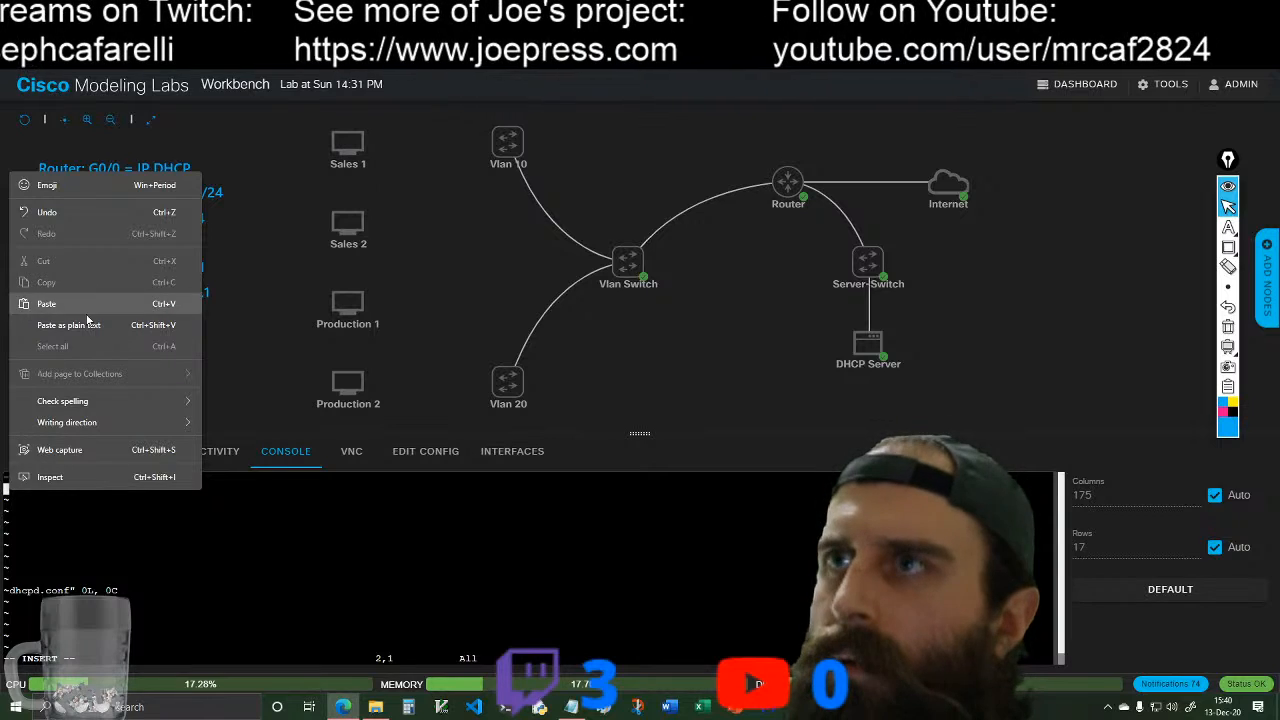
{"action": "left_click", "coordinate": [85, 305]}
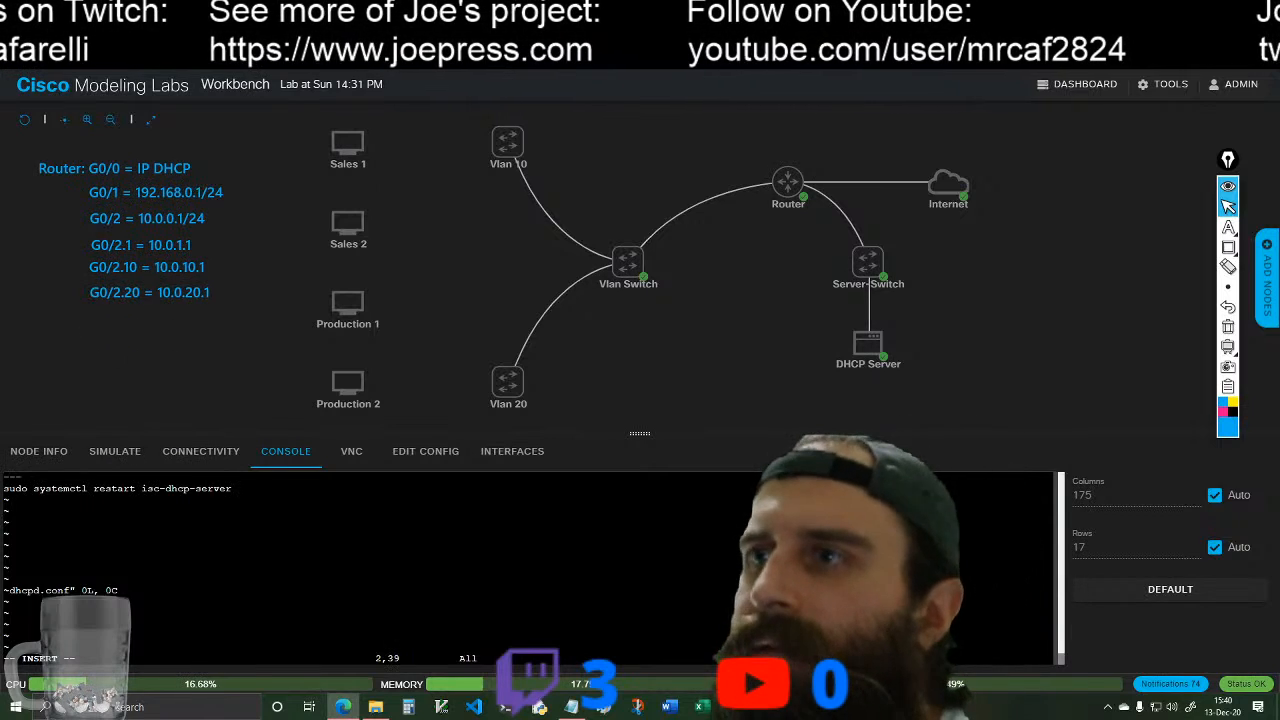
Step: Delete the wrongly pasted sudo systemctl restart isc-dhcp-server text from the second line of dhcpd.conf
{"action": "key", "text": "BackSpace"}
{"action": "key", "text": "BackSpace"}
{"action": "key", "text": "BackSpace"}
{"action": "key", "text": "BackSpace"}
{"action": "key", "text": "BackSpace"}
{"action": "key", "text": "BackSpace"}
{"action": "key", "text": "BackSpace"}
{"action": "key", "text": "BackSpace"}
{"action": "key", "text": "BackSpace"}
{"action": "key", "text": "BackSpace"}
{"action": "key", "text": "BackSpace"}
{"action": "key", "text": "BackSpace"}
{"action": "key", "text": "BackSpace"}
{"action": "key", "text": "BackSpace"}
{"action": "key", "text": "BackSpace"}
{"action": "key", "text": "BackSpace"}
{"action": "key", "text": "BackSpace"}
{"action": "key", "text": "BackSpace"}
{"action": "key", "text": "BackSpace"}
{"action": "key", "text": "BackSpace"}
{"action": "key", "text": "BackSpace"}
{"action": "key", "text": "BackSpace"}
{"action": "key", "text": "BackSpace"}
{"action": "key", "text": "BackSpace"}
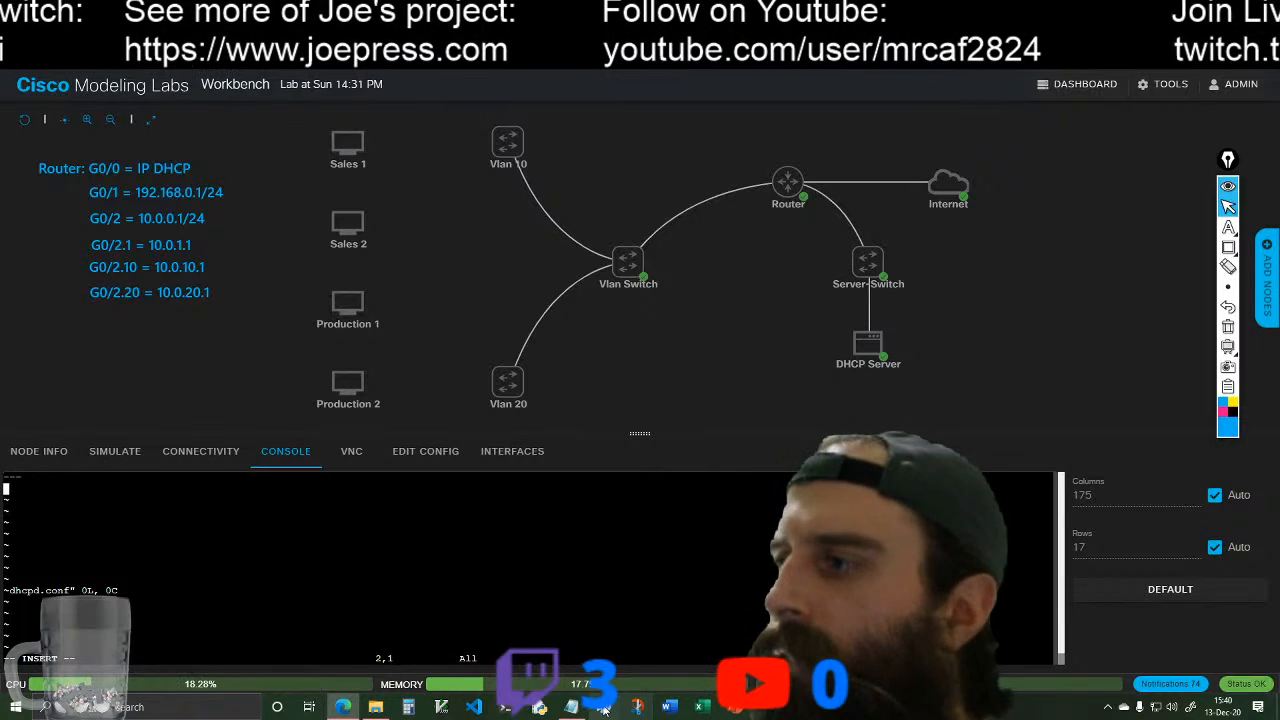
Step: Close the altered dhcp-server-config.txt in Notepad without saving its changes
{"action": "left_click", "coordinate": [571, 707]}
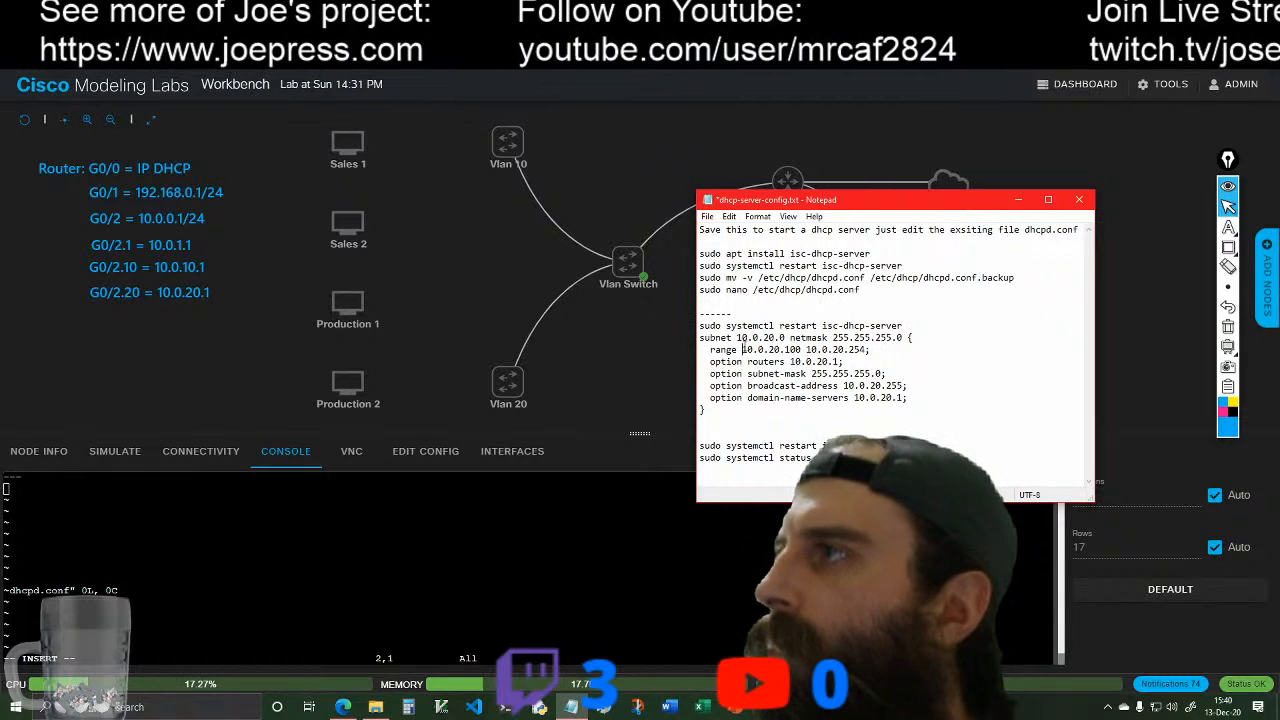
{"action": "left_click_drag", "start_coordinate": [698, 337], "coordinate": [811, 418]}
{"action": "left_click", "coordinate": [860, 416]}
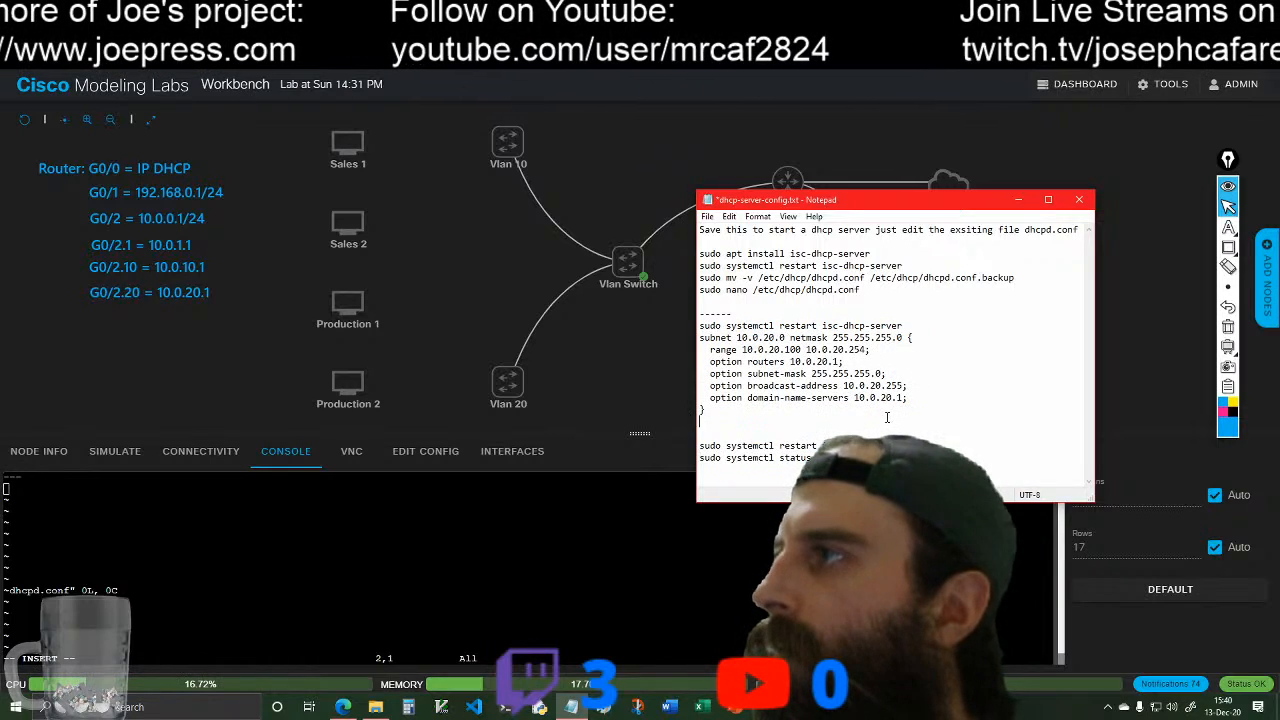
{"action": "left_click", "coordinate": [1079, 199]}
{"action": "left_click", "coordinate": [662, 361]}
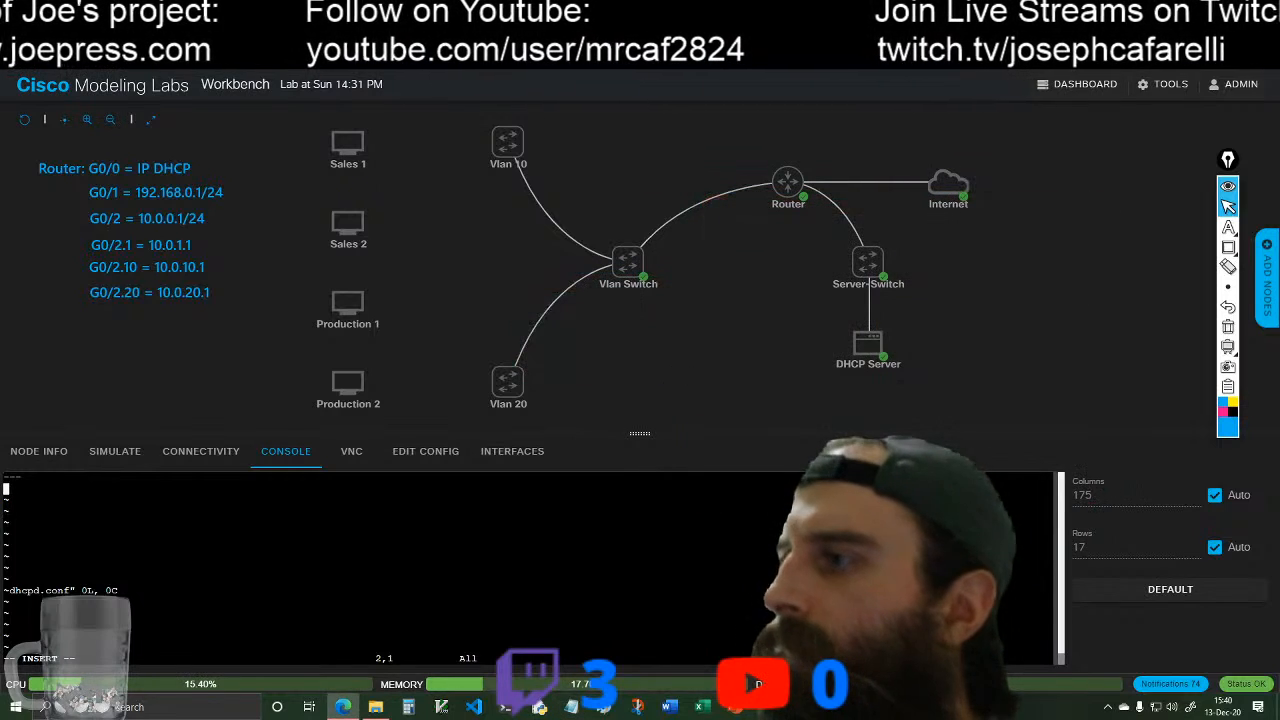
Step: Reopen dhcp-server-config.txt from the Documents\Server-Config folder and minimize the folder window
{"action": "left_click", "coordinate": [375, 707]}
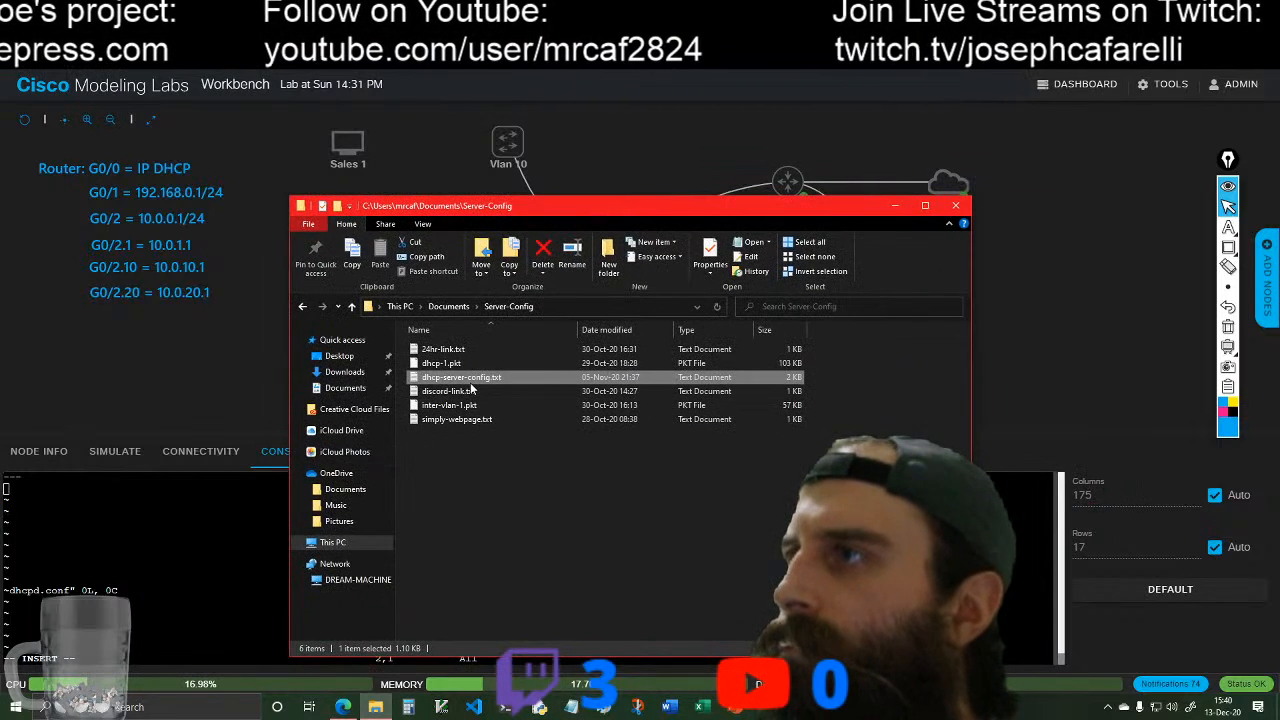
{"action": "double_click", "coordinate": [471, 380]}
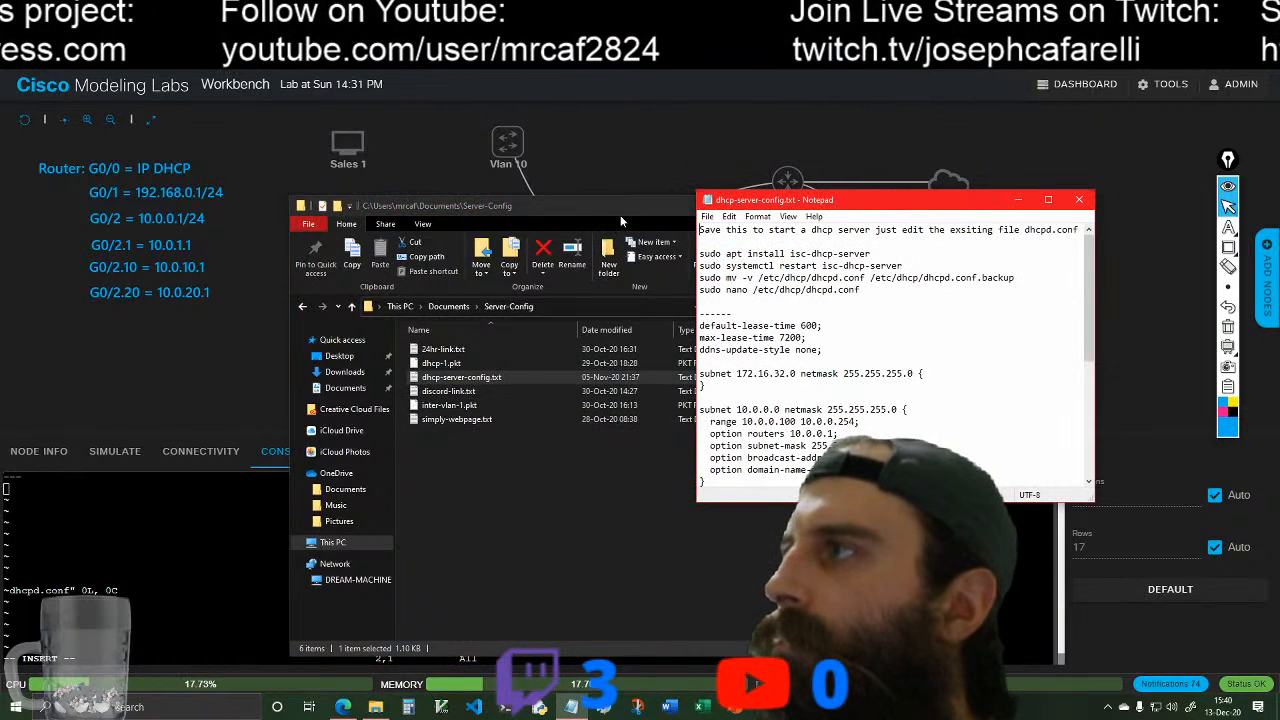
{"action": "left_click", "coordinate": [620, 215]}
{"action": "left_click", "coordinate": [894, 206]}
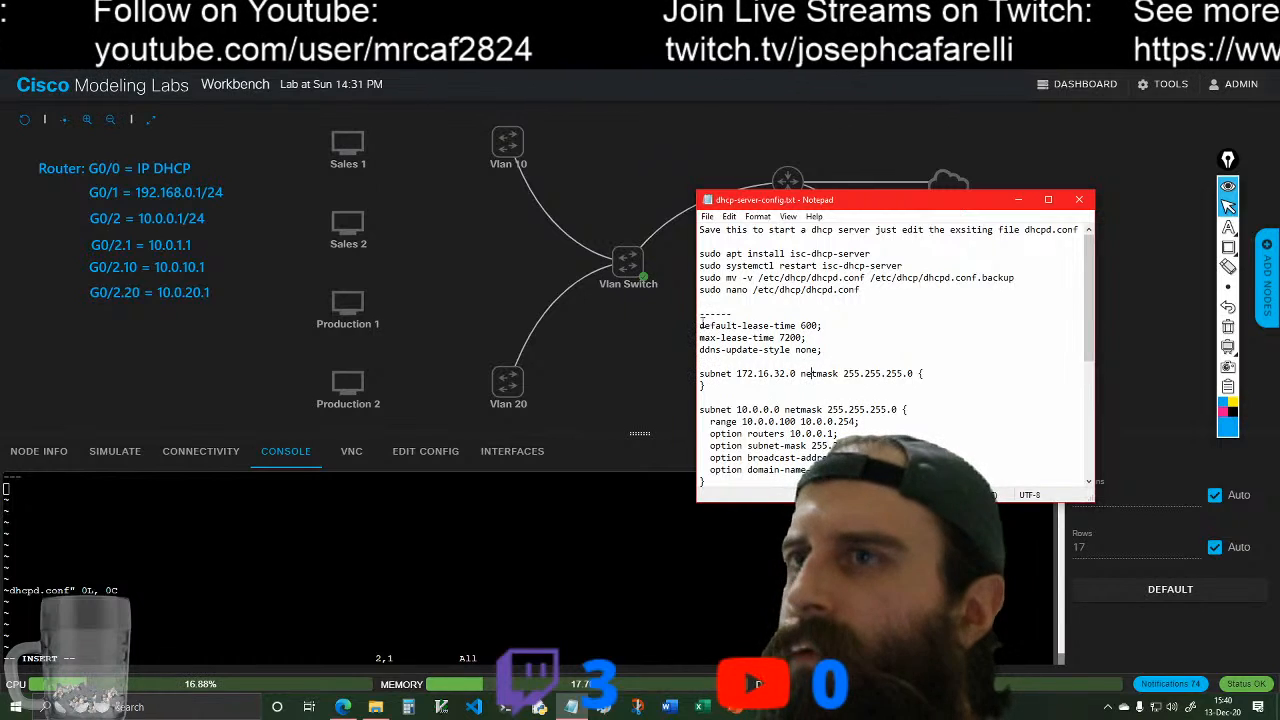
Step: Copy the DHCP configuration from default-lease-time 600 through the closing brace of the 10.0.20.0 subnet block
{"action": "left_click_drag", "start_coordinate": [700, 326], "coordinate": [706, 462]}
{"action": "scroll", "coordinate": [886, 374], "scroll_direction": "down", "scroll_amount": 3}
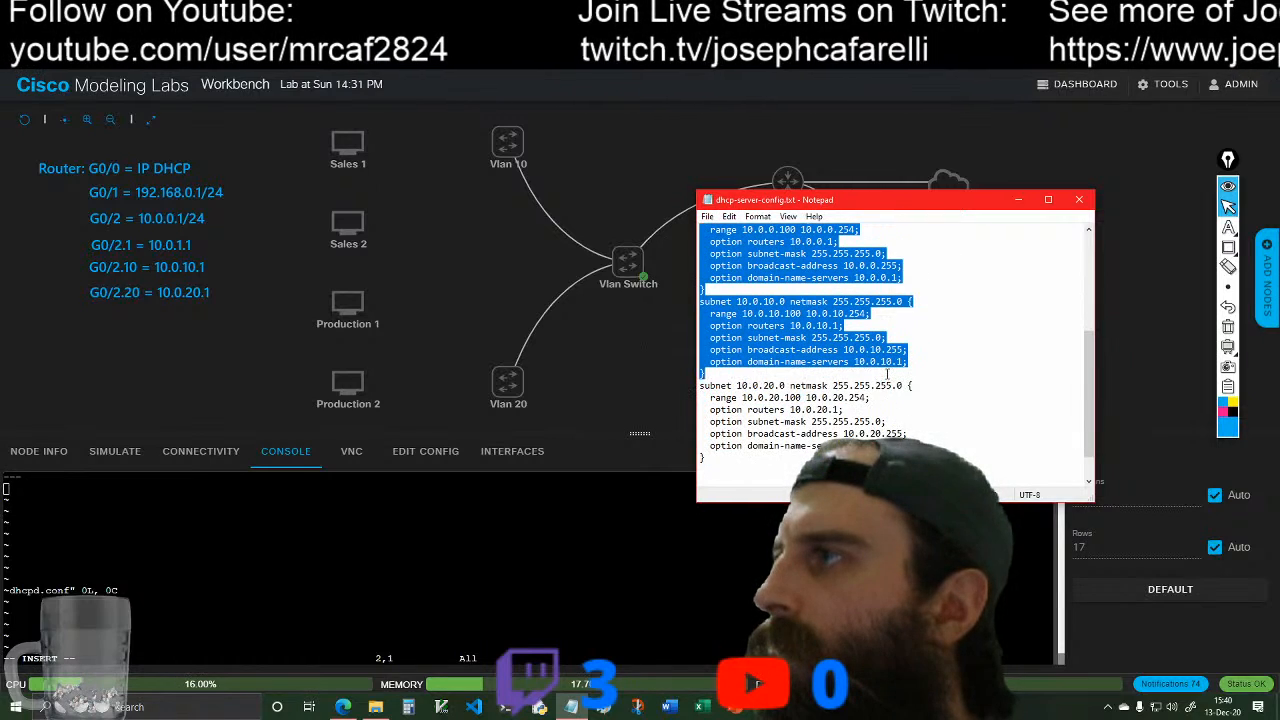
{"action": "key", "text": "shift+Down"}
{"action": "key", "text": "shift+Down"}
{"action": "key", "text": "shift+Down"}
{"action": "key", "text": "shift+Down"}
{"action": "key", "text": "shift+Down"}
{"action": "key", "text": "shift+Down"}
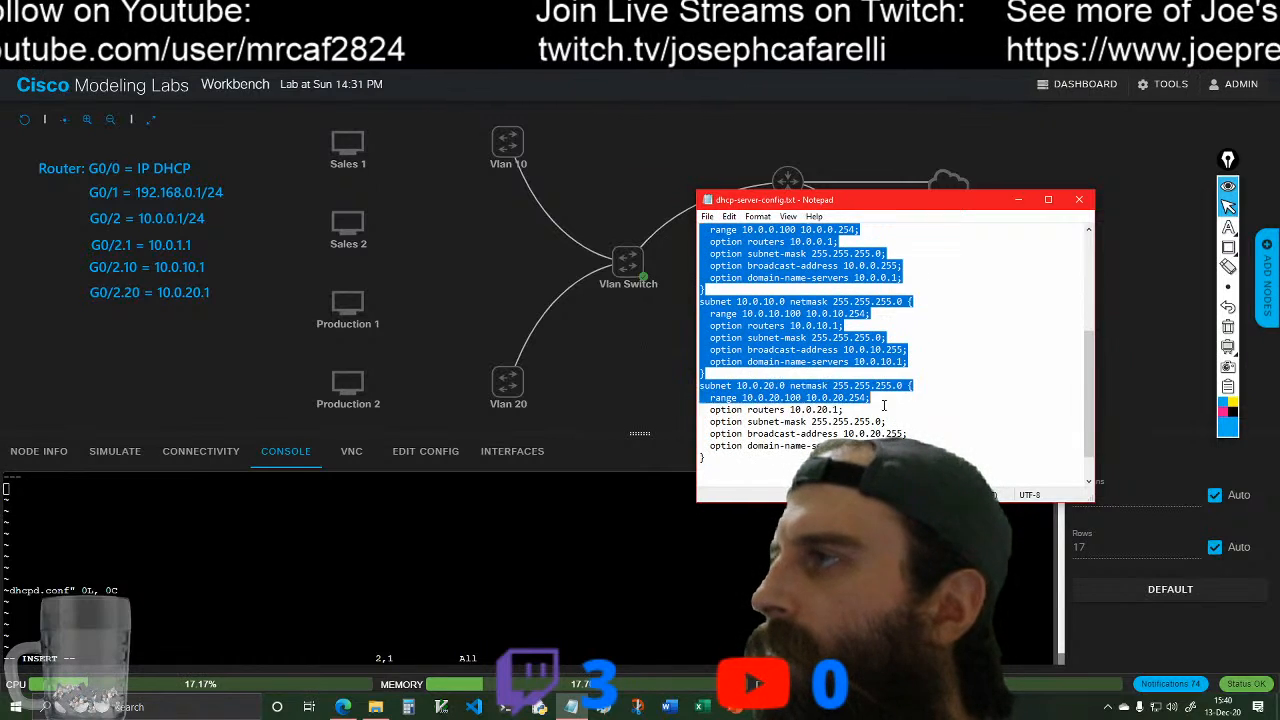
{"action": "right_click", "coordinate": [798, 419]}
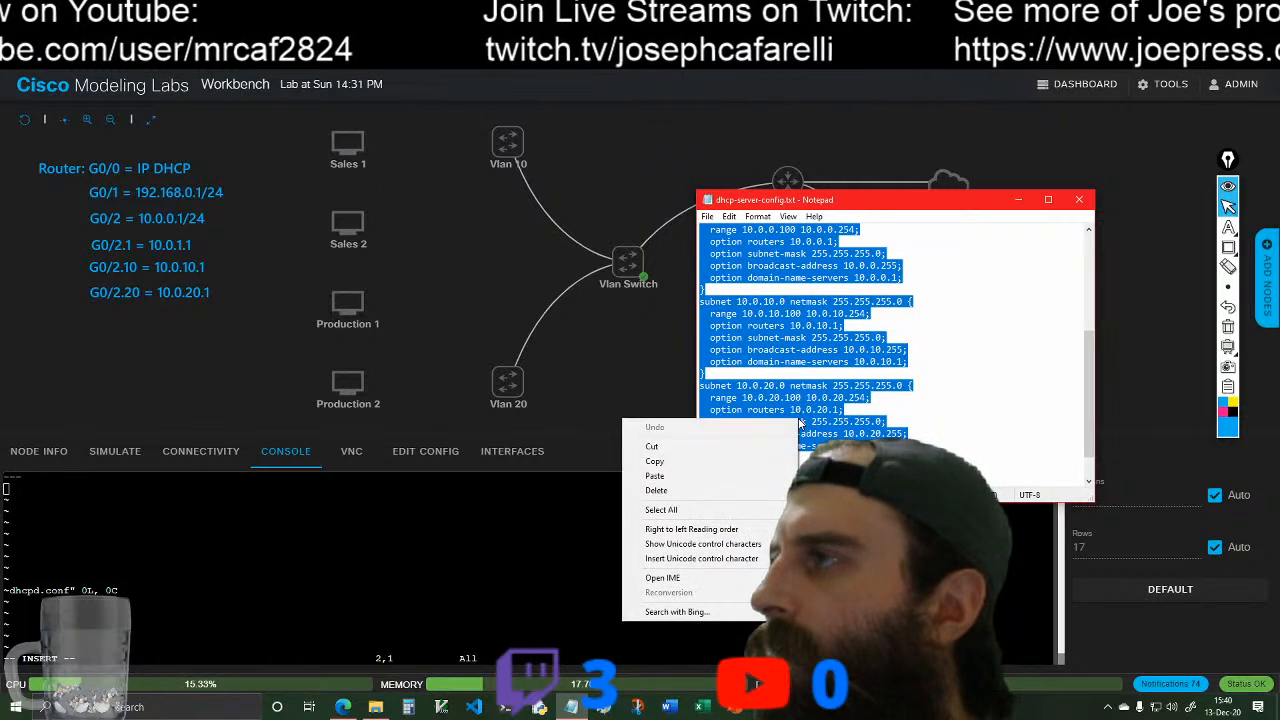
{"action": "left_click", "coordinate": [728, 461]}
Step: Return to the DHCP Server console and paste the copied configuration below the --- line in dhcpd.conf
{"action": "key", "text": "alt+Tab"}
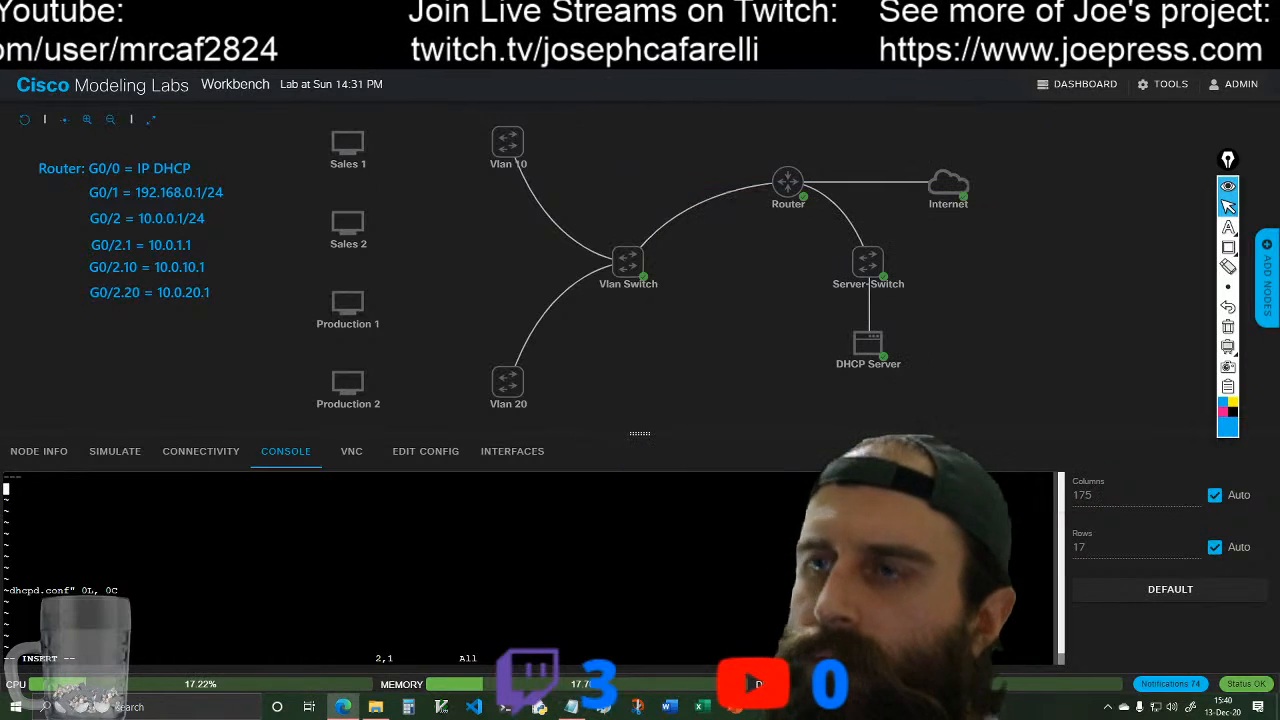
{"action": "right_click", "coordinate": [10, 493]}
{"action": "left_click", "coordinate": [102, 304]}
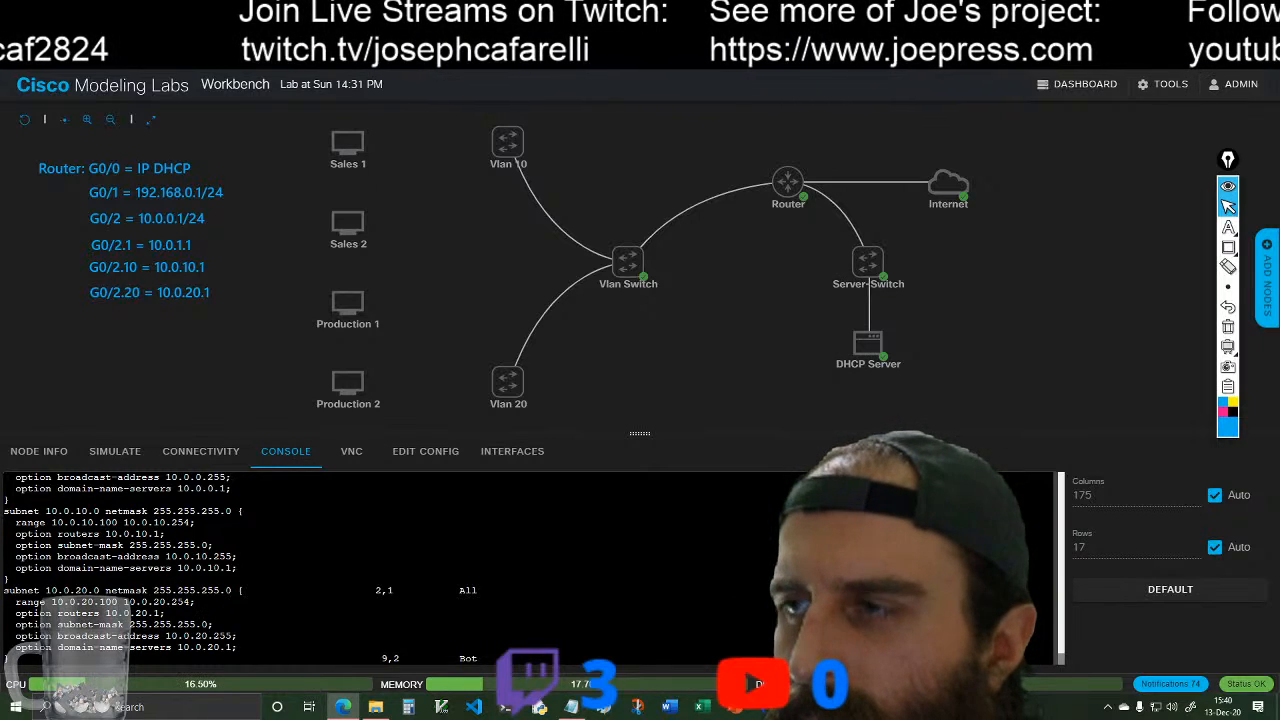
{"action": "scroll", "coordinate": [530, 568], "scroll_direction": "up", "scroll_amount": 4}
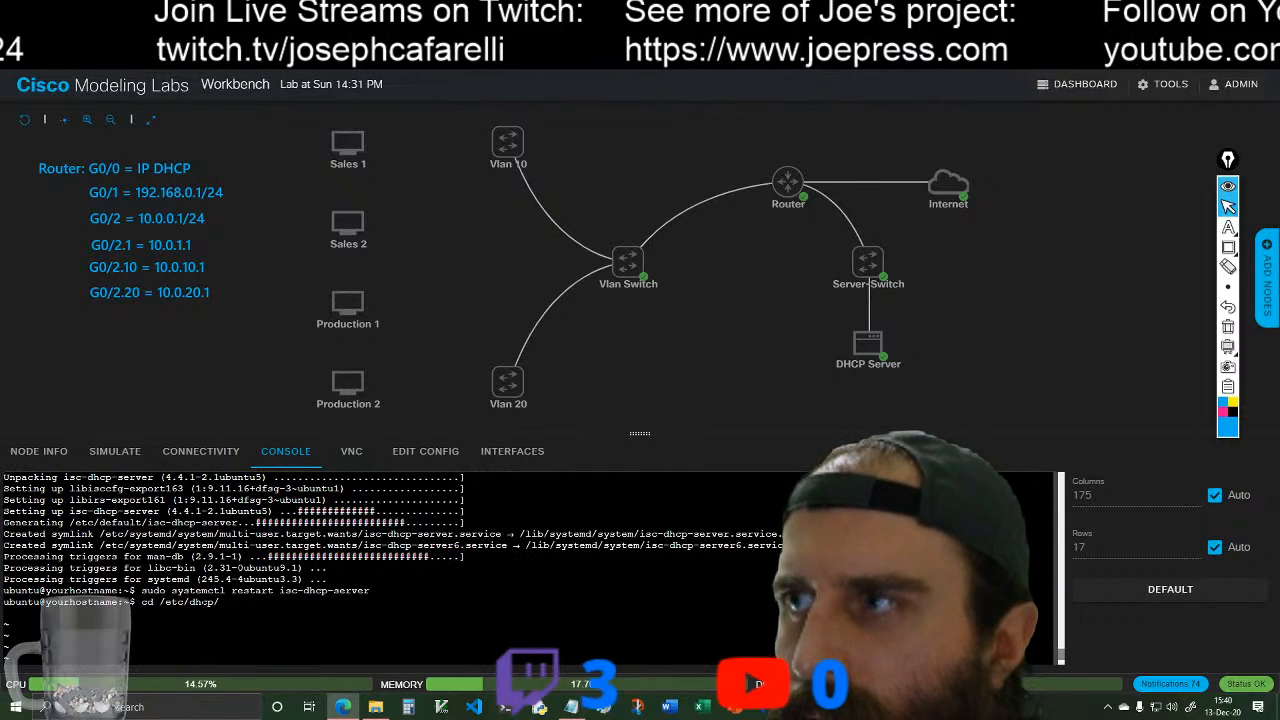
Step: Review the pasted subnet blocks through the end of dhcpd.conf and save the file
{"action": "scroll", "coordinate": [530, 568], "scroll_direction": "up", "scroll_amount": 6}
{"action": "scroll", "coordinate": [530, 568], "scroll_direction": "down", "scroll_amount": 9}
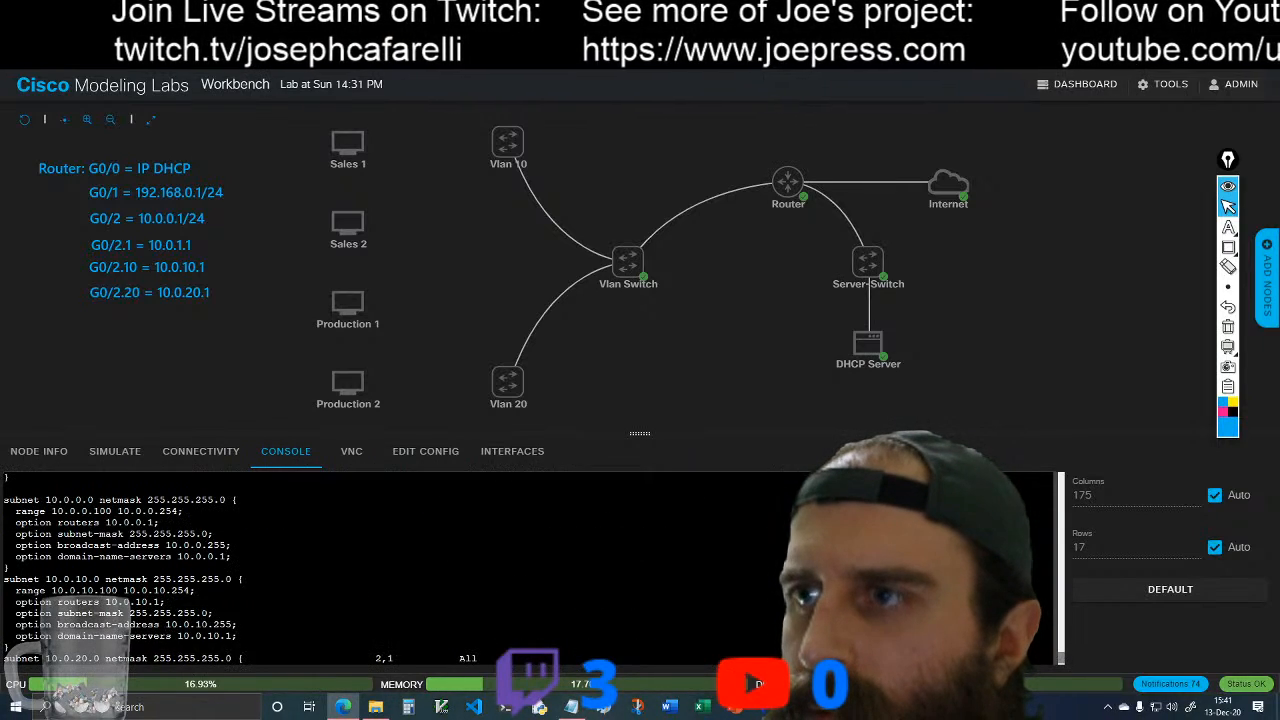
{"action": "scroll", "coordinate": [530, 568], "scroll_direction": "down", "scroll_amount": 2}
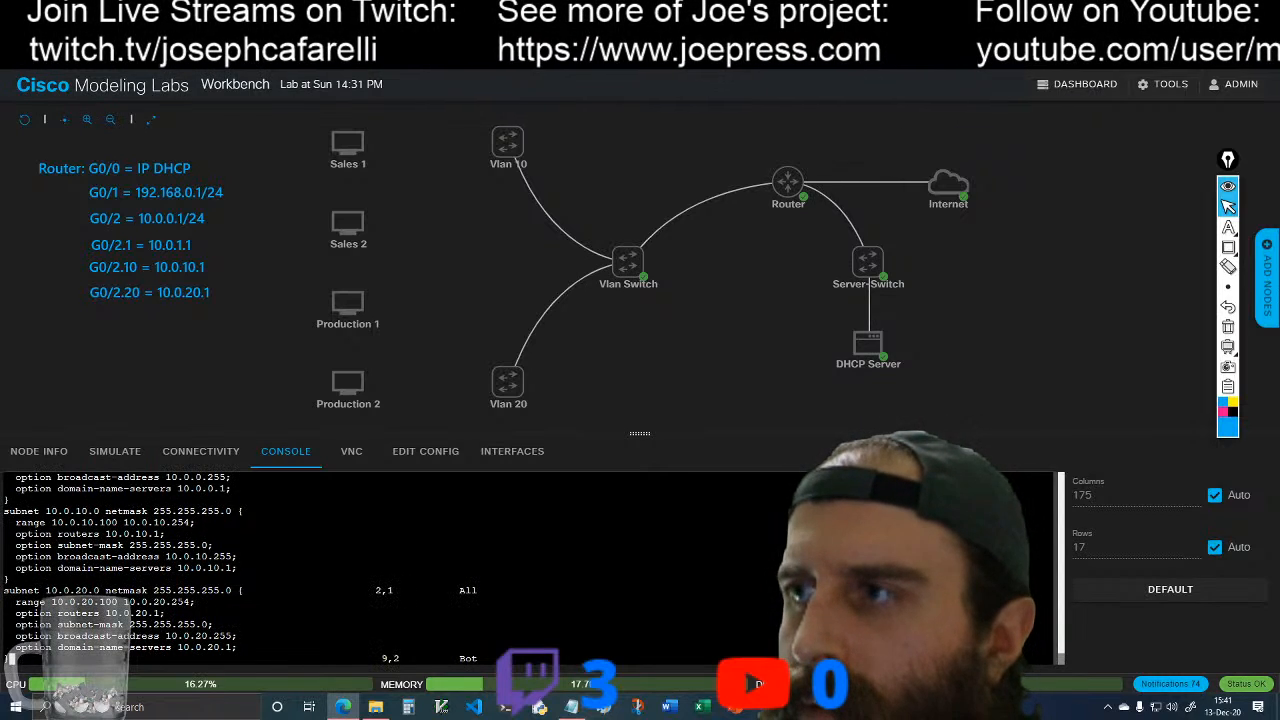
{"action": "scroll", "coordinate": [530, 568], "scroll_direction": "up", "scroll_amount": 5}
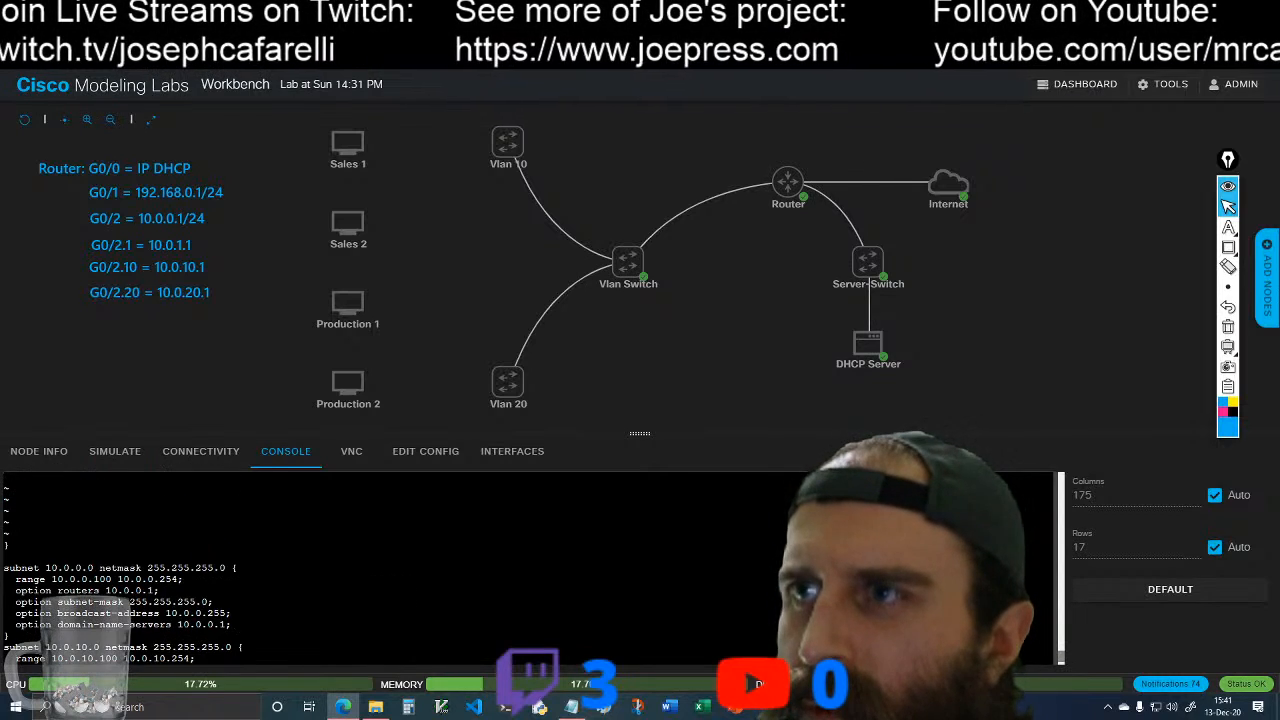
{"action": "scroll", "coordinate": [530, 568], "scroll_direction": "down", "scroll_amount": 5}
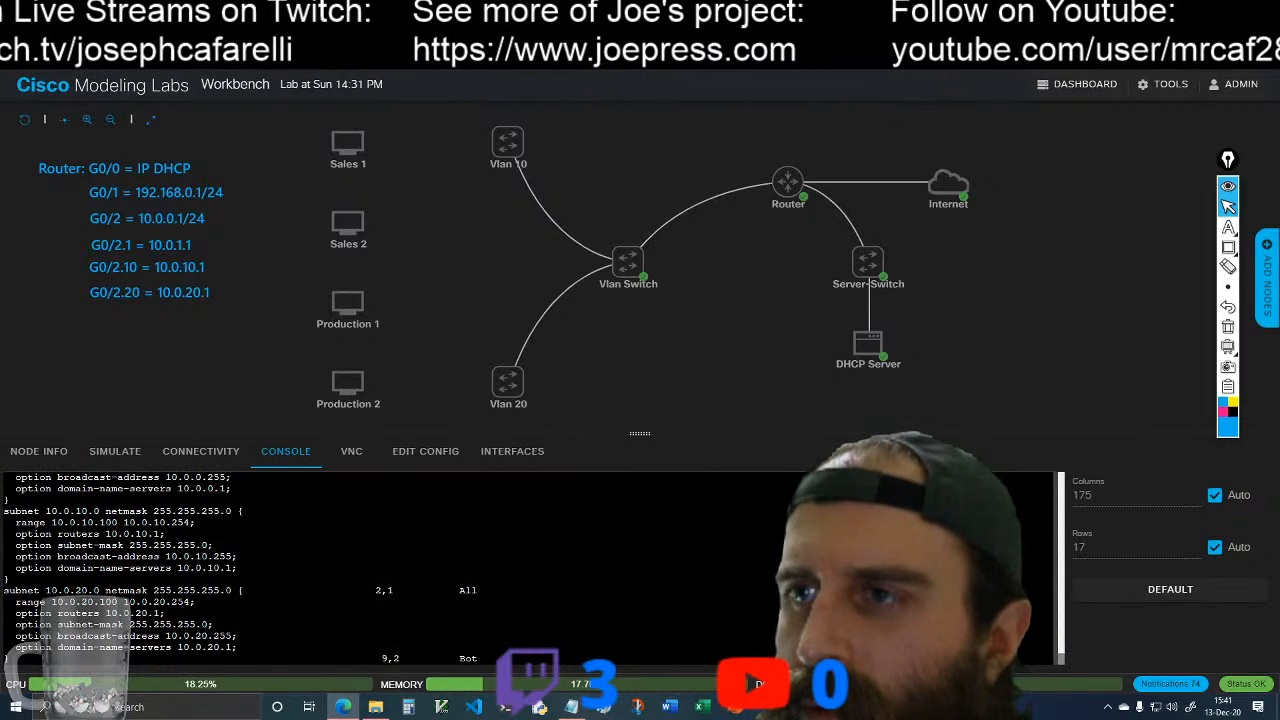
{"action": "key", "text": "shift+g"}
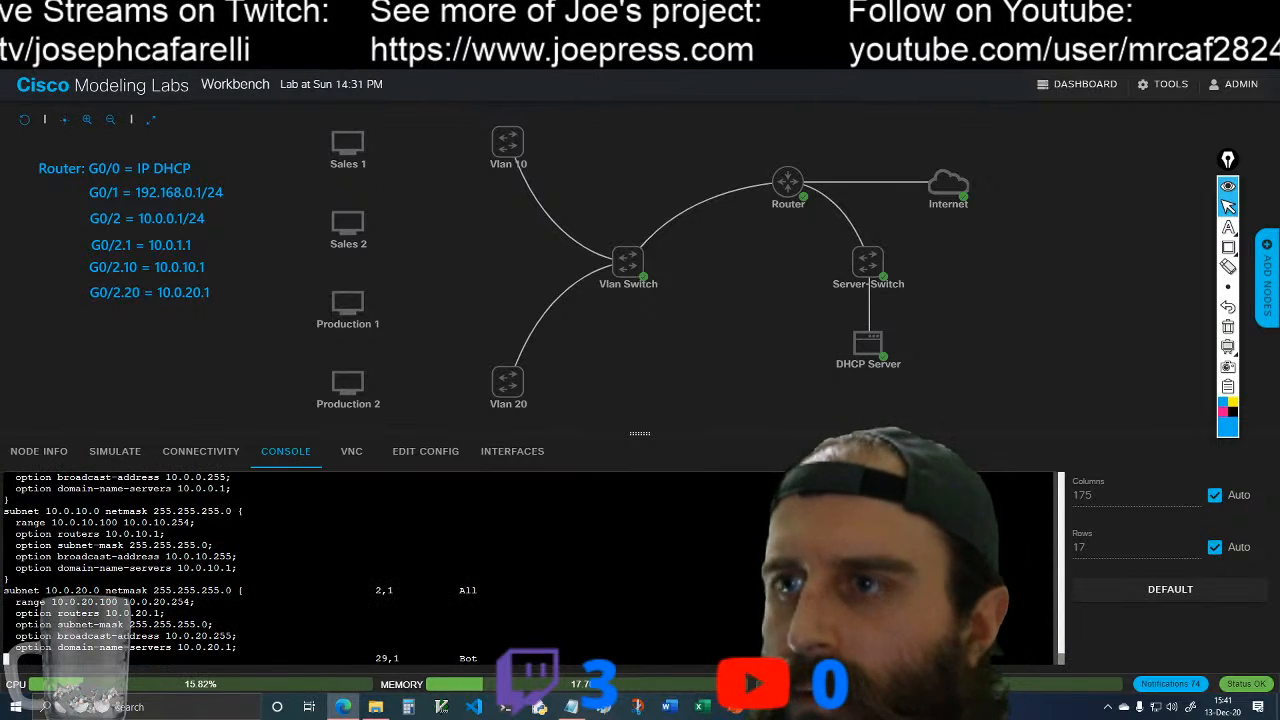
{"action": "type", "text": ":"}
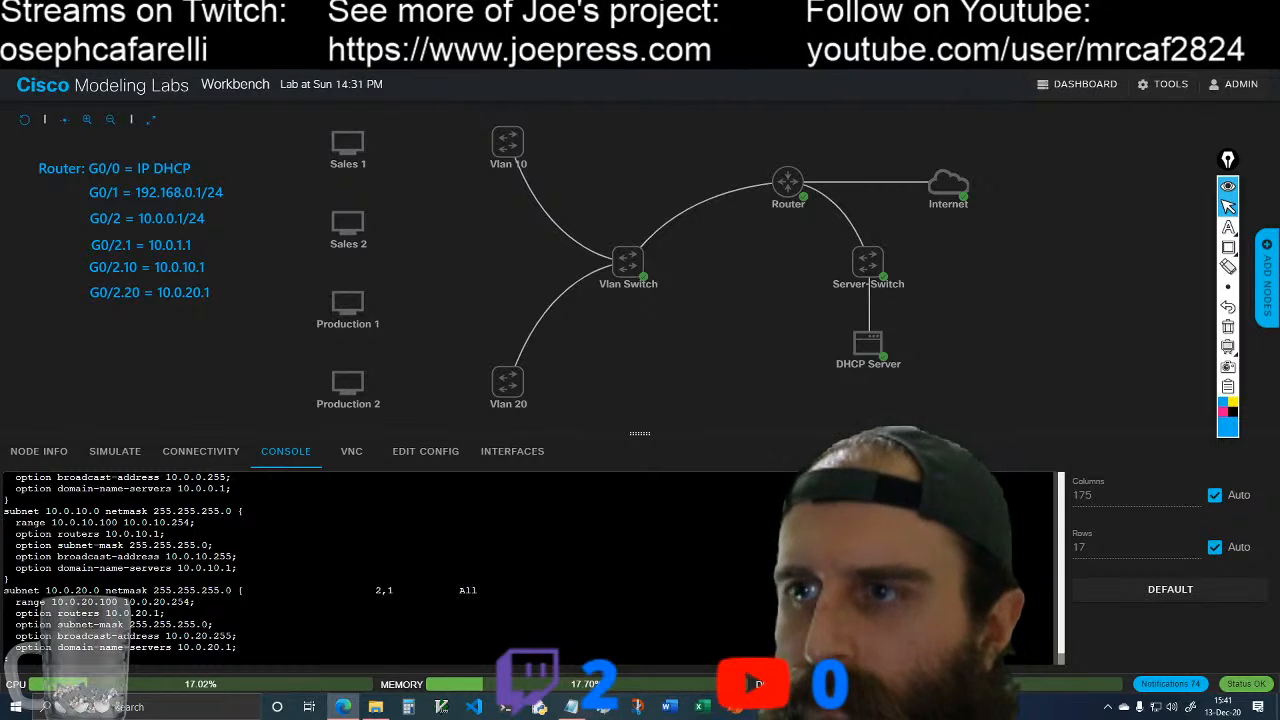
{"action": "type", "text": "wq"}
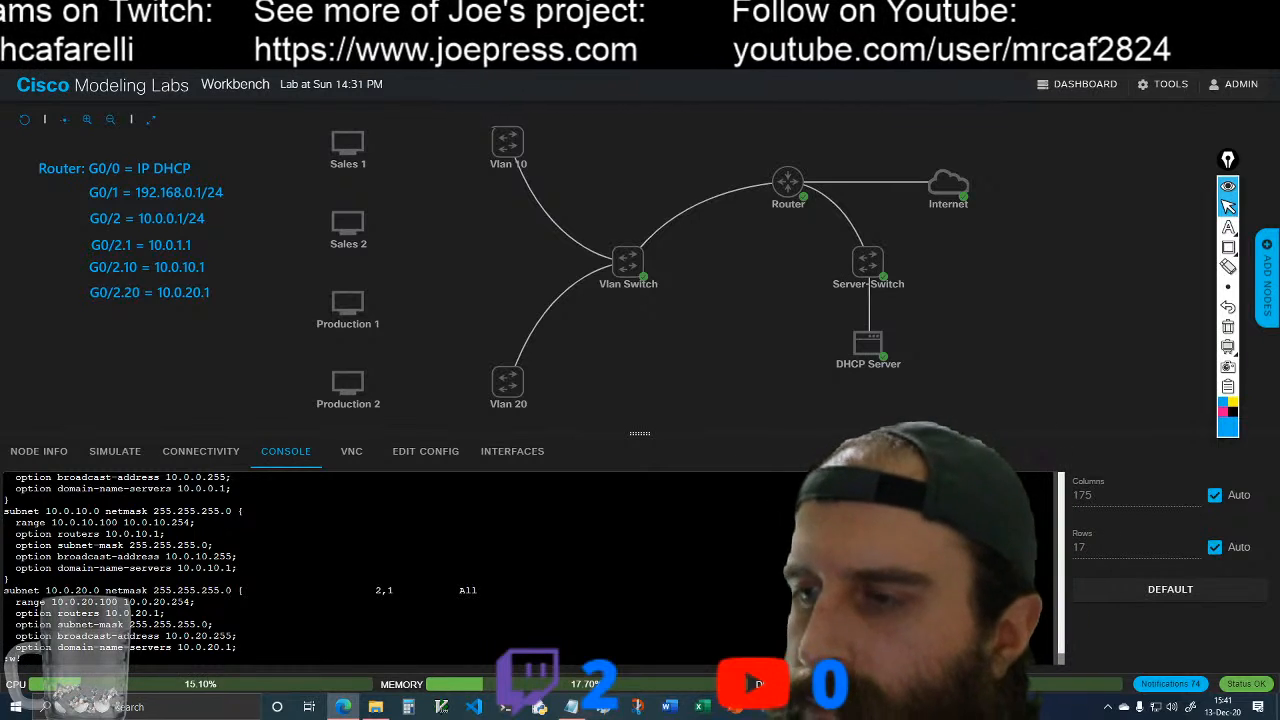
{"action": "key", "text": "Return"}
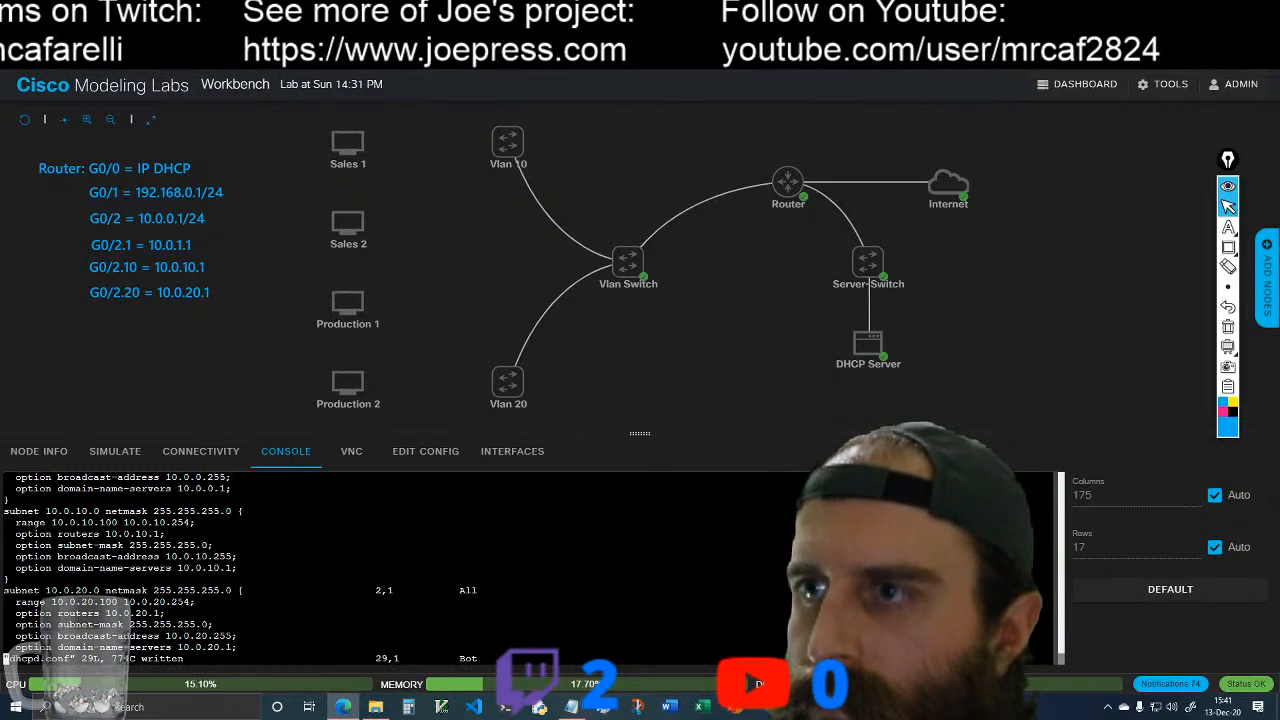
{"action": "type", "text": ":wq"}
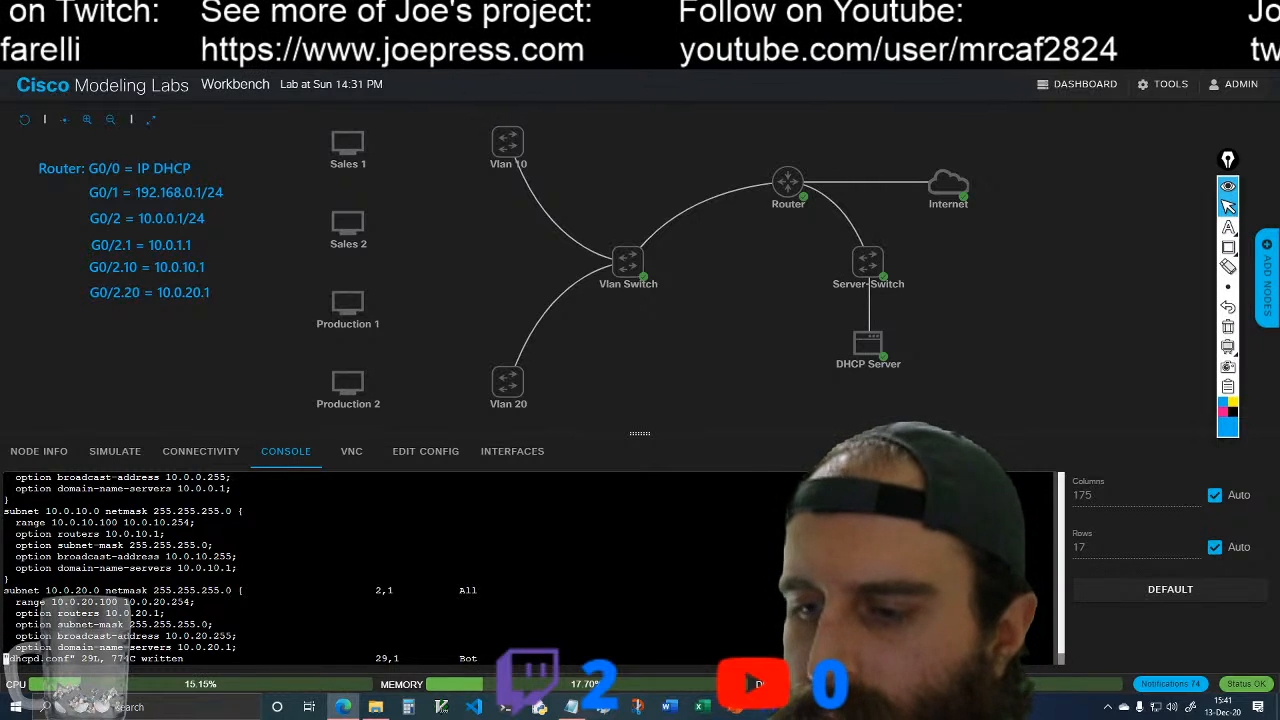
Step: Quit the editor and clear the DHCP Server console
{"action": "key", "text": "BackSpace"}
{"action": "key", "text": "BackSpace"}
{"action": "key", "text": "BackSpace"}
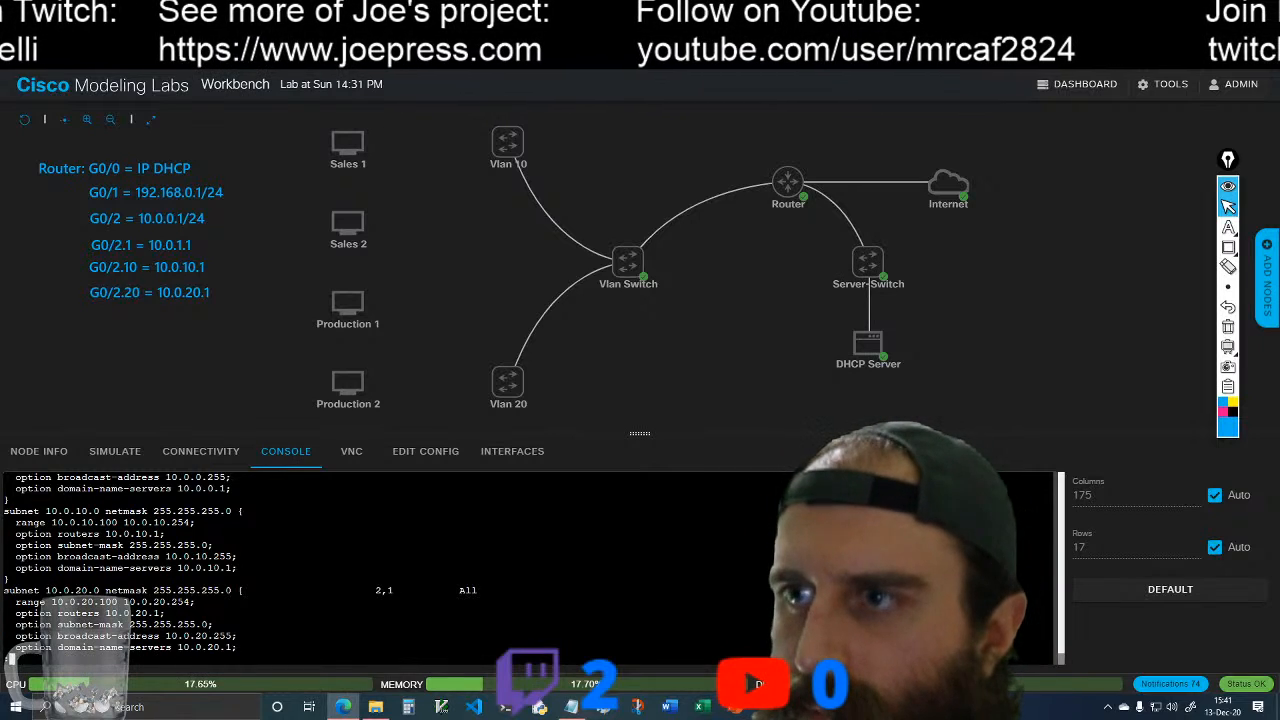
{"action": "type", "text": "q"}
{"action": "key", "text": "Return"}
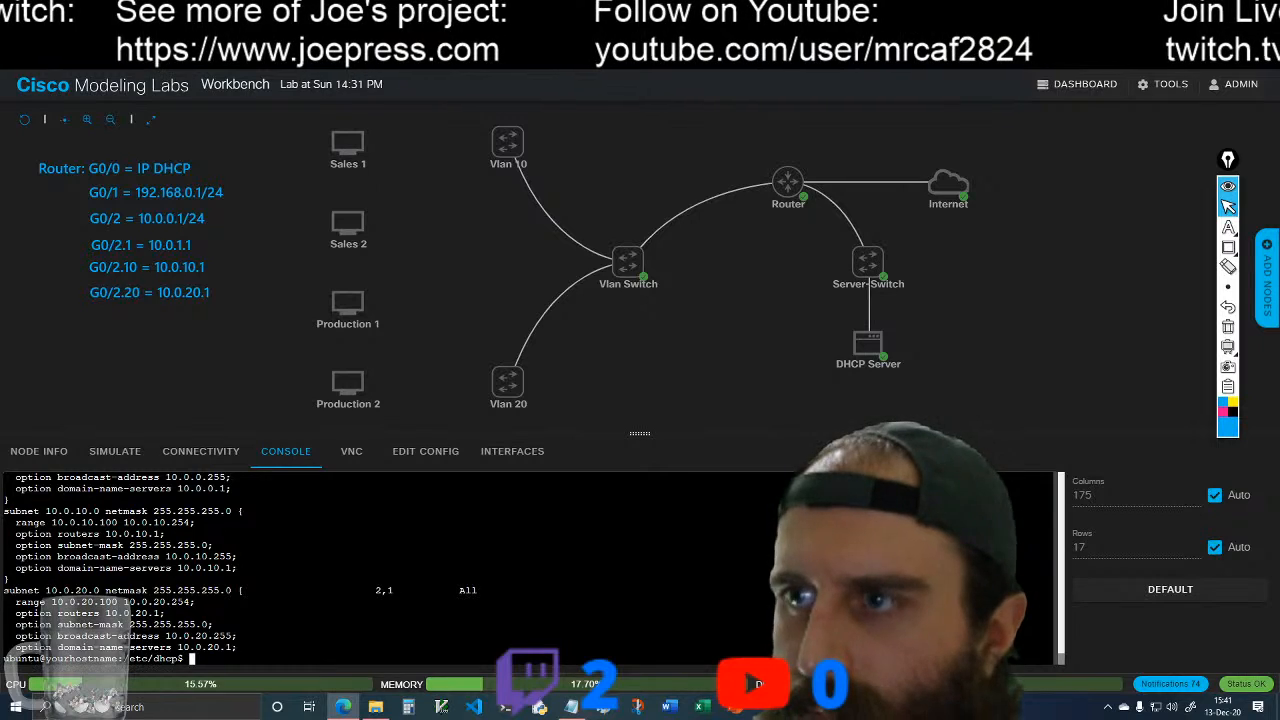
{"action": "type", "text": "clear"}
{"action": "key", "text": "Return"}
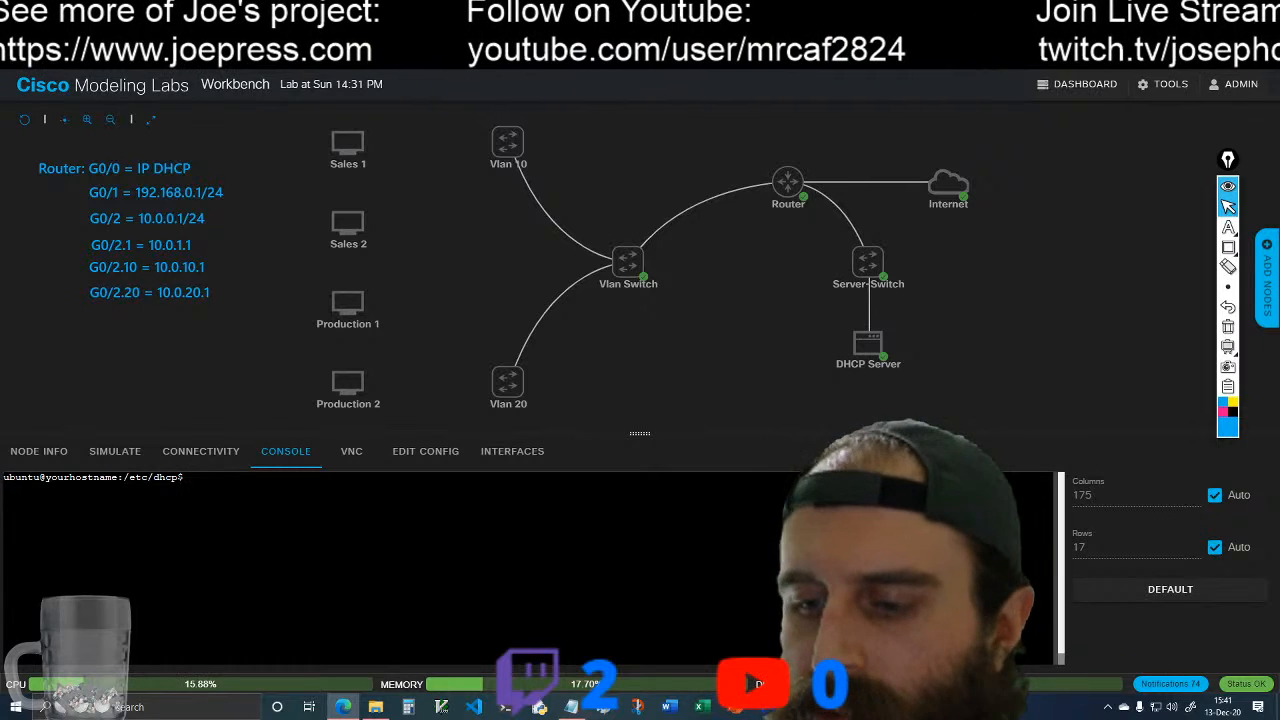
Step: Reopen dhcpd.conf in vim with sudo and go to the first subnet declaration below the ddns-update-style line
{"action": "type", "text": "sudo vim dhcpd.conf"}
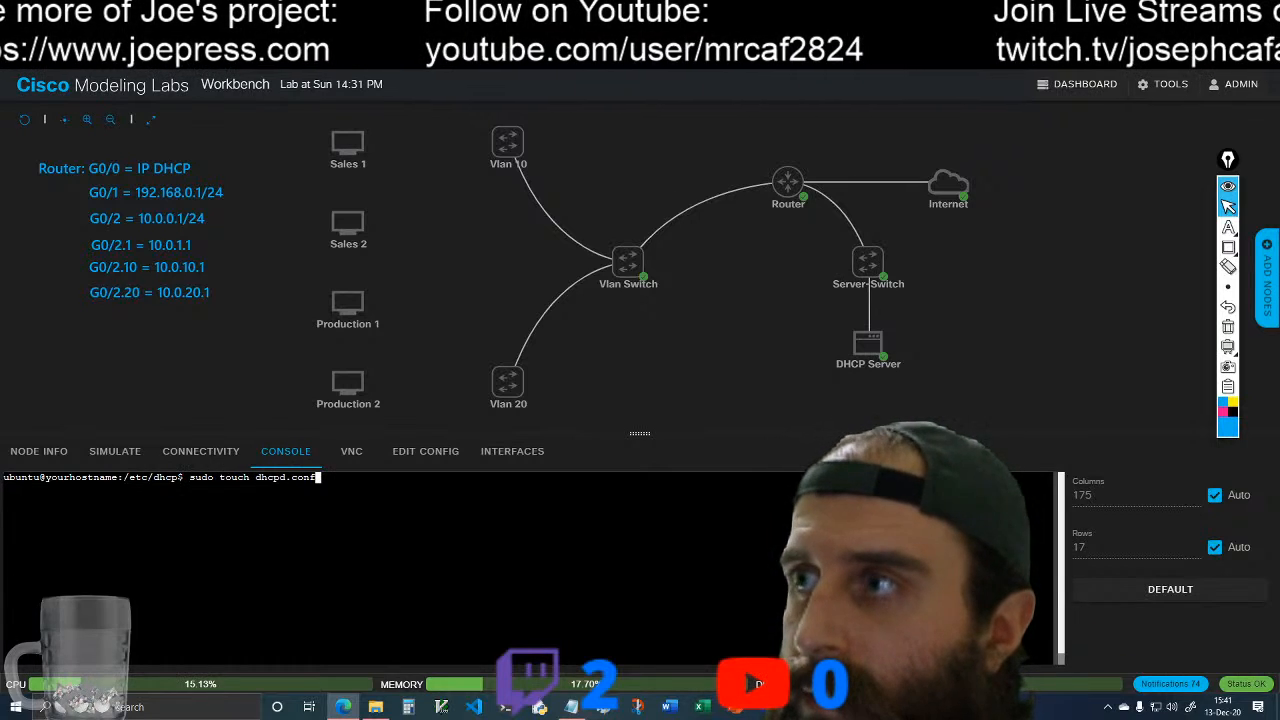
{"action": "key", "text": "Return"}
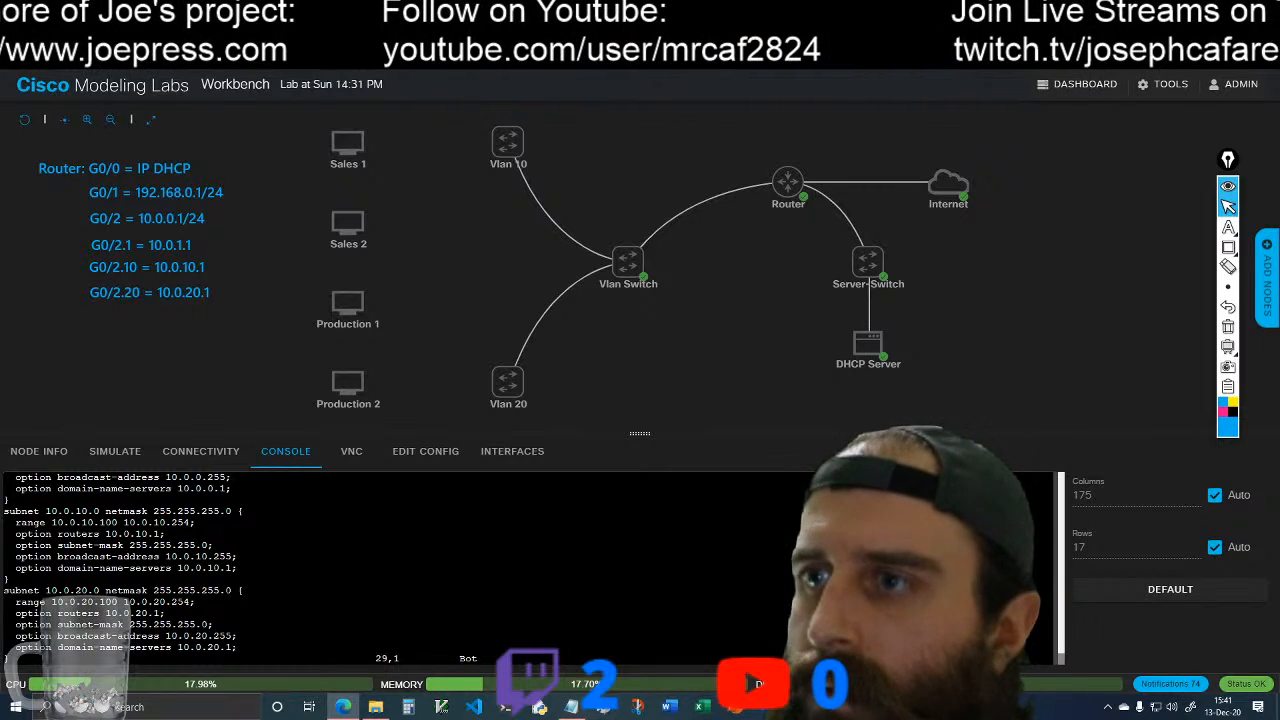
{"action": "key", "text": "Up"}
{"action": "key", "text": "Up"}
{"action": "key", "text": "Up"}
{"action": "key", "text": "Up"}
{"action": "key", "text": "Up"}
{"action": "key", "text": "Up"}
{"action": "key", "text": "Up"}
{"action": "key", "text": "Up"}
{"action": "key", "text": "Up"}
{"action": "key", "text": "Up"}
{"action": "key", "text": "Up"}
{"action": "key", "text": "Up"}
{"action": "key", "text": "Up"}
{"action": "key", "text": "Up"}
{"action": "key", "text": "Up"}
{"action": "key", "text": "Up"}
{"action": "key", "text": "Up"}
{"action": "key", "text": "Up"}
{"action": "key", "text": "Up"}
{"action": "key", "text": "Up"}
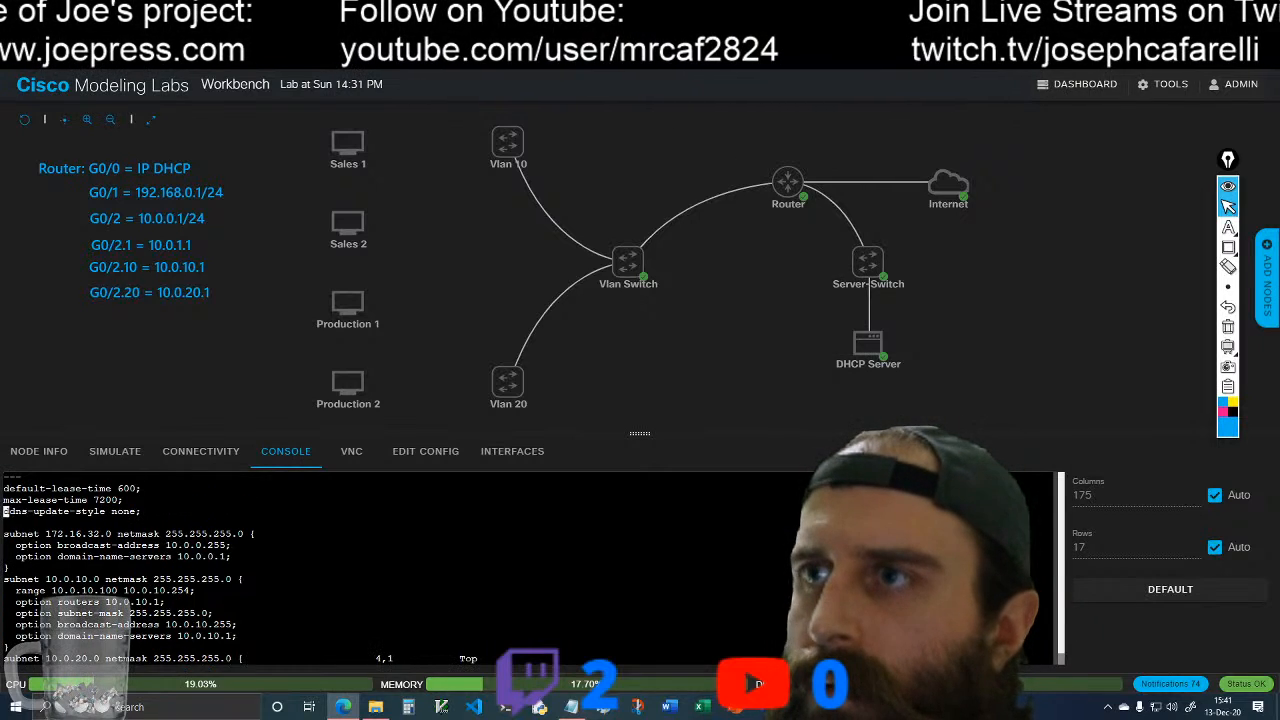
{"action": "key", "text": "Down"}
{"action": "key", "text": "Down"}
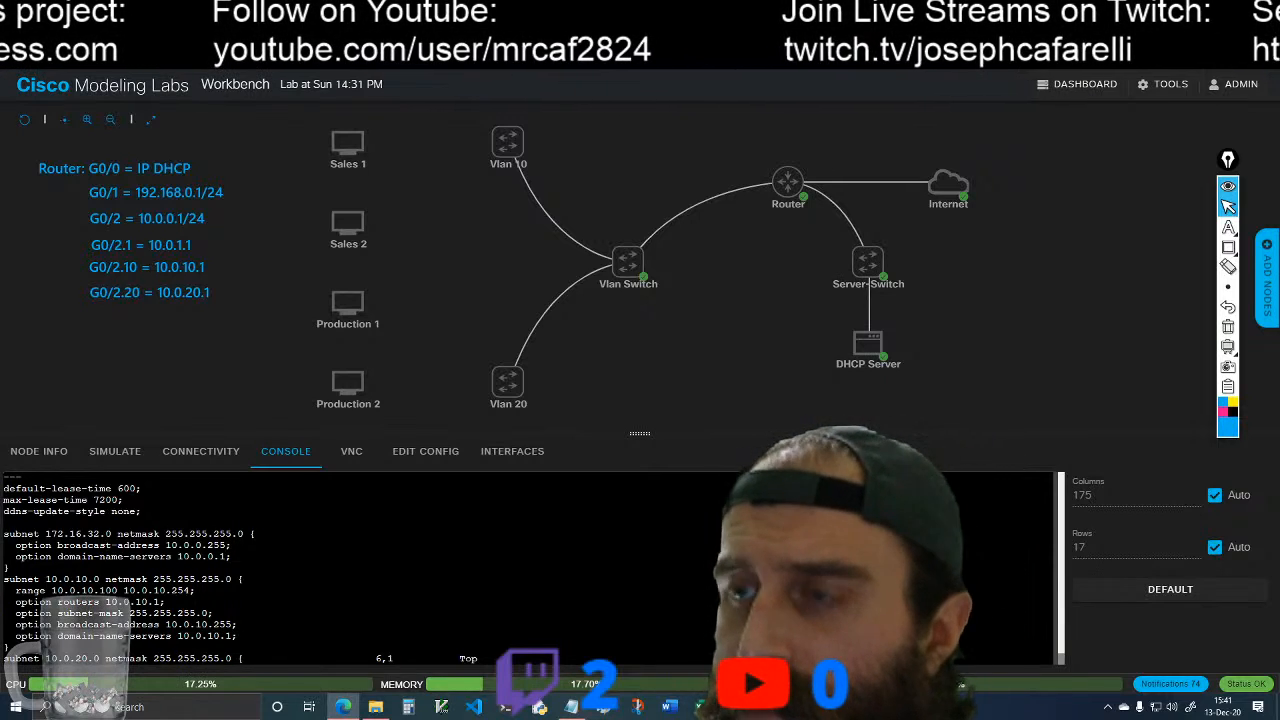
Step: Set the first subnet declaration's network address to 192.168.0.0, keeping its netmask
{"action": "key", "text": "Right"}
{"action": "key", "text": "Right"}
{"action": "key", "text": "Right"}
{"action": "key", "text": "Right"}
{"action": "key", "text": "Right"}
{"action": "key", "text": "Right"}
{"action": "key", "text": "Right"}
{"action": "key", "text": "Right"}
{"action": "key", "text": "Right"}
{"action": "key", "text": "Right"}
{"action": "key", "text": "Right"}
{"action": "key", "text": "Right"}
{"action": "key", "text": "Right"}
{"action": "key", "text": "Right"}
{"action": "key", "text": "Right"}
{"action": "key", "text": "Right"}
{"action": "key", "text": "i"}
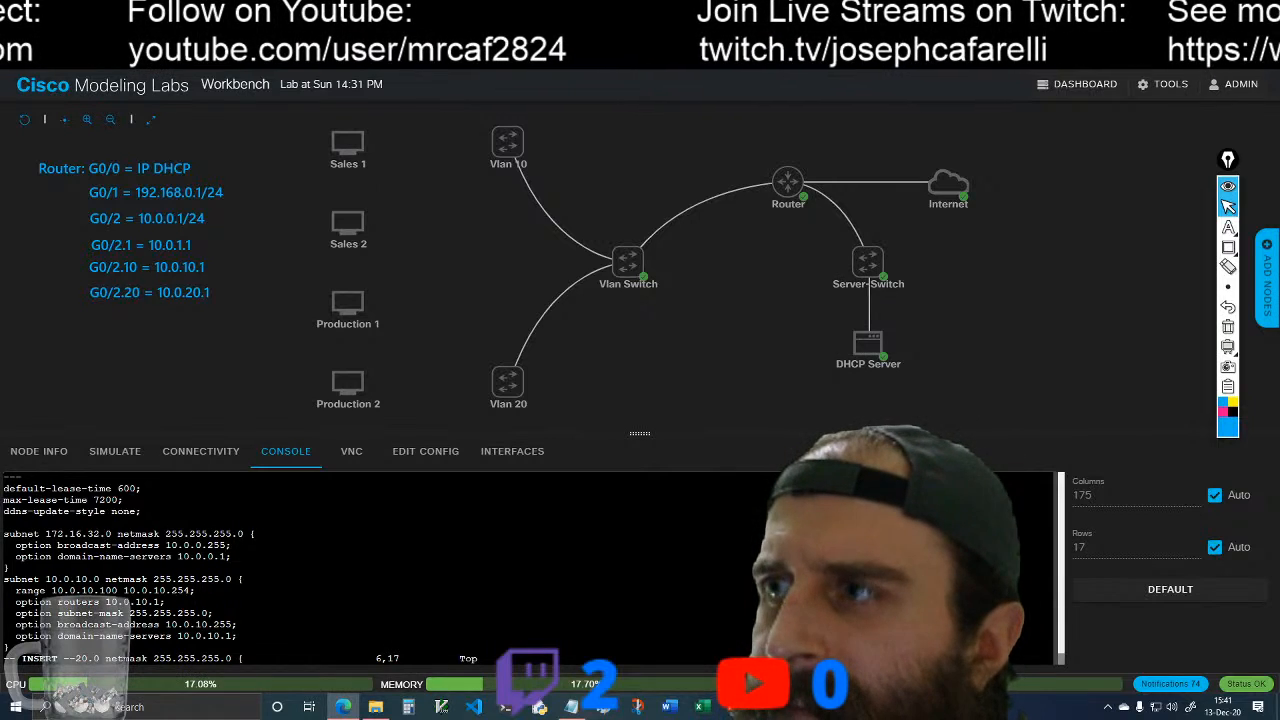
{"action": "key", "text": "Right"}
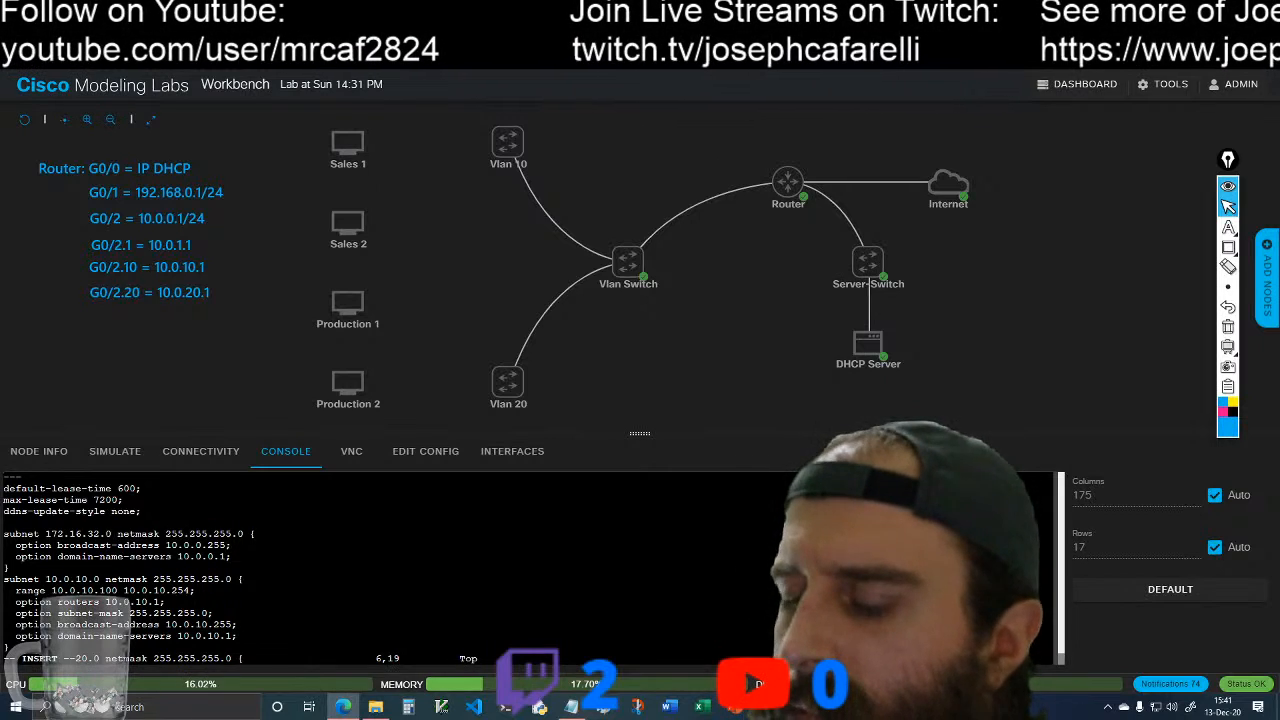
{"action": "key", "text": "BackSpace"}
{"action": "key", "text": "BackSpace"}
{"action": "key", "text": "BackSpace"}
{"action": "key", "text": "BackSpace"}
{"action": "key", "text": "BackSpace"}
{"action": "key", "text": "BackSpace"}
{"action": "key", "text": "BackSpace"}
{"action": "key", "text": "BackSpace"}
{"action": "key", "text": "BackSpace"}
{"action": "key", "text": "BackSpace"}
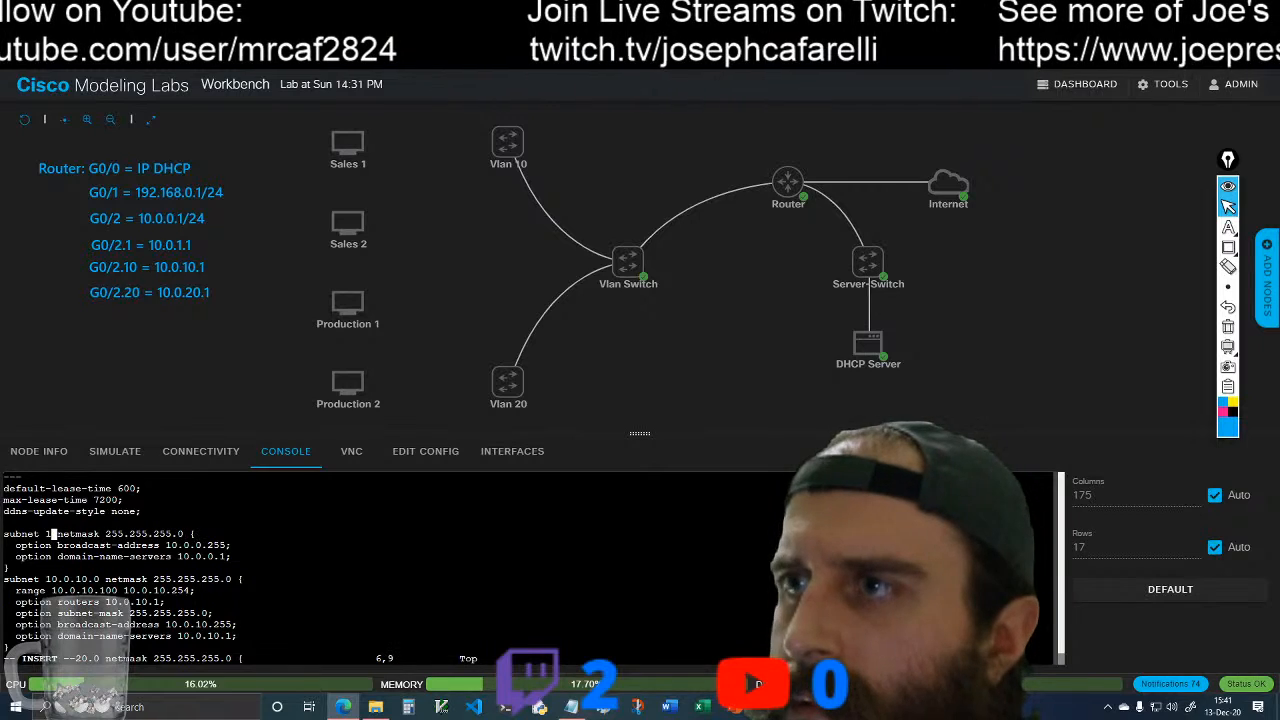
{"action": "type", "text": "92"}
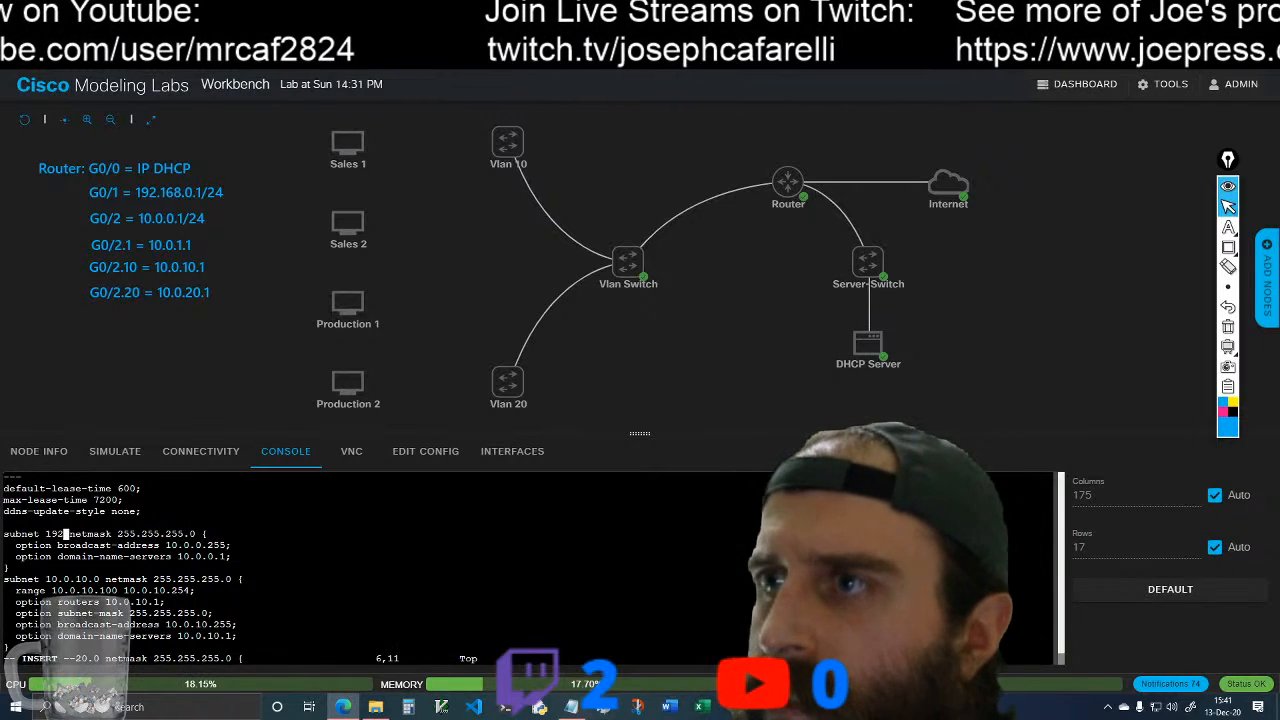
{"action": "type", "text": ".168."}
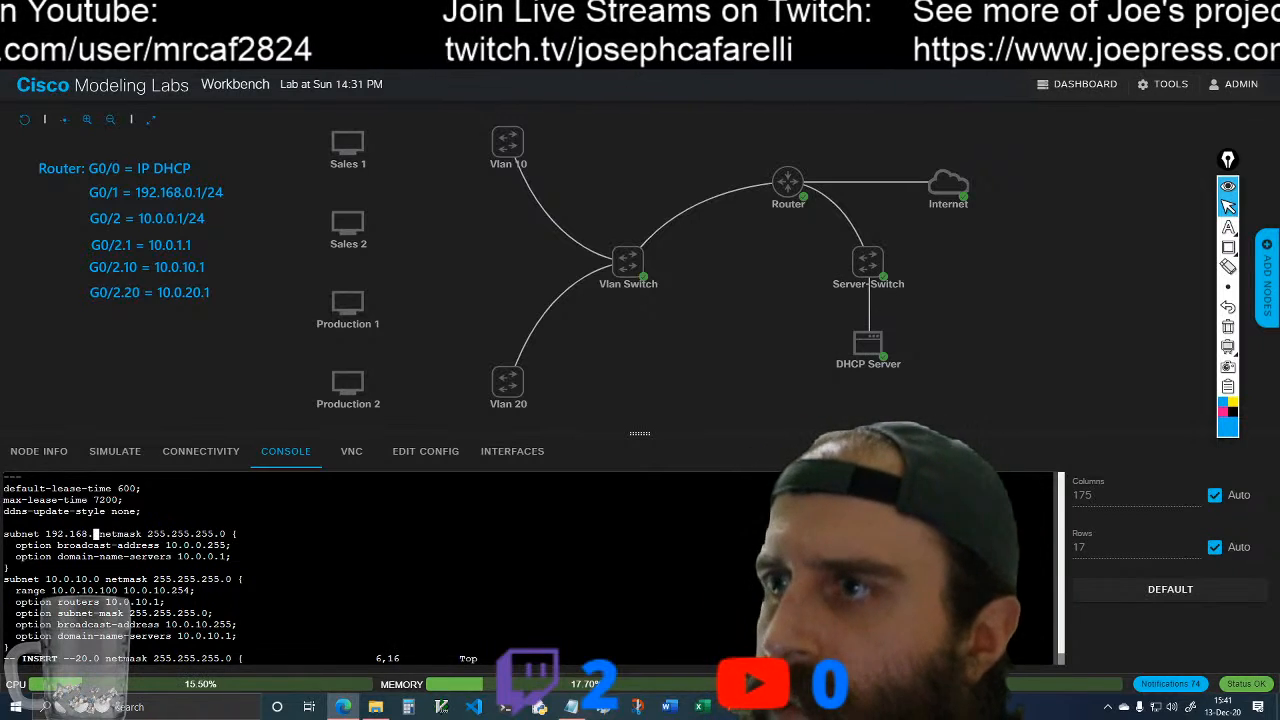
{"action": "type", "text": "0"}
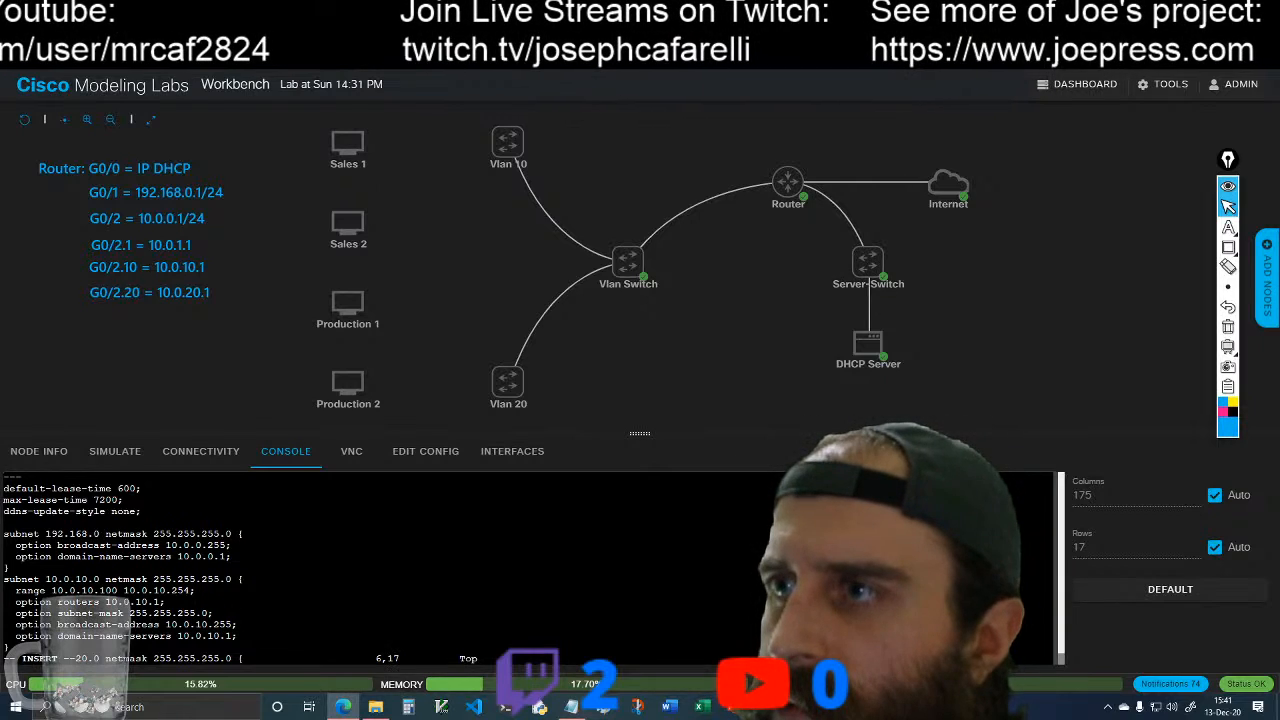
{"action": "type", "text": "."}
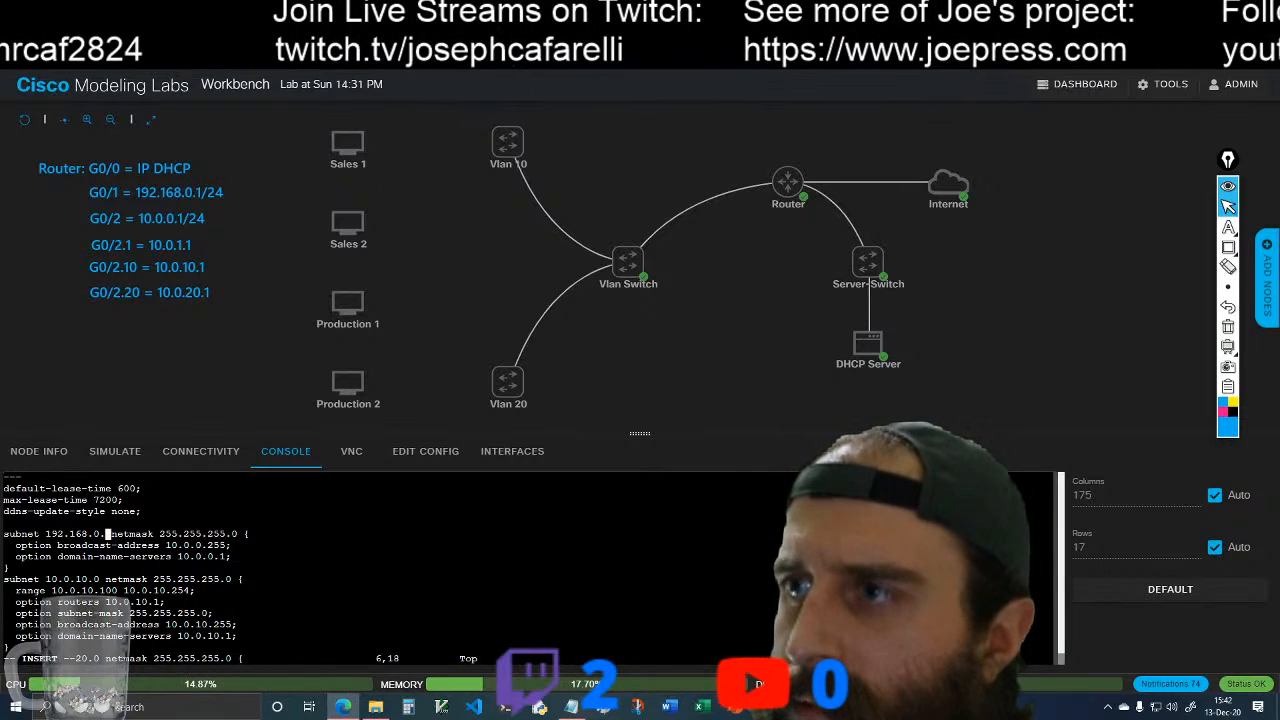
{"action": "type", "text": "0"}
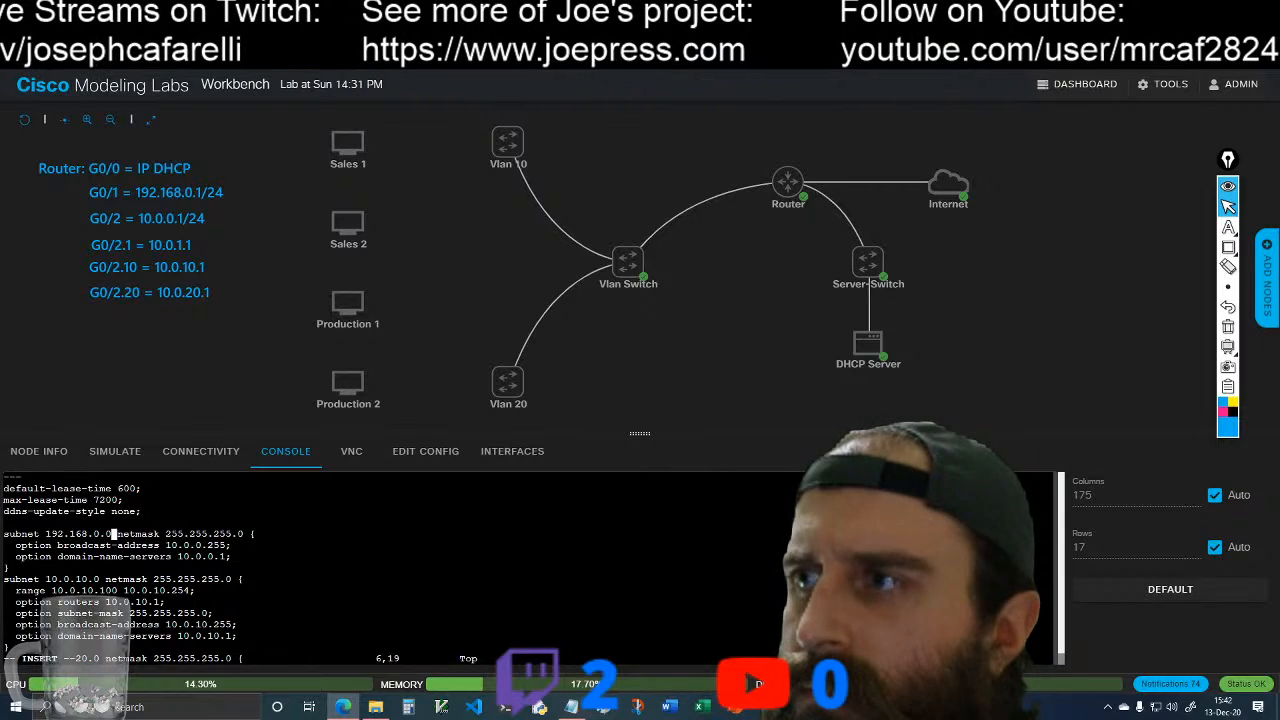
Step: Save the edited dhcpd.conf, quit the editor and clear the console
{"action": "key", "text": "Escape"}
{"action": "type", "text": ":"}
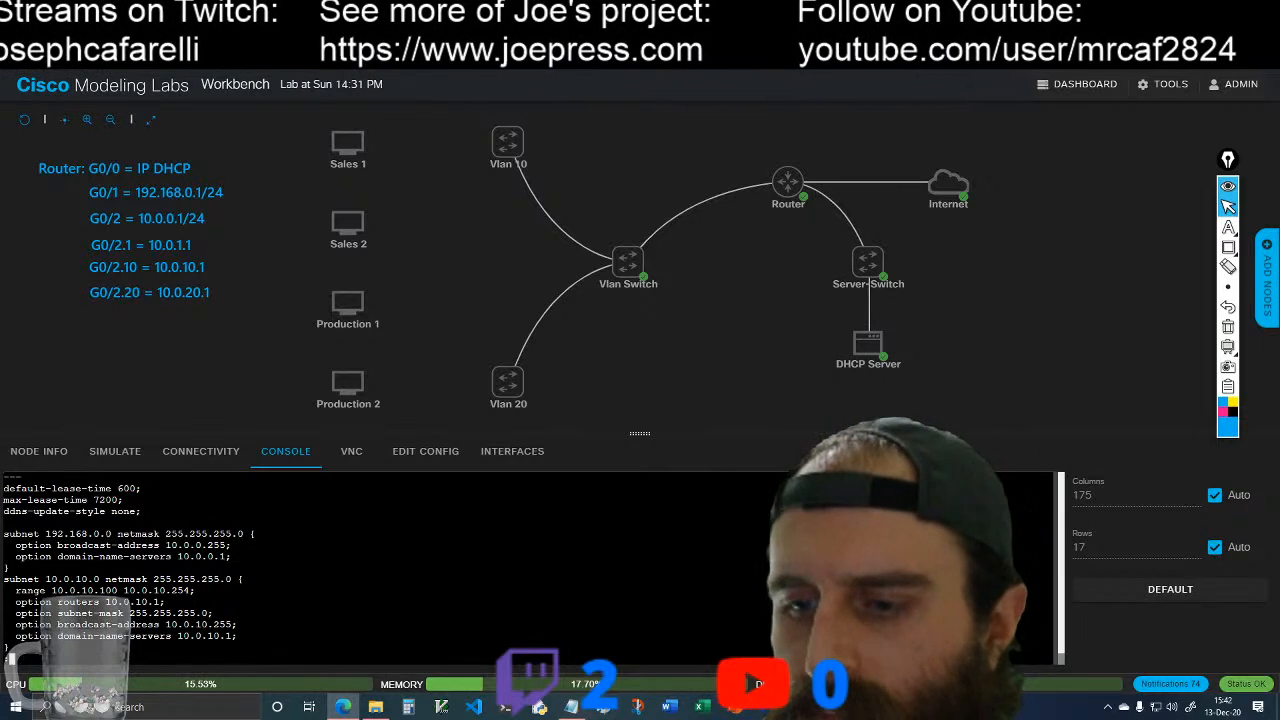
{"action": "type", "text": "w"}
{"action": "key", "text": "Return"}
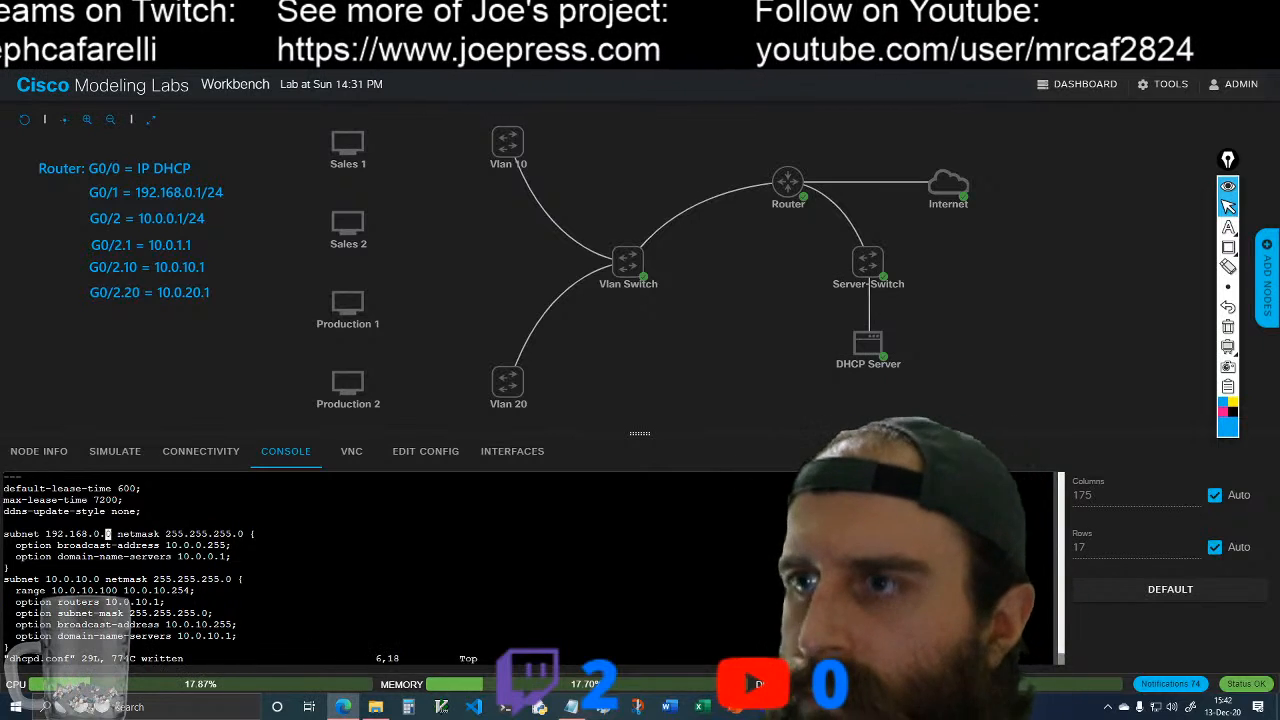
{"action": "type", "text": ":"}
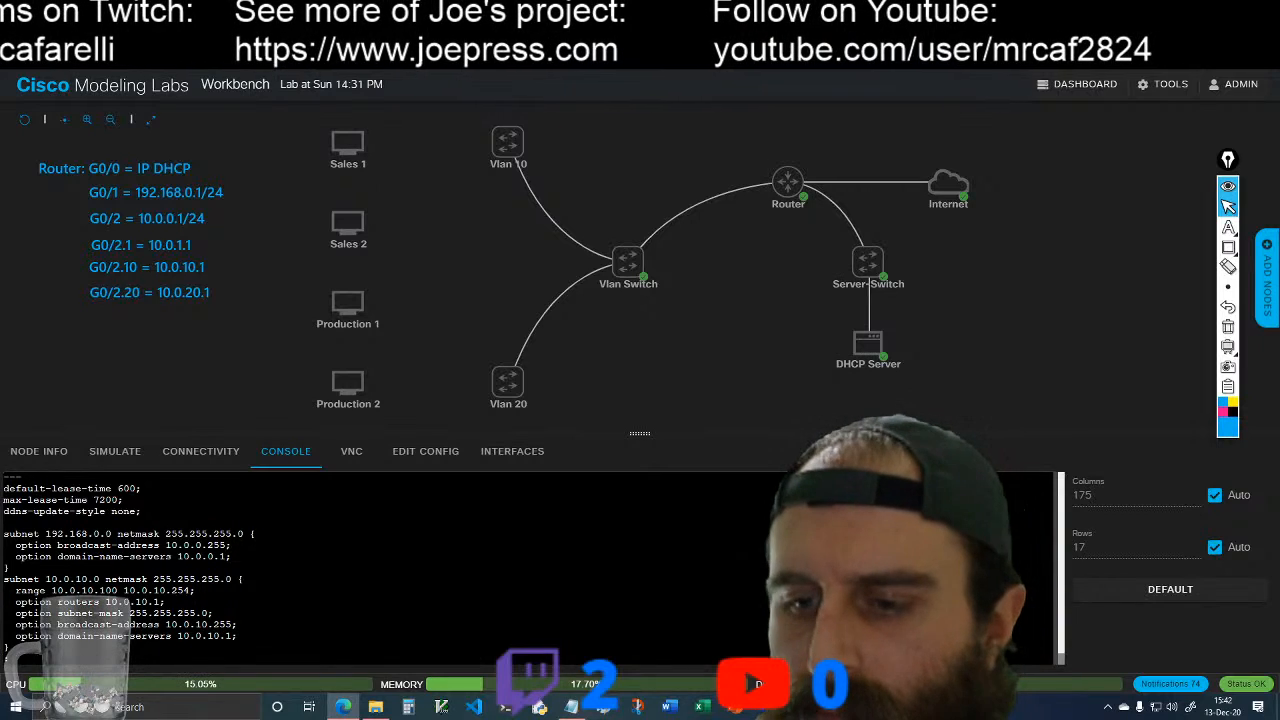
{"action": "type", "text": "q"}
{"action": "key", "text": "Return"}
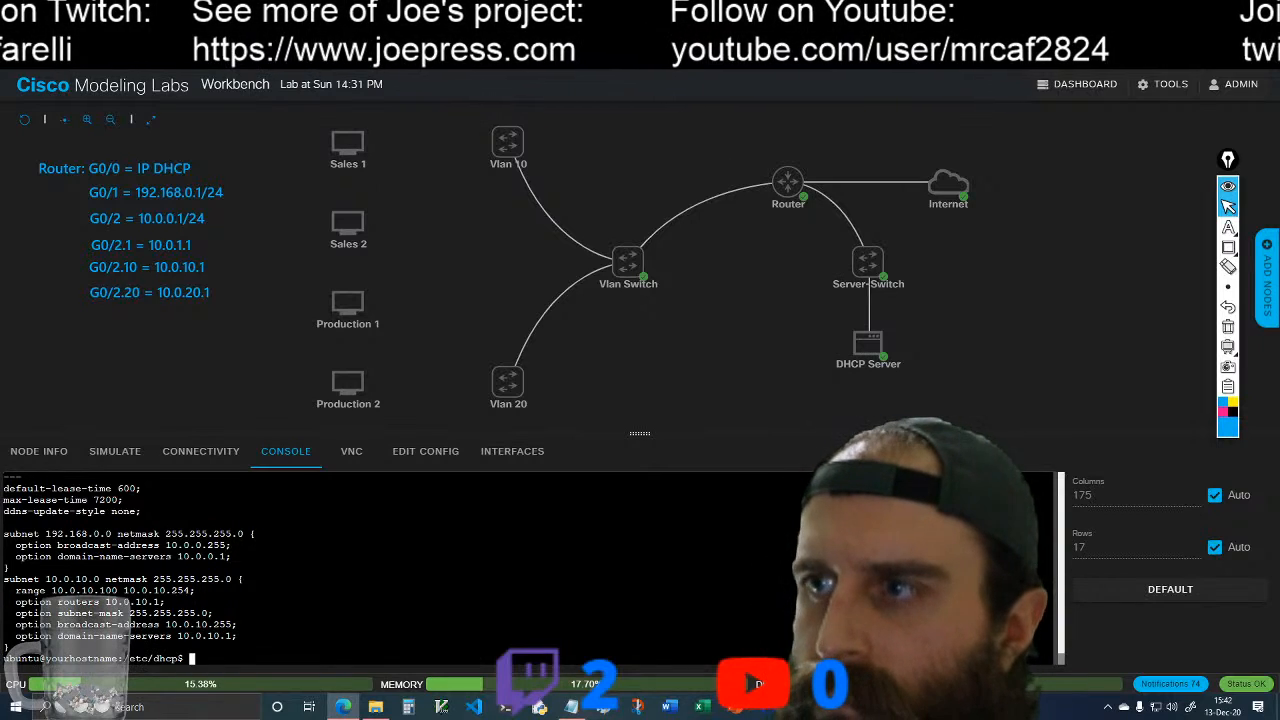
{"action": "type", "text": "clear"}
{"action": "key", "text": "Return"}
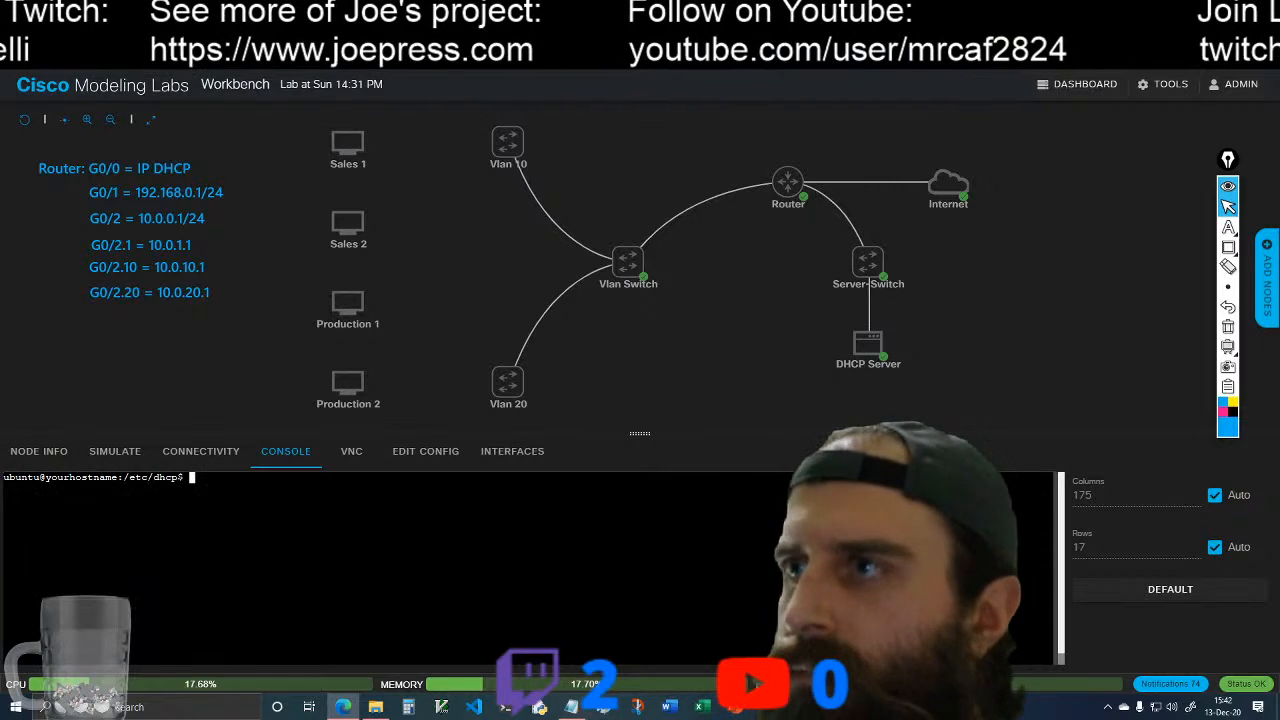
Step: Copy the restart command from the dhcp-server-config.txt notes and run sudo systemctl restart isc-dhcp-server in the DHCP Server console
{"action": "left_click", "coordinate": [571, 706]}
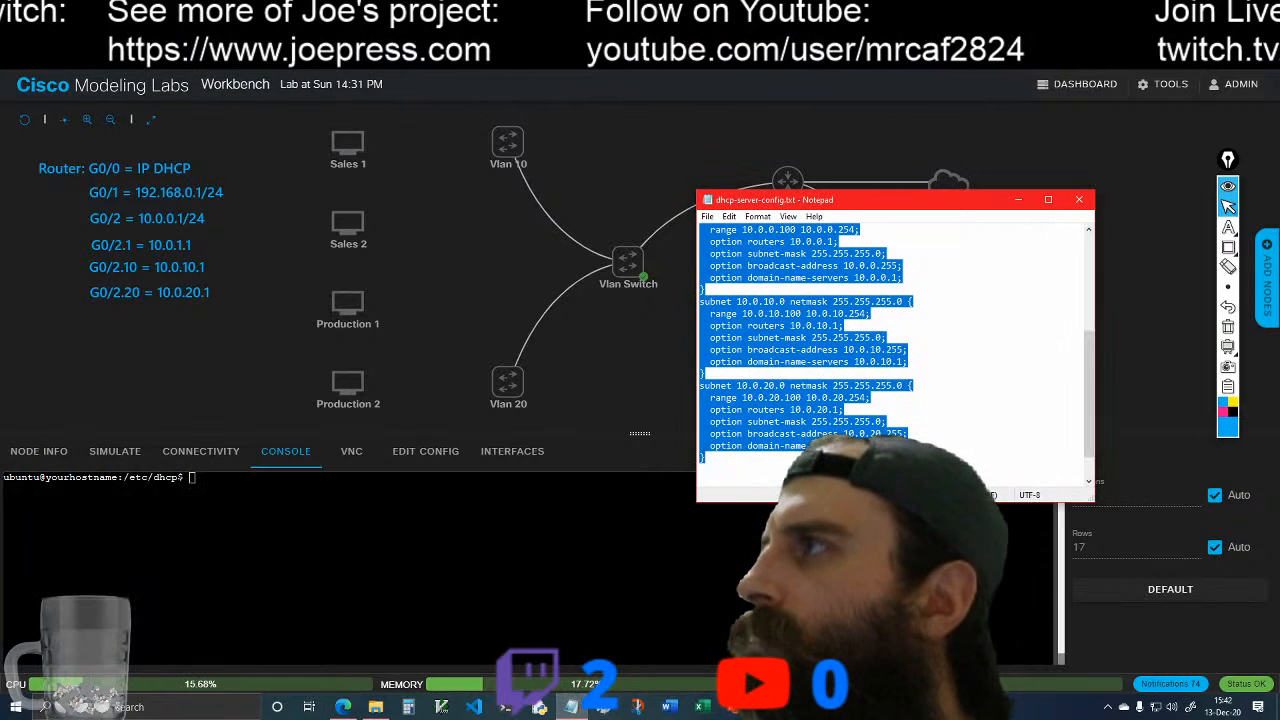
{"action": "left_click", "coordinate": [941, 405]}
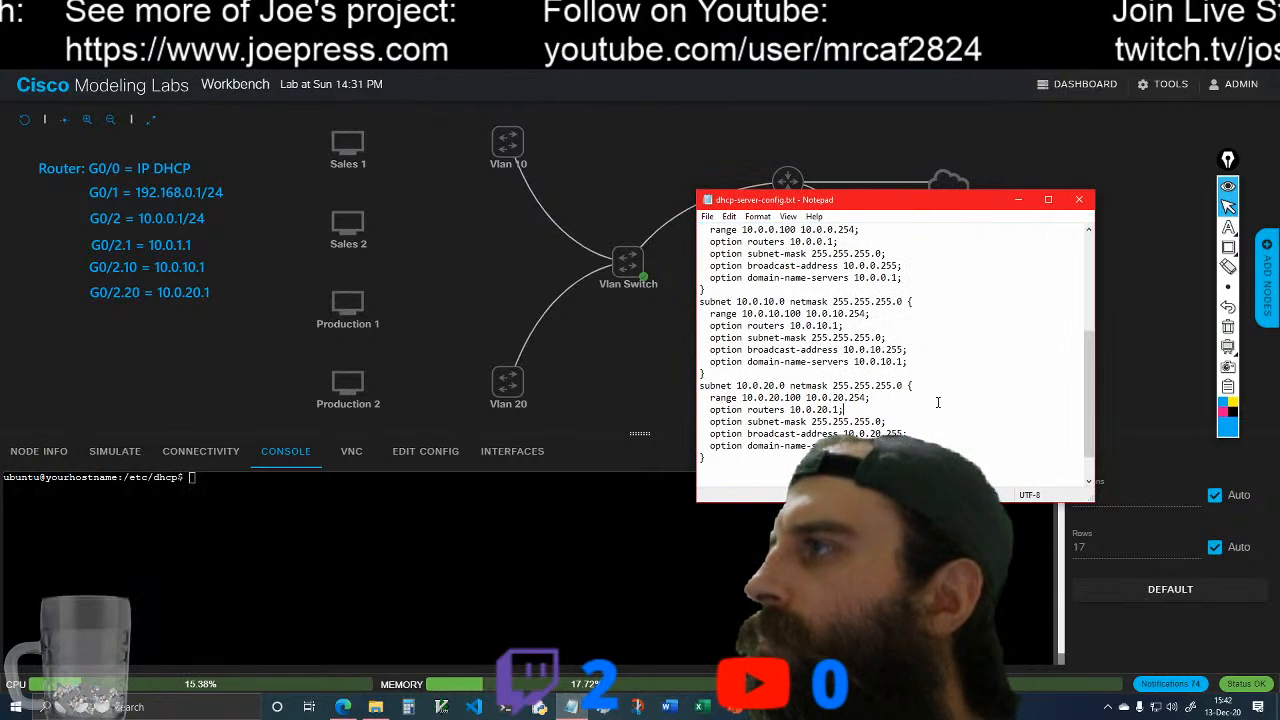
{"action": "scroll", "coordinate": [938, 402], "scroll_direction": "up", "scroll_amount": 3}
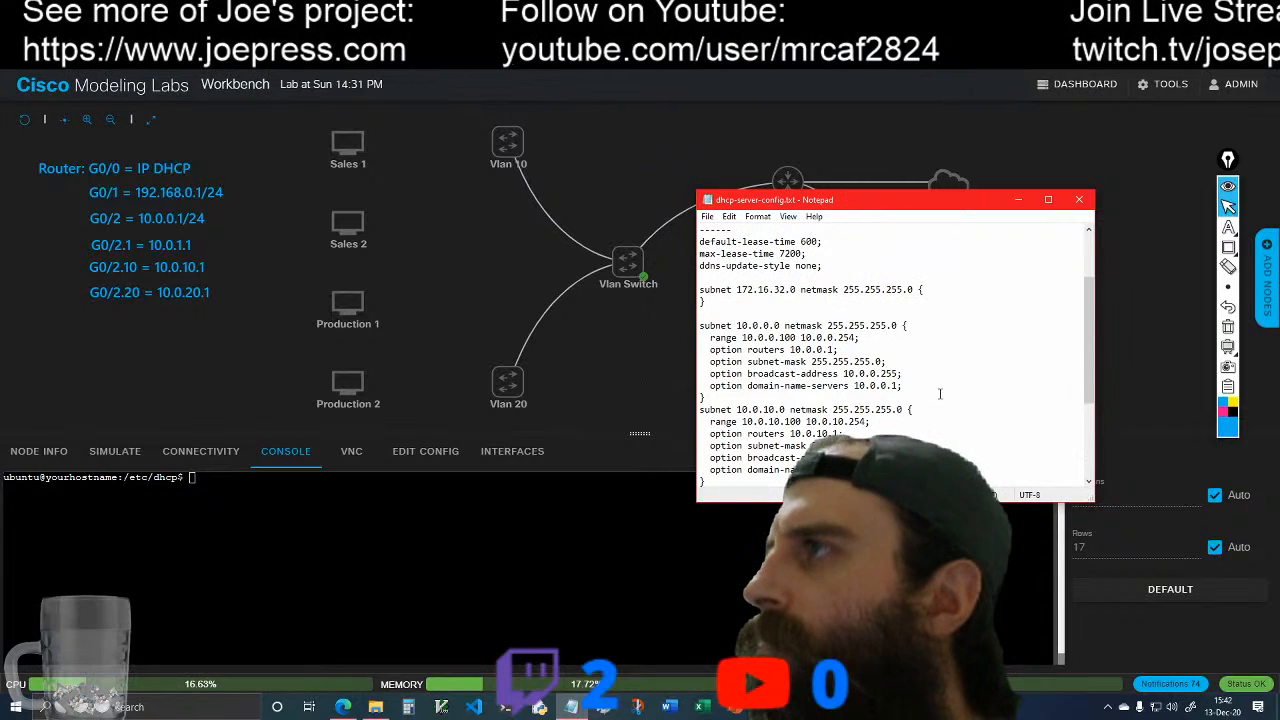
{"action": "scroll", "coordinate": [940, 394], "scroll_direction": "up", "scroll_amount": 2}
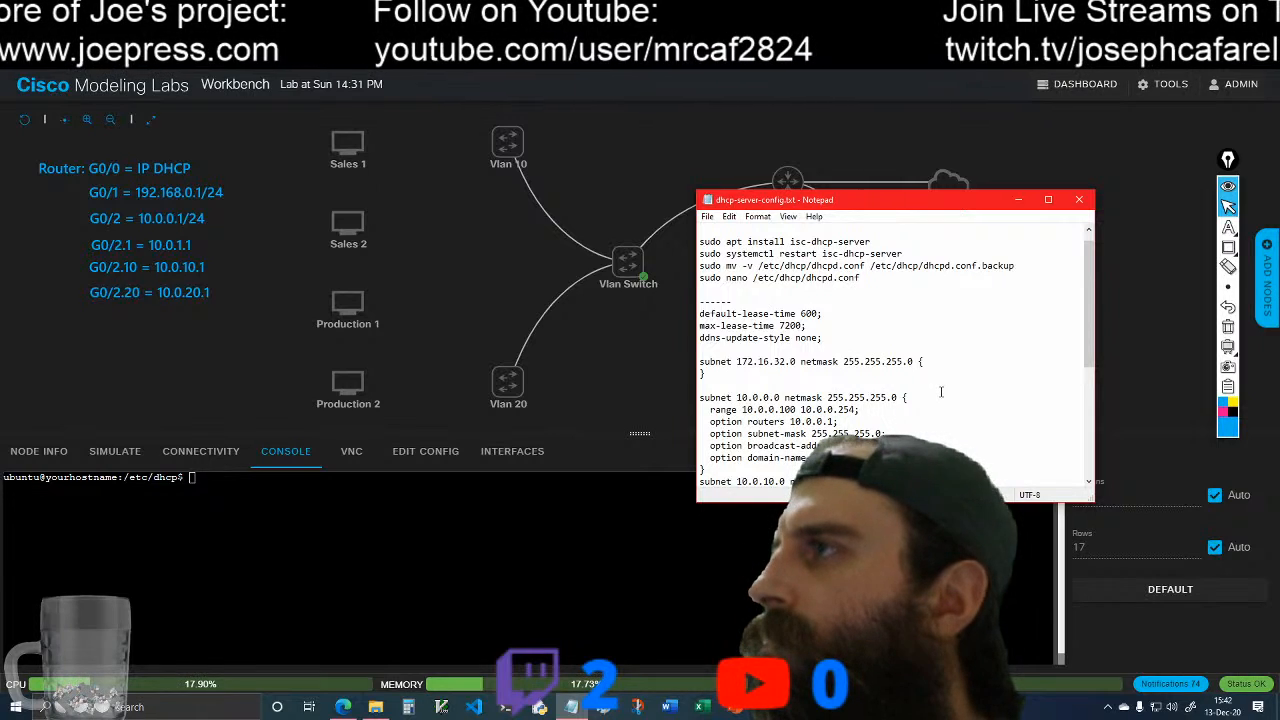
{"action": "scroll", "coordinate": [942, 392], "scroll_direction": "down", "scroll_amount": 6}
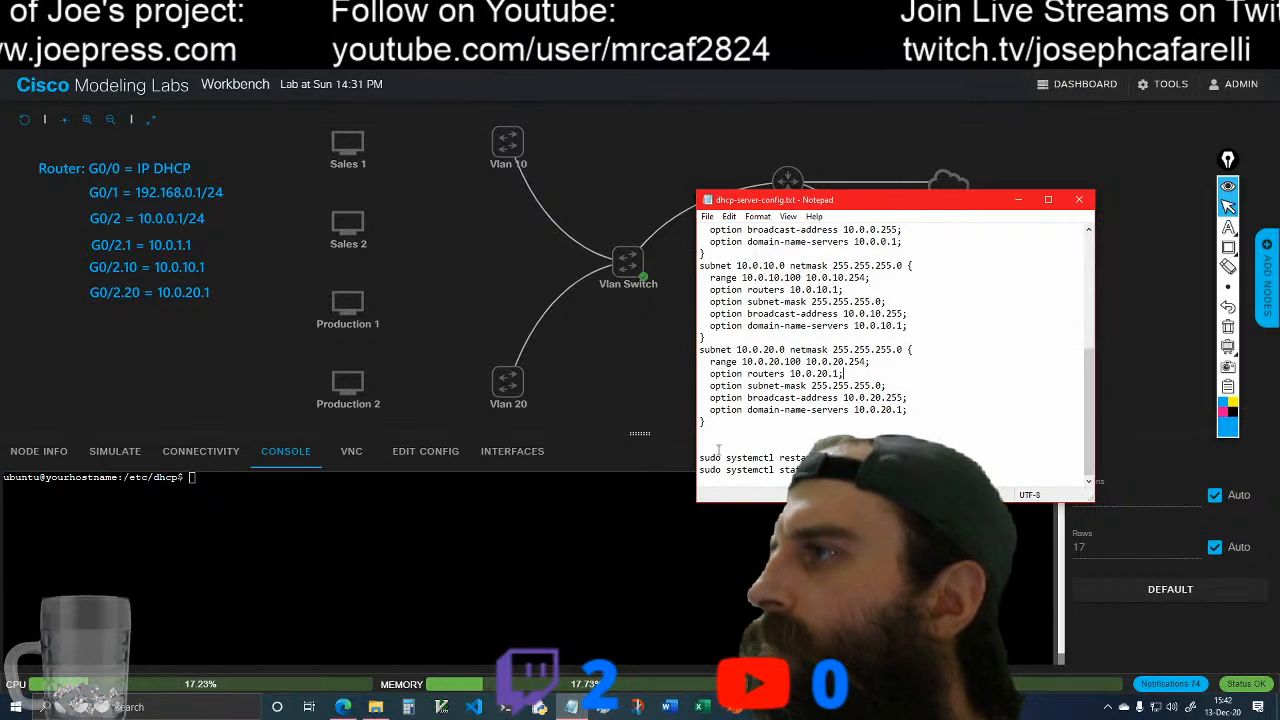
{"action": "left_click_drag", "start_coordinate": [699, 460], "coordinate": [812, 460]}
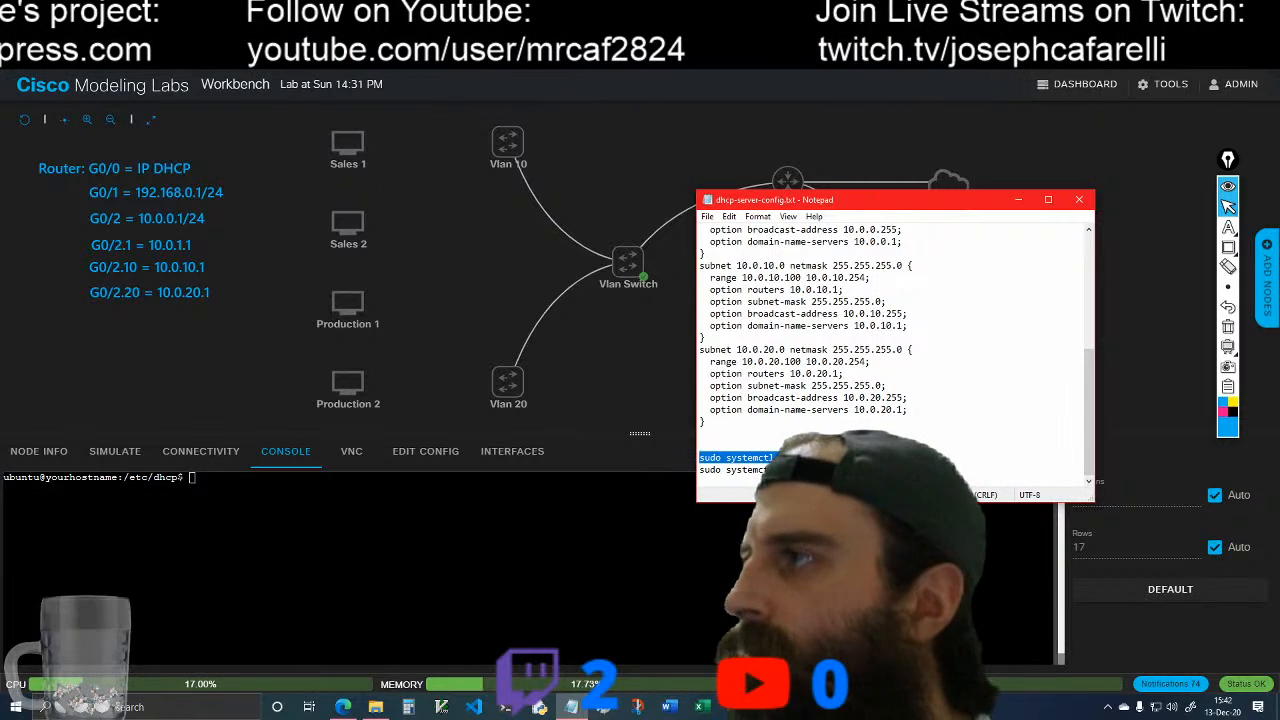
{"action": "left_click", "coordinate": [1018, 200]}
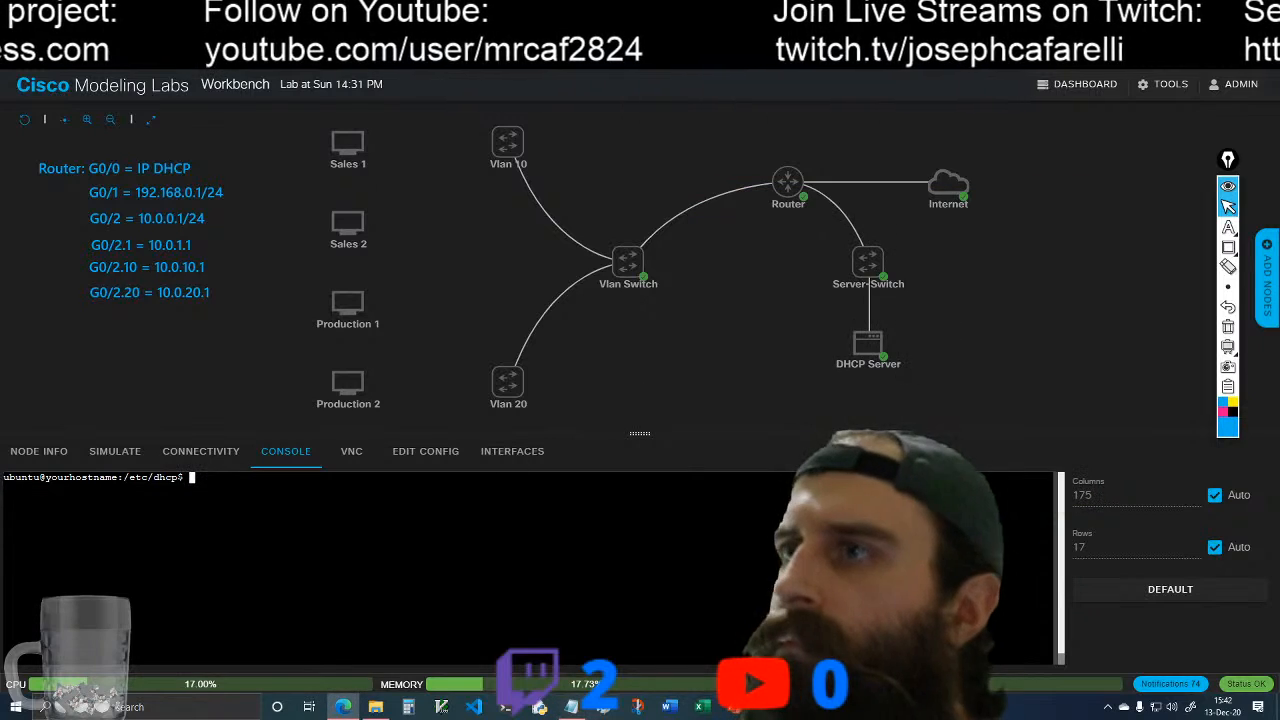
{"action": "right_click", "coordinate": [192, 480]}
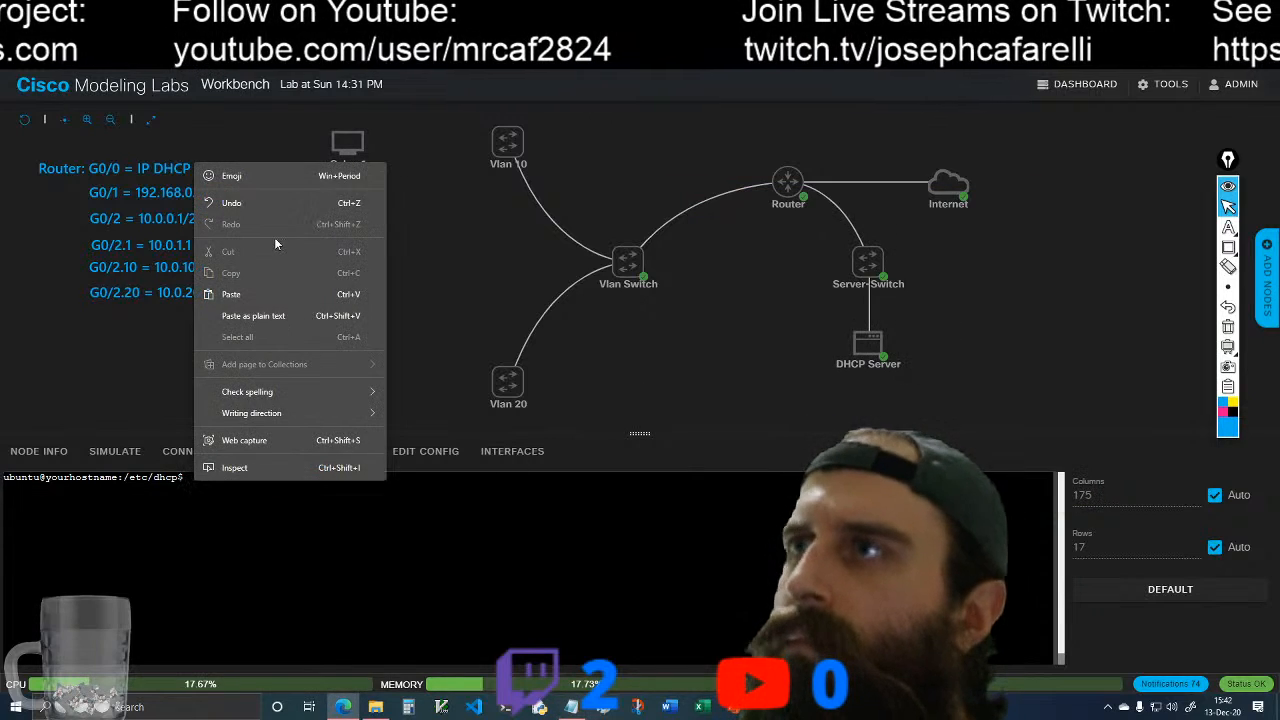
{"action": "left_click", "coordinate": [258, 287]}
{"action": "key", "text": "Return"}
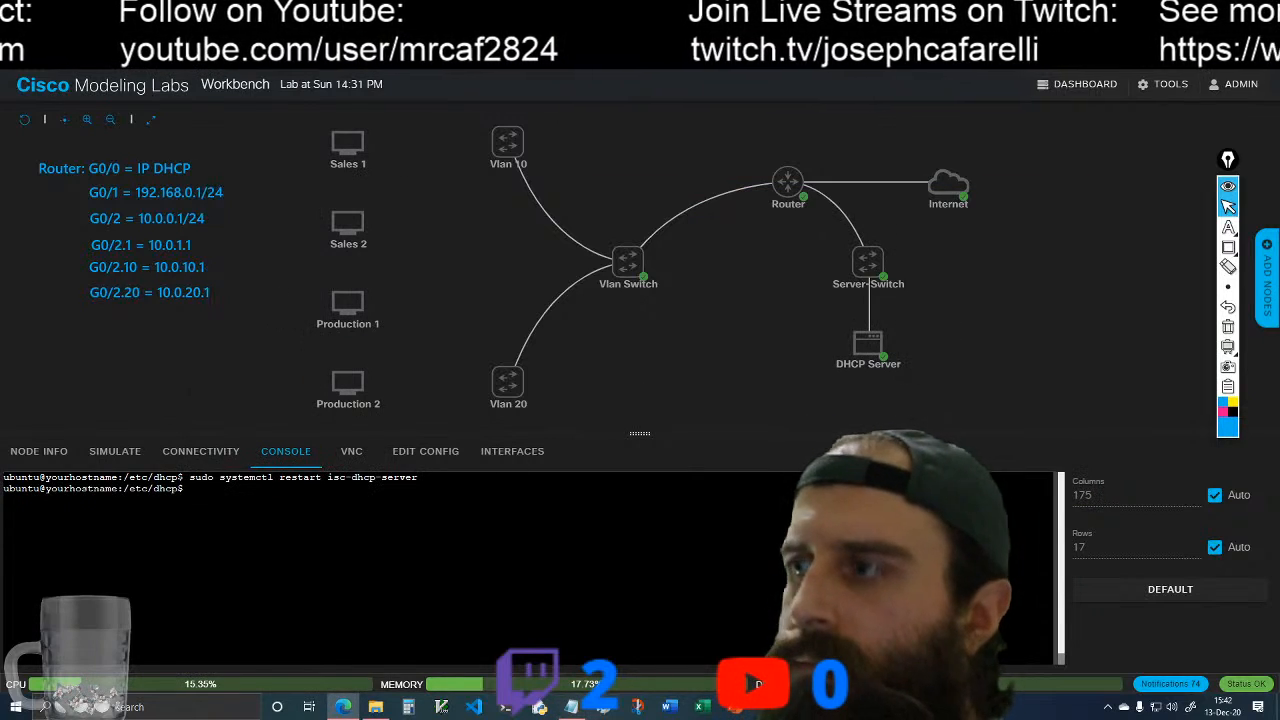
Step: Copy the status command from the notes, run sudo systemctl status isc-dhcp-server in the console and read through its output
{"action": "left_click", "coordinate": [636, 707]}
{"action": "left_click_drag", "start_coordinate": [702, 471], "coordinate": [900, 470]}
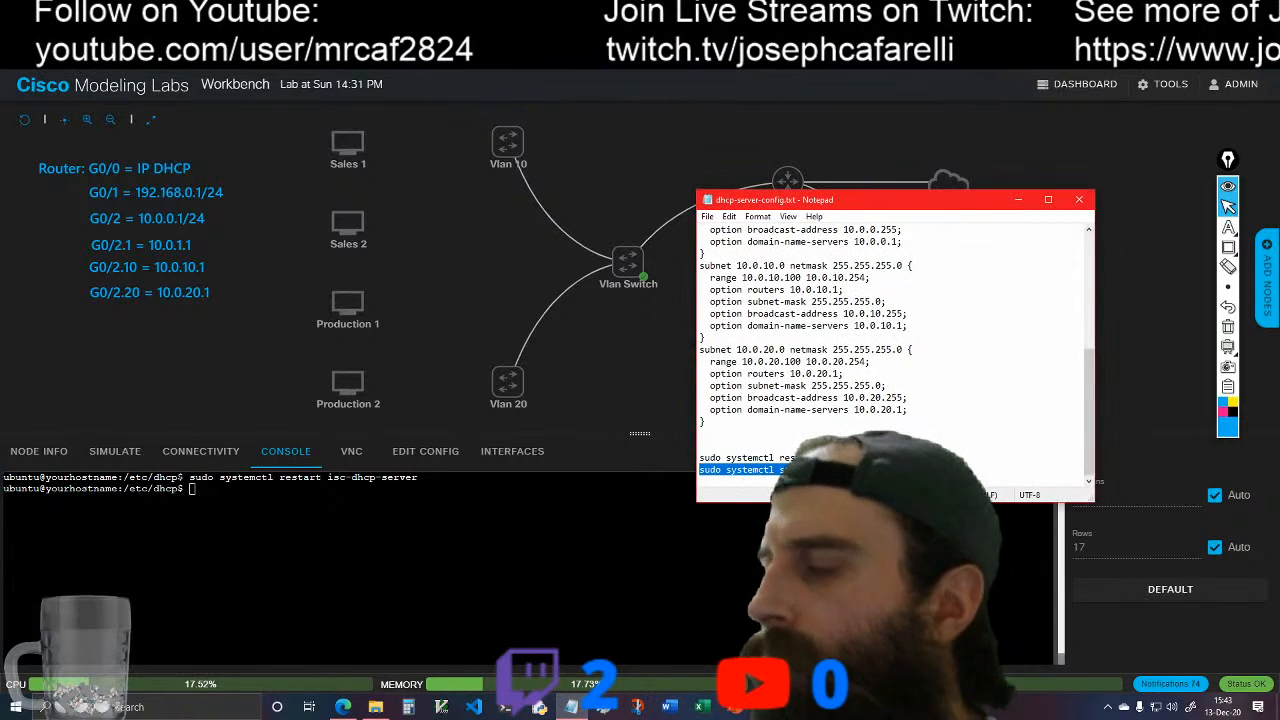
{"action": "left_click", "coordinate": [1018, 199]}
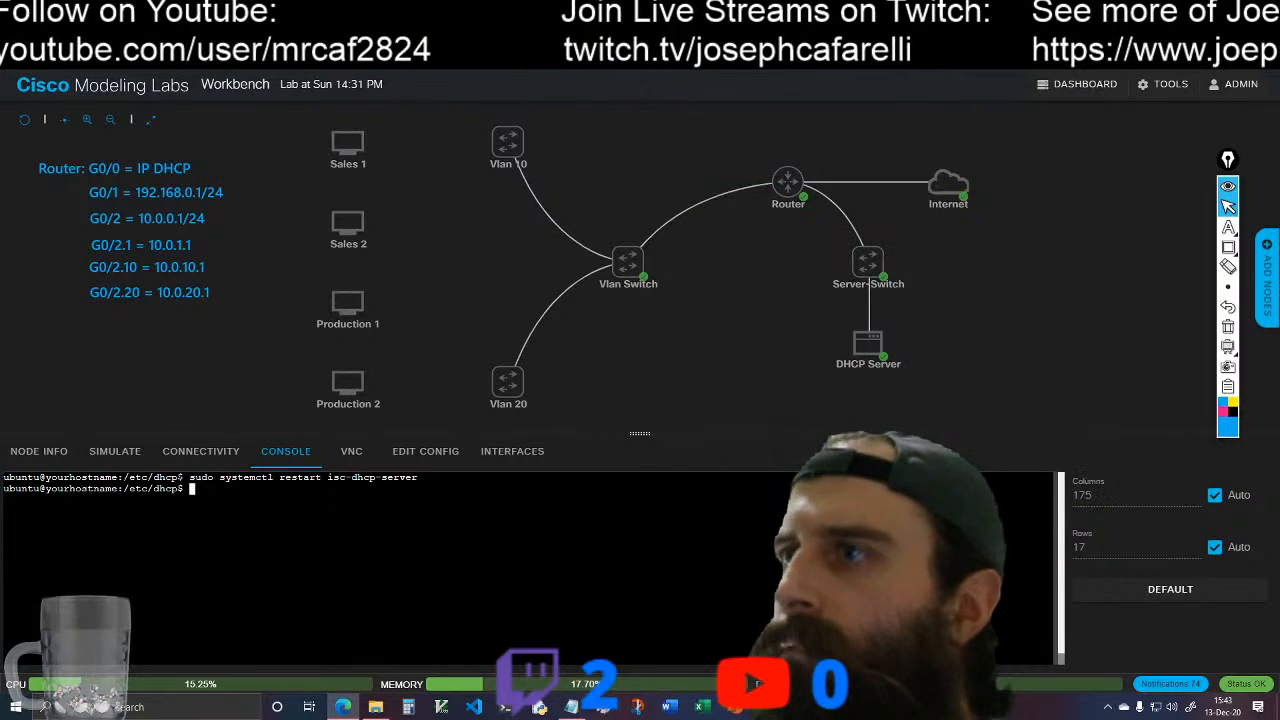
{"action": "right_click", "coordinate": [203, 492]}
{"action": "left_click", "coordinate": [272, 307]}
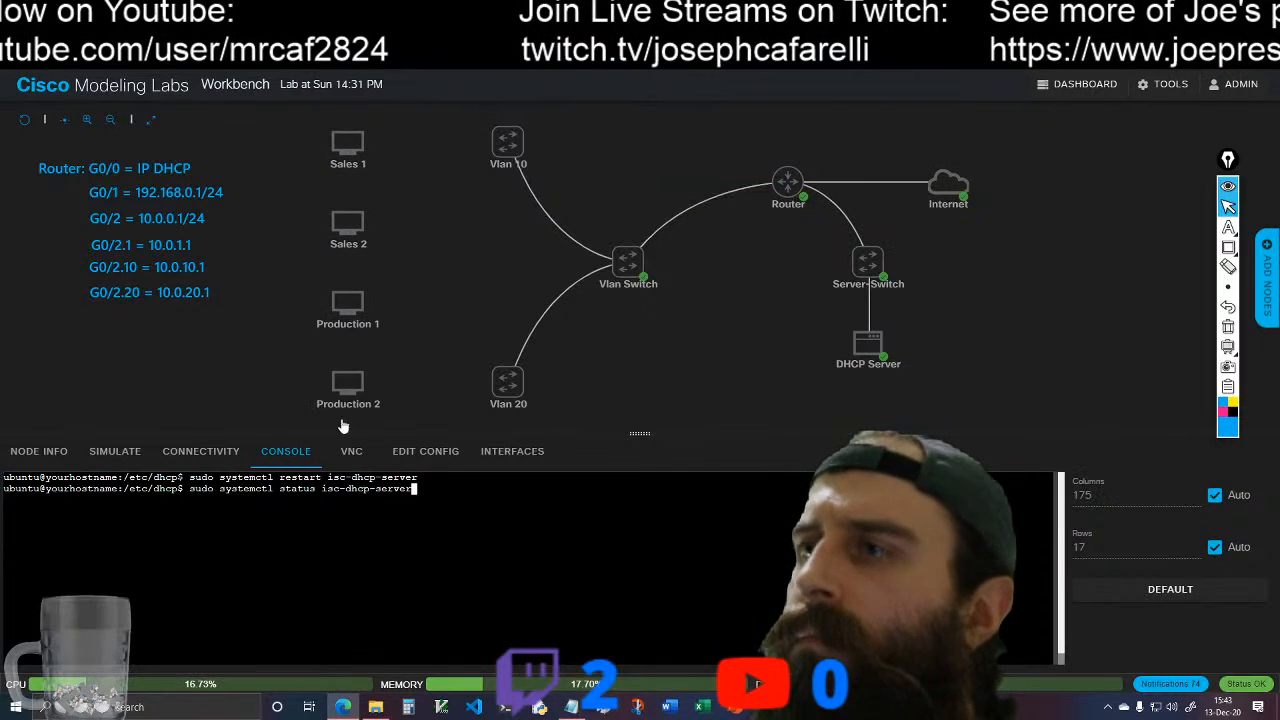
{"action": "key", "text": "Return"}
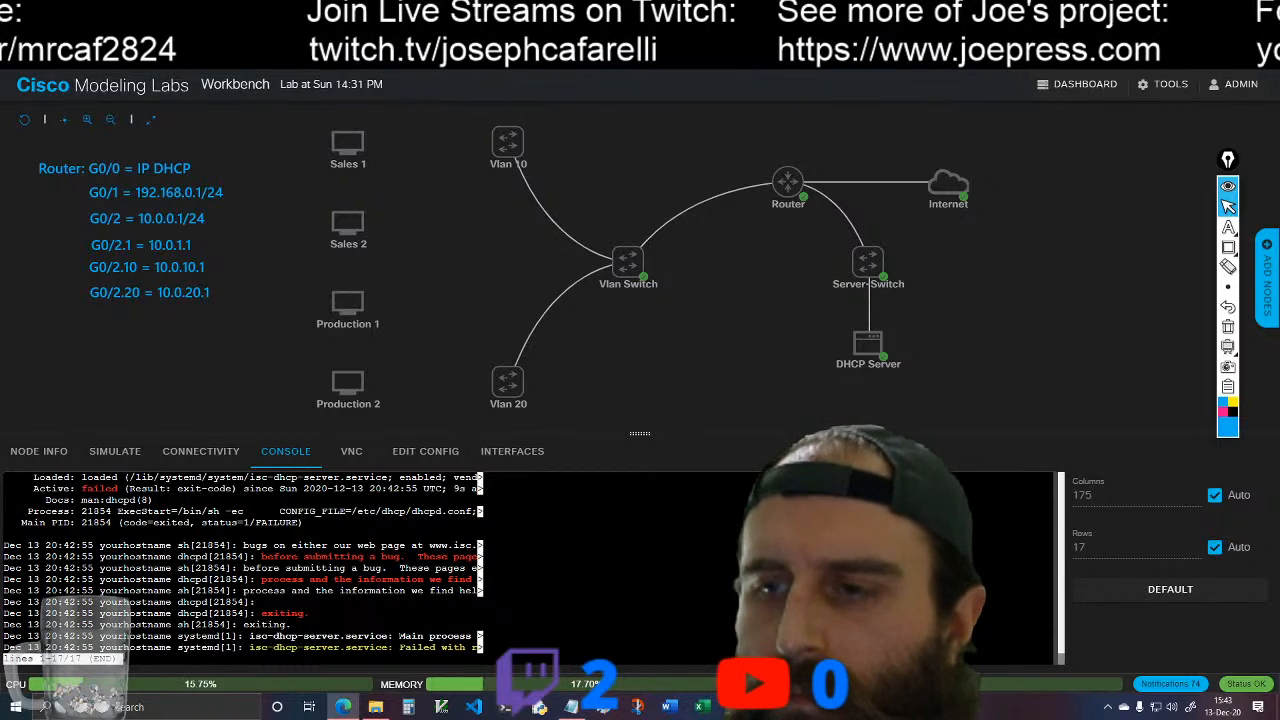
{"action": "key", "text": "Down"}
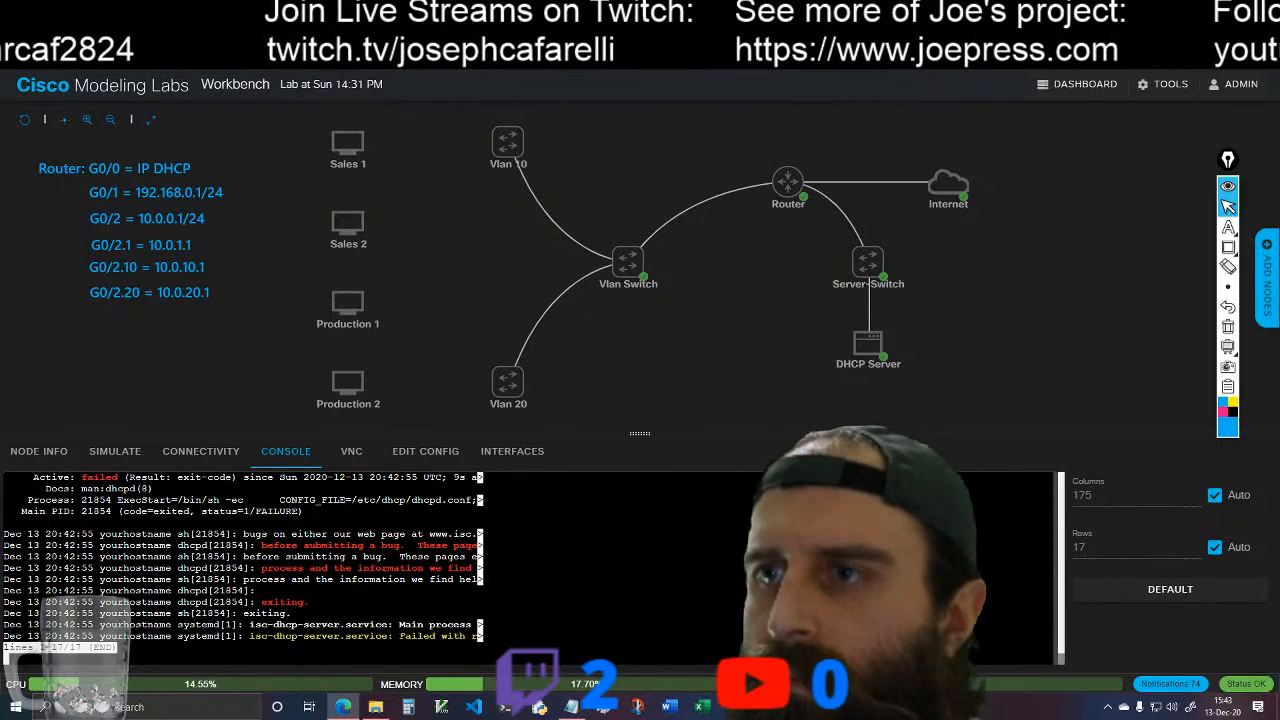
Step: Quit the service status output and clear the DHCP Server console
{"action": "key", "text": "q"}
{"action": "key", "text": "Return"}
{"action": "type", "text": "cl"}
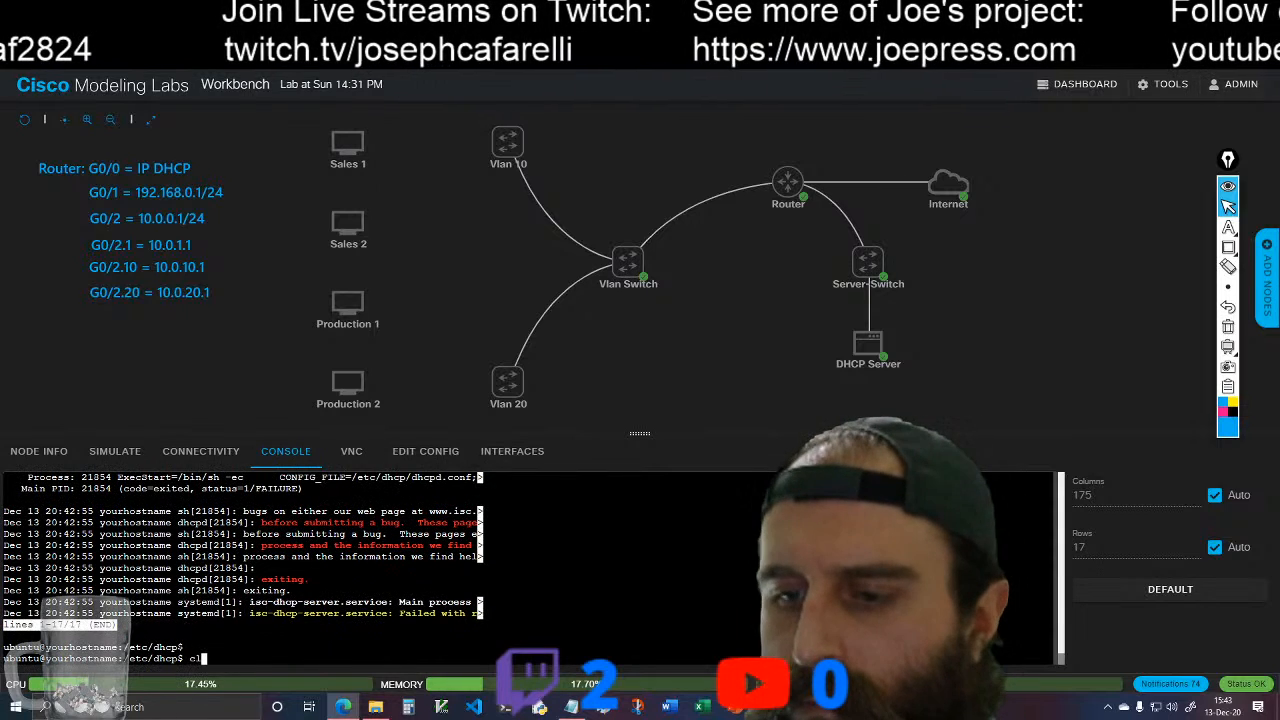
{"action": "type", "text": "ear"}
{"action": "key", "text": "Return"}
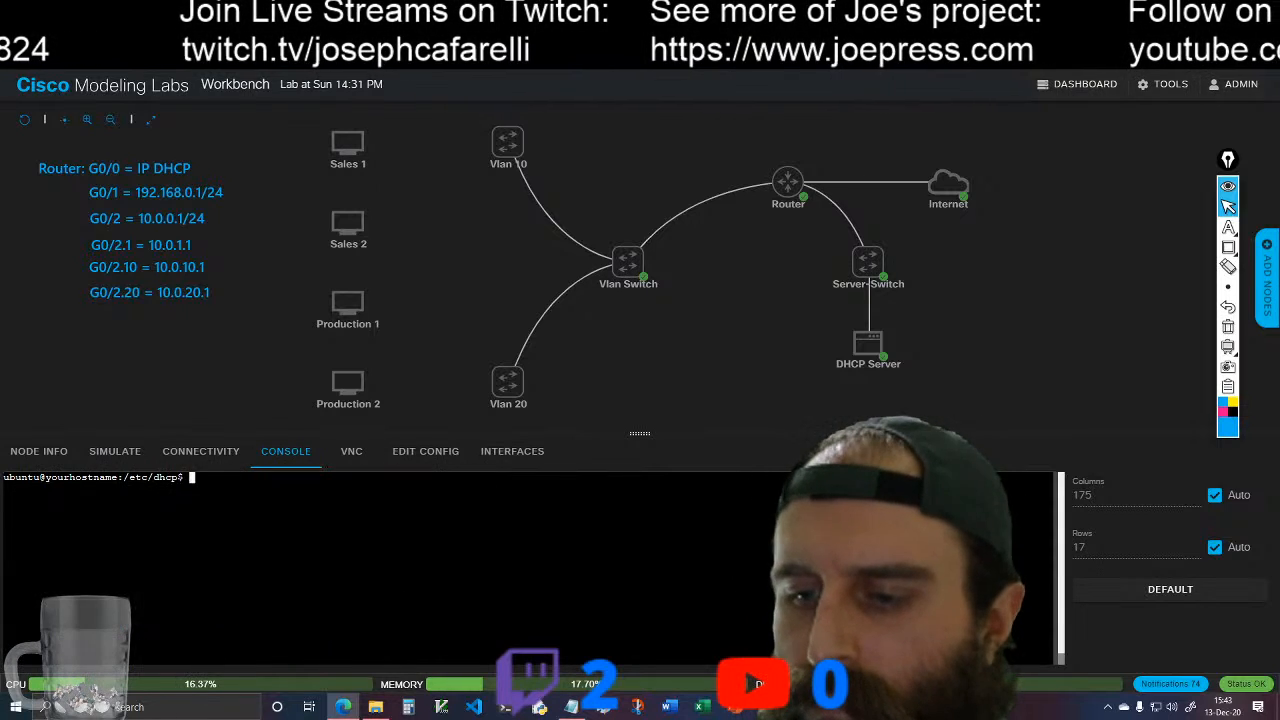
Step: Recall the sudo vim dhcpd.conf command from the console history and reopen the DHCP configuration file
{"action": "key", "text": "Up"}
{"action": "key", "text": "Up"}
{"action": "key", "text": "Up"}
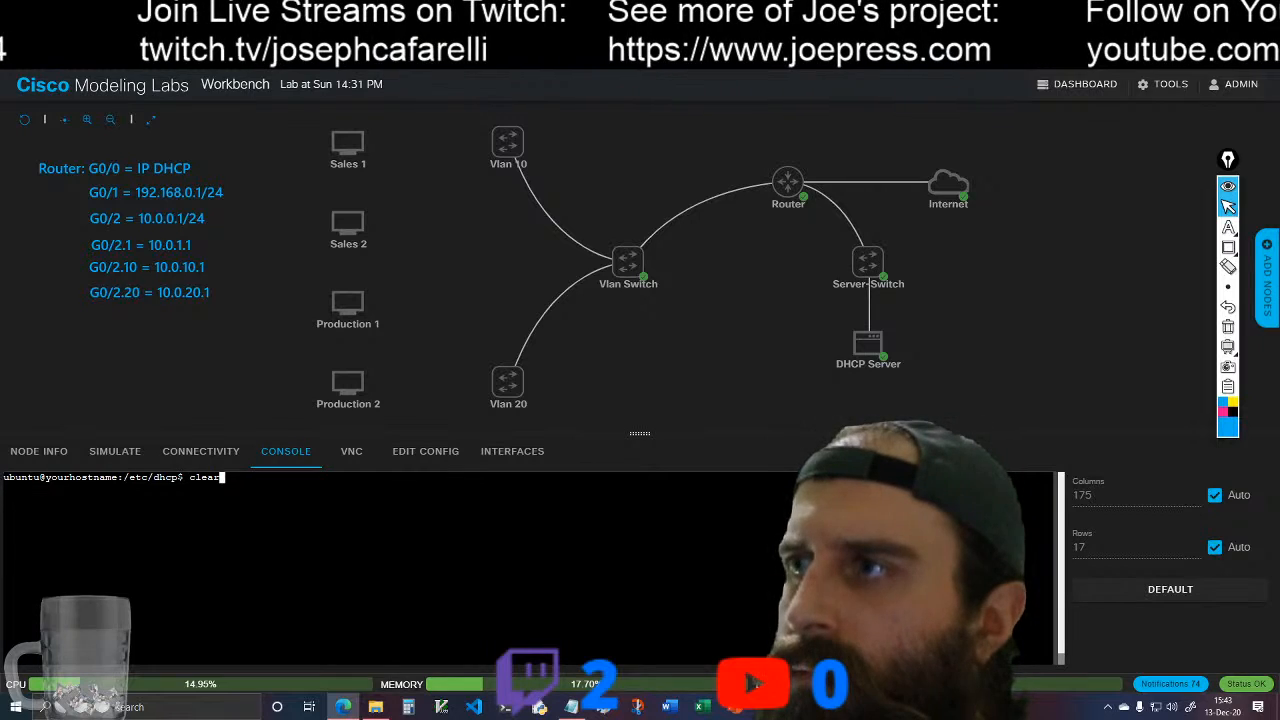
{"action": "key", "text": "Down"}
{"action": "key", "text": "Down"}
{"action": "key", "text": "Up"}
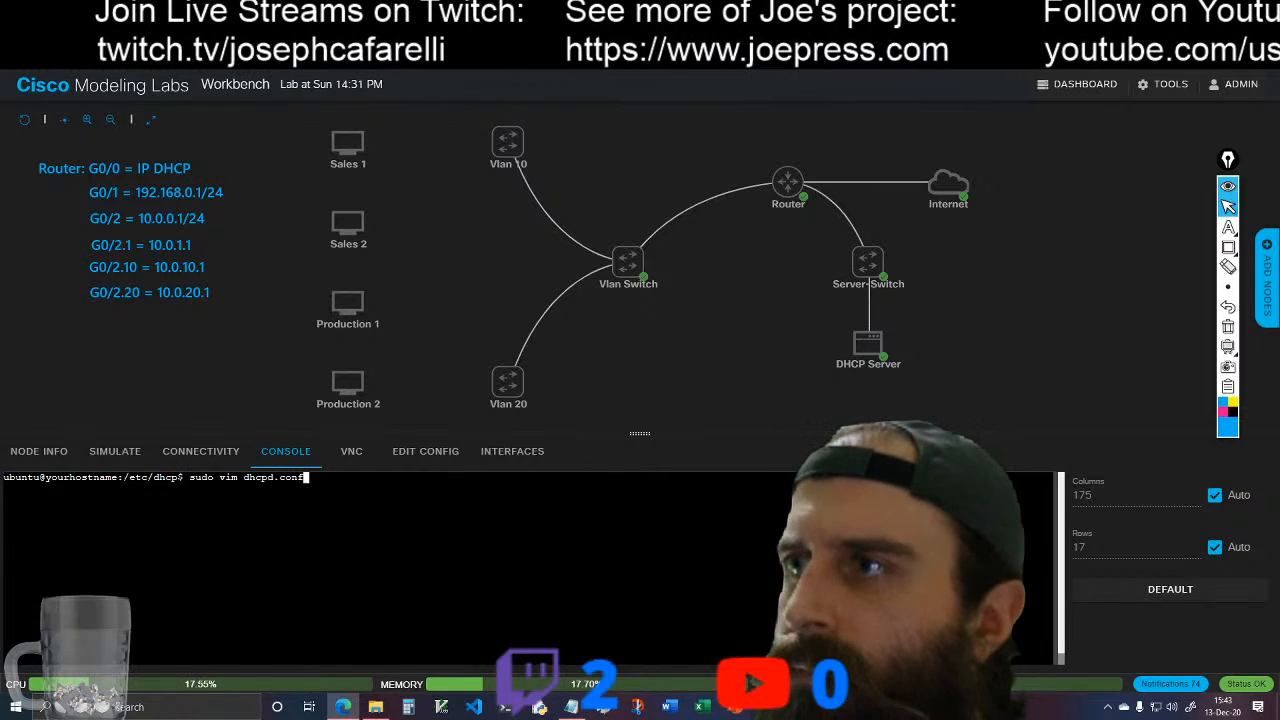
{"action": "key", "text": "Return"}
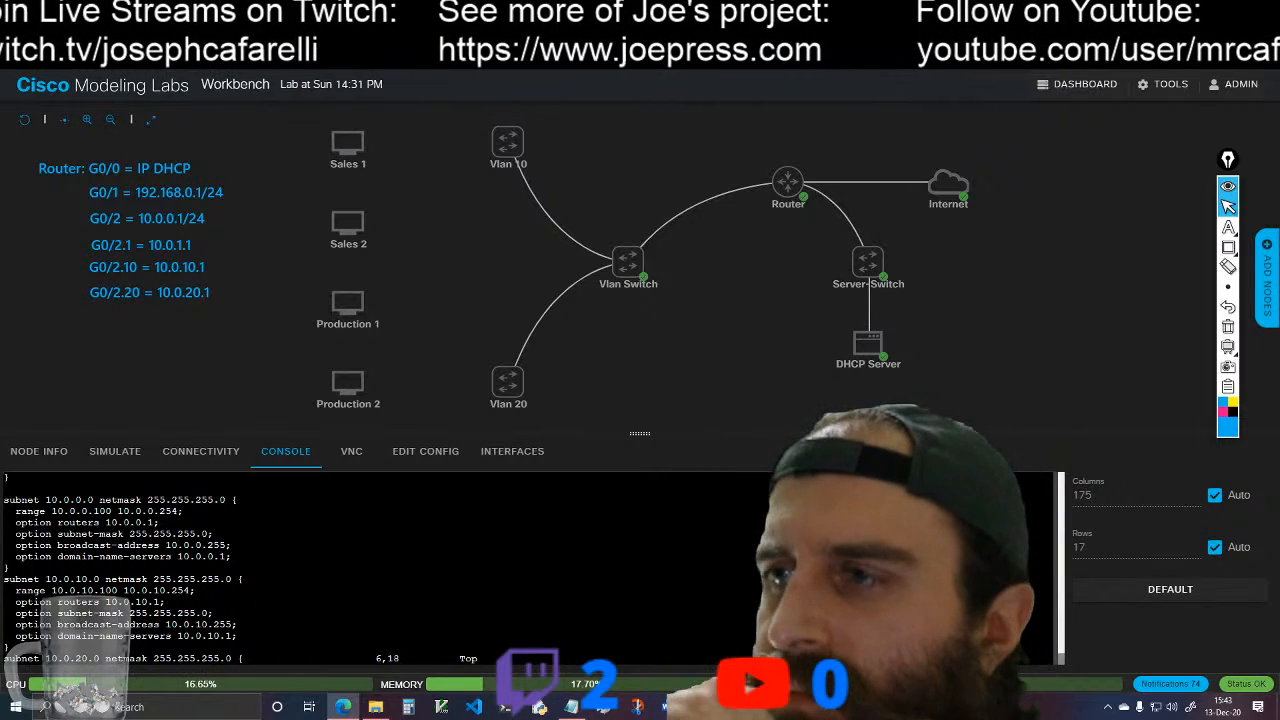
Step: Examine dhcpd.conf from the lease-time lines at its beginning through the last subnet block, checking the declarations for errors
{"action": "key", "text": "Down"}
{"action": "key", "text": "Home"}
{"action": "key", "text": "Down"}
{"action": "key", "text": "Up"}
{"action": "key", "text": "Up"}
{"action": "key", "text": "Up"}
{"action": "key", "text": "Up"}
{"action": "key", "text": "Up"}
{"action": "key", "text": "Up"}
{"action": "key", "text": "Up"}
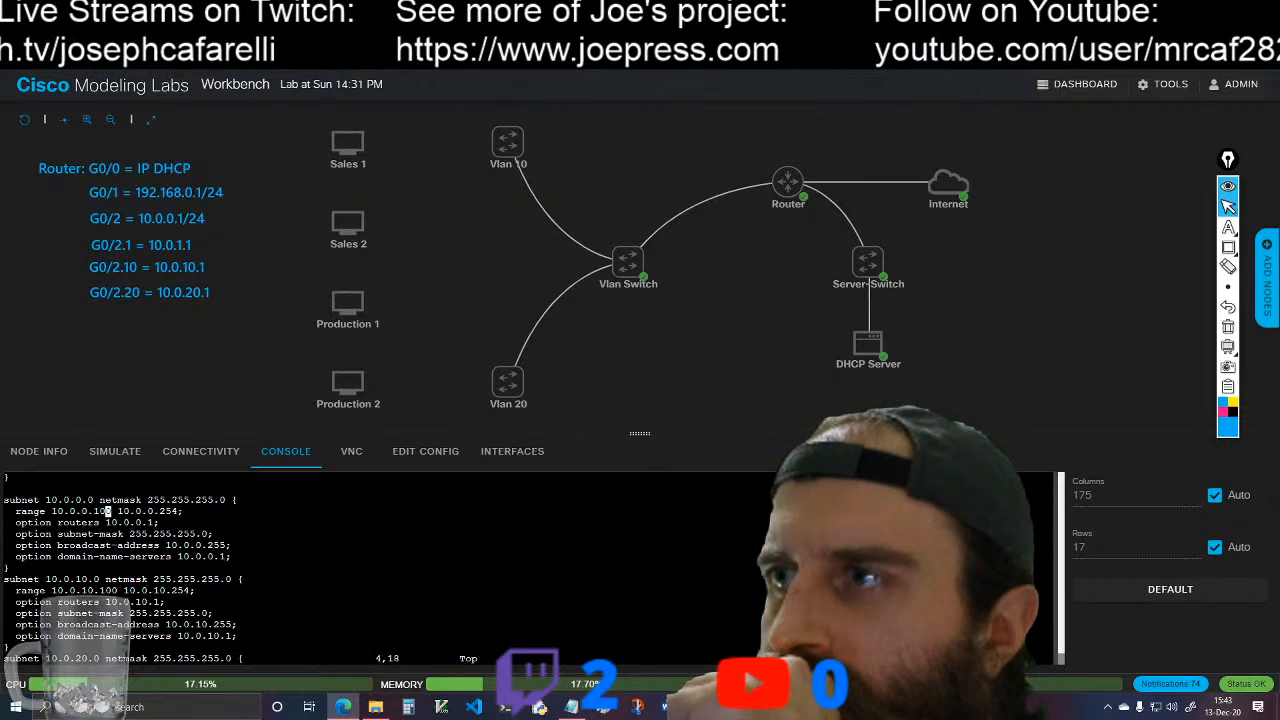
{"action": "key", "text": "Down"}
{"action": "key", "text": "Down"}
{"action": "key", "text": "Down"}
{"action": "key", "text": "Down"}
{"action": "key", "text": "Down"}
{"action": "key", "text": "Down"}
{"action": "key", "text": "Down"}
{"action": "key", "text": "Down"}
{"action": "key", "text": "Down"}
{"action": "key", "text": "Down"}
{"action": "key", "text": "Down"}
{"action": "key", "text": "Down"}
{"action": "key", "text": "Down"}
{"action": "key", "text": "Down"}
{"action": "key", "text": "Down"}
{"action": "key", "text": "Down"}
{"action": "key", "text": "Down"}
{"action": "key", "text": "Down"}
{"action": "key", "text": "Down"}
{"action": "key", "text": "Down"}
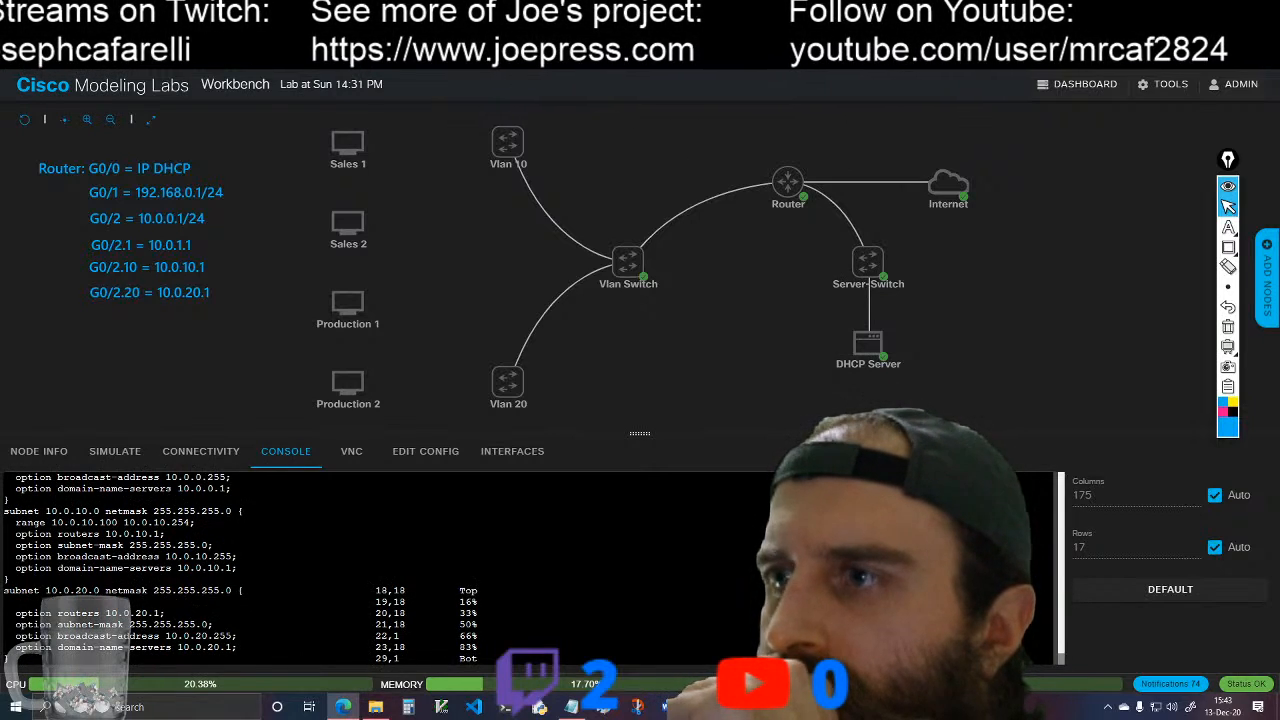
{"action": "key", "text": "Up"}
{"action": "key", "text": "Up"}
{"action": "key", "text": "Up"}
{"action": "key", "text": "Up"}
{"action": "key", "text": "Up"}
{"action": "key", "text": "Up"}
{"action": "key", "text": "Up"}
{"action": "key", "text": "Up"}
{"action": "key", "text": "Up"}
{"action": "key", "text": "Up"}
{"action": "key", "text": "Up"}
{"action": "key", "text": "Up"}
{"action": "key", "text": "Up"}
{"action": "key", "text": "Up"}
{"action": "key", "text": "Up"}
{"action": "key", "text": "Up"}
{"action": "key", "text": "Up"}
{"action": "key", "text": "Up"}
{"action": "key", "text": "Up"}
{"action": "key", "text": "Up"}
{"action": "key", "text": "Up"}
{"action": "key", "text": "Up"}
{"action": "key", "text": "Up"}
{"action": "key", "text": "Up"}
{"action": "key", "text": "Up"}
{"action": "key", "text": "Up"}
{"action": "key", "text": "Up"}
{"action": "key", "text": "Up"}
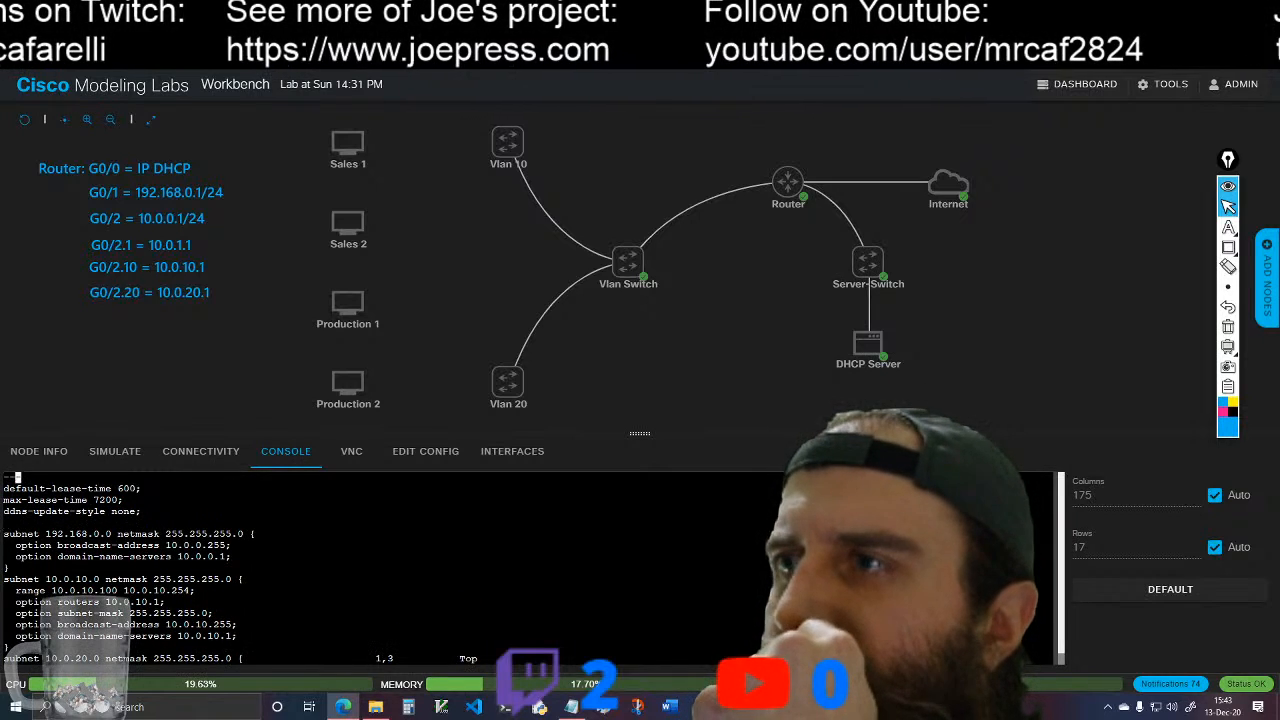
{"action": "key", "text": "Down"}
{"action": "key", "text": "Down"}
{"action": "key", "text": "Down"}
{"action": "key", "text": "Down"}
{"action": "key", "text": "Down"}
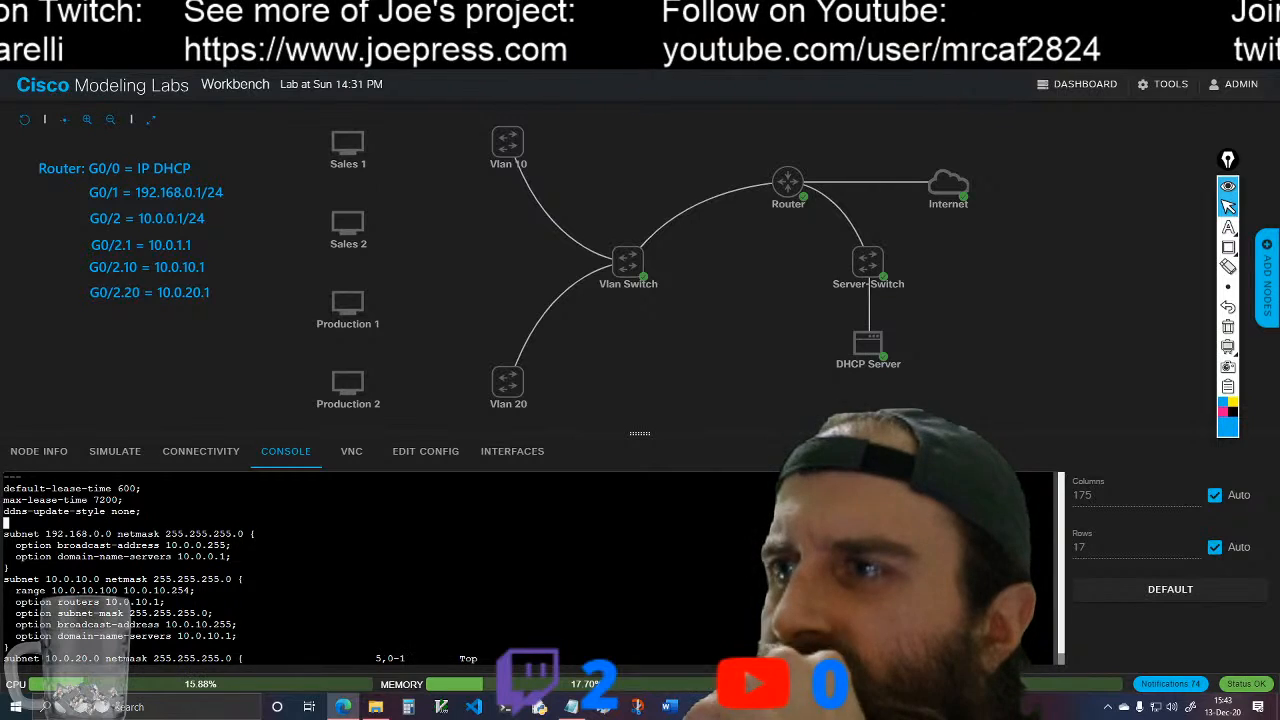
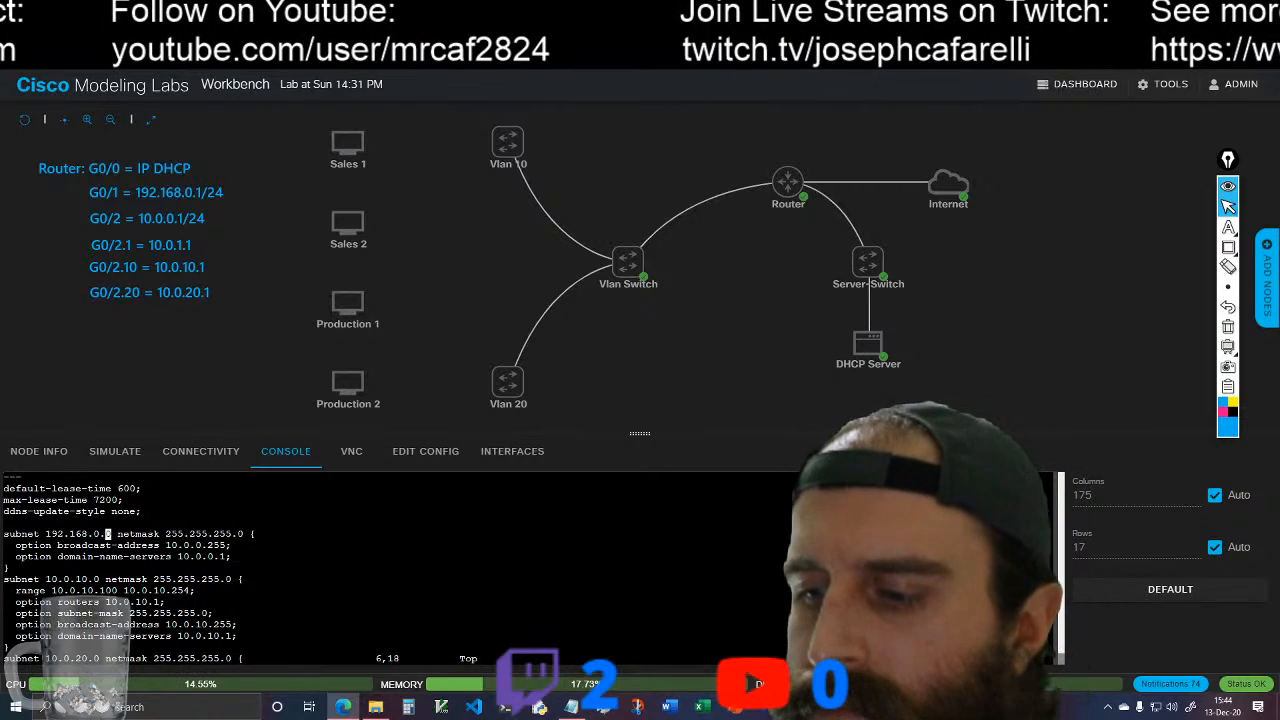
Step: Set the first subnet's address to 192.168.0.1 in dhcpd.conf, save the file and quit vim
{"action": "key", "text": "a"}
{"action": "key", "text": "BackSpace"}
{"action": "type", "text": "1"}
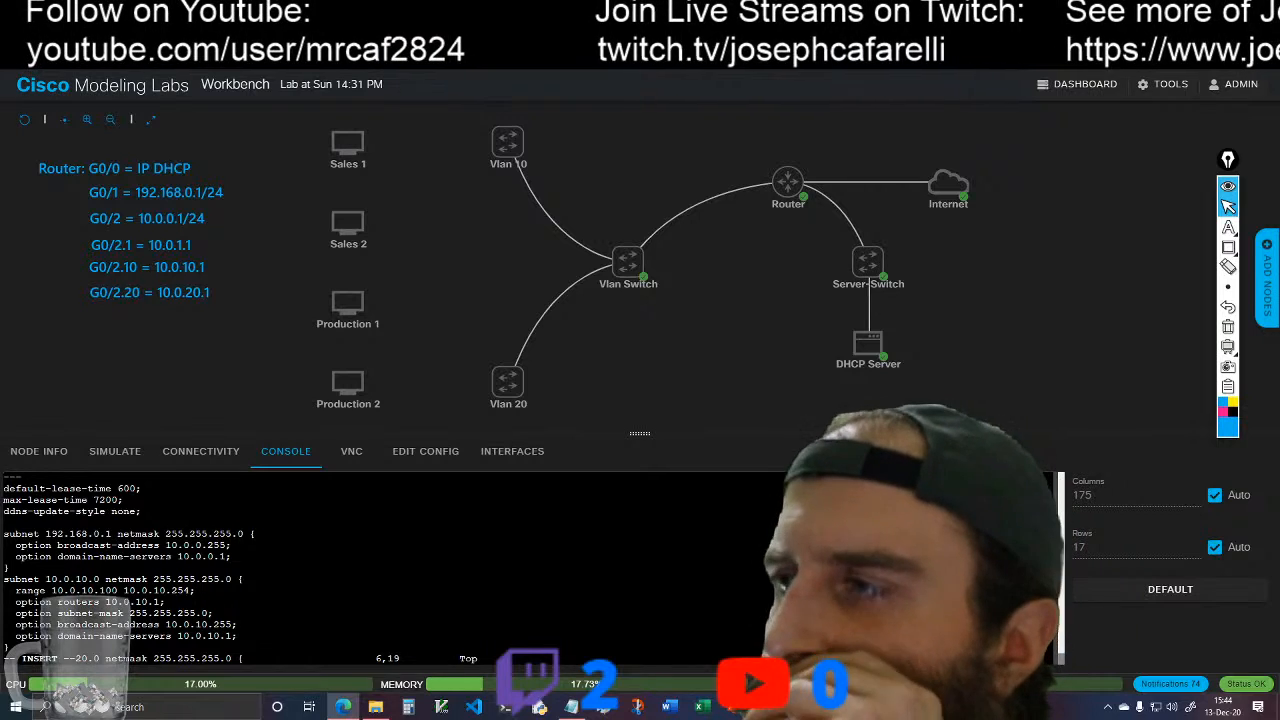
{"action": "left_click", "coordinate": [12, 545]}
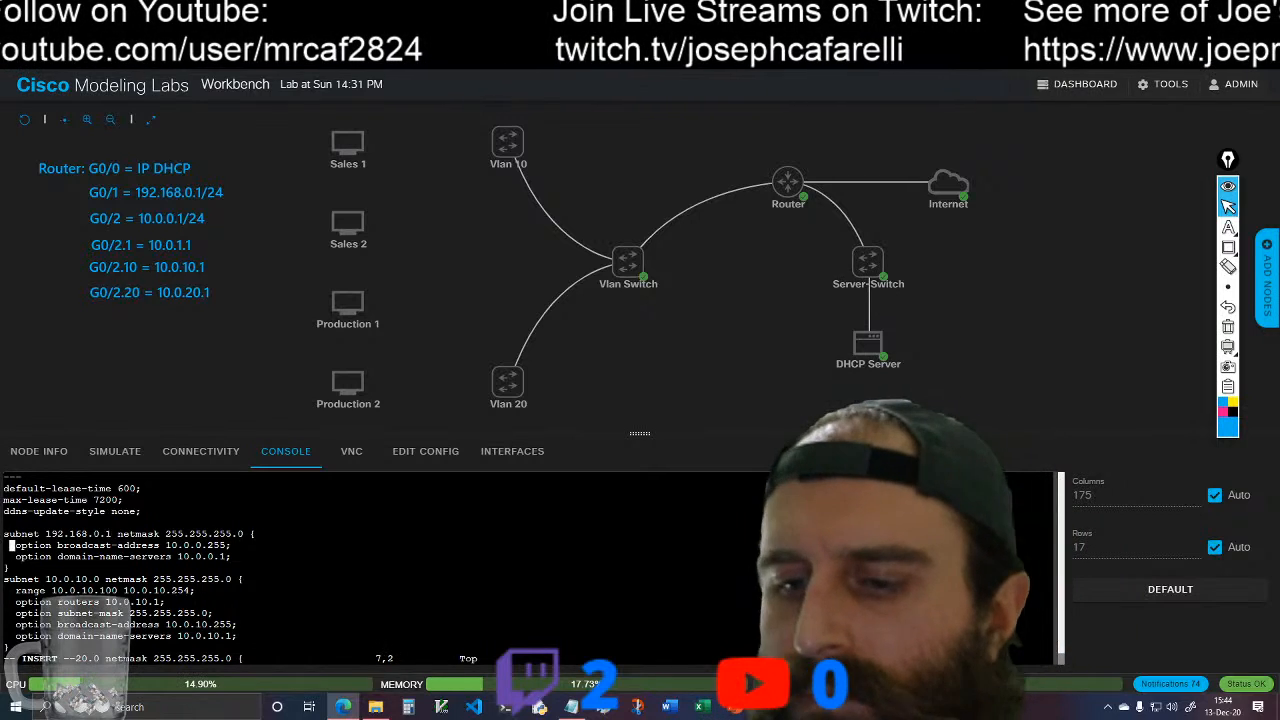
{"action": "key", "text": "Escape"}
{"action": "type", "text": ":wq"}
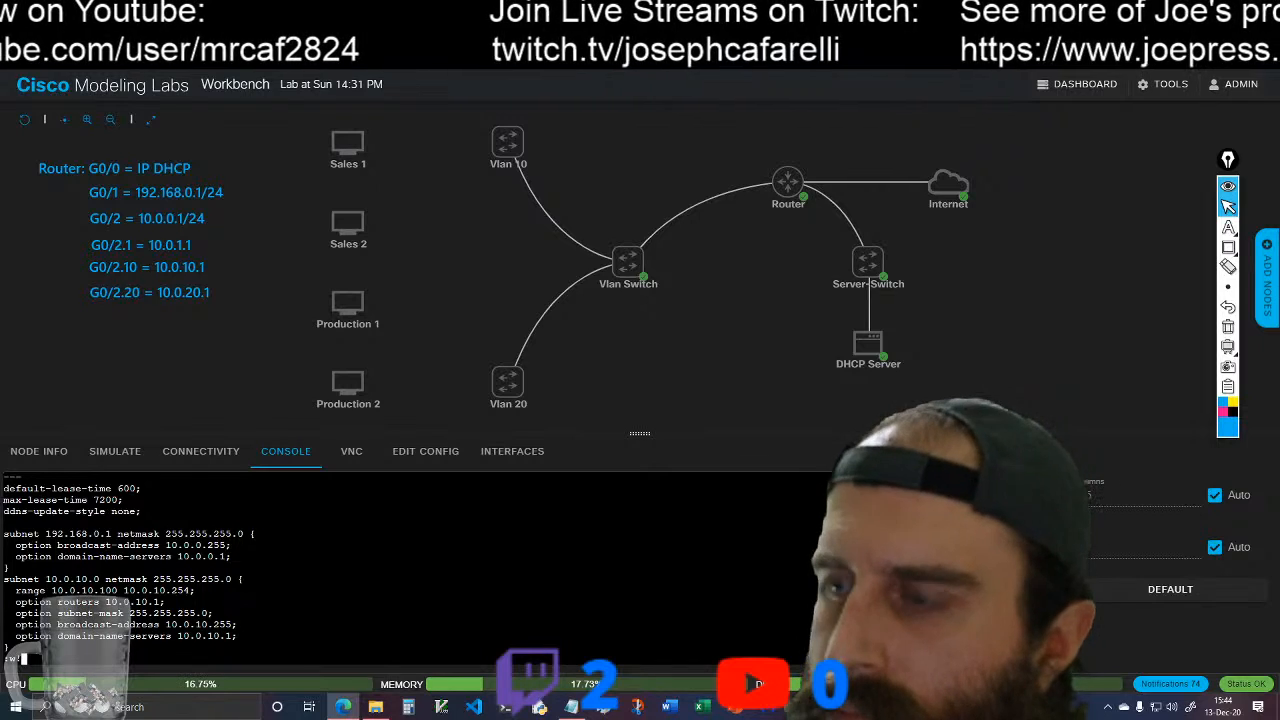
{"action": "key", "text": "Return"}
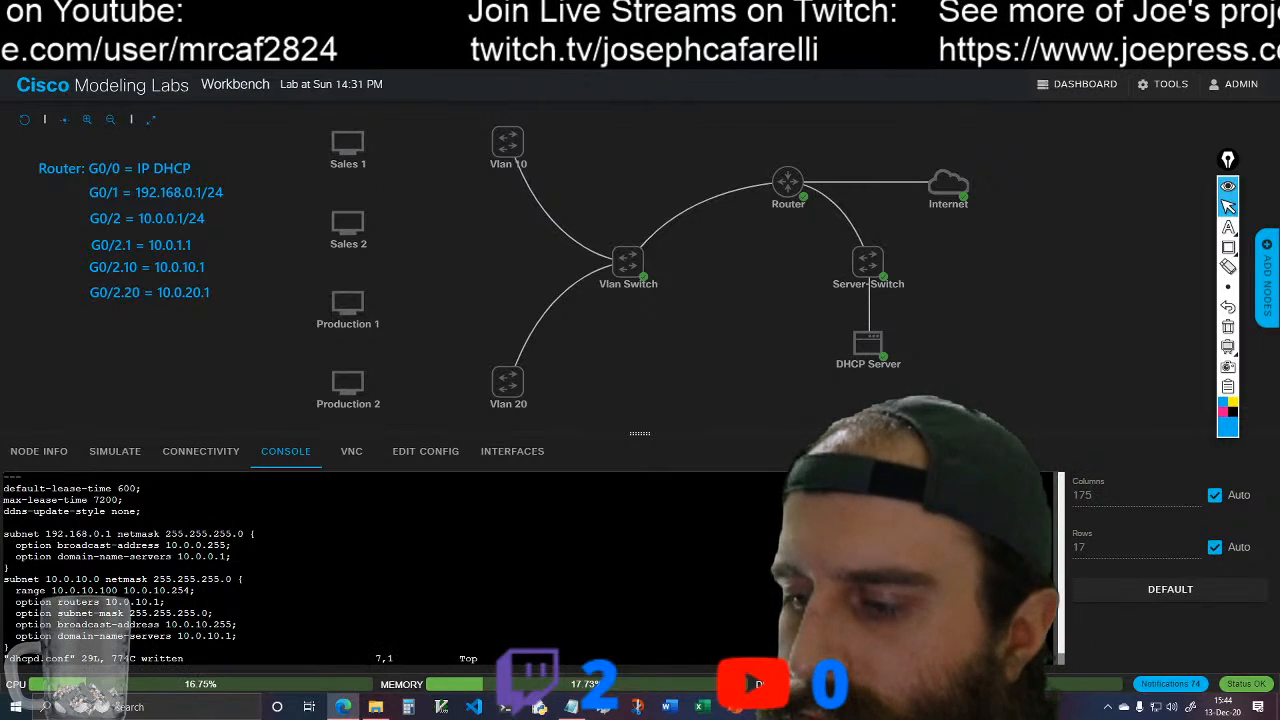
{"action": "type", "text": ":q"}
{"action": "key", "text": "Return"}
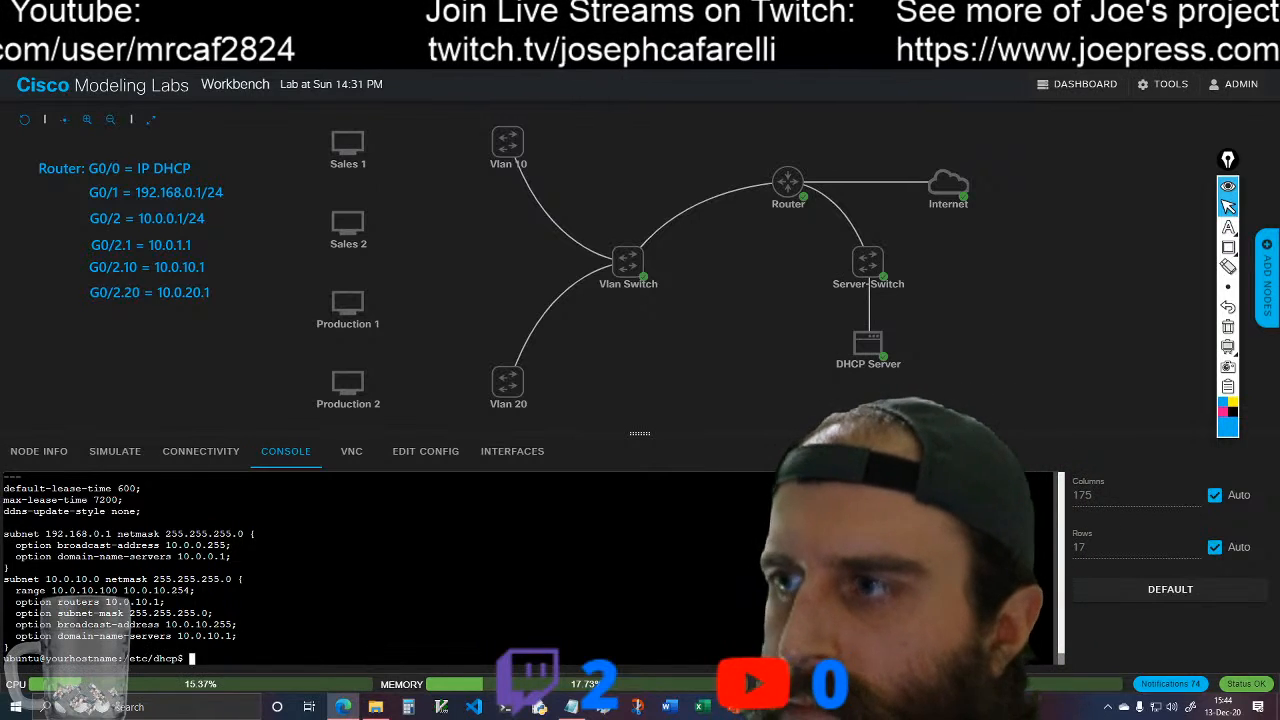
Step: Clear the console, reopen dhcpd.conf in vim with sudo, and review its subnet blocks from start to end
{"action": "type", "text": "clear"}
{"action": "key", "text": "Return"}
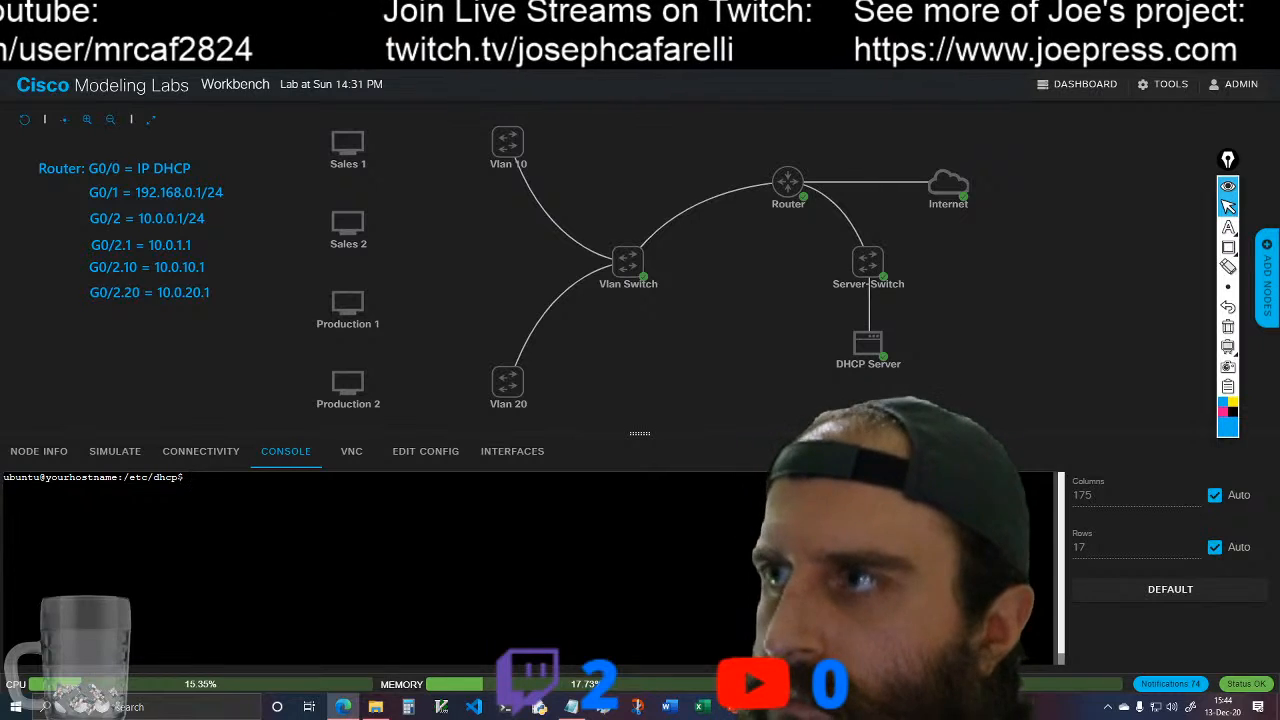
{"action": "type", "text": "s"}
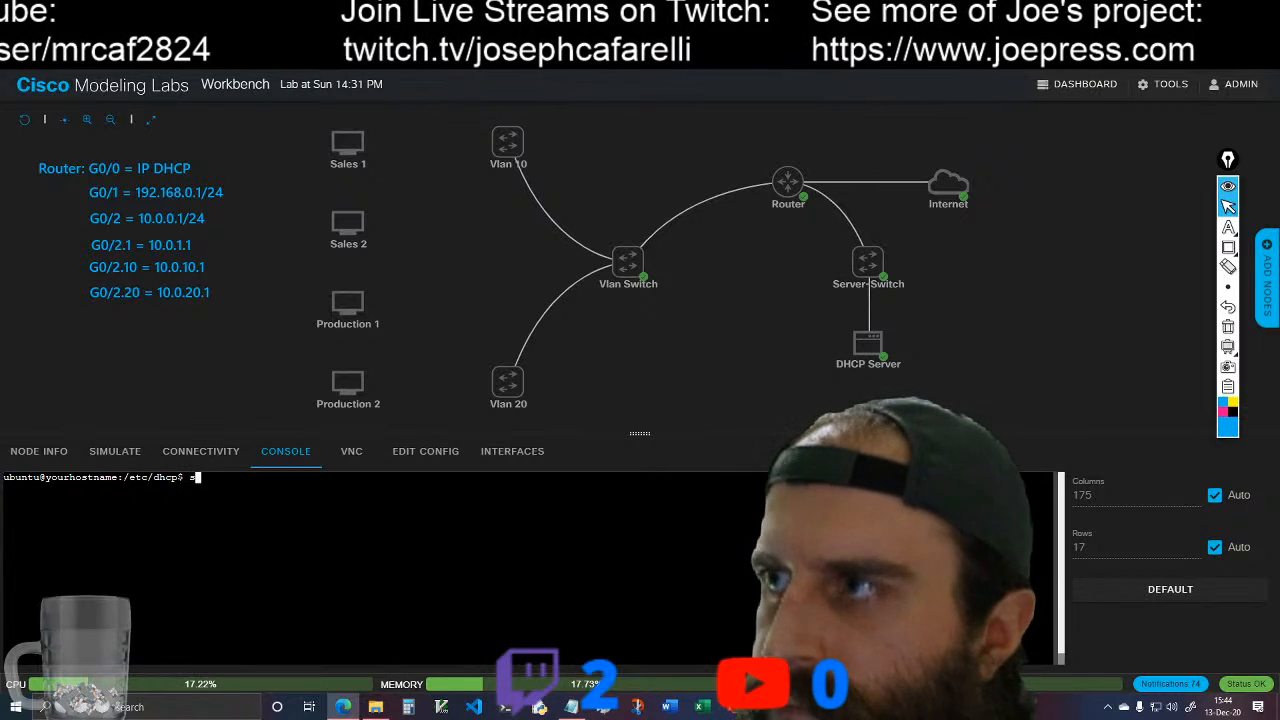
{"action": "type", "text": "udo vim dhcpd.conf"}
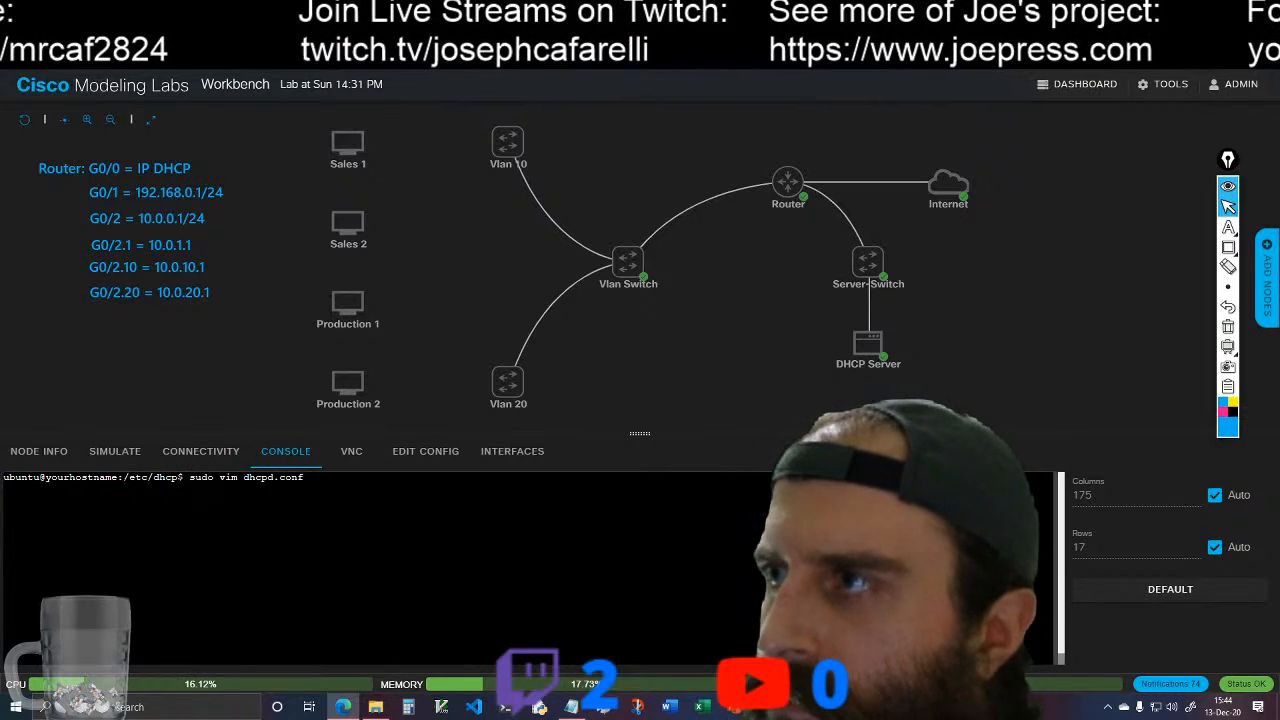
{"action": "key", "text": "Return"}
{"action": "key", "text": "Down"}
{"action": "key", "text": "Down"}
{"action": "key", "text": "Down"}
{"action": "key", "text": "Down"}
{"action": "key", "text": "Down"}
{"action": "key", "text": "Down"}
{"action": "key", "text": "Down"}
{"action": "key", "text": "Down"}
{"action": "key", "text": "Down"}
{"action": "key", "text": "Down"}
{"action": "key", "text": "Down"}
{"action": "key", "text": "Down"}
{"action": "key", "text": "Down"}
{"action": "key", "text": "Down"}
{"action": "key", "text": "Down"}
{"action": "key", "text": "Down"}
{"action": "key", "text": "Down"}
{"action": "key", "text": "Down"}
{"action": "key", "text": "Down"}
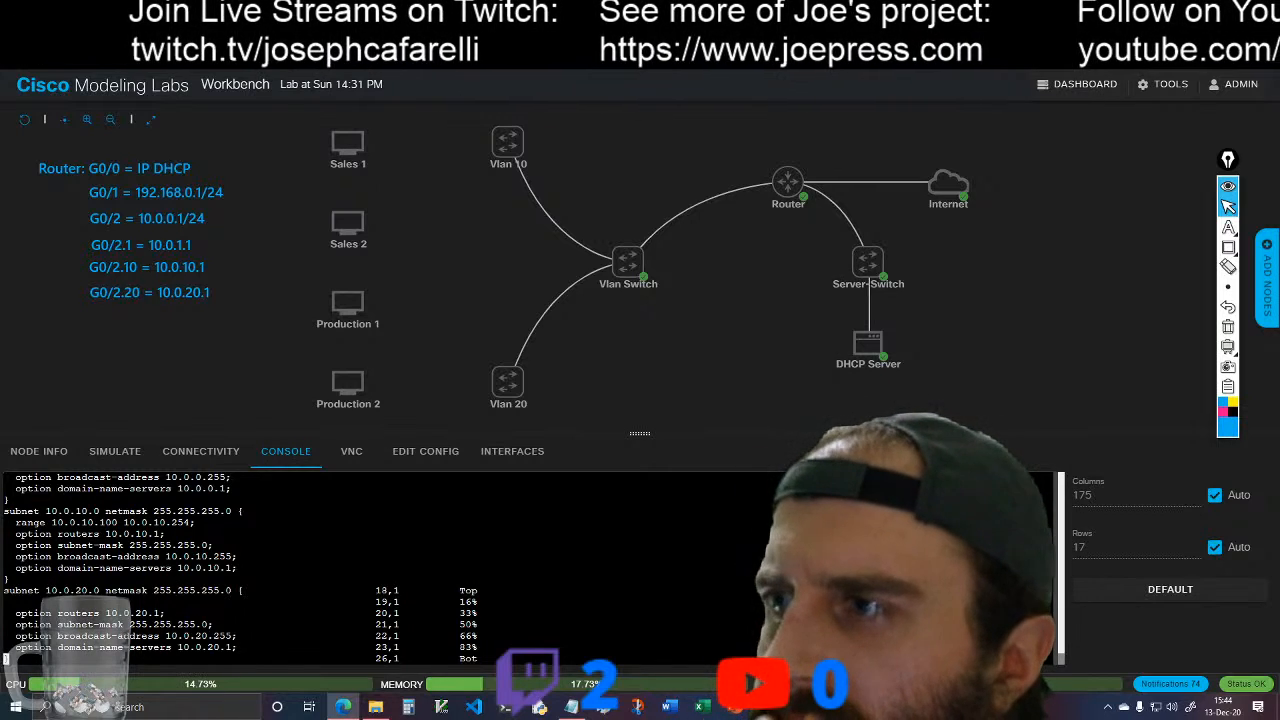
{"action": "key", "text": "Down"}
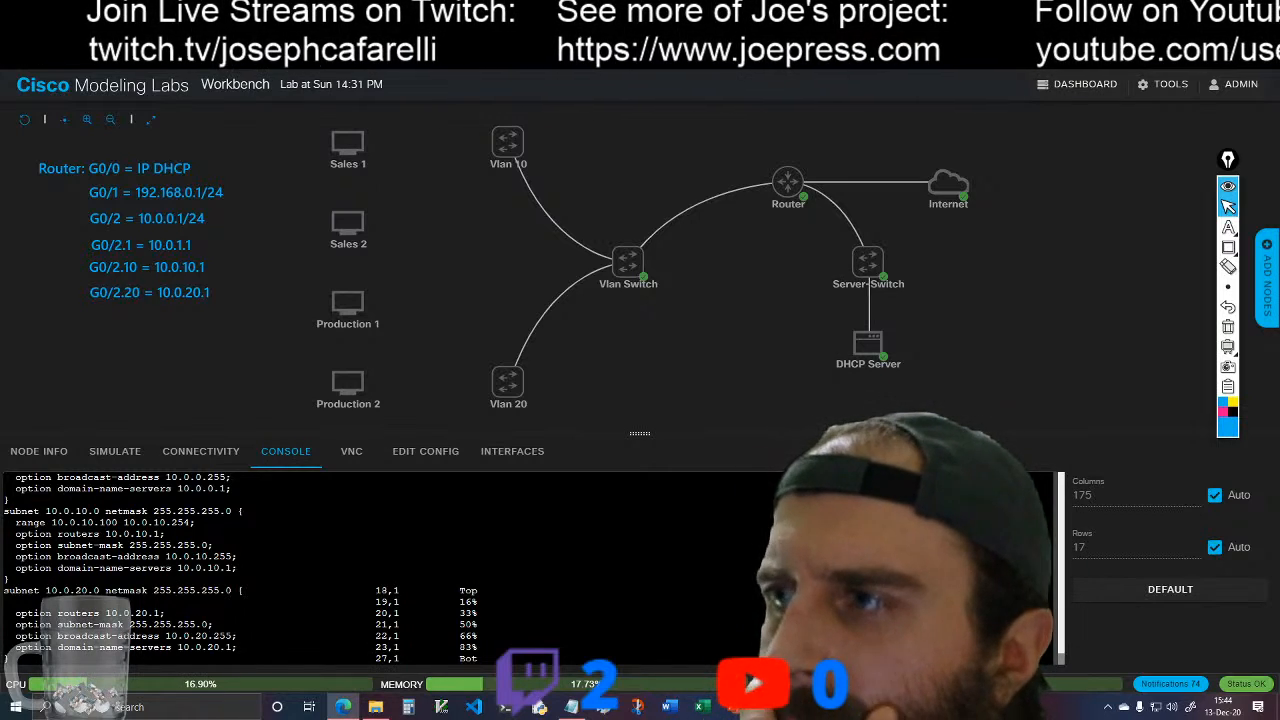
{"action": "key", "text": "Up"}
{"action": "key", "text": "Up"}
{"action": "key", "text": "Up"}
{"action": "key", "text": "Up"}
{"action": "key", "text": "Up"}
{"action": "key", "text": "Up"}
{"action": "key", "text": "Up"}
{"action": "key", "text": "Up"}
{"action": "key", "text": "Up"}
{"action": "key", "text": "Up"}
{"action": "key", "text": "Up"}
{"action": "key", "text": "Up"}
{"action": "key", "text": "Up"}
{"action": "key", "text": "Up"}
{"action": "key", "text": "Up"}
{"action": "key", "text": "Up"}
{"action": "key", "text": "Up"}
{"action": "key", "text": "Up"}
{"action": "key", "text": "Up"}
{"action": "key", "text": "Up"}
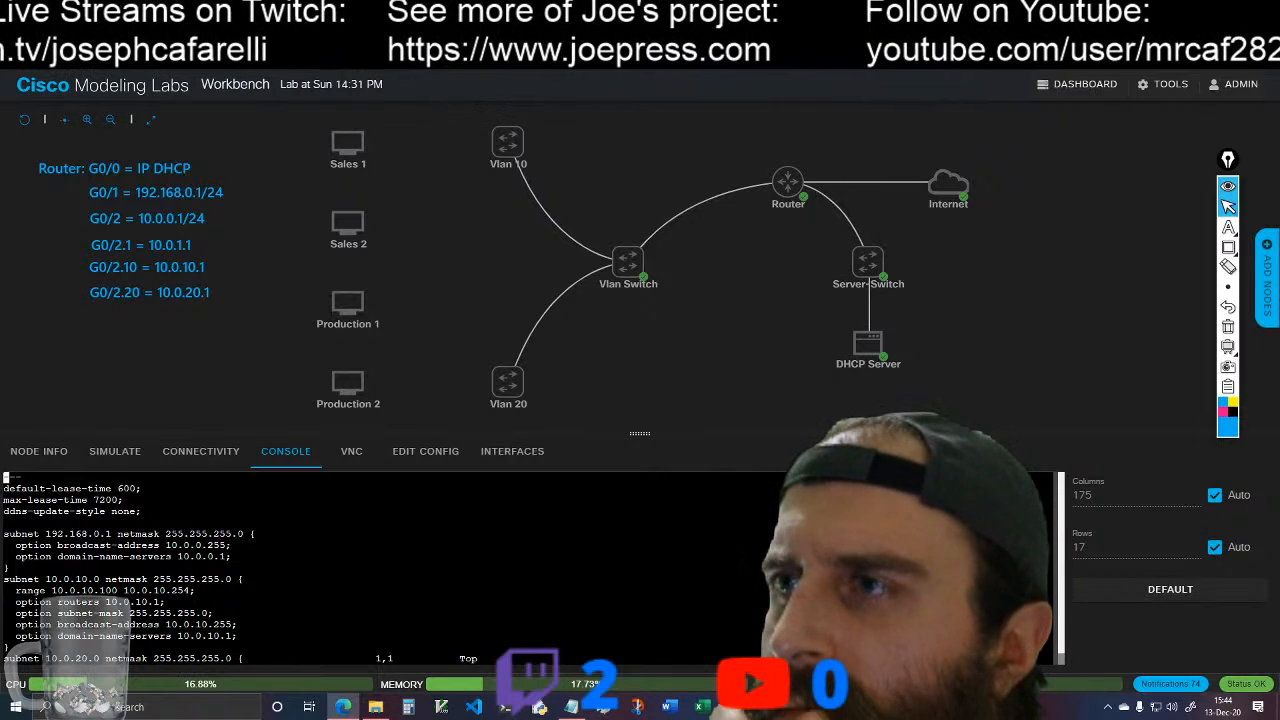
Step: Switch to the dhcp-server-config.txt notes in Notepad to examine the reference DHCP configuration, and minimize them
{"action": "left_click", "coordinate": [571, 707]}
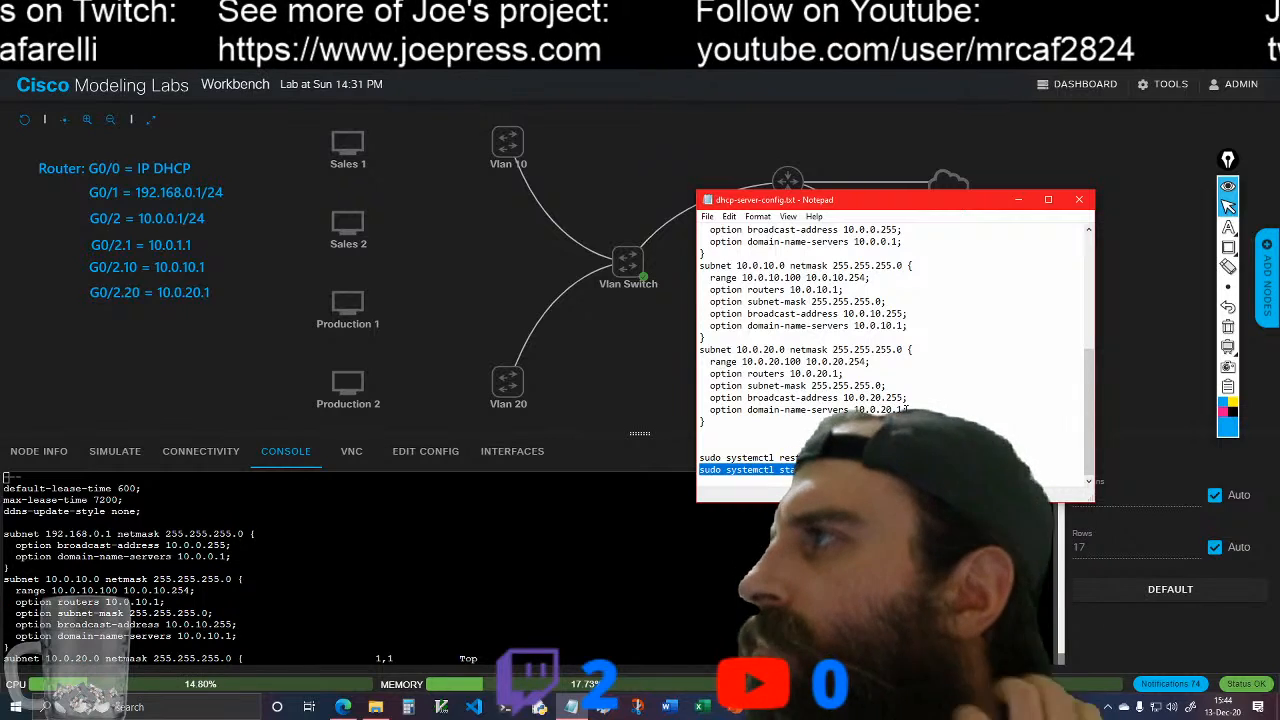
{"action": "scroll", "coordinate": [905, 411], "scroll_direction": "up", "scroll_amount": 3}
{"action": "scroll", "coordinate": [905, 409], "scroll_direction": "up", "scroll_amount": 2}
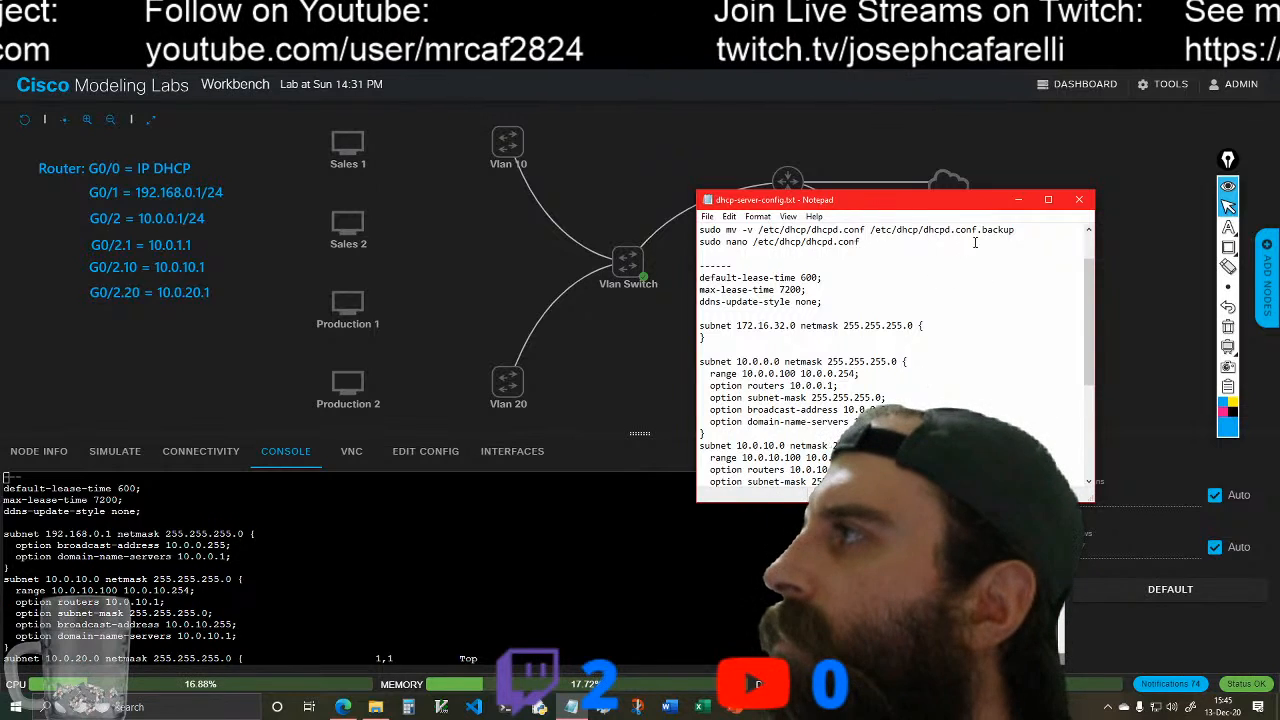
{"action": "left_click", "coordinate": [1018, 199]}
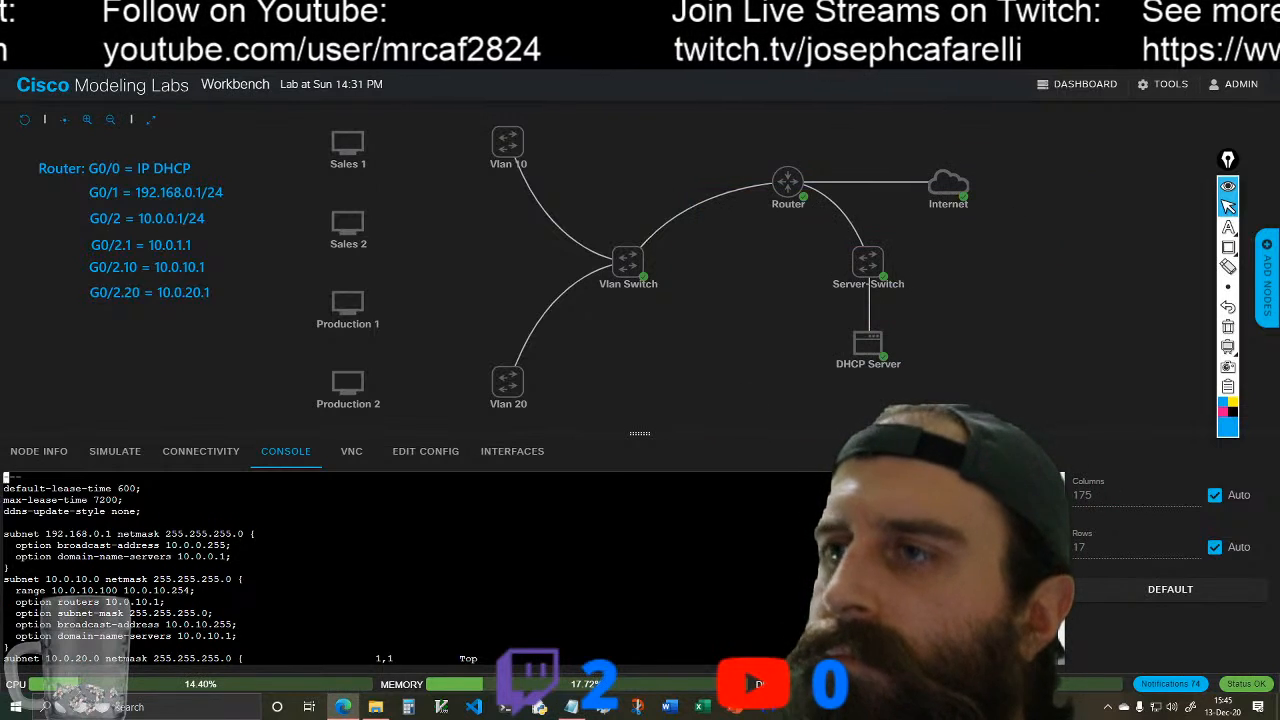
Step: Look over the first subnet block in dhcpd.conf, and save and close the file
{"action": "key", "text": "Down"}
{"action": "key", "text": "Down"}
{"action": "key", "text": "Down"}
{"action": "key", "text": "Down"}
{"action": "key", "text": "Down"}
{"action": "key", "text": "Down"}
{"action": "key", "text": "Down"}
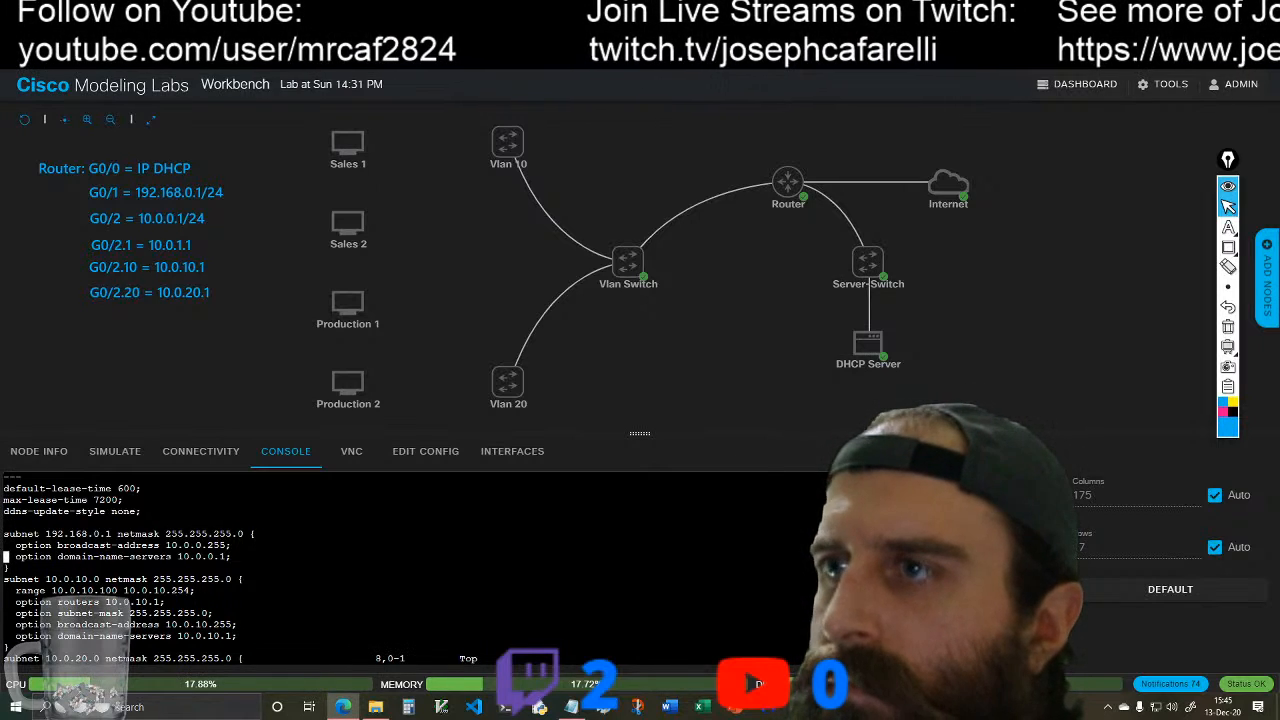
{"action": "key", "text": "i"}
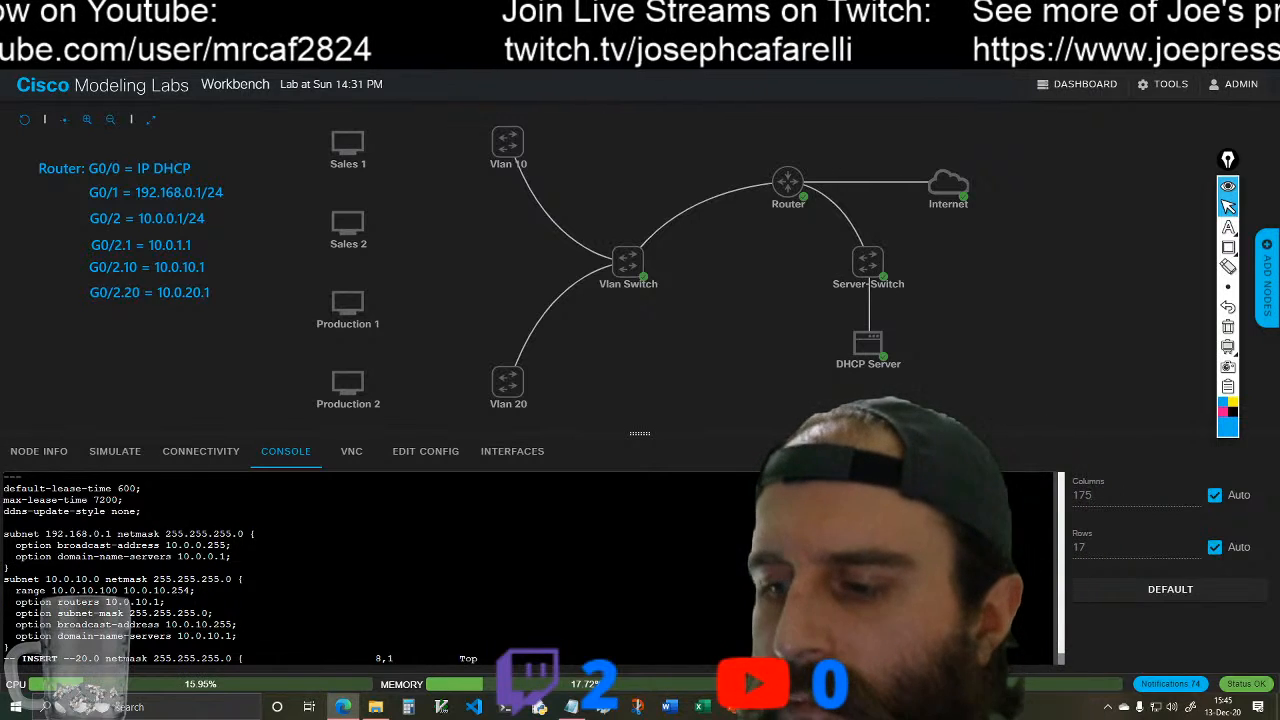
{"action": "key", "text": "Escape"}
{"action": "type", "text": ":"}
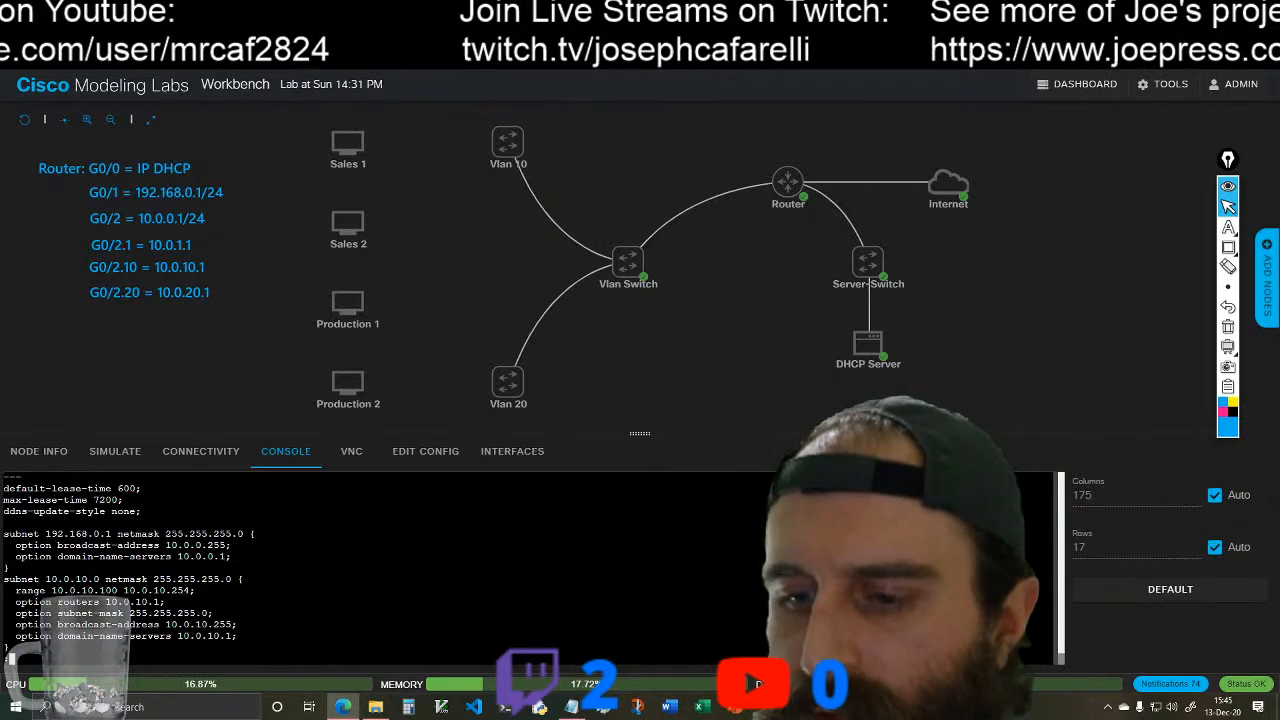
{"action": "type", "text": "wq"}
{"action": "key", "text": "Return"}
Step: Clear the console and delete dhcpd.conf from /etc/dhcp using sudo rm -r
{"action": "type", "text": "clea"}
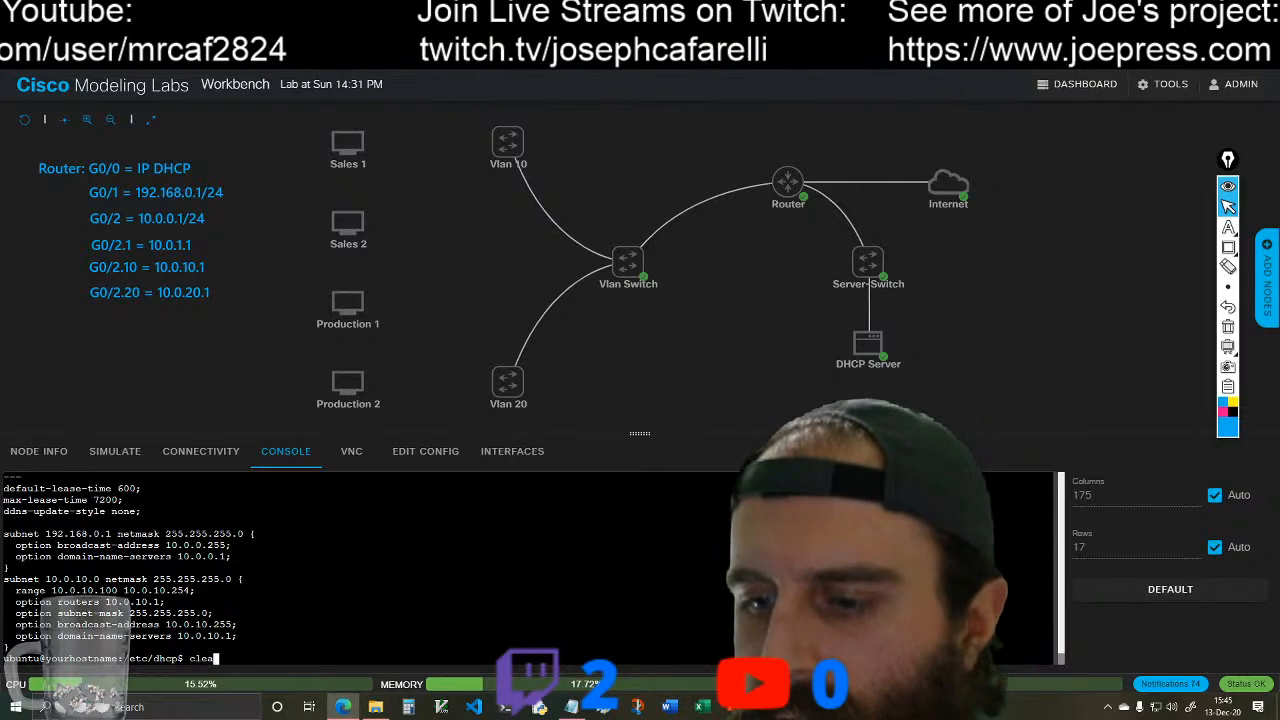
{"action": "type", "text": "r"}
{"action": "key", "text": "Return"}
{"action": "type", "text": "sudo "}
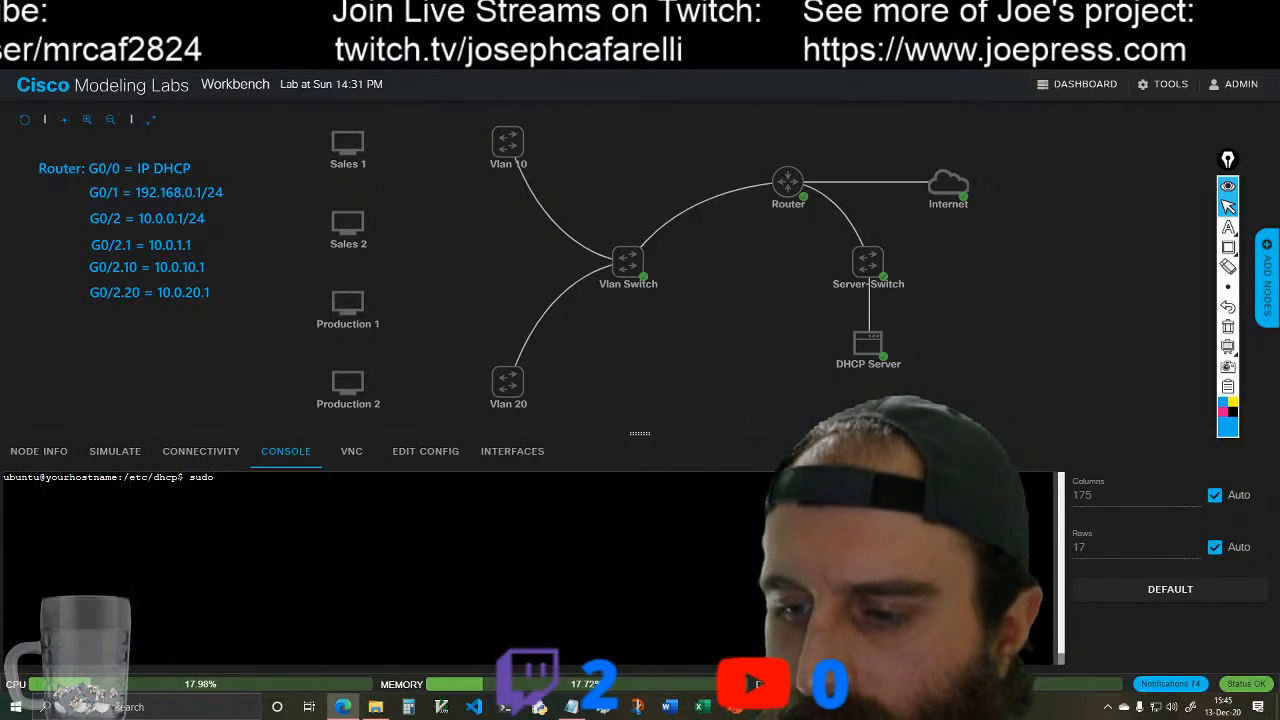
{"action": "type", "text": "rm -r "}
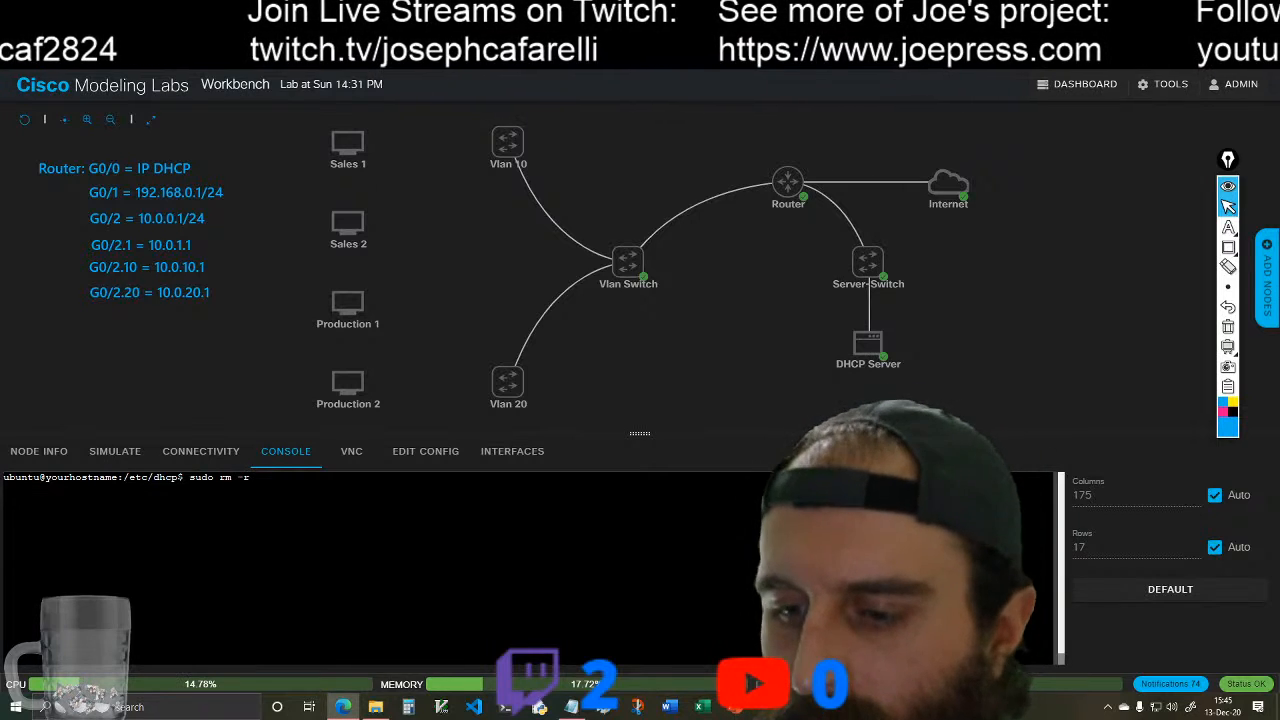
{"action": "type", "text": "dhc"}
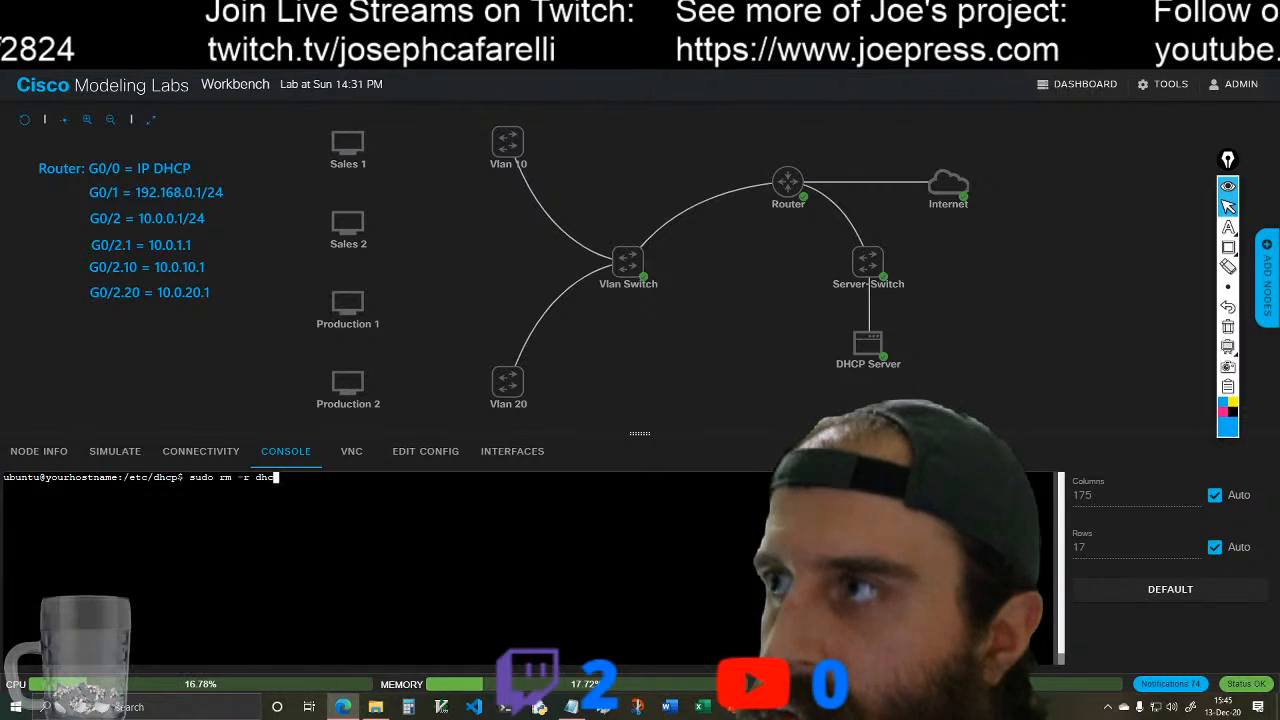
{"action": "type", "text": "pd."}
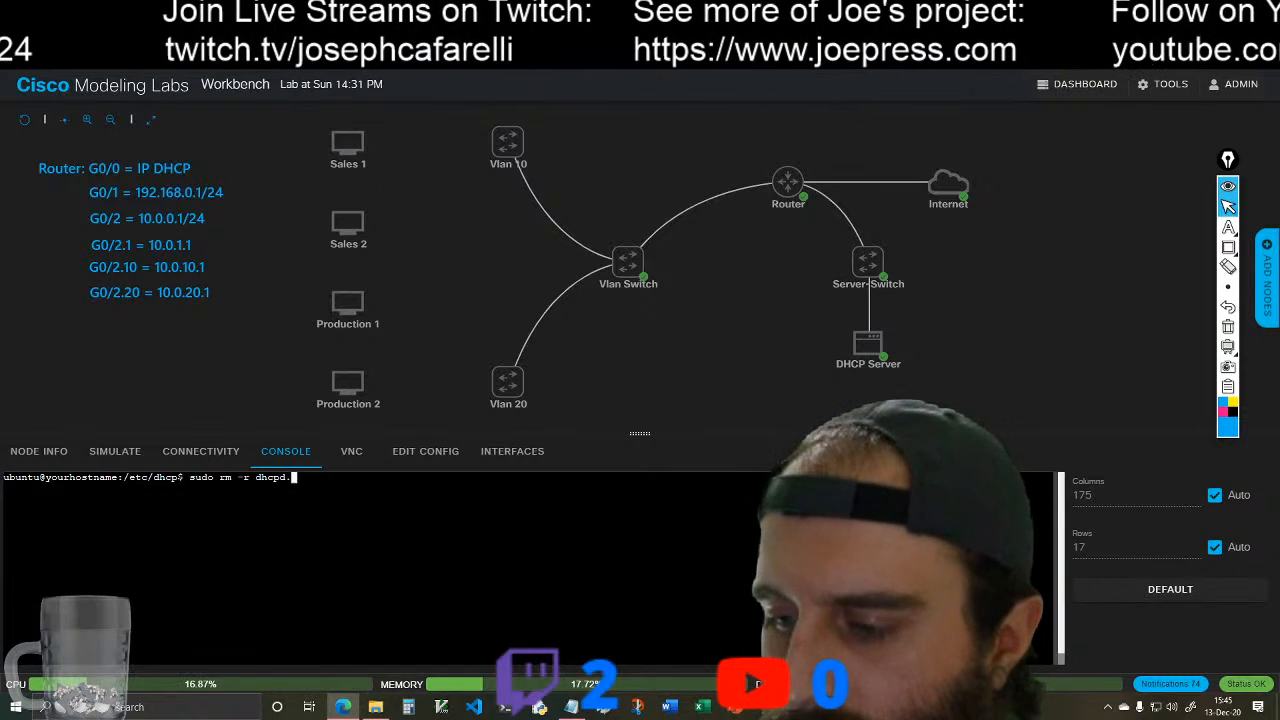
{"action": "type", "text": "conf"}
{"action": "key", "text": "Return"}
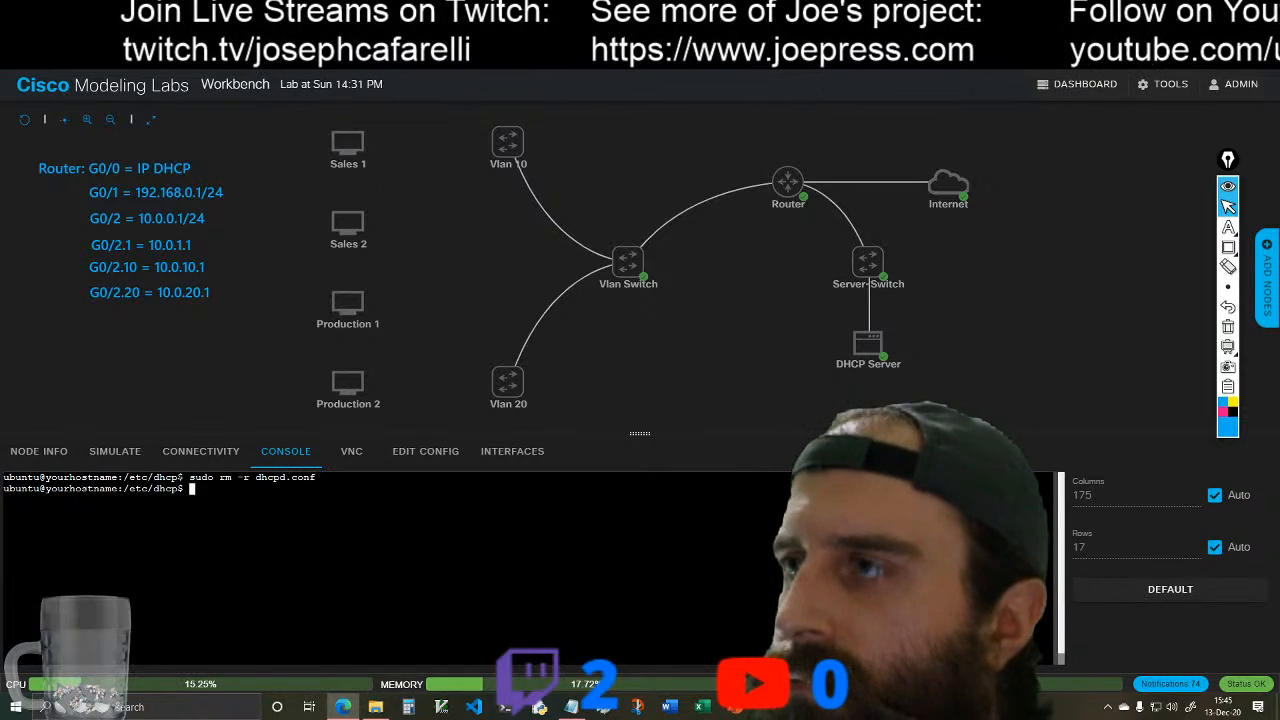
Step: List the contents of /etc/dhcp and create an empty dhcpd.conf with sudo touch
{"action": "type", "text": "la"}
{"action": "key", "text": "Return"}
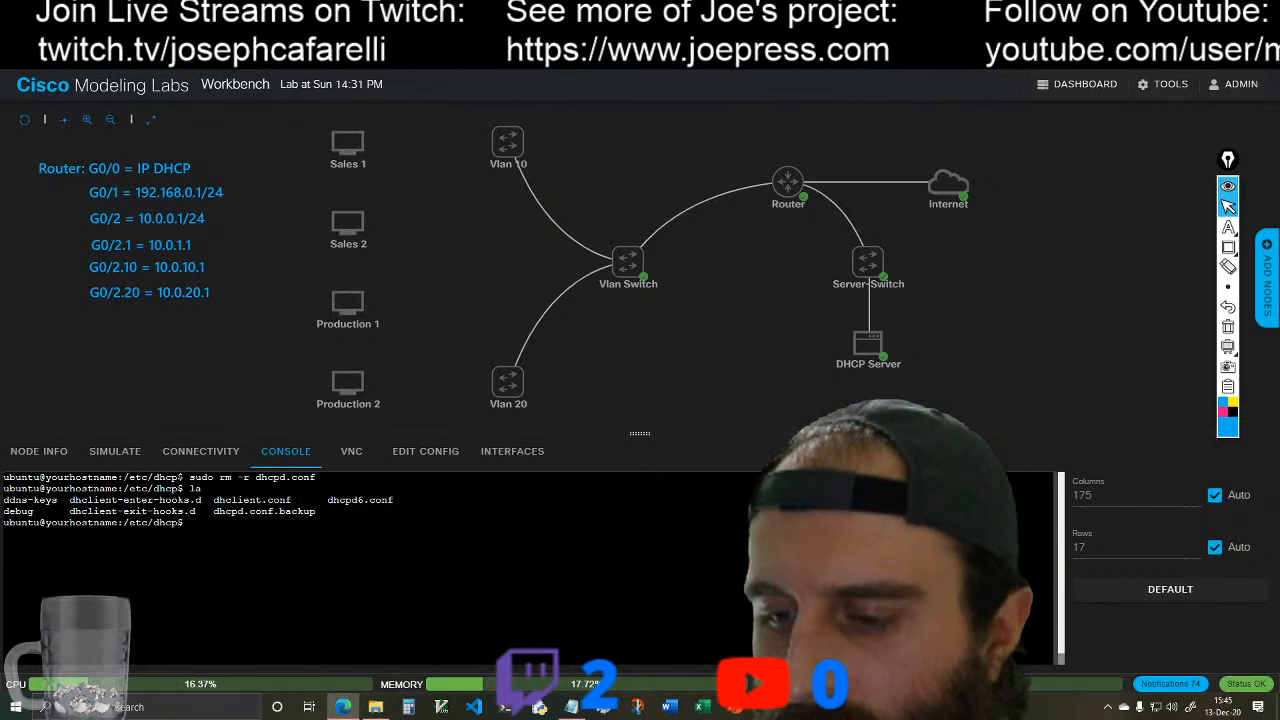
{"action": "type", "text": "sud"}
{"action": "type", "text": "uch dhc"}
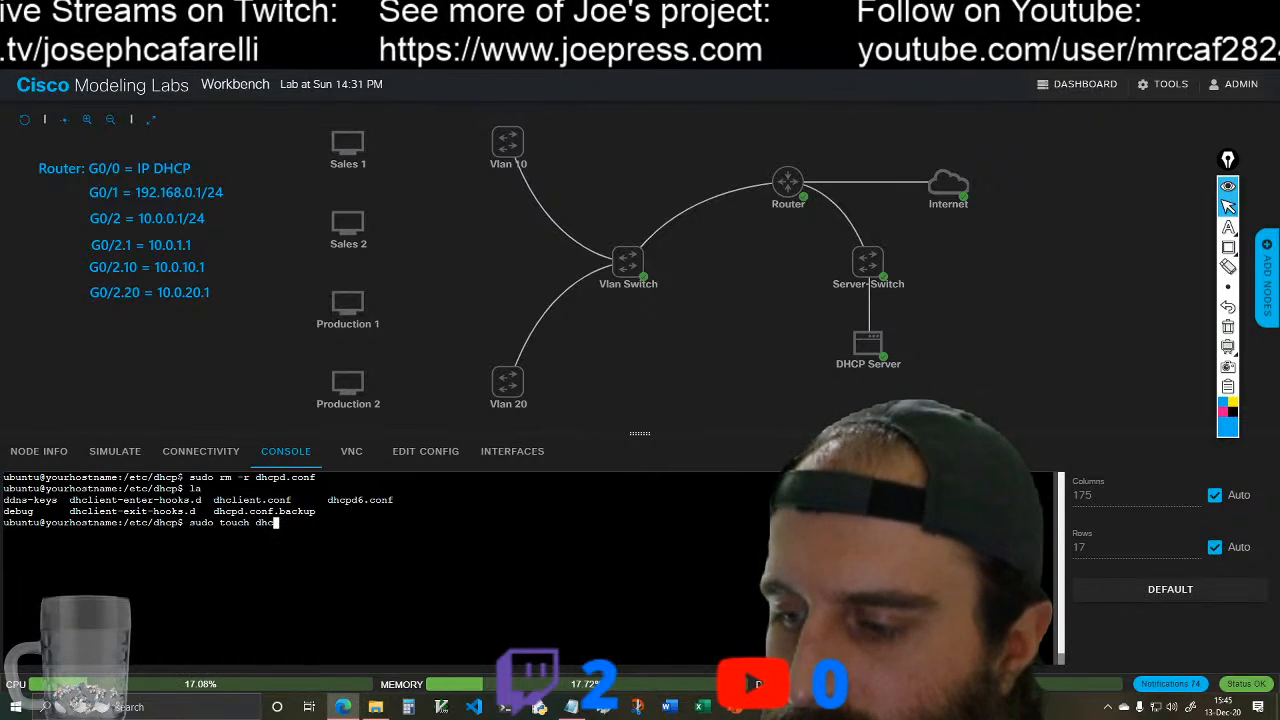
{"action": "type", "text": "pd.conf"}
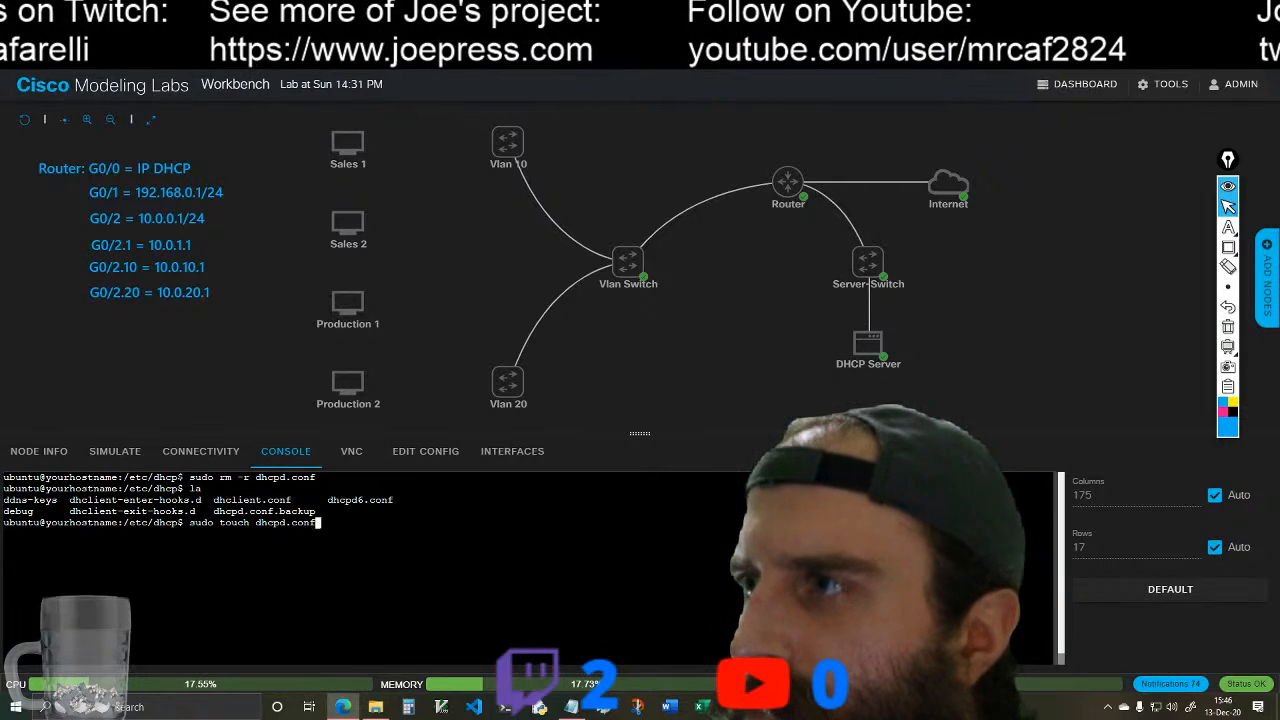
{"action": "key", "text": "Return"}
Step: Open the new dhcpd.conf in vim with sudo and enter insert mode
{"action": "type", "text": "sudo vim"}
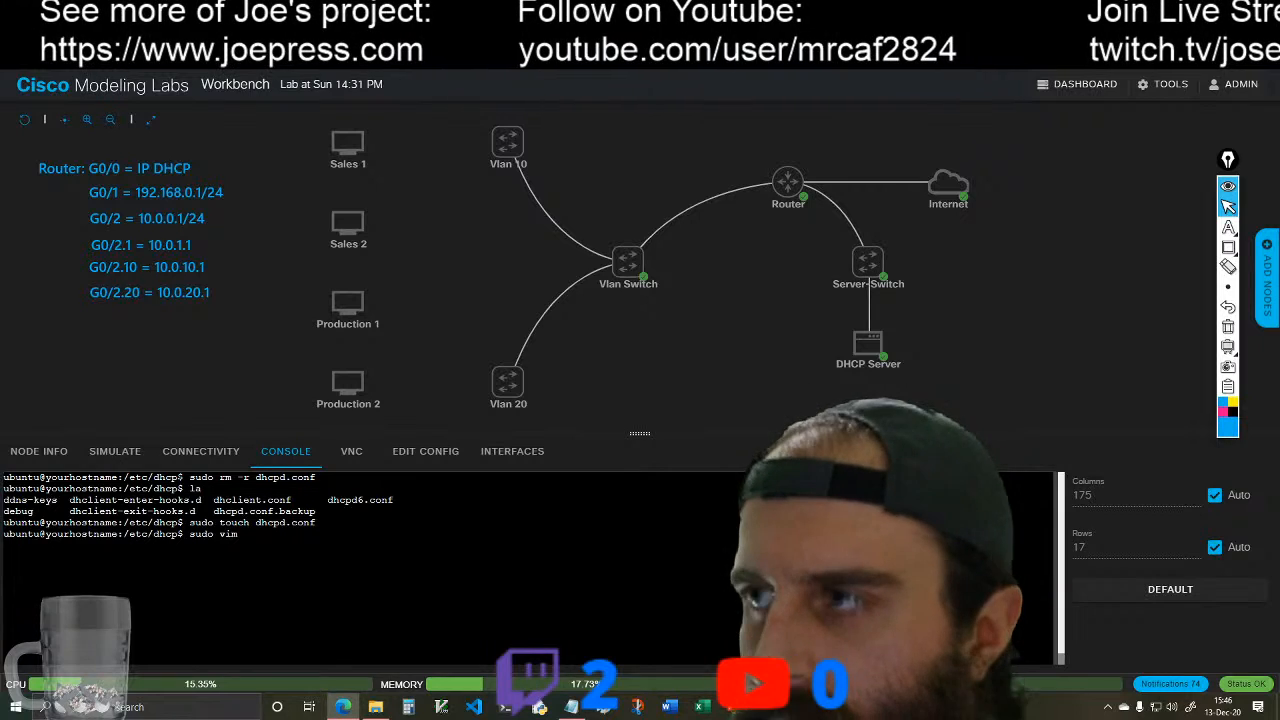
{"action": "type", "text": " dhcpd.conf"}
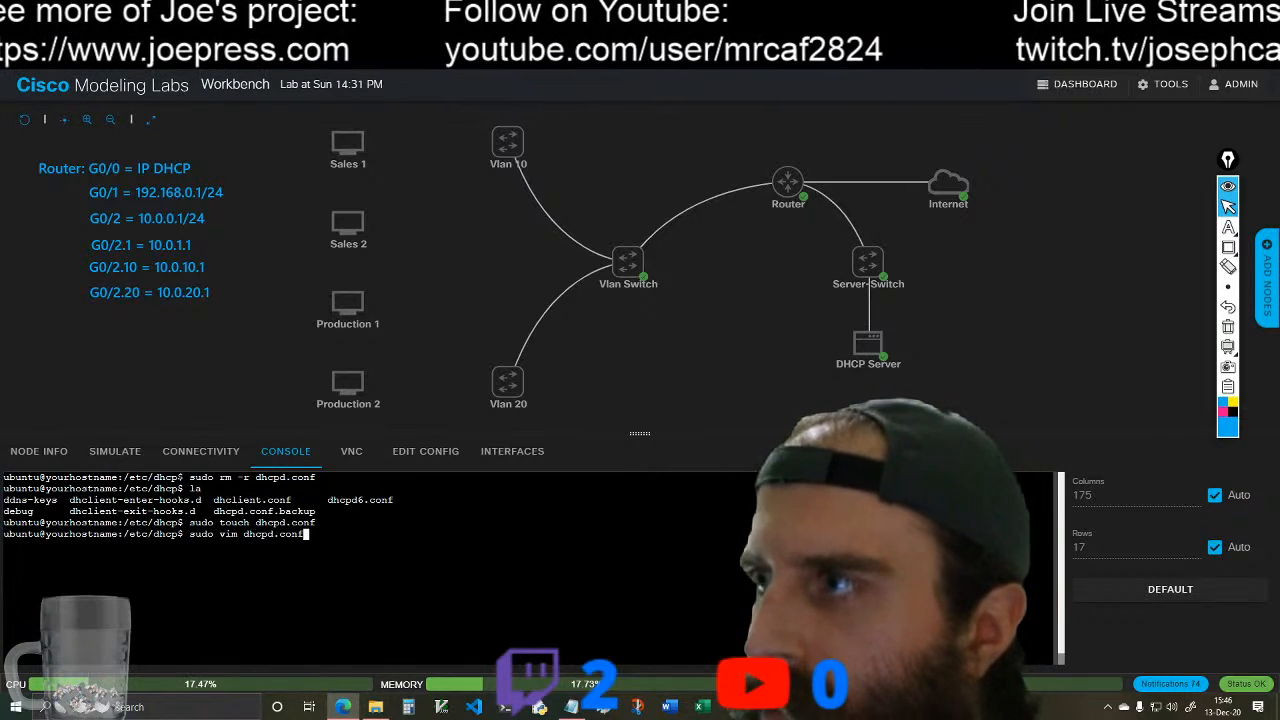
{"action": "key", "text": "Return"}
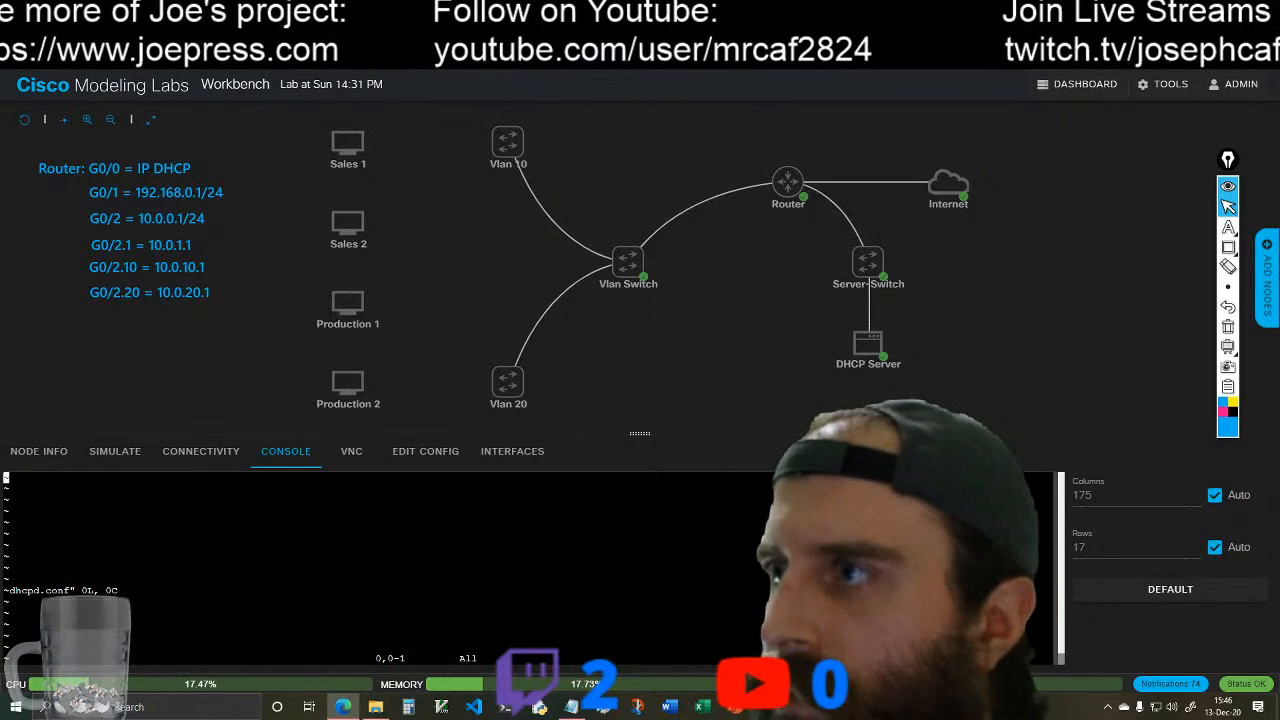
{"action": "key", "text": "i"}
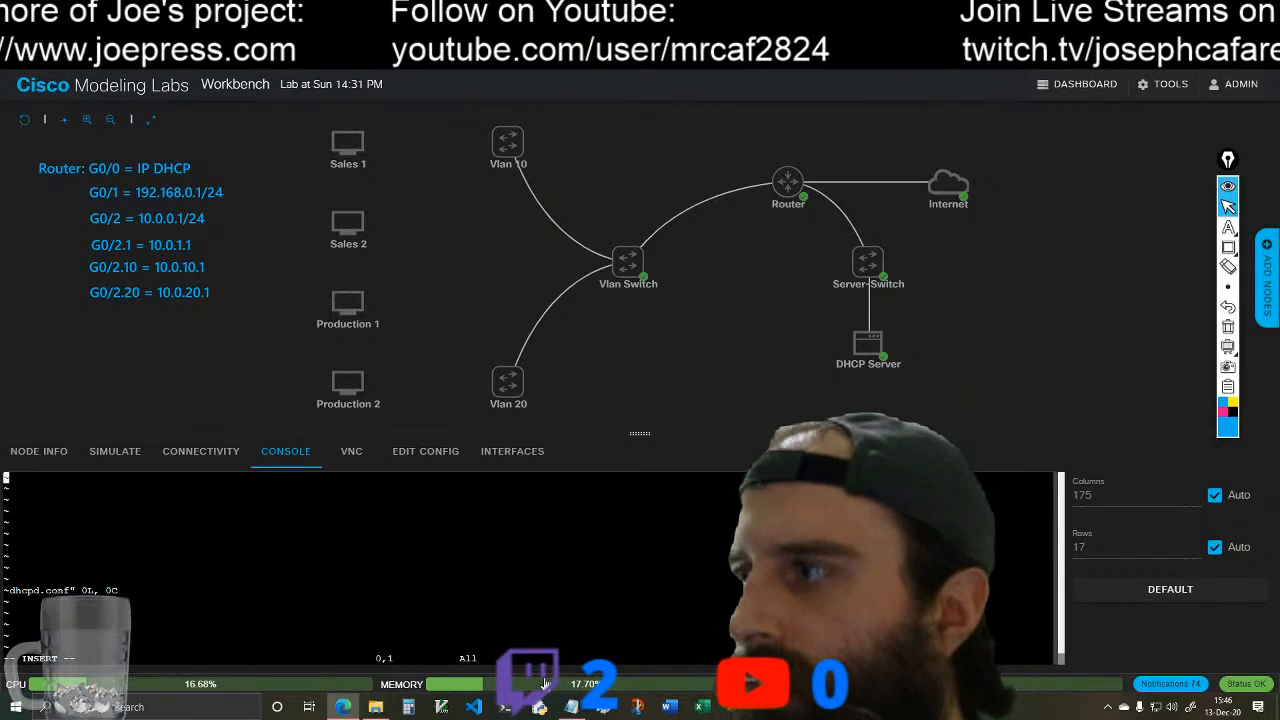
Step: Switch to the Notepad notes and set the address of the empty subnet block to 192.168.0.0
{"action": "left_click", "coordinate": [571, 707]}
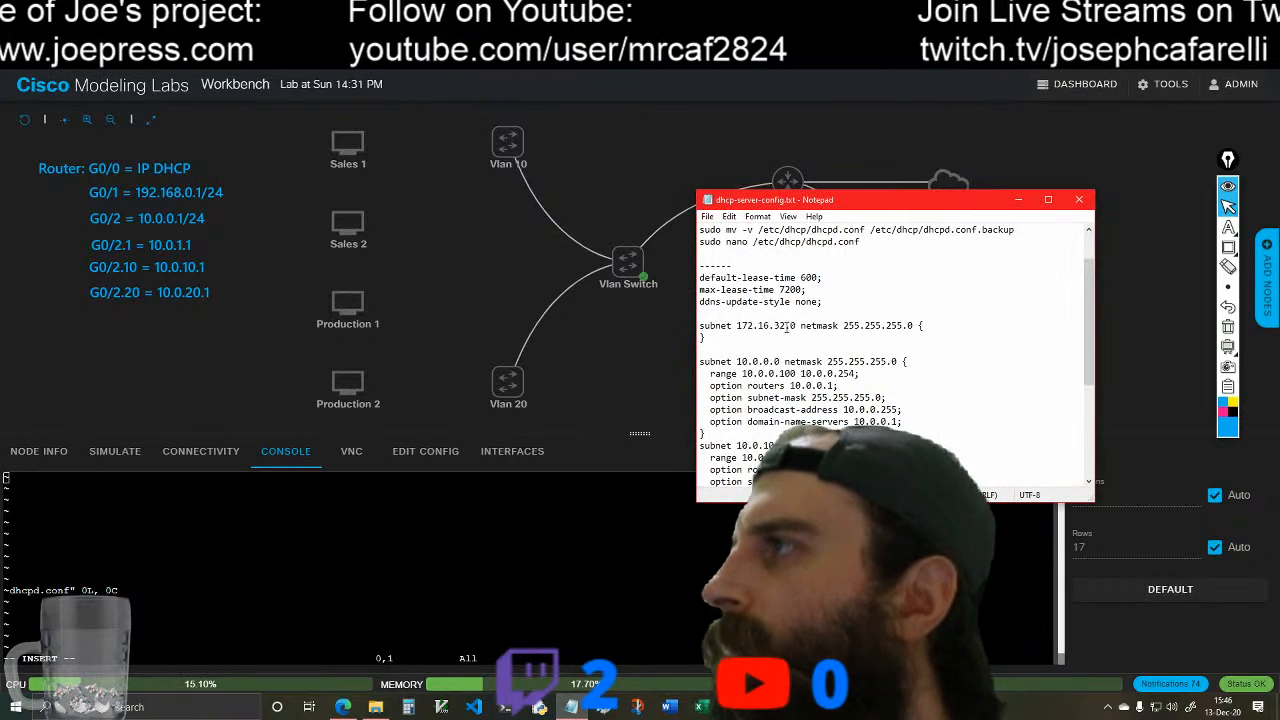
{"action": "key", "text": "BackSpace"}
{"action": "key", "text": "BackSpace"}
{"action": "key", "text": "BackSpace"}
{"action": "key", "text": "BackSpace"}
{"action": "key", "text": "BackSpace"}
{"action": "key", "text": "BackSpace"}
{"action": "key", "text": "BackSpace"}
{"action": "key", "text": "BackSpace"}
{"action": "key", "text": "BackSpace"}
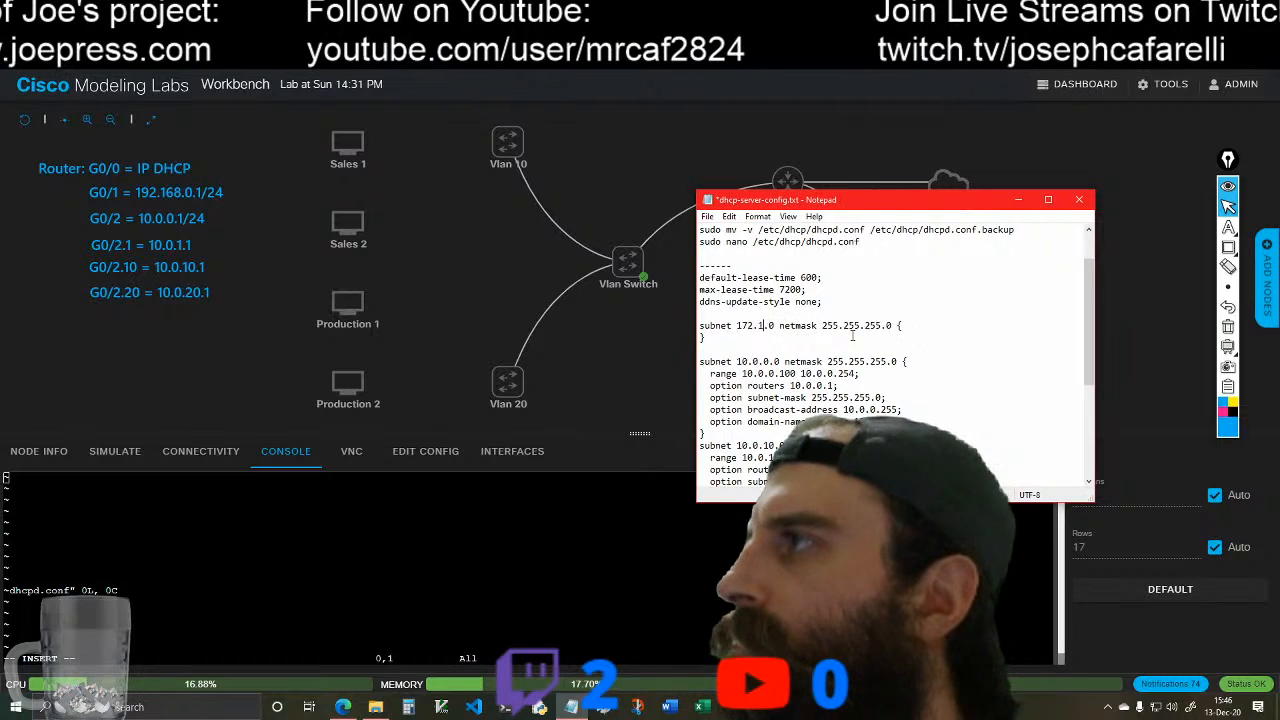
{"action": "type", "text": "92.168."}
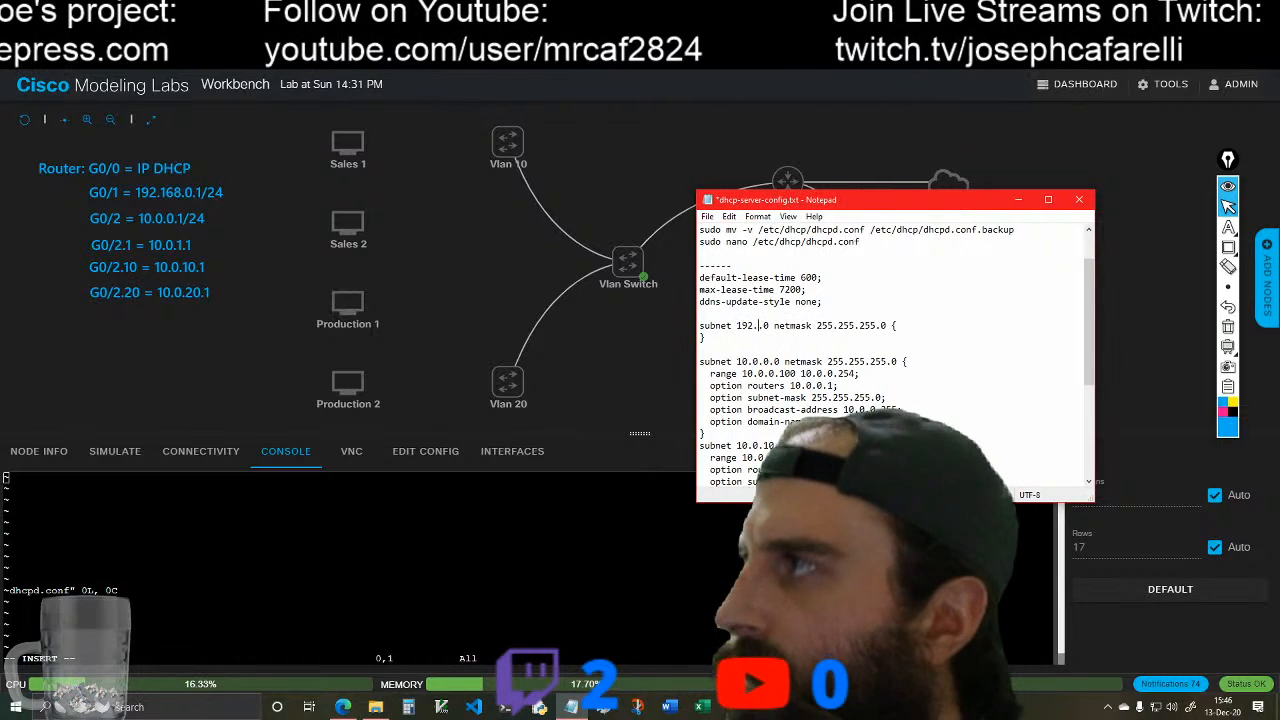
{"action": "type", "text": "0"}
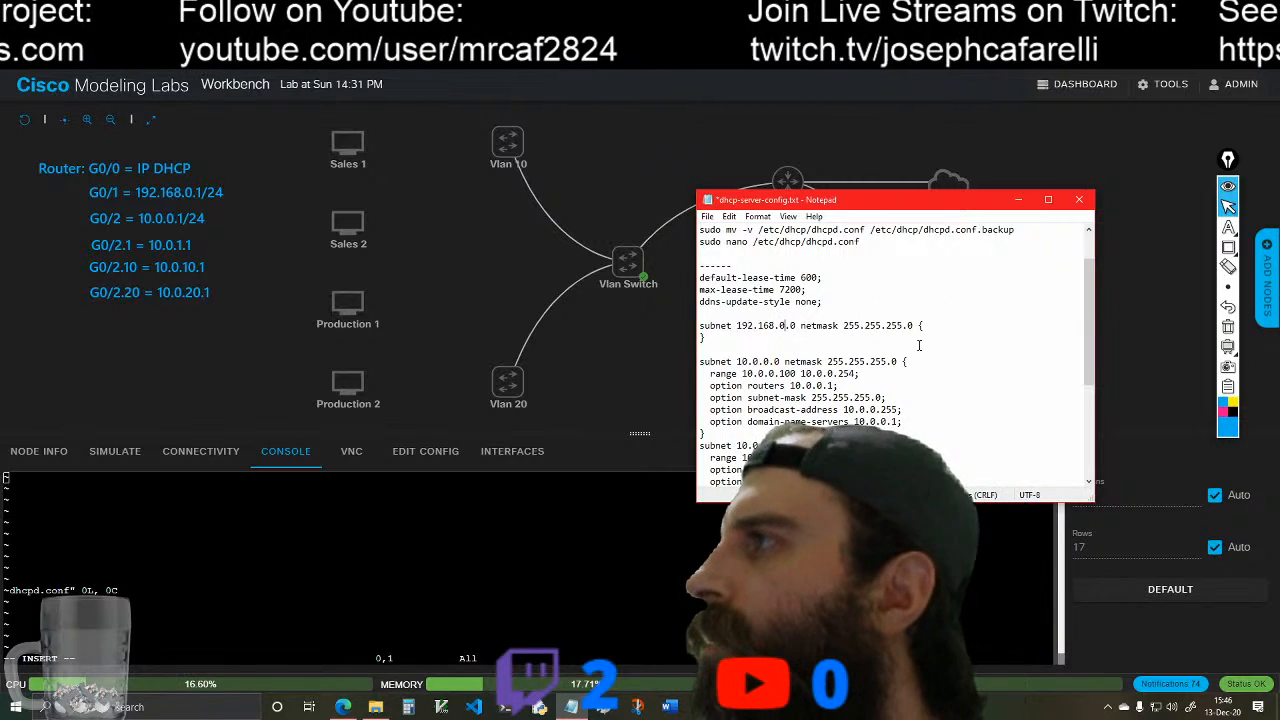
{"action": "scroll", "coordinate": [813, 370], "scroll_direction": "down", "scroll_amount": 2}
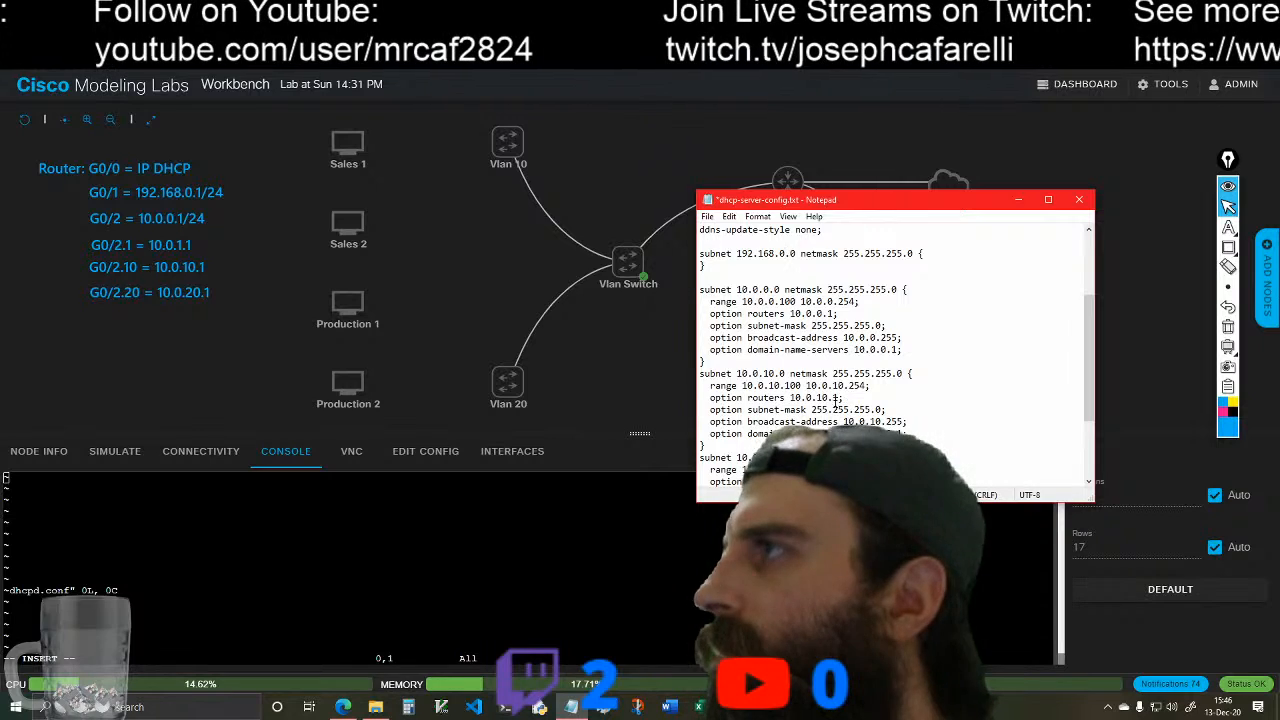
Step: Copy the DHCP configuration through the end of the 10.0.20.0 subnet block from the Notepad notes and paste it into dhcpd.conf in vim
{"action": "scroll", "coordinate": [835, 405], "scroll_direction": "down", "scroll_amount": 3}
{"action": "scroll", "coordinate": [832, 403], "scroll_direction": "up", "scroll_amount": 6}
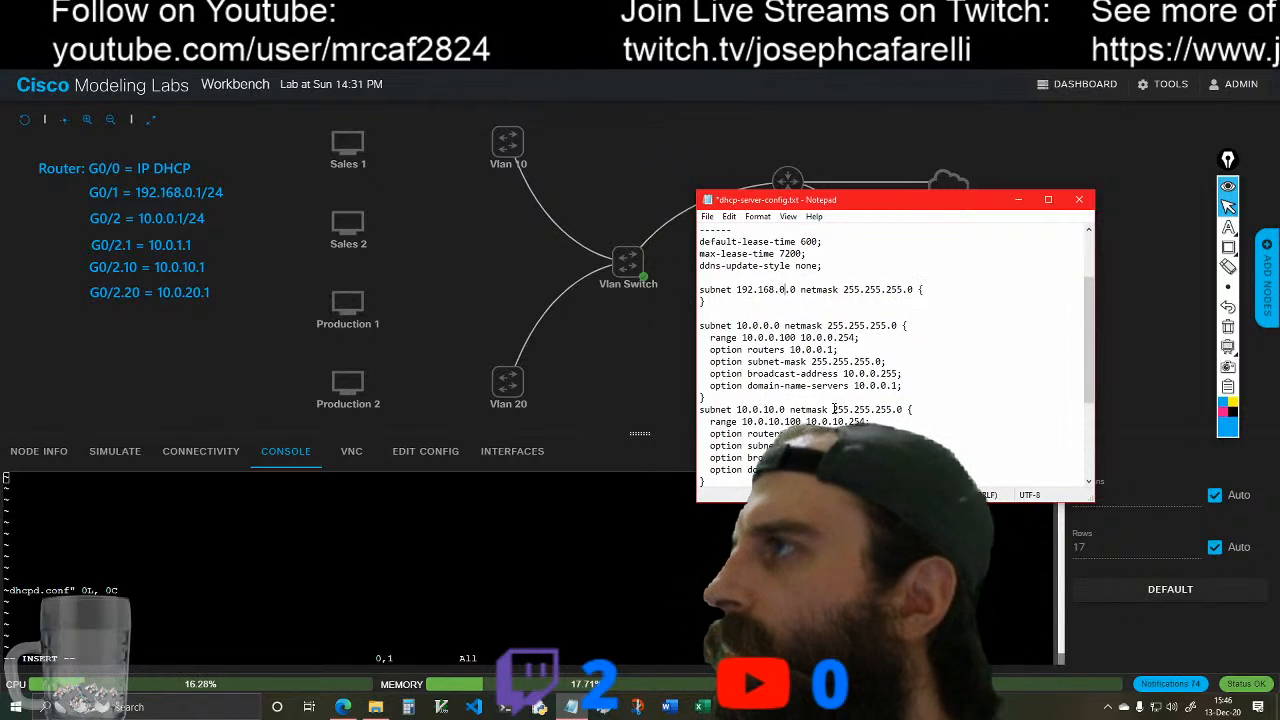
{"action": "left_click_drag", "start_coordinate": [703, 315], "coordinate": [760, 490]}
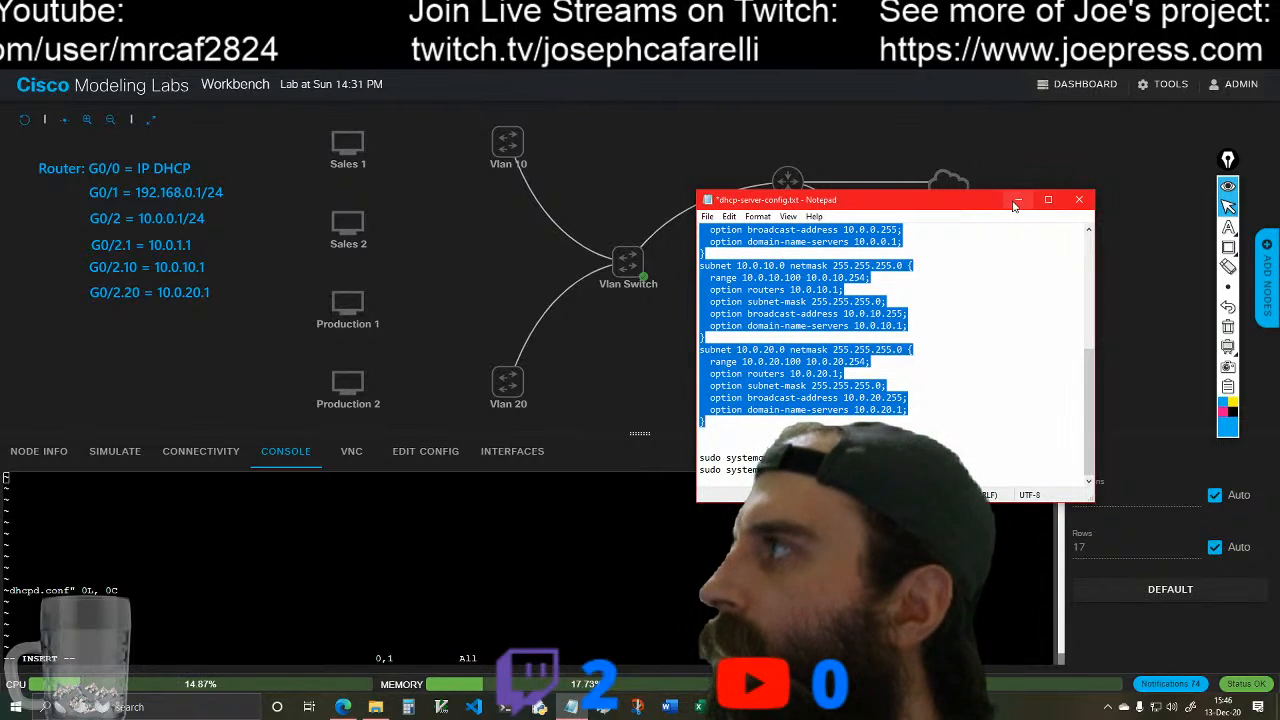
{"action": "left_click", "coordinate": [1018, 199]}
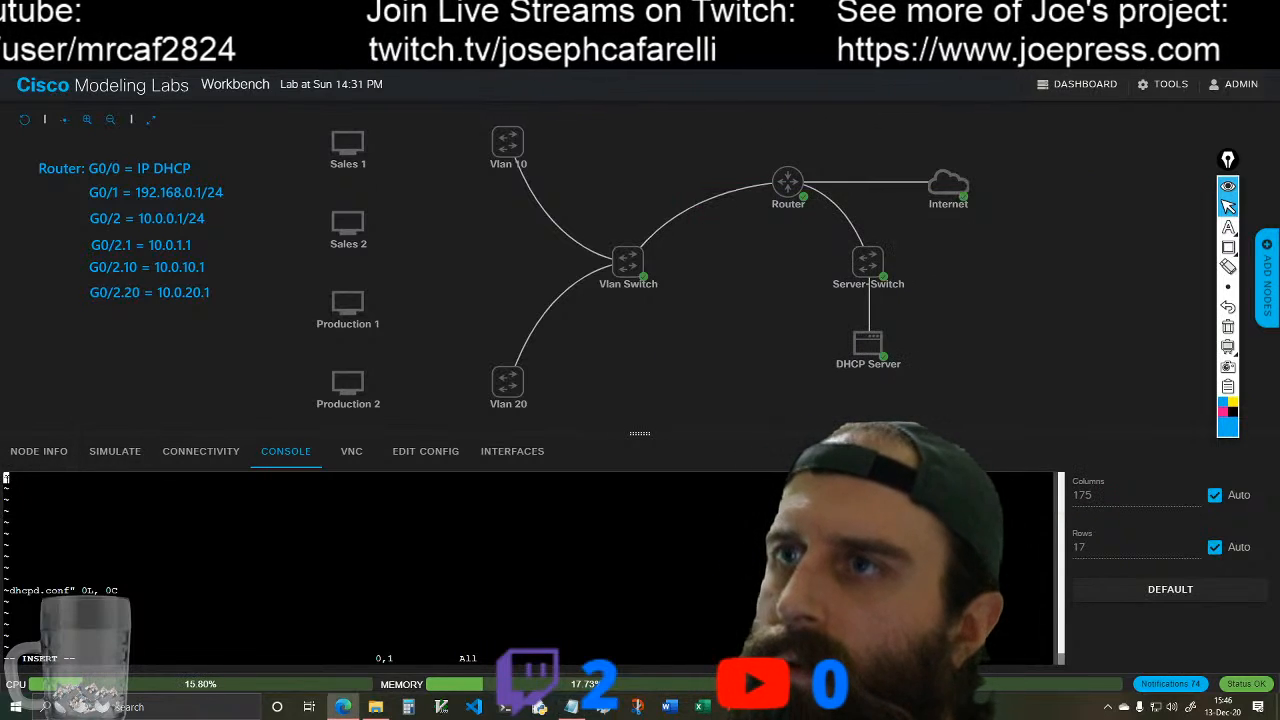
{"action": "right_click", "coordinate": [4, 480]}
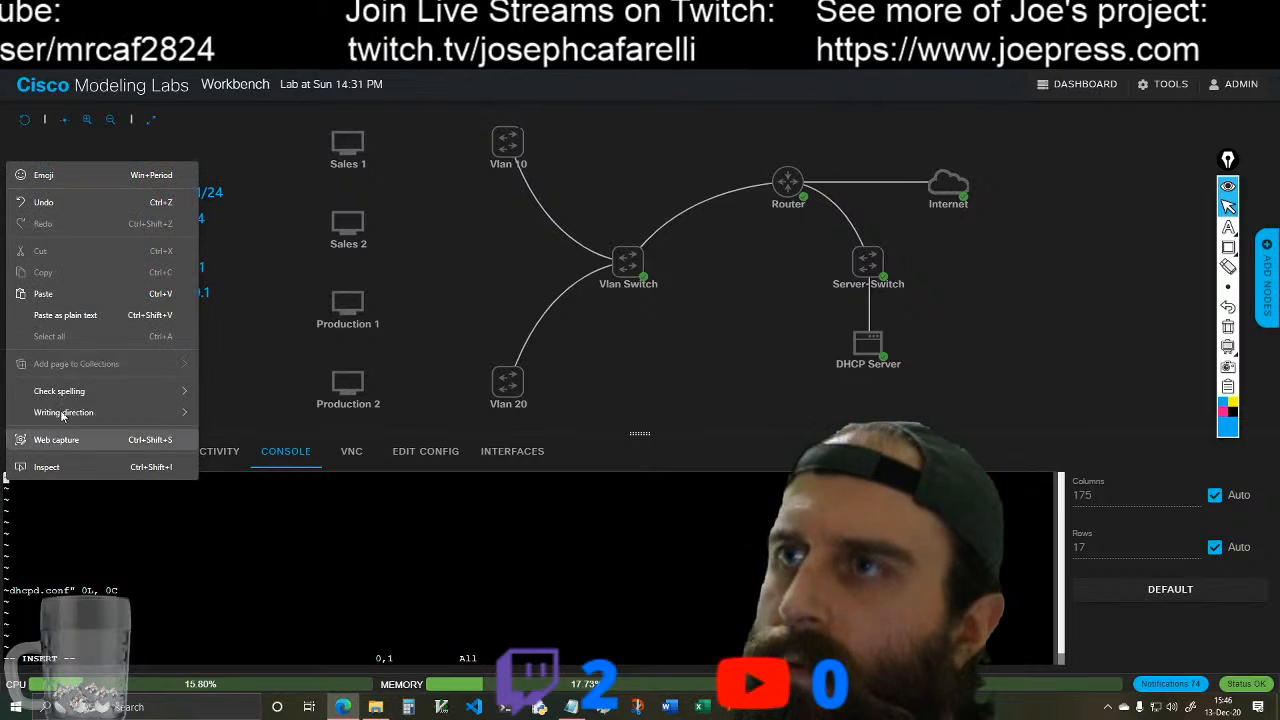
{"action": "left_click", "coordinate": [86, 295]}
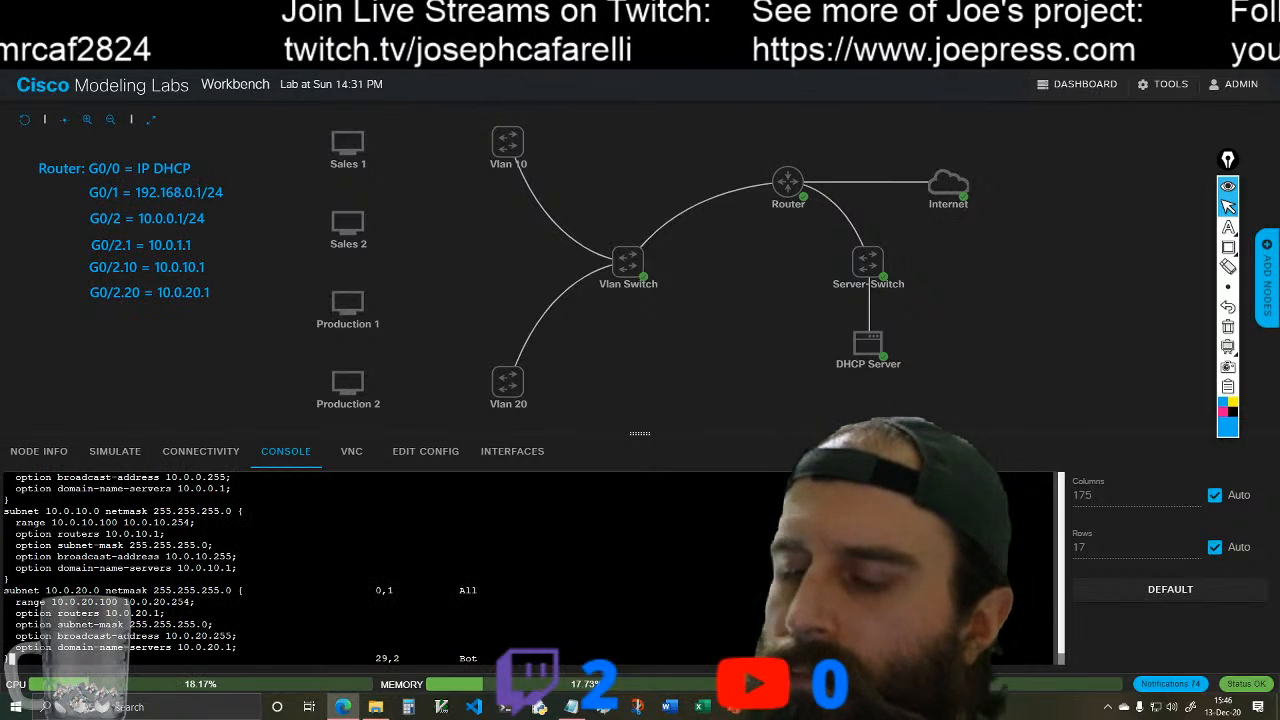
Step: Save the pasted configuration to dhcpd.conf and quit vim
{"action": "key", "text": "Escape"}
{"action": "type", "text": ":w!"}
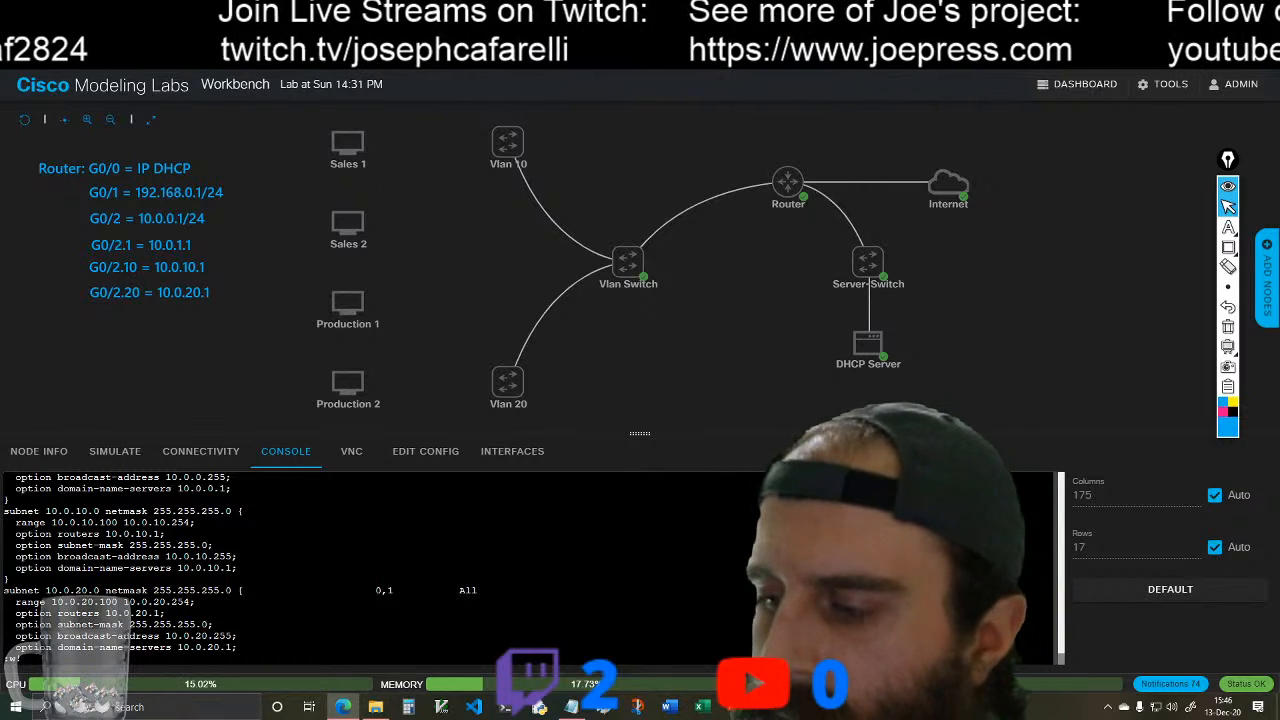
{"action": "key", "text": "Return"}
{"action": "type", "text": ":"}
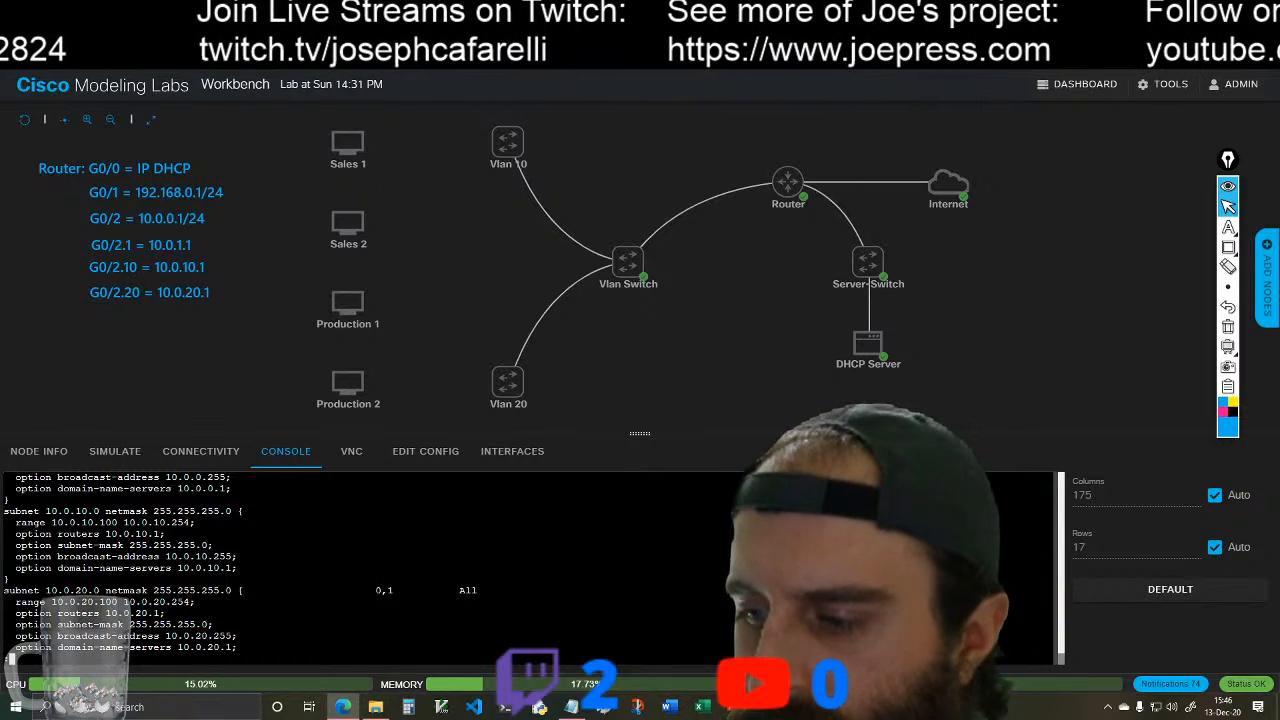
{"action": "type", "text": "q"}
{"action": "key", "text": "Return"}
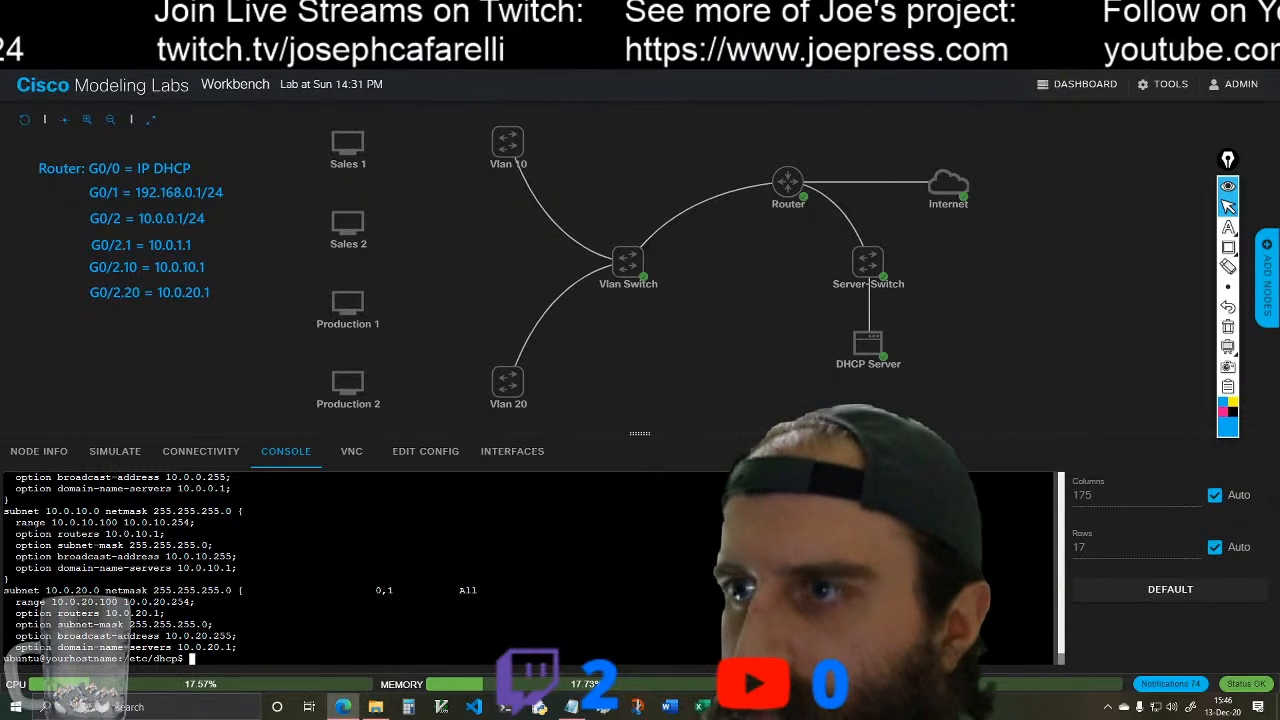
Step: Clear the console and run sudo systemctl restart isc-dhcp-server, copied from the Notepad notes
{"action": "type", "text": "clear"}
{"action": "key", "text": "Return"}
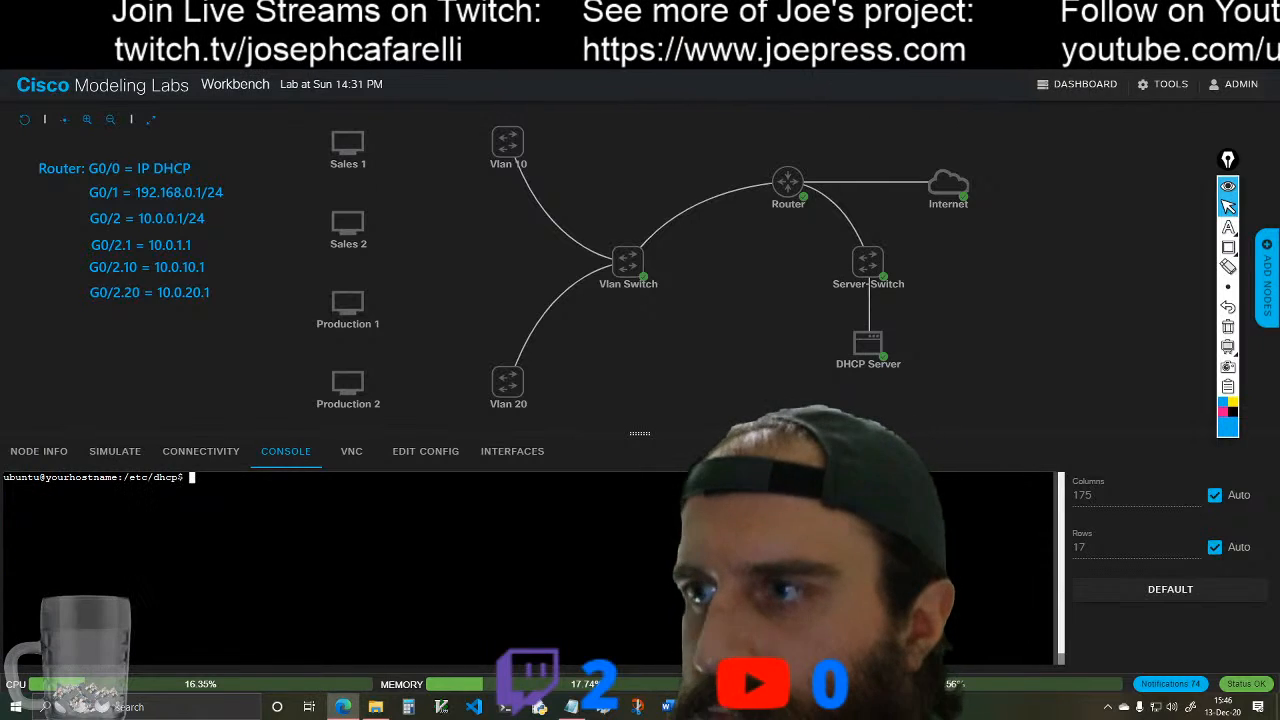
{"action": "left_click", "coordinate": [572, 707]}
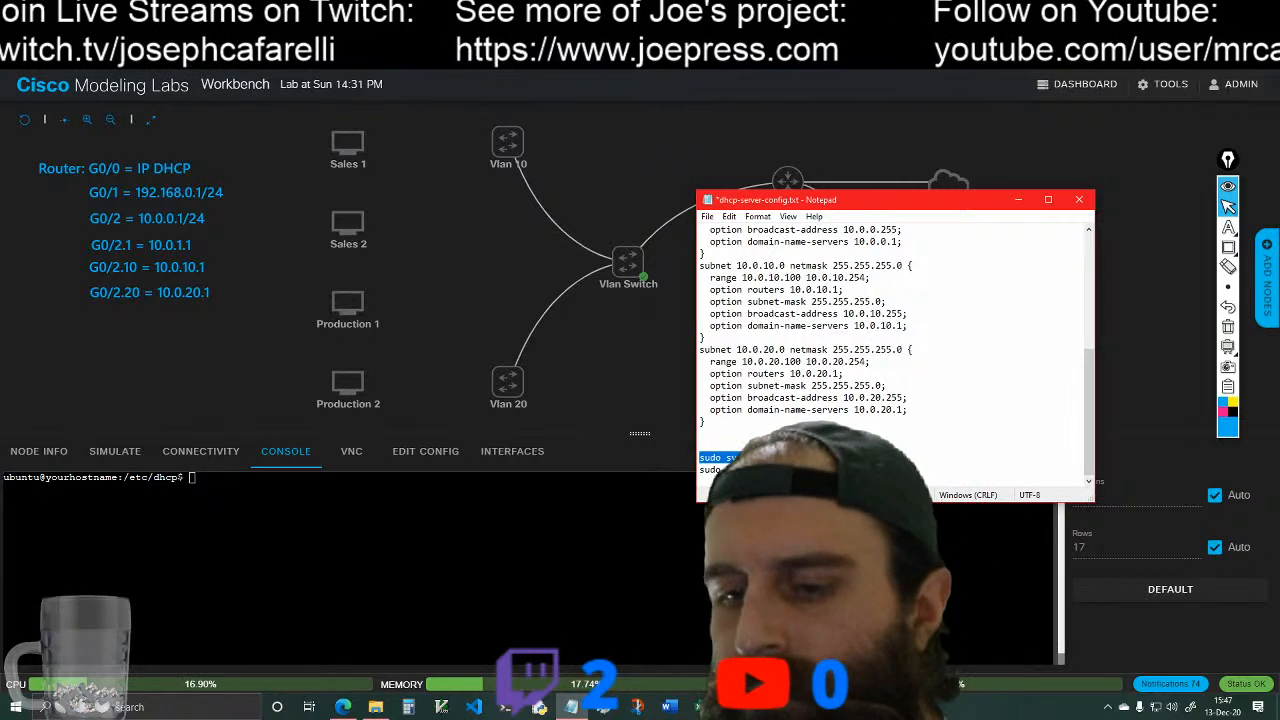
{"action": "left_click", "coordinate": [207, 476]}
{"action": "right_click", "coordinate": [206, 477]}
{"action": "left_click", "coordinate": [251, 292]}
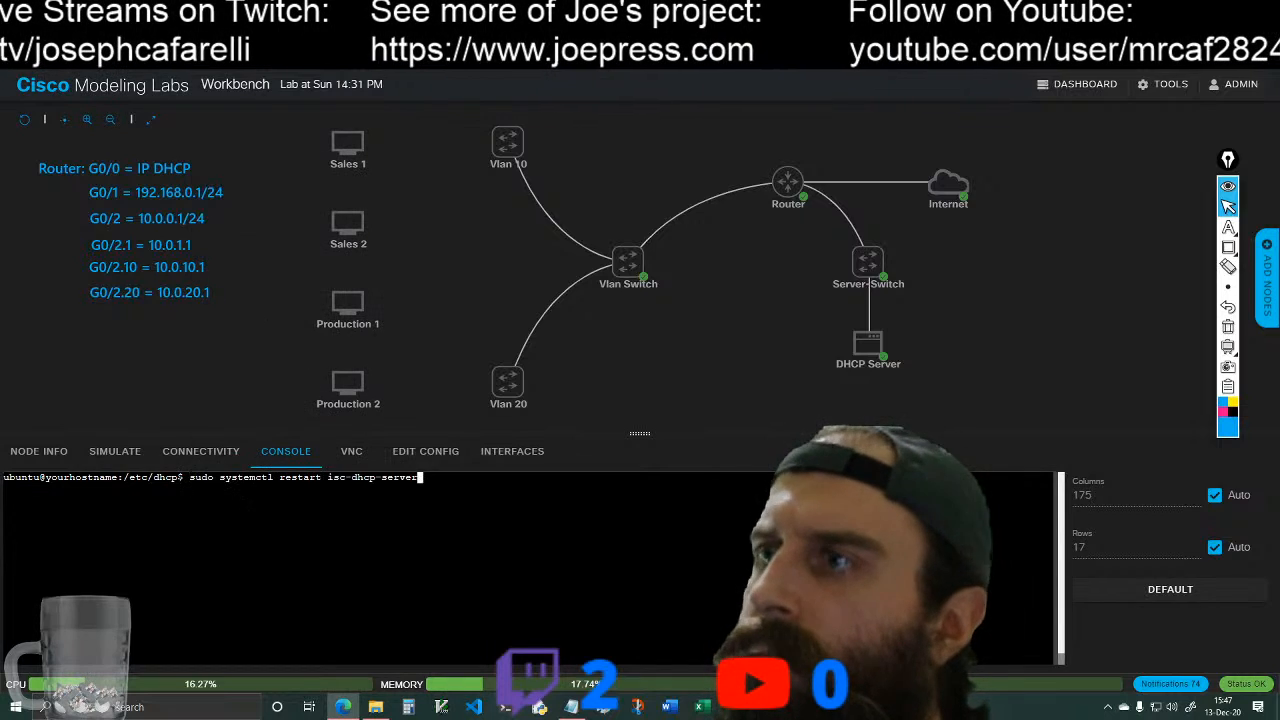
{"action": "key", "text": "Return"}
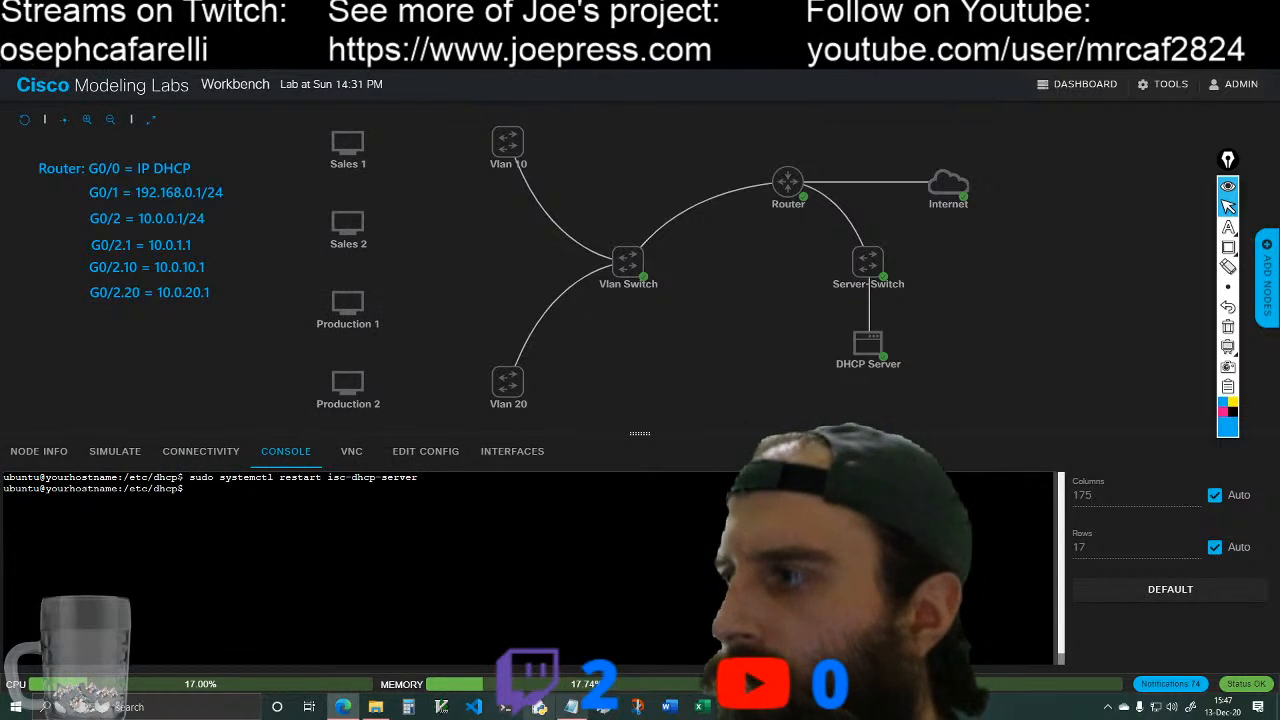
Step: Run sudo systemctl status isc-dhcp-server from the Notepad notes to check the service, and exit the status output
{"action": "left_click", "coordinate": [571, 707]}
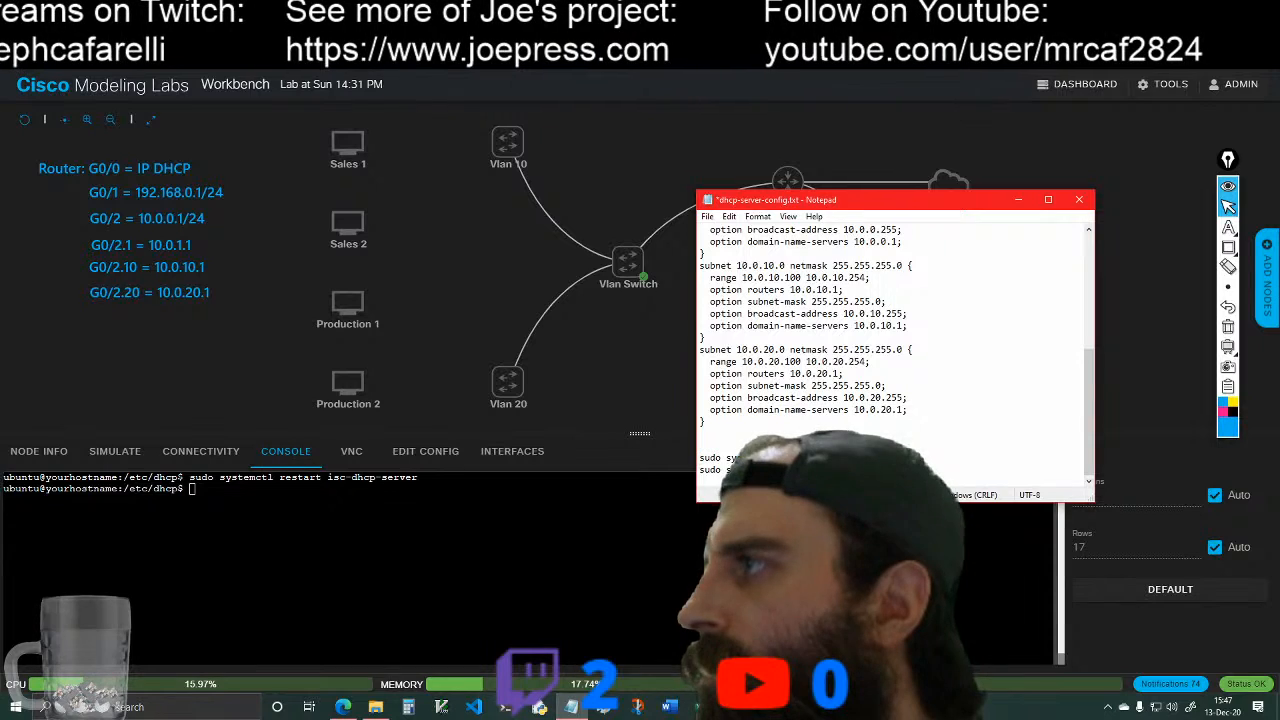
{"action": "left_click_drag", "start_coordinate": [700, 470], "coordinate": [898, 470]}
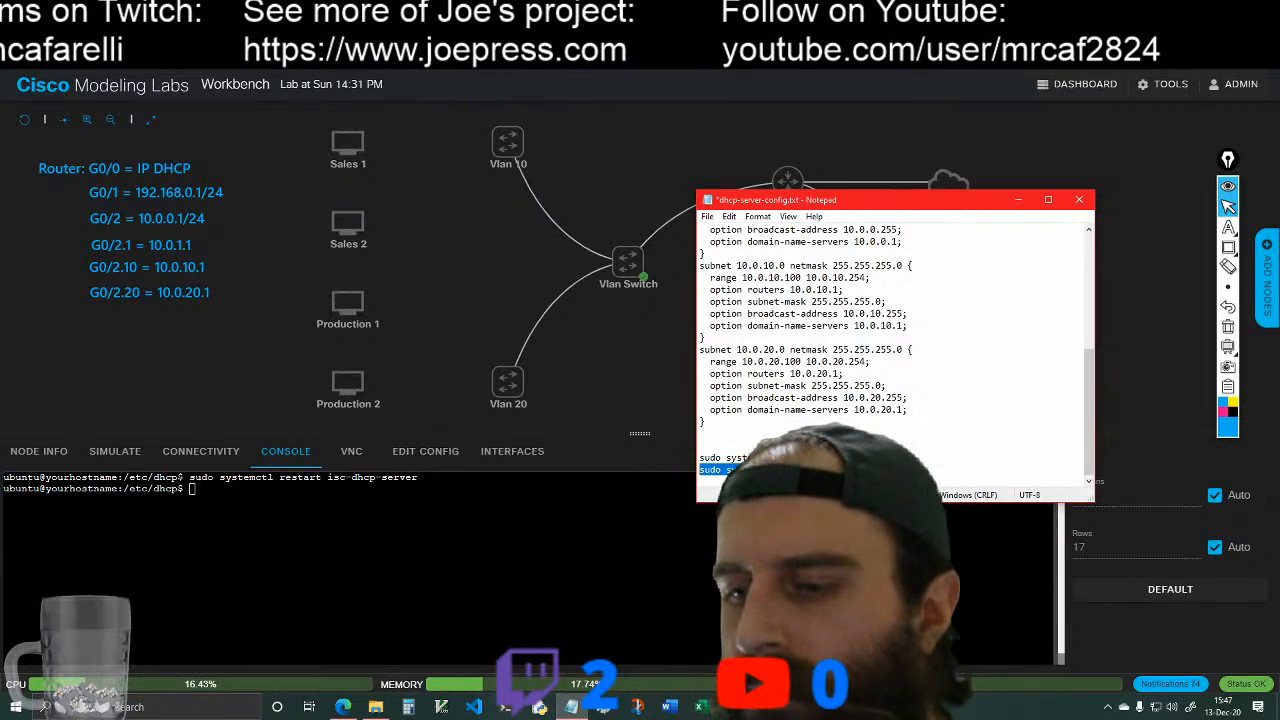
{"action": "left_click", "coordinate": [1019, 201]}
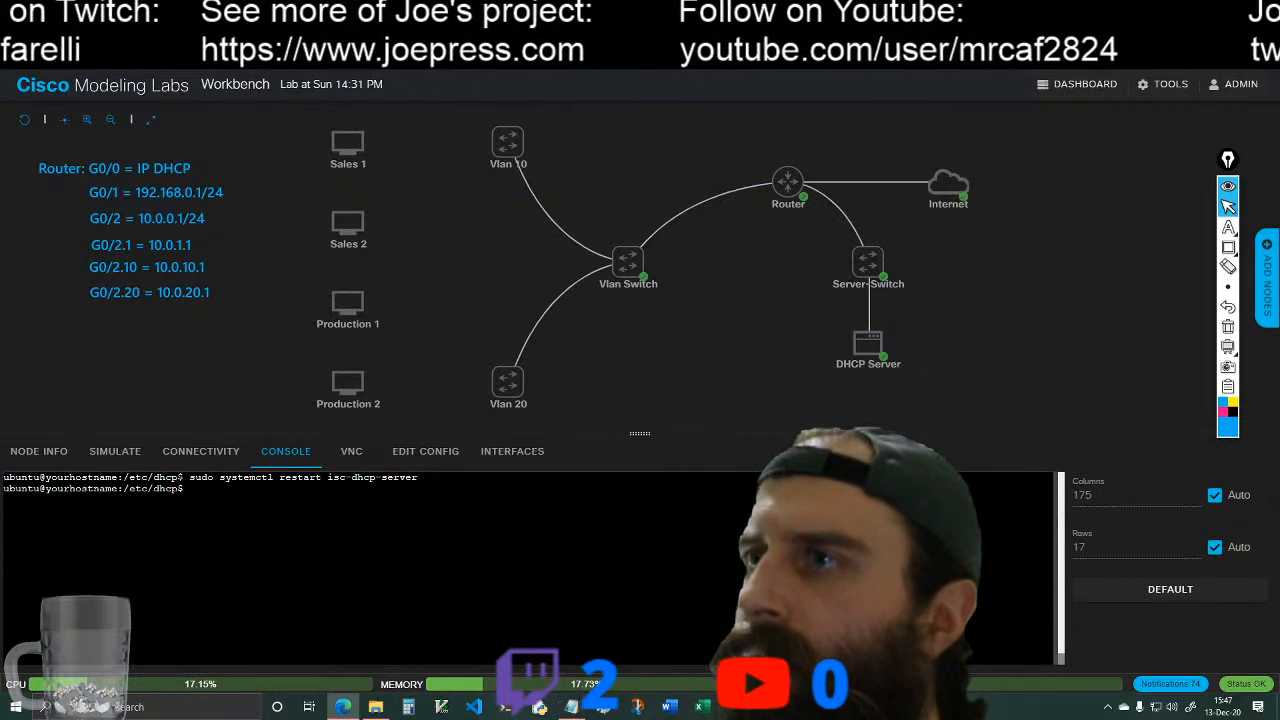
{"action": "right_click", "coordinate": [204, 488]}
{"action": "left_click", "coordinate": [264, 304]}
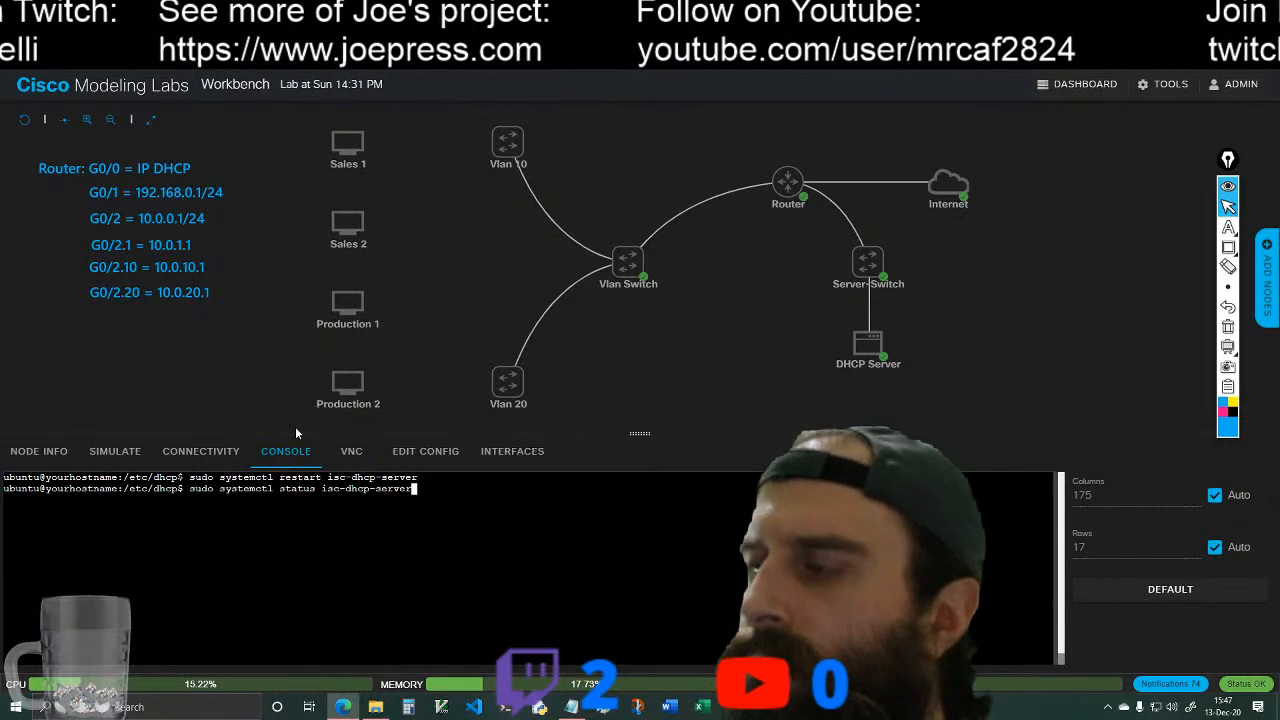
{"action": "key", "text": "Return"}
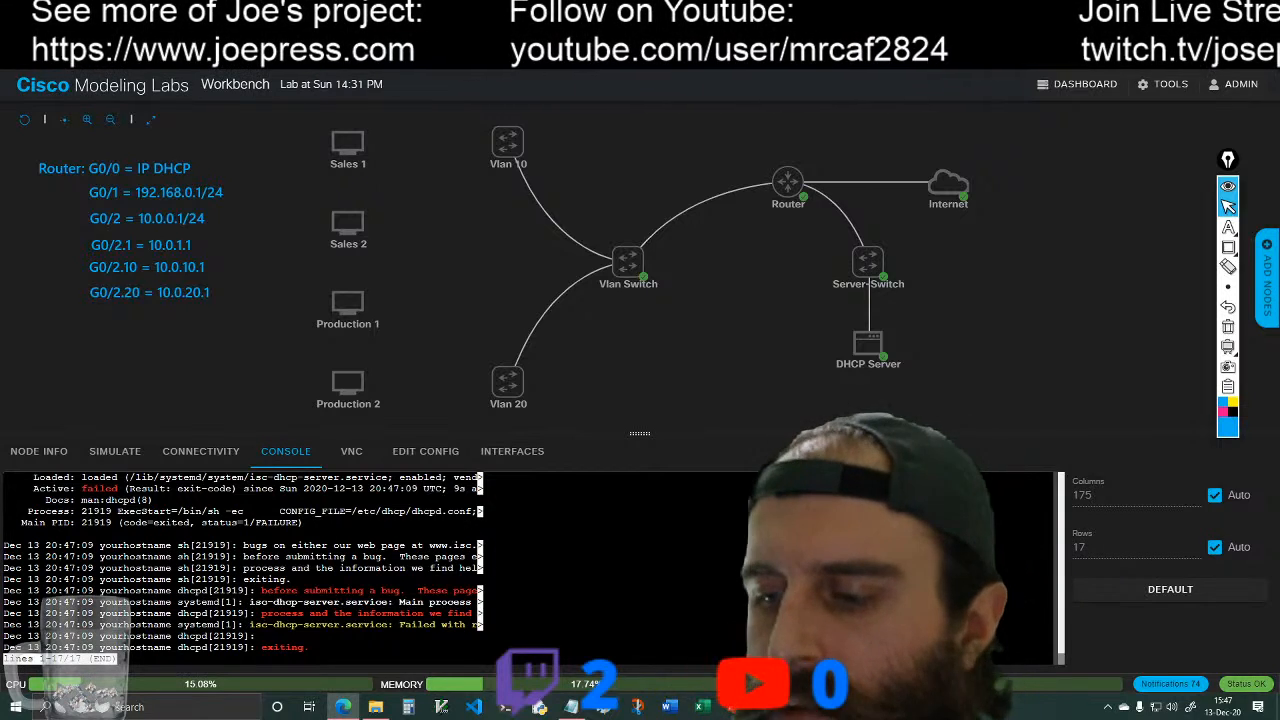
{"action": "key", "text": "ctrl+c"}
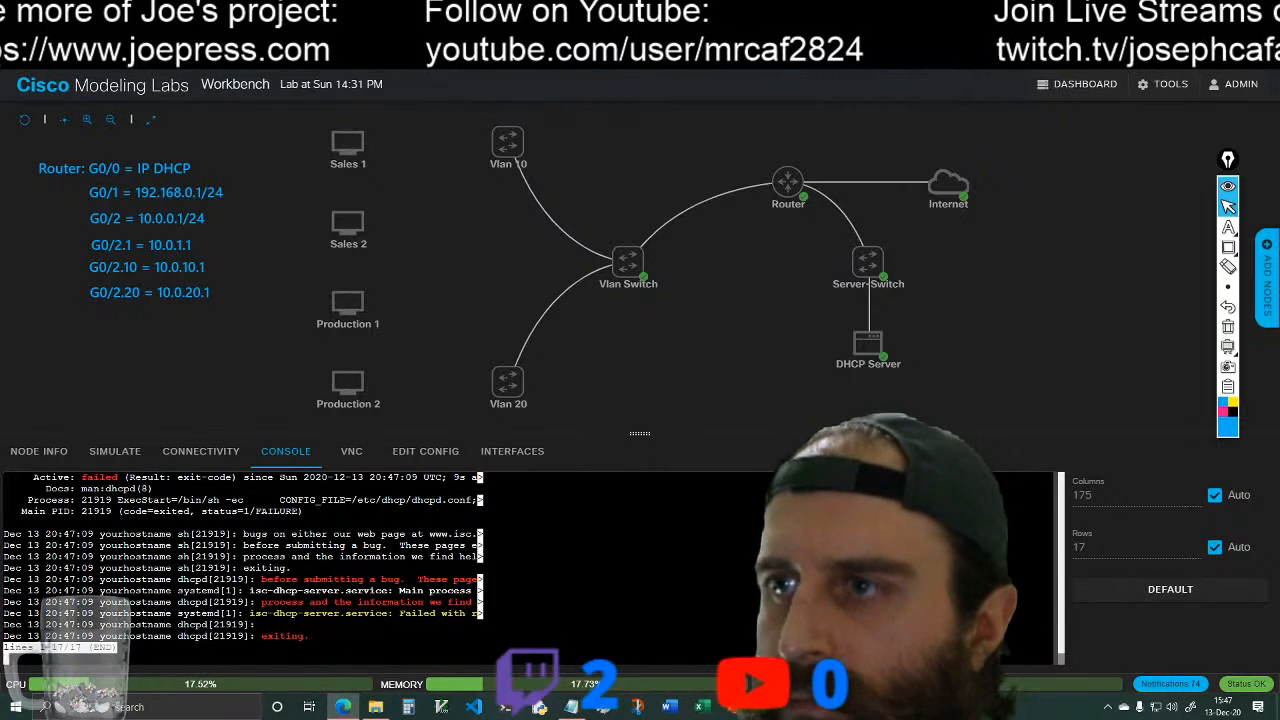
{"action": "key", "text": "q"}
{"action": "key", "text": "Return"}
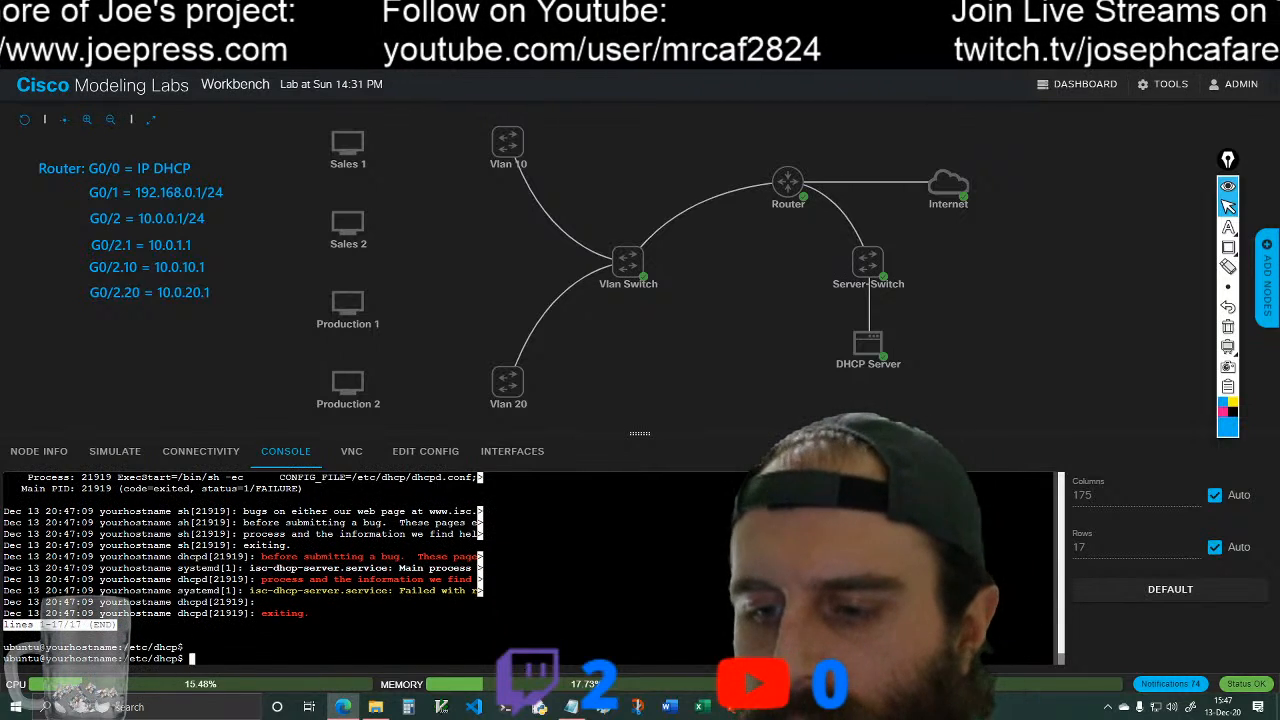
Step: Clear the console and reopen dhcpd.conf in vim by reusing the earlier command
{"action": "type", "text": "clear"}
{"action": "key", "text": "Return"}
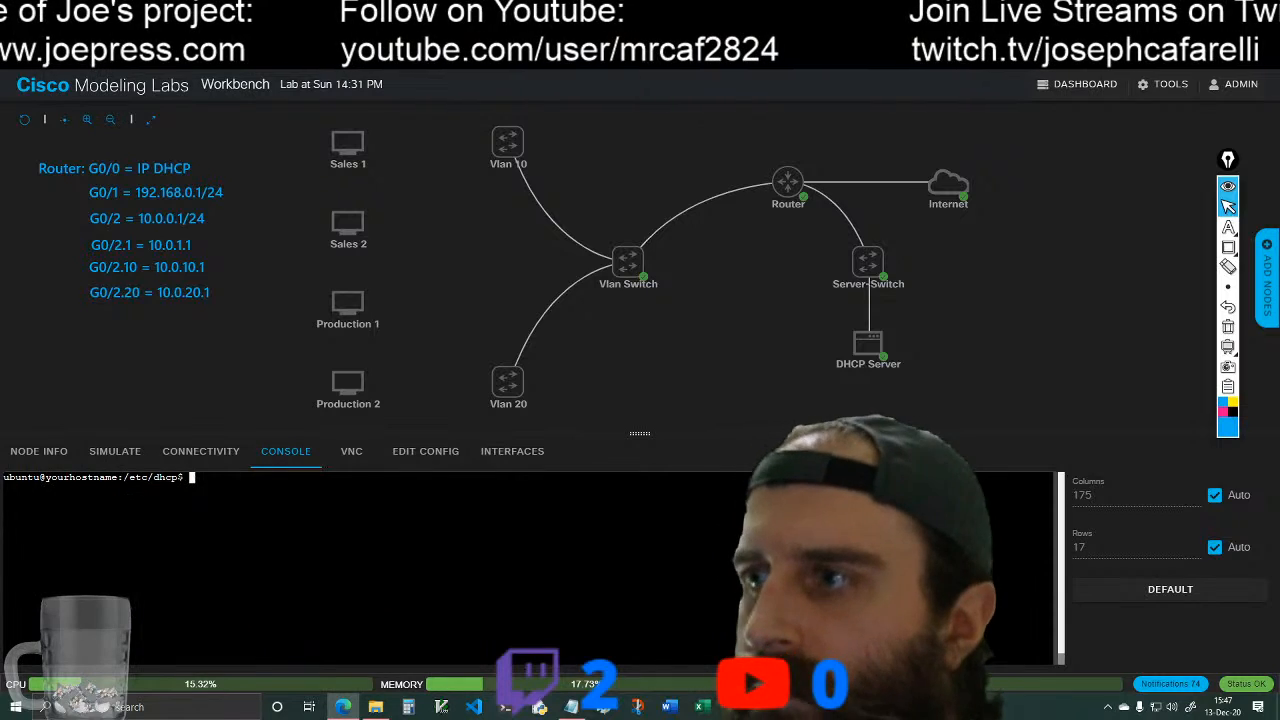
{"action": "type", "text": "sudo systemctl status isc-dhcp-server"}
{"action": "key", "text": "Up"}
{"action": "key", "text": "Up"}
{"action": "key", "text": "Up"}
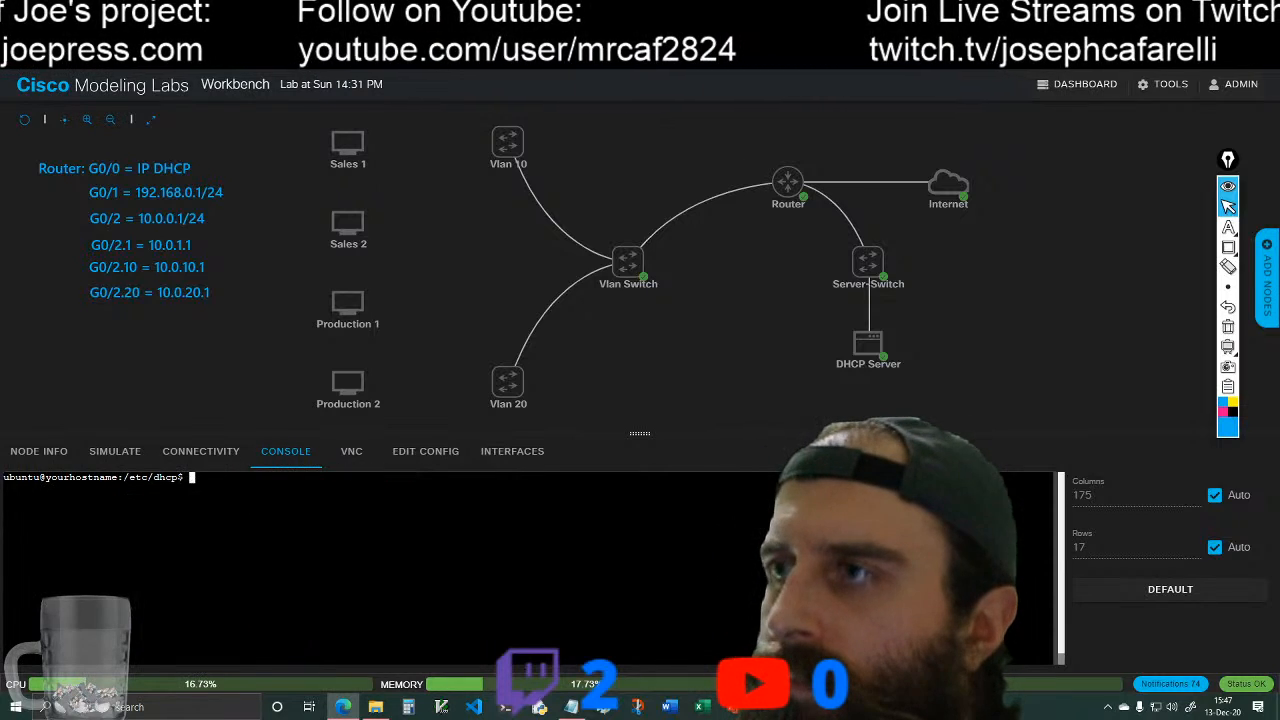
{"action": "key", "text": "Up"}
{"action": "key", "text": "Up"}
{"action": "key", "text": "Return"}
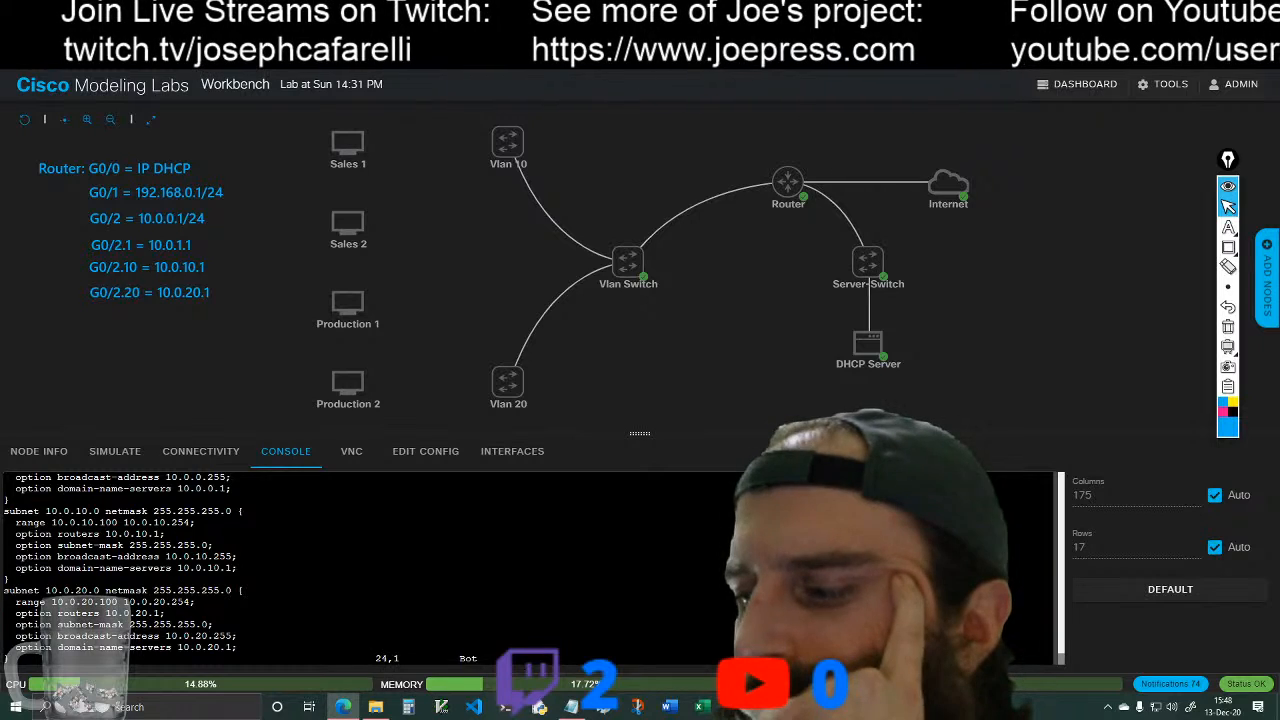
Step: Examine dhcpd.conf from the last subnet block up to the lease-time lines and the 192.168.0.0 block, and quit vim without saving
{"action": "key", "text": "Up"}
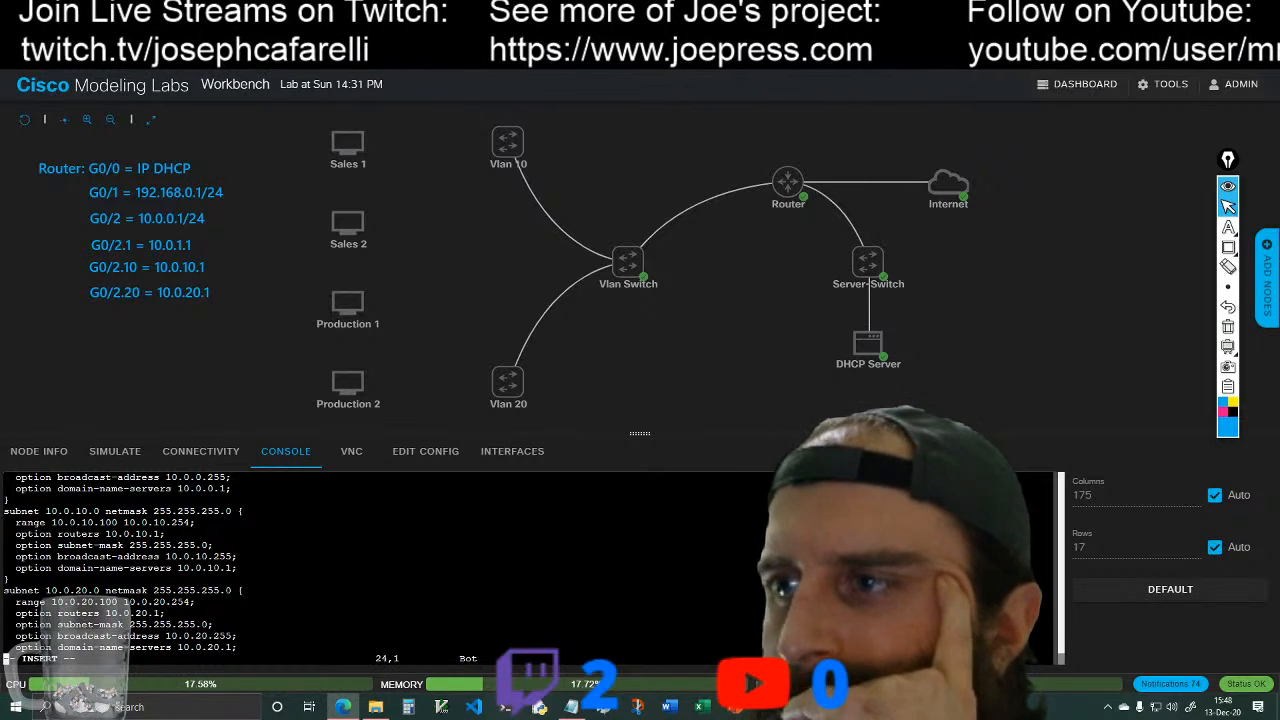
{"action": "key", "text": "Up"}
{"action": "key", "text": "Up"}
{"action": "key", "text": "Up"}
{"action": "key", "text": "Up"}
{"action": "key", "text": "Up"}
{"action": "key", "text": "Up"}
{"action": "key", "text": "i"}
{"action": "key", "text": "Up"}
{"action": "key", "text": "Up"}
{"action": "key", "text": "Up"}
{"action": "key", "text": "Up"}
{"action": "key", "text": "Up"}
{"action": "key", "text": "Up"}
{"action": "key", "text": "Up"}
{"action": "key", "text": "Up"}
{"action": "key", "text": "Up"}
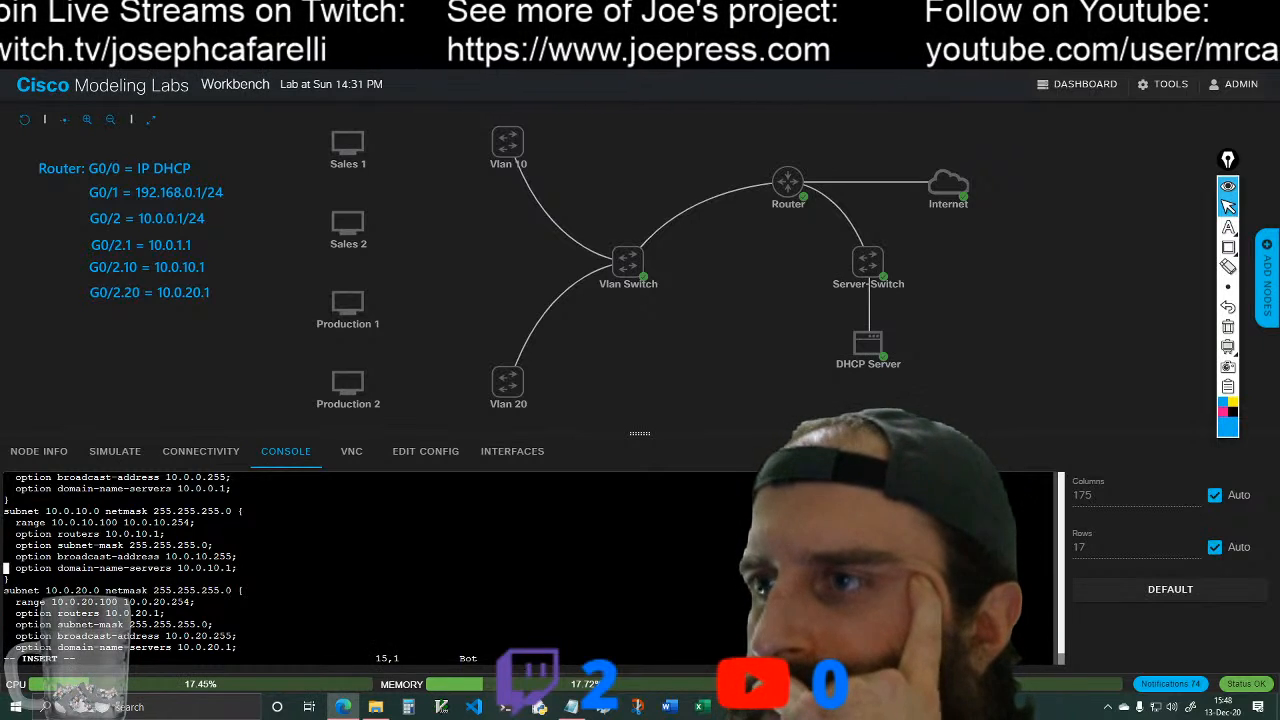
{"action": "key", "text": "Up"}
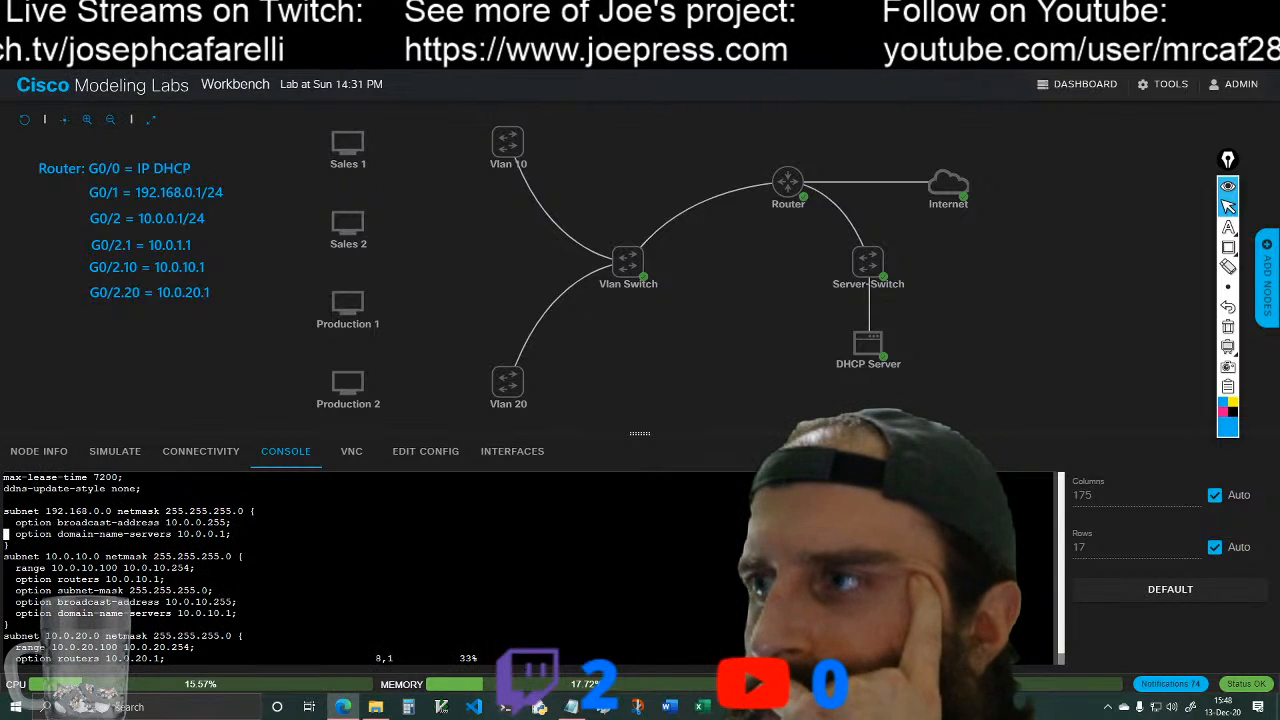
{"action": "key", "text": "Up"}
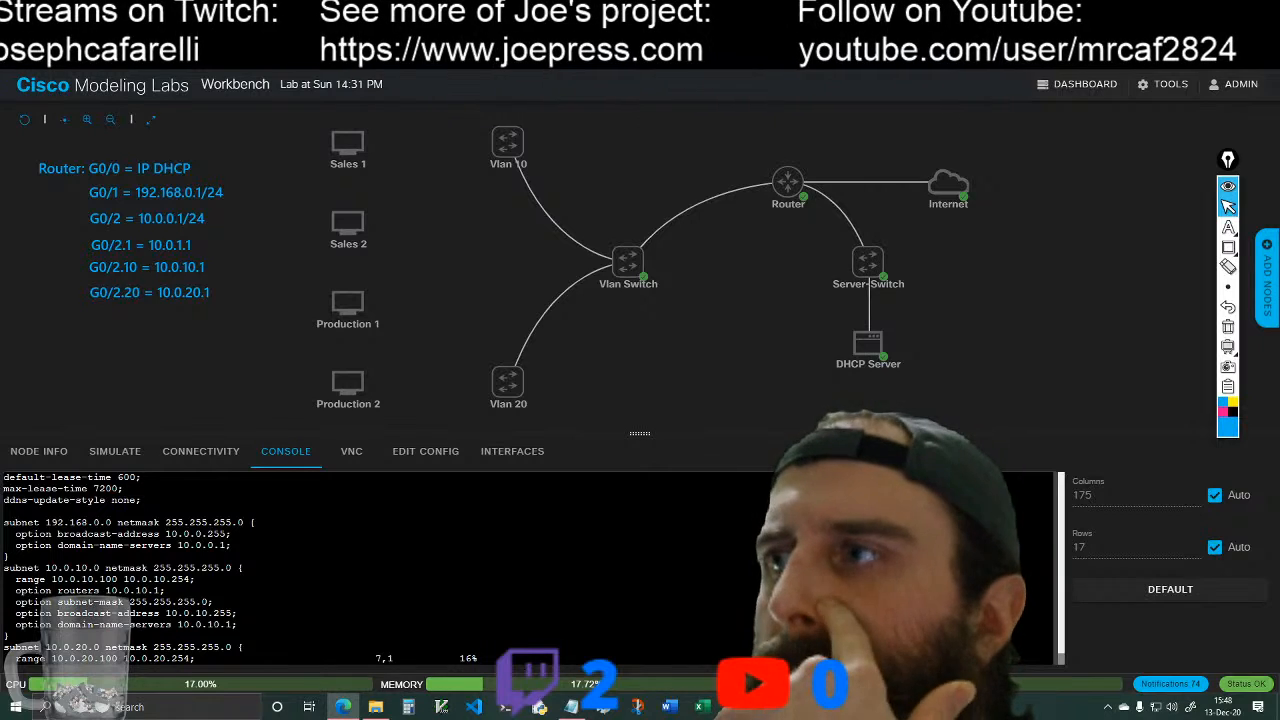
{"action": "key", "text": "Up"}
{"action": "key", "text": "Up"}
{"action": "key", "text": "Up"}
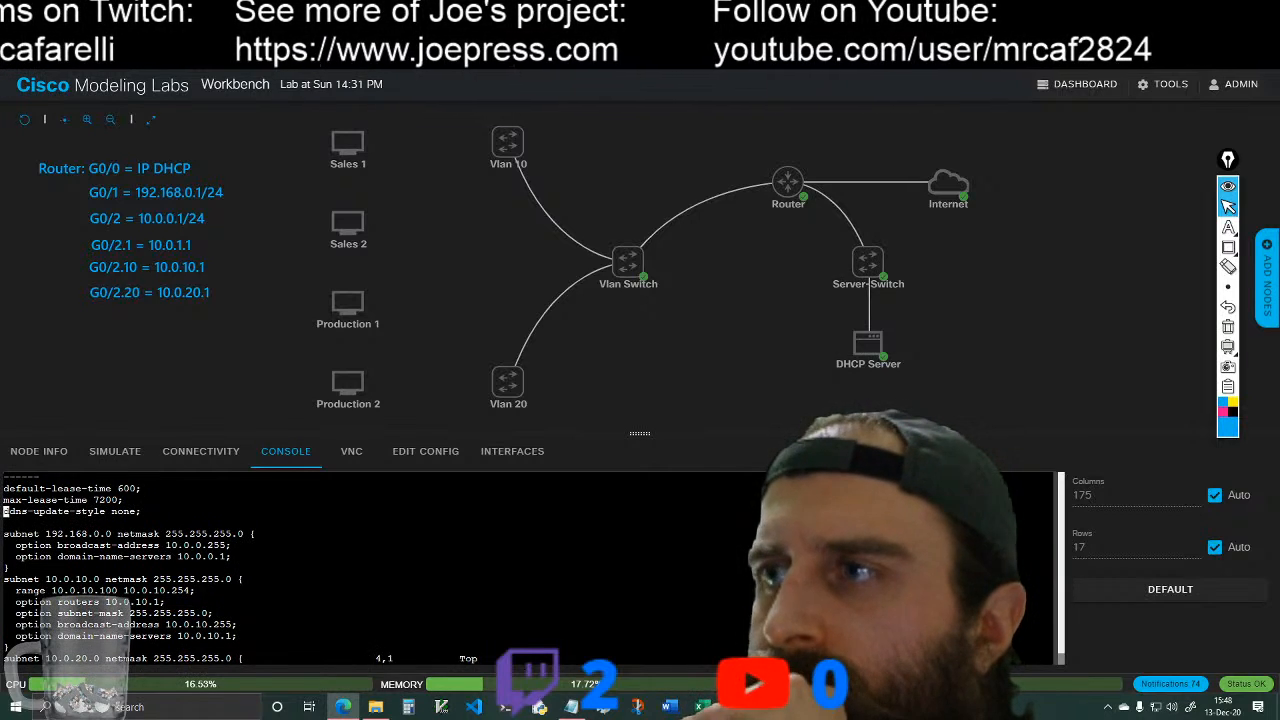
{"action": "key", "text": "Down"}
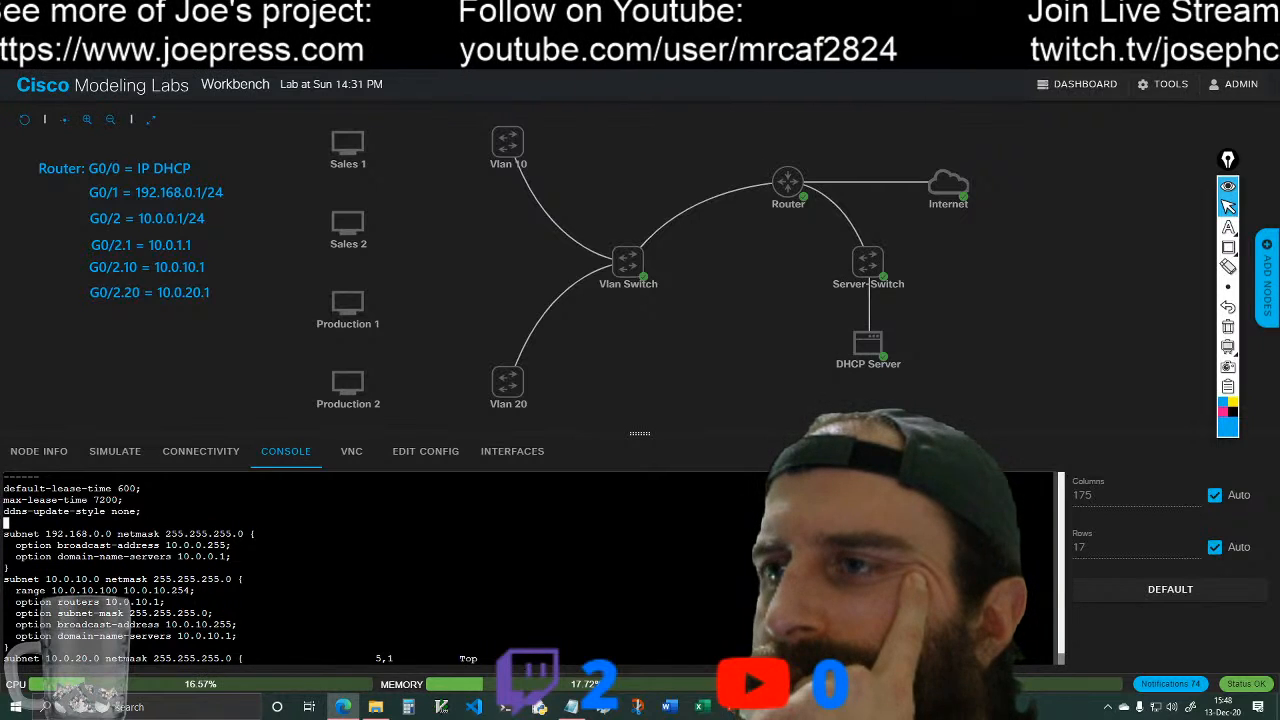
{"action": "key", "text": "j"}
{"action": "key", "text": "j"}
{"action": "key", "text": "j"}
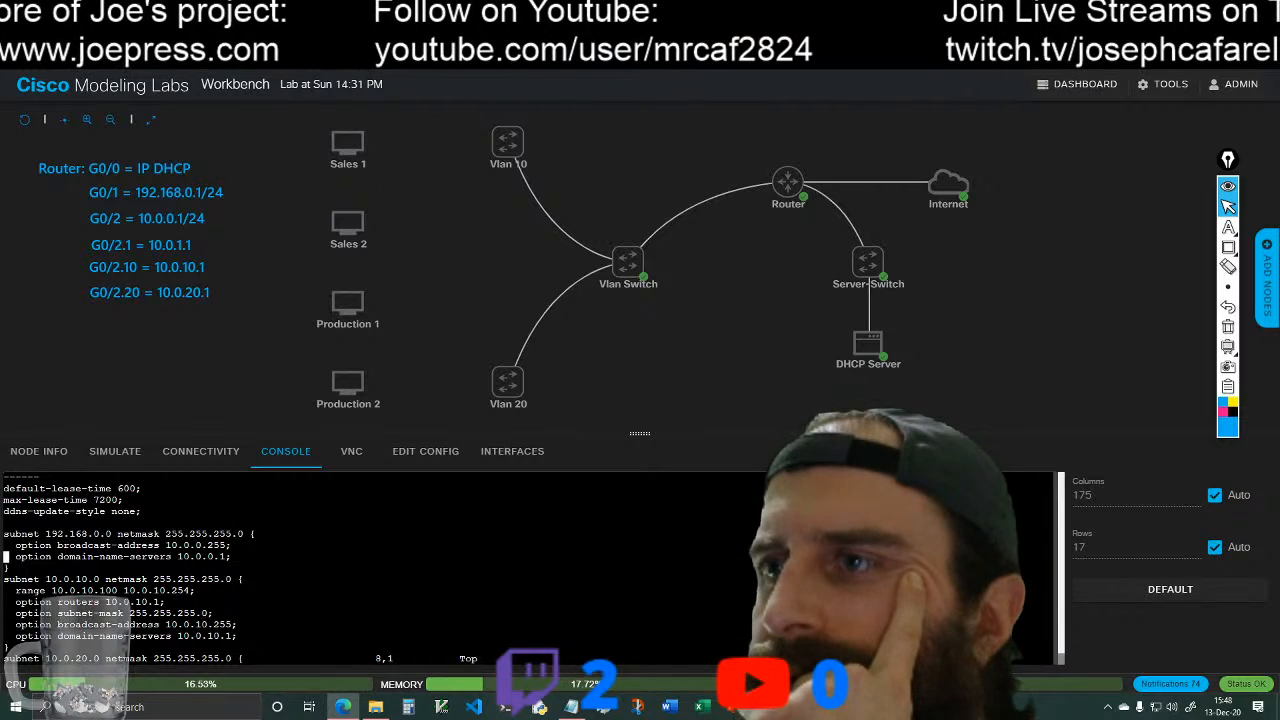
{"action": "key", "text": "j"}
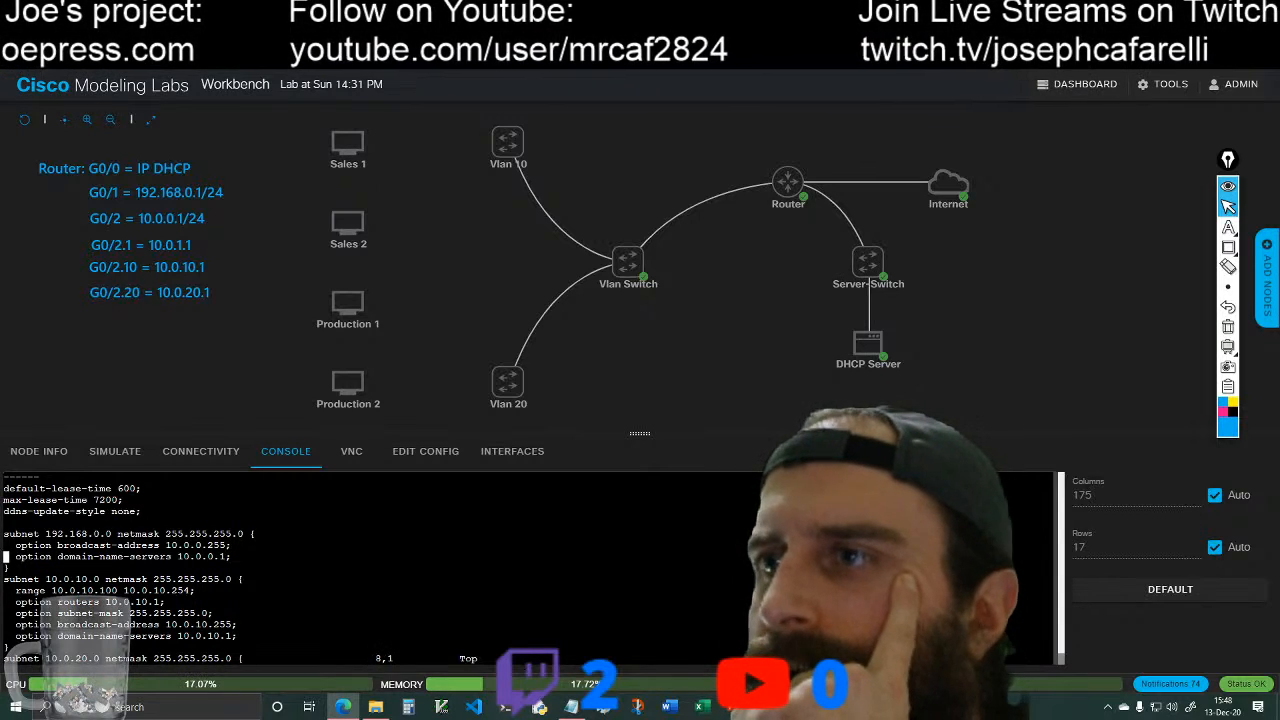
{"action": "key", "text": "colon"}
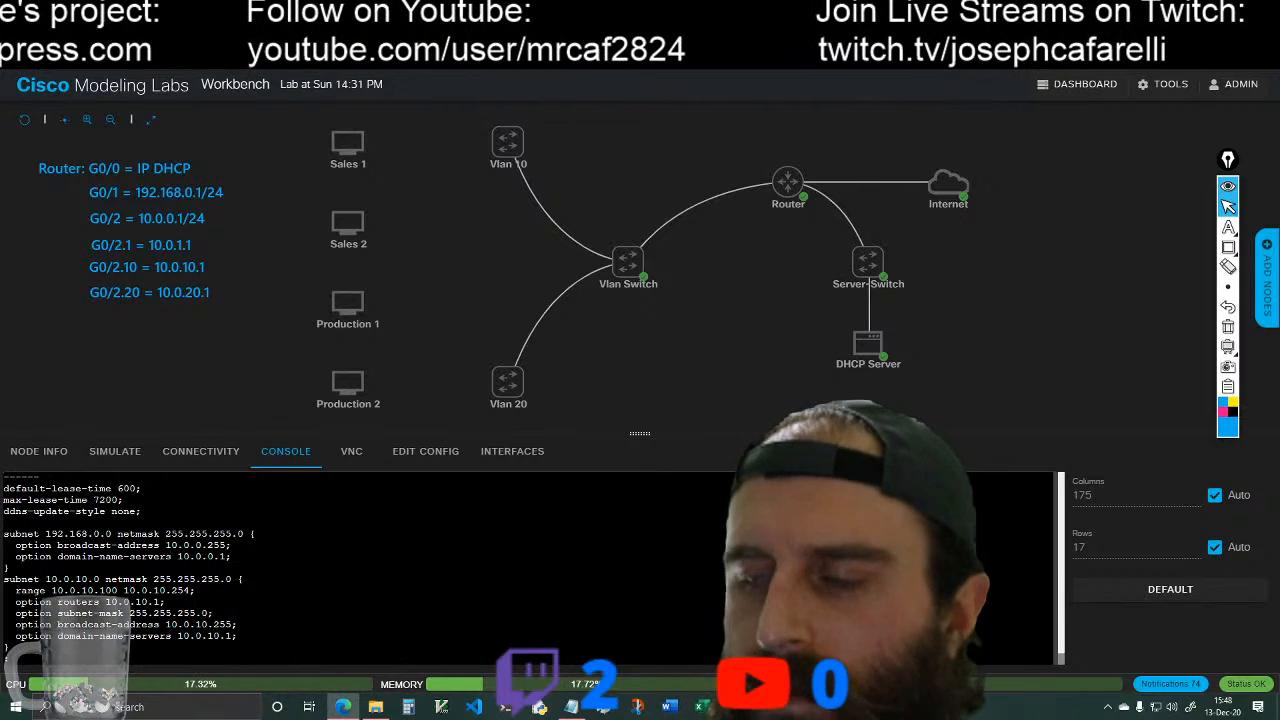
{"action": "type", "text": "q"}
{"action": "key", "text": "Return"}
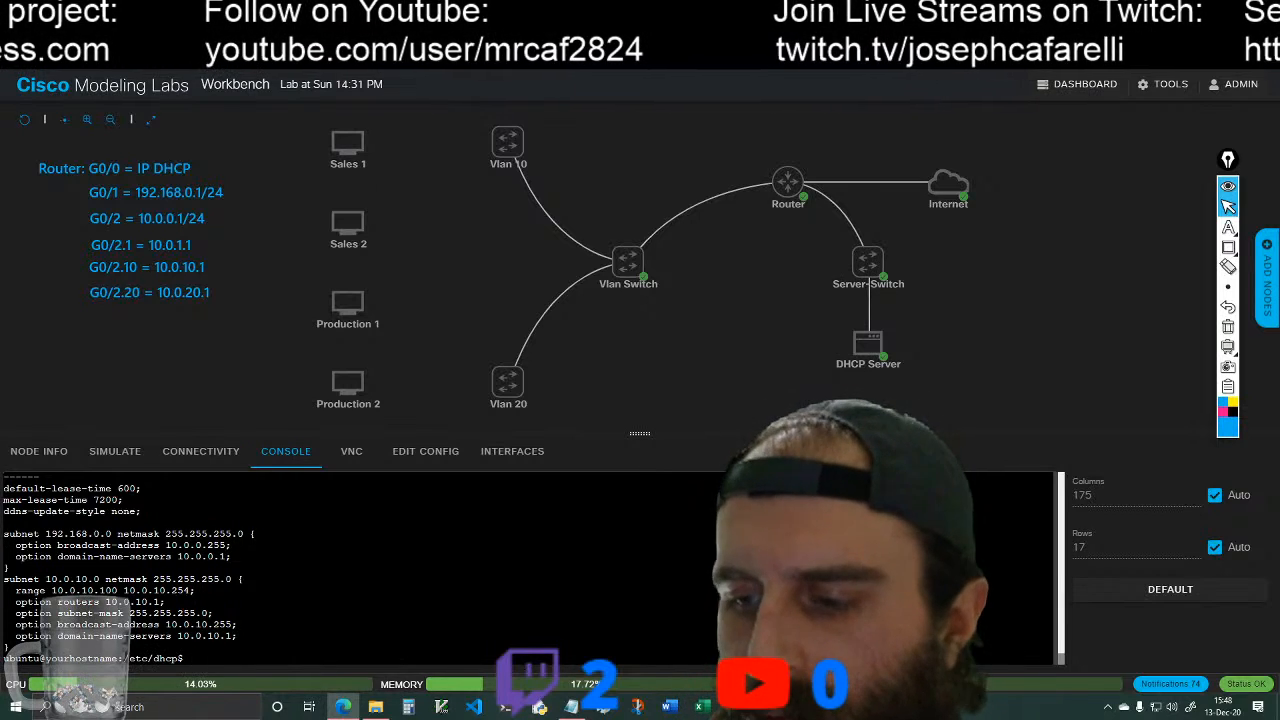
Step: Clear the console and open dhcpd.conf in the nano editor with sudo
{"action": "type", "text": "clear"}
{"action": "key", "text": "Return"}
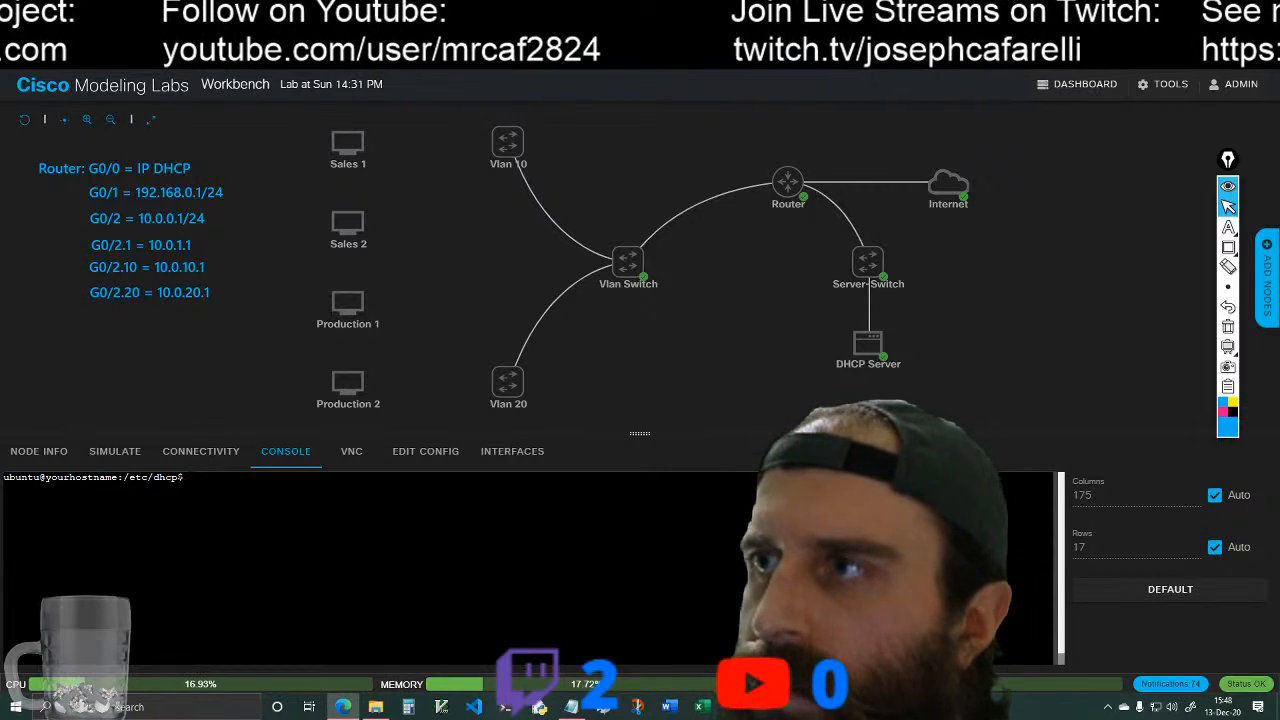
{"action": "type", "text": "sudo "}
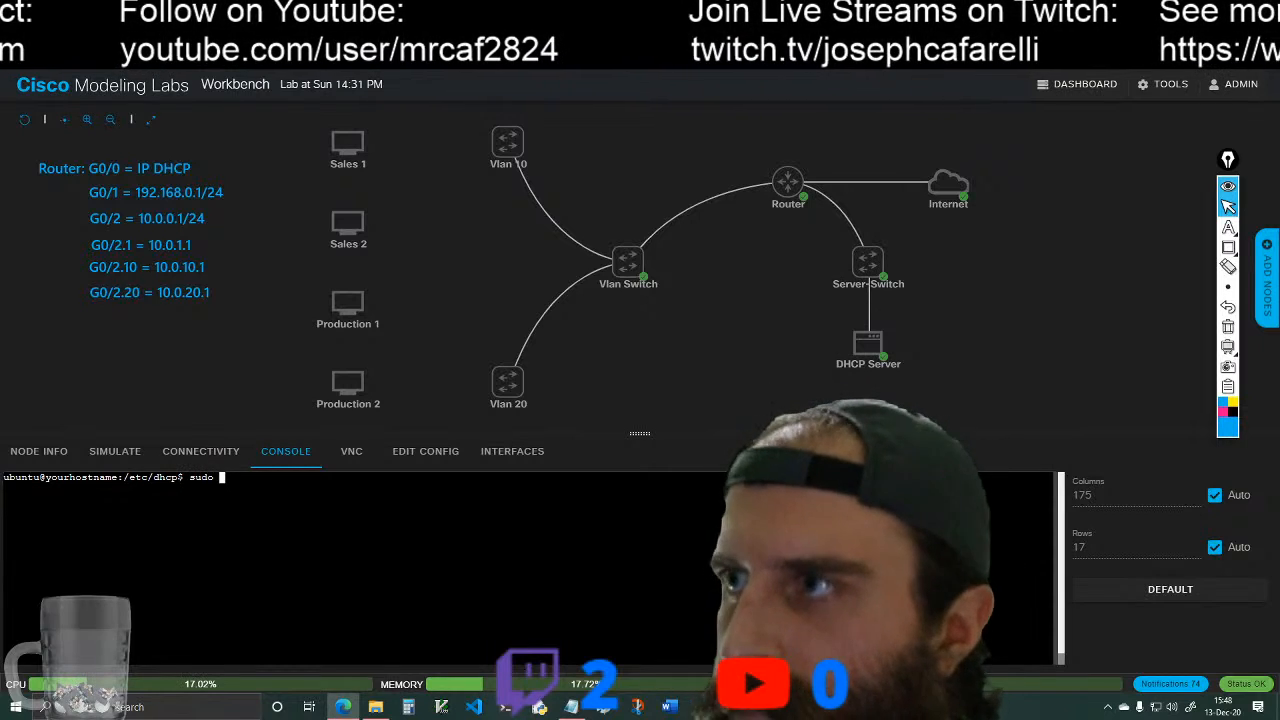
{"action": "type", "text": "na"}
{"action": "key", "text": "Tab"}
{"action": "key", "text": "Tab"}
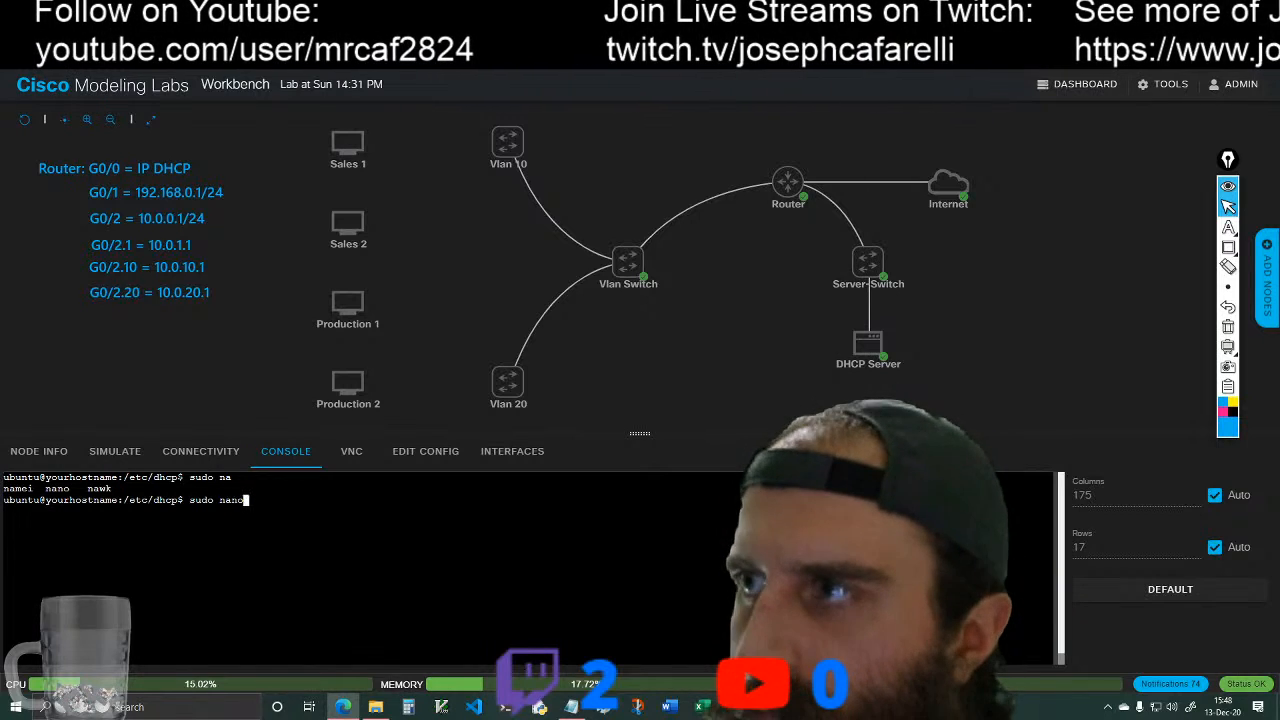
{"action": "type", "text": "no "}
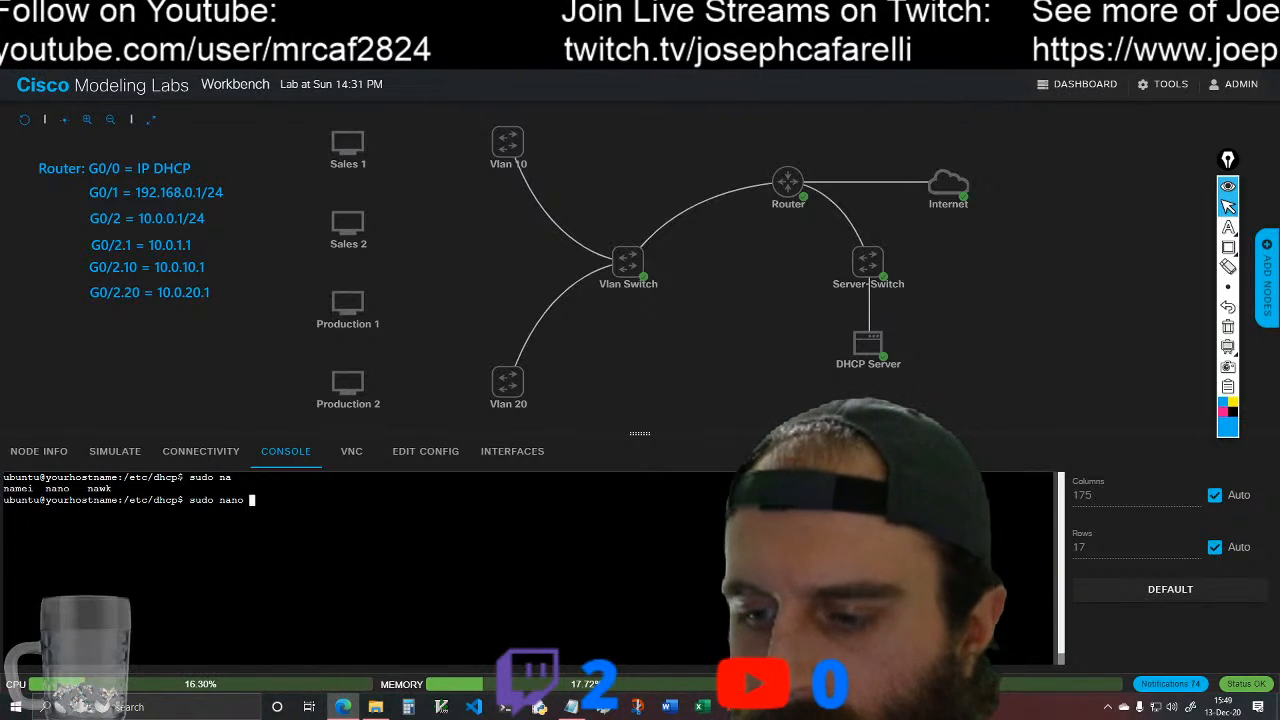
{"action": "type", "text": "dhcpd"}
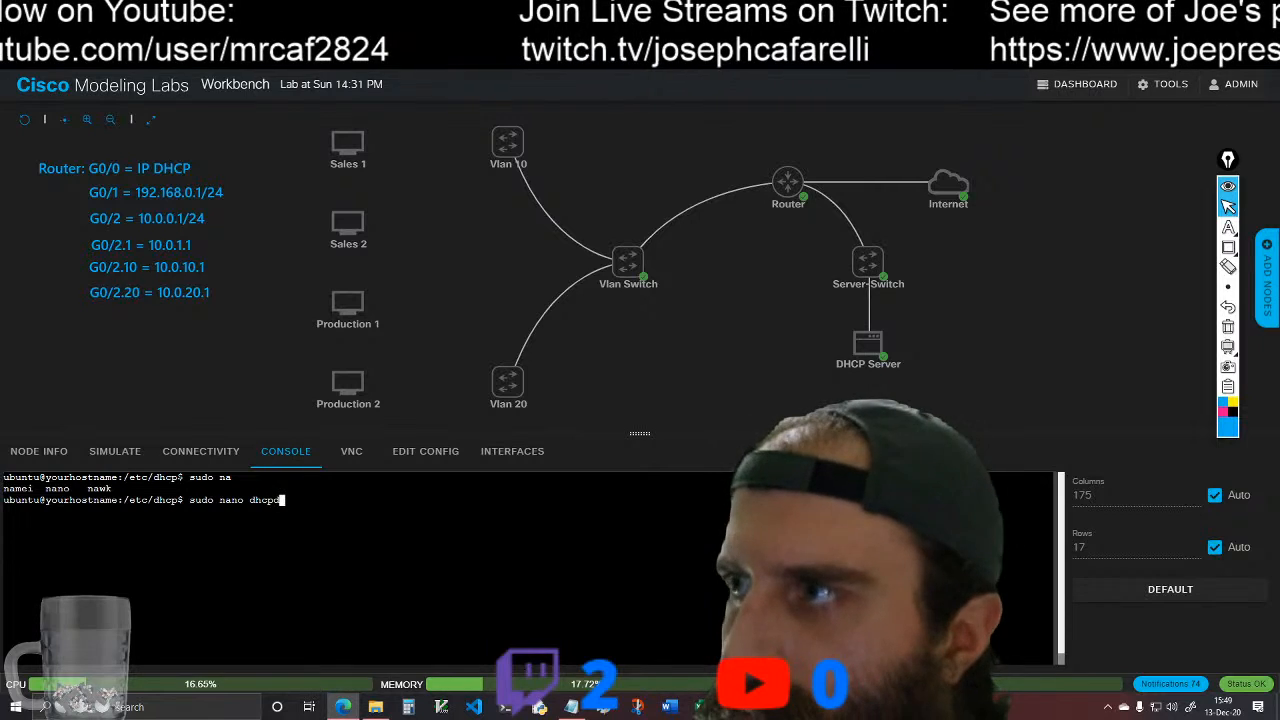
{"action": "type", "text": ".conf"}
{"action": "key", "text": "Return"}
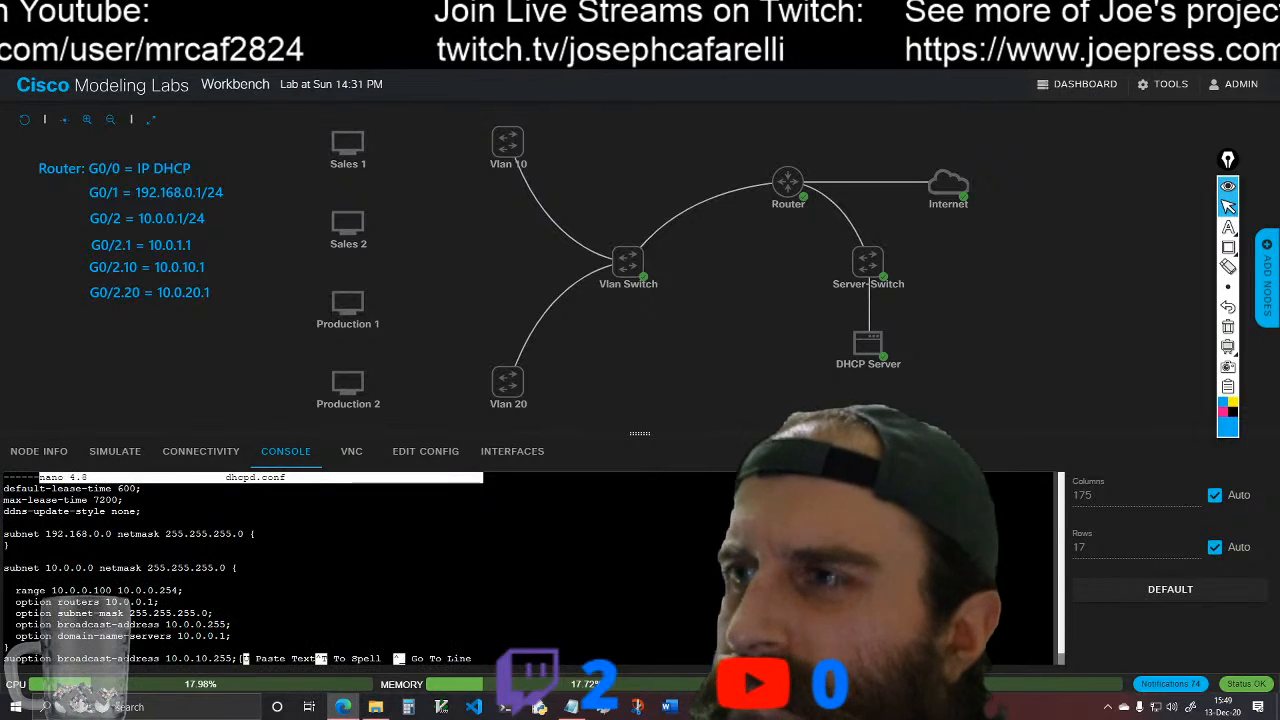
Step: Examine dhcpd.conf in nano from the lease-time lines through the 10.0.20.0 subnet block, and exit the editor
{"action": "key", "text": "Down"}
{"action": "key", "text": "Down"}
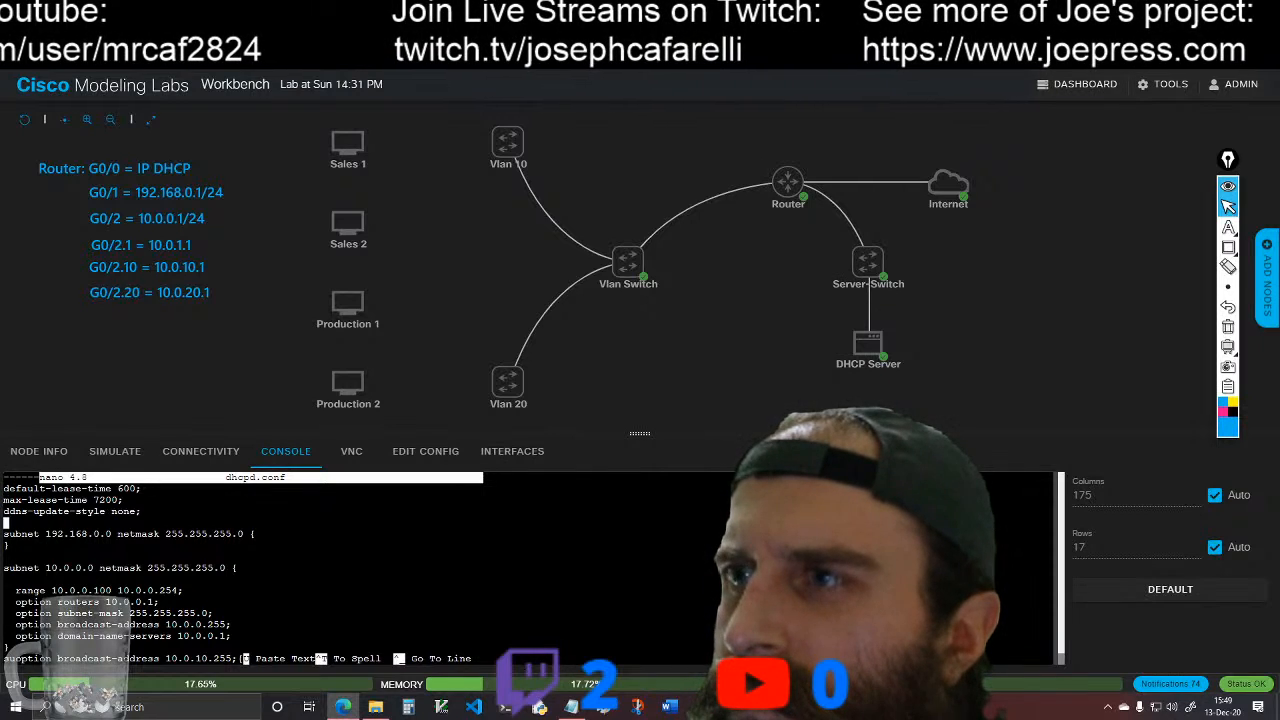
{"action": "key", "text": "Down"}
{"action": "key", "text": "Down"}
{"action": "key", "text": "Down"}
{"action": "key", "text": "Down"}
{"action": "key", "text": "Down"}
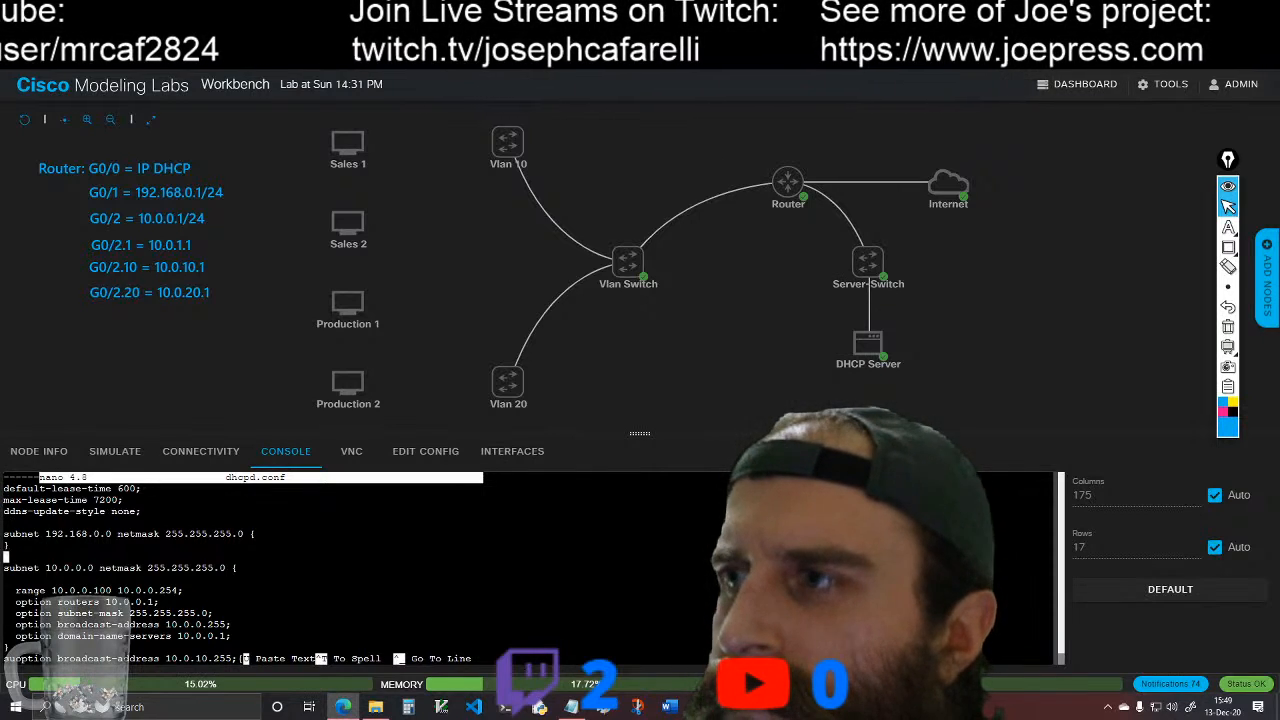
{"action": "key", "text": "Down"}
{"action": "key", "text": "Down"}
{"action": "key", "text": "Down"}
{"action": "key", "text": "Down"}
{"action": "key", "text": "Down"}
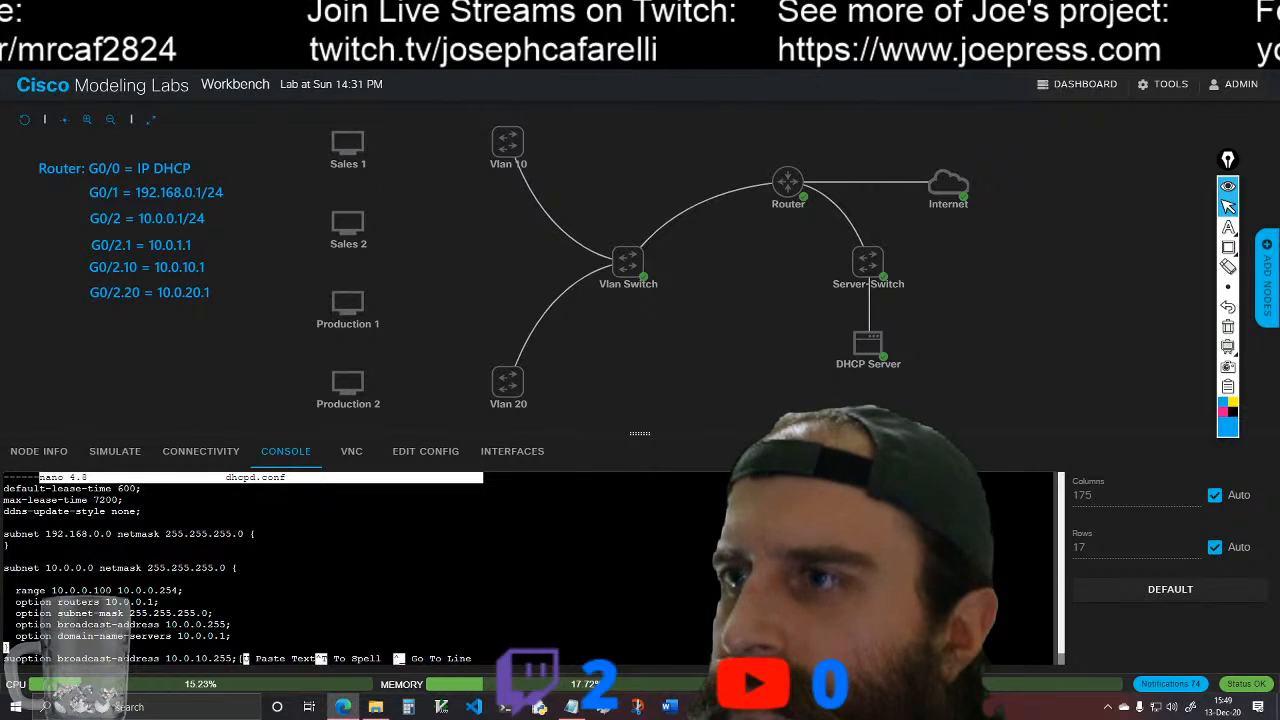
{"action": "key", "text": "Down"}
{"action": "key", "text": "Down"}
{"action": "key", "text": "Down"}
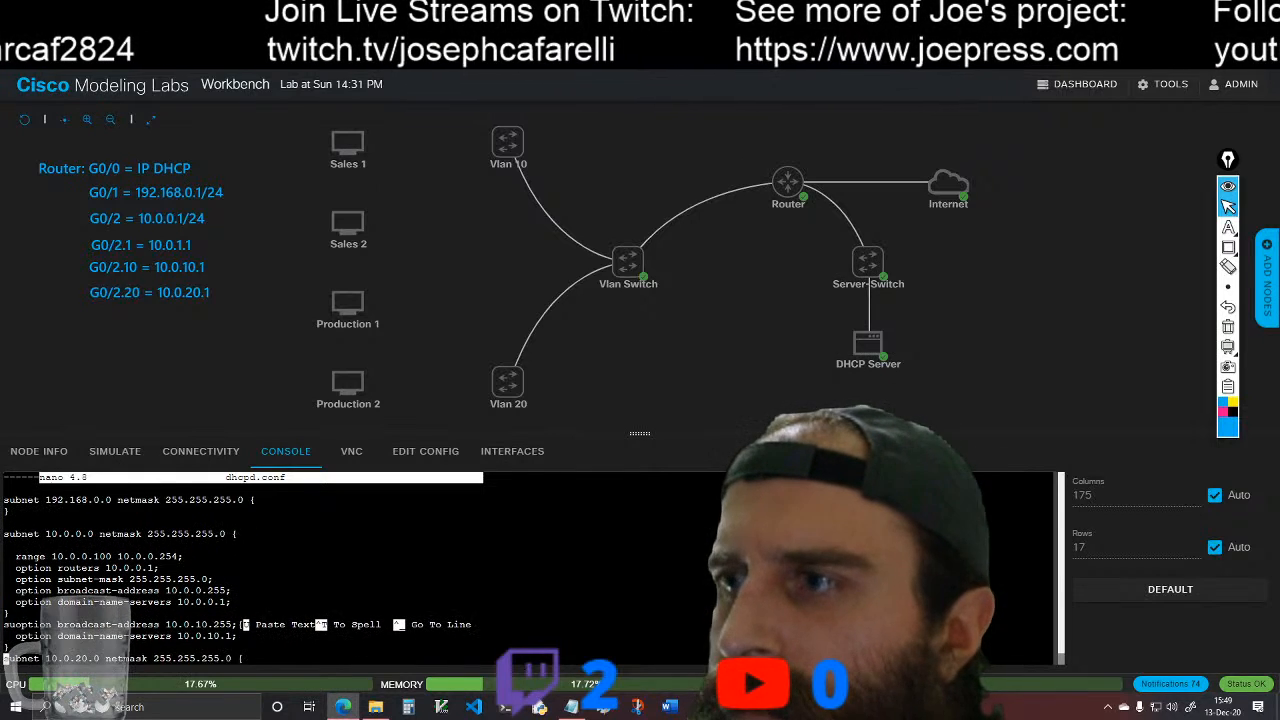
{"action": "key", "text": "Down"}
{"action": "key", "text": "Down"}
{"action": "key", "text": "Down"}
{"action": "key", "text": "Down"}
{"action": "key", "text": "Down"}
{"action": "key", "text": "Down"}
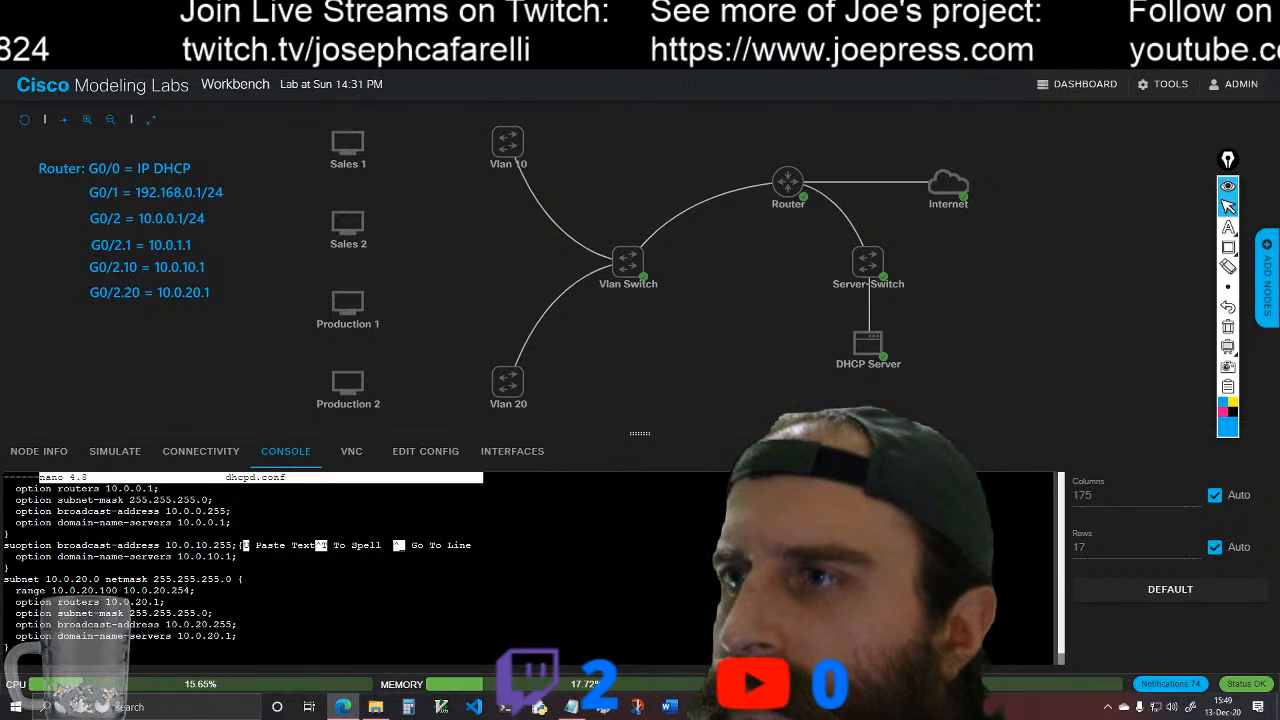
{"action": "key", "text": "Up"}
{"action": "key", "text": "Up"}
{"action": "key", "text": "Up"}
{"action": "key", "text": "Up"}
{"action": "key", "text": "Up"}
{"action": "key", "text": "Up"}
{"action": "key", "text": "Up"}
{"action": "key", "text": "Up"}
{"action": "key", "text": "Up"}
{"action": "key", "text": "Up"}
{"action": "key", "text": "Up"}
{"action": "key", "text": "Up"}
{"action": "key", "text": "Up"}
{"action": "key", "text": "Up"}
{"action": "key", "text": "Up"}
{"action": "key", "text": "Up"}
{"action": "key", "text": "Up"}
{"action": "key", "text": "Up"}
{"action": "key", "text": "Up"}
{"action": "key", "text": "Up"}
{"action": "key", "text": "Up"}
{"action": "key", "text": "Up"}
{"action": "key", "text": "Up"}
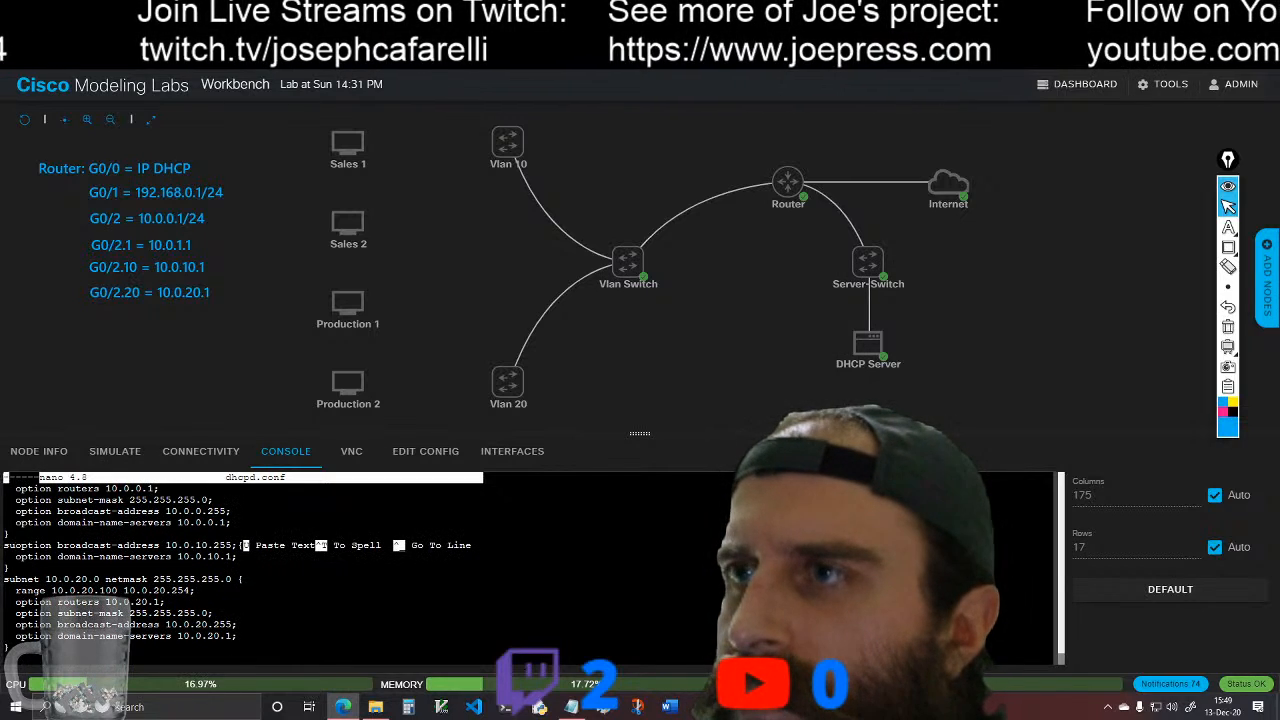
{"action": "key", "text": "Down"}
{"action": "key", "text": "Down"}
{"action": "key", "text": "Down"}
{"action": "key", "text": "Down"}
{"action": "key", "text": "Down"}
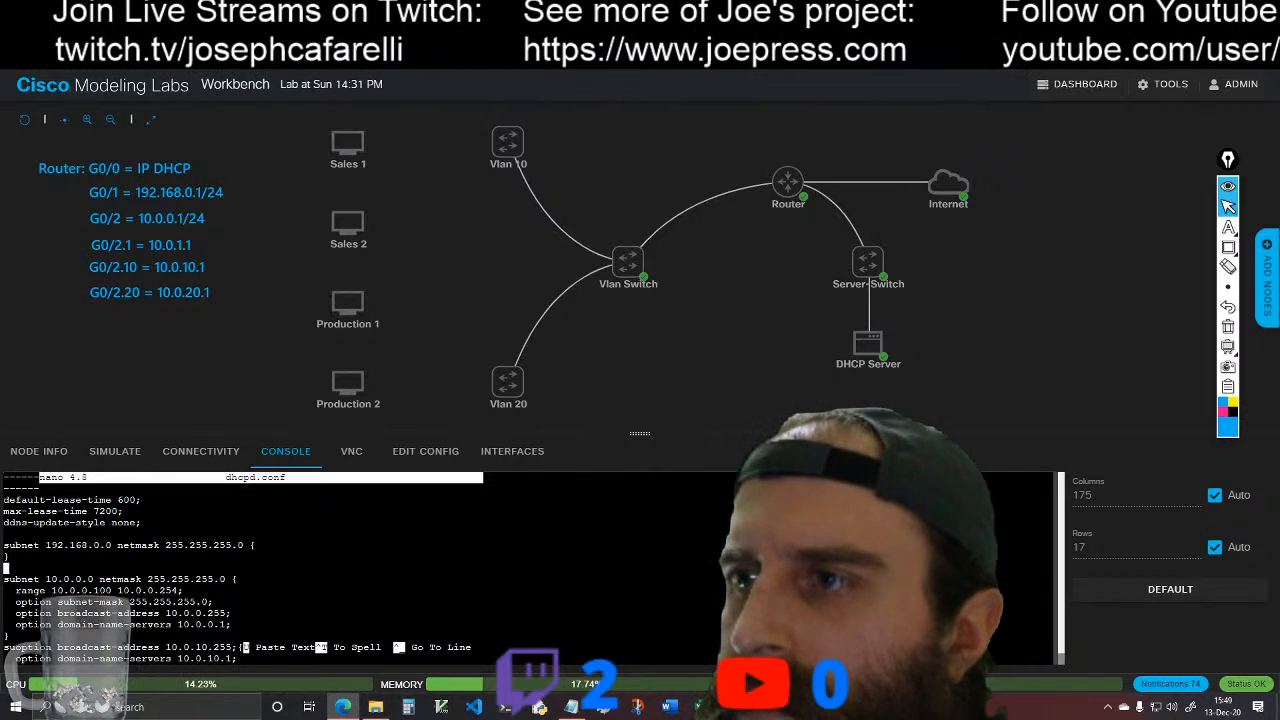
{"action": "key", "text": "Down"}
{"action": "key", "text": "Down"}
{"action": "key", "text": "Down"}
{"action": "key", "text": "Down"}
{"action": "key", "text": "Down"}
{"action": "key", "text": "Down"}
{"action": "key", "text": "Down"}
{"action": "key", "text": "Down"}
{"action": "key", "text": "Down"}
{"action": "key", "text": "Down"}
{"action": "key", "text": "Down"}
{"action": "key", "text": "Down"}
{"action": "key", "text": "Down"}
{"action": "key", "text": "Down"}
{"action": "key", "text": "Down"}
{"action": "key", "text": "Down"}
{"action": "key", "text": "Down"}
{"action": "key", "text": "Down"}
{"action": "key", "text": "Down"}
{"action": "key", "text": "Down"}
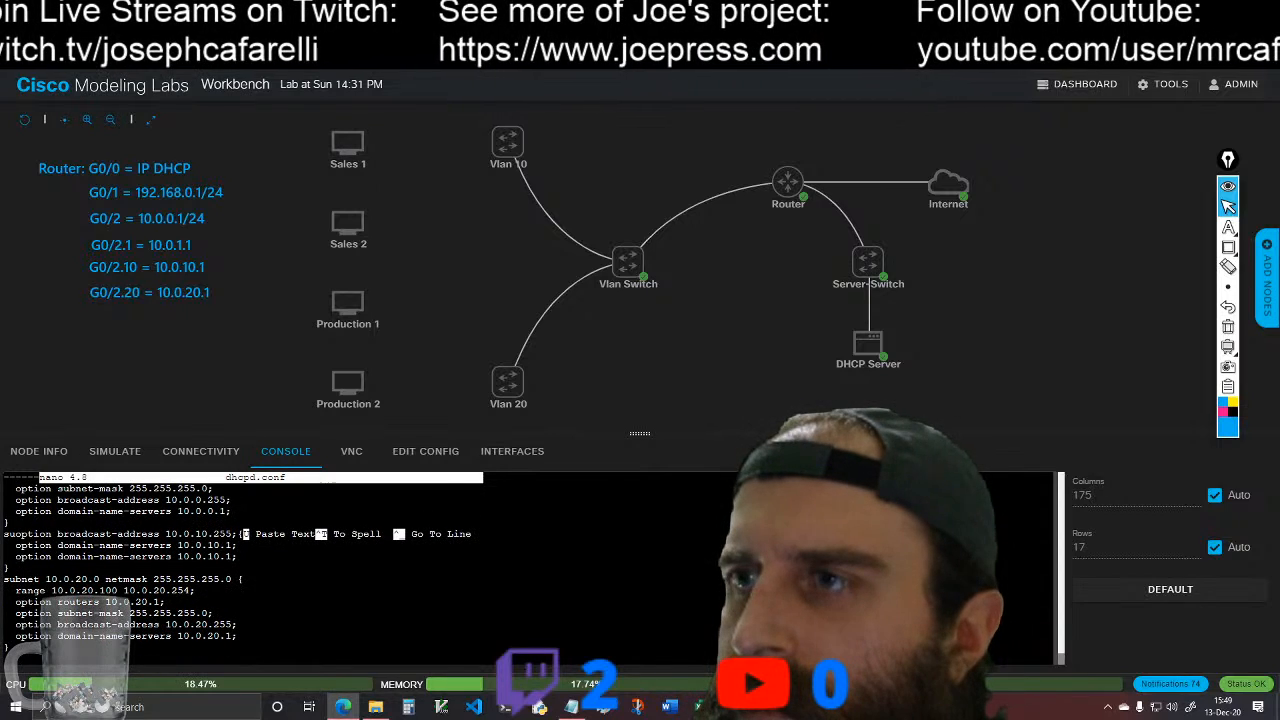
{"action": "key", "text": "Up"}
{"action": "key", "text": "Up"}
{"action": "key", "text": "Up"}
{"action": "key", "text": "Up"}
{"action": "key", "text": "Up"}
{"action": "key", "text": "Up"}
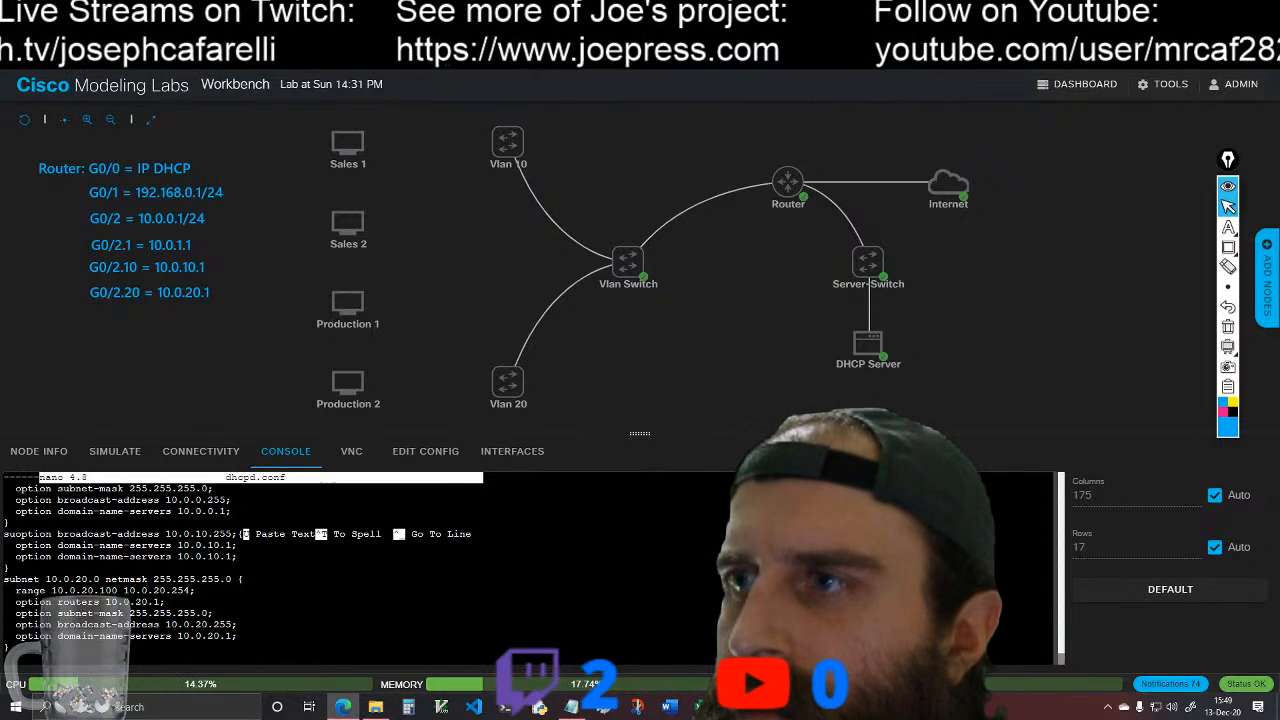
{"action": "key", "text": "Up"}
{"action": "key", "text": "Up"}
{"action": "key", "text": "Up"}
{"action": "key", "text": "Up"}
{"action": "key", "text": "Up"}
{"action": "key", "text": "Up"}
{"action": "key", "text": "Up"}
{"action": "key", "text": "Up"}
{"action": "key", "text": "Up"}
{"action": "key", "text": "Up"}
{"action": "key", "text": "Up"}
{"action": "key", "text": "Up"}
{"action": "key", "text": "Up"}
{"action": "key", "text": "Up"}
{"action": "key", "text": "Up"}
{"action": "key", "text": "Up"}
{"action": "key", "text": "Up"}
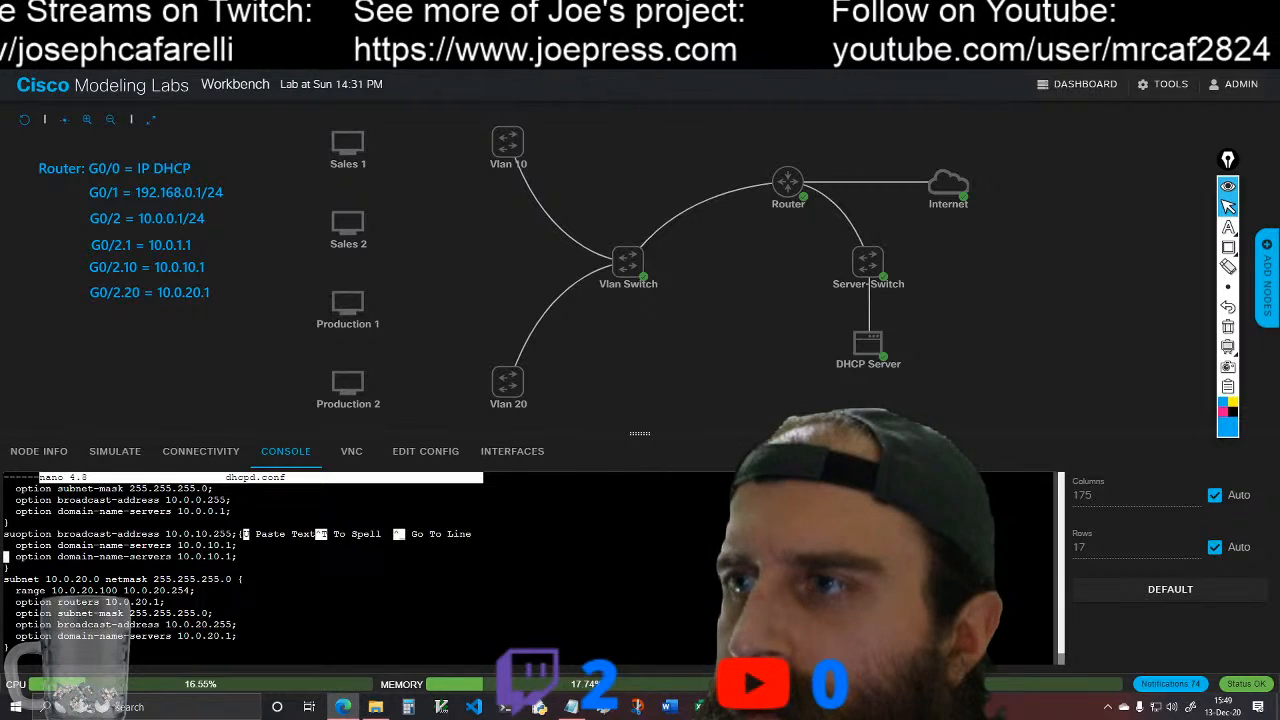
{"action": "key", "text": "Down"}
{"action": "key", "text": "Down"}
{"action": "key", "text": "Down"}
{"action": "key", "text": "Down"}
{"action": "key", "text": "Down"}
{"action": "key", "text": "Down"}
{"action": "key", "text": "Down"}
{"action": "key", "text": "Down"}
{"action": "key", "text": "Down"}
{"action": "key", "text": "Down"}
{"action": "key", "text": "Down"}
{"action": "key", "text": "Down"}
{"action": "key", "text": "Down"}
{"action": "key", "text": "Down"}
{"action": "key", "text": "Down"}
{"action": "key", "text": "Down"}
{"action": "key", "text": "Down"}
{"action": "key", "text": "Down"}
{"action": "key", "text": "Down"}
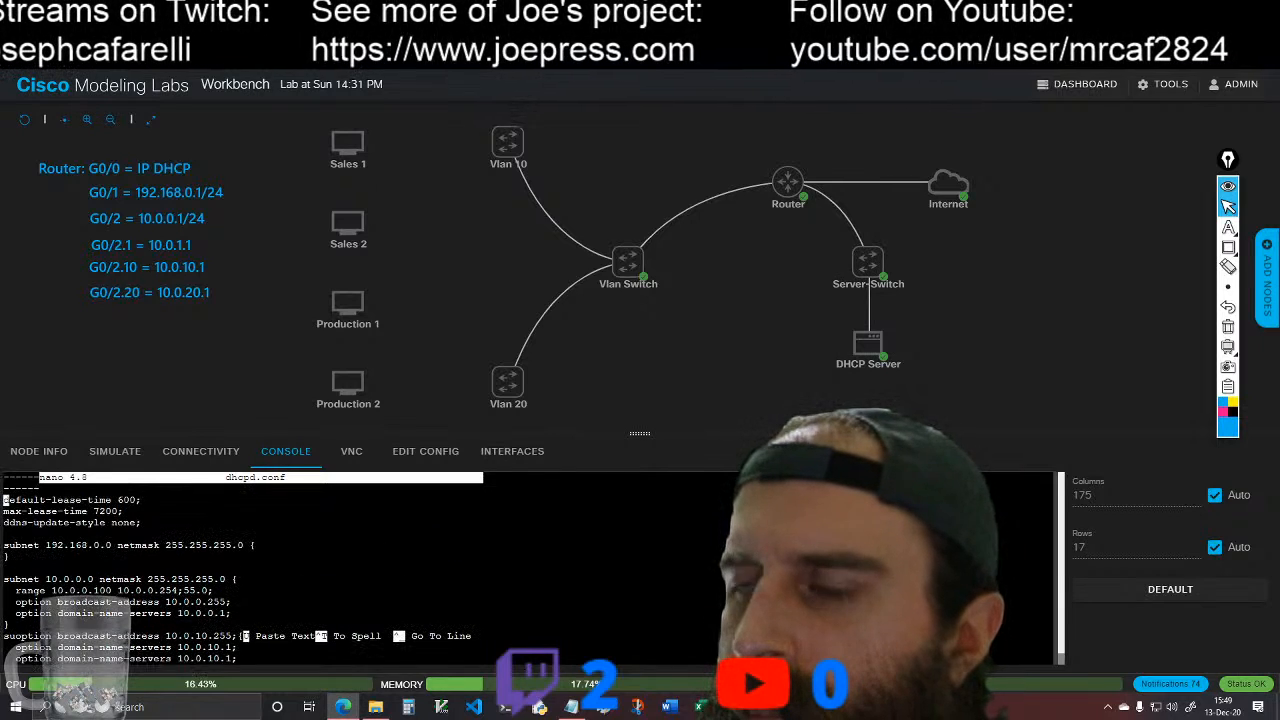
{"action": "key", "text": "Down"}
{"action": "key", "text": "Down"}
{"action": "key", "text": "Down"}
{"action": "key", "text": "Down"}
{"action": "key", "text": "Down"}
{"action": "key", "text": "Down"}
{"action": "key", "text": "Down"}
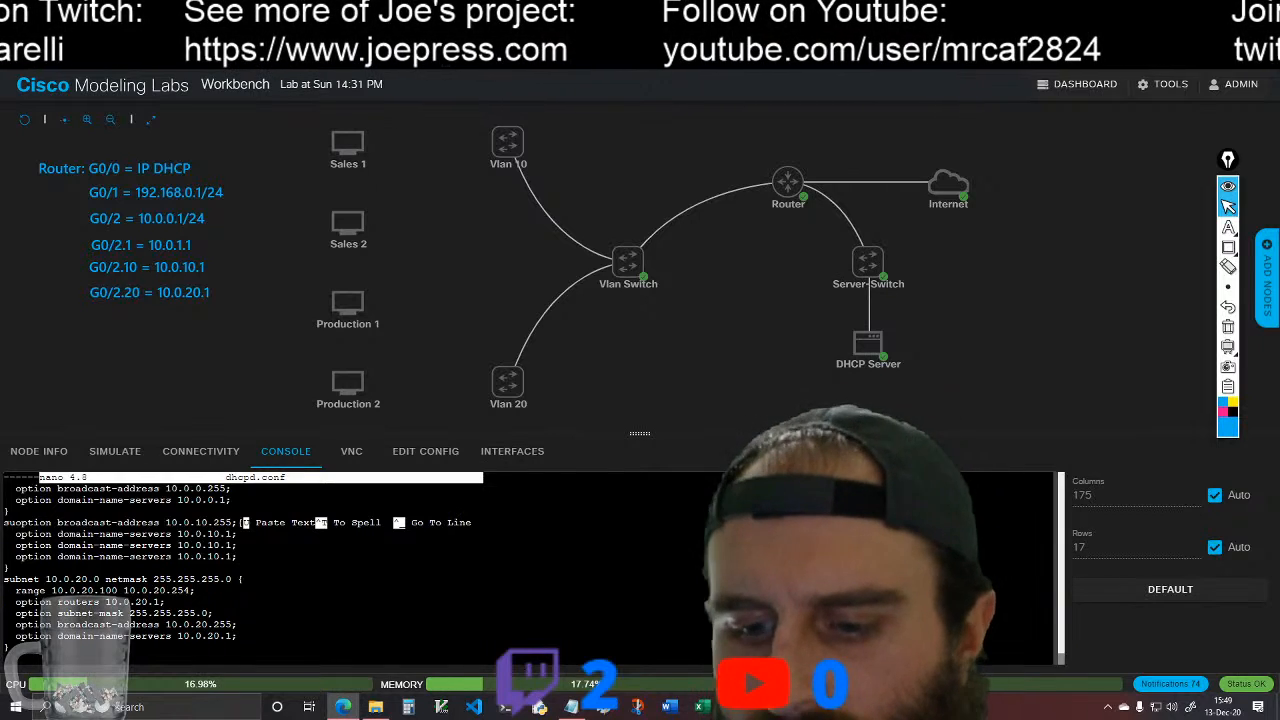
{"action": "key", "text": "ctrl+x"}
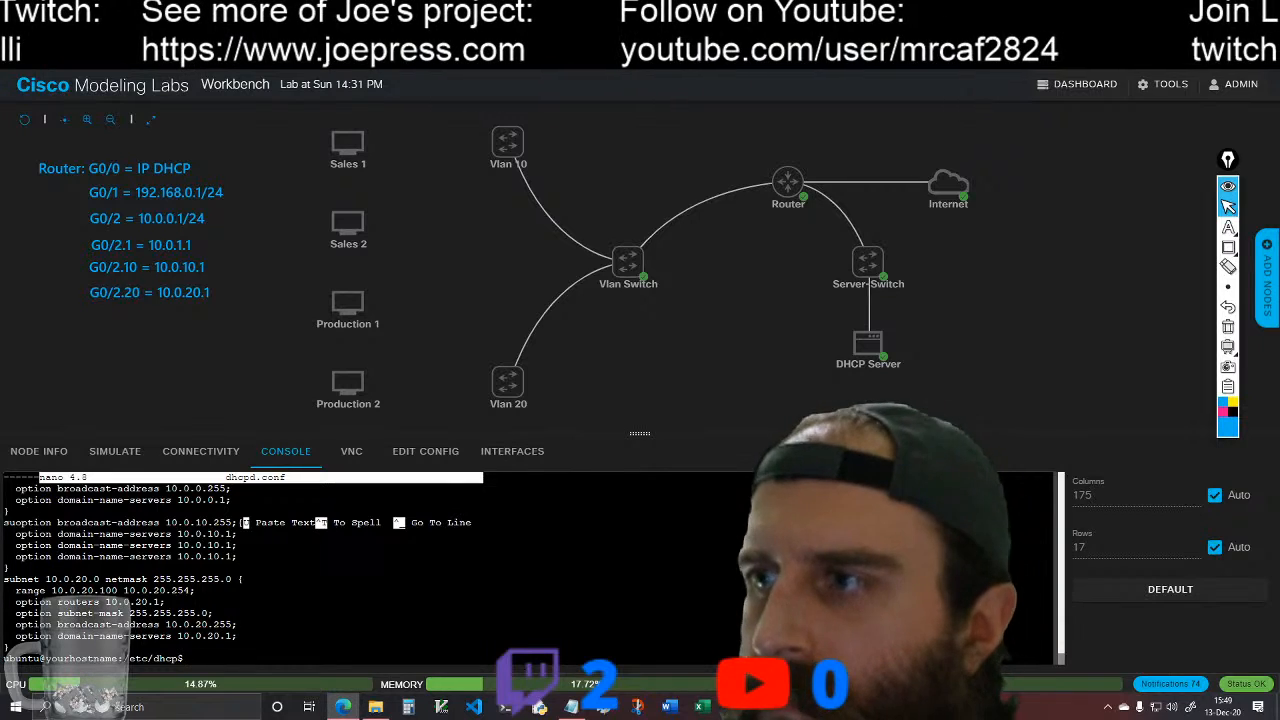
Step: Clear the console and delete the existing dhcpd.conf by running sudo rm -r dhcpd.conf
{"action": "type", "text": "clear"}
{"action": "key", "text": "Return"}
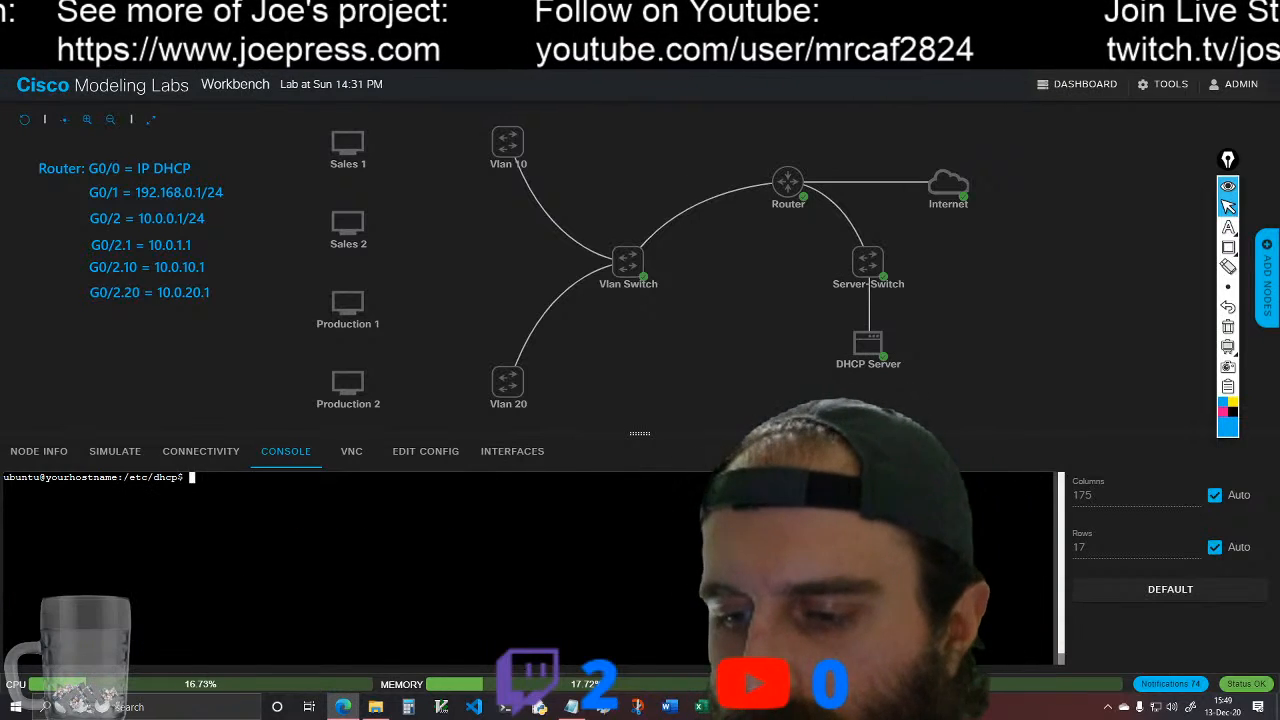
{"action": "type", "text": "sudo "}
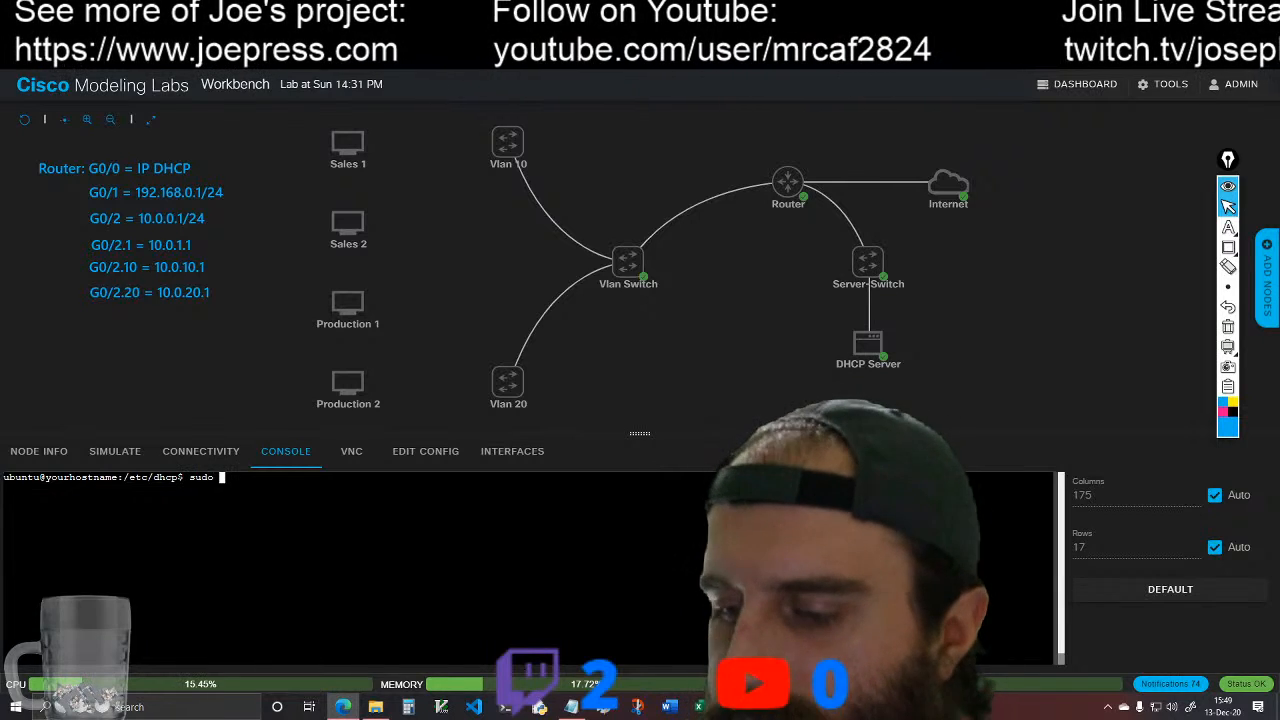
{"action": "type", "text": "rm "}
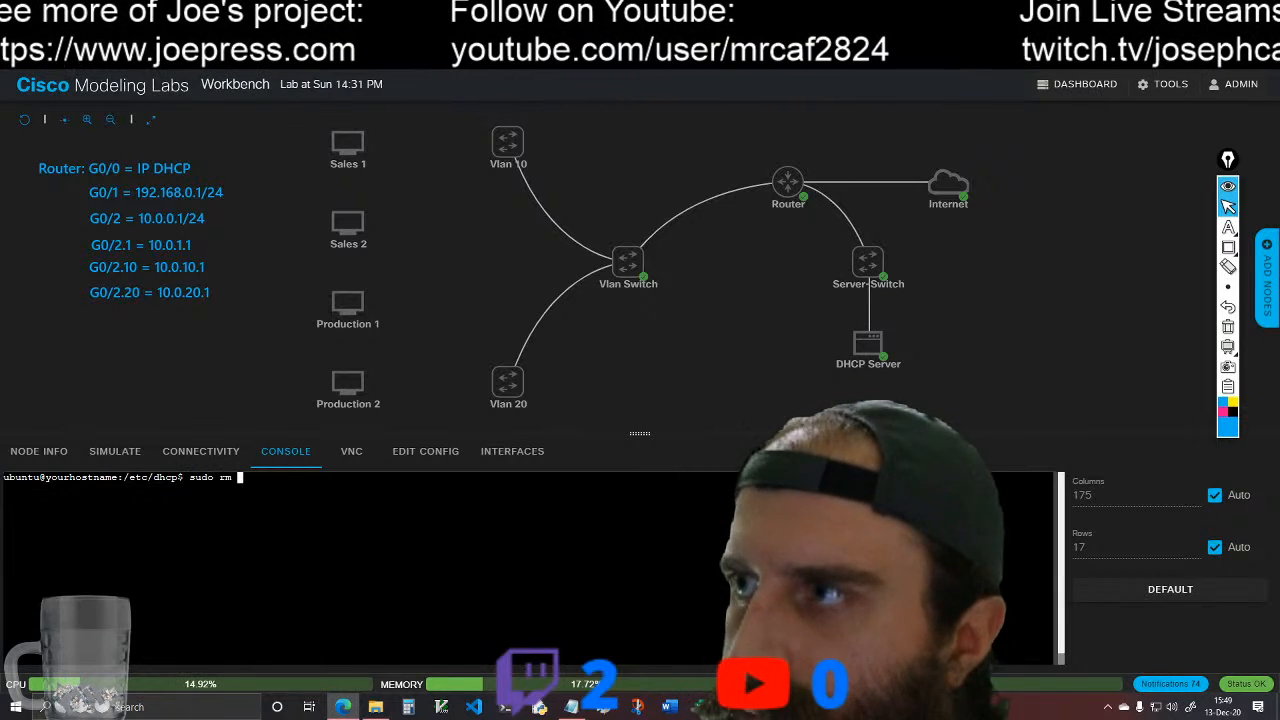
{"action": "type", "text": "-r"}
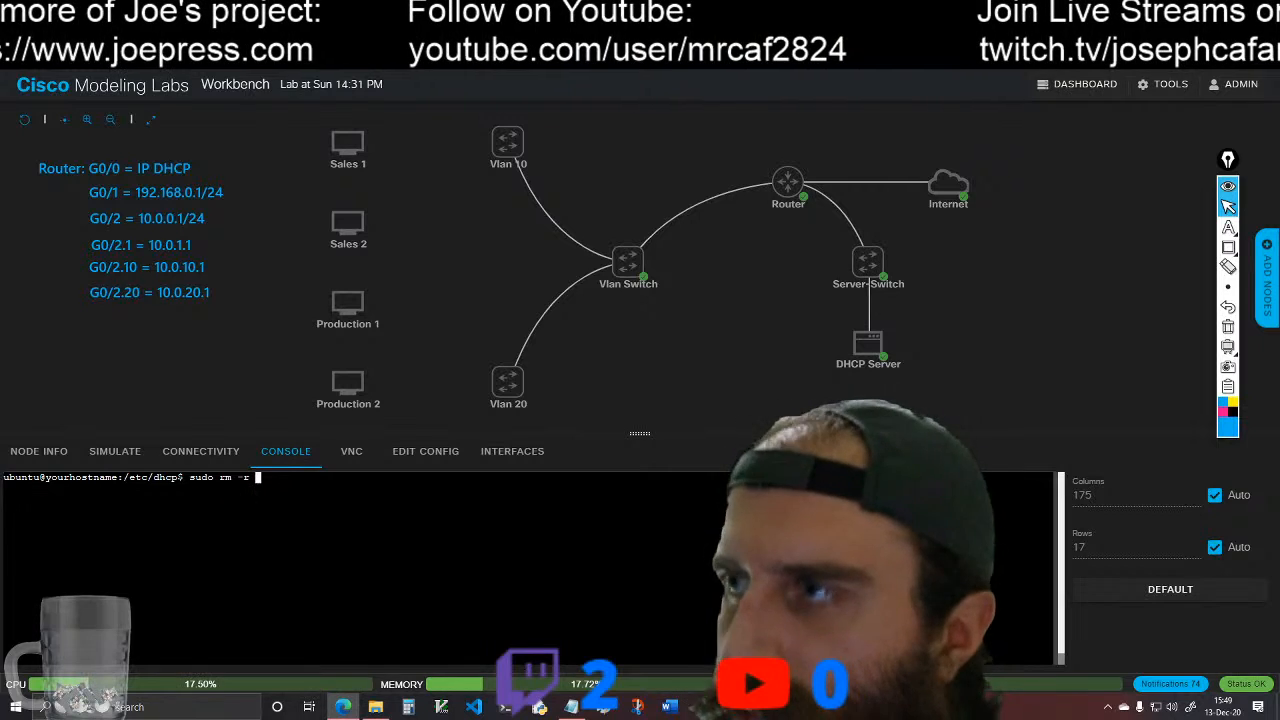
{"action": "type", "text": " dhcp"}
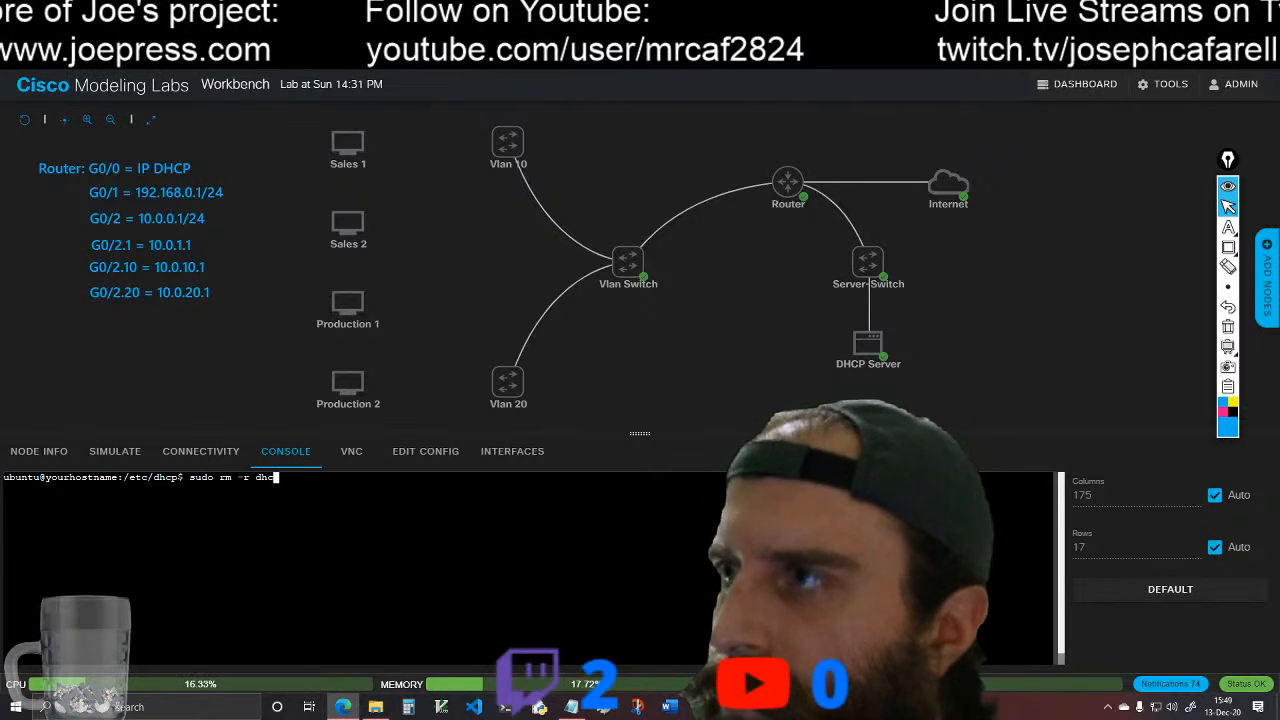
{"action": "type", "text": "d.conf"}
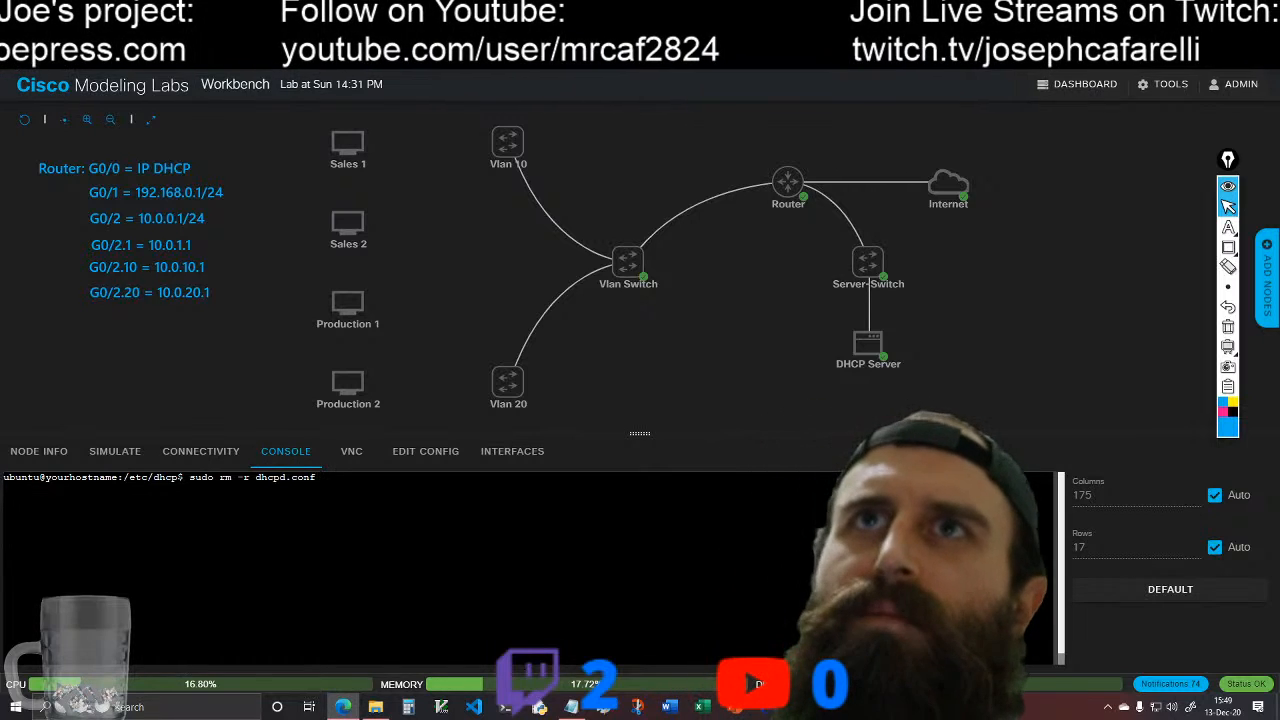
{"action": "key", "text": "Return"}
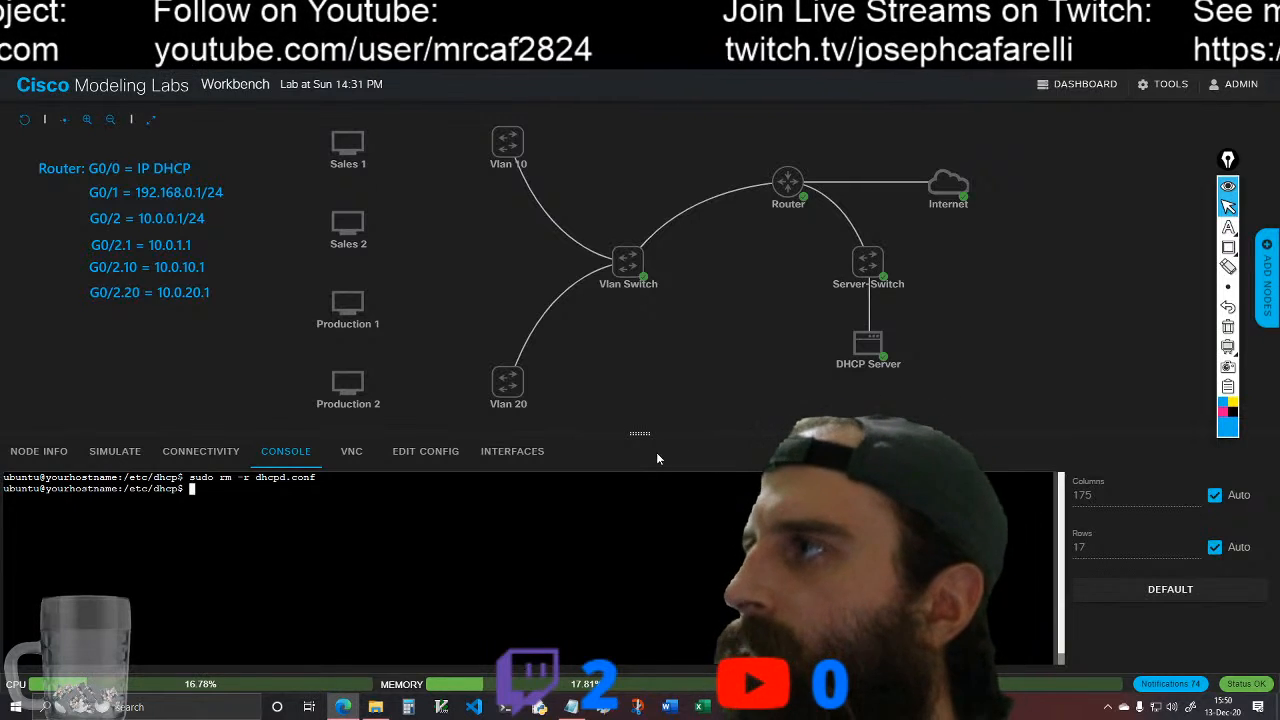
Step: Enlarge the console pane to about 34 rows and collapse the on-screen drawing tools covering the workbench
{"action": "left_click_drag", "start_coordinate": [640, 433], "coordinate": [634, 248]}
{"action": "left_click", "coordinate": [1229, 187]}
{"action": "left_click", "coordinate": [540, 400]}
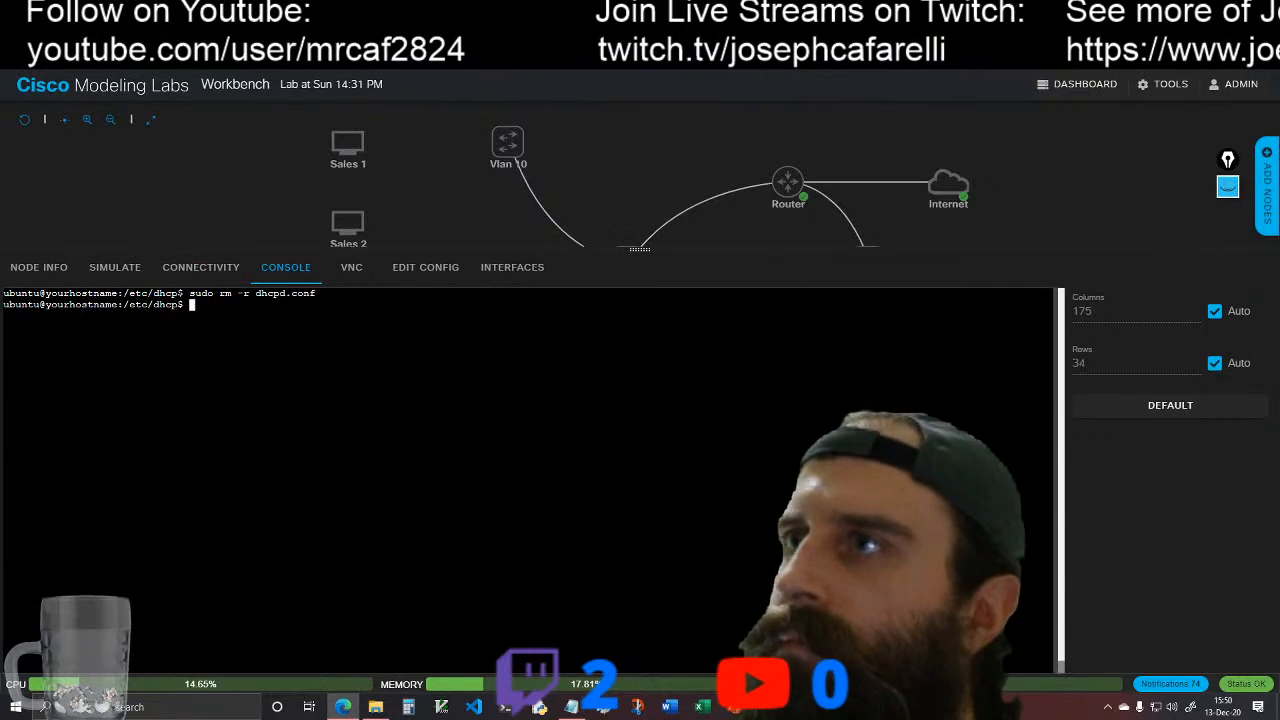
Step: Create an empty dhcpd.conf in /etc/dhcp by running sudo touch dhcpd.conf
{"action": "type", "text": "tou"}
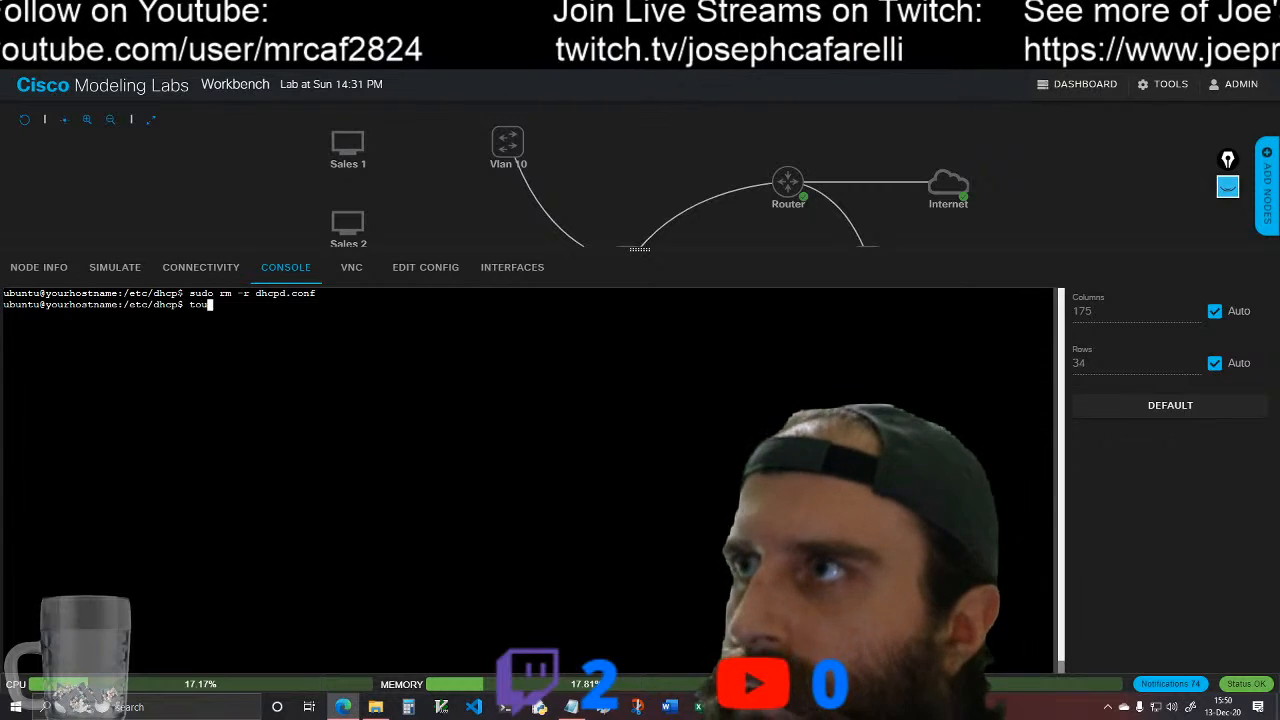
{"action": "key", "text": "BackSpace"}
{"action": "key", "text": "BackSpace"}
{"action": "key", "text": "BackSpace"}
{"action": "type", "text": "s"}
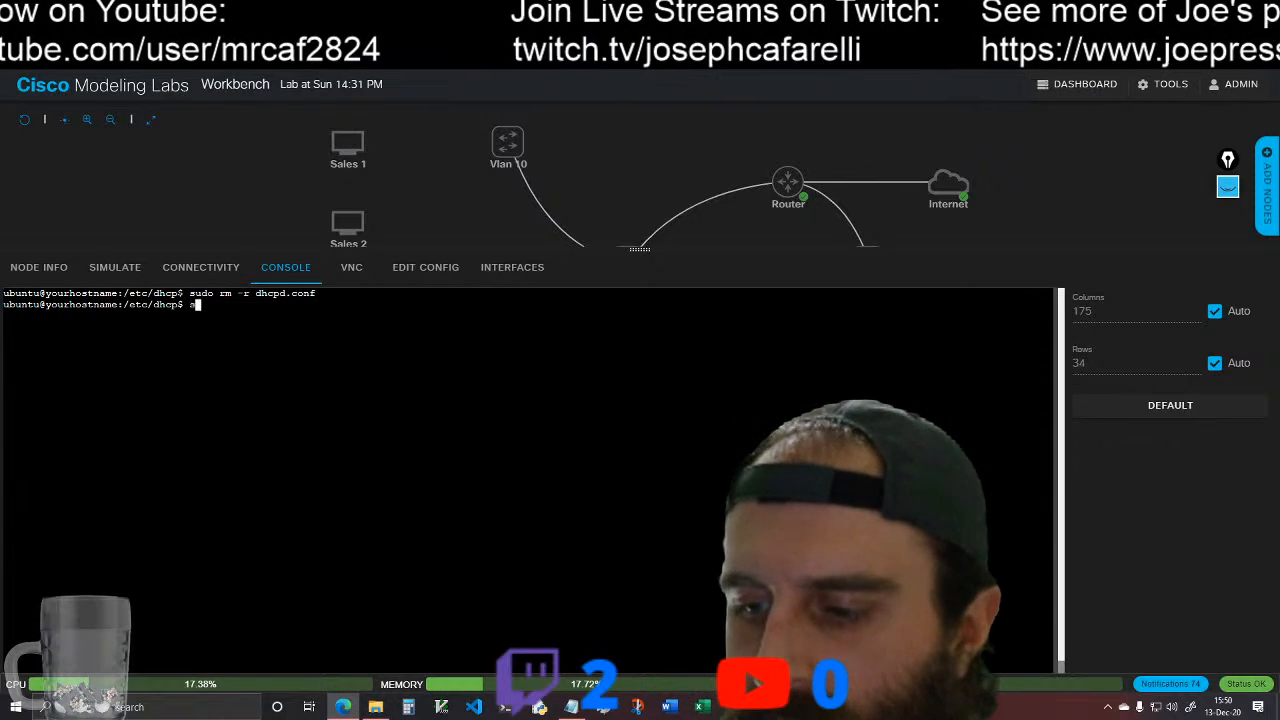
{"action": "type", "text": "udo touch"}
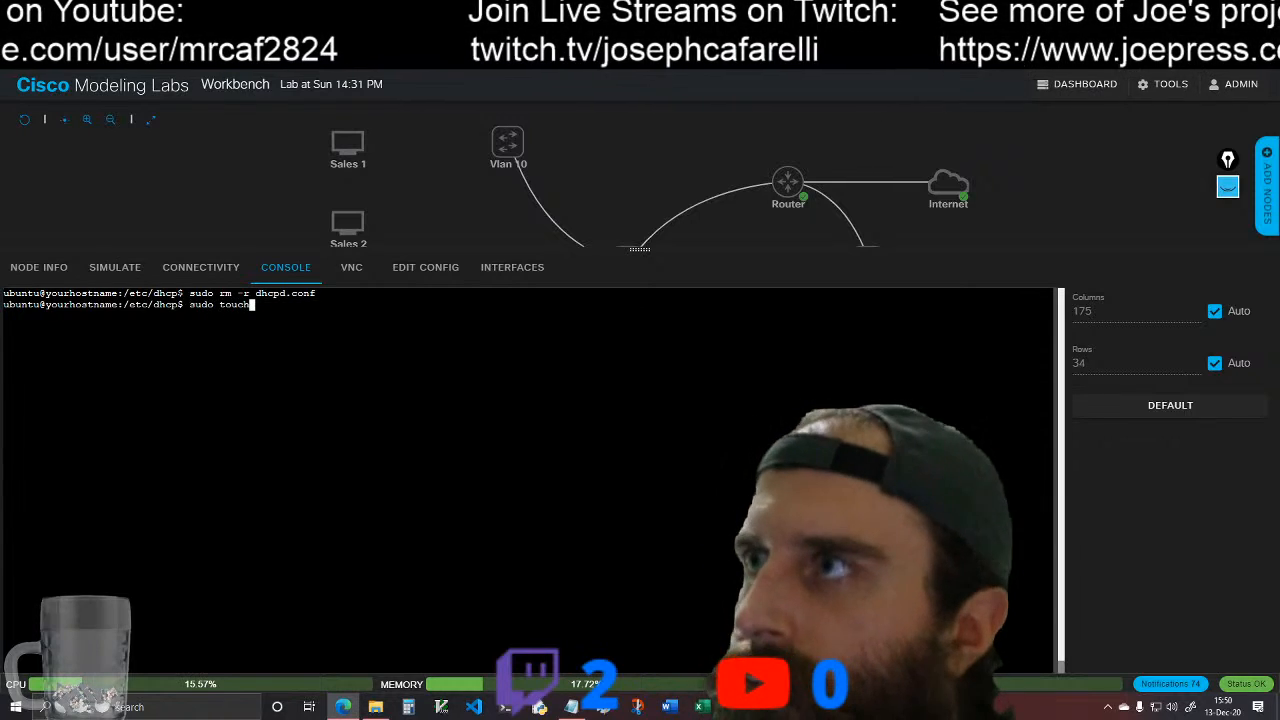
{"action": "type", "text": " dh"}
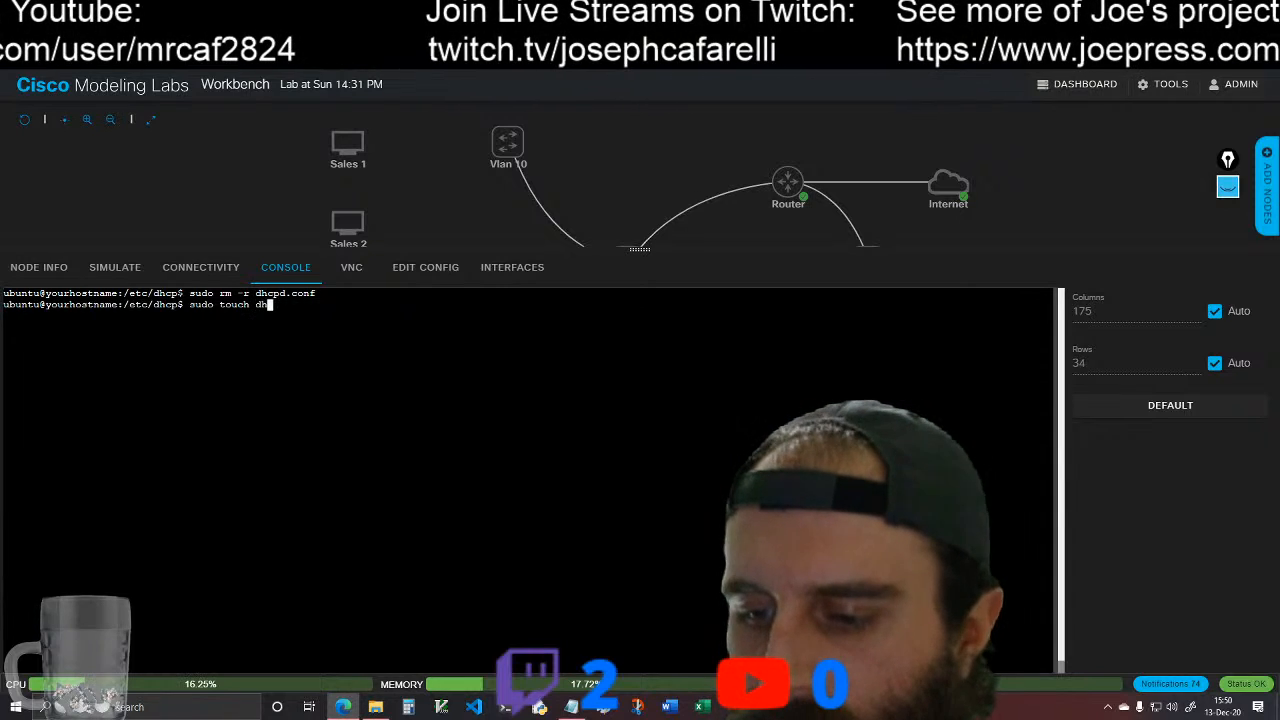
{"action": "type", "text": "cpd.con"}
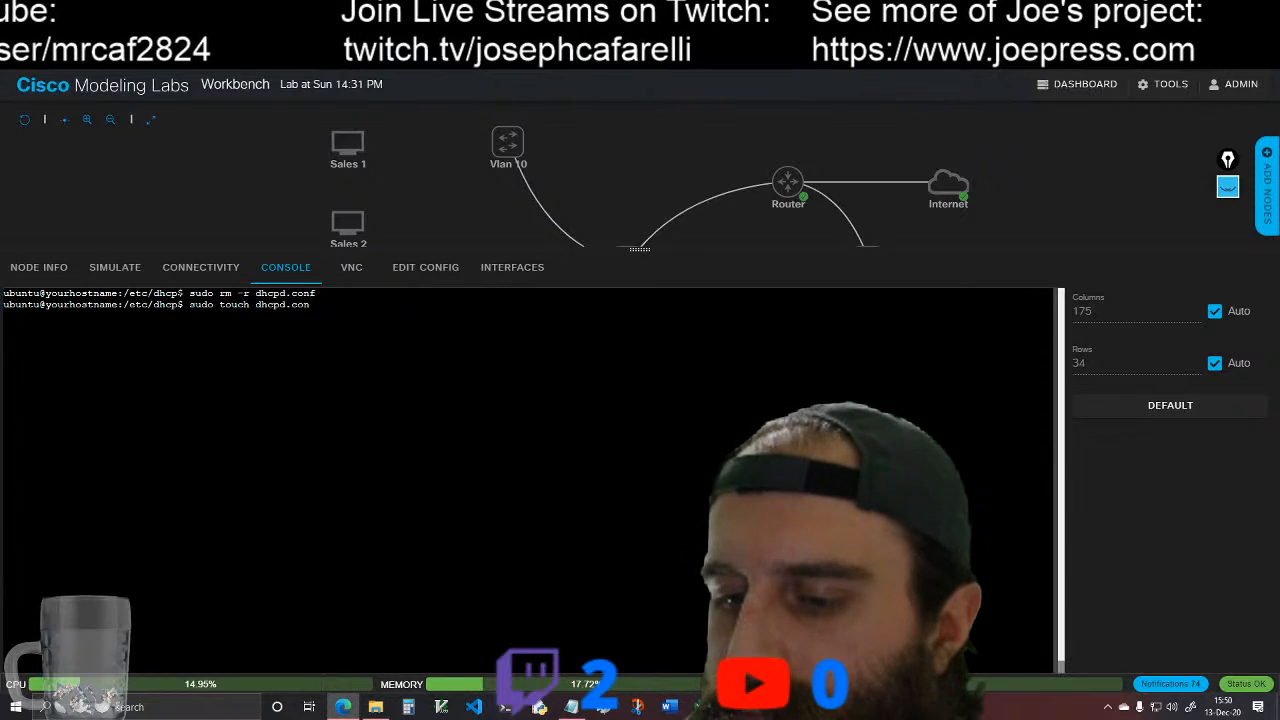
{"action": "type", "text": "f"}
{"action": "key", "text": "Return"}
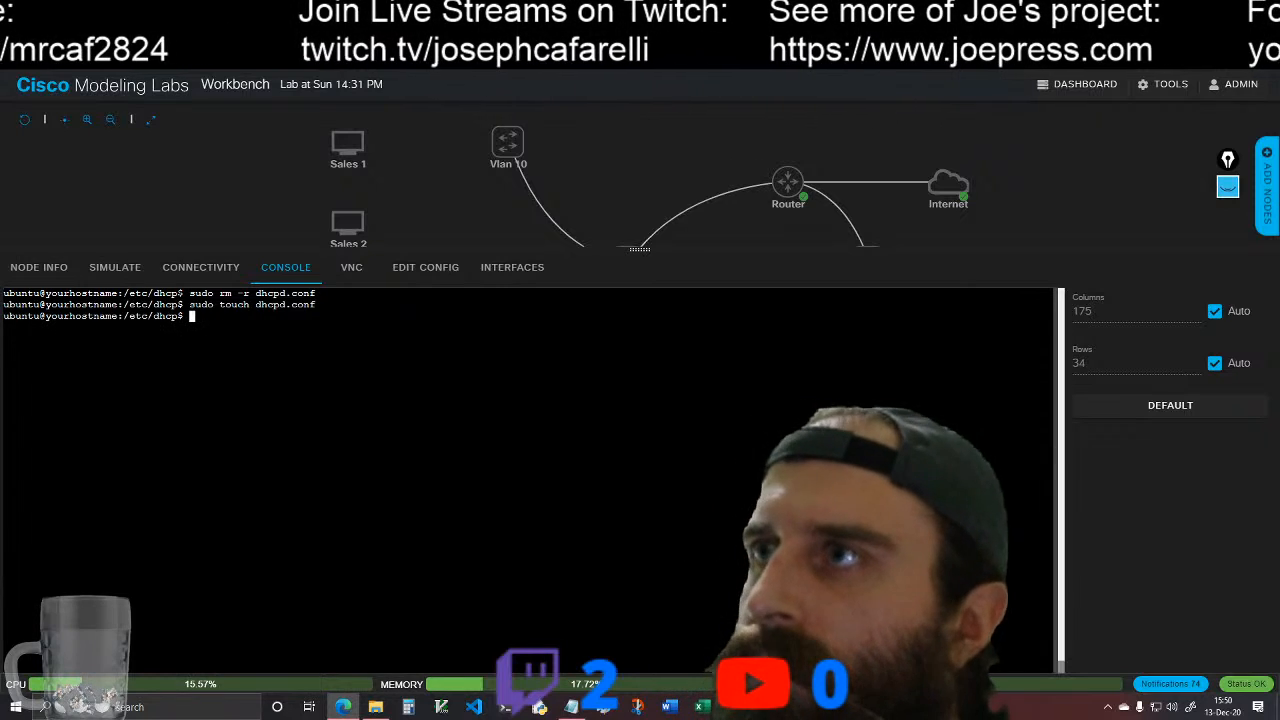
Step: Open dhcpd.conf for editing by running sudo vim dhcpd.conf, and switch the editor to insert mode
{"action": "type", "text": "sudo v"}
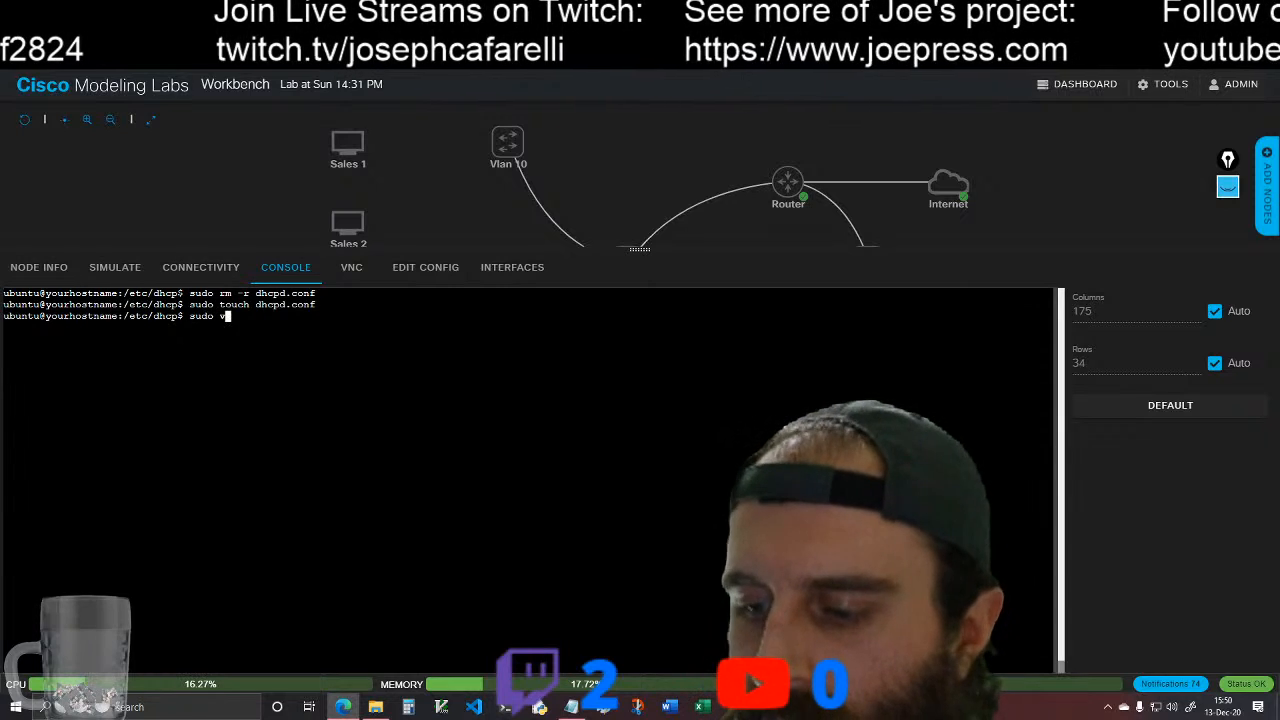
{"action": "type", "text": "im "}
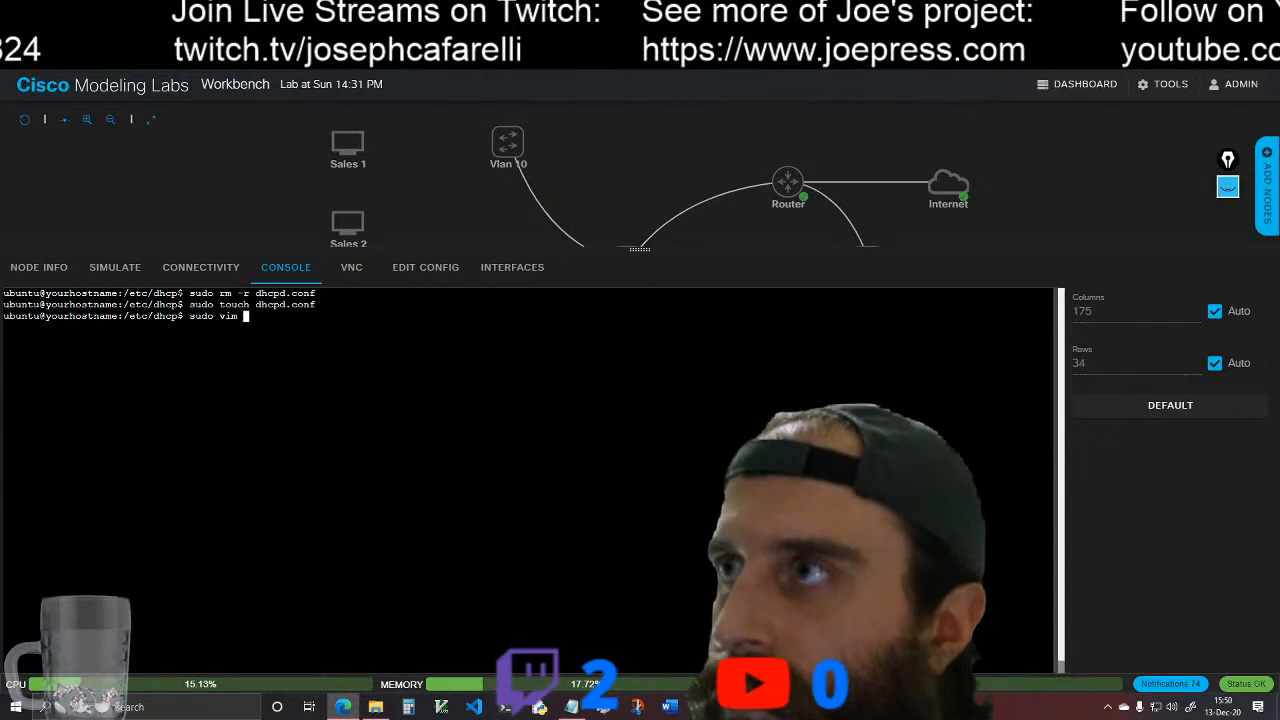
{"action": "type", "text": "dhc"}
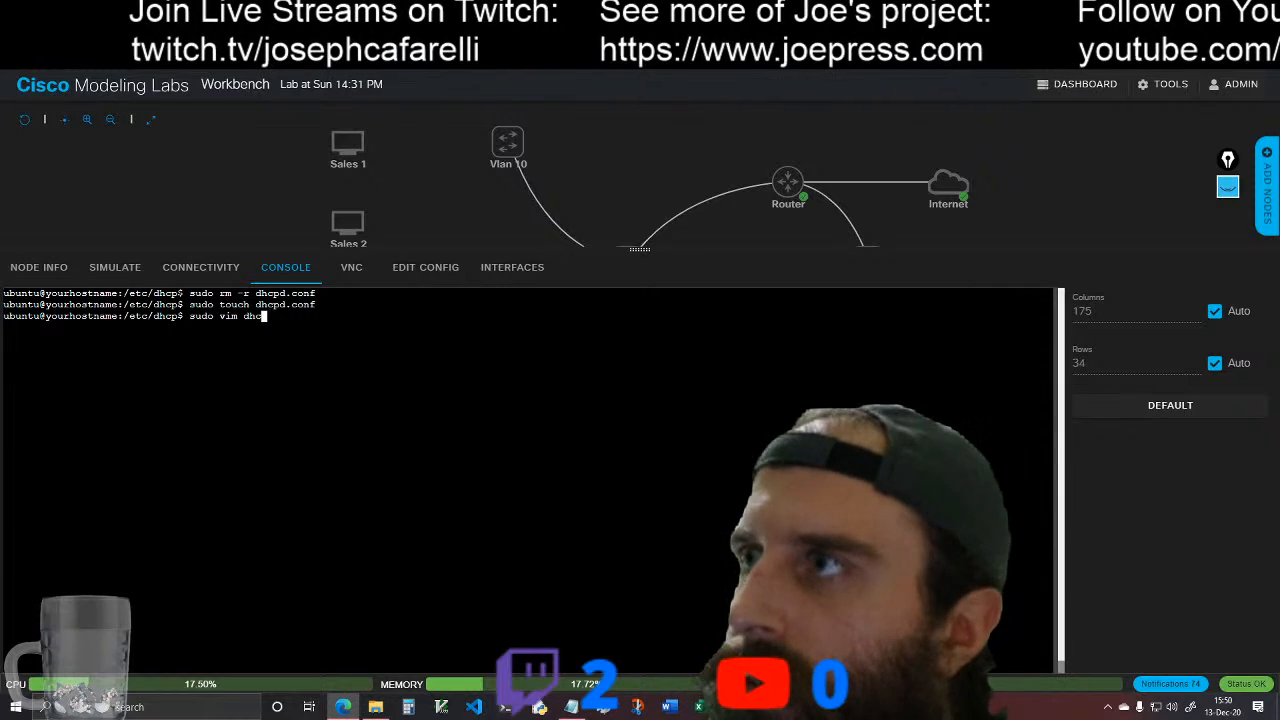
{"action": "type", "text": "pd.conf"}
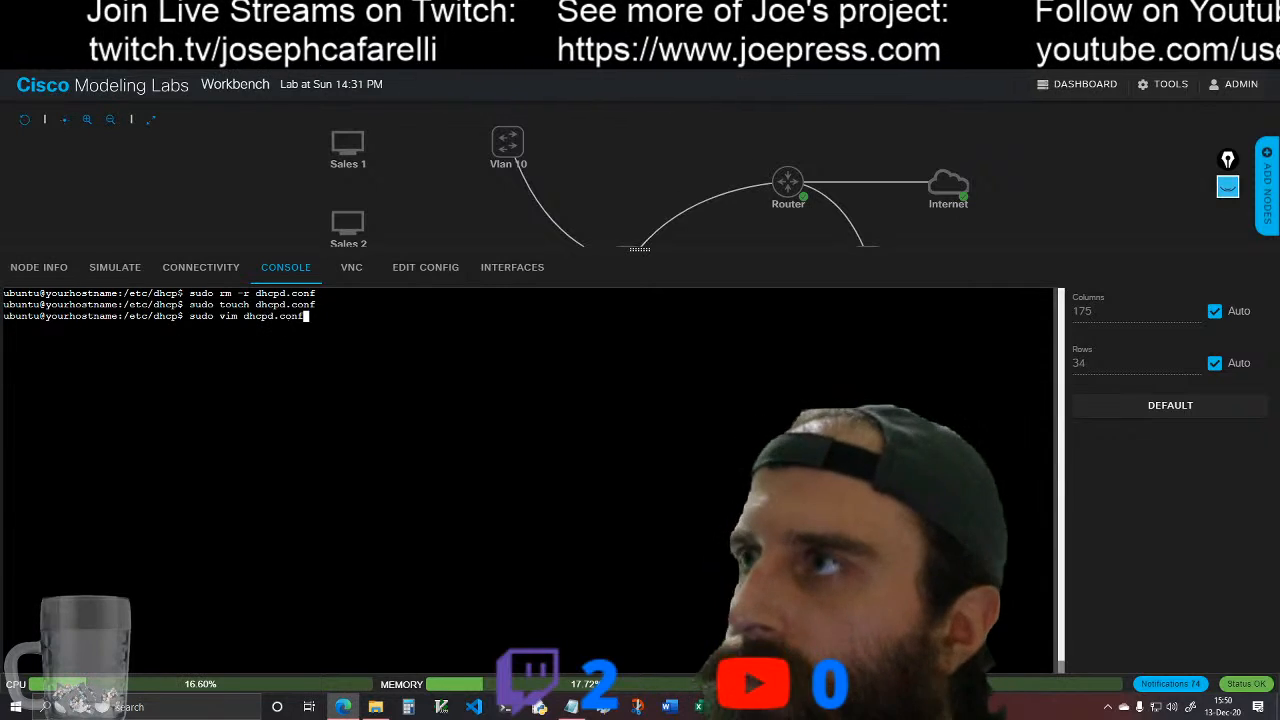
{"action": "key", "text": "Return"}
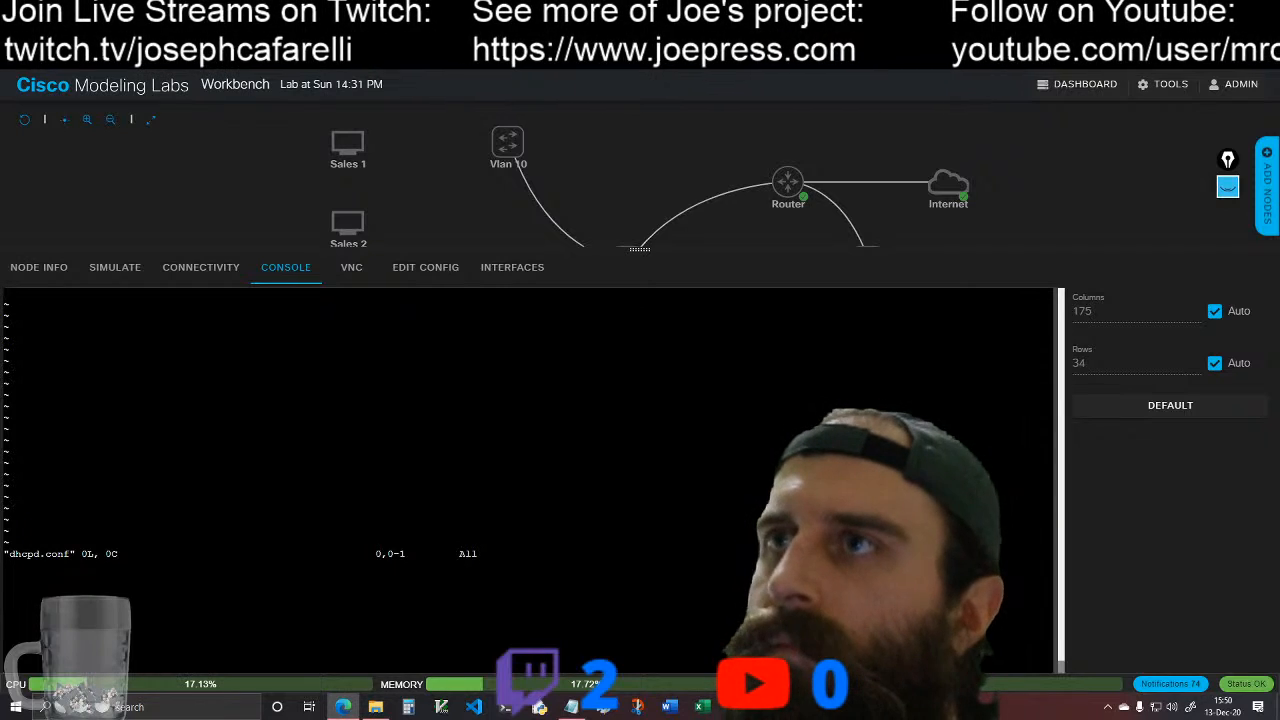
{"action": "key", "text": "i"}
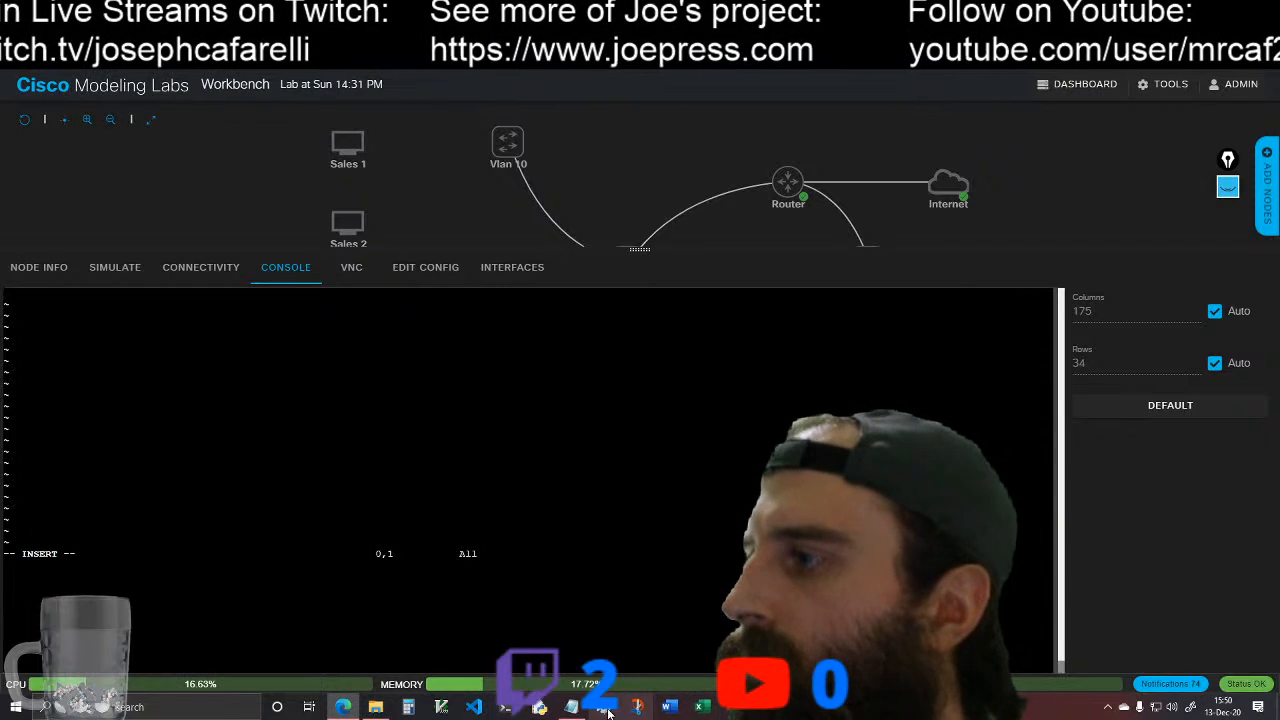
Step: Copy the configuration from the dashed line through the 10.0.20.0 subnet block in the Notepad notes and paste it into dhcpd.conf
{"action": "left_click", "coordinate": [571, 707]}
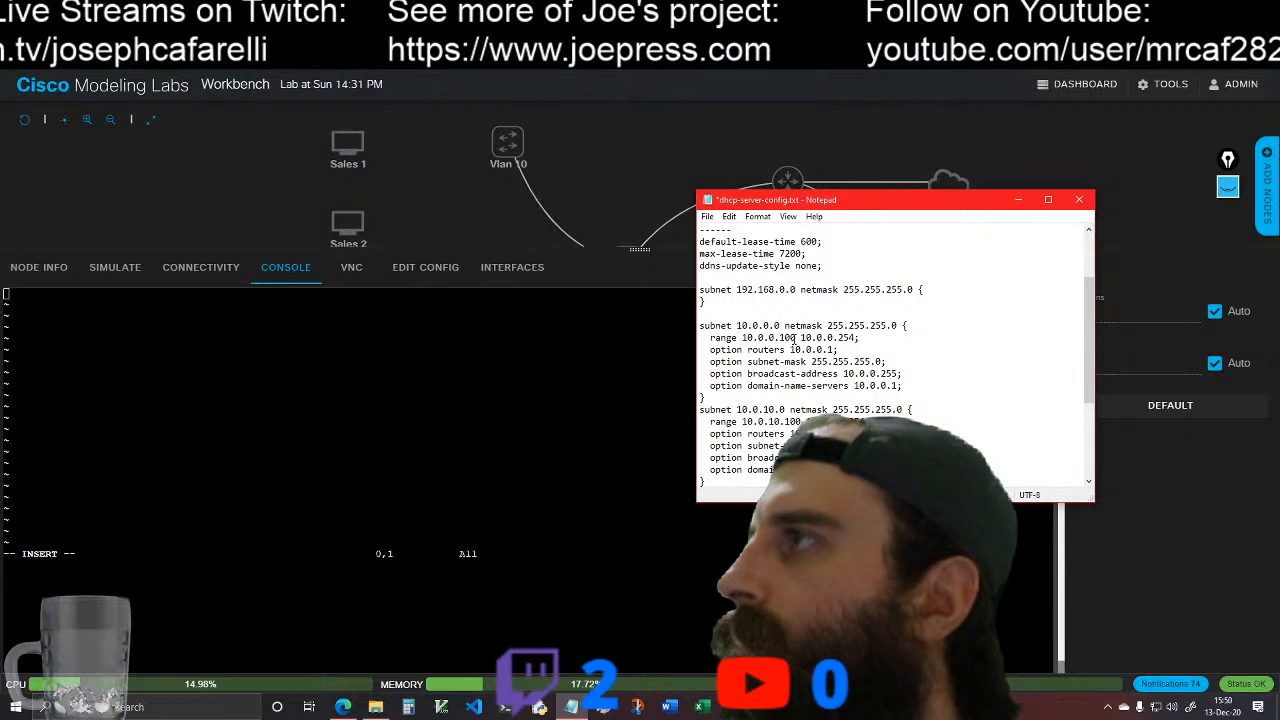
{"action": "left_click_drag", "start_coordinate": [700, 232], "coordinate": [705, 422]}
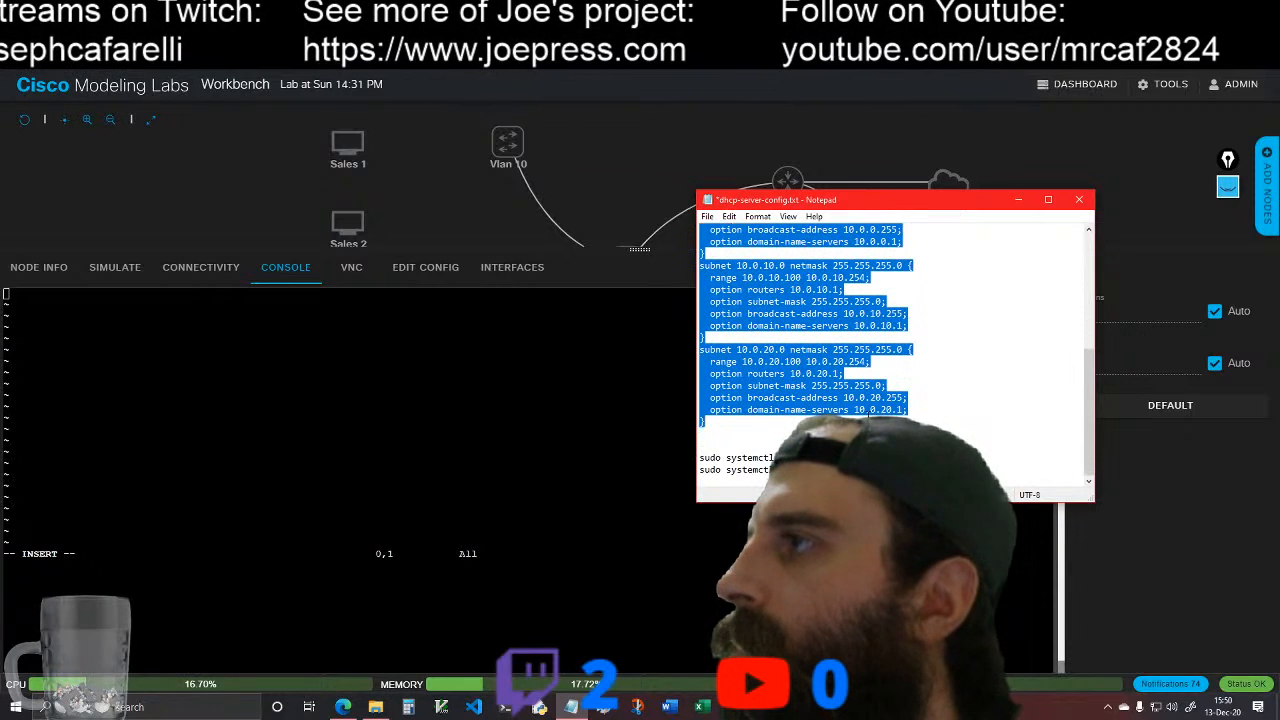
{"action": "right_click", "coordinate": [770, 396]}
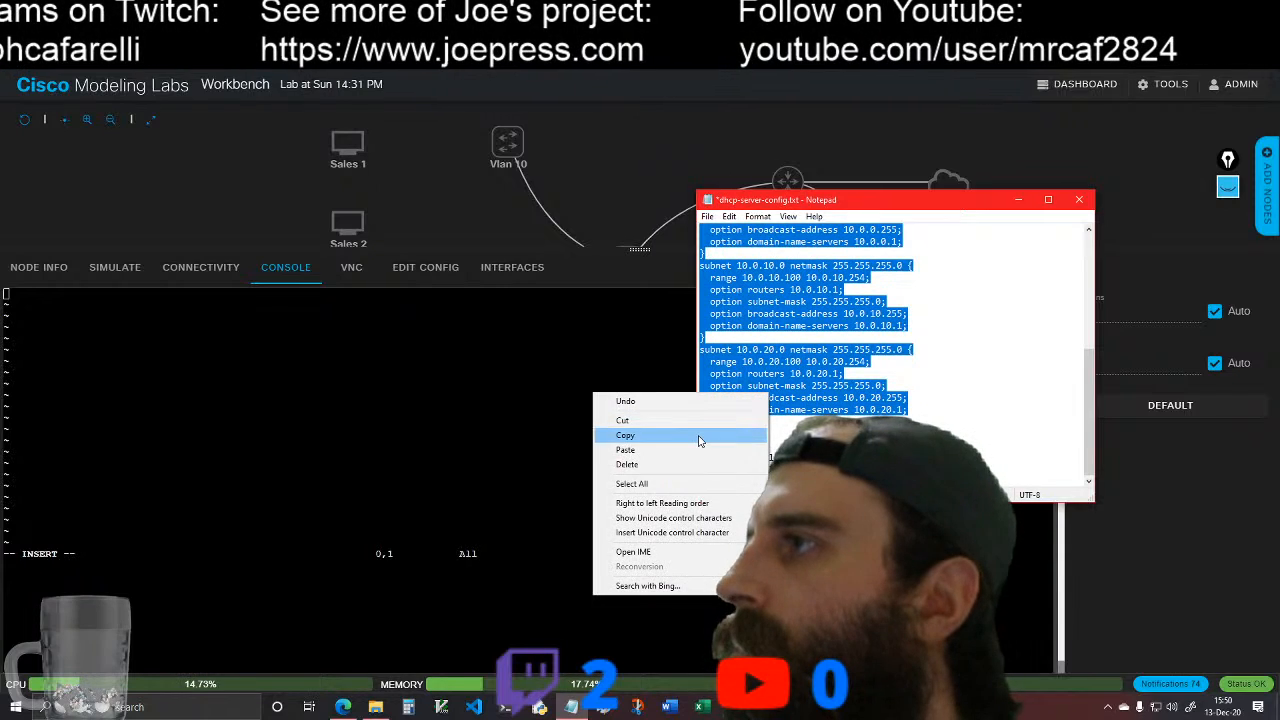
{"action": "left_click", "coordinate": [700, 437]}
{"action": "left_click", "coordinate": [12, 296]}
{"action": "right_click", "coordinate": [12, 296]}
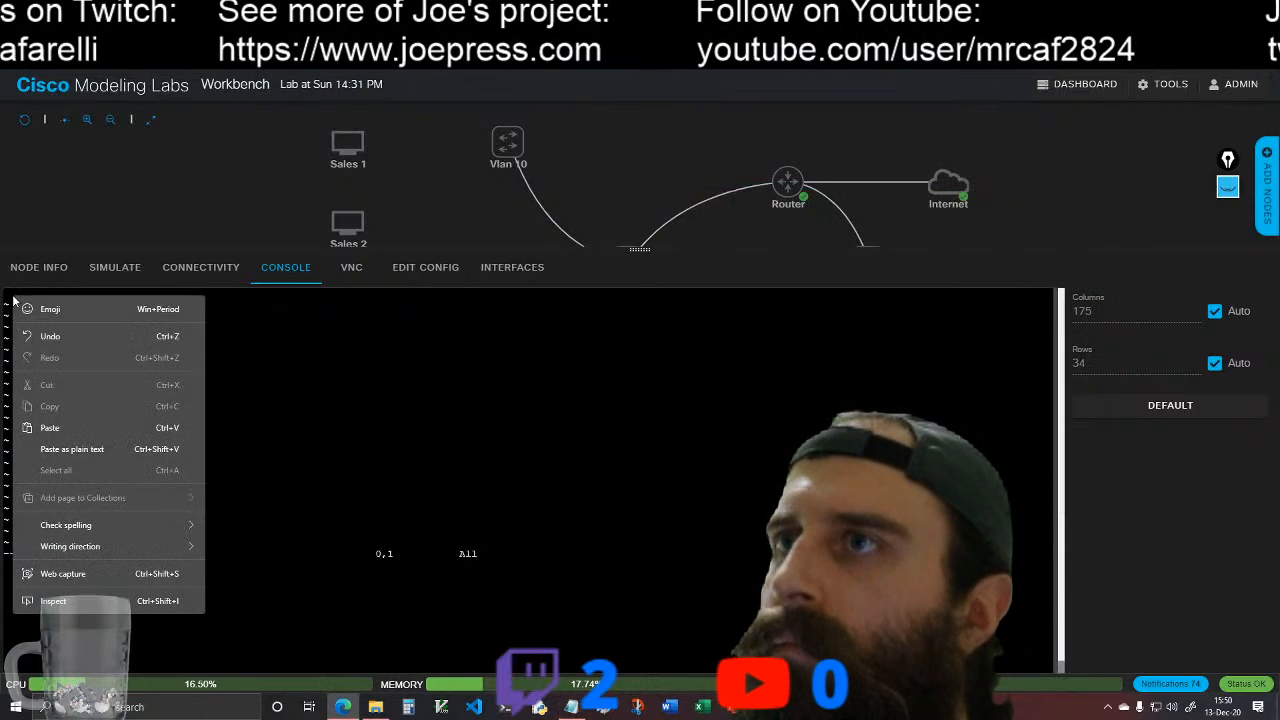
{"action": "left_click", "coordinate": [50, 428]}
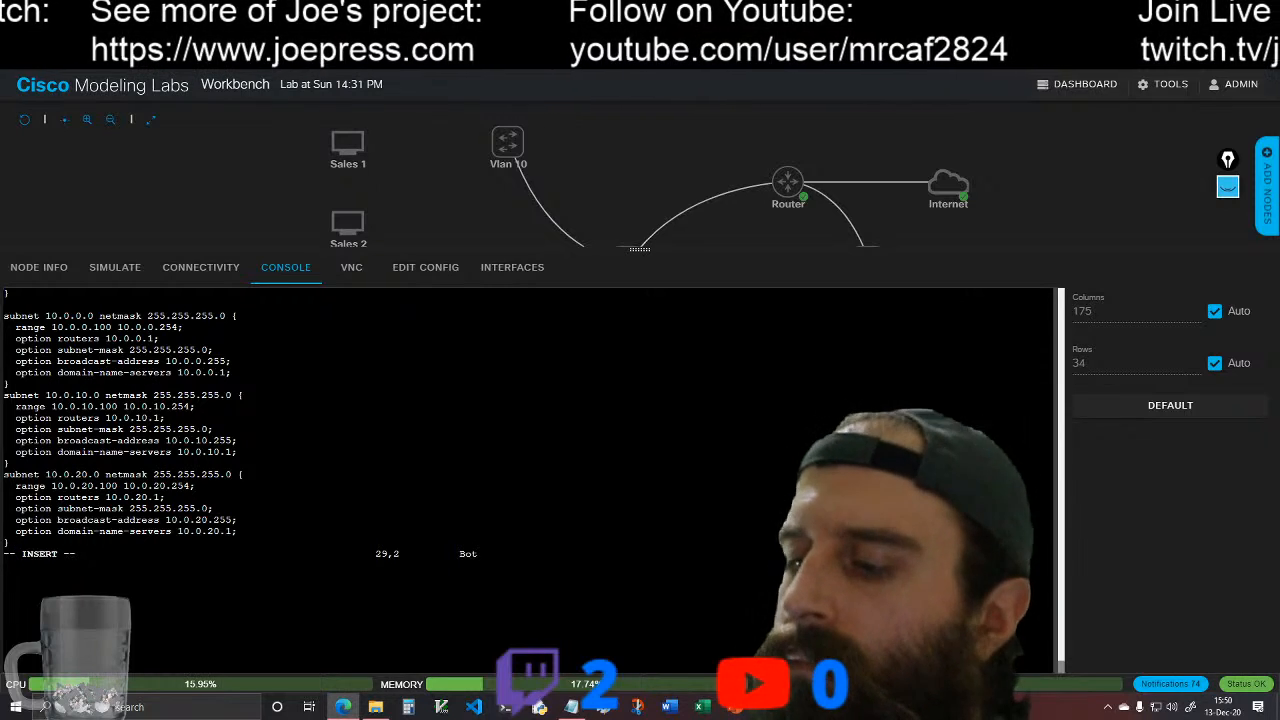
Step: Go back over the pasted configuration up to the ddns-update-style line, write dhcpd.conf with :w! and quit vim with :q
{"action": "key", "text": "Up"}
{"action": "key", "text": "Up"}
{"action": "key", "text": "Up"}
{"action": "key", "text": "Up"}
{"action": "key", "text": "Up"}
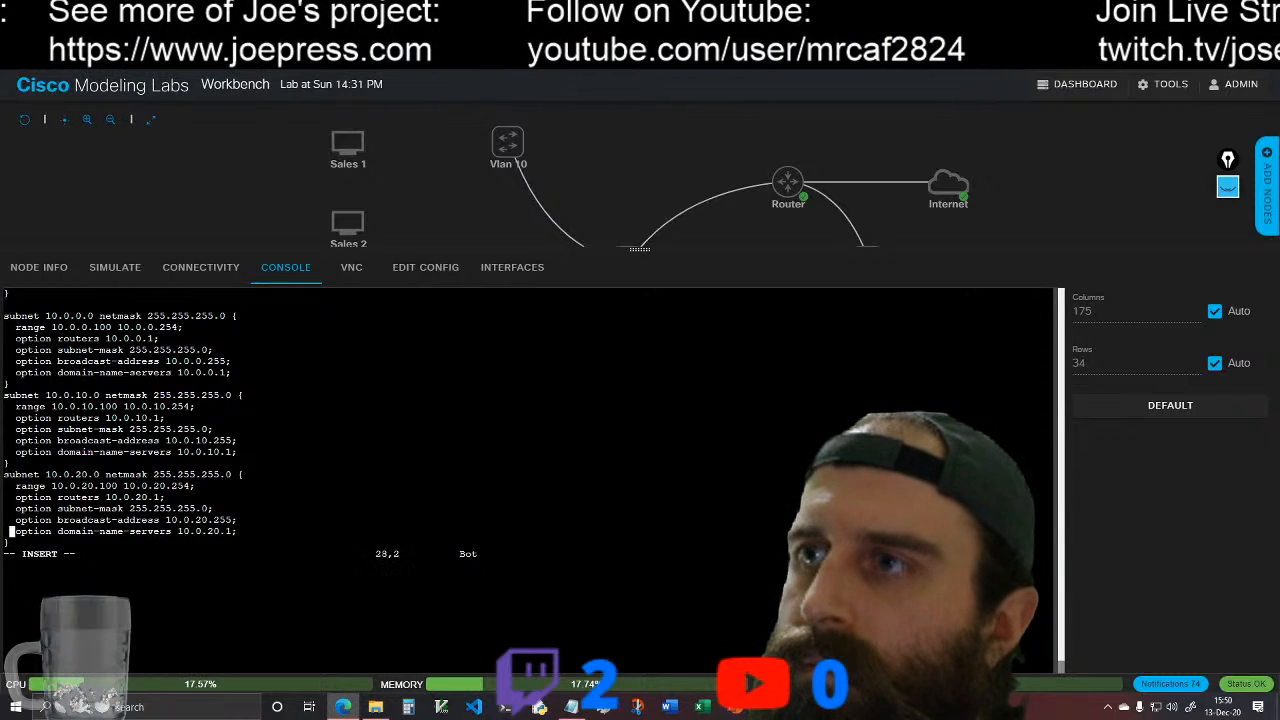
{"action": "key", "text": "Up"}
{"action": "key", "text": "Up"}
{"action": "key", "text": "Up"}
{"action": "key", "text": "Up"}
{"action": "key", "text": "Up"}
{"action": "key", "text": "Up"}
{"action": "key", "text": "Up"}
{"action": "key", "text": "Up"}
{"action": "key", "text": "Up"}
{"action": "key", "text": "Up"}
{"action": "key", "text": "Up"}
{"action": "key", "text": "Up"}
{"action": "key", "text": "Up"}
{"action": "key", "text": "Up"}
{"action": "key", "text": "Up"}
{"action": "key", "text": "Up"}
{"action": "key", "text": "Up"}
{"action": "key", "text": "Up"}
{"action": "key", "text": "Up"}
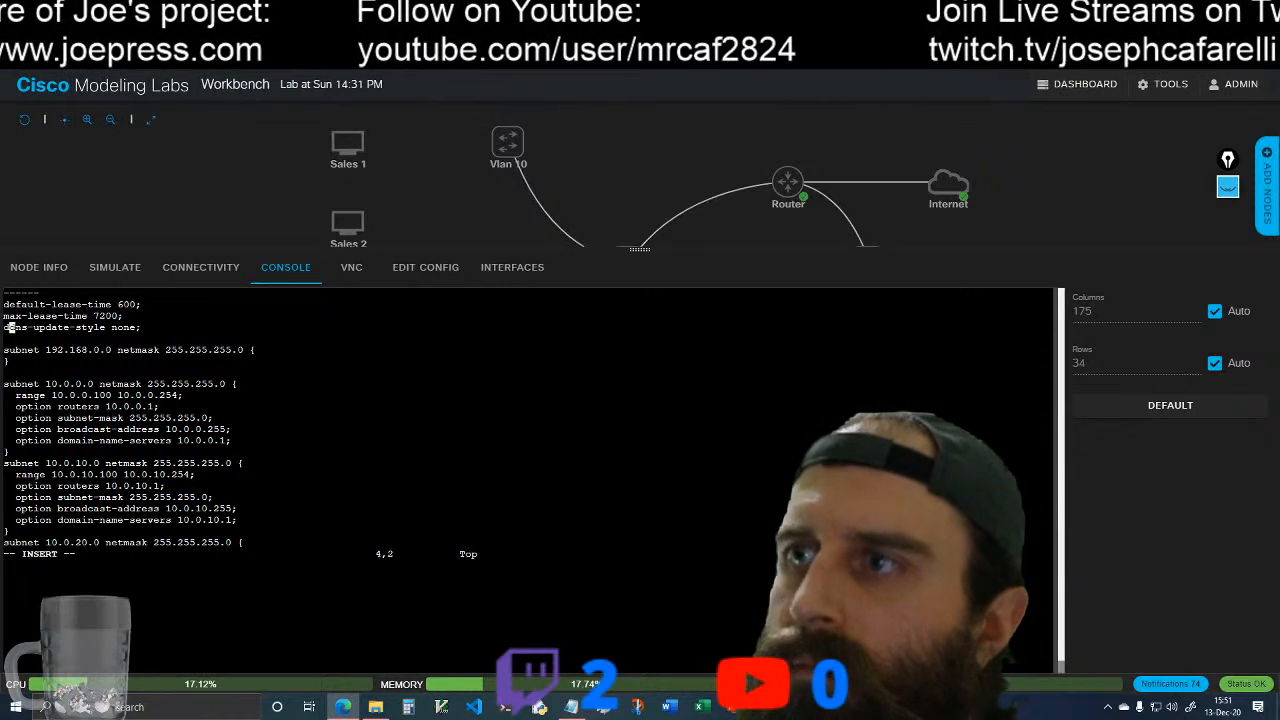
{"action": "key", "text": "Escape"}
{"action": "type", "text": ":"}
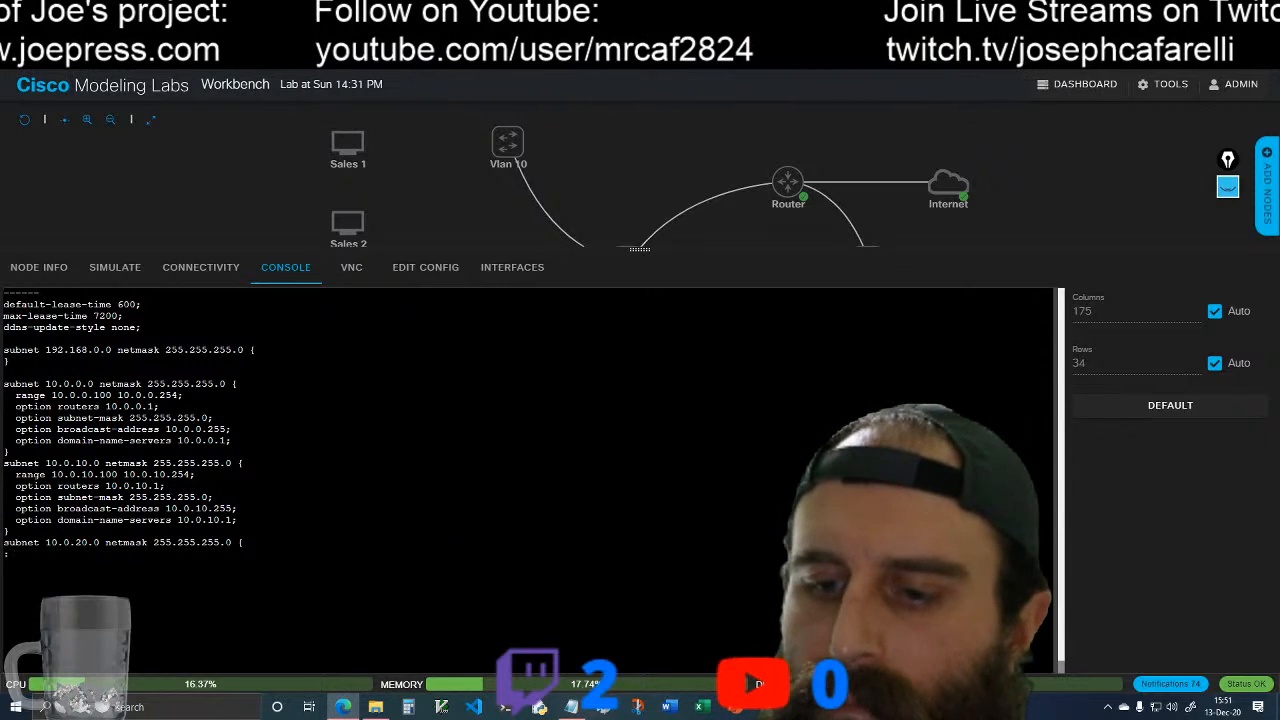
{"action": "type", "text": "w!"}
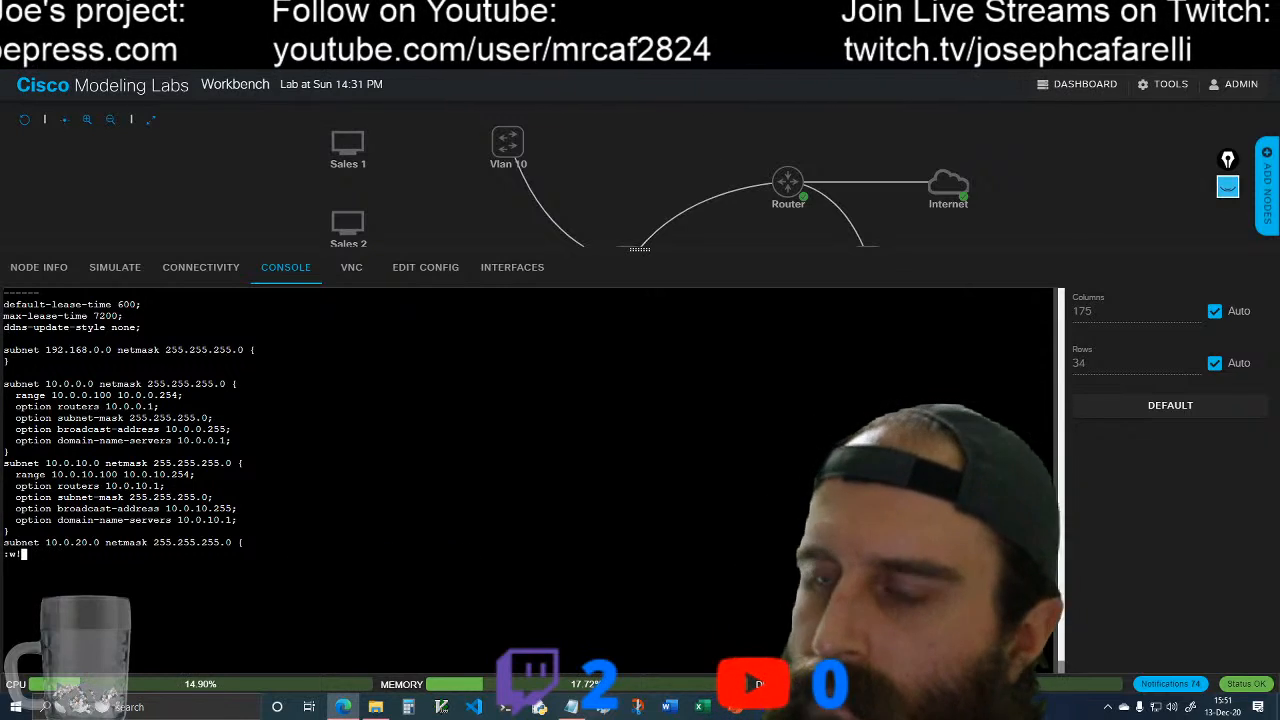
{"action": "key", "text": "Return"}
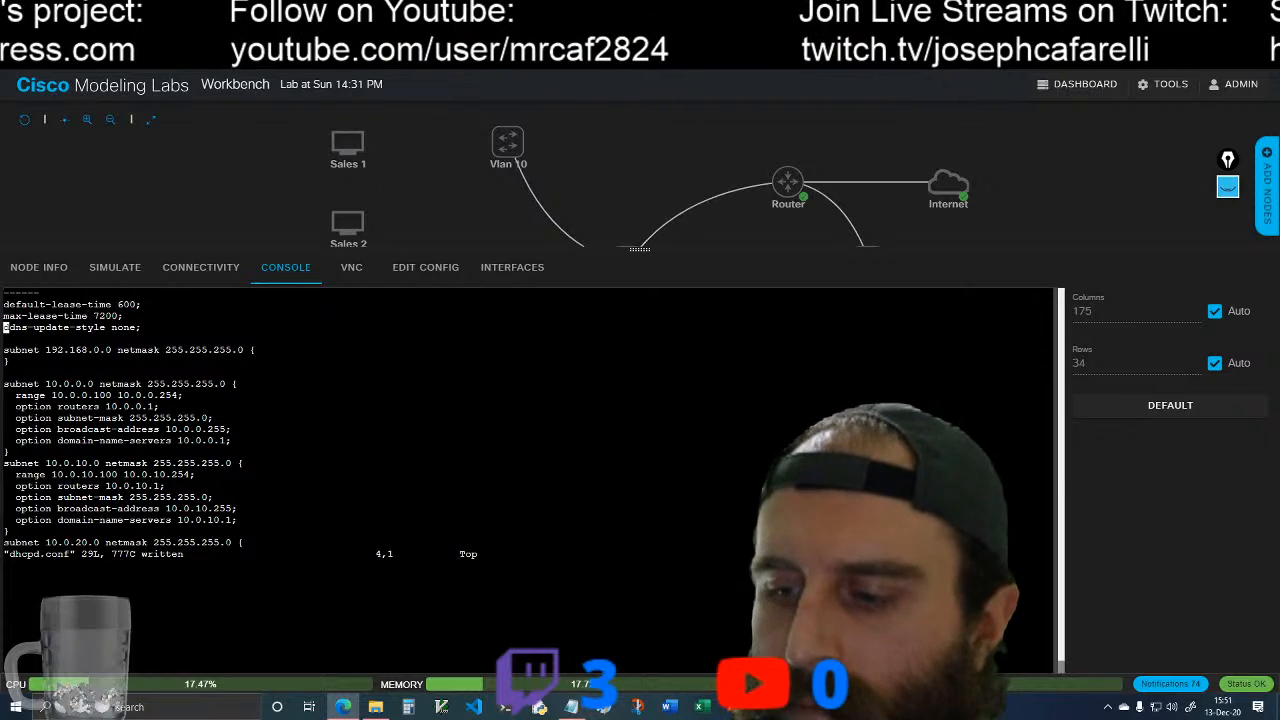
{"action": "type", "text": ":q"}
{"action": "key", "text": "Return"}
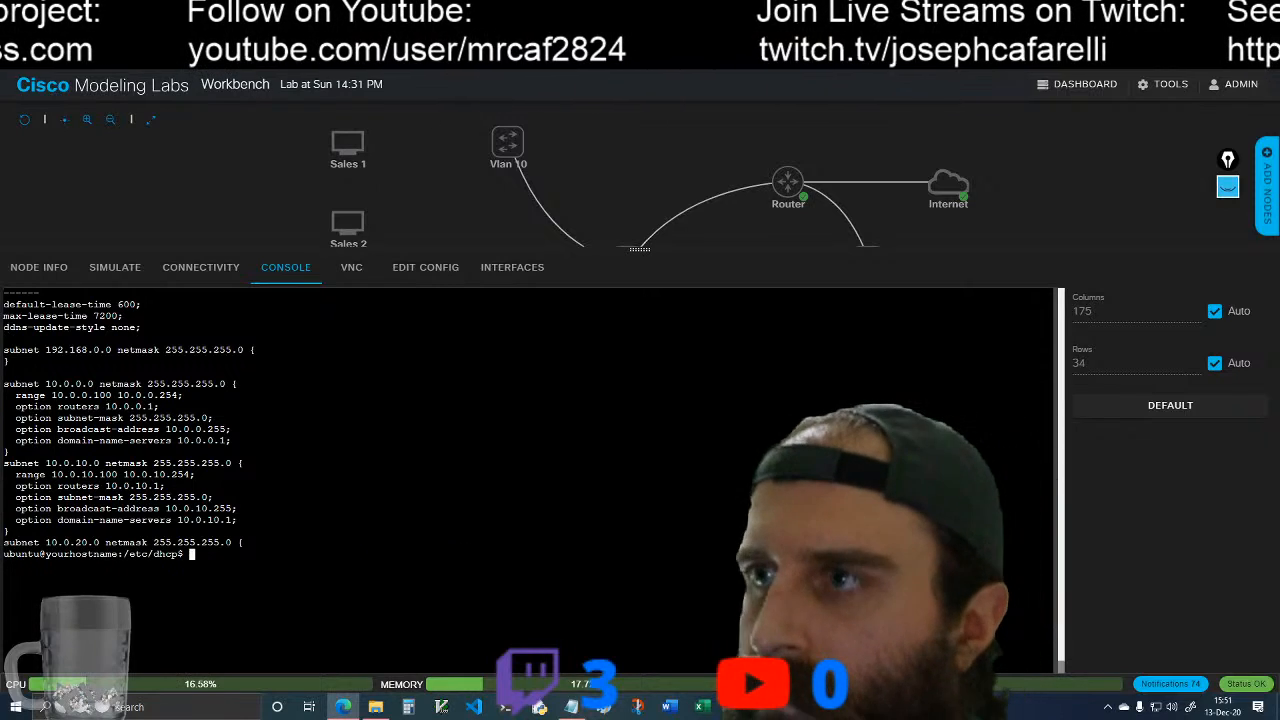
Step: Clear the console and open the saved file for reading by running less dhcpd.conf
{"action": "type", "text": "clear"}
{"action": "key", "text": "Return"}
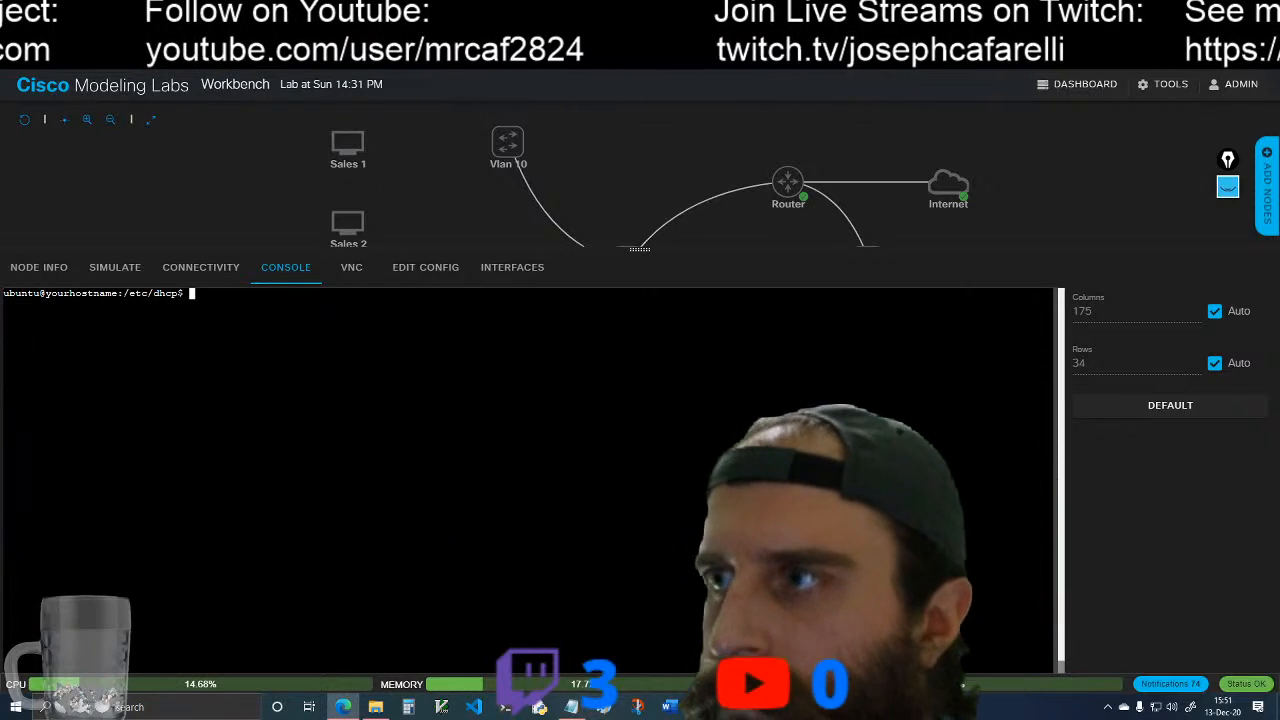
{"action": "type", "text": "les"}
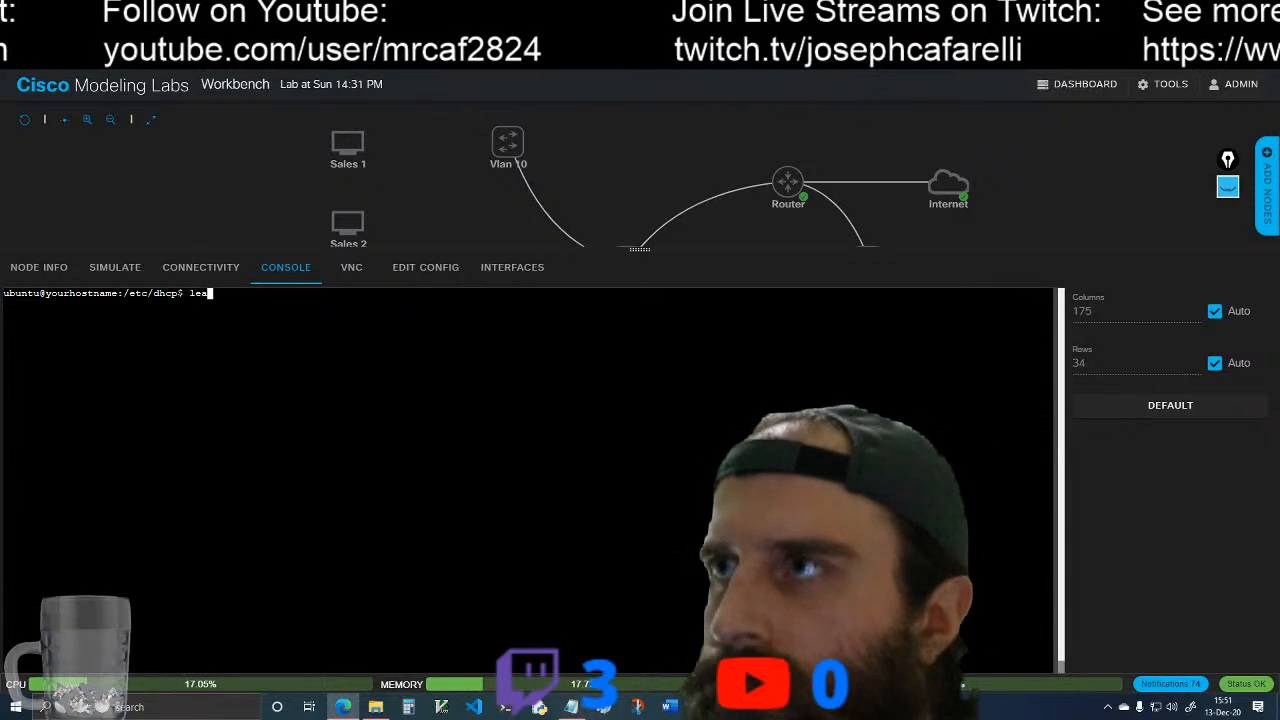
{"action": "type", "text": "s d"}
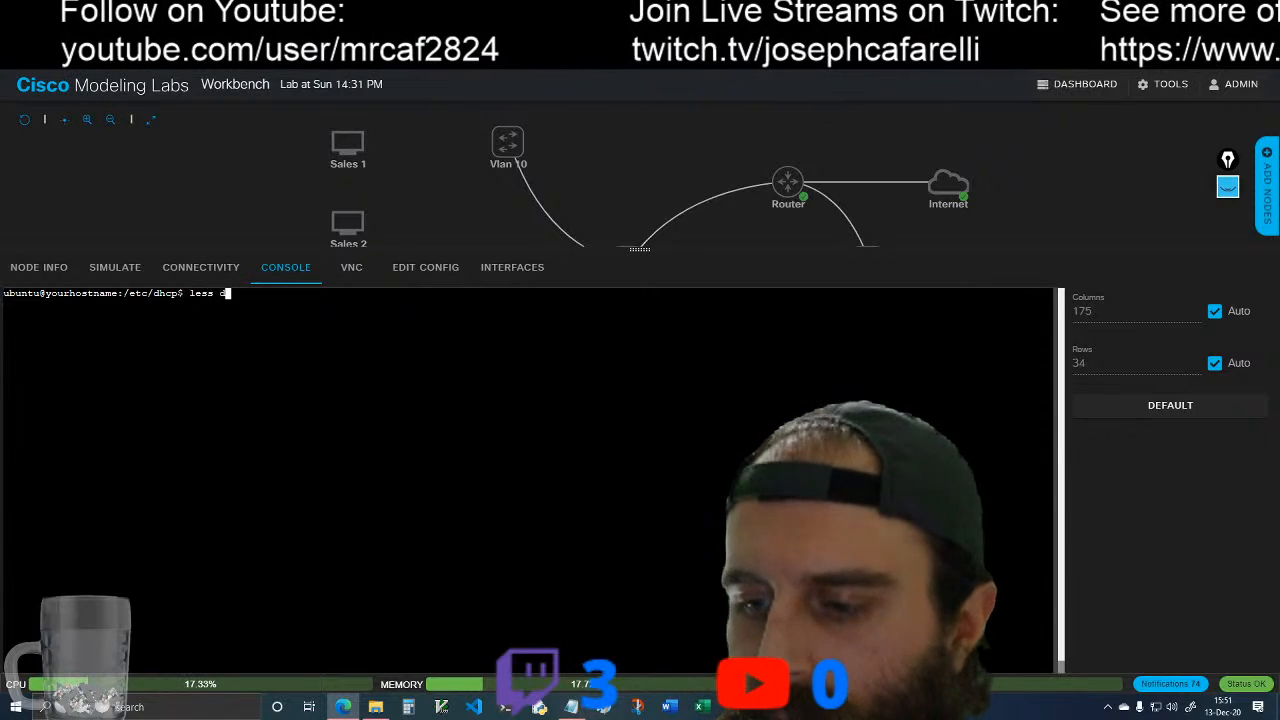
{"action": "type", "text": "hcpd"}
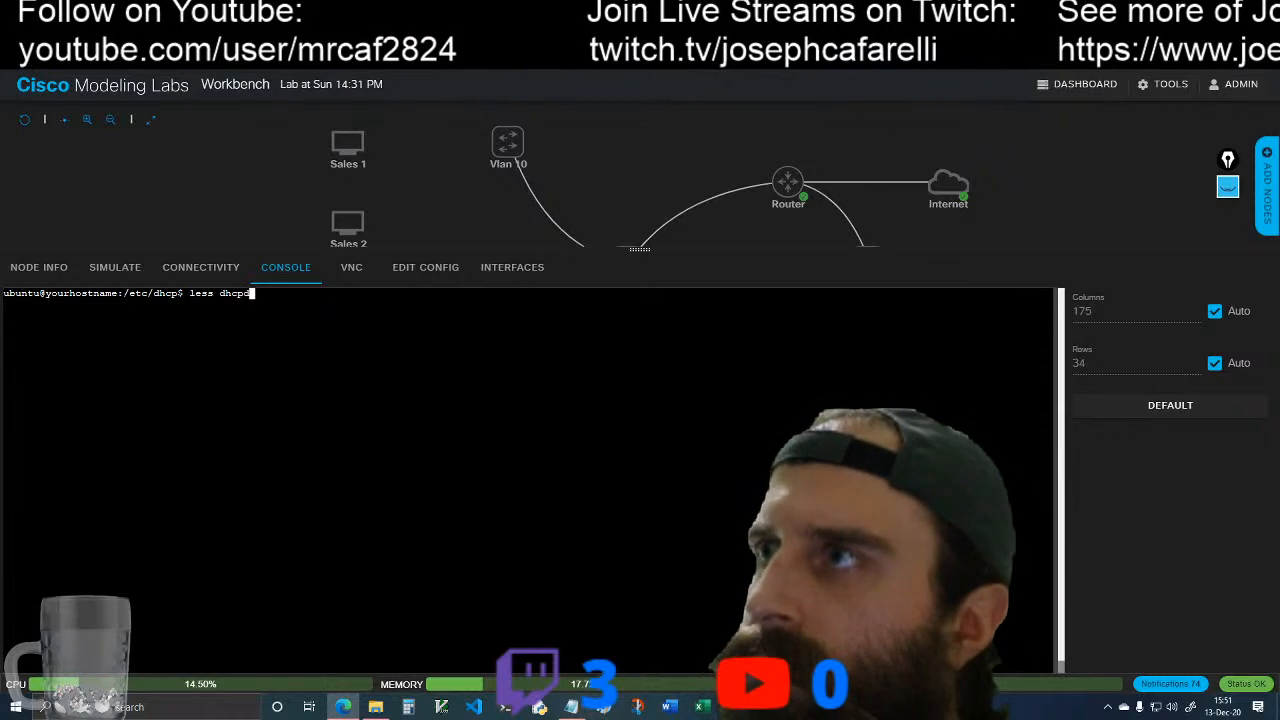
{"action": "key", "text": "Tab"}
{"action": "key", "text": "Return"}
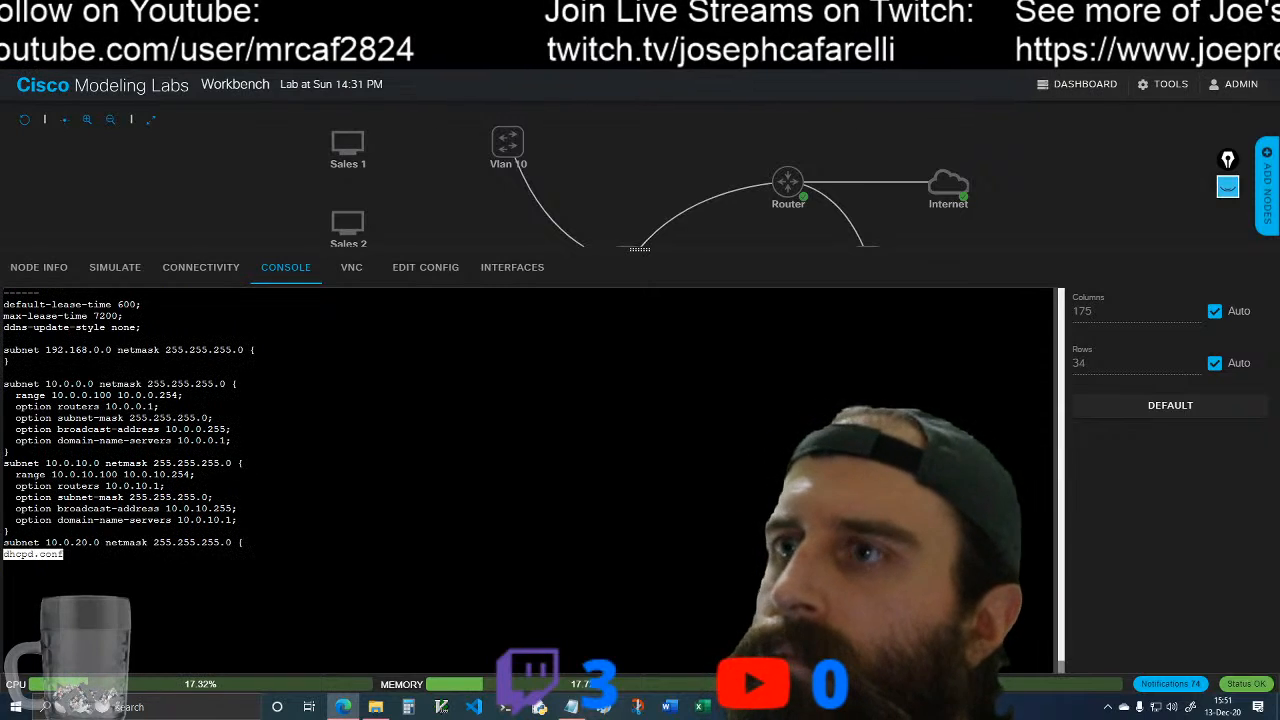
Step: Examine dhcpd.conf from the lease-time lines through the 10.0.20.0 subnet block, and quit less
{"action": "key", "text": "Down"}
{"action": "key", "text": "Down"}
{"action": "key", "text": "Down"}
{"action": "key", "text": "Down"}
{"action": "key", "text": "Down"}
{"action": "key", "text": "Down"}
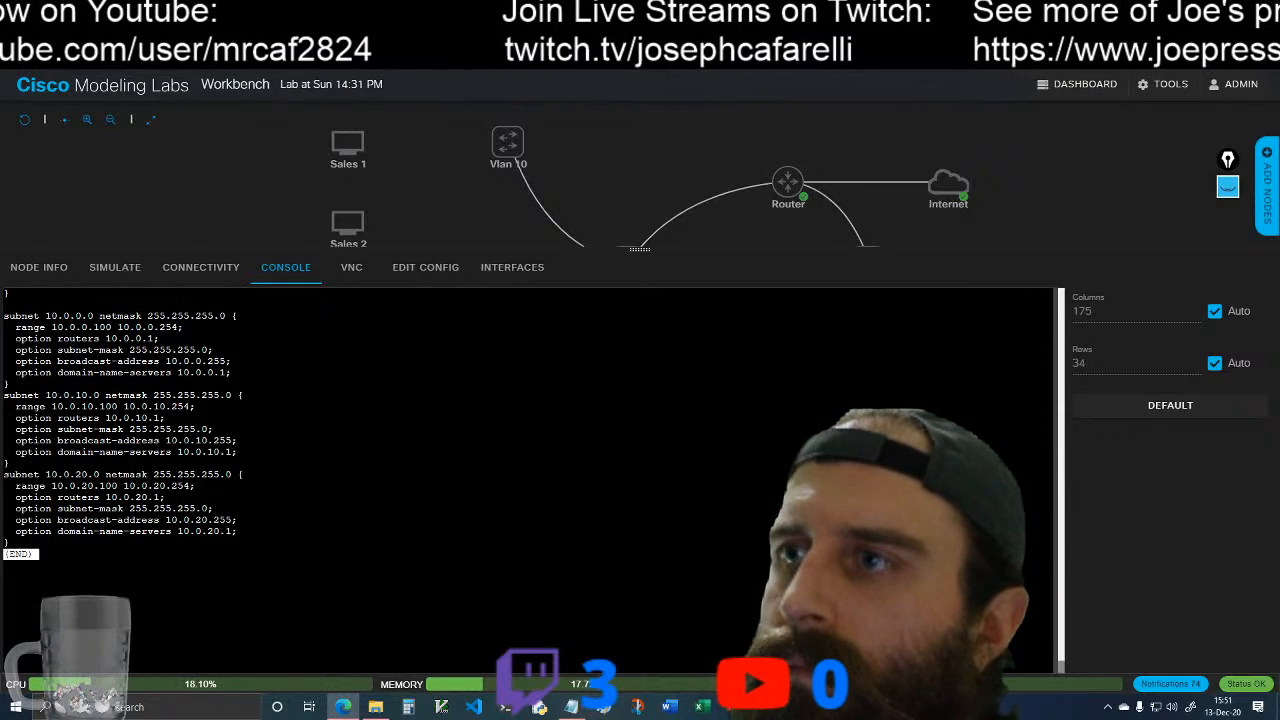
{"action": "key", "text": "Up"}
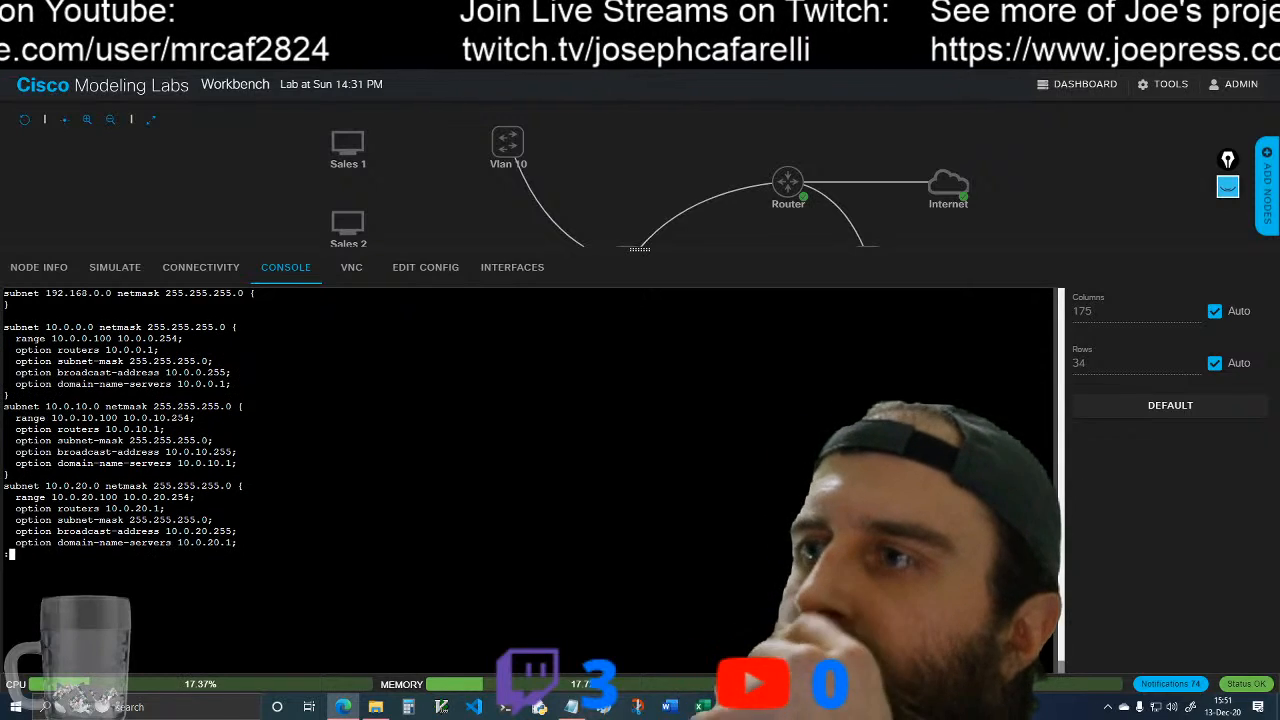
{"action": "key", "text": "Down"}
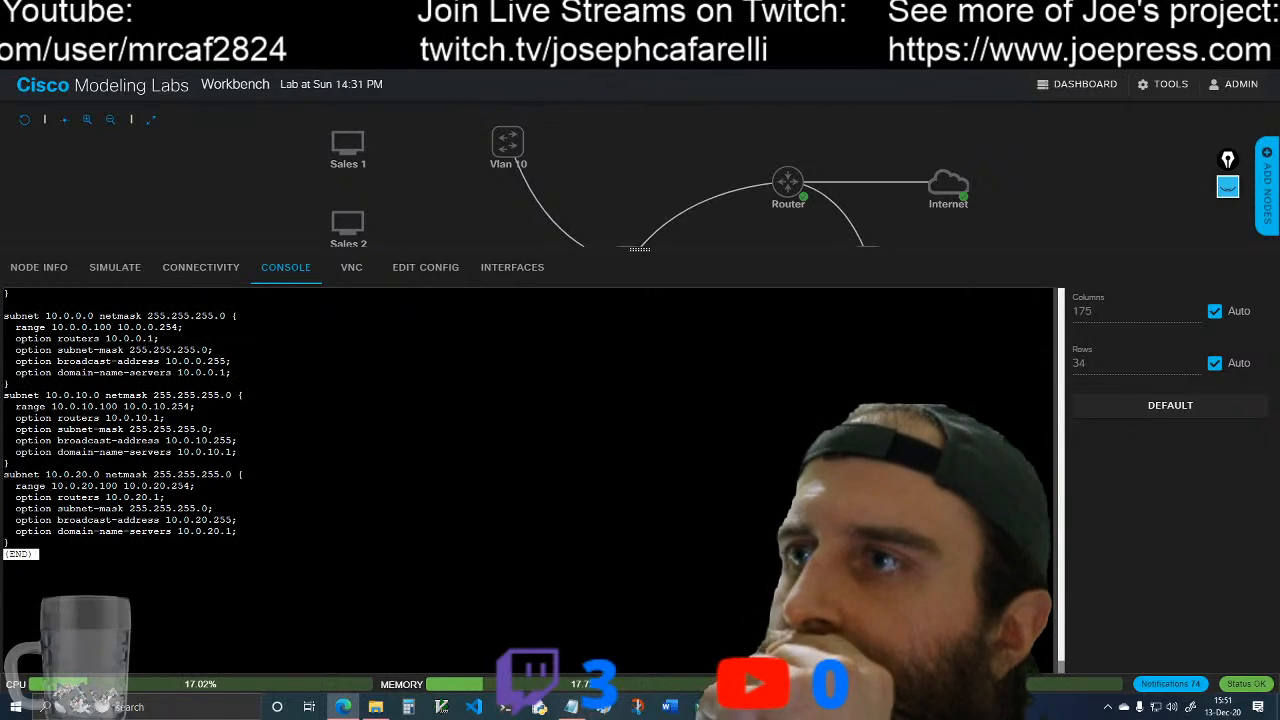
{"action": "key", "text": "Up"}
{"action": "key", "text": "Up"}
{"action": "key", "text": "Up"}
{"action": "key", "text": "Up"}
{"action": "key", "text": "Up"}
{"action": "key", "text": "Up"}
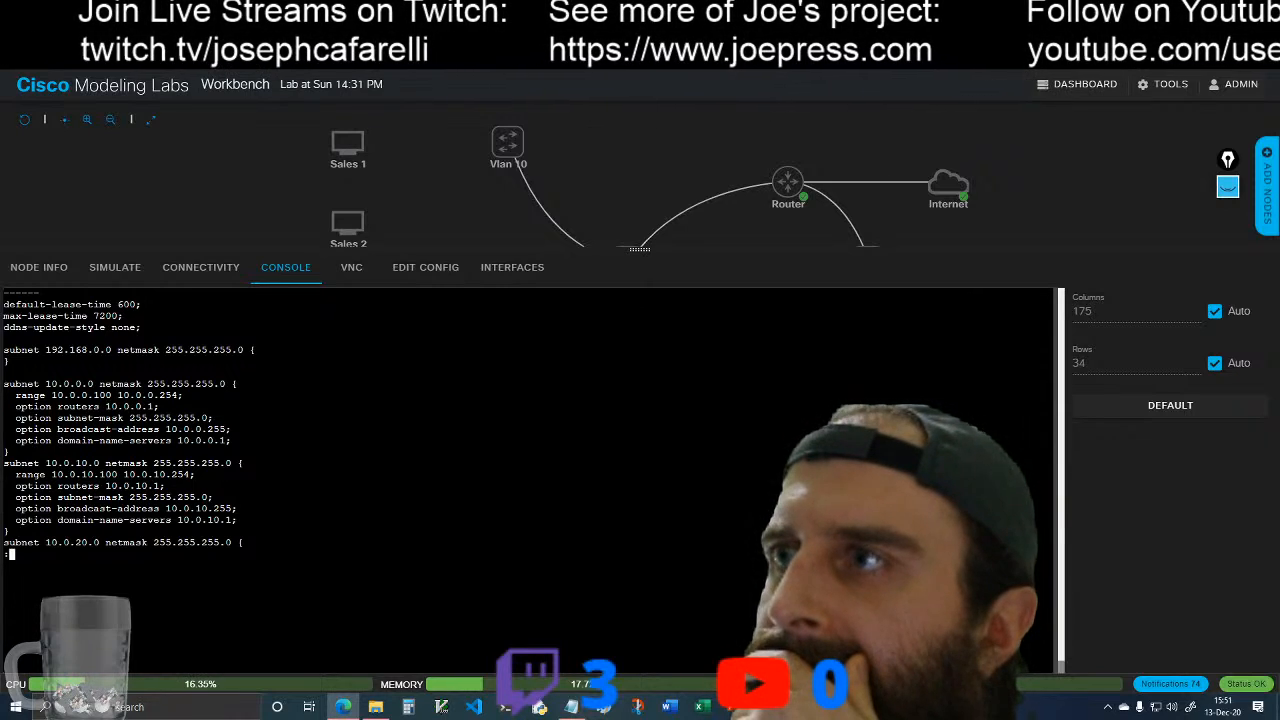
{"action": "key", "text": "Down"}
{"action": "key", "text": "Down"}
{"action": "key", "text": "Down"}
{"action": "key", "text": "Down"}
{"action": "key", "text": "Down"}
{"action": "key", "text": "Down"}
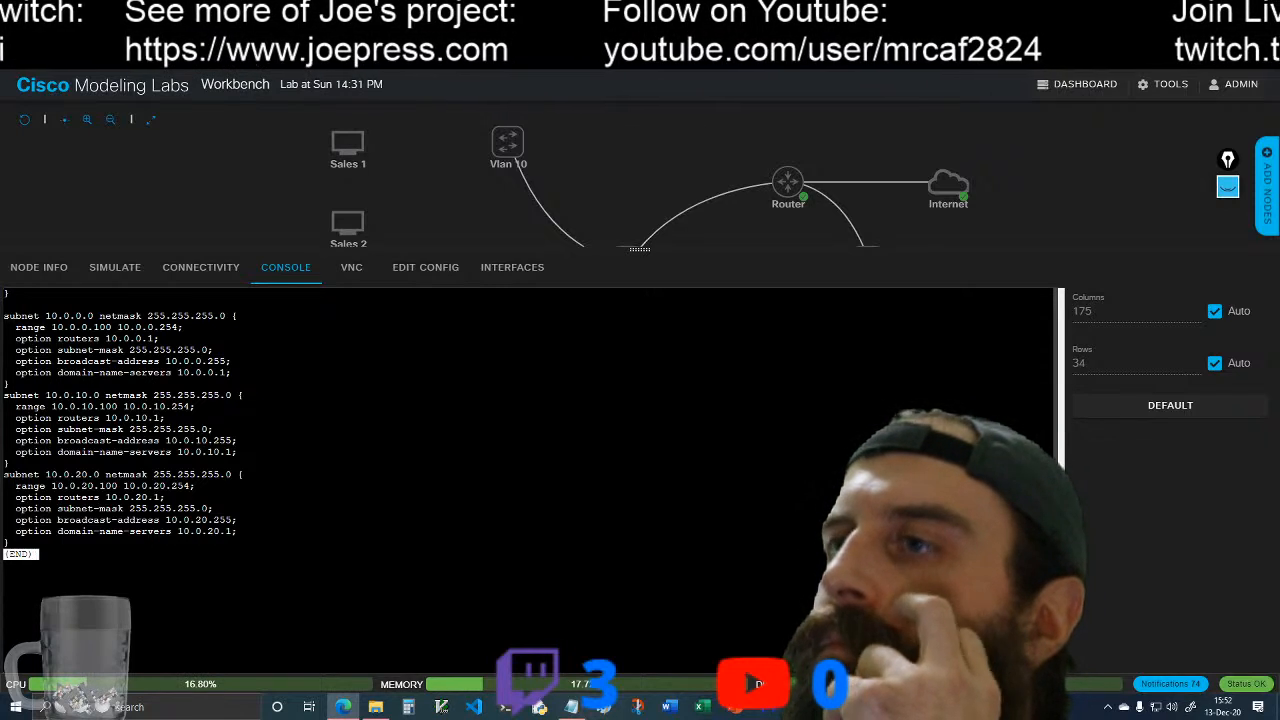
{"action": "key", "text": "q"}
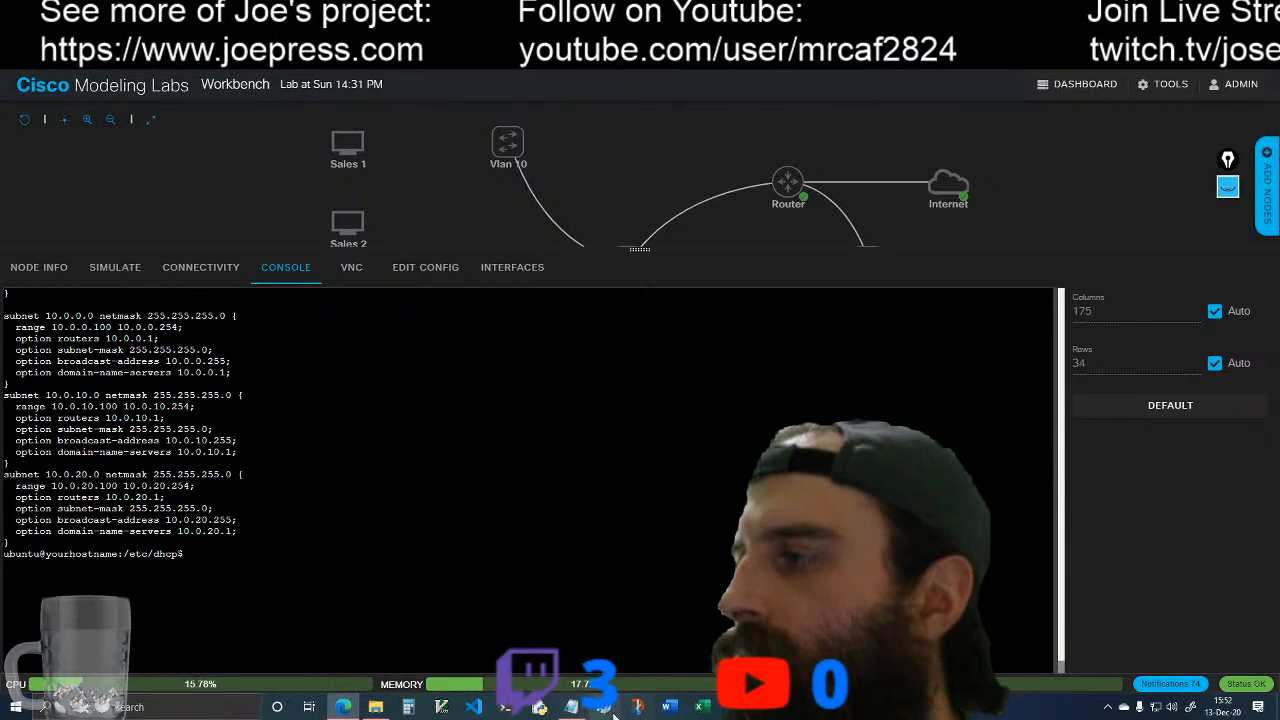
Step: Try to copy the sudo systemctl command below the subnet blocks in the Notepad notes
{"action": "left_click", "coordinate": [571, 707]}
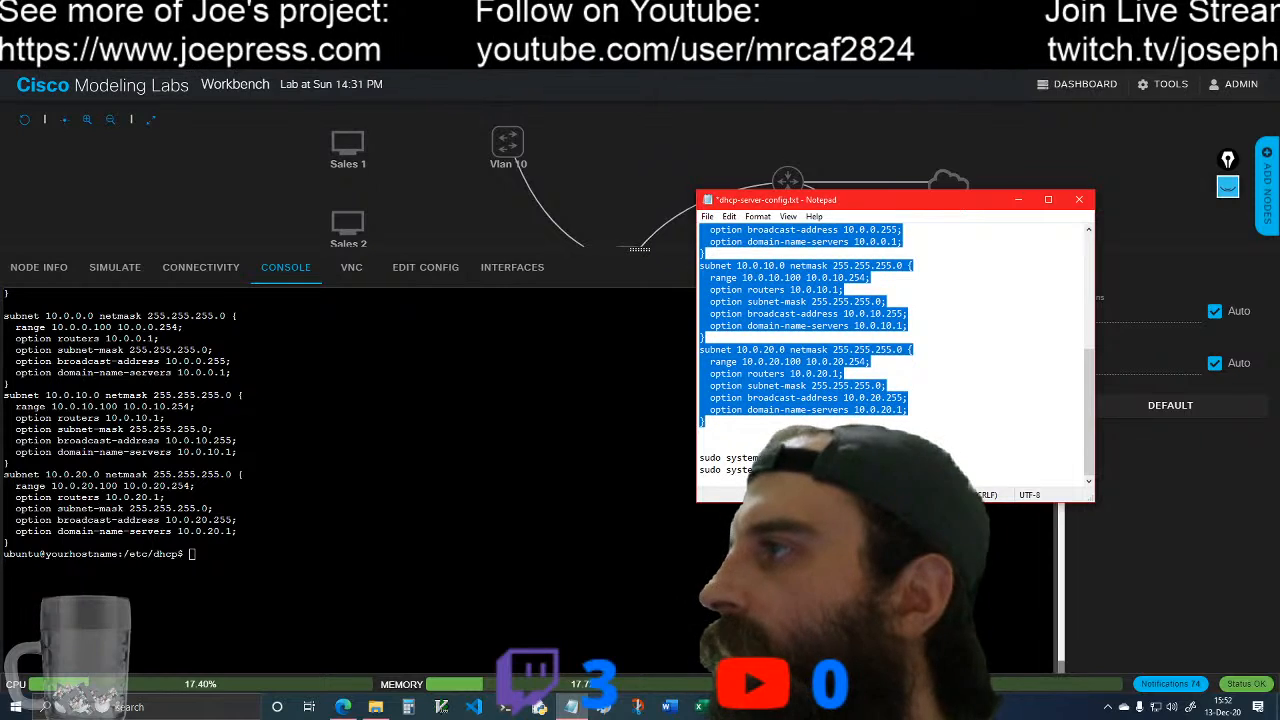
{"action": "left_click_drag", "start_coordinate": [900, 470], "coordinate": [701, 469]}
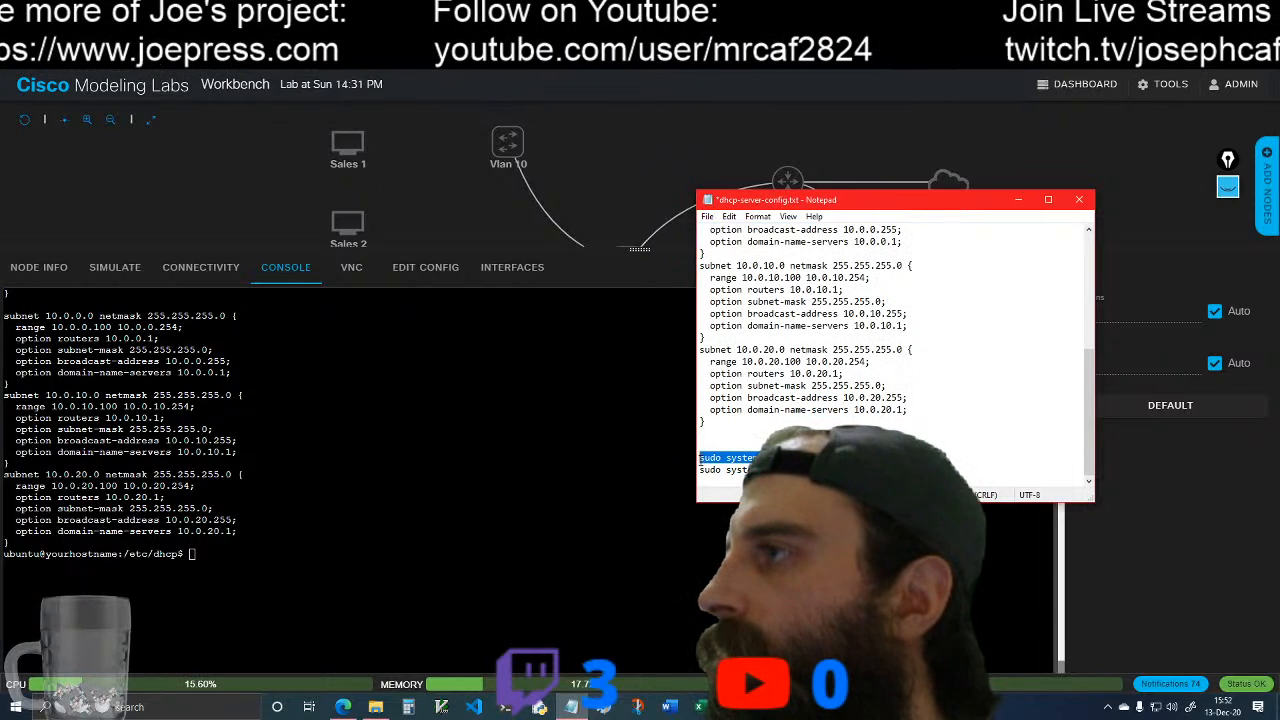
{"action": "right_click", "coordinate": [716, 462]}
{"action": "left_click", "coordinate": [640, 492]}
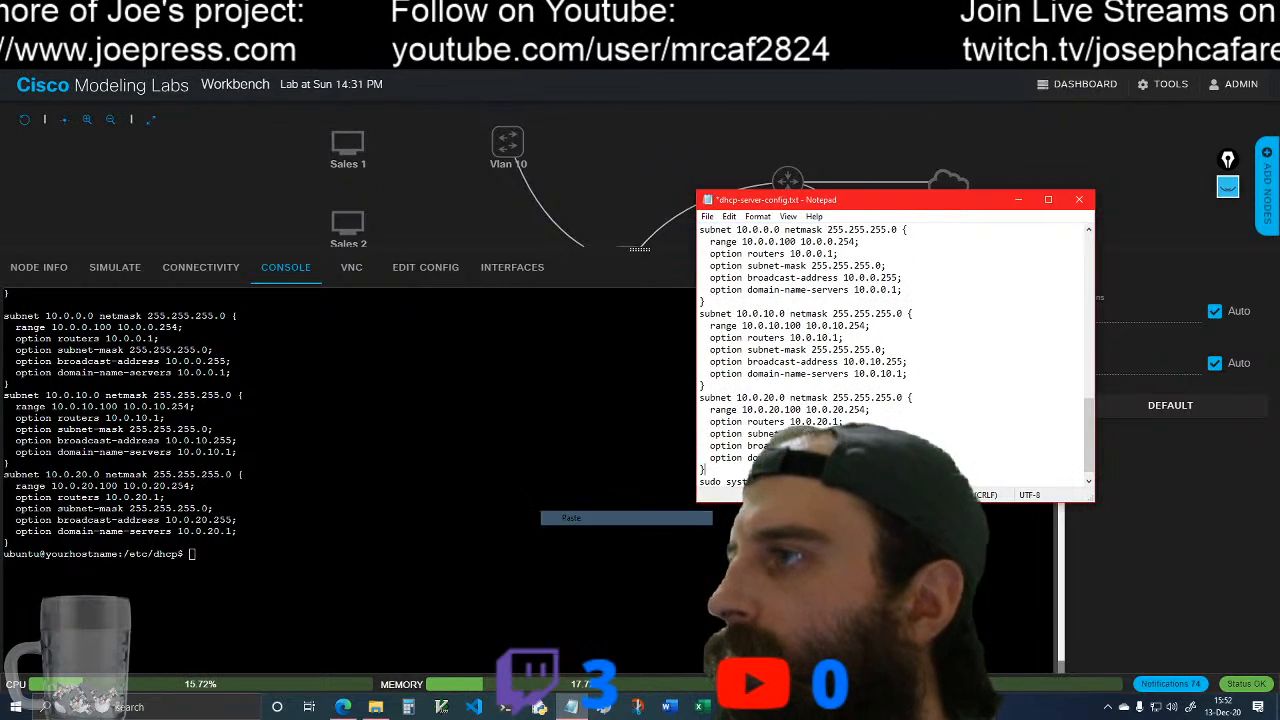
{"action": "left_click", "coordinate": [735, 472]}
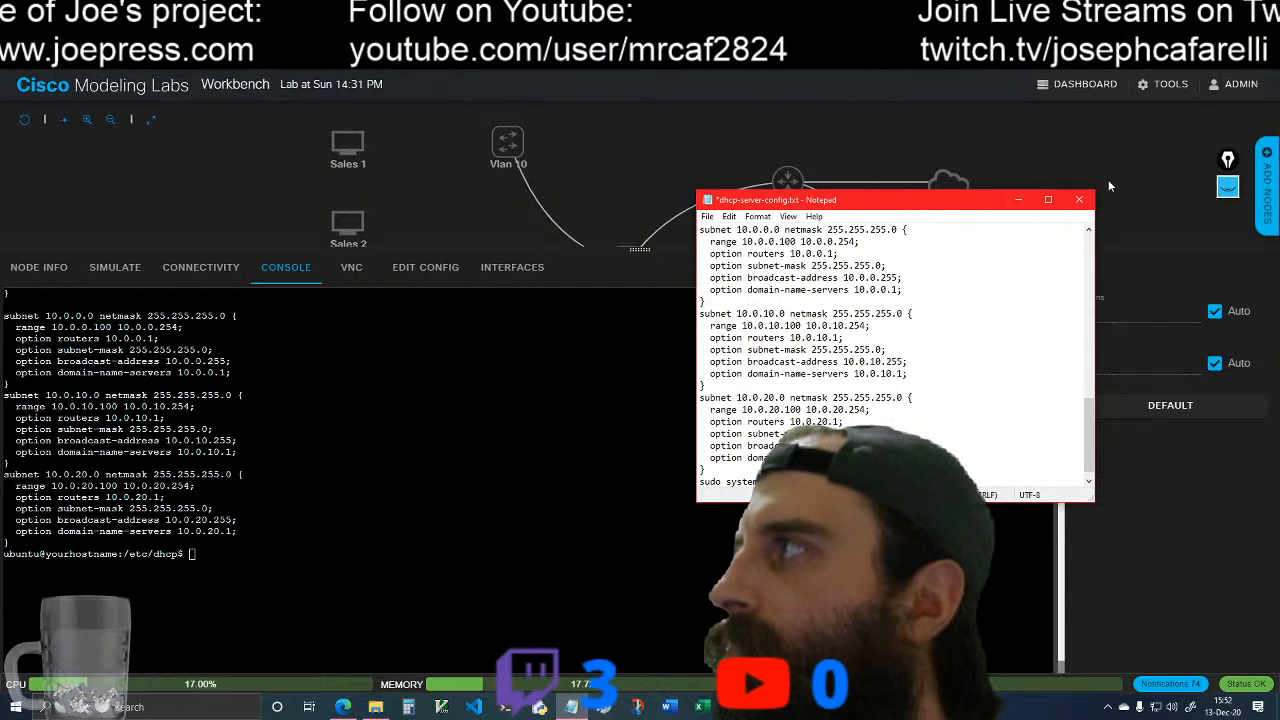
Step: Close the Notepad notes without saving changes and reopen dhcp-server-config.txt from the Server-Config folder in File Explorer
{"action": "left_click", "coordinate": [1080, 200]}
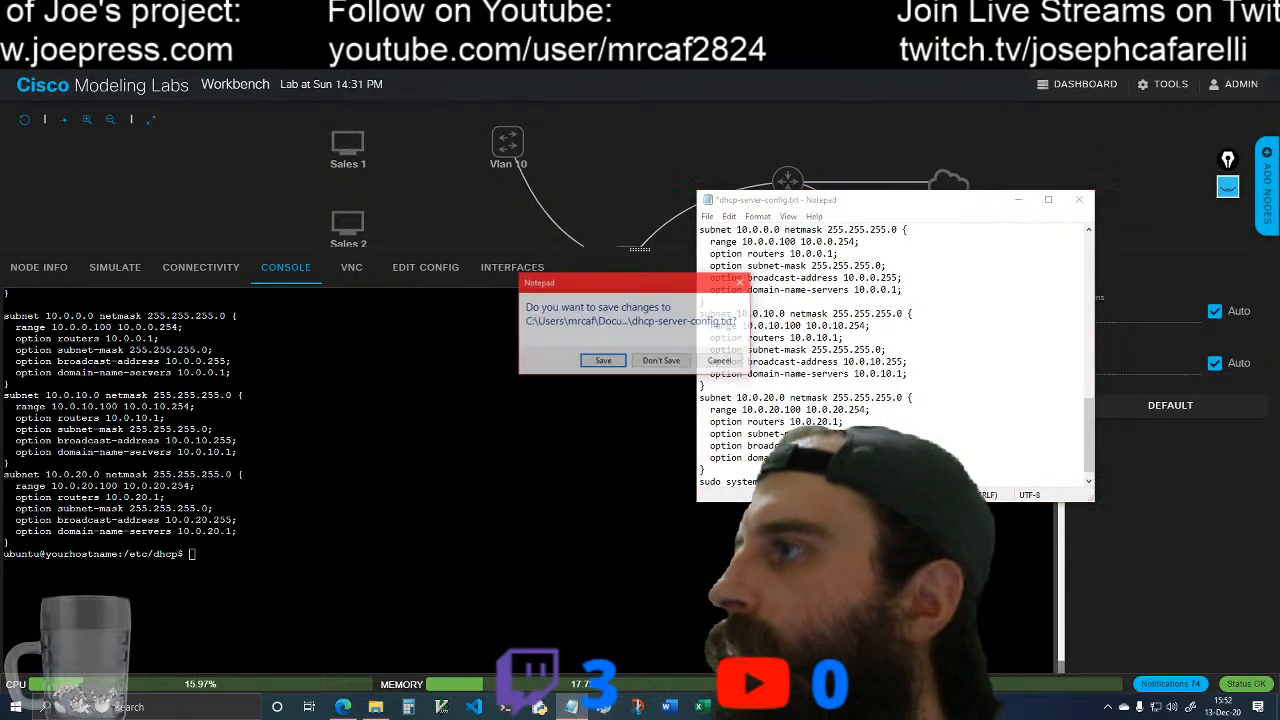
{"action": "left_click", "coordinate": [661, 361]}
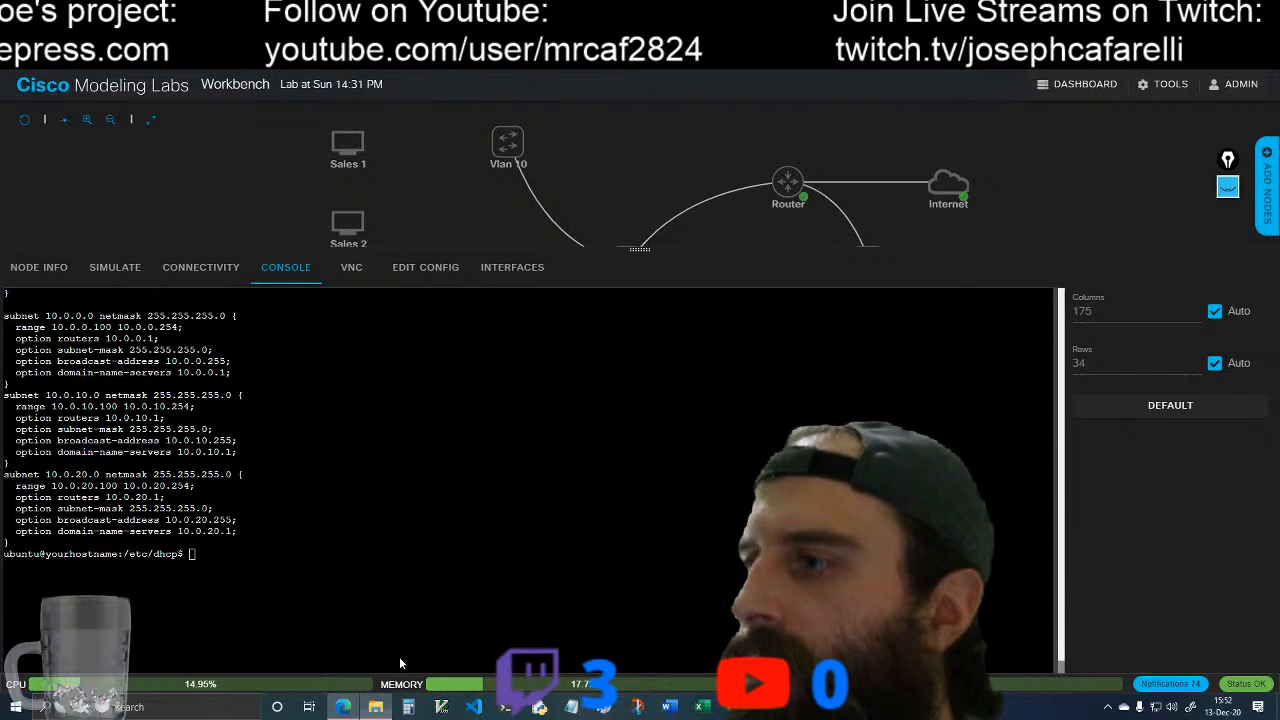
{"action": "left_click", "coordinate": [375, 707]}
{"action": "double_click", "coordinate": [470, 378]}
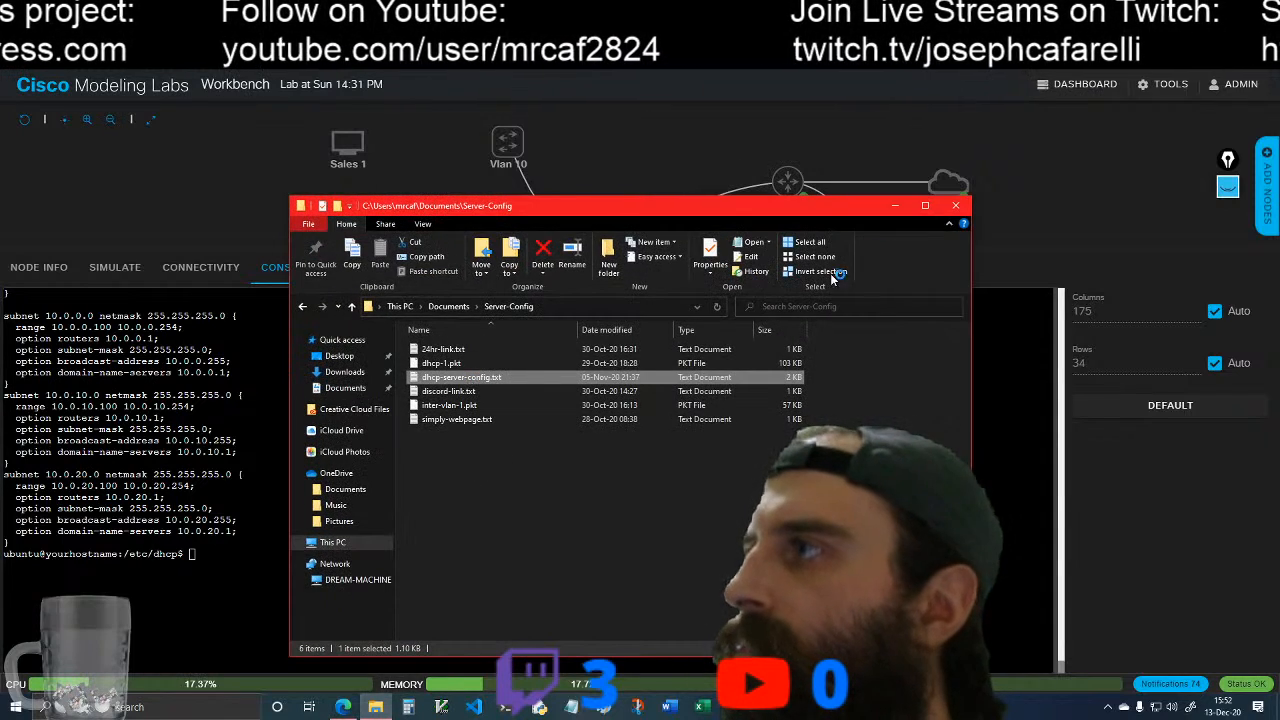
Step: Copy the restart command from the end of the Notepad notes and run sudo systemctl restart isc-dhcp-server in the server console
{"action": "left_click", "coordinate": [558, 204]}
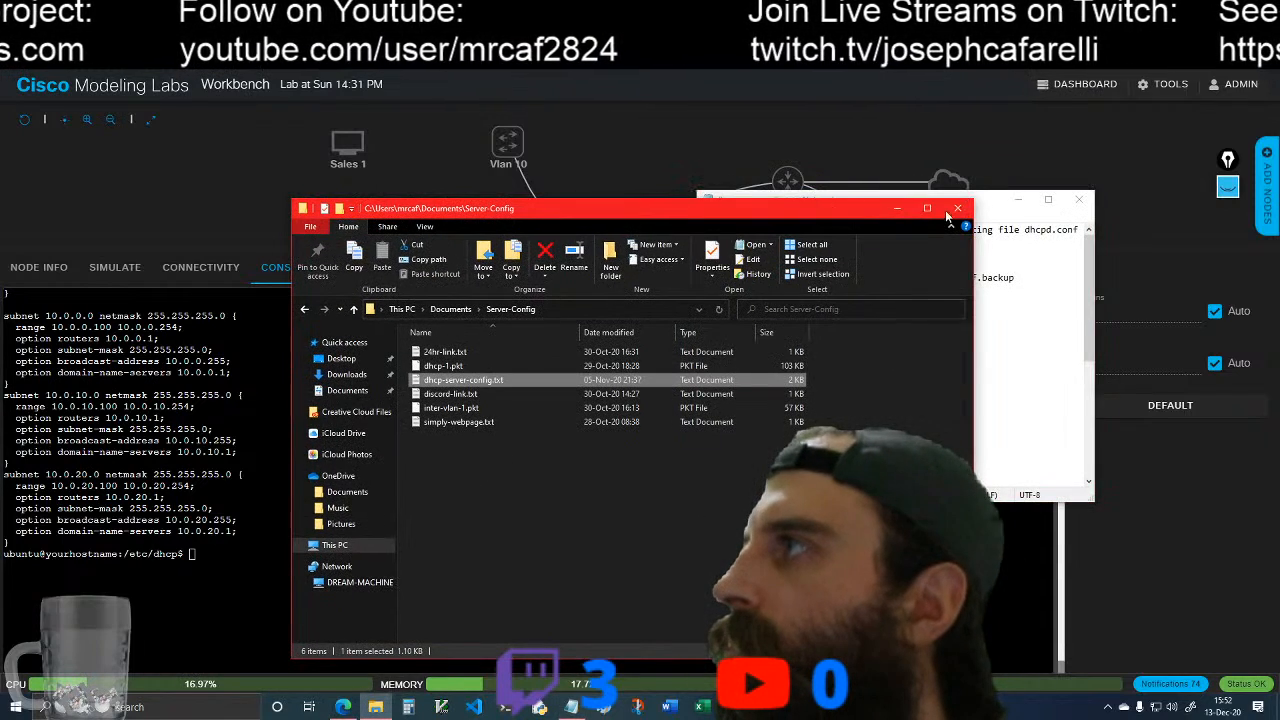
{"action": "left_click", "coordinate": [901, 208]}
{"action": "scroll", "coordinate": [866, 418], "scroll_direction": "down", "scroll_amount": 10}
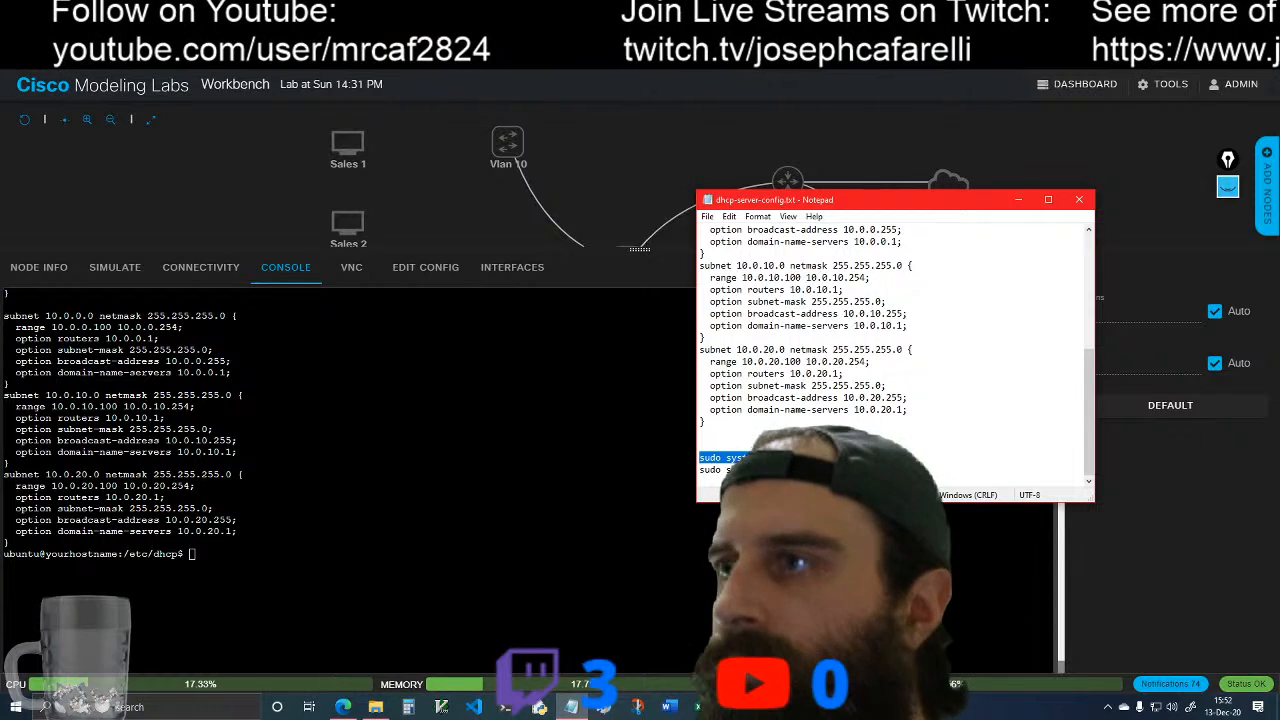
{"action": "left_click", "coordinate": [196, 563]}
{"action": "right_click", "coordinate": [196, 563]}
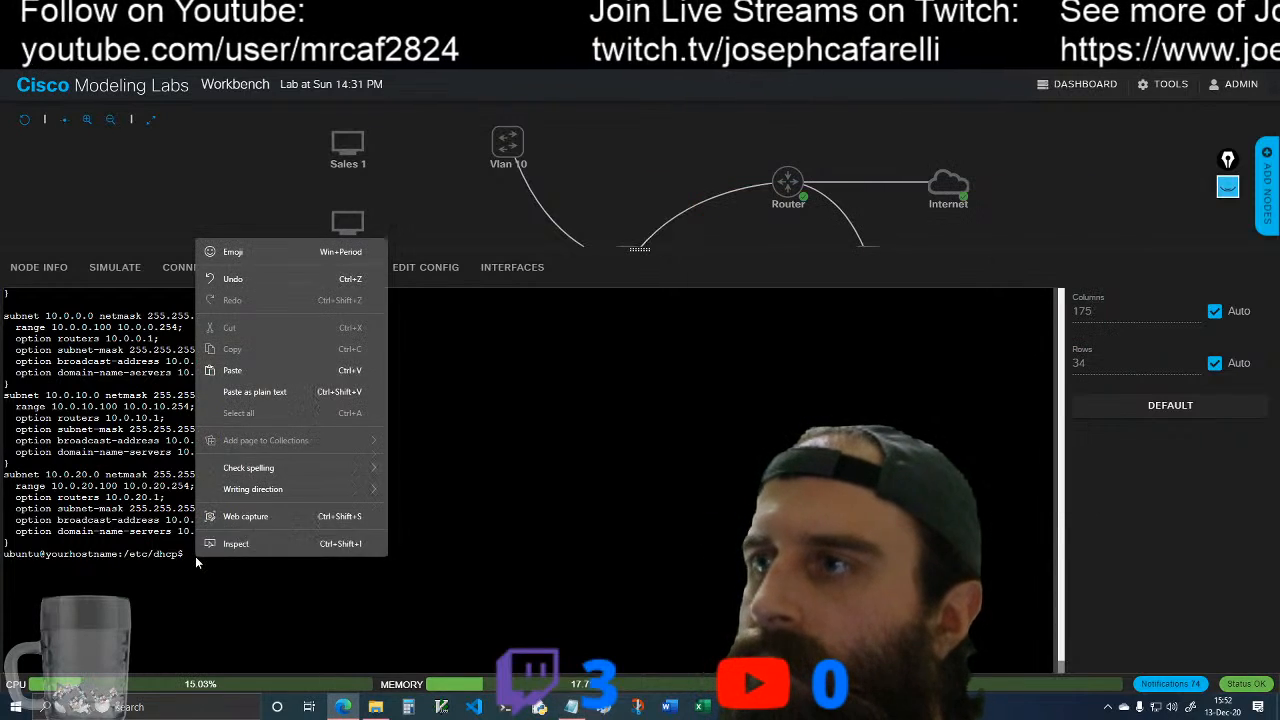
{"action": "left_click", "coordinate": [232, 370]}
{"action": "key", "text": "Return"}
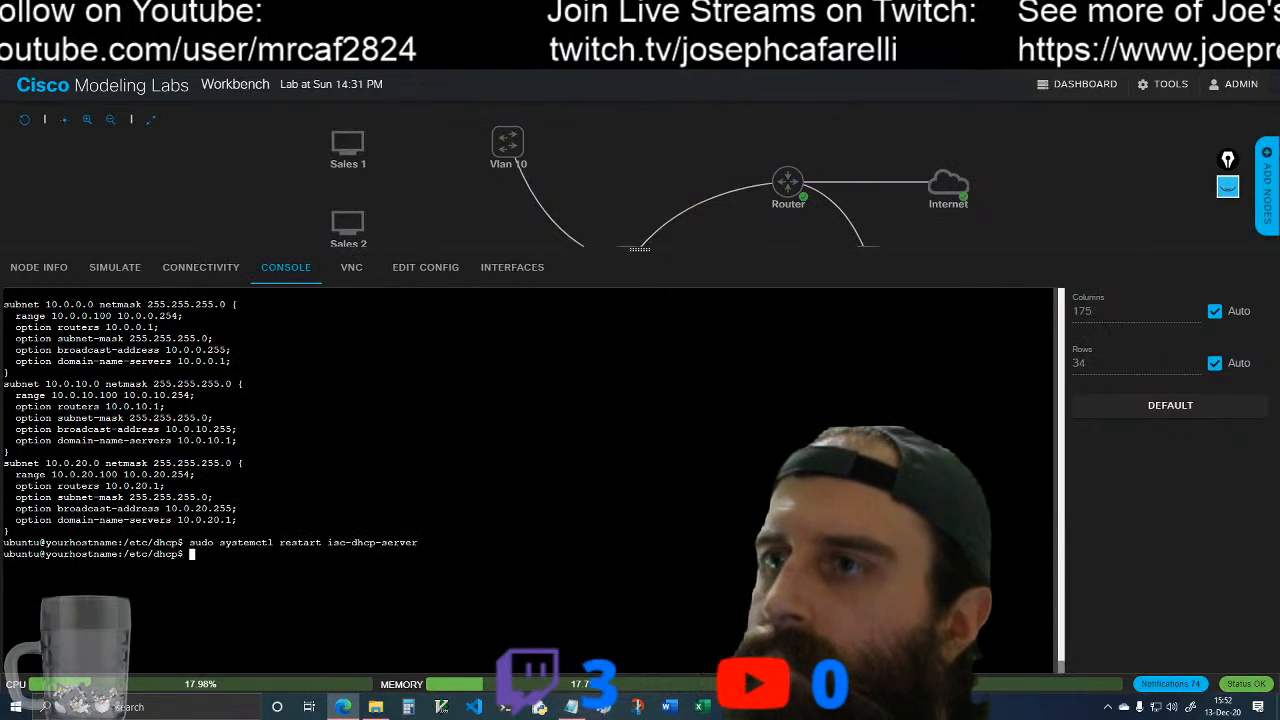
Step: Copy the last command from the Notepad notes, run sudo systemctl status isc-dhcp-server in the console, and suspend the status view
{"action": "left_click", "coordinate": [386, 707]}
{"action": "left_click", "coordinate": [378, 707]}
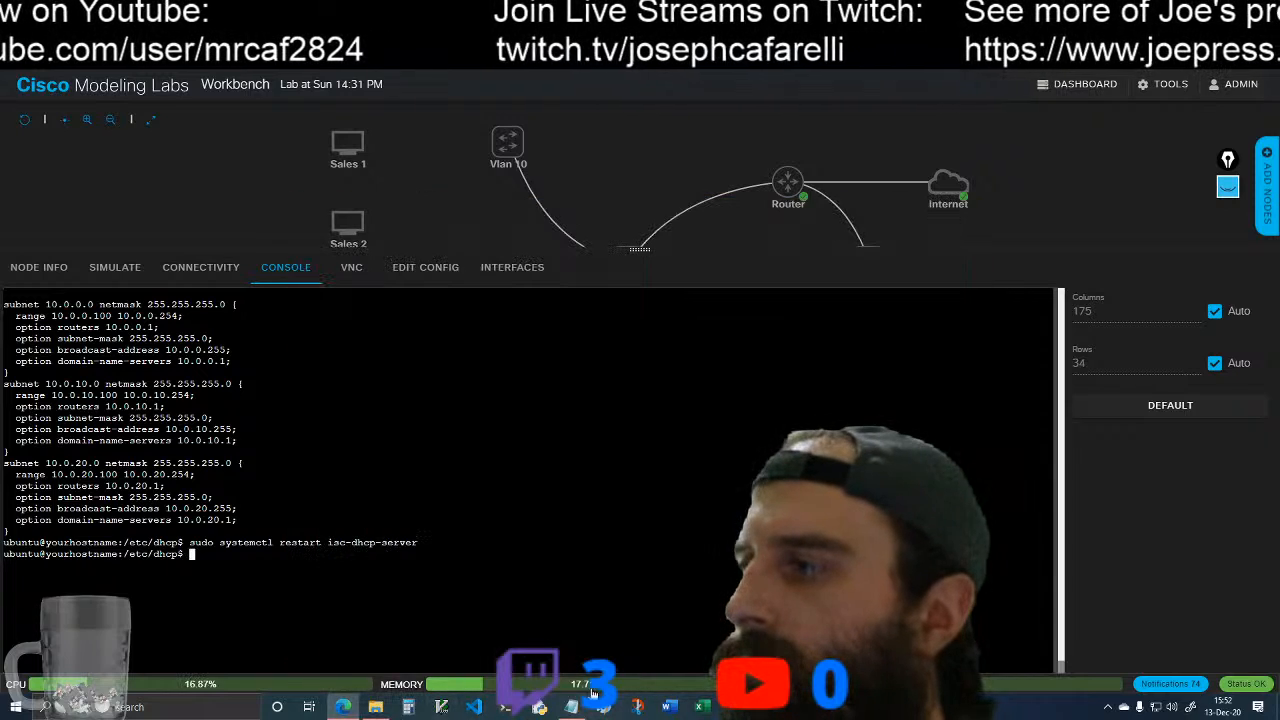
{"action": "left_click", "coordinate": [571, 707]}
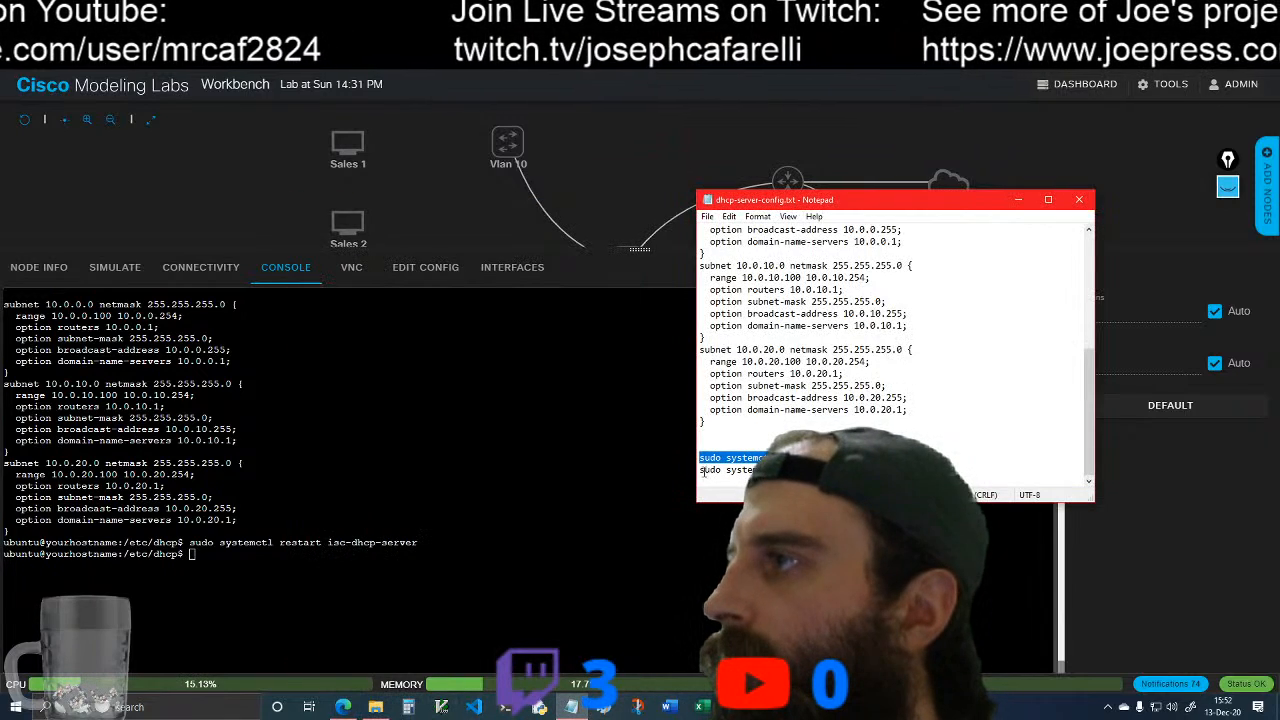
{"action": "left_click_drag", "start_coordinate": [700, 470], "coordinate": [897, 471]}
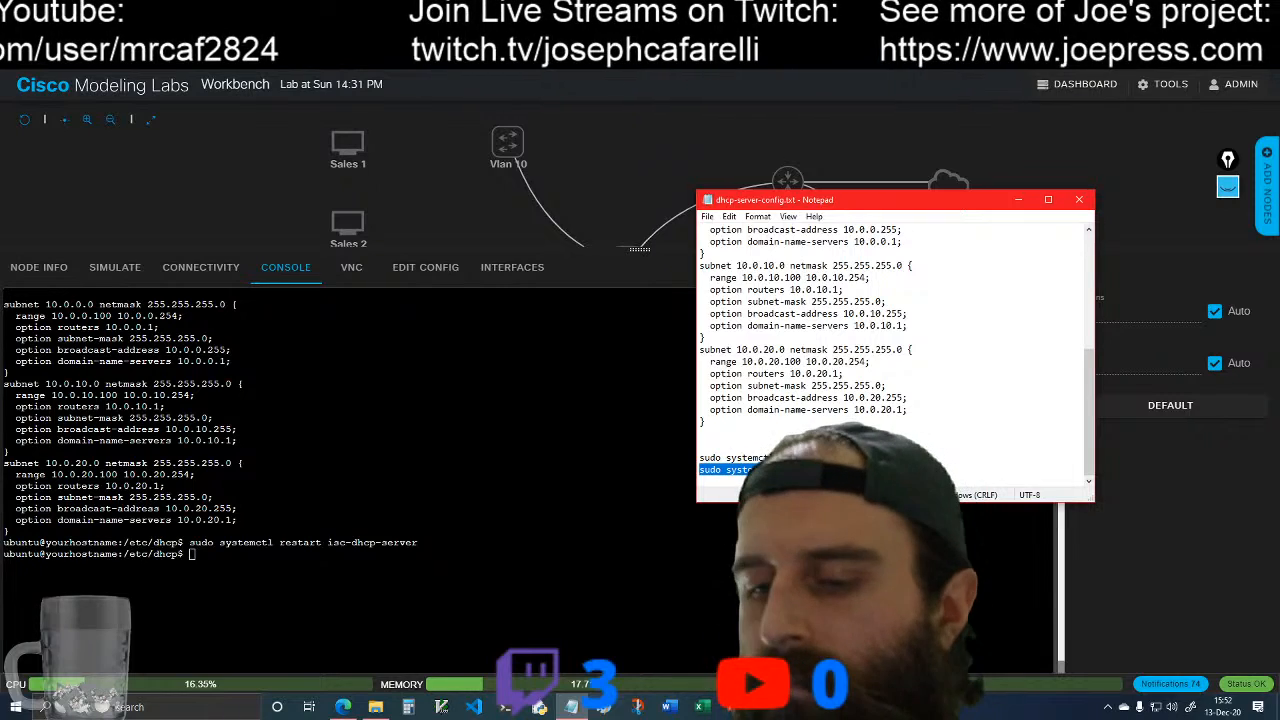
{"action": "left_click", "coordinate": [1018, 200]}
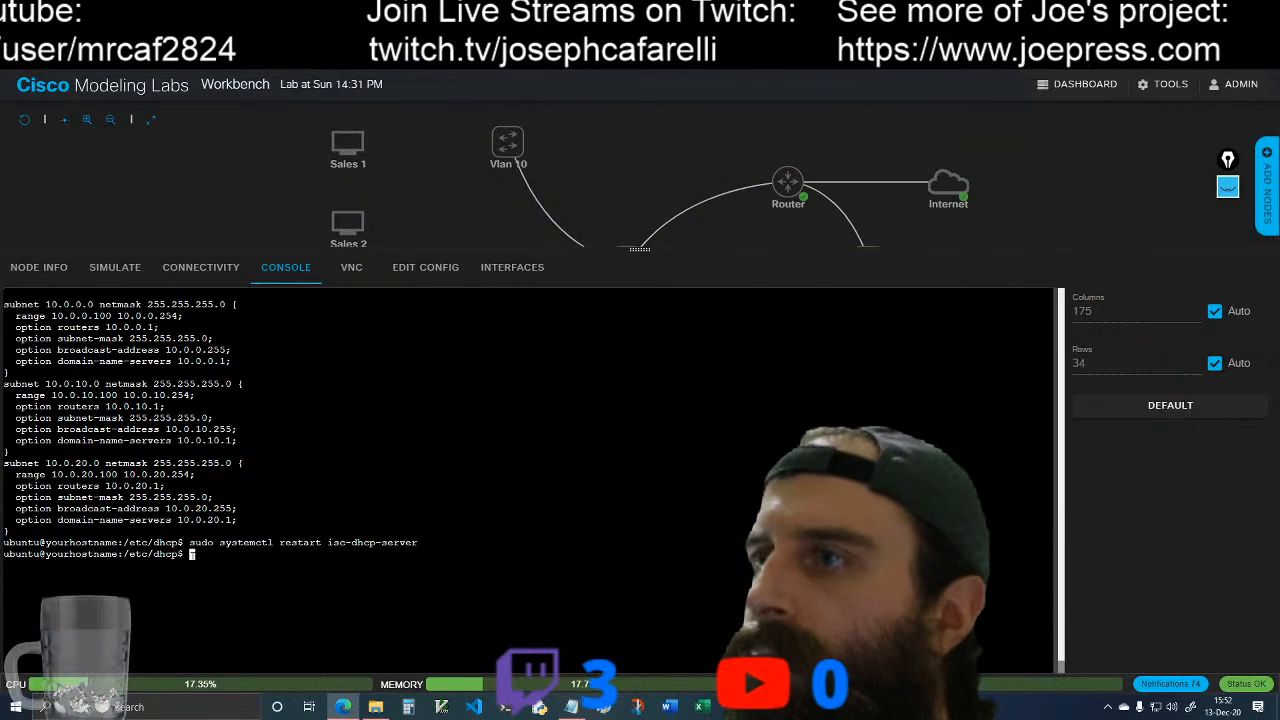
{"action": "right_click", "coordinate": [192, 556]}
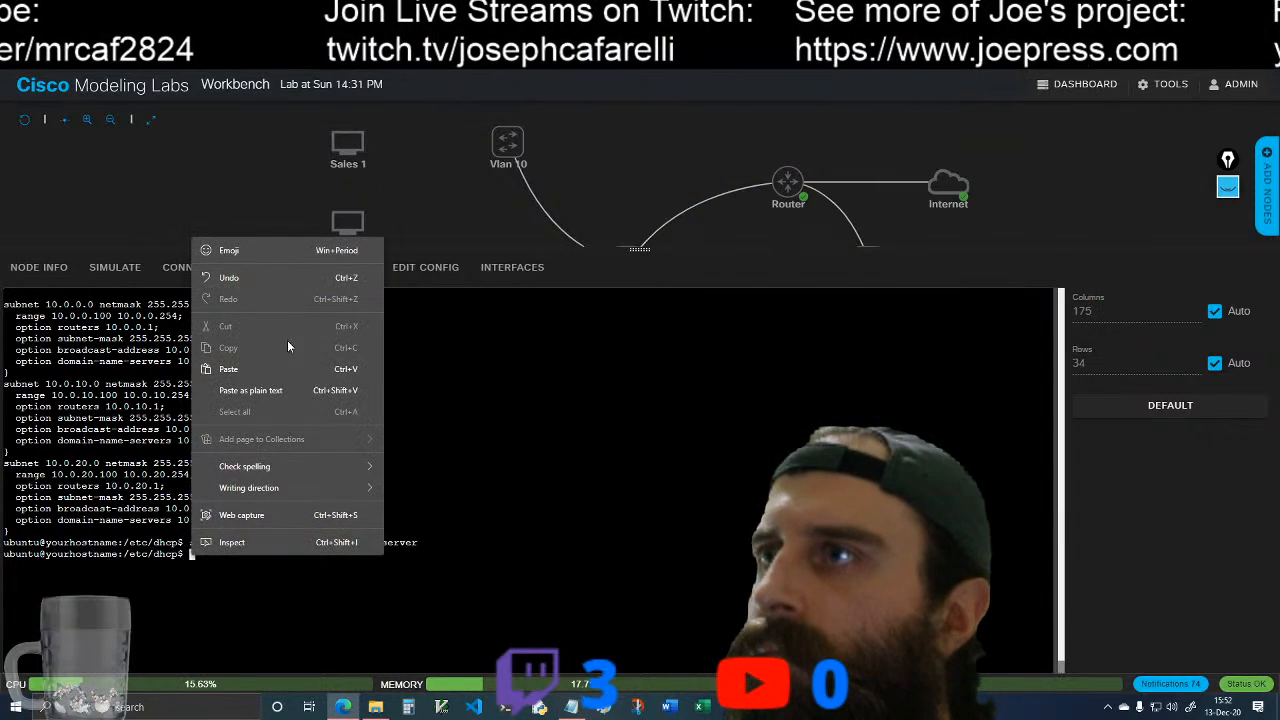
{"action": "left_click", "coordinate": [285, 369]}
{"action": "key", "text": "Return"}
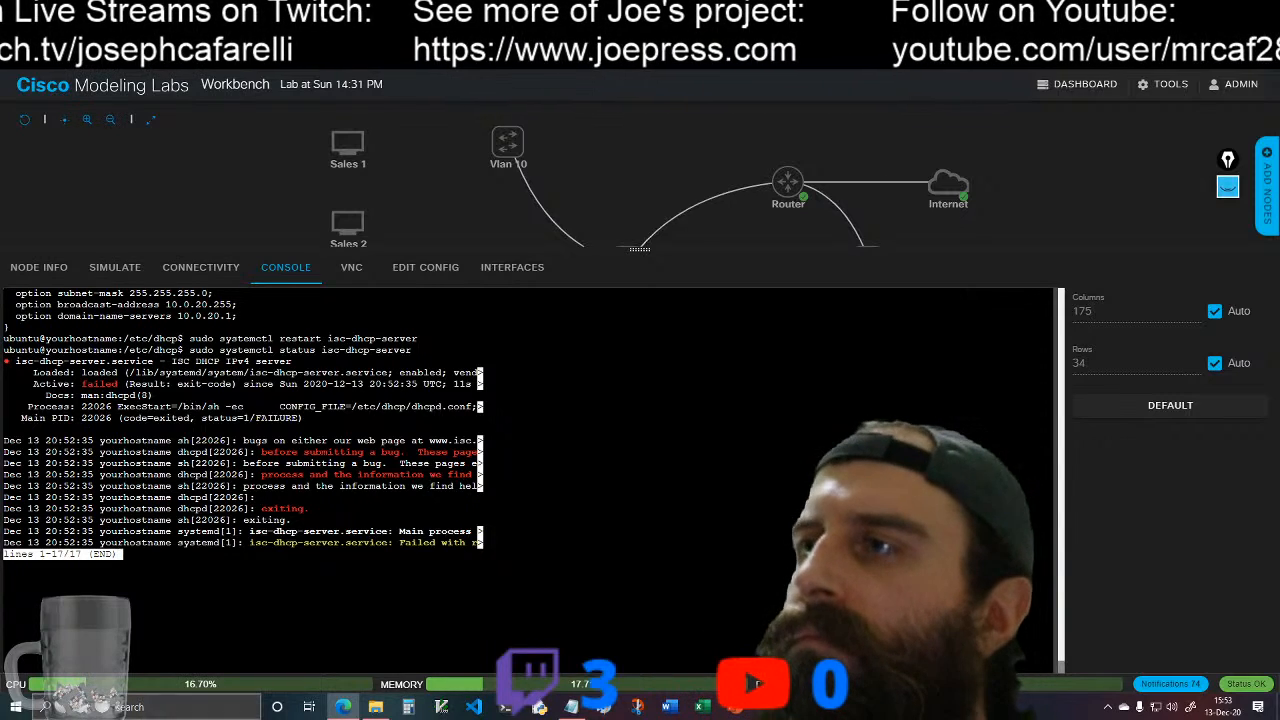
{"action": "key", "text": "ctrl+z"}
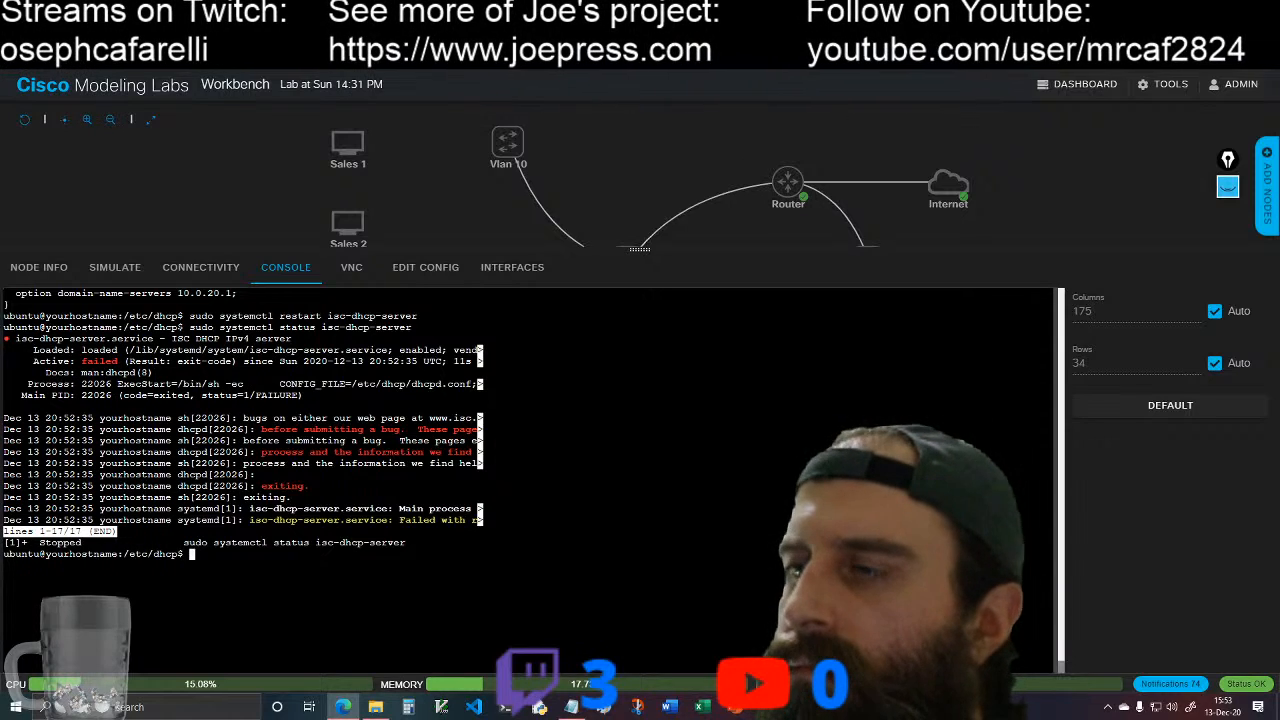
Step: Check the isc-dhcp-server status once more with the same copied command, and return to the shell prompt
{"action": "right_click", "coordinate": [202, 556]}
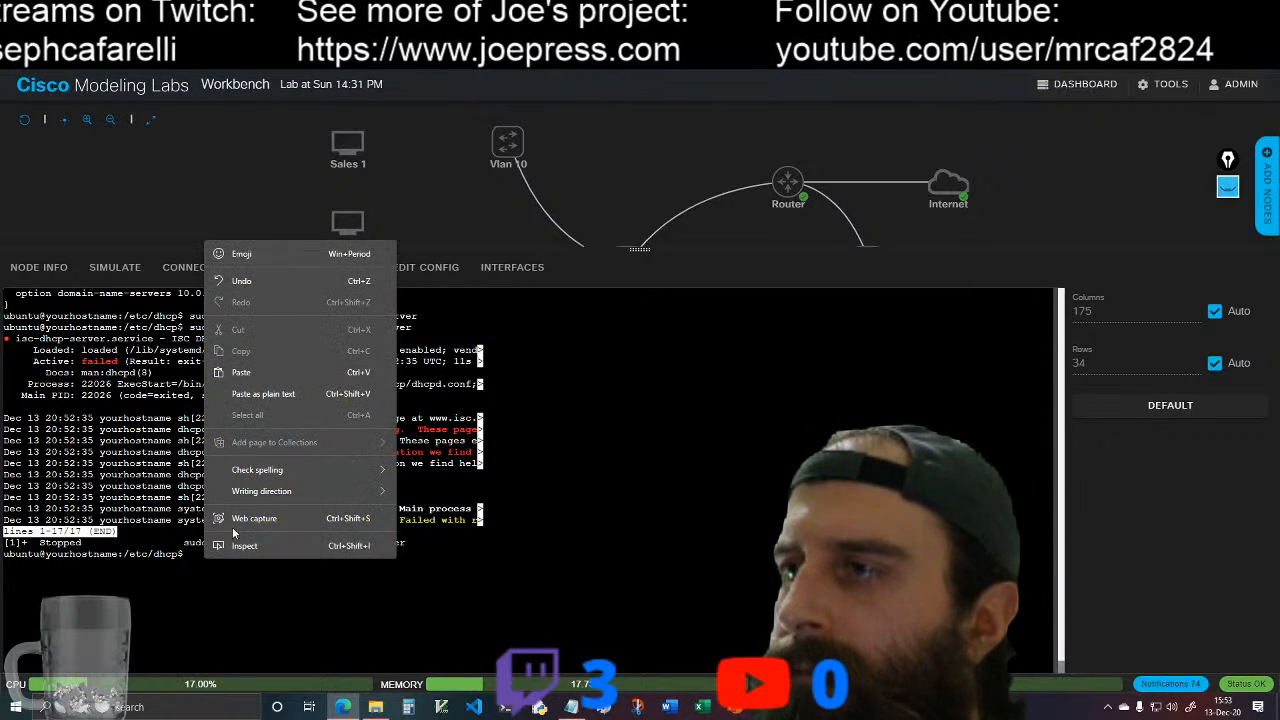
{"action": "left_click", "coordinate": [292, 375]}
{"action": "key", "text": "Return"}
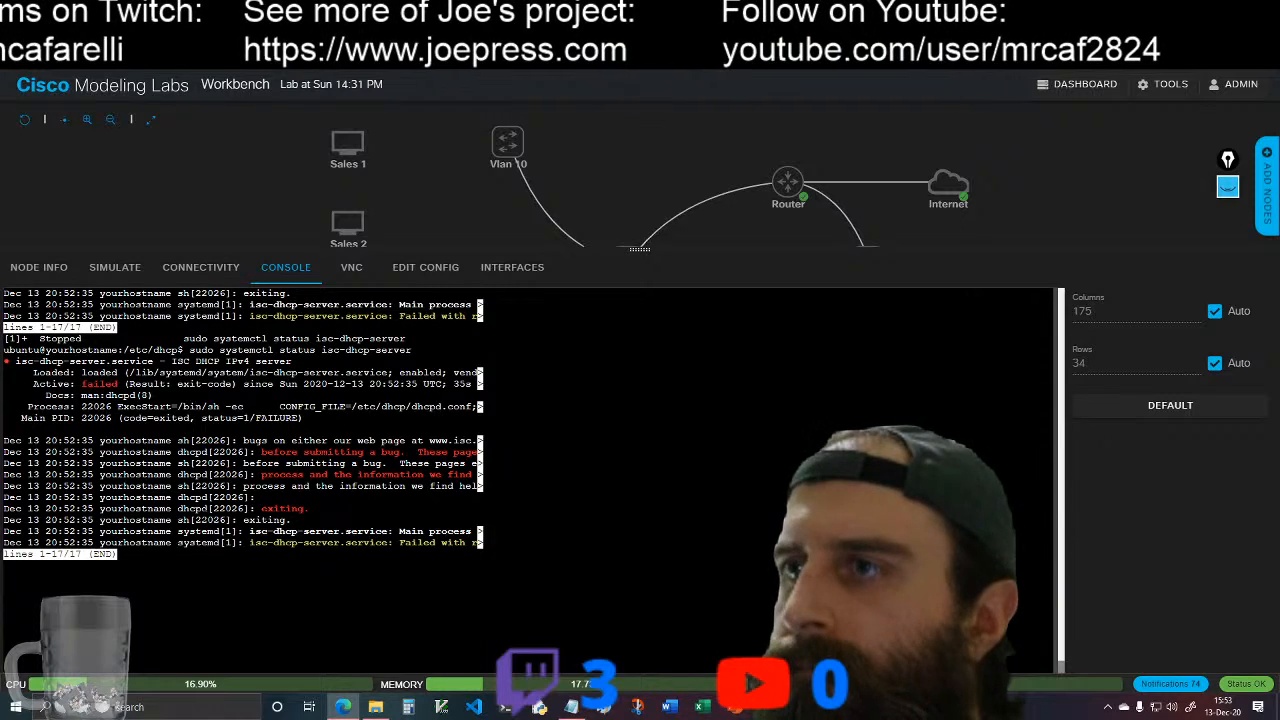
{"action": "key", "text": "ctrl+z"}
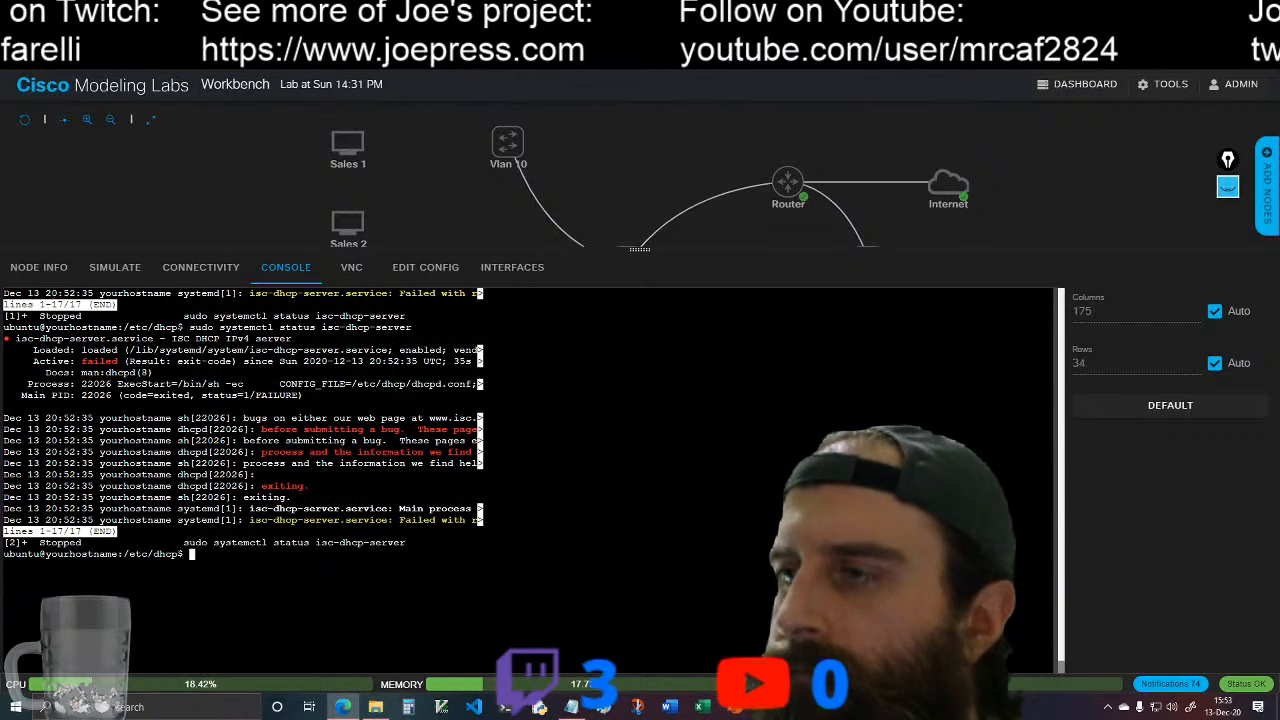
Step: Clear the console and open the DHCP configuration for reading with less dhcpd.conf
{"action": "type", "text": "clear"}
{"action": "key", "text": "Return"}
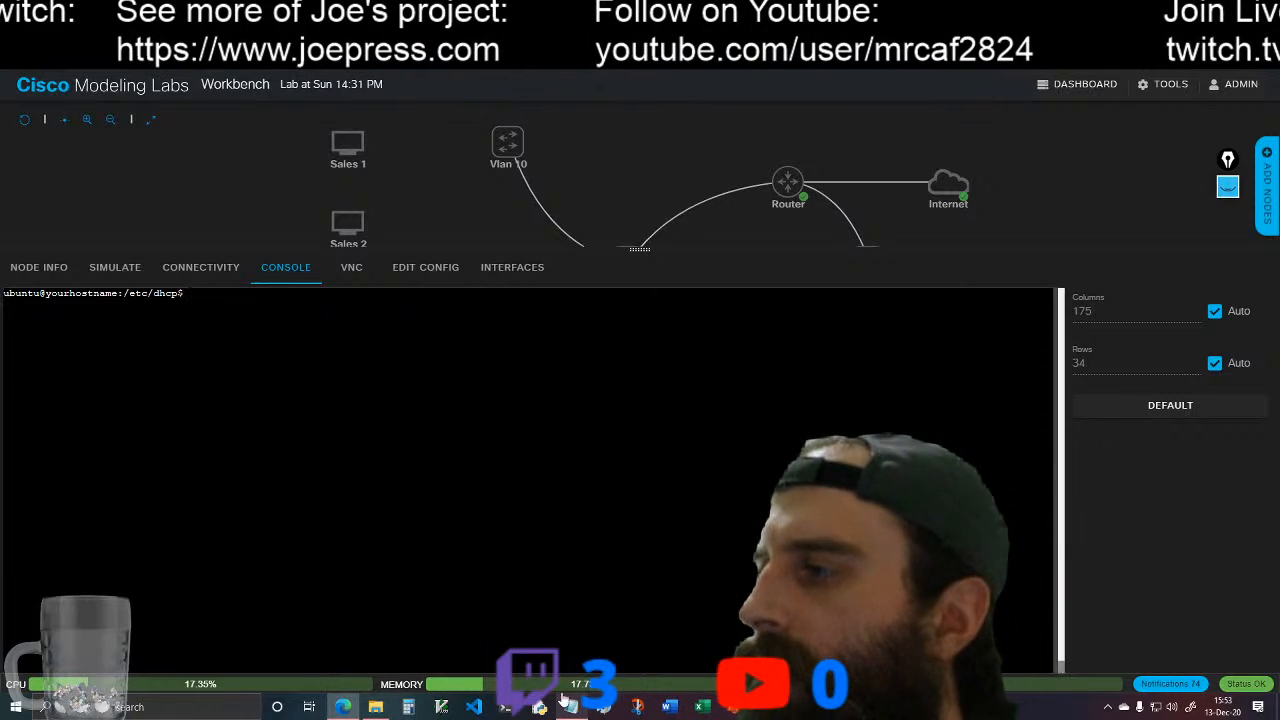
{"action": "type", "text": "less "}
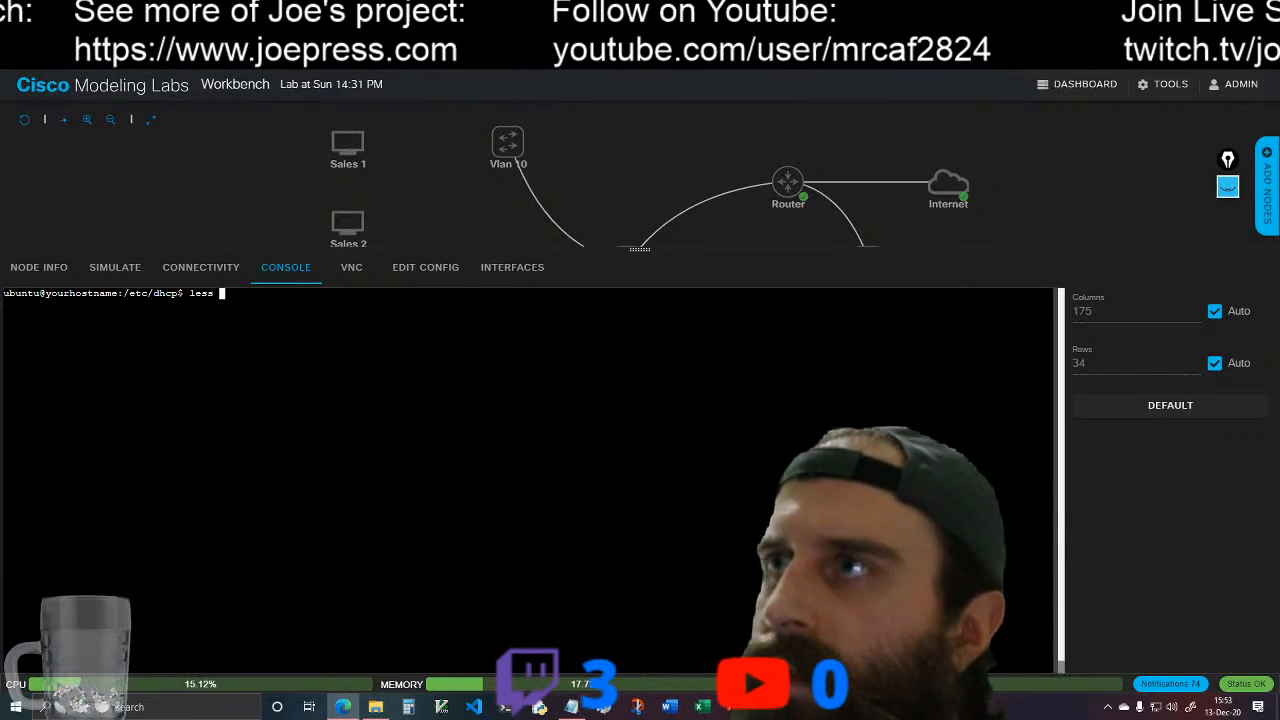
{"action": "type", "text": "d"}
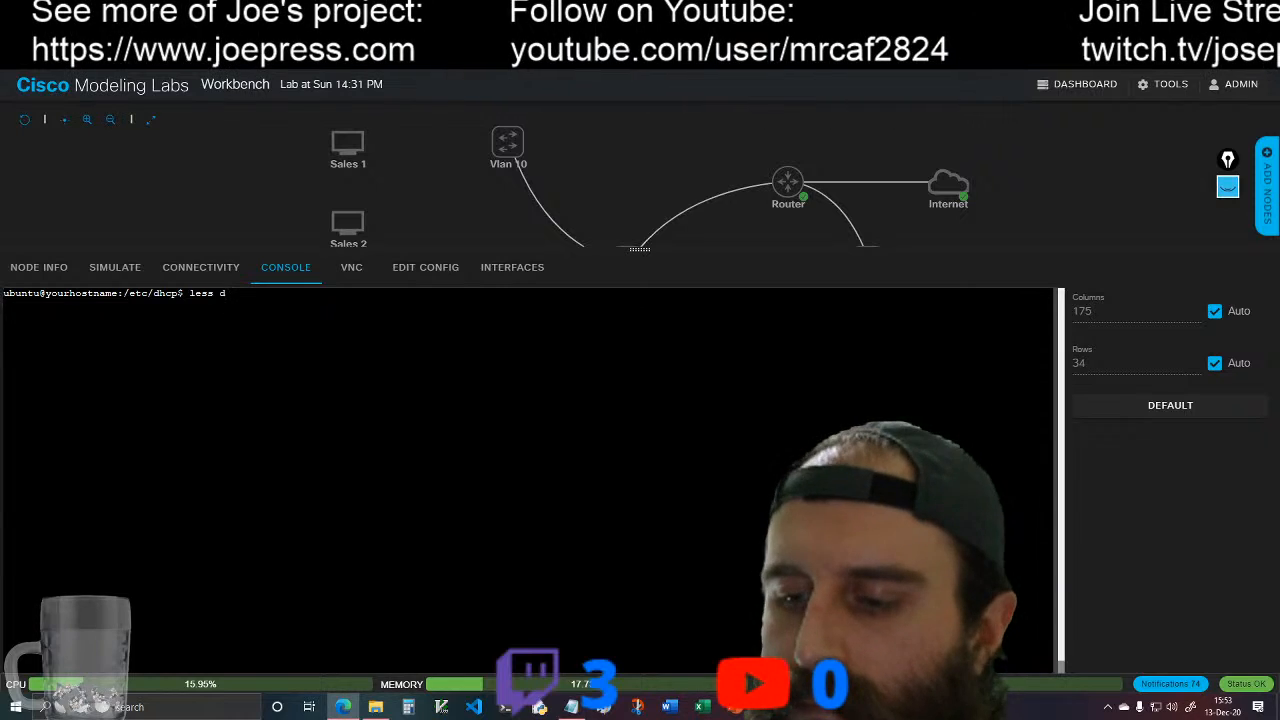
{"action": "type", "text": "hcpd"}
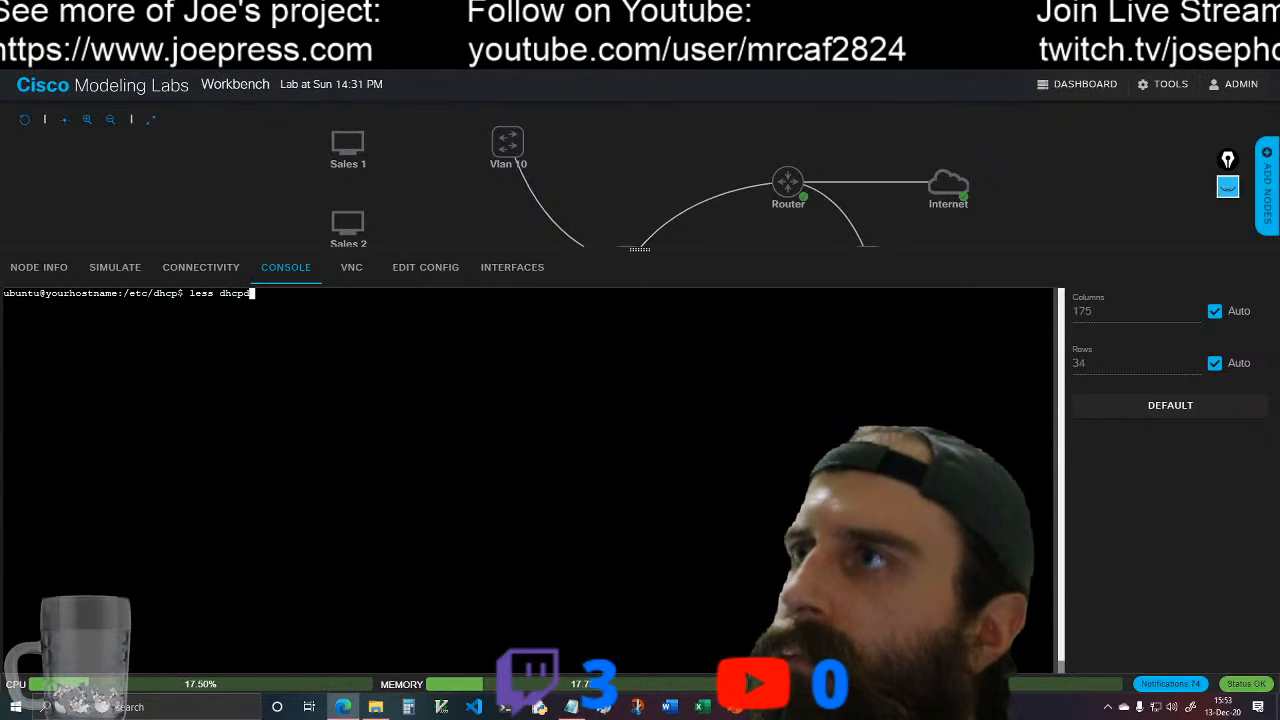
{"action": "type", "text": ".conf"}
{"action": "key", "text": "Return"}
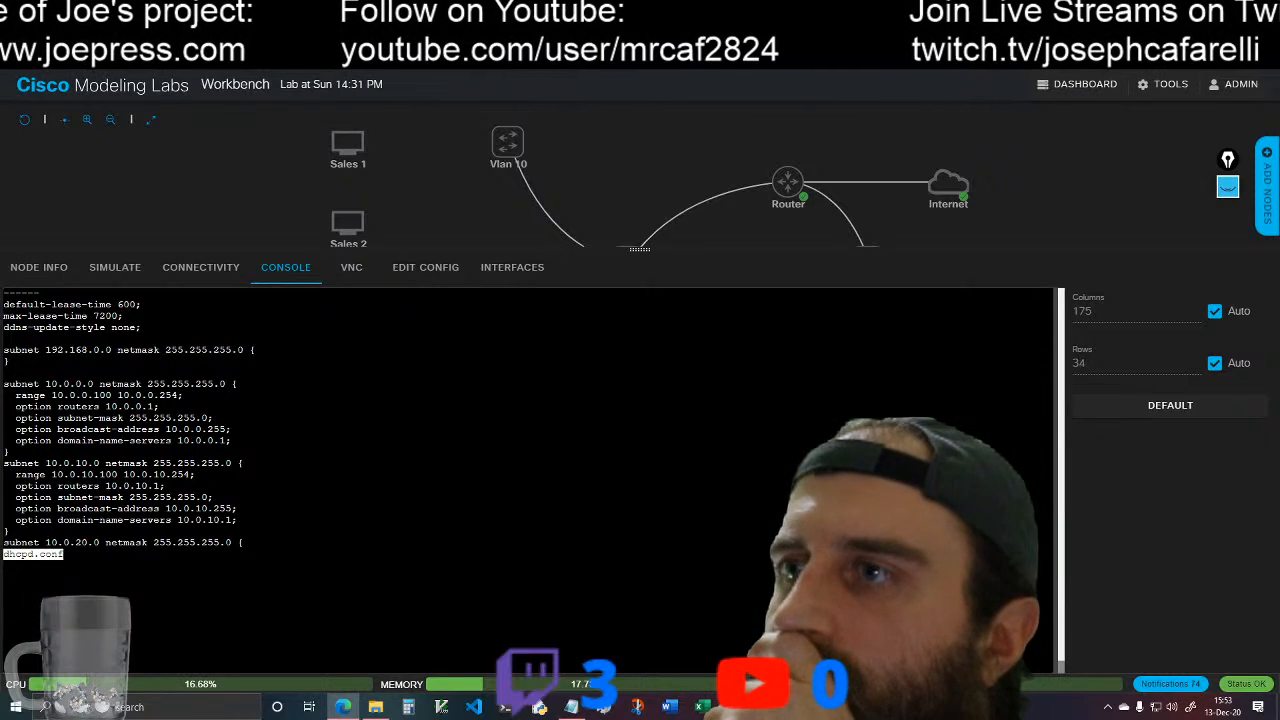
Step: Examine the lease-time lines and all subnet blocks in dhcpd.conf for errors, and quit less
{"action": "key", "text": "Down"}
{"action": "key", "text": "Down"}
{"action": "key", "text": "Down"}
{"action": "key", "text": "Down"}
{"action": "key", "text": "Down"}
{"action": "key", "text": "Down"}
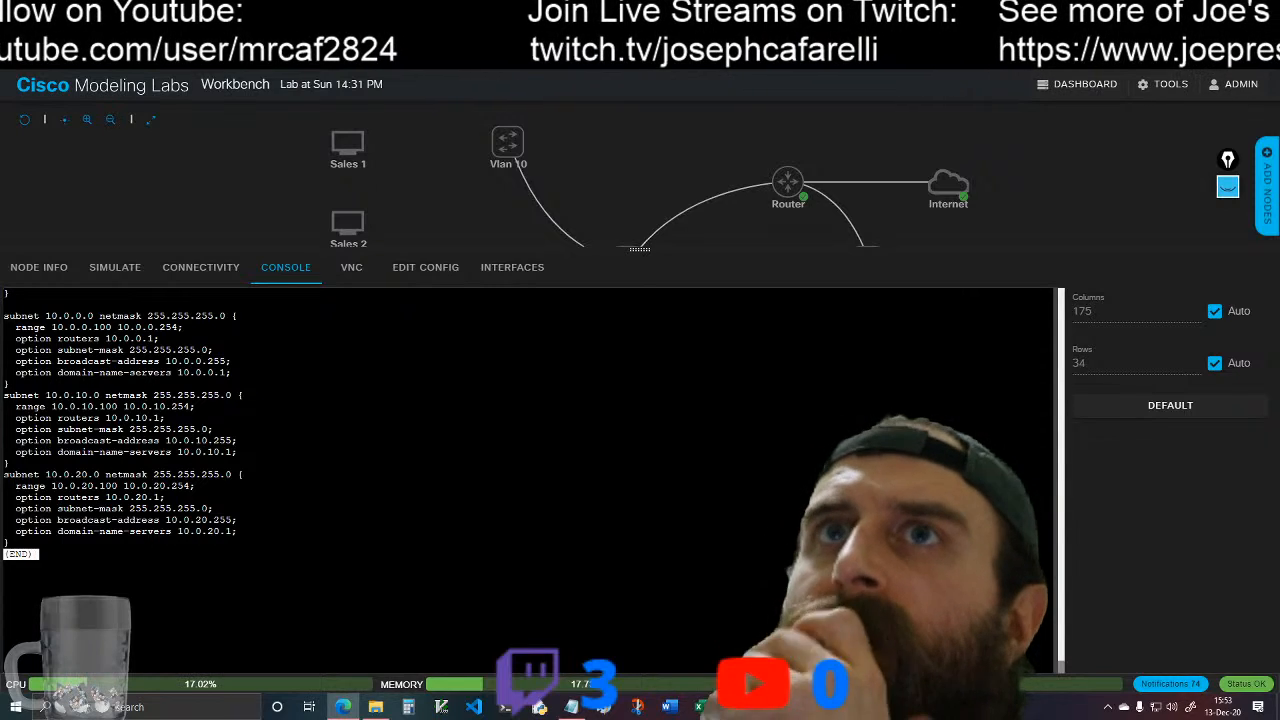
{"action": "key", "text": "Up"}
{"action": "key", "text": "Up"}
{"action": "key", "text": "Up"}
{"action": "key", "text": "Up"}
{"action": "key", "text": "Up"}
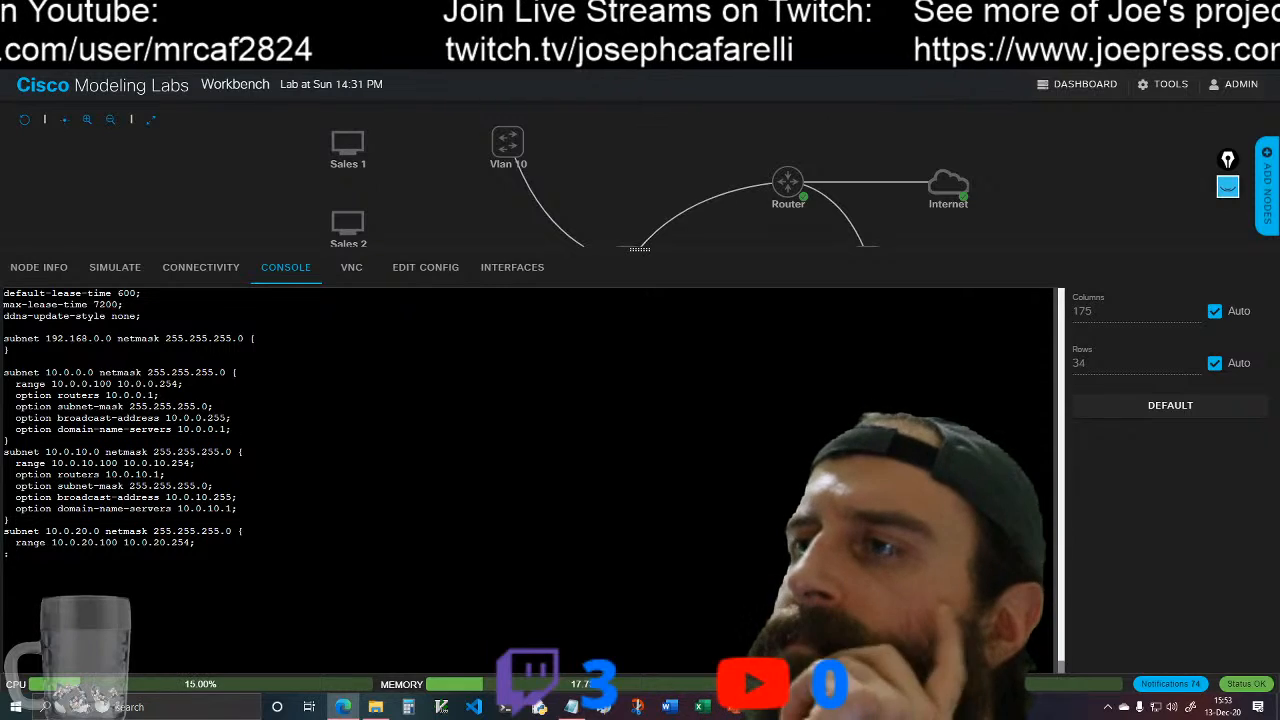
{"action": "key", "text": "Up"}
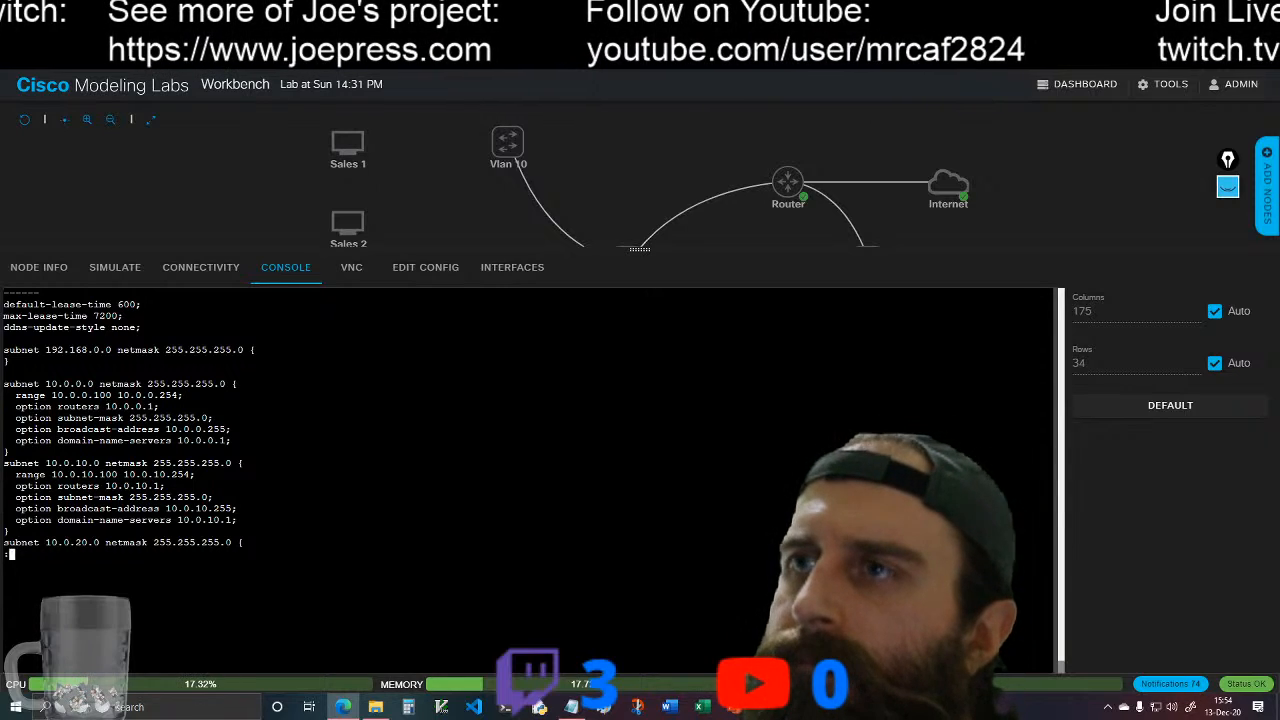
{"action": "key", "text": "Return"}
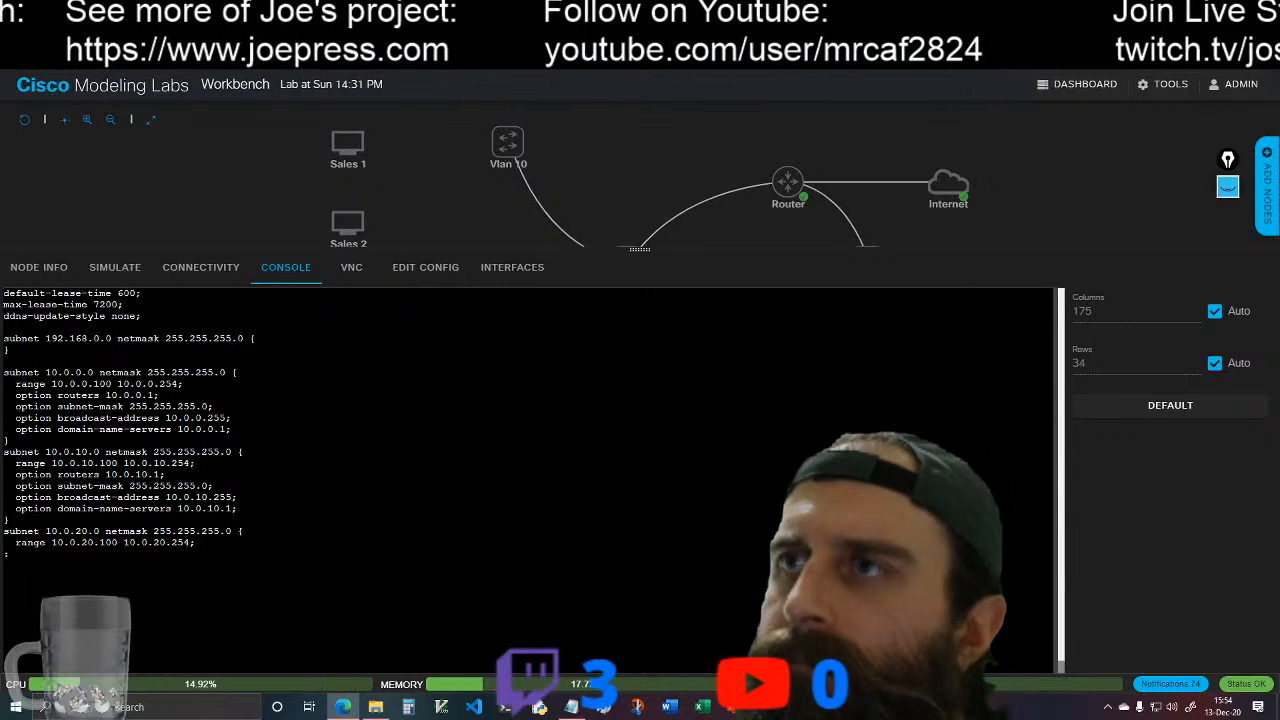
{"action": "key", "text": "Return"}
{"action": "key", "text": "Return"}
{"action": "key", "text": "Return"}
{"action": "key", "text": "Return"}
{"action": "key", "text": "Return"}
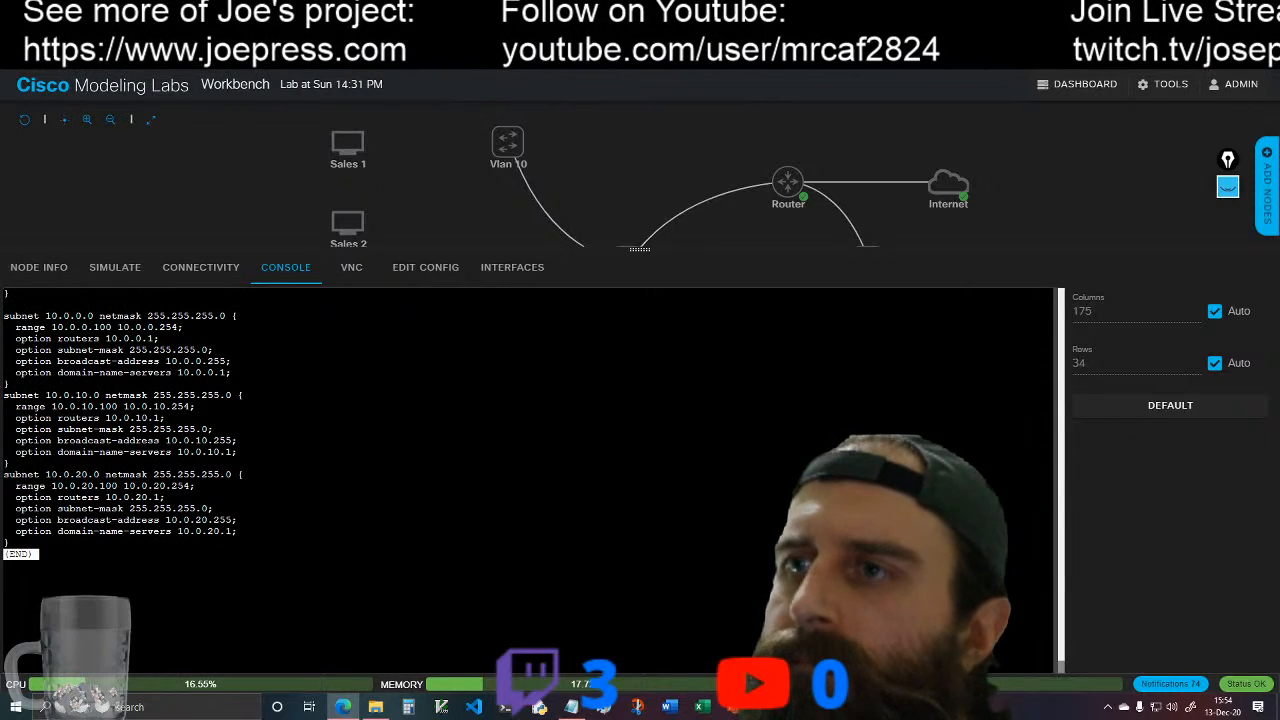
{"action": "key", "text": "q"}
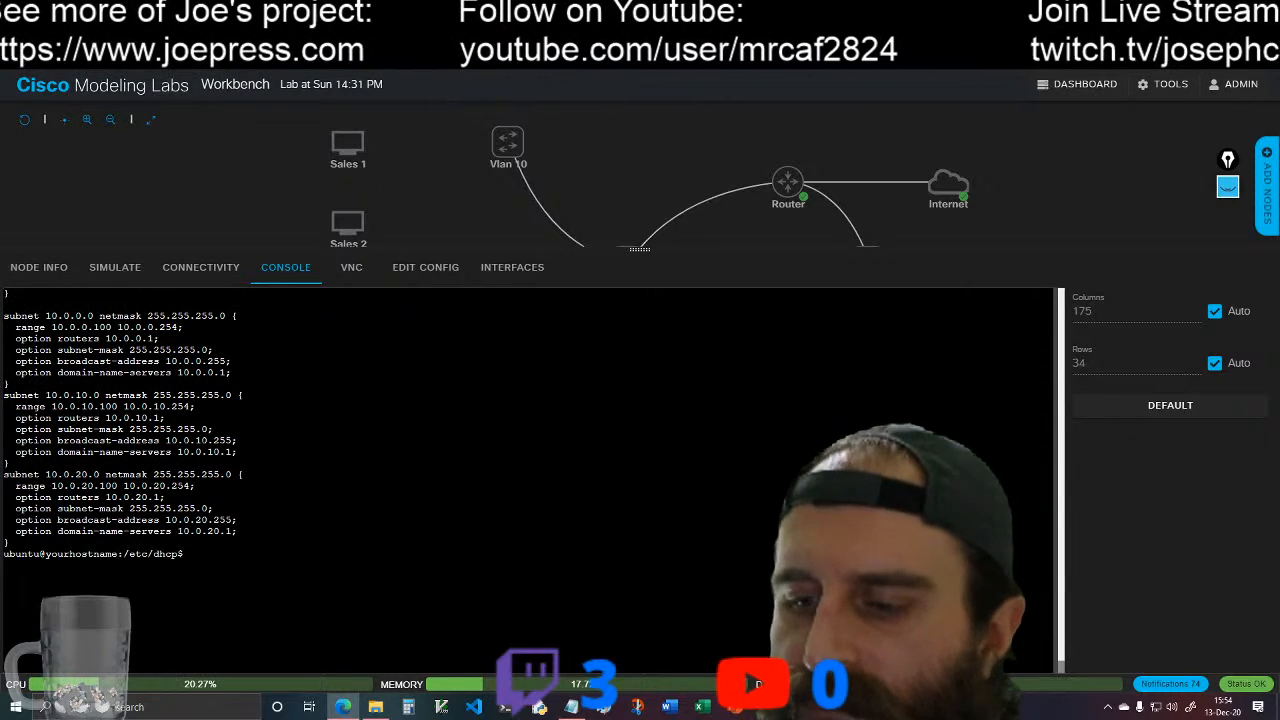
Step: Delete the DHCP configuration file by running sudo rm -r dhcpd.conf in /etc/dhcp
{"action": "type", "text": "s"}
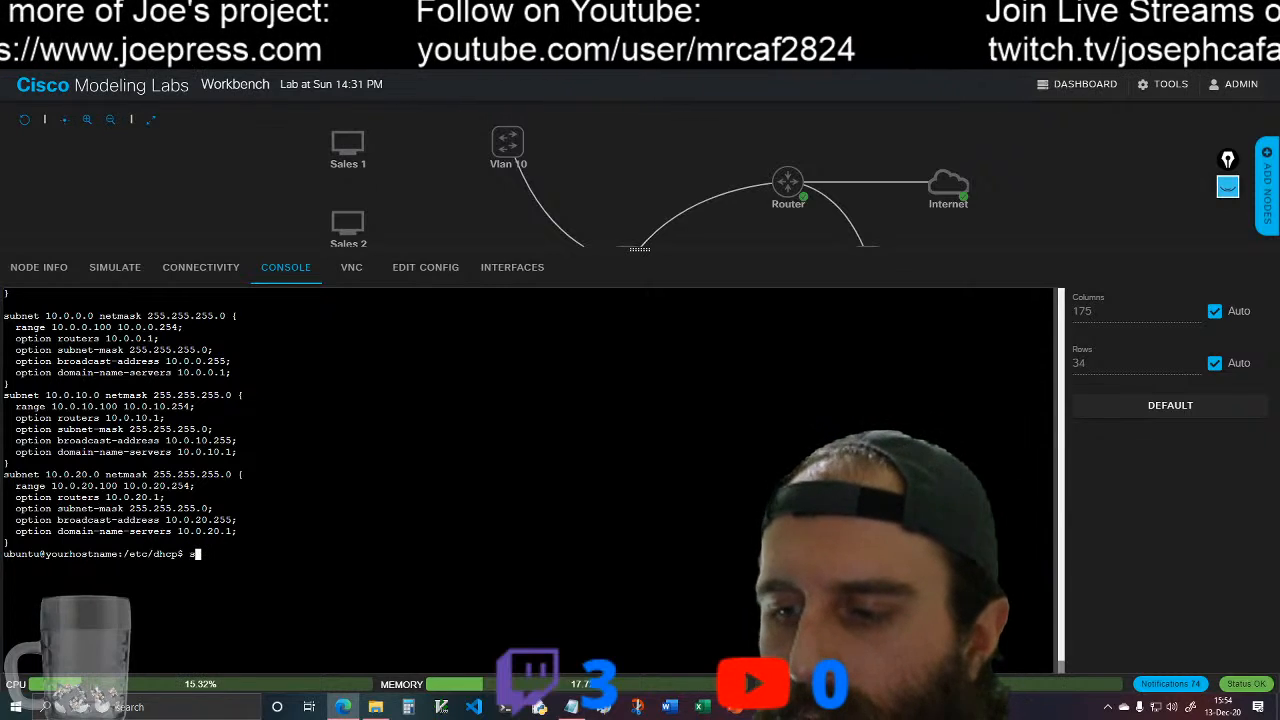
{"action": "type", "text": "udo rm -"}
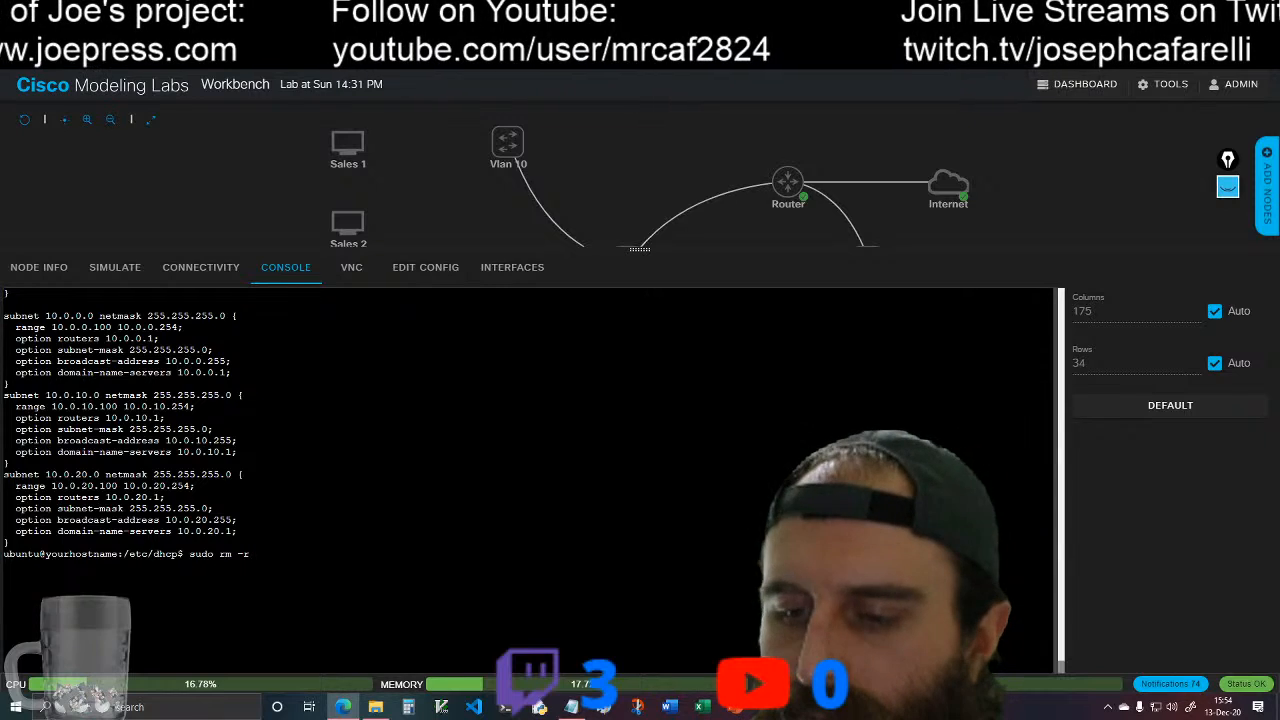
{"action": "type", "text": "r dhcpd"}
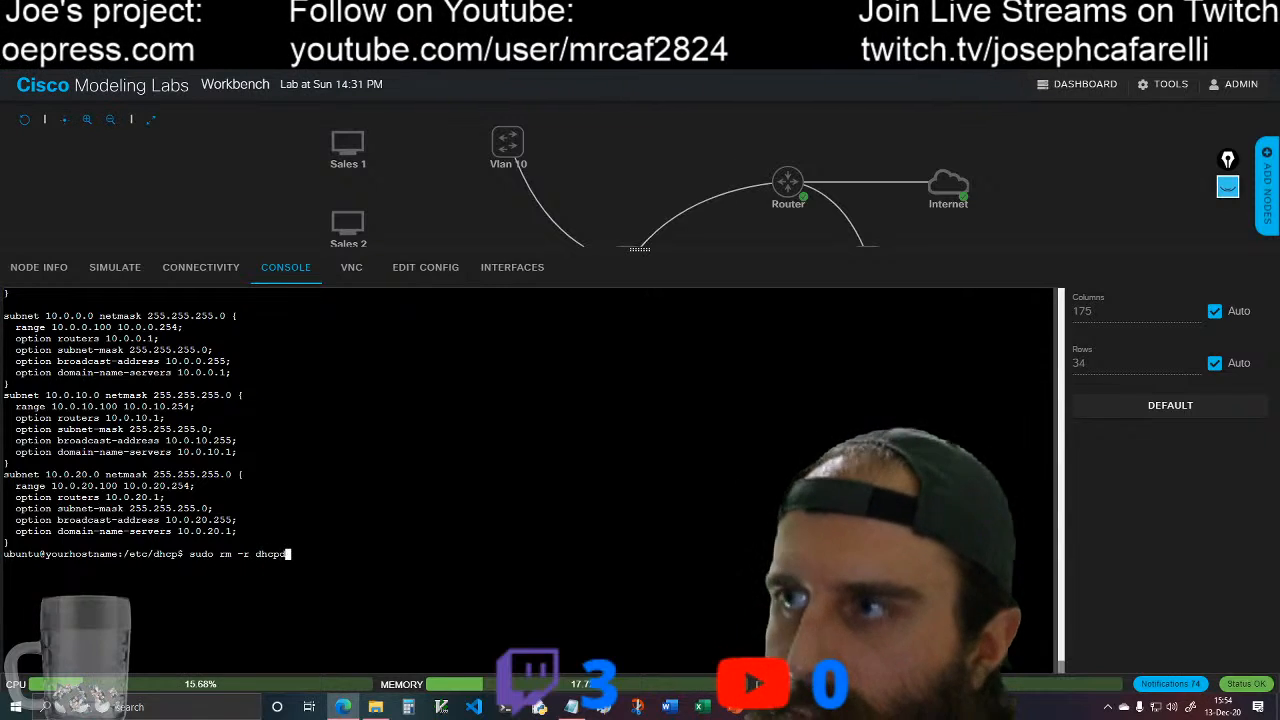
{"action": "type", "text": ".conf"}
{"action": "key", "text": "Return"}
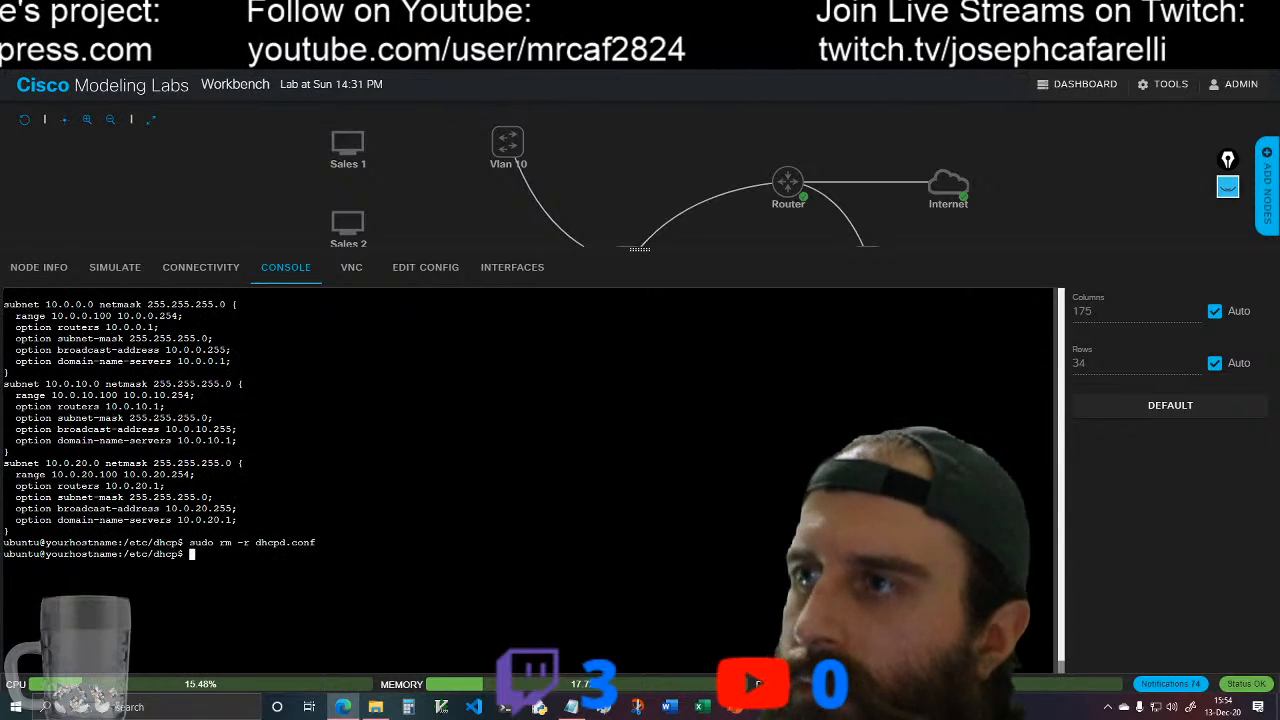
Step: Clear the console and restart the Ubuntu server by running sudo reboot
{"action": "type", "text": "clear"}
{"action": "key", "text": "Return"}
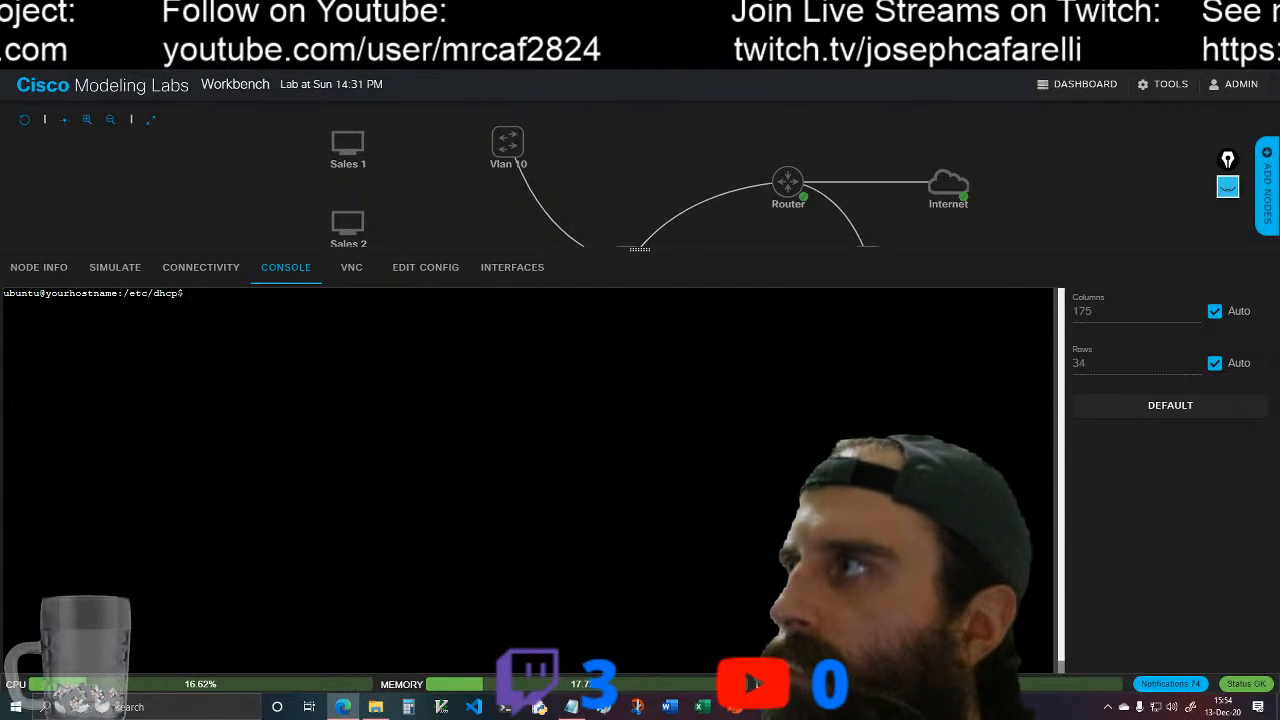
{"action": "type", "text": "reboo"}
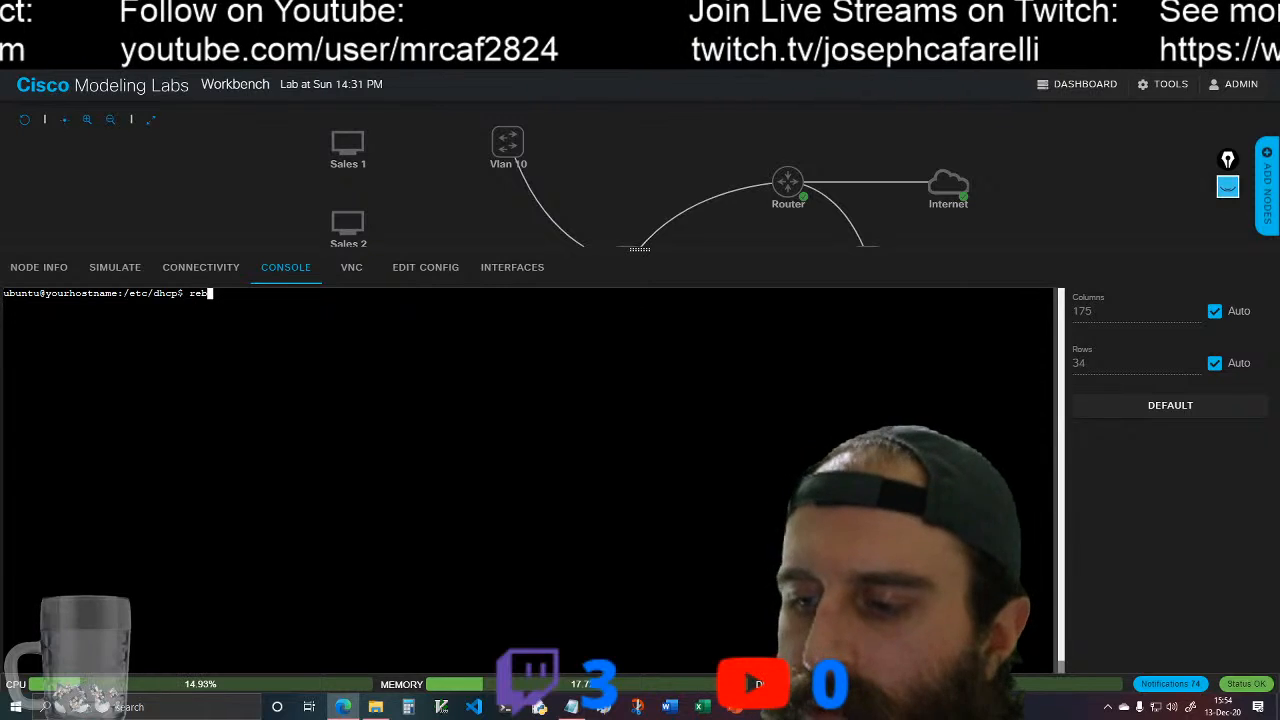
{"action": "key", "text": "BackSpace"}
{"action": "key", "text": "BackSpace"}
{"action": "key", "text": "BackSpace"}
{"action": "key", "text": "BackSpace"}
{"action": "key", "text": "BackSpace"}
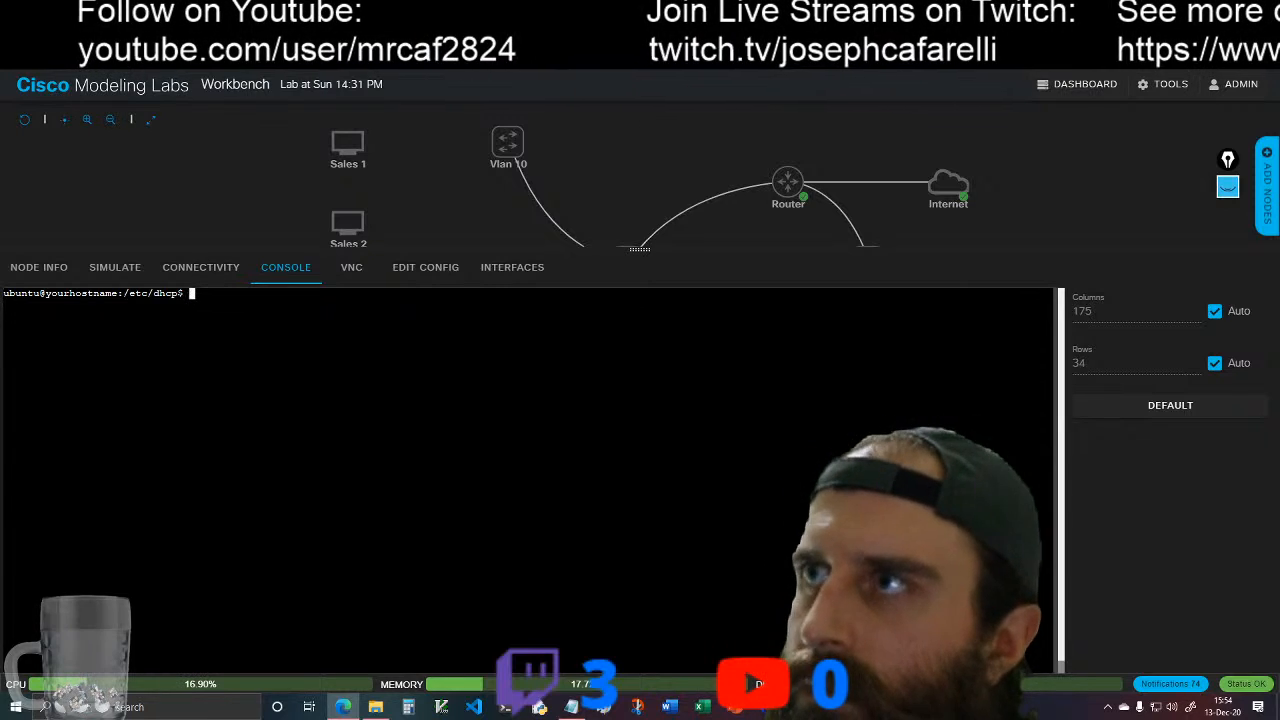
{"action": "type", "text": "sudo "}
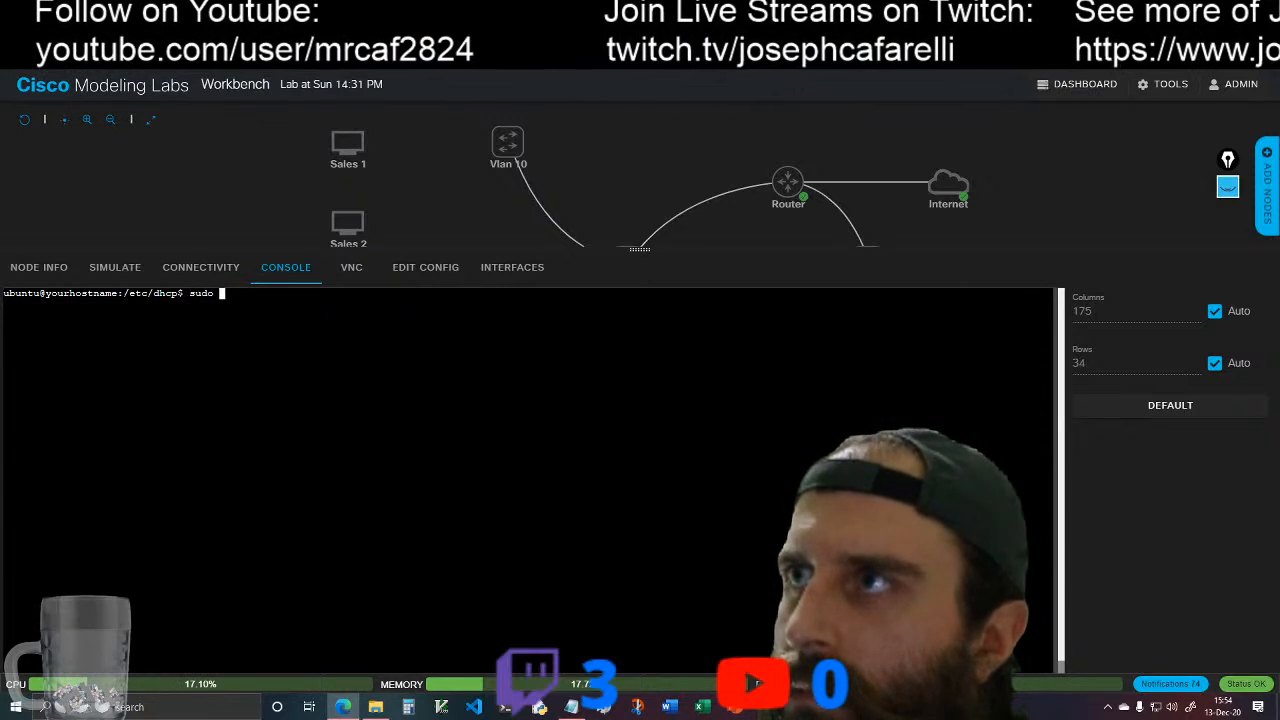
{"action": "type", "text": "reboot"}
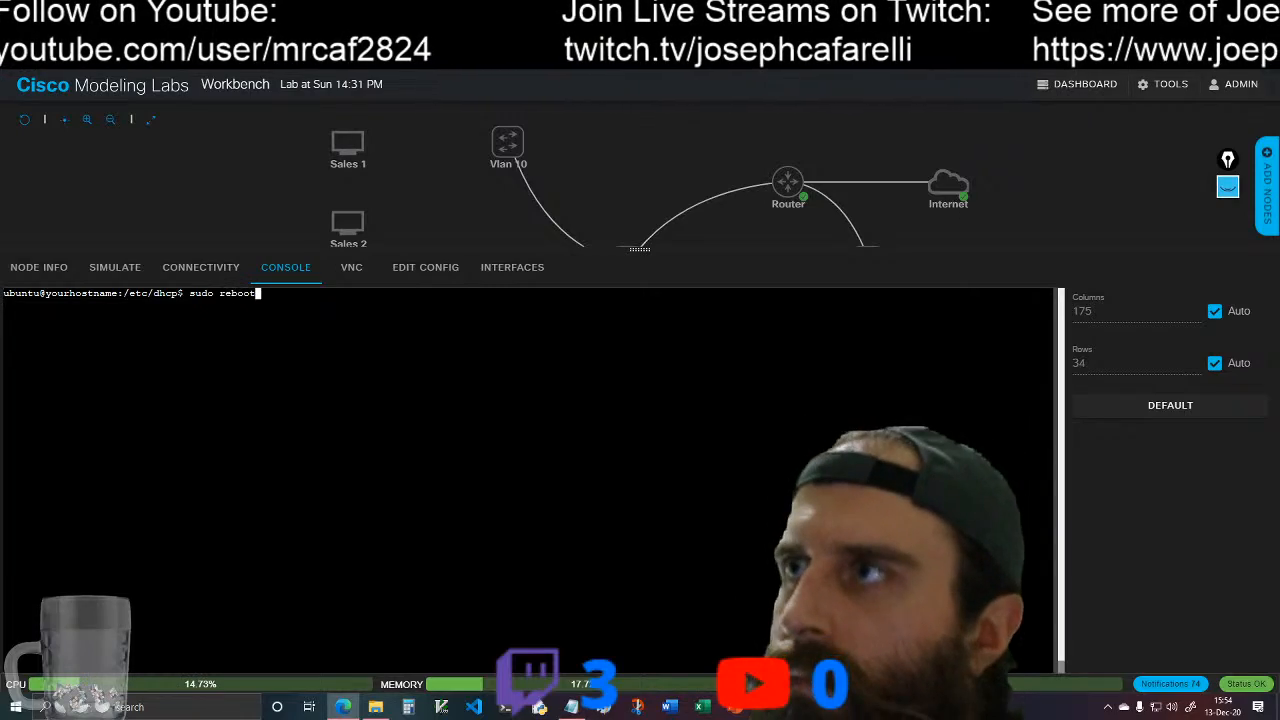
{"action": "key", "text": "Return"}
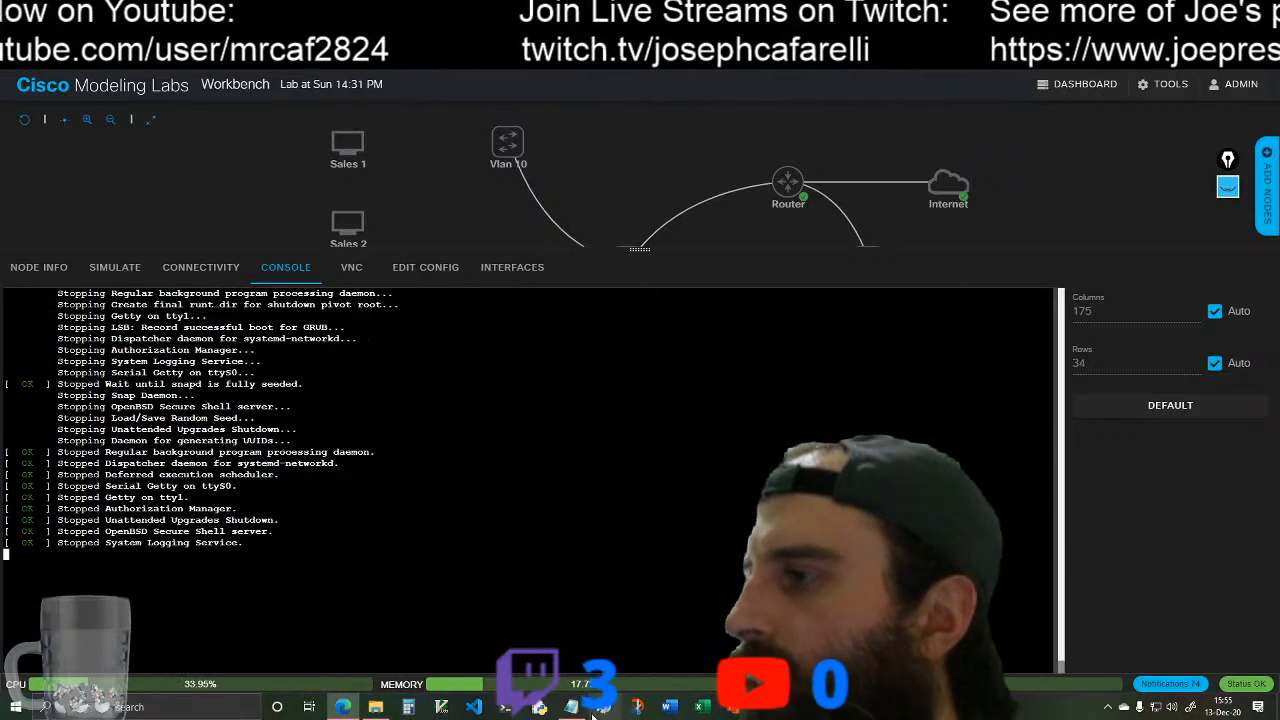
Step: Switch to the dhcp-server-config.txt notes in Notepad and change the empty subnet declaration's network address to 192.168.0.0
{"action": "left_click", "coordinate": [571, 706]}
{"action": "scroll", "coordinate": [812, 340], "scroll_direction": "up", "scroll_amount": 7}
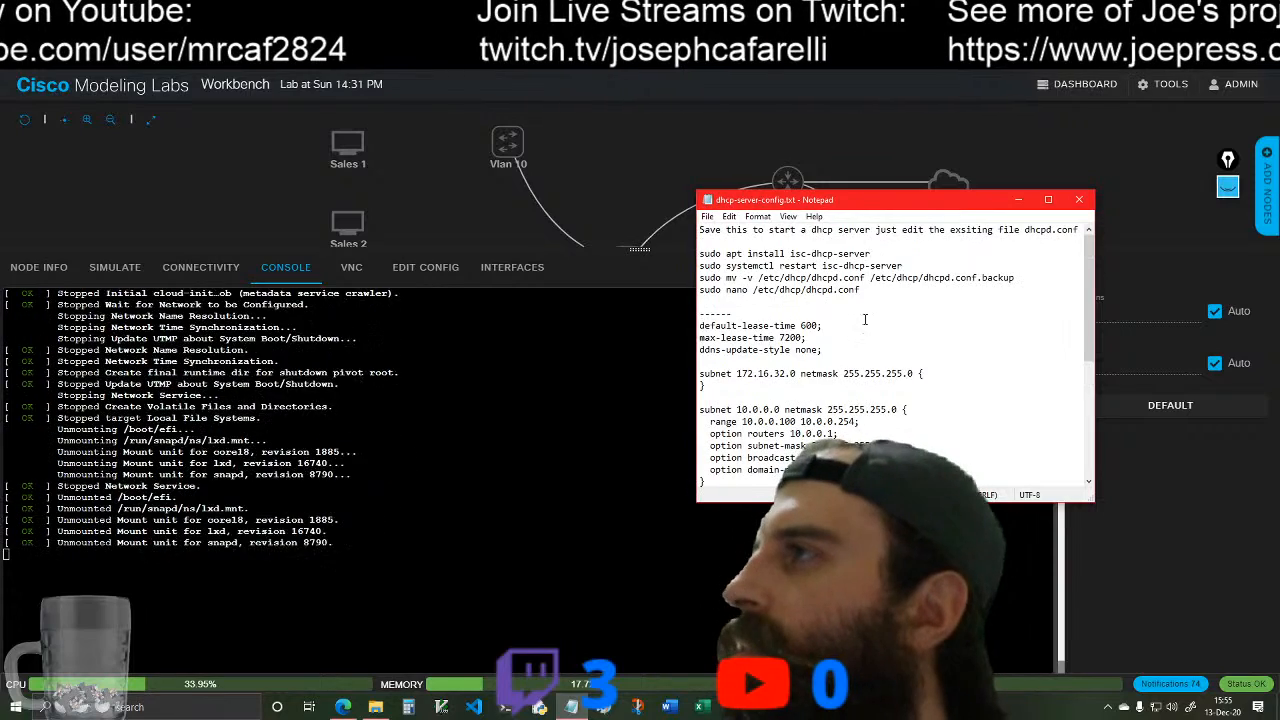
{"action": "left_click", "coordinate": [794, 373]}
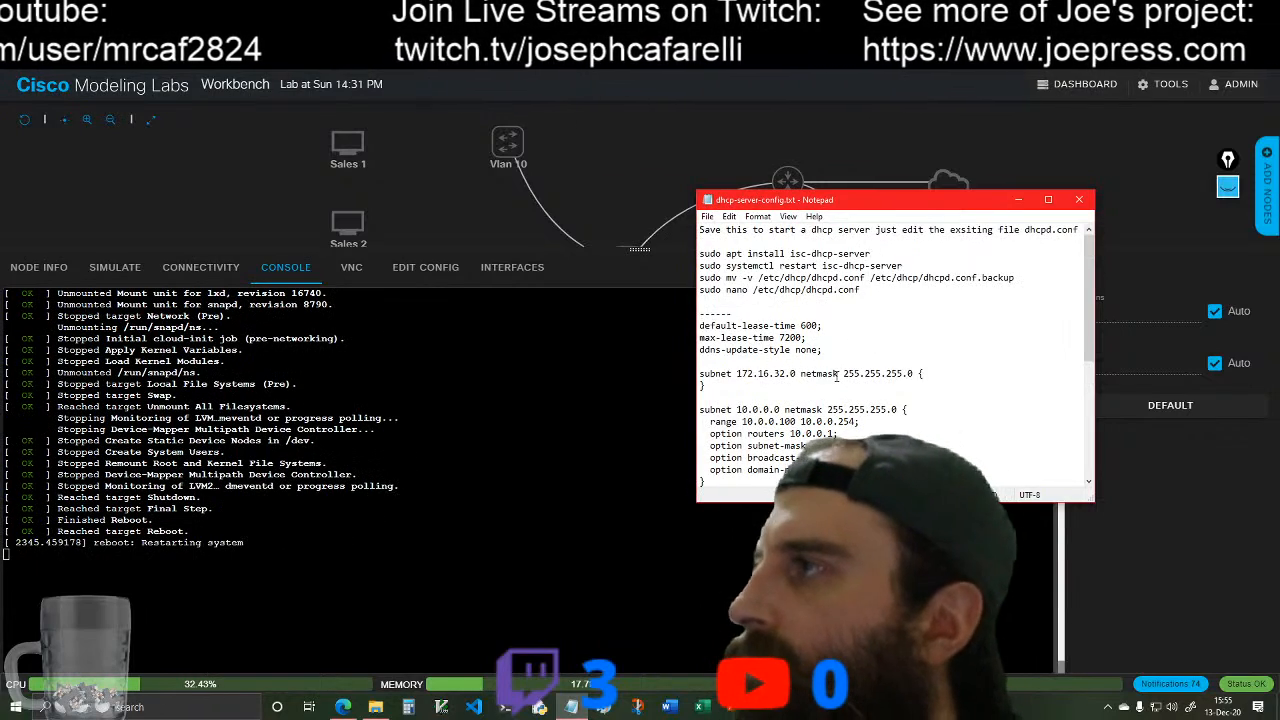
{"action": "key", "text": "BackSpace"}
{"action": "key", "text": "BackSpace"}
{"action": "key", "text": "BackSpace"}
{"action": "key", "text": "BackSpace"}
{"action": "key", "text": "BackSpace"}
{"action": "key", "text": "BackSpace"}
{"action": "key", "text": "BackSpace"}
{"action": "key", "text": "BackSpace"}
{"action": "key", "text": "BackSpace"}
{"action": "key", "text": "BackSpace"}
{"action": "type", "text": "92"}
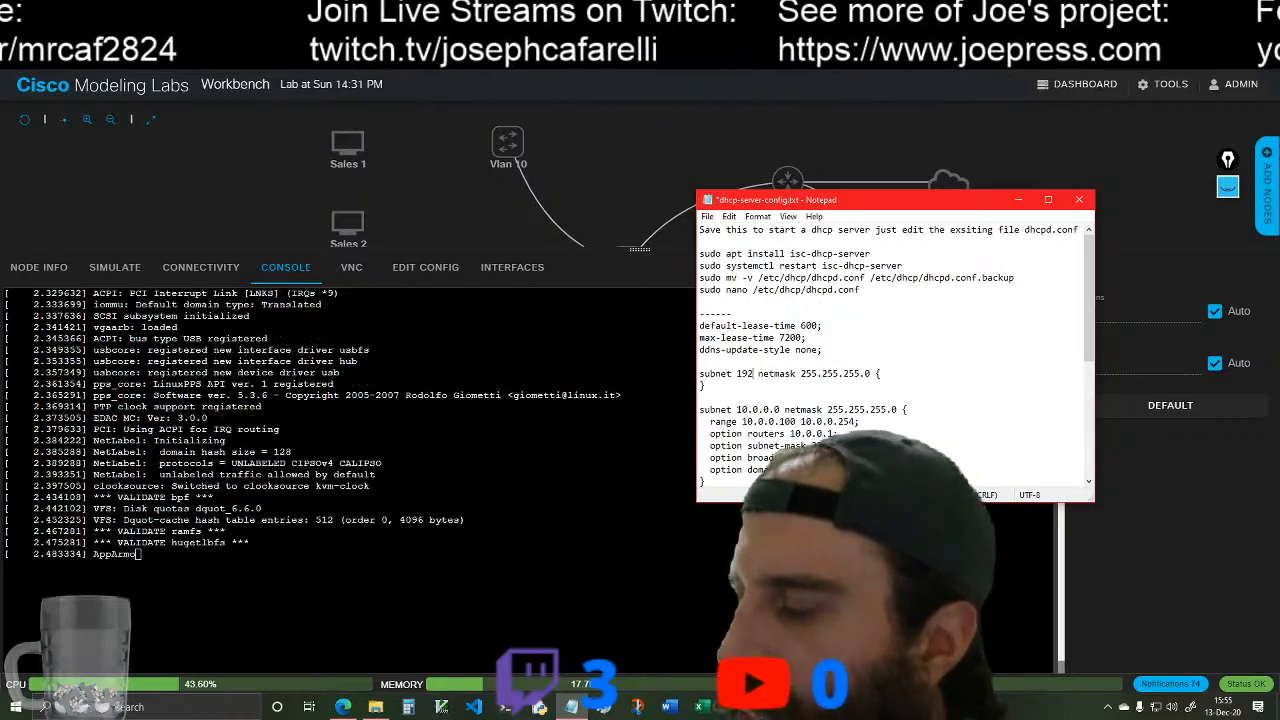
{"action": "type", "text": ".168.0.0"}
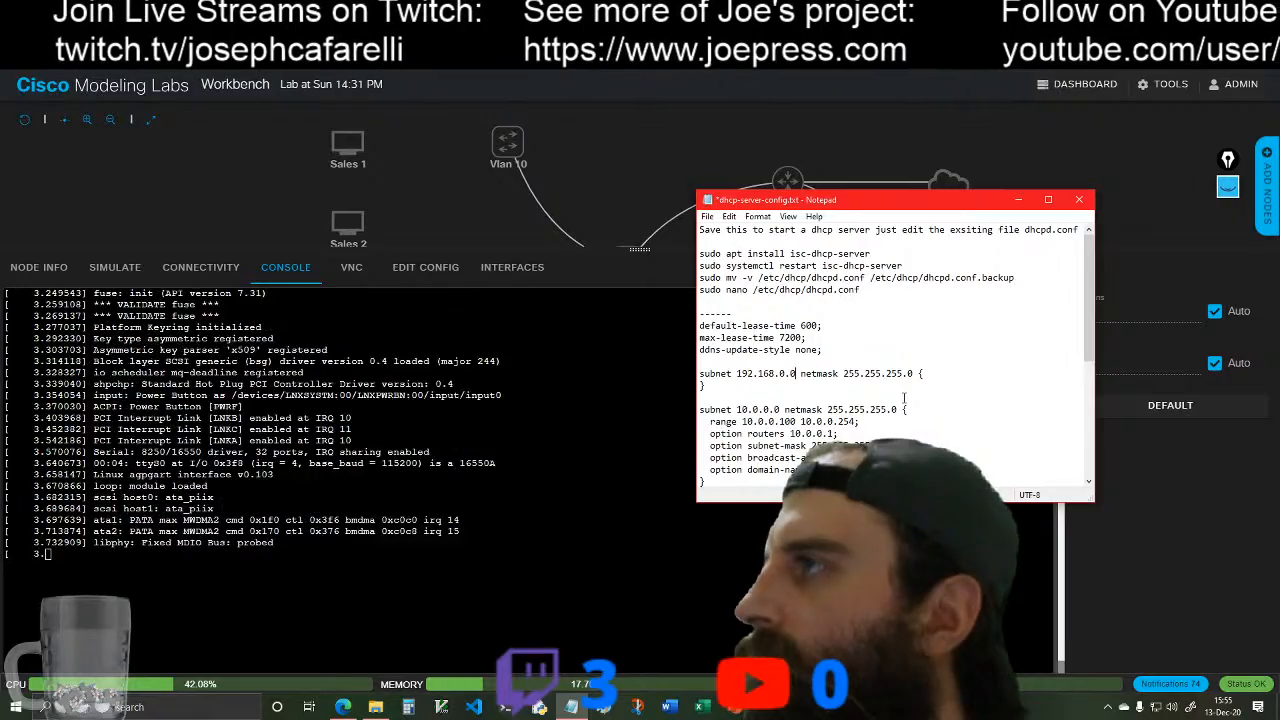
Step: Delete the whole 10.0.0.0 subnet block from the DHCP notes, along with the blank line above the 10.0.10.0 block
{"action": "scroll", "coordinate": [904, 398], "scroll_direction": "down", "scroll_amount": 1}
{"action": "scroll", "coordinate": [904, 398], "scroll_direction": "down", "scroll_amount": 1}
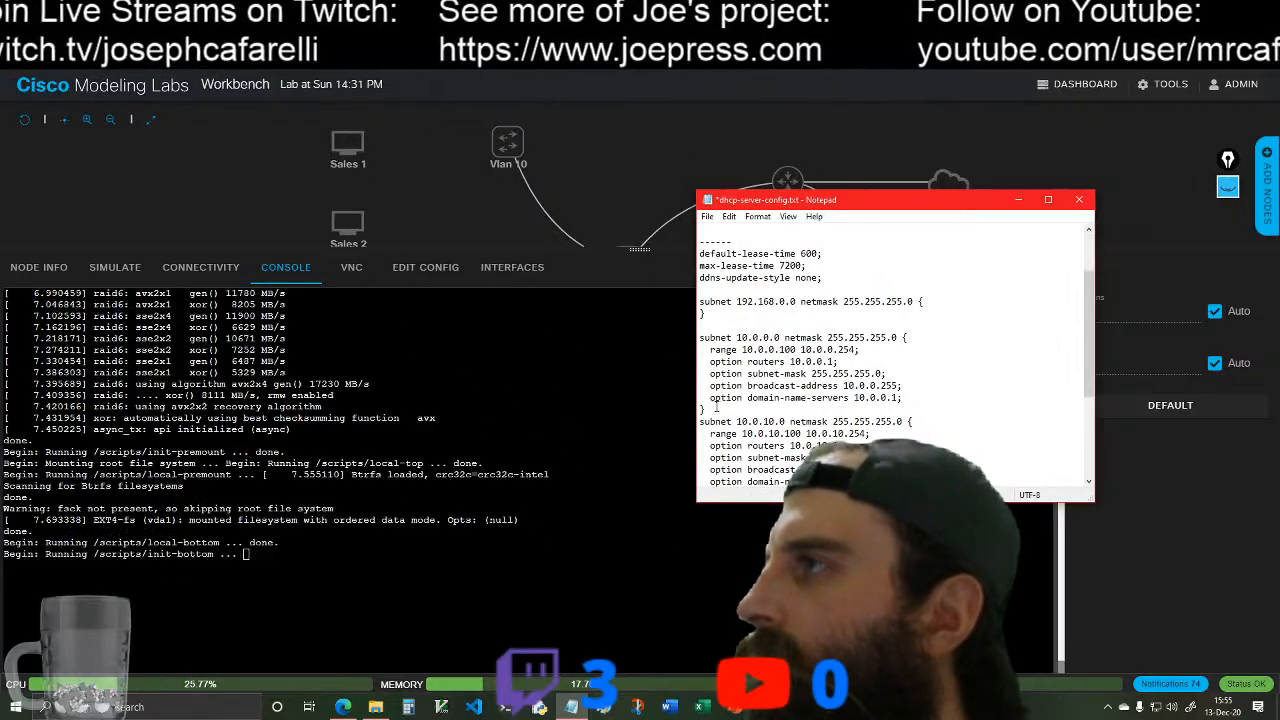
{"action": "left_click_drag", "start_coordinate": [706, 410], "coordinate": [700, 337]}
{"action": "key", "text": "Delete"}
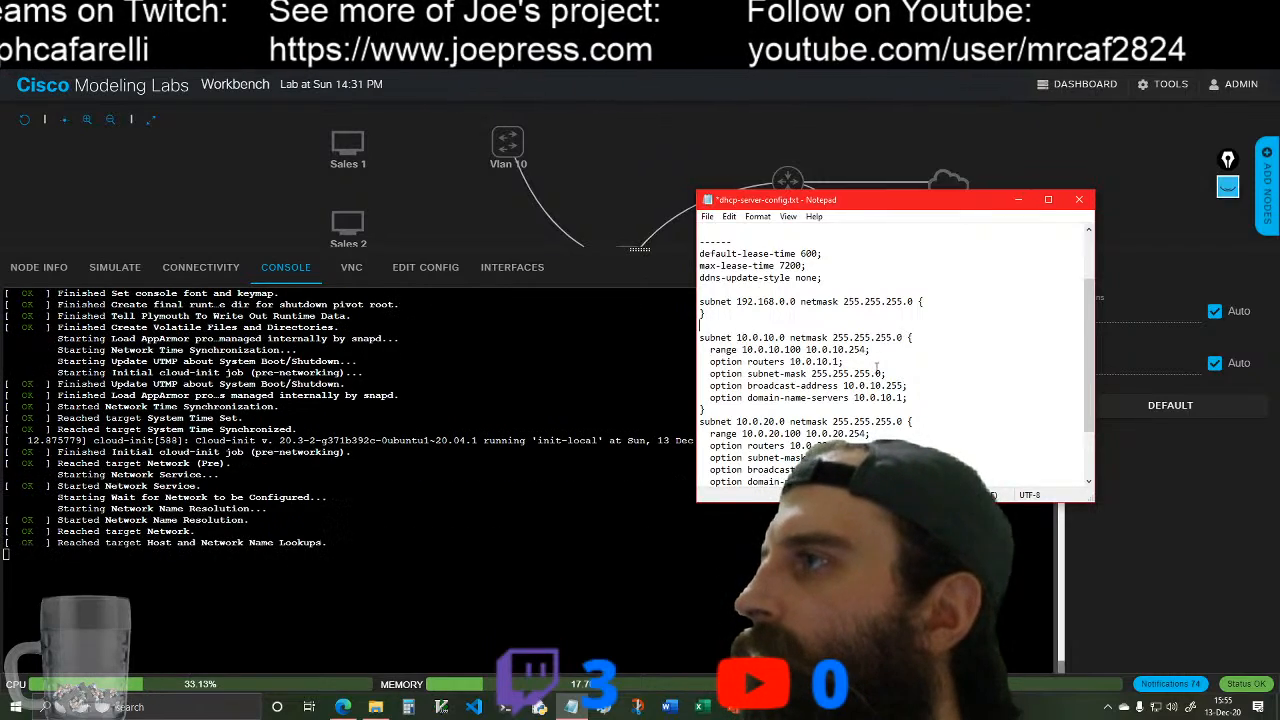
{"action": "key", "text": "BackSpace"}
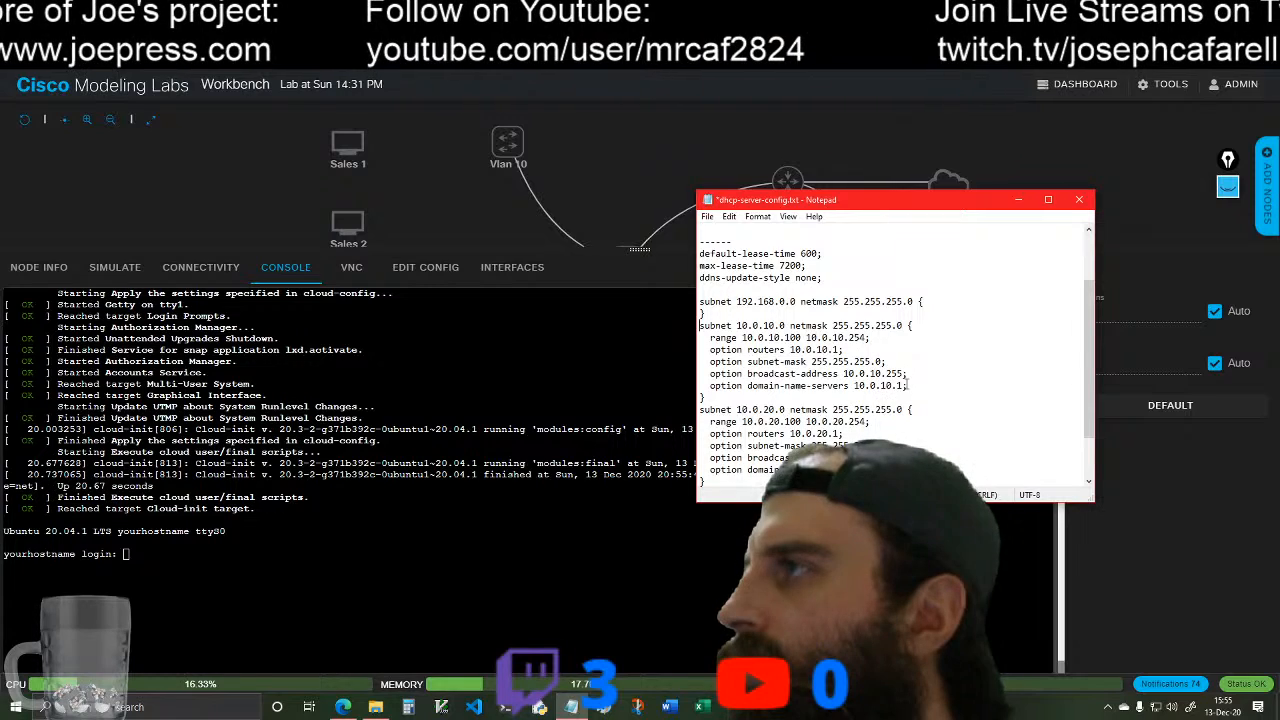
Step: Set the domain-name-servers option of the 10.0.10.0 subnet block to 192.168.1.1
{"action": "left_click", "coordinate": [905, 385]}
{"action": "key", "text": "BackSpace"}
{"action": "key", "text": "BackSpace"}
{"action": "key", "text": "BackSpace"}
{"action": "key", "text": "BackSpace"}
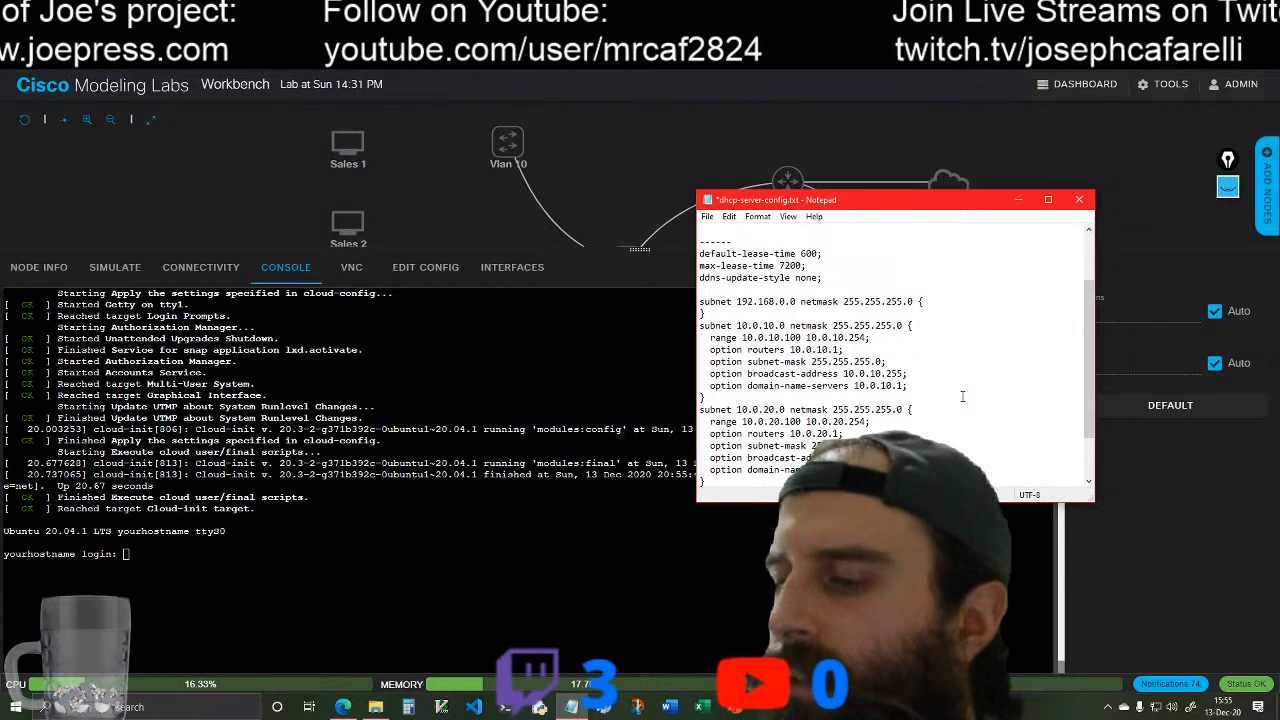
{"action": "key", "text": "BackSpace"}
{"action": "key", "text": "BackSpace"}
{"action": "key", "text": "BackSpace"}
{"action": "key", "text": "BackSpace"}
{"action": "key", "text": "BackSpace"}
{"action": "type", "text": "192."}
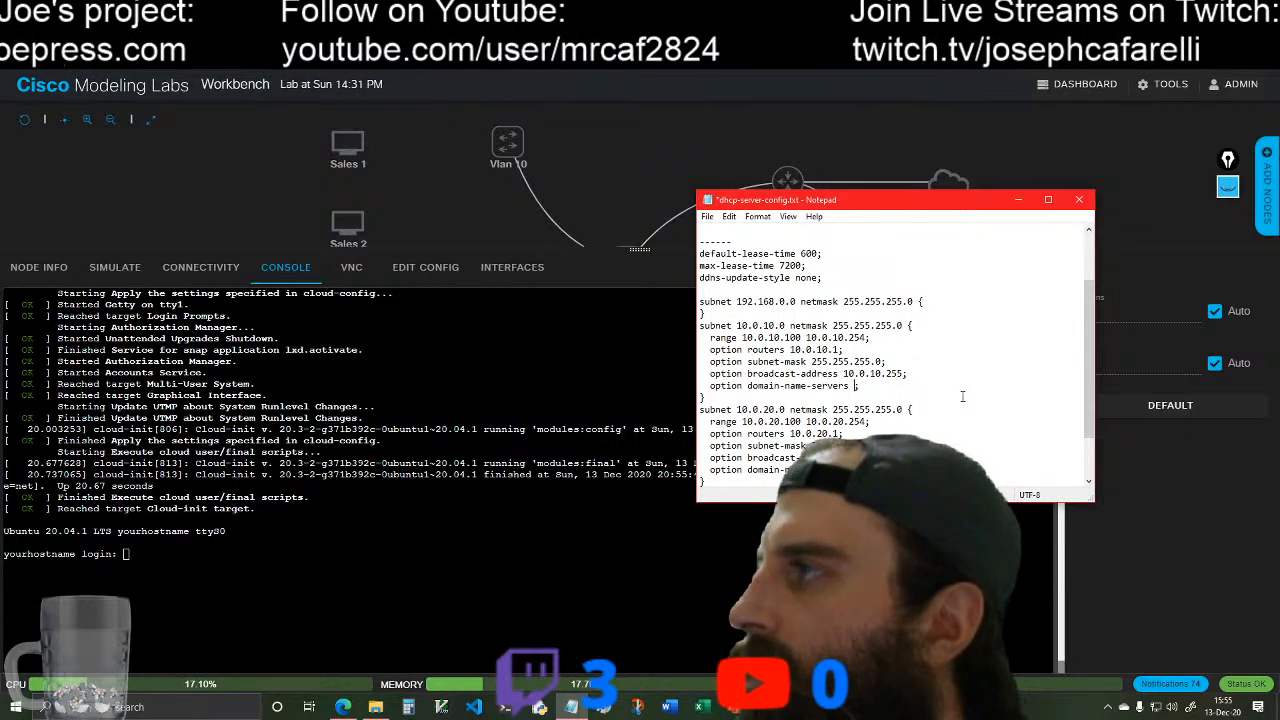
{"action": "type", "text": "168.1.1;"}
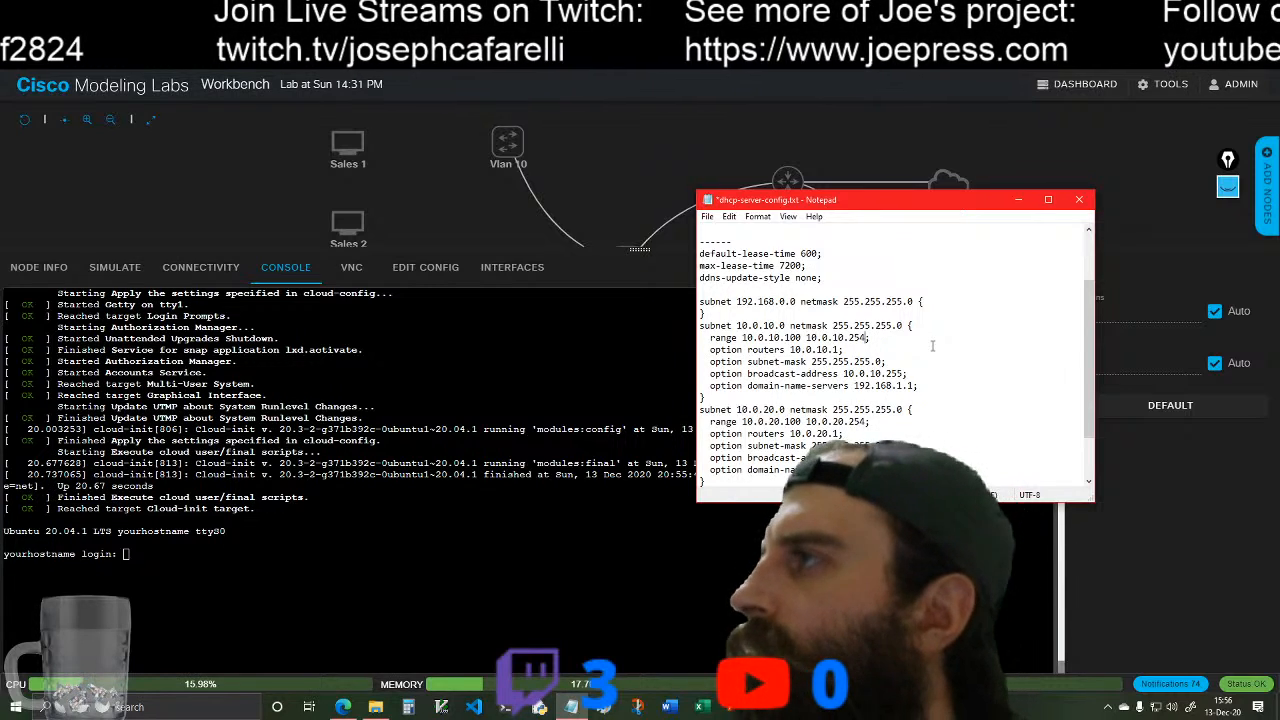
Step: Set the domain-name-servers option of the 10.0.20.0 subnet block to 192.168.1.1, then minimize the notes to return to the lab console
{"action": "scroll", "coordinate": [920, 370], "scroll_direction": "down", "scroll_amount": 1}
{"action": "scroll", "coordinate": [912, 408], "scroll_direction": "down", "scroll_amount": 1}
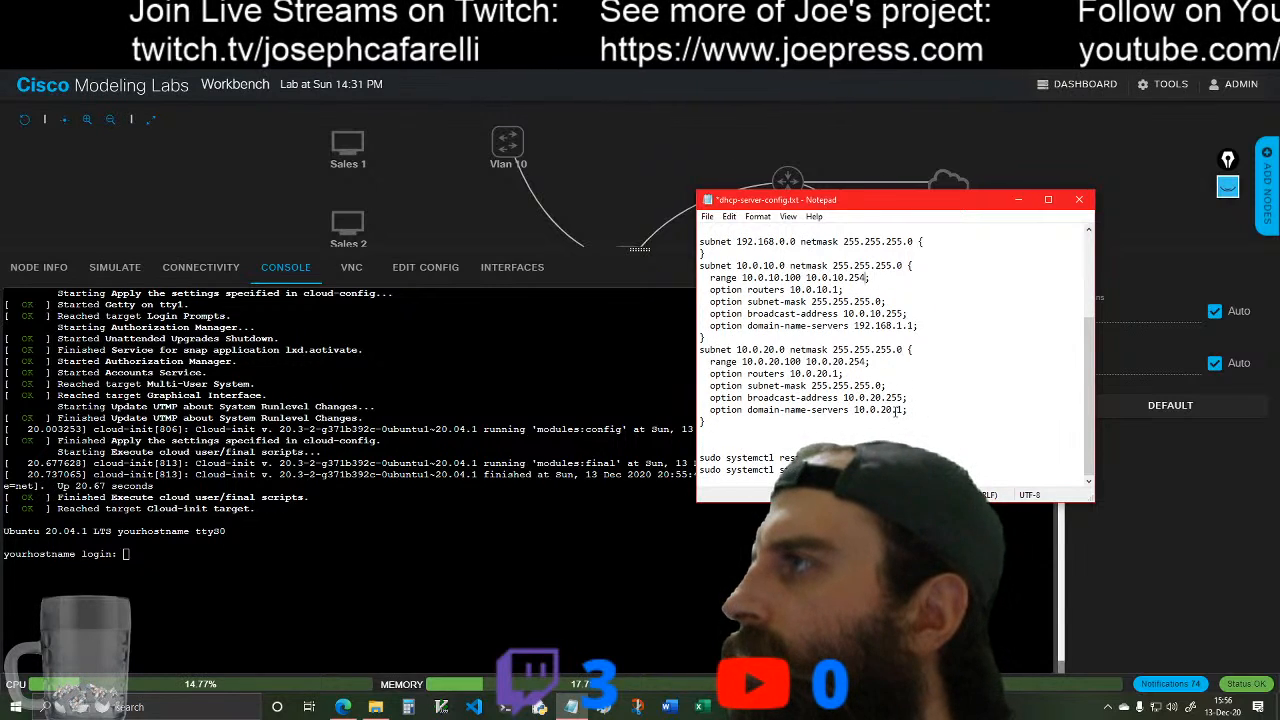
{"action": "left_click", "coordinate": [904, 409]}
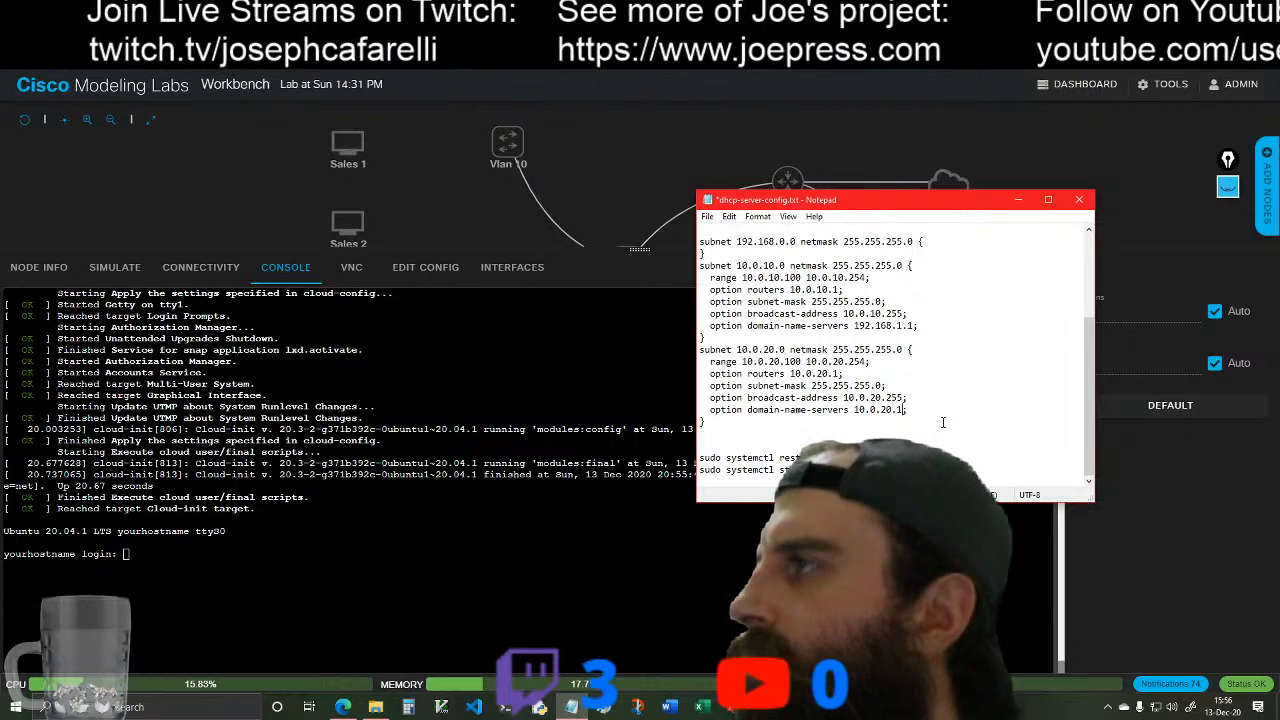
{"action": "key", "text": "BackSpace"}
{"action": "key", "text": "BackSpace"}
{"action": "key", "text": "BackSpace"}
{"action": "key", "text": "BackSpace"}
{"action": "key", "text": "BackSpace"}
{"action": "key", "text": "BackSpace"}
{"action": "key", "text": "BackSpace"}
{"action": "key", "text": "BackSpace"}
{"action": "key", "text": "BackSpace"}
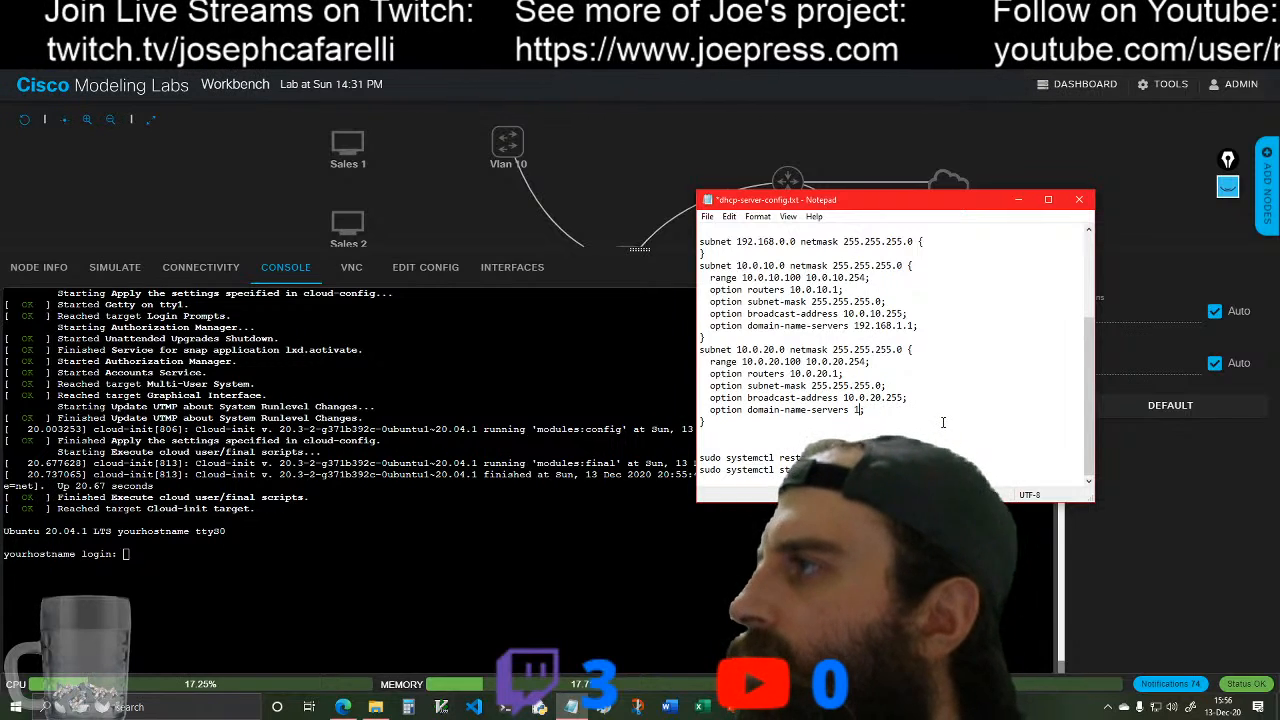
{"action": "type", "text": "192.168.1.1;"}
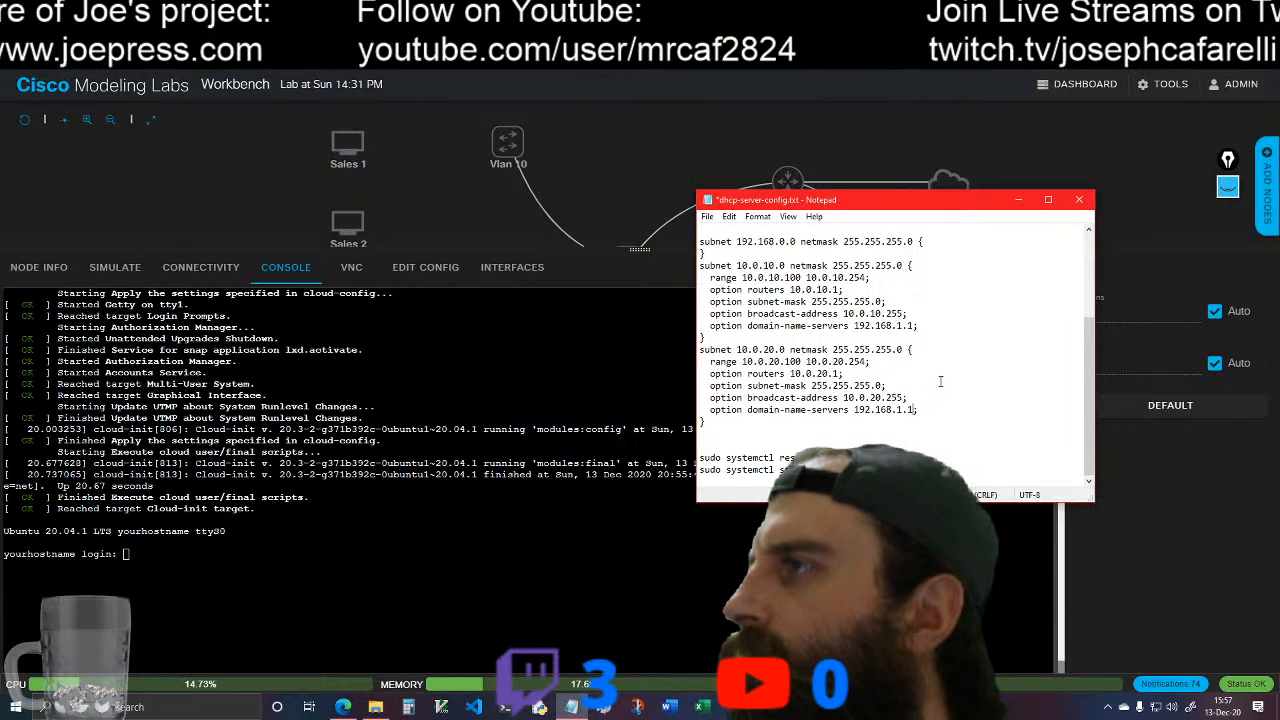
{"action": "scroll", "coordinate": [940, 381], "scroll_direction": "up", "scroll_amount": 2}
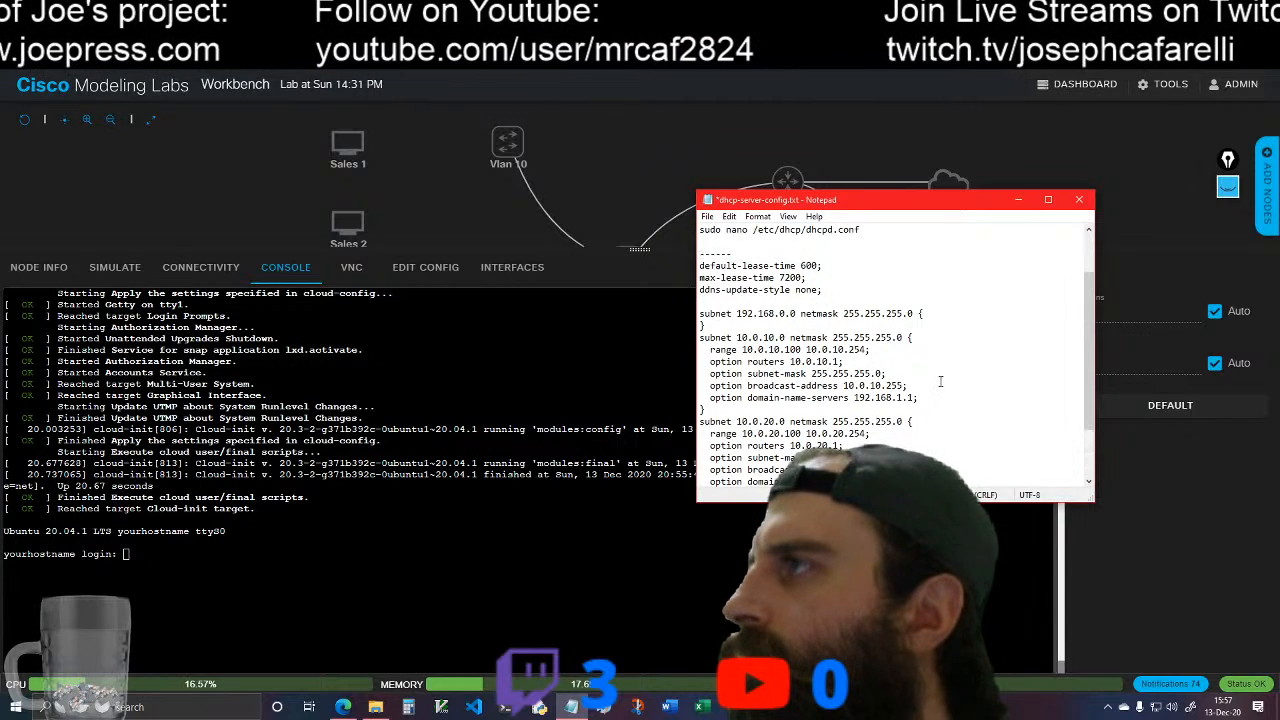
{"action": "scroll", "coordinate": [940, 381], "scroll_direction": "up", "scroll_amount": 1}
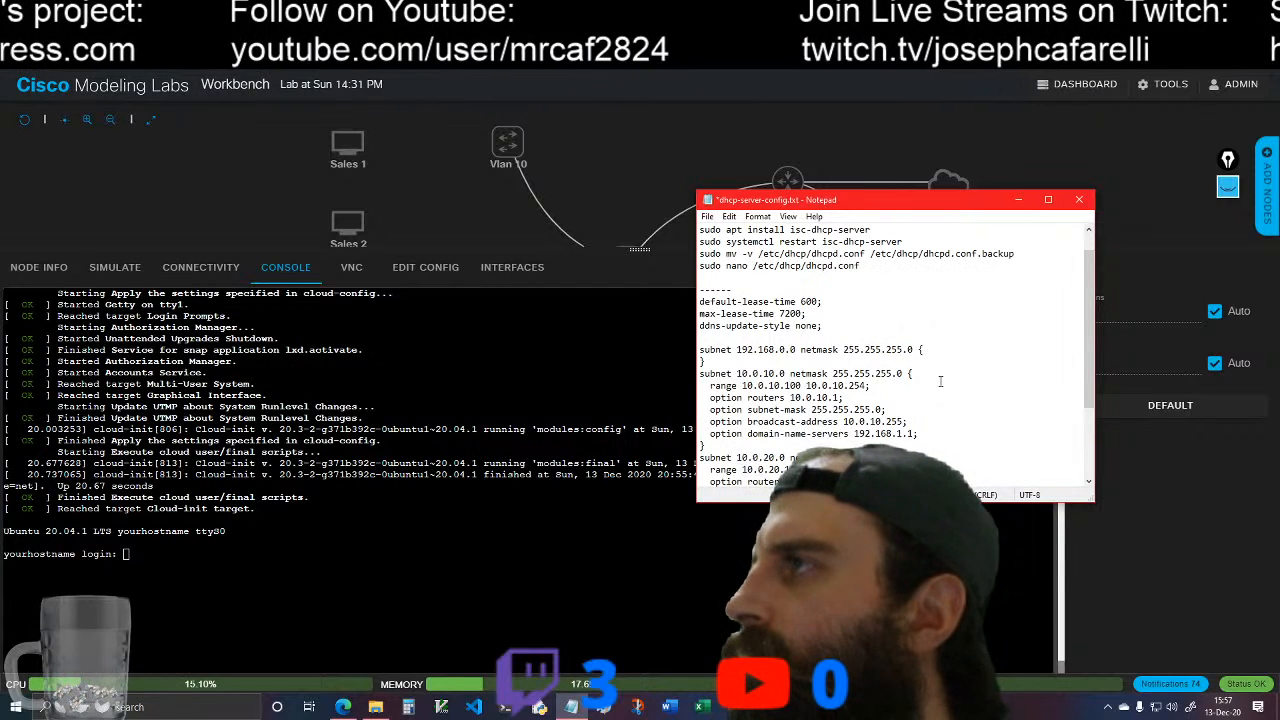
{"action": "left_click", "coordinate": [1018, 199]}
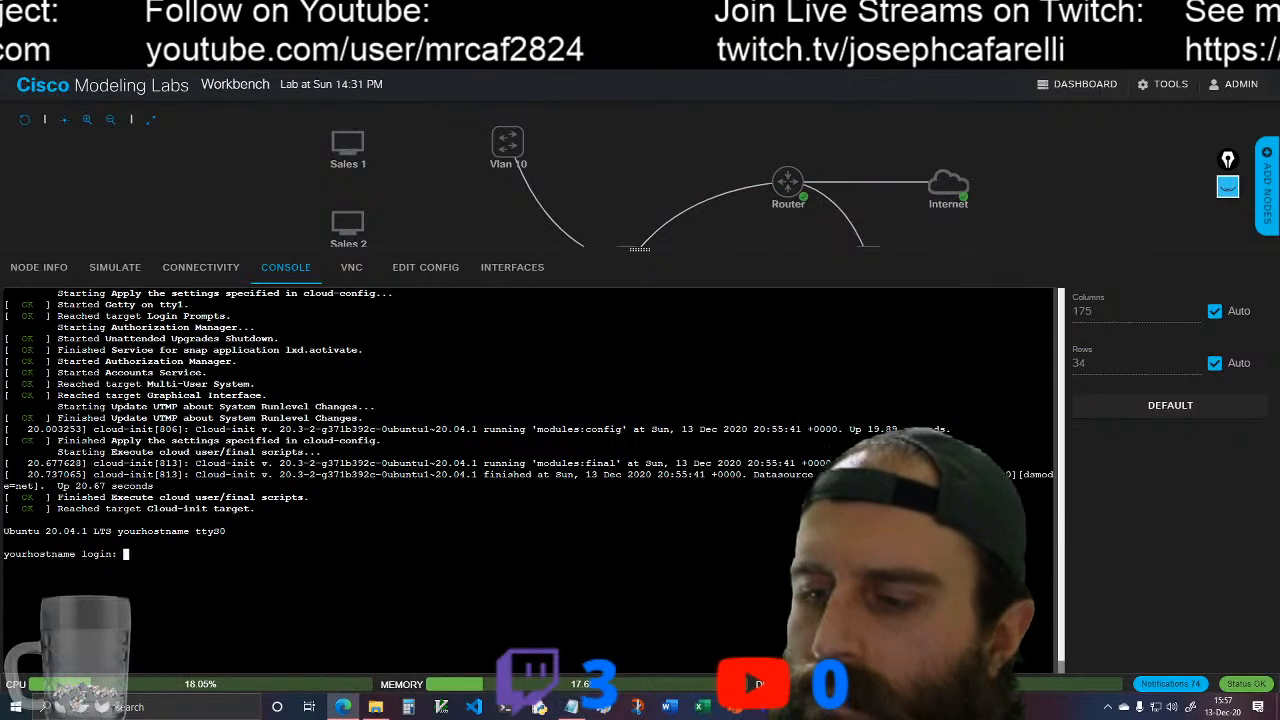
Step: Log in to the rebooted Ubuntu server as ubuntu with the account password
{"action": "type", "text": "ubuntu"}
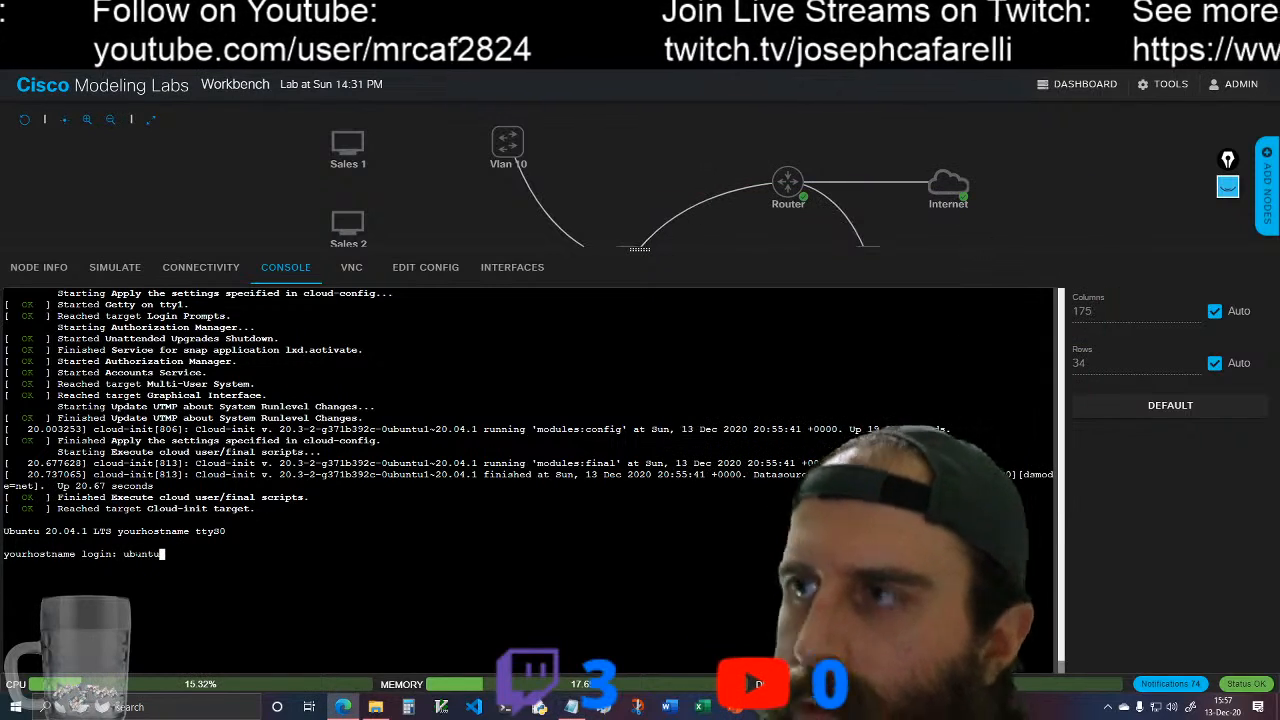
{"action": "key", "text": "Return"}
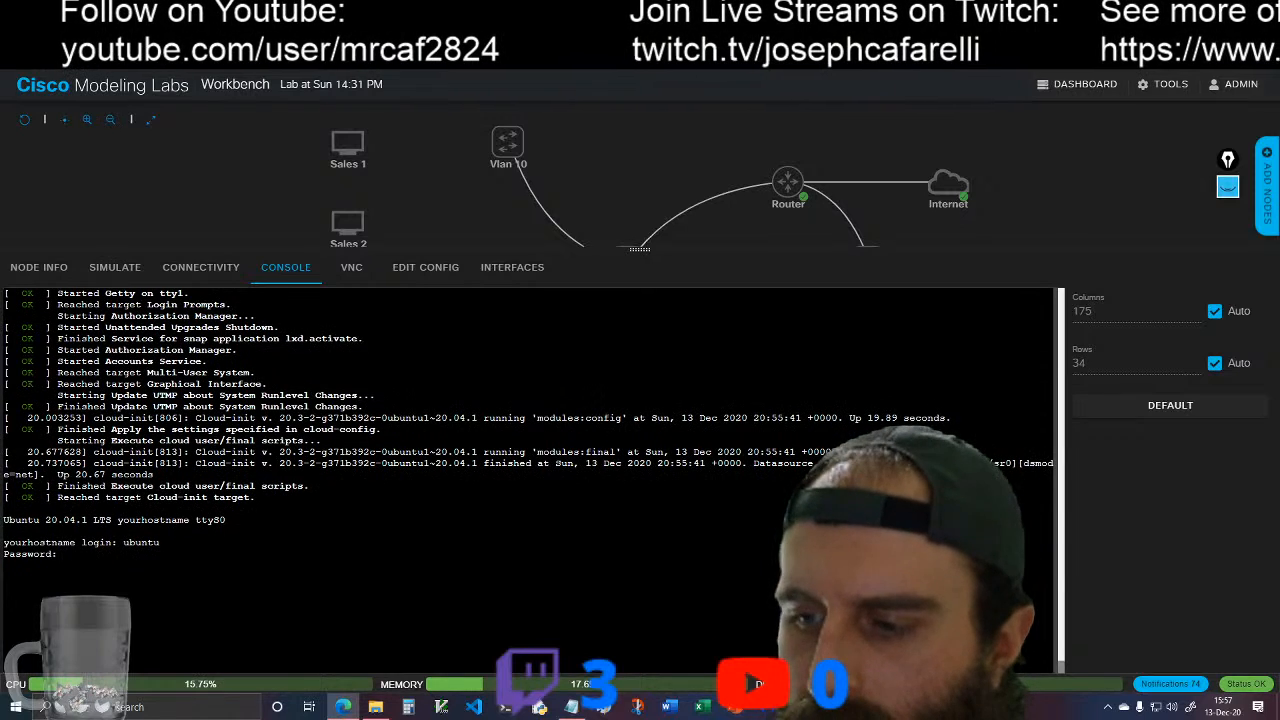
{"action": "key", "text": "Return"}
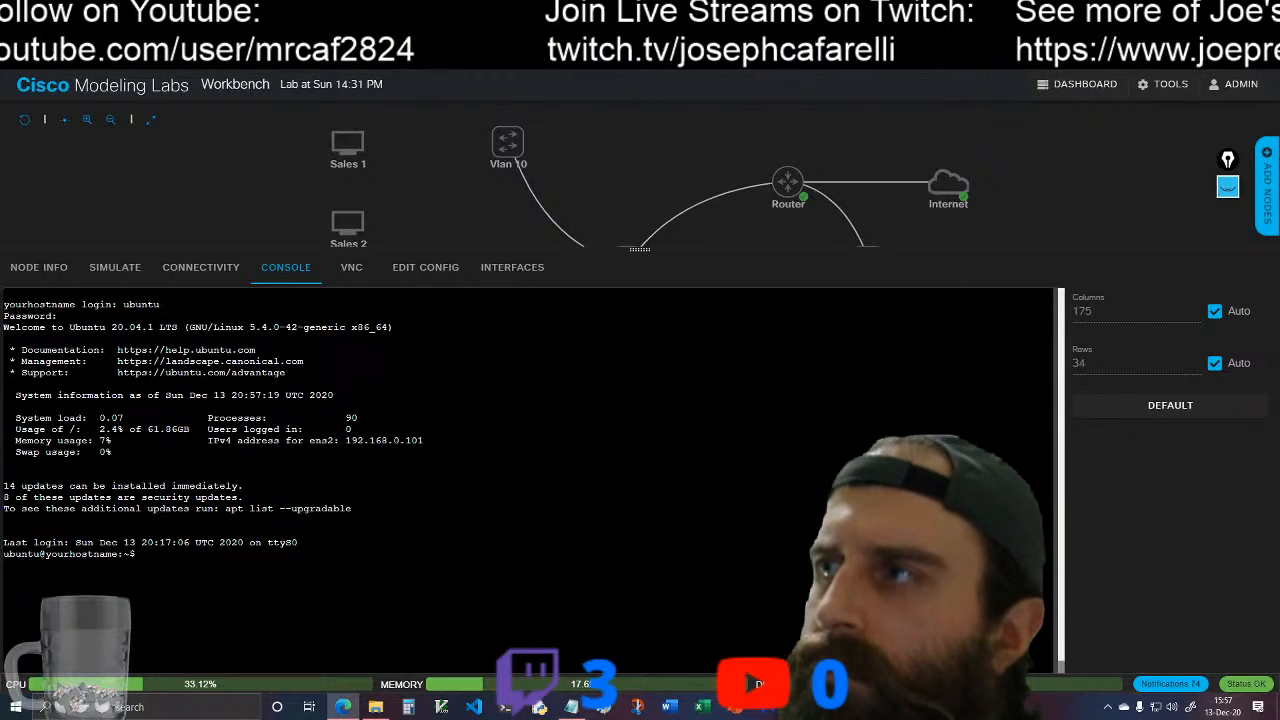
{"action": "key", "text": "Return"}
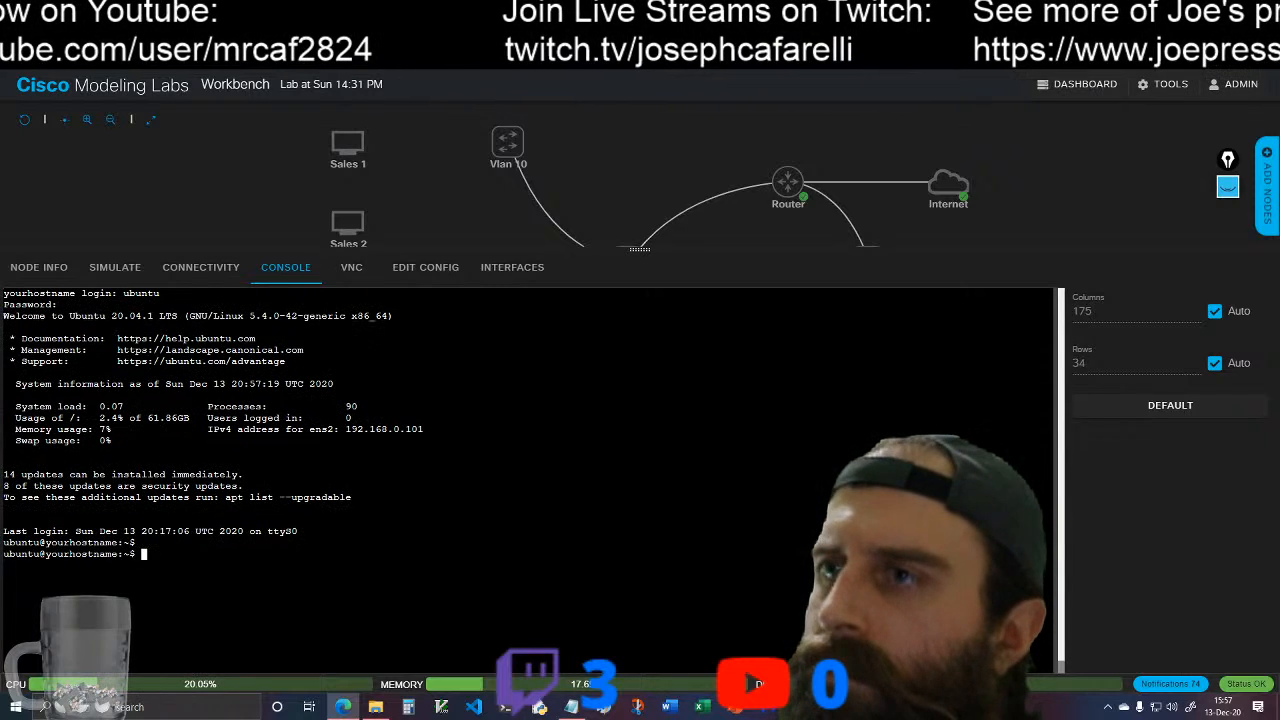
Step: Clear the console, change to the /etc/dhcp/ directory and list its files
{"action": "type", "text": "clear"}
{"action": "key", "text": "Return"}
{"action": "type", "text": "cd "}
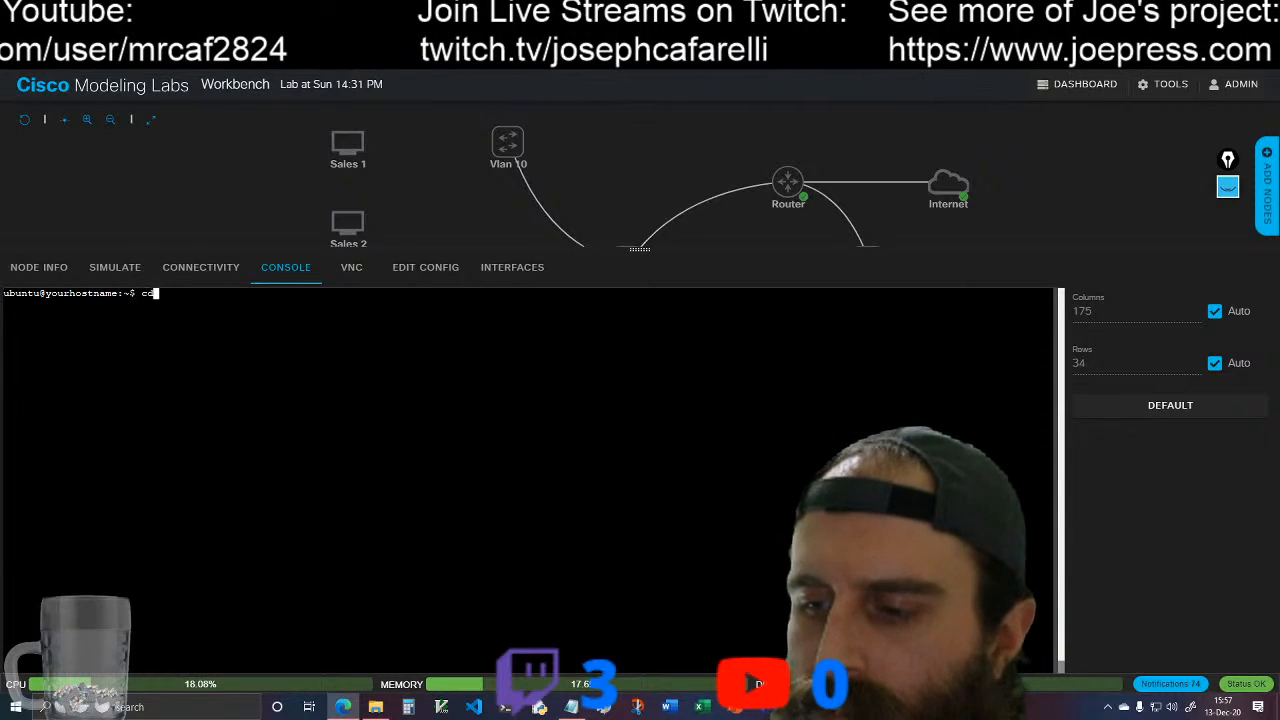
{"action": "type", "text": "/etc/"}
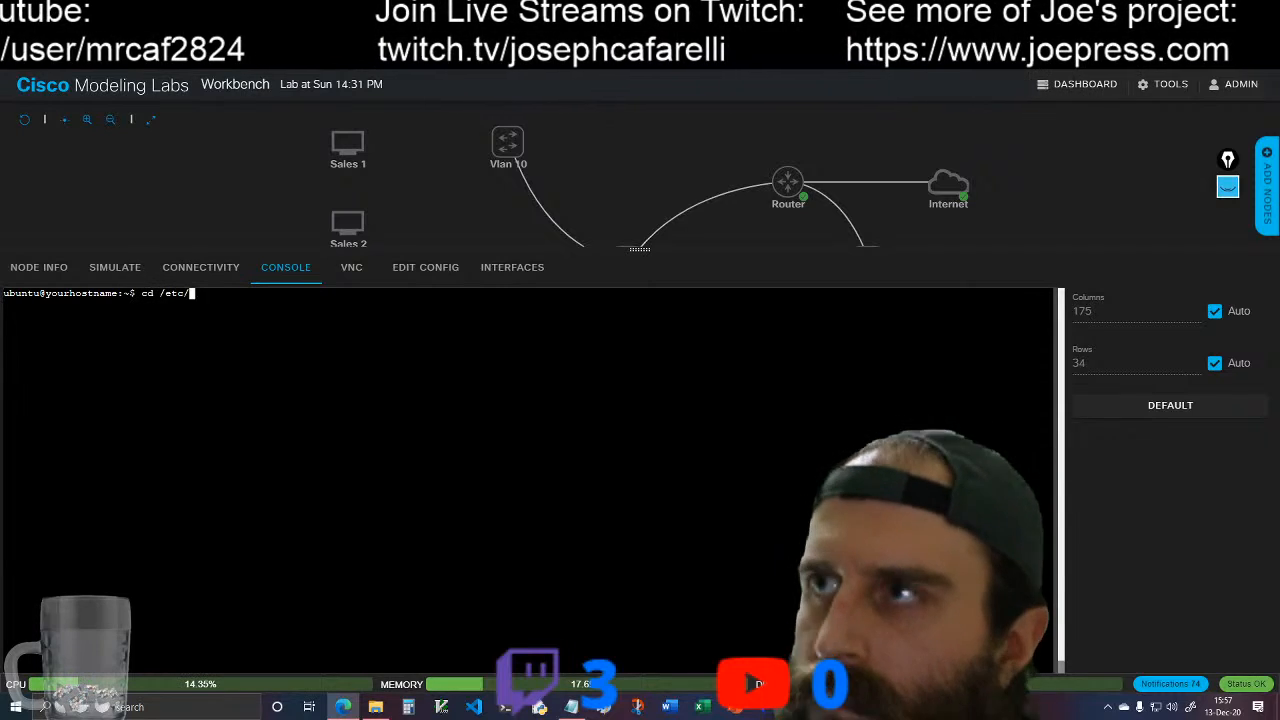
{"action": "type", "text": "dhcp/"}
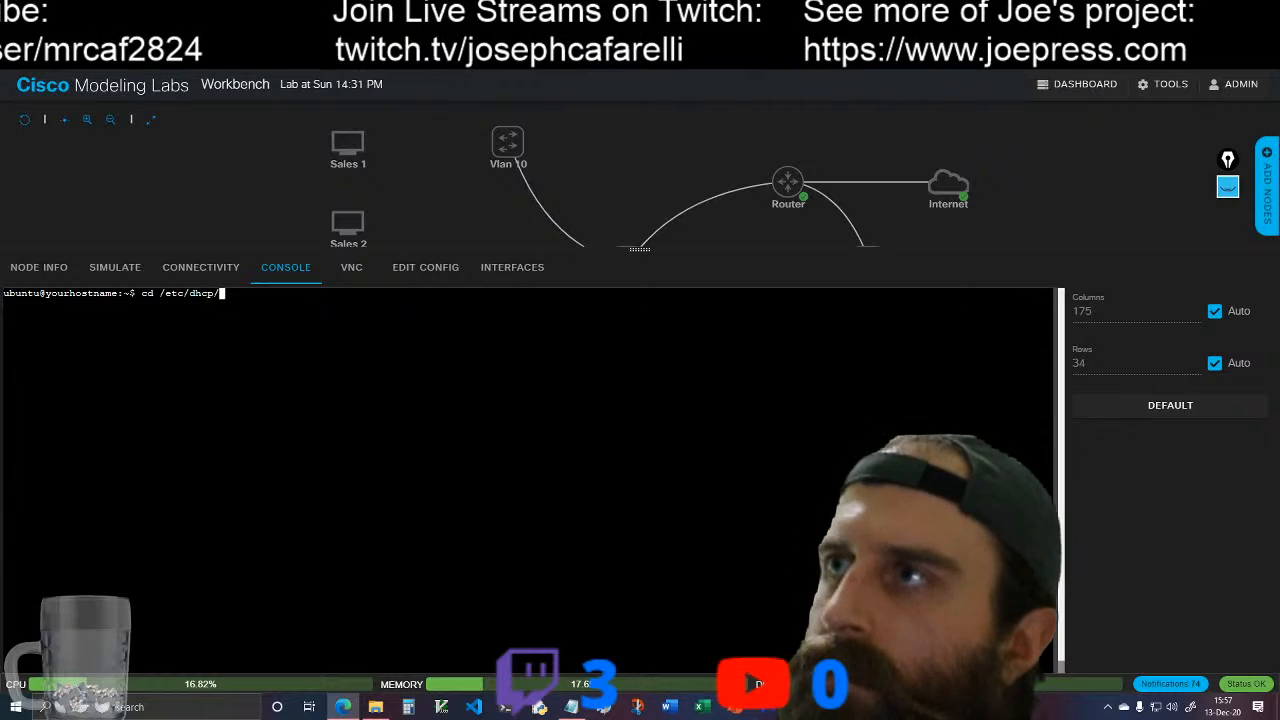
{"action": "key", "text": "Return"}
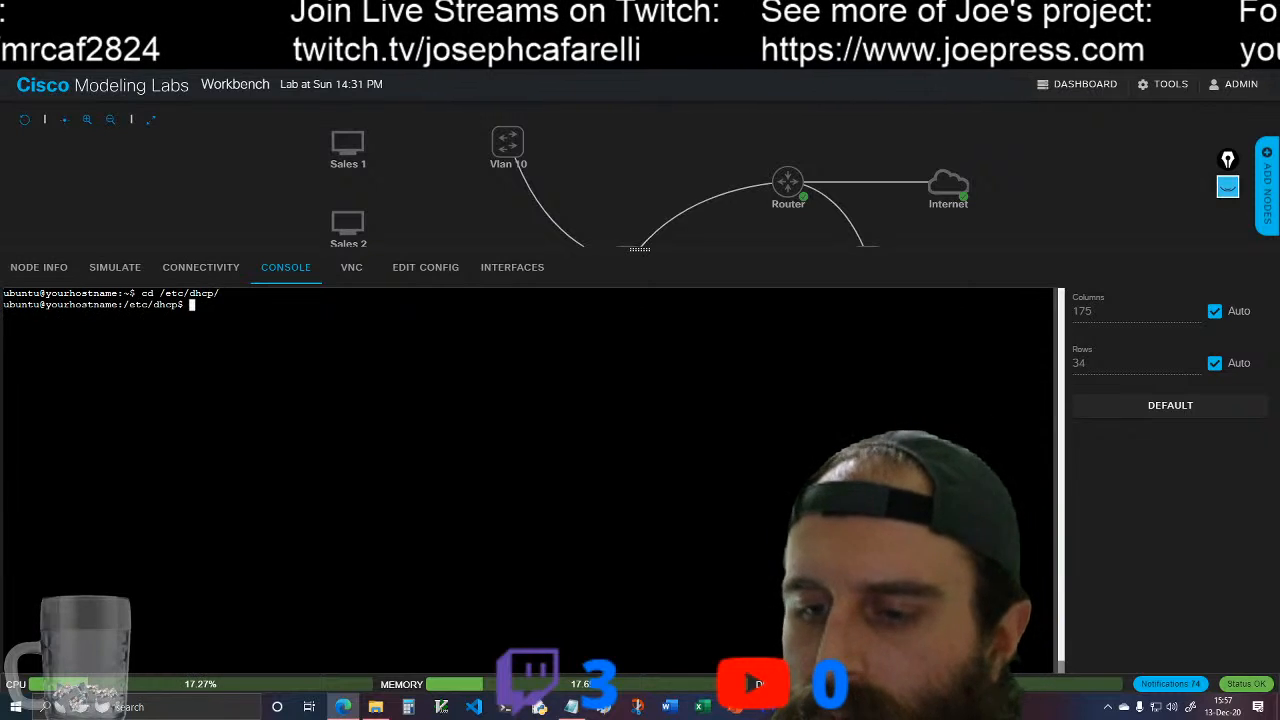
{"action": "type", "text": "ls"}
{"action": "key", "text": "Return"}
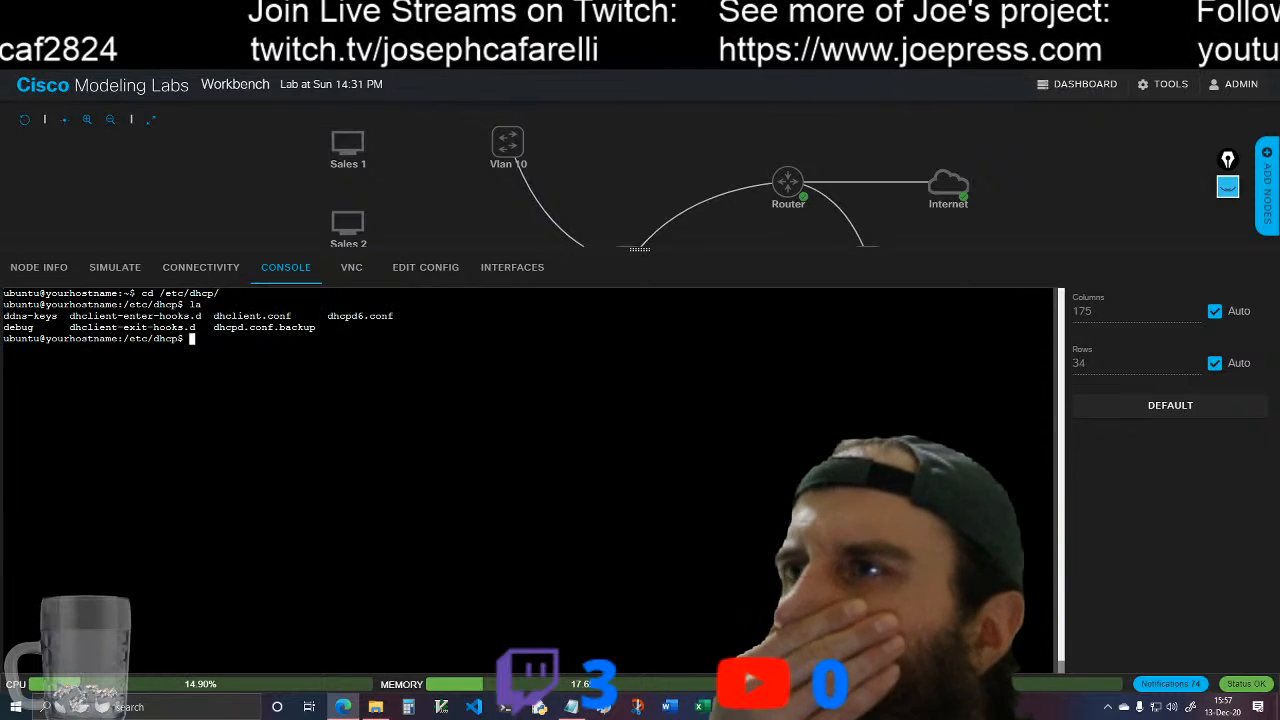
Step: Open dhcpd.conf.backup with less and examine its default options and sample subnet declarations
{"action": "type", "text": "les"}
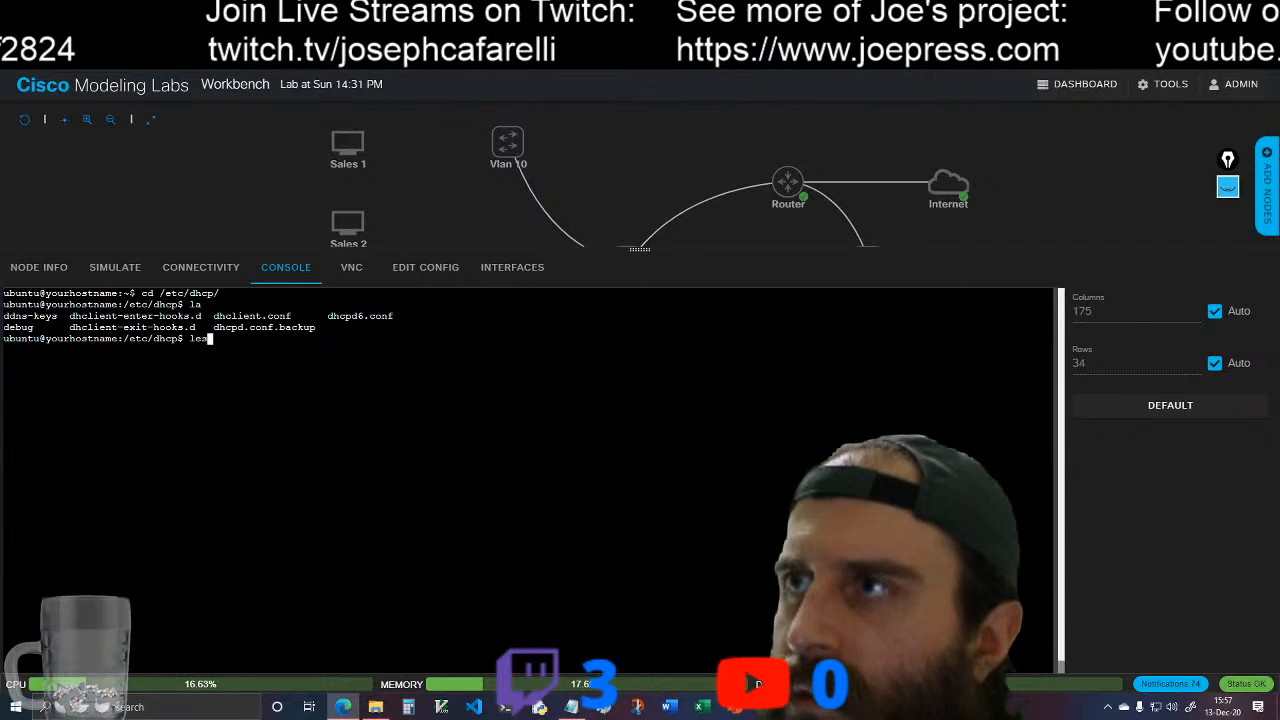
{"action": "type", "text": "s dhc"}
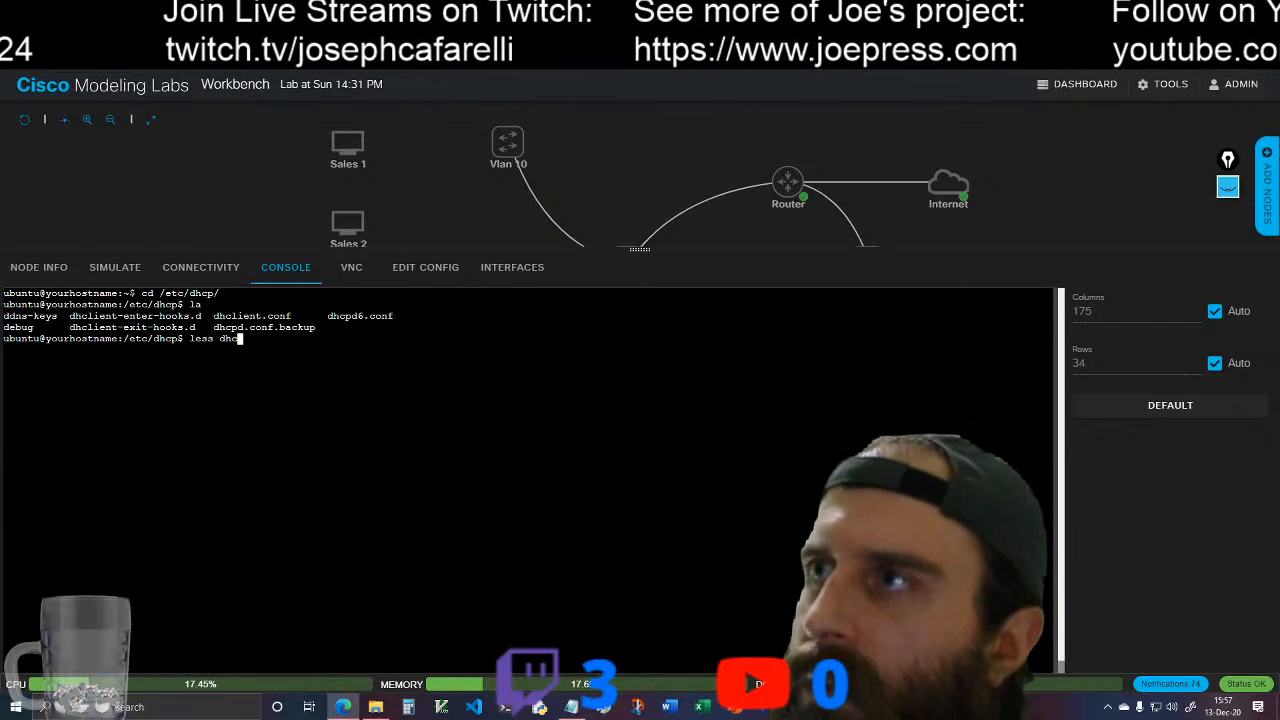
{"action": "type", "text": "pd.conf.backup"}
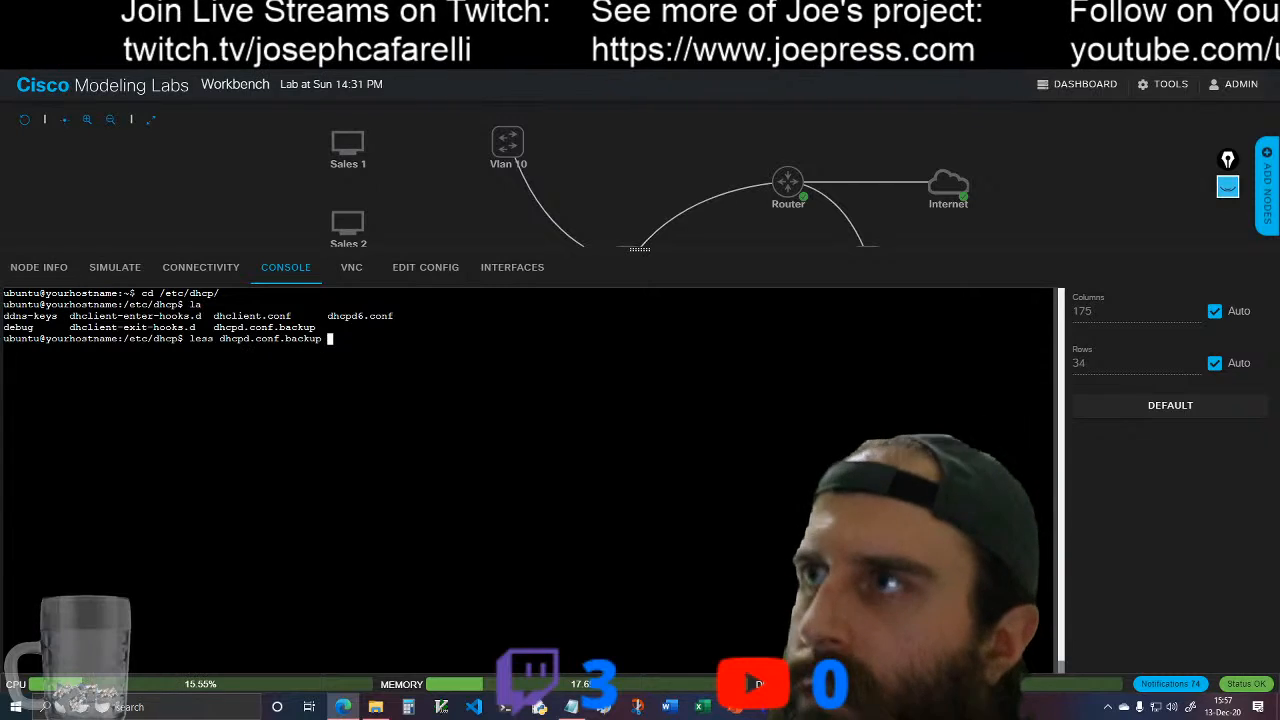
{"action": "key", "text": "Return"}
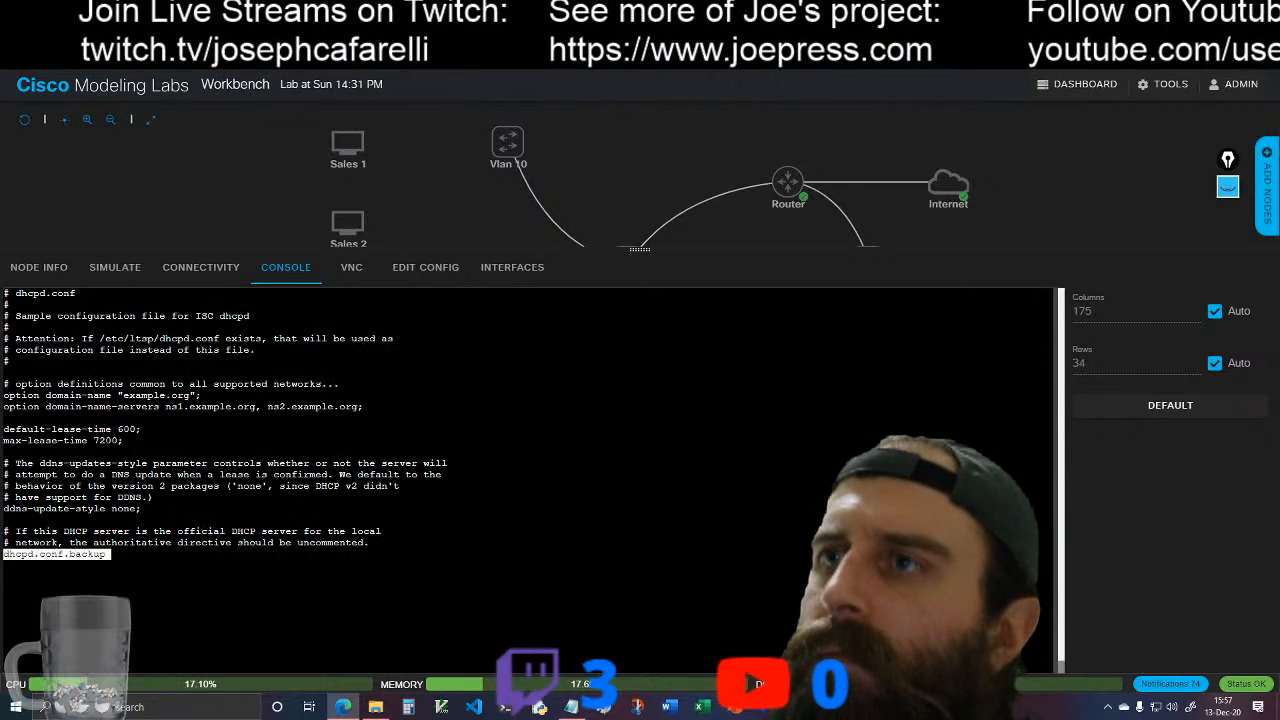
{"action": "scroll", "coordinate": [528, 480], "scroll_direction": "up", "scroll_amount": 6}
{"action": "scroll", "coordinate": [528, 480], "scroll_direction": "down", "scroll_amount": 2}
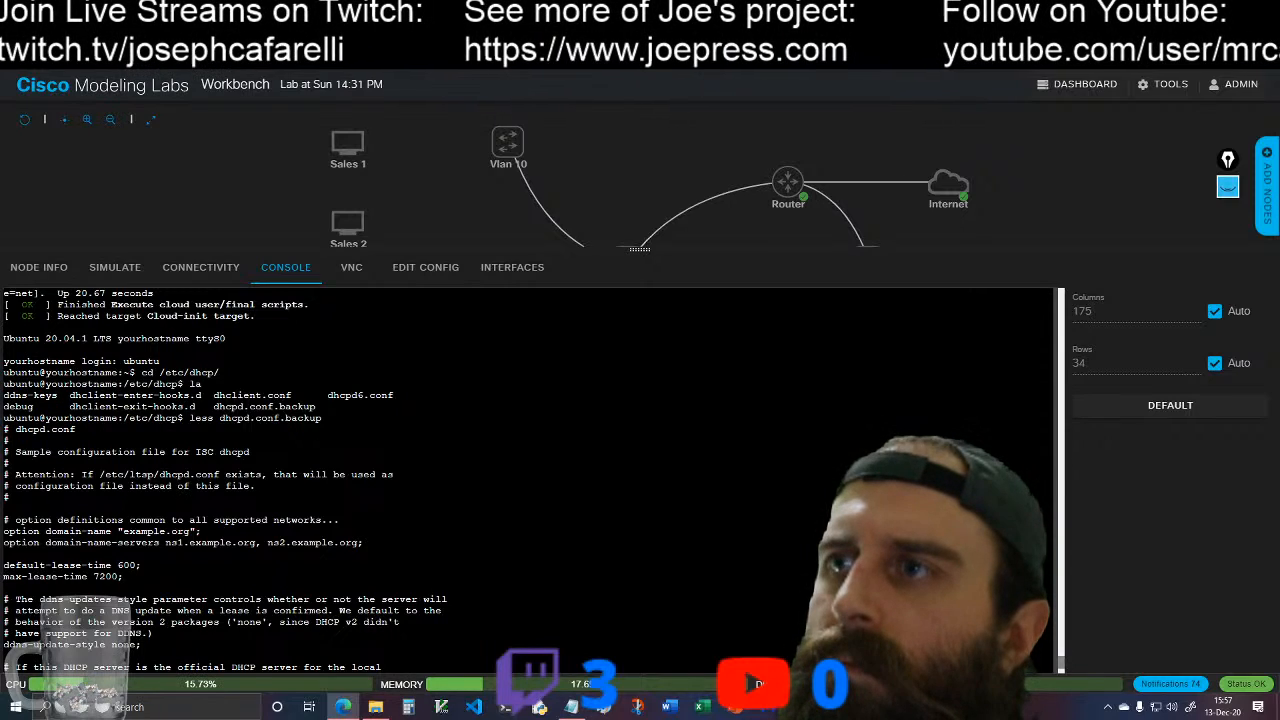
{"action": "scroll", "coordinate": [528, 480], "scroll_direction": "down", "scroll_amount": 4}
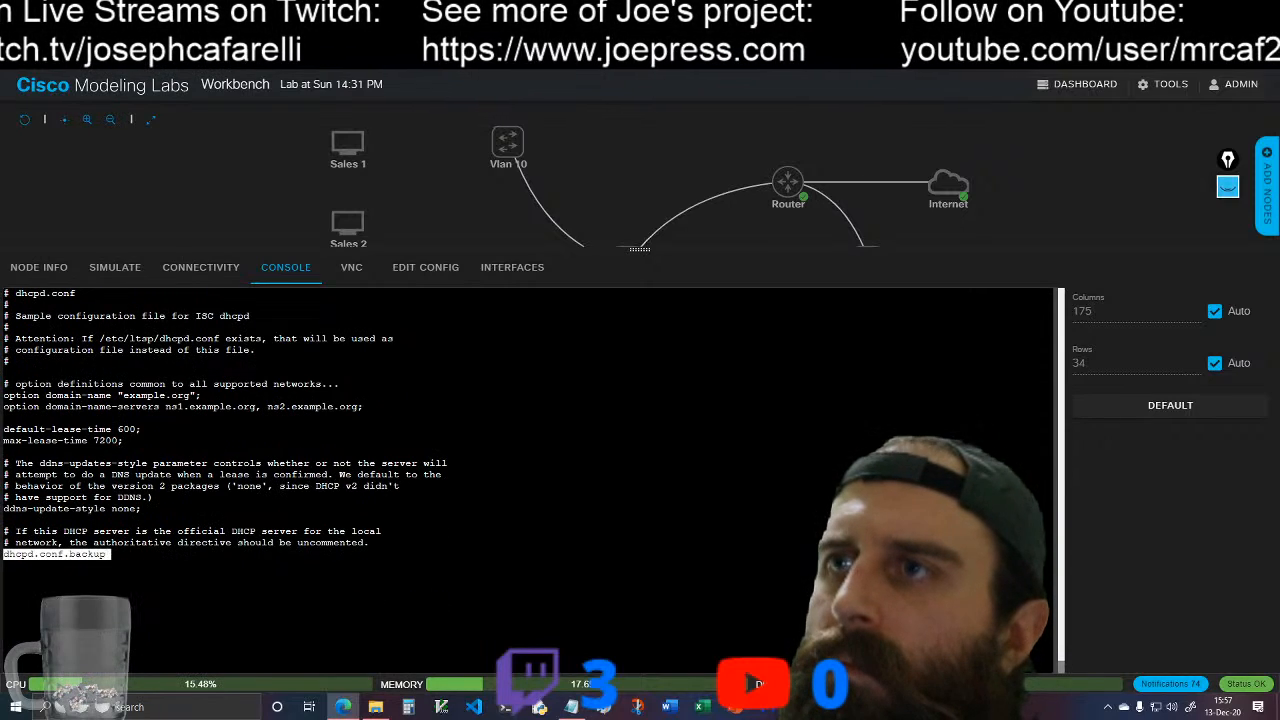
{"action": "key", "text": "space"}
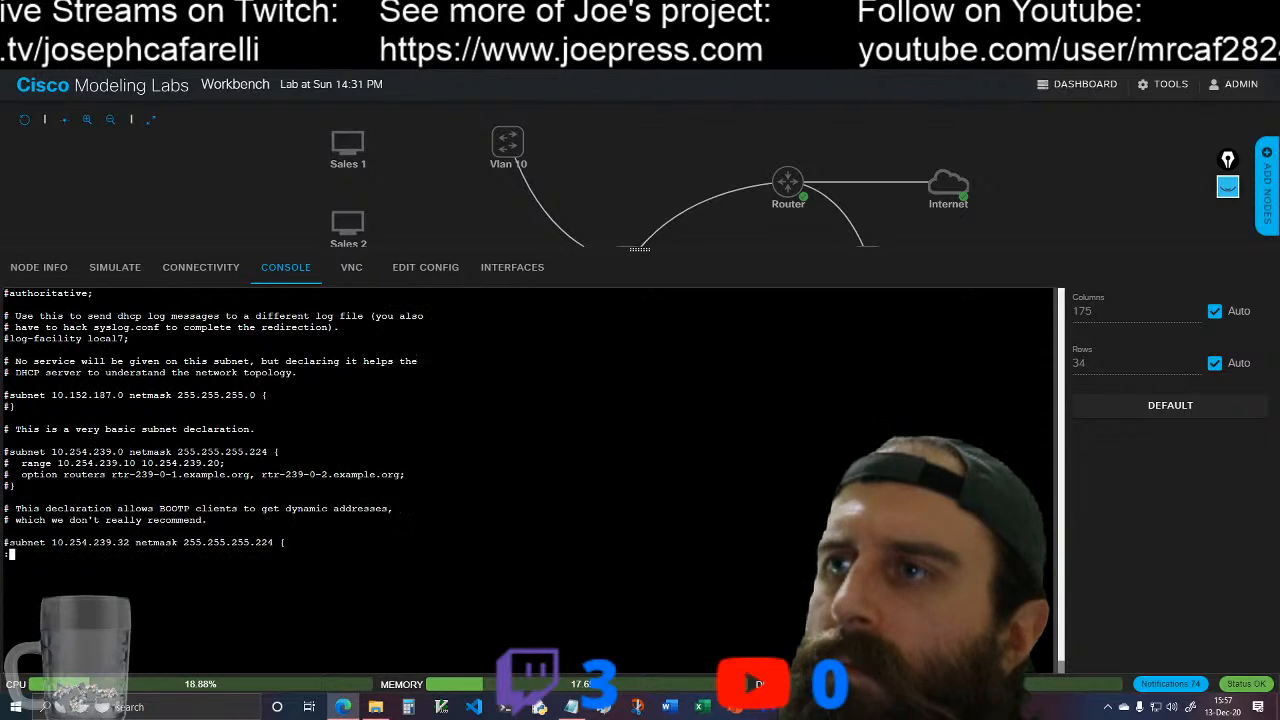
{"action": "scroll", "coordinate": [528, 480], "scroll_direction": "up", "scroll_amount": 2}
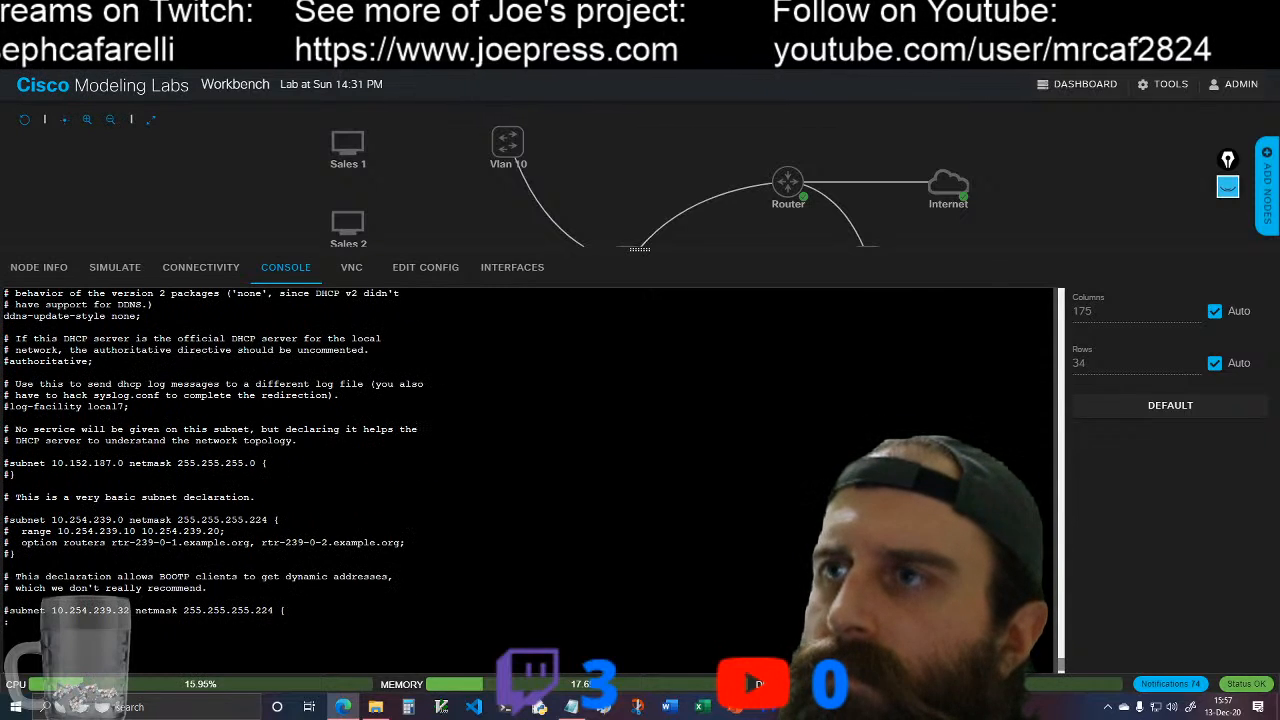
{"action": "scroll", "coordinate": [528, 460], "scroll_direction": "down", "scroll_amount": 2}
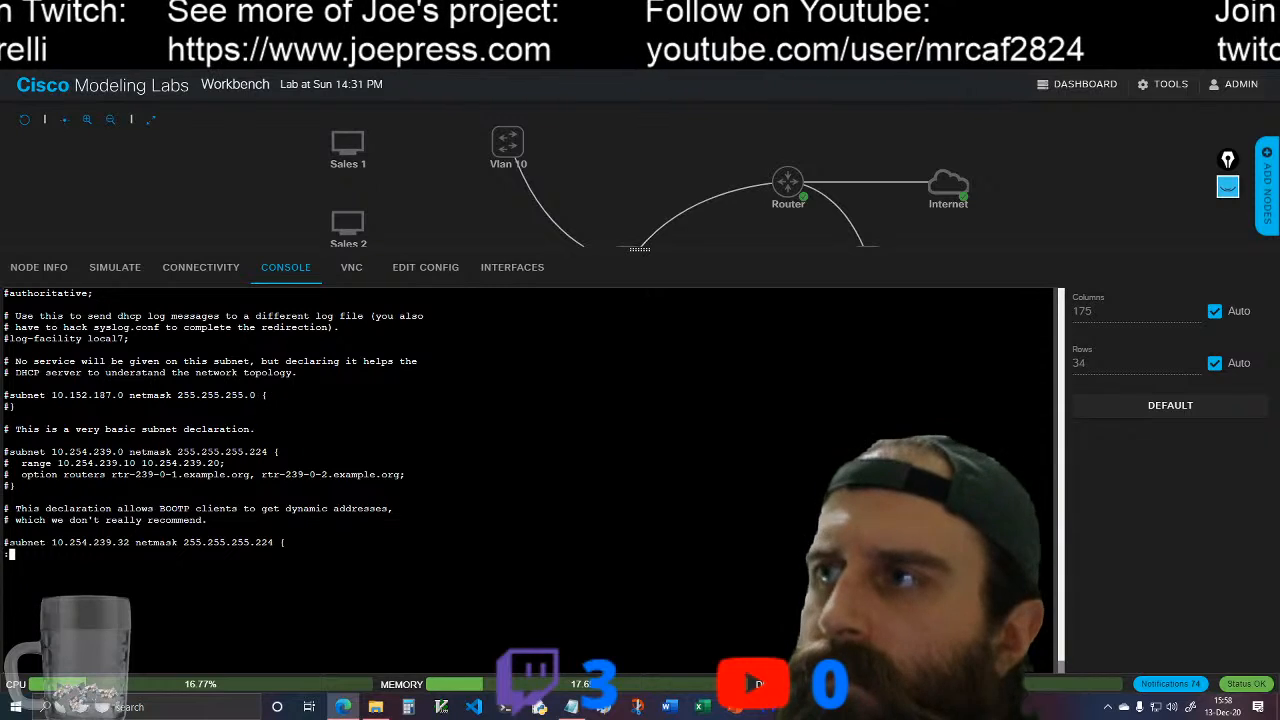
Step: Read the remaining sample subnet and host declarations in dhcpd.conf.backup, then close the file and clear the console
{"action": "key", "text": "space"}
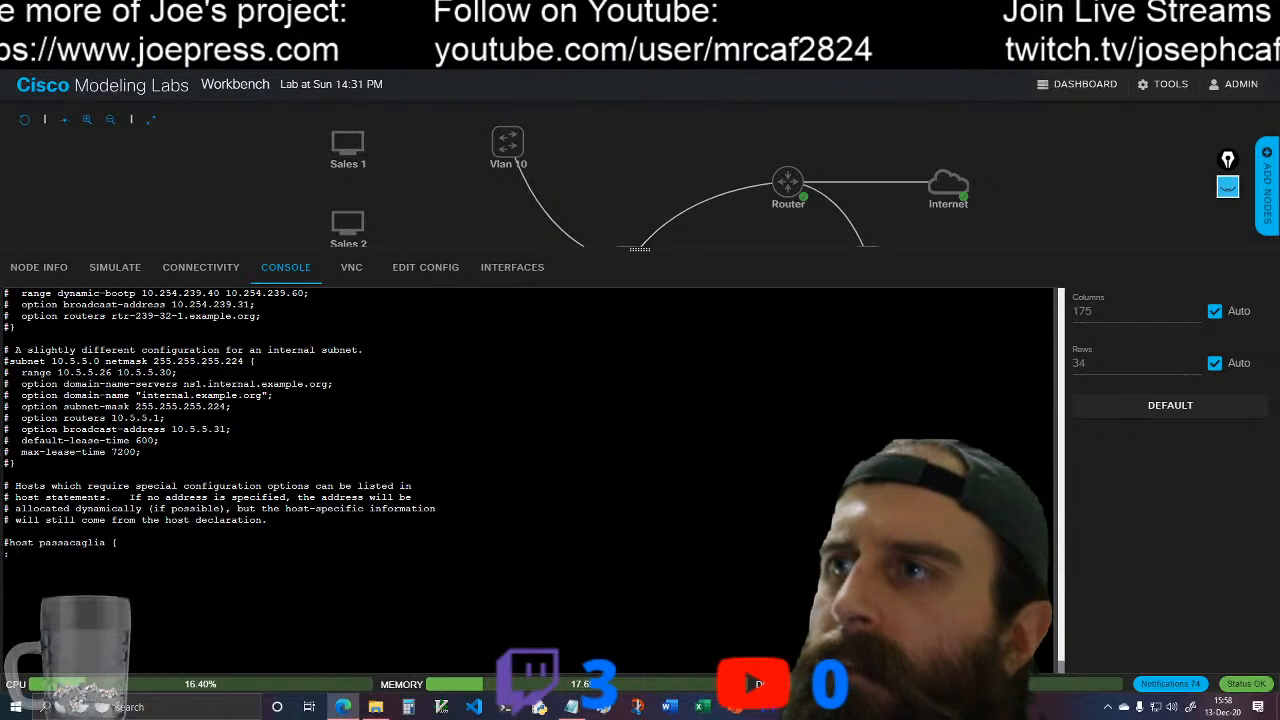
{"action": "key", "text": "space"}
{"action": "type", "text": "qclear"}
{"action": "key", "text": "Return"}
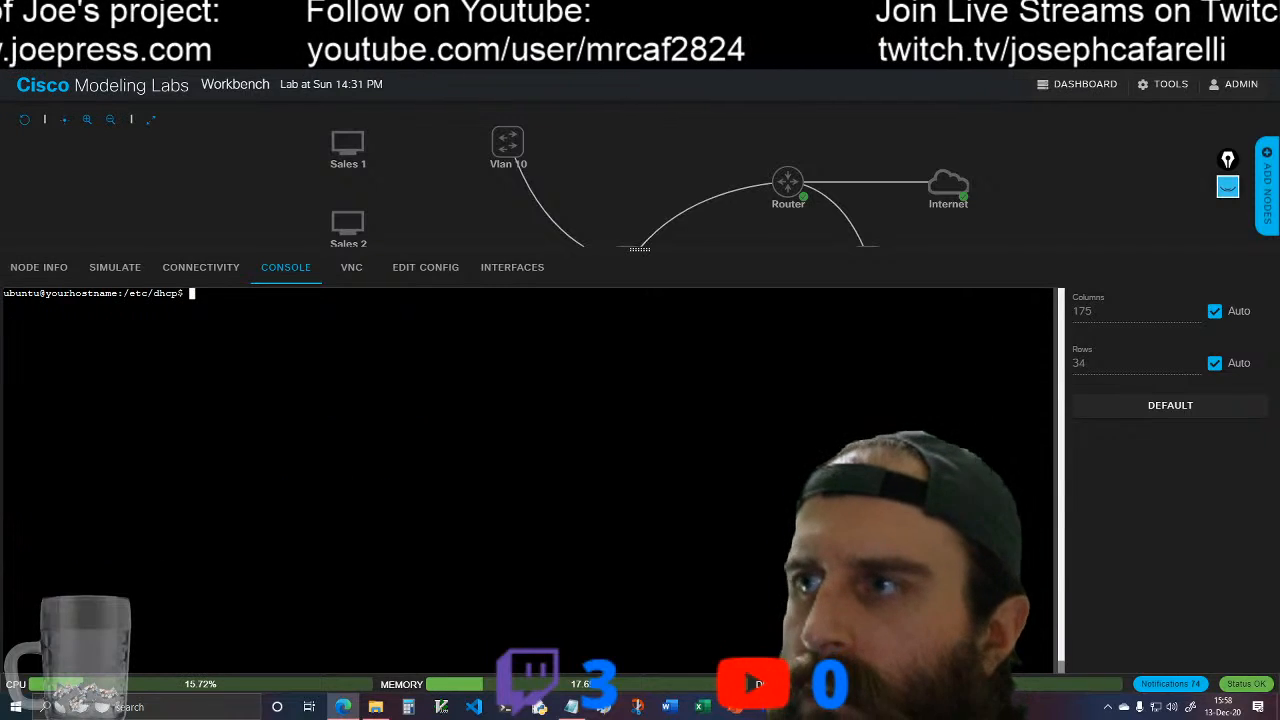
{"action": "type", "text": "sudo t"}
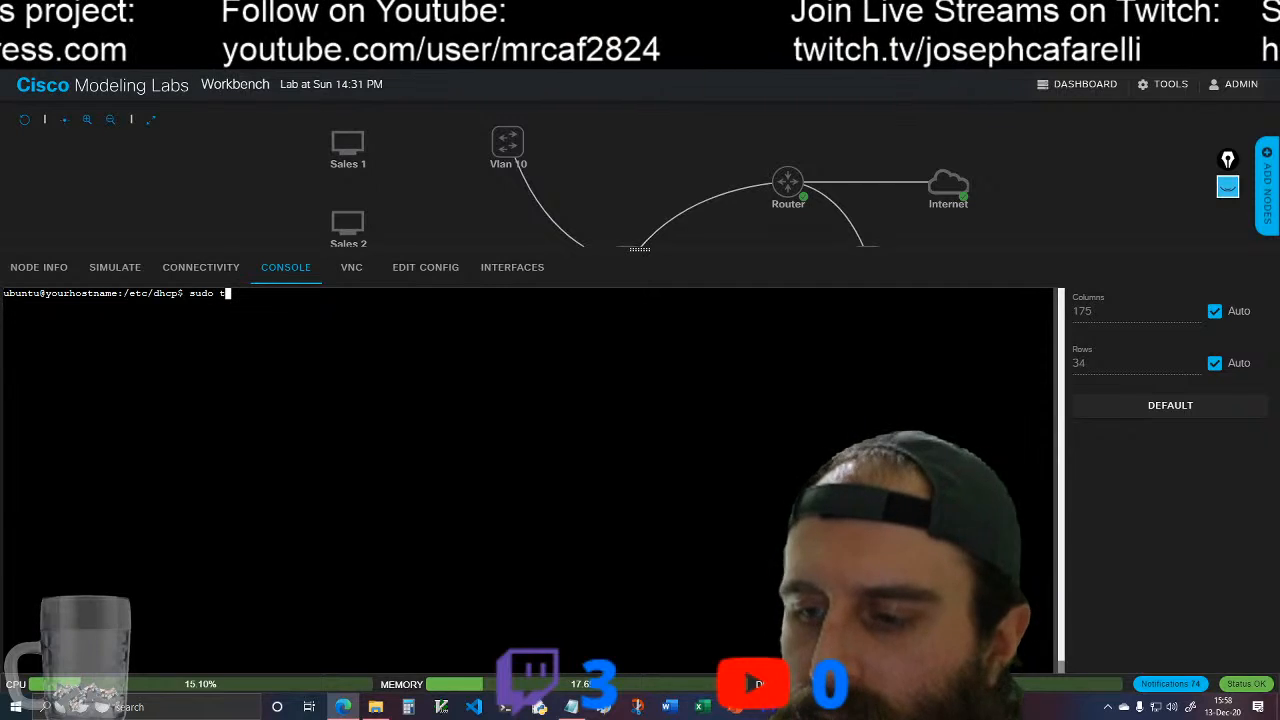
{"action": "type", "text": "ou"}
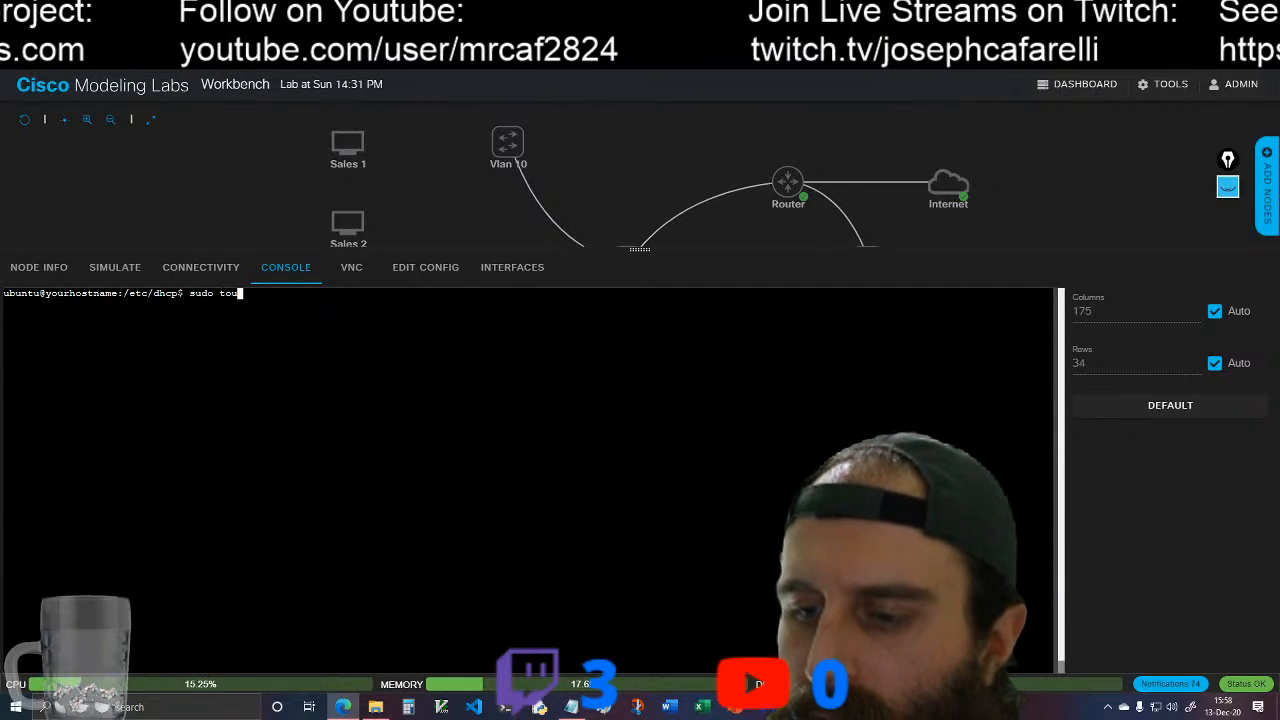
{"action": "type", "text": "ch"}
{"action": "key", "text": "BackSpace"}
{"action": "key", "text": "BackSpace"}
{"action": "key", "text": "BackSpace"}
{"action": "key", "text": "BackSpace"}
{"action": "key", "text": "BackSpace"}
{"action": "key", "text": "BackSpace"}
{"action": "type", "text": "vim dhcp"}
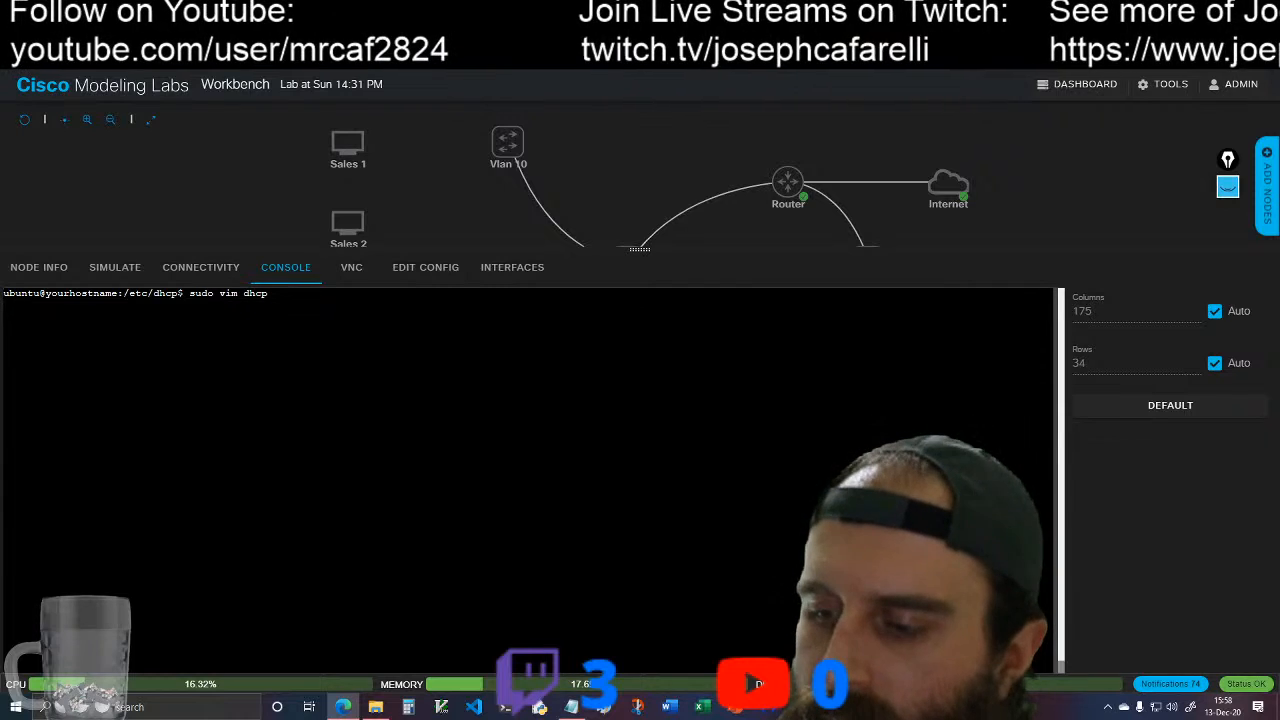
{"action": "type", "text": ".conf"}
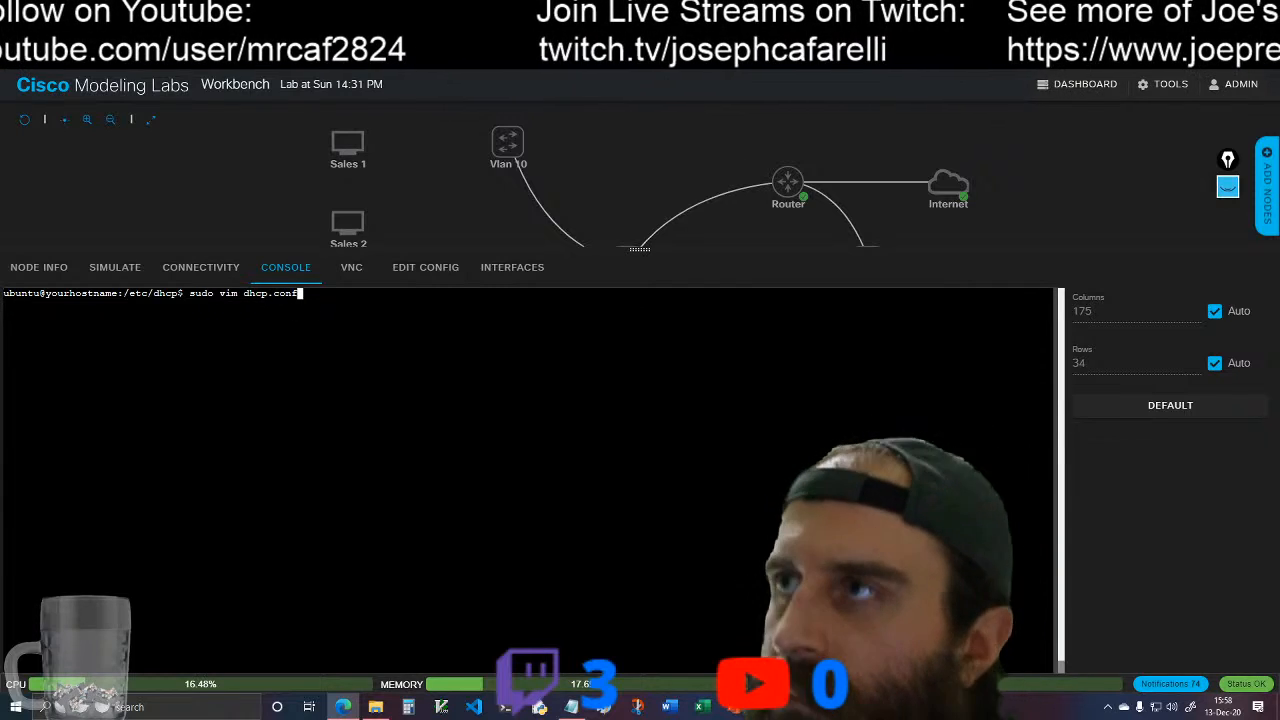
{"action": "key", "text": "BackSpace"}
{"action": "key", "text": "BackSpace"}
{"action": "key", "text": "BackSpace"}
{"action": "key", "text": "BackSpace"}
{"action": "key", "text": "BackSpace"}
{"action": "key", "text": "BackSpace"}
{"action": "key", "text": "BackSpace"}
{"action": "key", "text": "BackSpace"}
{"action": "key", "text": "BackSpace"}
{"action": "key", "text": "BackSpace"}
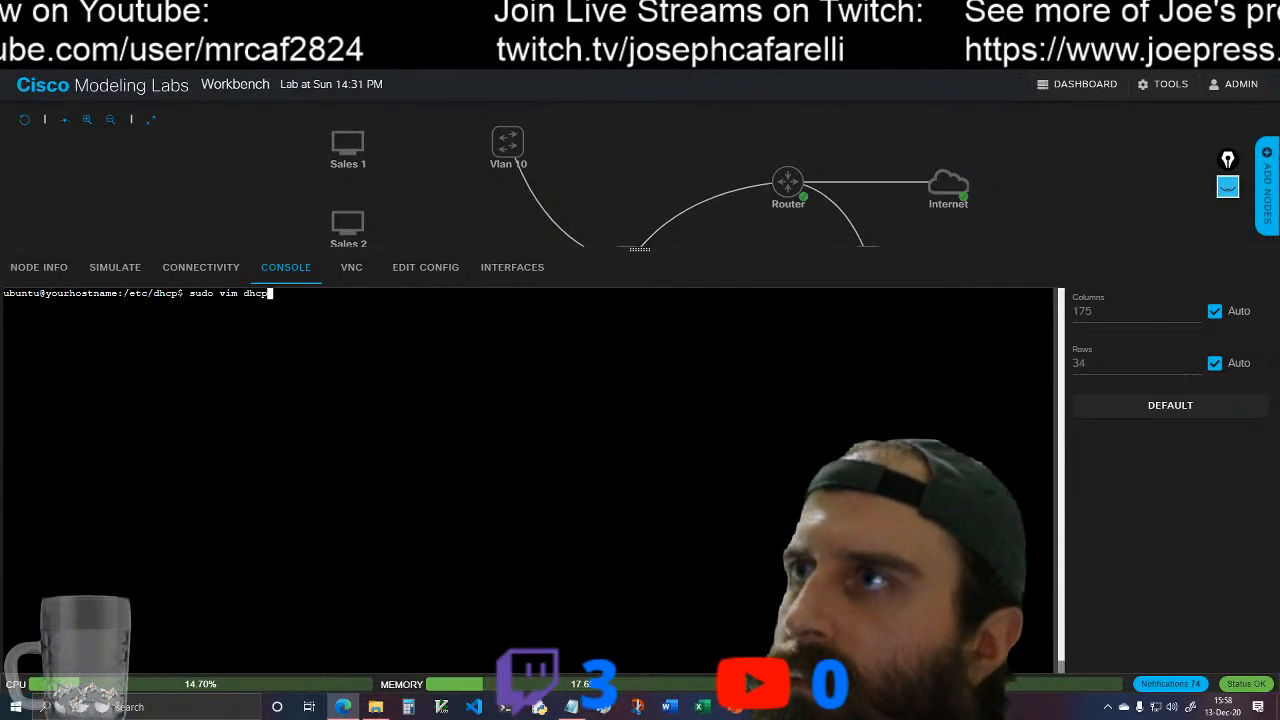
{"action": "key", "text": "BackSpace"}
{"action": "key", "text": "BackSpace"}
{"action": "key", "text": "BackSpace"}
{"action": "key", "text": "BackSpace"}
{"action": "key", "text": "BackSpace"}
{"action": "key", "text": "BackSpace"}
{"action": "key", "text": "BackSpace"}
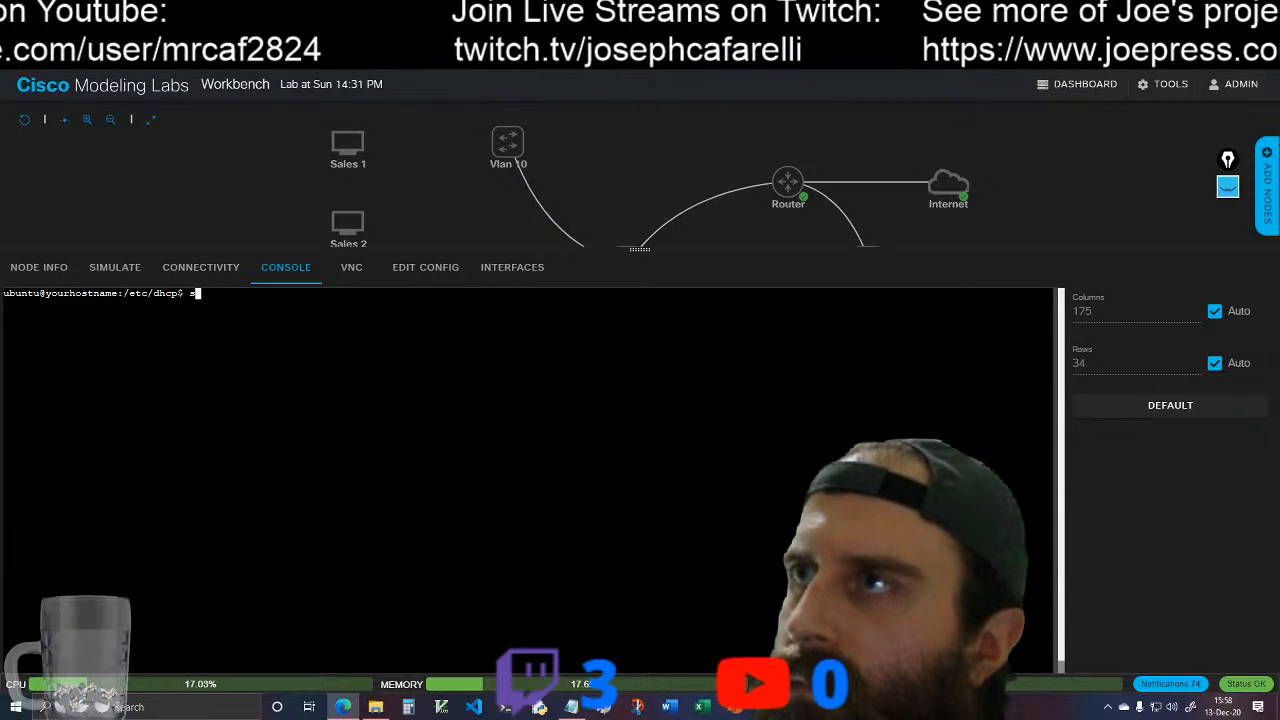
Step: List the files in /etc/dhcp and open a new dhcpd.conf in vim with sudo
{"action": "type", "text": "ls"}
{"action": "key", "text": "Return"}
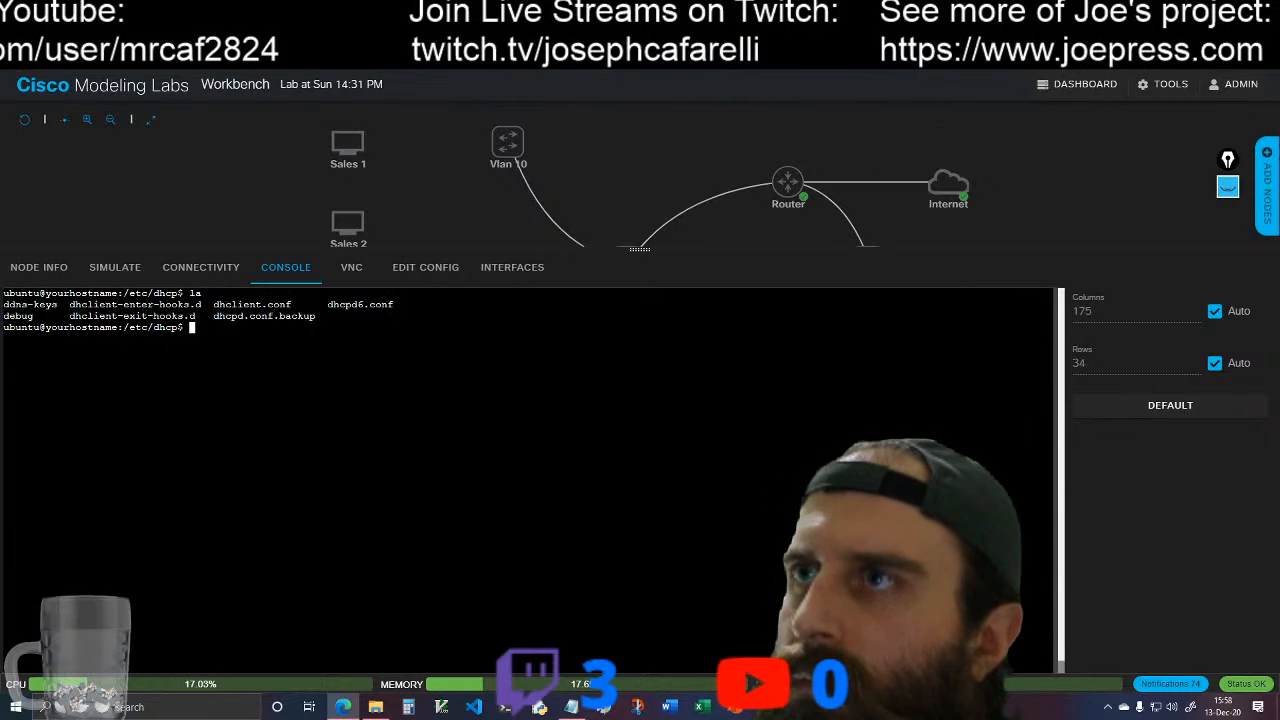
{"action": "type", "text": "sudo vim "}
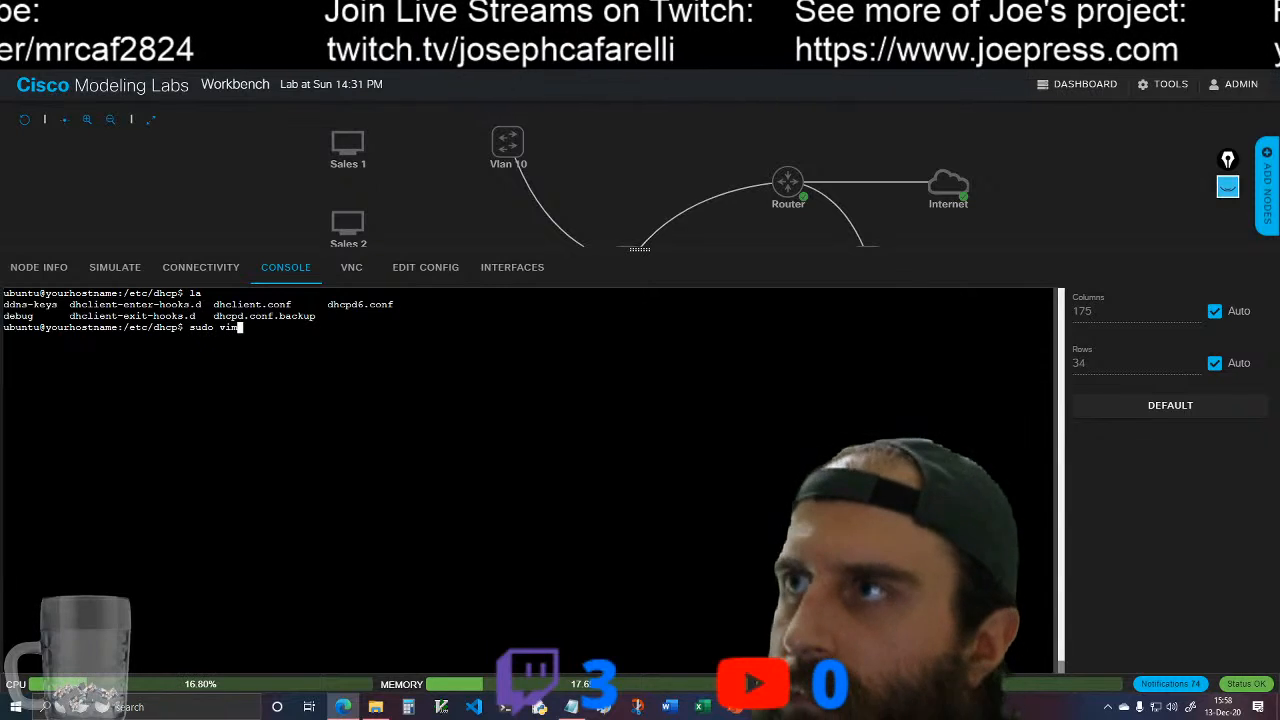
{"action": "type", "text": "dh"}
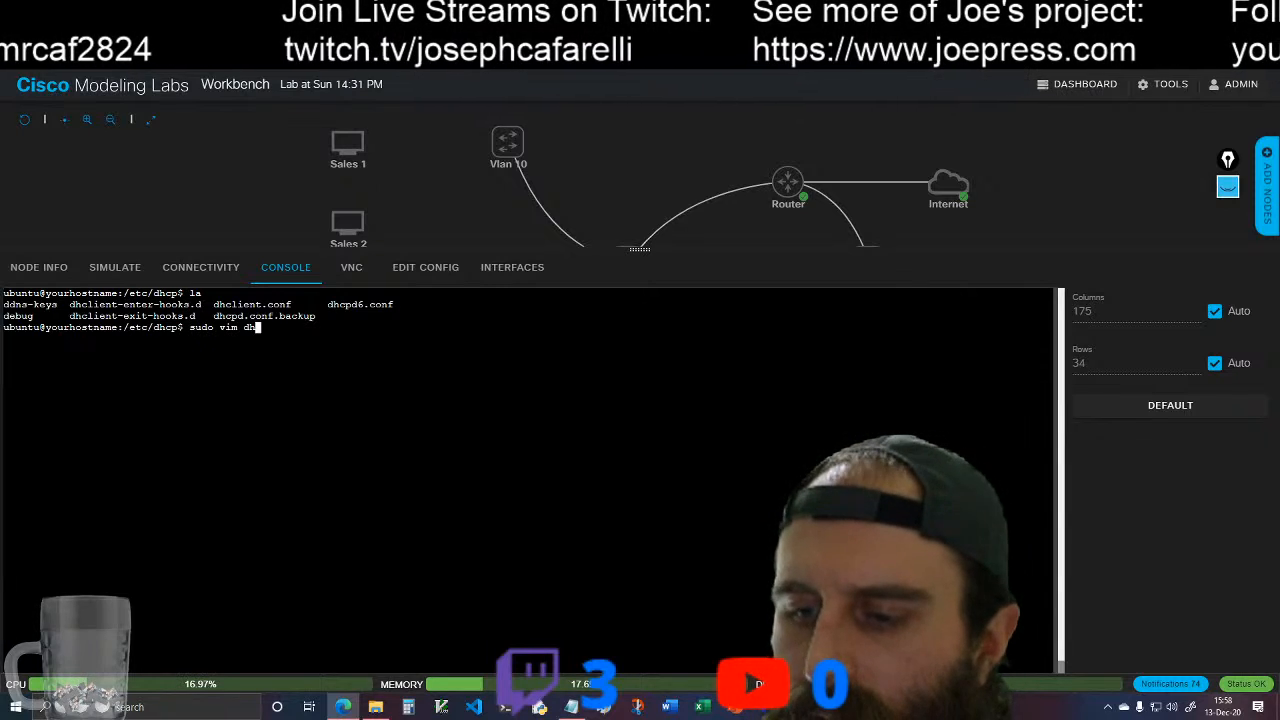
{"action": "type", "text": "cpd.conf"}
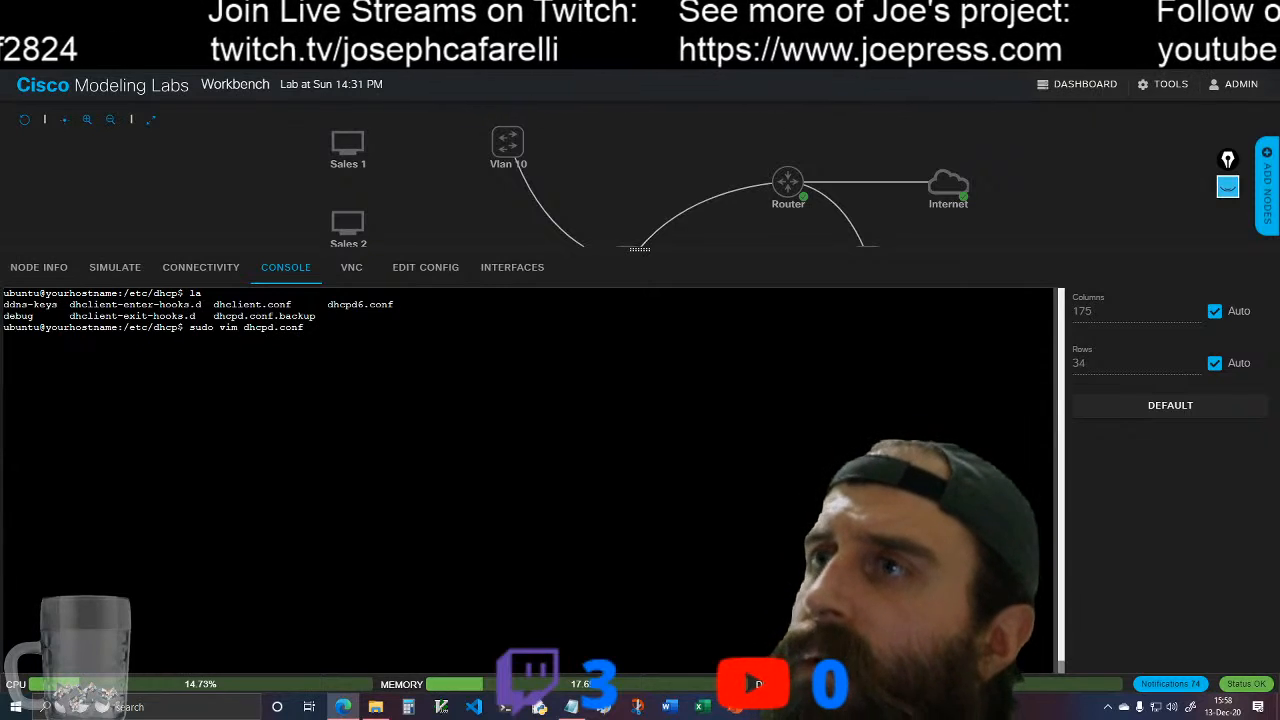
{"action": "key", "text": "Return"}
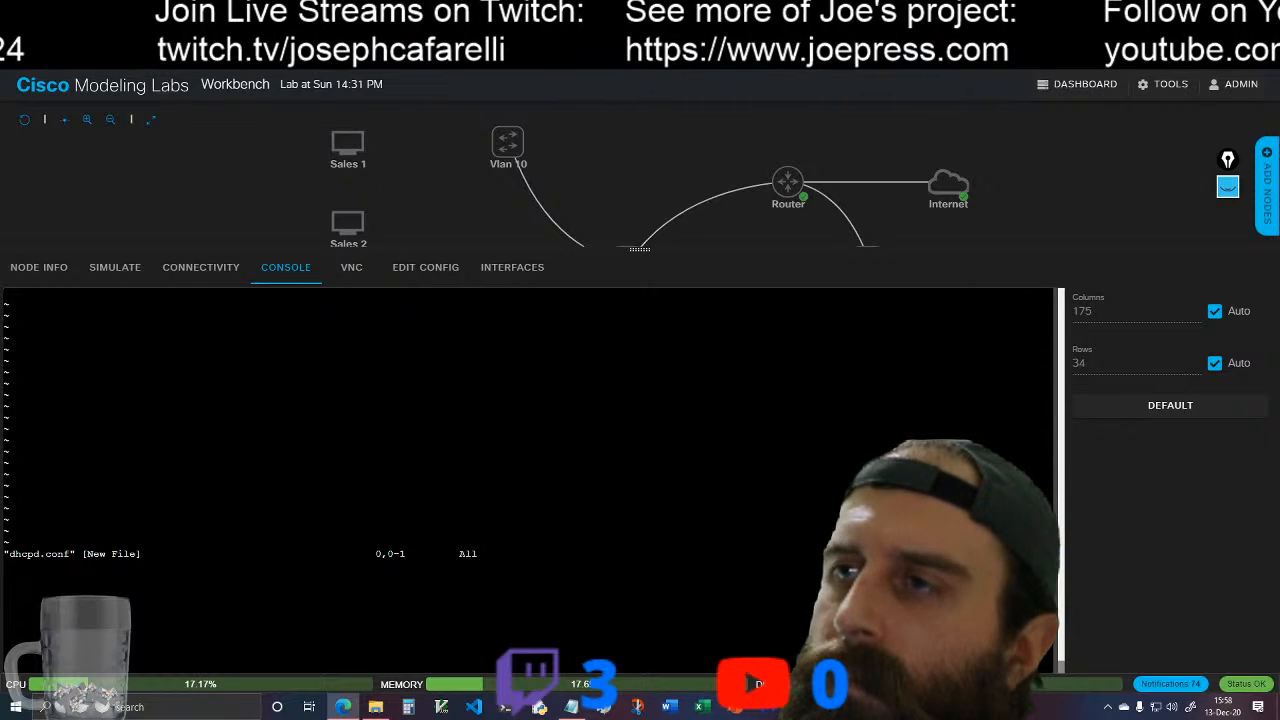
Step: Copy the configuration from dhcp-server-config.txt, from default-lease-time through the closing brace of the 10.0.20.0 subnet, and minimize the notes
{"action": "left_click", "coordinate": [572, 708]}
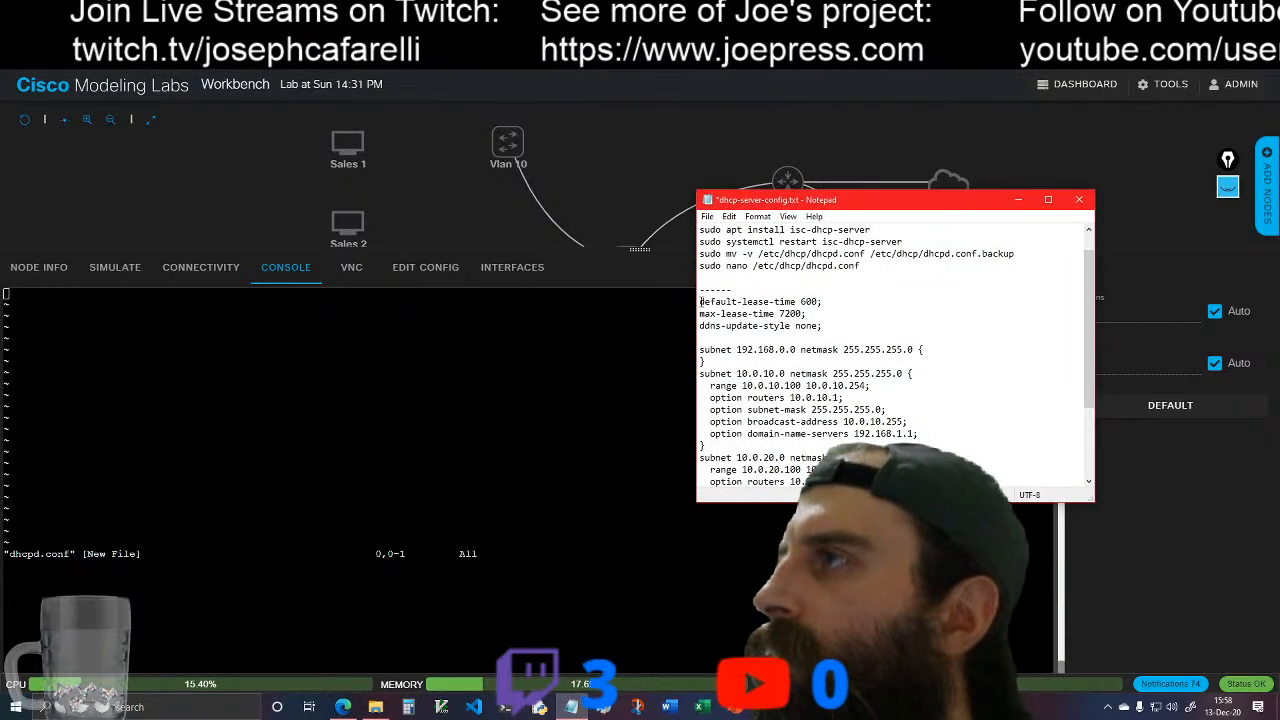
{"action": "left_click_drag", "start_coordinate": [700, 301], "coordinate": [704, 425]}
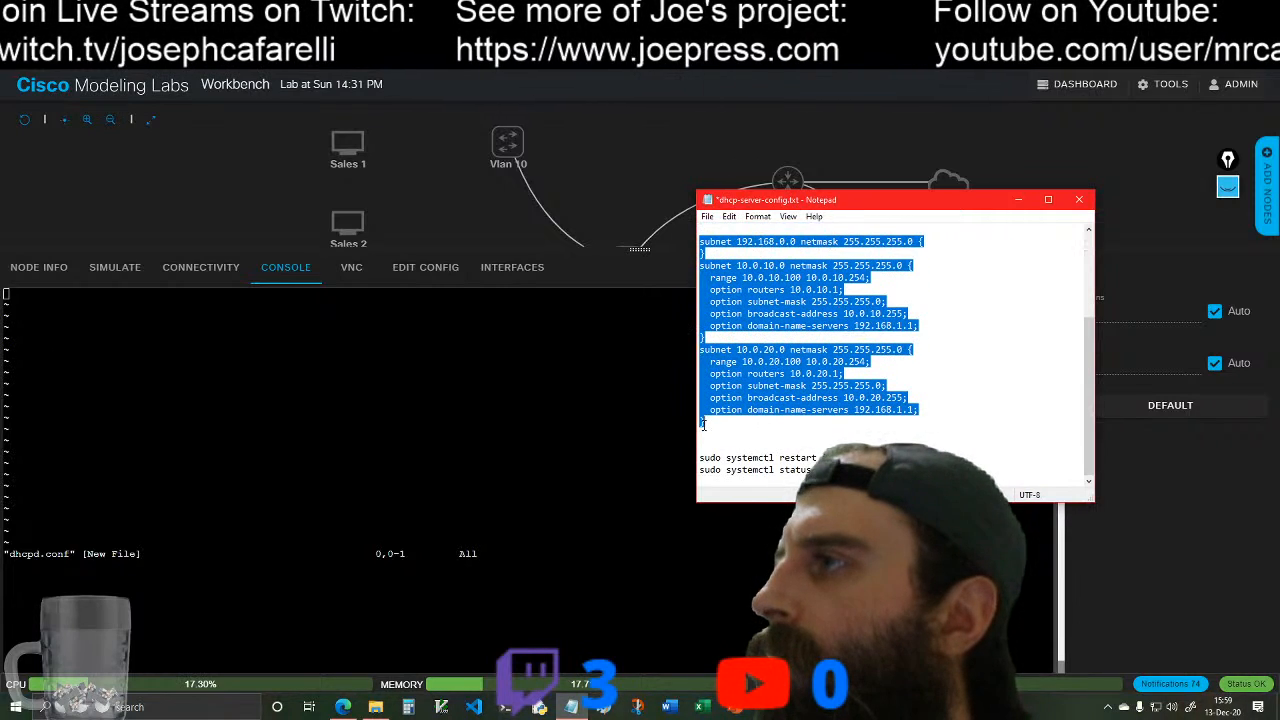
{"action": "right_click", "coordinate": [748, 402]}
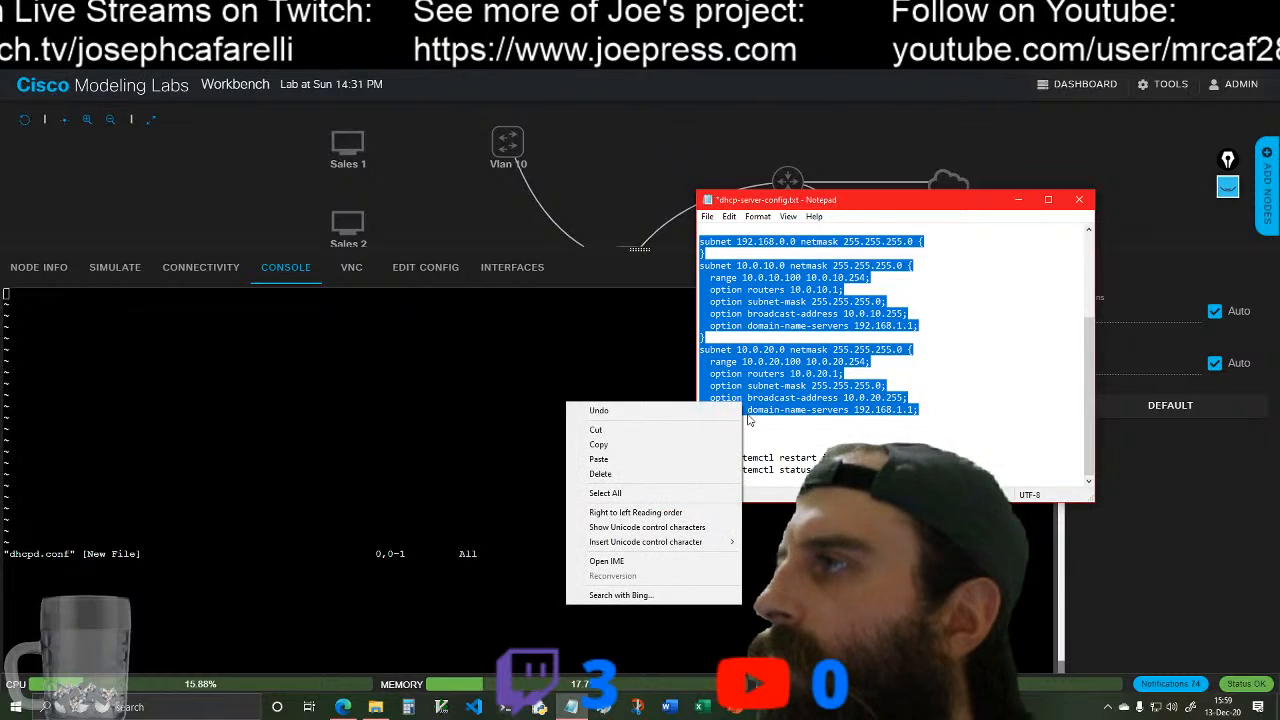
{"action": "left_click", "coordinate": [686, 446]}
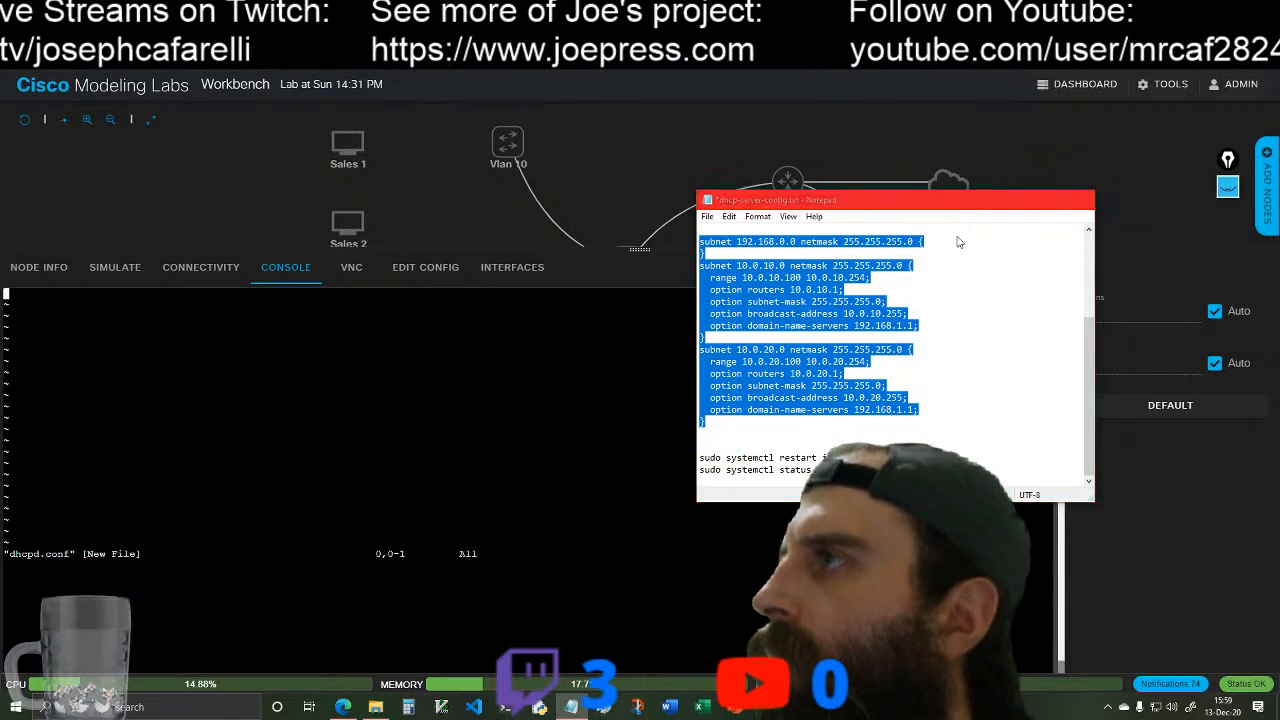
{"action": "left_click", "coordinate": [1020, 200]}
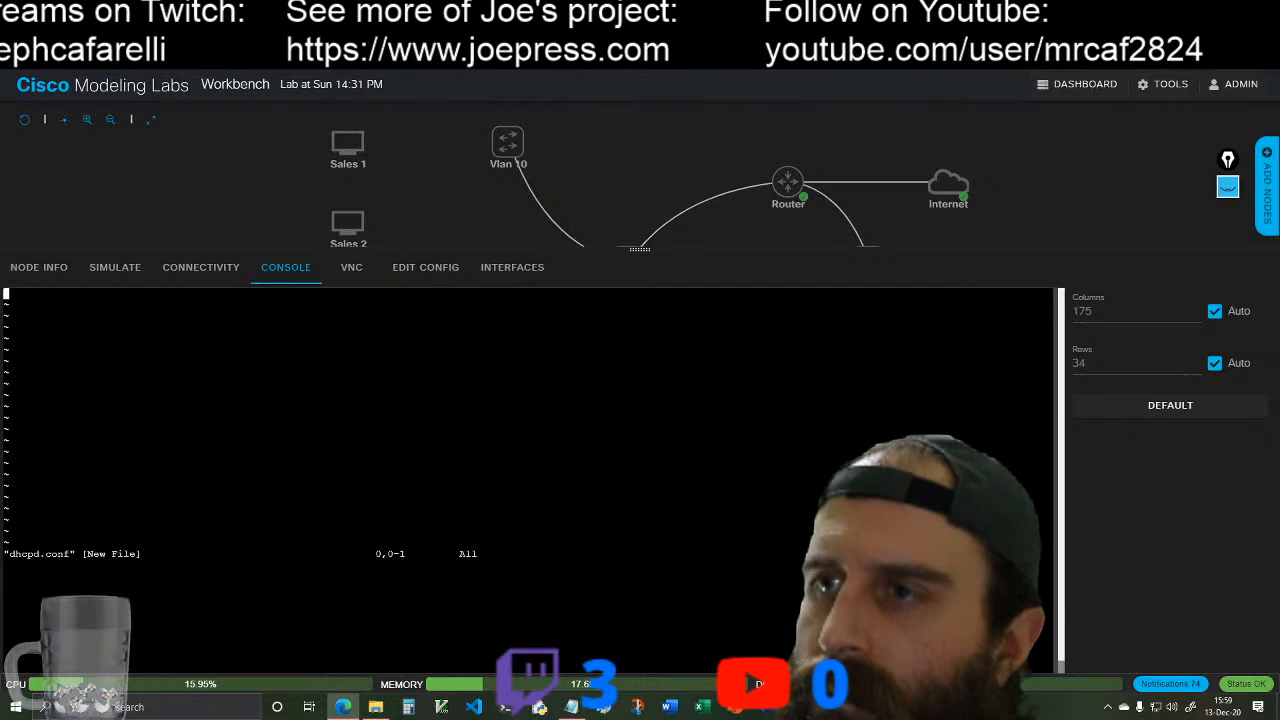
Step: Insert the copied DHCP configuration into dhcpd.conf, save and quit vim, and clear the console
{"action": "key", "text": "i"}
{"action": "right_click", "coordinate": [6, 296]}
{"action": "left_click", "coordinate": [45, 428]}
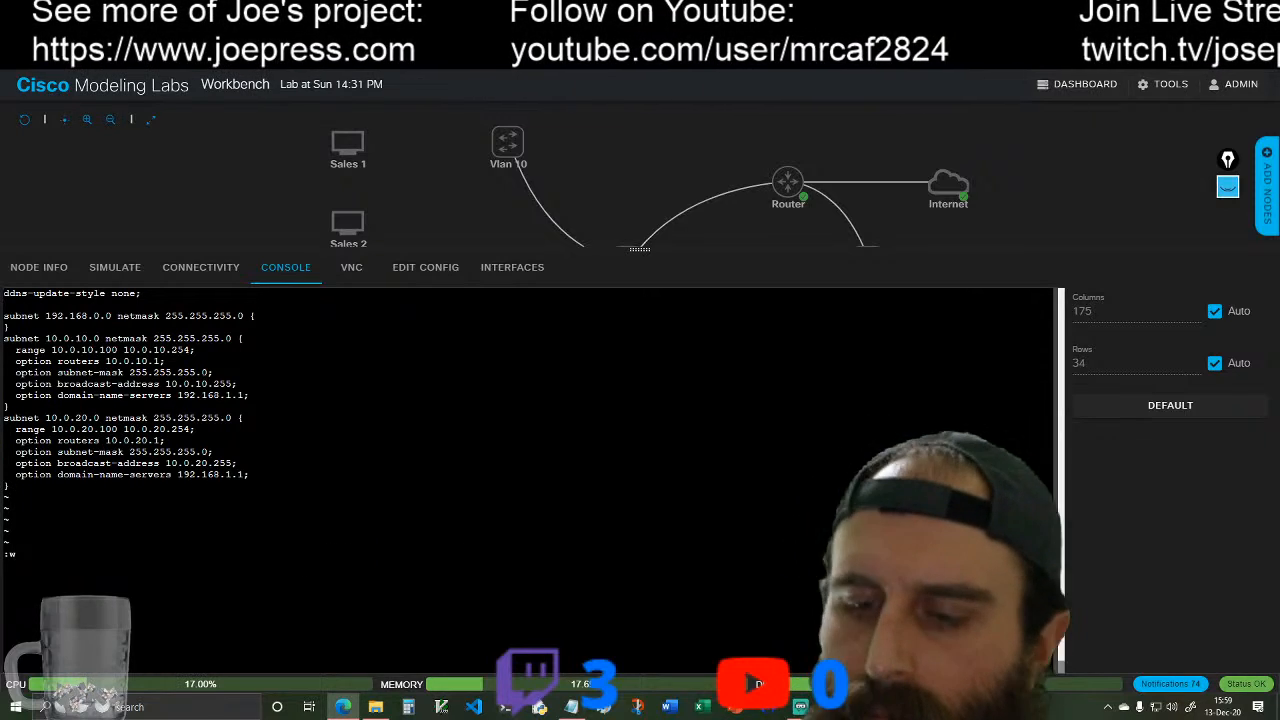
{"action": "type", "text": "!"}
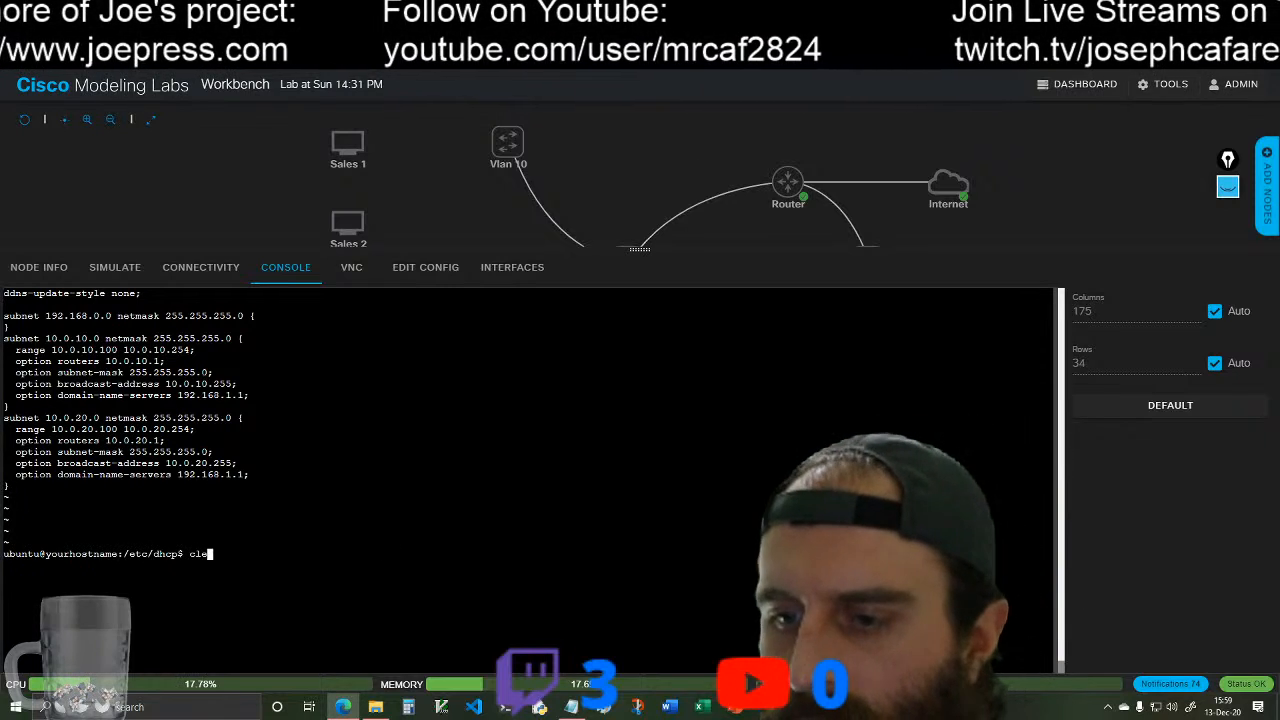
{"action": "key", "text": "Return"}
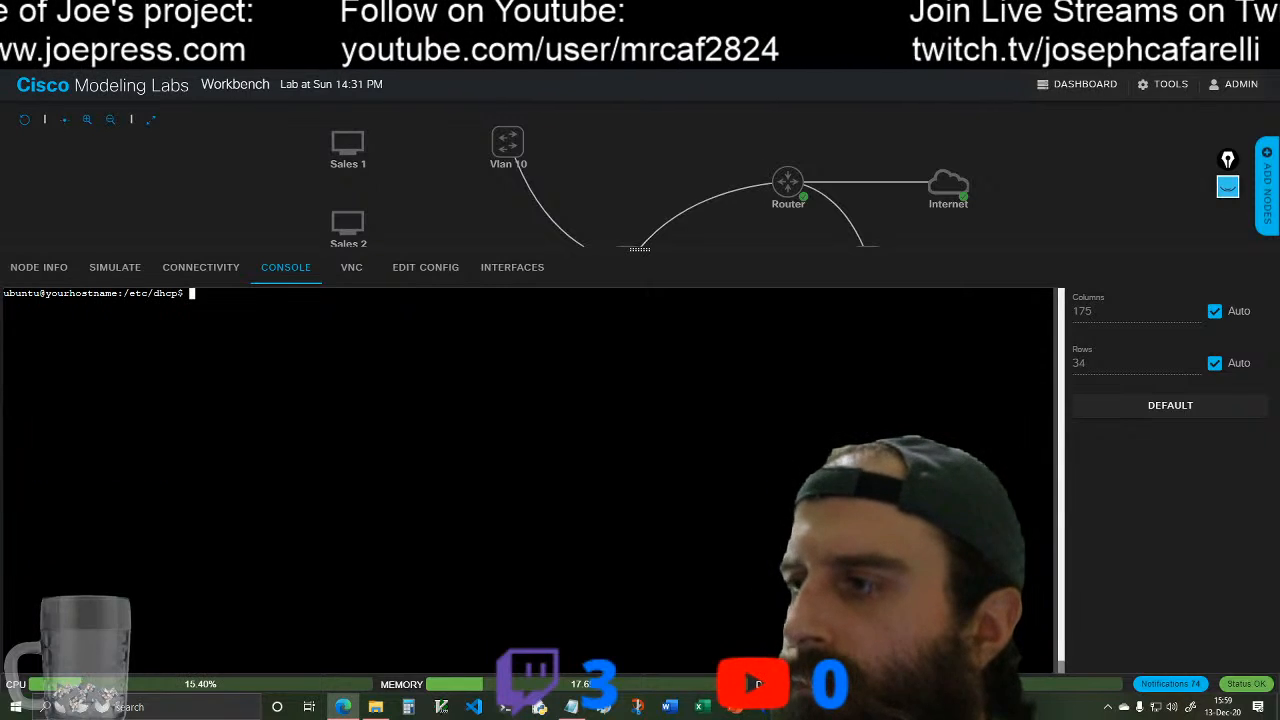
Step: Copy the restart command from the notes and run sudo systemctl restart isc-dhcp-server in the console
{"action": "left_click", "coordinate": [571, 707]}
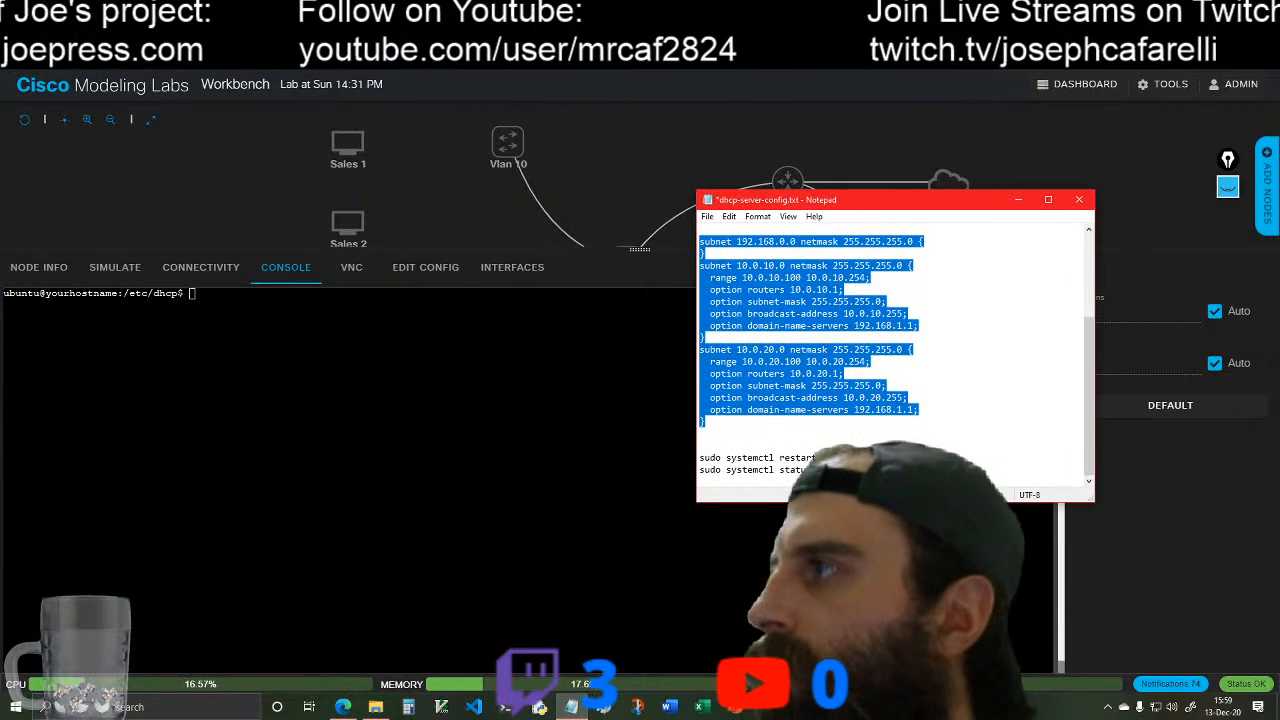
{"action": "left_click_drag", "start_coordinate": [699, 458], "coordinate": [880, 458]}
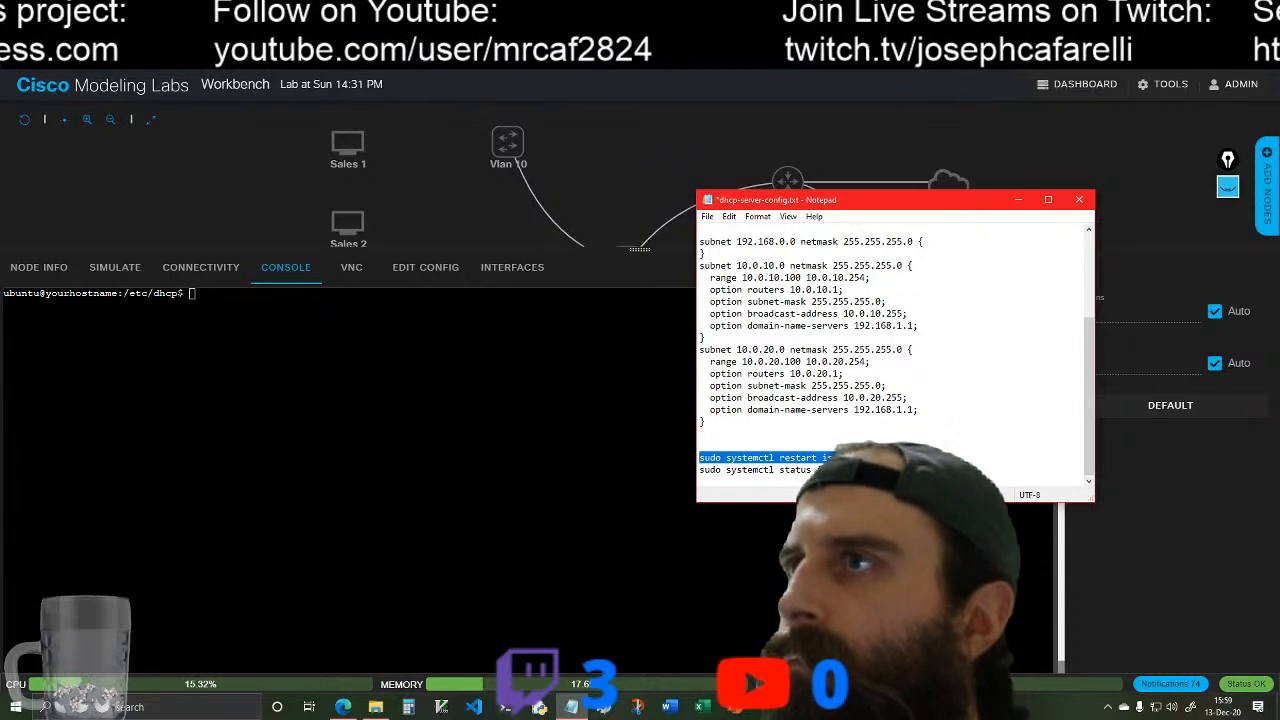
{"action": "left_click", "coordinate": [190, 292]}
{"action": "right_click", "coordinate": [190, 292]}
{"action": "left_click", "coordinate": [267, 430]}
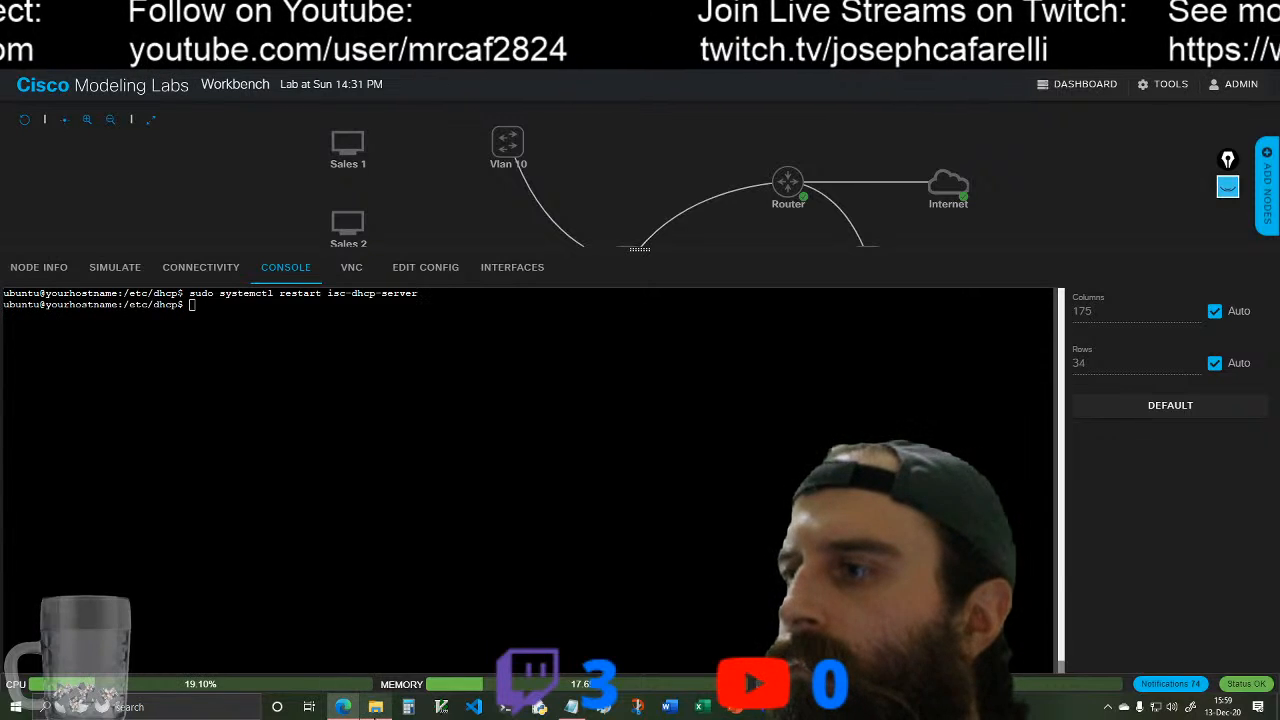
{"action": "left_click", "coordinate": [375, 712]}
{"action": "left_click", "coordinate": [376, 709]}
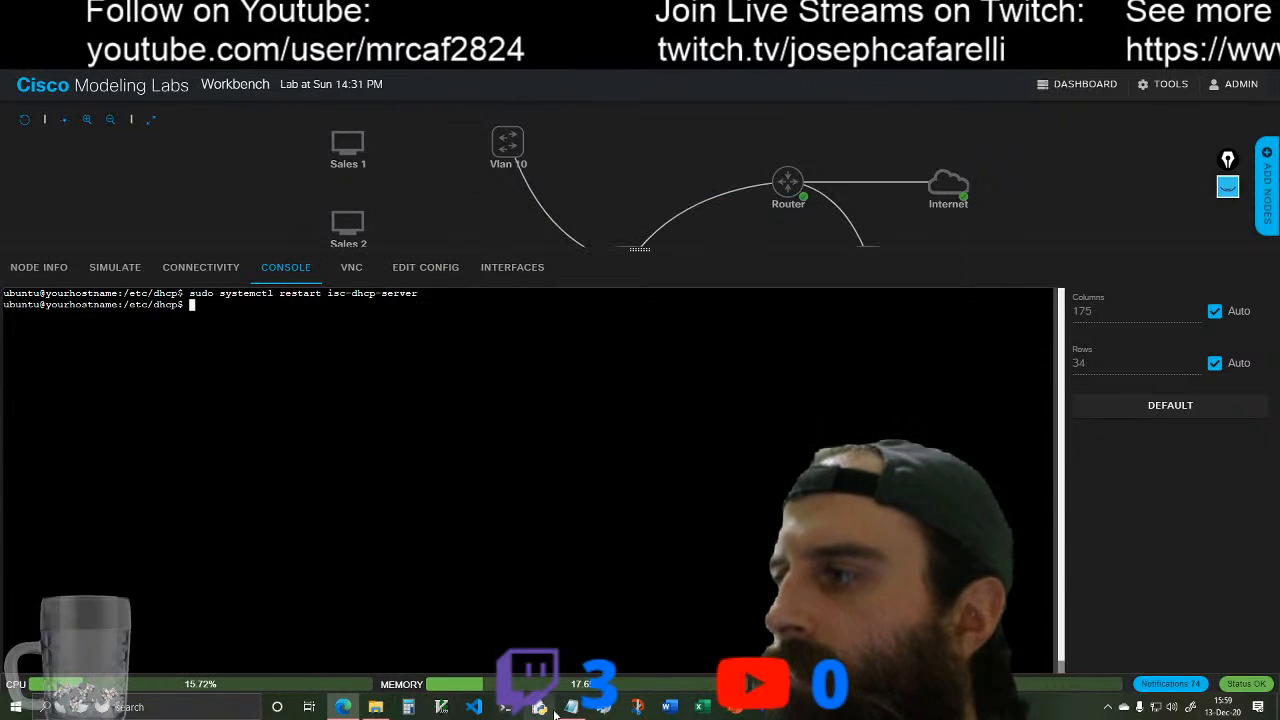
Step: Check the DHCP service by running sudo systemctl status isc-dhcp-server, copied from the notes
{"action": "left_click", "coordinate": [571, 707]}
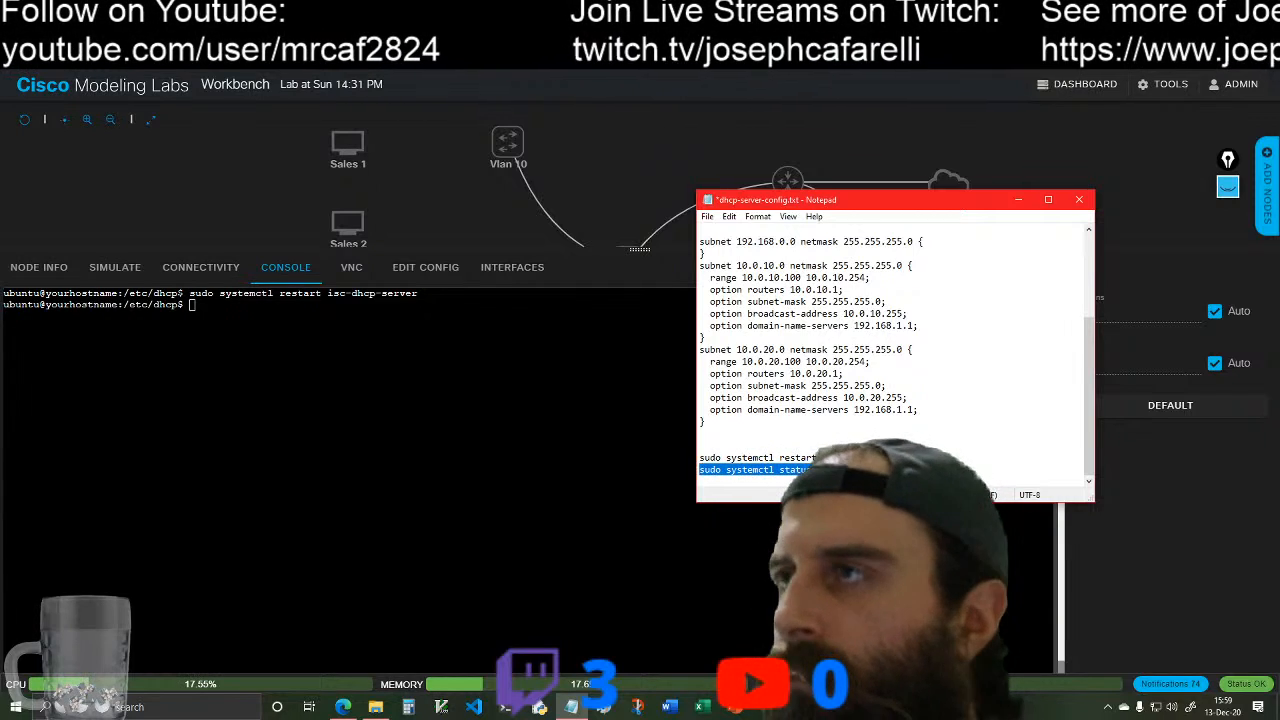
{"action": "left_click", "coordinate": [192, 304]}
{"action": "right_click", "coordinate": [192, 305]}
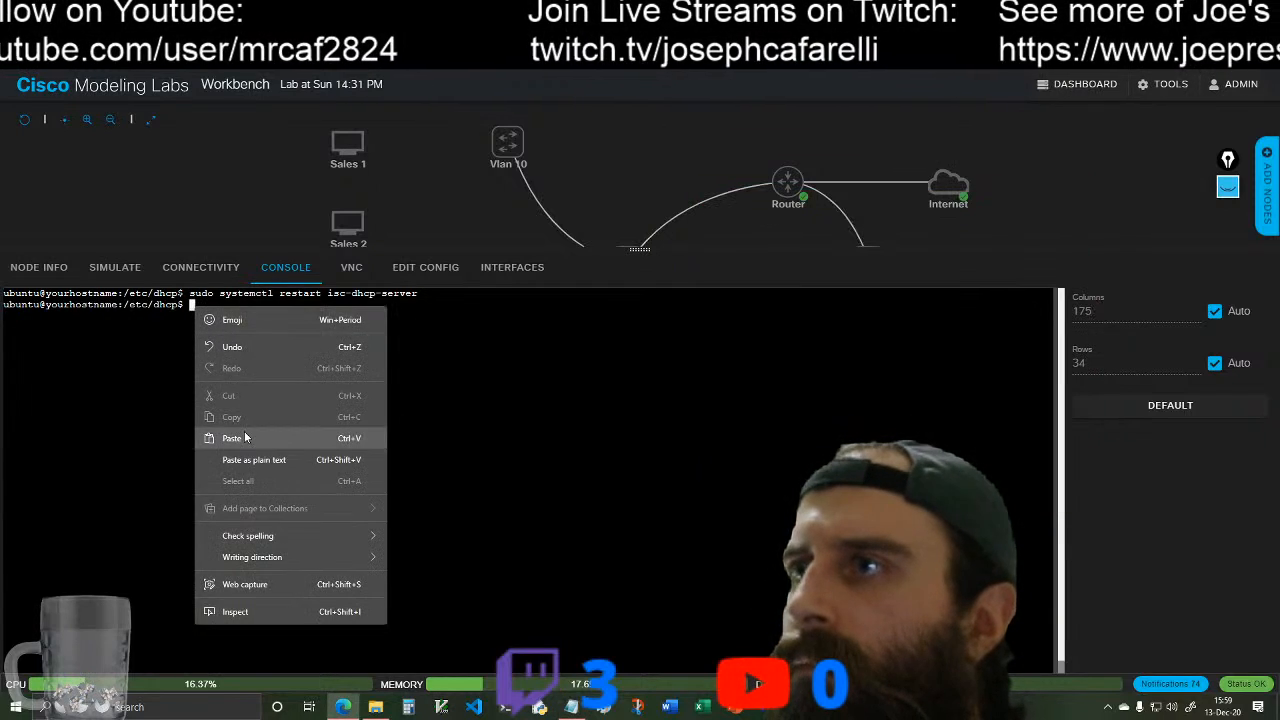
{"action": "left_click", "coordinate": [245, 437]}
{"action": "key", "text": "Return"}
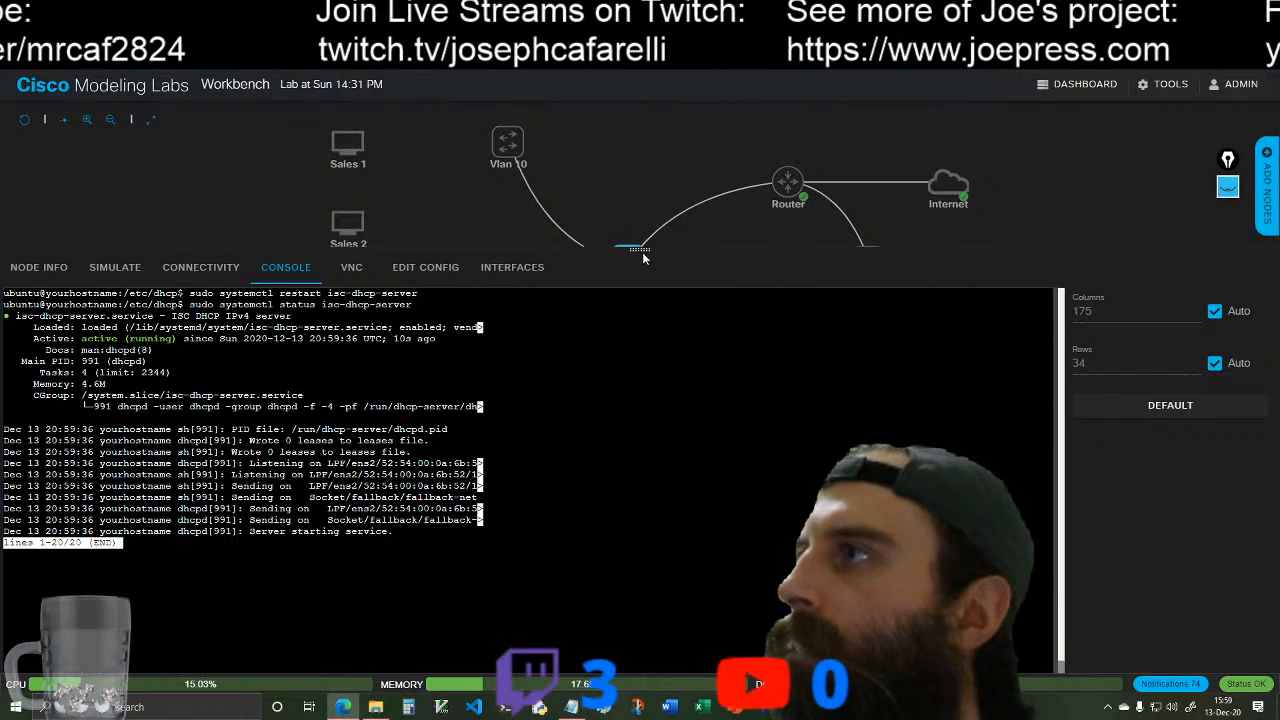
Step: Reveal the full topology and link Sales 1 (eth0 to port1) and Sales 2 to the Vlan 10 switch
{"action": "left_click_drag", "start_coordinate": [640, 250], "coordinate": [639, 422]}
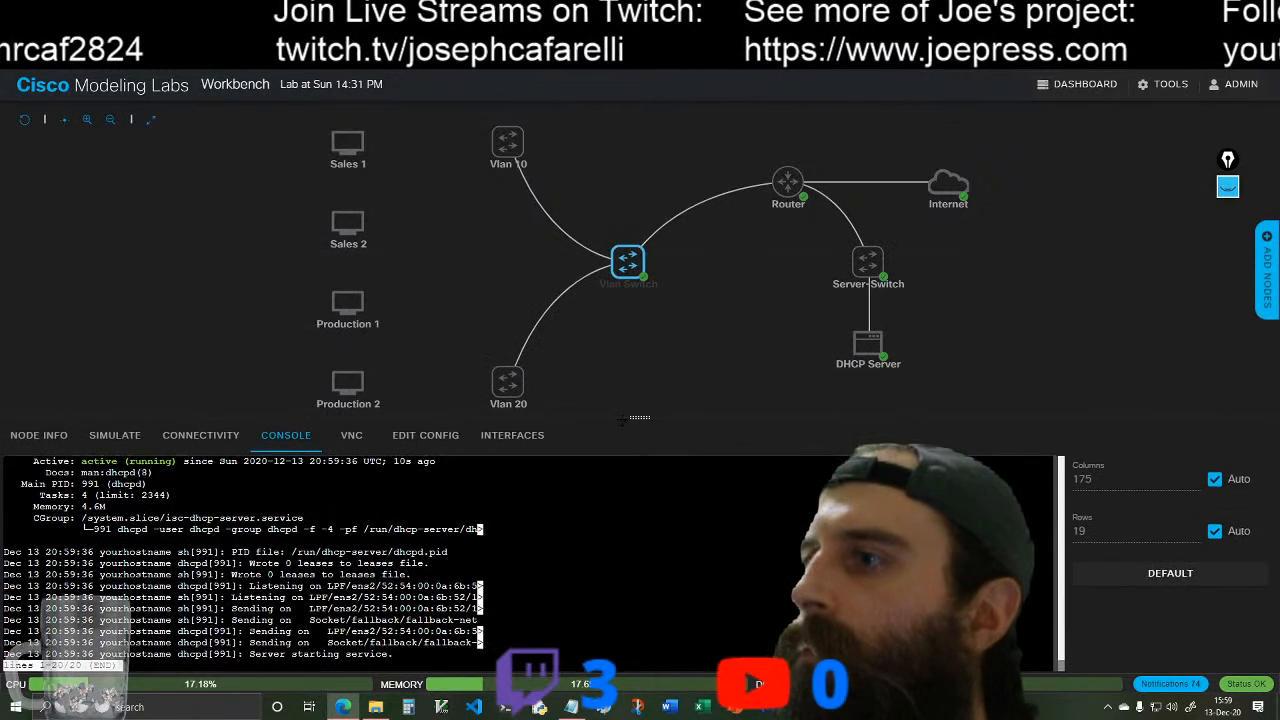
{"action": "left_click", "coordinate": [465, 218]}
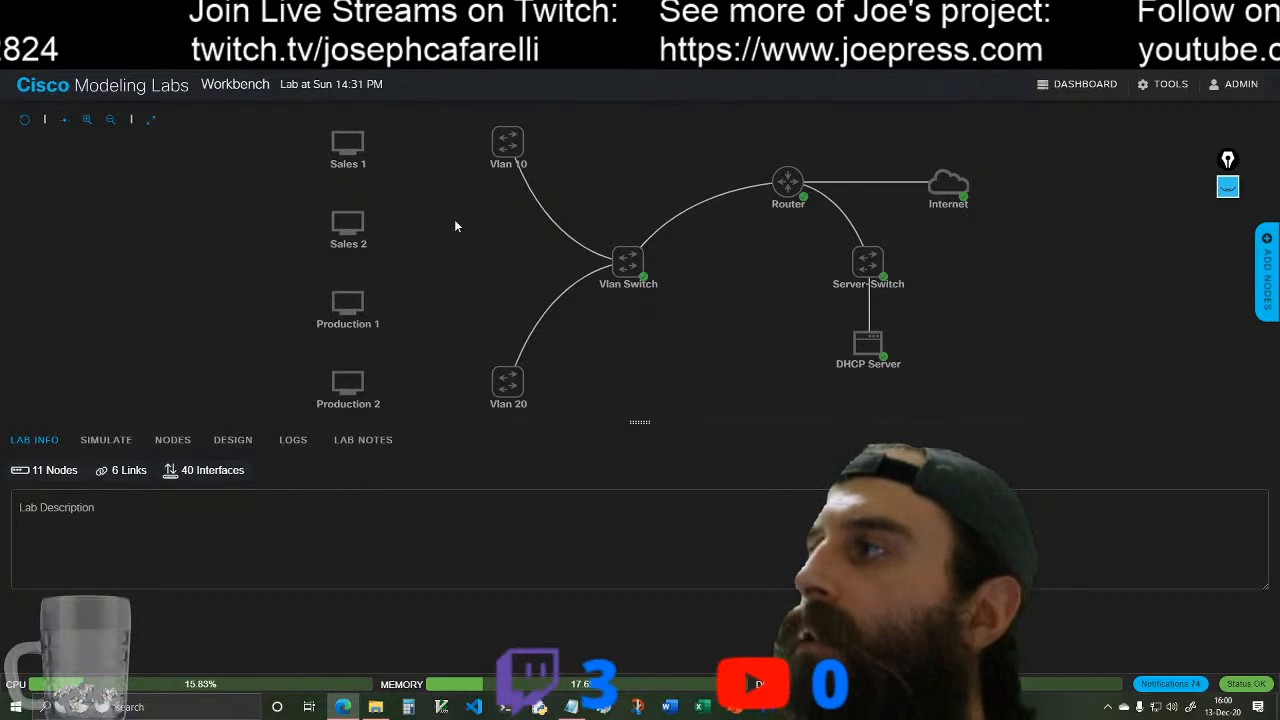
{"action": "mouse_move", "coordinate": [362, 146]}
{"action": "left_click_drag", "start_coordinate": [351, 112], "coordinate": [510, 145]}
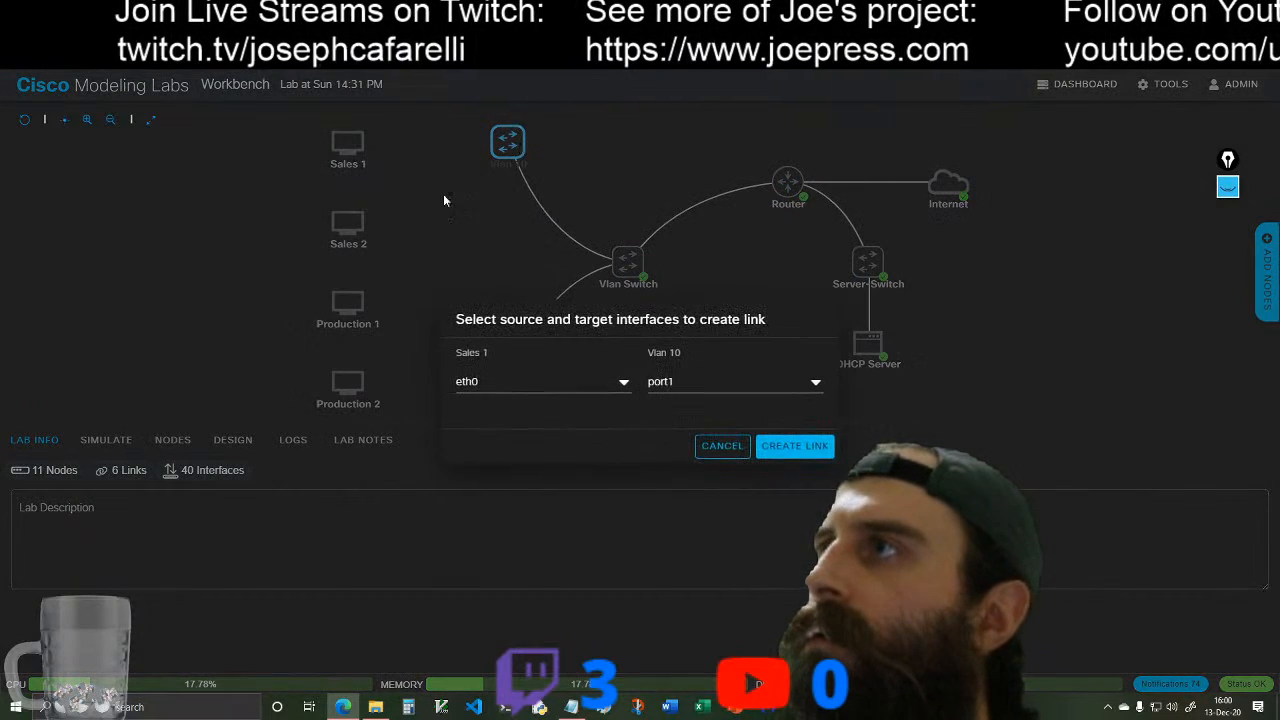
{"action": "left_click", "coordinate": [793, 443]}
{"action": "mouse_move", "coordinate": [353, 199]}
{"action": "left_click_drag", "start_coordinate": [353, 199], "coordinate": [506, 146]}
{"action": "left_click", "coordinate": [793, 445]}
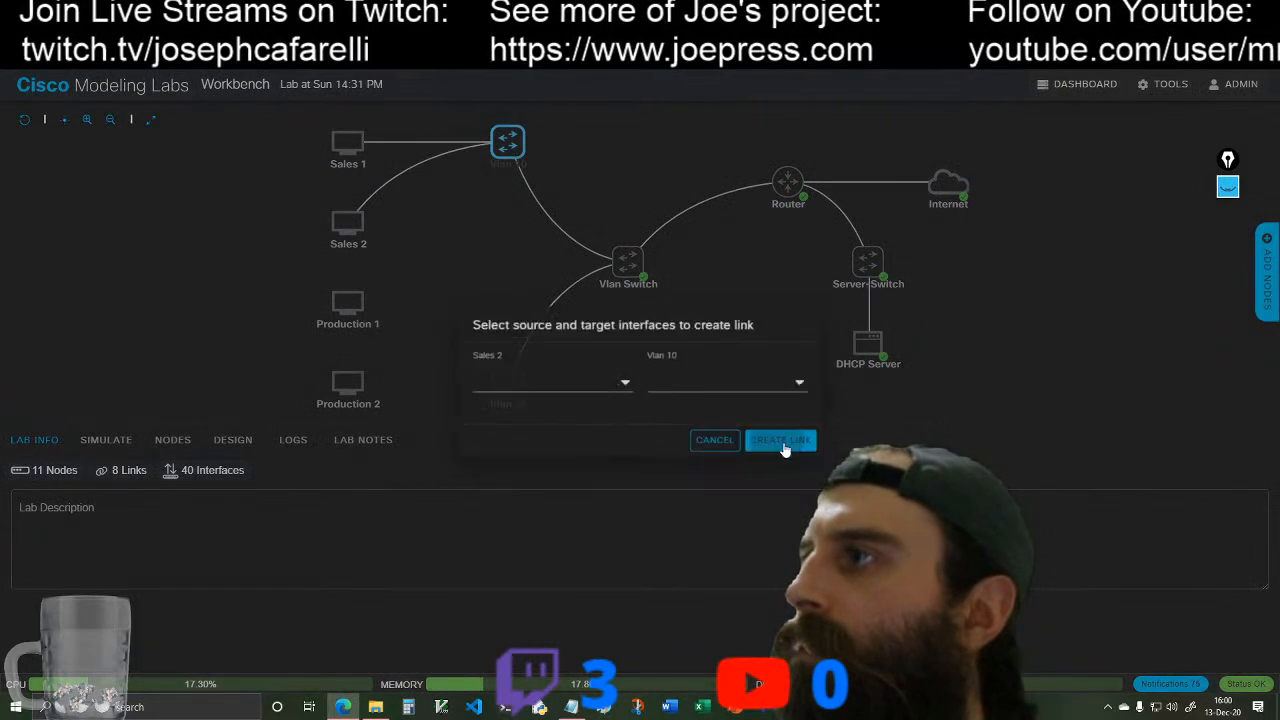
Step: Link Production 1 and Production 2 to the Vlan 20 switch, connecting Production 2's eth0 to port2
{"action": "mouse_move", "coordinate": [355, 288]}
{"action": "left_click_drag", "start_coordinate": [355, 288], "coordinate": [508, 378]}
{"action": "left_click", "coordinate": [793, 445]}
{"action": "mouse_move", "coordinate": [355, 368]}
{"action": "left_click_drag", "start_coordinate": [355, 368], "coordinate": [508, 380]}
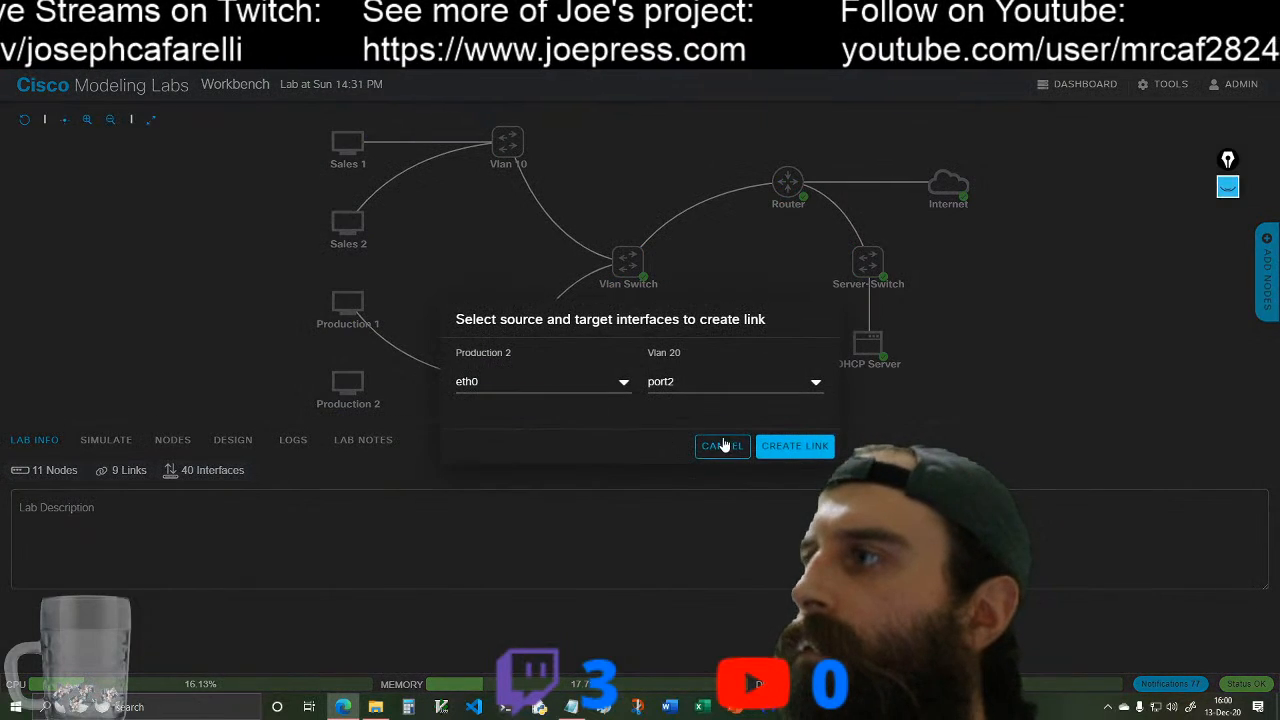
{"action": "left_click", "coordinate": [793, 445]}
Step: Start the Vlan 10 and Vlan 20 switch nodes
{"action": "left_click", "coordinate": [481, 140]}
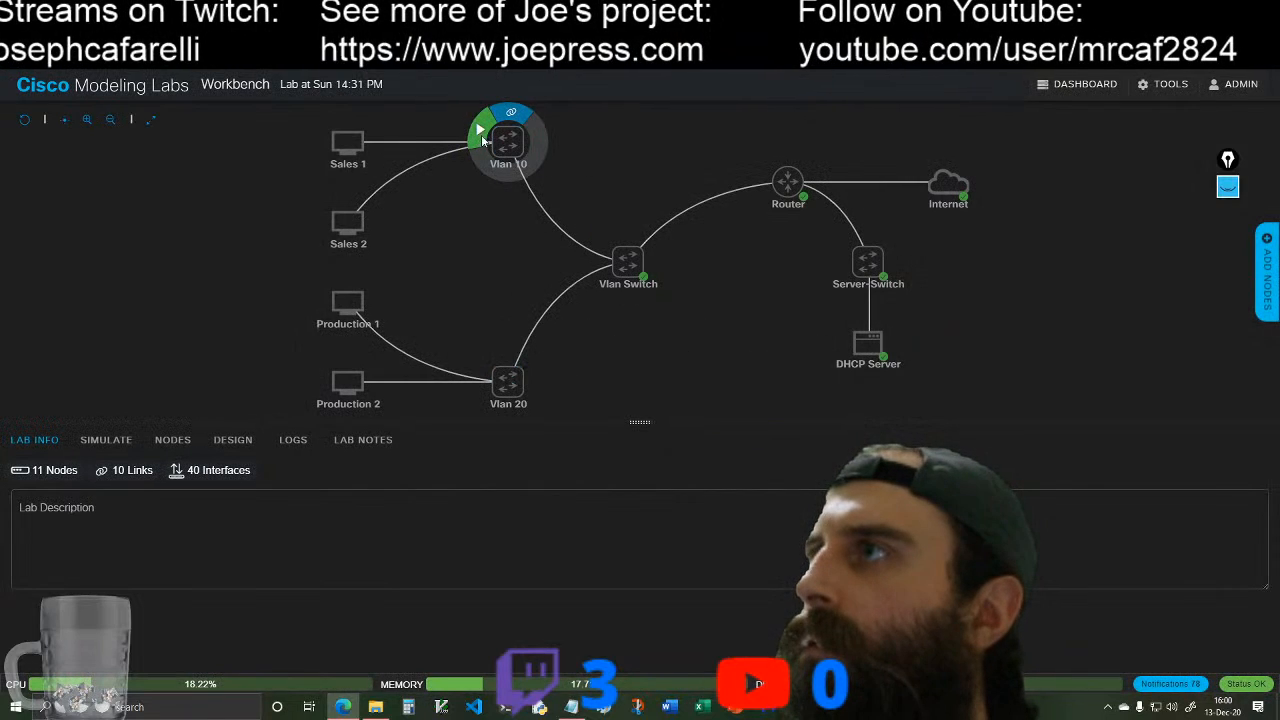
{"action": "left_click", "coordinate": [481, 374]}
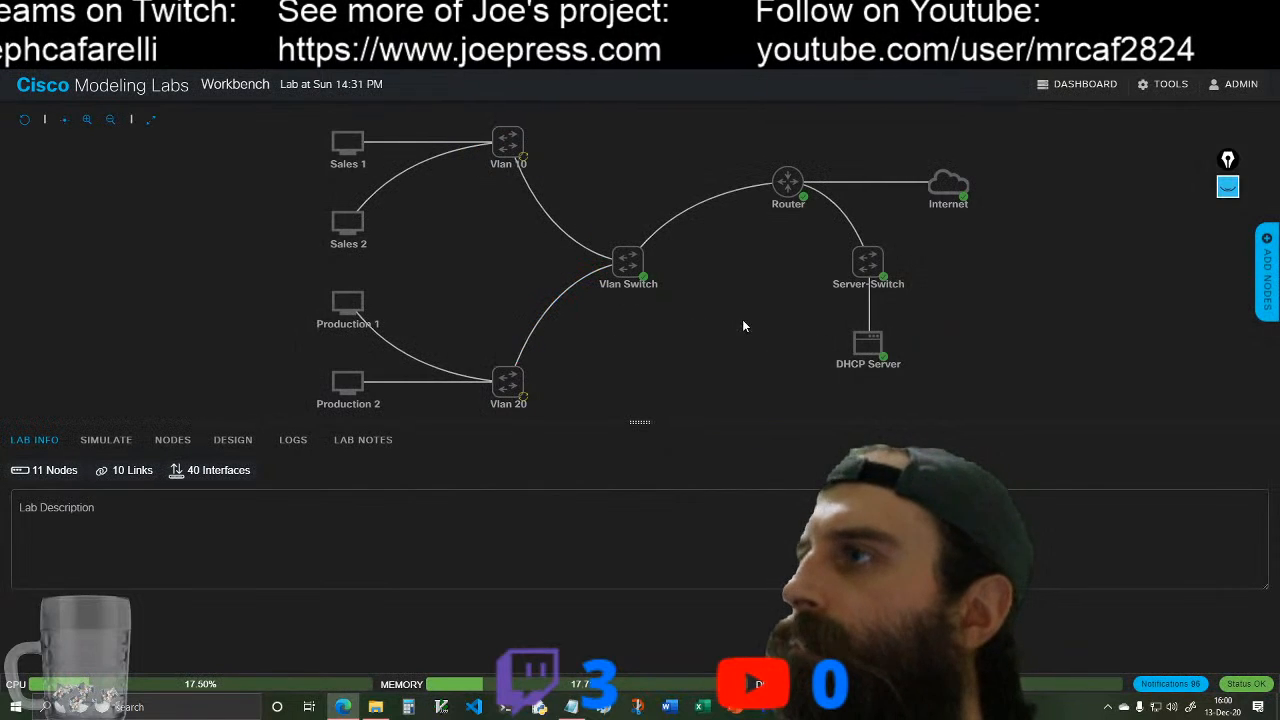
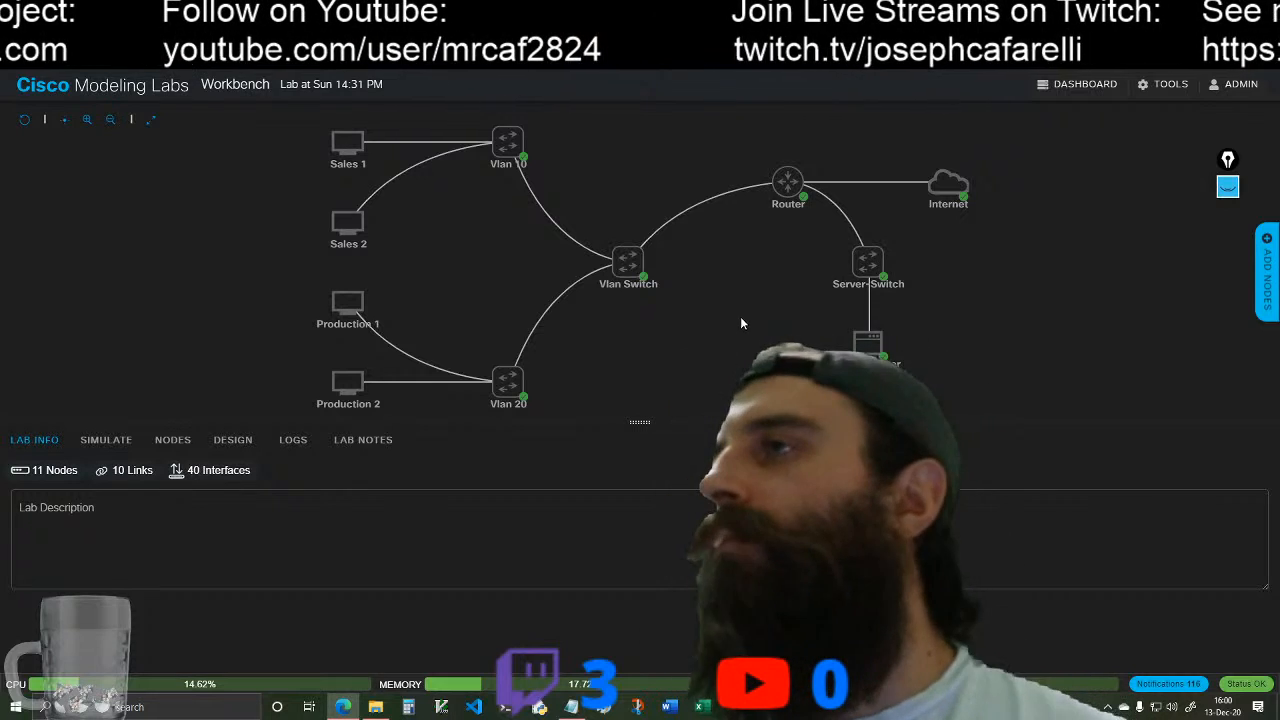
Step: Start the Sales 1 client node connected to the Vlan 10 switch
{"action": "left_click", "coordinate": [347, 143]}
{"action": "left_click", "coordinate": [320, 130]}
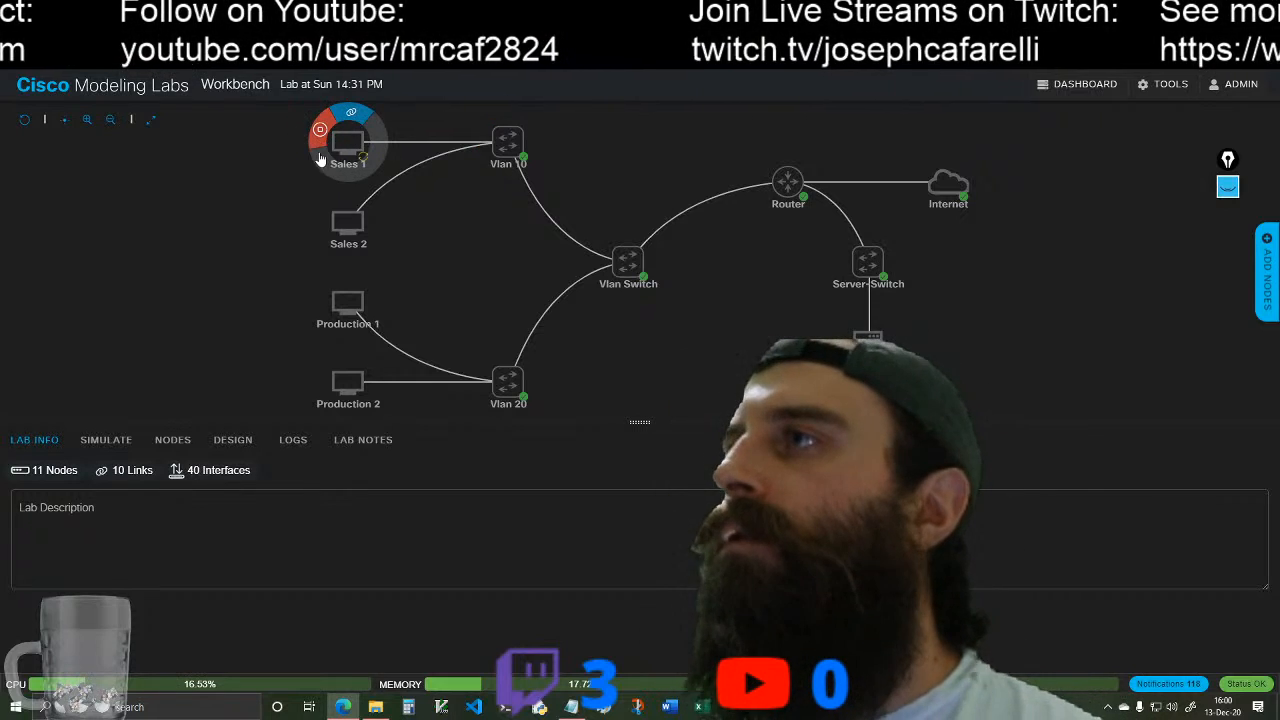
{"action": "left_click", "coordinate": [347, 222]}
{"action": "left_click", "coordinate": [318, 214]}
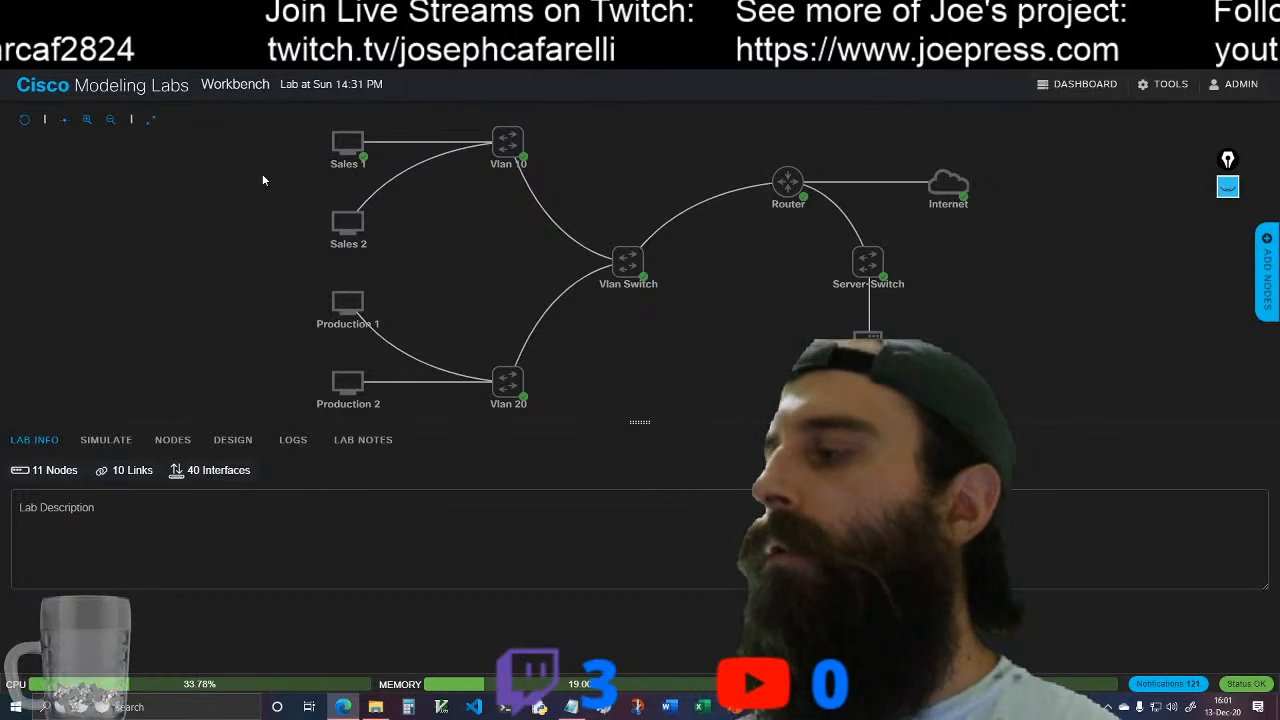
Step: Open the Sales 1 console and log in with the account username and password
{"action": "left_click", "coordinate": [376, 134]}
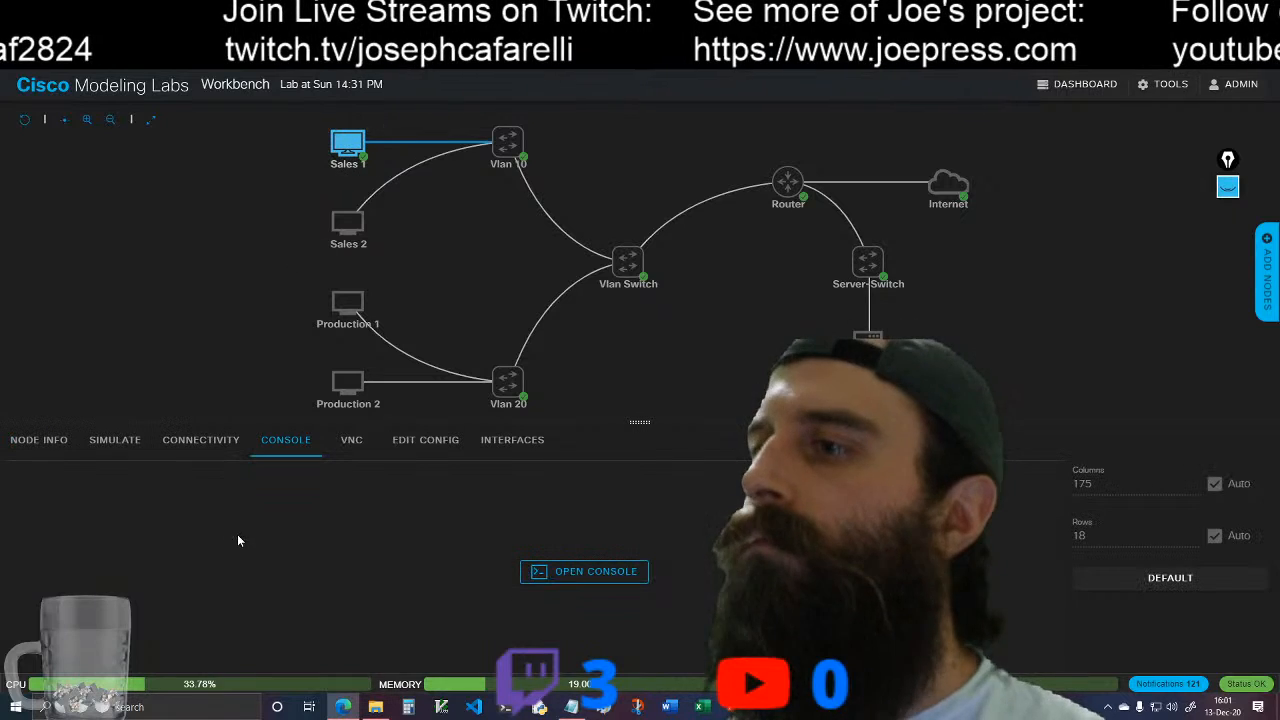
{"action": "left_click", "coordinate": [584, 578]}
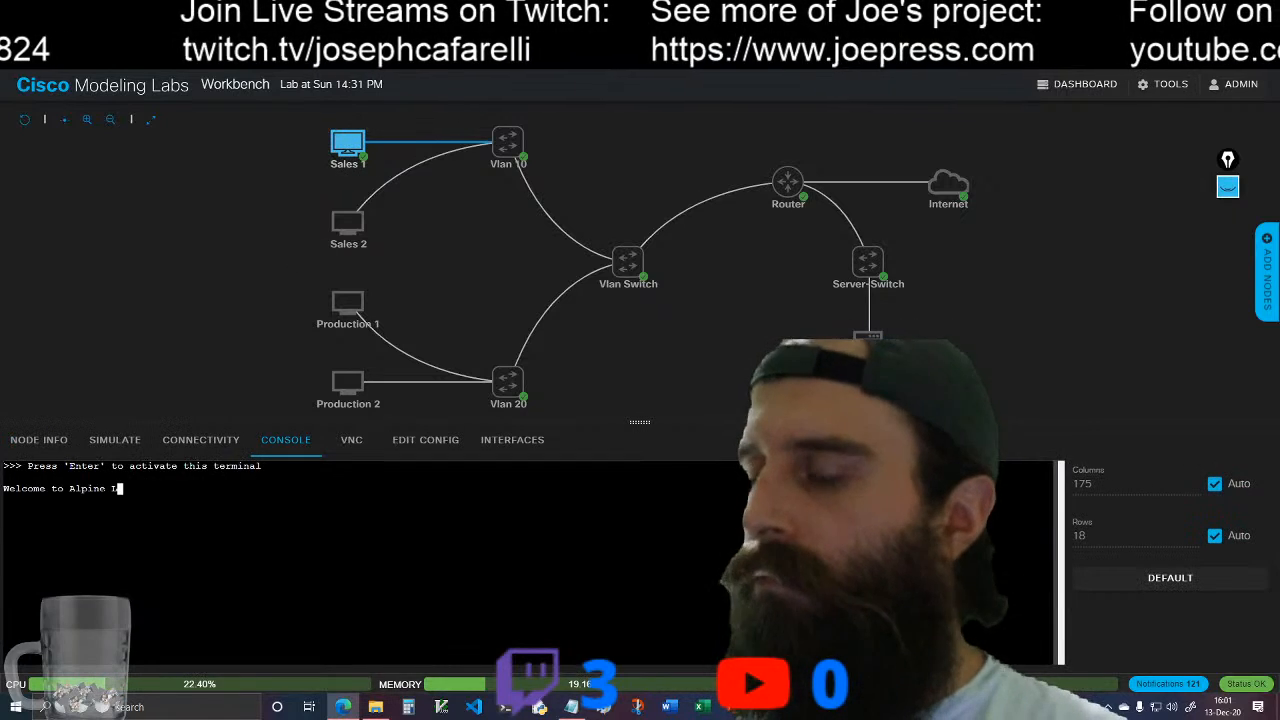
{"action": "key", "text": "Return"}
{"action": "type", "text": "cisco"}
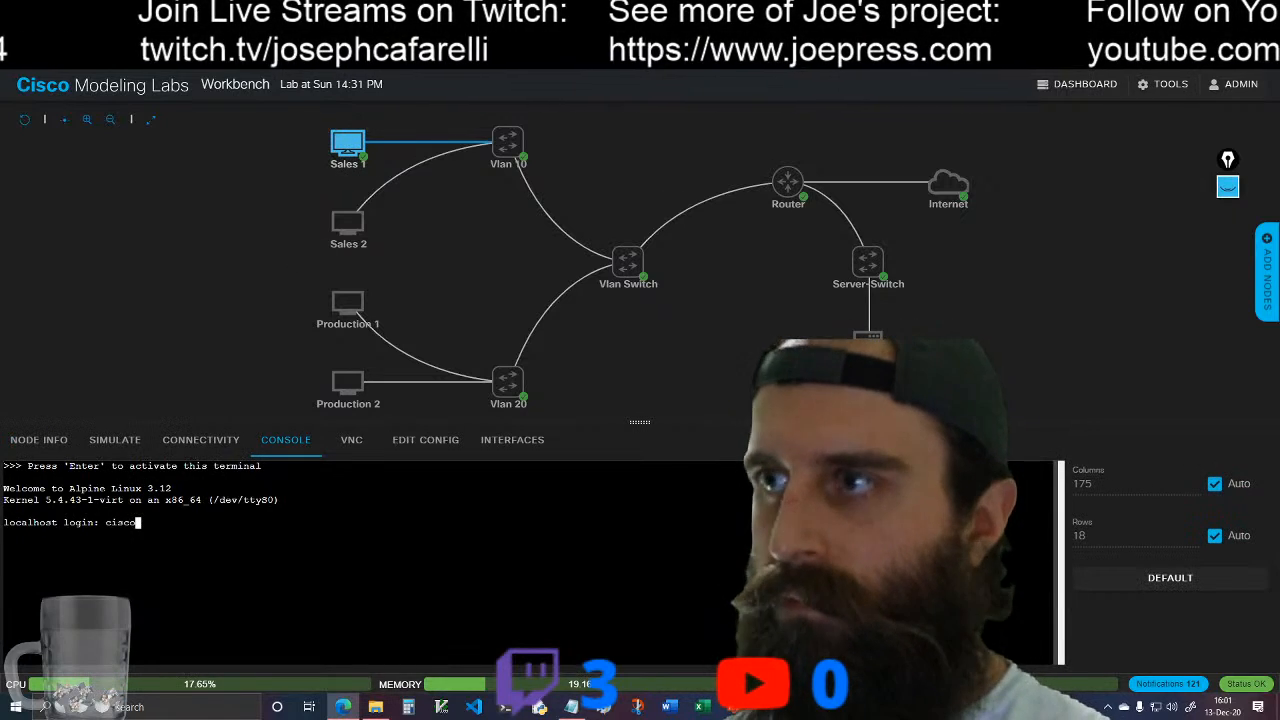
{"action": "key", "text": "Return"}
{"action": "type", "text": "cisco"}
{"action": "key", "text": "Return"}
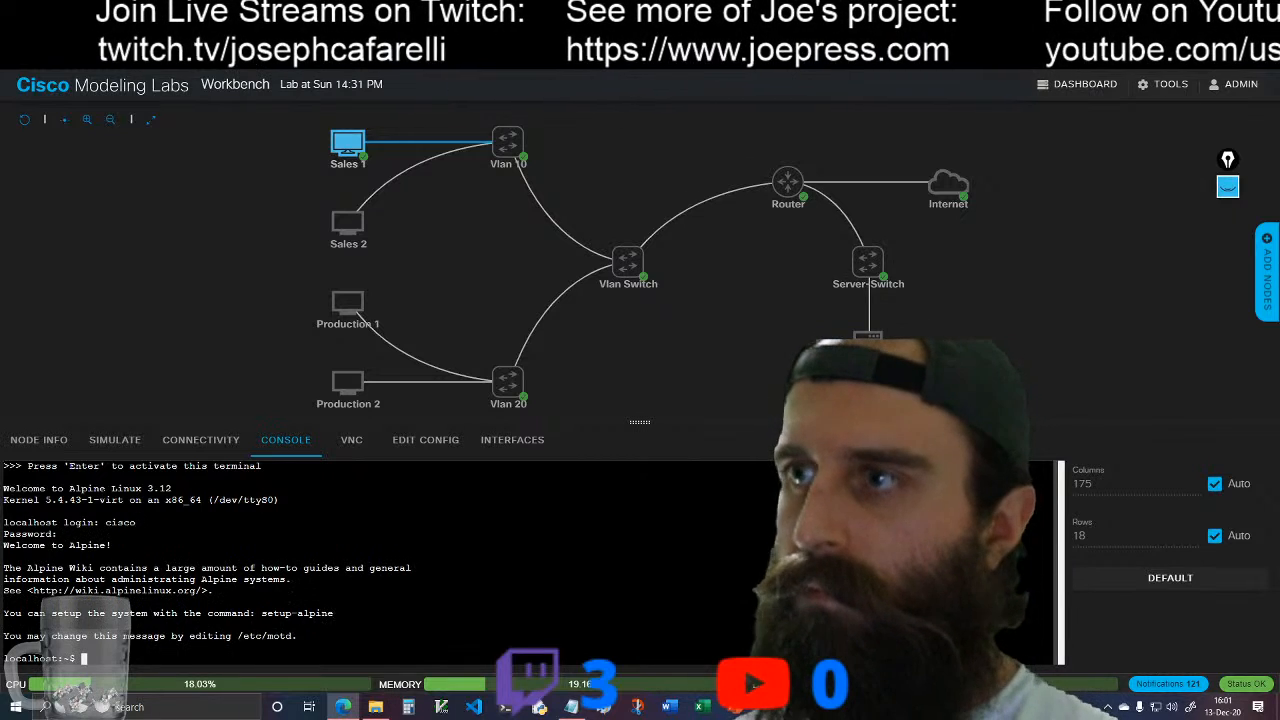
Step: Check Sales 1's addressing with ip addr and test internet reachability with ping 8.8.8.8, stopping the ping at the end
{"action": "type", "text": "ip addr"}
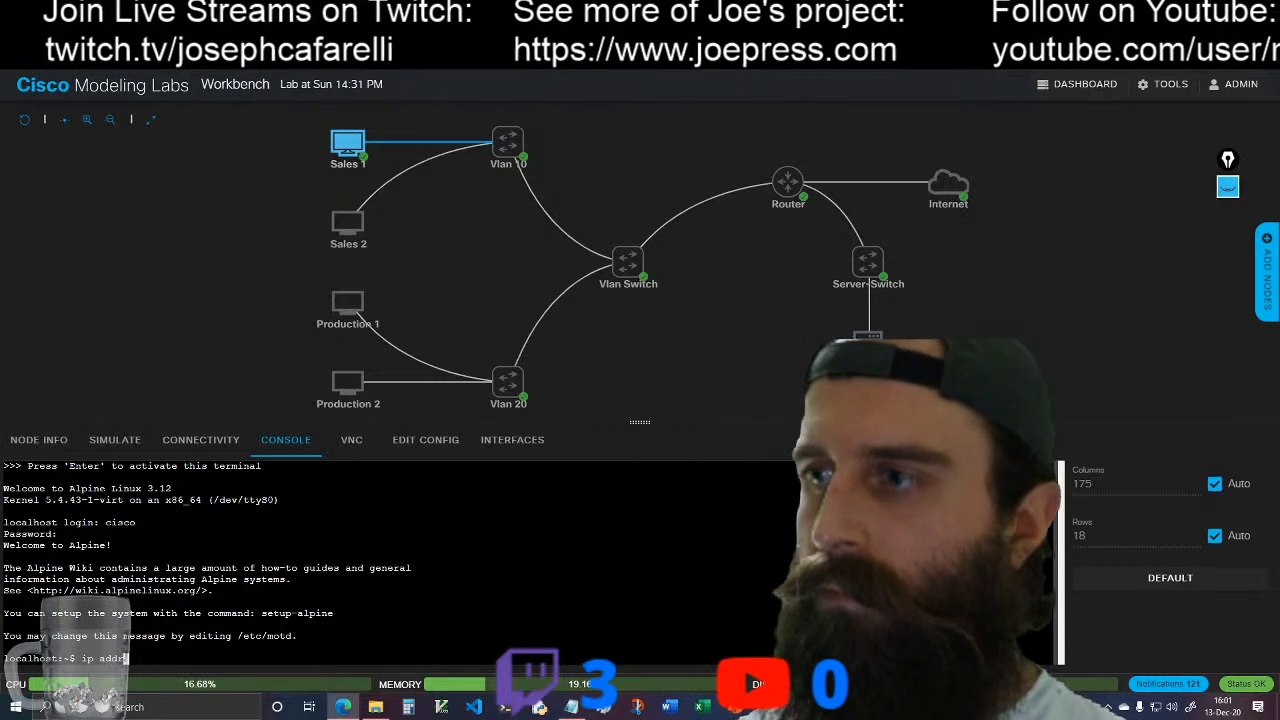
{"action": "key", "text": "Return"}
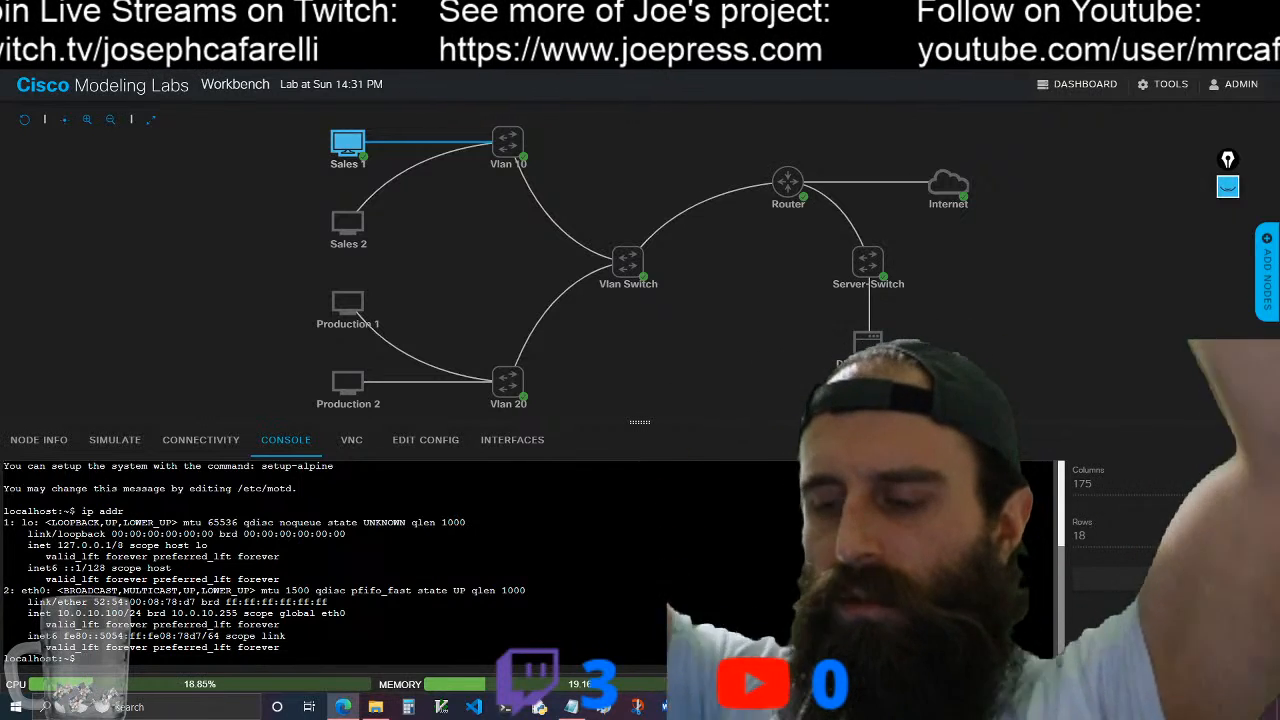
{"action": "type", "text": "ping 8.8."}
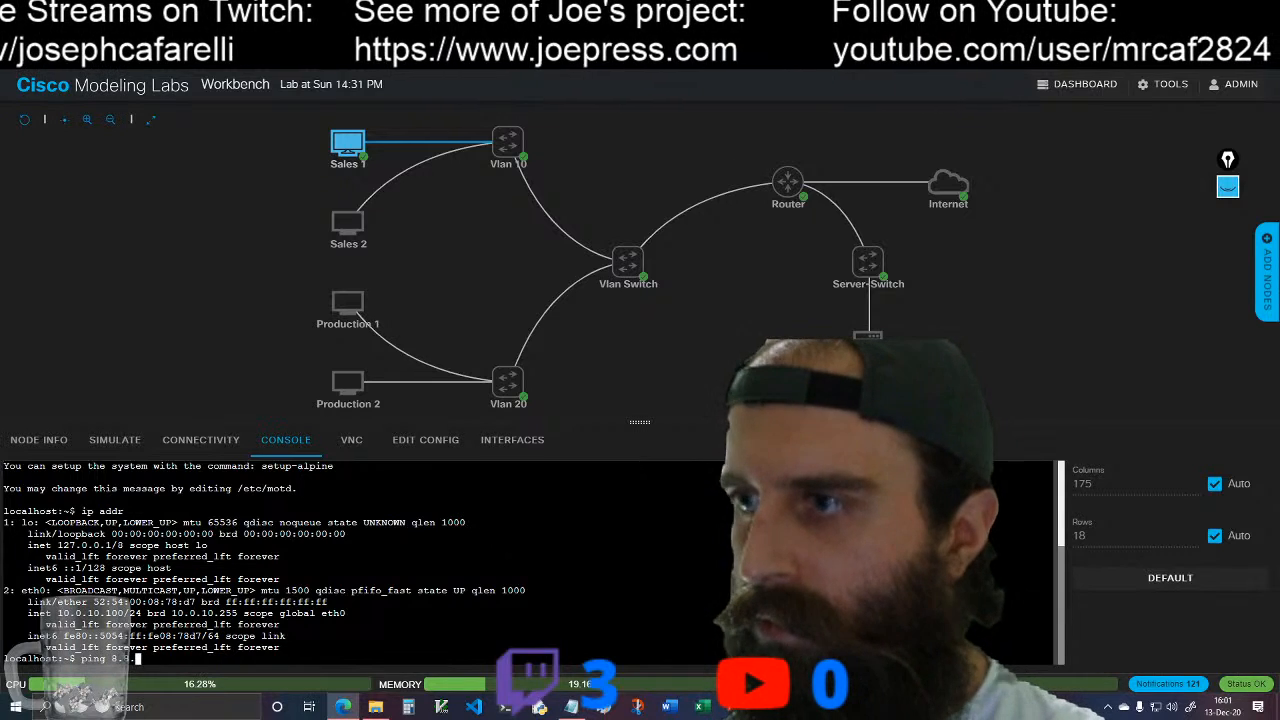
{"action": "type", "text": "8.8"}
{"action": "key", "text": "Return"}
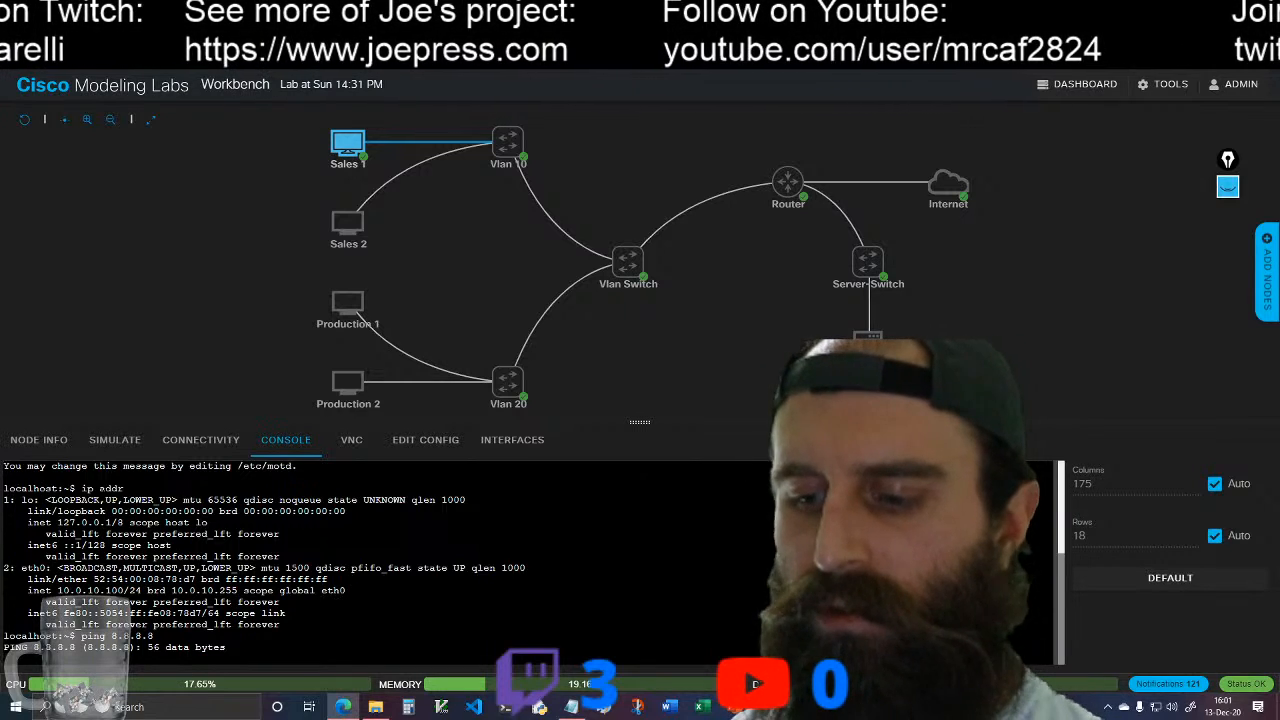
{"action": "key", "text": "ctrl+c"}
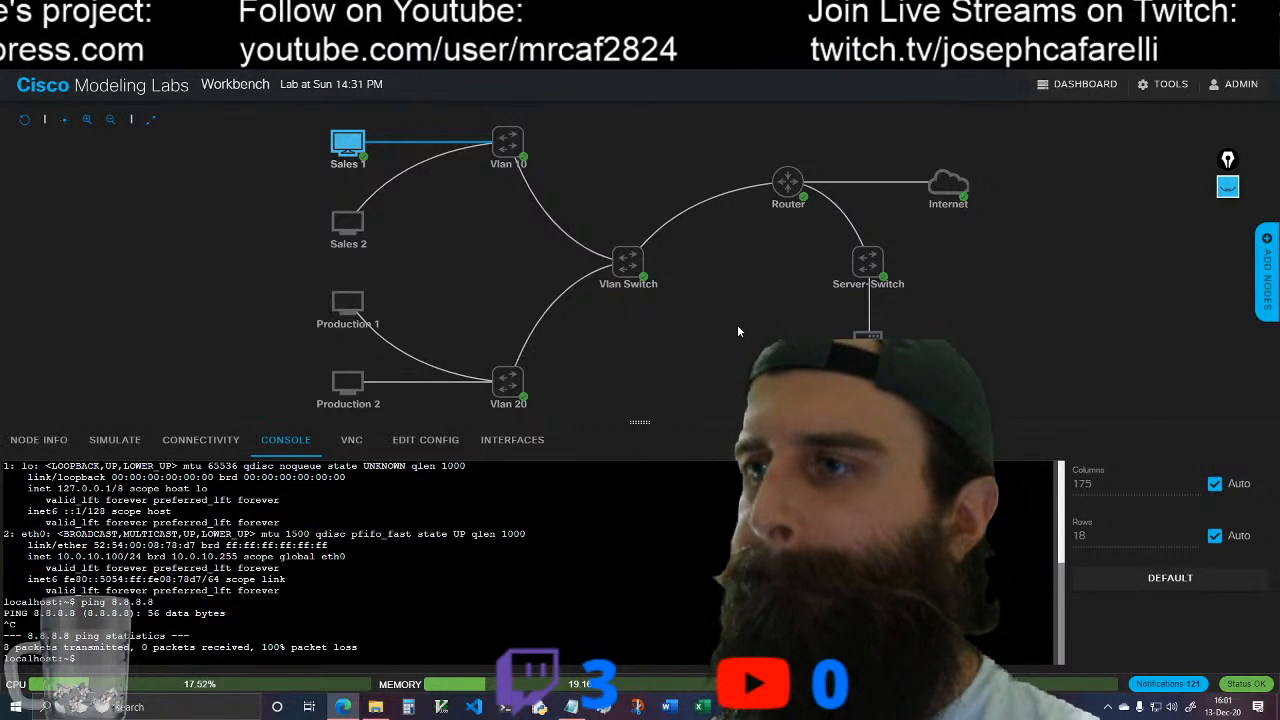
Step: Open the Router's console, enter privileged mode and page through the show run output to the OSPF and NAT lines
{"action": "mouse_move", "coordinate": [782, 195]}
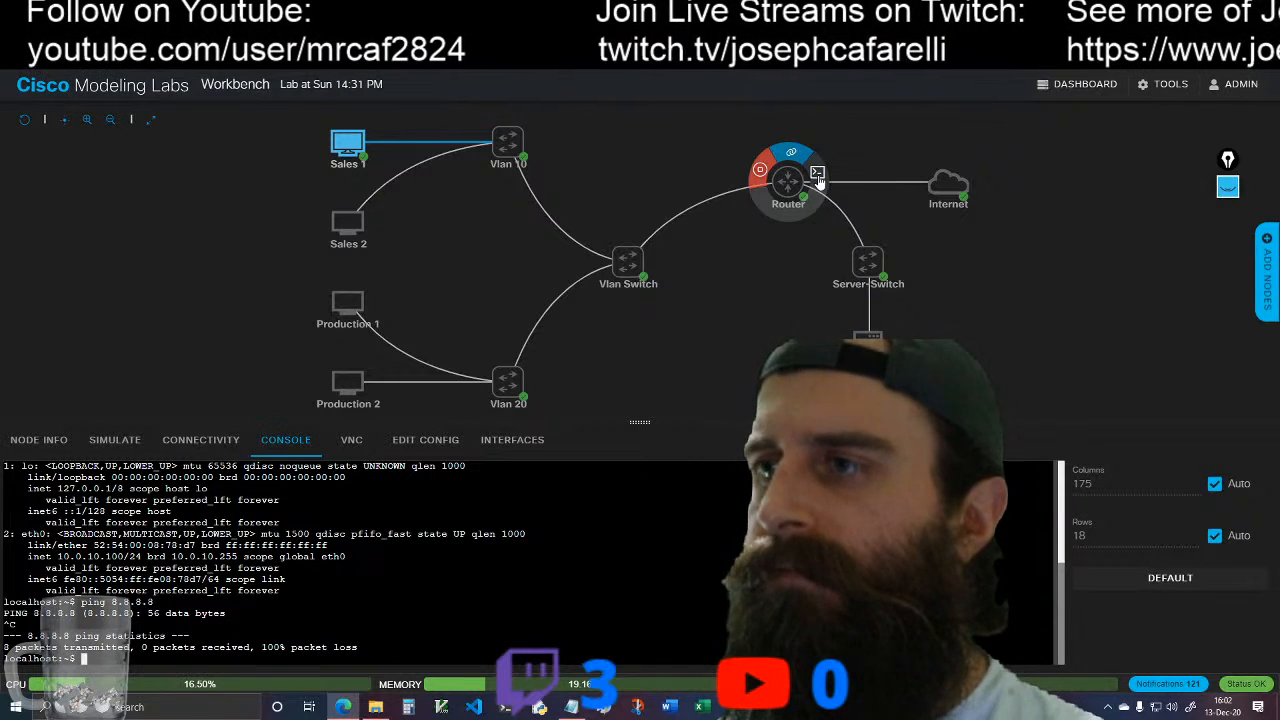
{"action": "left_click", "coordinate": [817, 175]}
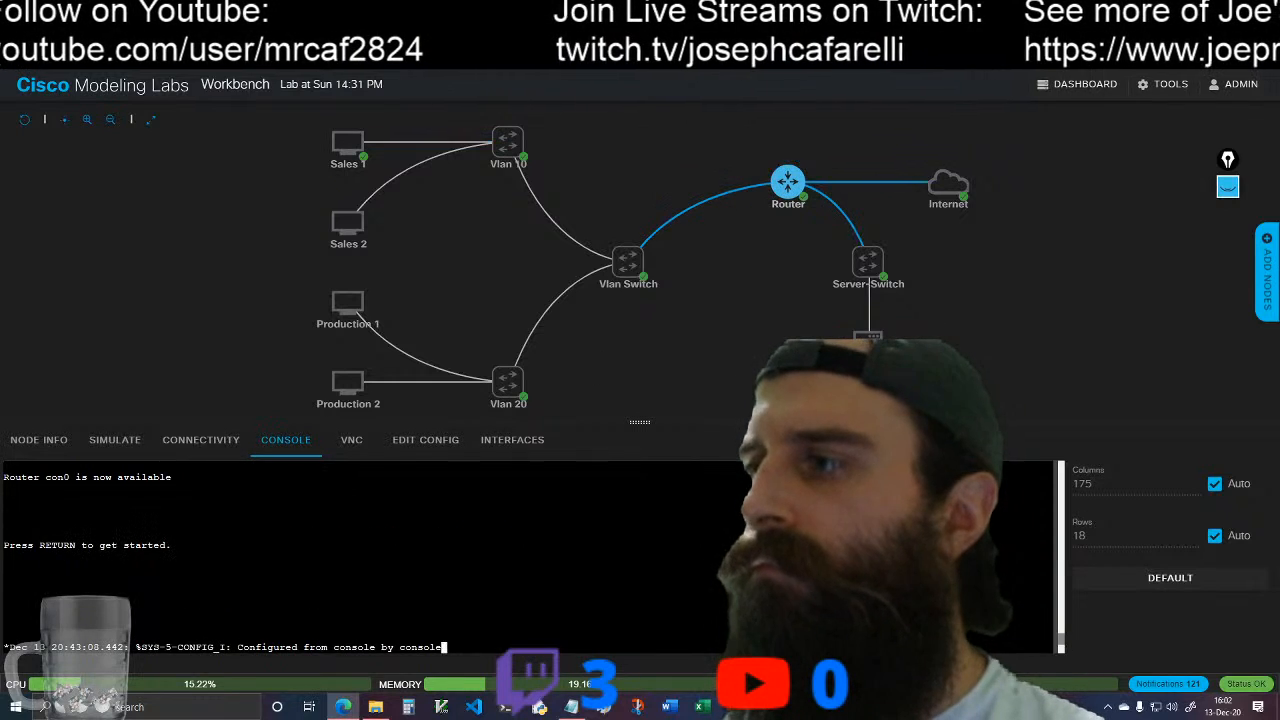
{"action": "key", "text": "Return"}
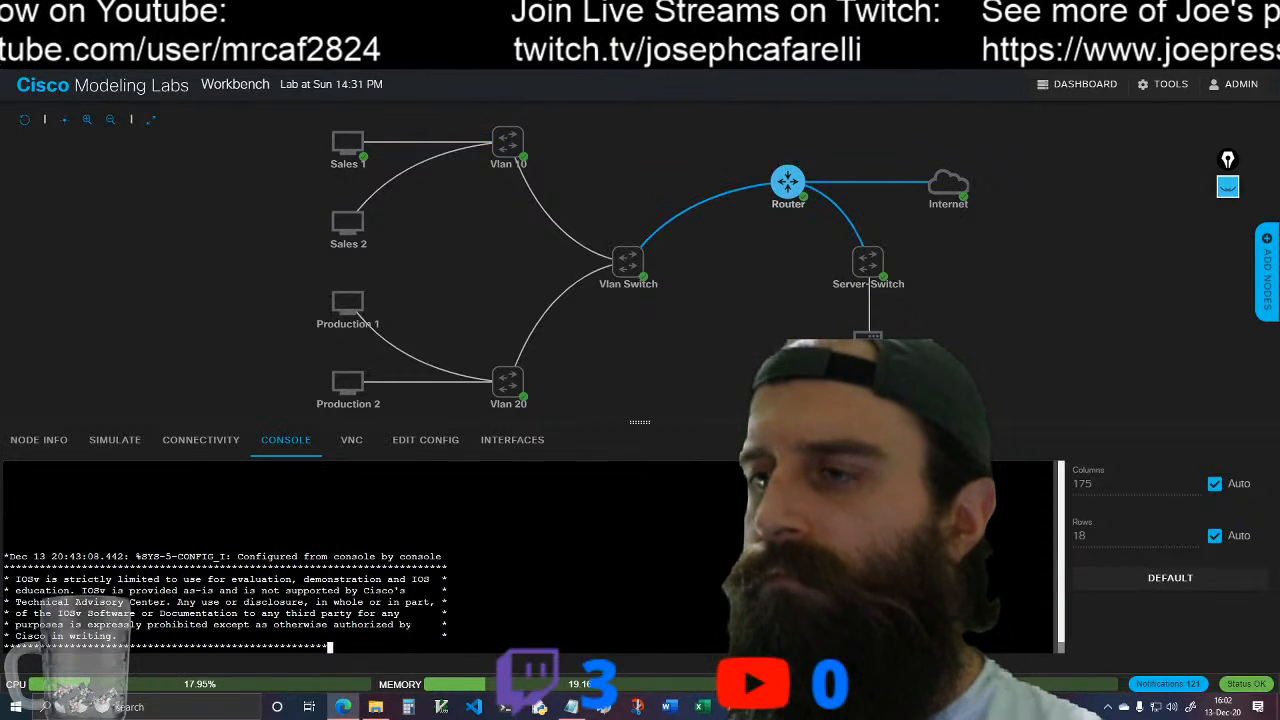
{"action": "type", "text": "en"}
{"action": "key", "text": "Return"}
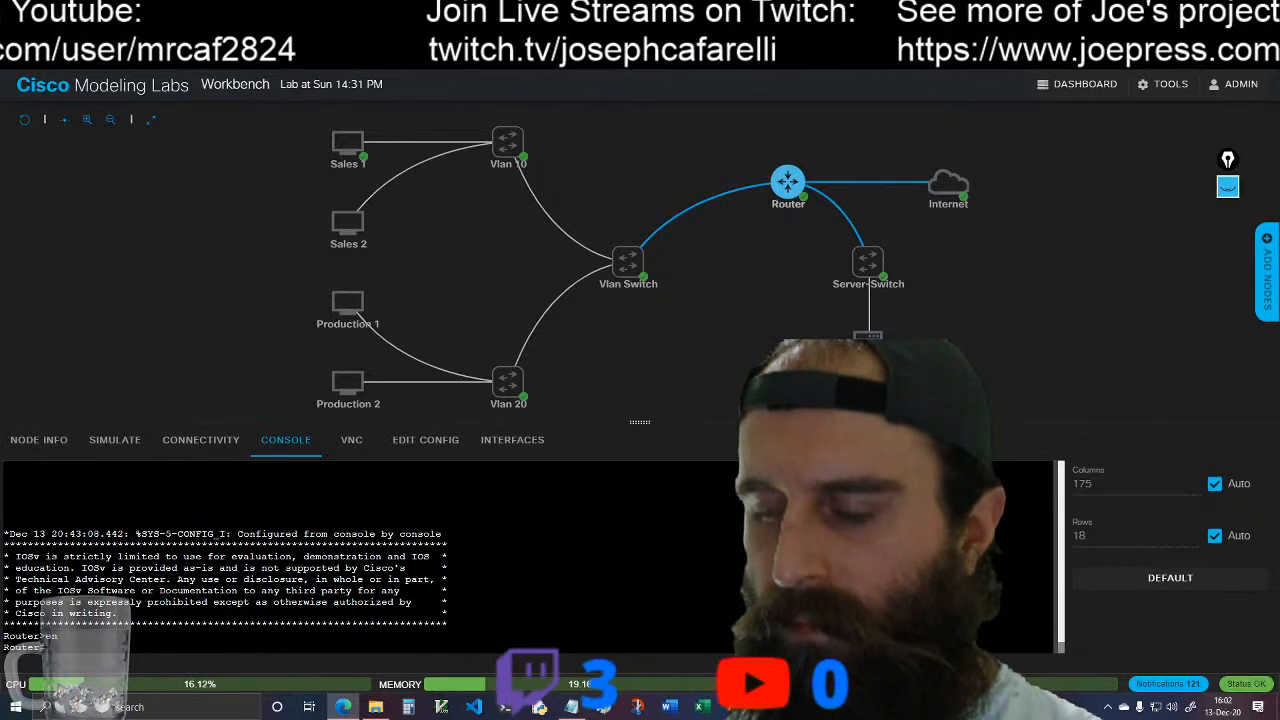
{"action": "type", "text": "show run"}
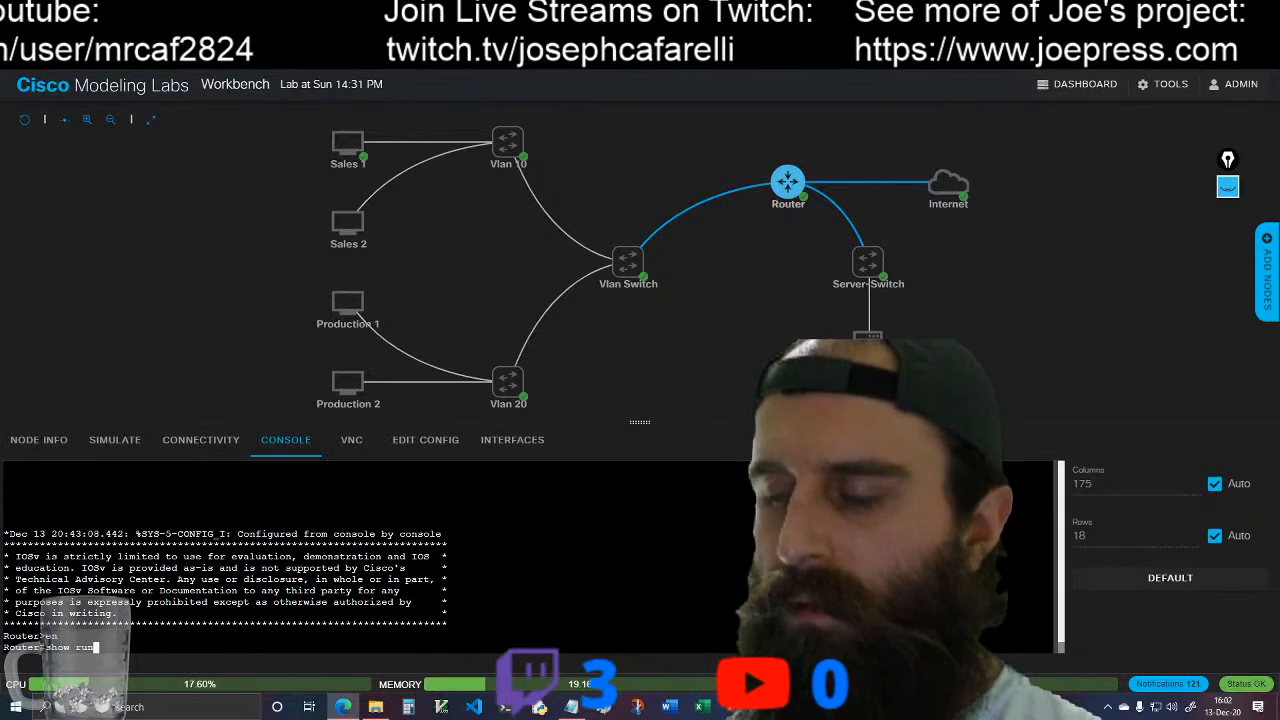
{"action": "key", "text": "Return"}
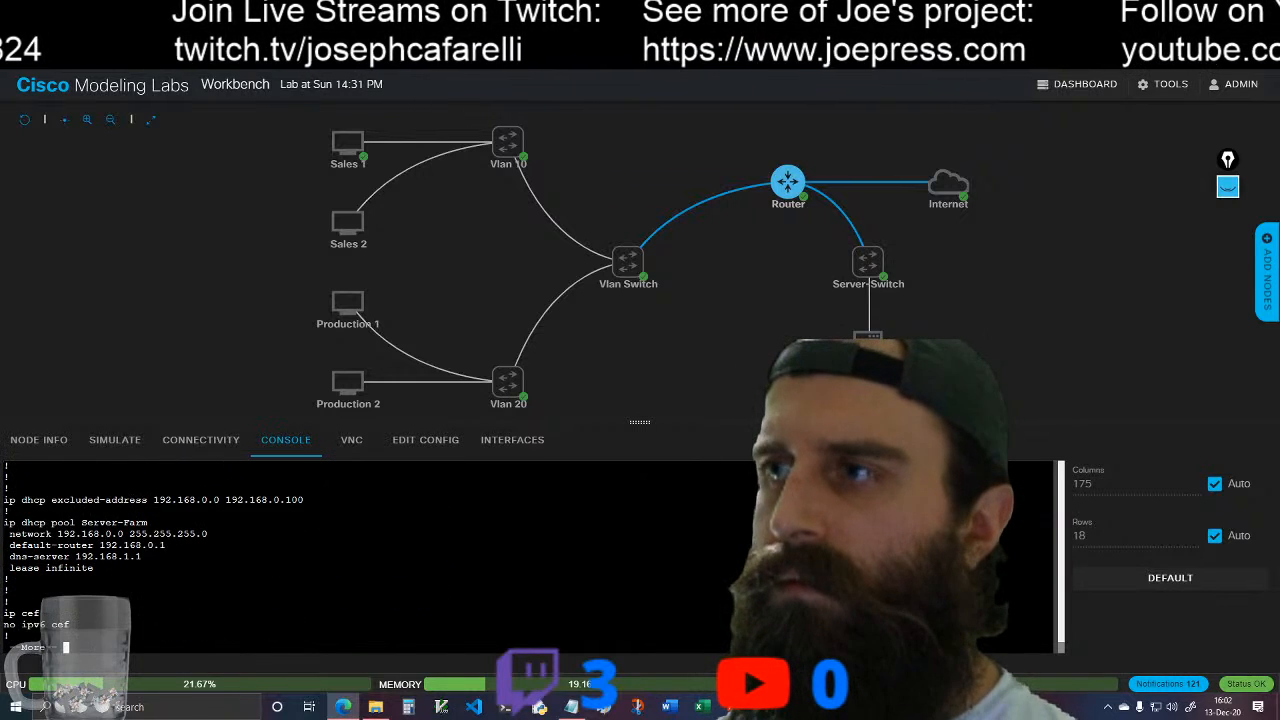
{"action": "key", "text": "space"}
{"action": "key", "text": "space"}
{"action": "key", "text": "space"}
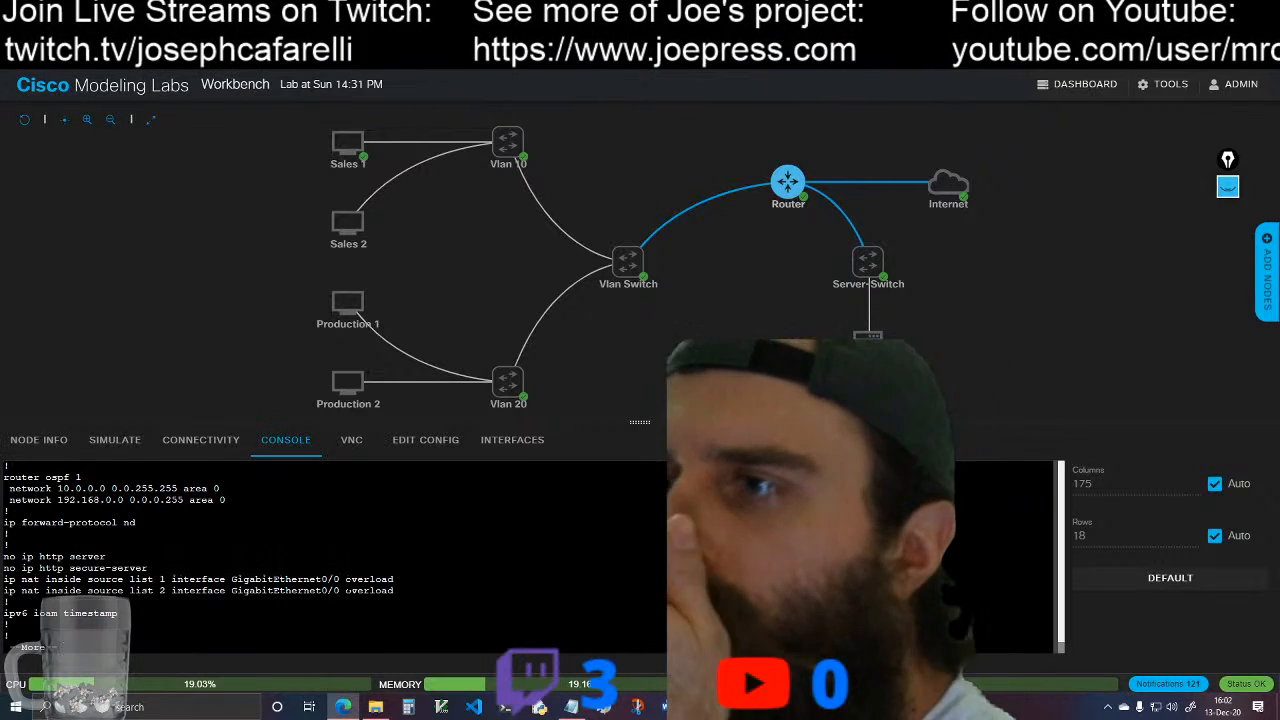
Step: Examine the Router's interface and VLAN subinterface settings in the running configuration, comparing their NAT inside/outside lines with the NAT overload rules
{"action": "scroll", "coordinate": [360, 556], "scroll_direction": "up", "scroll_amount": 4}
{"action": "scroll", "coordinate": [330, 556], "scroll_direction": "up", "scroll_amount": 2}
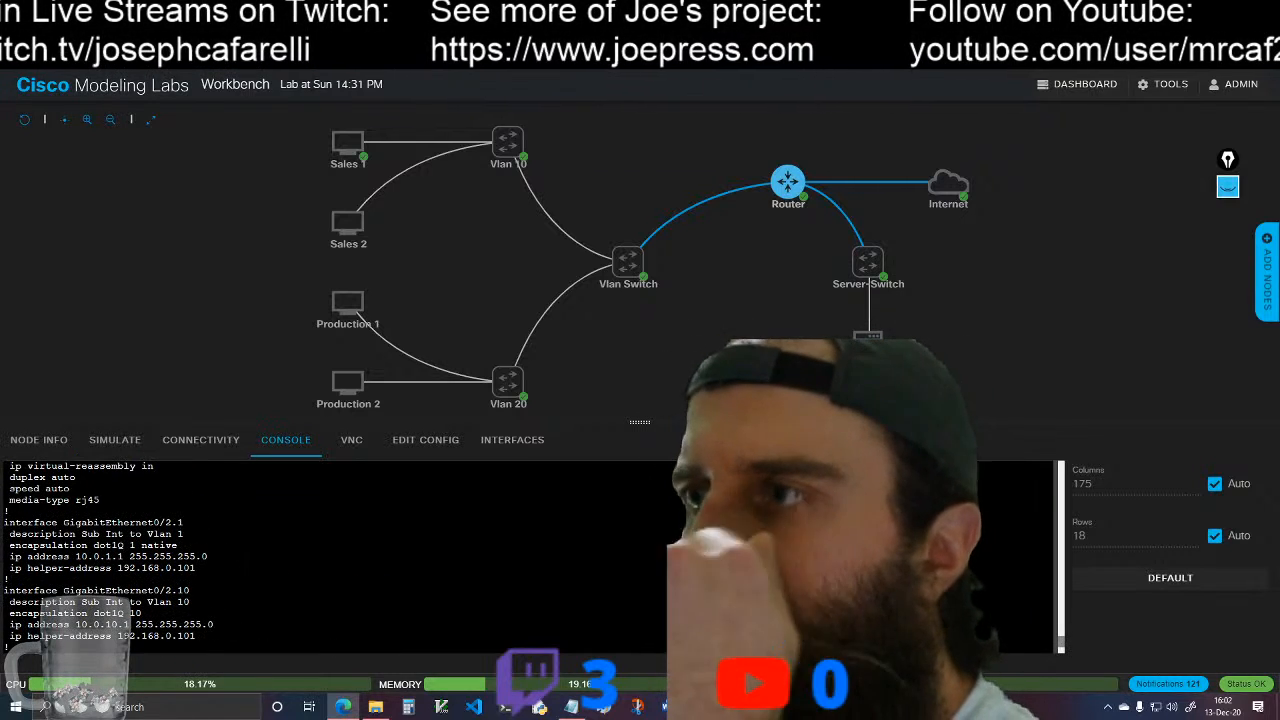
{"action": "scroll", "coordinate": [330, 556], "scroll_direction": "up", "scroll_amount": 2}
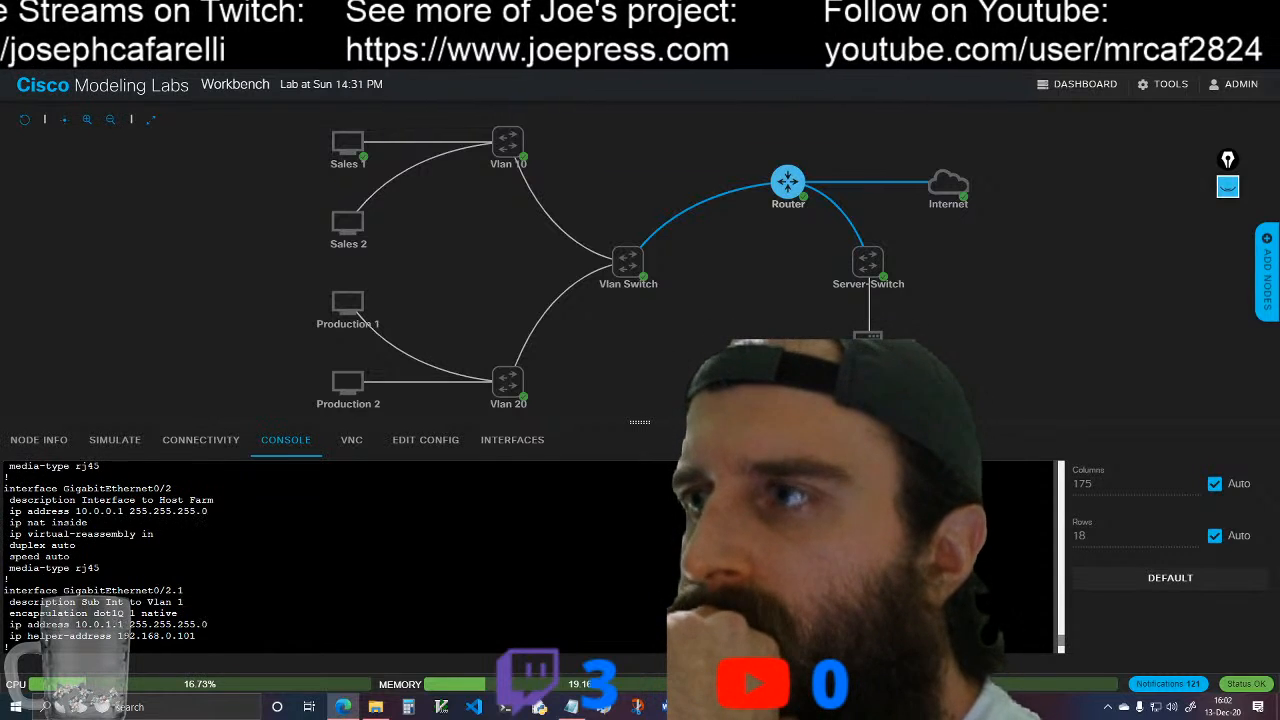
{"action": "scroll", "coordinate": [330, 556], "scroll_direction": "up", "scroll_amount": 4}
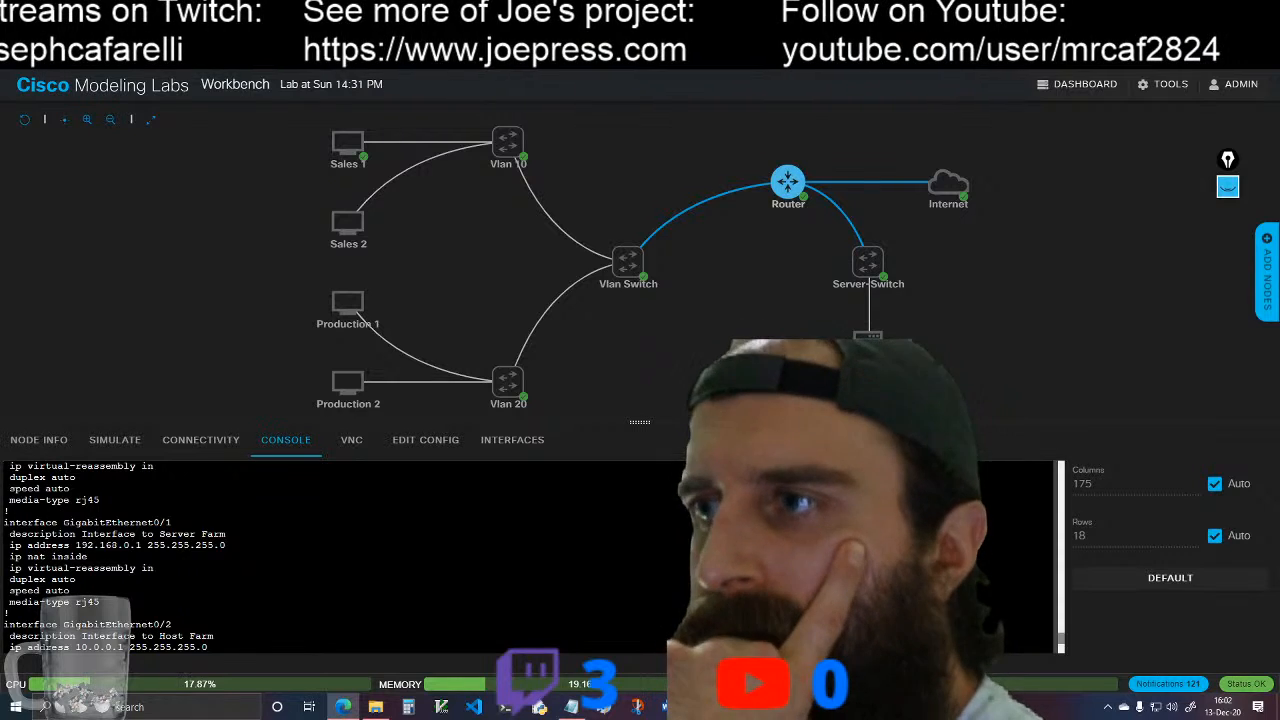
{"action": "scroll", "coordinate": [330, 556], "scroll_direction": "up", "scroll_amount": 2}
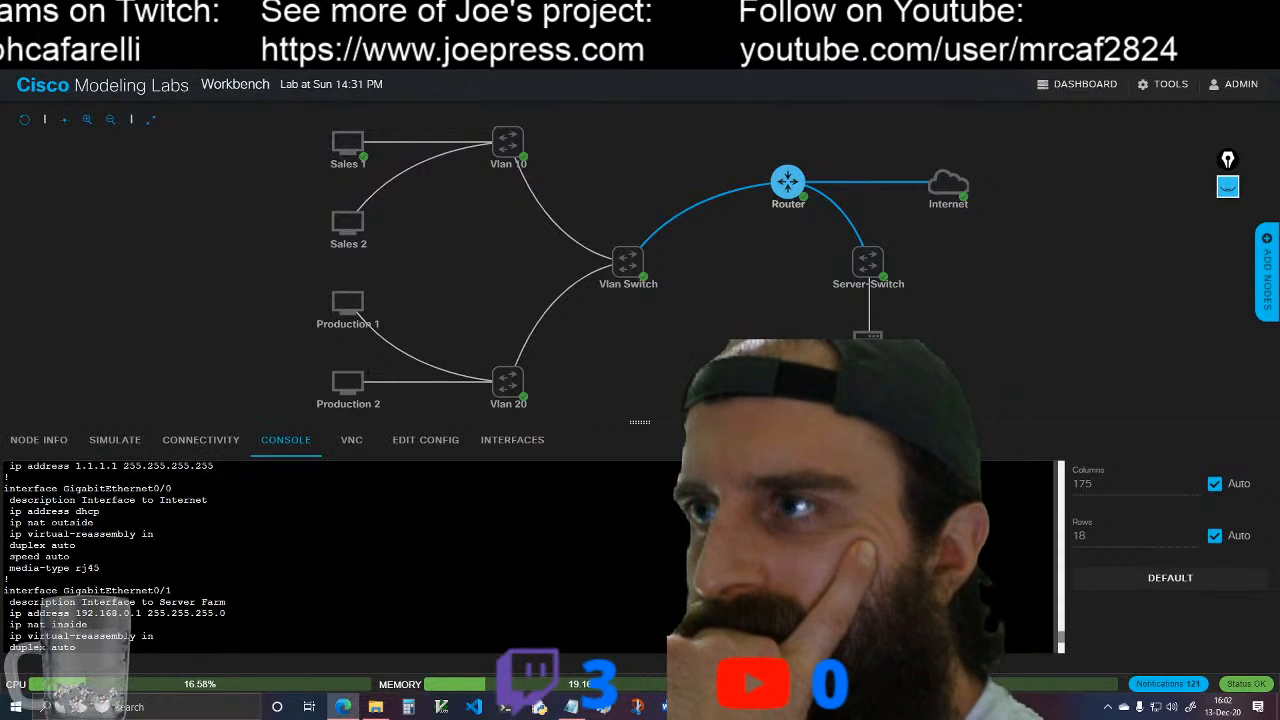
{"action": "scroll", "coordinate": [330, 556], "scroll_direction": "up", "scroll_amount": 2}
{"action": "scroll", "coordinate": [330, 556], "scroll_direction": "down", "scroll_amount": 3}
{"action": "scroll", "coordinate": [330, 556], "scroll_direction": "up", "scroll_amount": 2}
{"action": "scroll", "coordinate": [330, 556], "scroll_direction": "down", "scroll_amount": 1}
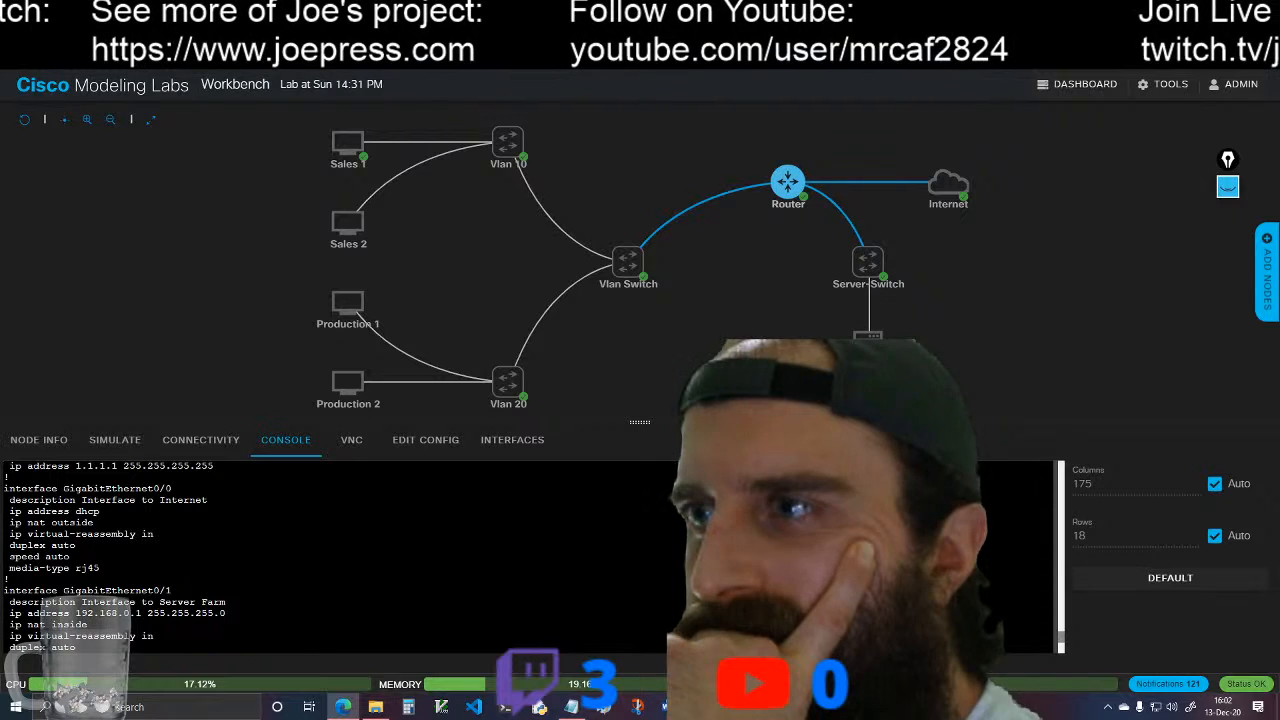
{"action": "scroll", "coordinate": [330, 556], "scroll_direction": "down", "scroll_amount": 2}
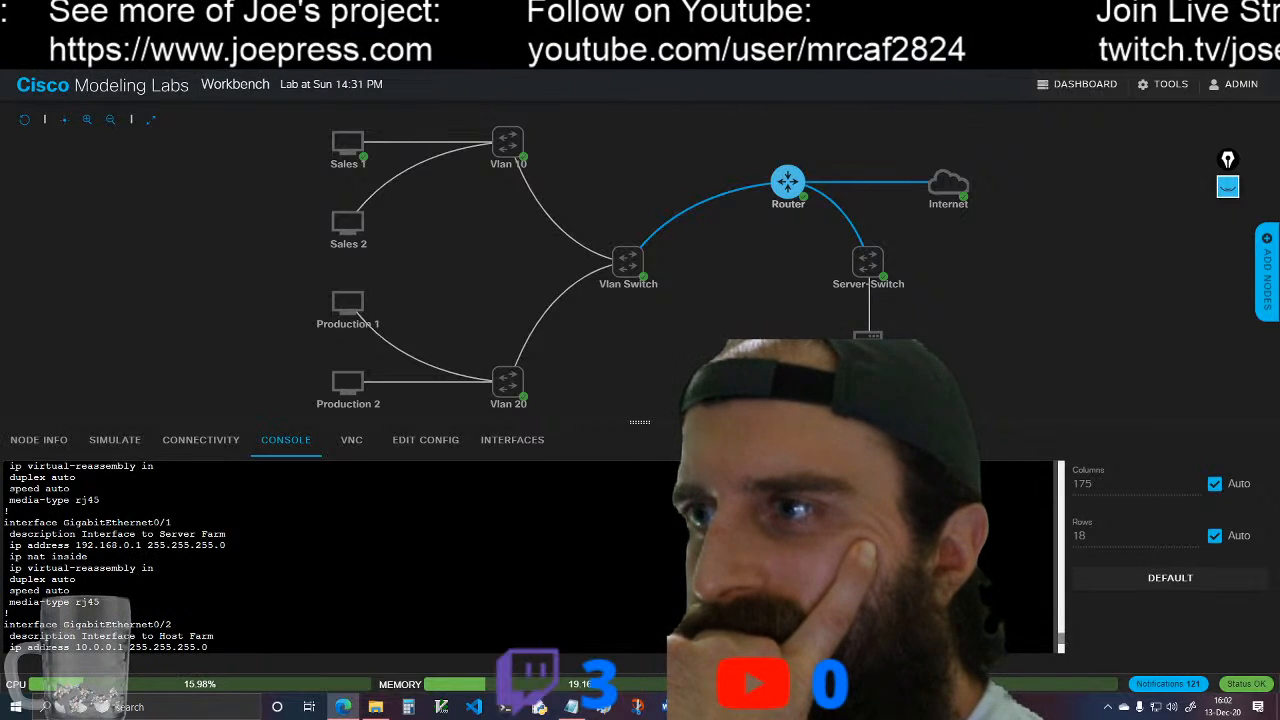
{"action": "scroll", "coordinate": [330, 556], "scroll_direction": "down", "scroll_amount": 2}
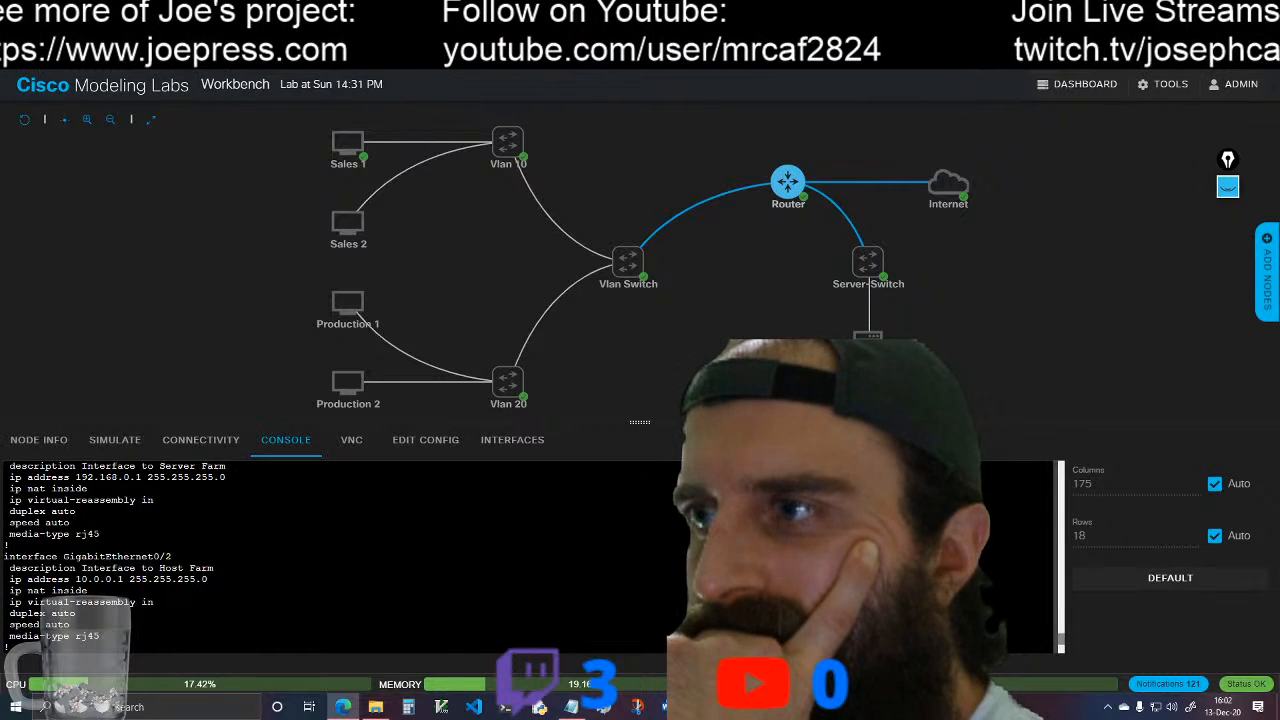
{"action": "scroll", "coordinate": [330, 556], "scroll_direction": "down", "scroll_amount": 2}
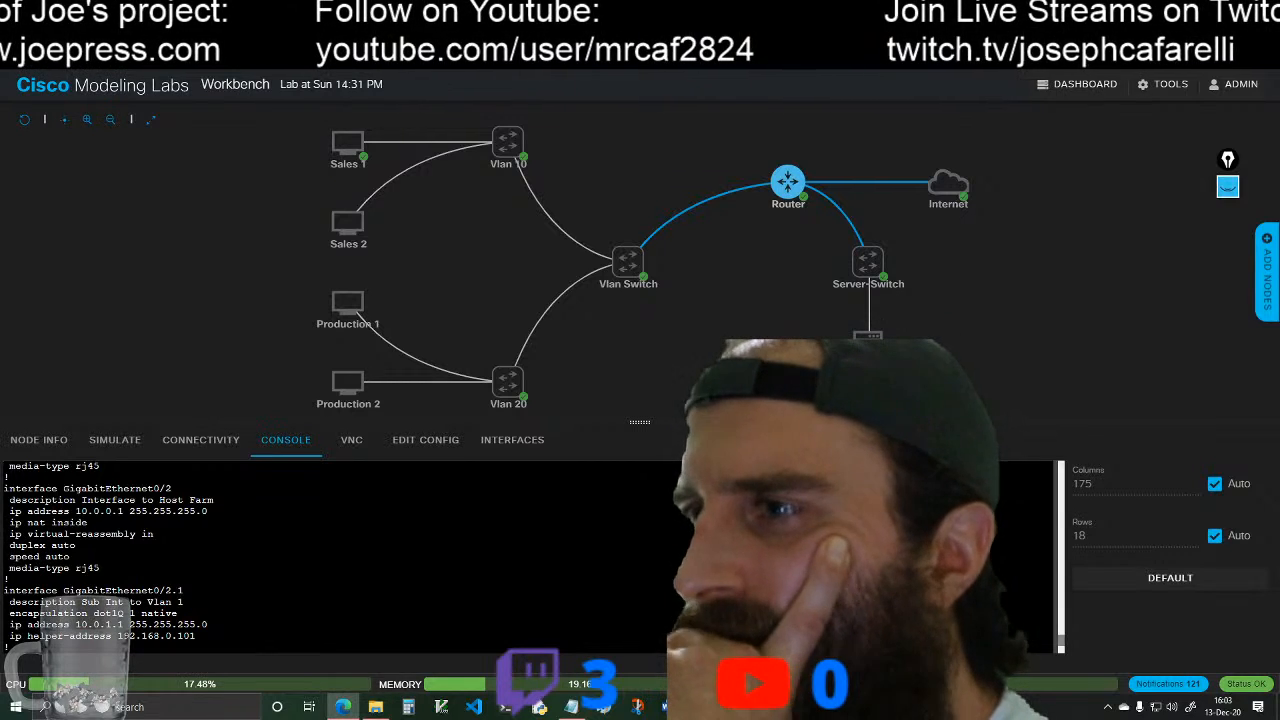
{"action": "scroll", "coordinate": [330, 556], "scroll_direction": "down", "scroll_amount": 2}
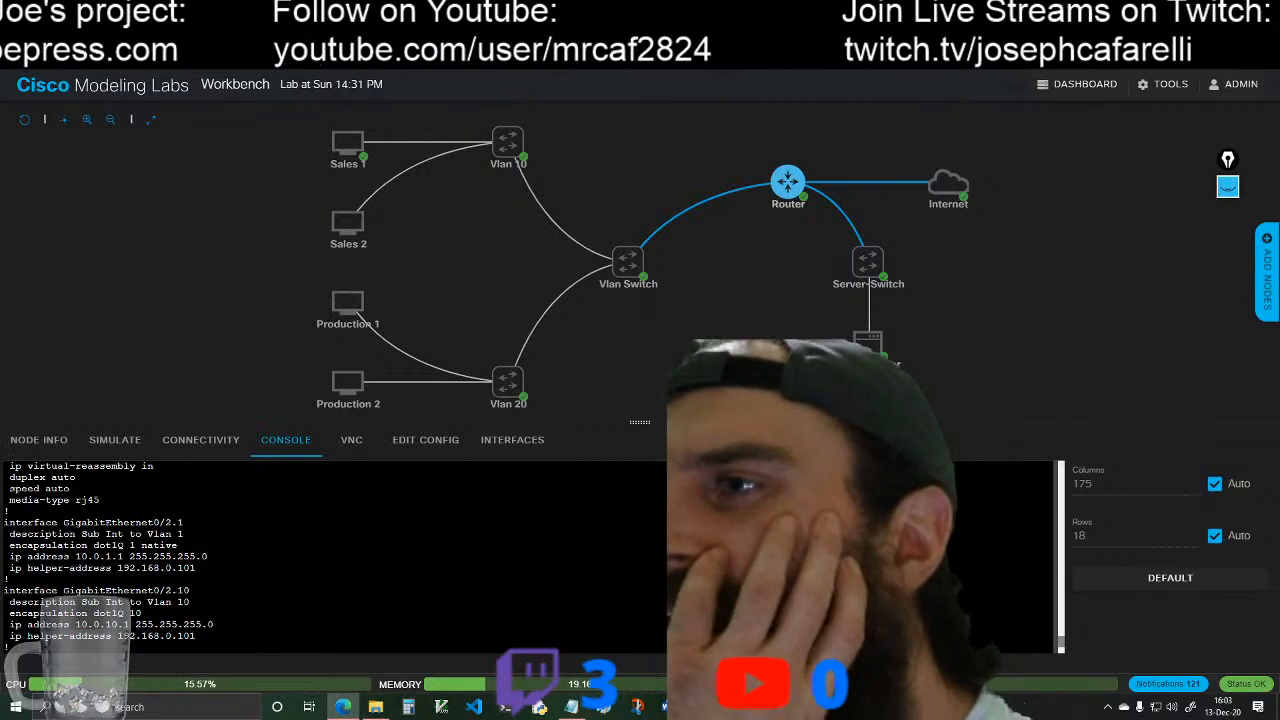
{"action": "scroll", "coordinate": [330, 556], "scroll_direction": "down", "scroll_amount": 8}
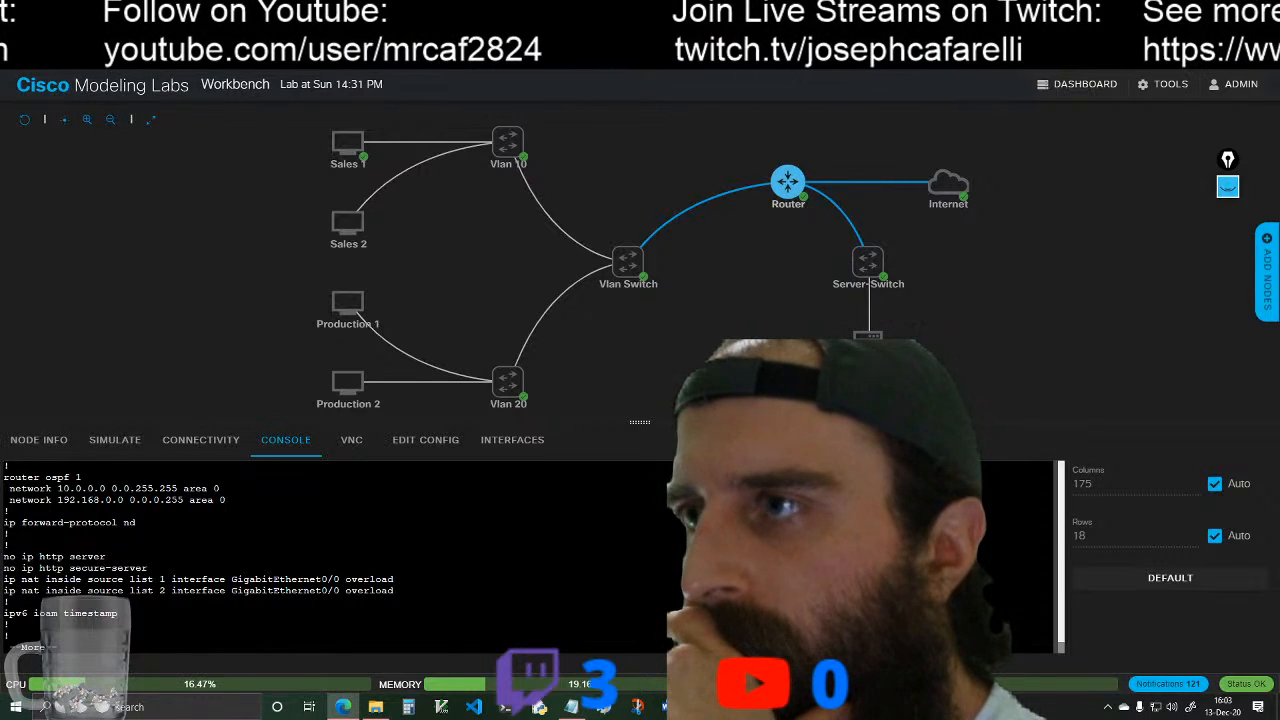
{"action": "scroll", "coordinate": [330, 555], "scroll_direction": "up", "scroll_amount": 5}
{"action": "scroll", "coordinate": [330, 555], "scroll_direction": "up", "scroll_amount": 3}
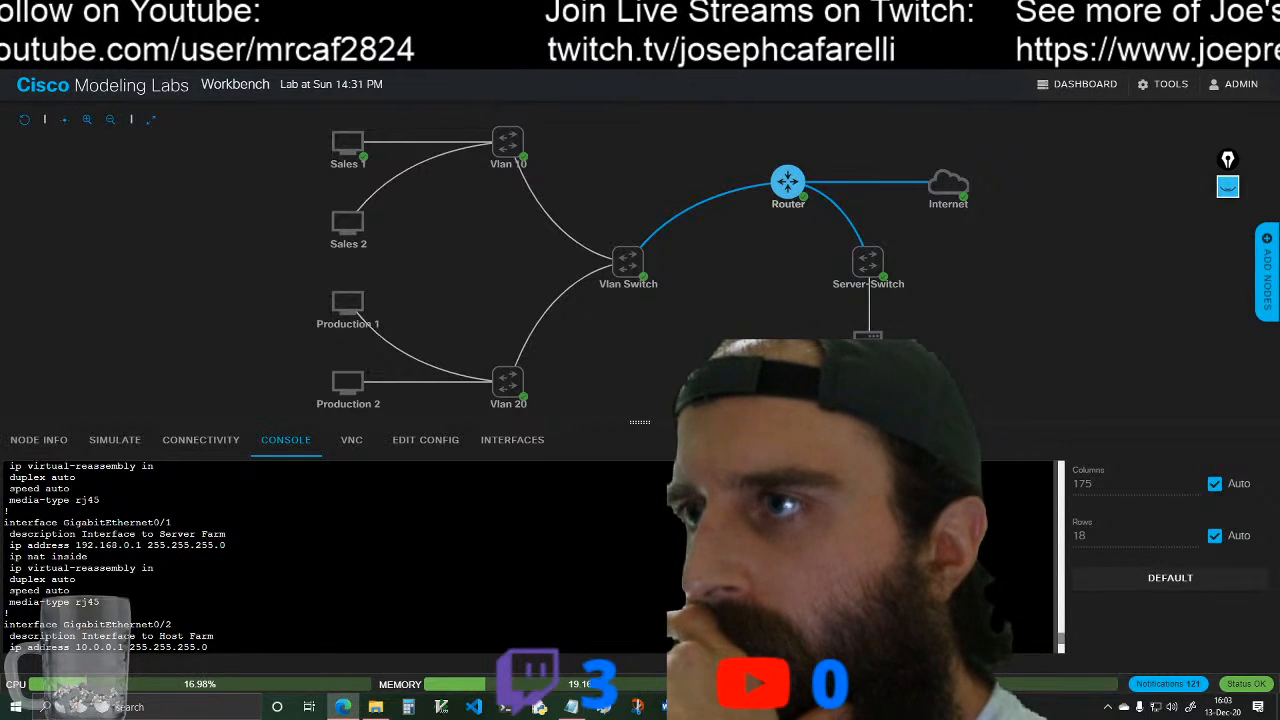
{"action": "scroll", "coordinate": [330, 555], "scroll_direction": "up", "scroll_amount": 2}
{"action": "scroll", "coordinate": [330, 555], "scroll_direction": "up", "scroll_amount": 2}
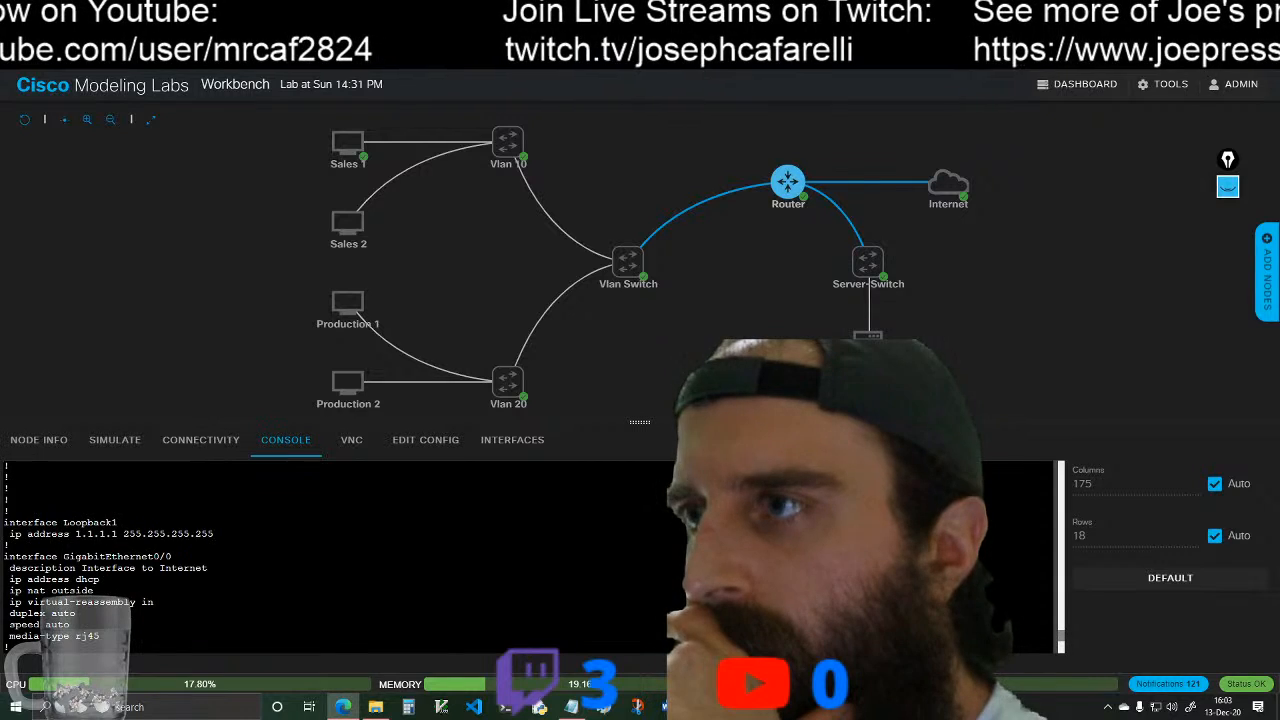
{"action": "scroll", "coordinate": [330, 555], "scroll_direction": "down", "scroll_amount": 2}
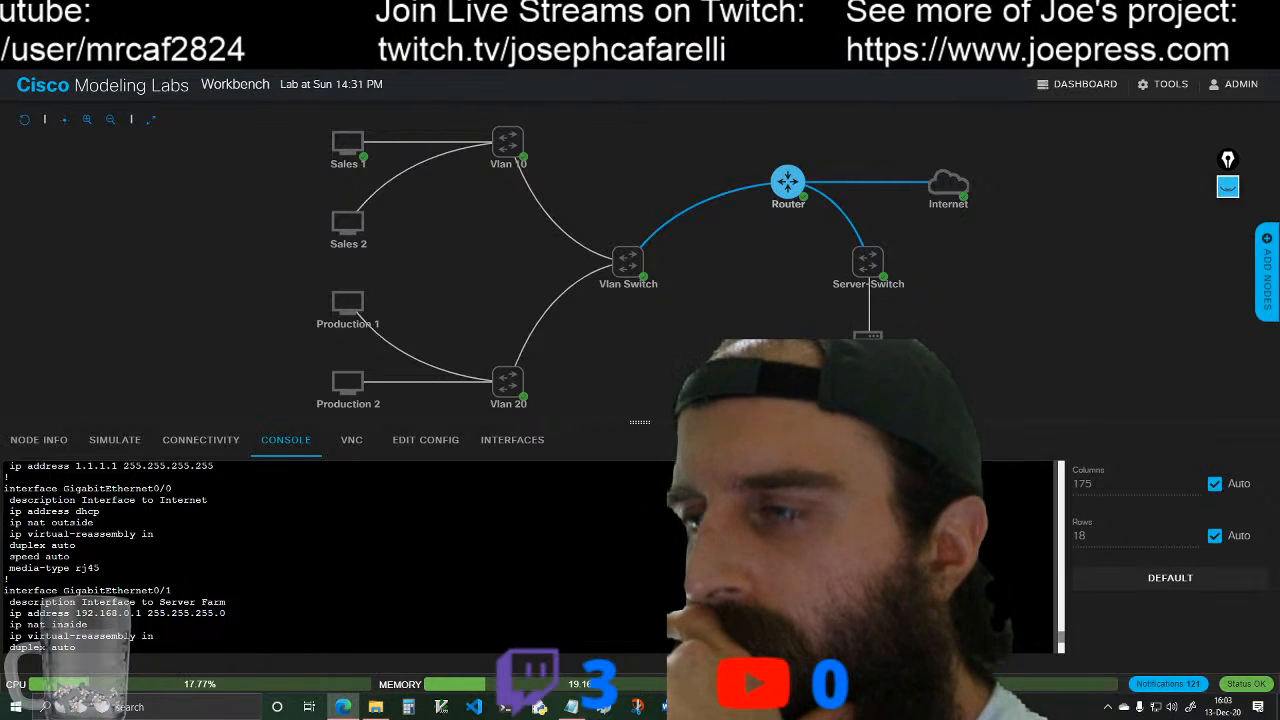
{"action": "scroll", "coordinate": [330, 555], "scroll_direction": "down", "scroll_amount": 2}
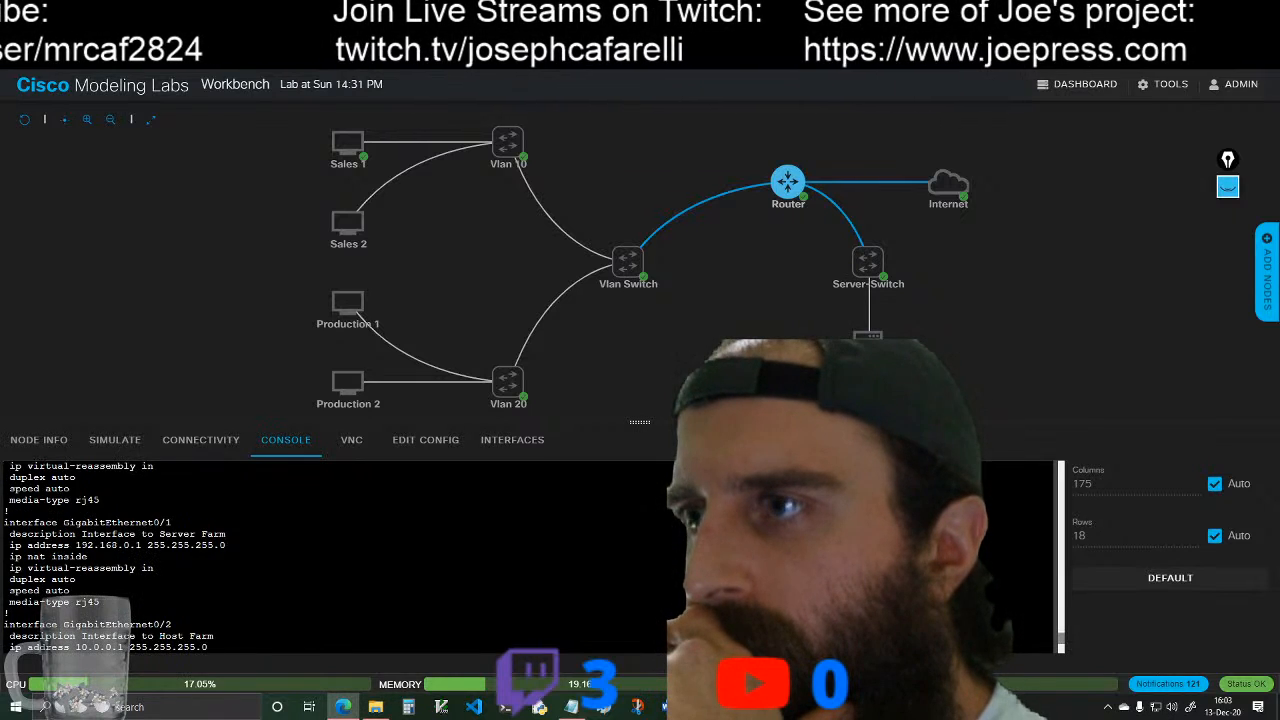
{"action": "scroll", "coordinate": [330, 555], "scroll_direction": "down", "scroll_amount": 4}
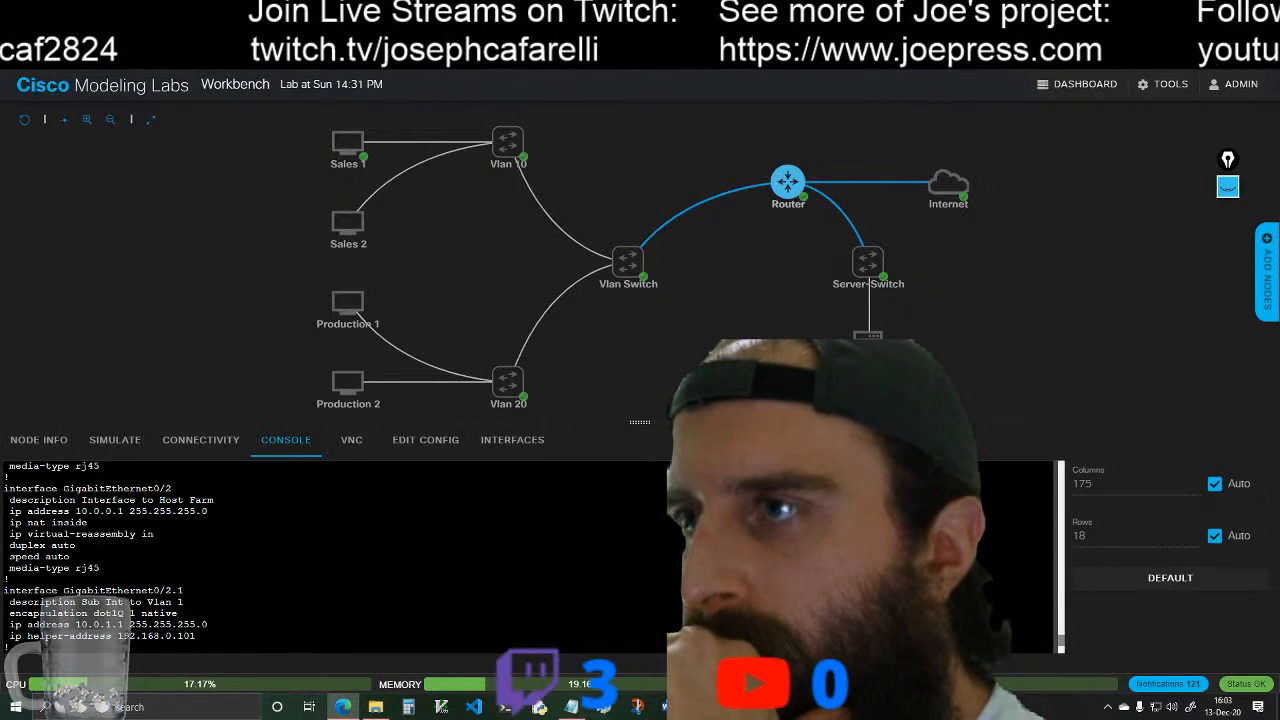
{"action": "scroll", "coordinate": [330, 555], "scroll_direction": "down", "scroll_amount": 2}
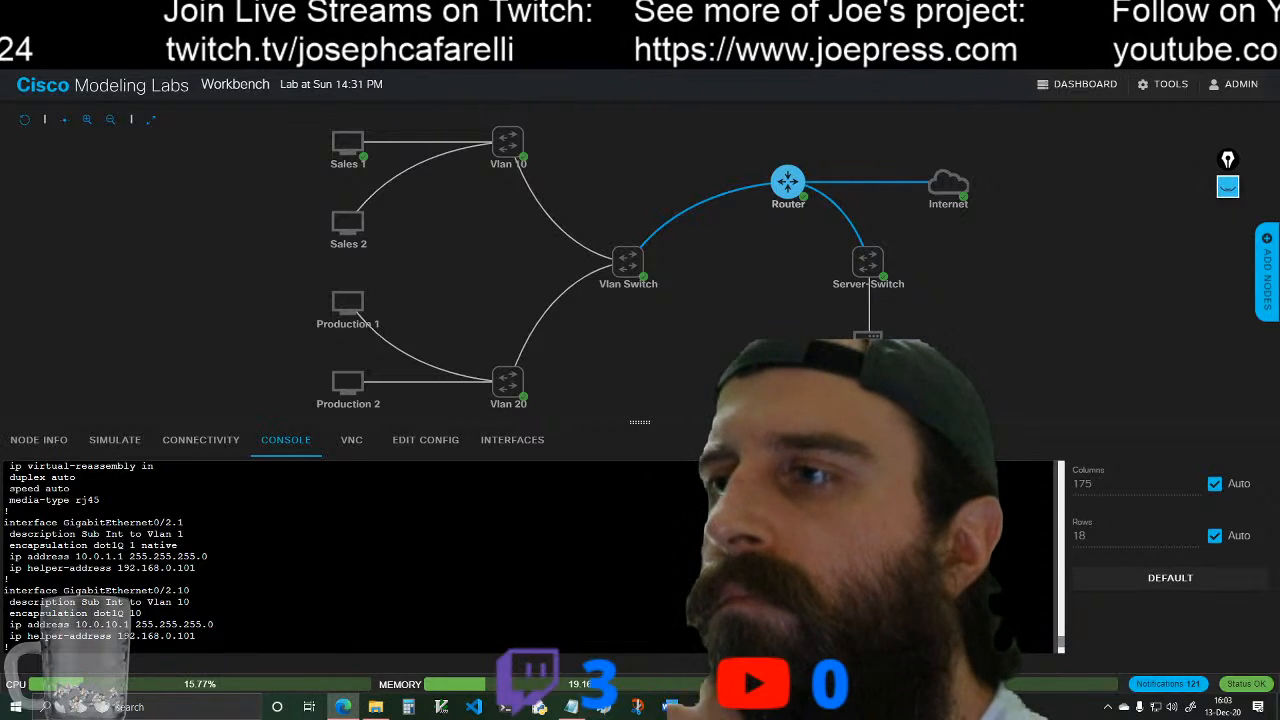
{"action": "key", "text": "space"}
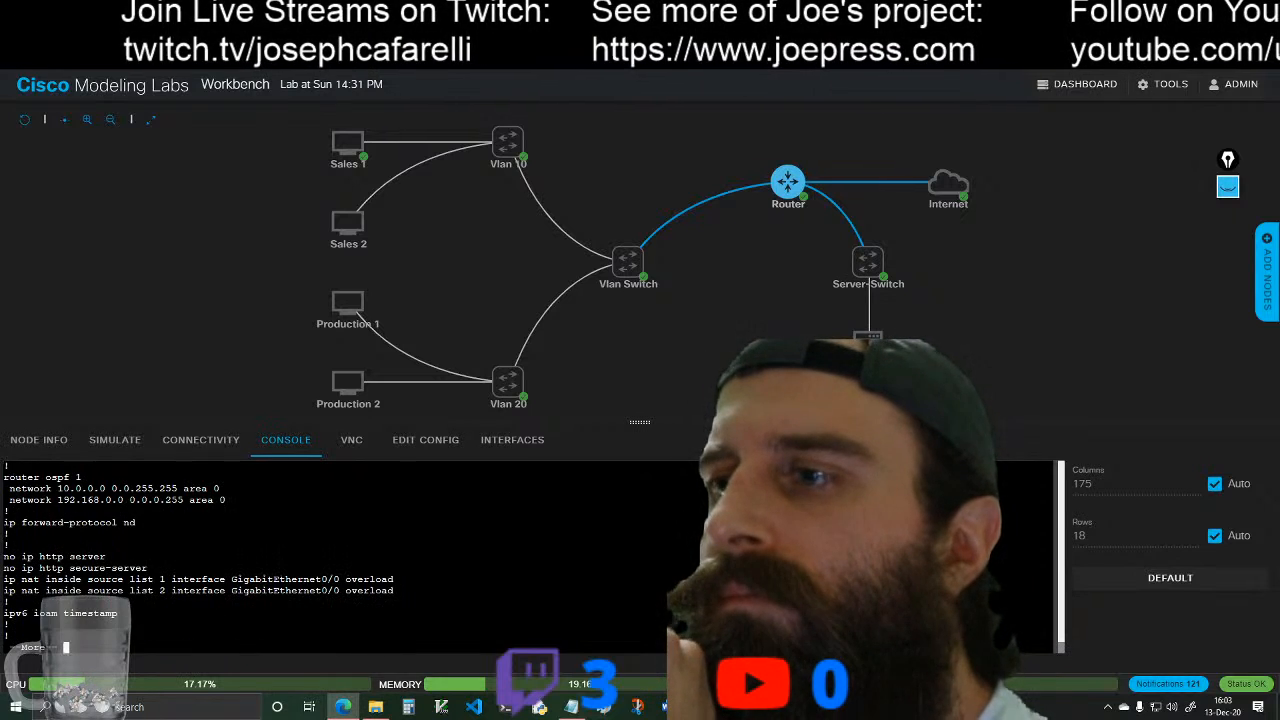
Step: Enter the Router's global configuration mode and set ip nat inside on subinterface g0/2.1
{"action": "key", "text": "space"}
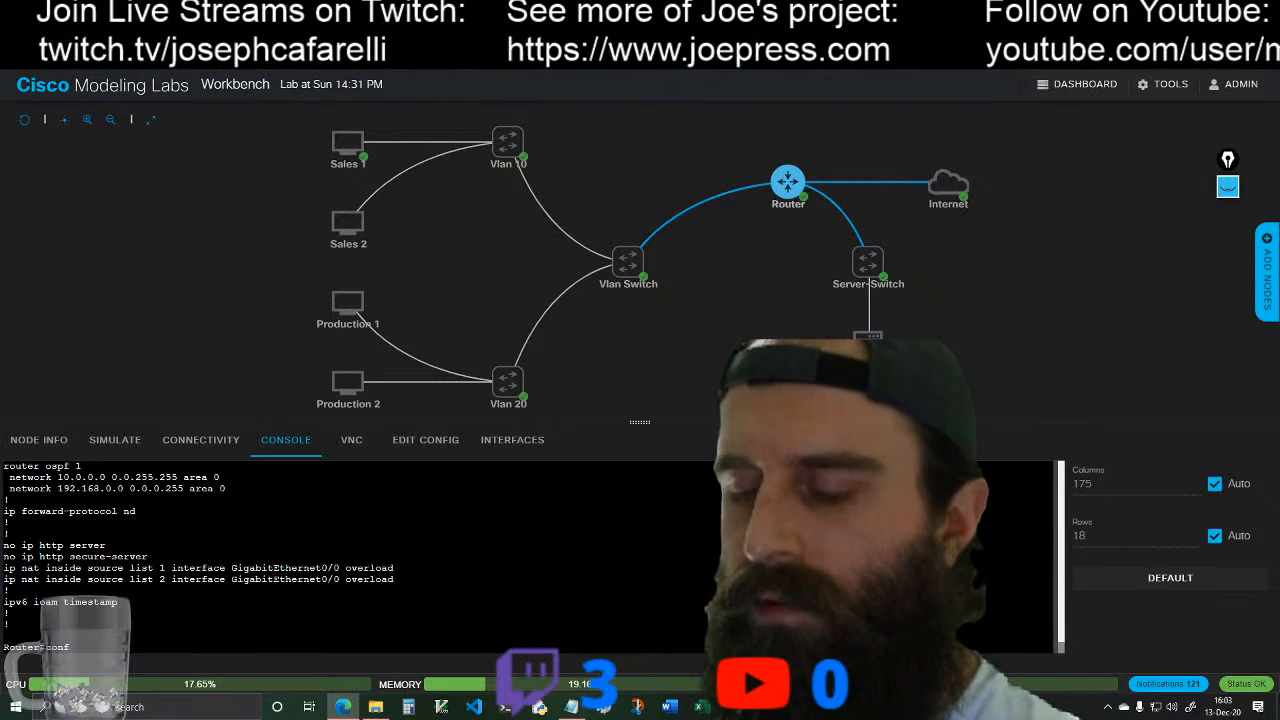
{"action": "type", "text": "conf t"}
{"action": "key", "text": "Return"}
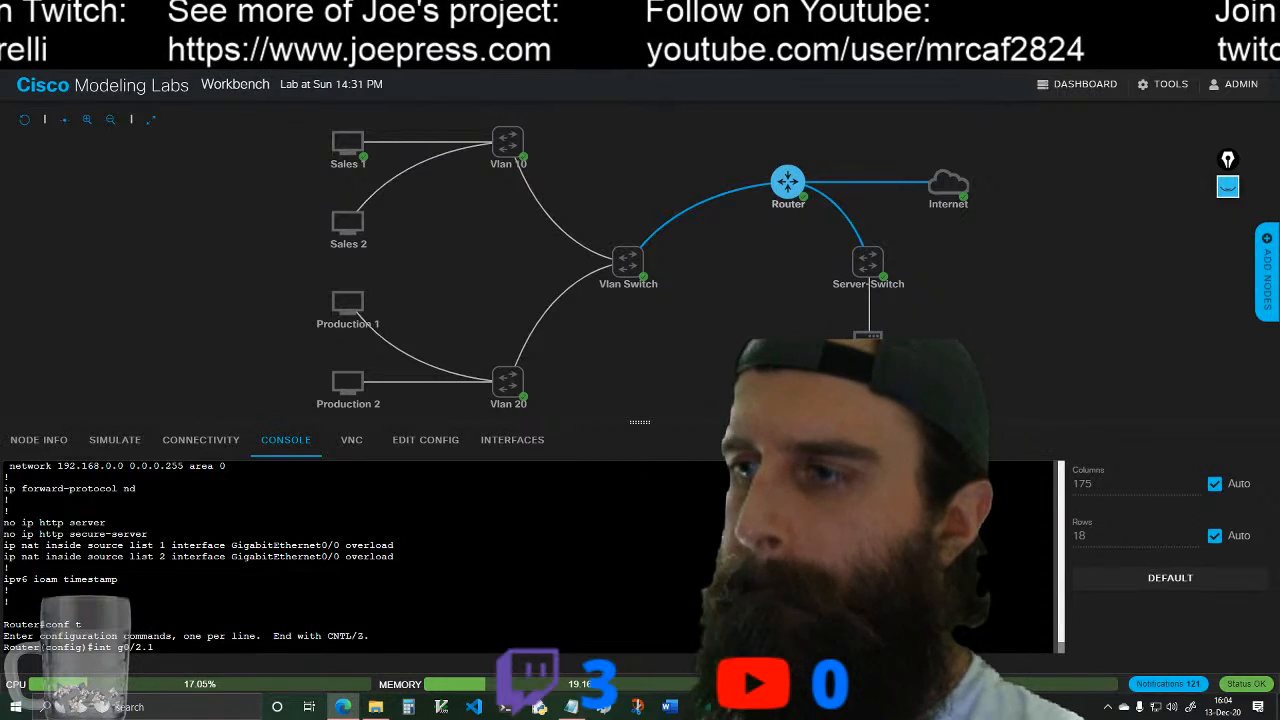
{"action": "key", "text": "Return"}
{"action": "type", "text": "ip nat"}
{"action": "key", "text": "Return"}
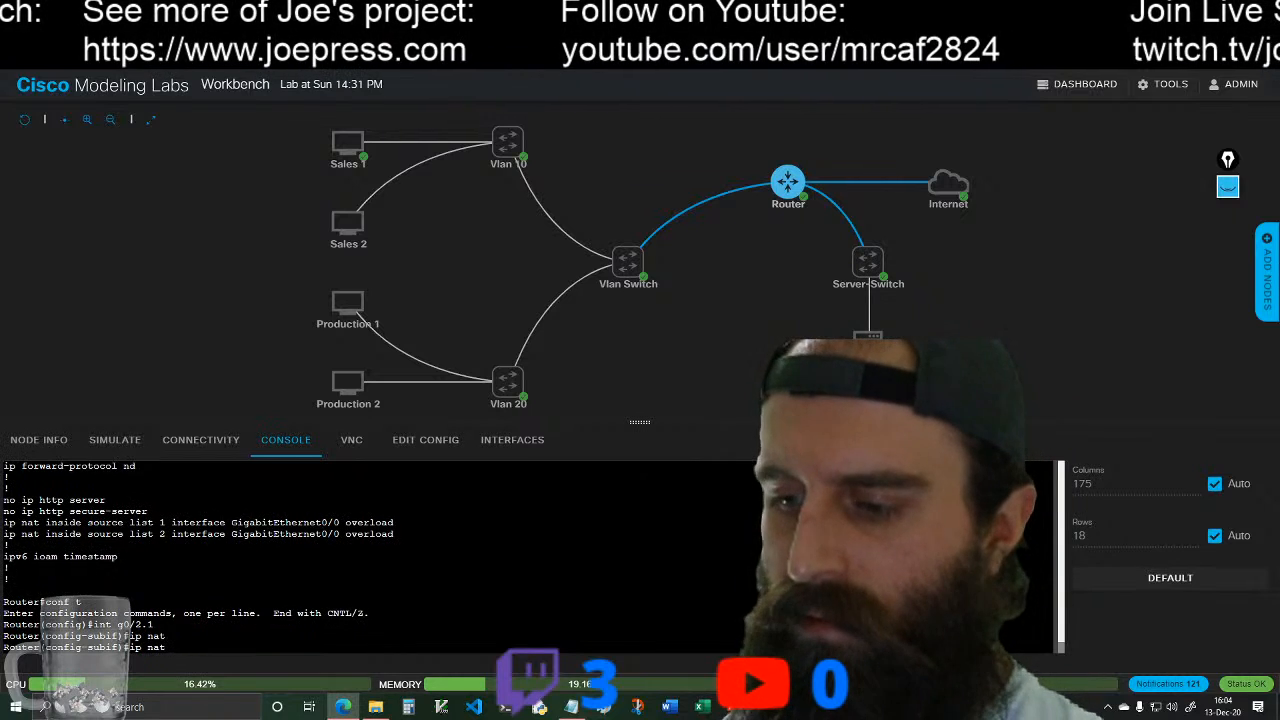
{"action": "type", "text": "ip nat ins"}
{"action": "key", "text": "Tab"}
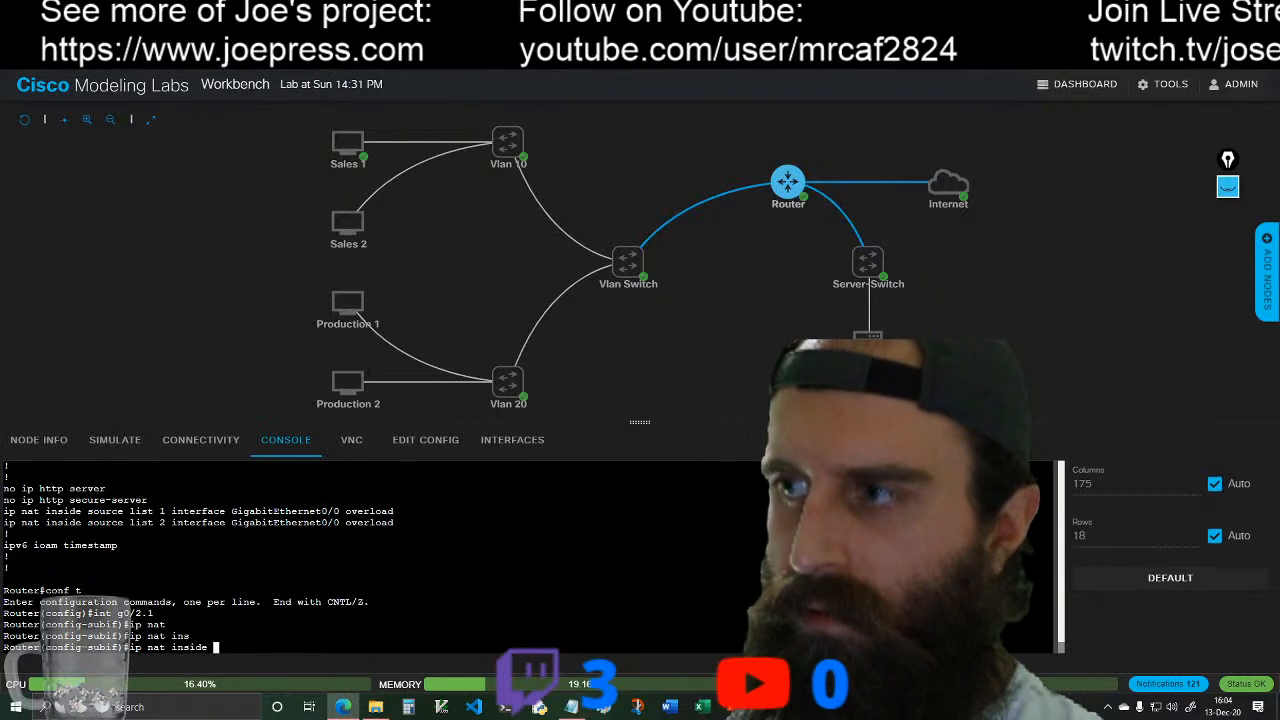
{"action": "key", "text": "Return"}
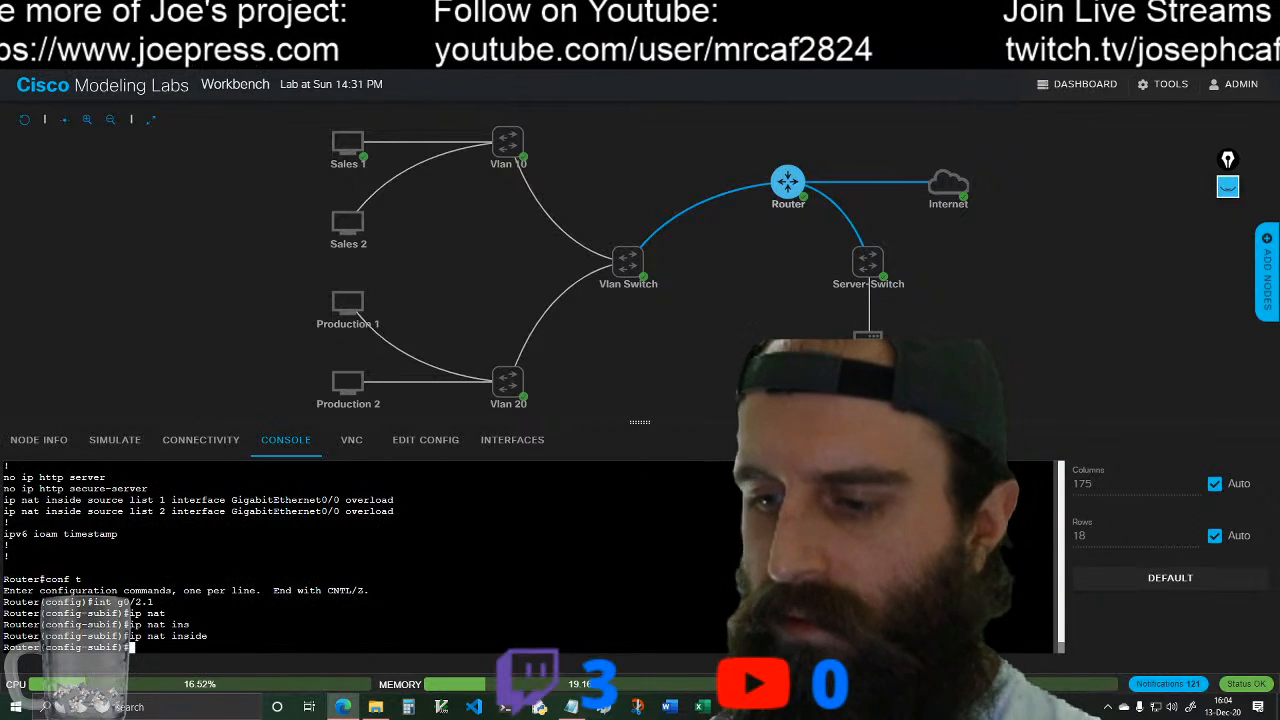
Step: Set ip nat inside on the Router's subinterface g0/2.10
{"action": "type", "text": "int"}
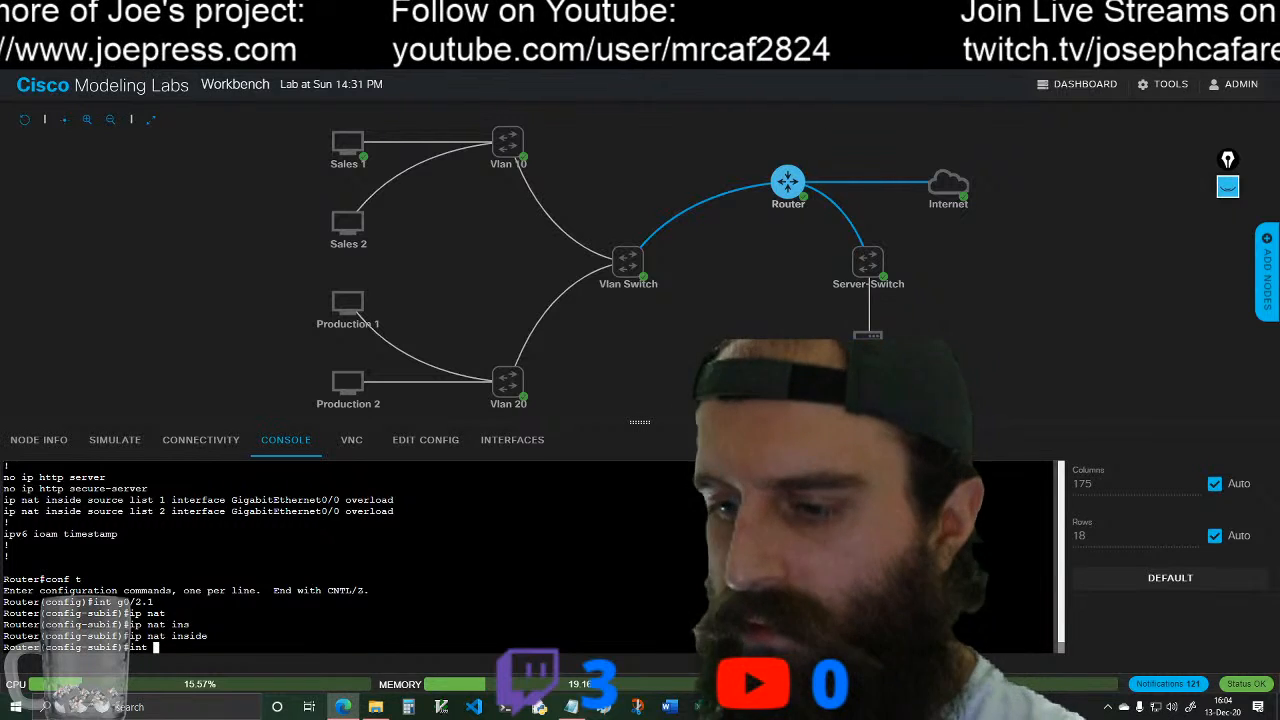
{"action": "type", "text": " g0/"}
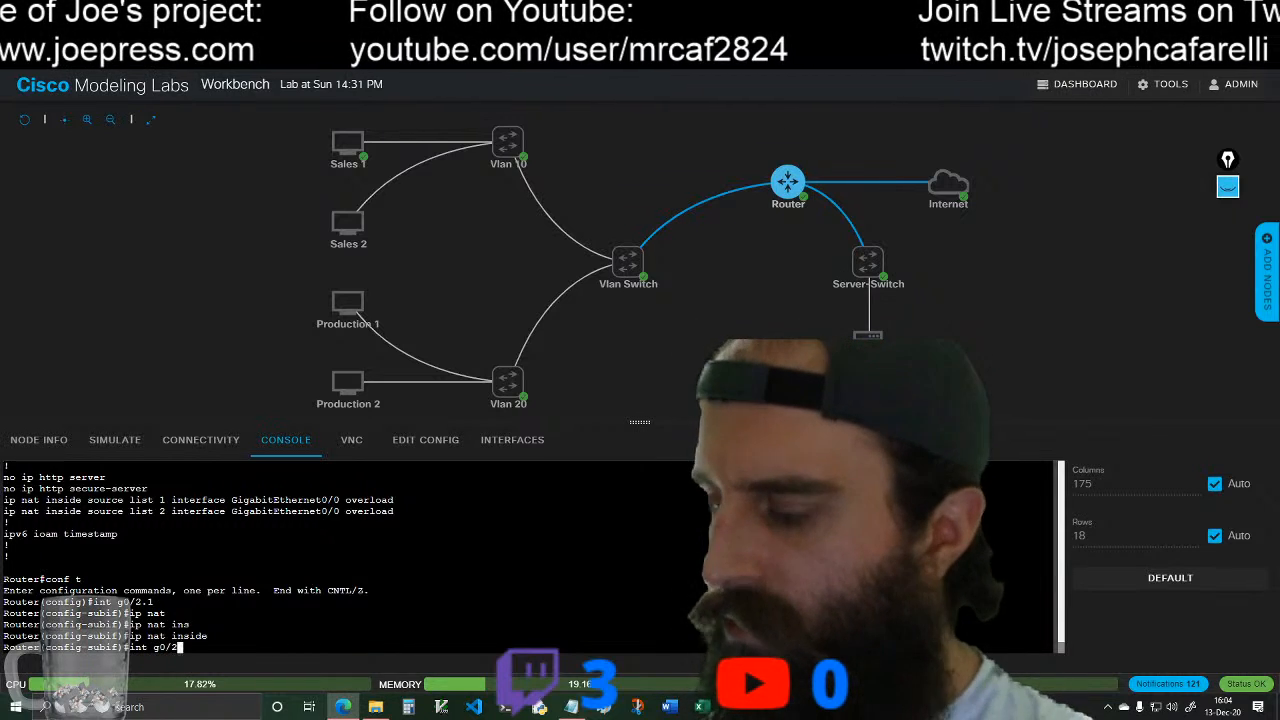
{"action": "type", "text": "2.10"}
{"action": "key", "text": "Return"}
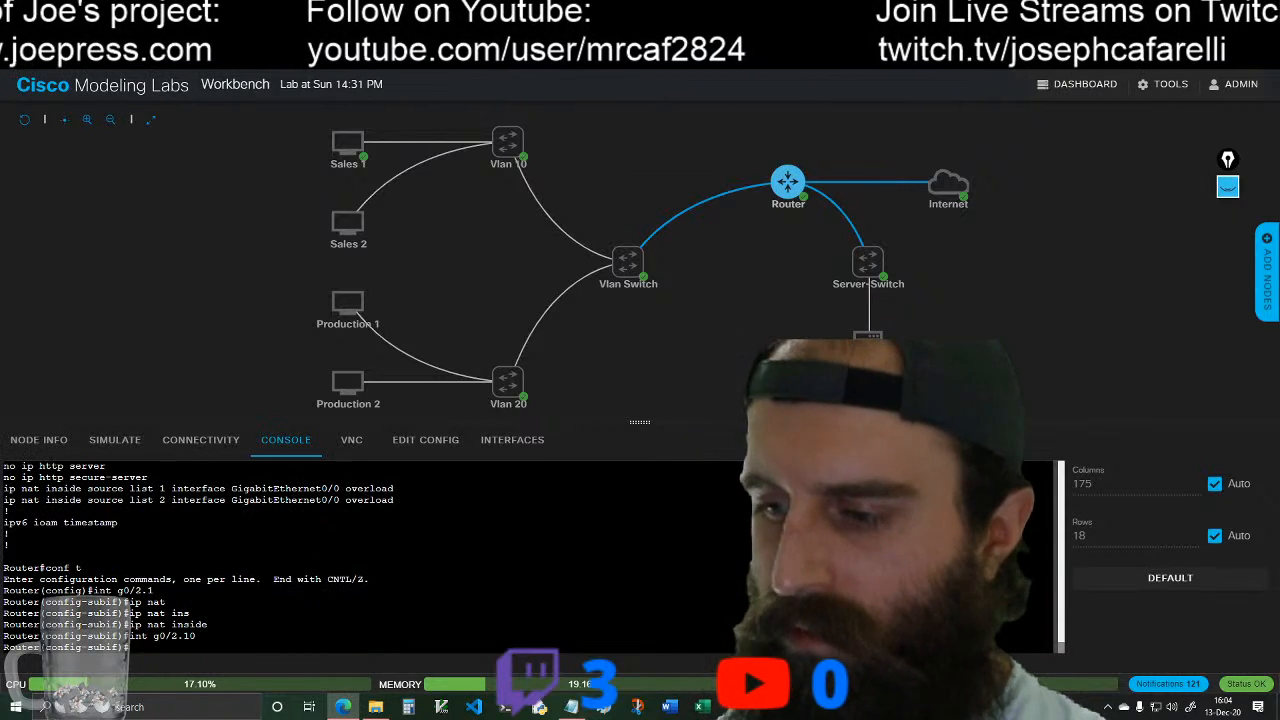
{"action": "type", "text": "ip nat i"}
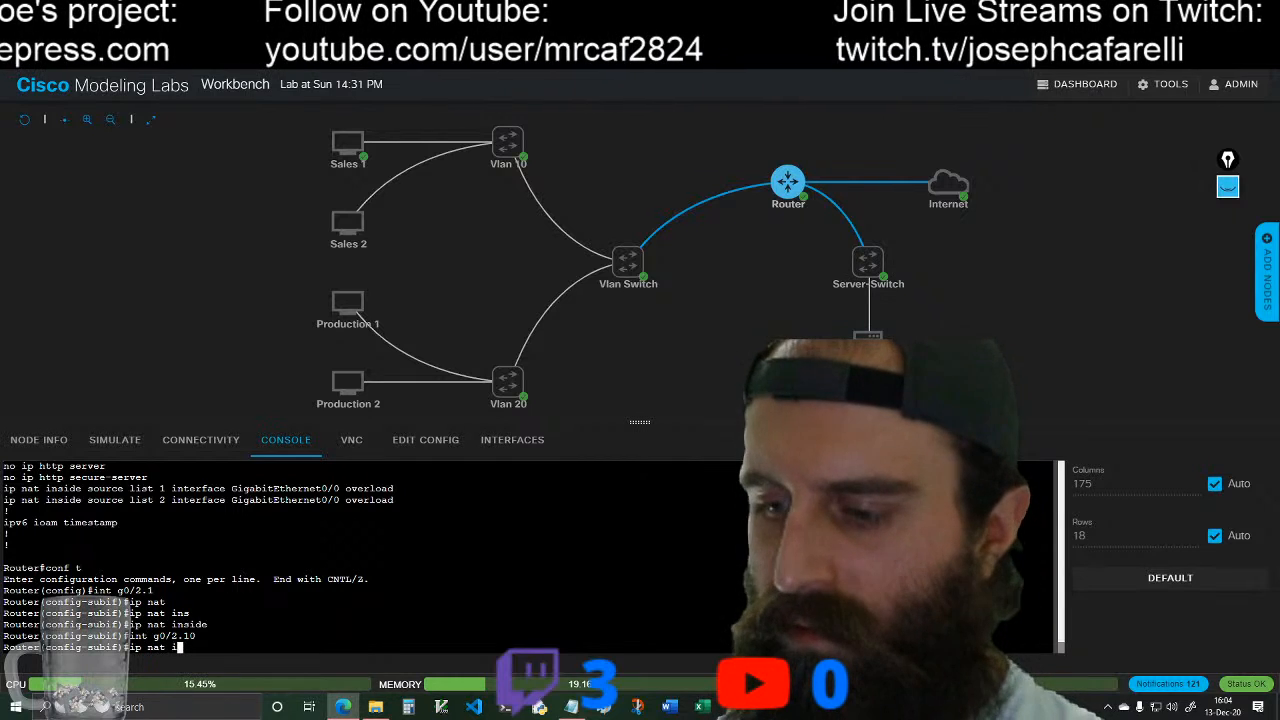
{"action": "type", "text": "n"}
{"action": "key", "text": "Tab"}
{"action": "key", "text": "Return"}
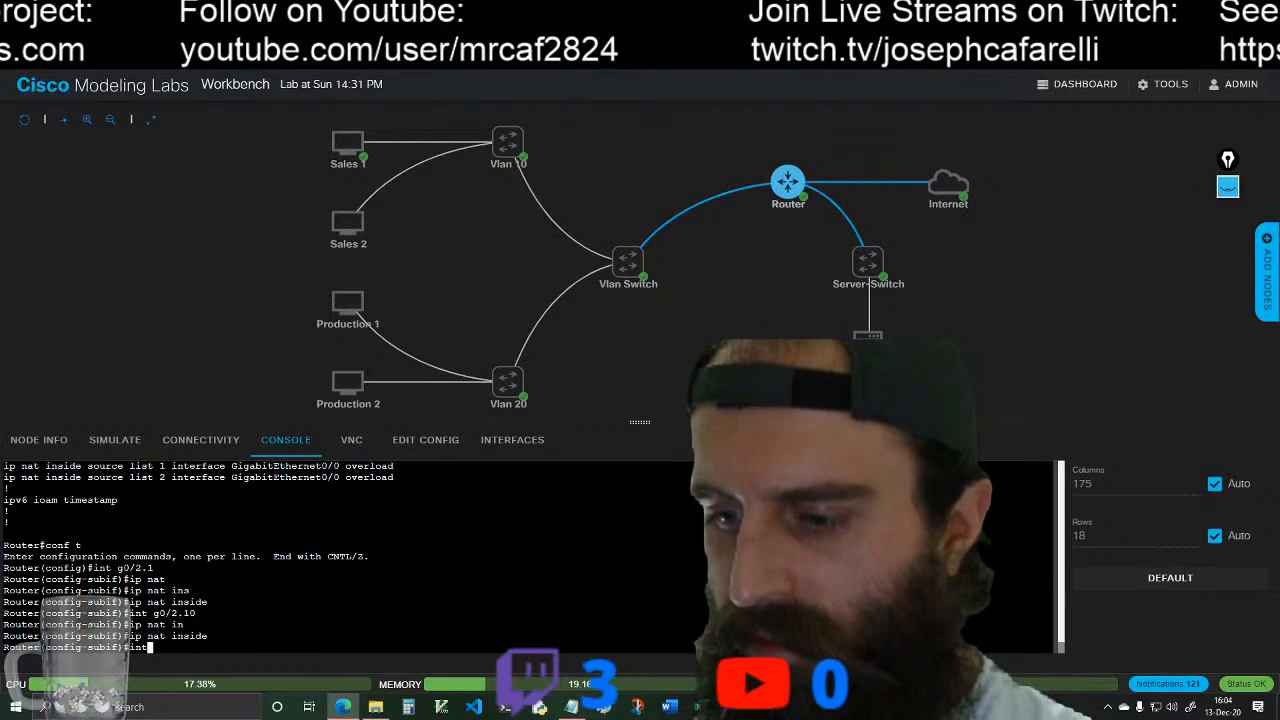
Step: Set ip nat inside on the Router's subinterface g0/2.20
{"action": "type", "text": "int g0/2."}
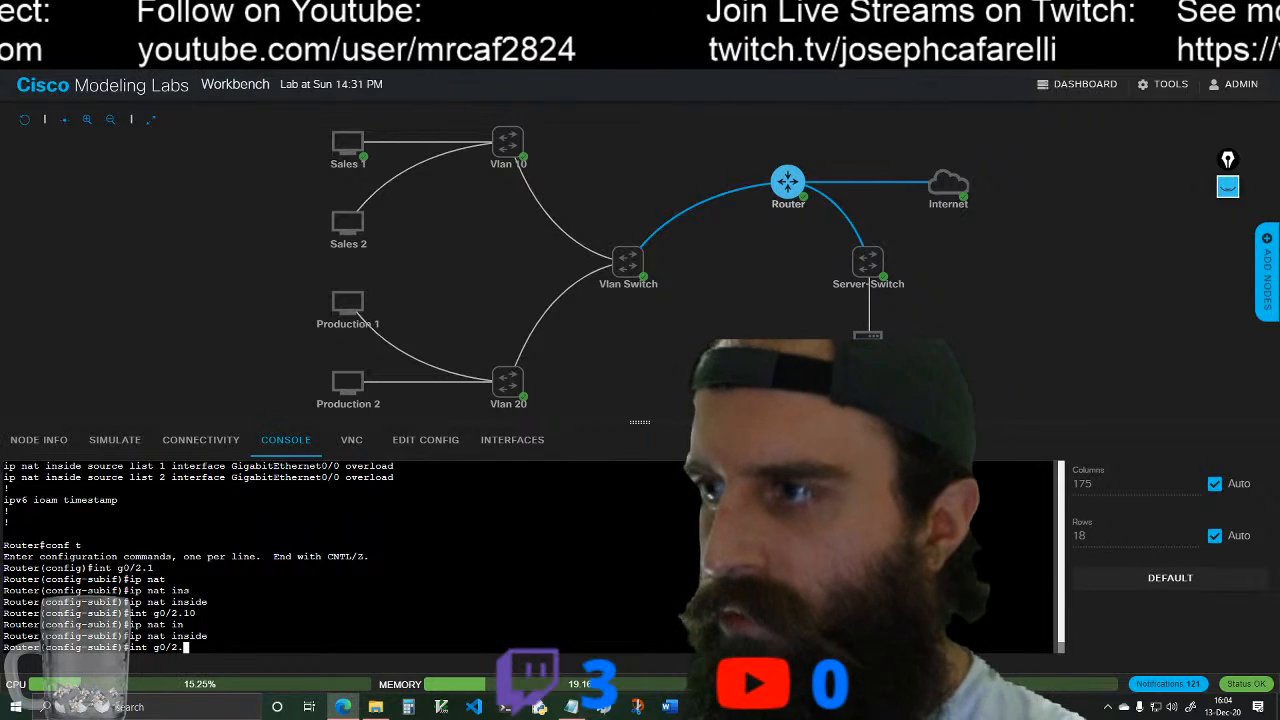
{"action": "type", "text": "20"}
{"action": "key", "text": "Return"}
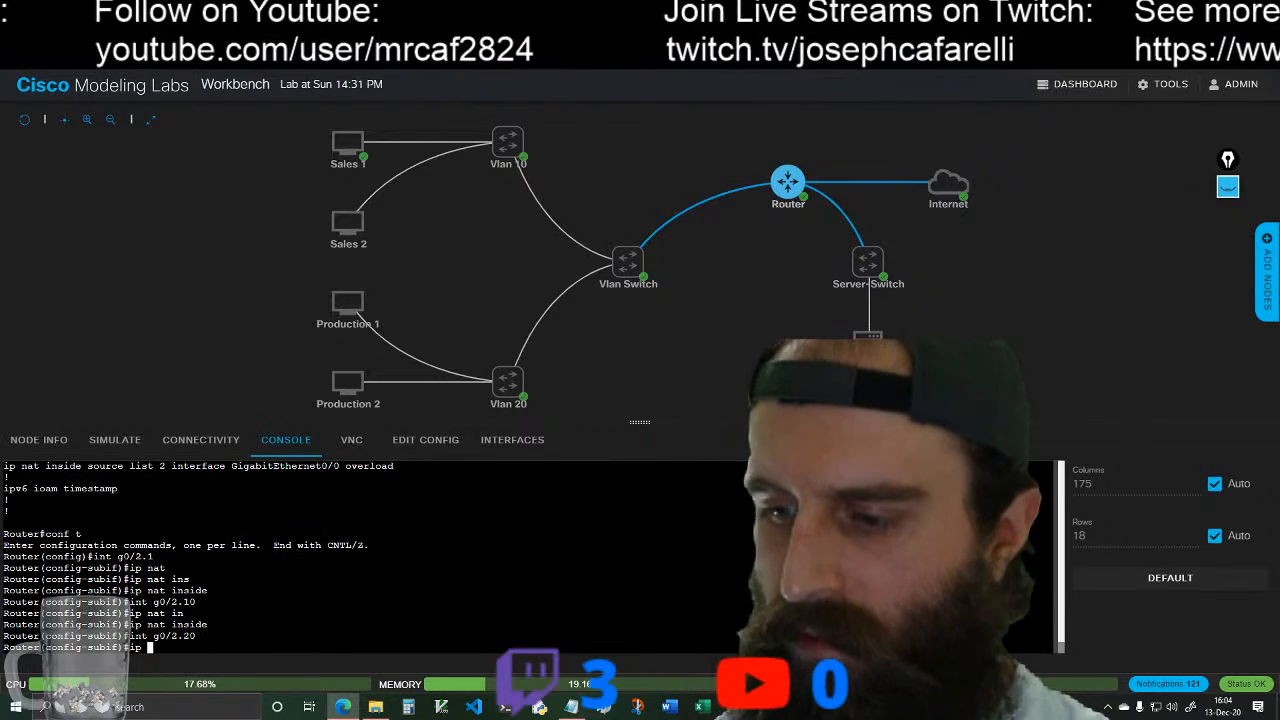
{"action": "type", "text": "at"}
{"action": "key", "text": "Tab"}
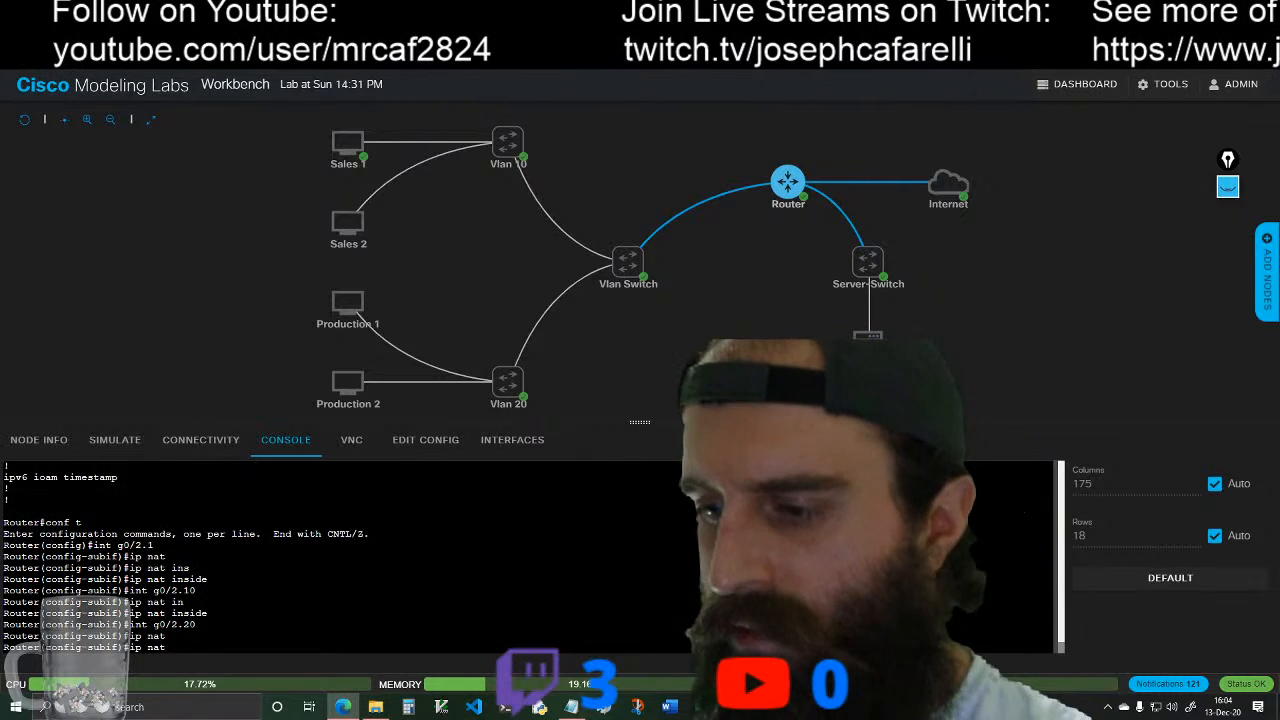
{"action": "type", "text": "ins"}
{"action": "key", "text": "Tab"}
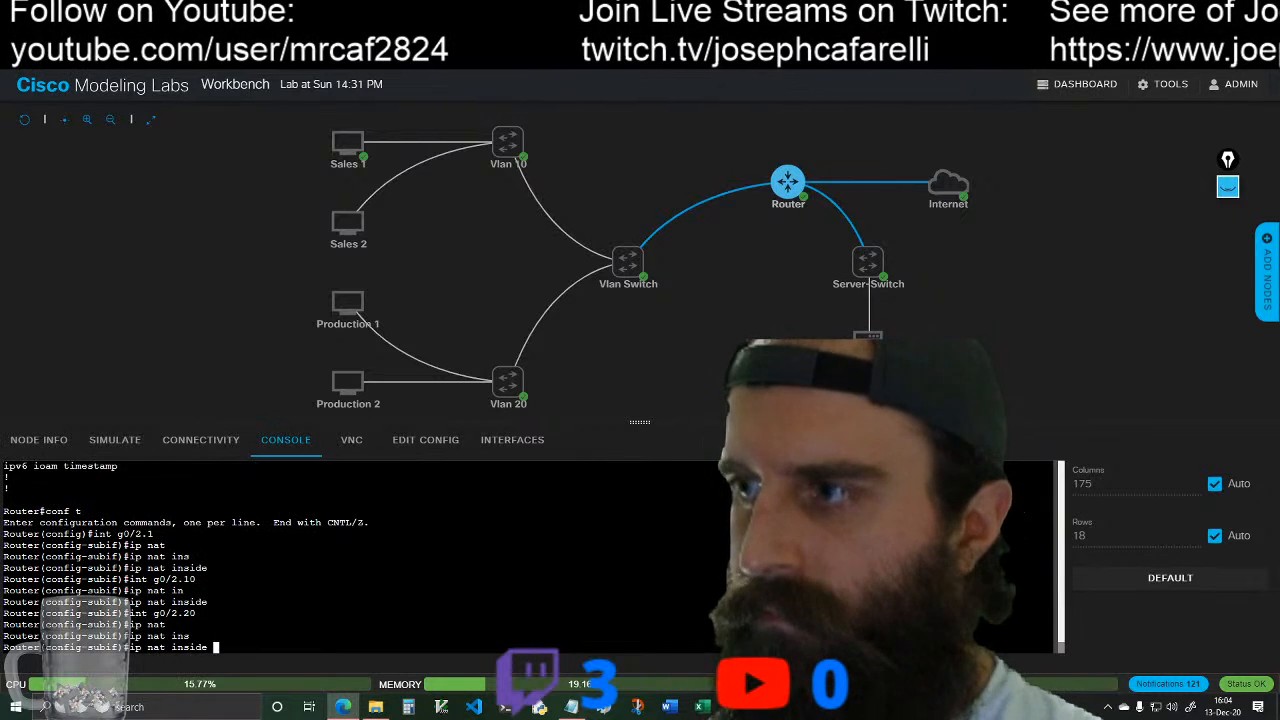
{"action": "key", "text": "Return"}
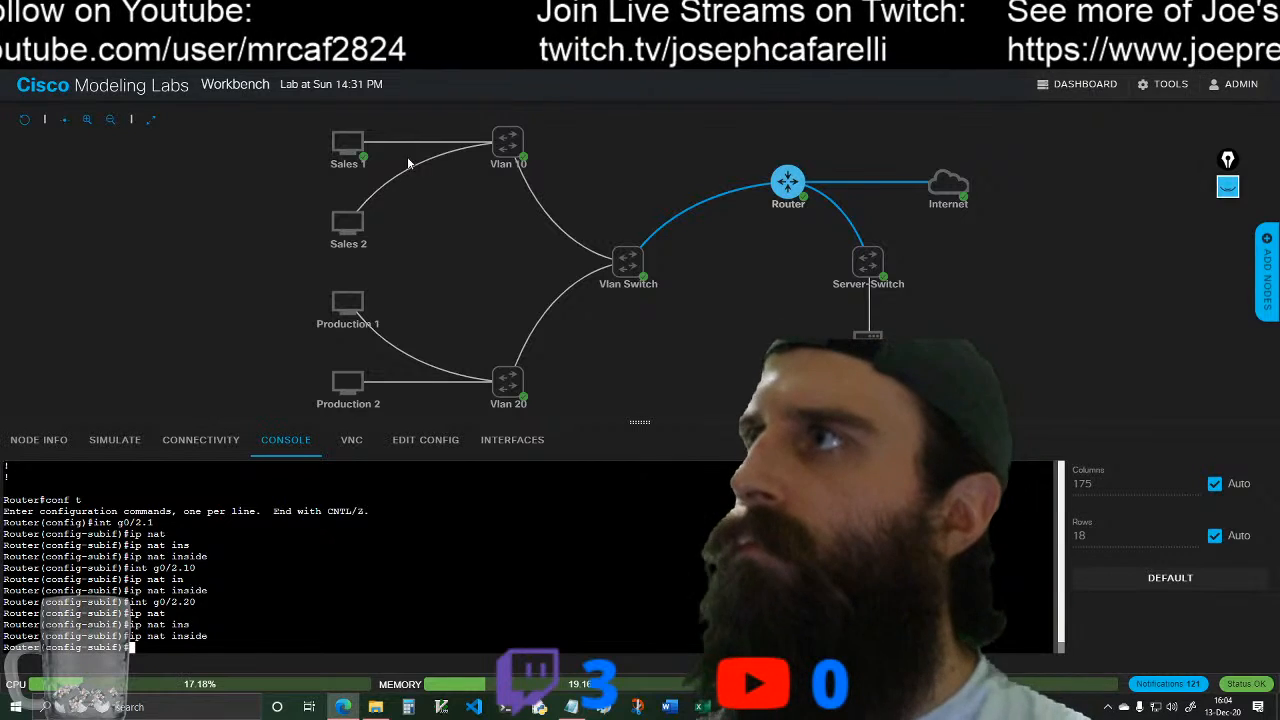
Step: Retest Sales 1's internet reachability from its console with ping 8.8.8.8, stopping the ping after a few replies
{"action": "mouse_move", "coordinate": [370, 143]}
{"action": "left_click", "coordinate": [361, 170]}
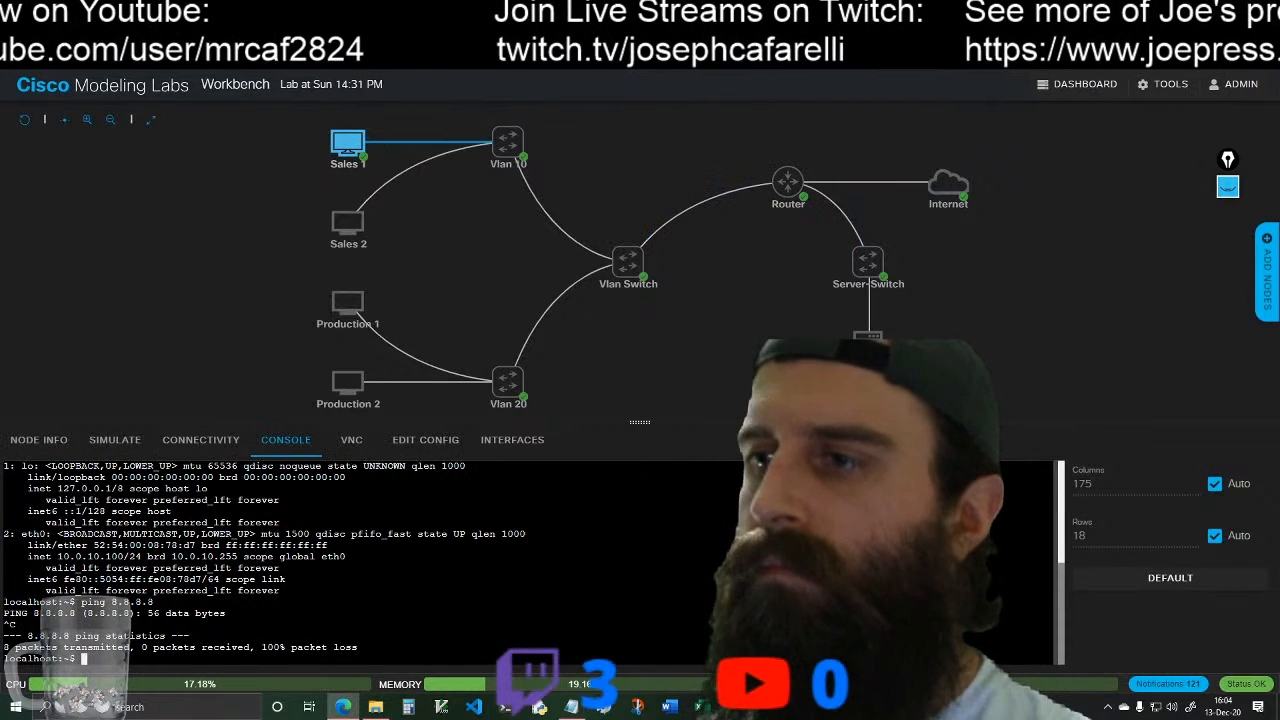
{"action": "key", "text": "Up"}
{"action": "key", "text": "Return"}
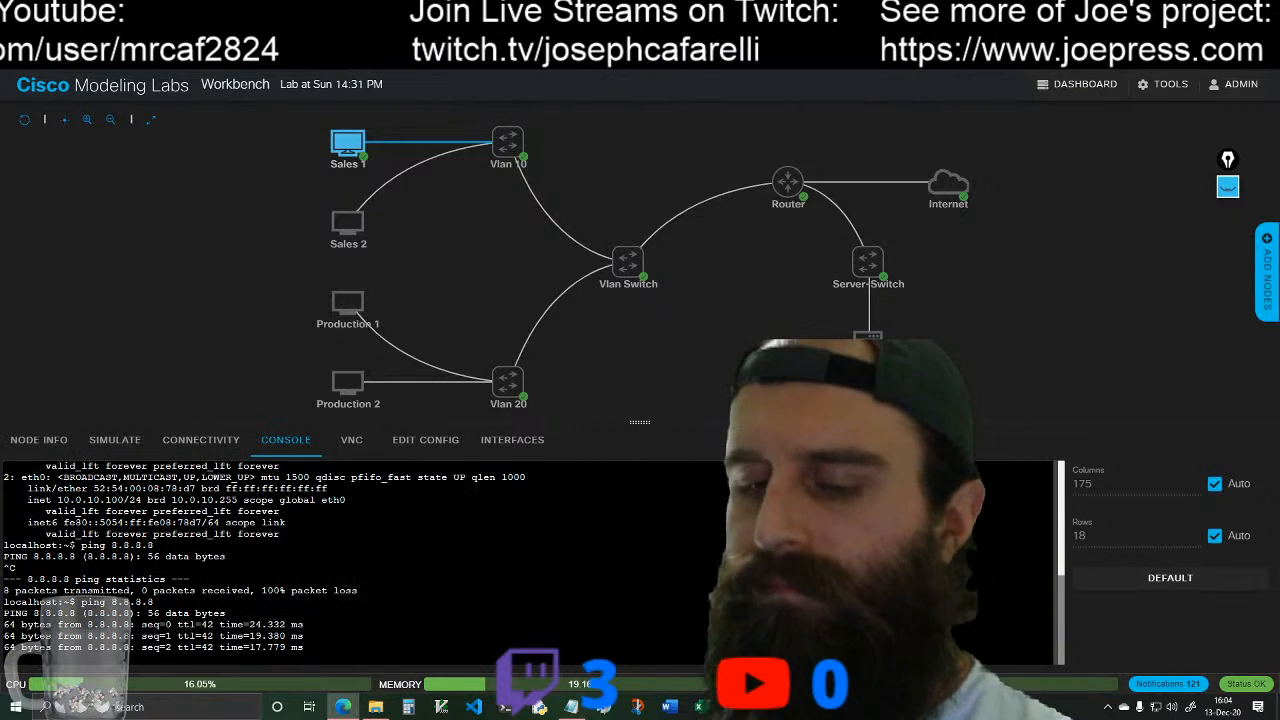
{"action": "key", "text": "ctrl+c"}
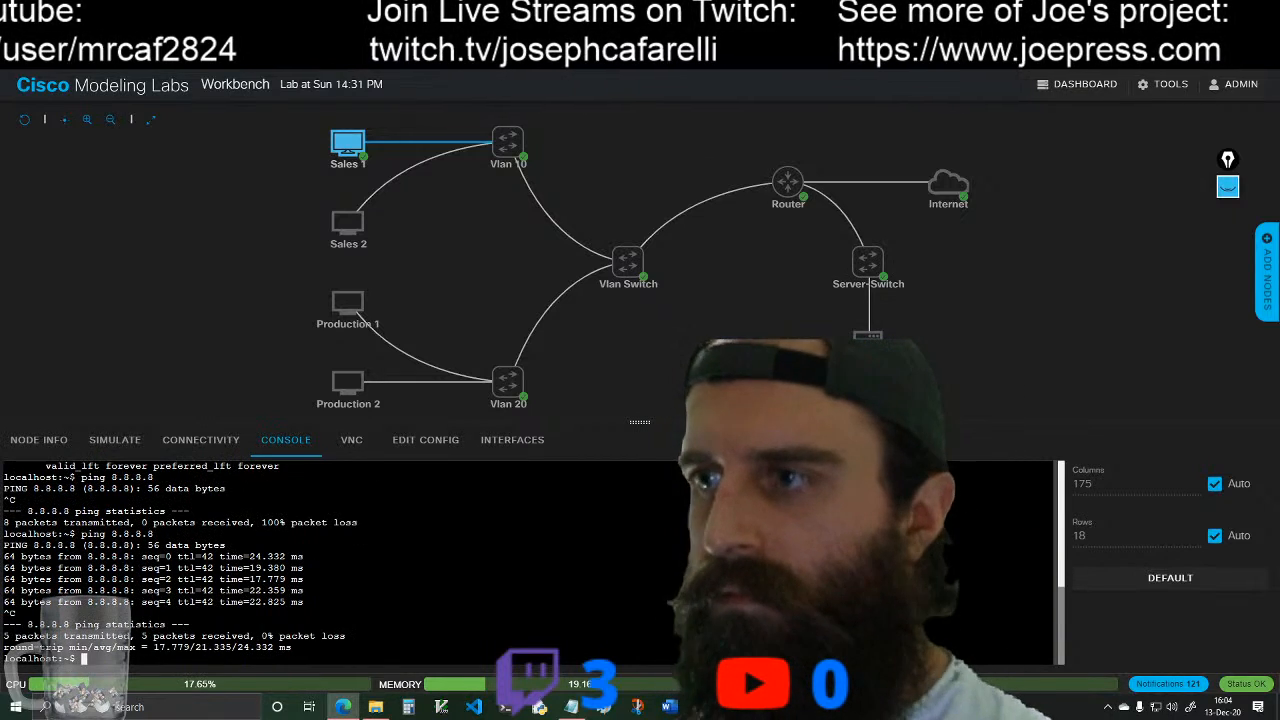
Step: Exit subinterface configuration in the Router's console and save its configuration with do wr
{"action": "left_click", "coordinate": [787, 181]}
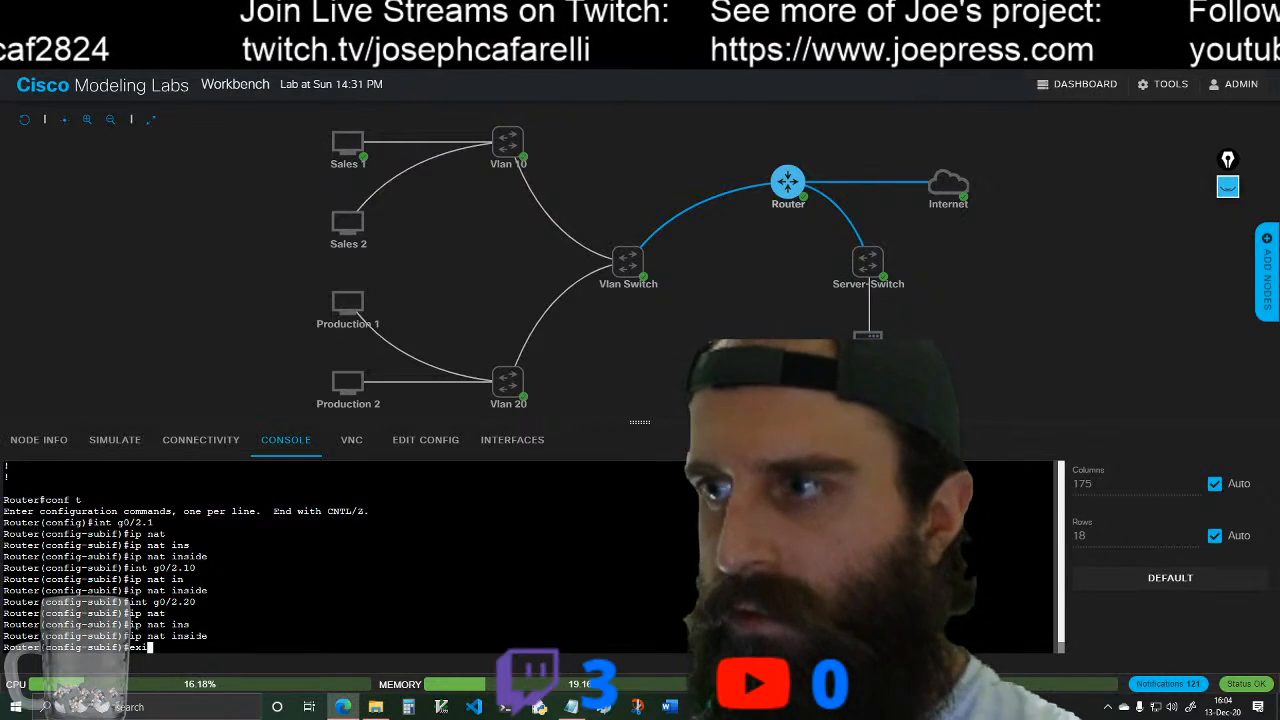
{"action": "type", "text": "t"}
{"action": "key", "text": "Return"}
{"action": "type", "text": "do wr"}
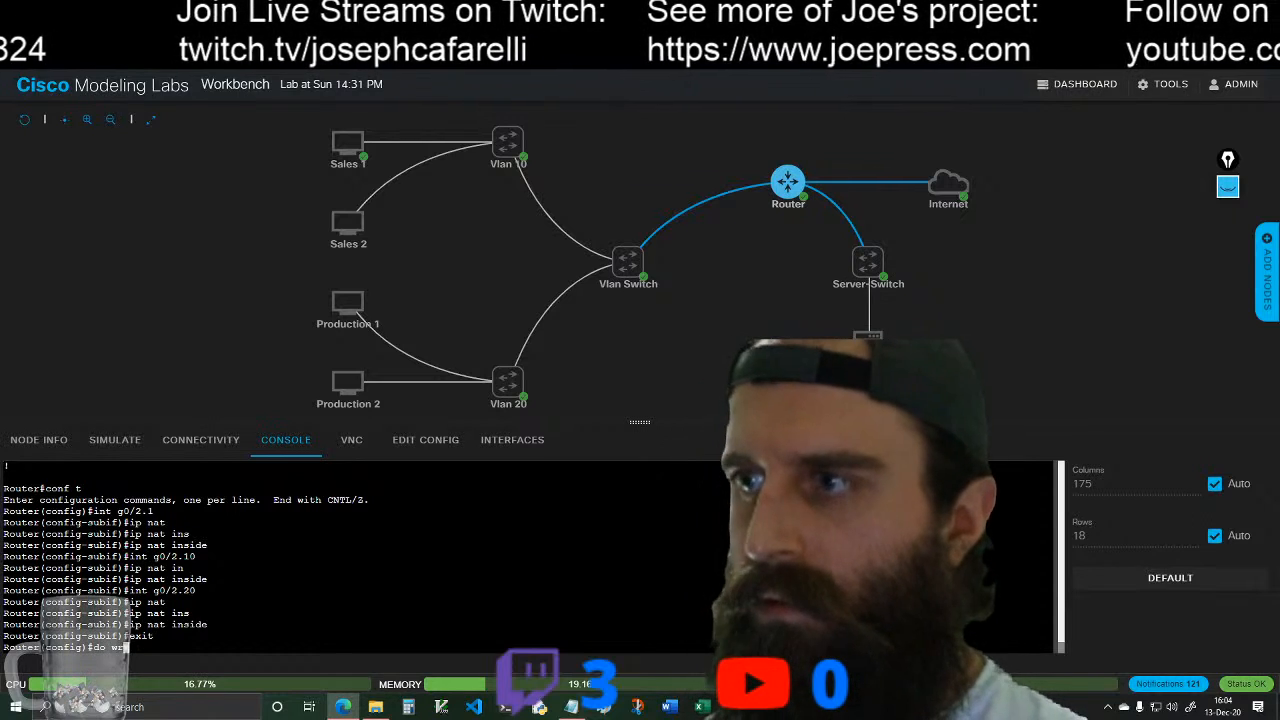
{"action": "key", "text": "Return"}
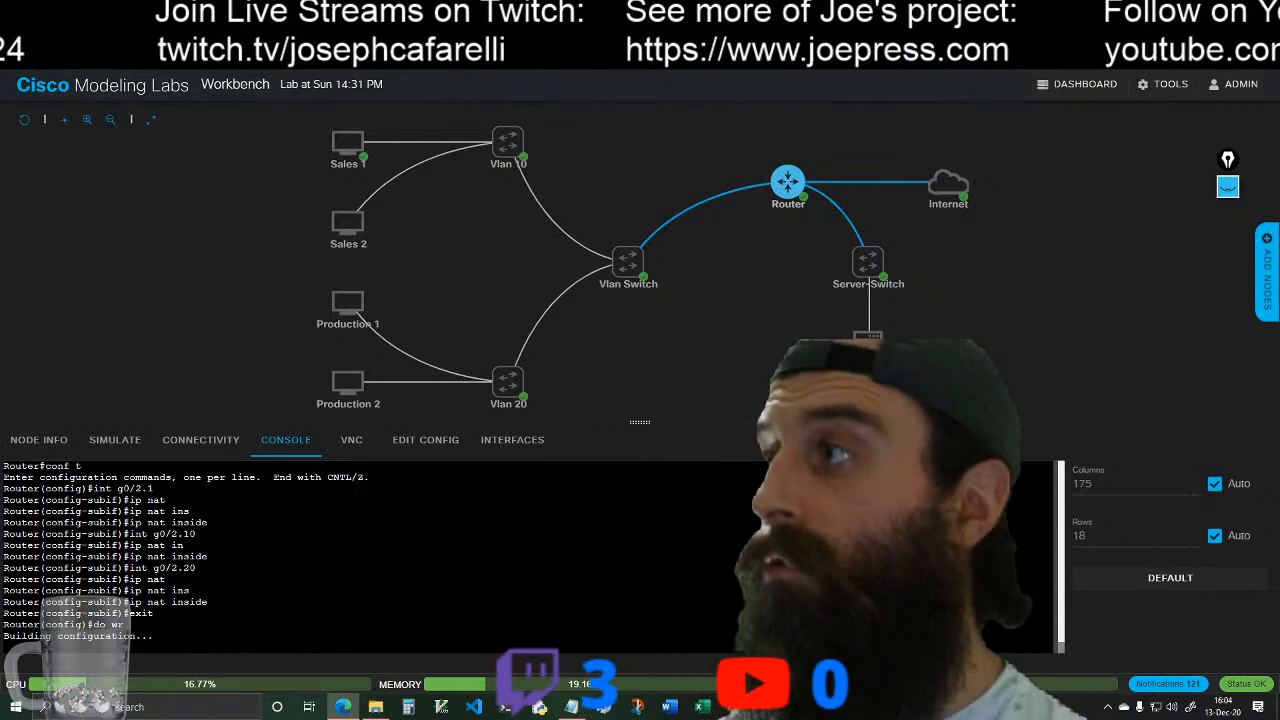
Step: Open the Vlan Switch console, enter privileged mode and save the switch's configuration with wr
{"action": "left_click", "coordinate": [627, 262]}
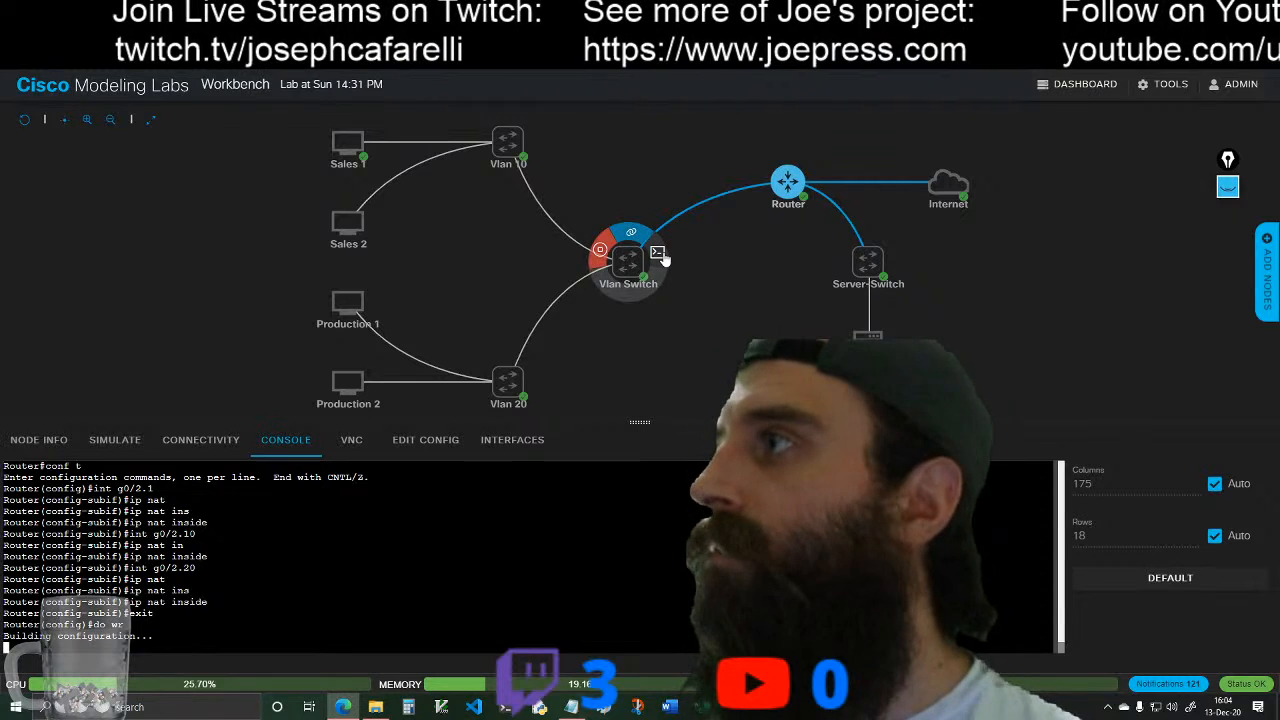
{"action": "key", "text": "Return"}
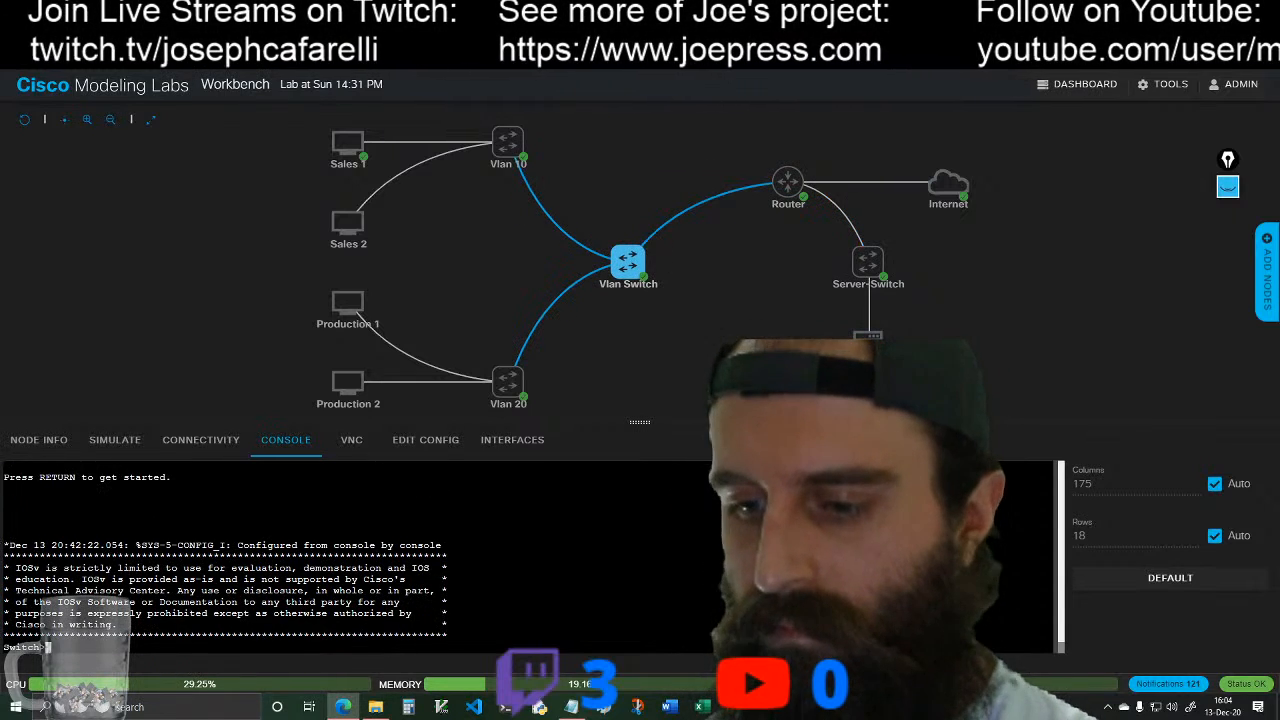
{"action": "type", "text": "en"}
{"action": "key", "text": "Return"}
{"action": "type", "text": "do wr"}
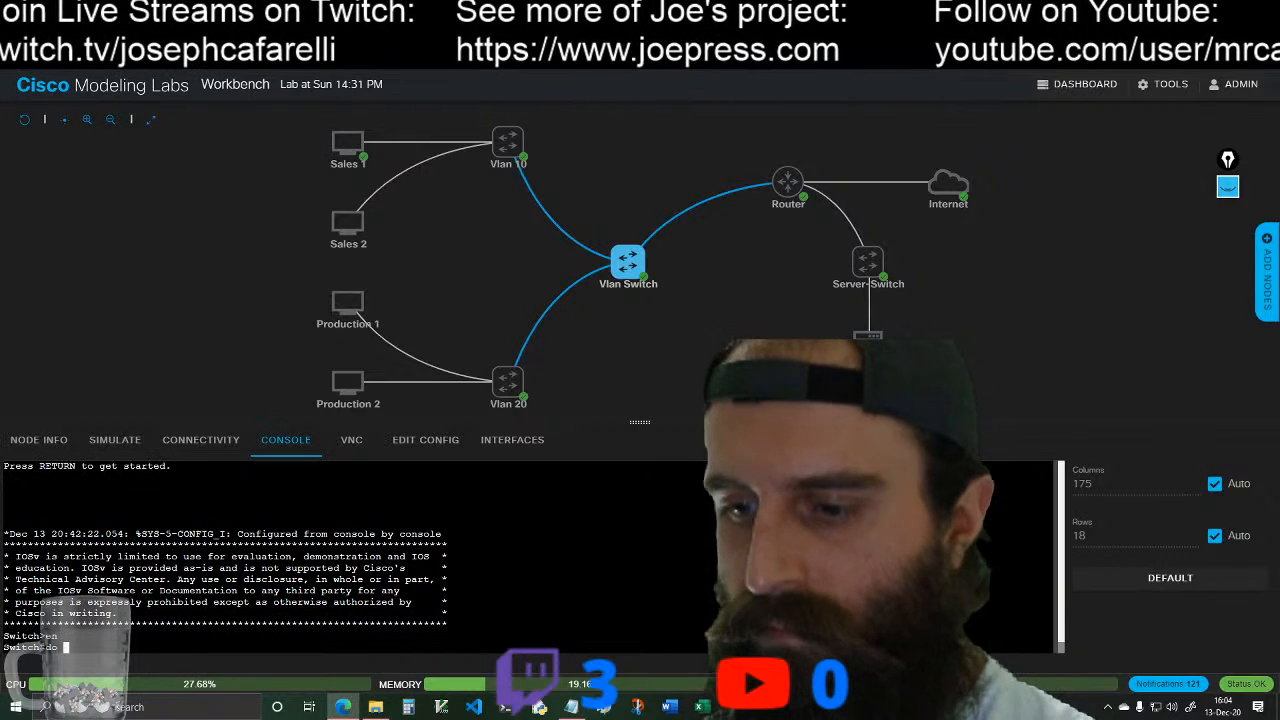
{"action": "key", "text": "Return"}
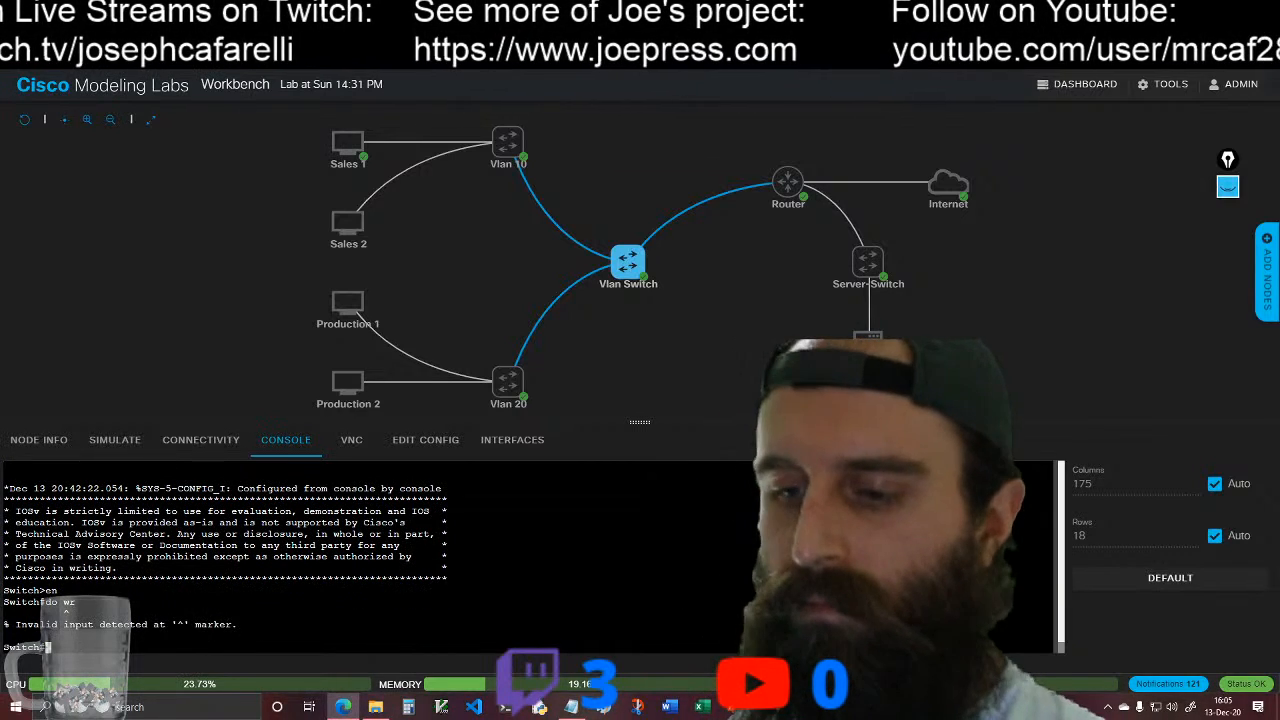
{"action": "type", "text": "wr"}
{"action": "key", "text": "Return"}
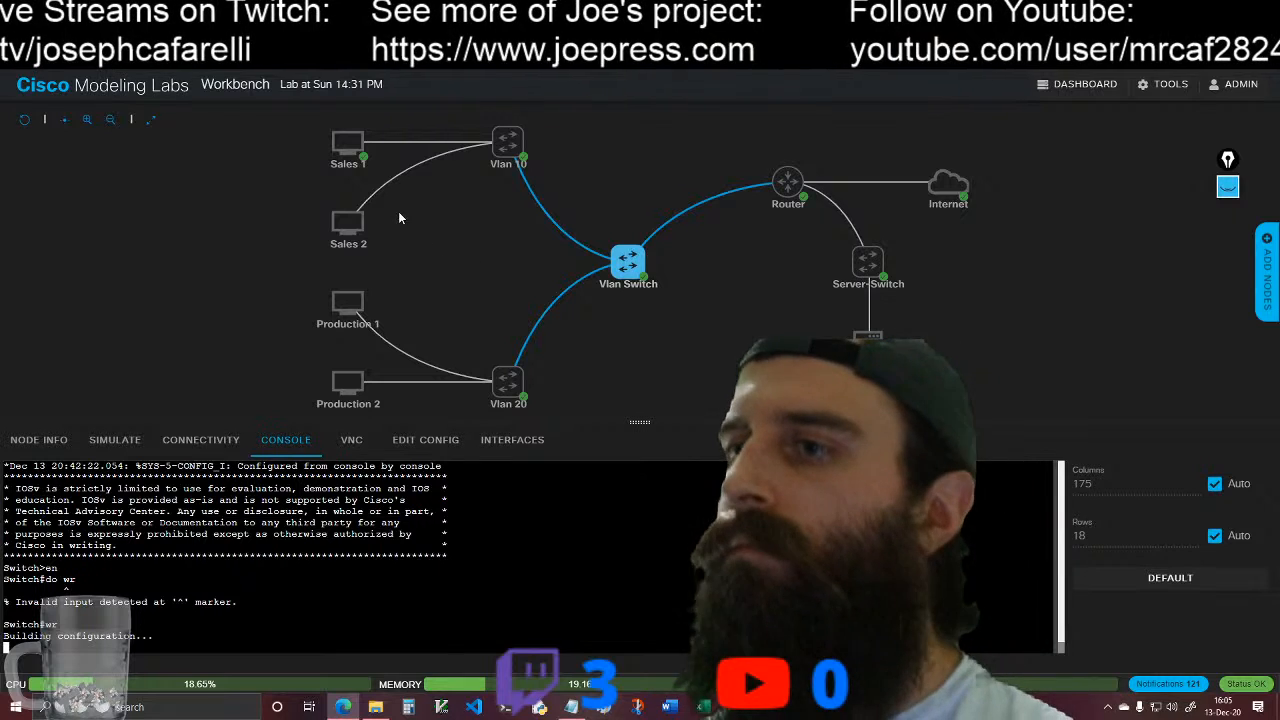
Step: Start the Sales 2, Production 1 and Production 2 nodes
{"action": "mouse_move", "coordinate": [615, 290]}
{"action": "mouse_move", "coordinate": [323, 221]}
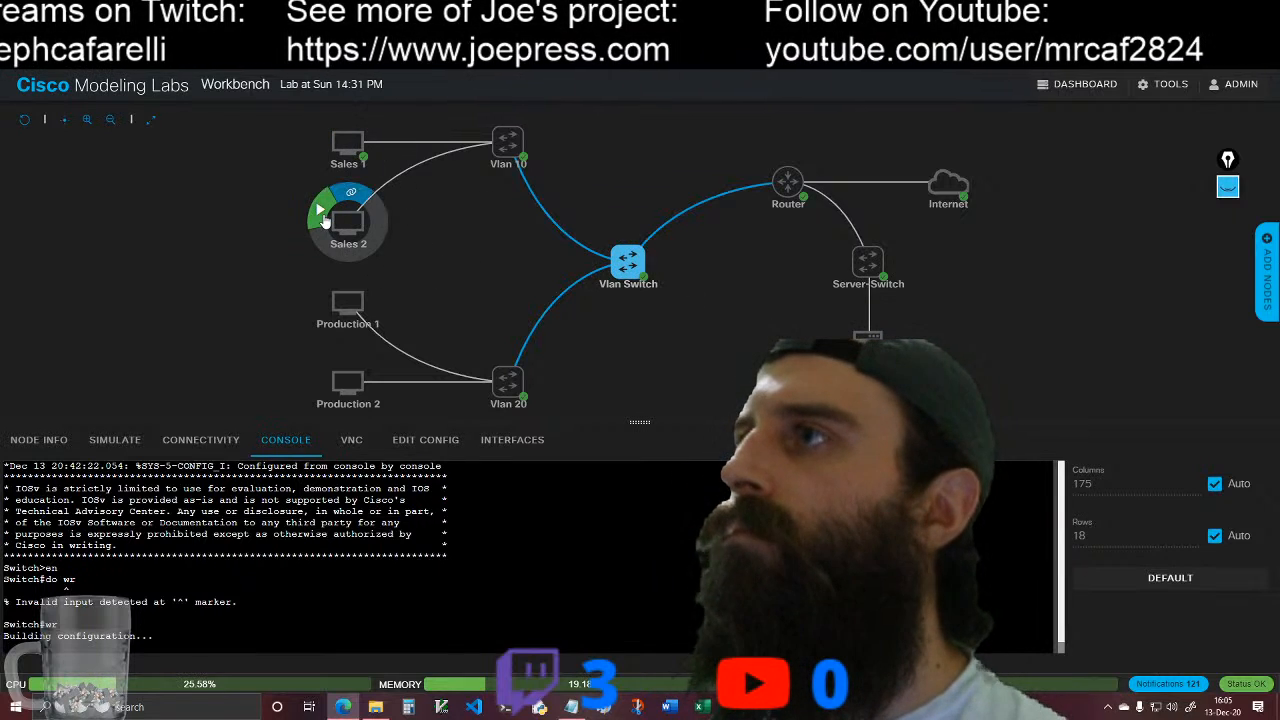
{"action": "left_click", "coordinate": [338, 268]}
{"action": "left_click", "coordinate": [377, 135]}
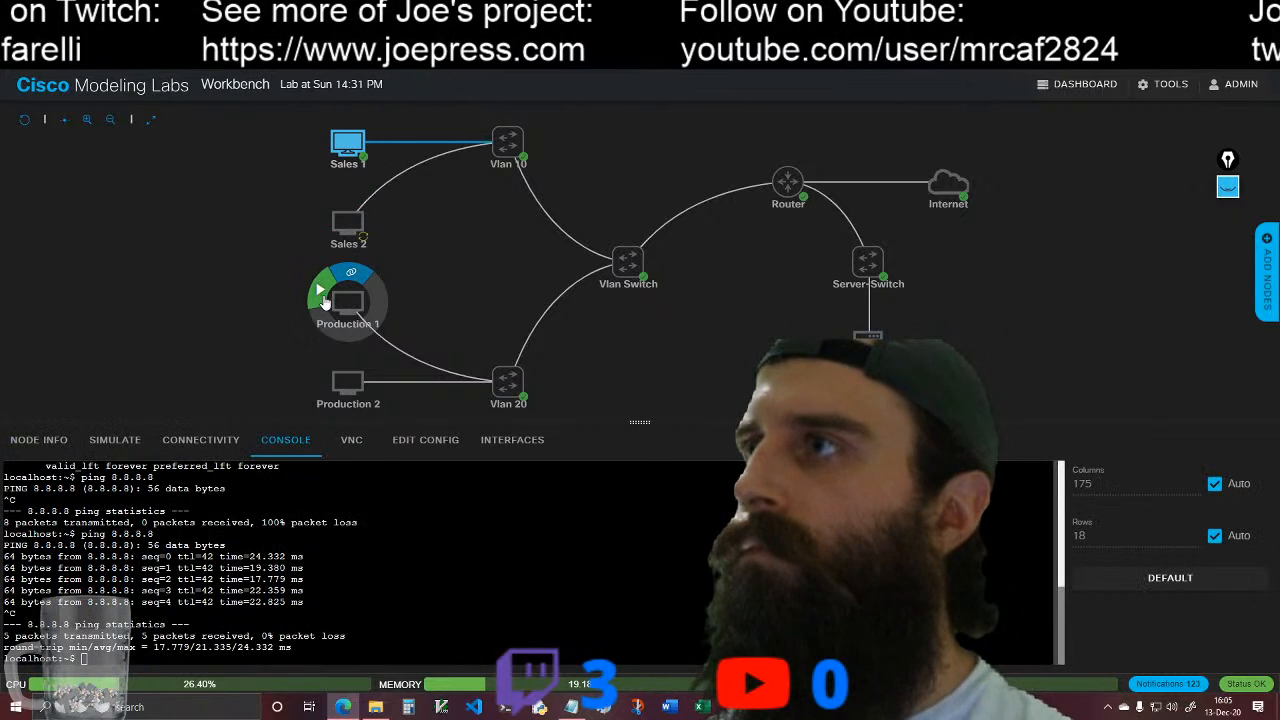
{"action": "left_click", "coordinate": [322, 299]}
{"action": "left_click", "coordinate": [321, 372]}
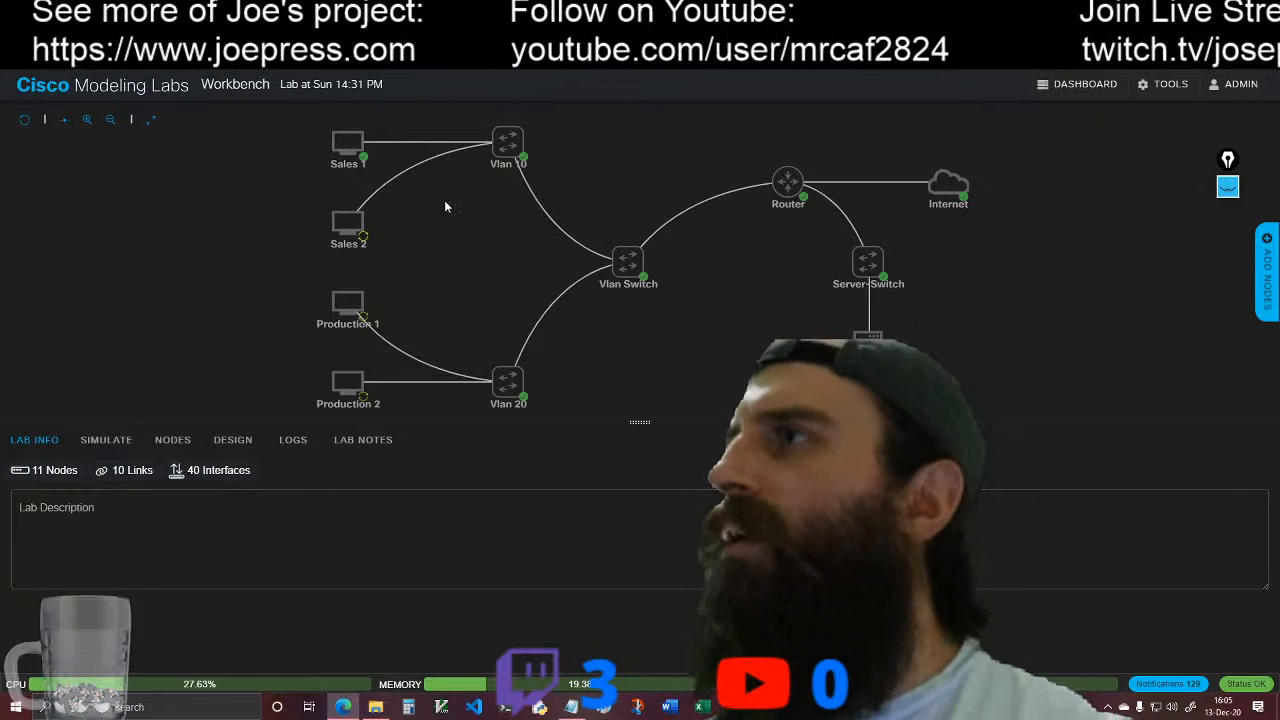
Step: Check Sales 1's IP addressing in its console with ip addr
{"action": "left_click", "coordinate": [347, 143]}
{"action": "left_click", "coordinate": [352, 132]}
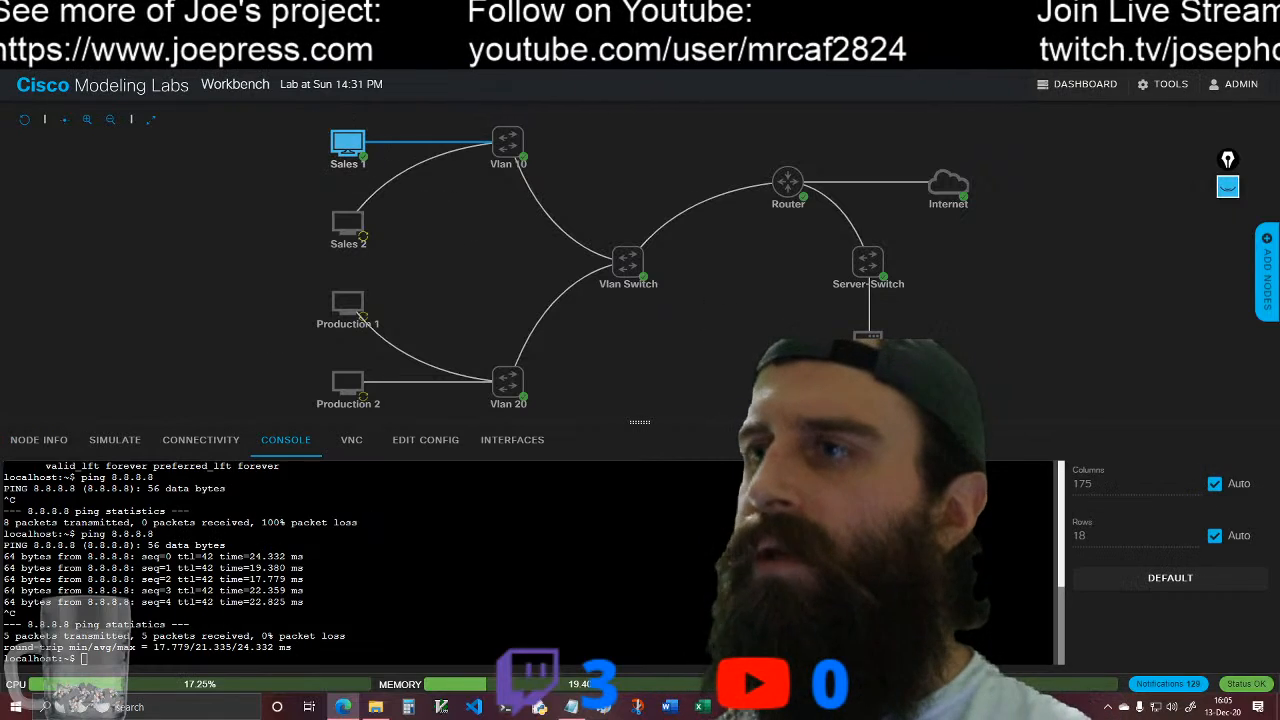
{"action": "type", "text": "ip add"}
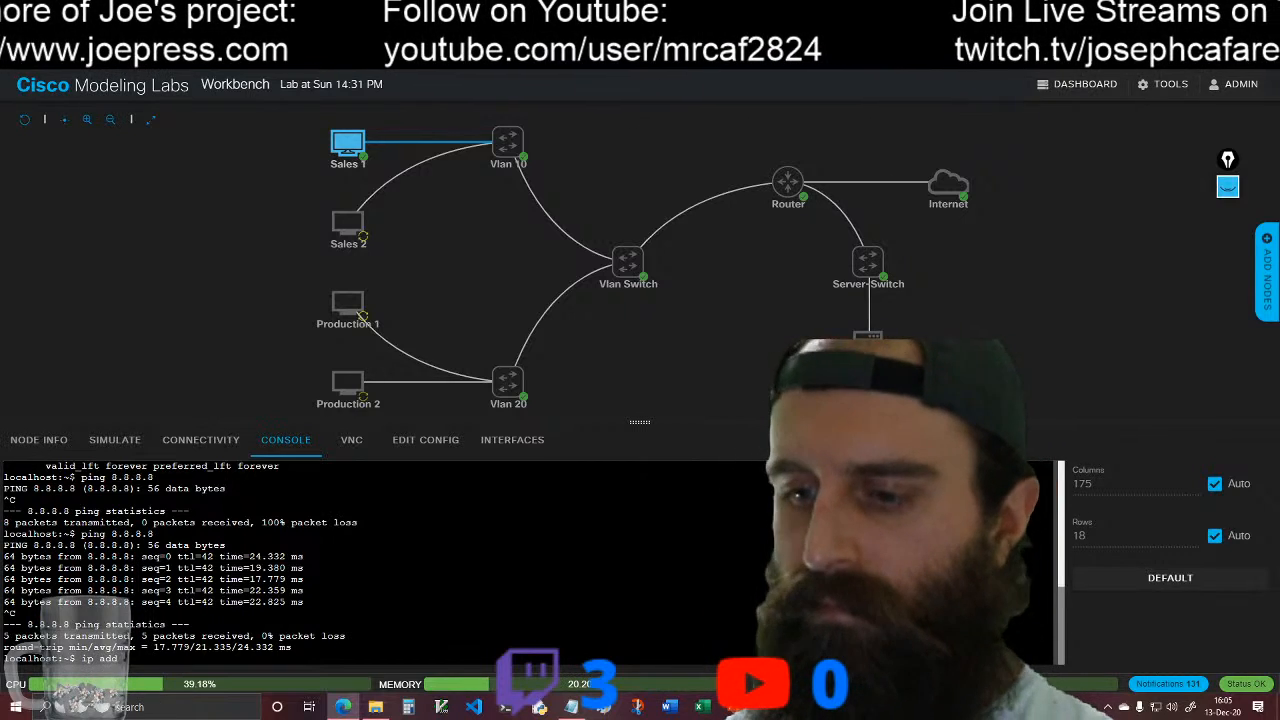
{"action": "type", "text": "r"}
{"action": "key", "text": "Return"}
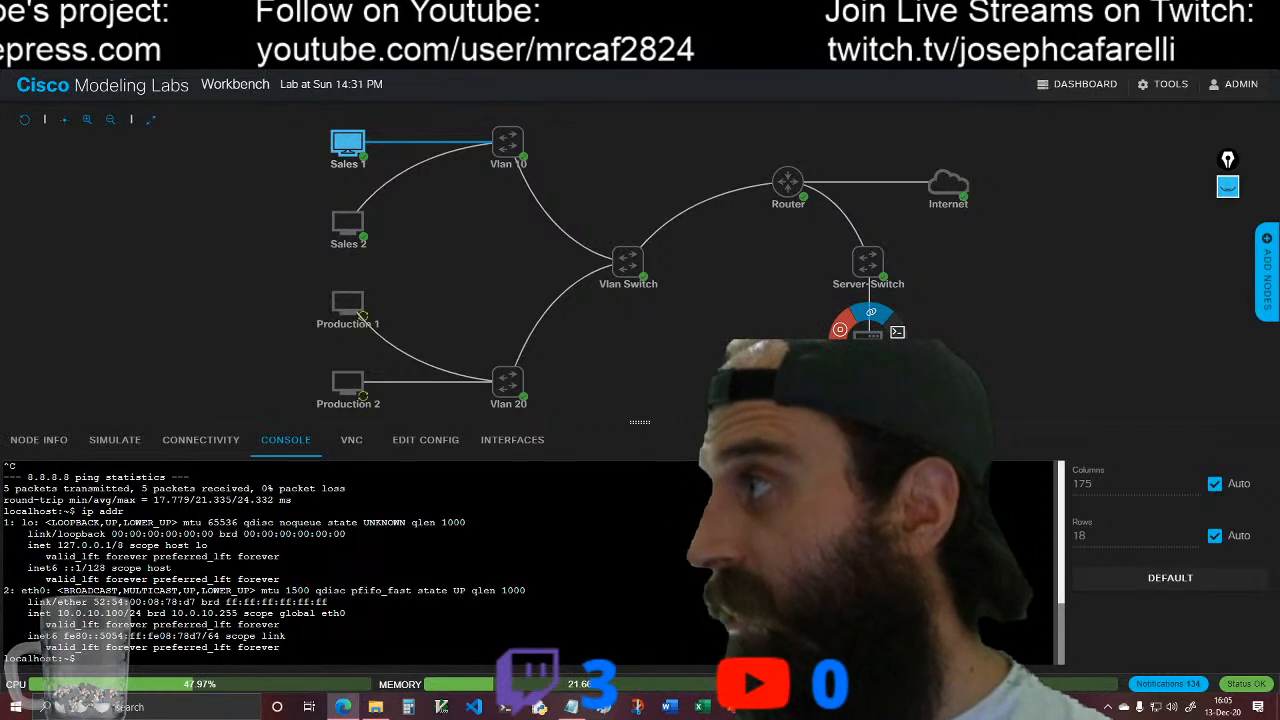
Step: Log in to the Sales 2 console as cisco with the account password and check its IP addressing with ip addr
{"action": "mouse_move", "coordinate": [787, 200]}
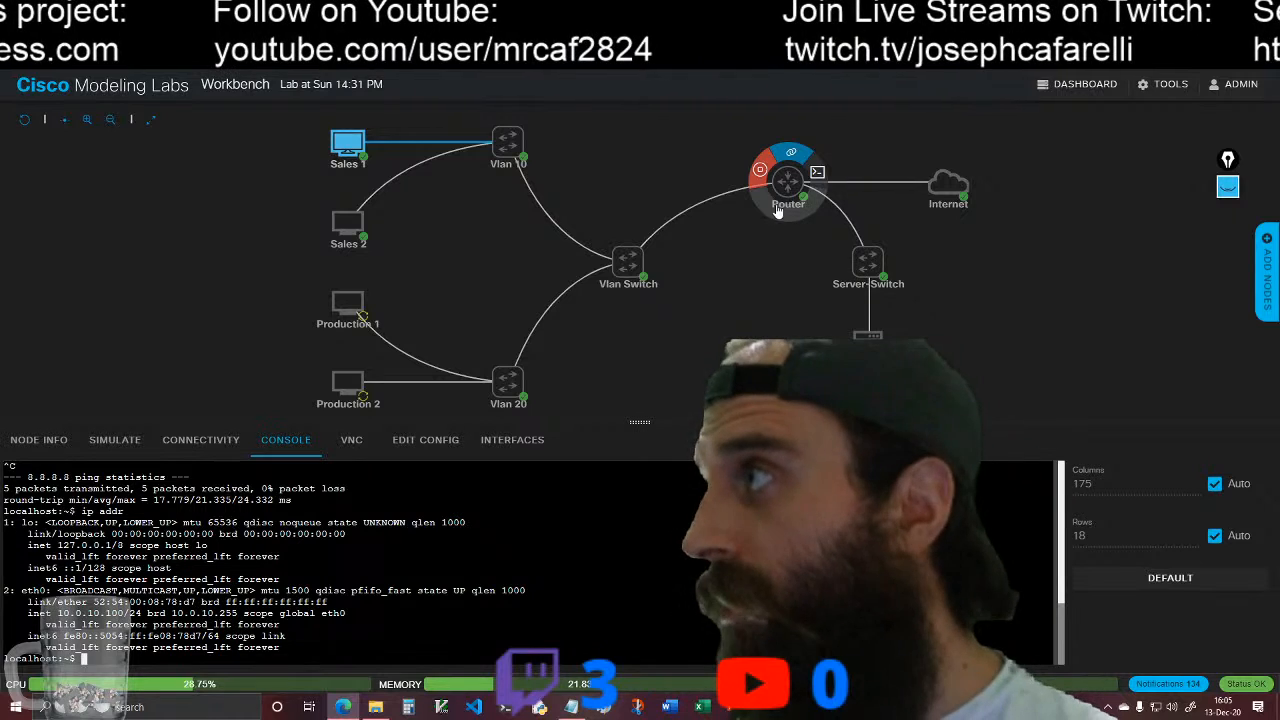
{"action": "mouse_move", "coordinate": [868, 333]}
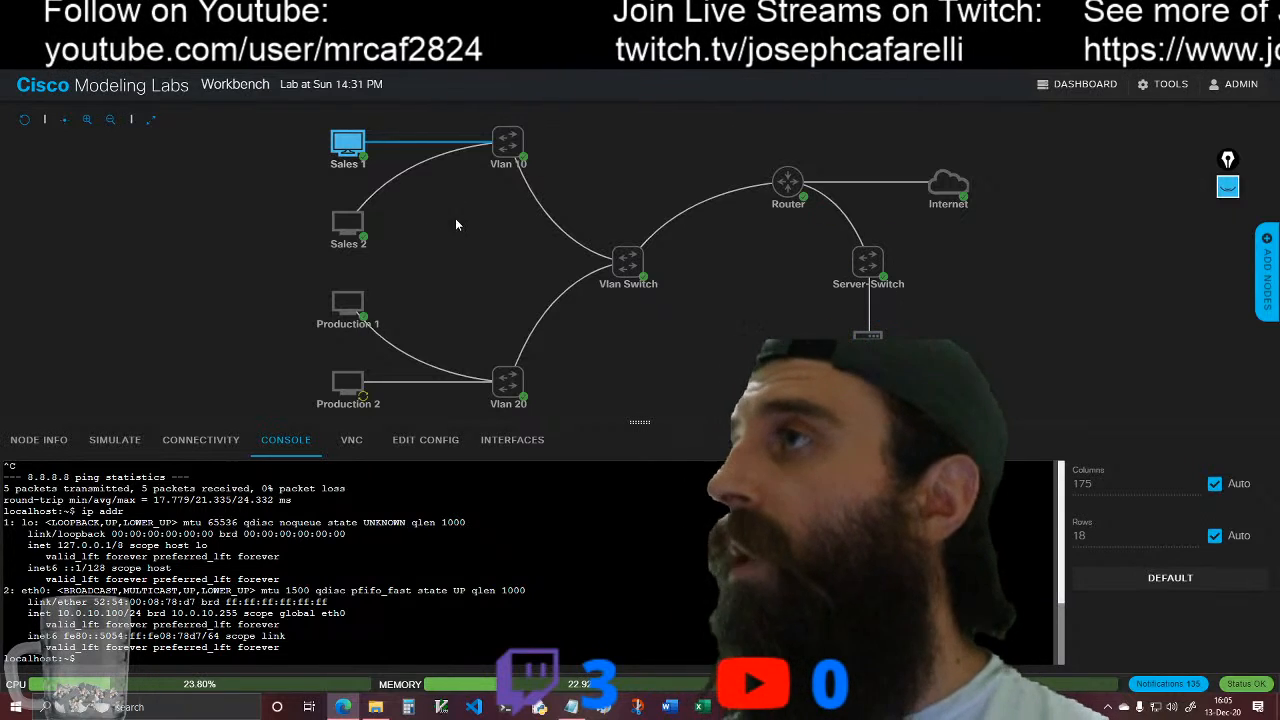
{"action": "left_click", "coordinate": [360, 225]}
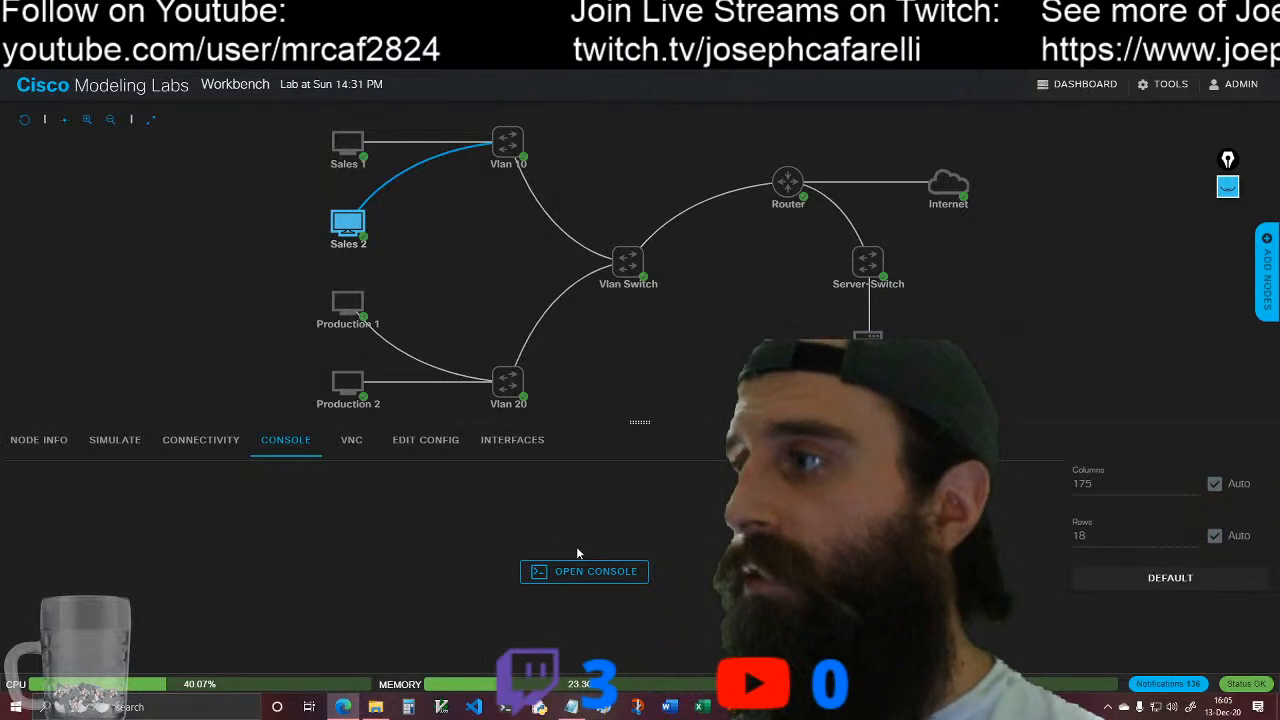
{"action": "left_click", "coordinate": [580, 571]}
{"action": "key", "text": "Return"}
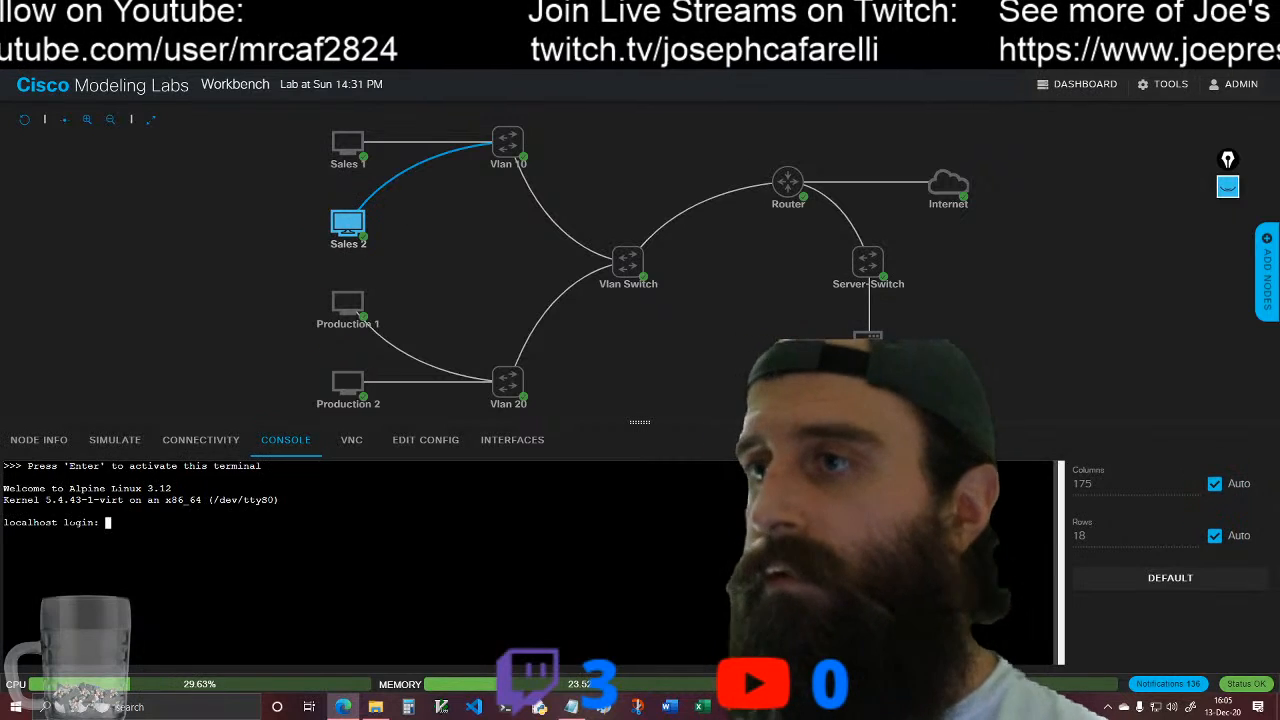
{"action": "type", "text": "cisco"}
{"action": "key", "text": "Return"}
{"action": "type", "text": "cisco"}
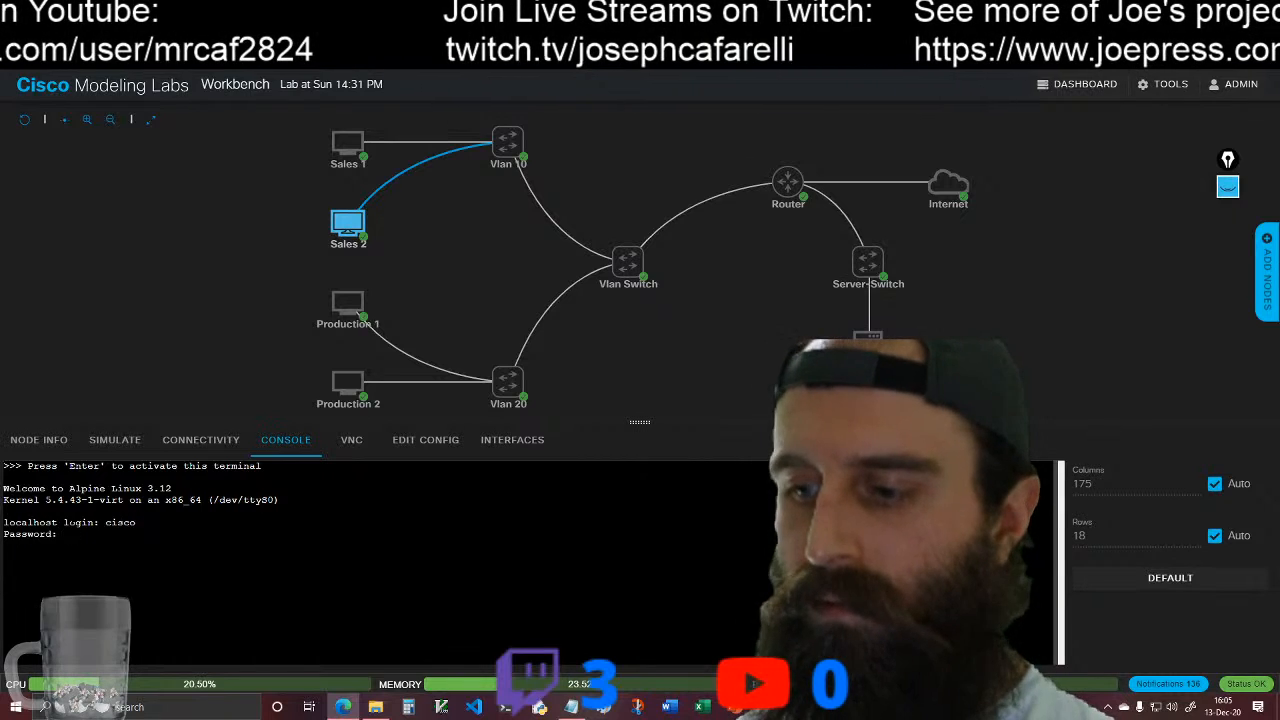
{"action": "key", "text": "Return"}
{"action": "type", "text": "ip addr"}
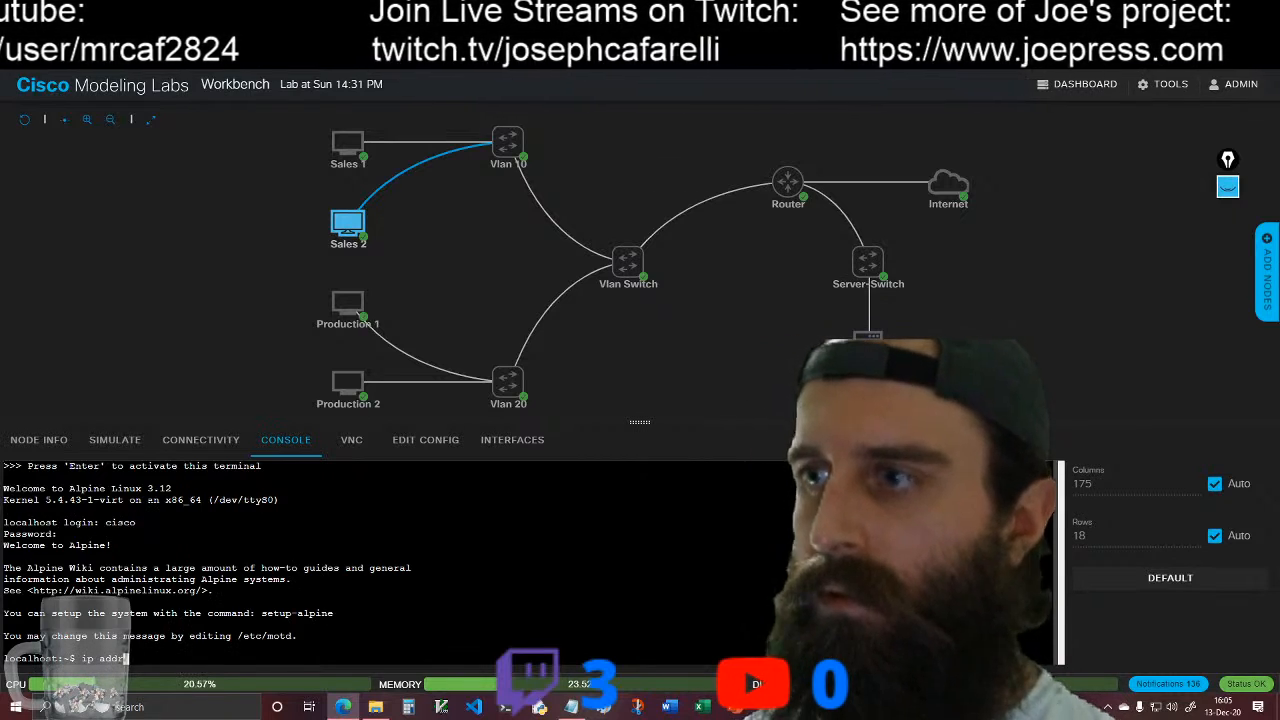
{"action": "key", "text": "Return"}
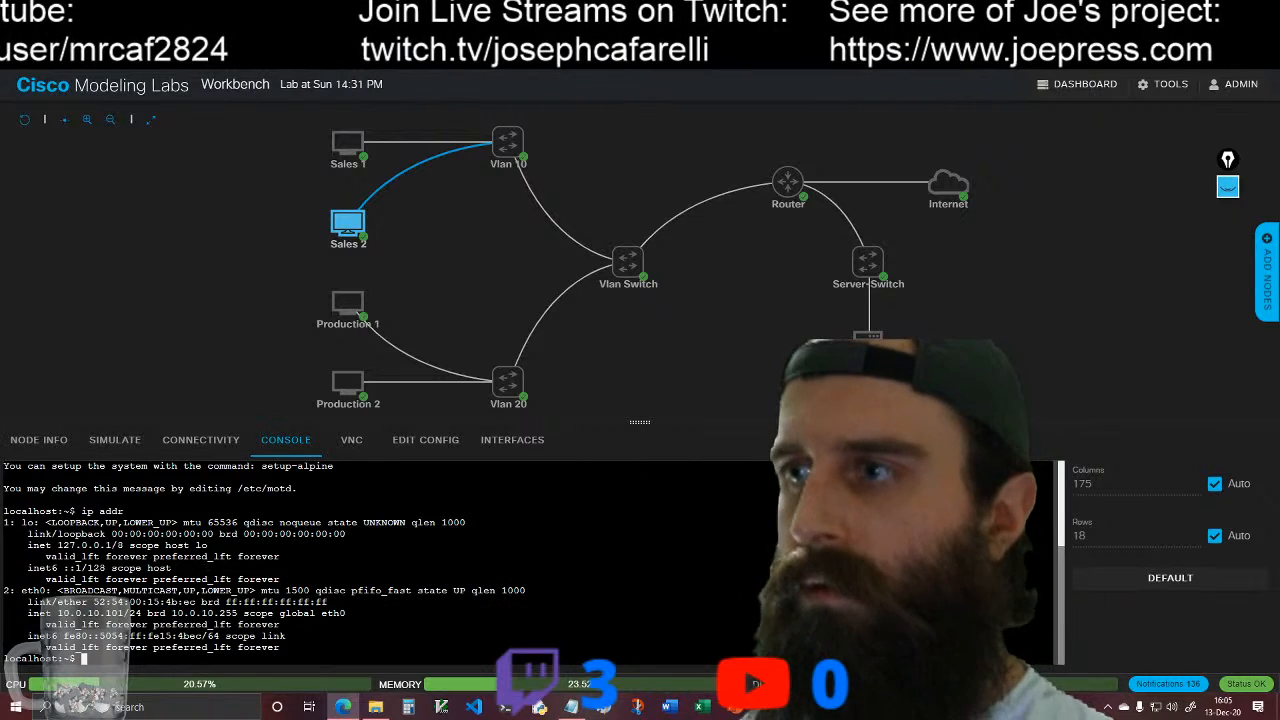
Step: Log in to the Production 1 console as cisco with the account password and check its IP addressing with ip addr
{"action": "left_click", "coordinate": [347, 302]}
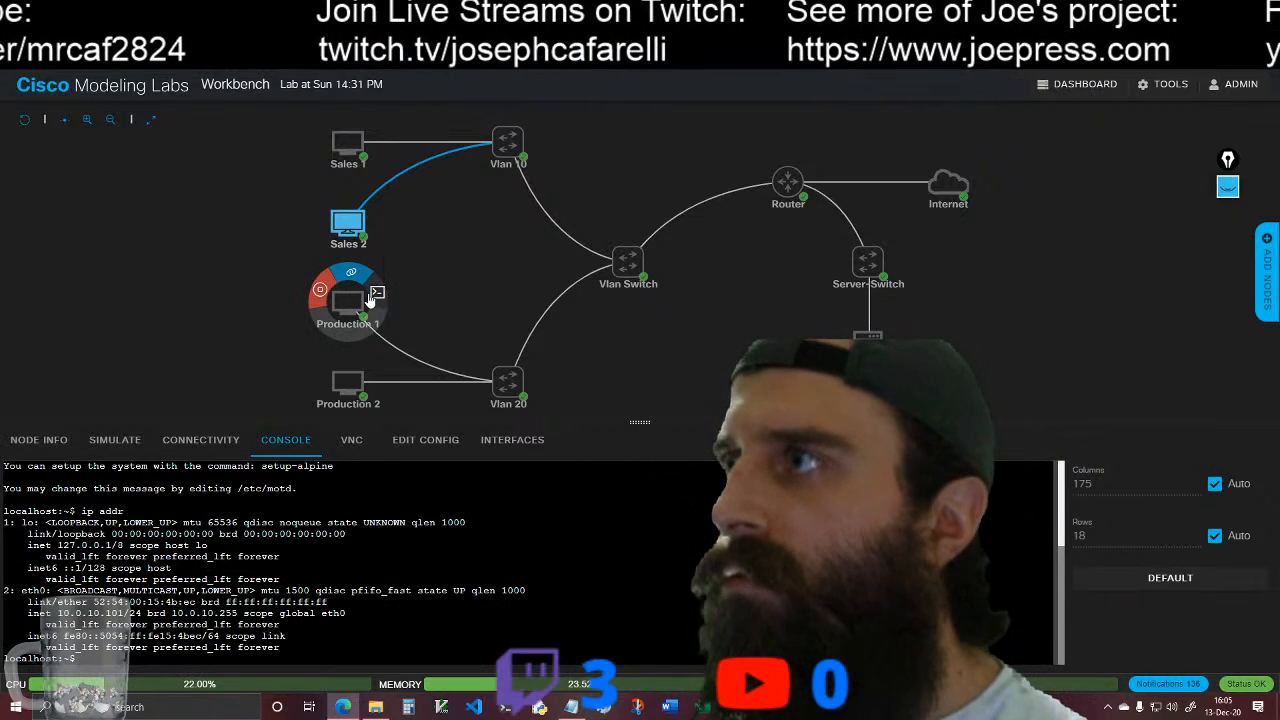
{"action": "left_click", "coordinate": [571, 572]}
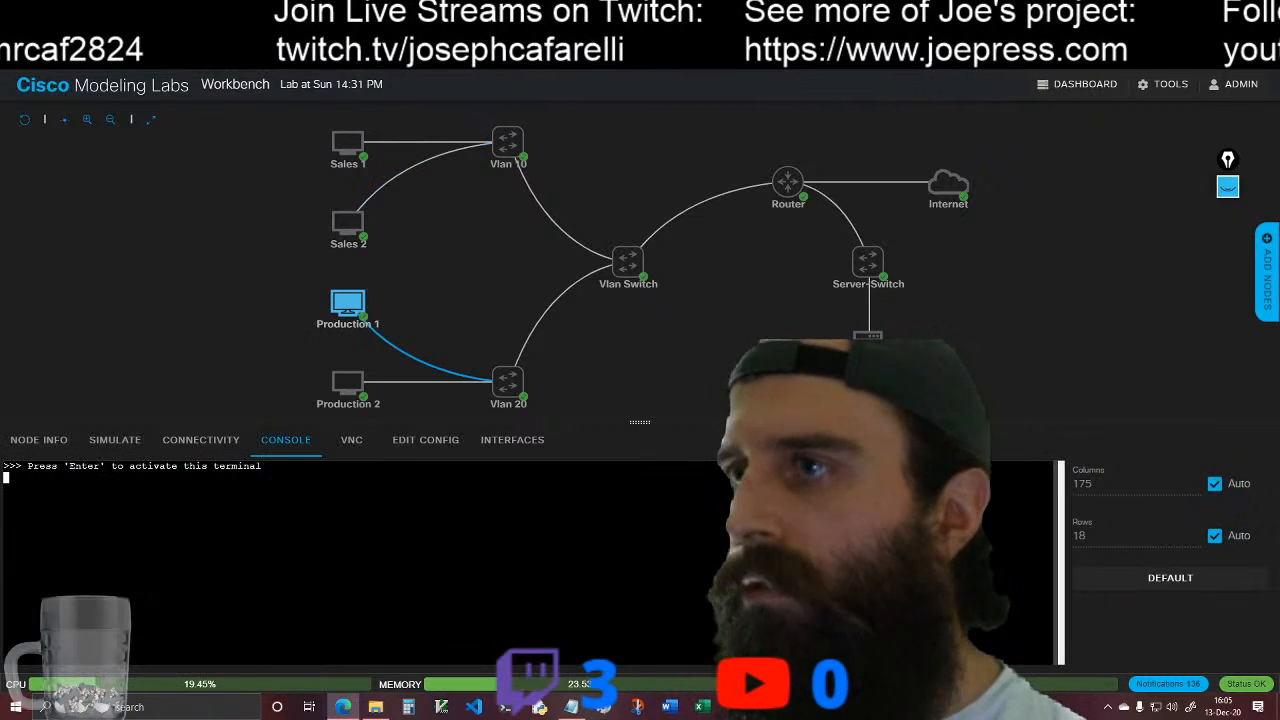
{"action": "key", "text": "Return"}
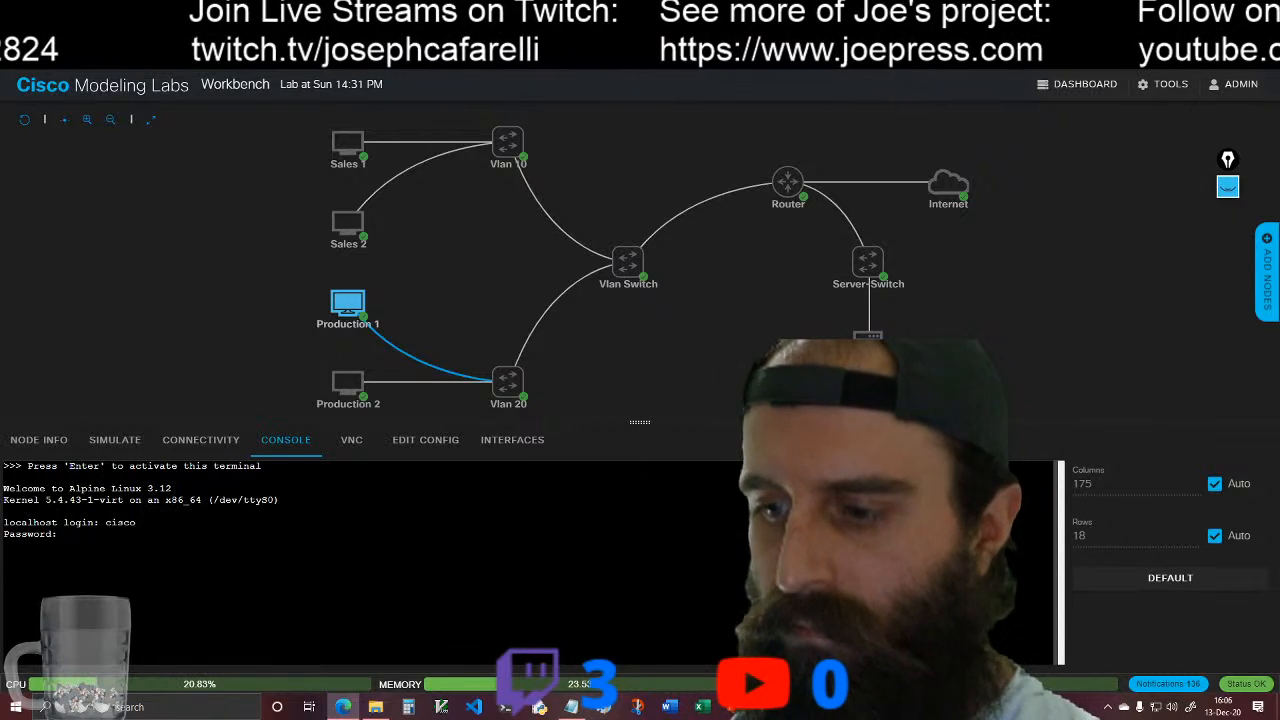
{"action": "key", "text": "Return"}
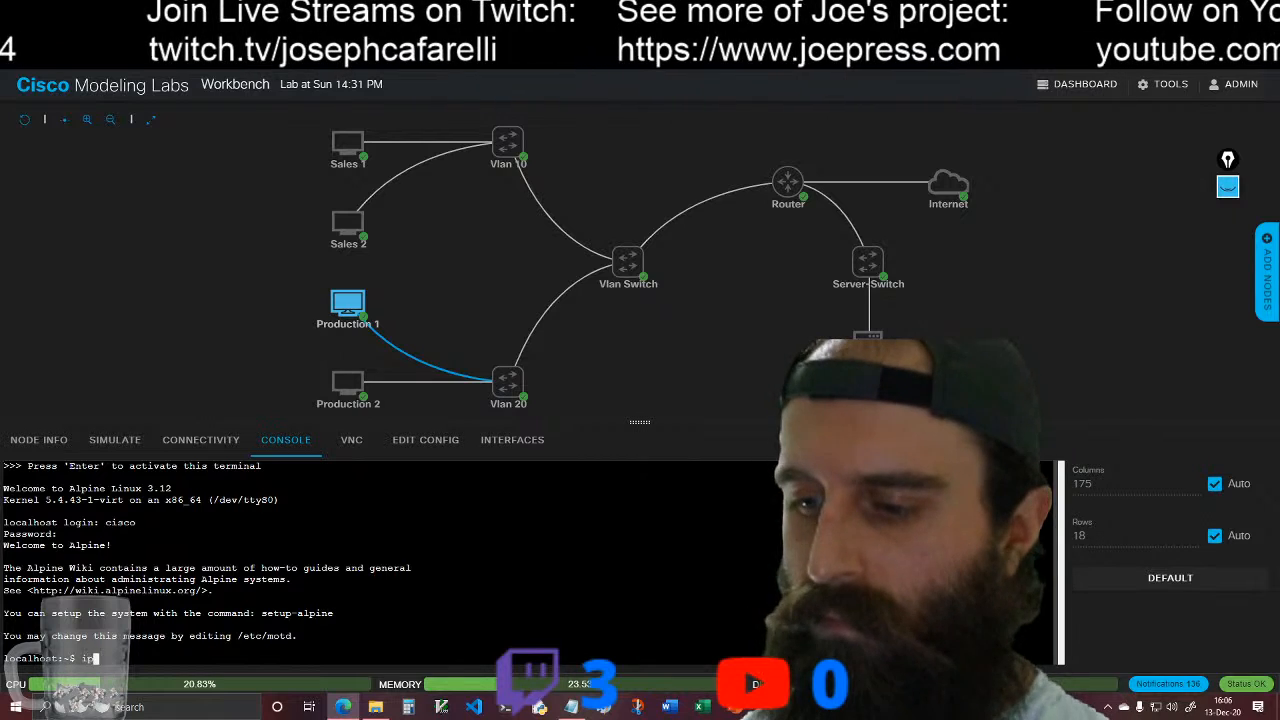
{"action": "key", "text": "Return"}
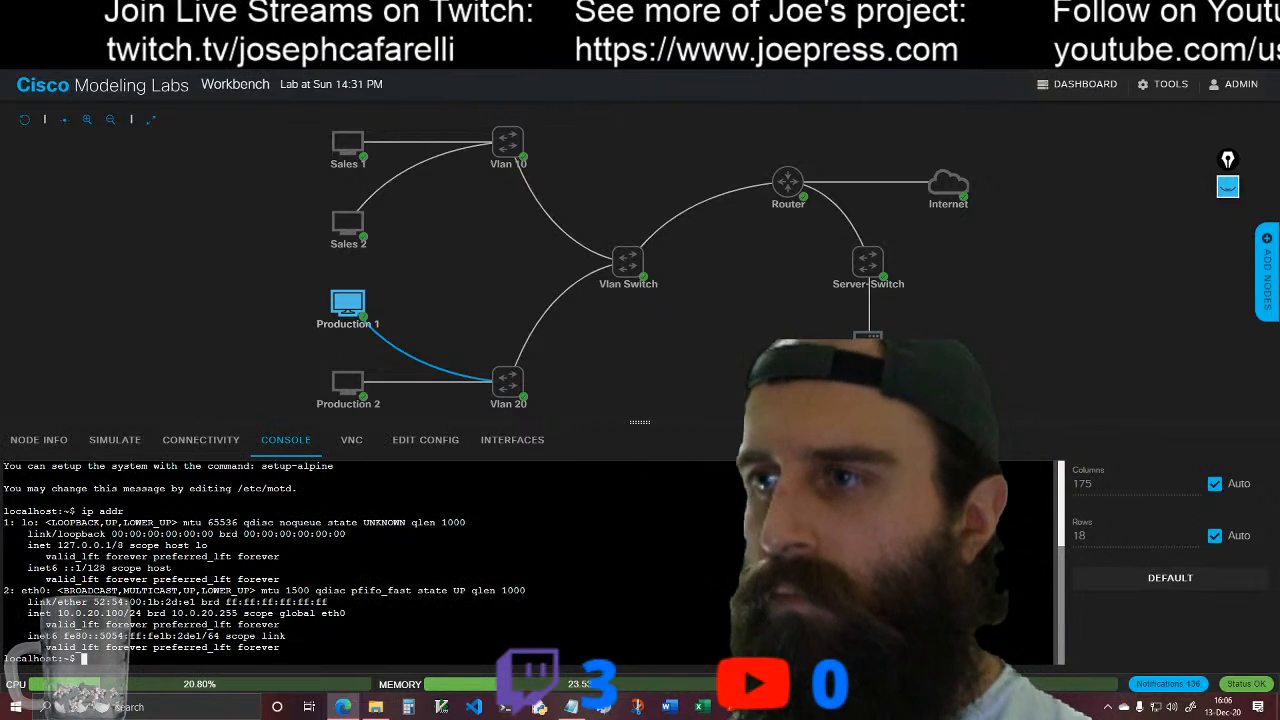
Step: Log in to the Production 2 console as cisco with the account password and check its IP addressing with ip addr
{"action": "left_click", "coordinate": [338, 376]}
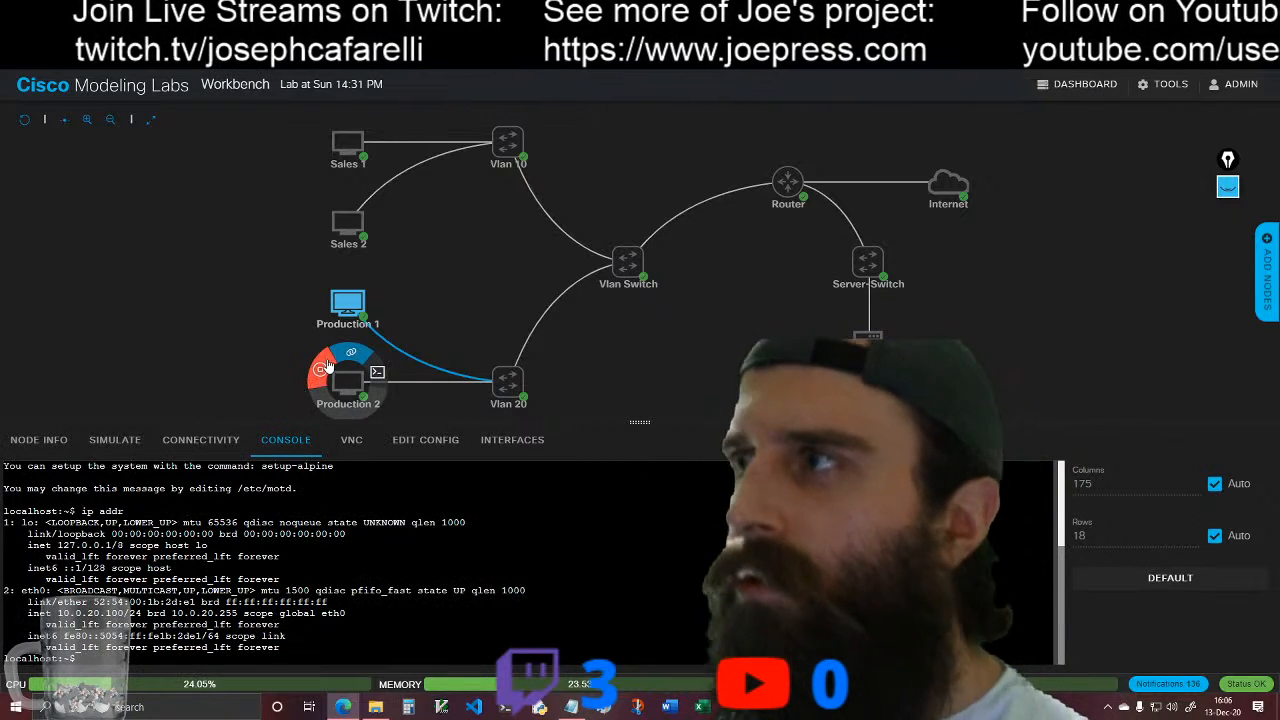
{"action": "left_click", "coordinate": [377, 373]}
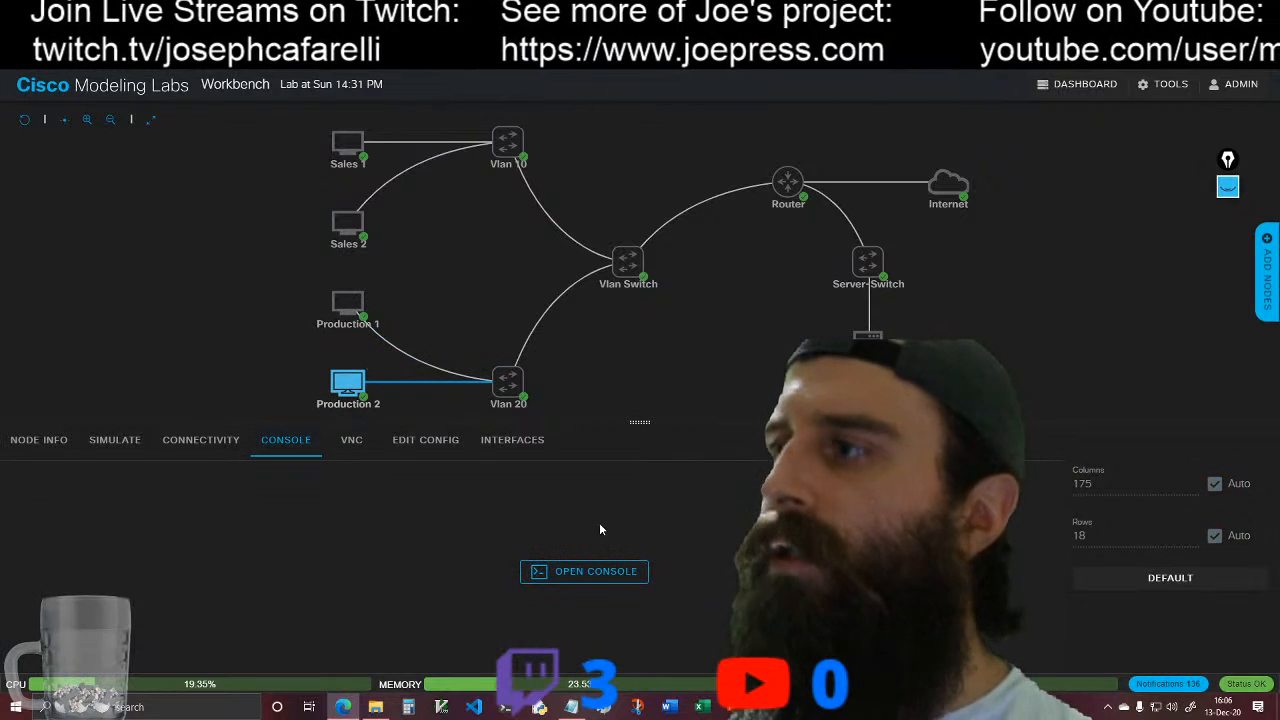
{"action": "left_click", "coordinate": [588, 575]}
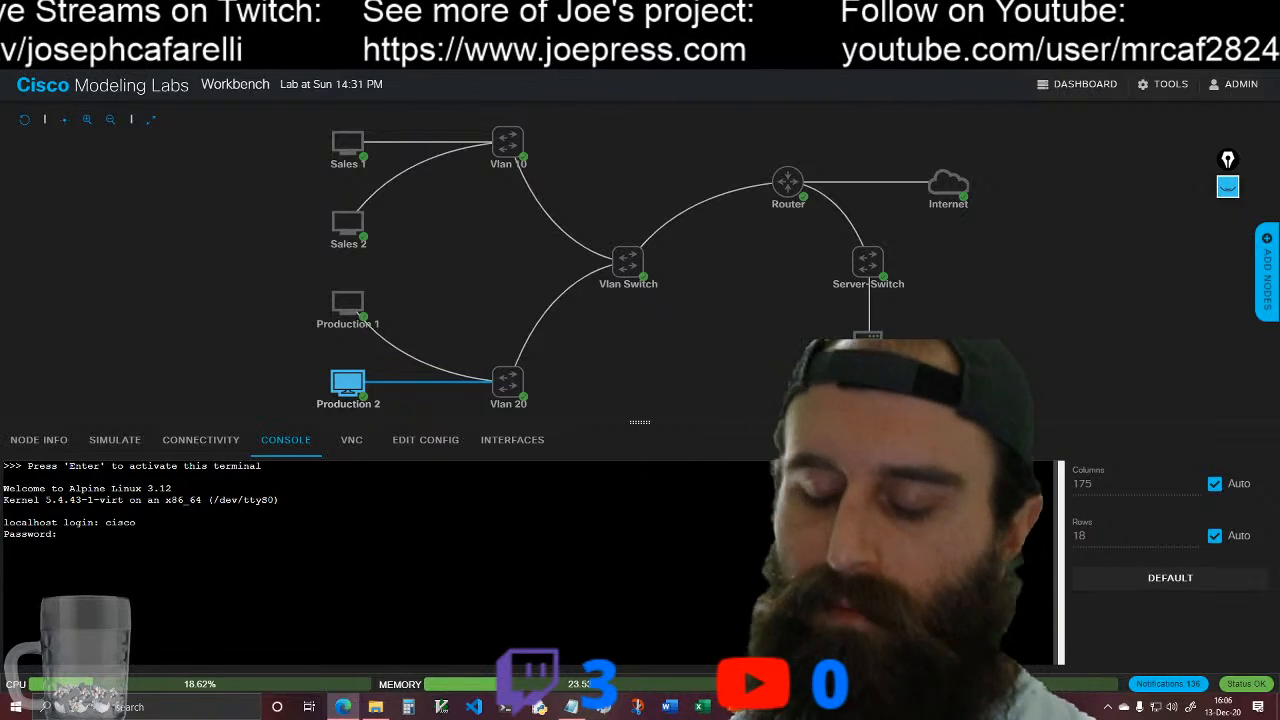
{"action": "key", "text": "Return"}
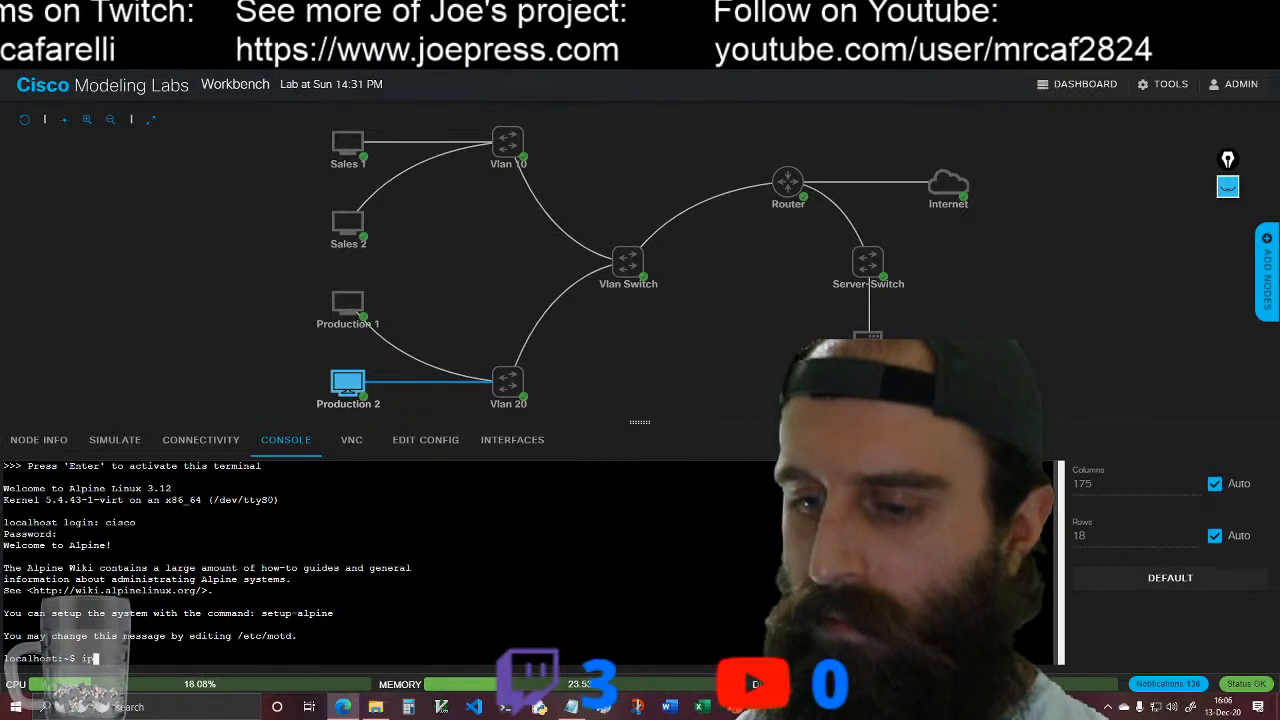
{"action": "key", "text": "Return"}
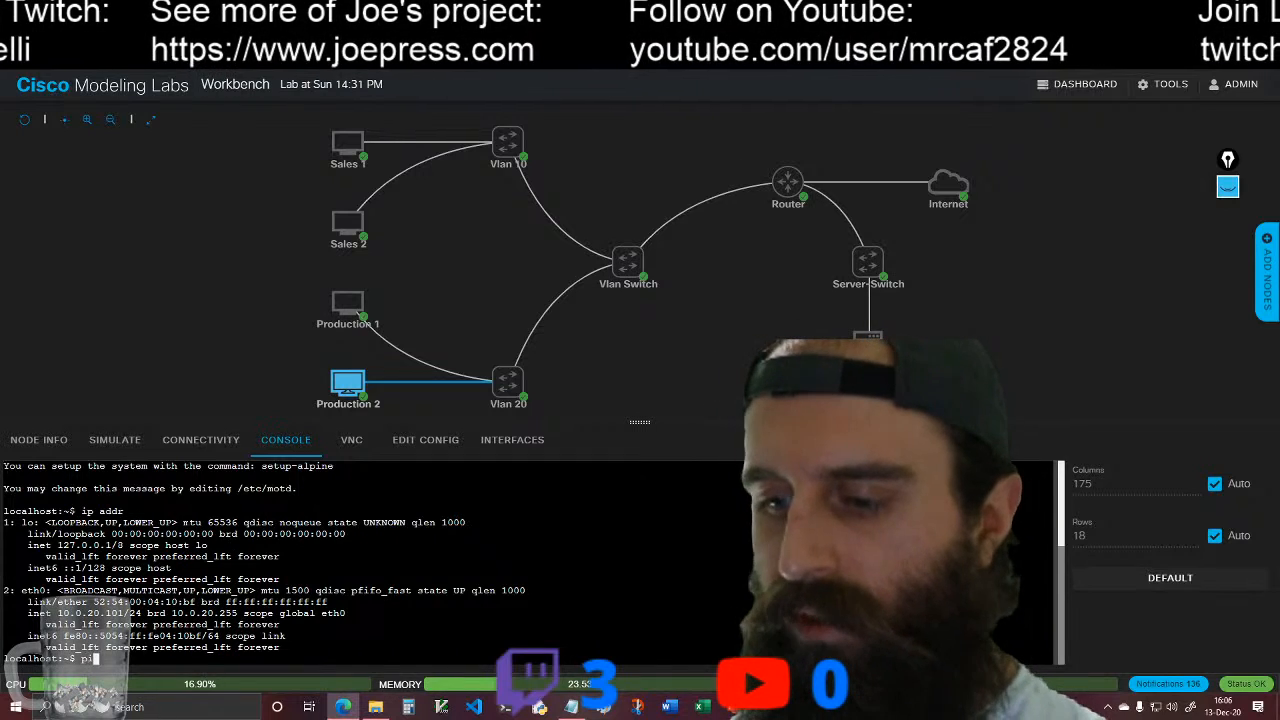
Step: Test Production 2's internet connectivity by pinging 8.8.8.8, stopping the ping after several replies
{"action": "type", "text": "ping 8.8.8.8"}
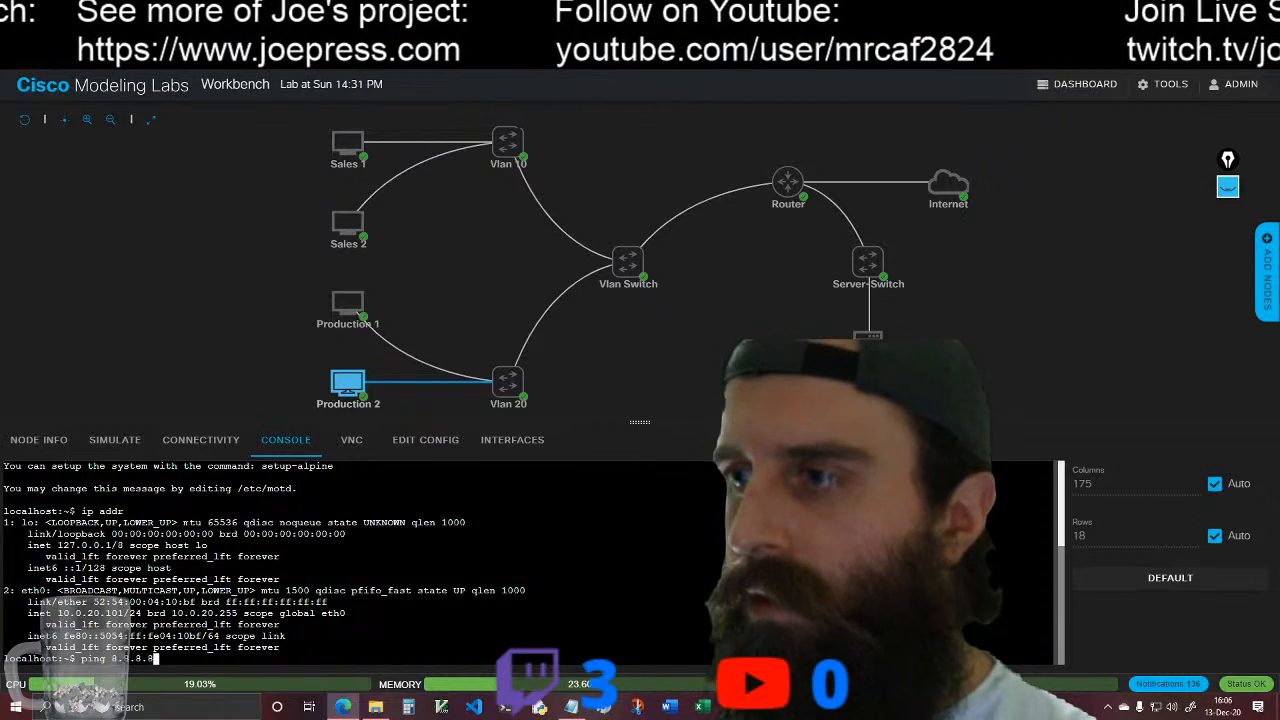
{"action": "key", "text": "Return"}
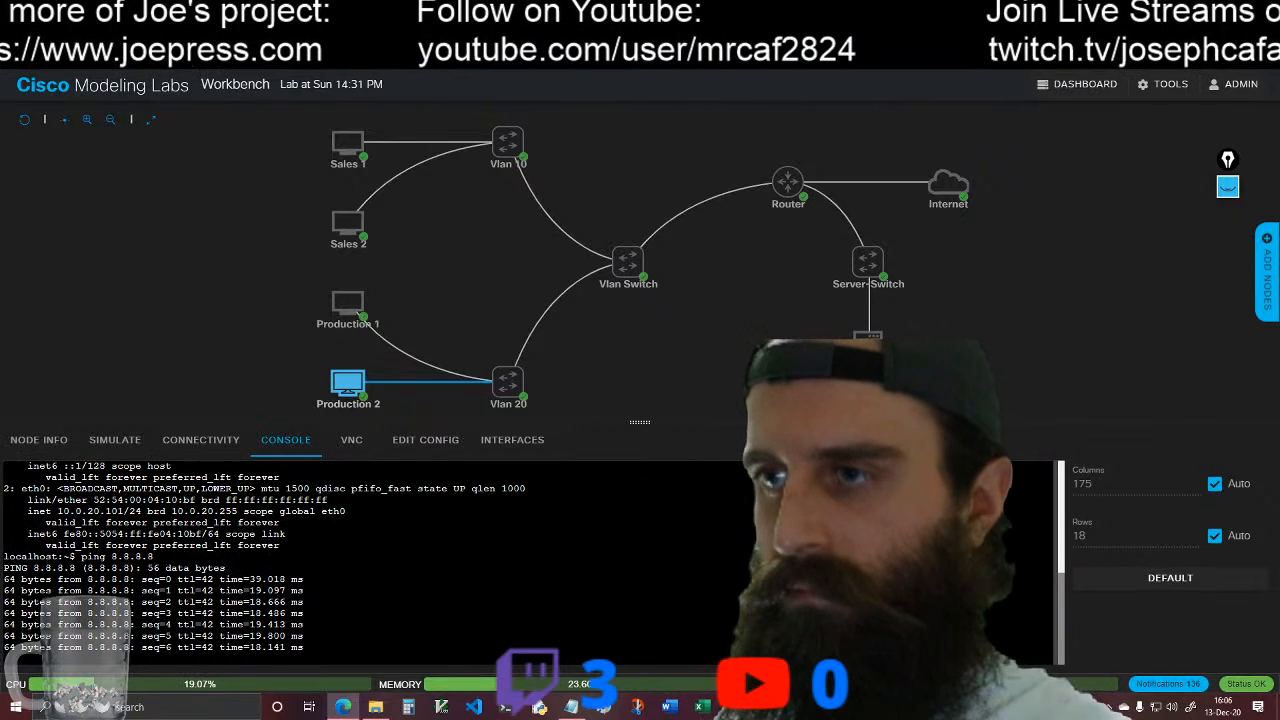
{"action": "key", "text": "ctrl+c"}
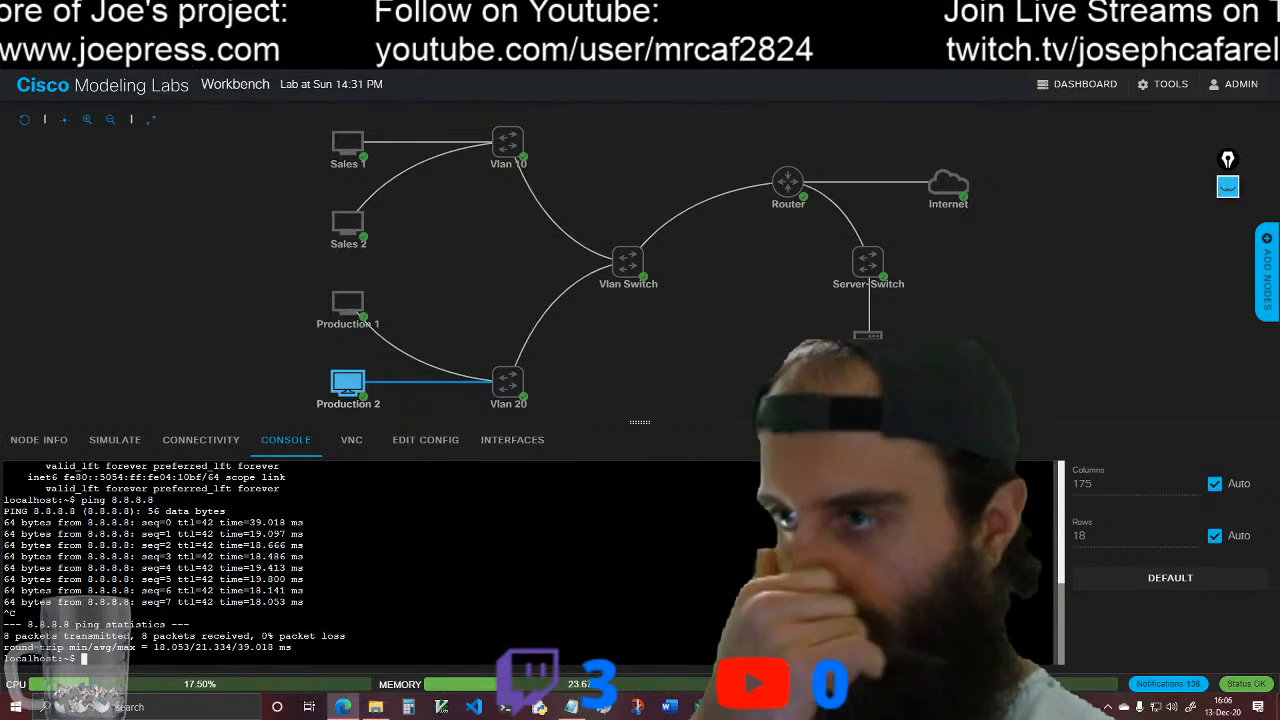
{"action": "type", "text": "ping "}
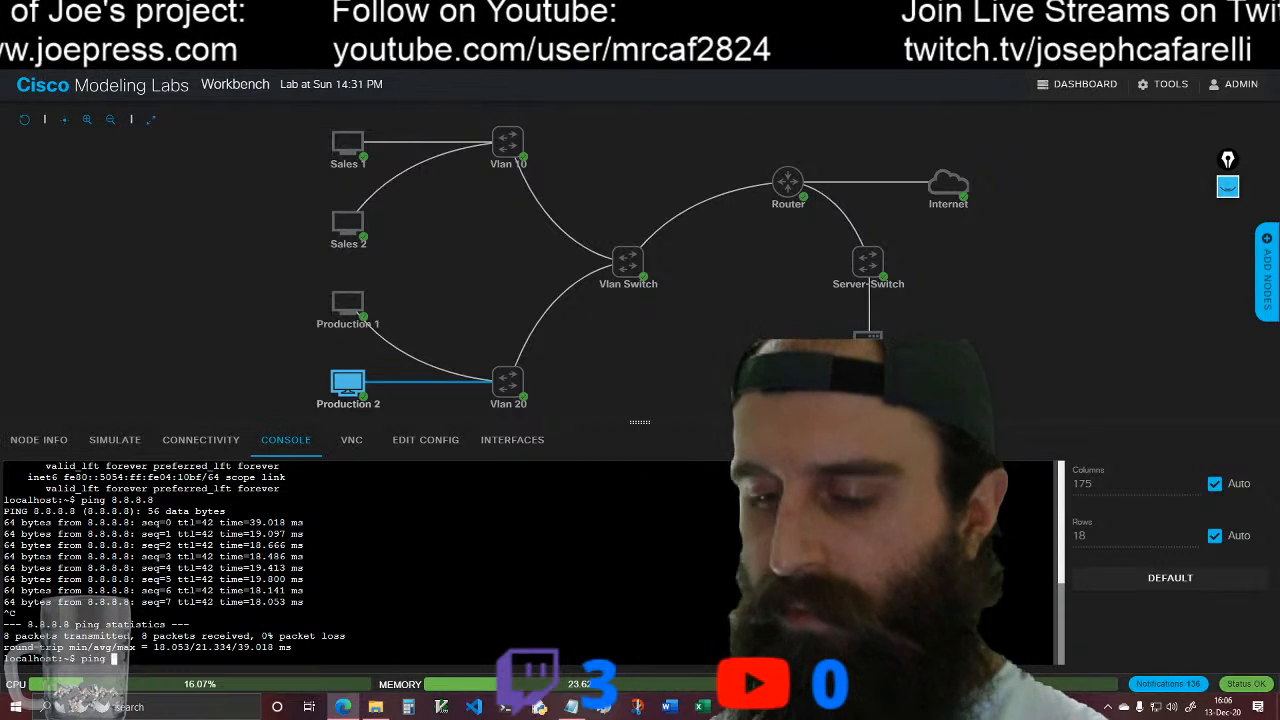
{"action": "type", "text": "www."}
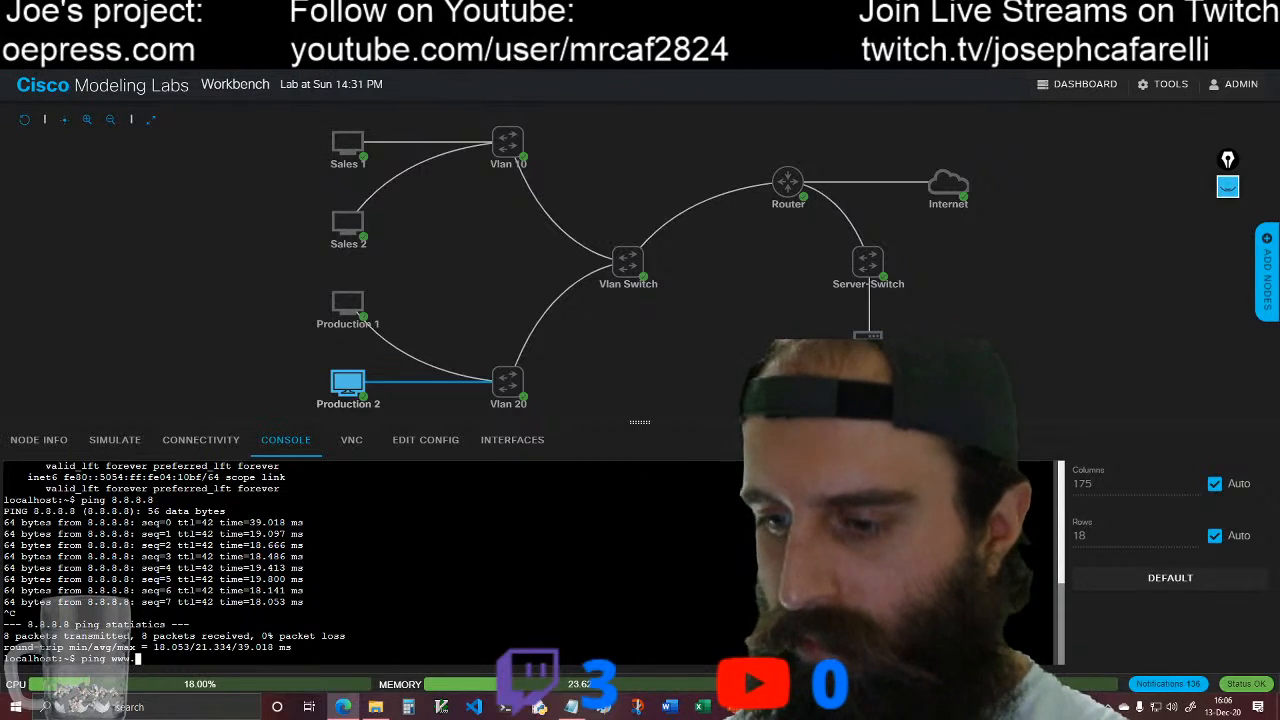
{"action": "type", "text": "google.com"}
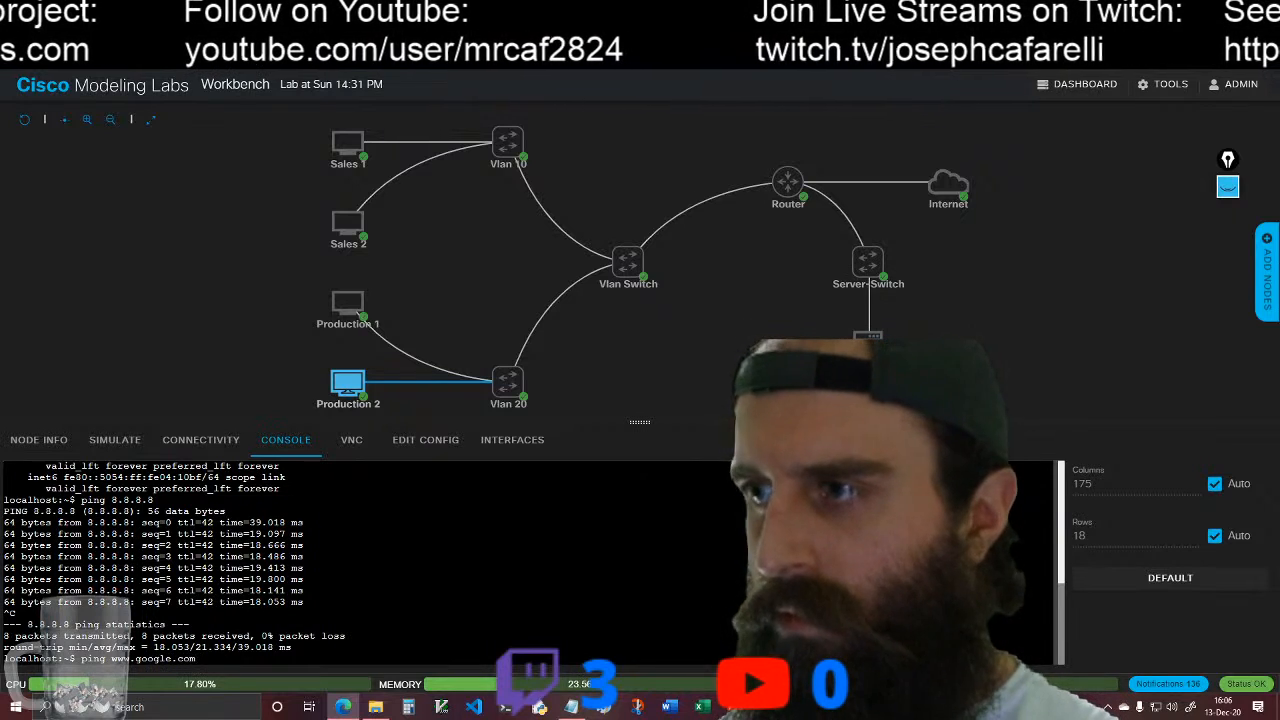
{"action": "key", "text": "Return"}
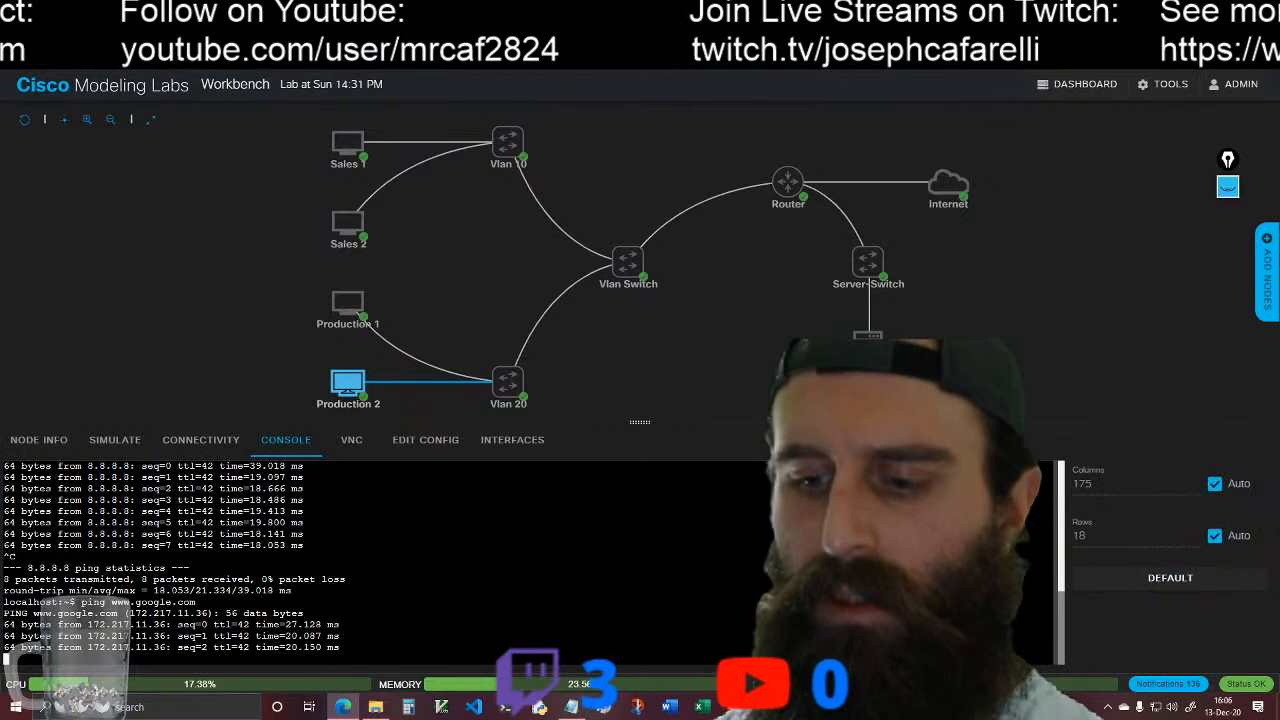
{"action": "key", "text": "ctrl+c"}
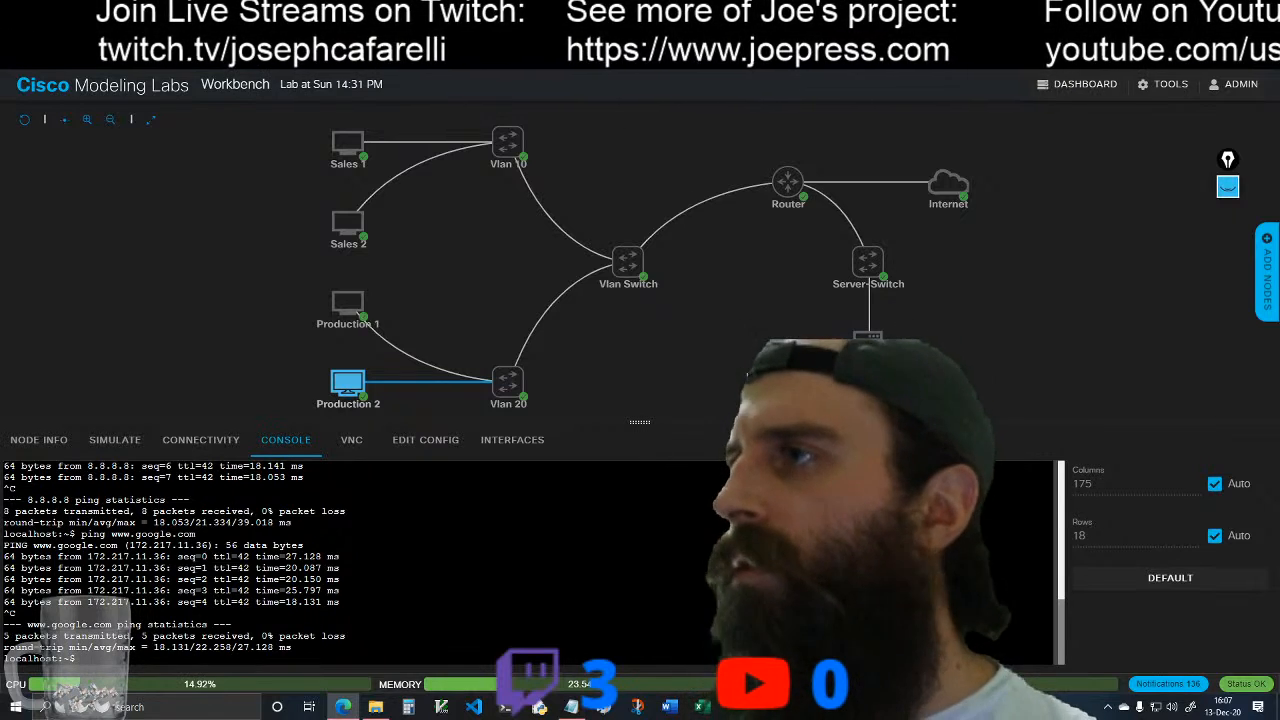
Step: Show the Sales 1 console in an enlarged pane and review its earlier ip addr and ping output
{"action": "left_click", "coordinate": [348, 143]}
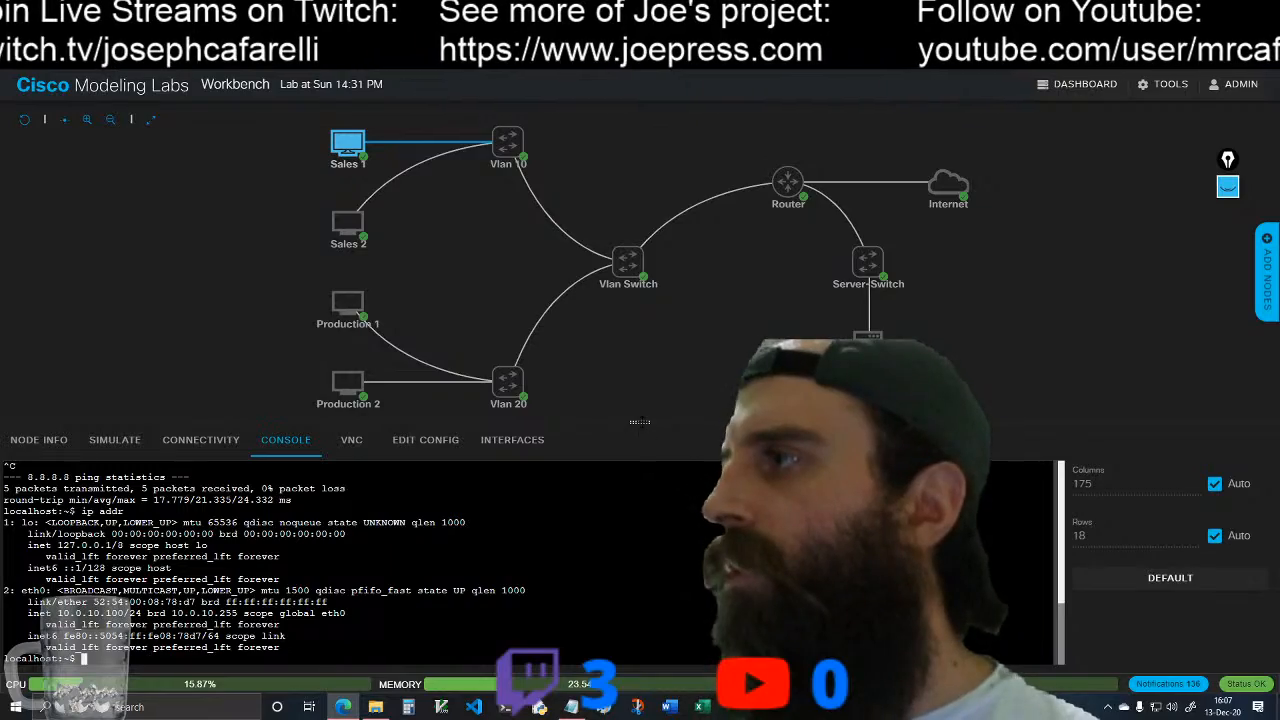
{"action": "left_click_drag", "start_coordinate": [603, 424], "coordinate": [636, 103]}
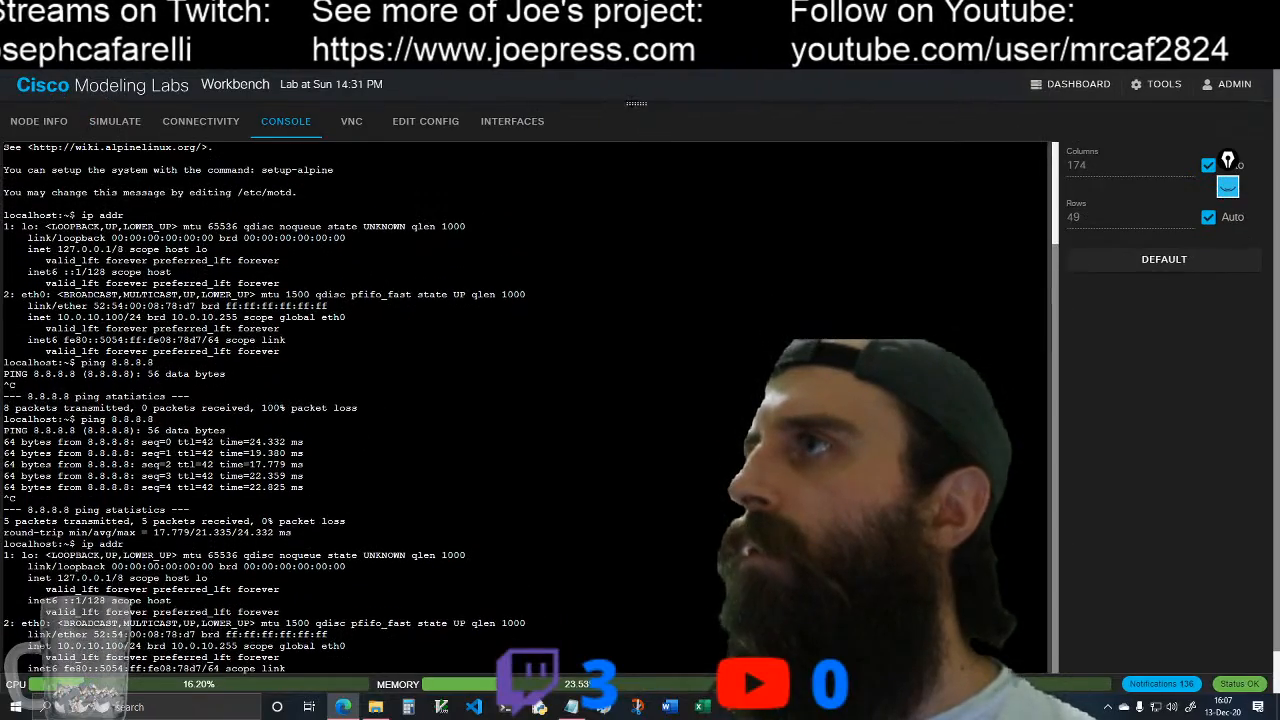
{"action": "scroll", "coordinate": [317, 172], "scroll_direction": "down", "scroll_amount": 2}
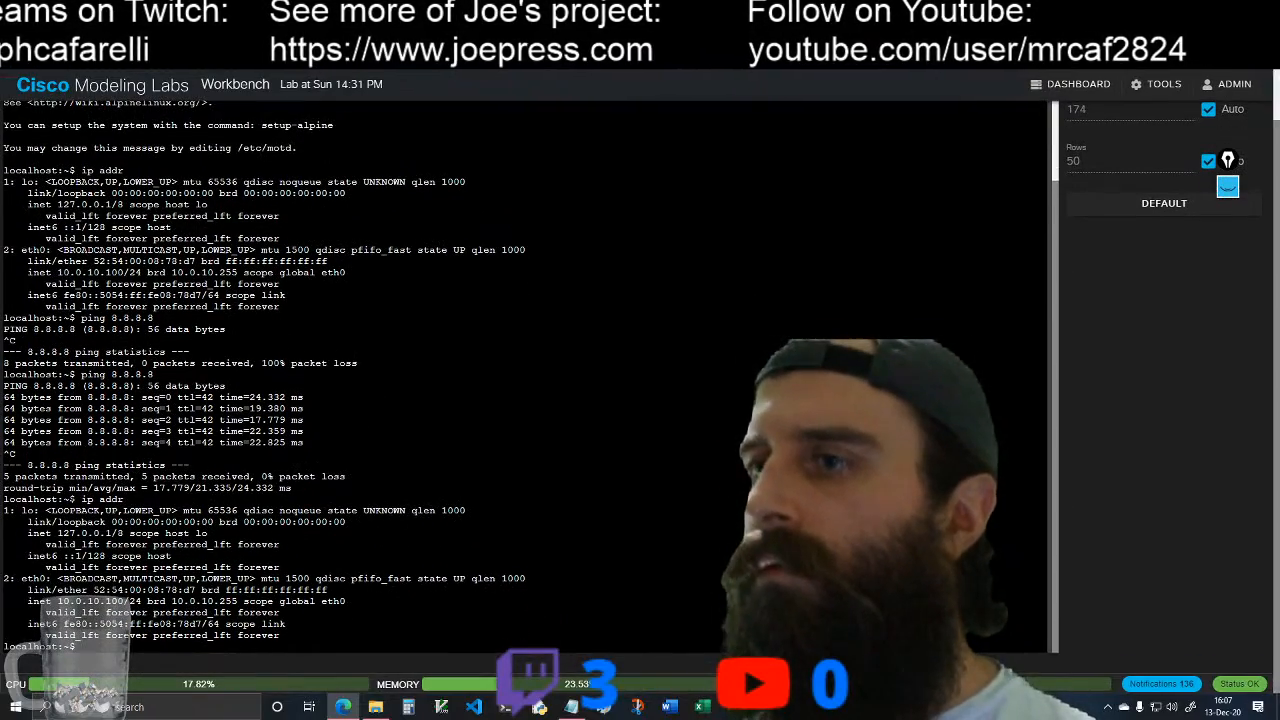
{"action": "left_click", "coordinate": [317, 172]}
{"action": "scroll", "coordinate": [317, 172], "scroll_direction": "up", "scroll_amount": 2}
{"action": "scroll", "coordinate": [317, 172], "scroll_direction": "up", "scroll_amount": 2}
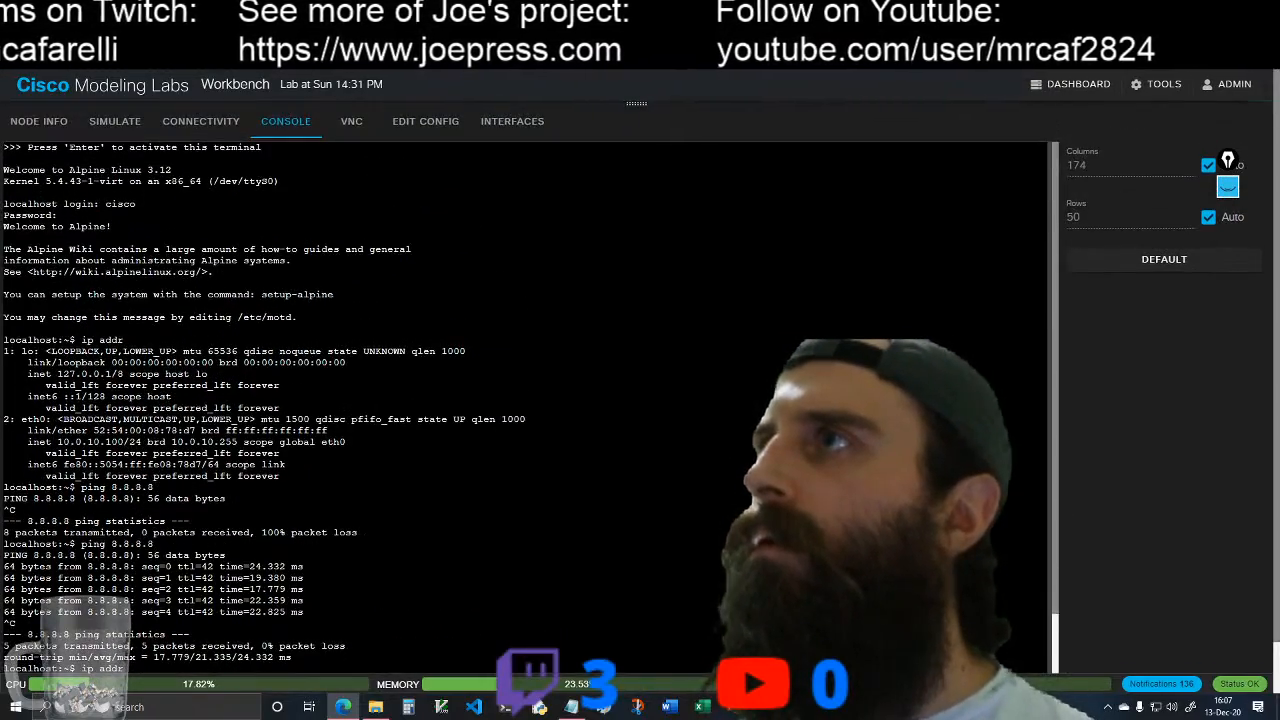
Step: Open a VNC session to Sales 1 and log in to its desktop as Linux User with the account password
{"action": "left_click", "coordinate": [358, 130]}
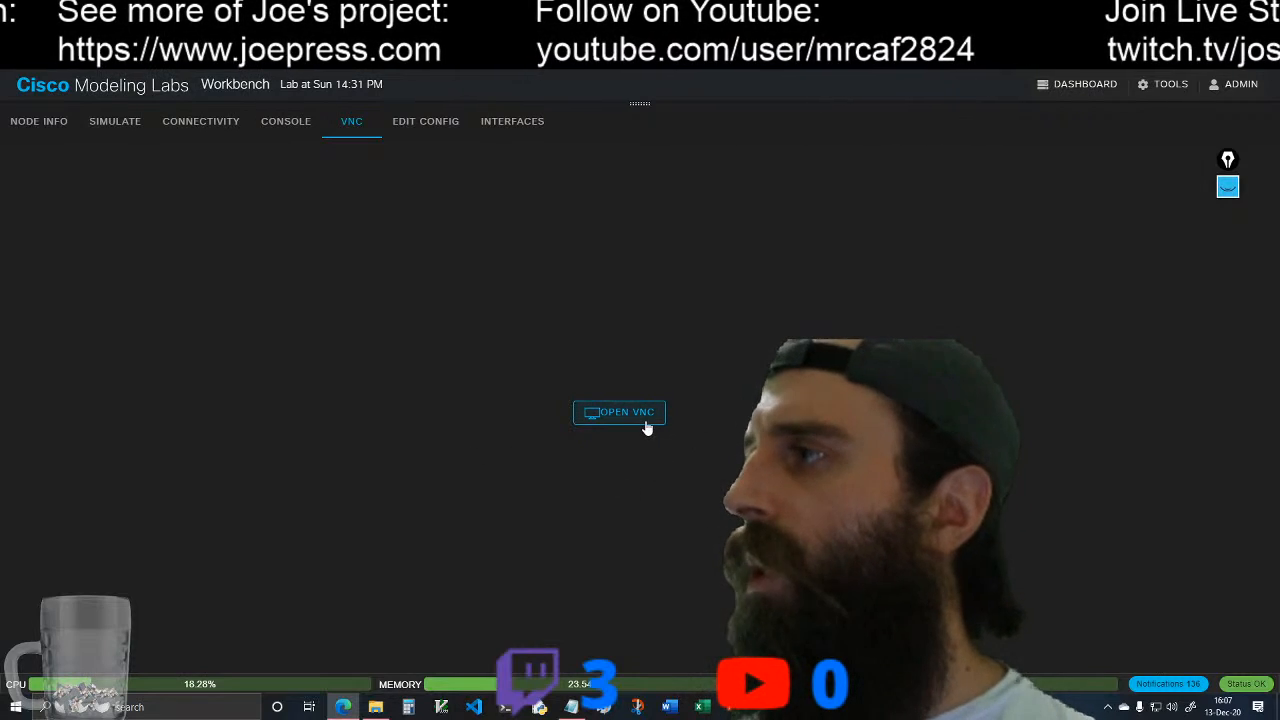
{"action": "left_click", "coordinate": [646, 426]}
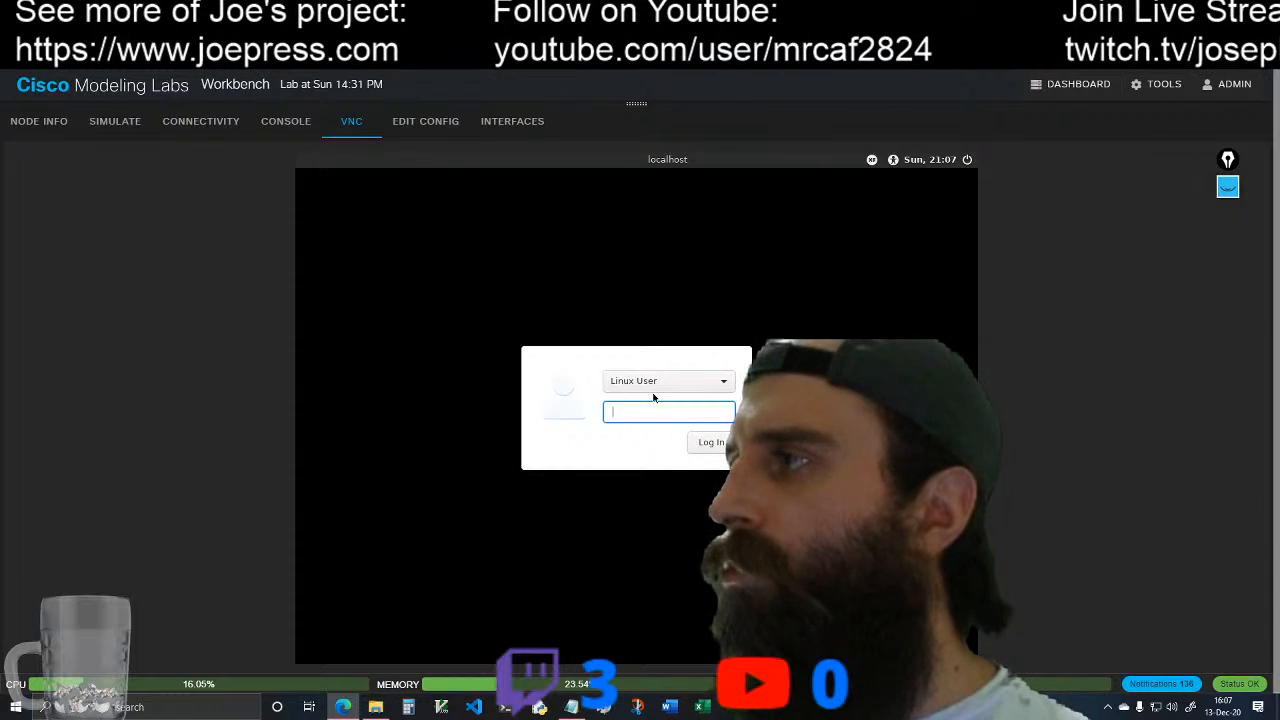
{"action": "type", "text": "••"}
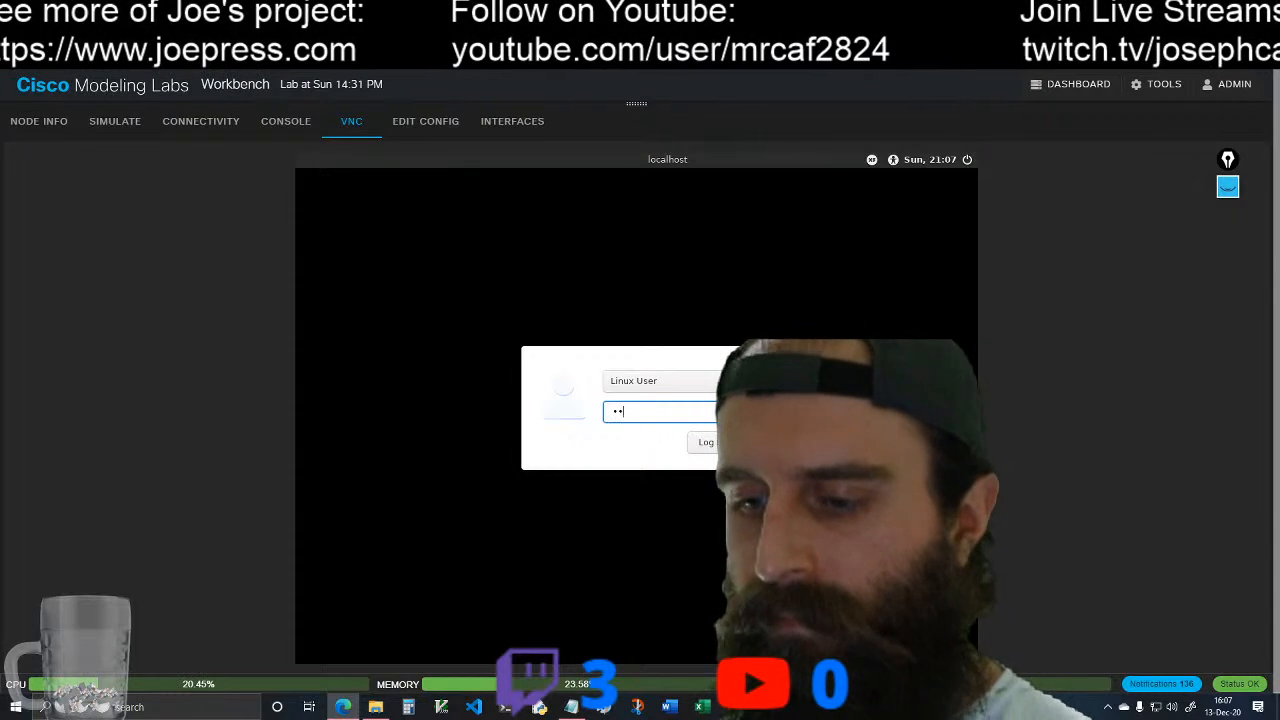
{"action": "type", "text": "•••"}
{"action": "key", "text": "Return"}
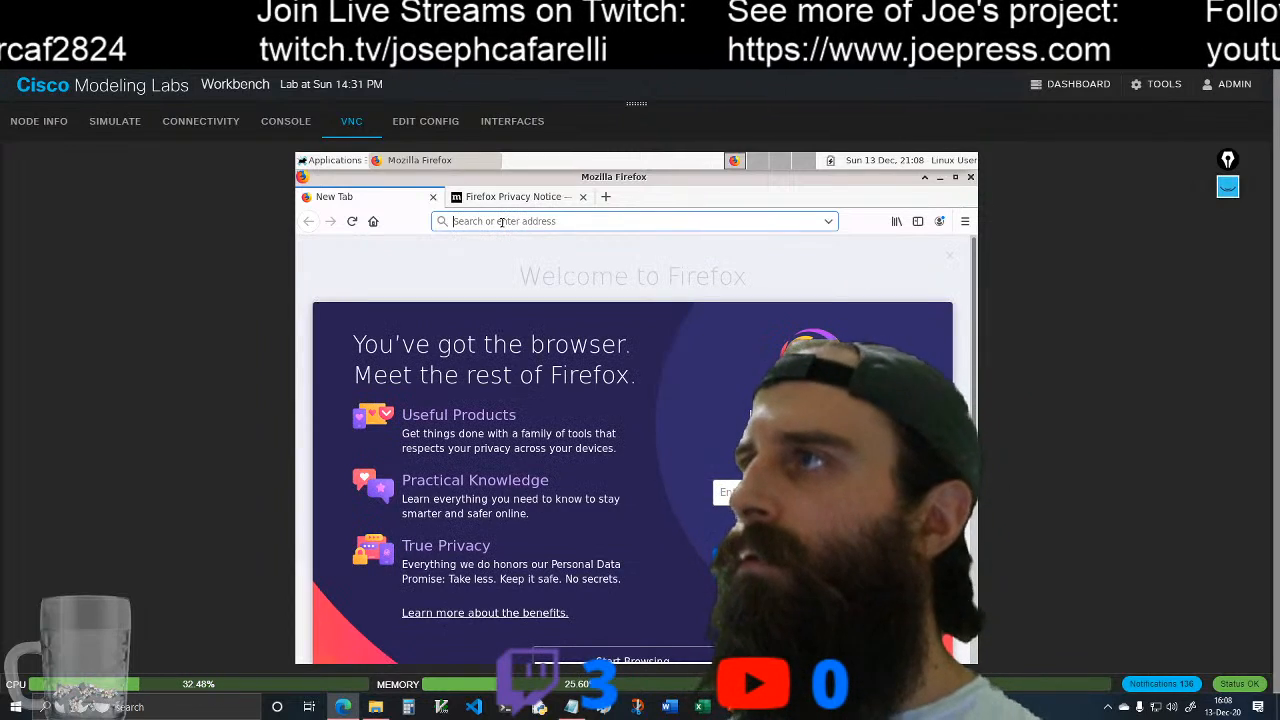
{"action": "type", "text": "www."}
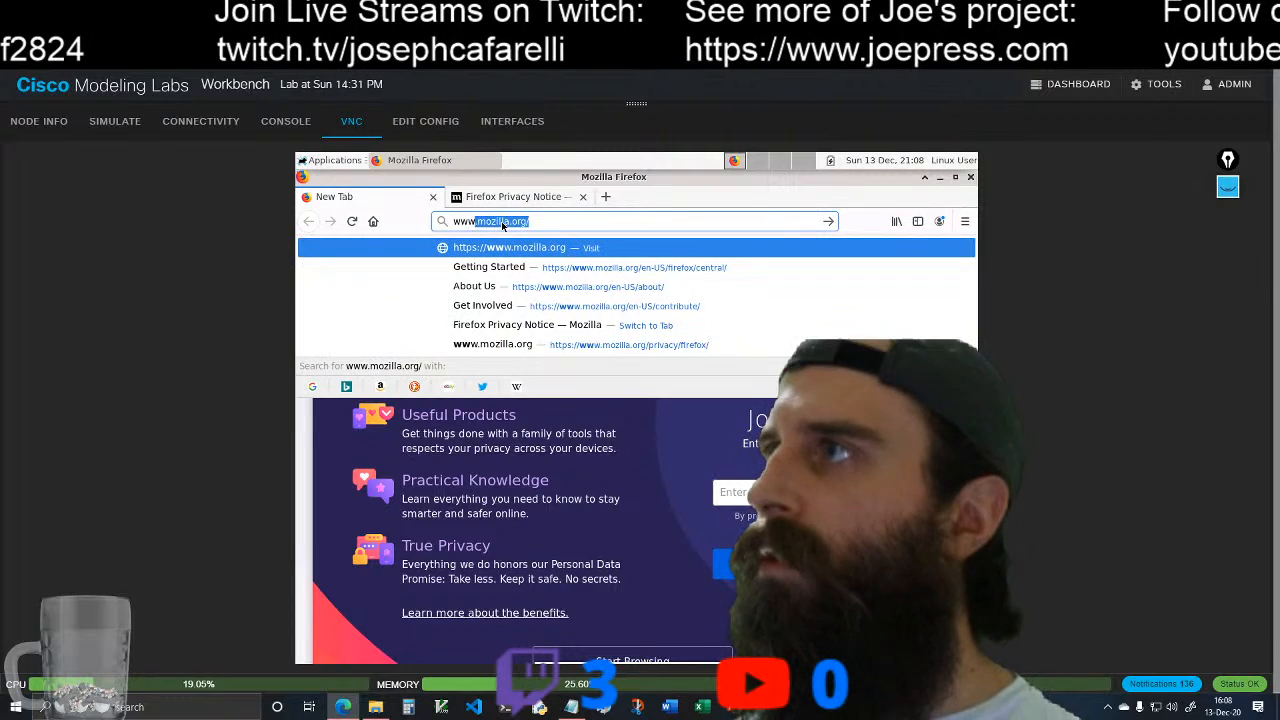
{"action": "type", "text": "joepress.com"}
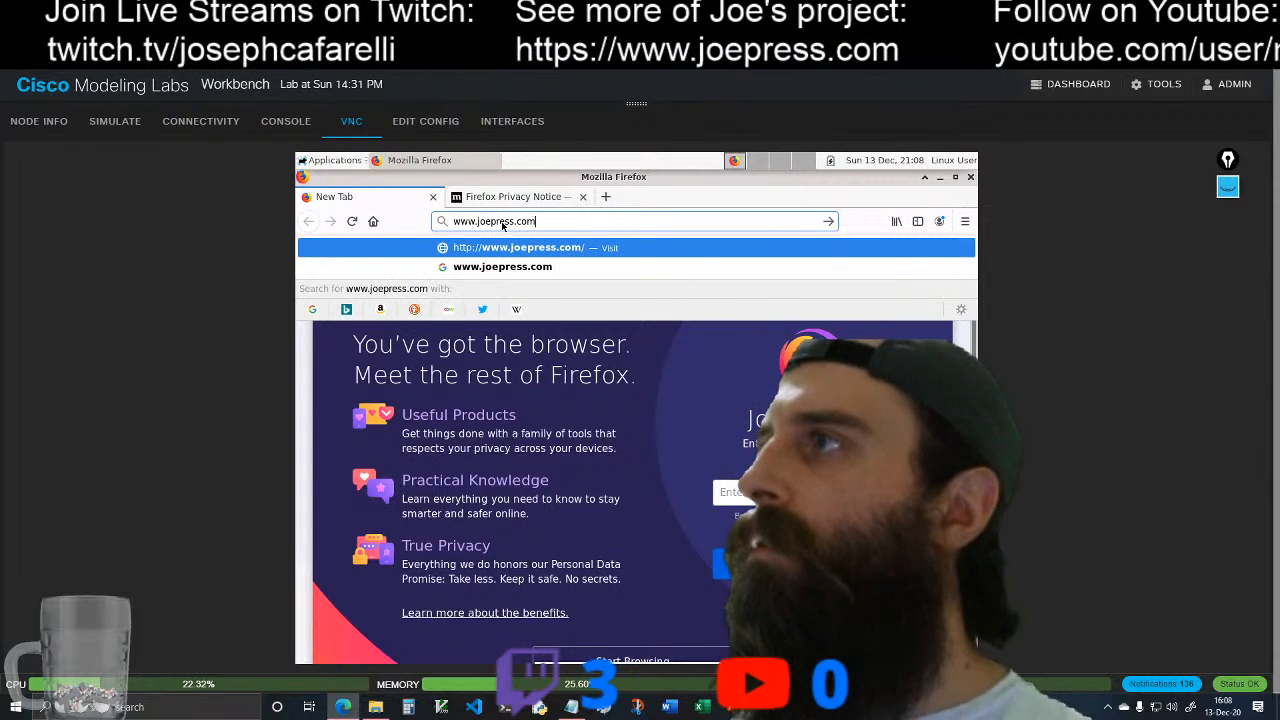
{"action": "key", "text": "Return"}
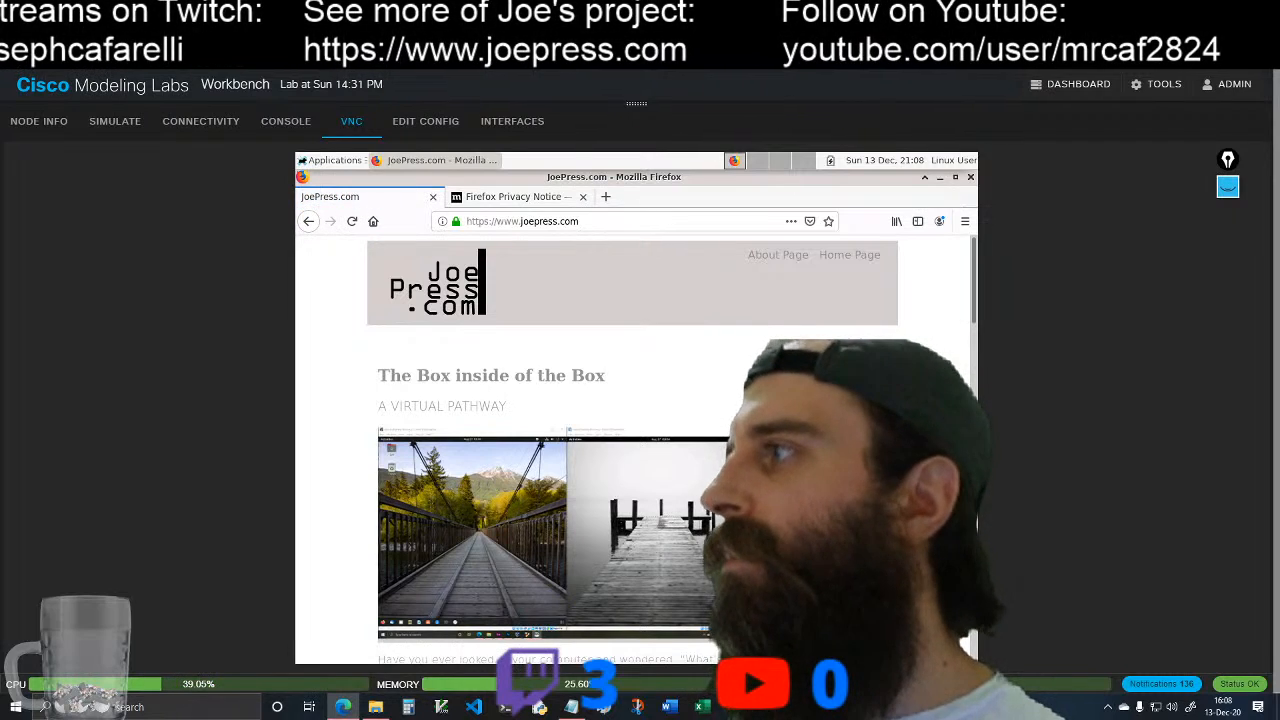
Step: Look through the JoePress.com article down to its authorship section and return to the start of the page
{"action": "scroll", "coordinate": [632, 450], "scroll_direction": "down", "scroll_amount": 5}
{"action": "scroll", "coordinate": [566, 450], "scroll_direction": "down", "scroll_amount": 5}
{"action": "scroll", "coordinate": [566, 450], "scroll_direction": "down", "scroll_amount": 5}
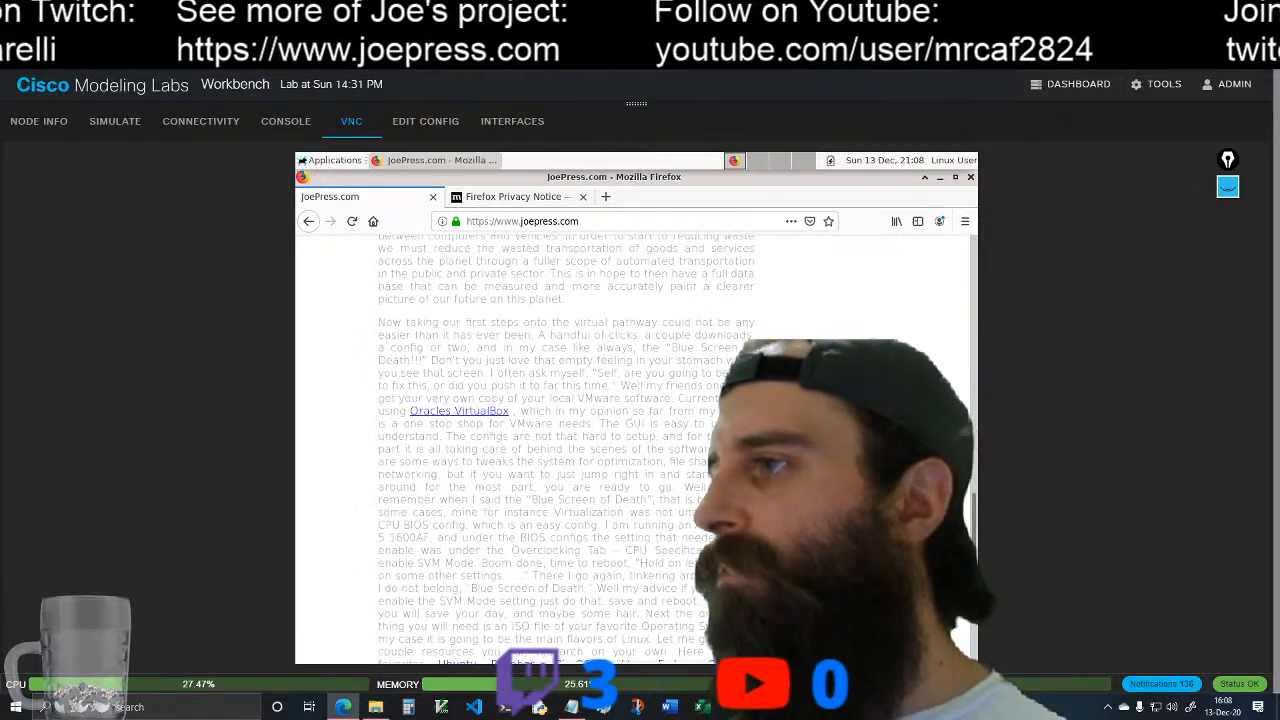
{"action": "scroll", "coordinate": [566, 450], "scroll_direction": "down", "scroll_amount": 3}
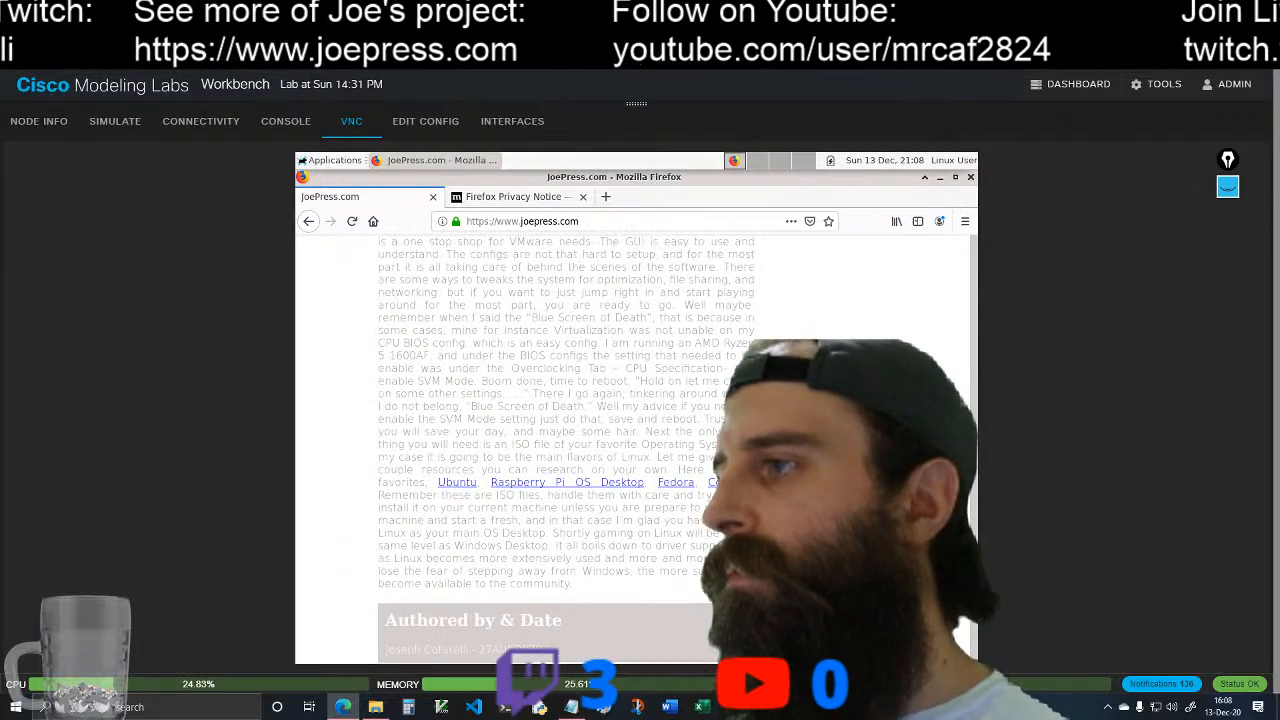
{"action": "scroll", "coordinate": [566, 450], "scroll_direction": "up", "scroll_amount": 2}
{"action": "scroll", "coordinate": [566, 450], "scroll_direction": "up", "scroll_amount": 10}
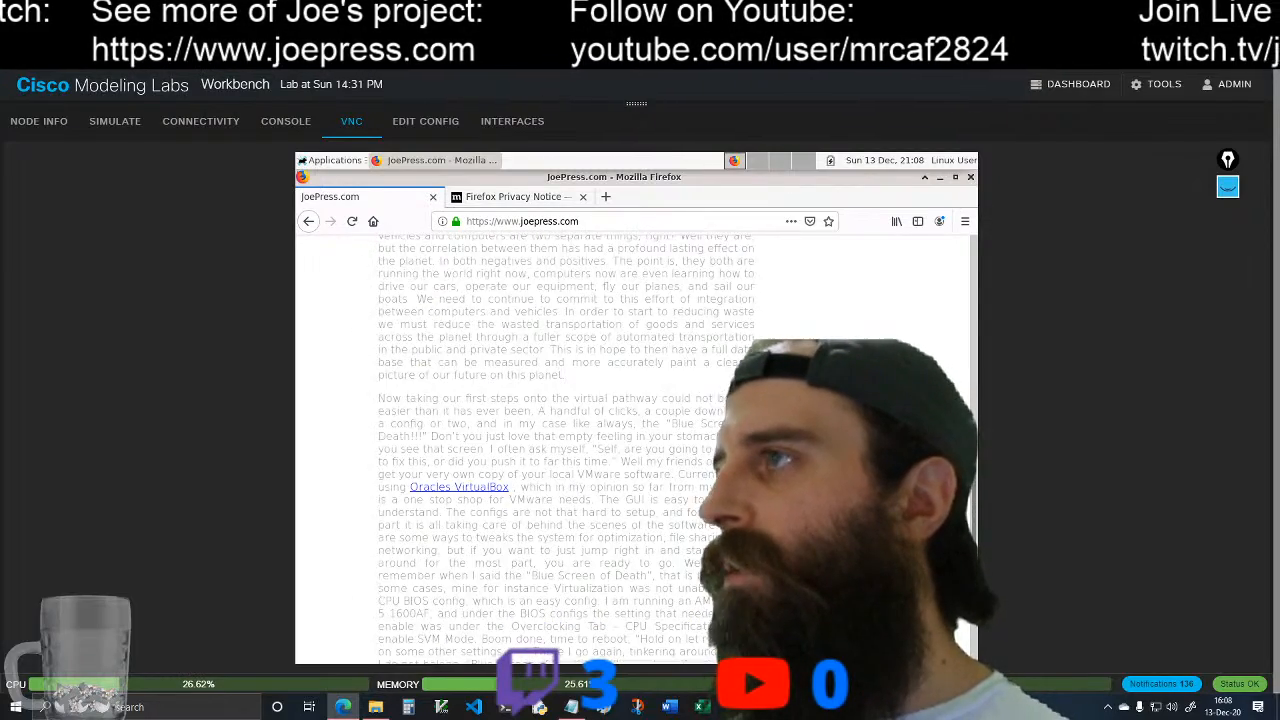
{"action": "scroll", "coordinate": [566, 450], "scroll_direction": "up", "scroll_amount": 10}
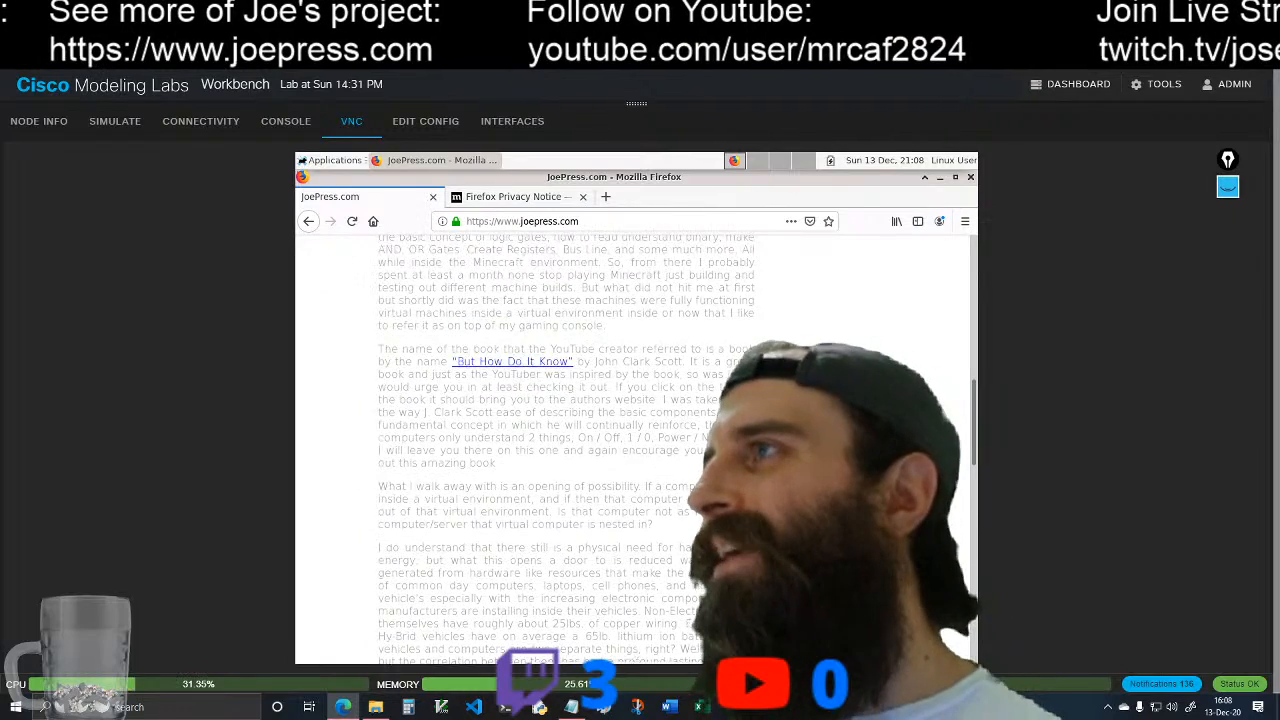
{"action": "scroll", "coordinate": [566, 450], "scroll_direction": "up", "scroll_amount": 7}
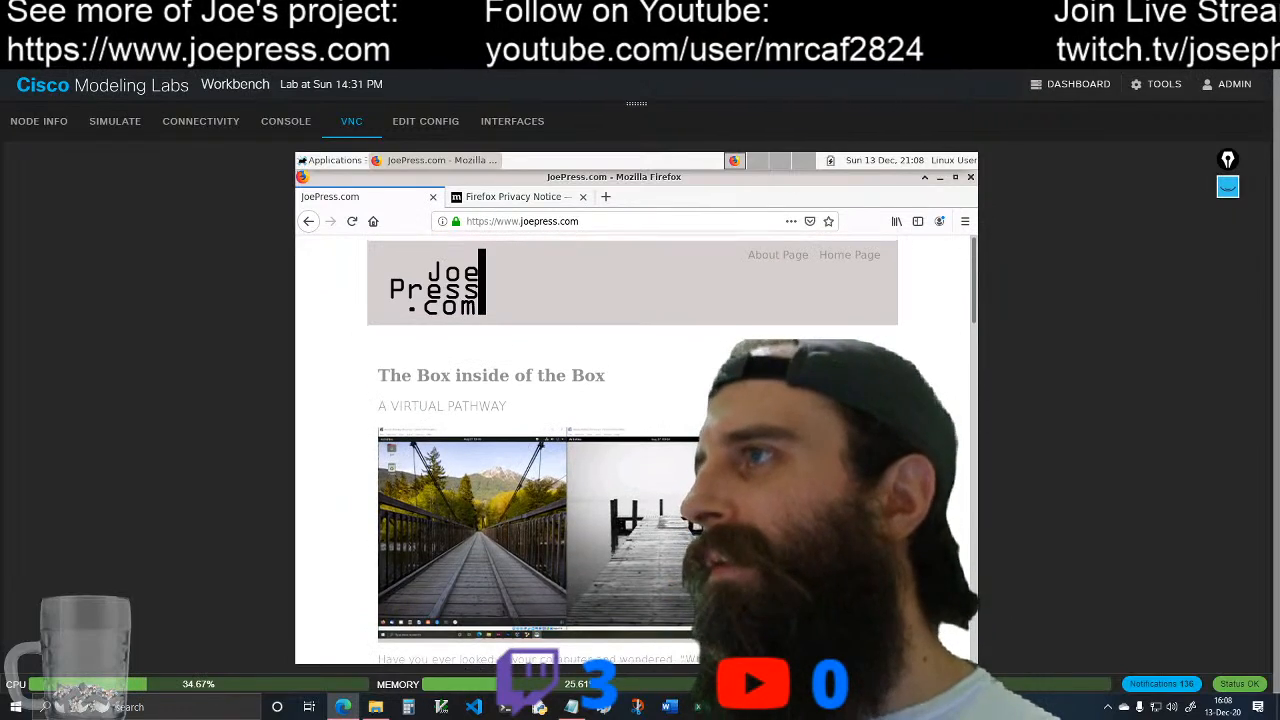
{"action": "left_click", "coordinate": [598, 221]}
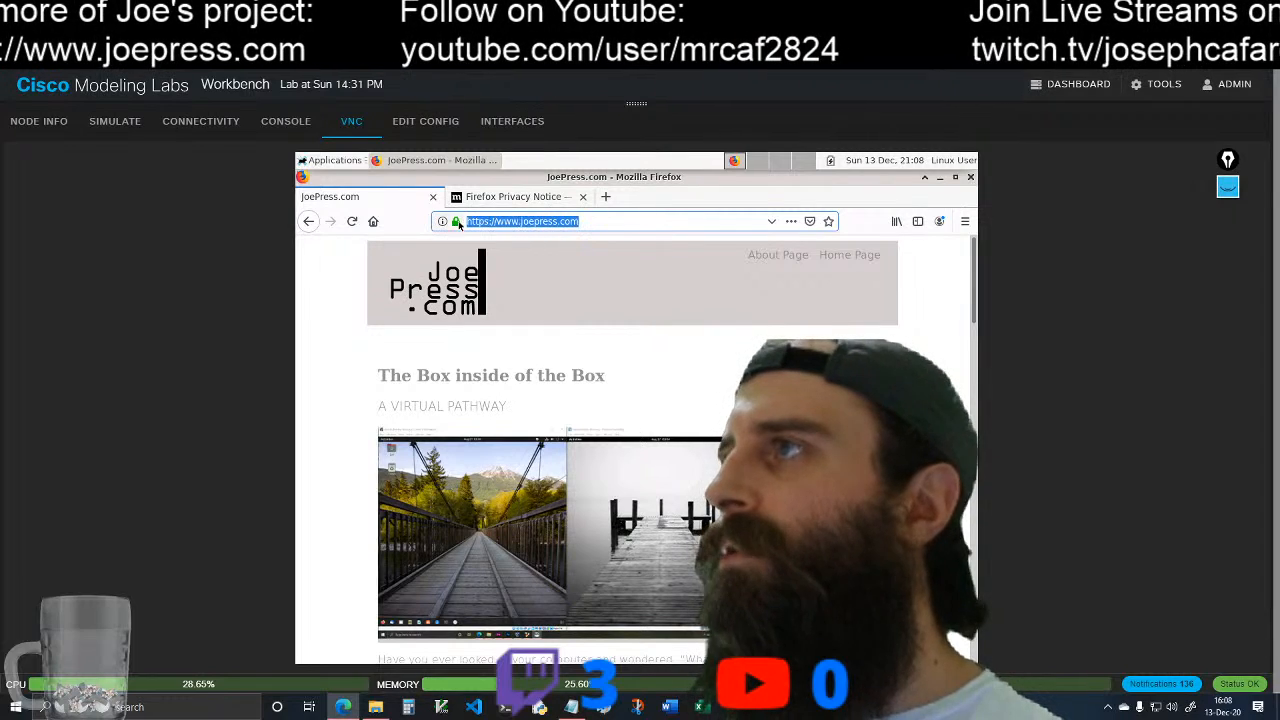
{"action": "type", "text": "www."}
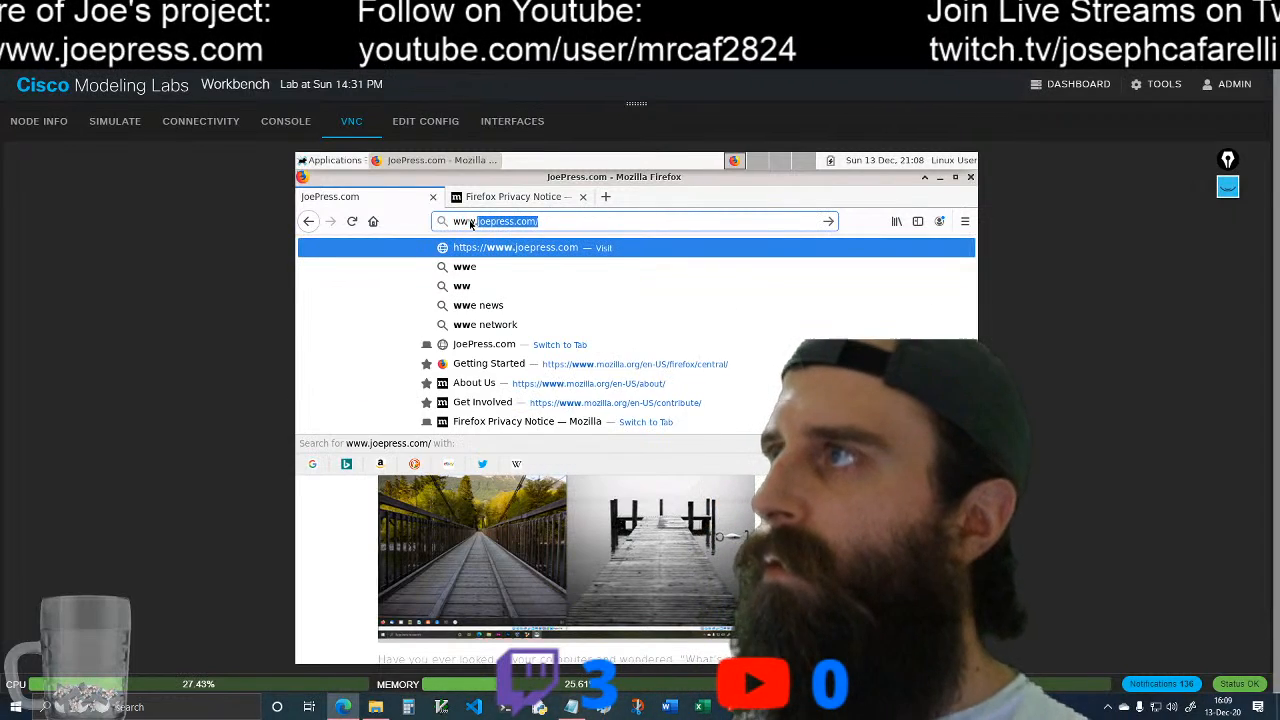
{"action": "type", "text": "googl"}
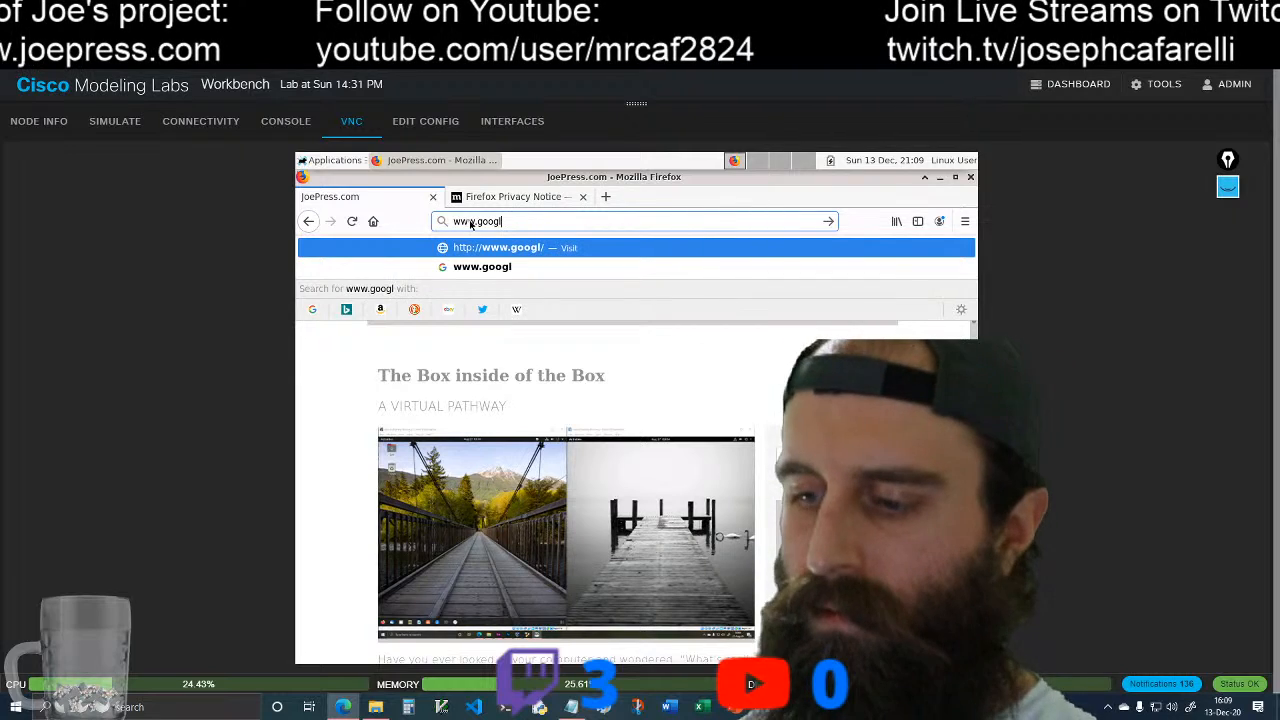
{"action": "type", "text": "e.com"}
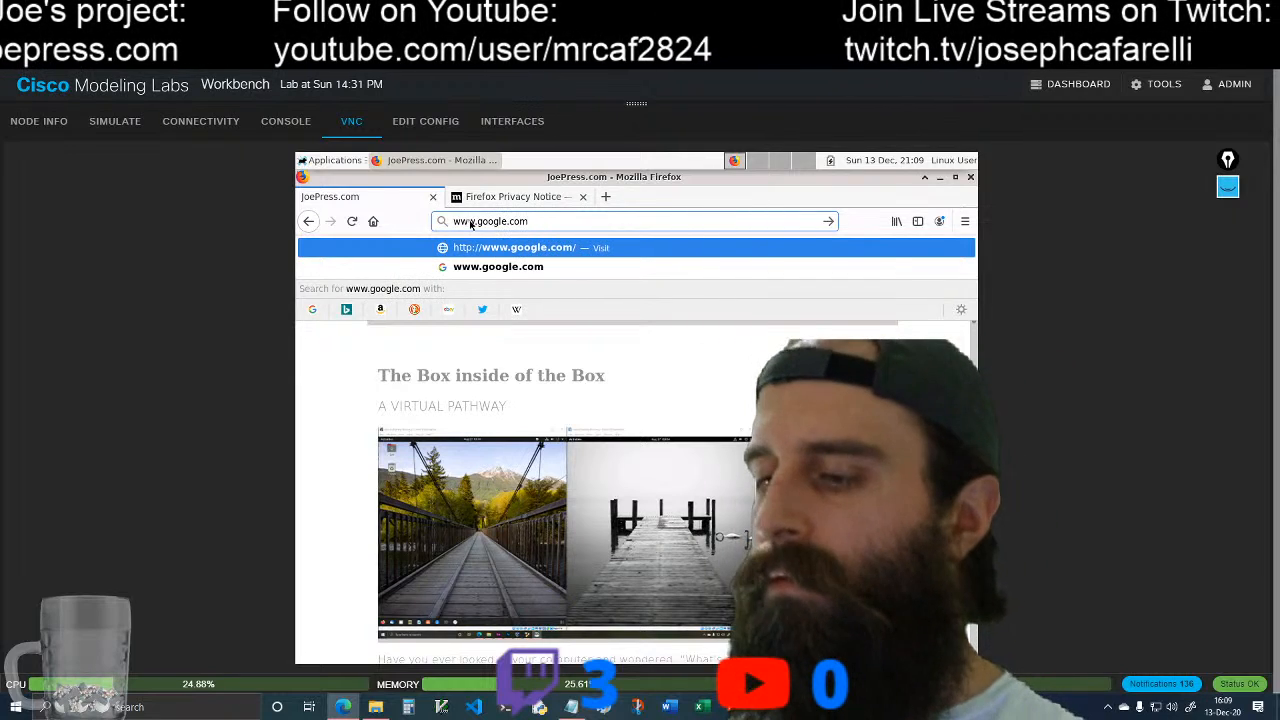
{"action": "key", "text": "Return"}
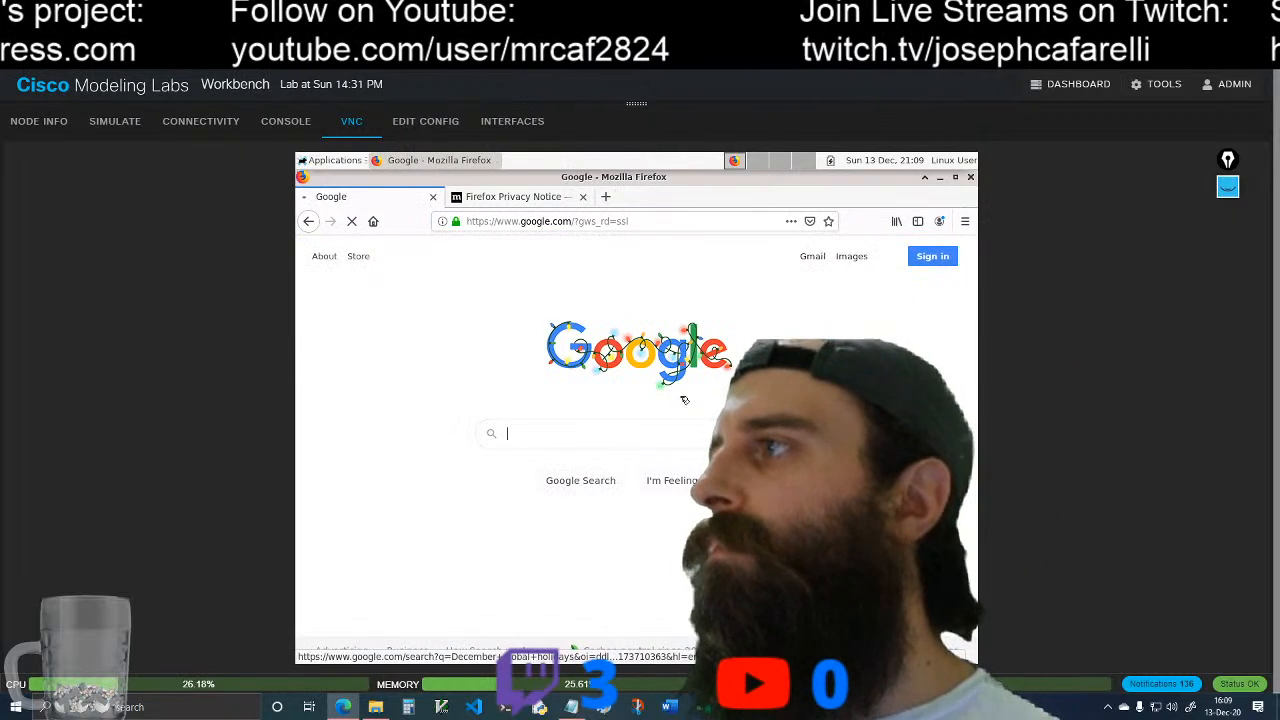
{"action": "left_click", "coordinate": [597, 436]}
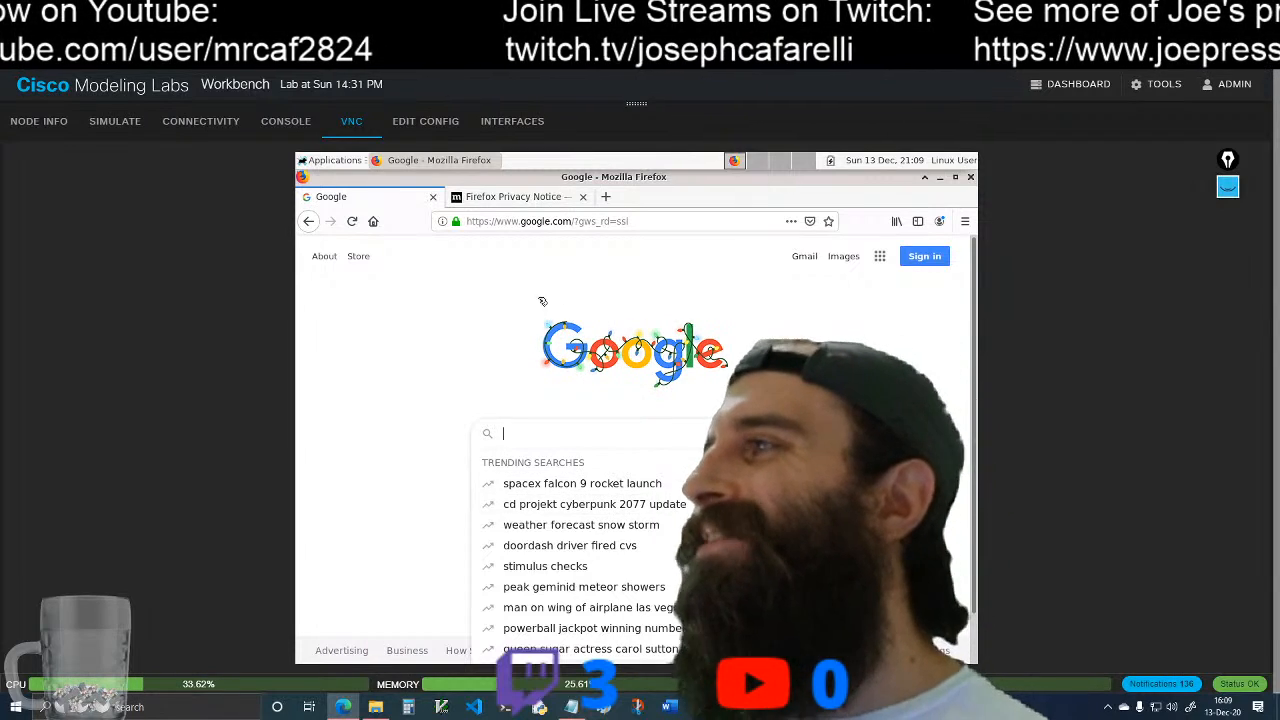
{"action": "left_click", "coordinate": [479, 319]}
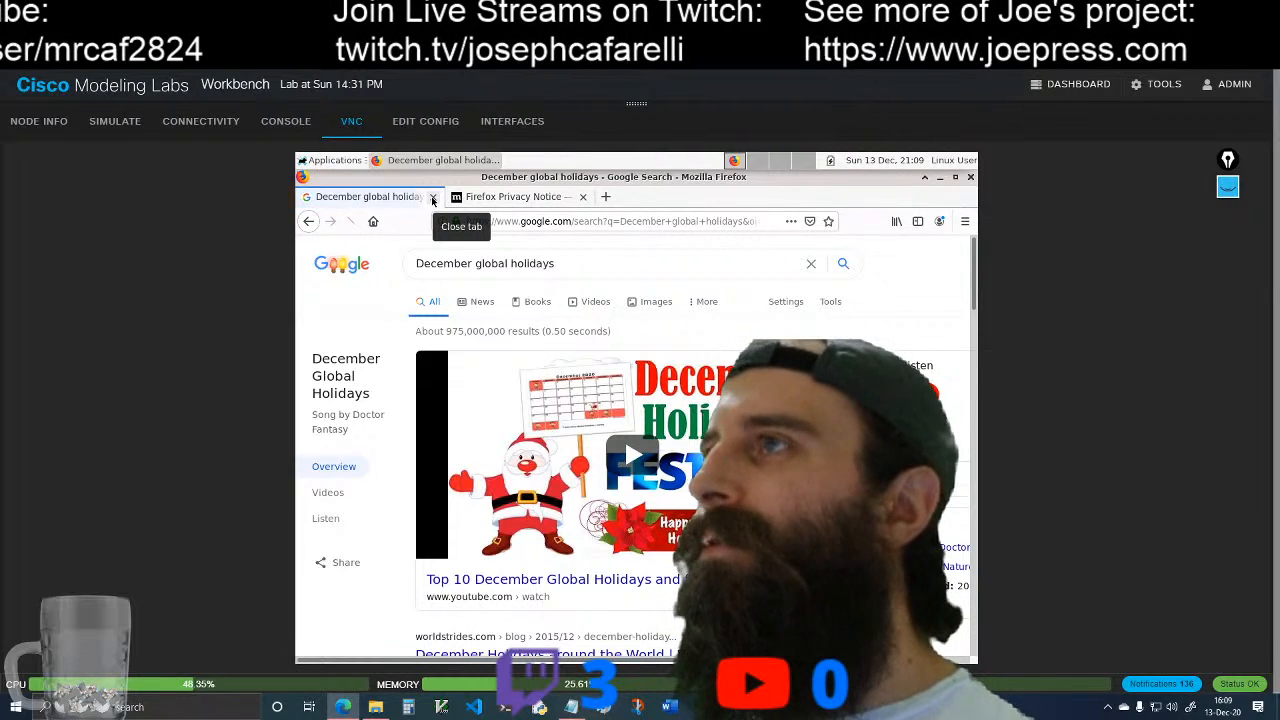
Step: Quit Firefox with both of its tabs and return to the Sales 1 console, shrinking the pane to reveal the topology
{"action": "left_click", "coordinate": [969, 180]}
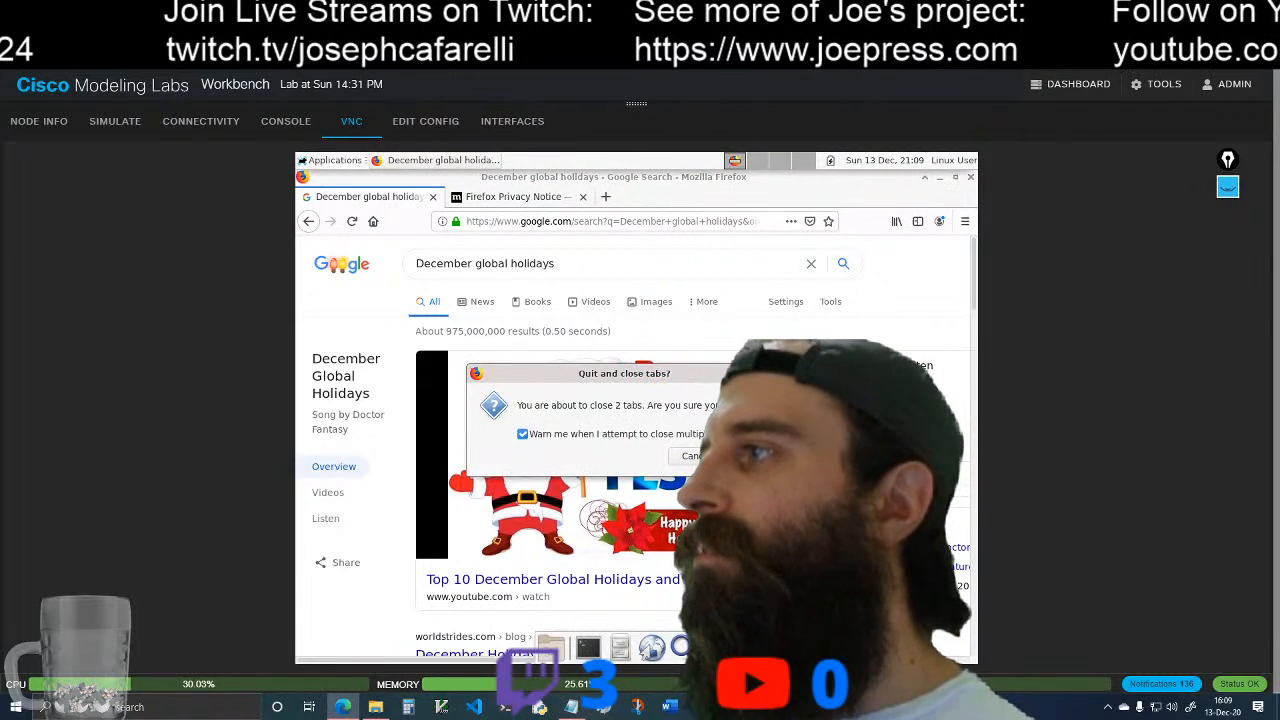
{"action": "left_click", "coordinate": [745, 456]}
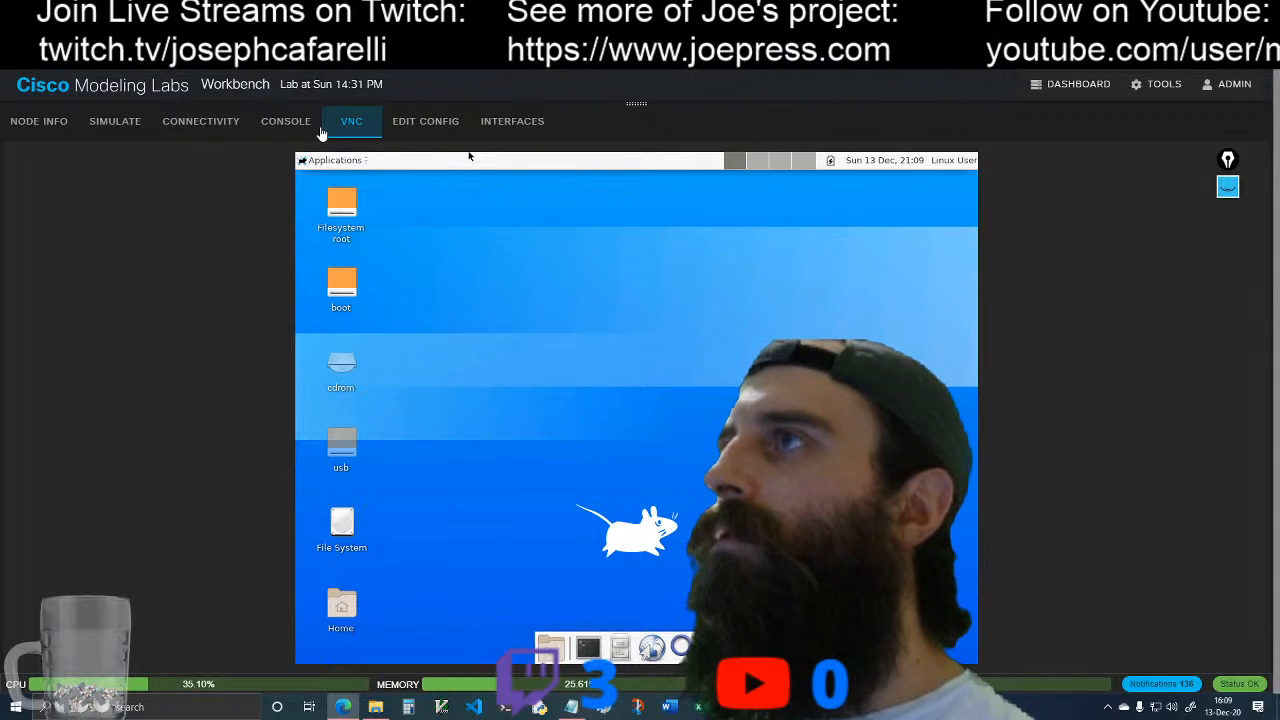
{"action": "left_click", "coordinate": [297, 133]}
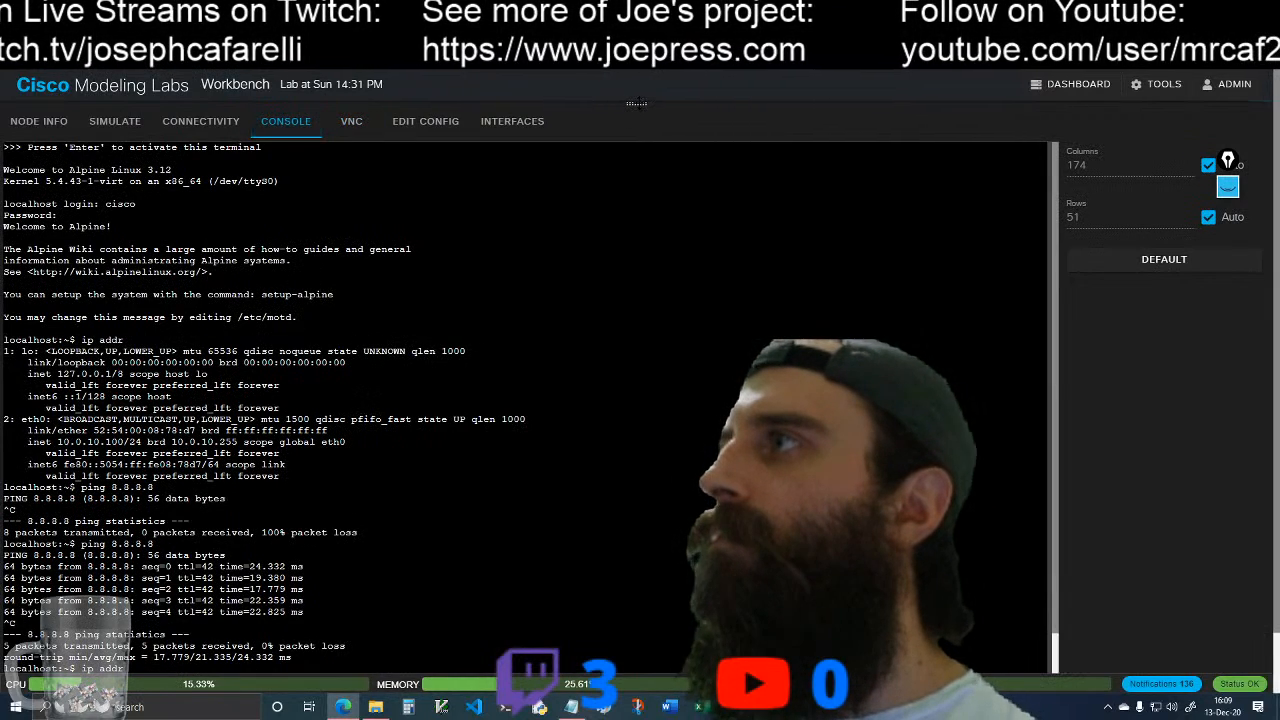
{"action": "left_click_drag", "start_coordinate": [636, 103], "coordinate": [640, 417]}
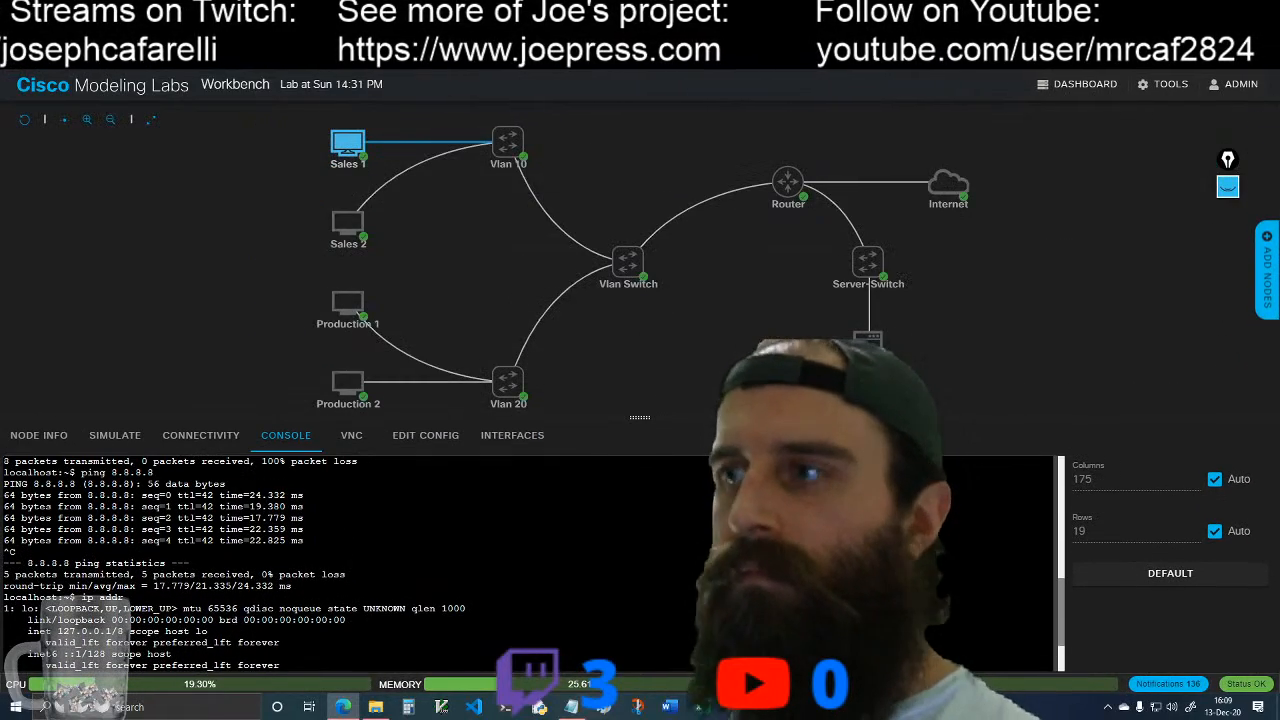
Step: Dismiss the command completion list in the Sales 1 console and clear the terminal with clear
{"action": "key", "text": "Tab"}
{"action": "key", "text": "Tab"}
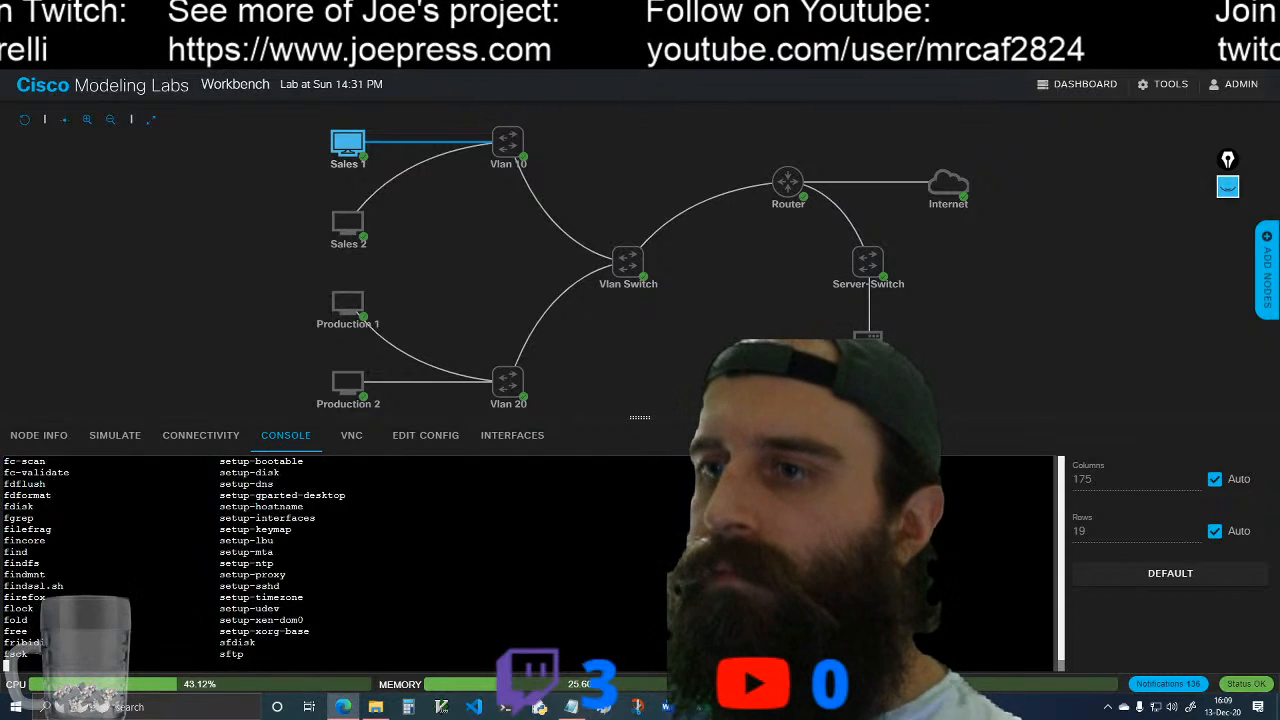
{"action": "type", "text": "q"}
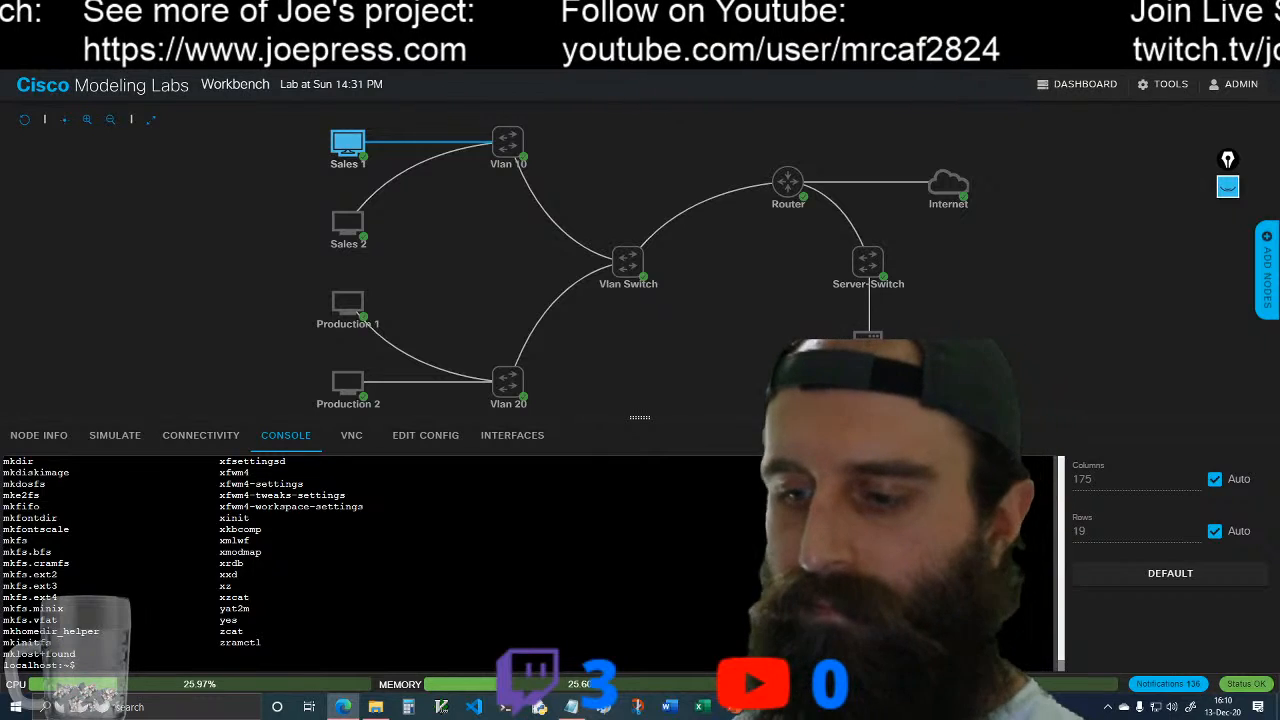
{"action": "type", "text": "clear"}
{"action": "key", "text": "Return"}
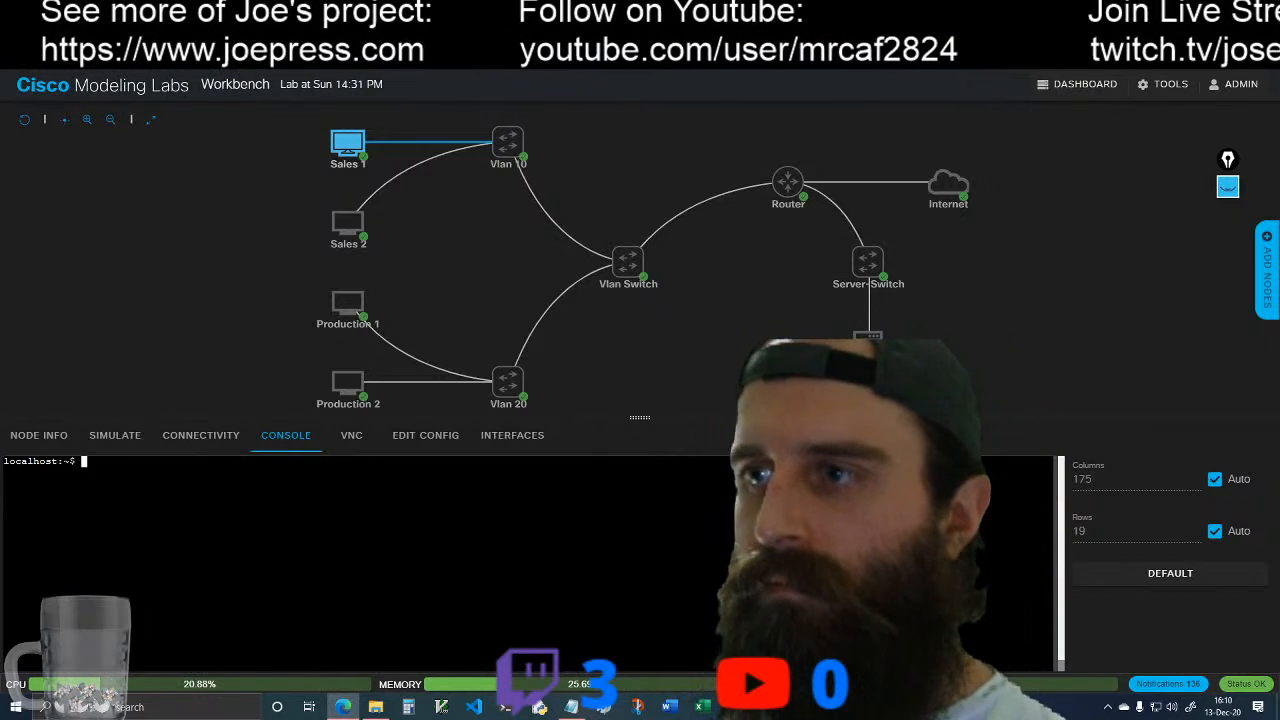
Step: Rename the lab as DHCP Lab and save the new title
{"action": "mouse_move", "coordinate": [366, 226]}
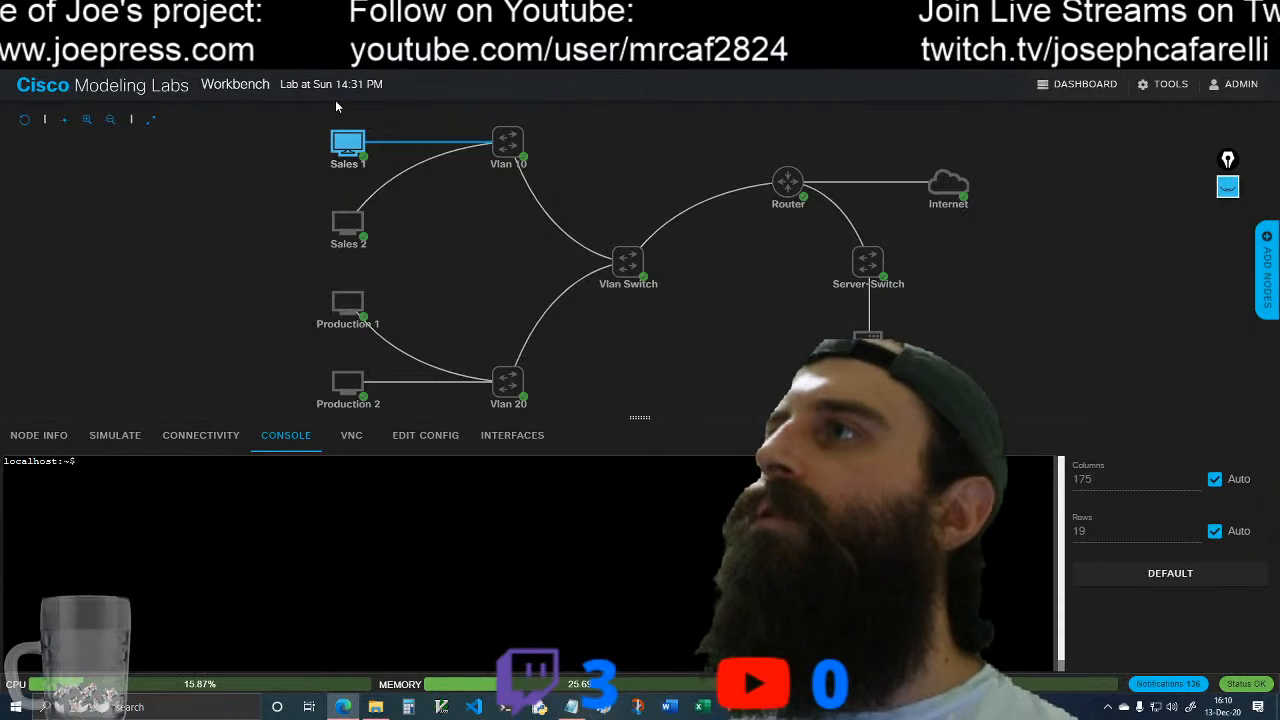
{"action": "left_click", "coordinate": [288, 84]}
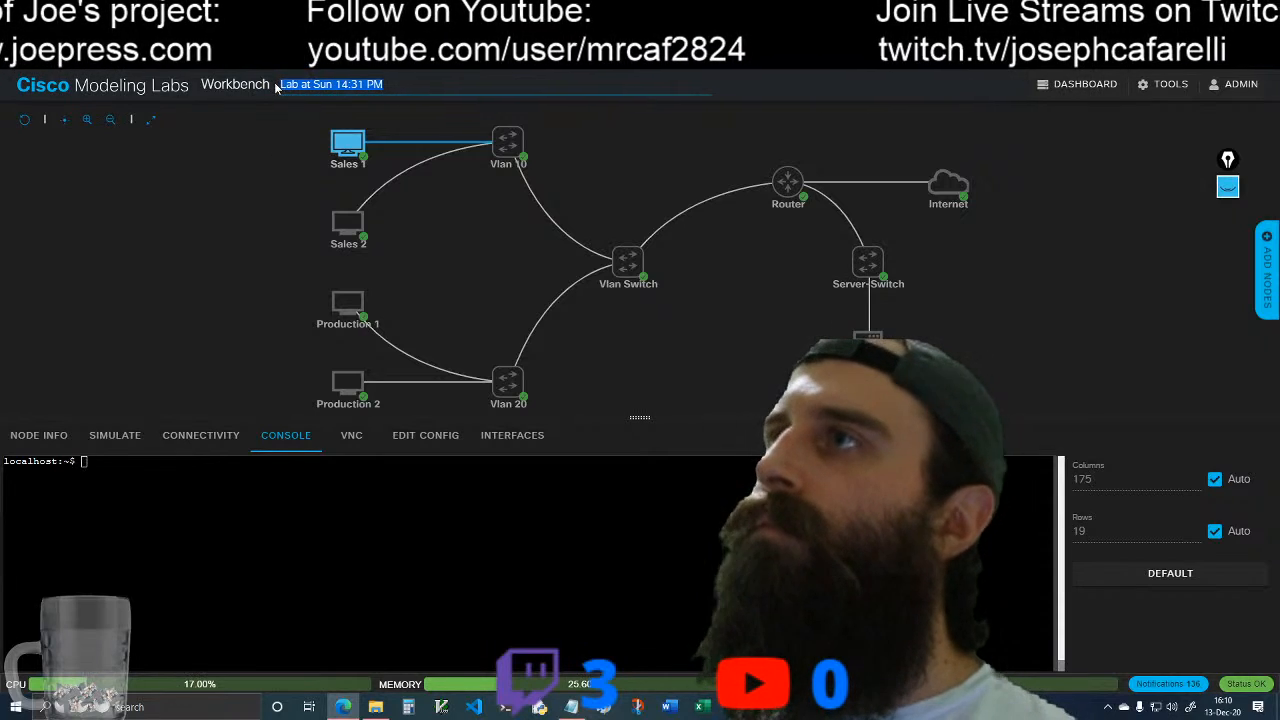
{"action": "type", "text": "DHCP"}
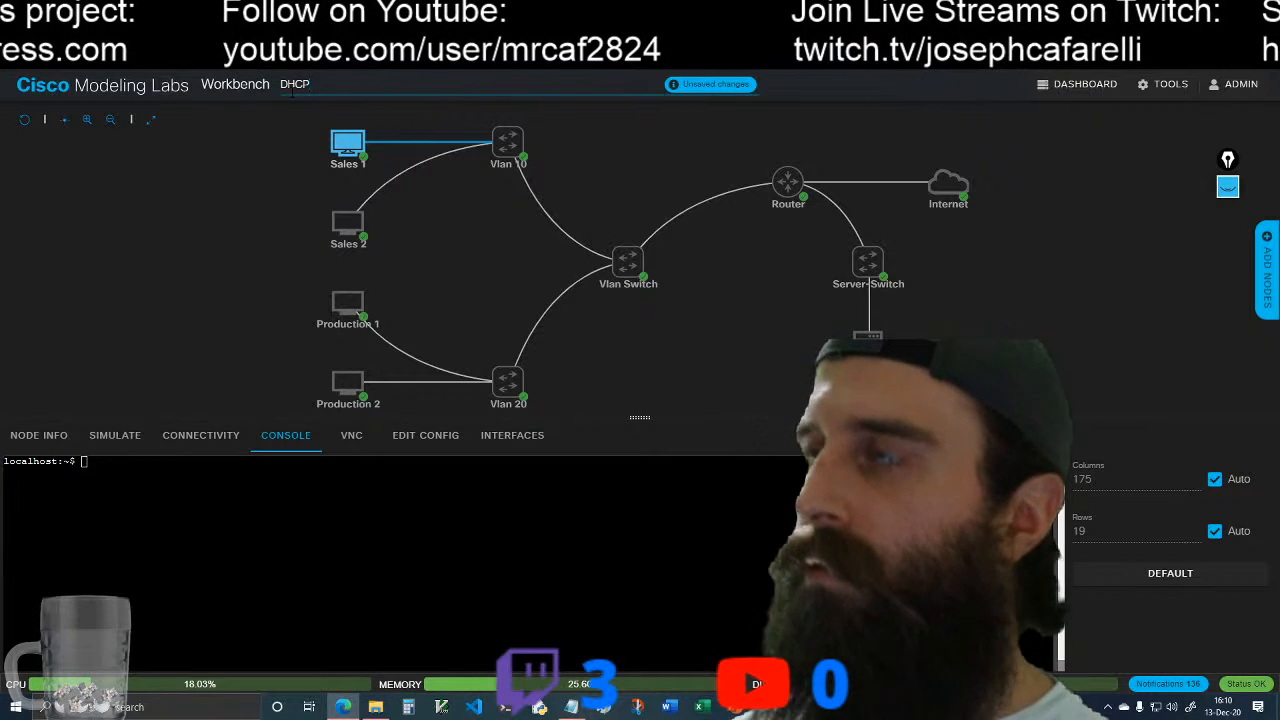
{"action": "type", "text": " Lab"}
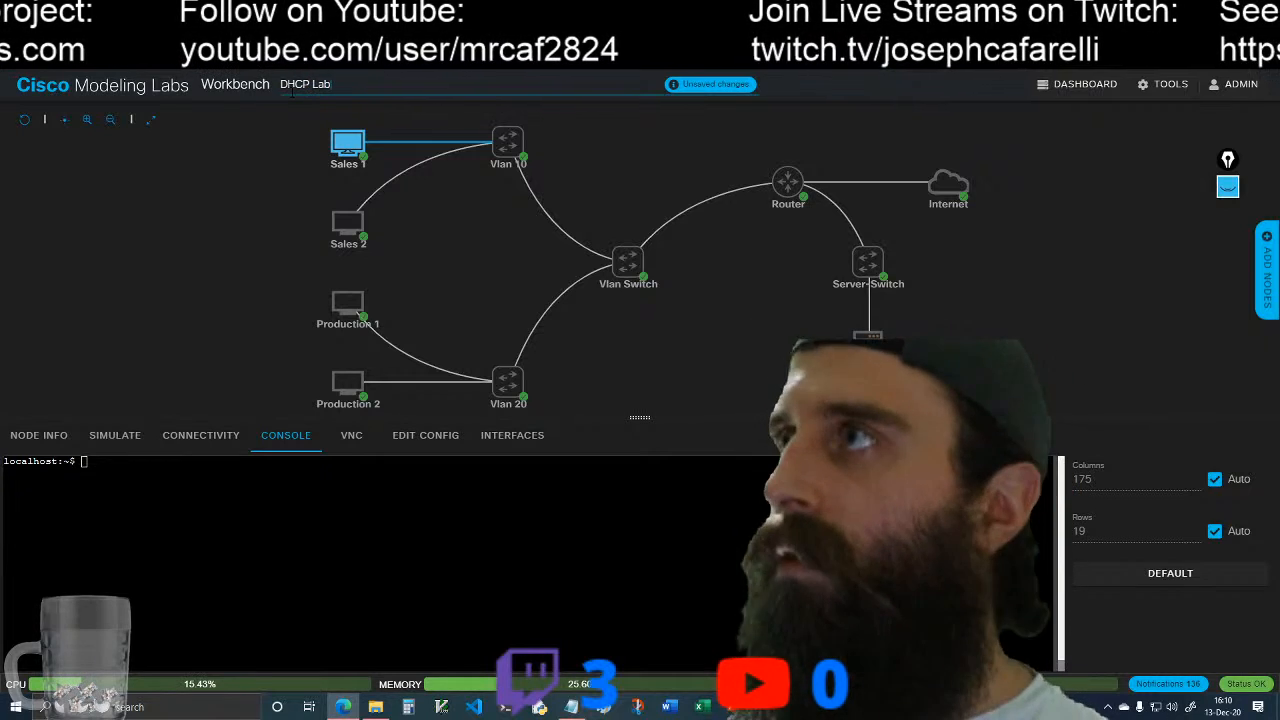
{"action": "left_click", "coordinate": [675, 88]}
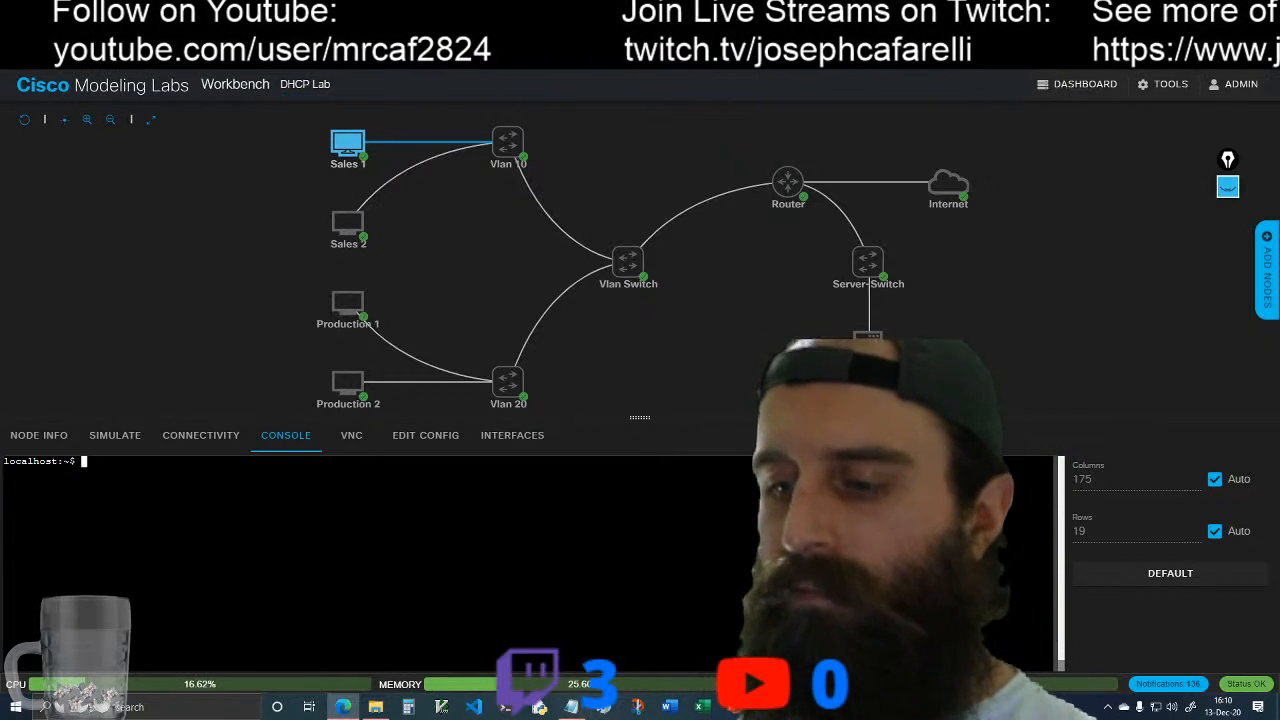
Step: Test inter-VLAN connectivity from Sales 1 by pinging 10.0.20.101, stopping the ping after several replies
{"action": "type", "text": "ping 10.0.20.10"}
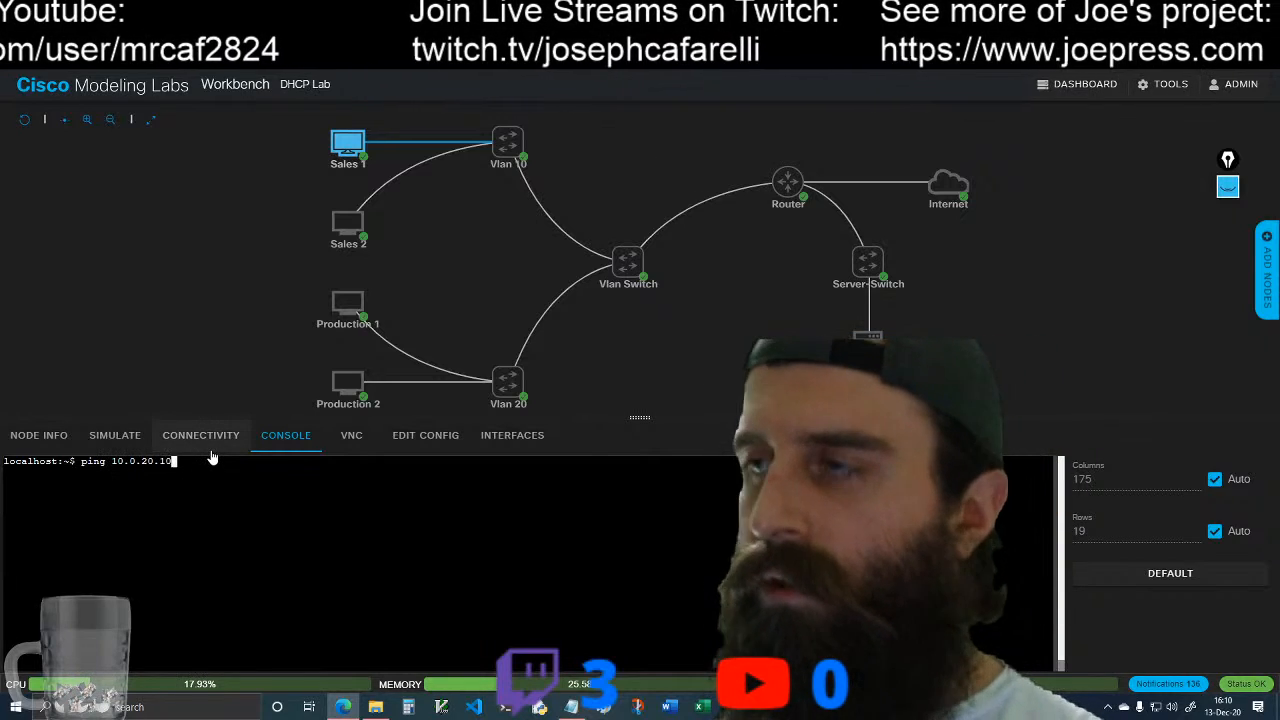
{"action": "key", "text": "Return"}
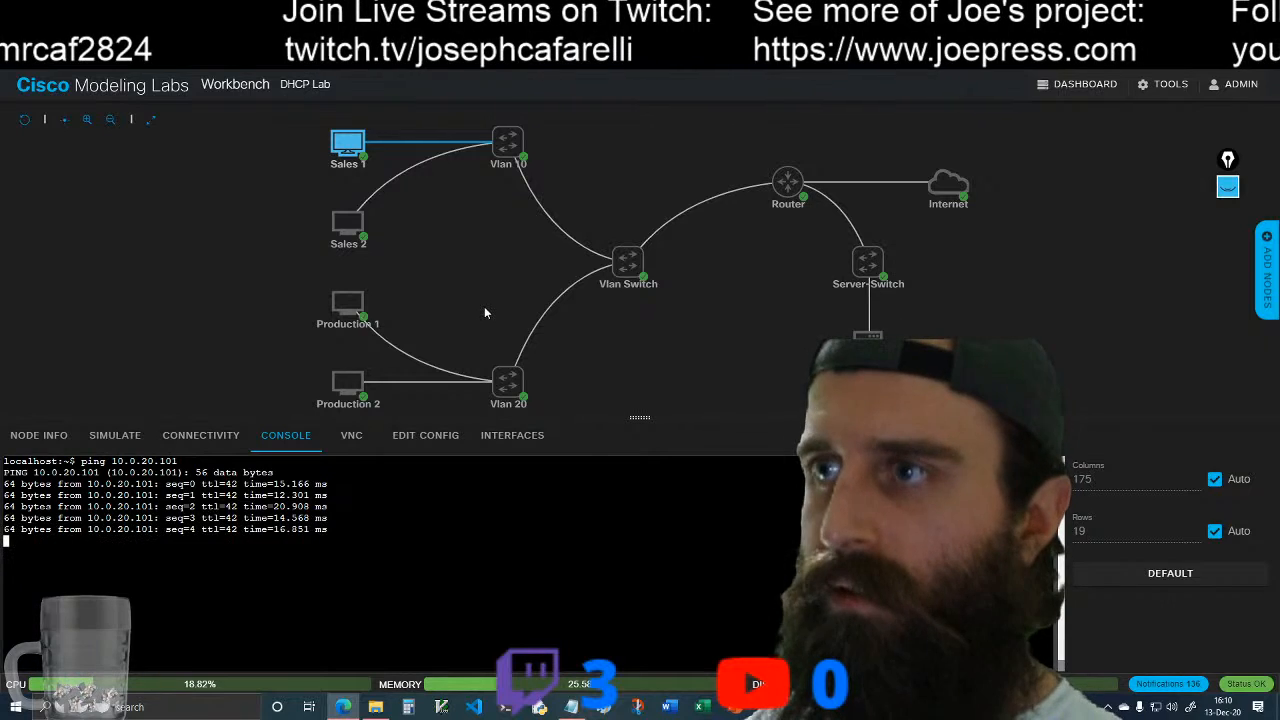
{"action": "key", "text": "ctrl+c"}
Step: Check the Production 1 address in its console, run ip addr on Production 2, and reopen the Sales 1 console
{"action": "left_click", "coordinate": [363, 308]}
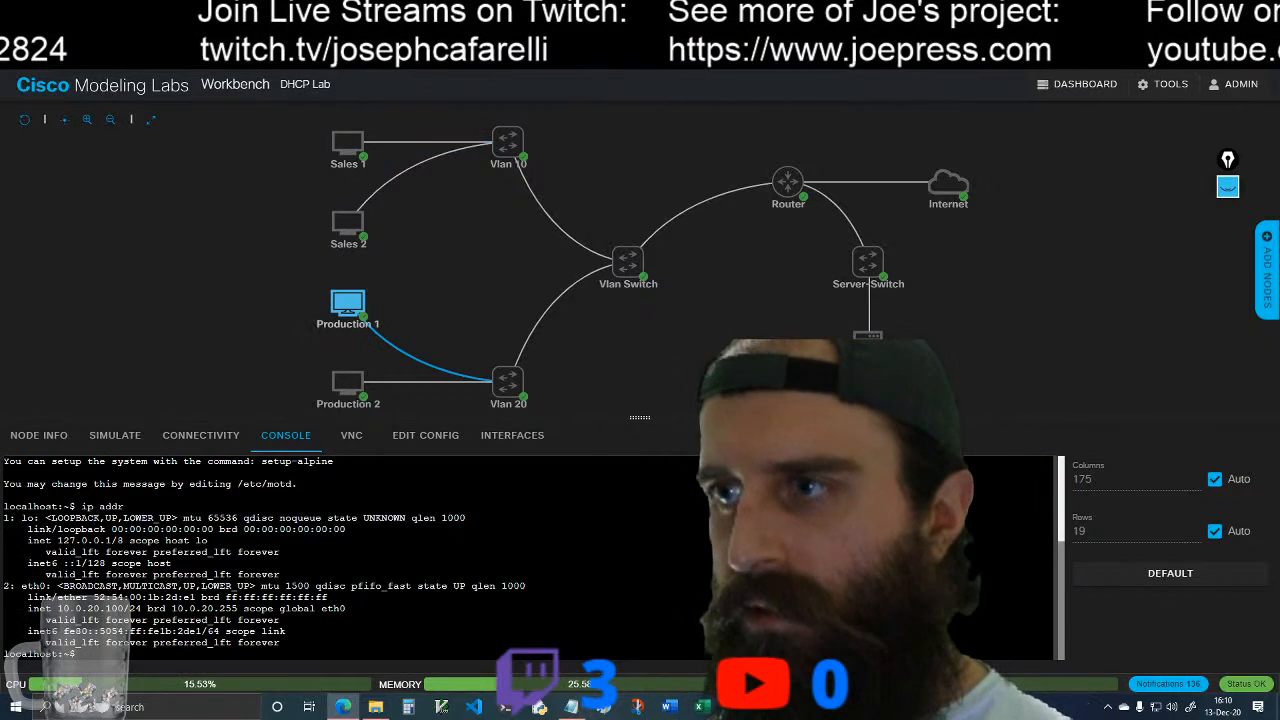
{"action": "left_click", "coordinate": [372, 374]}
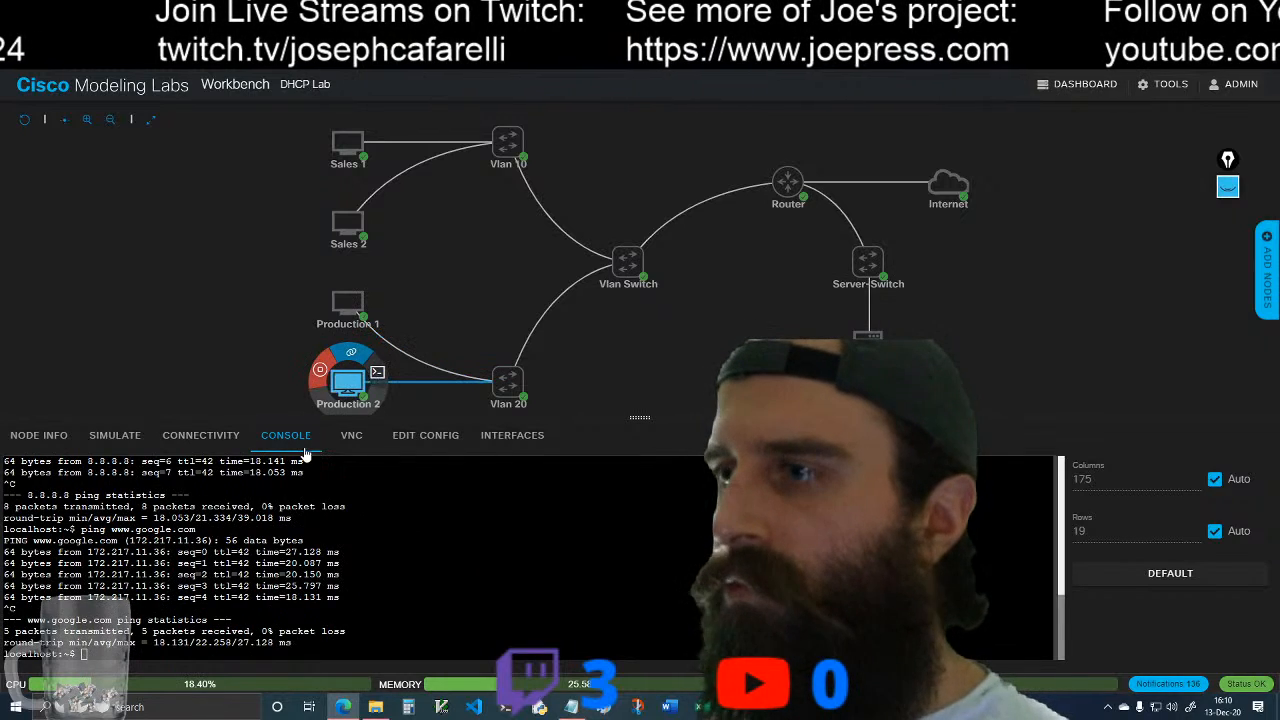
{"action": "type", "text": "ip addr"}
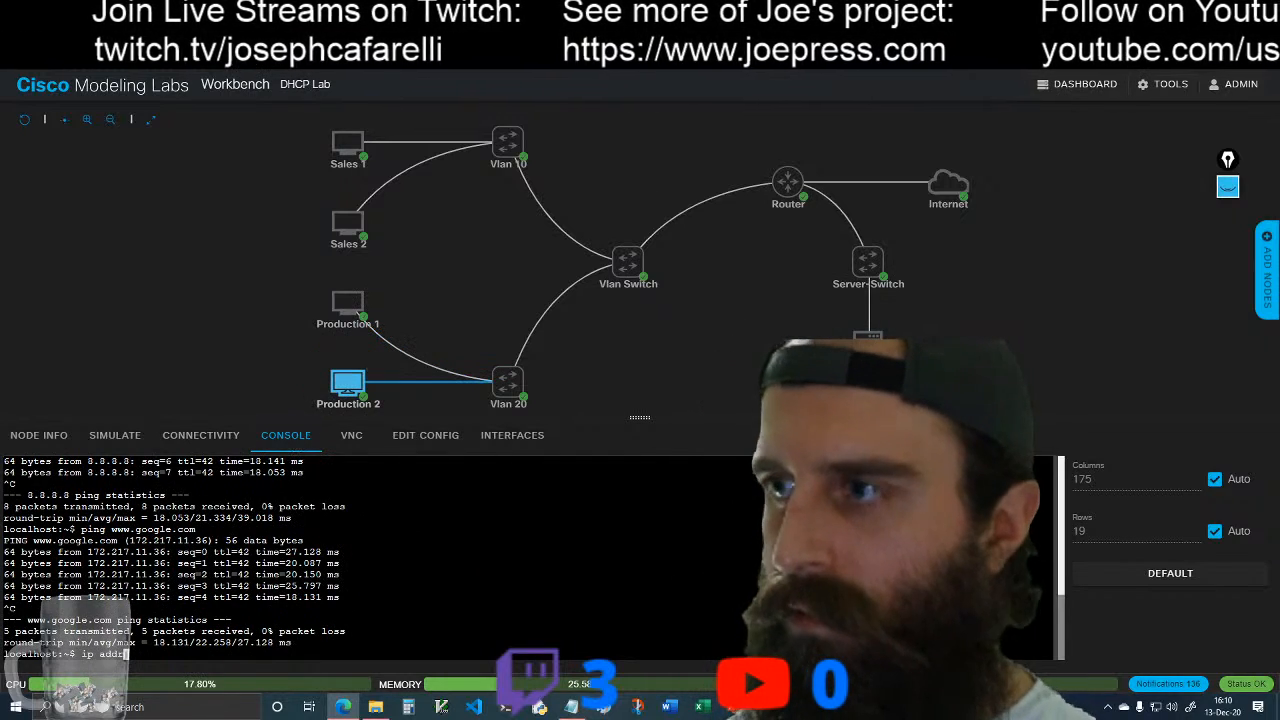
{"action": "key", "text": "Return"}
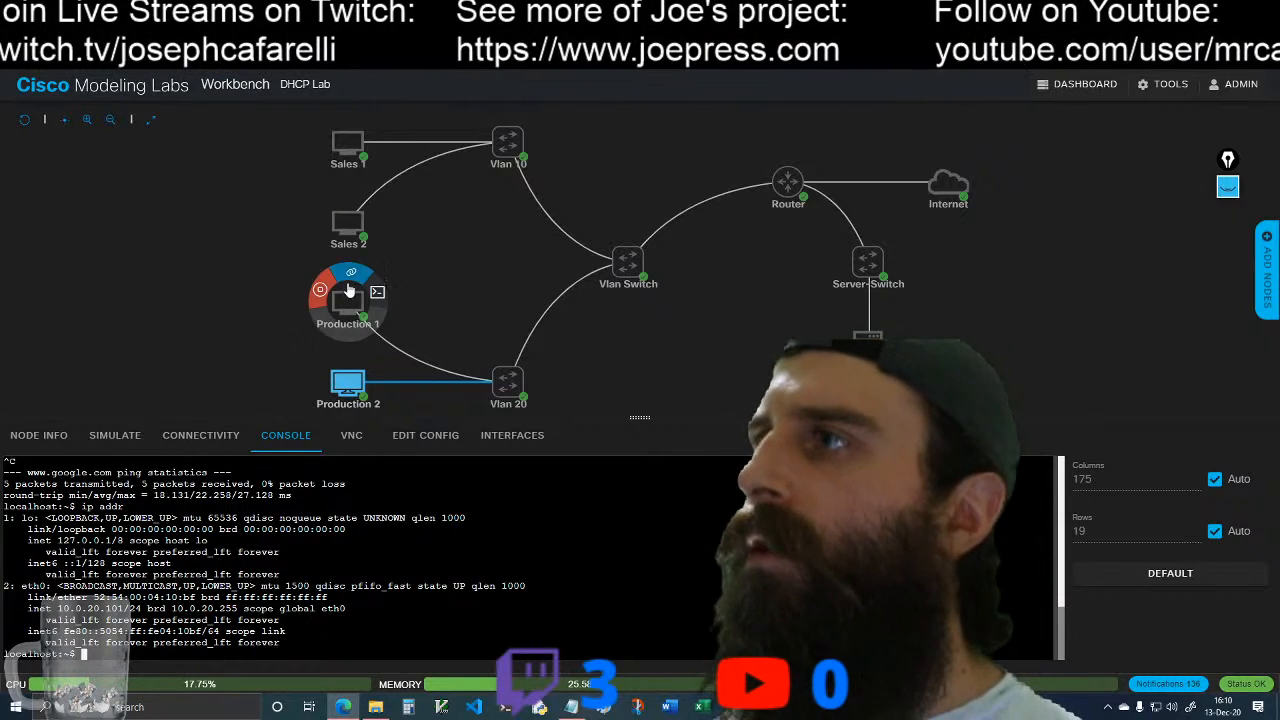
{"action": "left_click", "coordinate": [381, 123]}
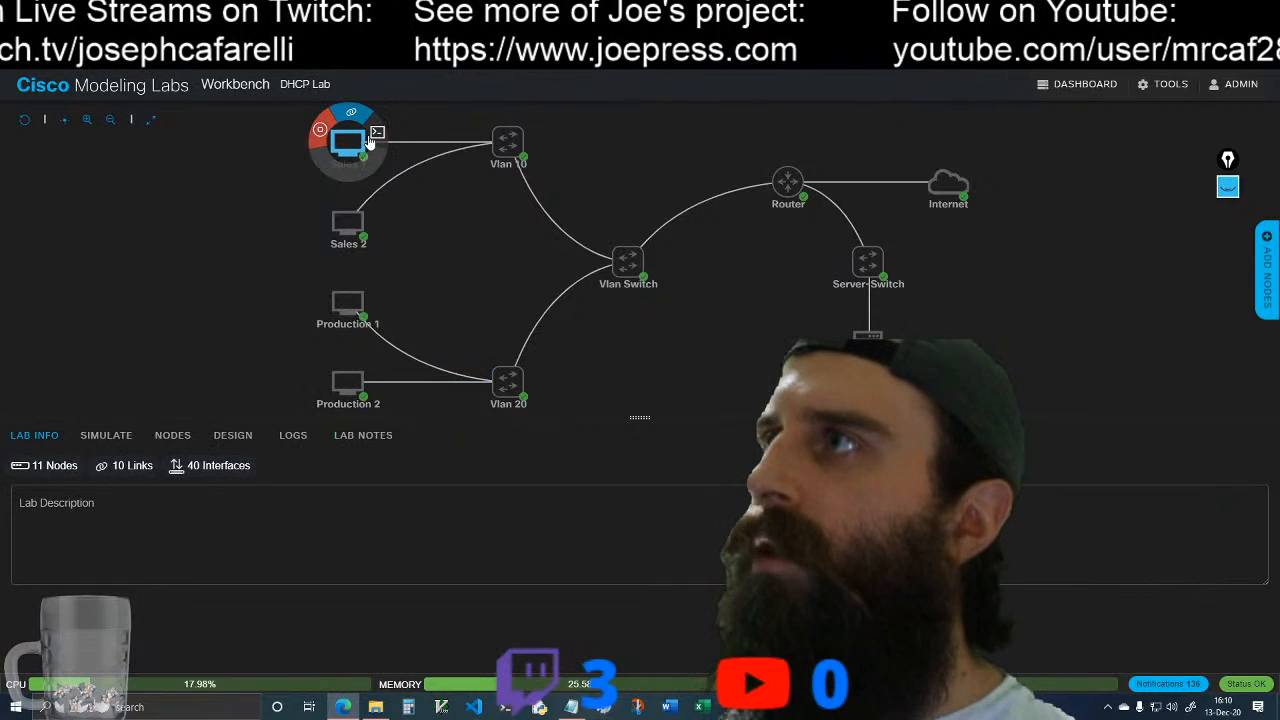
{"action": "left_click", "coordinate": [376, 133]}
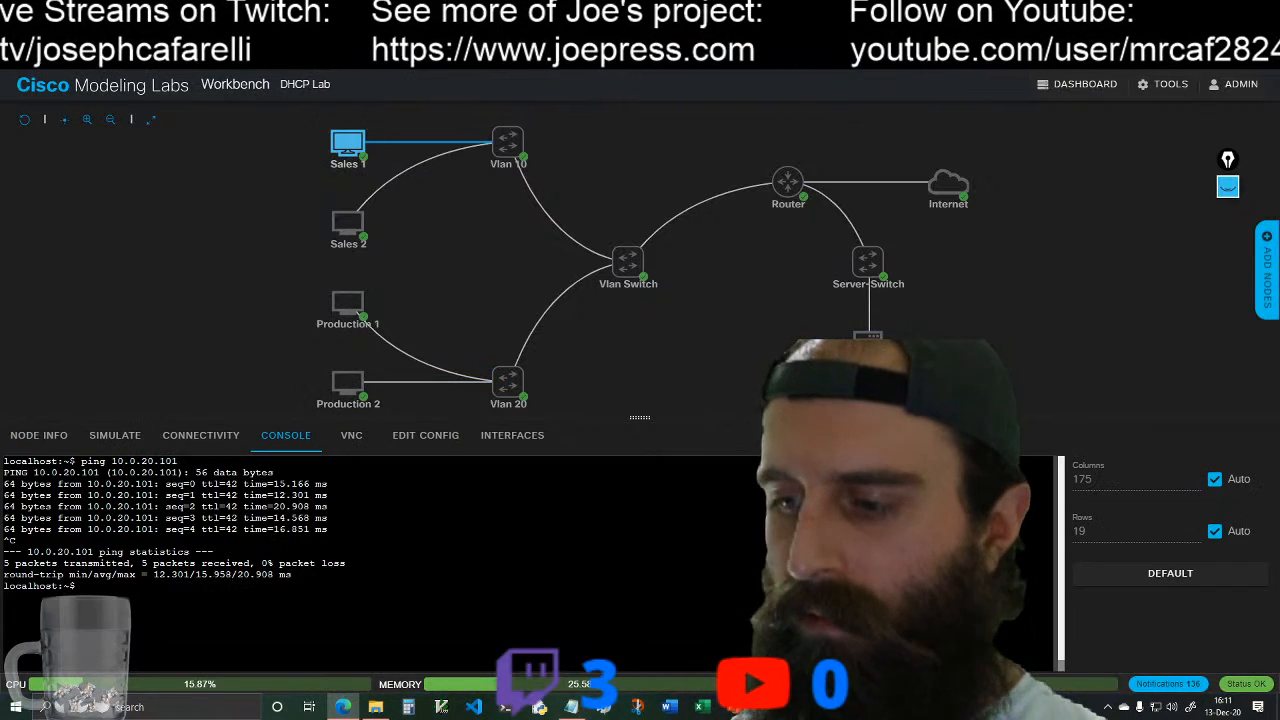
Step: Test inter-VLAN connectivity from Sales 1 by pinging 10.0.20.100, stopping the ping after several replies
{"action": "type", "text": "ping 10"}
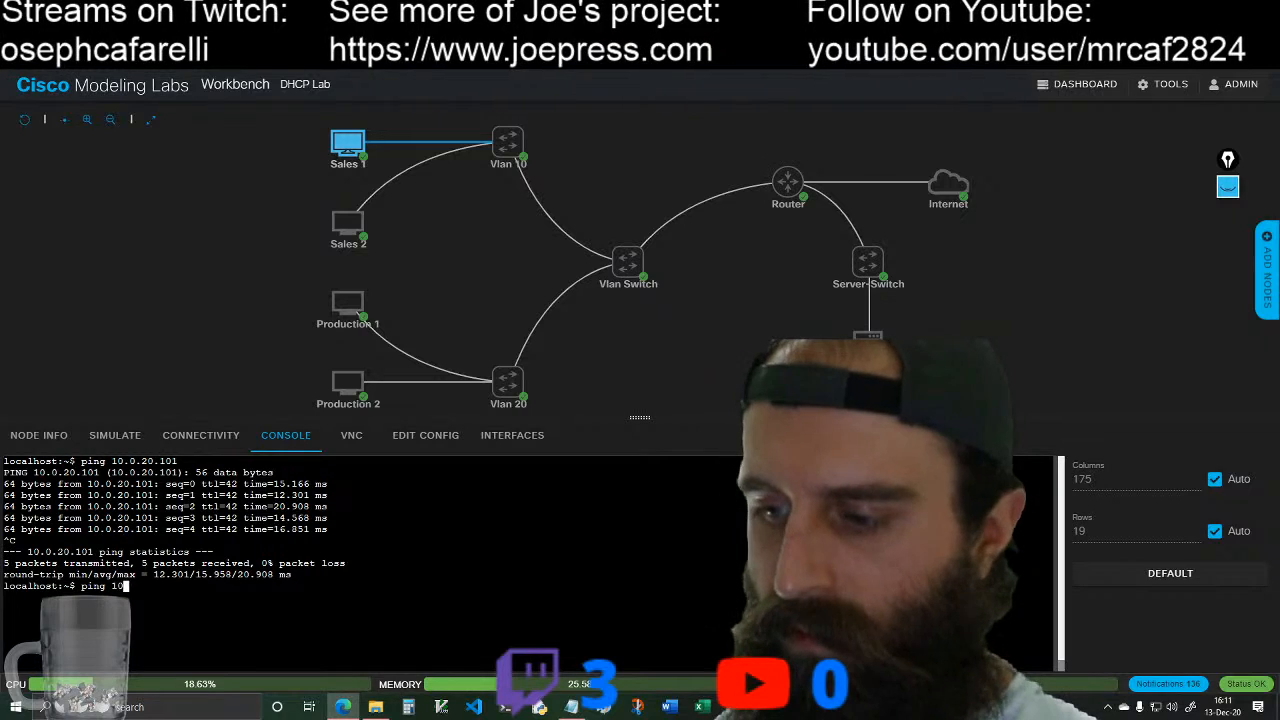
{"action": "type", "text": "."}
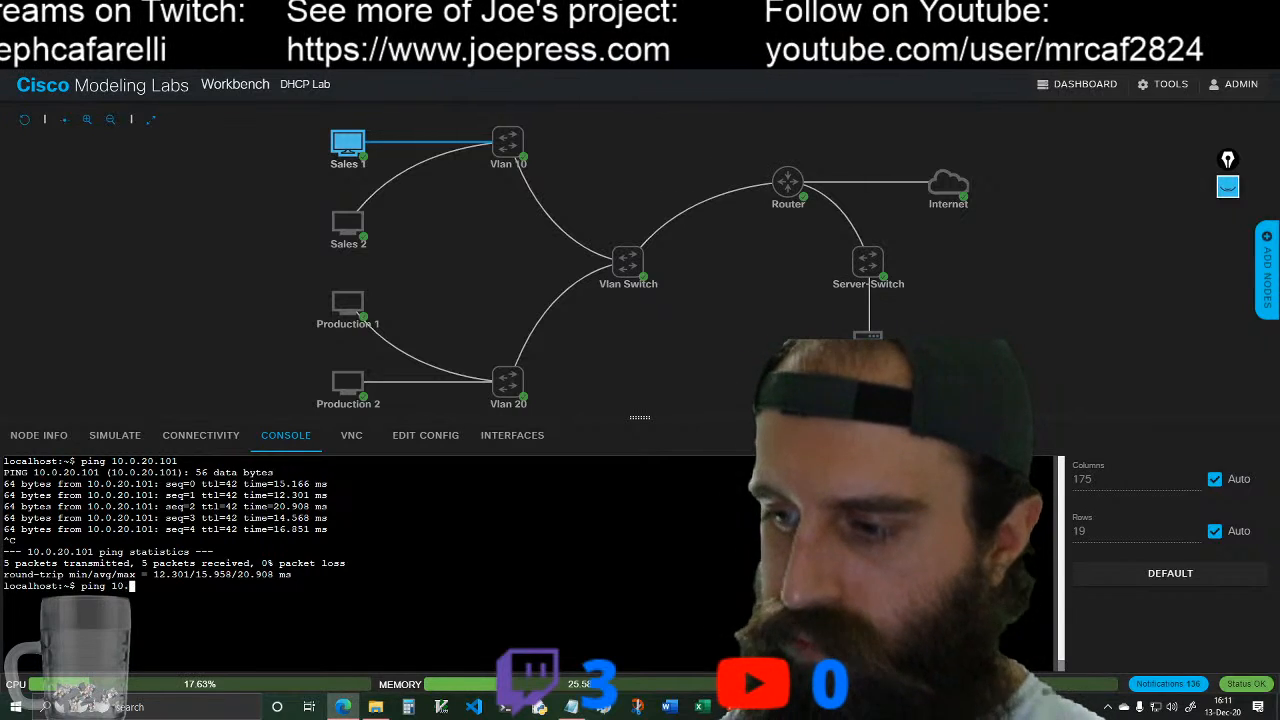
{"action": "type", "text": "0.20.100"}
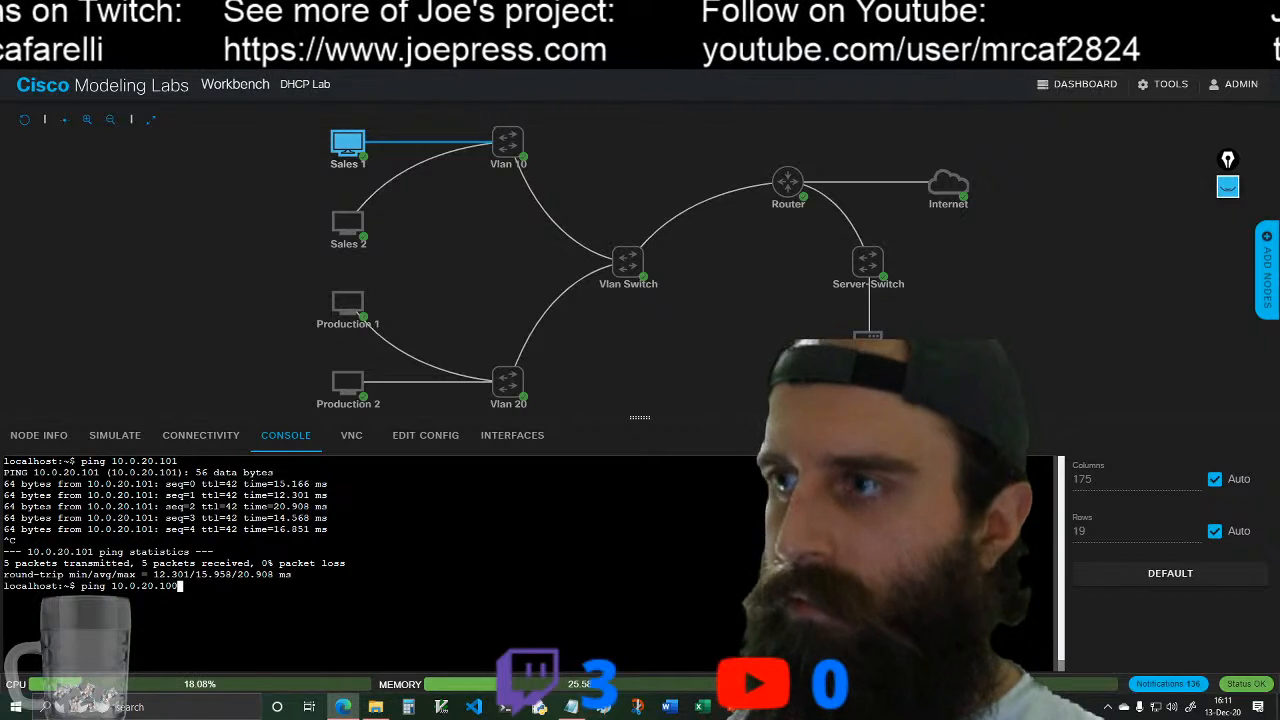
{"action": "key", "text": "Return"}
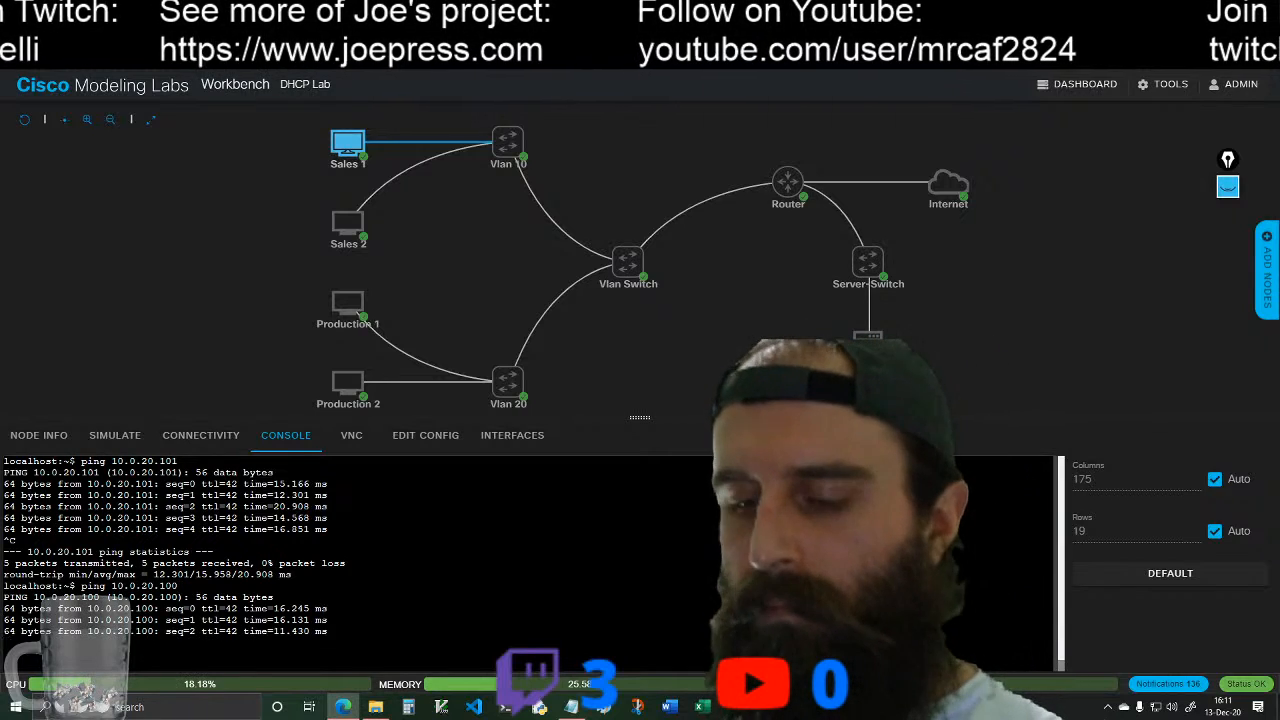
{"action": "key", "text": "ctrl+c"}
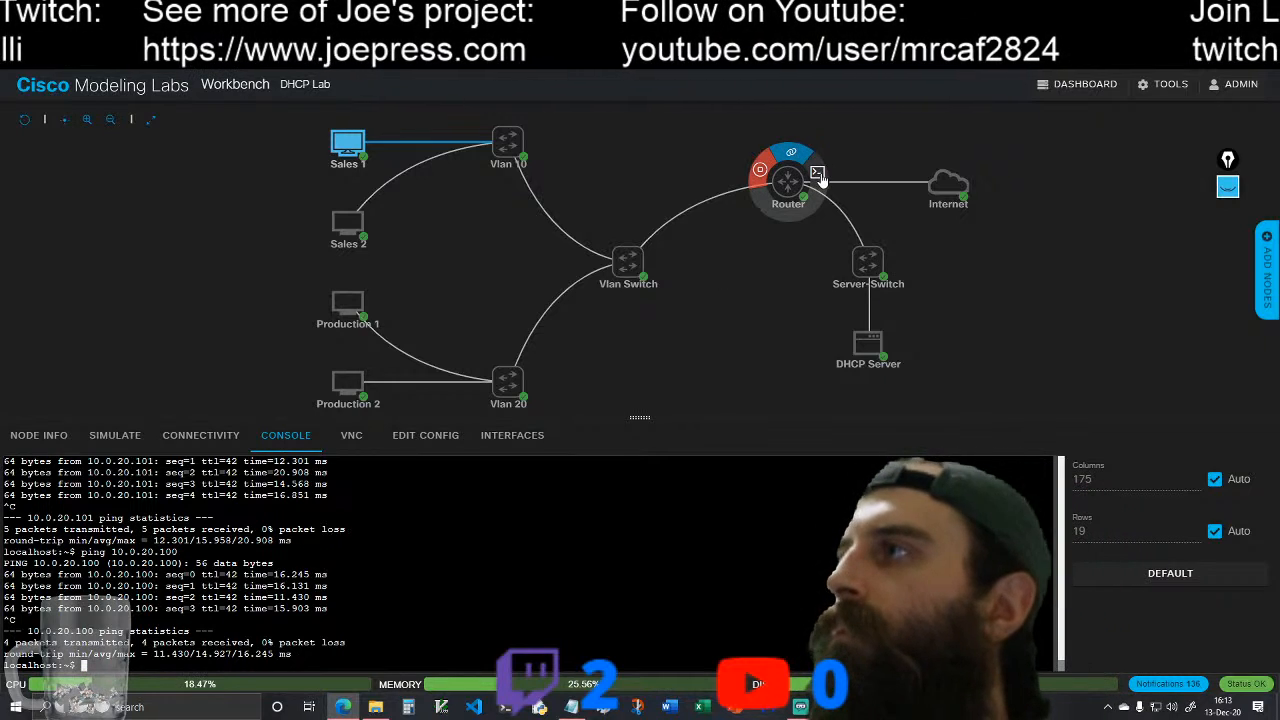
Step: Open the Router console and save its configuration from config mode with do wr
{"action": "left_click", "coordinate": [787, 181]}
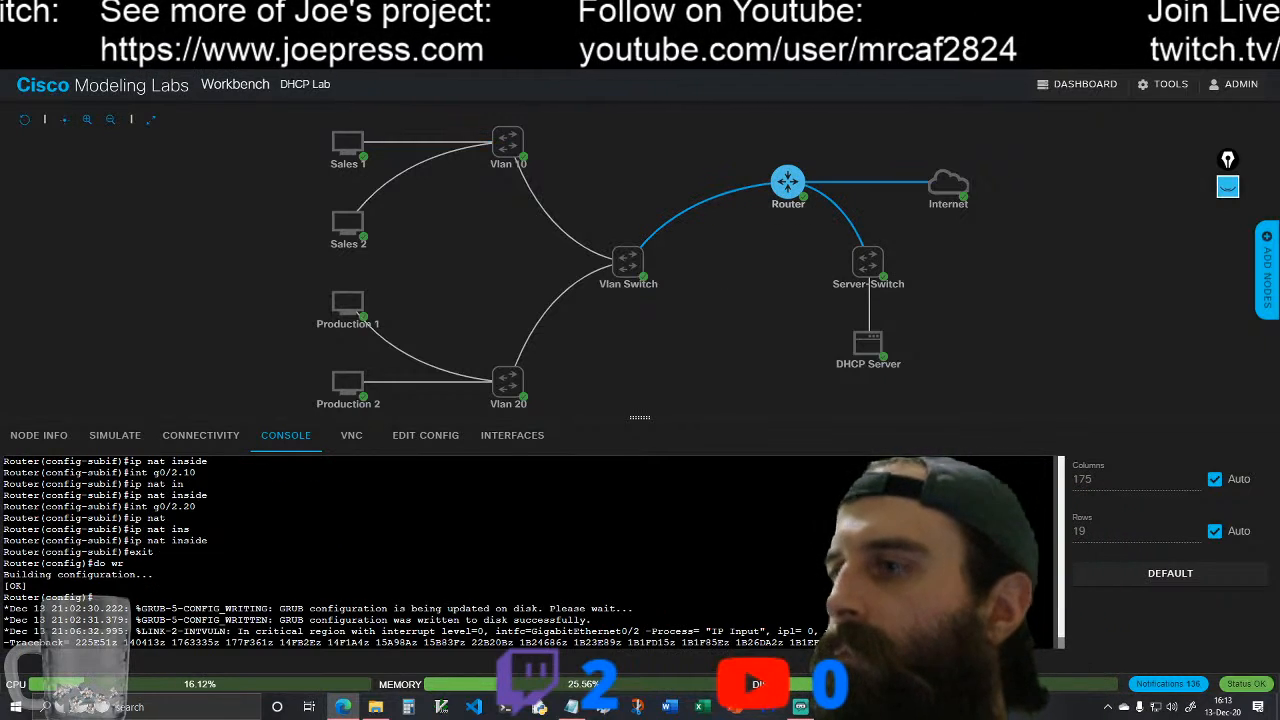
{"action": "key", "text": "Return"}
{"action": "key", "text": "Return"}
{"action": "key", "text": "Return"}
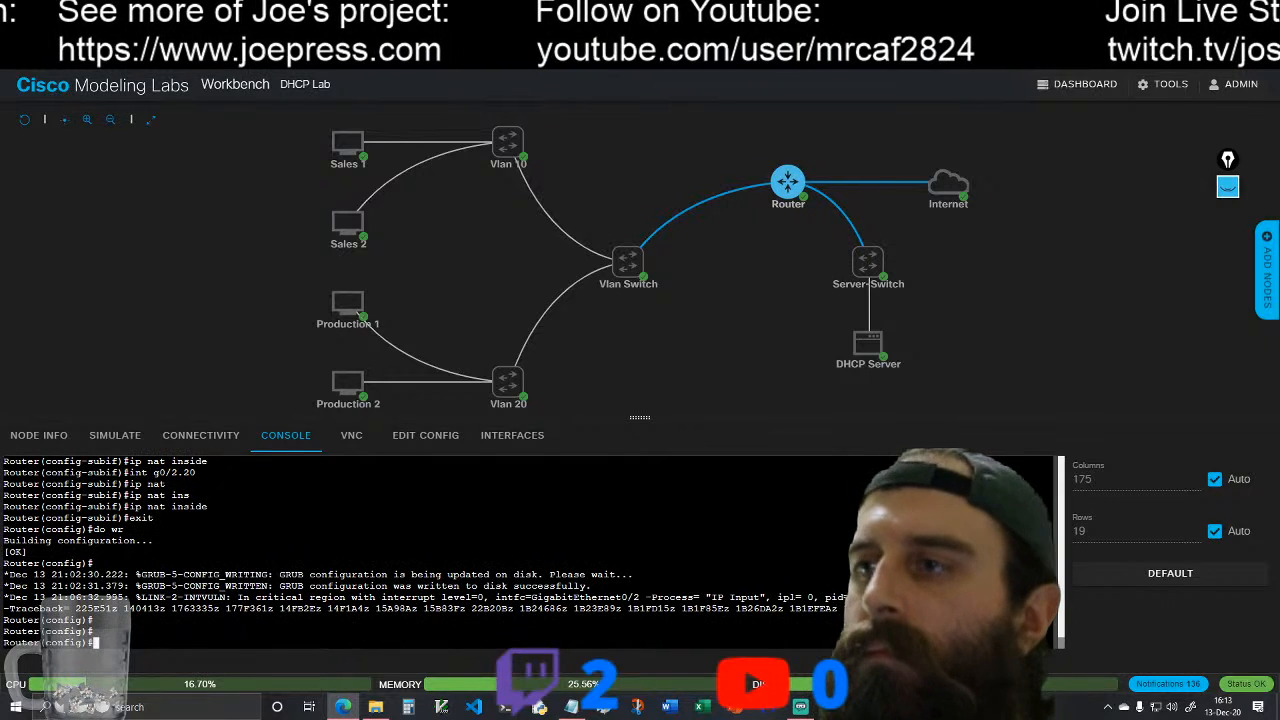
{"action": "type", "text": "do wr"}
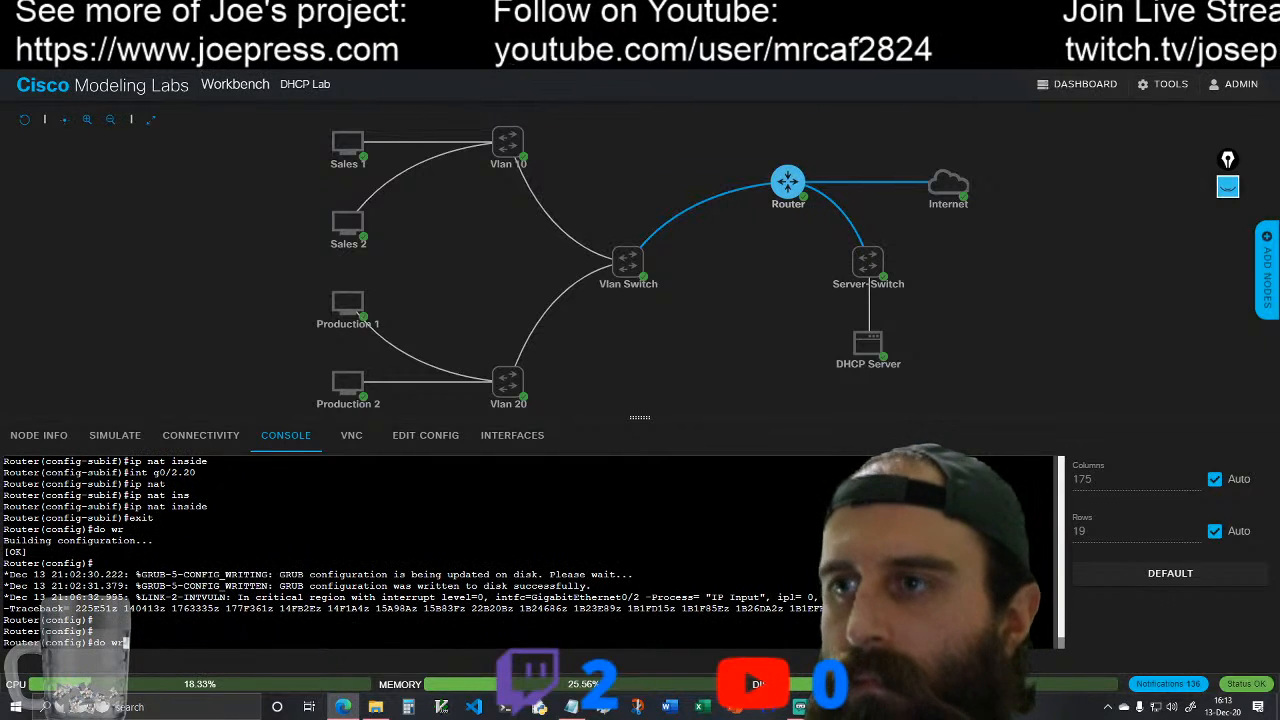
{"action": "key", "text": "Return"}
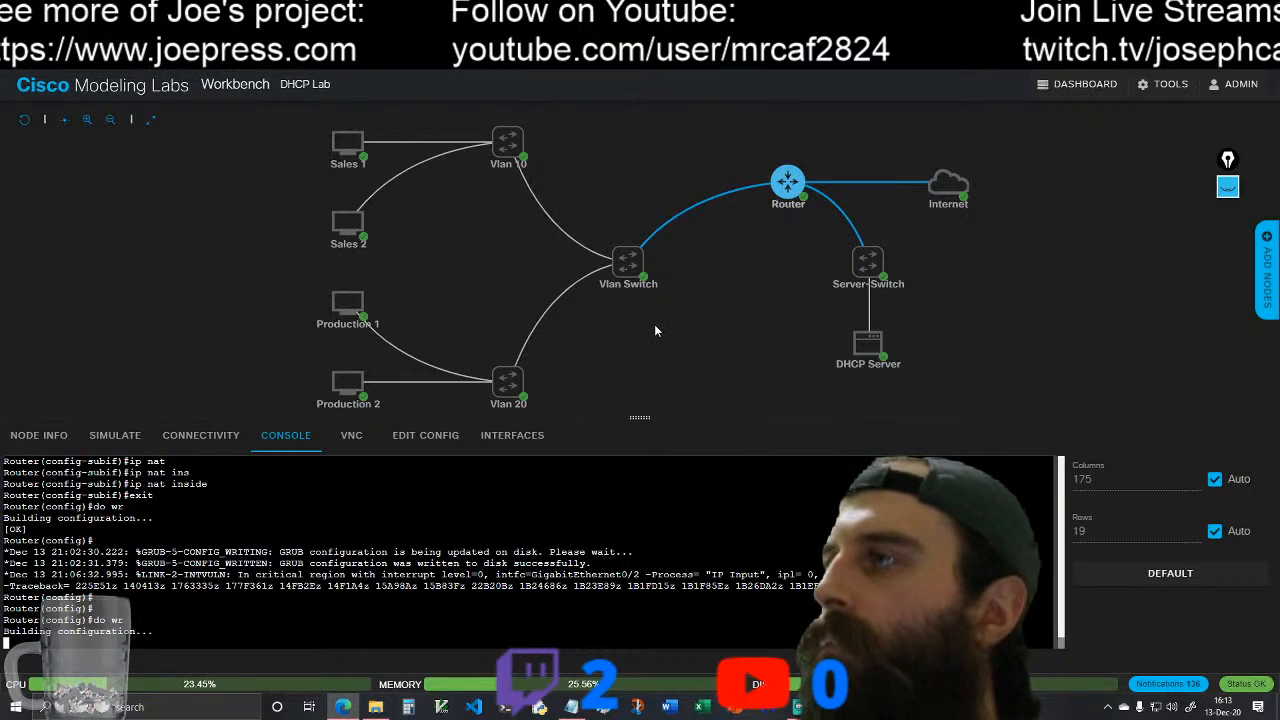
Step: Open the Vlan Switch console and save its configuration with wr
{"action": "left_click", "coordinate": [657, 254]}
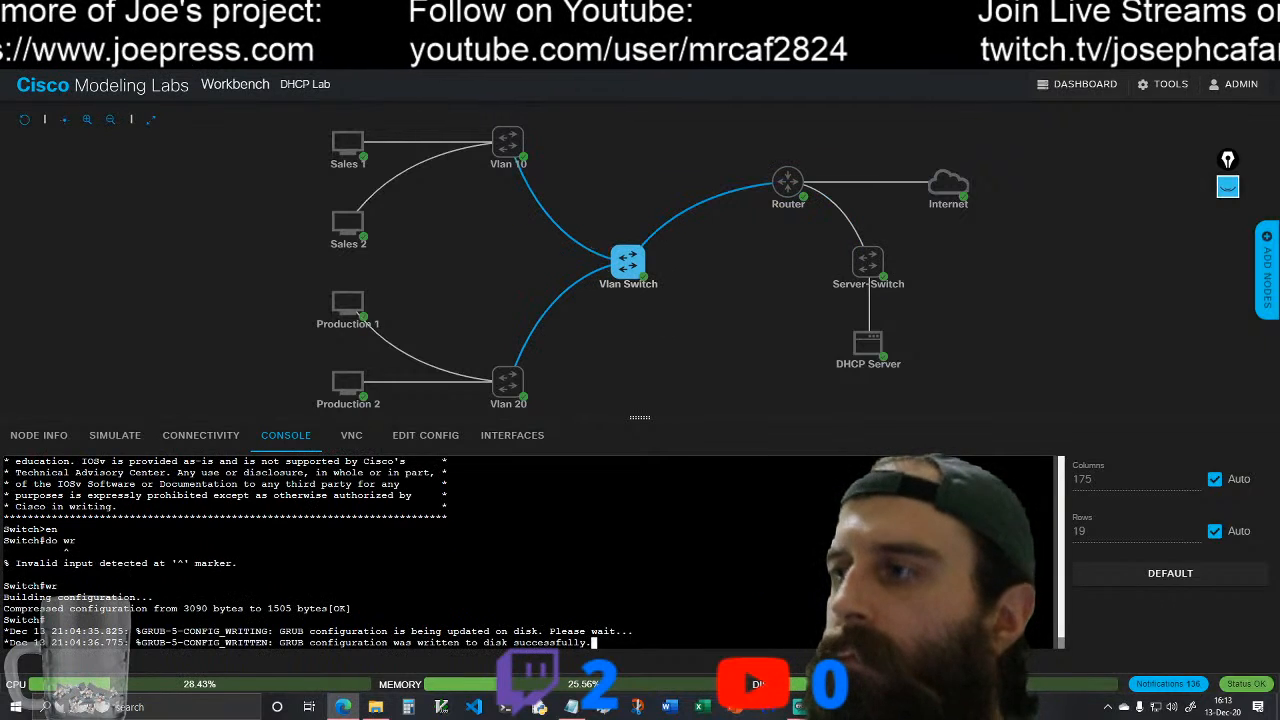
{"action": "key", "text": "Return"}
{"action": "key", "text": "Return"}
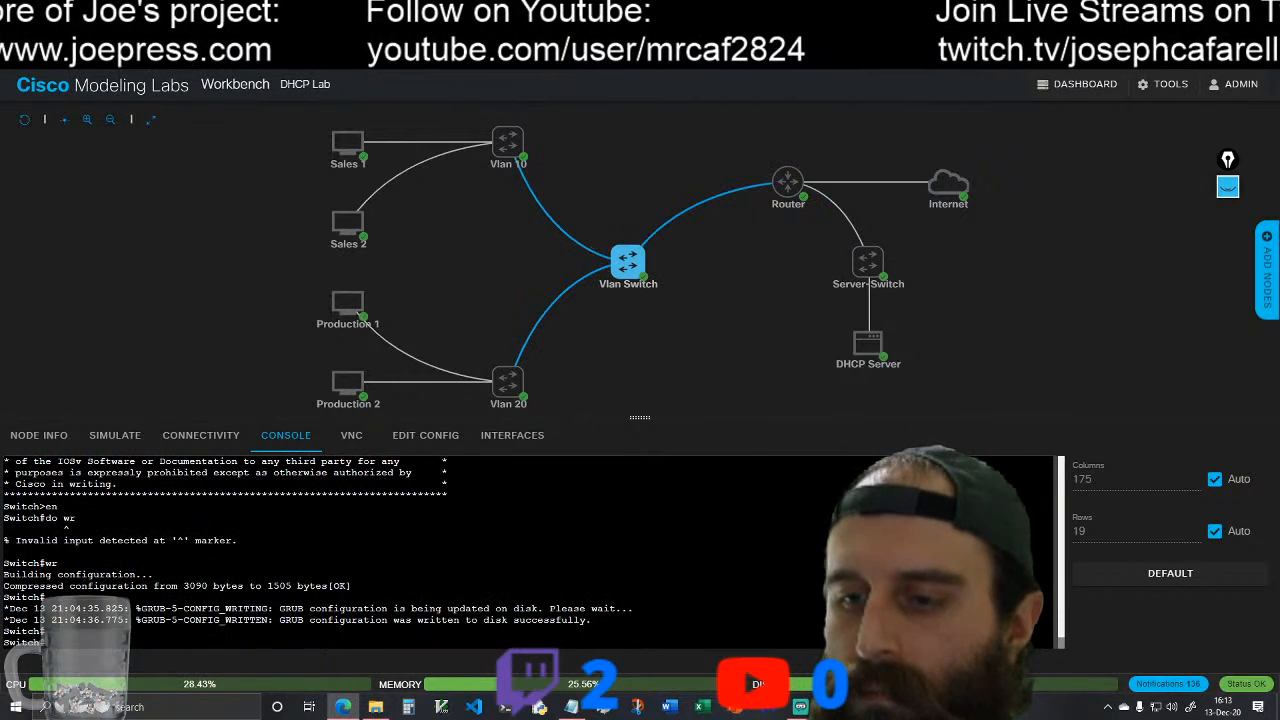
{"action": "type", "text": "do wr"}
{"action": "key", "text": "Return"}
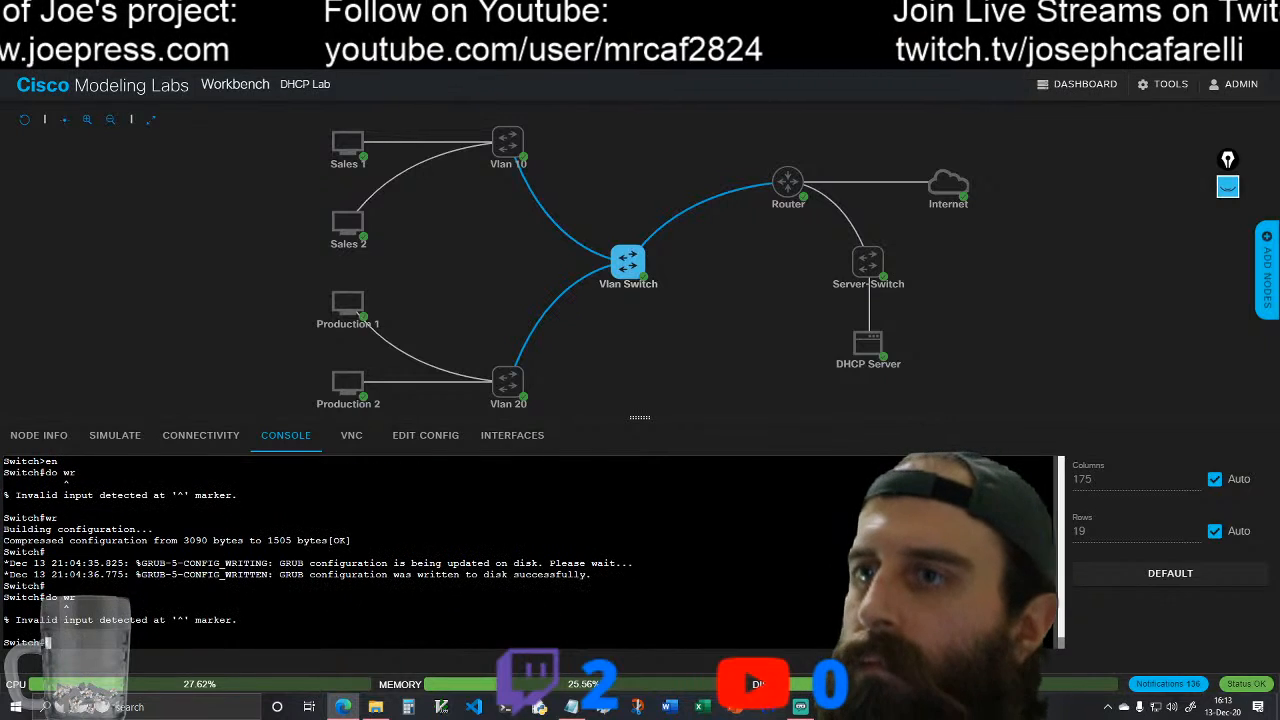
{"action": "type", "text": "wr"}
{"action": "key", "text": "Return"}
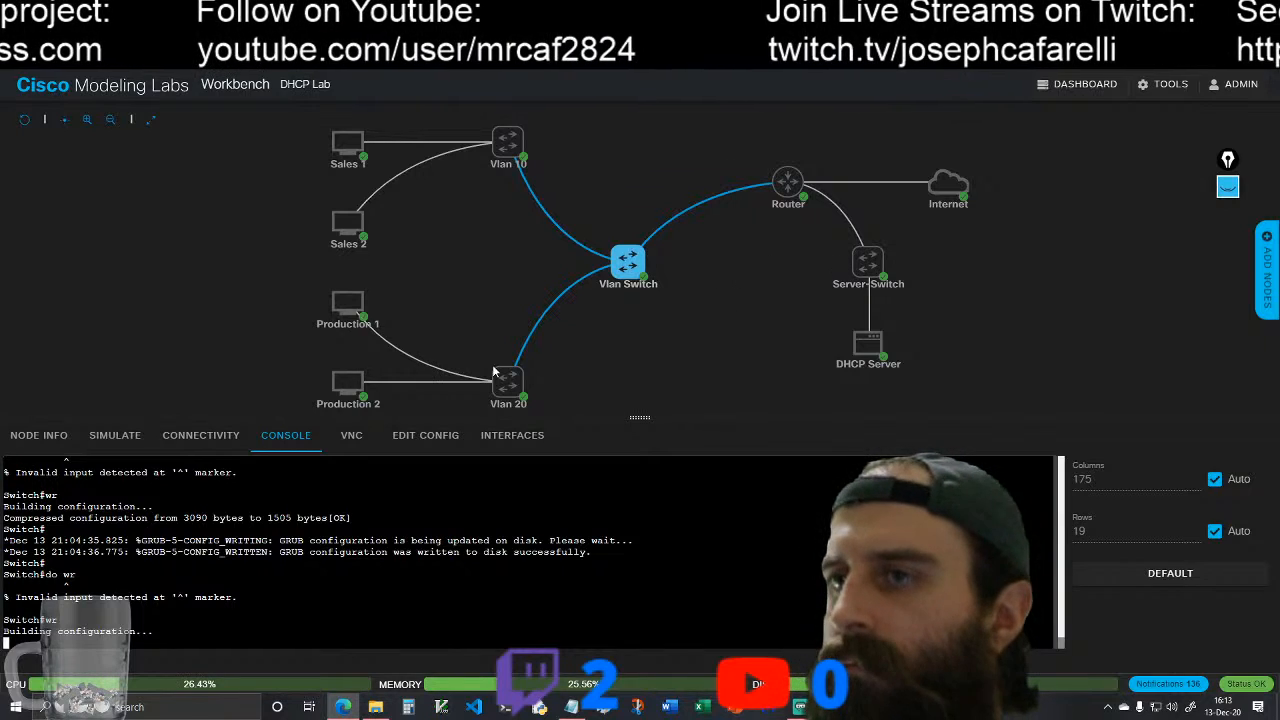
Step: Return to the Router console and display the running configuration with do show run
{"action": "mouse_move", "coordinate": [751, 148]}
{"action": "left_click", "coordinate": [817, 172]}
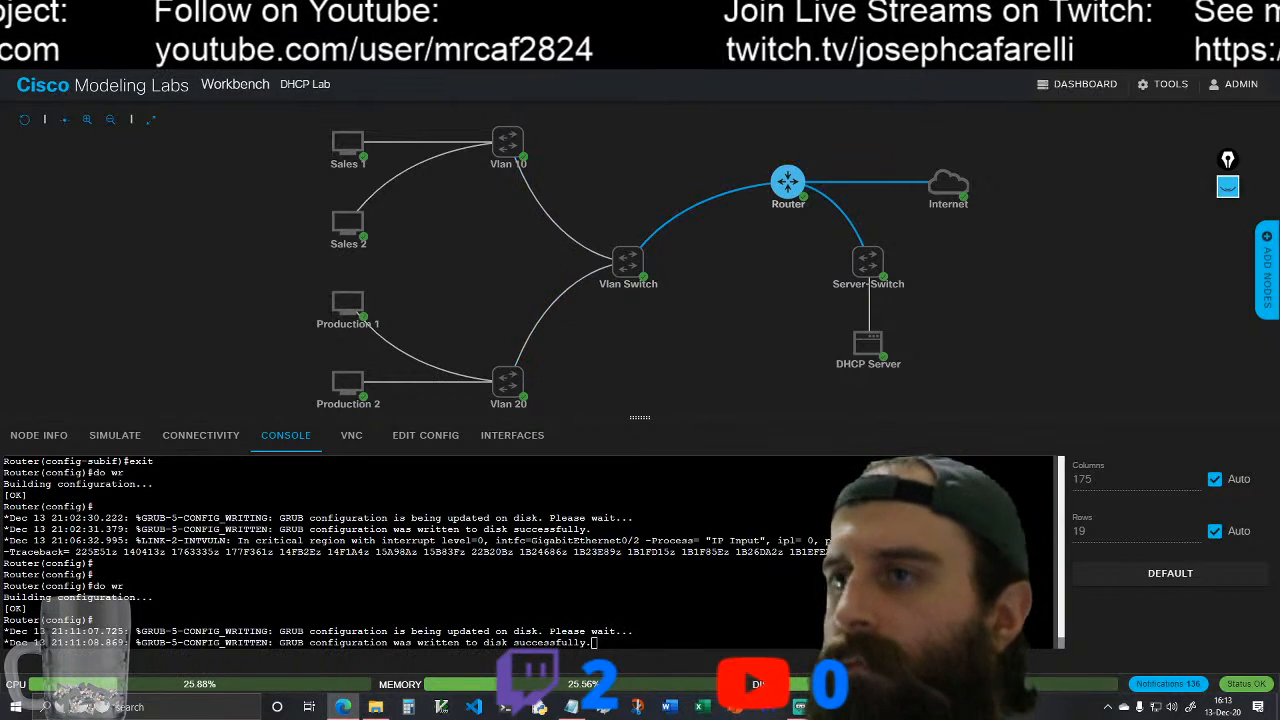
{"action": "key", "text": "Return"}
{"action": "key", "text": "Return"}
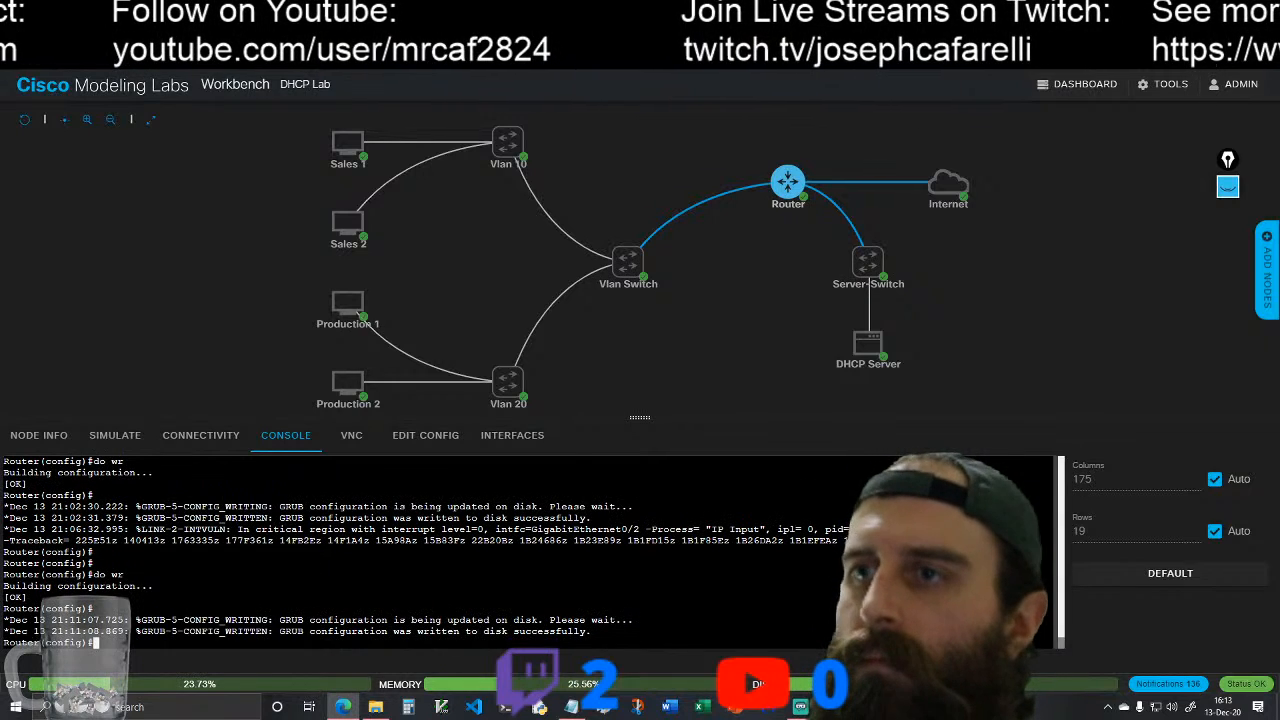
{"action": "type", "text": "do show"}
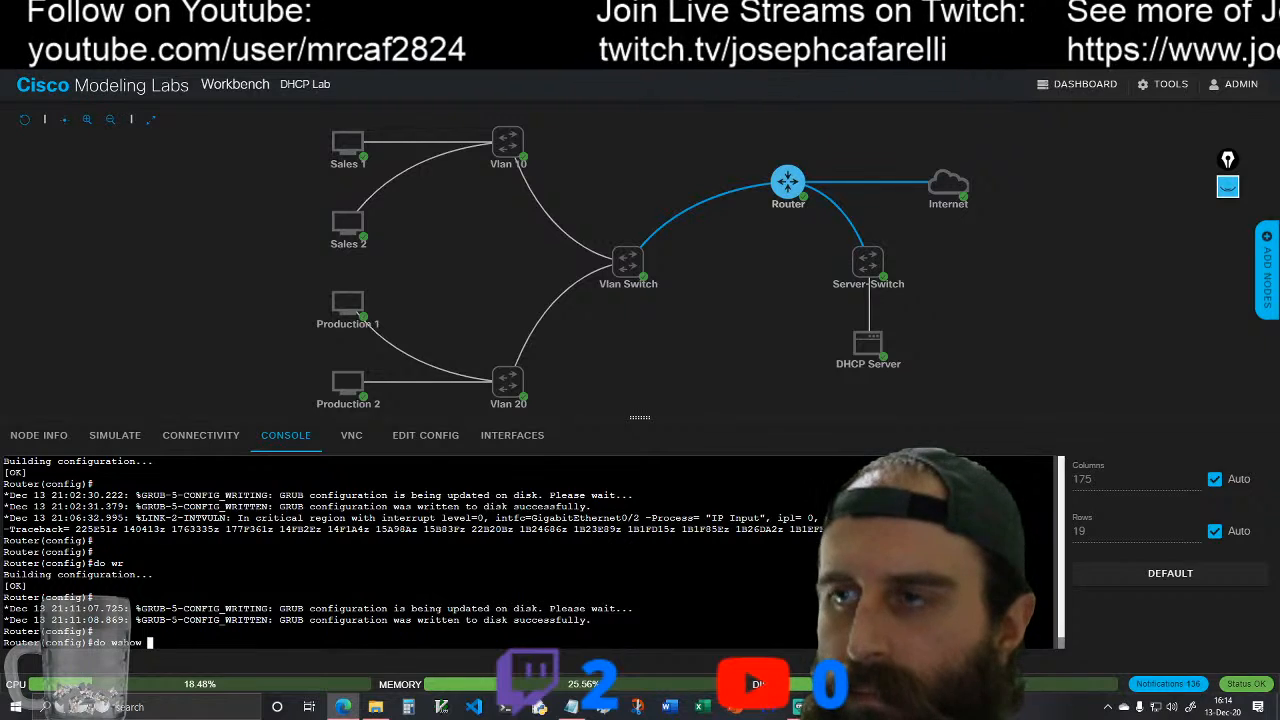
{"action": "key", "text": "BackSpace"}
{"action": "key", "text": "BackSpace"}
{"action": "key", "text": "BackSpace"}
{"action": "key", "text": "BackSpace"}
{"action": "type", "text": "show run"}
{"action": "key", "text": "Return"}
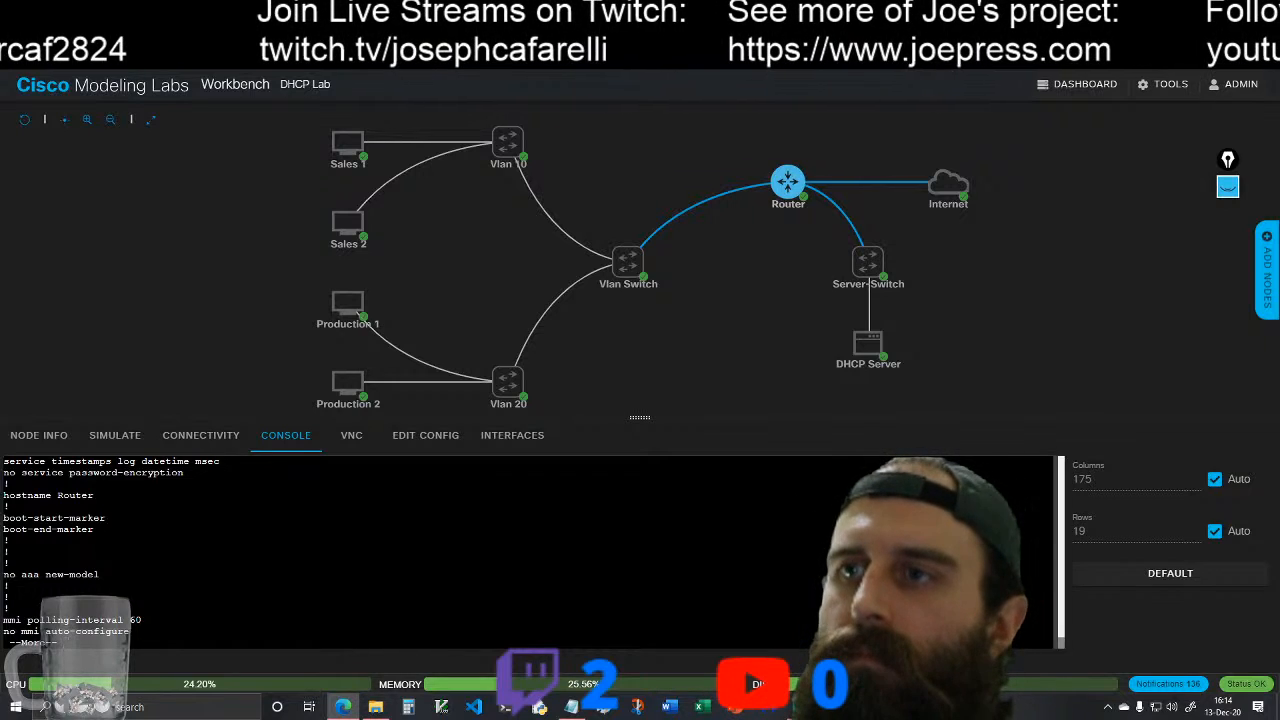
Step: Page through the router's running configuration, examining the DHCP exclusion and pool, the loopback and the GigabitEthernet0/0 to 0/2 interface settings
{"action": "key", "text": "space"}
{"action": "scroll", "coordinate": [530, 552], "scroll_direction": "up", "scroll_amount": 3}
{"action": "scroll", "coordinate": [530, 552], "scroll_direction": "down", "scroll_amount": 4}
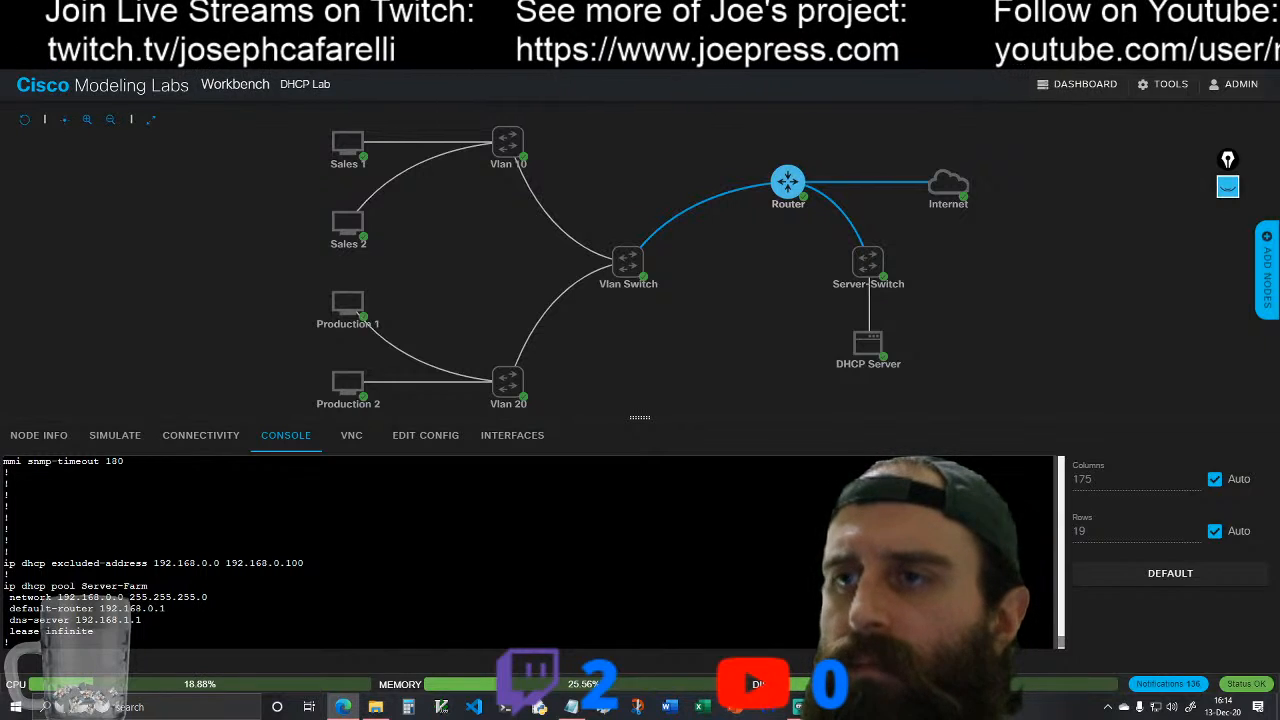
{"action": "scroll", "coordinate": [530, 552], "scroll_direction": "down", "scroll_amount": 2}
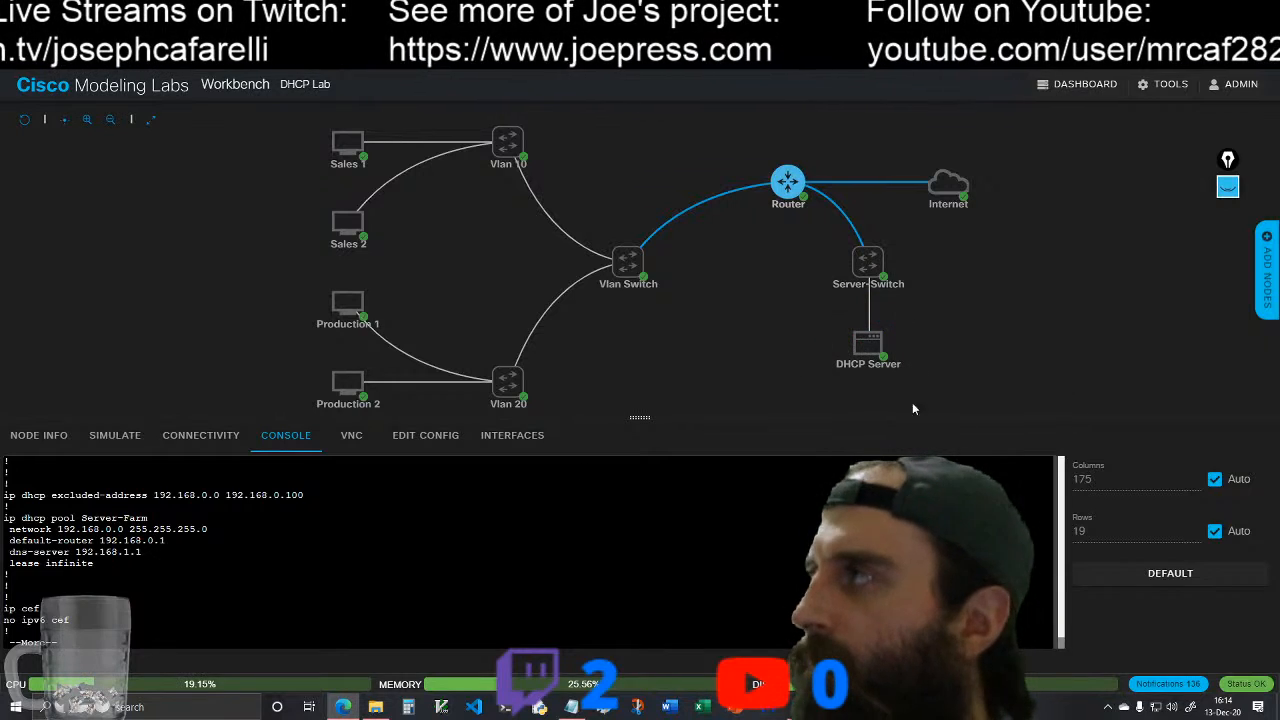
{"action": "key", "text": "space"}
{"action": "key", "text": "space"}
{"action": "key", "text": "space"}
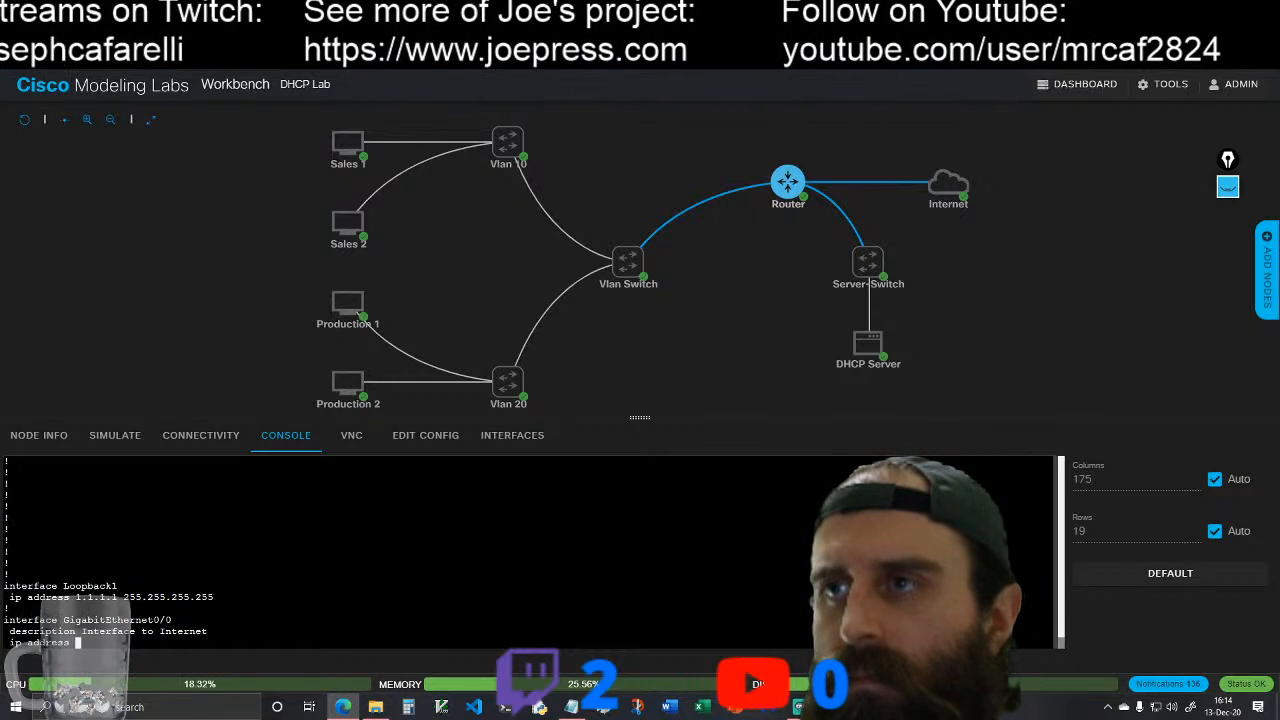
{"action": "scroll", "coordinate": [528, 552], "scroll_direction": "up", "scroll_amount": 3}
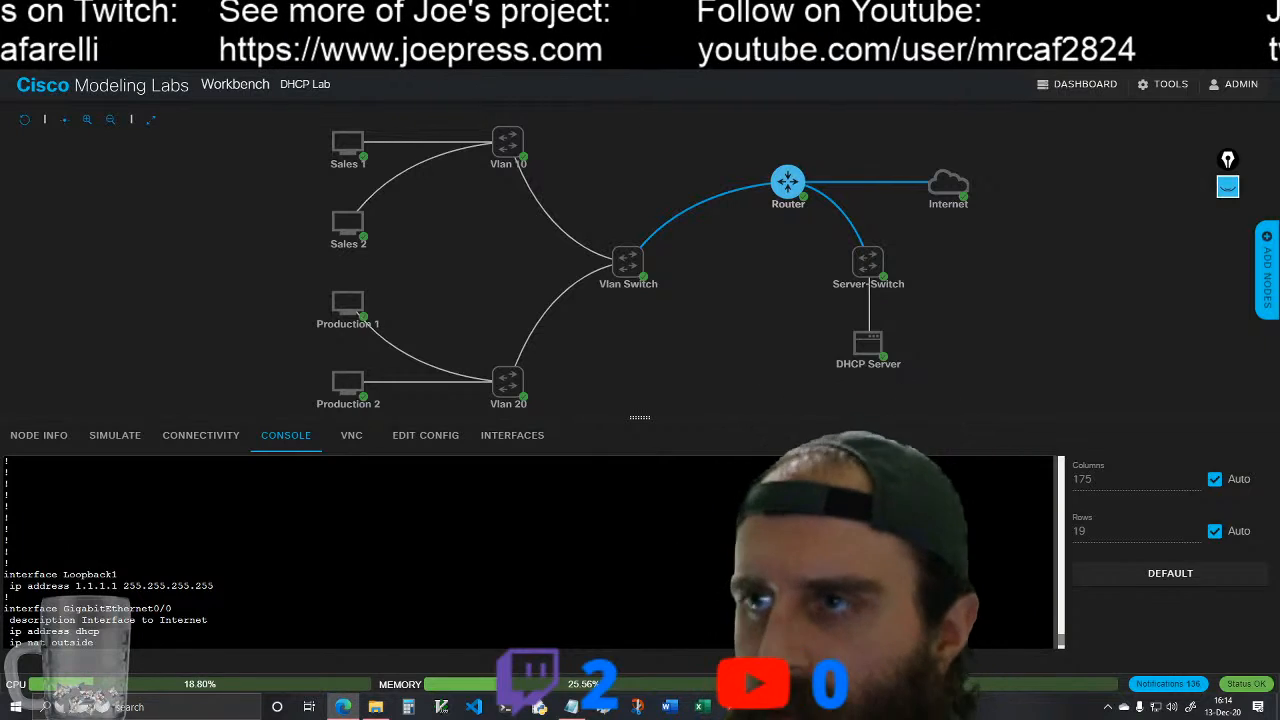
{"action": "scroll", "coordinate": [528, 552], "scroll_direction": "down", "scroll_amount": 3}
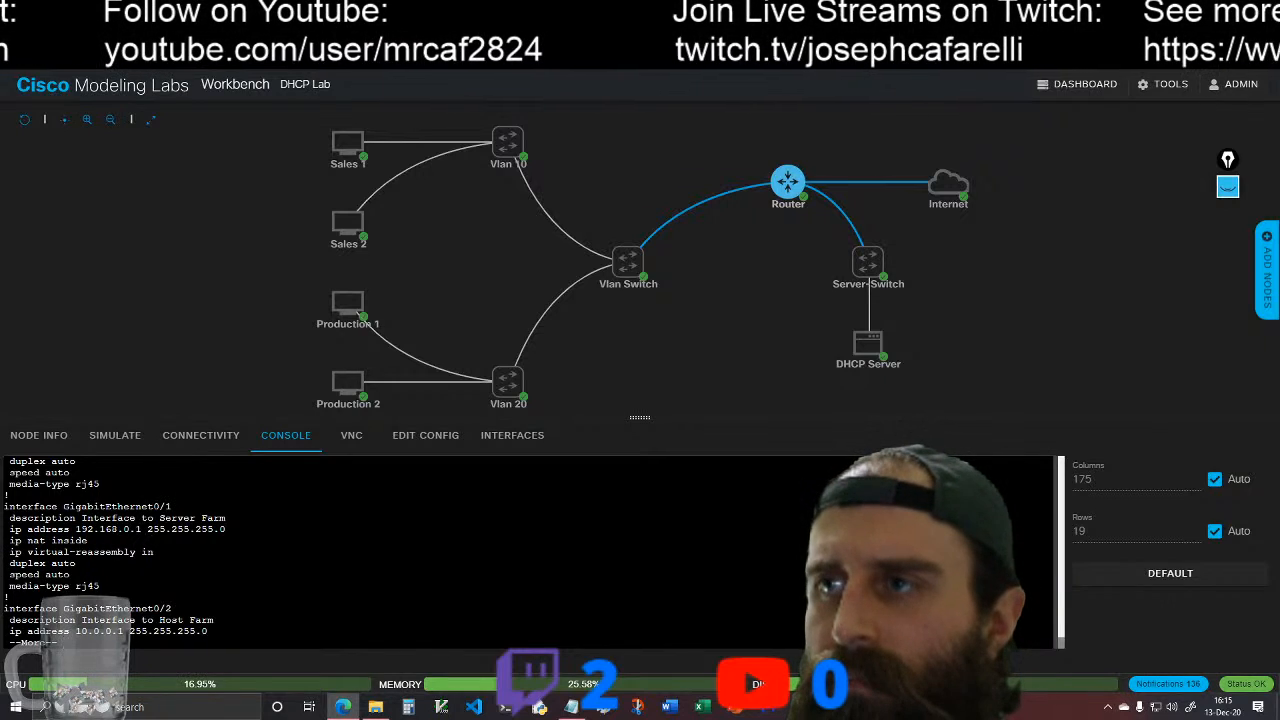
{"action": "key", "text": "space"}
{"action": "scroll", "coordinate": [530, 552], "scroll_direction": "up", "scroll_amount": 2}
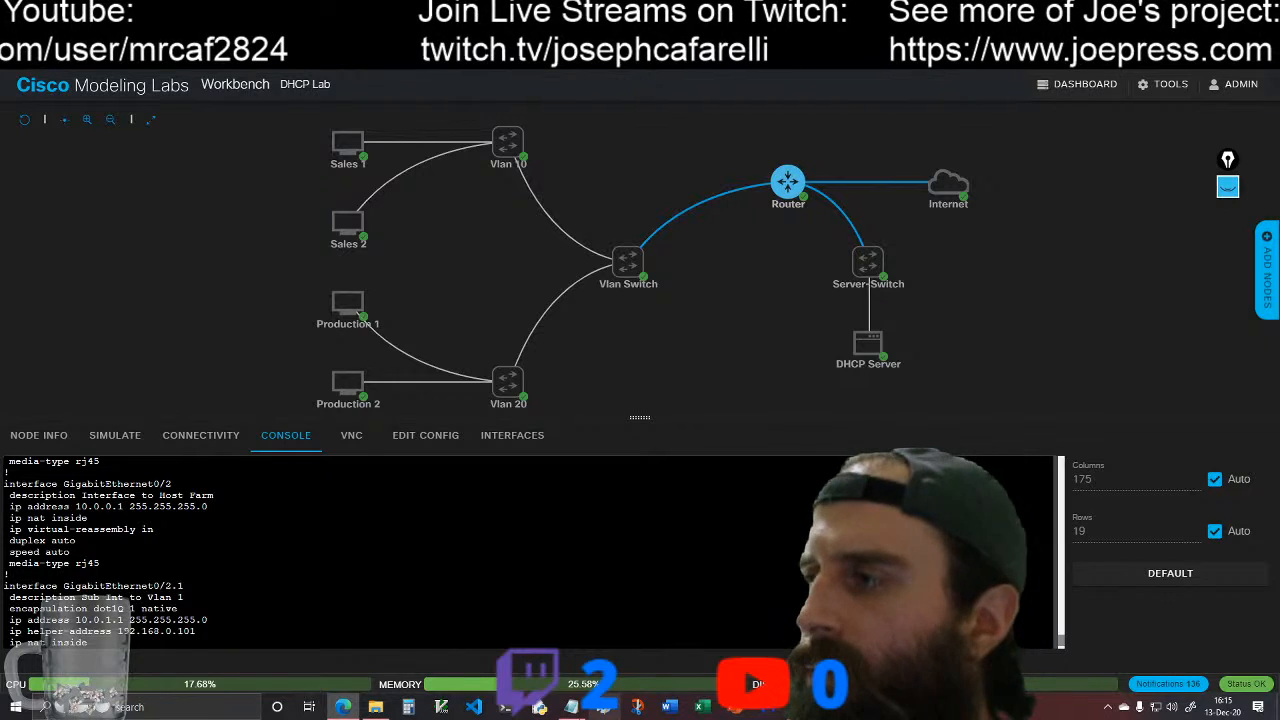
Step: Switch to Notepad, review the subnet definitions in dhcp-server-config.txt, and minimize the file
{"action": "left_click", "coordinate": [571, 707]}
{"action": "scroll", "coordinate": [894, 399], "scroll_direction": "up", "scroll_amount": 1}
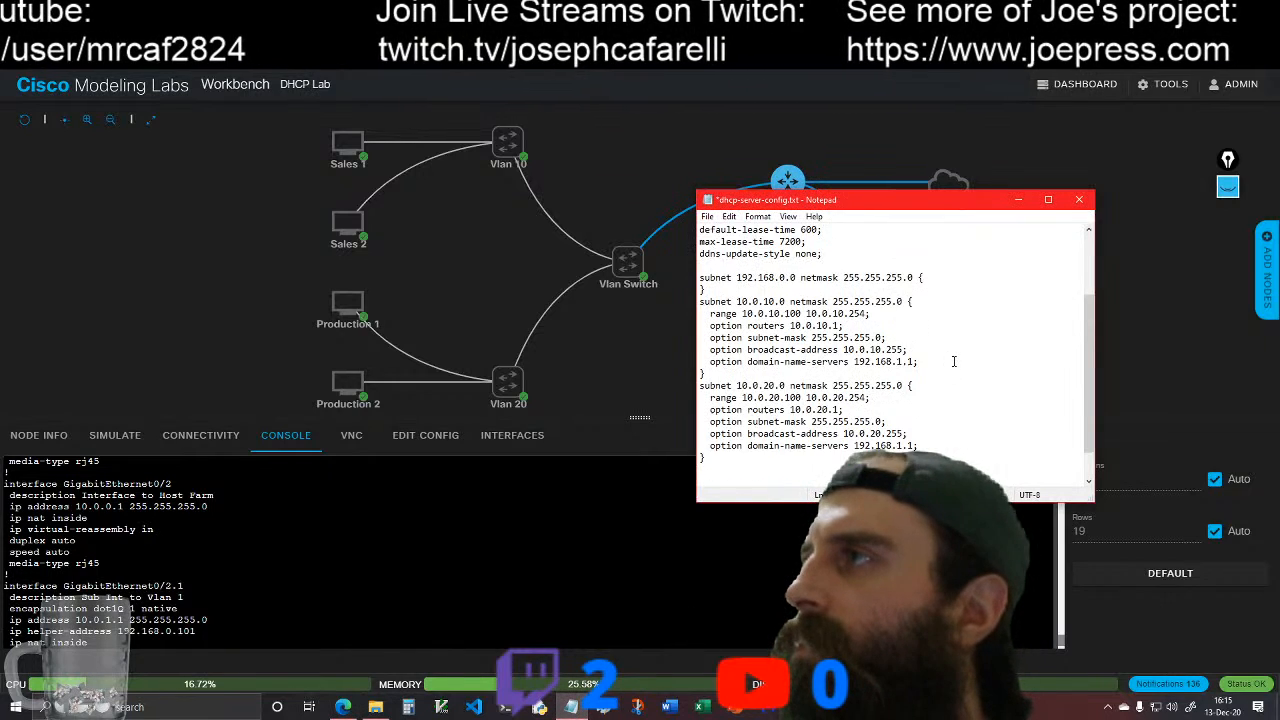
{"action": "scroll", "coordinate": [952, 363], "scroll_direction": "down", "scroll_amount": 1}
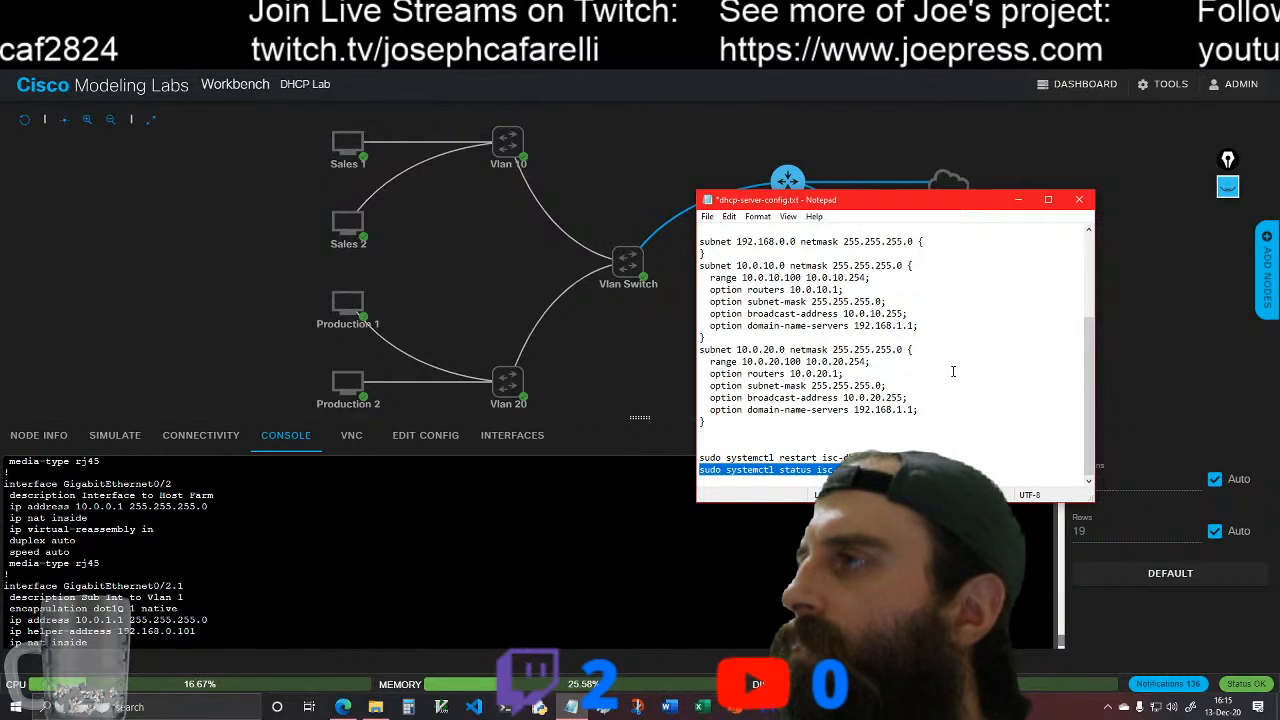
{"action": "scroll", "coordinate": [953, 371], "scroll_direction": "up", "scroll_amount": 1}
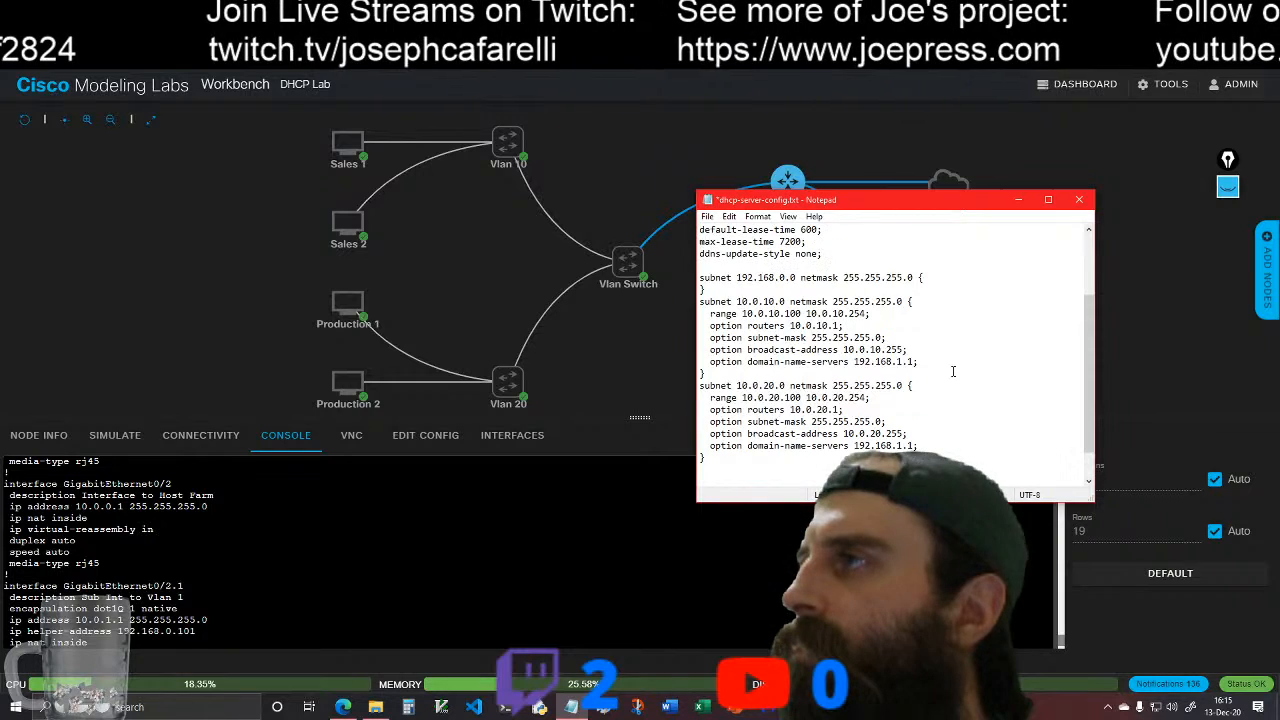
{"action": "left_click", "coordinate": [1018, 199]}
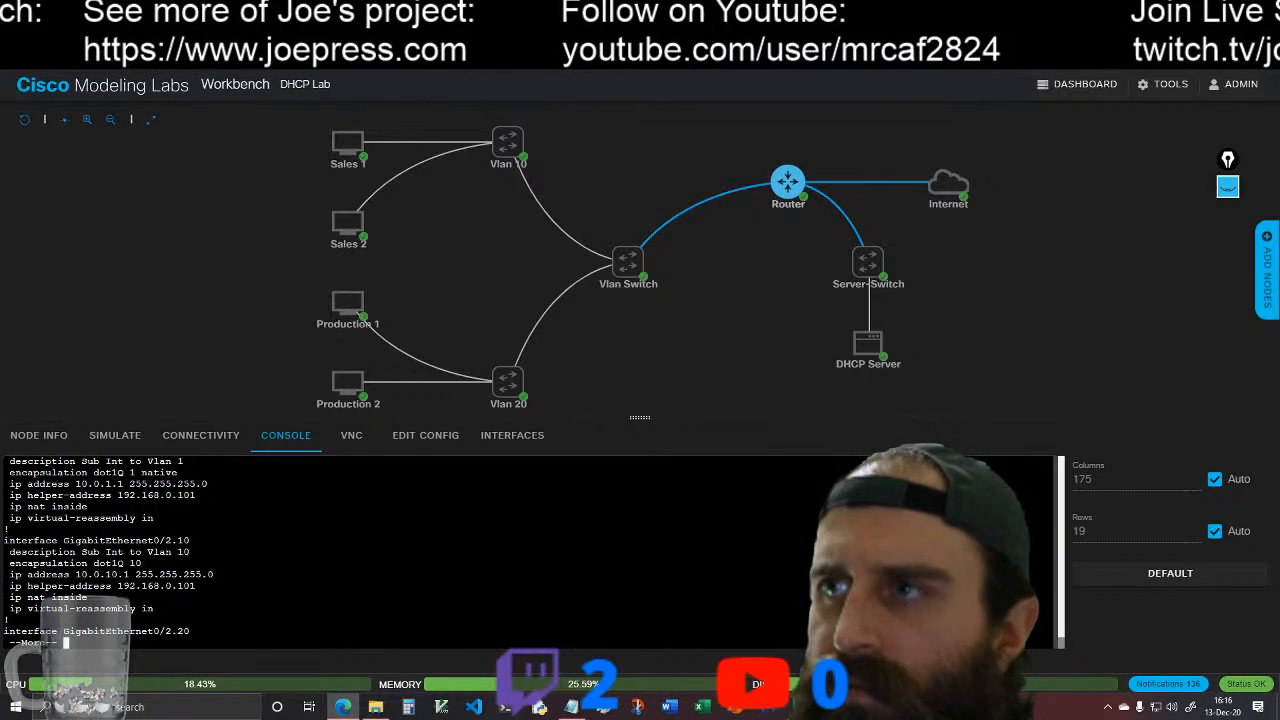
Step: Examine the encapsulation, helper-address and NAT settings of subinterfaces GigabitEthernet0/2.1, 0/2.10 and 0/2.20 in the router's running configuration
{"action": "scroll", "coordinate": [300, 550], "scroll_direction": "up", "scroll_amount": 2}
{"action": "scroll", "coordinate": [300, 550], "scroll_direction": "up", "scroll_amount": 2}
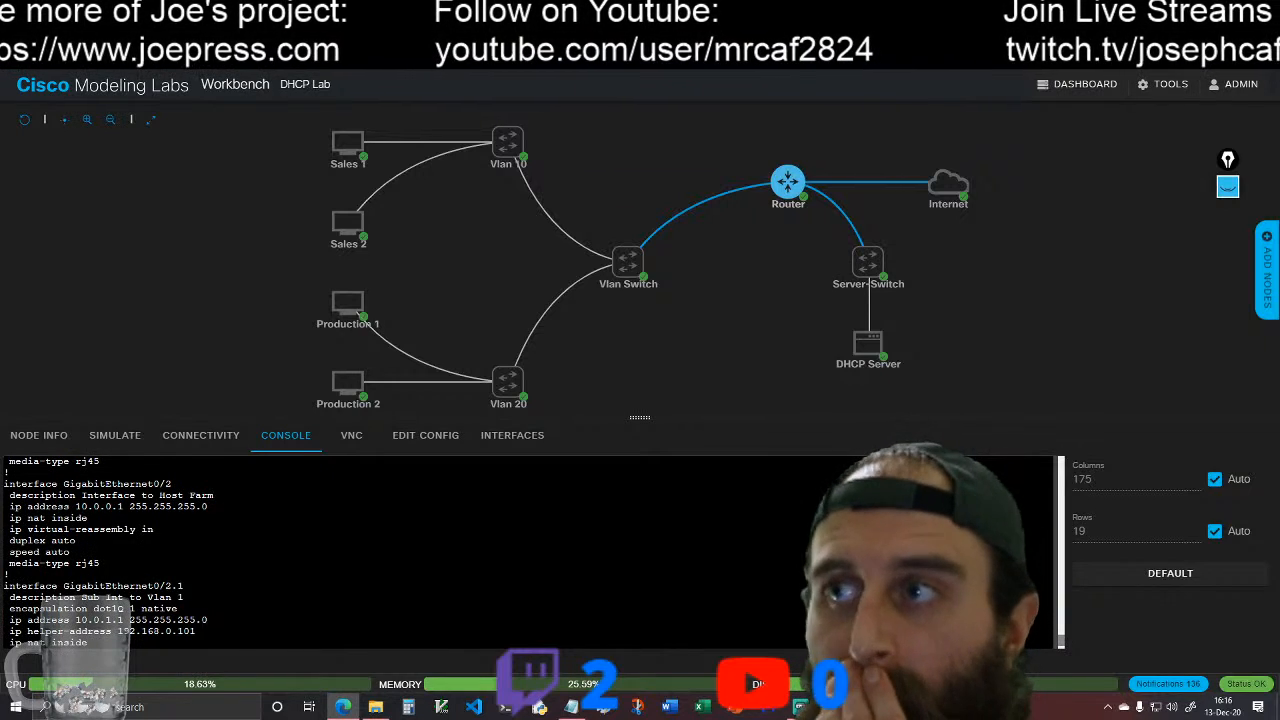
{"action": "scroll", "coordinate": [300, 550], "scroll_direction": "down", "scroll_amount": 2}
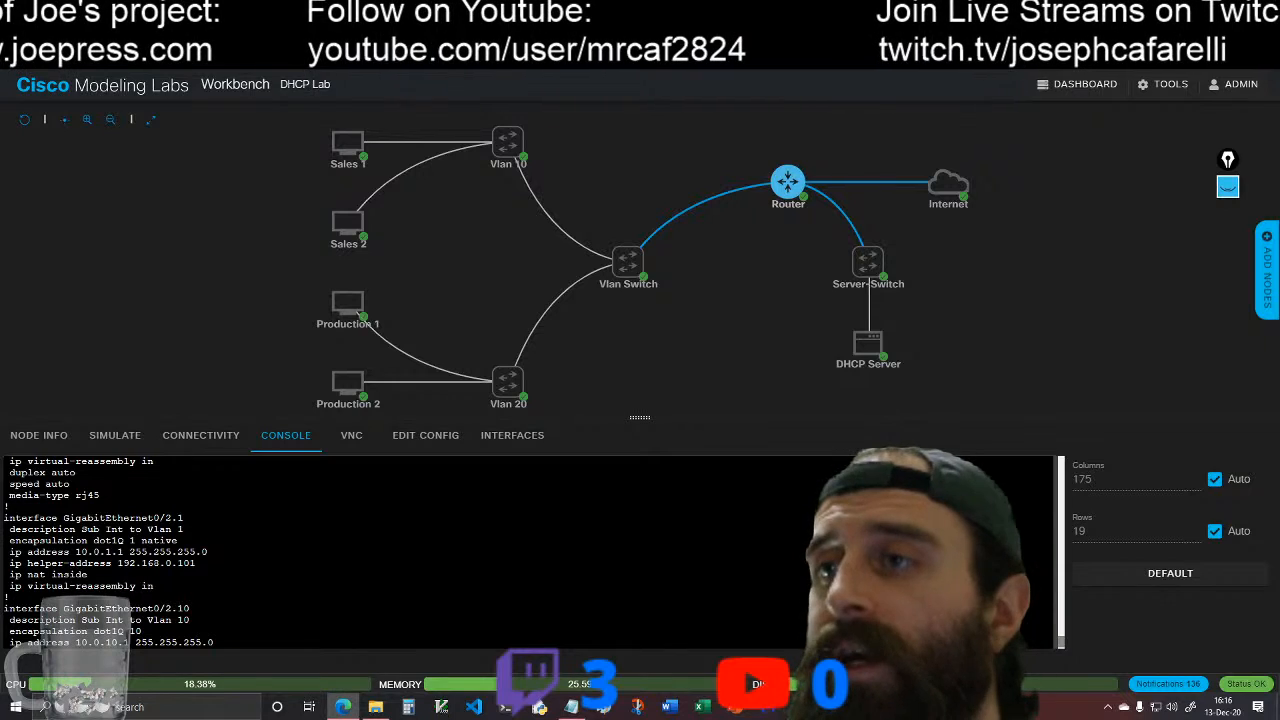
{"action": "mouse_move", "coordinate": [630, 264]}
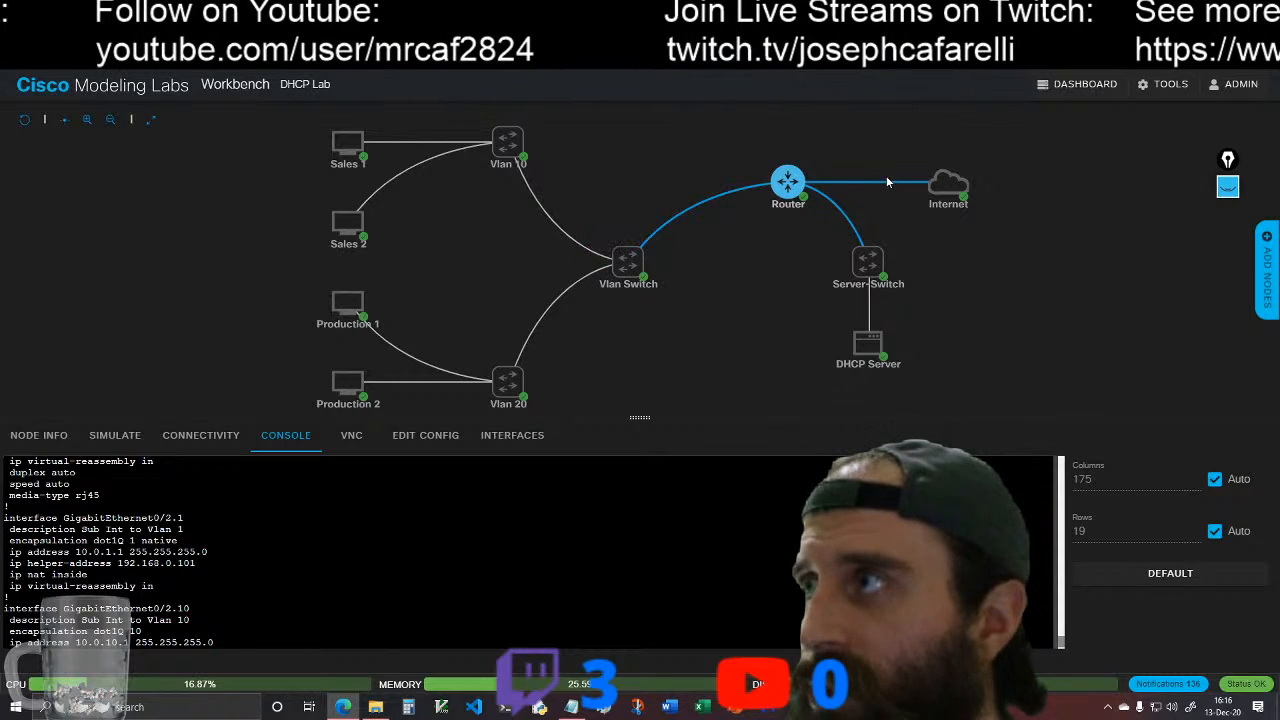
{"action": "mouse_move", "coordinate": [610, 245]}
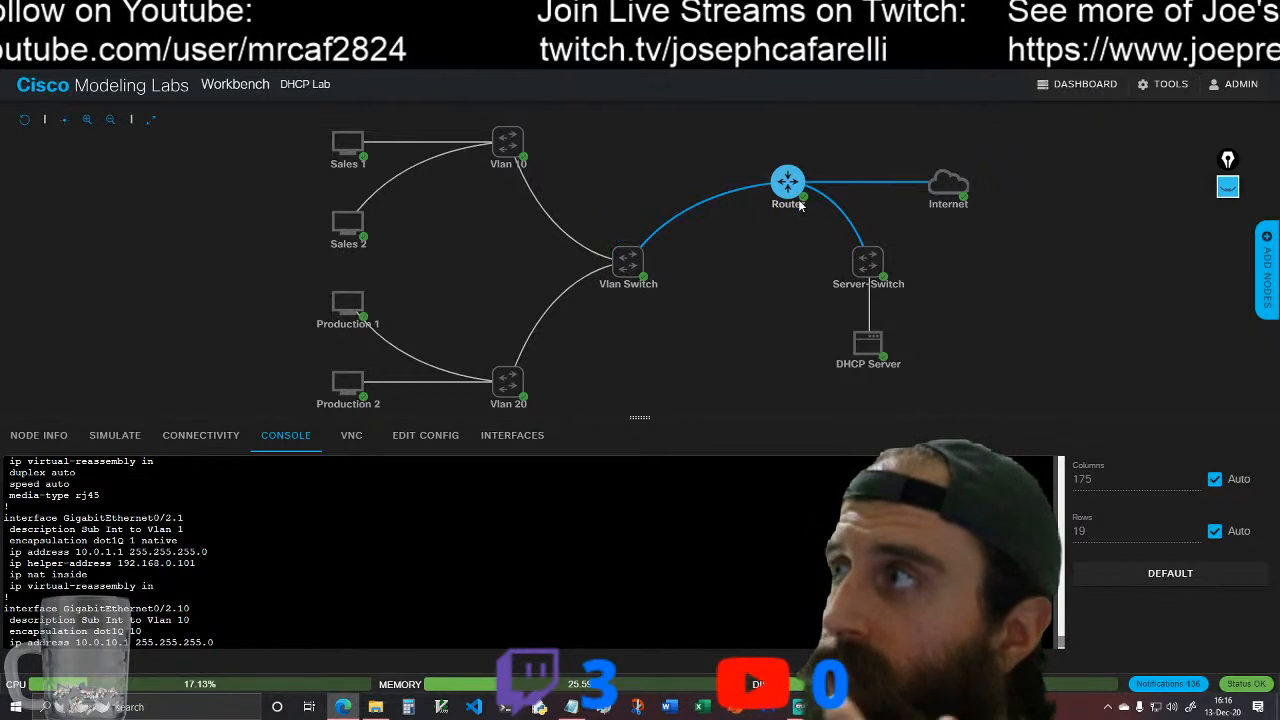
{"action": "mouse_move", "coordinate": [786, 186]}
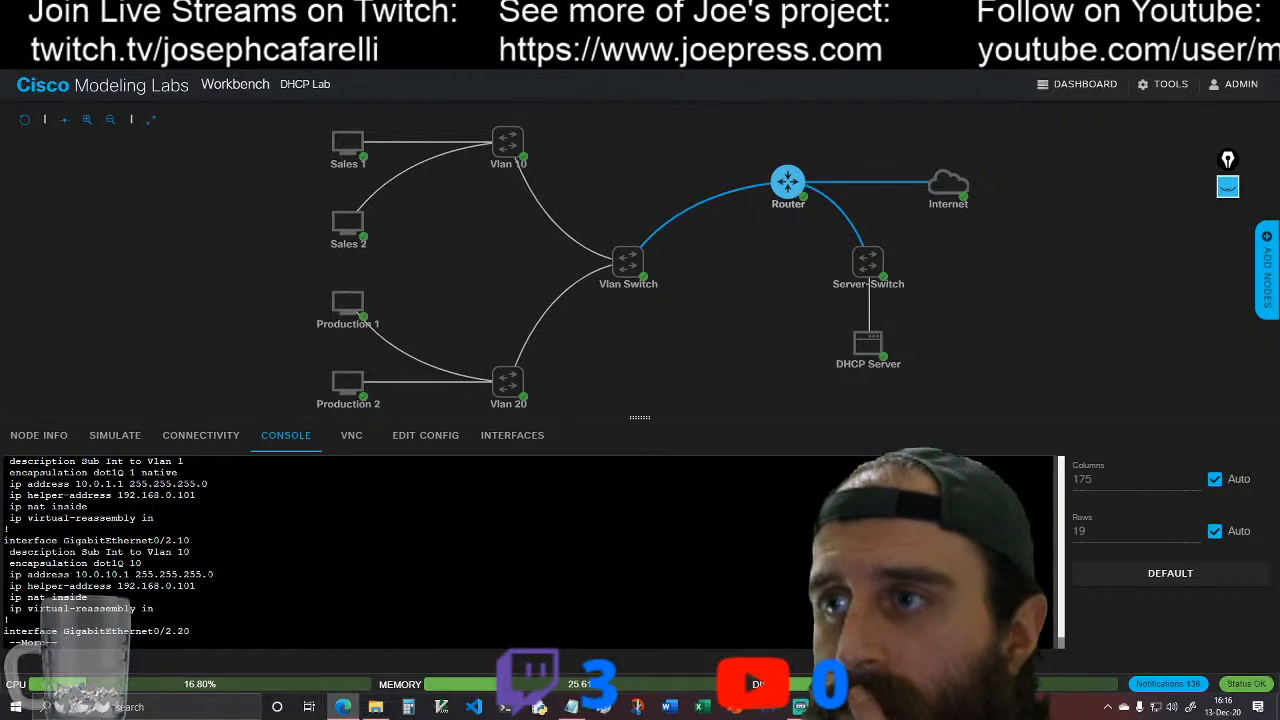
{"action": "key", "text": "space"}
{"action": "scroll", "coordinate": [530, 552], "scroll_direction": "up", "scroll_amount": 3}
{"action": "scroll", "coordinate": [530, 552], "scroll_direction": "up", "scroll_amount": 1}
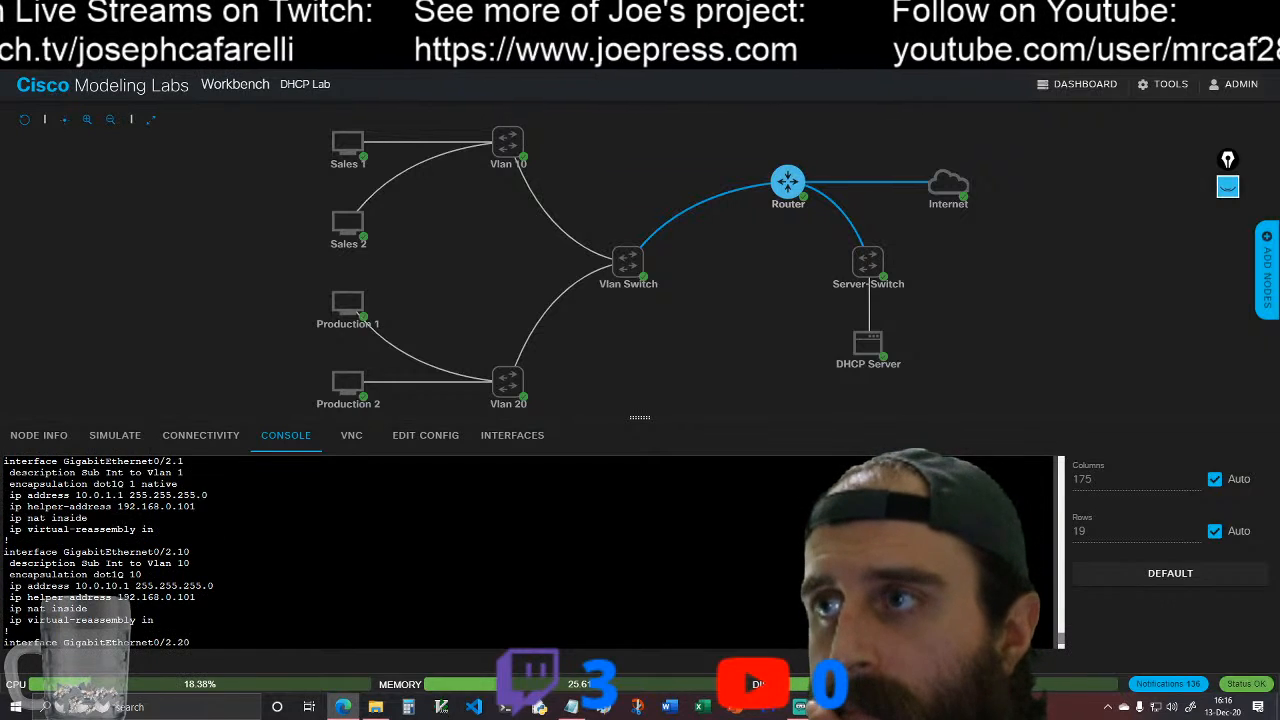
{"action": "scroll", "coordinate": [530, 552], "scroll_direction": "down", "scroll_amount": 3}
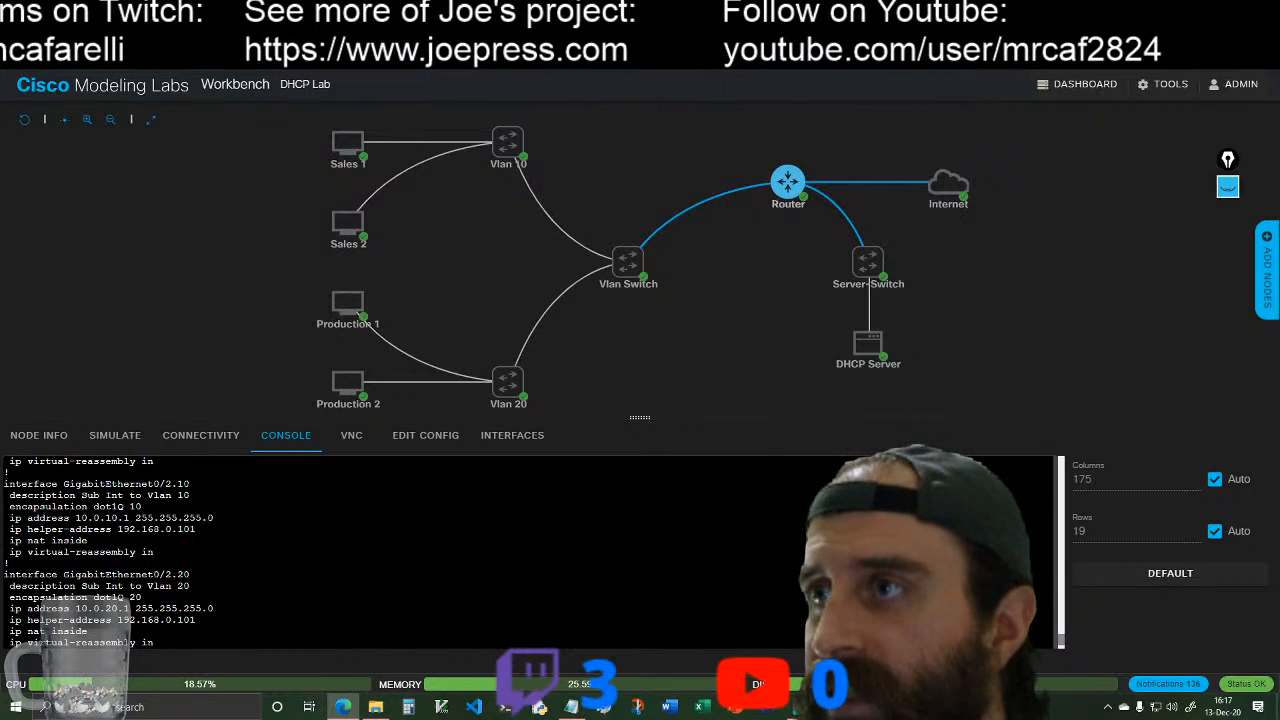
{"action": "left_click", "coordinate": [362, 154]}
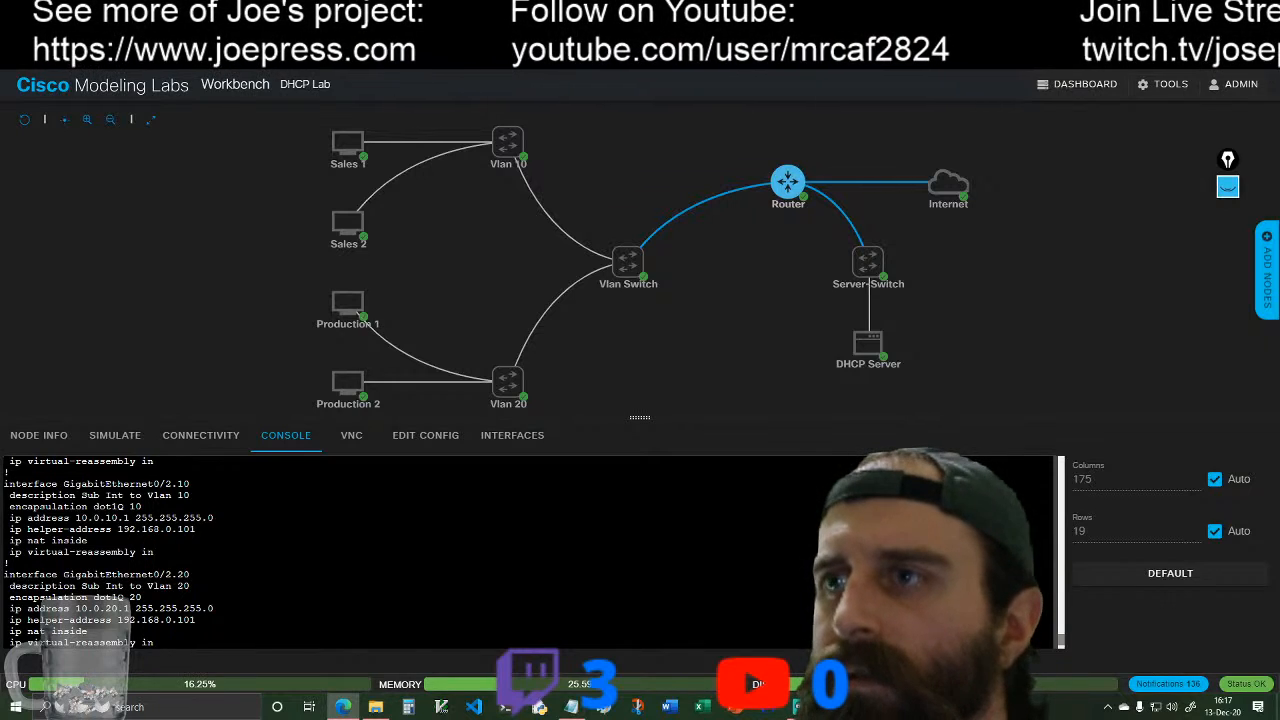
Step: Page through the rest of the router's running configuration, examining GigabitEthernet0/3, OSPF, the NAT overload rules, access lists and line settings
{"action": "scroll", "coordinate": [109, 552], "scroll_direction": "up", "scroll_amount": 2}
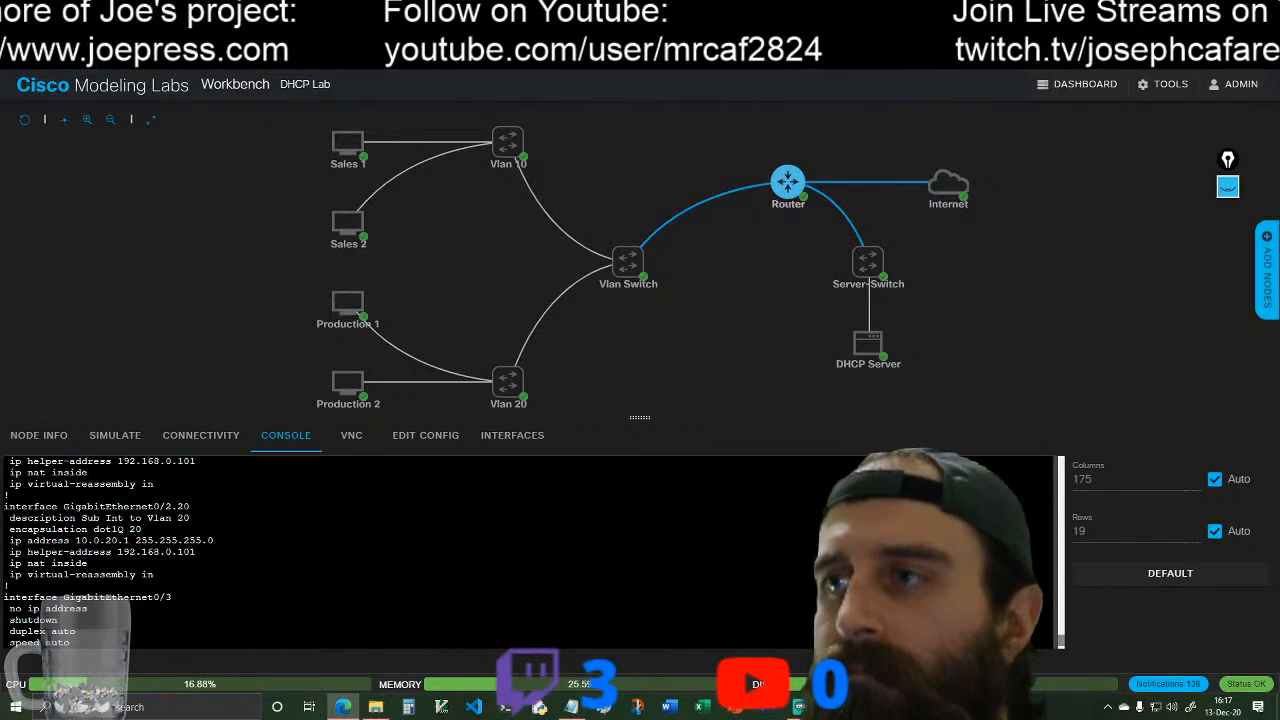
{"action": "scroll", "coordinate": [109, 552], "scroll_direction": "down", "scroll_amount": 2}
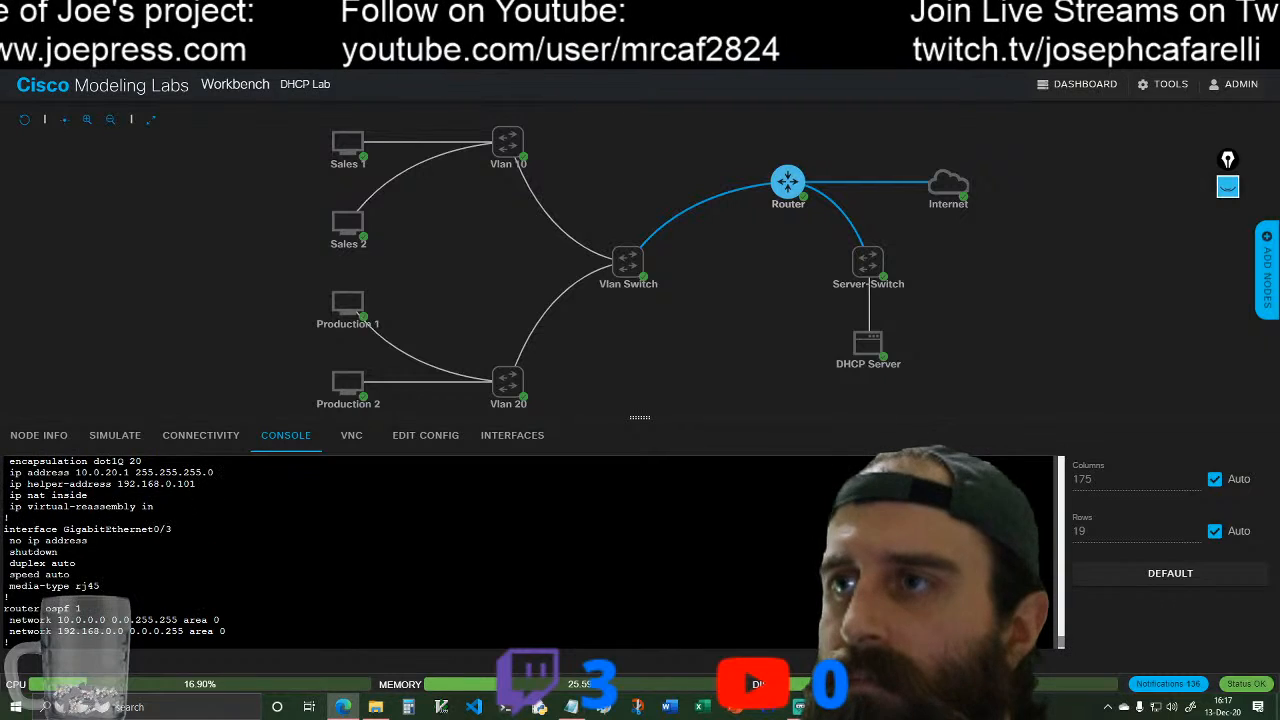
{"action": "scroll", "coordinate": [108, 553], "scroll_direction": "down", "scroll_amount": 2}
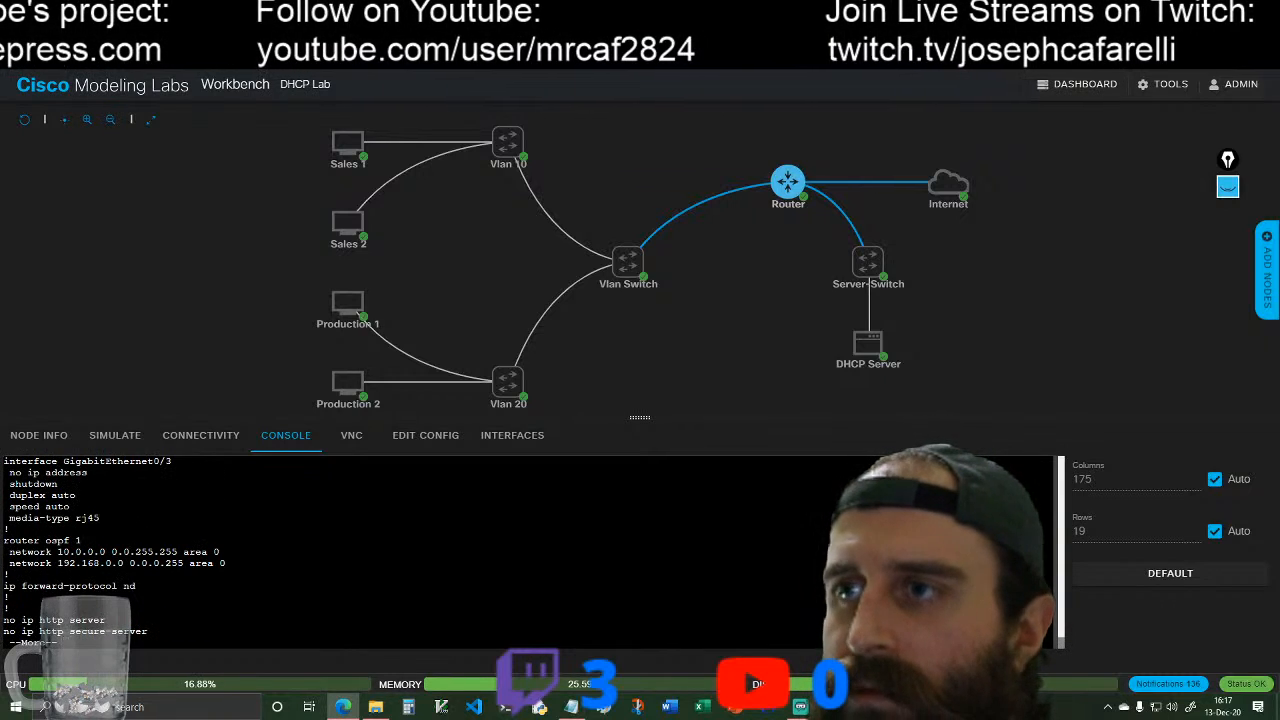
{"action": "key", "text": "space"}
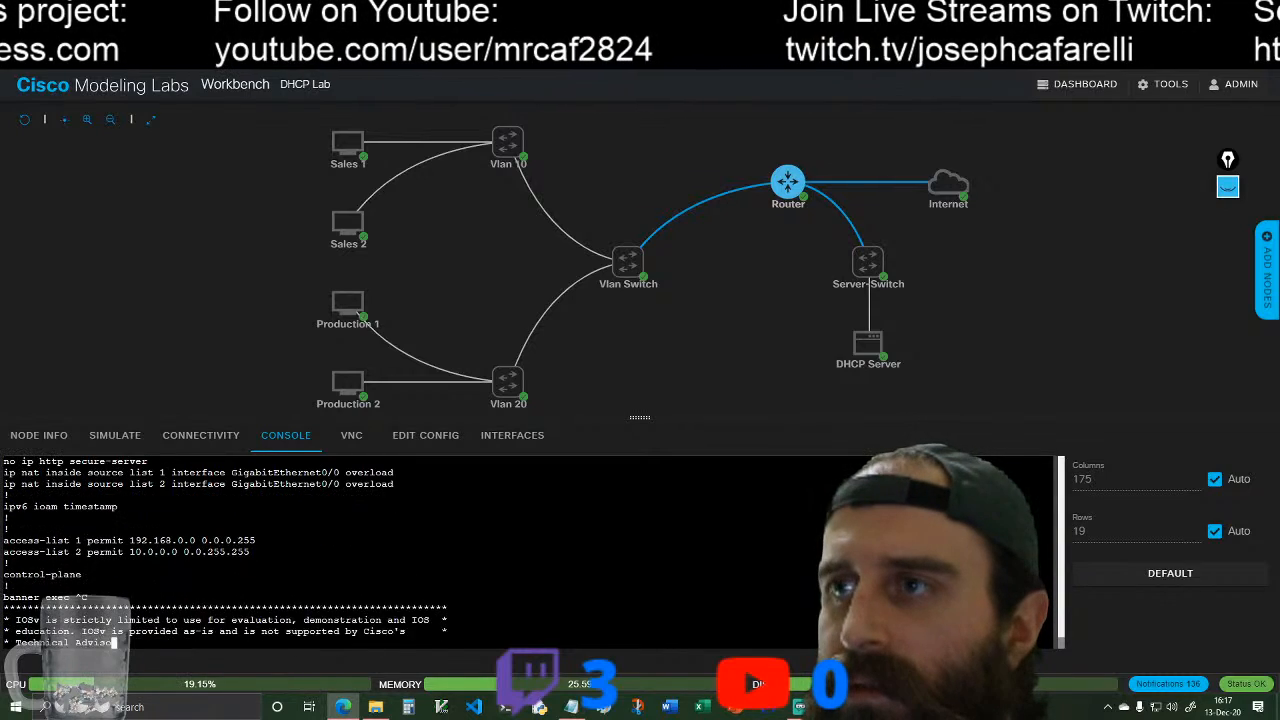
{"action": "key", "text": "space"}
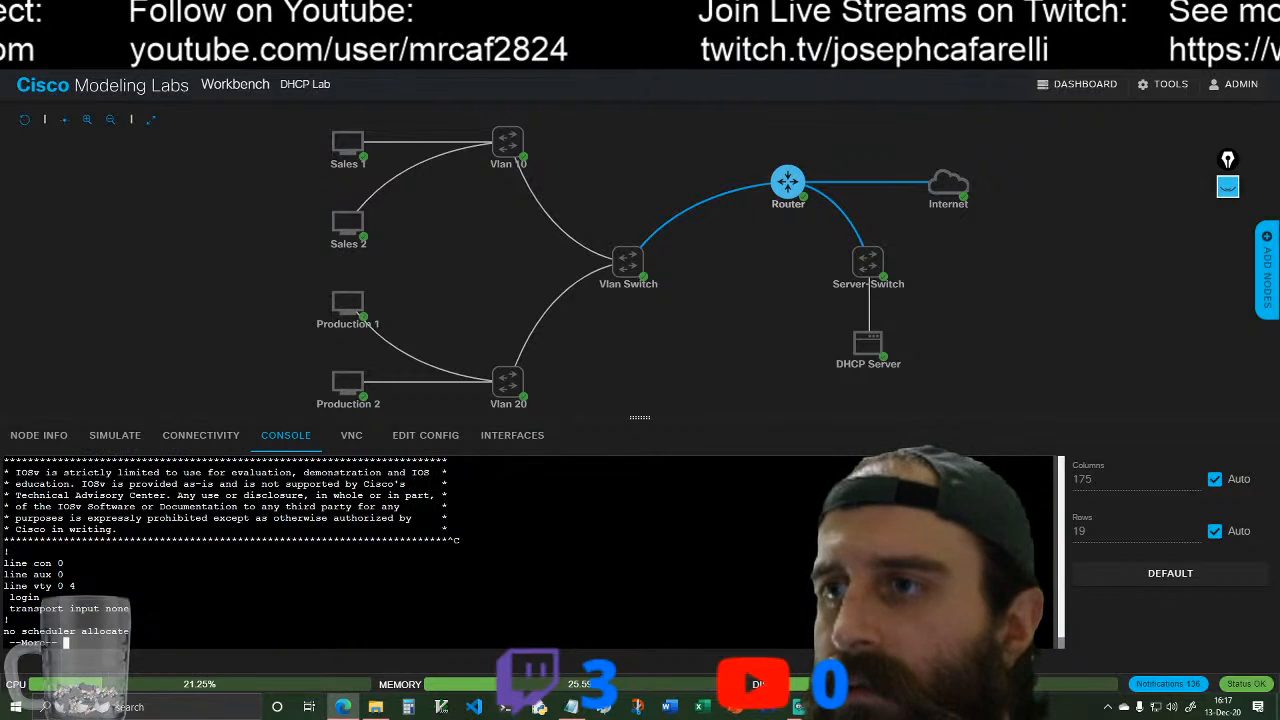
{"action": "key", "text": "space"}
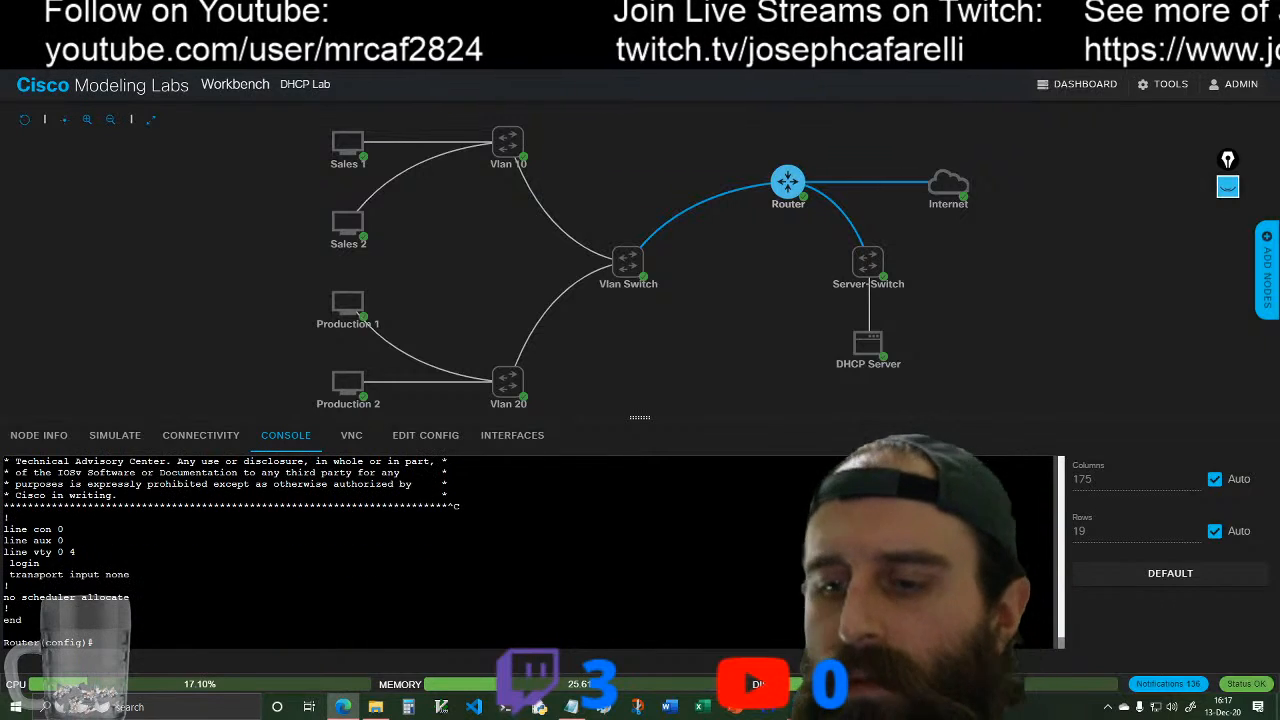
Step: Display the router's full routing table with do show ip route
{"action": "type", "text": "do show "}
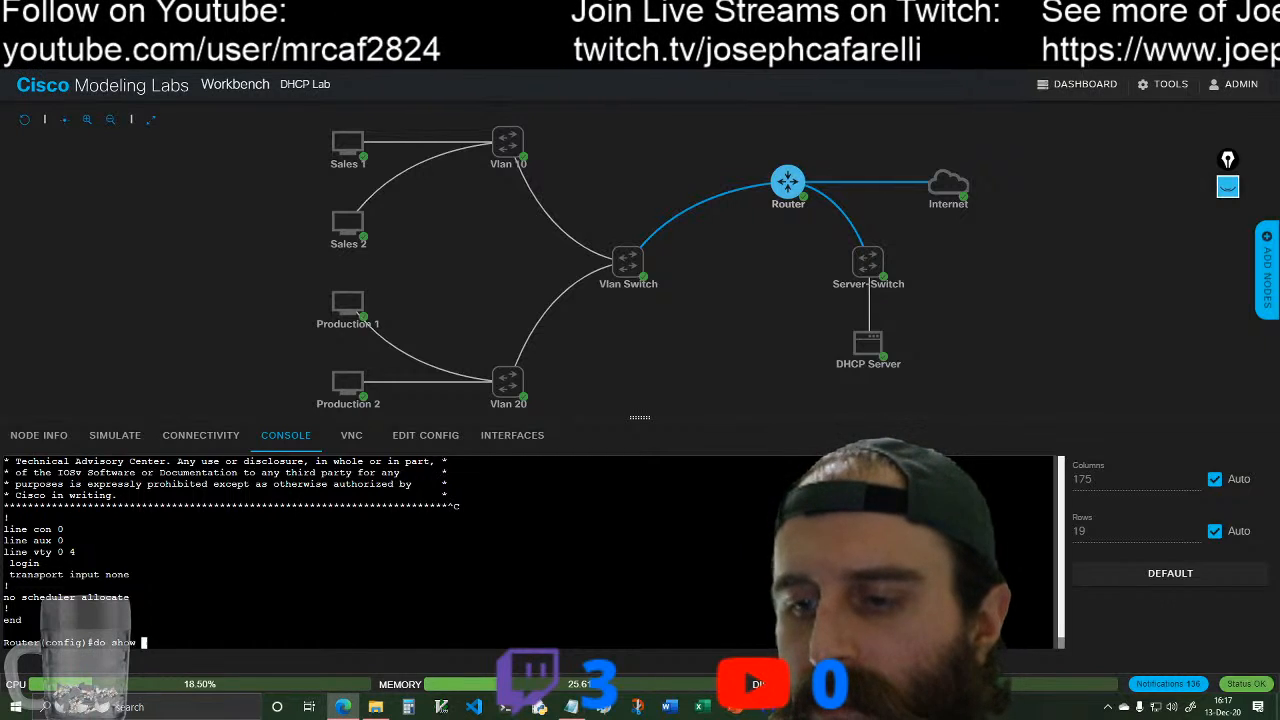
{"action": "type", "text": "ip route"}
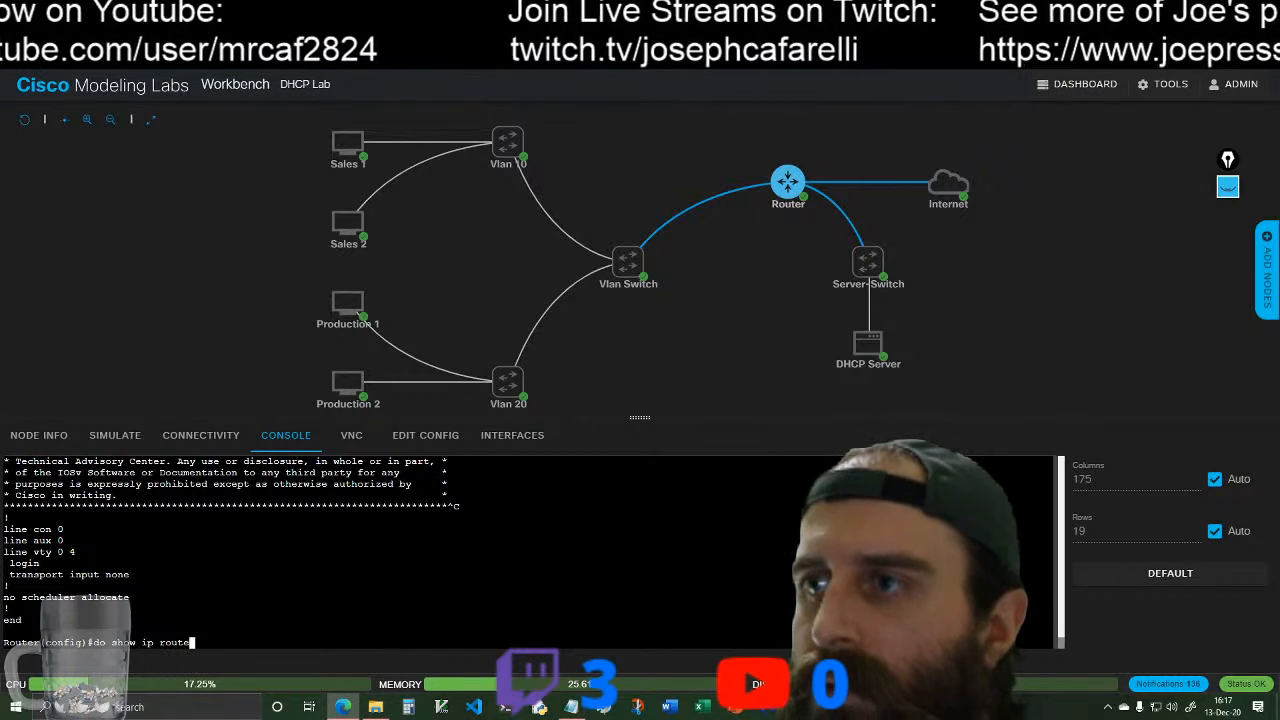
{"action": "key", "text": "Return"}
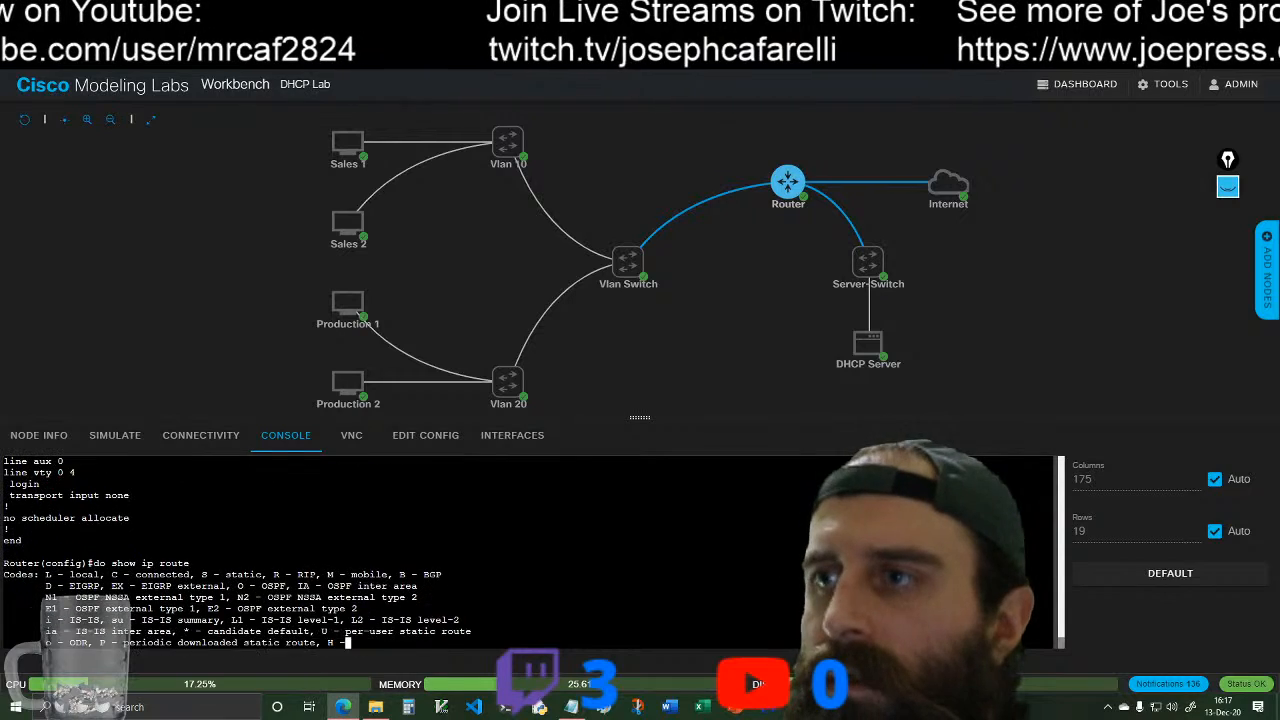
{"action": "key", "text": "space"}
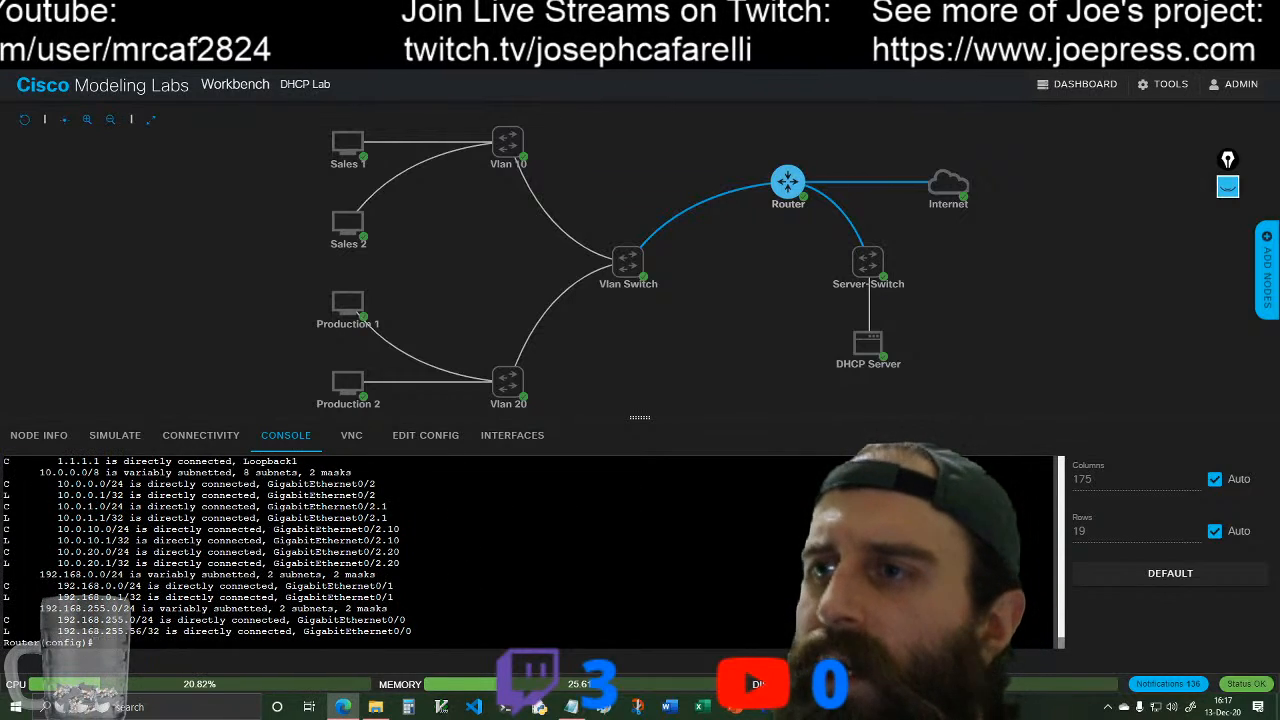
Step: Examine the default route and the connected and local routes for the loopback, physical interfaces and VLAN subinterfaces in the routing table
{"action": "scroll", "coordinate": [500, 550], "scroll_direction": "up", "scroll_amount": 2}
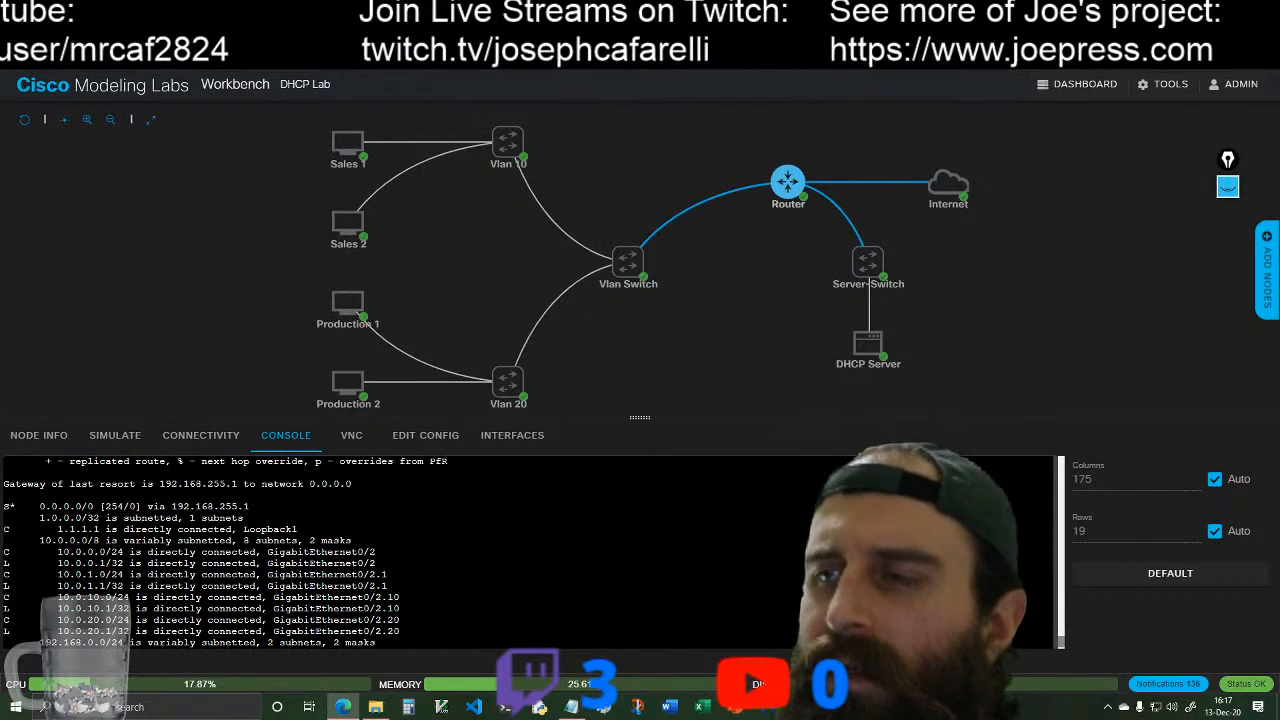
{"action": "scroll", "coordinate": [500, 550], "scroll_direction": "down", "scroll_amount": 2}
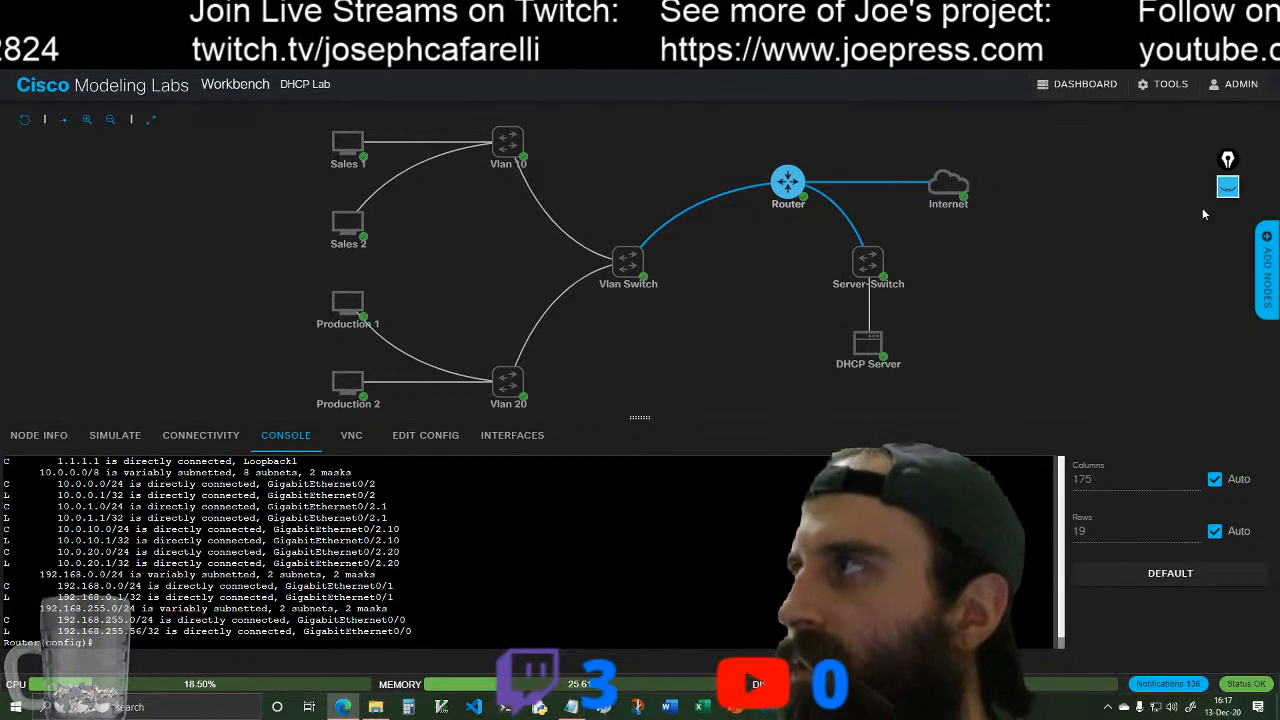
{"action": "scroll", "coordinate": [530, 552], "scroll_direction": "up", "scroll_amount": 1}
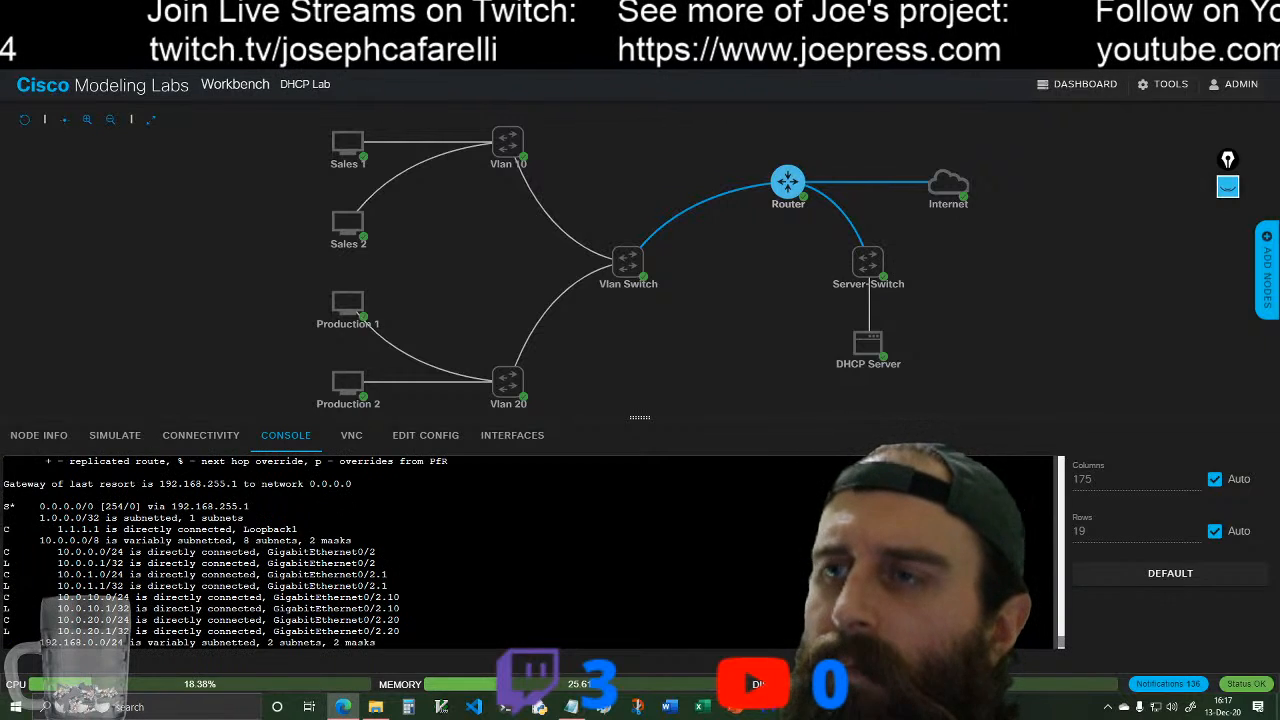
{"action": "mouse_move", "coordinate": [627, 274]}
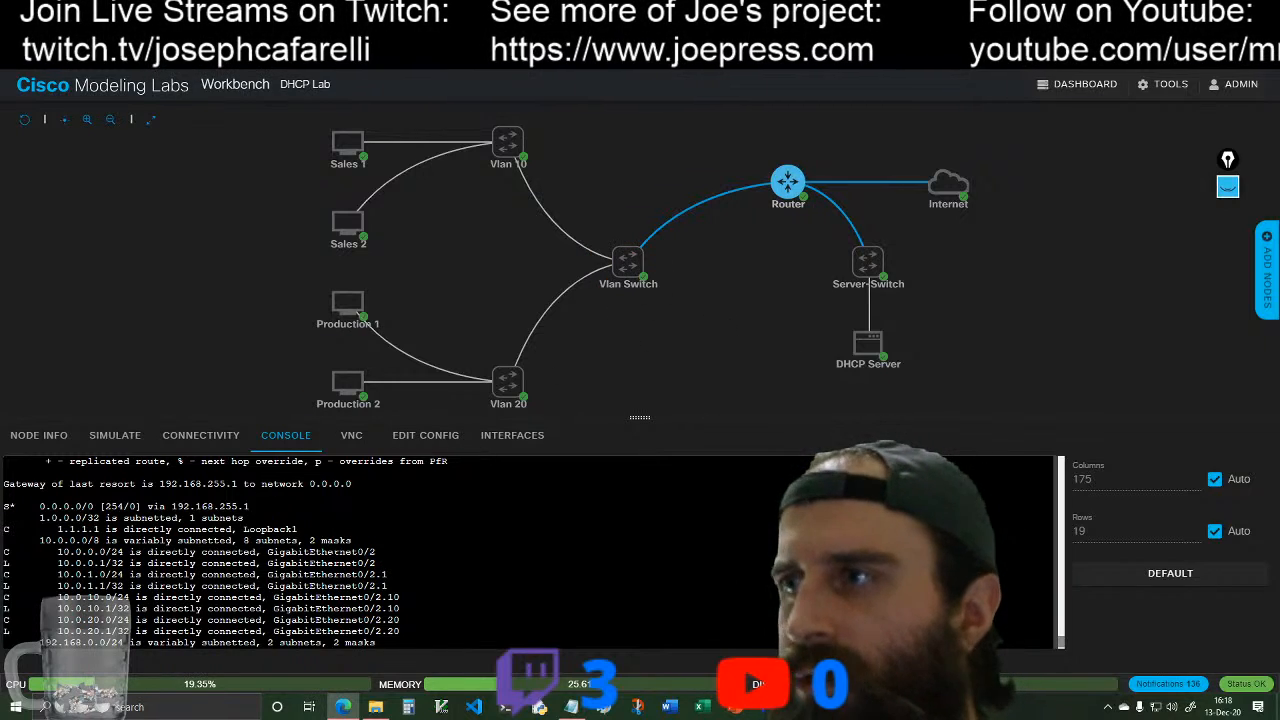
{"action": "scroll", "coordinate": [530, 552], "scroll_direction": "down", "scroll_amount": 1}
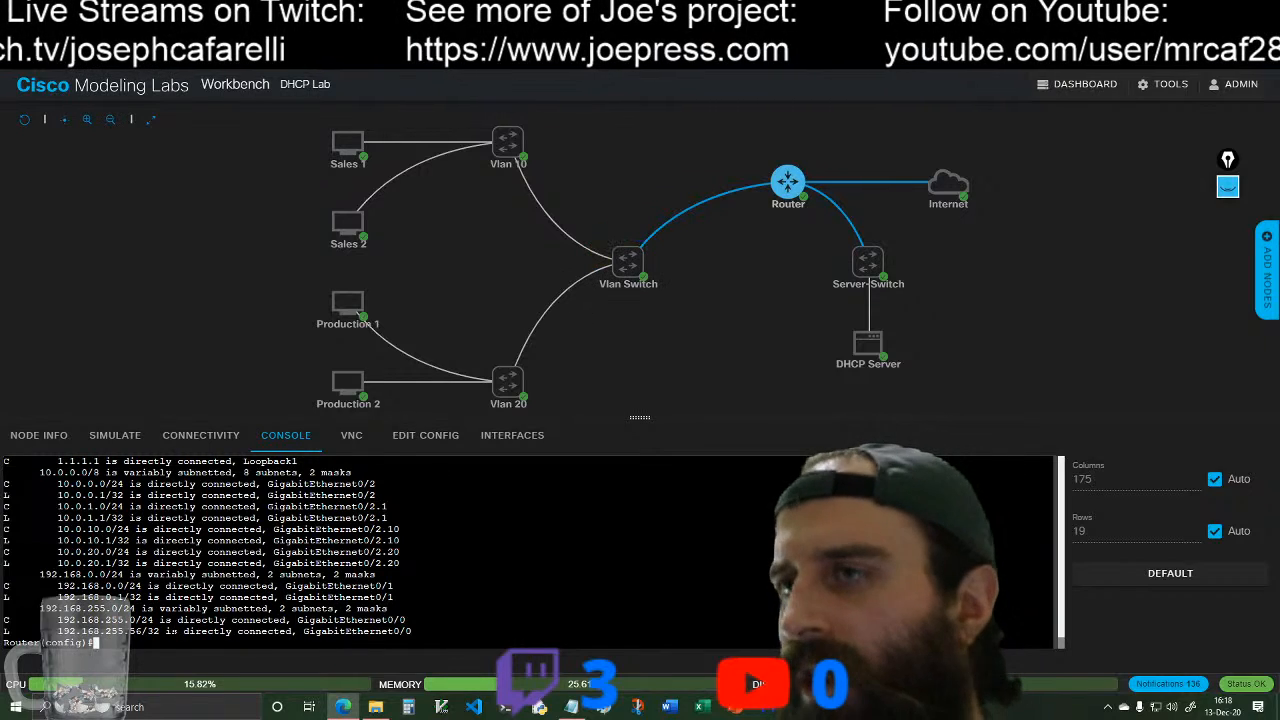
{"action": "scroll", "coordinate": [96, 644], "scroll_direction": "up", "scroll_amount": 1}
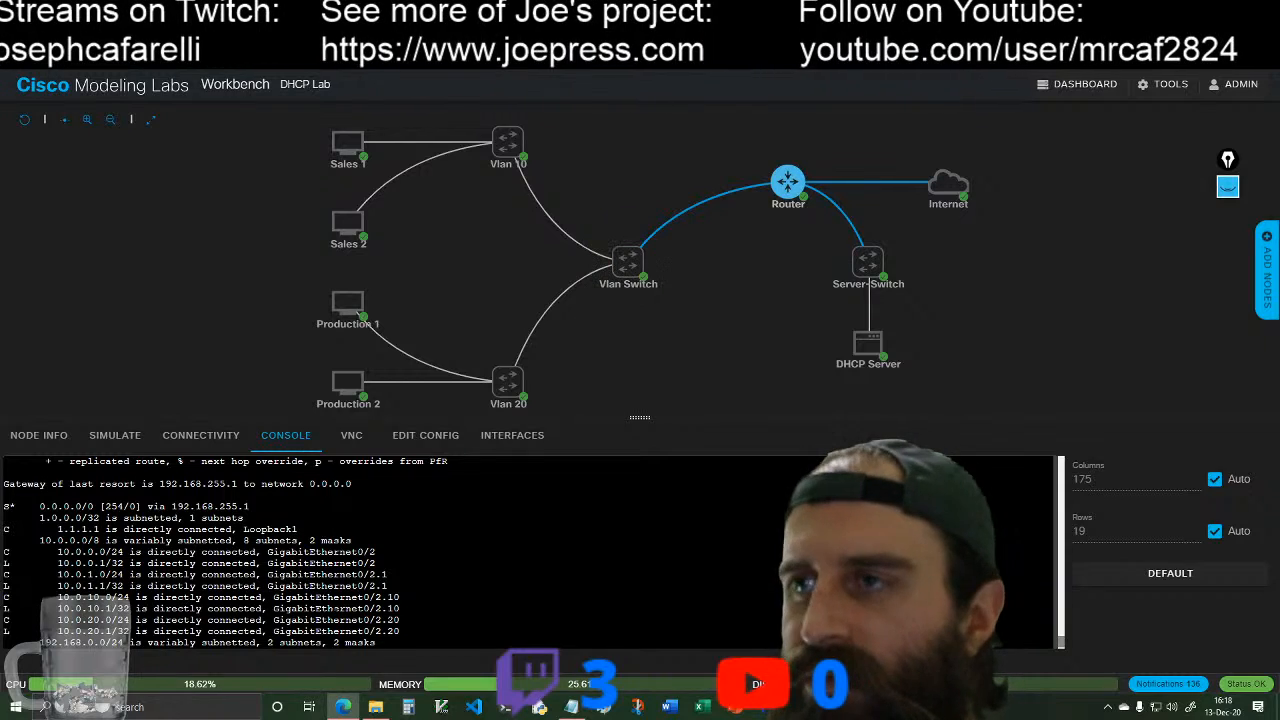
{"action": "scroll", "coordinate": [90, 640], "scroll_direction": "down", "scroll_amount": 1}
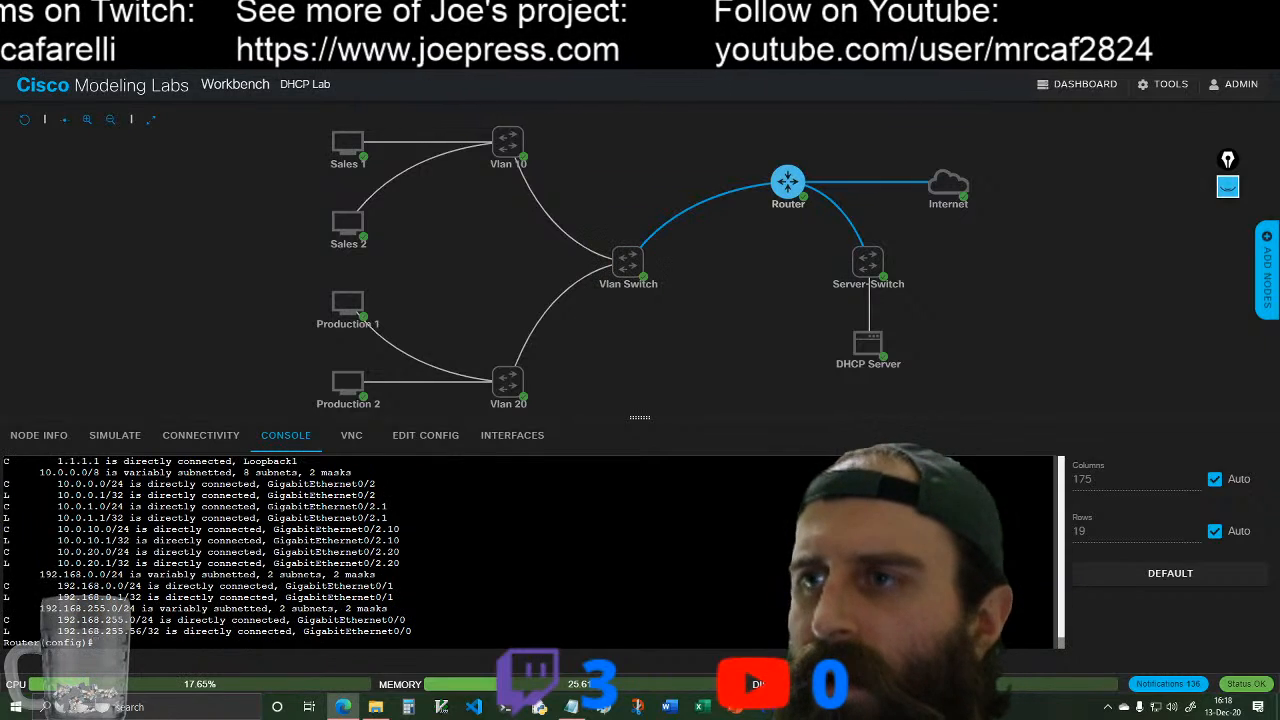
{"action": "scroll", "coordinate": [96, 643], "scroll_direction": "up", "scroll_amount": 1}
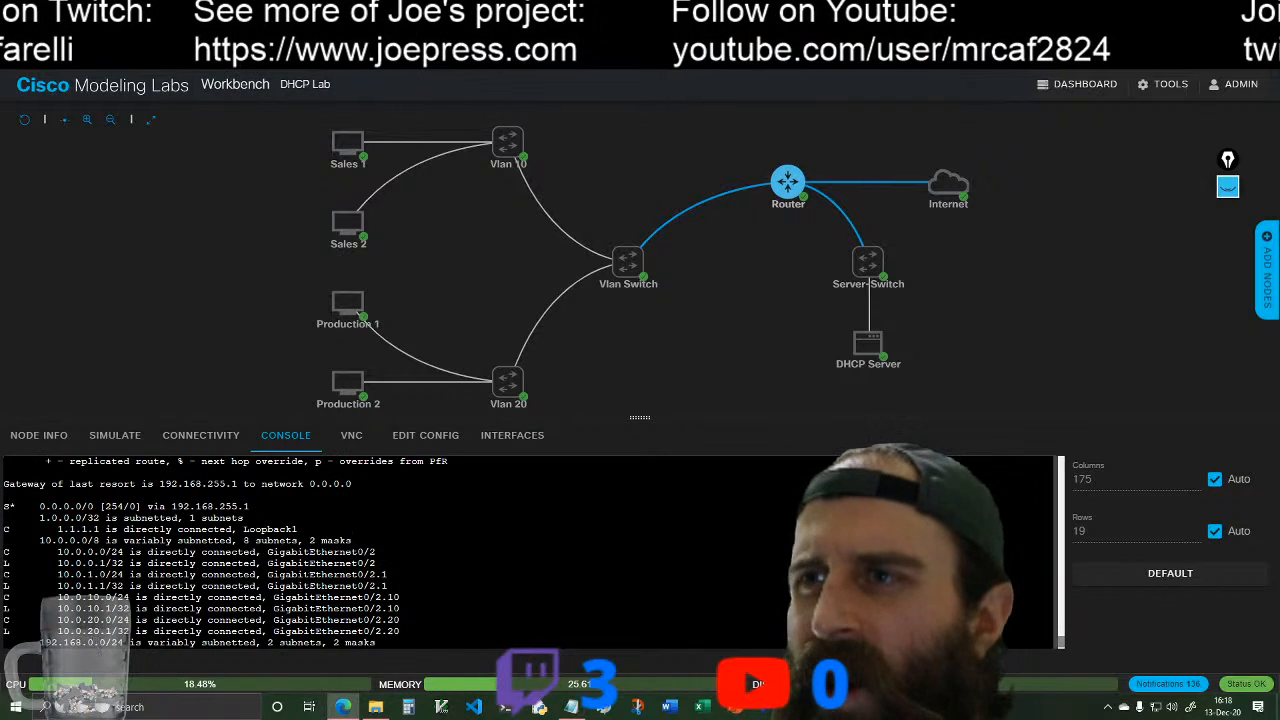
{"action": "scroll", "coordinate": [96, 643], "scroll_direction": "down", "scroll_amount": 1}
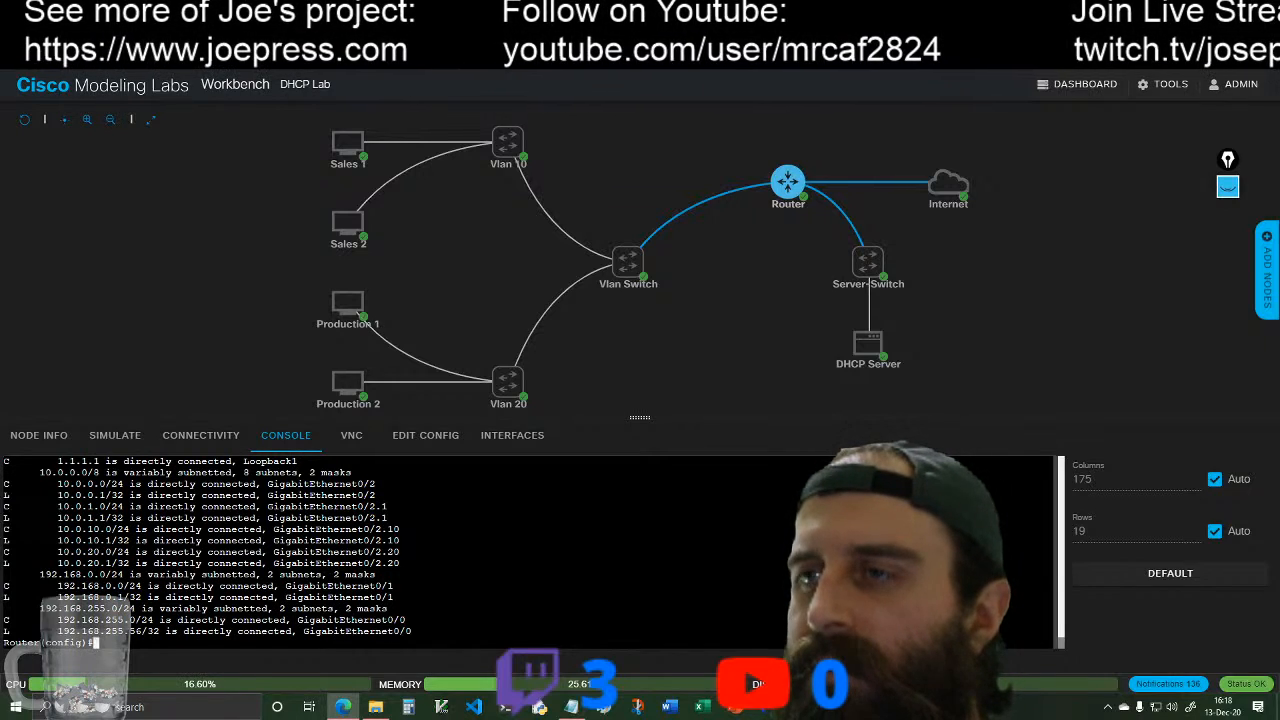
Step: Re-examine the access lists, NAT overload rules, OSPF networks and VLAN subinterfaces in the earlier configuration output, and return to the routing table
{"action": "scroll", "coordinate": [225, 554], "scroll_direction": "up", "scroll_amount": 6}
{"action": "scroll", "coordinate": [225, 554], "scroll_direction": "up", "scroll_amount": 10}
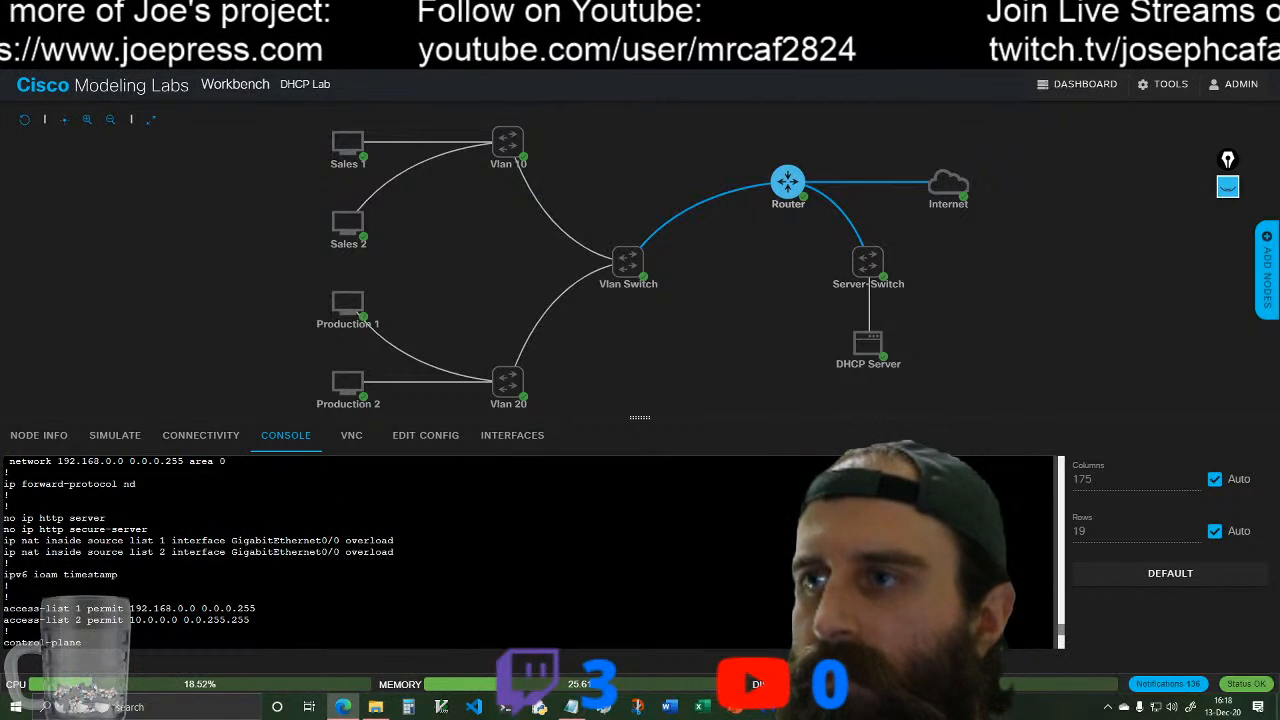
{"action": "scroll", "coordinate": [225, 554], "scroll_direction": "down", "scroll_amount": 2}
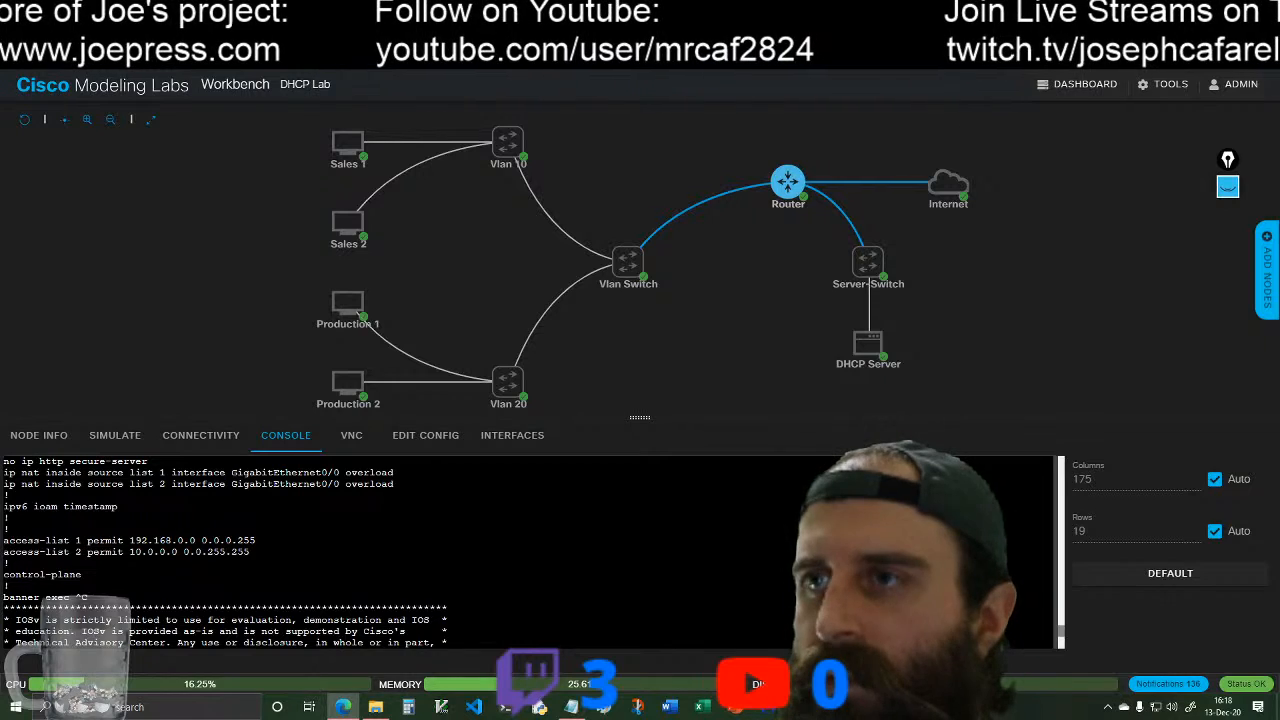
{"action": "scroll", "coordinate": [225, 552], "scroll_direction": "up", "scroll_amount": 2}
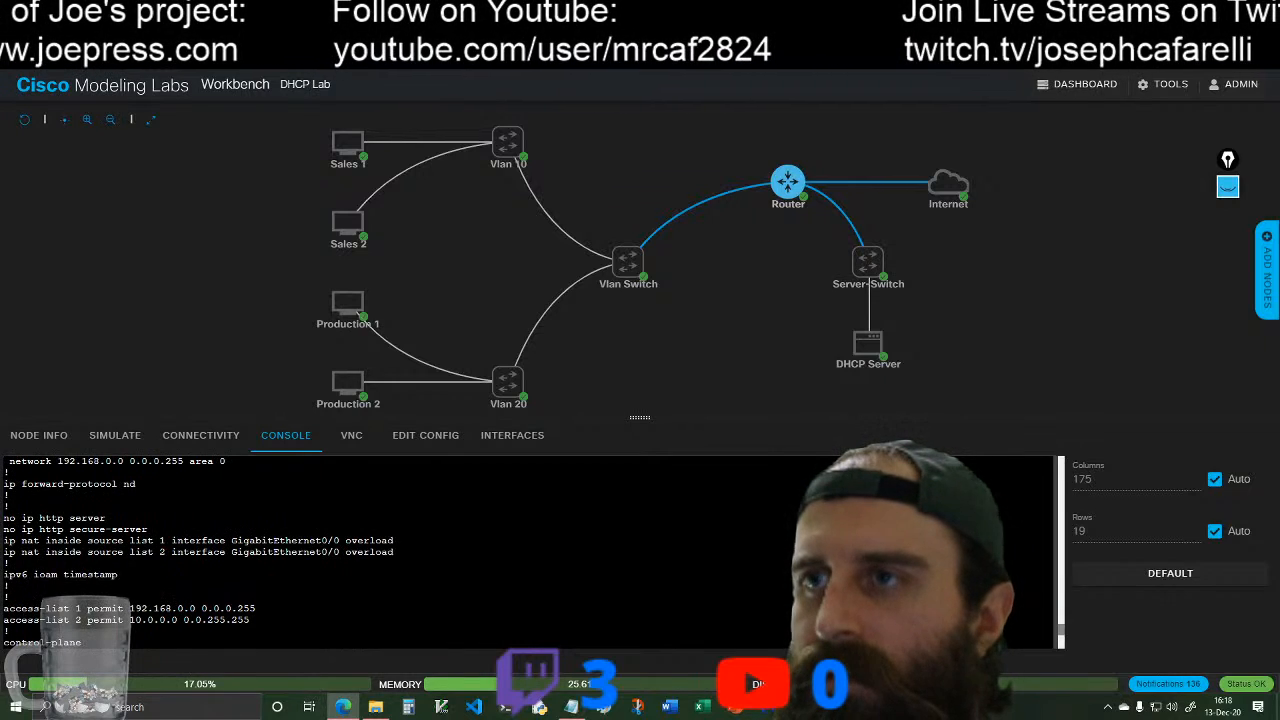
{"action": "scroll", "coordinate": [200, 553], "scroll_direction": "up", "scroll_amount": 2}
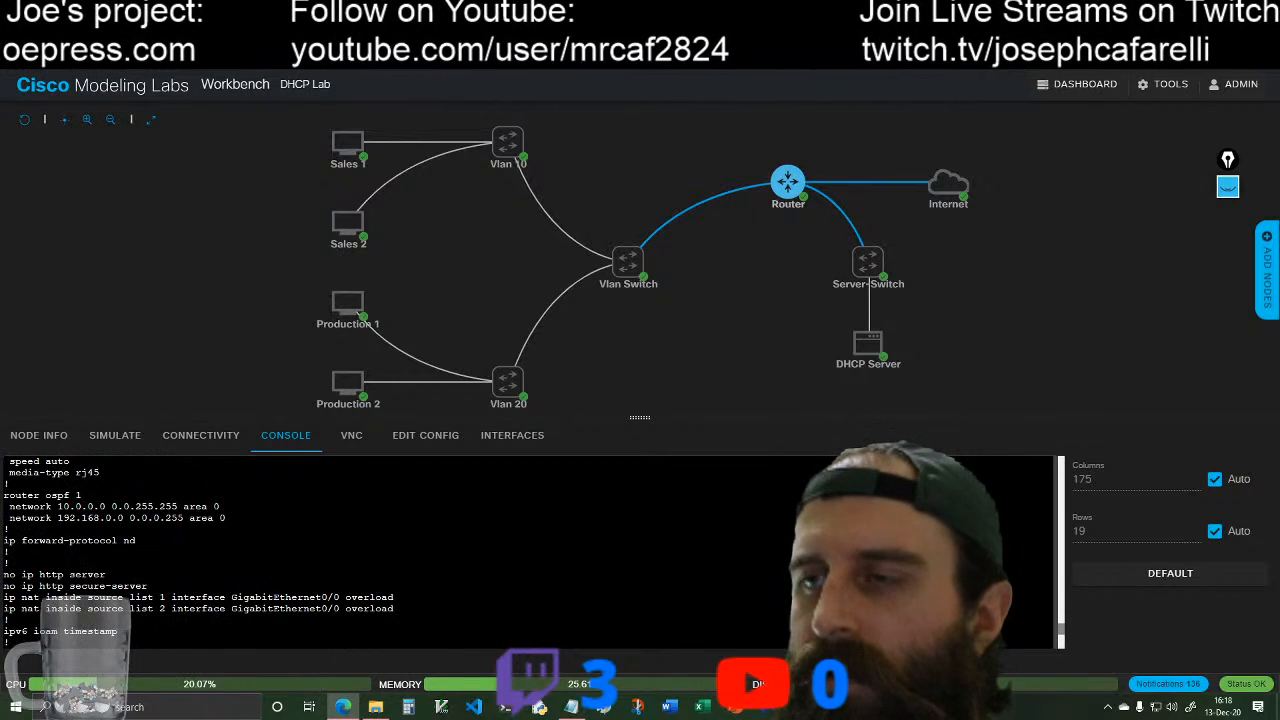
{"action": "scroll", "coordinate": [225, 552], "scroll_direction": "up", "scroll_amount": 2}
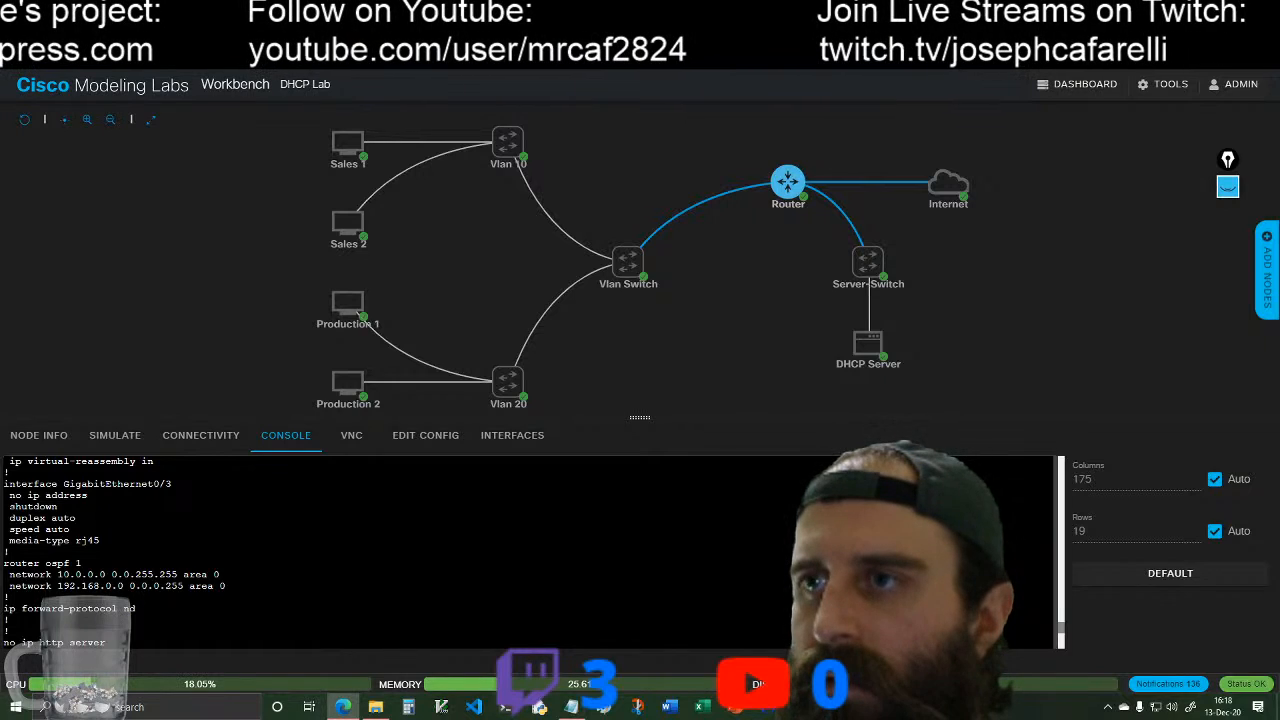
{"action": "scroll", "coordinate": [225, 552], "scroll_direction": "up", "scroll_amount": 6}
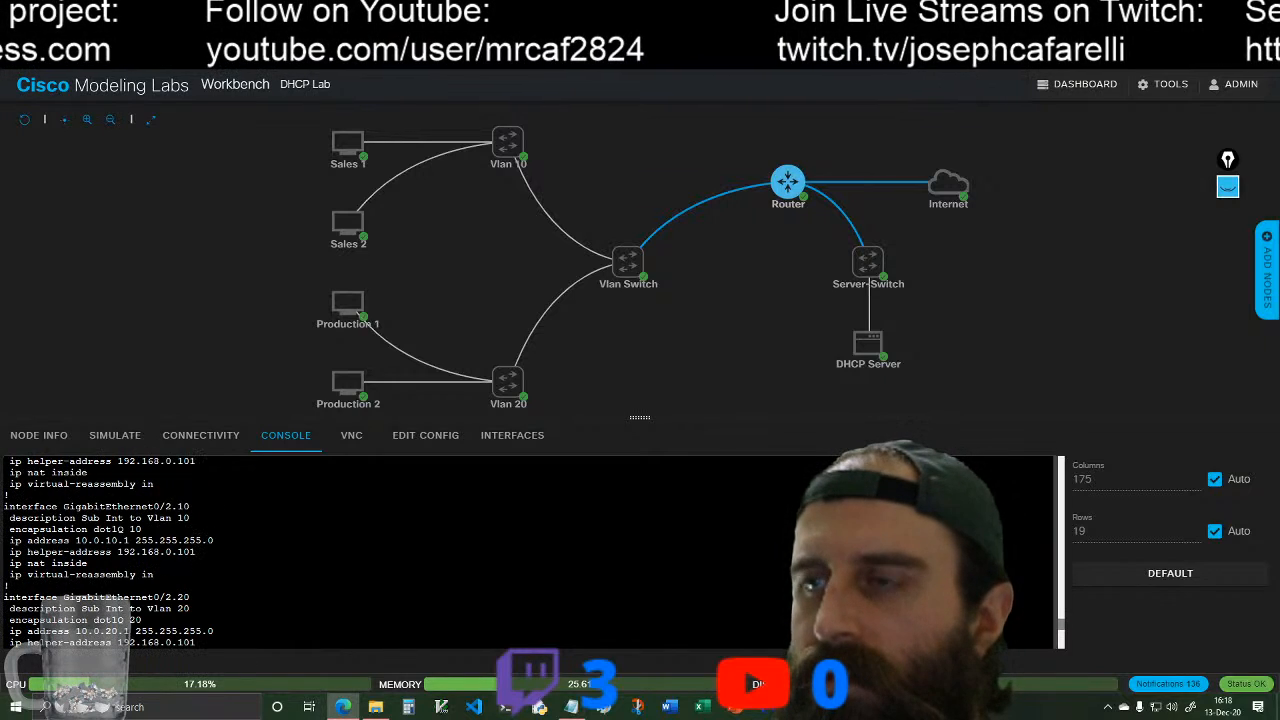
{"action": "scroll", "coordinate": [225, 552], "scroll_direction": "down", "scroll_amount": 6}
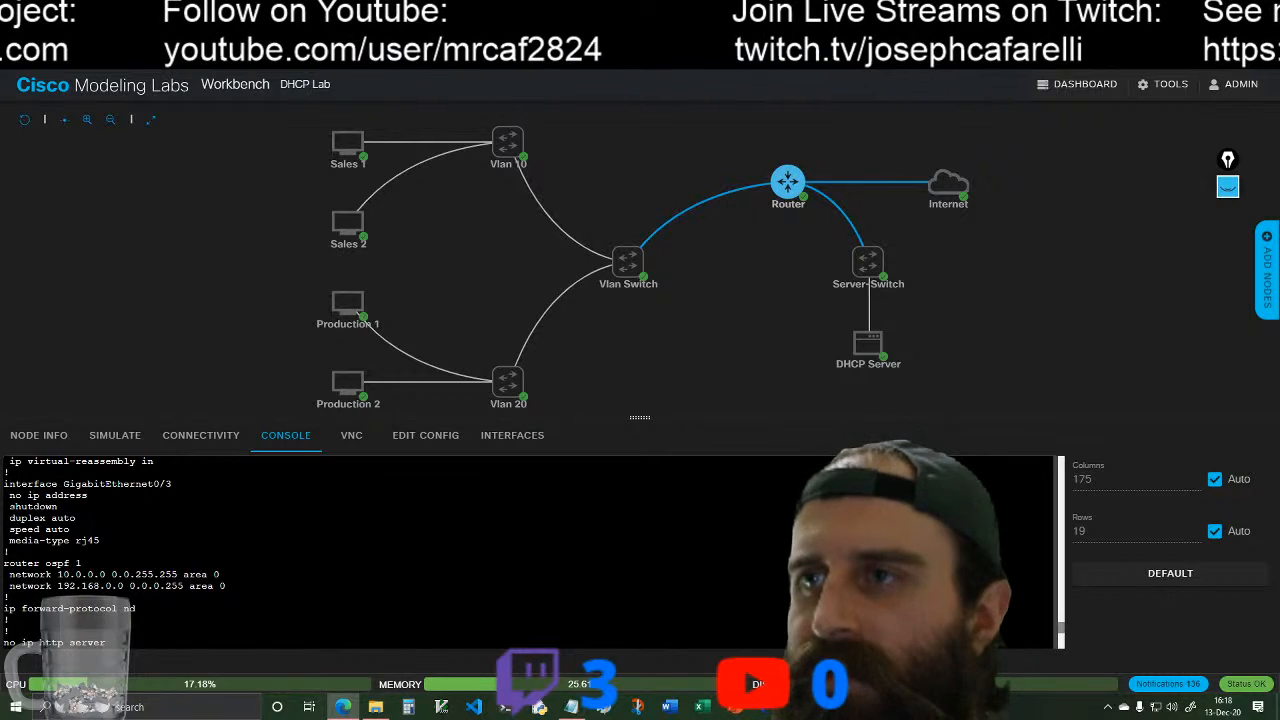
{"action": "scroll", "coordinate": [225, 552], "scroll_direction": "down", "scroll_amount": 15}
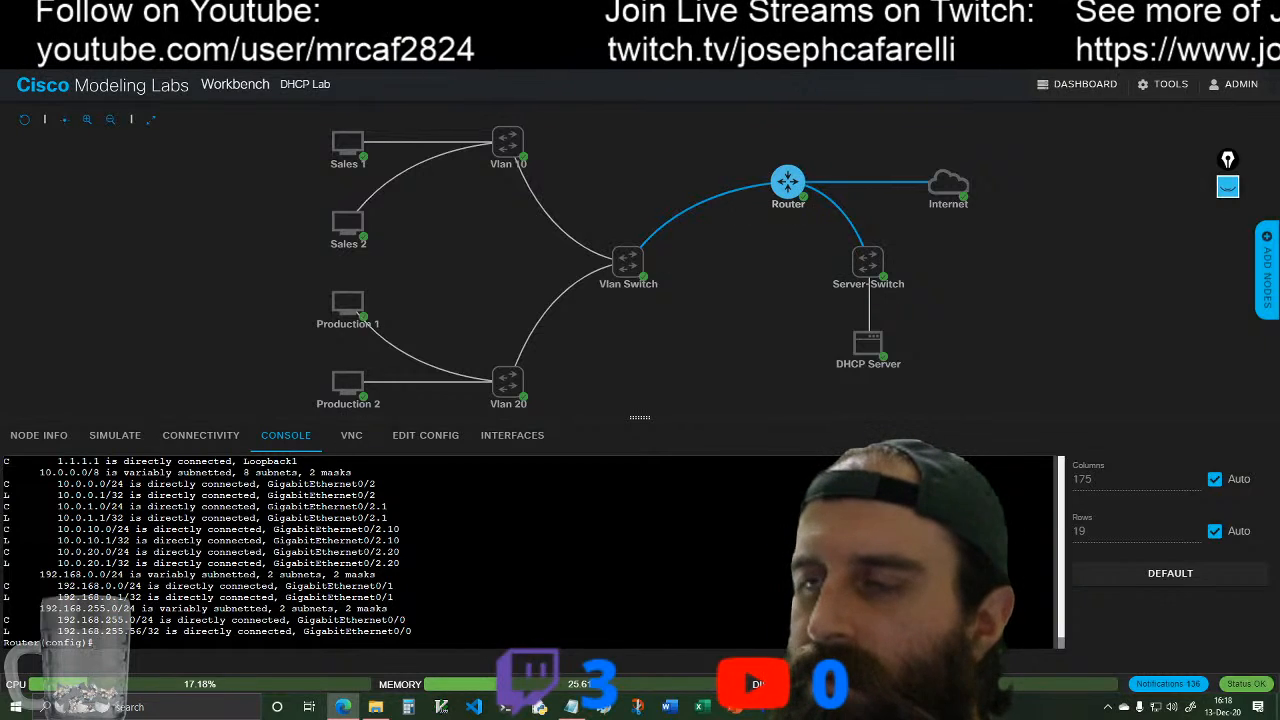
{"action": "scroll", "coordinate": [386, 504], "scroll_direction": "up", "scroll_amount": 2}
{"action": "scroll", "coordinate": [386, 504], "scroll_direction": "down", "scroll_amount": 2}
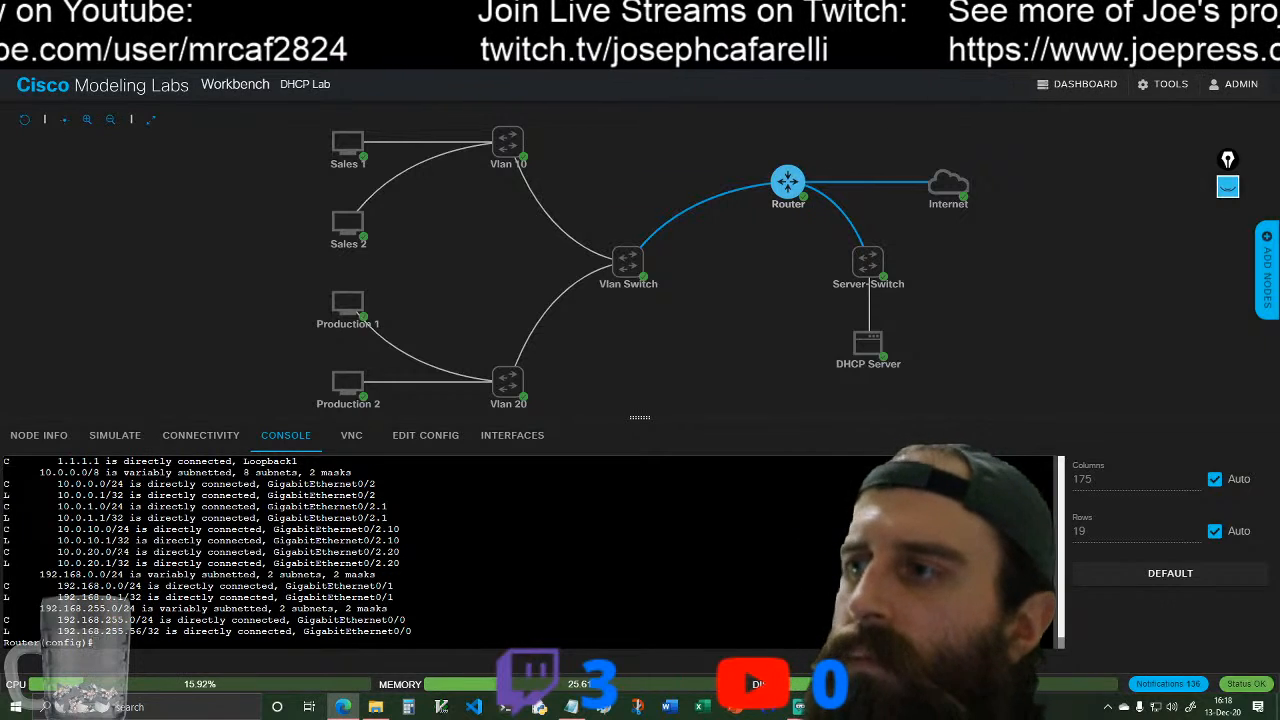
{"action": "scroll", "coordinate": [528, 551], "scroll_direction": "up", "scroll_amount": 4}
{"action": "scroll", "coordinate": [528, 551], "scroll_direction": "up", "scroll_amount": 3}
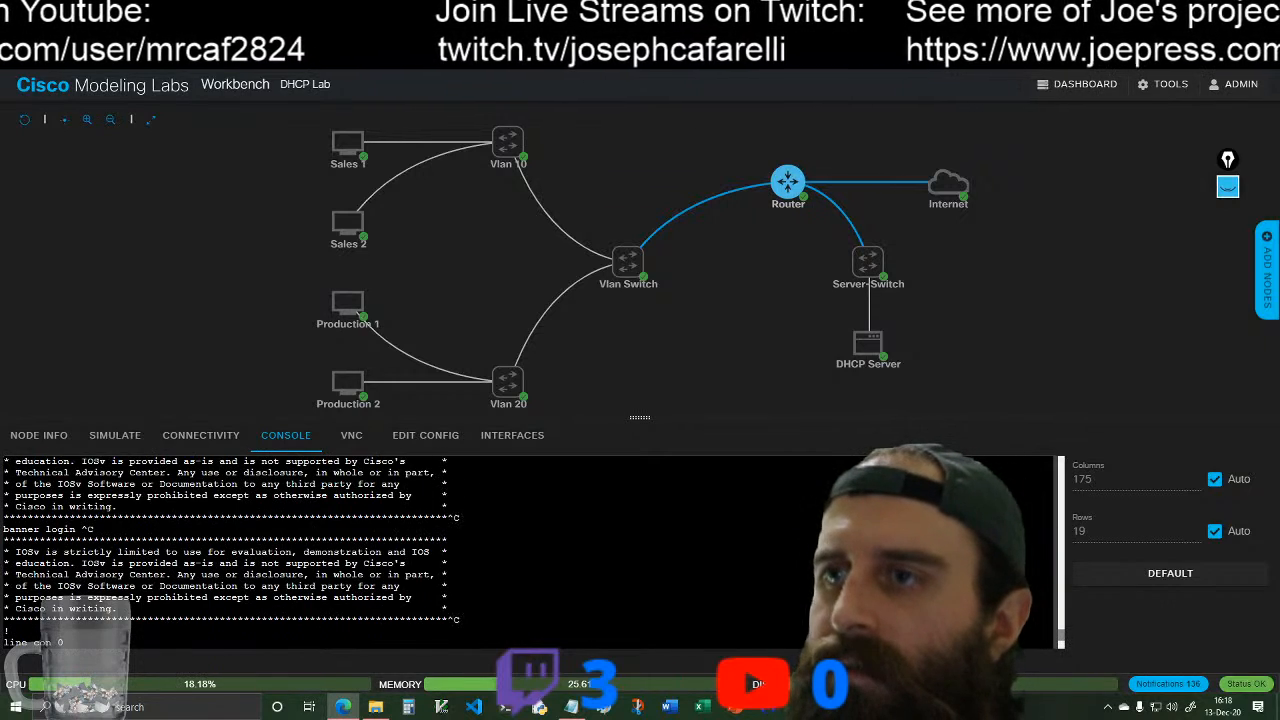
{"action": "scroll", "coordinate": [528, 551], "scroll_direction": "down", "scroll_amount": 2}
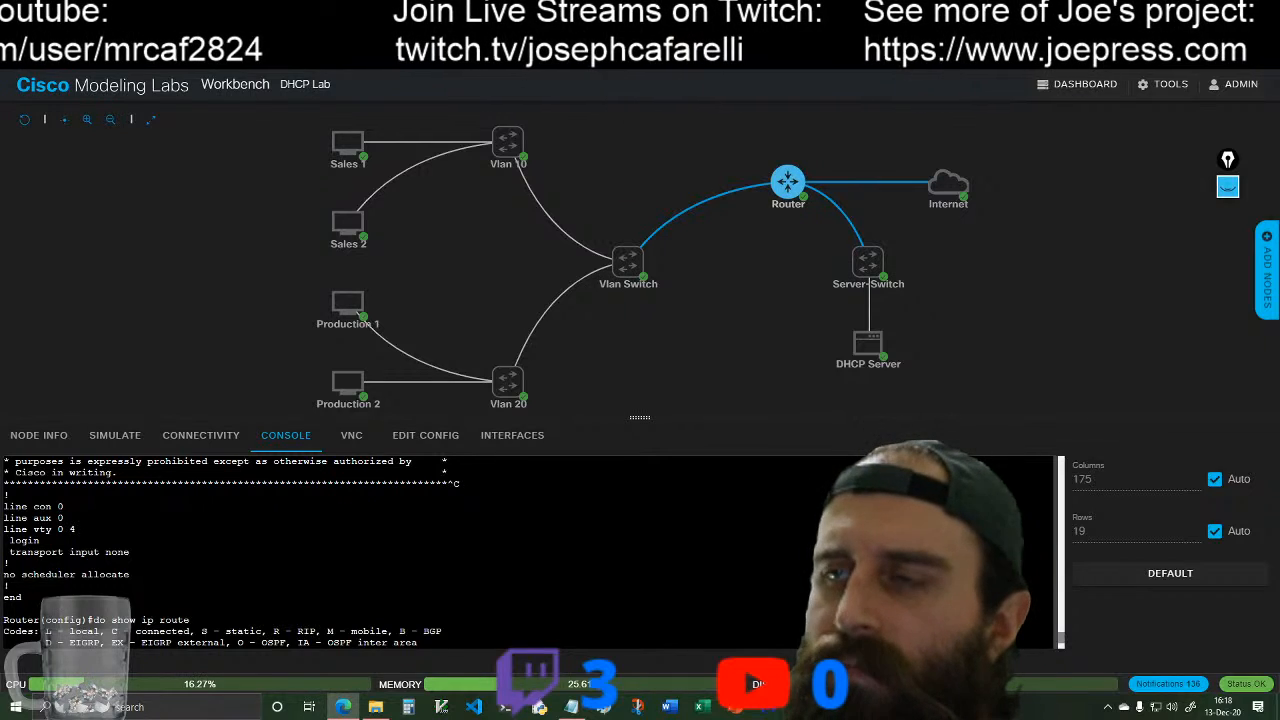
{"action": "scroll", "coordinate": [528, 551], "scroll_direction": "down", "scroll_amount": 3}
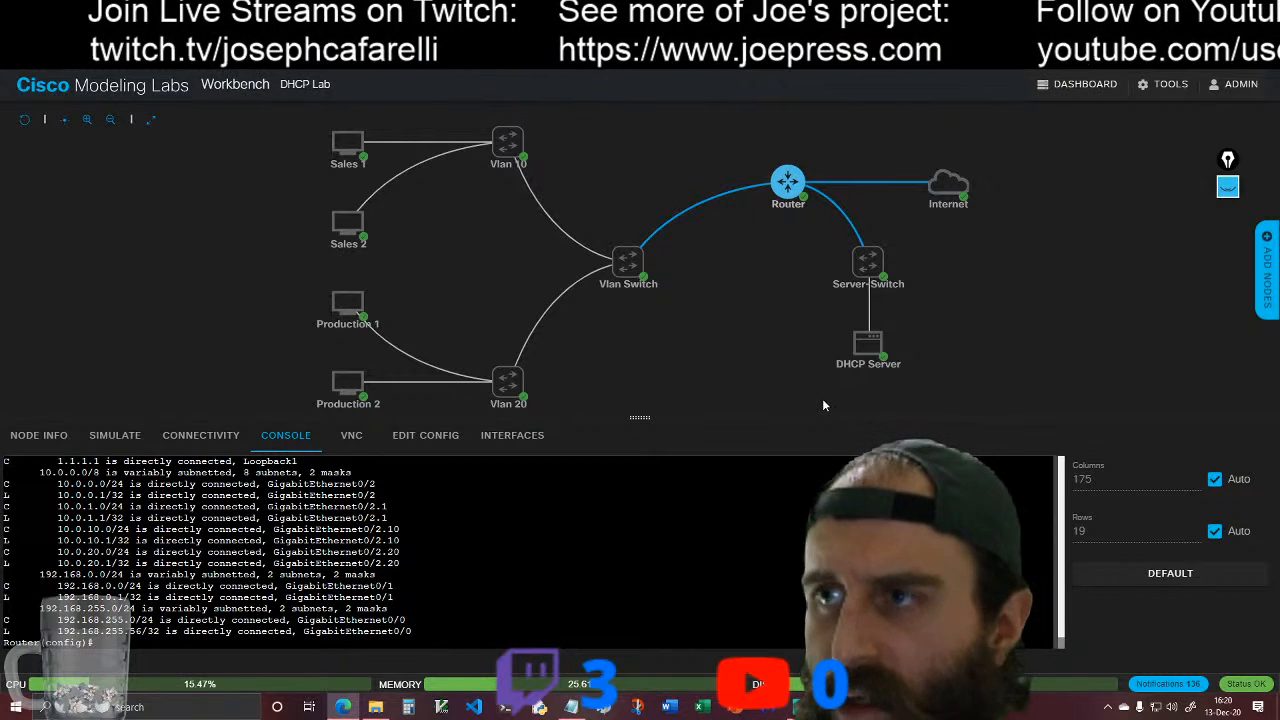
Step: Set the router's hostname to MainRouter
{"action": "type", "text": "host"}
{"action": "key", "text": "Tab"}
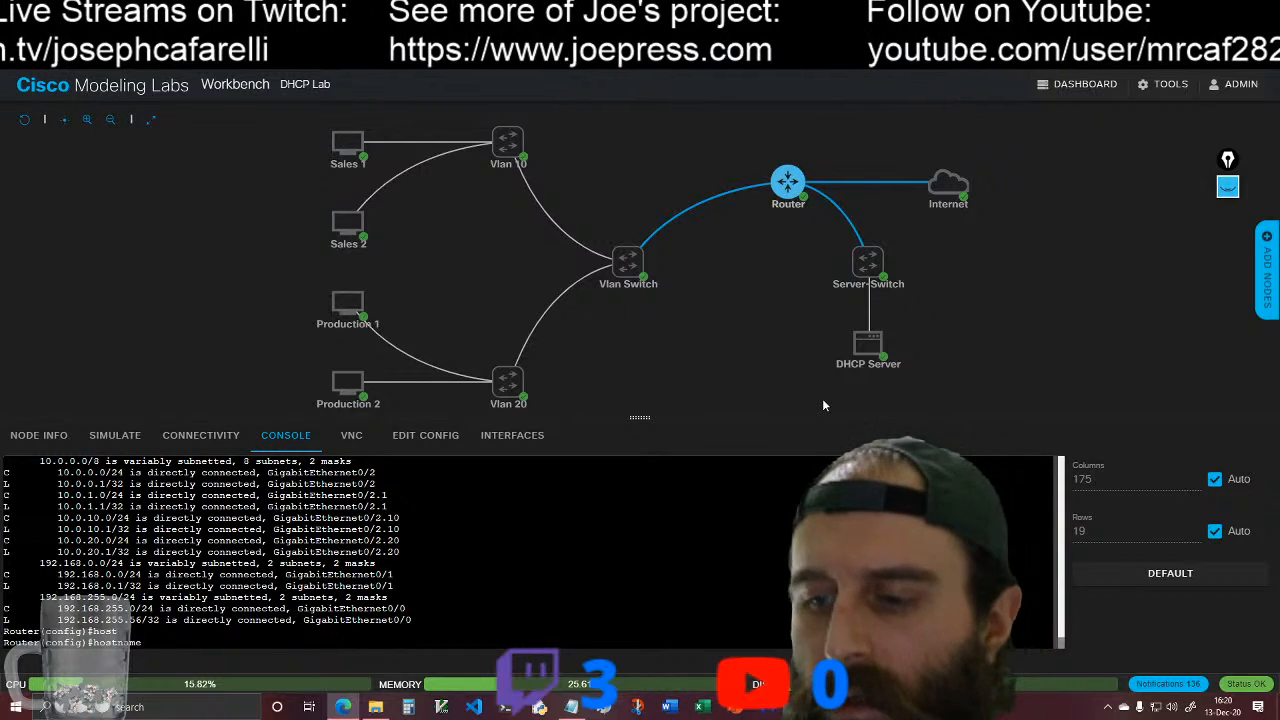
{"action": "type", "text": "Main"}
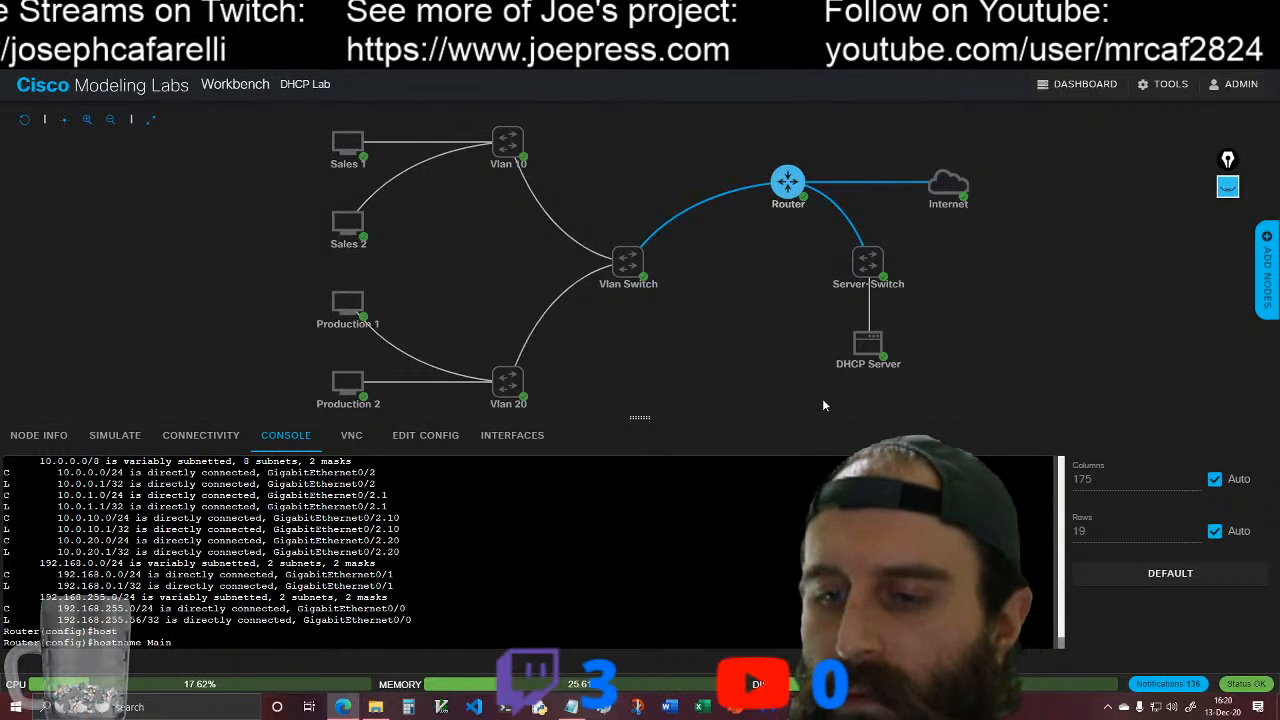
{"action": "type", "text": "Router"}
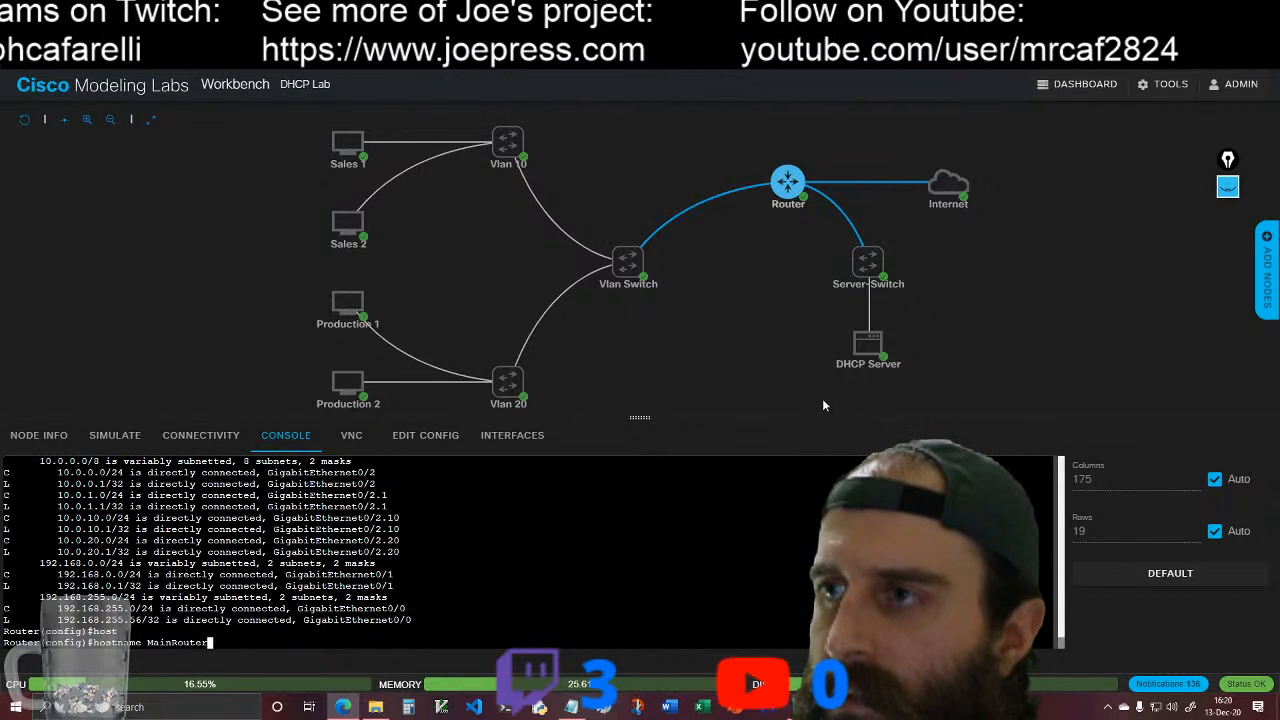
{"action": "key", "text": "Return"}
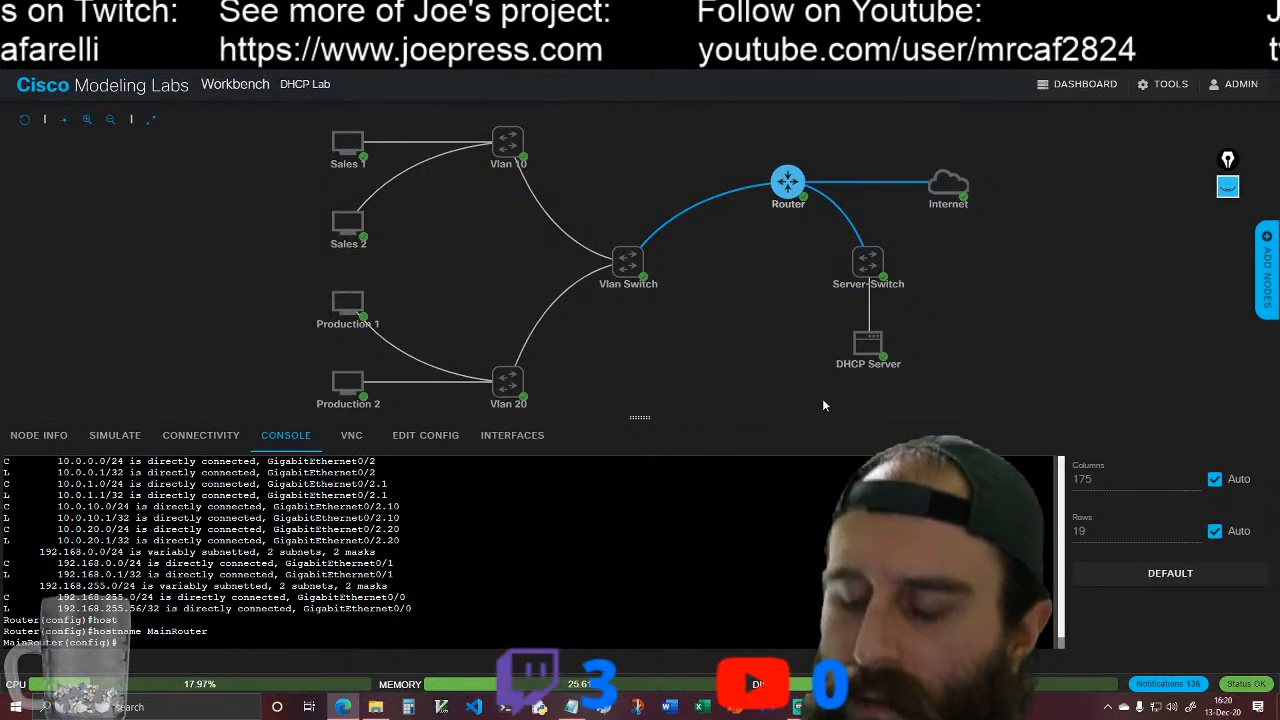
Step: Set the router's IP domain name to lab.example.com
{"action": "type", "text": "ip do"}
{"action": "key", "text": "Tab"}
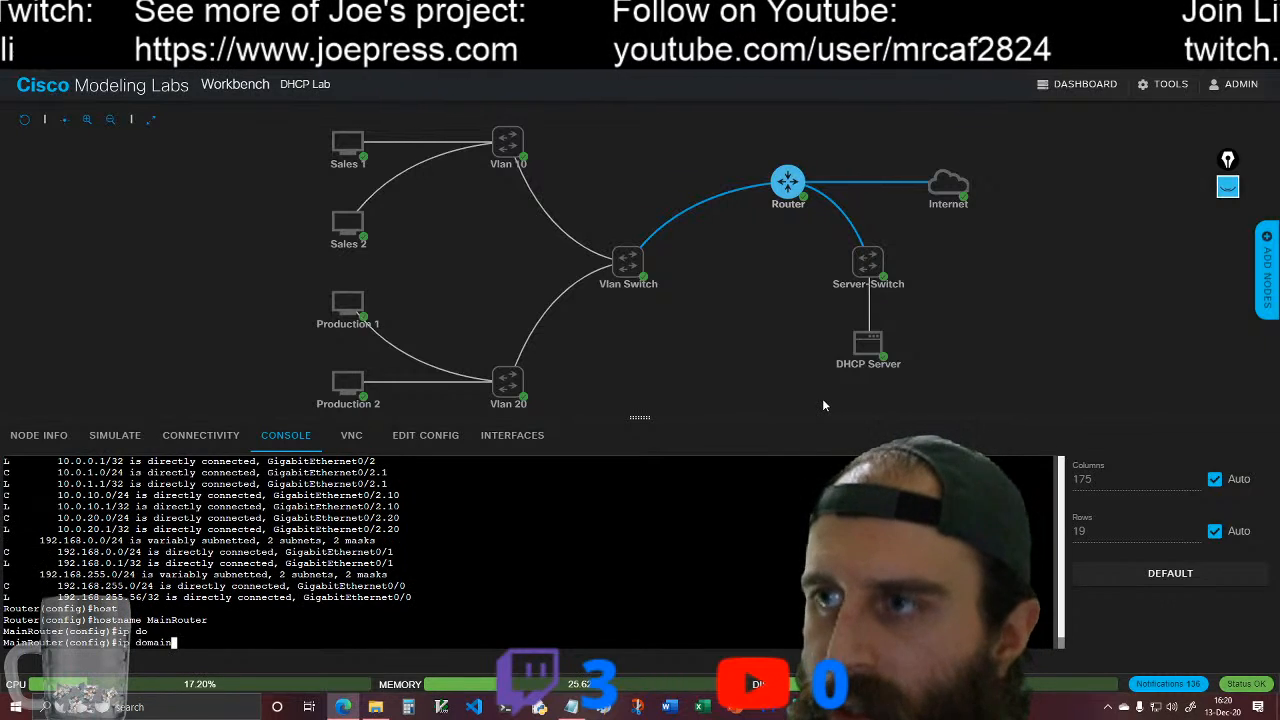
{"action": "type", "text": "-n"}
{"action": "key", "text": "Tab"}
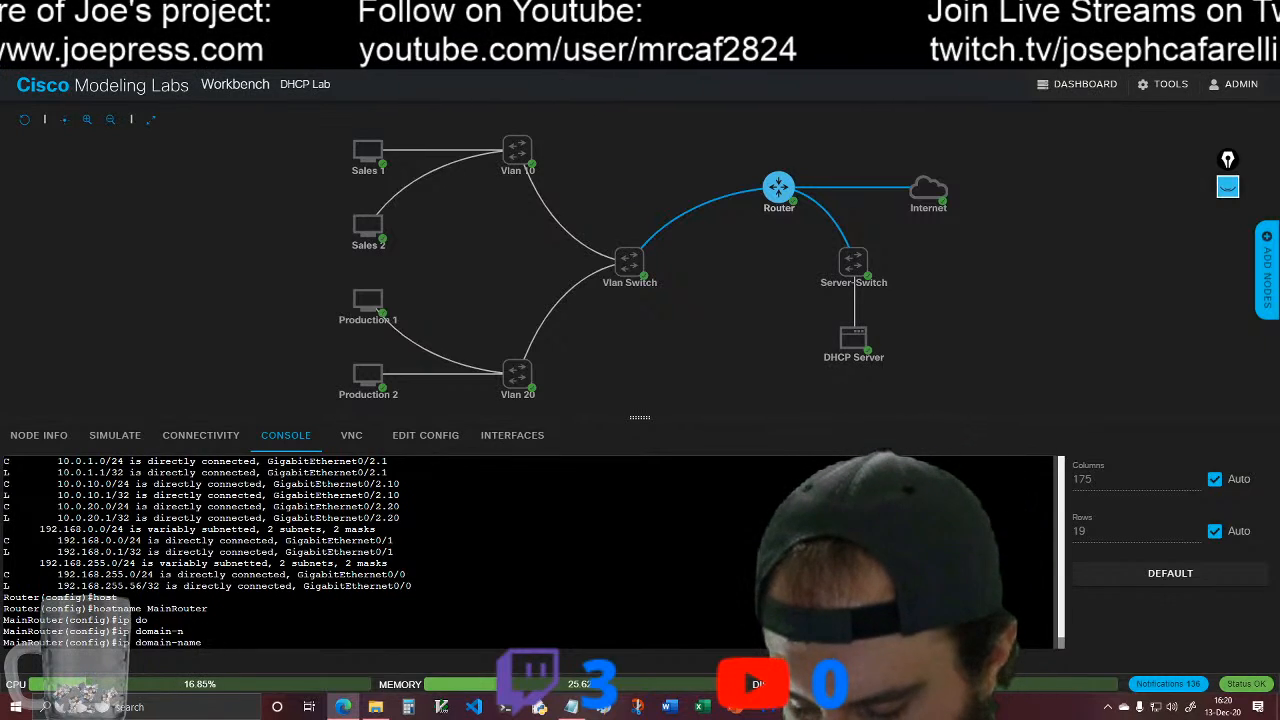
{"action": "type", "text": "exampl"}
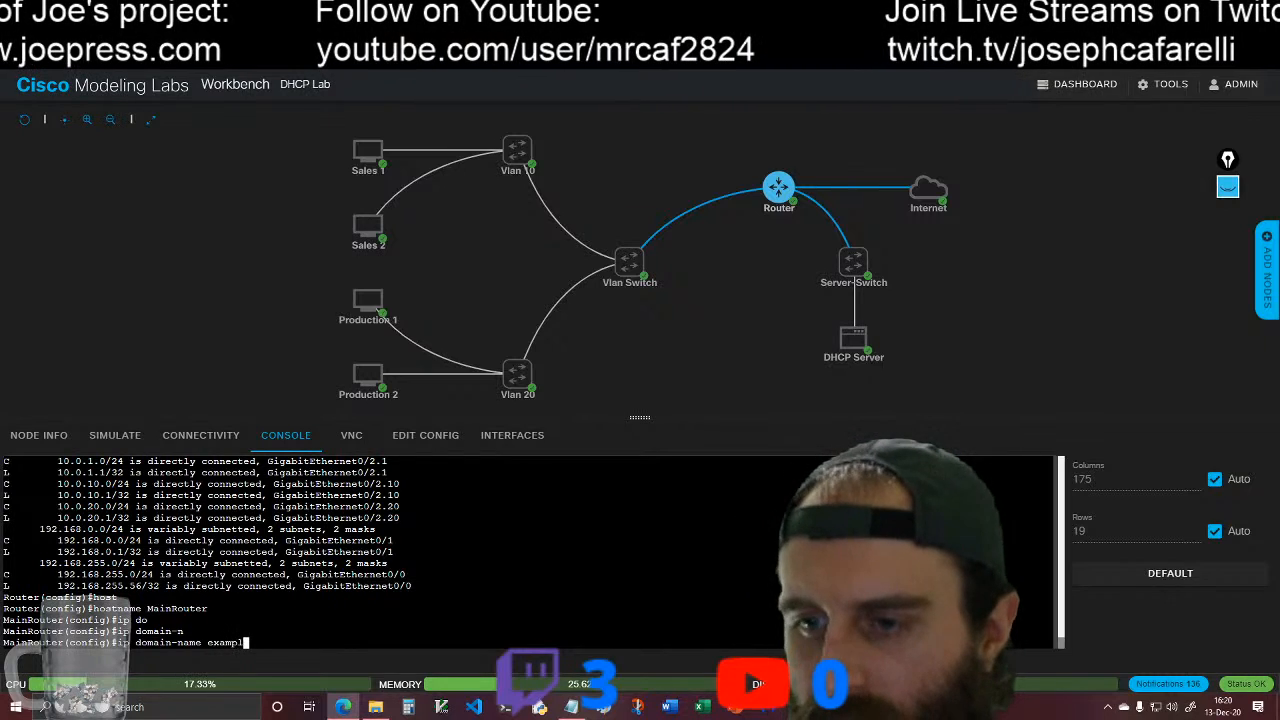
{"action": "type", "text": "e.c"}
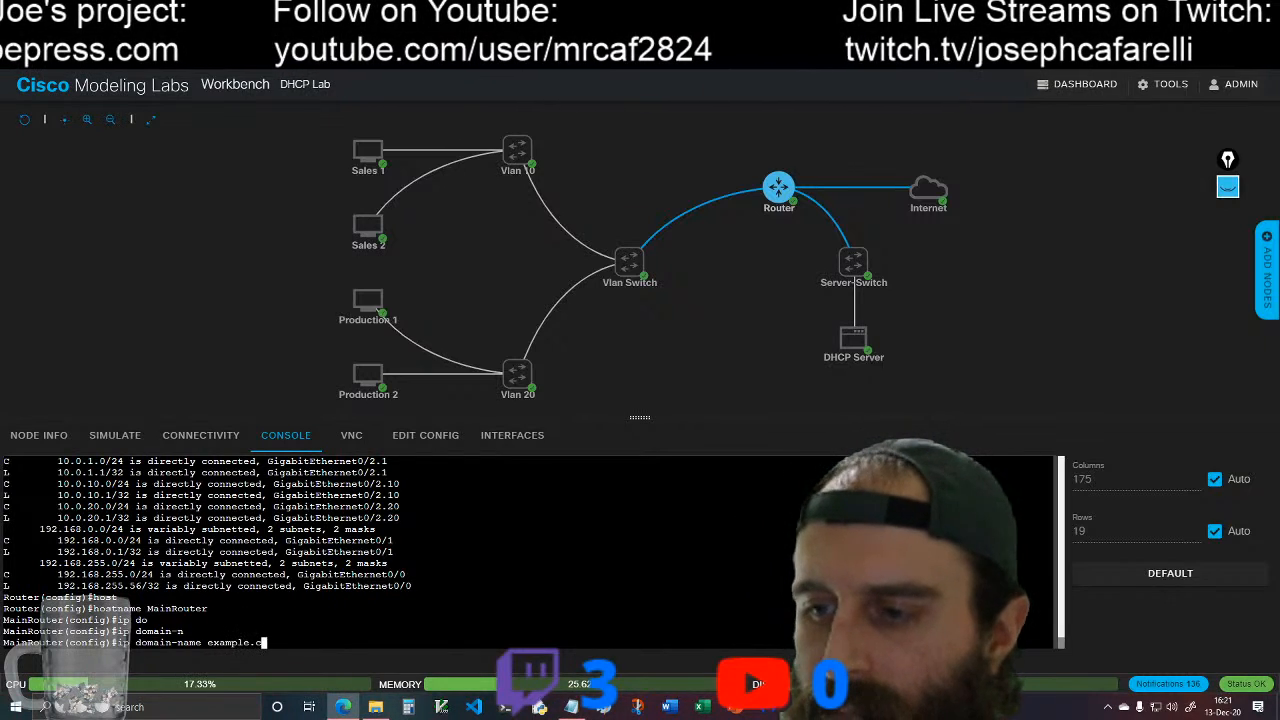
{"action": "type", "text": "om"}
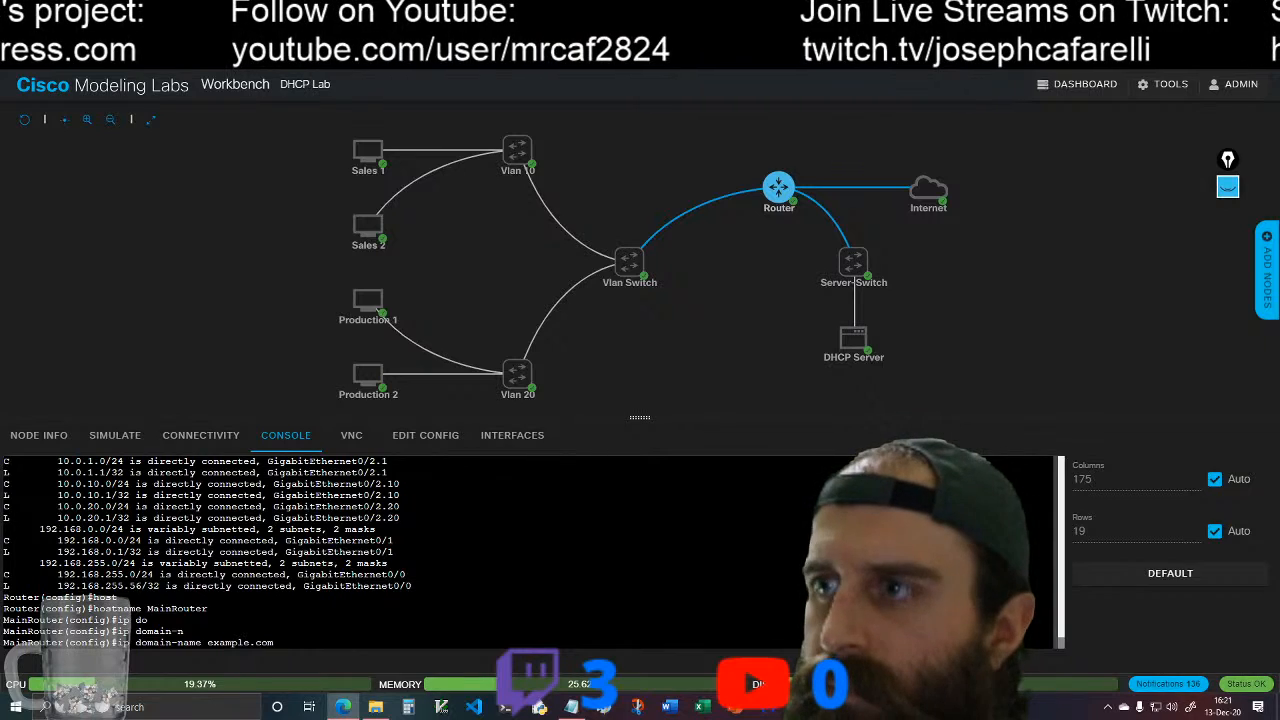
{"action": "key", "text": "BackSpace"}
{"action": "key", "text": "BackSpace"}
{"action": "key", "text": "BackSpace"}
{"action": "key", "text": "BackSpace"}
{"action": "key", "text": "BackSpace"}
{"action": "key", "text": "BackSpace"}
{"action": "key", "text": "BackSpace"}
{"action": "key", "text": "BackSpace"}
{"action": "key", "text": "BackSpace"}
{"action": "key", "text": "BackSpace"}
{"action": "key", "text": "BackSpace"}
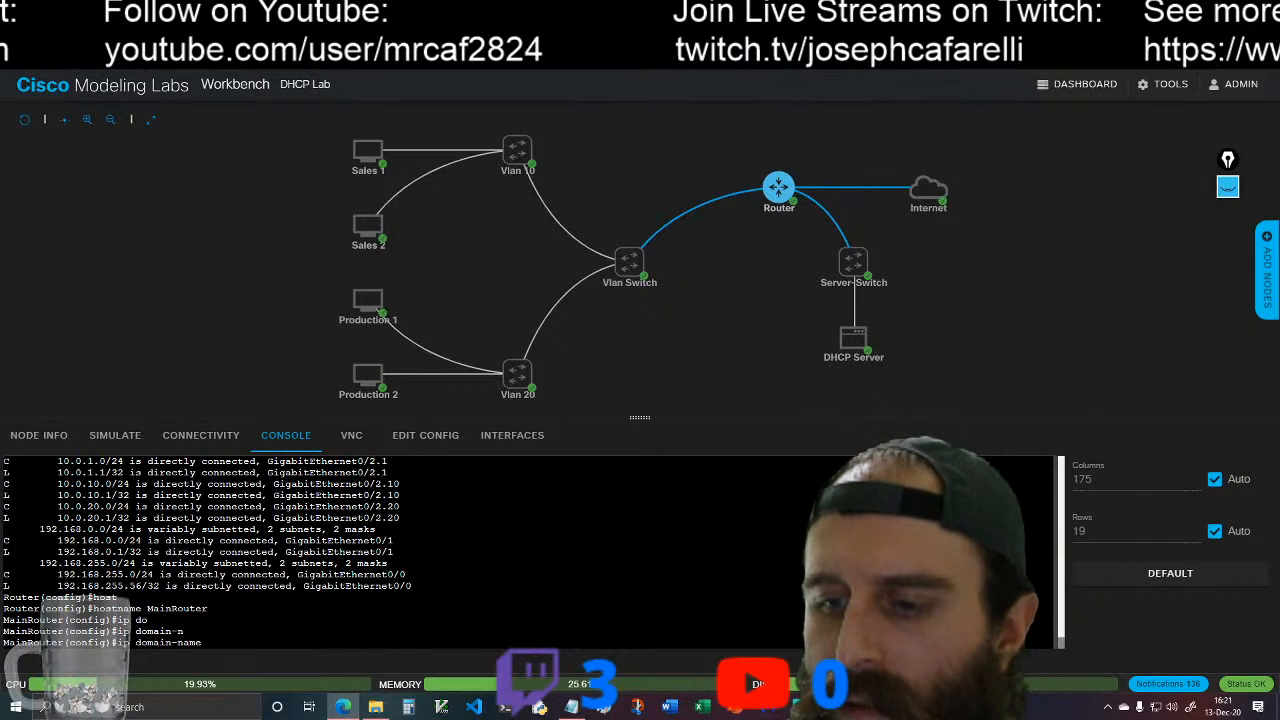
{"action": "type", "text": "lab.example.com"}
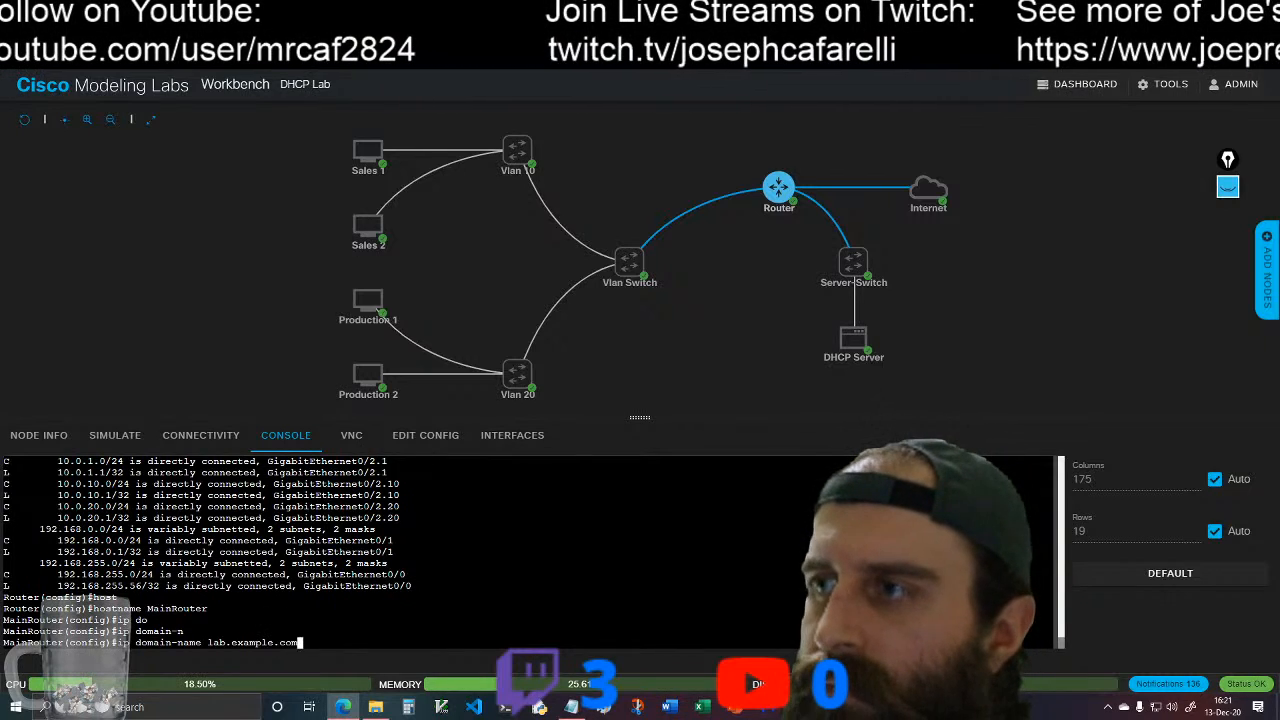
{"action": "key", "text": "Return"}
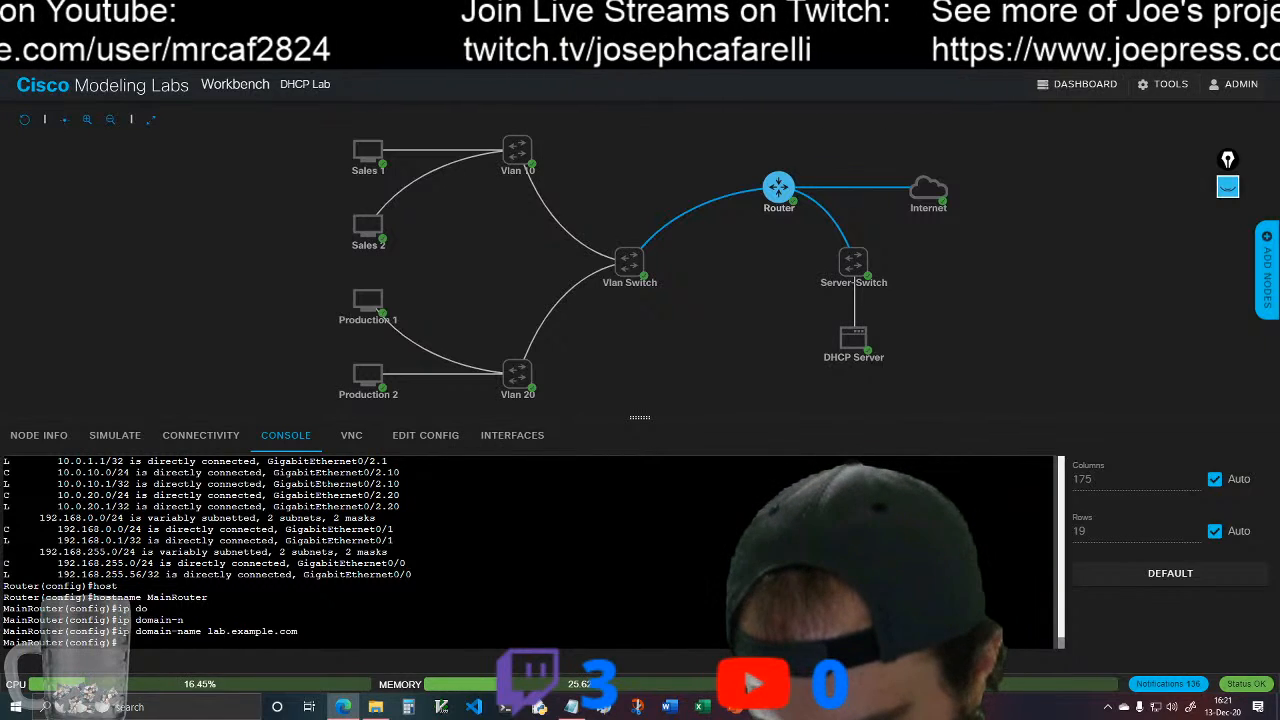
Step: Generate general-purpose RSA keys on the router with a 1024-bit modulus
{"action": "type", "text": "cr"}
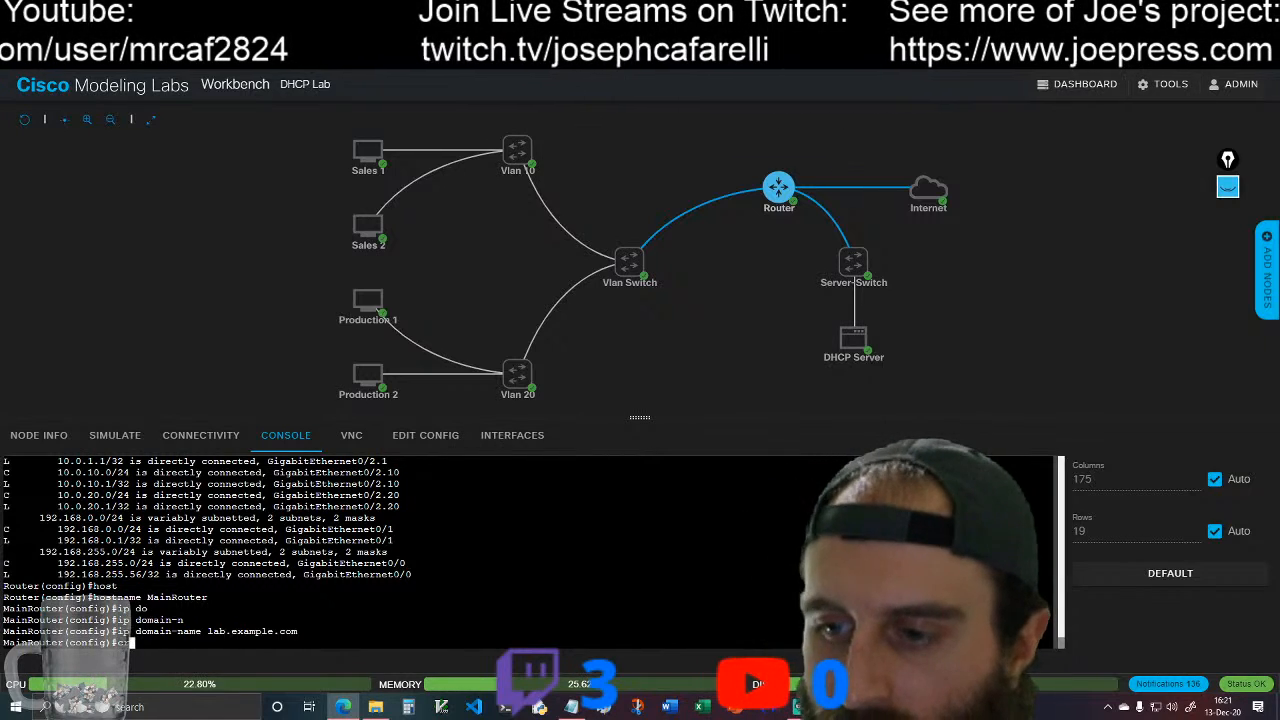
{"action": "type", "text": "y"}
{"action": "key", "text": "Tab"}
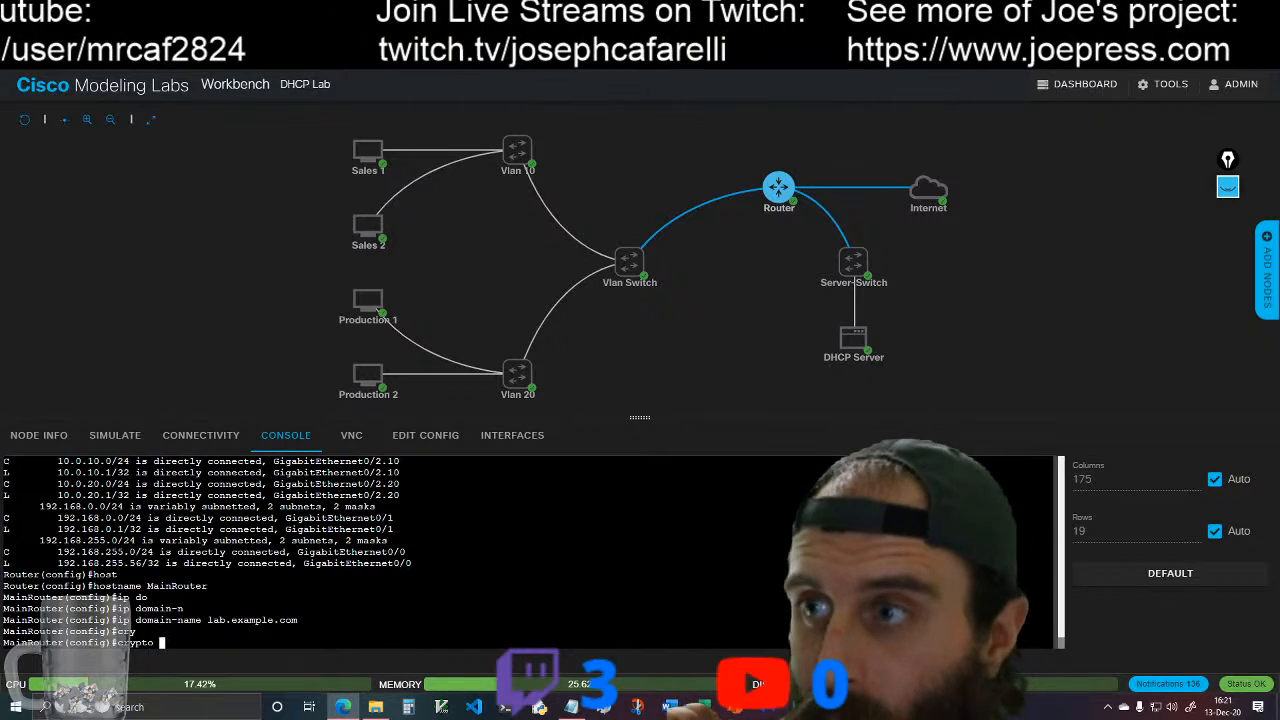
{"action": "type", "text": "key"}
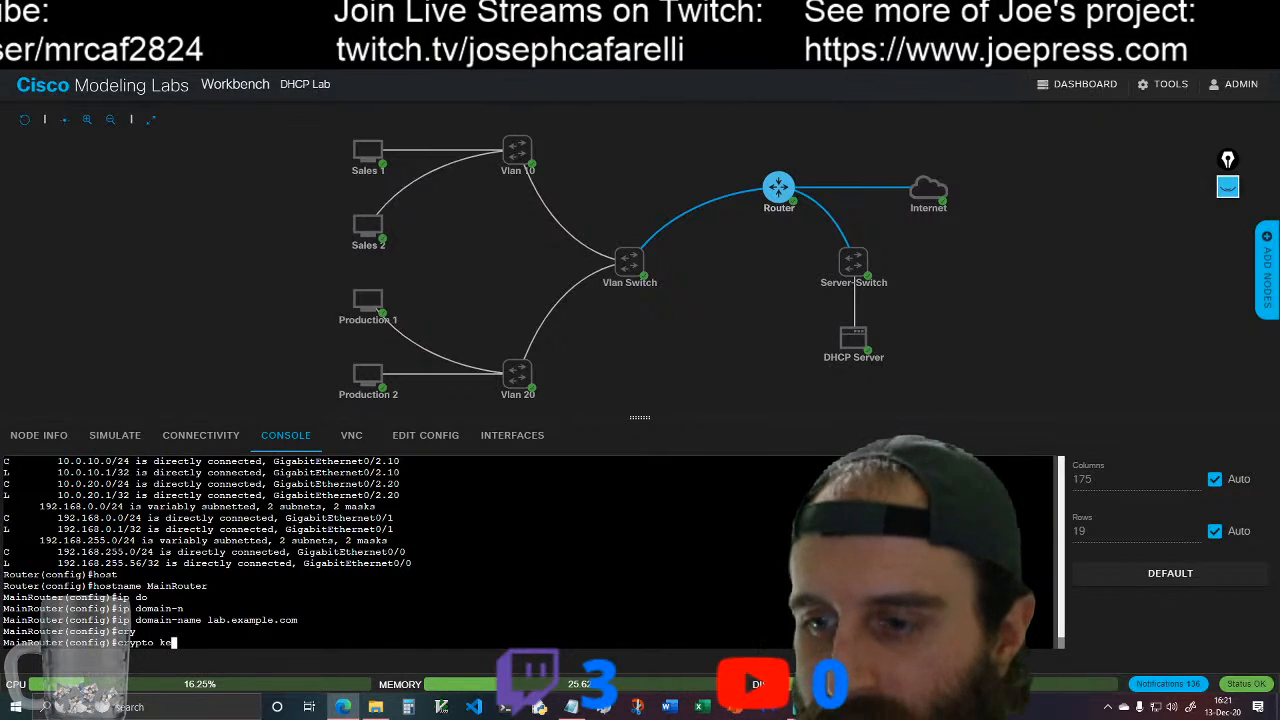
{"action": "key", "text": "Tab"}
{"action": "type", "text": "ge"}
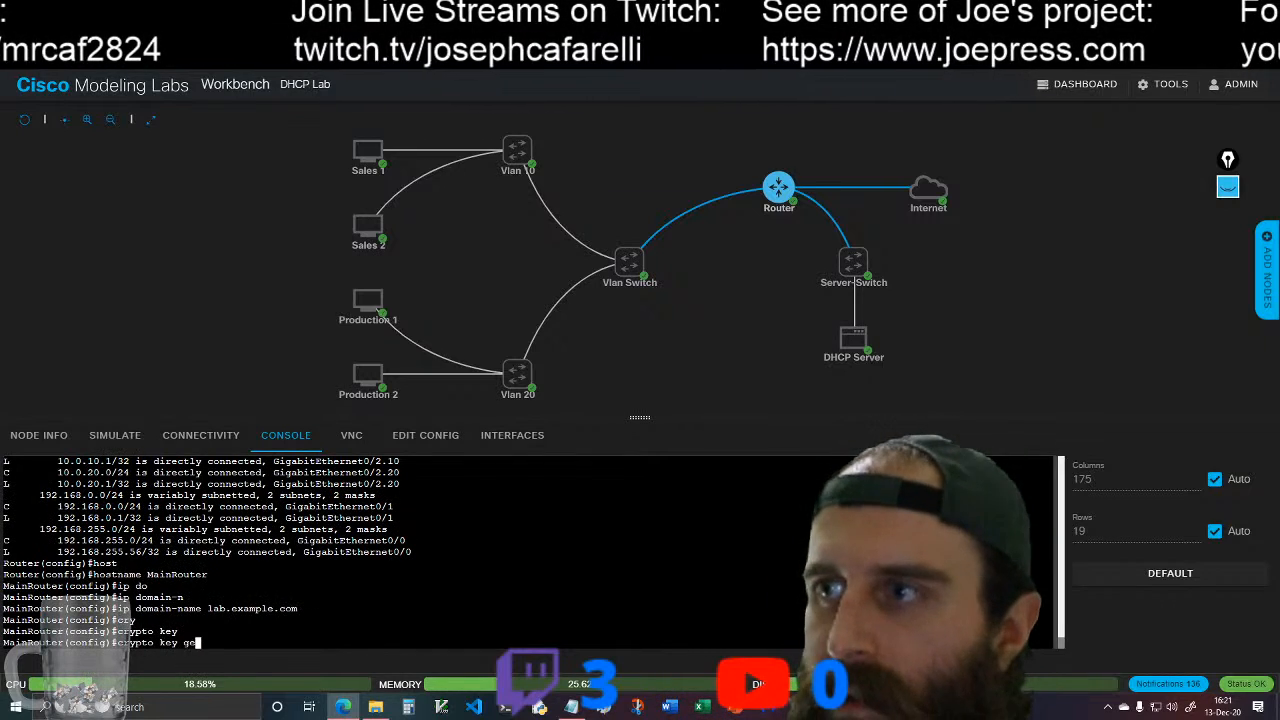
{"action": "key", "text": "Tab"}
{"action": "type", "text": "rsa"}
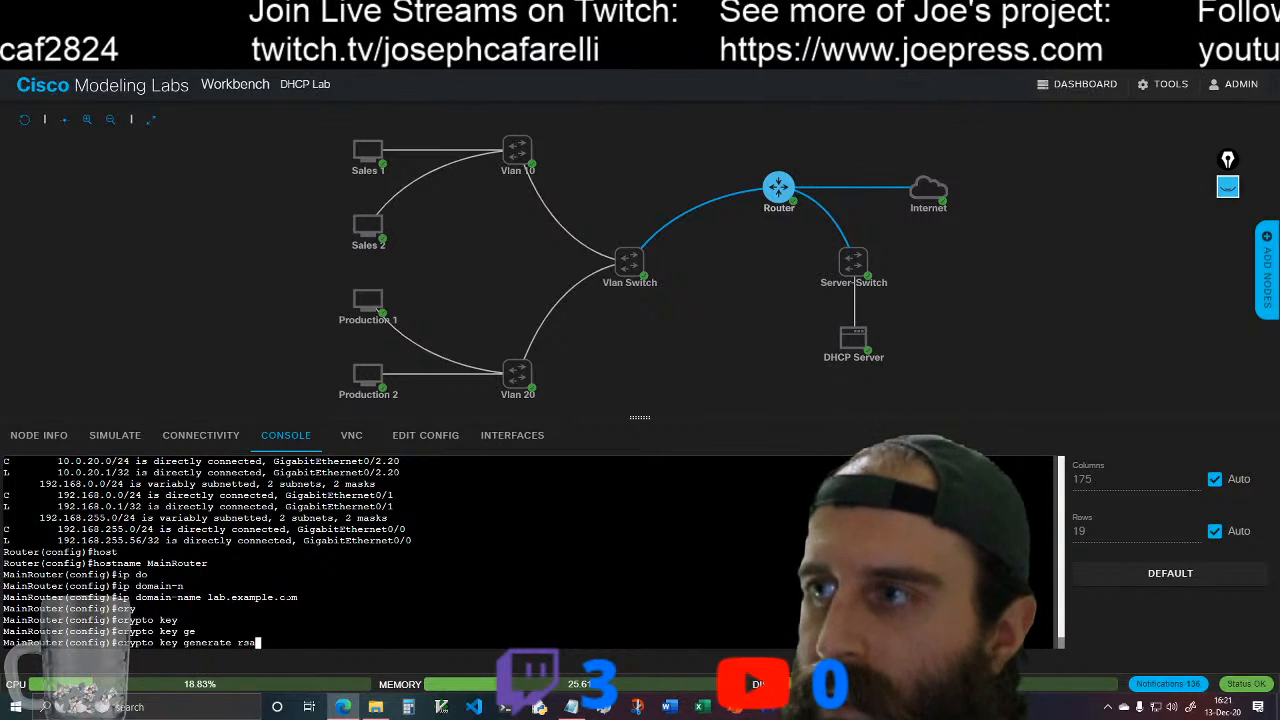
{"action": "key", "text": "Tab"}
{"action": "key", "text": "Return"}
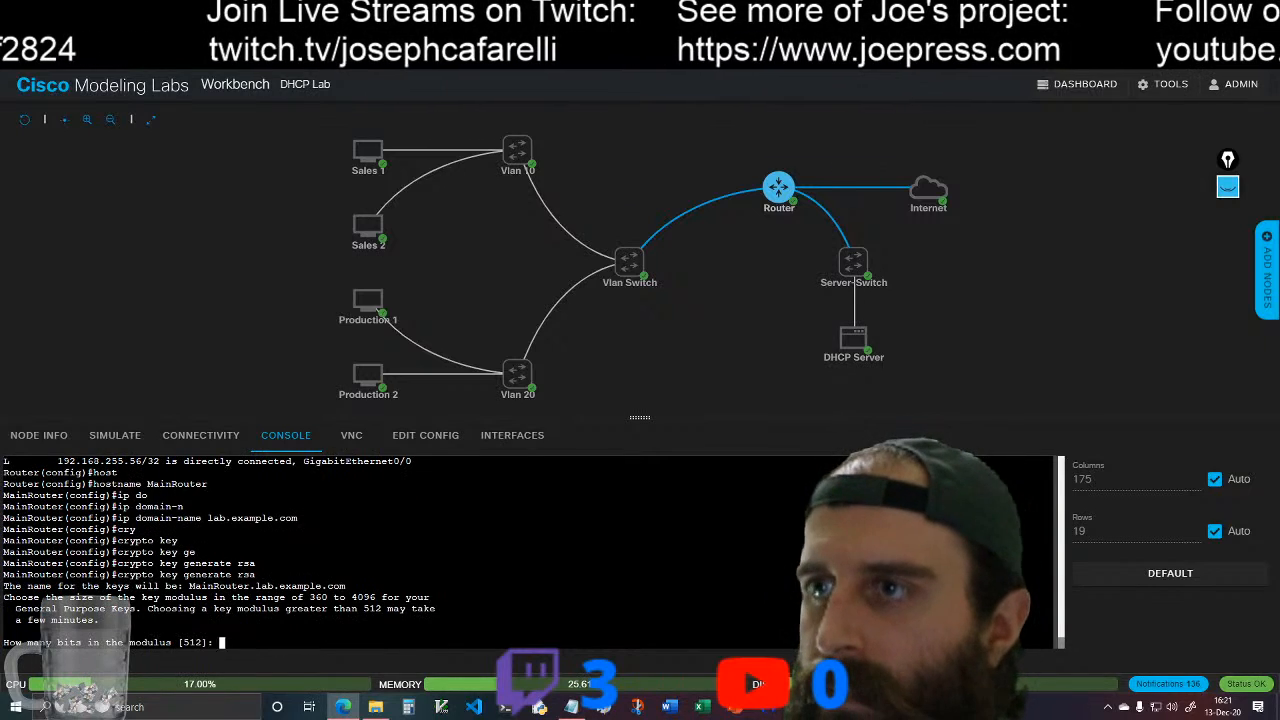
{"action": "type", "text": "1024"}
{"action": "key", "text": "Return"}
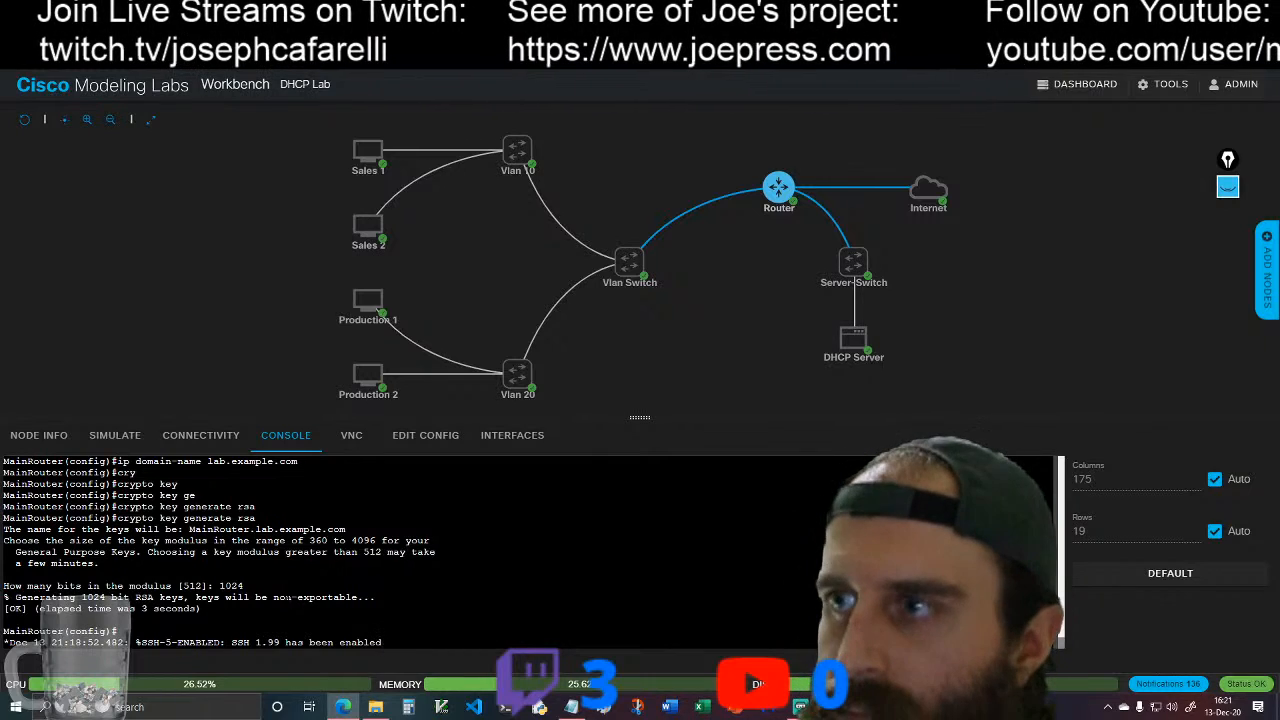
{"action": "key", "text": "Return"}
{"action": "type", "text": "ip"}
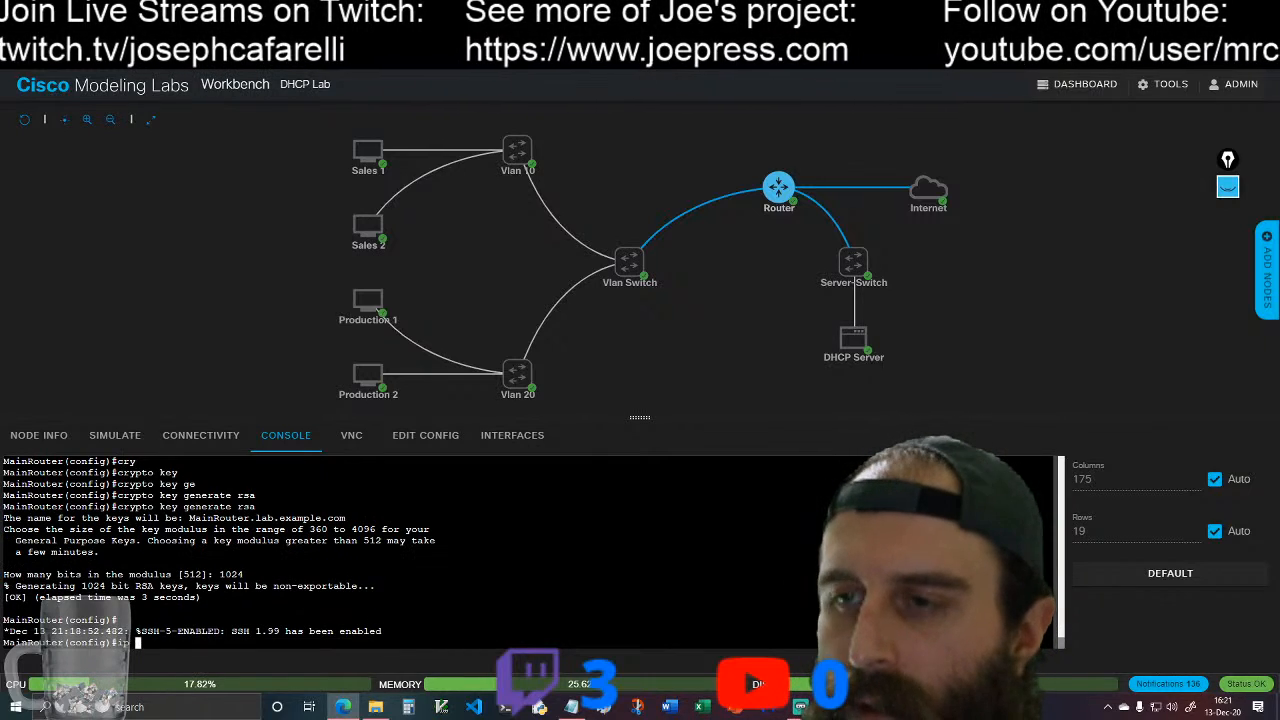
{"action": "type", "text": " ve"}
{"action": "key", "text": "Tab"}
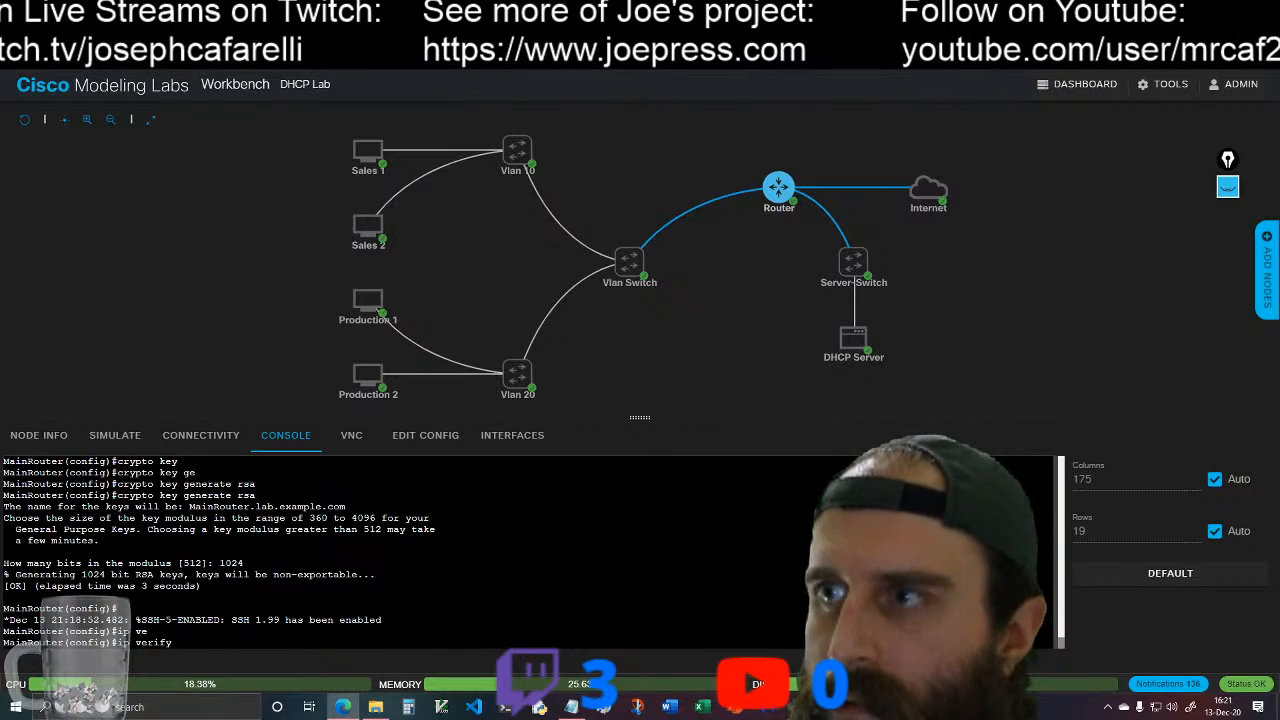
{"action": "key", "text": "BackSpace"}
{"action": "key", "text": "BackSpace"}
{"action": "key", "text": "BackSpace"}
{"action": "key", "text": "BackSpace"}
{"action": "key", "text": "Tab"}
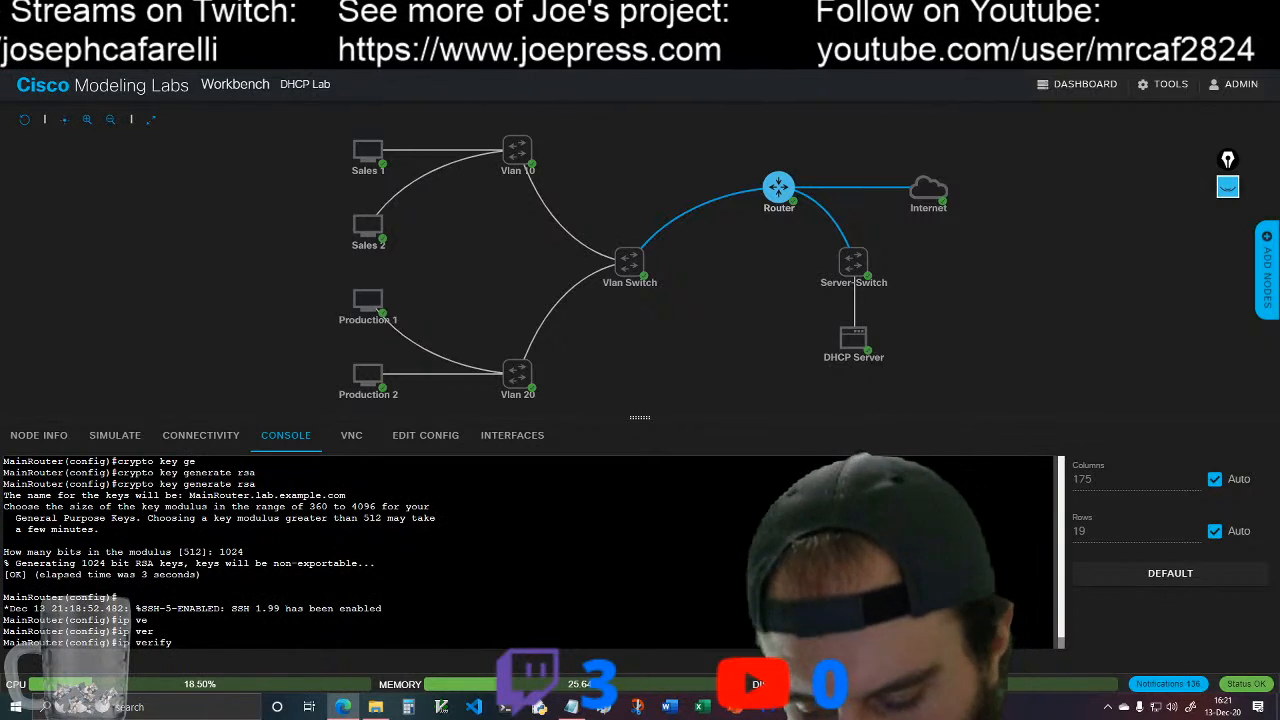
{"action": "key", "text": "BackSpace"}
{"action": "key", "text": "BackSpace"}
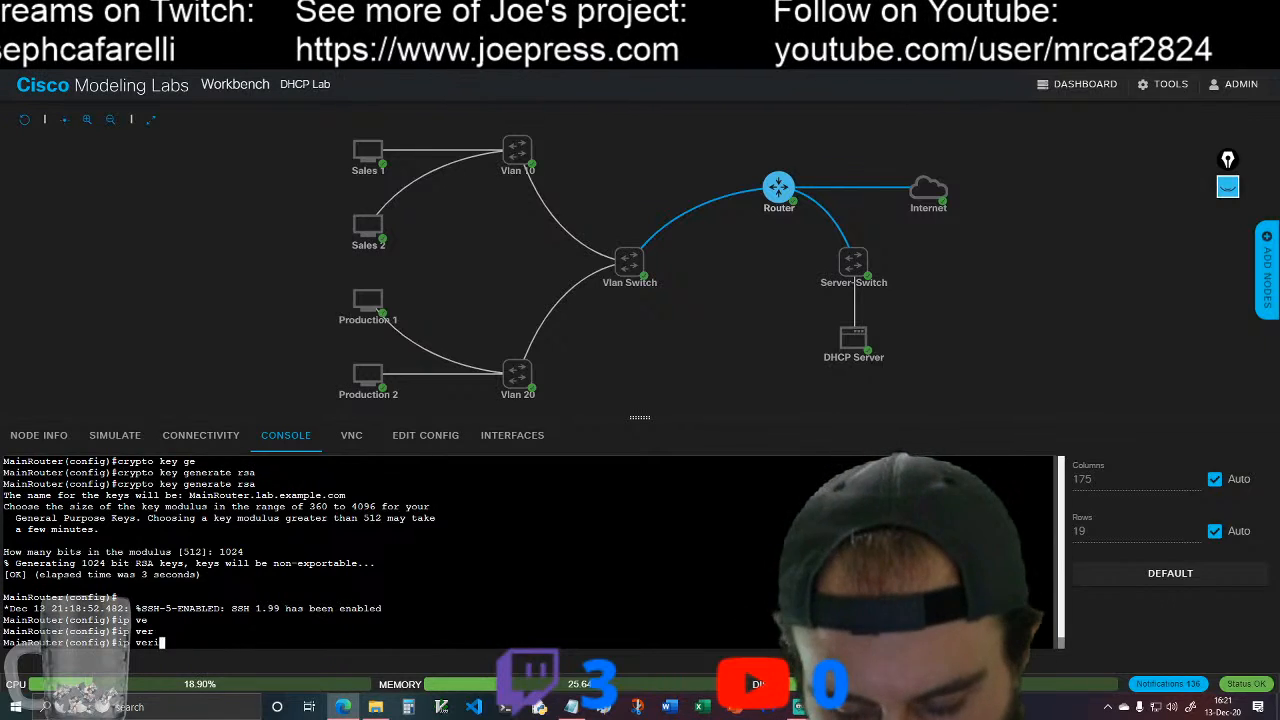
{"action": "key", "text": "BackSpace"}
{"action": "key", "text": "BackSpace"}
{"action": "key", "text": "BackSpace"}
{"action": "key", "text": "BackSpace"}
{"action": "key", "text": "BackSpace"}
Step: Set the router's SSH version to 2 with ip ssh version 2
{"action": "type", "text": "ssh"}
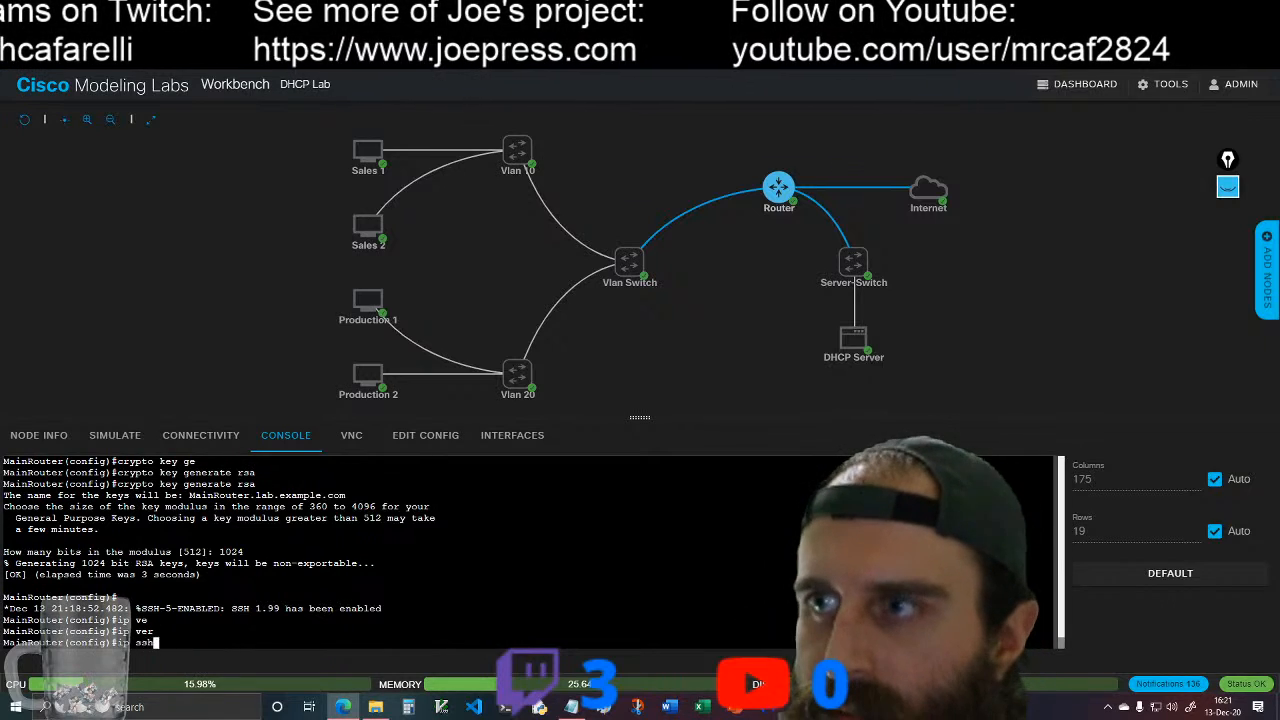
{"action": "key", "text": "Tab"}
{"action": "type", "text": "ver"}
{"action": "key", "text": "Tab"}
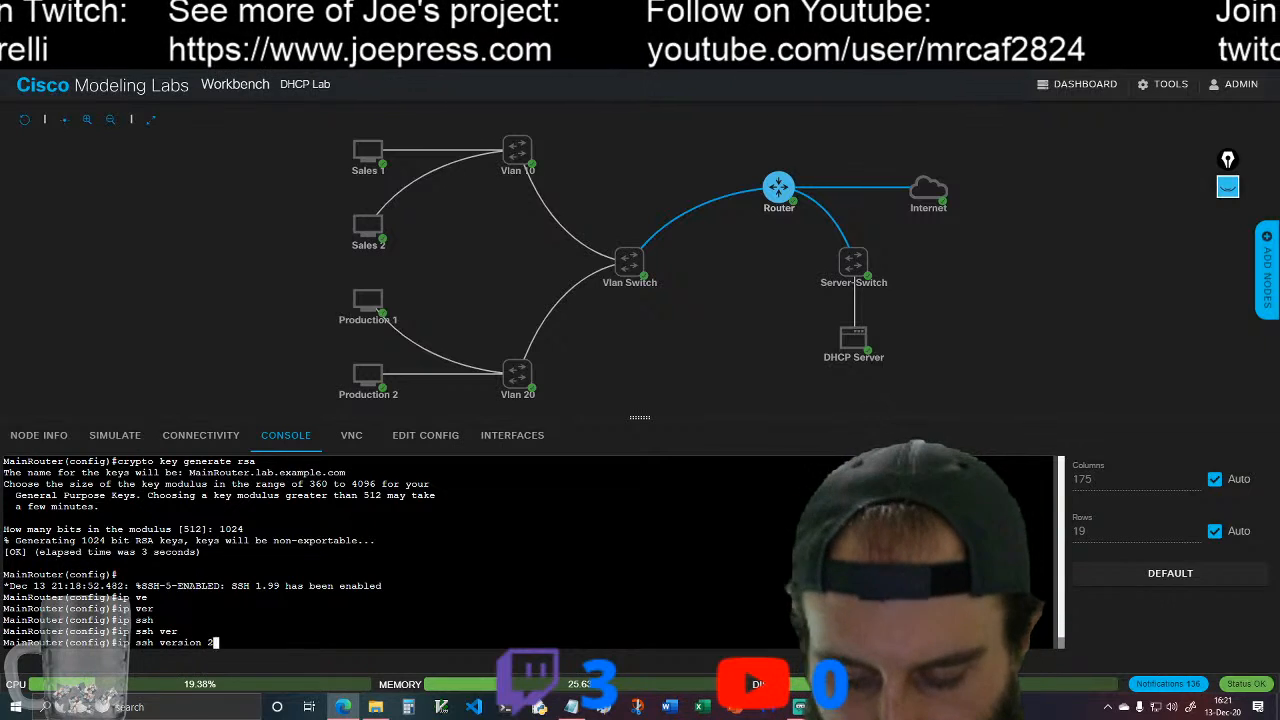
{"action": "type", "text": "2"}
{"action": "key", "text": "Return"}
Step: Configure VTY lines 0 to 15 to authenticate with login local, and return to global configuration mode
{"action": "type", "text": "line "}
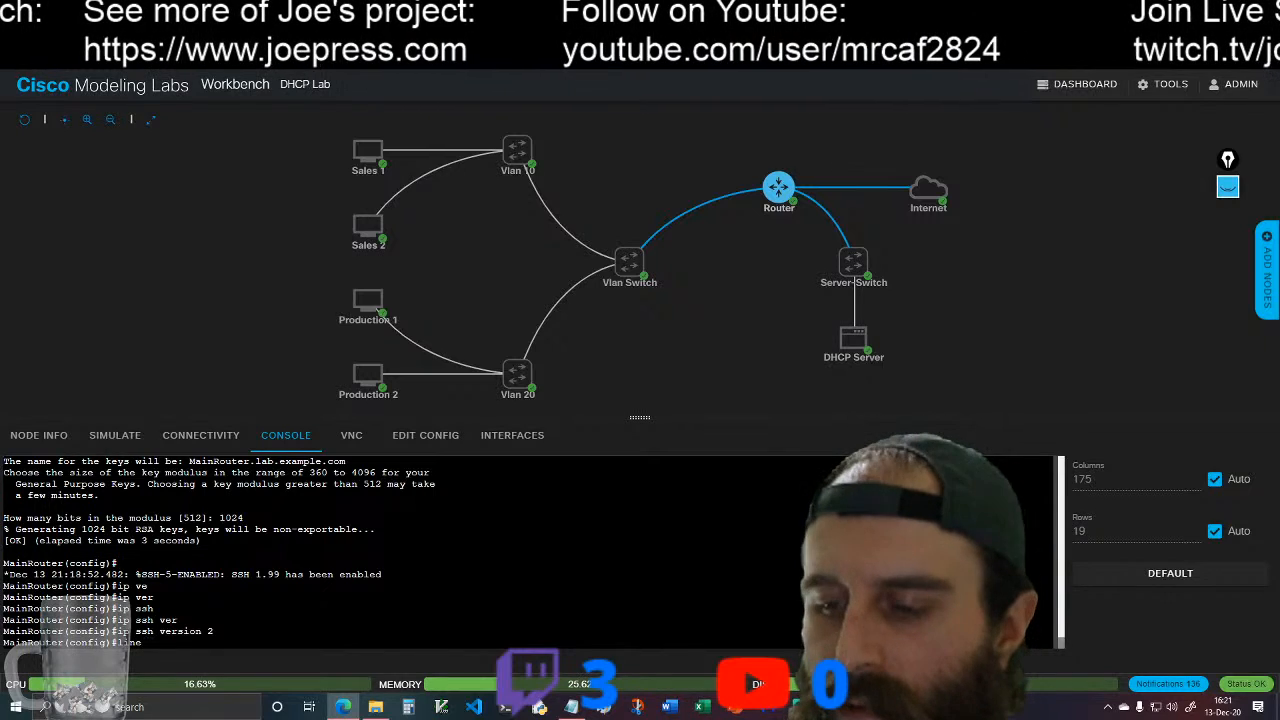
{"action": "type", "text": "vty"}
{"action": "key", "text": "Tab"}
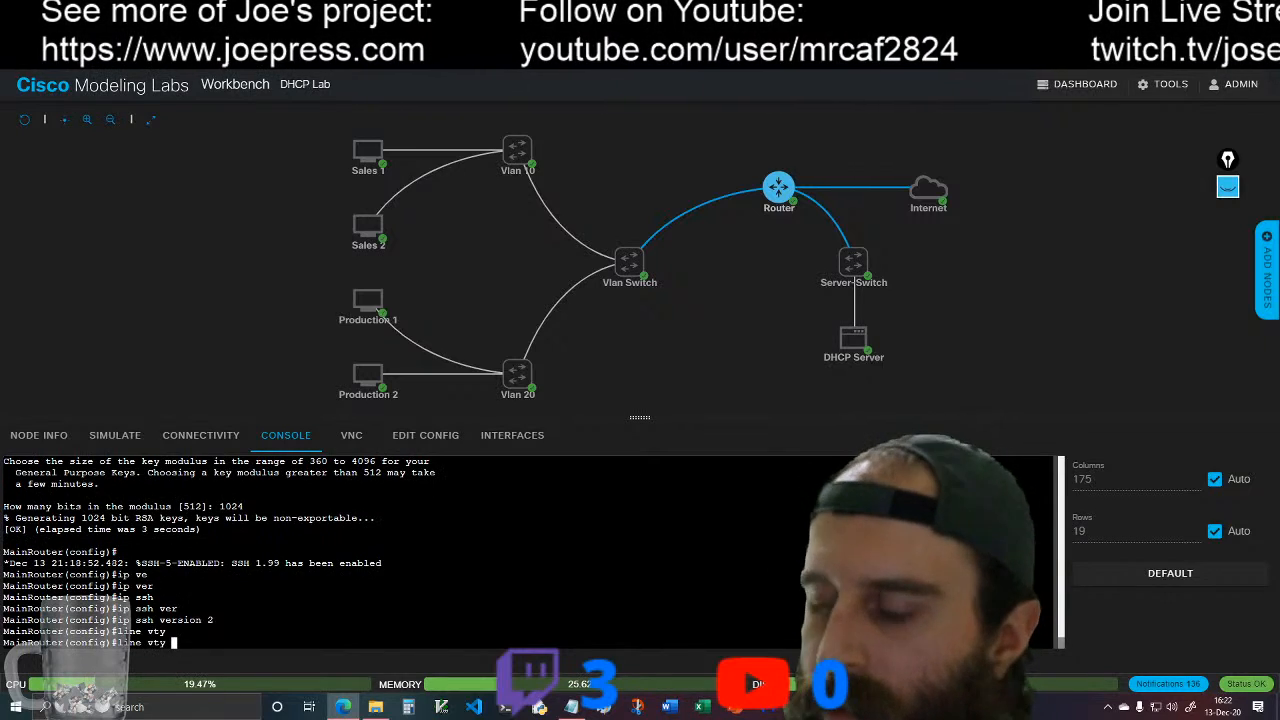
{"action": "type", "text": "0 15"}
{"action": "key", "text": "Return"}
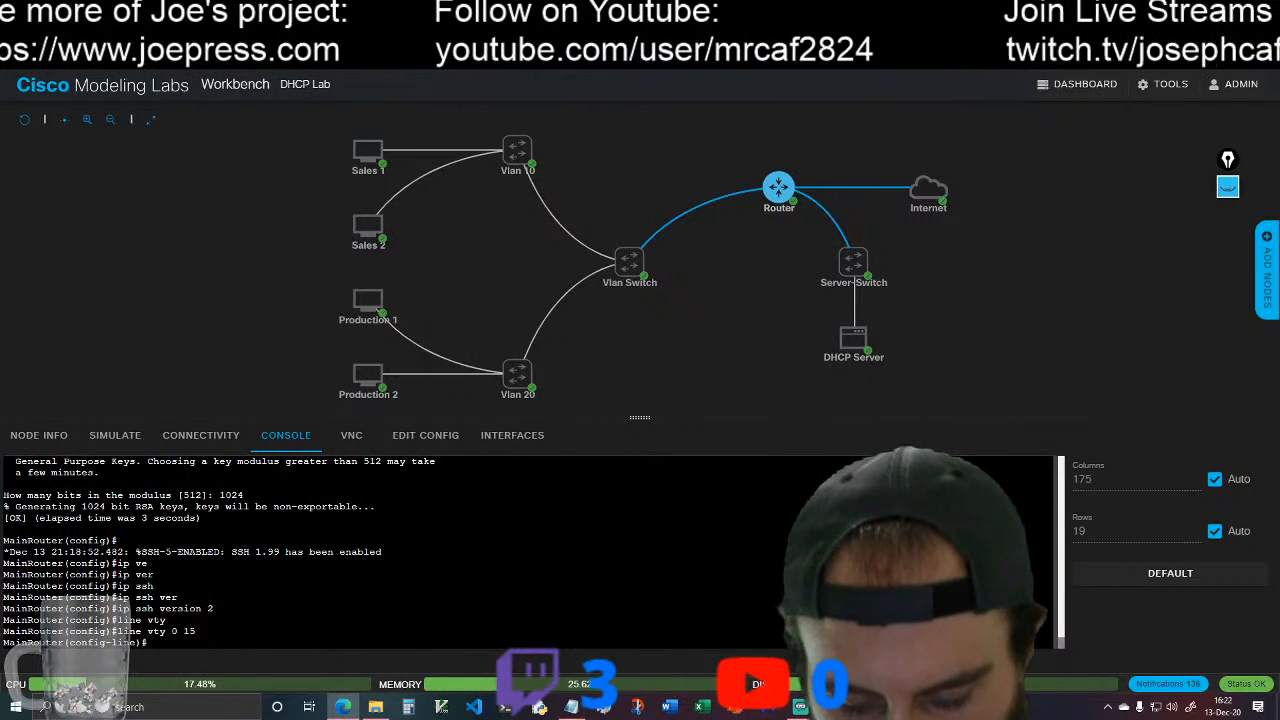
{"action": "type", "text": "log"}
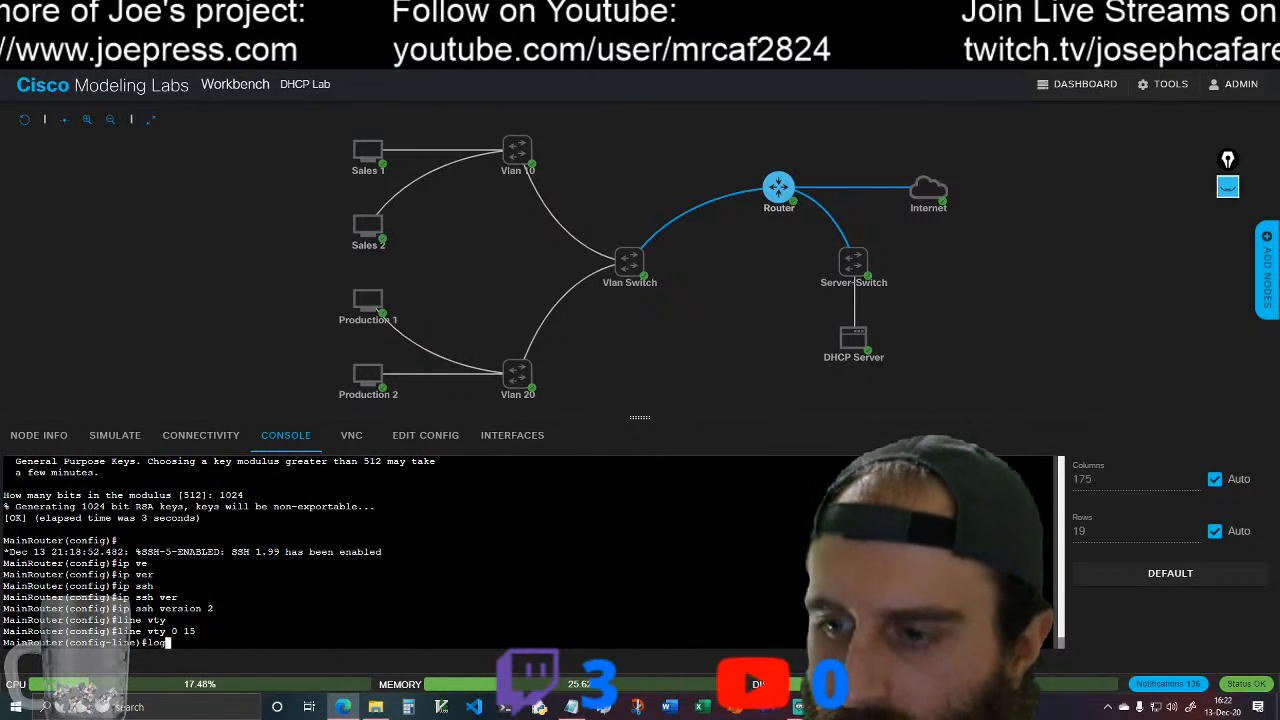
{"action": "type", "text": "in"}
{"action": "key", "text": "Return"}
{"action": "type", "text": "login loc"}
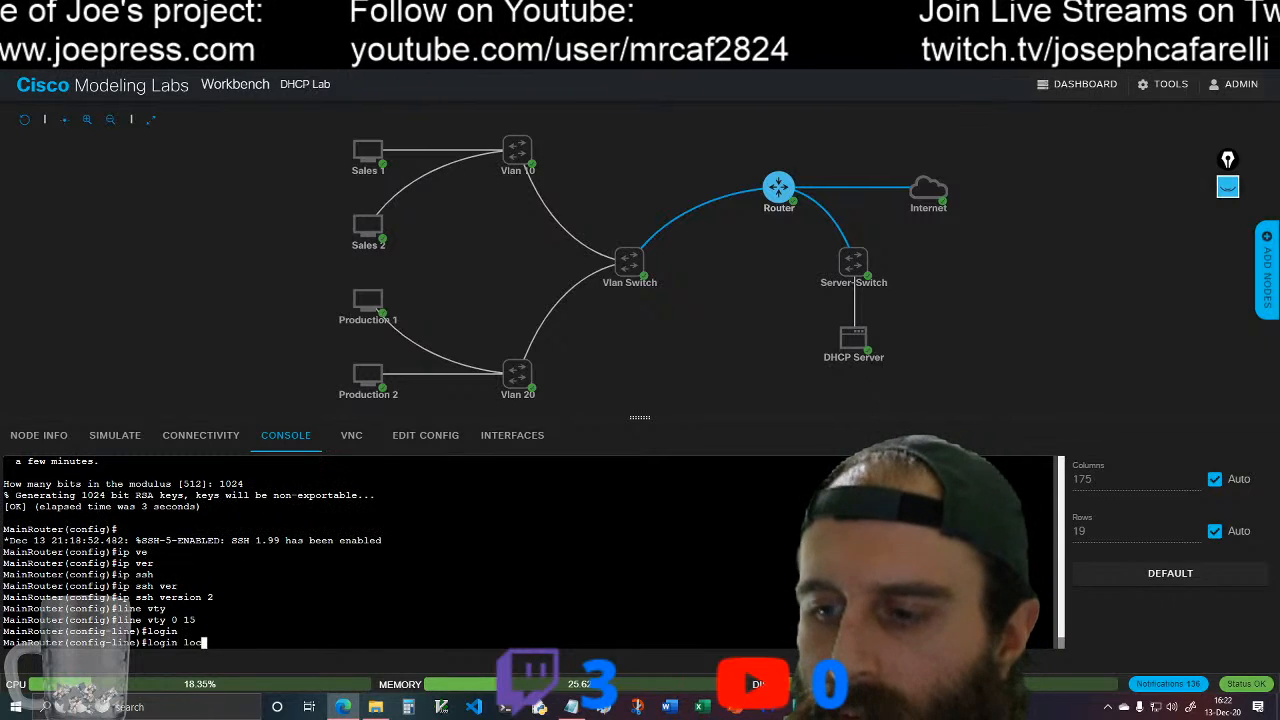
{"action": "type", "text": "a"}
{"action": "key", "text": "Tab"}
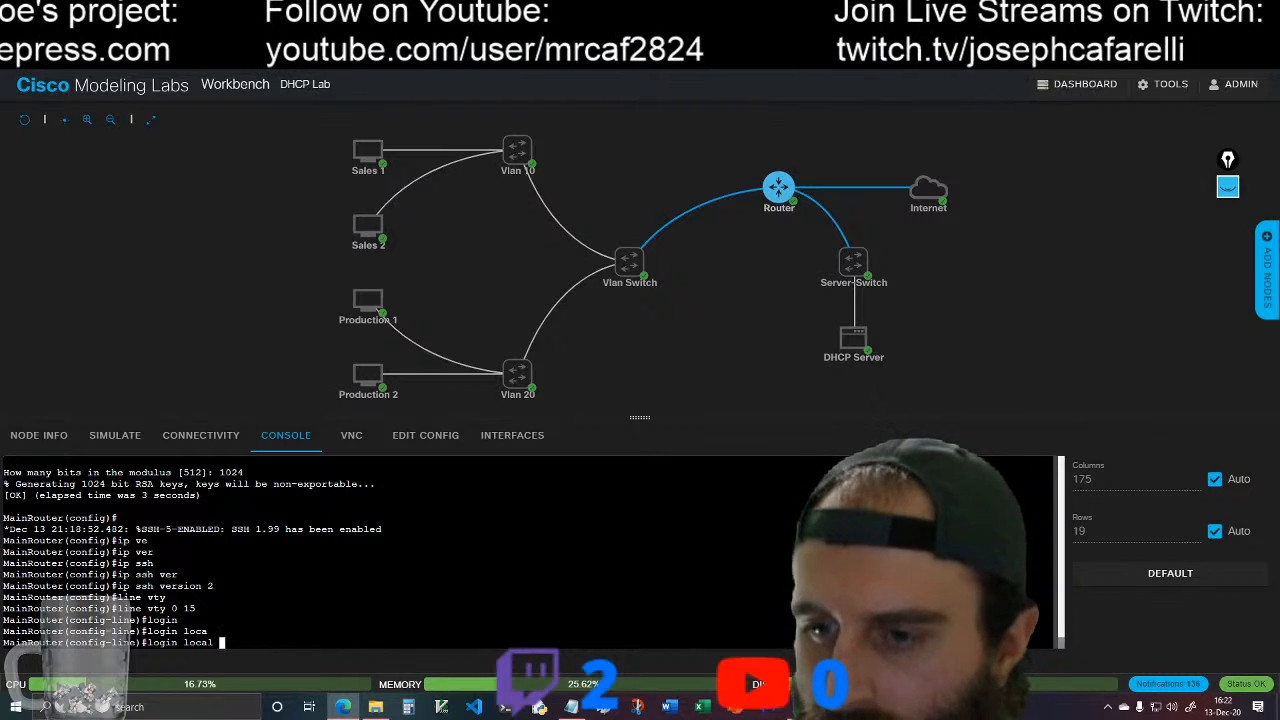
{"action": "key", "text": "Return"}
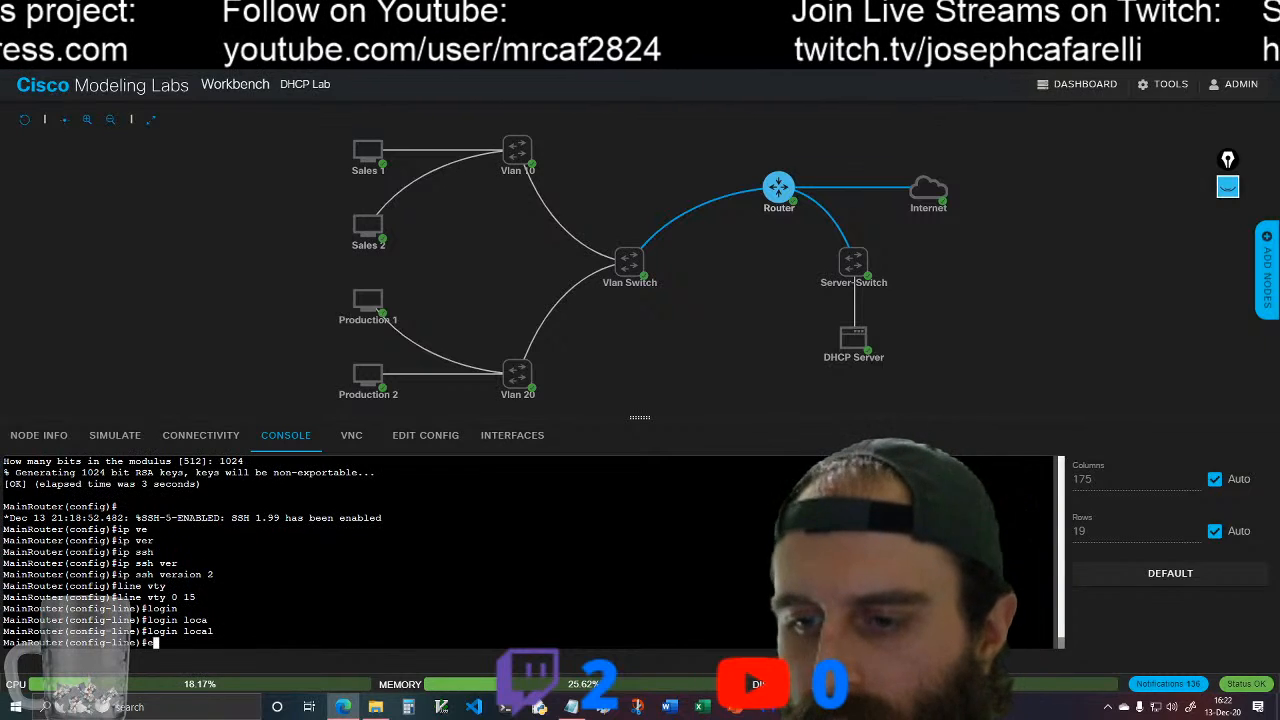
{"action": "type", "text": "exit"}
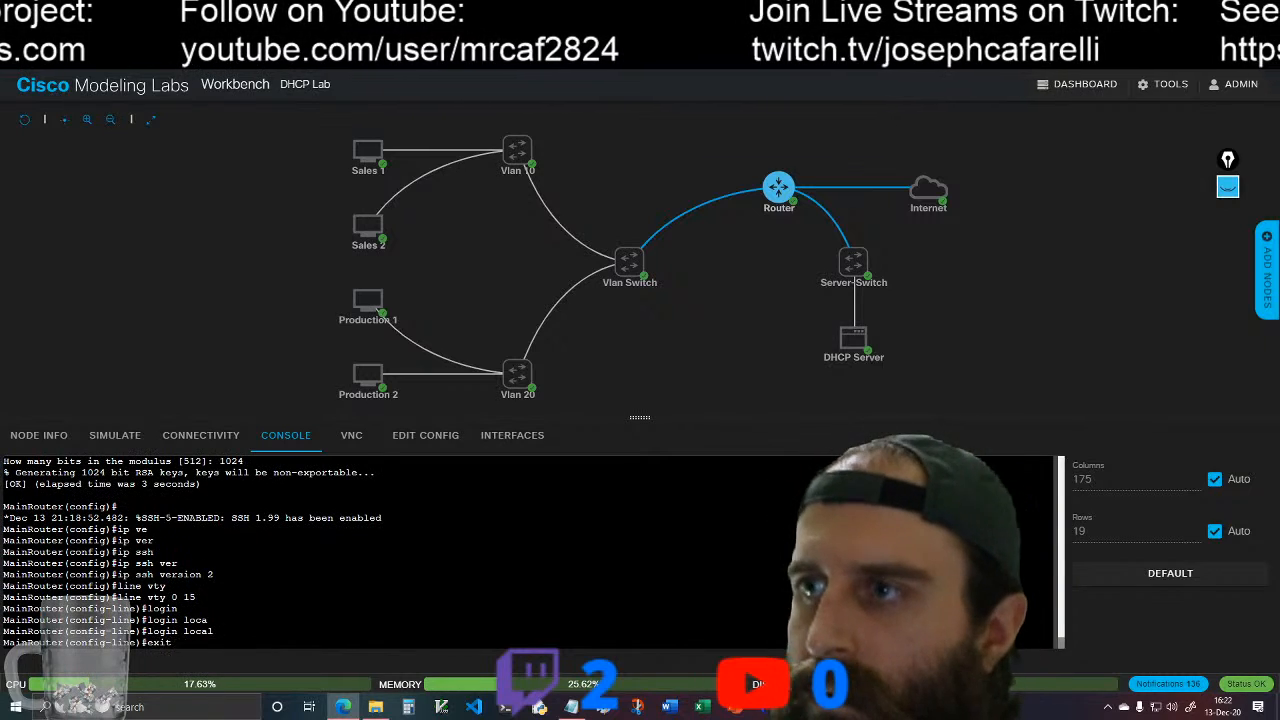
{"action": "key", "text": "Return"}
Step: Create a local user account with the username cisco and enter its account password
{"action": "type", "text": "er(config)#"}
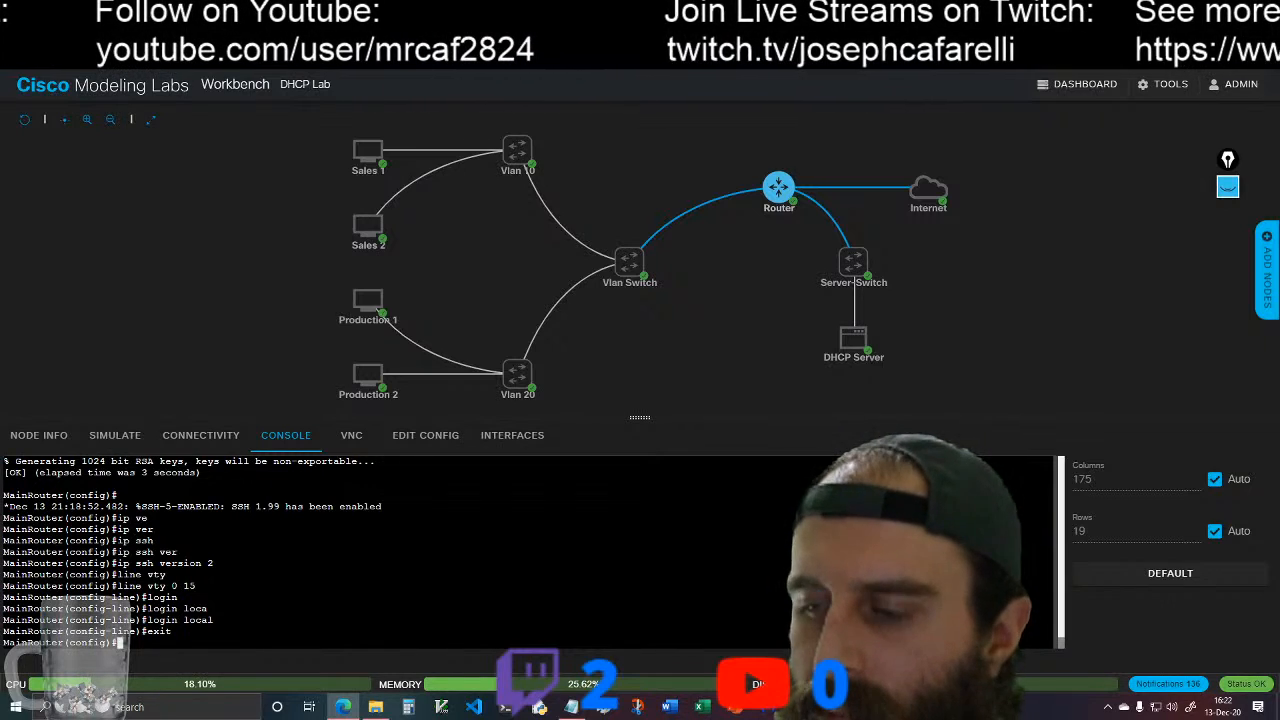
{"action": "type", "text": "user"}
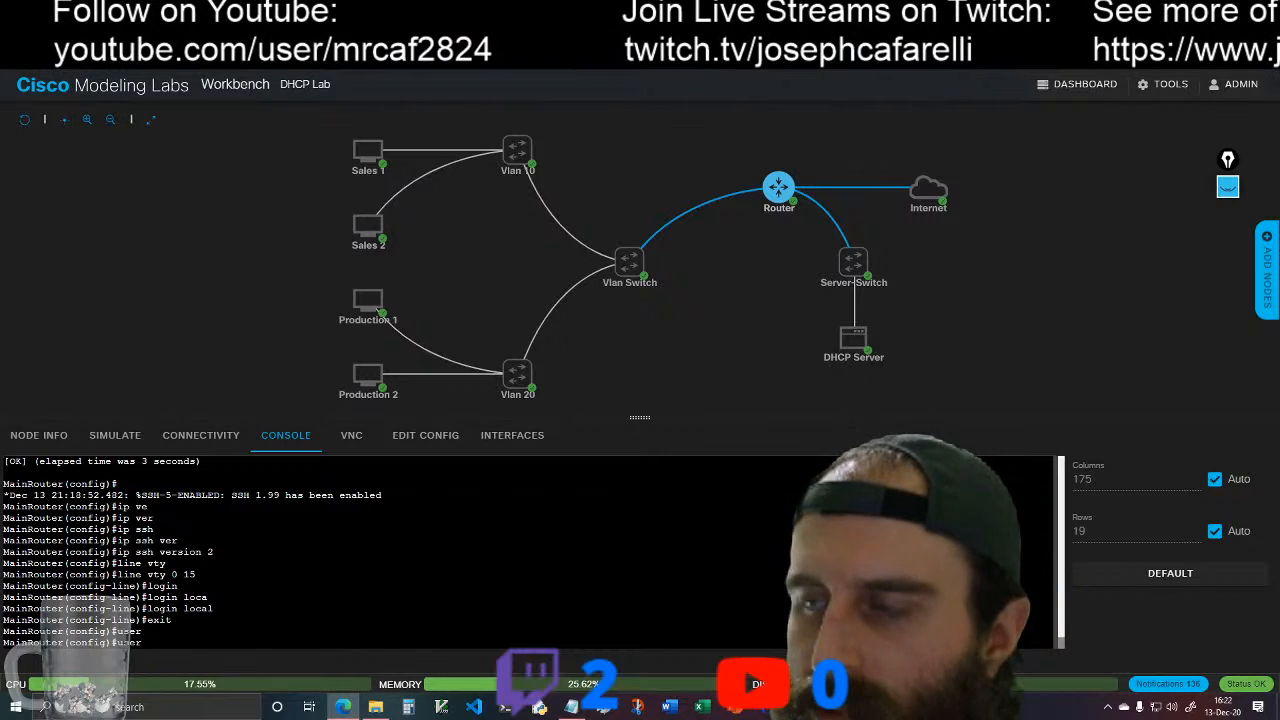
{"action": "type", "text": "n"}
{"action": "key", "text": "Tab"}
{"action": "type", "text": "cisco"}
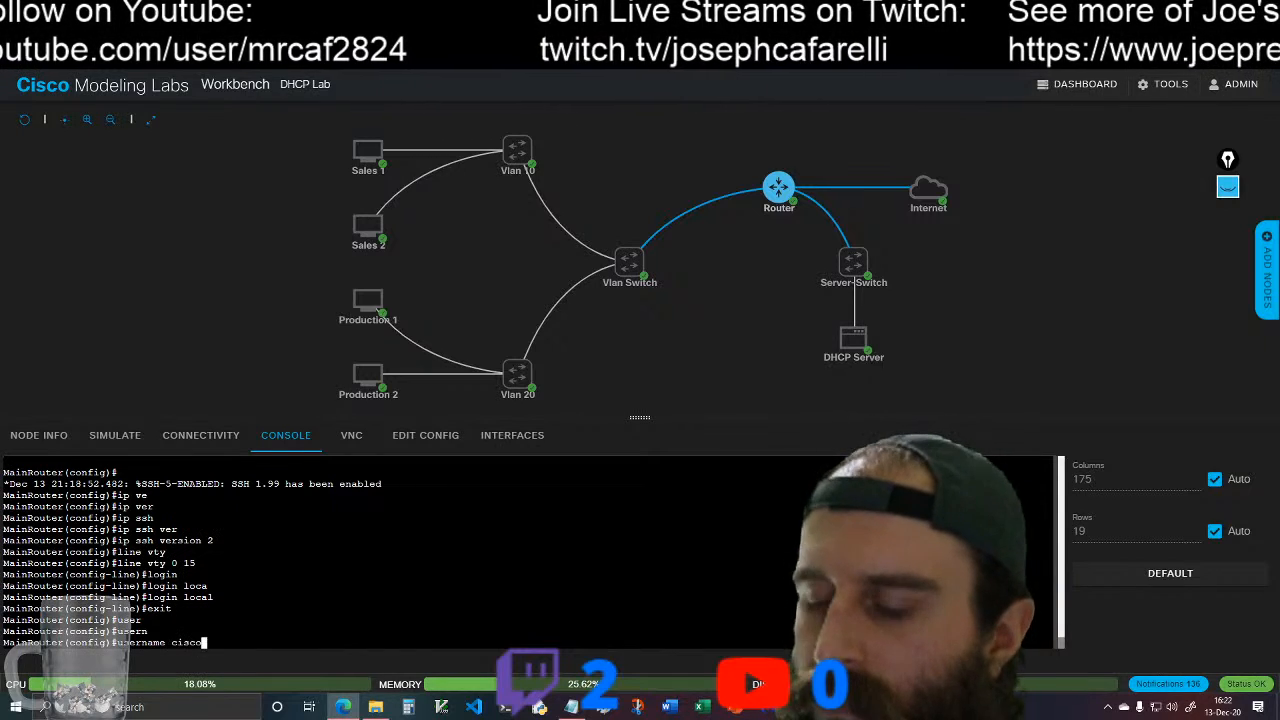
{"action": "type", "text": " pas"}
{"action": "key", "text": "Tab"}
{"action": "type", "text": "cisco"}
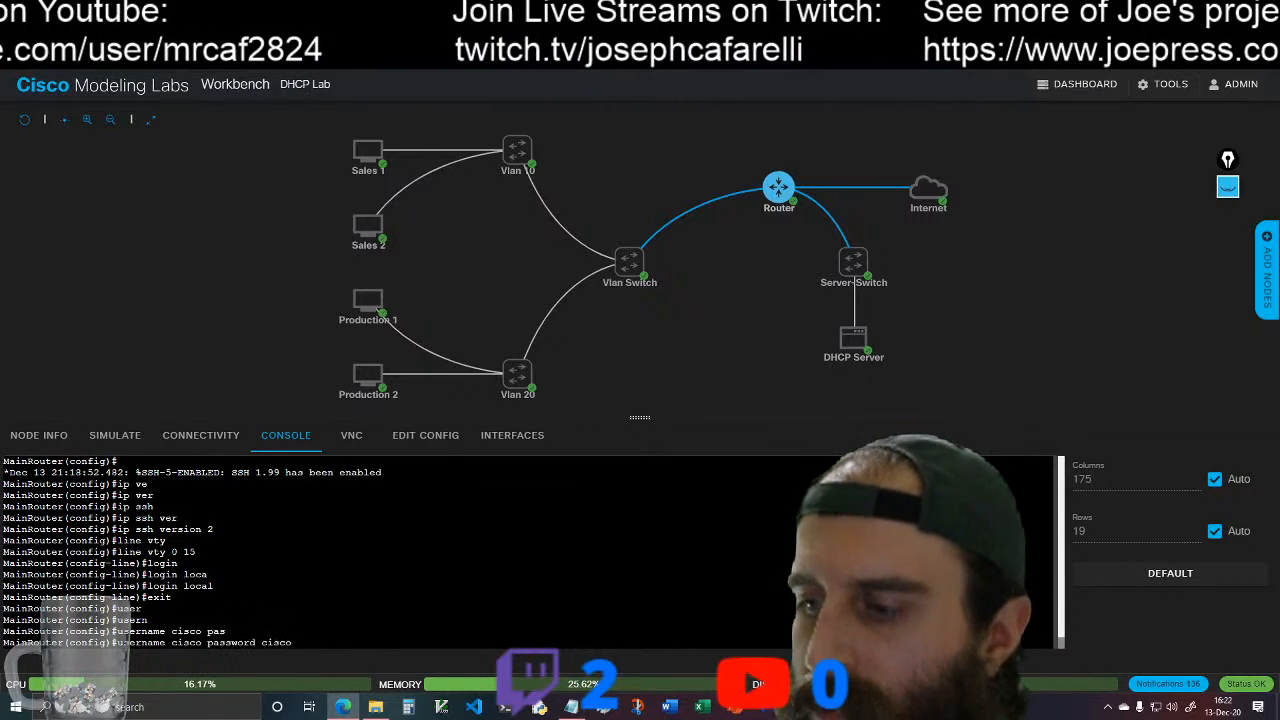
{"action": "key", "text": "Return"}
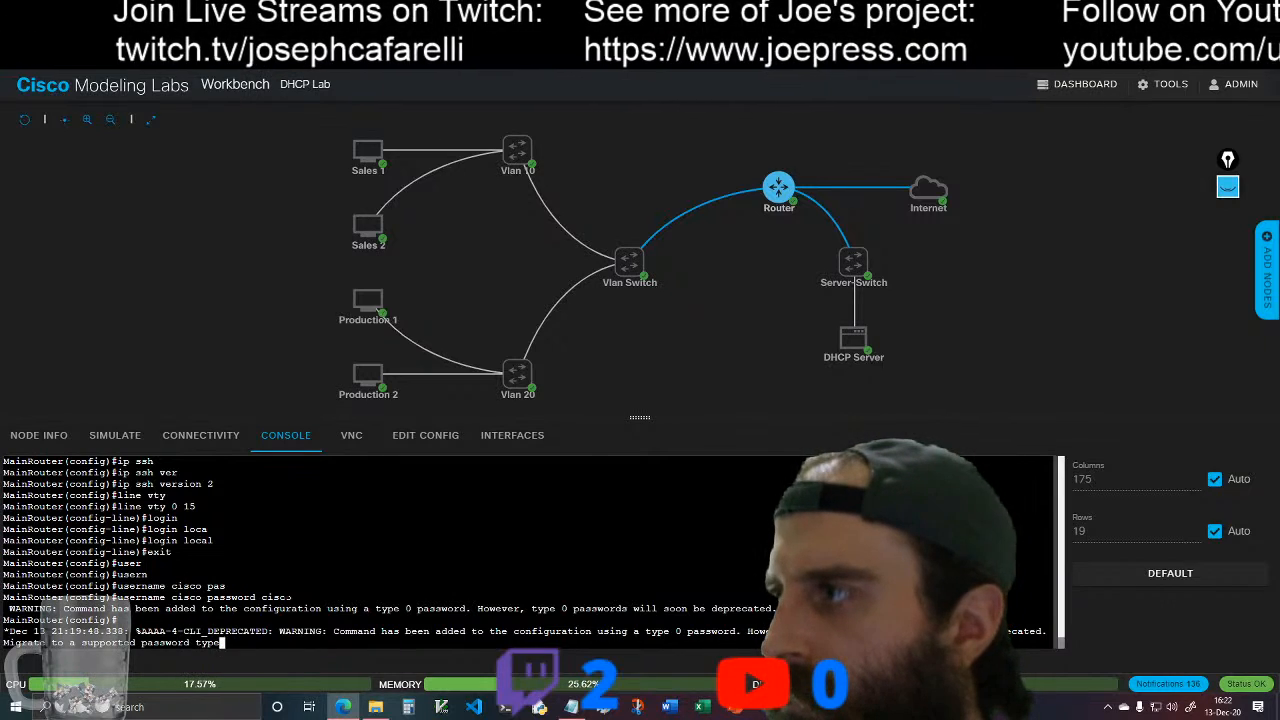
{"action": "key", "text": "Return"}
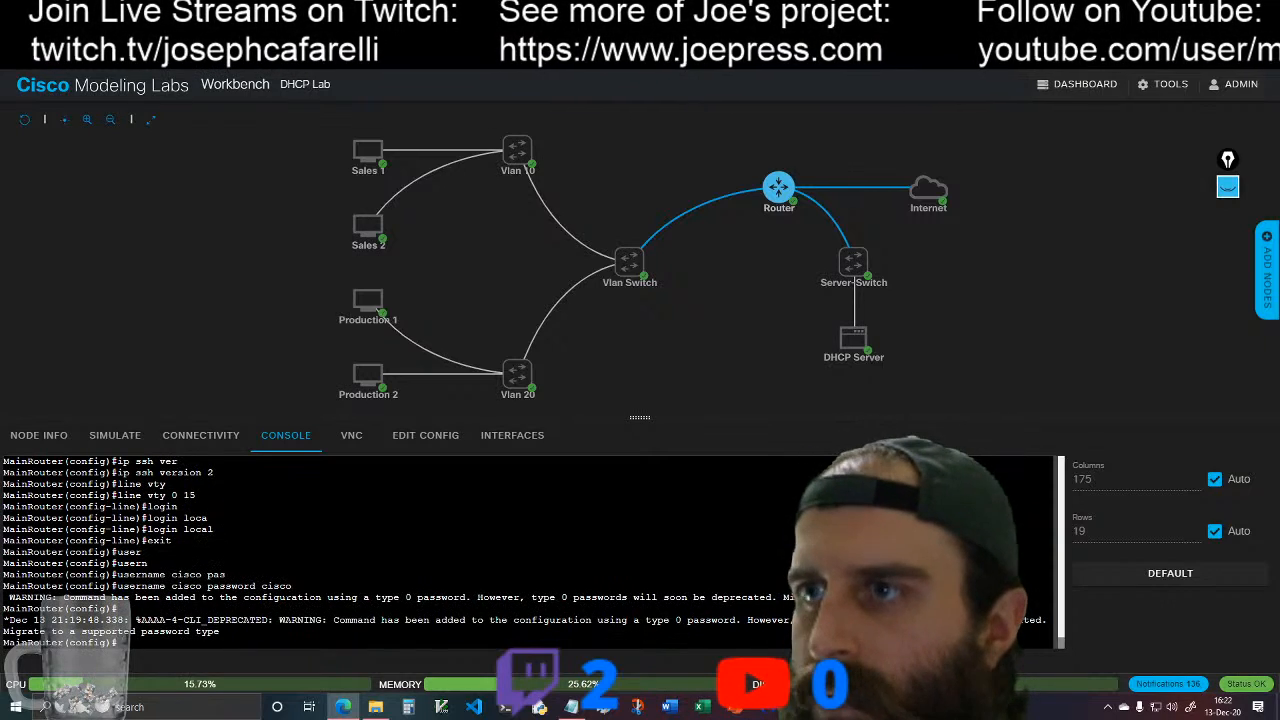
Step: Configure the router's privileged-mode password with enable secret, entering the secret password
{"action": "type", "text": "ex"}
{"action": "type", "text": "a"}
{"action": "key", "text": "Tab"}
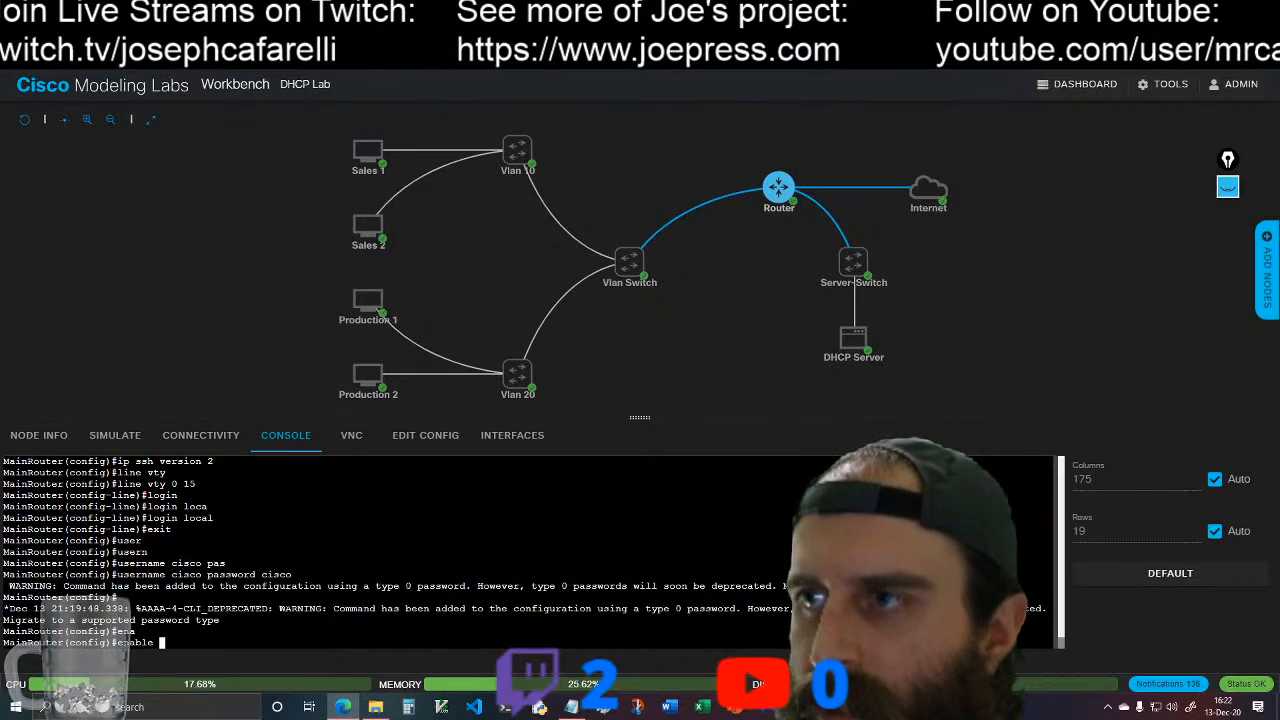
{"action": "type", "text": "se"}
{"action": "key", "text": "Tab"}
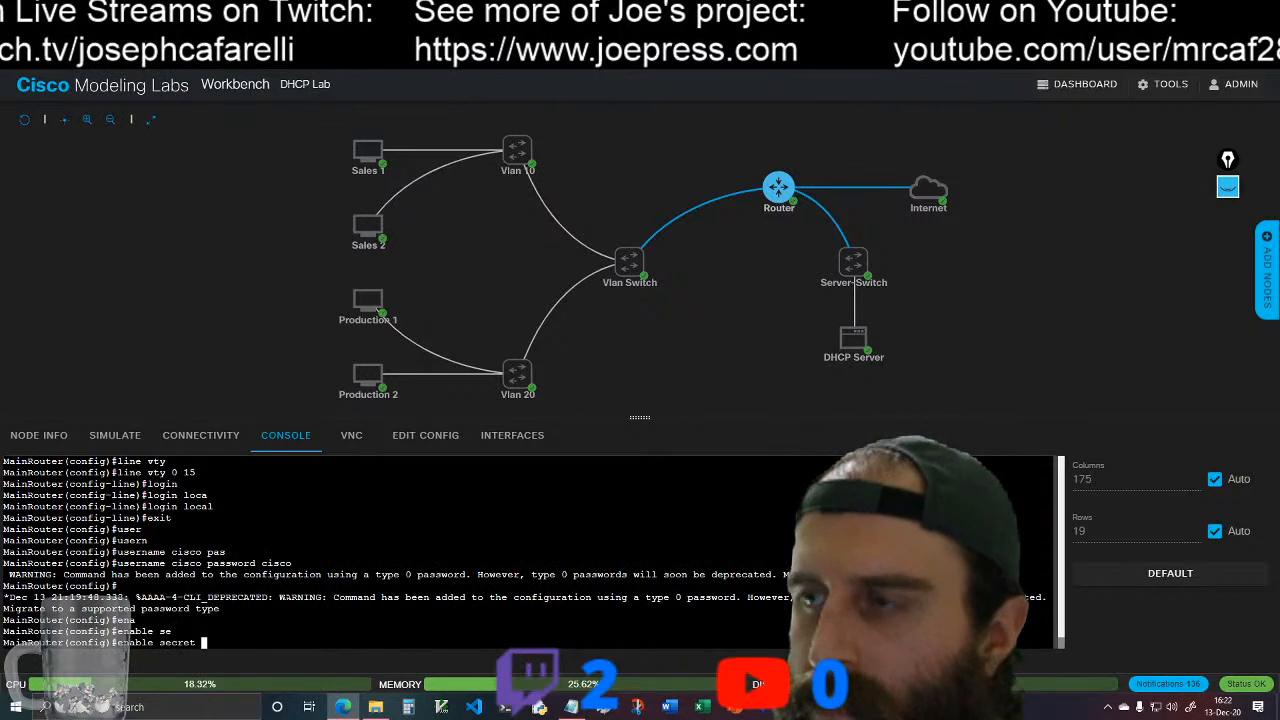
{"action": "type", "text": "cisco"}
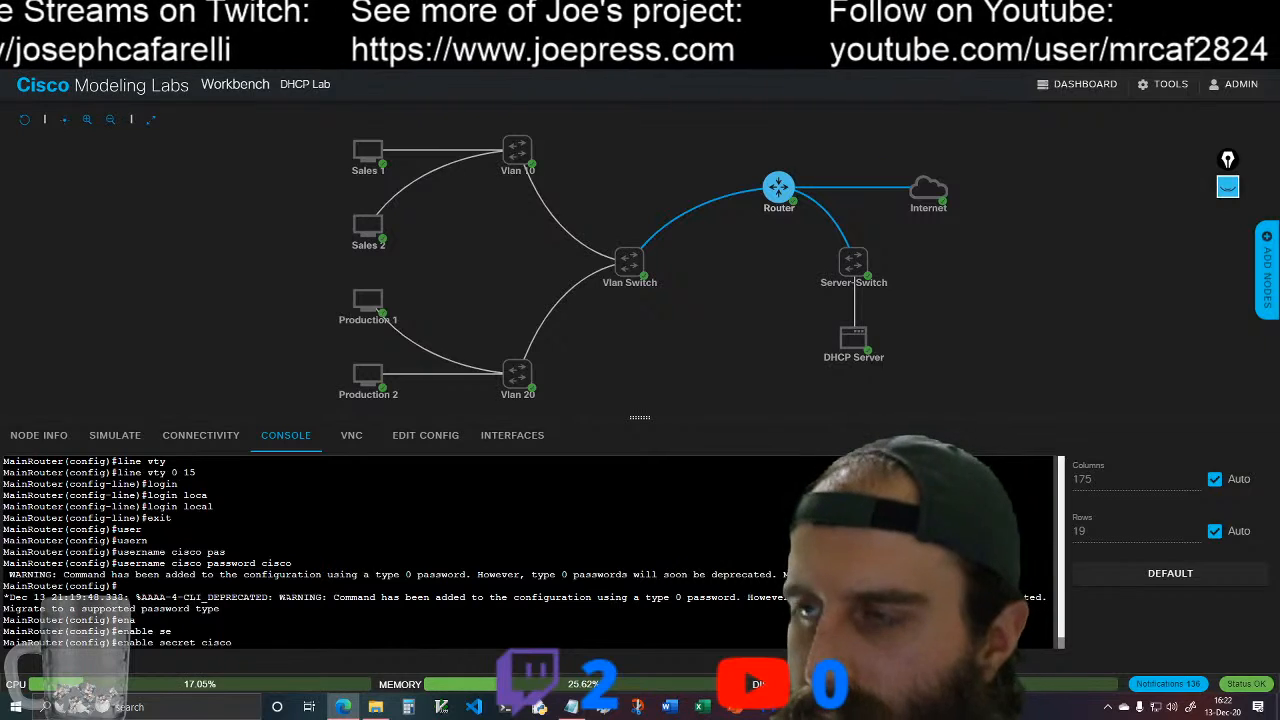
{"action": "key", "text": "Return"}
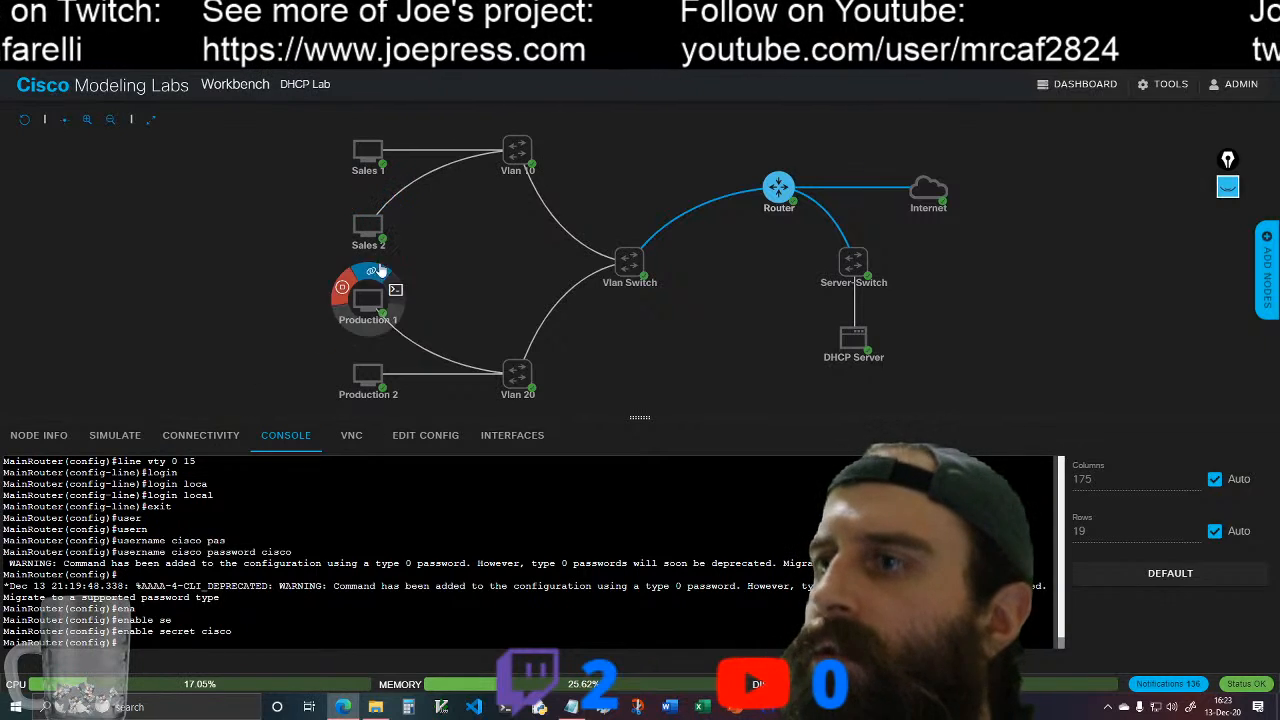
Step: From the Sales 1 console, try to open an SSH session to 10.0.0.1 as user cisco
{"action": "left_click", "coordinate": [368, 152]}
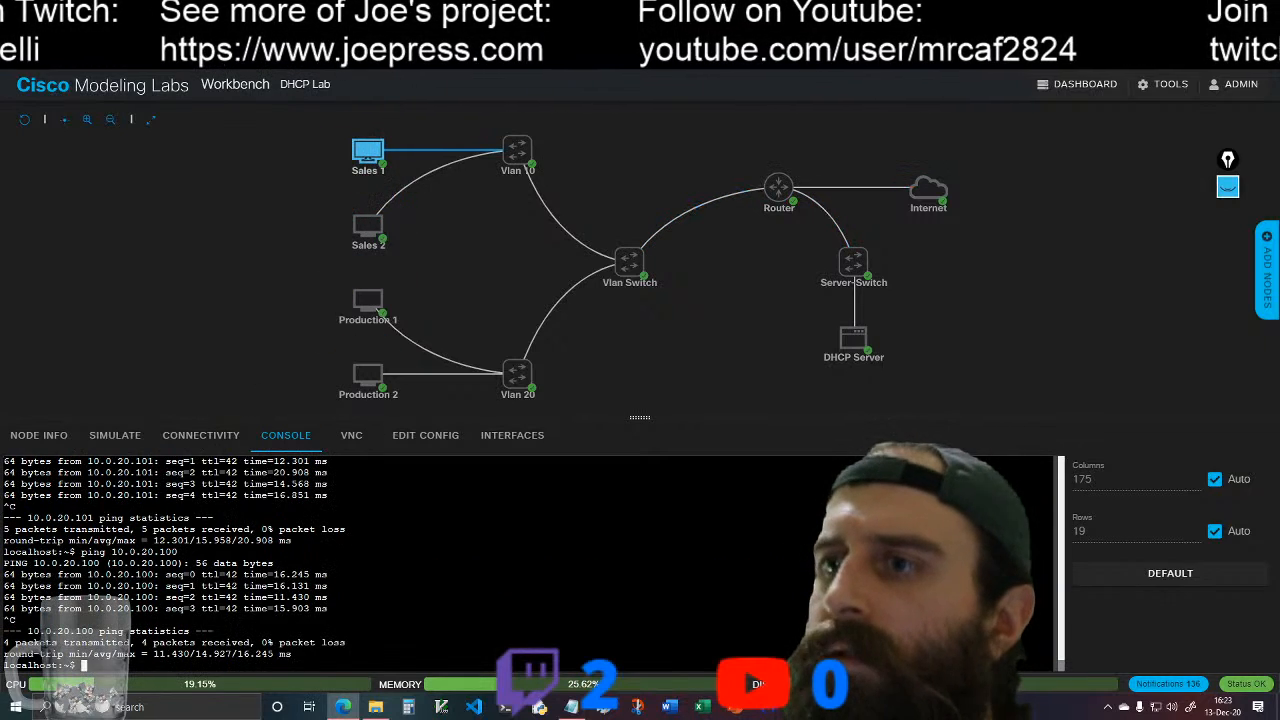
{"action": "type", "text": "ssh"}
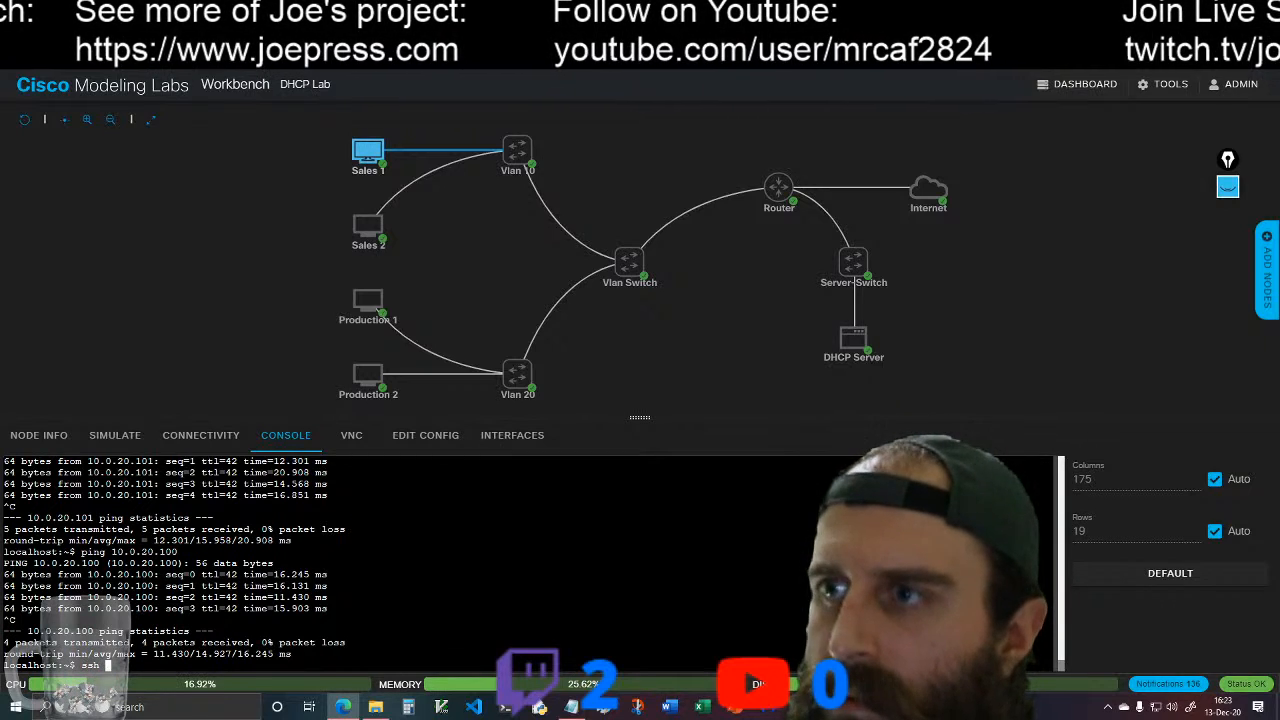
{"action": "type", "text": " -l"}
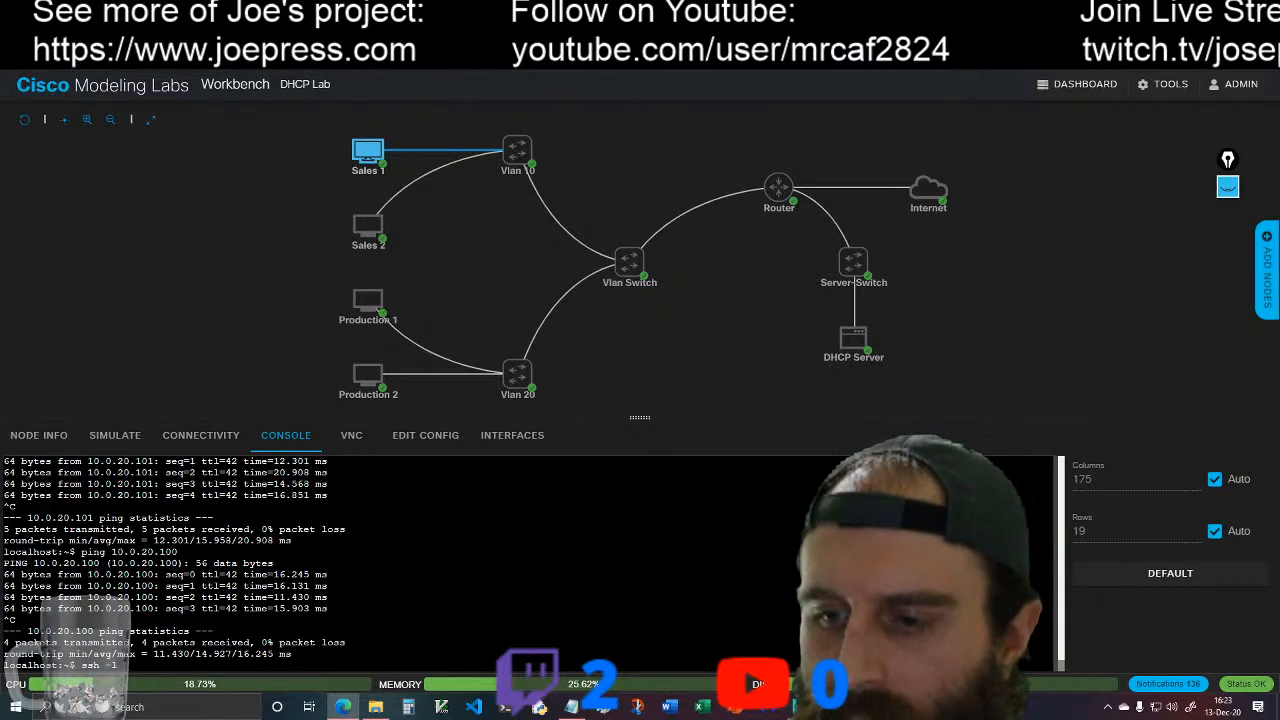
{"action": "type", "text": " cisco 192.16"}
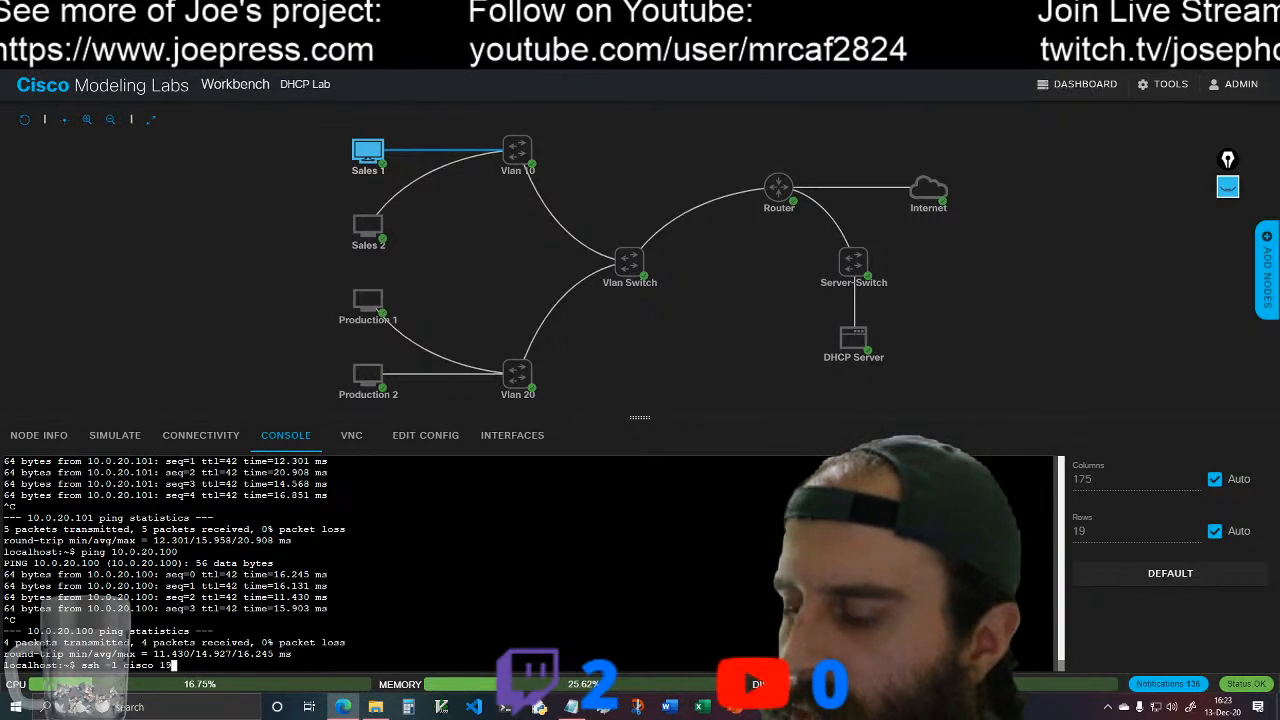
{"action": "key", "text": "BackSpace"}
{"action": "key", "text": "BackSpace"}
{"action": "key", "text": "BackSpace"}
{"action": "key", "text": "BackSpace"}
{"action": "key", "text": "BackSpace"}
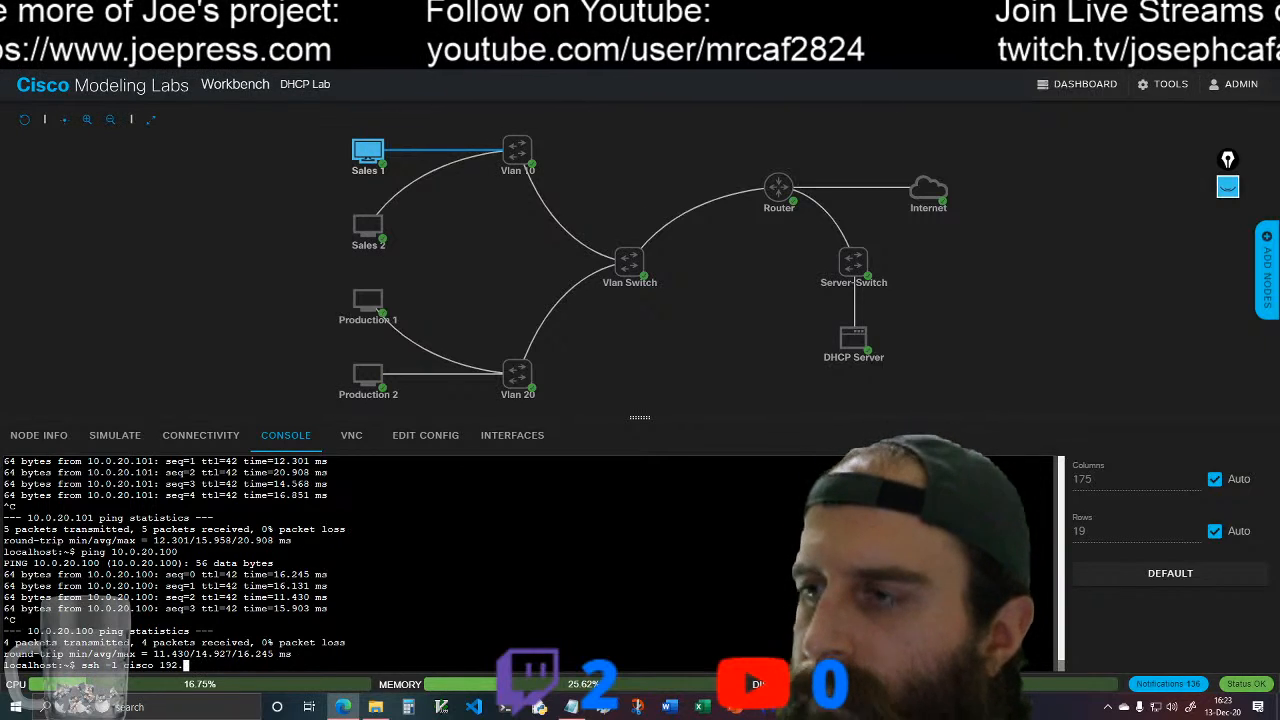
{"action": "key", "text": "BackSpace"}
{"action": "mouse_move", "coordinate": [785, 187]}
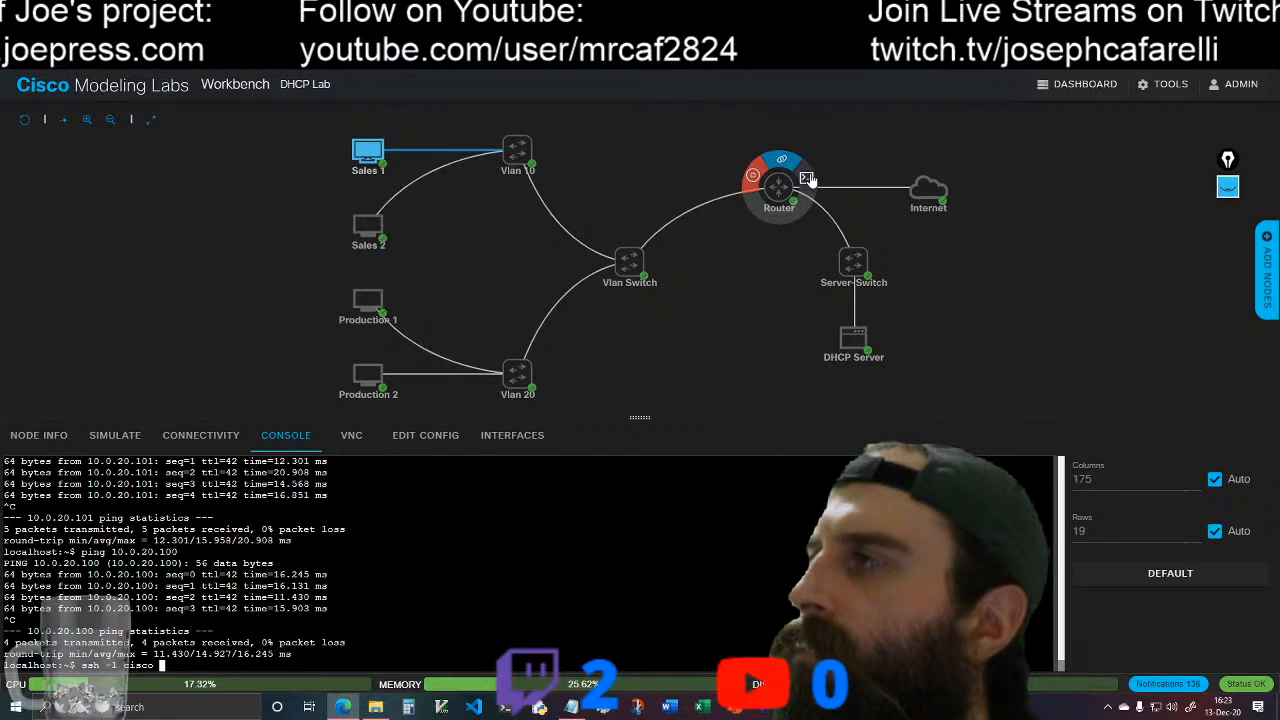
{"action": "type", "text": "10.0.0.1"}
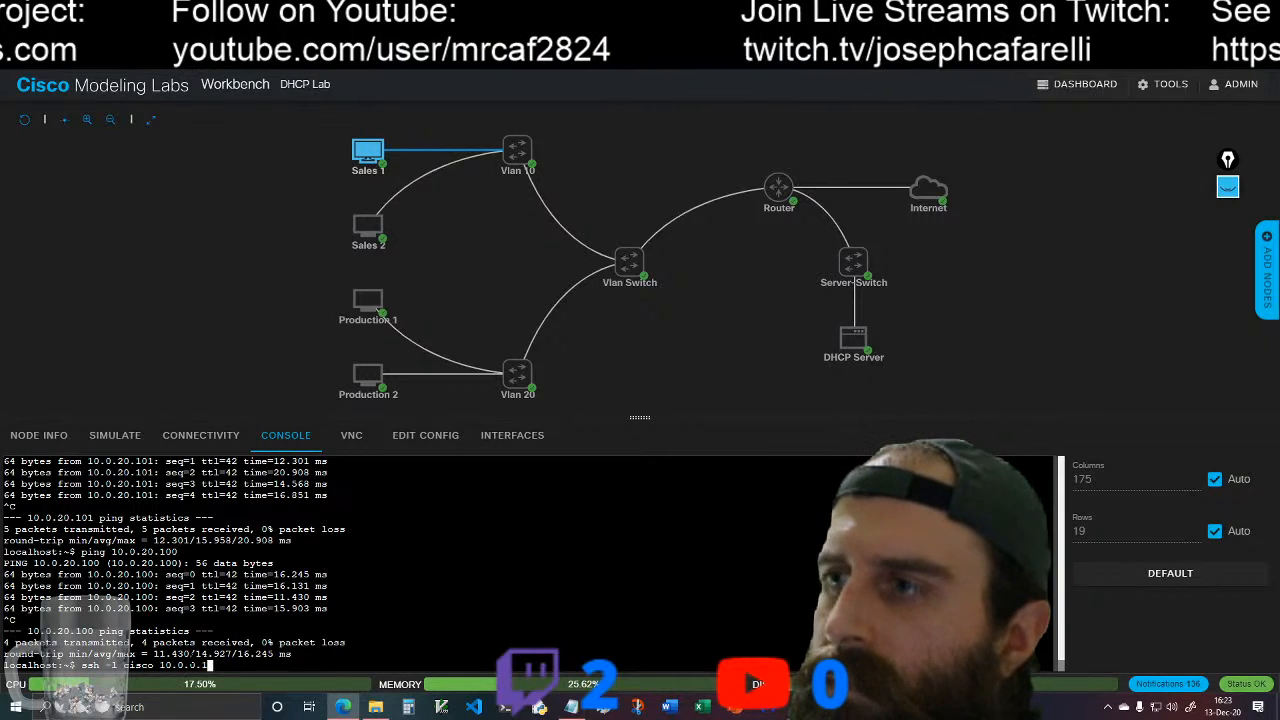
{"action": "key", "text": "Return"}
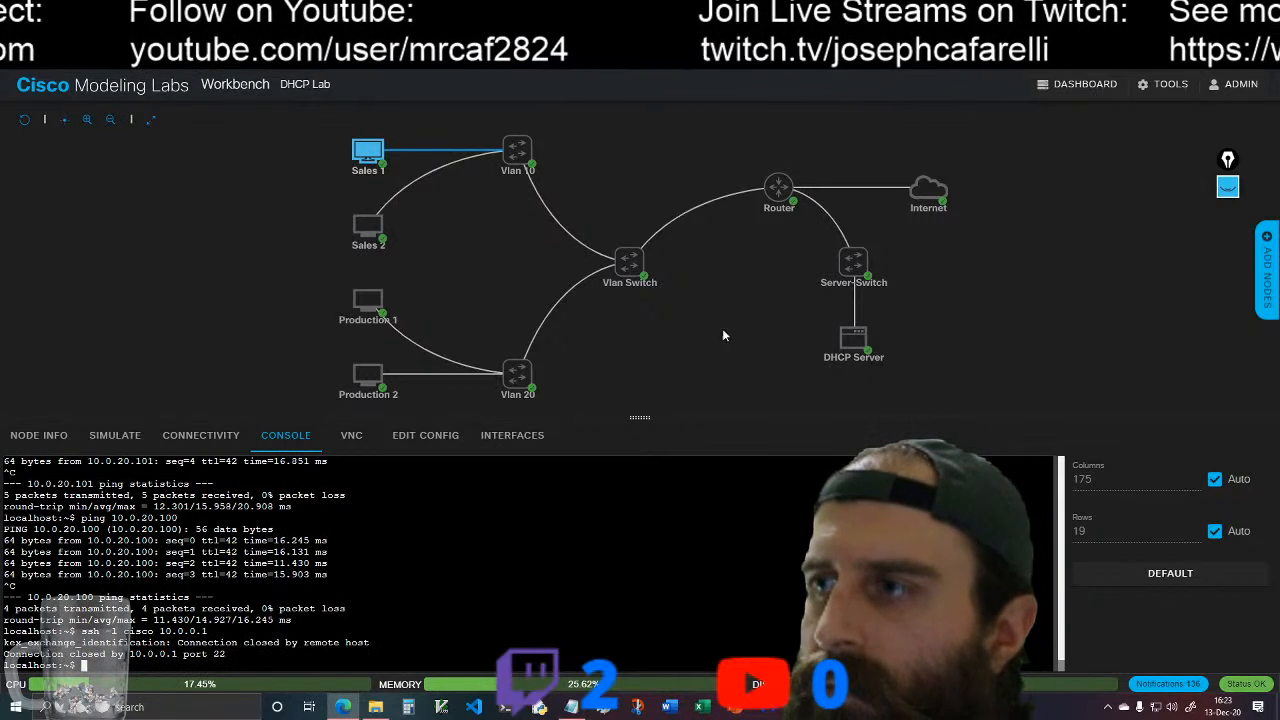
Step: On the router's console, display the details of interface g0/0 from configuration mode and check its internet address
{"action": "left_click", "coordinate": [803, 180]}
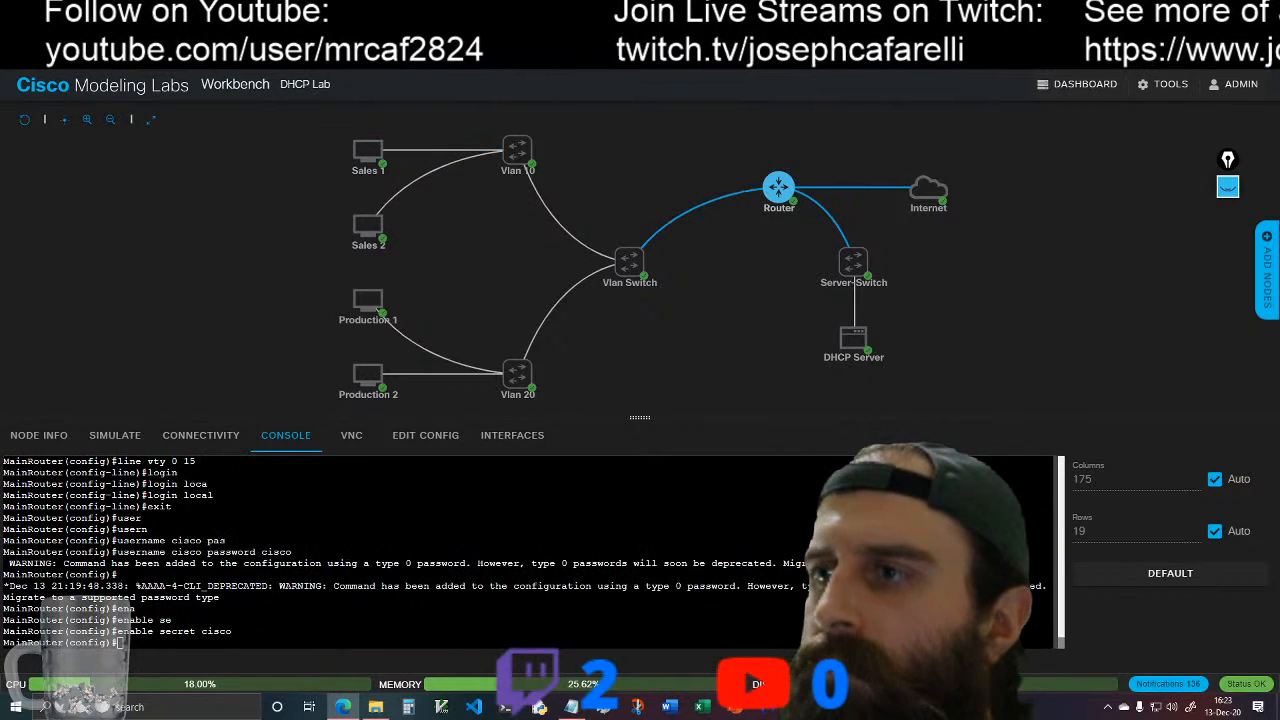
{"action": "key", "text": "Return"}
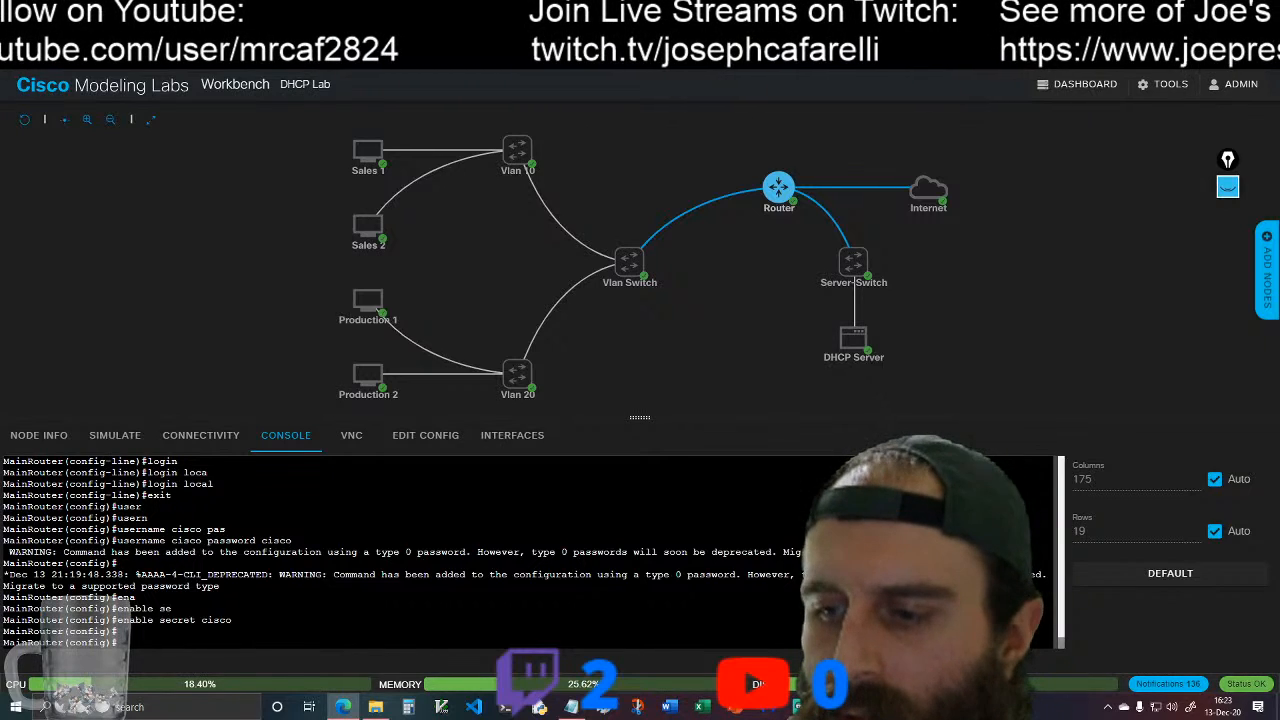
{"action": "type", "text": "show int "}
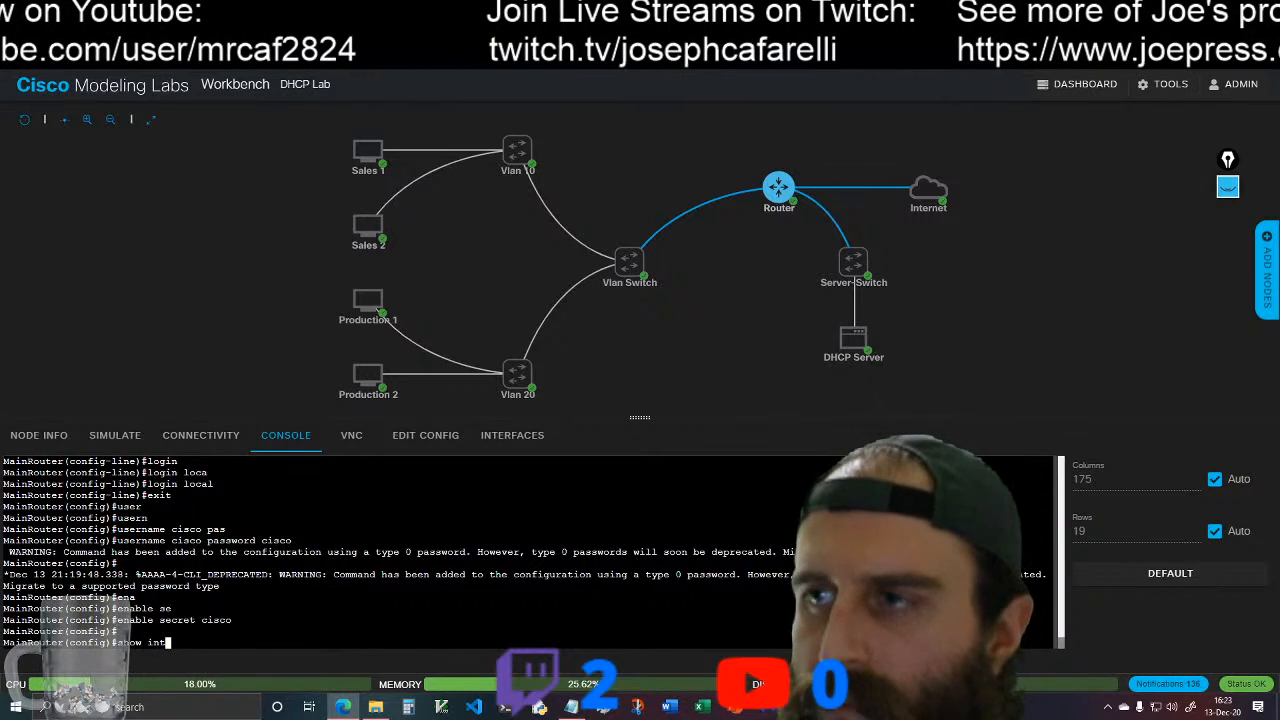
{"action": "type", "text": "g0/1"}
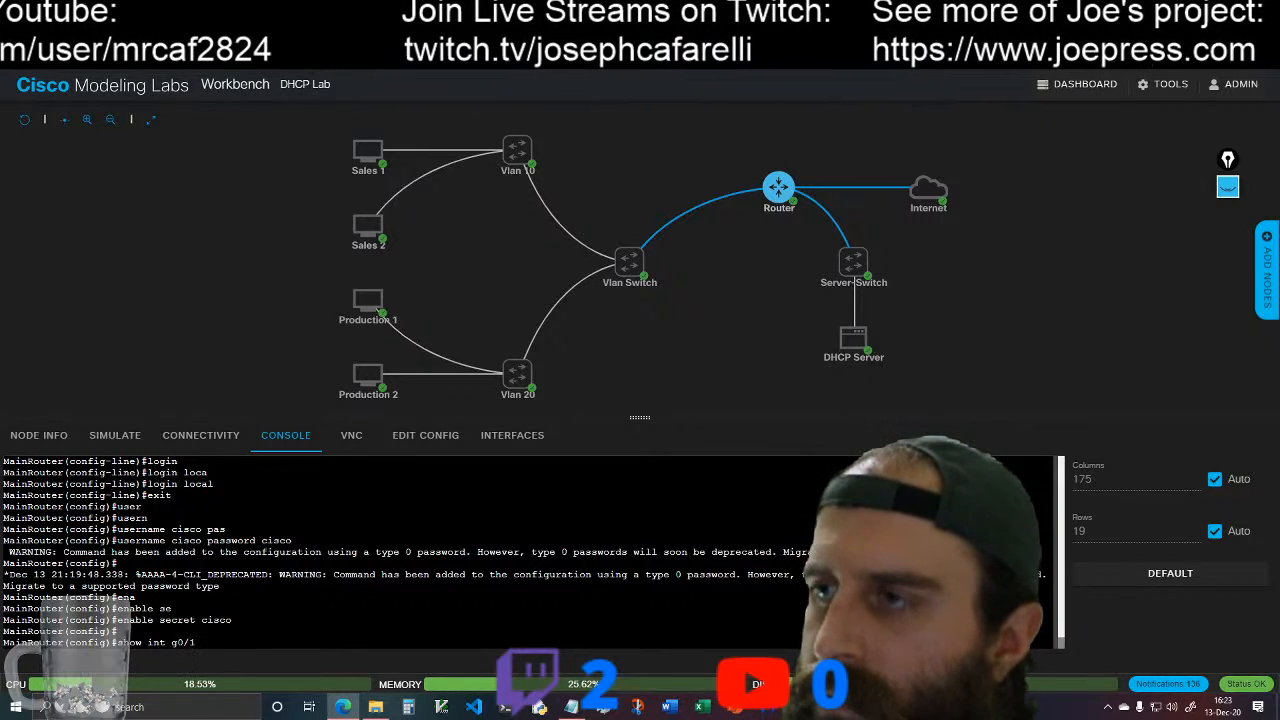
{"action": "key", "text": "BackSpace"}
{"action": "type", "text": "0"}
{"action": "key", "text": "Return"}
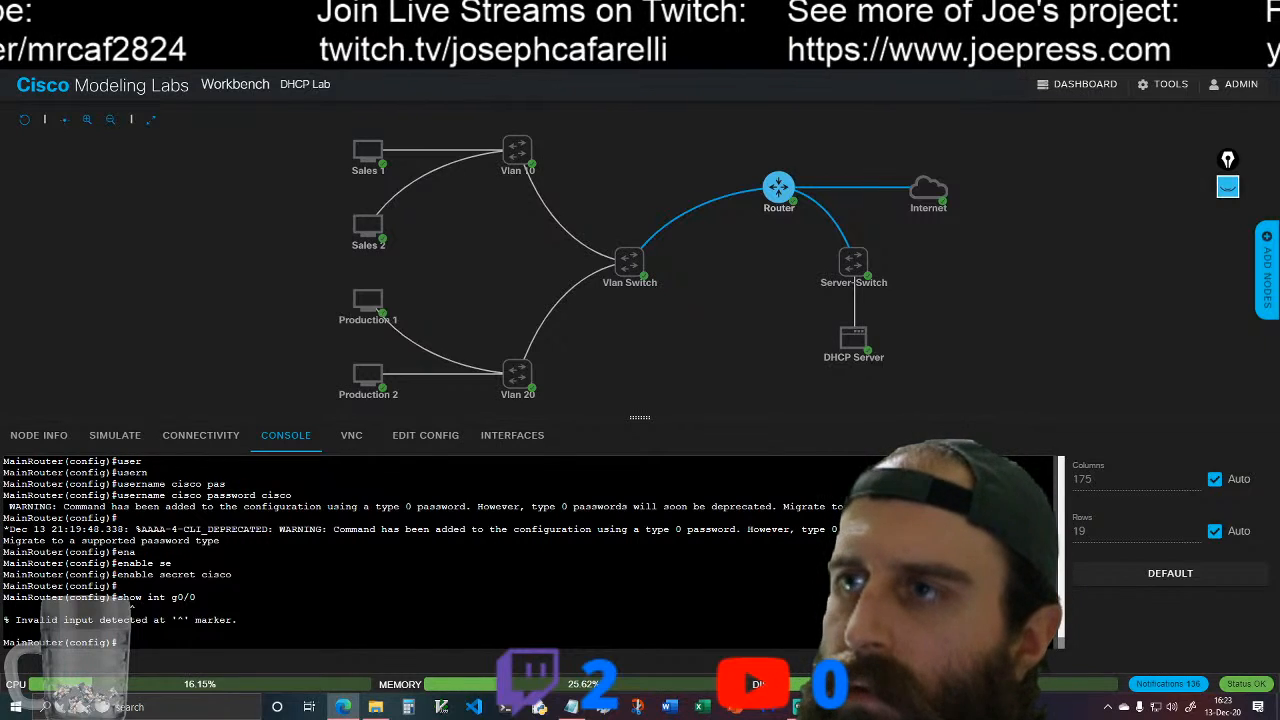
{"action": "type", "text": "do s"}
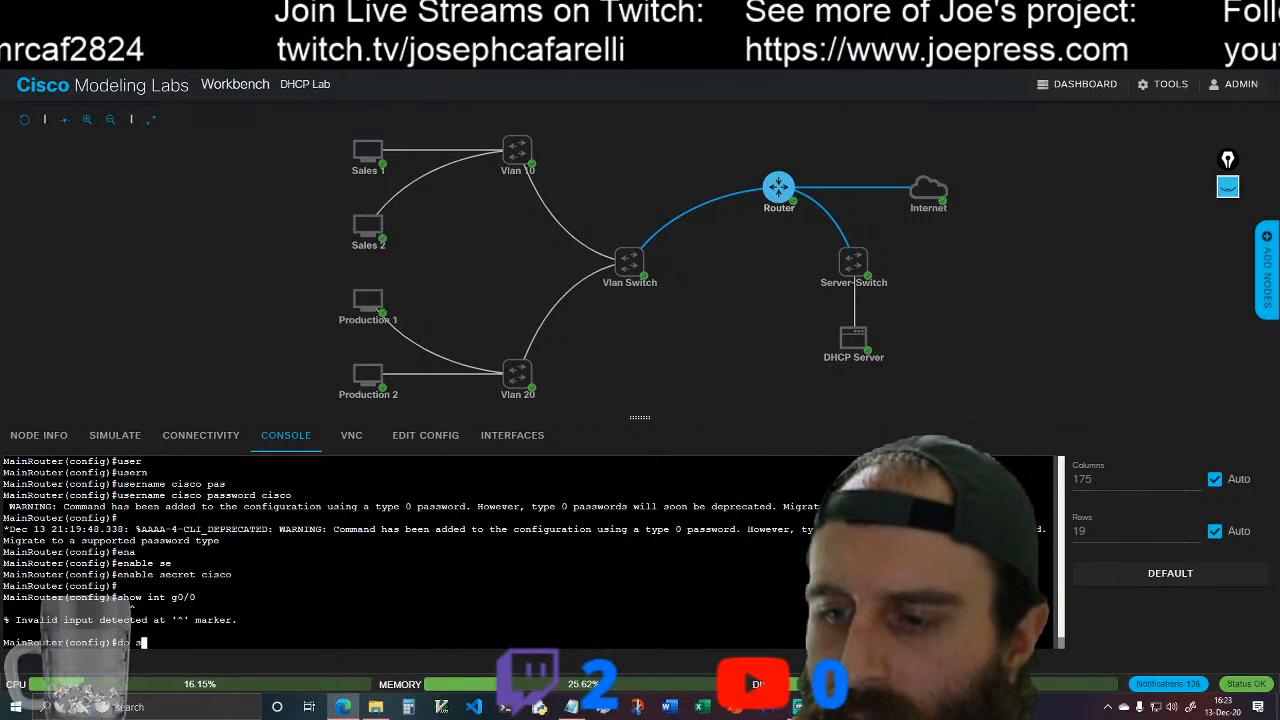
{"action": "type", "text": "how in"}
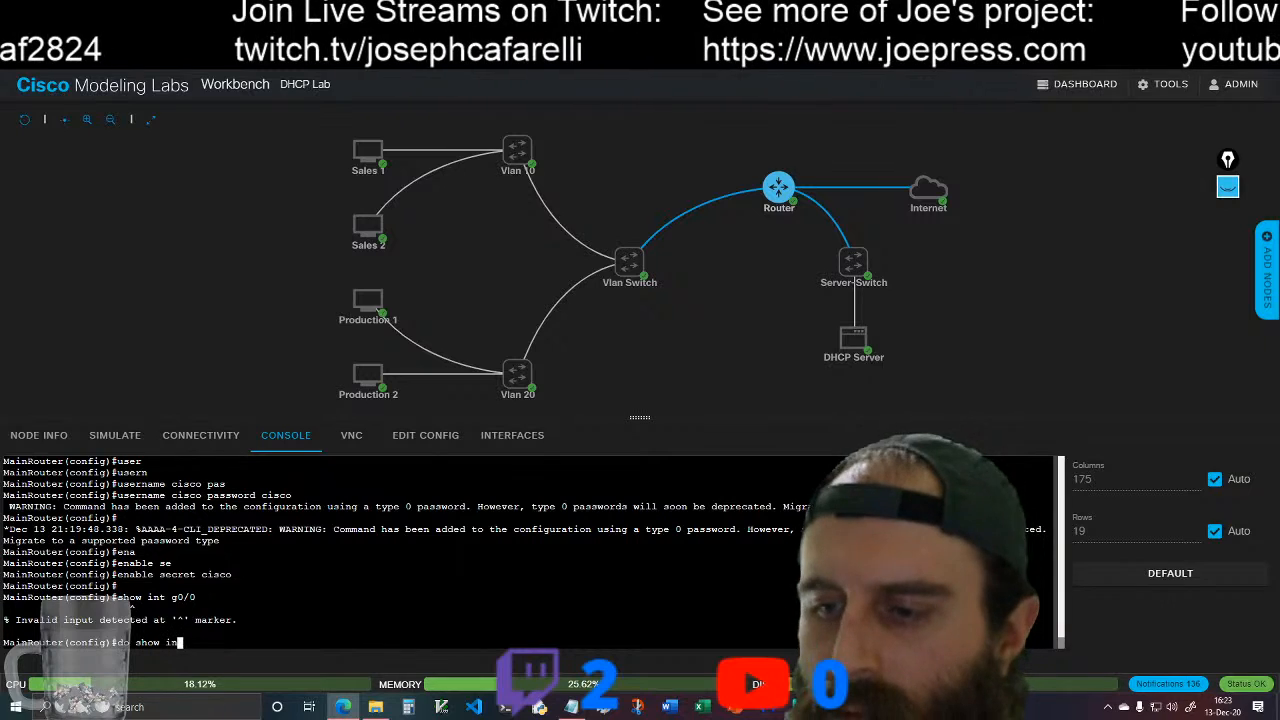
{"action": "type", "text": "t g0/"}
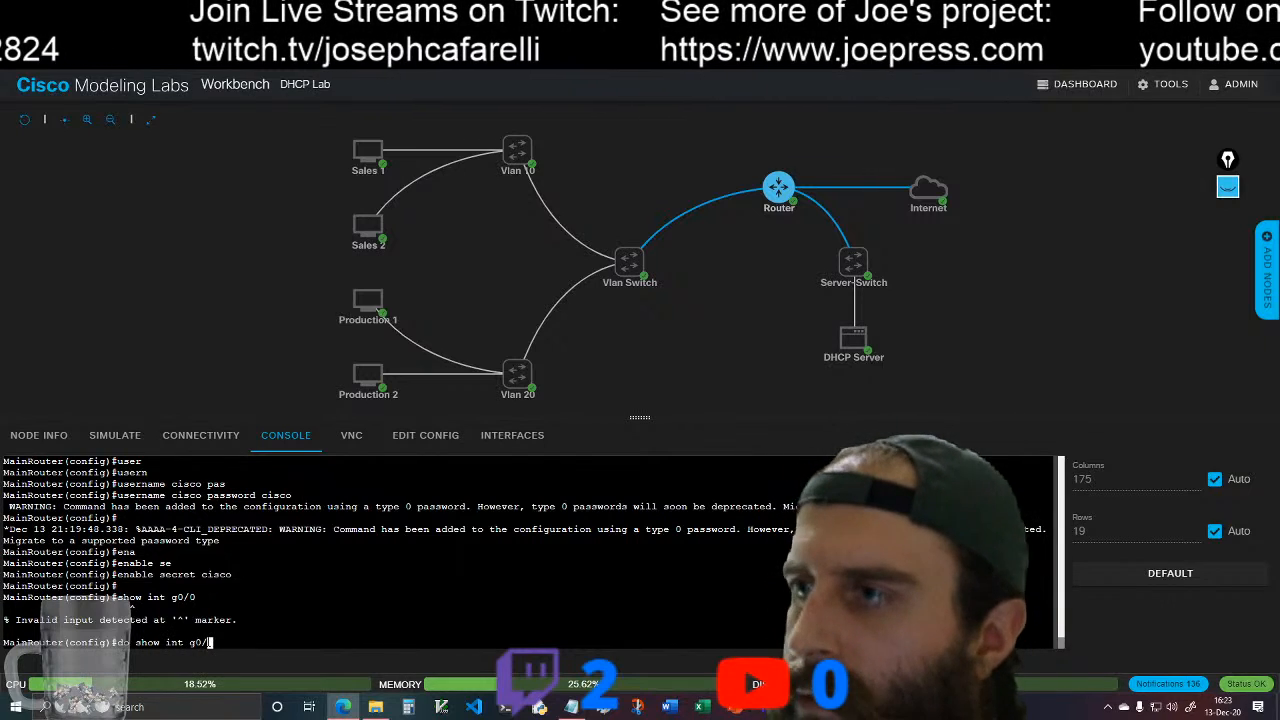
{"action": "type", "text": "0"}
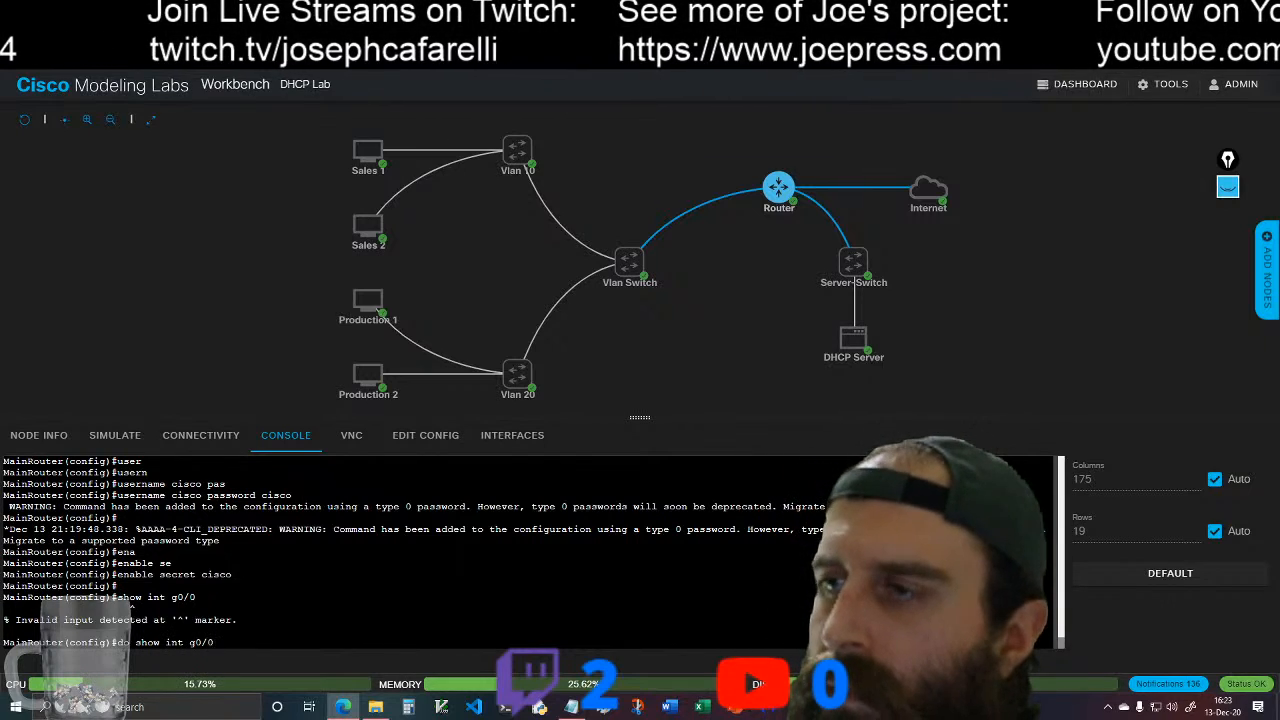
{"action": "key", "text": "Return"}
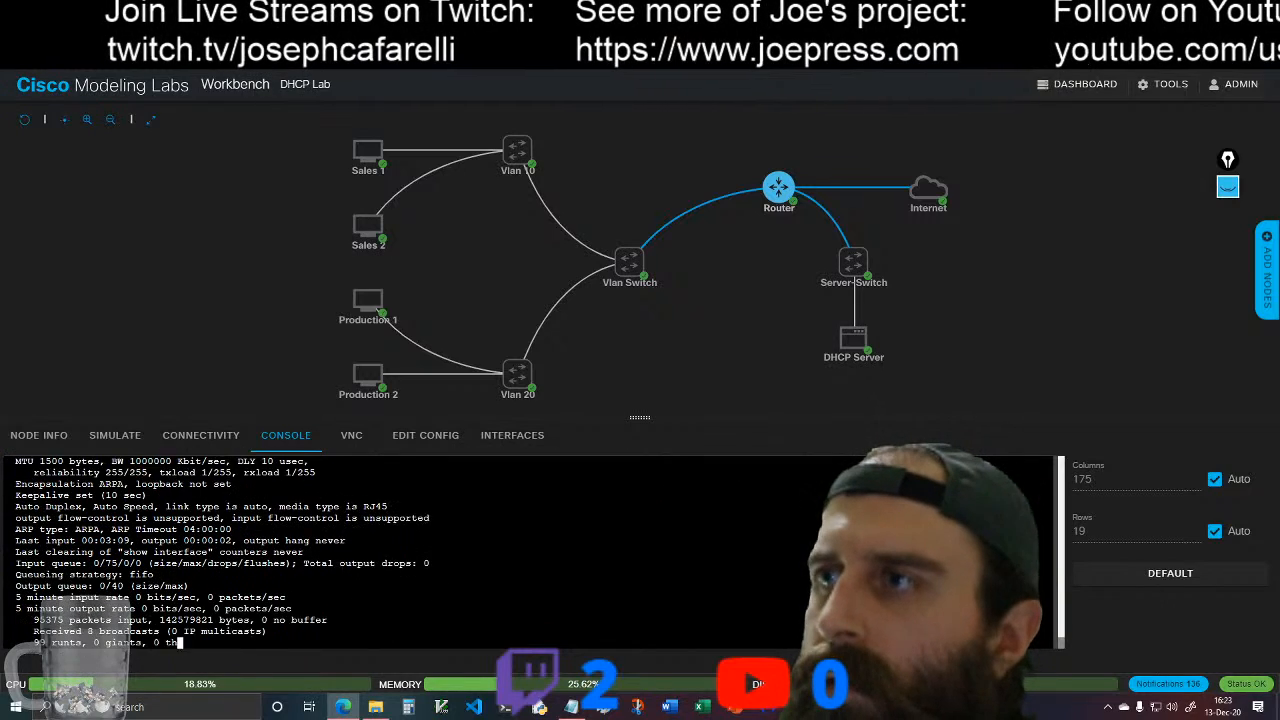
{"action": "scroll", "coordinate": [384, 550], "scroll_direction": "up", "scroll_amount": 5}
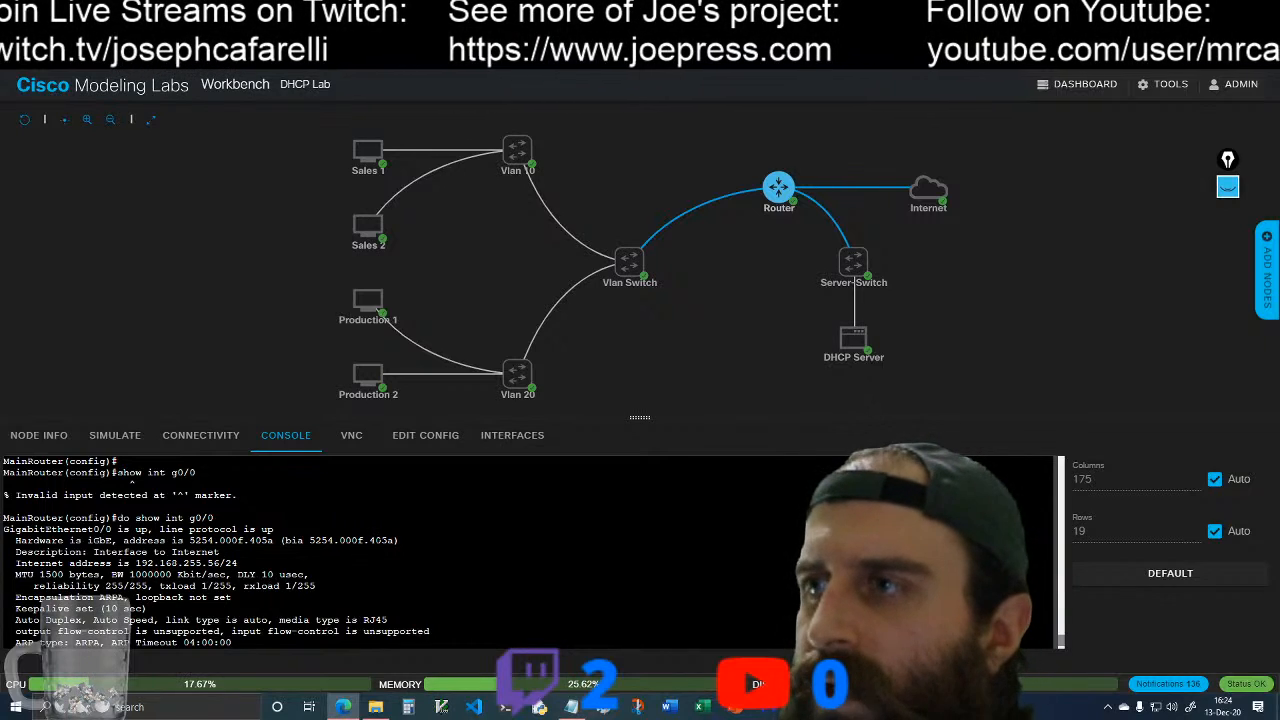
Step: From the Sales 1 console, try an SSH connection to 192.168.255.56 as user cisco
{"action": "left_click", "coordinate": [376, 150]}
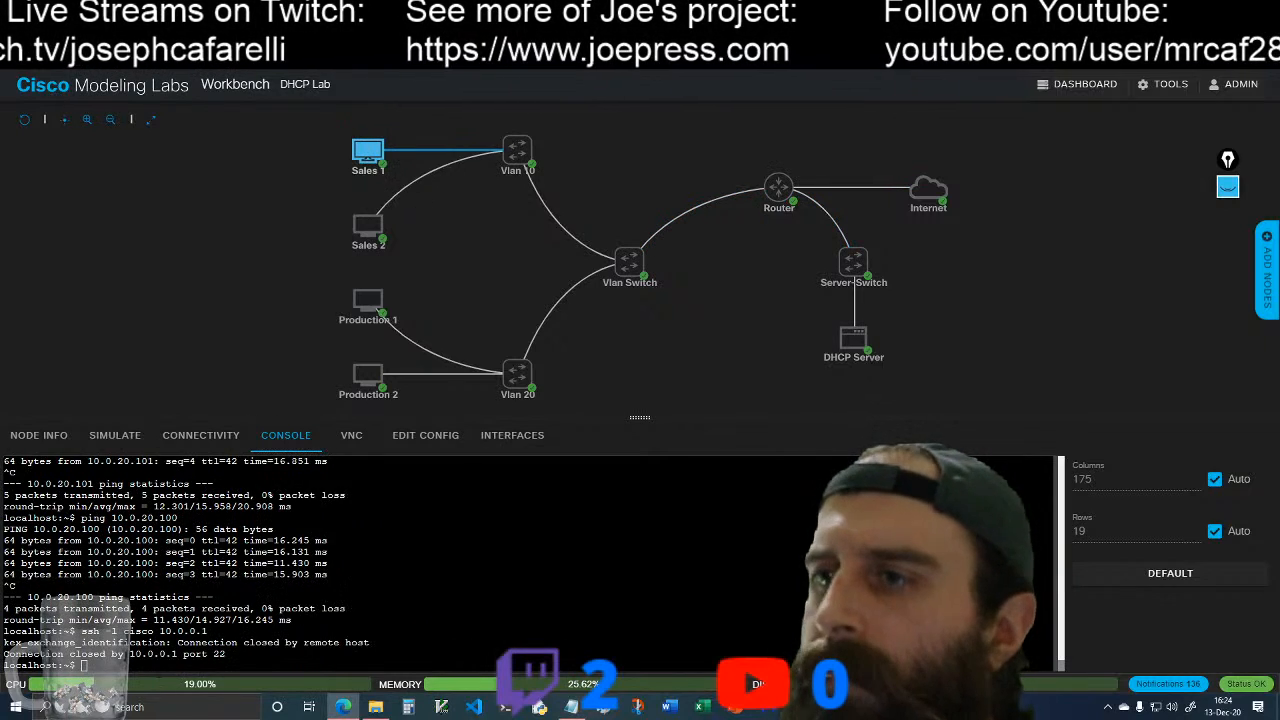
{"action": "type", "text": "ssh "}
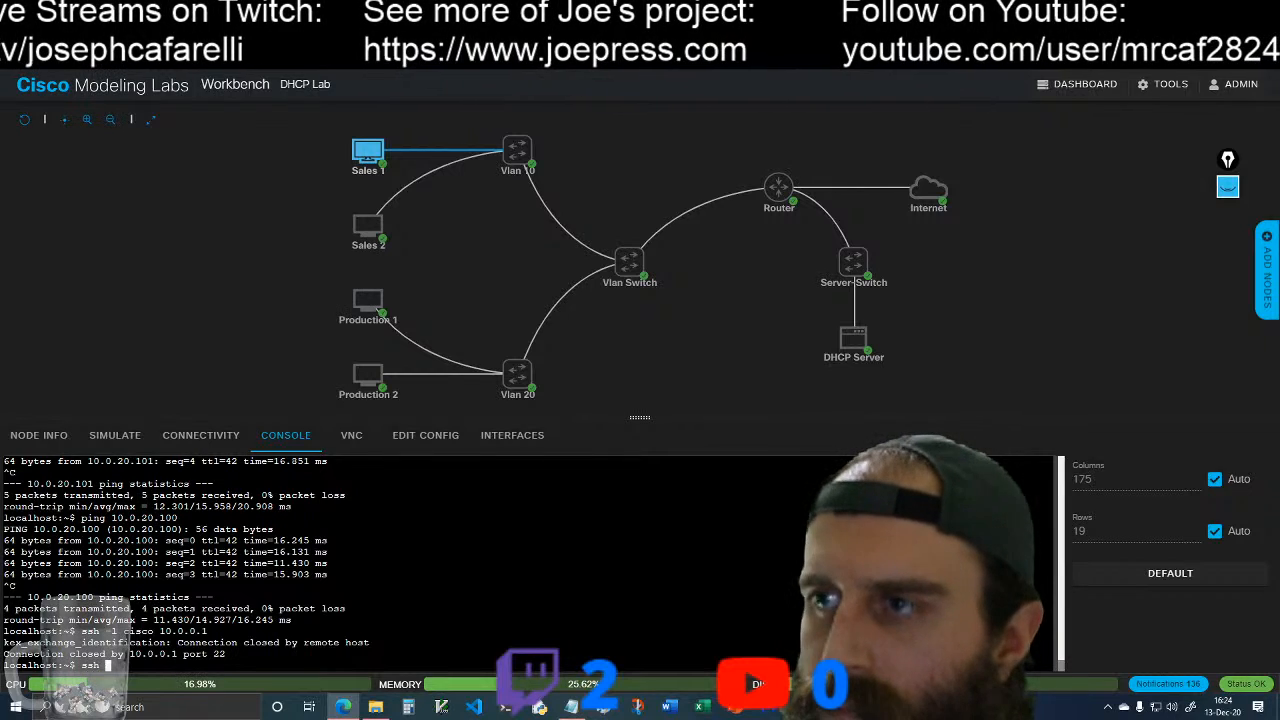
{"action": "type", "text": "-l"}
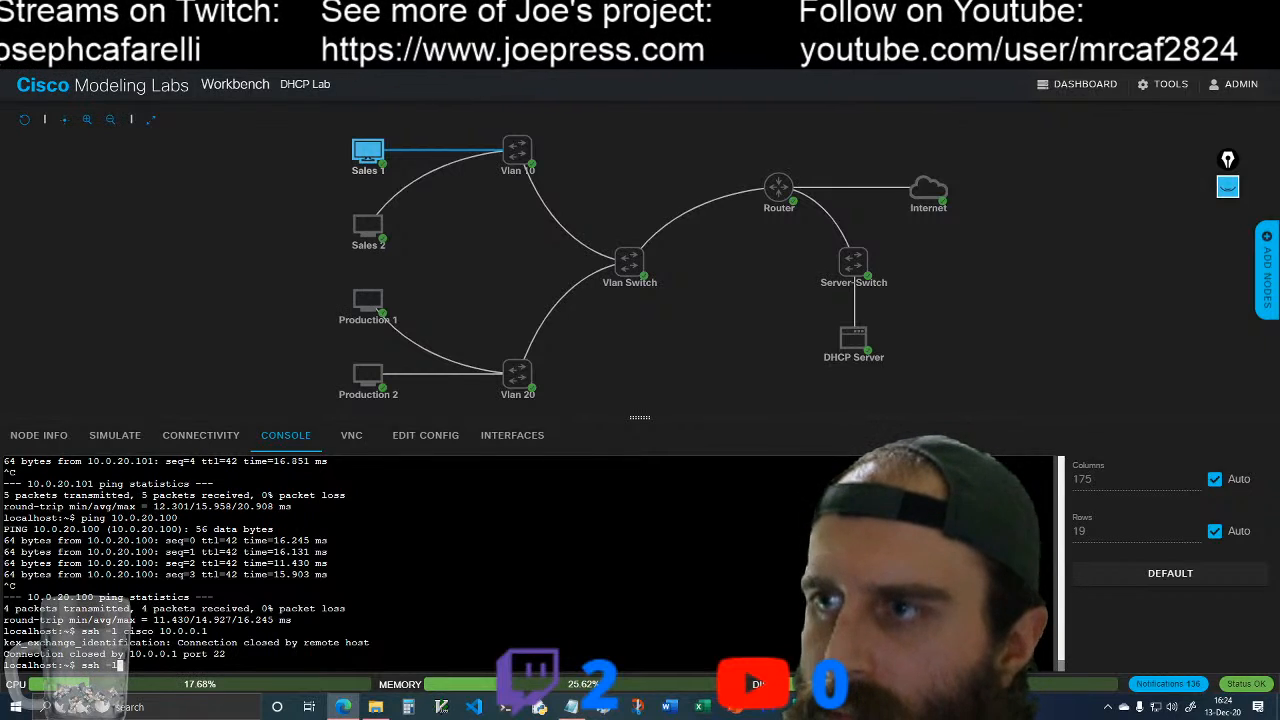
{"action": "type", "text": " cisco "}
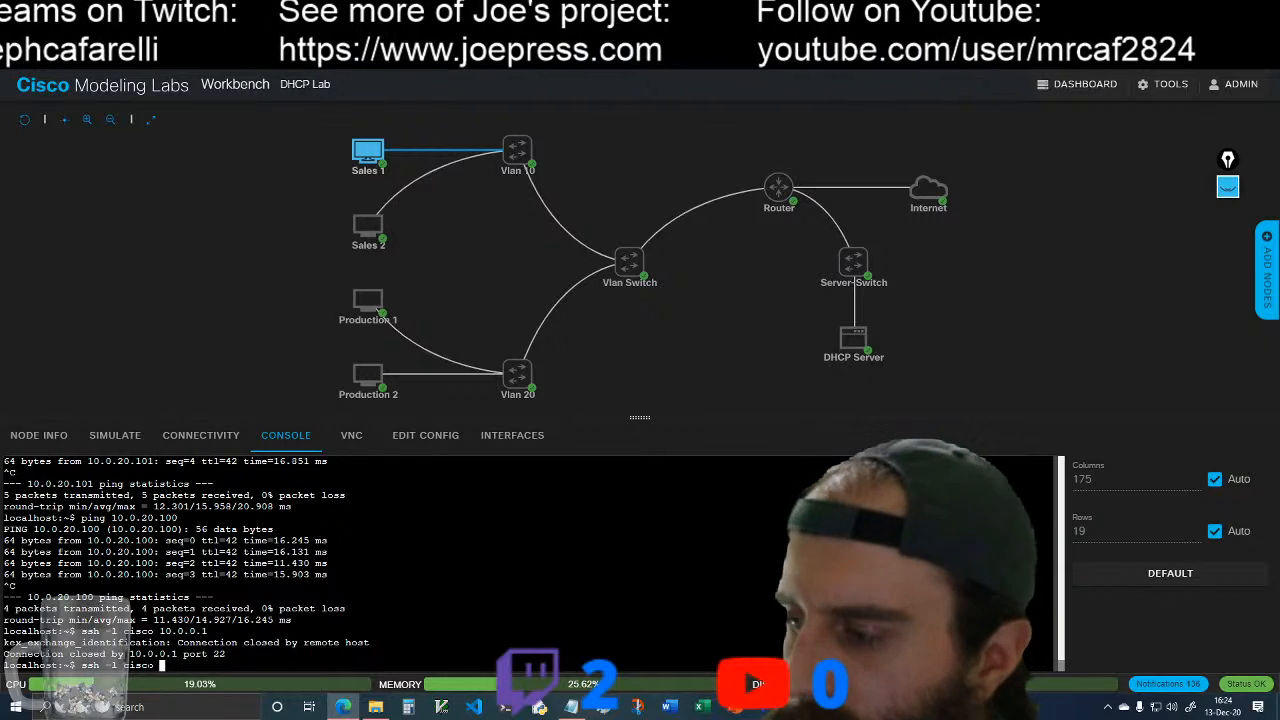
{"action": "type", "text": "192.168.2"}
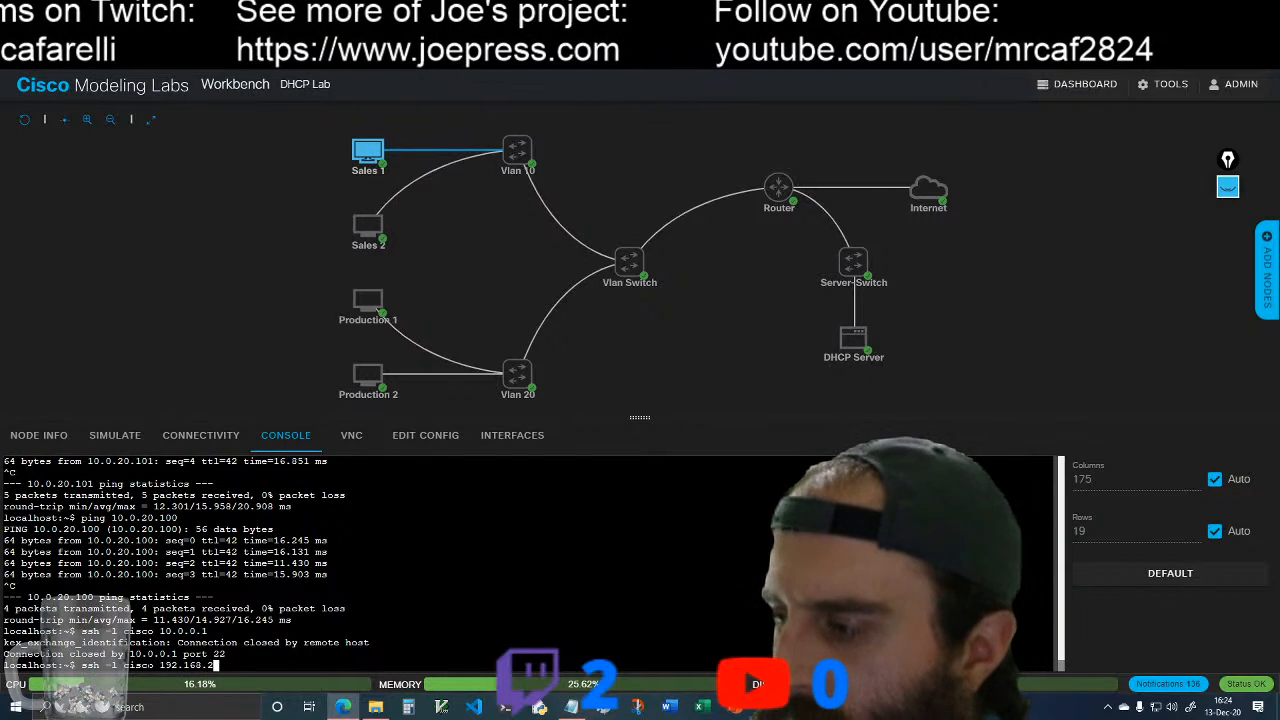
{"action": "type", "text": "55.56"}
{"action": "key", "text": "Return"}
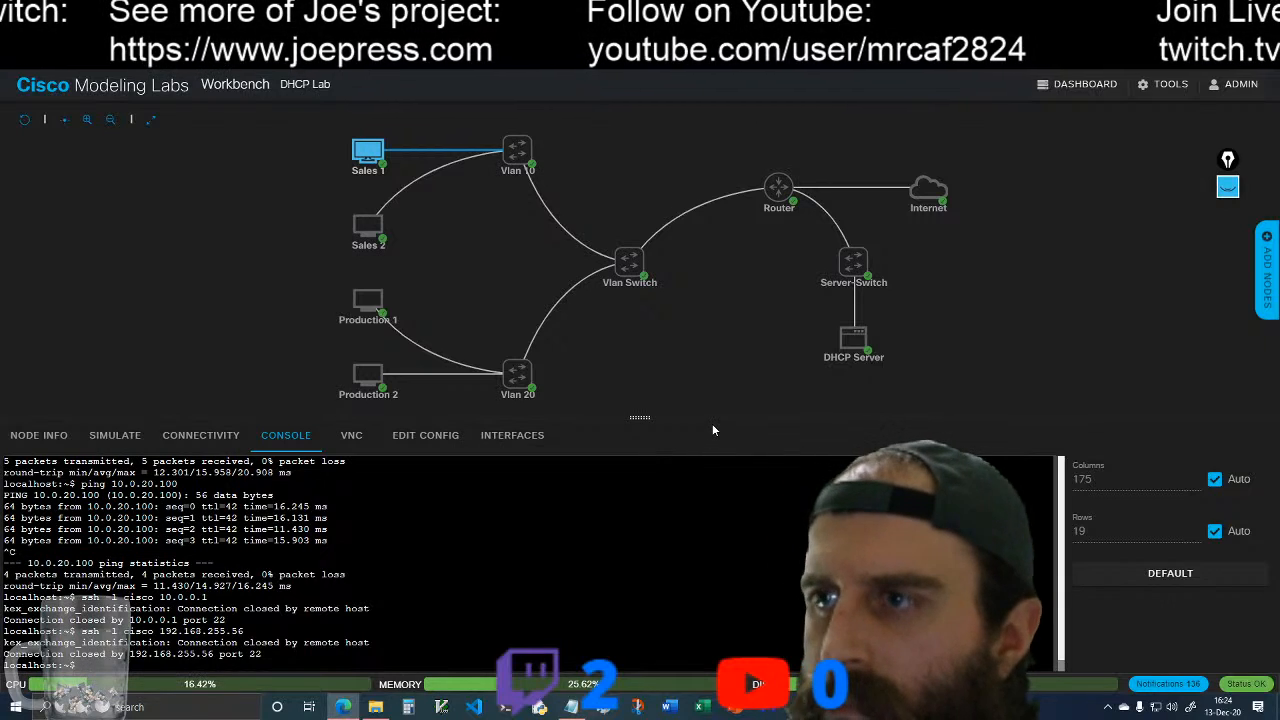
Step: Return to the router's console and save its running configuration with do wr
{"action": "left_click", "coordinate": [778, 187]}
{"action": "left_click", "coordinate": [806, 178]}
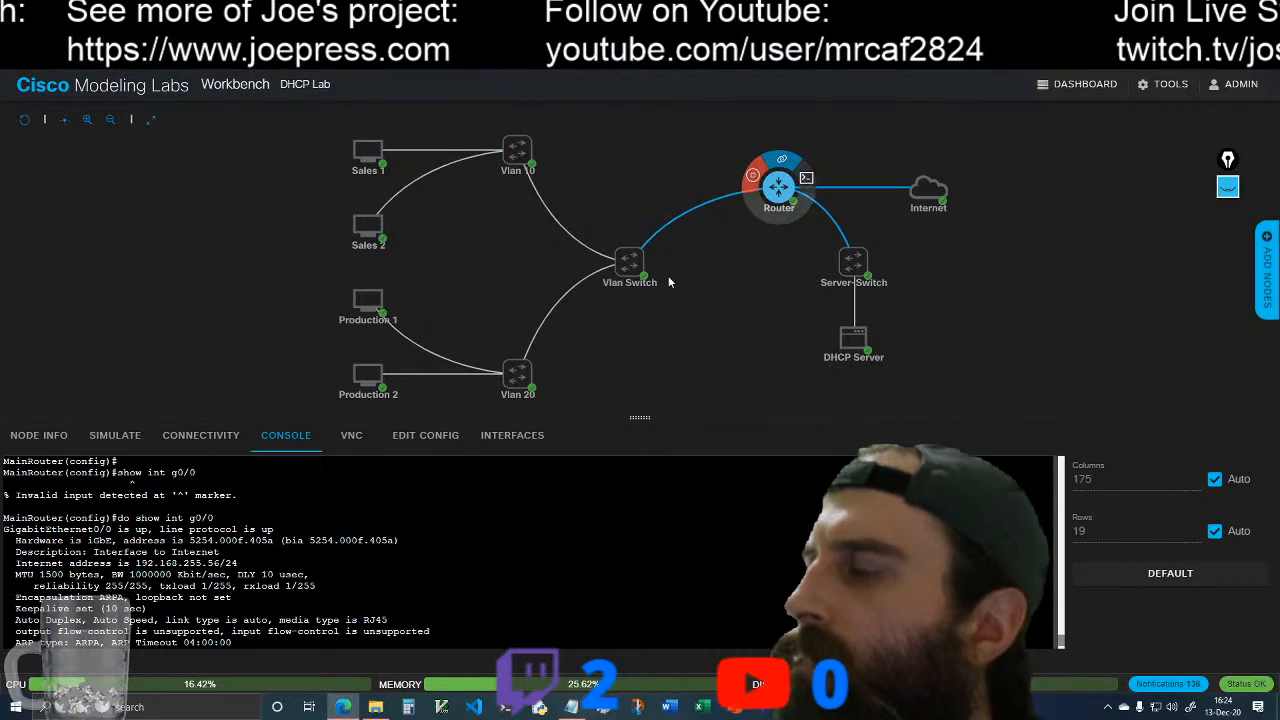
{"action": "key", "text": "Return"}
{"action": "key", "text": "Return"}
{"action": "key", "text": "Return"}
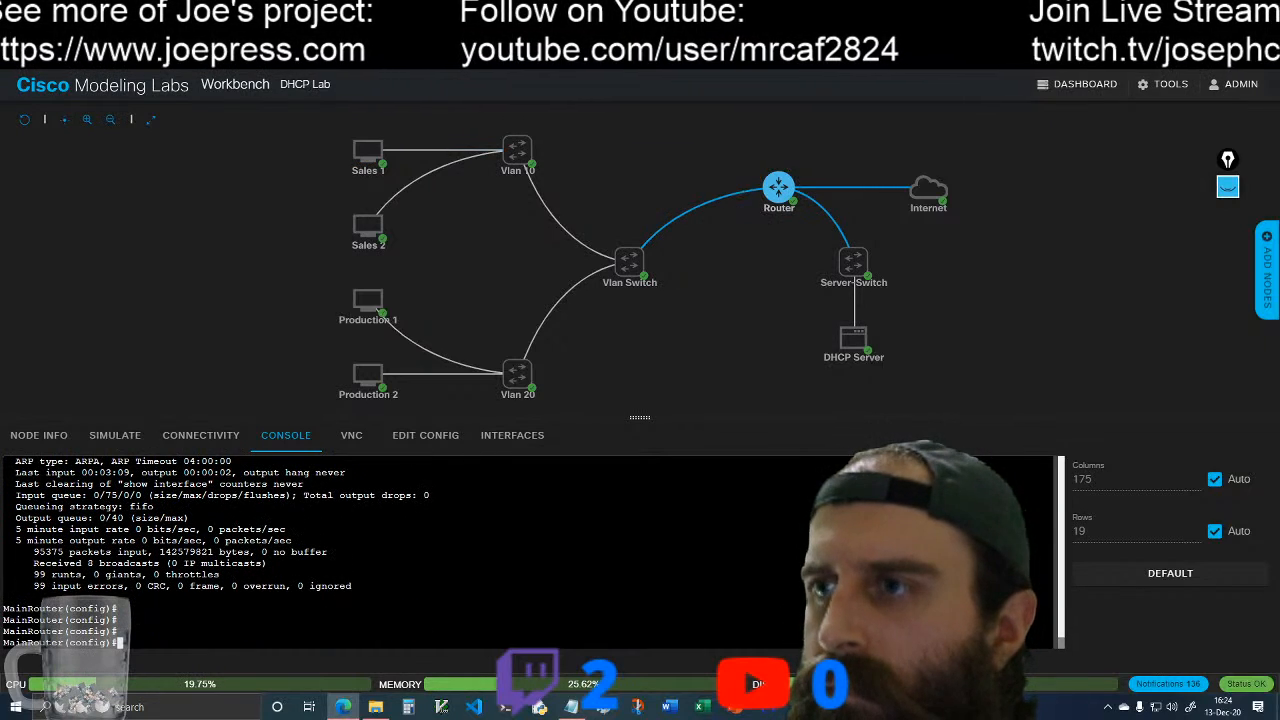
{"action": "type", "text": "exi"}
{"action": "key", "text": "BackSpace"}
{"action": "key", "text": "BackSpace"}
{"action": "key", "text": "BackSpace"}
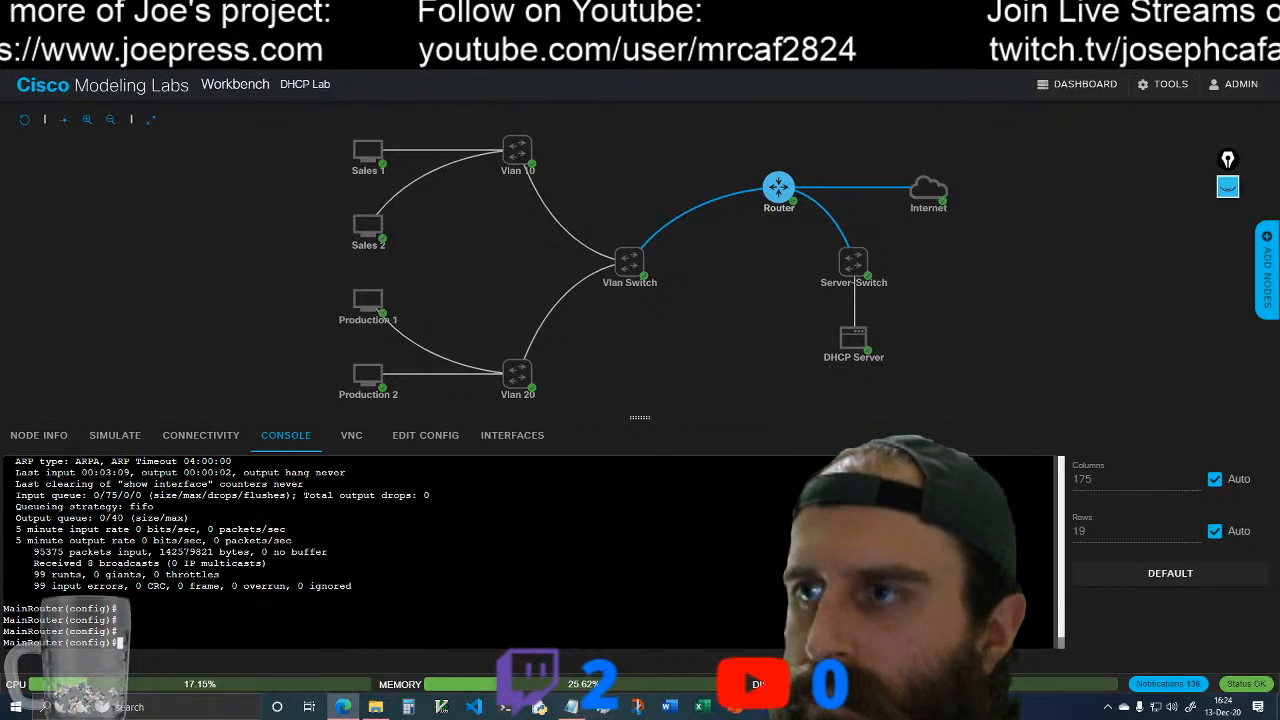
{"action": "type", "text": "do wr"}
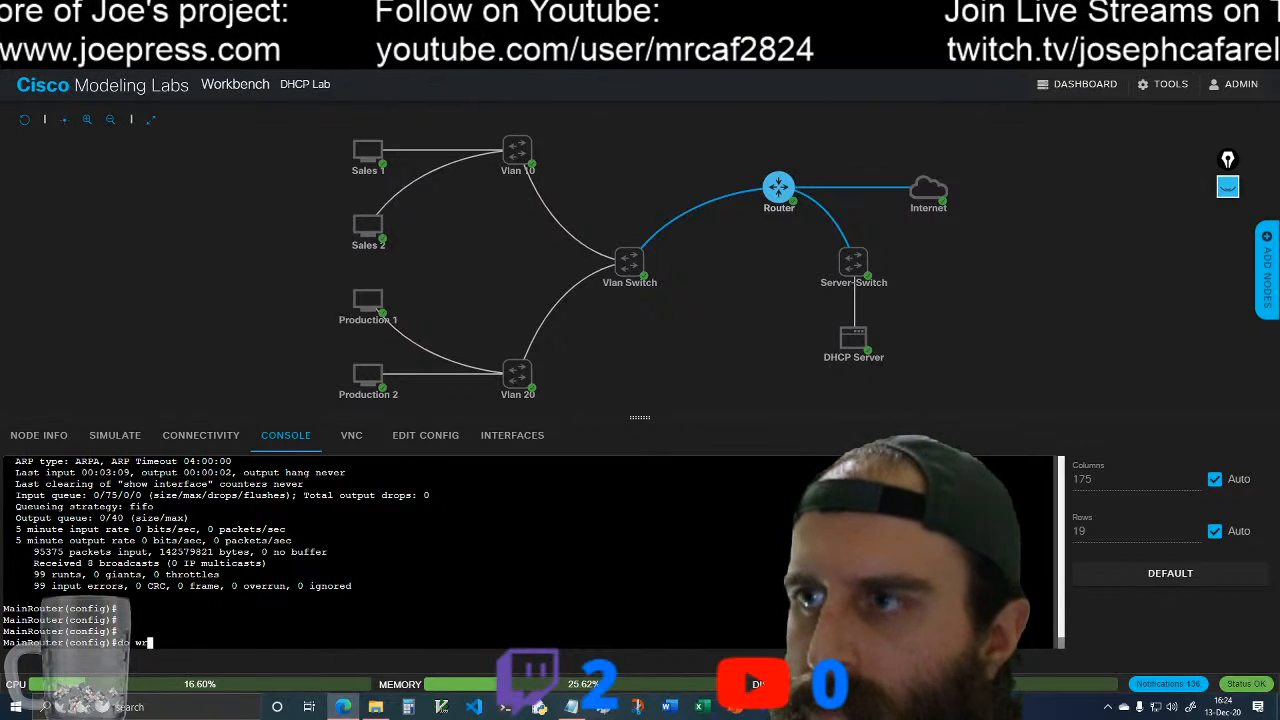
{"action": "key", "text": "Return"}
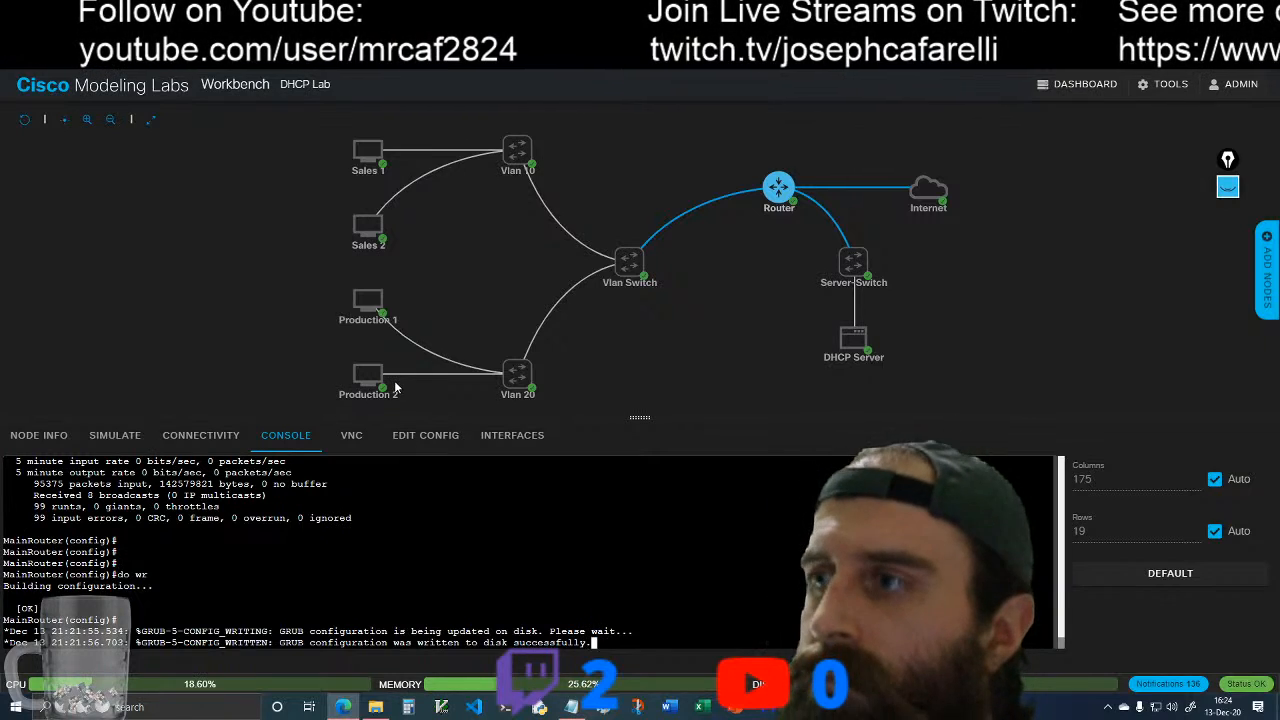
{"action": "key", "text": "Return"}
{"action": "key", "text": "Return"}
{"action": "key", "text": "Return"}
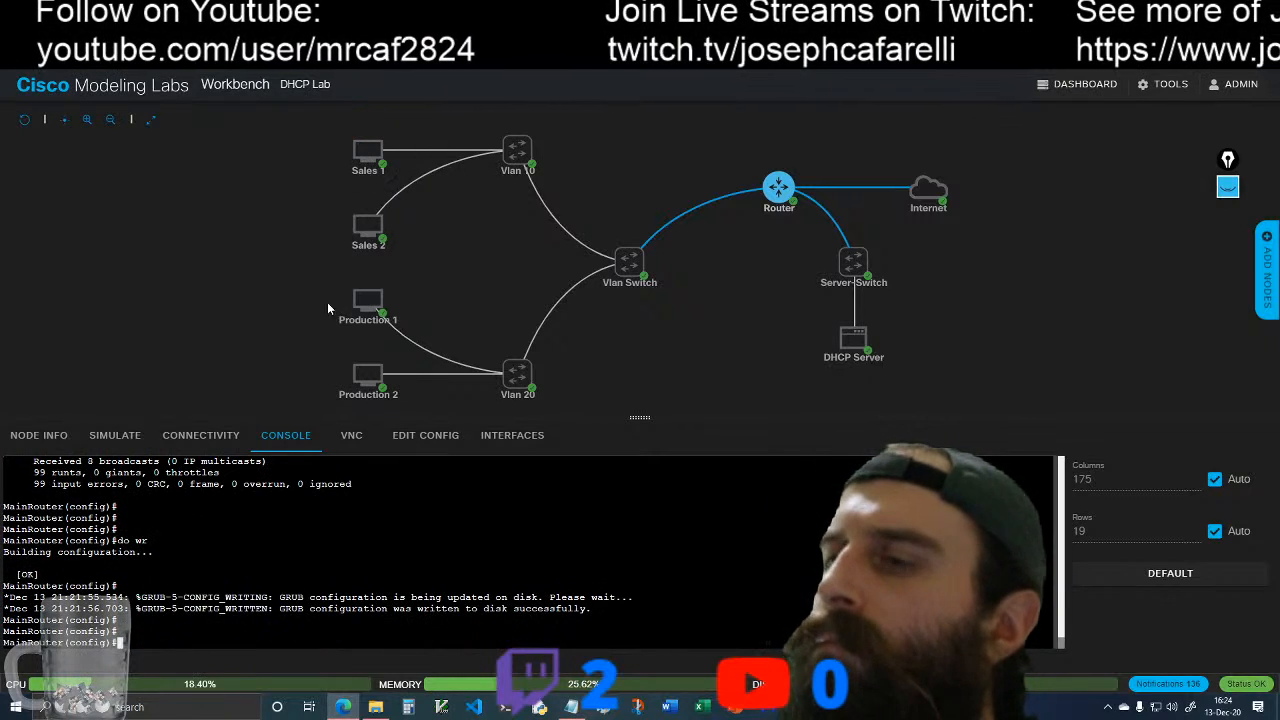
Step: Exit configuration mode on MainRouter and log out of its console session
{"action": "type", "text": "exit"}
{"action": "key", "text": "Return"}
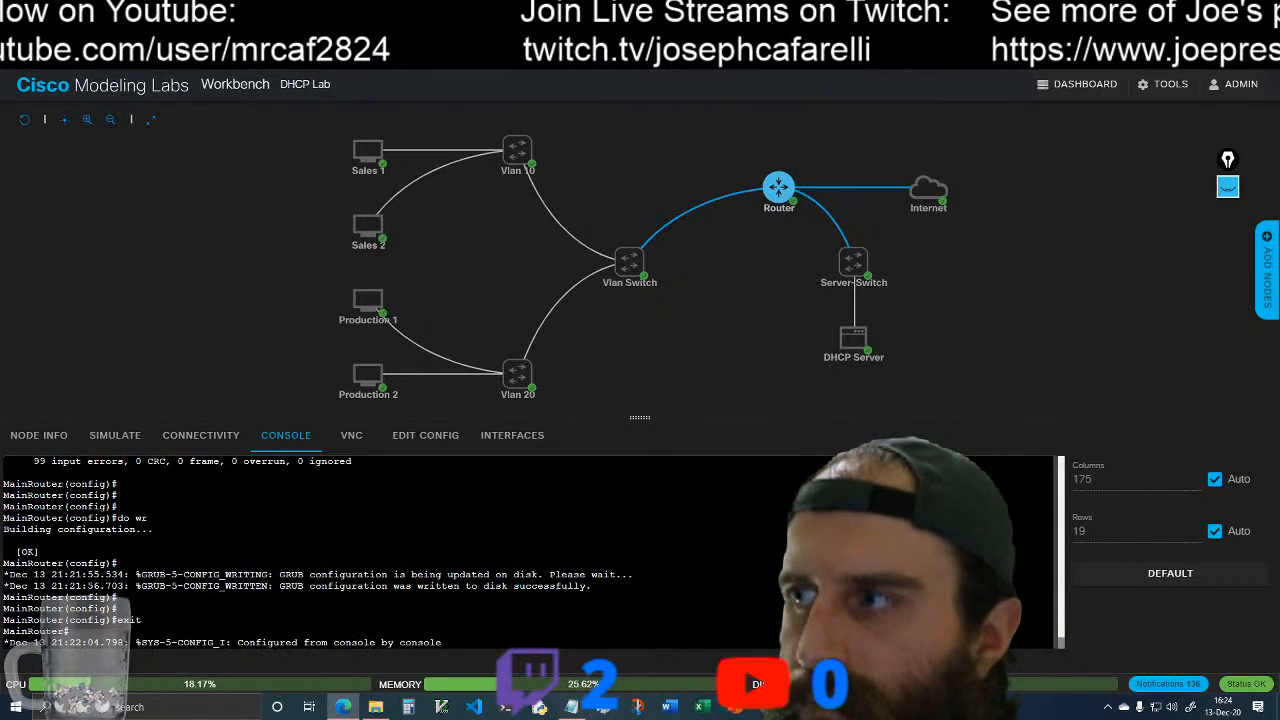
{"action": "key", "text": "Return"}
{"action": "key", "text": "Return"}
{"action": "type", "text": "exit"}
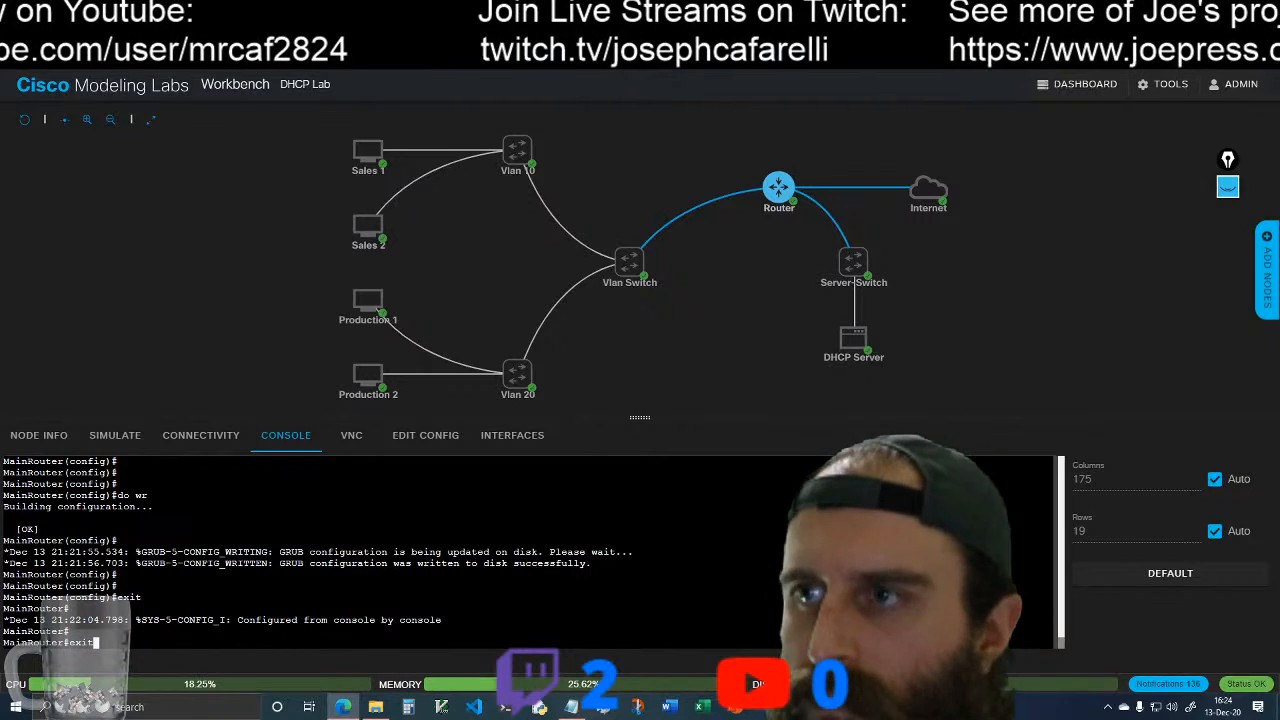
{"action": "key", "text": "Return"}
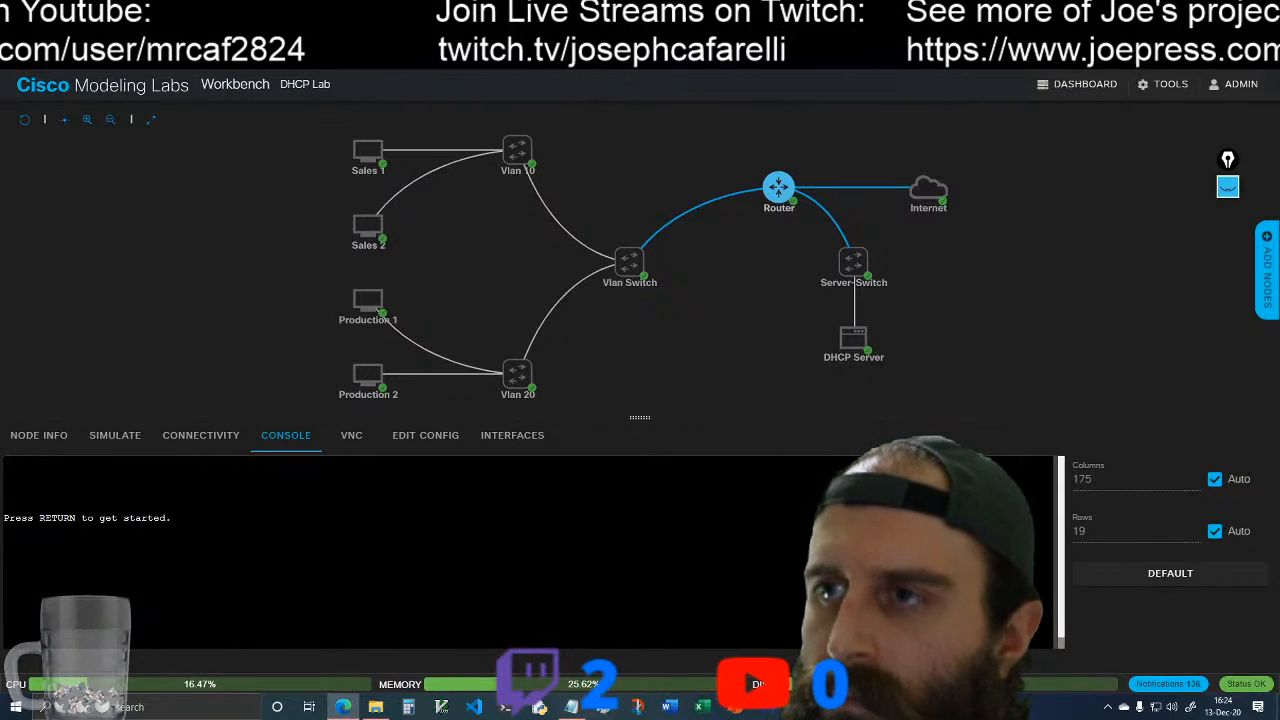
Step: Start a new MainRouter console session and enter privileged mode with en, supplying the enable password
{"action": "key", "text": "Return"}
{"action": "type", "text": "en"}
{"action": "key", "text": "Return"}
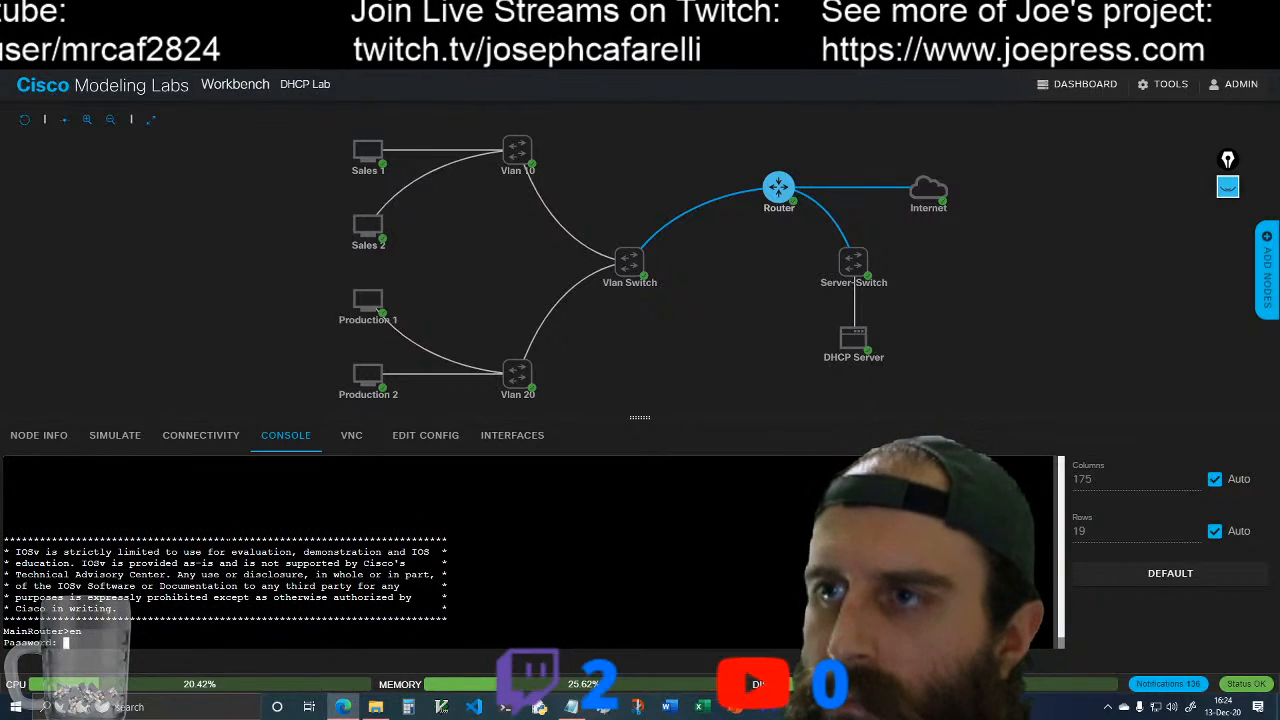
{"action": "key", "text": "Return"}
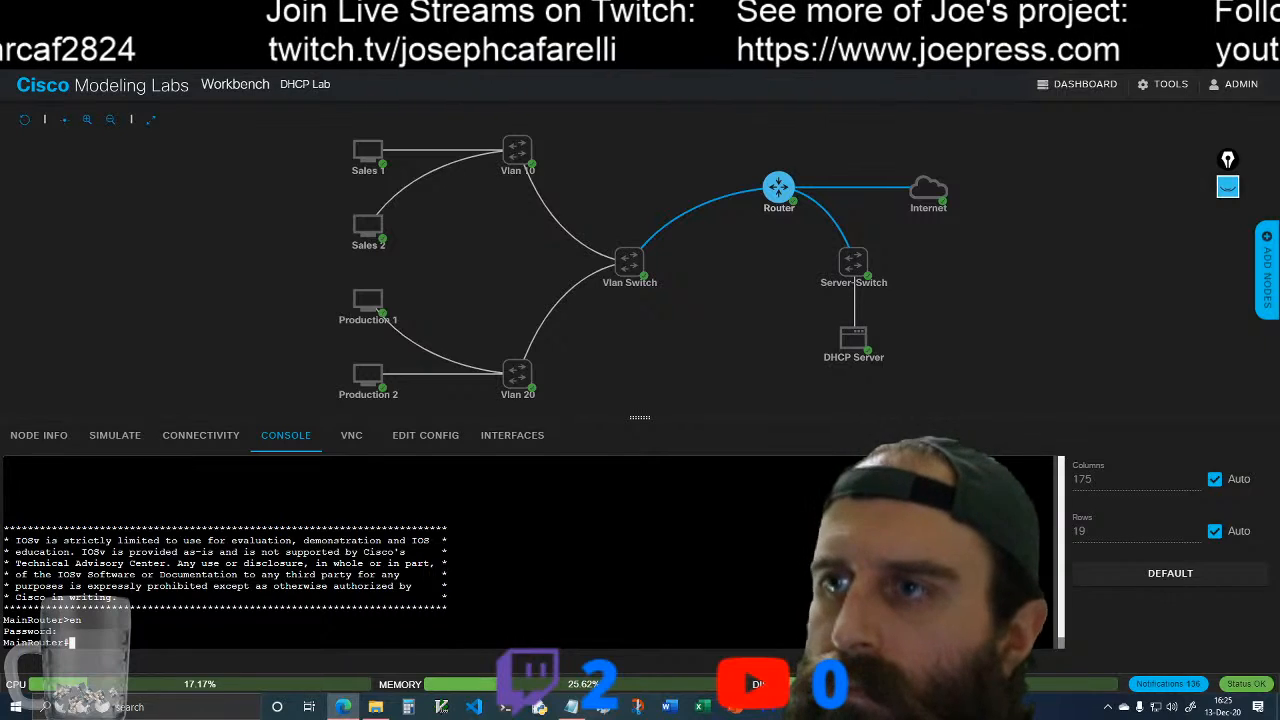
Step: Display MainRouter's running configuration with show run and page through it to review the enable secret, domain name and local user settings
{"action": "type", "text": "show r"}
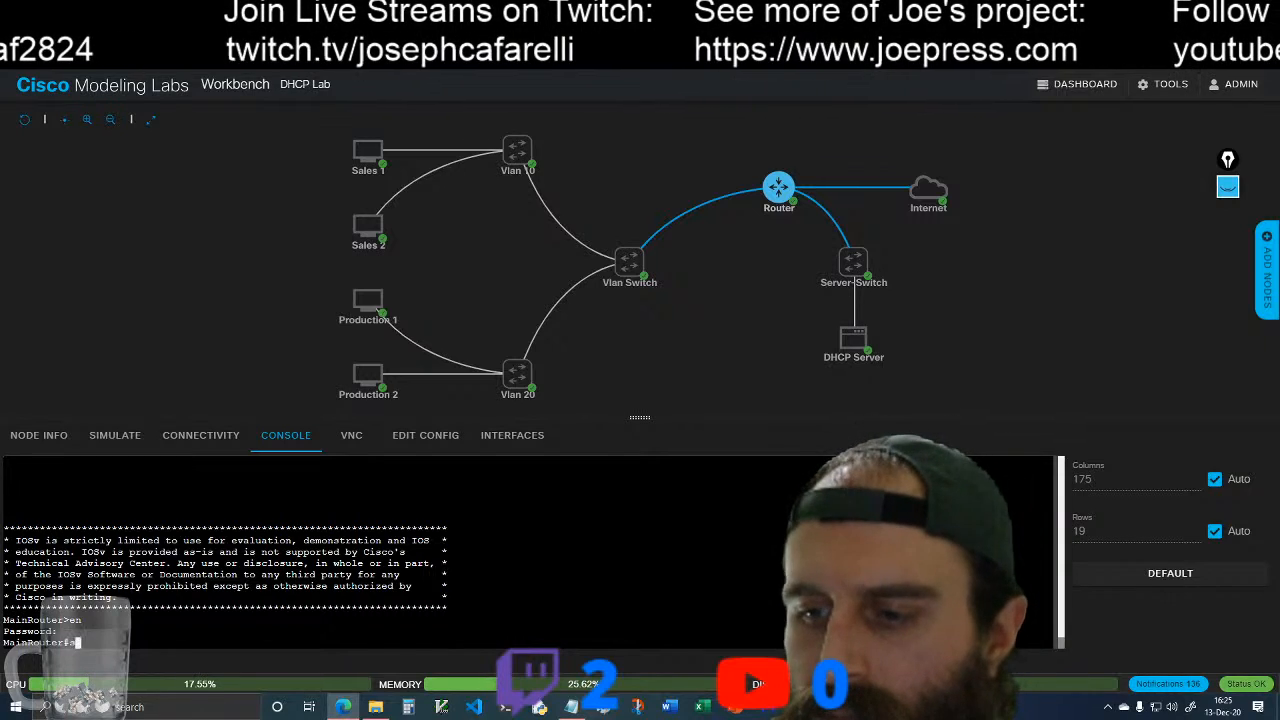
{"action": "type", "text": "un"}
{"action": "key", "text": "Return"}
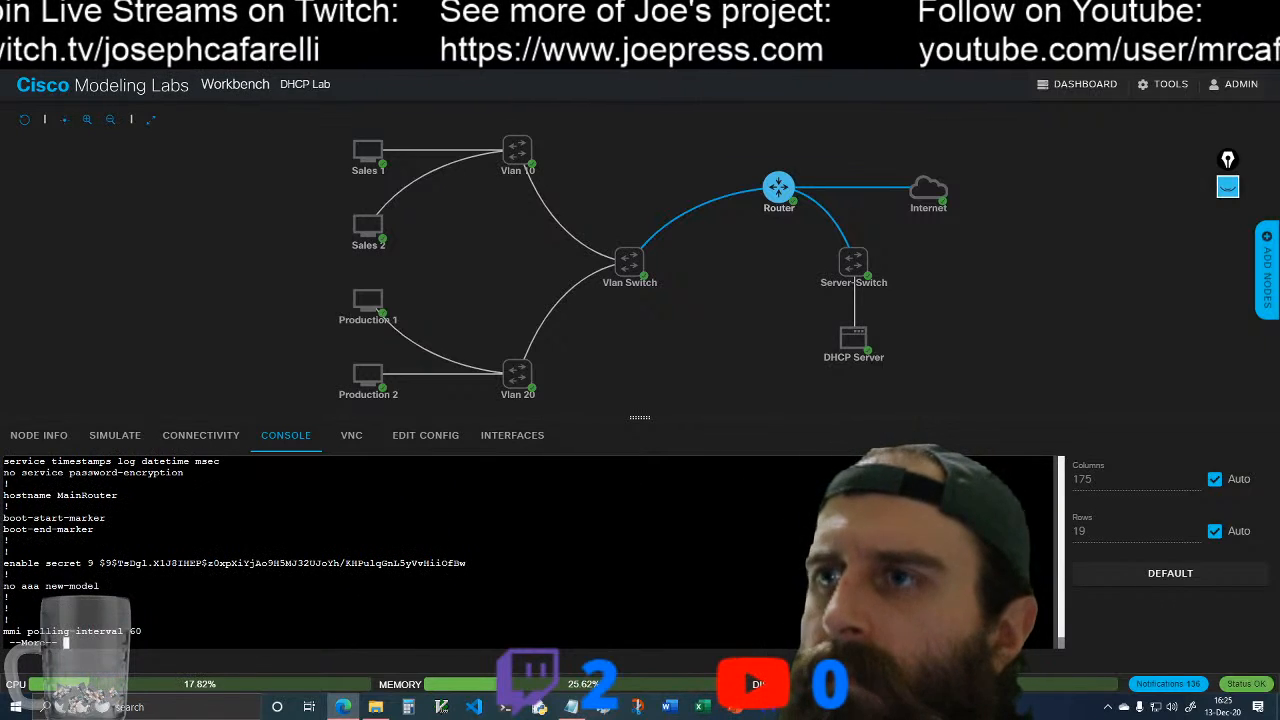
{"action": "scroll", "coordinate": [400, 550], "scroll_direction": "up", "scroll_amount": 2}
{"action": "scroll", "coordinate": [400, 550], "scroll_direction": "up", "scroll_amount": 1}
{"action": "scroll", "coordinate": [400, 550], "scroll_direction": "down", "scroll_amount": 4}
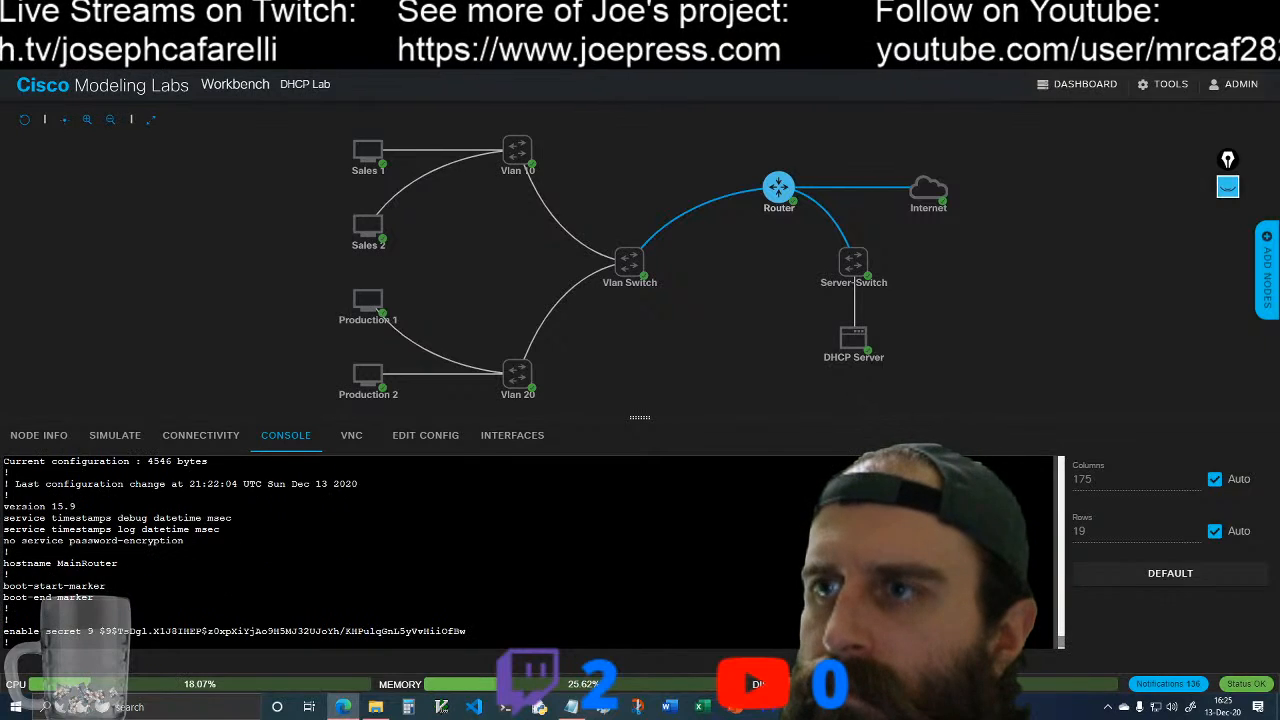
{"action": "key", "text": "space"}
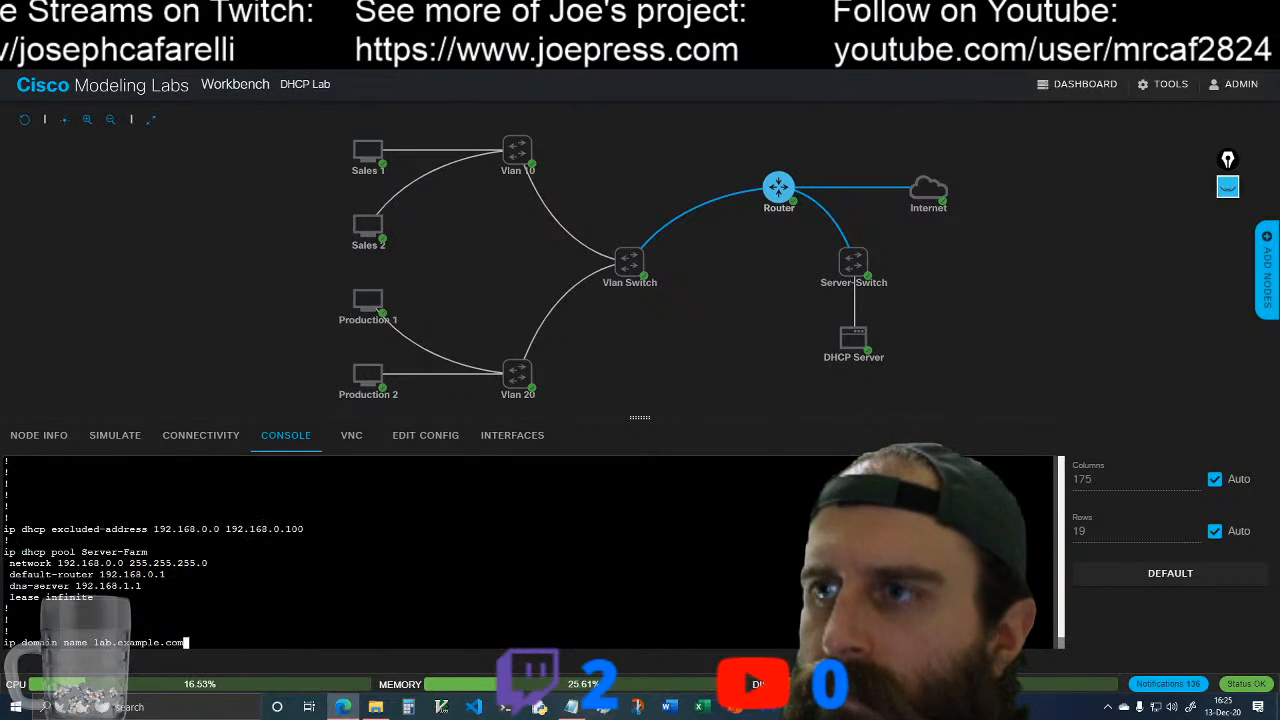
{"action": "key", "text": "space"}
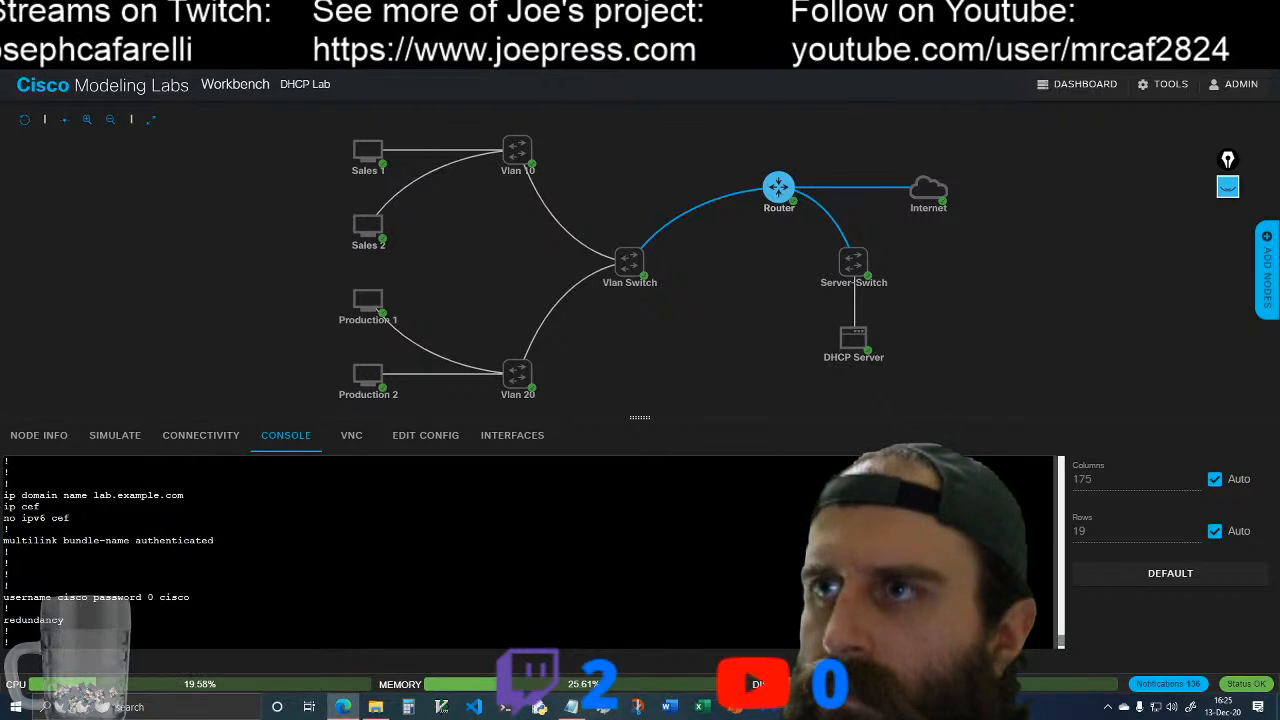
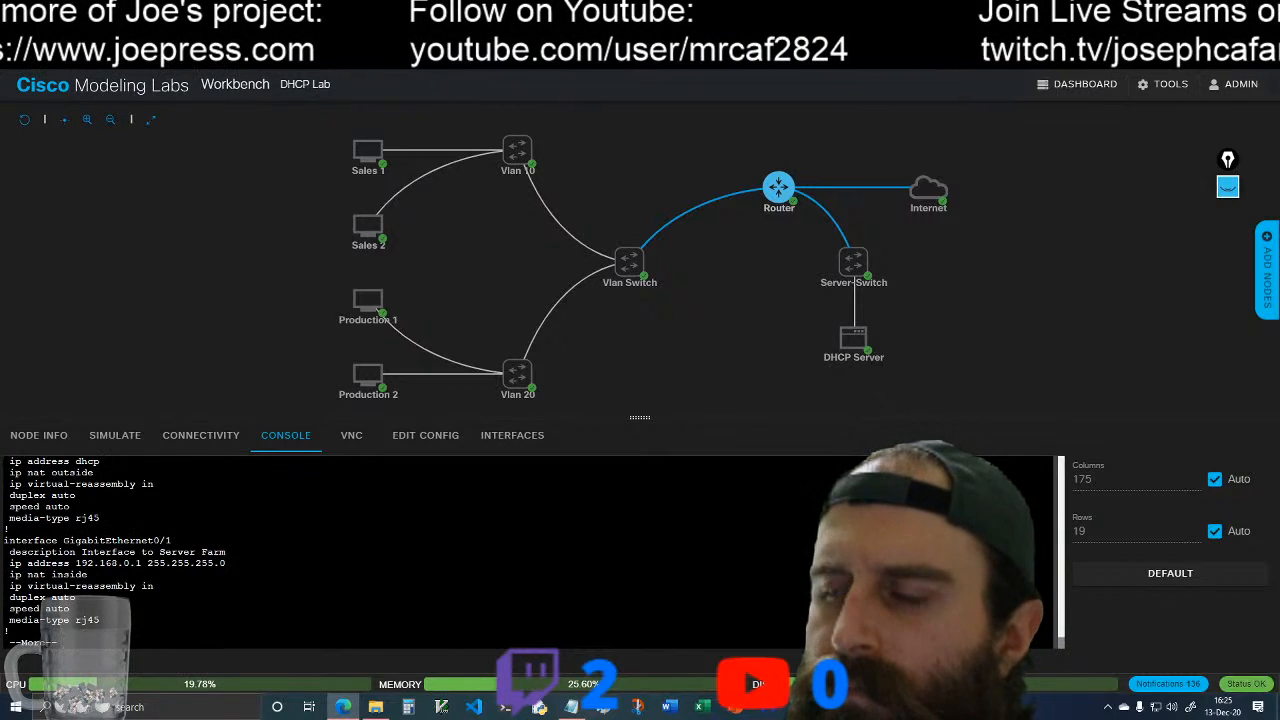
Step: Open the Sales 1 console and try an SSH connection to the router with ssh -l 10.0.0.1
{"action": "left_click", "coordinate": [367, 150]}
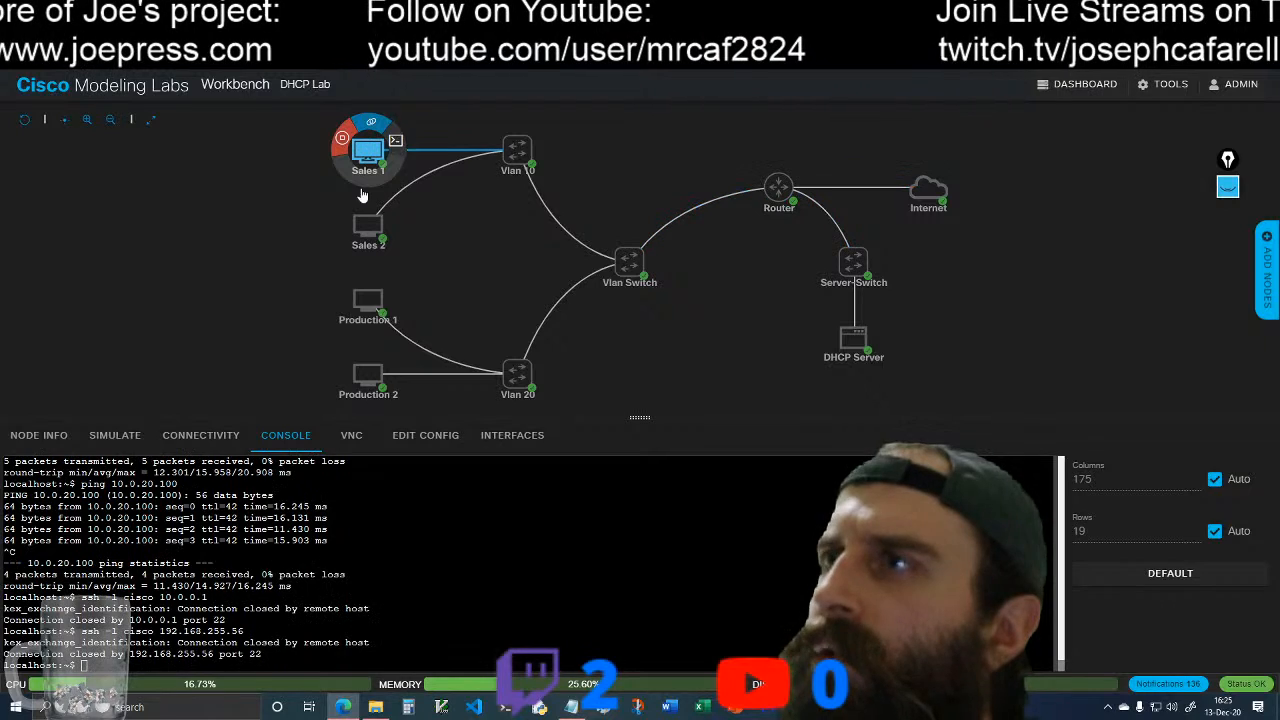
{"action": "type", "text": "ssh -"}
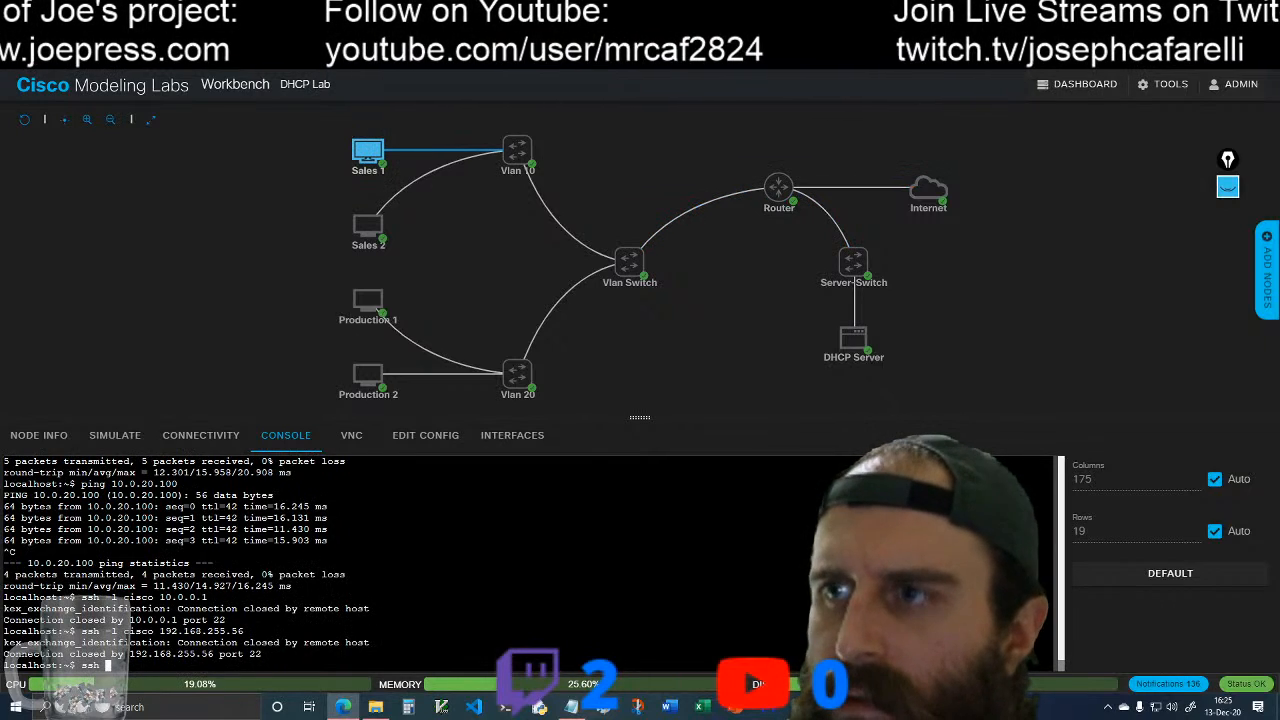
{"action": "type", "text": "l "}
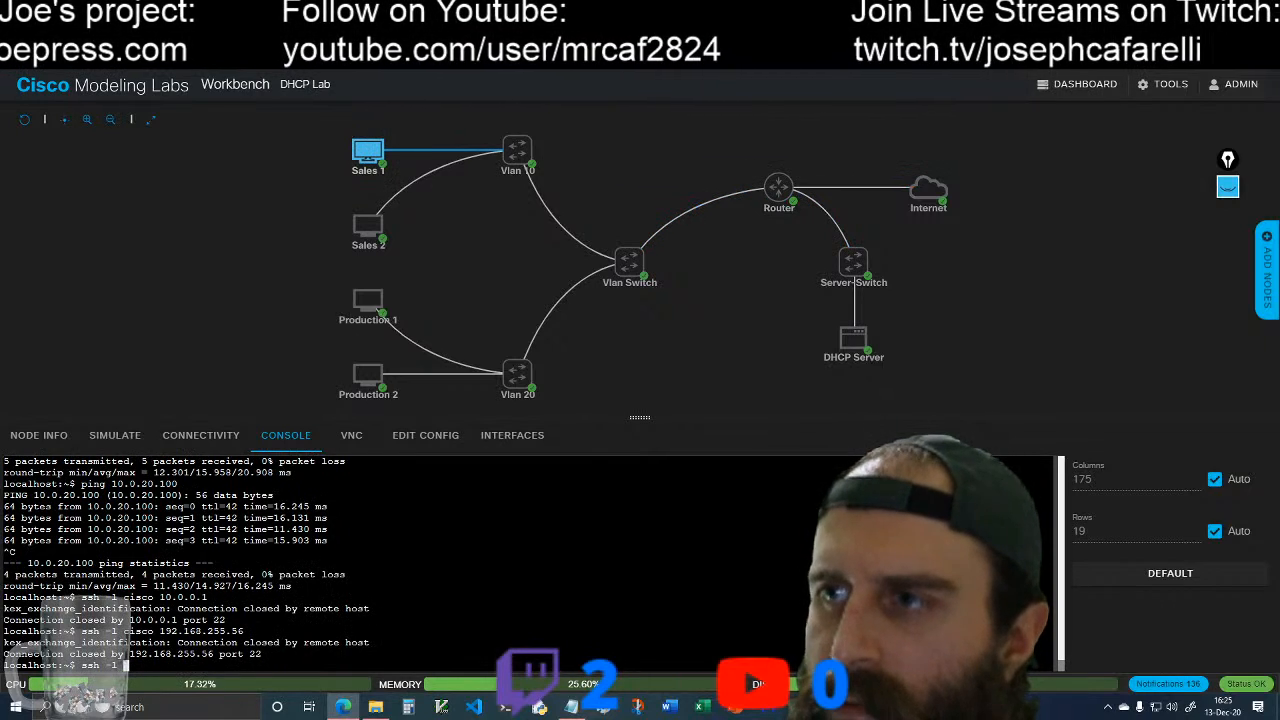
{"action": "type", "text": "cisco"}
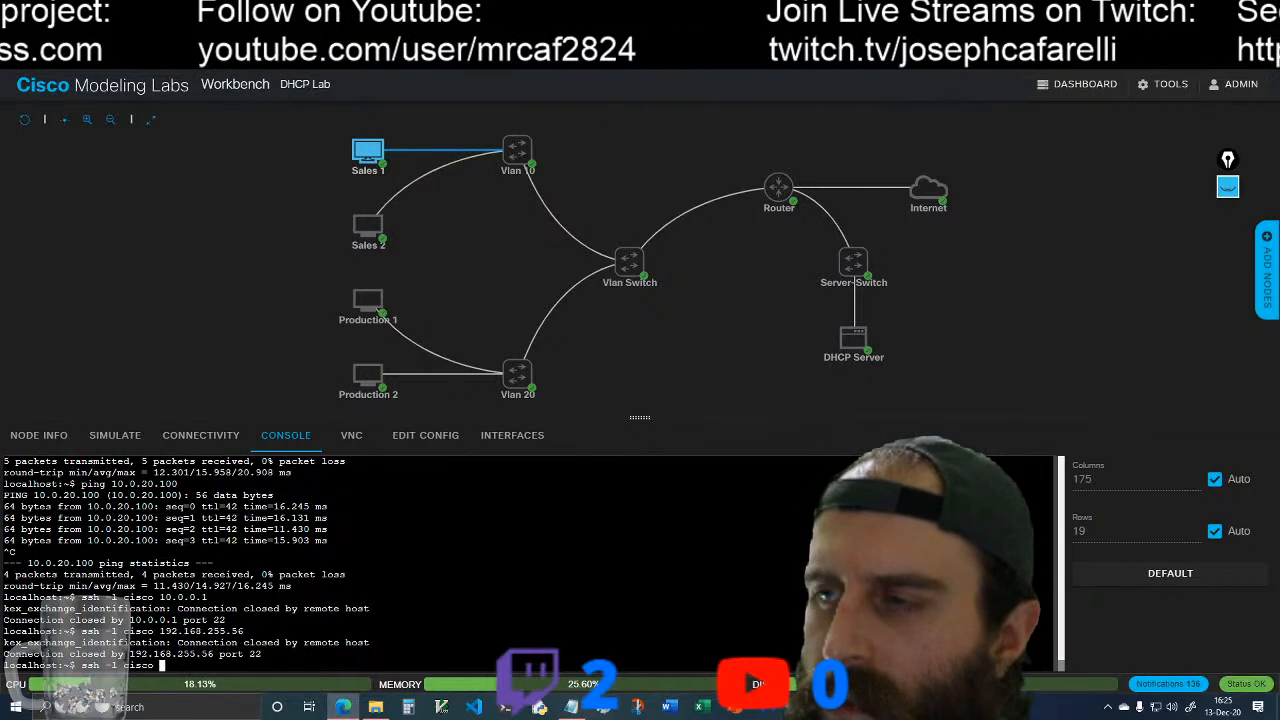
{"action": "key", "text": "BackSpace"}
{"action": "key", "text": "BackSpace"}
{"action": "key", "text": "BackSpace"}
{"action": "key", "text": "BackSpace"}
{"action": "key", "text": "BackSpace"}
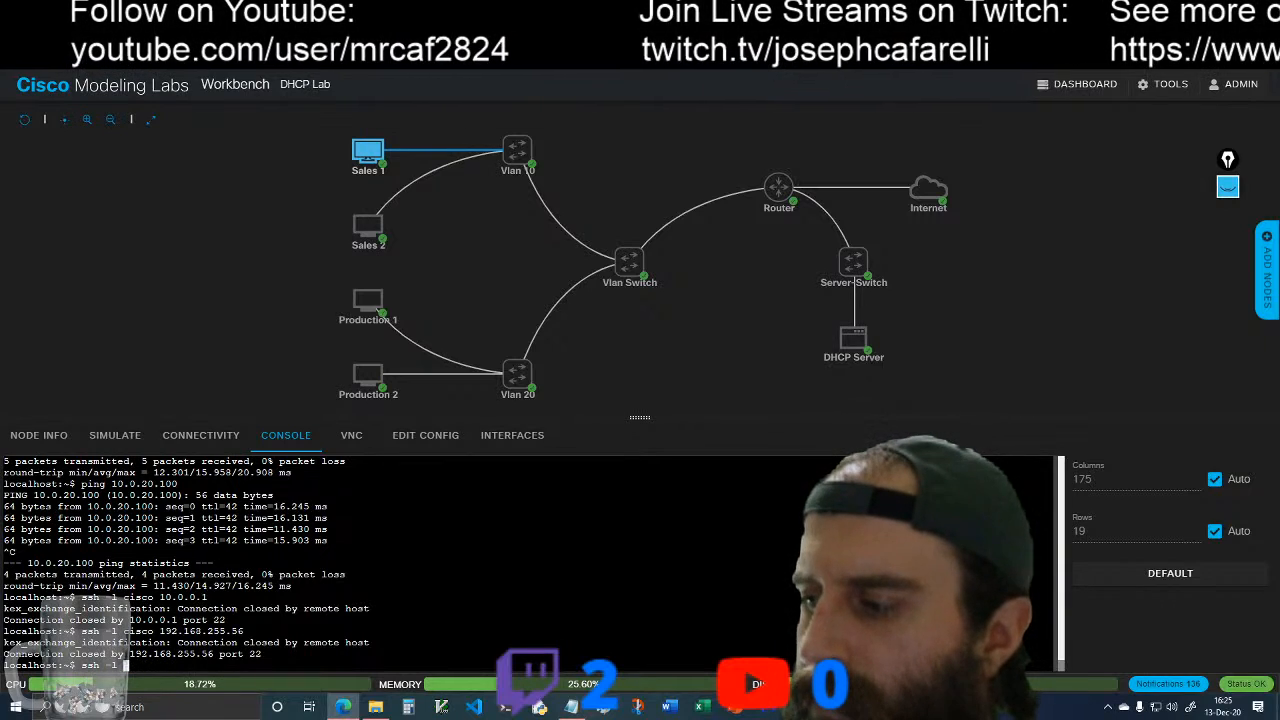
{"action": "type", "text": "10.0.0.1"}
{"action": "key", "text": "Return"}
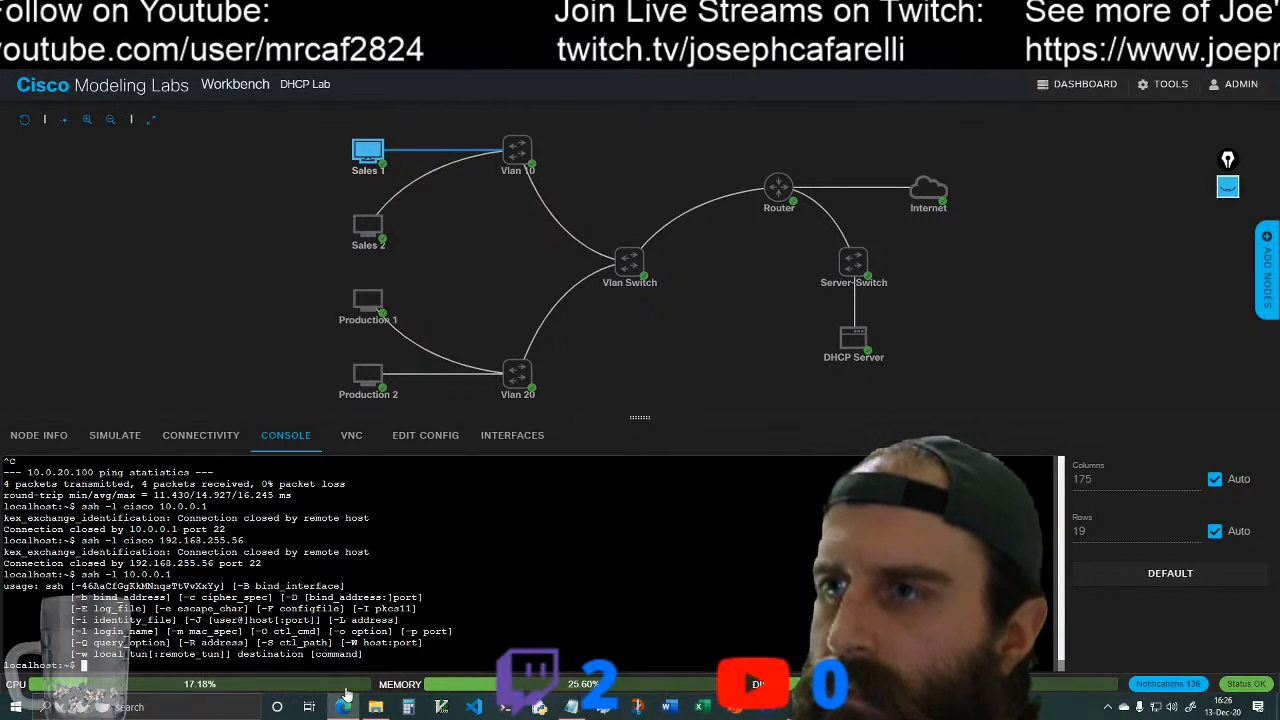
Step: Test SSH access from Sales 1 to the router with ssh -l cisco 10.0.10.1
{"action": "key", "text": "Up"}
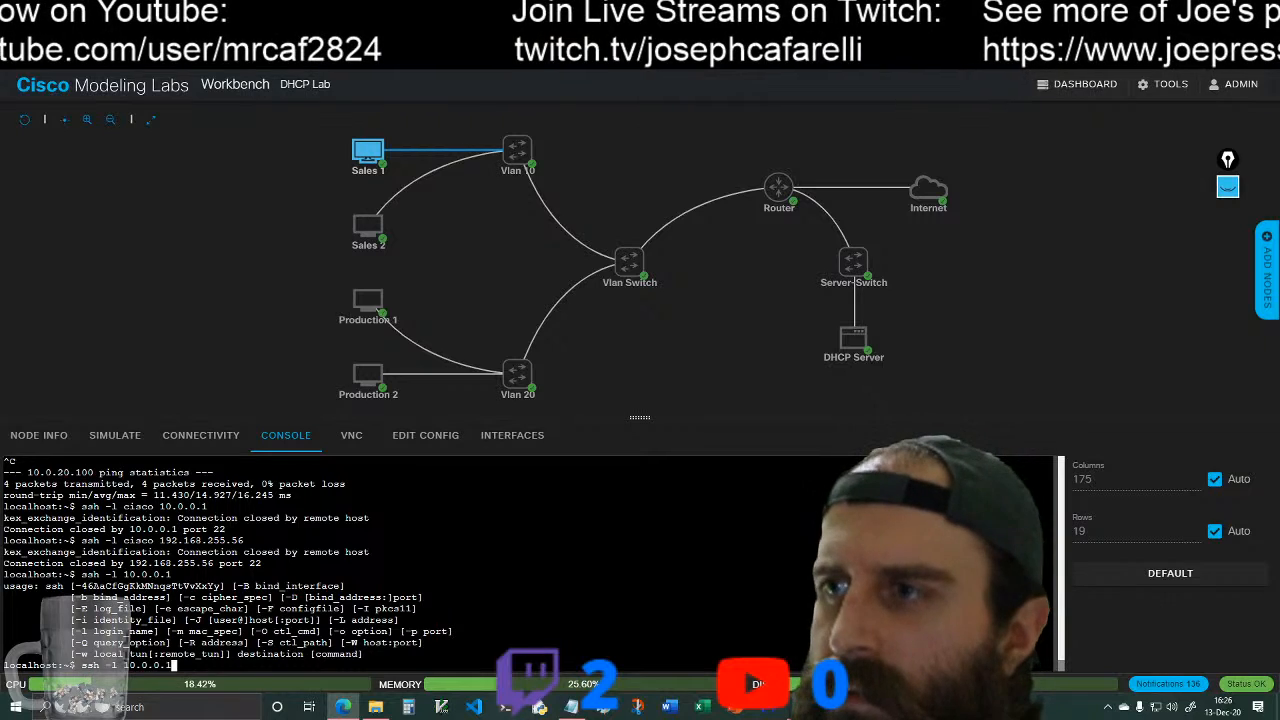
{"action": "key", "text": "BackSpace"}
{"action": "key", "text": "BackSpace"}
{"action": "key", "text": "BackSpace"}
{"action": "key", "text": "BackSpace"}
{"action": "key", "text": "BackSpace"}
{"action": "key", "text": "BackSpace"}
{"action": "type", "text": "cisco 10"}
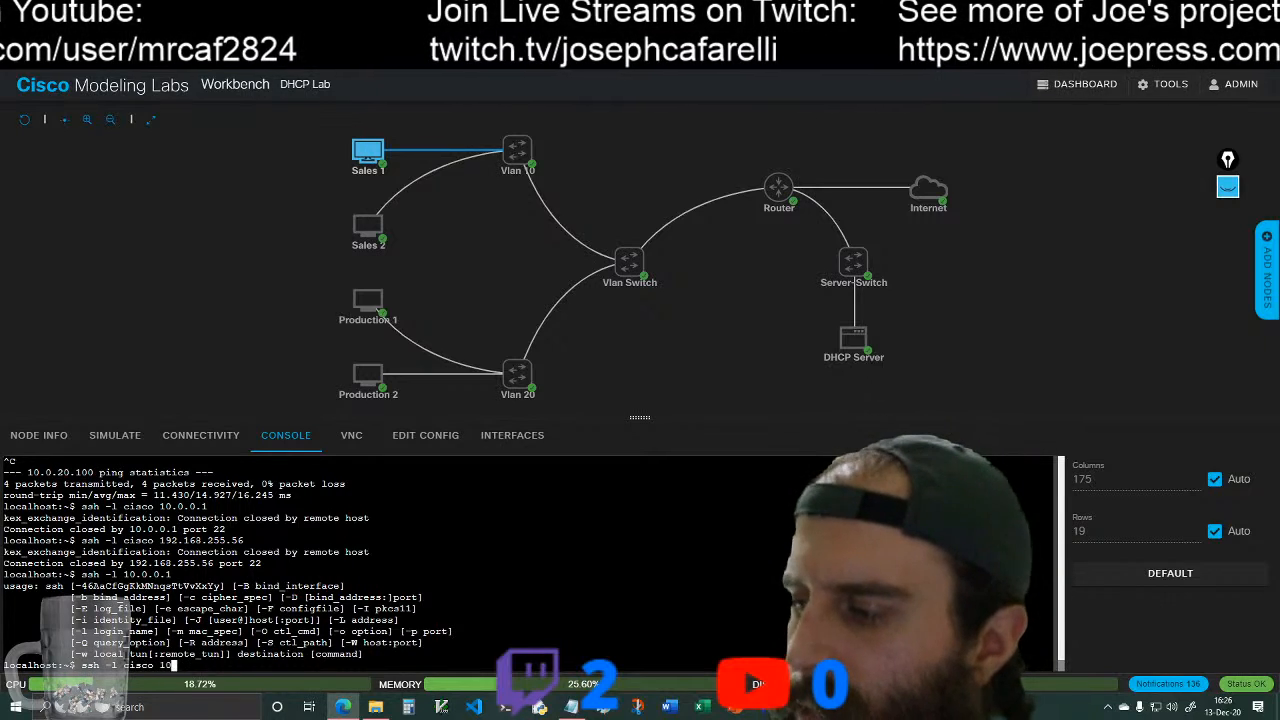
{"action": "type", "text": ".0.10.1"}
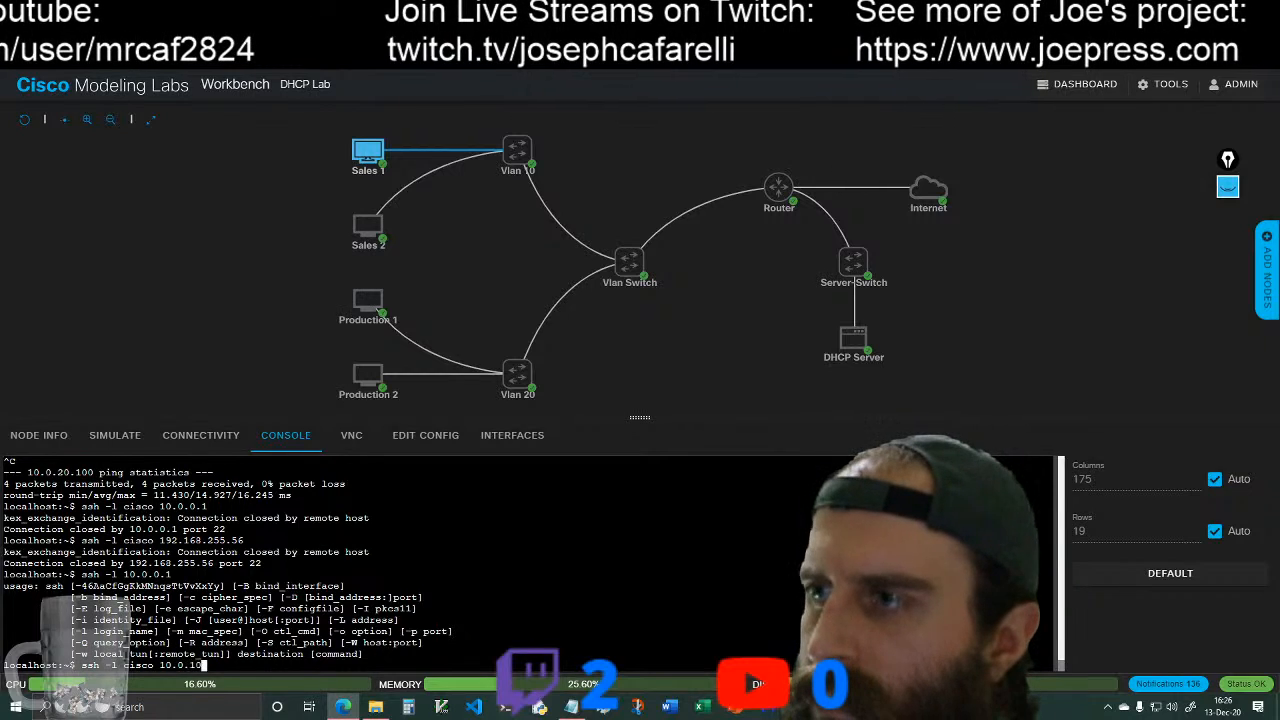
{"action": "key", "text": "Return"}
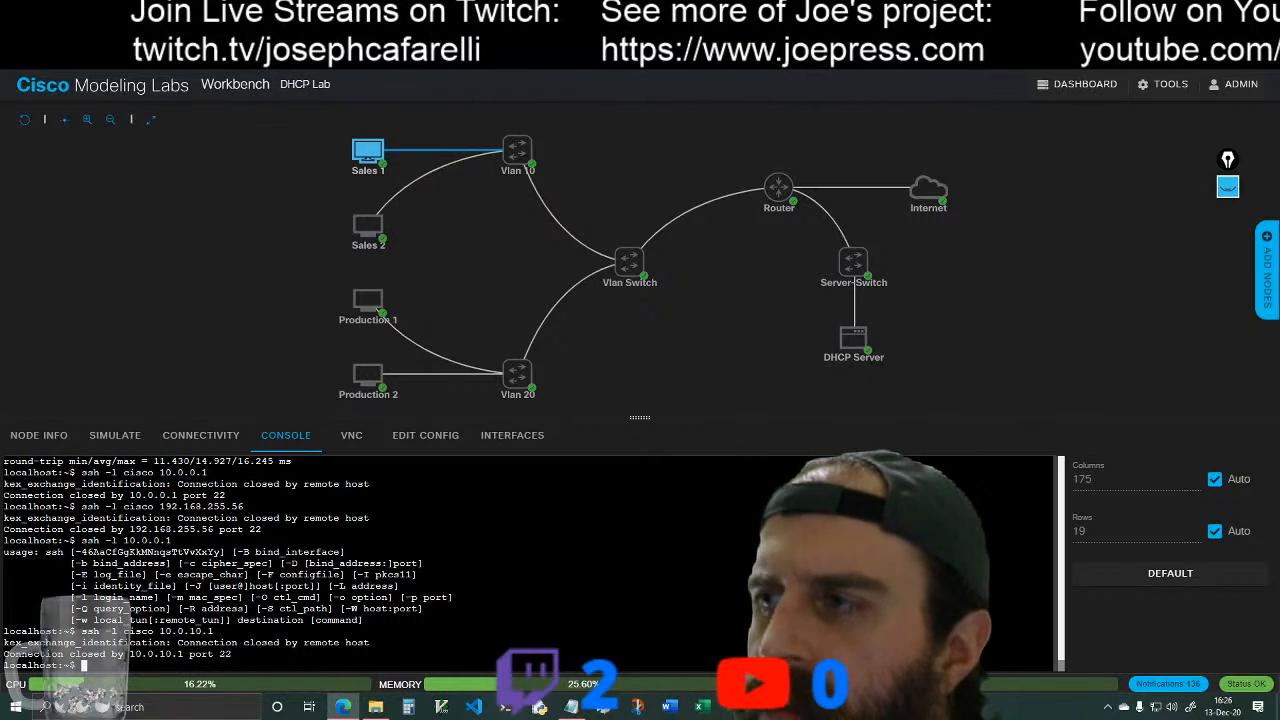
Step: Return to the router's console and review the domain name, local user and interface settings in the displayed running configuration
{"action": "left_click", "coordinate": [778, 187]}
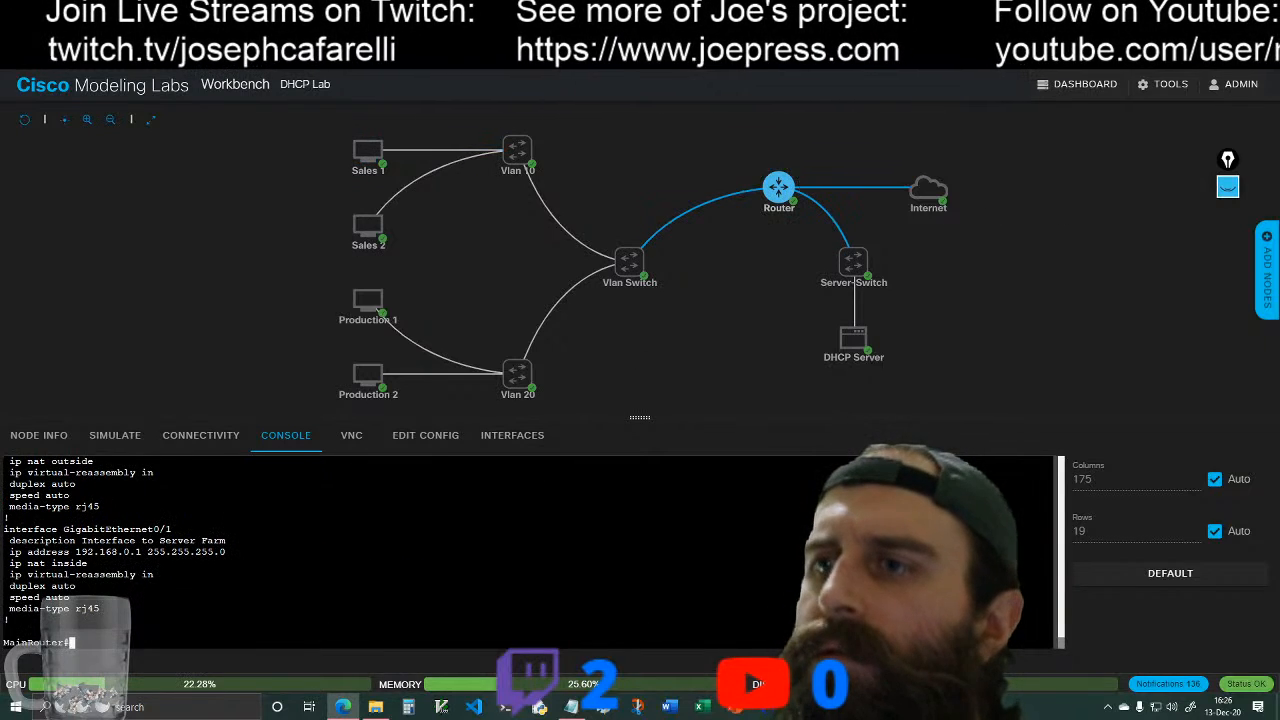
{"action": "key", "text": "Return"}
{"action": "key", "text": "Return"}
{"action": "scroll", "coordinate": [530, 552], "scroll_direction": "up", "scroll_amount": 4}
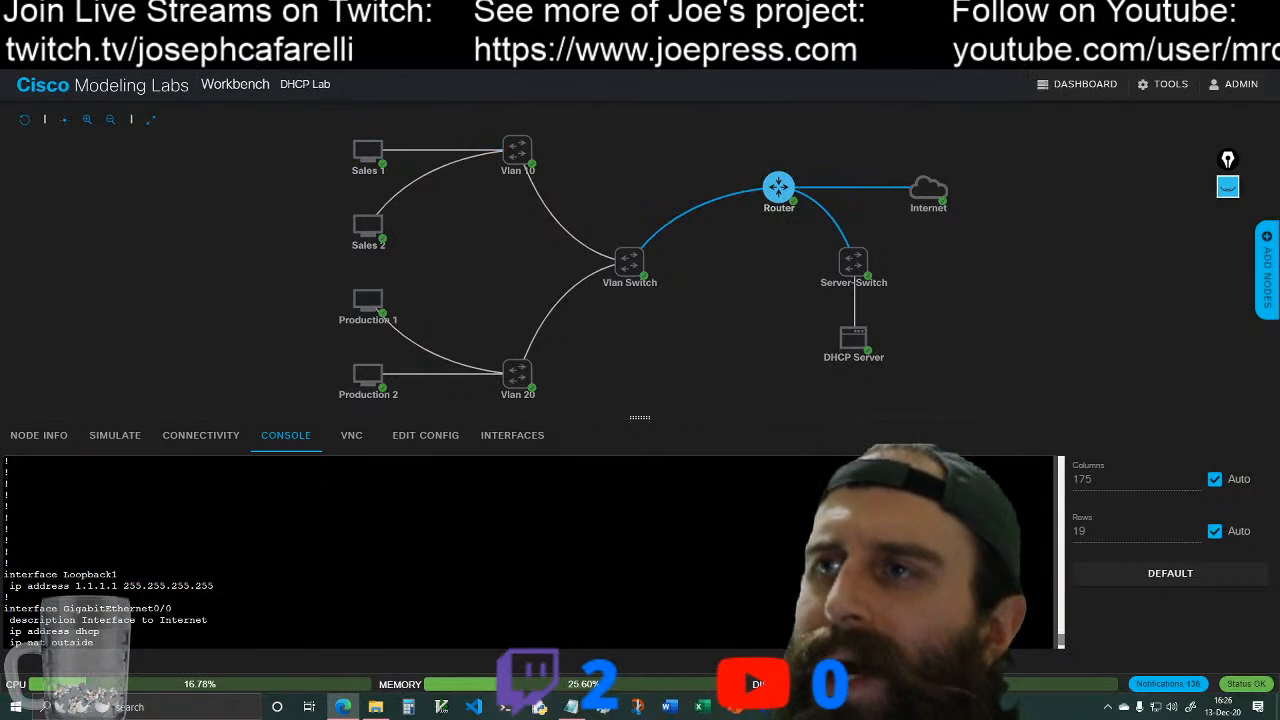
{"action": "scroll", "coordinate": [530, 552], "scroll_direction": "up", "scroll_amount": 2}
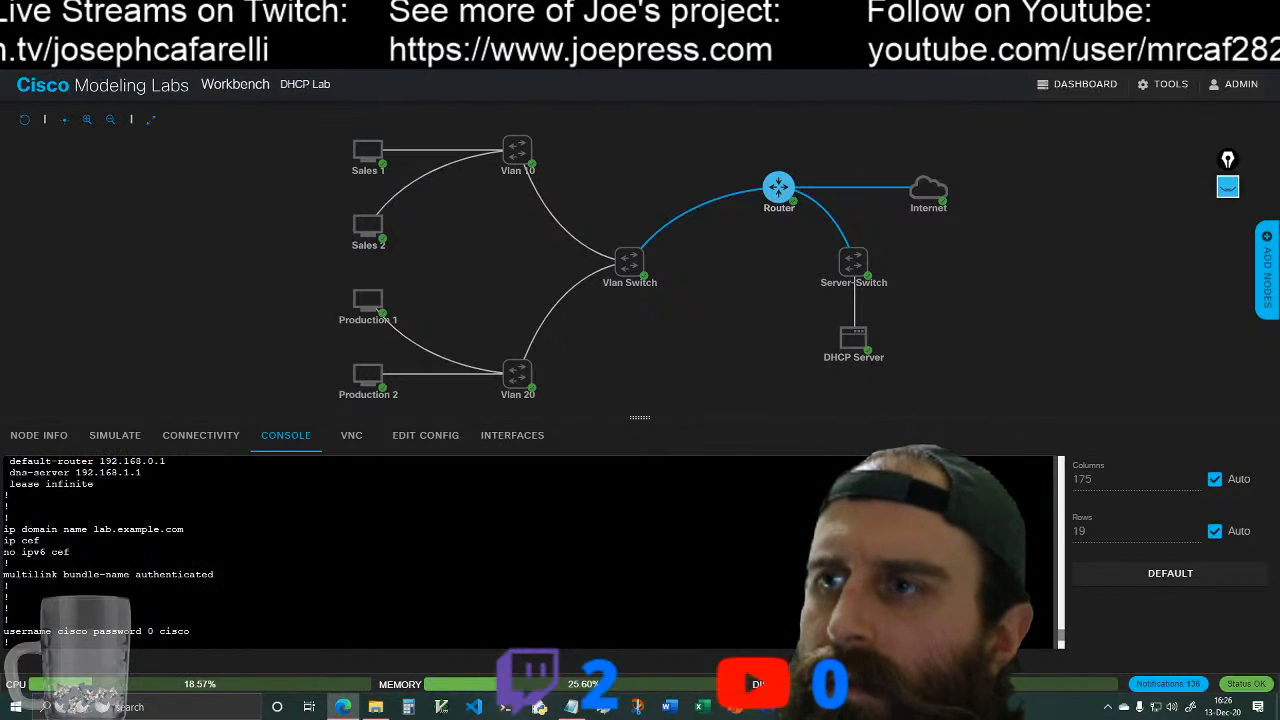
{"action": "scroll", "coordinate": [530, 552], "scroll_direction": "down", "scroll_amount": 8}
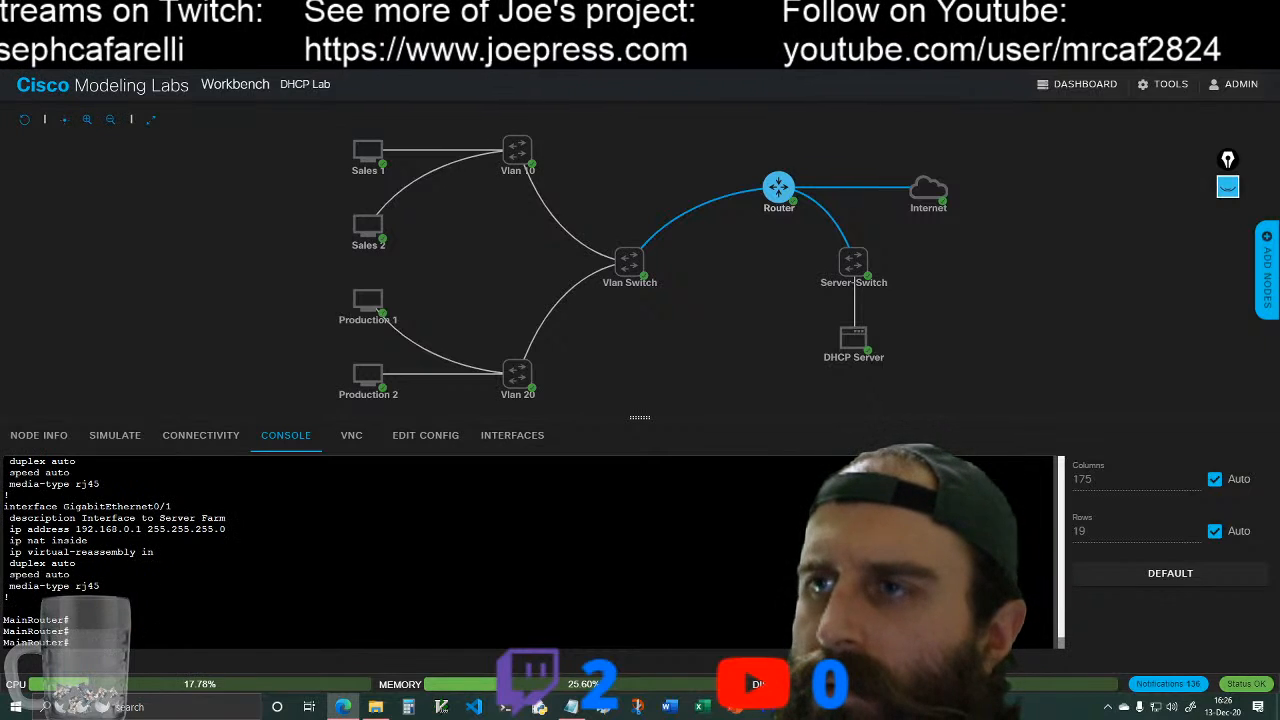
Step: Quit the service status view on the DHCP Server and get a clean home-directory prompt with cd ~ and clear
{"action": "left_click", "coordinate": [853, 338]}
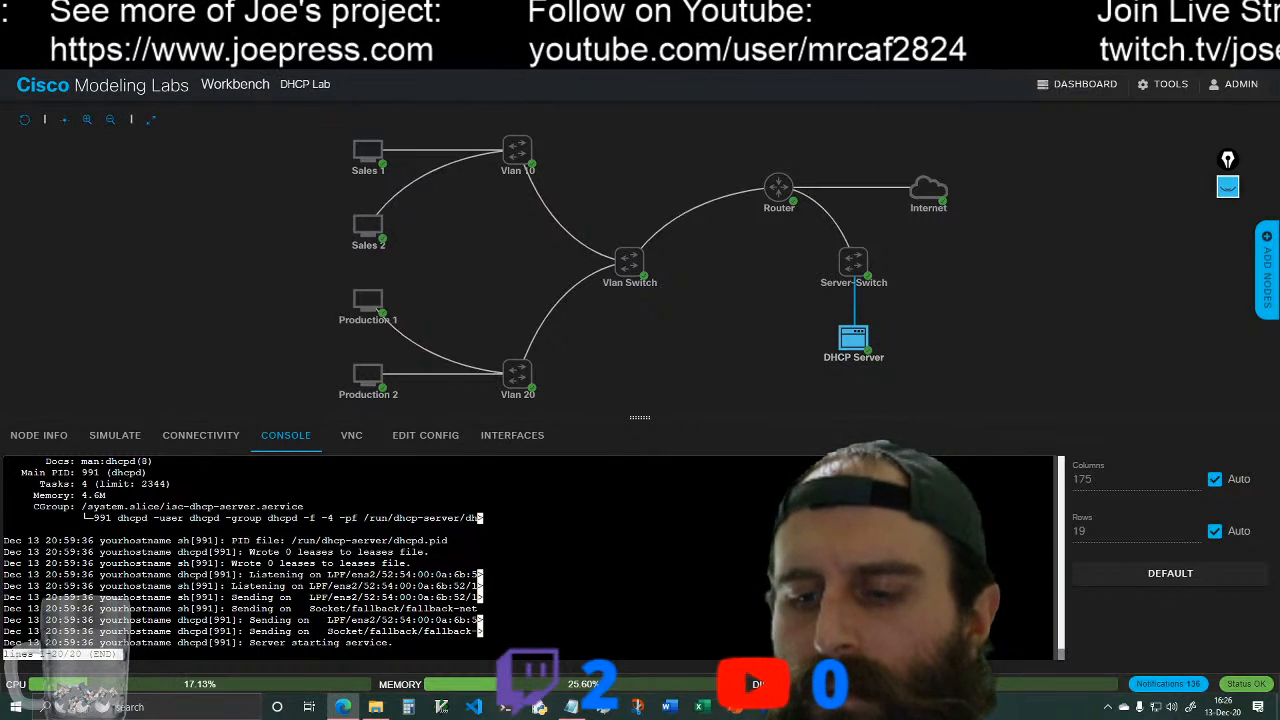
{"action": "key", "text": "ctrl+c"}
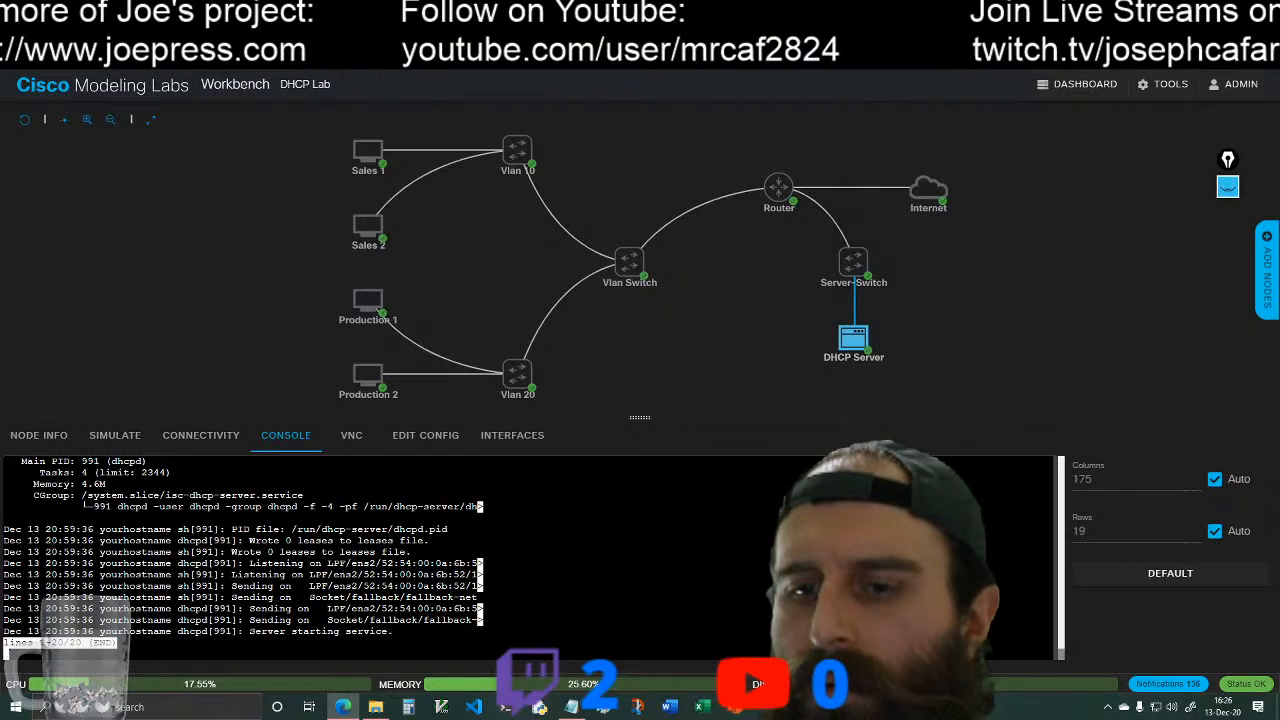
{"action": "key", "text": "q"}
{"action": "key", "text": "Return"}
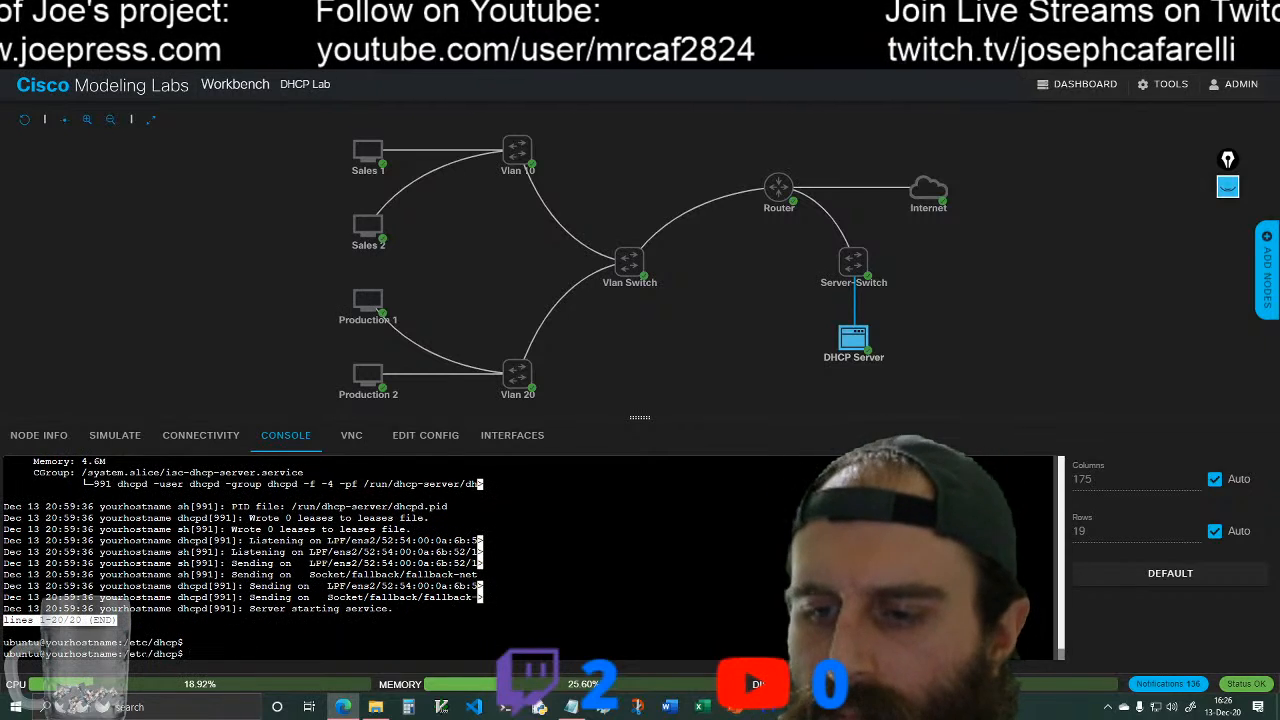
{"action": "type", "text": "cd ~"}
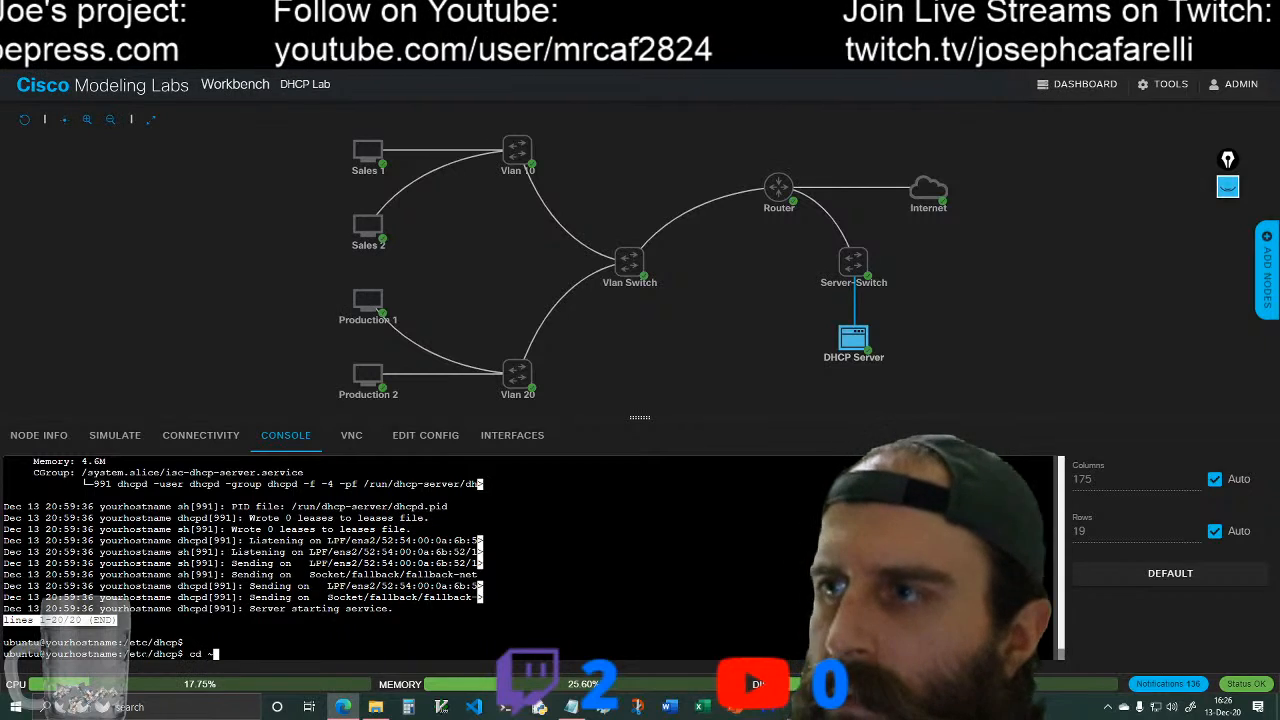
{"action": "key", "text": "Return"}
{"action": "type", "text": "clear"}
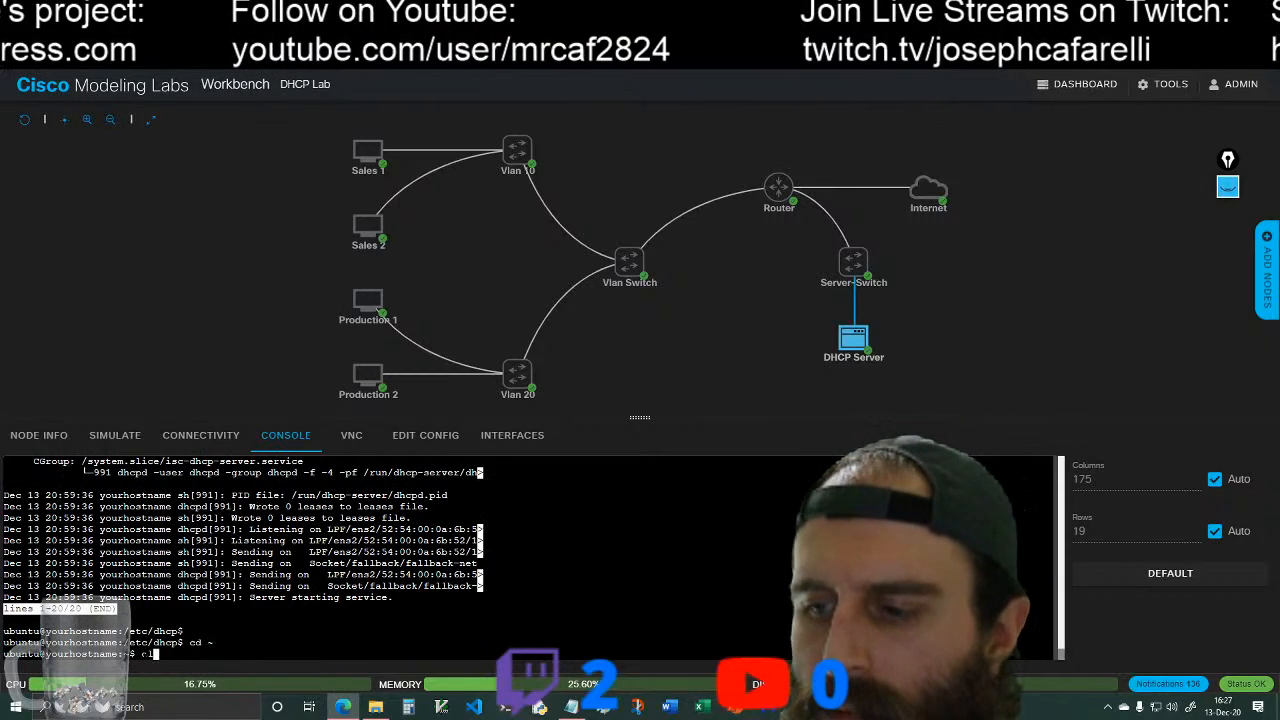
{"action": "key", "text": "Return"}
Step: Test SSH access from the DHCP Server to the router with ssh -l cisco 192.168.0.1
{"action": "type", "text": "ssh -l "}
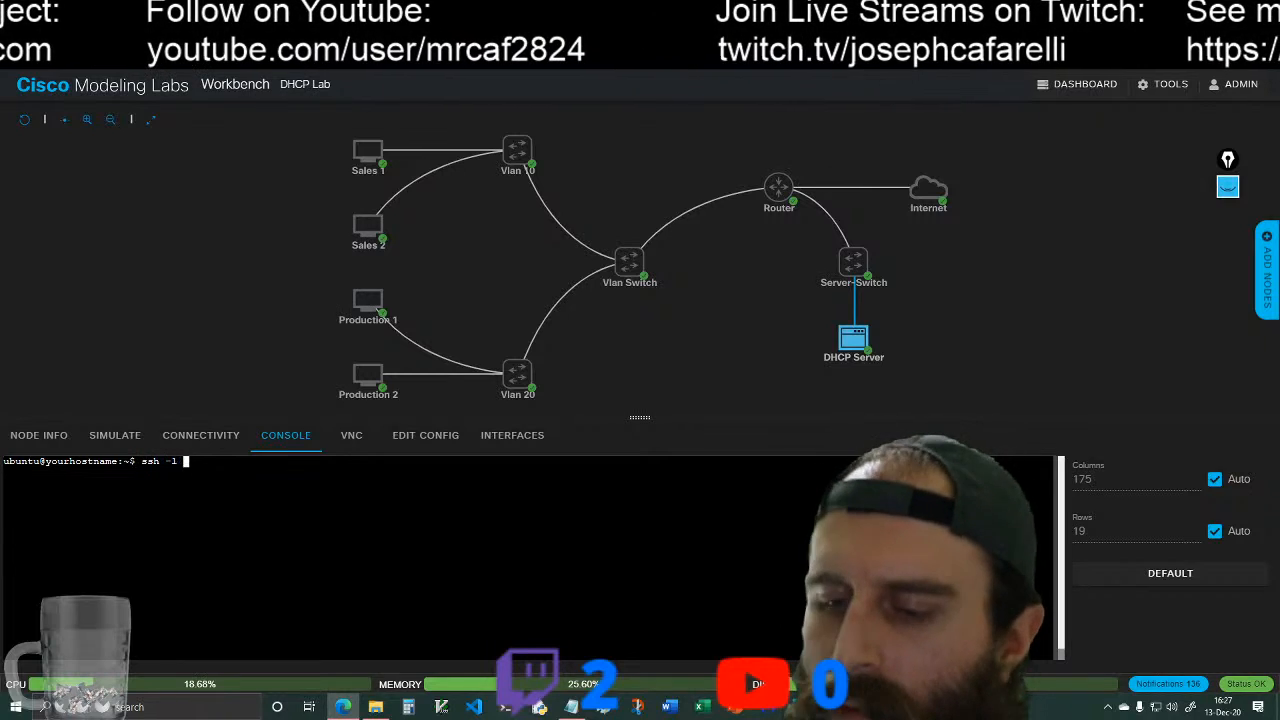
{"action": "type", "text": "cisco 19"}
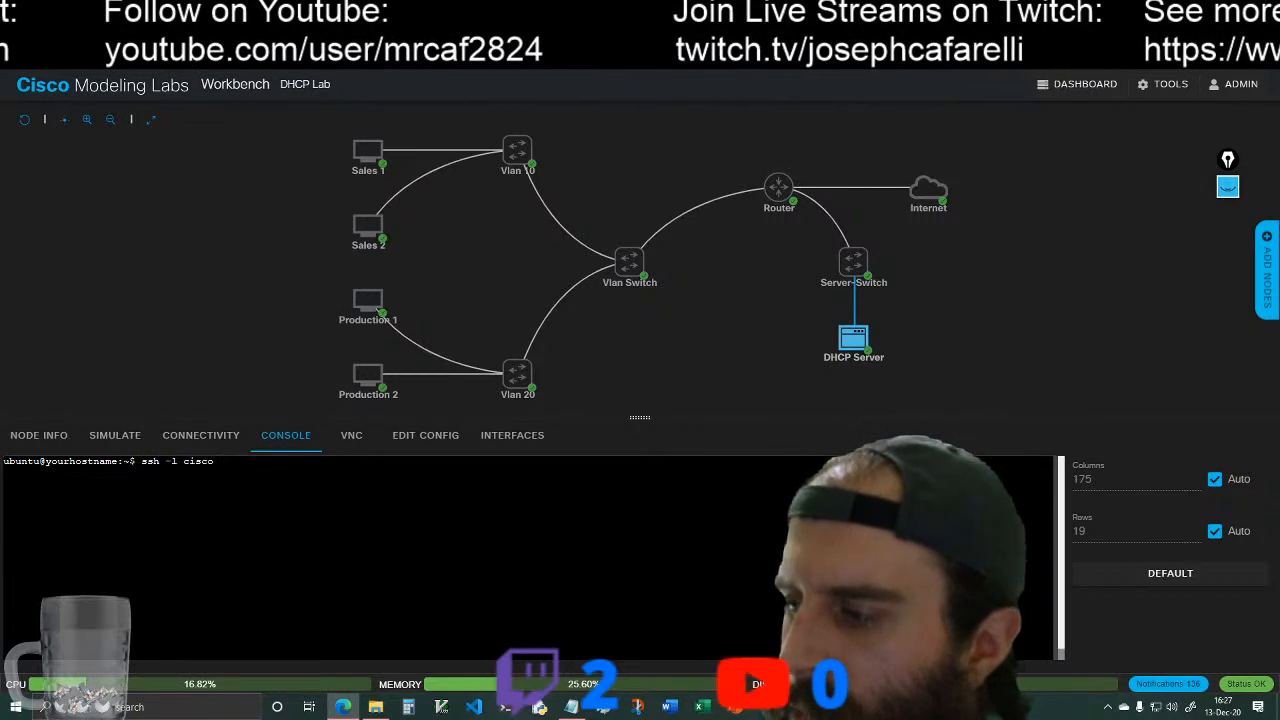
{"action": "key", "text": "BackSpace"}
{"action": "key", "text": "BackSpace"}
{"action": "type", "text": "192.168.0"}
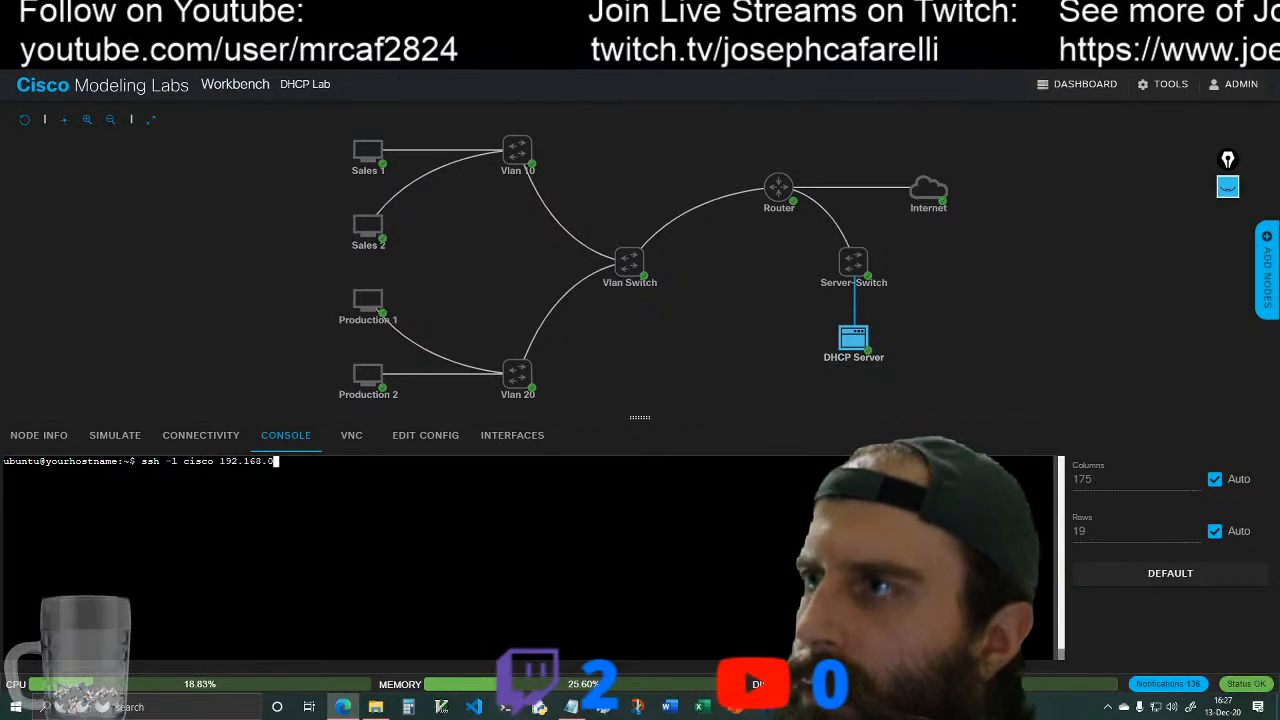
{"action": "type", "text": ".1"}
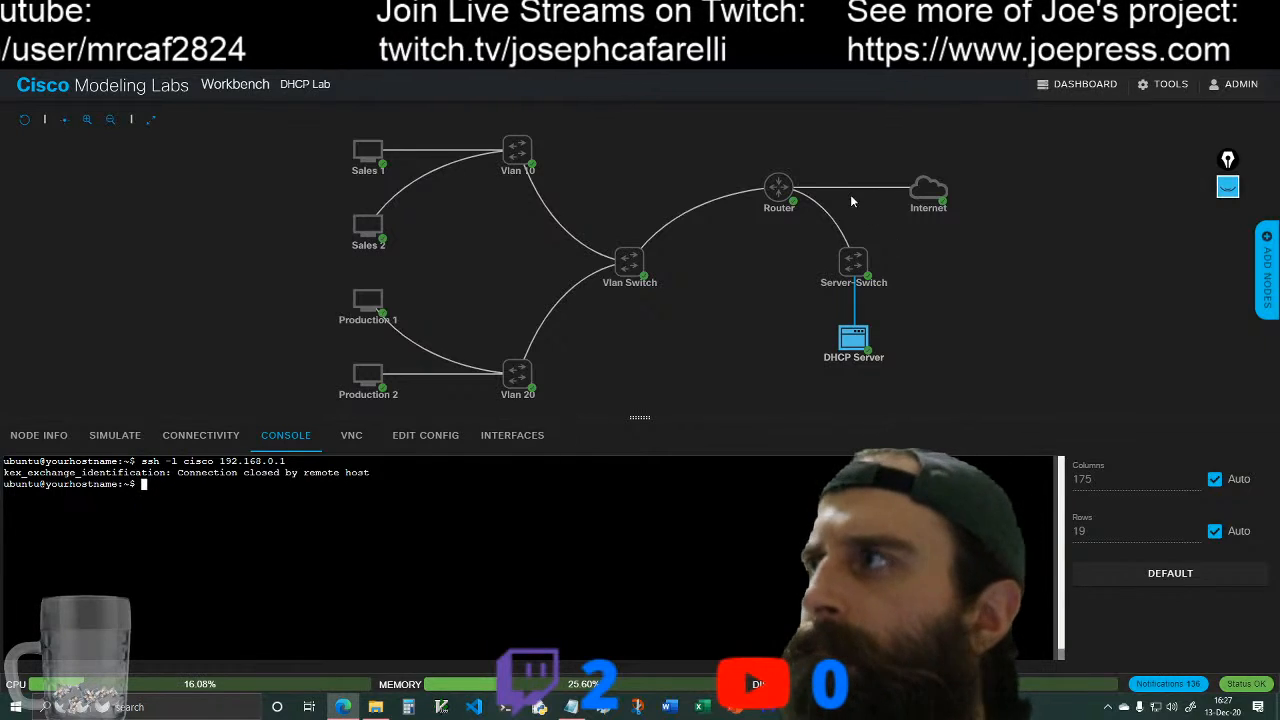
Step: Return to MainRouter's console and enter global configuration mode with conf t
{"action": "left_click", "coordinate": [781, 187]}
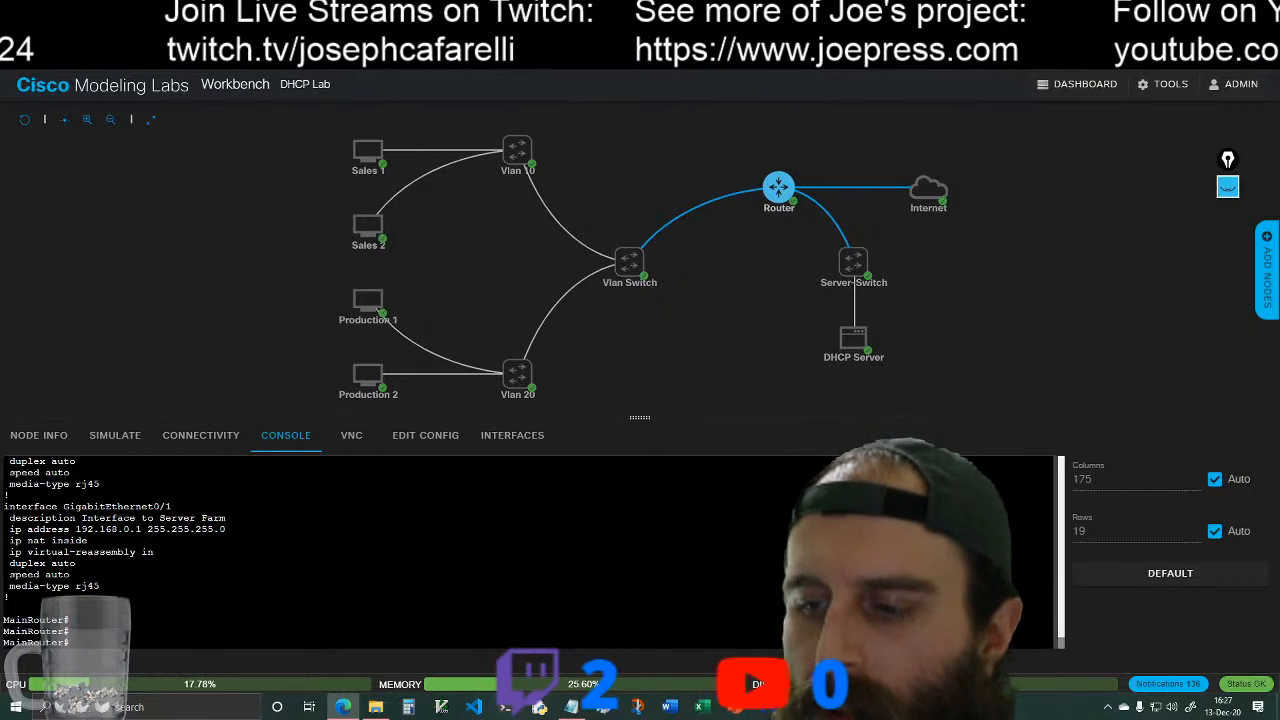
{"action": "type", "text": "co"}
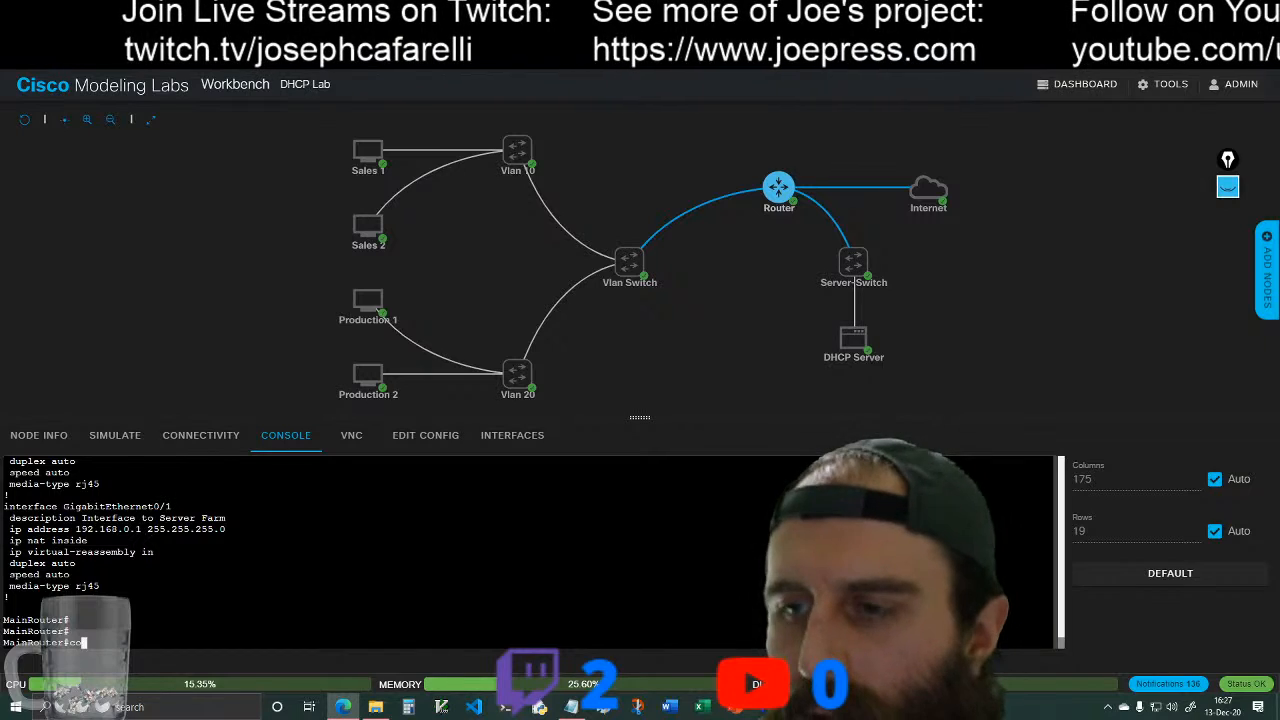
{"action": "type", "text": "nf t"}
{"action": "key", "text": "Return"}
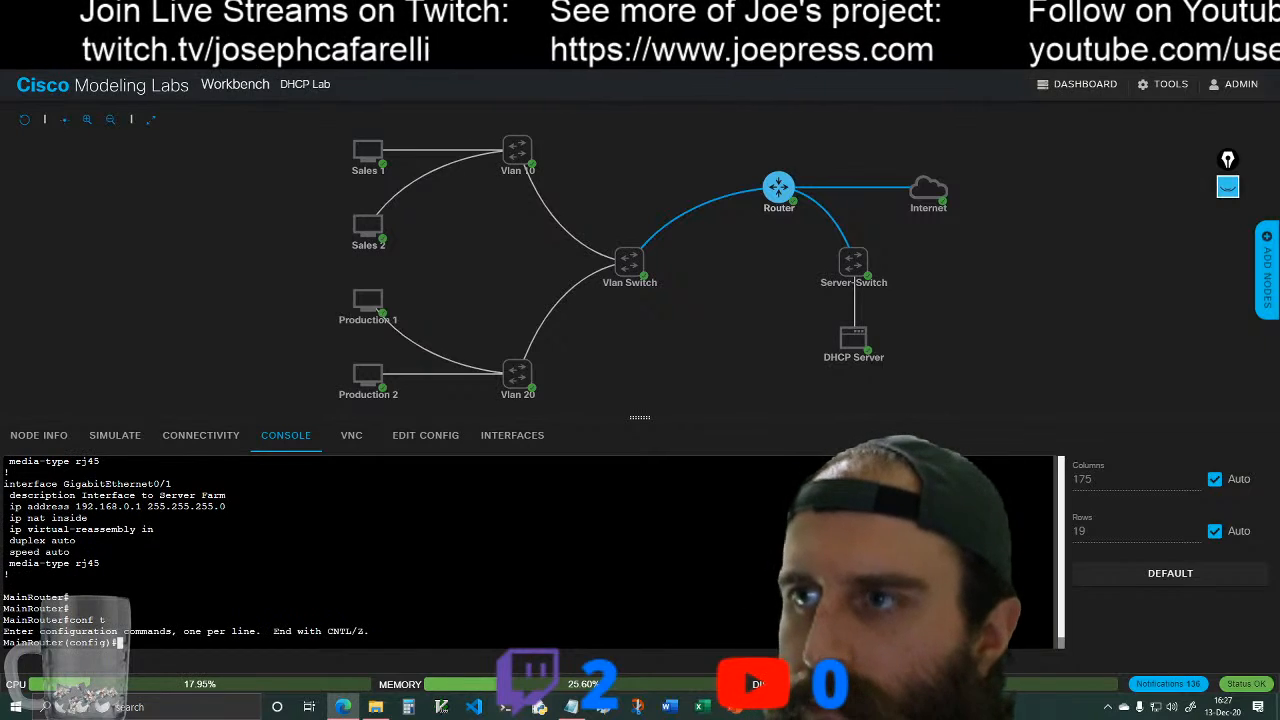
Step: Try to enter MainRouter's line configuration with line 0 15
{"action": "type", "text": "line "}
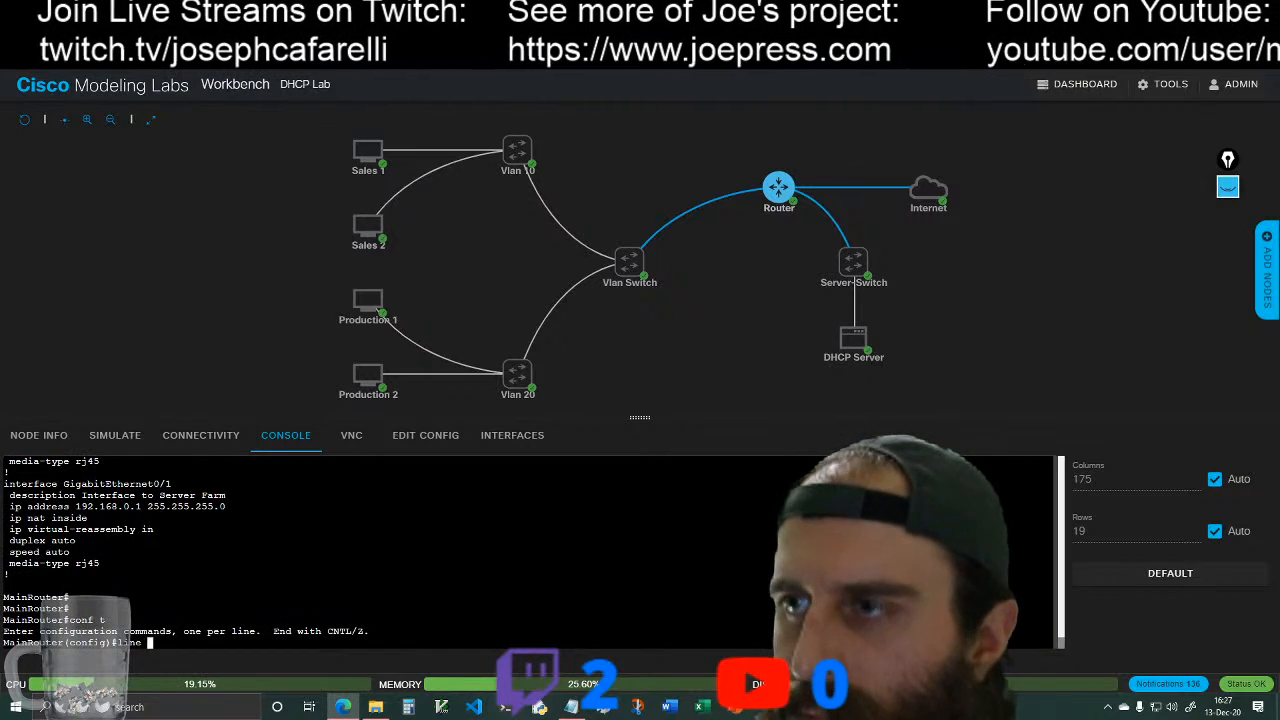
{"action": "type", "text": "0 15"}
{"action": "key", "text": "Return"}
{"action": "type", "text": "li"}
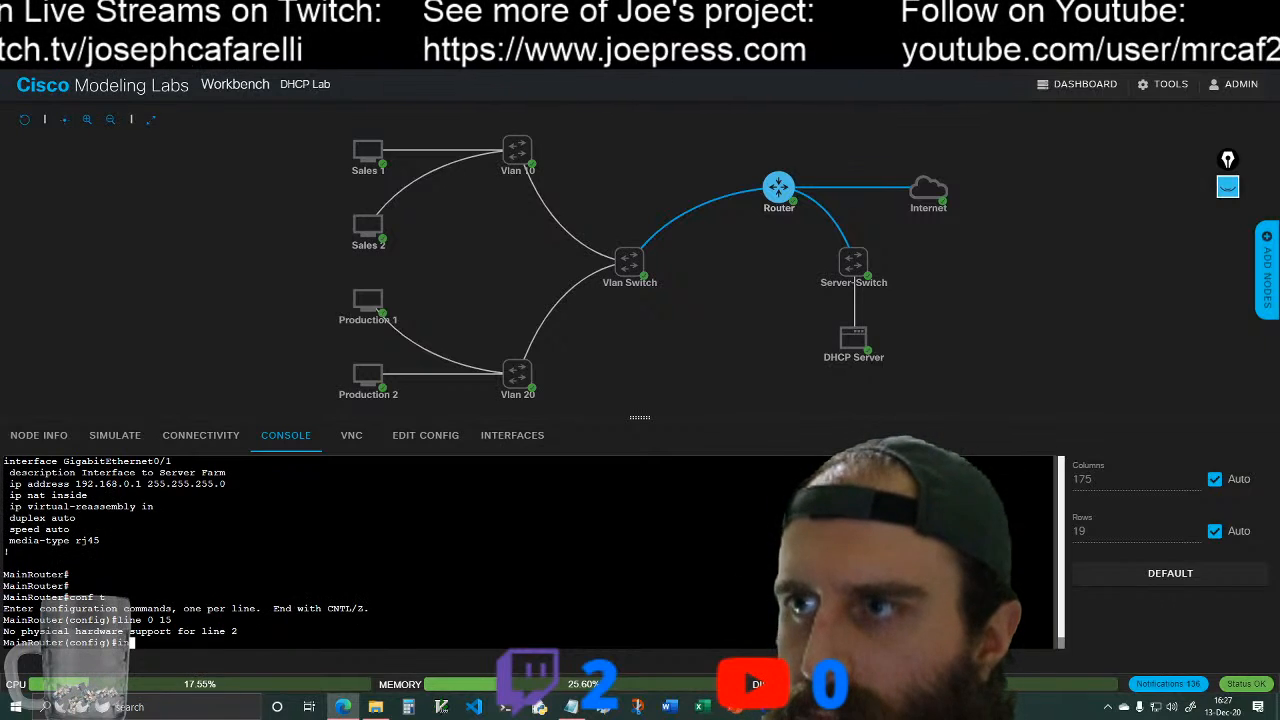
{"action": "key", "text": "BackSpace"}
{"action": "key", "text": "BackSpace"}
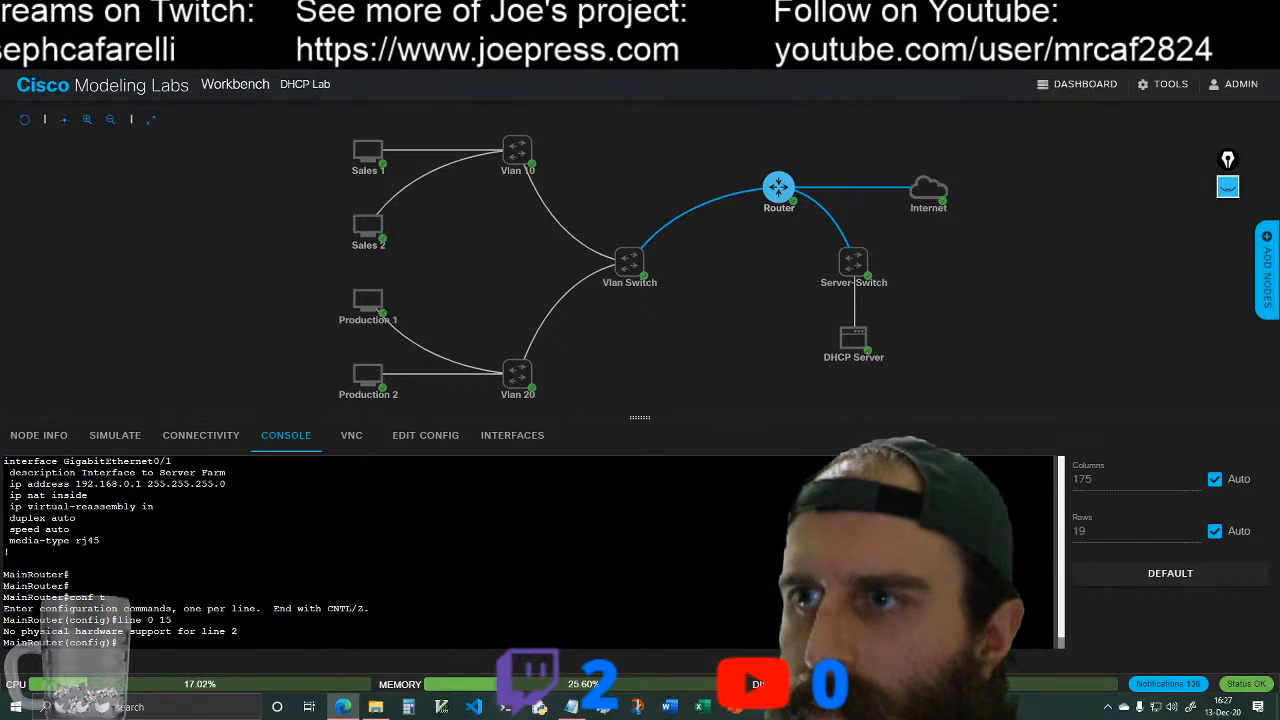
Step: Enter configuration of MainRouter's virtual terminal lines with line vty 0 15
{"action": "type", "text": "line "}
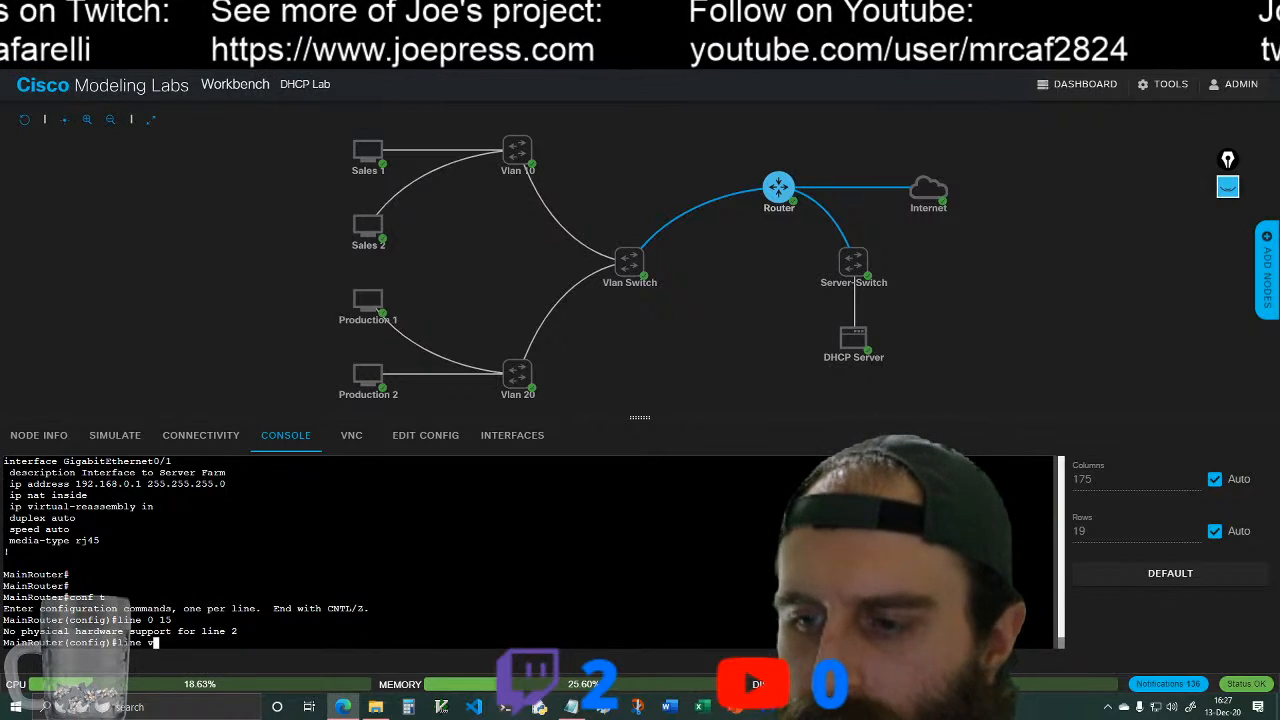
{"action": "type", "text": "v"}
{"action": "key", "text": "Tab"}
{"action": "type", "text": "0 15"}
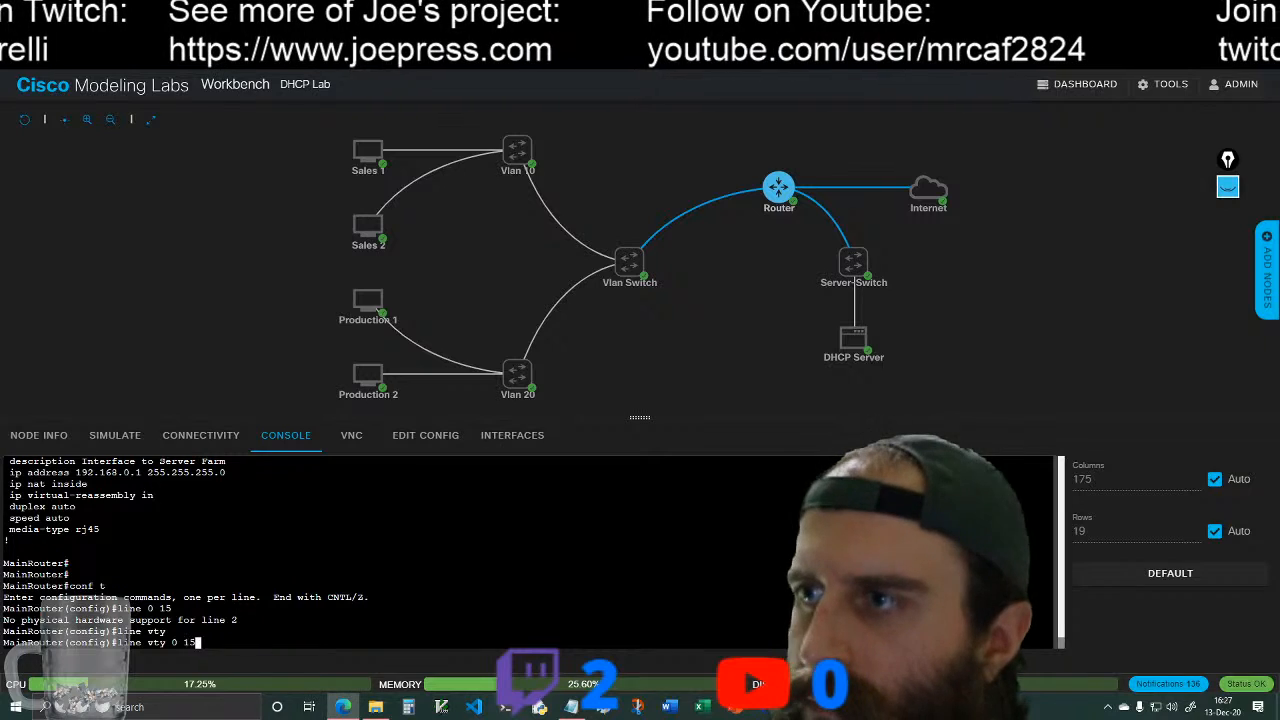
{"action": "key", "text": "Return"}
{"action": "type", "text": "in"}
{"action": "key", "text": "Tab"}
{"action": "type", "text": "pu"}
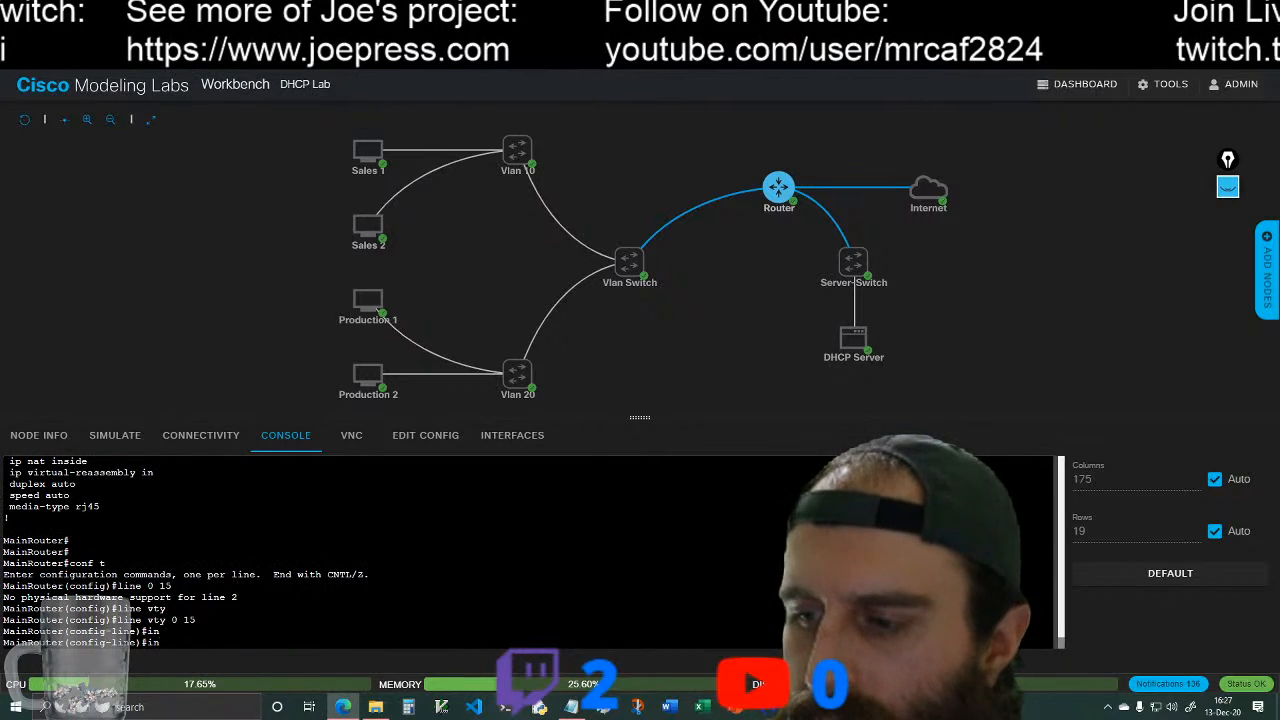
{"action": "key", "text": "Tab"}
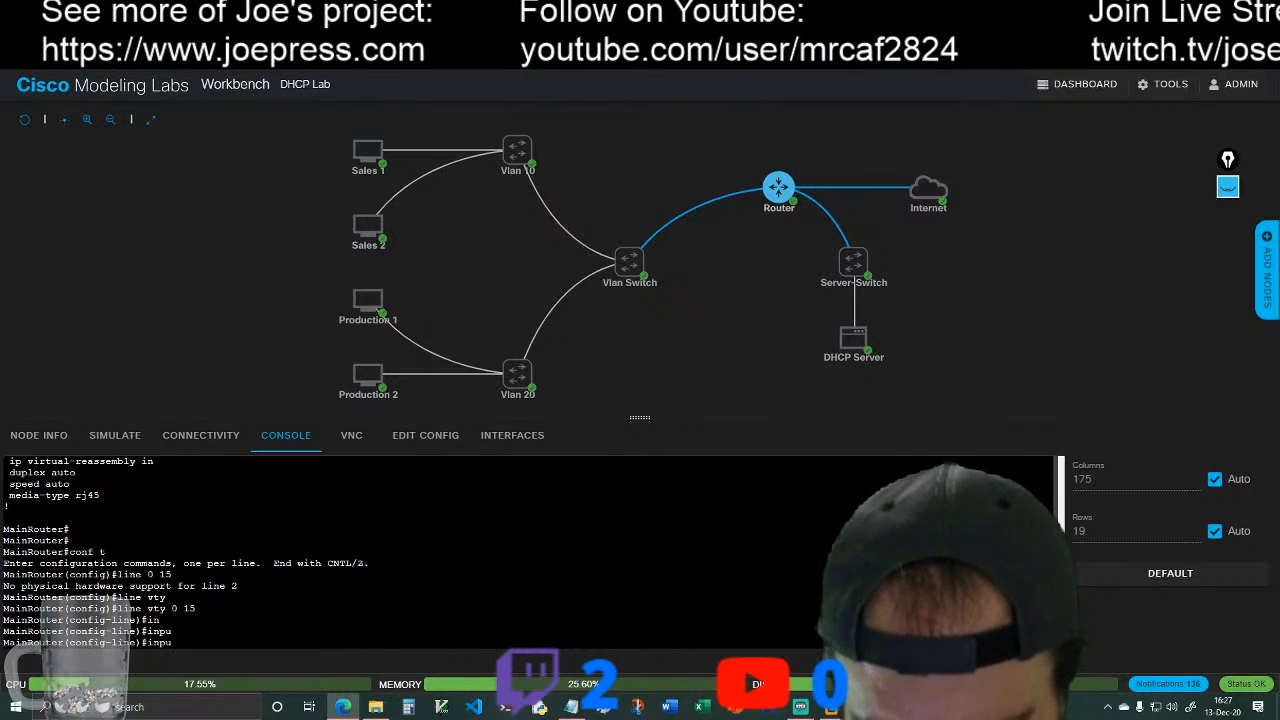
{"action": "key", "text": "Tab"}
{"action": "key", "text": "Tab"}
{"action": "key", "text": "BackSpace"}
{"action": "key", "text": "BackSpace"}
{"action": "key", "text": "BackSpace"}
{"action": "key", "text": "BackSpace"}
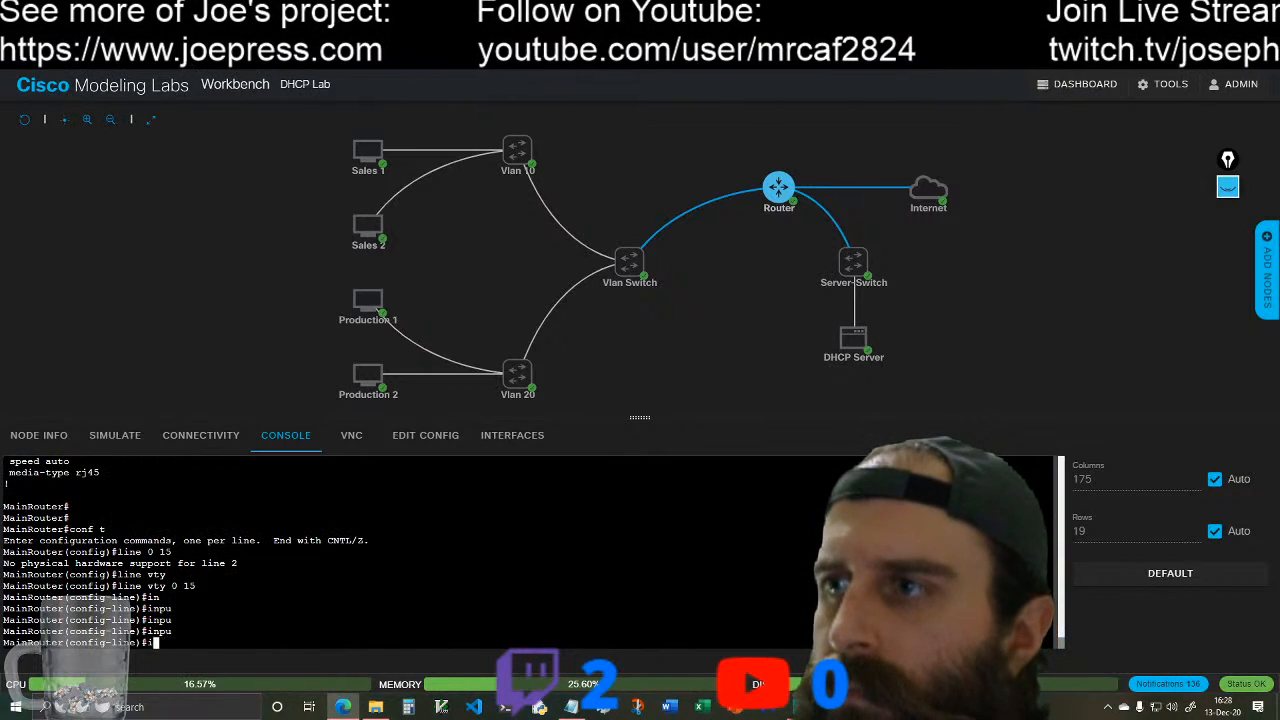
Step: Restrict incoming connections on MainRouter's VTY lines to SSH with transport input ssh
{"action": "type", "text": "tr"}
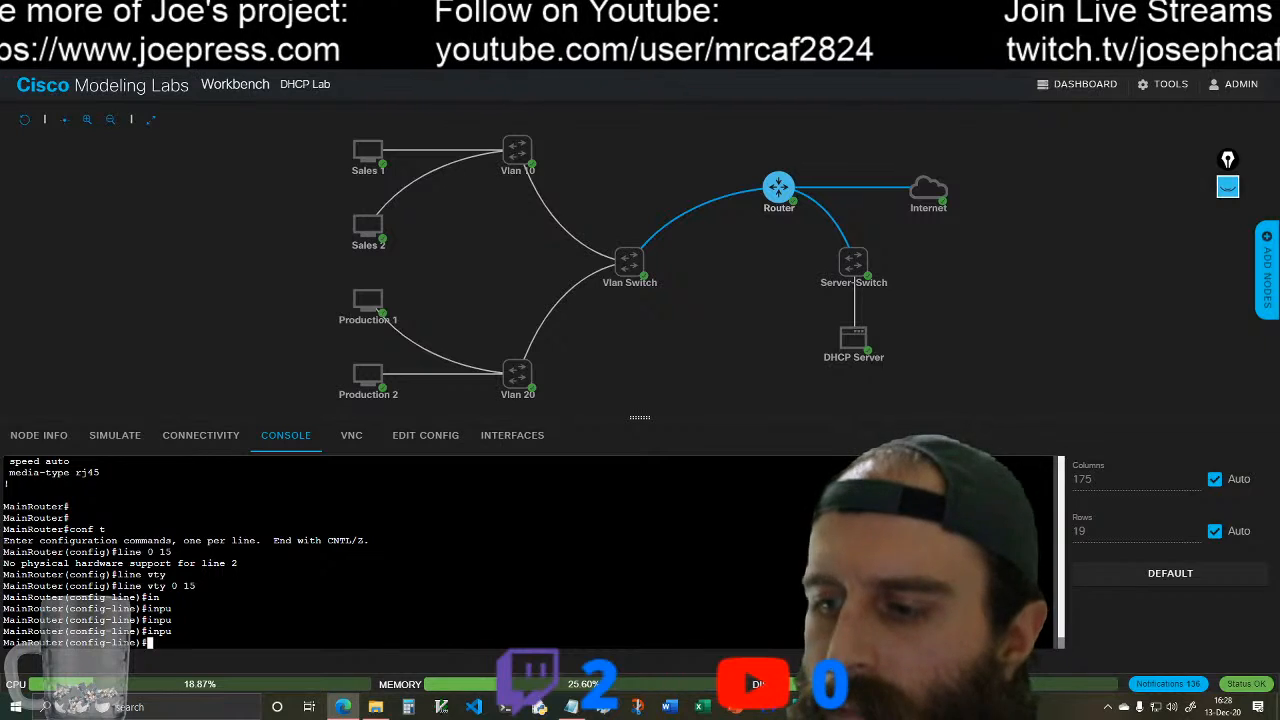
{"action": "key", "text": "Tab"}
{"action": "type", "text": "in"}
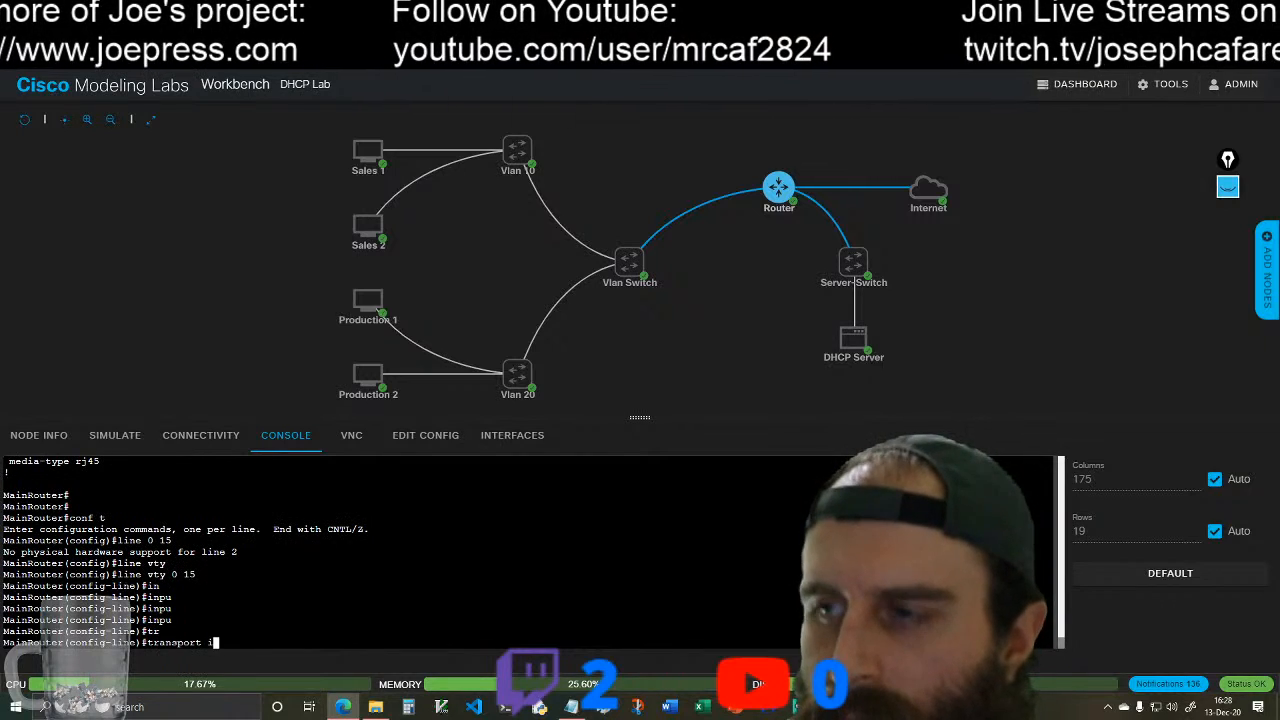
{"action": "key", "text": "Tab"}
{"action": "type", "text": "ss"}
{"action": "key", "text": "Tab"}
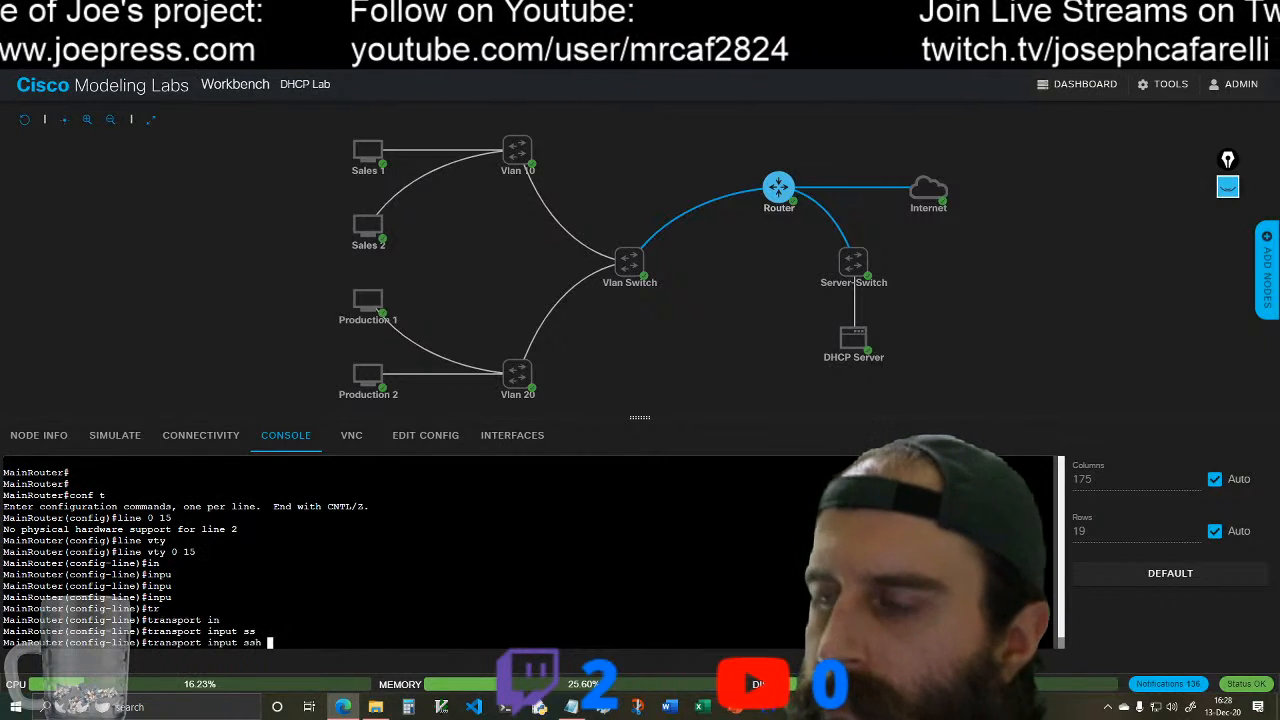
{"action": "key", "text": "Return"}
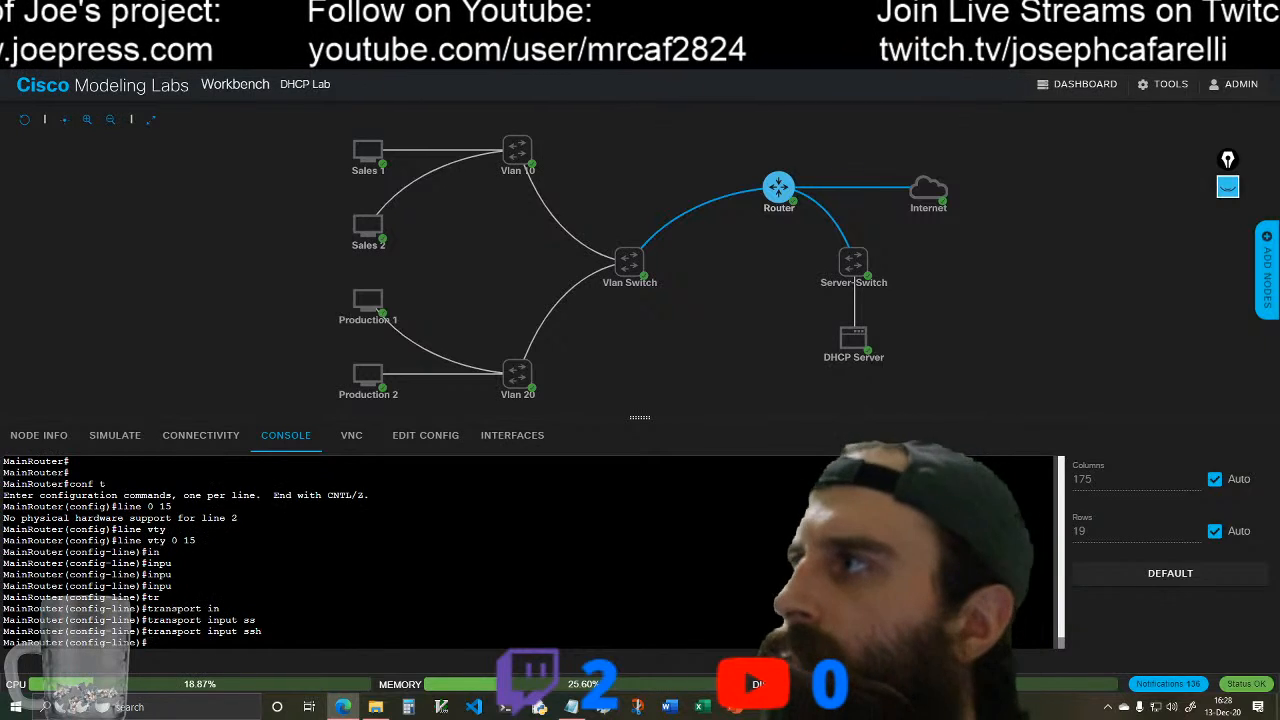
Step: Retest SSH access from the DHCP Server to the router with ssh -l cisco 192.168.0.1
{"action": "left_click", "coordinate": [868, 340]}
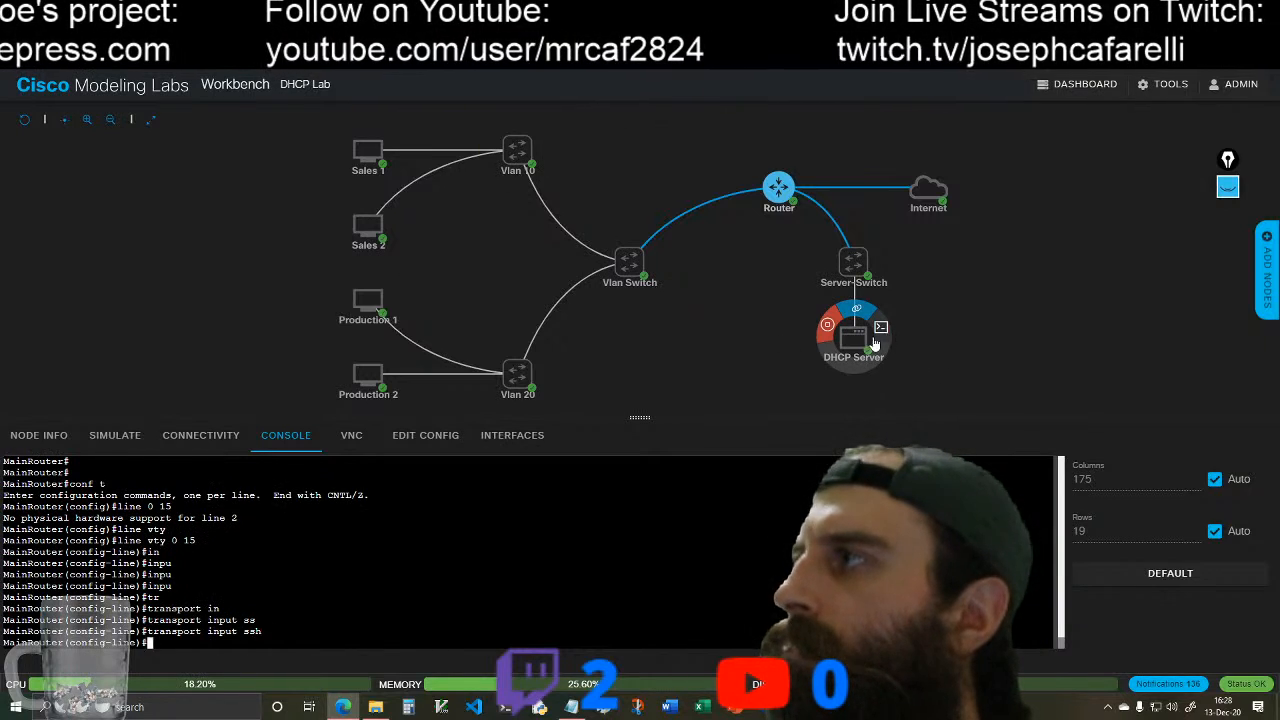
{"action": "key", "text": "Up"}
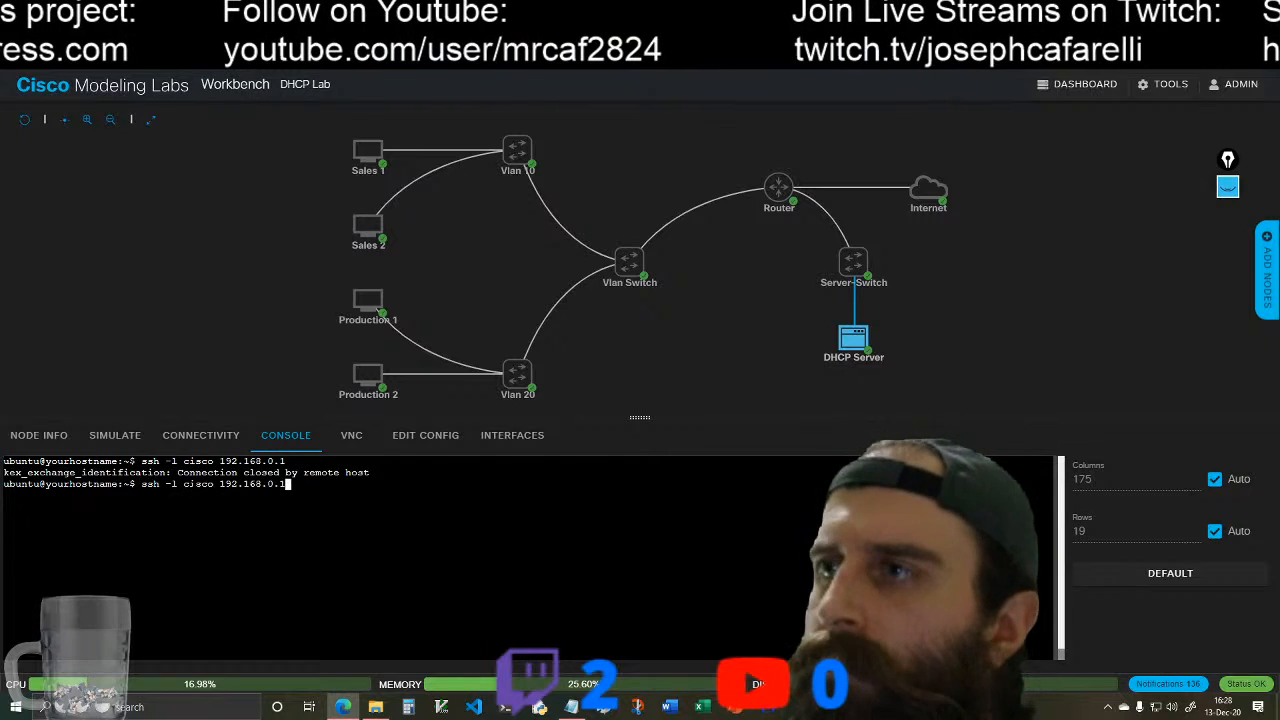
{"action": "key", "text": "Return"}
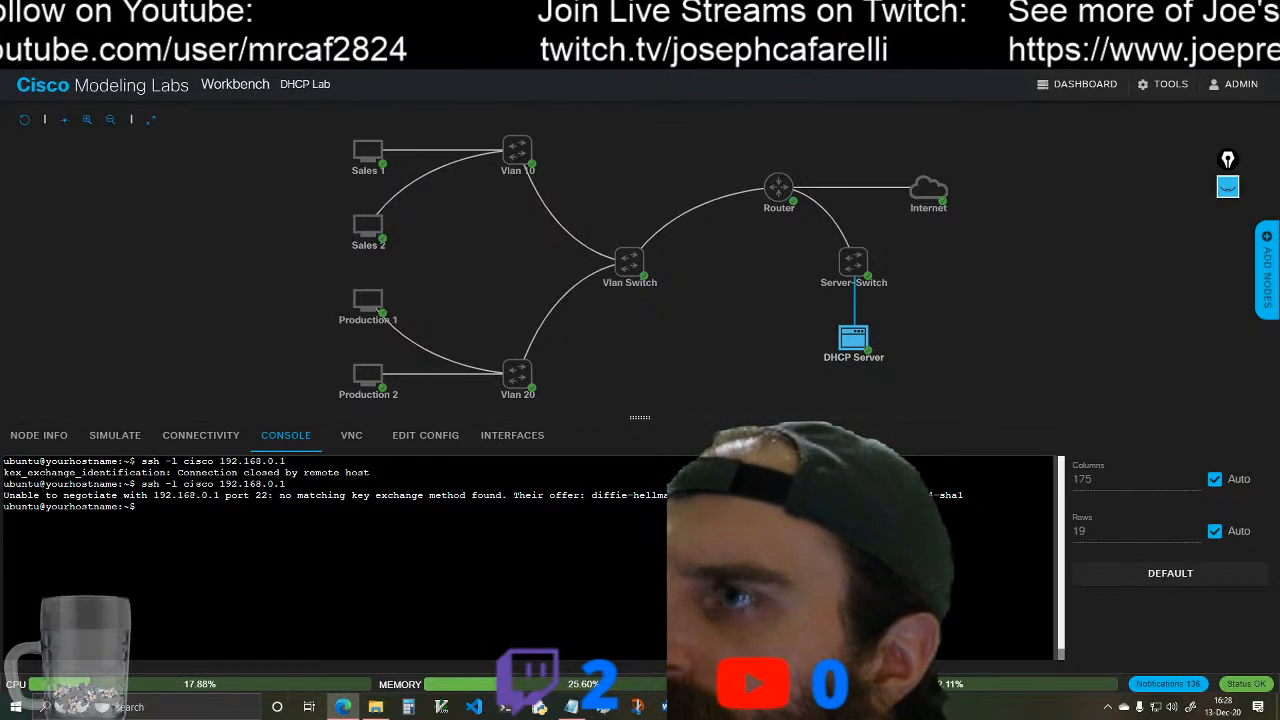
Step: Test SSH access from Sales 1 to the router with ssh -l cisco 10.0.10.1
{"action": "left_click", "coordinate": [369, 150]}
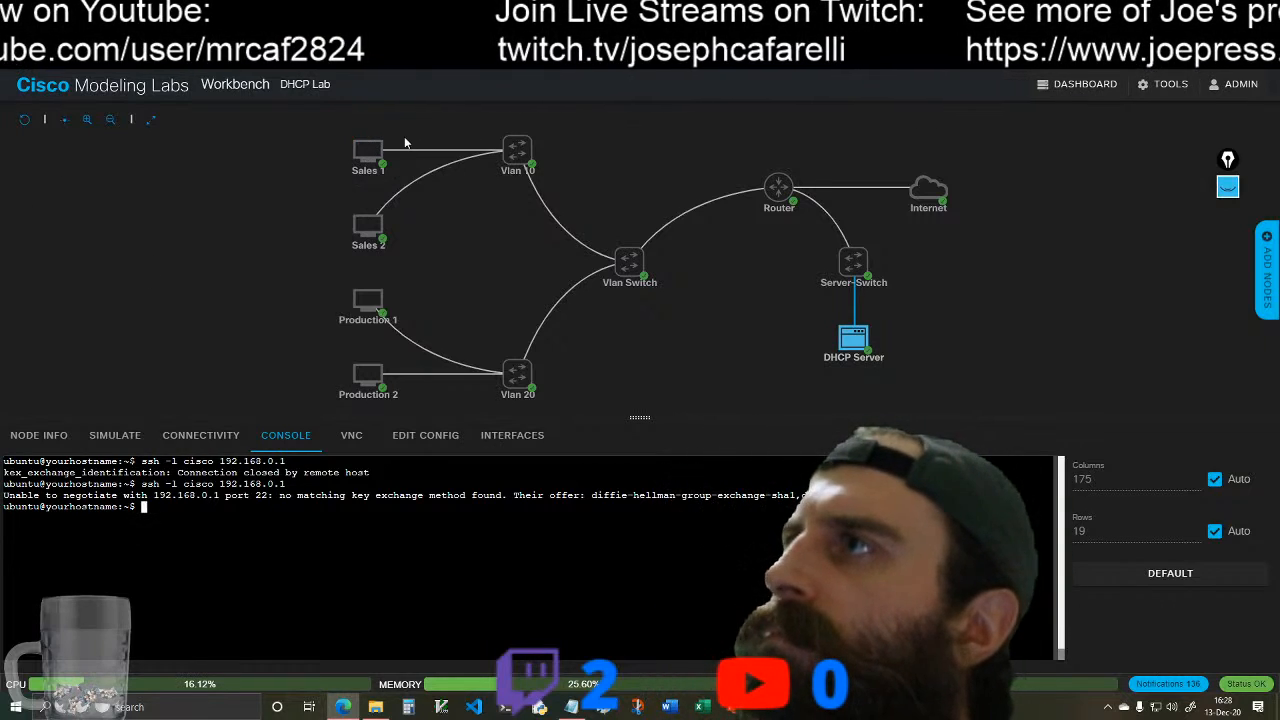
{"action": "left_click", "coordinate": [396, 144]}
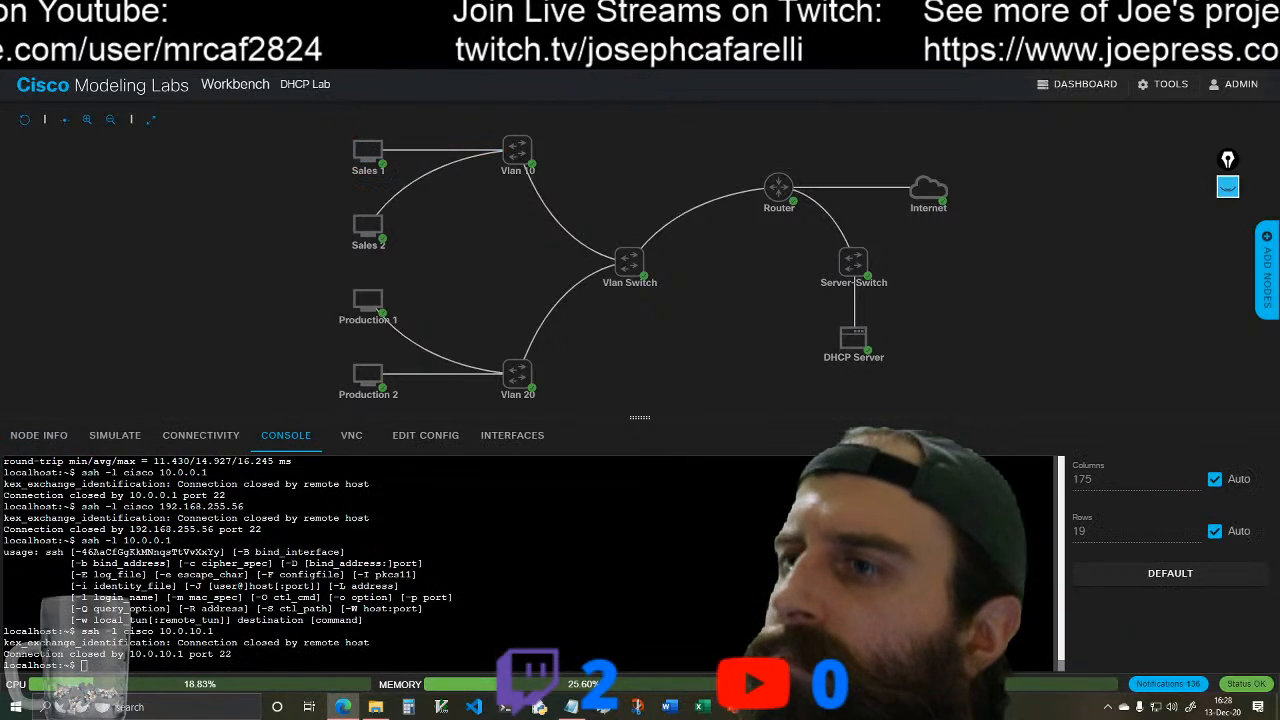
{"action": "key", "text": "Up"}
{"action": "key", "text": "Return"}
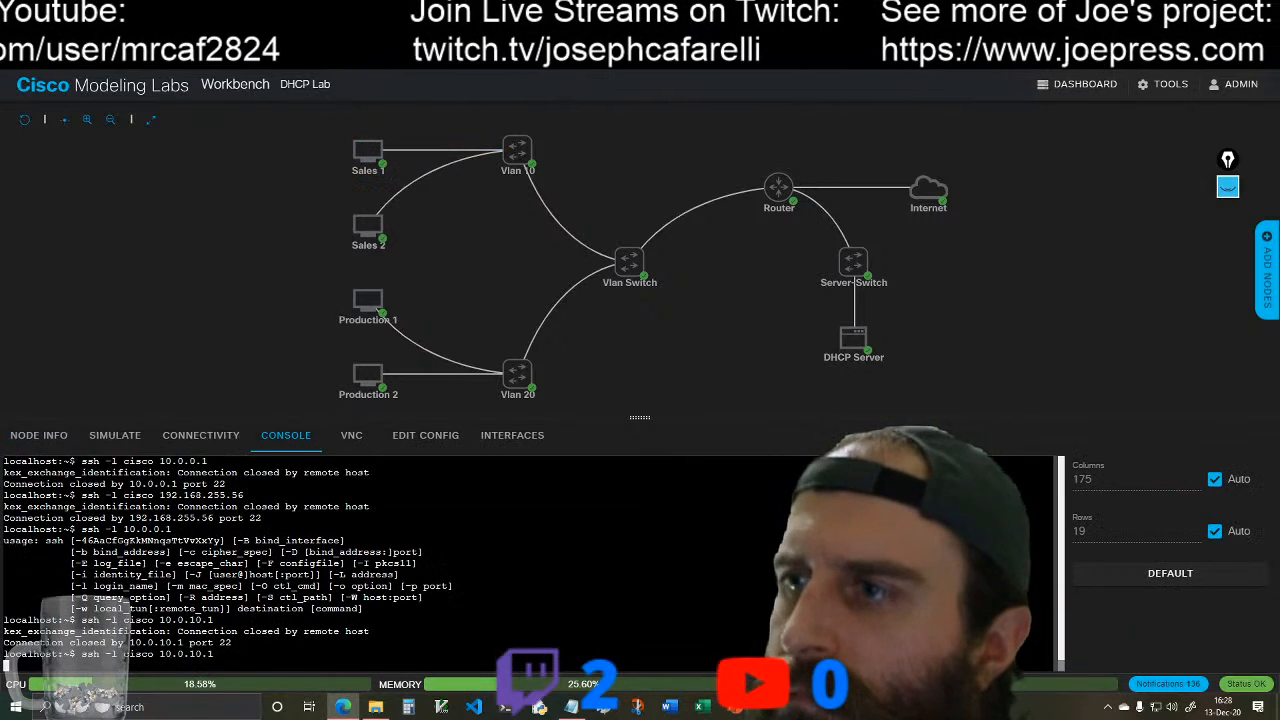
Step: Return to MainRouter's console and allow all incoming protocols on the VTY lines with transport input all
{"action": "left_click", "coordinate": [779, 187]}
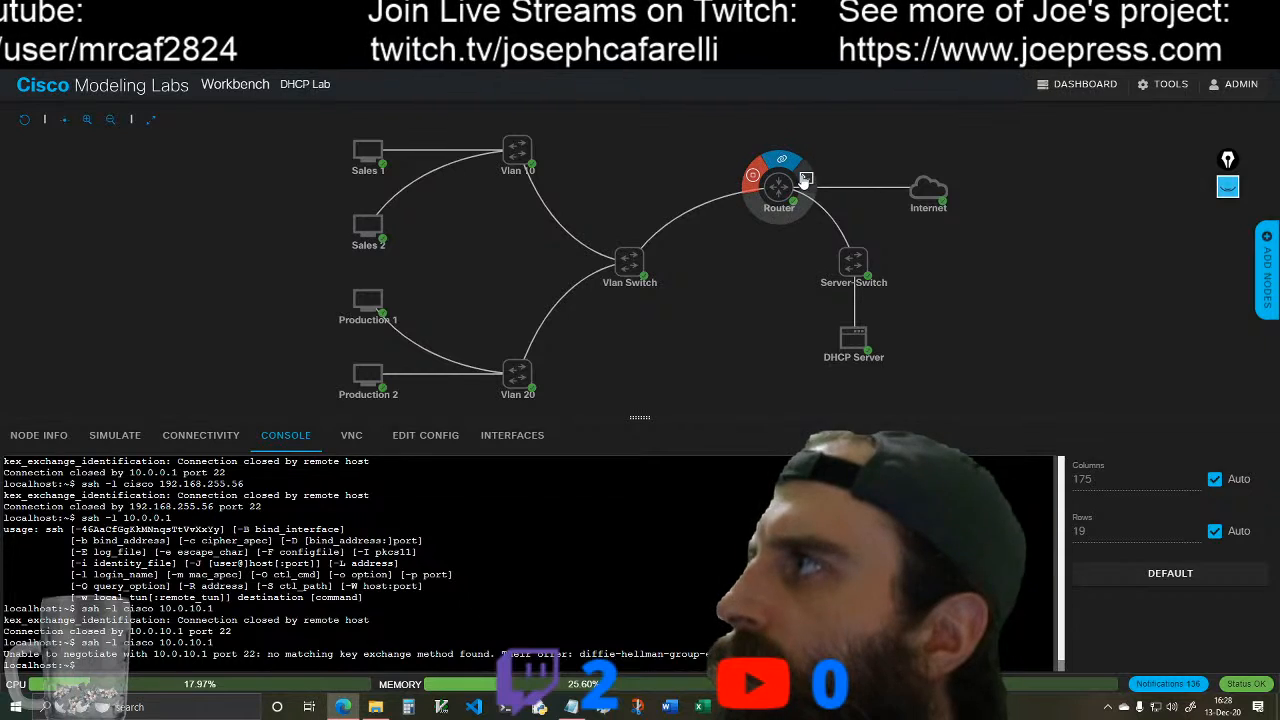
{"action": "left_click", "coordinate": [804, 182]}
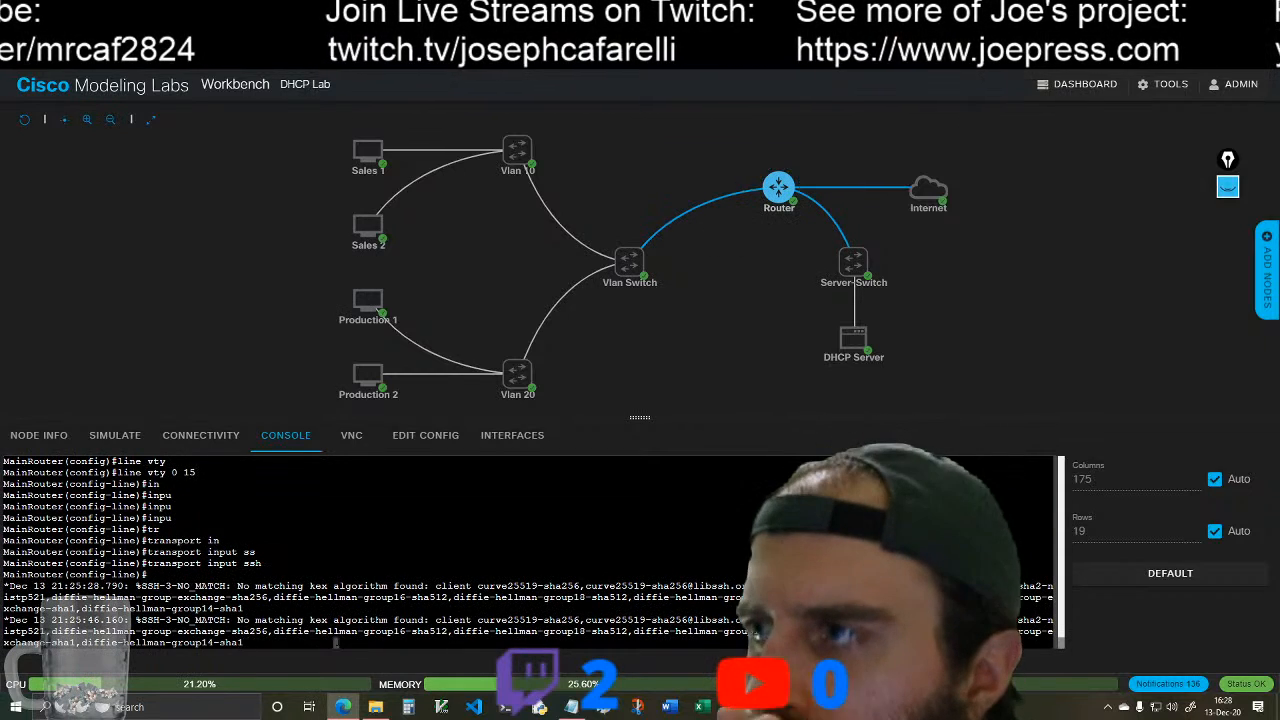
{"action": "key", "text": "Return"}
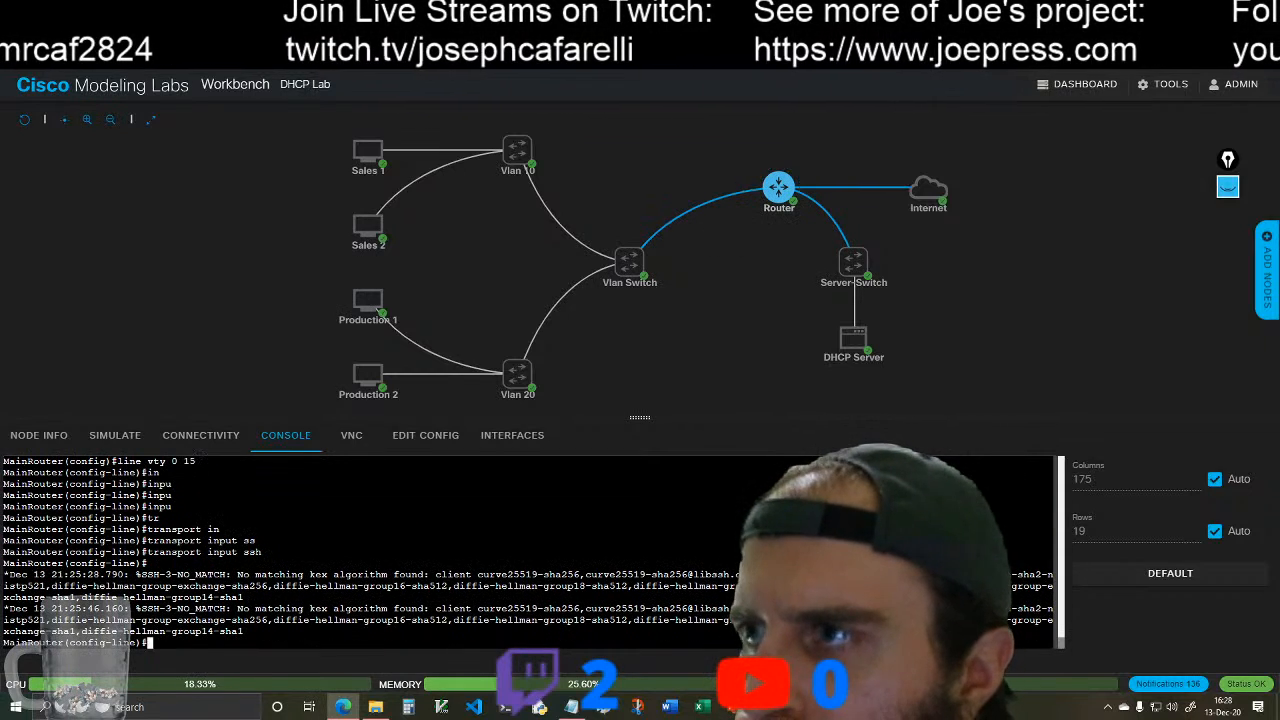
{"action": "key", "text": "Up"}
{"action": "key", "text": "BackSpace"}
{"action": "key", "text": "BackSpace"}
{"action": "key", "text": "BackSpace"}
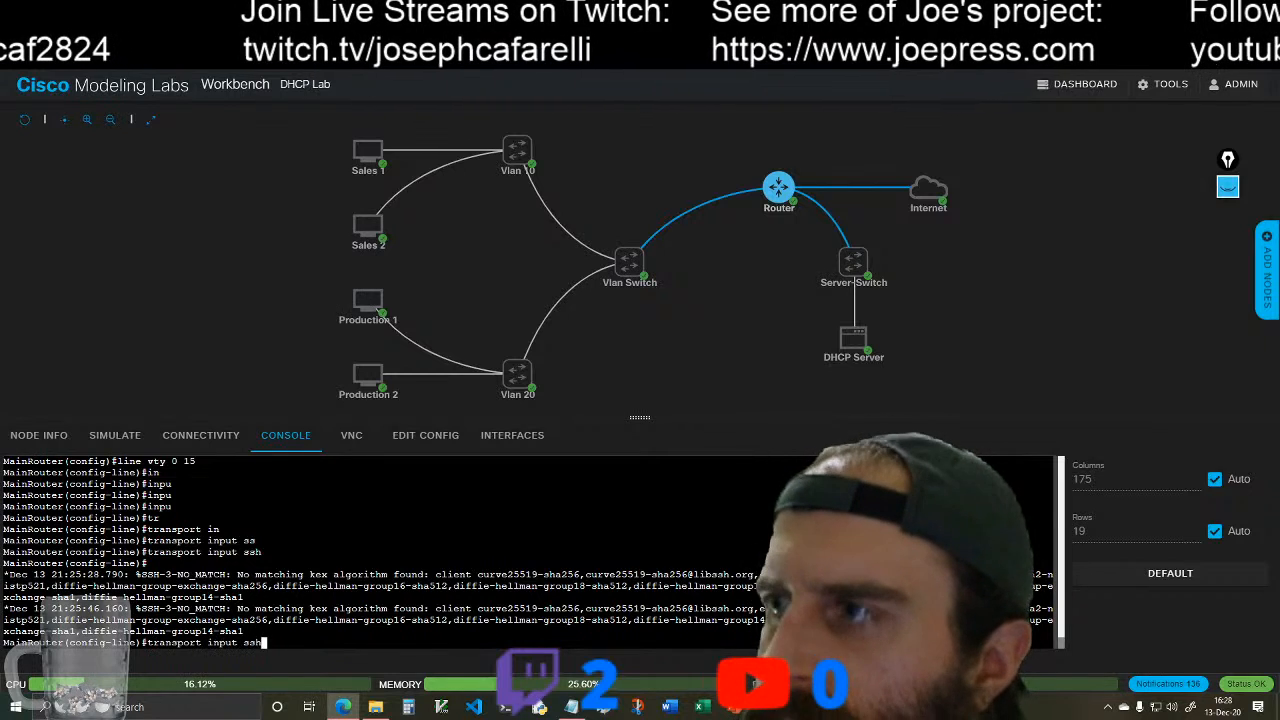
{"action": "key", "text": "BackSpace"}
{"action": "type", "text": "all"}
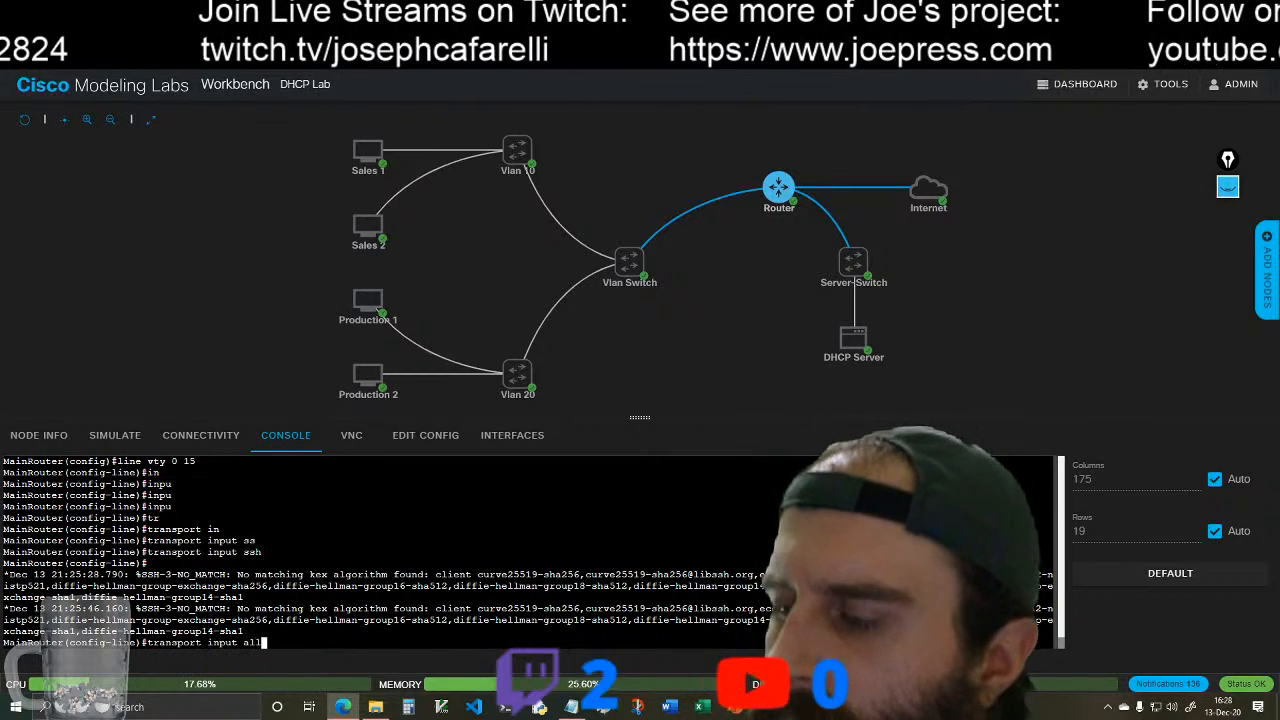
{"action": "key", "text": "Return"}
Step: Retry SSH to the router as cisco from the DHCP Server to 192.168.0.1 and from Sales 1 to 10.0.10.1
{"action": "left_click", "coordinate": [855, 337]}
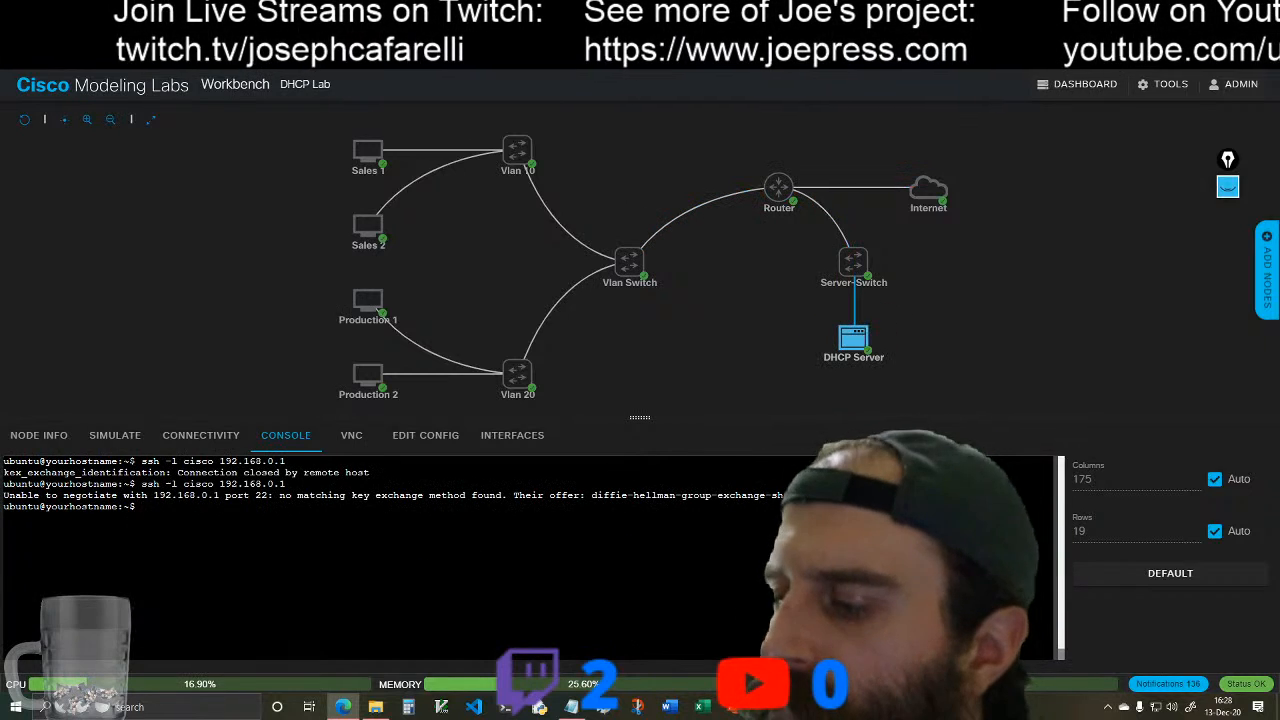
{"action": "key", "text": "Up"}
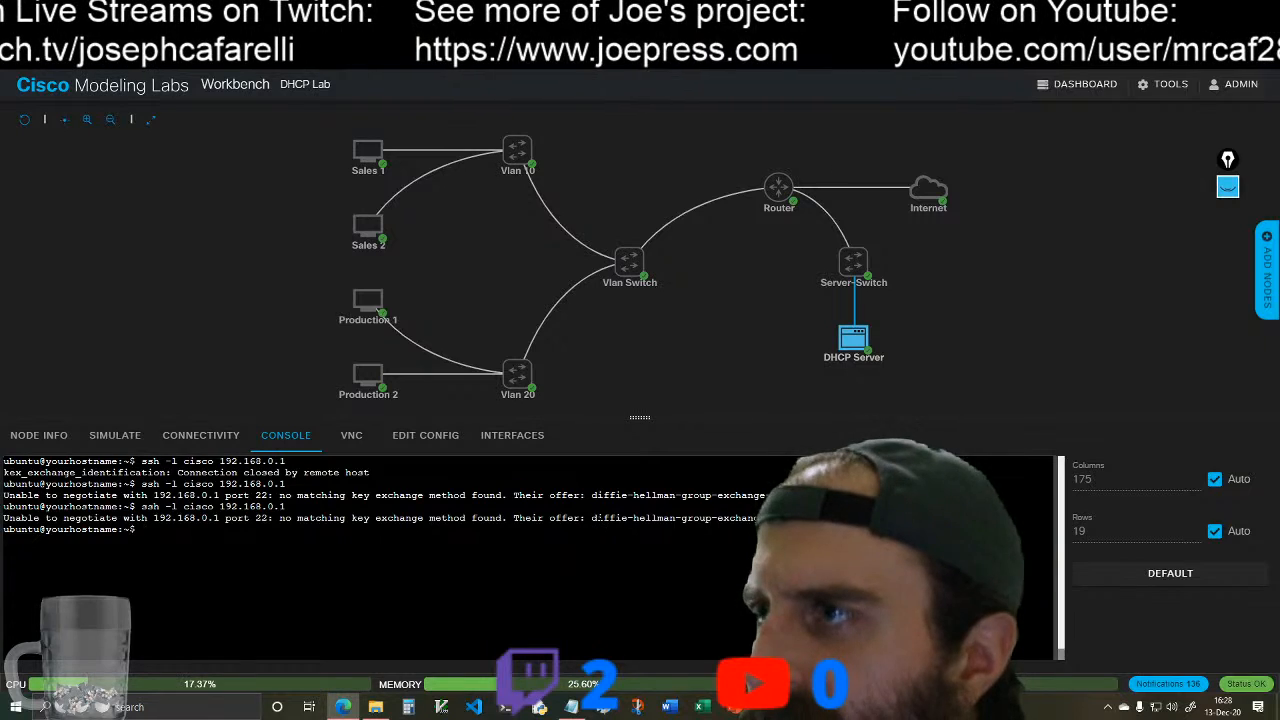
{"action": "left_click", "coordinate": [367, 150]}
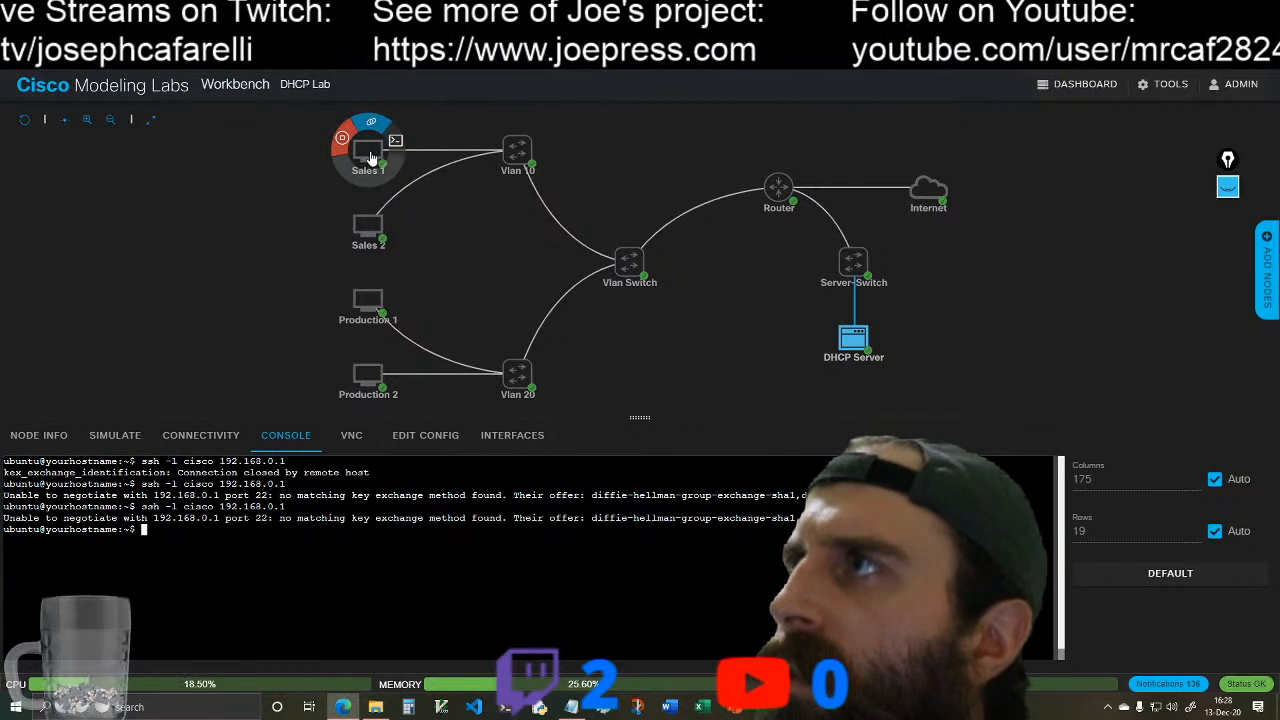
{"action": "left_click", "coordinate": [400, 148]}
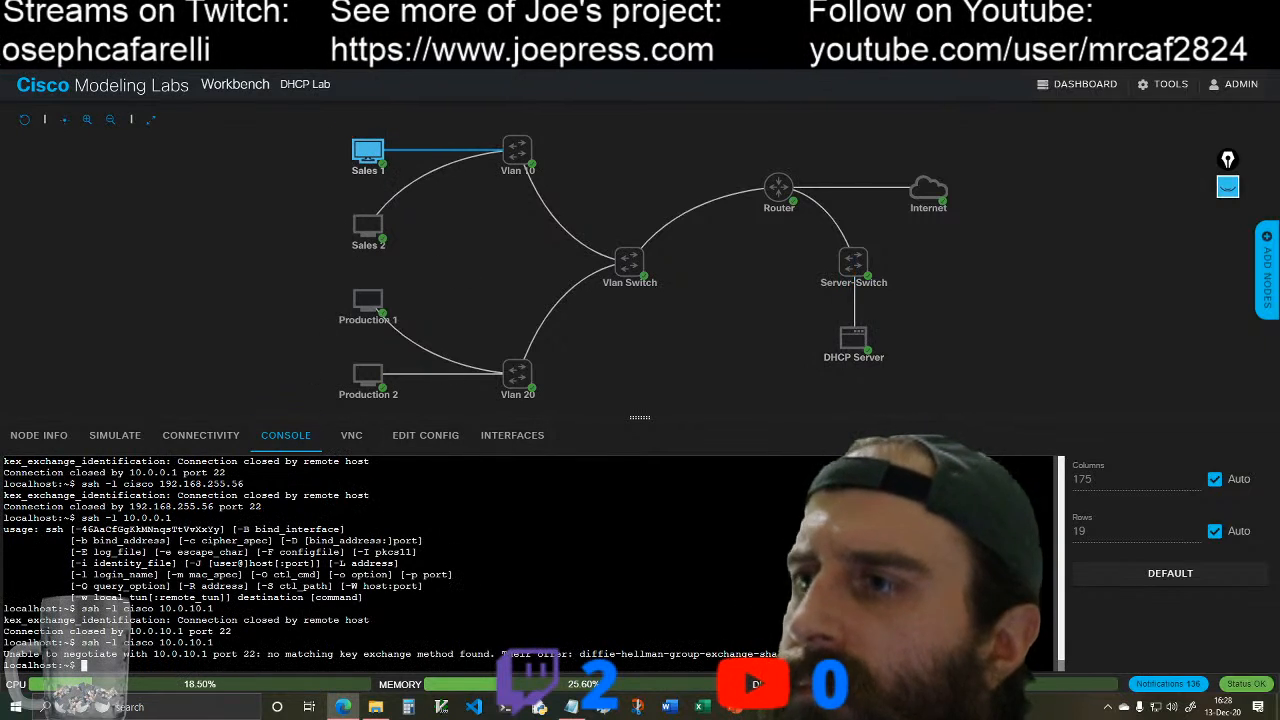
{"action": "key", "text": "Up"}
{"action": "key", "text": "Return"}
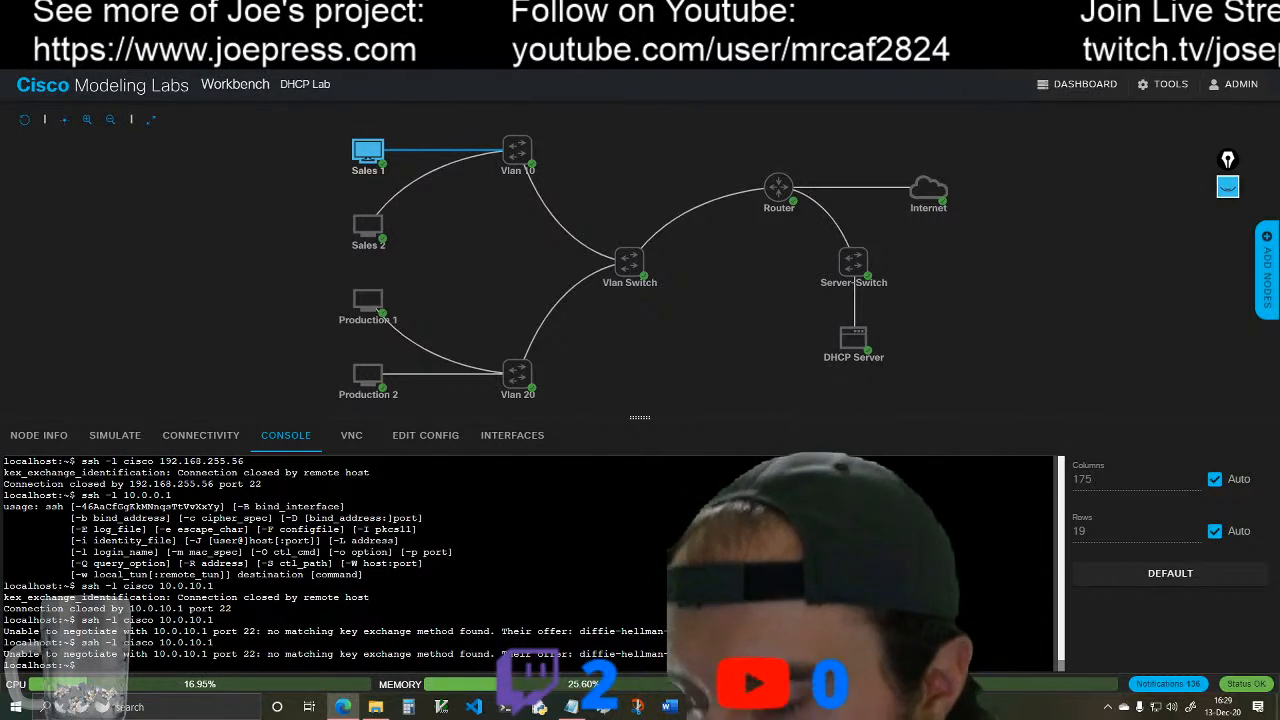
Step: Check the SSH log messages in MainRouter's console
{"action": "left_click", "coordinate": [785, 190]}
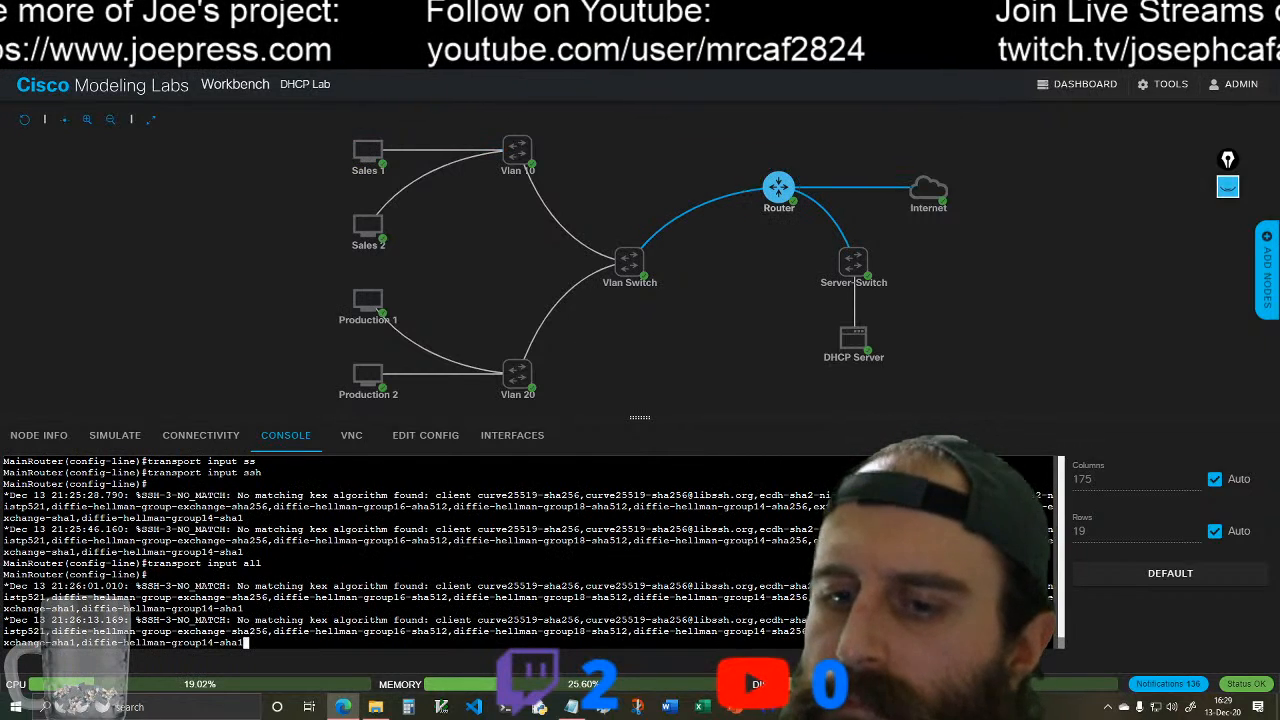
{"action": "key", "text": "Return"}
{"action": "key", "text": "Return"}
{"action": "key", "text": "Up"}
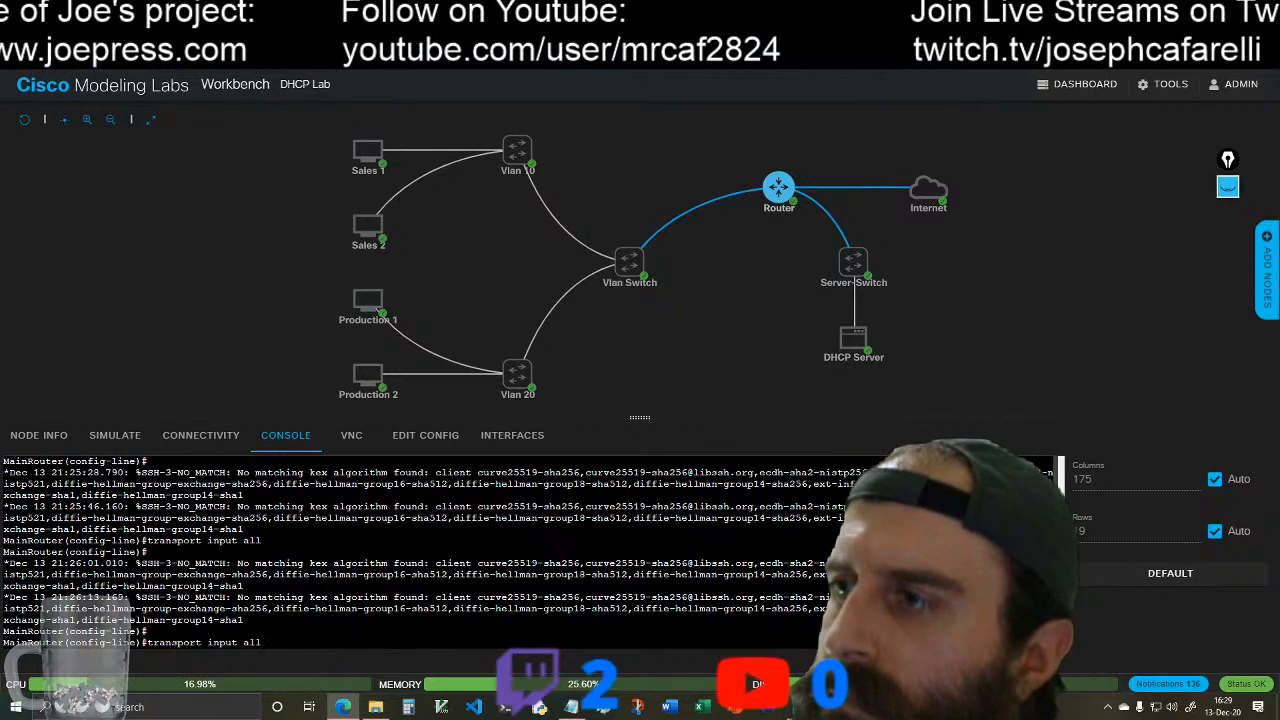
{"action": "key", "text": "Down"}
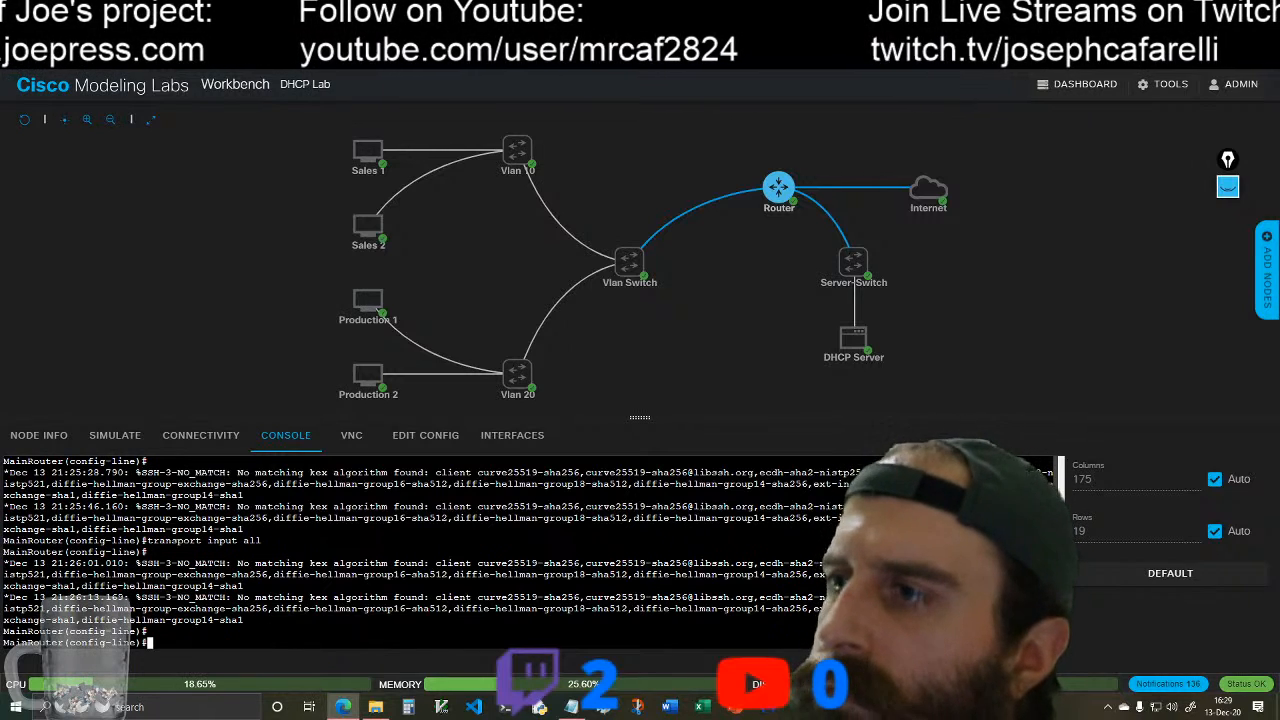
Step: Telnet from the DHCP Server to 192.168.0.1 and log in as cisco with the account password
{"action": "left_click", "coordinate": [855, 338]}
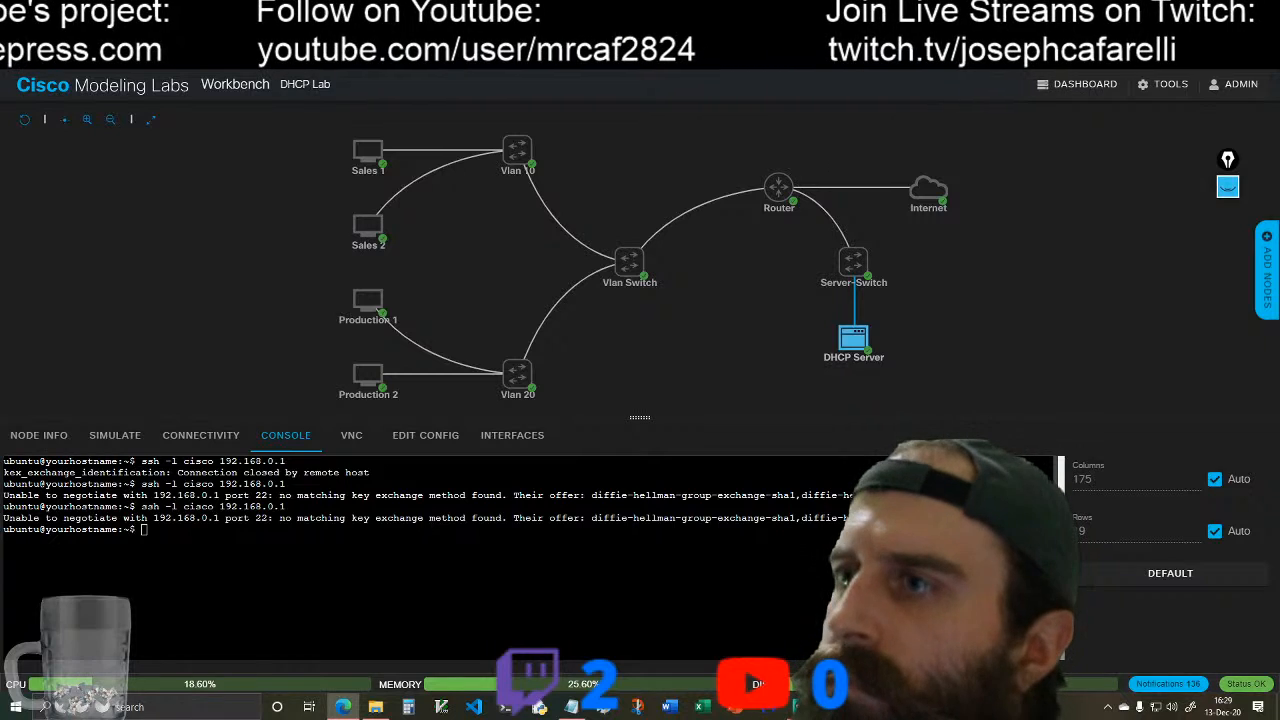
{"action": "type", "text": "telnet"}
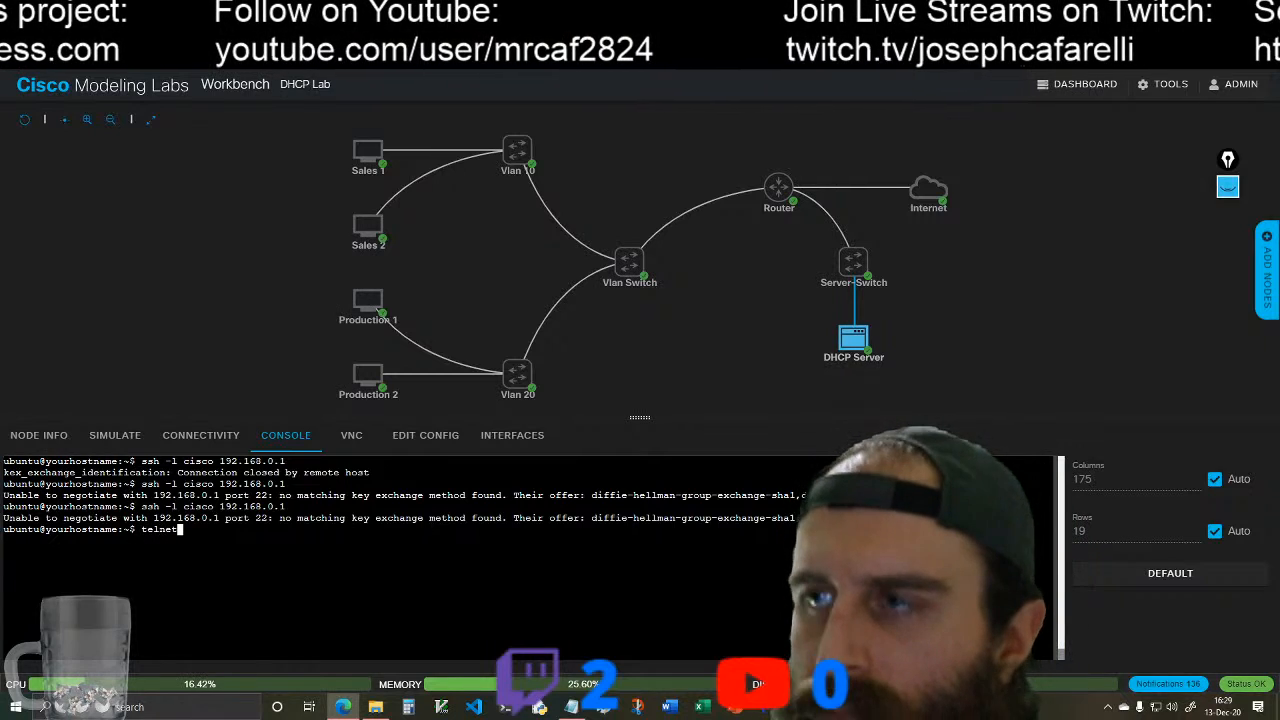
{"action": "type", "text": " 192.1"}
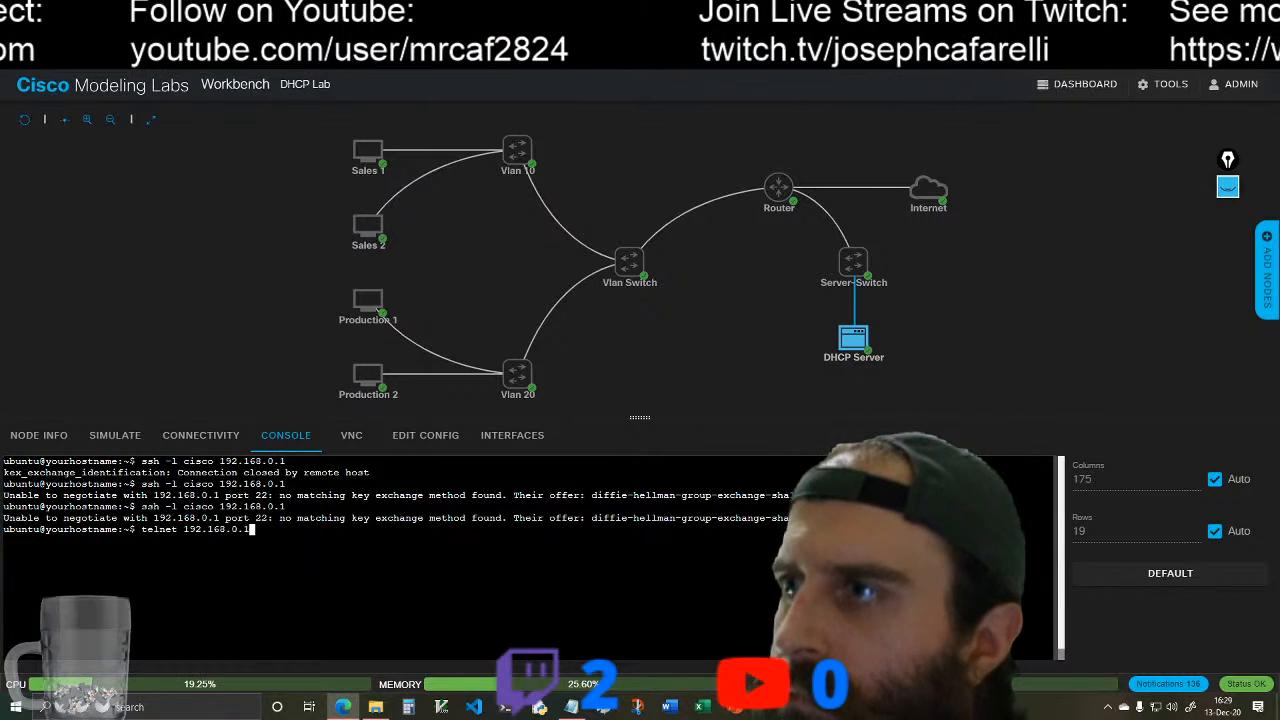
{"action": "type", "text": "68.0.1"}
{"action": "key", "text": "Return"}
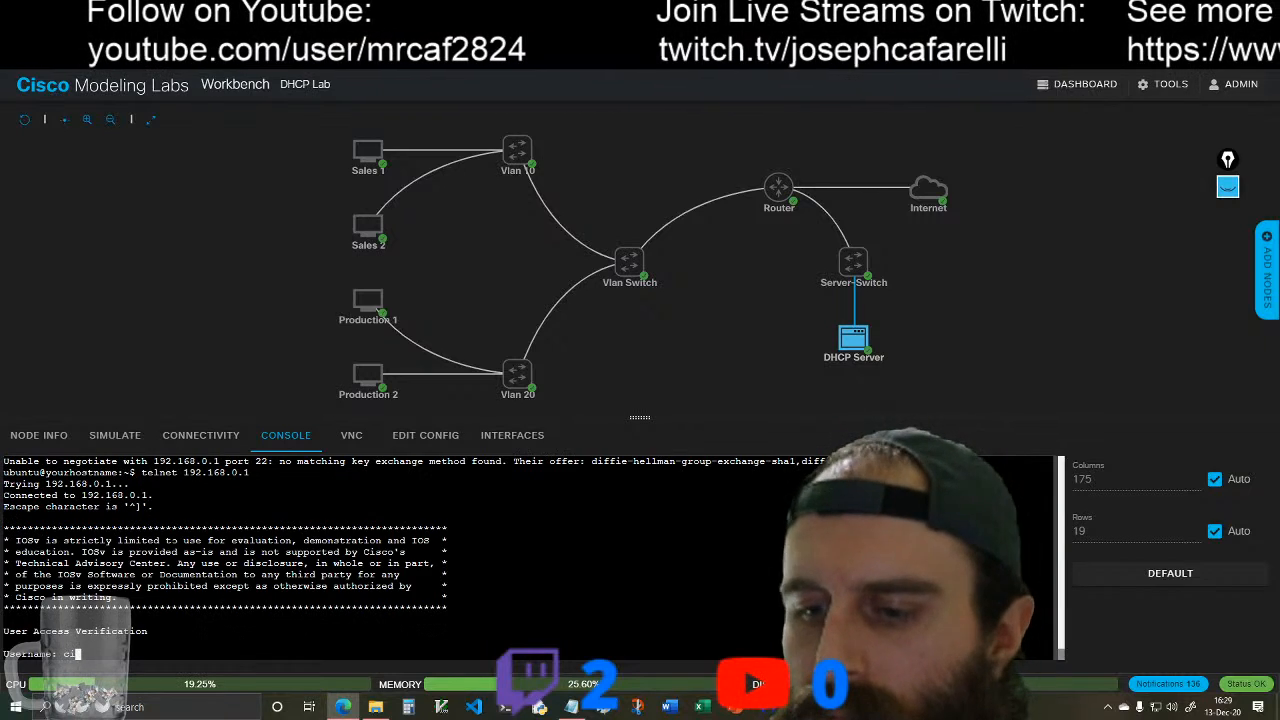
{"action": "type", "text": "cisco"}
{"action": "key", "text": "Return"}
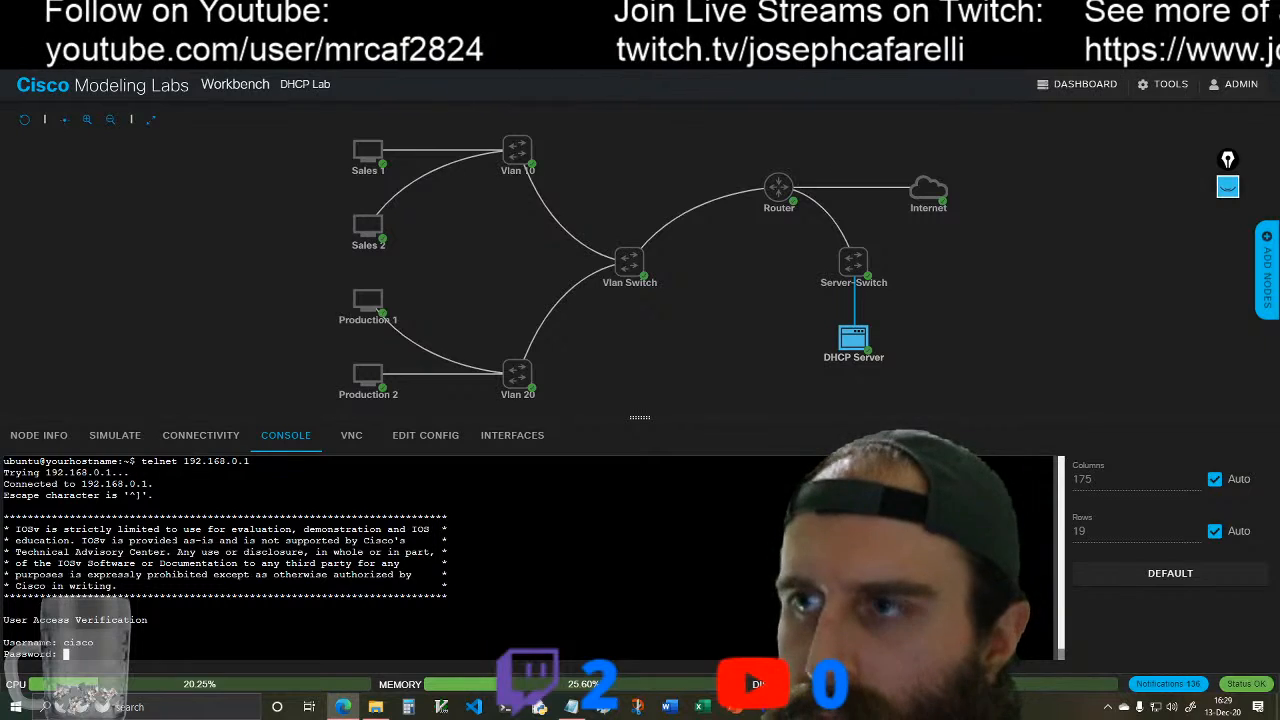
{"action": "type", "text": "cisco"}
{"action": "key", "text": "Return"}
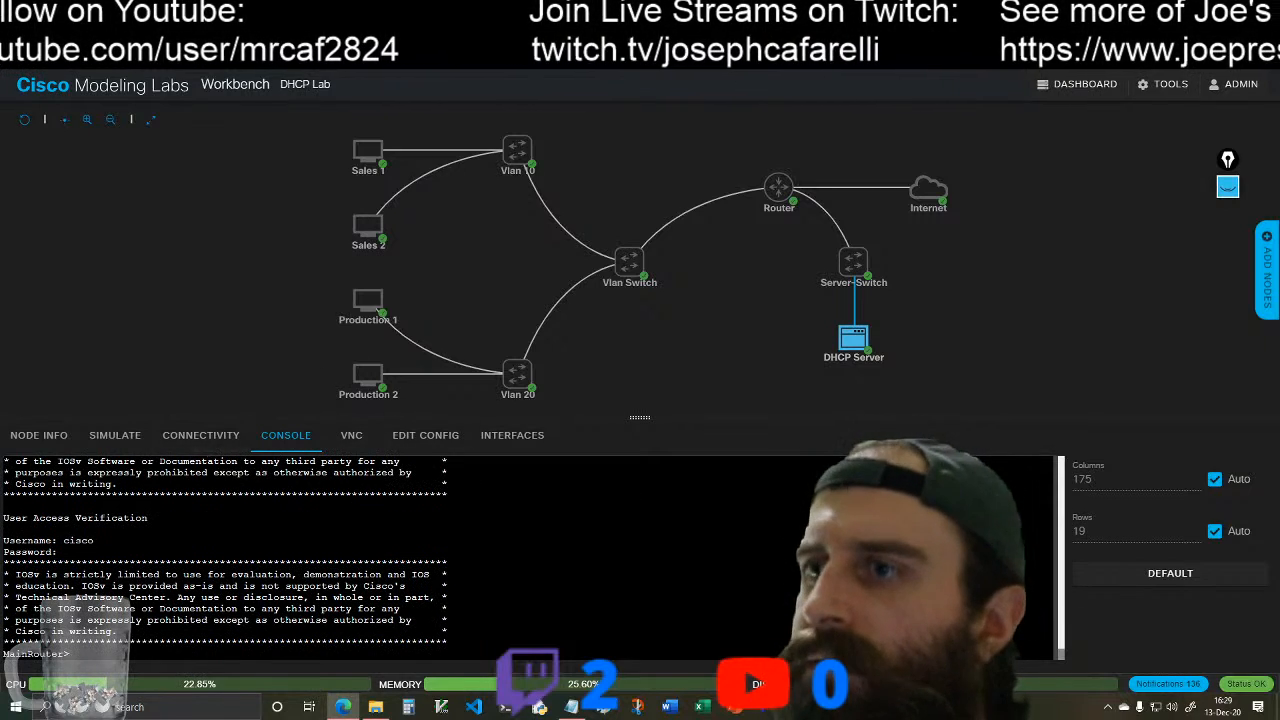
Step: Telnet from Sales 1 to 10.0.10.1 and log in as cisco with the account password
{"action": "left_click", "coordinate": [395, 141]}
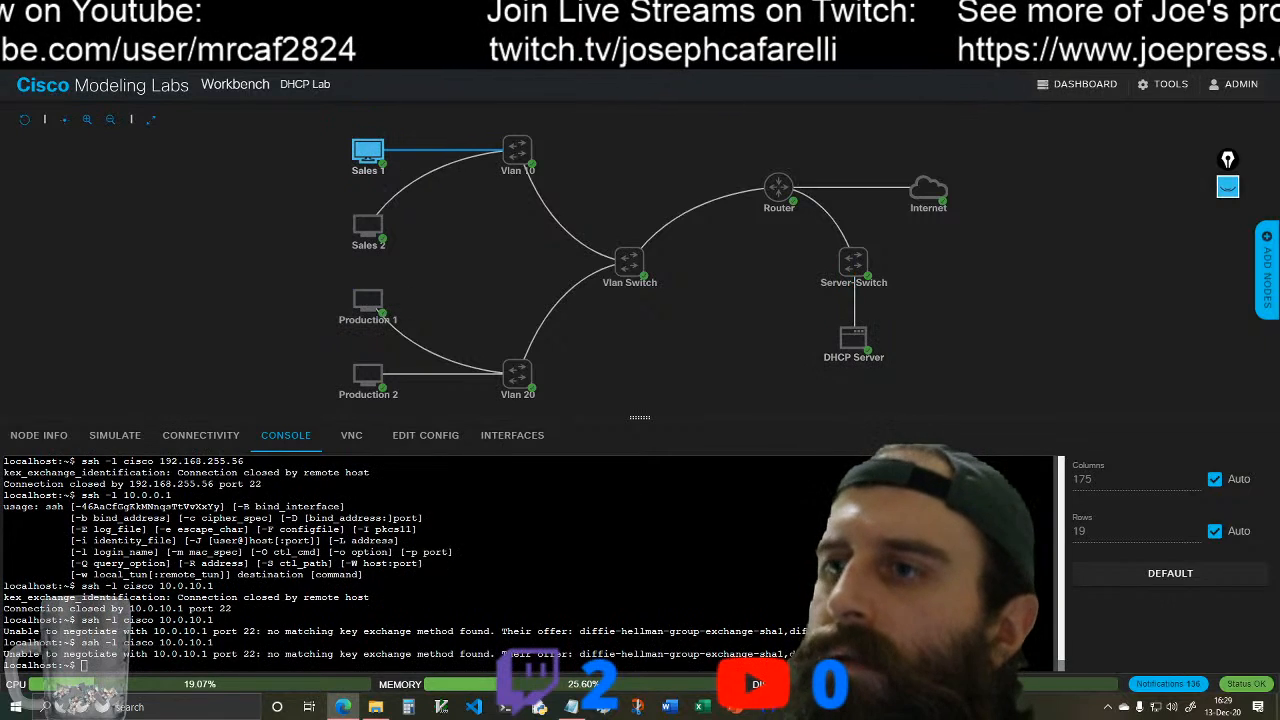
{"action": "left_click", "coordinate": [142, 662]}
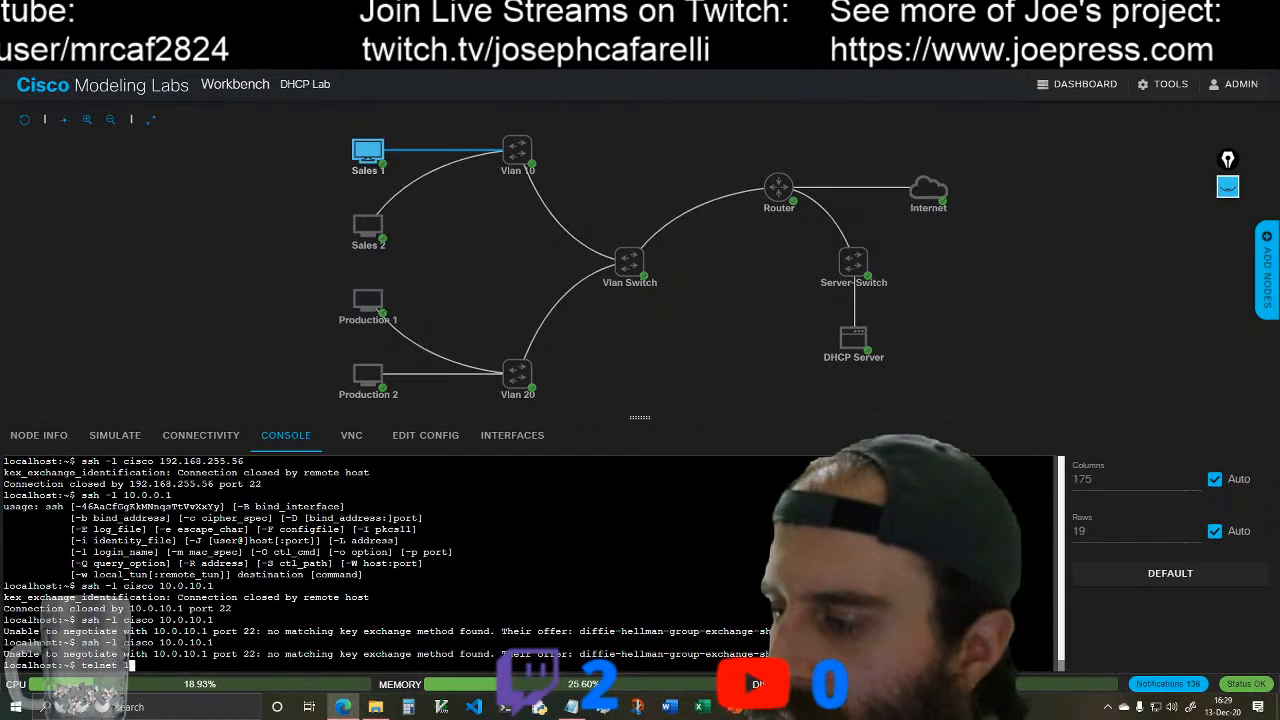
{"action": "type", "text": "telnet 10.0.10.1"}
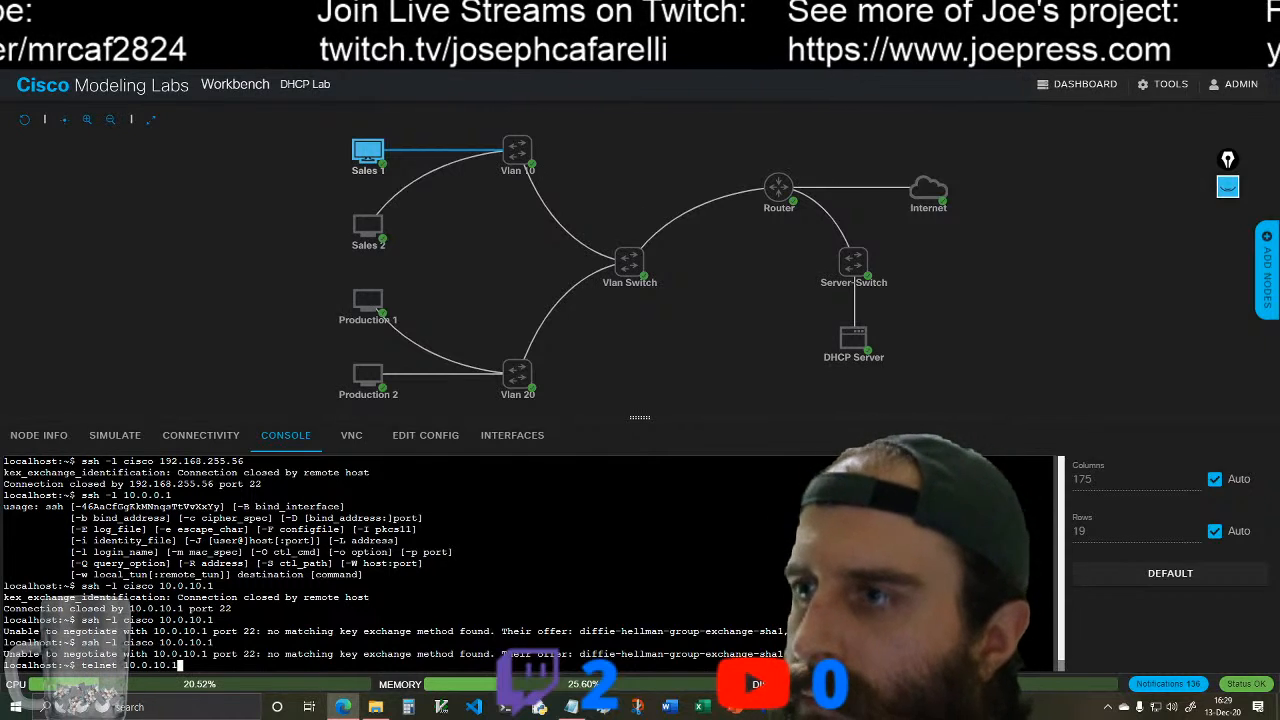
{"action": "key", "text": "Return"}
{"action": "type", "text": "cisco"}
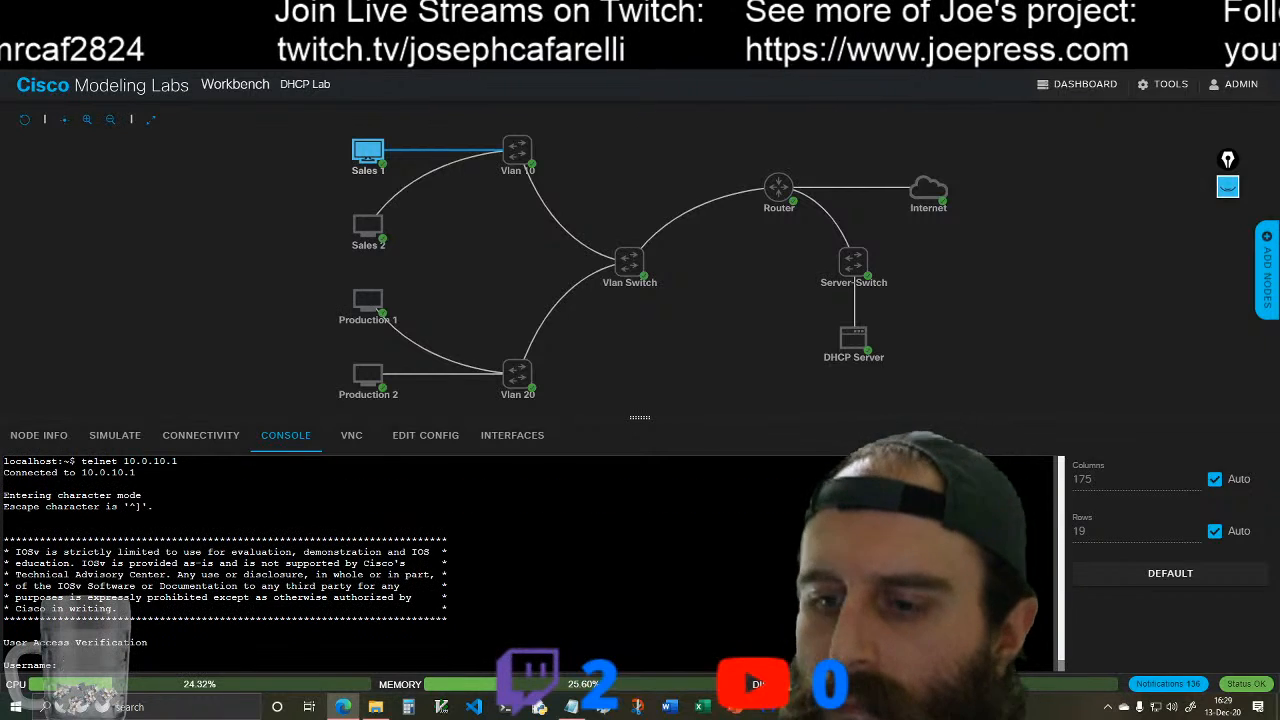
{"action": "key", "text": "Return"}
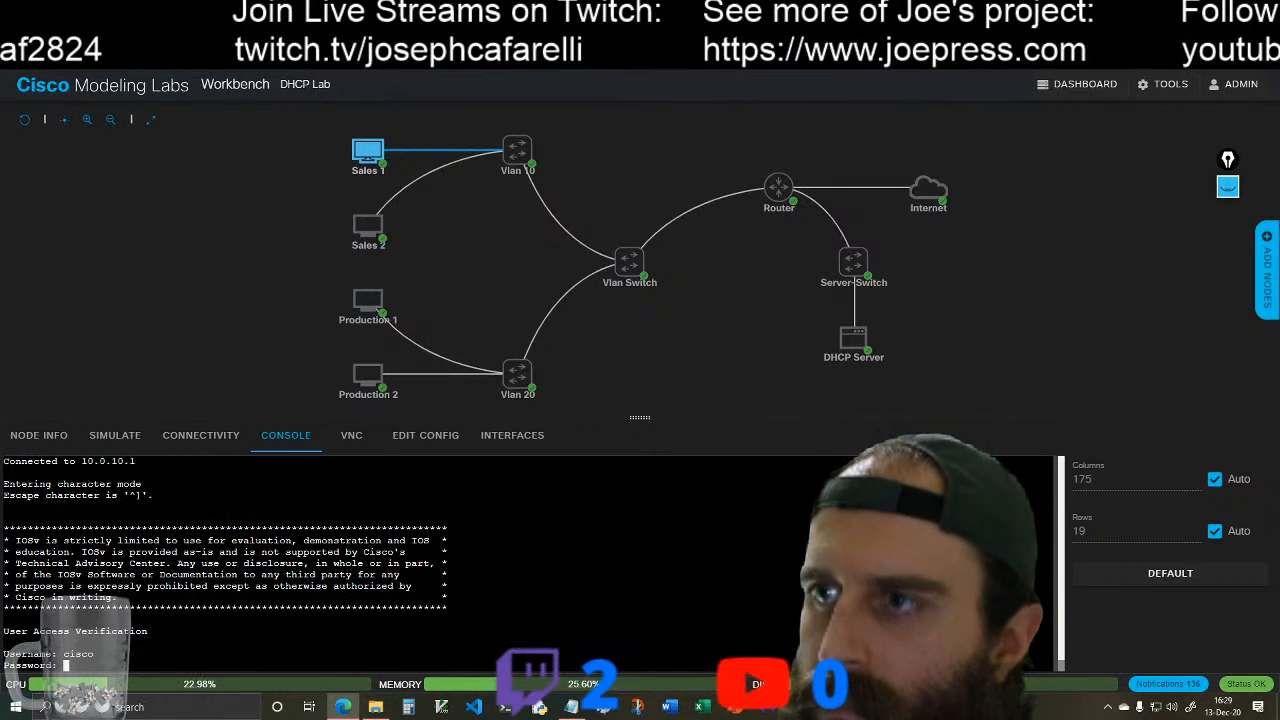
{"action": "type", "text": "cisco"}
{"action": "key", "text": "Return"}
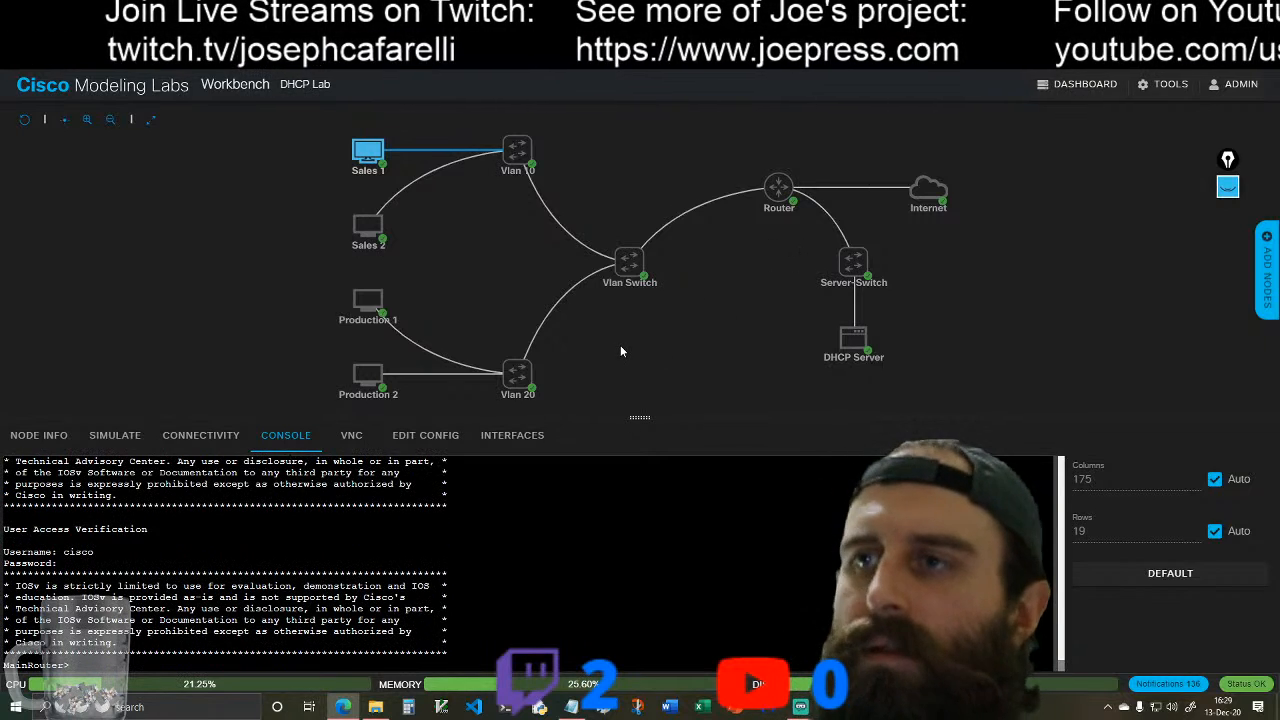
Step: Close the Telnet session on Sales 1, and check the DHCP Server and Router consoles for open sessions or new messages
{"action": "type", "text": "exit"}
{"action": "key", "text": "Return"}
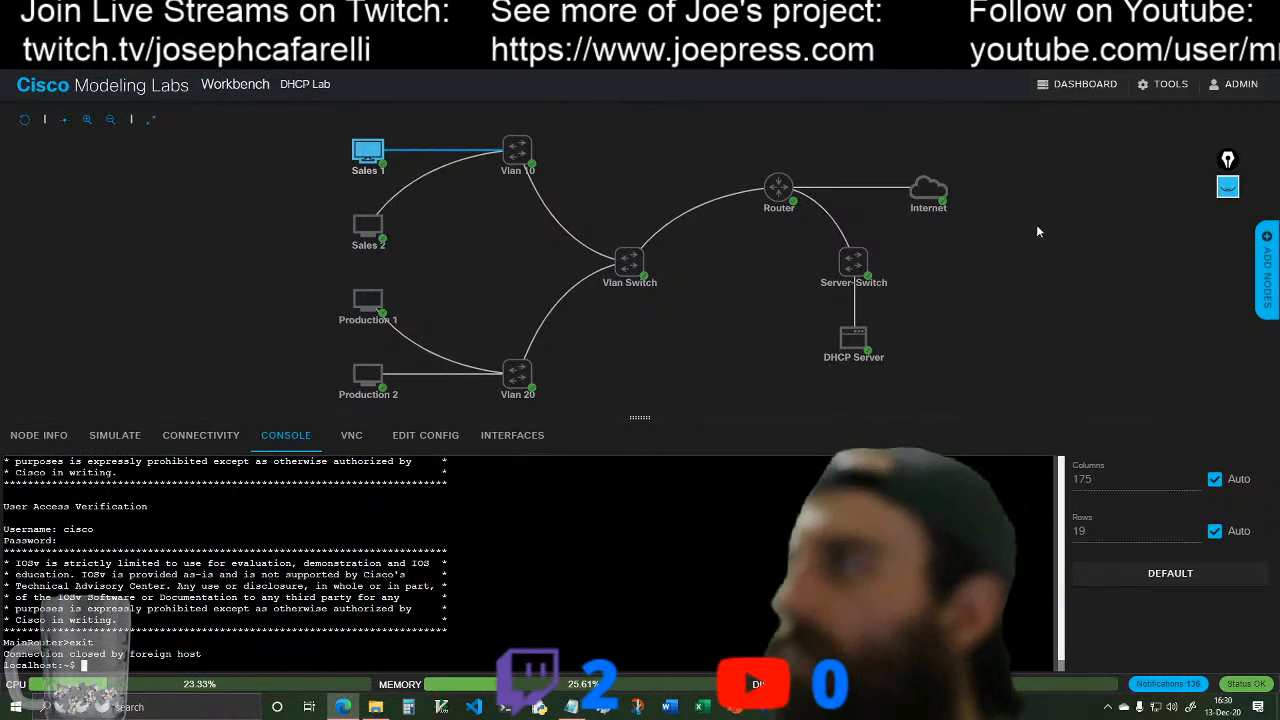
{"action": "left_click", "coordinate": [879, 330]}
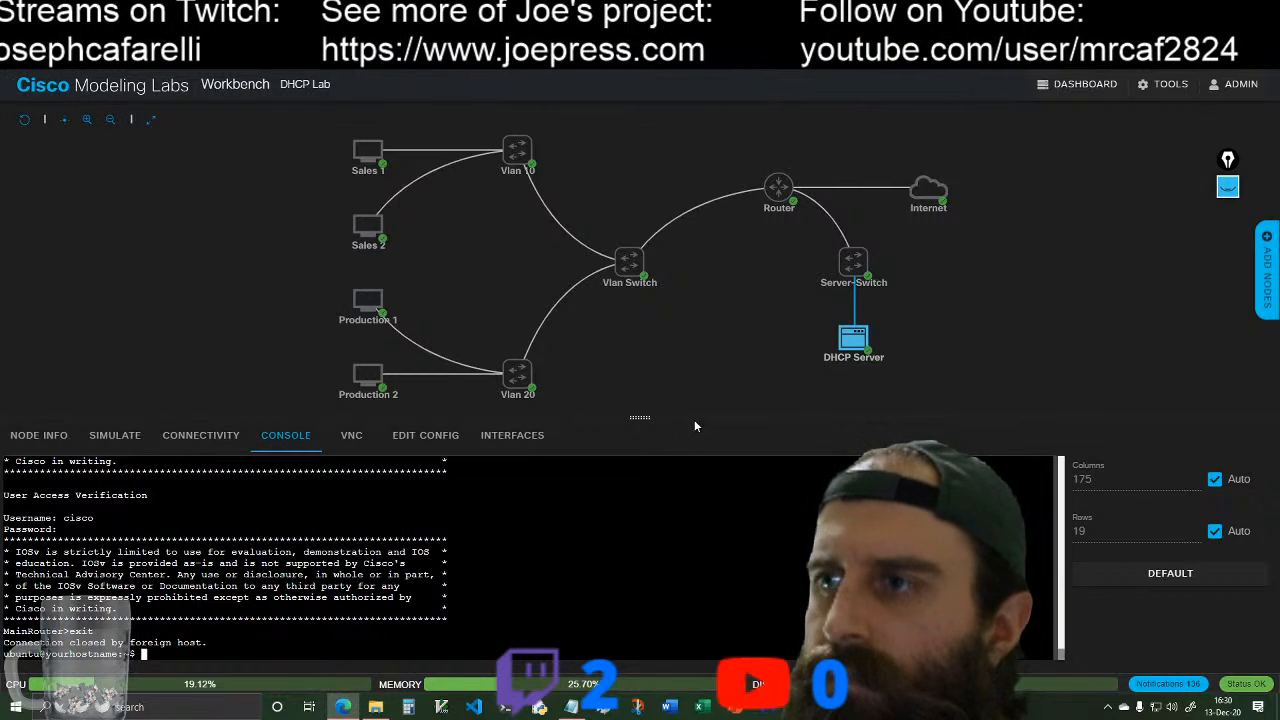
{"action": "left_click", "coordinate": [805, 180]}
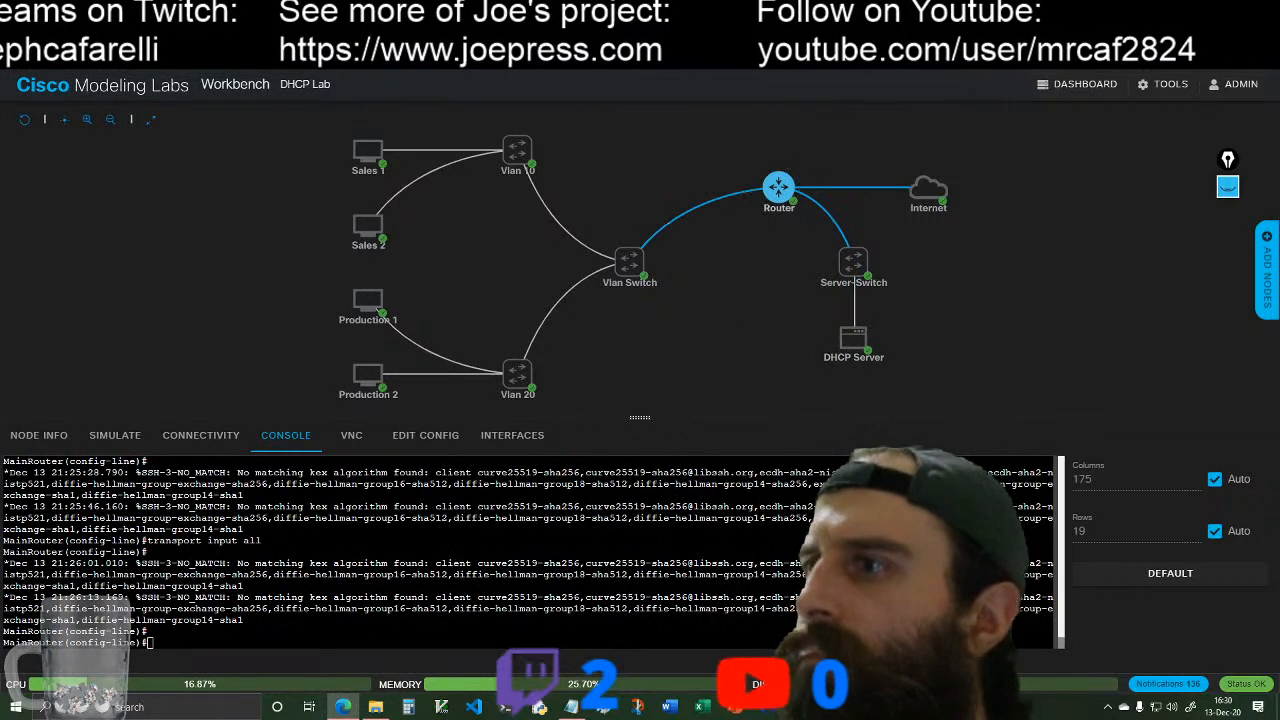
{"action": "key", "text": "Return"}
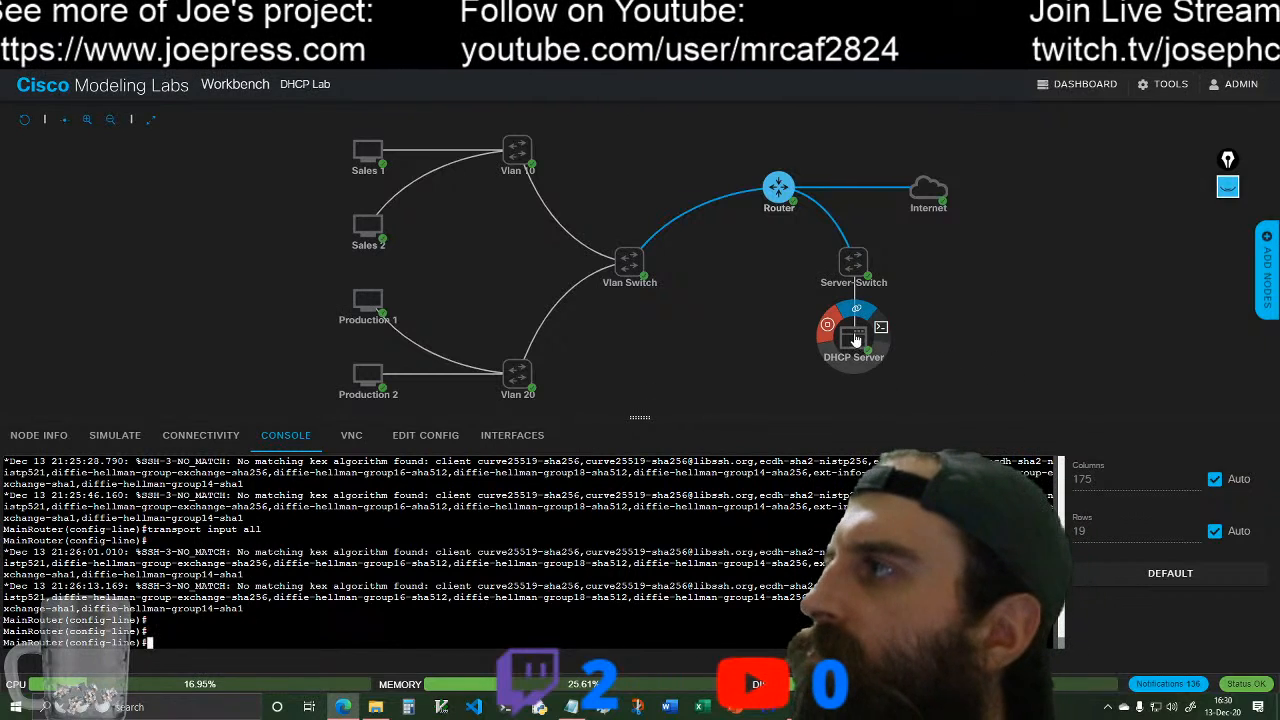
Step: Retry SSH from the DHCP Server to 192.168.0.1 without a username and check the log message in MainRouter's console
{"action": "left_click", "coordinate": [884, 330]}
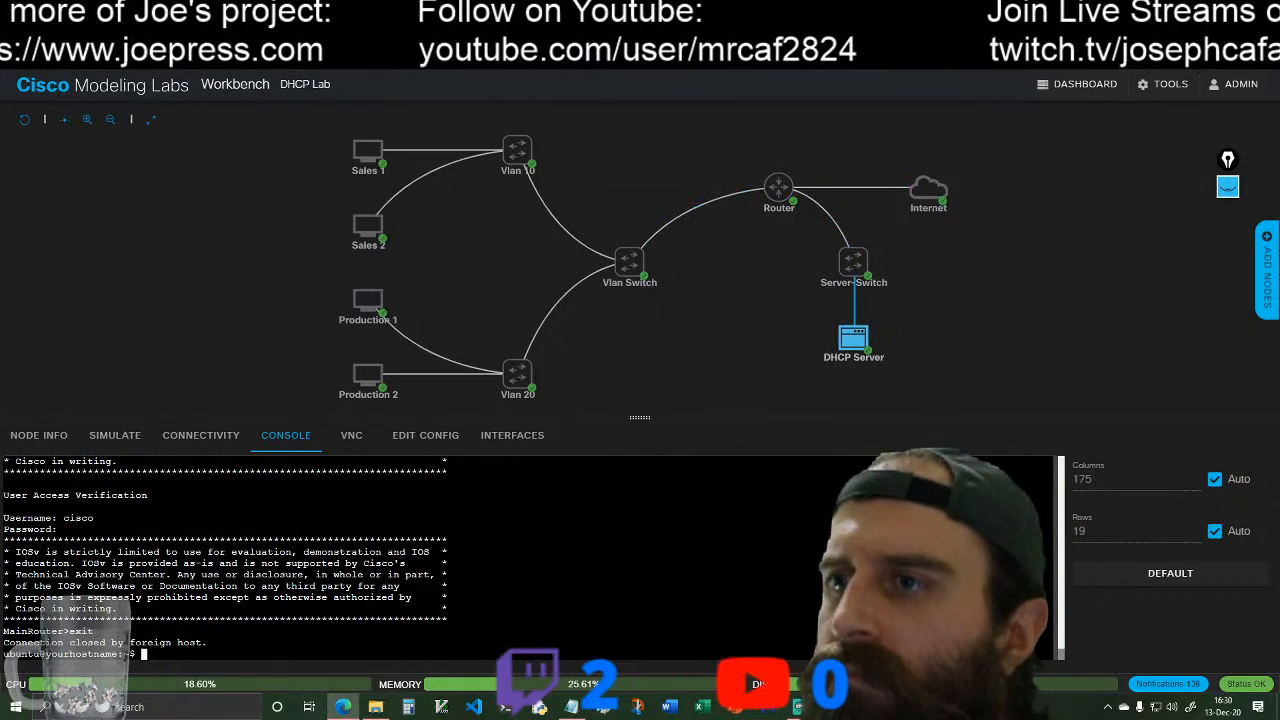
{"action": "type", "text": "ssh"}
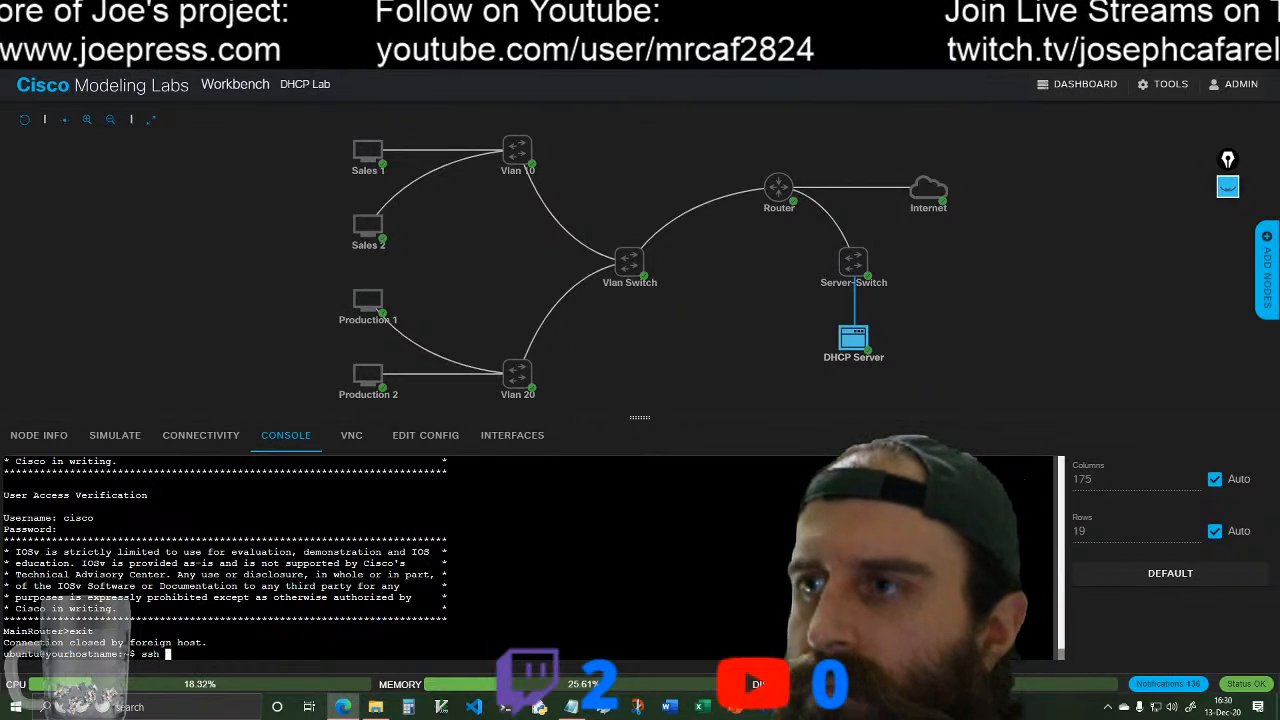
{"action": "type", "text": " 192"}
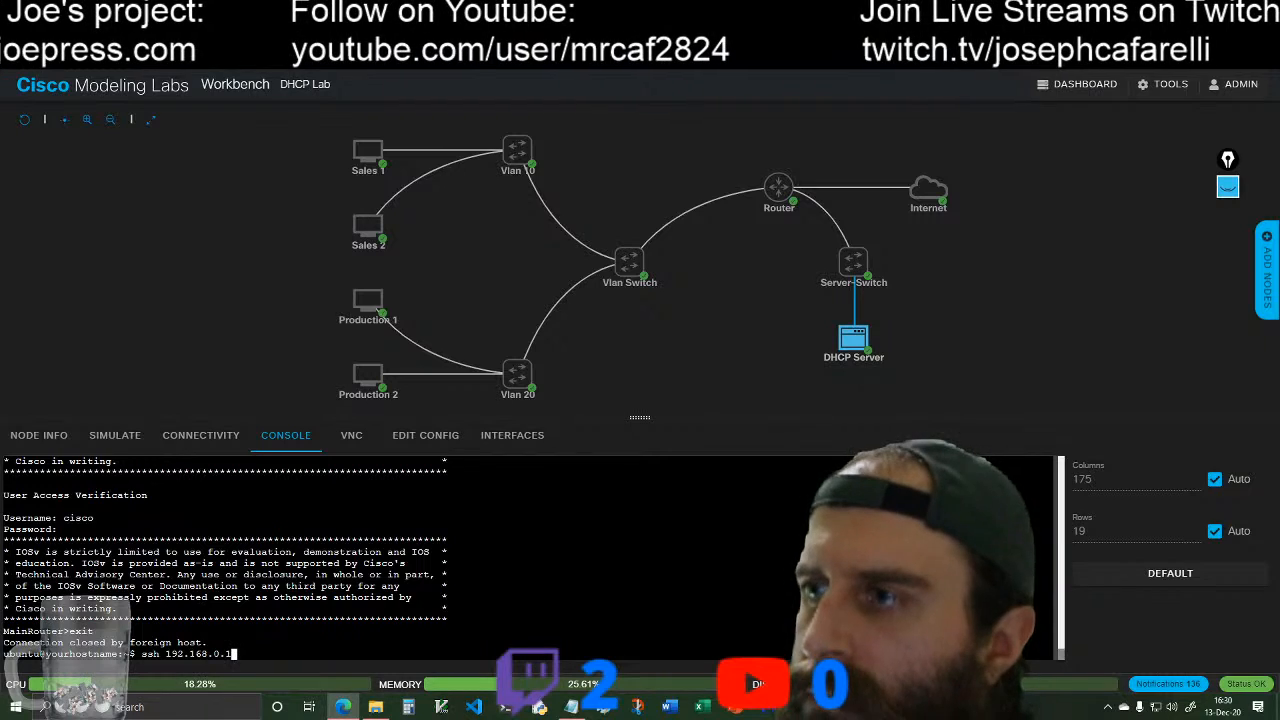
{"action": "type", "text": ".168.0.1"}
{"action": "key", "text": "Return"}
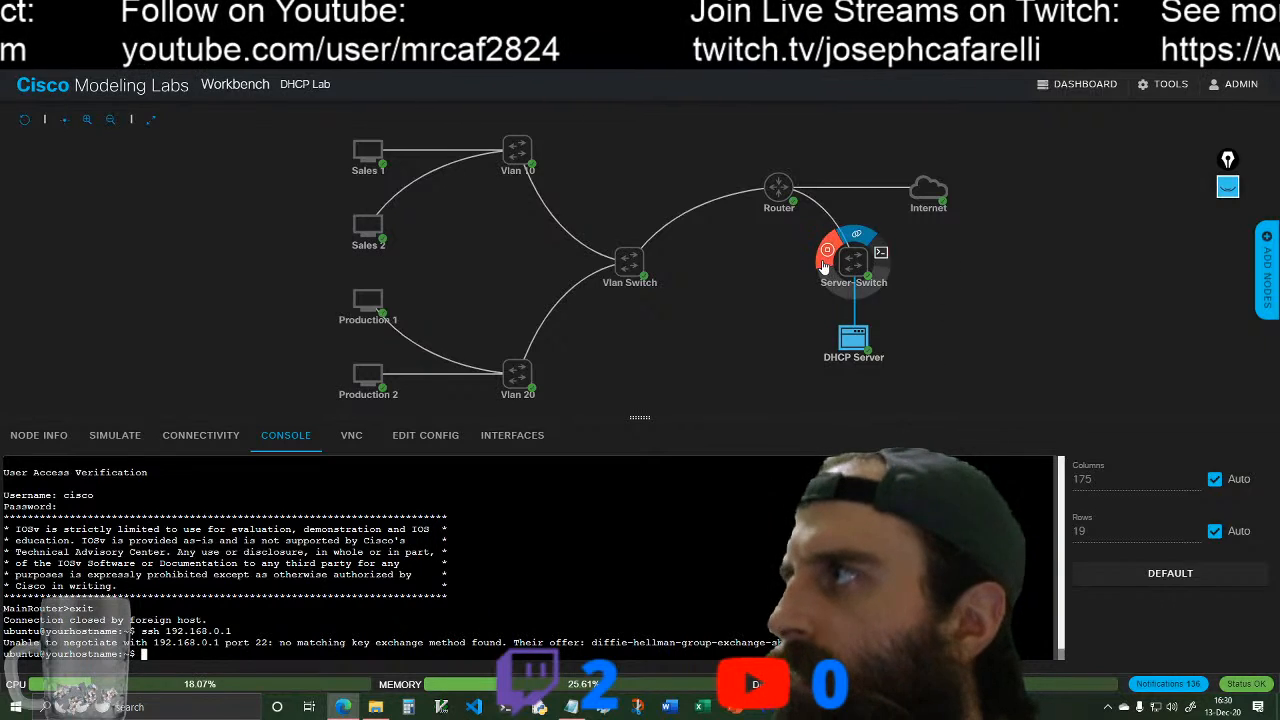
{"action": "left_click", "coordinate": [808, 180]}
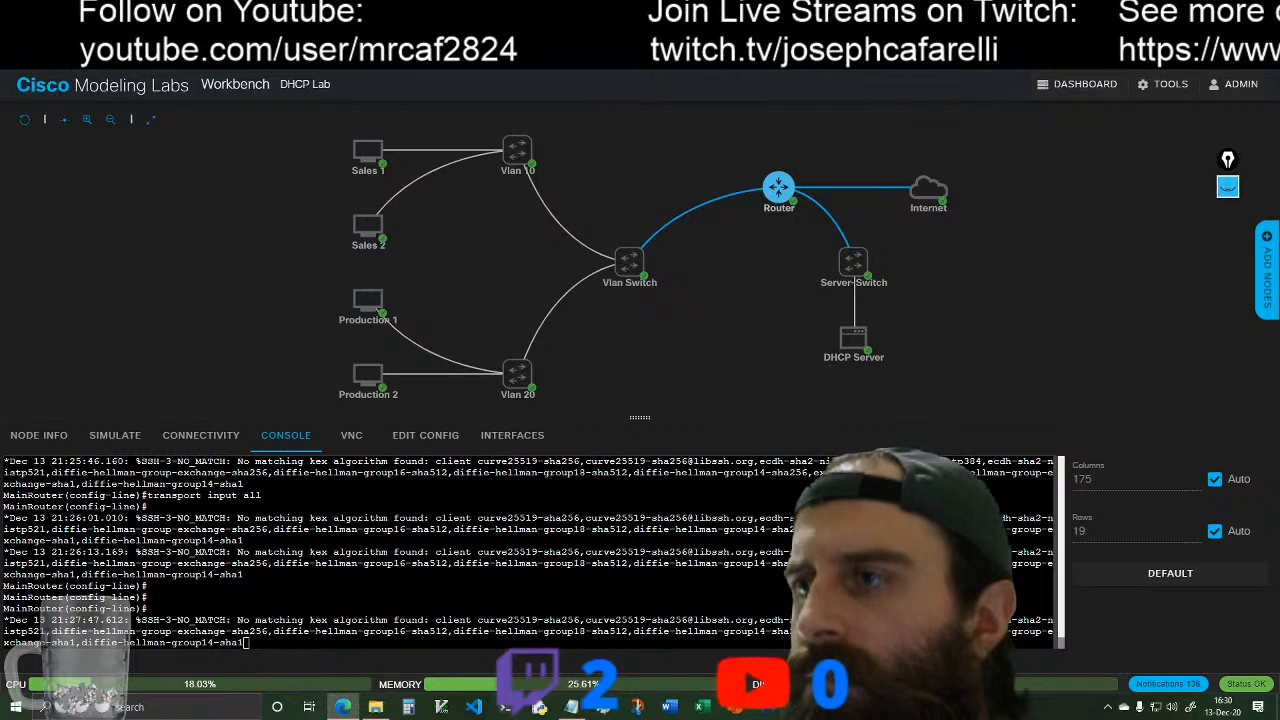
{"action": "key", "text": "Return"}
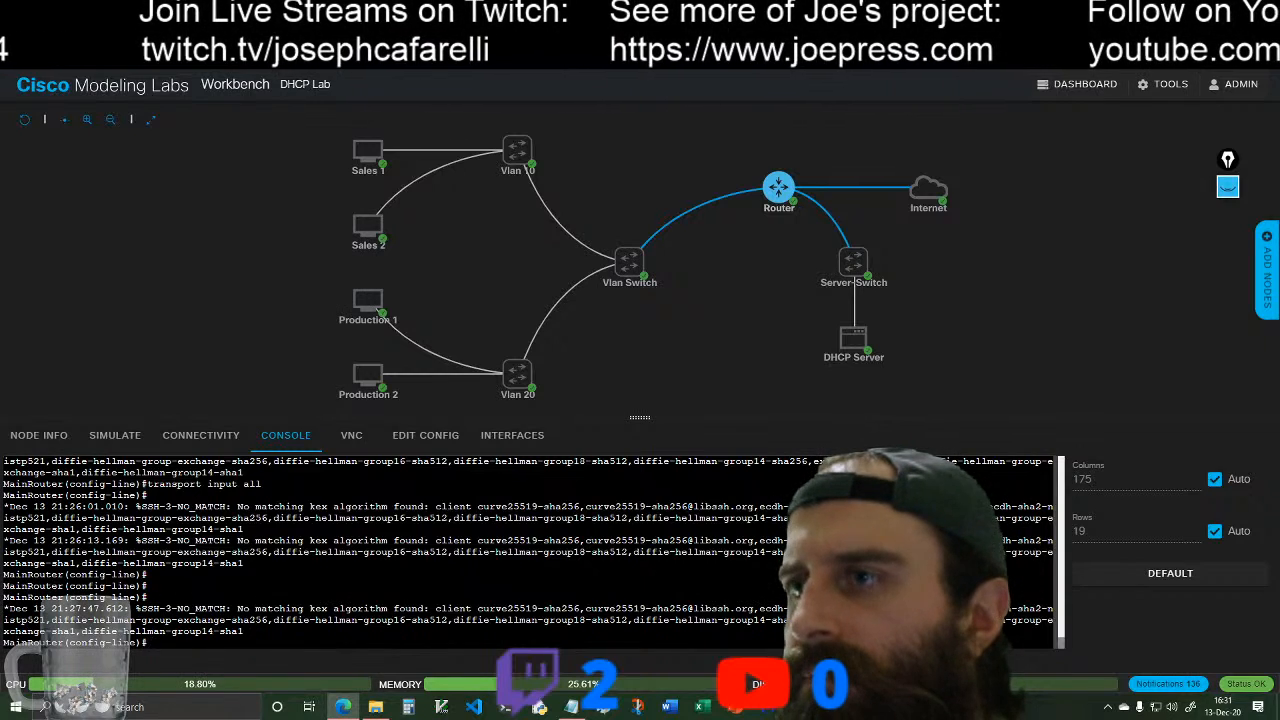
Step: Copy the error code SSH-3-NO_MATCH from the latest router log message and search the web for it
{"action": "left_click_drag", "start_coordinate": [138, 608], "coordinate": [226, 608]}
{"action": "right_click", "coordinate": [168, 620]}
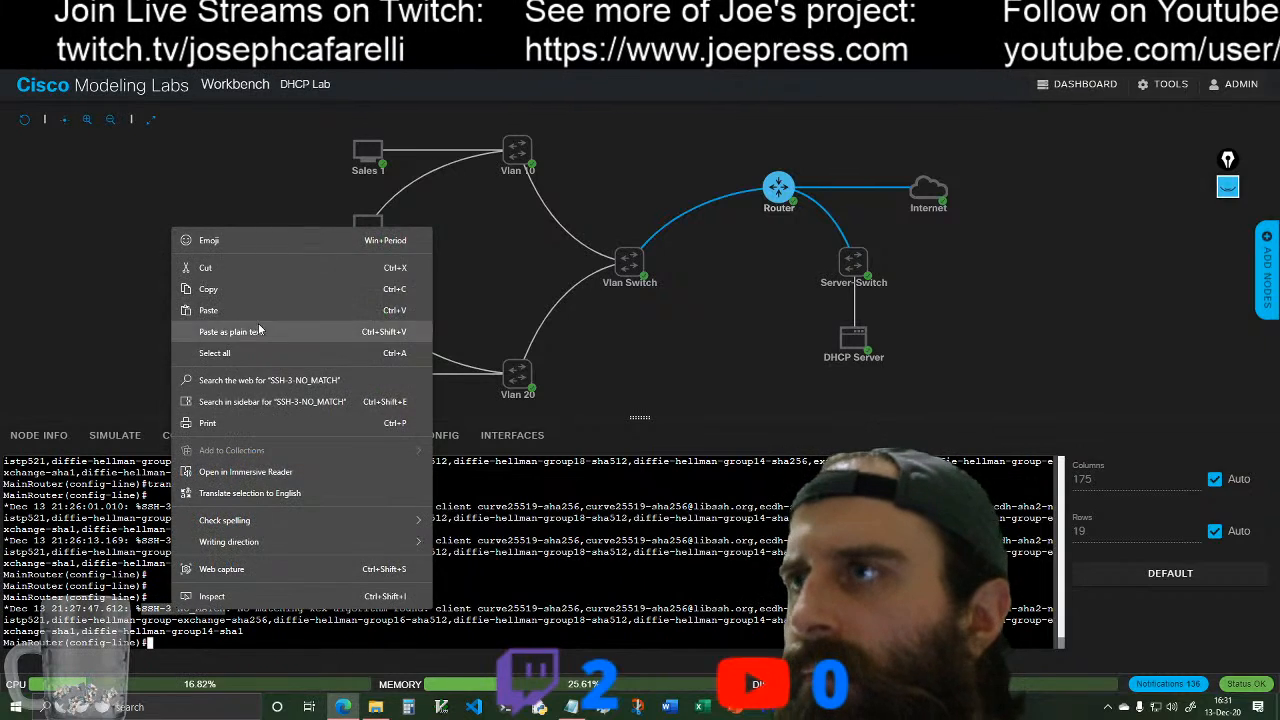
{"action": "left_click", "coordinate": [251, 280]}
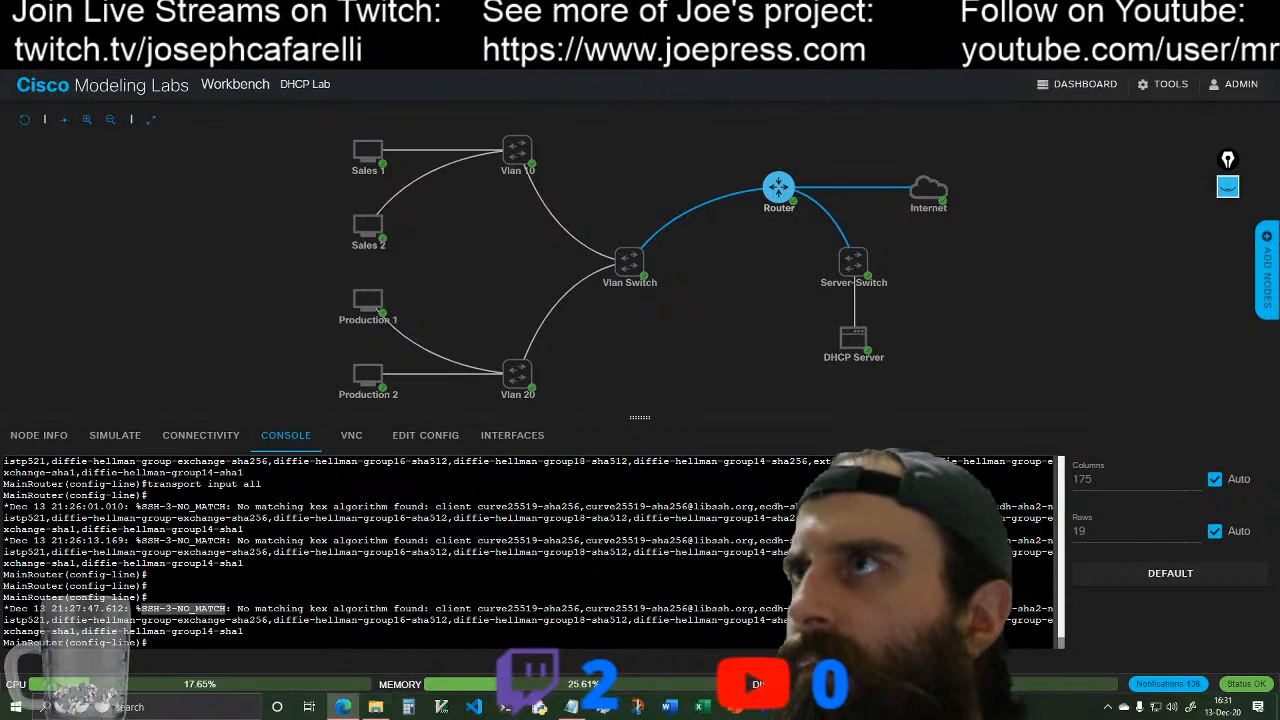
{"action": "left_click", "coordinate": [290, 12]}
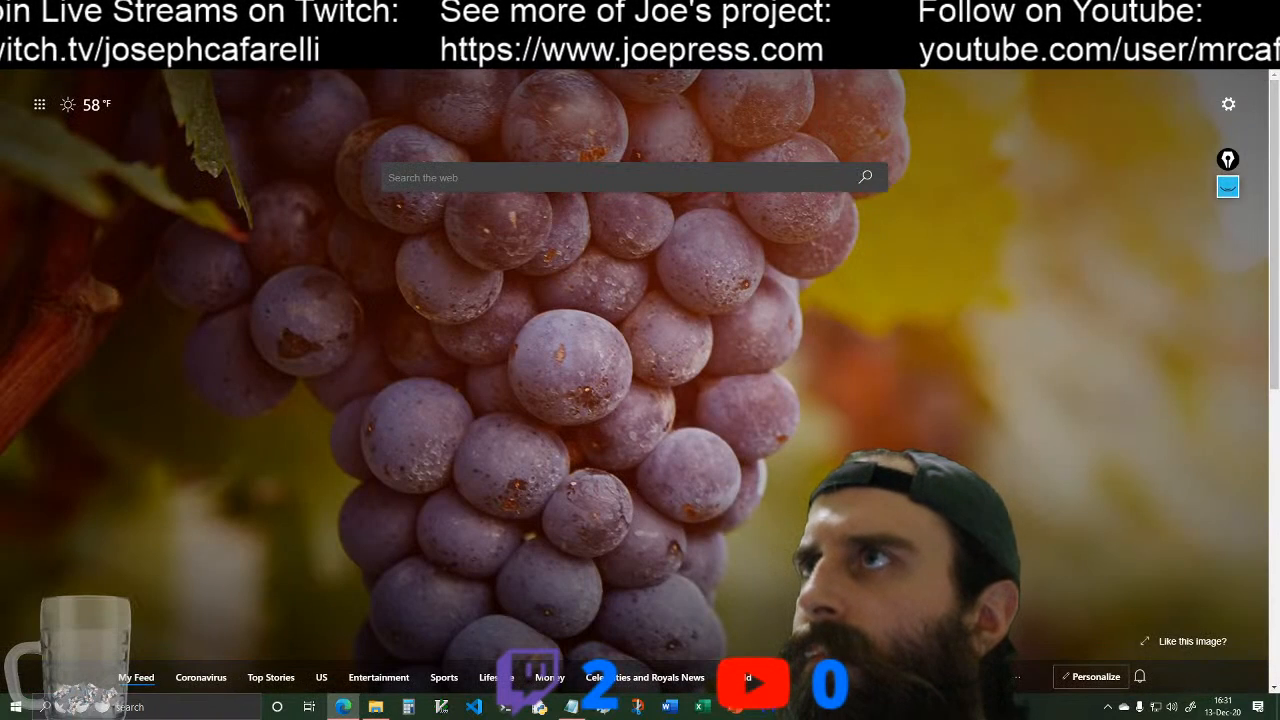
{"action": "right_click", "coordinate": [290, 66]}
{"action": "left_click", "coordinate": [311, 174]}
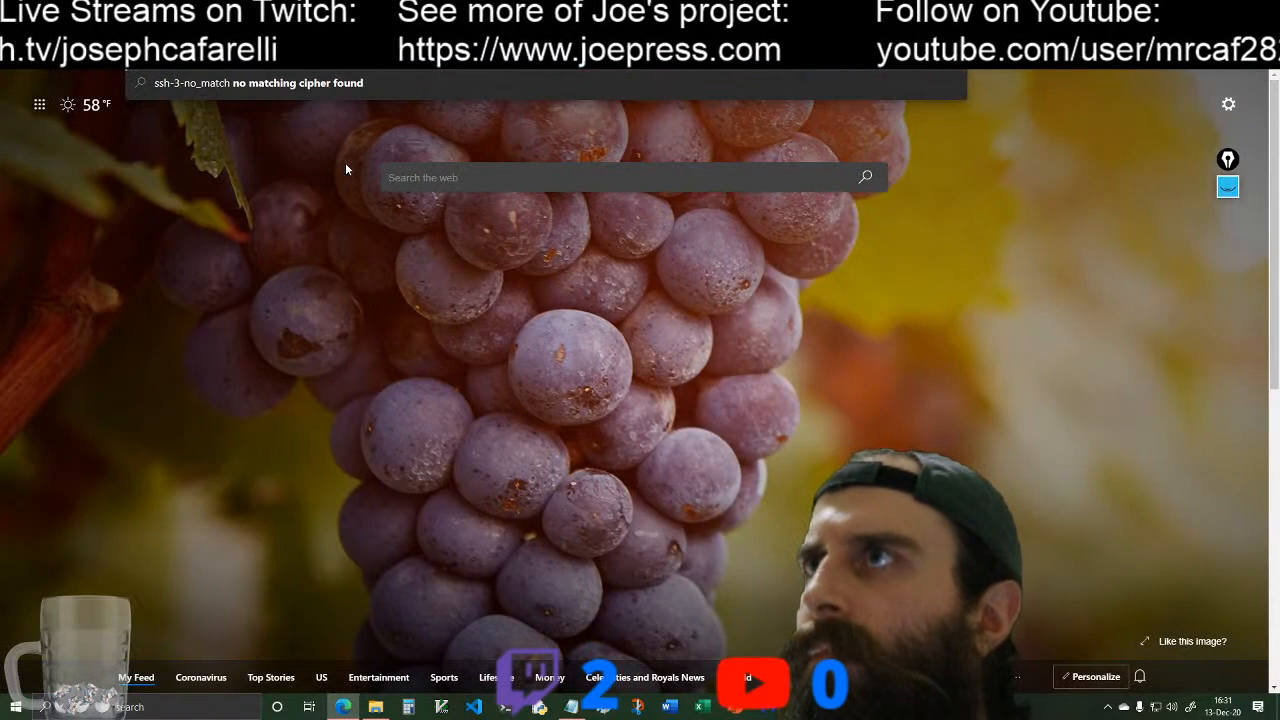
{"action": "key", "text": "Return"}
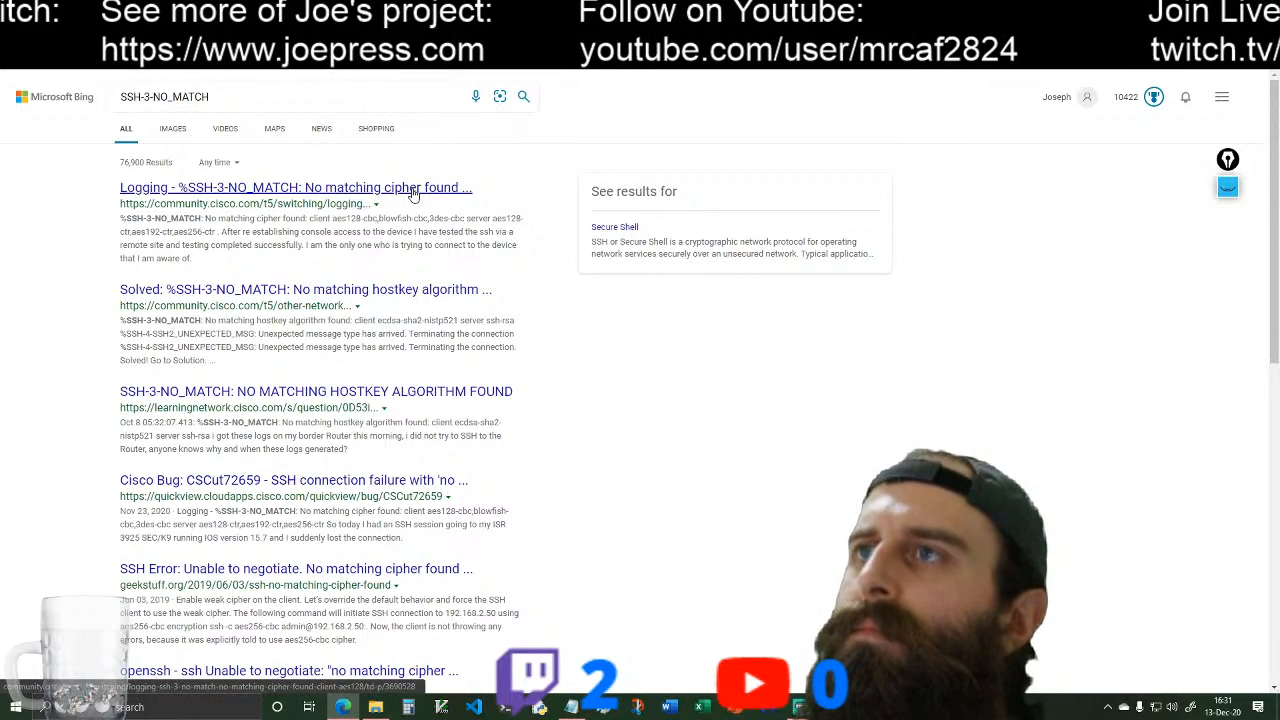
Step: Open the solved Cisco Community thread on "No matching hostkey algorithm found" and read its question and accepted solution
{"action": "left_click", "coordinate": [398, 292]}
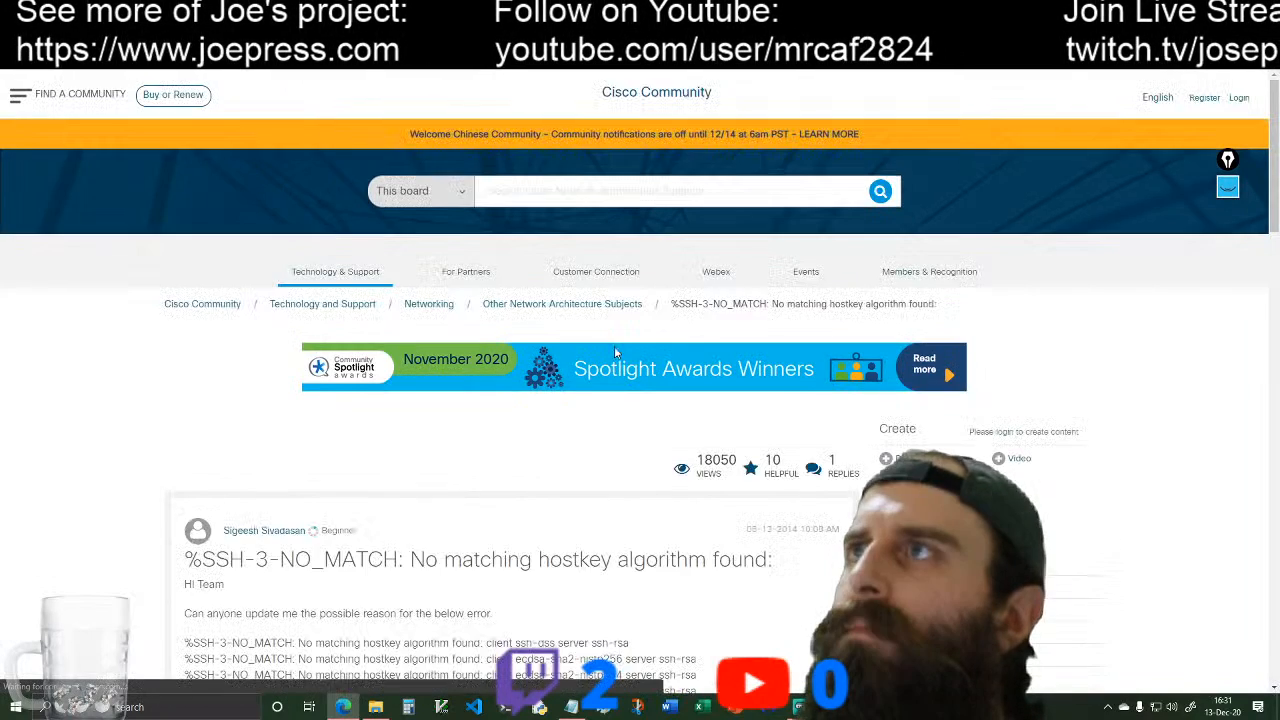
{"action": "scroll", "coordinate": [617, 349], "scroll_direction": "down", "scroll_amount": 3}
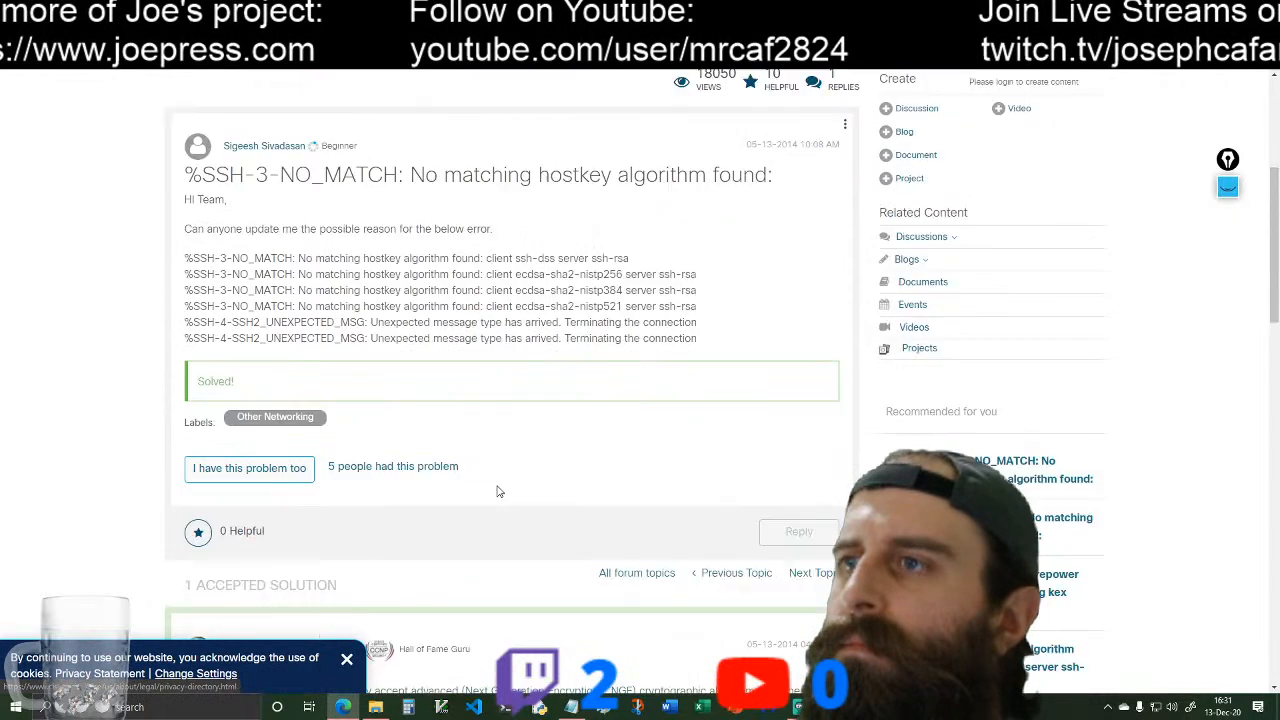
{"action": "scroll", "coordinate": [498, 487], "scroll_direction": "down", "scroll_amount": 3}
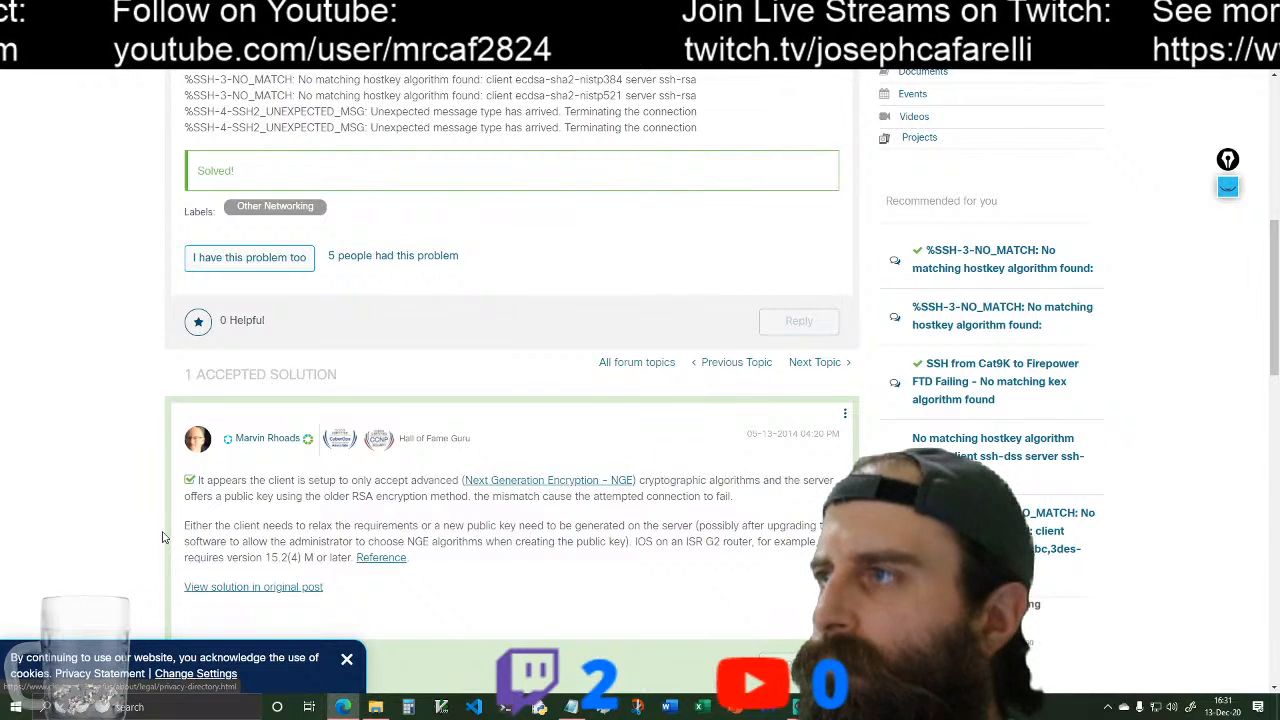
{"action": "scroll", "coordinate": [165, 537], "scroll_direction": "down", "scroll_amount": 1}
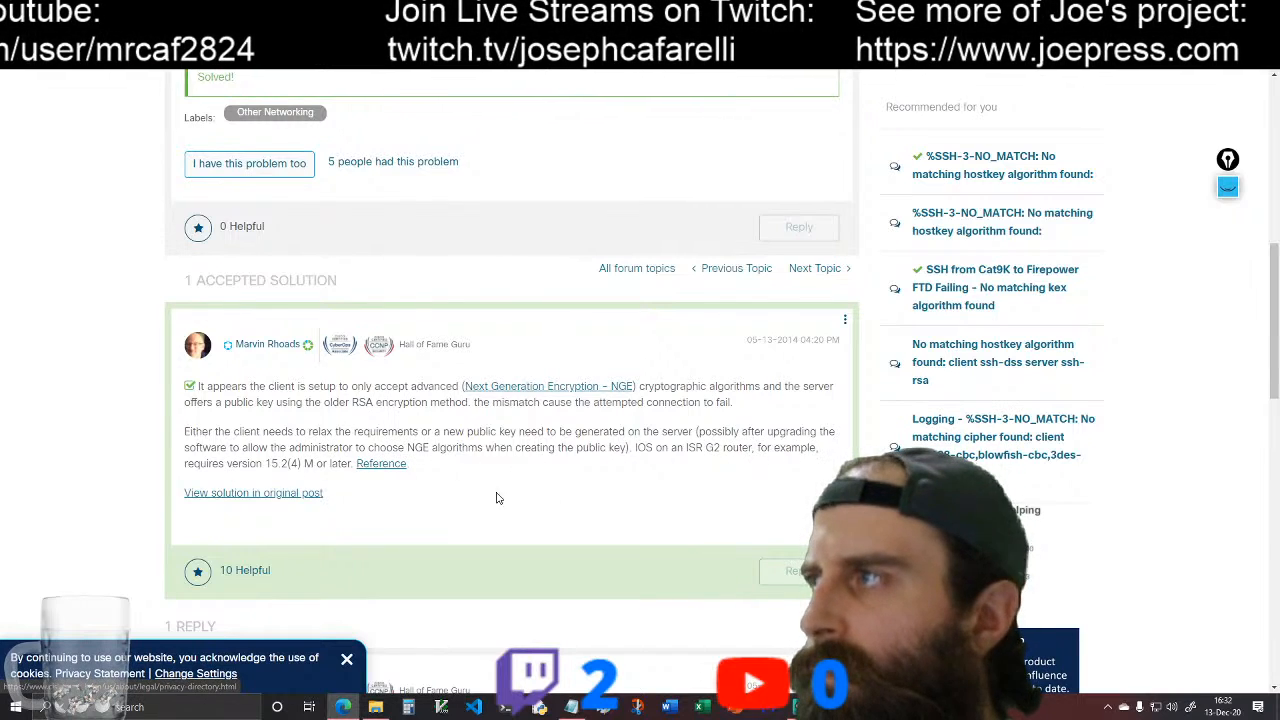
{"action": "scroll", "coordinate": [114, 543], "scroll_direction": "down", "scroll_amount": 3}
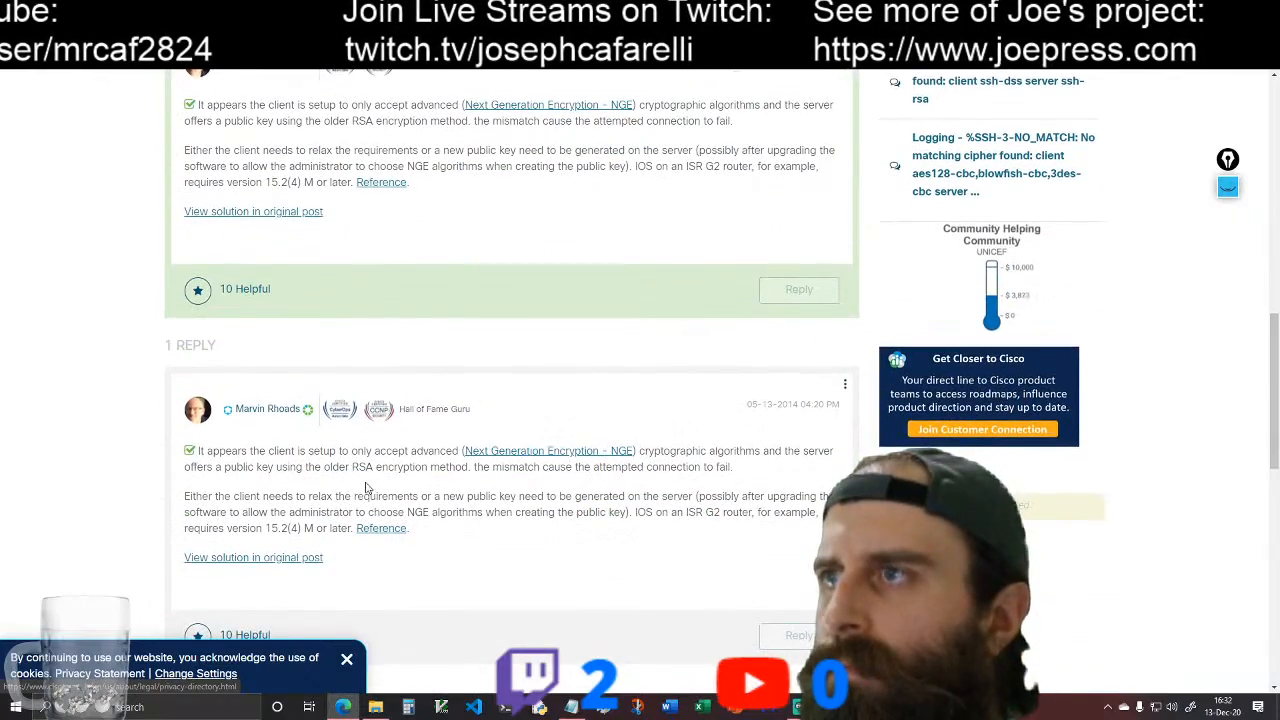
{"action": "scroll", "coordinate": [130, 555], "scroll_direction": "down", "scroll_amount": 5}
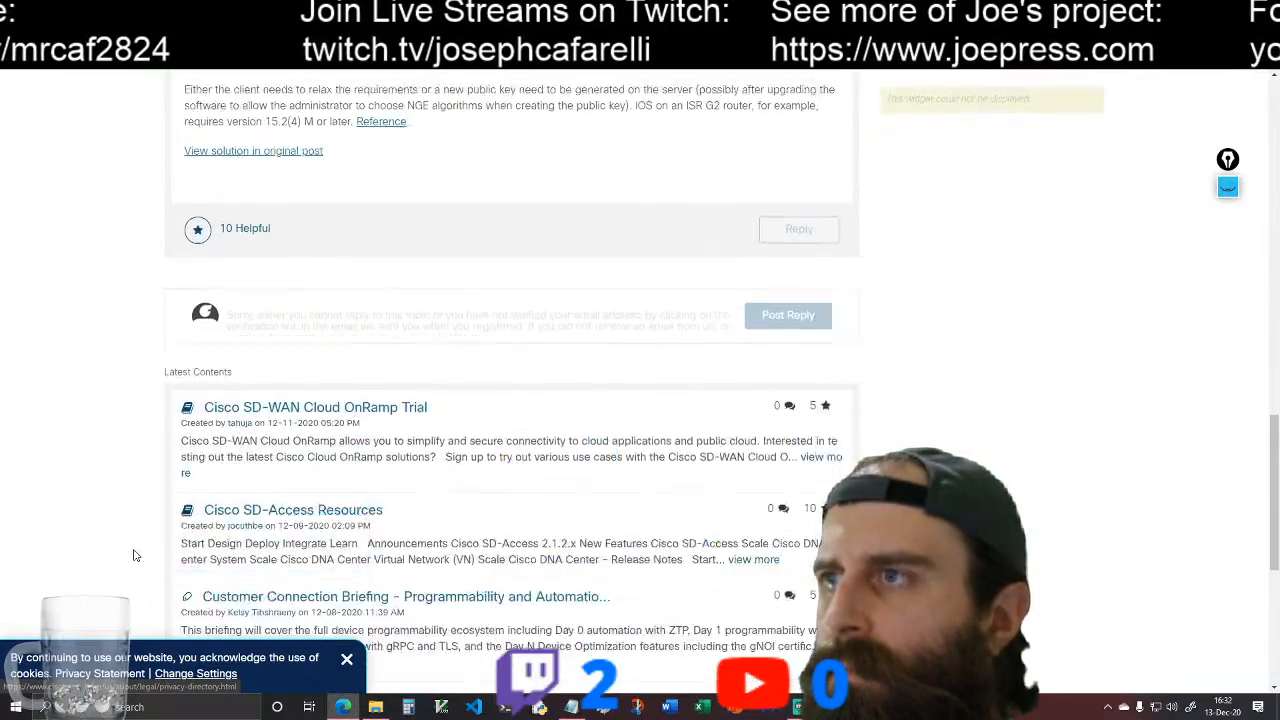
{"action": "scroll", "coordinate": [94, 526], "scroll_direction": "up", "scroll_amount": 10}
{"action": "scroll", "coordinate": [95, 527], "scroll_direction": "down", "scroll_amount": 3}
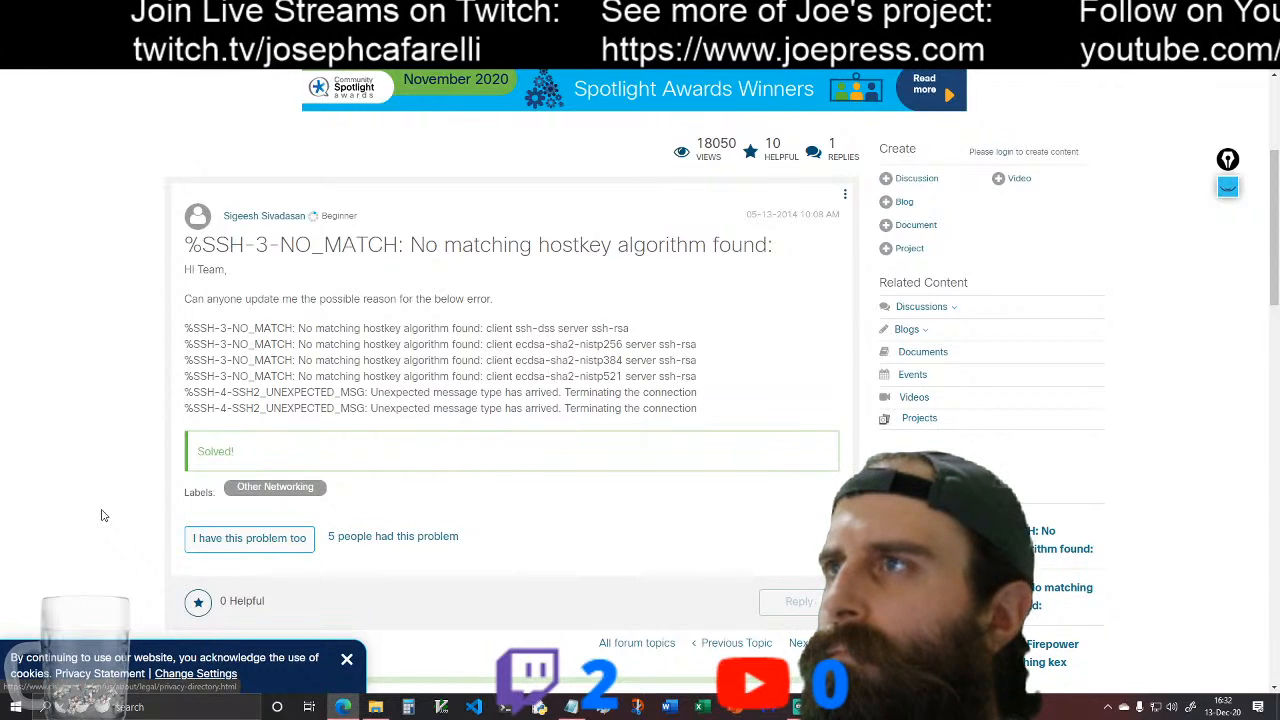
{"action": "scroll", "coordinate": [101, 515], "scroll_direction": "down", "scroll_amount": 4}
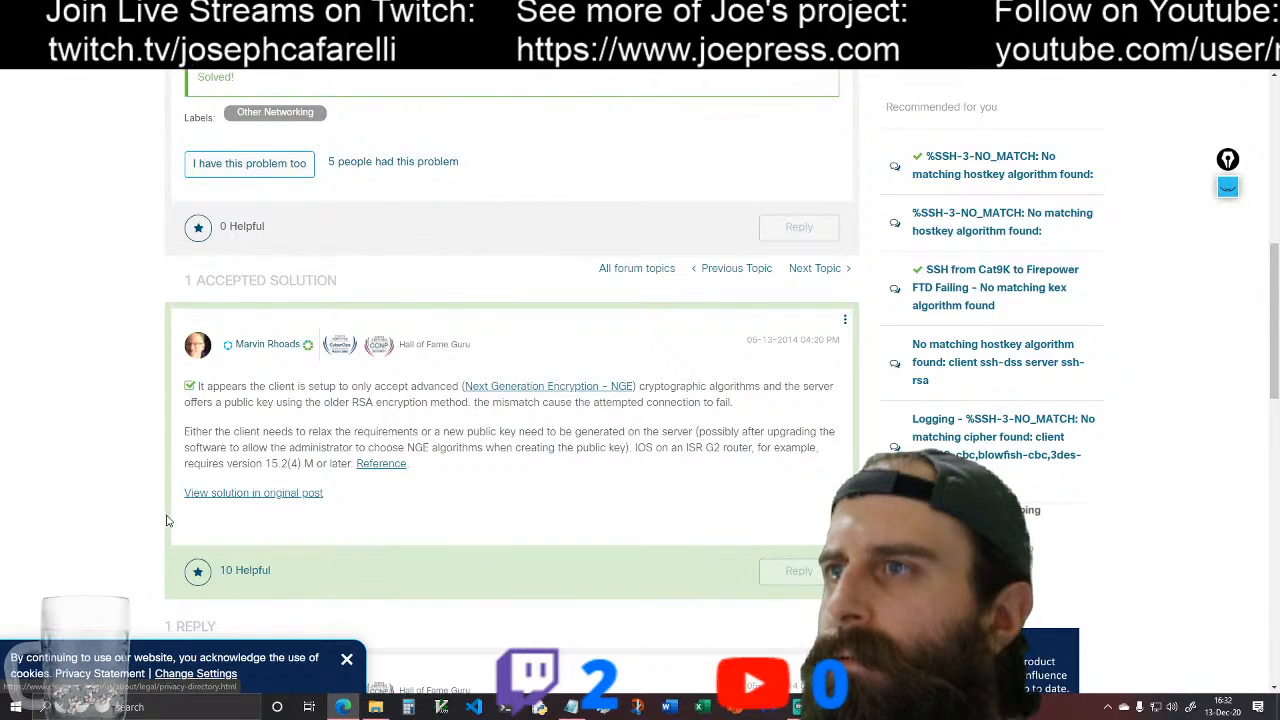
Step: View the accepted solution in its original post and look through the page for steps that fix the key mismatch
{"action": "left_click", "coordinate": [276, 493]}
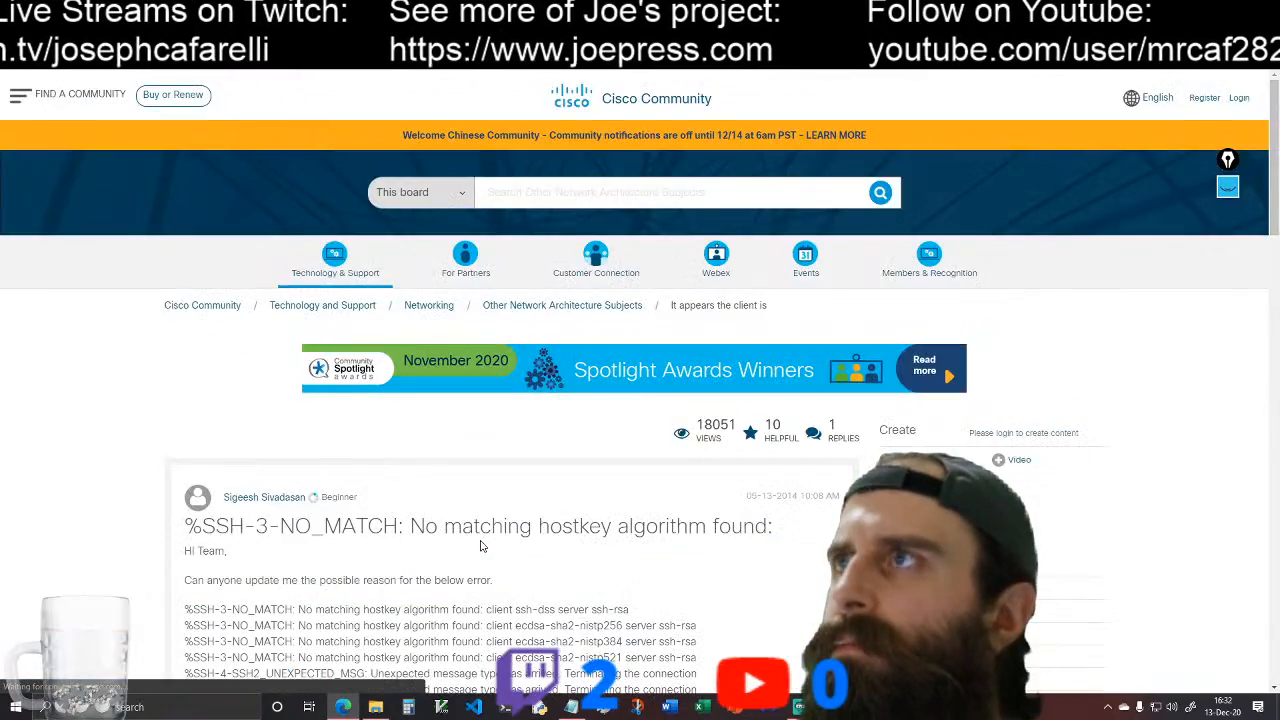
{"action": "scroll", "coordinate": [306, 511], "scroll_direction": "down", "scroll_amount": 5}
{"action": "scroll", "coordinate": [310, 505], "scroll_direction": "down", "scroll_amount": 2}
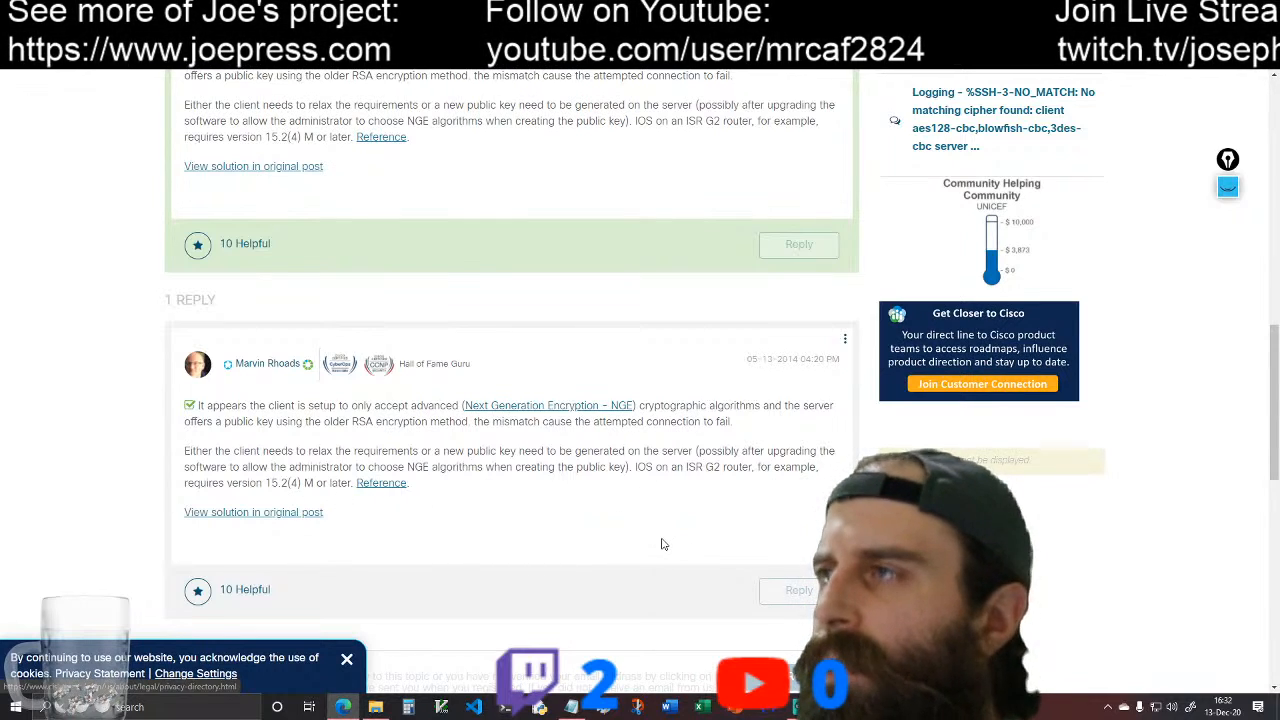
{"action": "scroll", "coordinate": [483, 537], "scroll_direction": "up", "scroll_amount": 5}
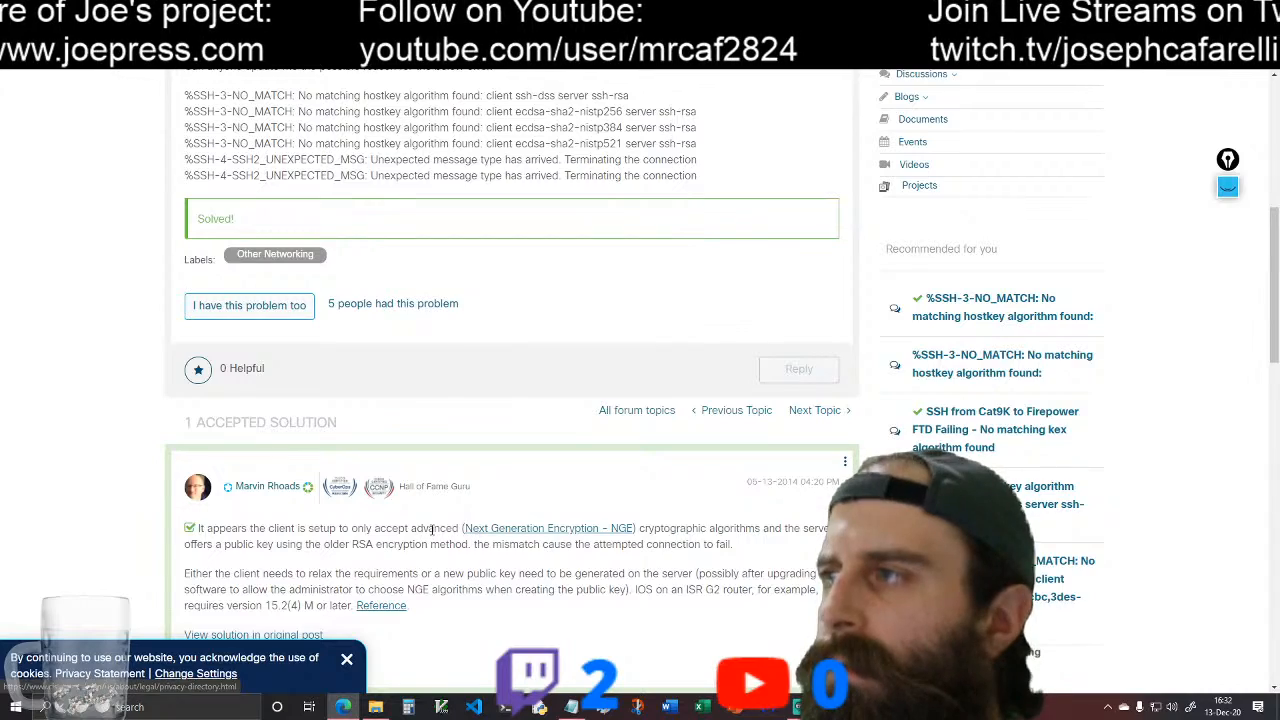
{"action": "scroll", "coordinate": [432, 530], "scroll_direction": "up", "scroll_amount": 3}
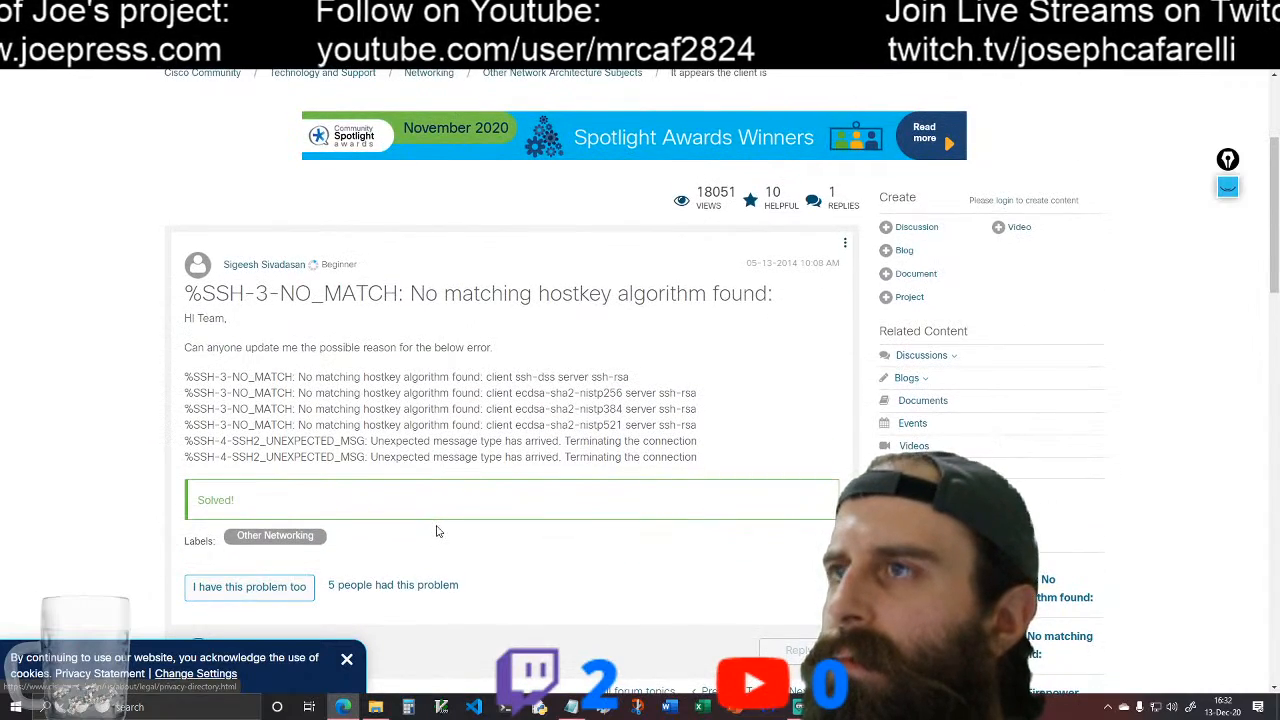
{"action": "scroll", "coordinate": [436, 532], "scroll_direction": "down", "scroll_amount": 15}
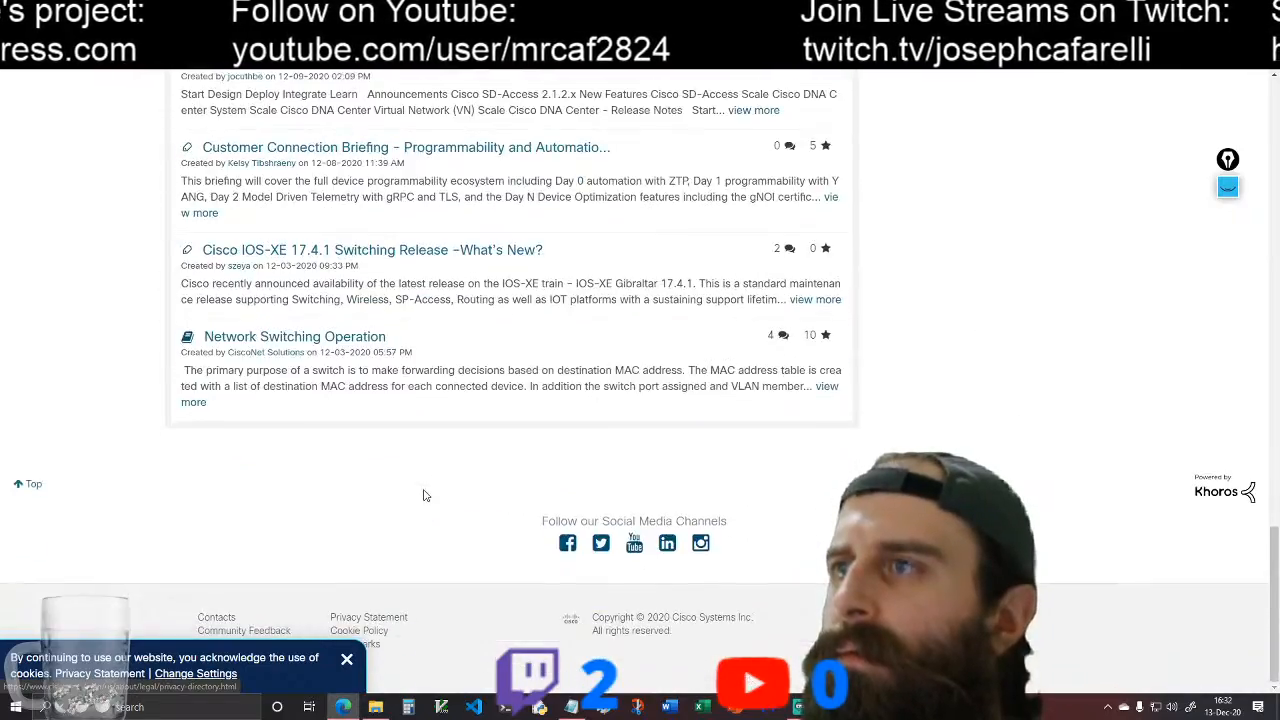
{"action": "scroll", "coordinate": [424, 480], "scroll_direction": "up", "scroll_amount": 20}
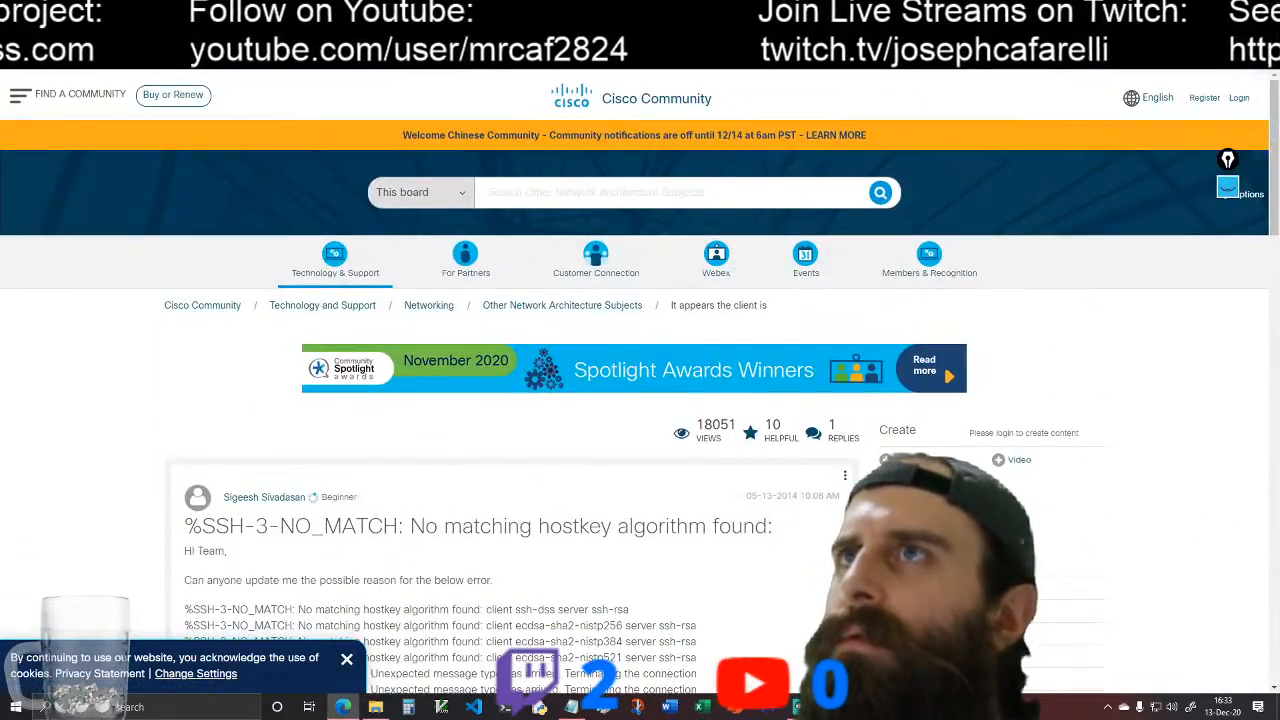
Step: Return to the search results, open the Cisco Community thread "No matching cipher found", and read its question
{"action": "left_click", "coordinate": [17, 39]}
{"action": "left_click", "coordinate": [17, 39]}
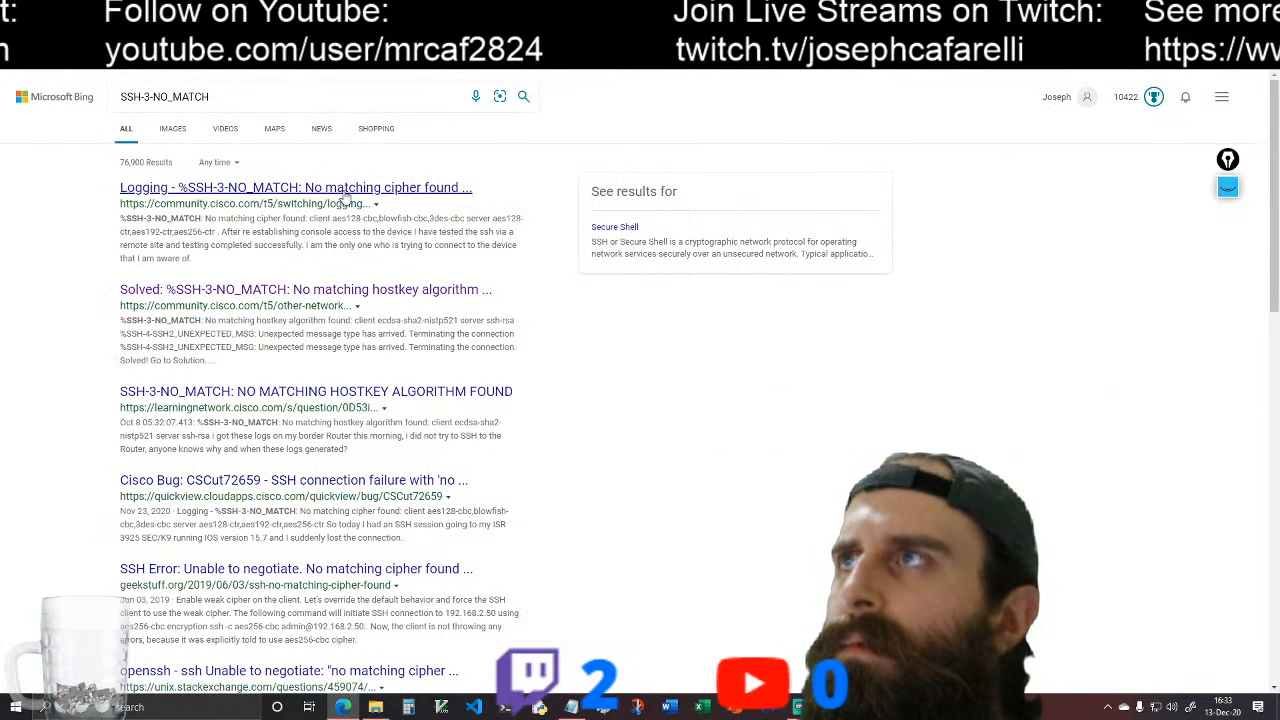
{"action": "left_click", "coordinate": [340, 191]}
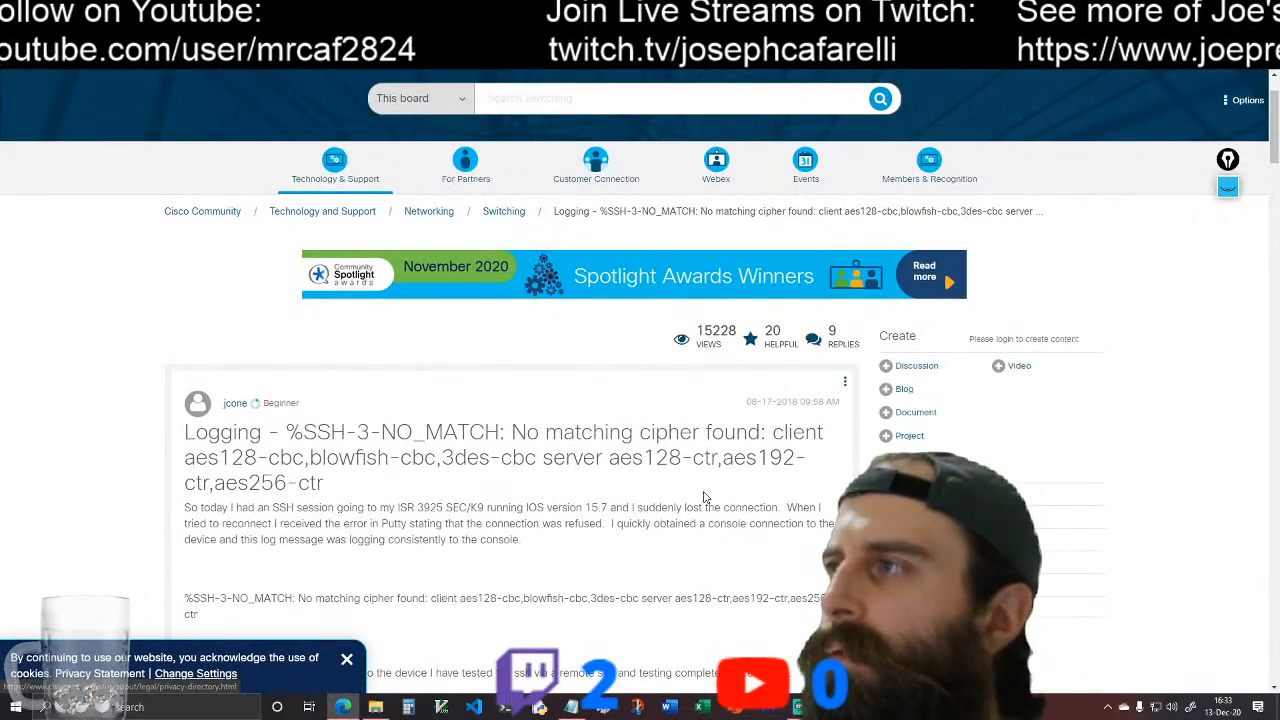
{"action": "scroll", "coordinate": [566, 528], "scroll_direction": "down", "scroll_amount": 1}
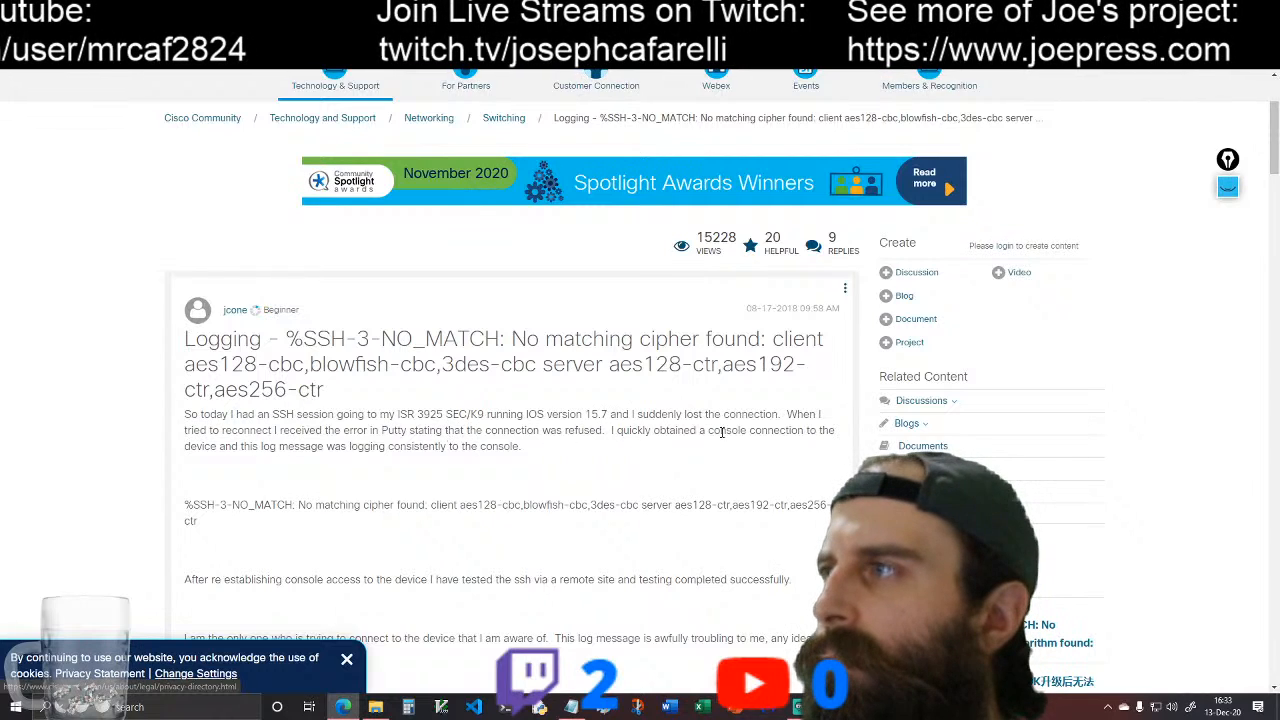
{"action": "scroll", "coordinate": [311, 475], "scroll_direction": "down", "scroll_amount": 1}
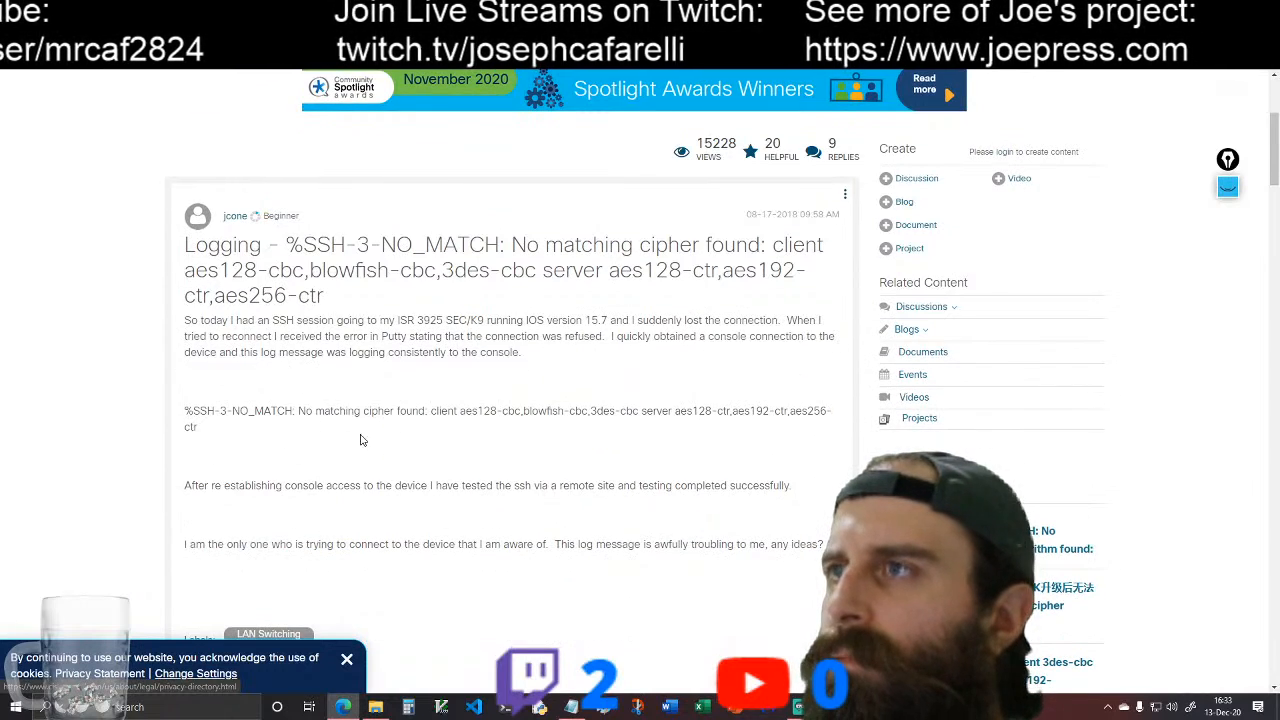
{"action": "scroll", "coordinate": [455, 455], "scroll_direction": "down", "scroll_amount": 1}
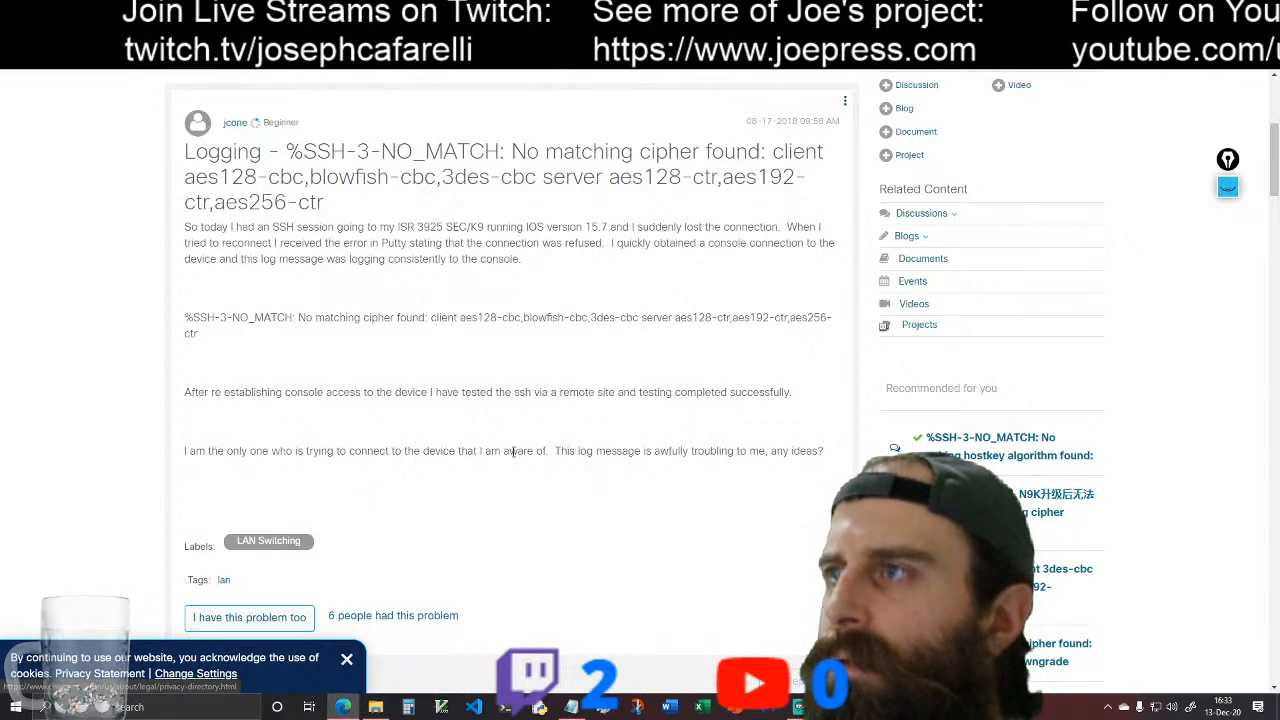
{"action": "scroll", "coordinate": [650, 460], "scroll_direction": "down", "scroll_amount": 5}
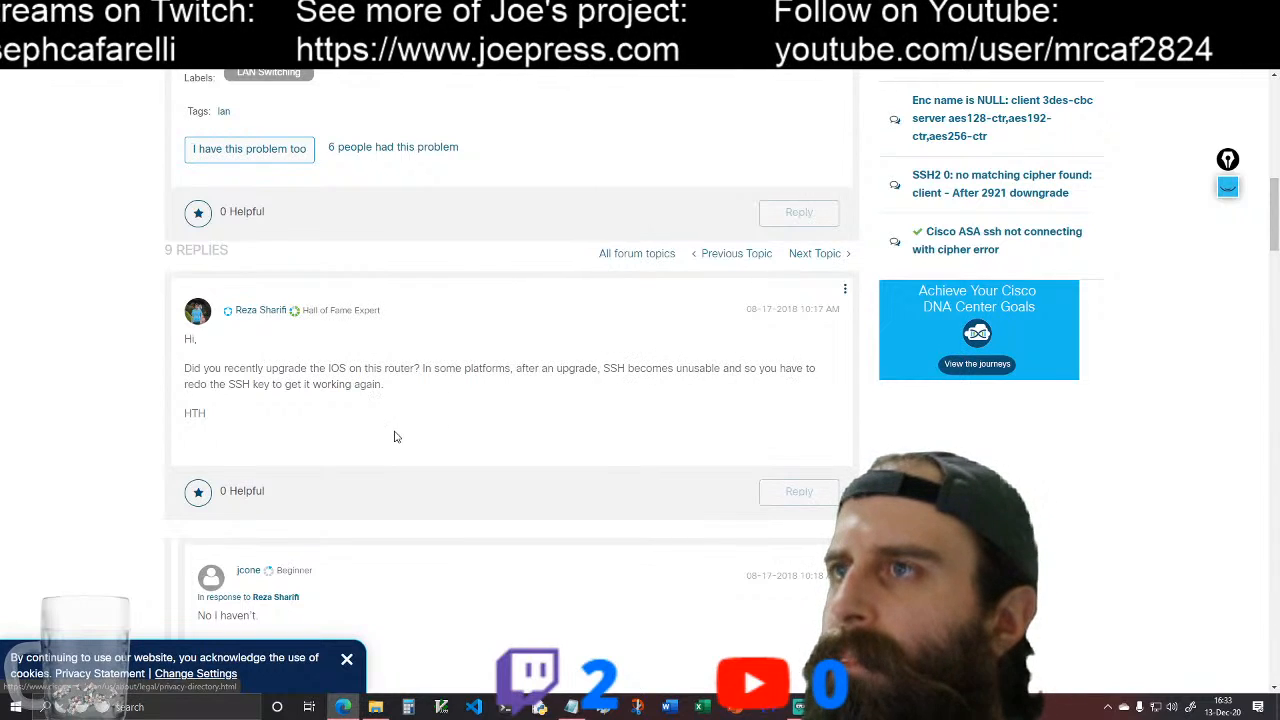
Step: Read through the thread's replies, focusing on the one about aes128-cbc versus aes128-ctr and its listed fixes
{"action": "scroll", "coordinate": [394, 436], "scroll_direction": "down", "scroll_amount": 3}
{"action": "scroll", "coordinate": [394, 440], "scroll_direction": "down", "scroll_amount": 2}
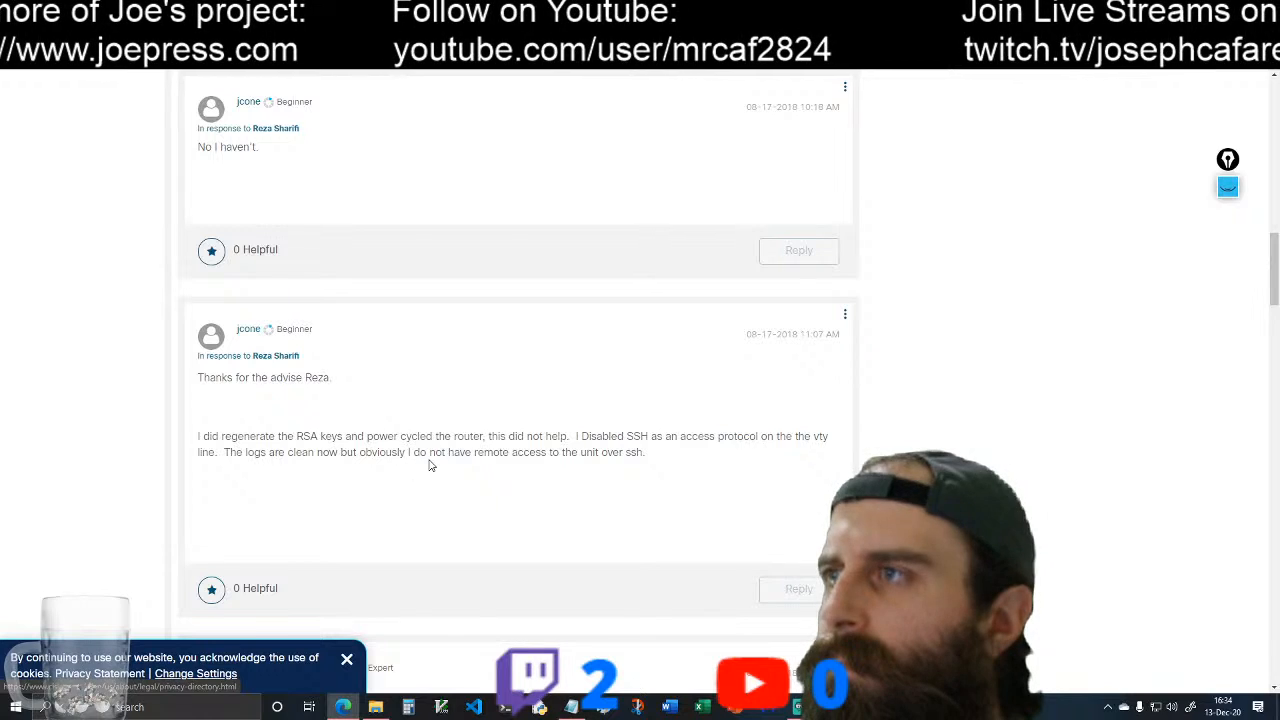
{"action": "scroll", "coordinate": [600, 472], "scroll_direction": "down", "scroll_amount": 3}
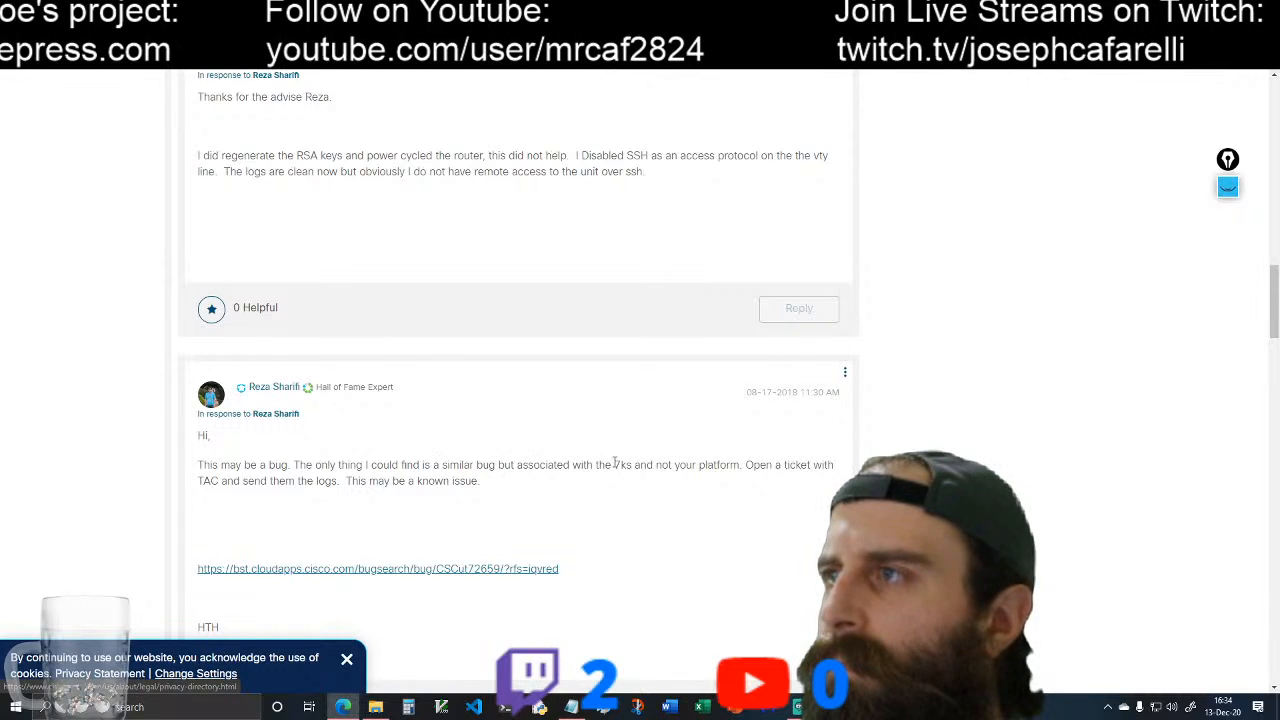
{"action": "scroll", "coordinate": [666, 514], "scroll_direction": "down", "scroll_amount": 5}
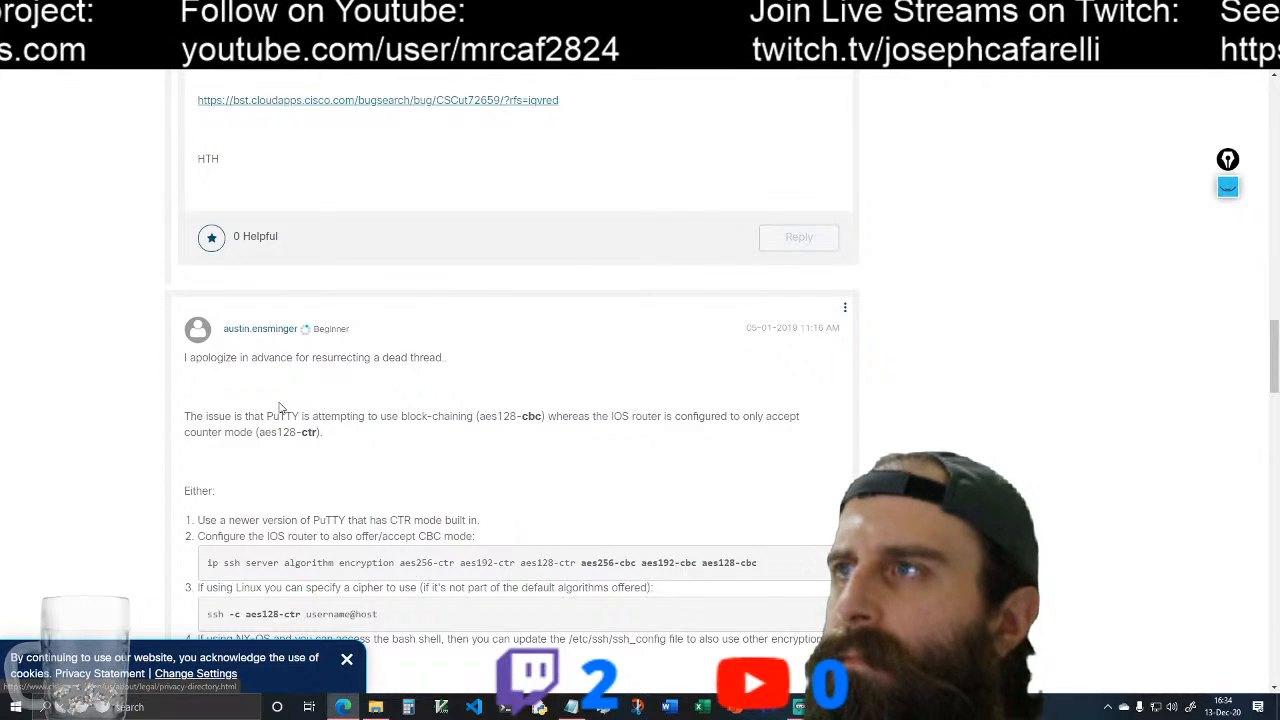
{"action": "scroll", "coordinate": [450, 398], "scroll_direction": "down", "scroll_amount": 1}
{"action": "scroll", "coordinate": [448, 398], "scroll_direction": "down", "scroll_amount": 1}
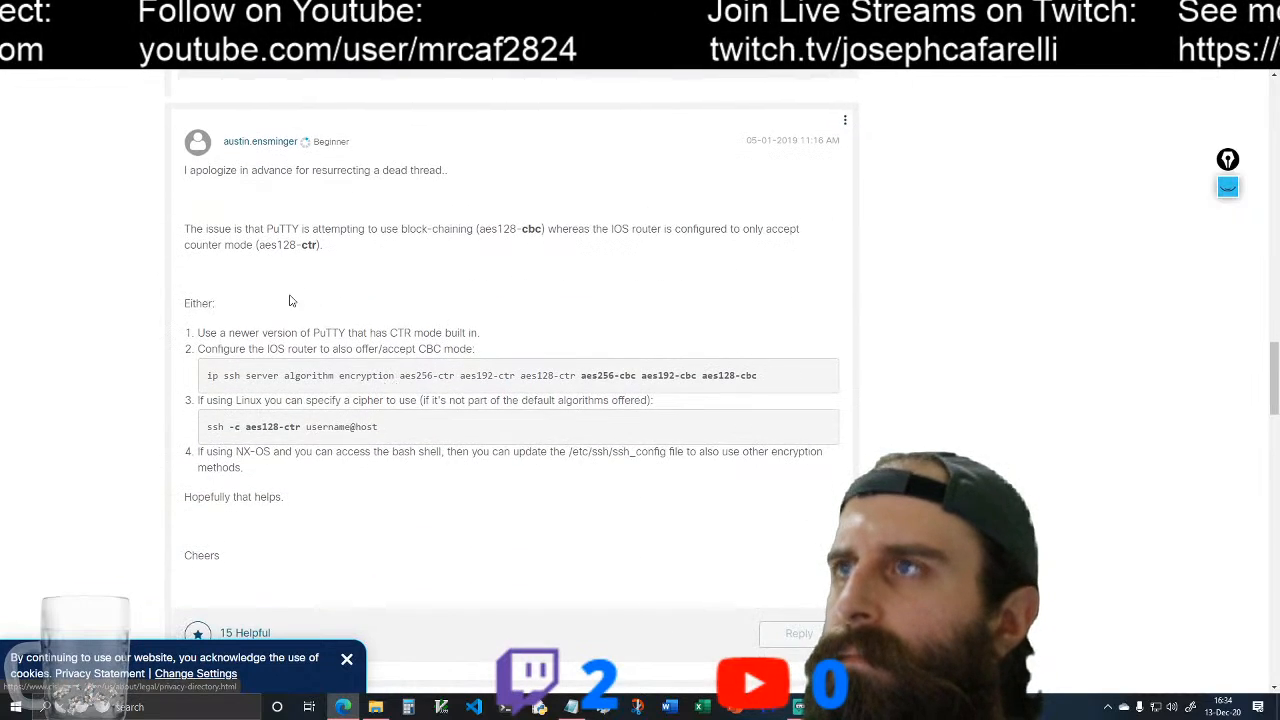
{"action": "scroll", "coordinate": [285, 295], "scroll_direction": "up", "scroll_amount": 1}
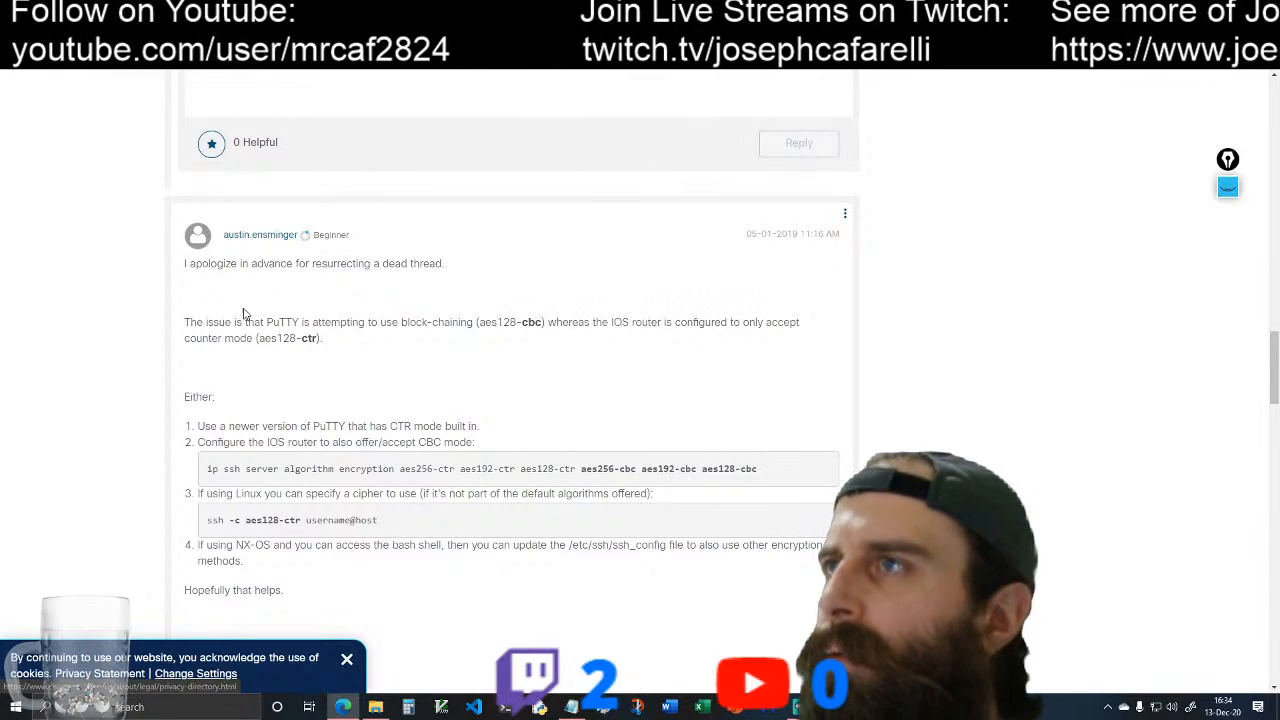
{"action": "left_click_drag", "start_coordinate": [268, 322], "coordinate": [361, 324]}
{"action": "left_click", "coordinate": [575, 422]}
{"action": "scroll", "coordinate": [575, 422], "scroll_direction": "down", "scroll_amount": 2}
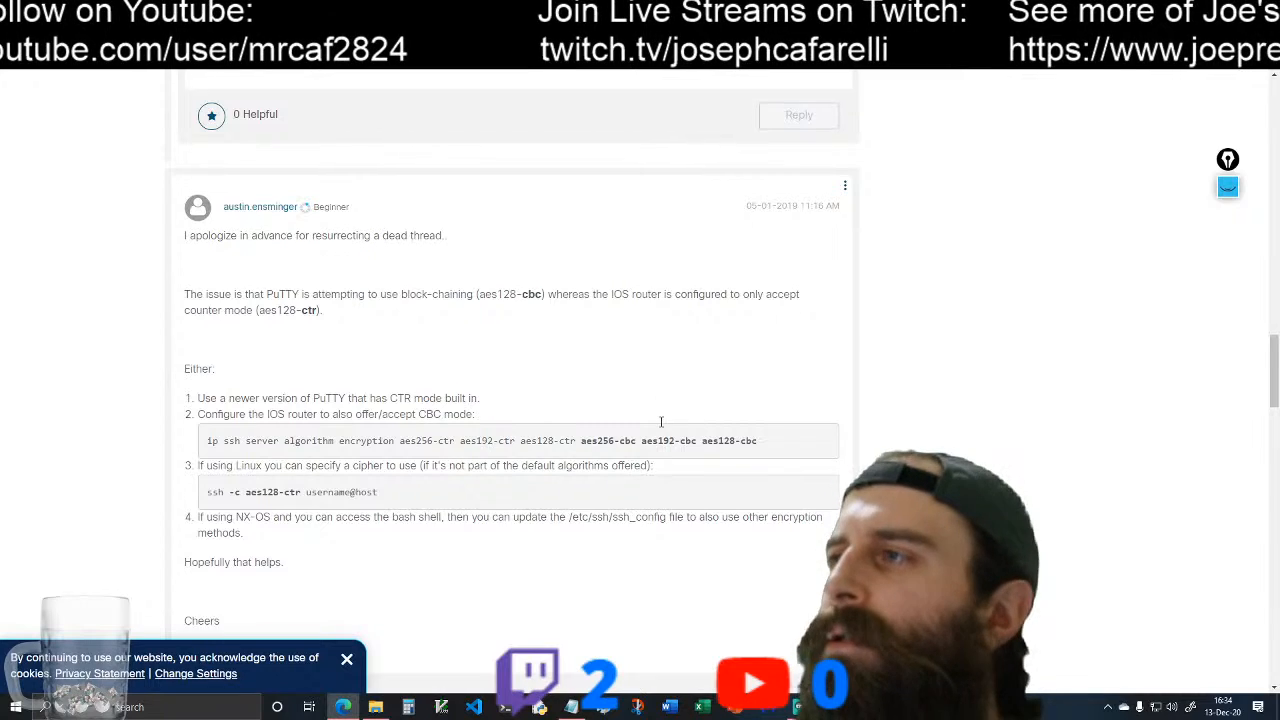
{"action": "scroll", "coordinate": [297, 408], "scroll_direction": "up", "scroll_amount": 1}
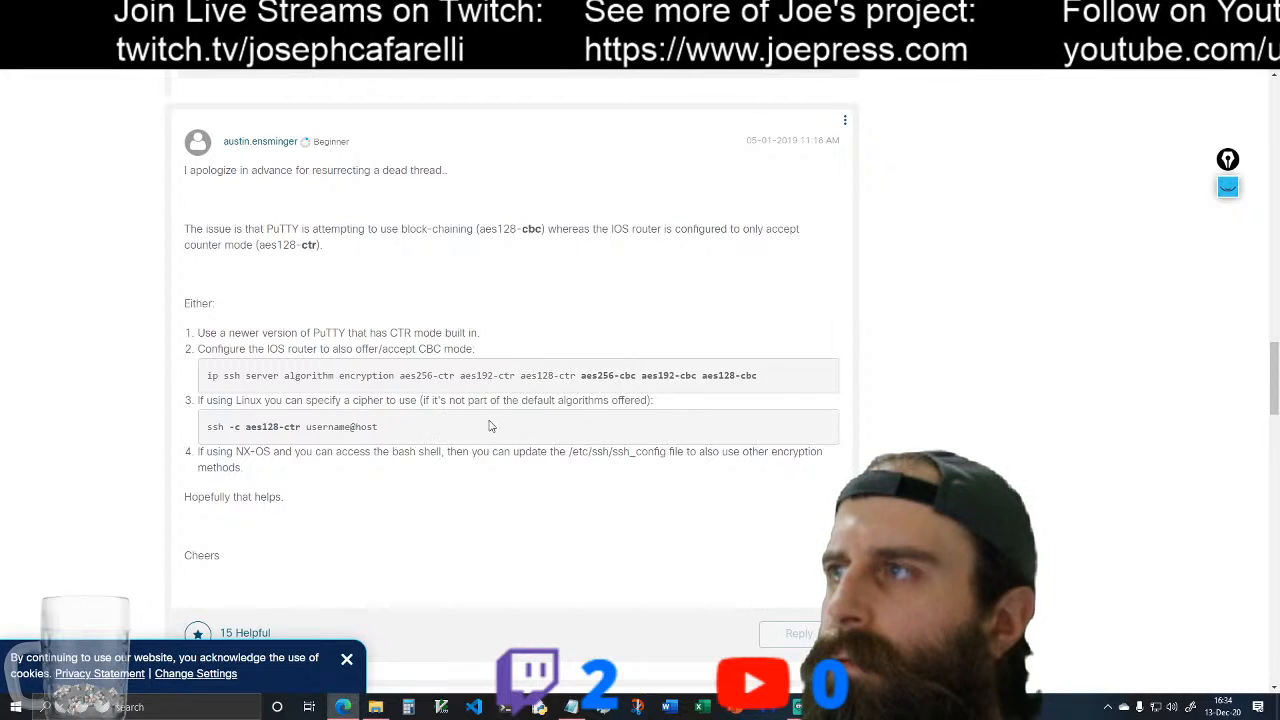
Step: Copy the command "ssh -c aes128-ctr username@host" from the reply and paste it into the DHCP Server's console
{"action": "left_click_drag", "start_coordinate": [209, 428], "coordinate": [398, 432]}
{"action": "right_click", "coordinate": [337, 430]}
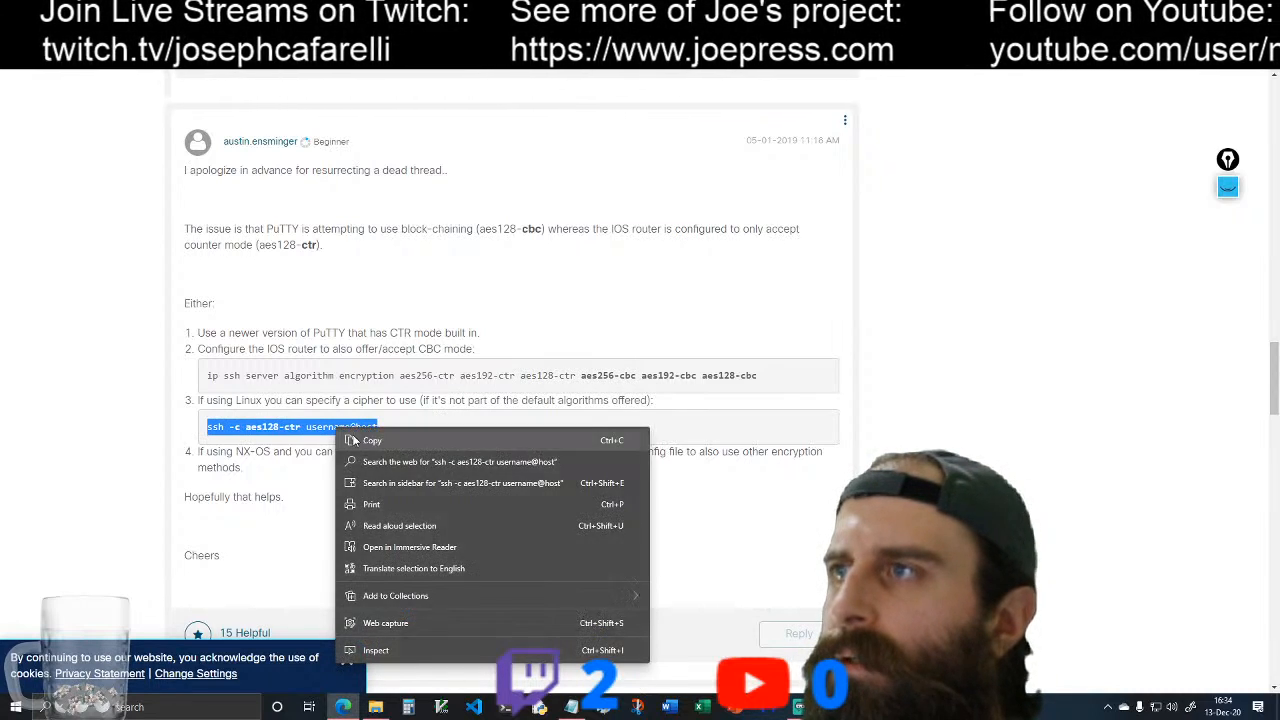
{"action": "left_click", "coordinate": [372, 440]}
{"action": "key", "text": "alt+Tab"}
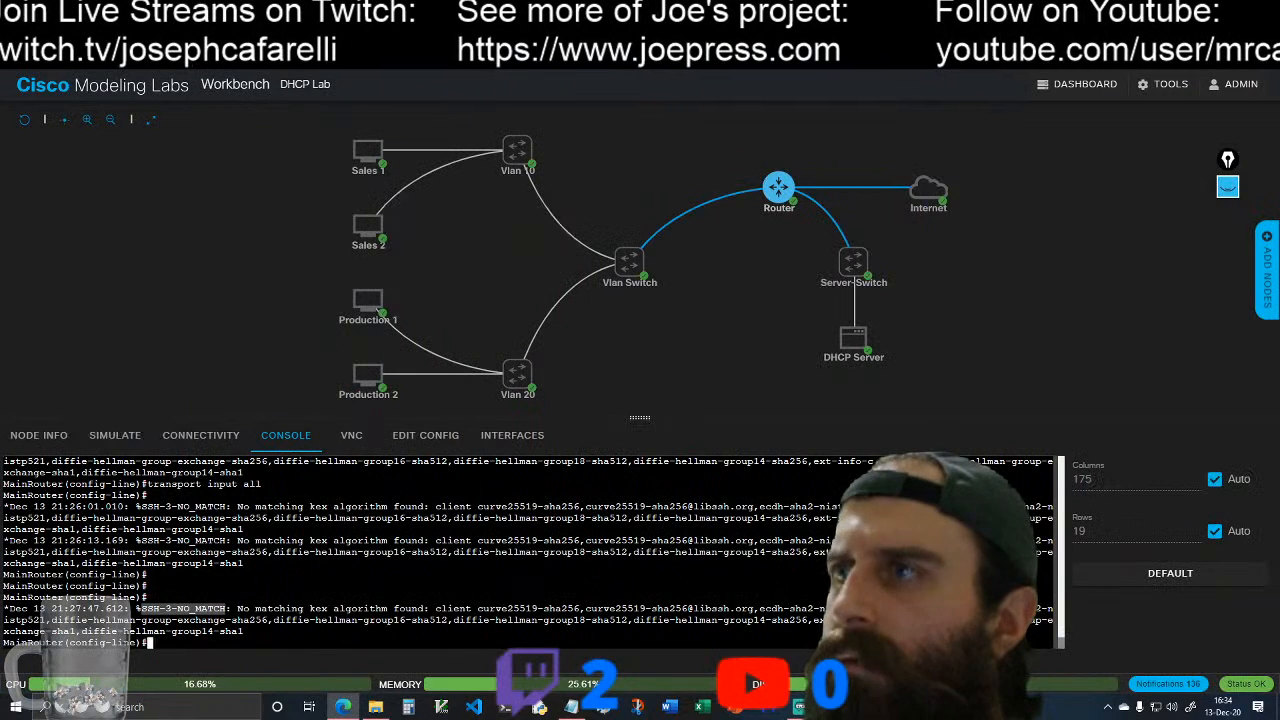
{"action": "left_click", "coordinate": [856, 336]}
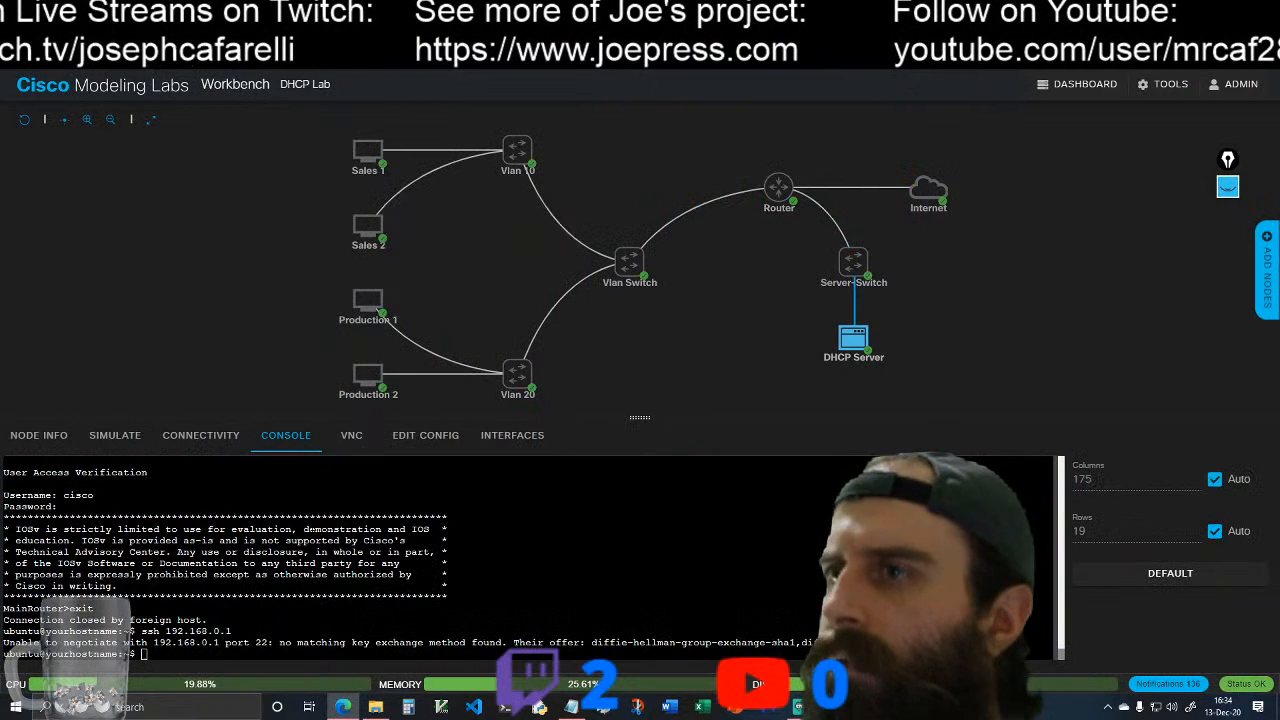
{"action": "right_click", "coordinate": [154, 652]}
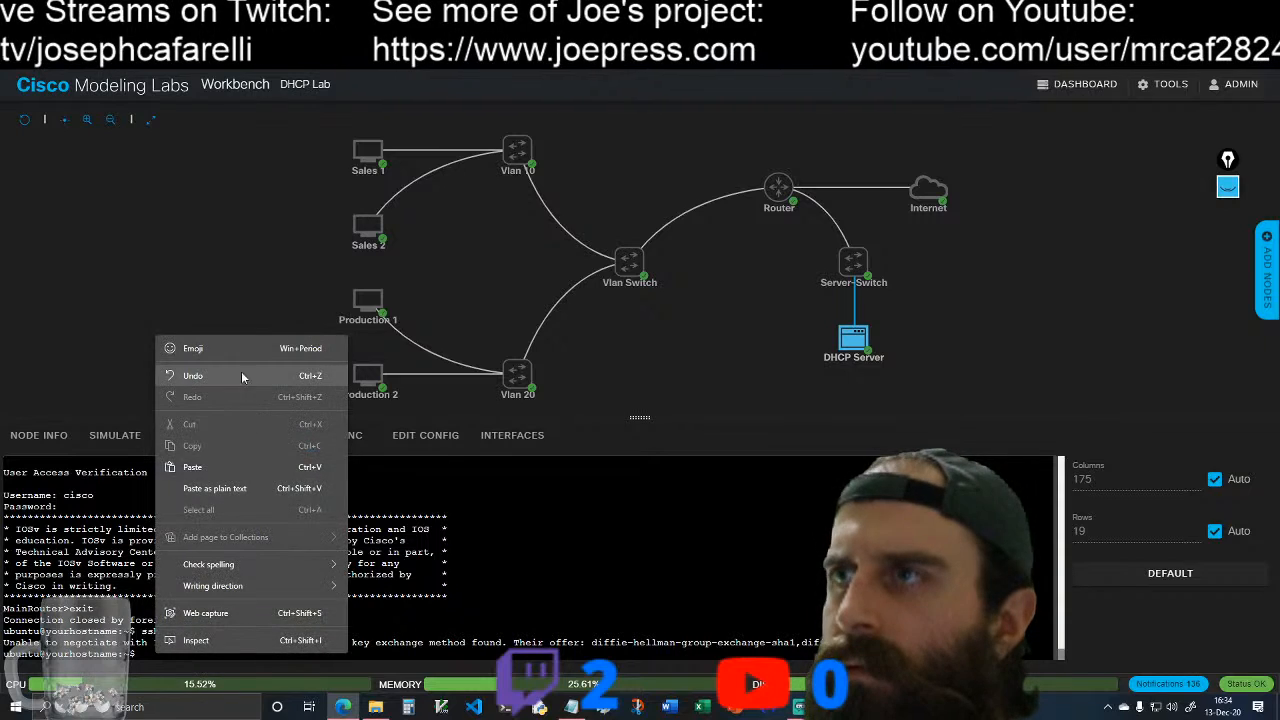
{"action": "left_click", "coordinate": [230, 467]}
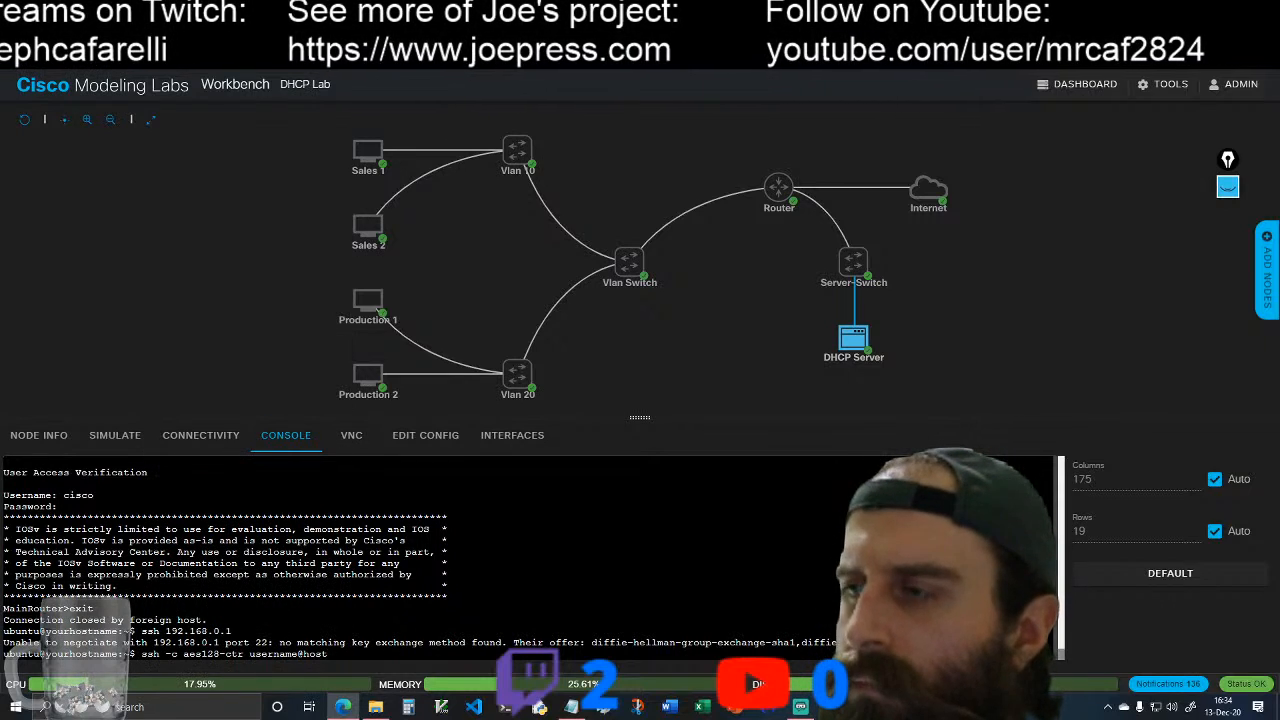
Step: Replace the pasted placeholder with cisco@mainrouter and try the SSH connection using the aes128-ctr cipher
{"action": "key", "text": "BackSpace"}
{"action": "key", "text": "BackSpace"}
{"action": "key", "text": "BackSpace"}
{"action": "key", "text": "BackSpace"}
{"action": "key", "text": "BackSpace"}
{"action": "key", "text": "BackSpace"}
{"action": "key", "text": "BackSpace"}
{"action": "key", "text": "BackSpace"}
{"action": "key", "text": "BackSpace"}
{"action": "key", "text": "BackSpace"}
{"action": "key", "text": "BackSpace"}
{"action": "key", "text": "BackSpace"}
{"action": "key", "text": "BackSpace"}
{"action": "type", "text": "cisco"}
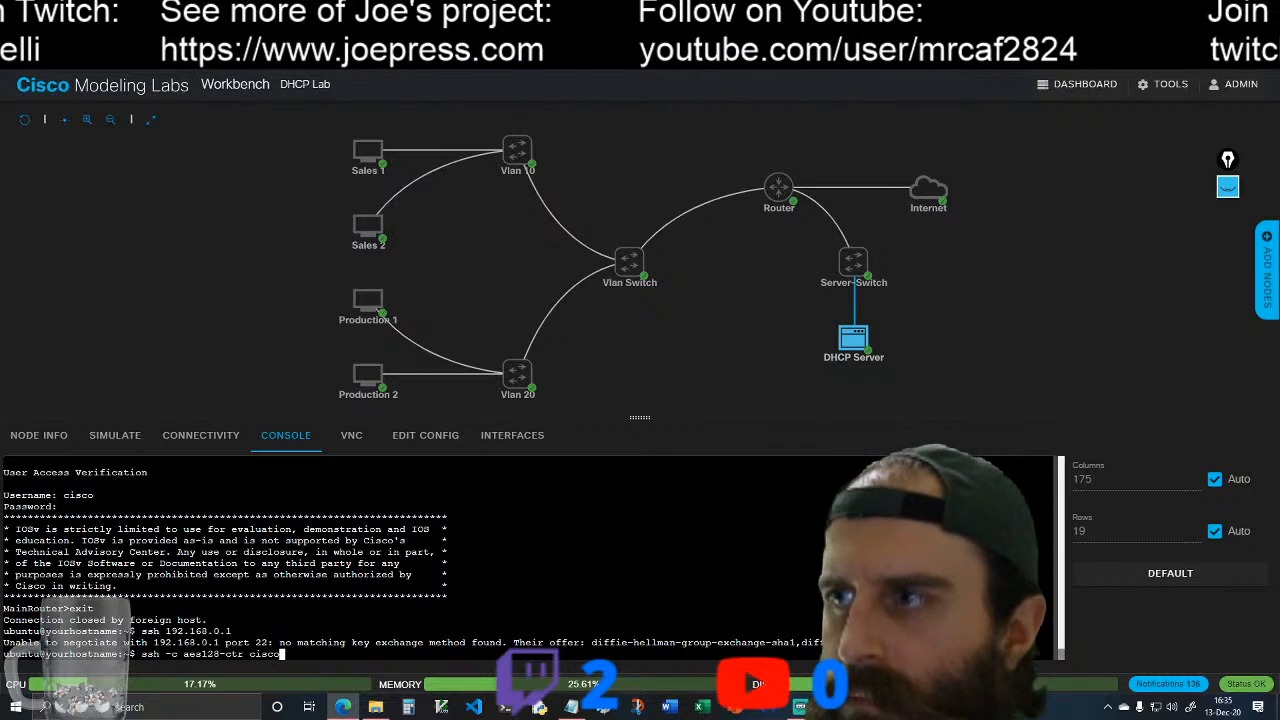
{"action": "type", "text": "@mainr"}
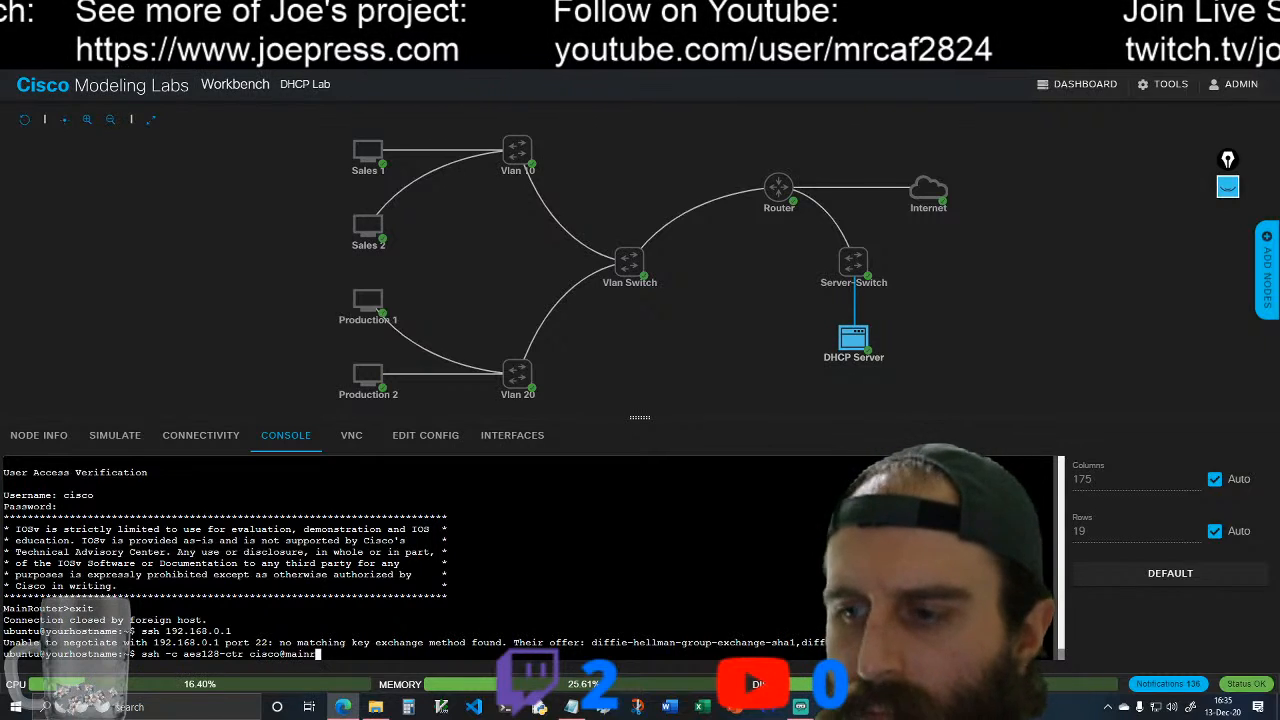
{"action": "type", "text": "outer"}
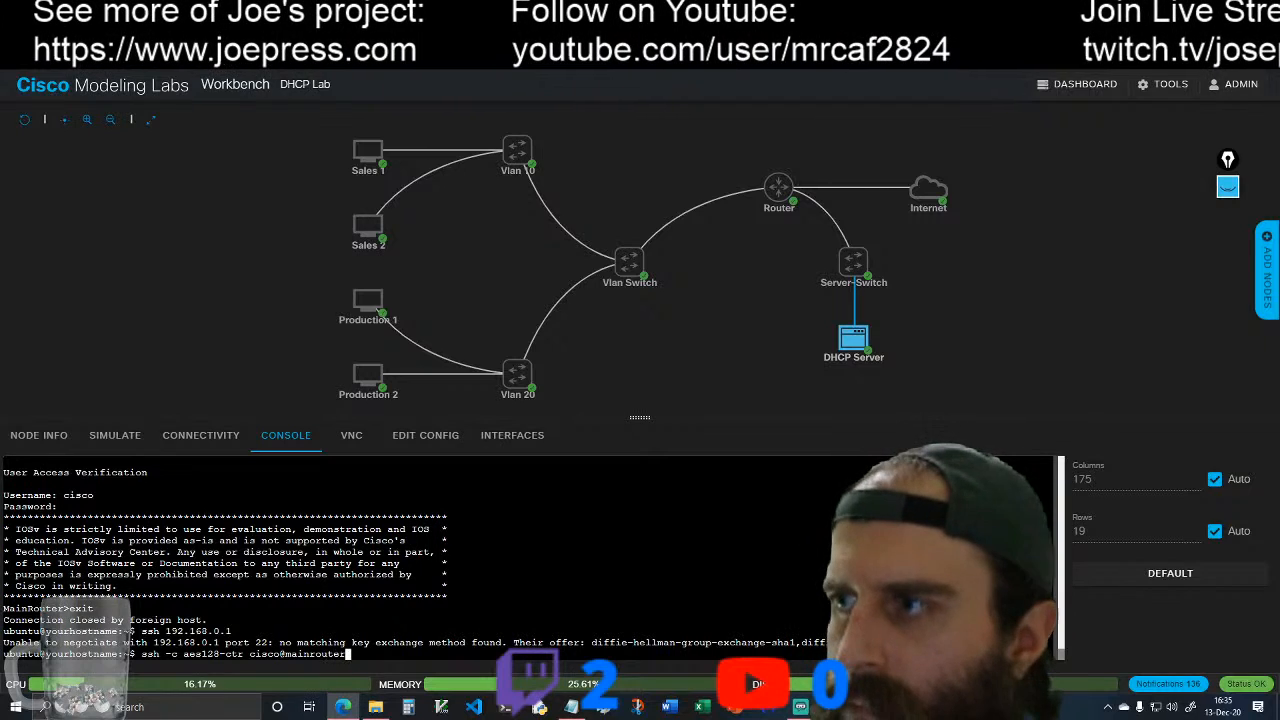
{"action": "key", "text": "Return"}
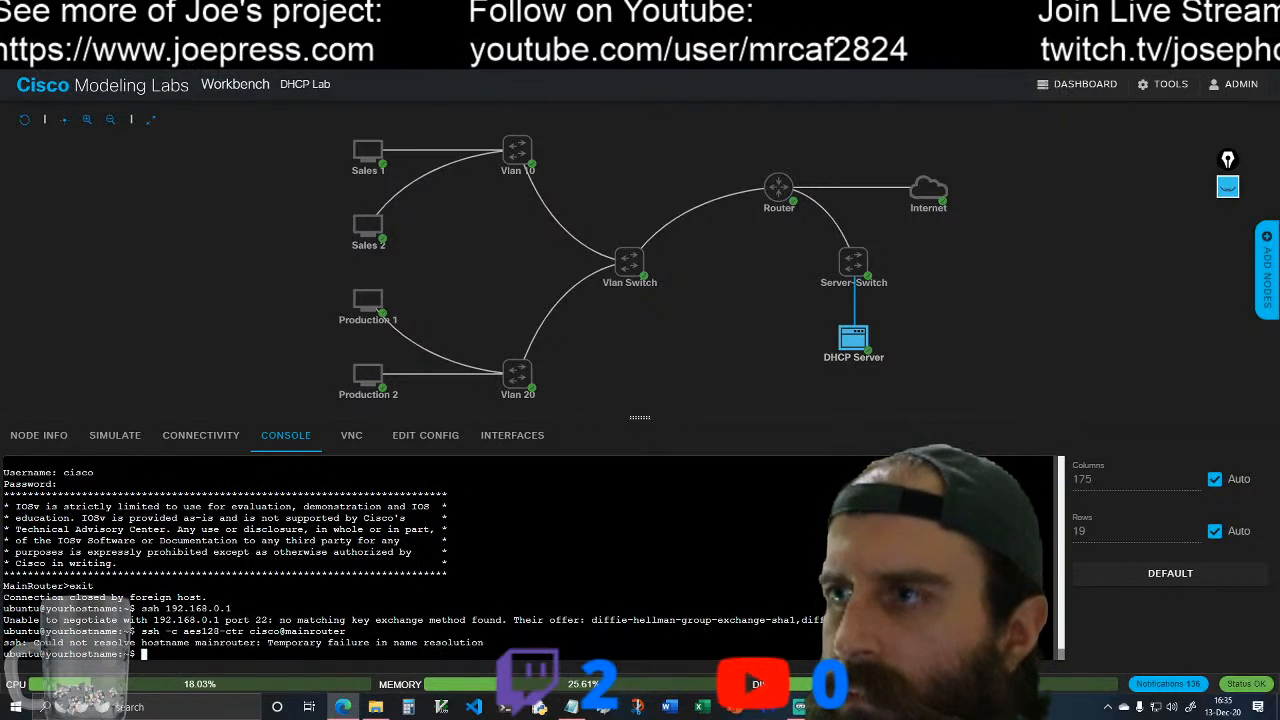
Step: Recall the SSH command, change its host to 192.168.0.1, and retry the connection as cisco with aes128-ctr
{"action": "key", "text": "Up"}
{"action": "key", "text": "BackSpace"}
{"action": "key", "text": "BackSpace"}
{"action": "key", "text": "BackSpace"}
{"action": "key", "text": "BackSpace"}
{"action": "key", "text": "BackSpace"}
{"action": "key", "text": "BackSpace"}
{"action": "key", "text": "BackSpace"}
{"action": "key", "text": "BackSpace"}
{"action": "key", "text": "BackSpace"}
{"action": "key", "text": "BackSpace"}
{"action": "type", "text": "192.168.0.1"}
{"action": "key", "text": "Return"}
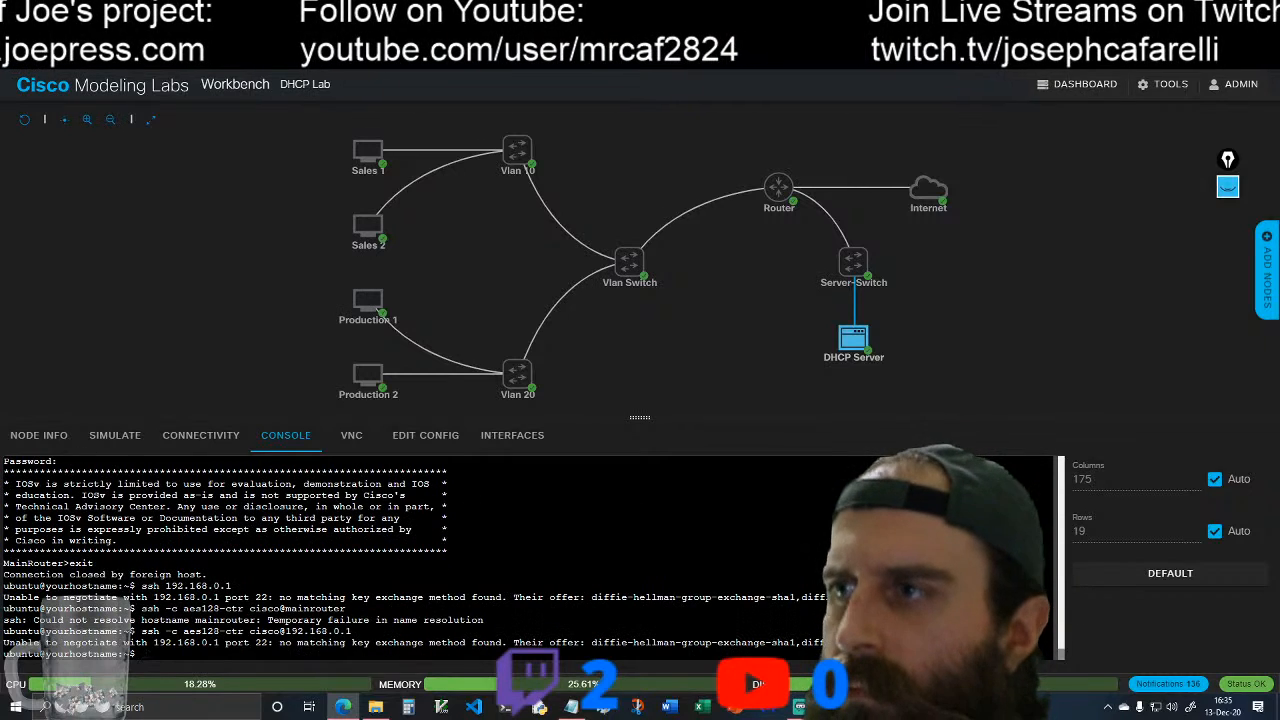
Step: Check MainRouter's console for the log message from the latest SSH attempt, and go back to the forum thread
{"action": "left_click", "coordinate": [807, 179]}
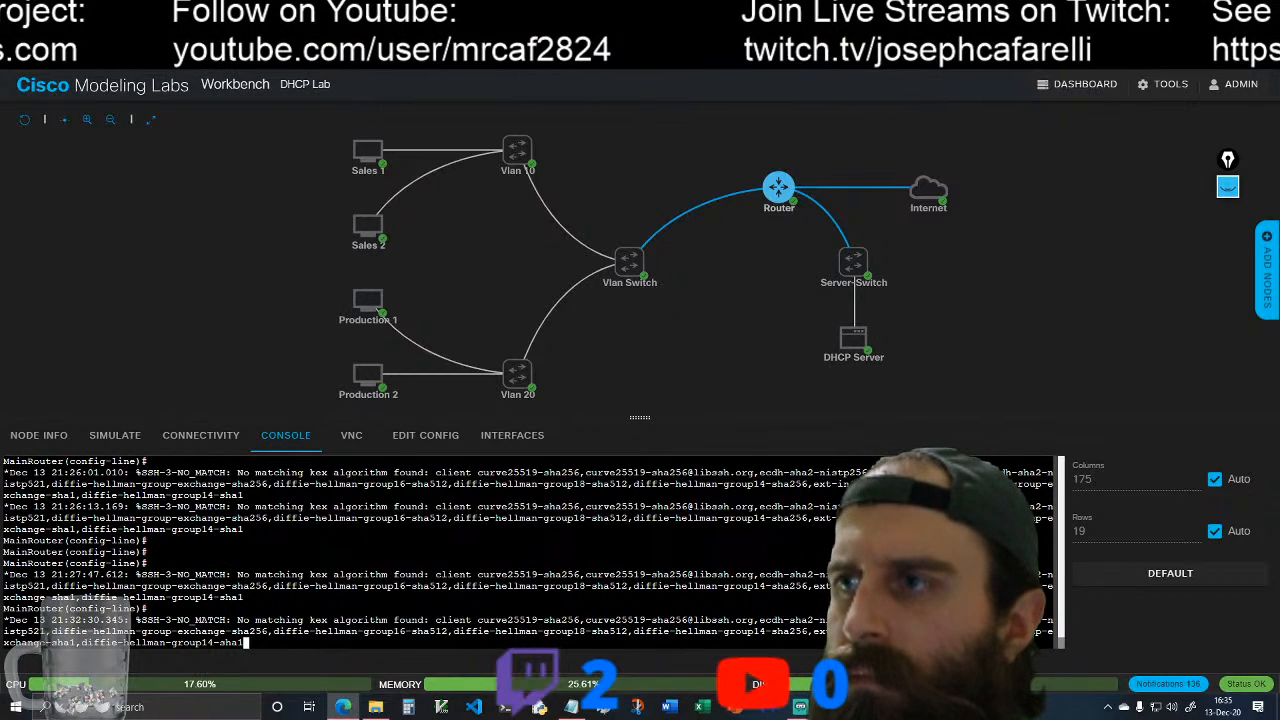
{"action": "key", "text": "Return"}
{"action": "key", "text": "ctrl+Tab"}
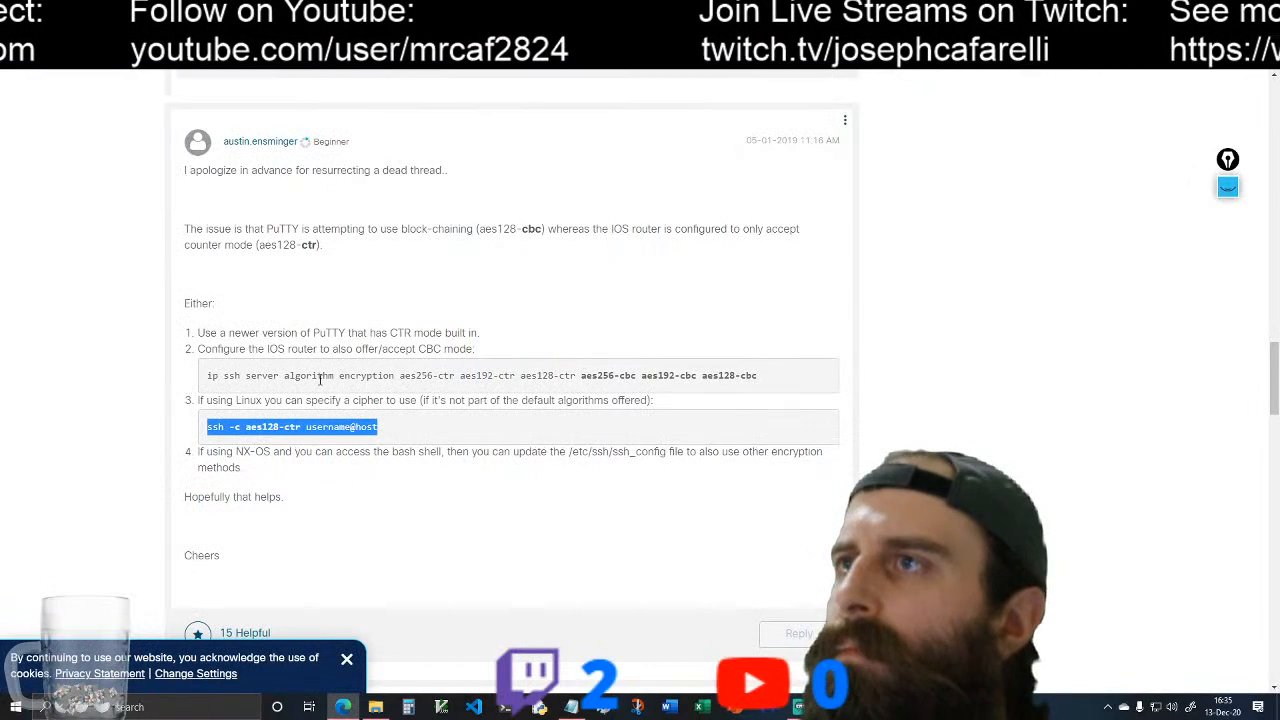
Step: Copy "ip ssh server algorithm encryption aes256-ctr aes192-ctr aes128-ctr aes256-cbc aes192-cbc aes128-cbc" from the reply and apply it in MainRouter's global configuration mode
{"action": "left_click_drag", "start_coordinate": [208, 376], "coordinate": [767, 376]}
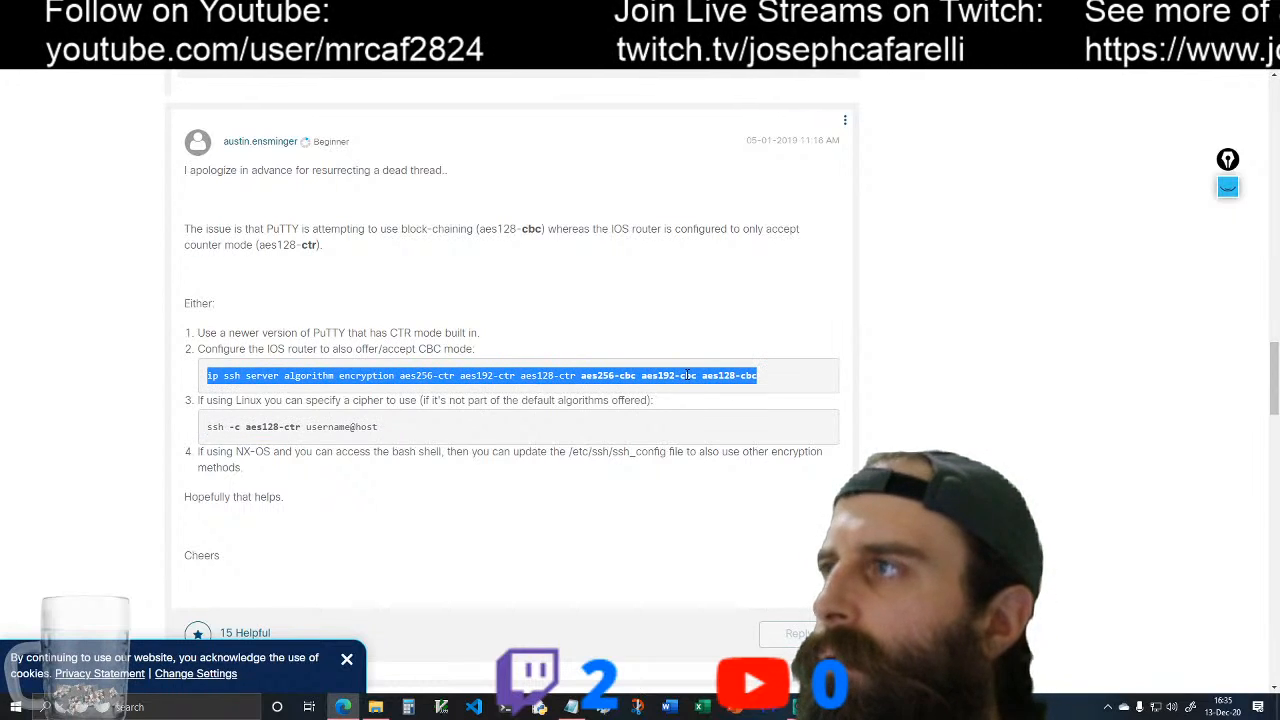
{"action": "right_click", "coordinate": [688, 375]}
{"action": "left_click", "coordinate": [735, 388]}
{"action": "key", "text": "ctrl+Tab"}
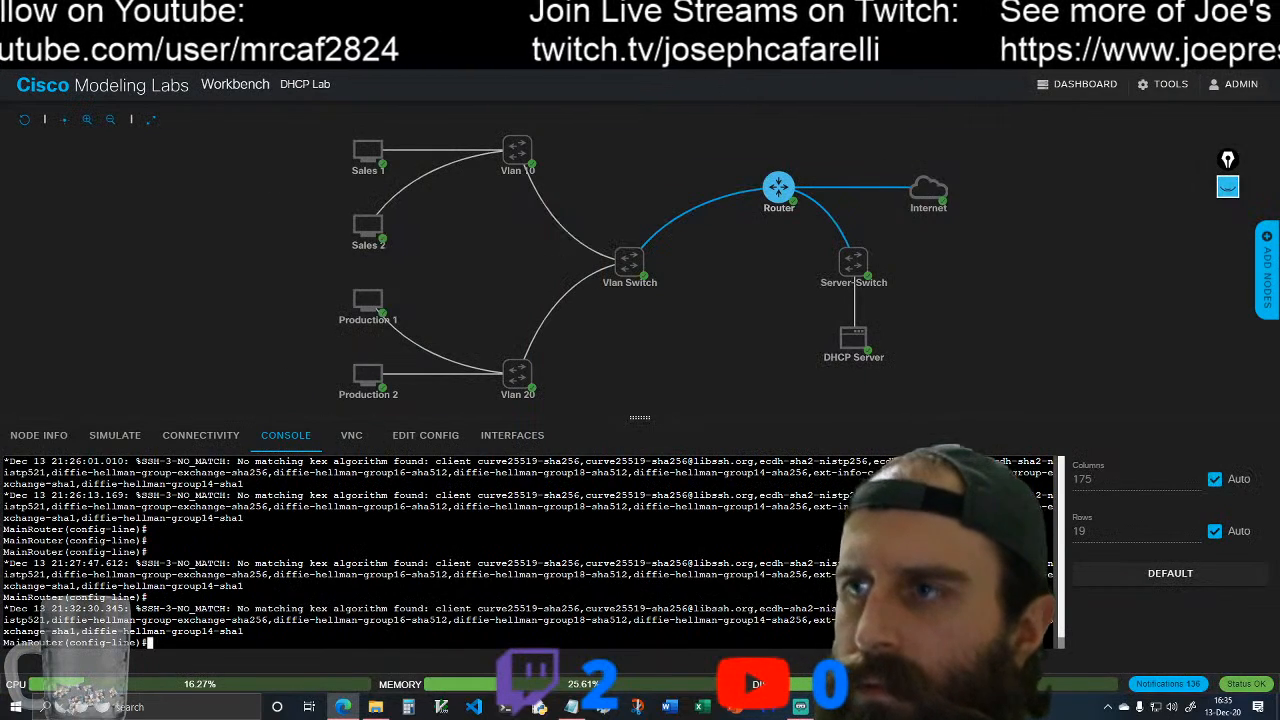
{"action": "type", "text": "exi"}
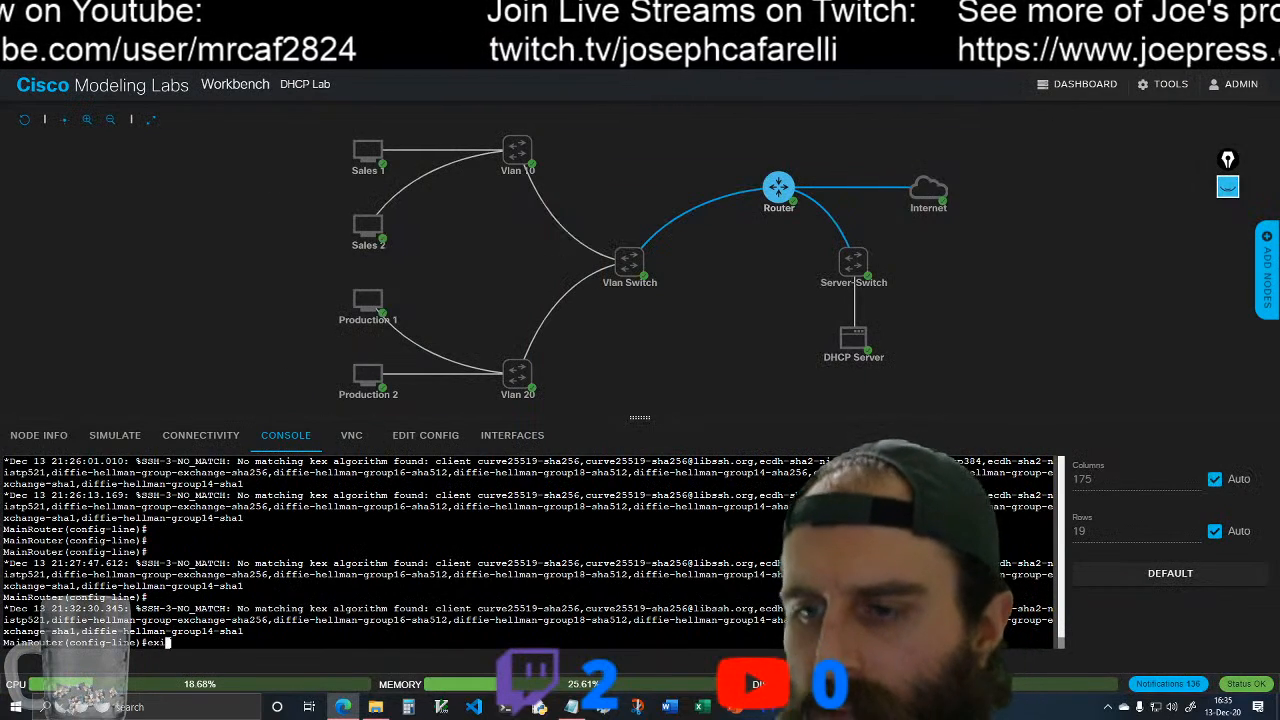
{"action": "type", "text": "t"}
{"action": "key", "text": "Return"}
{"action": "right_click", "coordinate": [140, 647]}
{"action": "left_click", "coordinate": [217, 451]}
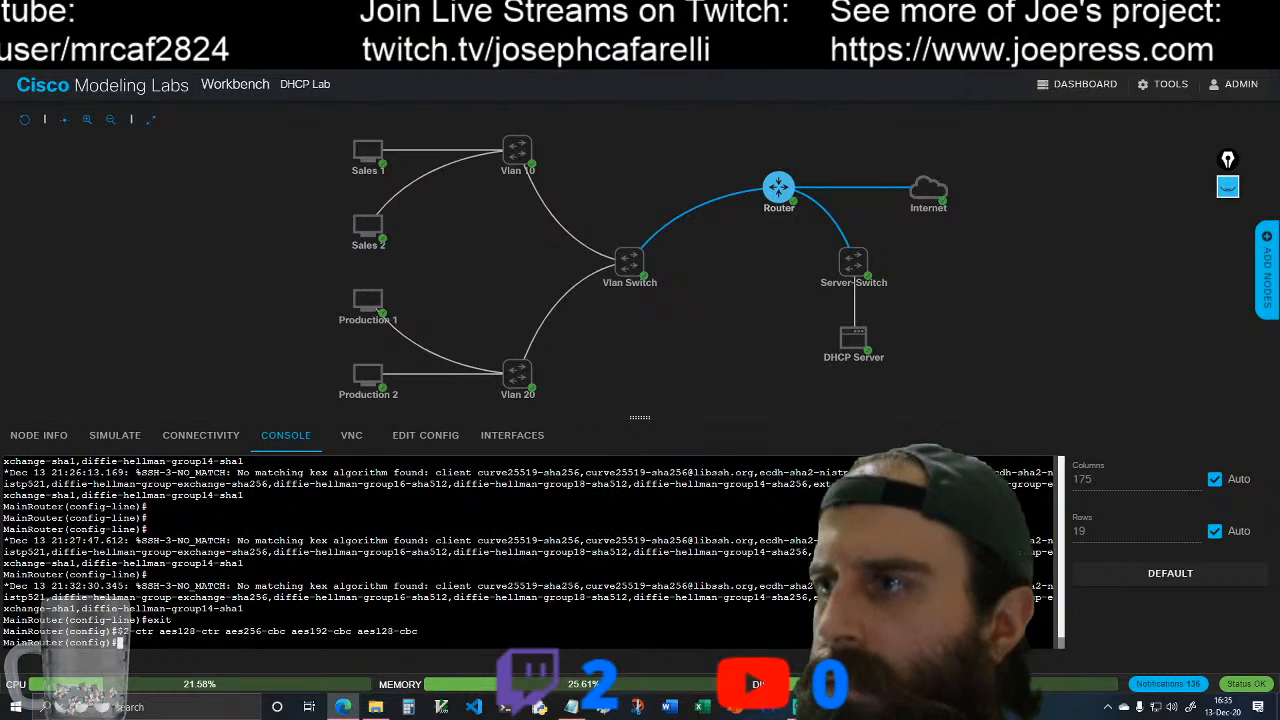
Step: Return to the DHCP Server's console
{"action": "left_click", "coordinate": [862, 345]}
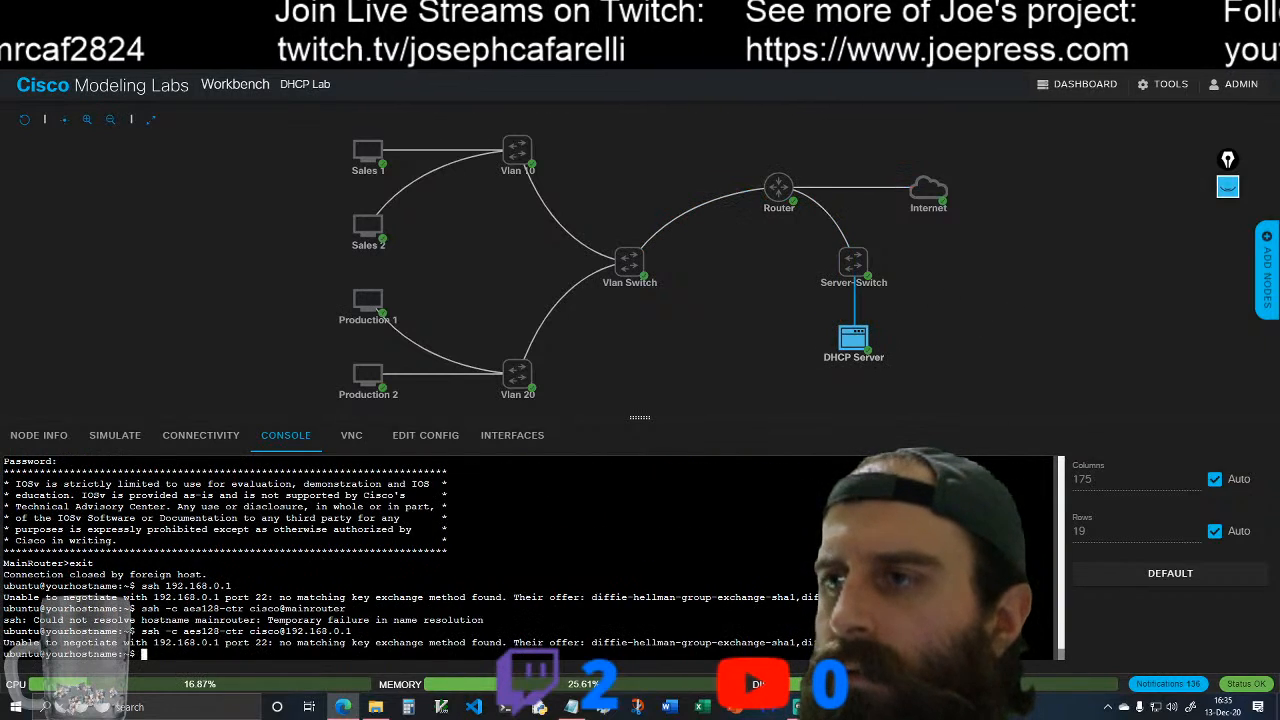
{"action": "right_click", "coordinate": [152, 640]}
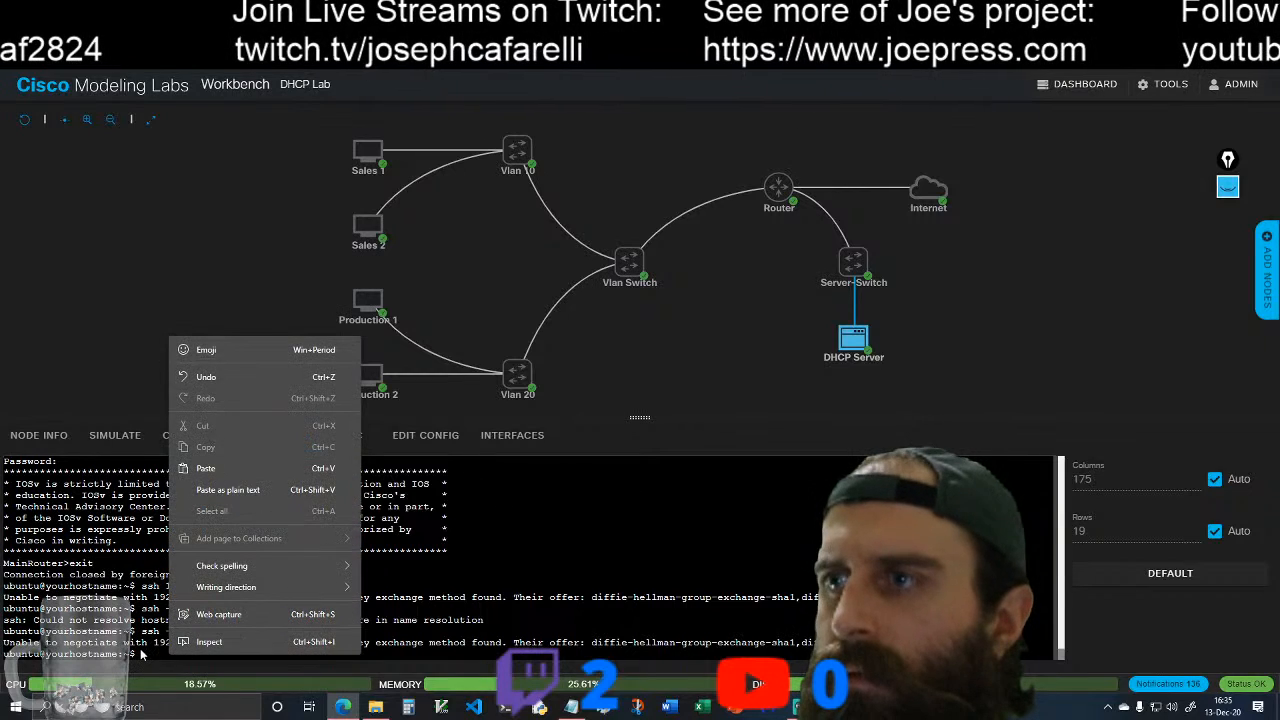
{"action": "left_click", "coordinate": [206, 468]}
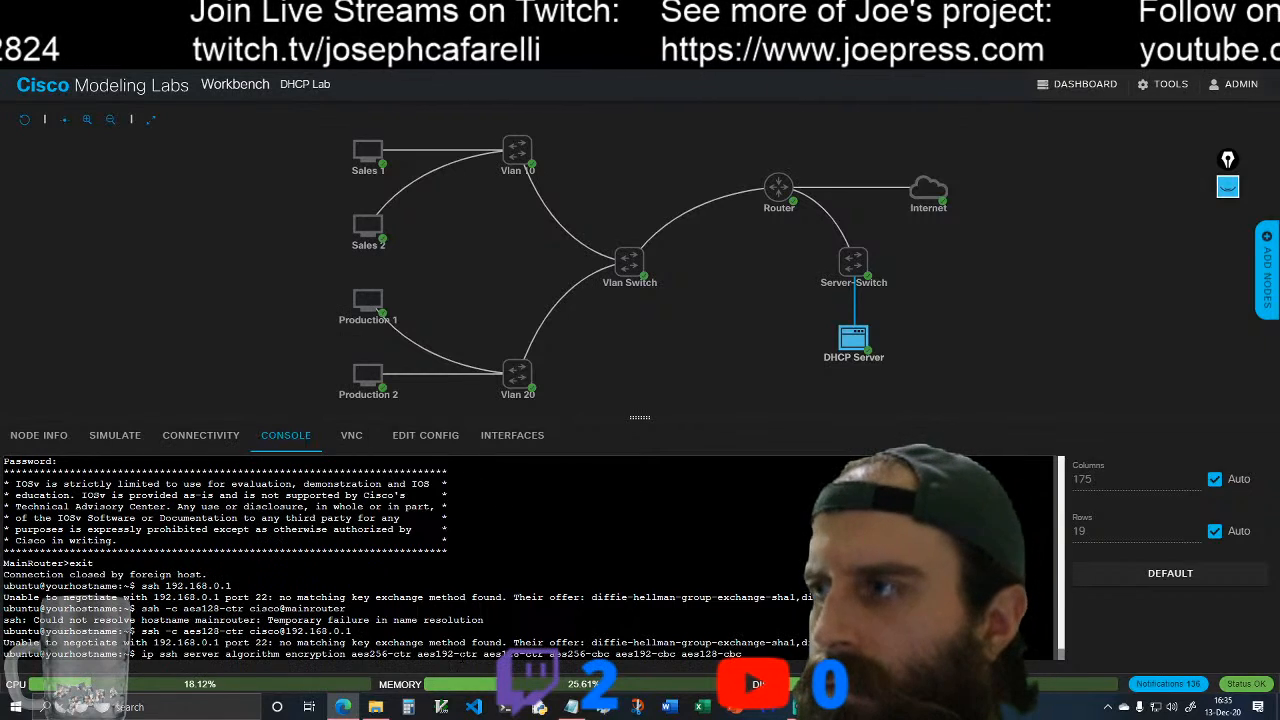
{"action": "key", "text": "BackSpace"}
{"action": "key", "text": "BackSpace"}
{"action": "key", "text": "BackSpace"}
{"action": "key", "text": "BackSpace"}
{"action": "key", "text": "BackSpace"}
{"action": "key", "text": "BackSpace"}
{"action": "key", "text": "BackSpace"}
{"action": "key", "text": "BackSpace"}
{"action": "key", "text": "BackSpace"}
{"action": "key", "text": "BackSpace"}
{"action": "key", "text": "BackSpace"}
{"action": "key", "text": "BackSpace"}
{"action": "key", "text": "BackSpace"}
{"action": "key", "text": "BackSpace"}
{"action": "key", "text": "BackSpace"}
{"action": "key", "text": "BackSpace"}
{"action": "key", "text": "BackSpace"}
{"action": "key", "text": "BackSpace"}
{"action": "key", "text": "BackSpace"}
{"action": "key", "text": "BackSpace"}
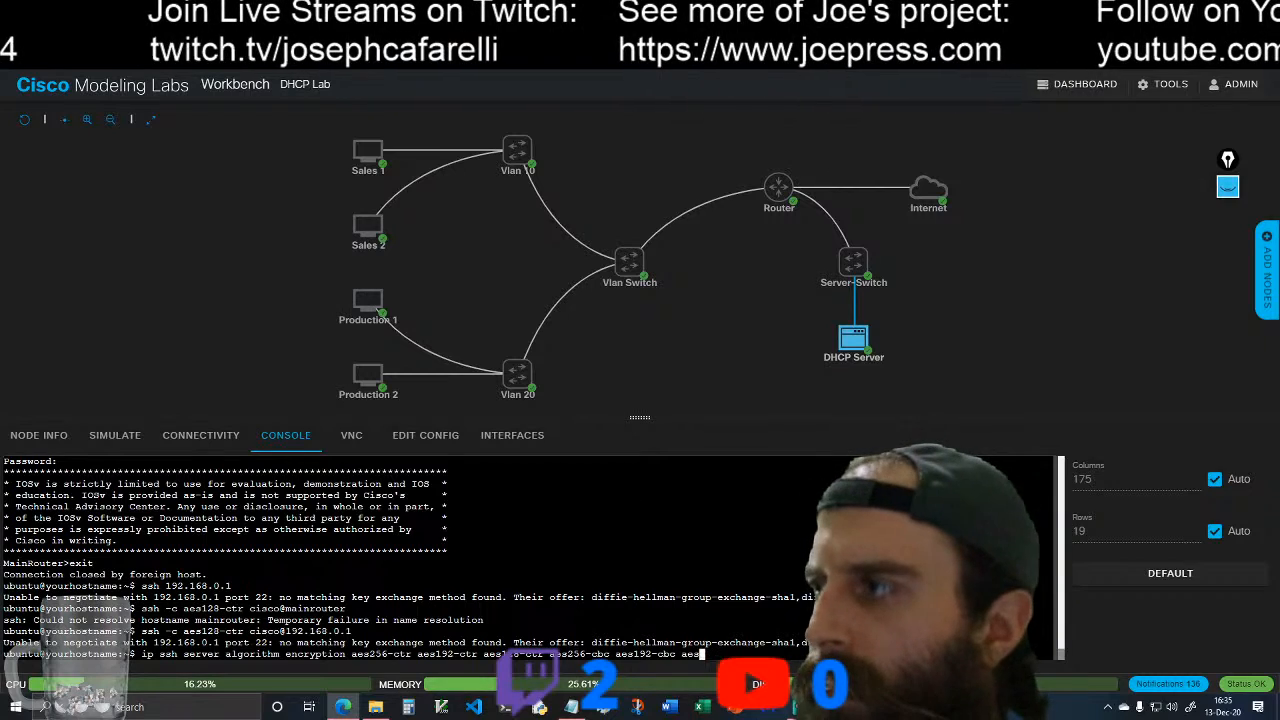
{"action": "key", "text": "BackSpace"}
{"action": "key", "text": "BackSpace"}
{"action": "key", "text": "BackSpace"}
{"action": "key", "text": "BackSpace"}
{"action": "key", "text": "BackSpace"}
{"action": "key", "text": "BackSpace"}
{"action": "key", "text": "BackSpace"}
{"action": "key", "text": "BackSpace"}
{"action": "key", "text": "BackSpace"}
{"action": "key", "text": "BackSpace"}
{"action": "key", "text": "BackSpace"}
{"action": "key", "text": "BackSpace"}
{"action": "key", "text": "BackSpace"}
{"action": "key", "text": "BackSpace"}
{"action": "key", "text": "BackSpace"}
{"action": "key", "text": "BackSpace"}
{"action": "key", "text": "BackSpace"}
{"action": "key", "text": "BackSpace"}
{"action": "key", "text": "BackSpace"}
{"action": "key", "text": "BackSpace"}
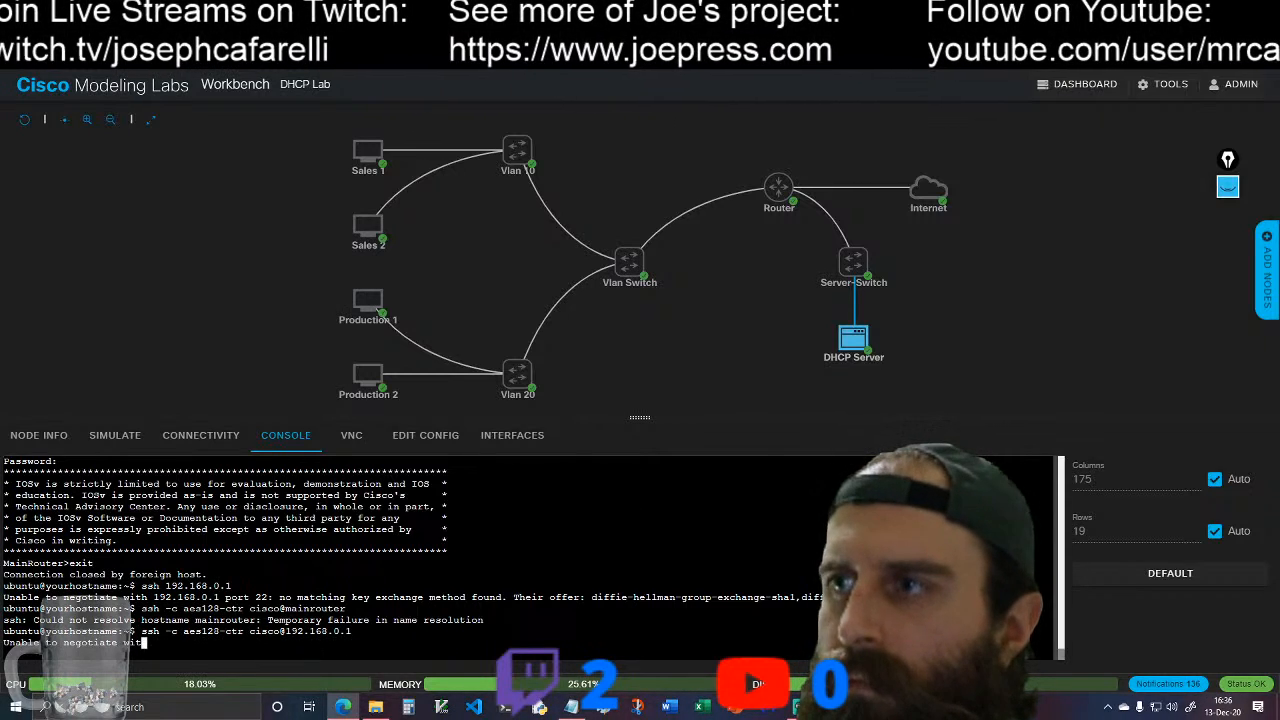
{"action": "key", "text": "Up"}
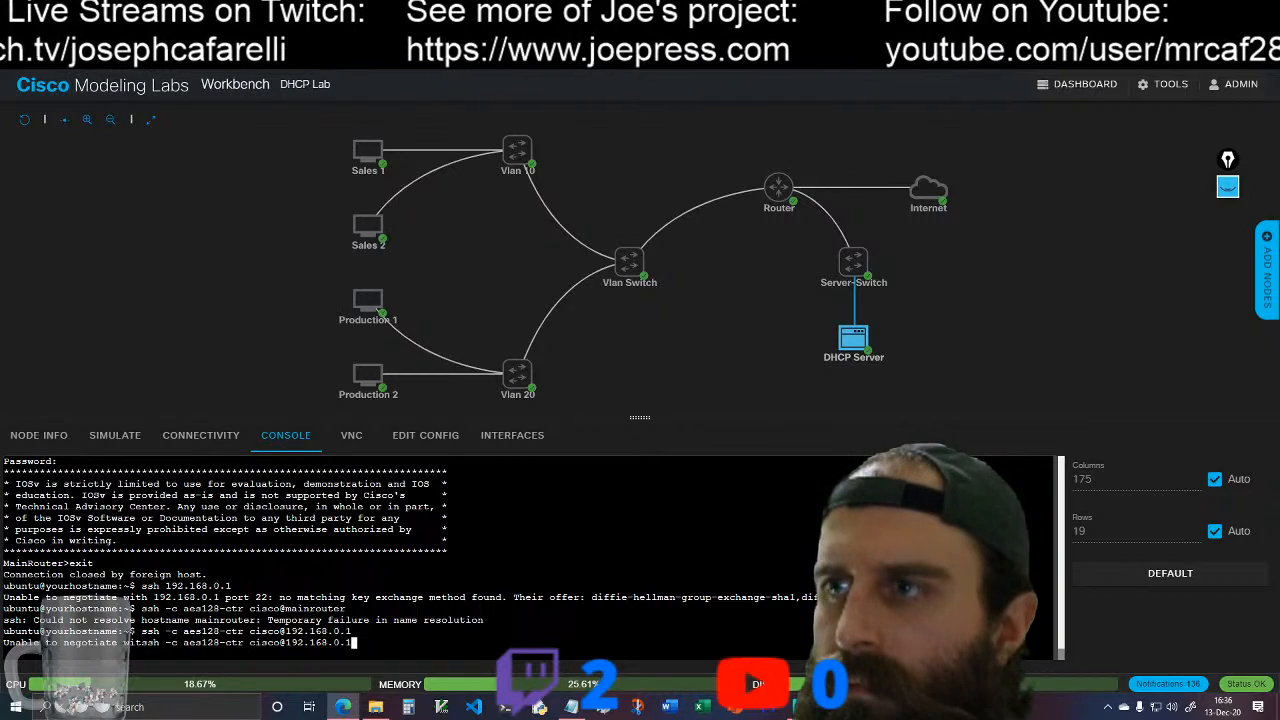
{"action": "key", "text": "Down"}
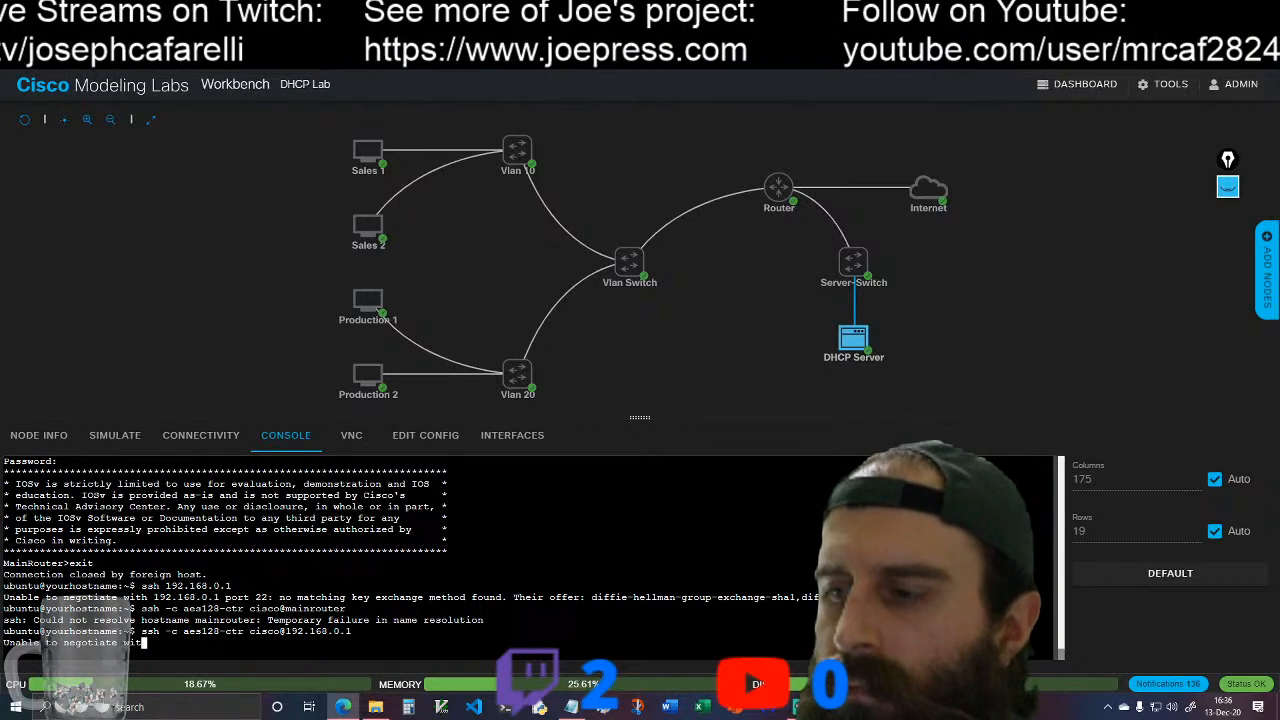
{"action": "key", "text": "Return"}
{"action": "key", "text": "Return"}
{"action": "key", "text": "Up"}
{"action": "key", "text": "Up"}
{"action": "key", "text": "Up"}
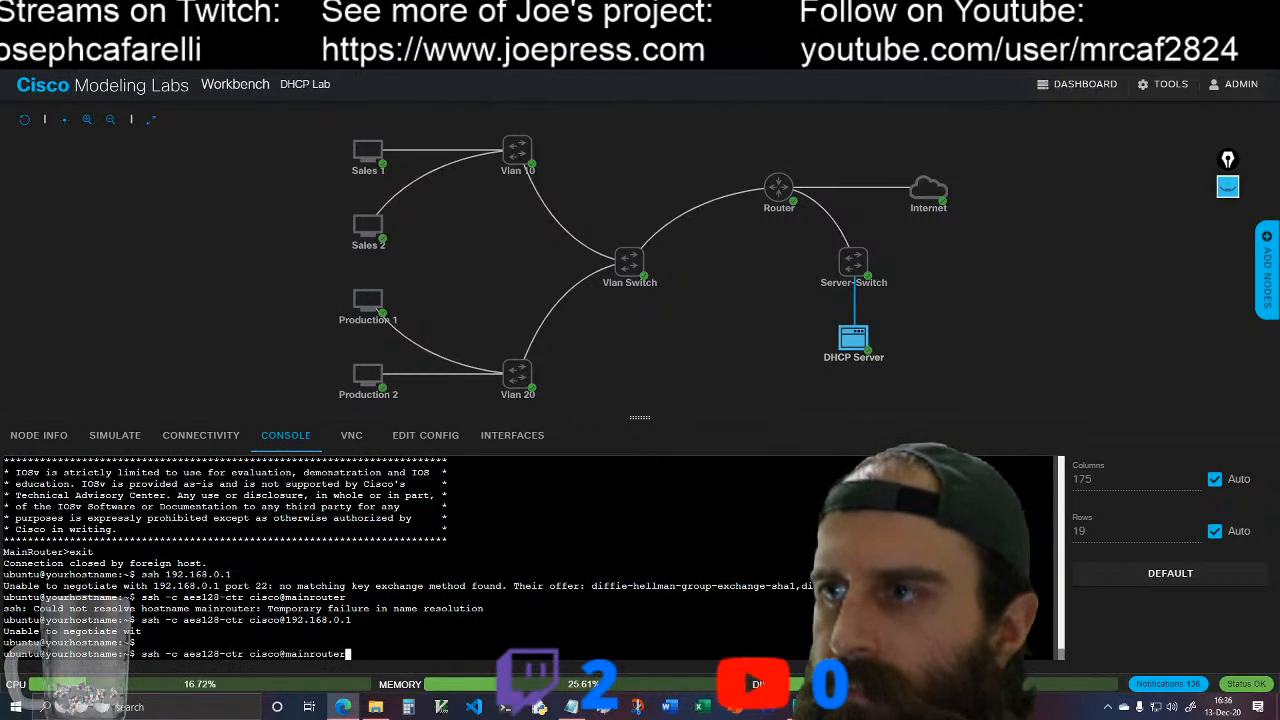
{"action": "key", "text": "Down"}
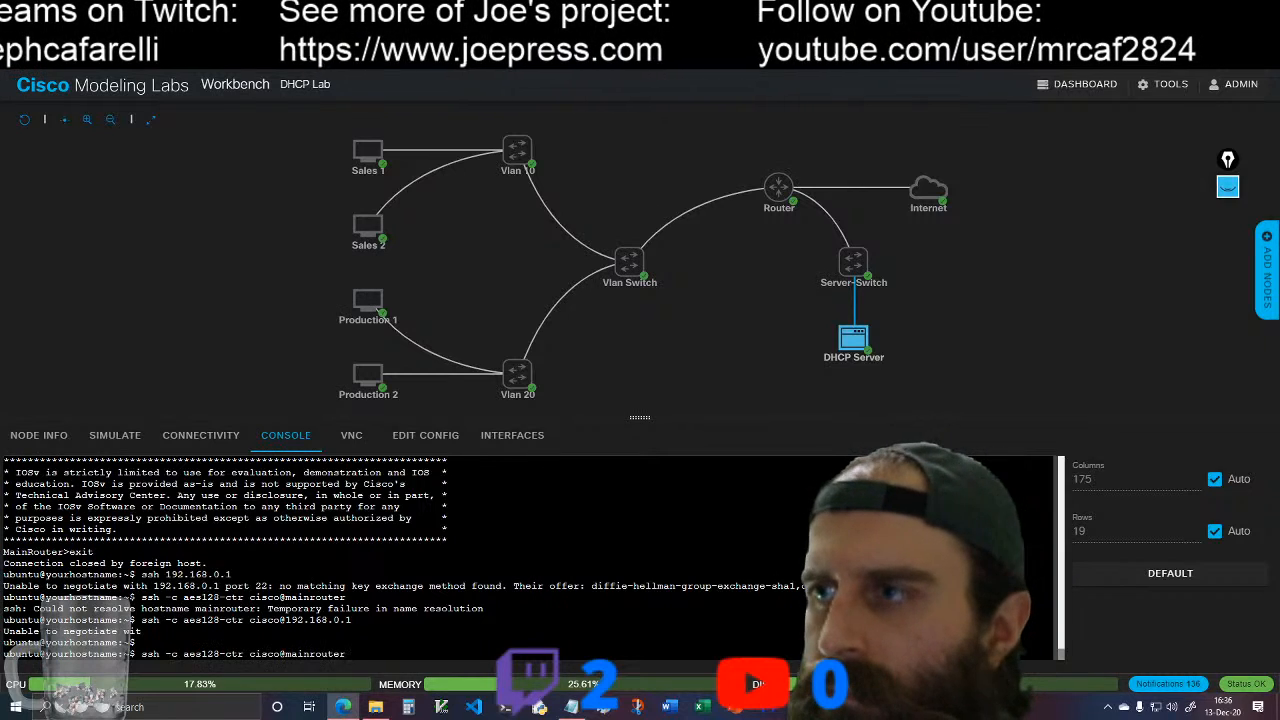
{"action": "key", "text": "Down"}
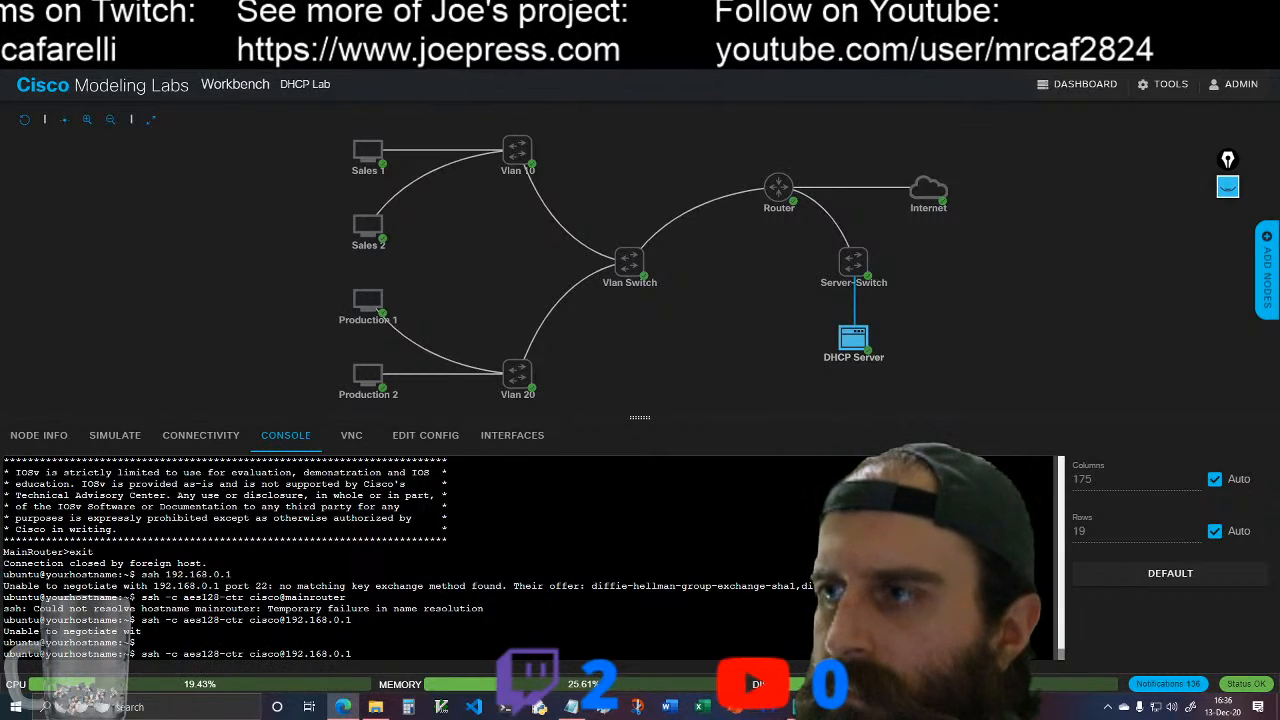
{"action": "key", "text": "Return"}
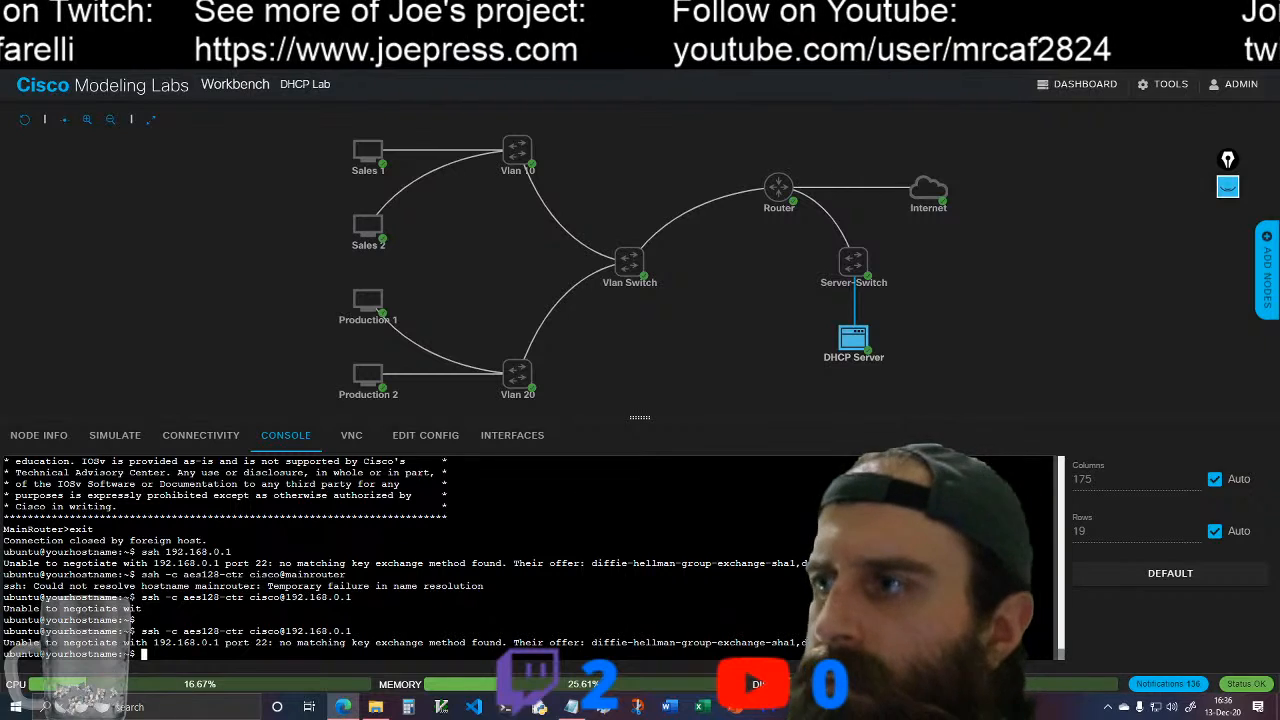
Step: Check MainRouter's console for the log message from the repeated aes128-ctr SSH attempt
{"action": "left_click", "coordinate": [778, 187]}
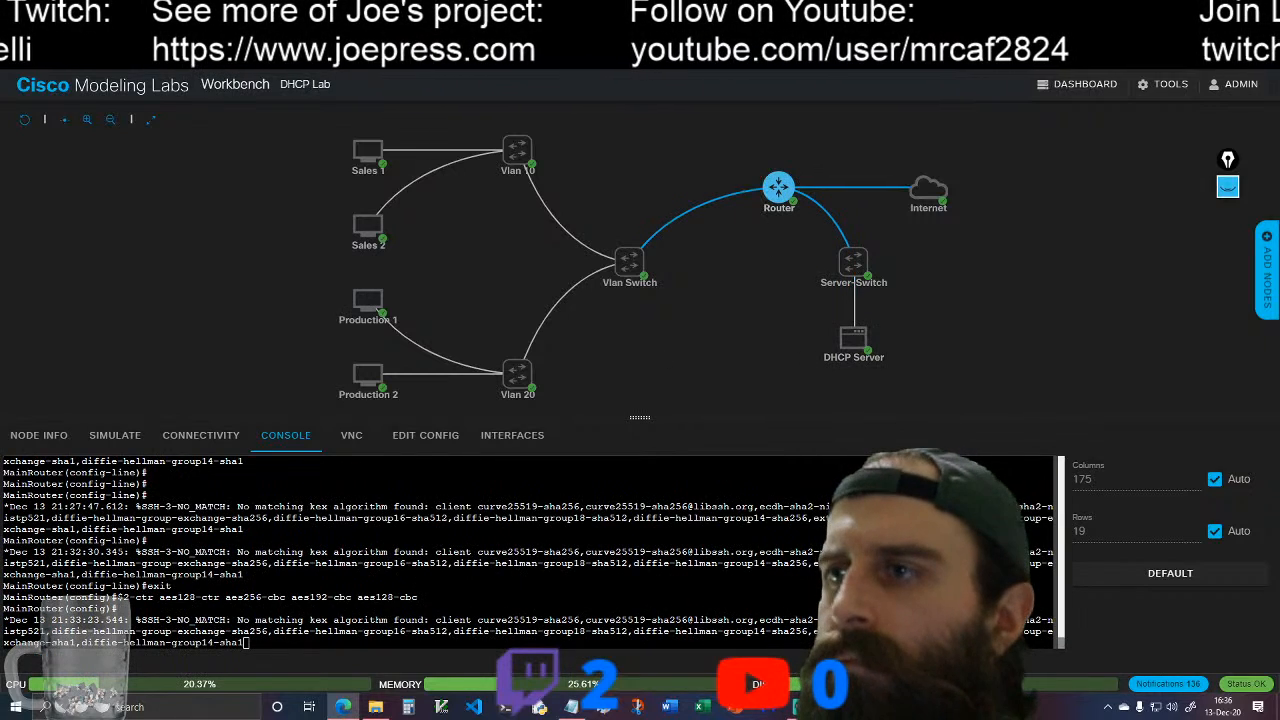
{"action": "key", "text": "Return"}
{"action": "key", "text": "Return"}
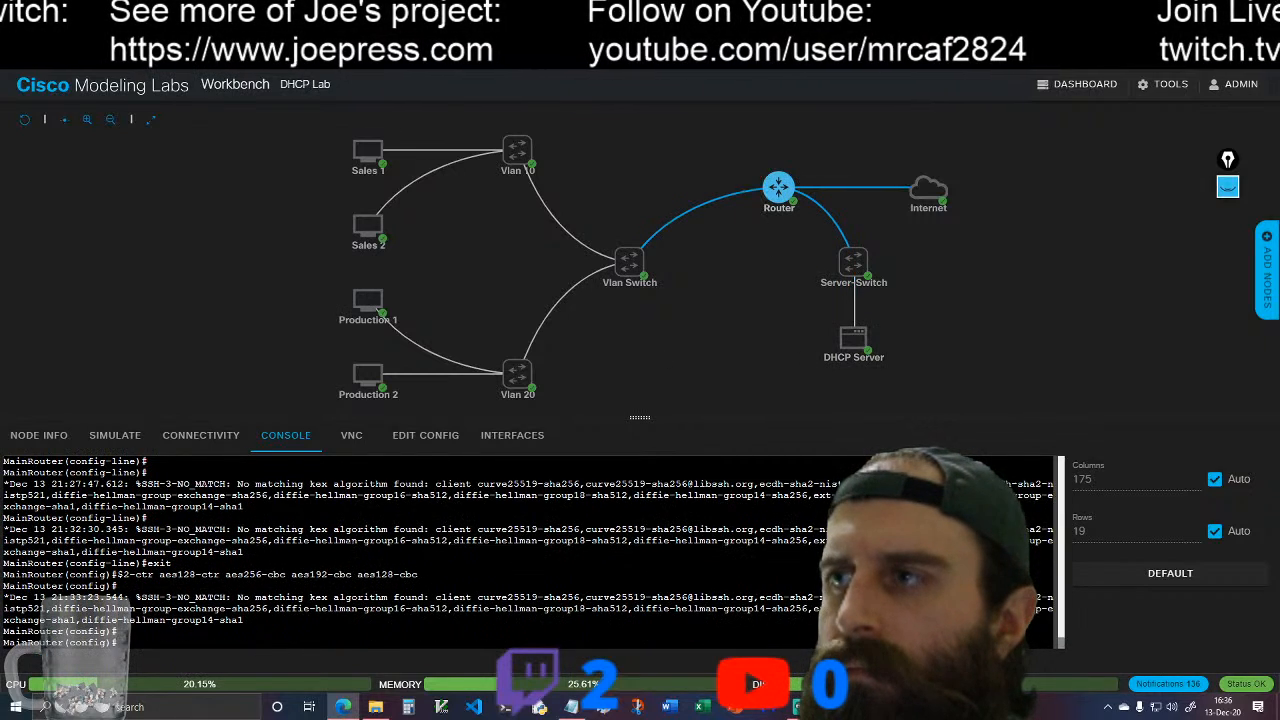
Step: Try the SSH login from the DHCP Server with "ssh -l cisco 192.168.0.1"
{"action": "left_click", "coordinate": [878, 336]}
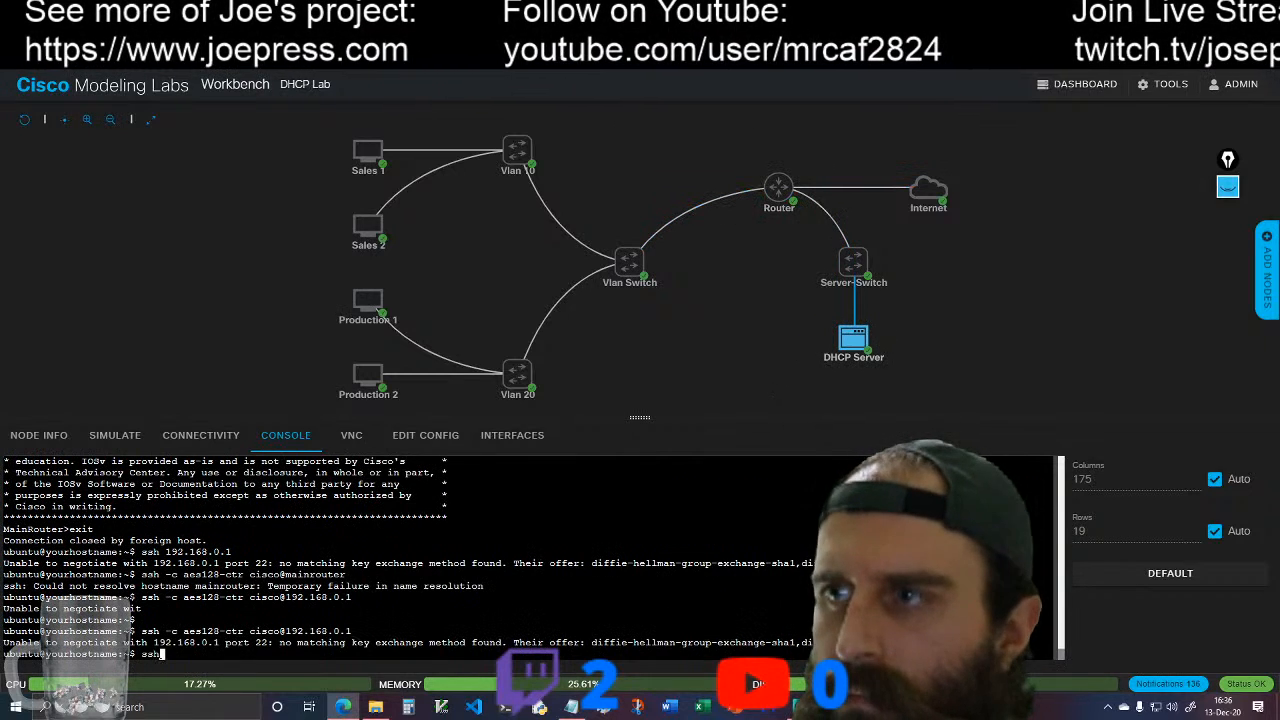
{"action": "type", "text": "ssh -l cisco 192"}
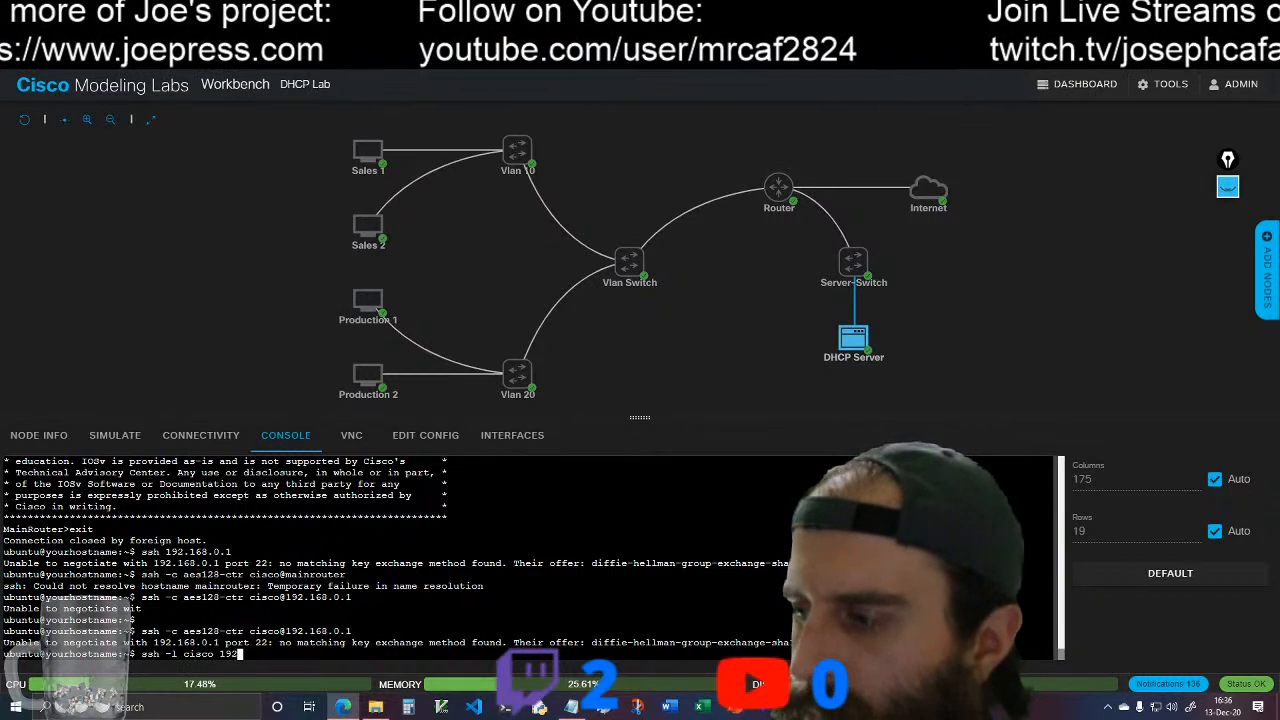
{"action": "type", "text": ".168.0.1"}
{"action": "key", "text": "Return"}
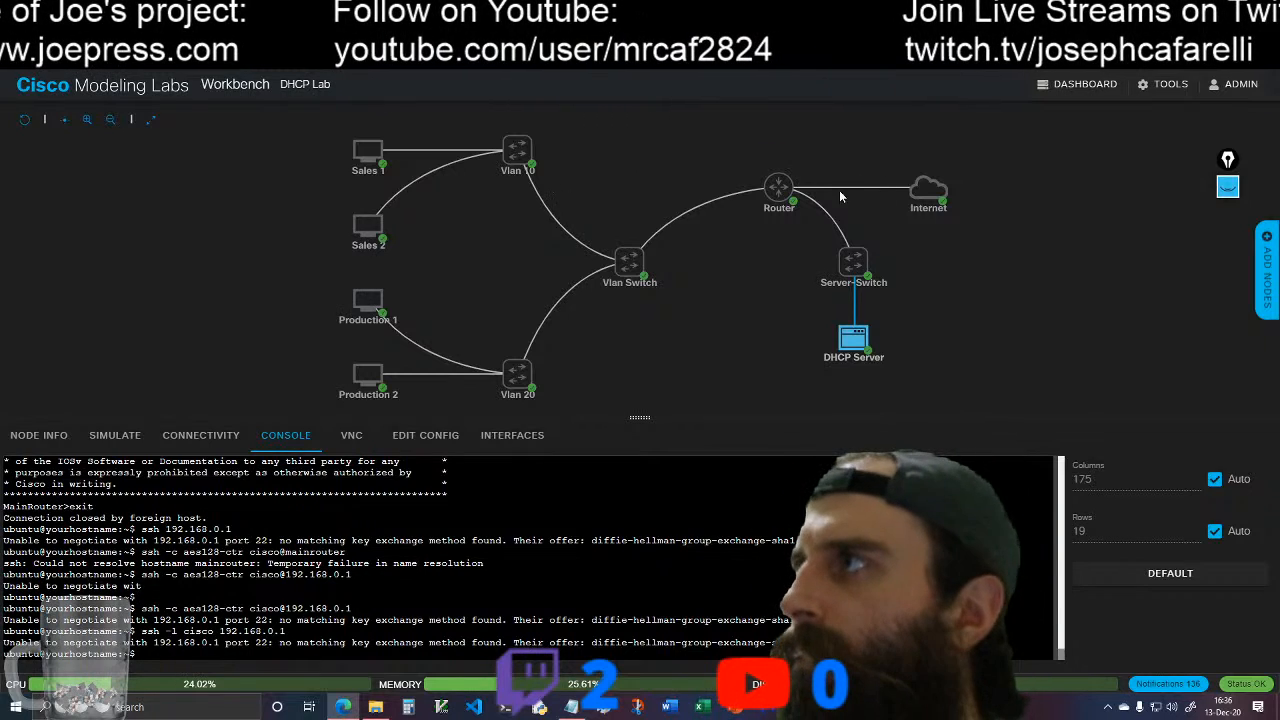
Step: Check MainRouter's console for the log entry of the "ssh -l" attempt, and go back to the forum thread
{"action": "left_click", "coordinate": [806, 179]}
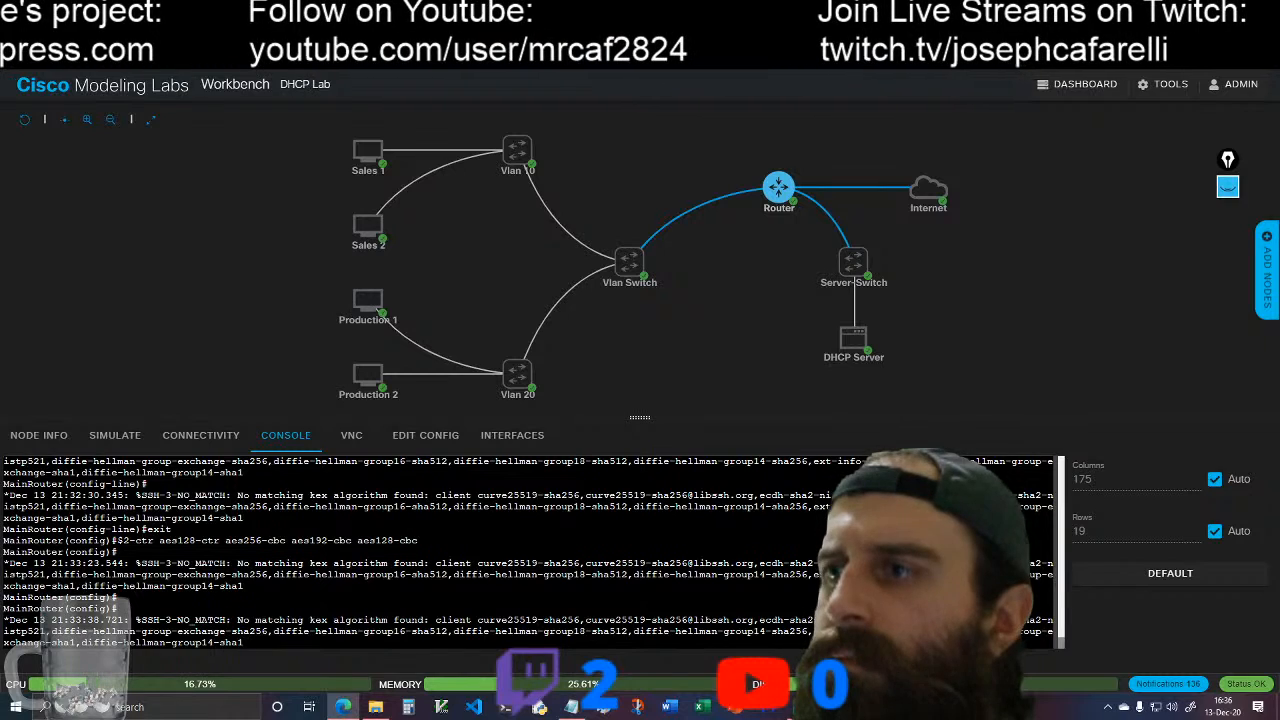
{"action": "key", "text": "Return"}
{"action": "key", "text": "Return"}
{"action": "key", "text": "alt+Tab"}
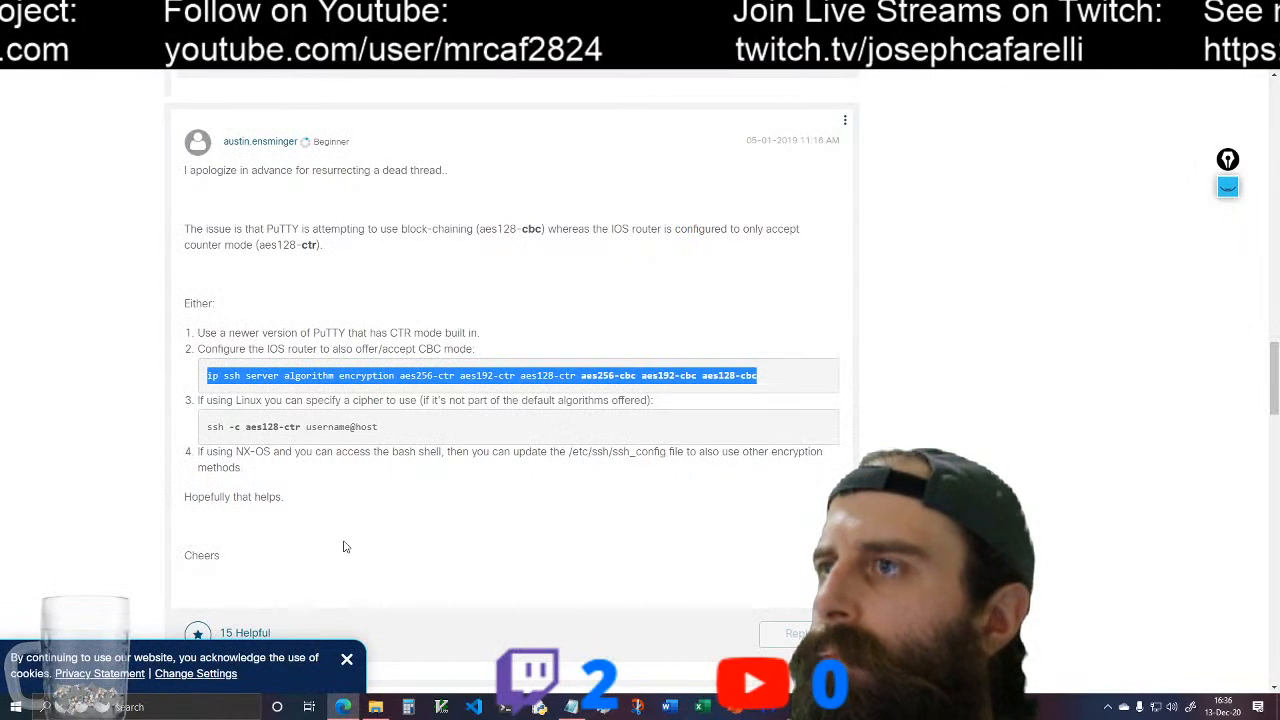
Step: Copy "ip ssh server algorithm encryption aes128-cbc 3des-cbc aes192-cbc aes256-cbc aes128-ctr aes192-ctr aes256-ctr" from the follow-up reply in the thread
{"action": "left_click", "coordinate": [360, 497]}
{"action": "scroll", "coordinate": [400, 503], "scroll_direction": "down", "scroll_amount": 3}
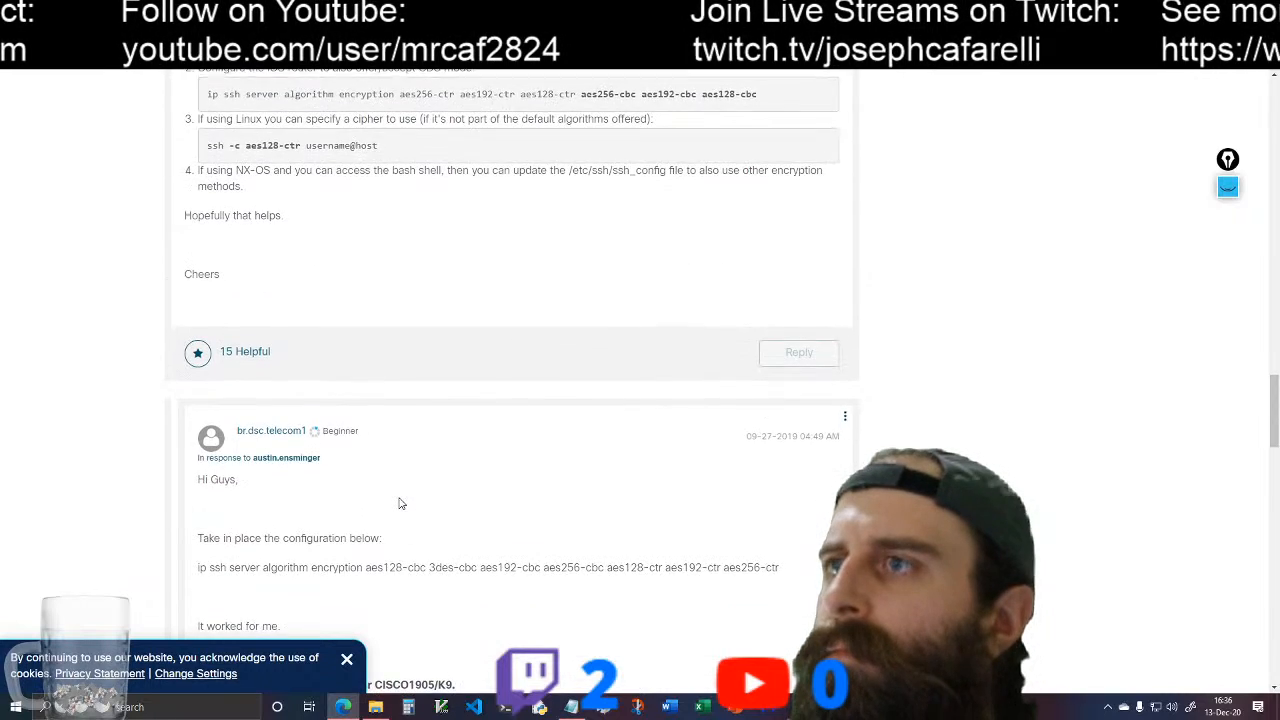
{"action": "scroll", "coordinate": [399, 503], "scroll_direction": "down", "scroll_amount": 3}
{"action": "scroll", "coordinate": [401, 505], "scroll_direction": "down", "scroll_amount": 2}
{"action": "scroll", "coordinate": [400, 505], "scroll_direction": "up", "scroll_amount": 3}
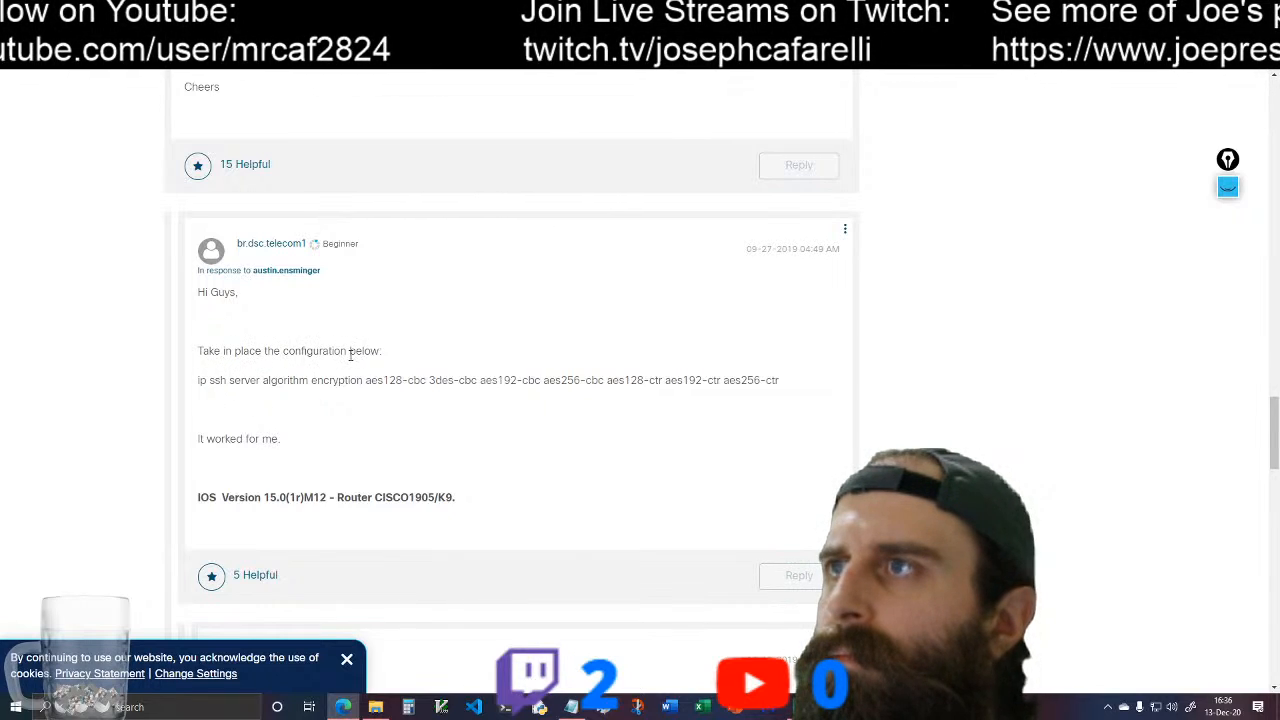
{"action": "scroll", "coordinate": [455, 378], "scroll_direction": "up", "scroll_amount": 4}
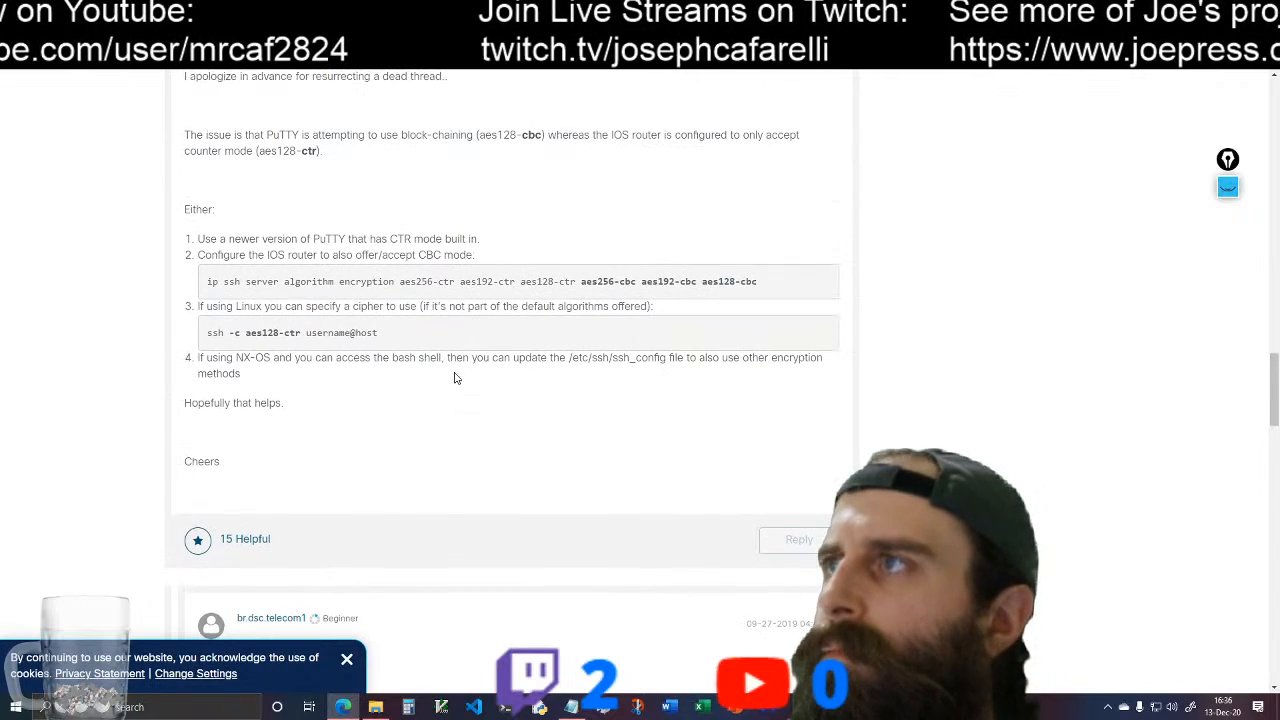
{"action": "scroll", "coordinate": [455, 380], "scroll_direction": "down", "scroll_amount": 3}
{"action": "scroll", "coordinate": [453, 383], "scroll_direction": "up", "scroll_amount": 3}
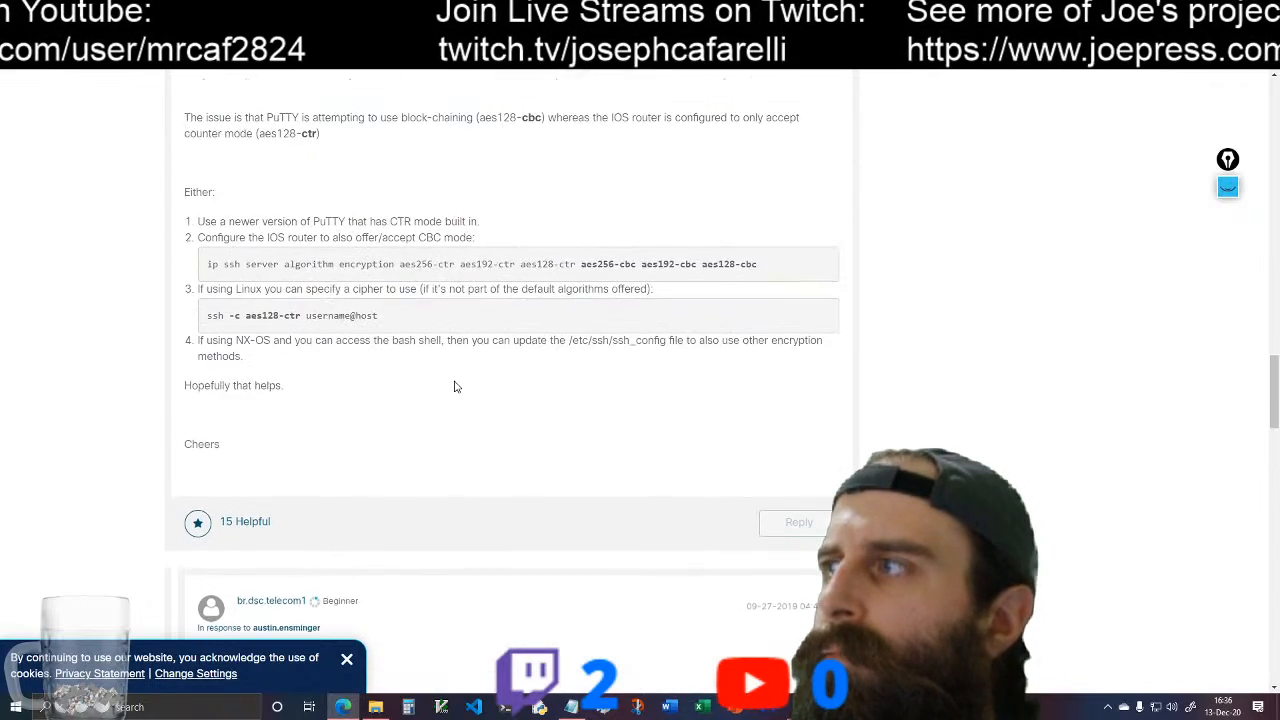
{"action": "scroll", "coordinate": [455, 385], "scroll_direction": "down", "scroll_amount": 4}
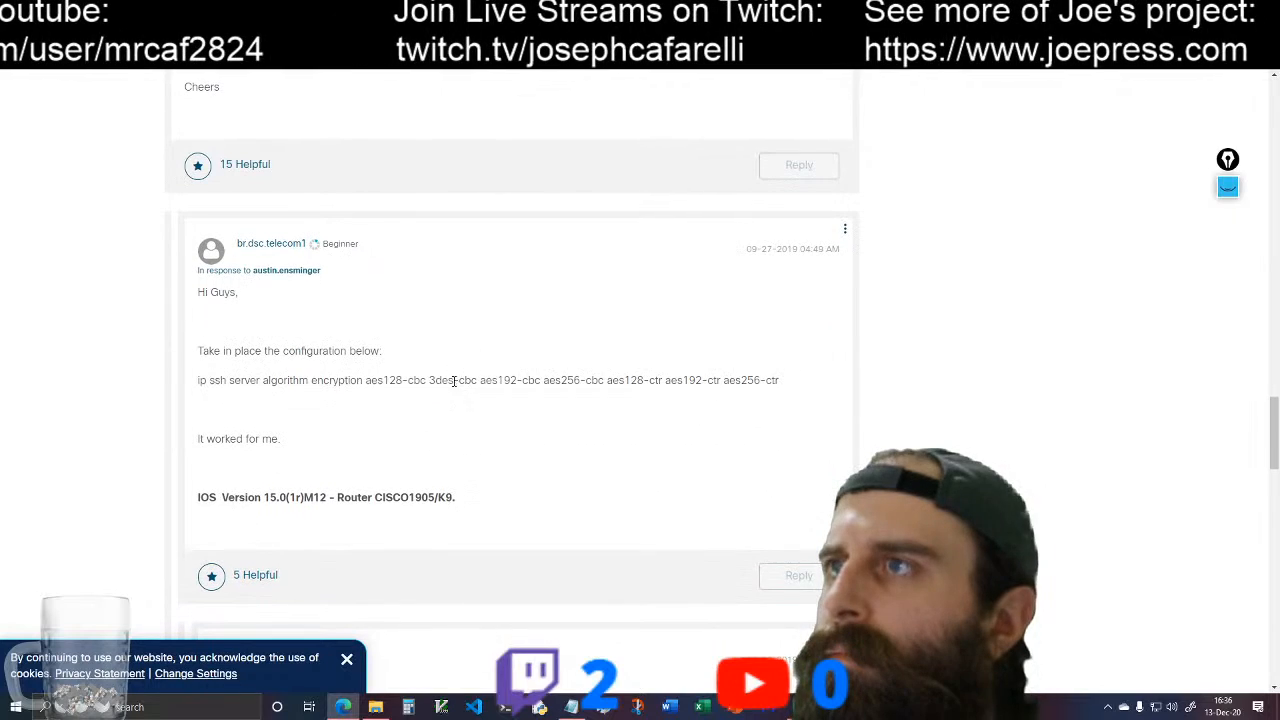
{"action": "left_click_drag", "start_coordinate": [200, 380], "coordinate": [775, 380]}
{"action": "right_click", "coordinate": [724, 383]}
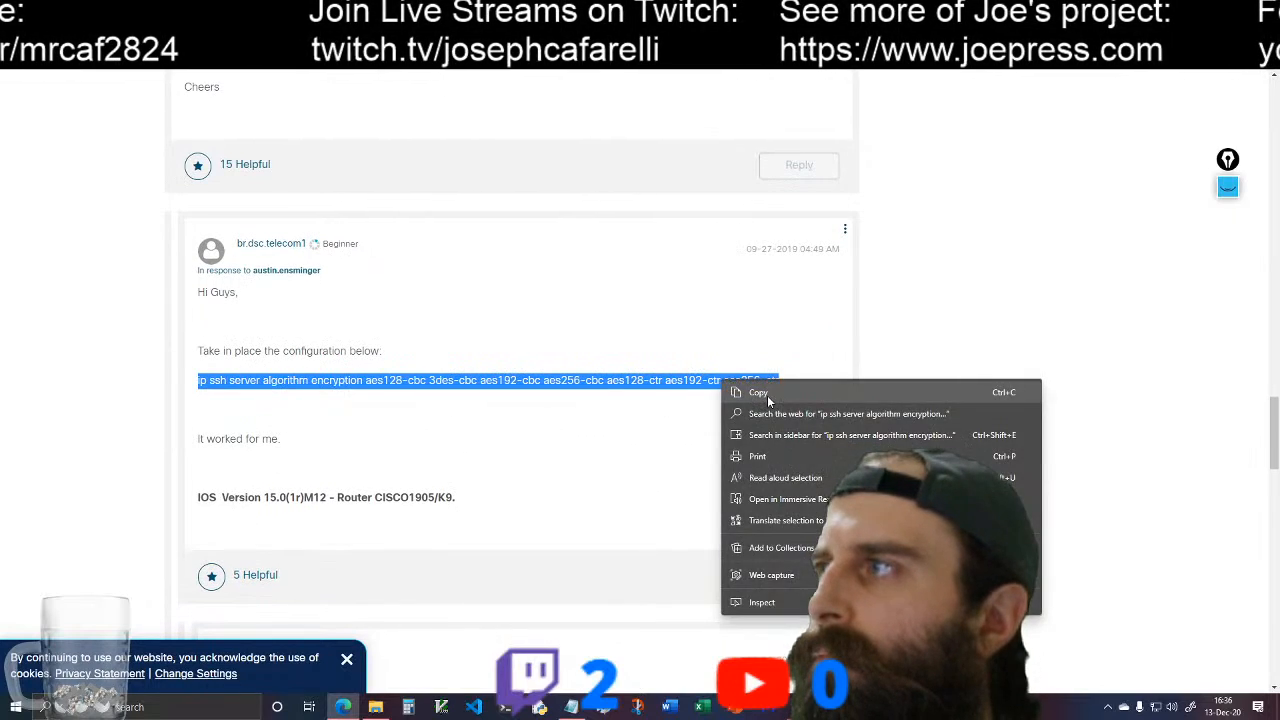
{"action": "left_click", "coordinate": [758, 392]}
Step: Run the copied encryption command in MainRouter's global configuration mode, and retry the SSH login to 192.168.0.1 as cisco from the DHCP Server
{"action": "key", "text": "alt+Tab"}
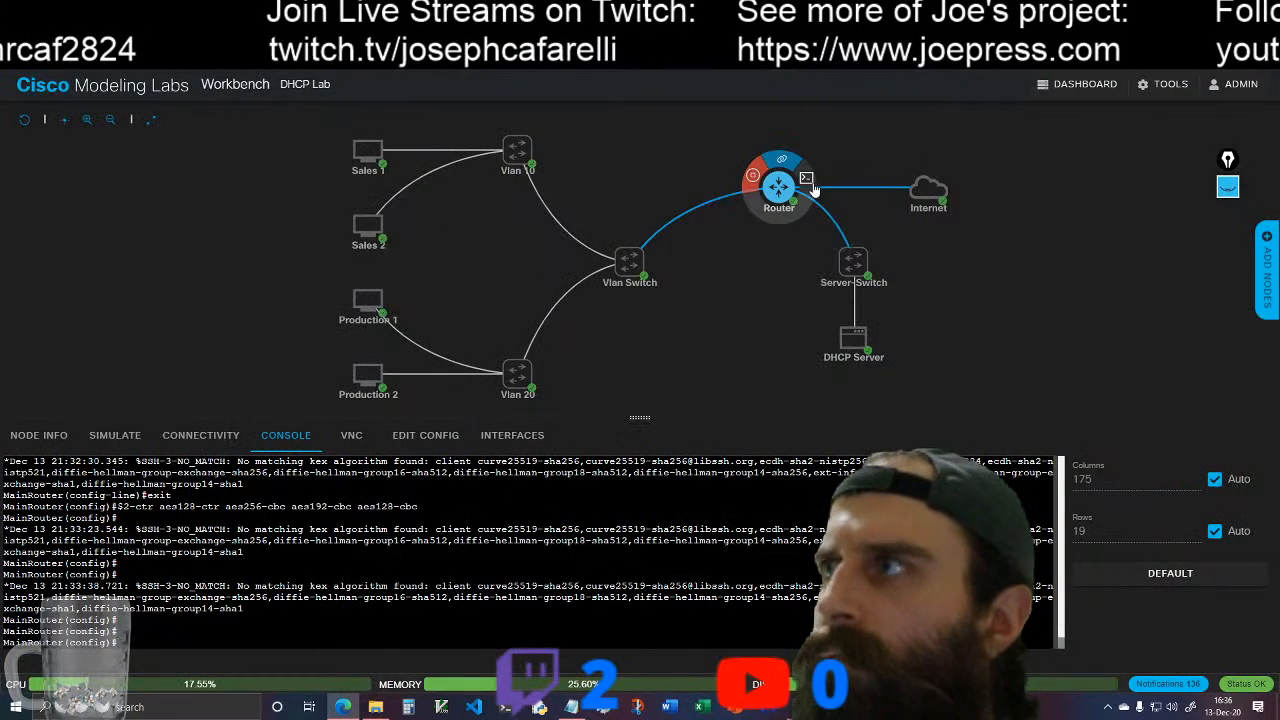
{"action": "right_click", "coordinate": [118, 643]}
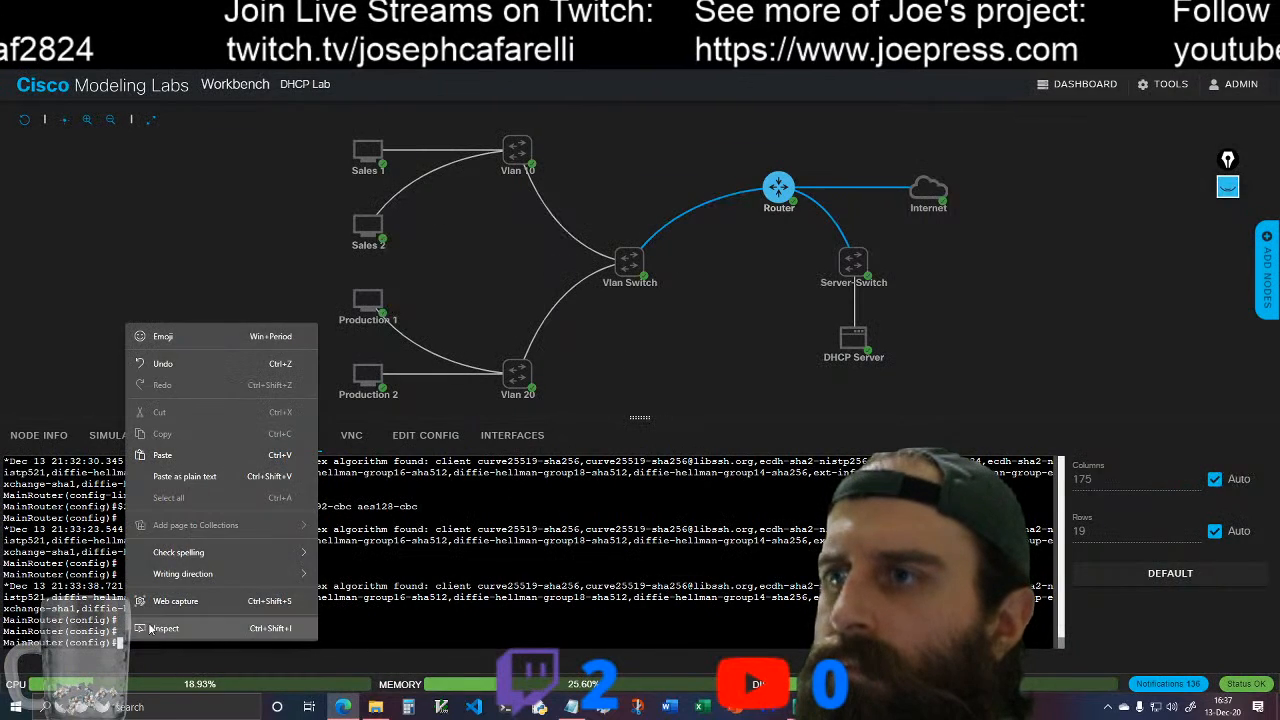
{"action": "left_click", "coordinate": [200, 455]}
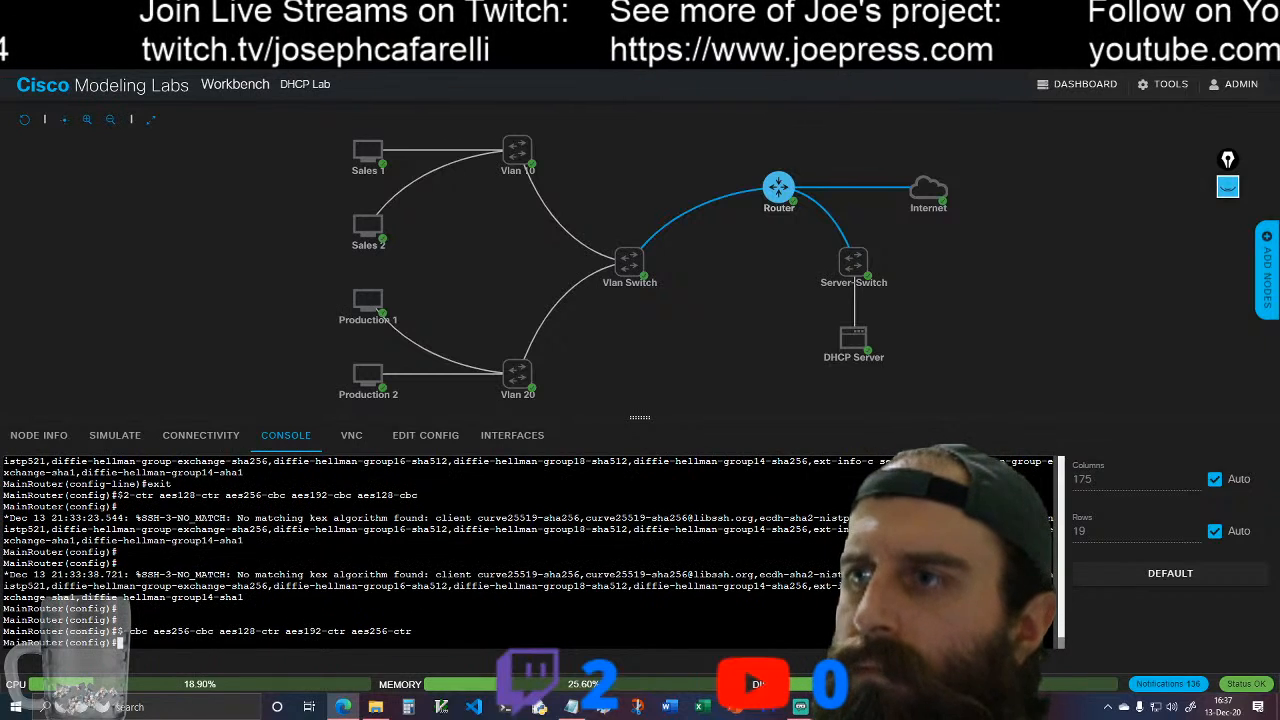
{"action": "left_click", "coordinate": [880, 333]}
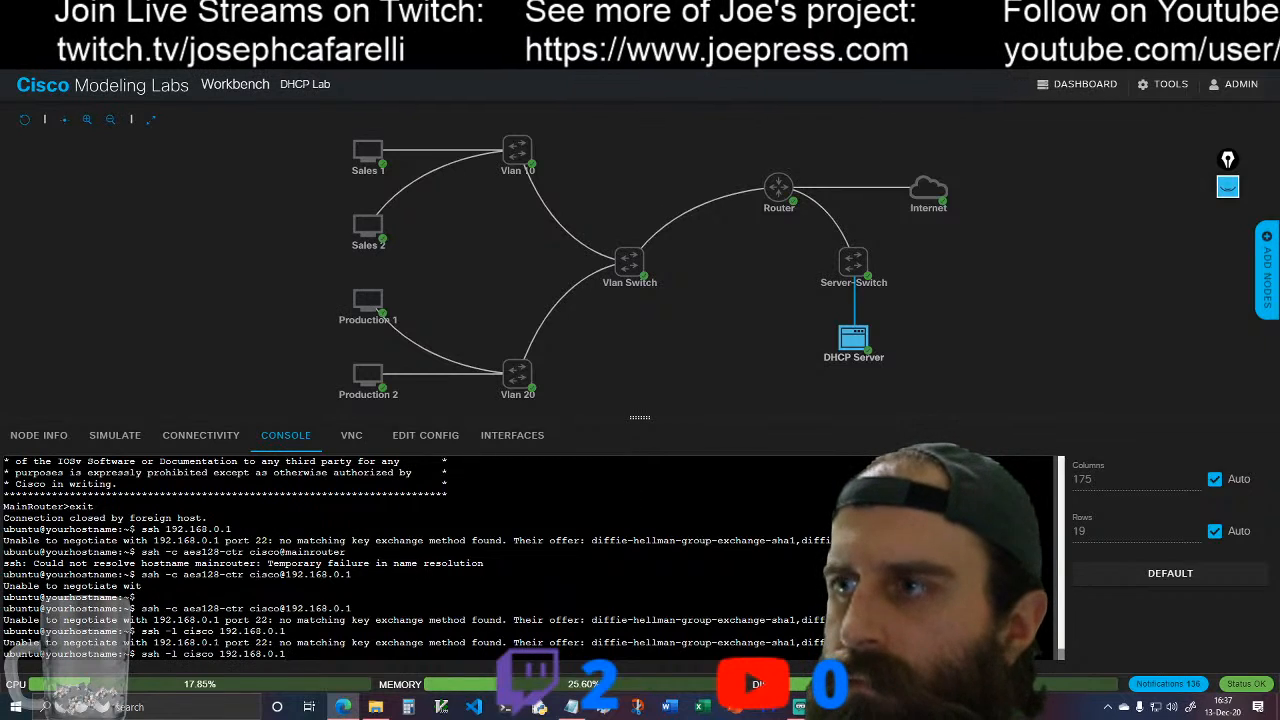
{"action": "key", "text": "Return"}
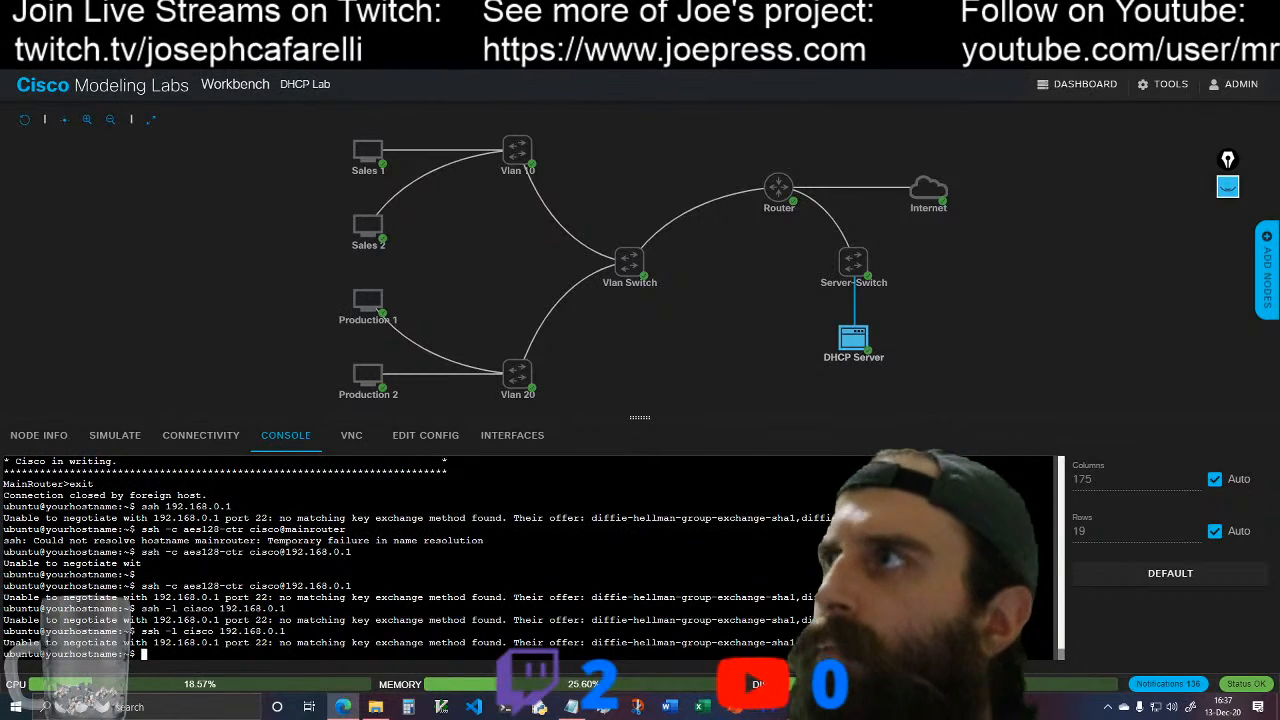
Step: Read the remaining replies in the forum thread for another fix to the SSH error
{"action": "left_click", "coordinate": [405, 14]}
{"action": "scroll", "coordinate": [527, 472], "scroll_direction": "down", "scroll_amount": 3}
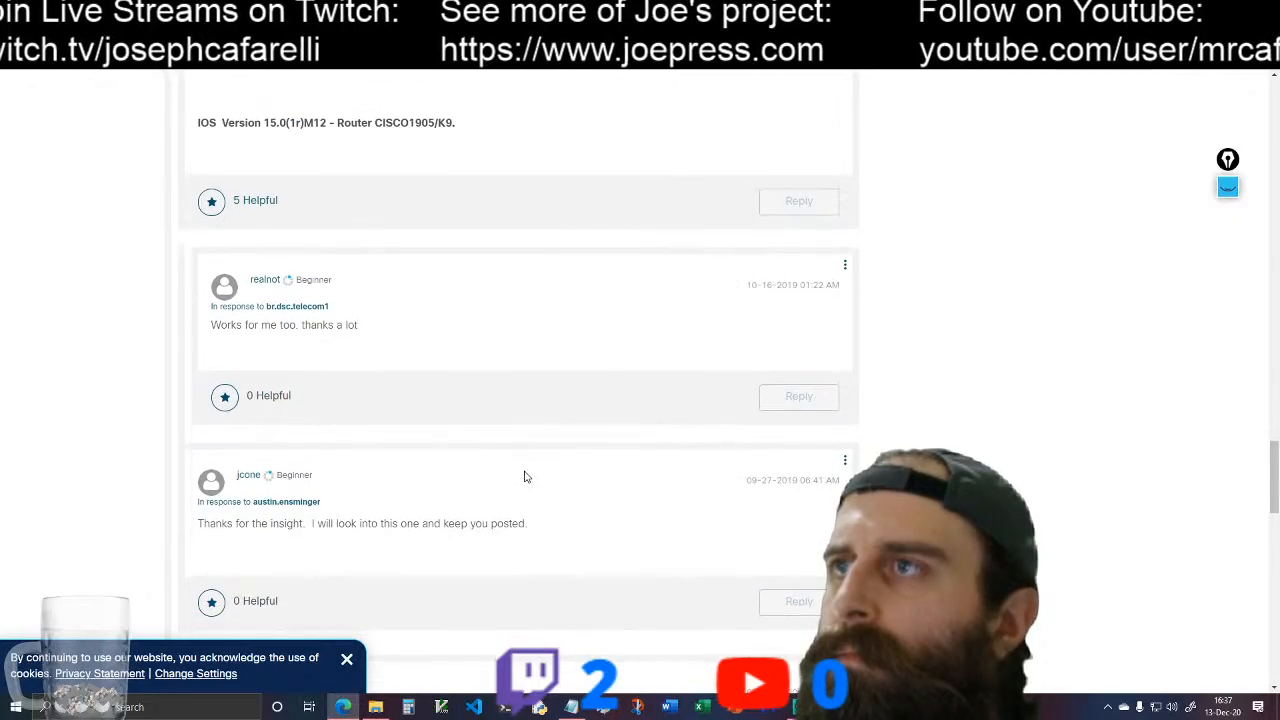
{"action": "scroll", "coordinate": [530, 480], "scroll_direction": "down", "scroll_amount": 5}
{"action": "scroll", "coordinate": [532, 489], "scroll_direction": "down", "scroll_amount": 1}
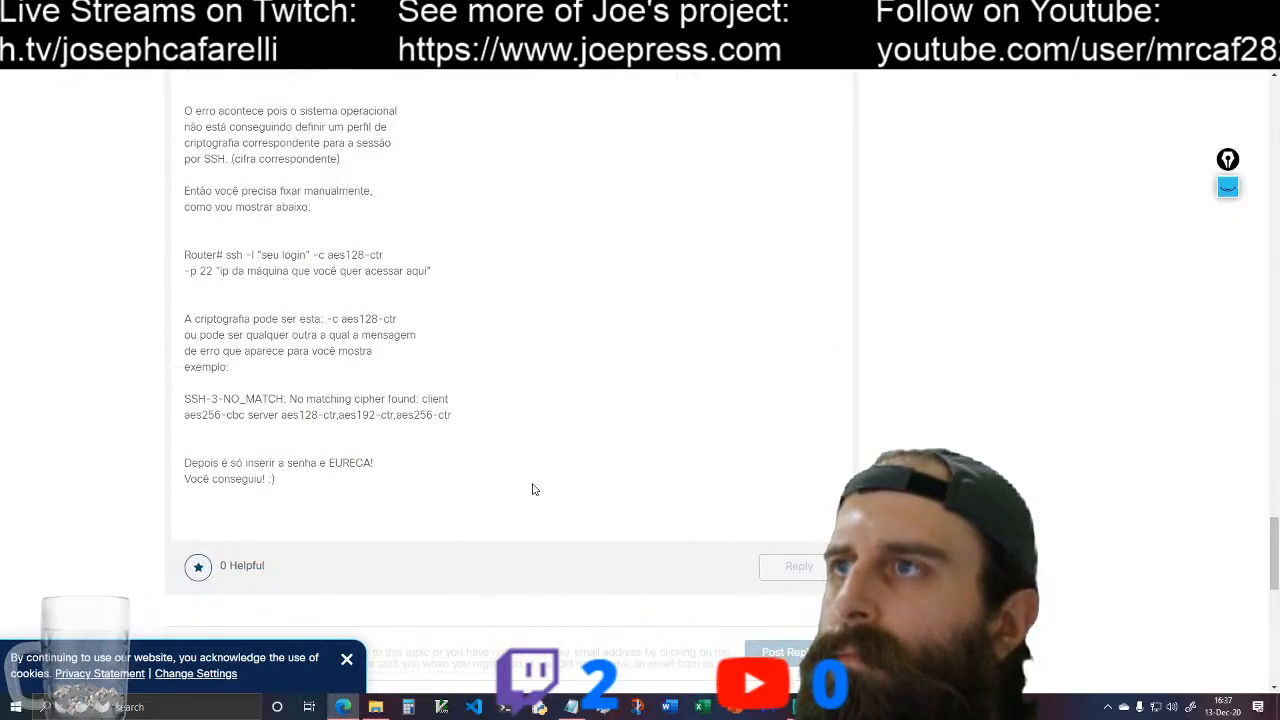
{"action": "scroll", "coordinate": [532, 489], "scroll_direction": "down", "scroll_amount": 4}
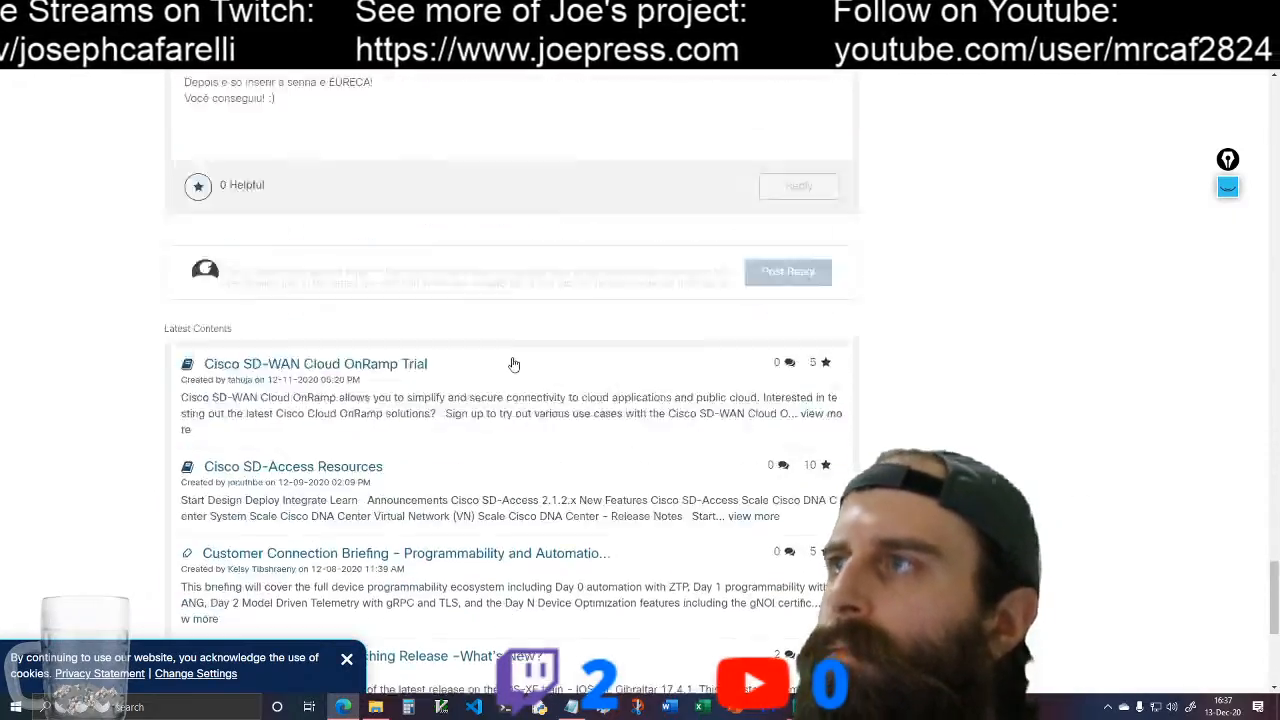
{"action": "scroll", "coordinate": [514, 364], "scroll_direction": "up", "scroll_amount": 15}
Step: Return to the DHCP Lab and check MainRouter's console for the newest SSH log message
{"action": "left_click", "coordinate": [300, 14]}
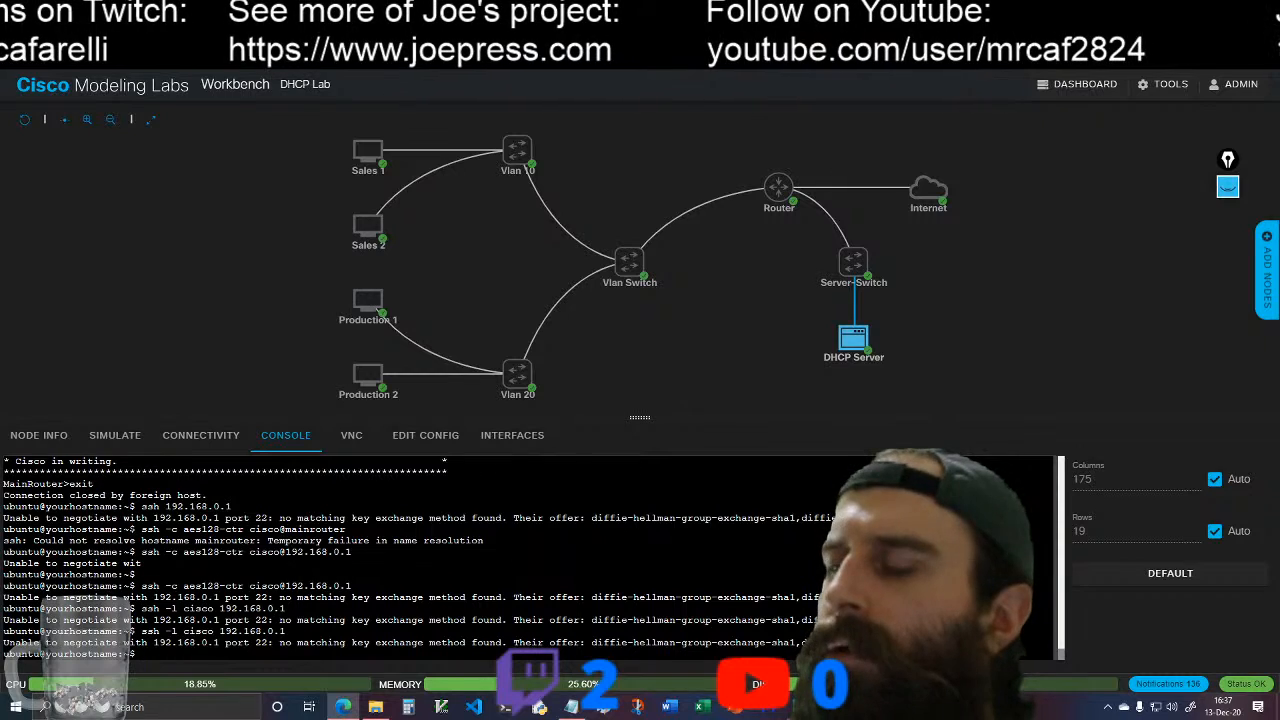
{"action": "left_click", "coordinate": [790, 186]}
{"action": "left_click", "coordinate": [805, 179]}
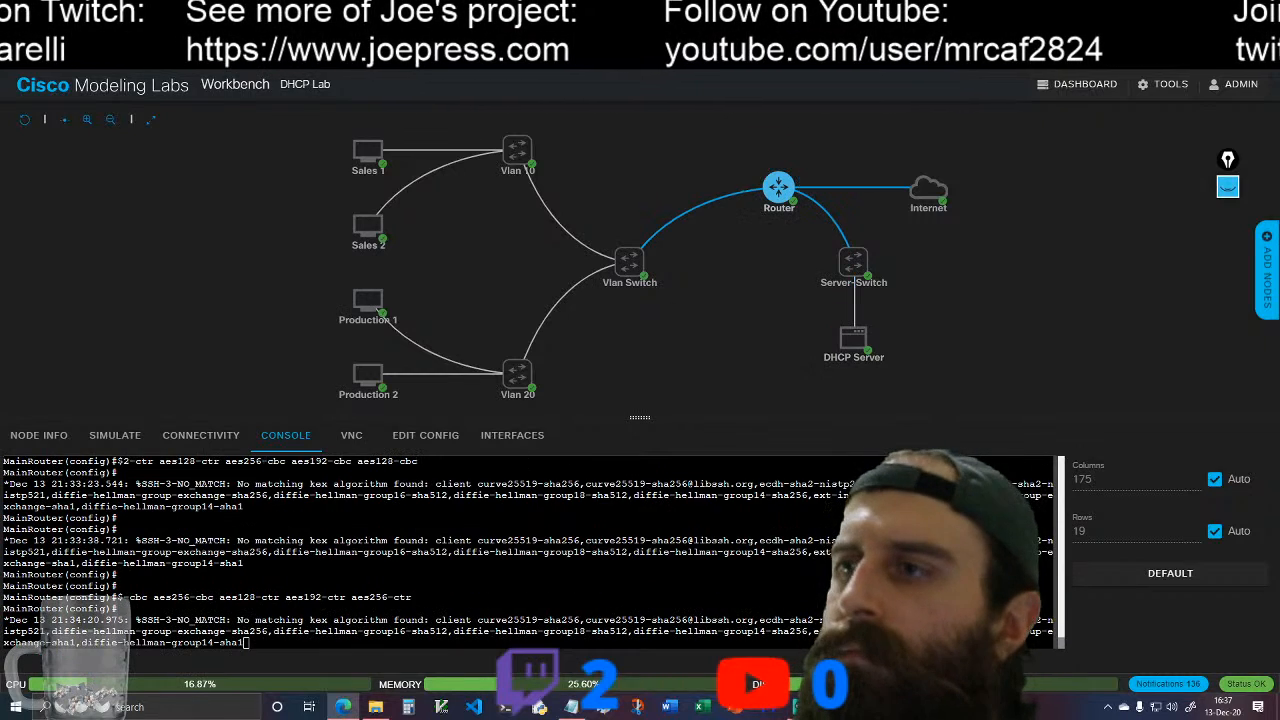
{"action": "key", "text": "Return"}
{"action": "key", "text": "Return"}
{"action": "key", "text": "Return"}
{"action": "key", "text": "Return"}
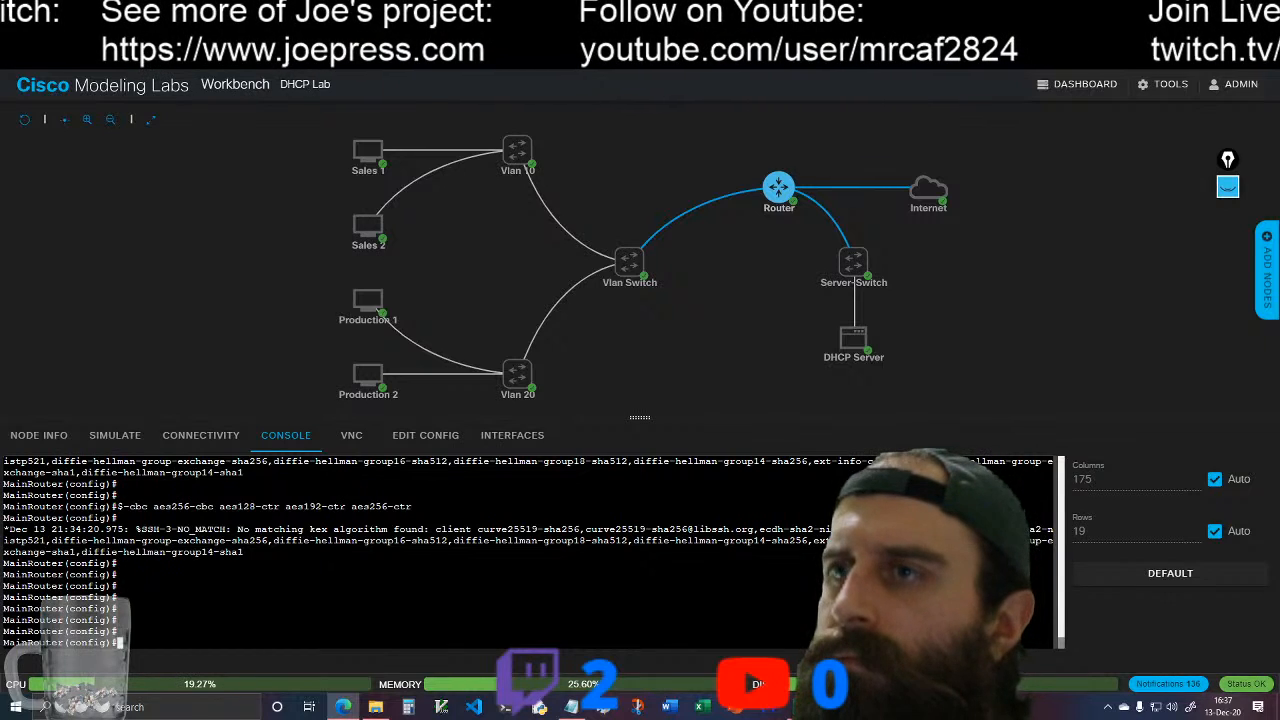
Step: Open the console of Sales 1 and try the SSH login with "ssh -l cisco 10.0.10.1"
{"action": "left_click", "coordinate": [368, 150]}
{"action": "left_click", "coordinate": [393, 147]}
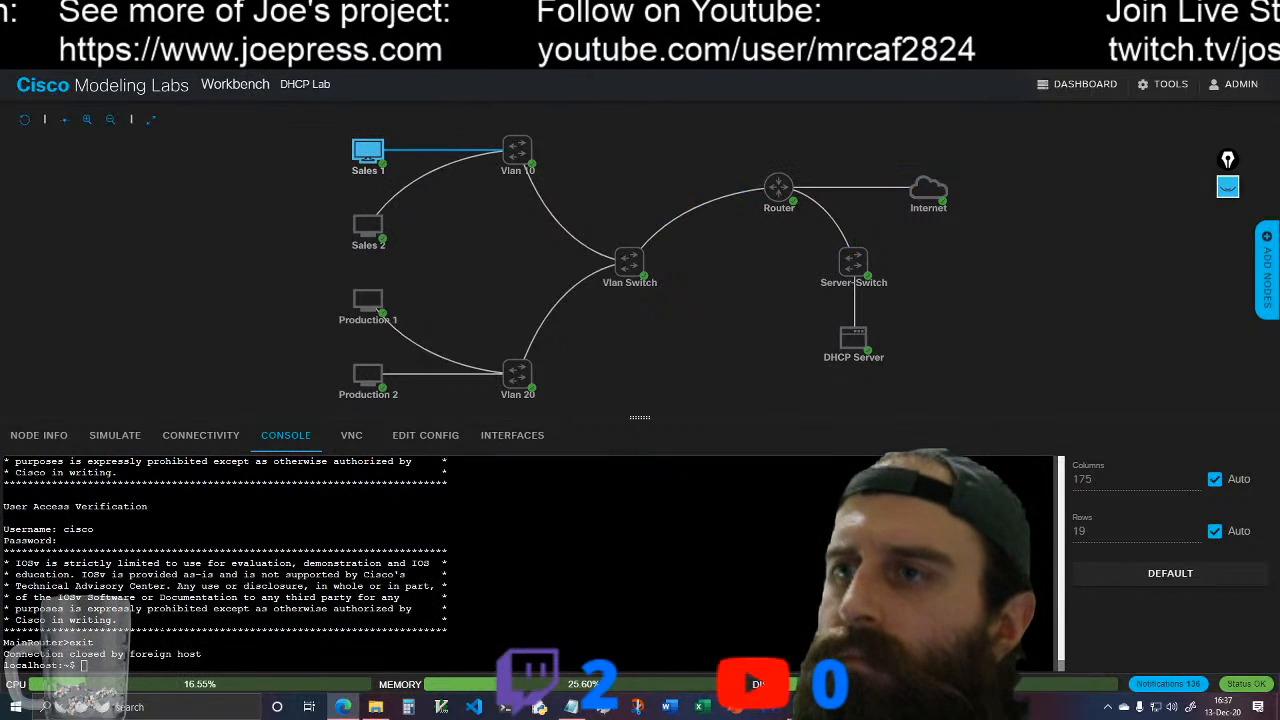
{"action": "type", "text": "s"}
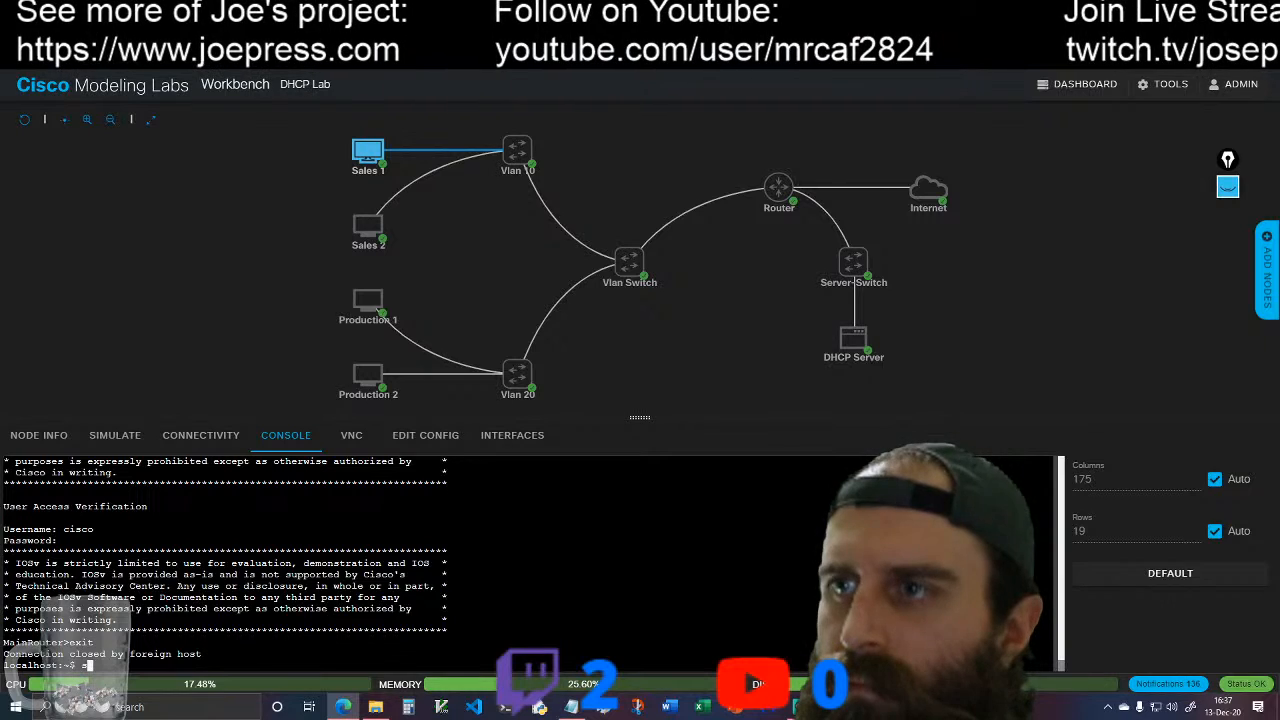
{"action": "type", "text": "sh -l cisco 10.0.10.1"}
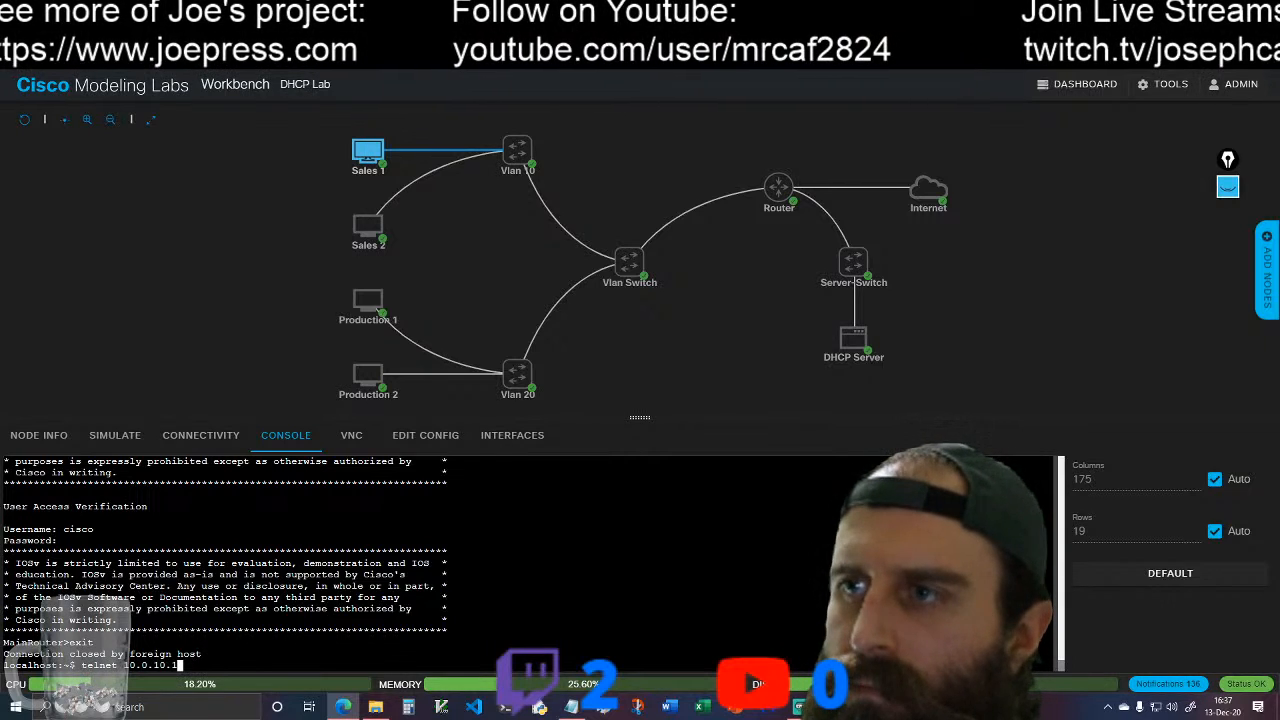
{"action": "key", "text": "Return"}
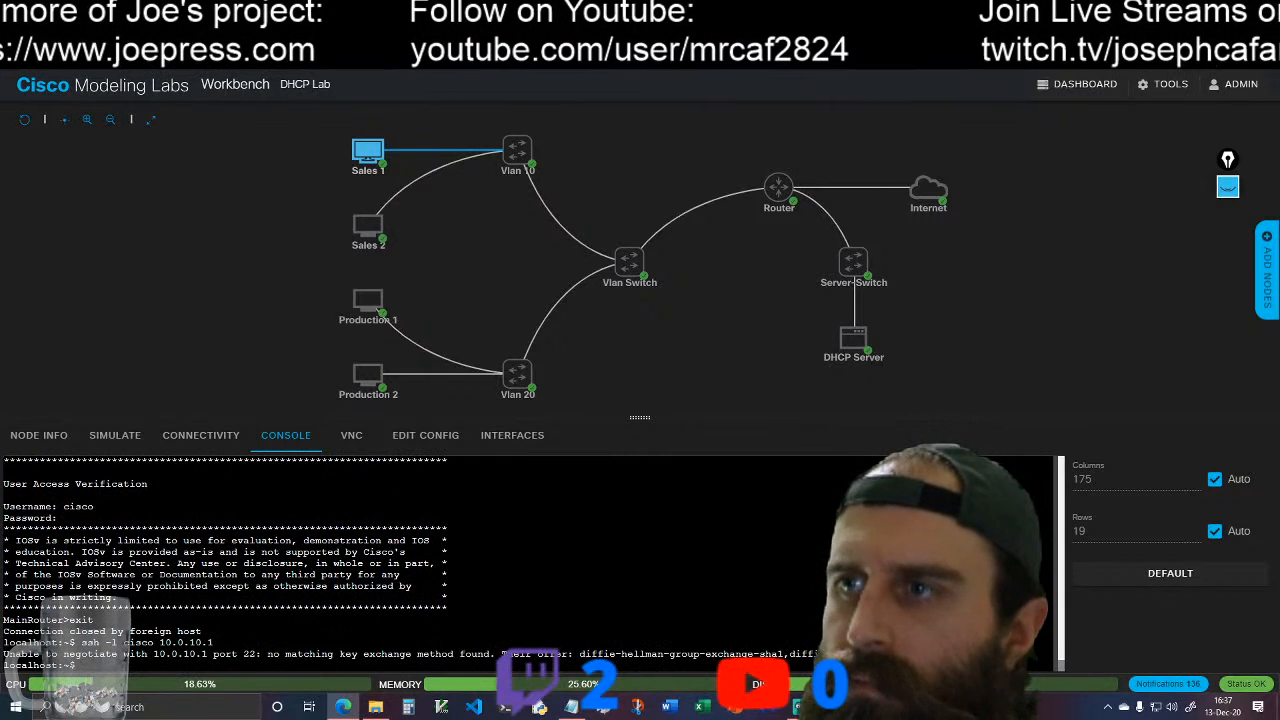
{"action": "type", "text": "telnet 10.0.10.1"}
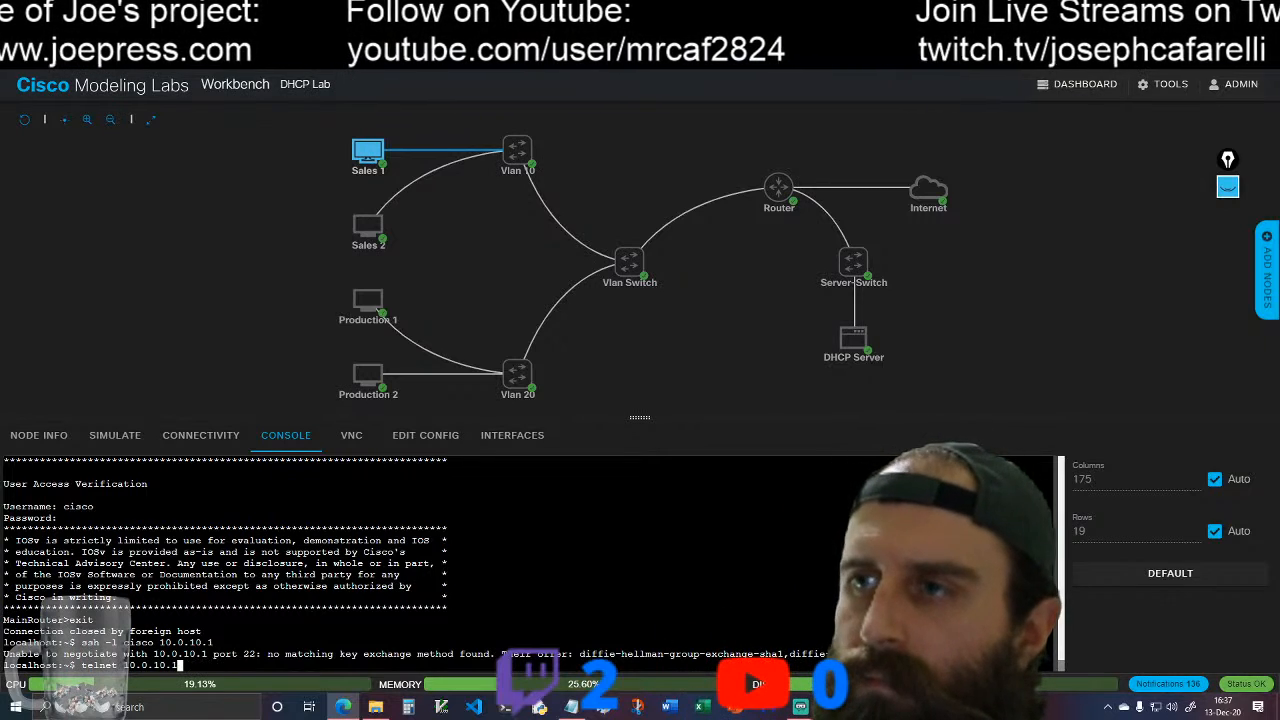
Step: Telnet from Sales 1 to 10.0.10.1 and log in to MainRouter as cisco with the account password
{"action": "key", "text": "Return"}
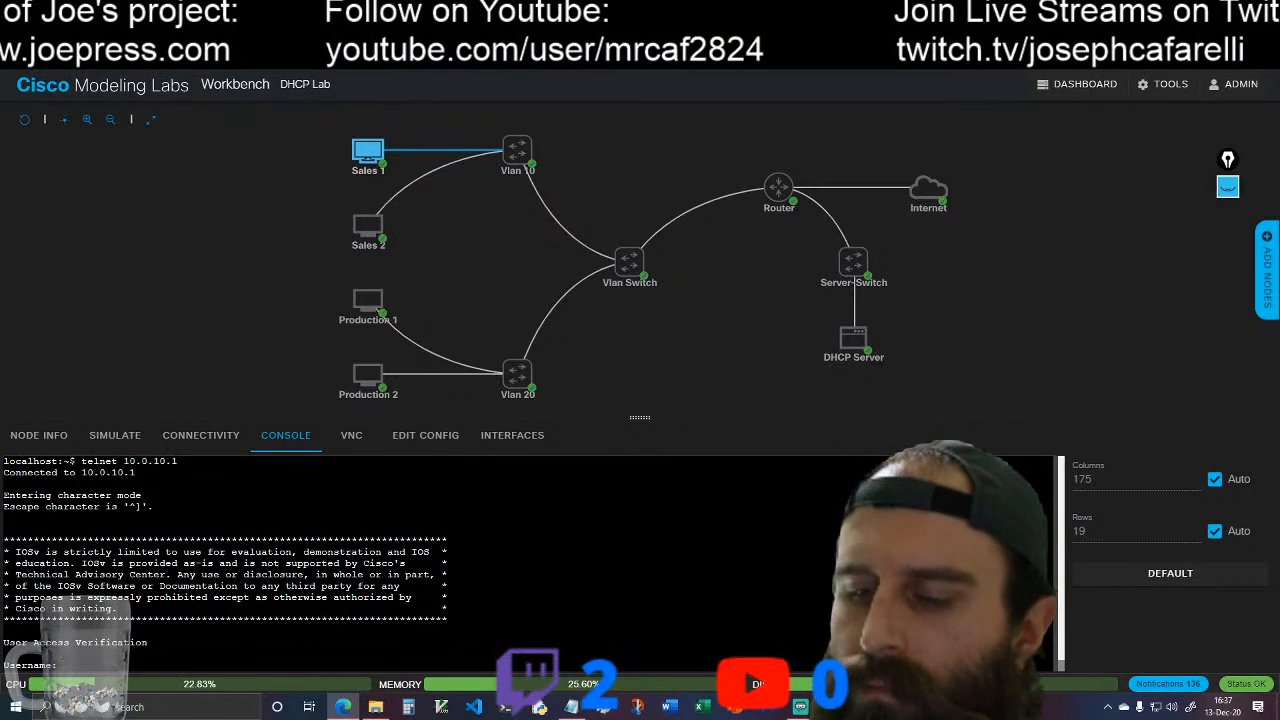
{"action": "type", "text": "cisco"}
{"action": "key", "text": "Return"}
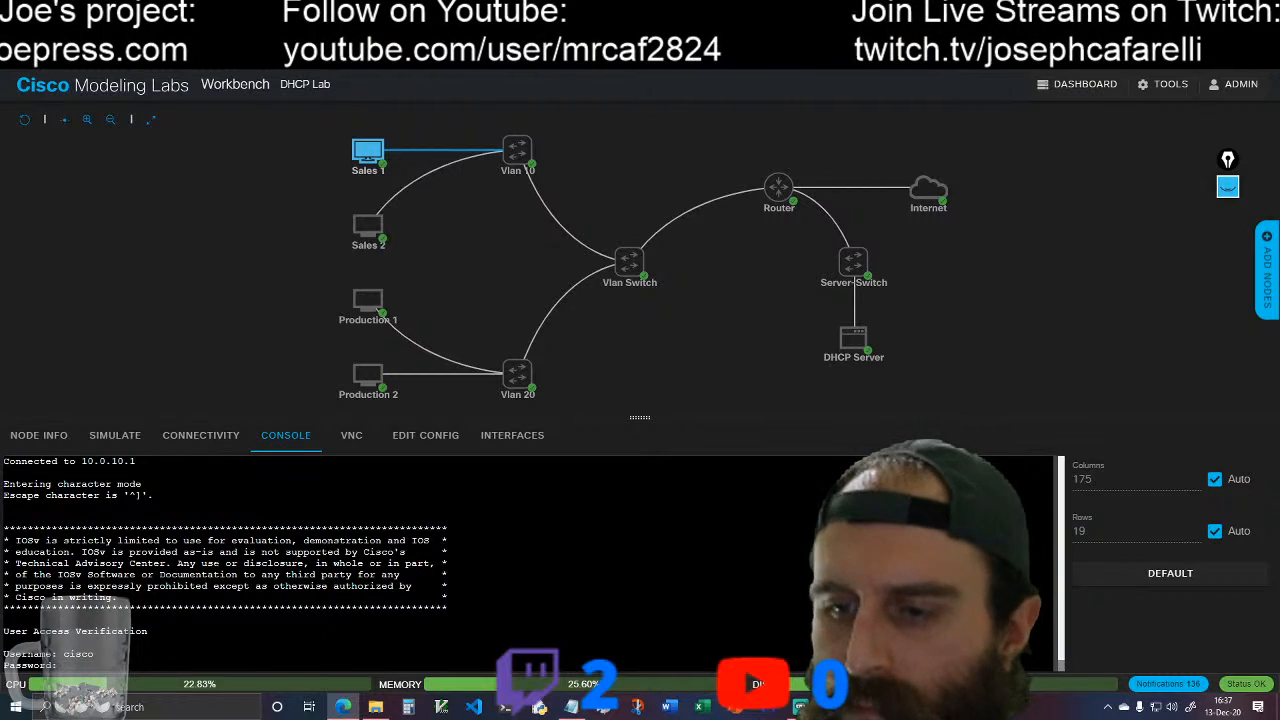
{"action": "type", "text": "cisco"}
{"action": "key", "text": "Return"}
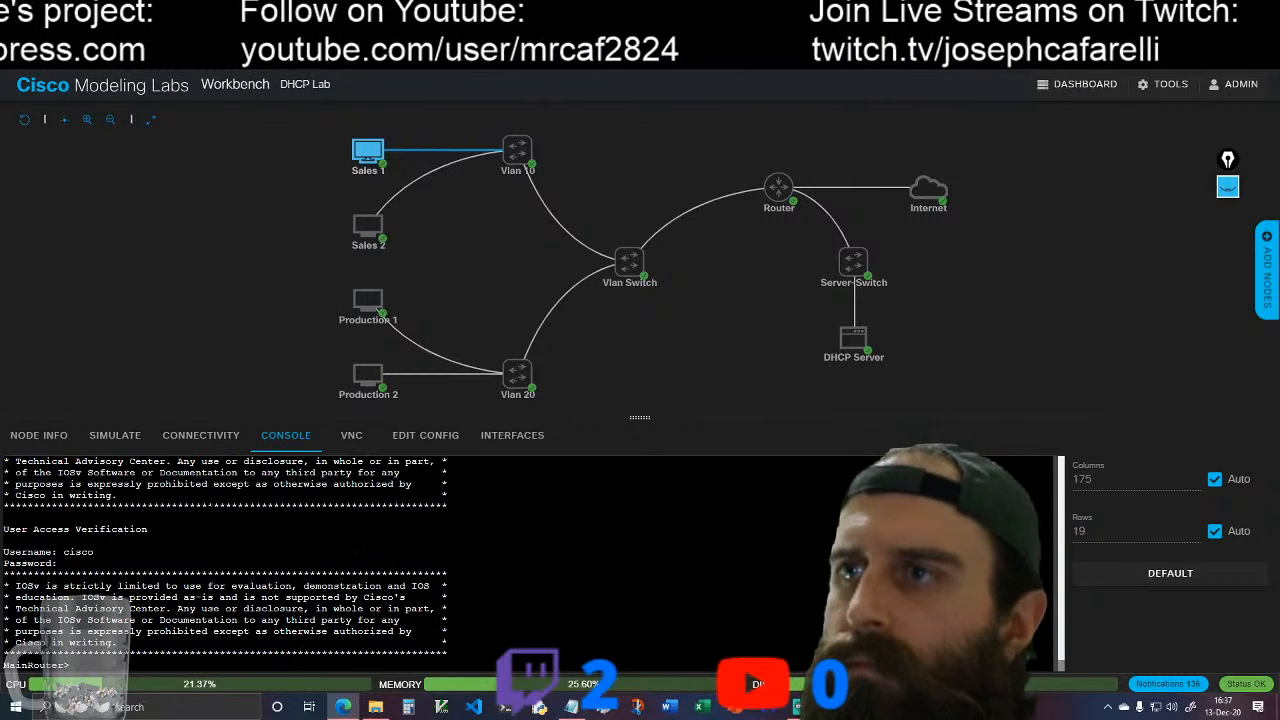
Step: On the DHCP Server console, telnet to 192.168.0.1 and log in as cisco with the account password
{"action": "left_click", "coordinate": [853, 338]}
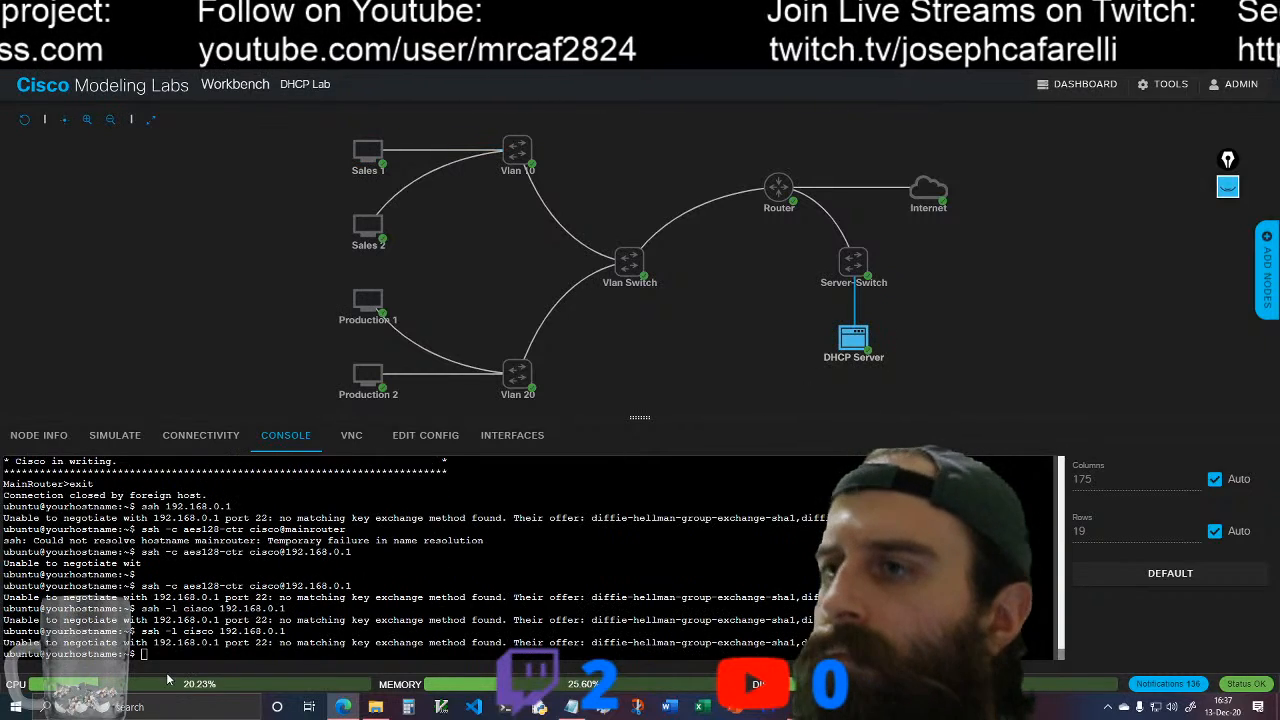
{"action": "type", "text": "telne"}
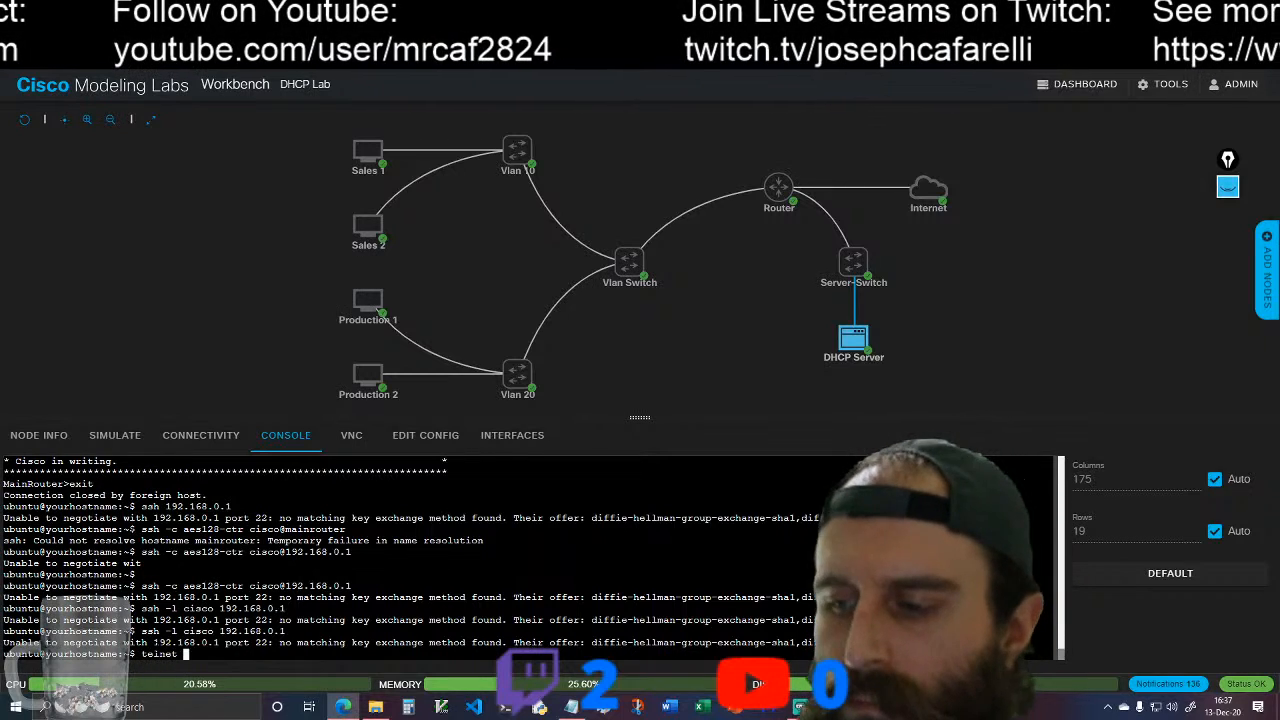
{"action": "type", "text": "t 192.168.0.1"}
{"action": "key", "text": "Return"}
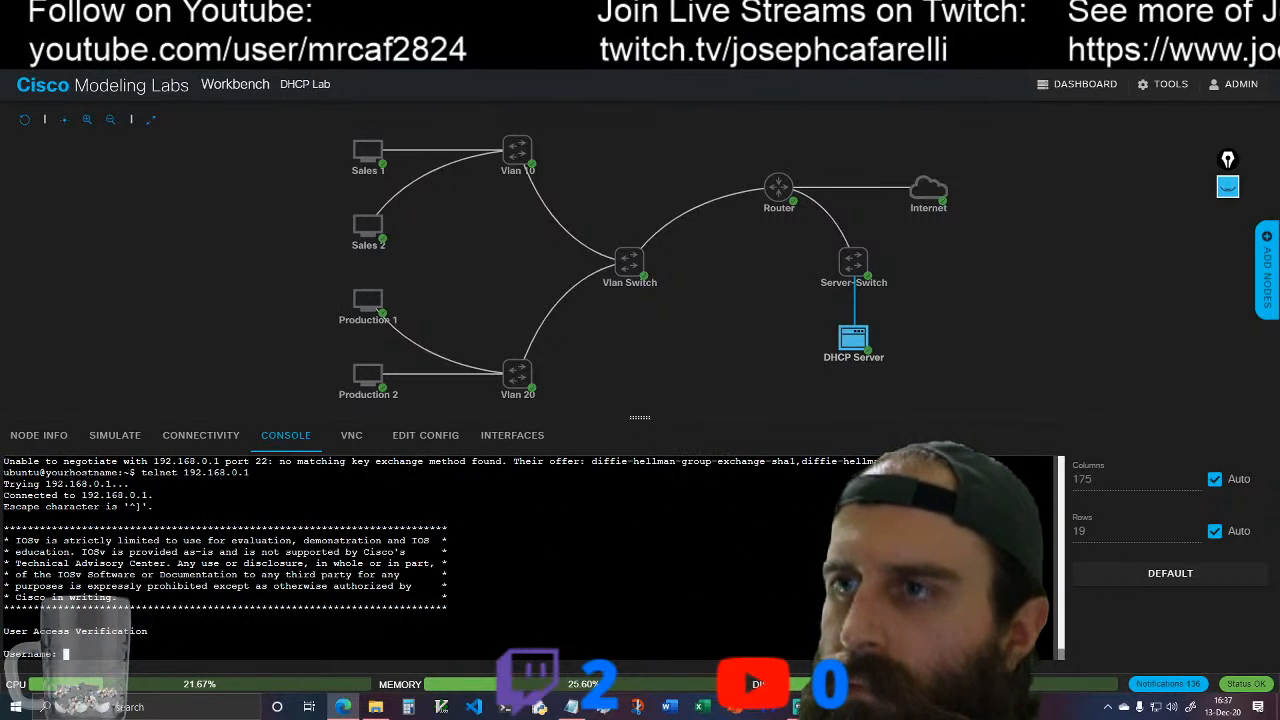
{"action": "type", "text": "cisc"}
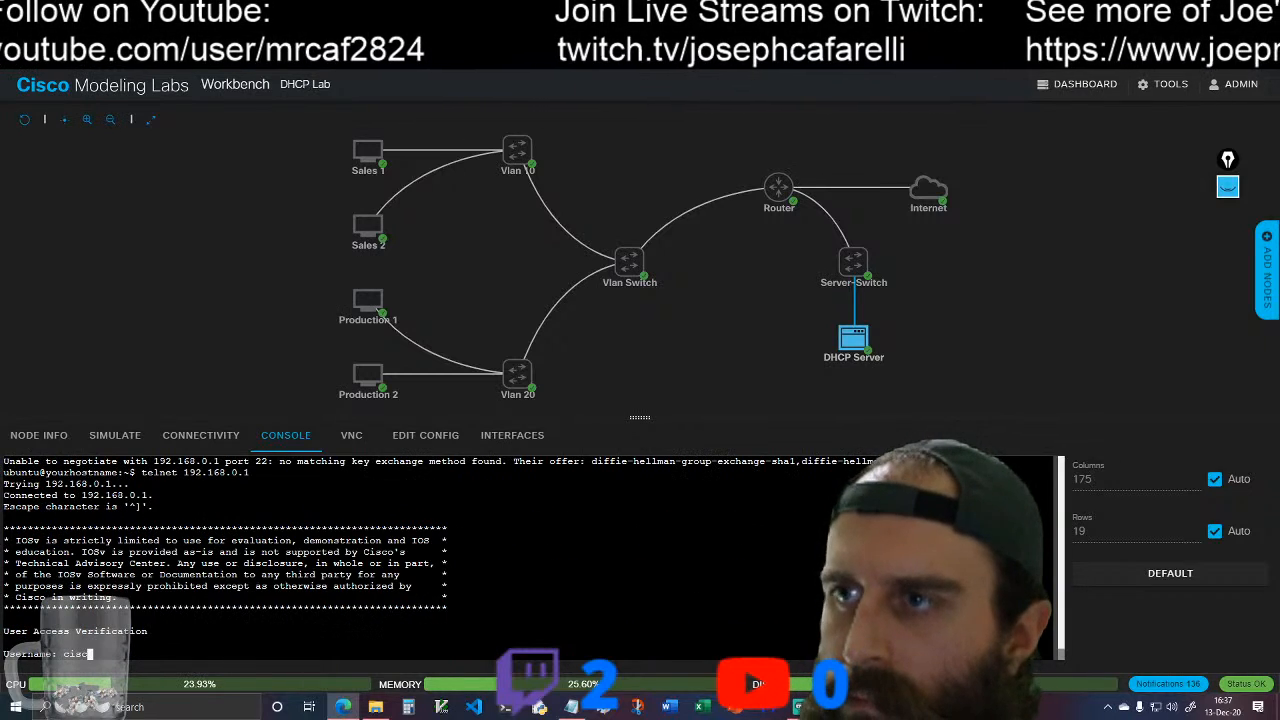
{"action": "type", "text": "o"}
{"action": "key", "text": "Return"}
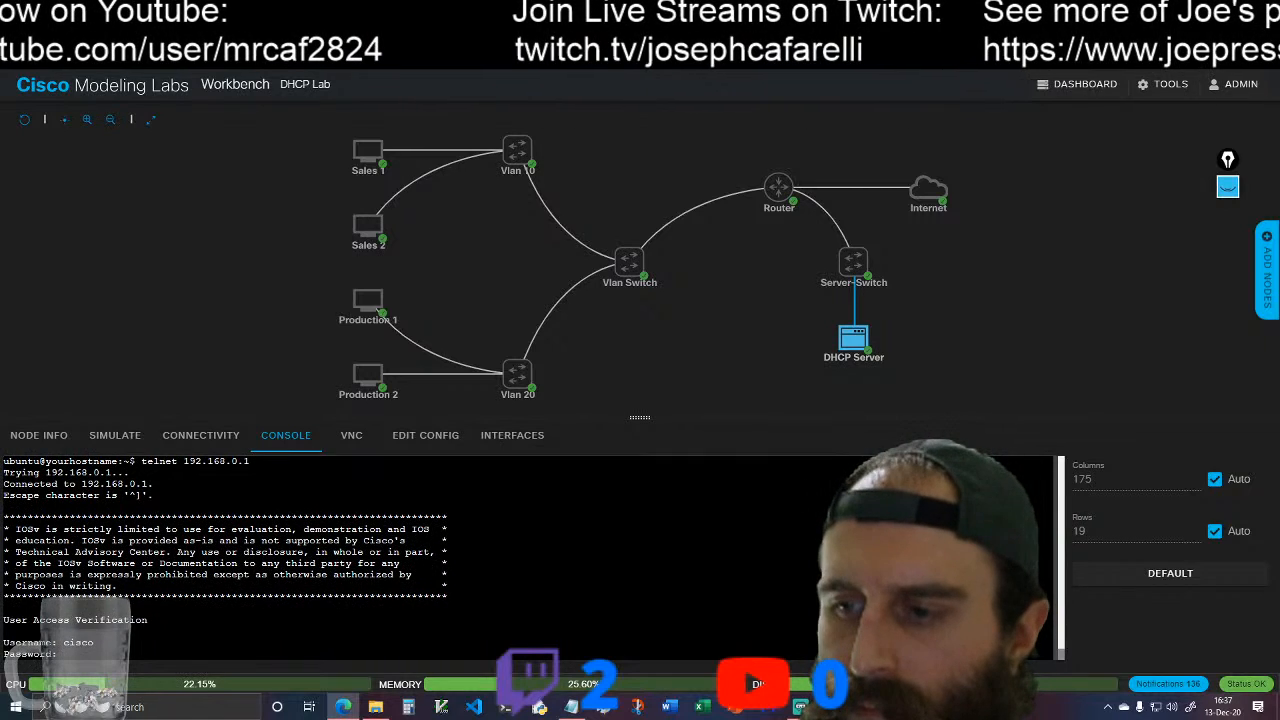
{"action": "key", "text": "Return"}
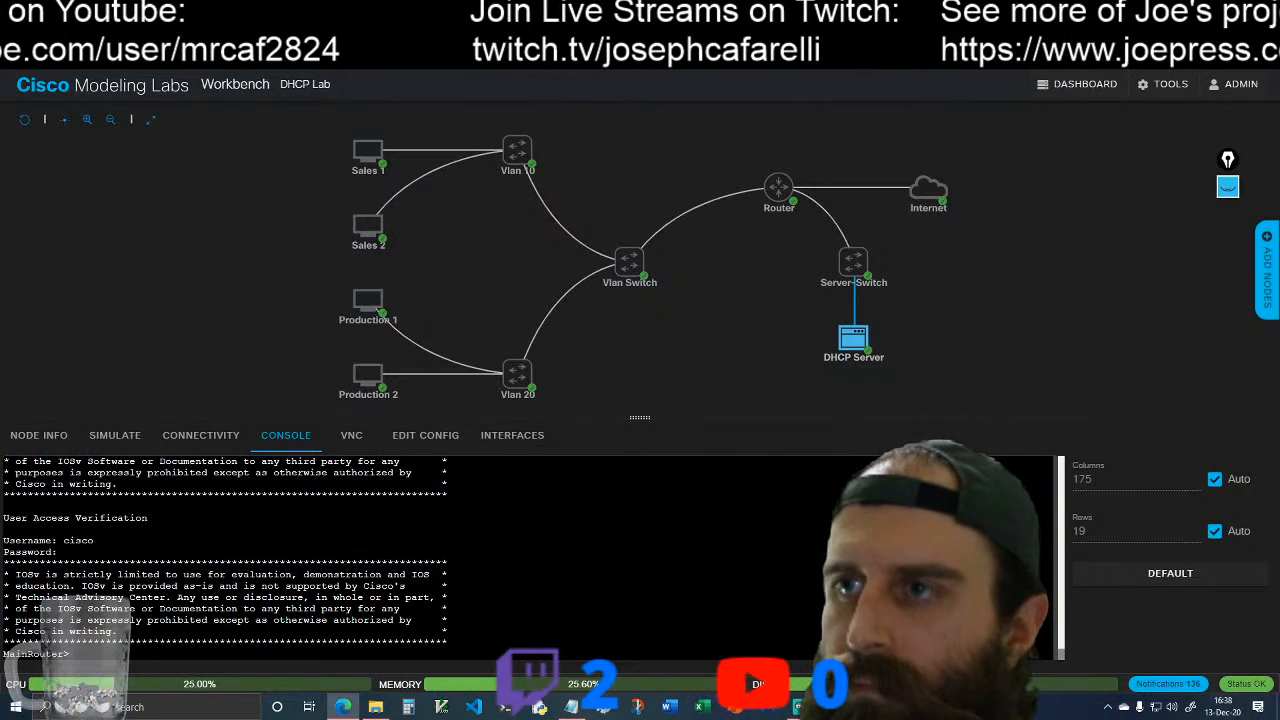
Step: Exit the Telnet session on the DHCP Server and clear its console
{"action": "type", "text": "exit"}
{"action": "key", "text": "Return"}
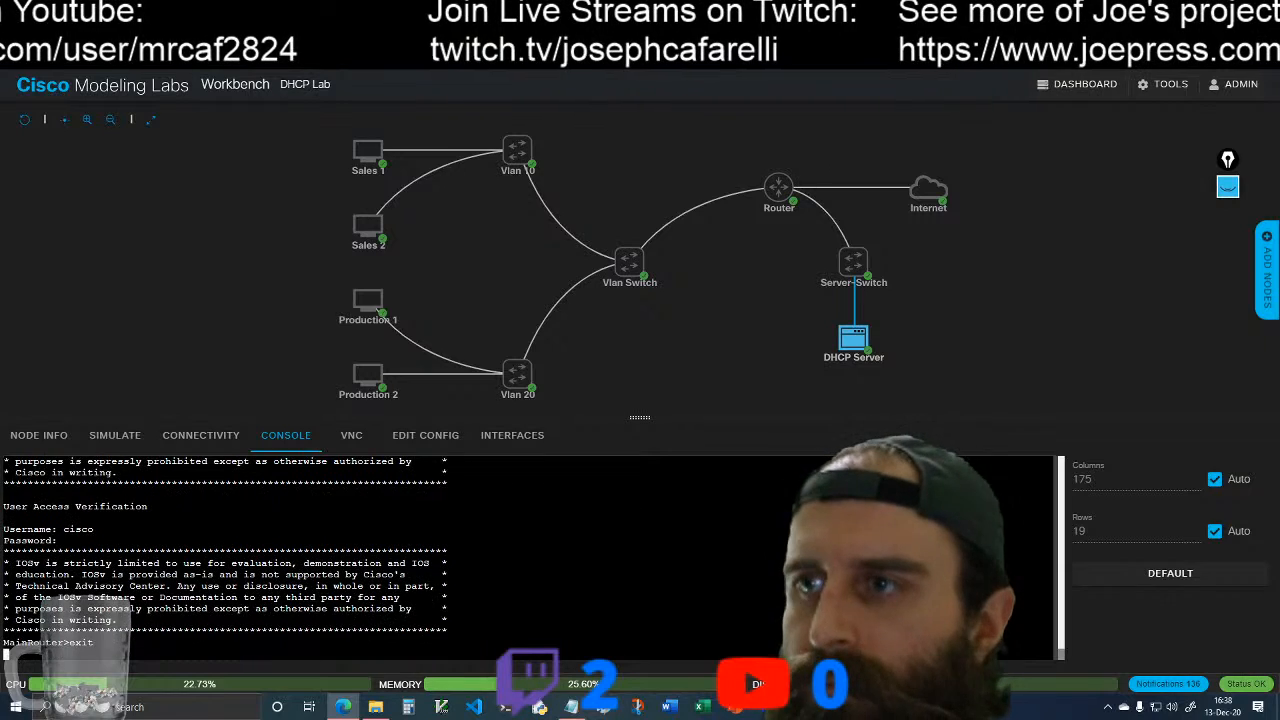
{"action": "type", "text": "clear"}
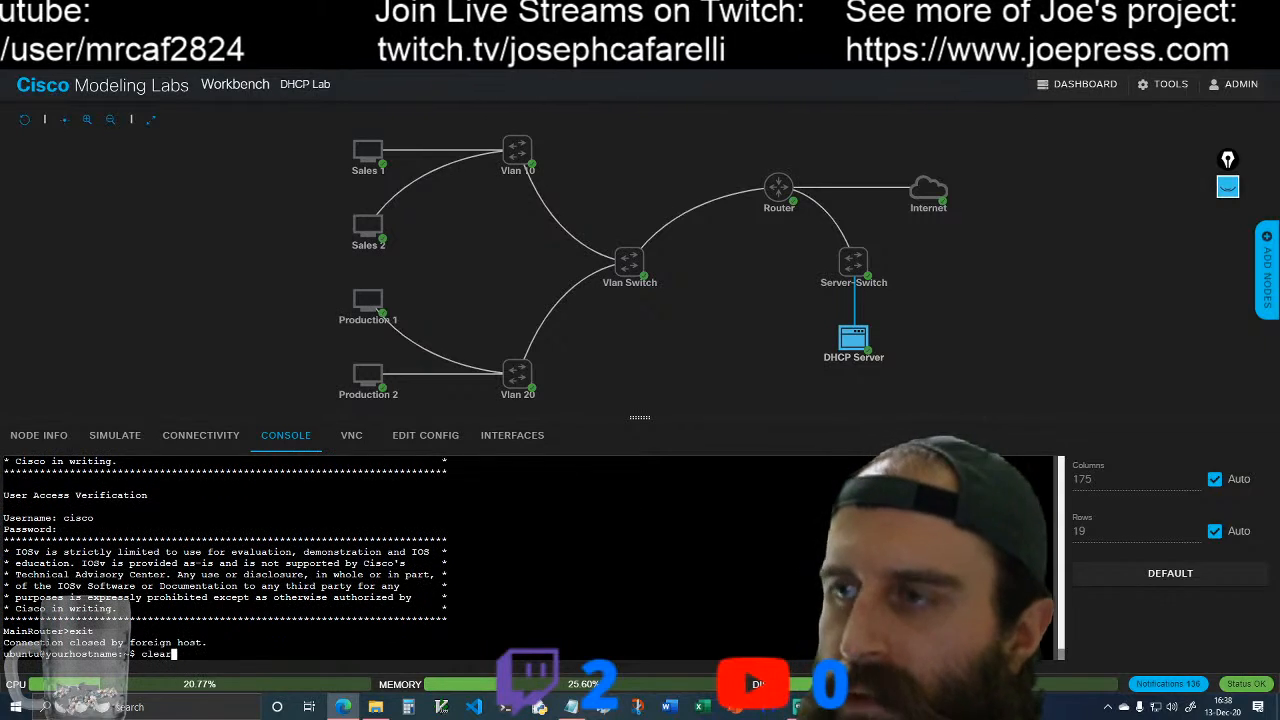
{"action": "key", "text": "Return"}
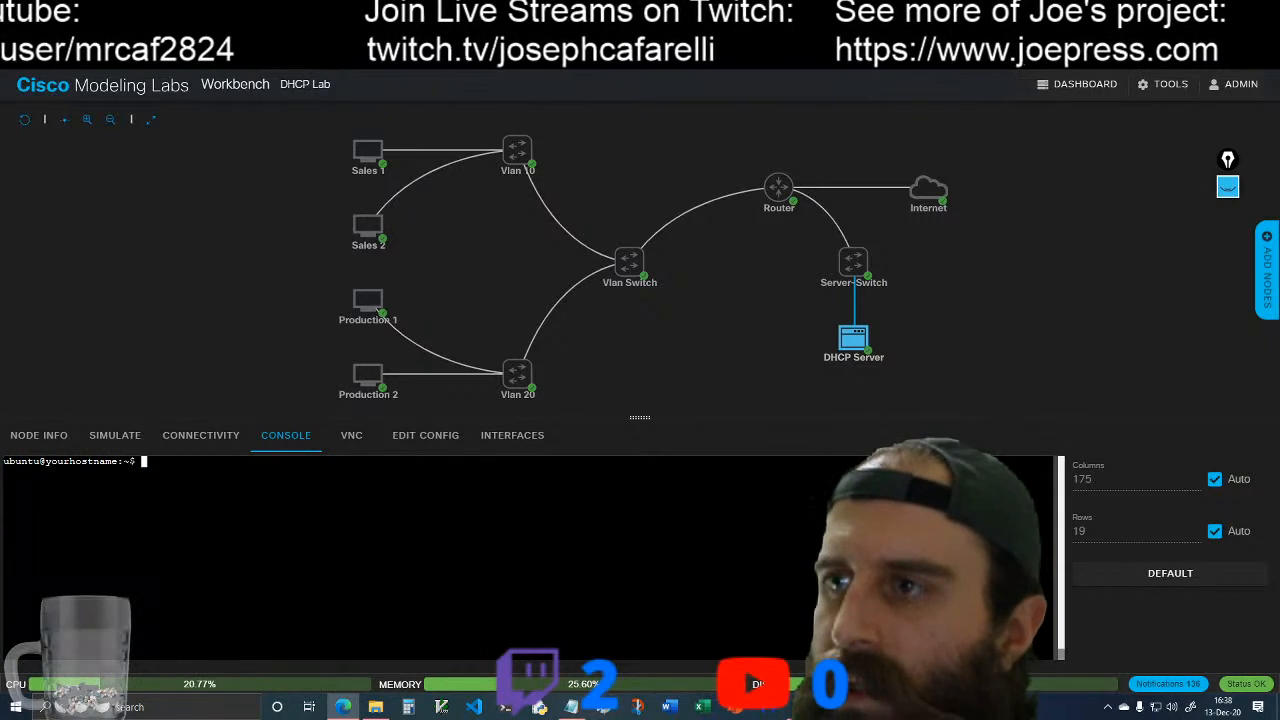
Step: Return to the Sales 1 console, exit its Telnet session and clear the screen
{"action": "left_click", "coordinate": [387, 147]}
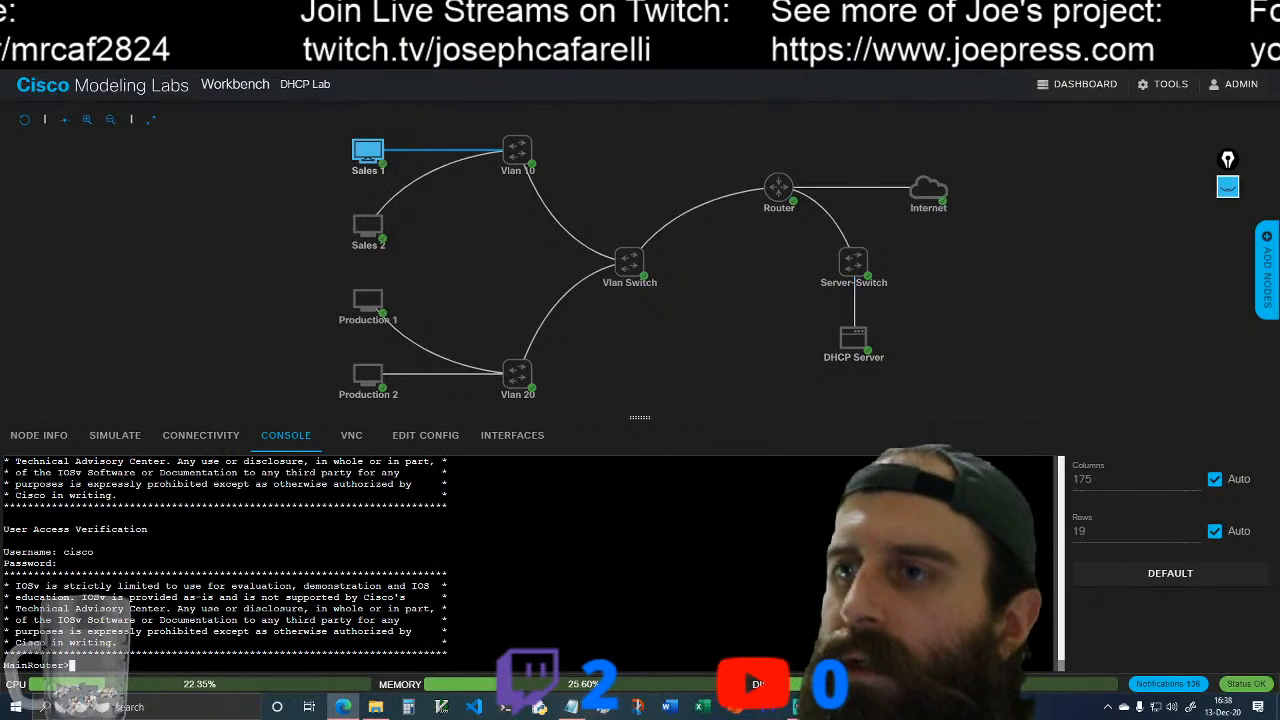
{"action": "type", "text": "exit"}
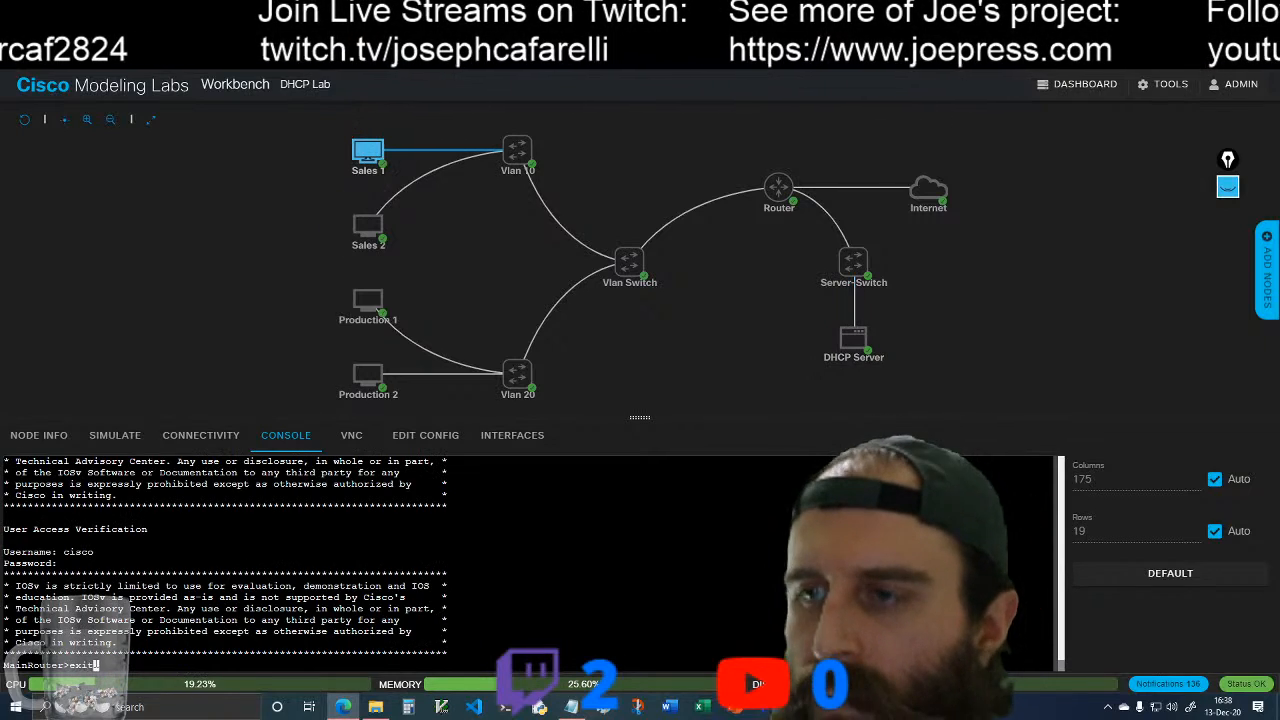
{"action": "key", "text": "Return"}
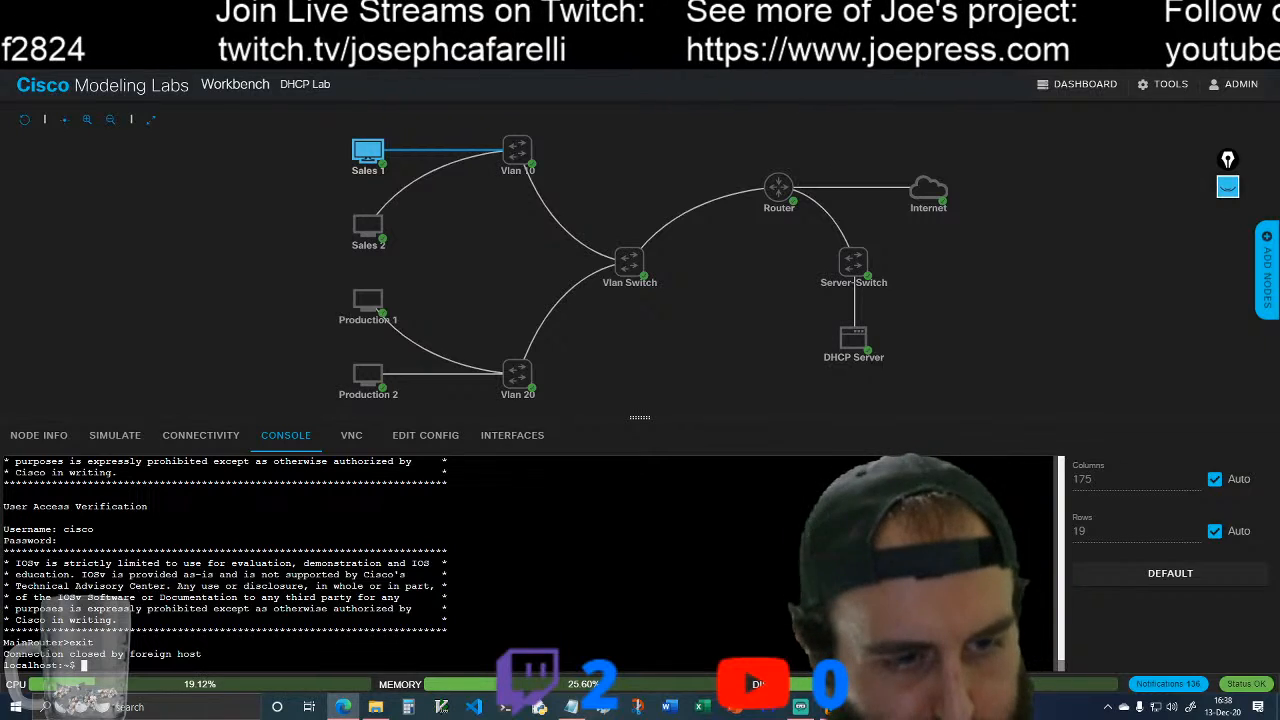
{"action": "type", "text": "clear"}
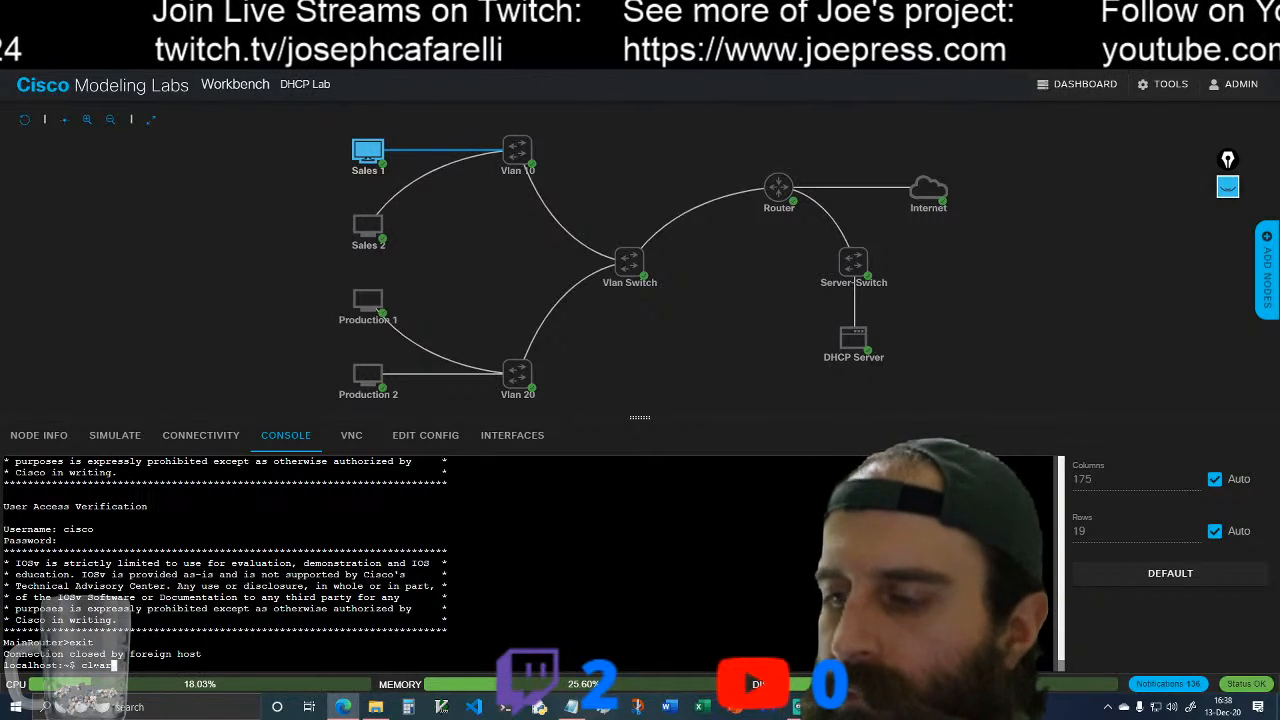
{"action": "key", "text": "Return"}
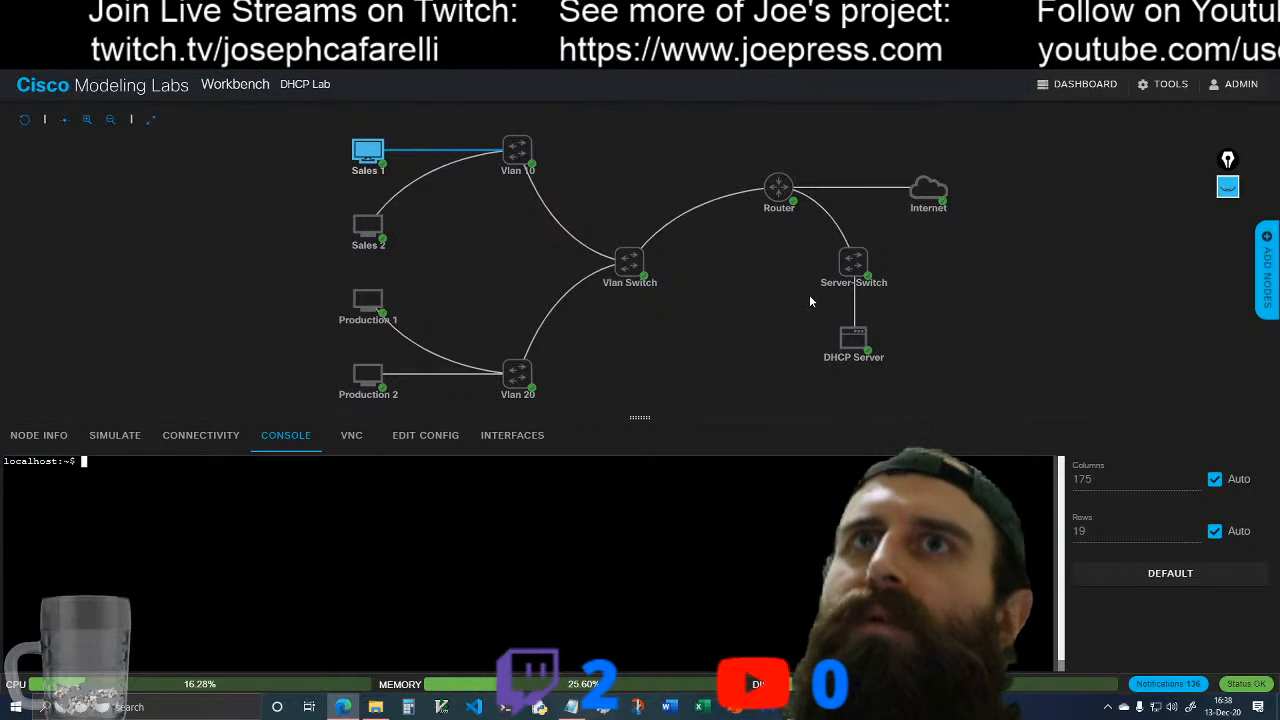
Step: Open the Router node's console and exit global configuration mode
{"action": "left_click", "coordinate": [780, 189]}
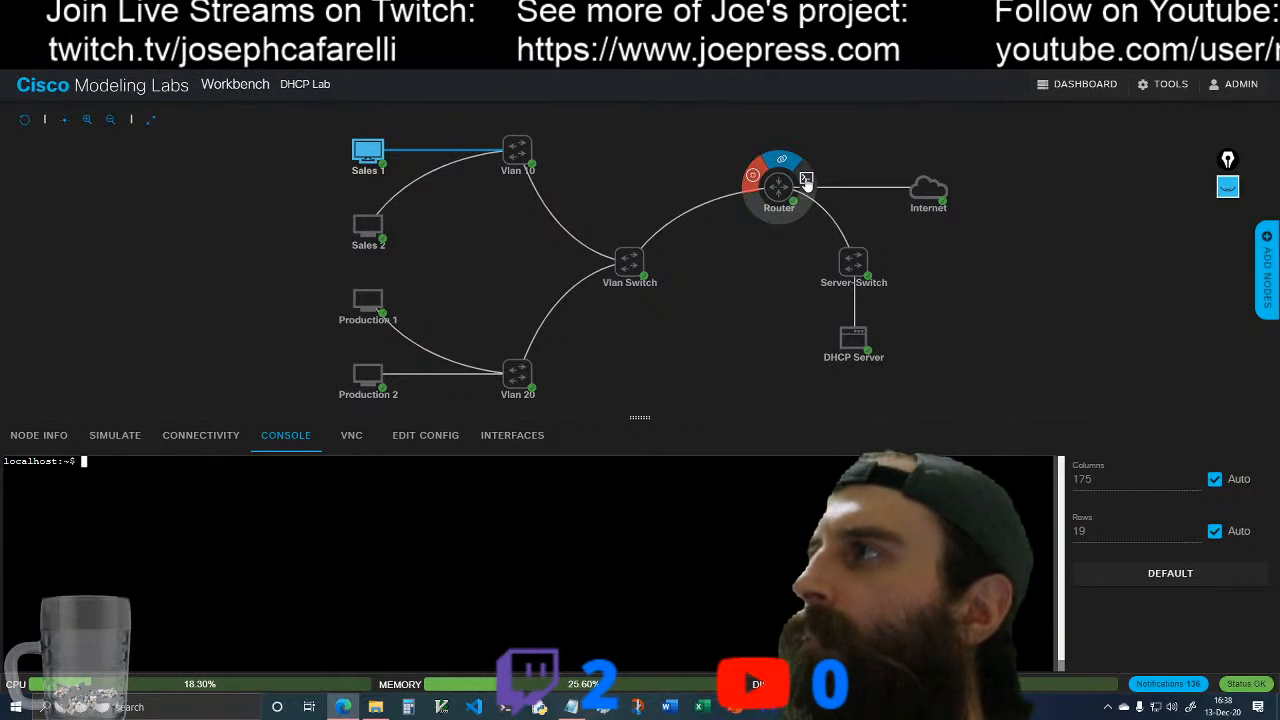
{"action": "key", "text": "Return"}
{"action": "key", "text": "Return"}
{"action": "key", "text": "Return"}
{"action": "key", "text": "Return"}
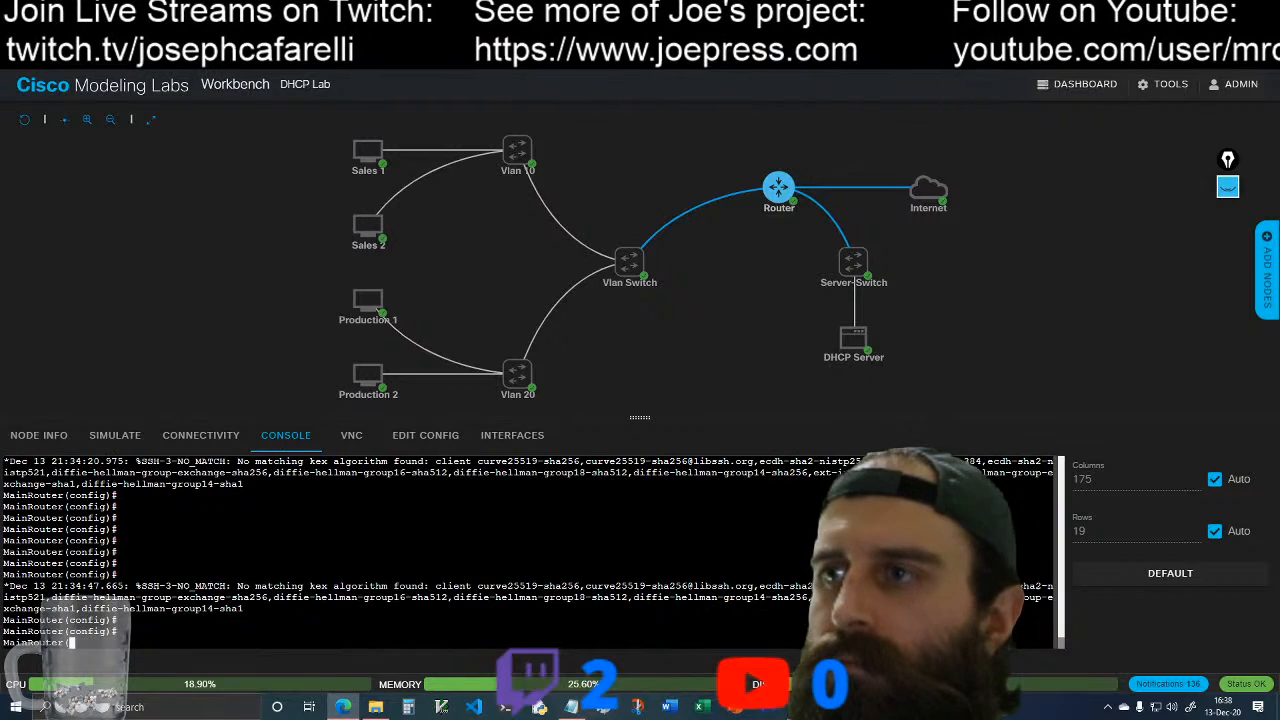
{"action": "type", "text": "exit"}
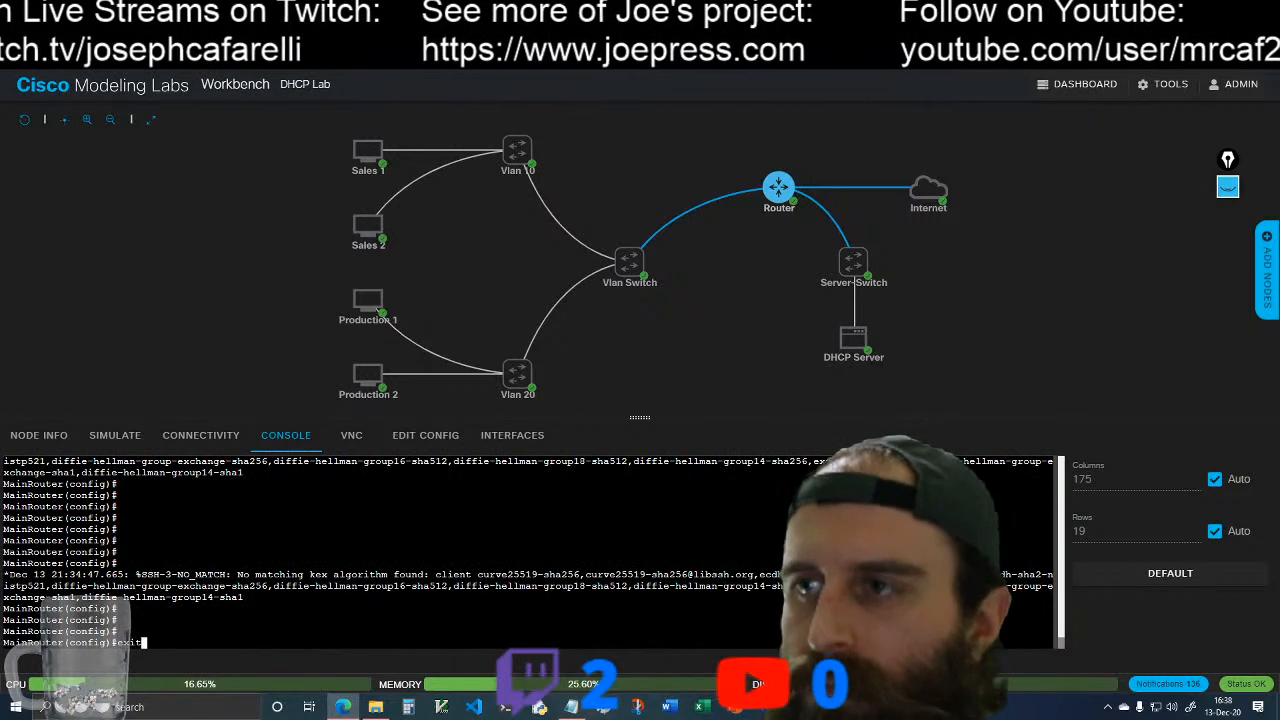
{"action": "key", "text": "Return"}
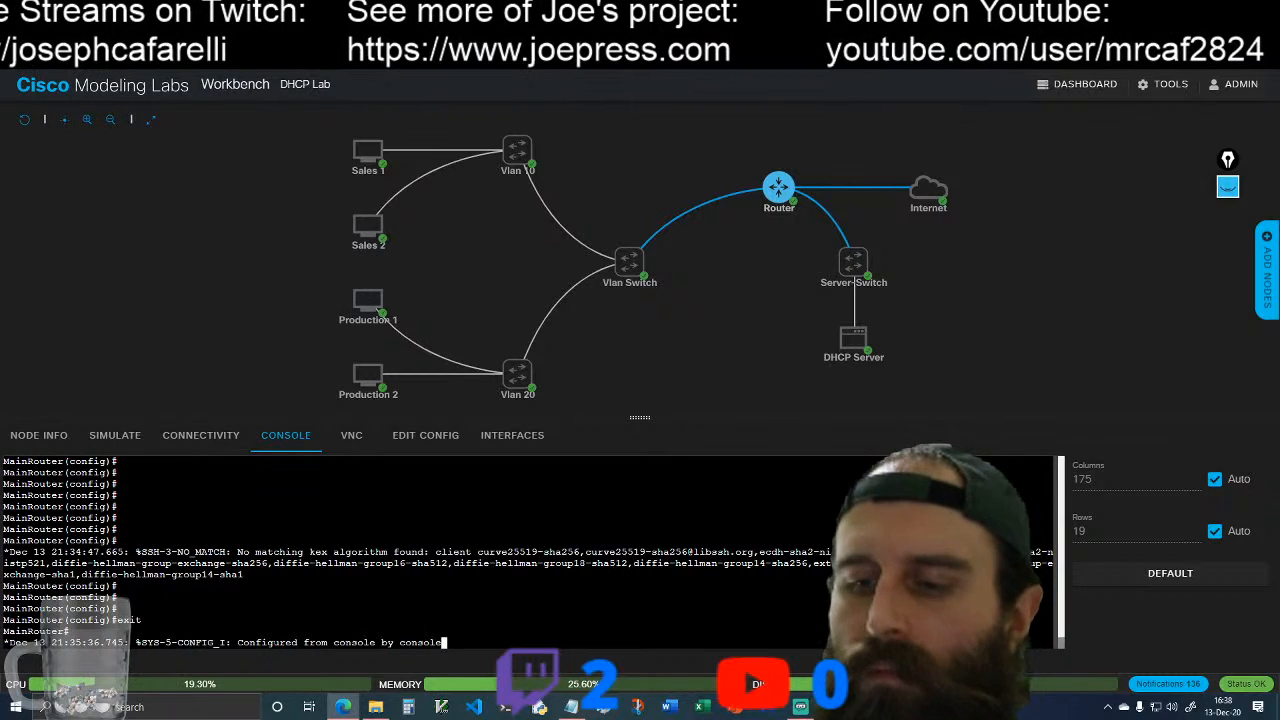
Step: Display MainRouter's running configuration with "show run" from privileged mode
{"action": "type", "text": "do s"}
{"action": "key", "text": "Tab"}
{"action": "key", "text": "Tab"}
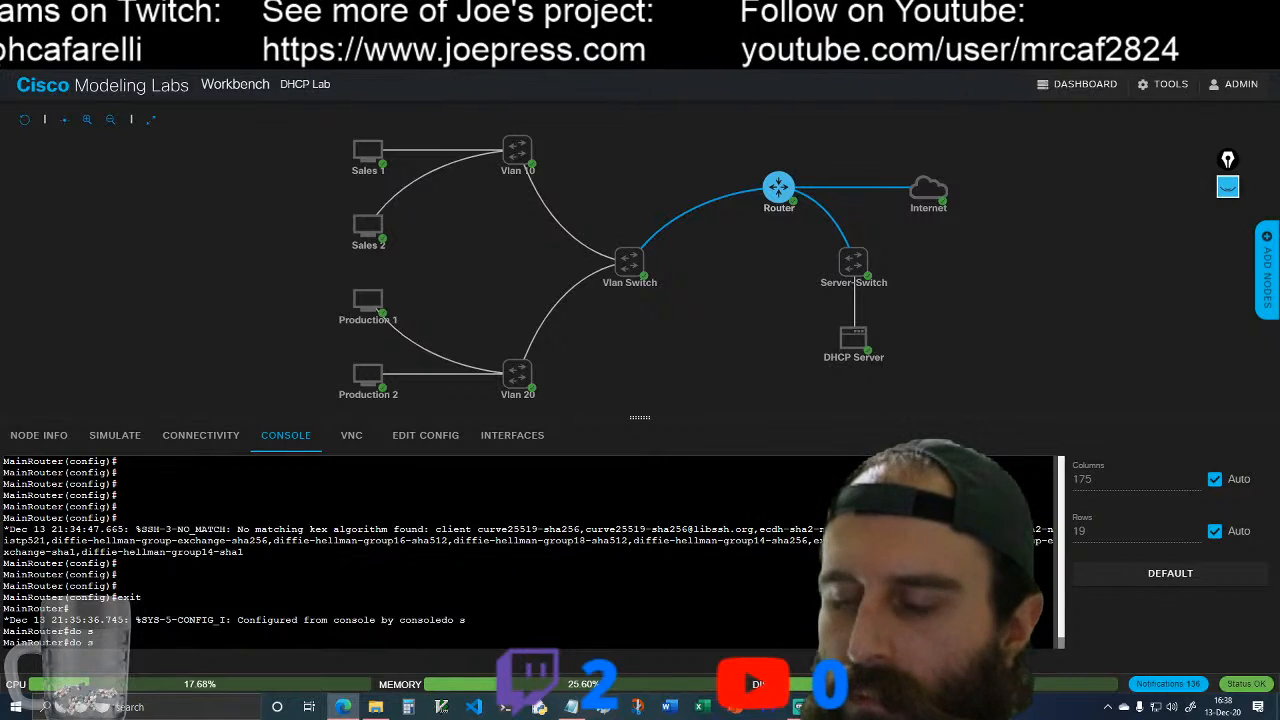
{"action": "type", "text": "h"}
{"action": "key", "text": "BackSpace"}
{"action": "key", "text": "BackSpace"}
{"action": "key", "text": "BackSpace"}
{"action": "key", "text": "BackSpace"}
{"action": "key", "text": "BackSpace"}
{"action": "type", "text": "show ru"}
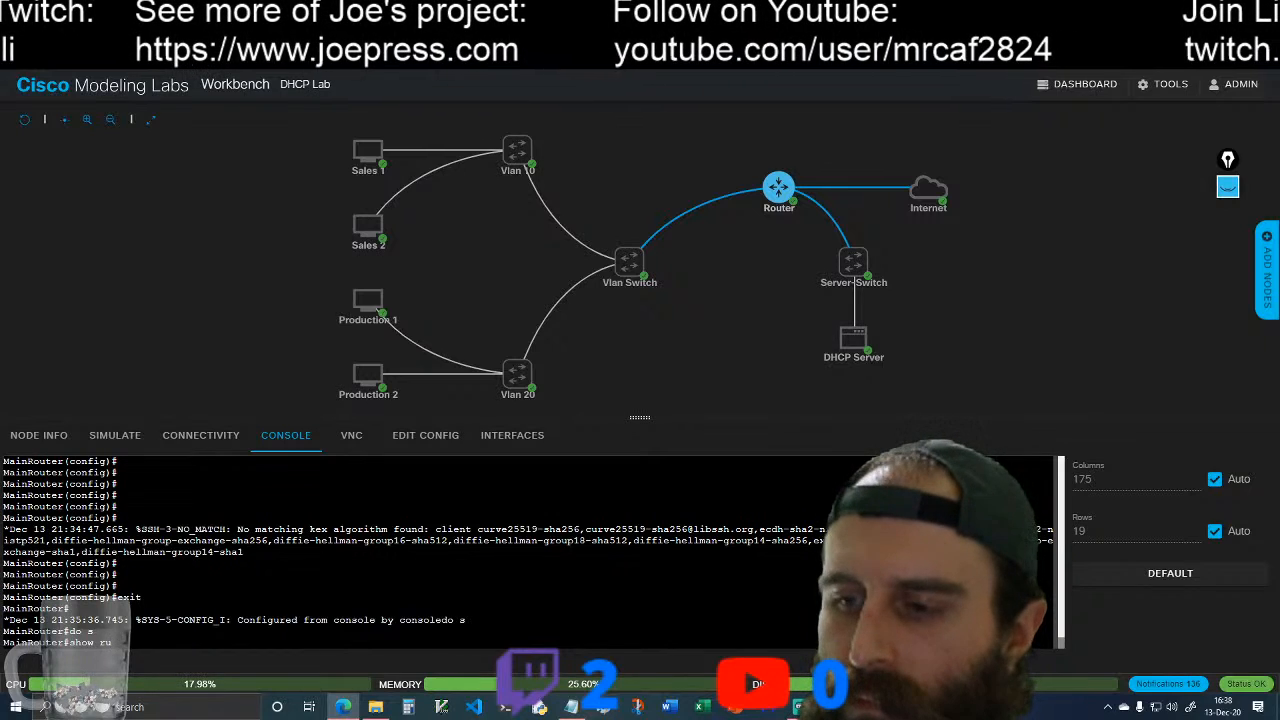
{"action": "type", "text": "n"}
{"action": "key", "text": "Return"}
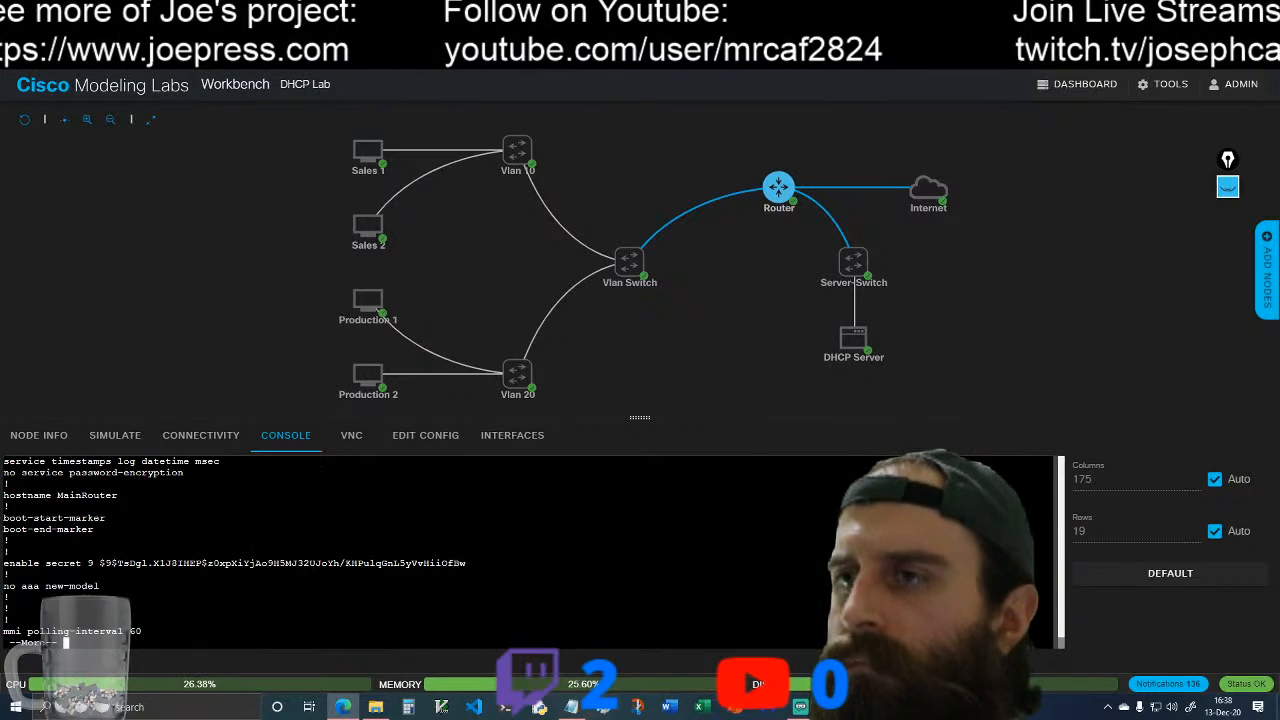
Step: Page through MainRouter's running configuration to its end, examining the SSH settings and the vty lines
{"action": "scroll", "coordinate": [530, 552], "scroll_direction": "up", "scroll_amount": 2}
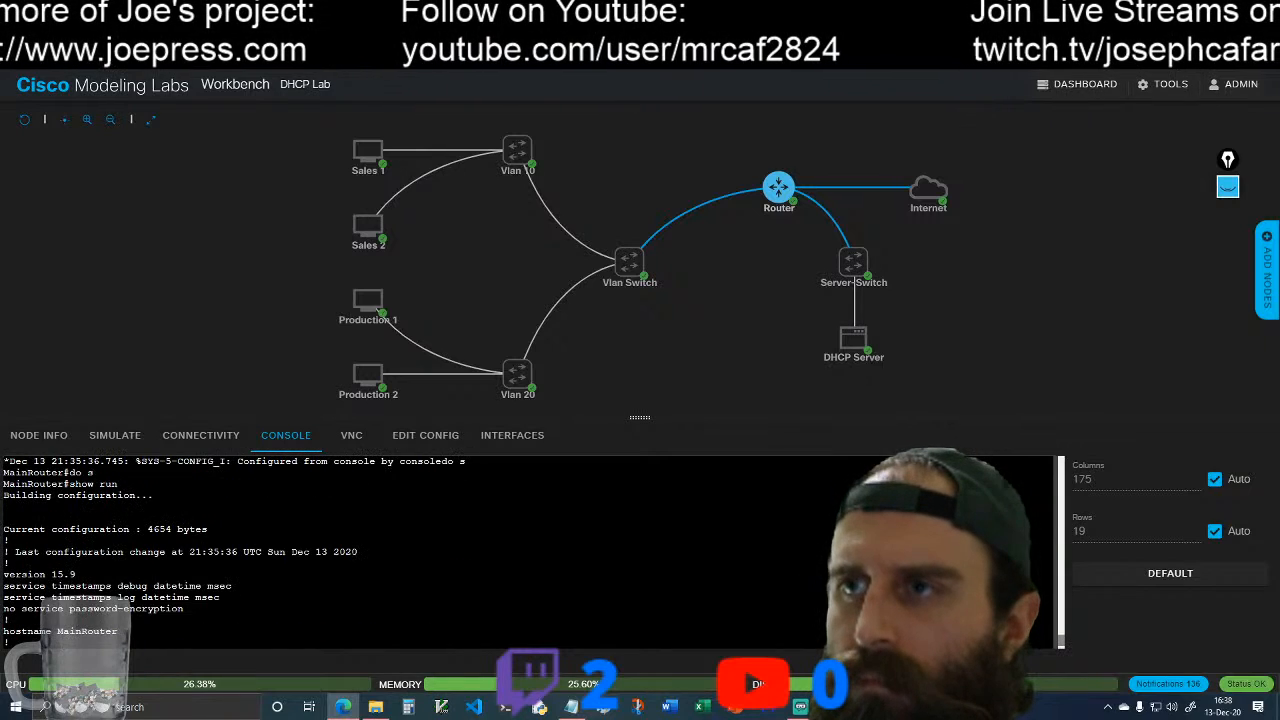
{"action": "scroll", "coordinate": [530, 552], "scroll_direction": "down", "scroll_amount": 2}
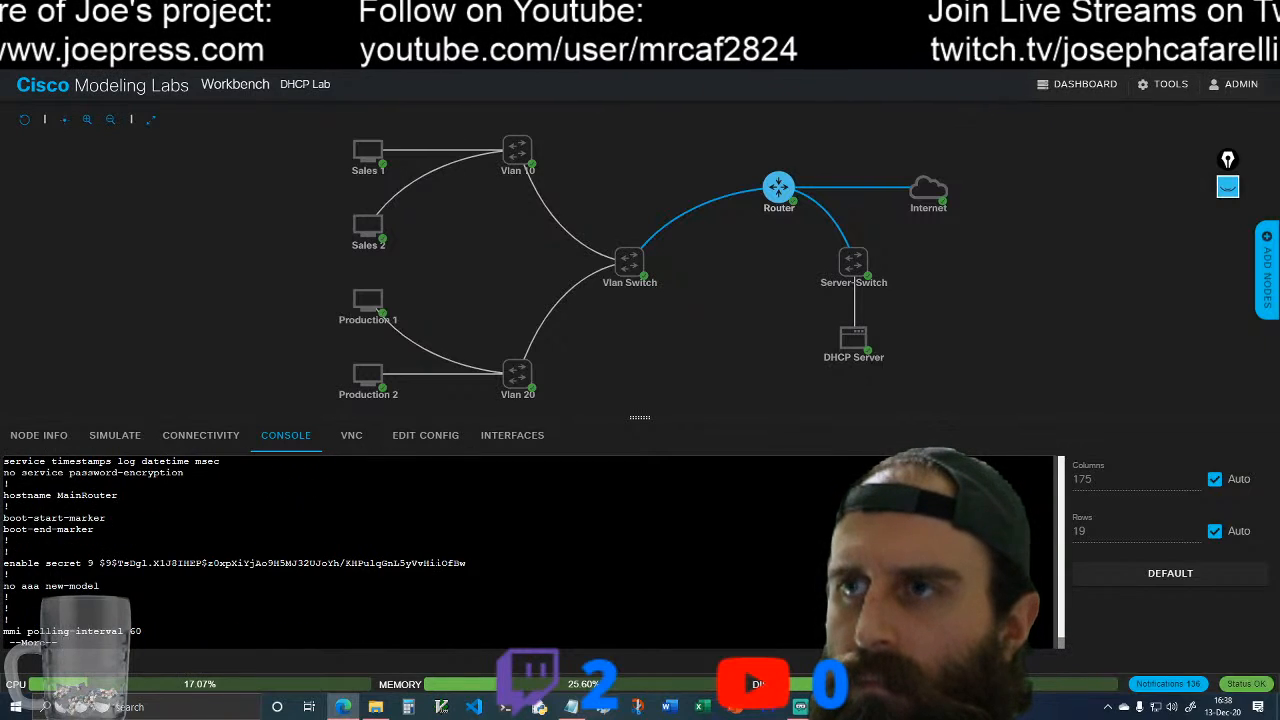
{"action": "key", "text": "space"}
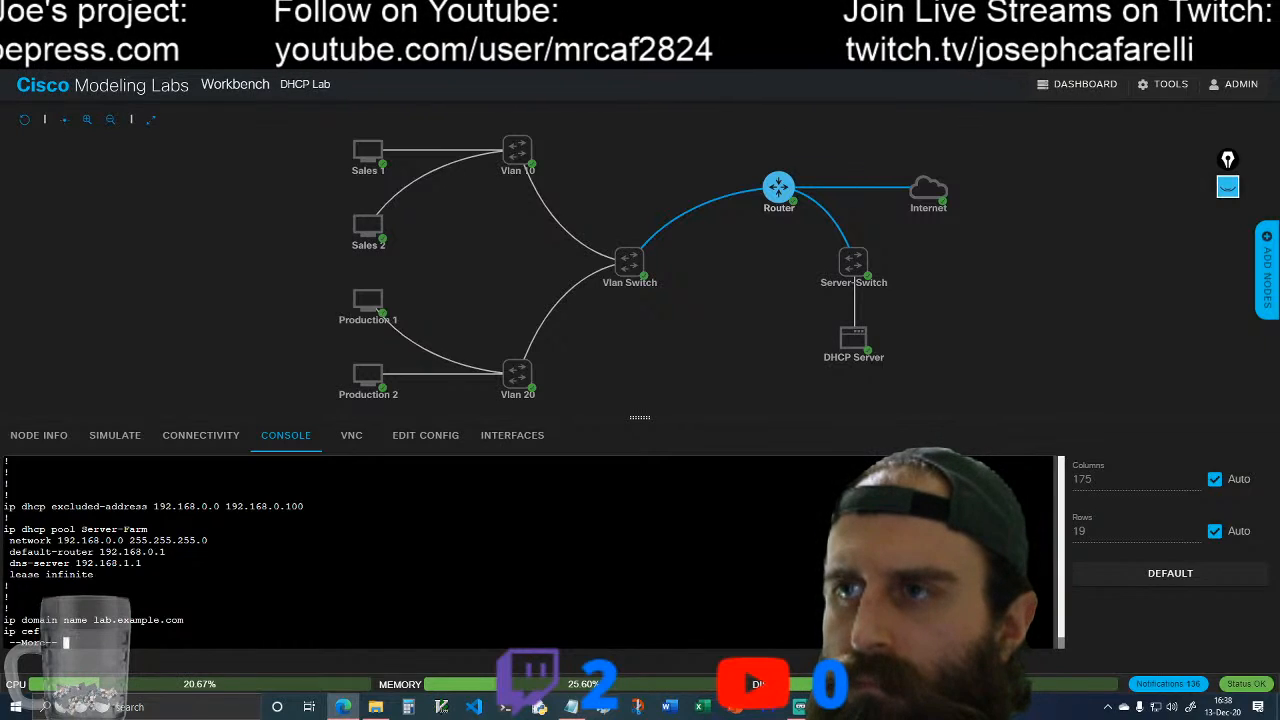
{"action": "key", "text": "space"}
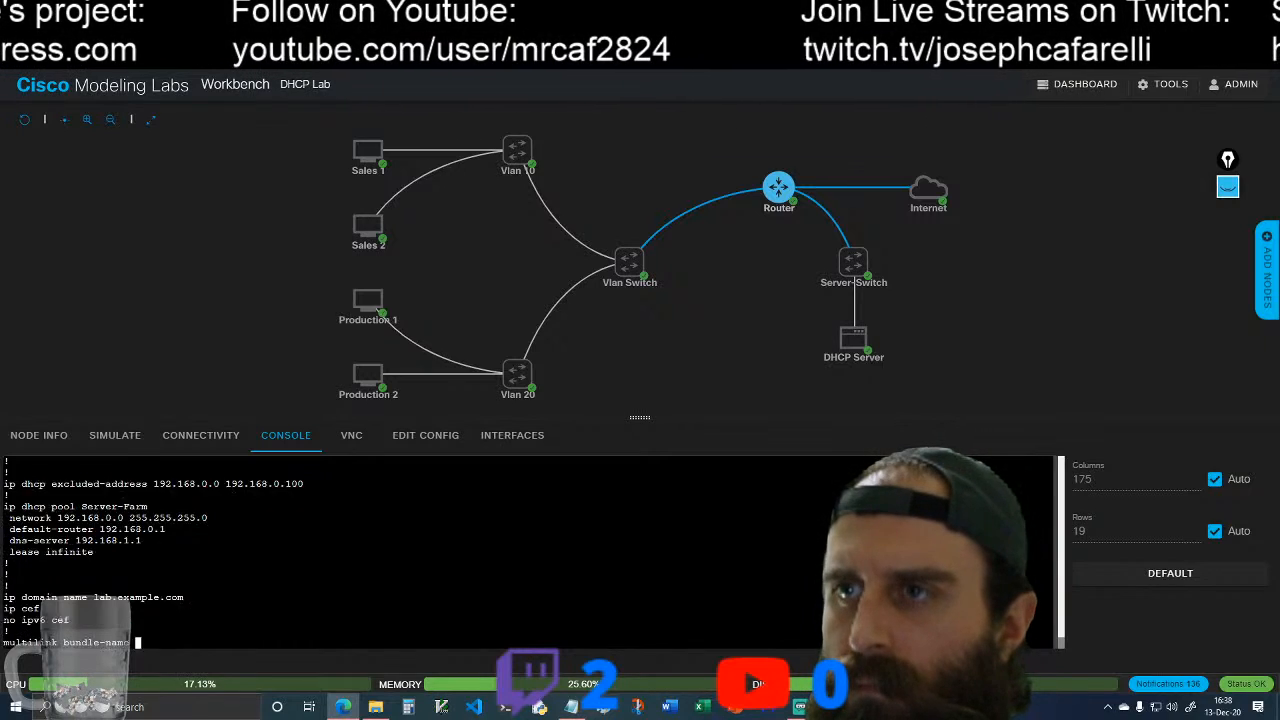
{"action": "key", "text": "space"}
{"action": "key", "text": "space"}
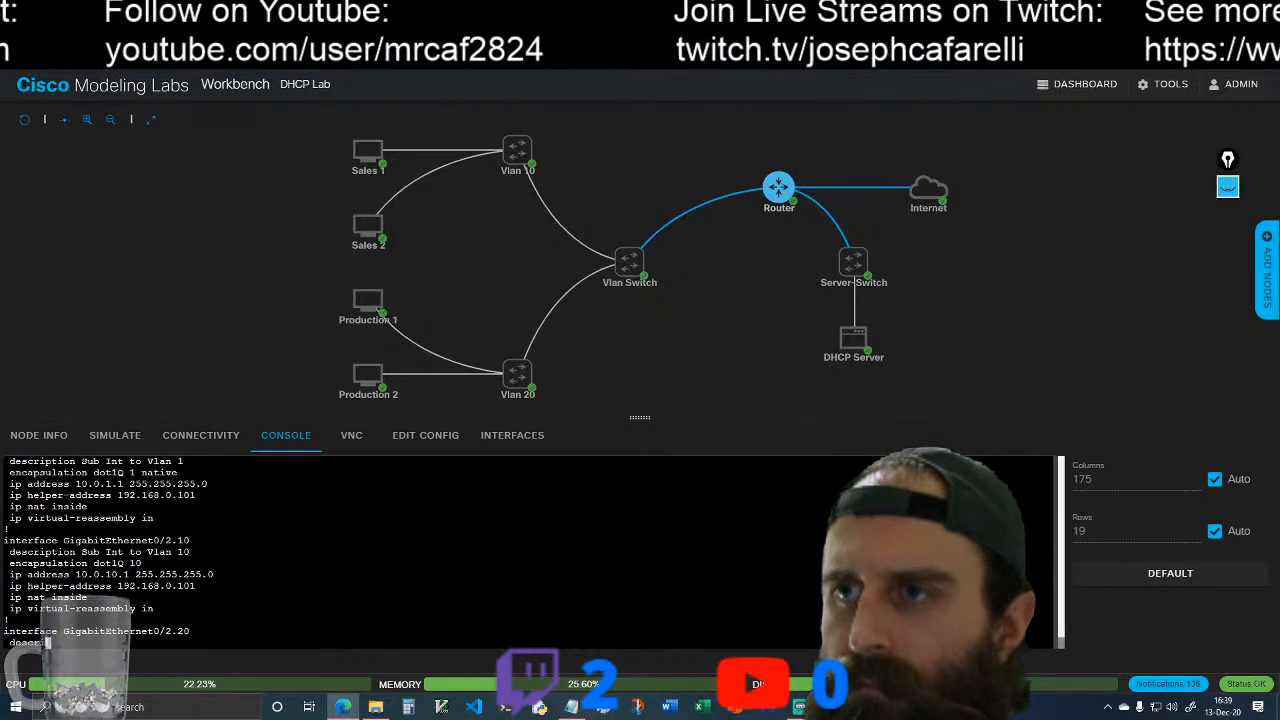
{"action": "key", "text": "space"}
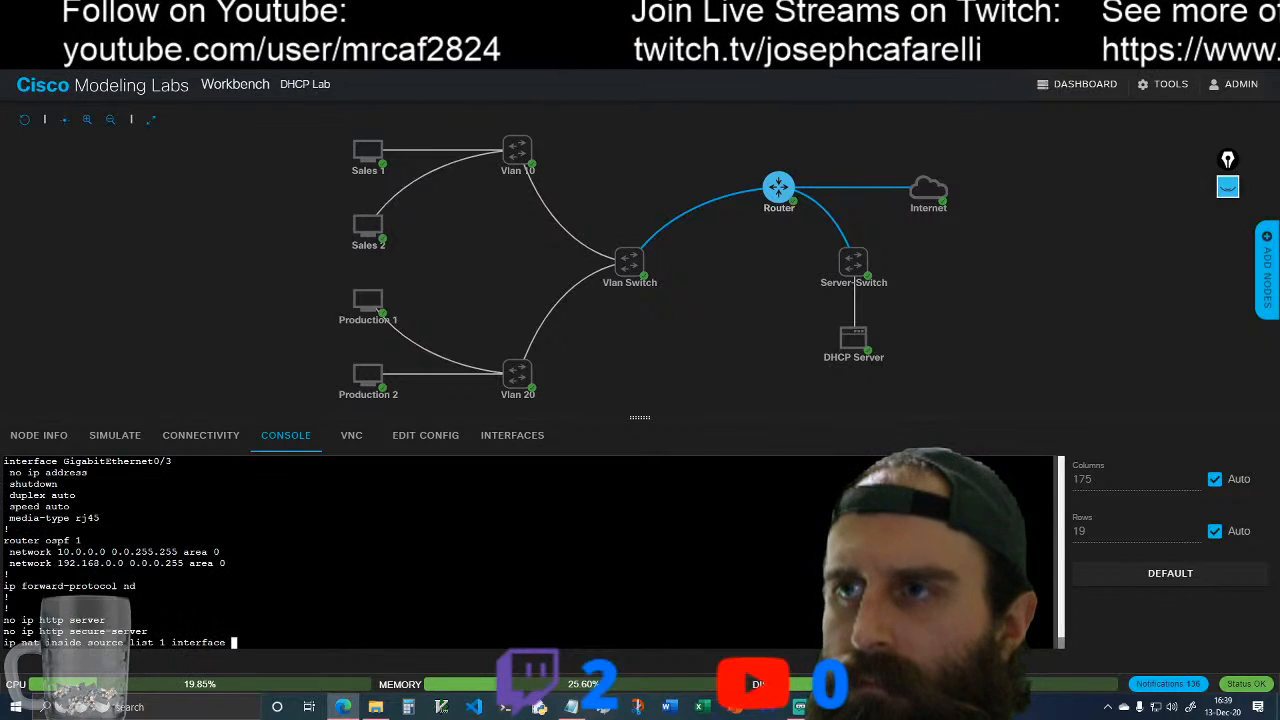
{"action": "scroll", "coordinate": [530, 552], "scroll_direction": "up", "scroll_amount": 3}
{"action": "scroll", "coordinate": [530, 552], "scroll_direction": "up", "scroll_amount": 1}
{"action": "scroll", "coordinate": [530, 552], "scroll_direction": "down", "scroll_amount": 3}
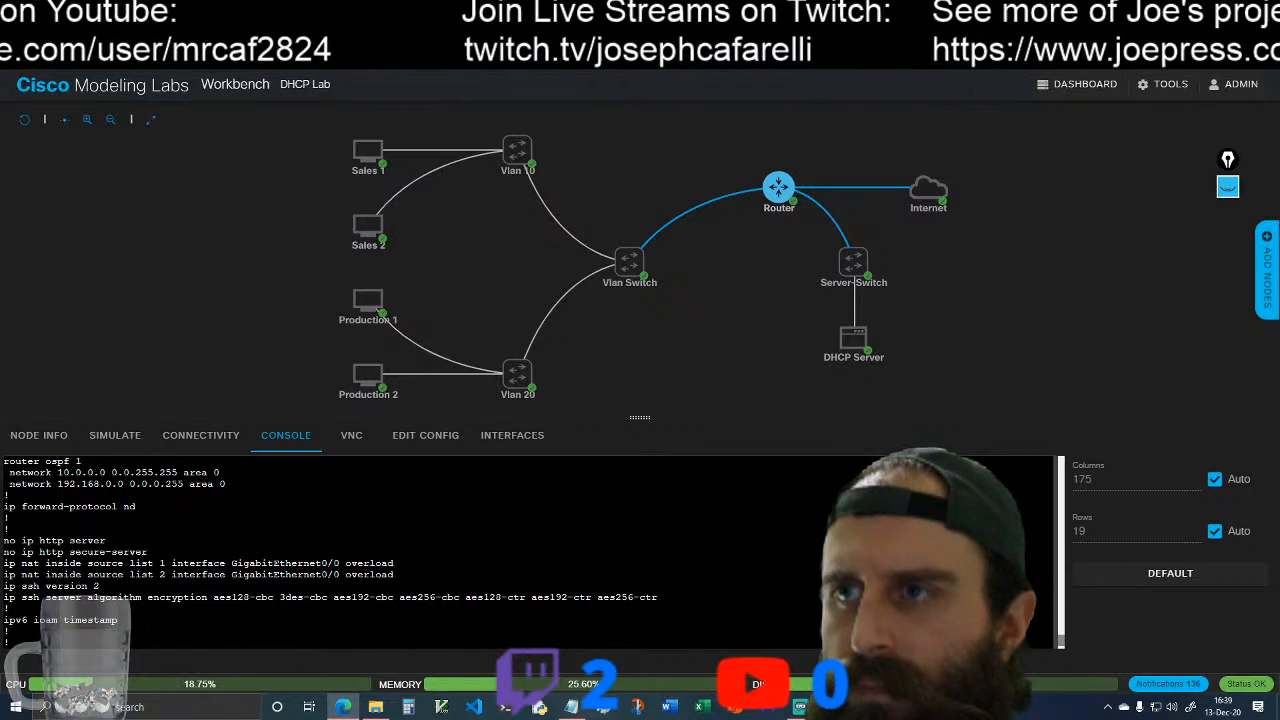
{"action": "key", "text": "space"}
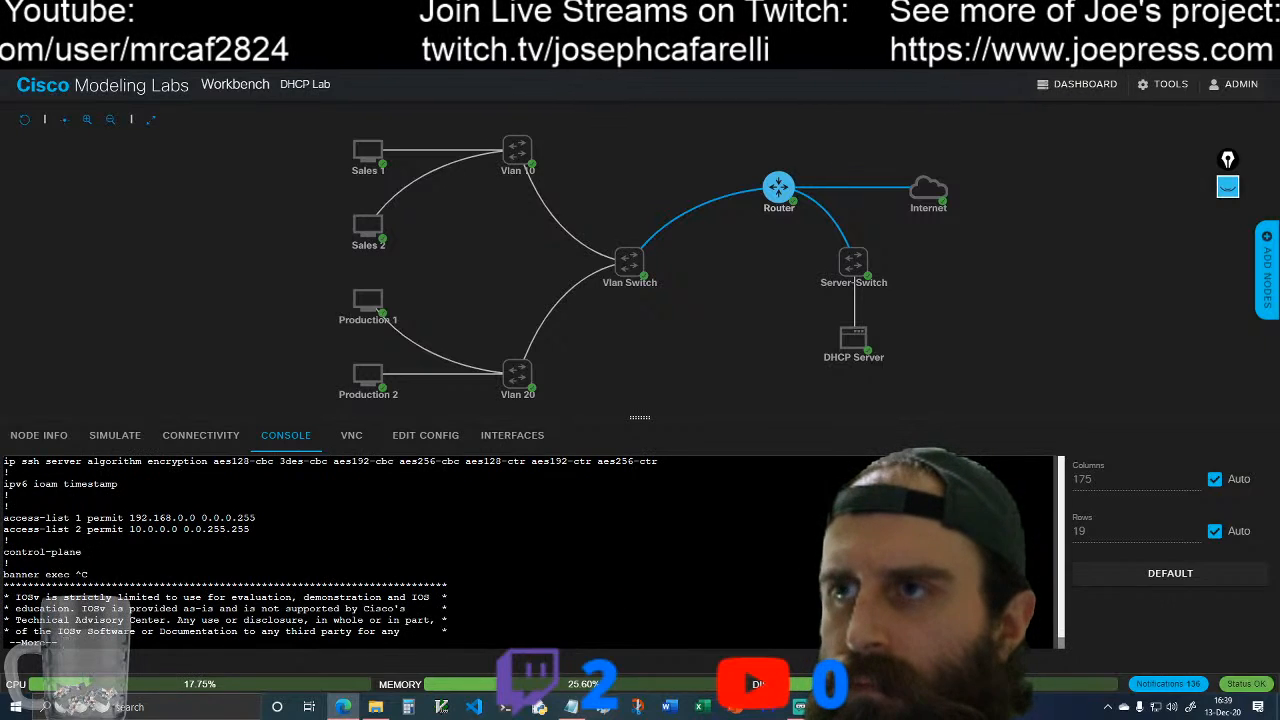
{"action": "key", "text": "space"}
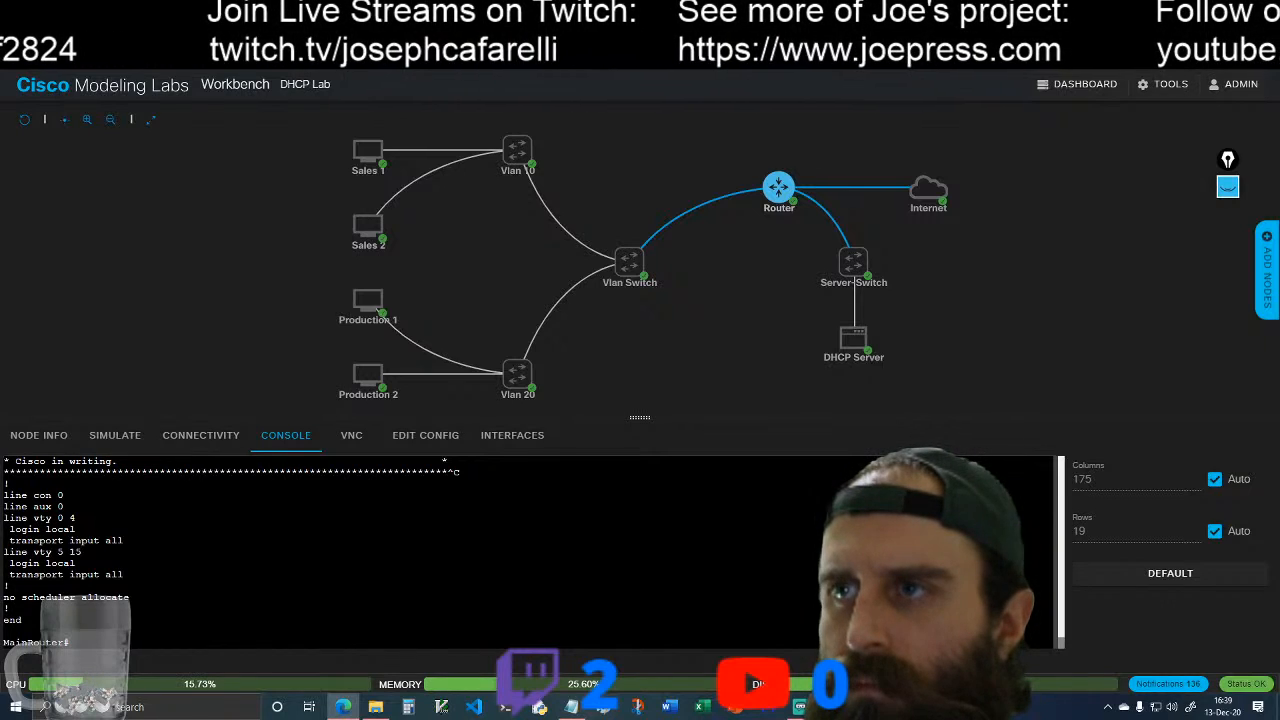
Step: Copy the "ip ssh server algorithm encryption" line with its full cipher list from MainRouter's displayed running configuration
{"action": "scroll", "coordinate": [330, 552], "scroll_direction": "up", "scroll_amount": 10}
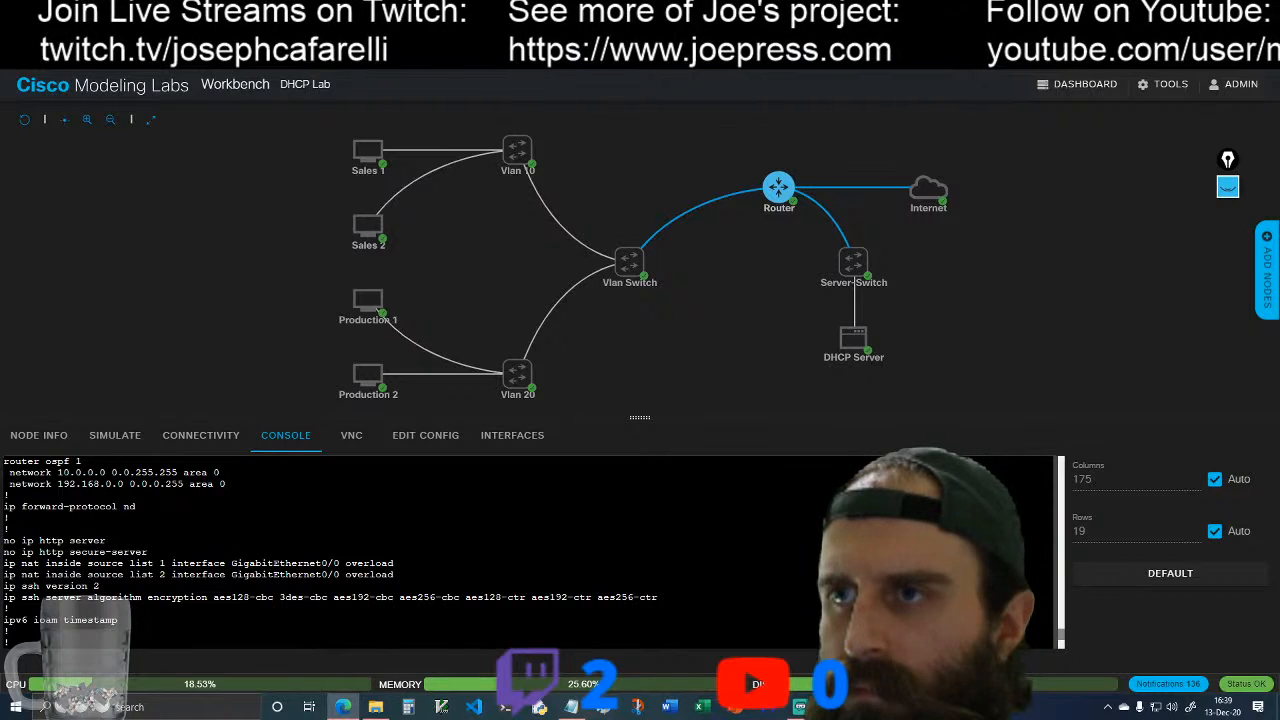
{"action": "left_click_drag", "start_coordinate": [3, 597], "coordinate": [662, 597]}
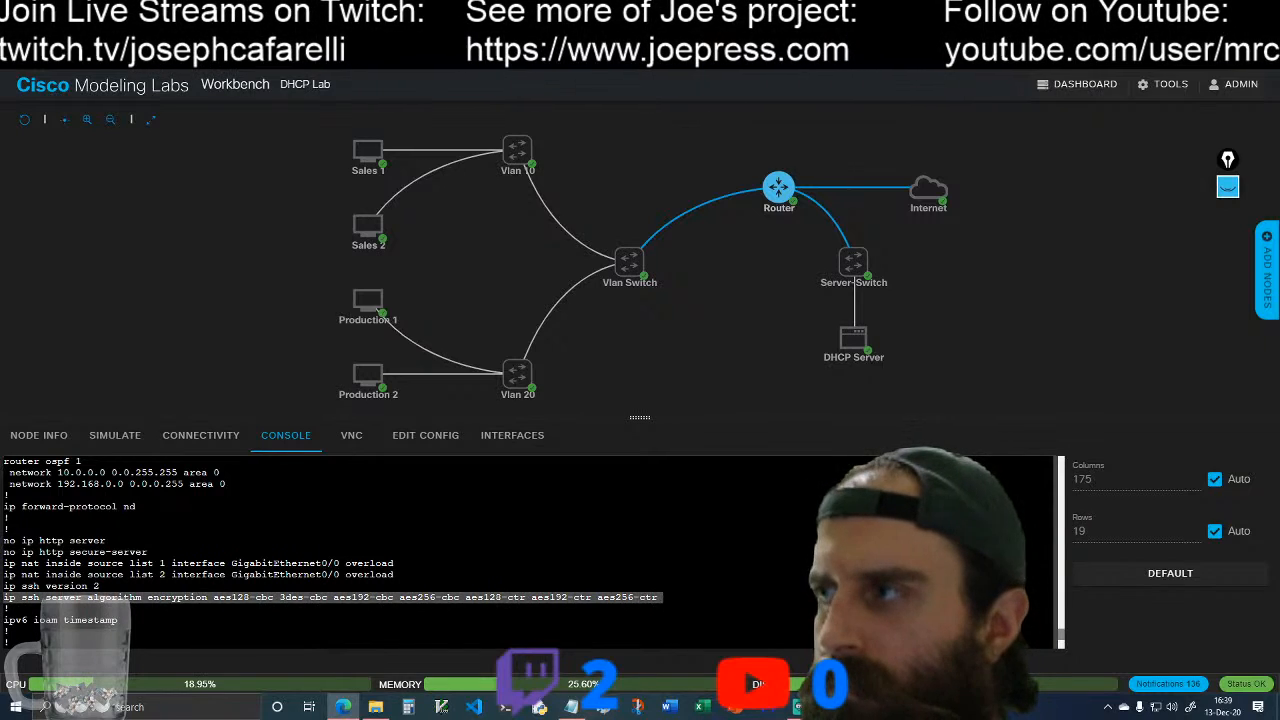
{"action": "right_click", "coordinate": [642, 600]}
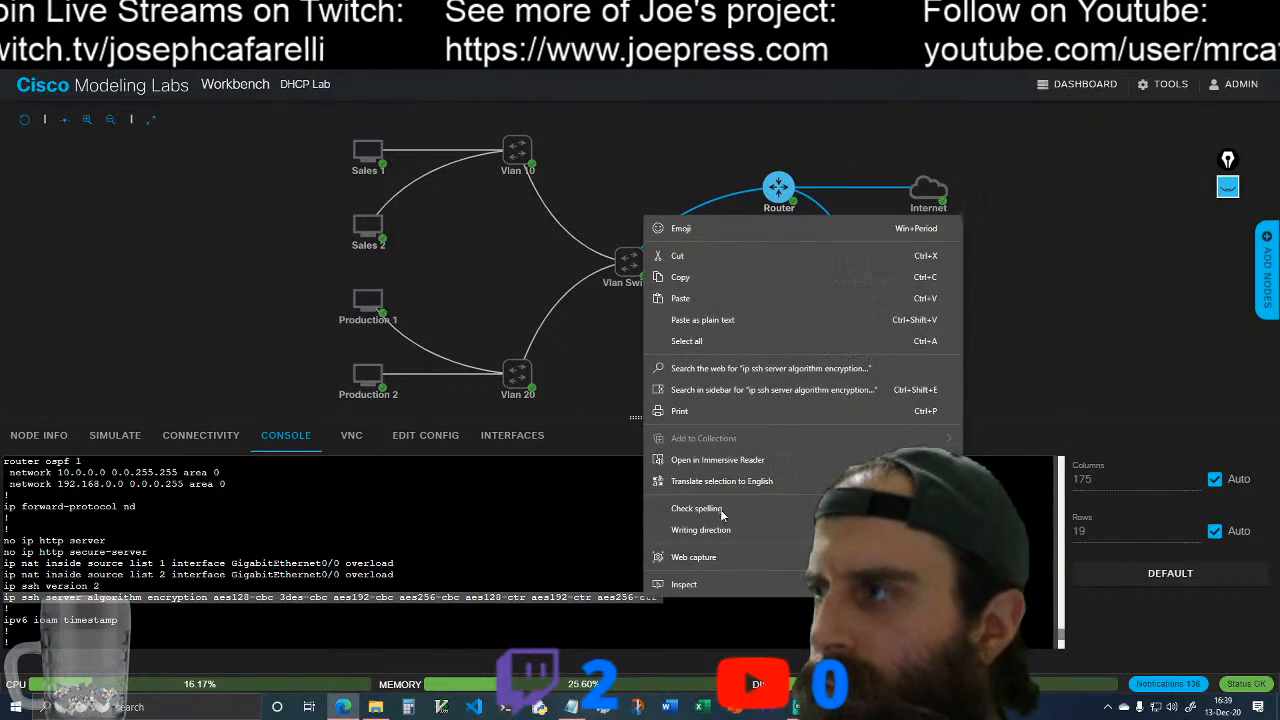
{"action": "left_click", "coordinate": [723, 279]}
{"action": "scroll", "coordinate": [530, 553], "scroll_direction": "down", "scroll_amount": 5}
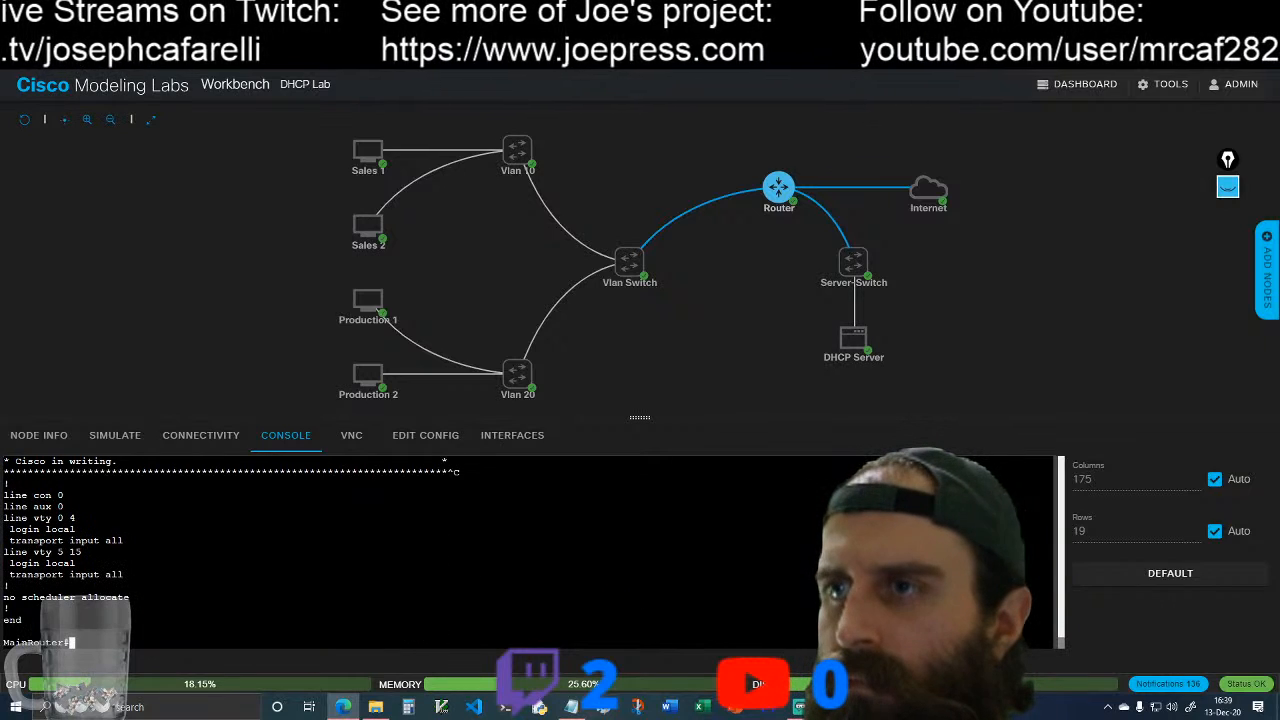
Step: Enter global configuration mode and try to remove the SSH encryption setting by prefixing the copied line with "no"
{"action": "type", "text": "conf t"}
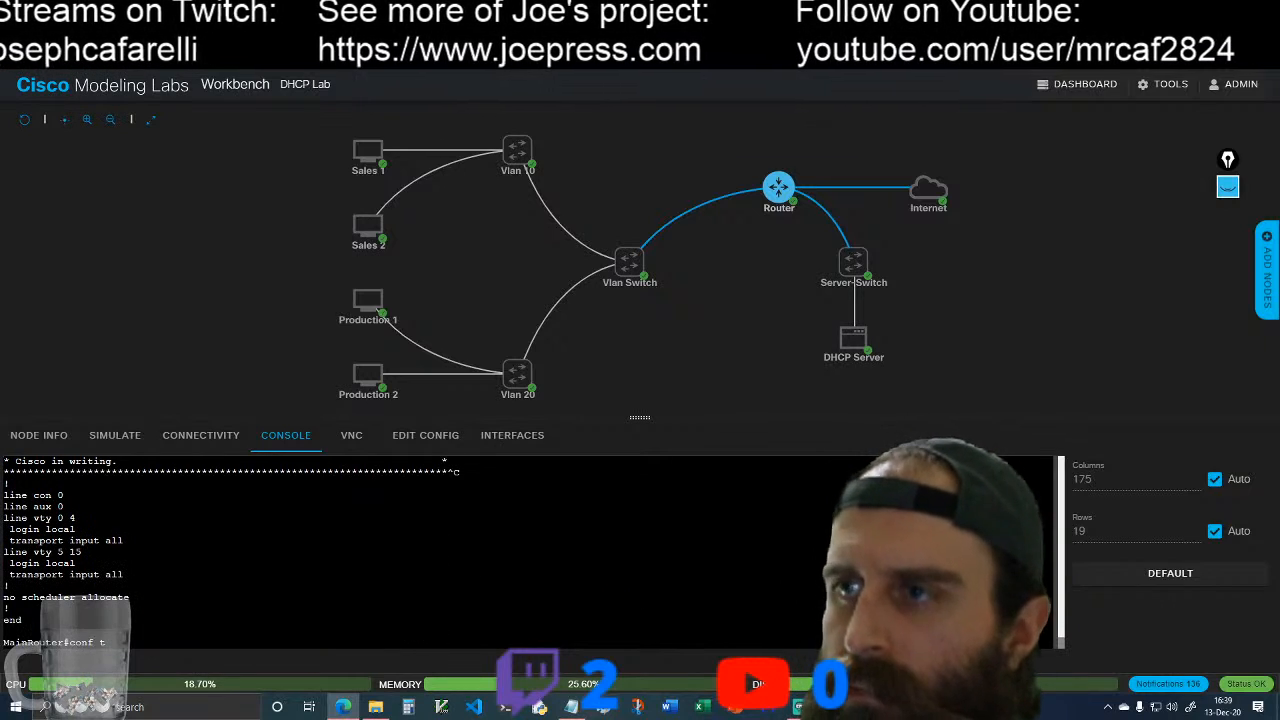
{"action": "key", "text": "Return"}
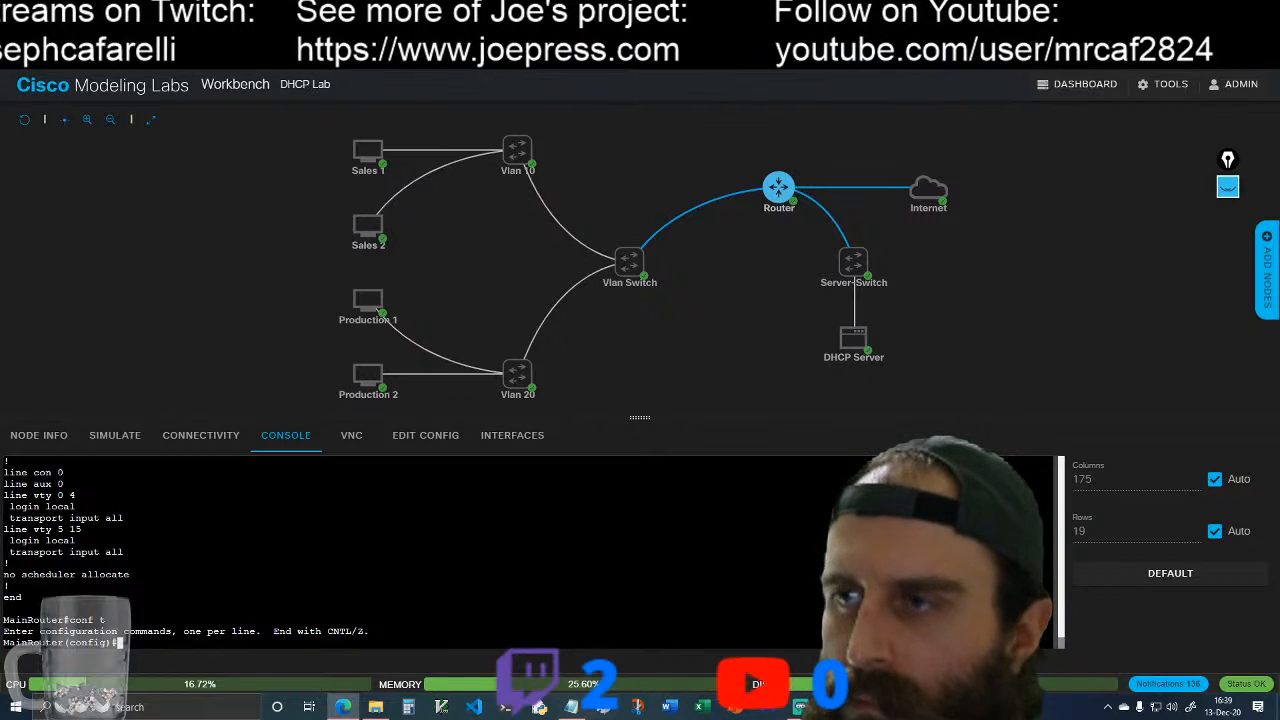
{"action": "type", "text": "no"}
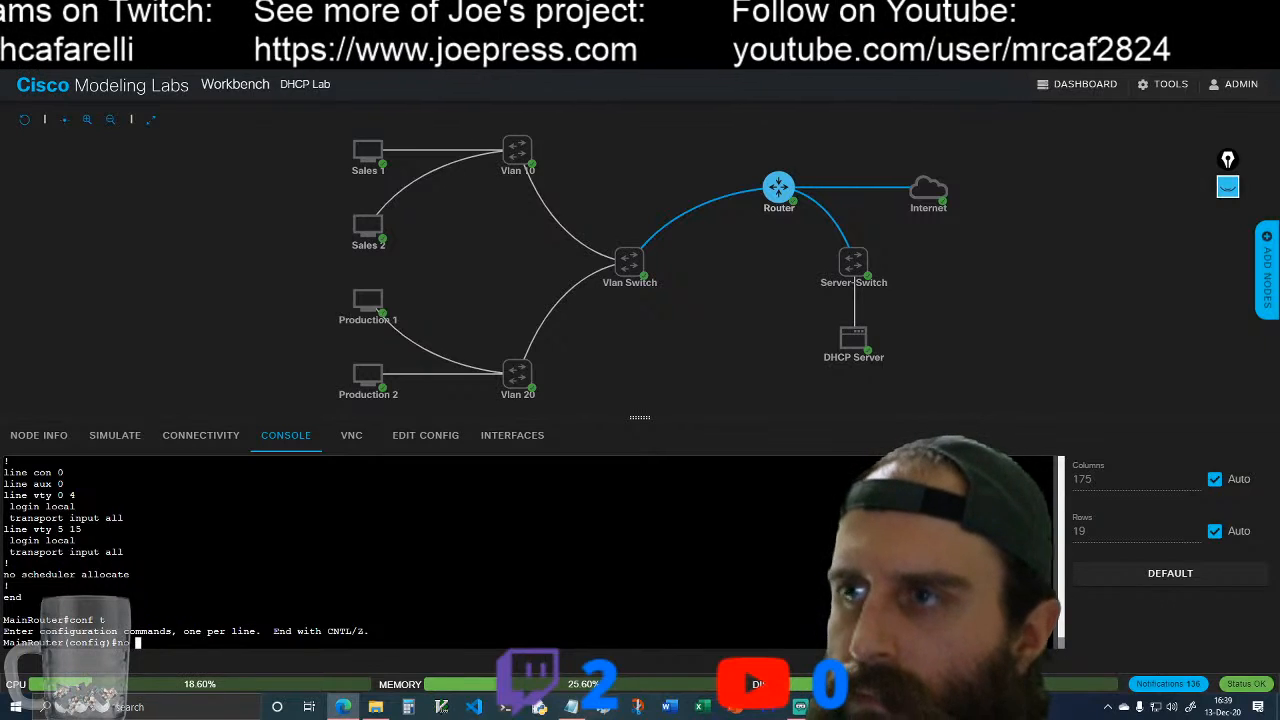
{"action": "right_click", "coordinate": [141, 644]}
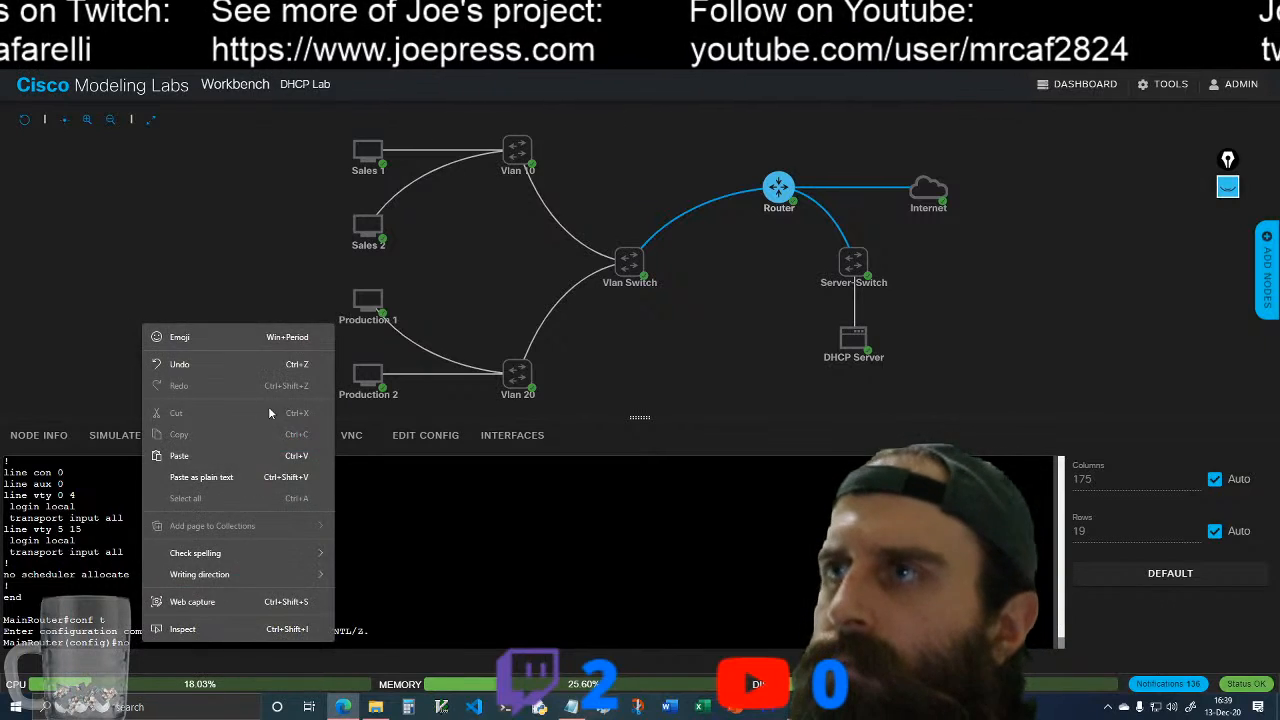
{"action": "left_click", "coordinate": [243, 456]}
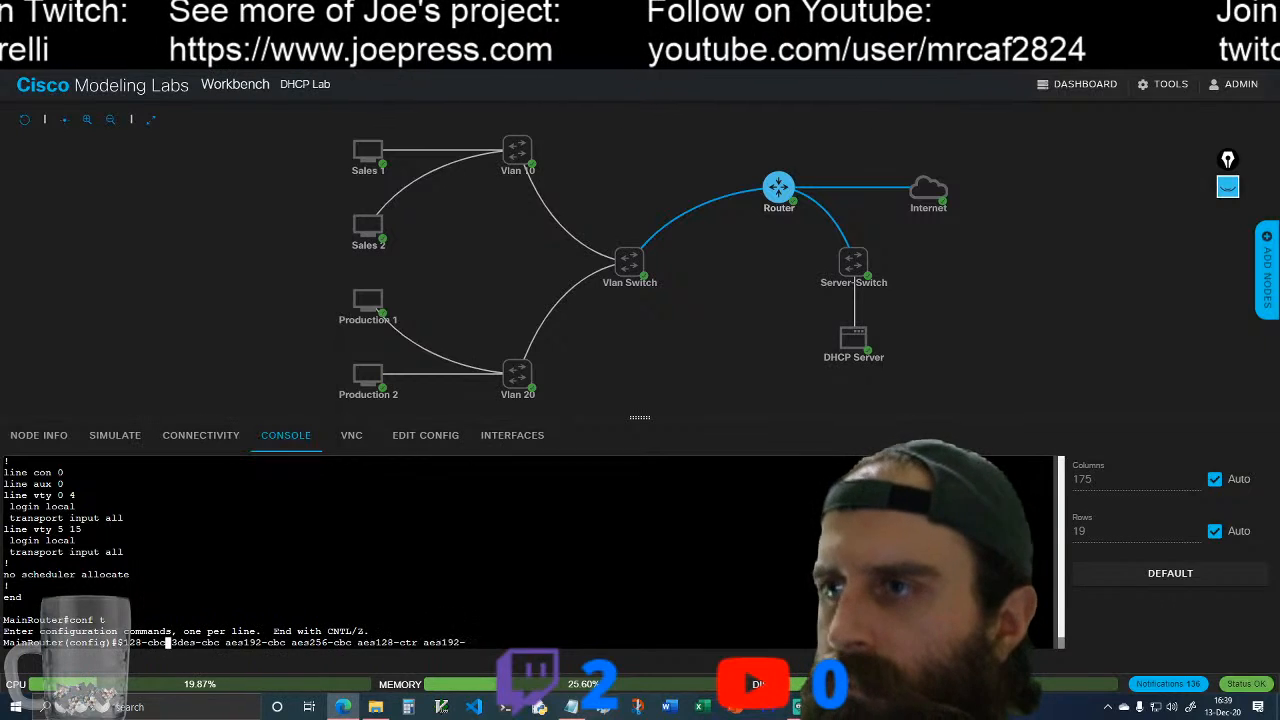
{"action": "key", "text": "Return"}
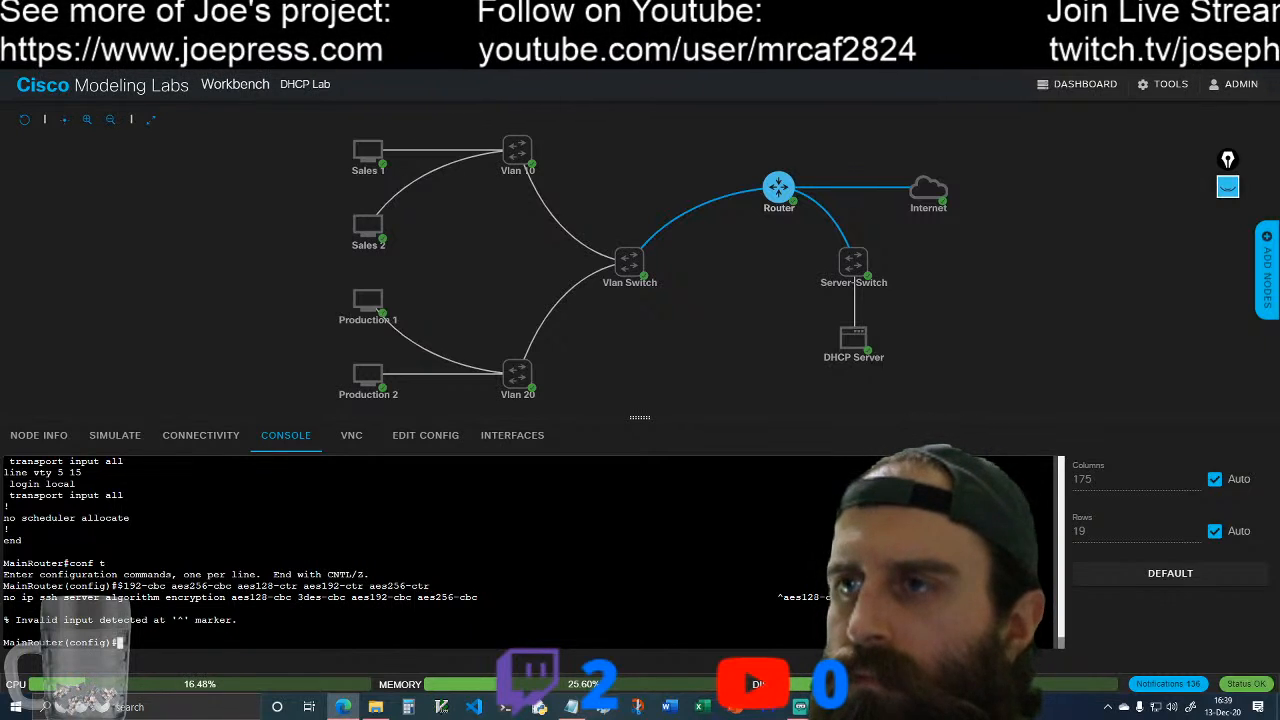
{"action": "key", "text": "Return"}
{"action": "key", "text": "Return"}
Step: Recheck the SSH lines in the displayed running configuration and exit global configuration mode
{"action": "scroll", "coordinate": [530, 553], "scroll_direction": "up", "scroll_amount": 3}
{"action": "scroll", "coordinate": [530, 553], "scroll_direction": "down", "scroll_amount": 3}
{"action": "scroll", "coordinate": [530, 553], "scroll_direction": "up", "scroll_amount": 10}
{"action": "scroll", "coordinate": [530, 553], "scroll_direction": "down", "scroll_amount": 2}
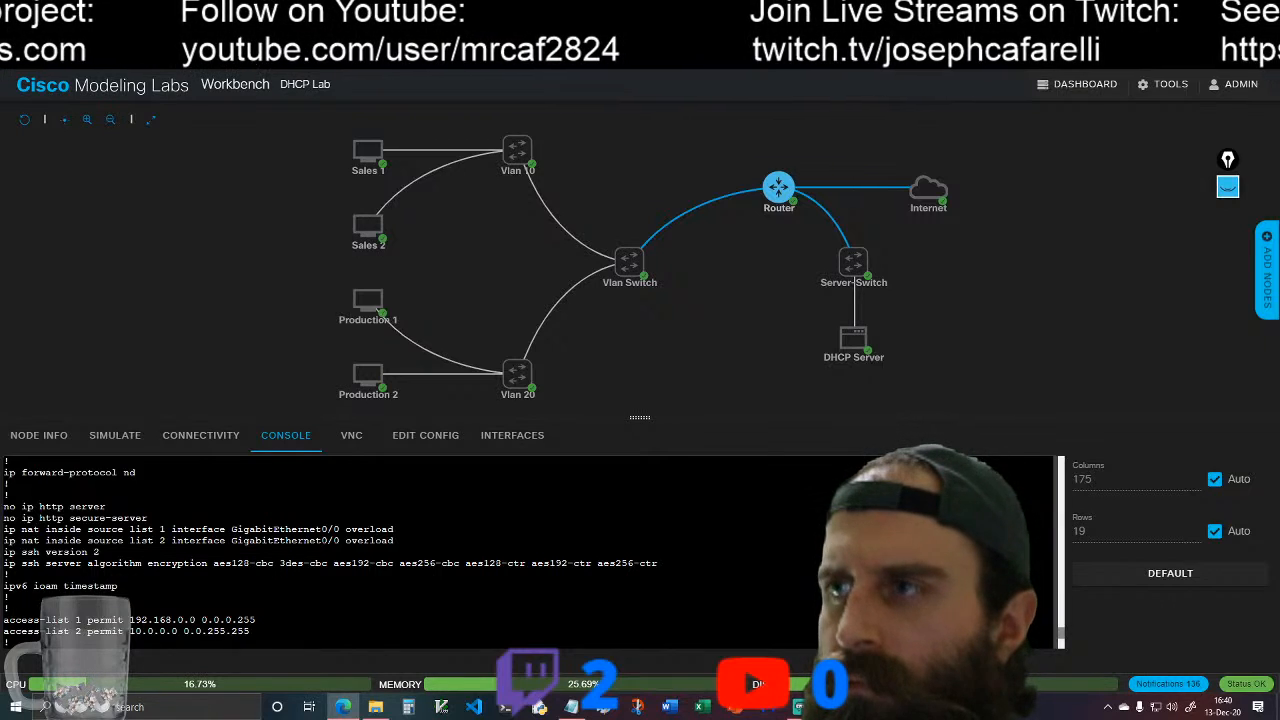
{"action": "scroll", "coordinate": [530, 552], "scroll_direction": "down", "scroll_amount": 10}
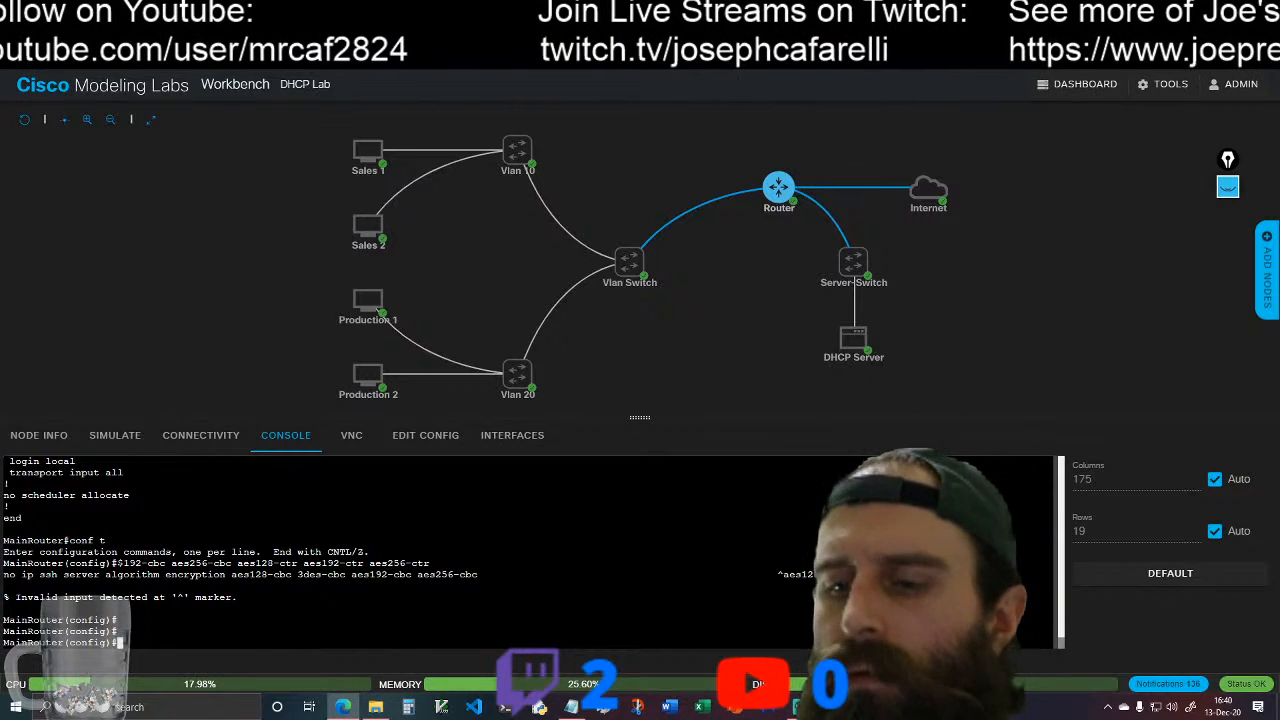
{"action": "type", "text": "exit"}
{"action": "key", "text": "Return"}
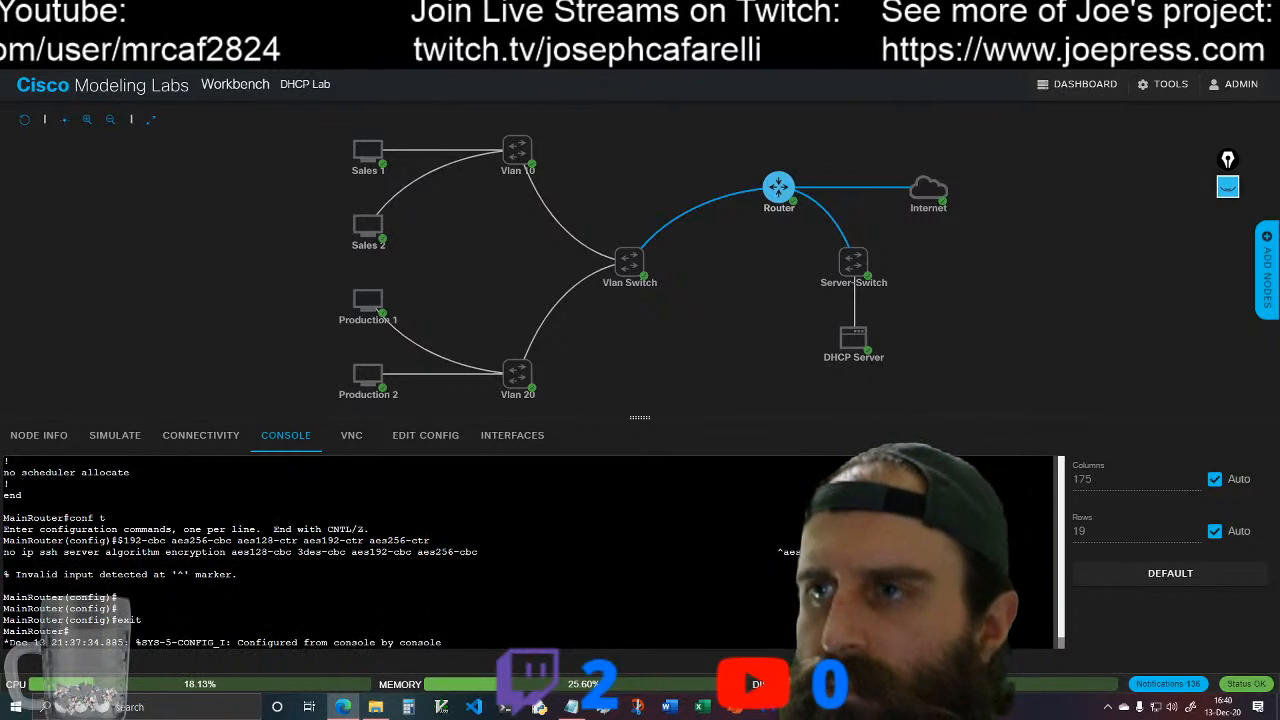
Step: Issue "reload" on MainRouter, answer "yes" to saving the modified configuration and return to the privileged prompt
{"action": "key", "text": "Return"}
{"action": "key", "text": "Return"}
{"action": "type", "text": "relo"}
{"action": "key", "text": "Tab"}
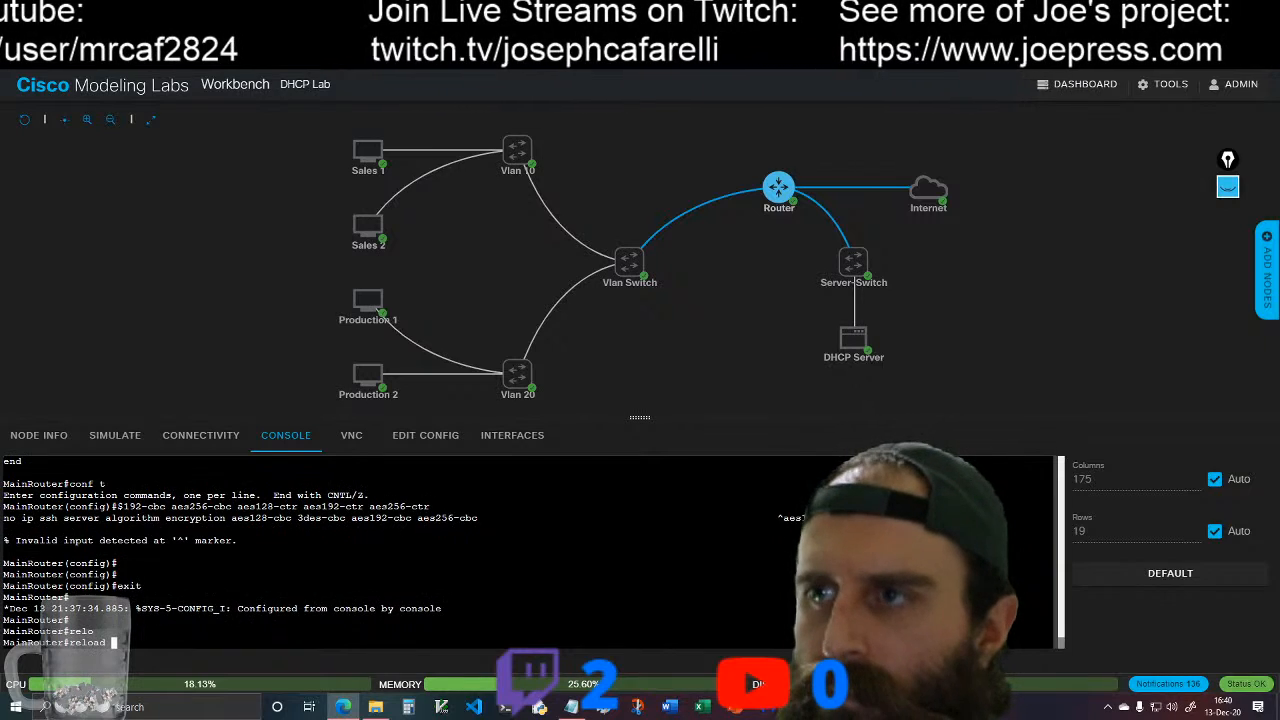
{"action": "key", "text": "Return"}
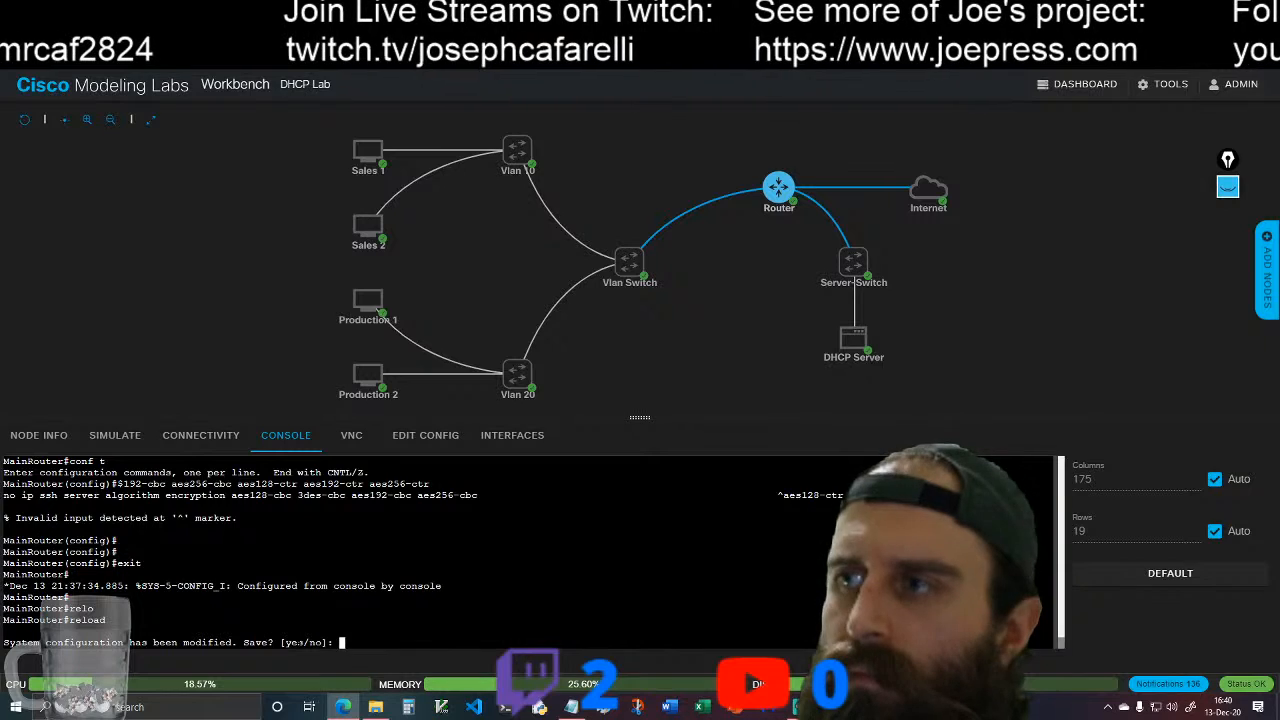
{"action": "type", "text": "n"}
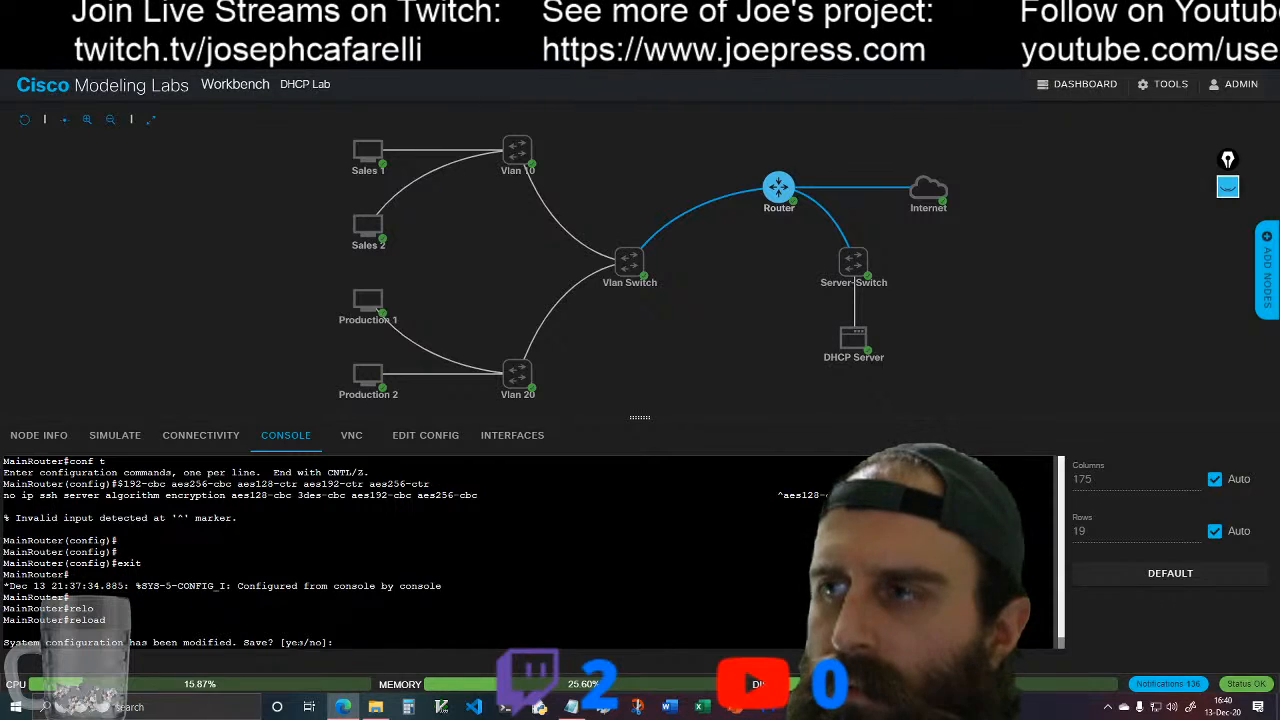
{"action": "type", "text": "ye"}
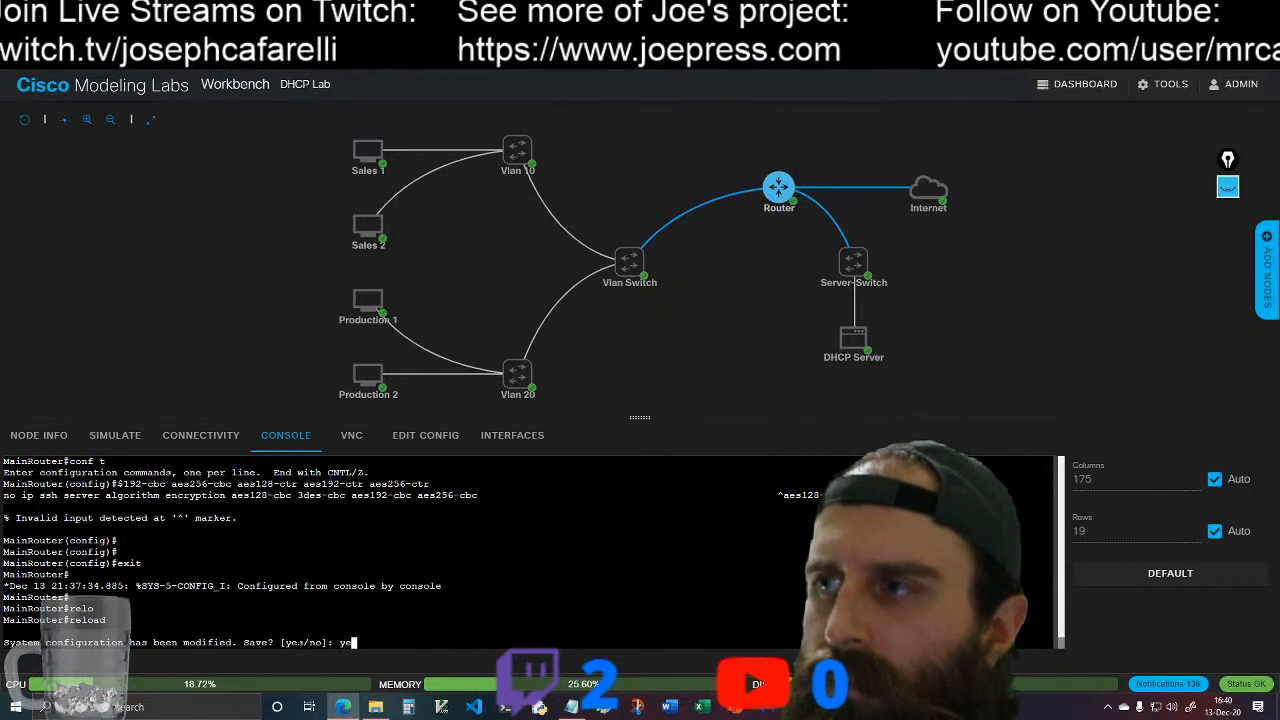
{"action": "type", "text": "s"}
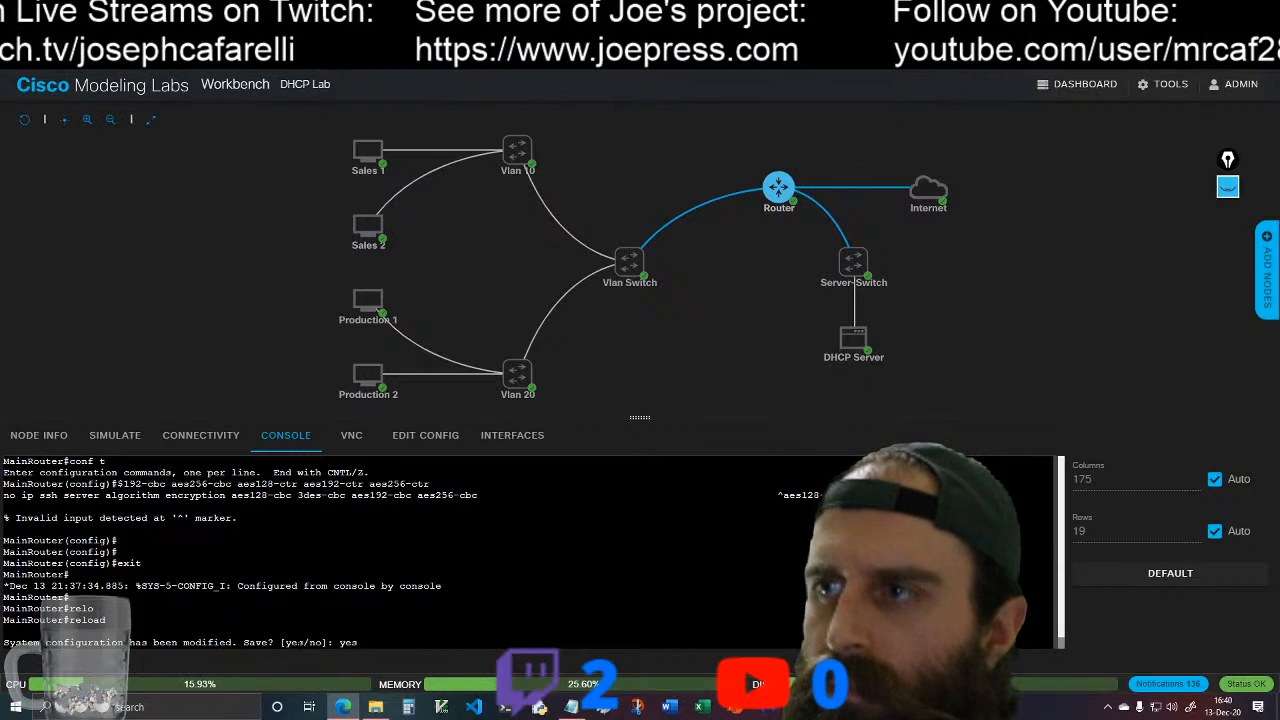
{"action": "key", "text": "Return"}
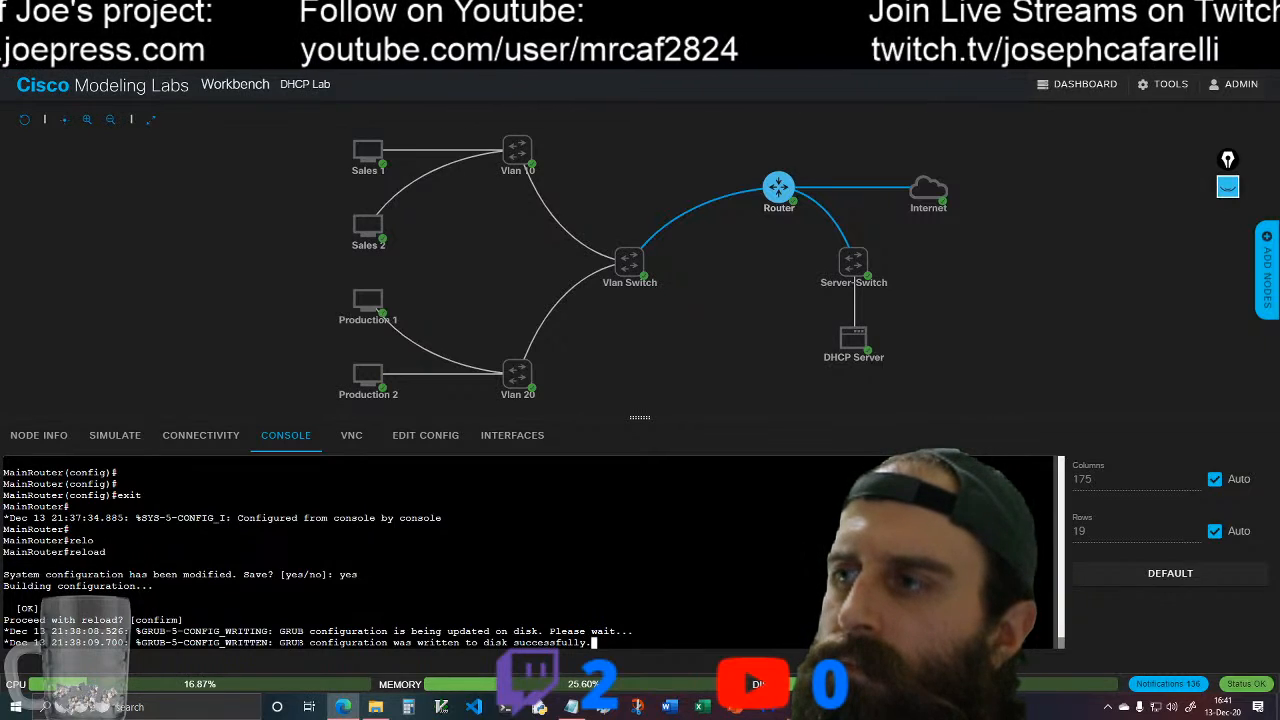
{"action": "key", "text": "Return"}
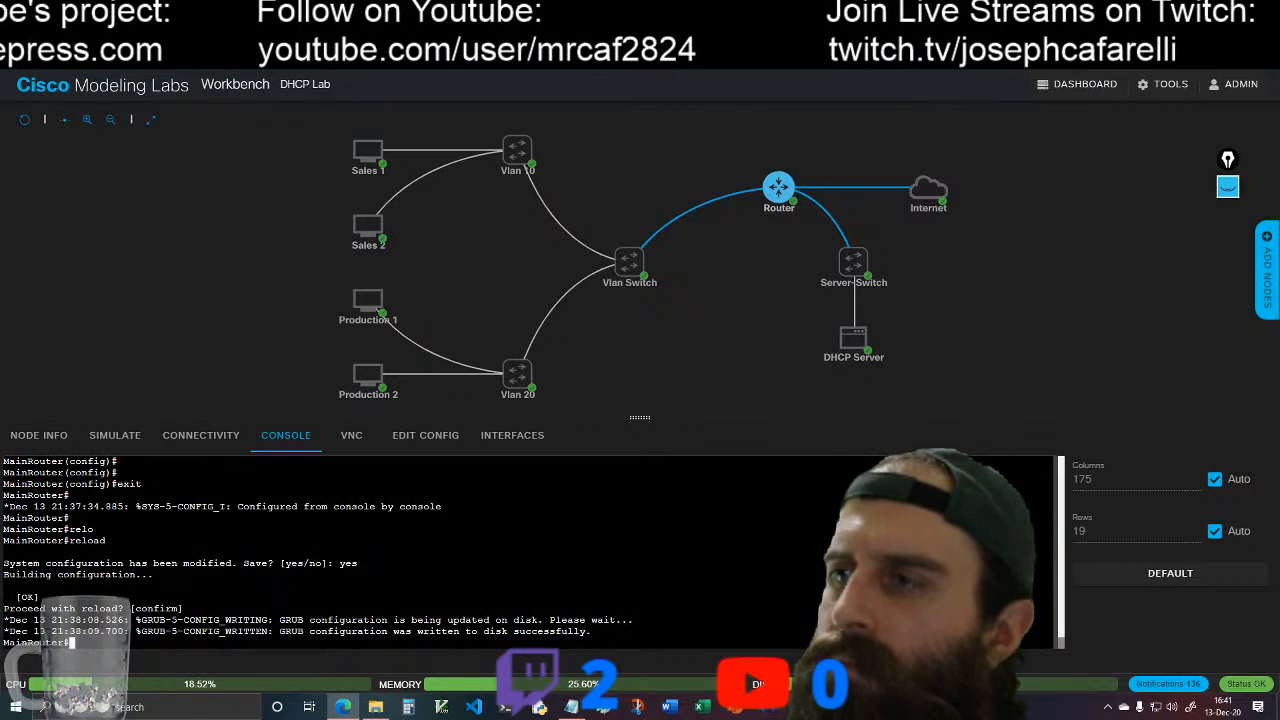
{"action": "key", "text": "Return"}
{"action": "key", "text": "Return"}
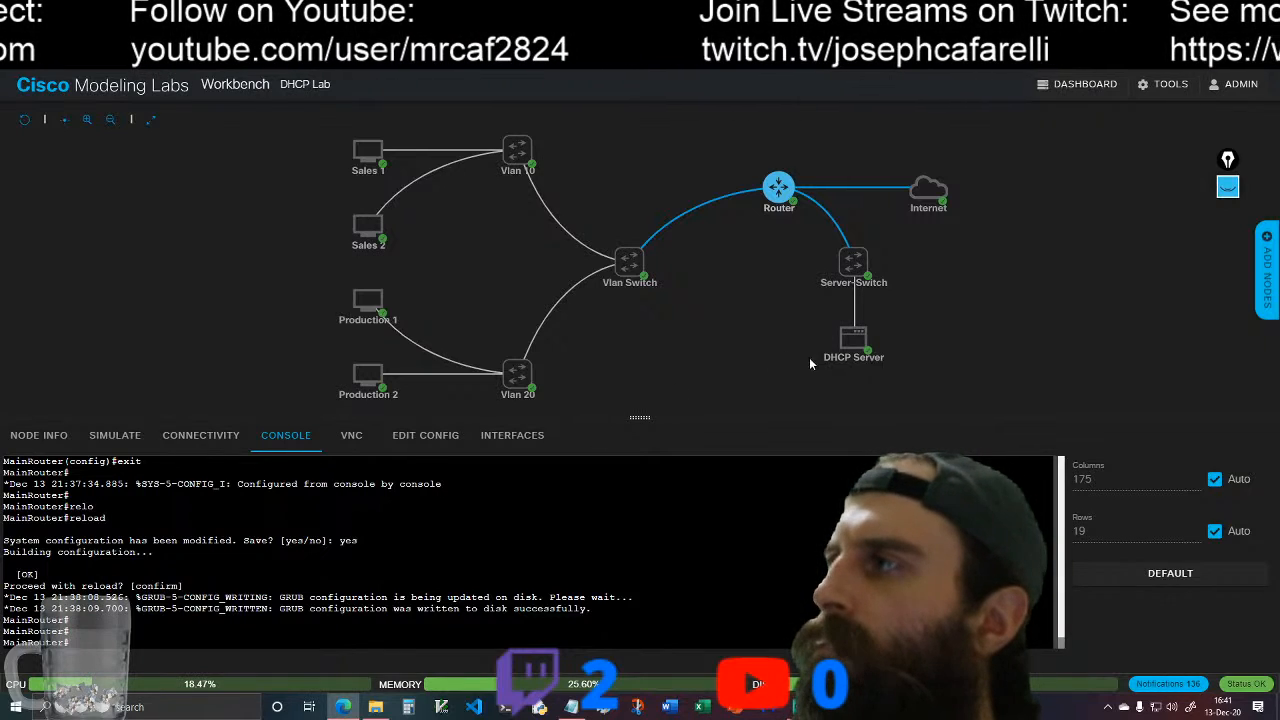
Step: Open the DHCP Server node's console and start a Telnet connection to the router at 192.168.0.1
{"action": "left_click", "coordinate": [853, 338]}
{"action": "left_click", "coordinate": [883, 327]}
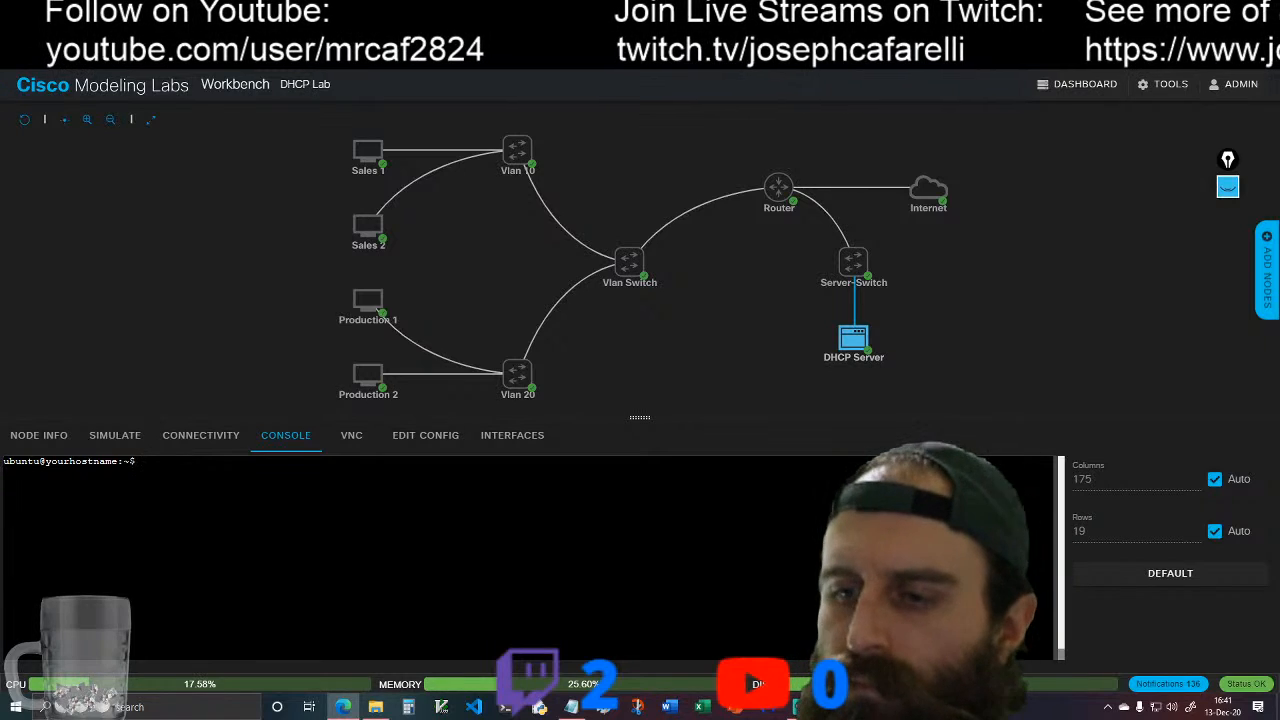
{"action": "type", "text": "telne"}
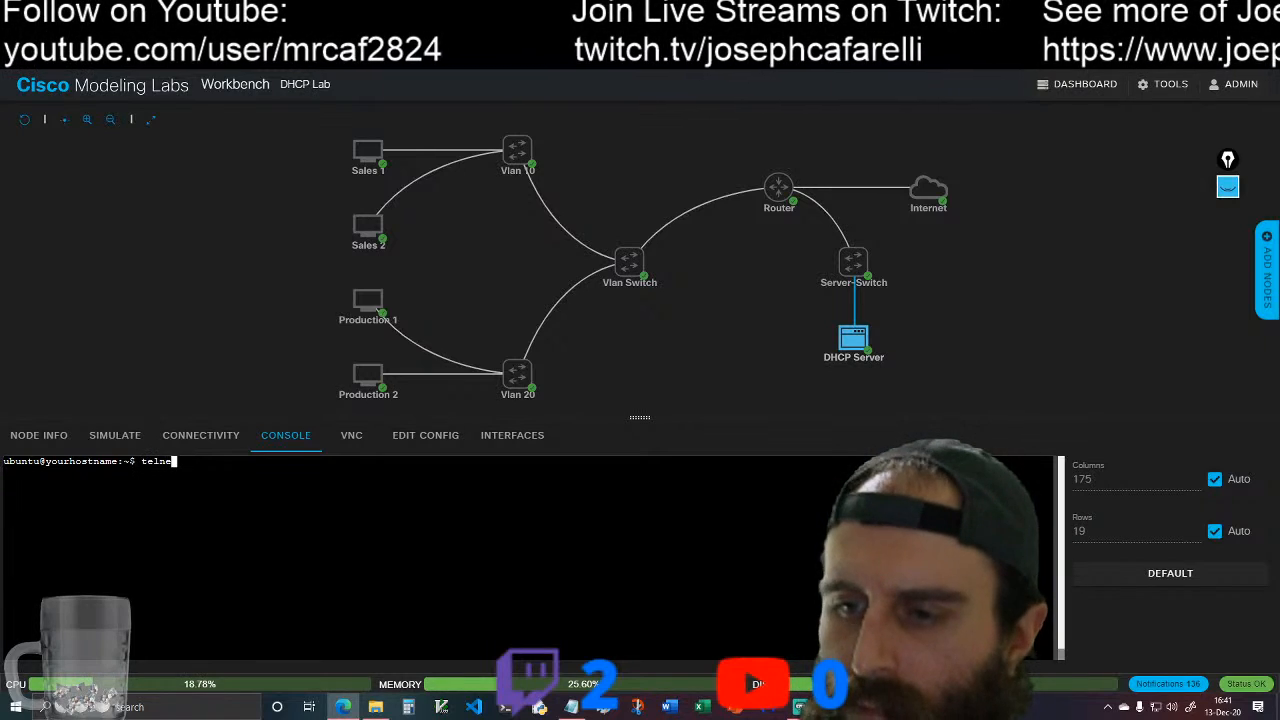
{"action": "type", "text": "t 192.16"}
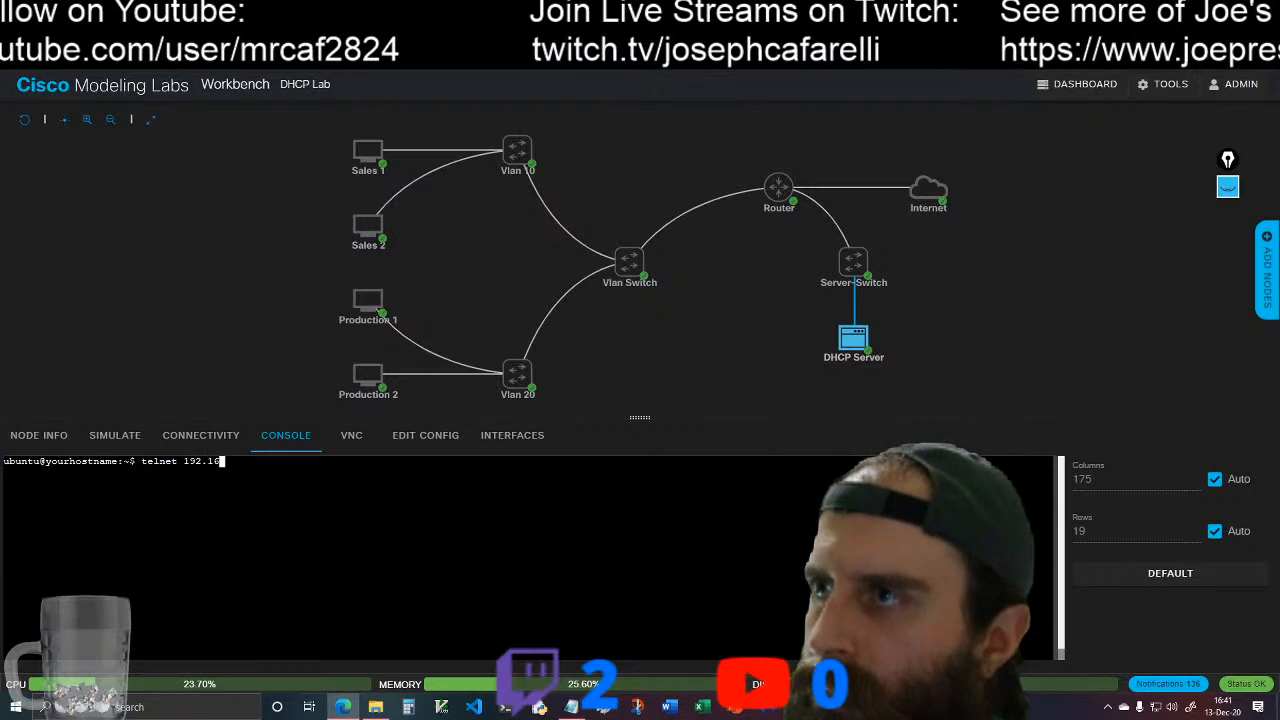
{"action": "type", "text": "8.1.1"}
{"action": "key", "text": "BackSpace"}
{"action": "key", "text": "BackSpace"}
{"action": "key", "text": "BackSpace"}
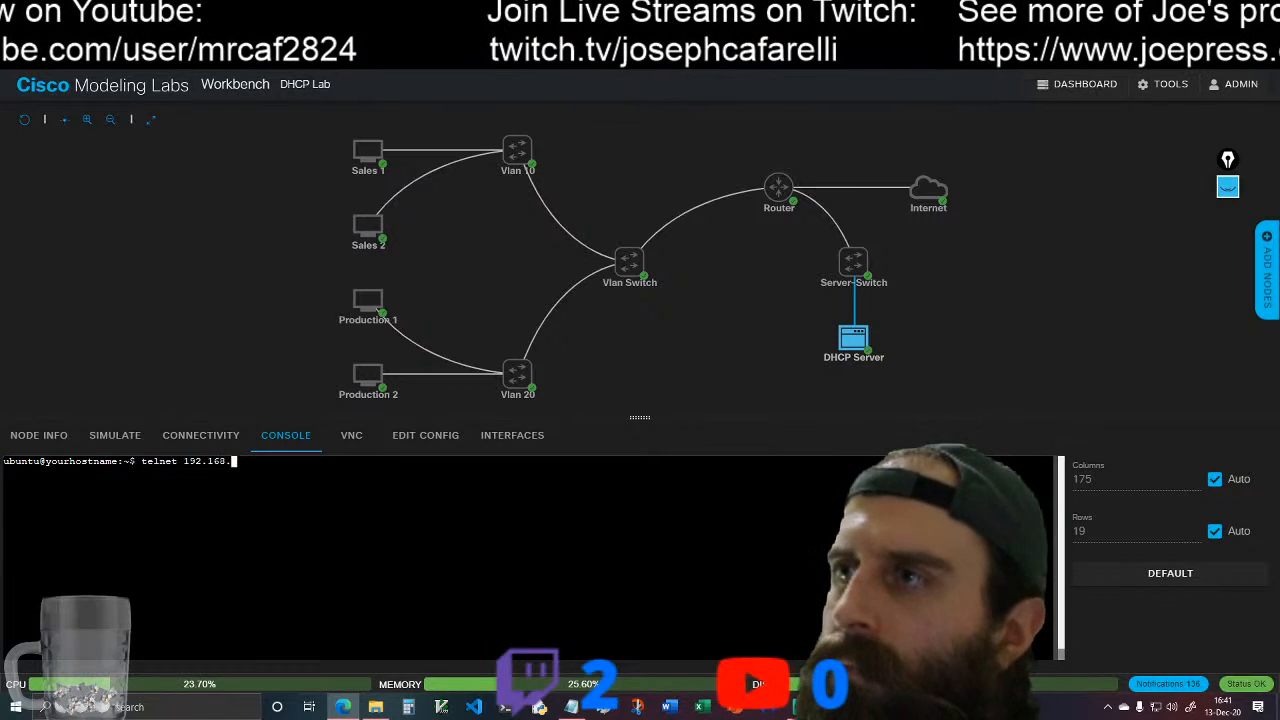
{"action": "type", "text": "0.1"}
{"action": "key", "text": "Return"}
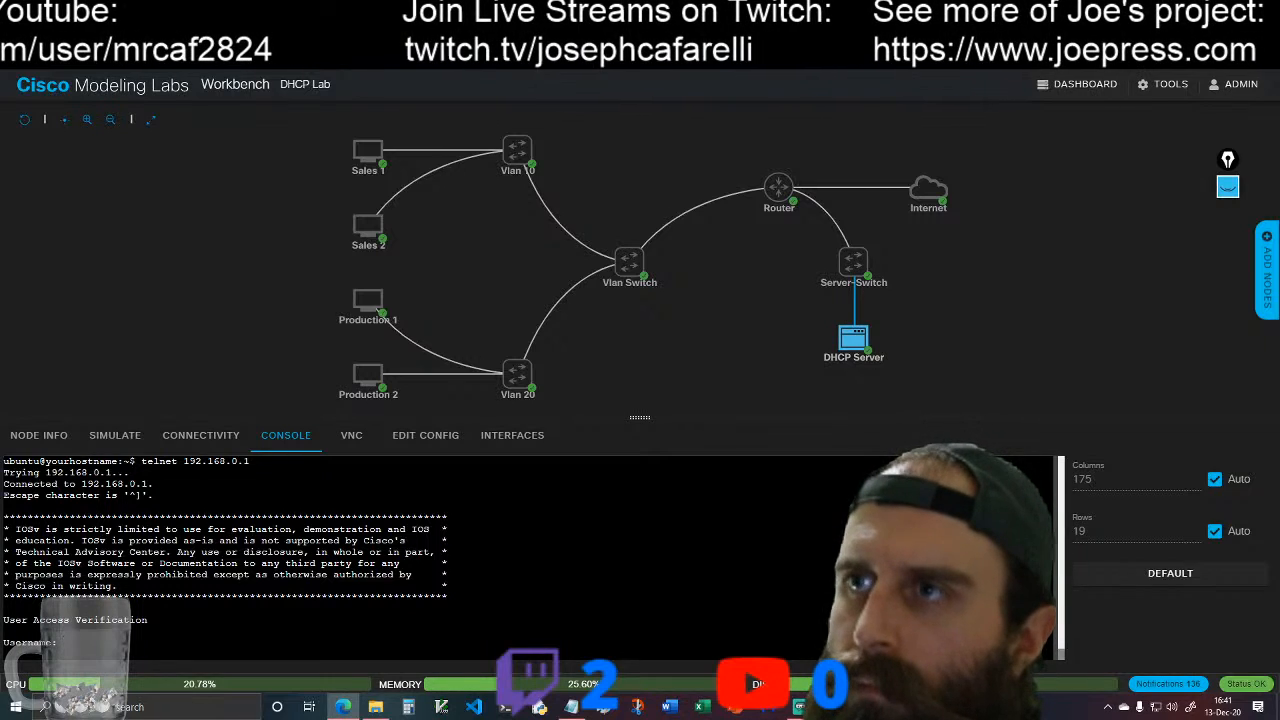
Step: Log in to the router's Telnet session with the username and account password, and exit the session
{"action": "type", "text": "cisco"}
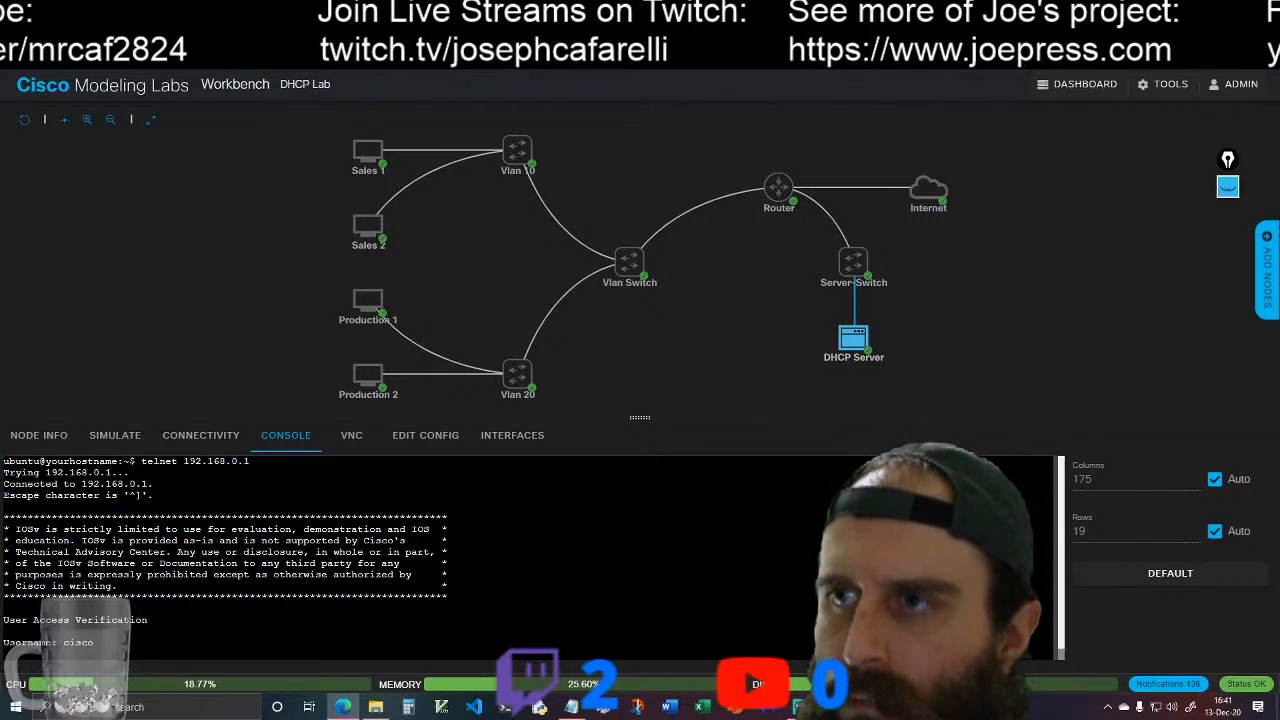
{"action": "key", "text": "Return"}
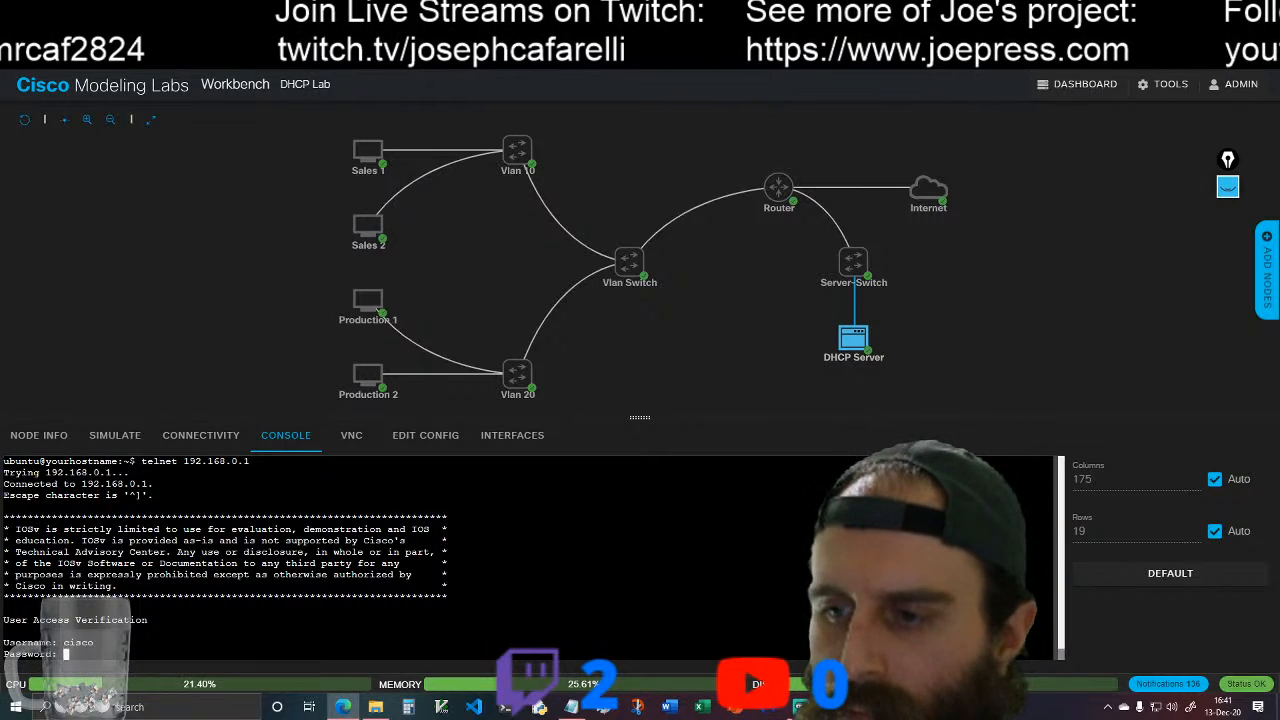
{"action": "type", "text": "cisco"}
{"action": "key", "text": "Return"}
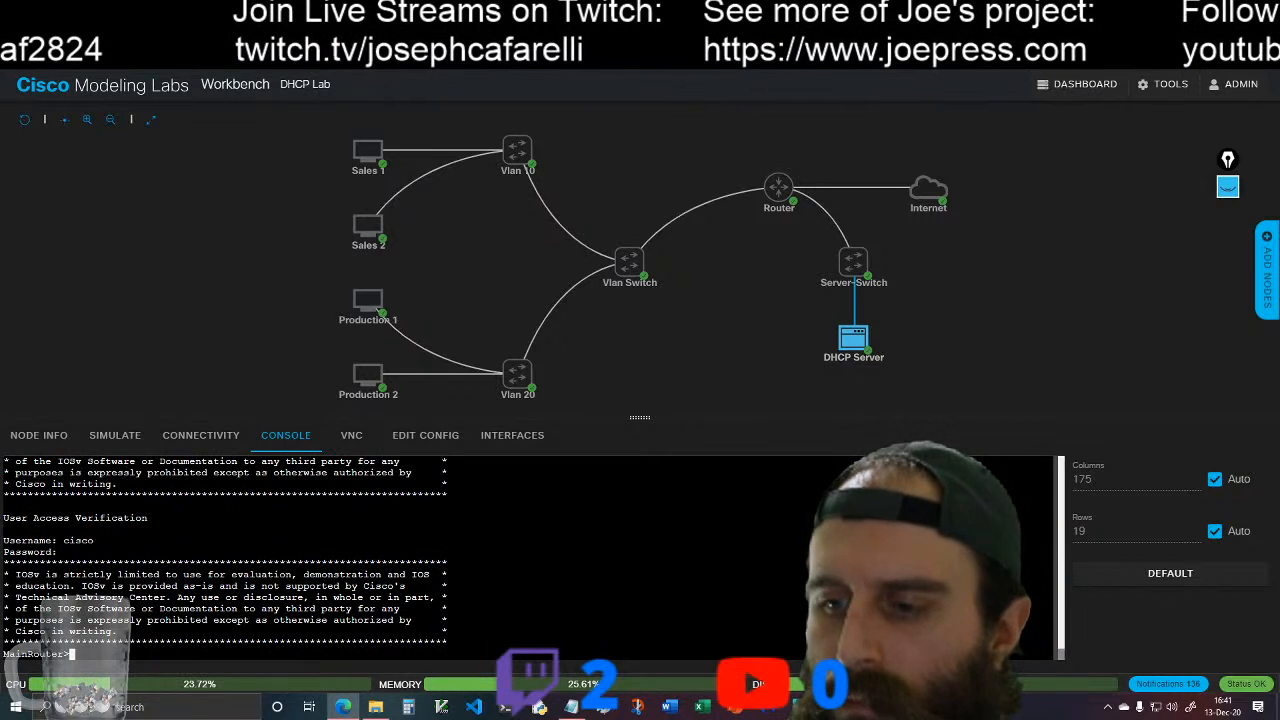
{"action": "type", "text": "exit"}
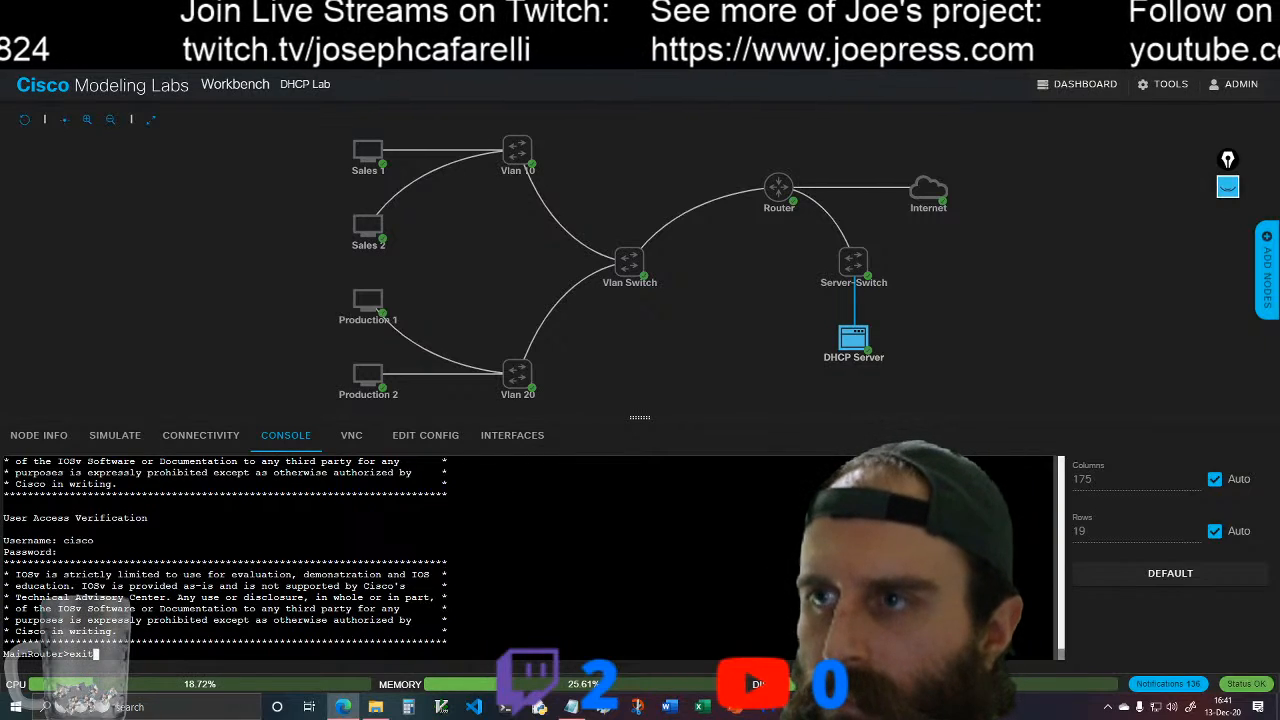
{"action": "key", "text": "Return"}
Step: Try to connect to the router from the DHCP Server with "ssh -l cisco 192.168.0.1"
{"action": "type", "text": "ssh -l "}
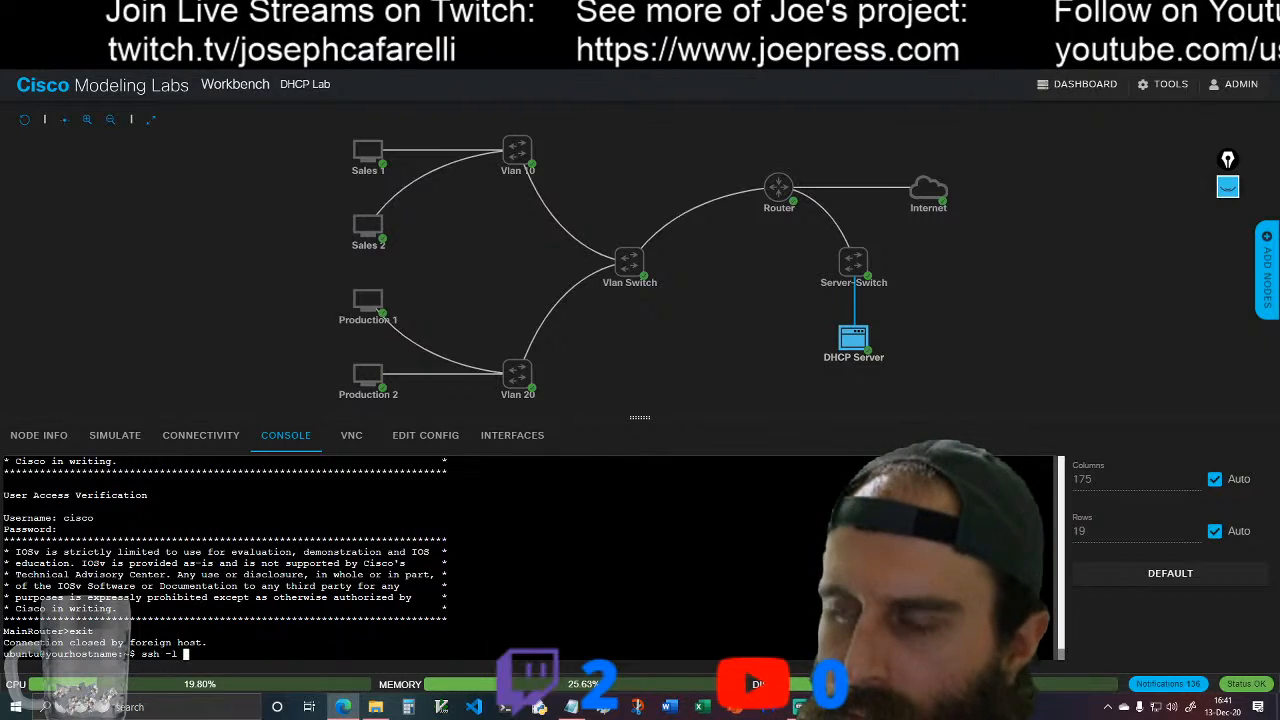
{"action": "type", "text": "cisco 192.168.0.1"}
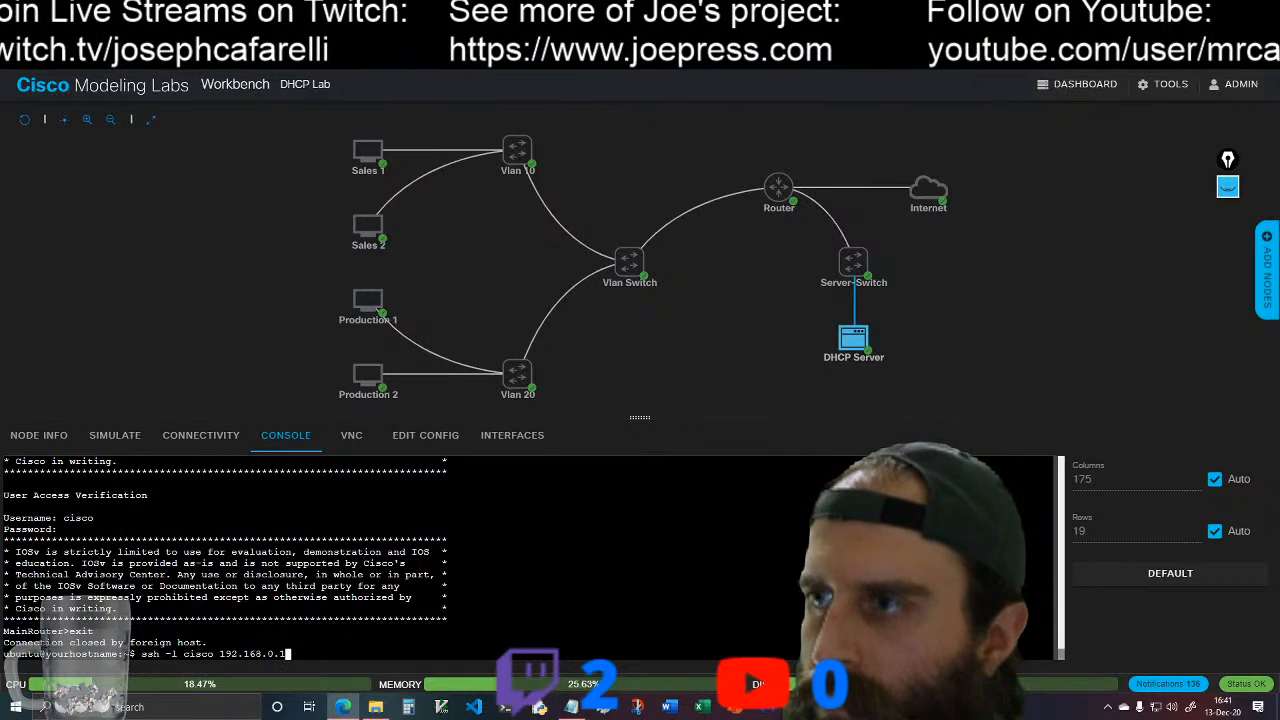
{"action": "key", "text": "Return"}
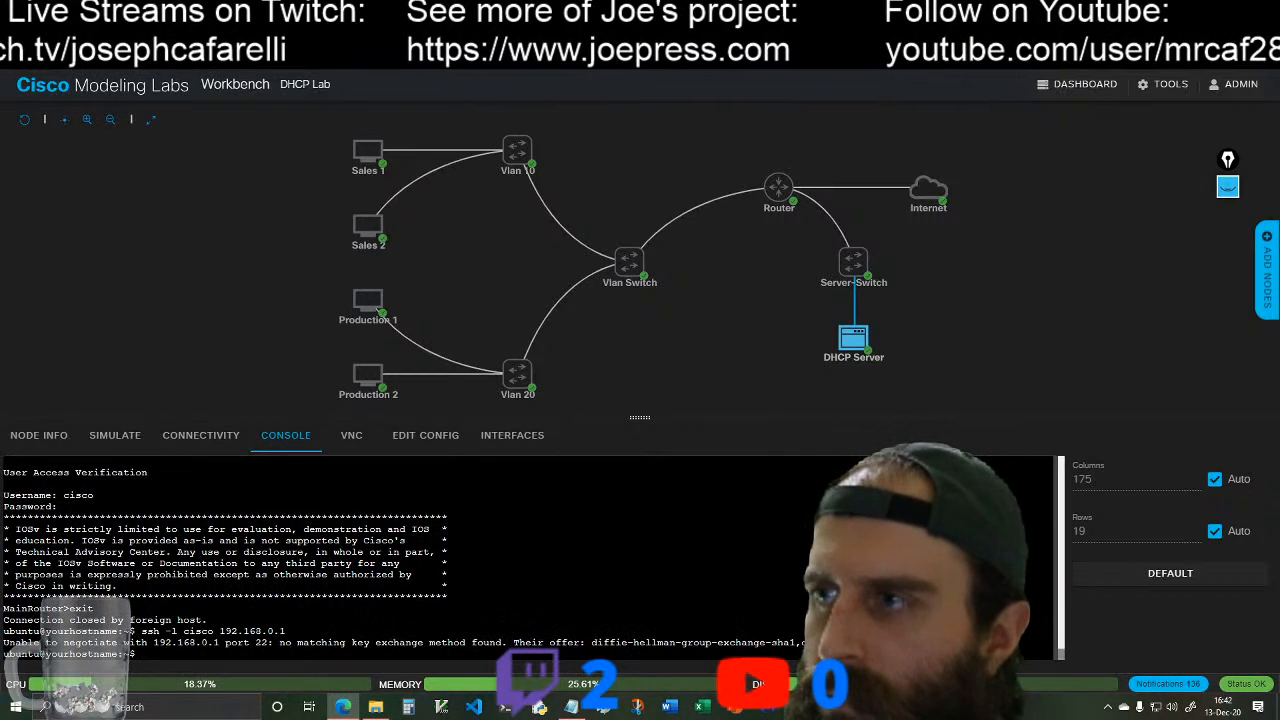
Step: Return to the Router node's console and check its log output for the SSH connection attempt
{"action": "left_click", "coordinate": [795, 196]}
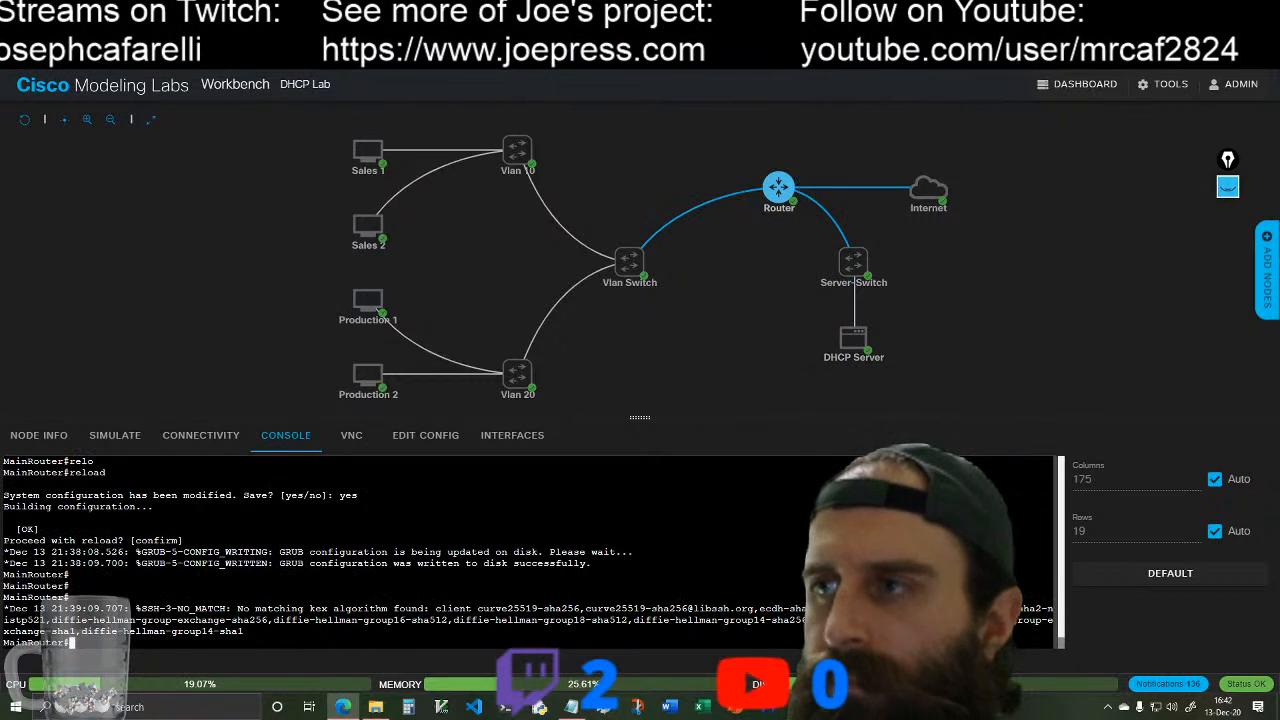
{"action": "key", "text": "Return"}
{"action": "key", "text": "Return"}
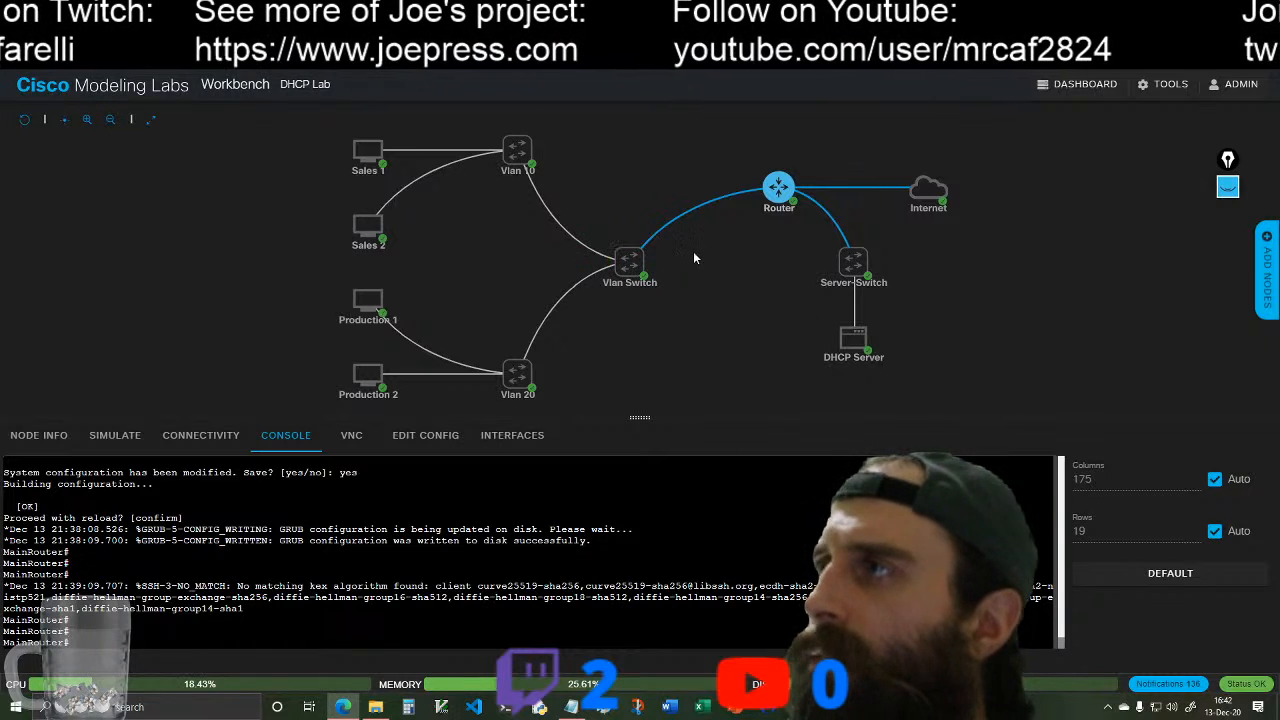
Step: Open the Vlan Switch node's console and try to wake its session
{"action": "left_click", "coordinate": [640, 262]}
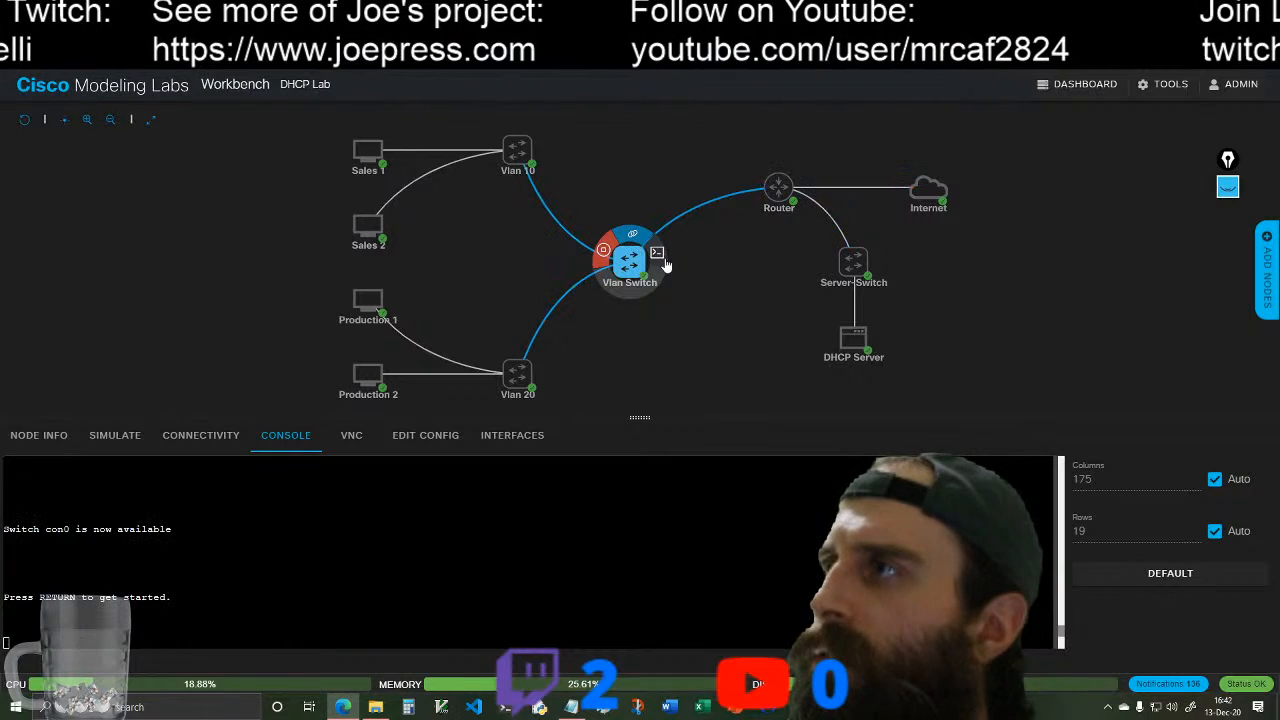
{"action": "left_click", "coordinate": [138, 620]}
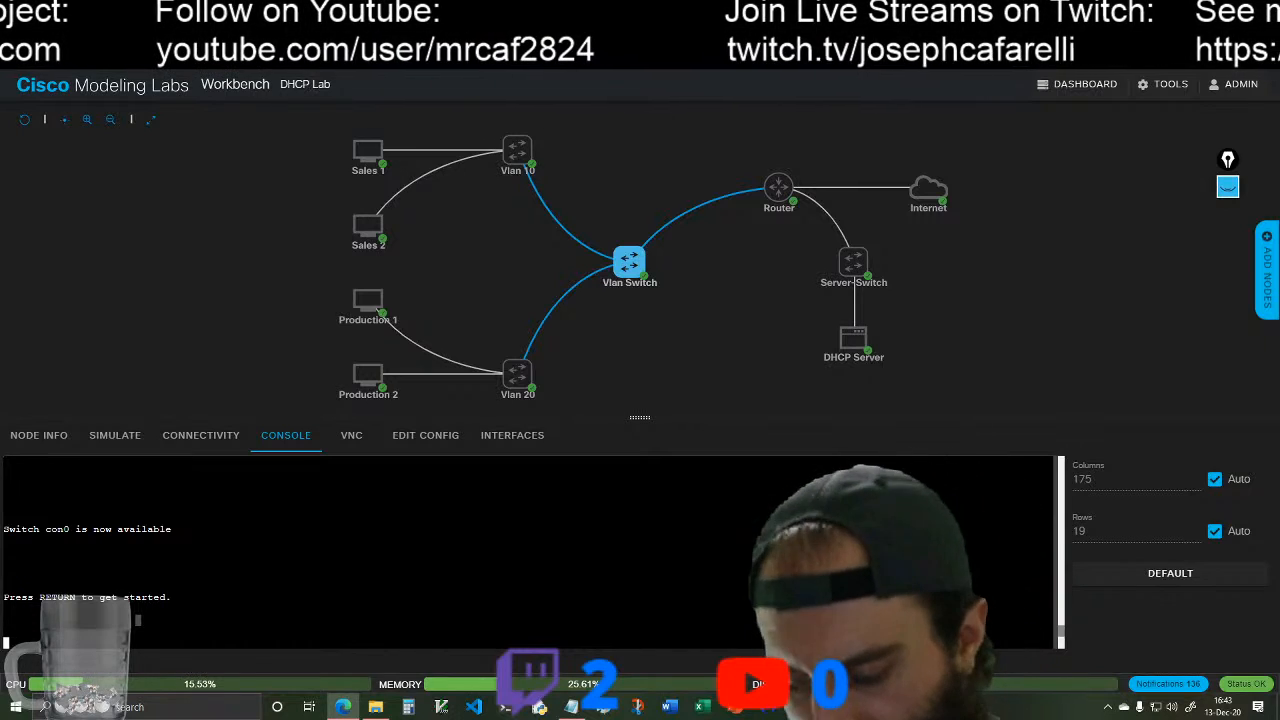
{"action": "key", "text": "Return"}
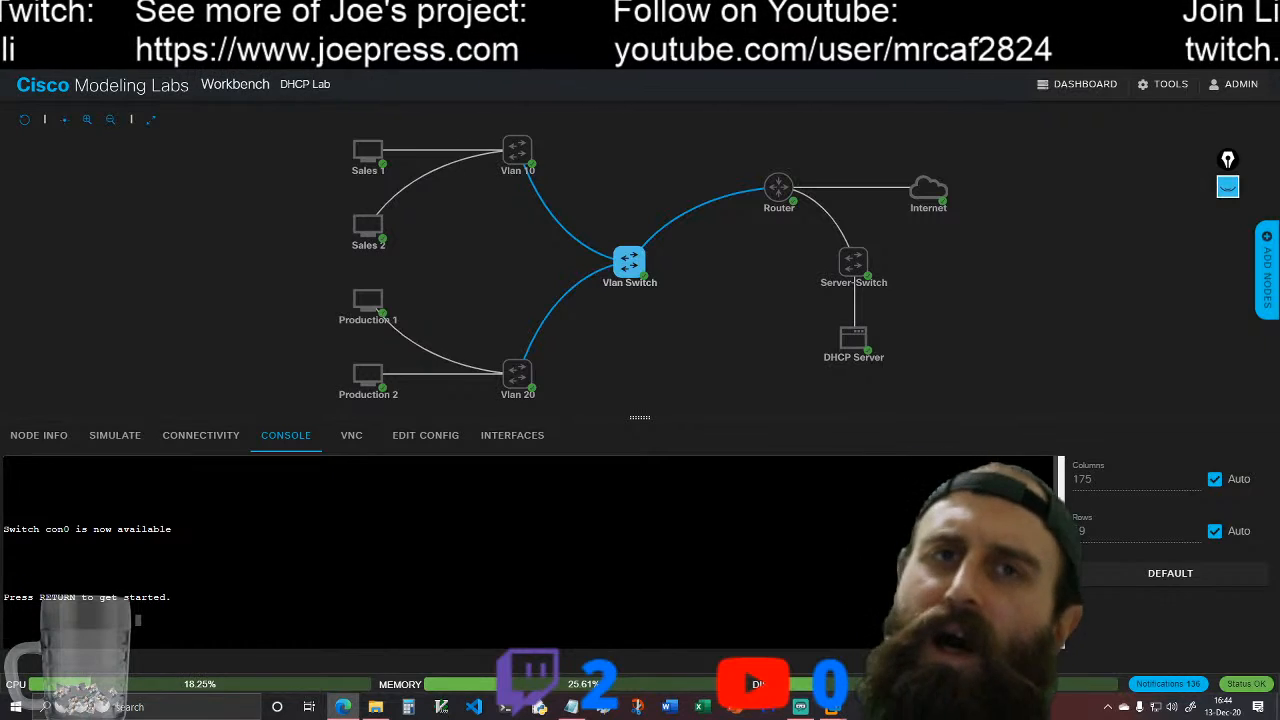
{"action": "key", "text": "Return"}
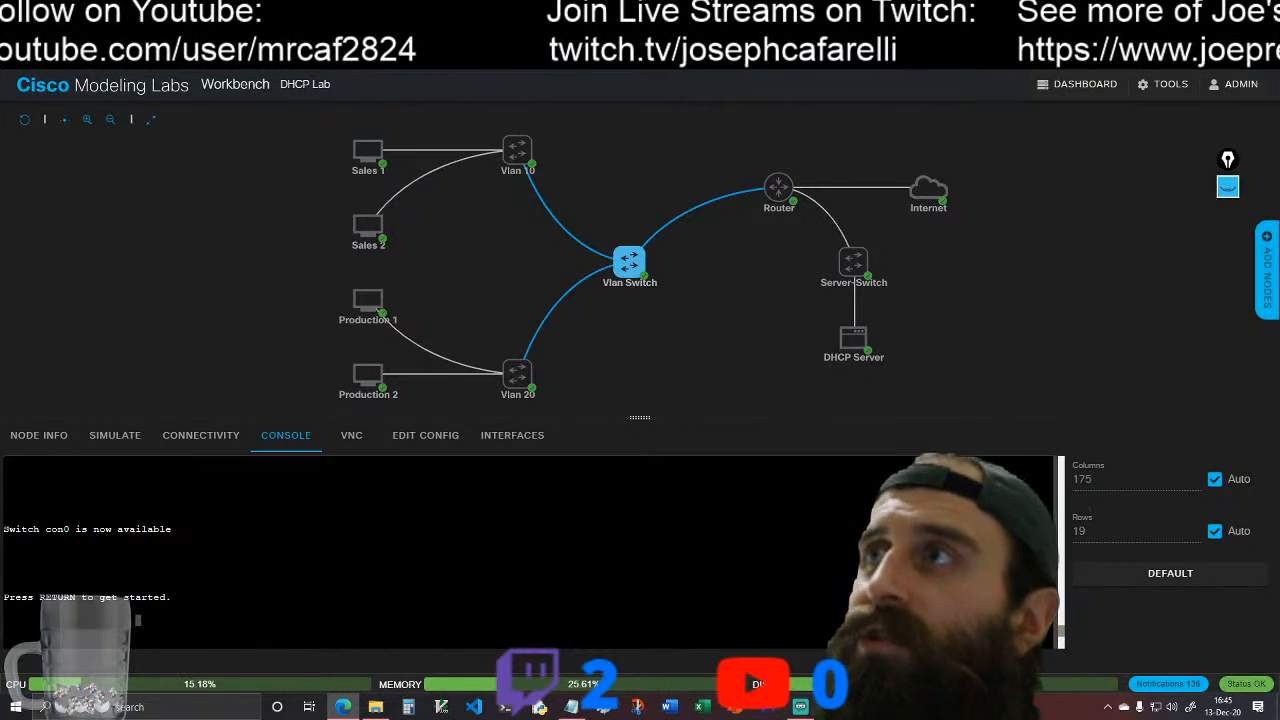
Step: Examine the Cisco Community thread on the SSH-3-NO_MATCH error for suggested cipher fixes, and return to the DHCP Lab
{"action": "left_click", "coordinate": [180, 12]}
{"action": "scroll", "coordinate": [257, 426], "scroll_direction": "up", "scroll_amount": 15}
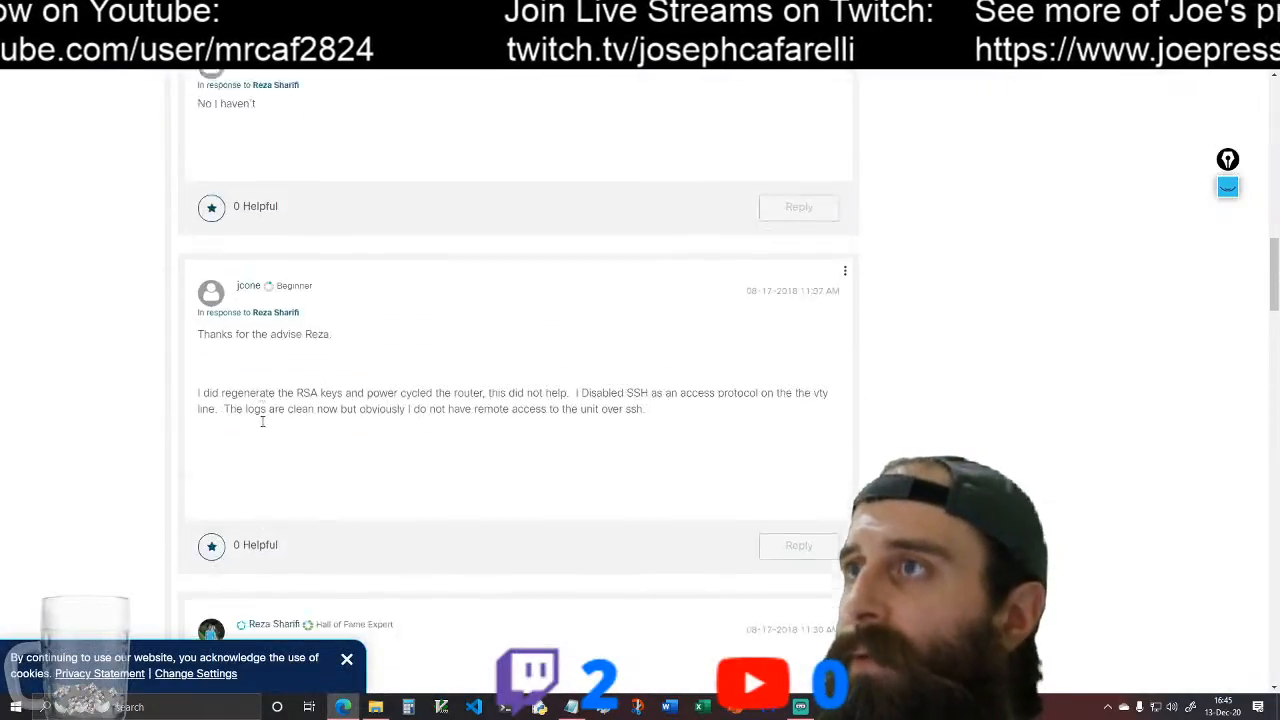
{"action": "scroll", "coordinate": [250, 405], "scroll_direction": "up", "scroll_amount": 10}
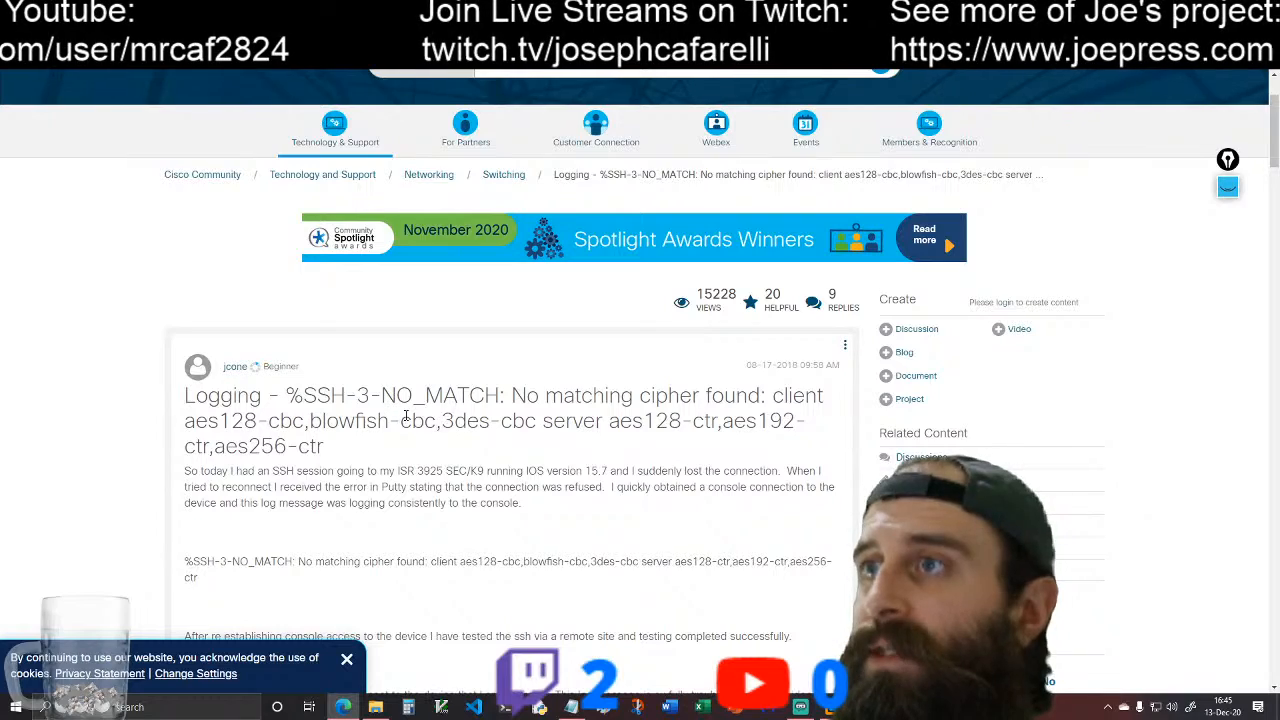
{"action": "scroll", "coordinate": [505, 474], "scroll_direction": "down", "scroll_amount": 4}
{"action": "scroll", "coordinate": [495, 485], "scroll_direction": "down", "scroll_amount": 4}
{"action": "scroll", "coordinate": [492, 490], "scroll_direction": "down", "scroll_amount": 4}
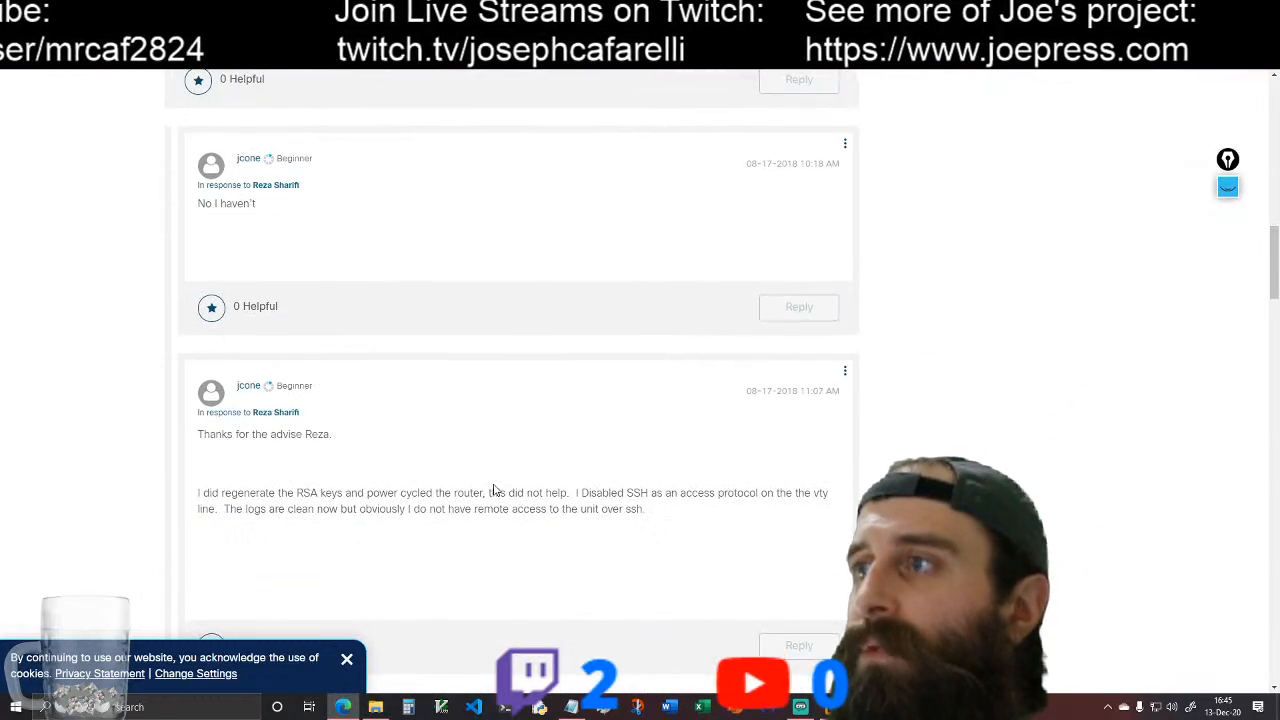
{"action": "scroll", "coordinate": [492, 490], "scroll_direction": "down", "scroll_amount": 3}
{"action": "scroll", "coordinate": [520, 472], "scroll_direction": "down", "scroll_amount": 3}
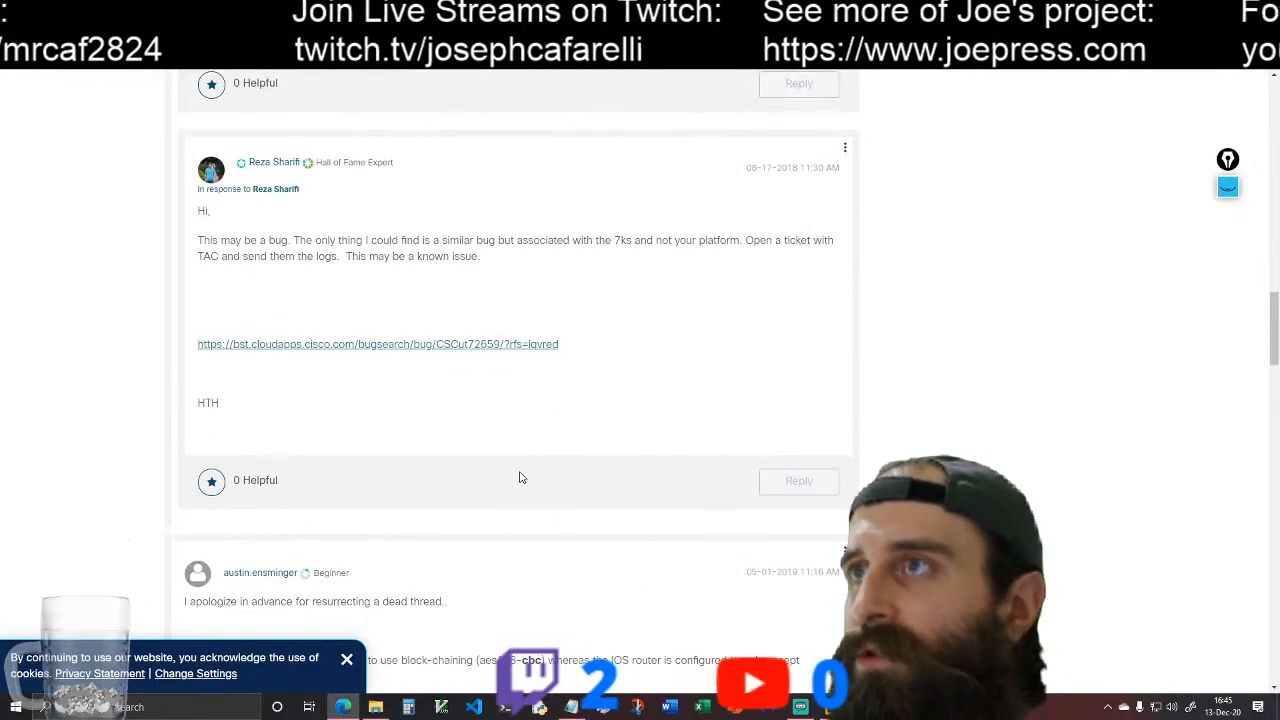
{"action": "scroll", "coordinate": [519, 478], "scroll_direction": "down", "scroll_amount": 4}
{"action": "scroll", "coordinate": [519, 478], "scroll_direction": "down", "scroll_amount": 3}
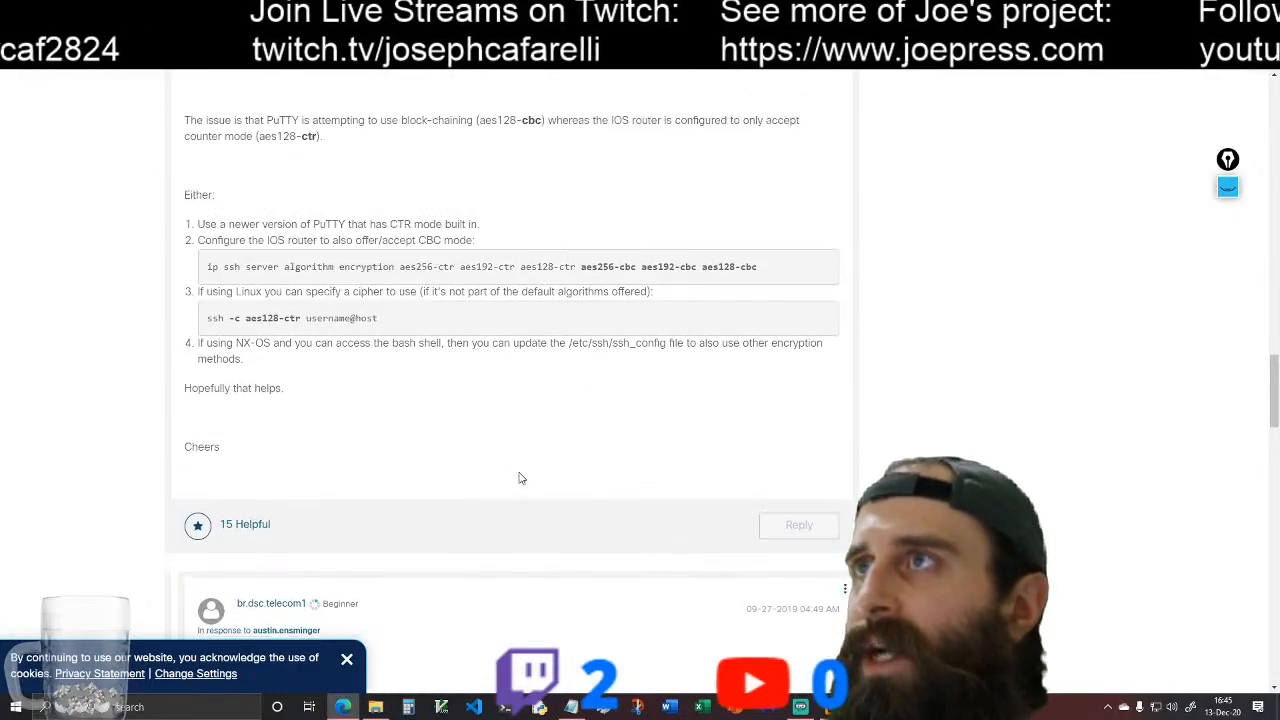
{"action": "scroll", "coordinate": [519, 478], "scroll_direction": "up", "scroll_amount": 20}
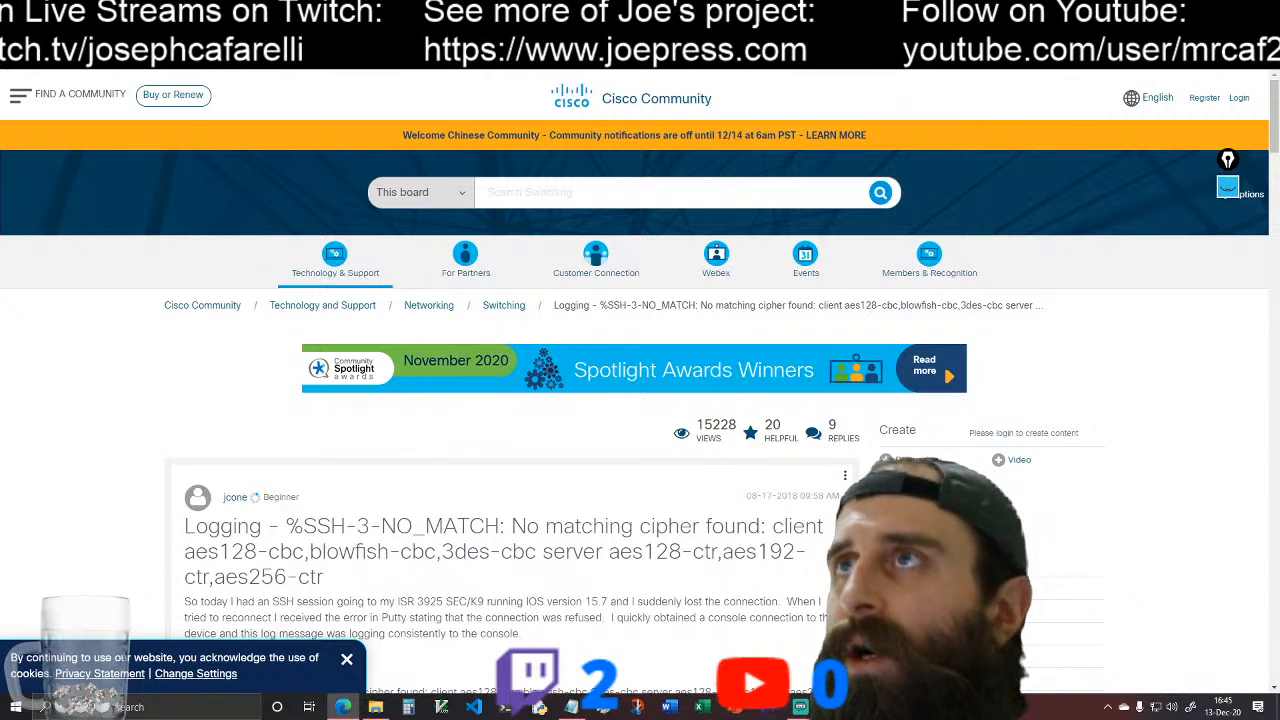
{"action": "left_click", "coordinate": [285, 14]}
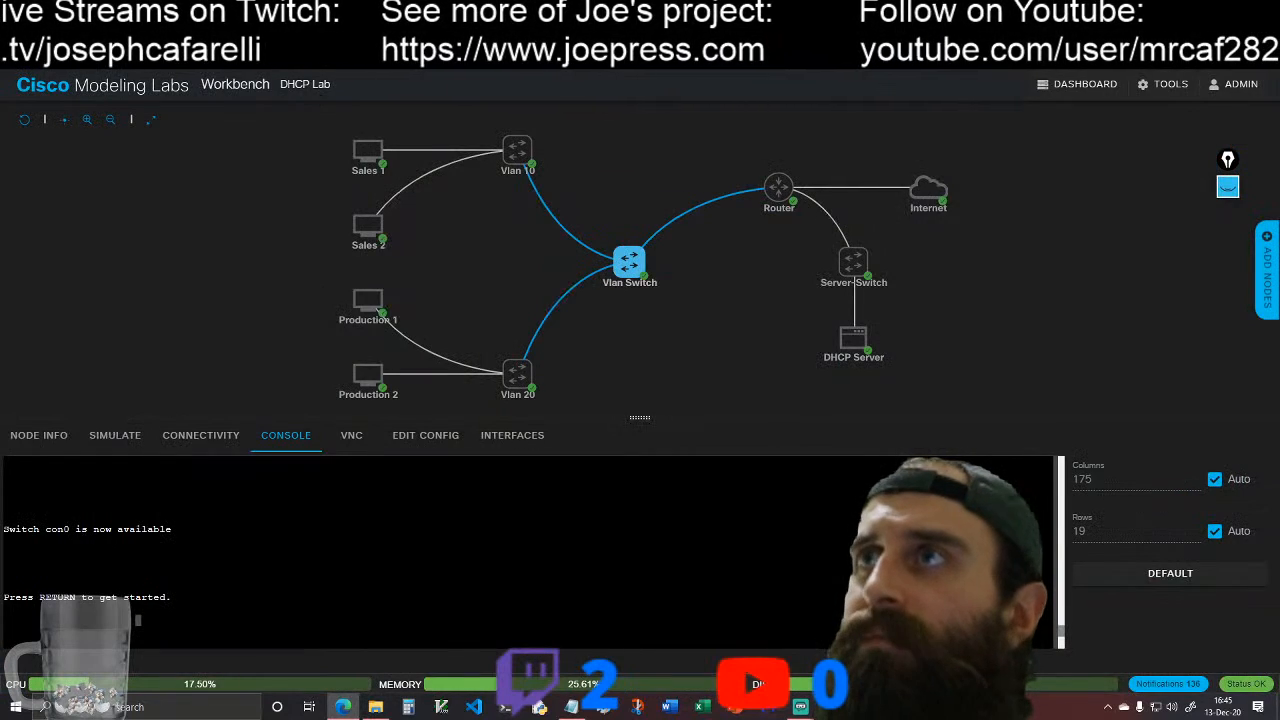